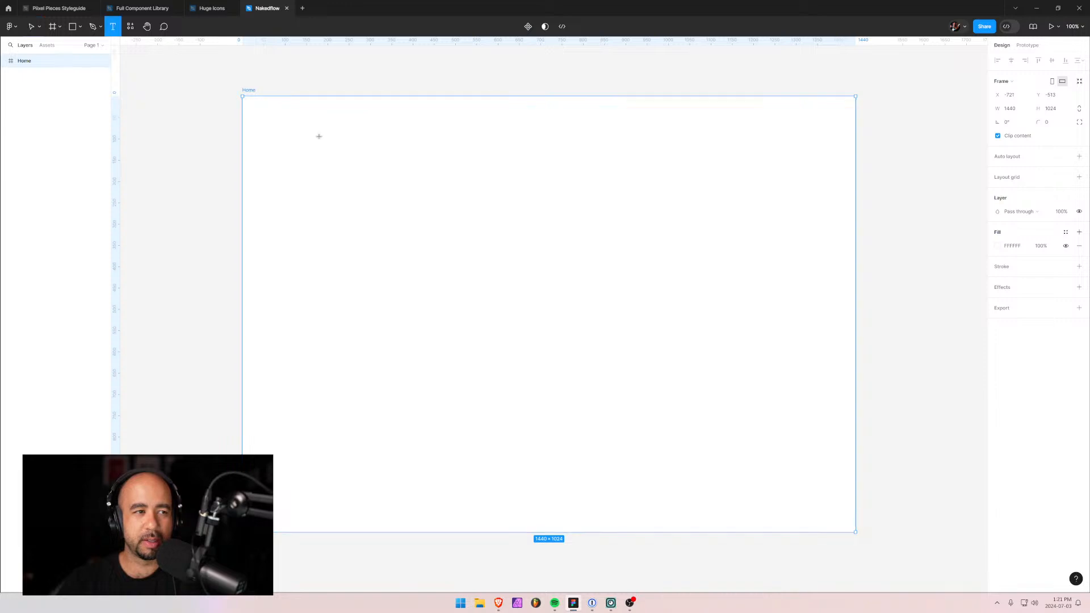
# Add a text layer reading 'Nakedflow' near the top-left of the Home frame.
pyautogui.click(318, 136)
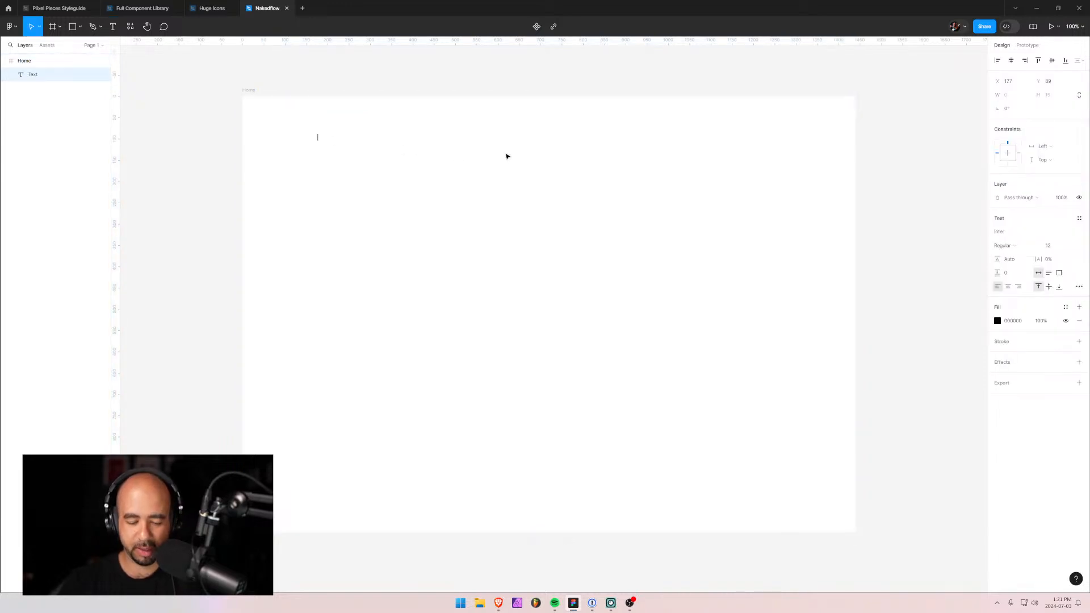
pyautogui.write('Nake')
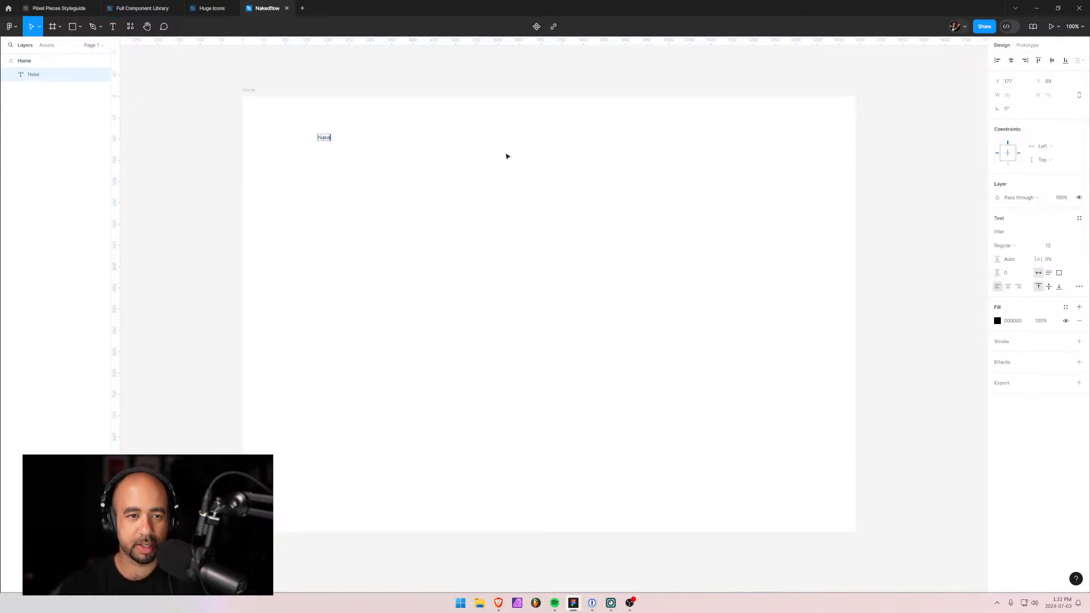
pyautogui.write('dflow')
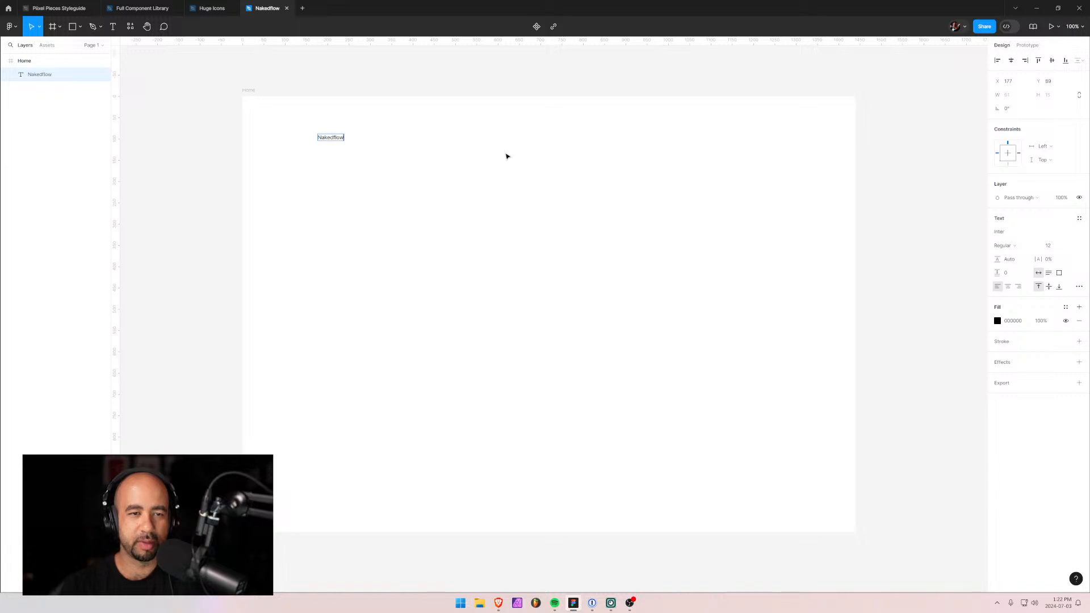
pyautogui.press('Escape')
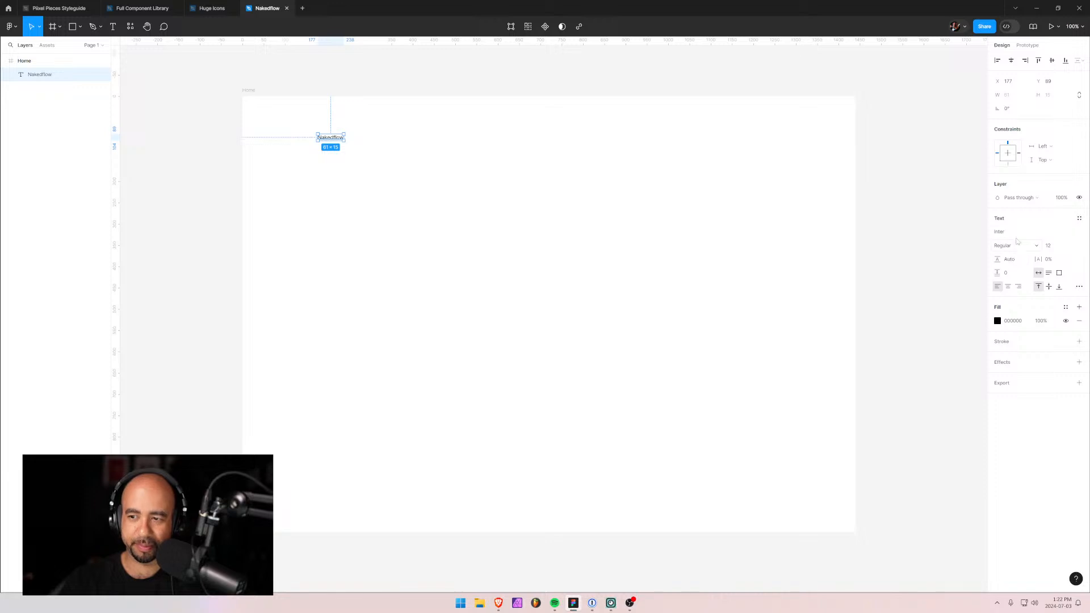
# Make the Nakedflow text size 16 Bold and nudge it slightly higher.
pyautogui.click(1071, 247)
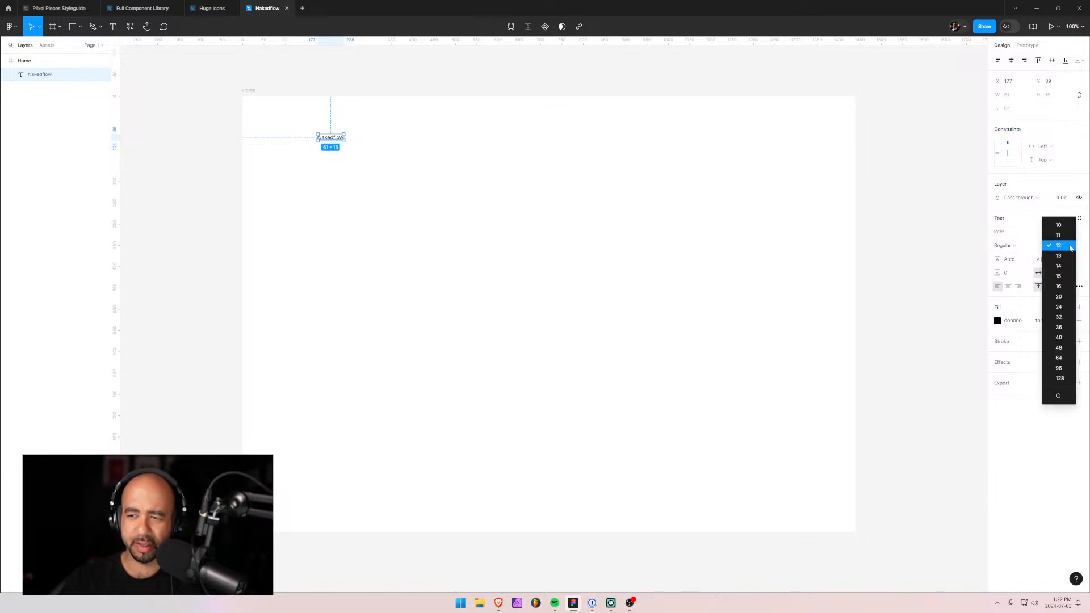
pyautogui.click(1067, 289)
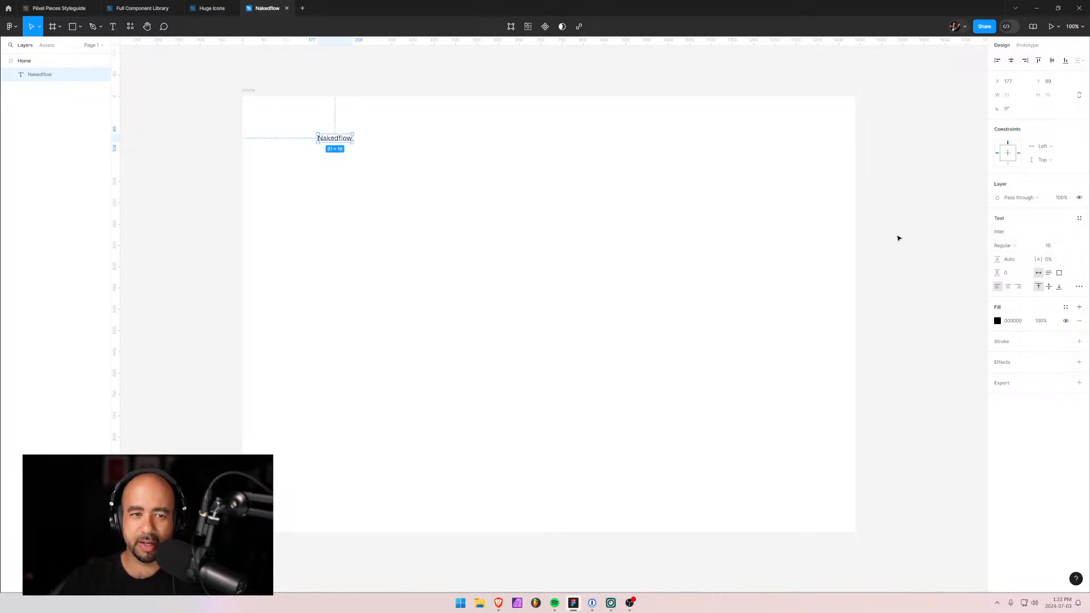
pyautogui.click(1032, 246)
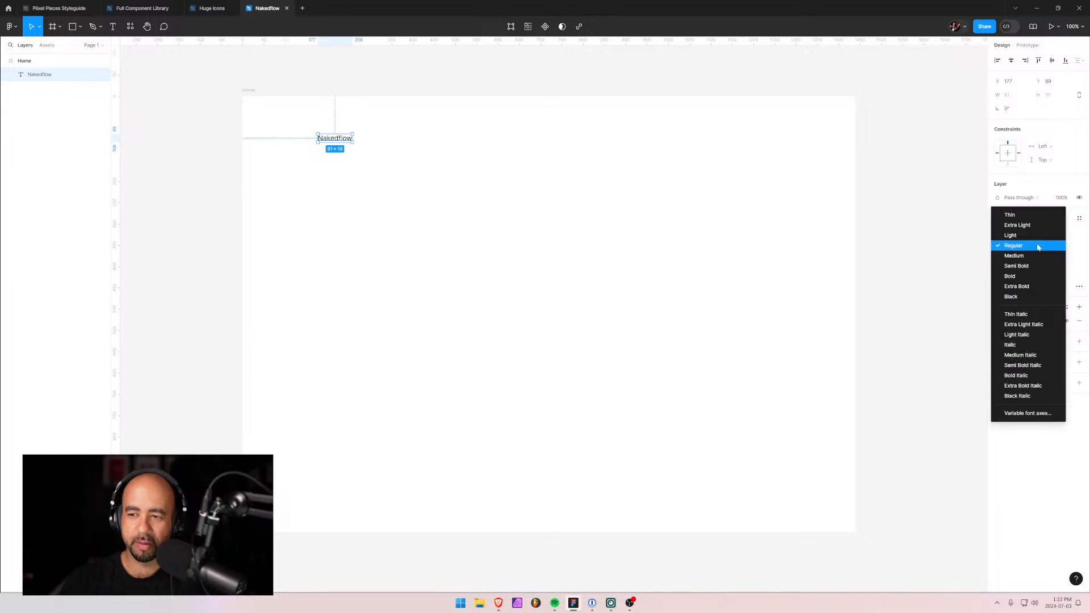
pyautogui.click(1022, 276)
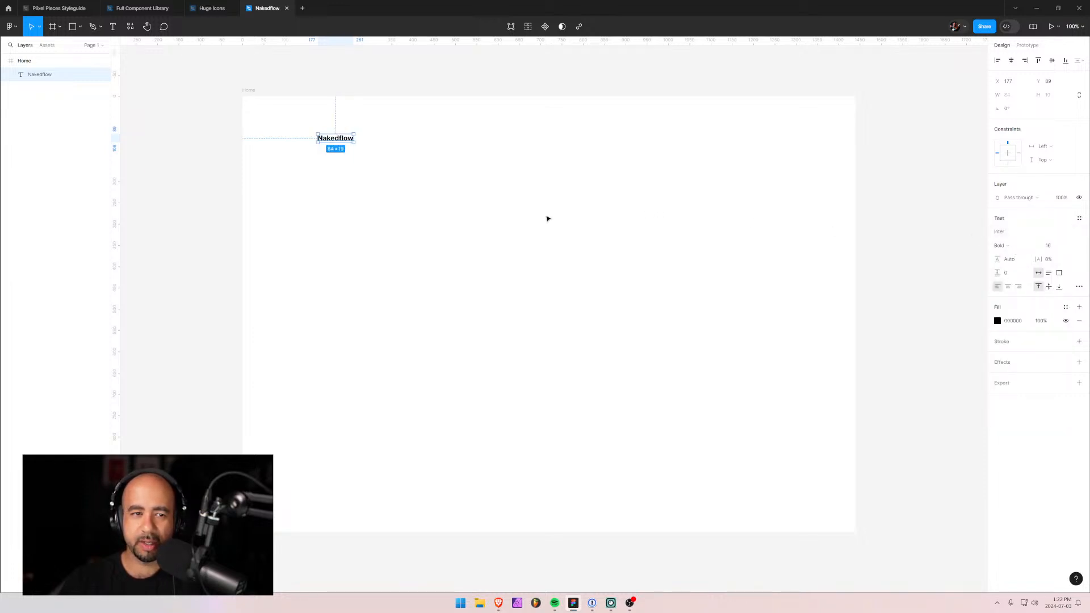
pyautogui.click(334, 176)
pyautogui.moveTo(331, 142); pyautogui.dragTo(336, 134)
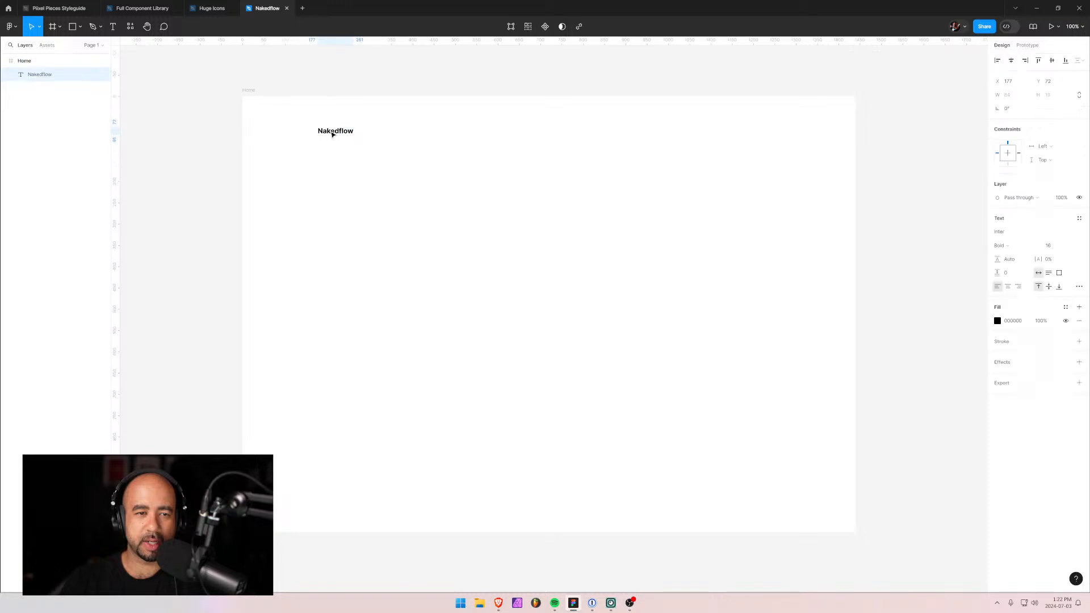
pyautogui.click(648, 161)
# Add a Regular-weight 'About' link right of the logo, aligned with it.
pyautogui.press('t')
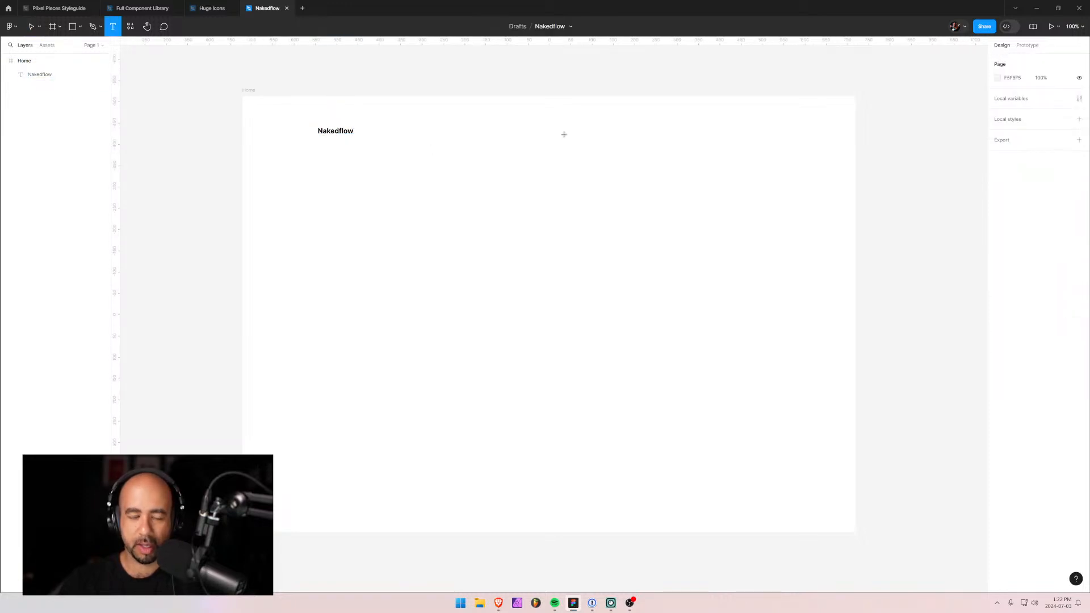
pyautogui.click(564, 137)
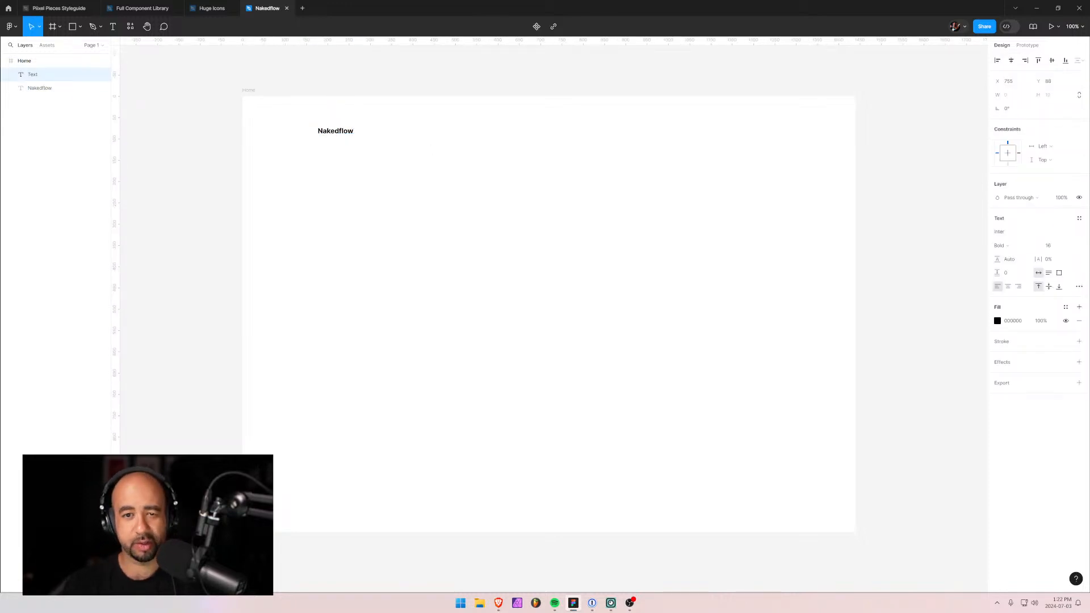
pyautogui.write('About')
pyautogui.press('Escape')
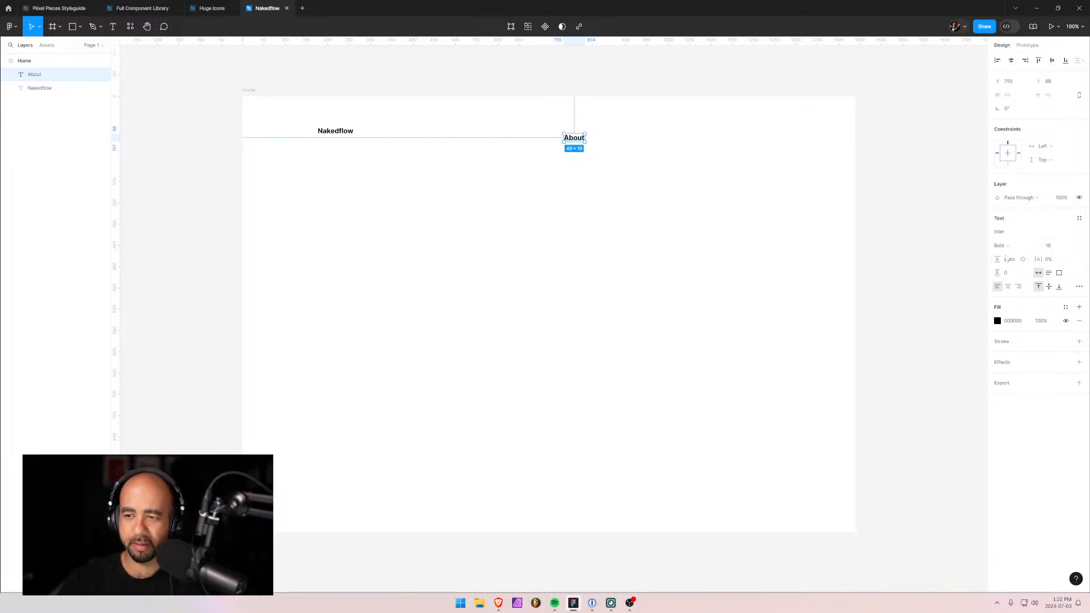
pyautogui.click(1007, 248)
pyautogui.click(1008, 214)
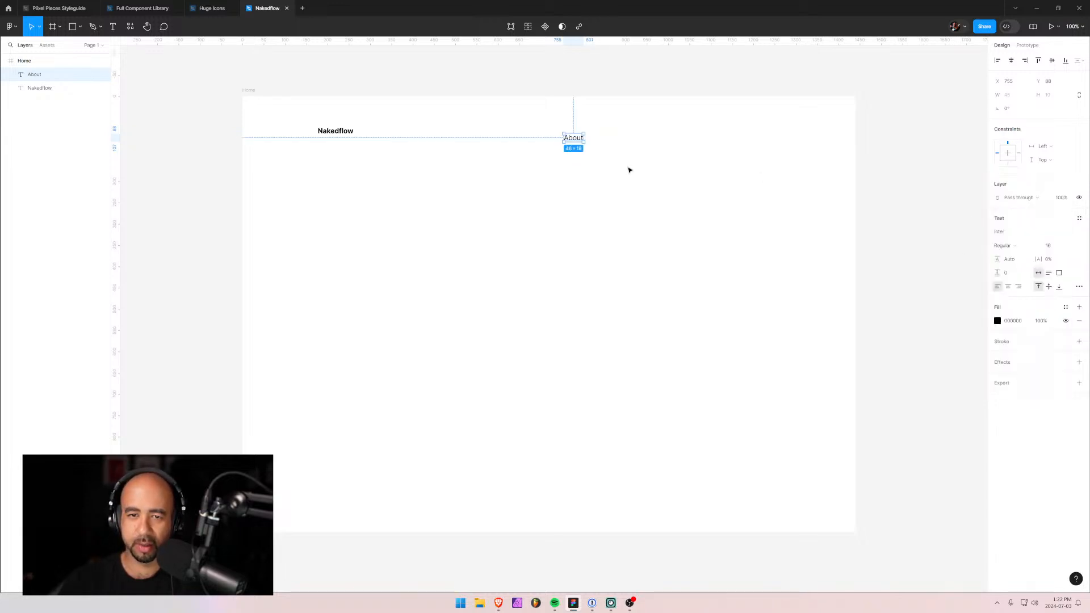
pyautogui.moveTo(574, 139); pyautogui.dragTo(567, 136)
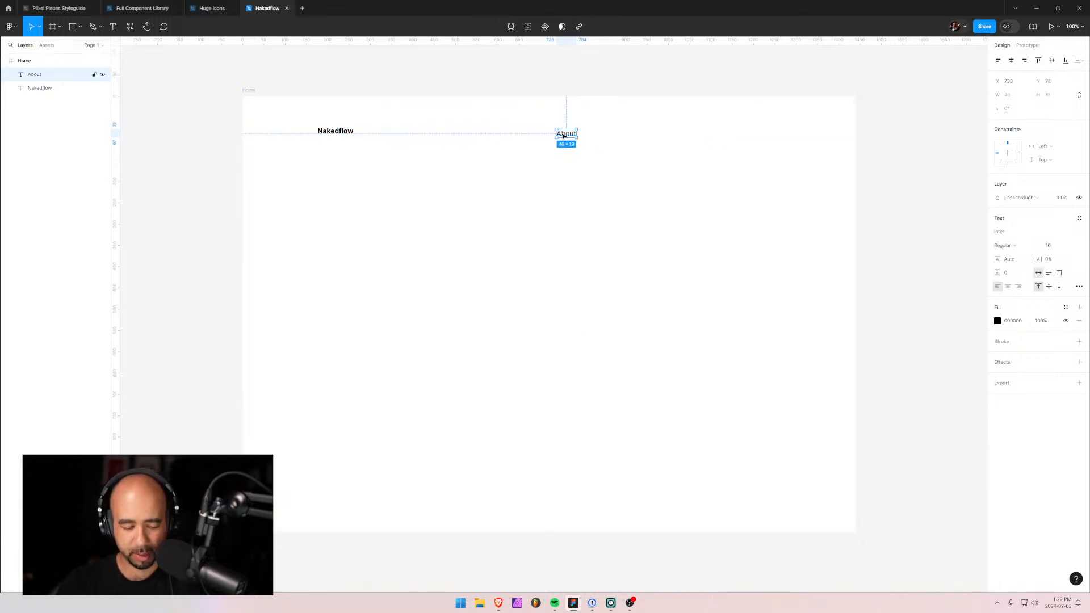
# Duplicate About, move the copy right and change it to 'Page'.
pyautogui.hotkey('ctrl', 'd')
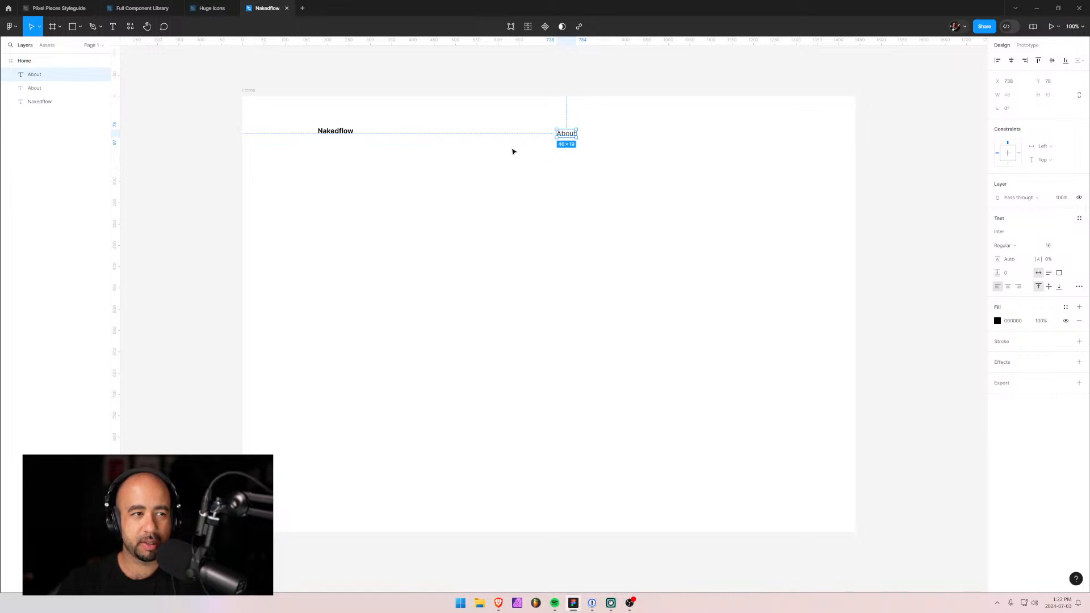
pyautogui.click(85, 88)
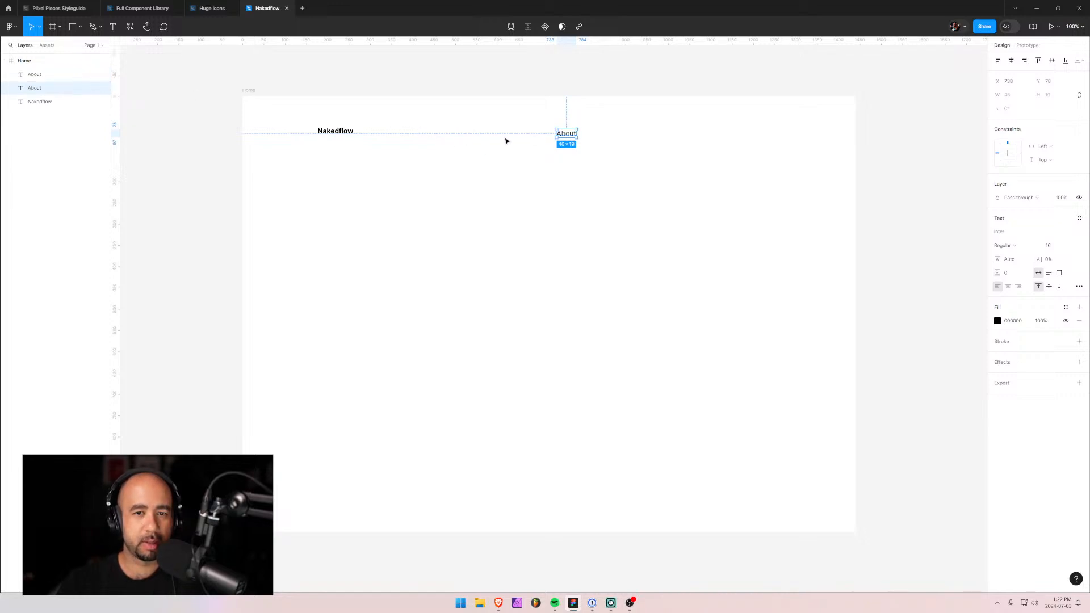
pyautogui.moveTo(571, 135); pyautogui.dragTo(599, 134)
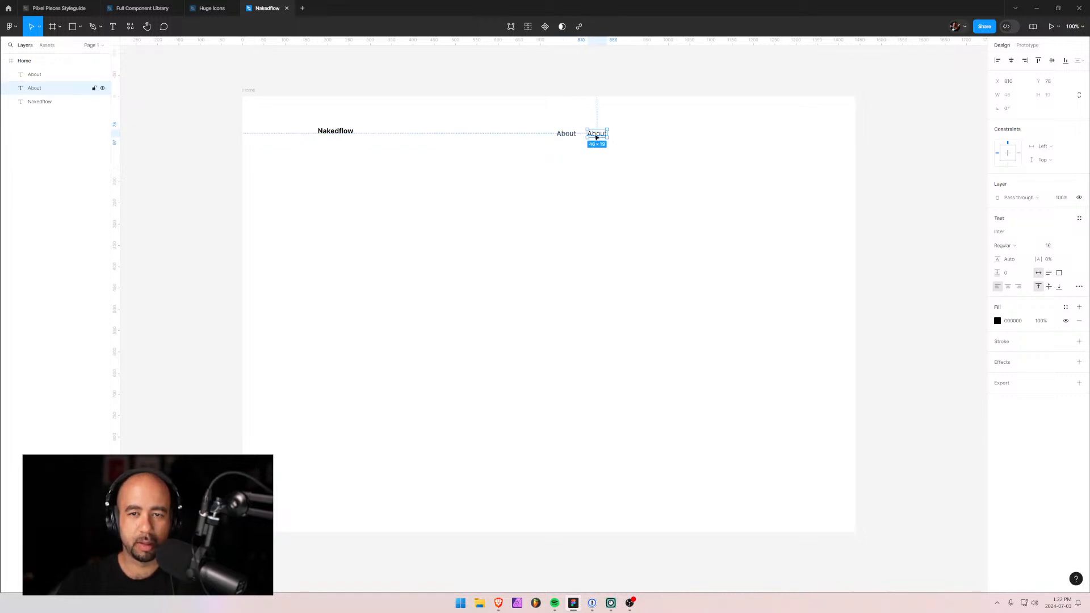
pyautogui.doubleClick(597, 134)
pyautogui.write('Page')
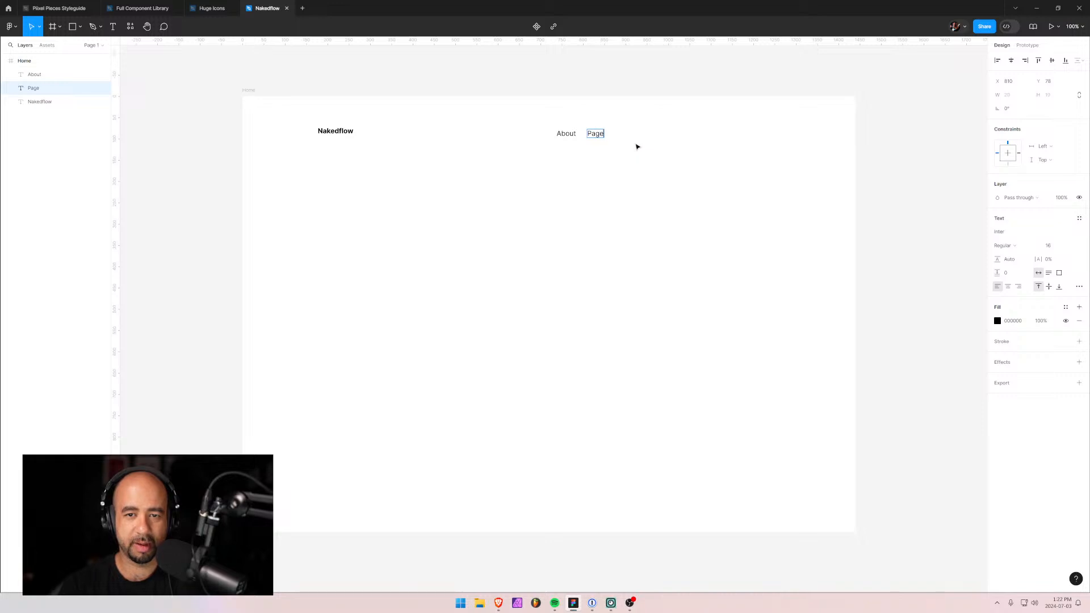
pyautogui.press('Escape')
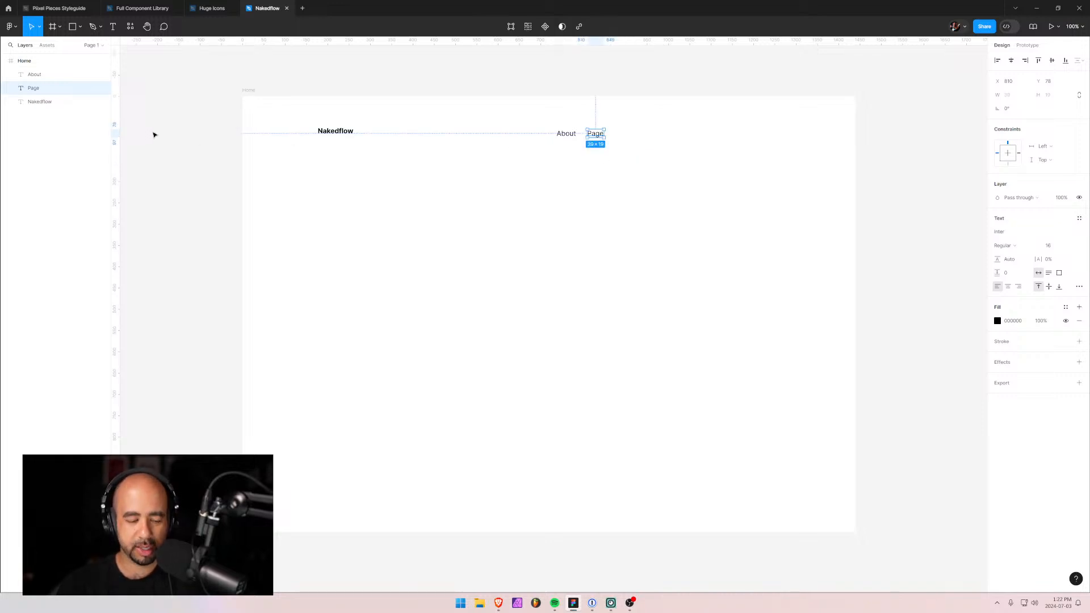
# Turn a copy of Page into a 'Post' link, then place a duplicate of Post beside it.
pyautogui.hotkey('ctrl', 'd')
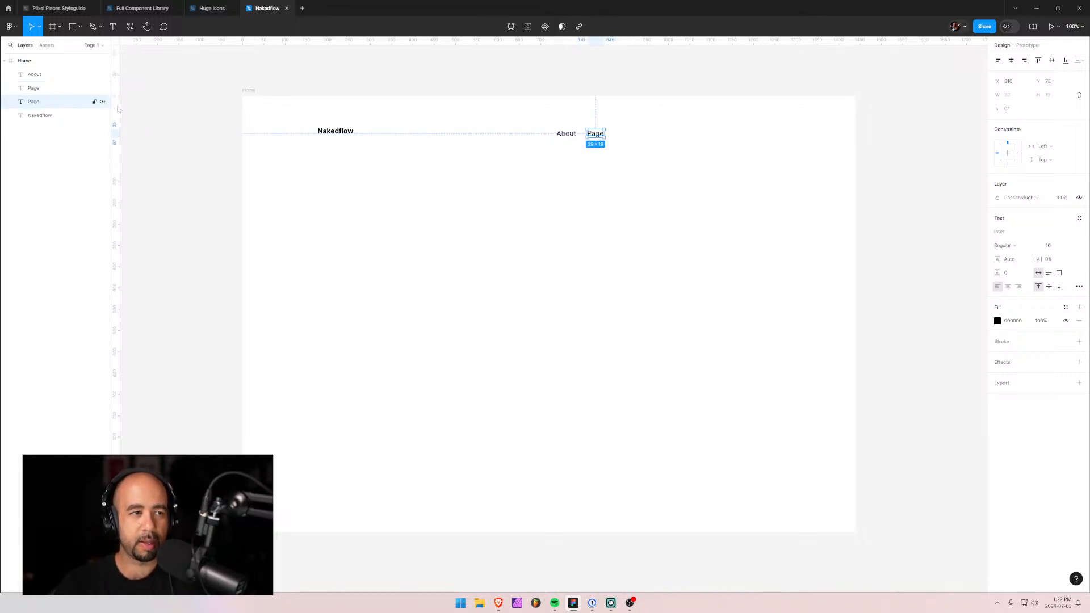
pyautogui.moveTo(597, 134); pyautogui.dragTo(625, 137)
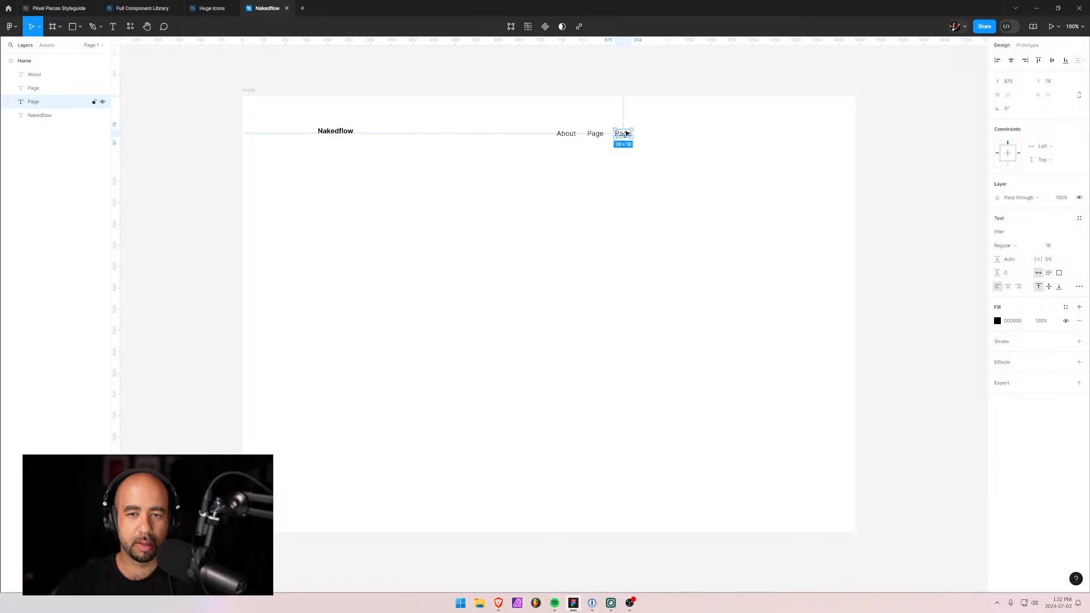
pyautogui.doubleClick(624, 135)
pyautogui.write('Post')
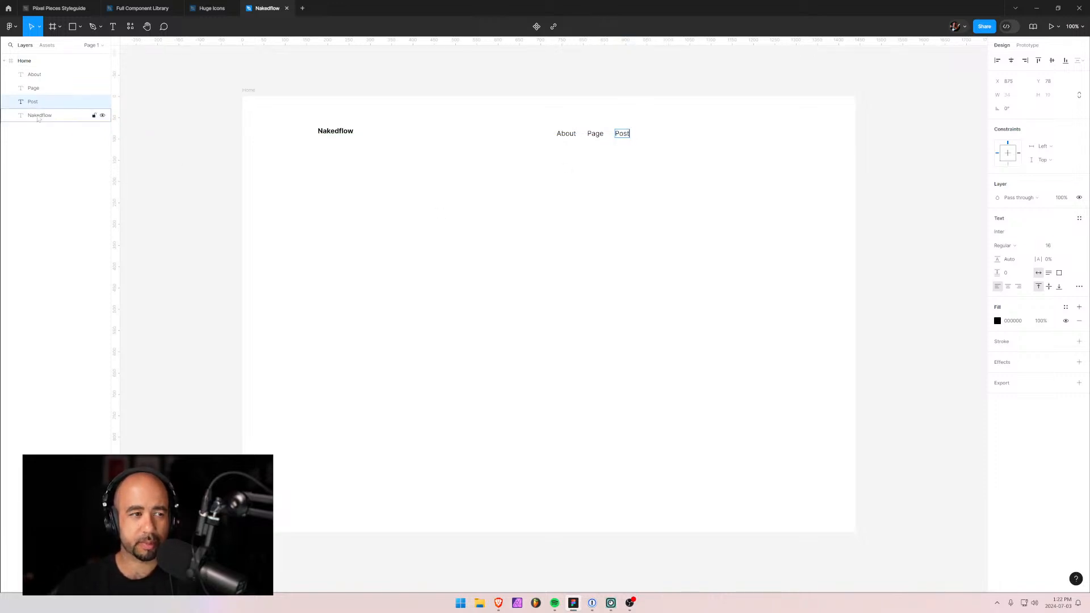
pyautogui.press('Escape')
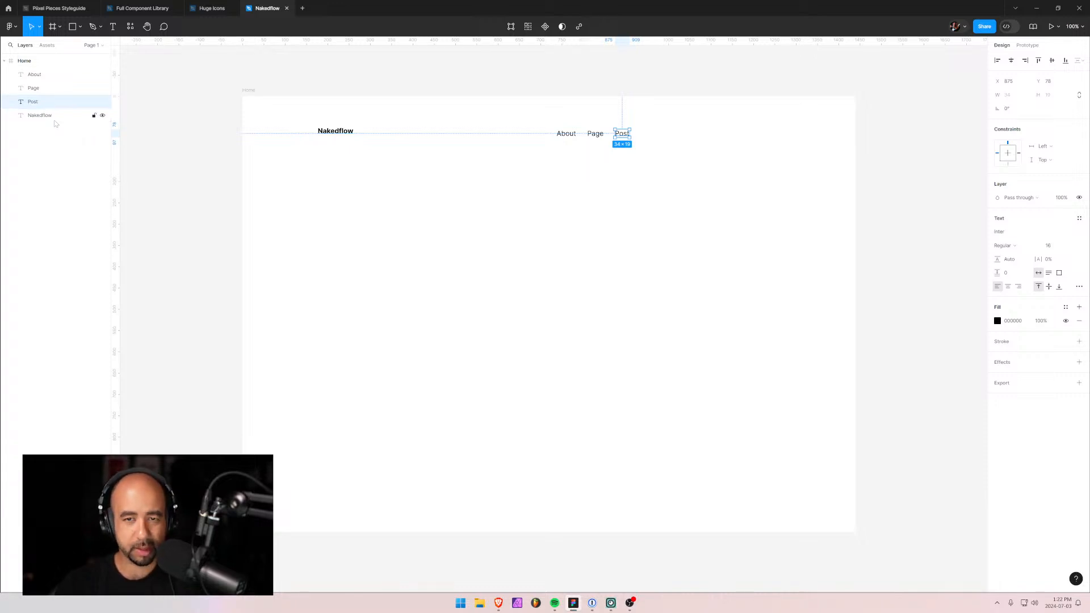
pyautogui.hotkey('ctrl', 'alt', 'o')
pyautogui.hotkey('ctrl', 'z')
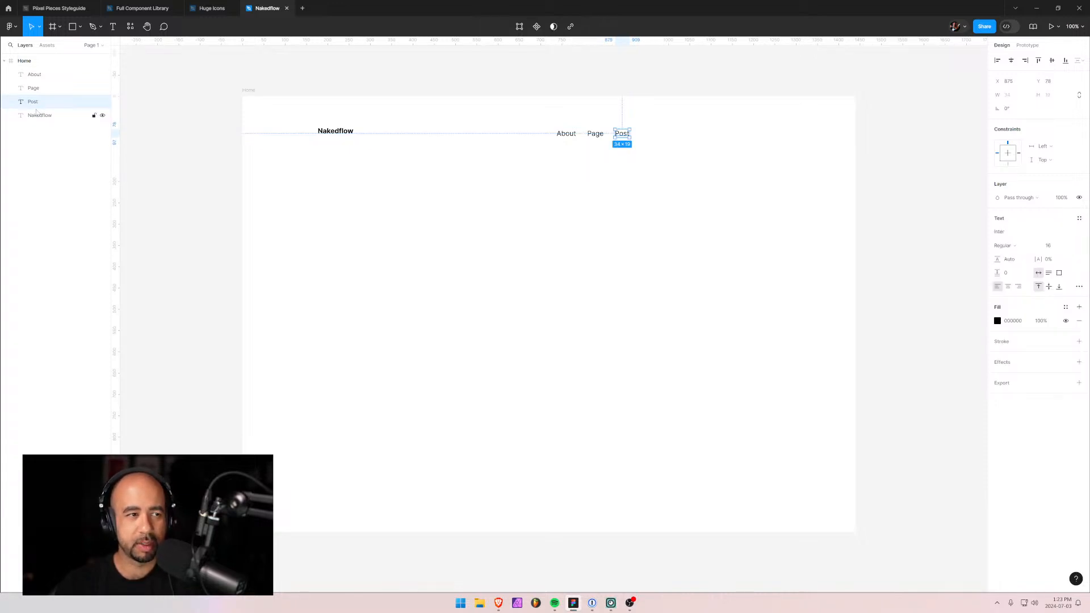
pyautogui.hotkey('ctrl', 'd')
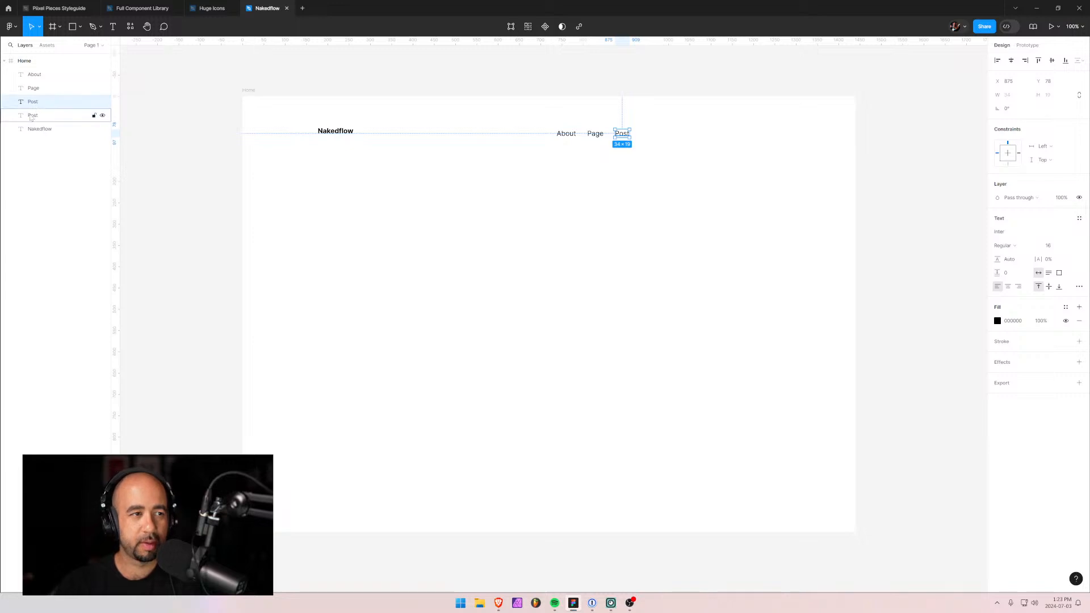
pyautogui.moveTo(623, 134); pyautogui.dragTo(655, 138)
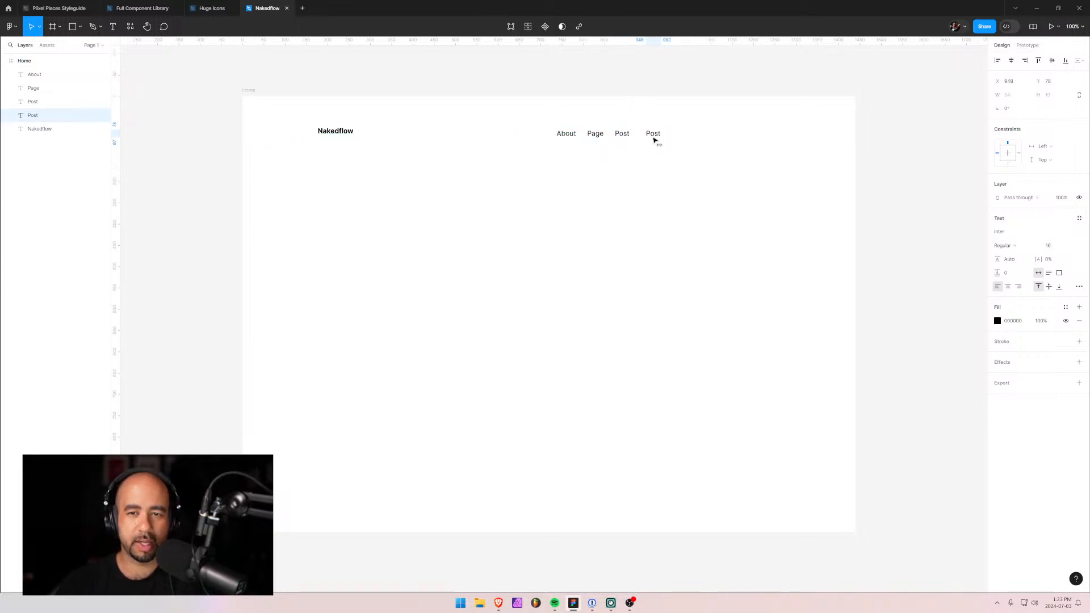
# Retype the copied Post link as 'Clone Project' and reselect its layer.
pyautogui.doubleClick(653, 134)
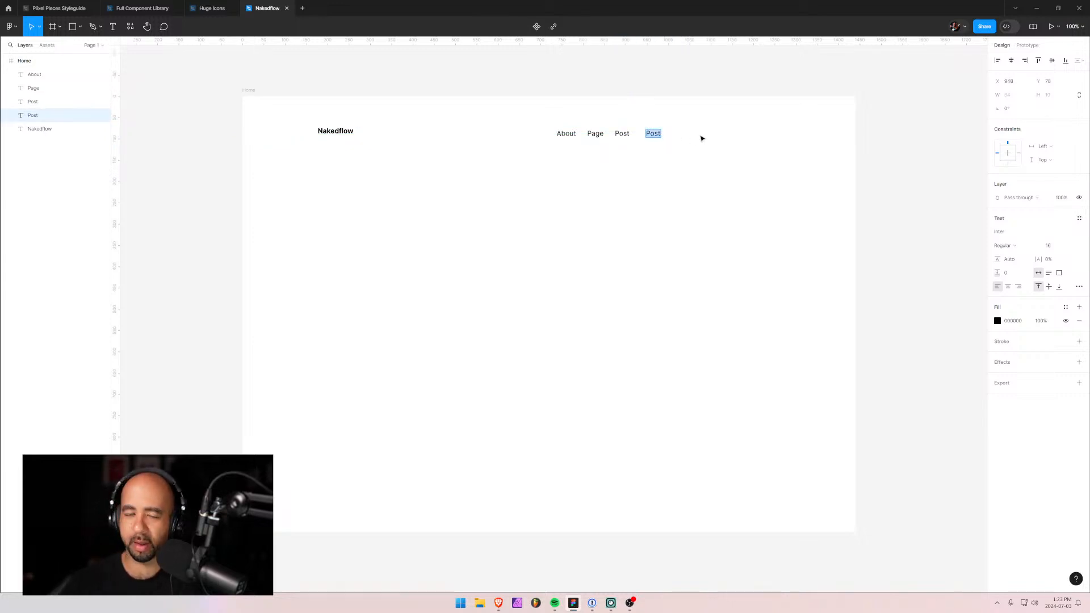
pyautogui.write('Clone Po')
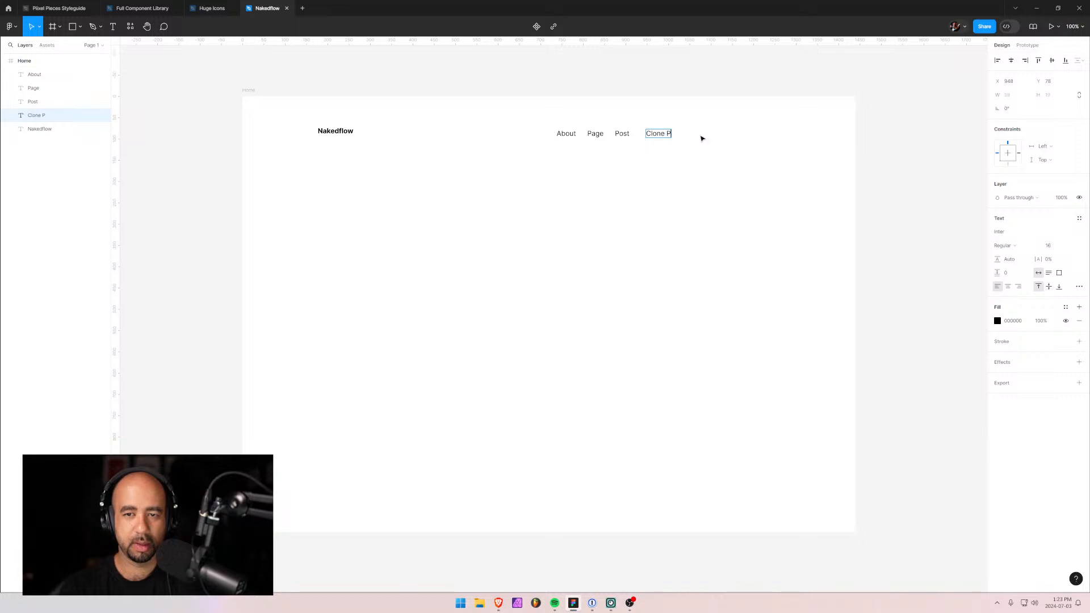
pyautogui.press('BackSpace')
pyautogui.press('BackSpace')
pyautogui.press('BackSpace')
pyautogui.press('BackSpace')
pyautogui.press('BackSpace')
pyautogui.press('BackSpace')
pyautogui.press('BackSpace')
pyautogui.press('BackSpace')
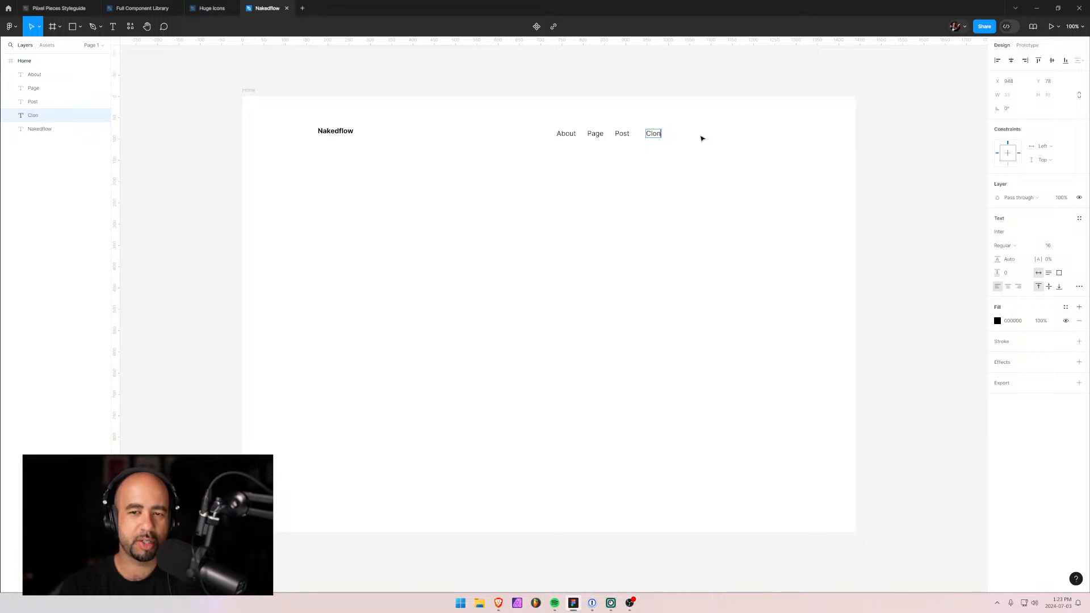
pyautogui.write('Get')
pyautogui.hotkey('ctrl', 'a')
pyautogui.write('Clone')
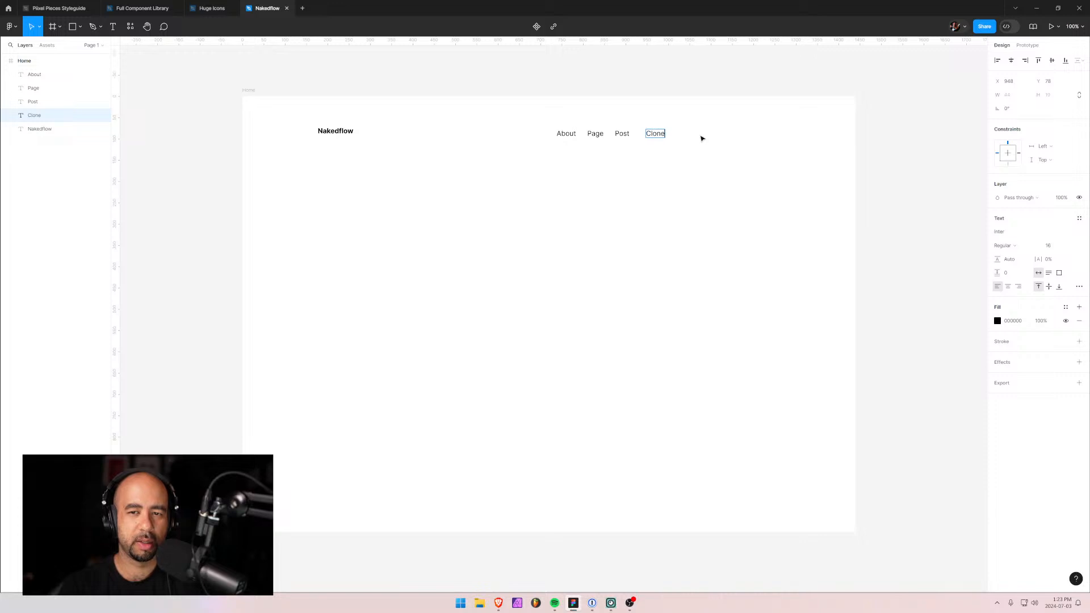
pyautogui.write(' Project')
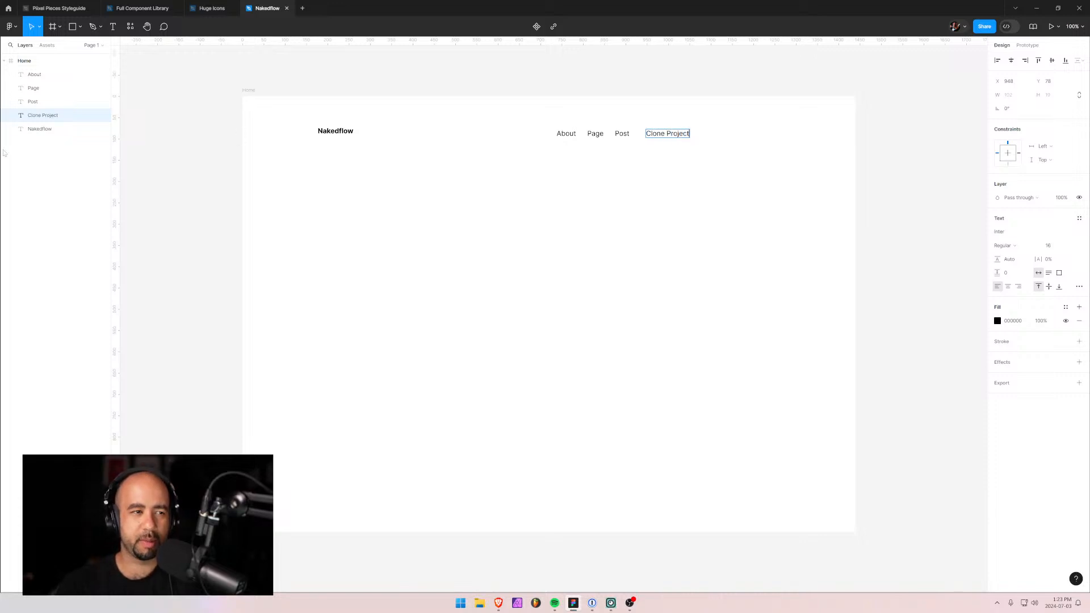
pyautogui.click(49, 117)
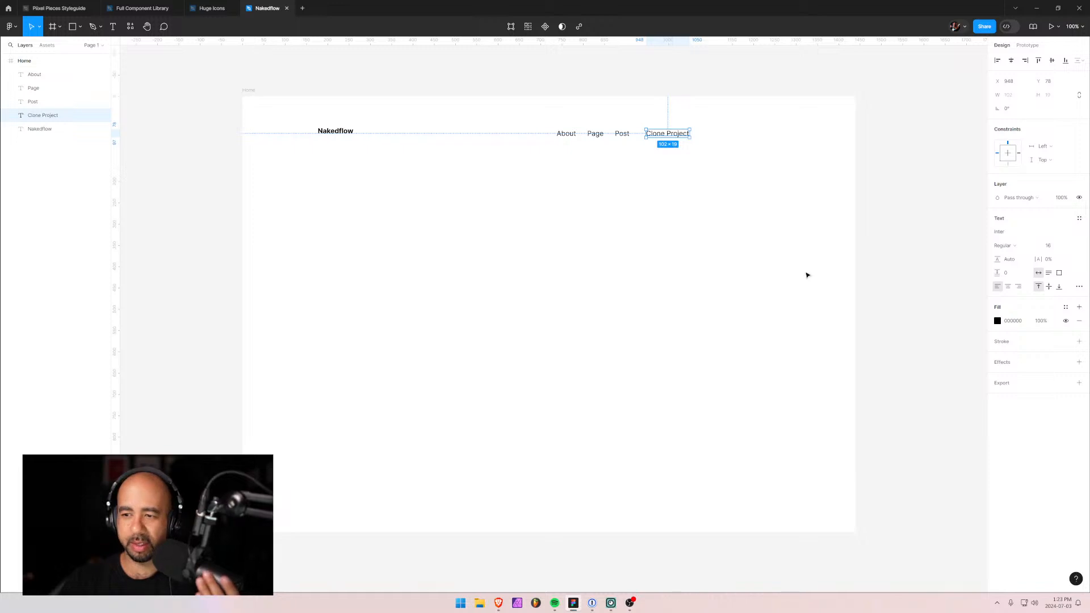
pyautogui.click(998, 322)
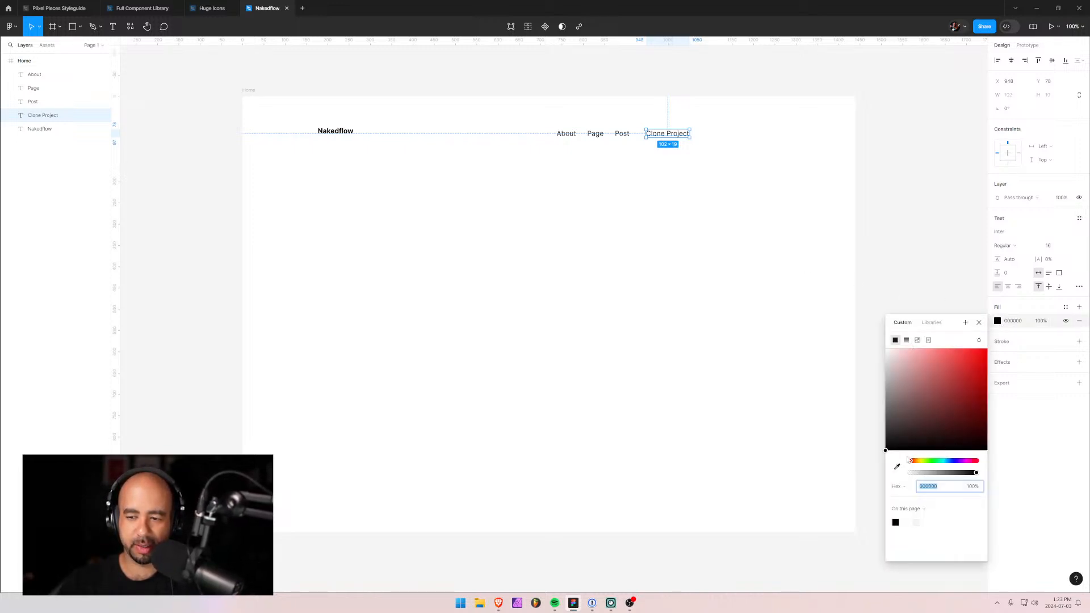
pyautogui.click(40, 129)
pyautogui.click(47, 118)
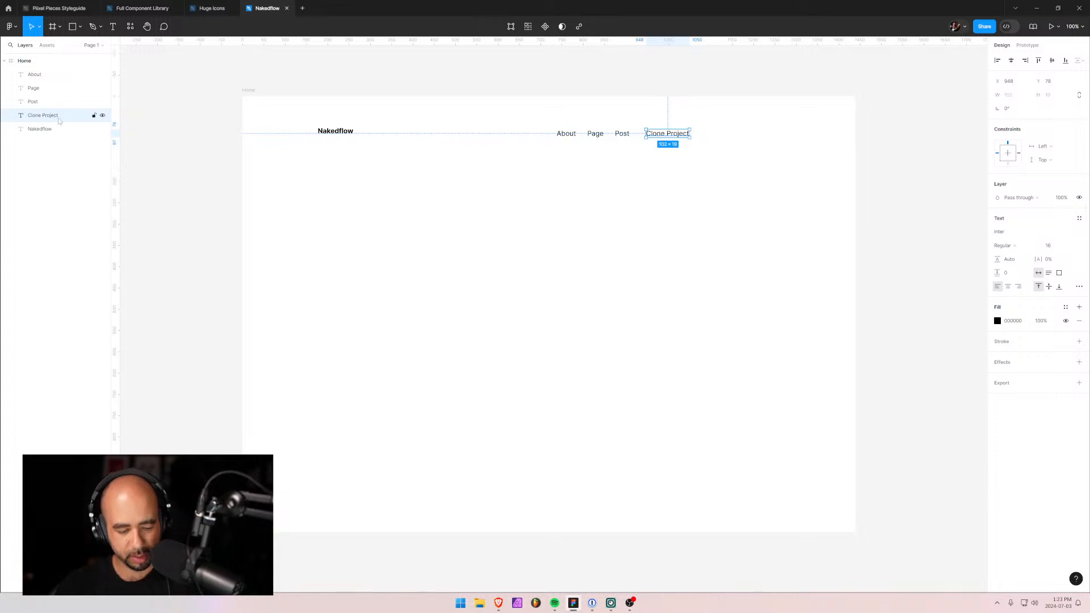
# Wrap Clone Project in an auto-layout frame named 'button'.
pyautogui.hotkey('shift', 'a')
pyautogui.doubleClick(33, 117)
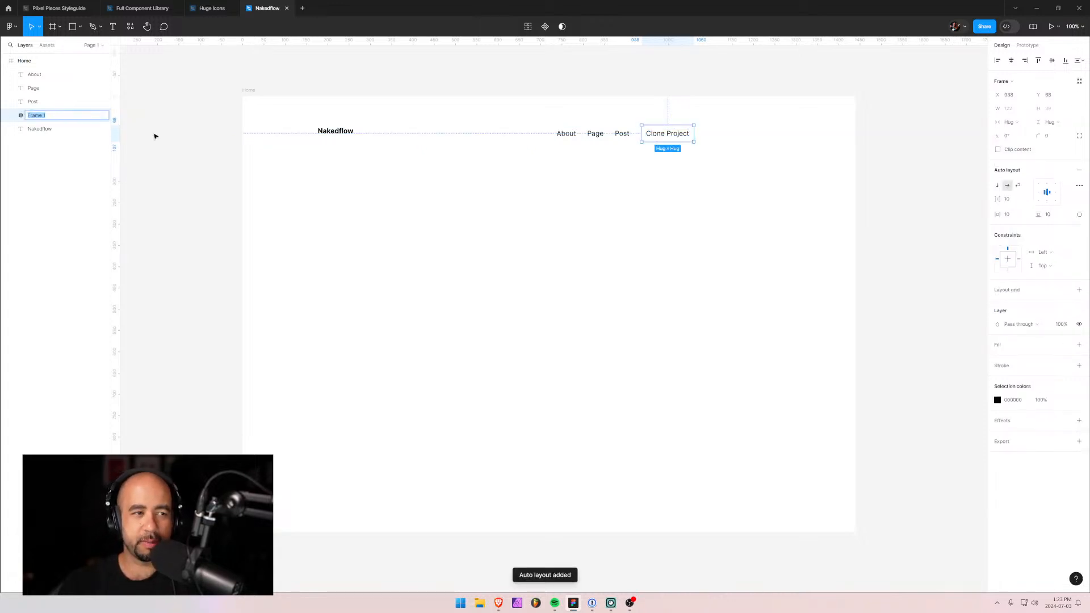
pyautogui.write('button')
pyautogui.press('Return')
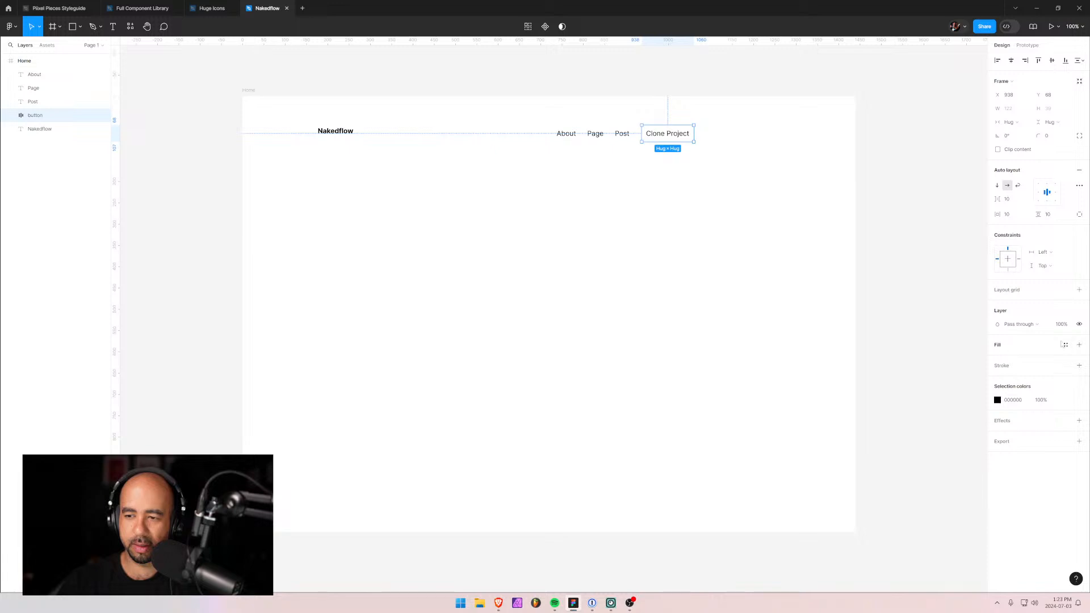
# Give the button frame a black 000000 fill.
pyautogui.click(1080, 345)
pyautogui.click(997, 359)
pyautogui.write('000')
pyautogui.press('Return')
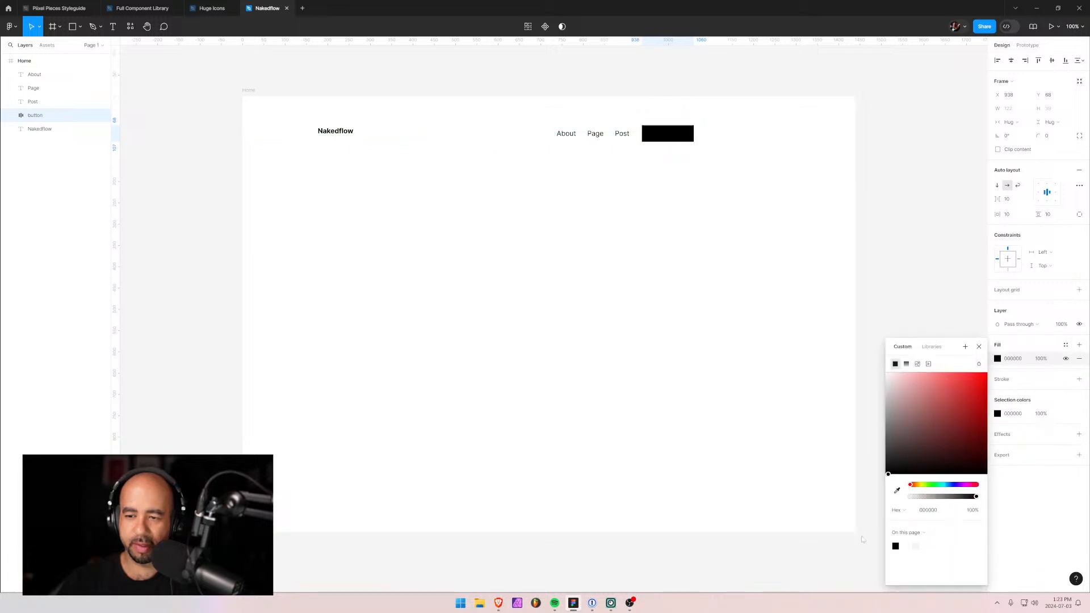
pyautogui.click(998, 414)
pyautogui.click(998, 414)
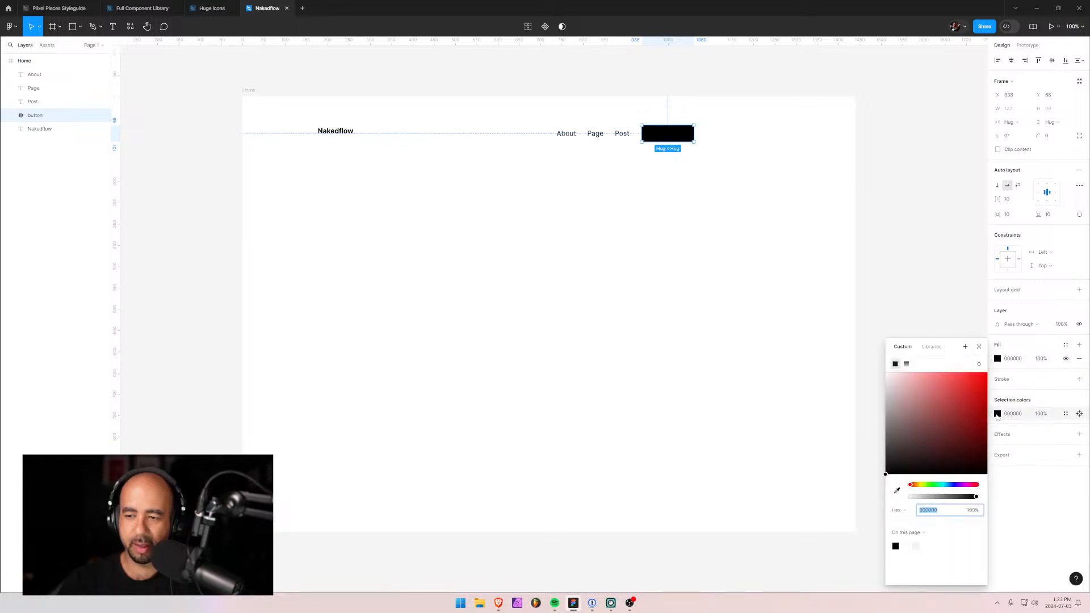
pyautogui.moveTo(930, 390); pyautogui.dragTo(866, 359)
pyautogui.hotkey('ctrl', 'z')
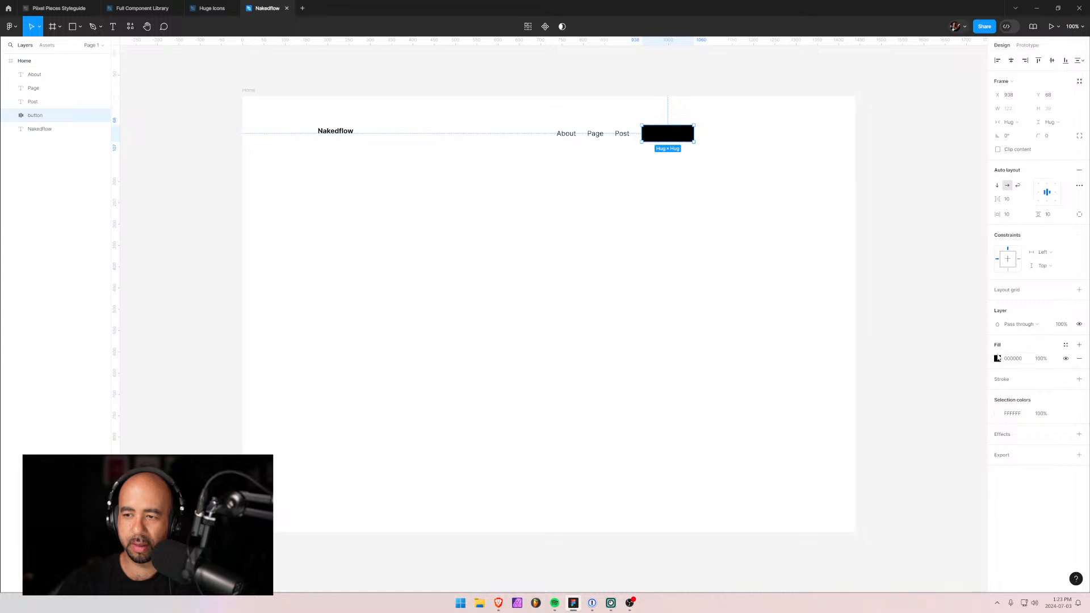
# Make the Clone Project text white (FFFFFF).
pyautogui.hotkey('ctrl', 'v')
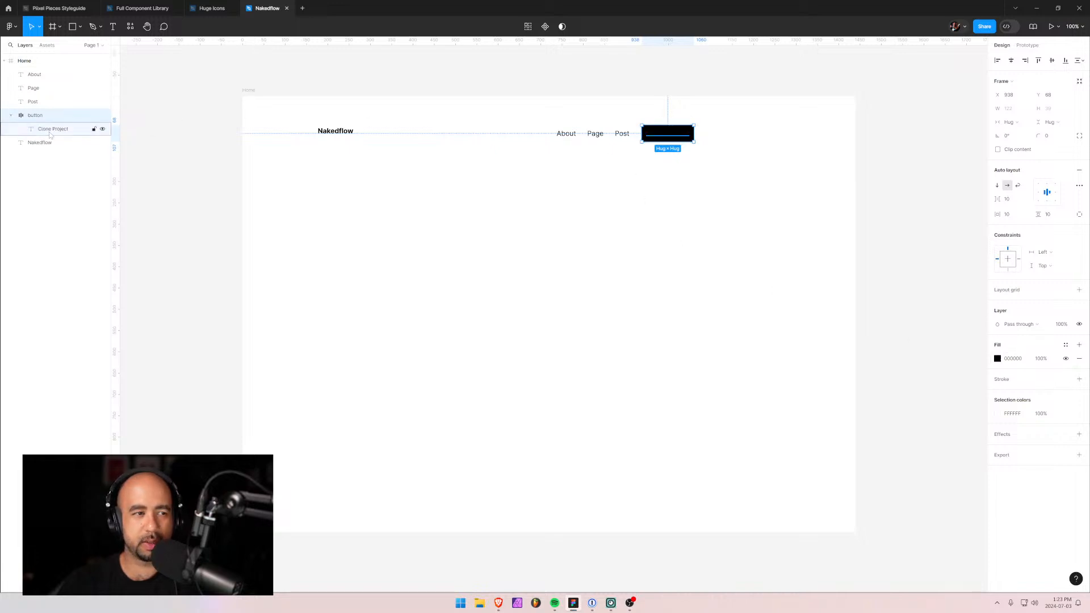
pyautogui.click(998, 280)
pyautogui.write('ffffff')
pyautogui.press('Return')
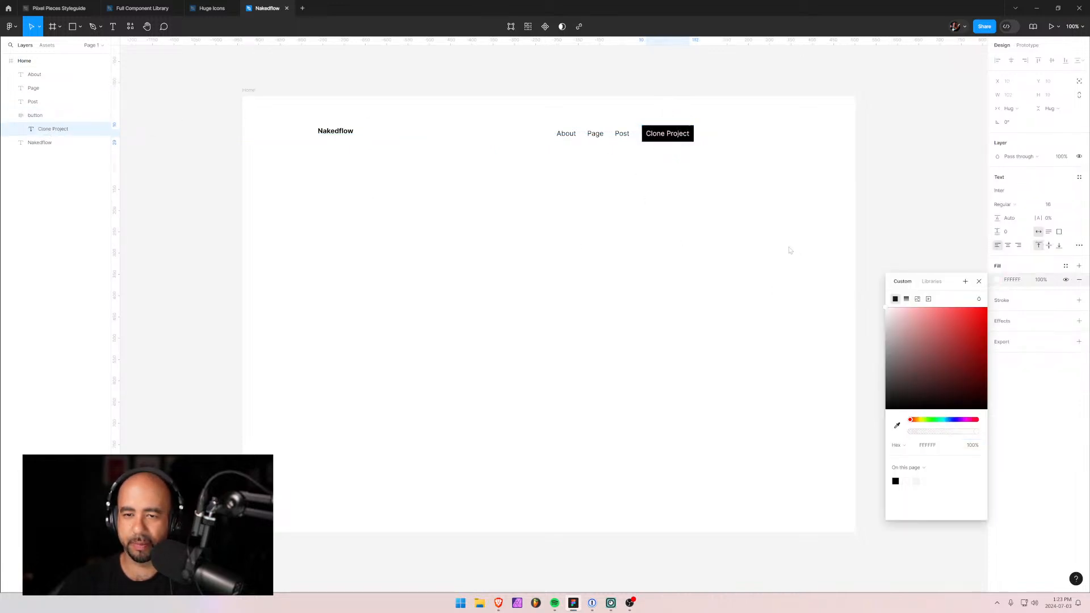
# Round the button's corners to a radius of 5.
pyautogui.click(35, 115)
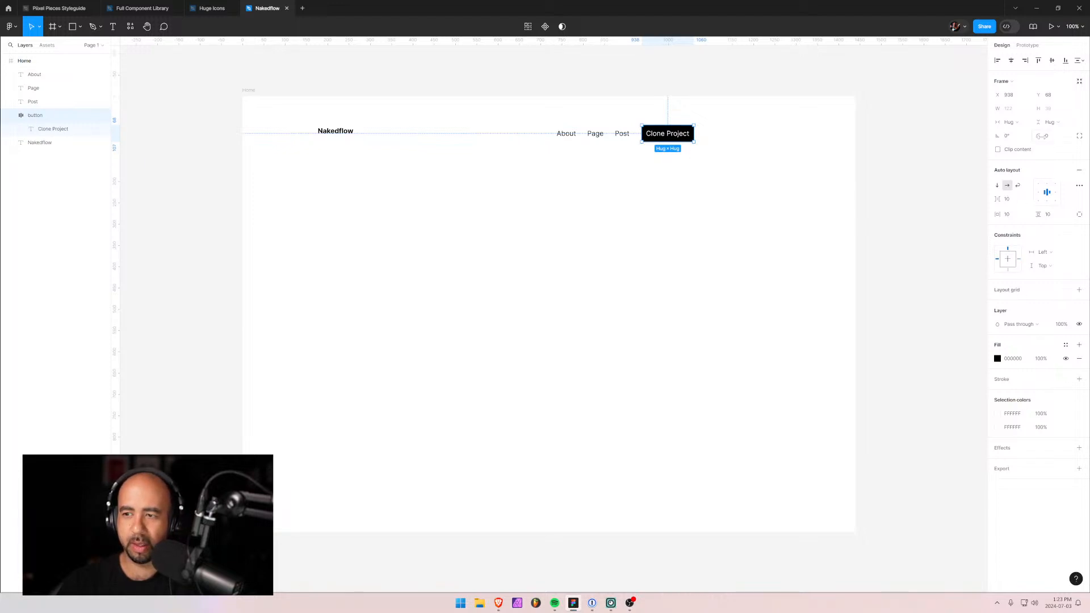
pyautogui.moveTo(1042, 136); pyautogui.dragTo(1059, 141)
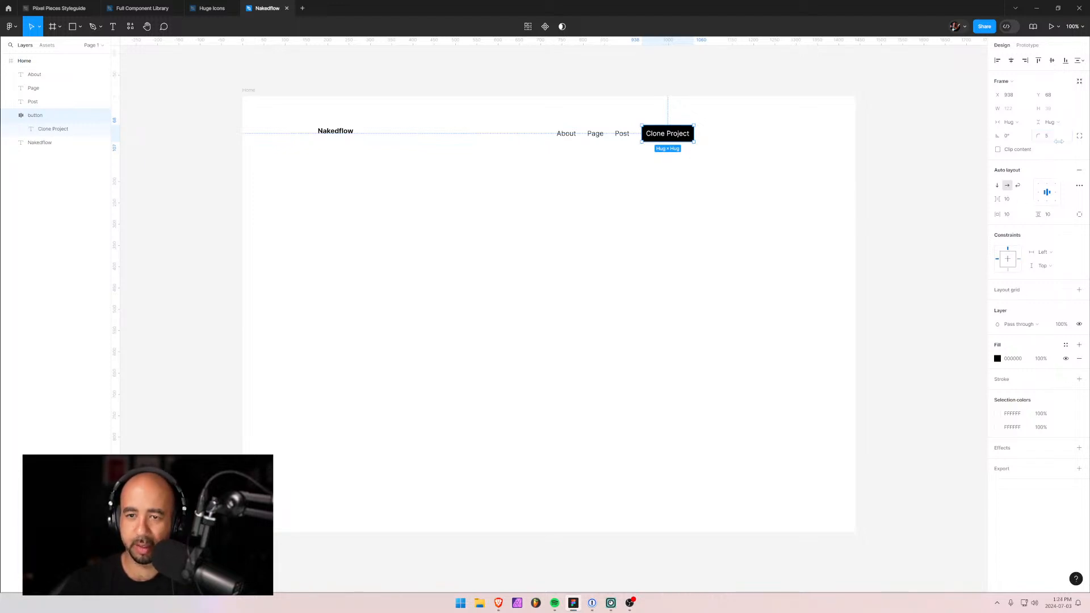
pyautogui.click(812, 151)
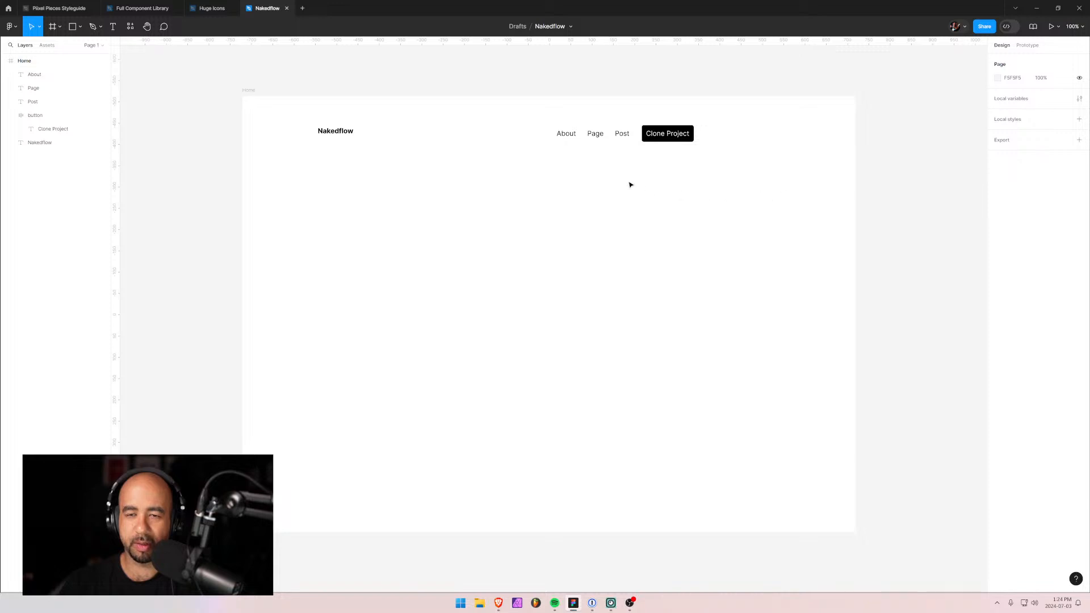
pyautogui.click(661, 135)
pyautogui.click(1050, 136)
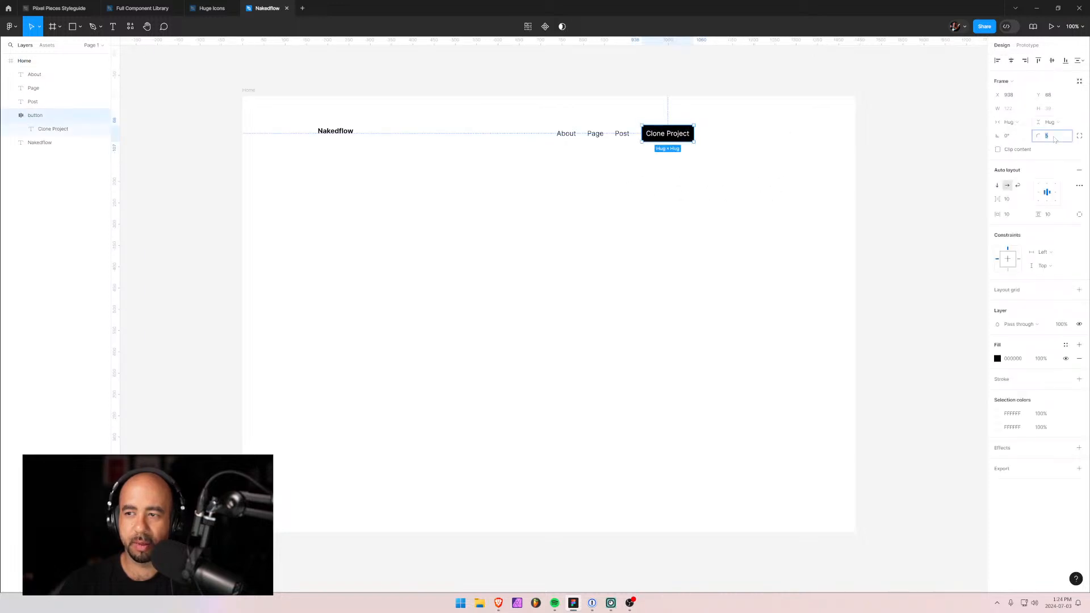
pyautogui.click(793, 165)
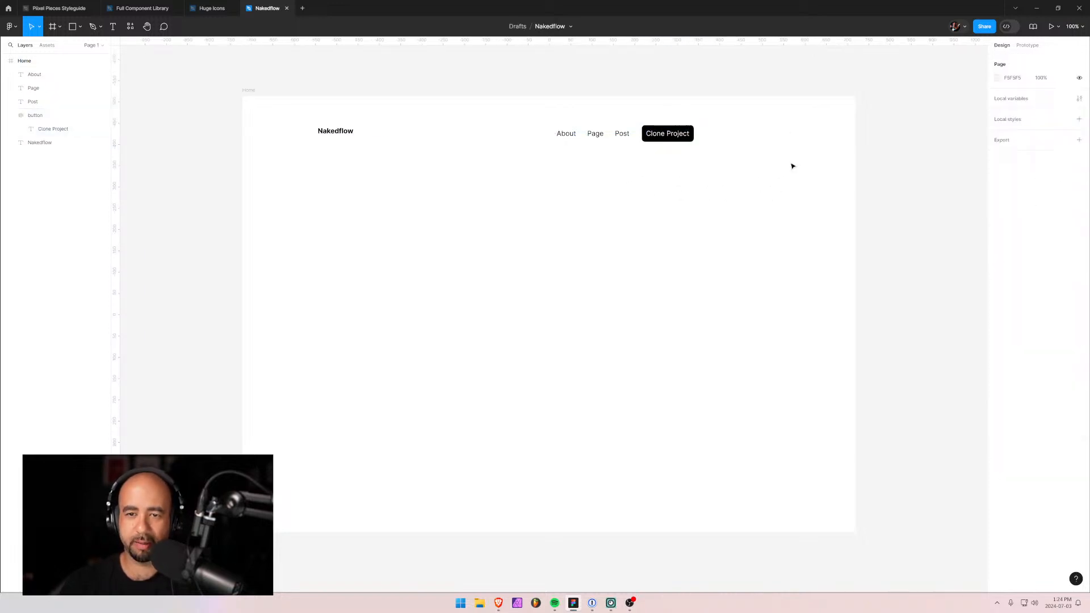
# Check the button text's font weight, keeping it Regular.
pyautogui.click(661, 130)
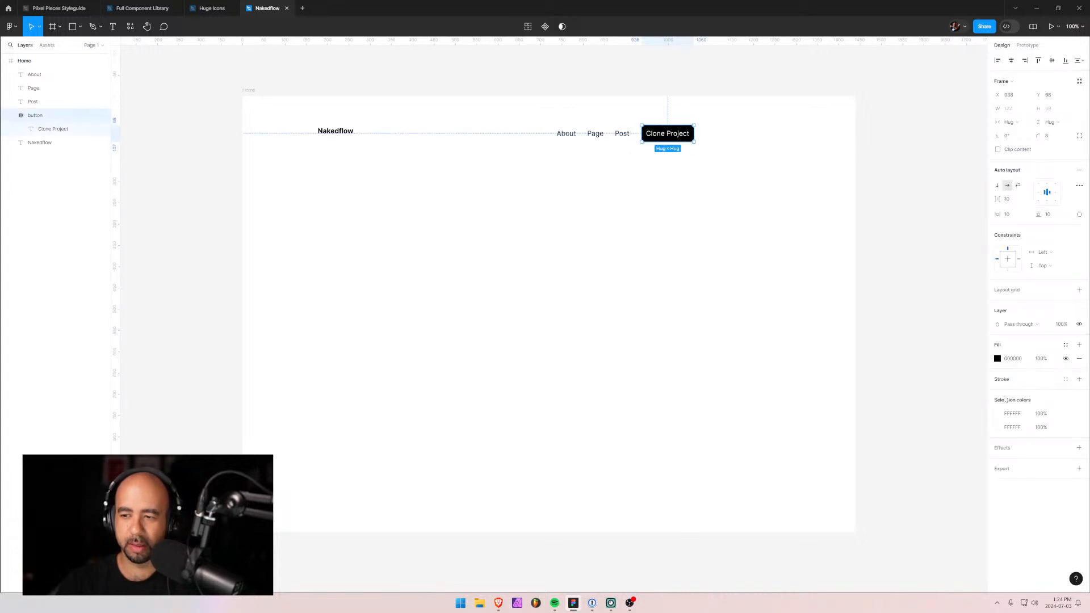
pyautogui.click(53, 129)
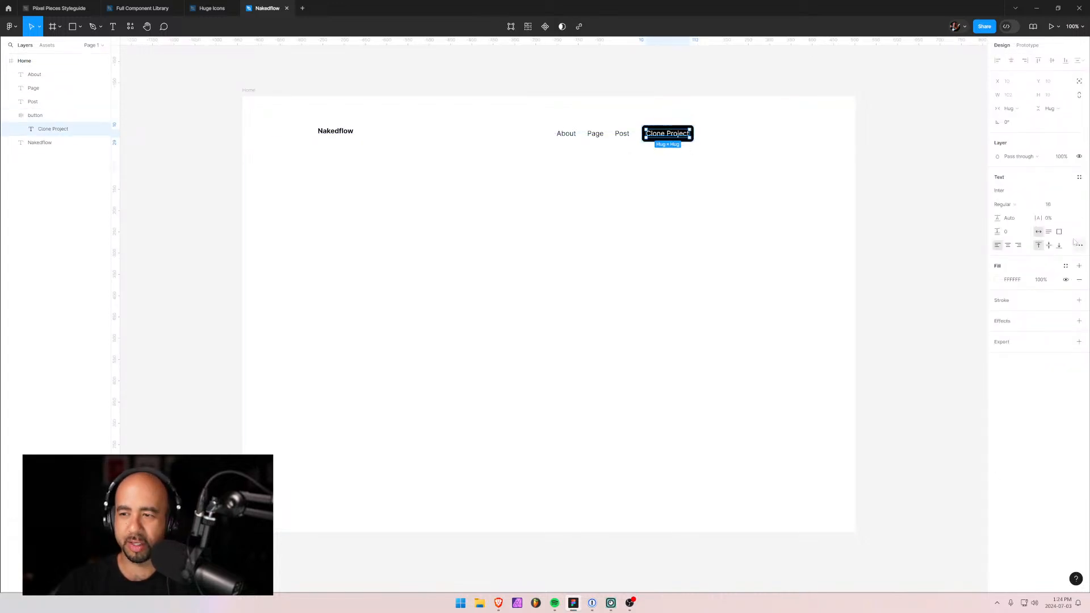
pyautogui.click(1031, 206)
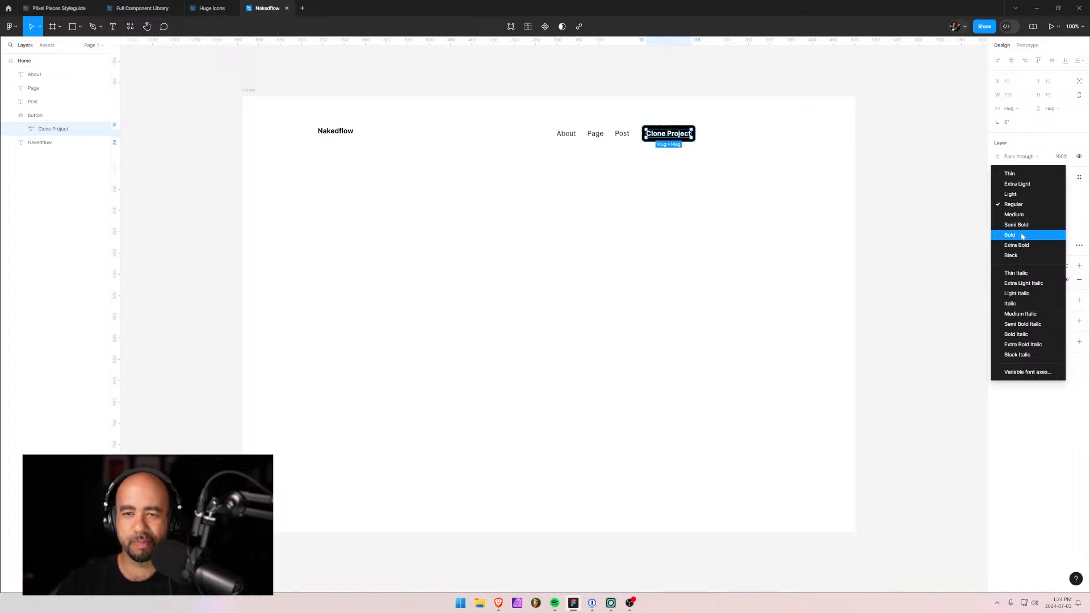
pyautogui.click(948, 236)
pyautogui.click(623, 185)
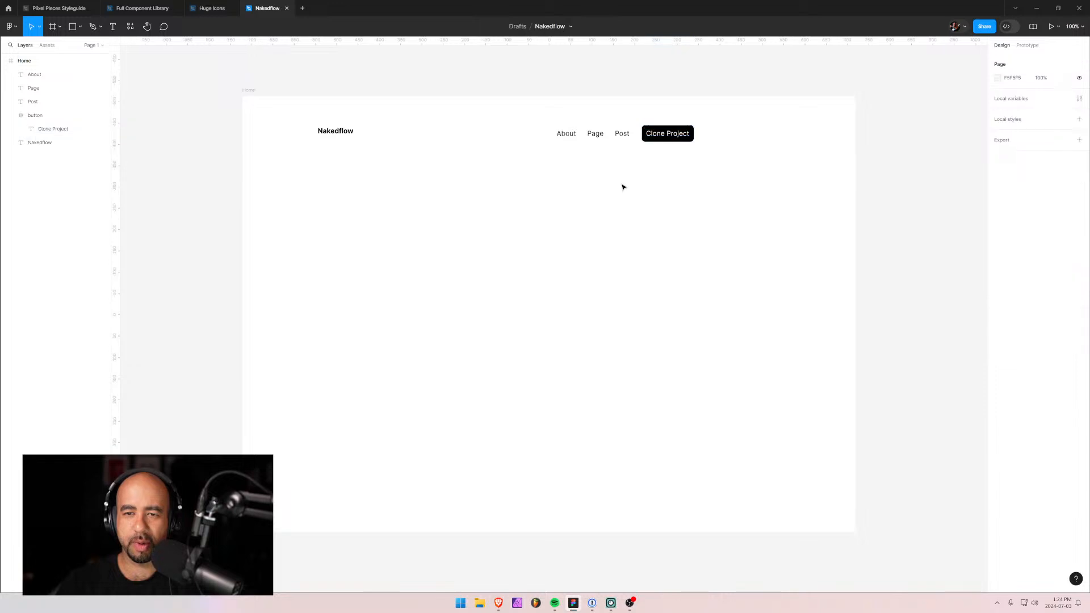
# Set the button's vertical auto-layout padding to 8.
pyautogui.click(662, 126)
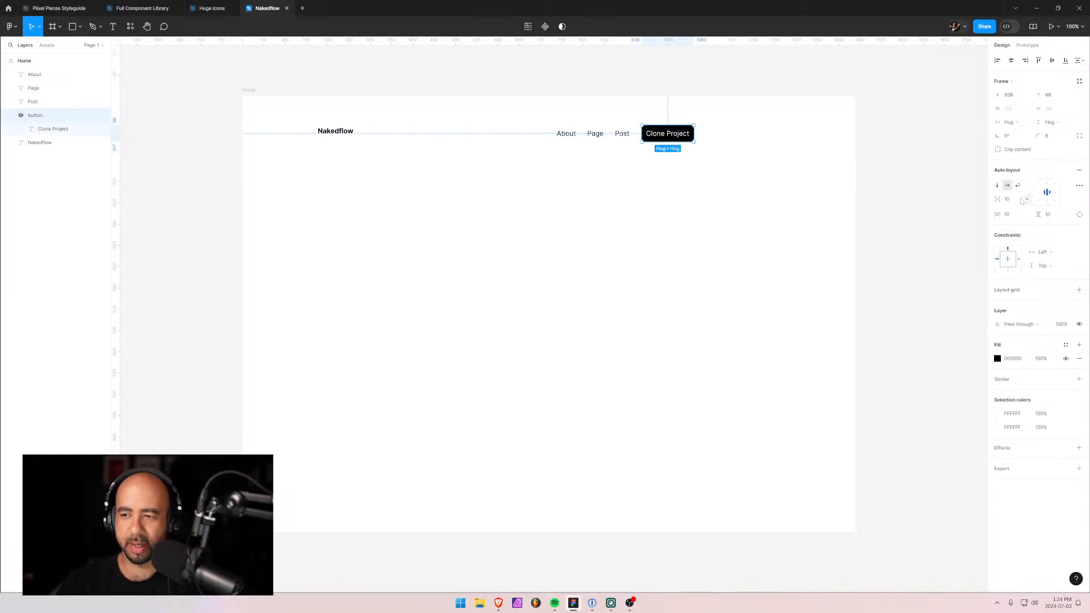
pyautogui.click(1010, 218)
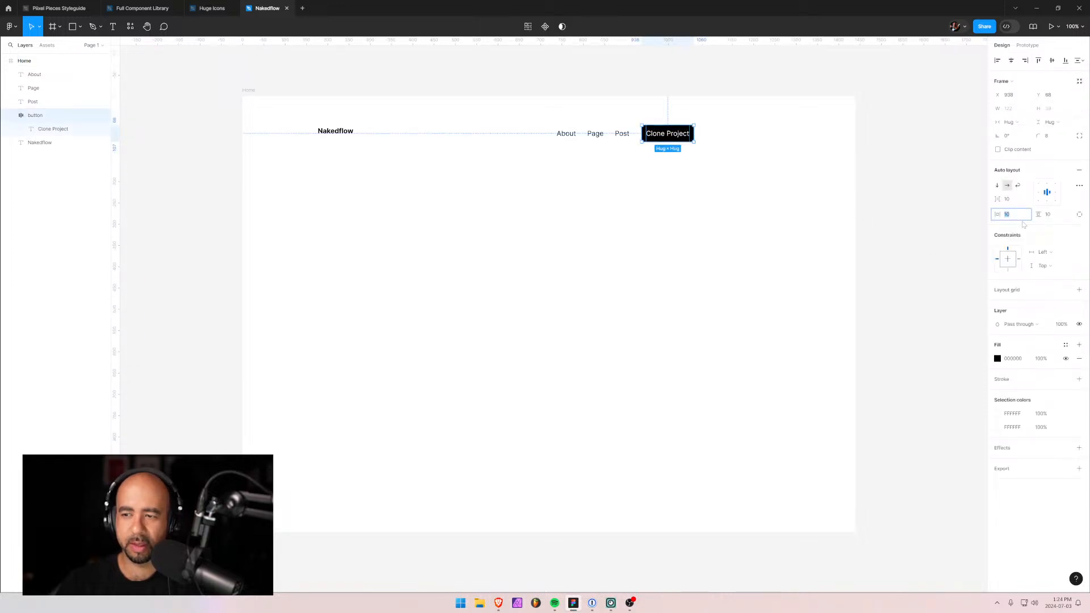
pyautogui.click(1050, 218)
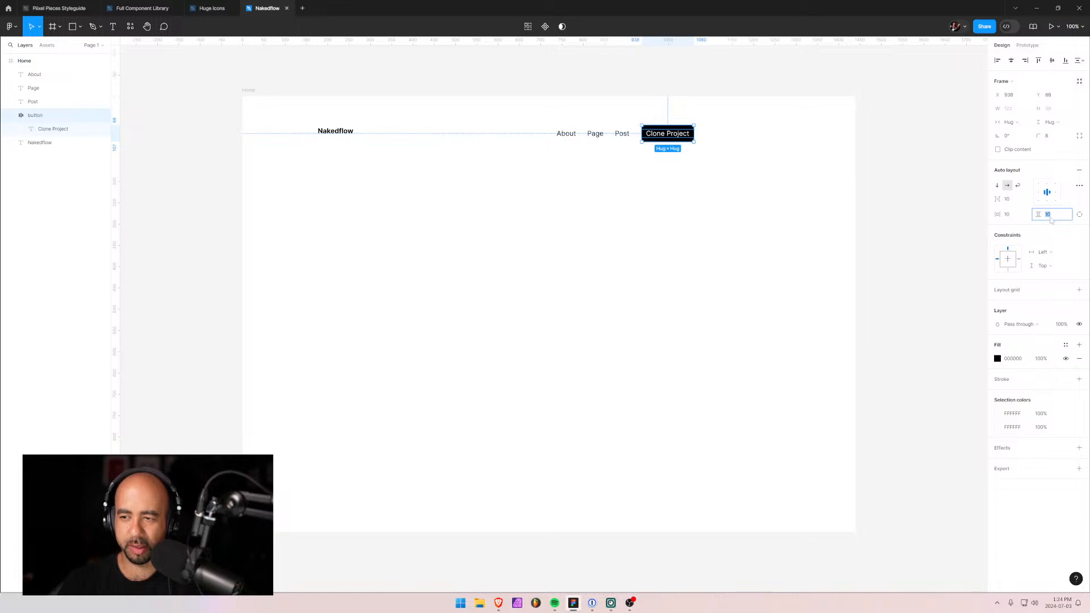
pyautogui.write('8')
pyautogui.press('Return')
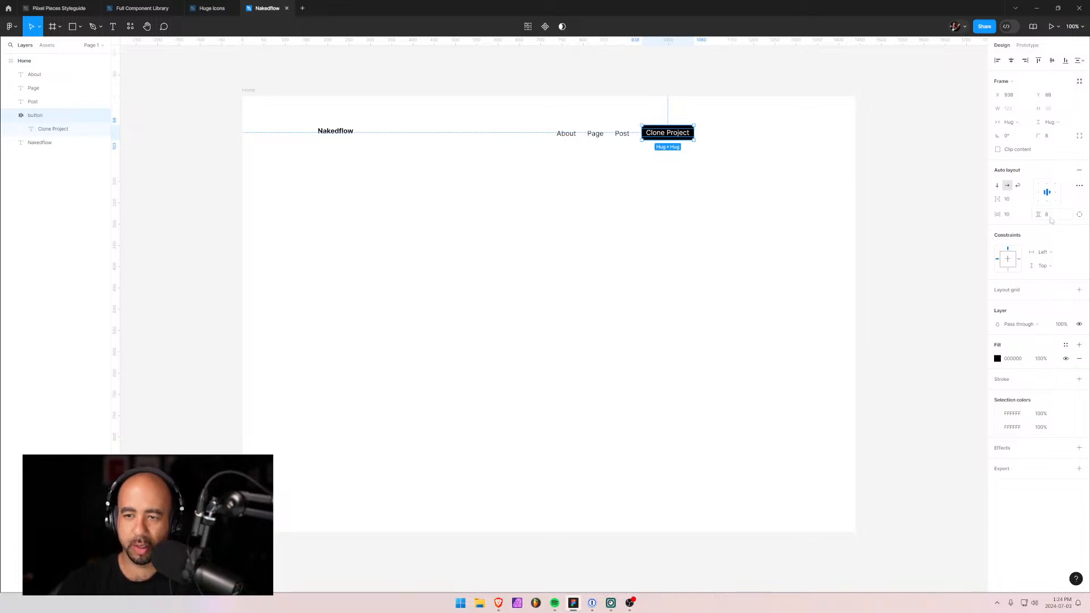
# Set the button's horizontal padding to 12 after trying 8 and 16.
pyautogui.click(1013, 219)
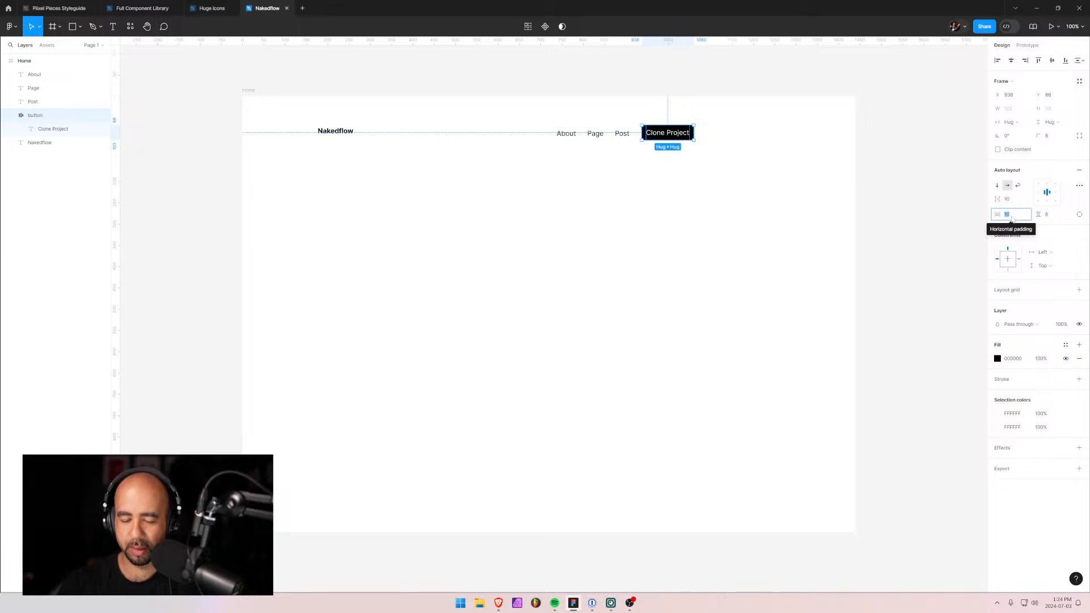
pyautogui.write('8')
pyautogui.press('Return')
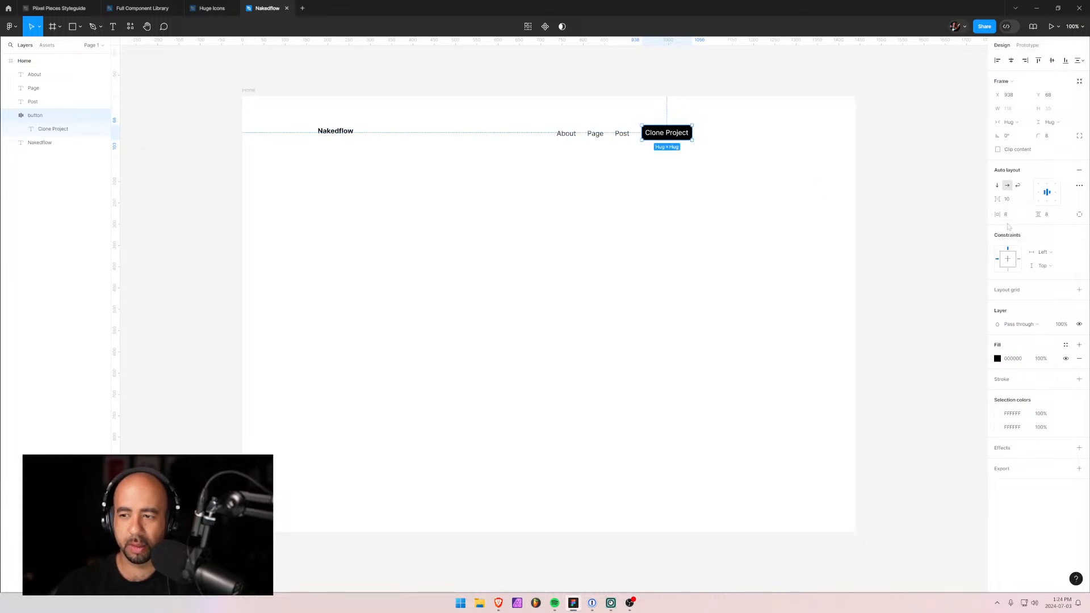
pyautogui.click(1010, 220)
pyautogui.write('16')
pyautogui.press('Return')
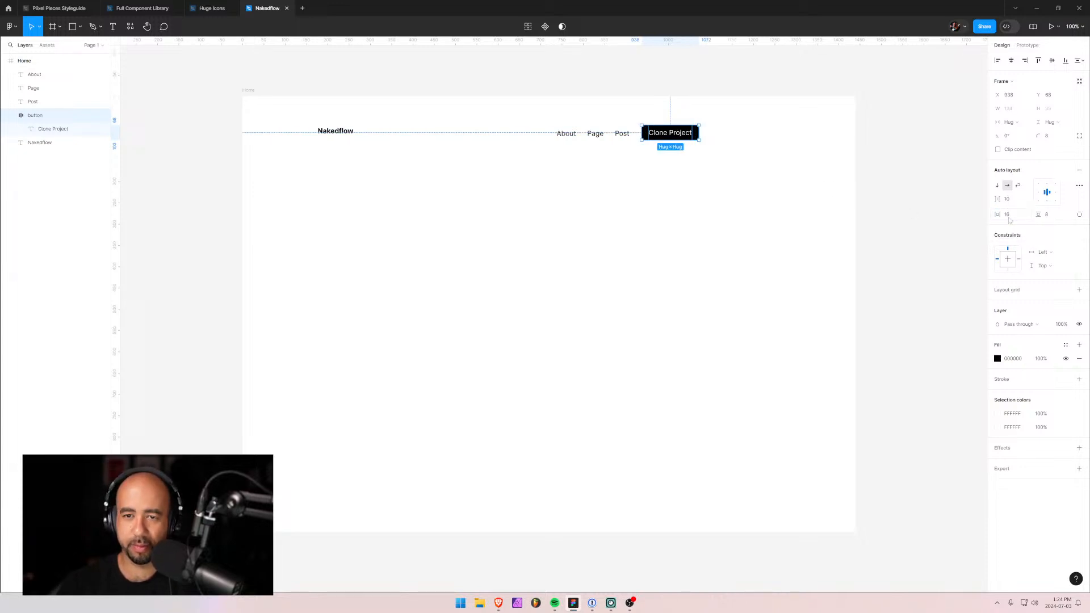
pyautogui.click(730, 168)
pyautogui.click(679, 136)
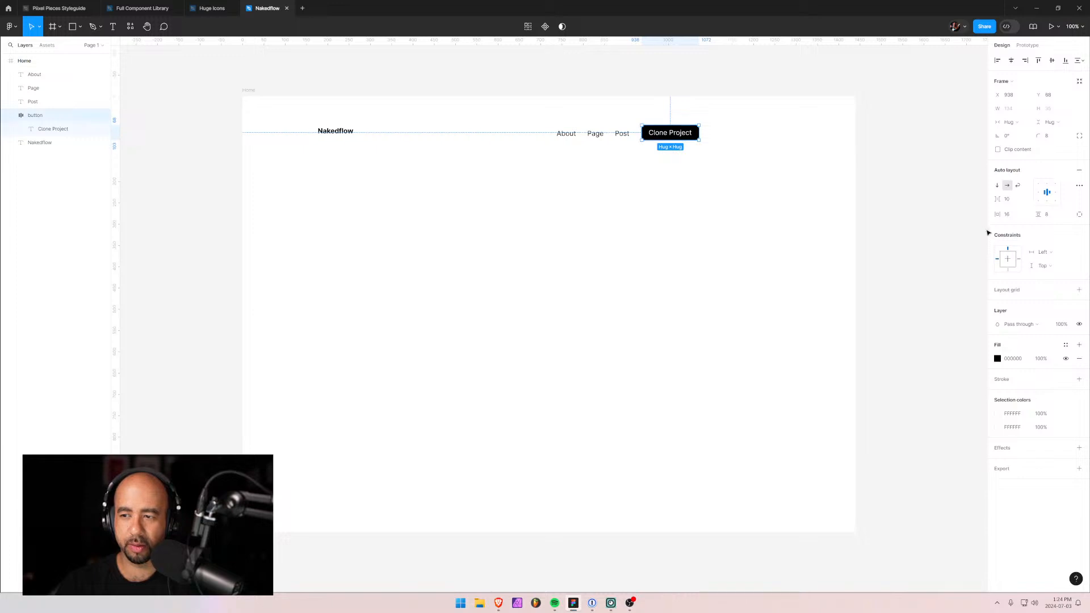
pyautogui.click(1015, 220)
pyautogui.write('12')
pyautogui.press('Return')
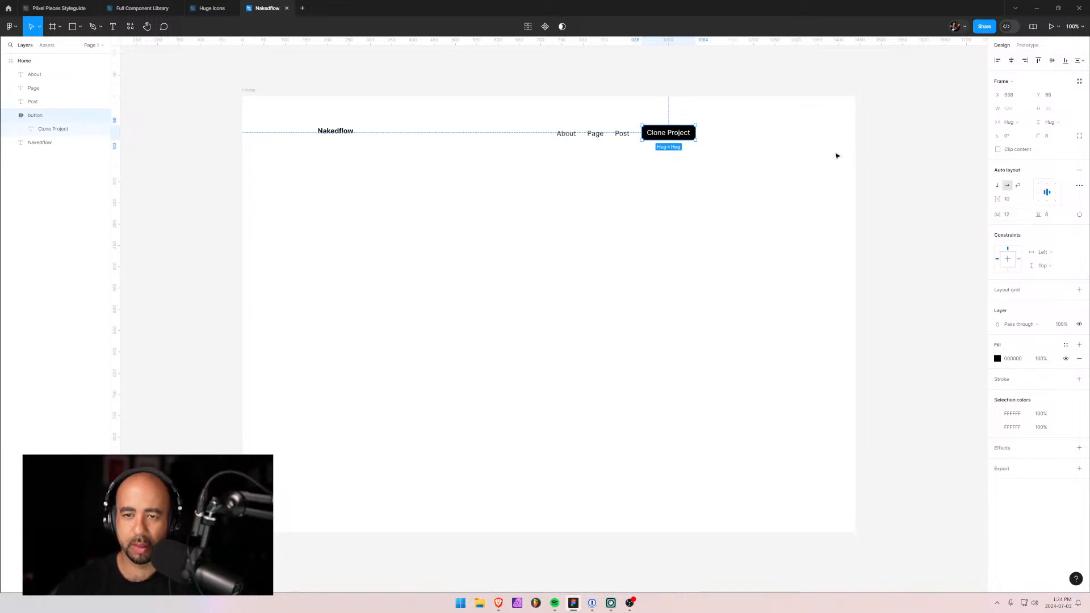
pyautogui.click(813, 162)
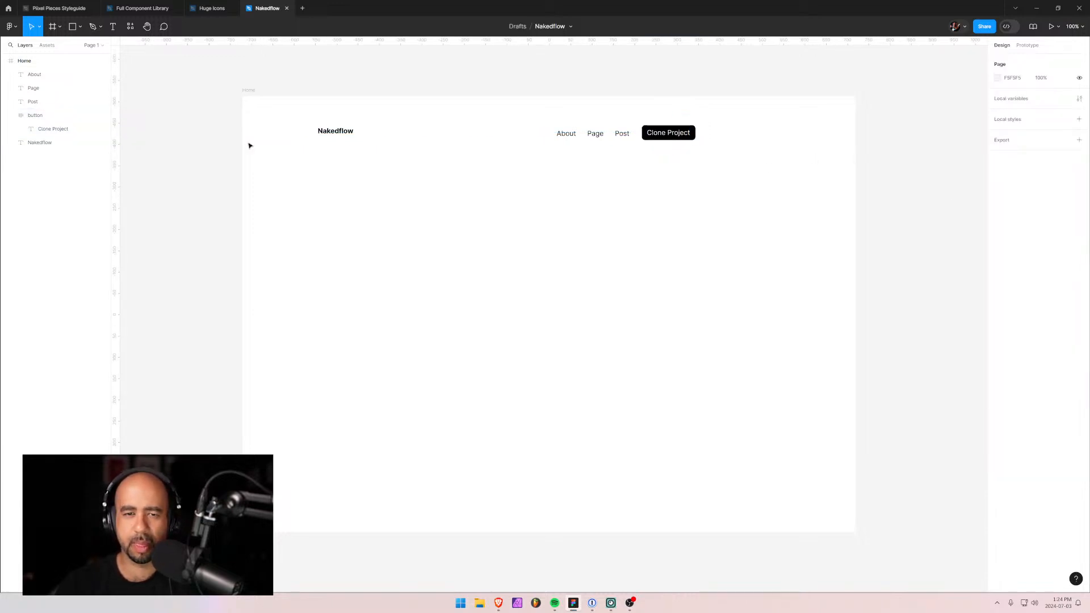
pyautogui.click(12, 118)
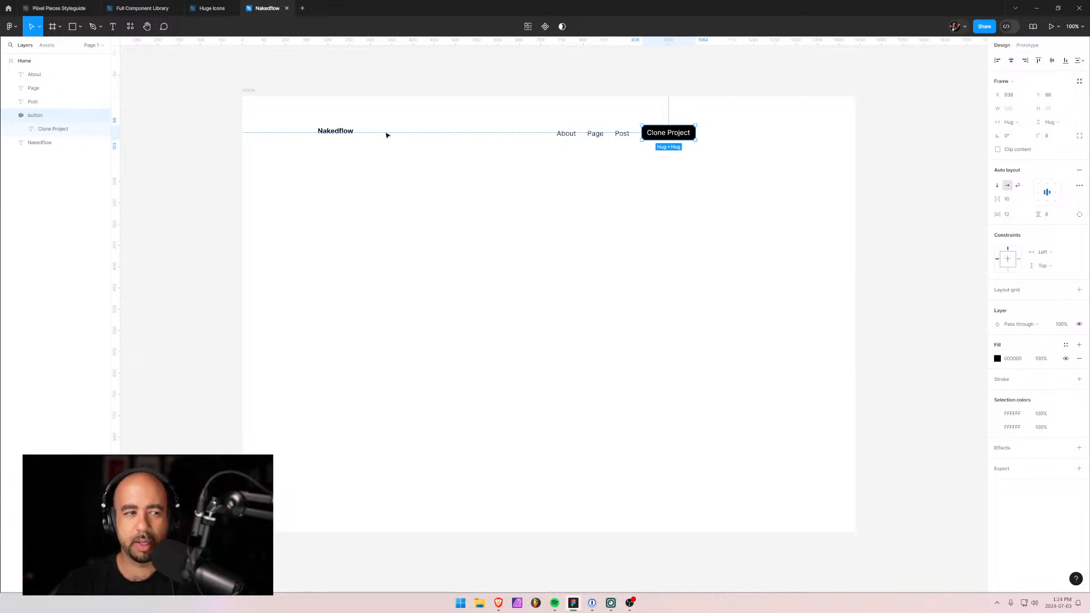
pyautogui.click(46, 92)
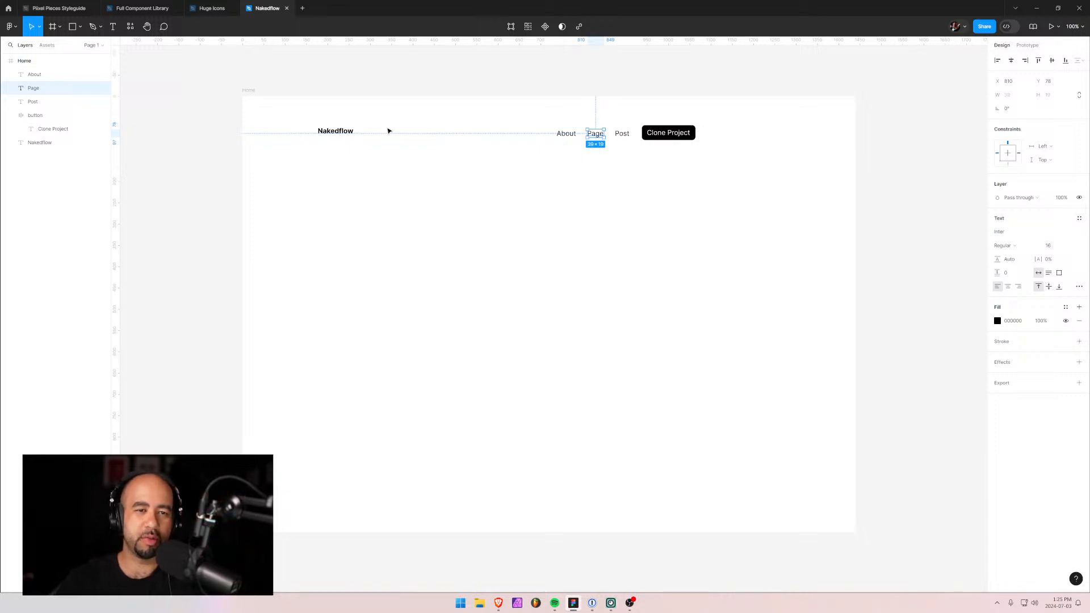
pyautogui.click(572, 136)
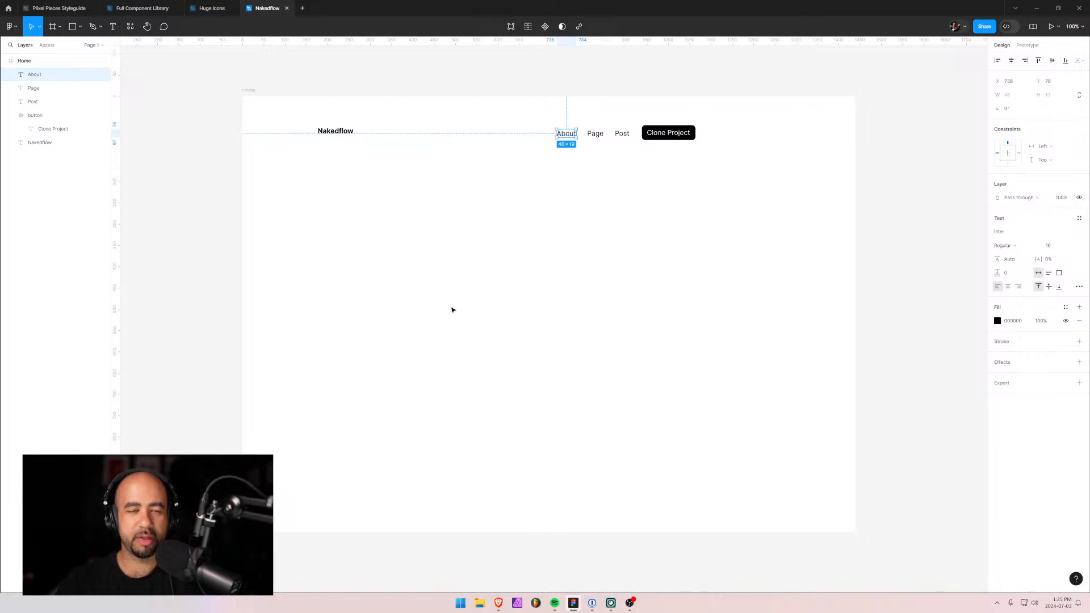
# Open the Piixel Pieces Styleguide site in the Webflow Designer from the dashboard.
pyautogui.moveTo(501, 606)
pyautogui.click(473, 562)
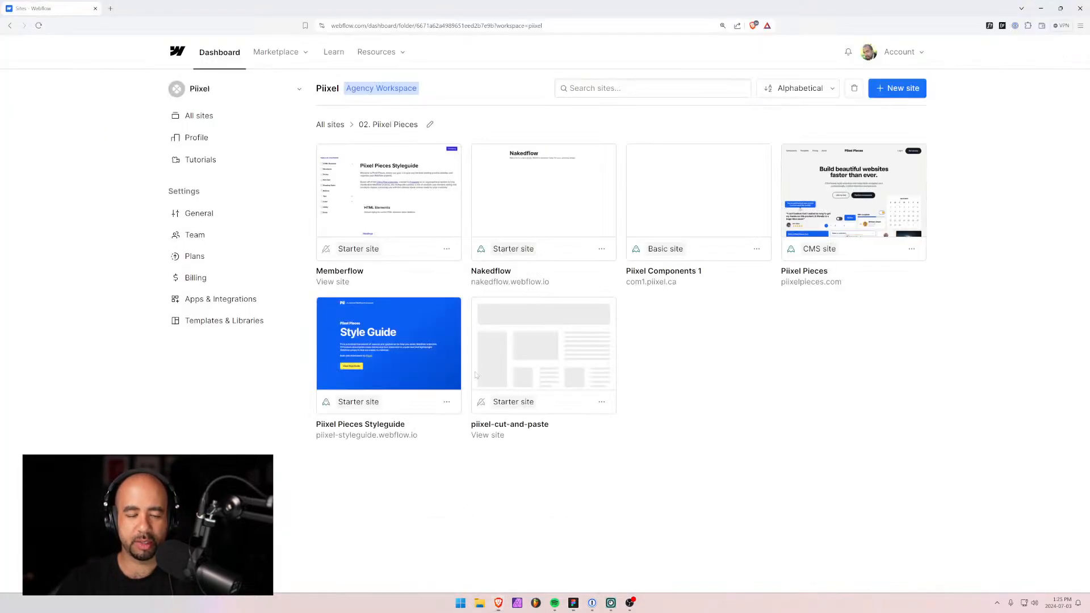
pyautogui.click(448, 311)
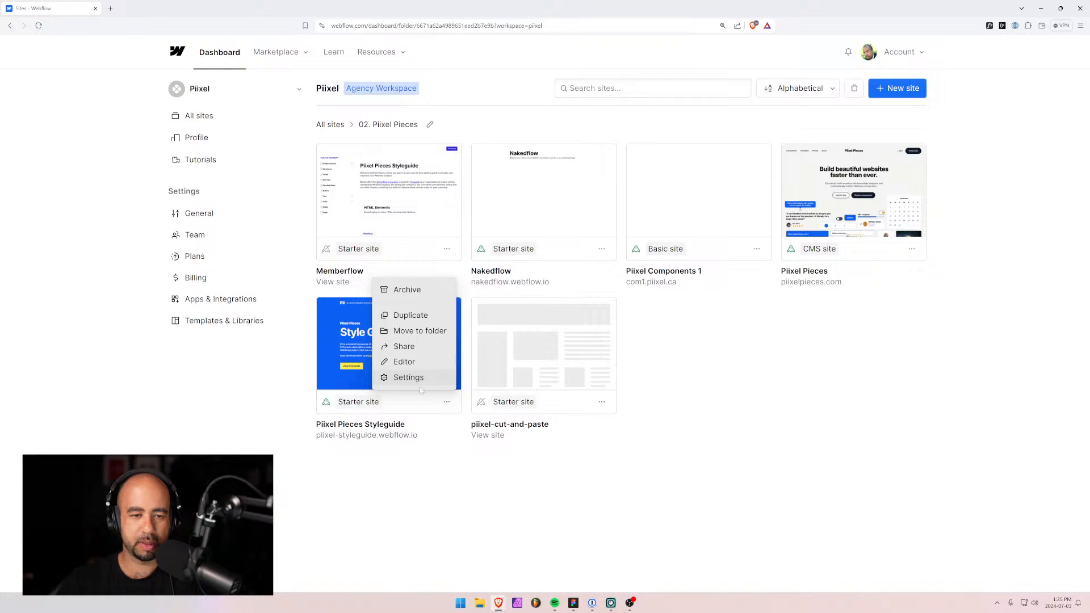
pyautogui.click(374, 346)
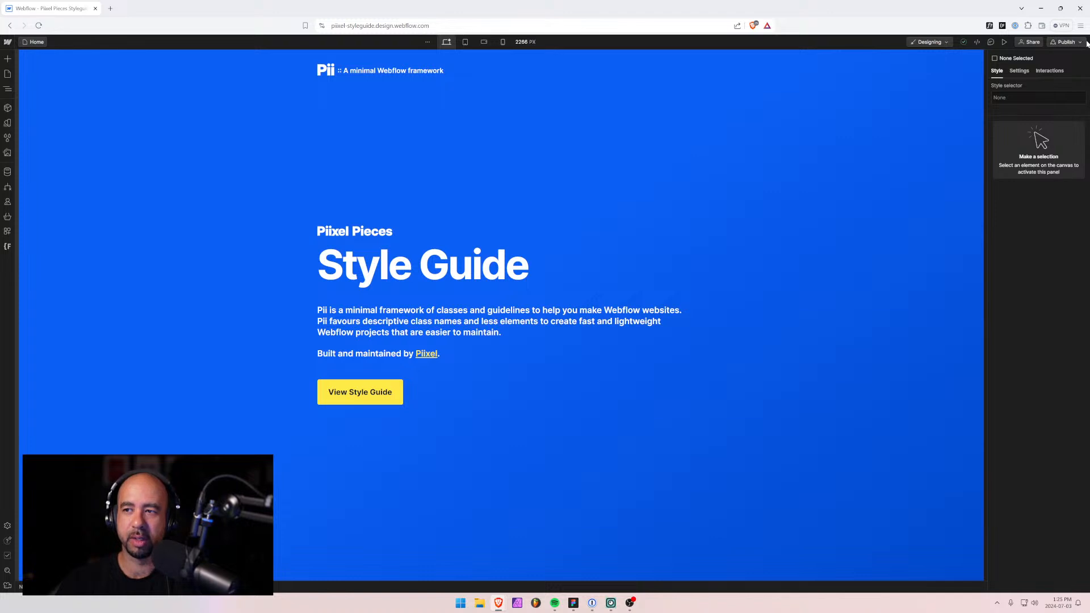
# Open the published staging site's style guide page in its visual view.
pyautogui.click(1066, 42)
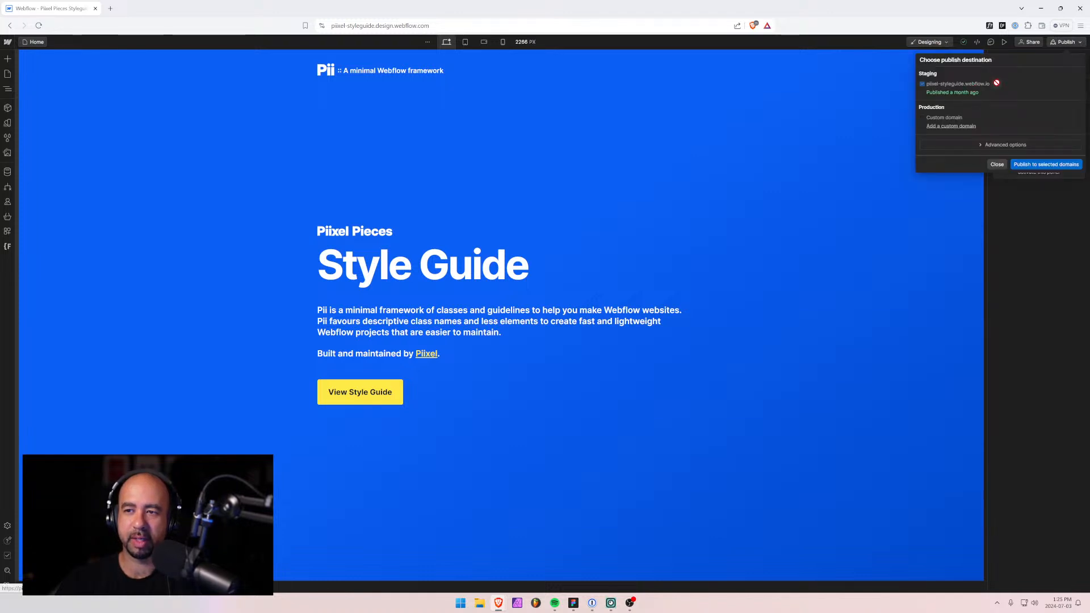
pyautogui.click(997, 84)
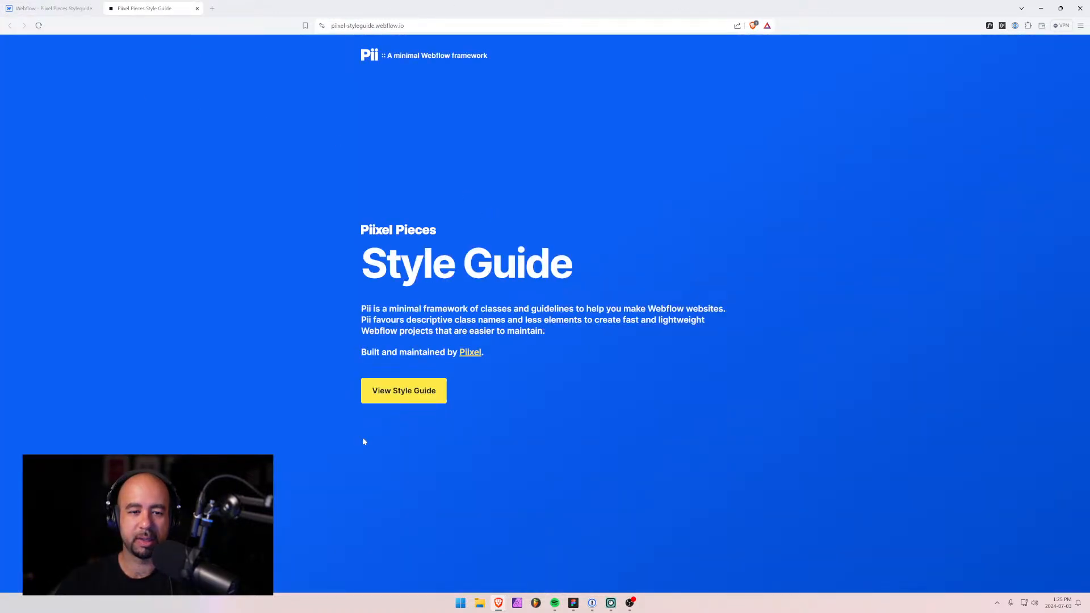
pyautogui.click(385, 393)
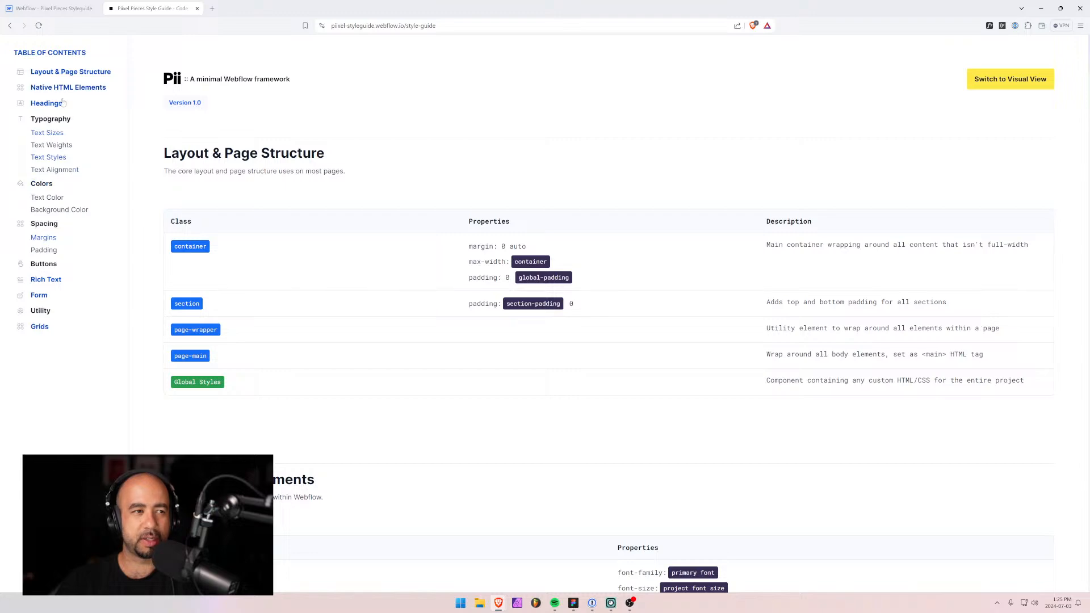
pyautogui.click(1010, 79)
# Browse the Rich Text and Headings sections, then minimize the browser back to Figma.
pyautogui.scroll(-20, 290, 220)
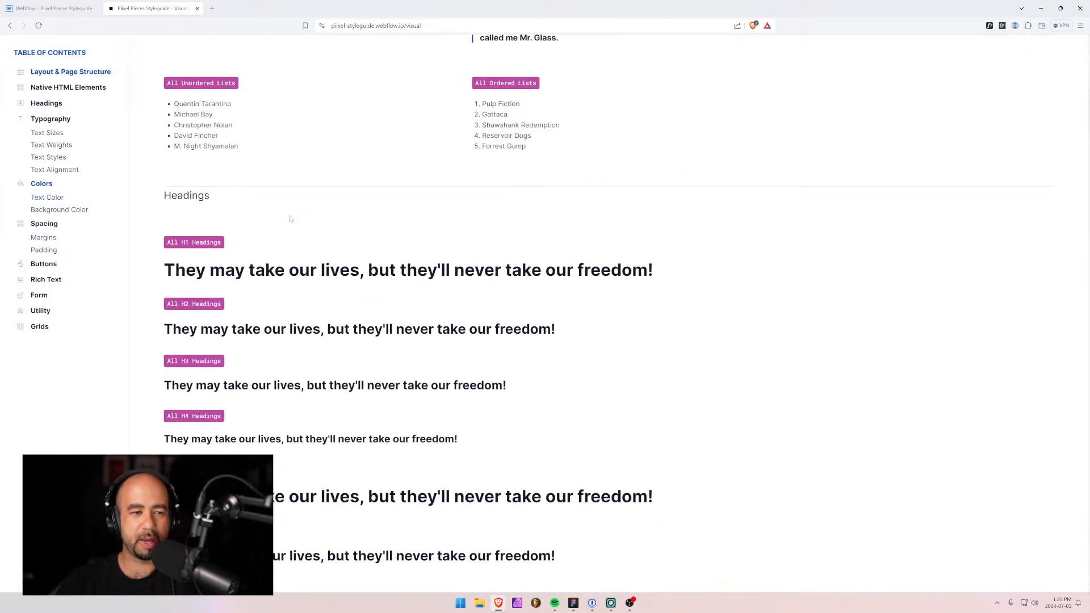
pyautogui.click(45, 281)
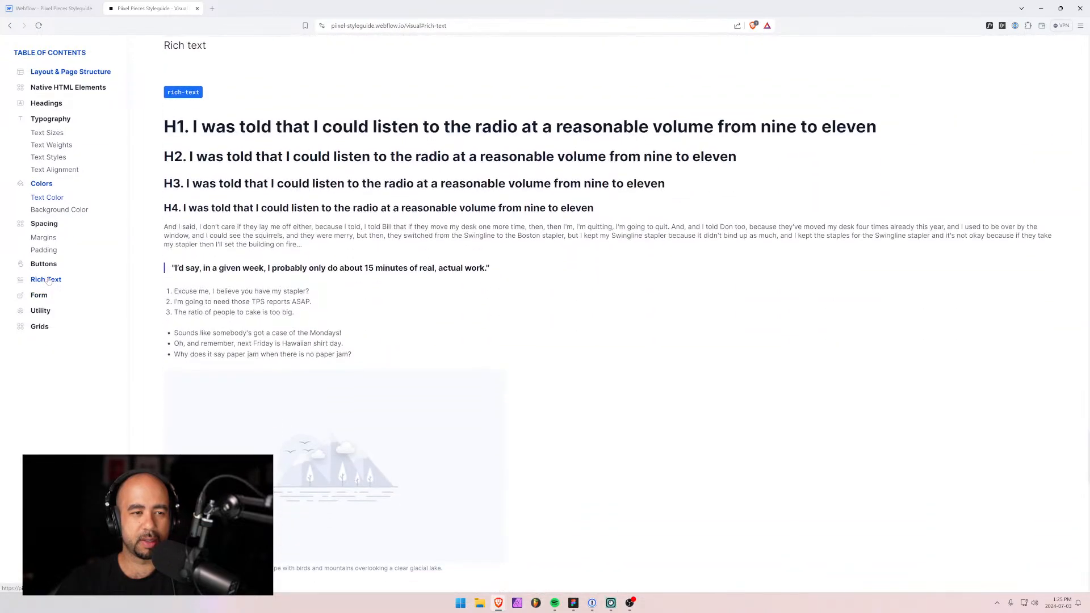
pyautogui.click(44, 107)
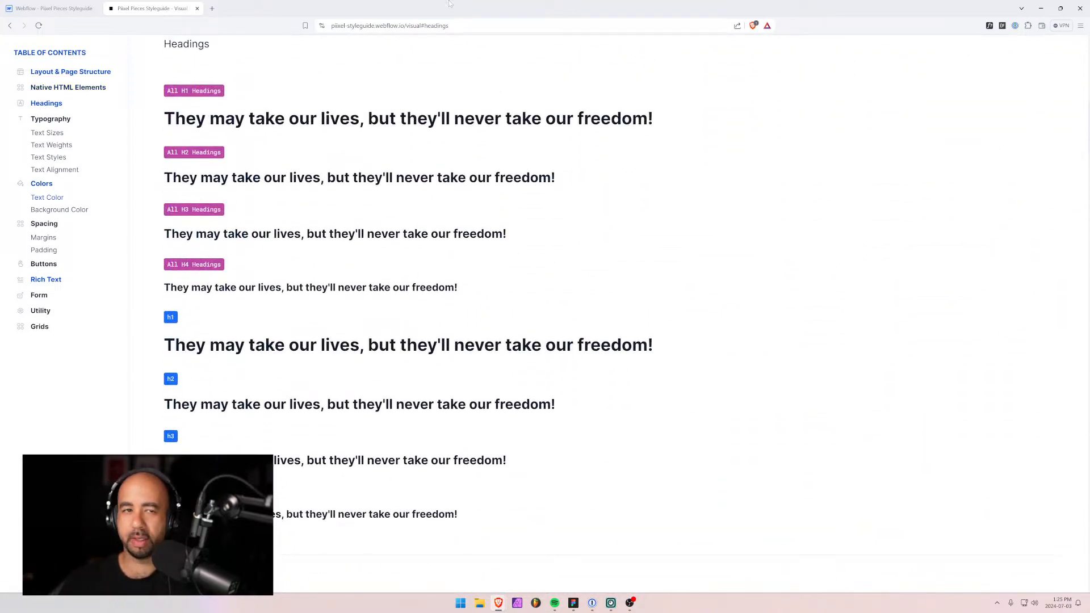
pyautogui.click(68, 8)
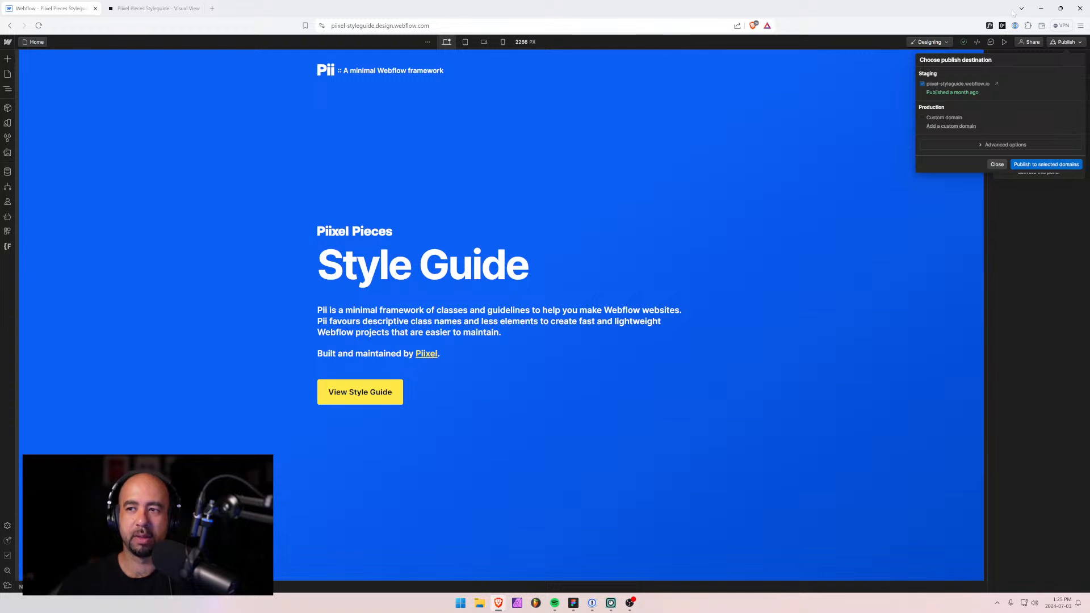
pyautogui.click(1041, 8)
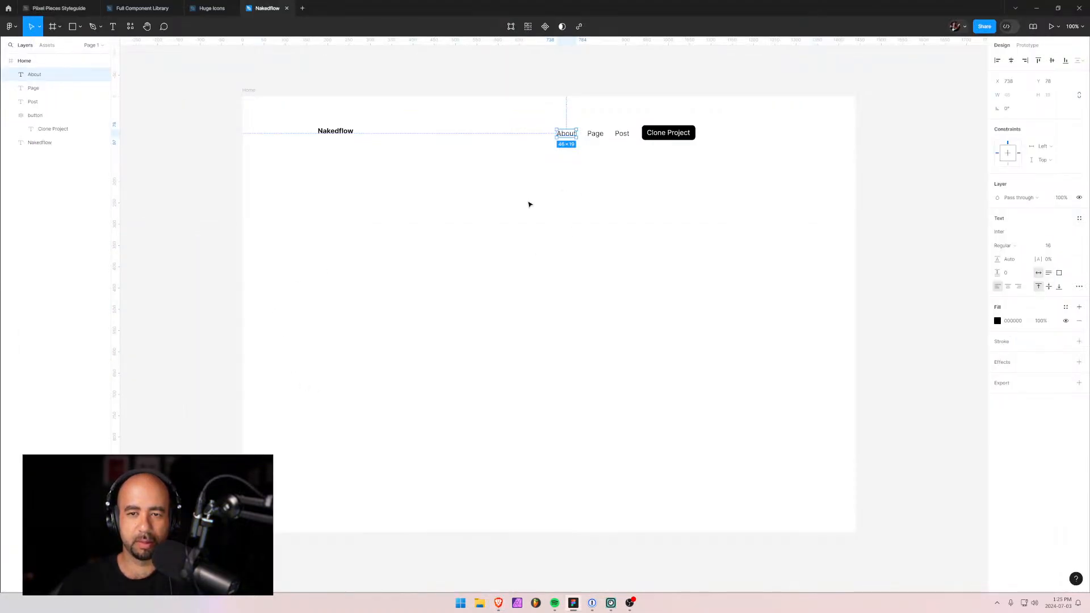
# Wrap About, Page, Post and the button in an auto-layout frame named 'navigation'.
pyautogui.click(10, 115)
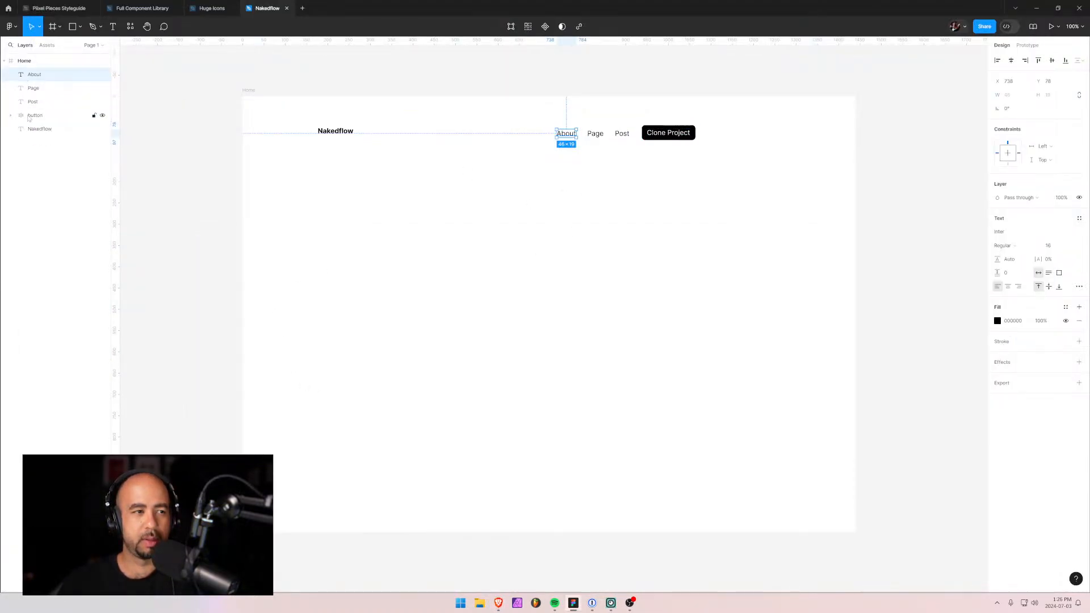
pyautogui.keyDown('shift'); pyautogui.click(29, 117); pyautogui.keyUp('shift')
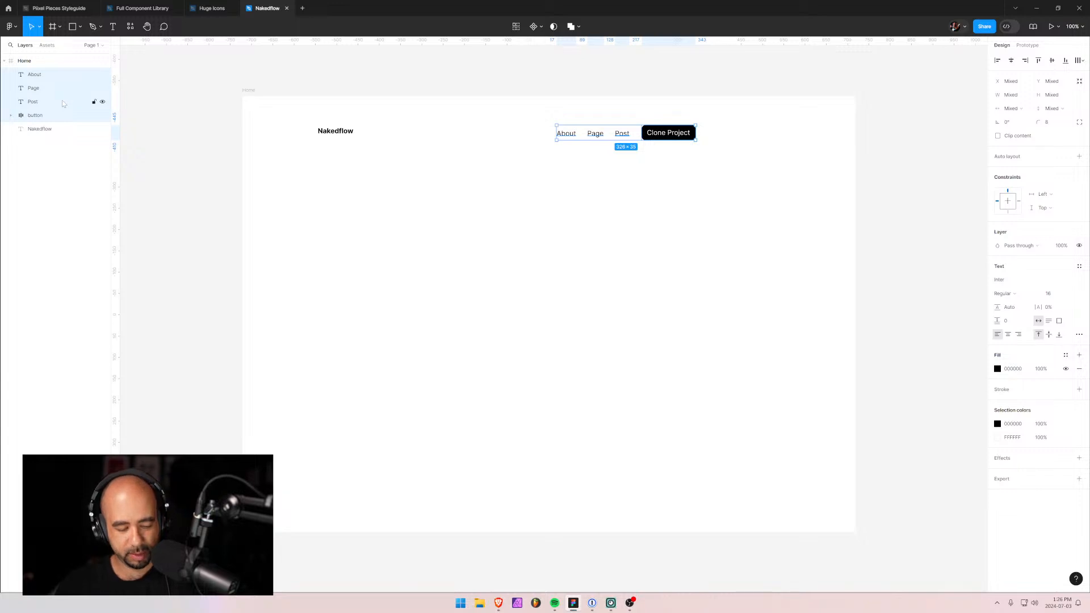
pyautogui.hotkey('shift', 'a')
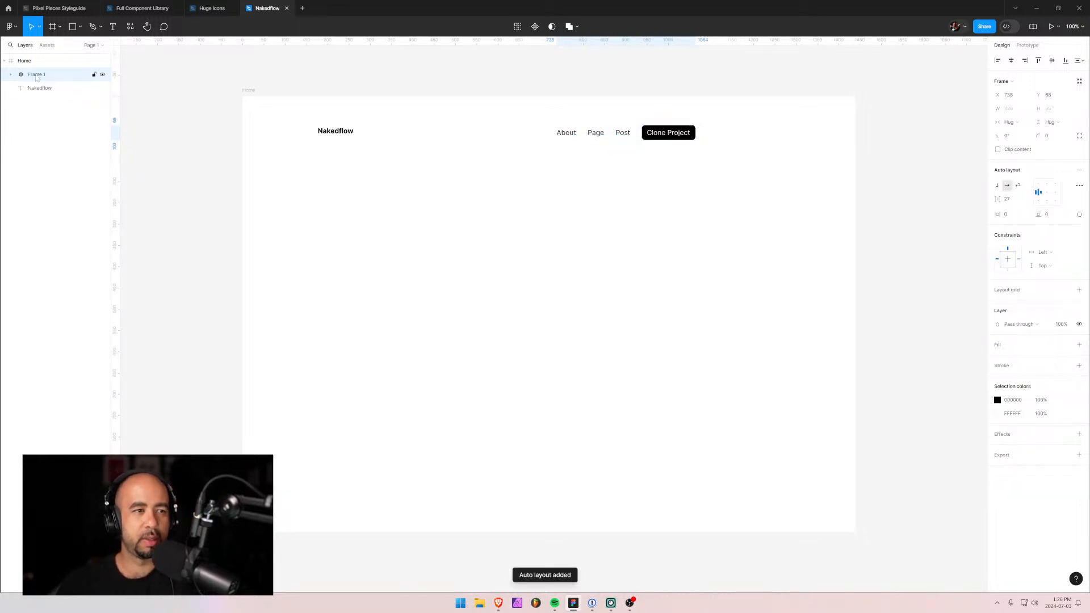
pyautogui.hotkey('ctrl', 'r')
pyautogui.write('navigation')
pyautogui.press('Return')
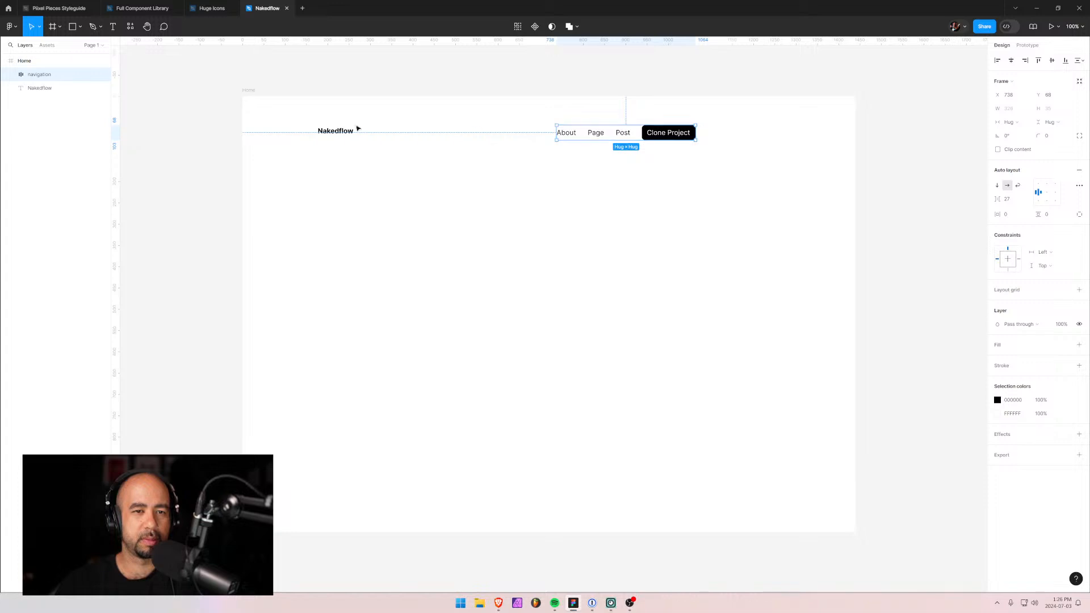
pyautogui.click(39, 88)
# Move Nakedflow above navigation and wrap both in an auto-layout frame named 'header'.
pyautogui.moveTo(39, 88); pyautogui.dragTo(35, 69)
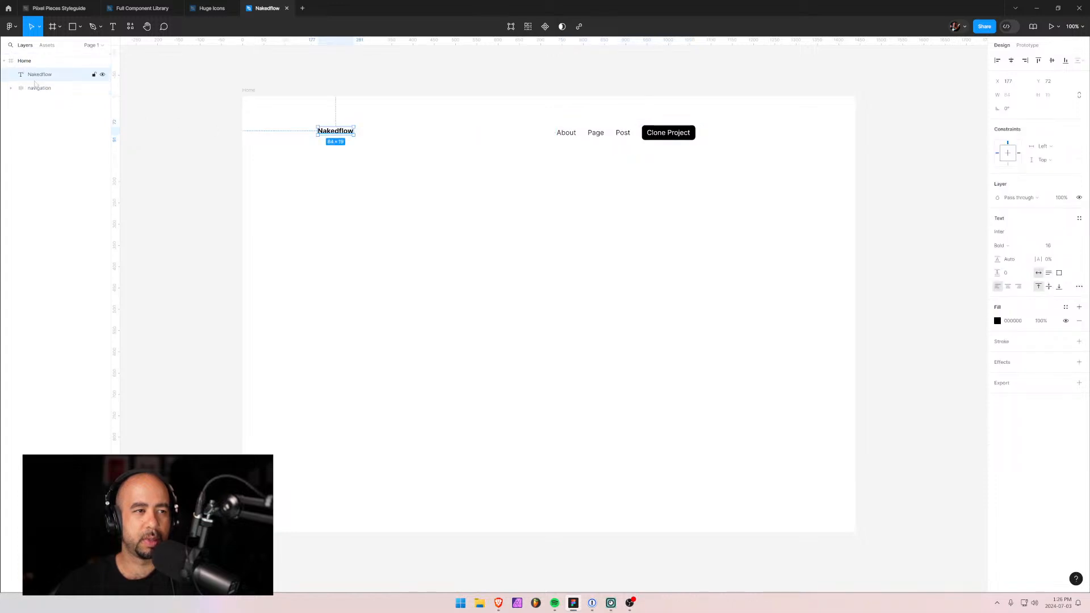
pyautogui.keyDown('shift'); pyautogui.click(32, 88); pyautogui.keyUp('shift')
pyautogui.hotkey('shift', 'a')
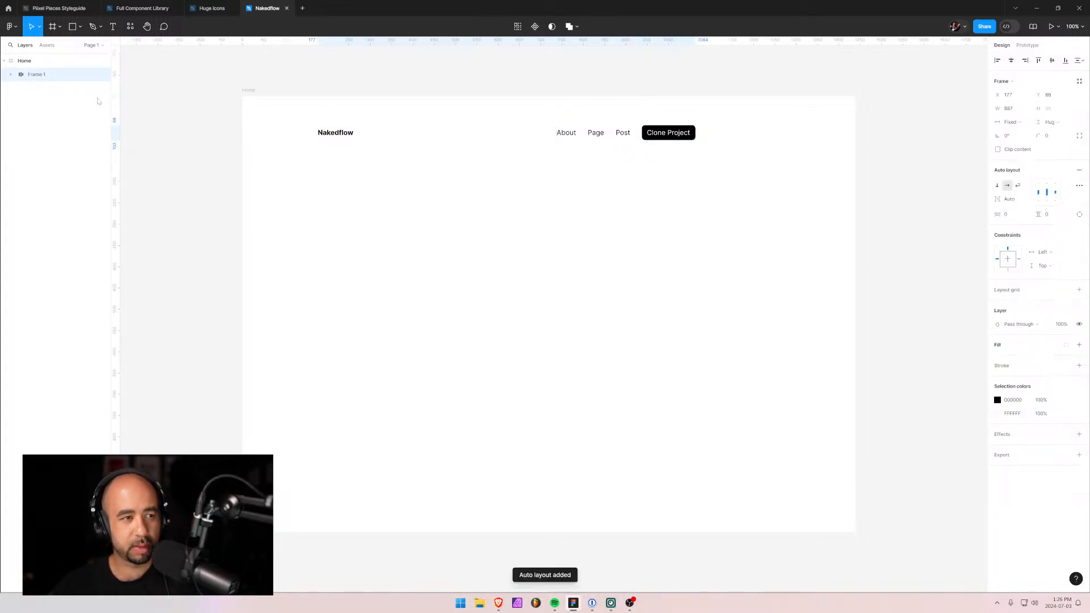
pyautogui.doubleClick(41, 75)
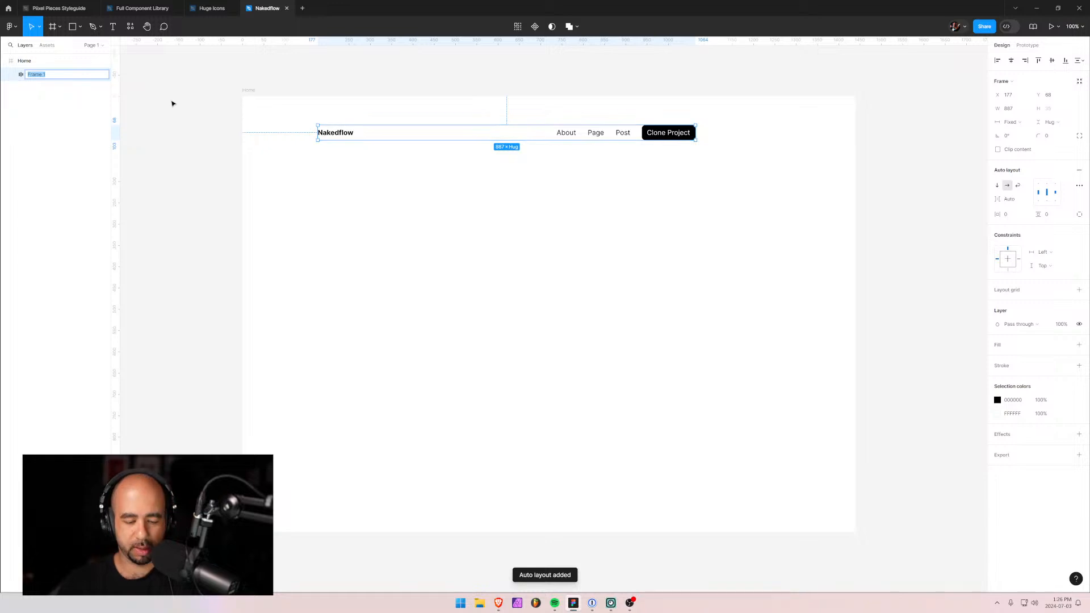
pyautogui.write('header')
pyautogui.press('Return')
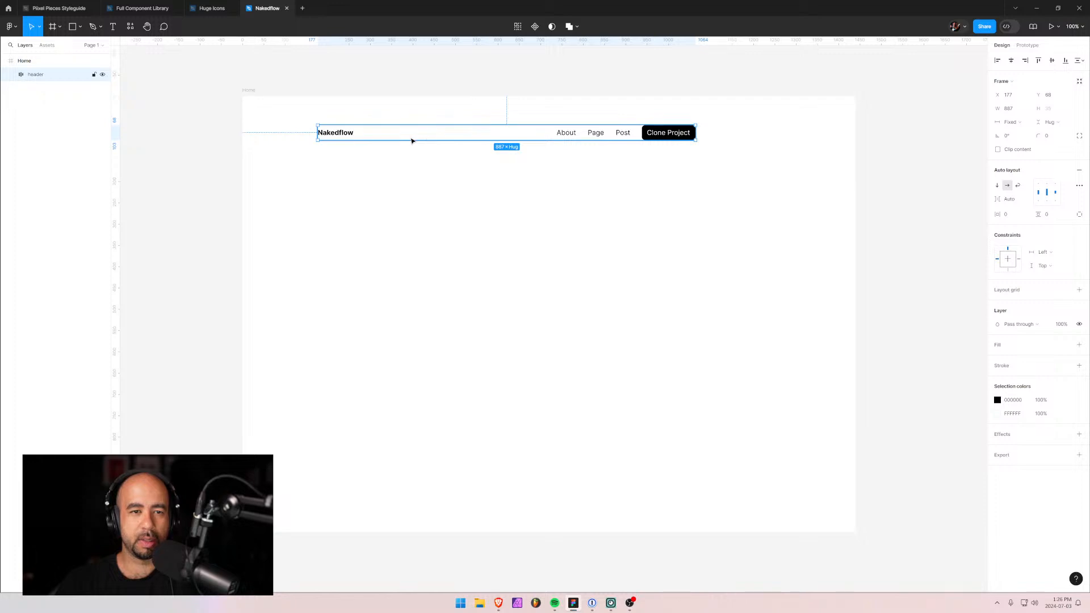
# Set the header width to 1000 and centre it horizontally in the Home frame.
pyautogui.click(1022, 108)
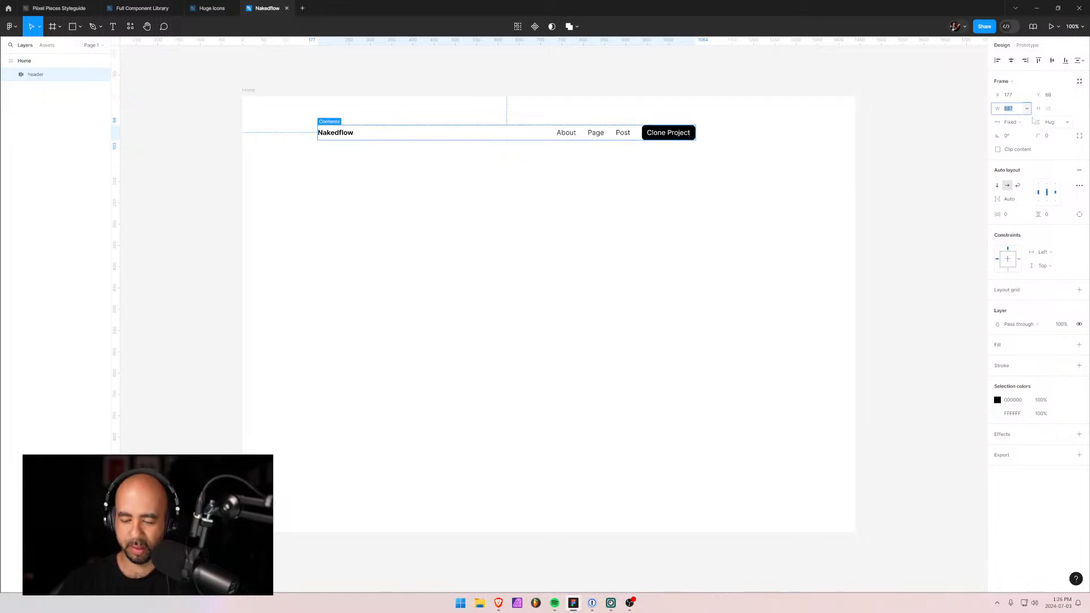
pyautogui.write('1')
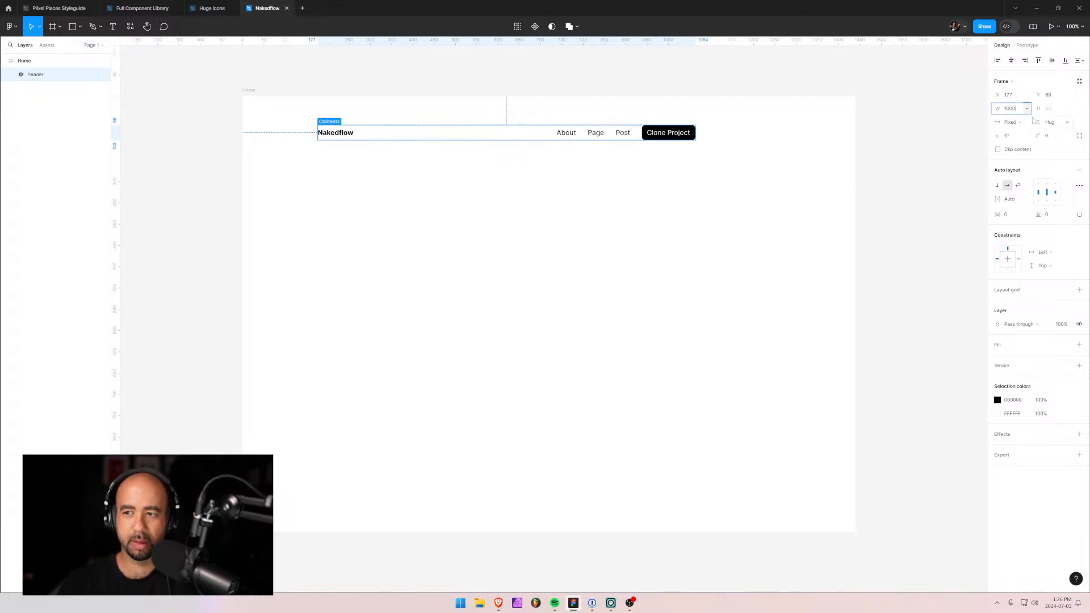
pyautogui.write('000')
pyautogui.press('Return')
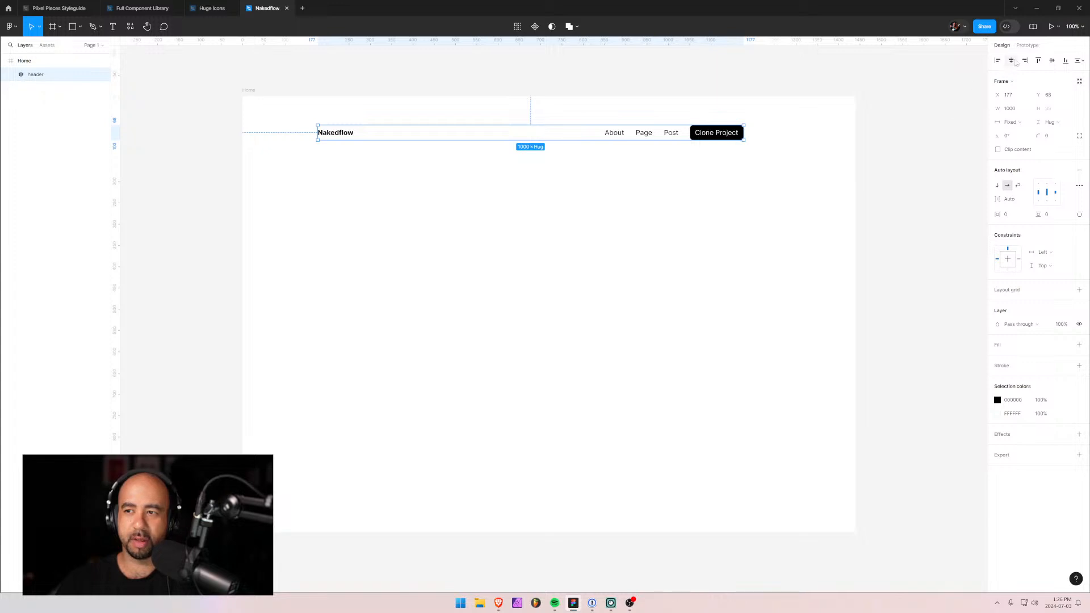
pyautogui.click(1013, 61)
pyautogui.click(407, 238)
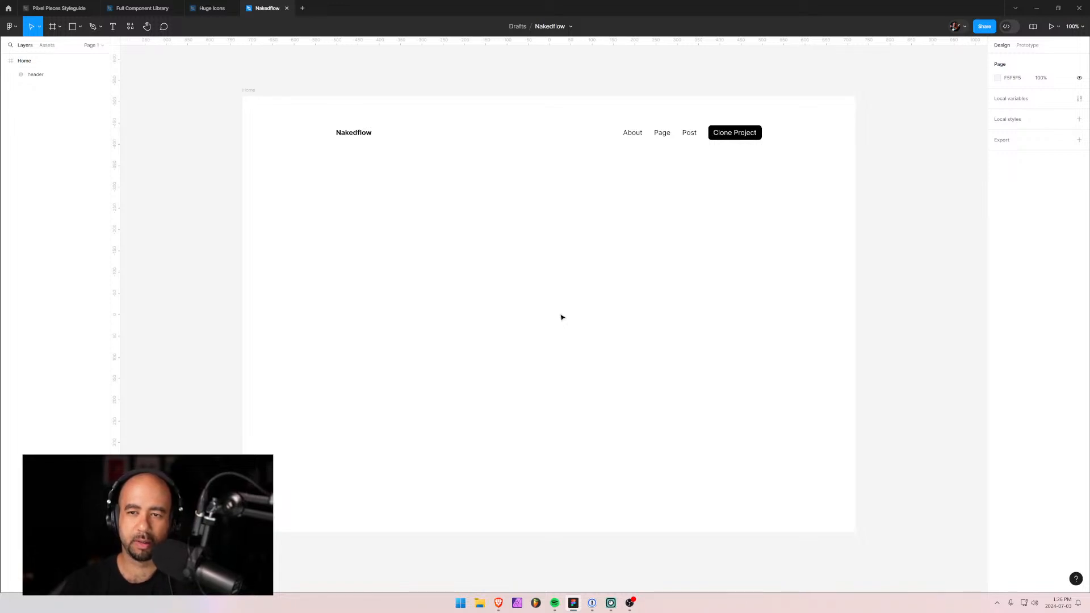
# Change the button label from 'Clone Project' to 'Get Nakedflow' and reselect the header.
pyautogui.doubleClick(739, 134)
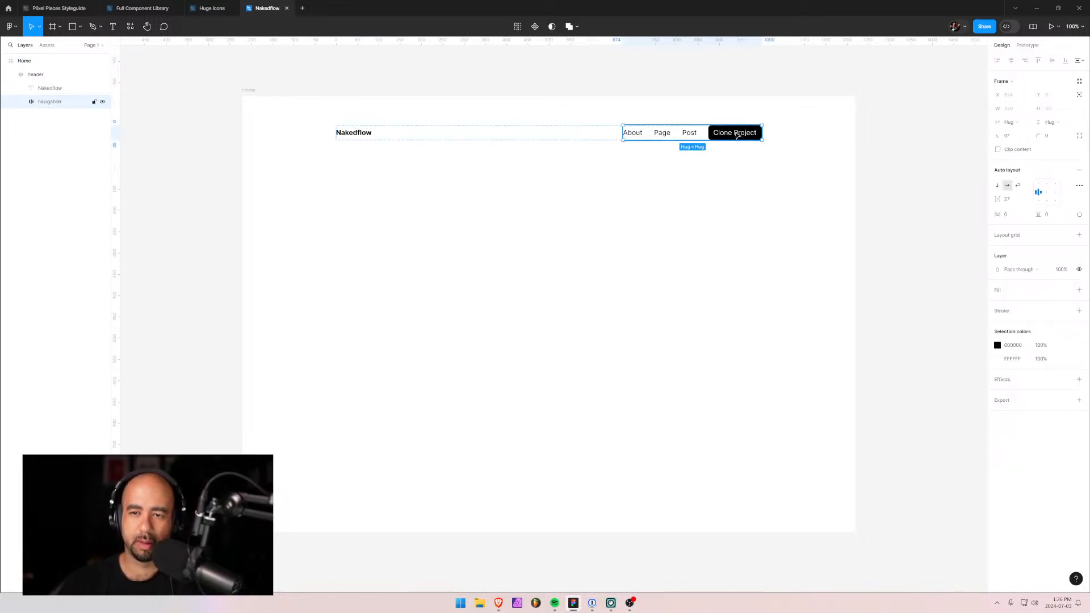
pyautogui.doubleClick(736, 135)
pyautogui.doubleClick(735, 134)
pyautogui.doubleClick(736, 135)
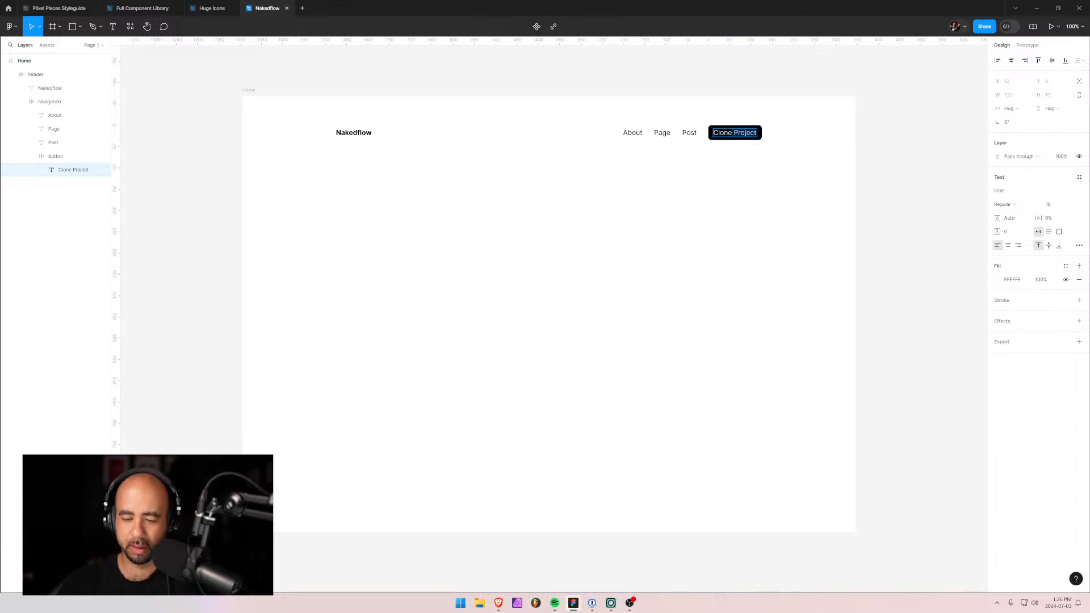
pyautogui.write('Clone')
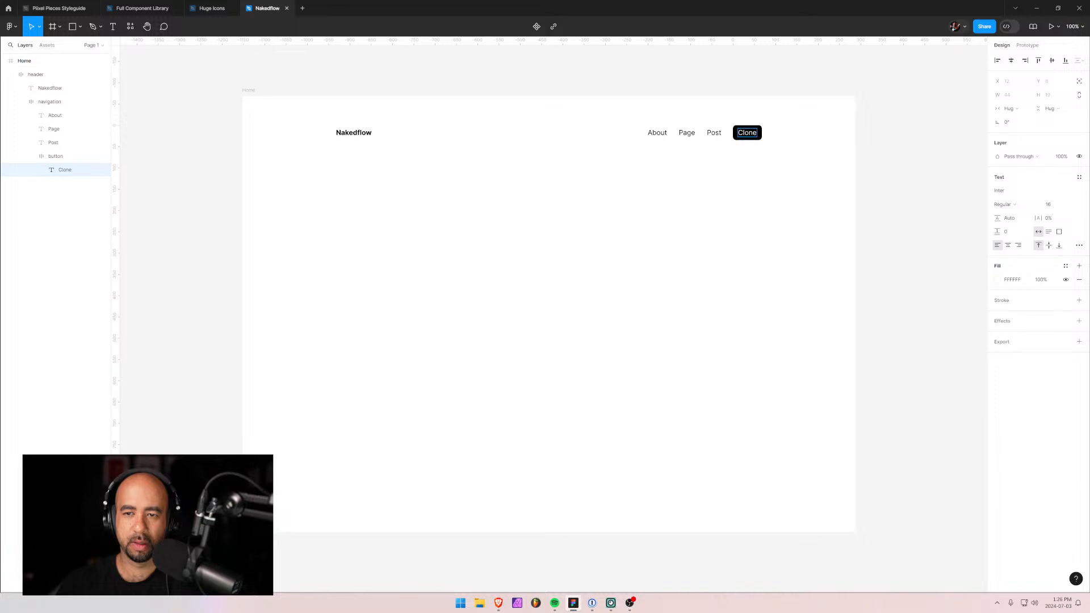
pyautogui.write('Ge')
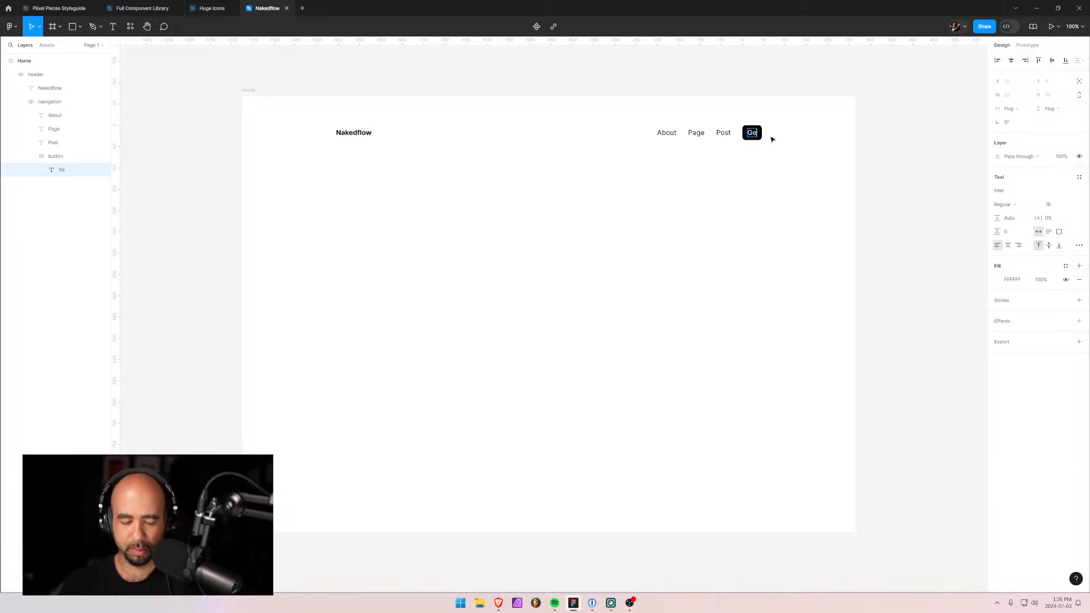
pyautogui.write('t Project')
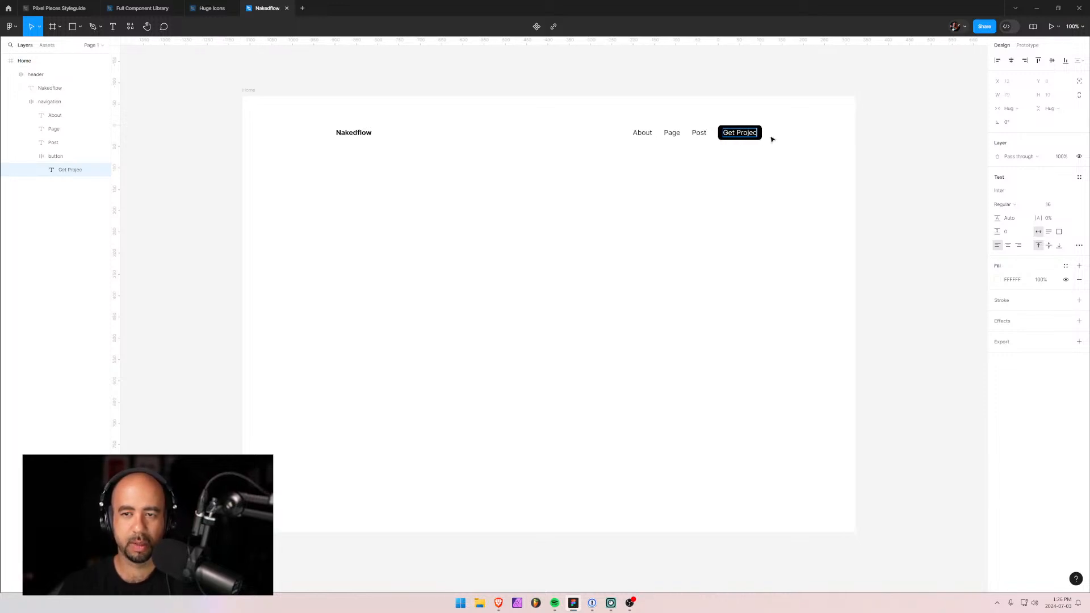
pyautogui.press('BackSpace')
pyautogui.press('BackSpace')
pyautogui.press('BackSpace')
pyautogui.press('BackSpace')
pyautogui.press('BackSpace')
pyautogui.press('BackSpace')
pyautogui.press('BackSpace')
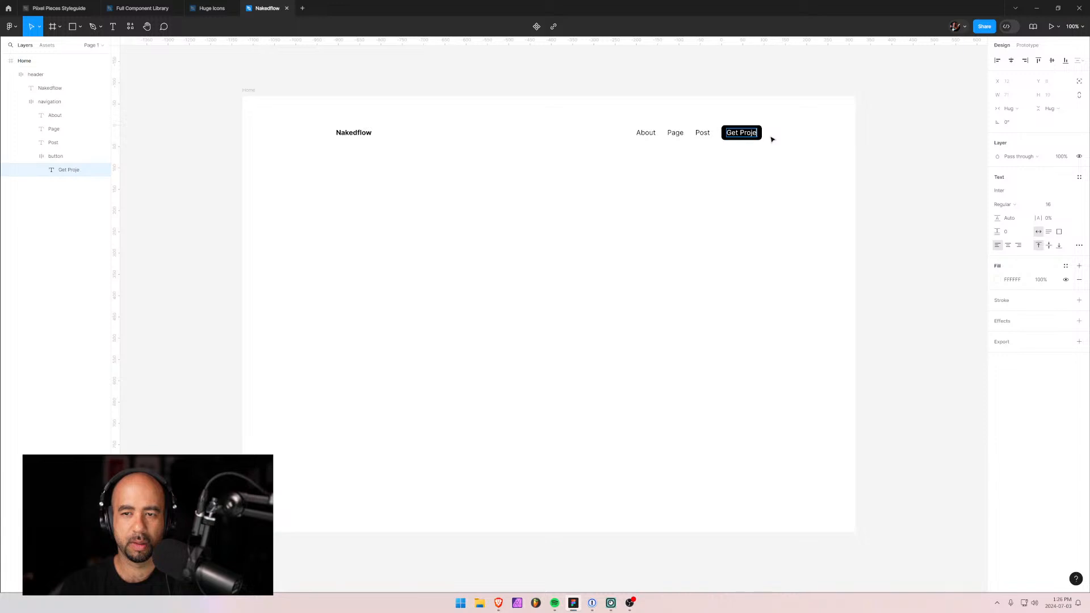
pyautogui.write('Nak')
pyautogui.press('BackSpace')
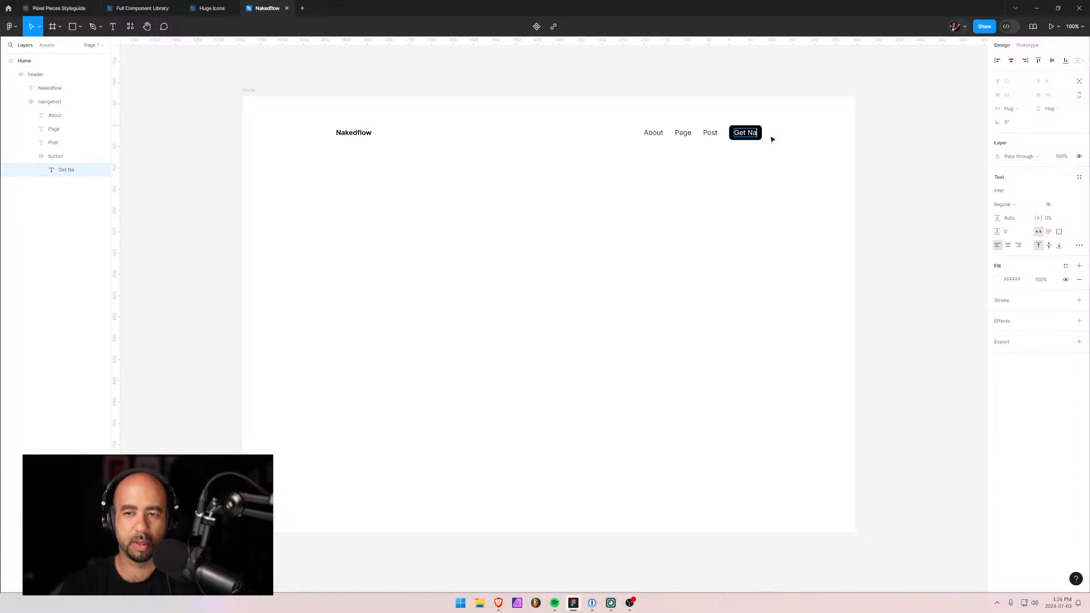
pyautogui.write('kedfl')
pyautogui.press('BackSpace')
pyautogui.press('BackSpace')
pyautogui.press('BackSpace')
pyautogui.press('BackSpace')
pyautogui.press('BackSpace')
pyautogui.write('kedflow')
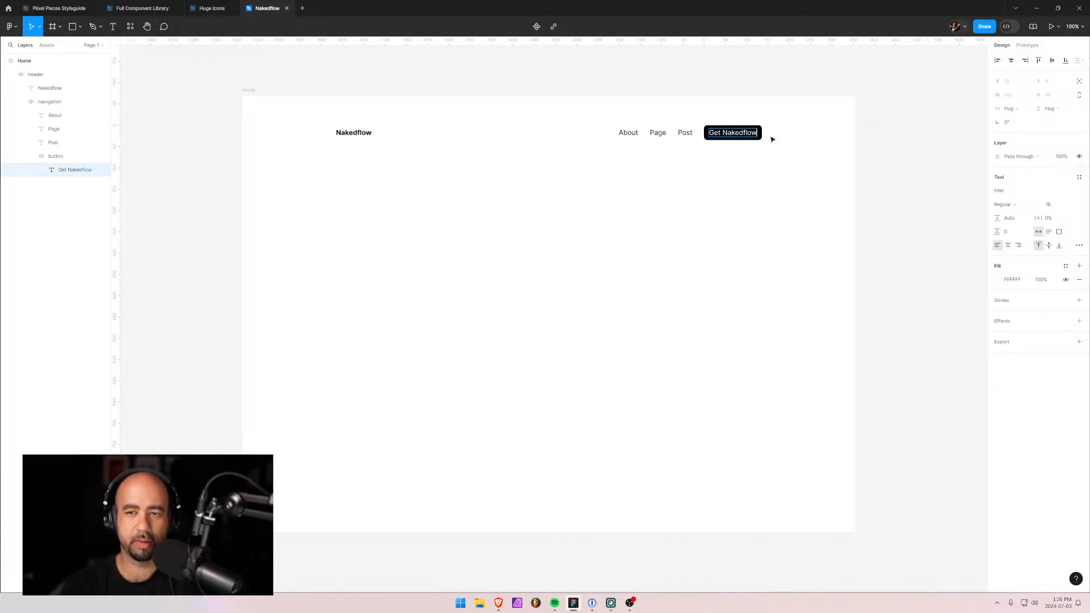
pyautogui.press('Escape')
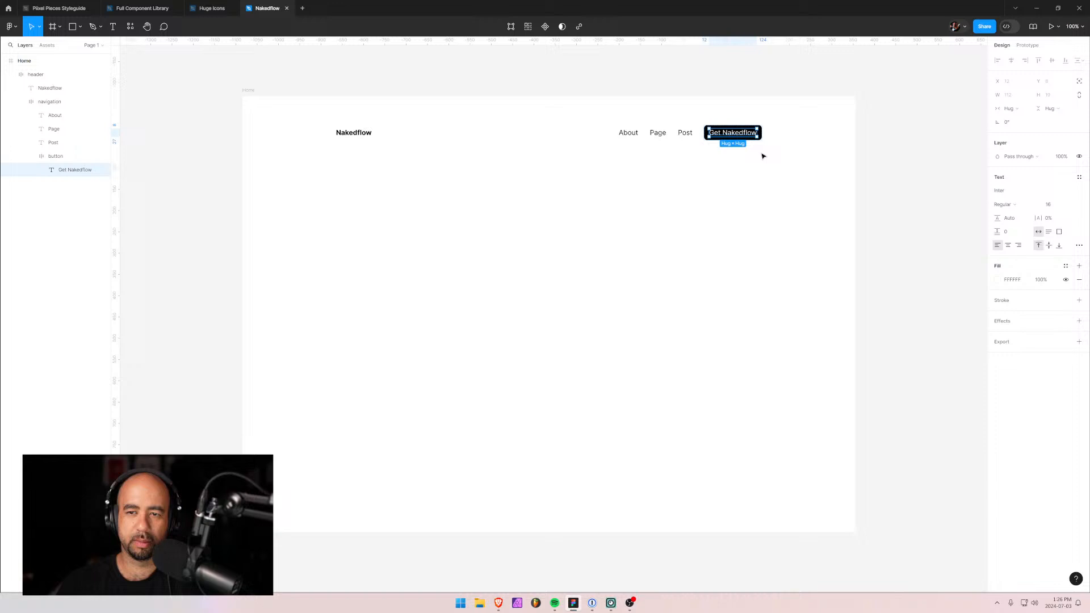
pyautogui.click(653, 182)
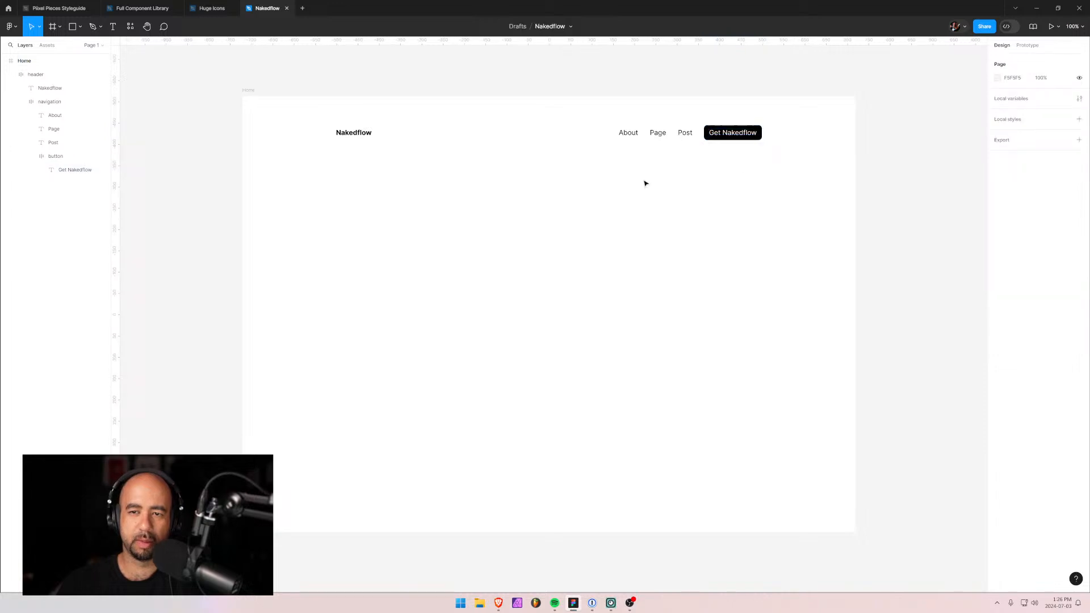
pyautogui.click(419, 136)
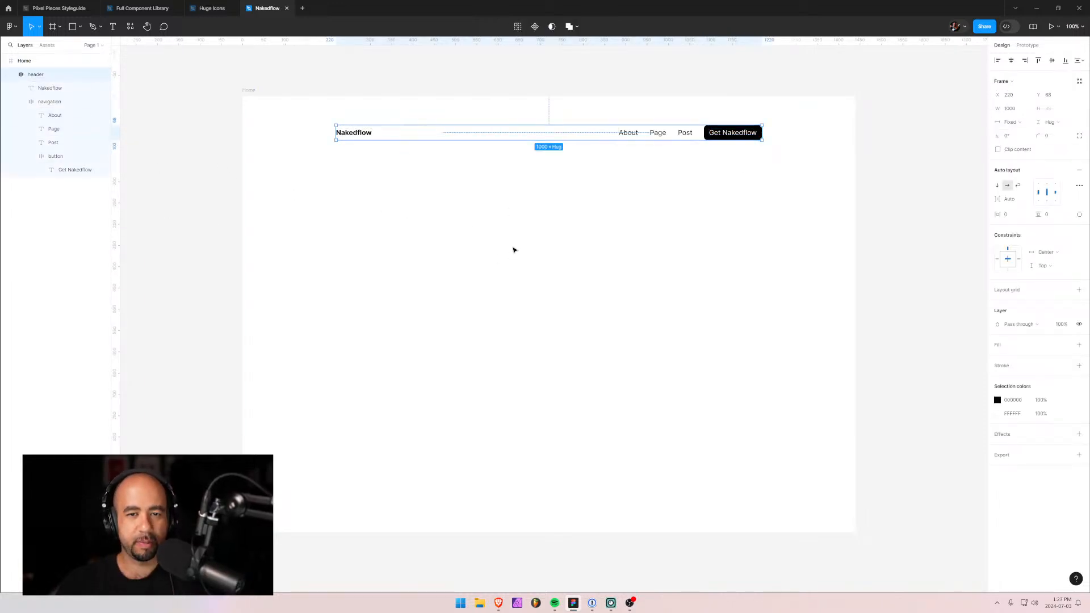
# Add a text line below the header reading 'A bare-bones starter project for Webflow'.
pyautogui.press('Escape')
pyautogui.press('t')
pyautogui.click(505, 201)
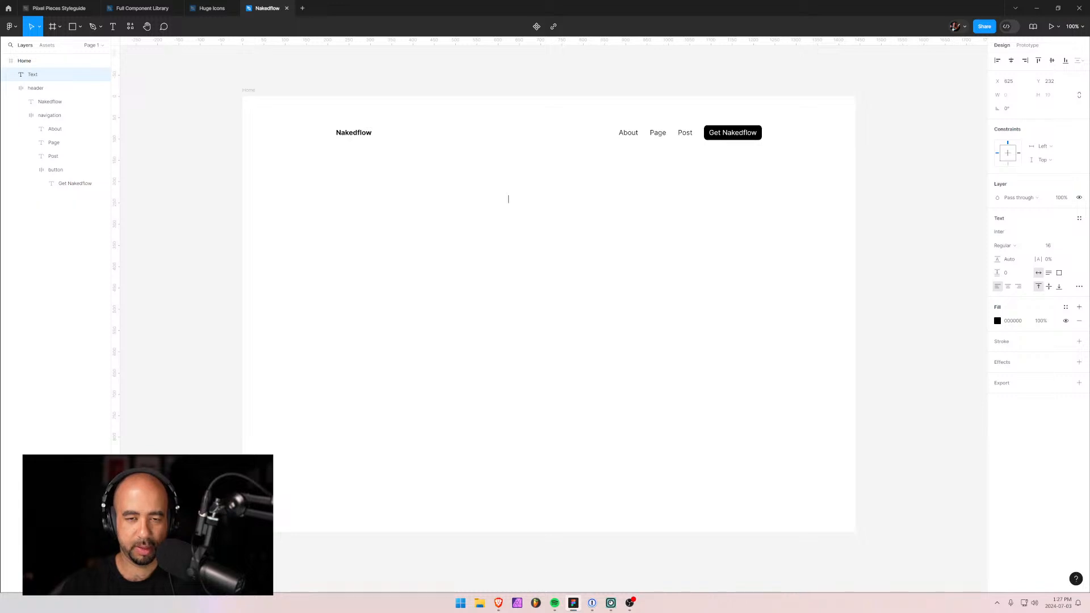
pyautogui.write('A')
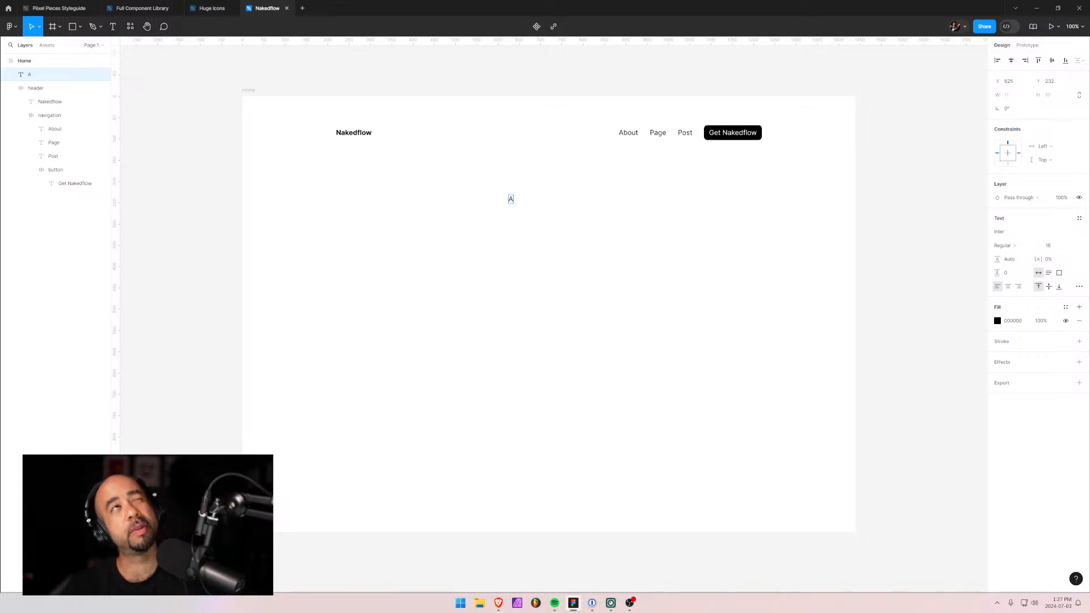
pyautogui.write(' bare')
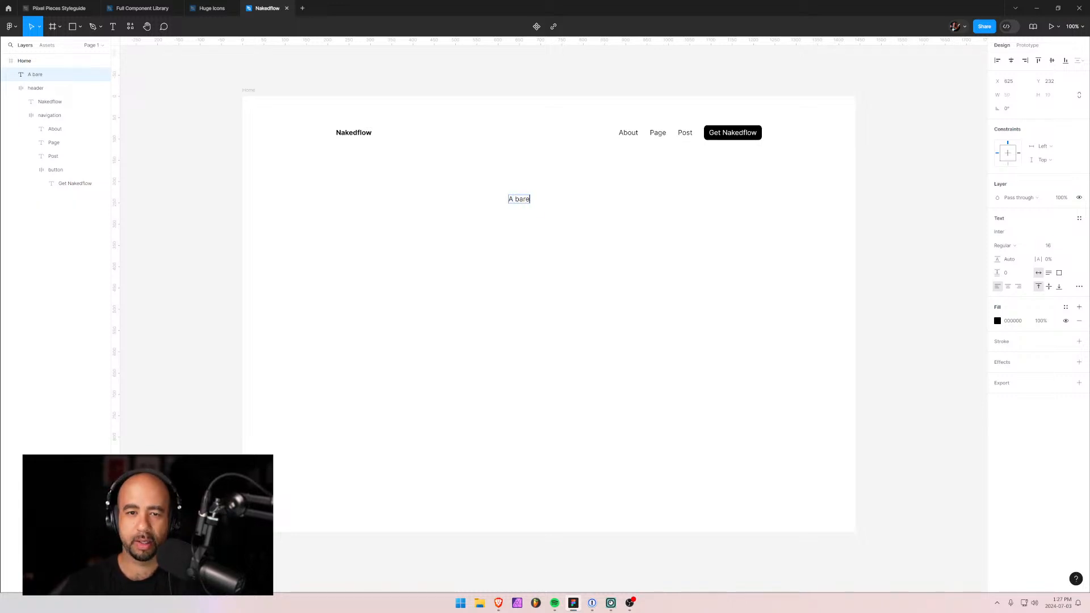
pyautogui.write('-bones st')
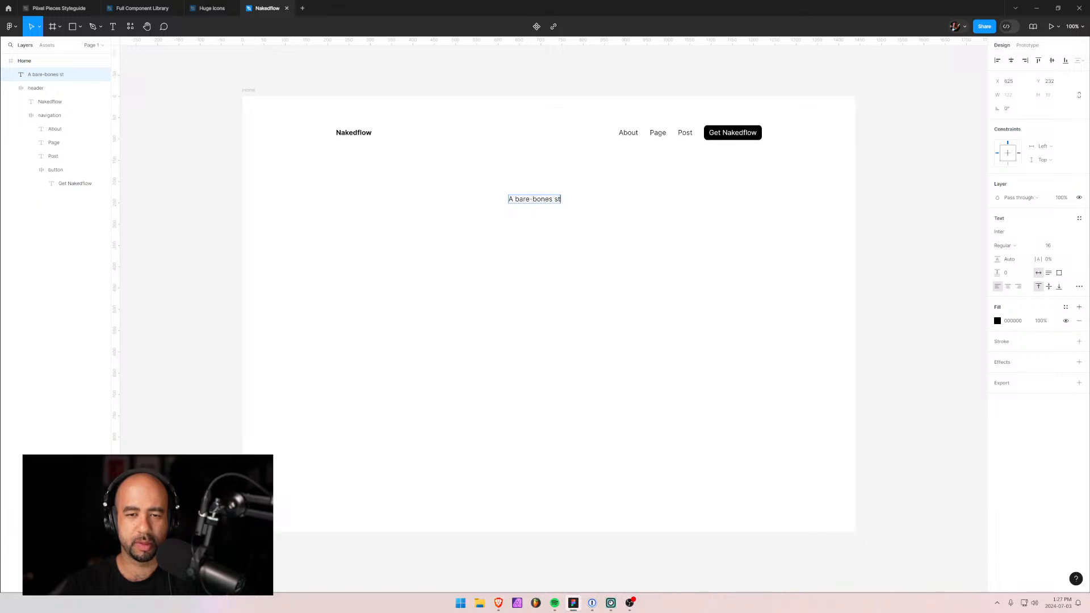
pyautogui.write('arter project for')
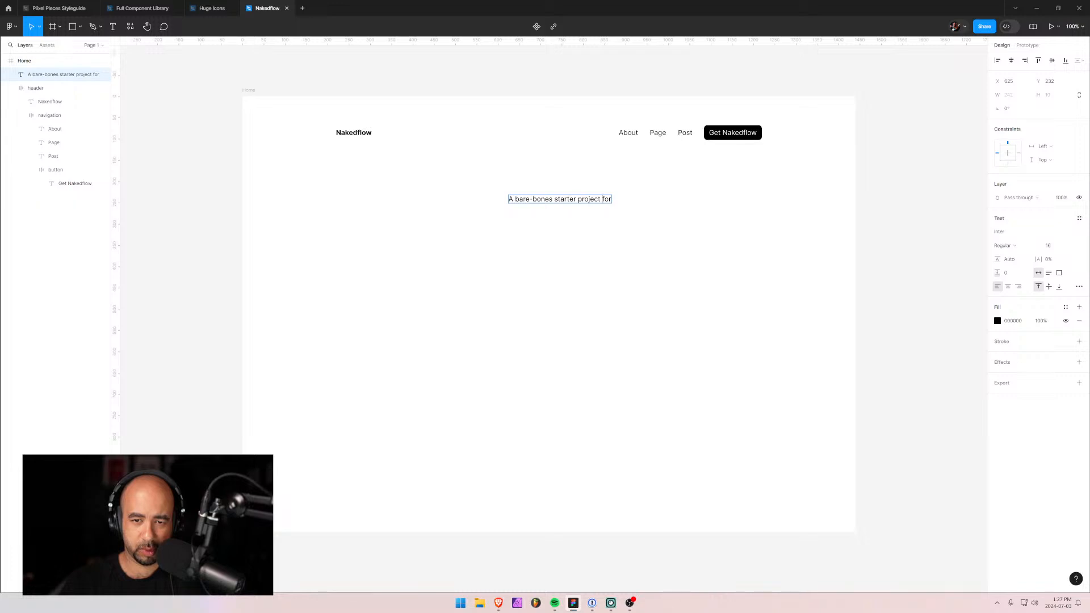
pyautogui.write('Webflow')
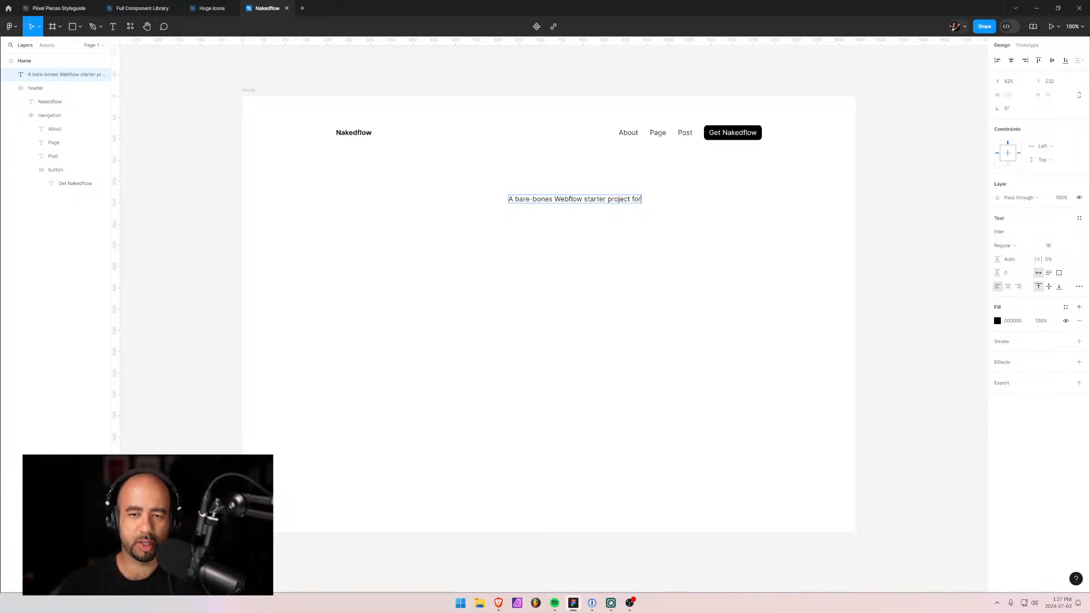
pyautogui.hotkey('shift', 'End')
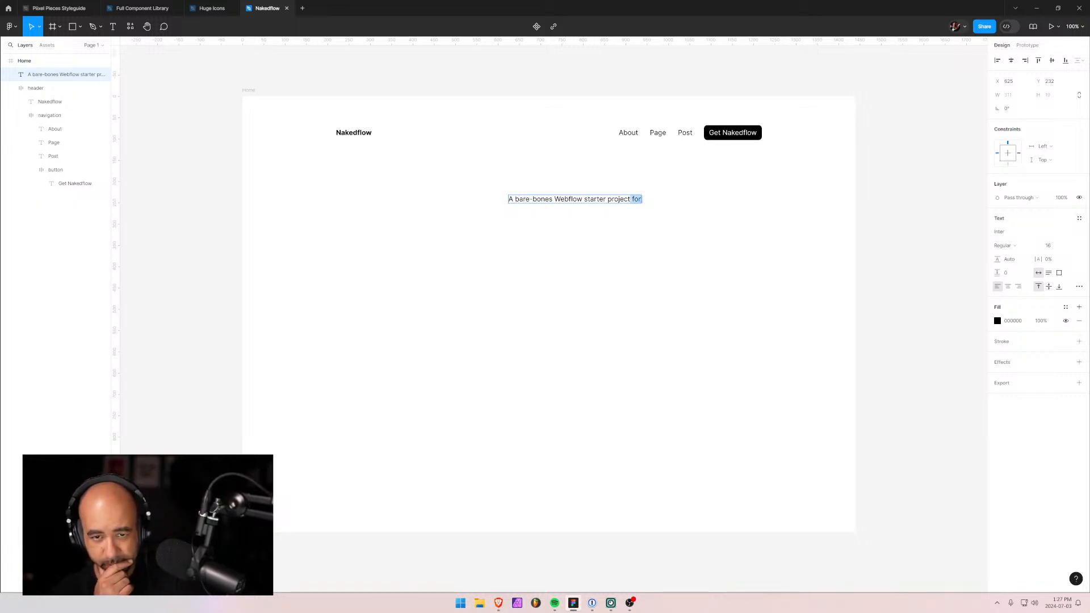
pyautogui.hotkey('ctrl', 'Left')
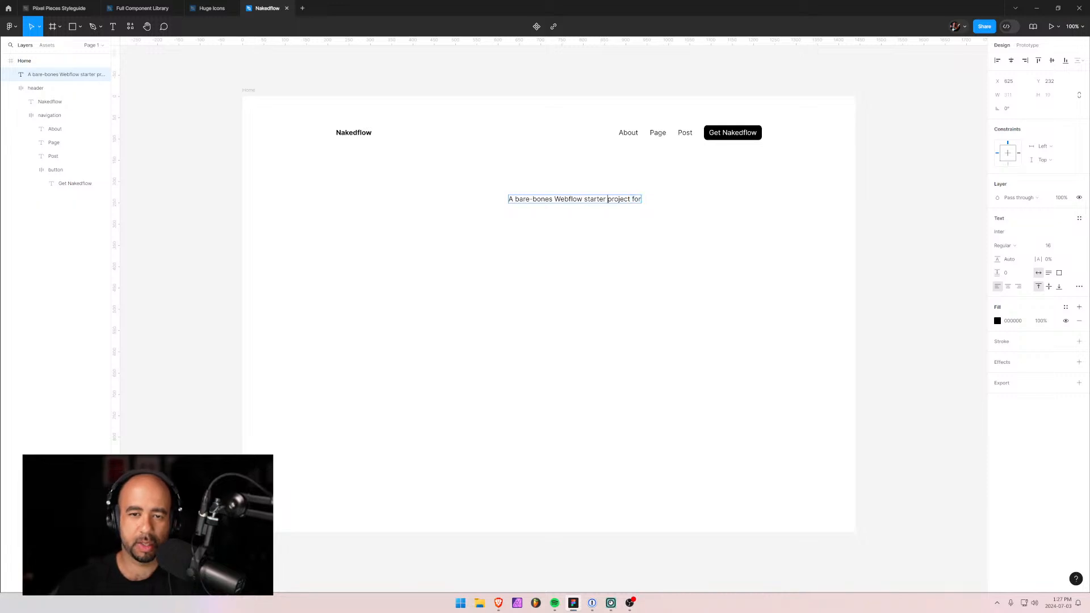
pyautogui.hotkey('ctrl', 'shift', 'Left')
pyautogui.hotkey('ctrl', 'shift', 'Left')
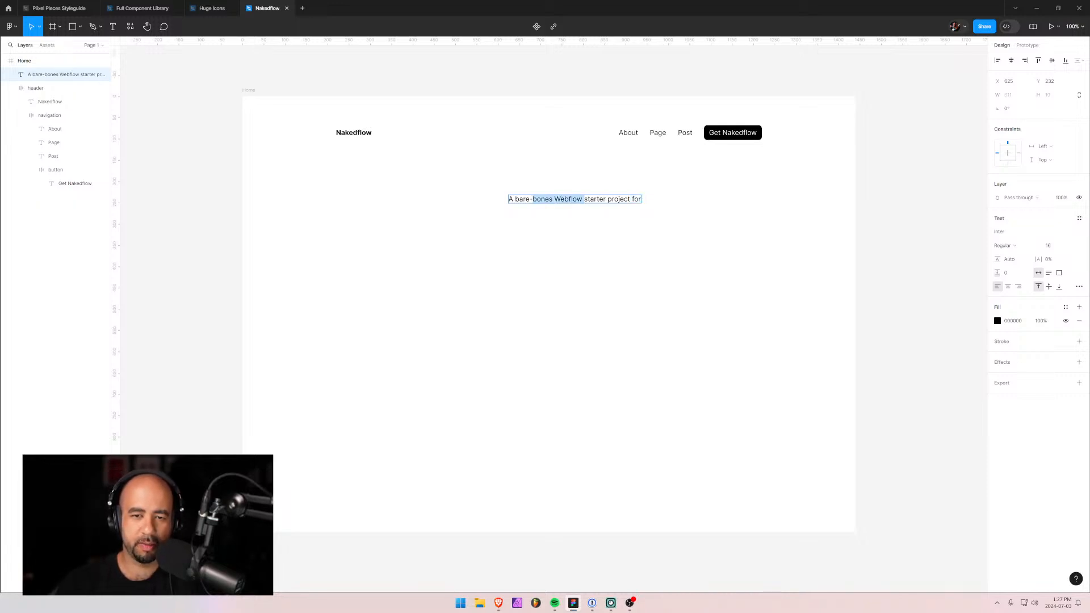
pyautogui.hotkey('ctrl', 'shift', 'Right')
pyautogui.press('BackSpace')
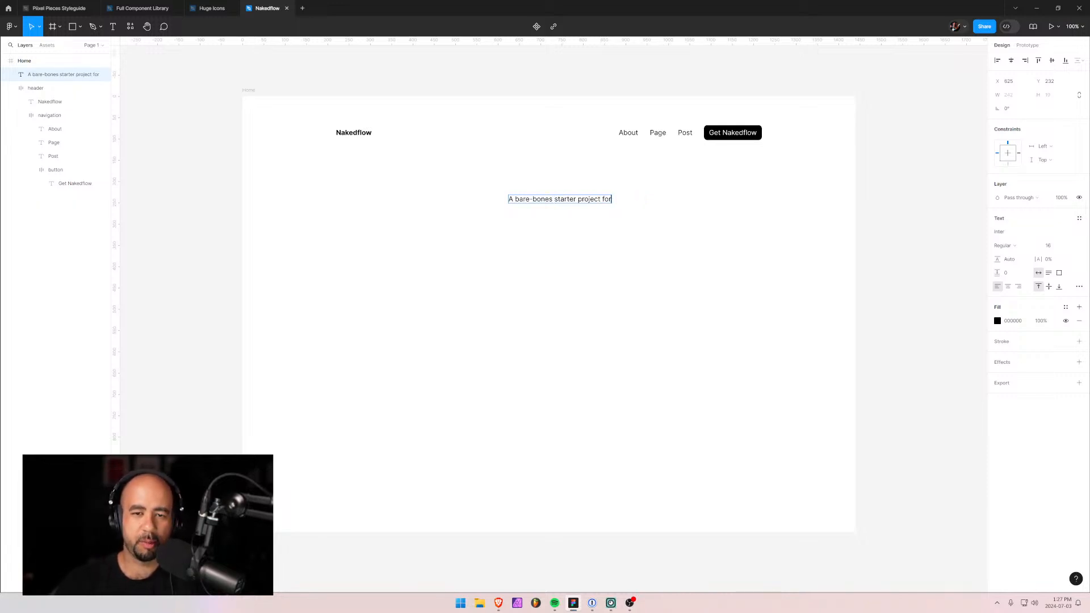
pyautogui.write('Webf')
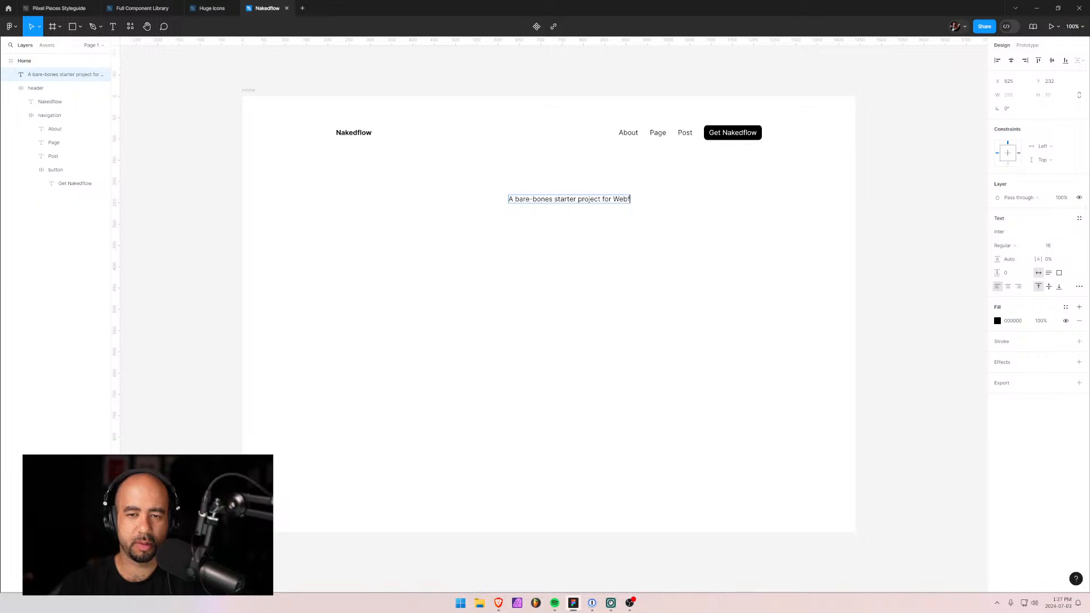
pyautogui.write('low')
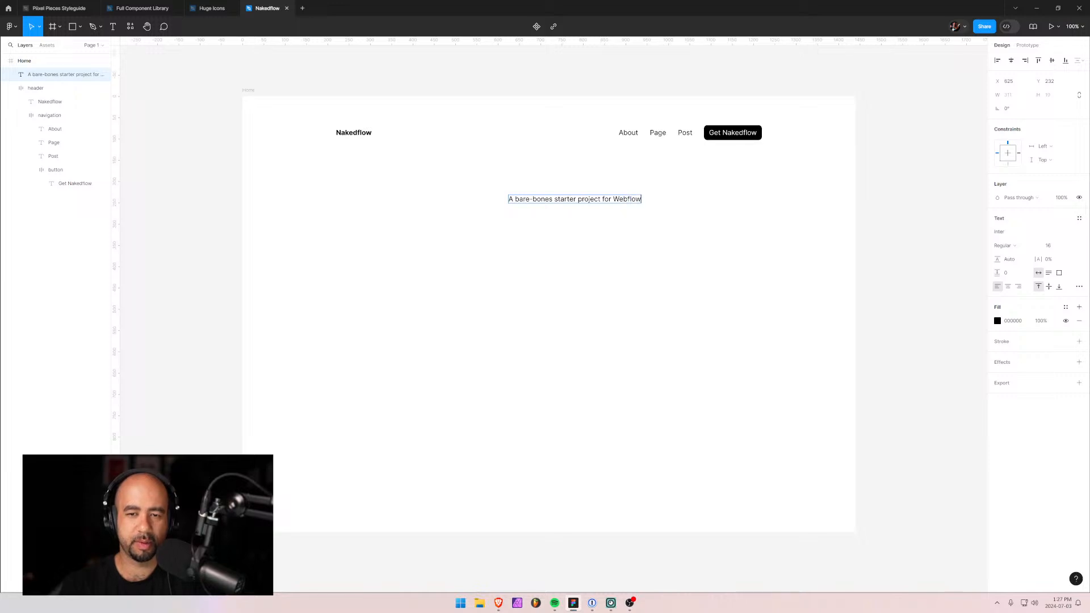
# Collapse the header group and move the subtext layer below it in the Layers panel.
pyautogui.click(16, 89)
pyautogui.click(10, 89)
pyautogui.click(33, 75)
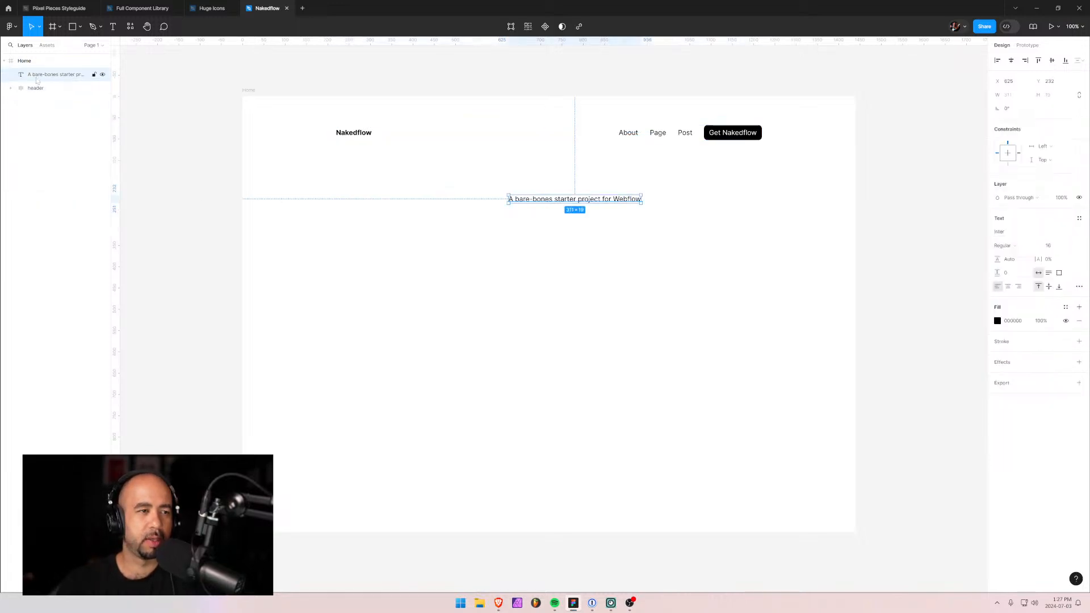
pyautogui.moveTo(33, 74); pyautogui.dragTo(33, 91)
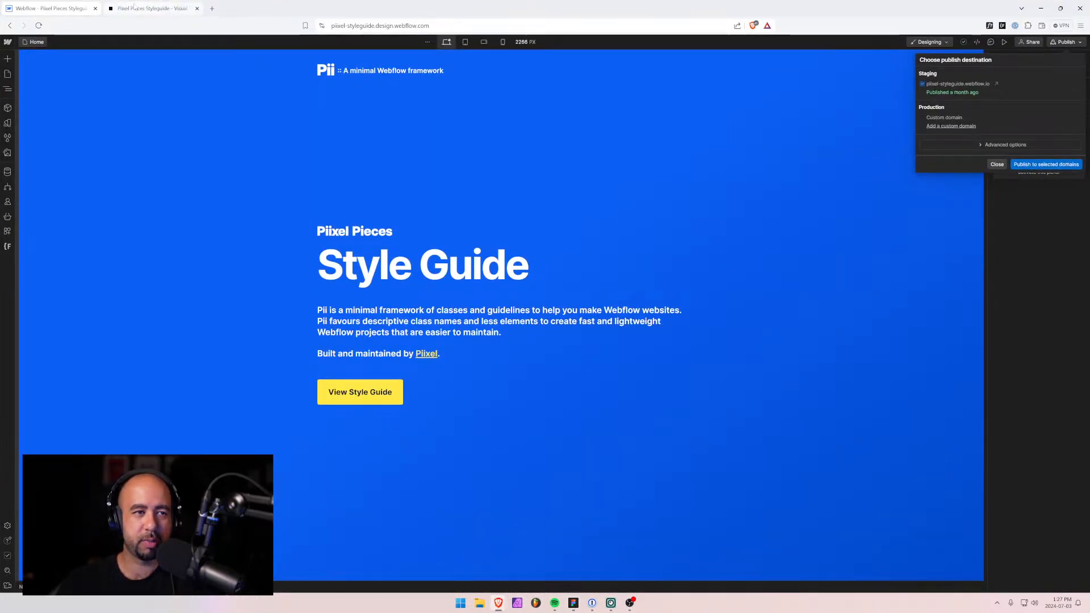
# Open the Pixel Pieces style guide's code view at its Headings section.
pyautogui.click(134, 7)
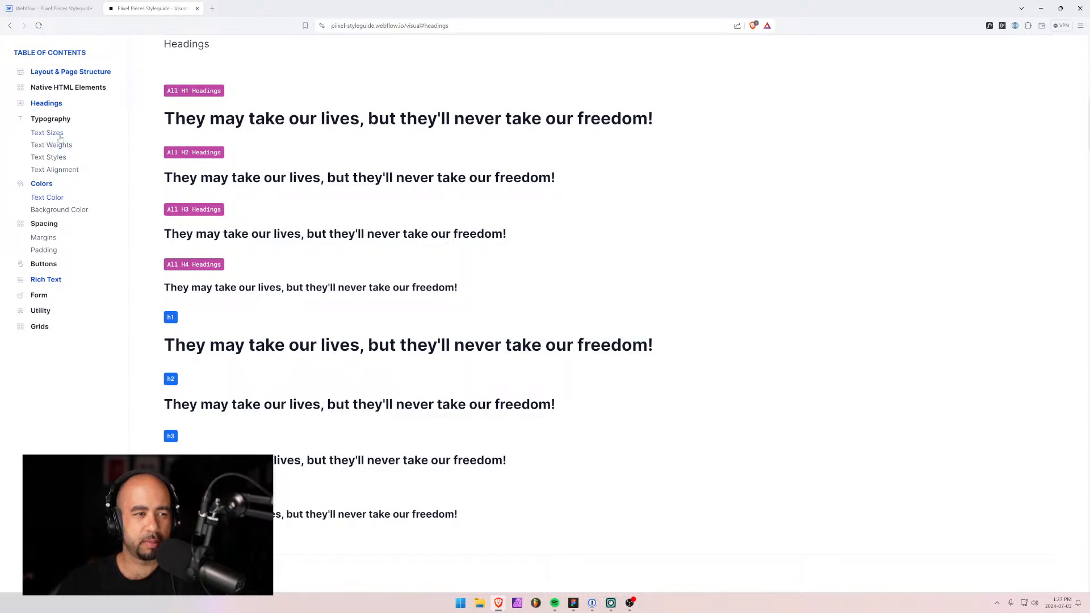
pyautogui.scroll(10, 1004, 268)
pyautogui.scroll(4, 1004, 268)
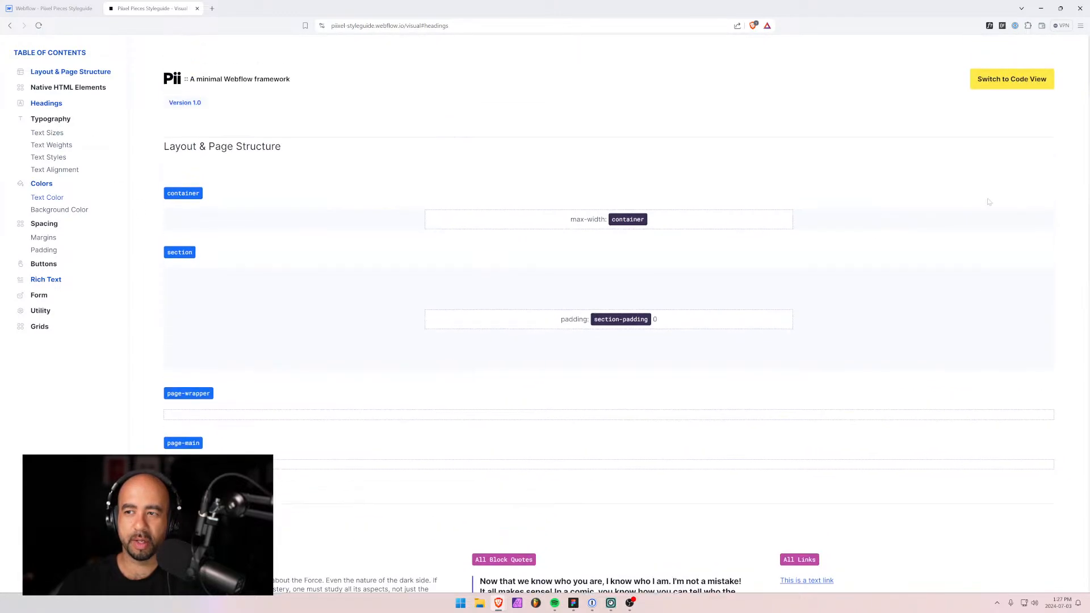
pyautogui.click(1010, 79)
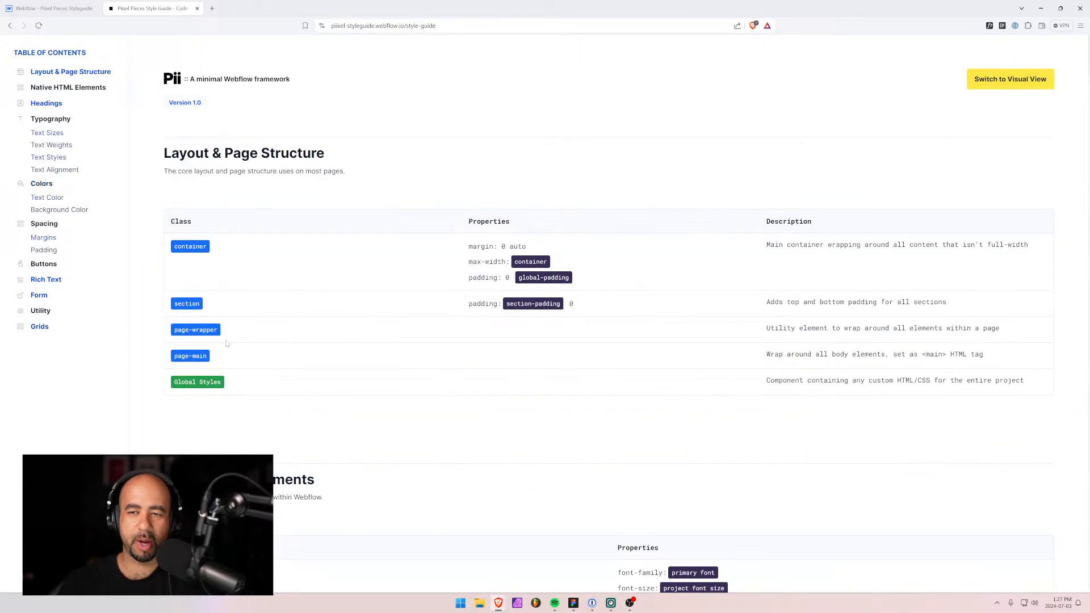
pyautogui.click(46, 104)
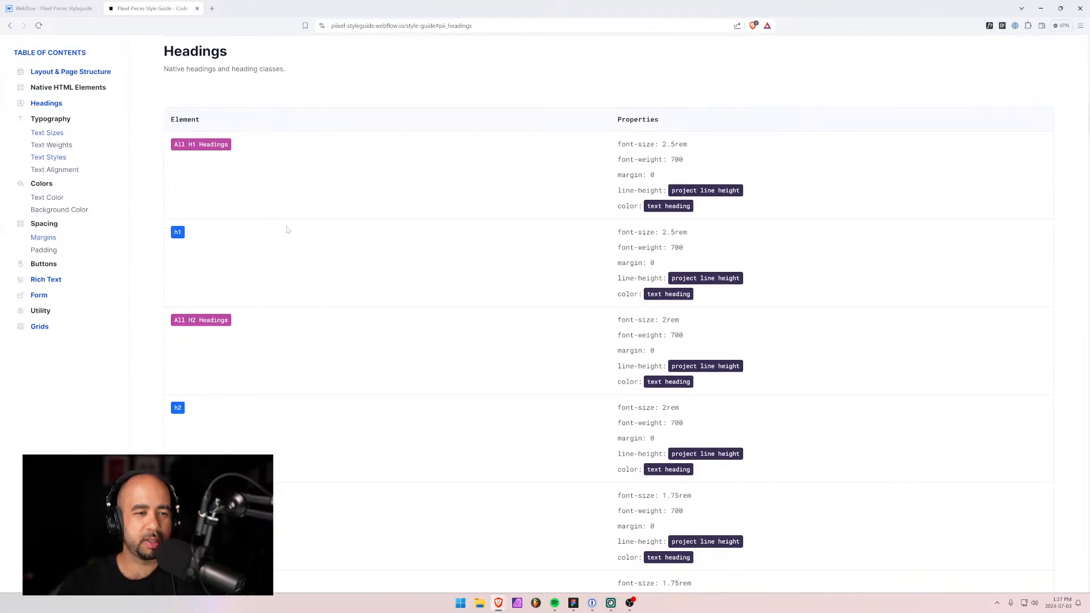
pyautogui.hotkey('alt', 'Tab')
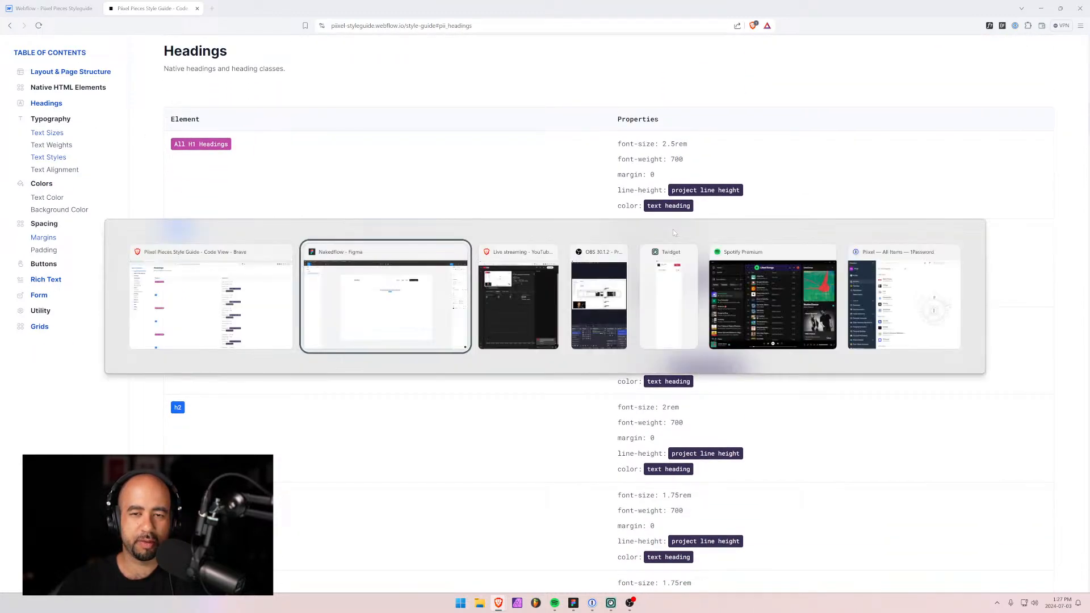
# Set the subtext's font size to 40 px using 16*2.5.
pyautogui.click(1060, 248)
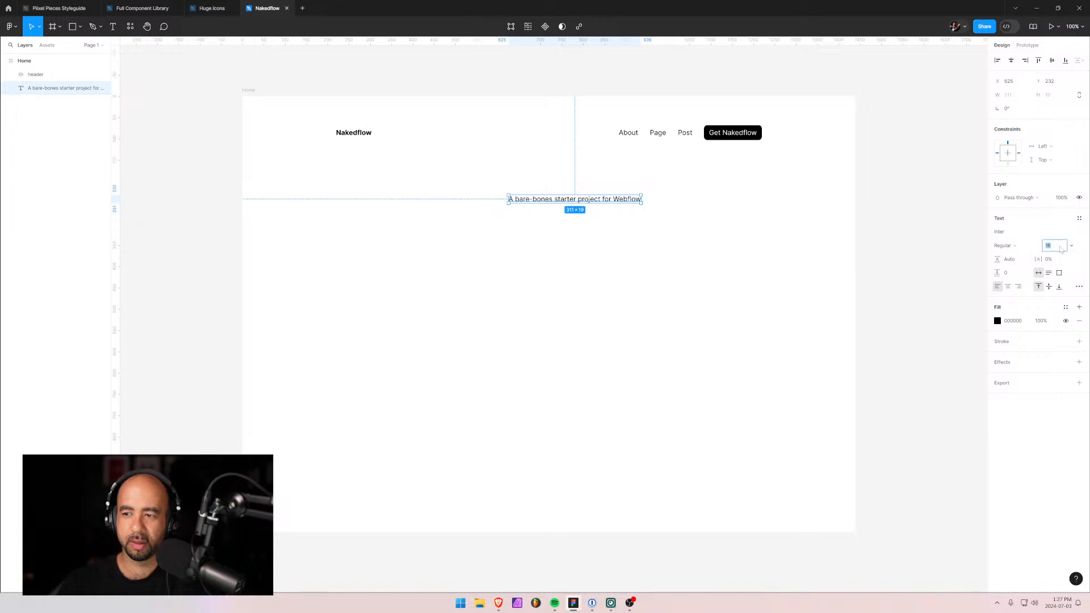
pyautogui.write('16*2')
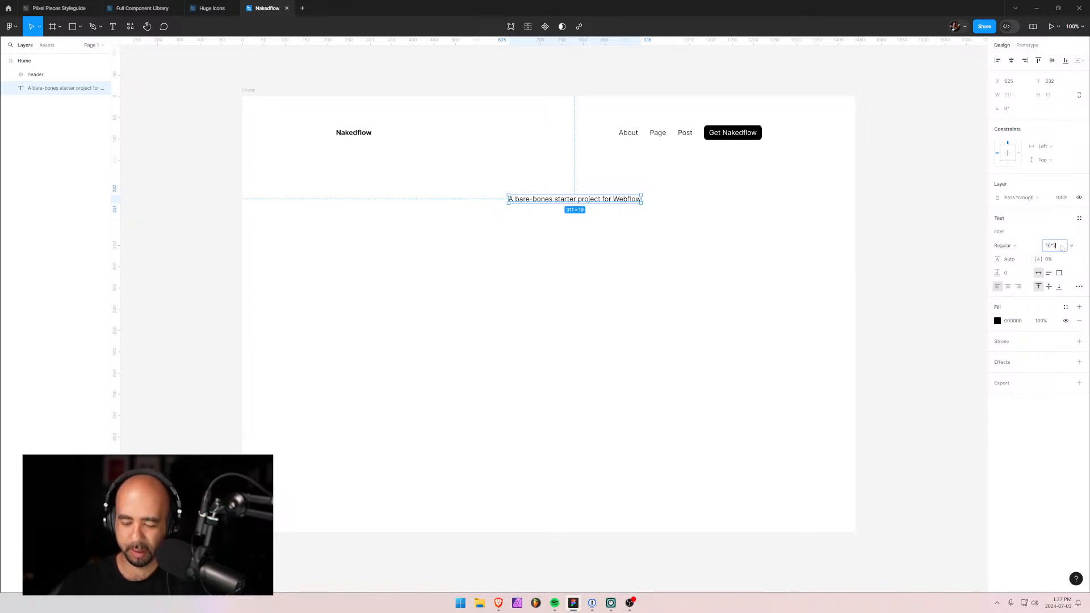
pyautogui.write('.5')
pyautogui.press('Return')
# Centre the headline under the header, narrowed to wrap onto two centre-aligned lines.
pyautogui.click(611, 236)
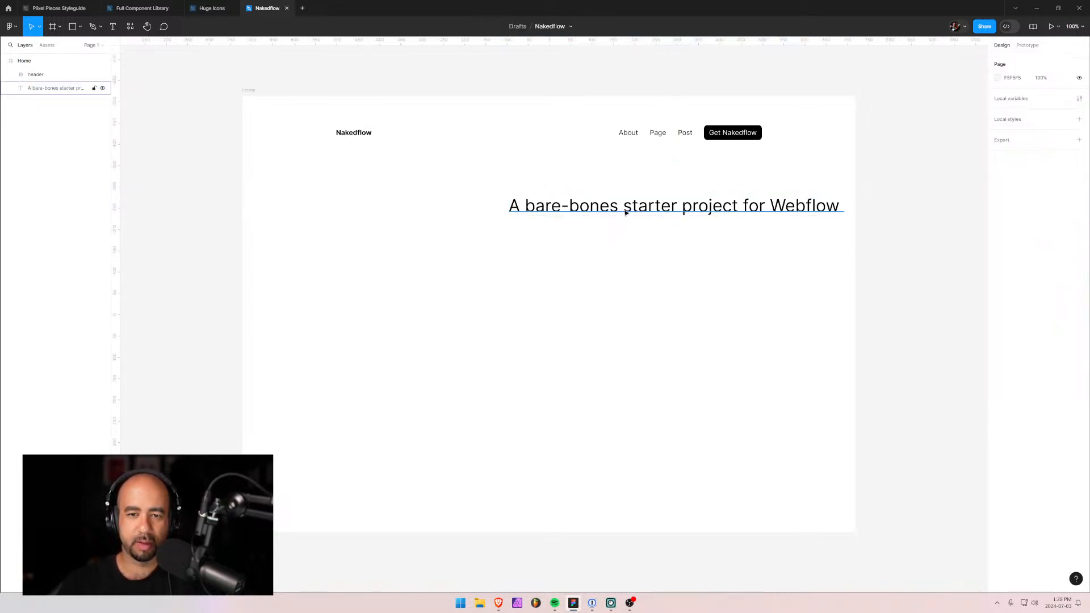
pyautogui.moveTo(625, 212); pyautogui.dragTo(506, 207)
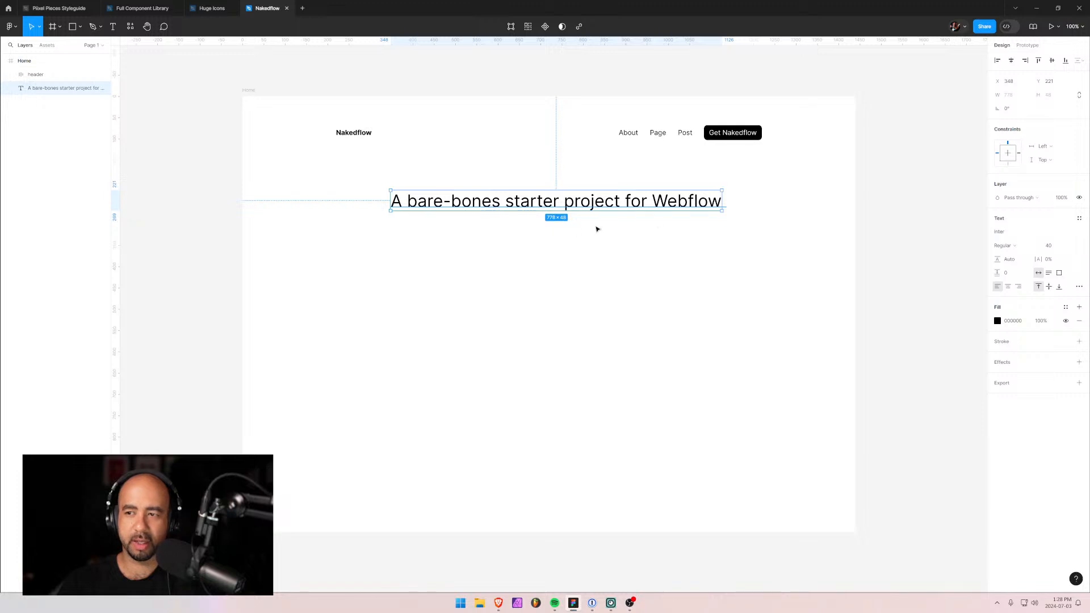
pyautogui.moveTo(722, 201); pyautogui.dragTo(574, 213)
pyautogui.click(1008, 286)
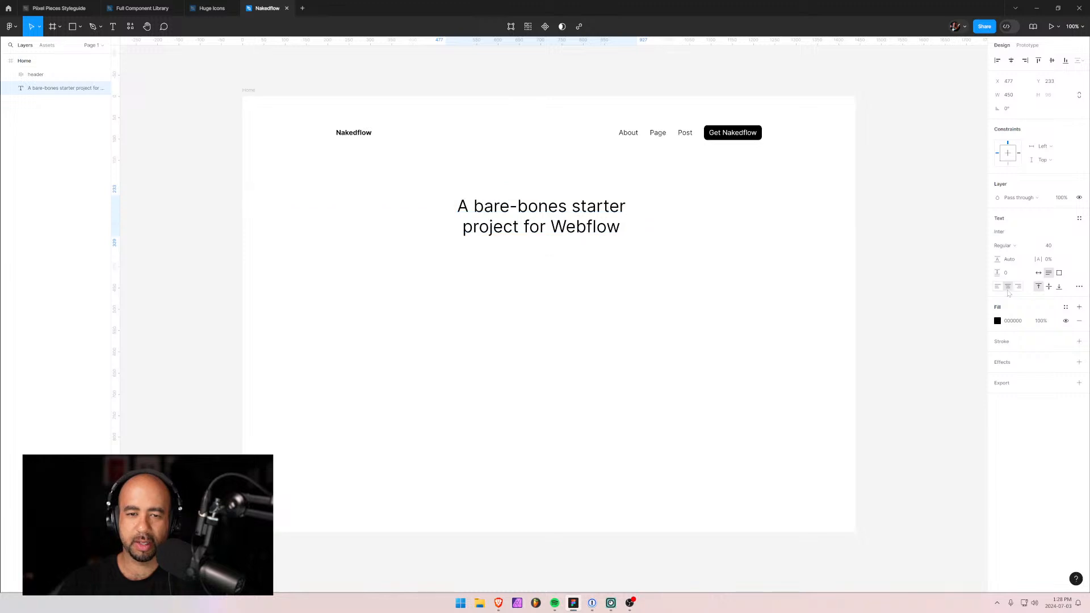
pyautogui.click(509, 276)
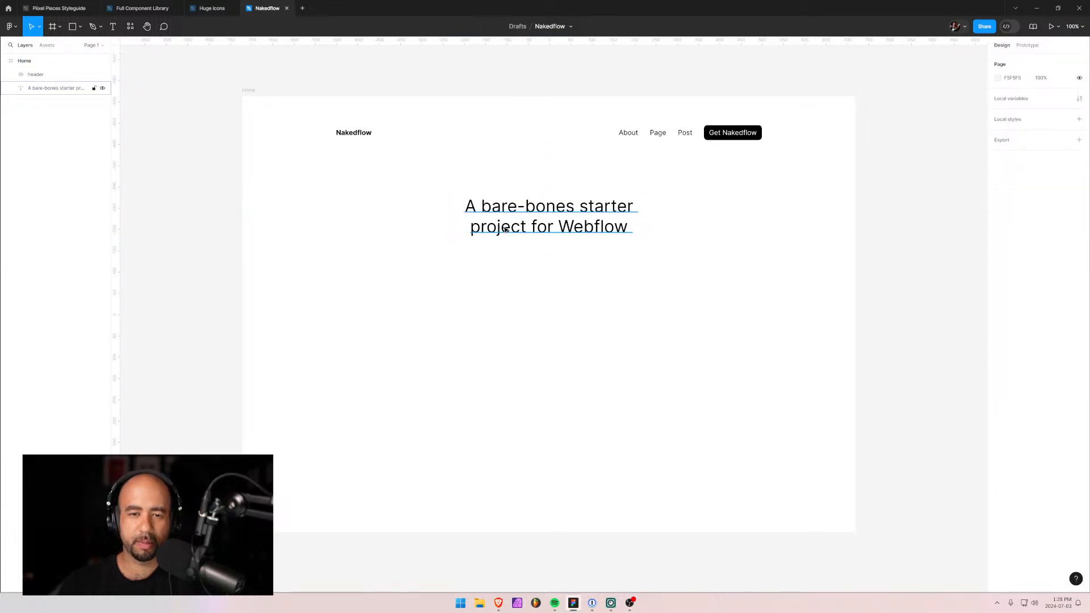
pyautogui.moveTo(503, 228); pyautogui.dragTo(503, 214)
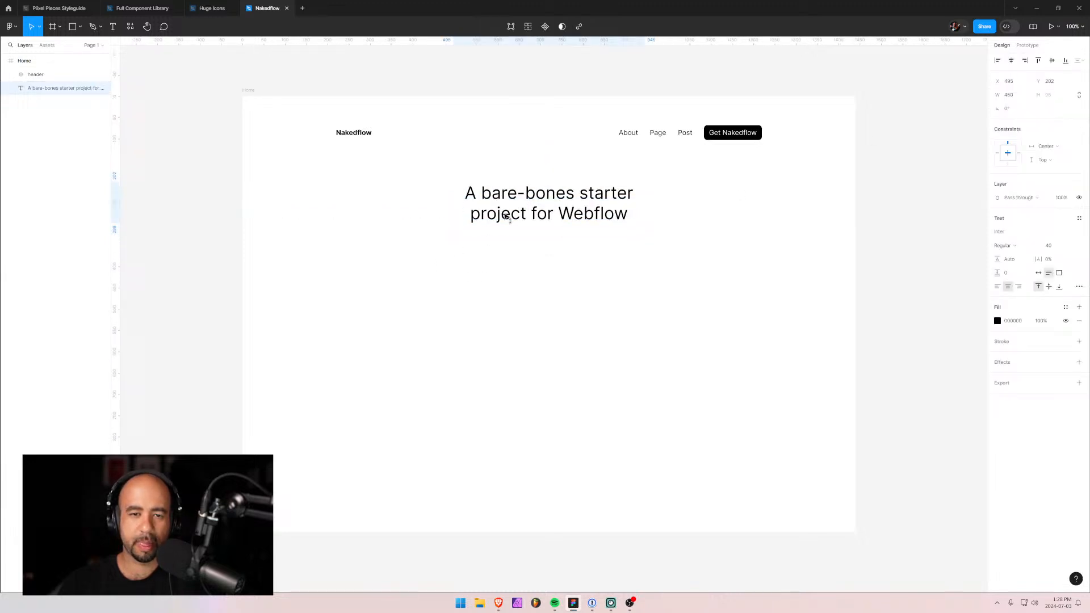
pyautogui.click(537, 283)
# Add a text line below the headline reading 'Nakedflow give you a minimal starting point'.
pyautogui.press('t')
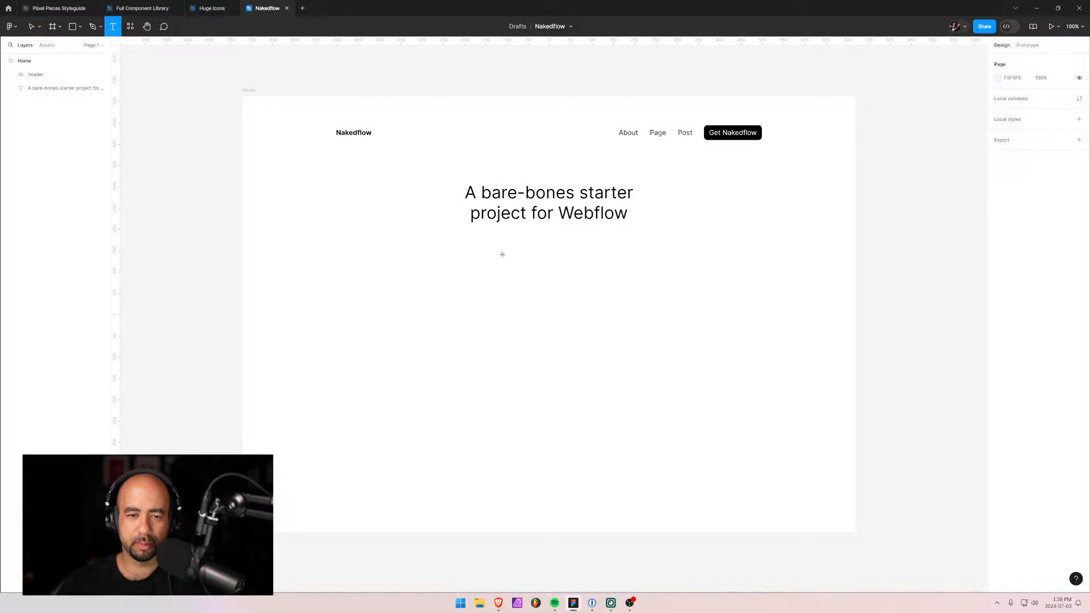
pyautogui.click(502, 254)
pyautogui.write('Naked')
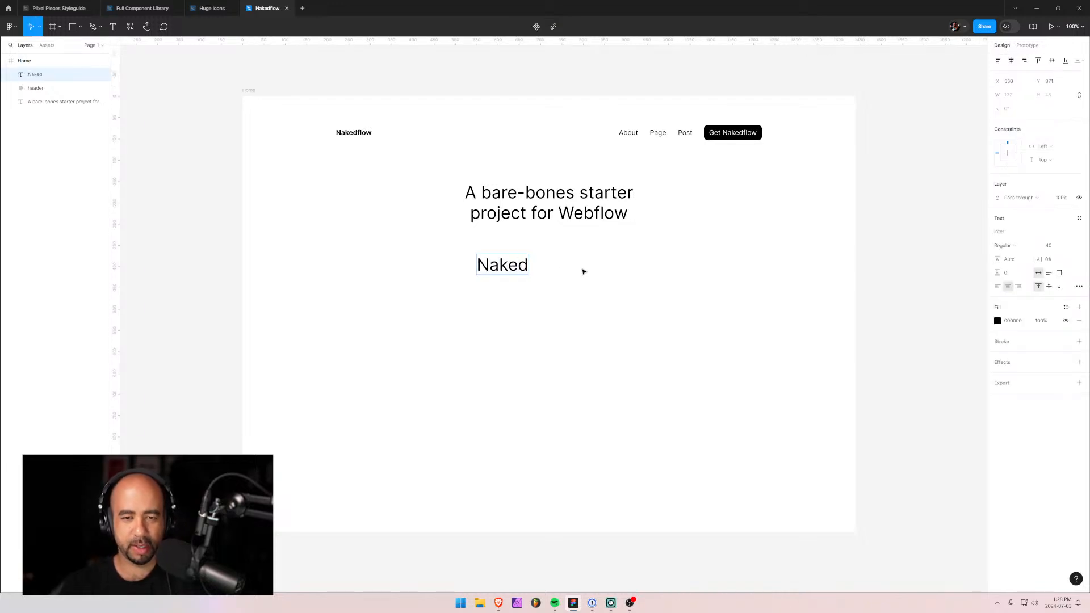
pyautogui.write('flow')
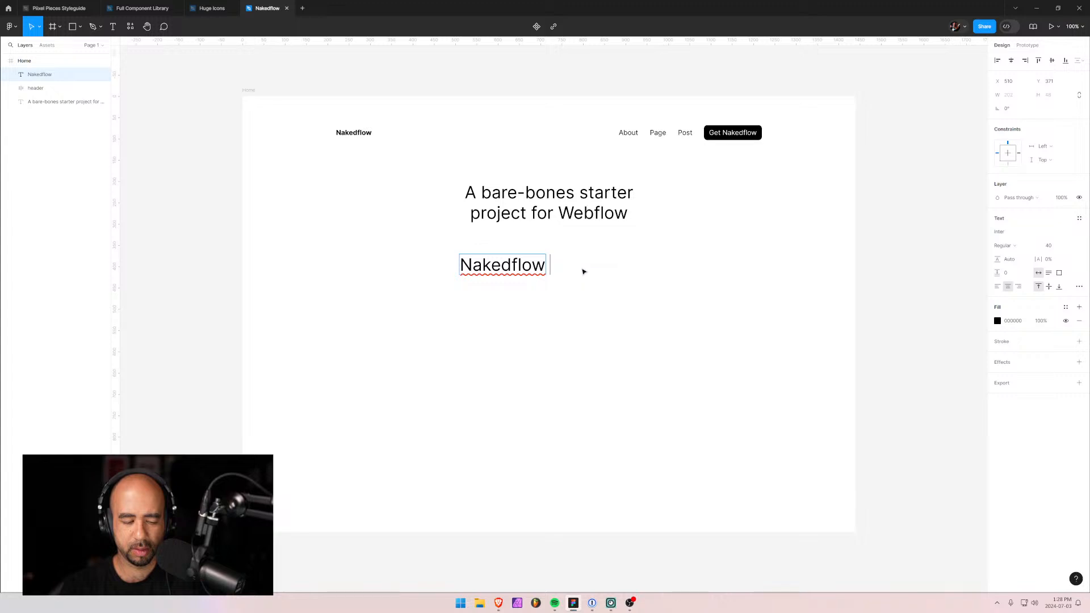
pyautogui.write(' give you a min')
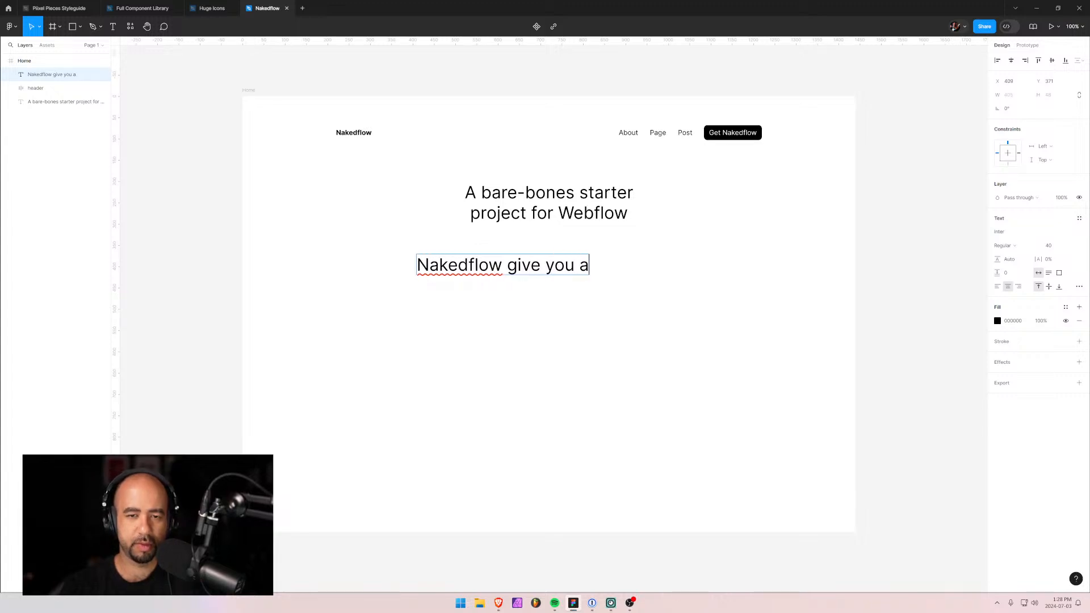
pyautogui.write('imal starting')
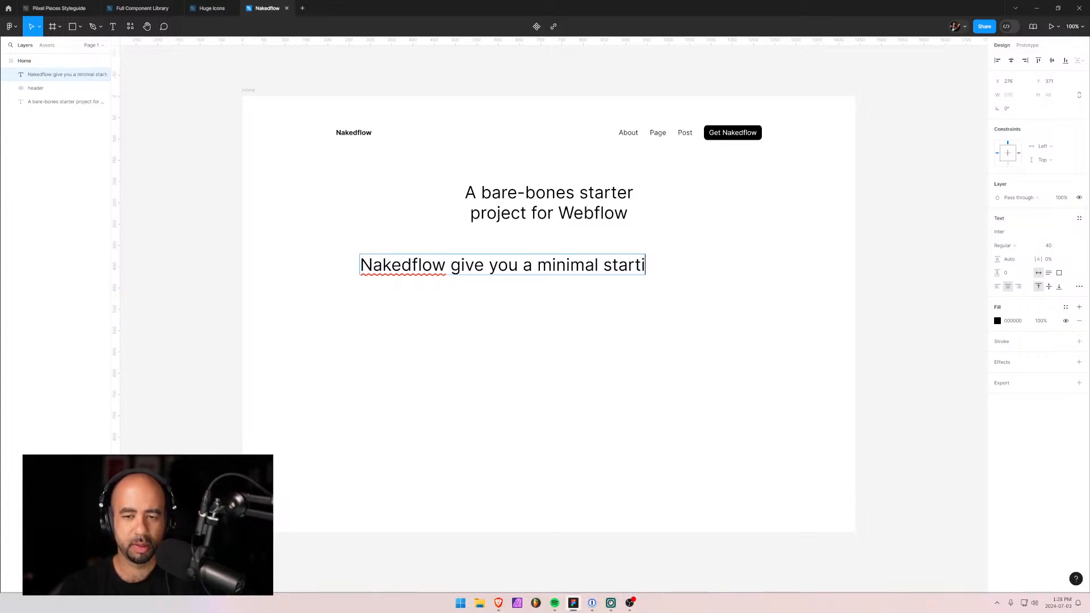
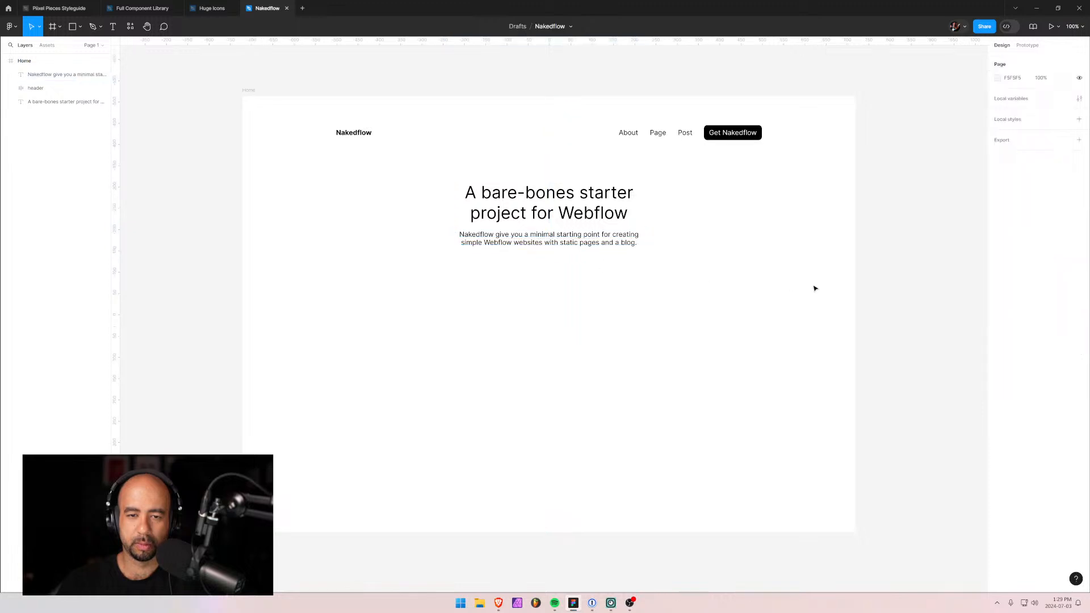
# Nudge the subtitle paragraph slightly lower beneath the headline.
pyautogui.click(531, 240)
pyautogui.hotkey('shift', 'Down')
pyautogui.click(527, 216)
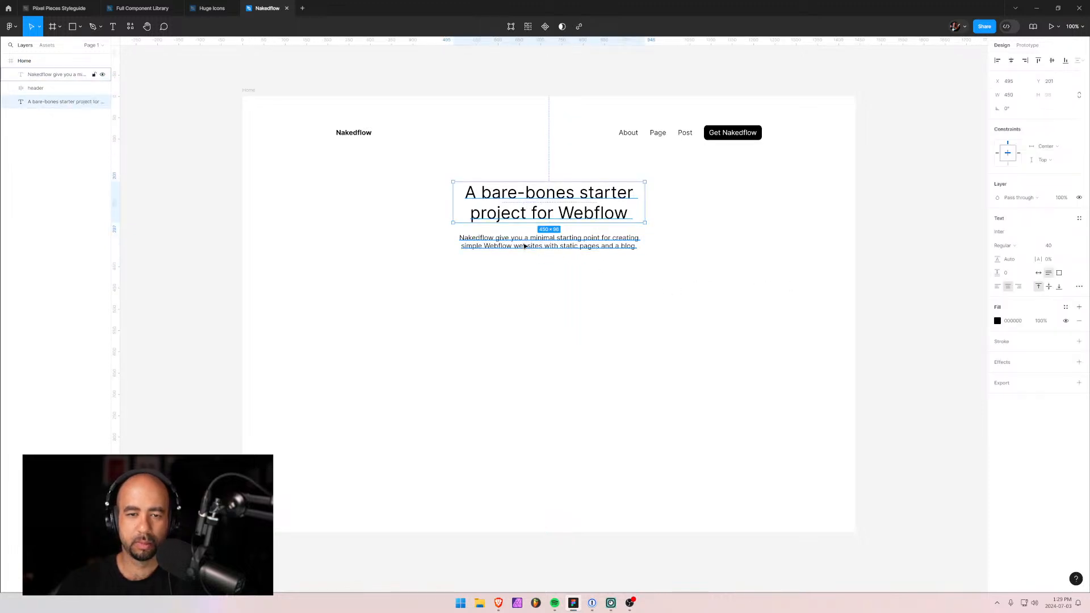
pyautogui.keyDown('shift'); pyautogui.click(523, 244); pyautogui.keyUp('shift')
pyautogui.click(526, 278)
# Try pasting the Get Nakedflow label as text below the subtitle, then undo it.
pyautogui.press('t')
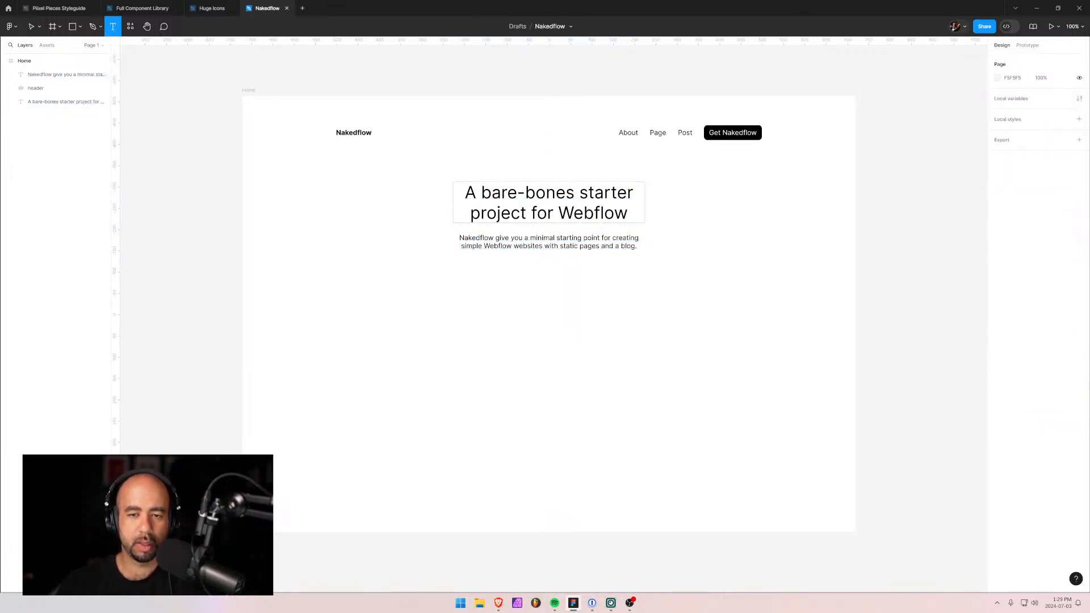
pyautogui.click(733, 133)
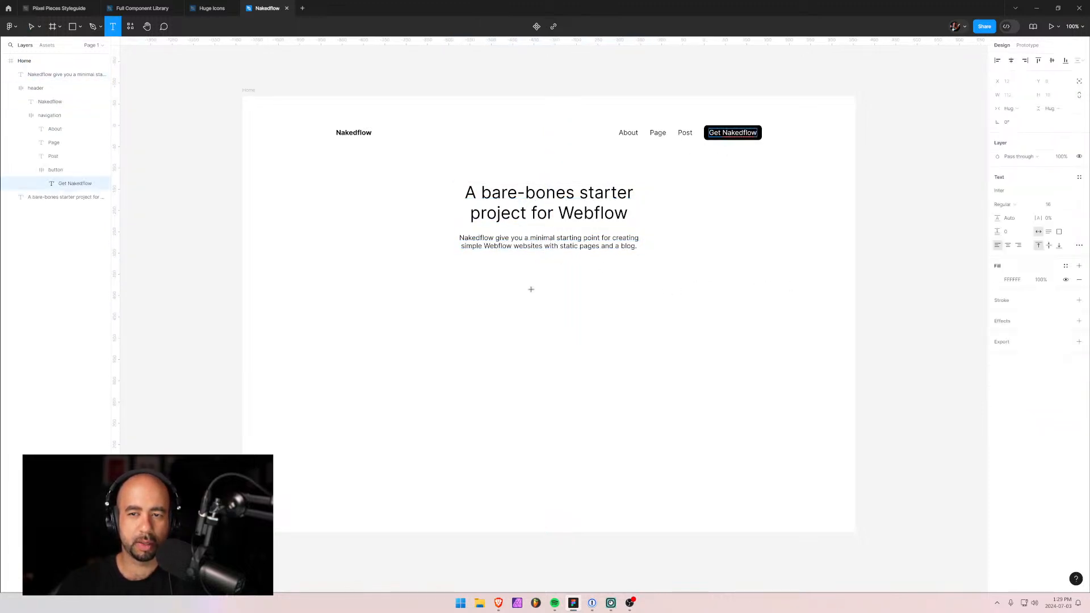
pyautogui.click(48, 170)
pyautogui.click(31, 170)
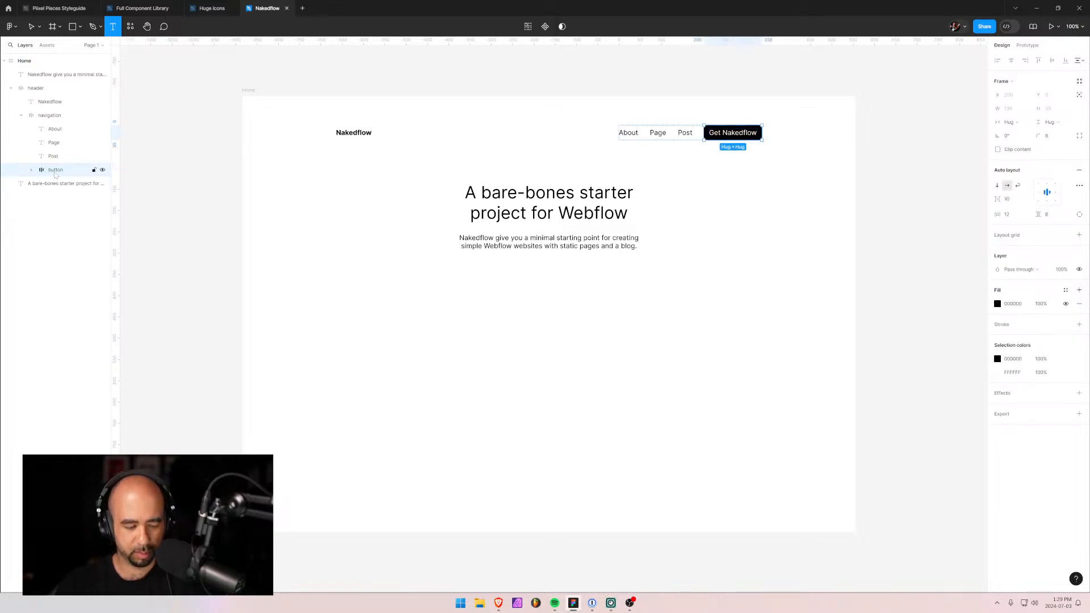
pyautogui.click(509, 238)
pyautogui.write('Get Nakedflow')
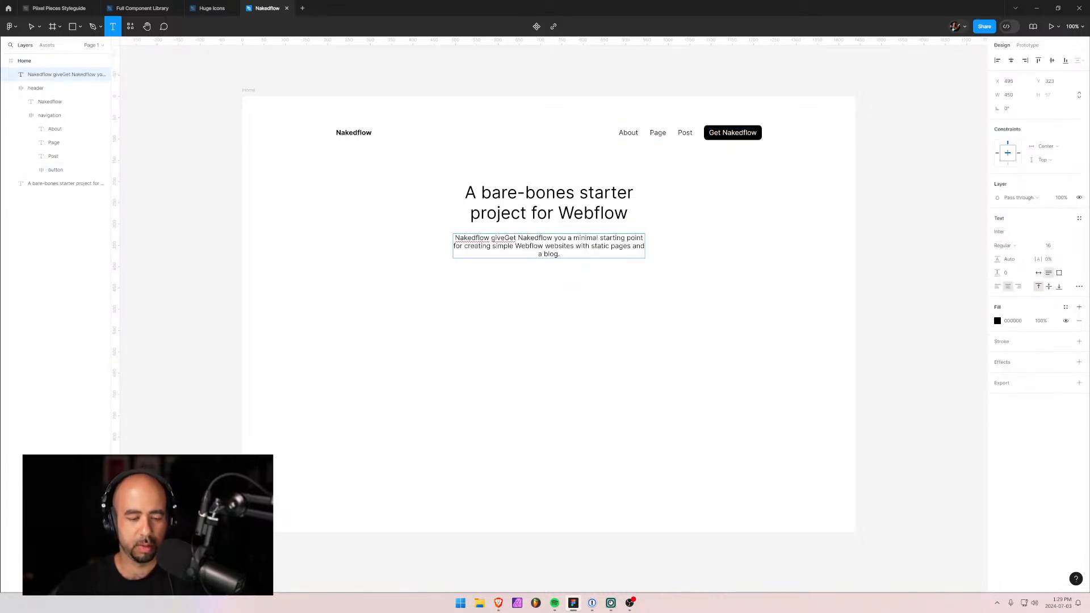
pyautogui.hotkey('ctrl', 'z')
pyautogui.click(460, 284)
pyautogui.write('Get Nakedflow')
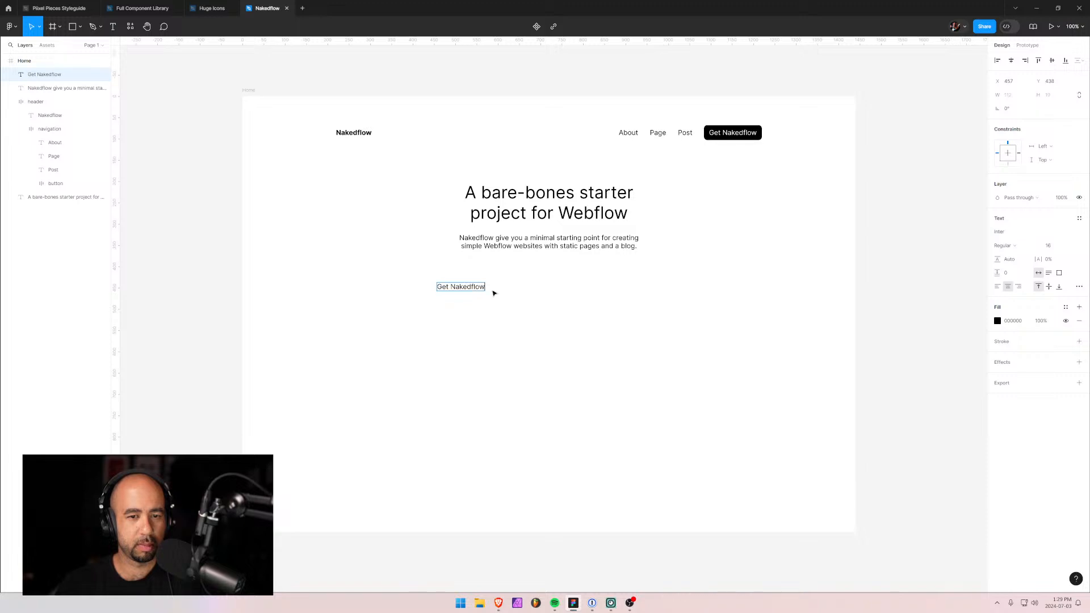
pyautogui.press('Escape')
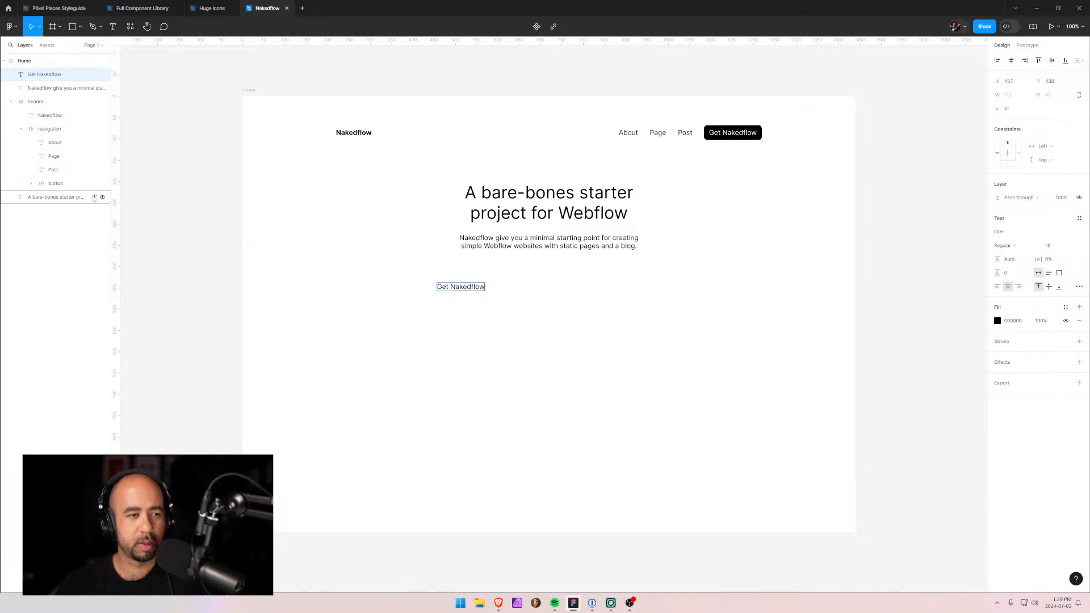
pyautogui.write('Get Nakedflow')
pyautogui.hotkey('ctrl', 'z')
pyautogui.hotkey('ctrl', 'z')
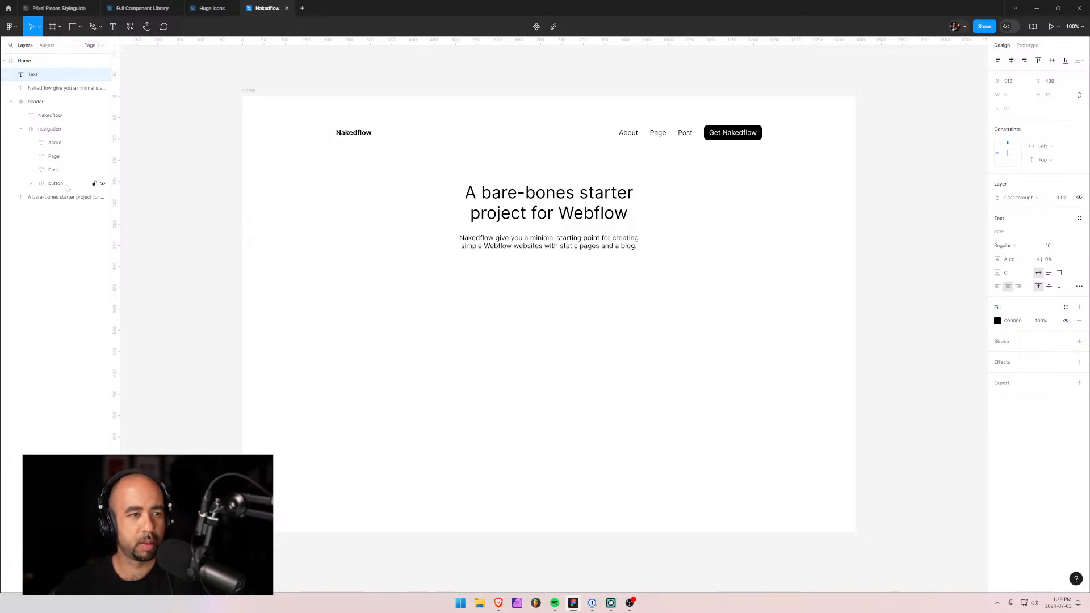
# Duplicate the header's Get Nakedflow button, move it out of the nav, and centre it below the subtitle.
pyautogui.click(65, 185)
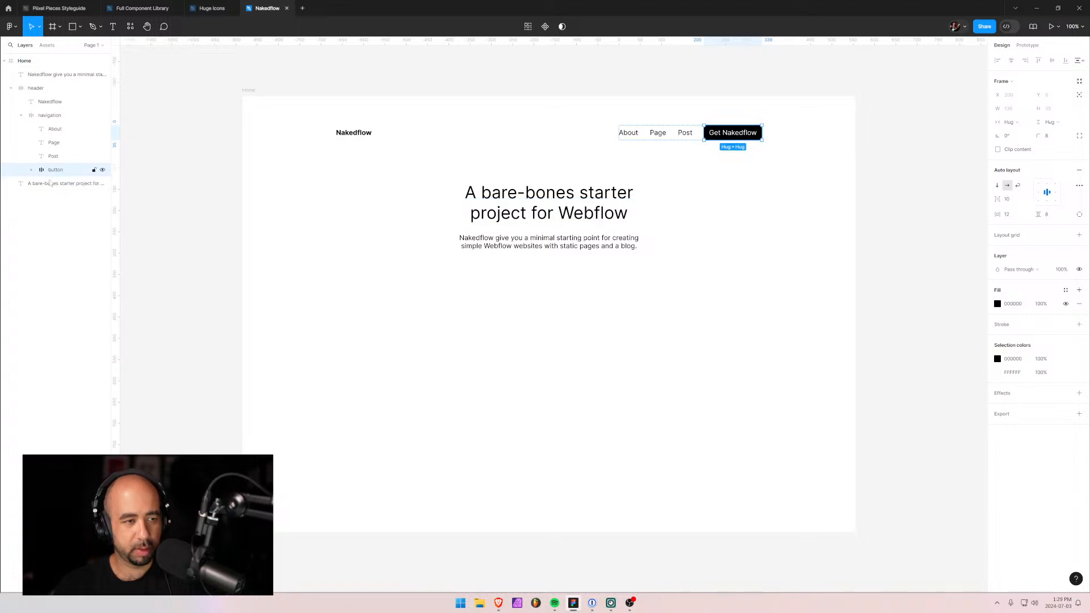
pyautogui.hotkey('ctrl', 'd')
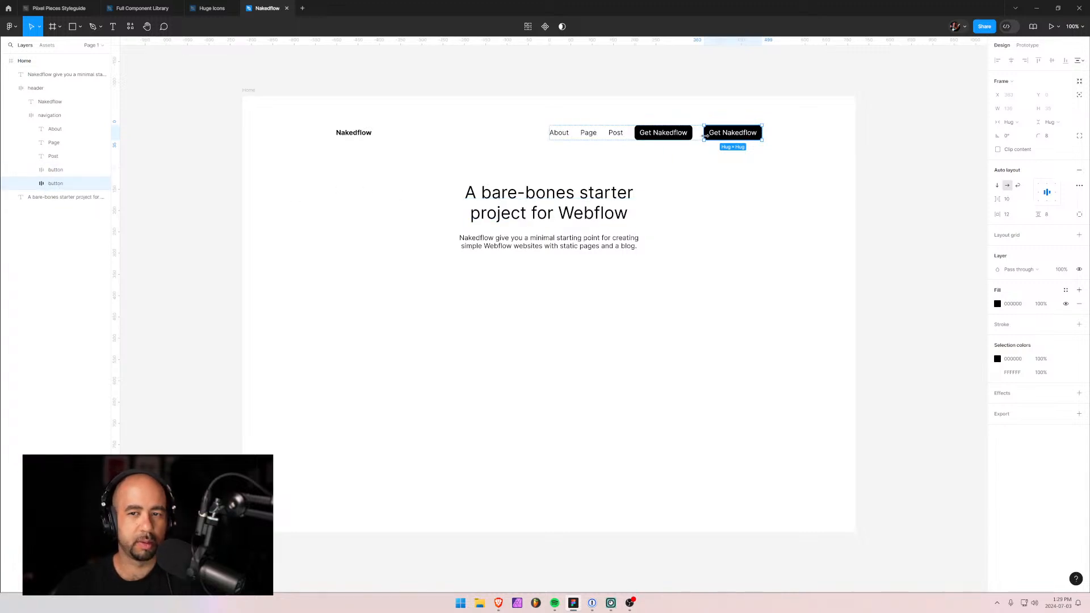
pyautogui.moveTo(51, 184); pyautogui.dragTo(42, 205)
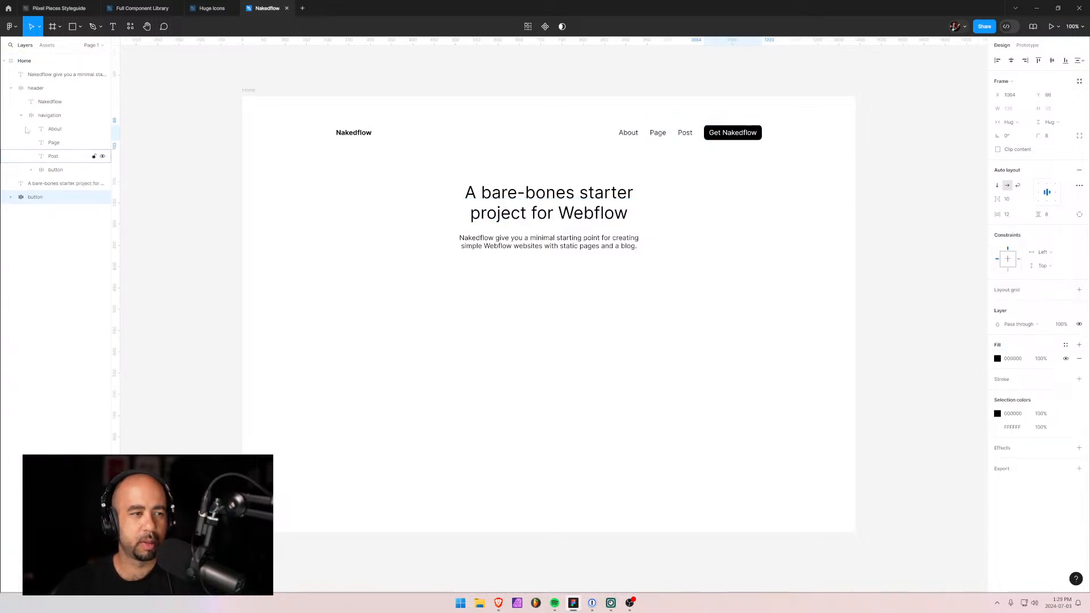
pyautogui.click(11, 88)
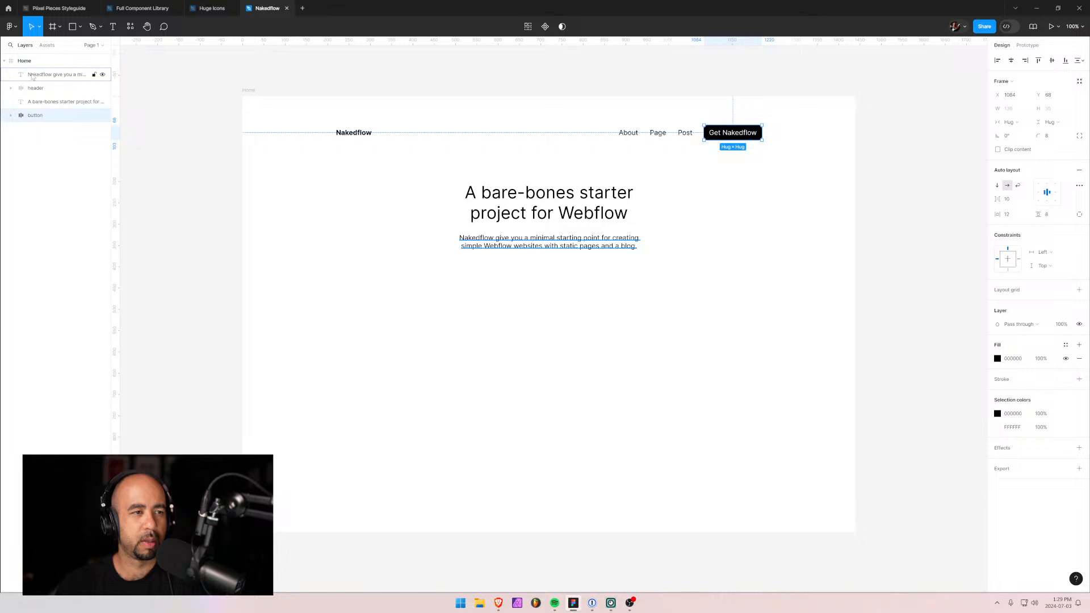
pyautogui.moveTo(28, 75); pyautogui.dragTo(39, 111)
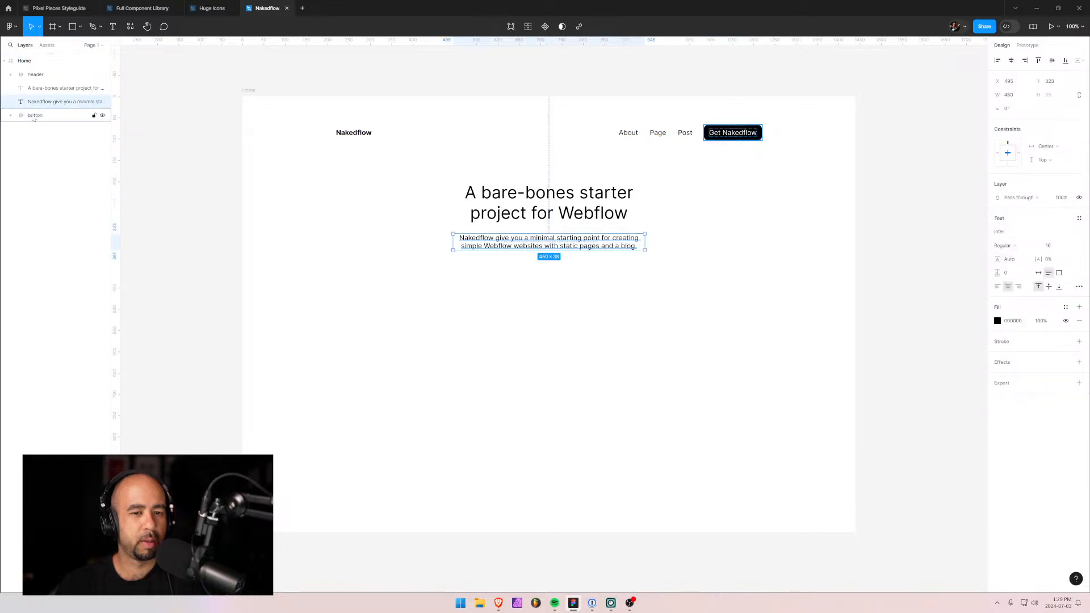
pyautogui.click(37, 116)
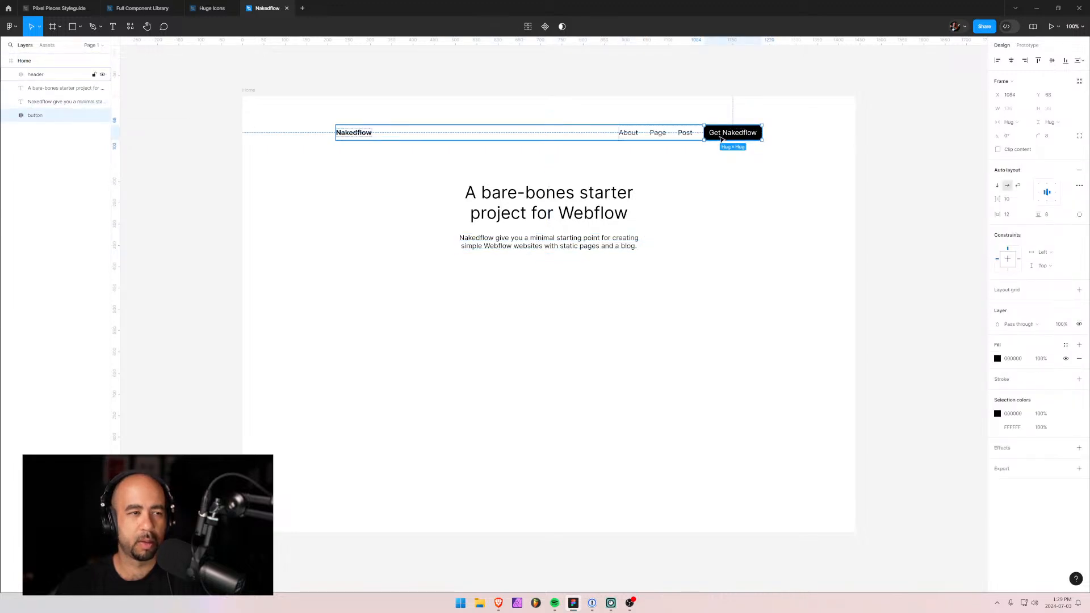
pyautogui.moveTo(722, 139); pyautogui.dragTo(539, 279)
# Relabel the duplicated hero button to read 'Learn more'.
pyautogui.doubleClick(546, 281)
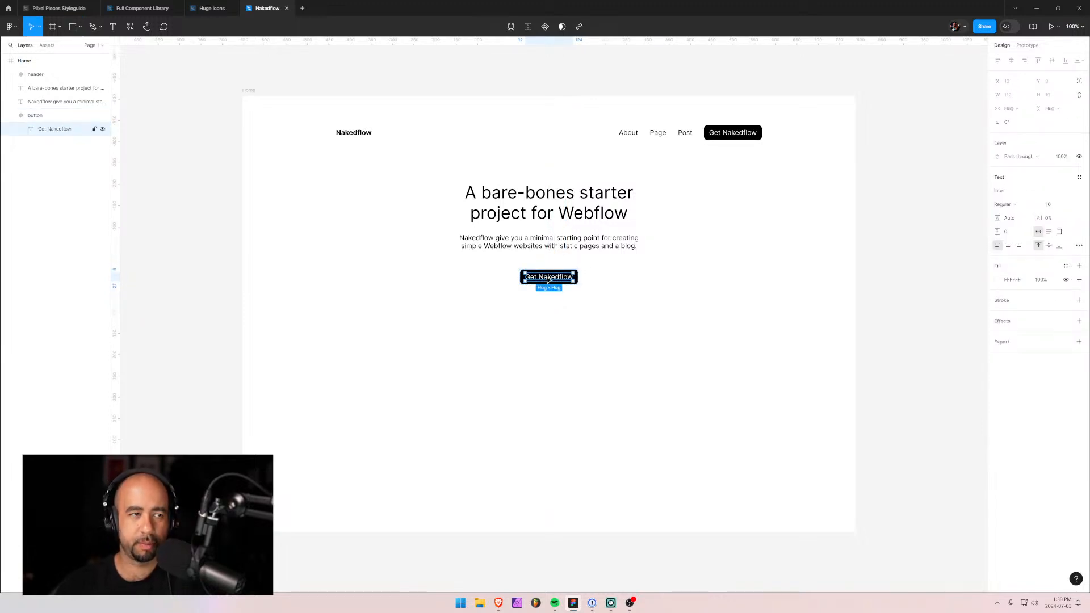
pyautogui.press('Return')
pyautogui.write('asdfas')
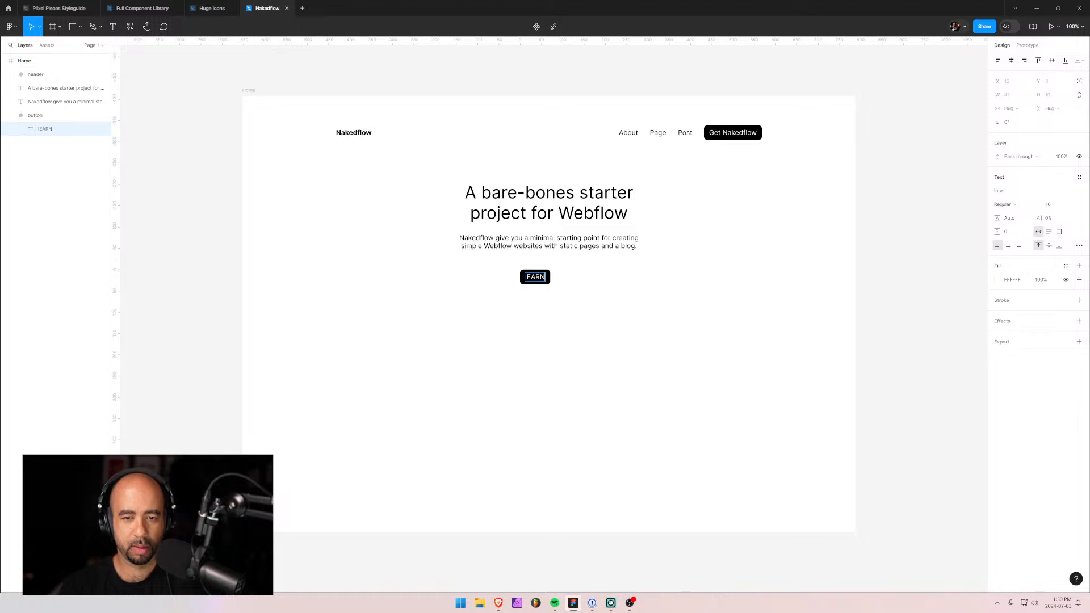
pyautogui.press('BackSpace')
pyautogui.press('BackSpace')
pyautogui.press('BackSpace')
pyautogui.press('BackSpace')
pyautogui.press('BackSpace')
pyautogui.press('BackSpace')
pyautogui.write('Learn more')
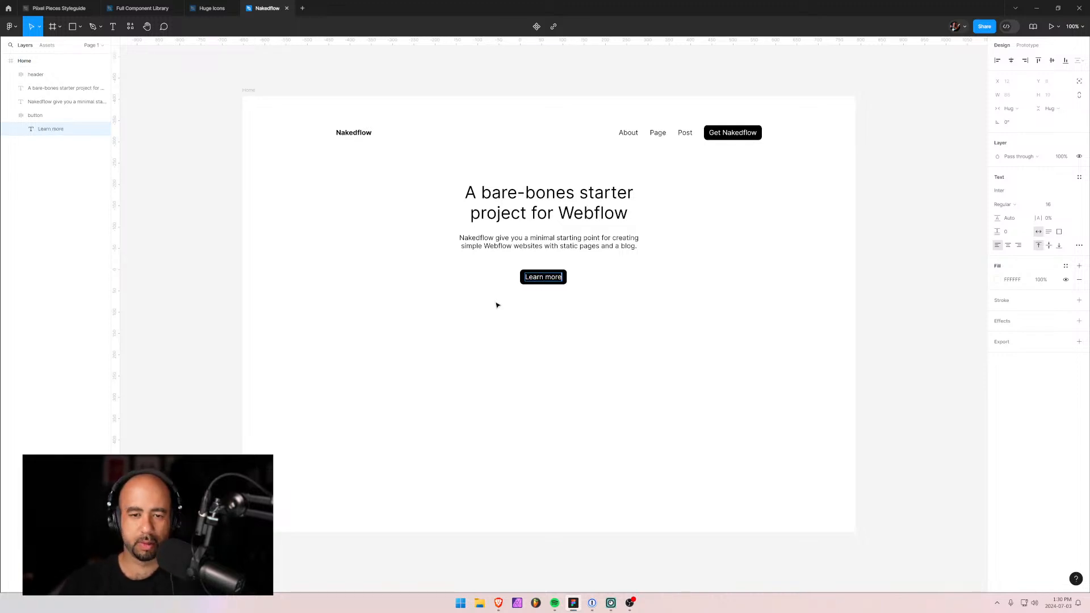
pyautogui.press('Escape')
# Wrap the heading, subtitle and button in an auto-layout frame named 'hero'.
pyautogui.click(11, 115)
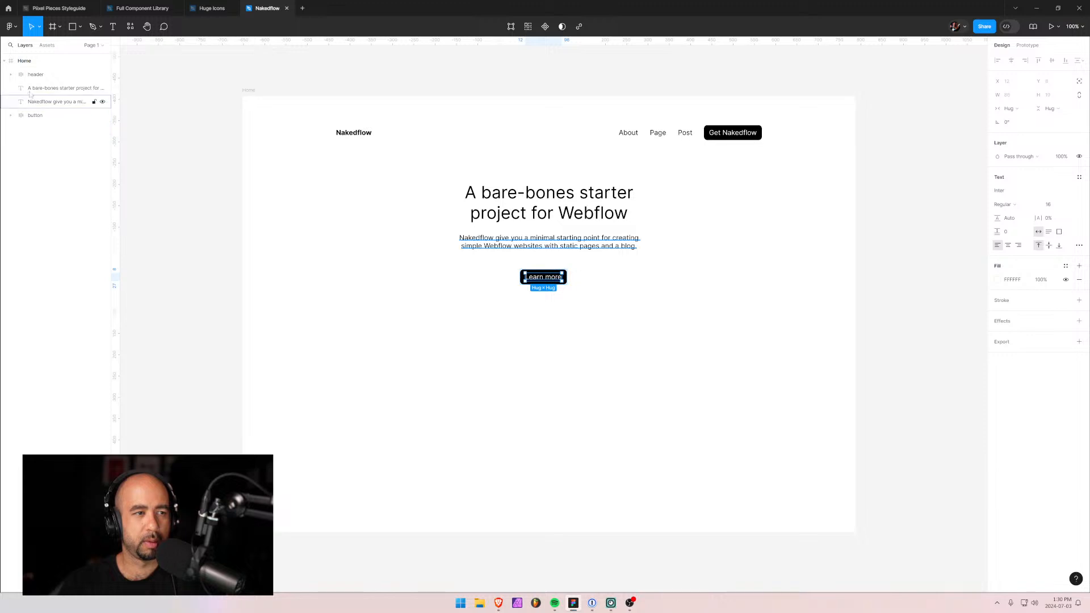
pyautogui.click(34, 88)
pyautogui.keyDown('shift'); pyautogui.click(32, 115); pyautogui.keyUp('shift')
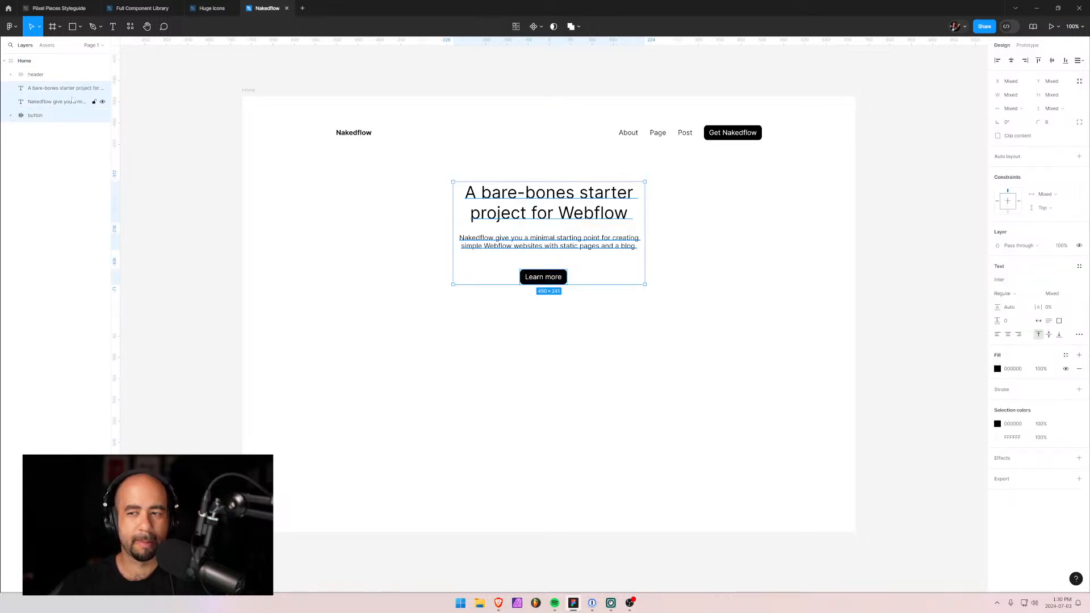
pyautogui.hotkey('shift', 'a')
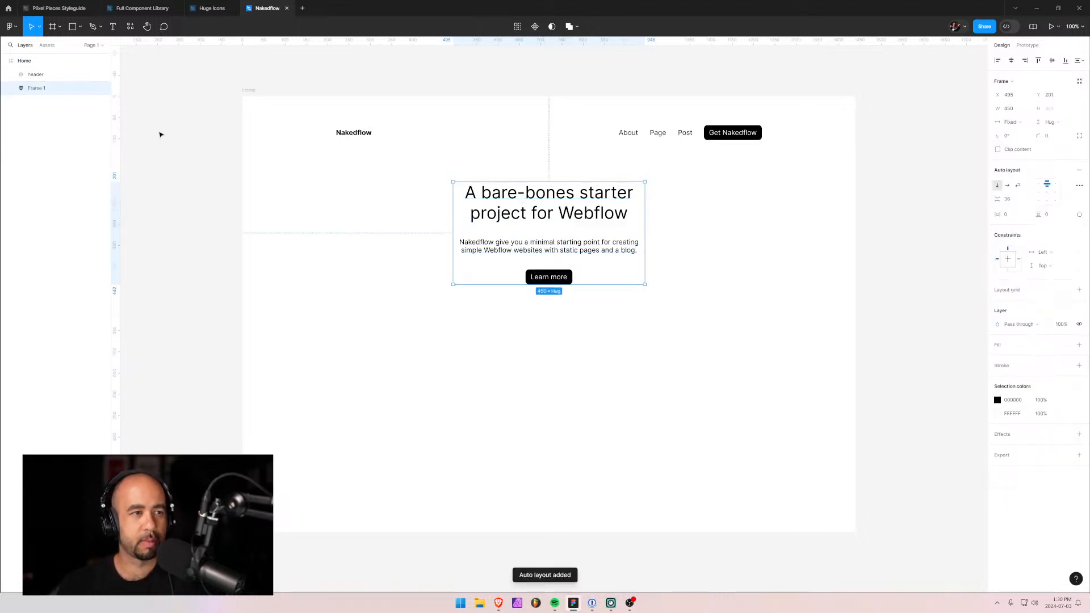
pyautogui.doubleClick(85, 88)
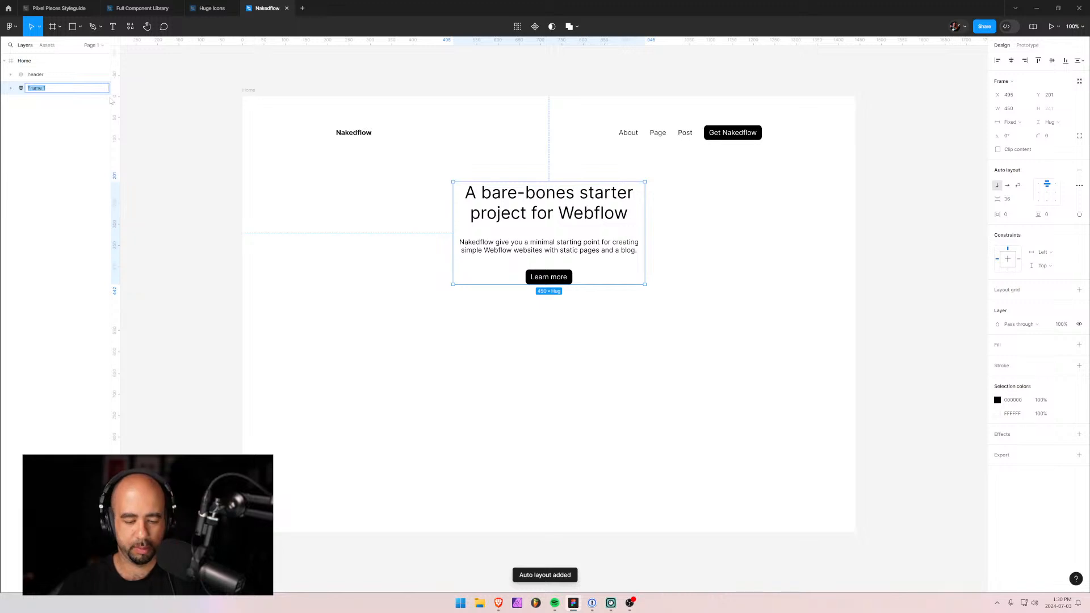
pyautogui.write('her')
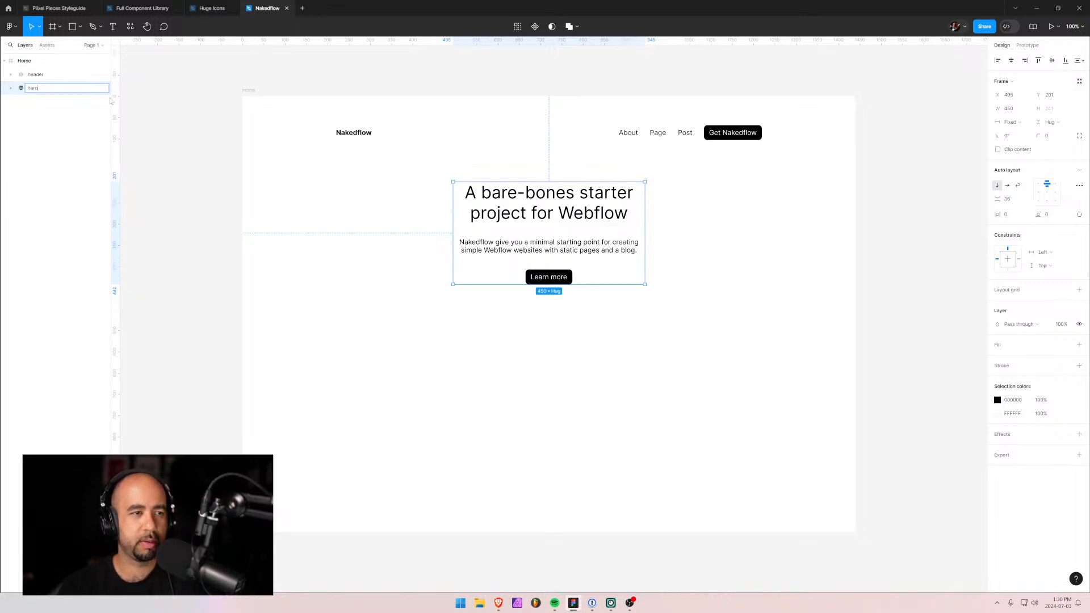
pyautogui.write('o')
pyautogui.press('Return')
# Group the heading and subtitle in a nested auto-layout frame named 'hero-text'.
pyautogui.click(10, 89)
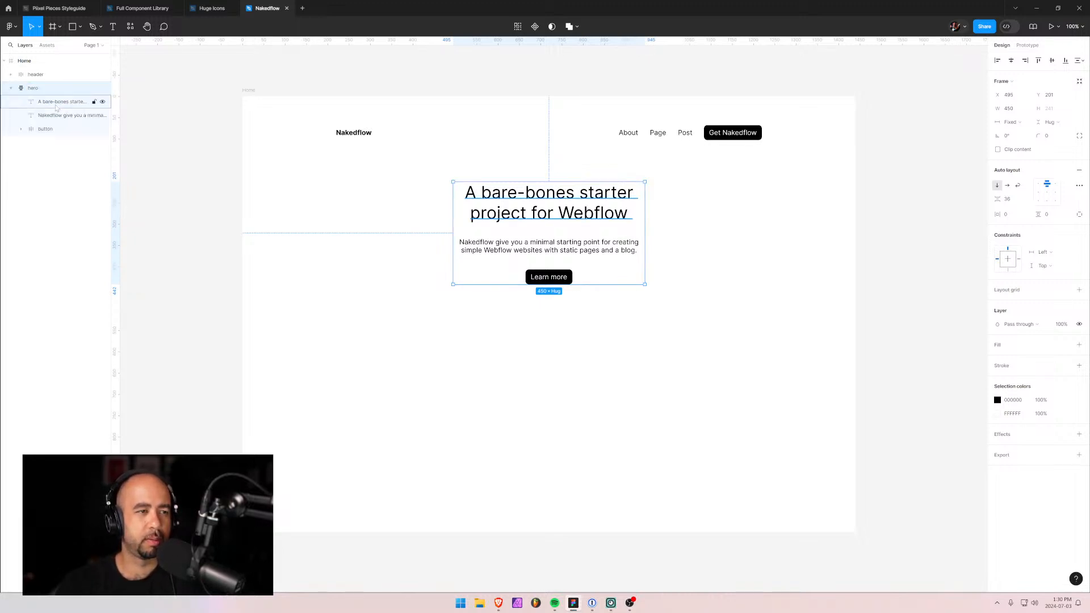
pyautogui.click(63, 102)
pyautogui.keyDown('shift'); pyautogui.click(63, 115); pyautogui.keyUp('shift')
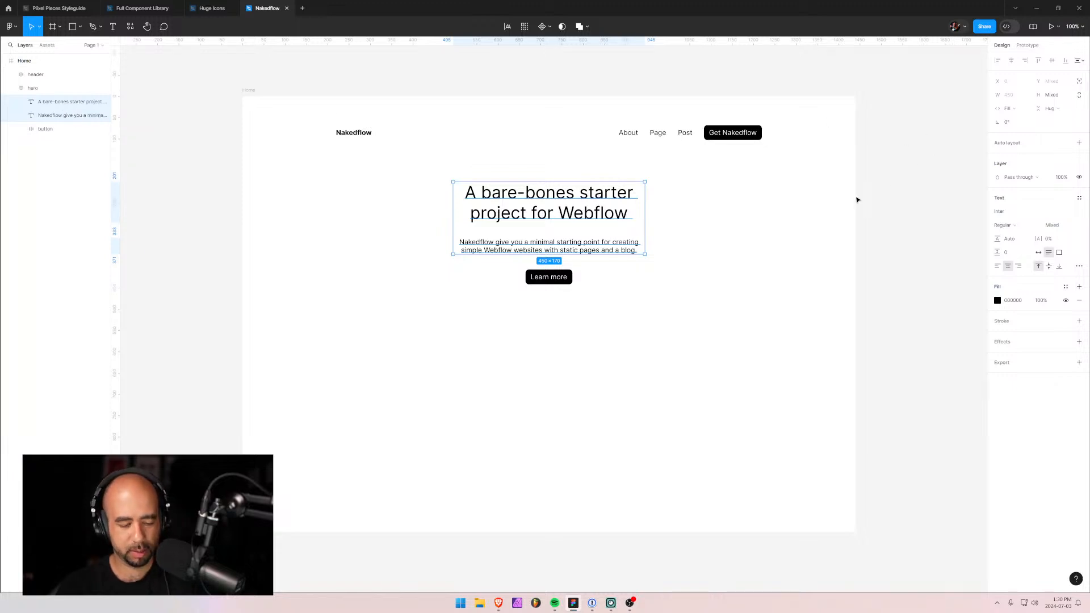
pyautogui.hotkey('shift', 'a')
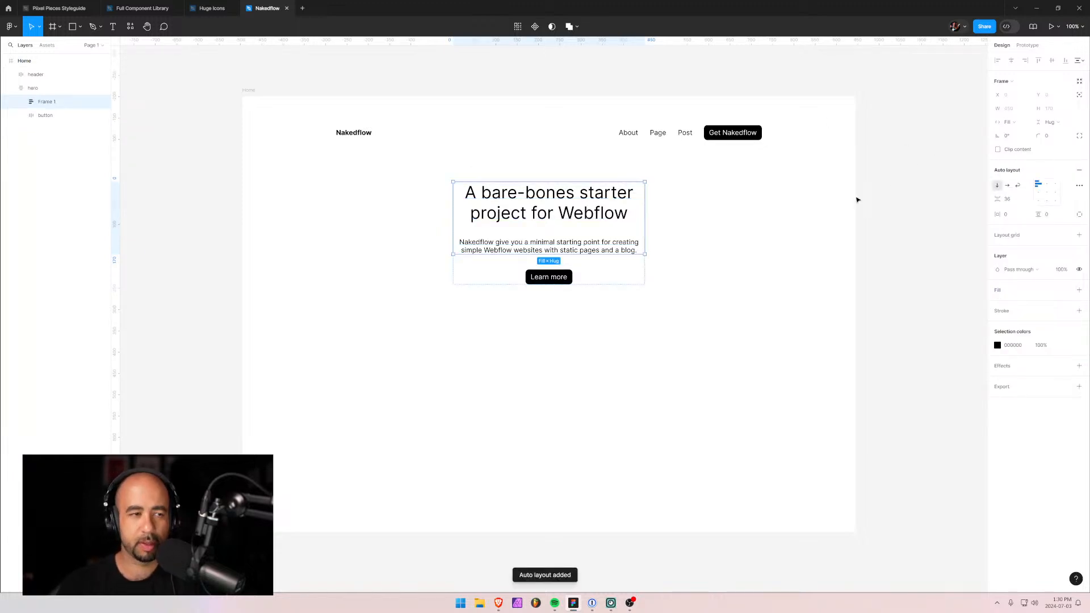
pyautogui.doubleClick(63, 104)
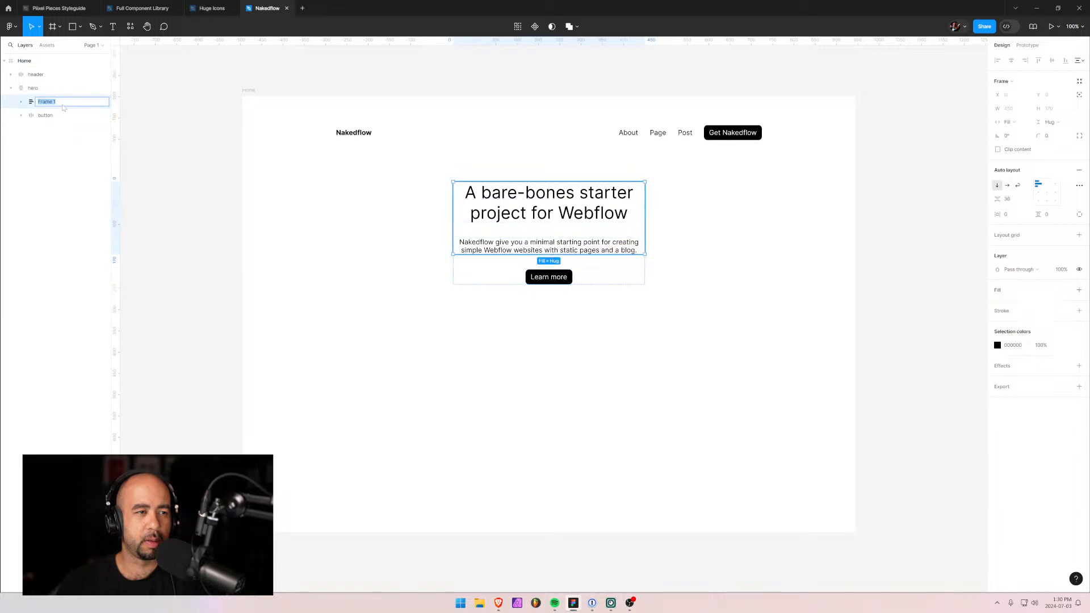
pyautogui.write('hero')
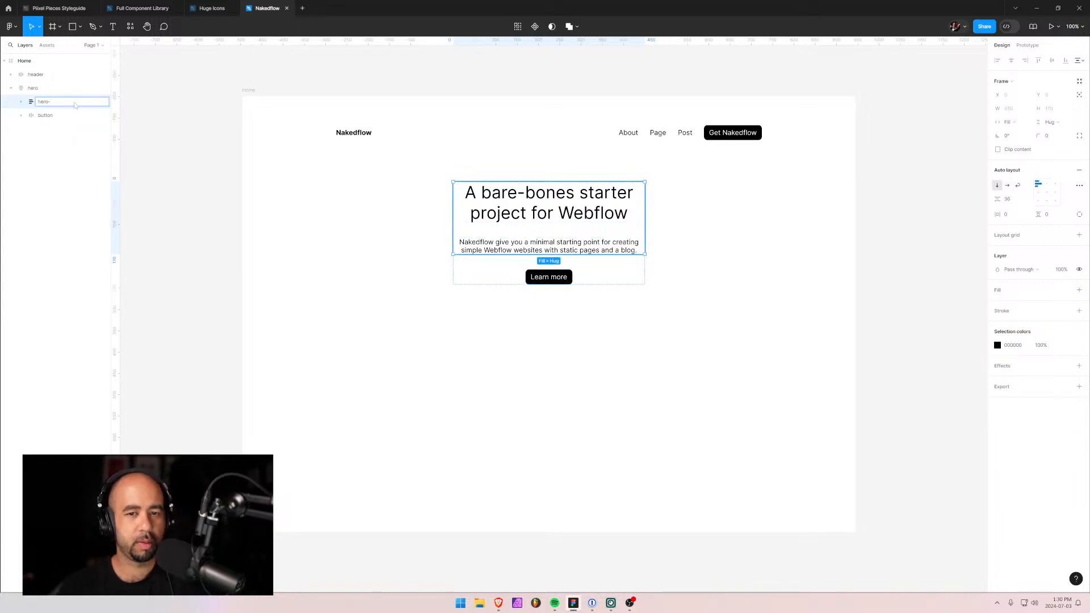
pyautogui.write('-text')
pyautogui.press('Return')
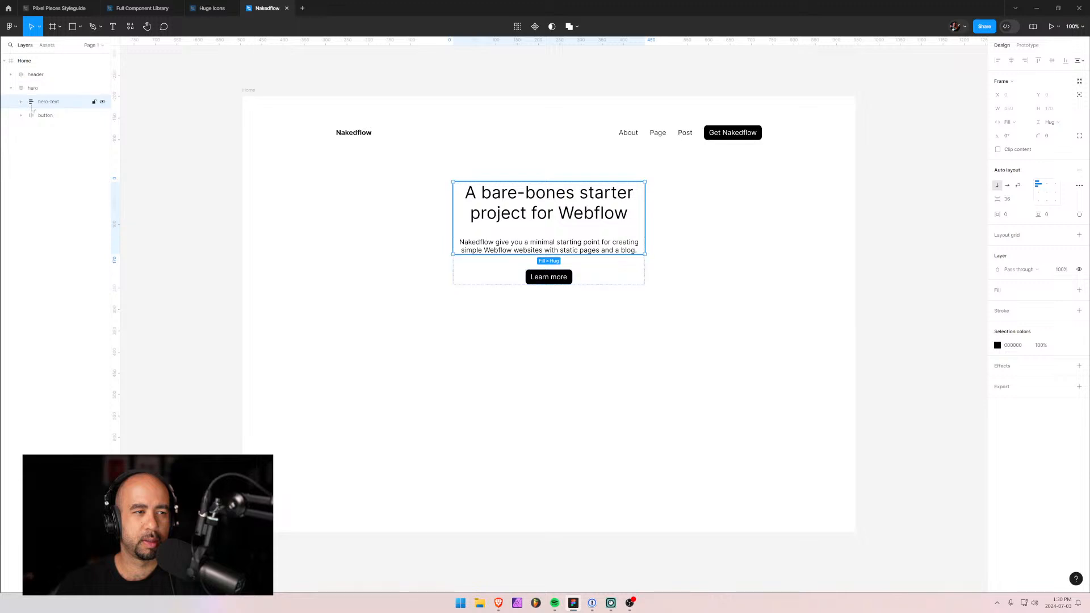
# Set the hero-text gap to 12 and the hero frame gap to 24.
pyautogui.click(1011, 200)
pyautogui.press('Return')
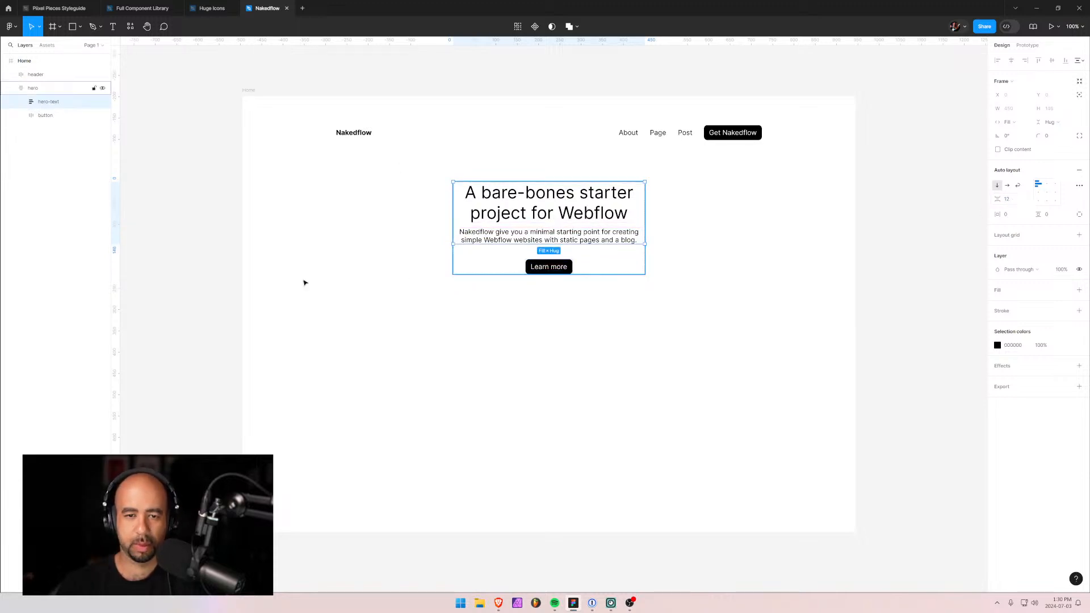
pyautogui.click(83, 90)
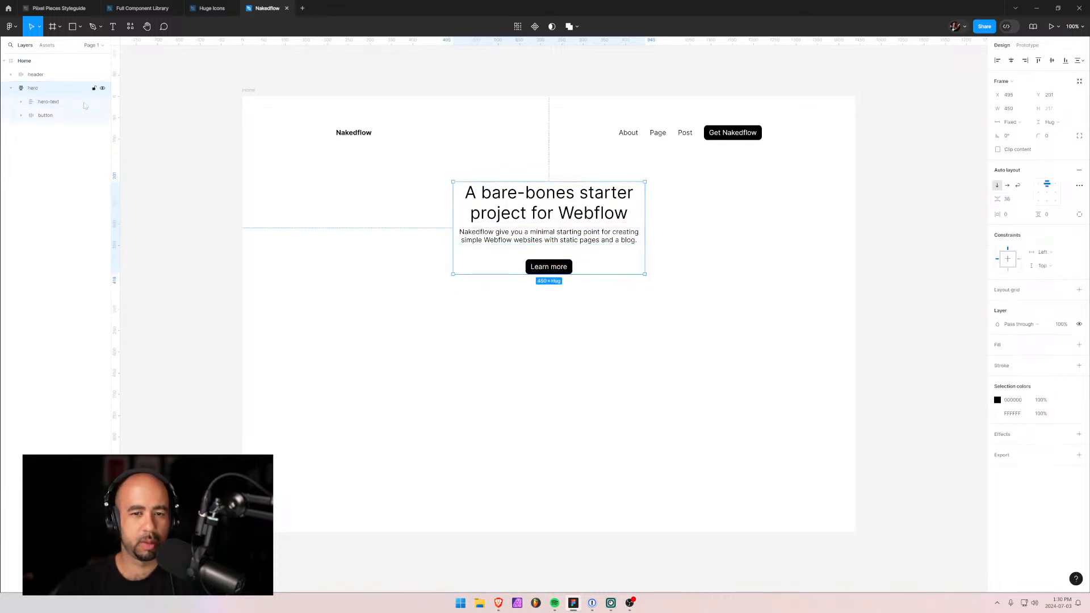
pyautogui.click(1012, 200)
pyautogui.write('24')
pyautogui.click(638, 453)
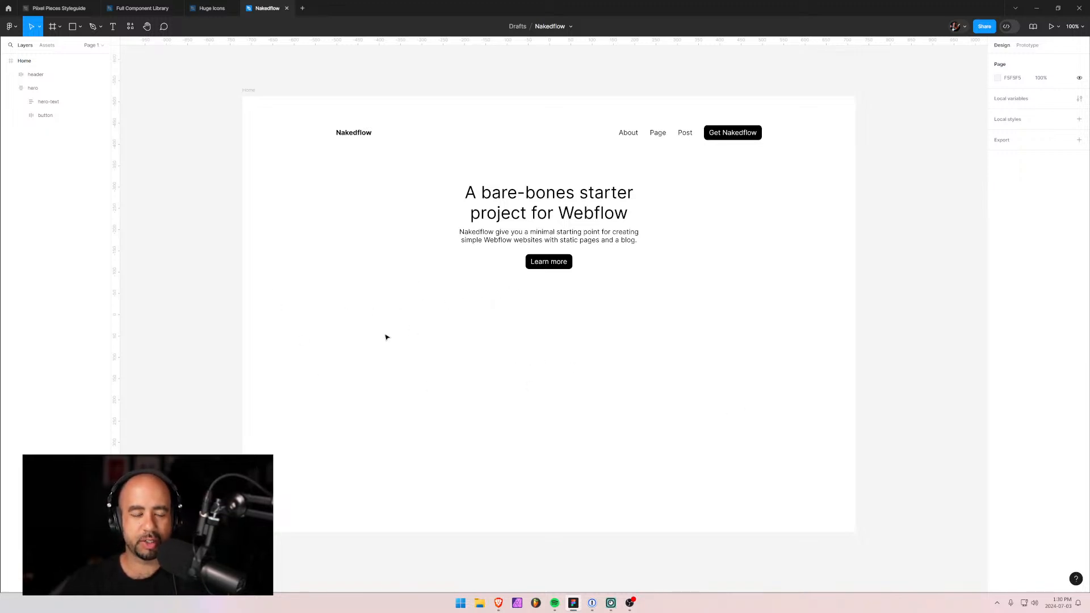
# Add a bold 16 px 'Posts' text below the hero, aligned with the Nakedflow logo's left edge.
pyautogui.press('t')
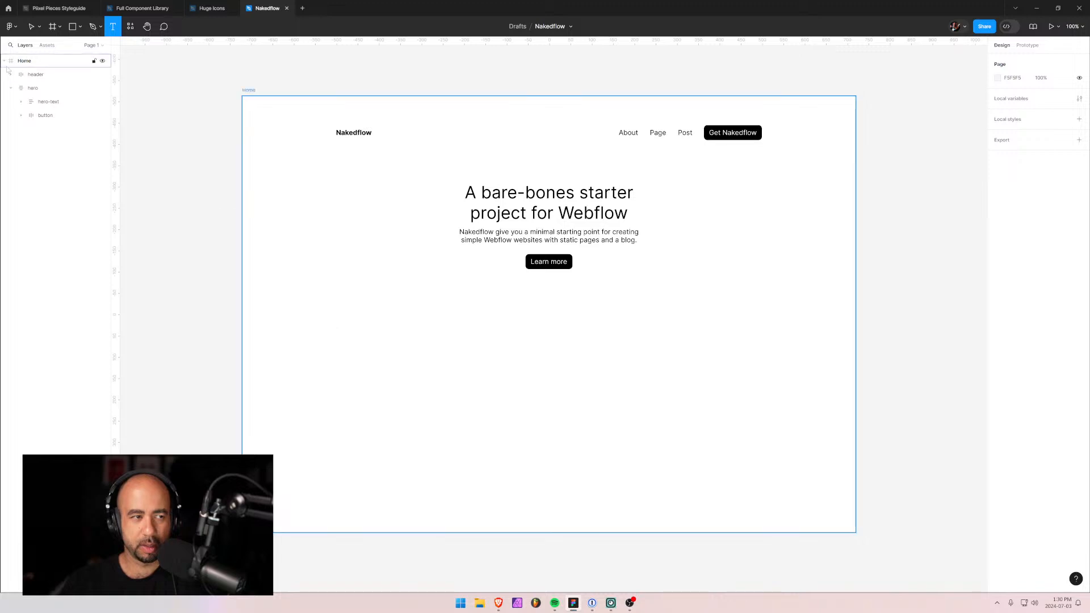
pyautogui.click(351, 333)
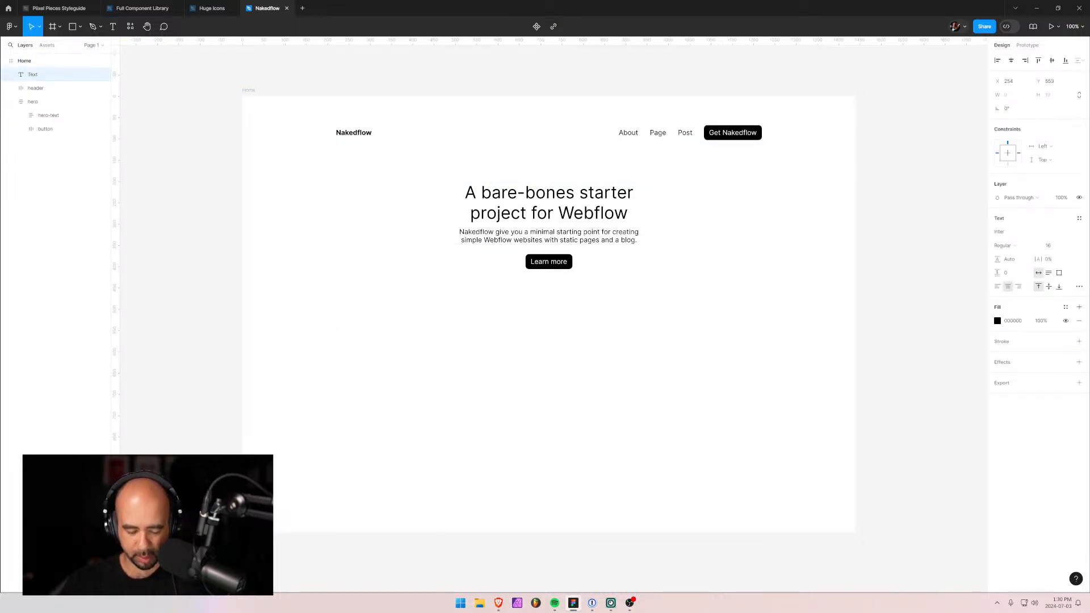
pyautogui.write('Posts')
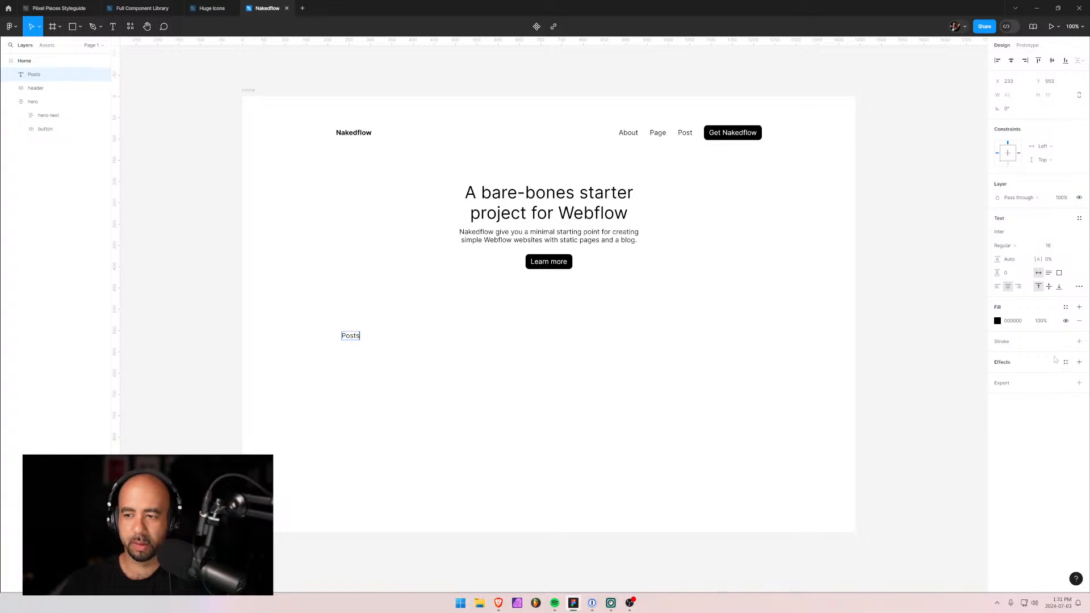
pyautogui.press('Escape')
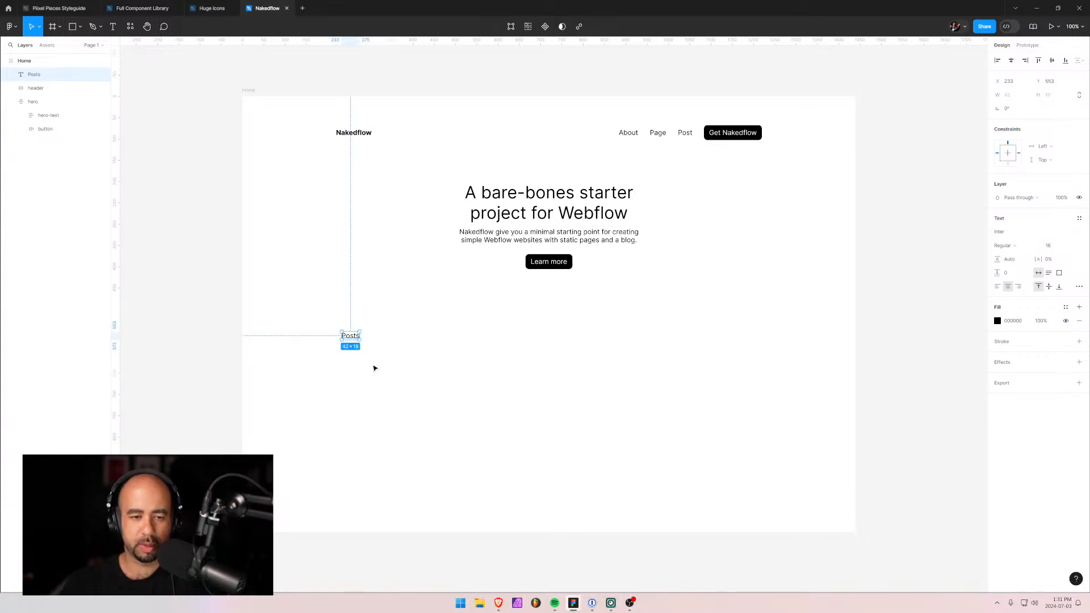
pyautogui.click(1066, 246)
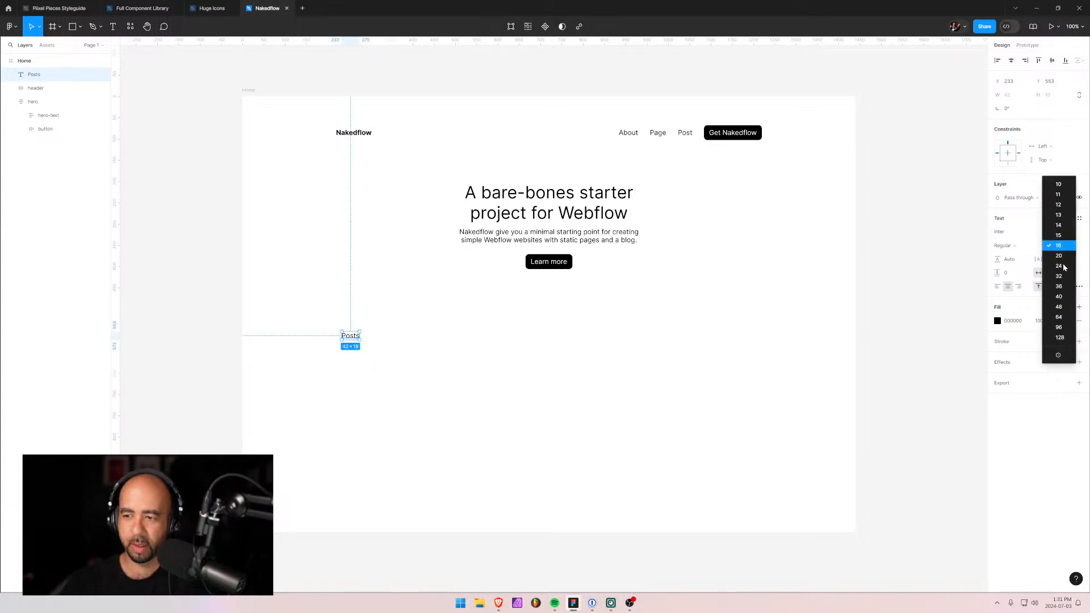
pyautogui.click(1058, 245)
pyautogui.click(1005, 246)
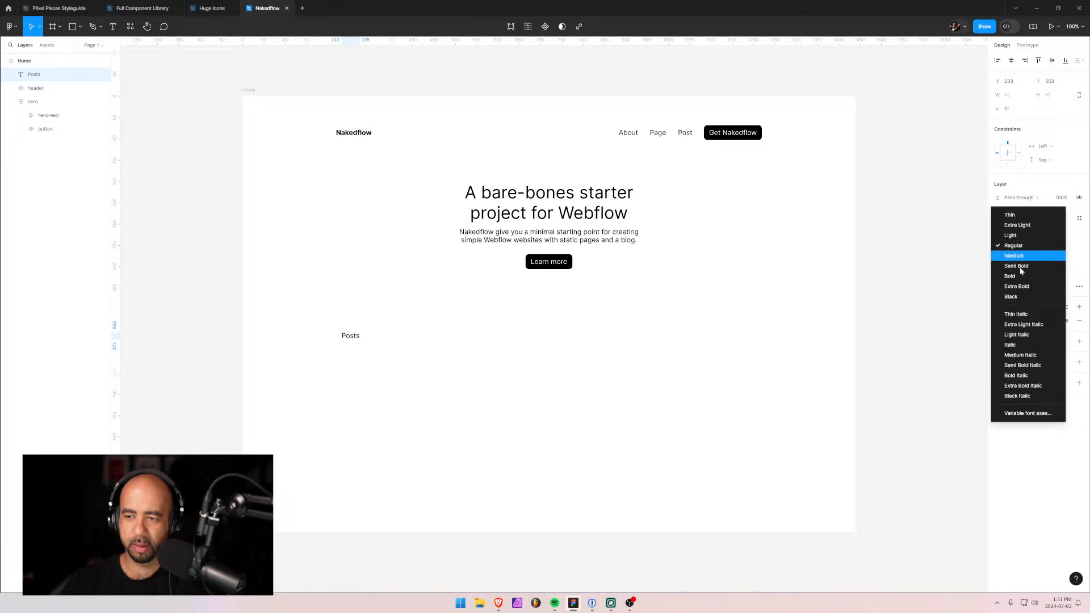
pyautogui.click(1010, 276)
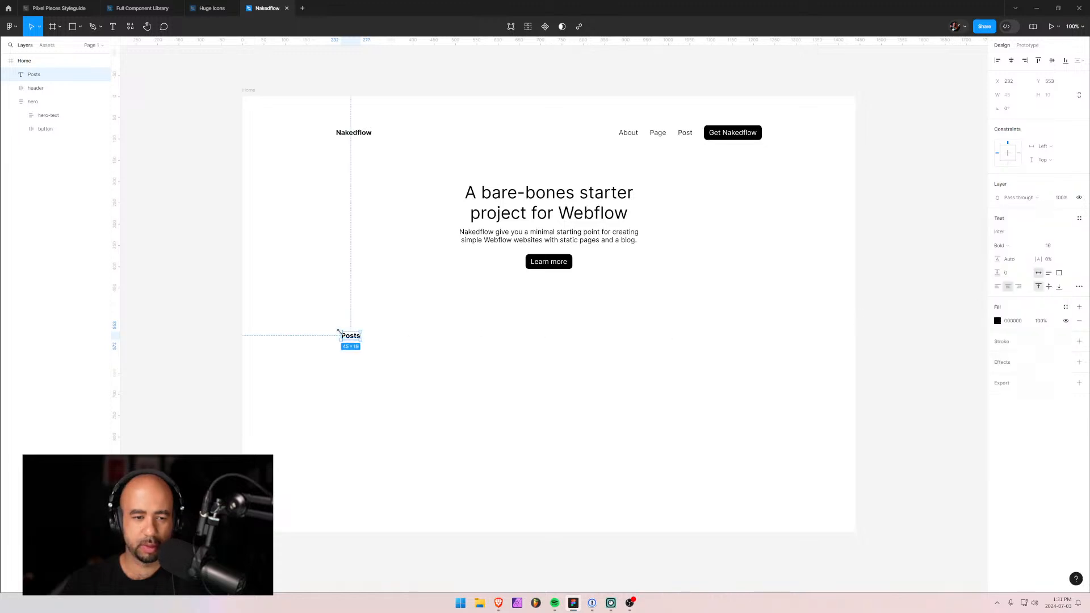
pyautogui.moveTo(352, 339); pyautogui.dragTo(349, 334)
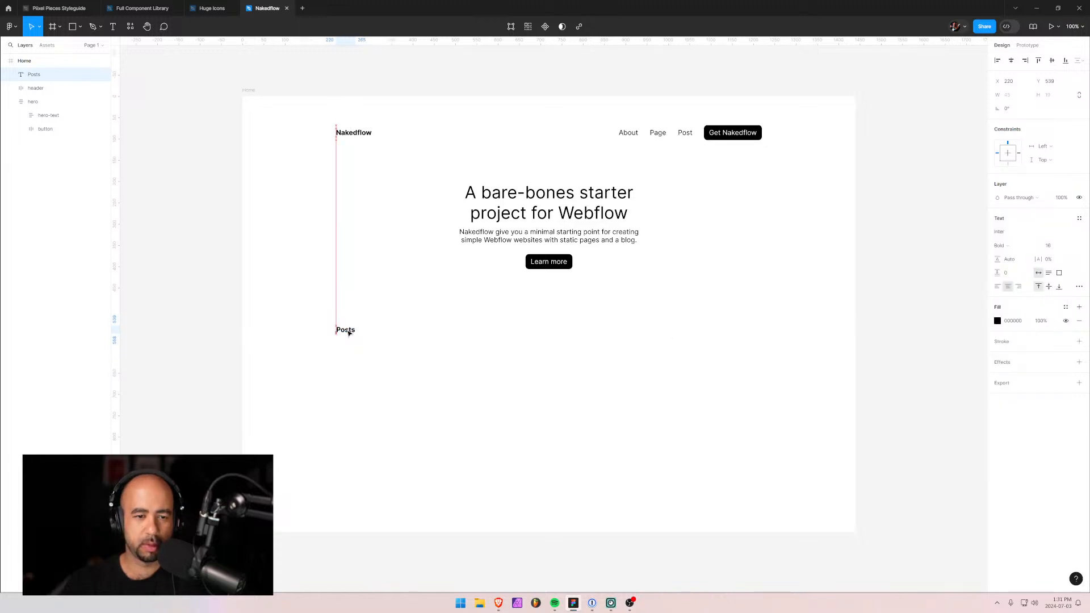
pyautogui.click(349, 360)
# Type 'Welcome to Nakedflow, a minimal Webflow starter project' below Posts.
pyautogui.press('t')
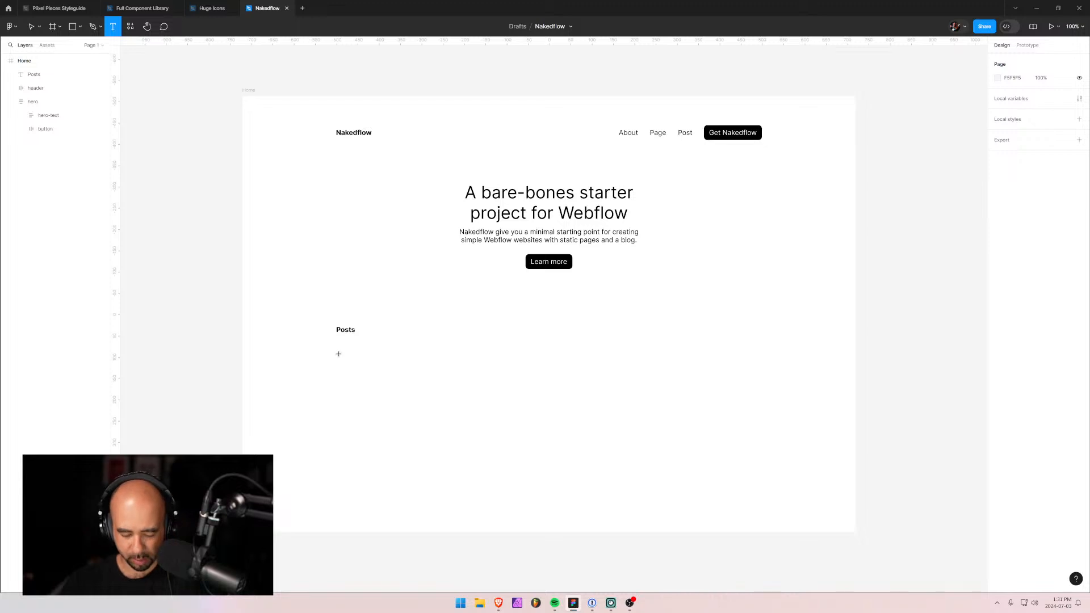
pyautogui.click(339, 354)
pyautogui.write('Welecom')
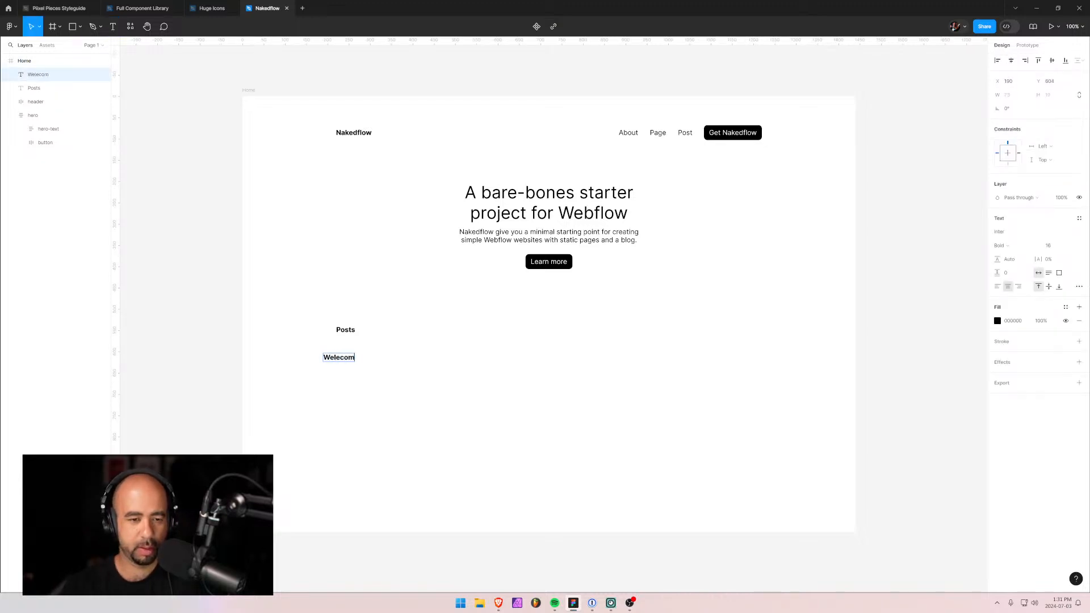
pyautogui.press('BackSpace')
pyautogui.press('BackSpace')
pyautogui.press('BackSpace')
pyautogui.press('BackSpace')
pyautogui.press('BackSpace')
pyautogui.press('BackSpace')
pyautogui.write('elcome')
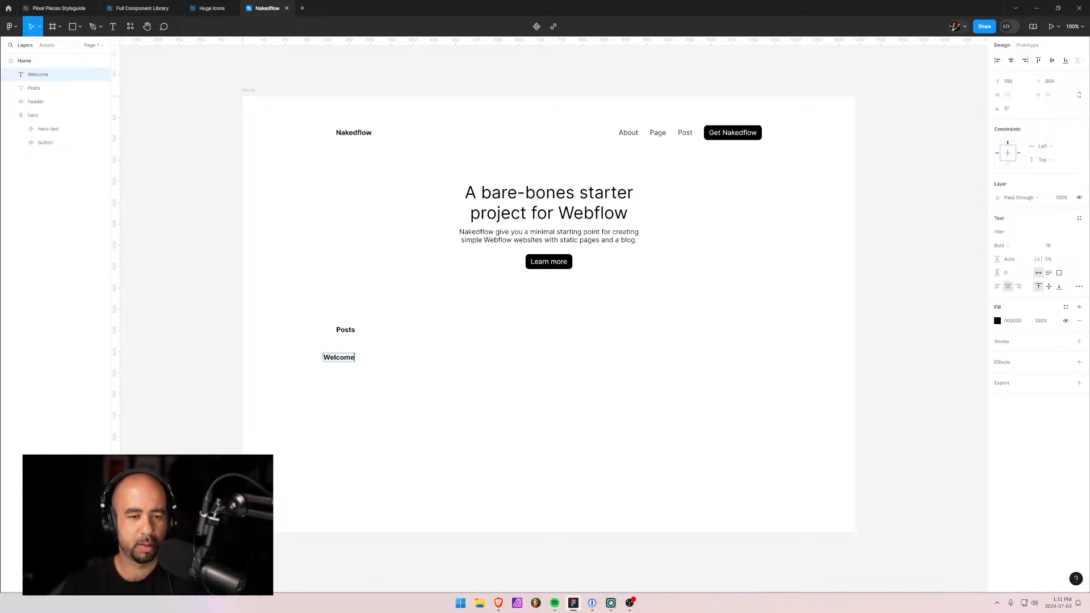
pyautogui.write(' to')
pyautogui.write(' Nakedfl')
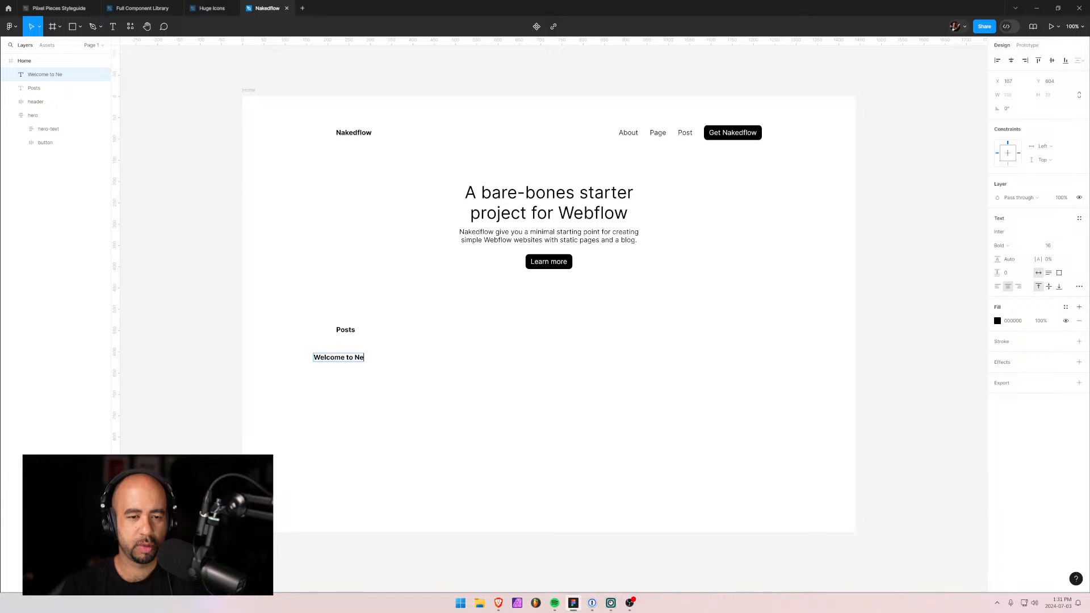
pyautogui.write('ow, a')
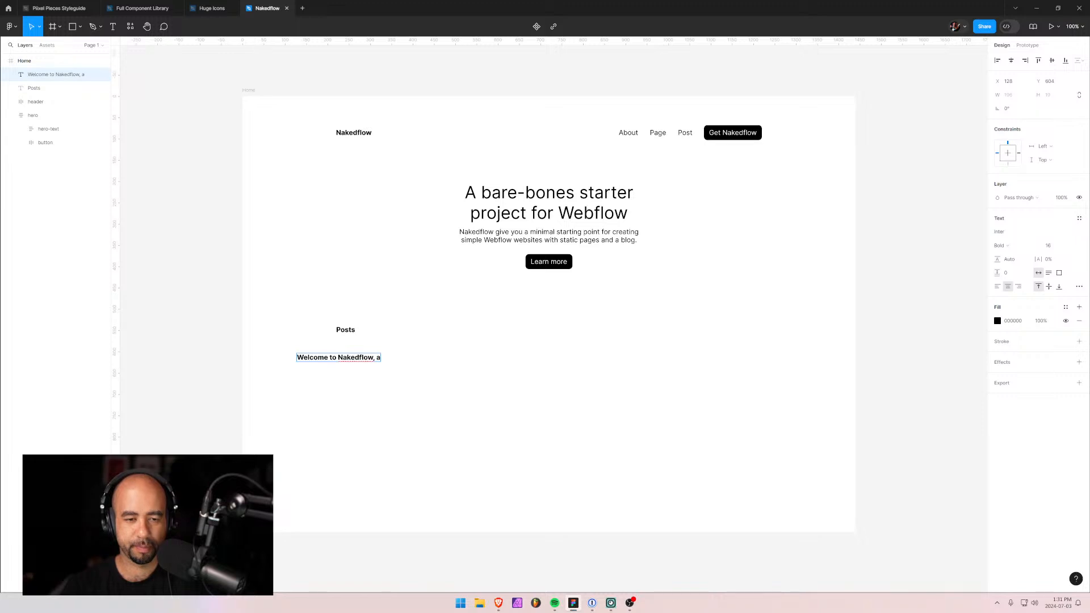
pyautogui.write(' min')
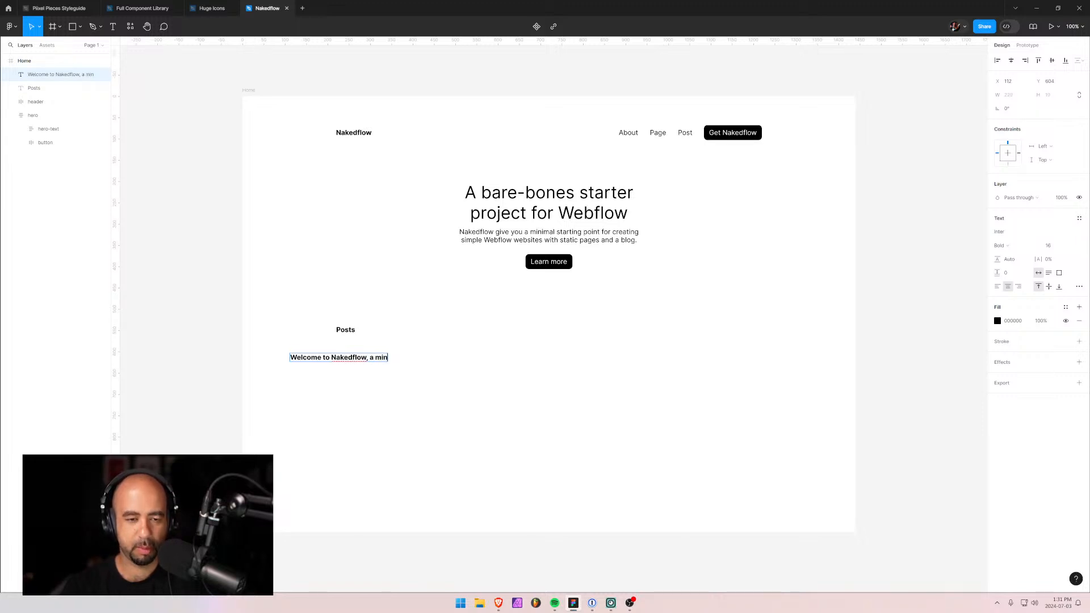
pyautogui.write('imal Webflo')
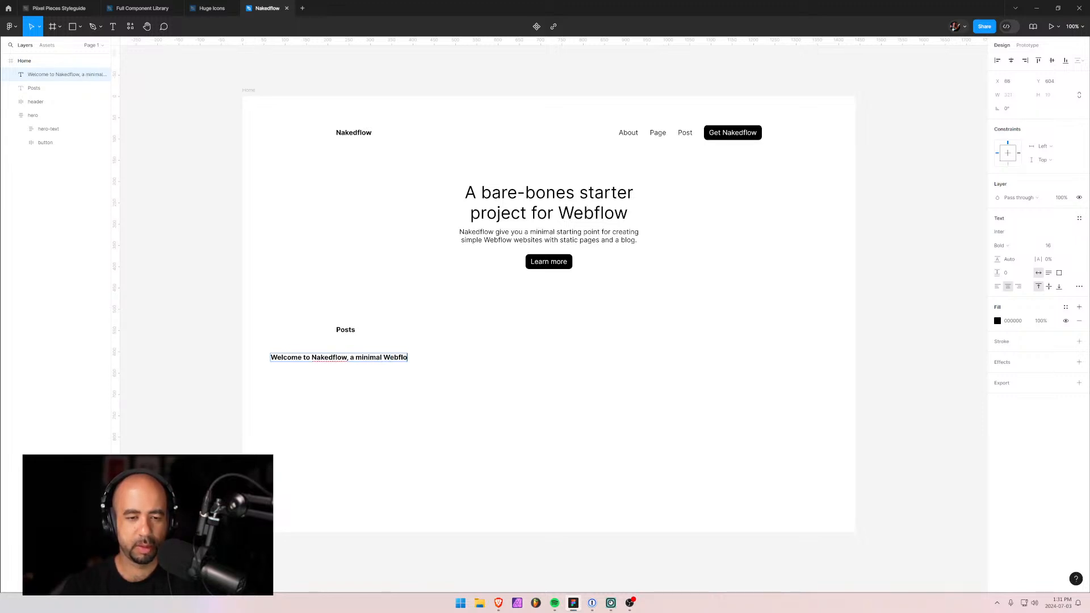
pyautogui.write('w starter project')
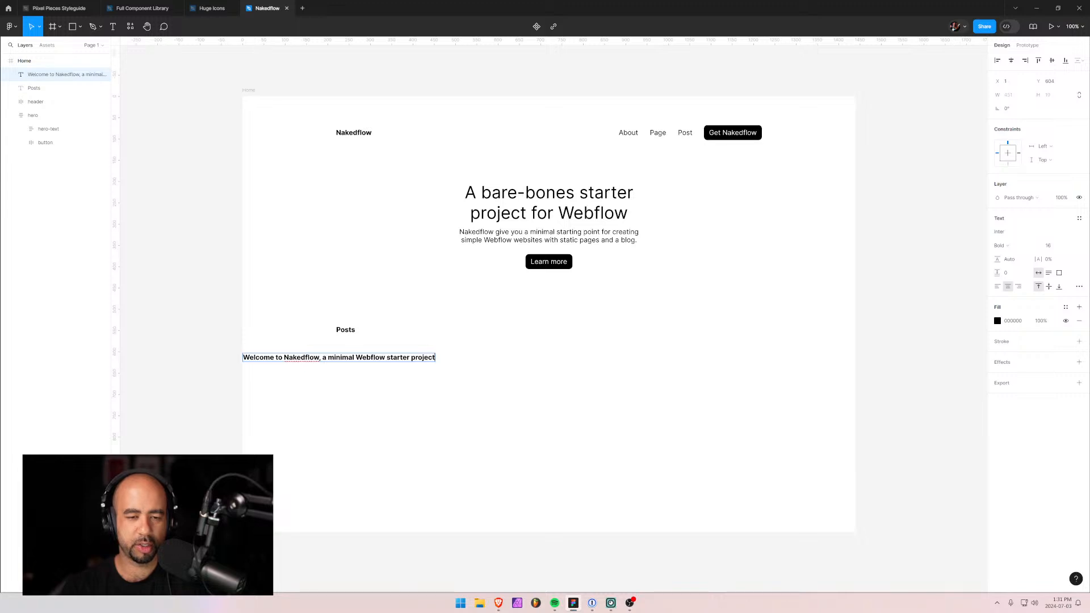
pyautogui.click(295, 388)
# Make the sentence bold and left-aligned under Posts, then start a new text layer below it.
pyautogui.moveTo(278, 360); pyautogui.dragTo(381, 367)
pyautogui.click(998, 287)
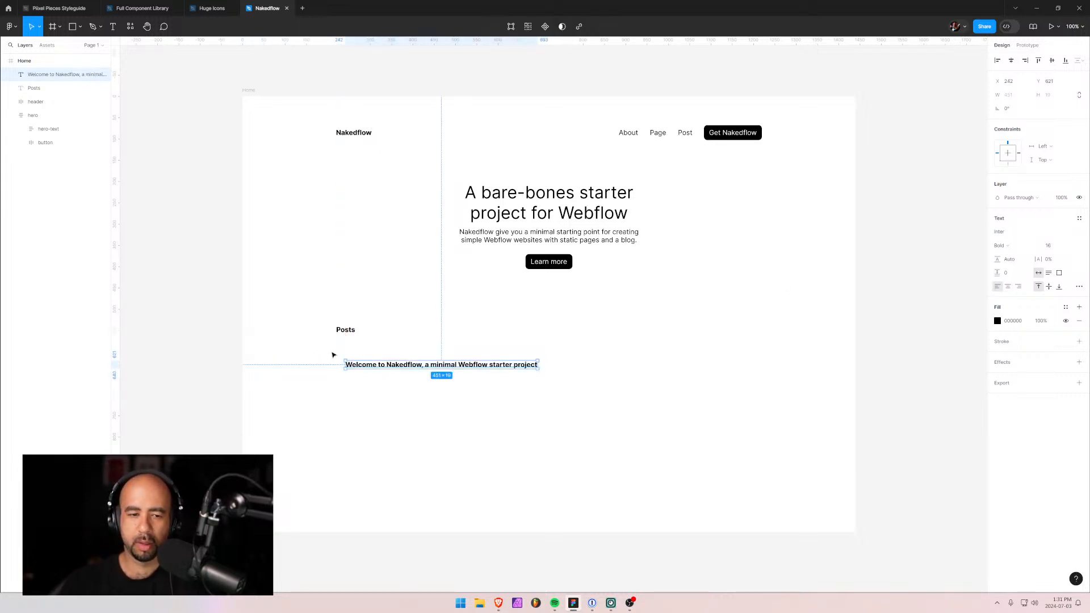
pyautogui.click(342, 330)
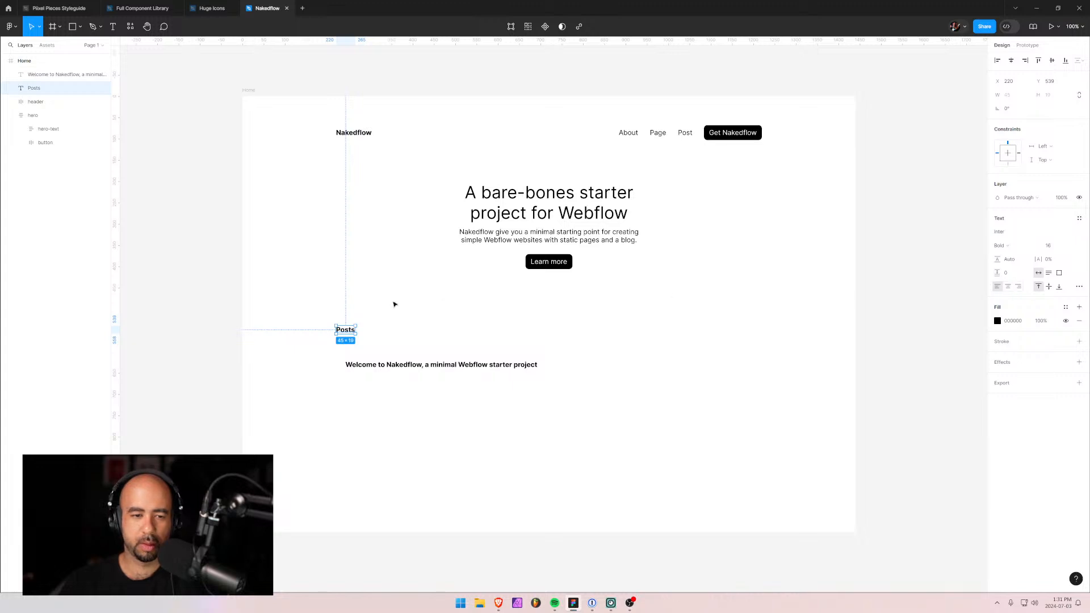
pyautogui.click(433, 370)
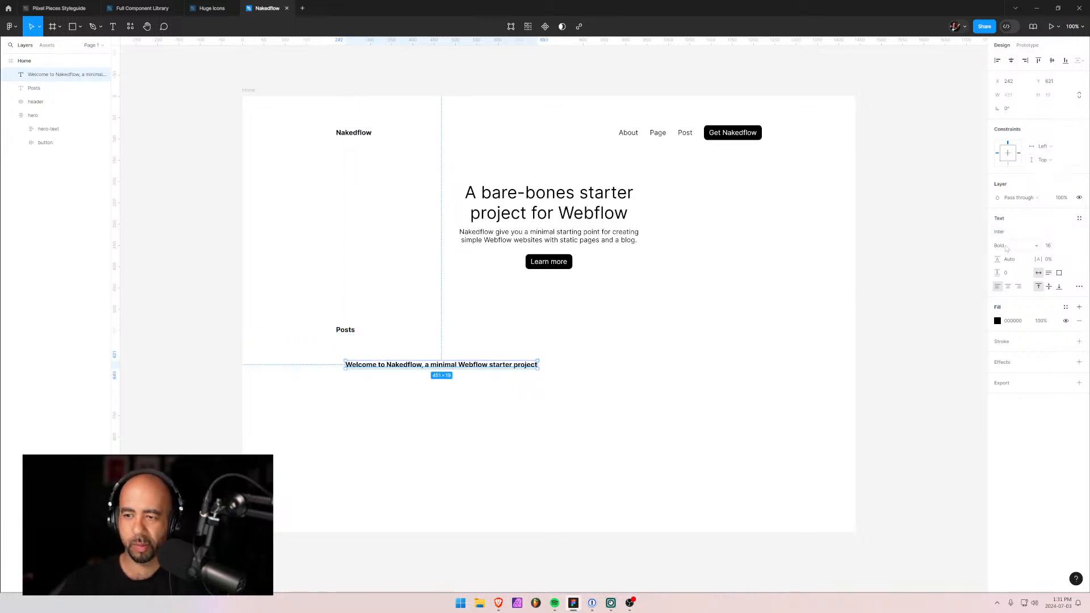
pyautogui.click(1023, 249)
pyautogui.click(704, 328)
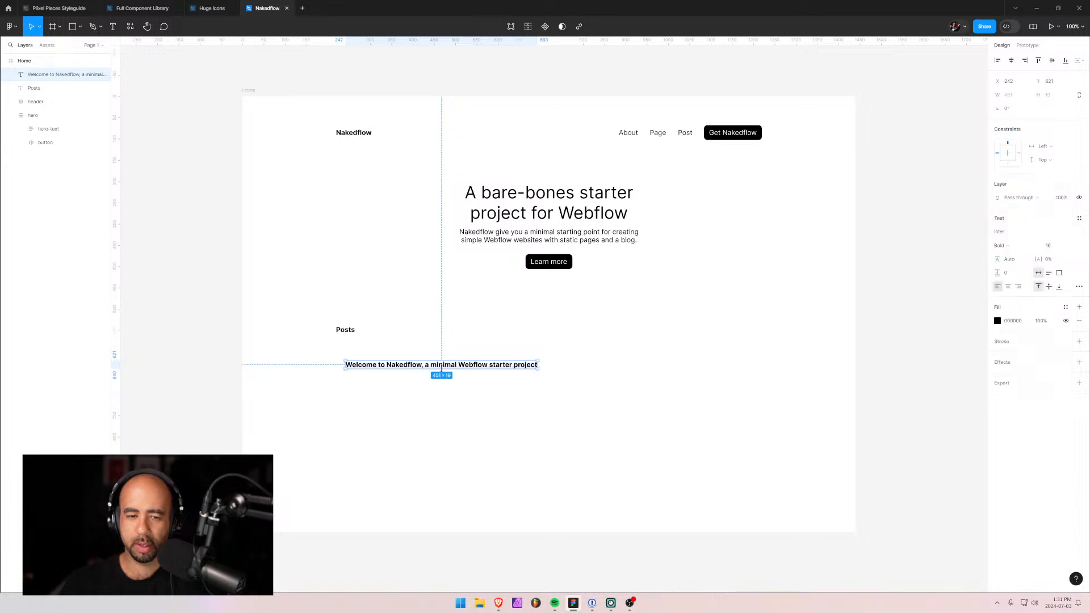
pyautogui.moveTo(369, 368); pyautogui.dragTo(361, 362)
pyautogui.press('t')
pyautogui.click(353, 386)
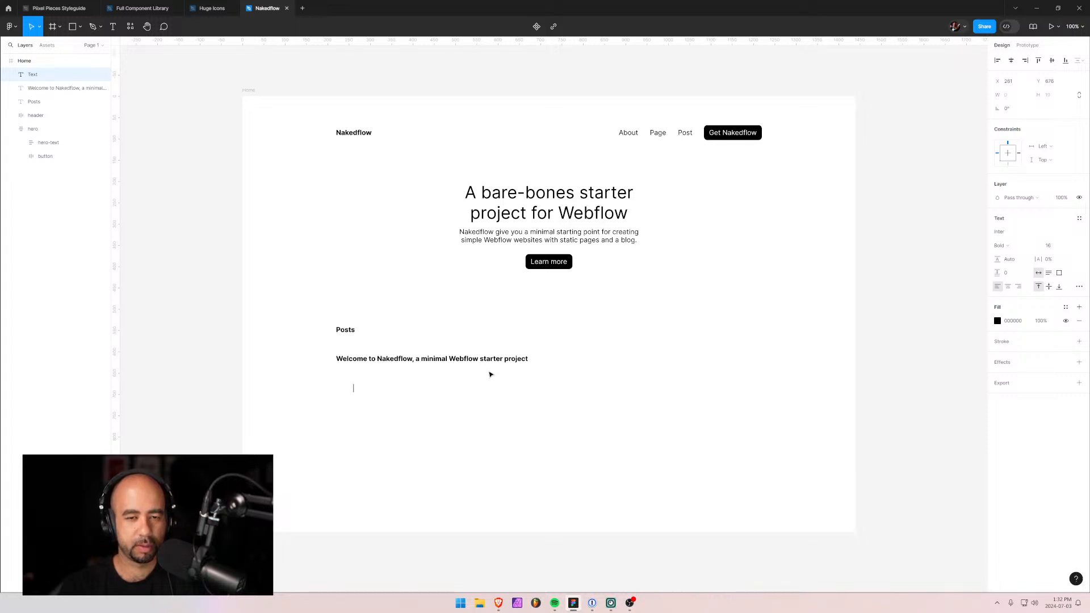
# Type the excerpt 'I would like to welcome you to this Webflow project which combines simplicity with functionality.'.
pyautogui.write('I would')
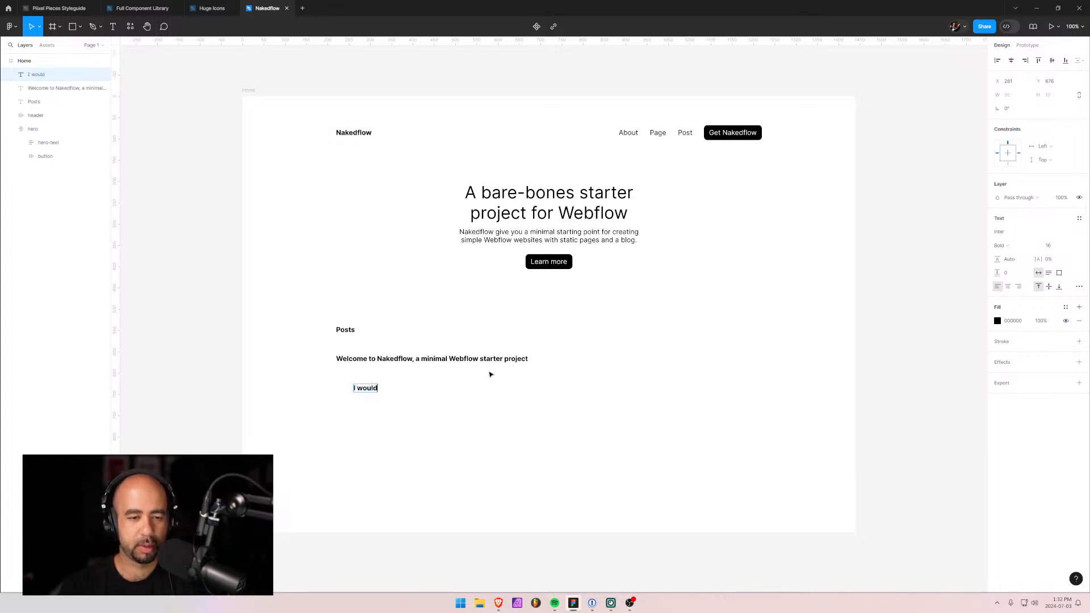
pyautogui.write(' like to welcome you to')
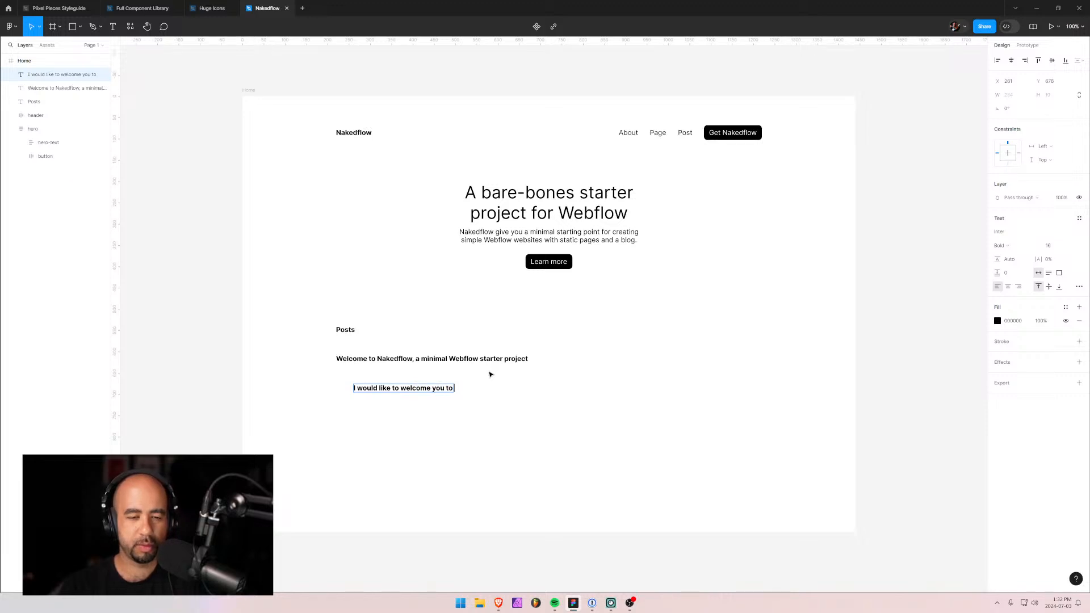
pyautogui.write(' this We')
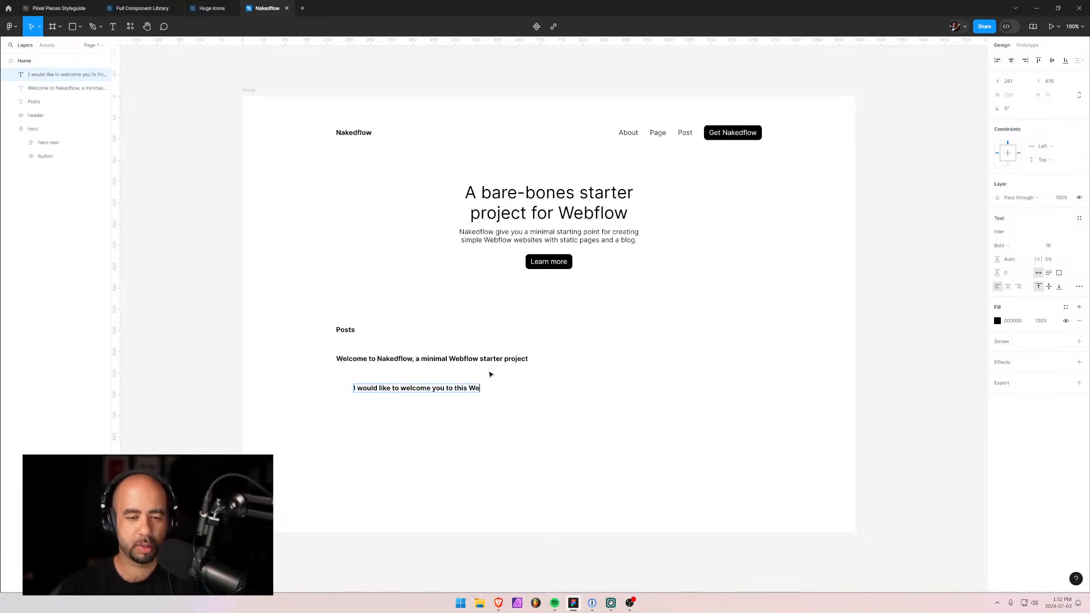
pyautogui.write('bflow project which is')
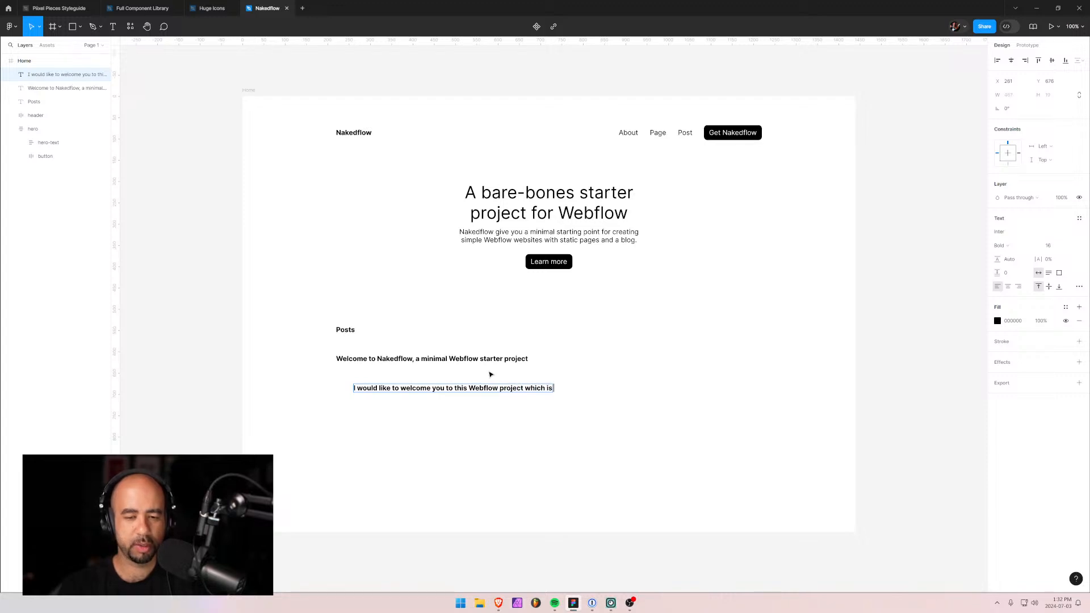
pyautogui.write(' simp')
pyautogui.press('BackSpace')
pyautogui.press('BackSpace')
pyautogui.press('BackSpace')
pyautogui.press('BackSpace')
pyautogui.press('BackSpace')
pyautogui.press('BackSpace')
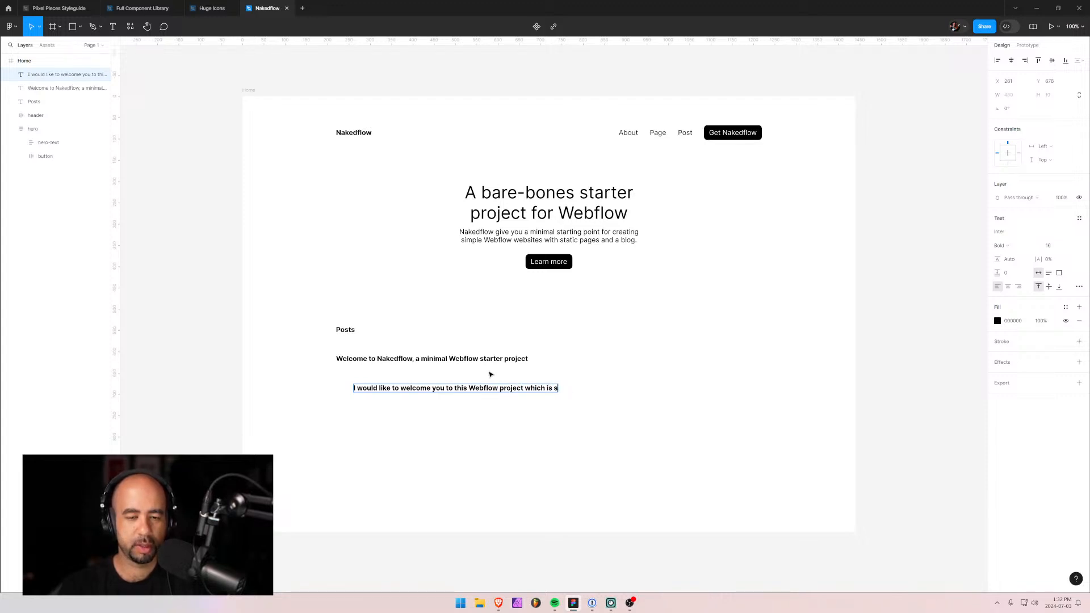
pyautogui.write('comp')
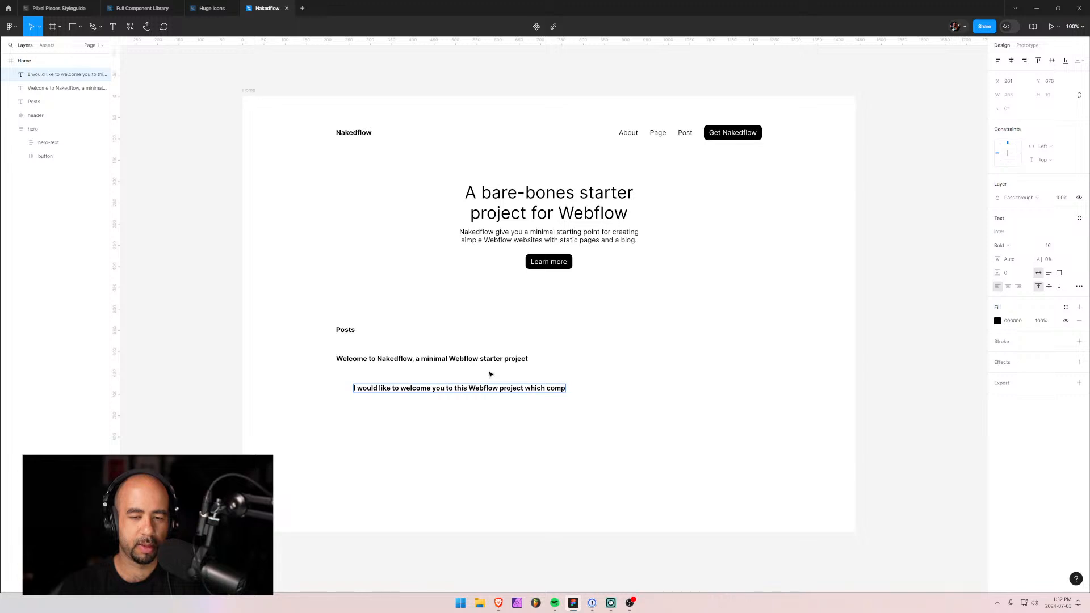
pyautogui.press('BackSpace')
pyautogui.write('bines si')
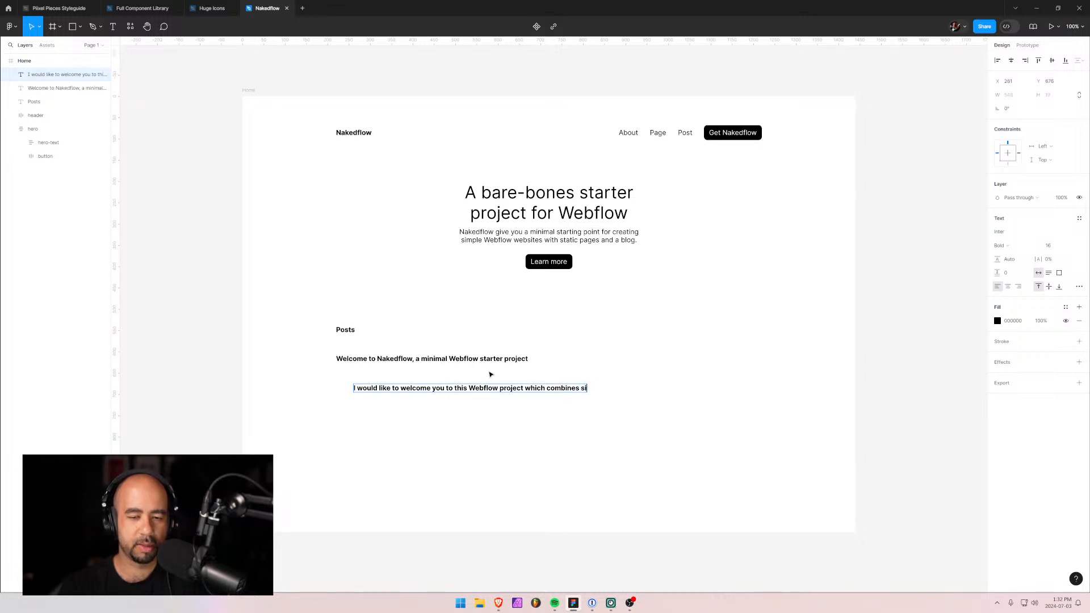
pyautogui.write('mplicity with')
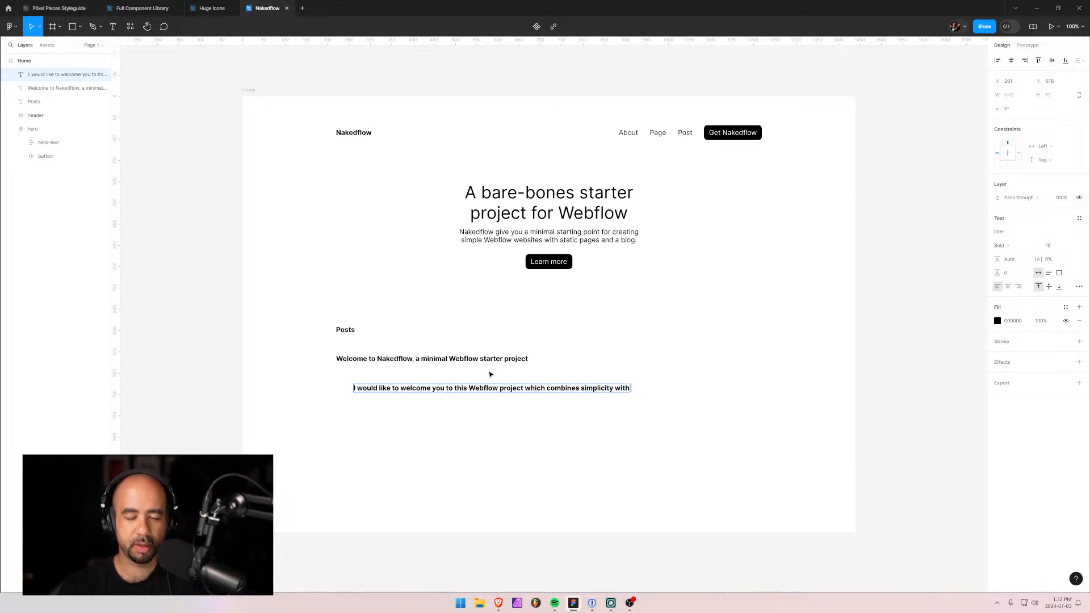
pyautogui.write(' function')
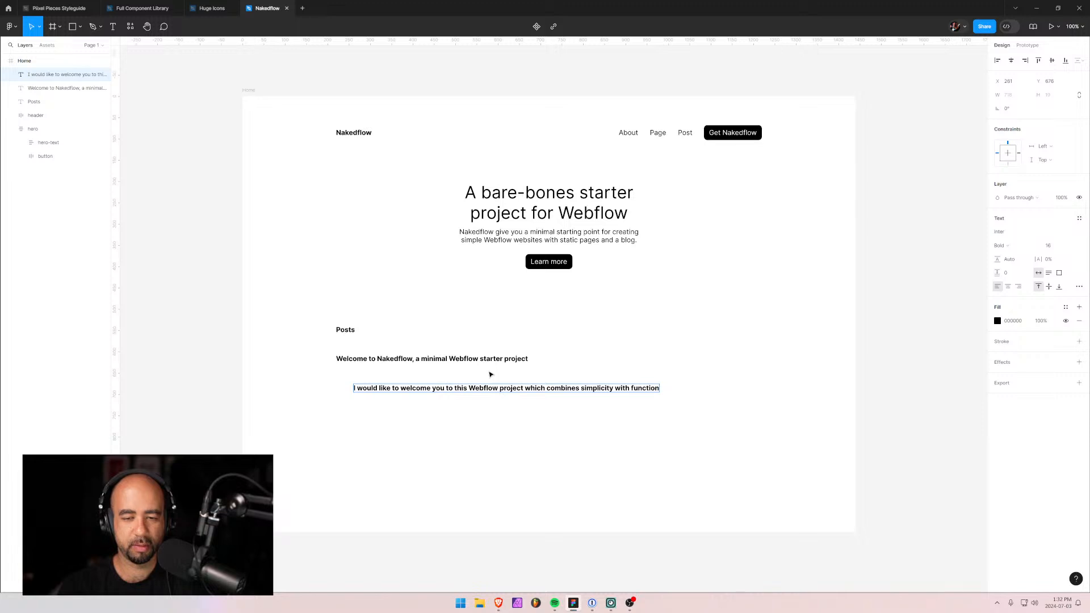
pyautogui.write('ality.')
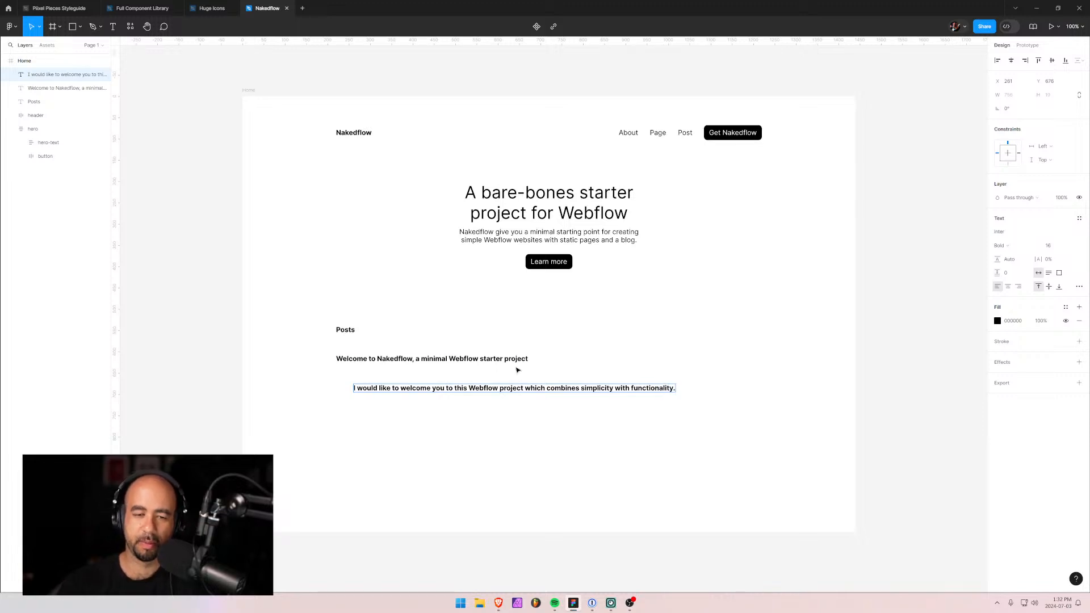
pyautogui.press('Escape')
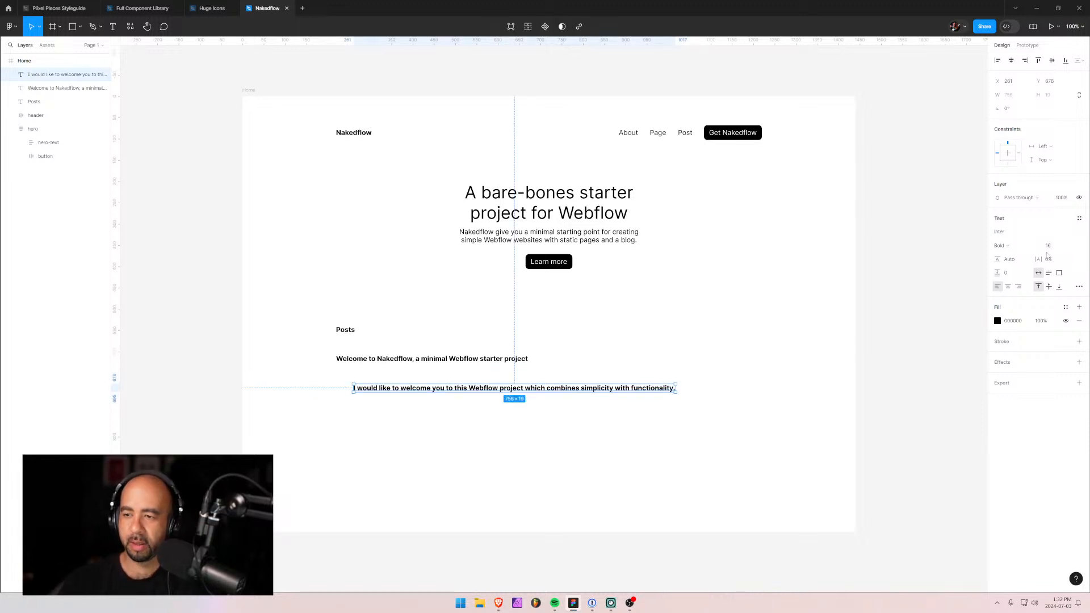
# Make the excerpt Regular weight, flush left under the post heading.
pyautogui.click(1021, 248)
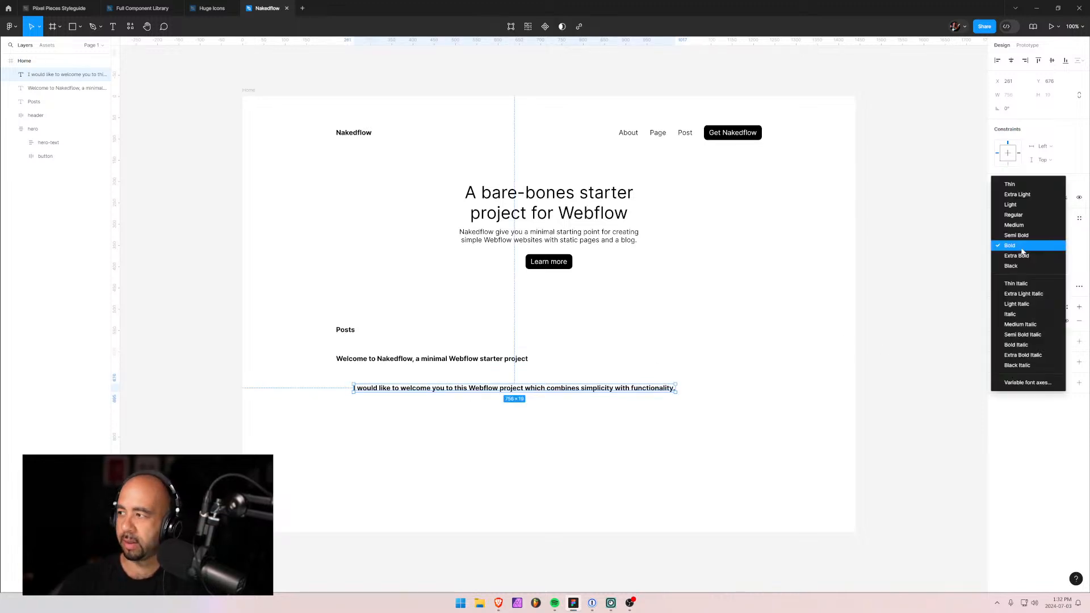
pyautogui.click(1014, 215)
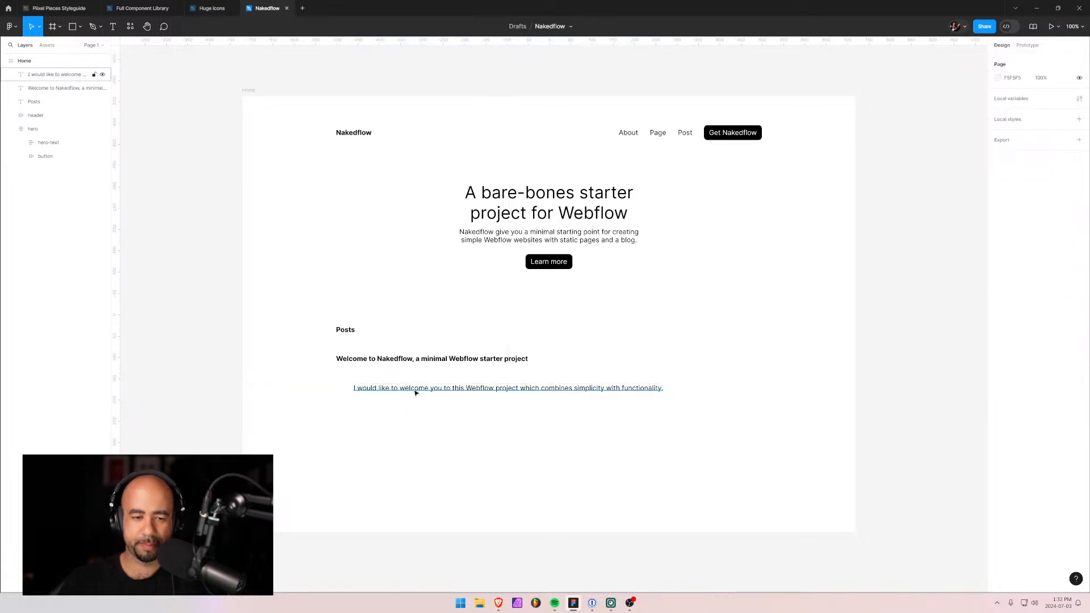
pyautogui.moveTo(414, 389)
pyautogui.mouseDown()
pyautogui.moveTo(384, 377)
pyautogui.moveTo(399, 380)
pyautogui.mouseUp()
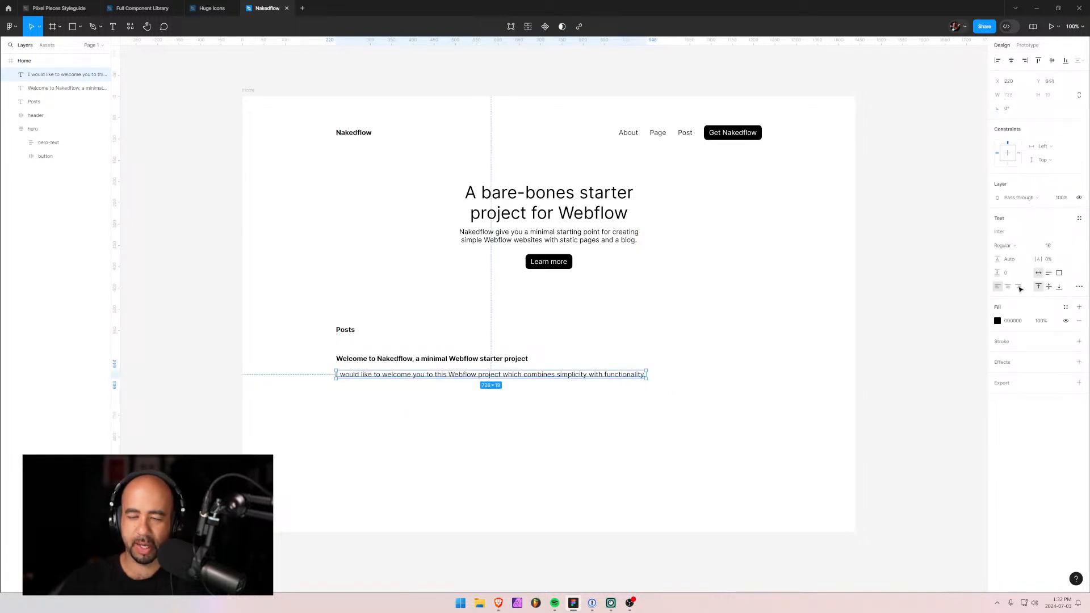
# Colour the excerpt text a mid grey (757A7D).
pyautogui.click(997, 322)
pyautogui.moveTo(887, 370); pyautogui.dragTo(885, 374)
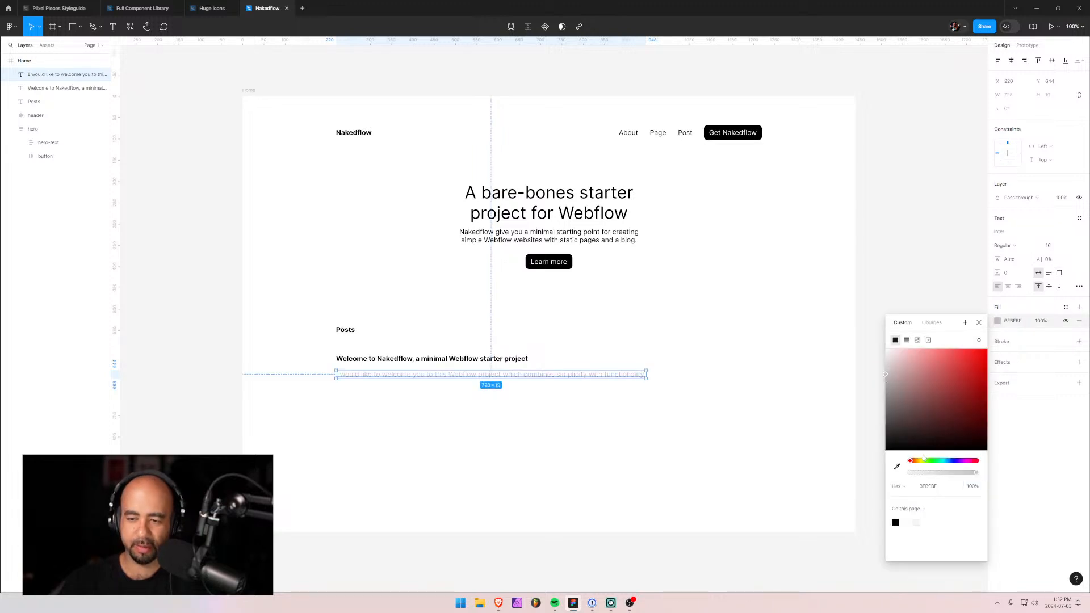
pyautogui.moveTo(928, 461); pyautogui.dragTo(949, 466)
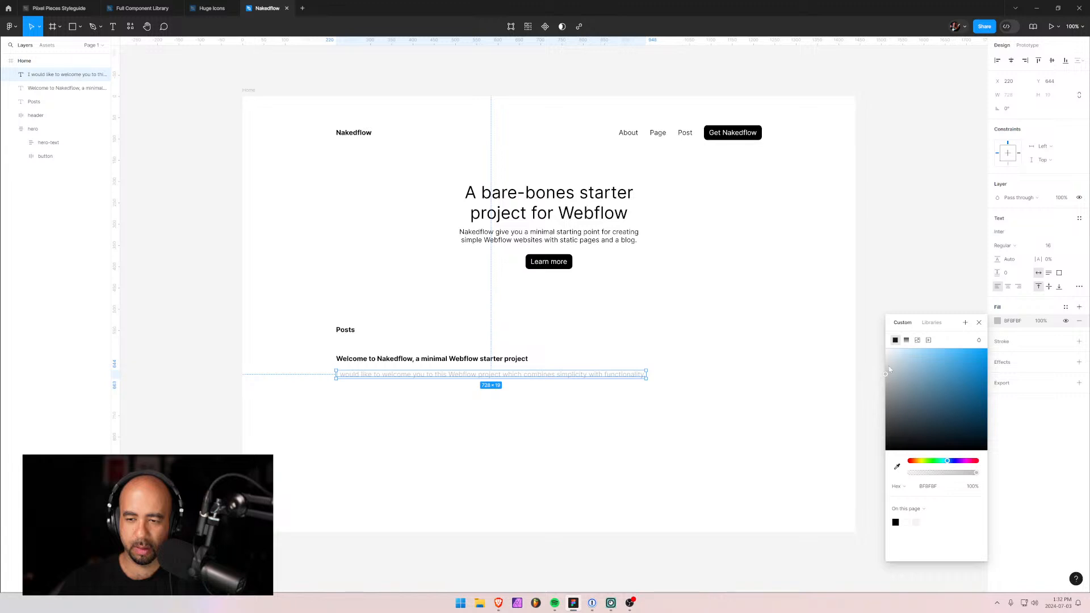
pyautogui.click(894, 407)
pyautogui.moveTo(895, 405); pyautogui.dragTo(893, 405)
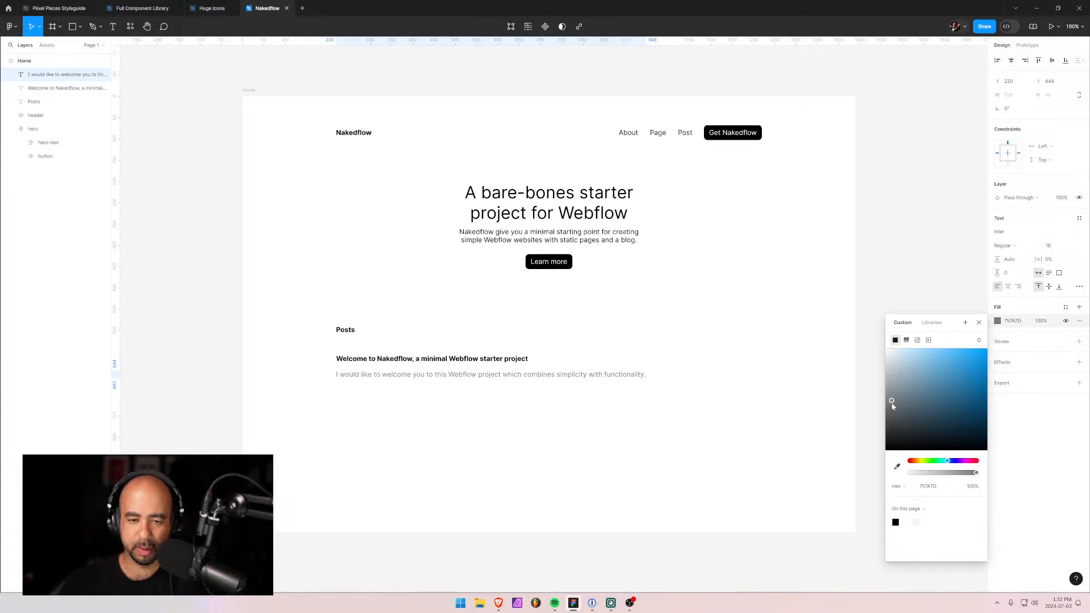
pyautogui.click(550, 424)
pyautogui.click(602, 376)
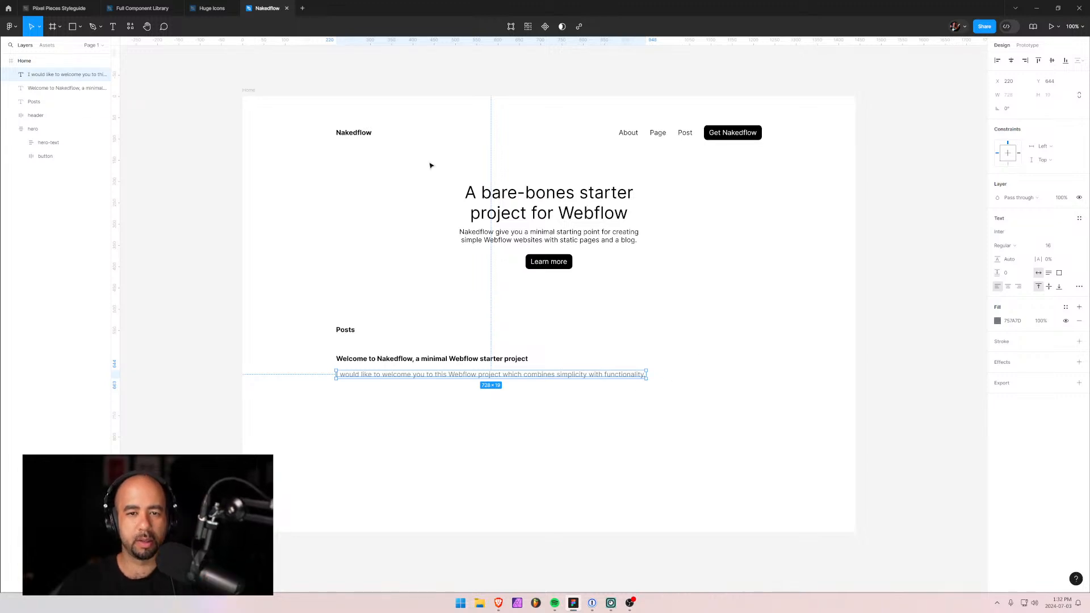
pyautogui.click(675, 405)
pyautogui.click(390, 376)
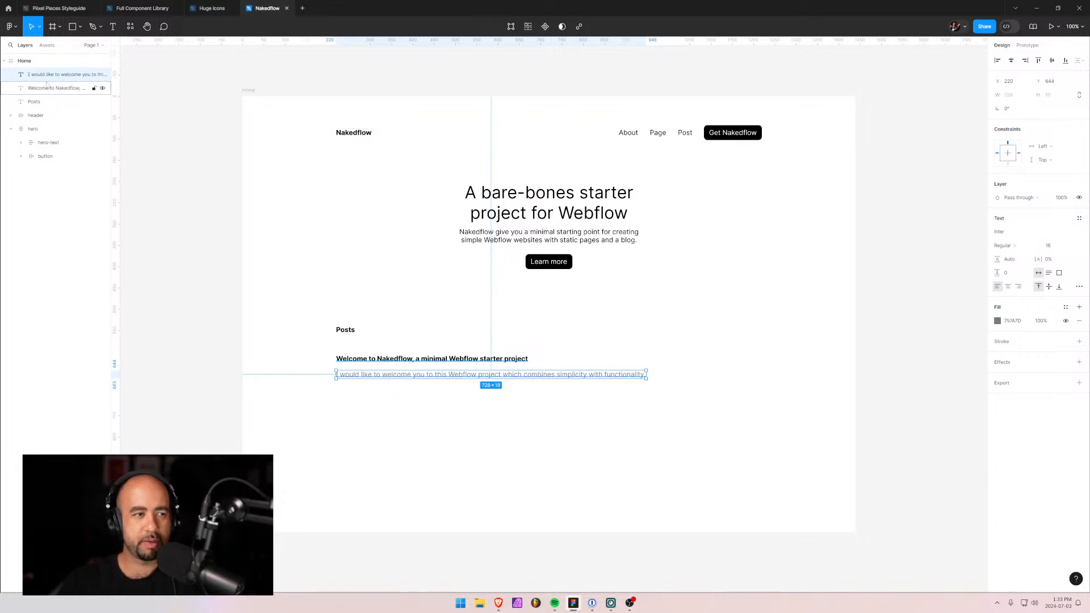
# Move the Welcome heading layer below Posts and start a text box right of the heading.
pyautogui.click(46, 89)
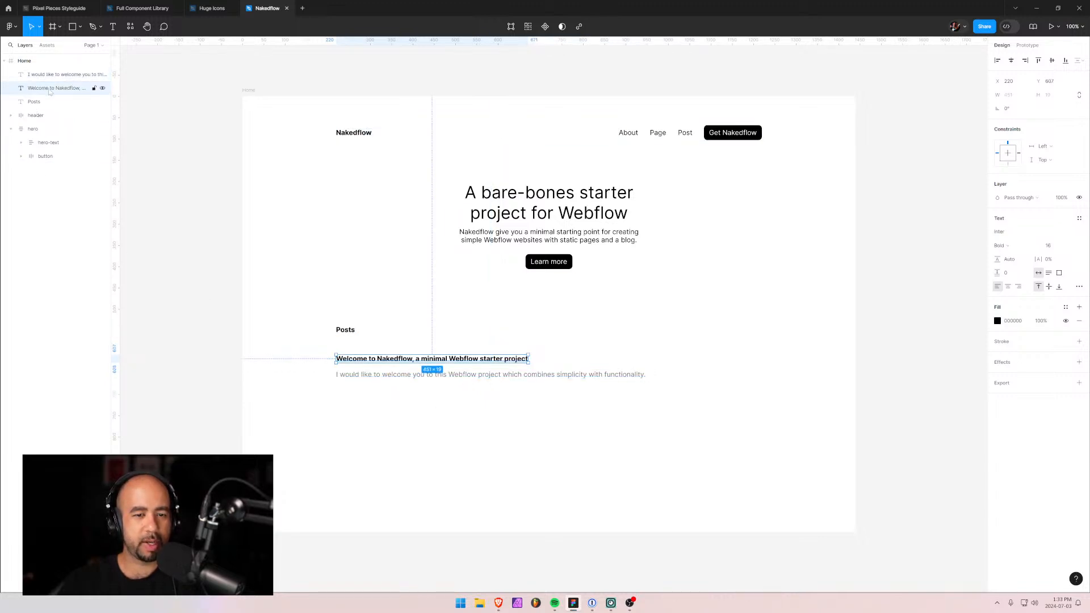
pyautogui.moveTo(46, 91); pyautogui.dragTo(48, 107)
pyautogui.click(377, 361)
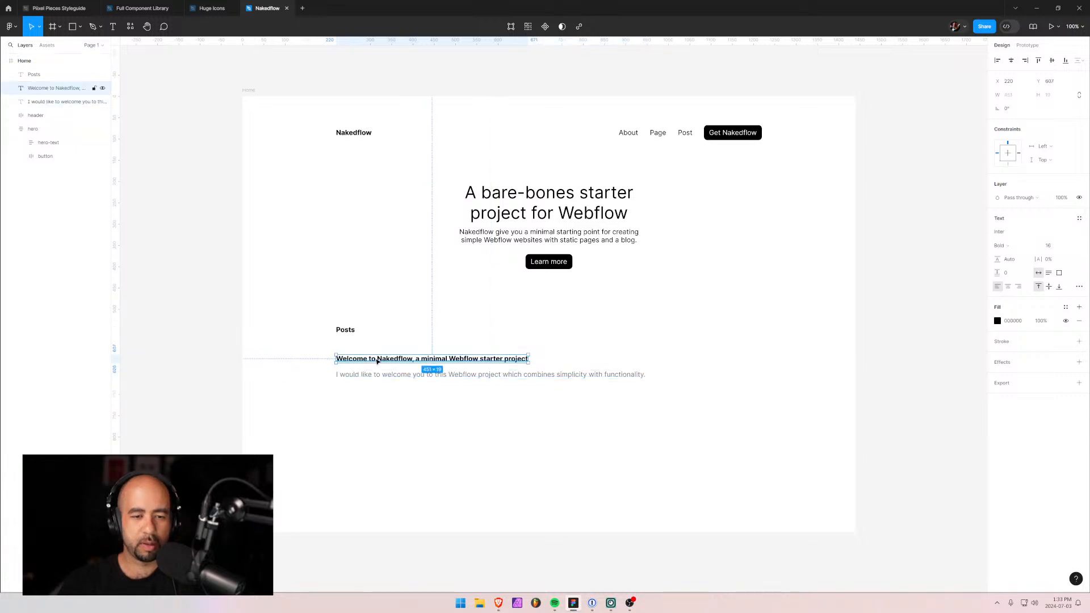
pyautogui.click(386, 379)
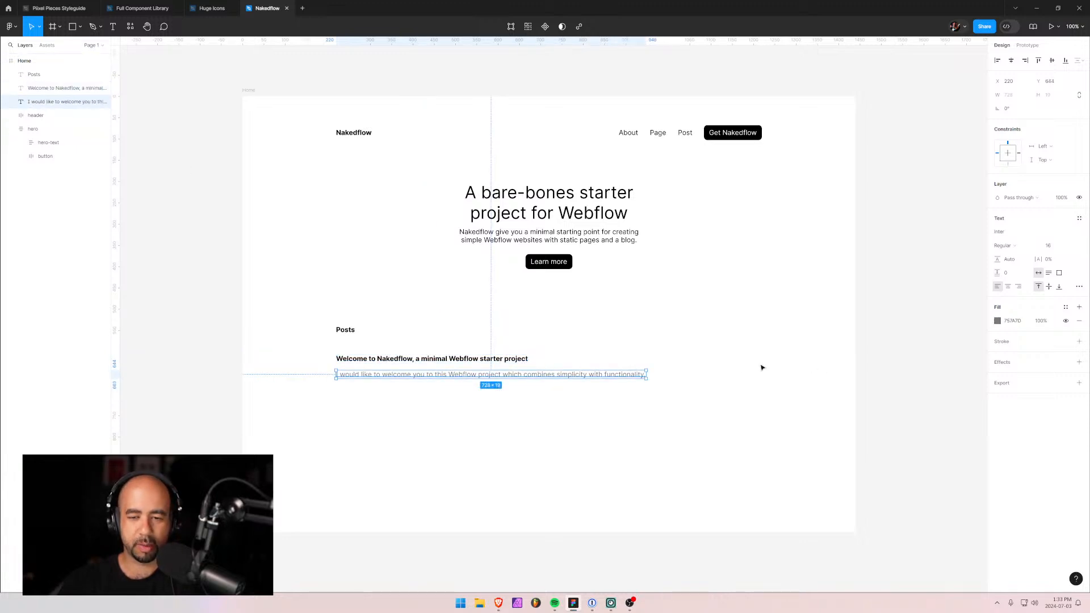
pyautogui.click(681, 356)
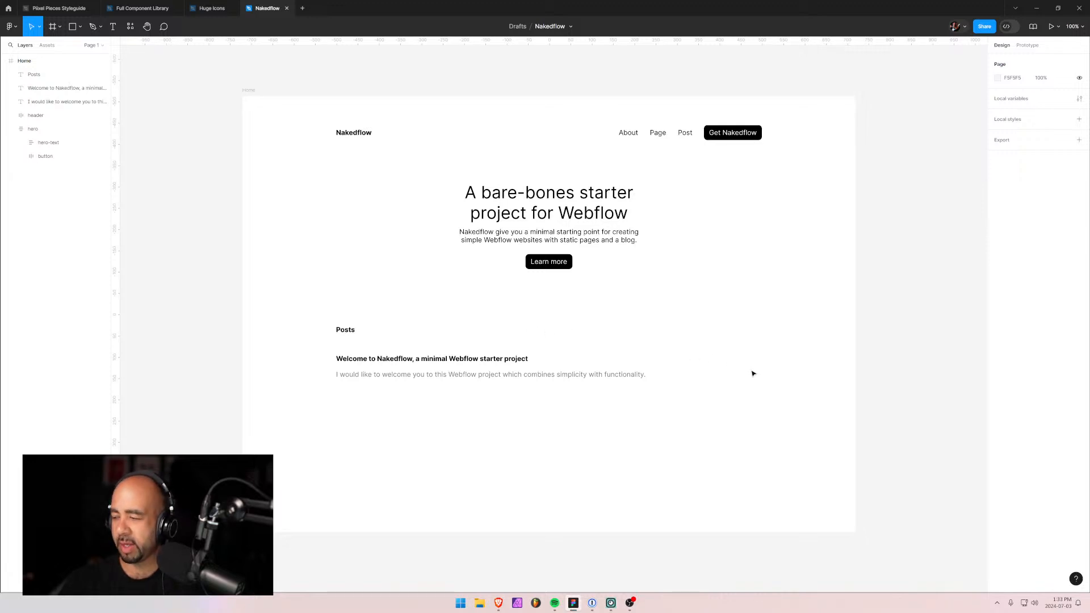
pyautogui.press('t')
pyautogui.click(710, 352)
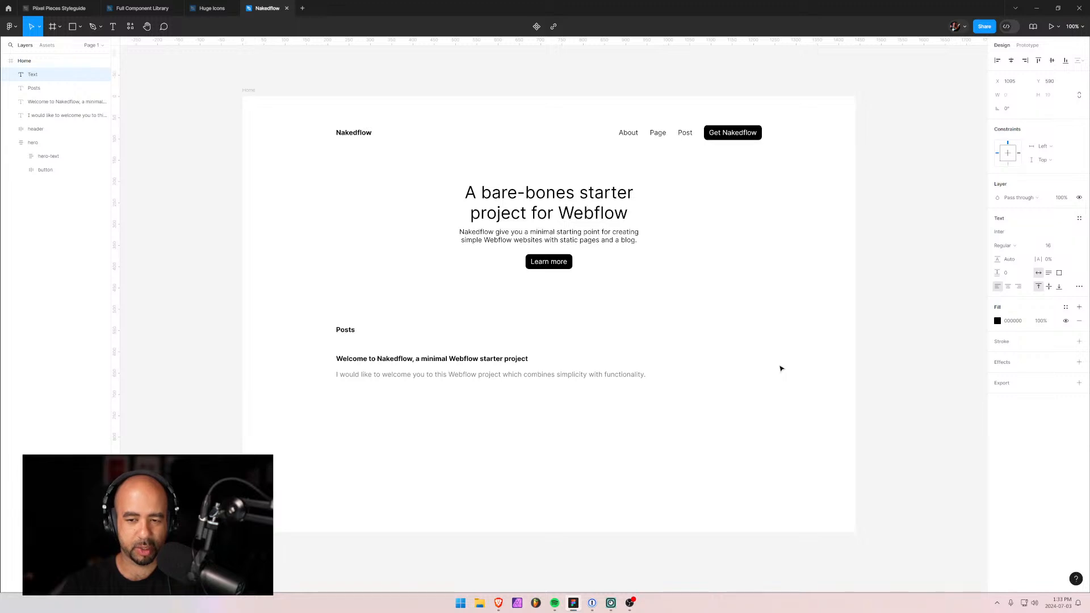
# Type '03 July 2024' beside the post title, size it 14, and wrap it in auto layout.
pyautogui.write('03 Jul')
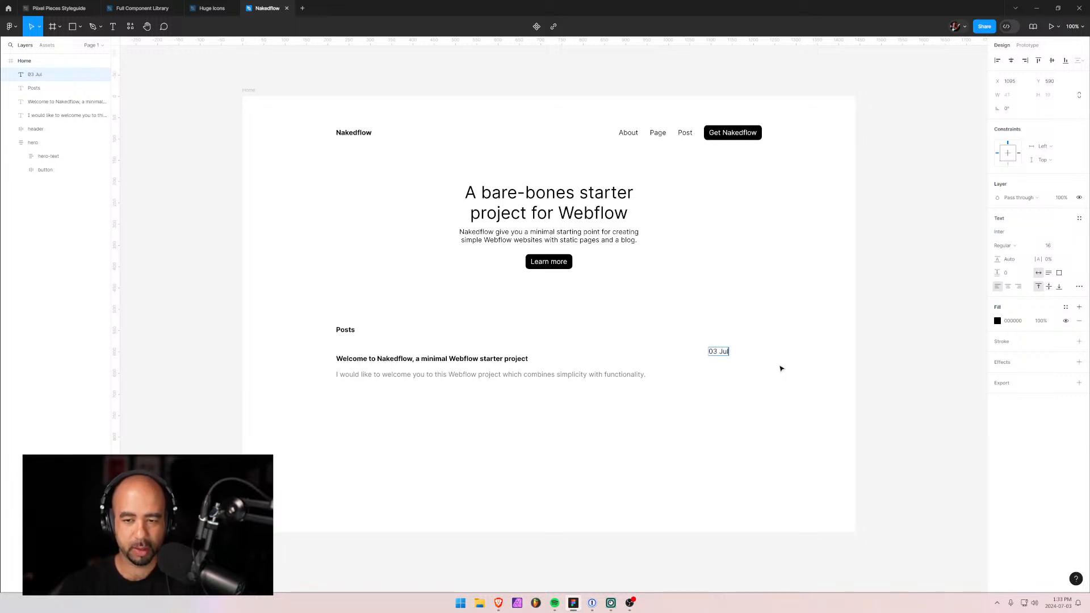
pyautogui.write('y 2024')
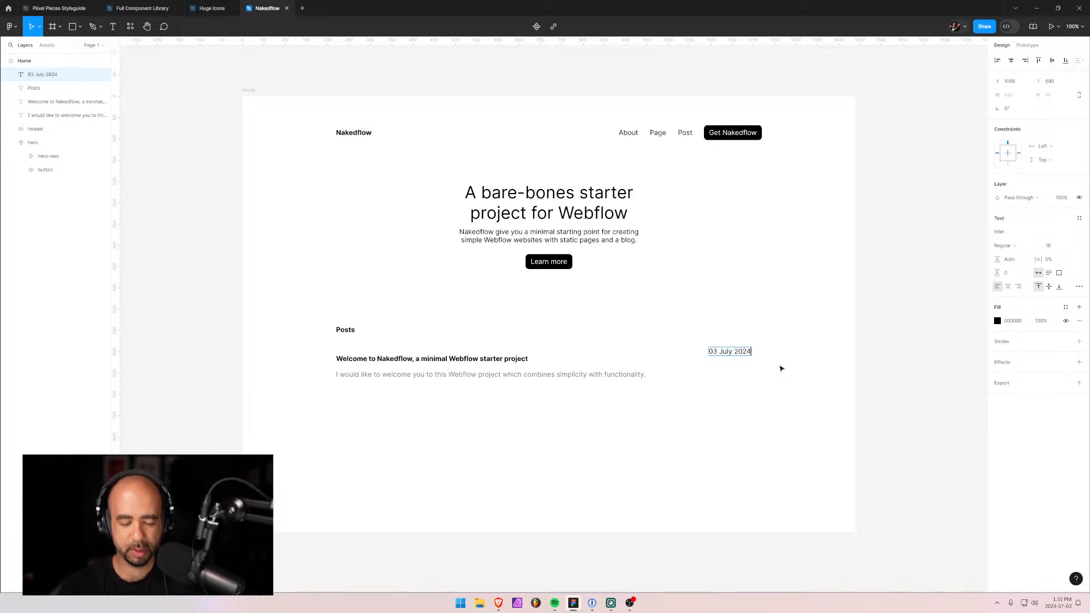
pyautogui.press('Escape')
pyautogui.press('Escape')
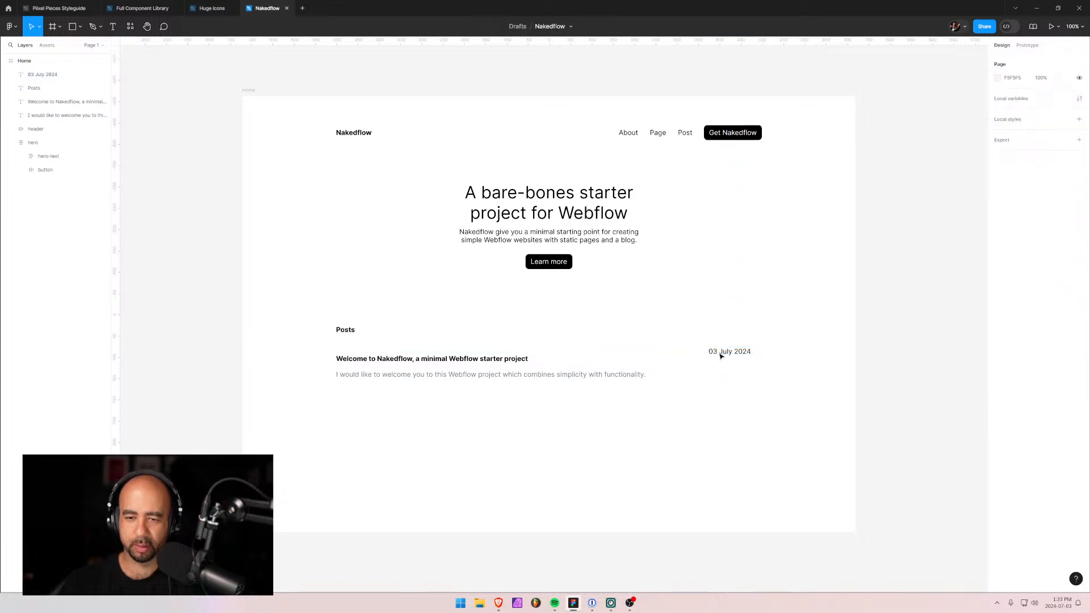
pyautogui.click(726, 354)
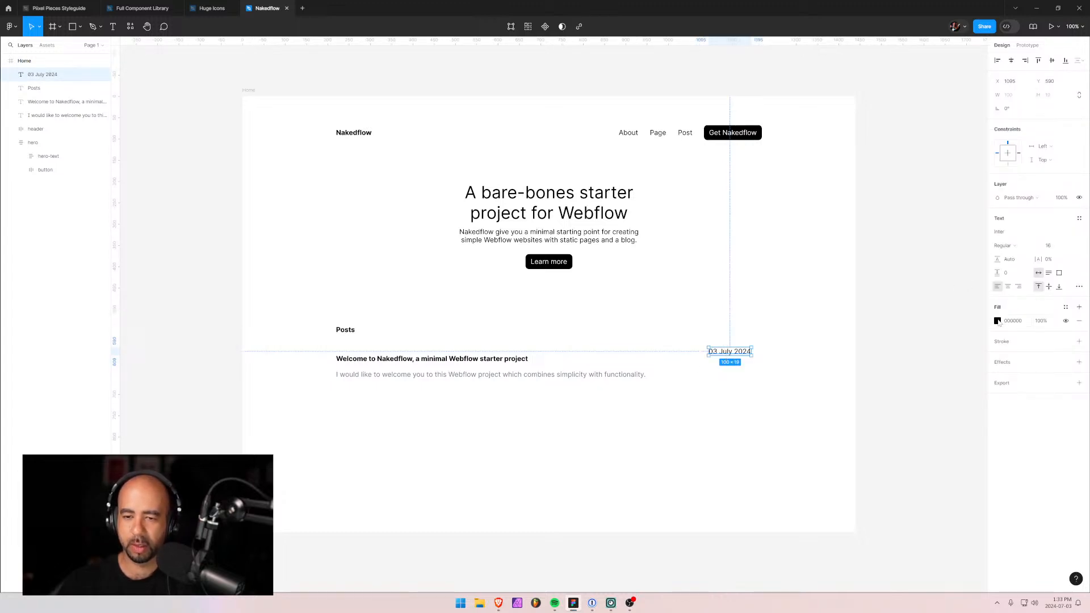
pyautogui.click(1073, 246)
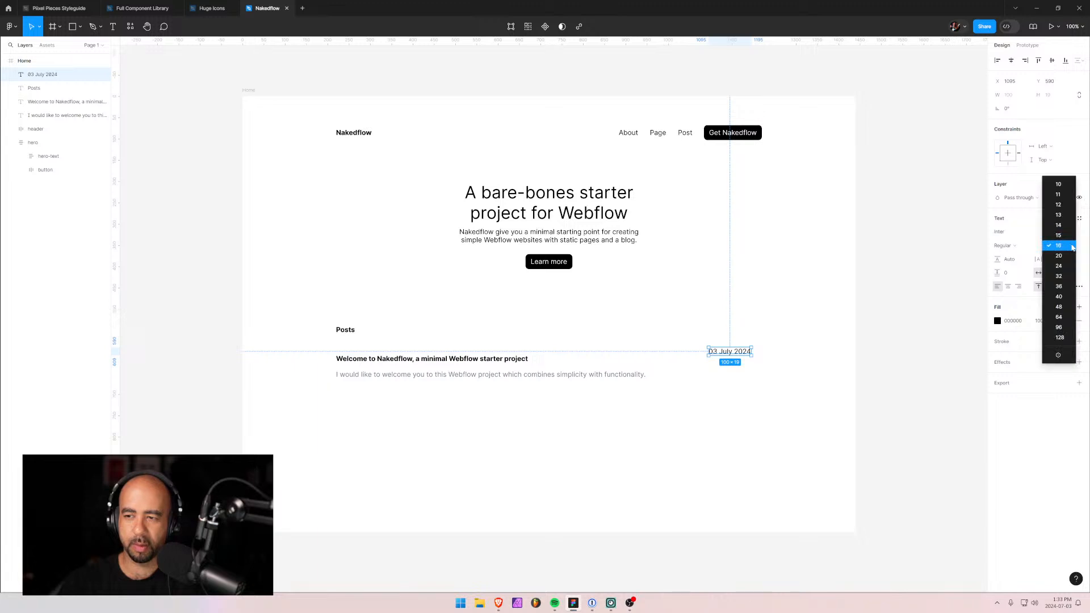
pyautogui.click(1058, 225)
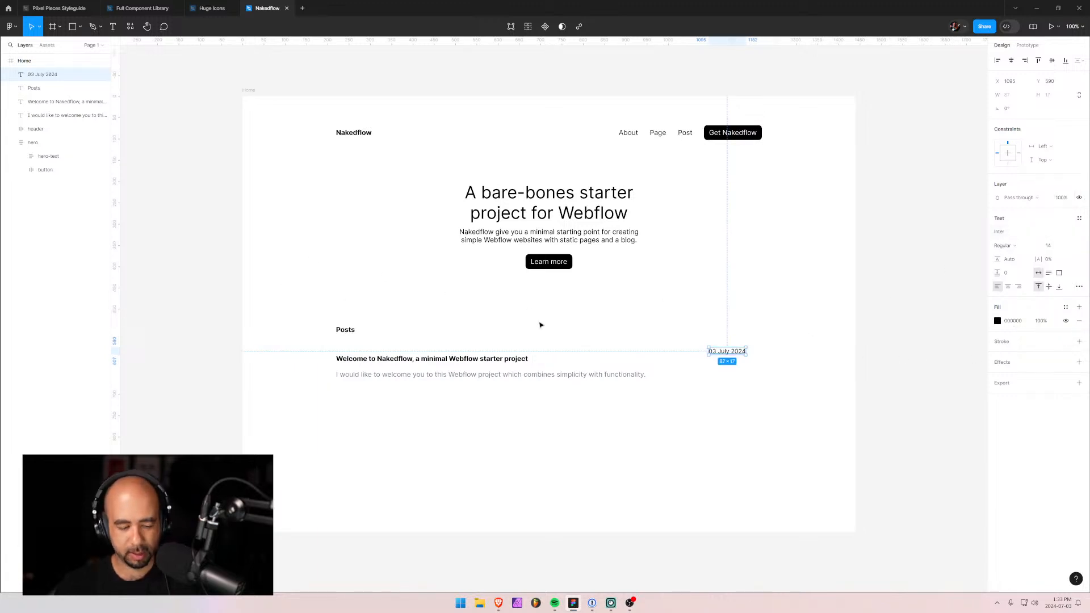
pyautogui.hotkey('shift', 'a')
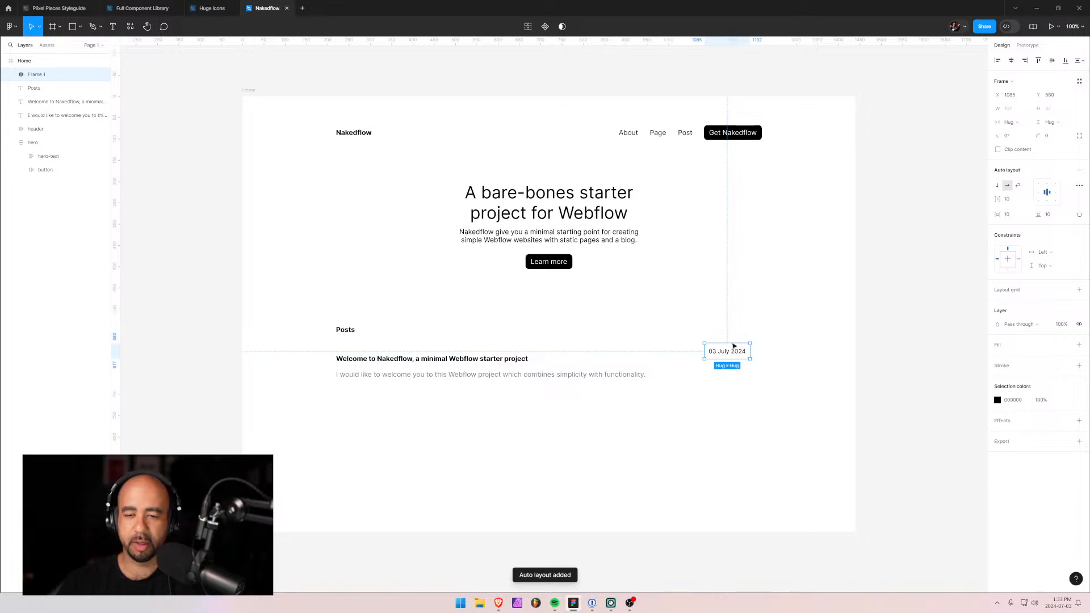
# Rename the date's auto-layout frame to 'post-date'.
pyautogui.doubleClick(52, 76)
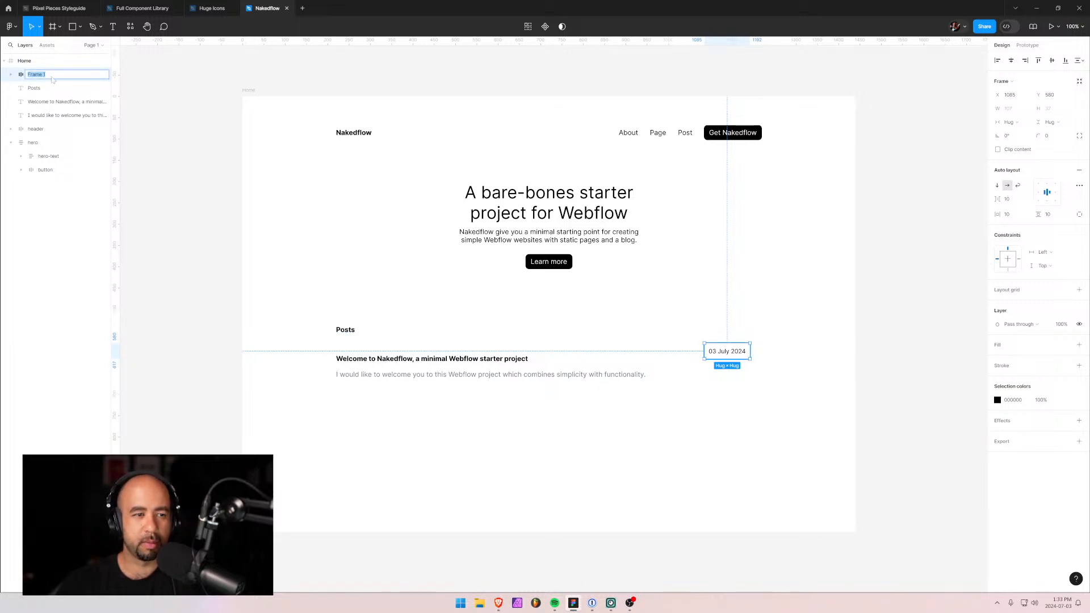
pyautogui.write('post-date')
pyautogui.press('Return')
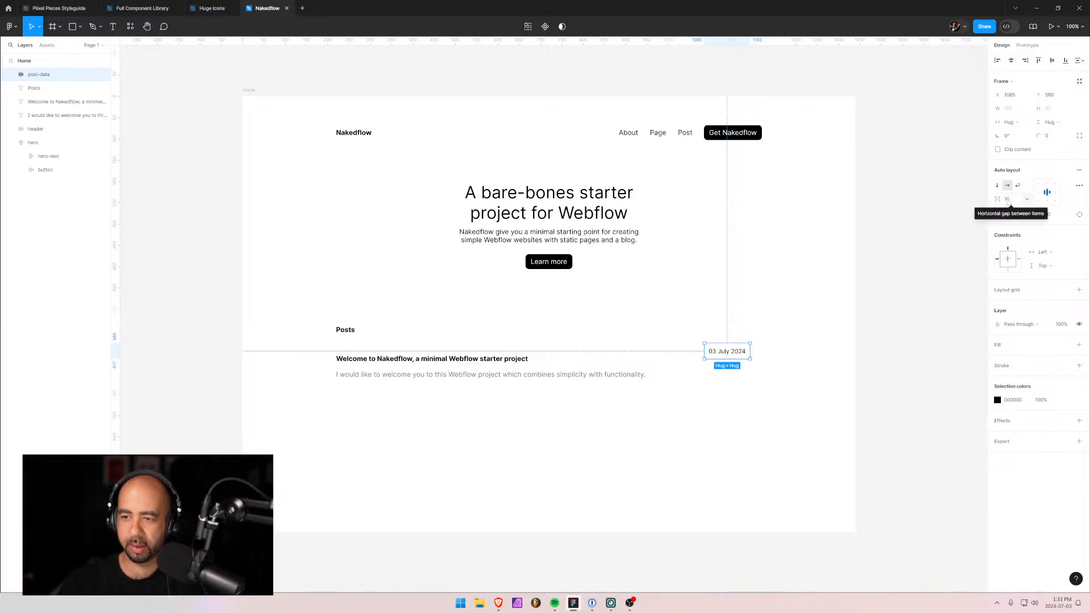
pyautogui.click(11, 75)
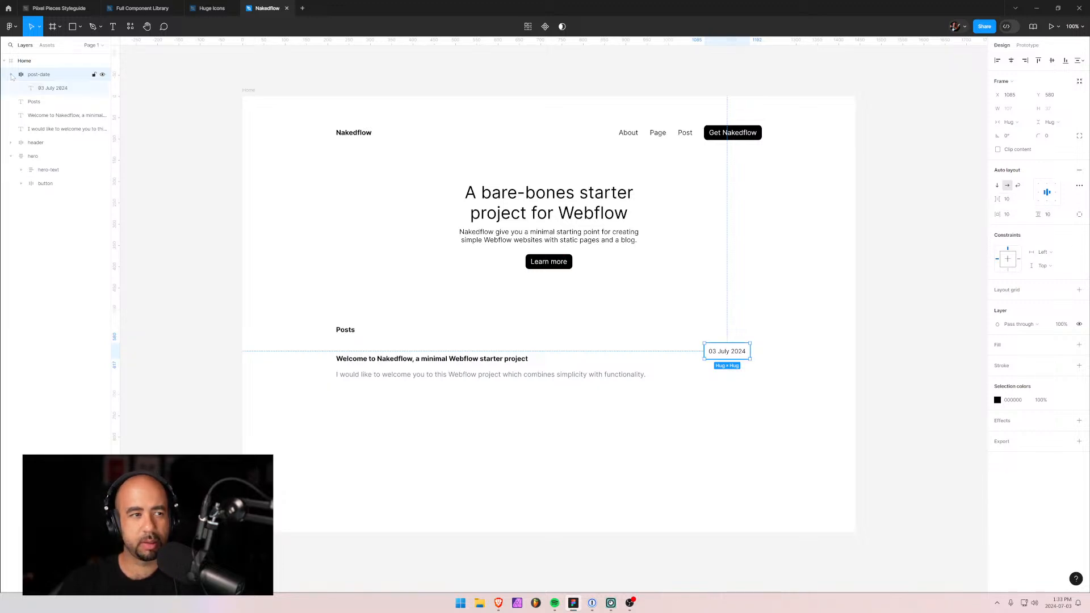
pyautogui.click(11, 75)
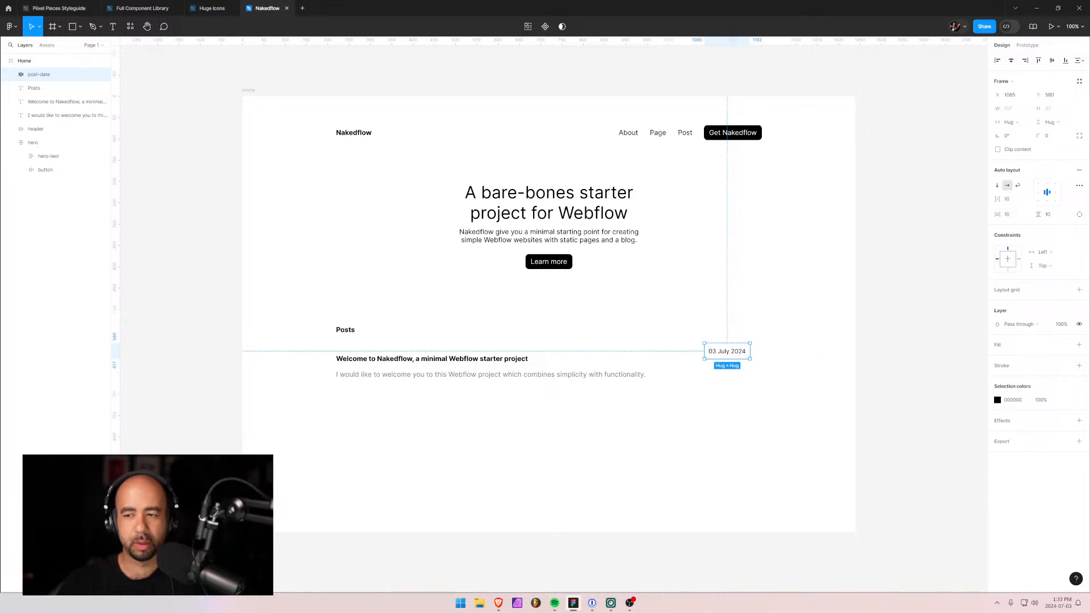
# Give the post-date frame a very light grey fill (EBEDEE) and a corner radius of 8.
pyautogui.click(1079, 344)
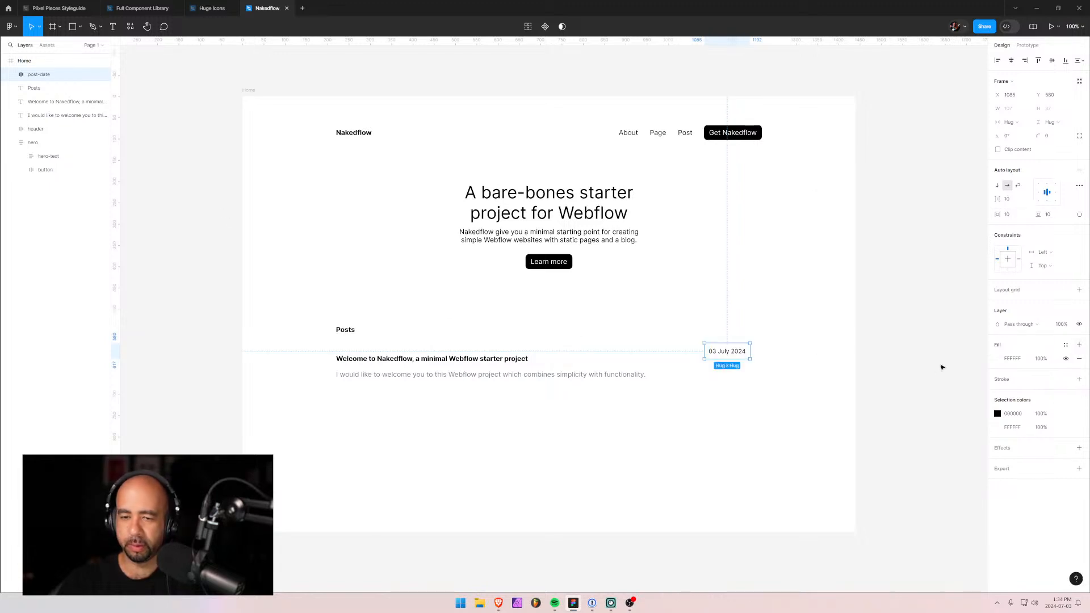
pyautogui.click(1001, 358)
pyautogui.write('F4F4F4')
pyautogui.press('Return')
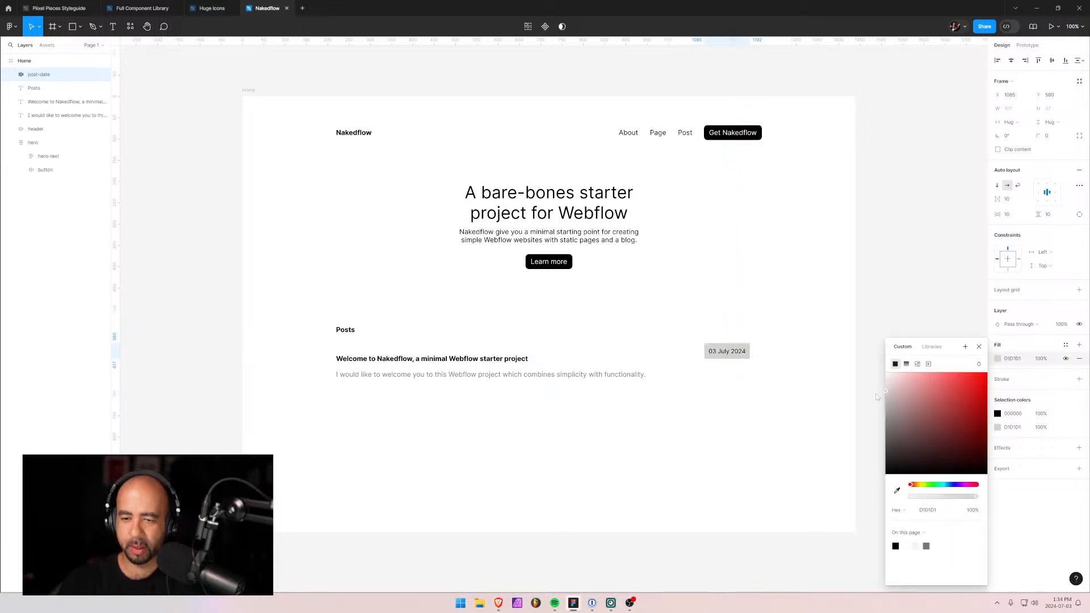
pyautogui.moveTo(930, 486); pyautogui.dragTo(947, 487)
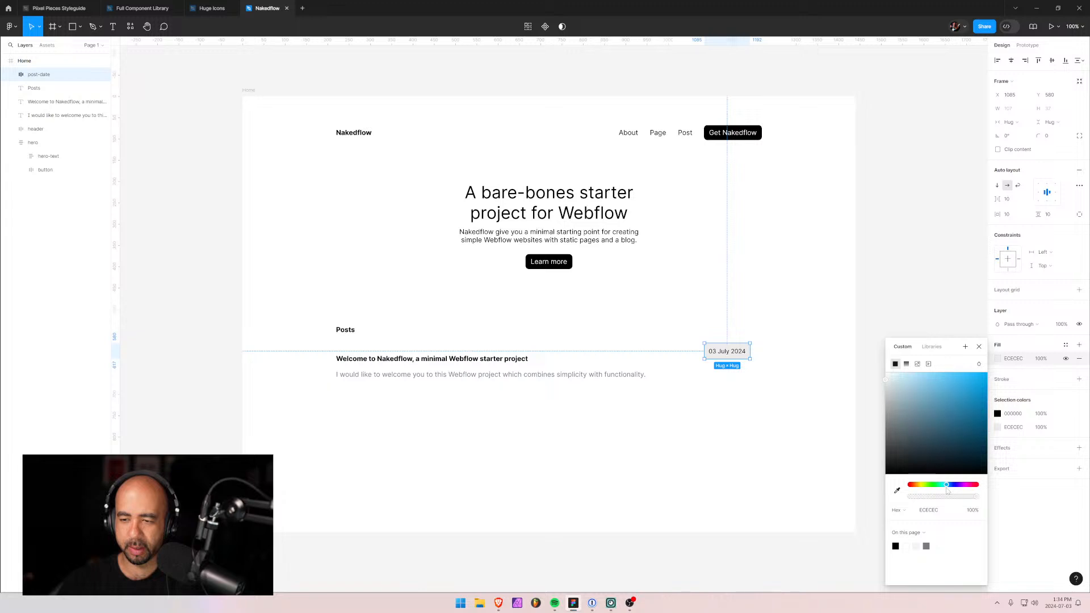
pyautogui.click(887, 383)
pyautogui.moveTo(887, 383); pyautogui.dragTo(887, 379)
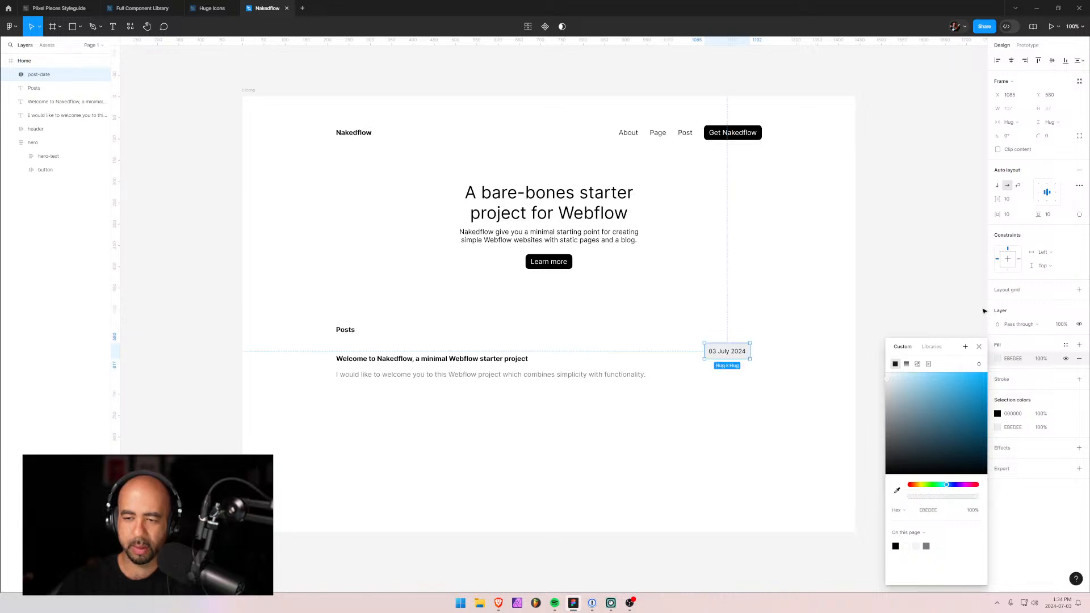
pyautogui.click(1055, 139)
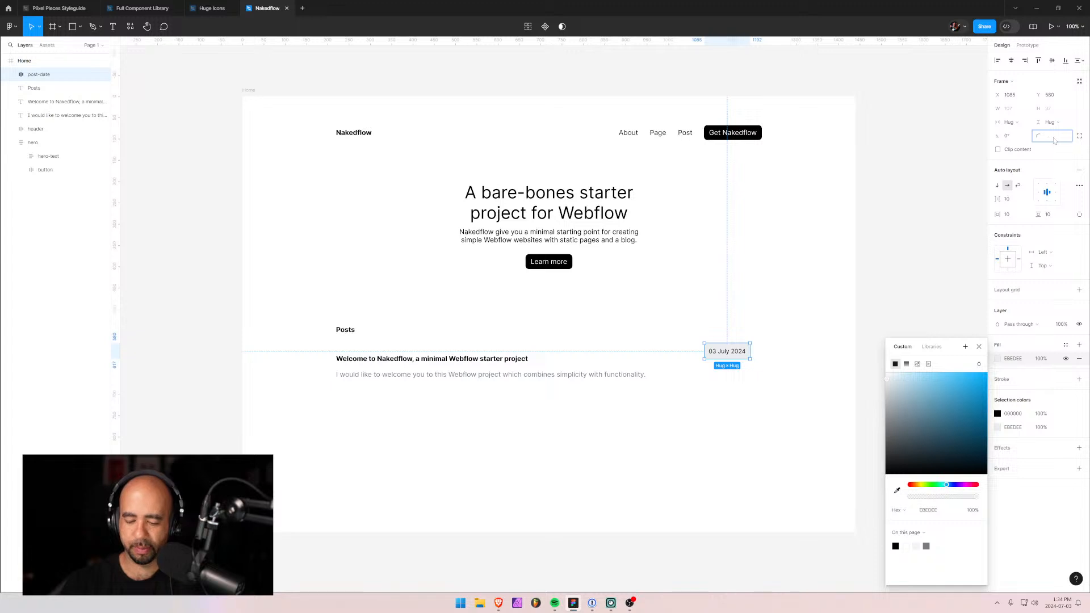
pyautogui.press('Return')
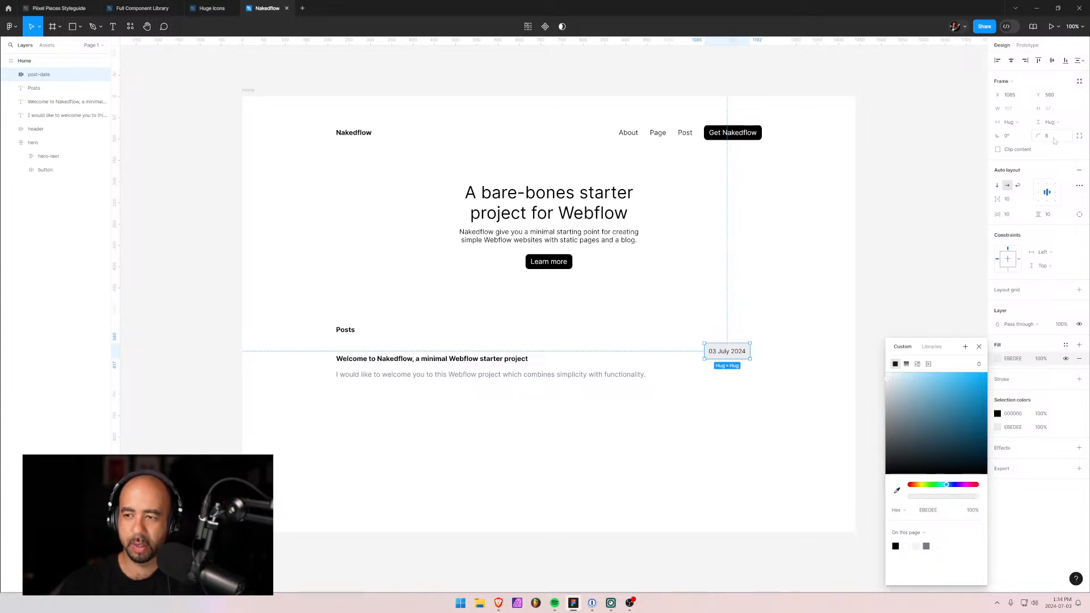
pyautogui.click(817, 281)
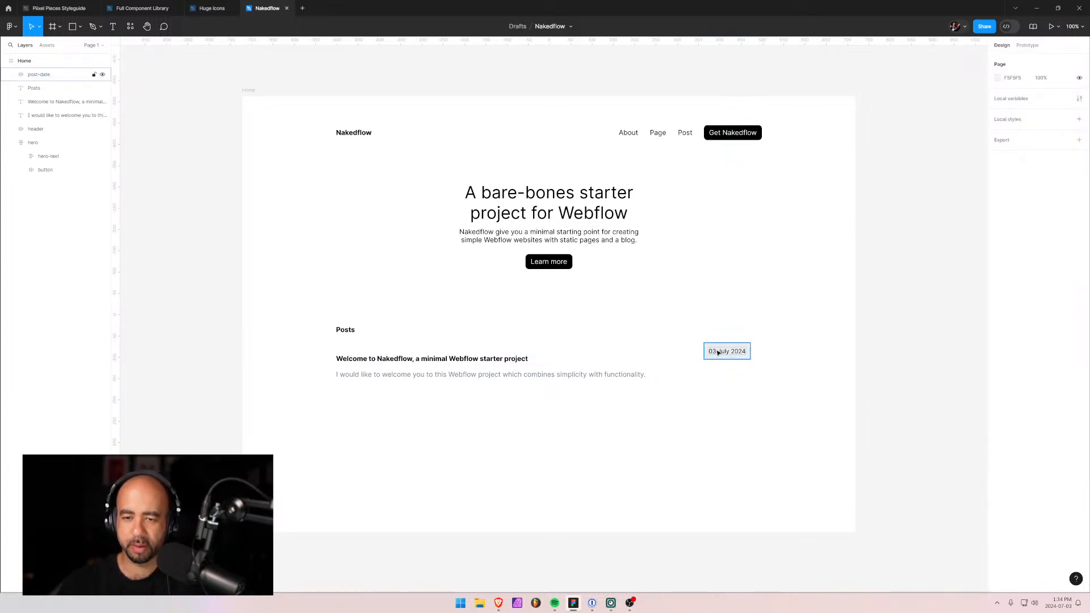
# Set the date frame's vertical padding to 6 and move the badge to the row's right end.
pyautogui.click(718, 352)
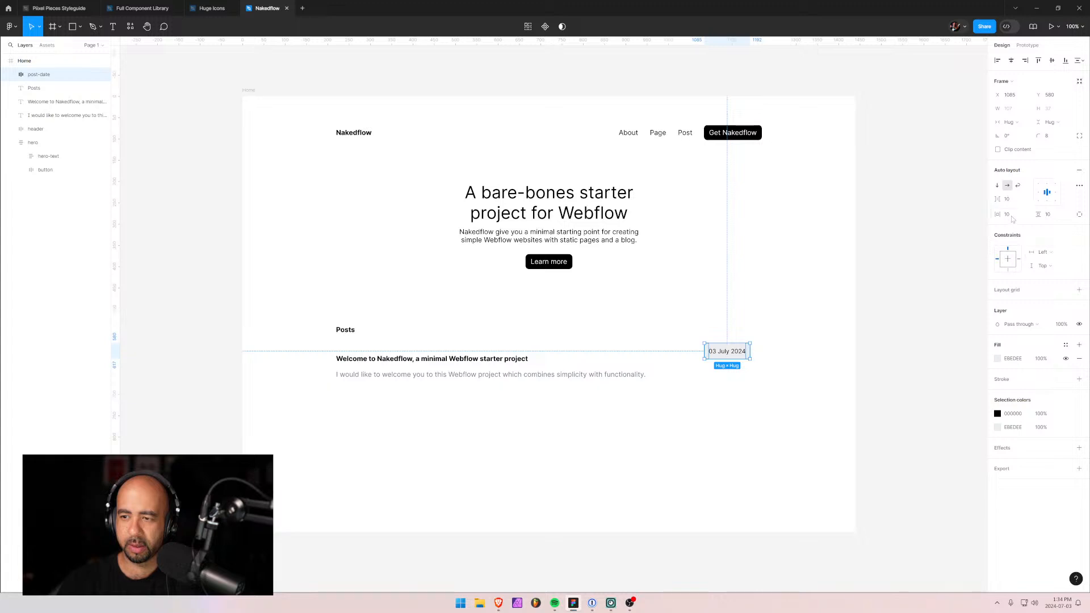
pyautogui.click(1054, 219)
pyautogui.write('6')
pyautogui.press('Return')
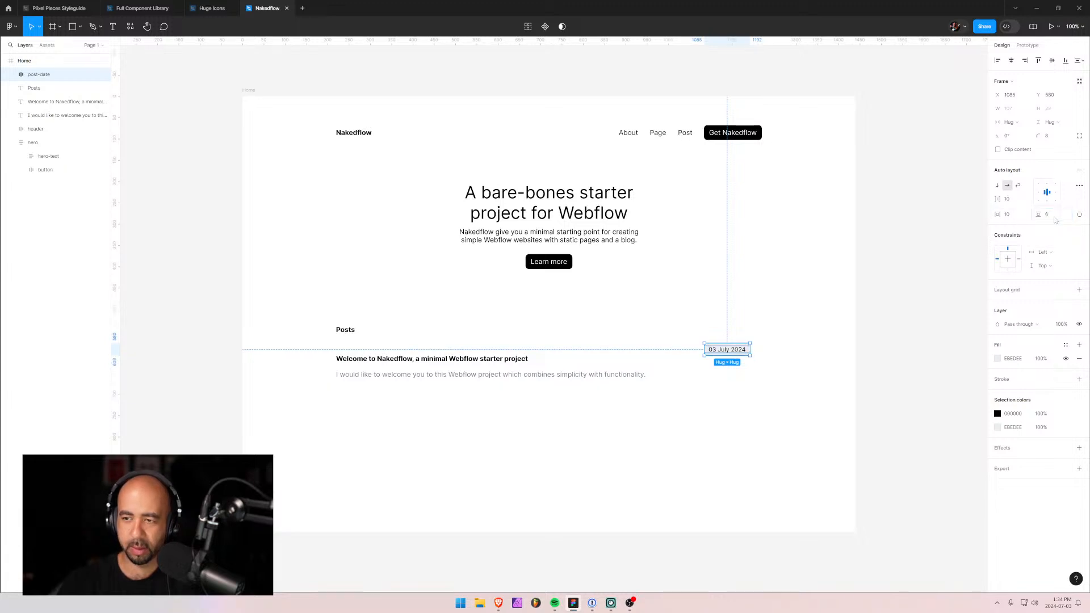
pyautogui.click(1009, 214)
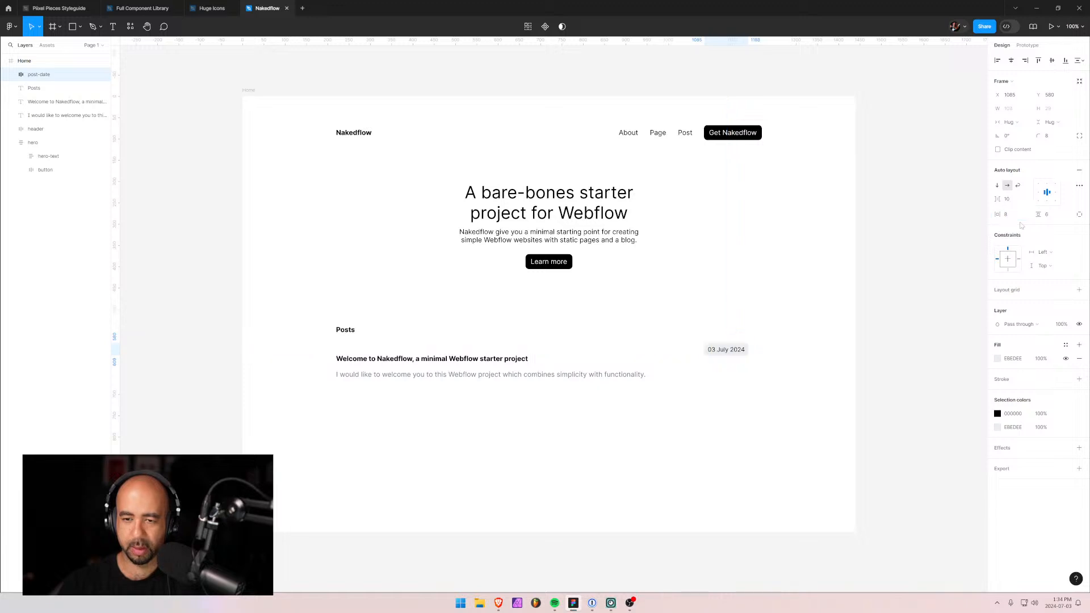
pyautogui.click(866, 365)
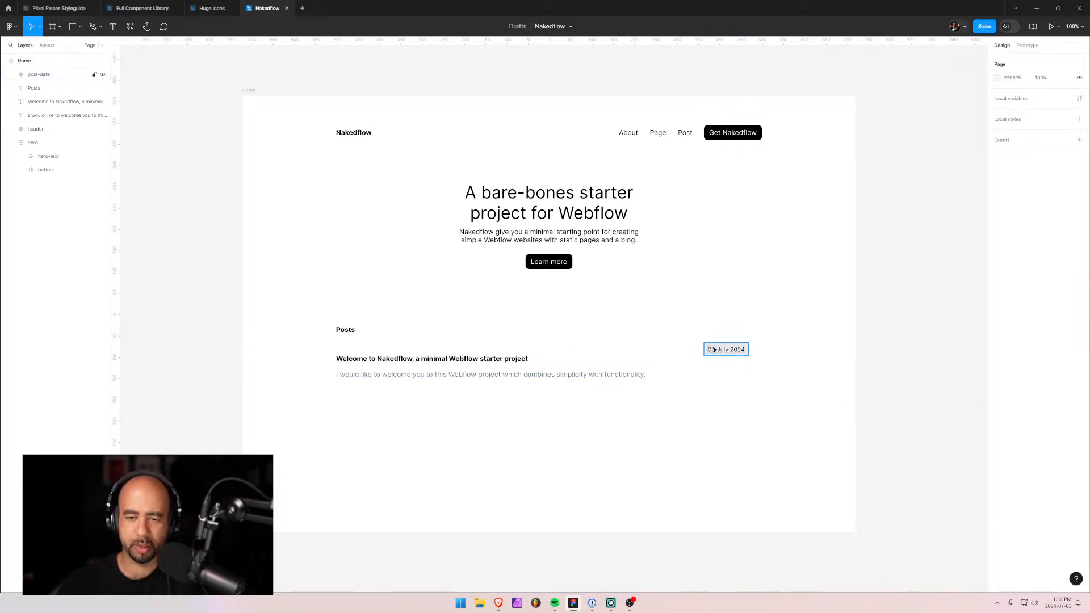
pyautogui.moveTo(715, 352); pyautogui.dragTo(736, 358)
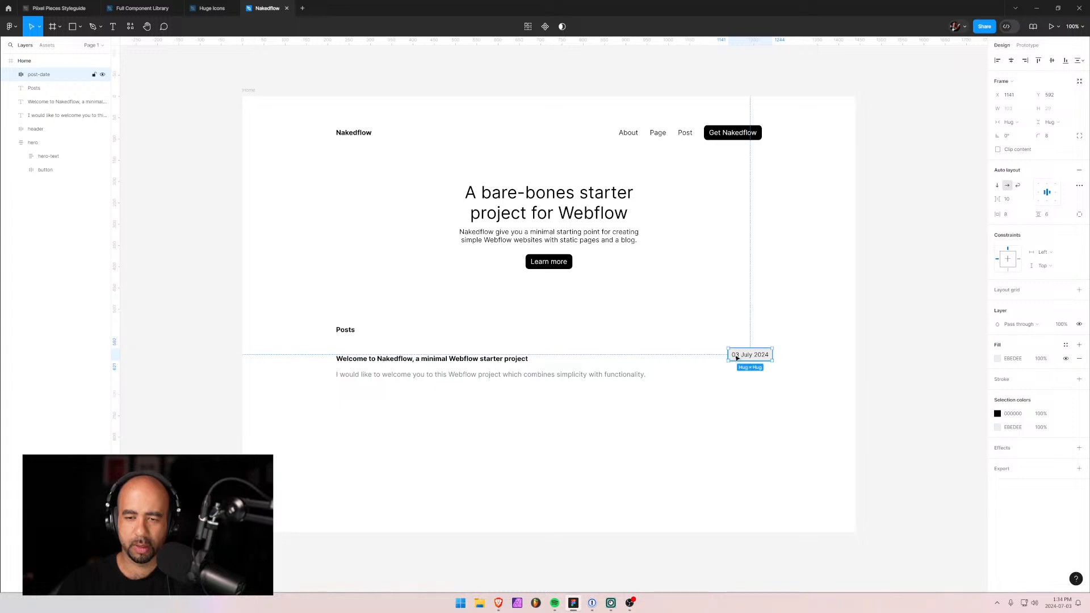
# Turn the 03 July 2024 date text grey 737576.
pyautogui.click(11, 74)
pyautogui.click(26, 87)
pyautogui.click(998, 279)
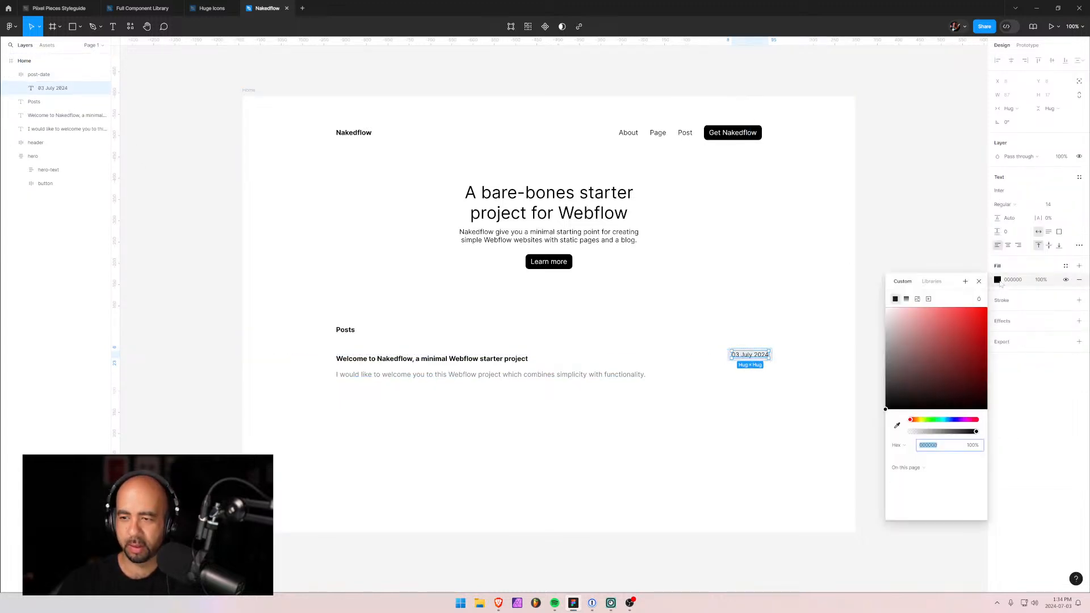
pyautogui.moveTo(940, 421); pyautogui.dragTo(947, 421)
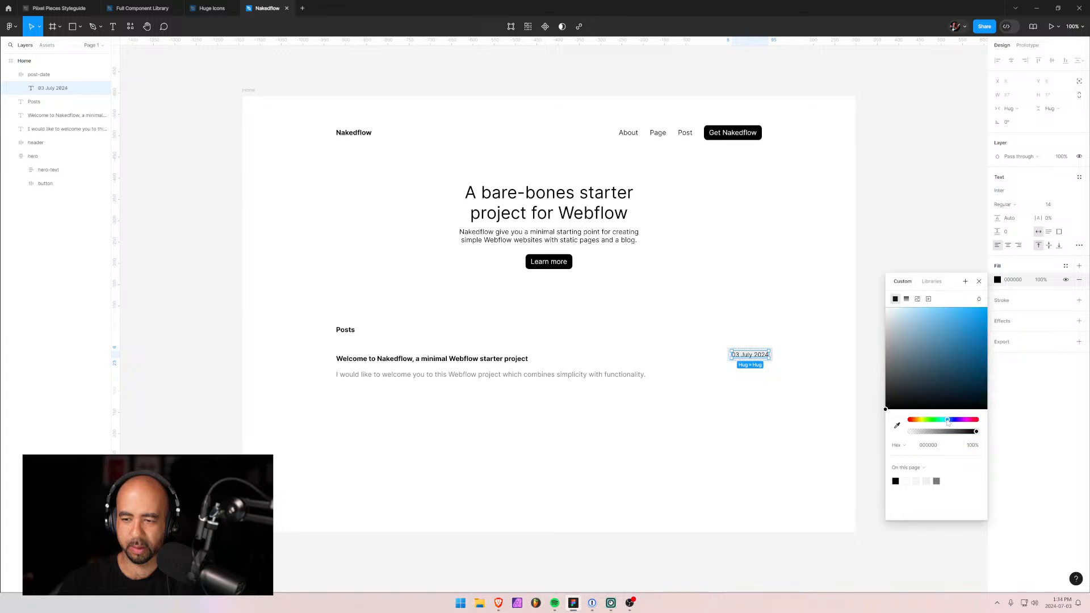
pyautogui.moveTo(894, 379); pyautogui.dragTo(890, 369)
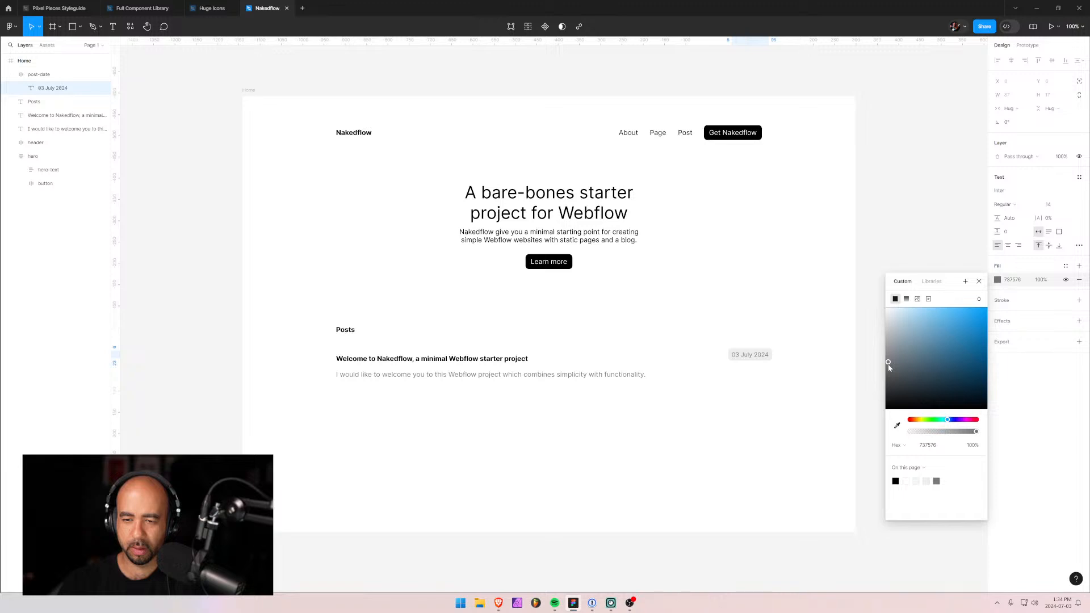
pyautogui.click(1069, 403)
pyautogui.click(694, 376)
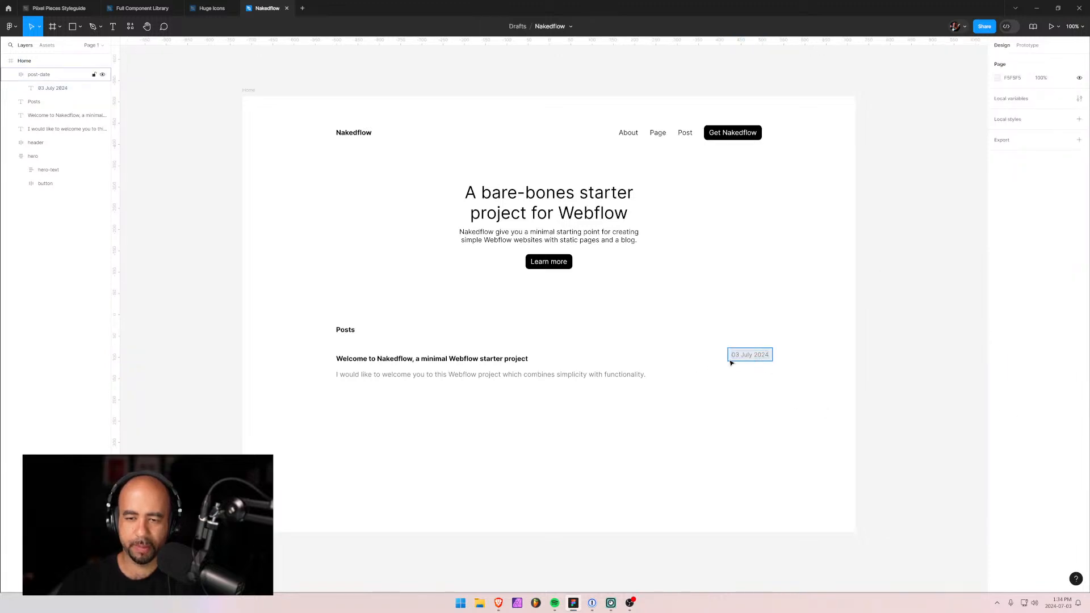
# Add a text byline reading 'written by' followed by the author's name beside the excerpt.
pyautogui.press('t')
pyautogui.click(720, 373)
pyautogui.write('wr')
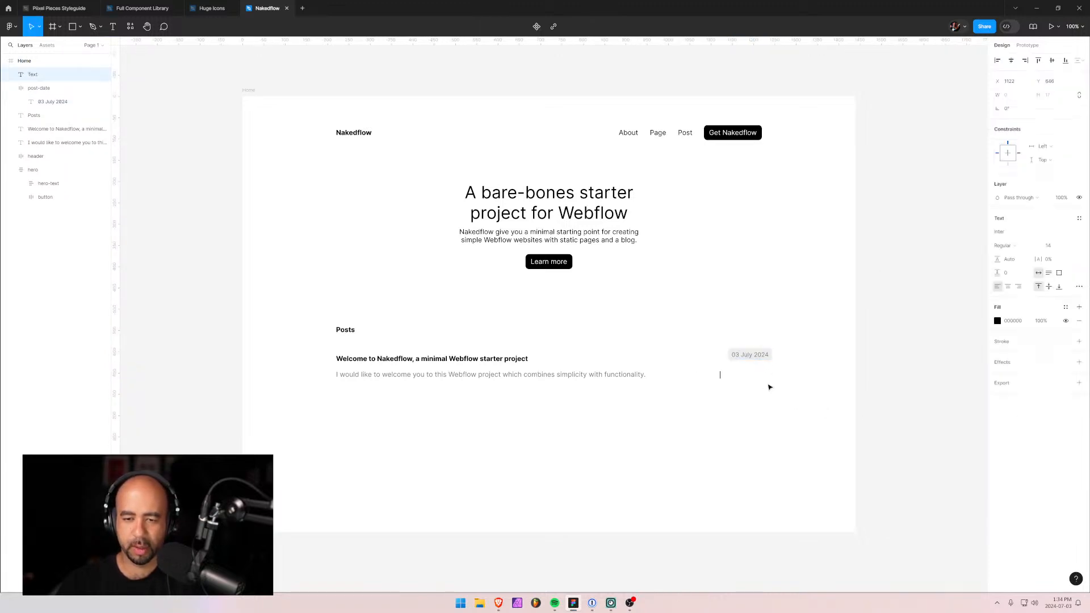
pyautogui.write('itten by')
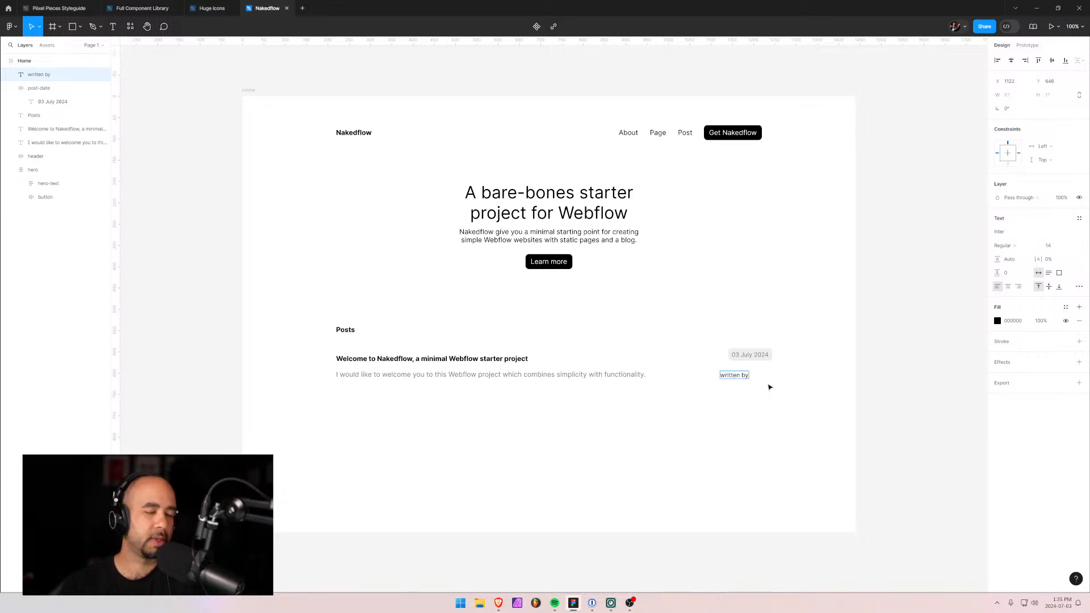
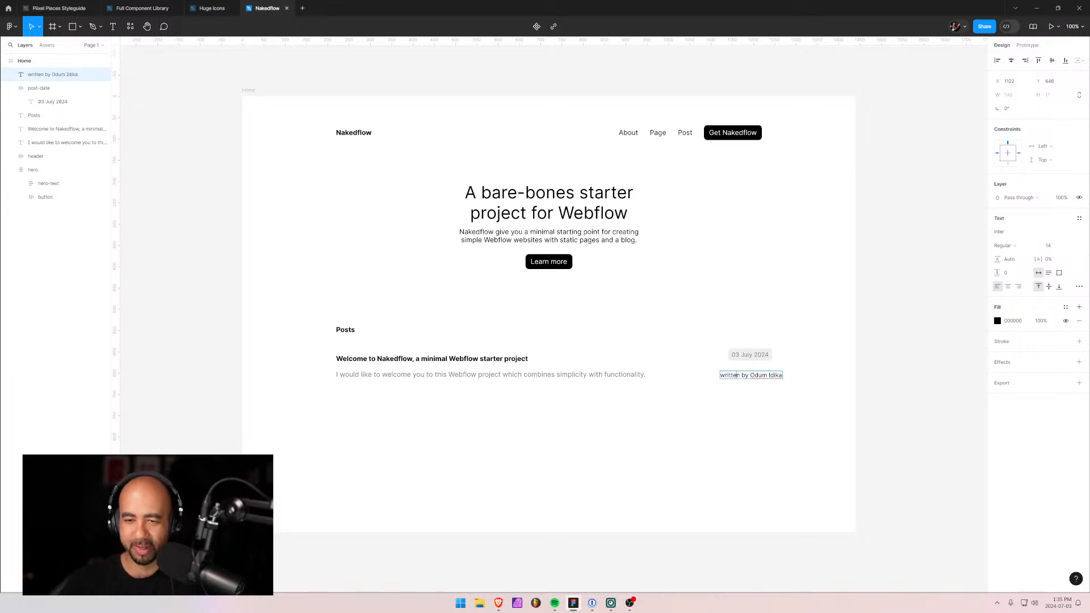
pyautogui.moveTo(721, 376); pyautogui.dragTo(749, 376)
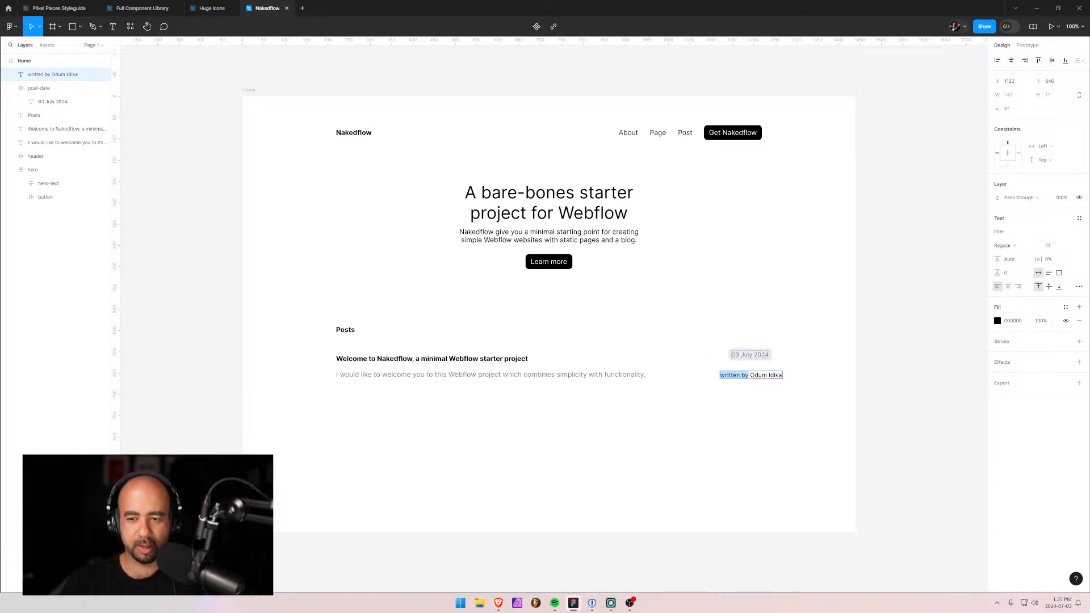
# Colour the words 'written by' grey 757A7D and nudge the byline under the date.
pyautogui.click(615, 375)
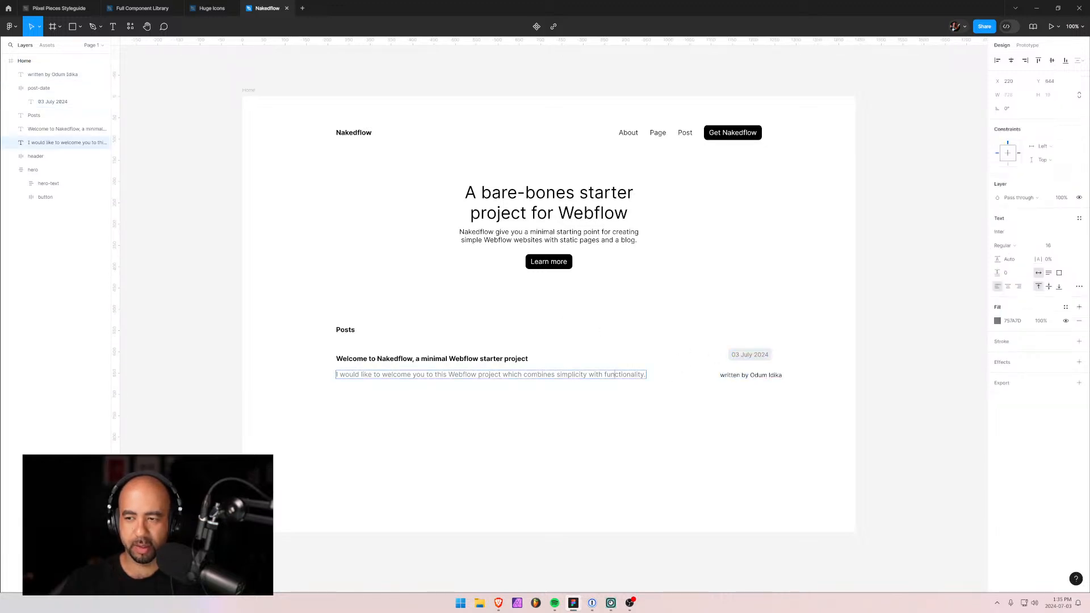
pyautogui.click(998, 321)
pyautogui.click(1014, 321)
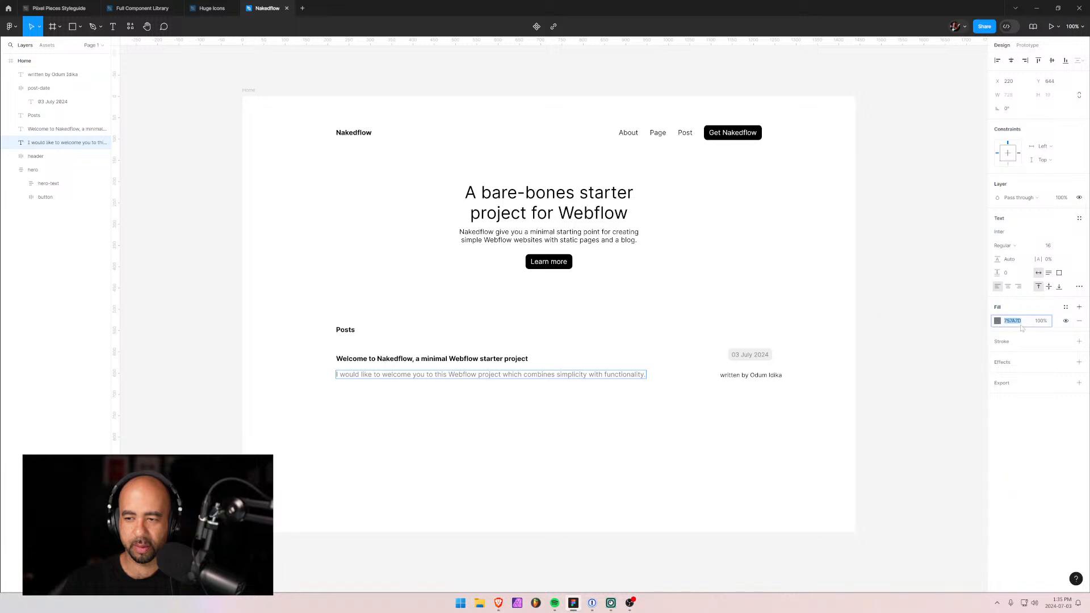
pyautogui.doubleClick(730, 375)
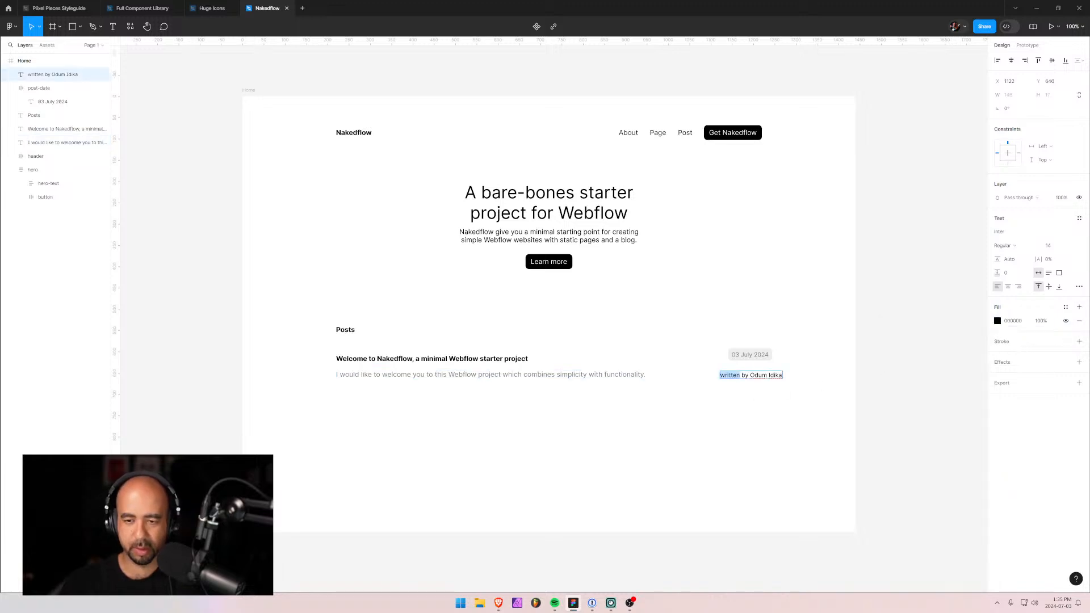
pyautogui.moveTo(749, 375); pyautogui.dragTo(719, 375)
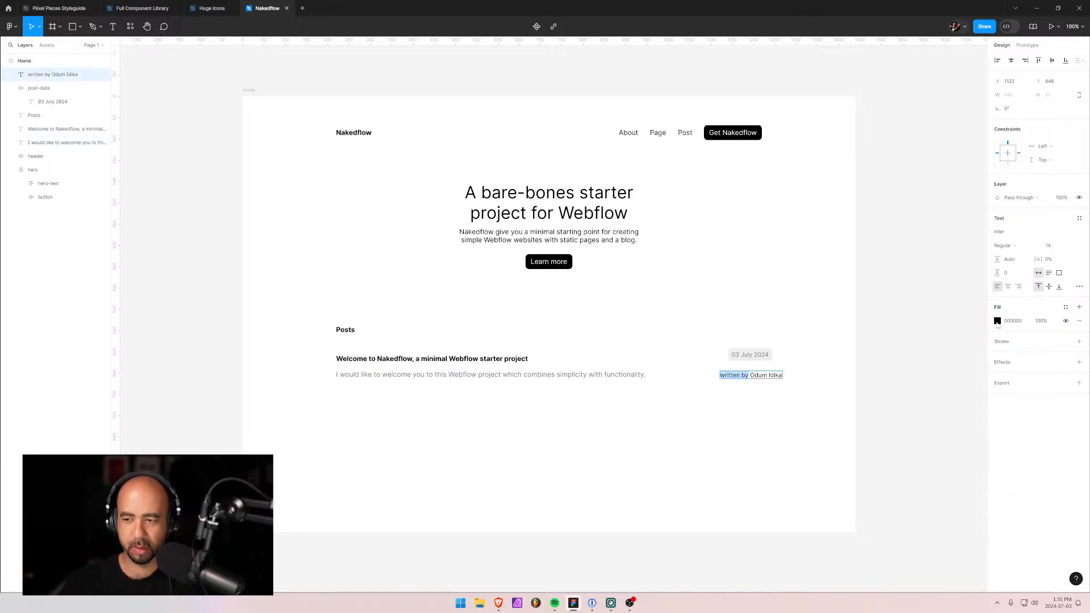
pyautogui.click(998, 321)
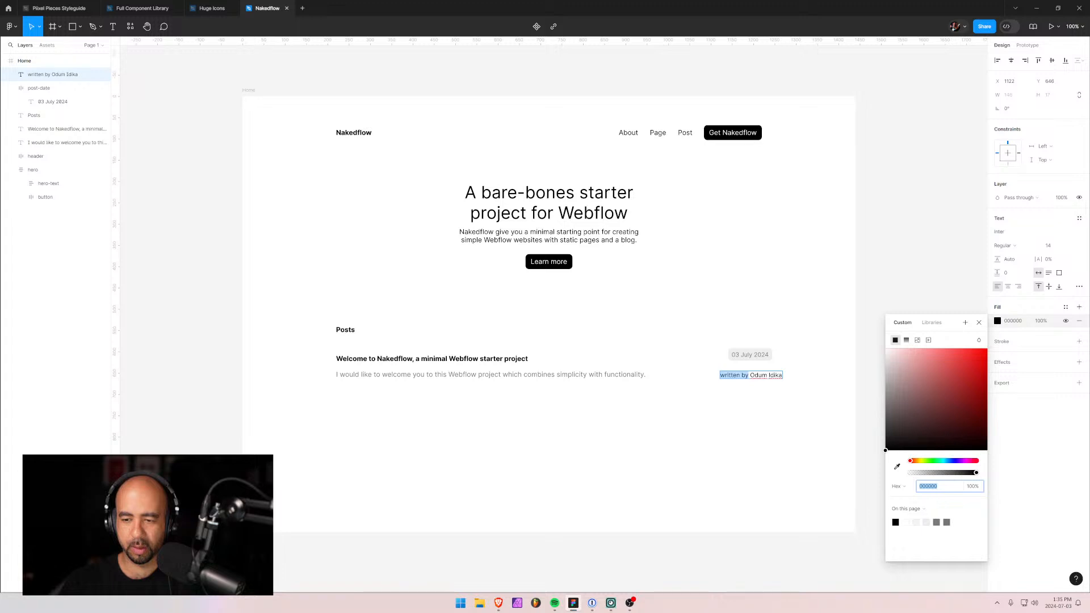
pyautogui.write('757A7D')
pyautogui.press('Return')
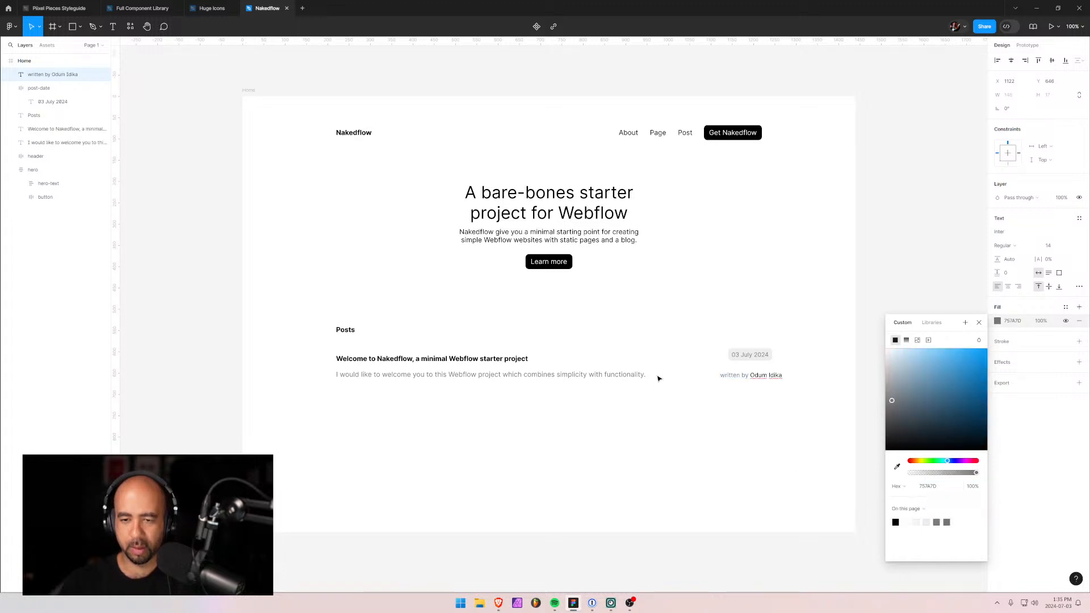
pyautogui.press('Escape')
pyautogui.press('Escape')
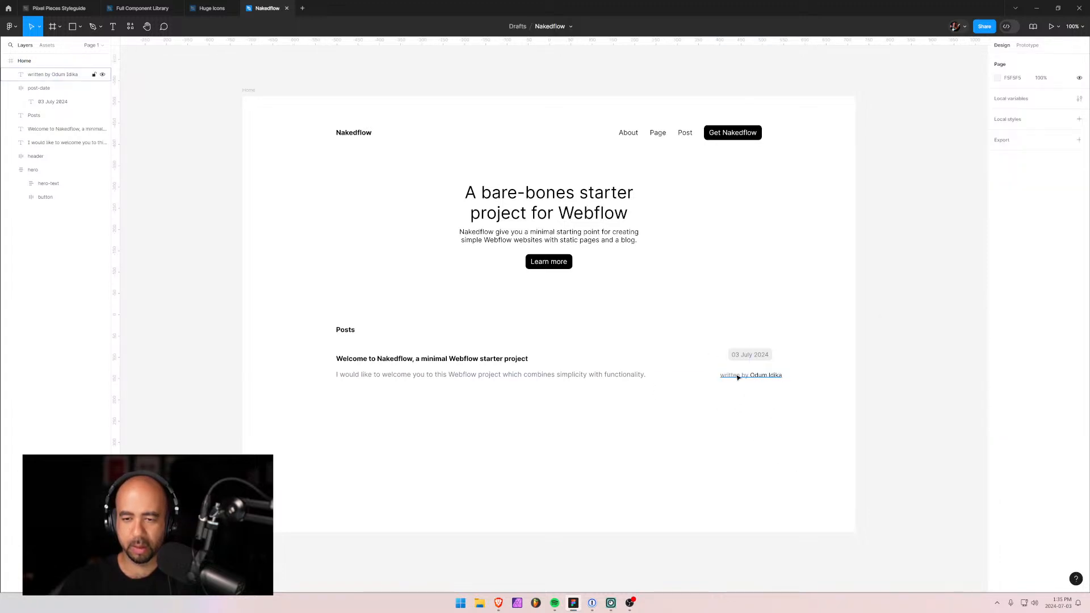
pyautogui.moveTo(738, 377); pyautogui.dragTo(726, 373)
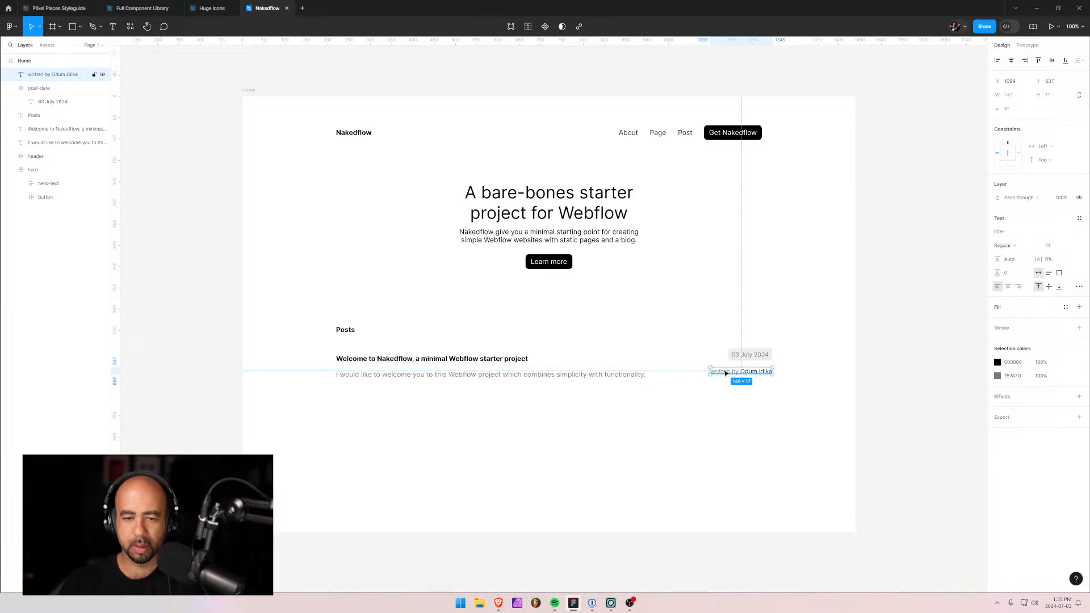
# Wrap the date and byline in an auto-layout frame named post-meta at page level.
pyautogui.click(11, 88)
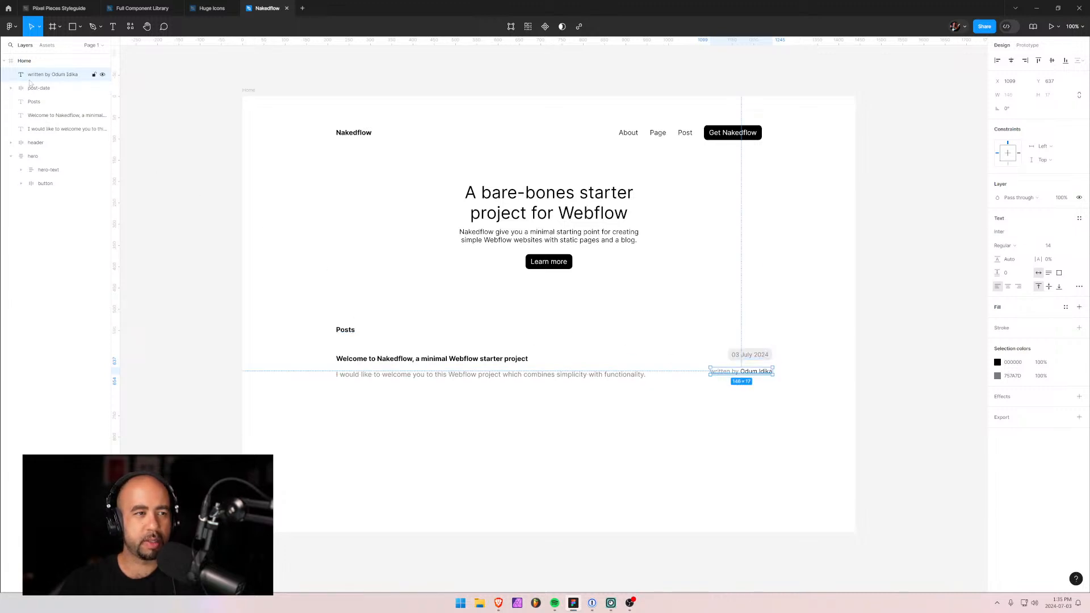
pyautogui.keyDown('shift'); pyautogui.click(33, 88); pyautogui.keyUp('shift')
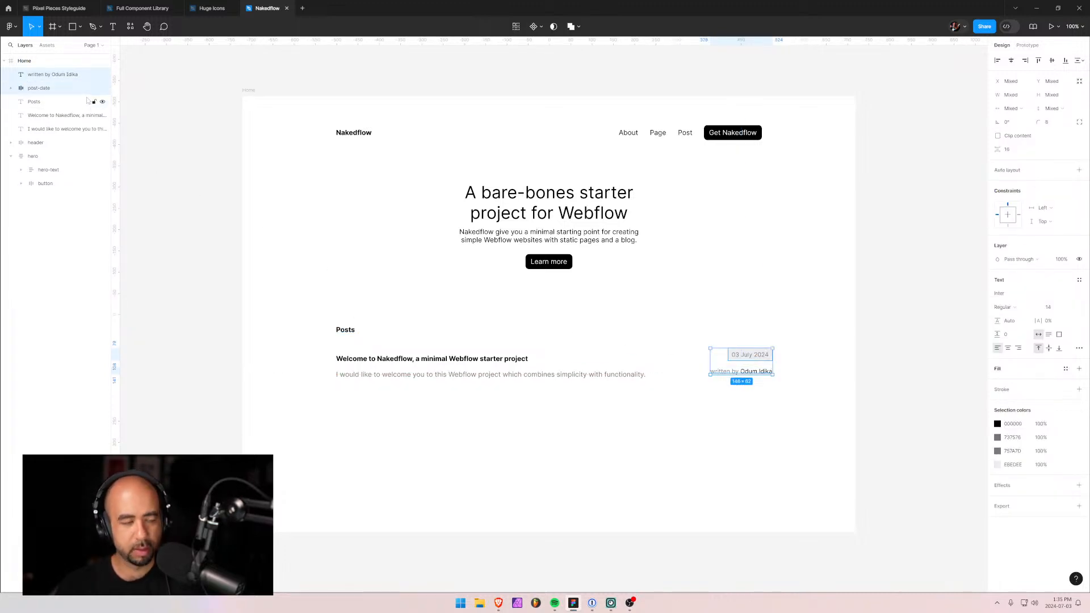
pyautogui.hotkey('shift', 'a')
pyautogui.doubleClick(38, 75)
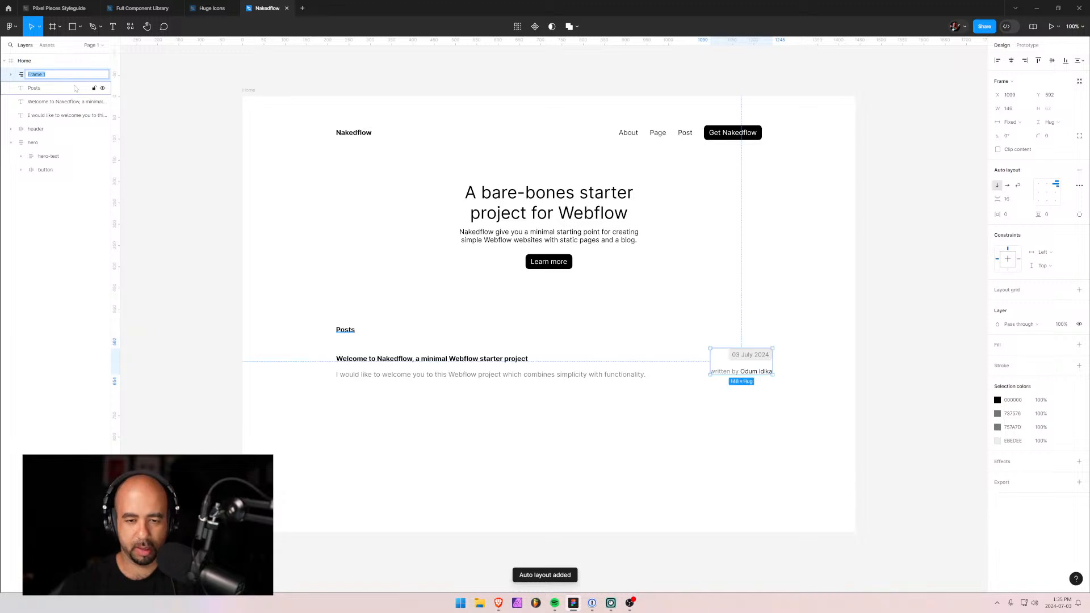
pyautogui.write('post-met')
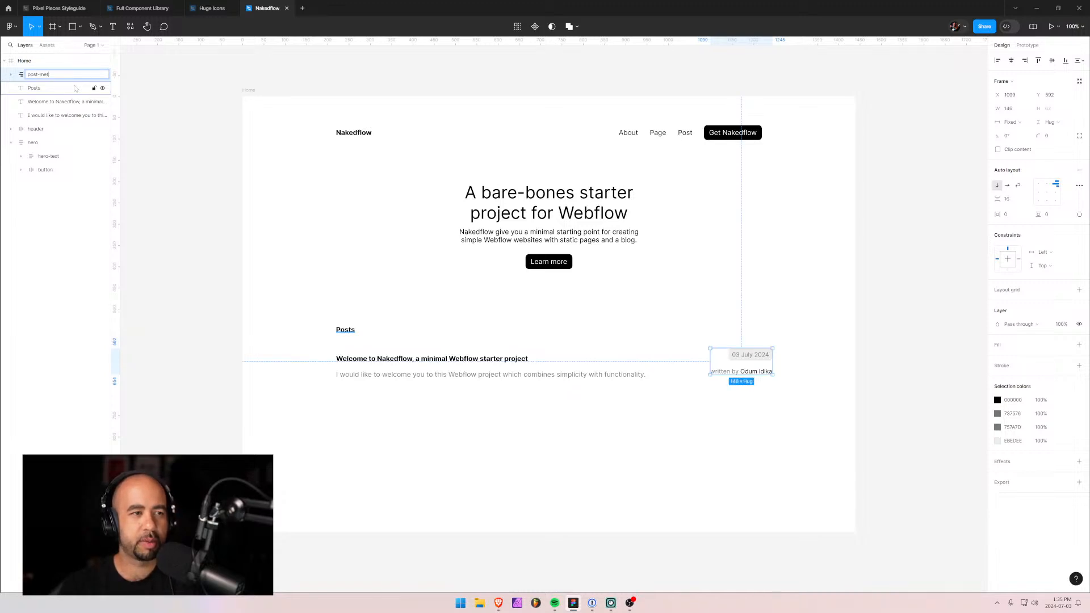
pyautogui.write('a')
pyautogui.press('Return')
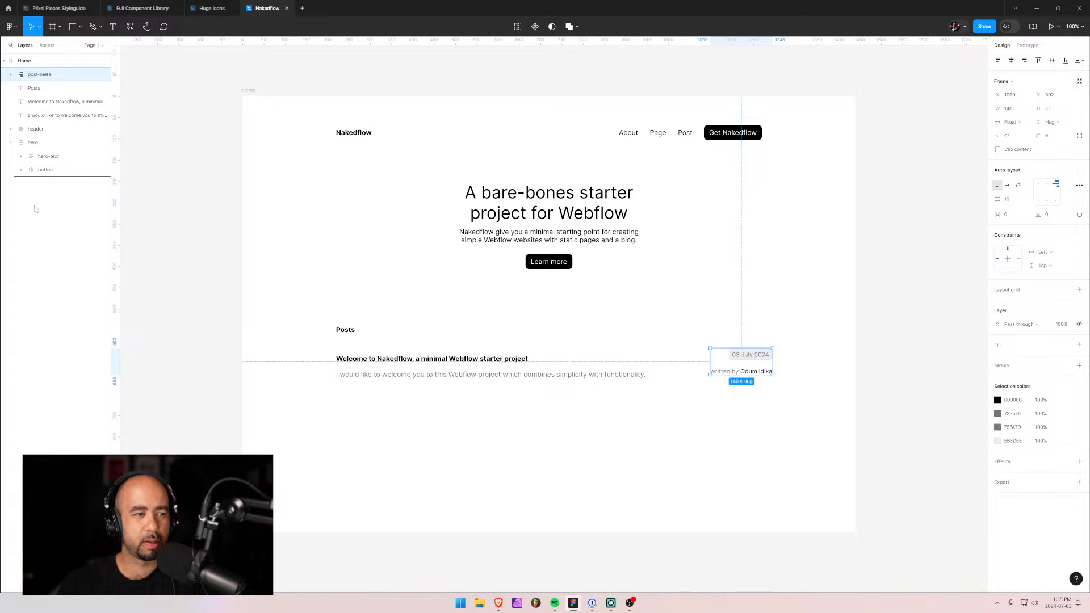
pyautogui.moveTo(23, 146); pyautogui.dragTo(21, 125)
# Wrap the Welcome to Nakedflow heading and excerpt in an auto-layout frame named post-text below hero.
pyautogui.click(11, 142)
pyautogui.click(25, 142)
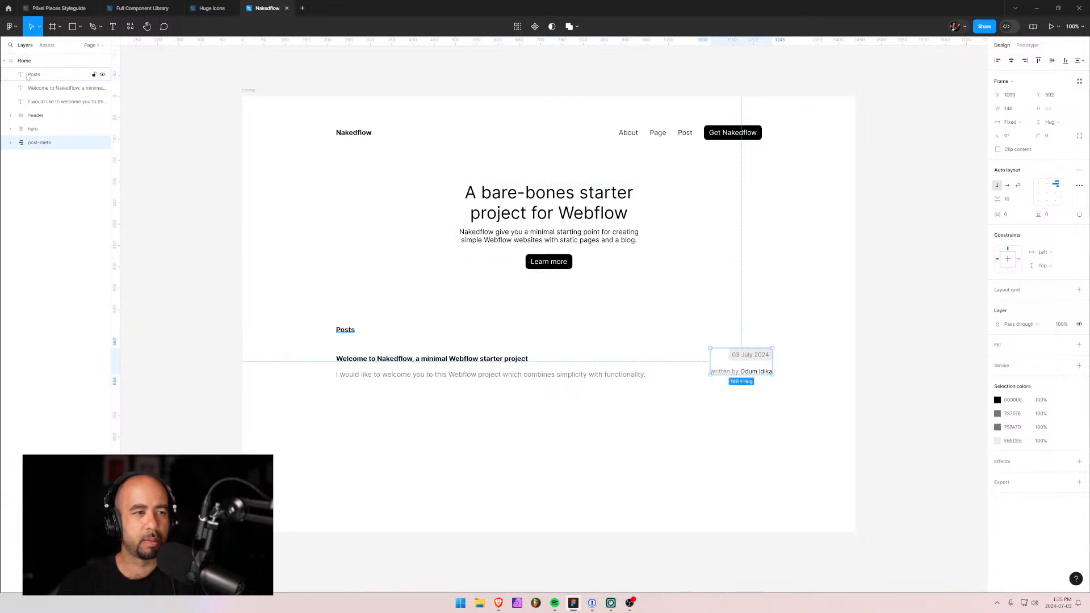
pyautogui.click(42, 89)
pyautogui.keyDown('shift'); pyautogui.click(49, 103); pyautogui.keyUp('shift')
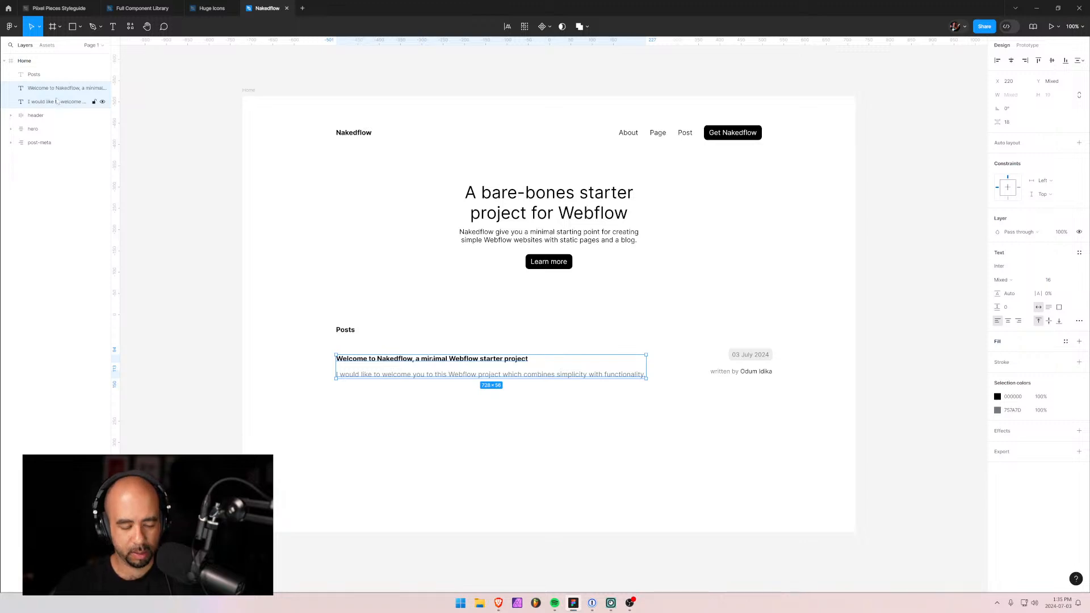
pyautogui.hotkey('shift', 'a')
pyautogui.doubleClick(46, 88)
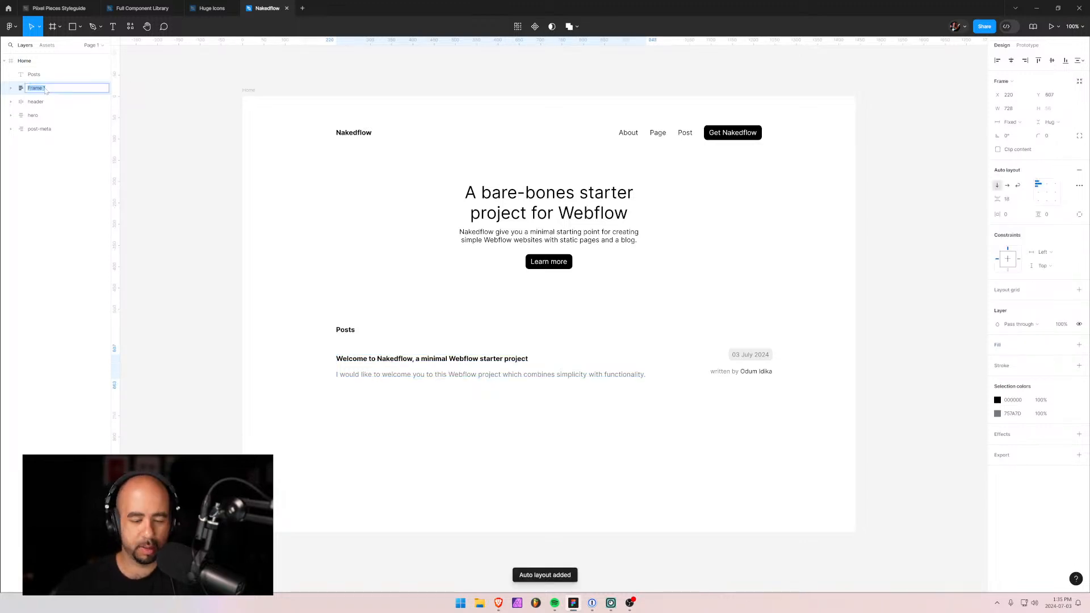
pyautogui.write('post-')
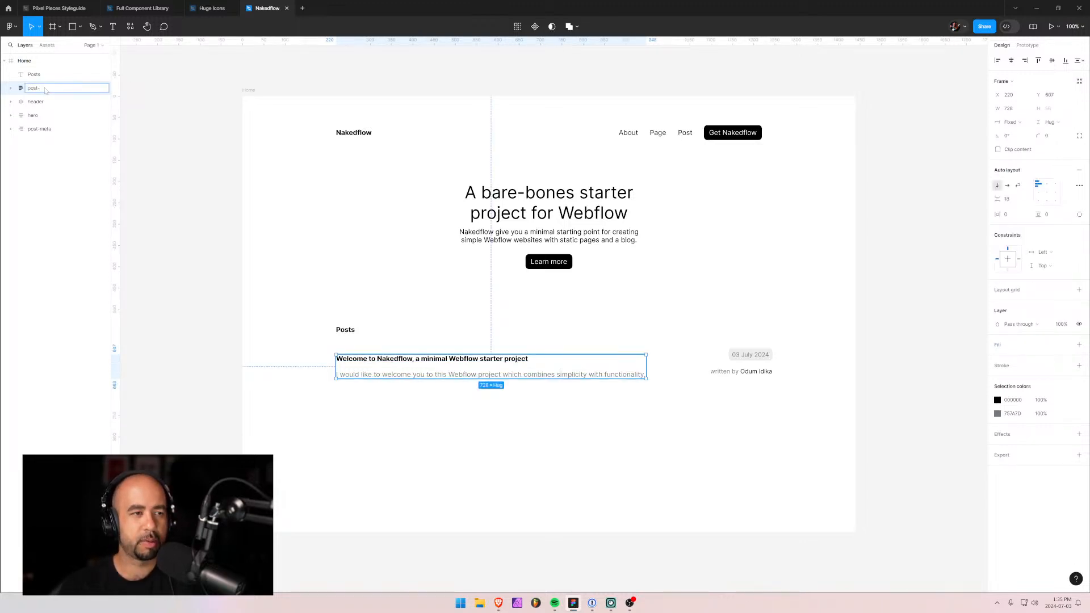
pyautogui.write('text')
pyautogui.press('Return')
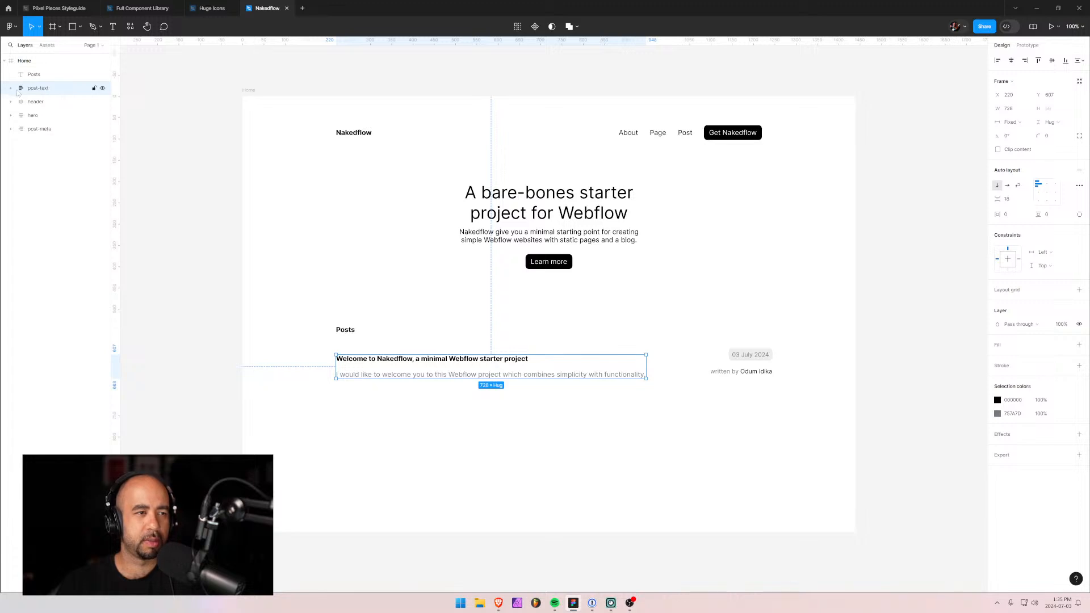
pyautogui.moveTo(16, 91); pyautogui.dragTo(31, 123)
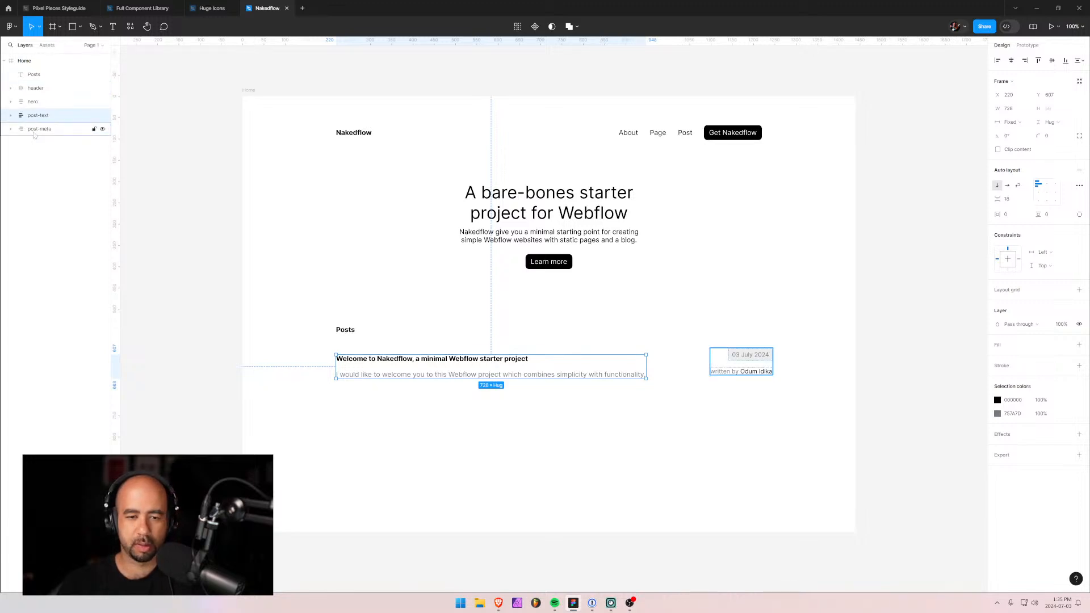
# Set the spacing between the post-text heading and excerpt to 8.
pyautogui.click(1006, 199)
pyautogui.write('12')
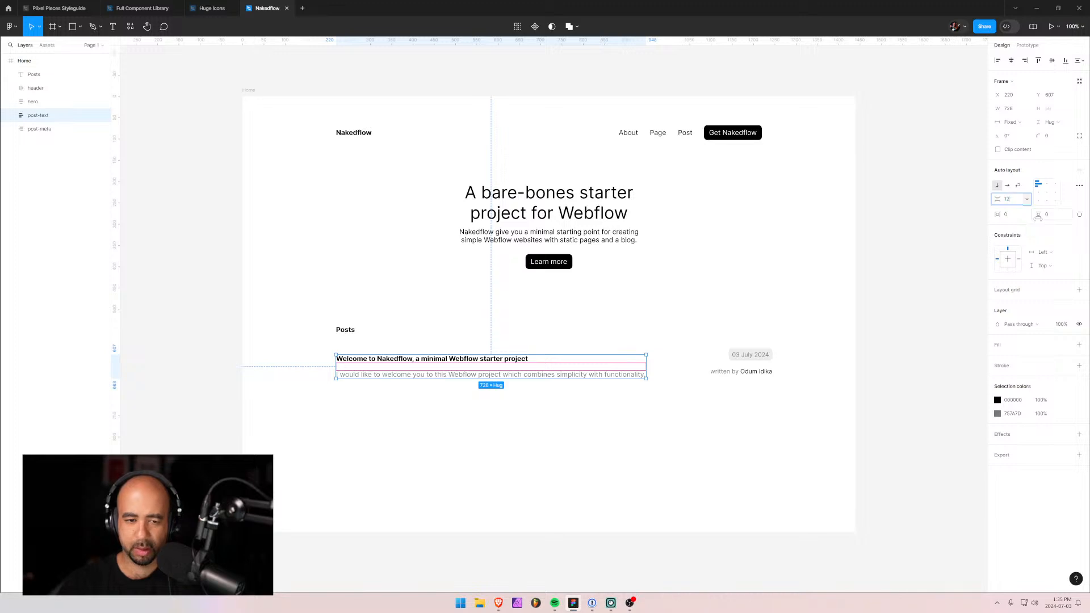
pyautogui.press('Return')
pyautogui.click(1015, 201)
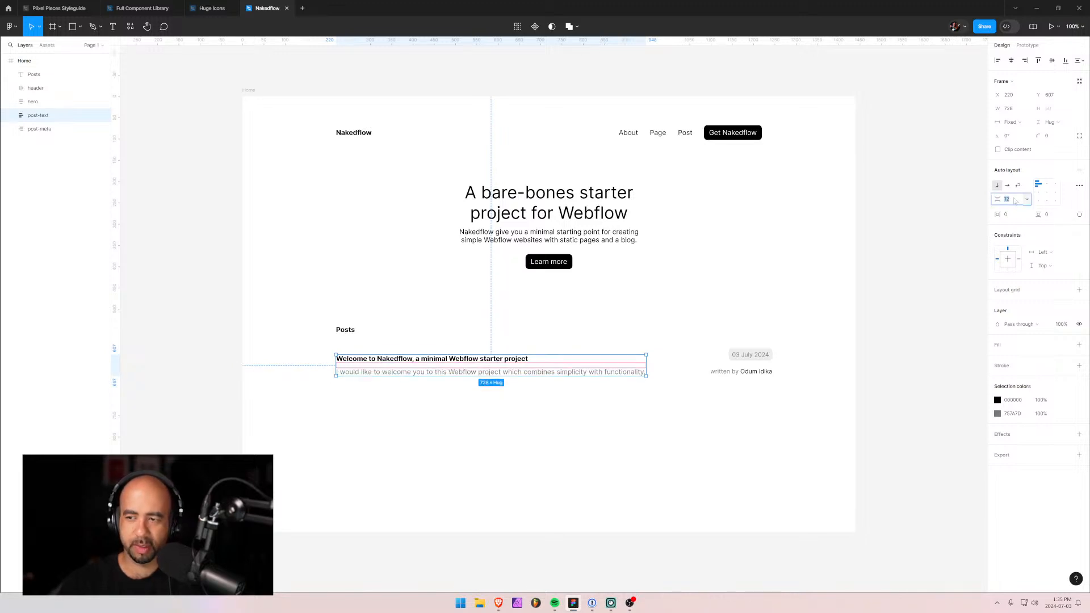
pyautogui.write('8')
pyautogui.press('Return')
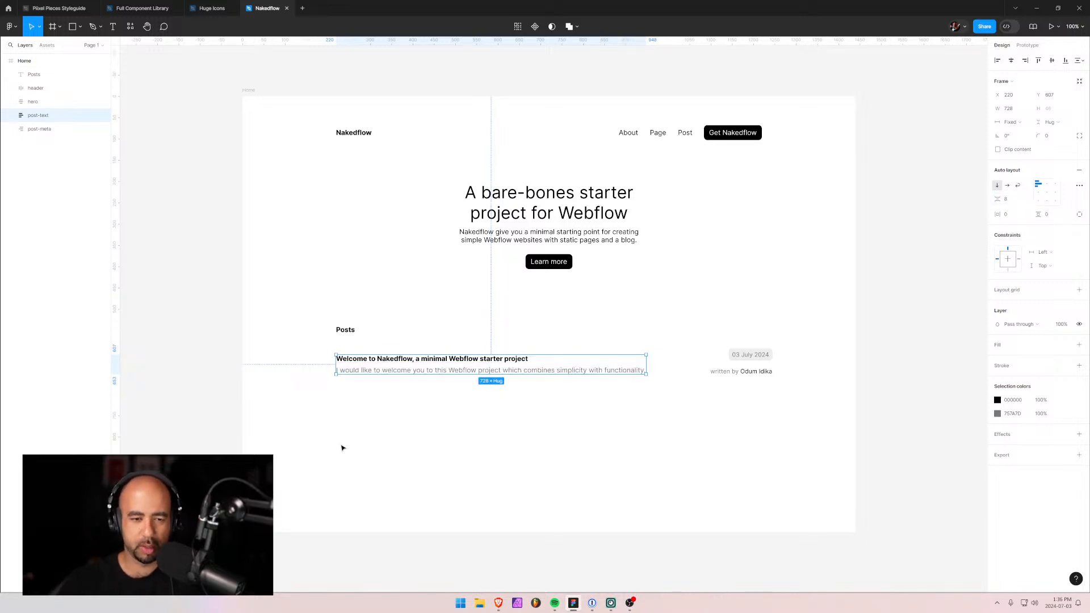
pyautogui.click(343, 447)
# Set both the excerpt paragraph and the heading to width 500.
pyautogui.click(487, 374)
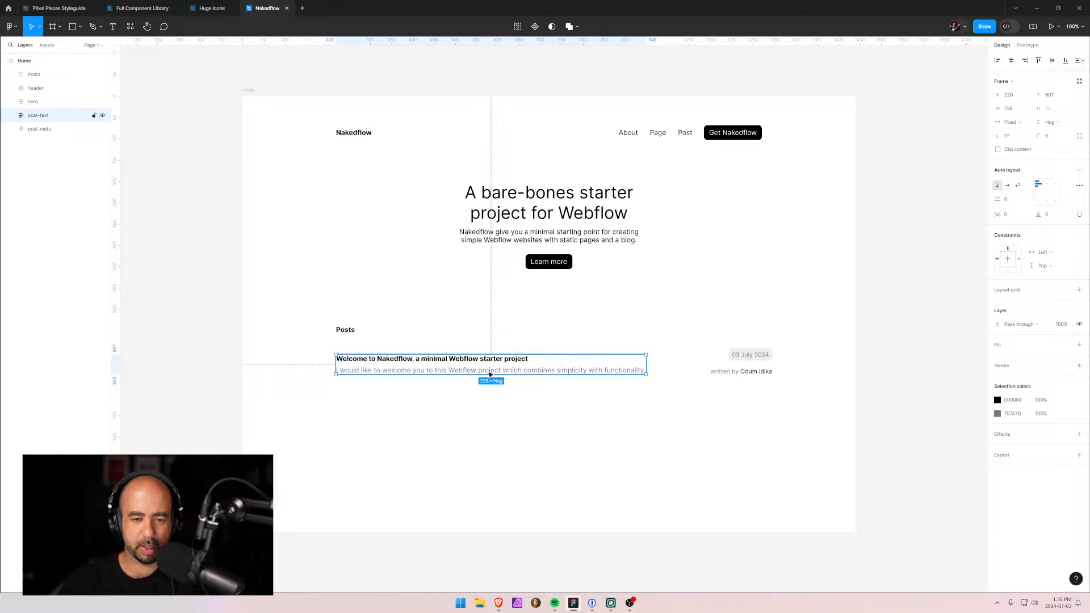
pyautogui.doubleClick(573, 372)
pyautogui.moveTo(646, 370); pyautogui.dragTo(543, 370)
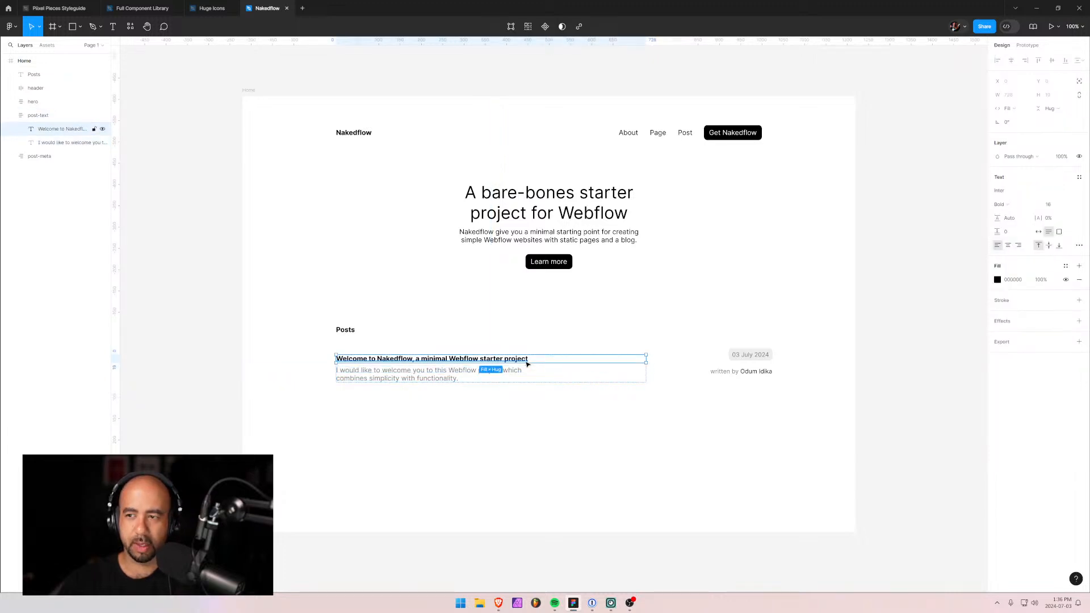
pyautogui.click(445, 376)
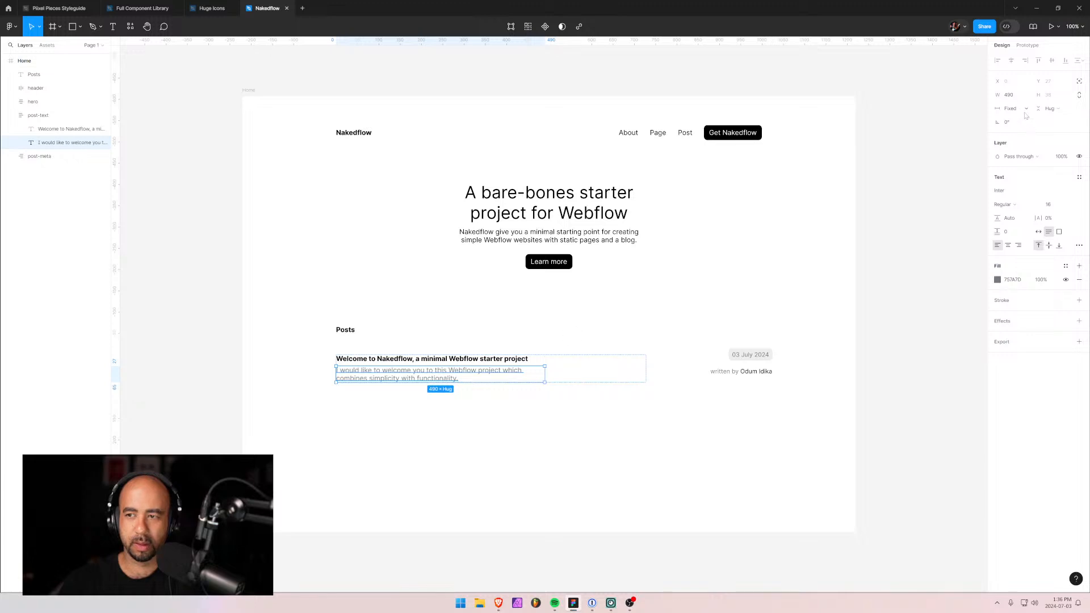
pyautogui.click(1014, 96)
pyautogui.write('50')
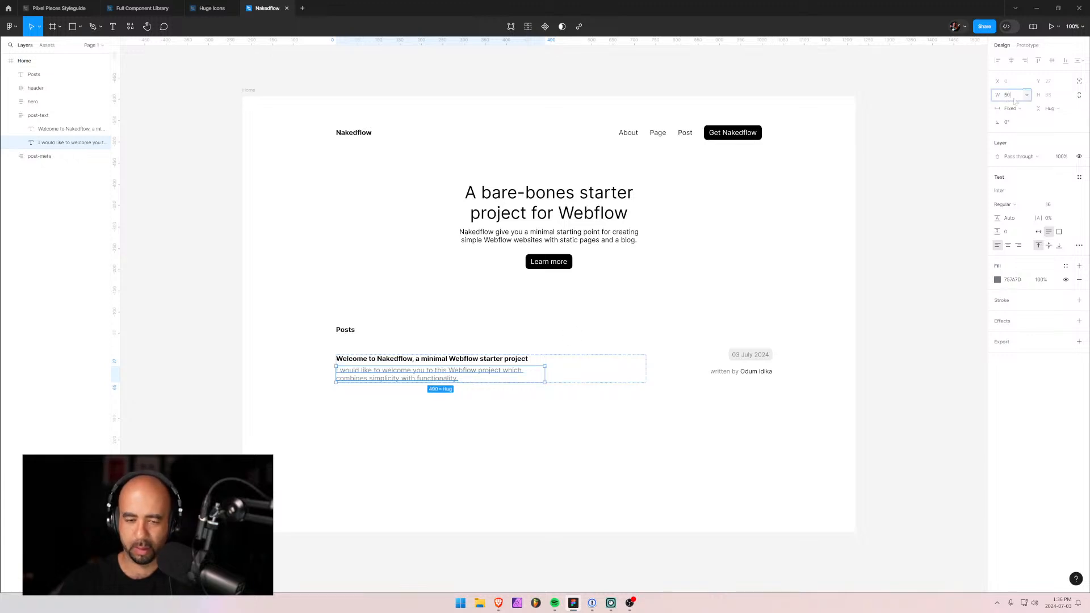
pyautogui.write('0')
pyautogui.press('Return')
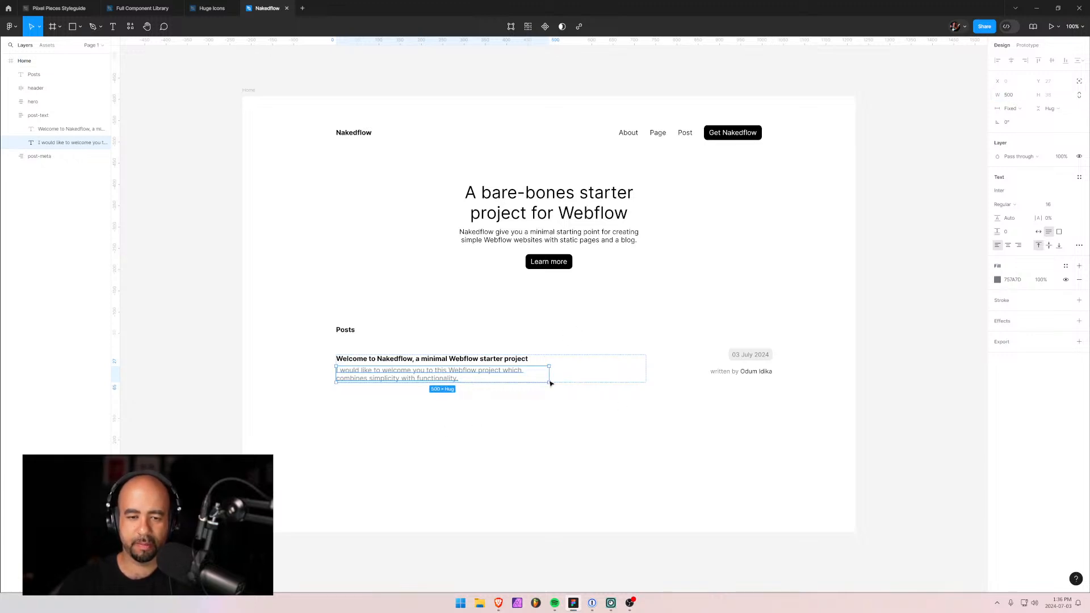
pyautogui.click(519, 361)
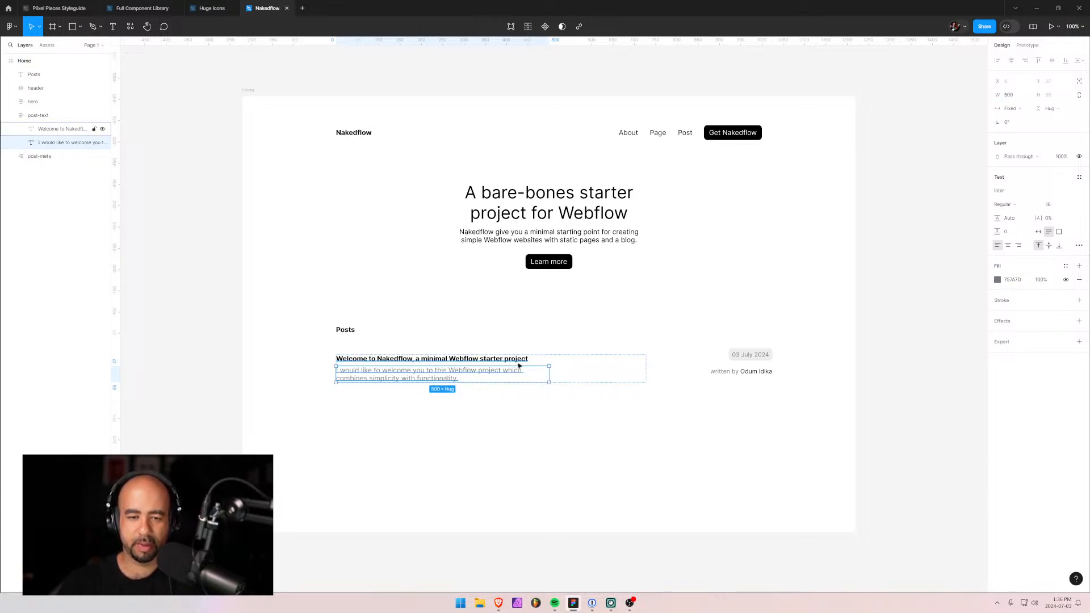
pyautogui.click(1017, 99)
pyautogui.write('500')
pyautogui.press('Return')
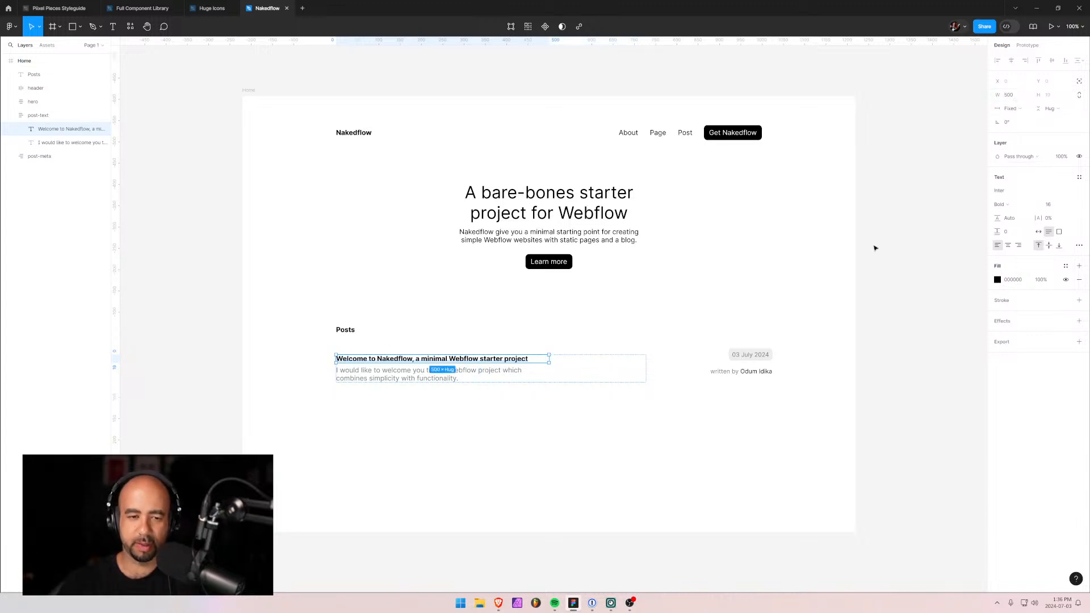
pyautogui.click(549, 447)
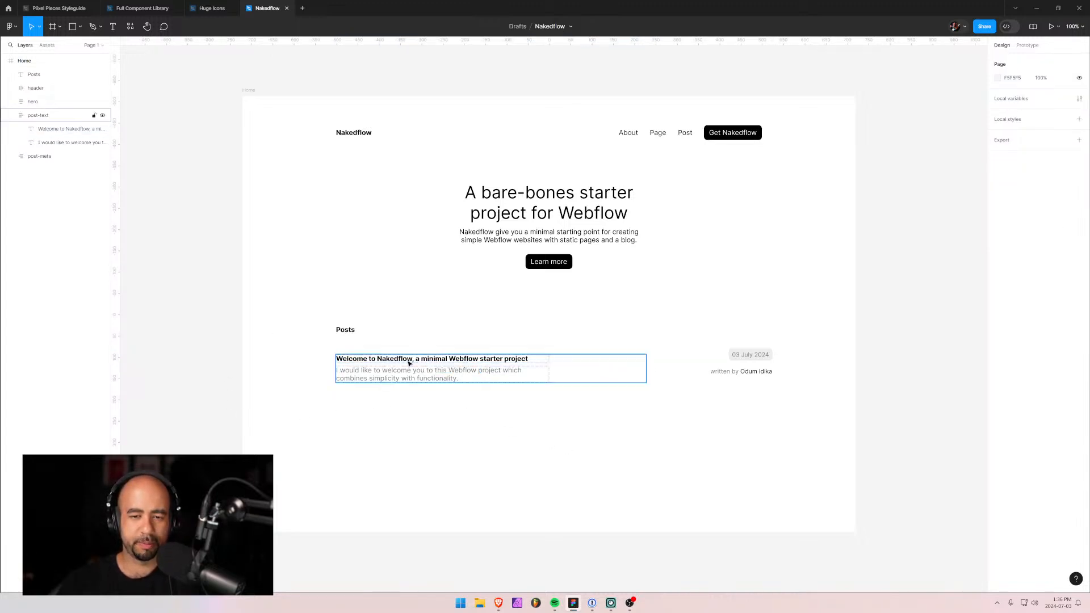
# Set the gap between date and author inside post-meta to 8.
pyautogui.click(753, 370)
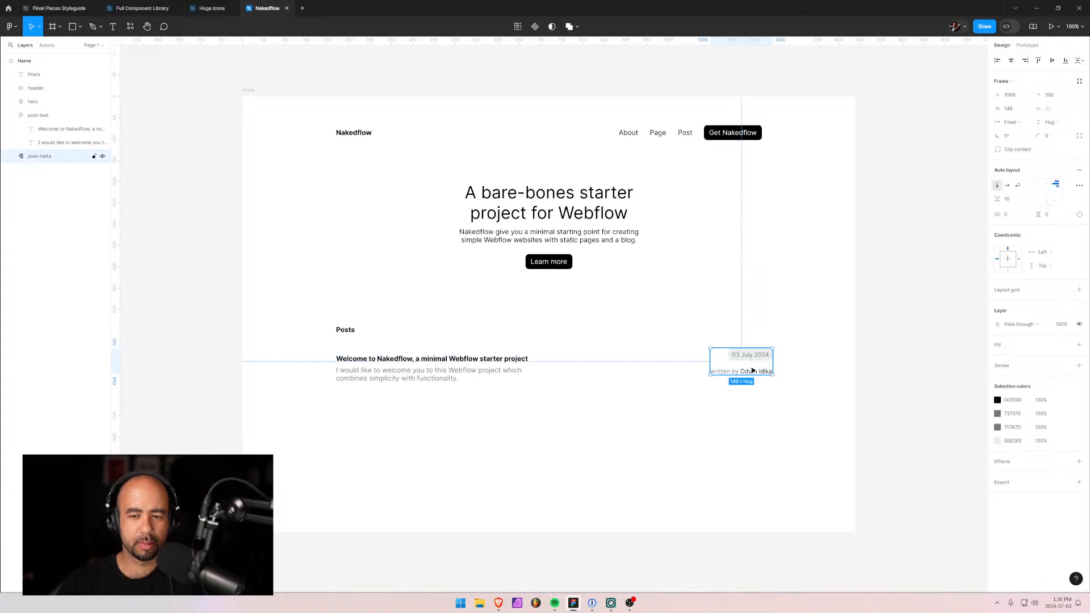
pyautogui.click(1012, 203)
pyautogui.write('8')
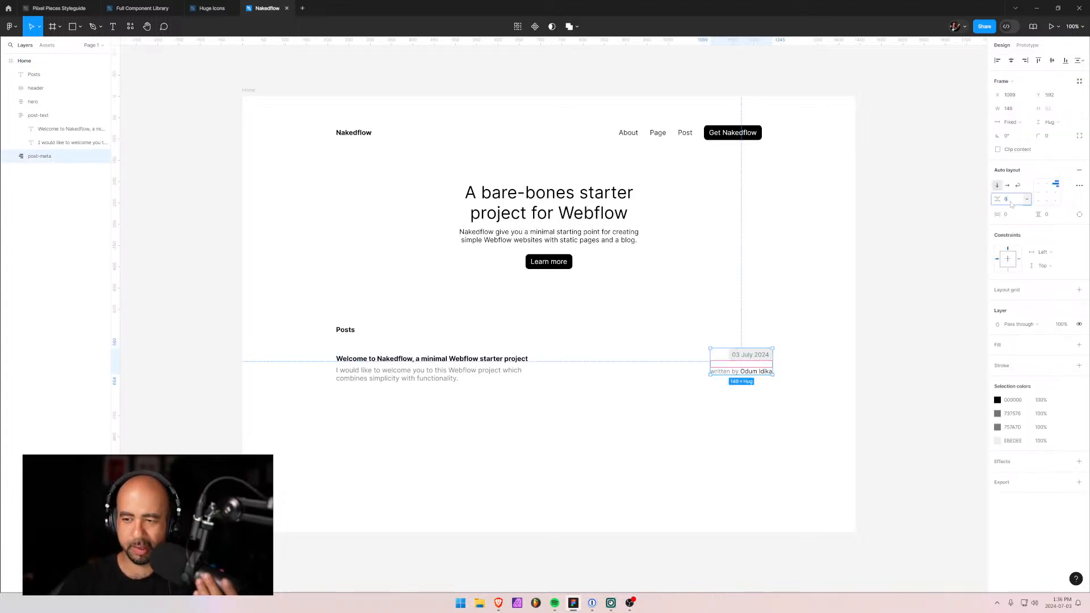
pyautogui.press('Return')
pyautogui.click(632, 411)
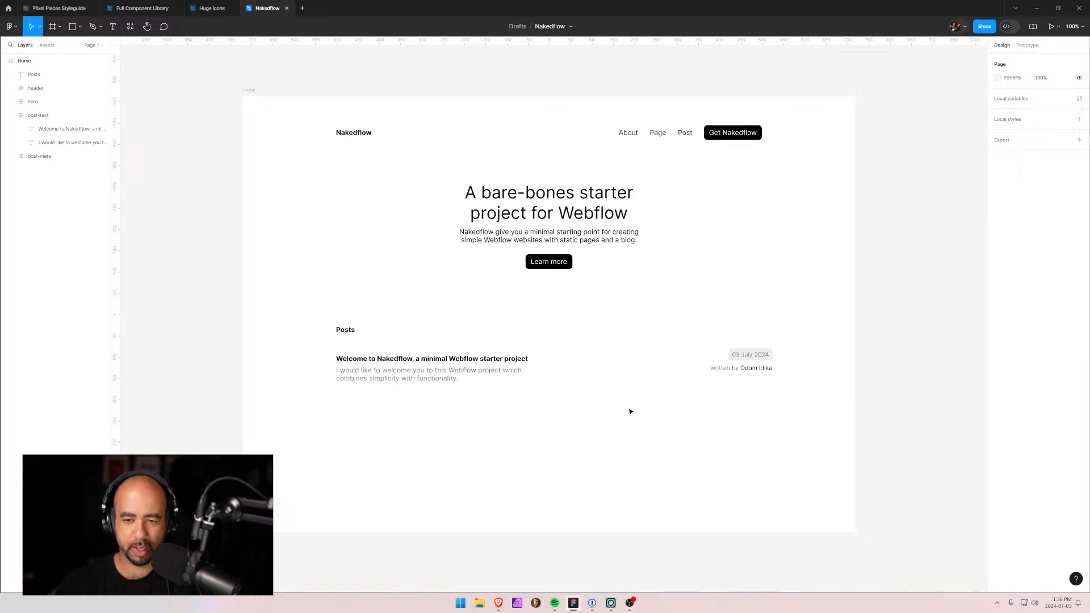
# Wrap post-text and post-meta together in a new auto-layout row frame.
pyautogui.click(564, 368)
pyautogui.click(11, 115)
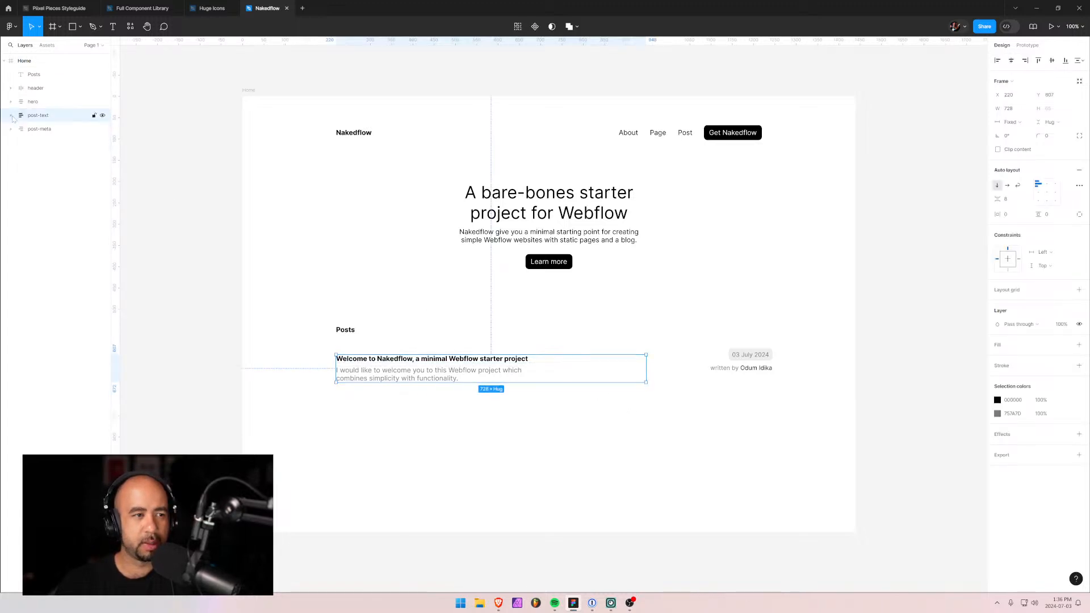
pyautogui.keyDown('shift'); pyautogui.click(35, 129); pyautogui.keyUp('shift')
pyautogui.hotkey('shift', 'a')
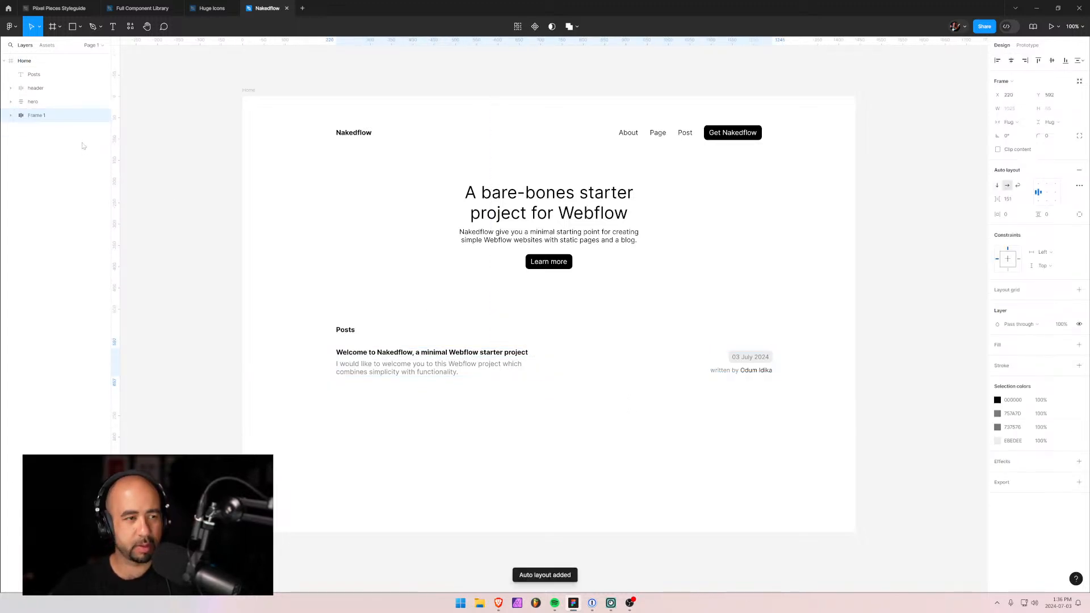
pyautogui.doubleClick(36, 115)
# Name the row frame 'post' and set its auto-layout alignment to bottom.
pyautogui.write('post')
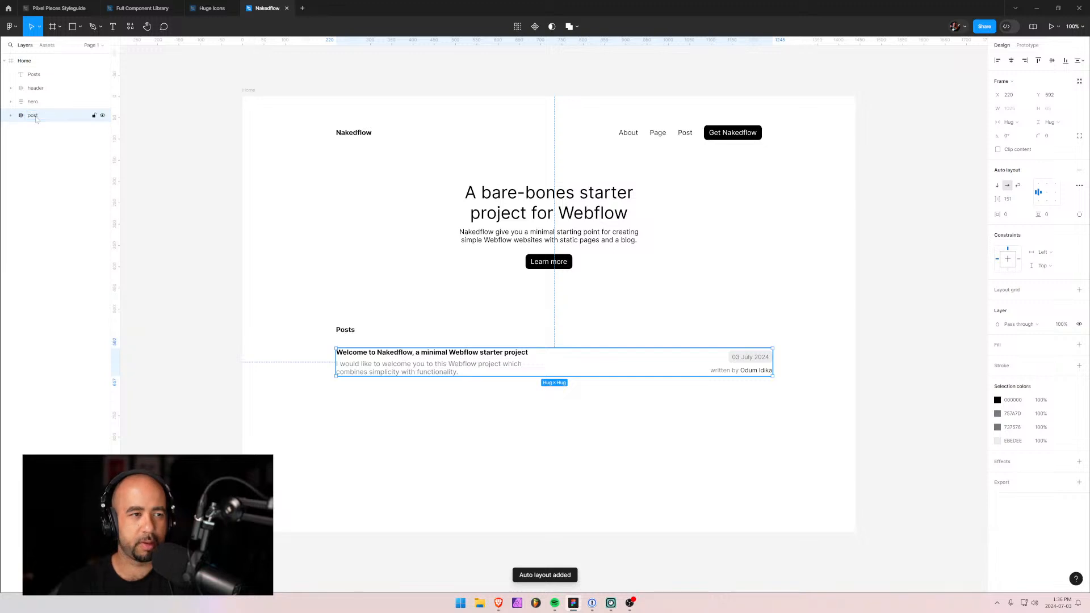
pyautogui.press('Return')
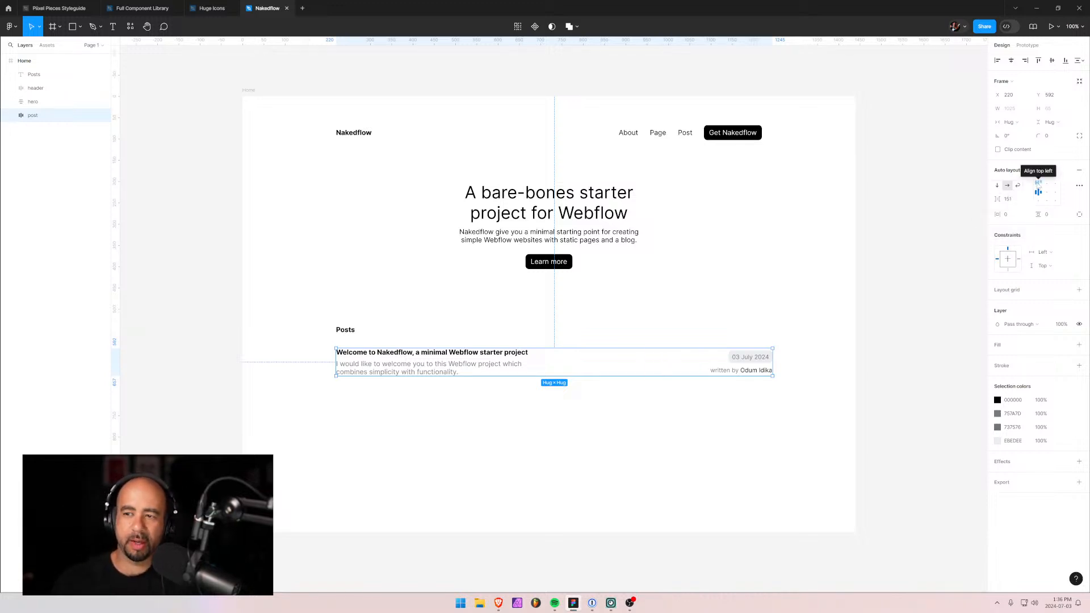
pyautogui.click(1039, 185)
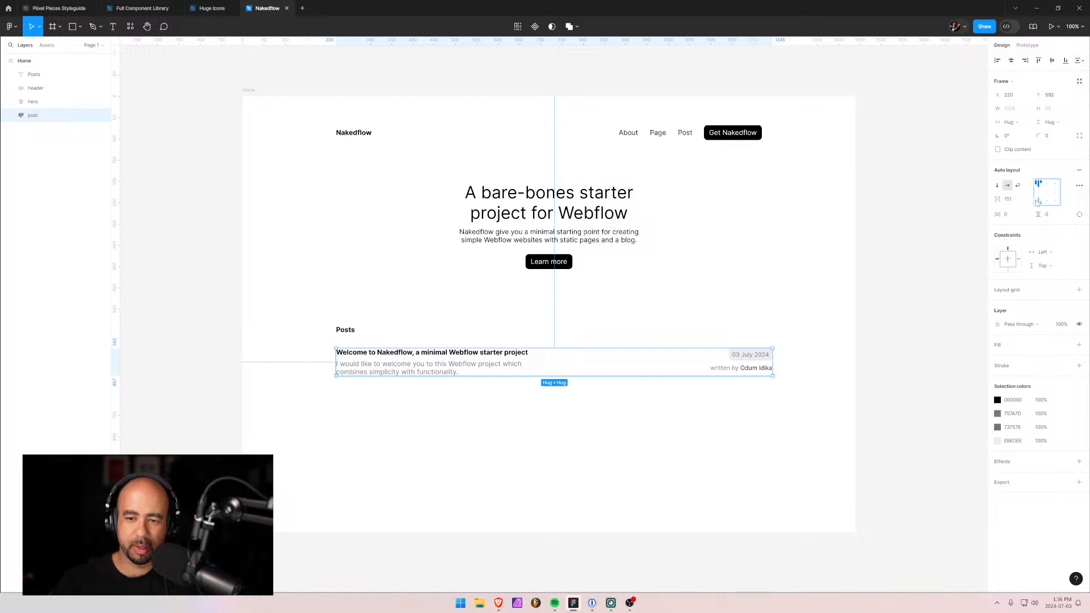
pyautogui.click(1038, 202)
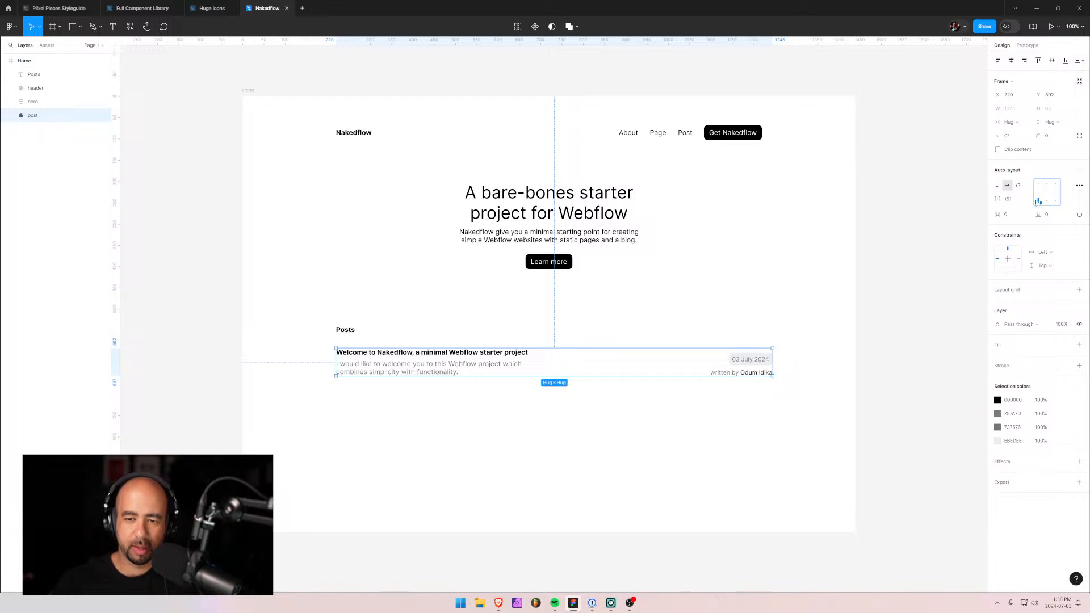
pyautogui.click(770, 442)
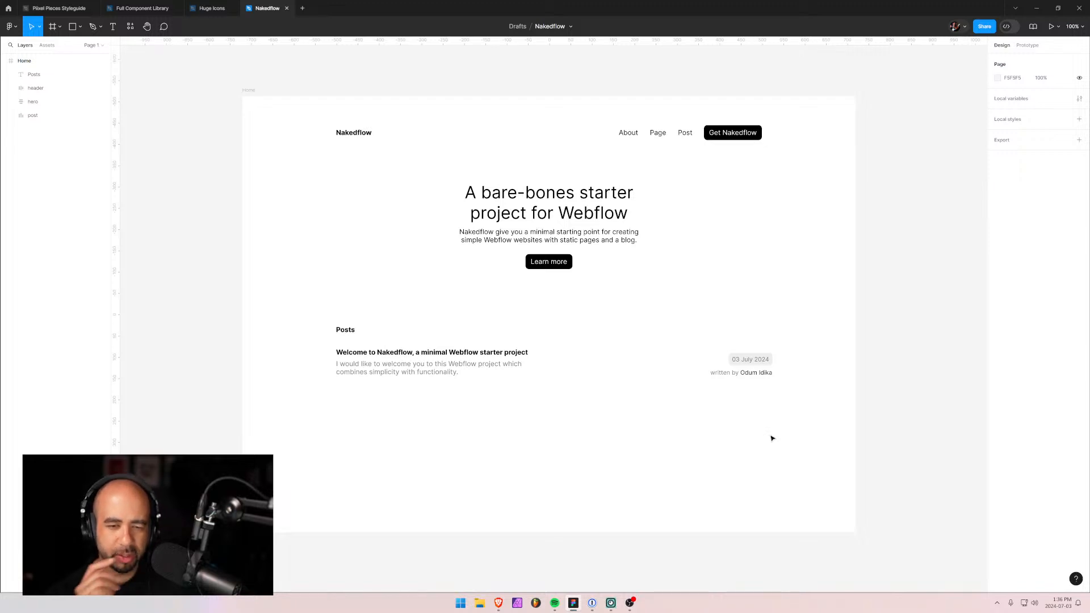
# Set the description paragraph's line height to 140%.
pyautogui.click(672, 363)
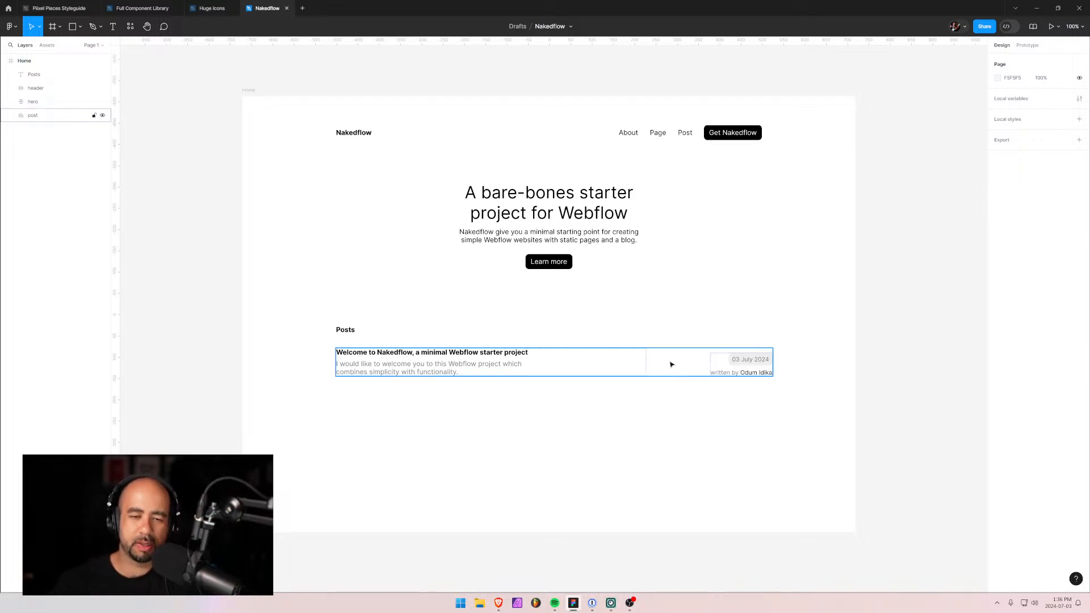
pyautogui.click(419, 373)
pyautogui.click(405, 372)
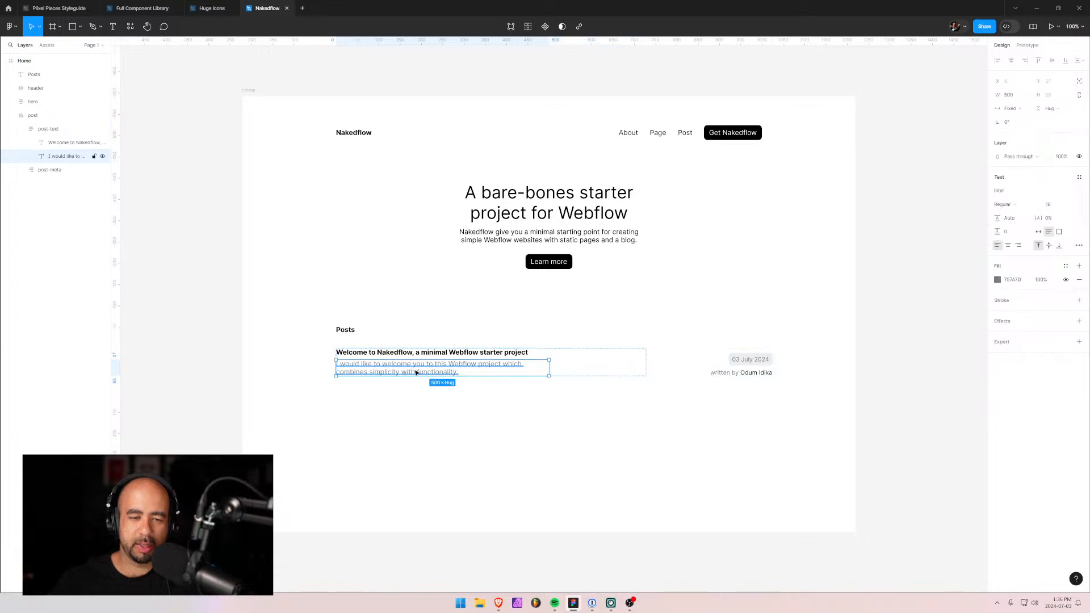
pyautogui.click(1009, 225)
pyautogui.write('1')
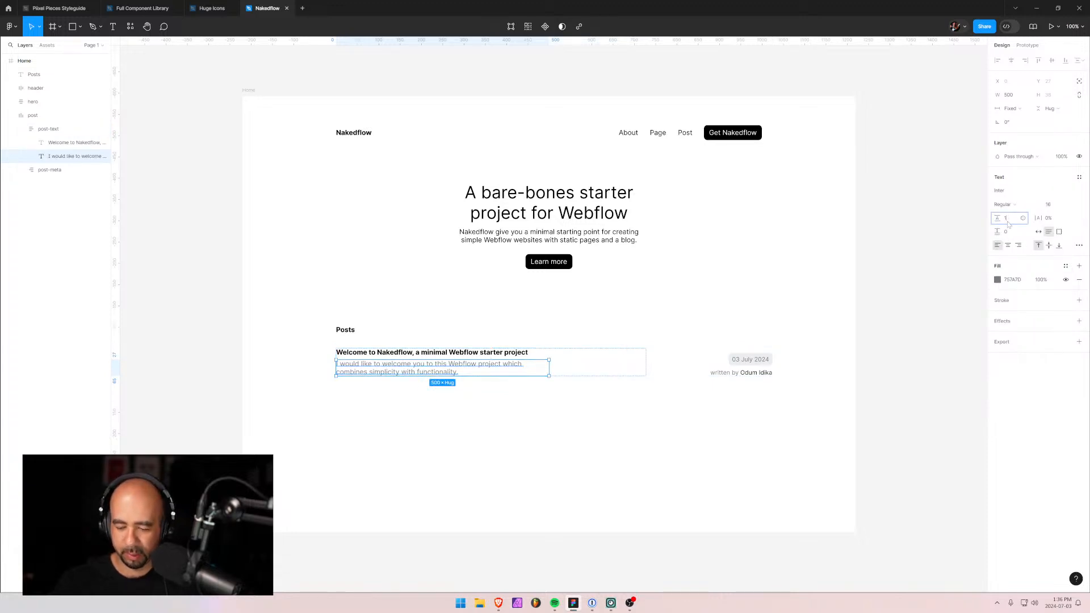
pyautogui.write('20')
pyautogui.press('Return')
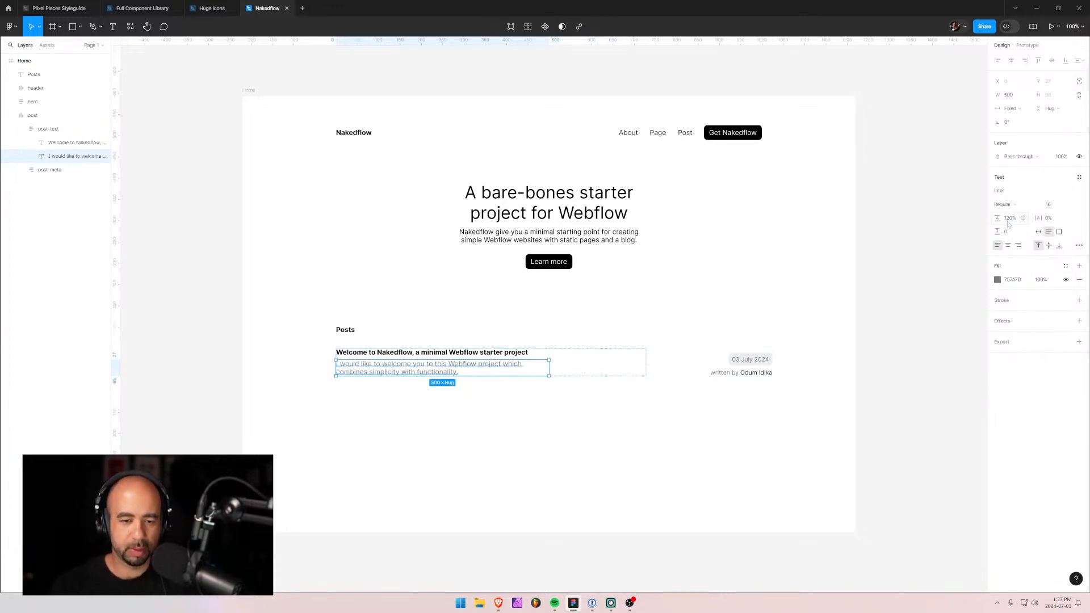
pyautogui.click(1012, 221)
pyautogui.write('140')
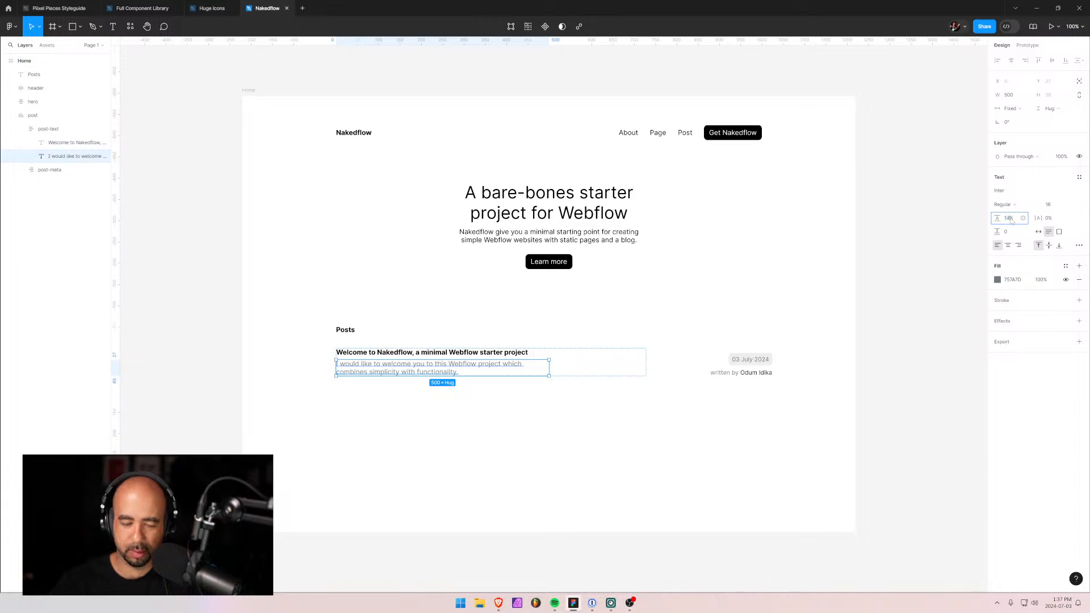
pyautogui.press('Return')
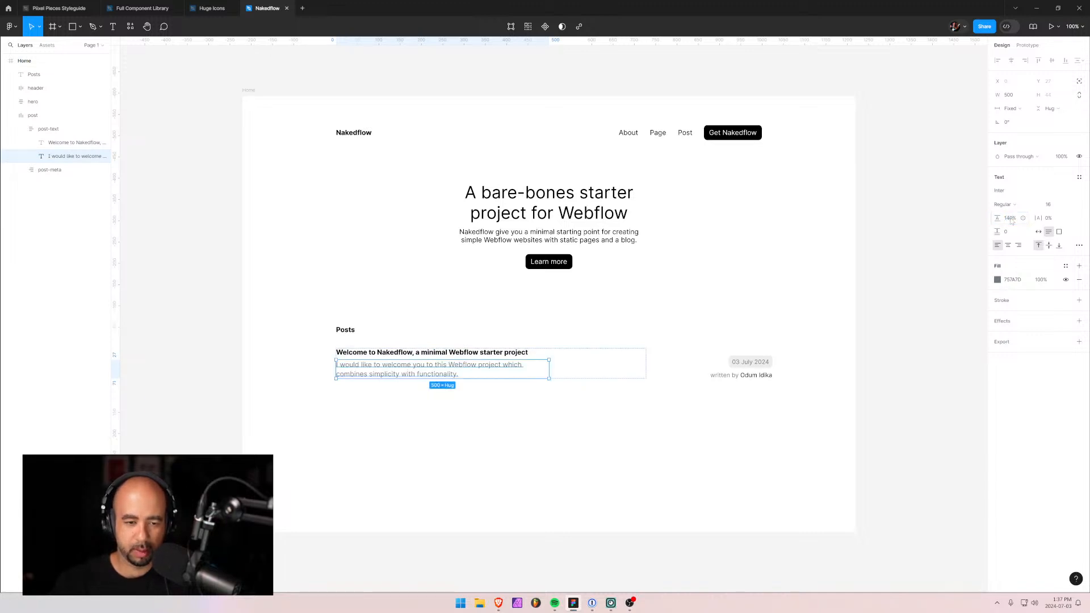
pyautogui.click(491, 456)
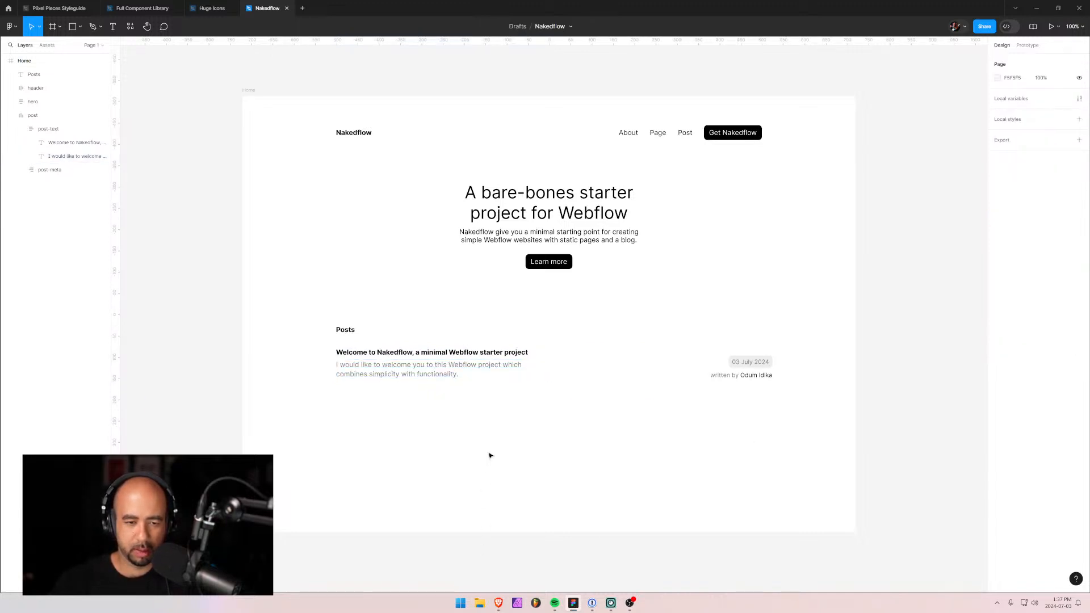
# Verify the description's 140% line height, then reselect the post row frame.
pyautogui.click(446, 373)
pyautogui.doubleClick(446, 374)
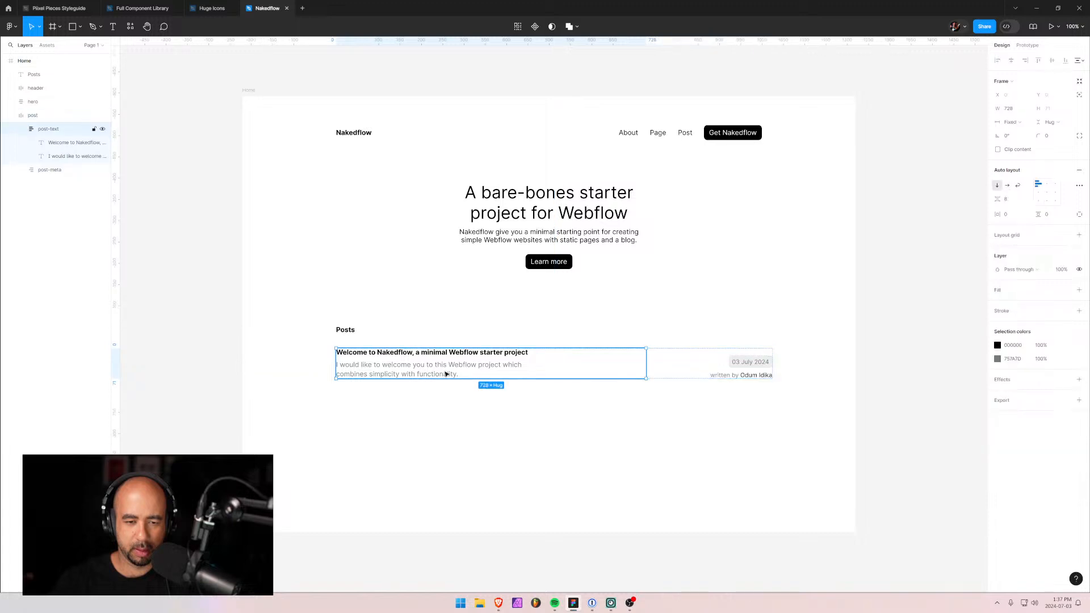
pyautogui.doubleClick(446, 374)
pyautogui.click(1014, 220)
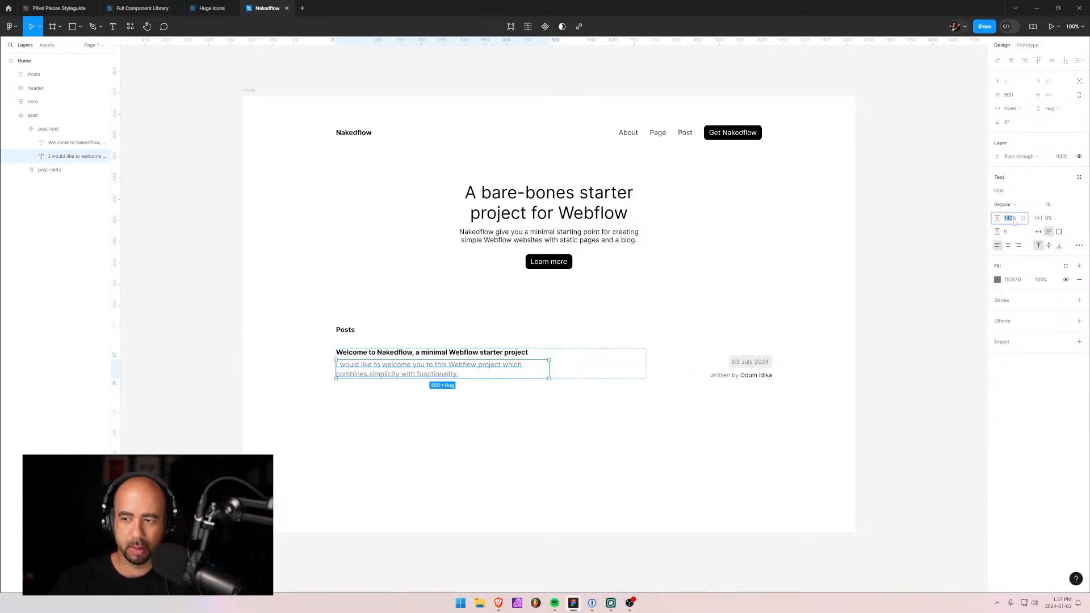
pyautogui.click(594, 442)
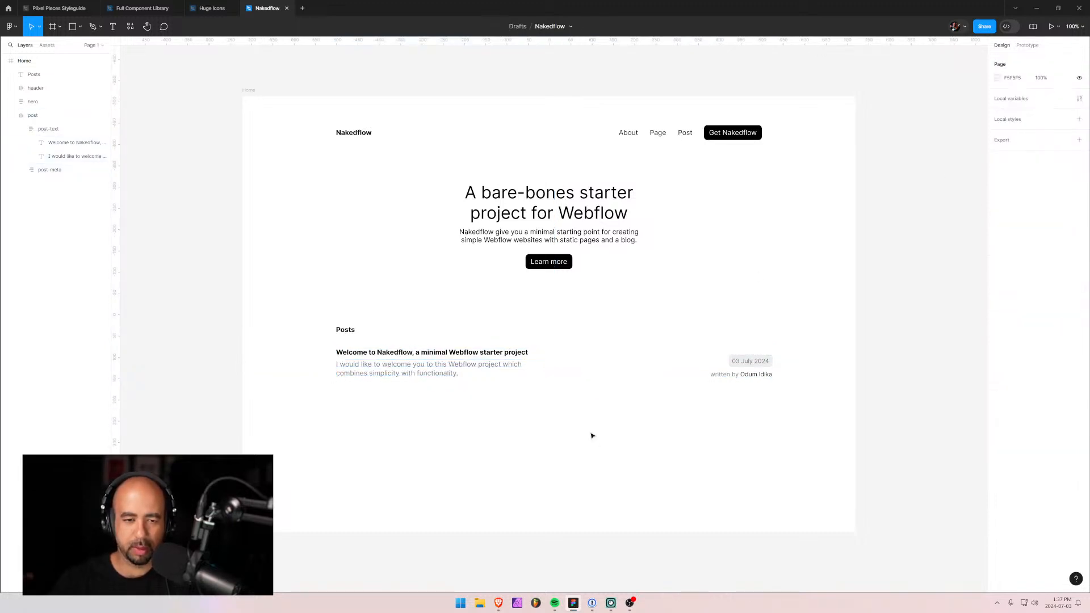
pyautogui.click(489, 362)
pyautogui.click(591, 469)
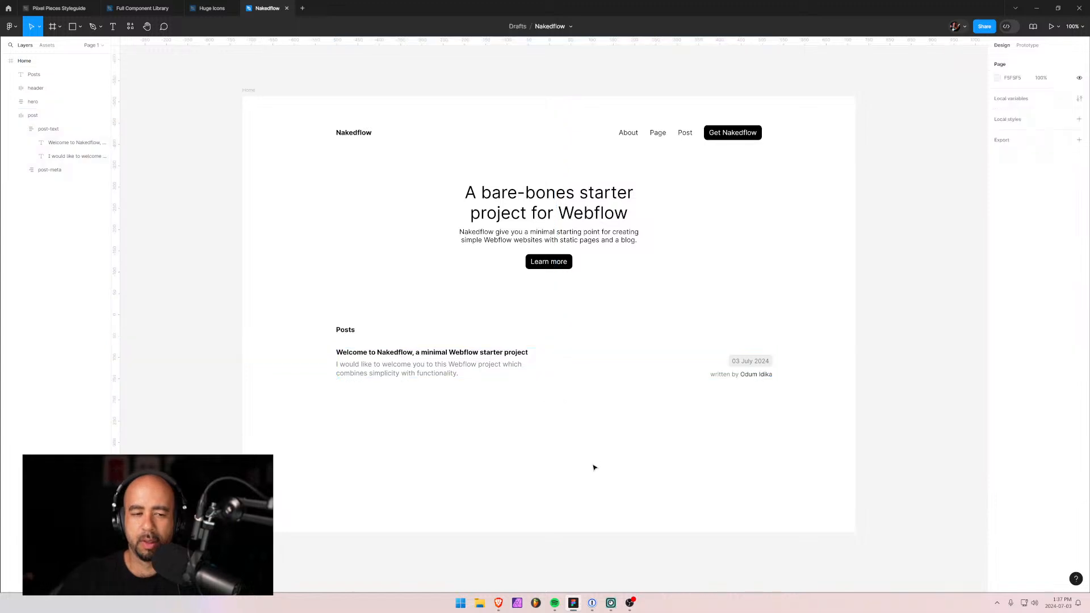
pyautogui.click(686, 375)
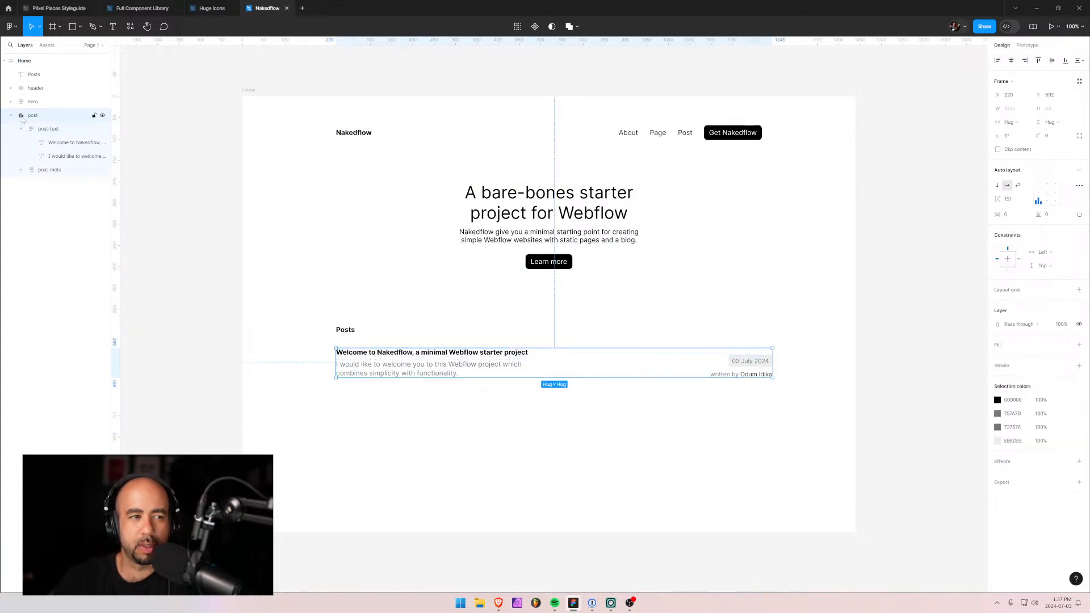
# Give the post row auto spacing between items and a fixed width of 800.
pyautogui.doubleClick(1039, 206)
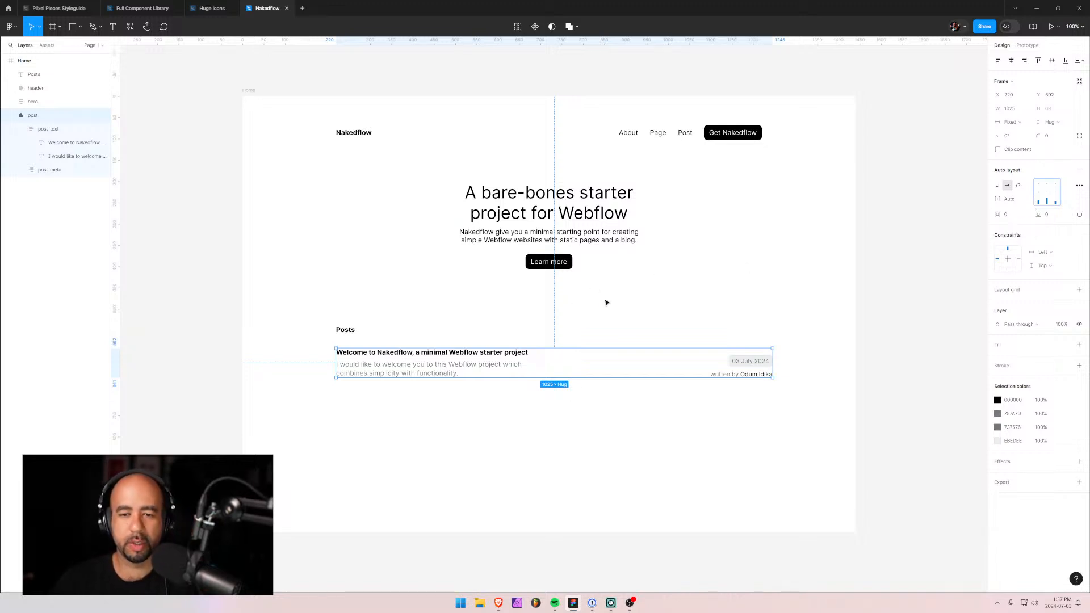
pyautogui.click(1011, 112)
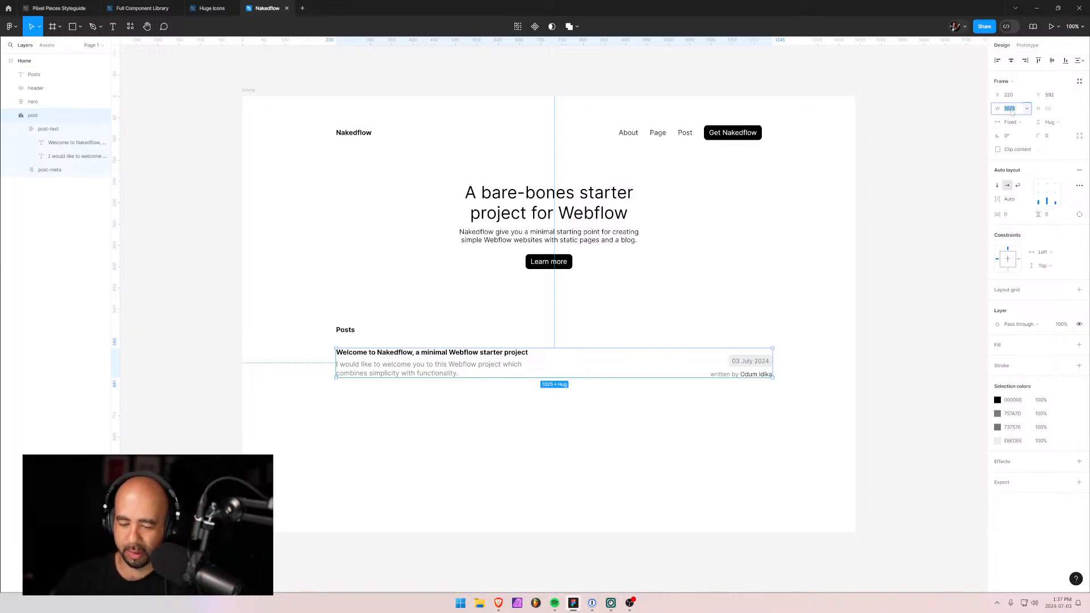
pyautogui.write('800')
pyautogui.press('Return')
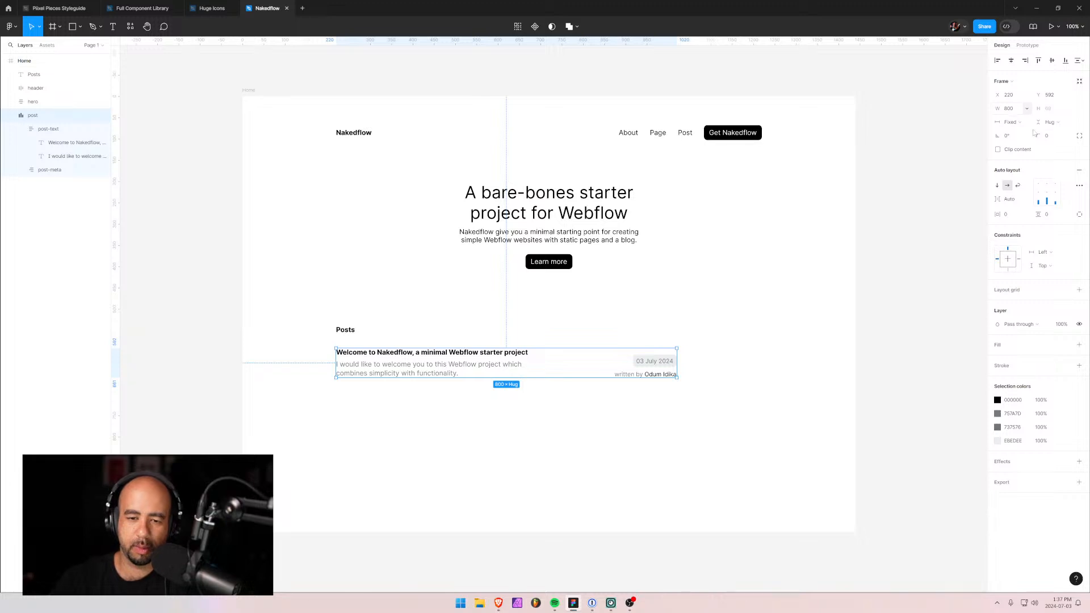
# Shift the Posts heading and post row right, then top-align the post's contents.
pyautogui.keyDown('shift'); pyautogui.click(347, 331); pyautogui.keyUp('shift')
pyautogui.moveTo(399, 370); pyautogui.dragTo(446, 369)
pyautogui.click(525, 427)
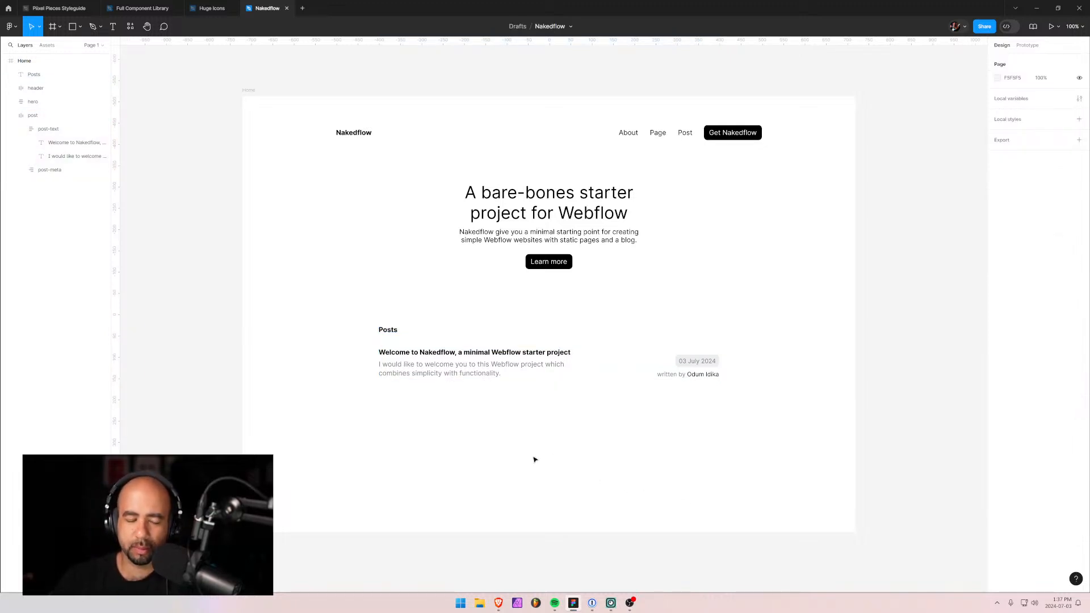
pyautogui.click(589, 363)
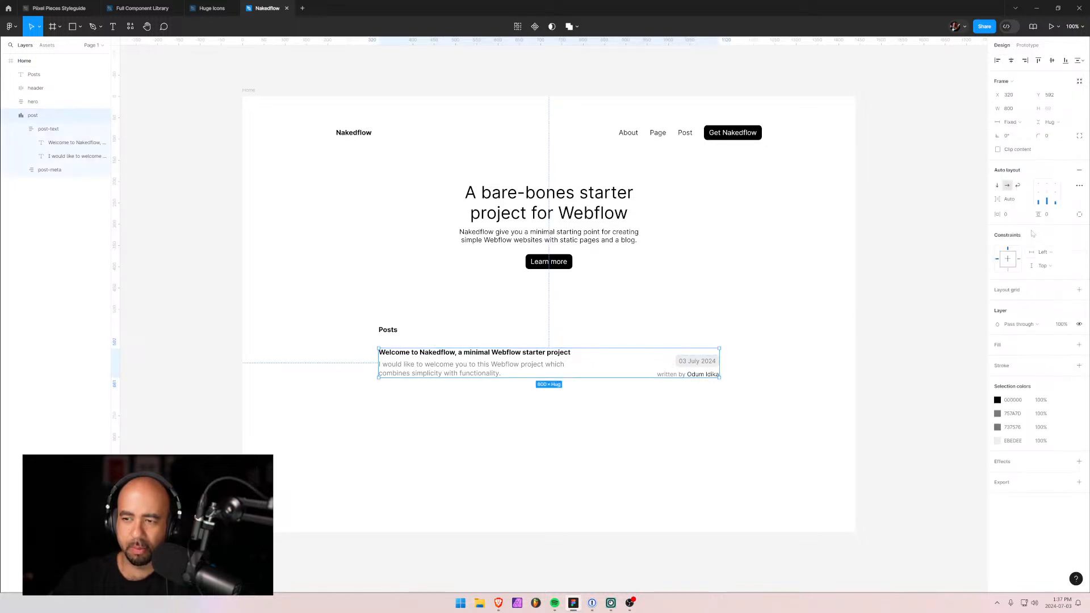
pyautogui.click(1040, 188)
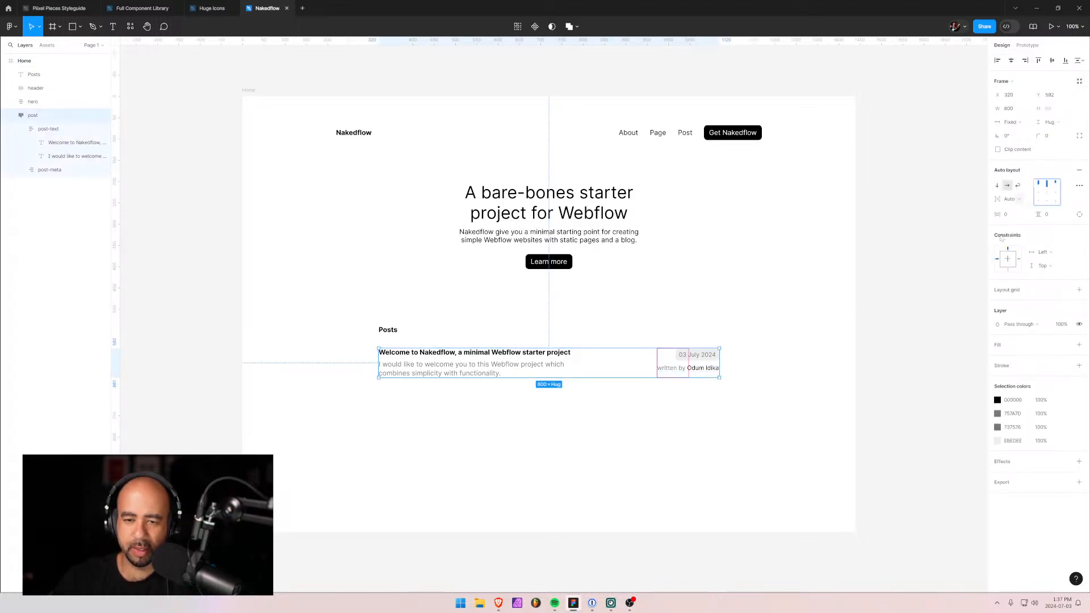
pyautogui.click(815, 406)
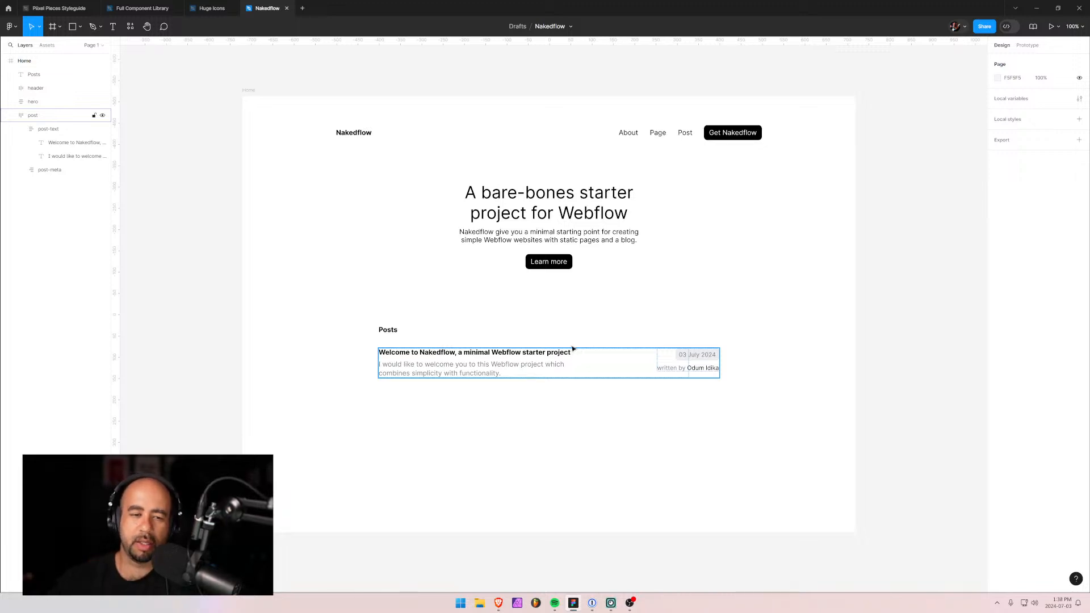
# Duplicate the post row with Ctrl+D, place the copy beneath, and space the two posts 16 apart.
pyautogui.click(21, 128)
pyautogui.click(34, 129)
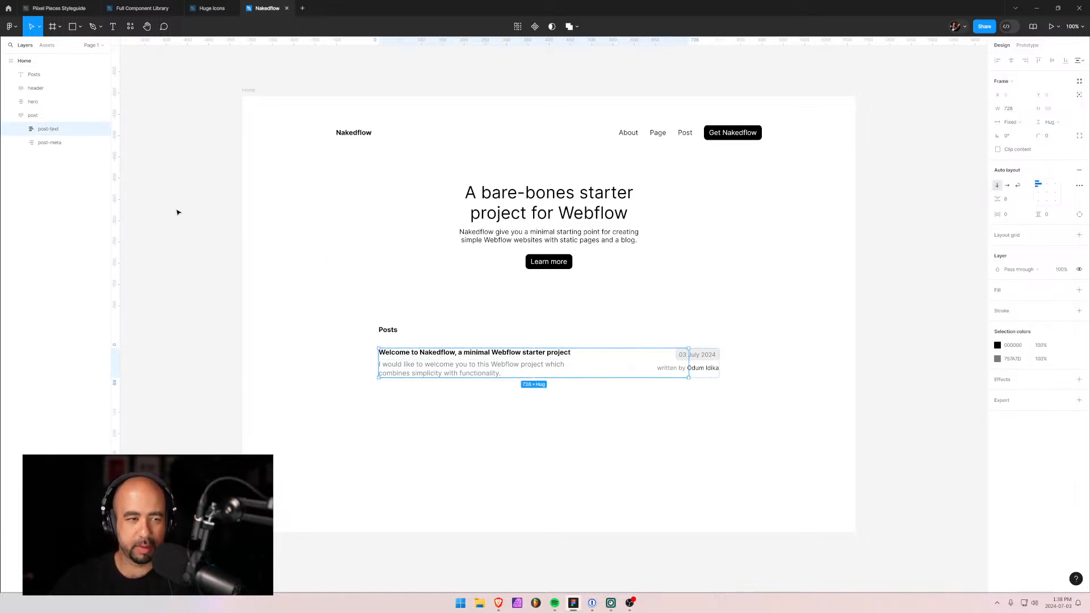
pyautogui.click(10, 115)
pyautogui.click(32, 117)
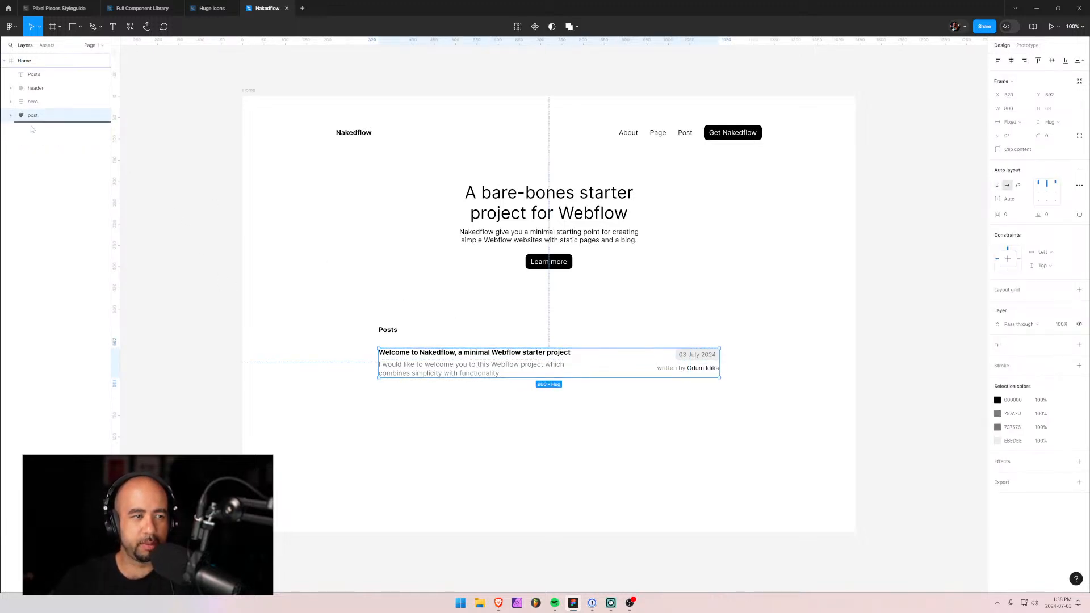
pyautogui.hotkey('ctrl', 'd')
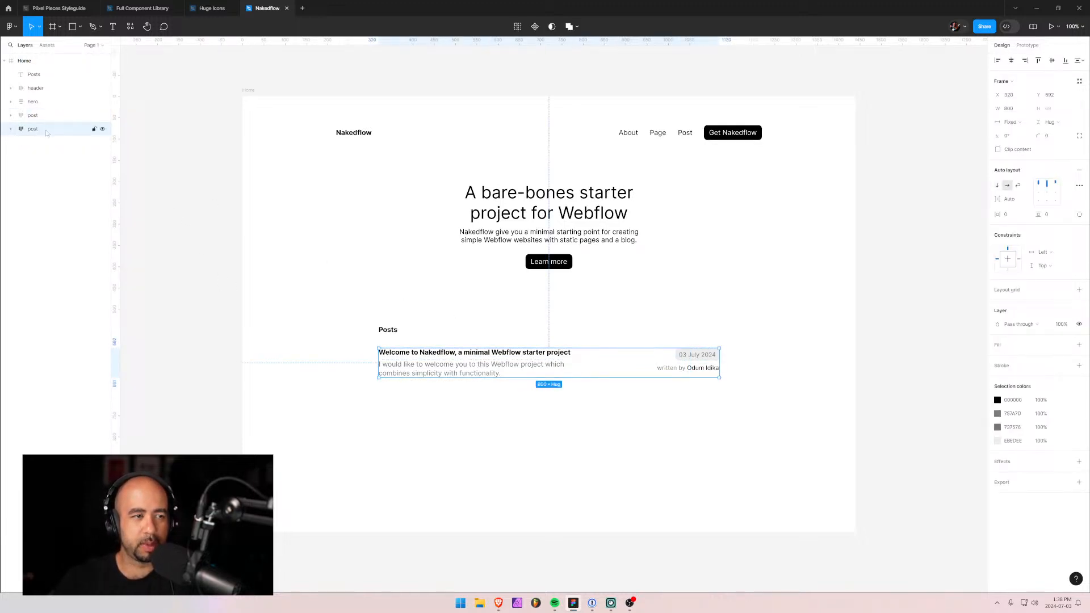
pyautogui.moveTo(480, 371); pyautogui.dragTo(486, 414)
pyautogui.keyDown('shift'); pyautogui.click(483, 369); pyautogui.keyUp('shift')
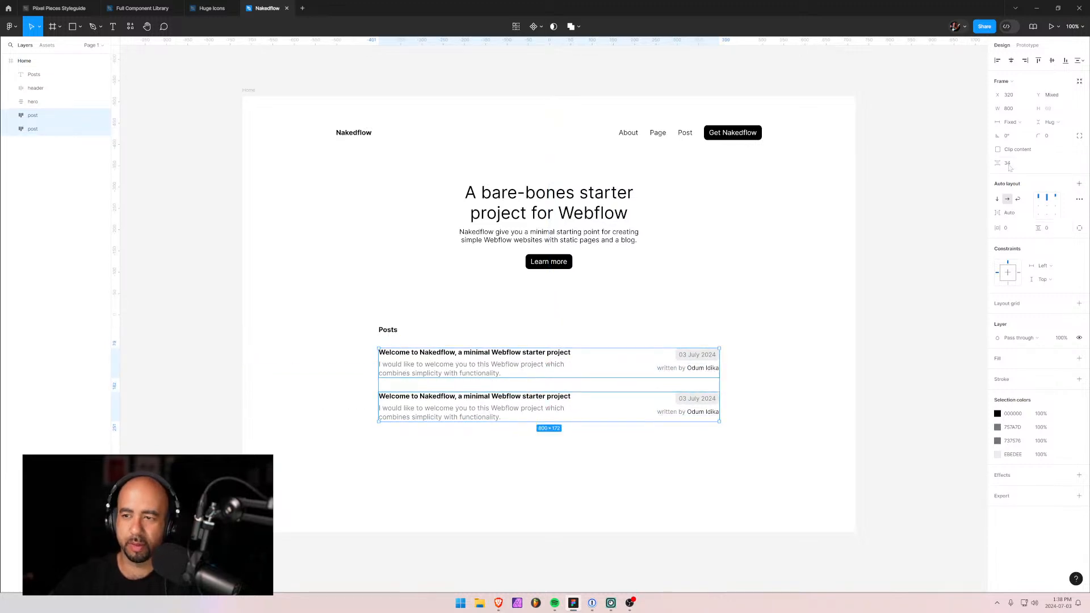
pyautogui.click(1010, 166)
pyautogui.write('16')
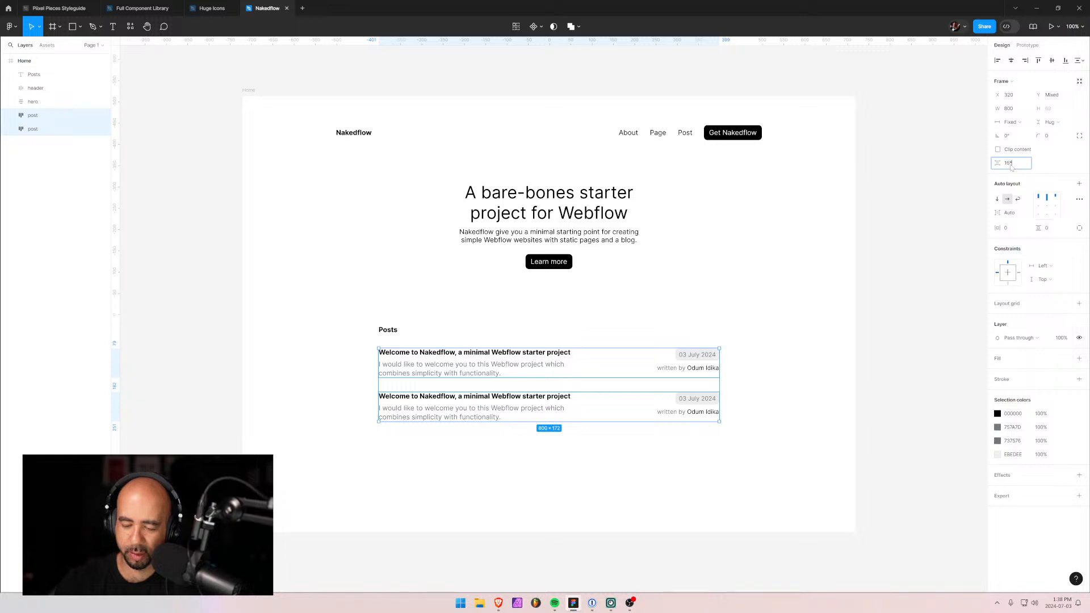
pyautogui.press('Return')
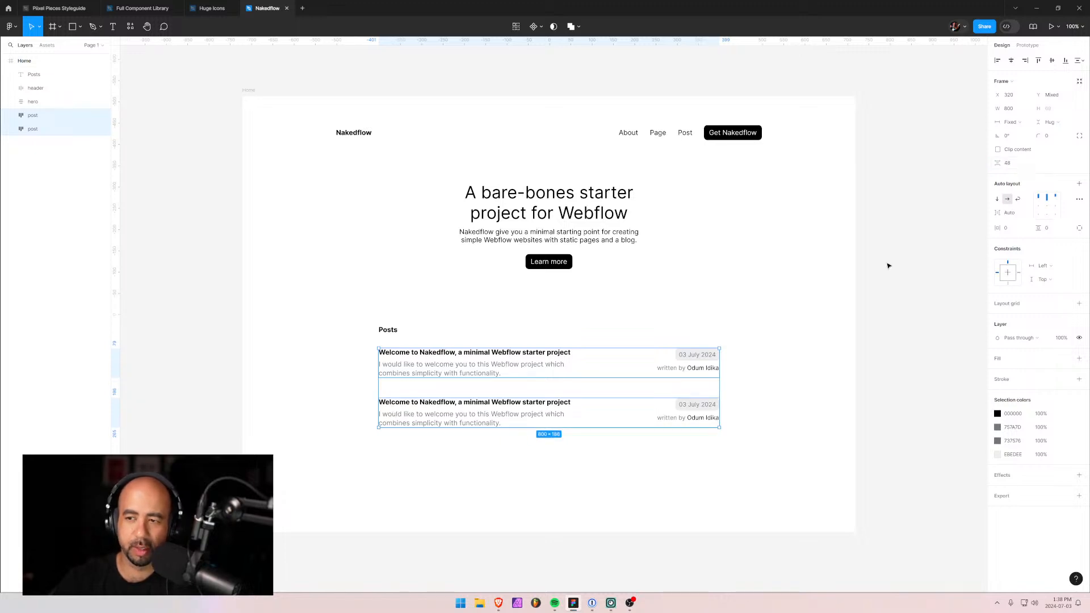
pyautogui.click(806, 395)
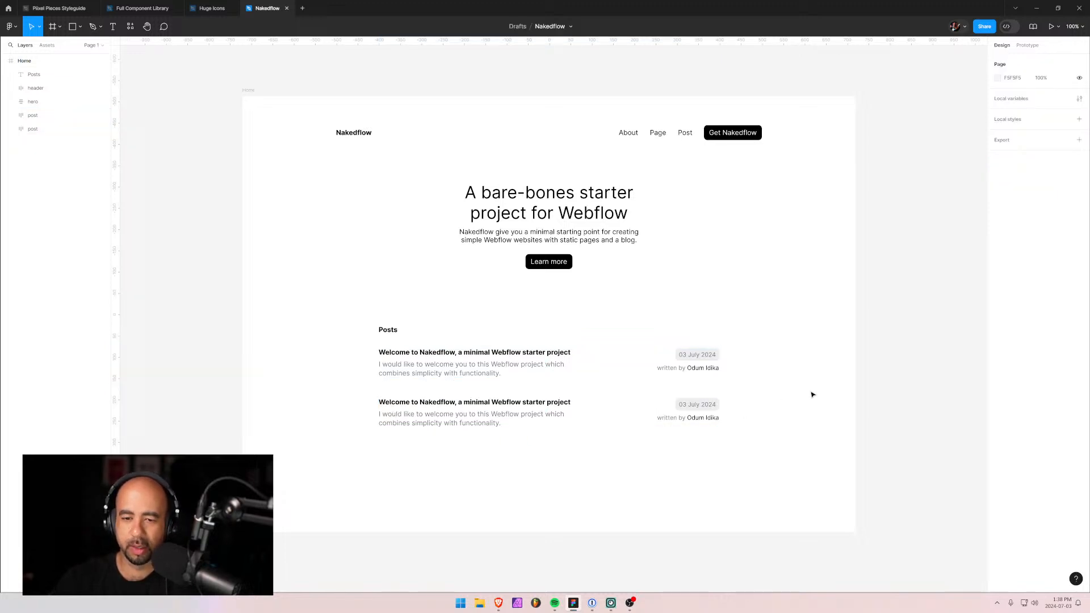
# Retitle the second post 'Hello world' and change its date to 01 July 2024.
pyautogui.doubleClick(502, 403)
pyautogui.doubleClick(501, 403)
pyautogui.write('H')
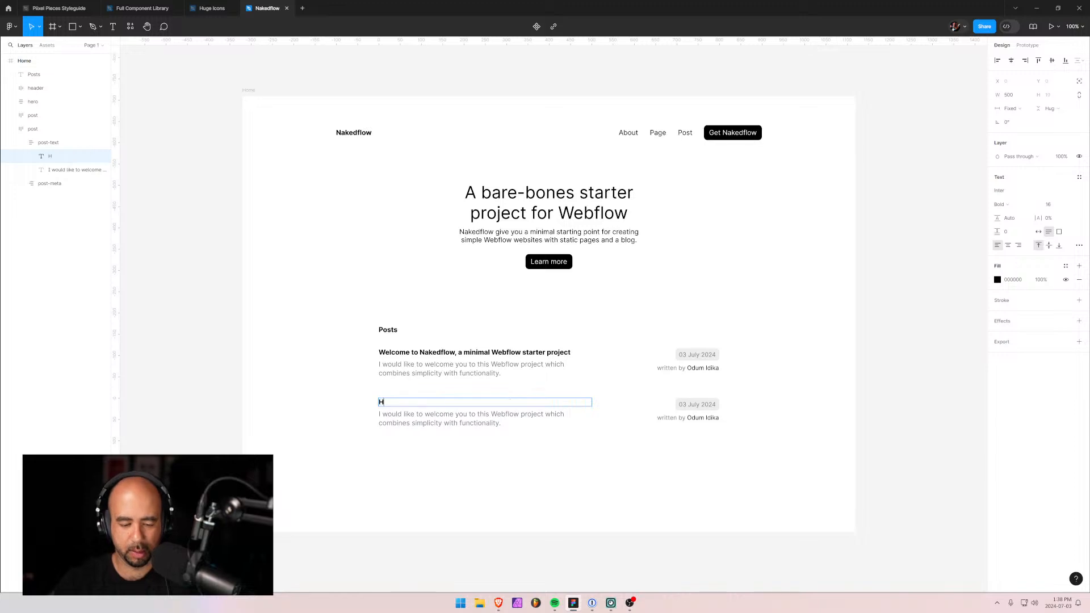
pyautogui.write('ello world!')
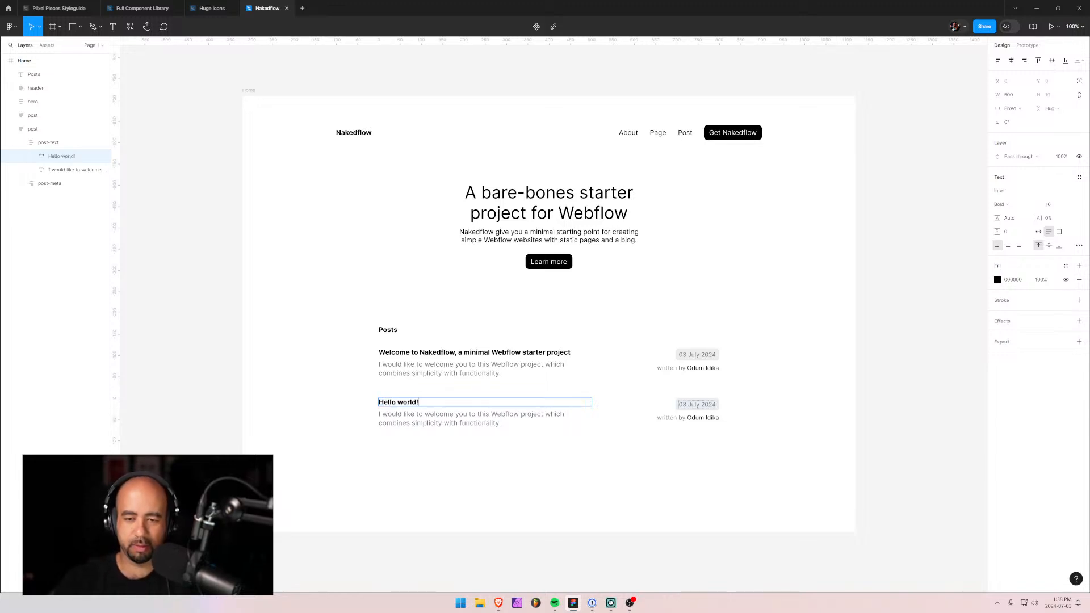
pyautogui.doubleClick(694, 405)
pyautogui.click(687, 404)
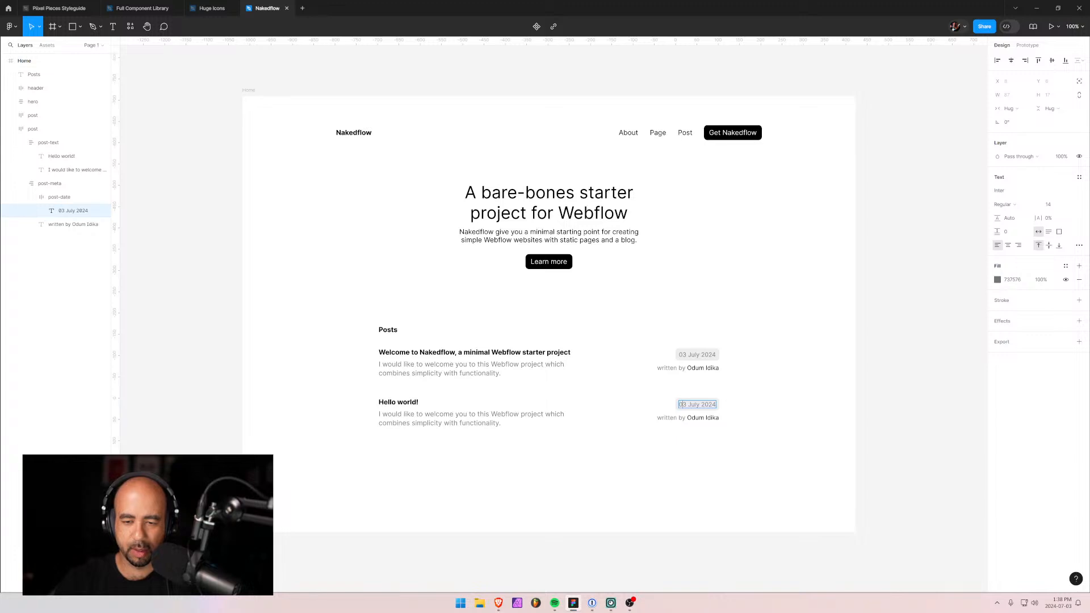
pyautogui.write('1')
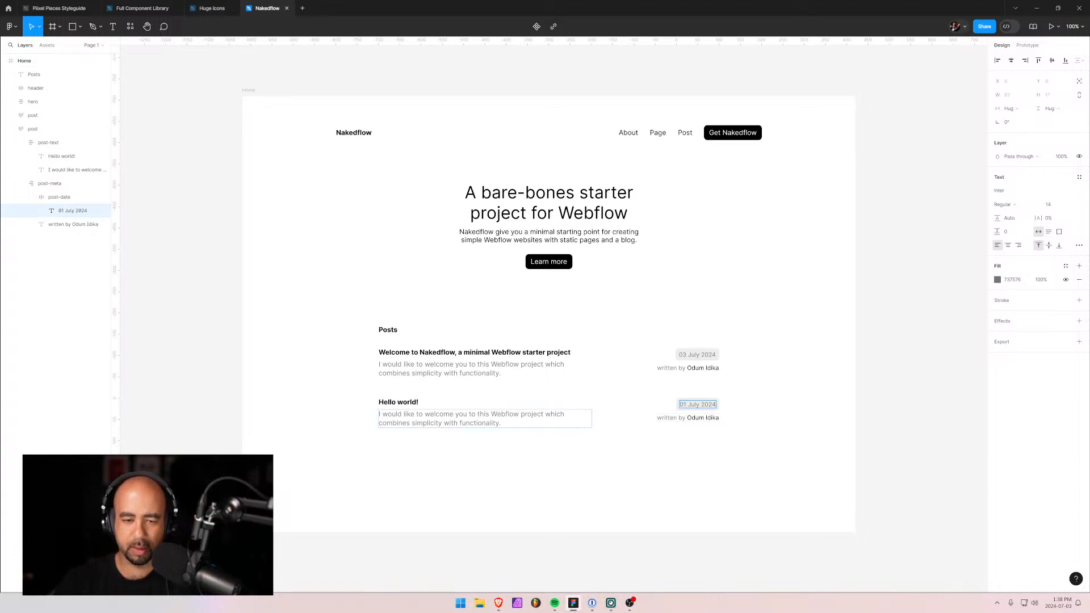
# Replace the second excerpt with 'Welcome to the best Webflow starter project on the internet!'.
pyautogui.tripleClick(451, 423)
pyautogui.write('Welcome to the')
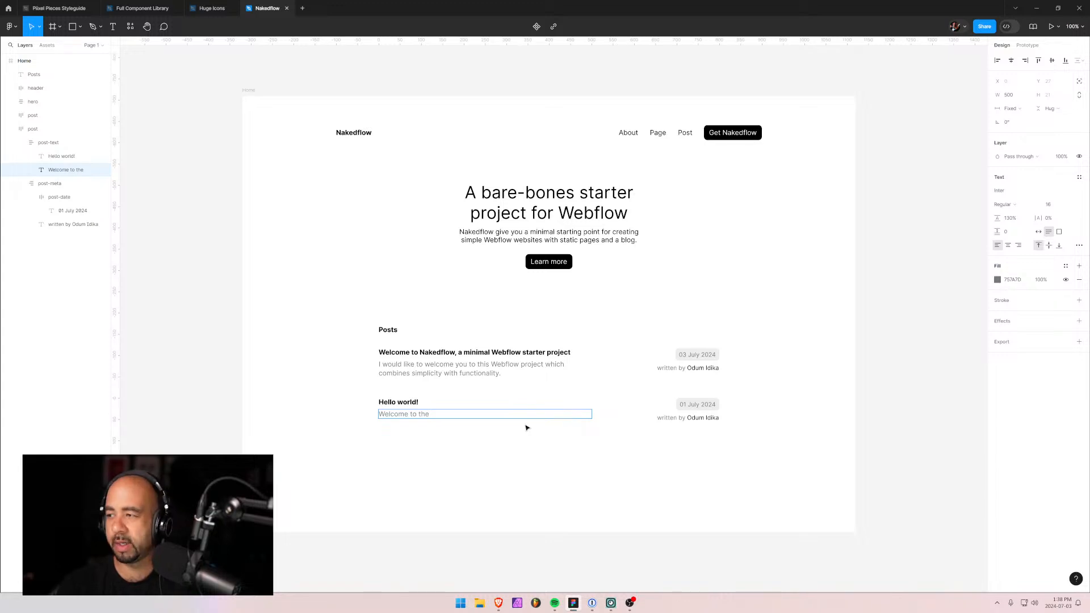
pyautogui.write(' best We')
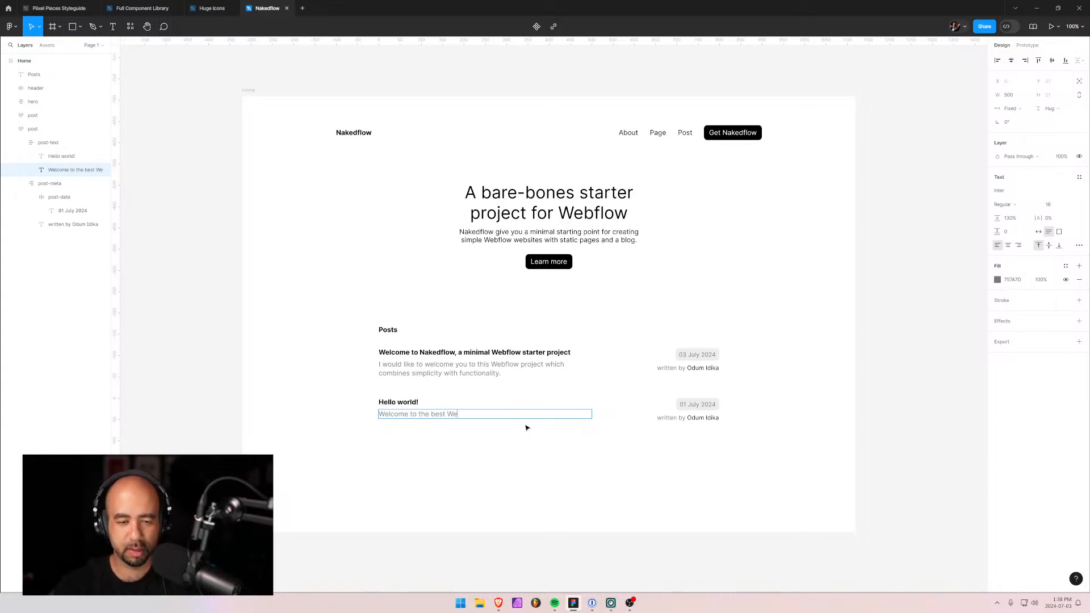
pyautogui.write('ebflo')
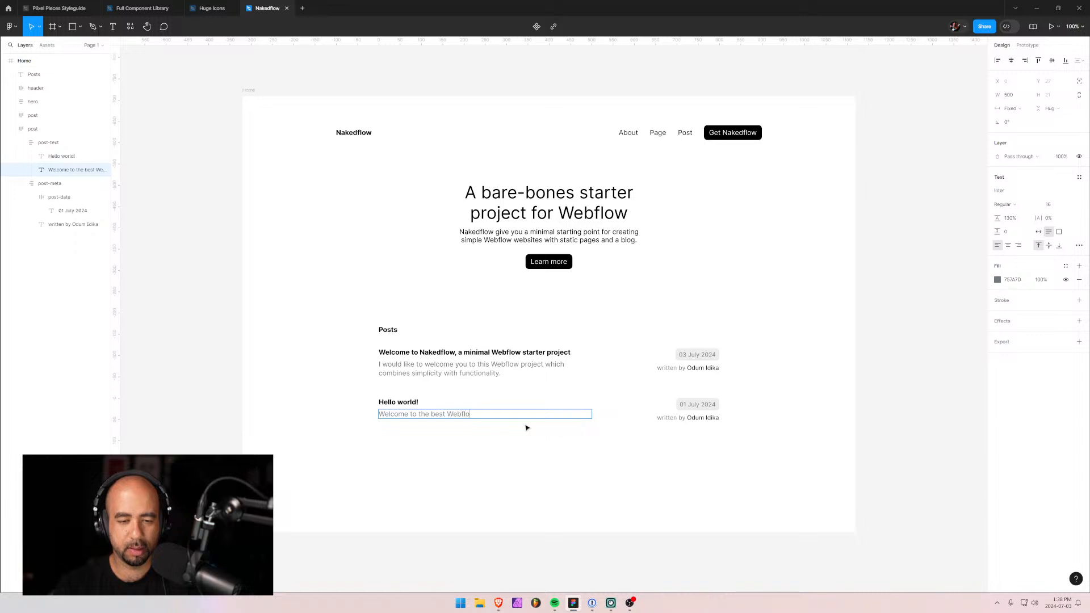
pyautogui.write('w stat')
pyautogui.write('rter projec')
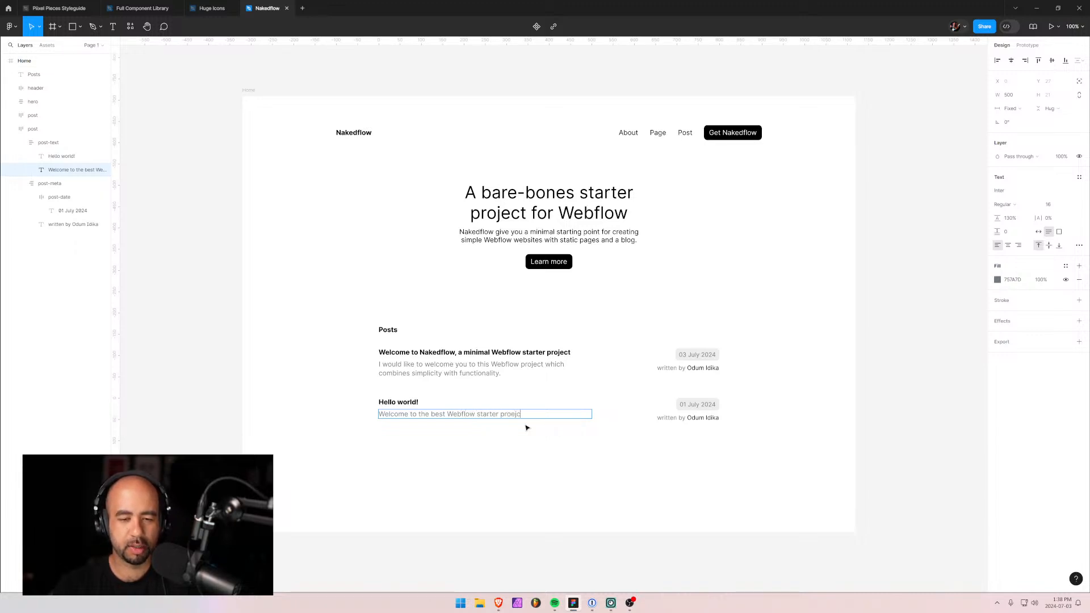
pyautogui.write('t on the ')
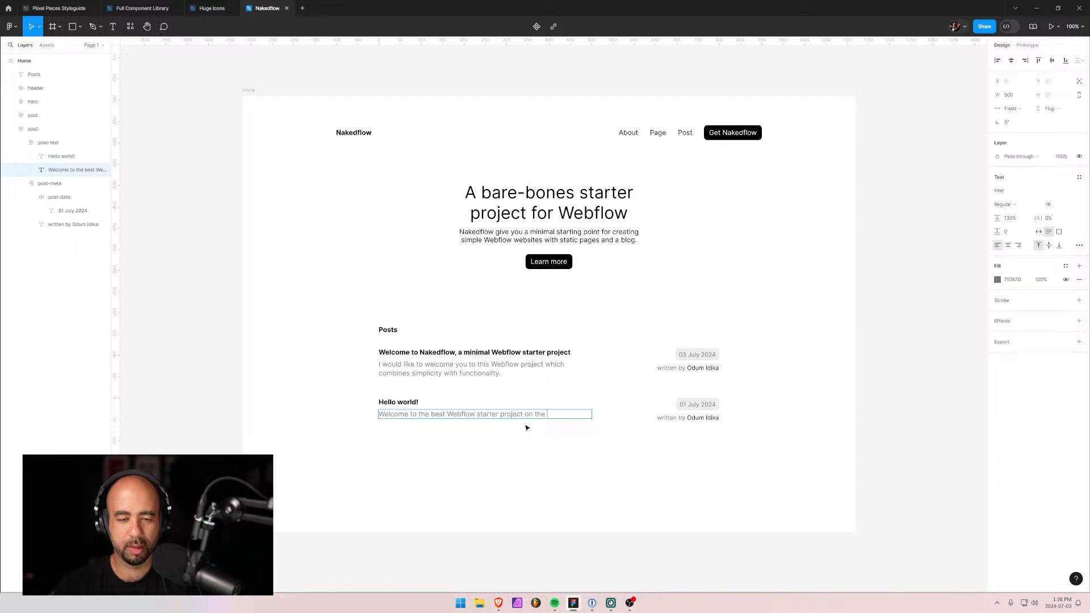
pyautogui.write('internet!')
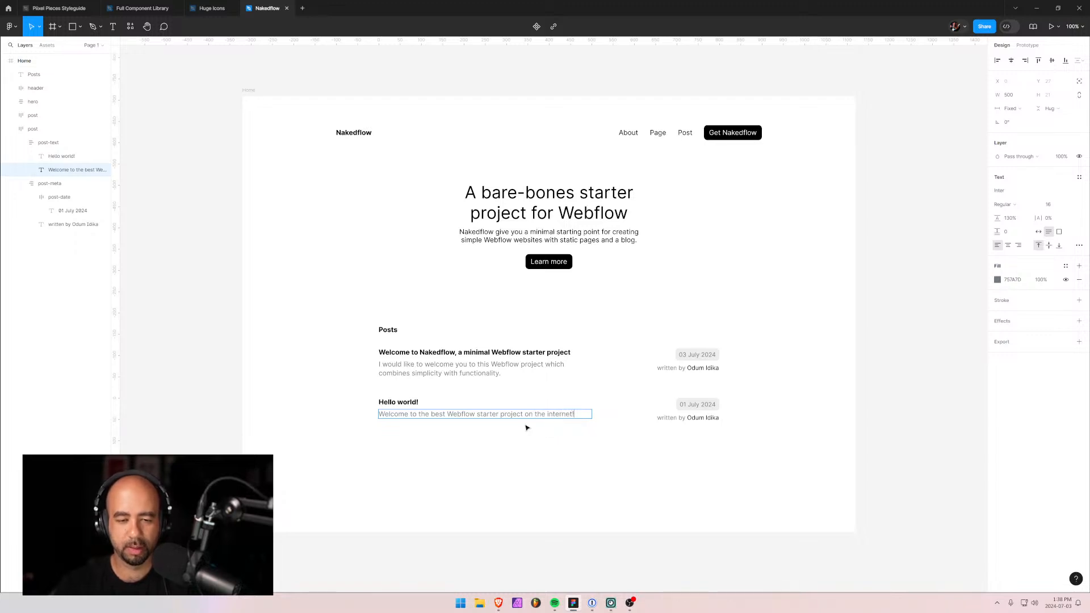
pyautogui.press('Escape')
pyautogui.click(778, 496)
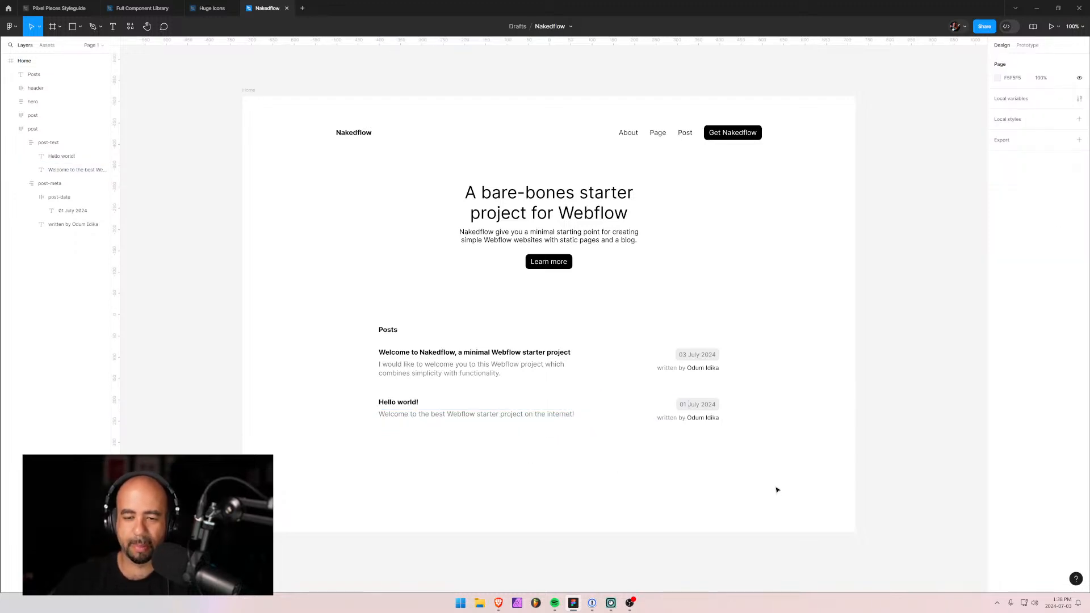
pyautogui.click(567, 406)
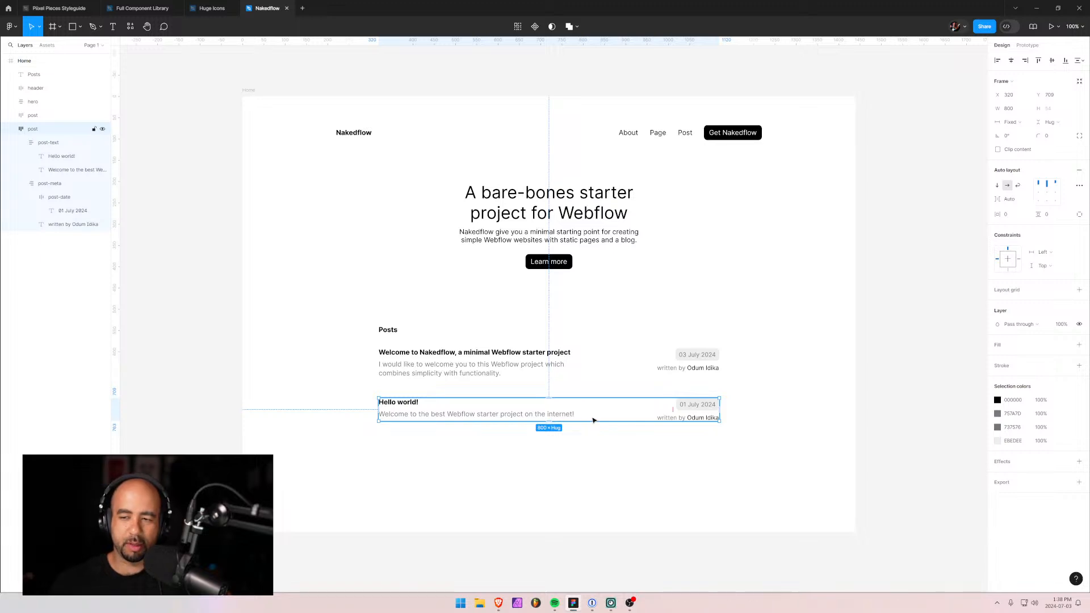
pyautogui.click(1039, 203)
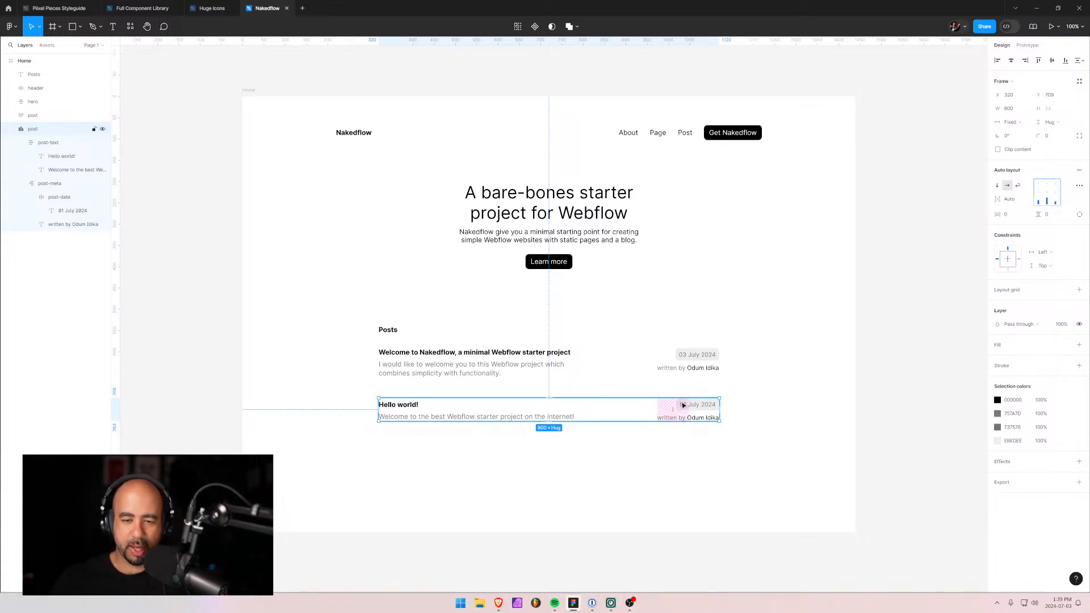
pyautogui.click(574, 485)
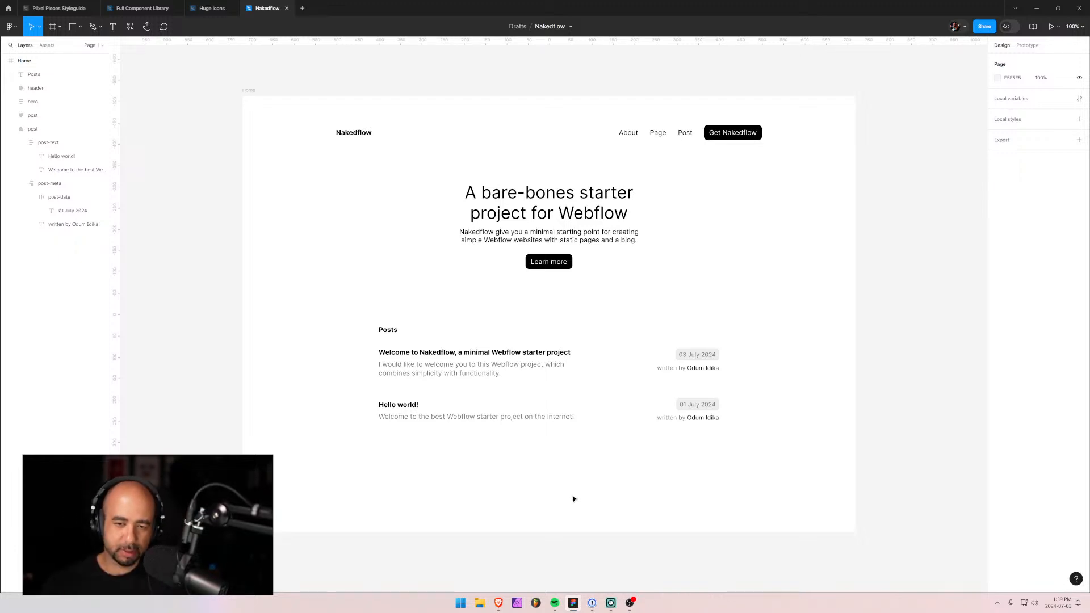
pyautogui.click(608, 360)
pyautogui.click(1038, 202)
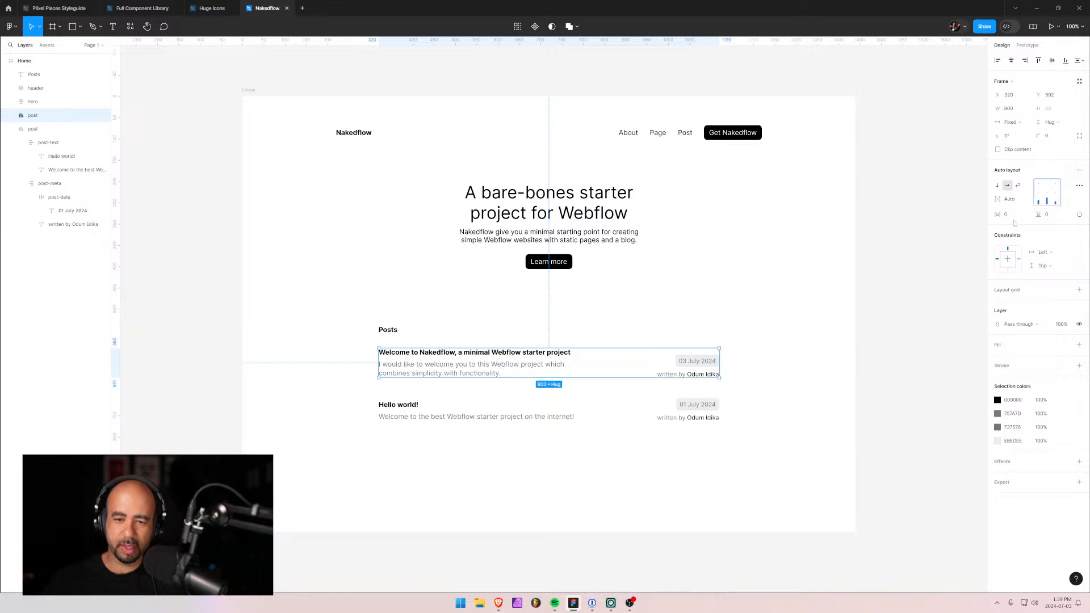
pyautogui.click(528, 471)
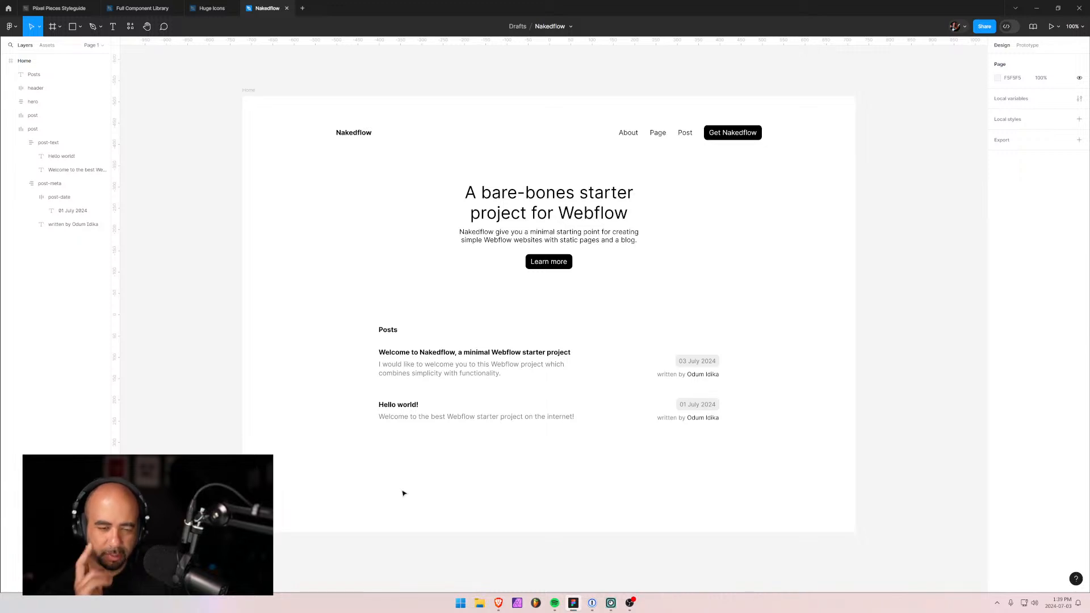
pyautogui.click(672, 367)
pyautogui.keyDown('shift'); pyautogui.click(598, 414); pyautogui.keyUp('shift')
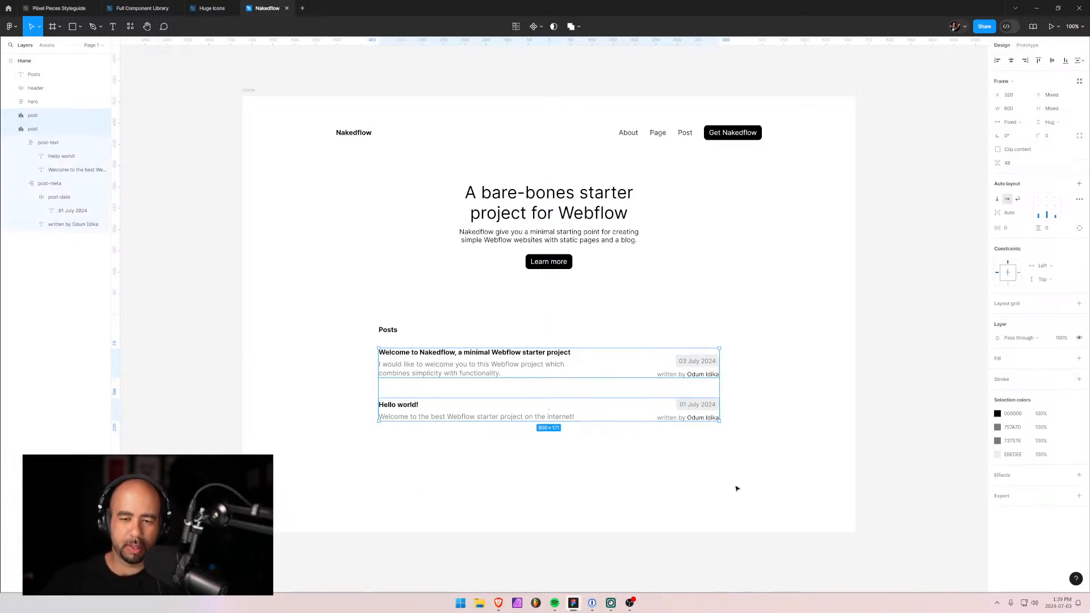
pyautogui.click(1042, 201)
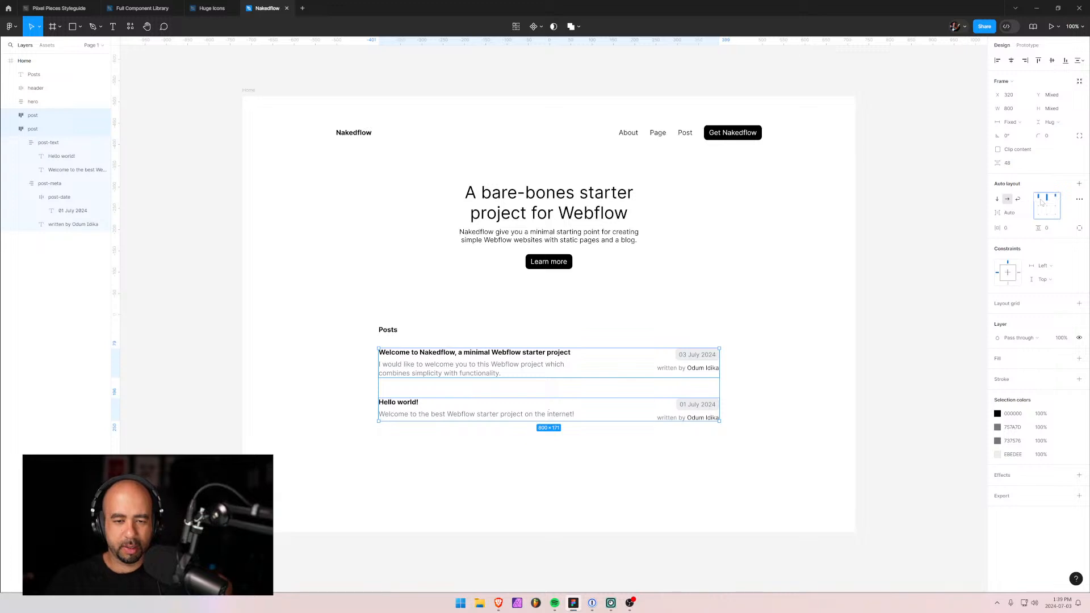
pyautogui.click(1039, 216)
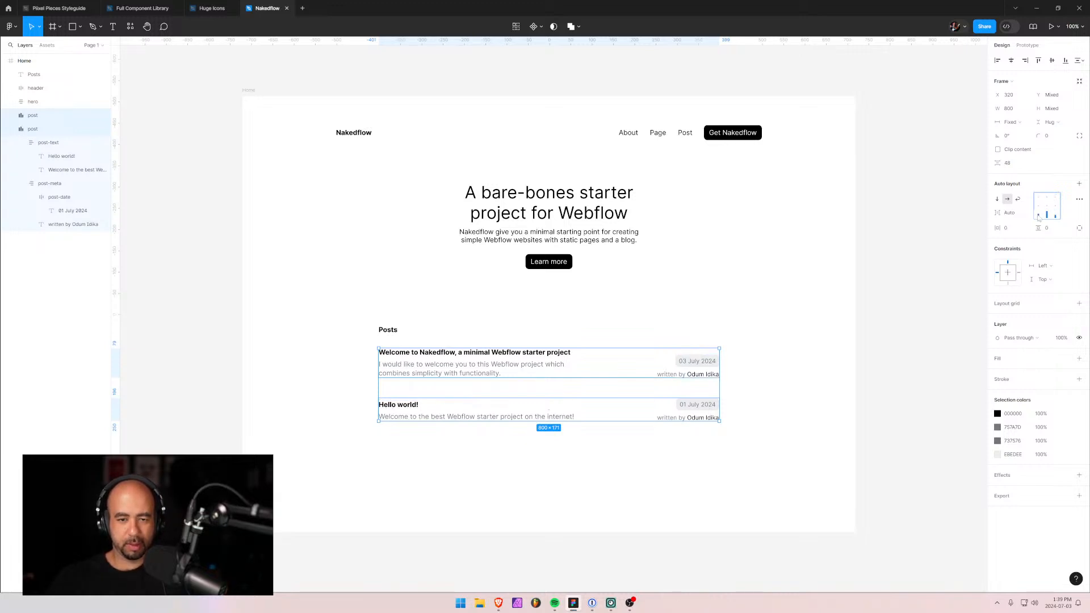
pyautogui.click(1042, 199)
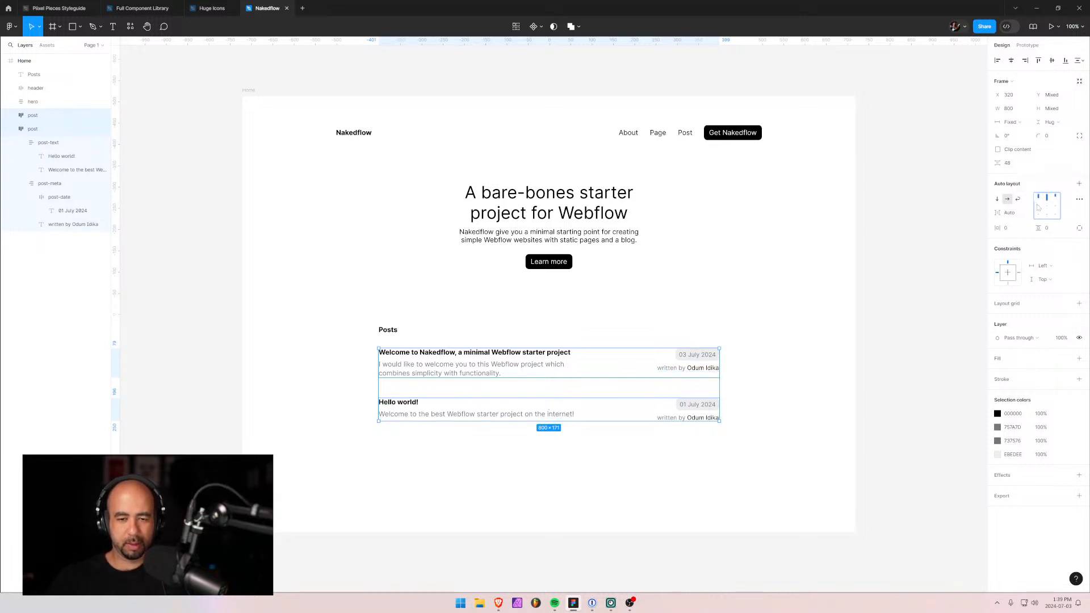
pyautogui.click(809, 373)
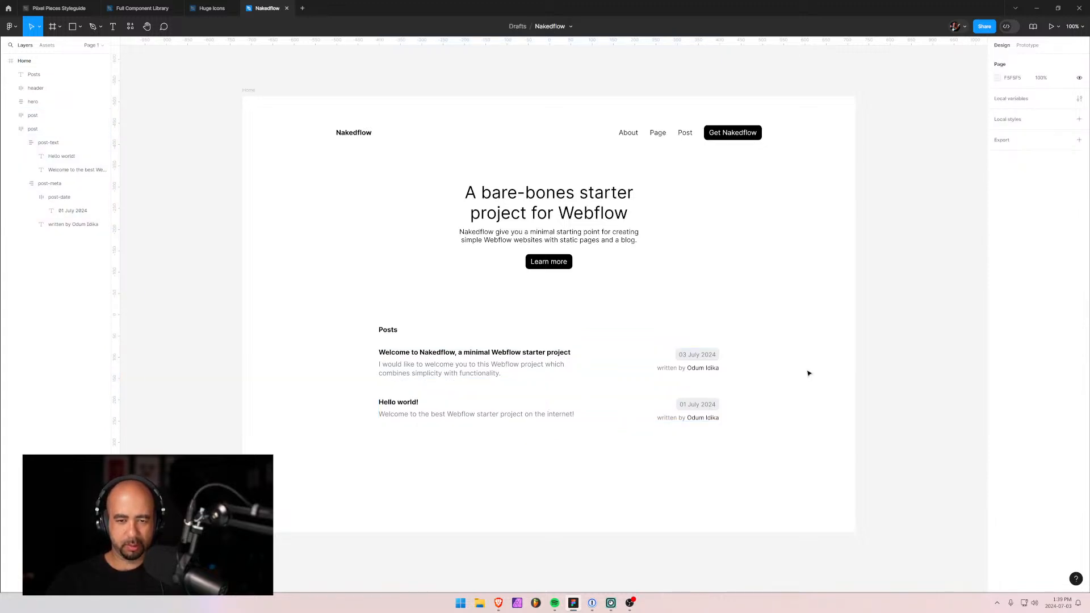
pyautogui.click(576, 412)
pyautogui.keyDown('shift'); pyautogui.click(597, 361); pyautogui.keyUp('shift')
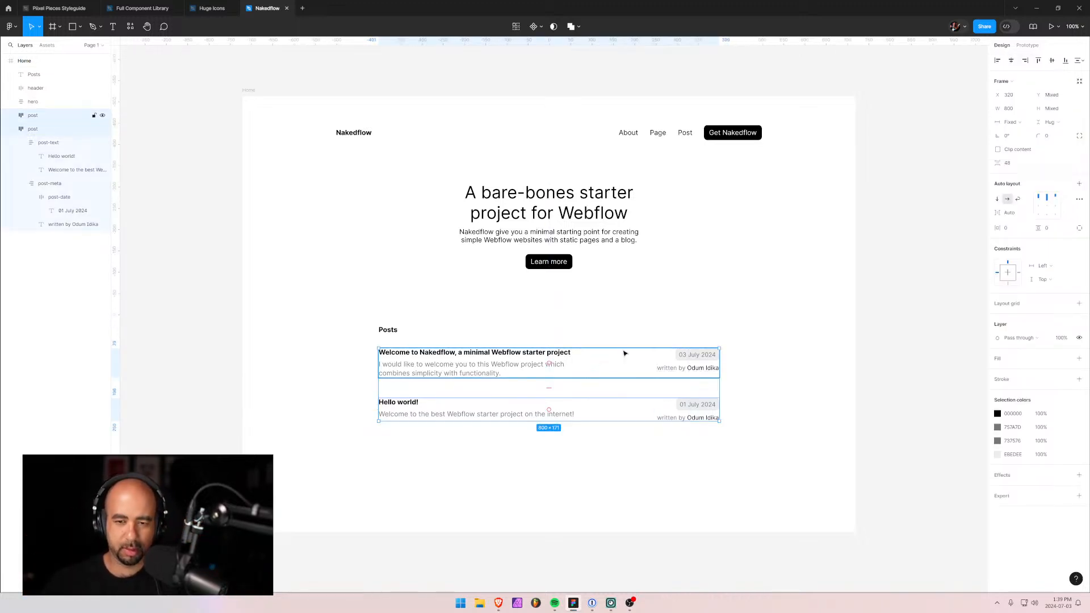
pyautogui.click(1040, 217)
pyautogui.click(777, 483)
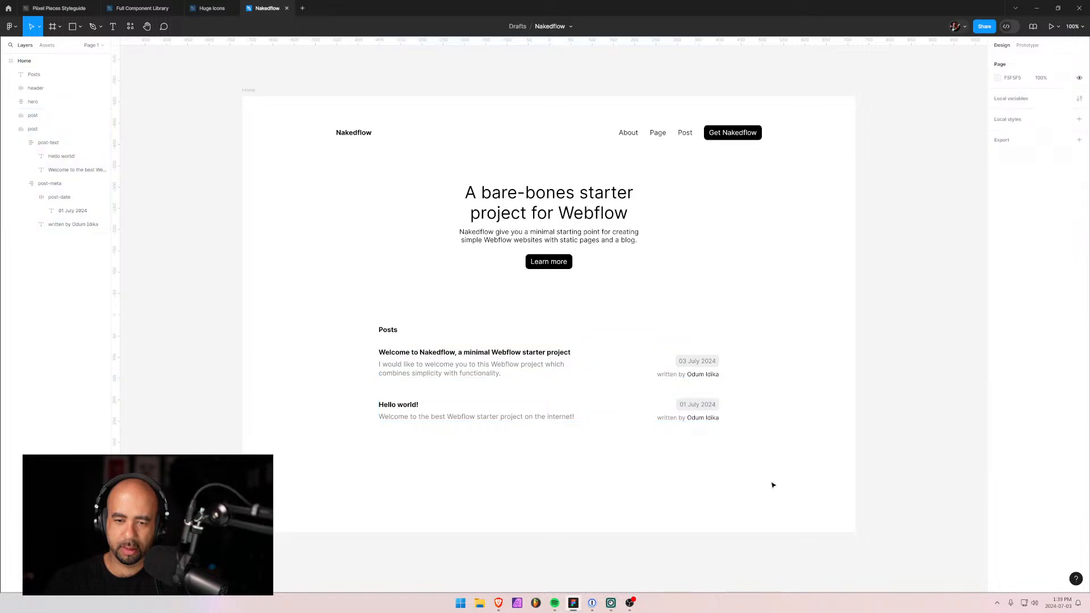
pyautogui.scroll(-3, 772, 485)
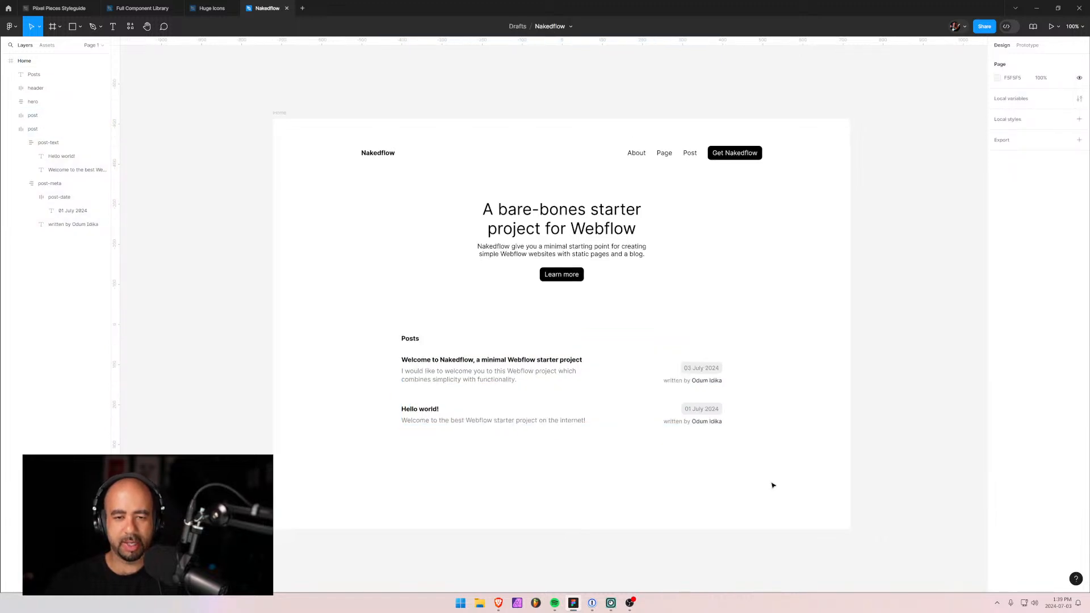
pyautogui.scroll(3, 772, 485)
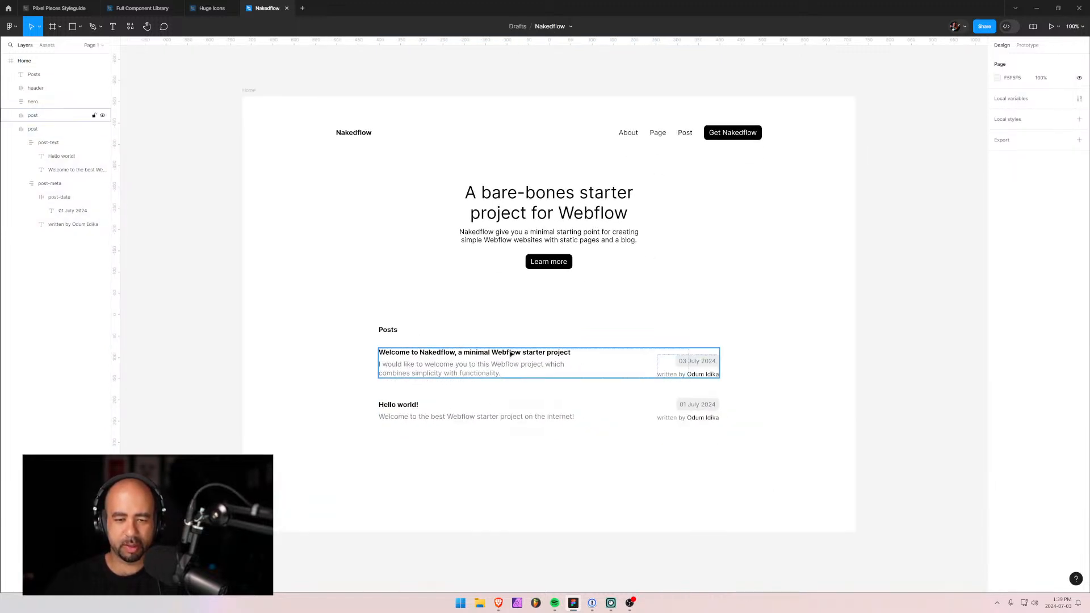
pyautogui.click(511, 369)
pyautogui.keyDown('shift'); pyautogui.click(523, 417); pyautogui.keyUp('shift')
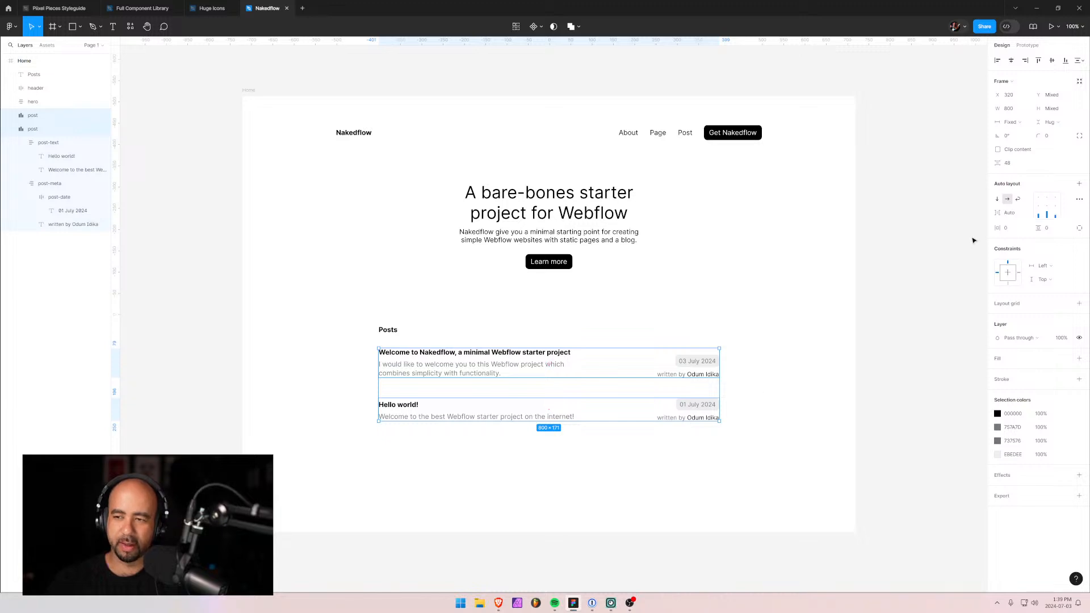
pyautogui.click(1047, 199)
pyautogui.click(848, 404)
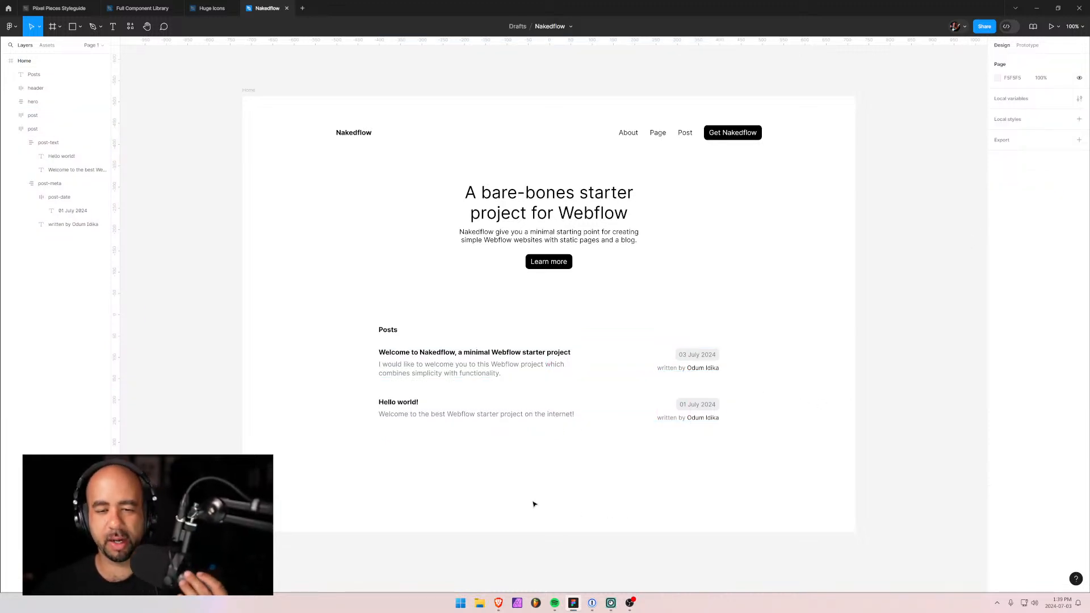
pyautogui.click(389, 331)
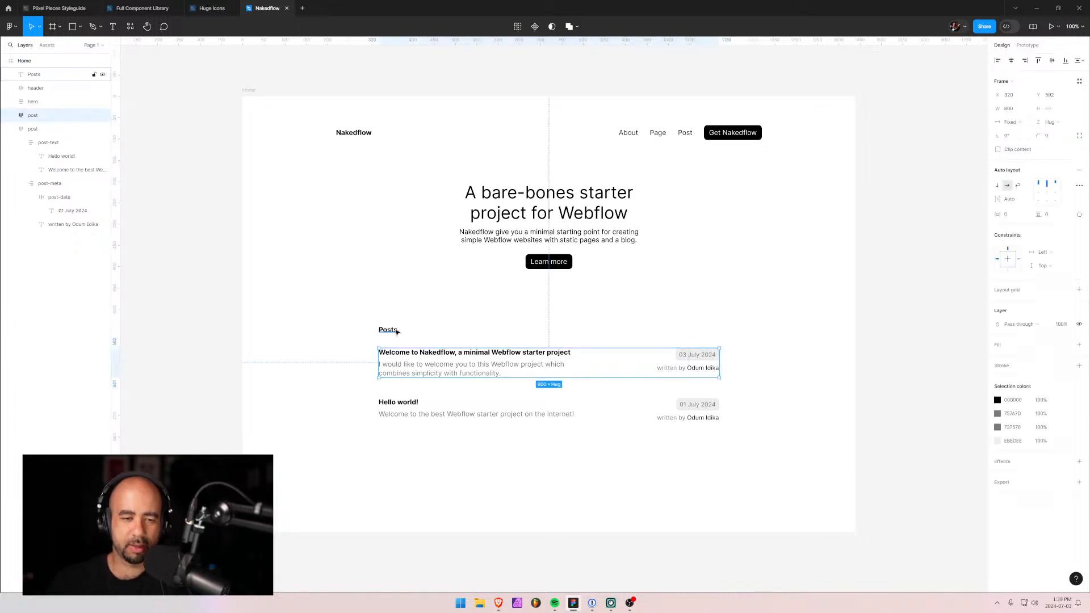
pyautogui.keyDown('shift'); pyautogui.click(422, 367); pyautogui.keyUp('shift')
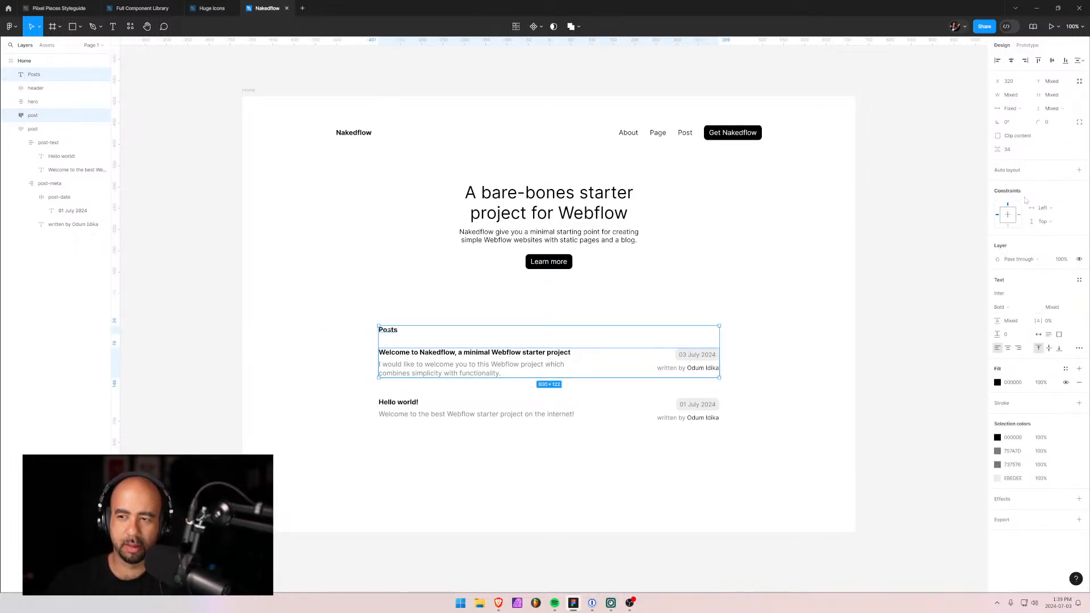
pyautogui.click(399, 333)
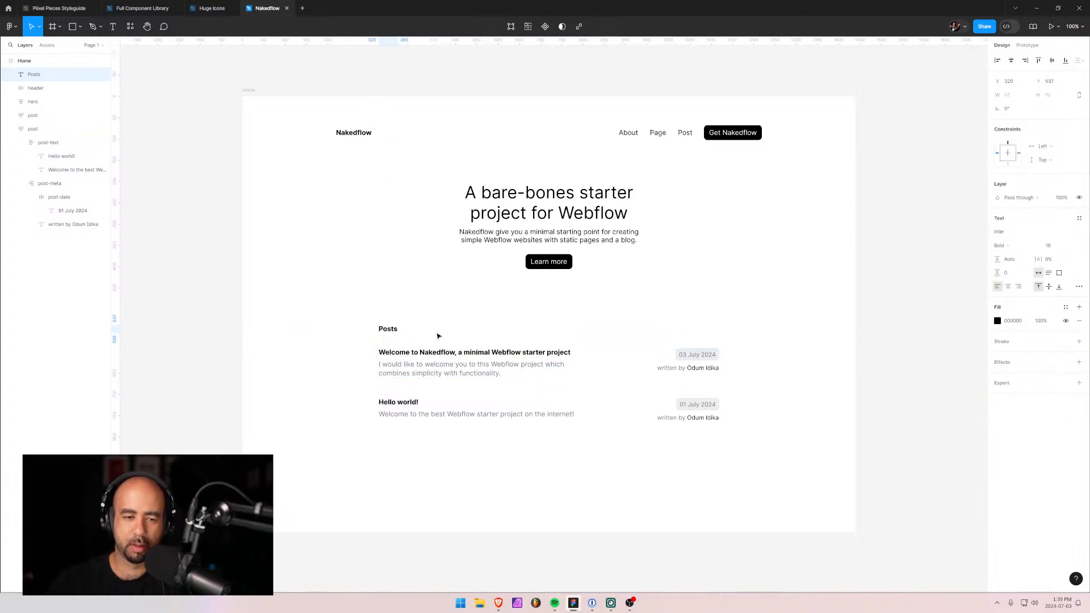
pyautogui.keyDown('shift'); pyautogui.click(419, 370); pyautogui.keyUp('shift')
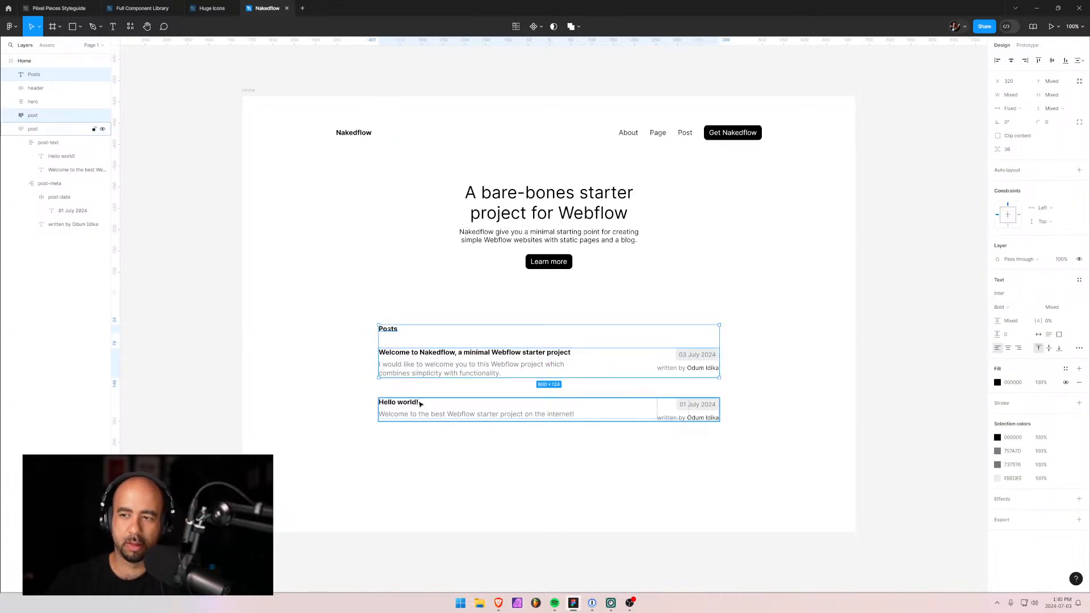
pyautogui.keyDown('shift'); pyautogui.click(418, 402); pyautogui.keyUp('shift')
pyautogui.click(302, 411)
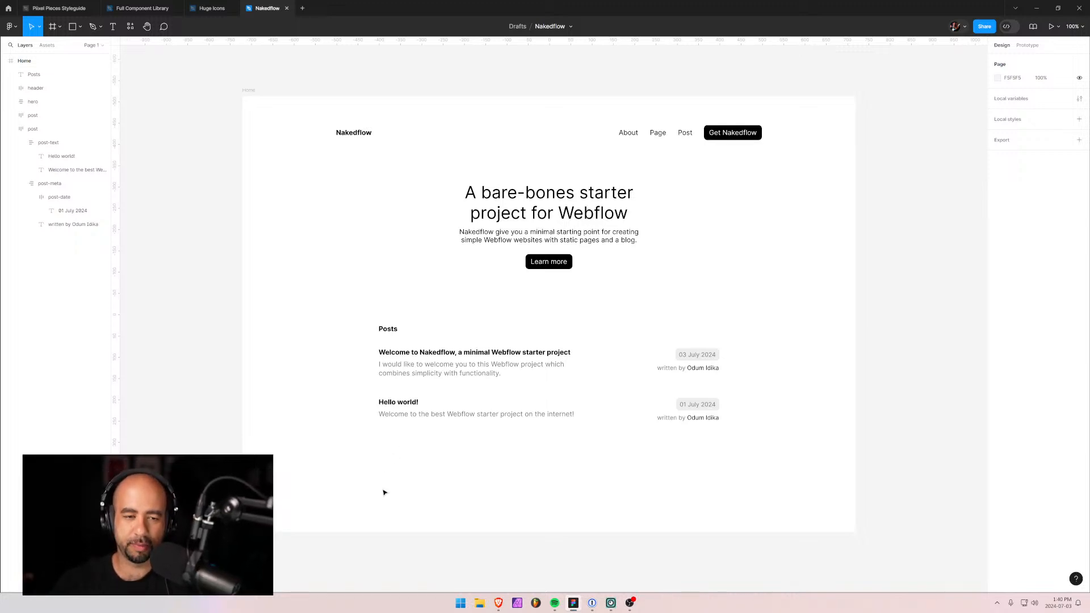
# Add the text '© copyright 2024 Nakedflow' near the page bottom and nudge it into place.
pyautogui.press('t')
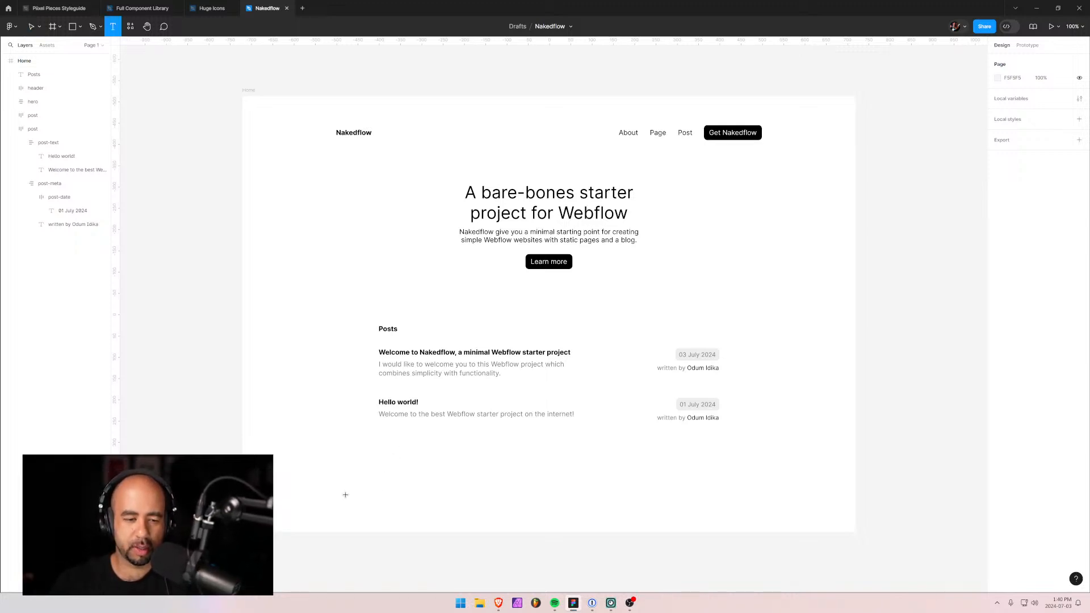
pyautogui.click(345, 495)
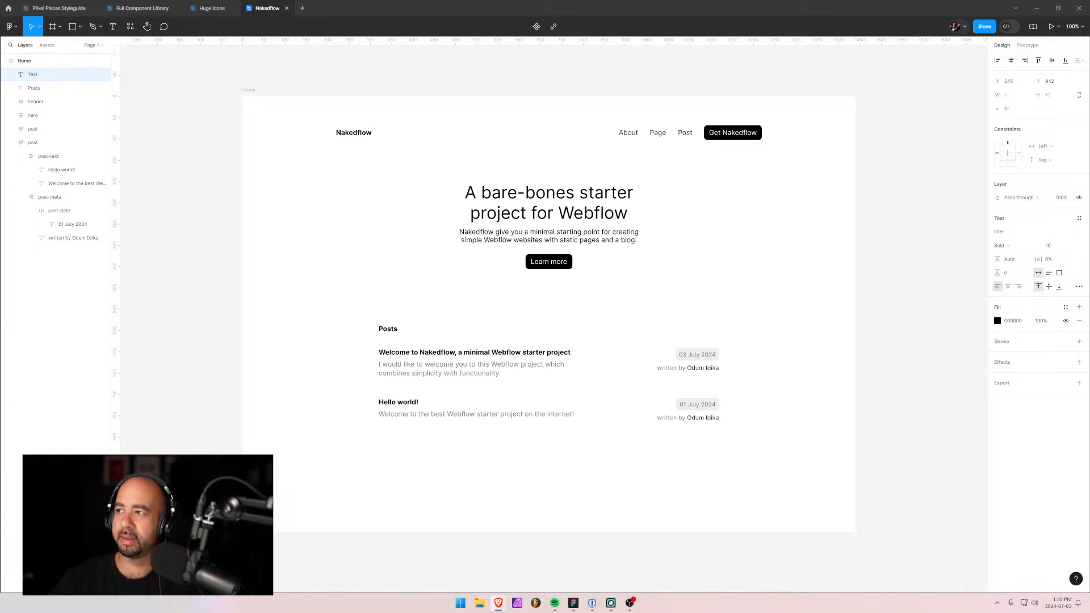
pyautogui.click(257, 4)
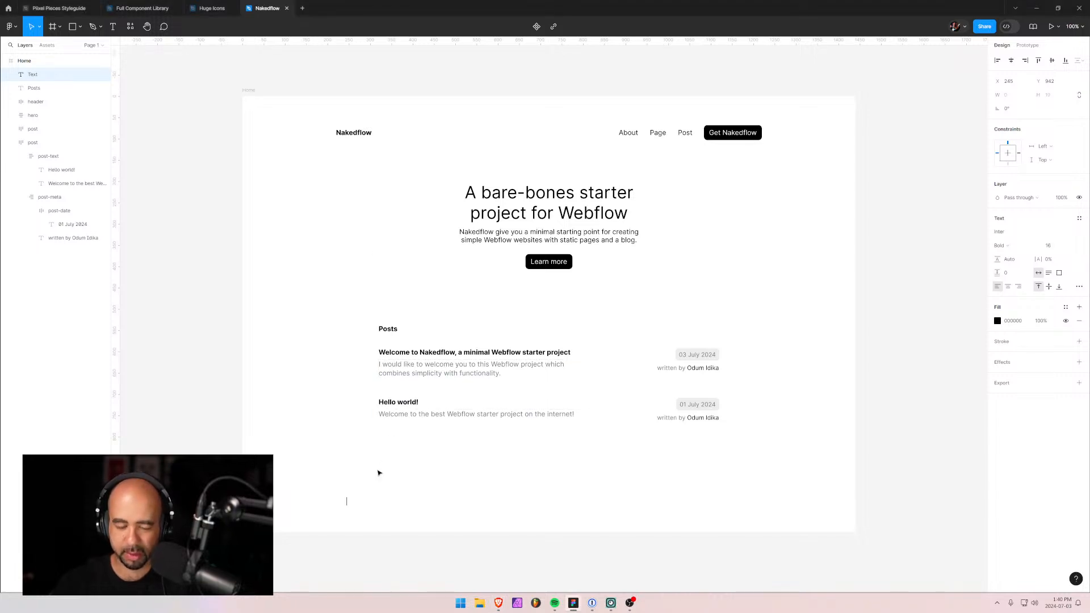
pyautogui.write('@')
pyautogui.write('copyright')
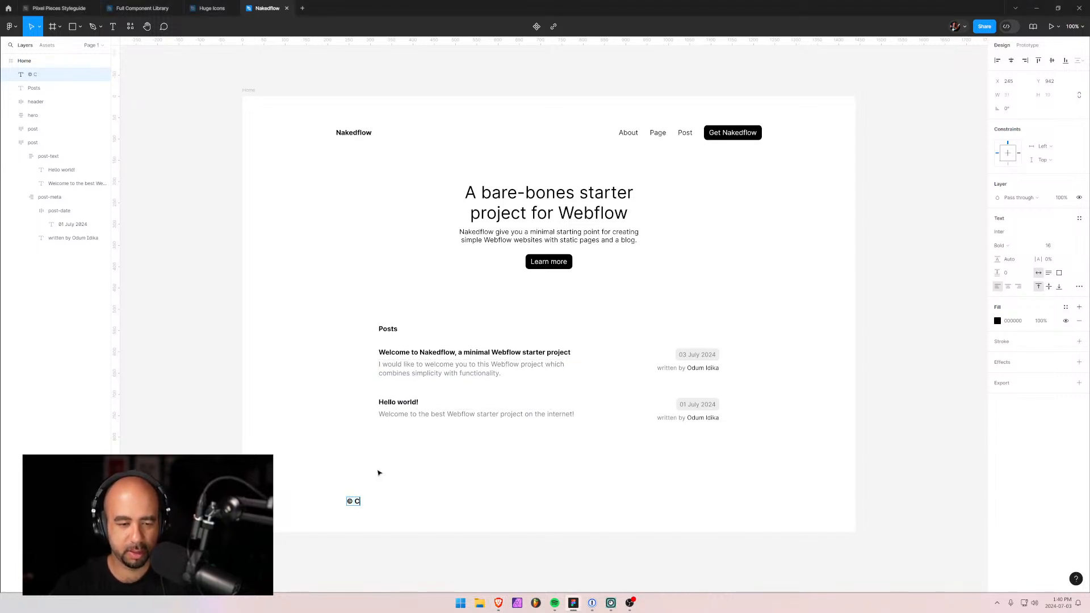
pyautogui.write(' 2024')
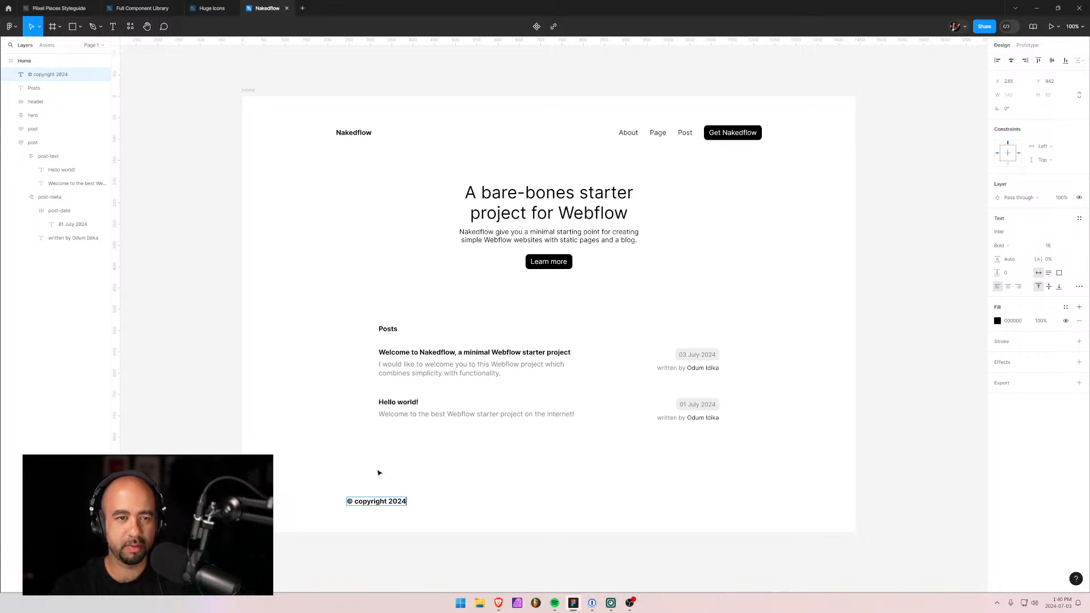
pyautogui.write(' Nakedflow')
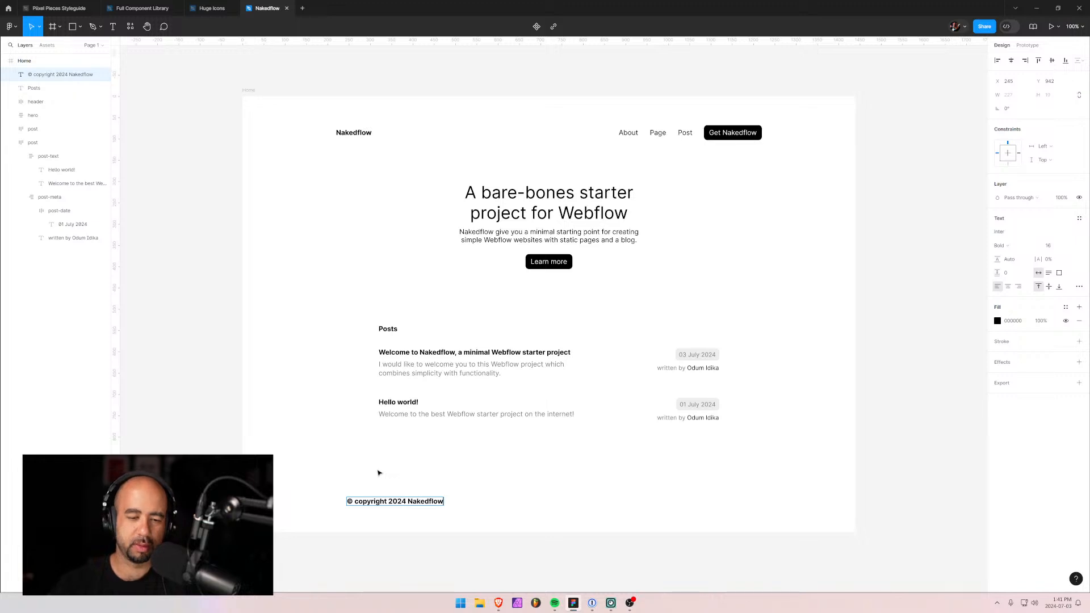
pyautogui.press('Escape')
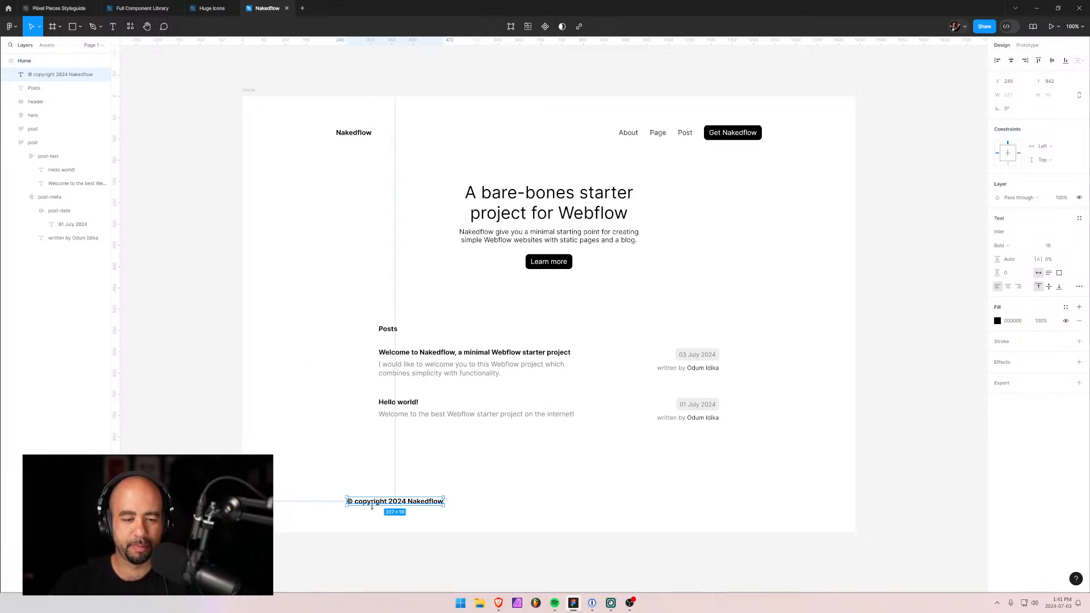
pyautogui.moveTo(372, 507); pyautogui.dragTo(362, 500)
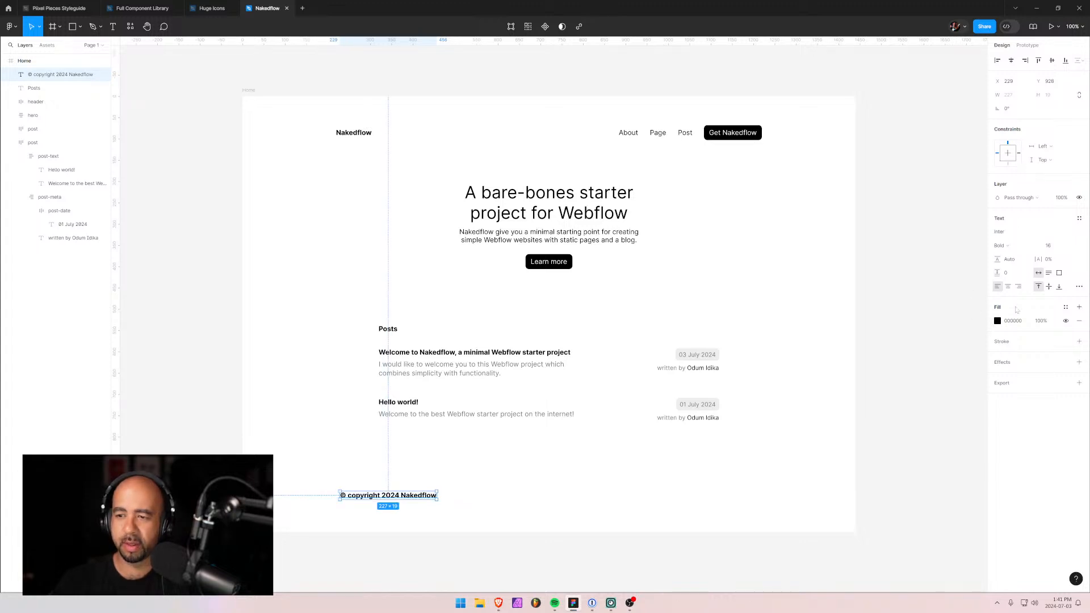
# Set the copyright text's font weight to Regular.
pyautogui.click(1072, 246)
pyautogui.click(1016, 247)
pyautogui.click(1035, 247)
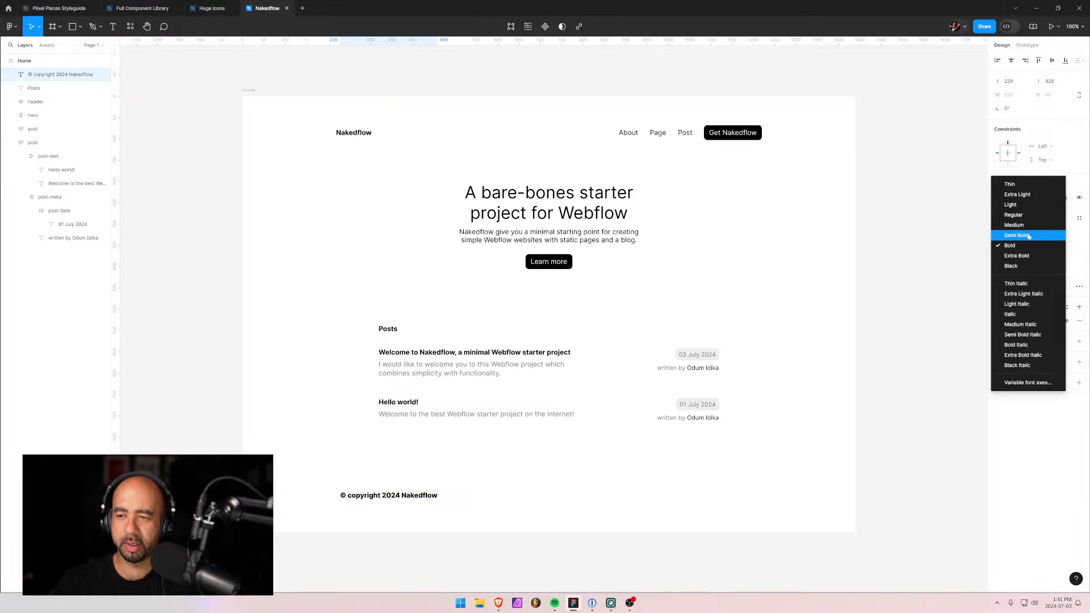
pyautogui.click(1015, 215)
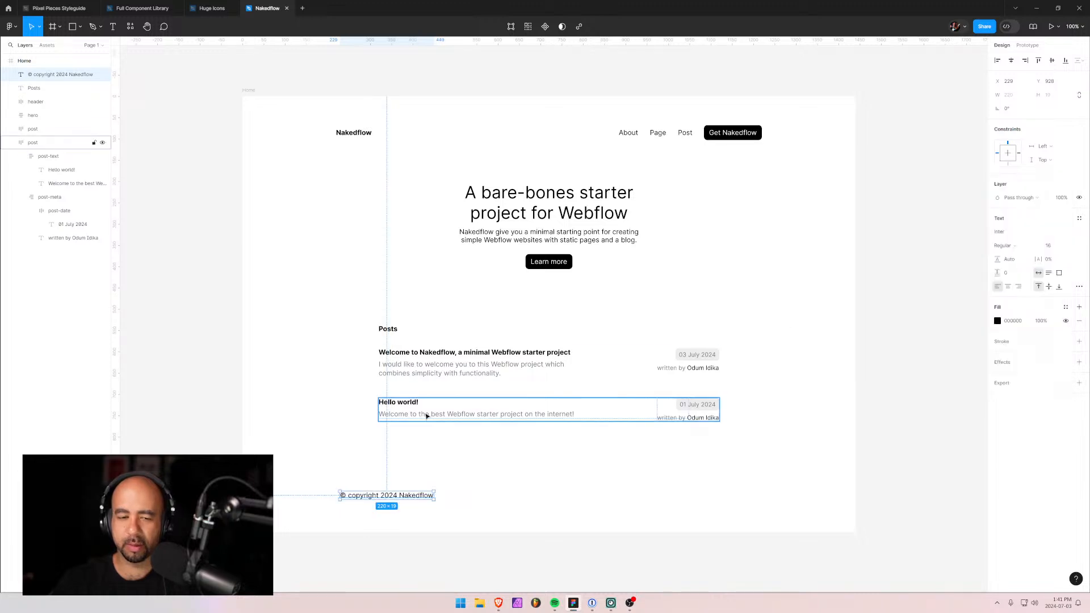
# Copy the grey 757A7D from the Hello world description into the copyright text's fill.
pyautogui.click(426, 417)
pyautogui.doubleClick(426, 416)
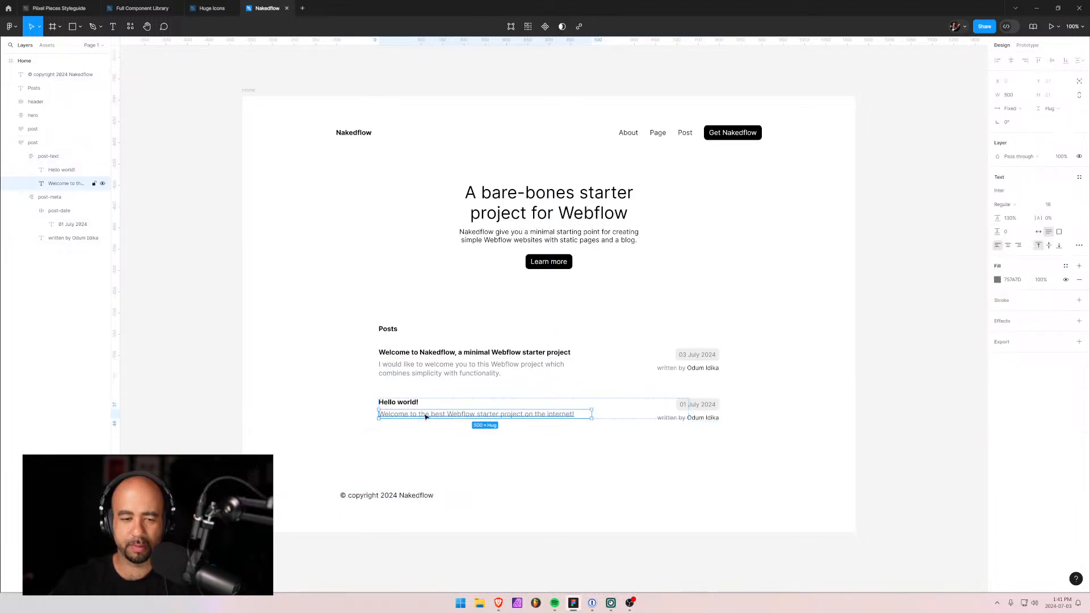
pyautogui.click(1013, 279)
pyautogui.hotkey('ctrl', 'c')
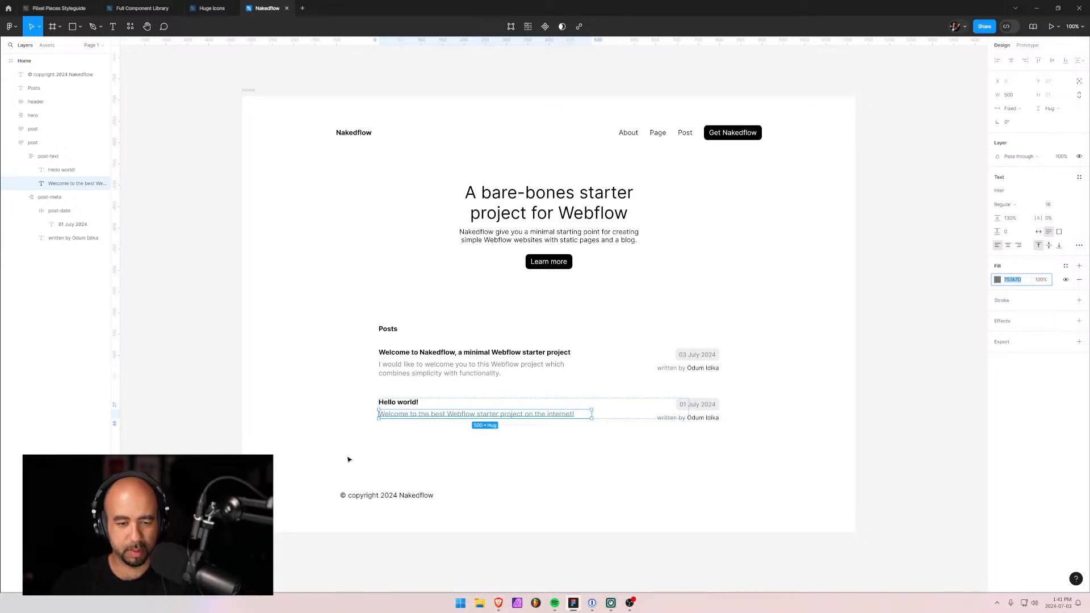
pyautogui.click(388, 494)
pyautogui.click(1014, 320)
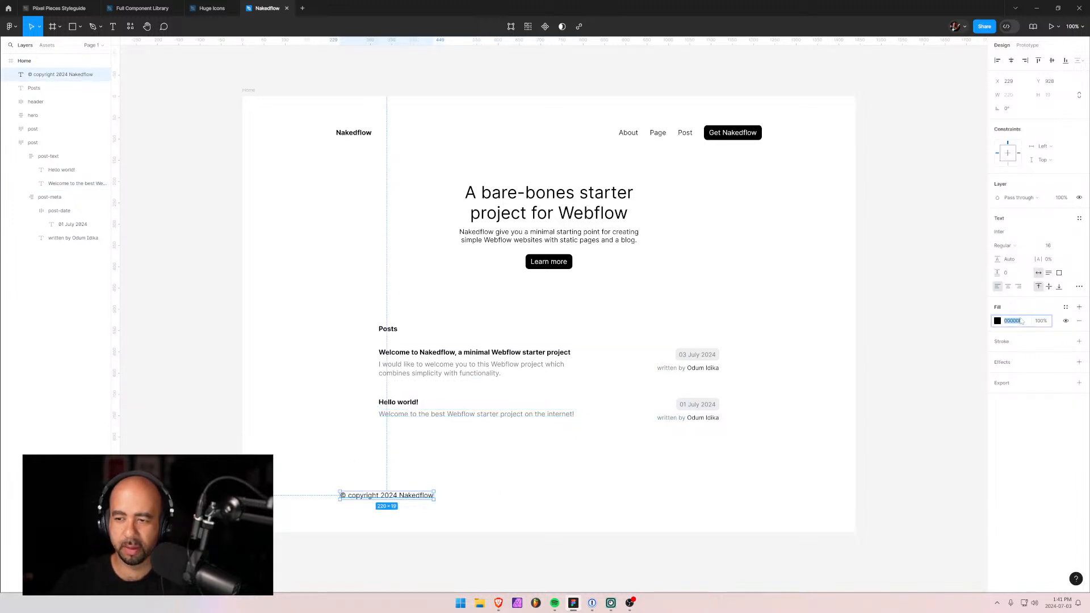
pyautogui.hotkey('ctrl', 'v')
pyautogui.press('Return')
pyautogui.click(491, 451)
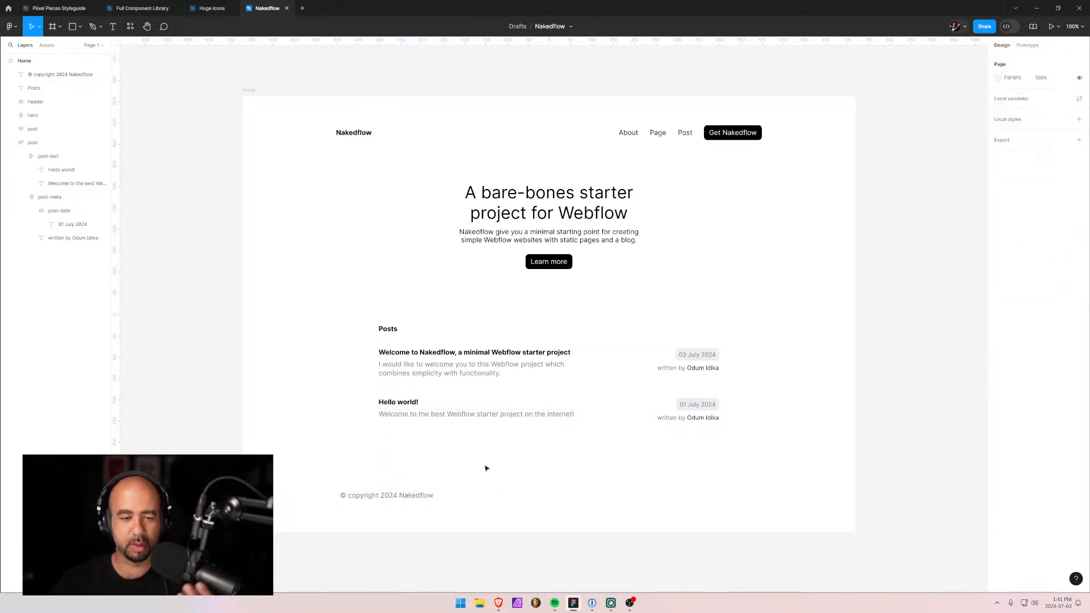
pyautogui.click(379, 498)
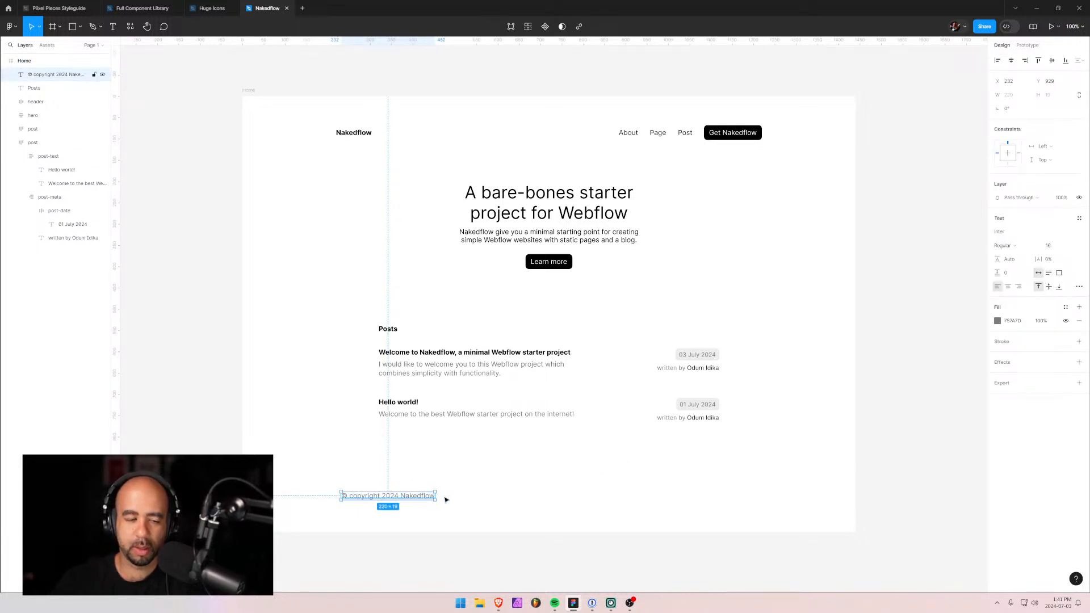
# Rename the two post row layers to post-1 and post-2.
pyautogui.click(11, 143)
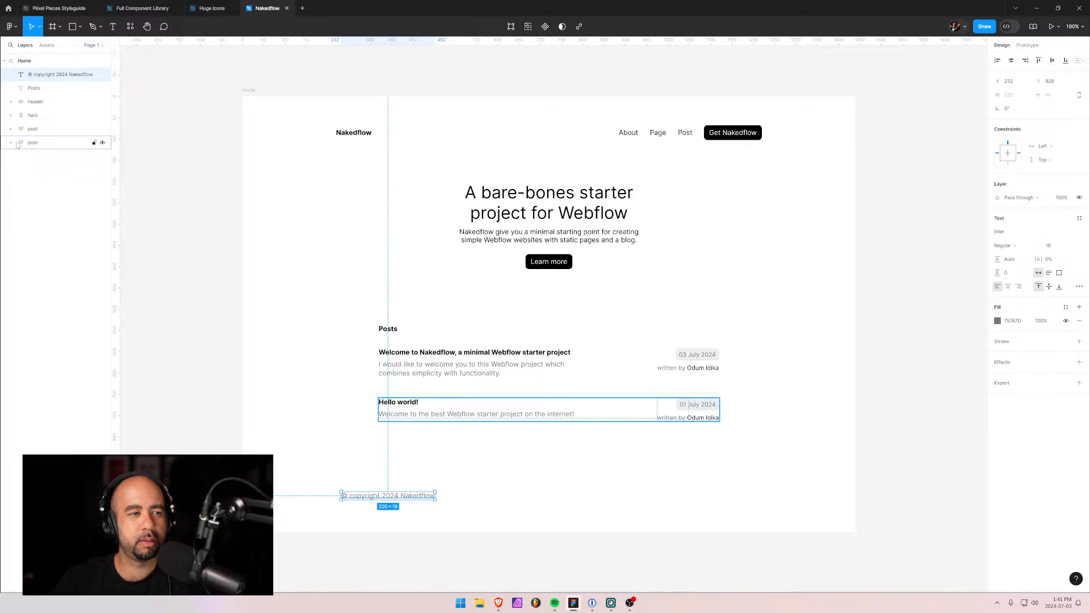
pyautogui.doubleClick(50, 129)
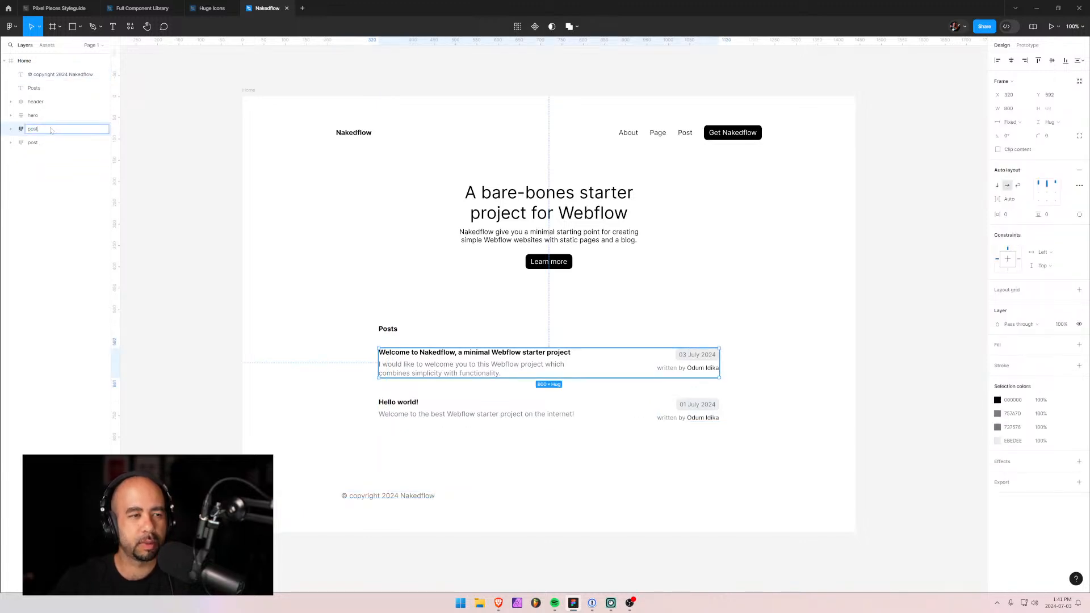
pyautogui.write('-1')
pyautogui.doubleClick(49, 143)
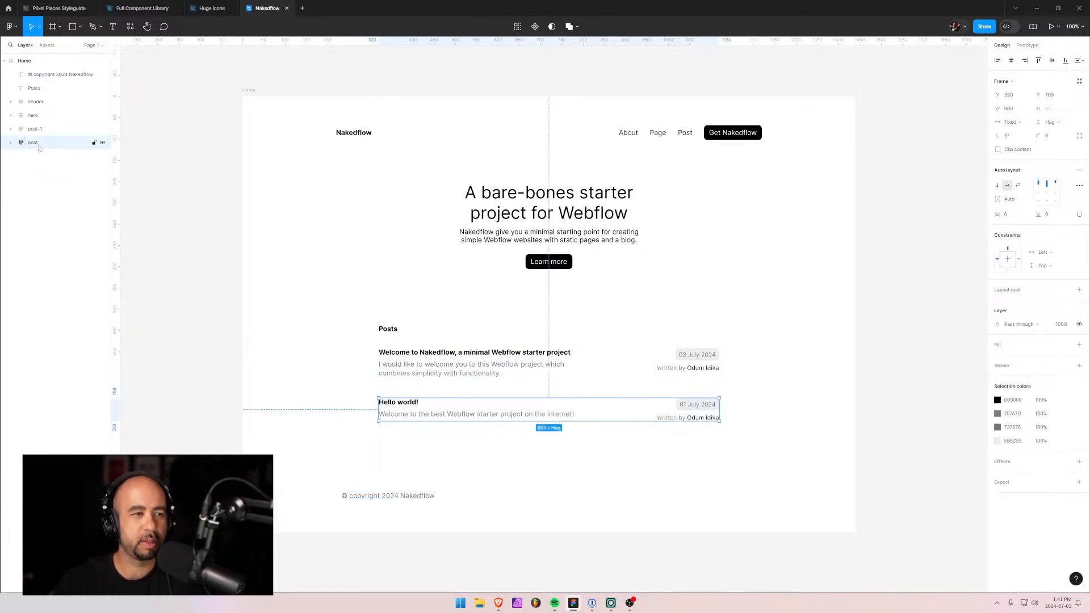
pyautogui.write('-2')
pyautogui.press('Return')
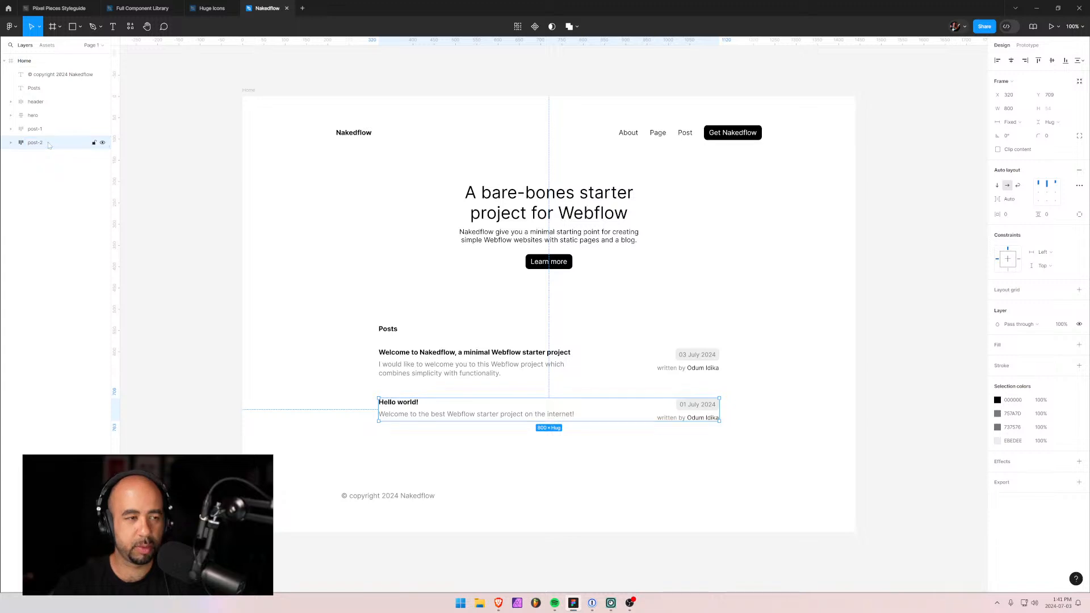
# Wrap post-1 and post-2 in an auto-layout frame named posts.
pyautogui.click(35, 129)
pyautogui.keyDown('shift'); pyautogui.click(39, 143); pyautogui.keyUp('shift')
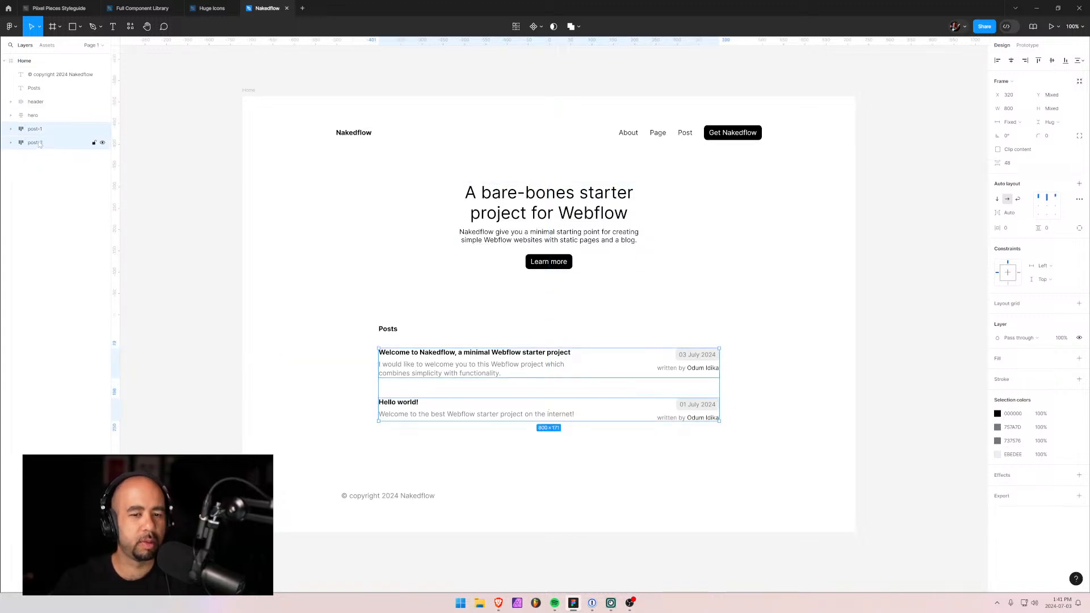
pyautogui.hotkey('shift', 'a')
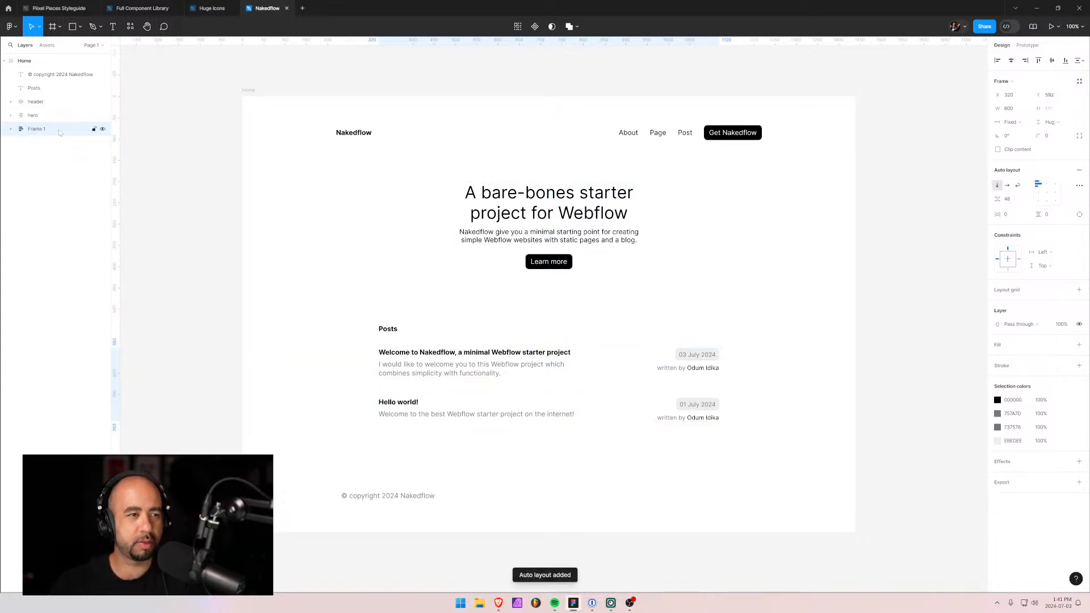
pyautogui.doubleClick(49, 131)
pyautogui.write('pos')
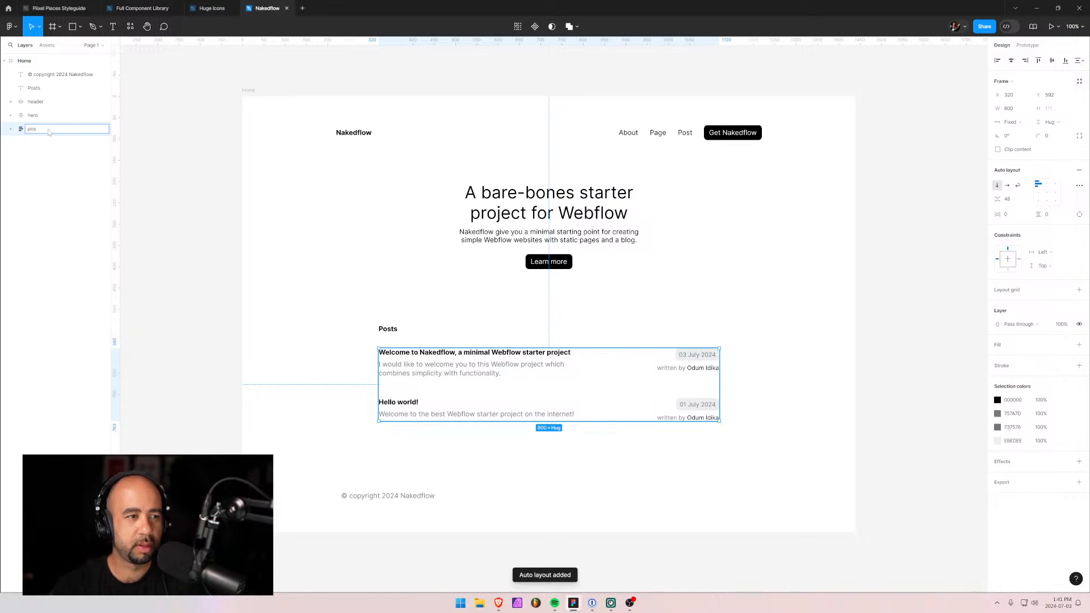
pyautogui.write('ts')
pyautogui.press('Return')
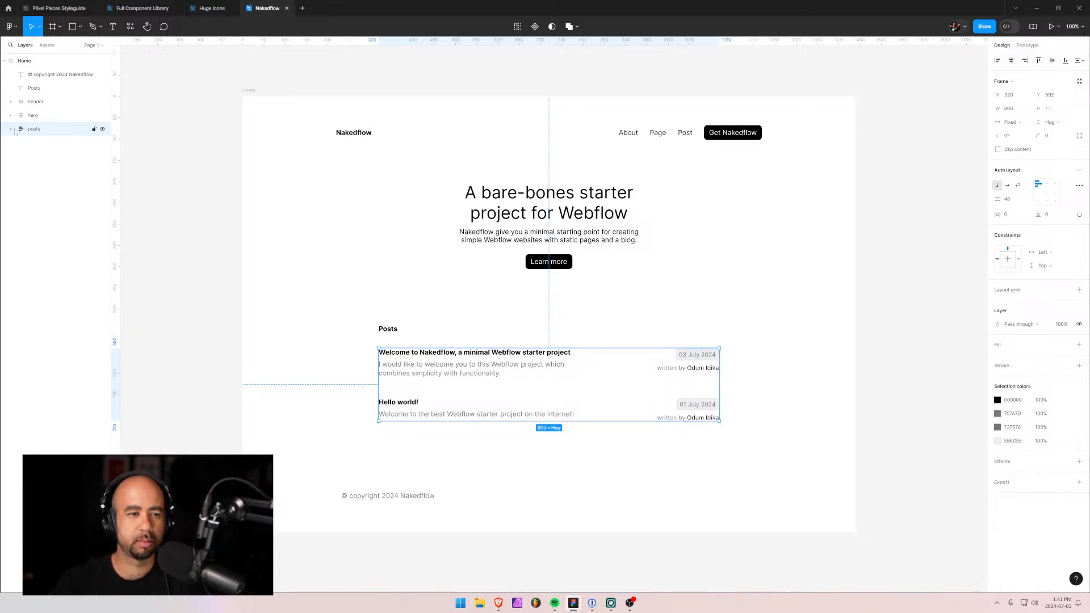
# Move the copyright layer below posts and the Posts heading inside the posts frame.
pyautogui.click(370, 496)
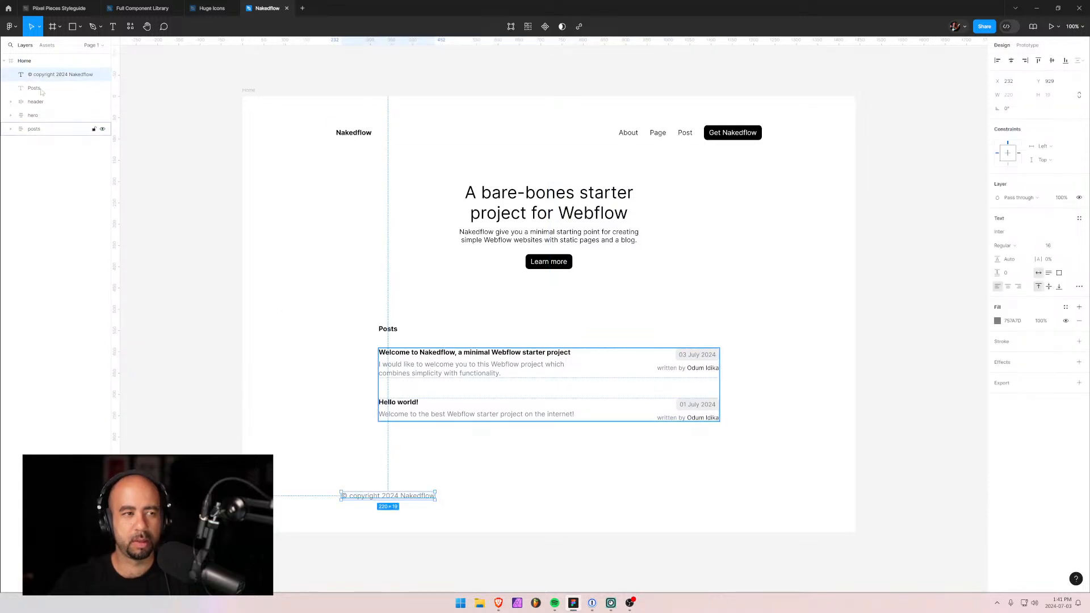
pyautogui.moveTo(34, 76); pyautogui.dragTo(43, 140)
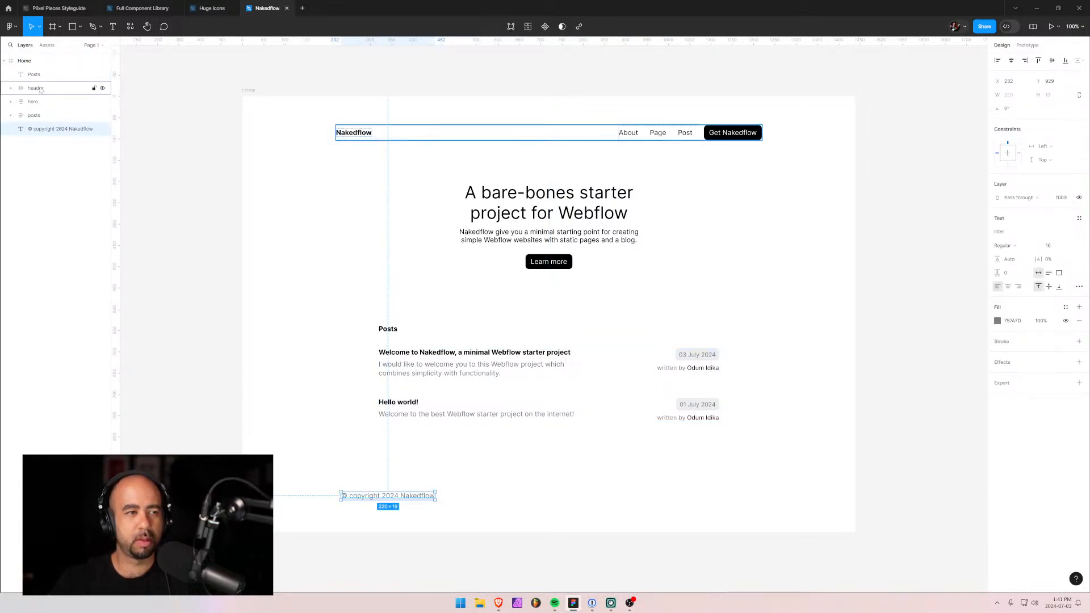
pyautogui.click(10, 116)
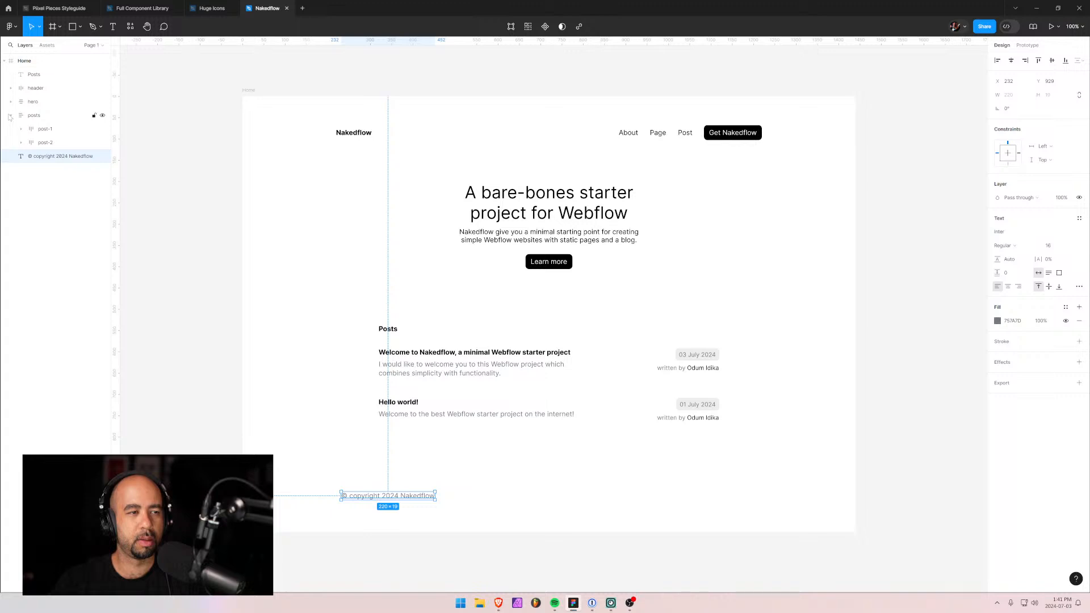
pyautogui.moveTo(34, 75); pyautogui.dragTo(45, 127)
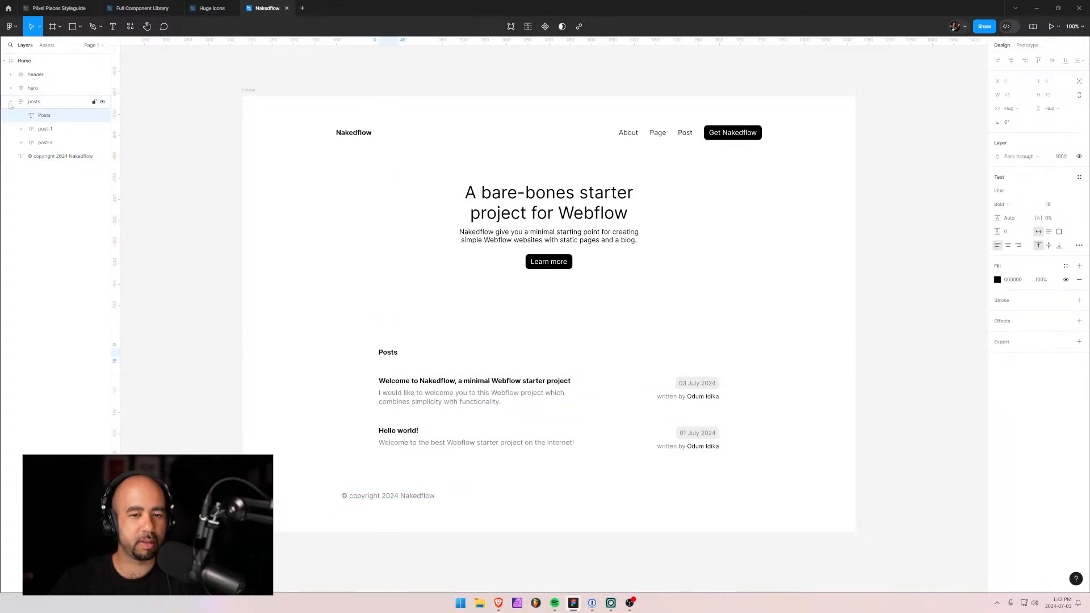
pyautogui.click(10, 102)
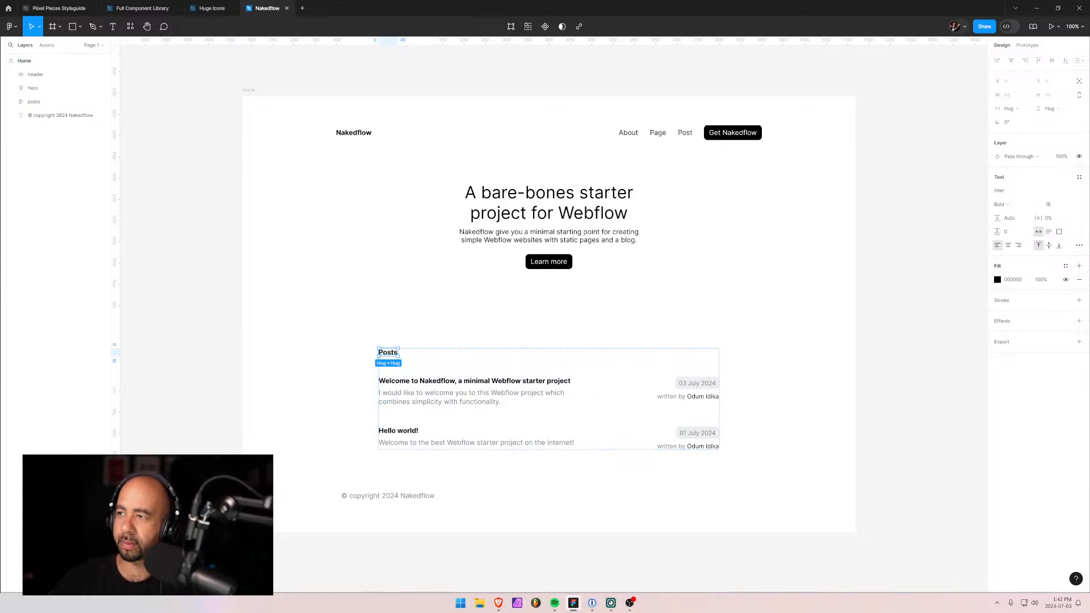
pyautogui.hotkey('alt', 'Tab')
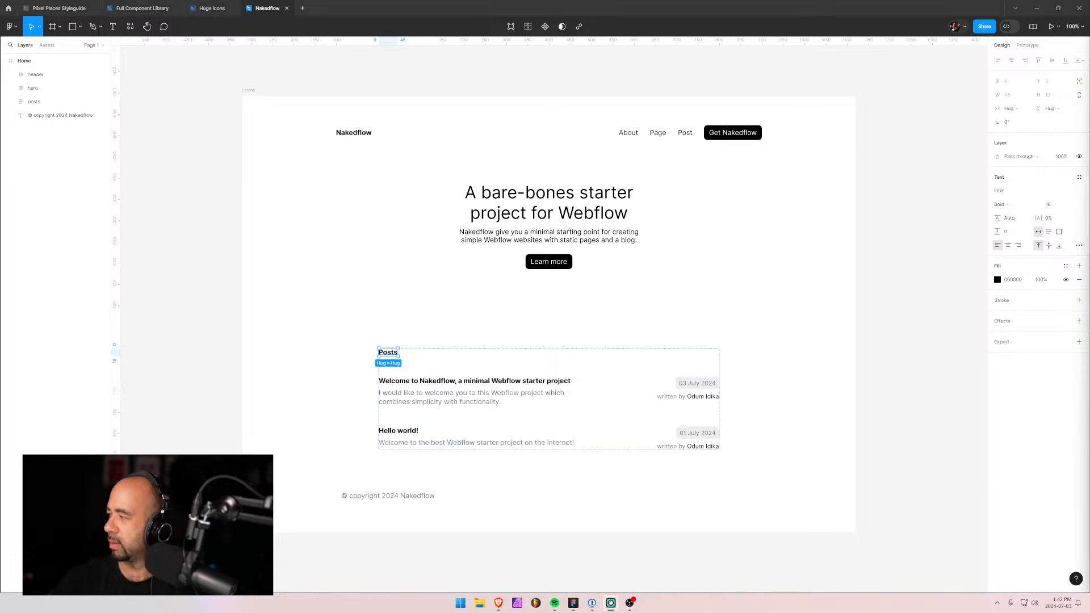
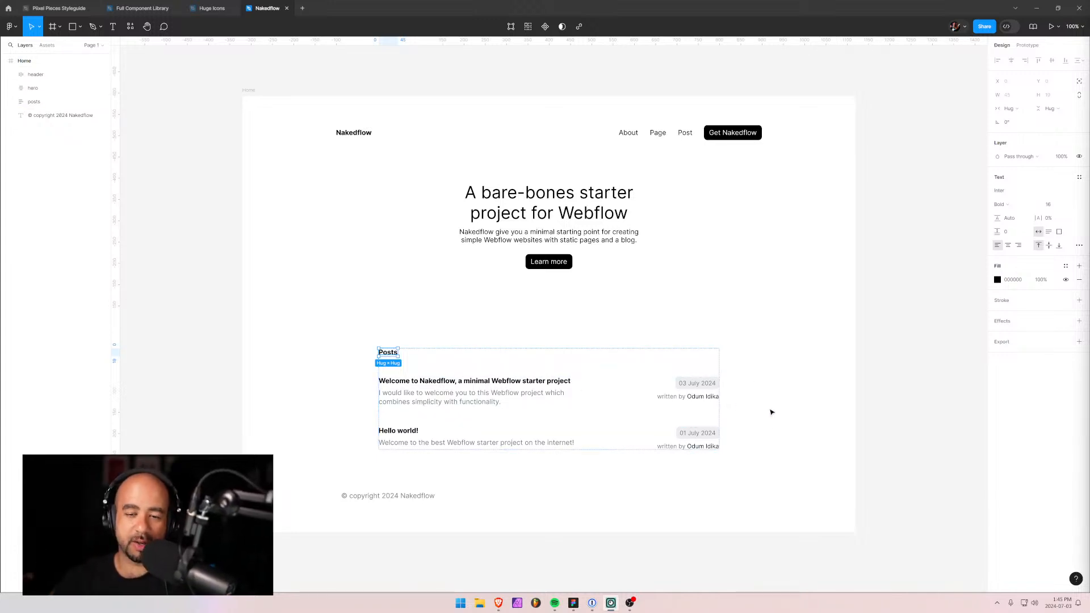
# Inspect the hero block, the copyright line and the header bar's width in the mockup.
pyautogui.scroll(-2, 742, 326)
pyautogui.scroll(3, 725, 326)
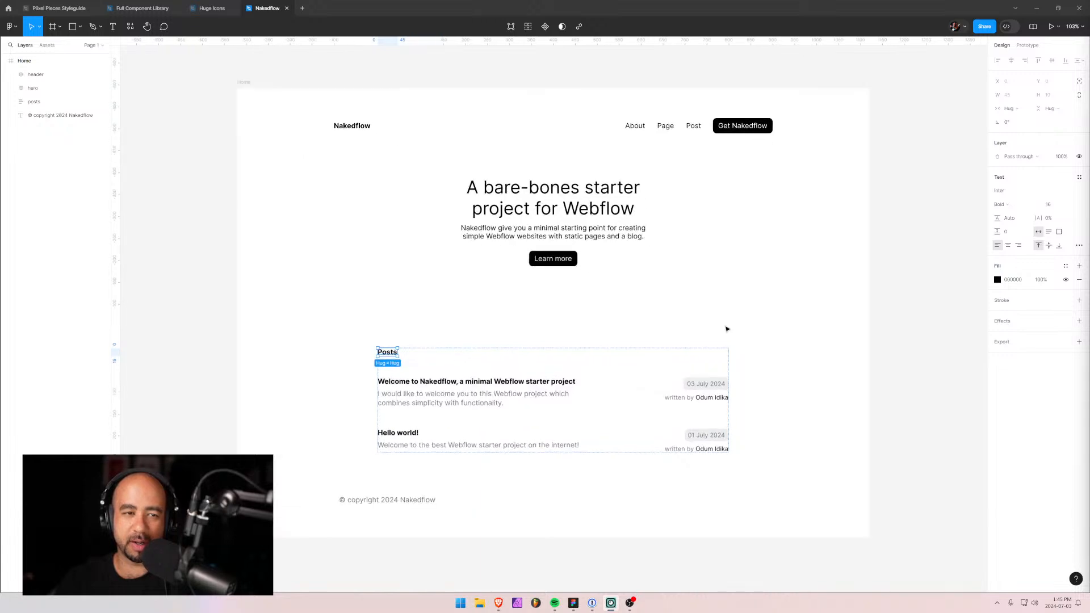
pyautogui.scroll(3, 725, 327)
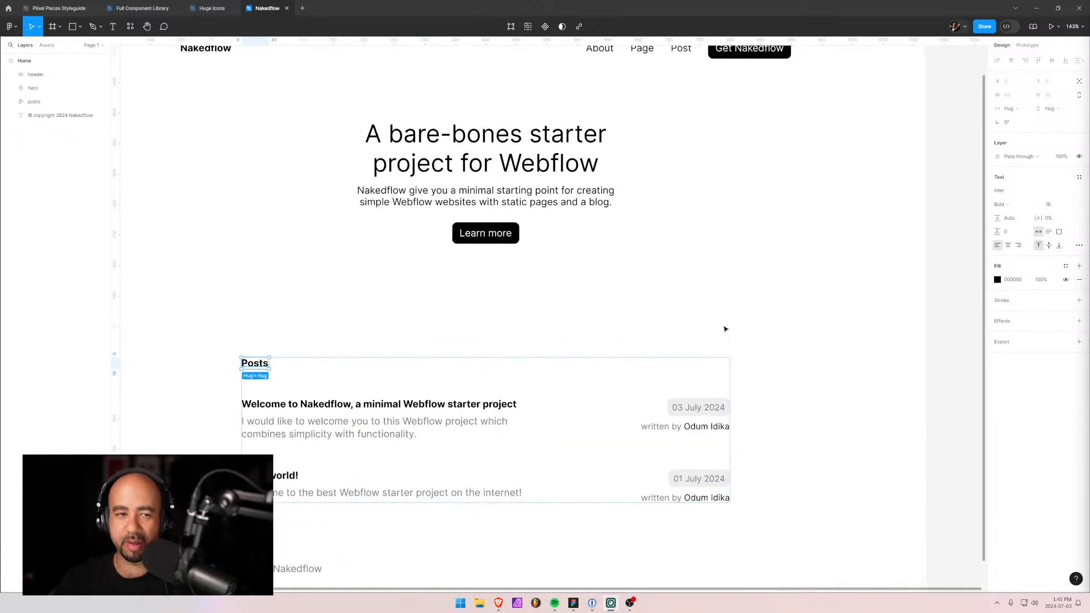
pyautogui.scroll(-2, 555, 311)
pyautogui.moveTo(425, 268); pyautogui.dragTo(454, 259)
pyautogui.hscroll(-4, 348, 272)
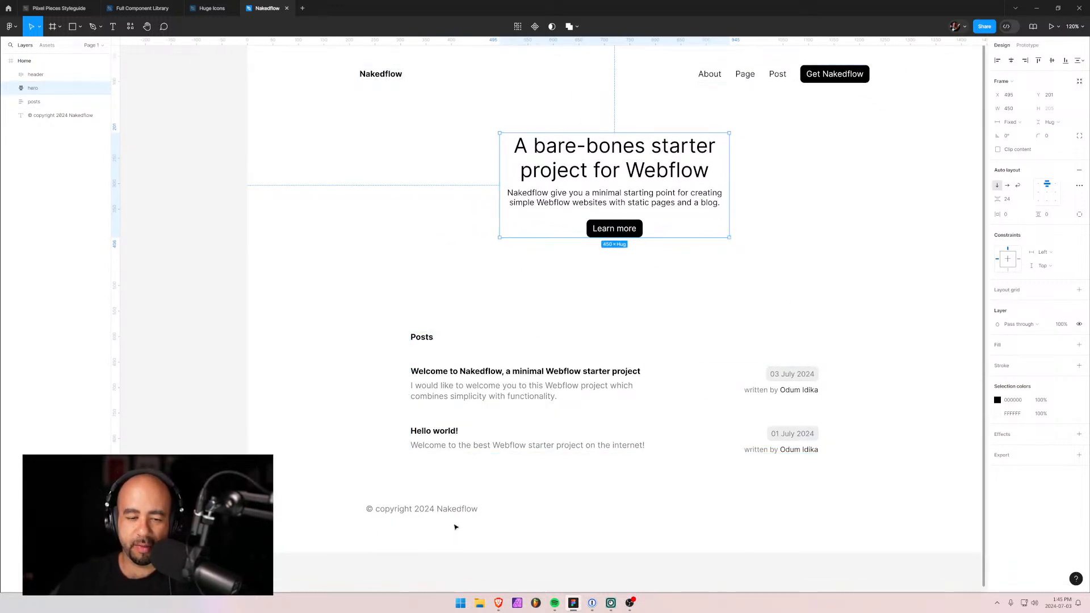
pyautogui.click(404, 510)
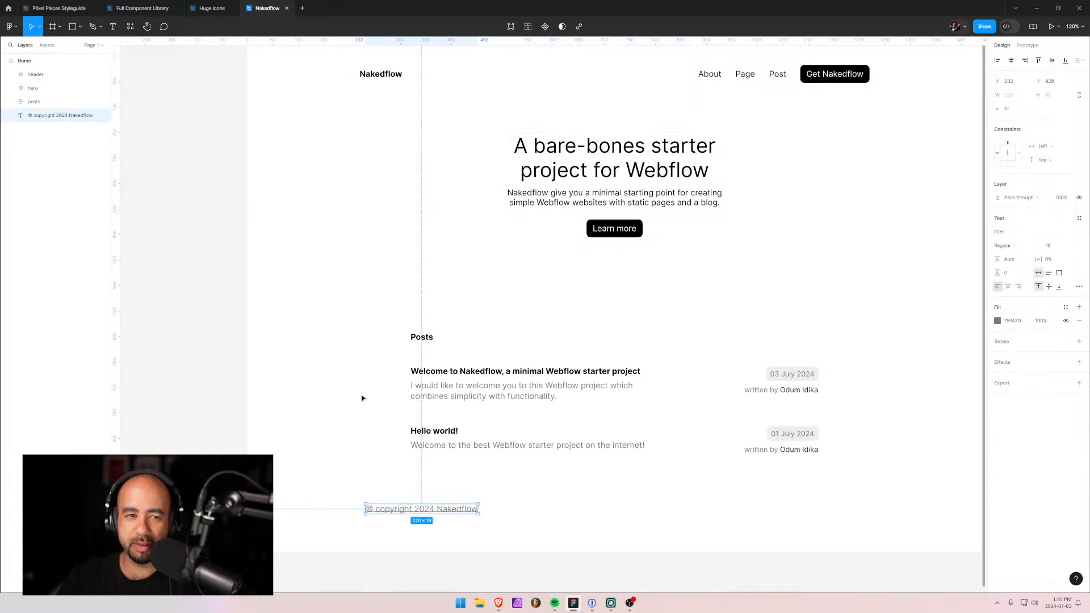
pyautogui.click(718, 82)
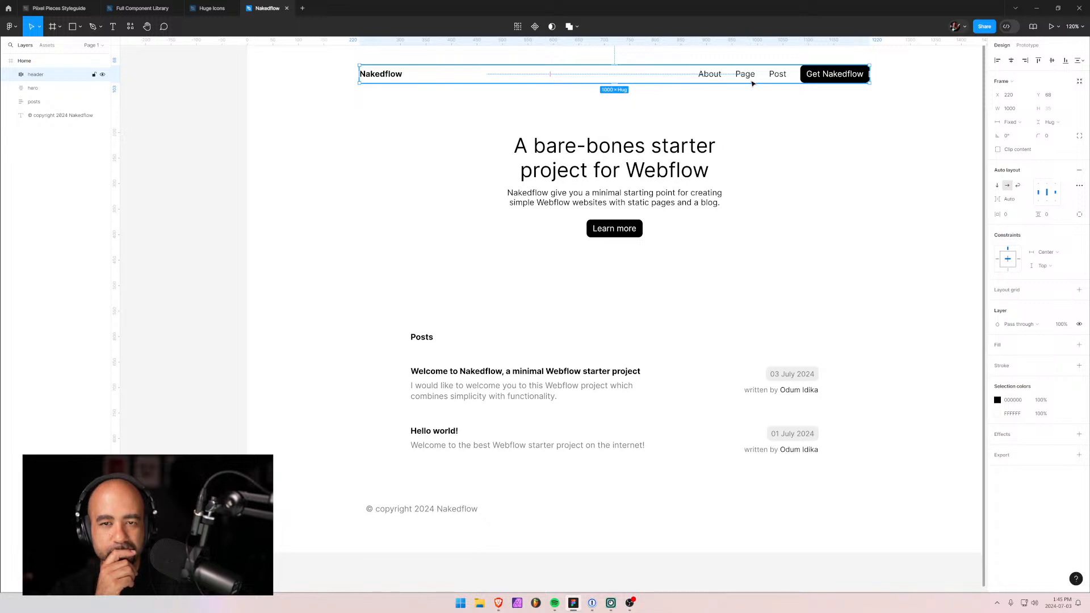
# Drag the Posts section up about 57 px toward the hero block.
pyautogui.click(533, 387)
pyautogui.moveTo(534, 387); pyautogui.dragTo(530, 355)
pyautogui.moveTo(410, 514); pyautogui.dragTo(403, 511)
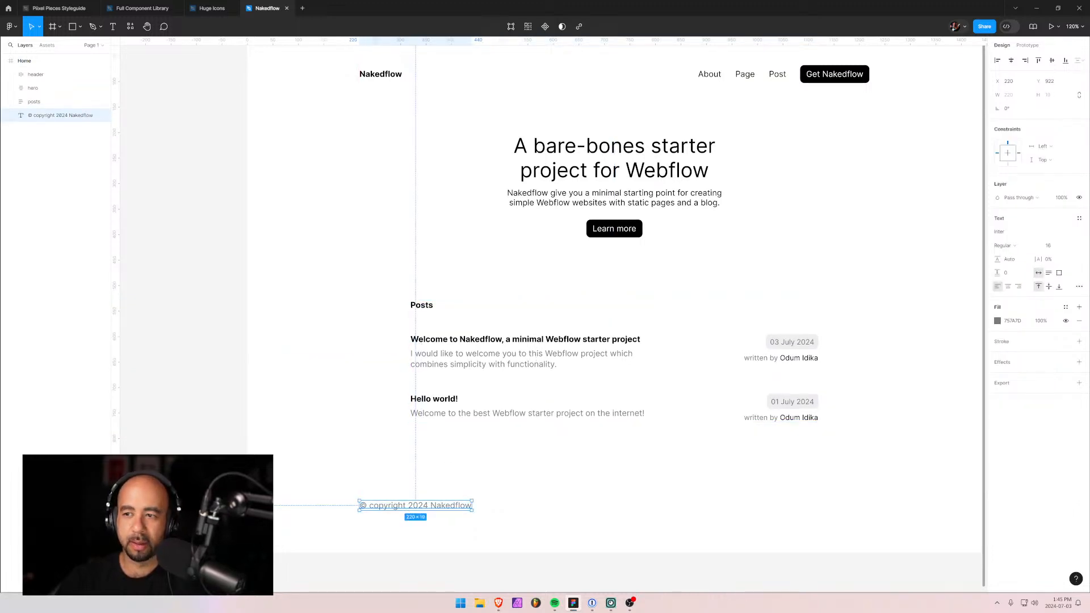
# Change the copyright text's font size to 14 and deselect it.
pyautogui.click(1061, 246)
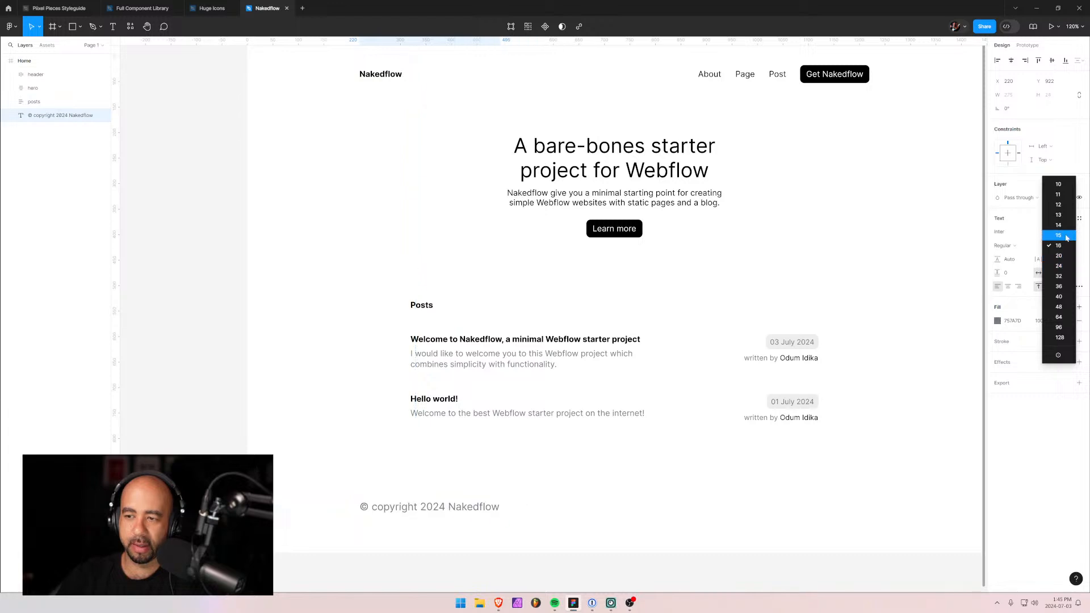
pyautogui.click(1064, 225)
pyautogui.click(589, 454)
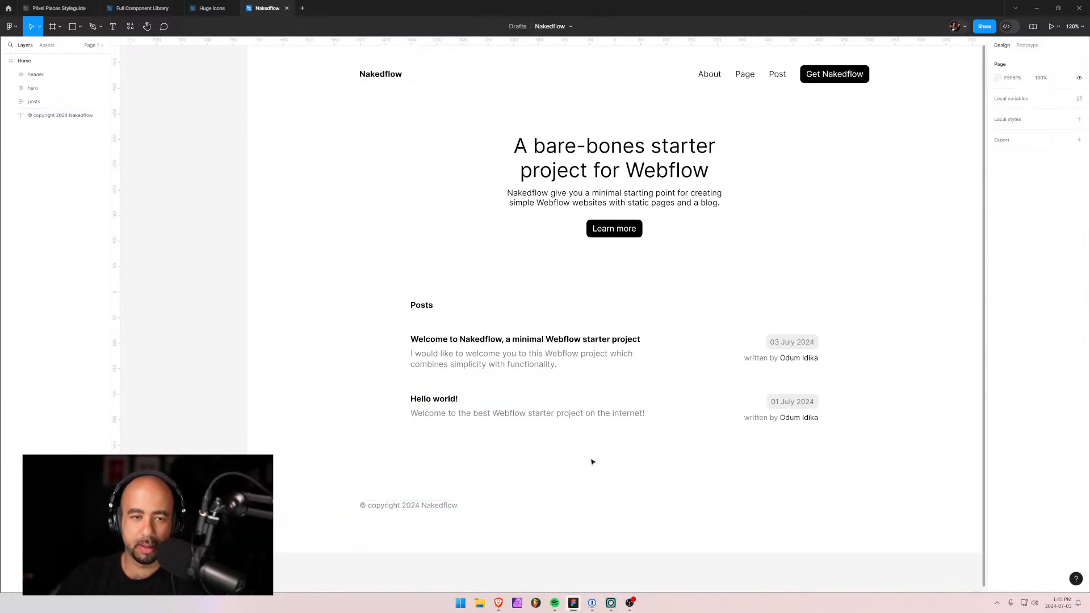
pyautogui.scroll(-3, 306, 336)
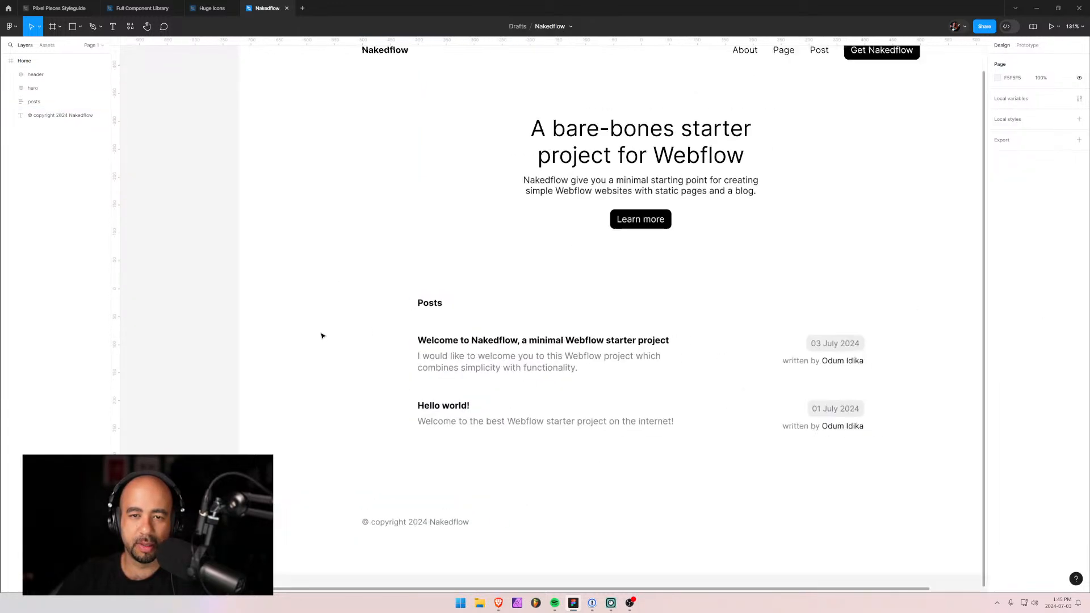
pyautogui.moveTo(368, 243); pyautogui.dragTo(407, 244)
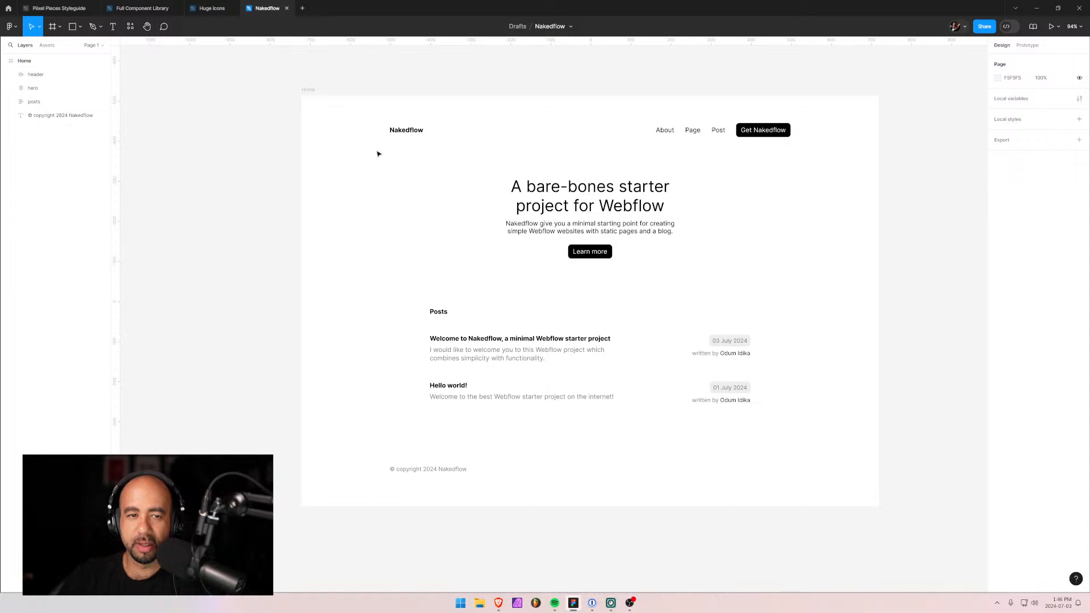
# In the browser, load the published style guide site's home page by removing /style-guide from the address.
pyautogui.moveTo(499, 603)
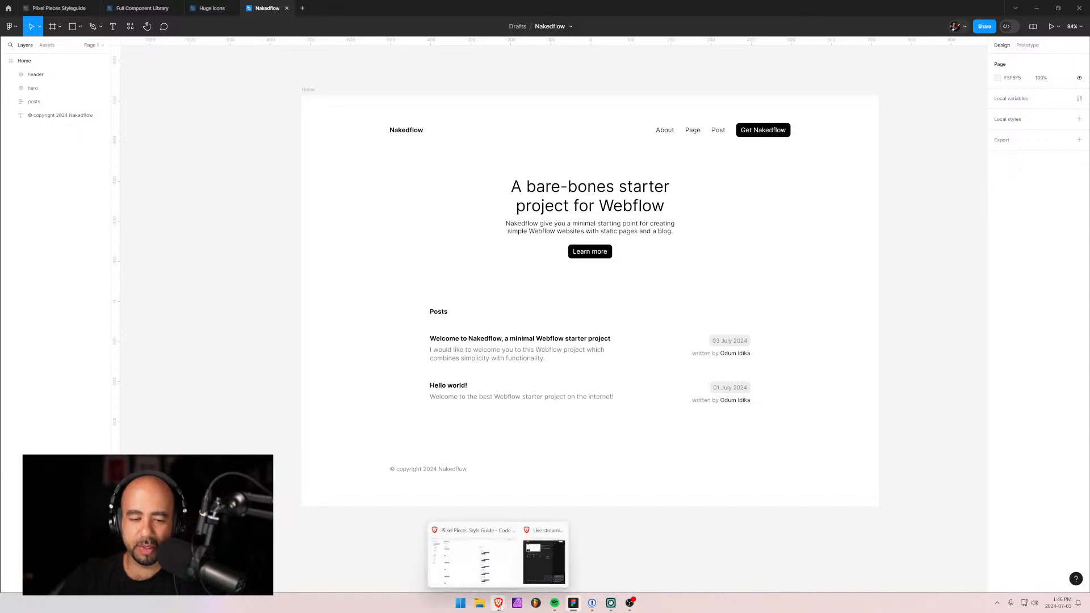
pyautogui.click(474, 569)
pyautogui.hotkey('alt', 'Left')
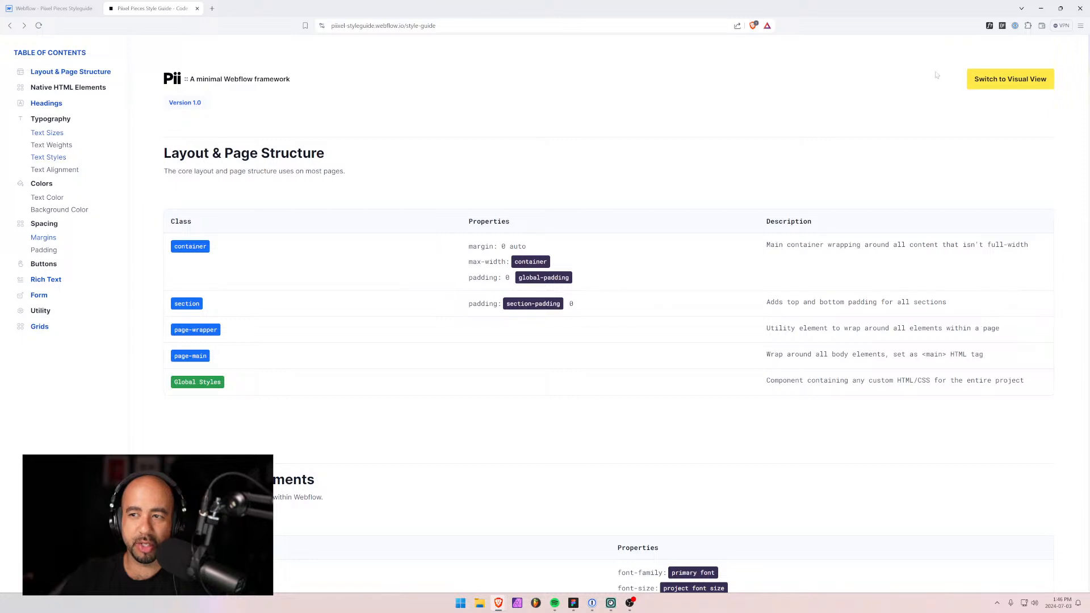
pyautogui.click(404, 25)
pyautogui.moveTo(425, 25); pyautogui.dragTo(458, 26)
pyautogui.press('BackSpace')
pyautogui.press('Return')
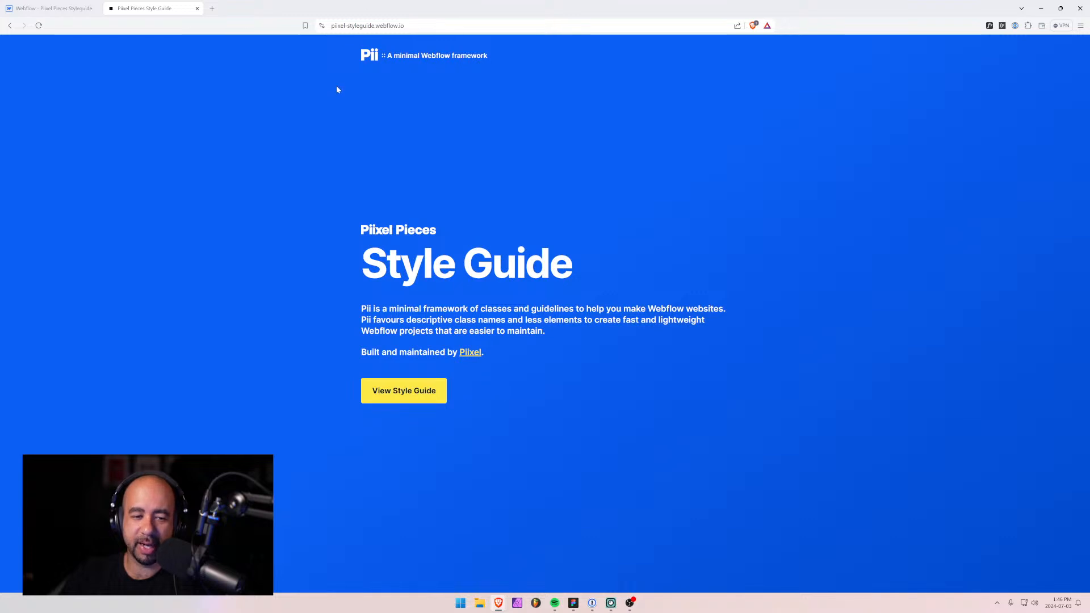
# In the Webflow styleguide project, open the Style Guide - Visual View page from the Pages panel.
pyautogui.click(65, 5)
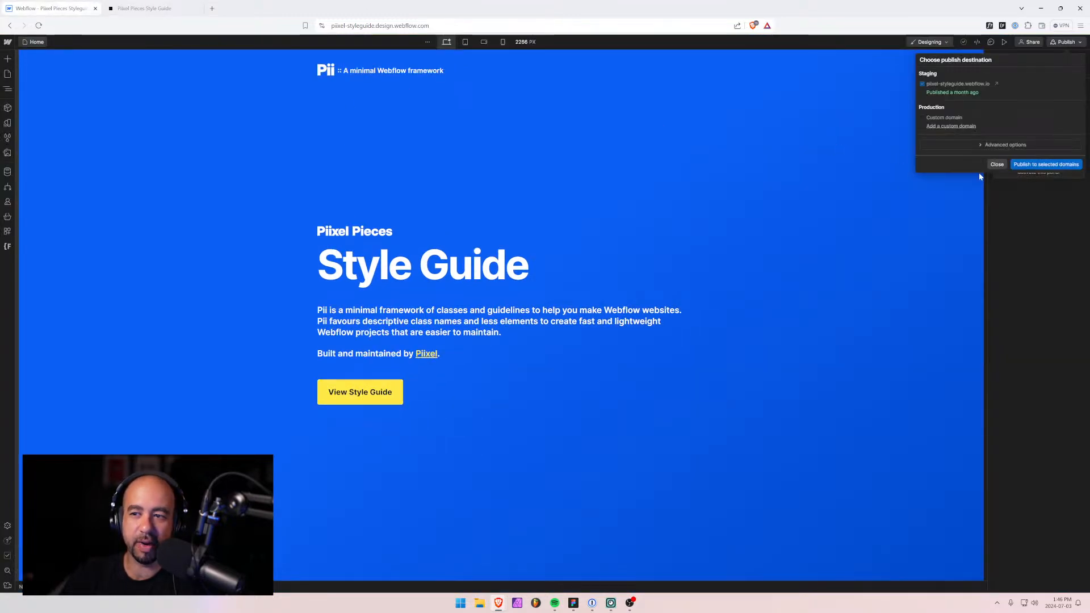
pyautogui.click(997, 165)
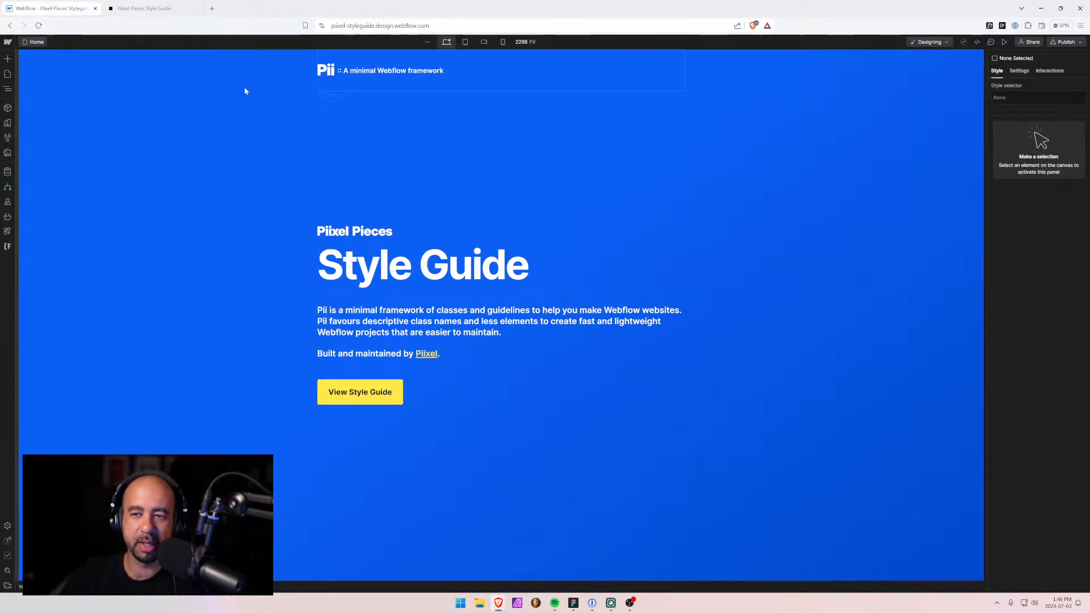
pyautogui.click(8, 74)
pyautogui.click(8, 89)
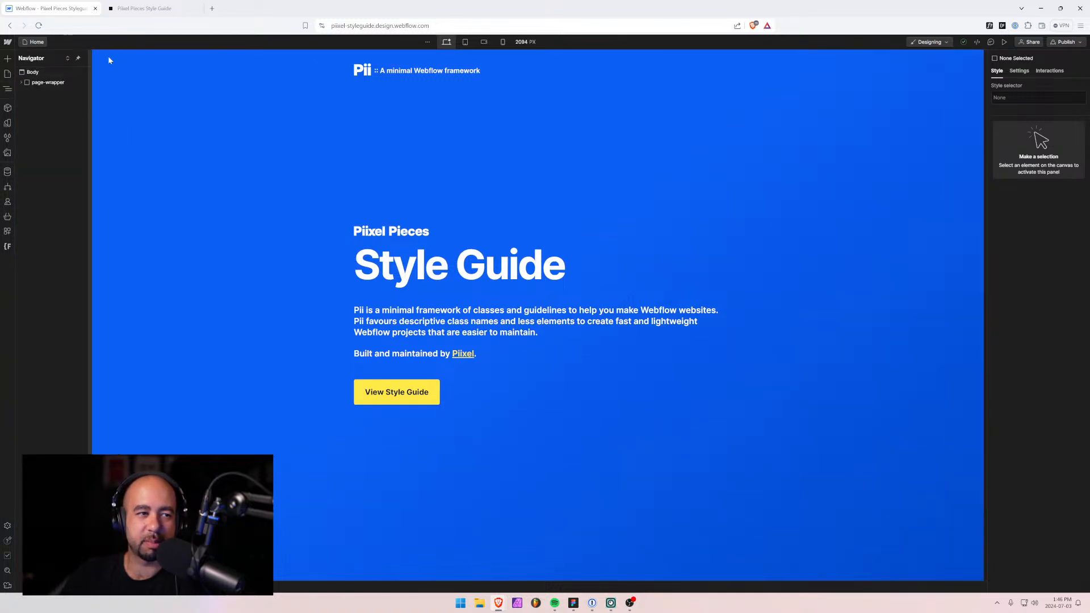
pyautogui.moveTo(89, 102); pyautogui.dragTo(164, 103)
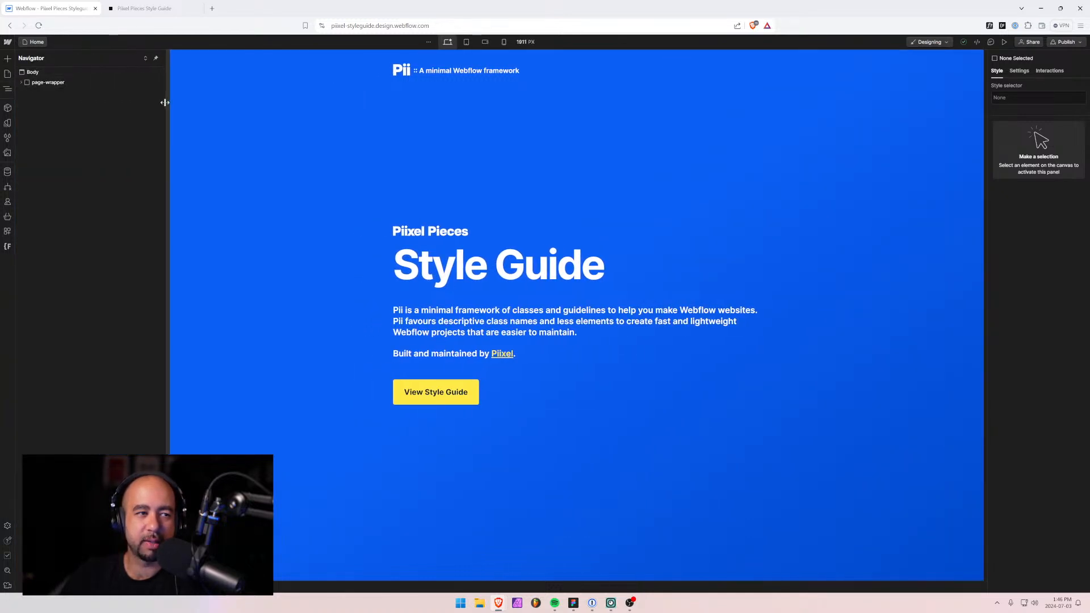
pyautogui.click(7, 75)
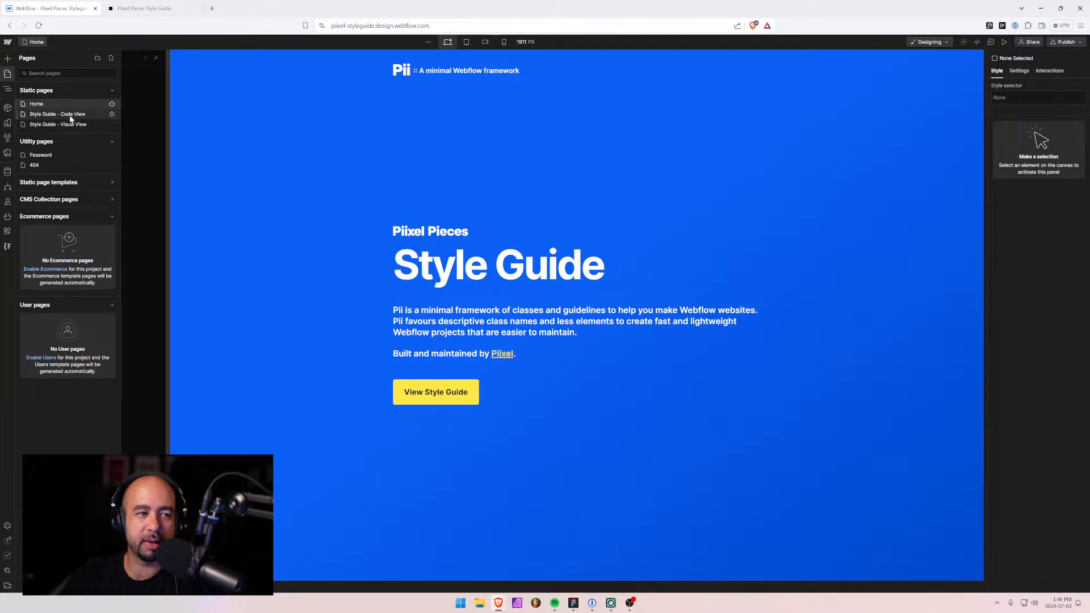
pyautogui.click(54, 114)
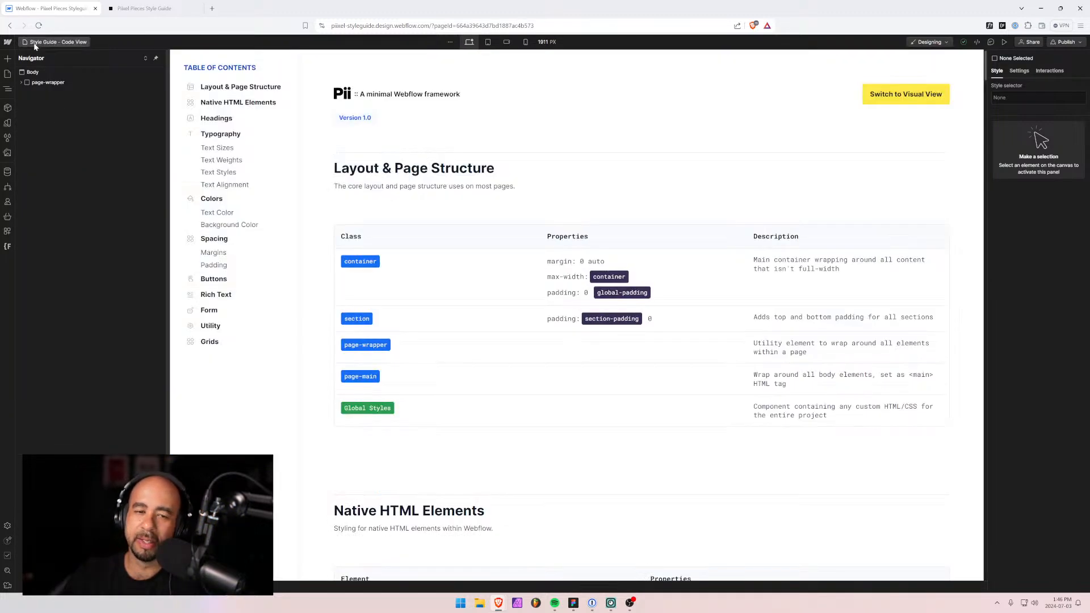
pyautogui.click(41, 42)
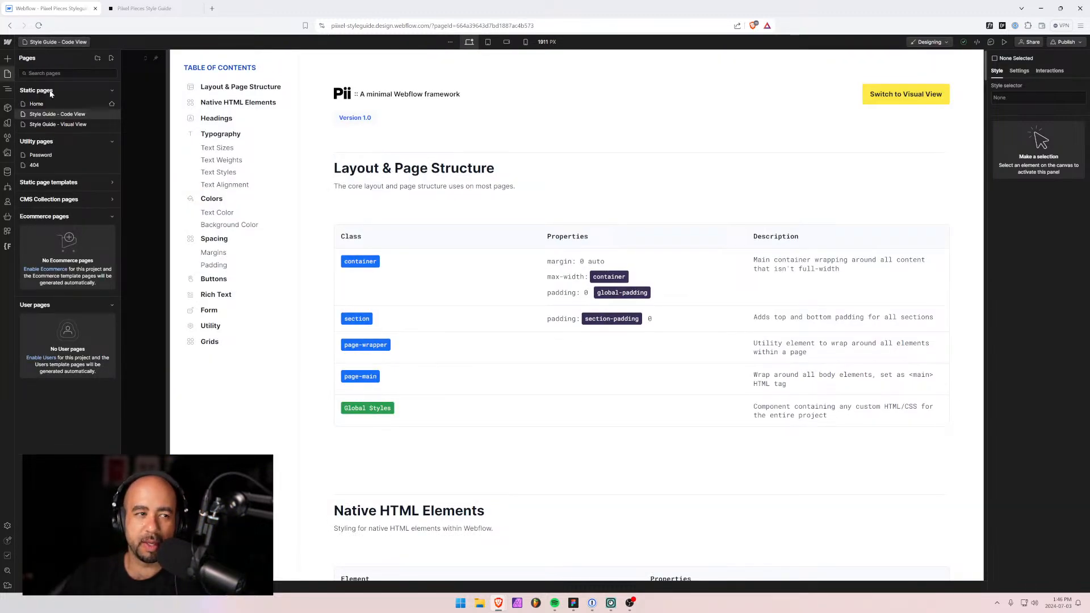
pyautogui.click(57, 124)
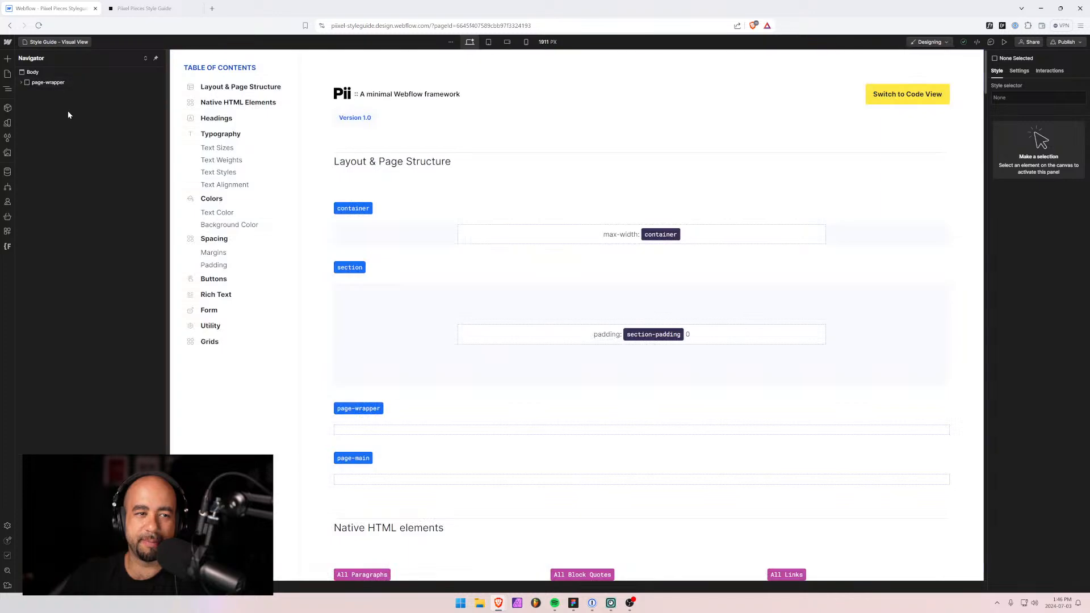
# Scroll through the Visual View page, compare it with the published site, then minimise the browser.
pyautogui.scroll(-3, 386, 302)
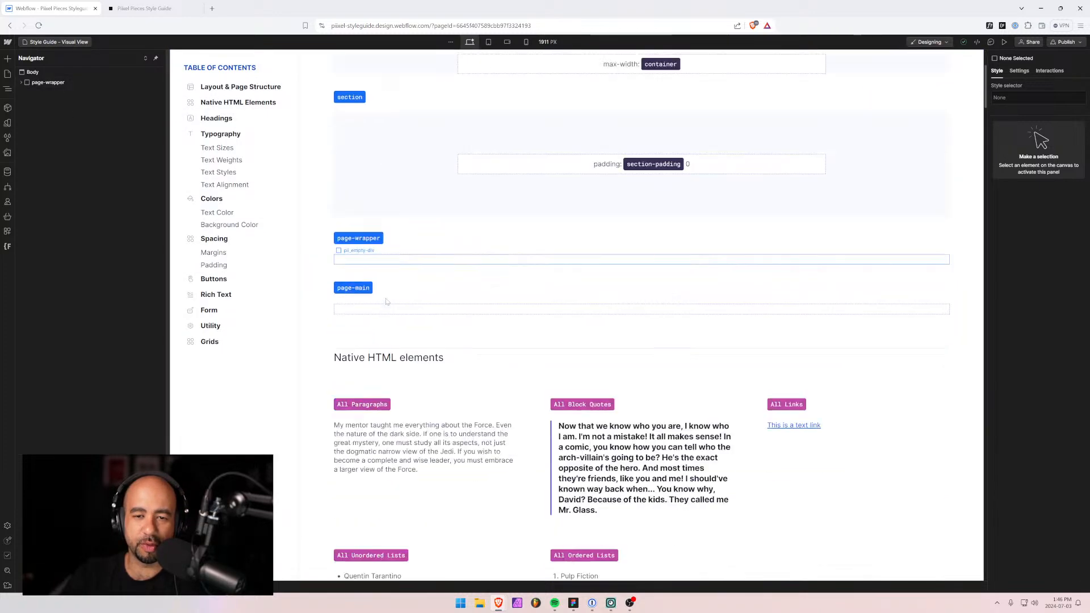
pyautogui.scroll(-4, 386, 301)
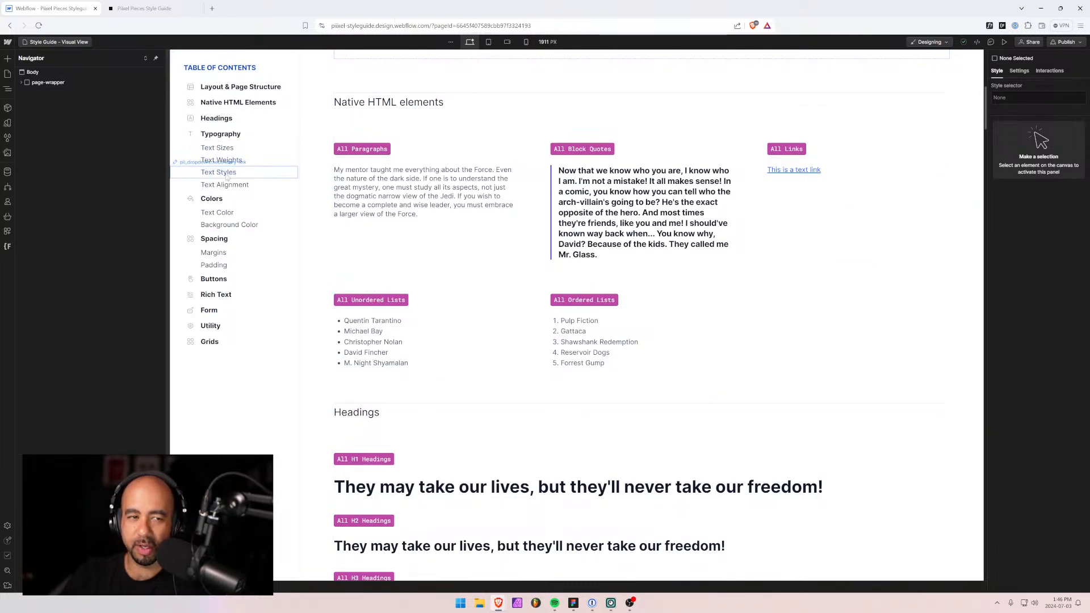
pyautogui.scroll(-3, 244, 170)
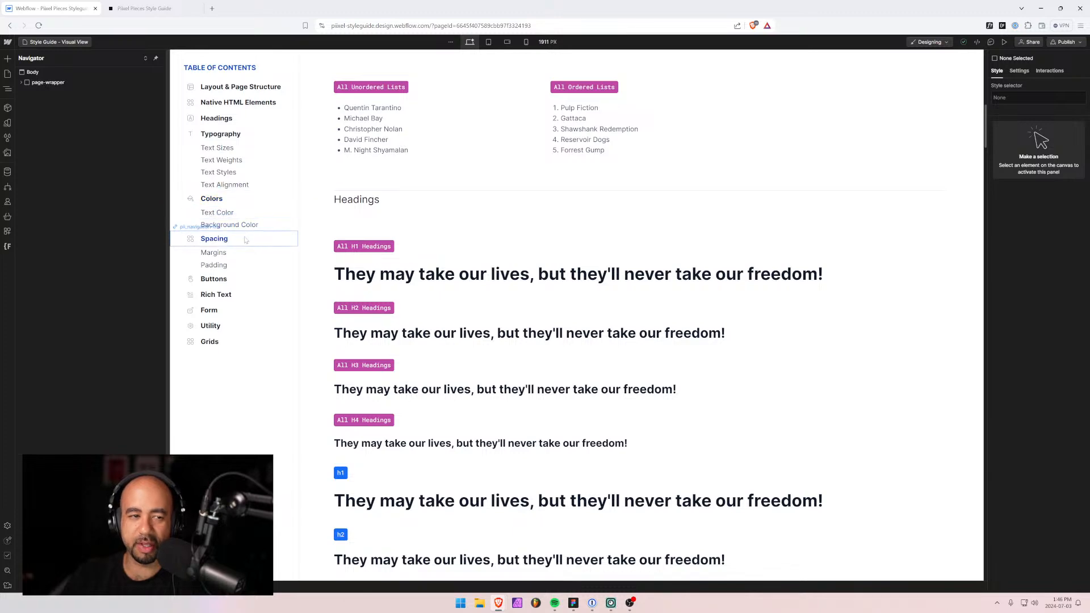
pyautogui.scroll(-1, 245, 240)
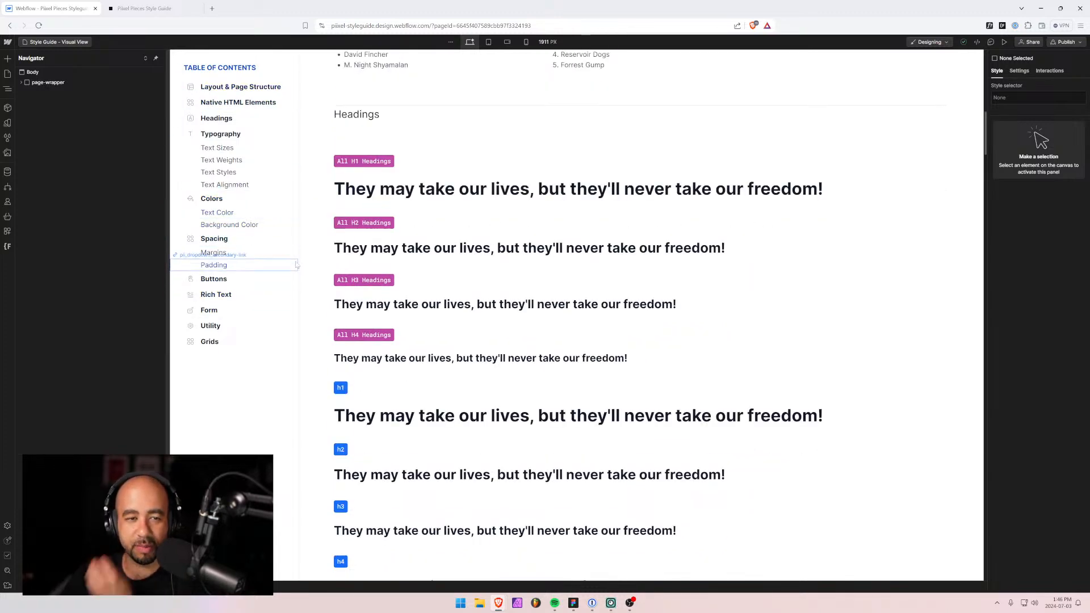
pyautogui.click(145, 9)
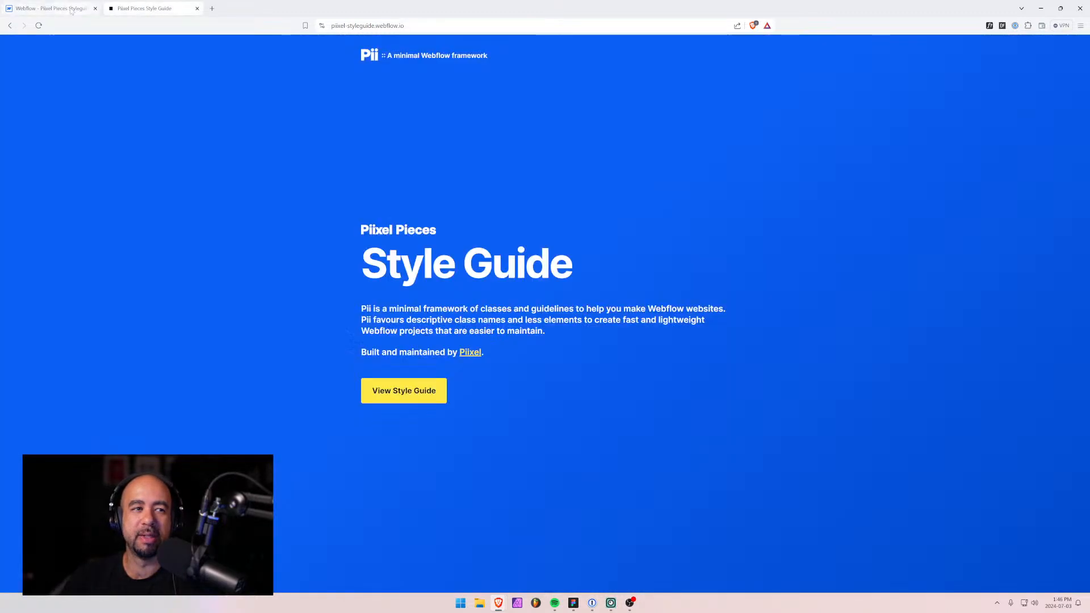
pyautogui.click(71, 9)
pyautogui.click(142, 8)
pyautogui.click(88, 9)
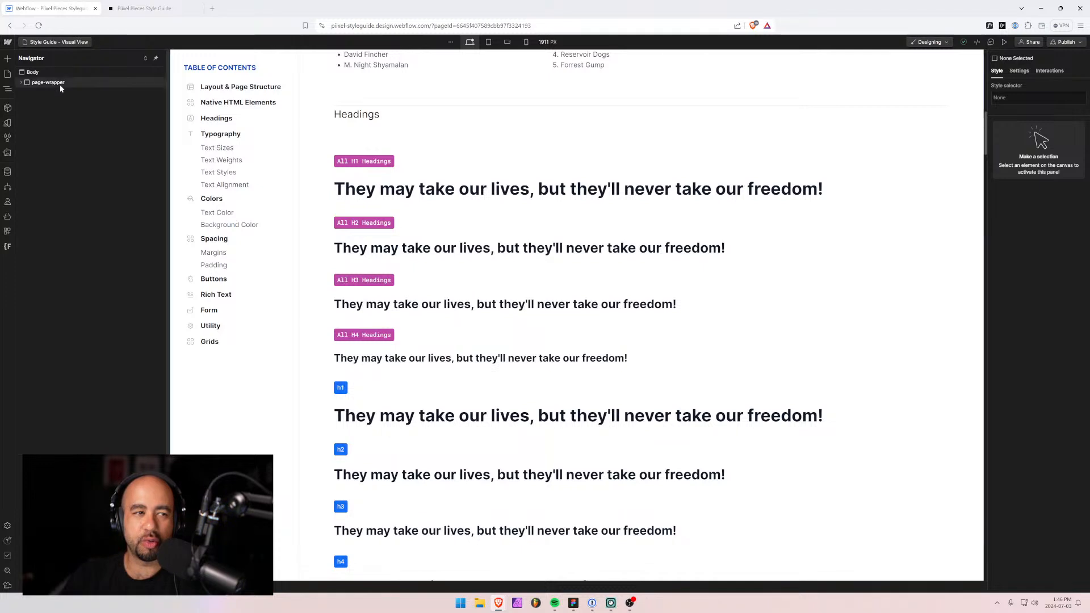
pyautogui.click(145, 9)
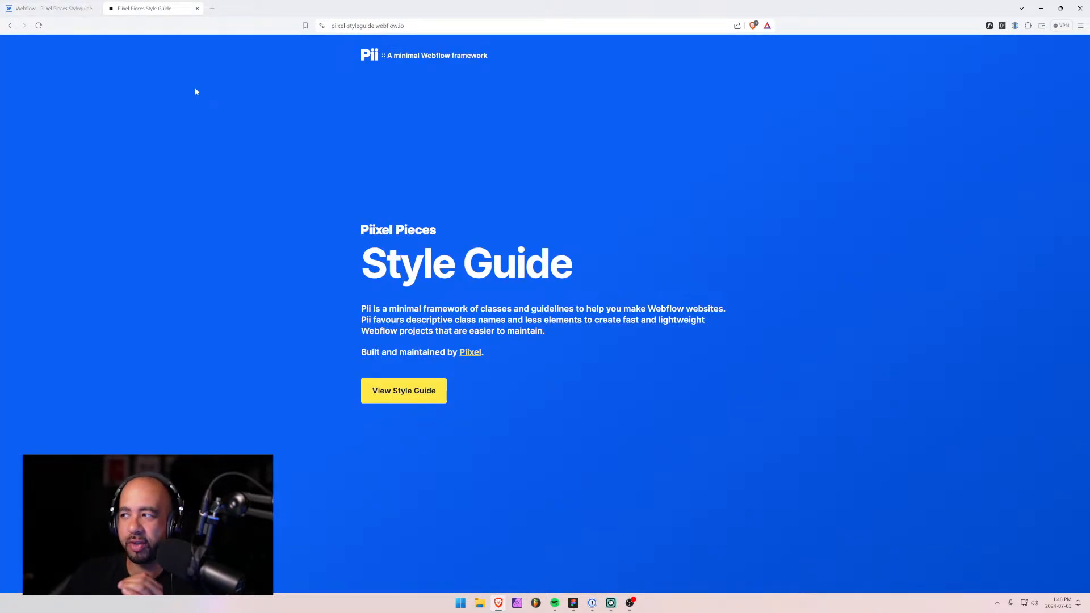
pyautogui.click(71, 8)
pyautogui.scroll(10, 216, 160)
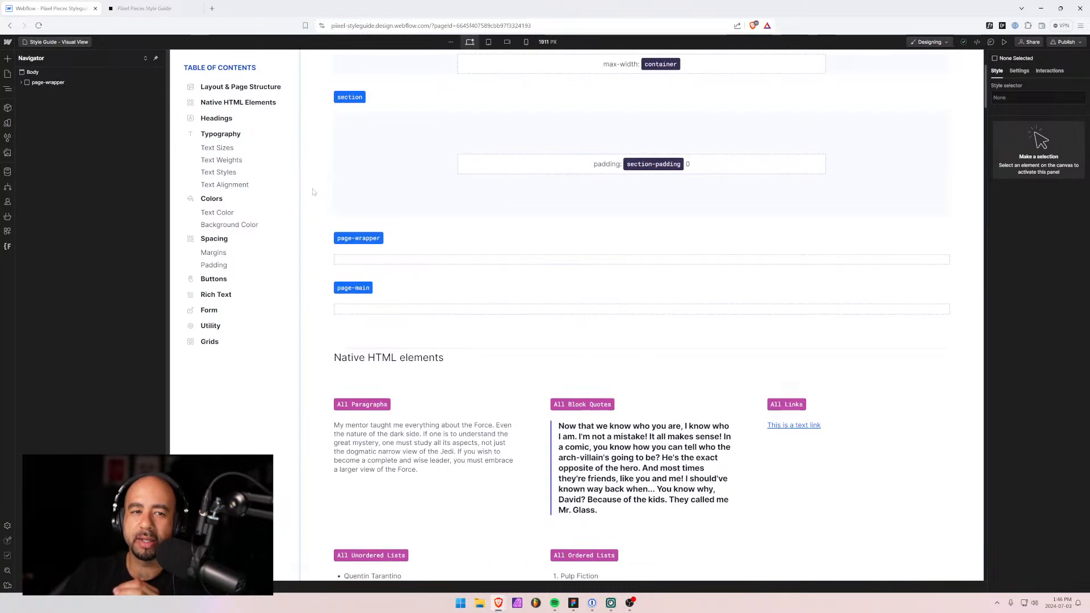
pyautogui.click(1042, 8)
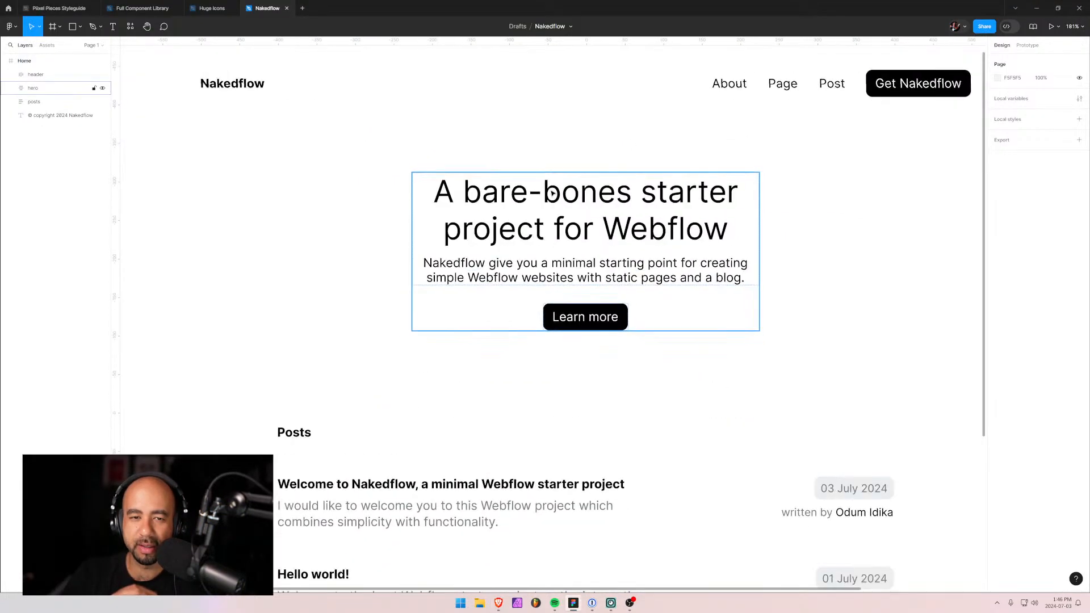
pyautogui.scroll(-5, 554, 193)
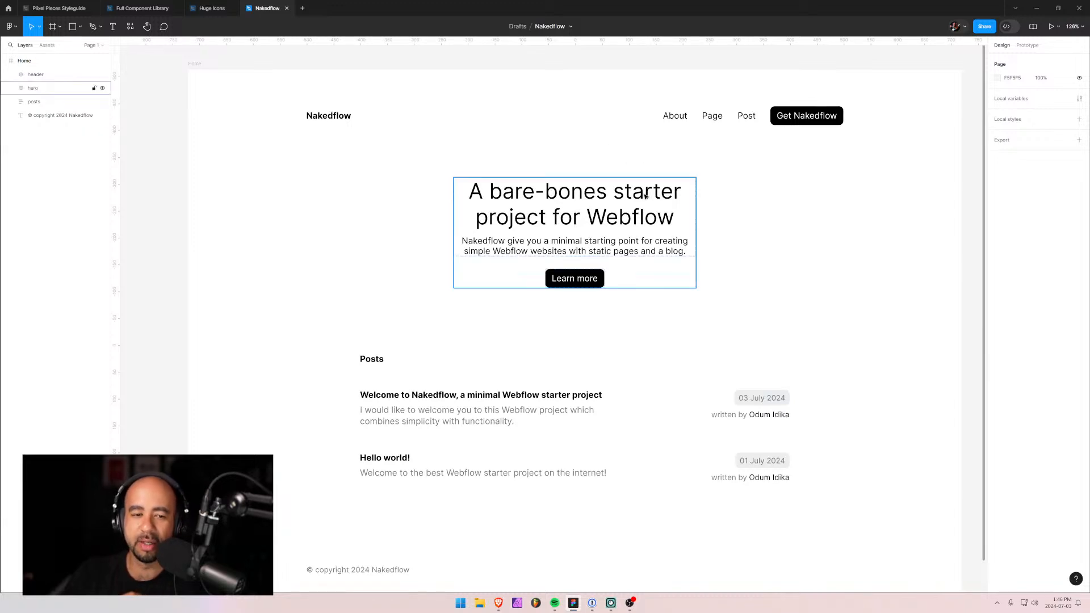
pyautogui.click(568, 411)
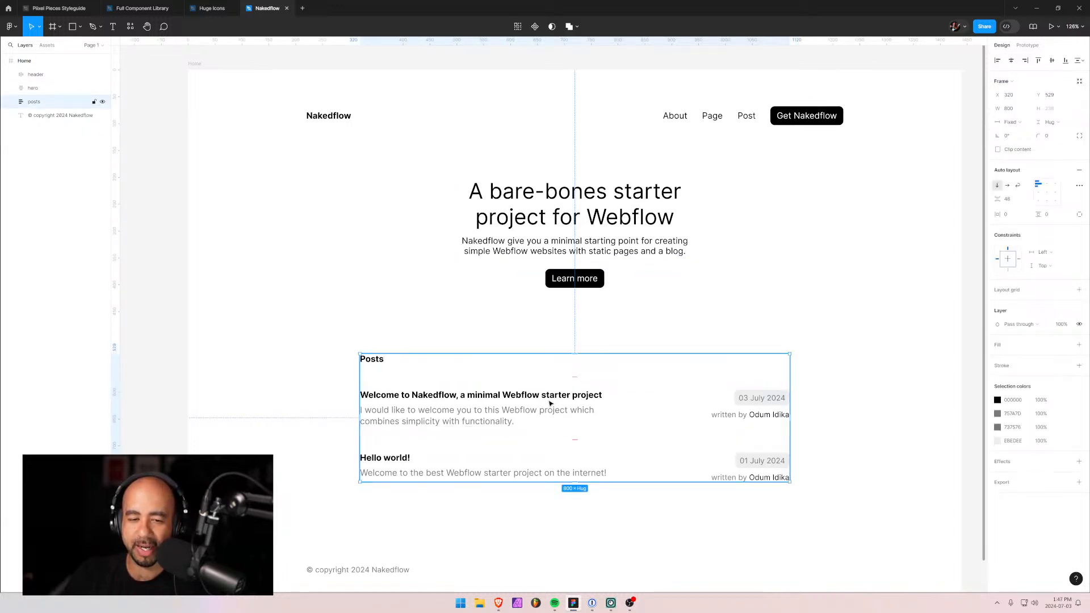
pyautogui.click(543, 229)
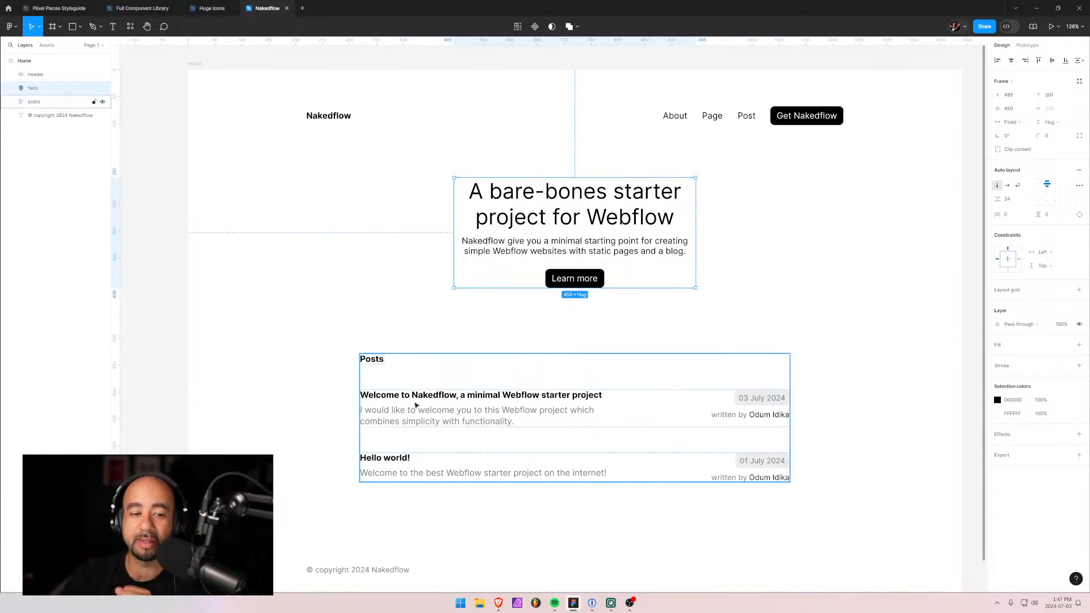
pyautogui.click(734, 239)
pyautogui.click(526, 224)
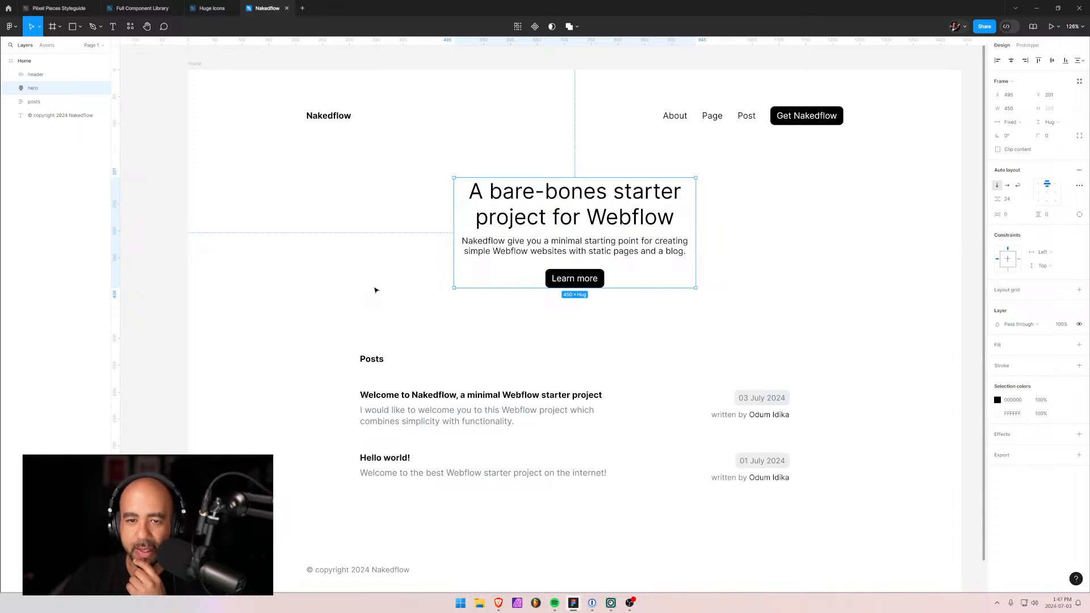
pyautogui.click(421, 263)
pyautogui.scroll(-5, 416, 267)
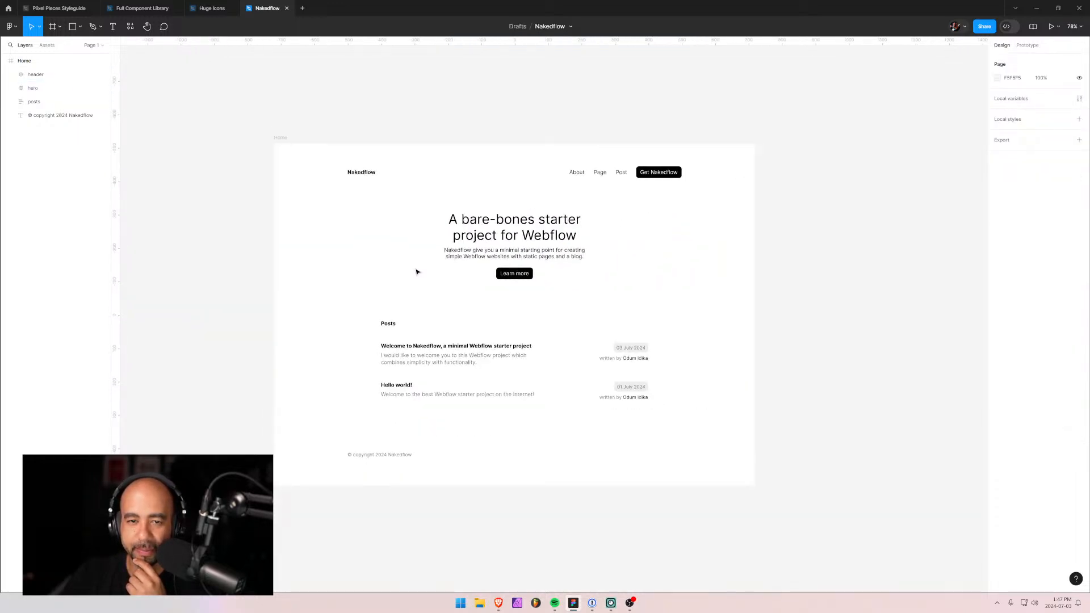
pyautogui.scroll(4, 418, 272)
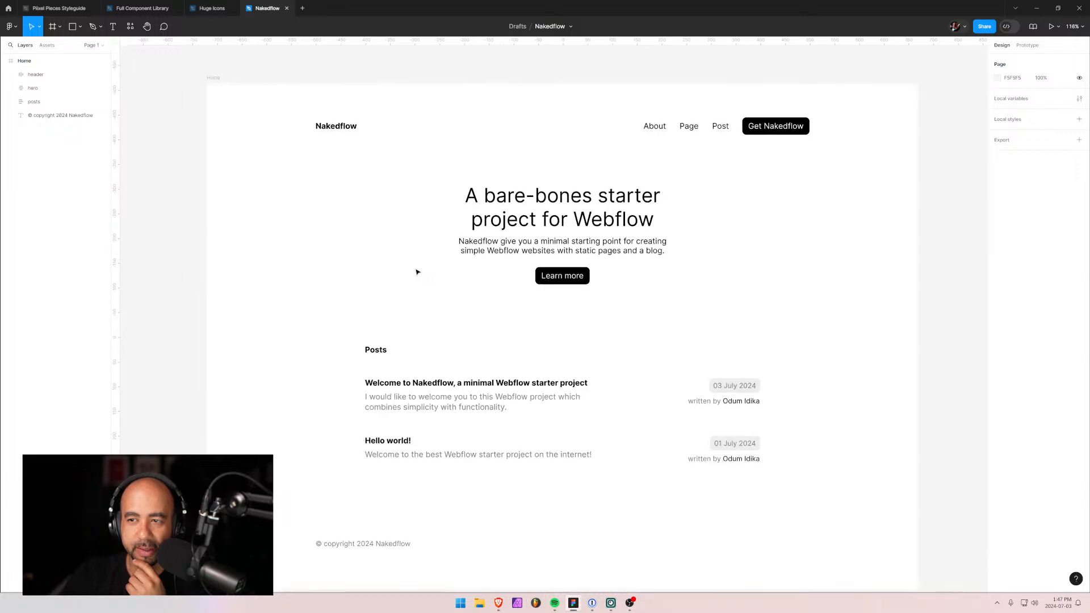
pyautogui.scroll(1, 418, 272)
pyautogui.scroll(-1, 418, 272)
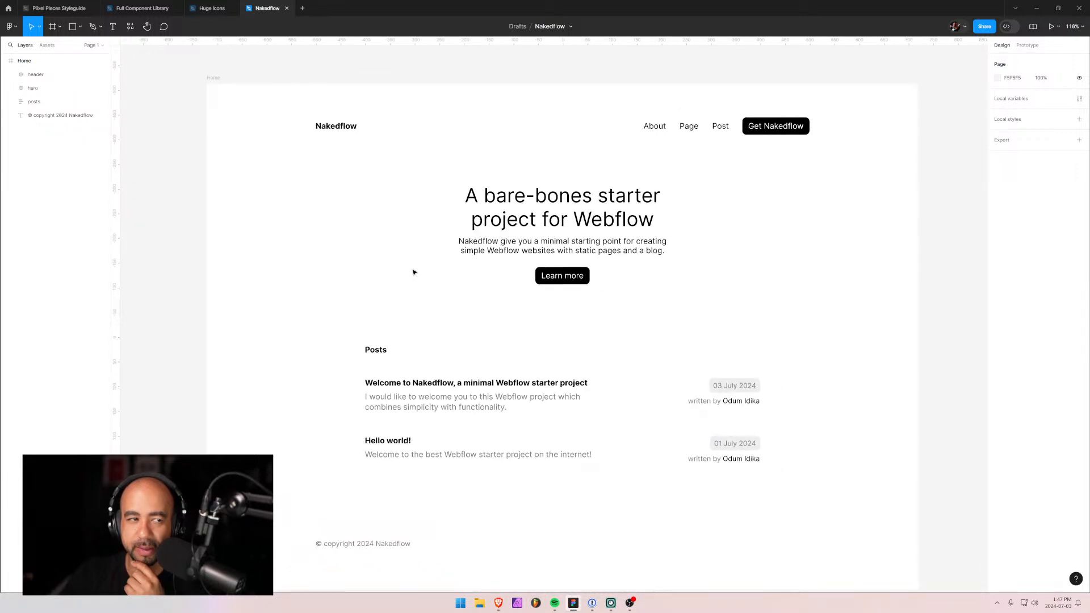
pyautogui.click(39, 117)
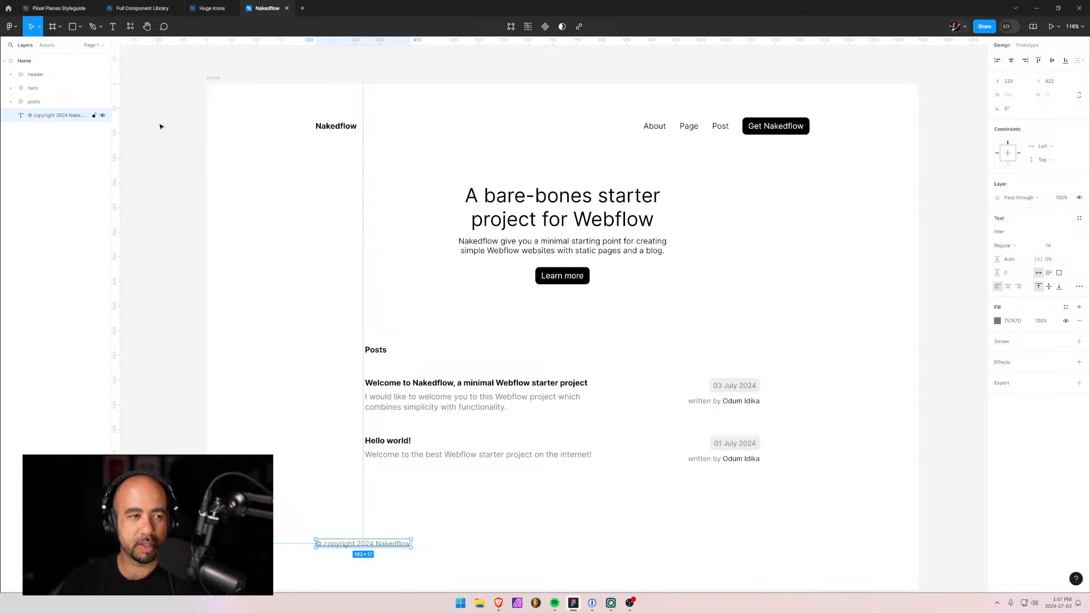
pyautogui.click(4, 61)
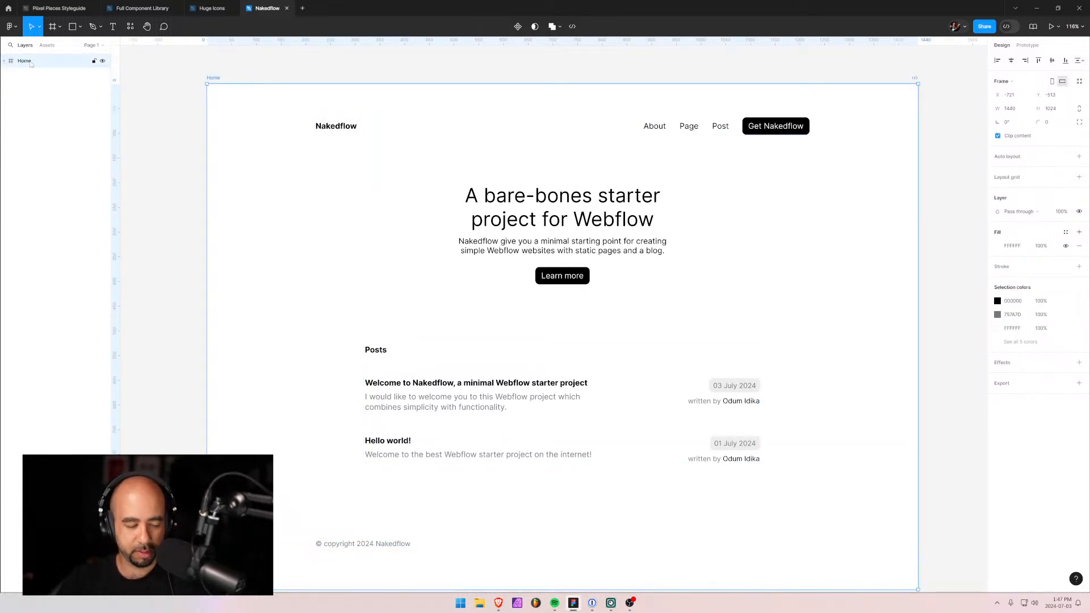
# Duplicate the Home frame, keep the original above, and rename the copy About.
pyautogui.hotkey('ctrl', 'd')
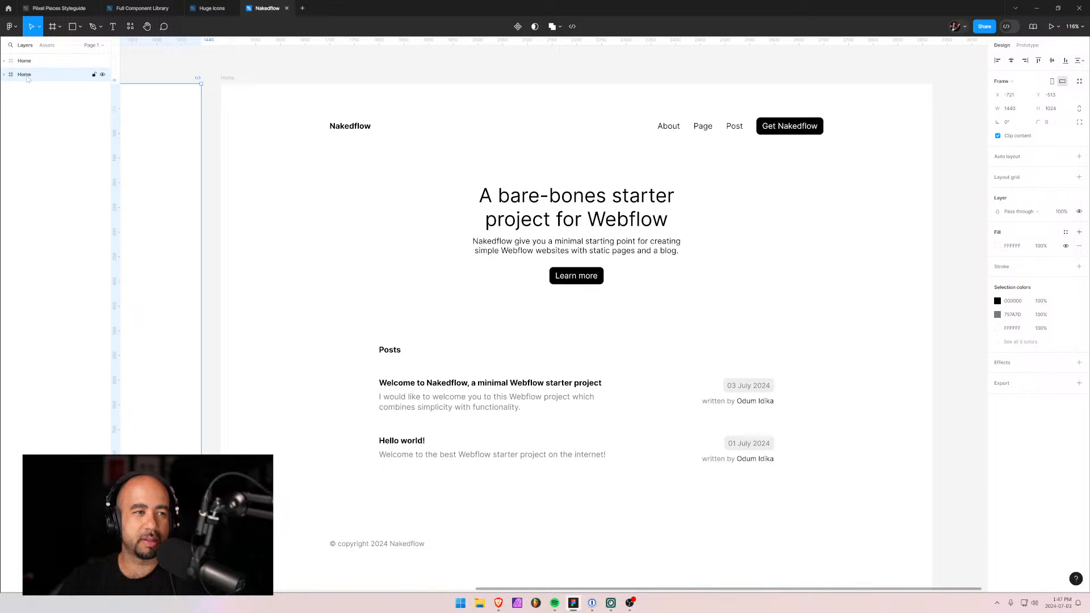
pyautogui.moveTo(21, 74); pyautogui.dragTo(21, 58)
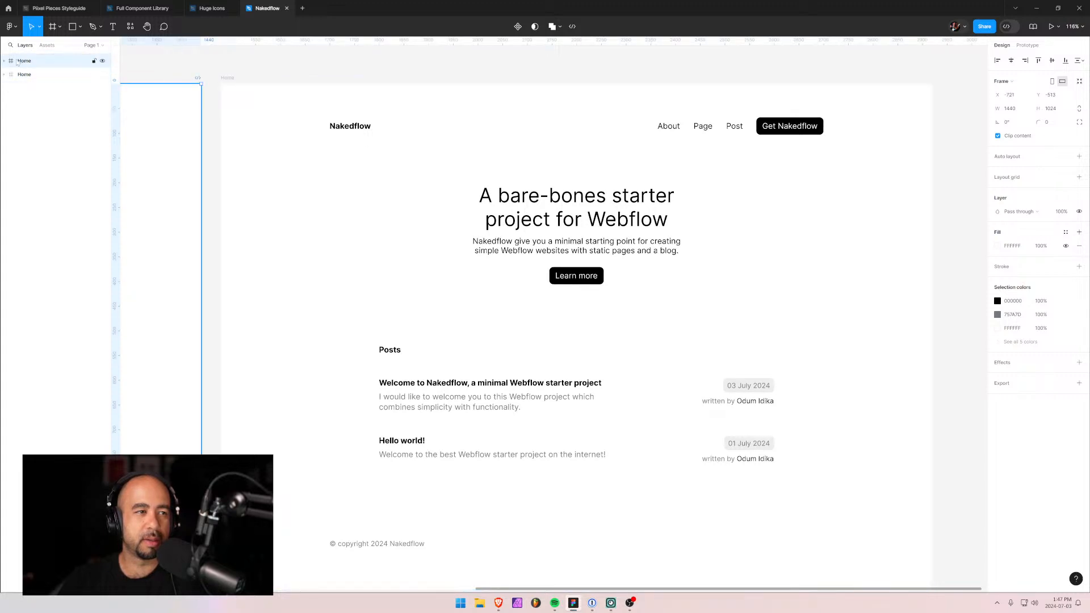
pyautogui.click(22, 72)
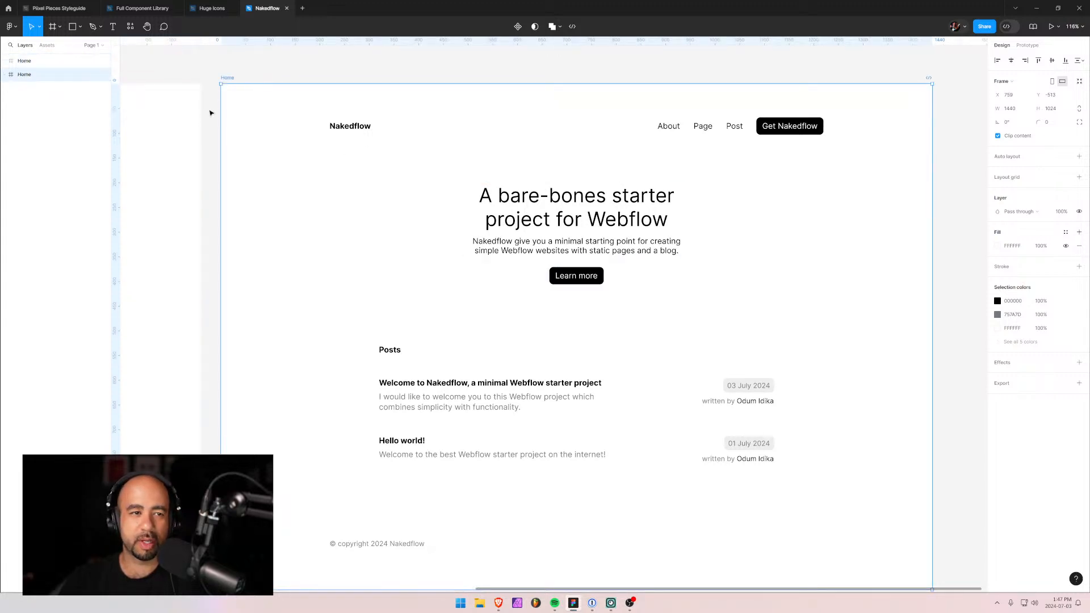
pyautogui.doubleClick(229, 79)
pyautogui.write('A')
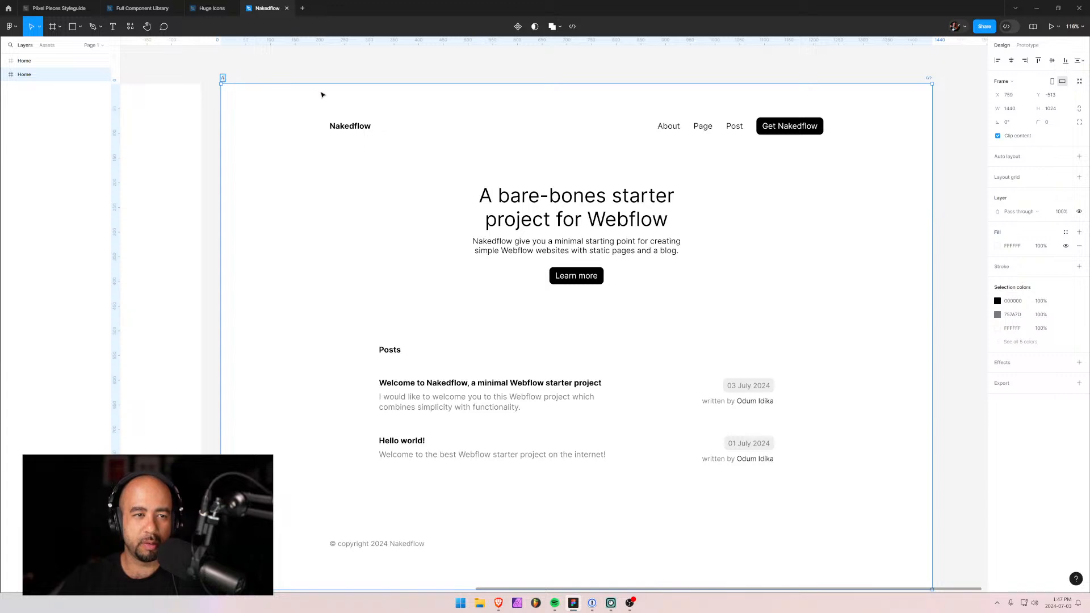
pyautogui.write('bout')
pyautogui.click(375, 69)
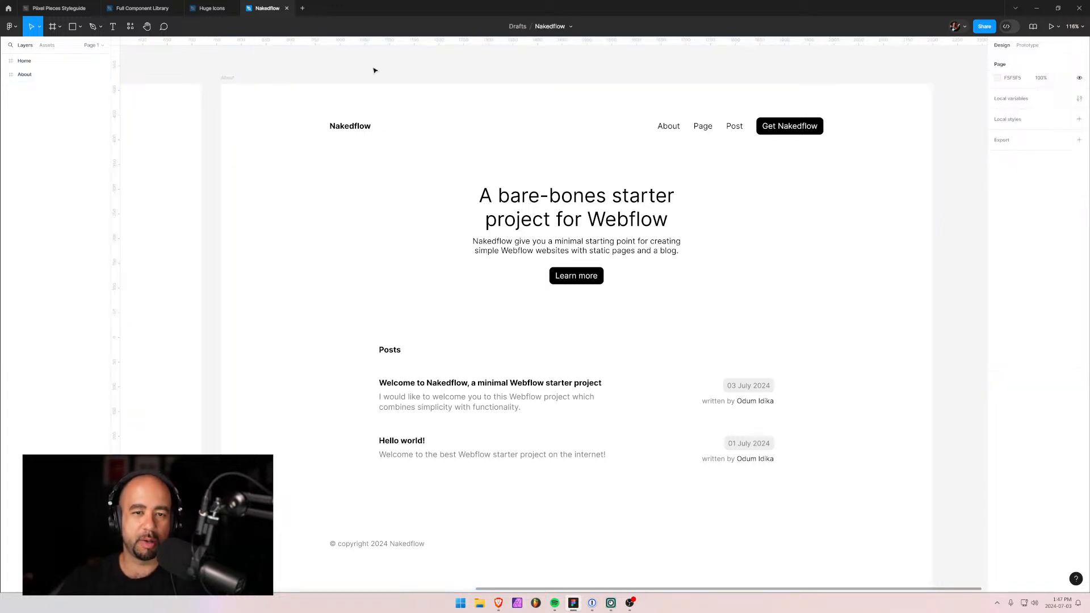
# Replace the About frame's hero heading text with 'About Nakedflow'.
pyautogui.click(547, 232)
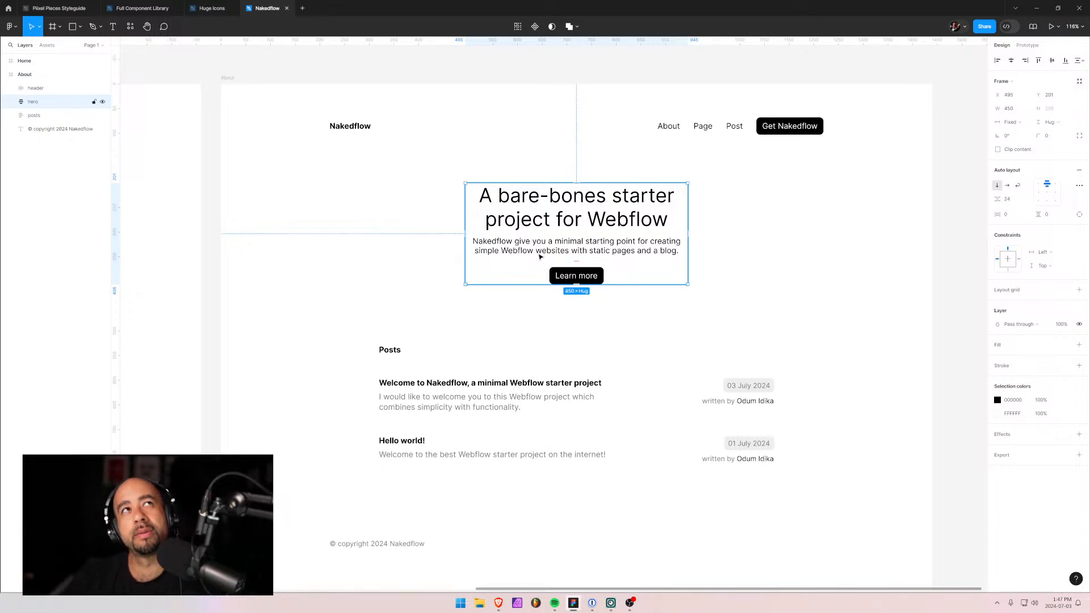
pyautogui.doubleClick(541, 198)
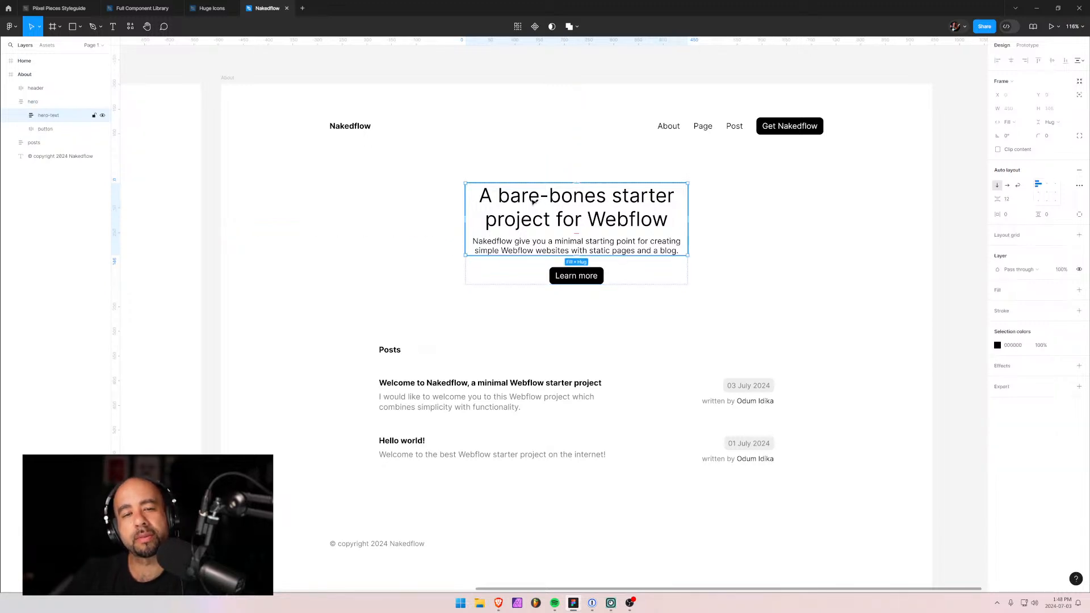
pyautogui.doubleClick(640, 227)
pyautogui.doubleClick(674, 230)
pyautogui.click(674, 227)
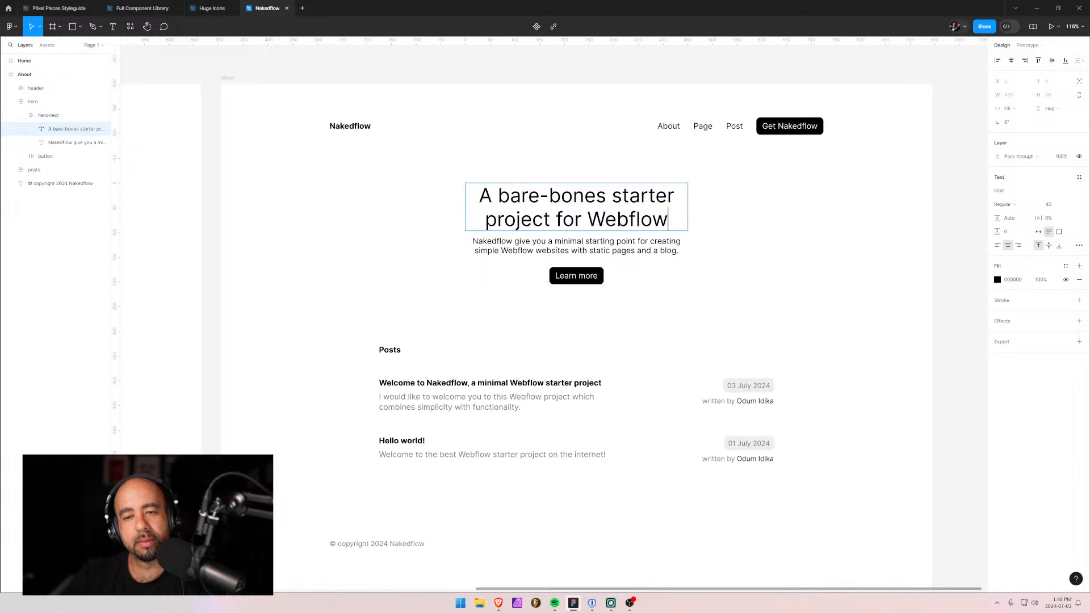
pyautogui.moveTo(674, 227); pyautogui.dragTo(479, 197)
pyautogui.write('About')
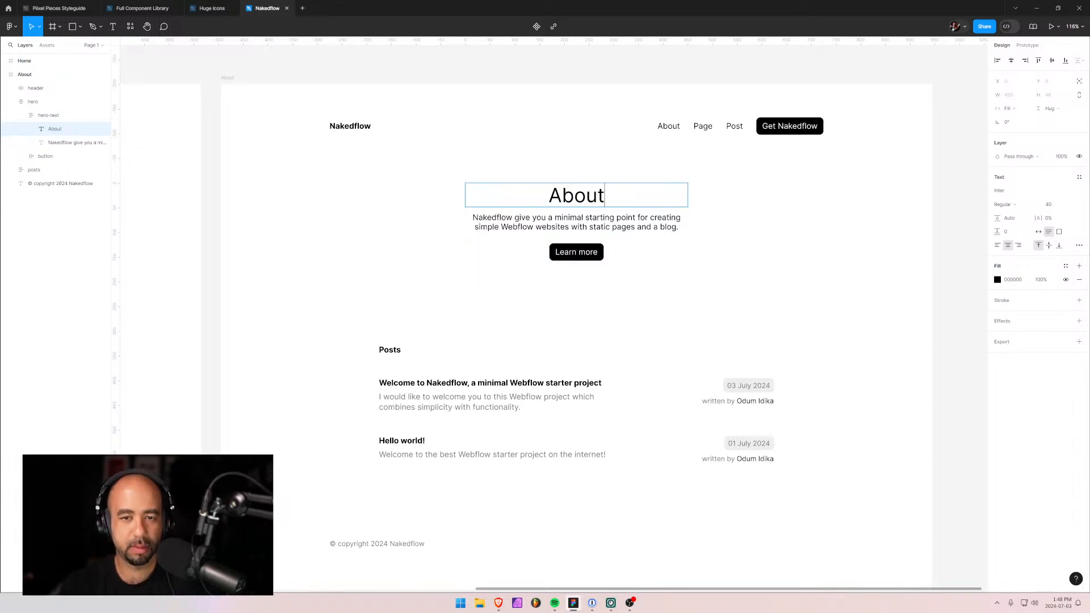
pyautogui.write(' Naked')
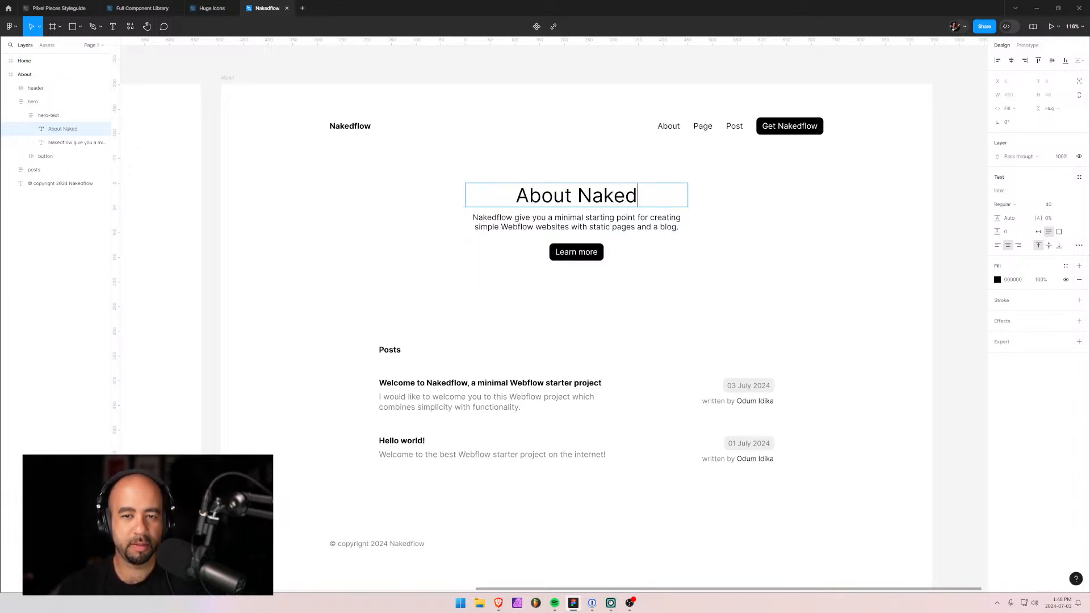
pyautogui.write('flow')
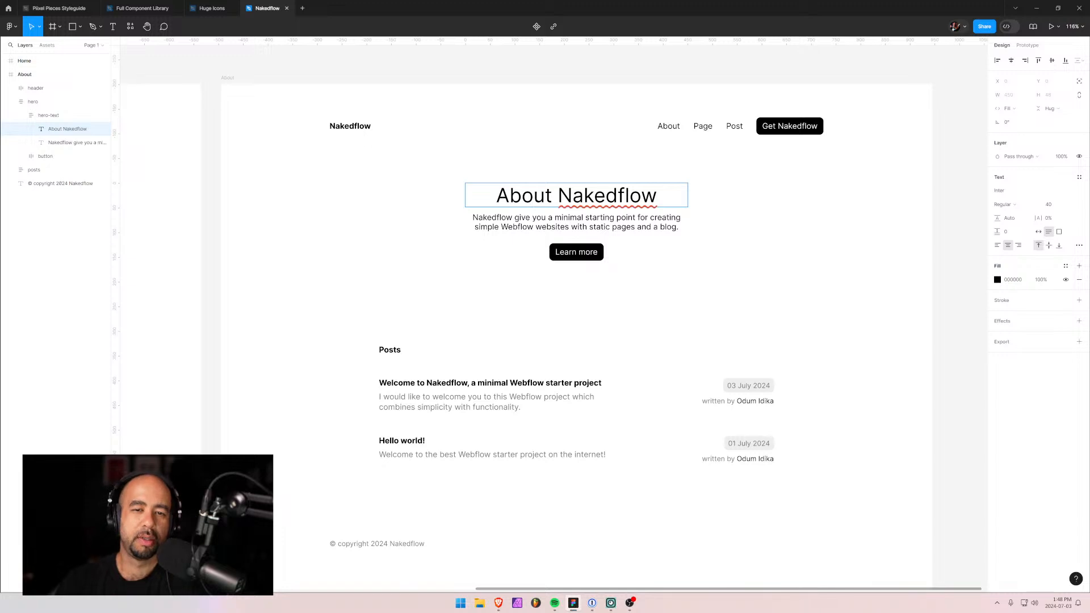
pyautogui.press('Escape')
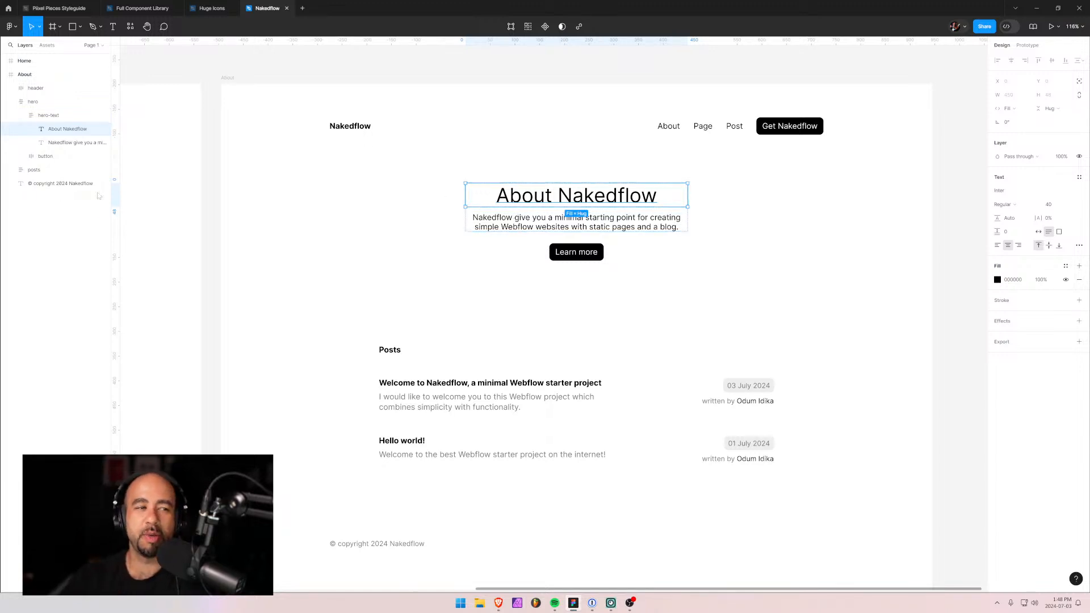
# Pull the heading and intro paragraph out of the hero, left-align the heading, and delete the hero with its Learn more button.
pyautogui.click(74, 142)
pyautogui.moveTo(67, 129); pyautogui.dragTo(45, 117)
pyautogui.moveTo(517, 199); pyautogui.dragTo(381, 219)
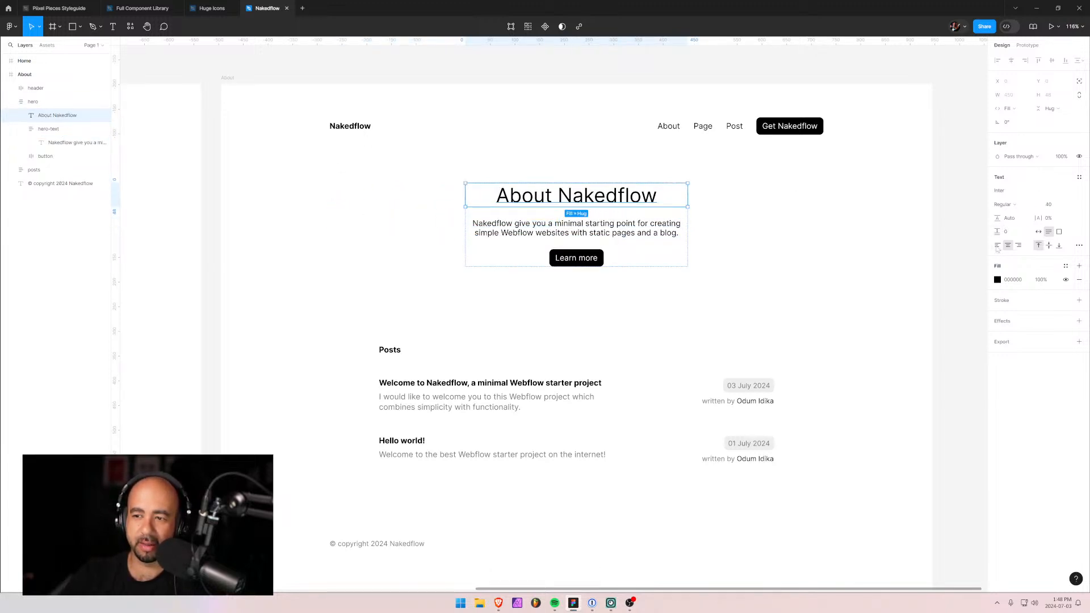
pyautogui.click(997, 246)
pyautogui.moveTo(549, 198); pyautogui.dragTo(341, 162)
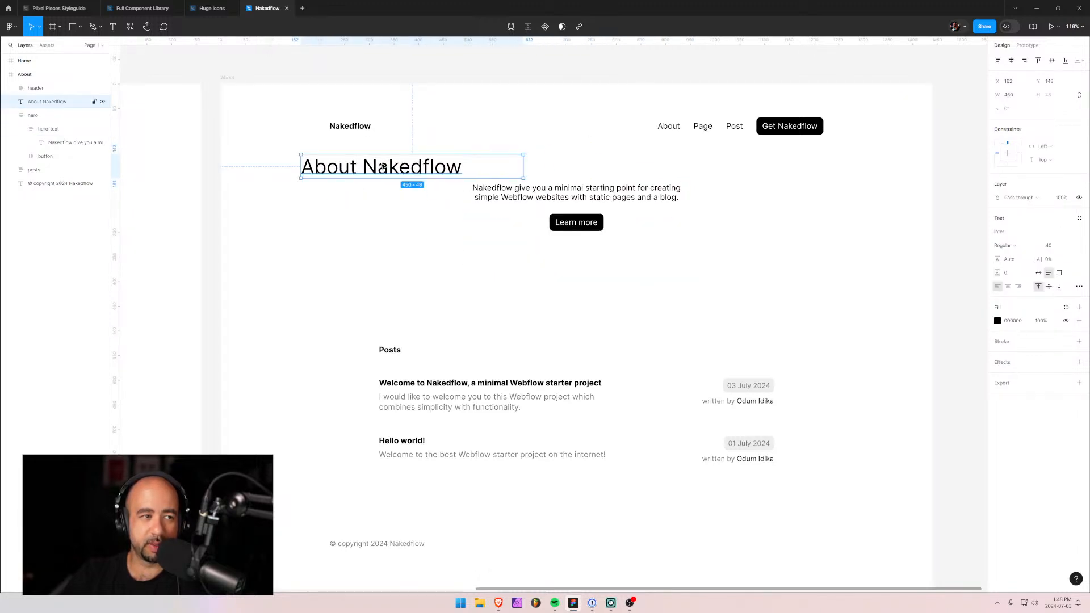
pyautogui.click(62, 143)
pyautogui.moveTo(562, 202); pyautogui.dragTo(776, 314)
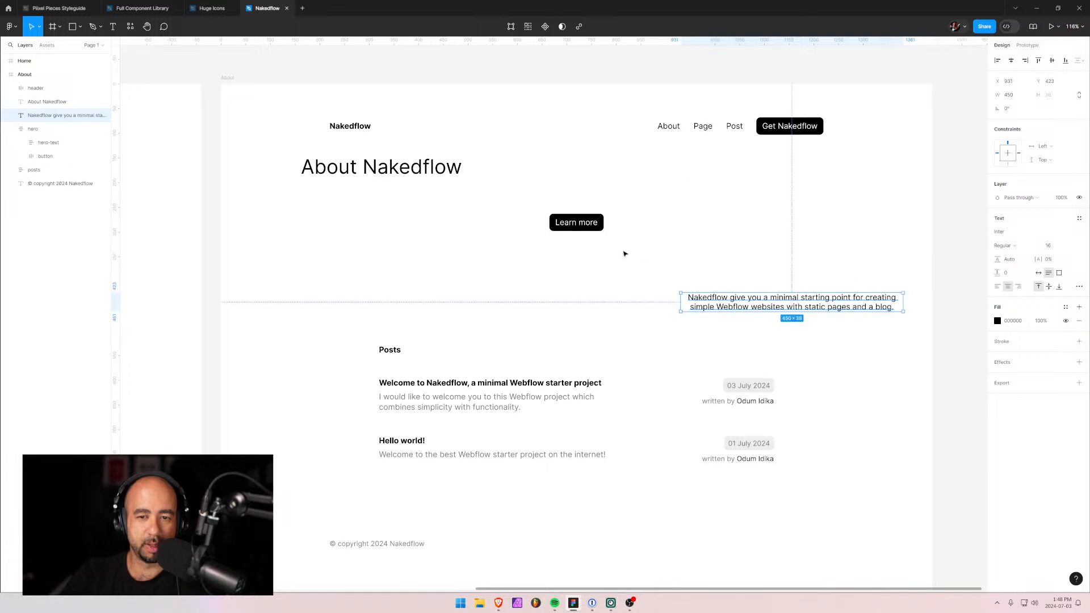
pyautogui.click(601, 226)
pyautogui.press('Delete')
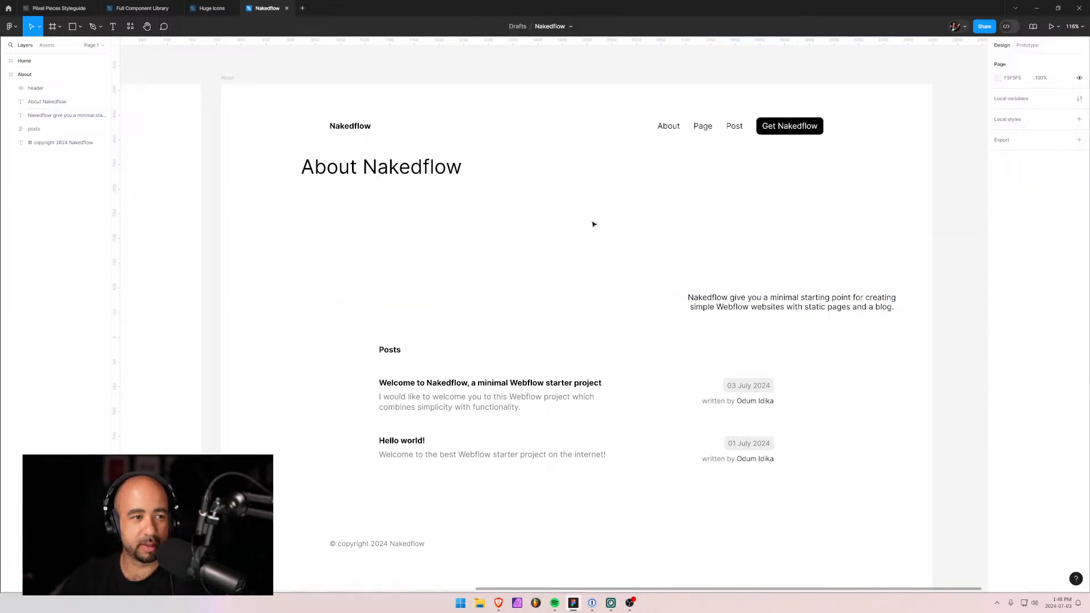
# Place the heading under the navigation with the left-aligned paragraph directly beneath it.
pyautogui.click(74, 102)
pyautogui.moveTo(396, 176); pyautogui.dragTo(429, 209)
pyautogui.moveTo(761, 303); pyautogui.dragTo(406, 278)
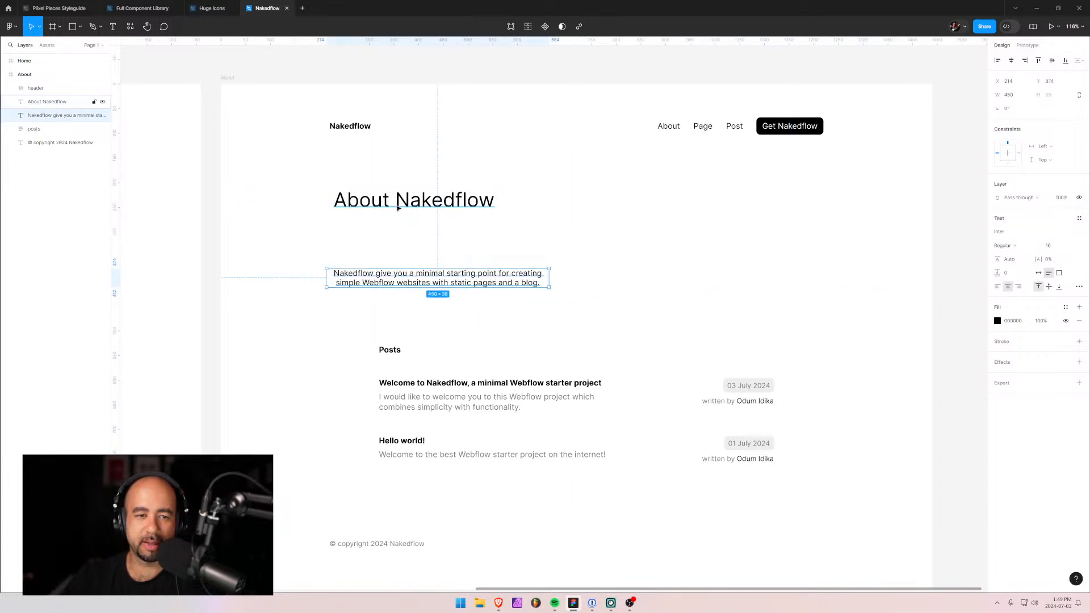
pyautogui.moveTo(391, 205); pyautogui.dragTo(387, 209)
pyautogui.moveTo(400, 278); pyautogui.dragTo(418, 246)
pyautogui.click(997, 287)
pyautogui.click(558, 273)
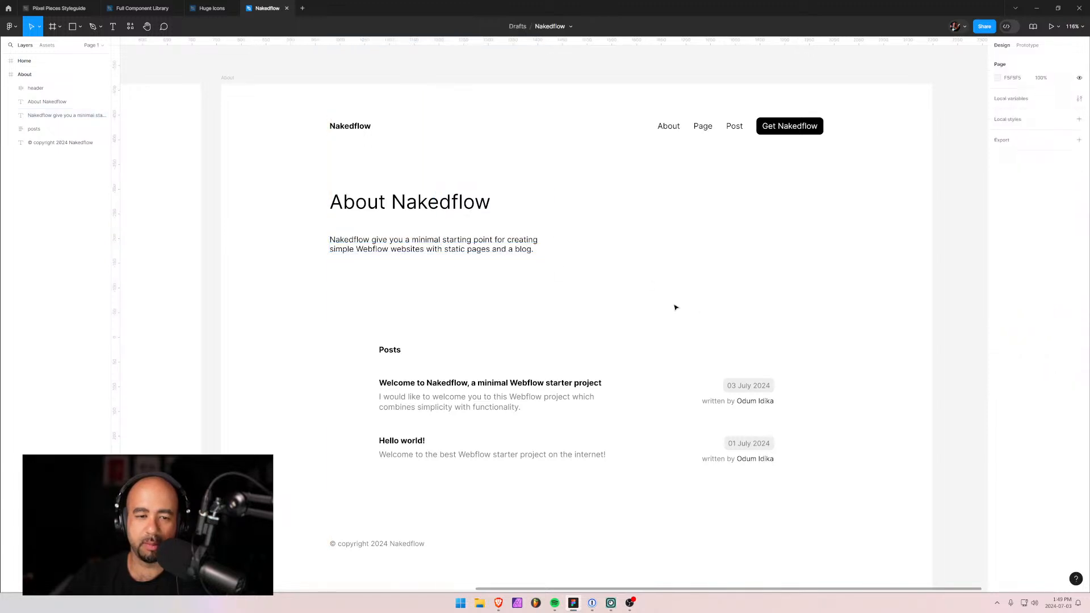
# Shift the heading and paragraph right and down together, and widen the paragraph's text box.
pyautogui.scroll(-2, 477, 357)
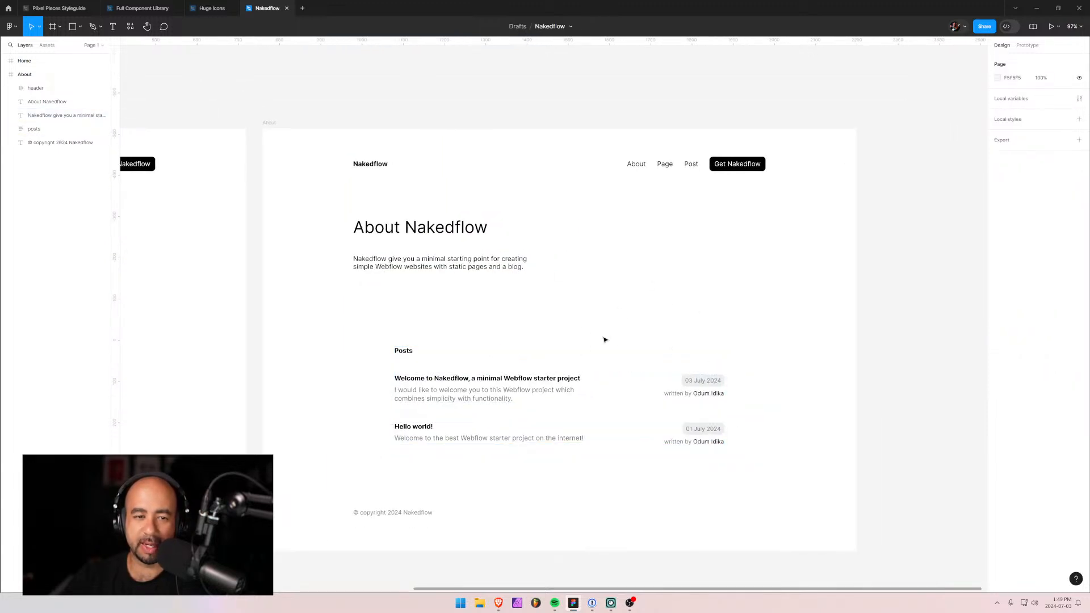
pyautogui.click(440, 277)
pyautogui.keyDown('shift'); pyautogui.click(430, 227); pyautogui.keyUp('shift')
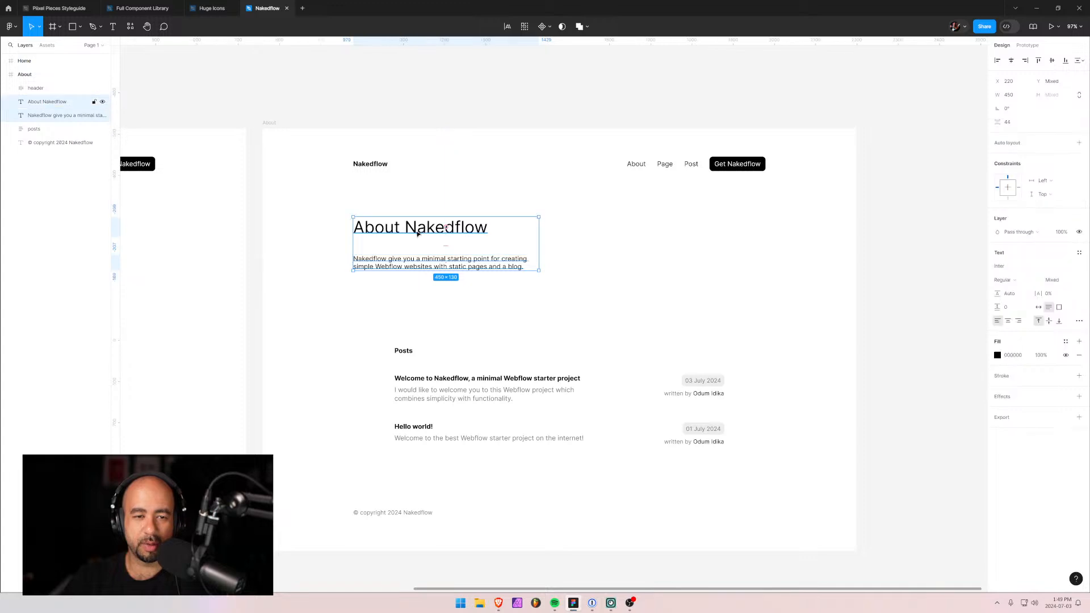
pyautogui.moveTo(430, 227)
pyautogui.mouseDown()
pyautogui.moveTo(509, 231)
pyautogui.moveTo(447, 247)
pyautogui.moveTo(448, 236)
pyautogui.mouseUp()
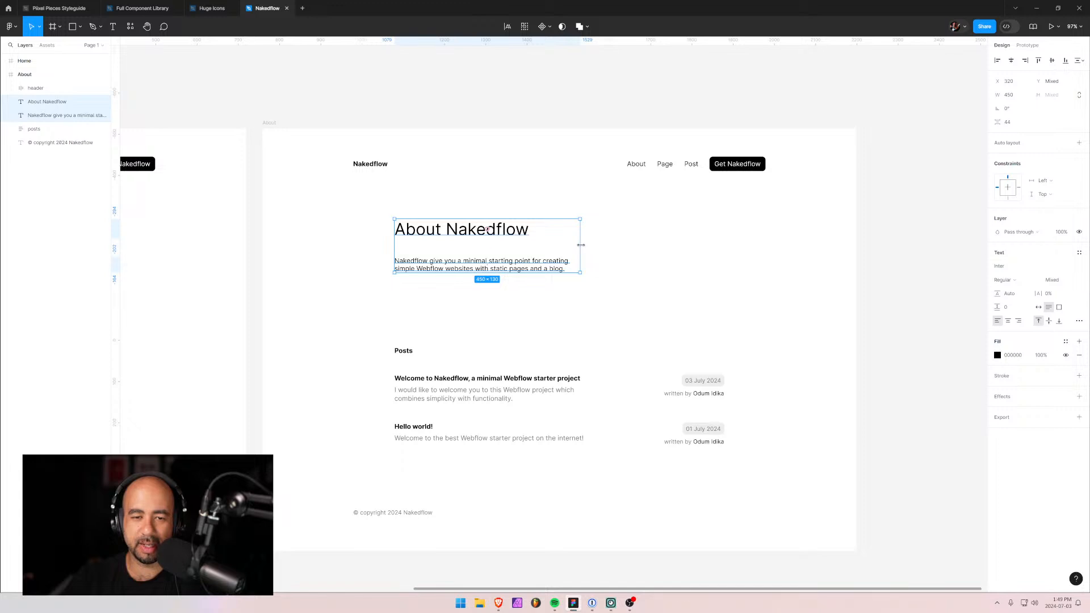
pyautogui.moveTo(581, 245); pyautogui.dragTo(670, 245)
pyautogui.click(596, 374)
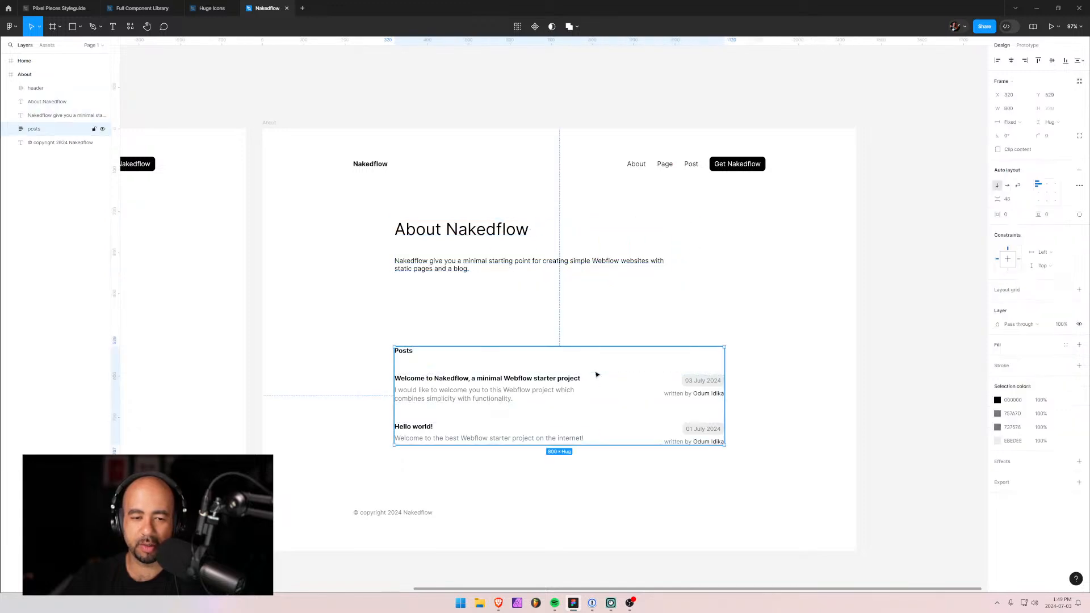
pyautogui.click(574, 244)
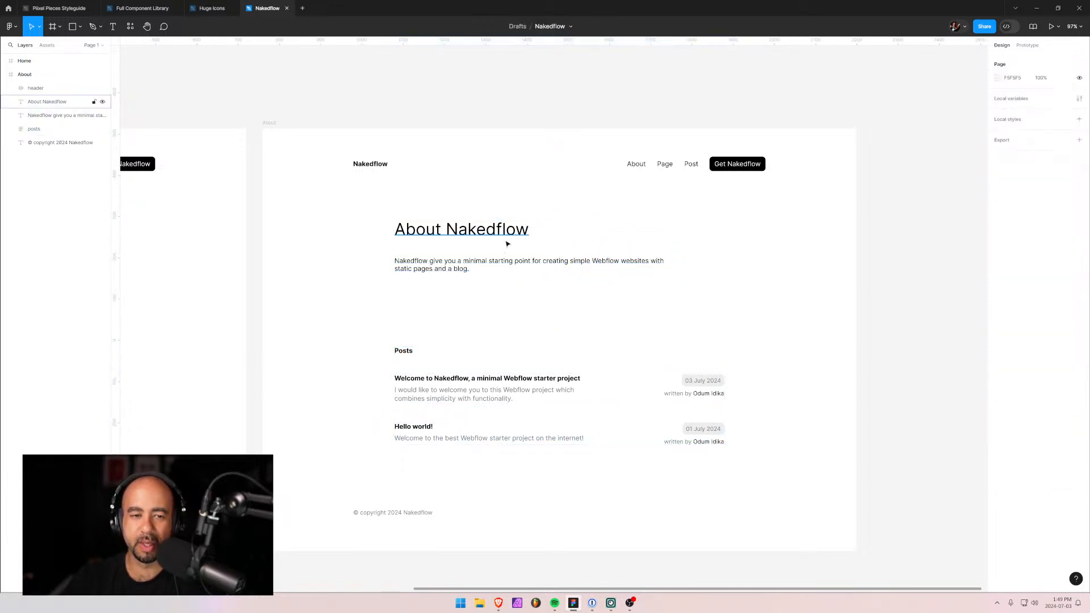
pyautogui.click(507, 243)
pyautogui.click(522, 268)
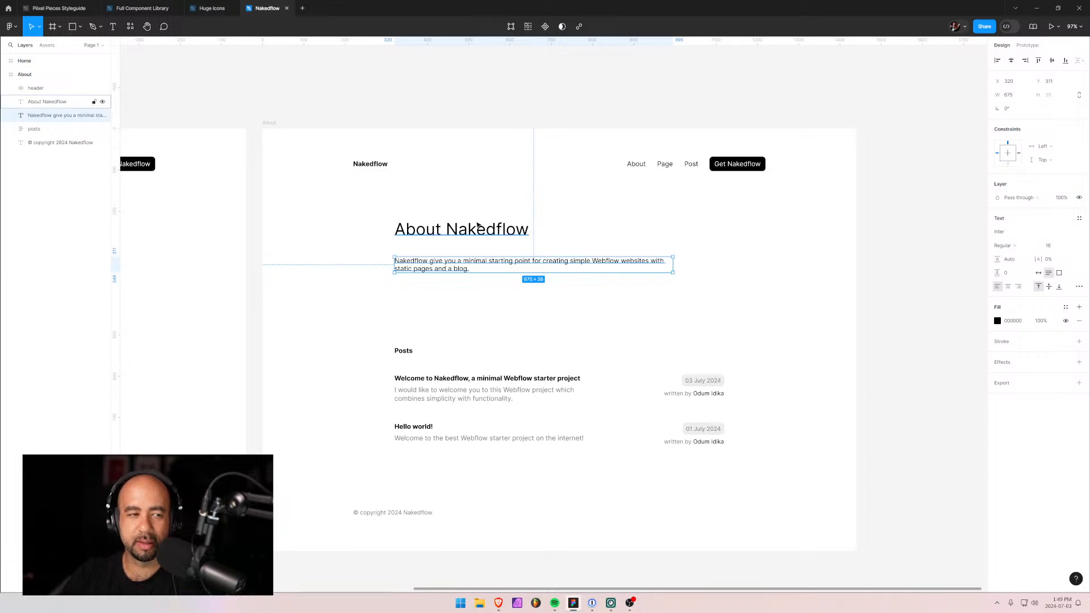
pyautogui.keyDown('shift'); pyautogui.click(47, 102); pyautogui.keyUp('shift')
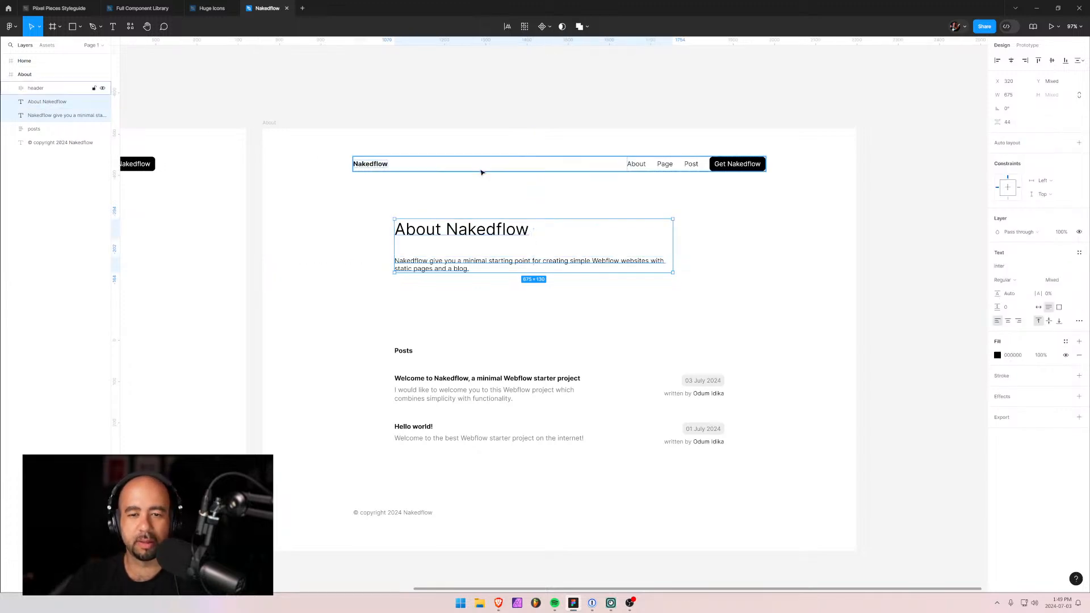
pyautogui.click(609, 321)
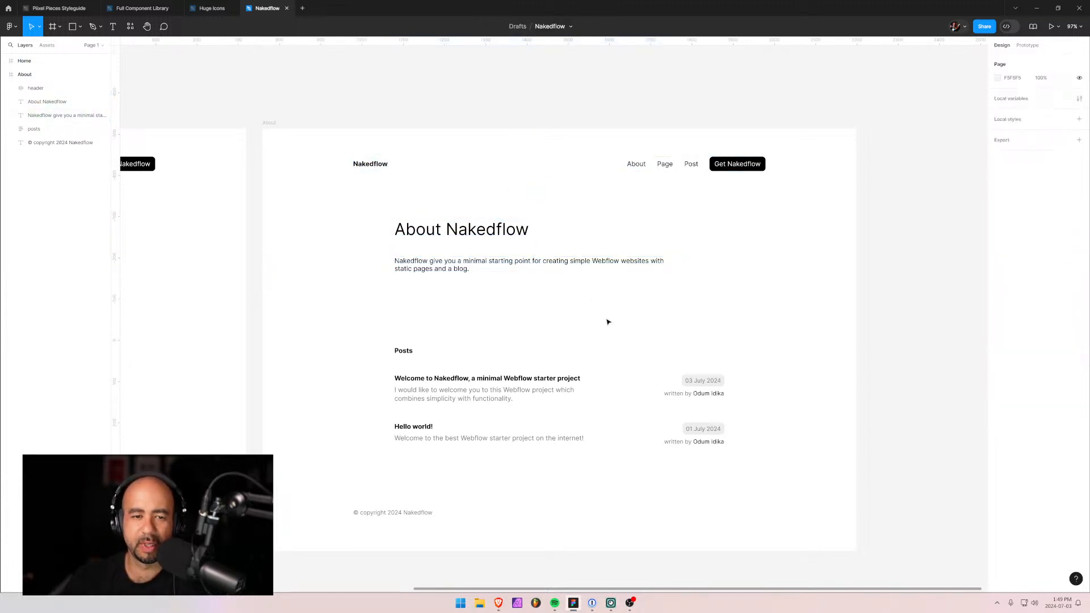
# Delete the Posts list from the About frame and select the heading's font-size field.
pyautogui.click(514, 381)
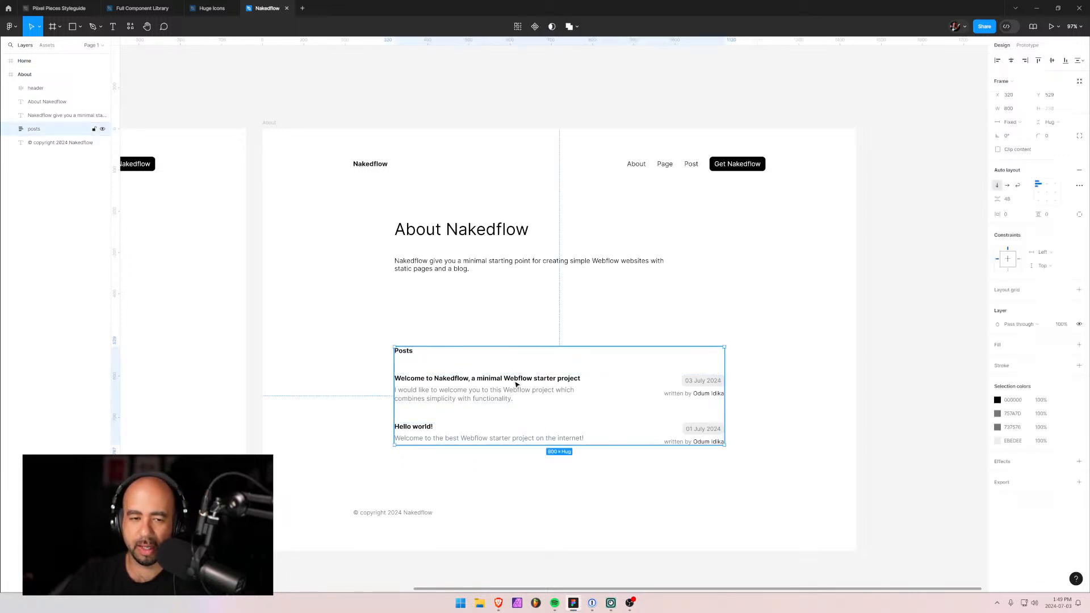
pyautogui.press('Delete')
pyautogui.click(442, 271)
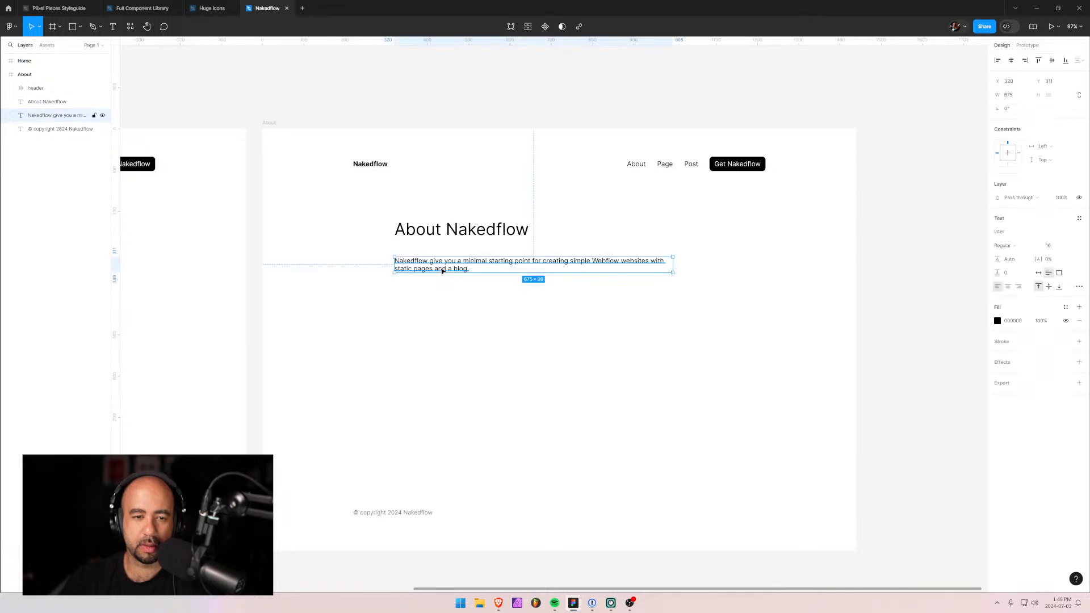
pyautogui.click(429, 230)
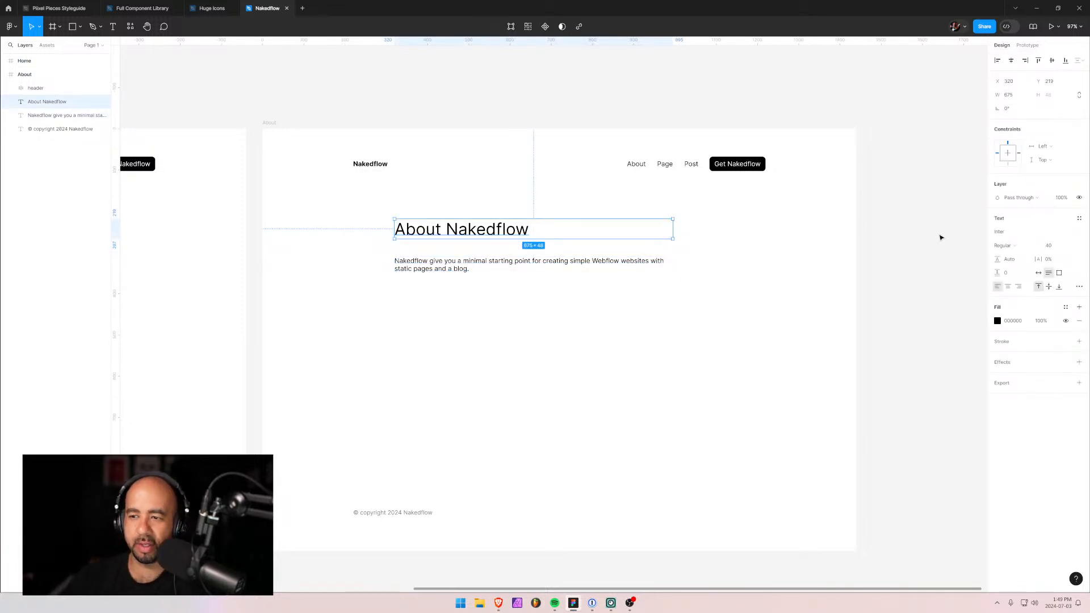
pyautogui.click(1059, 252)
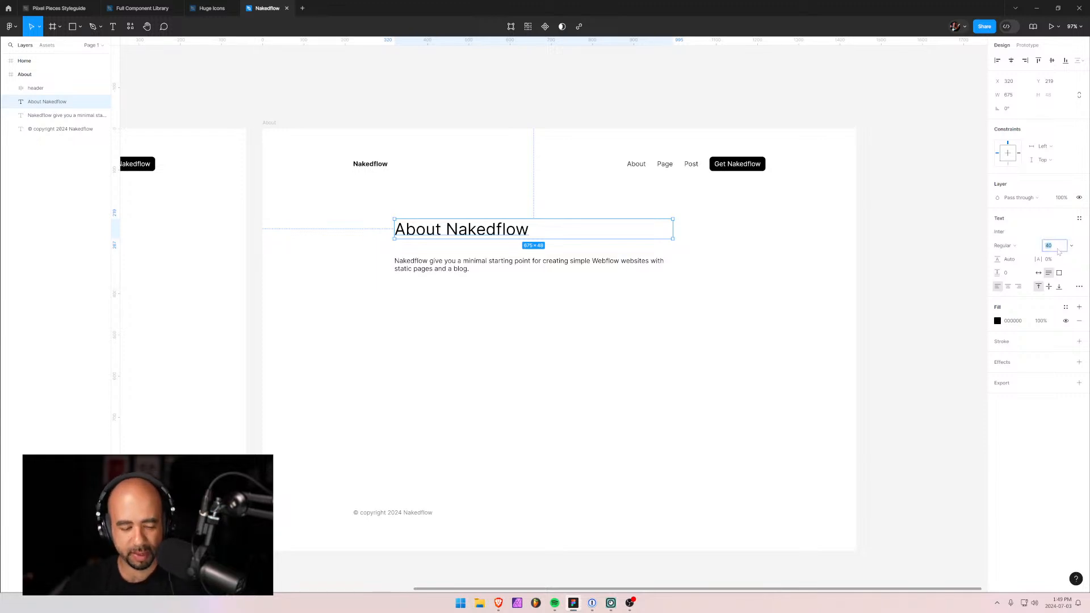
pyautogui.hotkey('alt', 'Tab')
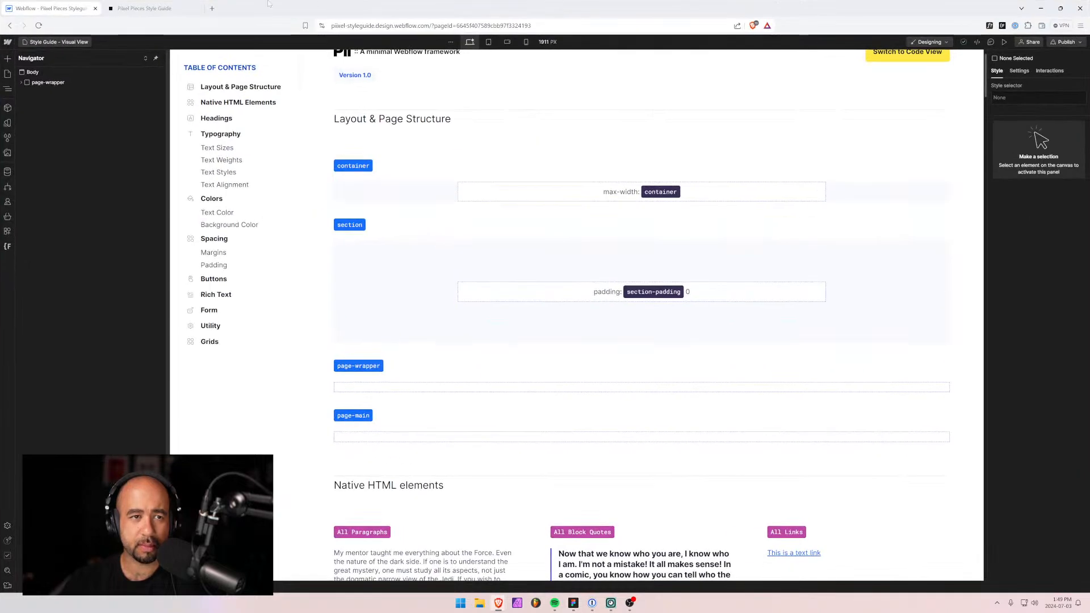
# Check the heading font sizes in the Headings section of the Pixel Pieces Style Guide.
pyautogui.click(146, 9)
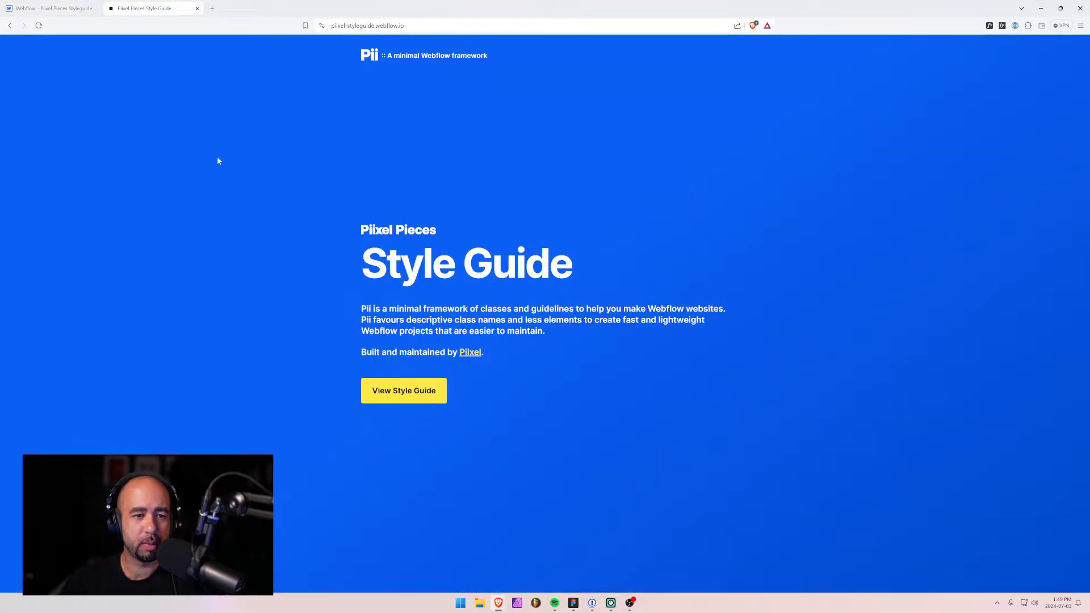
pyautogui.click(404, 394)
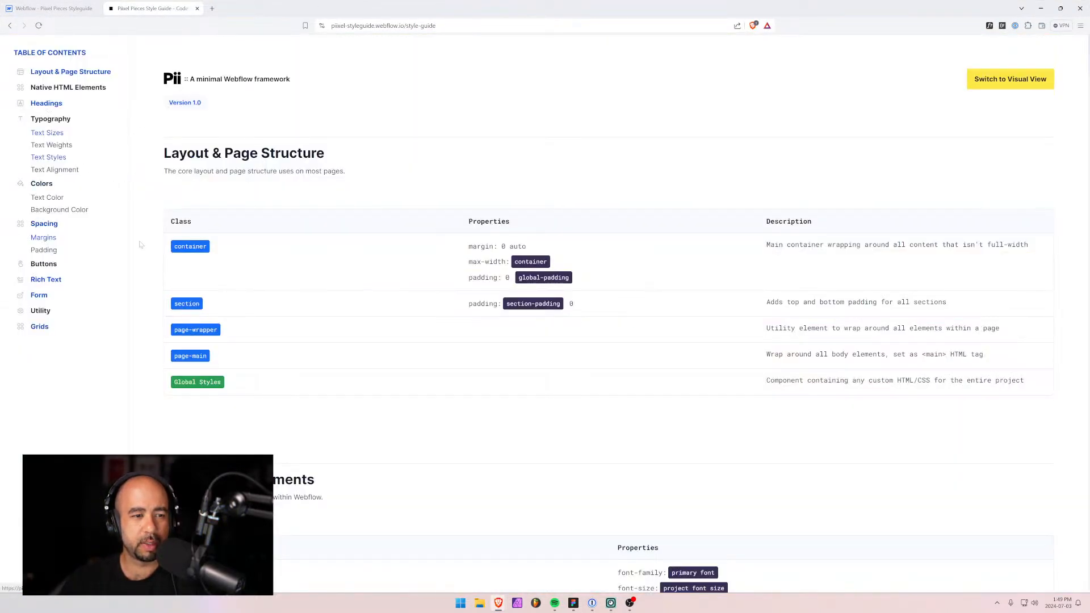
pyautogui.click(46, 106)
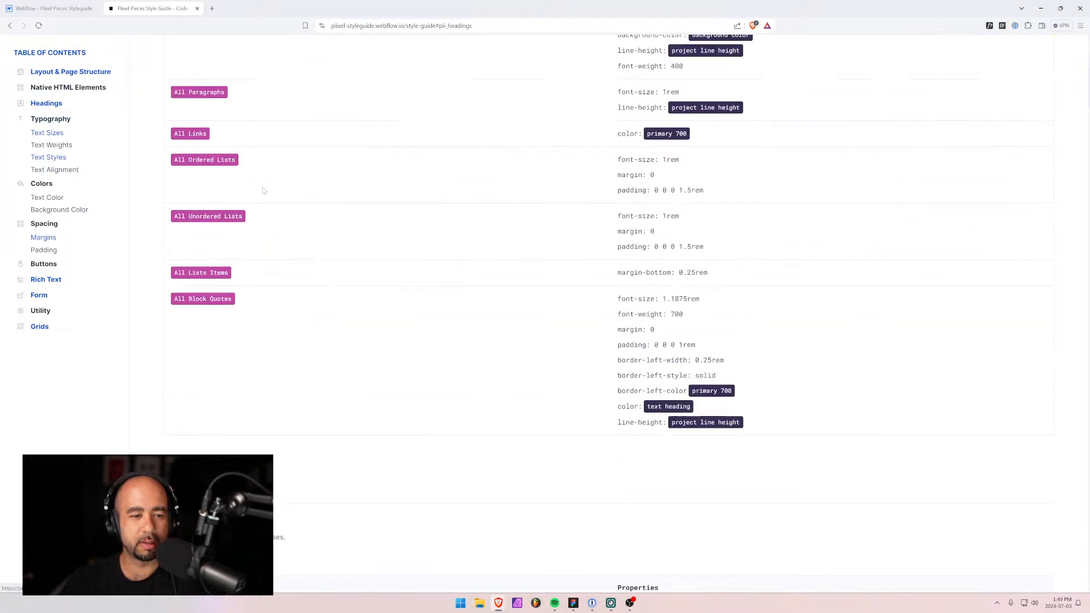
pyautogui.scroll(-1, 628, 531)
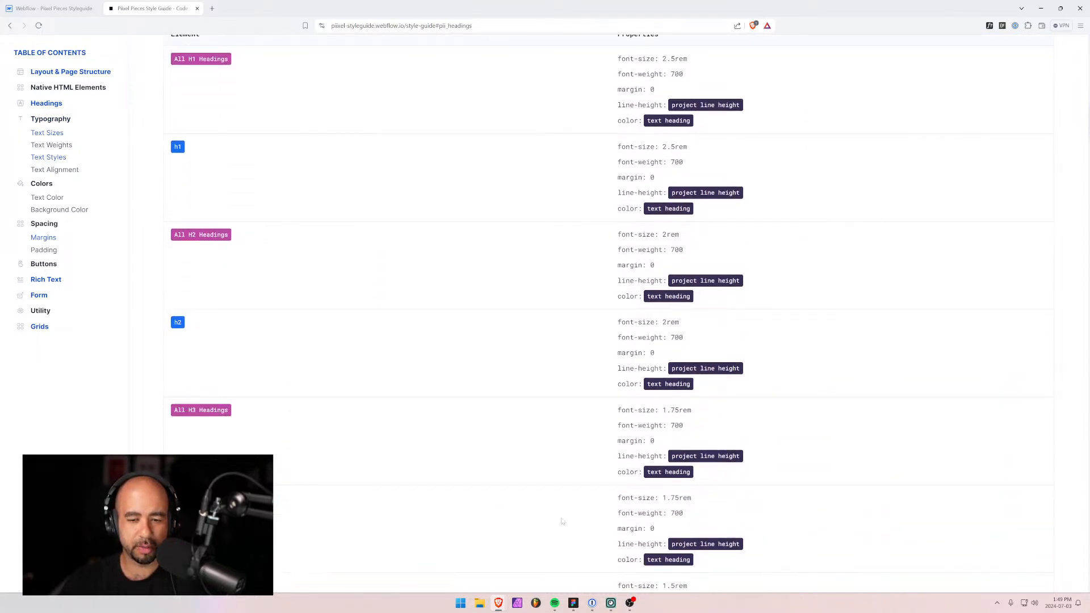
pyautogui.hotkey('alt', 'Tab')
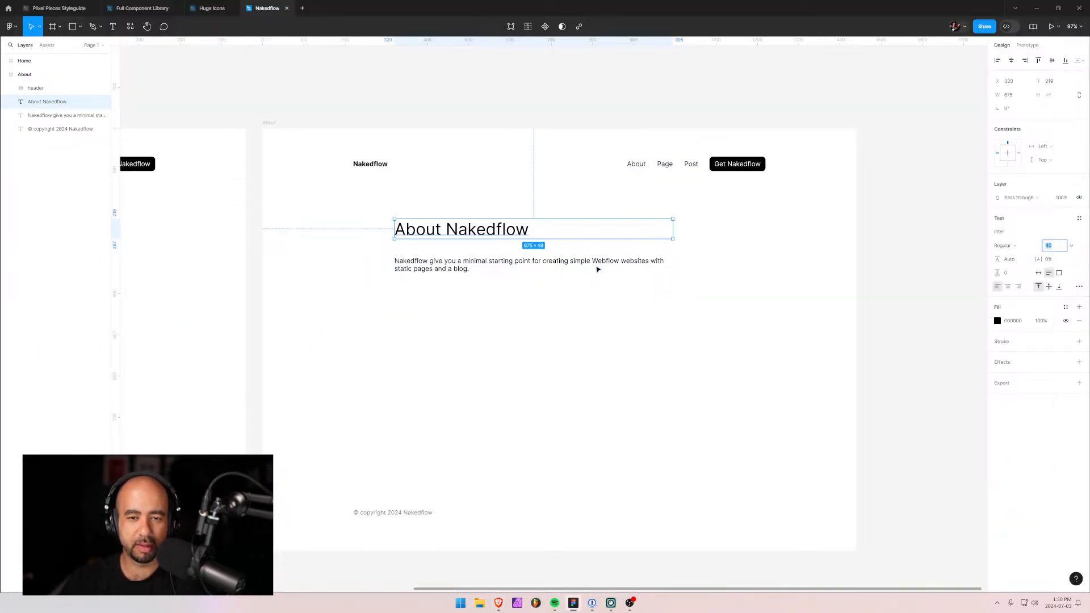
# Set the About Nakedflow heading's font size to 16*1.75 (1.75rem).
pyautogui.click(1048, 244)
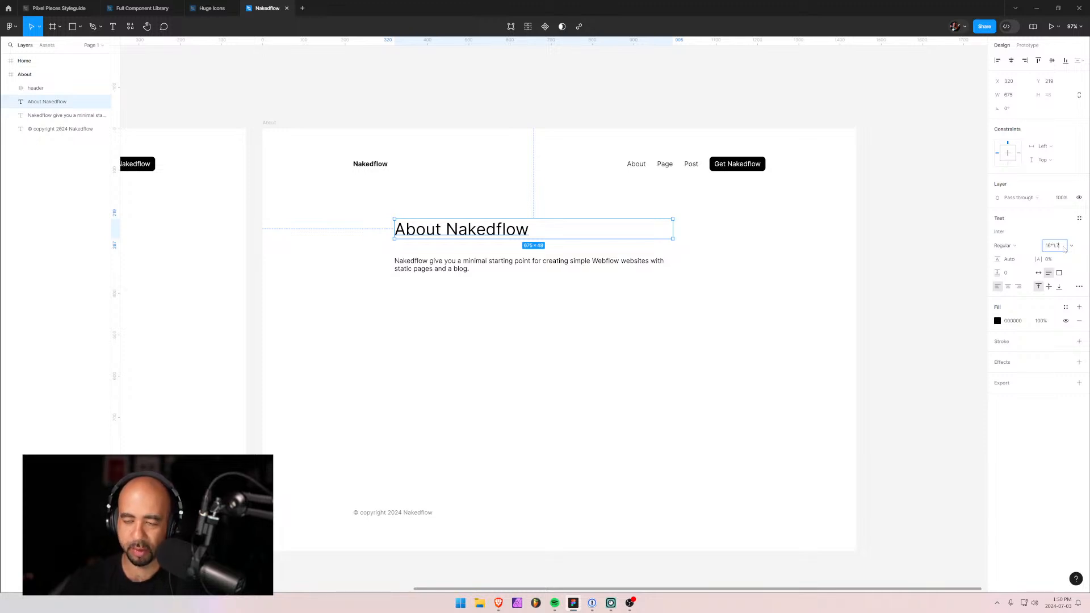
pyautogui.write('16*1.75')
pyautogui.press('Return')
pyautogui.click(480, 254)
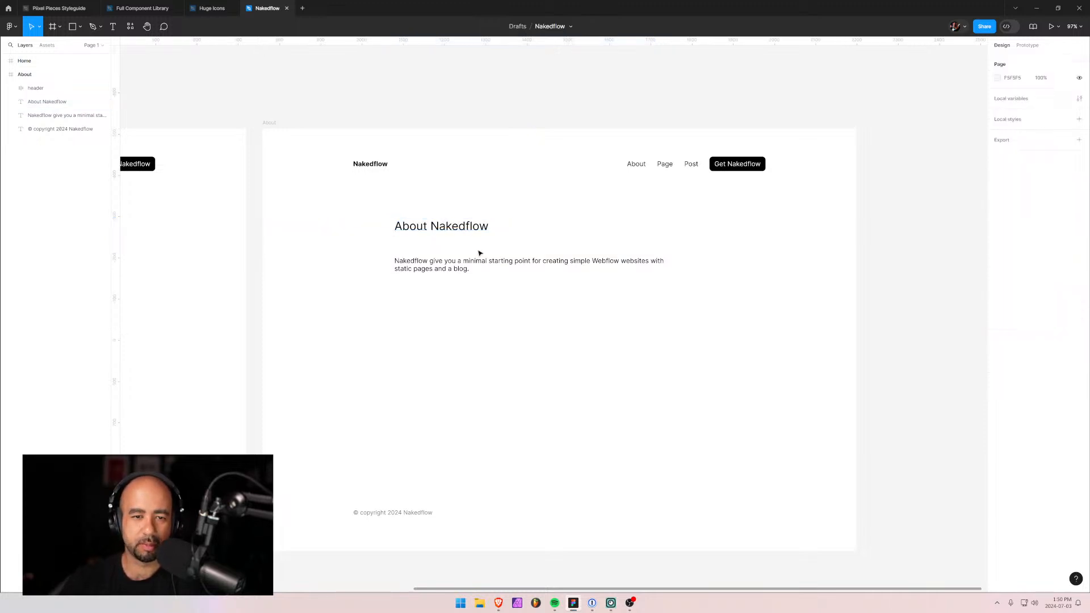
# Give the About intro paragraph a 130% line height.
pyautogui.click(471, 262)
pyautogui.doubleClick(471, 262)
pyautogui.click(481, 281)
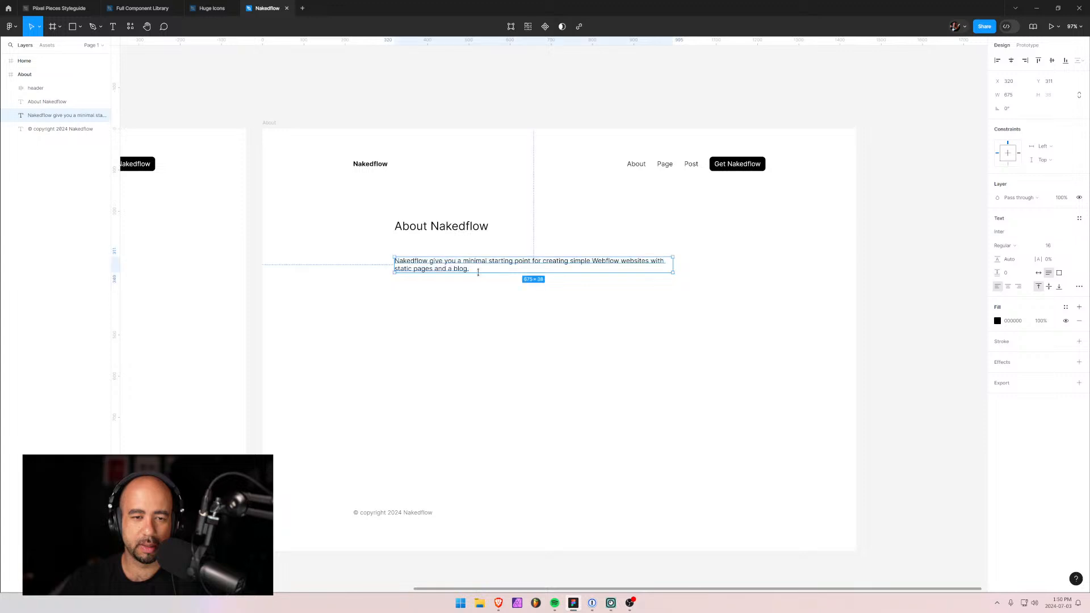
pyautogui.click(480, 274)
pyautogui.click(482, 262)
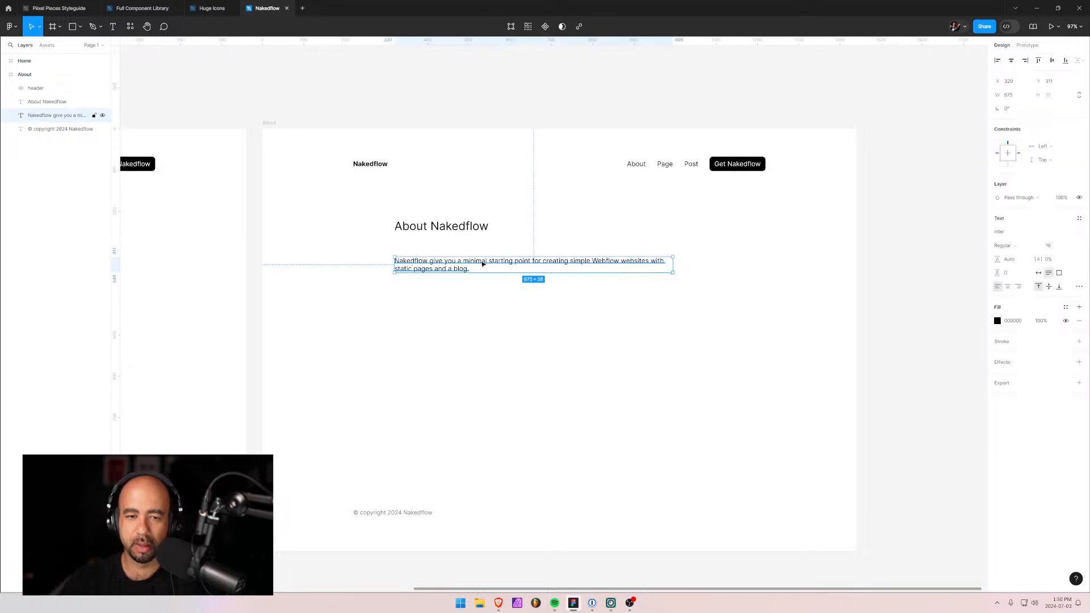
pyautogui.click(1011, 262)
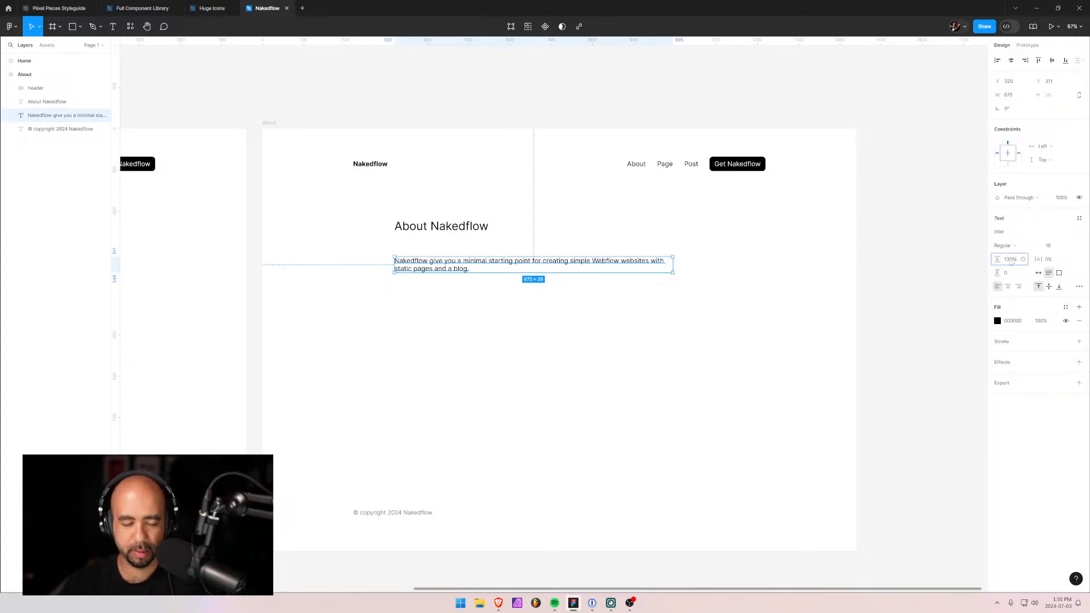
pyautogui.press('Return')
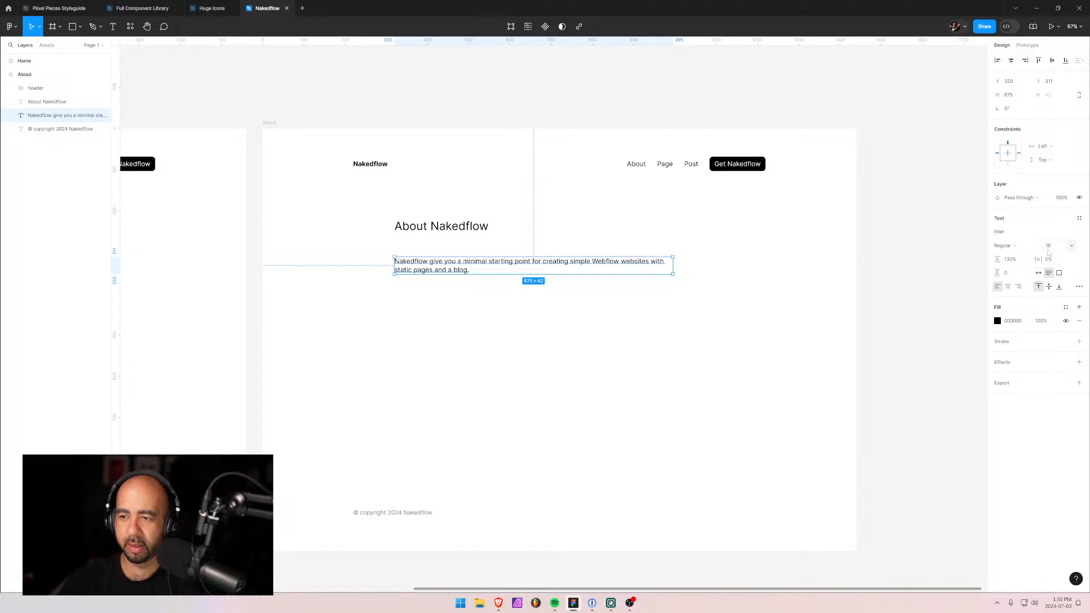
pyautogui.click(401, 331)
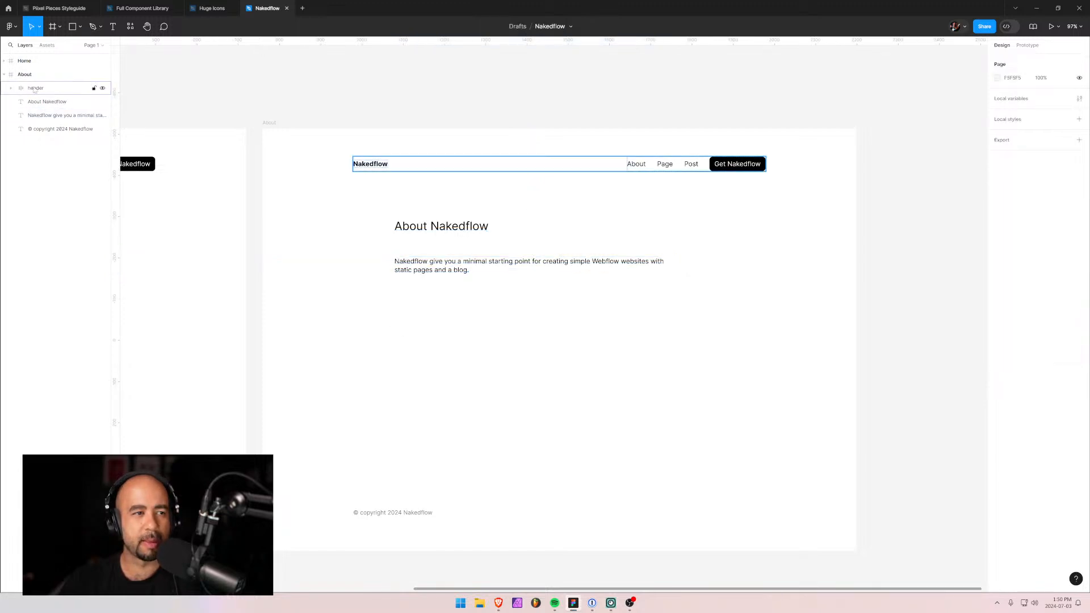
pyautogui.moveTo(202, 297); pyautogui.dragTo(538, 265)
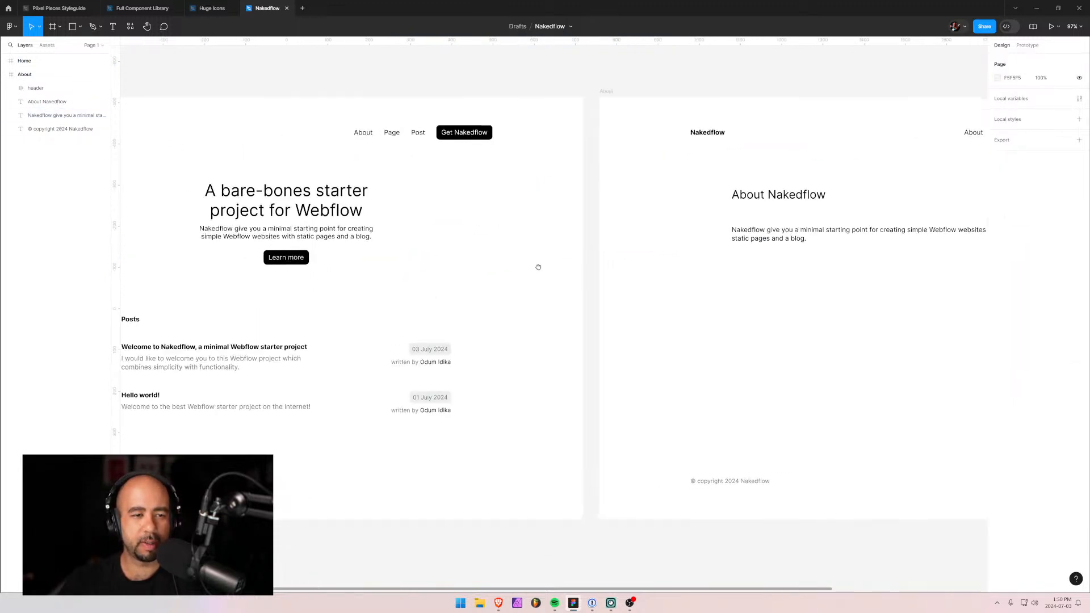
# Save the post excerpt's grey fill as a colour variable named Text.
pyautogui.click(260, 362)
pyautogui.doubleClick(261, 362)
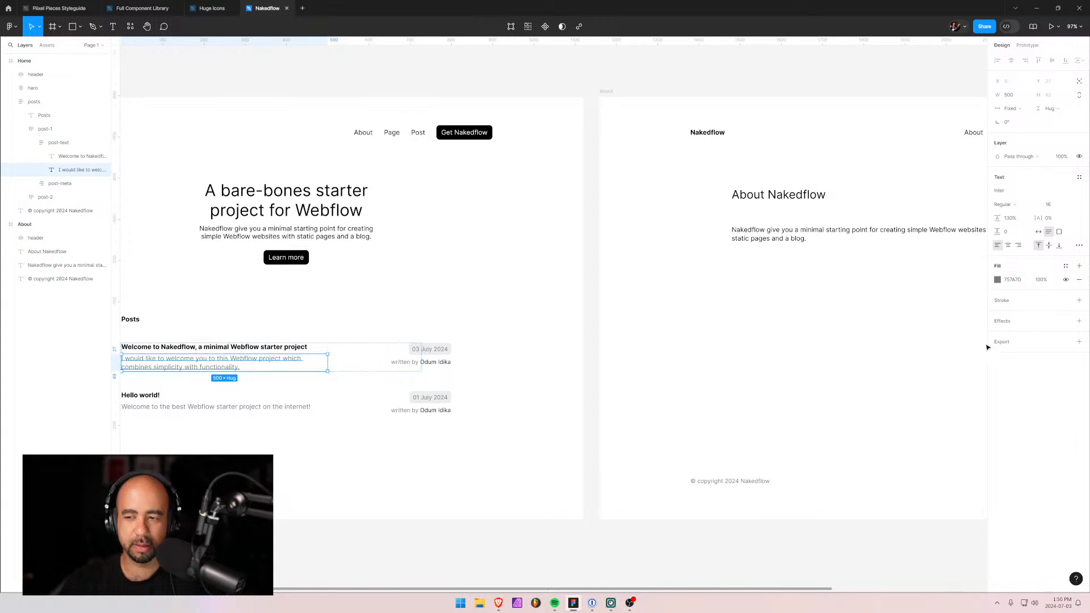
pyautogui.click(998, 280)
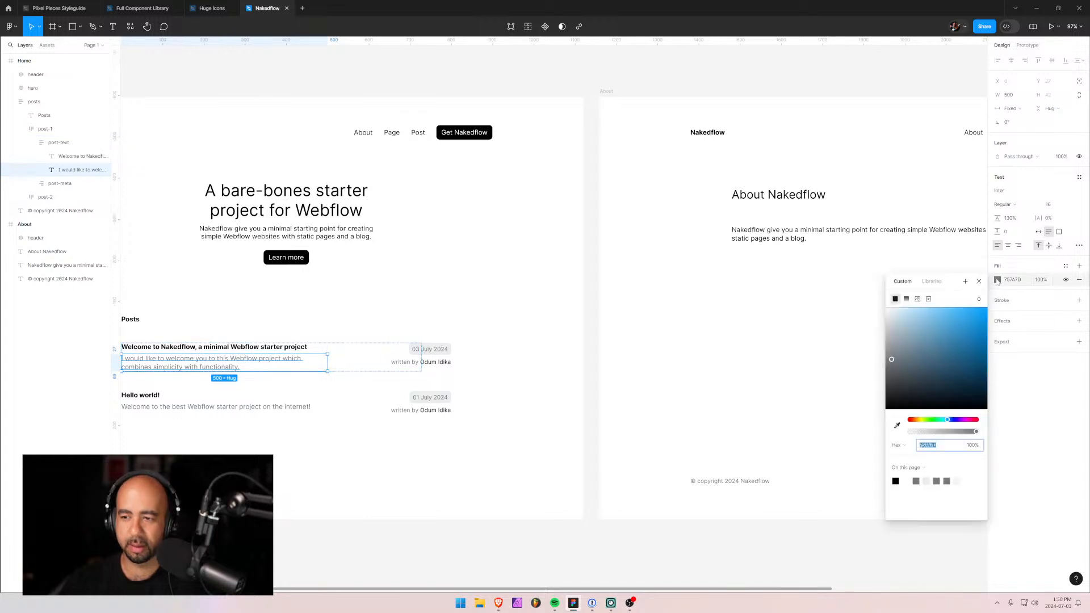
pyautogui.click(966, 282)
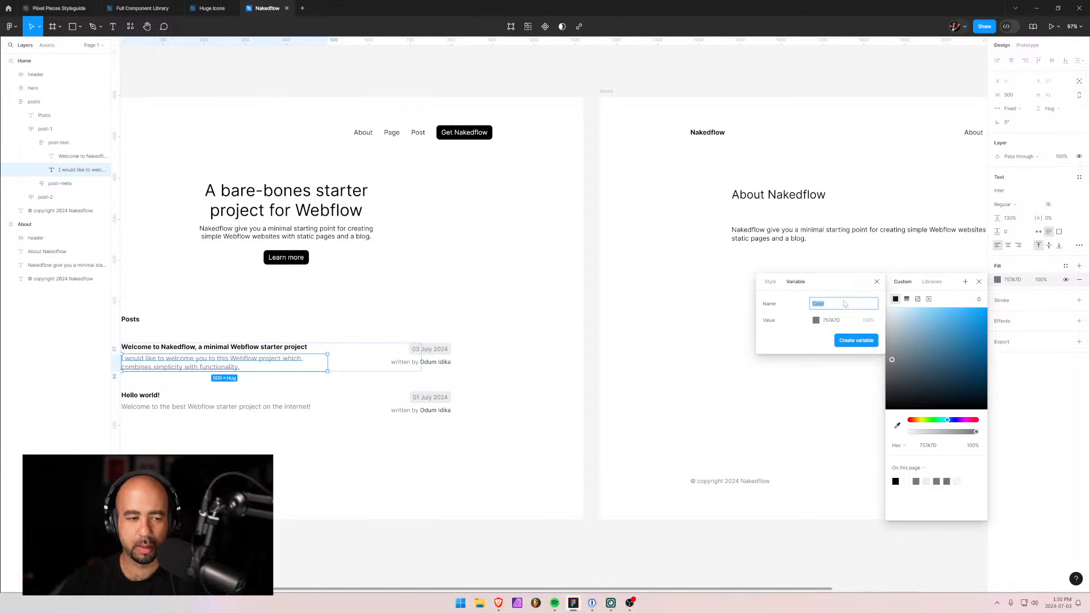
pyautogui.write('Te')
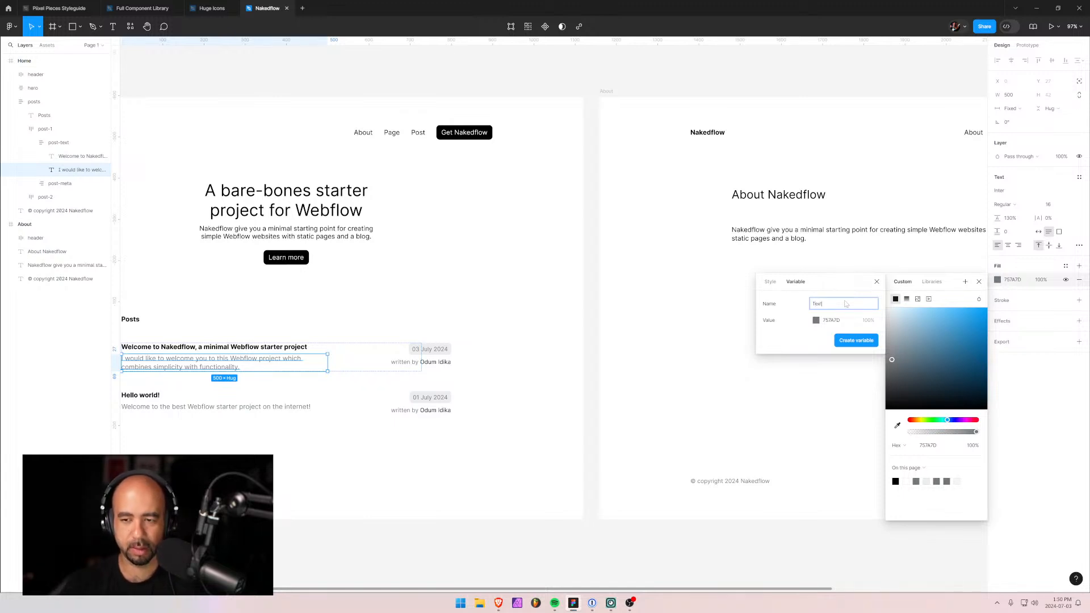
pyautogui.write('xt')
pyautogui.press('Return')
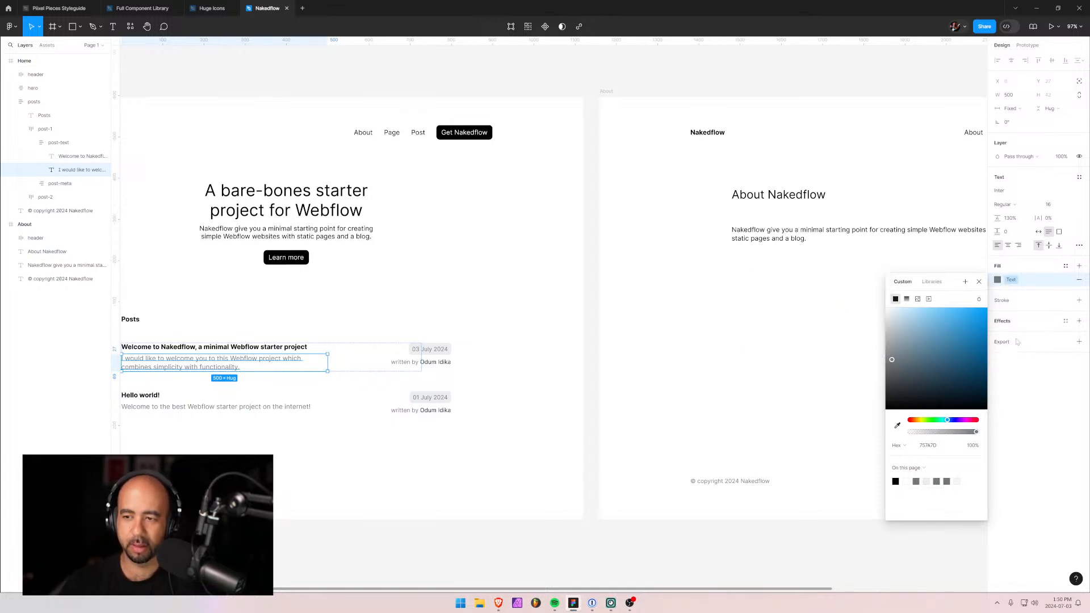
pyautogui.click(1031, 377)
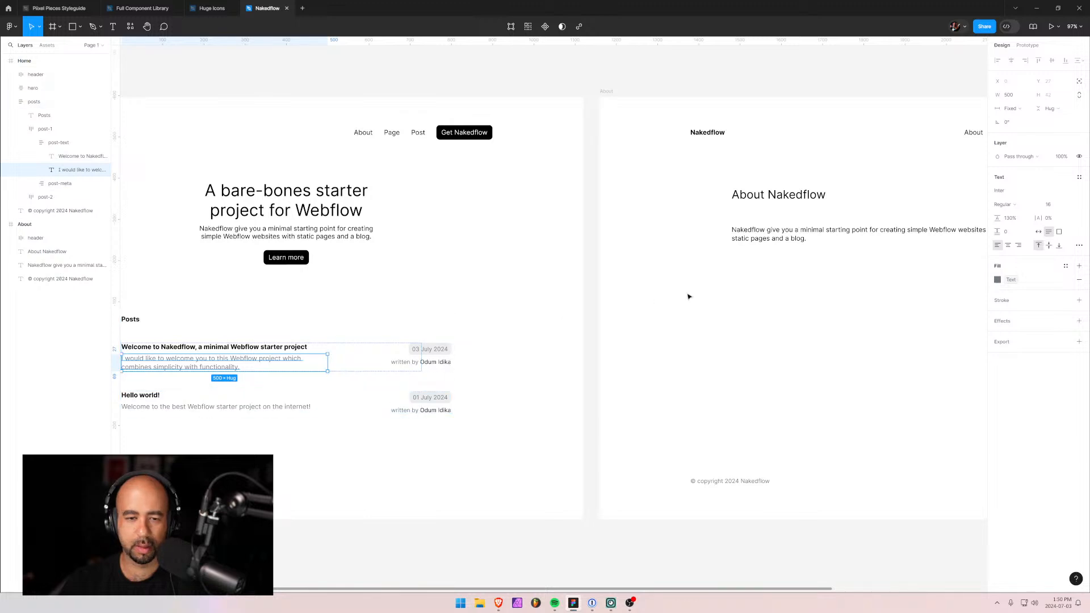
# Apply the Text colour variable to the About page paragraph.
pyautogui.click(741, 237)
pyautogui.click(998, 322)
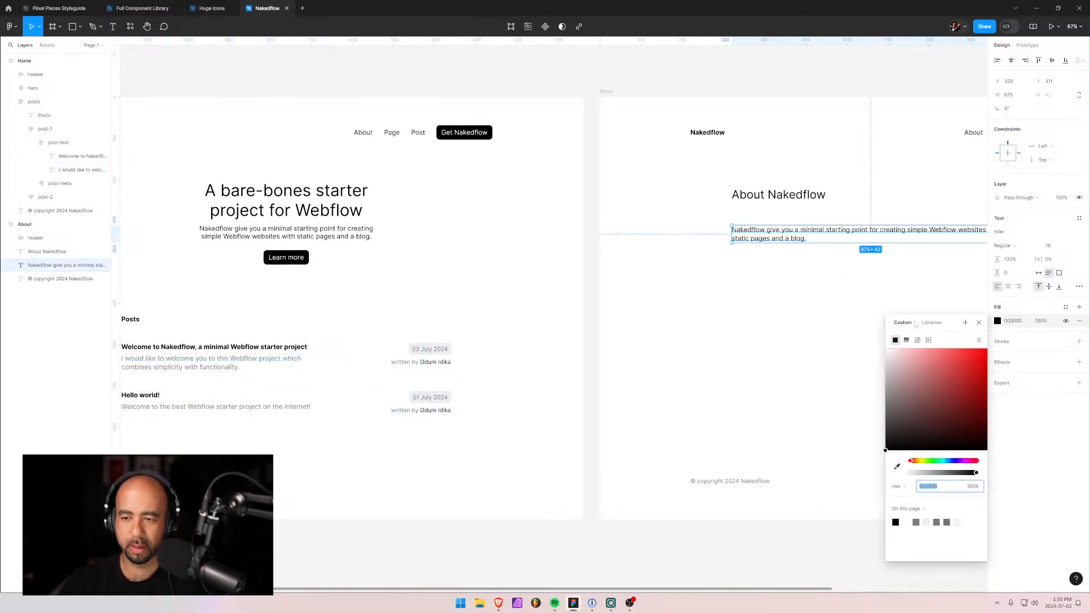
pyautogui.click(932, 323)
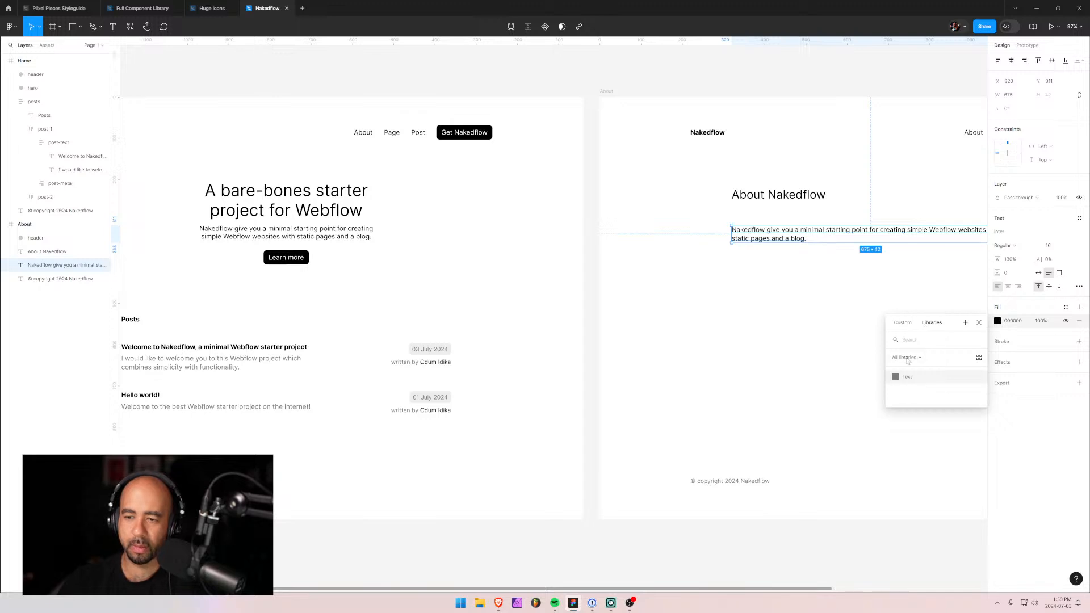
pyautogui.click(909, 376)
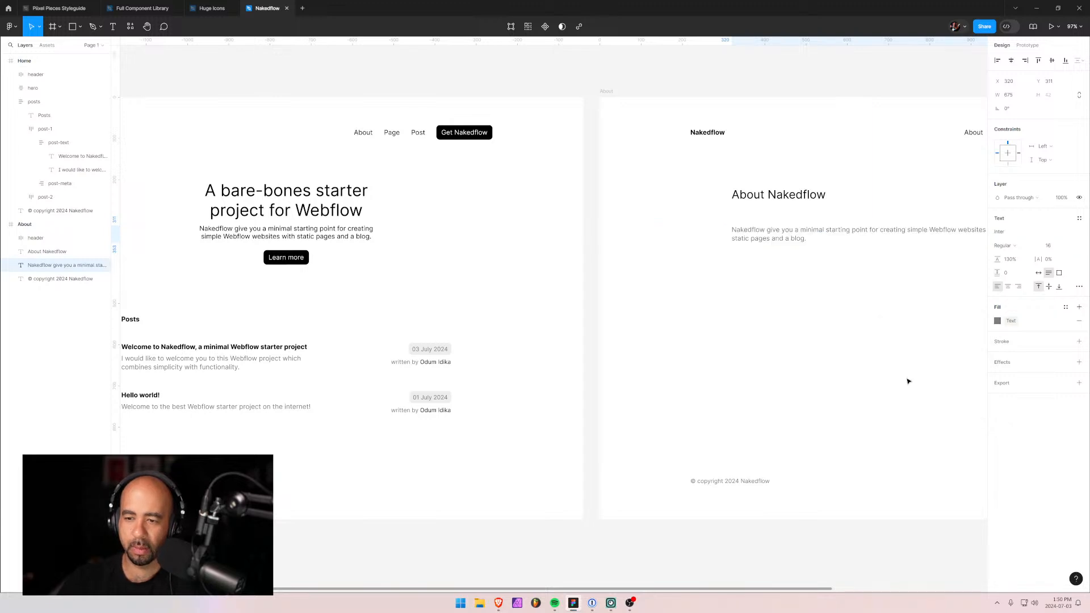
pyautogui.click(743, 266)
pyautogui.click(757, 231)
pyautogui.moveTo(783, 297); pyautogui.dragTo(506, 314)
# Copy Lorem ipsum placeholder text from the browser and select all of the paragraph's text.
pyautogui.doubleClick(489, 258)
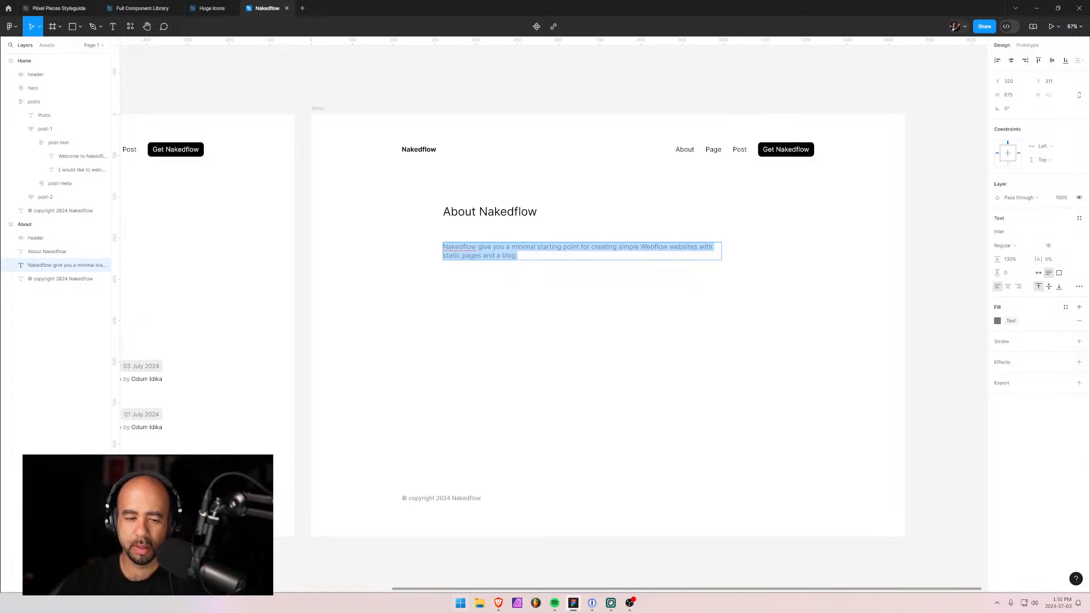
pyautogui.moveTo(498, 603)
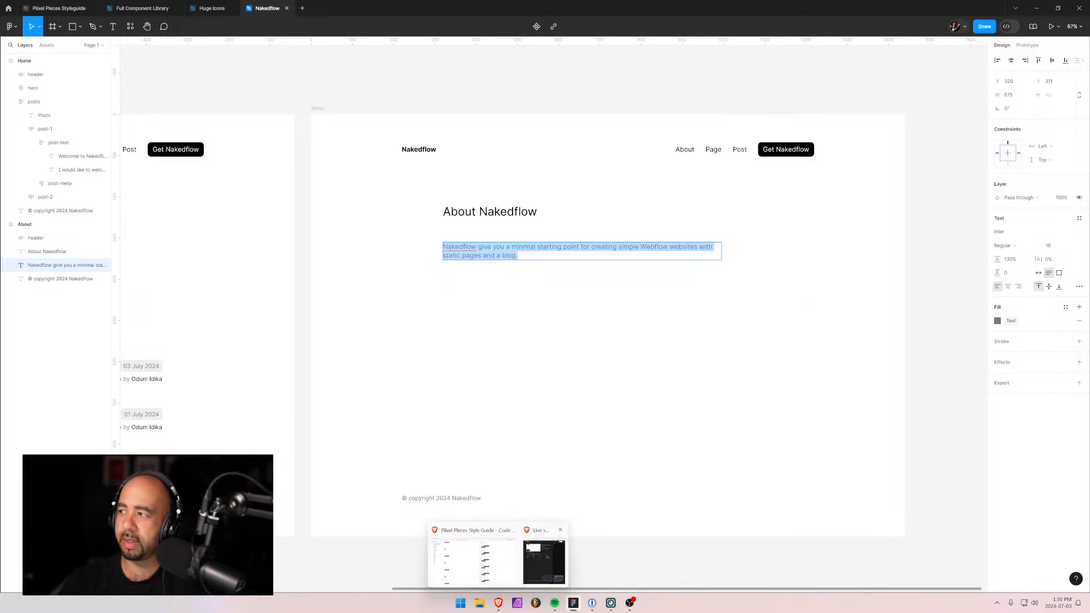
pyautogui.click(538, 570)
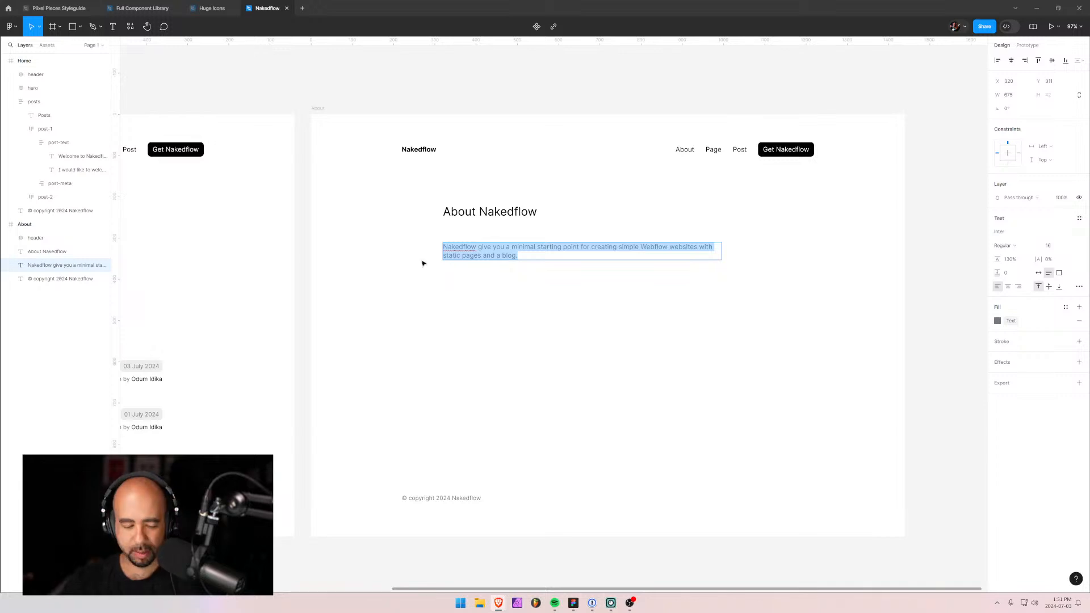
pyautogui.click(489, 255)
pyautogui.hotkey('ctrl', 'a')
# Paste the Lorem ipsum copy into the paragraph and set its width to 800 px.
pyautogui.write('Lorem ipsum dolor sit amet, consectetur adipiscing elit. Mauris ligula velit, aliquet posuere blandit in, iaculis eu nulla. Ut cursus velit eu lacus facilisis, et commodo arcu scelerisque. Nulla vestibulum viverra justo, quis interdum eros egestas imperdiet. Duis dignissim neque et congue lacinia. Vestibulum sed nunc lectus.')
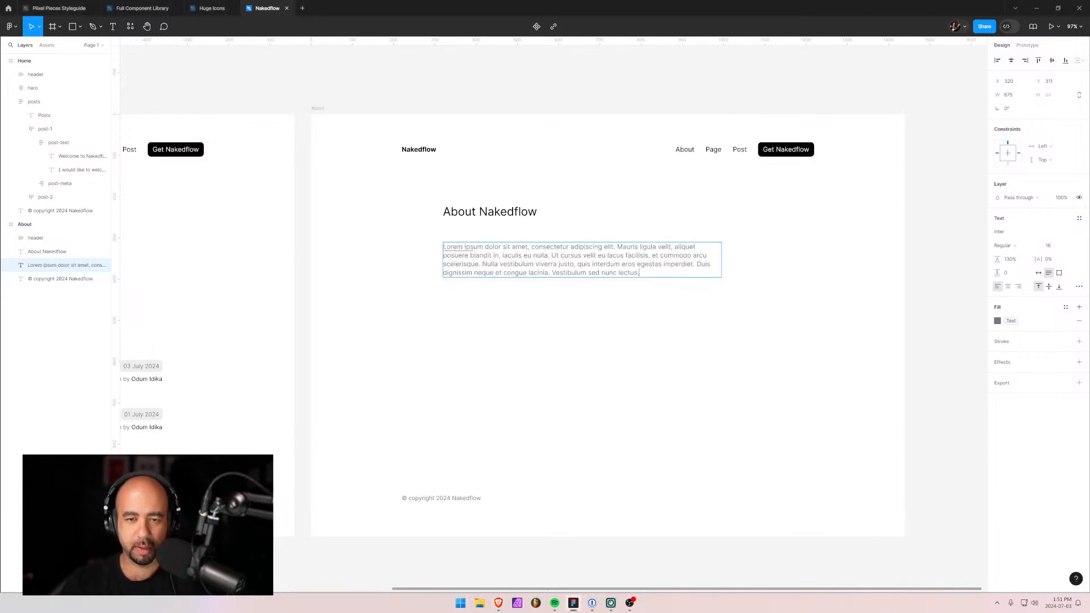
pyautogui.press('Escape')
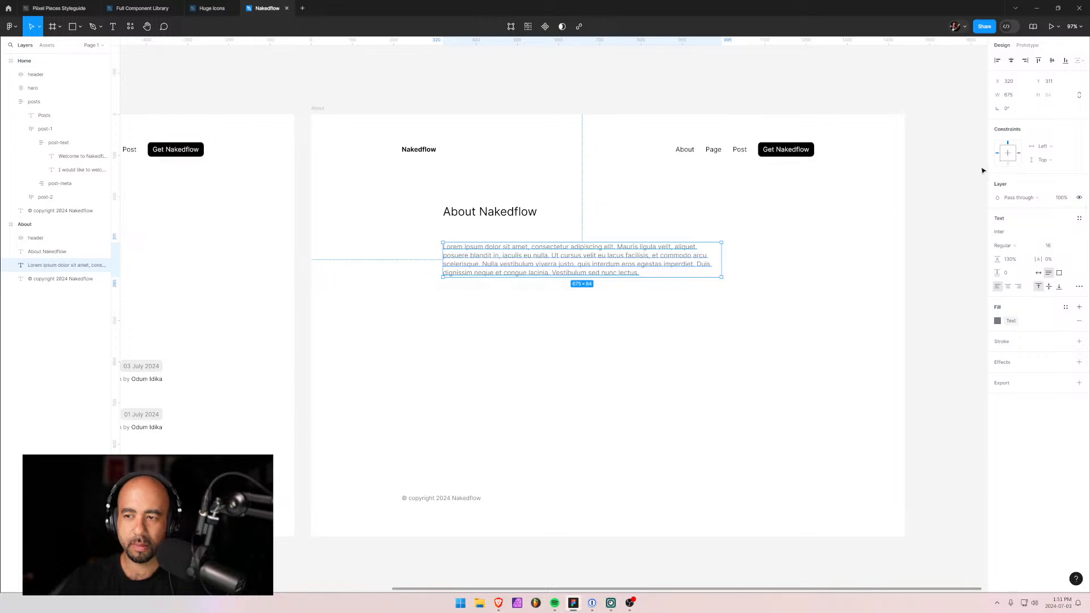
pyautogui.click(1011, 96)
pyautogui.write('800')
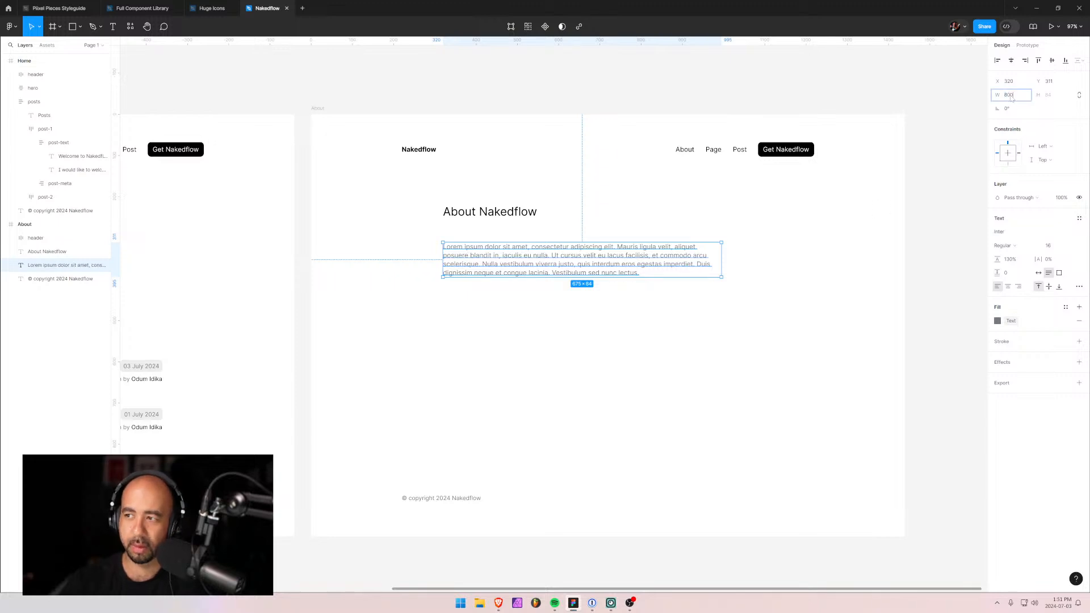
pyautogui.press('Return')
pyautogui.click(460, 344)
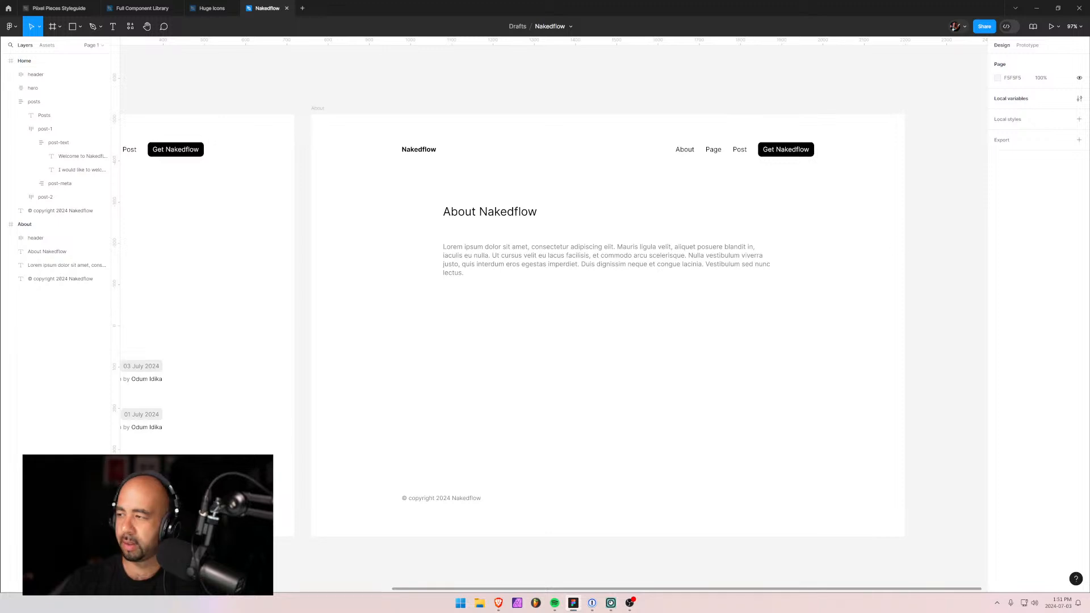
# Collapse the posts group and the Home frame in the Layers panel.
pyautogui.hotkey('alt', 'Tab')
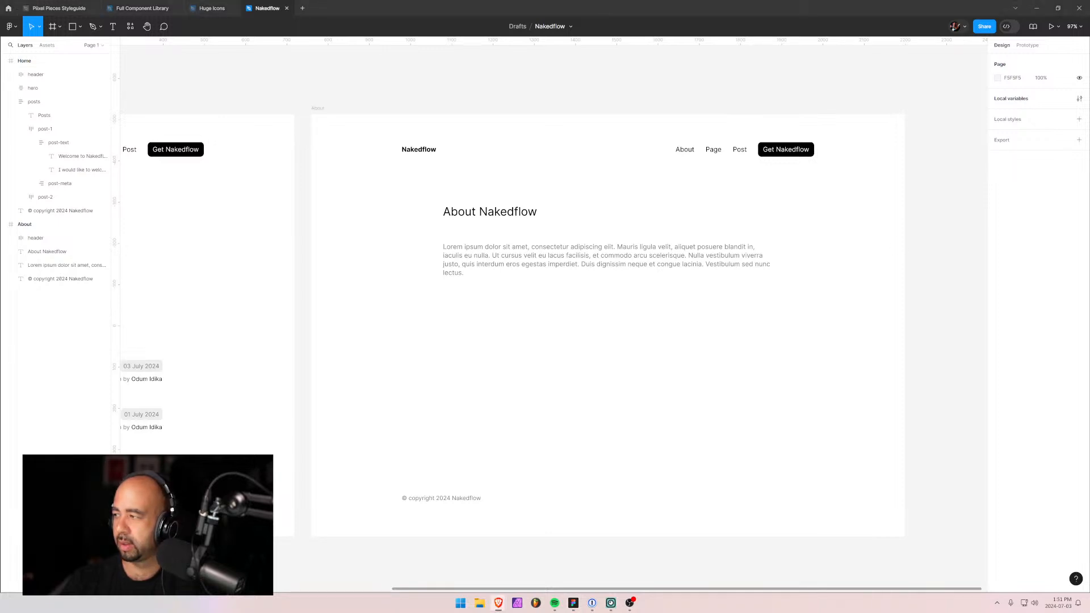
pyautogui.click(506, 266)
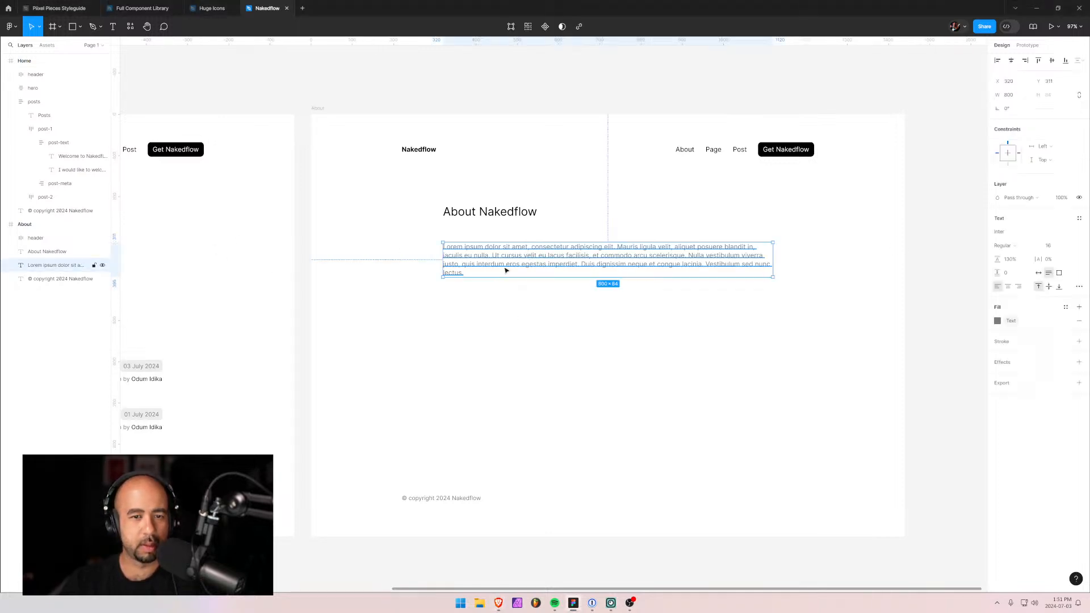
pyautogui.click(414, 283)
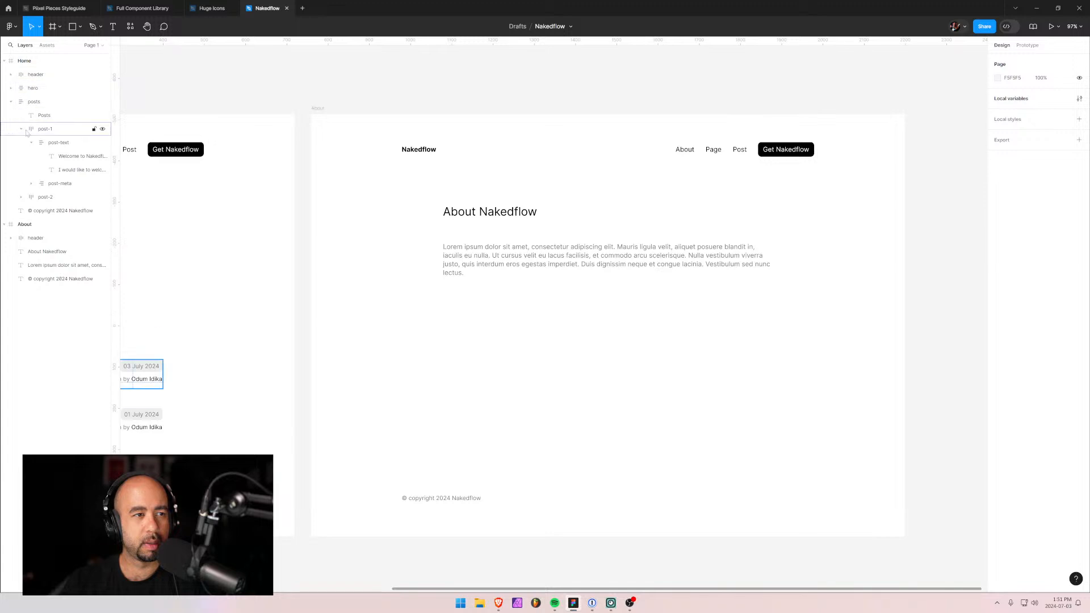
pyautogui.click(494, 263)
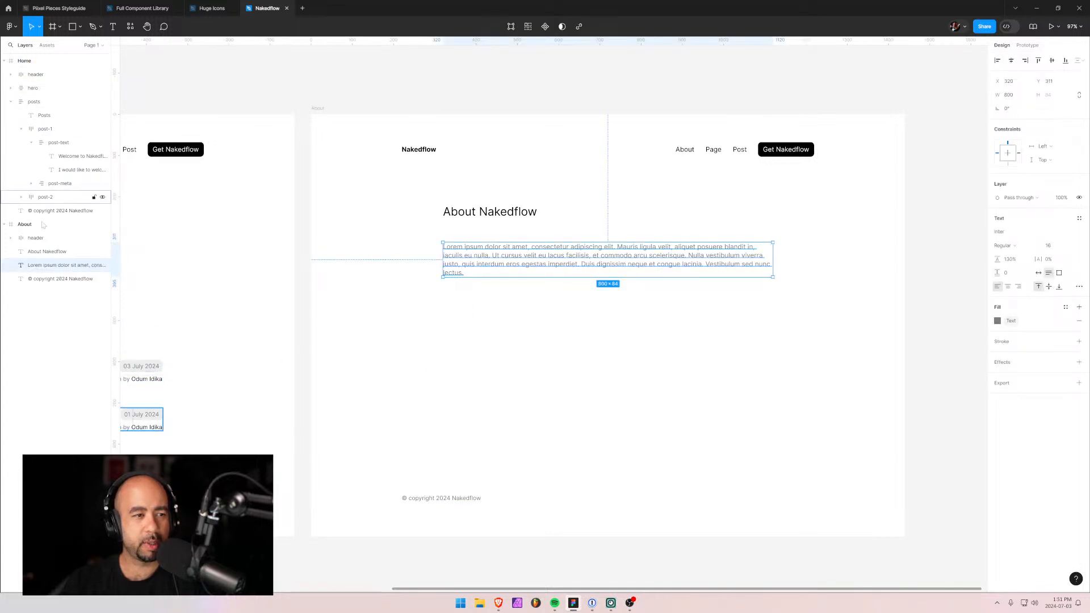
pyautogui.click(11, 102)
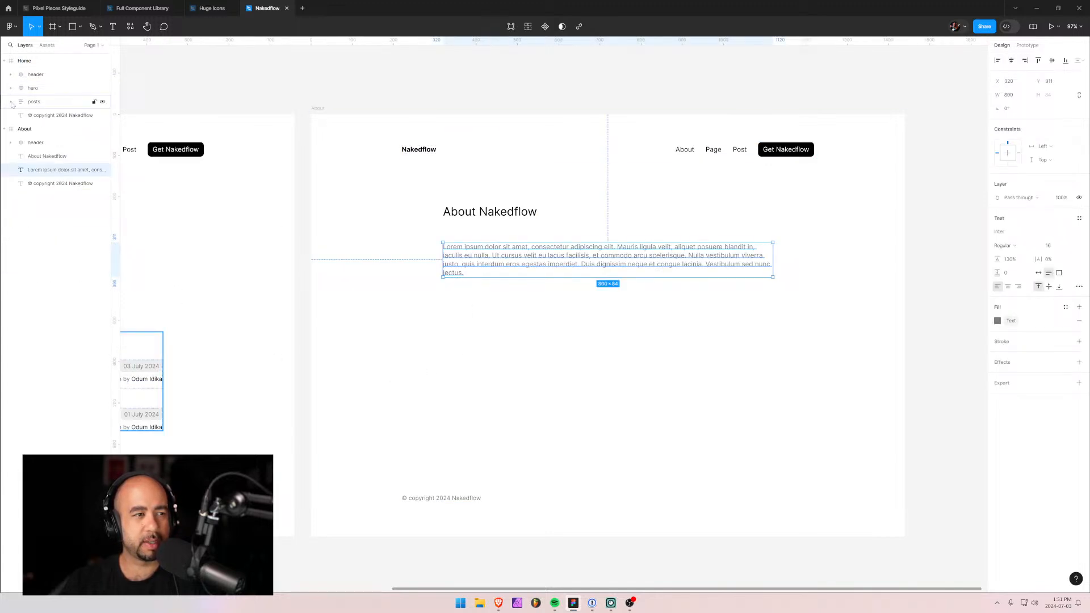
pyautogui.click(4, 61)
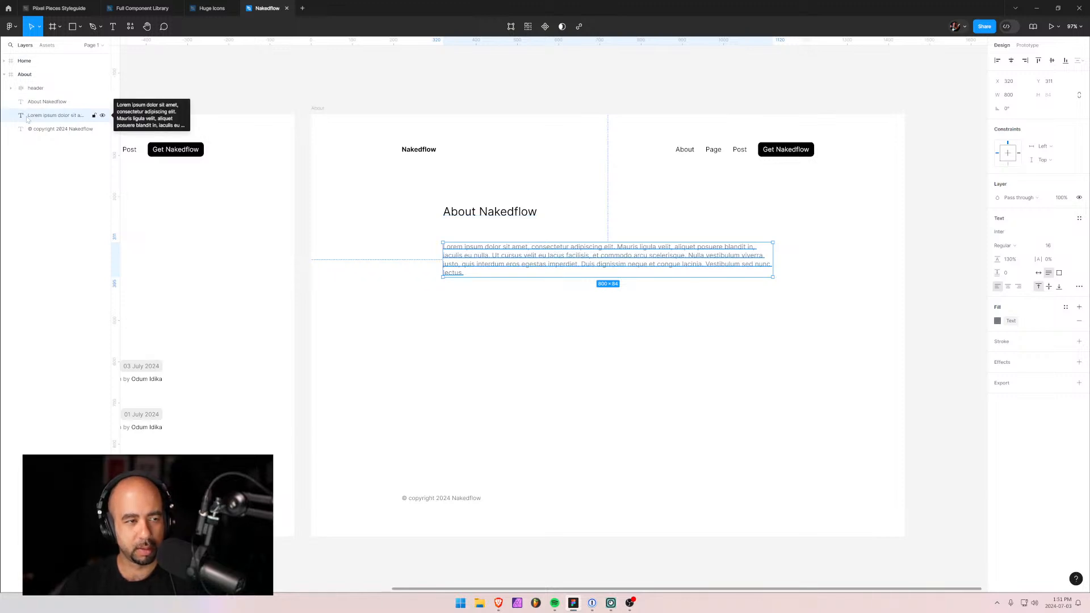
# Paste the 'Suspendisse ultrices…' placeholder text as a new text layer below the Lorem paragraph.
pyautogui.press('t')
pyautogui.click(456, 320)
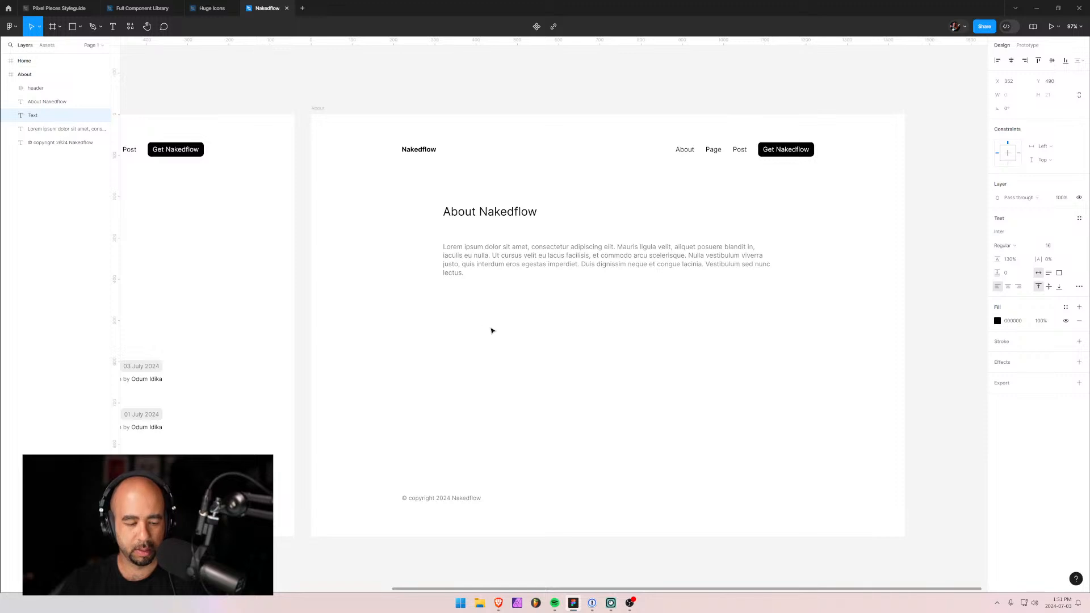
pyautogui.hotkey('ctrl', 'v')
pyautogui.press('Escape')
pyautogui.moveTo(493, 323); pyautogui.dragTo(479, 320)
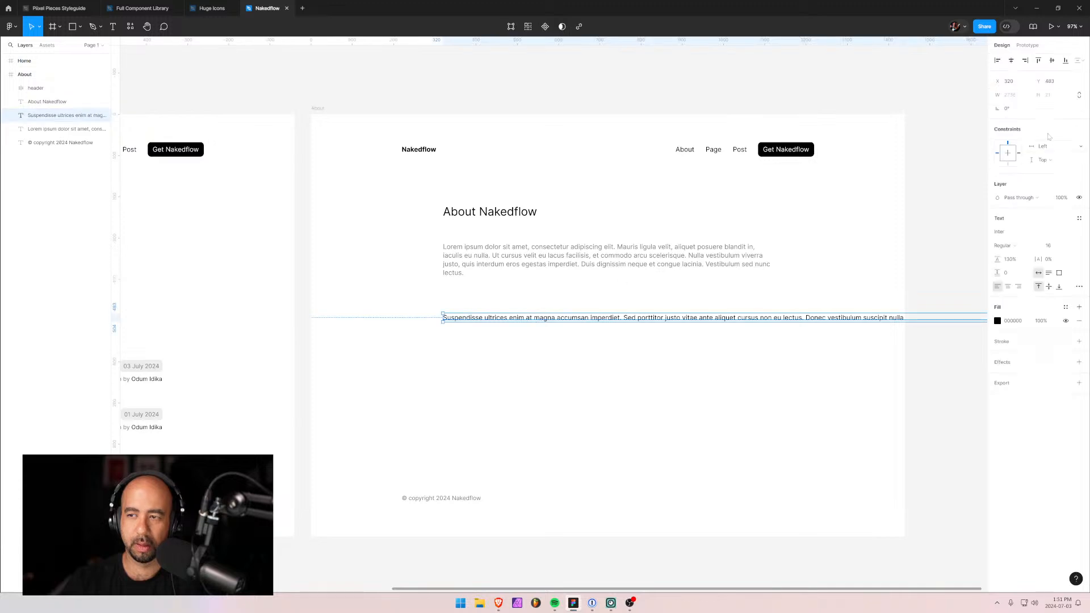
pyautogui.click(480, 382)
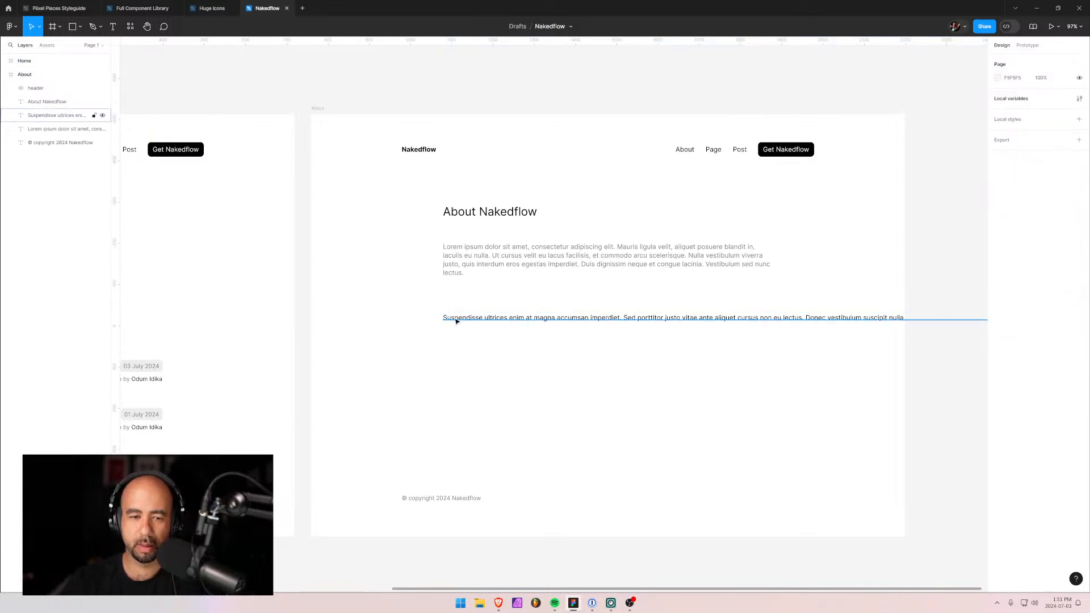
pyautogui.moveTo(454, 318); pyautogui.dragTo(389, 321)
pyautogui.hotkey('ctrl', 'z')
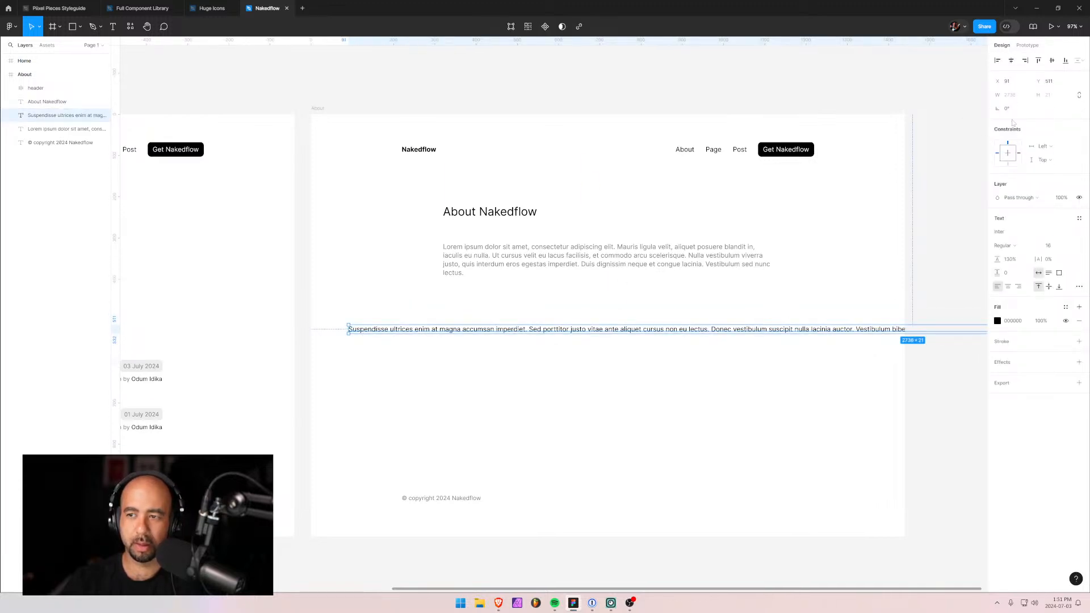
# Make the new paragraph a fixed-width text box 800 px wide.
pyautogui.click(1049, 273)
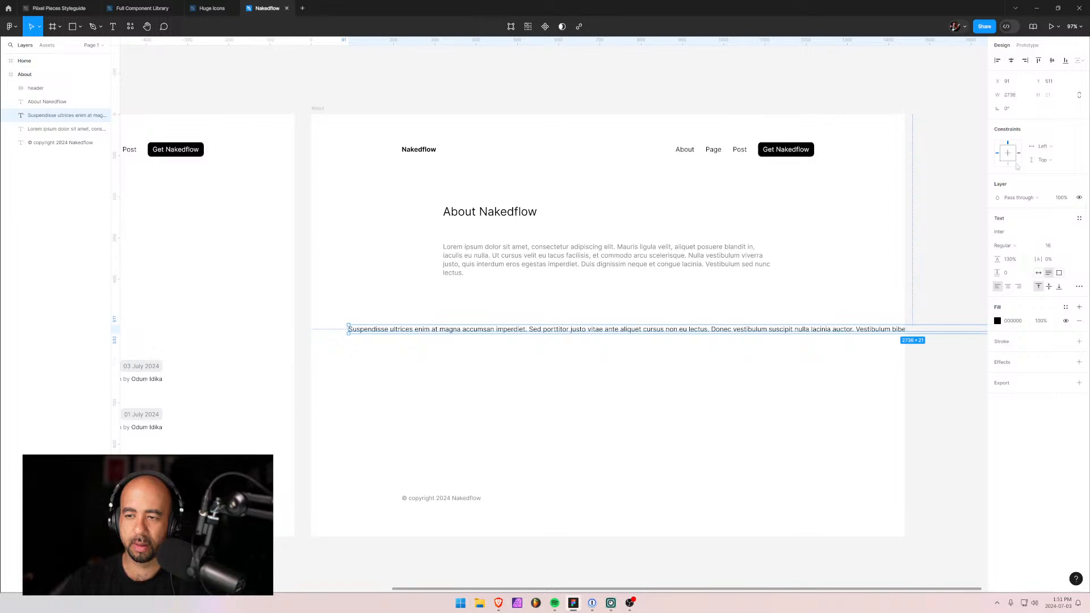
pyautogui.click(1017, 96)
pyautogui.write('800')
pyautogui.press('Return')
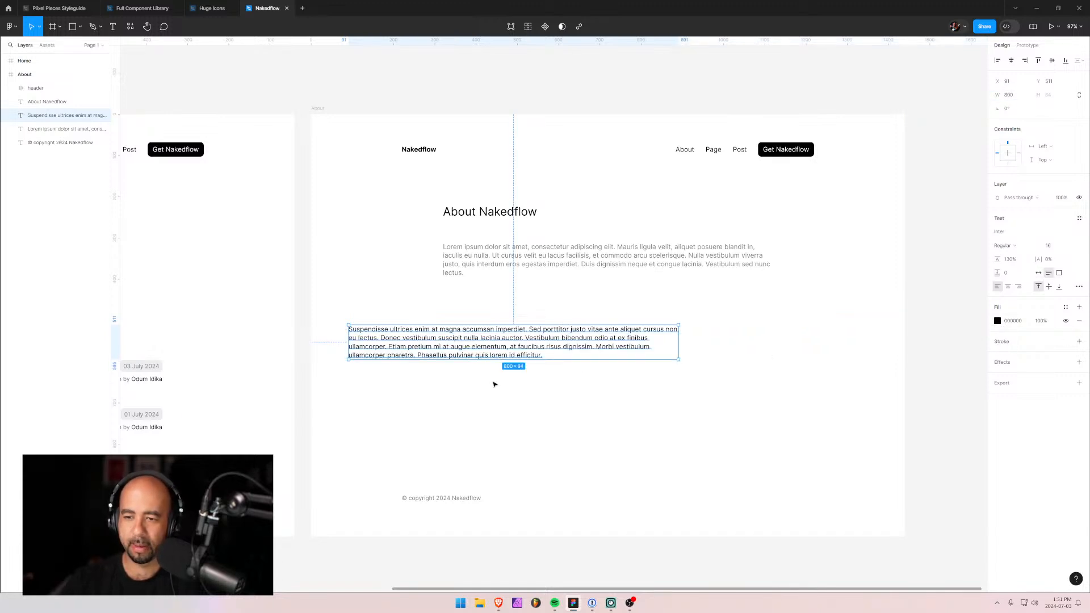
# Apply the Text colour style to the new paragraph and place it beneath the Lorem paragraph.
pyautogui.doubleClick(480, 348)
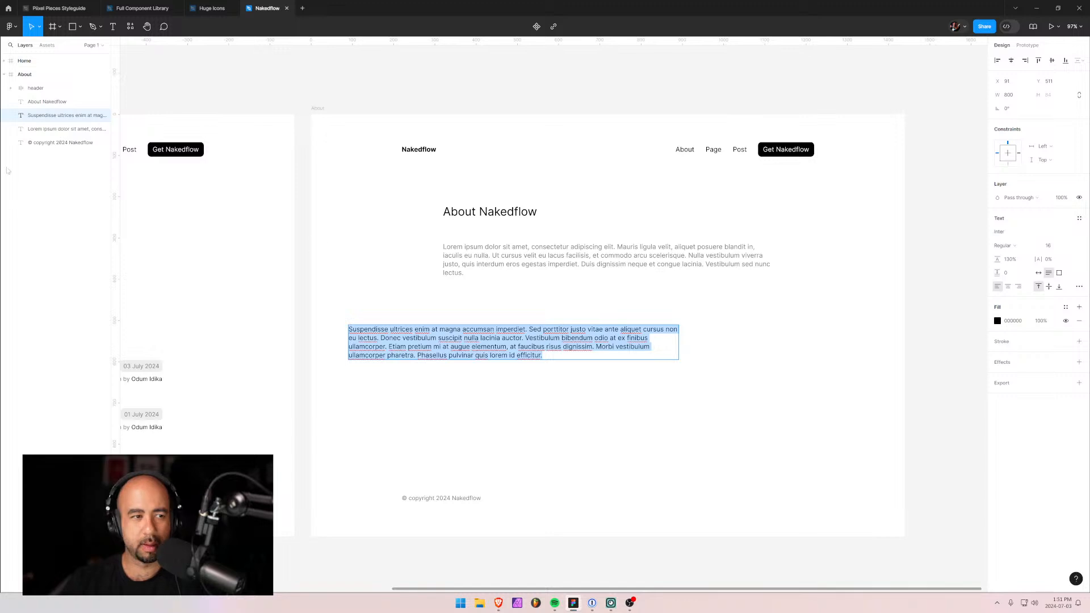
pyautogui.press('Escape')
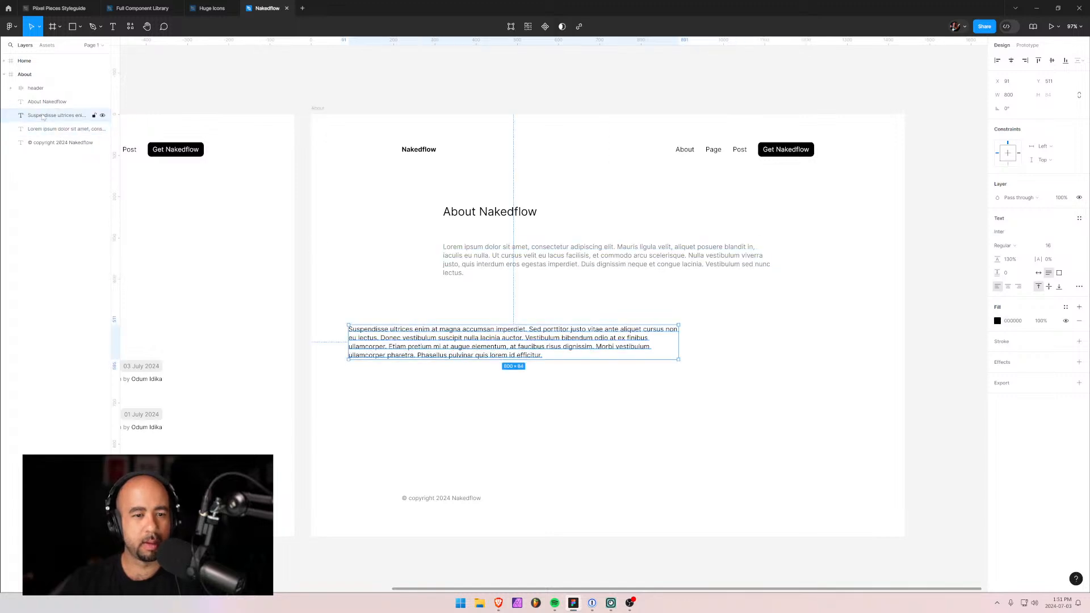
pyautogui.click(998, 321)
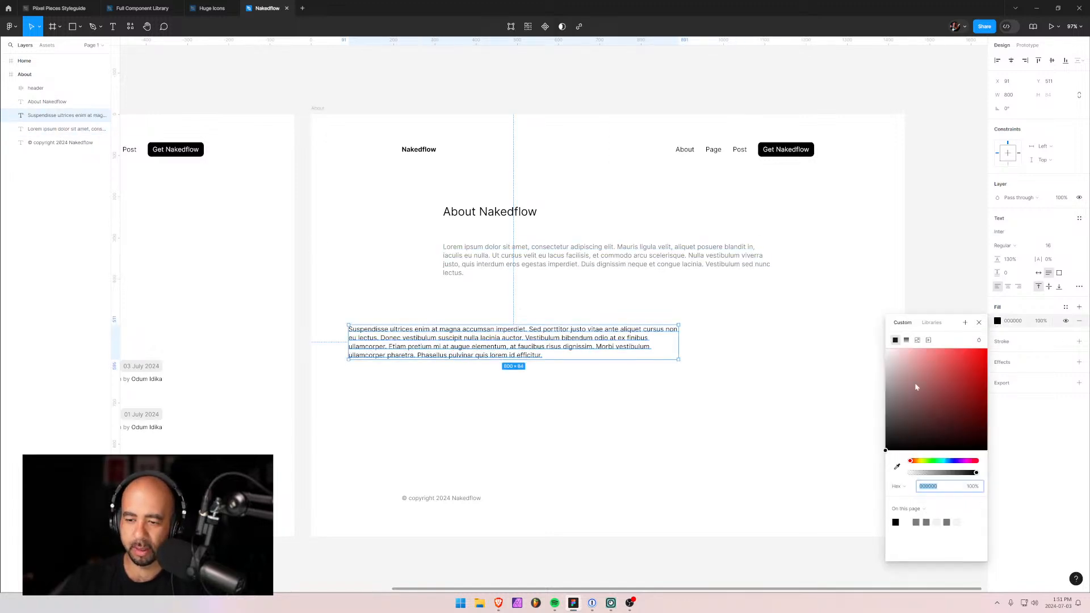
pyautogui.click(932, 322)
pyautogui.click(912, 380)
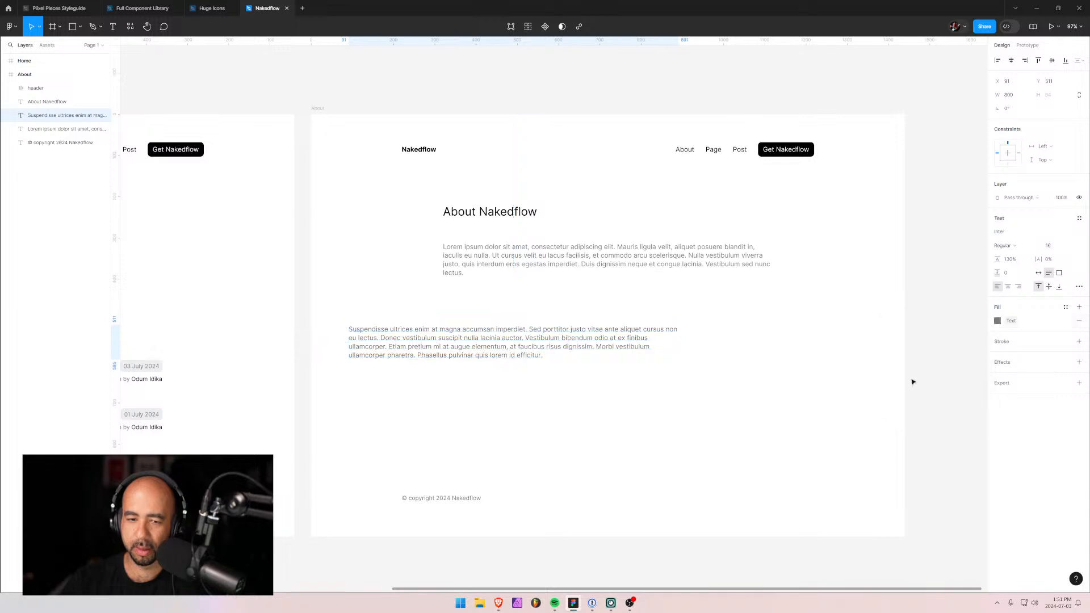
pyautogui.moveTo(398, 343); pyautogui.dragTo(493, 311)
pyautogui.click(599, 379)
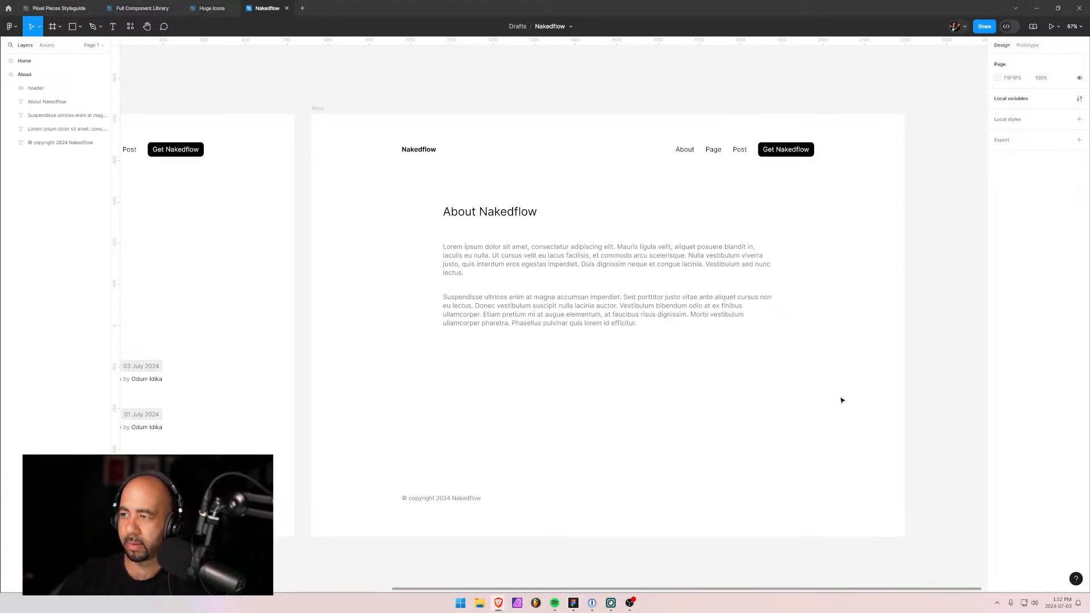
# Lower the Suspendisse paragraph and add an 'About Pixel' subheading above it, aligned to its left edge.
pyautogui.moveTo(477, 318); pyautogui.dragTo(475, 347)
pyautogui.press('t')
pyautogui.click(451, 305)
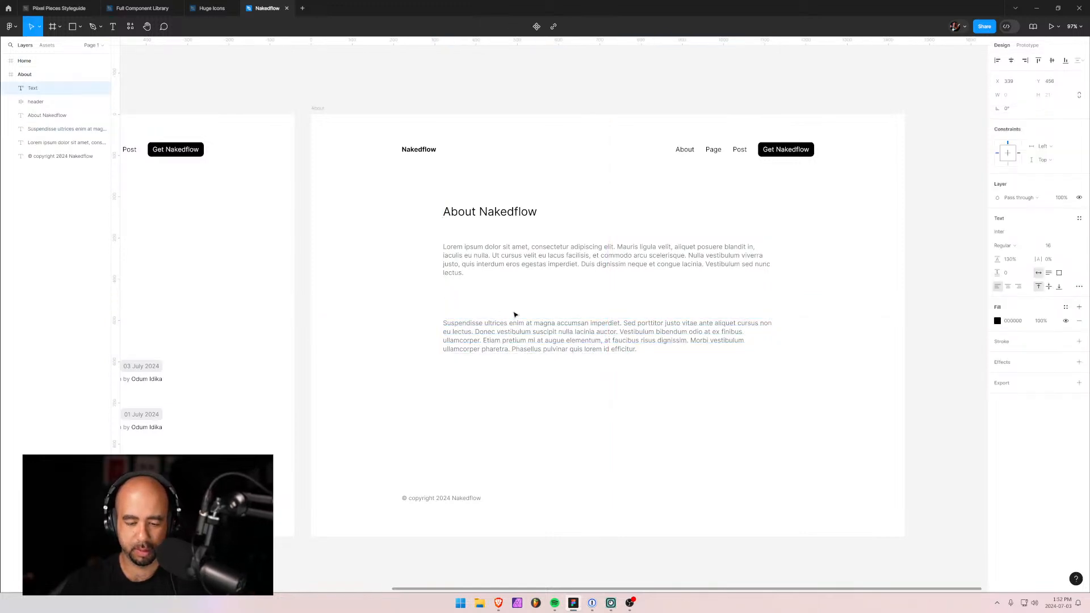
pyautogui.write('About')
pyautogui.press('BackSpace')
pyautogui.press('BackSpace')
pyautogui.press('BackSpace')
pyautogui.press('BackSpace')
pyautogui.press('BackSpace')
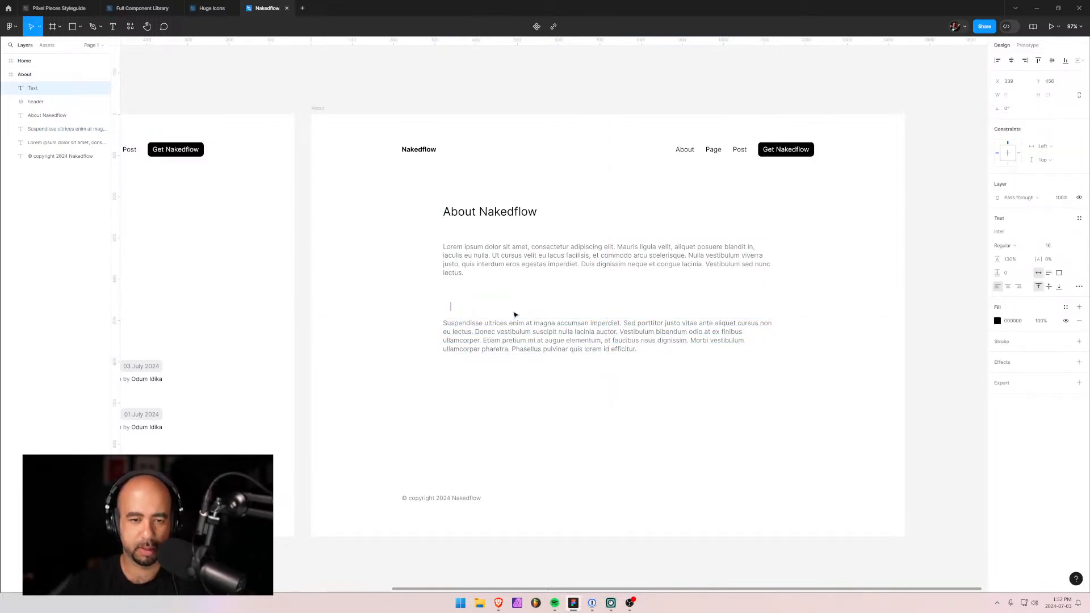
pyautogui.write('Pixel Piece')
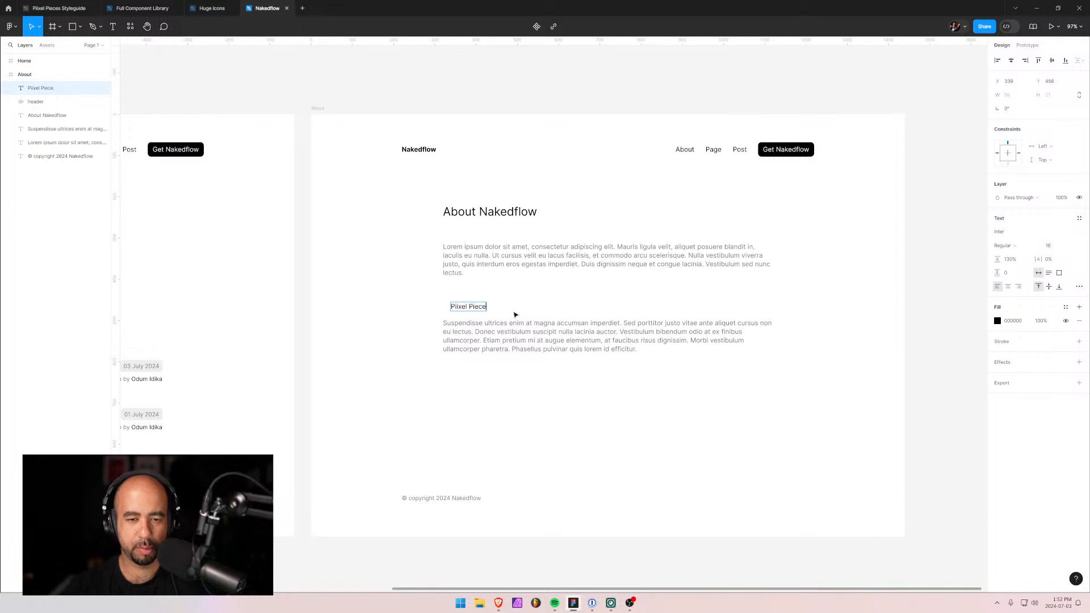
pyautogui.press('BackSpace')
pyautogui.press('BackSpace')
pyautogui.press('BackSpace')
pyautogui.press('BackSpace')
pyautogui.press('BackSpace')
pyautogui.press('BackSpace')
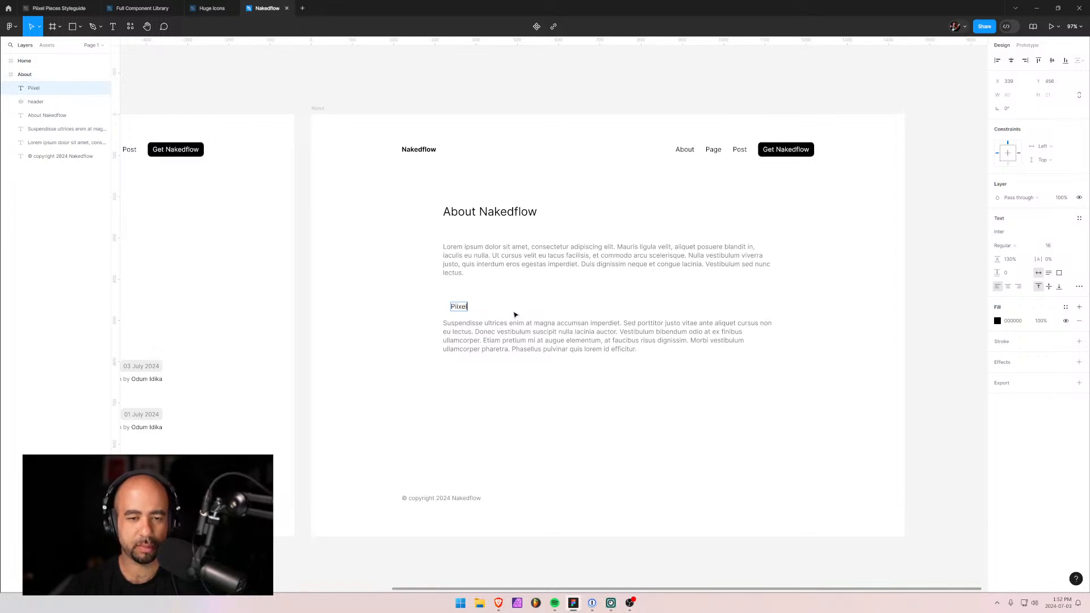
pyautogui.press('Home')
pyautogui.write('About')
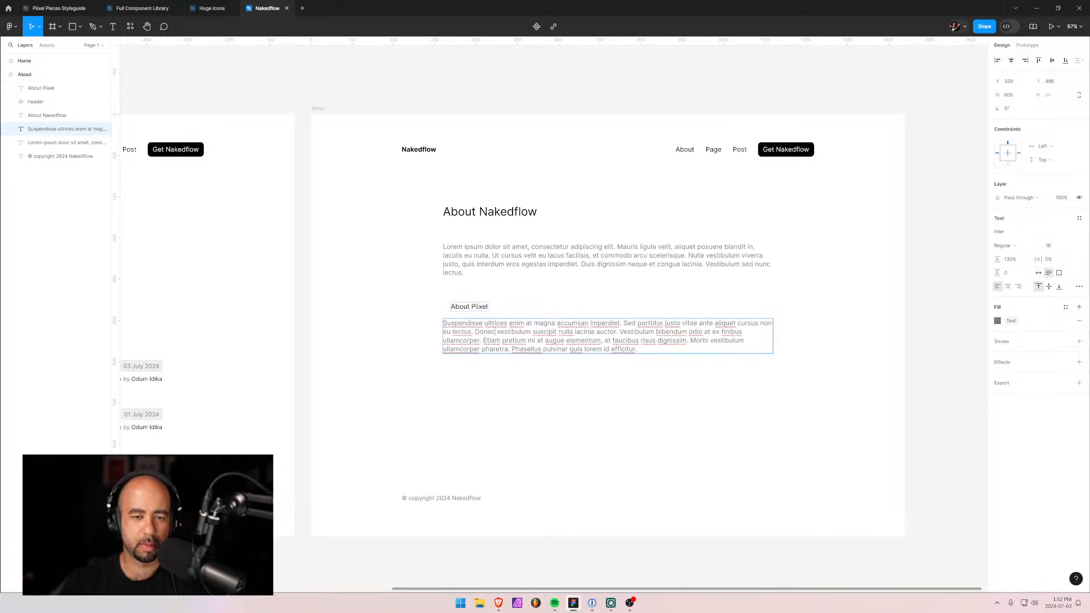
pyautogui.press('Escape')
pyautogui.moveTo(457, 316); pyautogui.dragTo(452, 312)
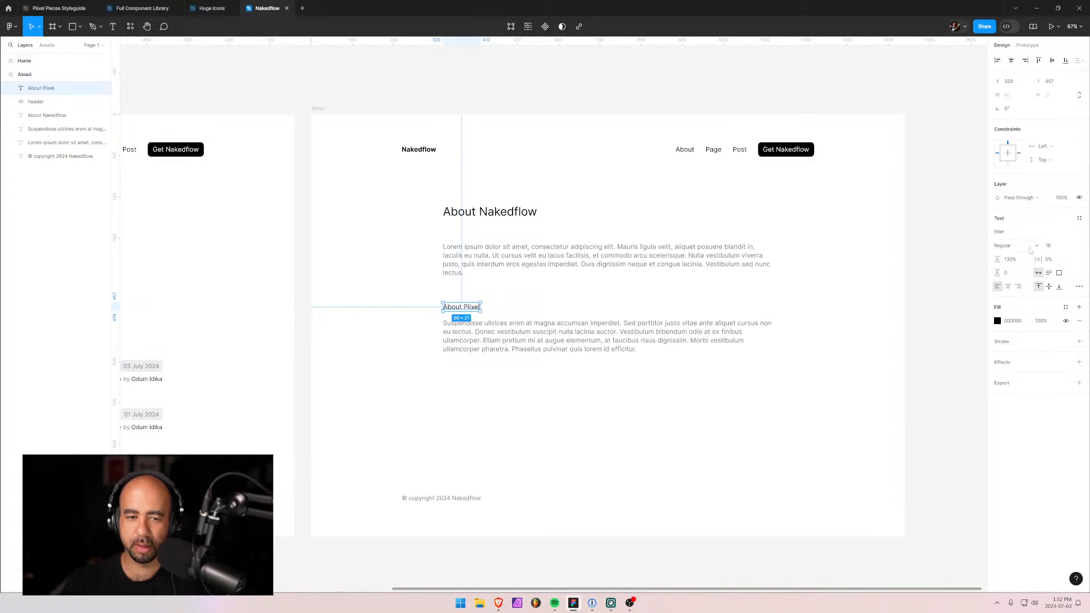
# Set a 48 gap between the About Nakedflow heading and the Lorem paragraph, then the spacing above About Pixel.
pyautogui.click(684, 368)
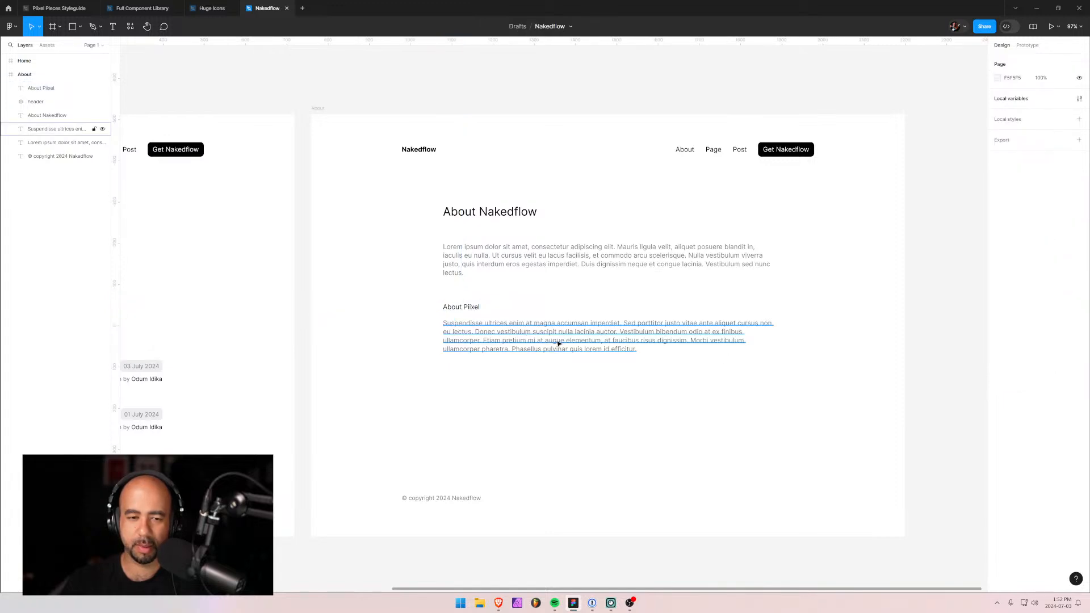
pyautogui.click(470, 253)
pyautogui.keyDown('shift'); pyautogui.click(470, 214); pyautogui.keyUp('shift')
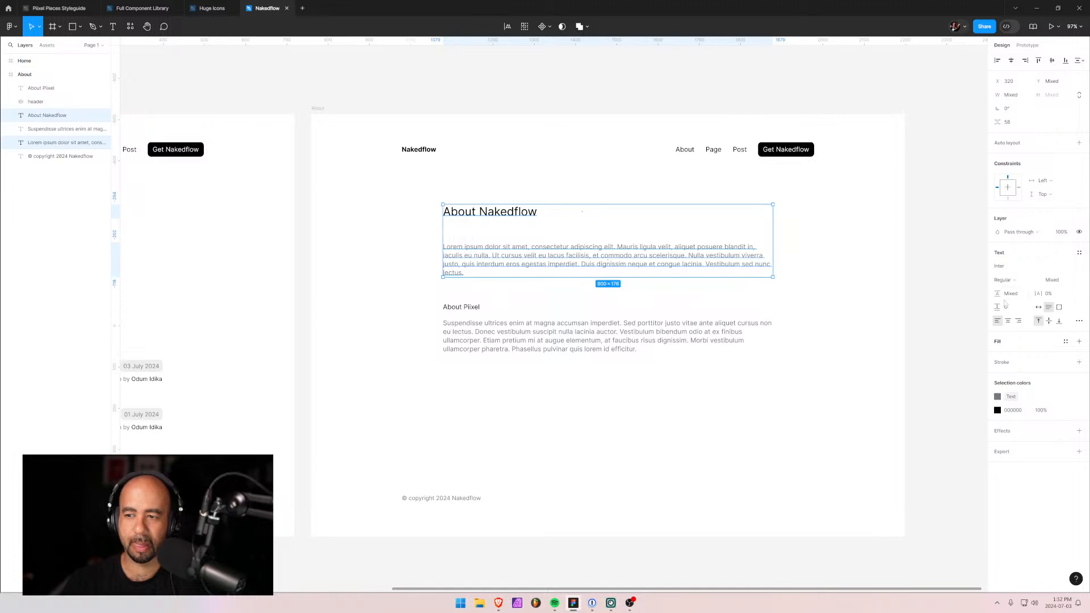
pyautogui.click(1011, 123)
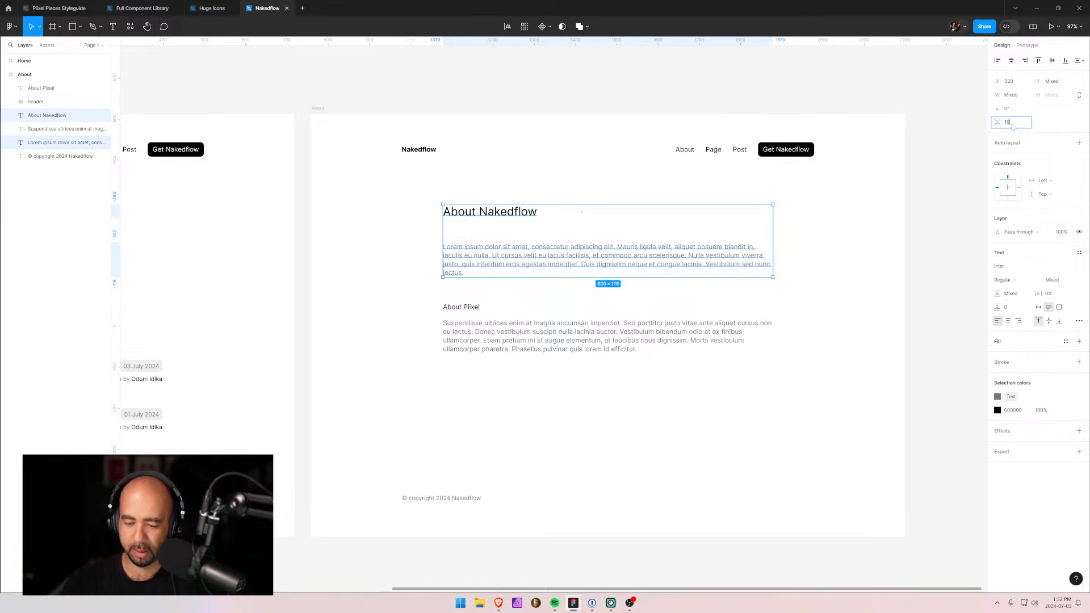
pyautogui.press('Return')
pyautogui.click(470, 251)
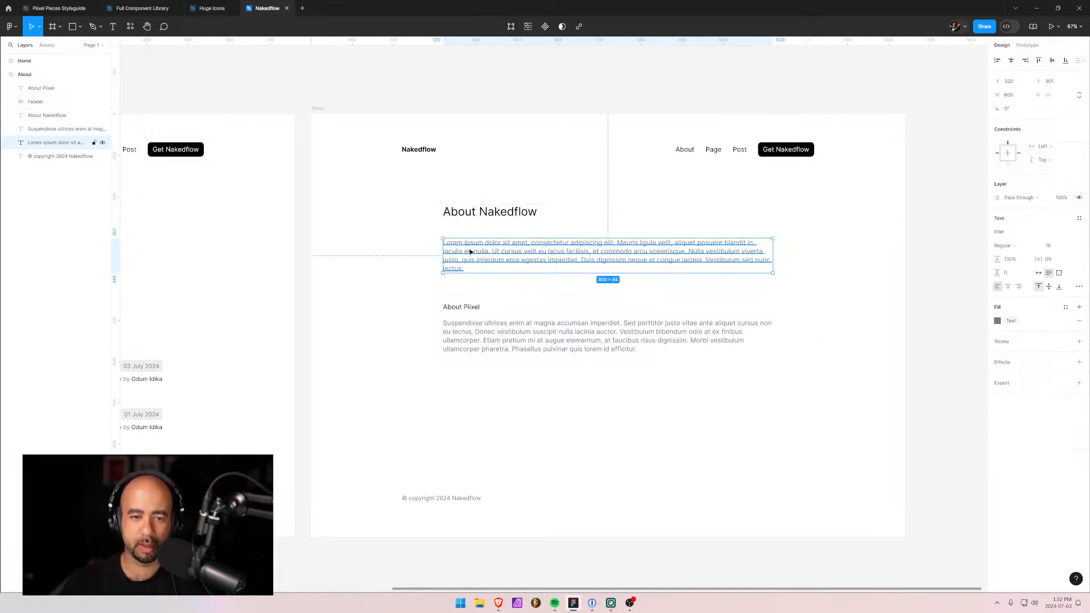
pyautogui.click(457, 283)
pyautogui.click(453, 261)
pyautogui.keyDown('shift'); pyautogui.click(456, 312); pyautogui.keyUp('shift')
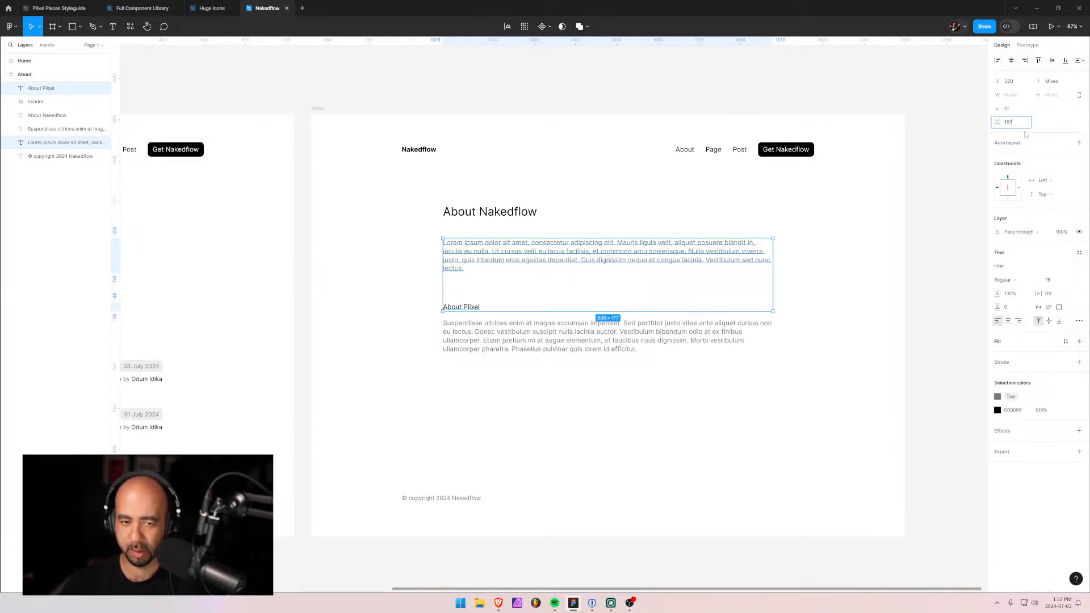
pyautogui.press('Return')
# Set a 24 gap between the About Pixel subheading and the Suspendisse paragraph.
pyautogui.click(533, 327)
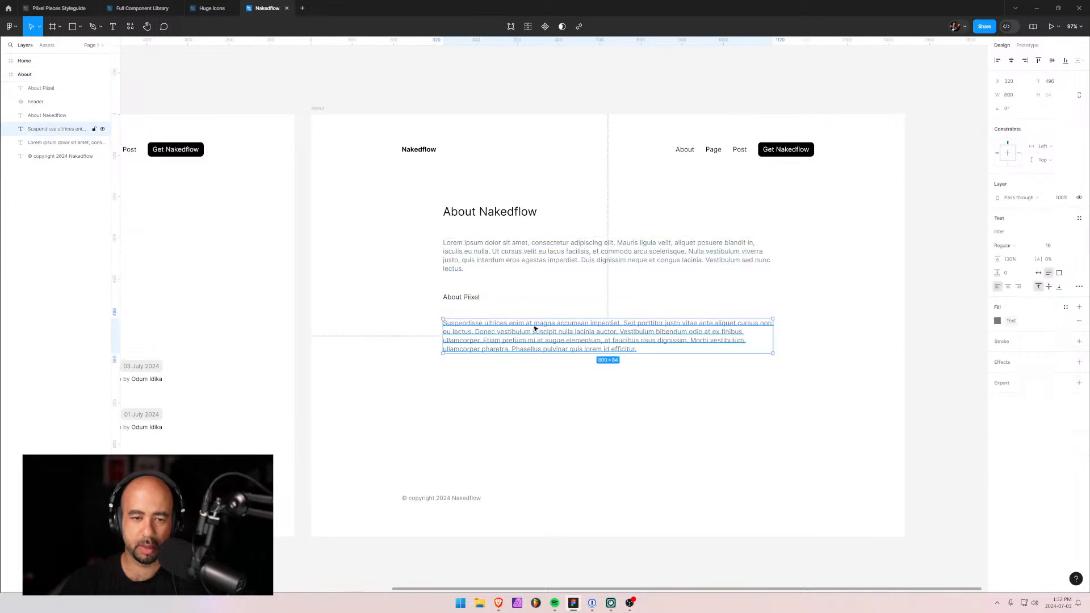
pyautogui.keyDown('shift'); pyautogui.click(455, 299); pyautogui.keyUp('shift')
pyautogui.click(1012, 123)
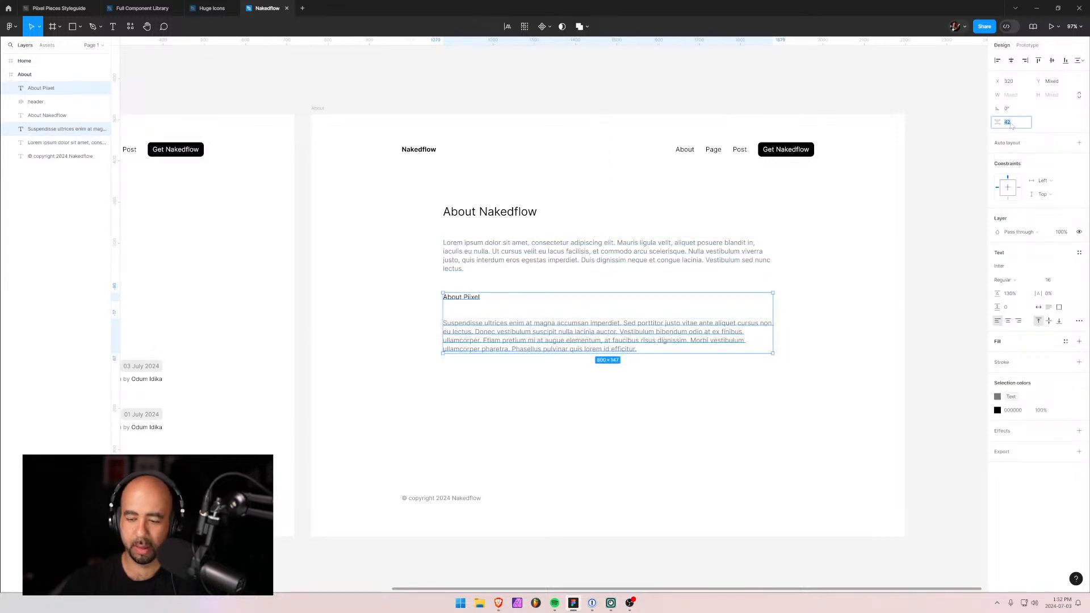
pyautogui.write('24')
pyautogui.press('Return')
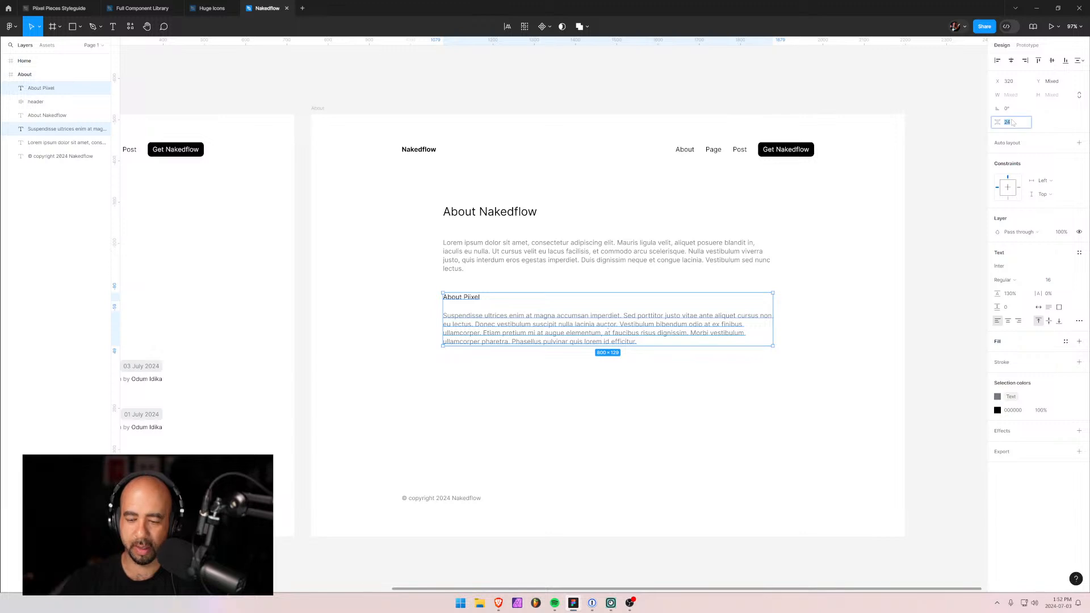
pyautogui.click(618, 415)
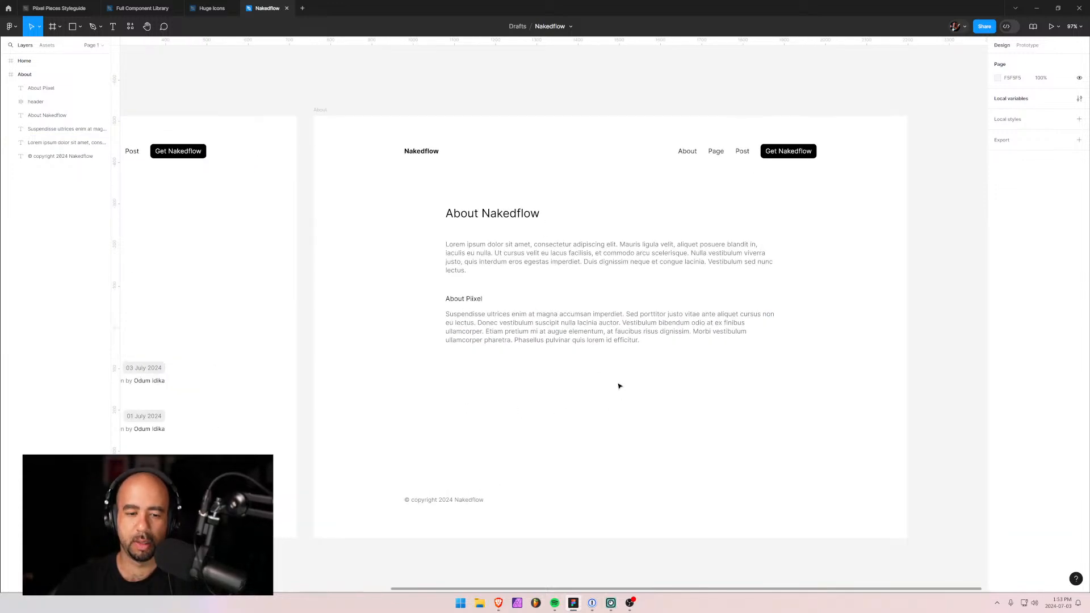
# Duplicate the Home frame and move the copy below About in the layer list.
pyautogui.scroll(-5, 616, 384)
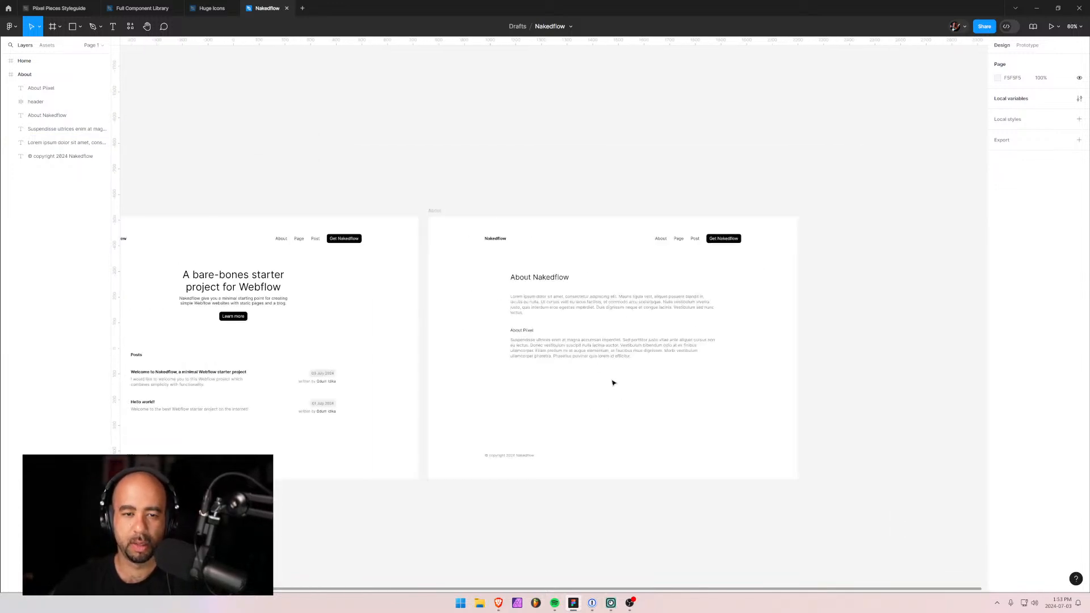
pyautogui.scroll(4, 583, 363)
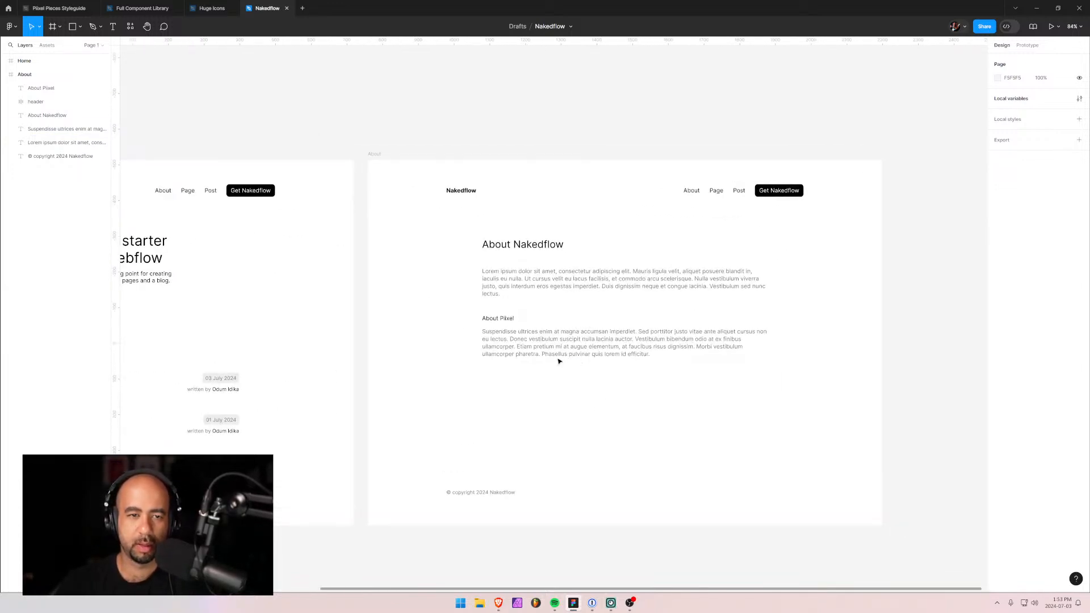
pyautogui.scroll(-1, 366, 270)
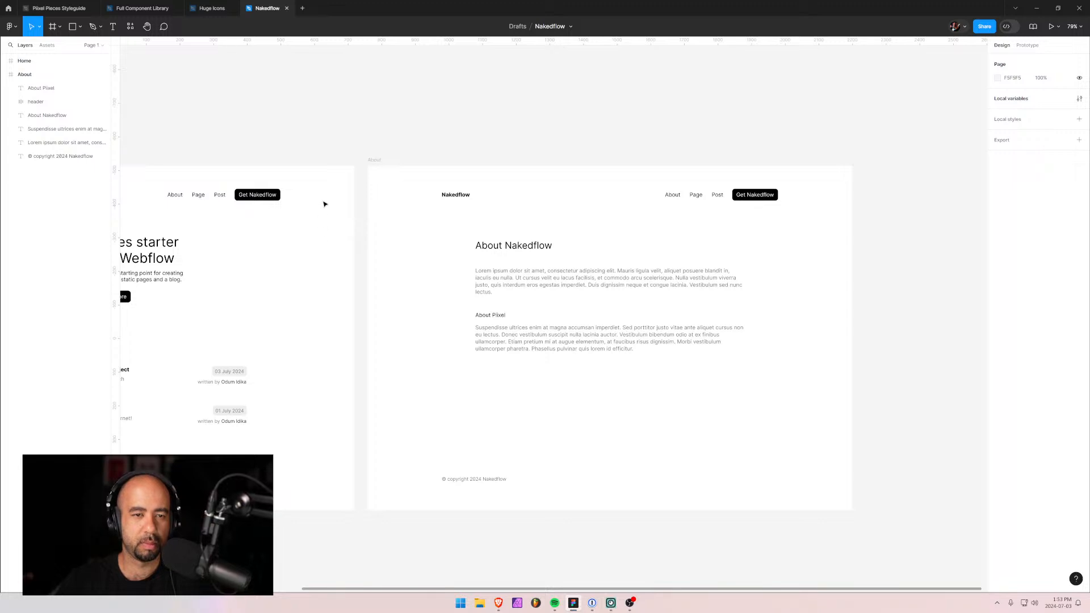
pyautogui.click(4, 75)
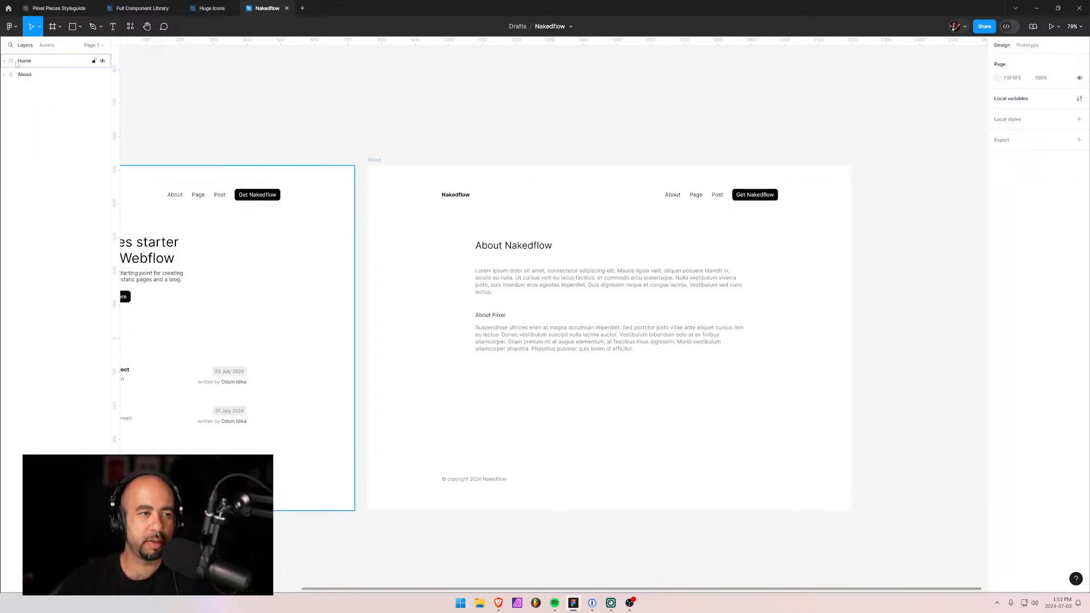
pyautogui.click(24, 60)
pyautogui.hotkey('ctrl', 'd')
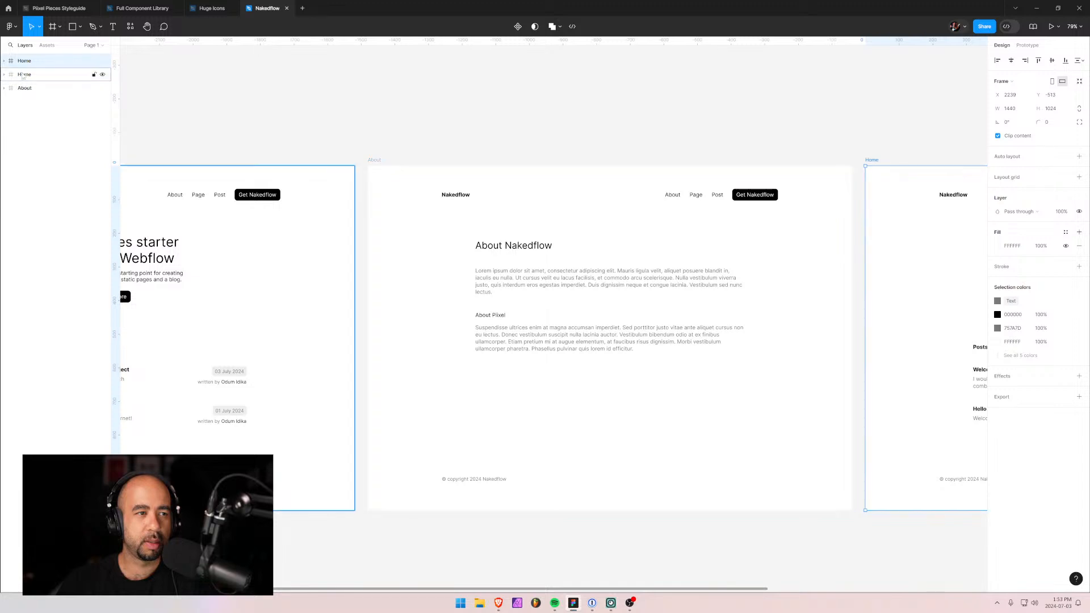
pyautogui.click(23, 76)
pyautogui.click(22, 62)
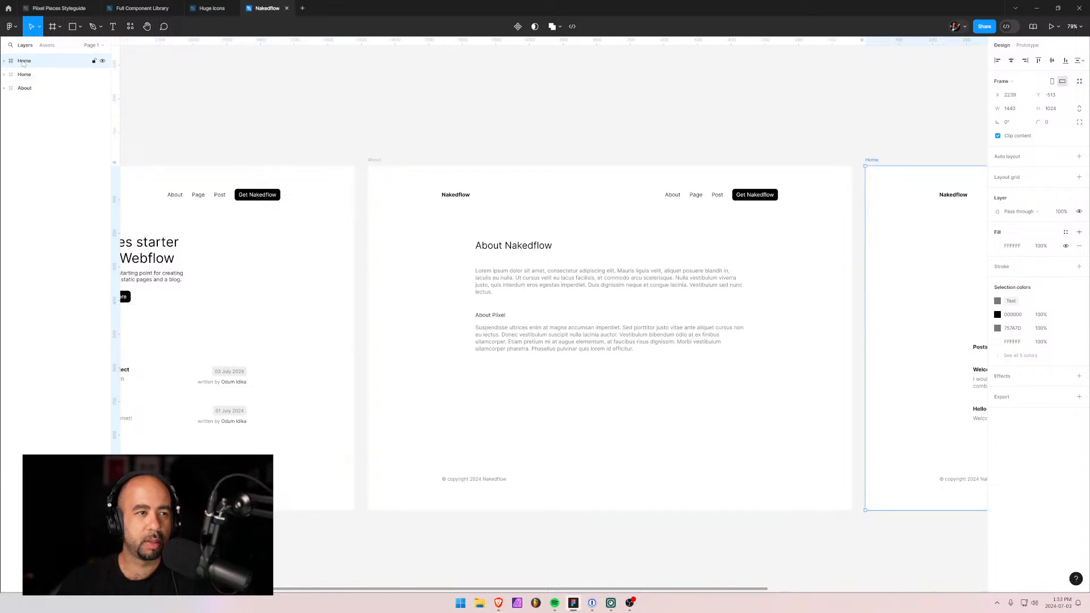
pyautogui.moveTo(23, 64); pyautogui.dragTo(23, 95)
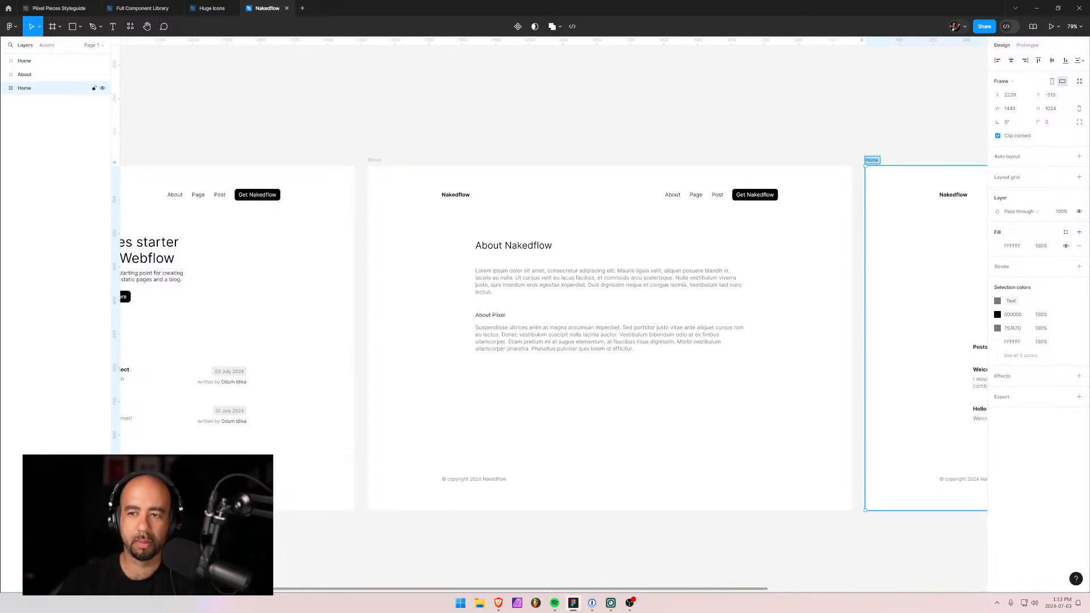
# Zoom to fit the copied Home frame on the canvas, keeping its name intact.
pyautogui.moveTo(947, 250); pyautogui.dragTo(630, 243)
pyautogui.hotkey('ctrl', 'z')
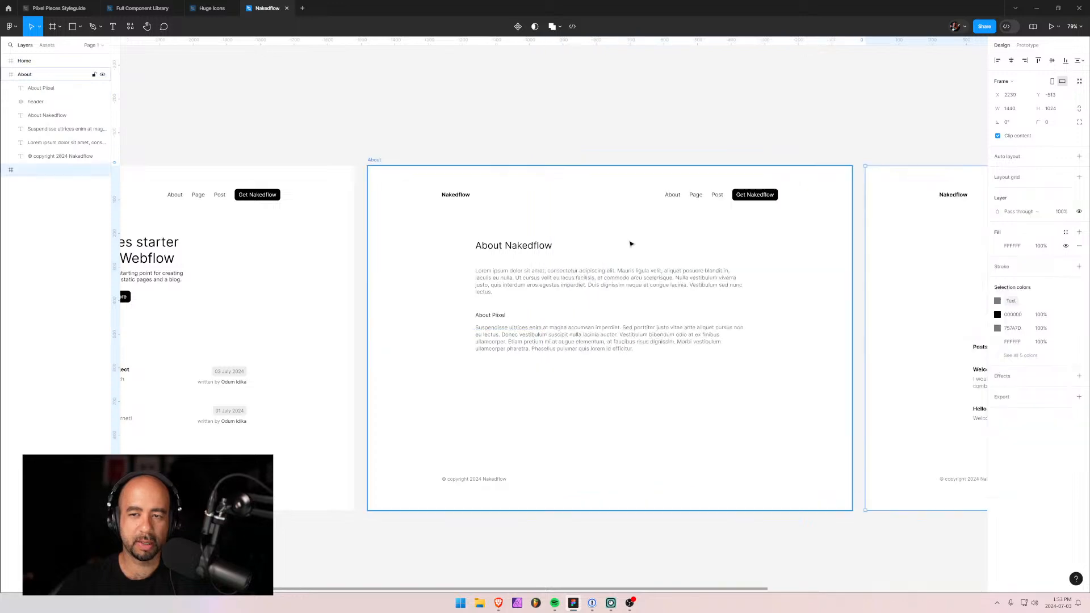
pyautogui.click(868, 126)
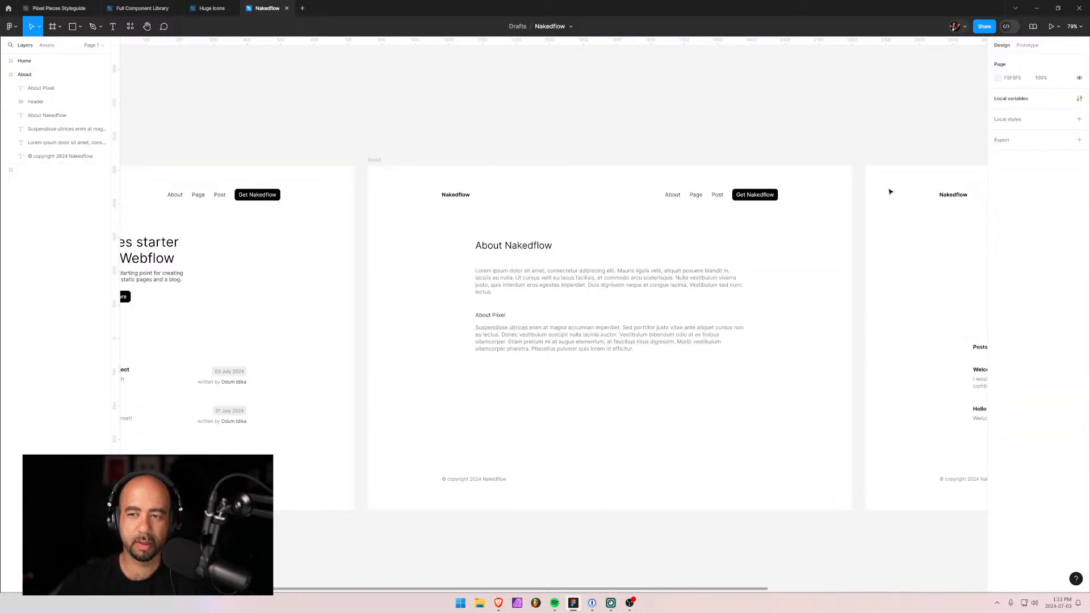
pyautogui.click(13, 172)
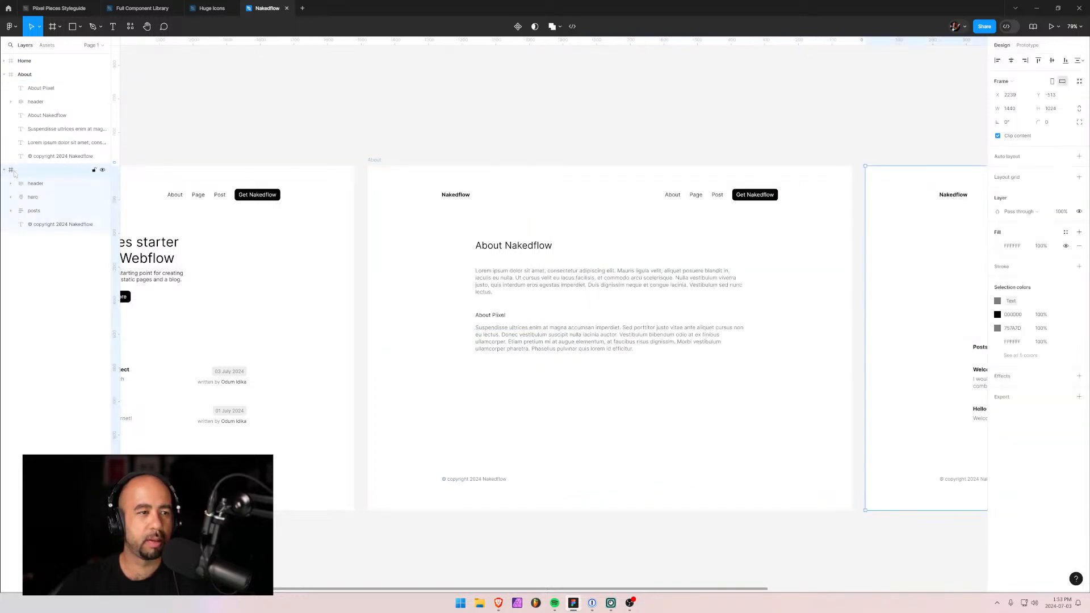
pyautogui.doubleClick(11, 170)
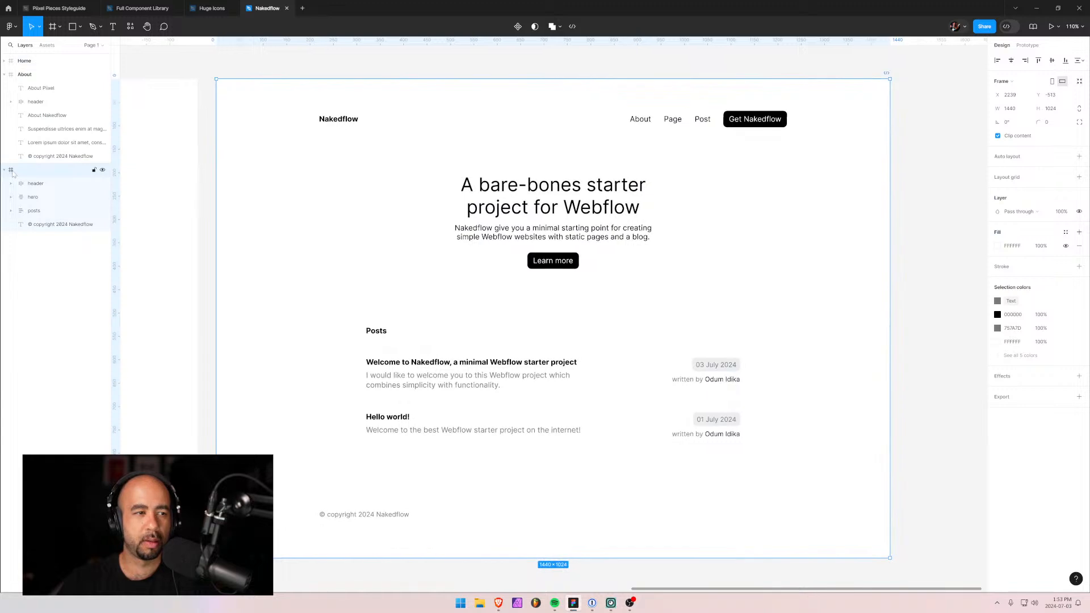
pyautogui.hotkey('ctrl', 'z')
pyautogui.hotkey('ctrl', 'z')
pyautogui.hotkey('ctrl', 'z')
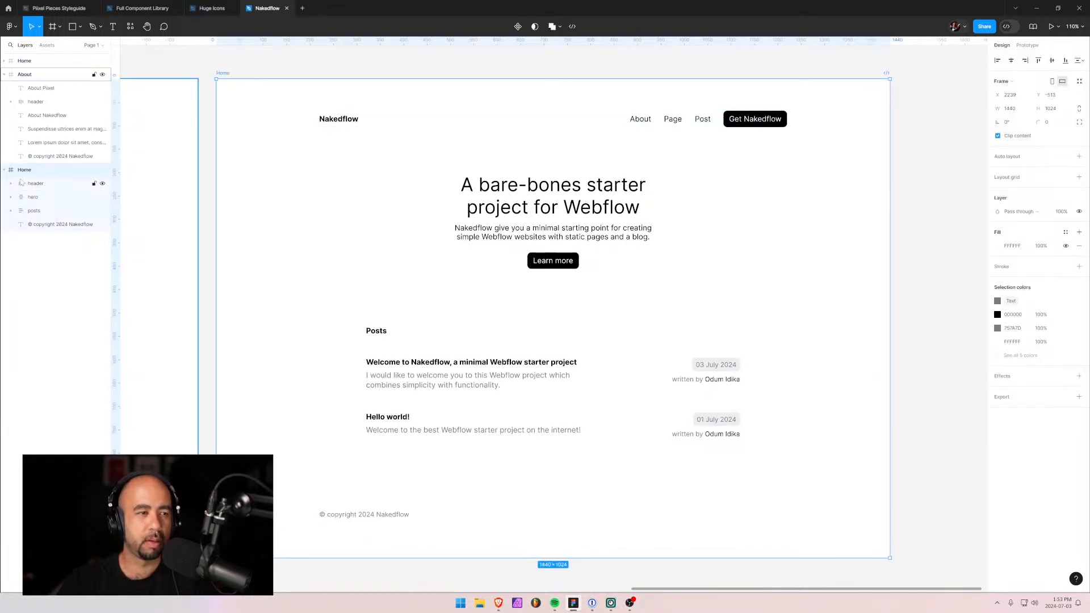
pyautogui.doubleClick(223, 72)
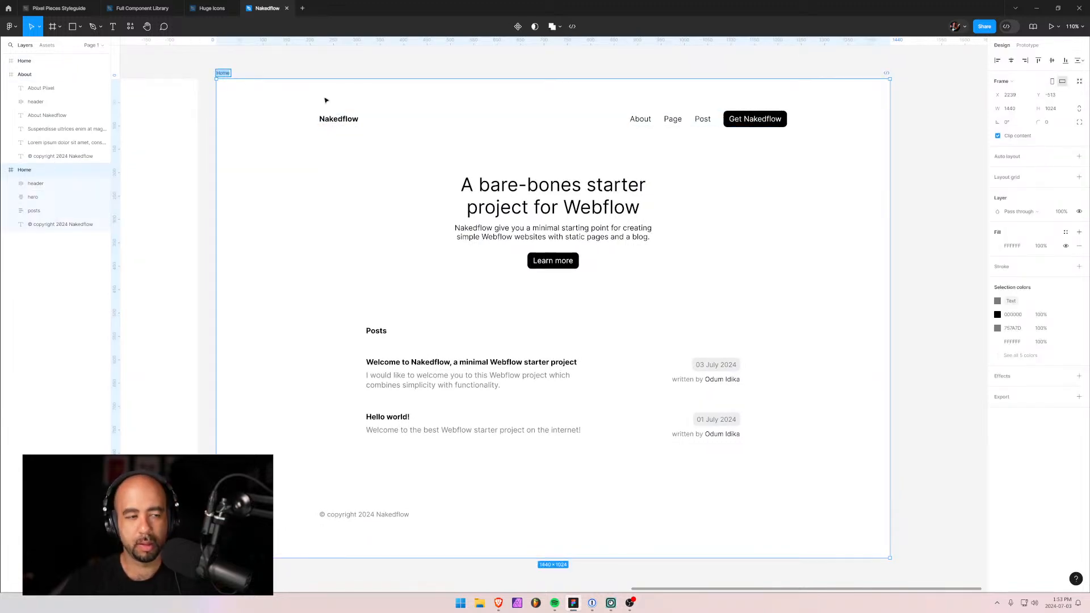
# Rename the copied frame to 'Post'.
pyautogui.write('Post')
pyautogui.press('Return')
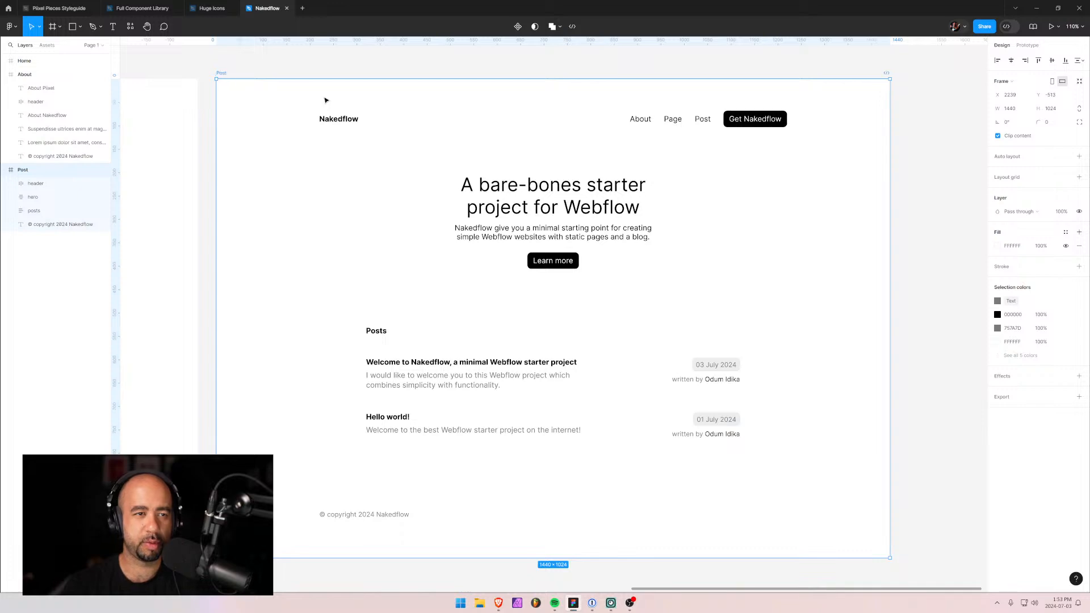
pyautogui.moveTo(192, 138); pyautogui.dragTo(515, 151)
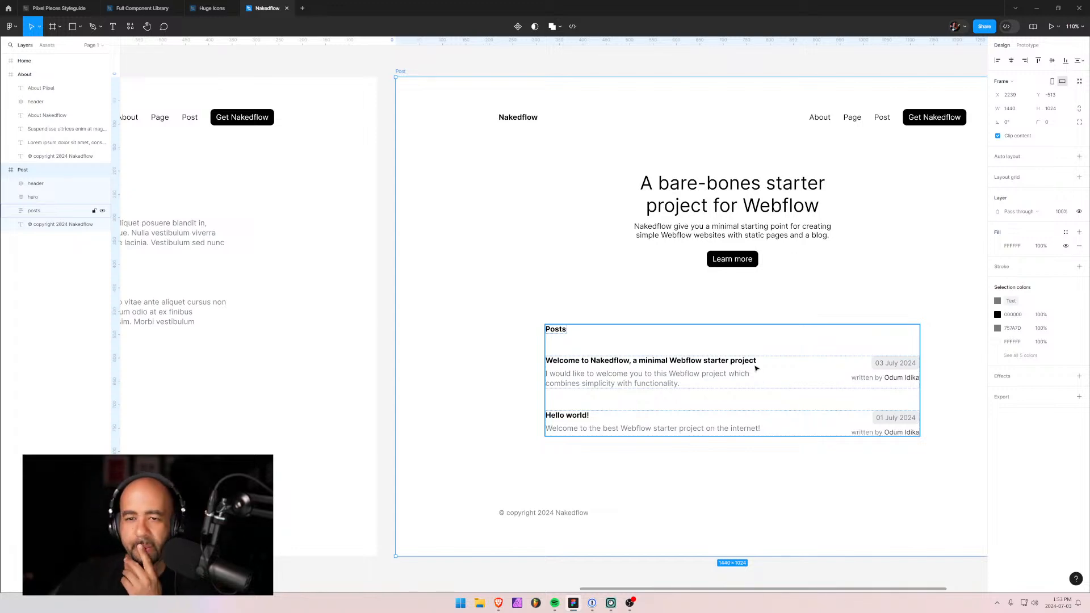
# Delete the hero block from the Post frame, keeping header, posts list and copyright.
pyautogui.click(707, 250)
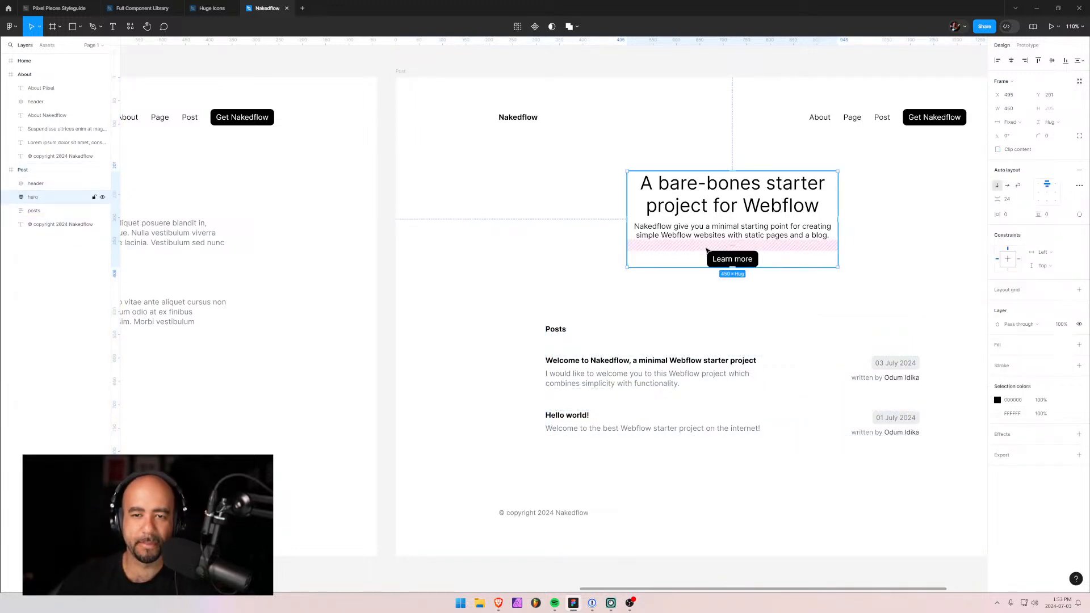
pyautogui.click(618, 298)
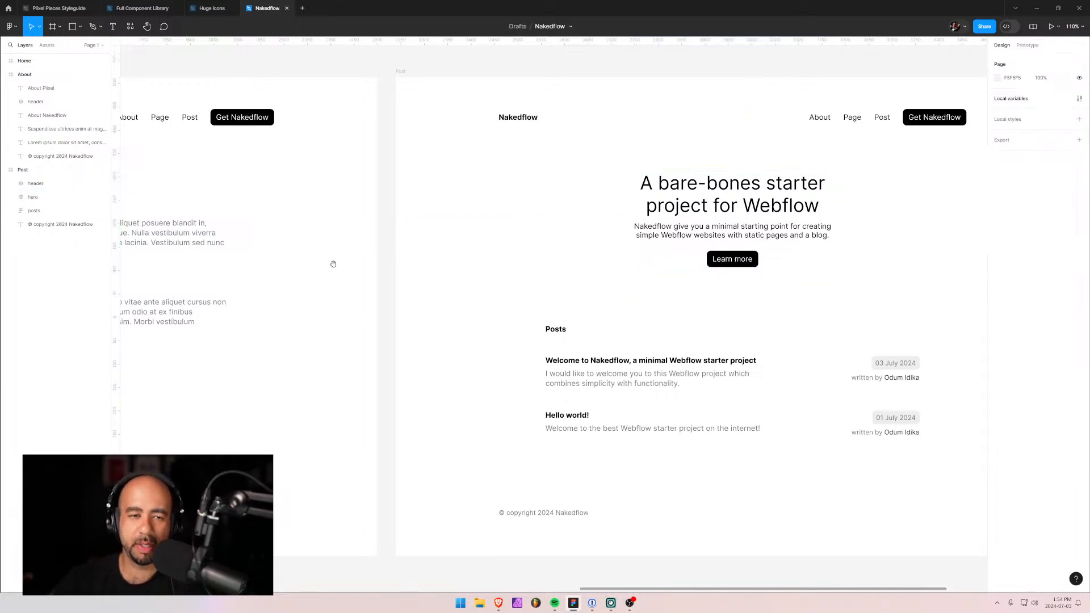
pyautogui.moveTo(312, 267); pyautogui.dragTo(426, 232)
pyautogui.moveTo(640, 232); pyautogui.dragTo(545, 238)
pyautogui.click(671, 207)
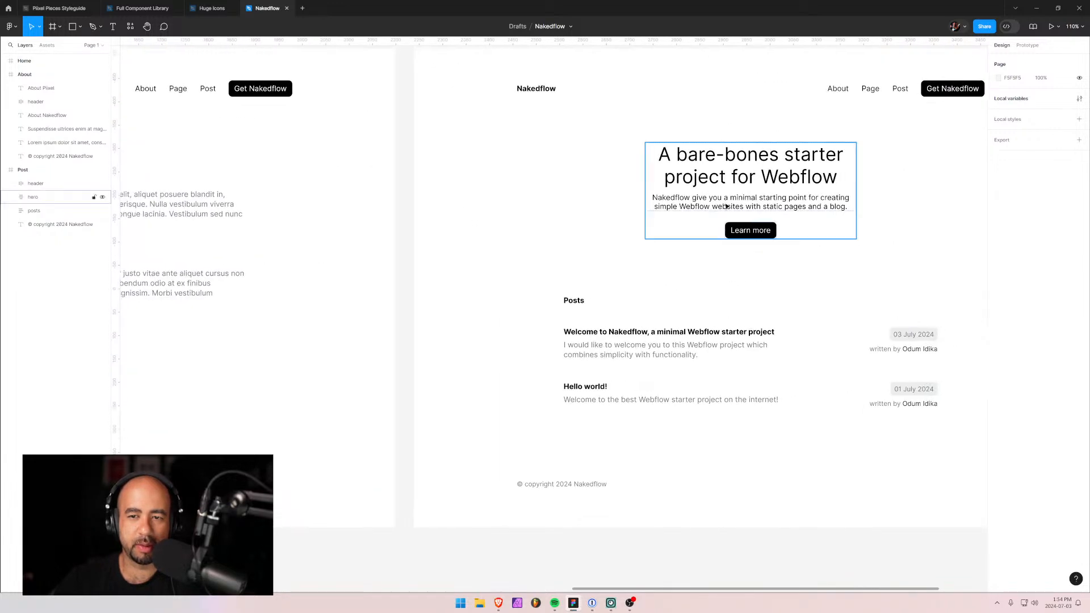
pyautogui.press('Delete')
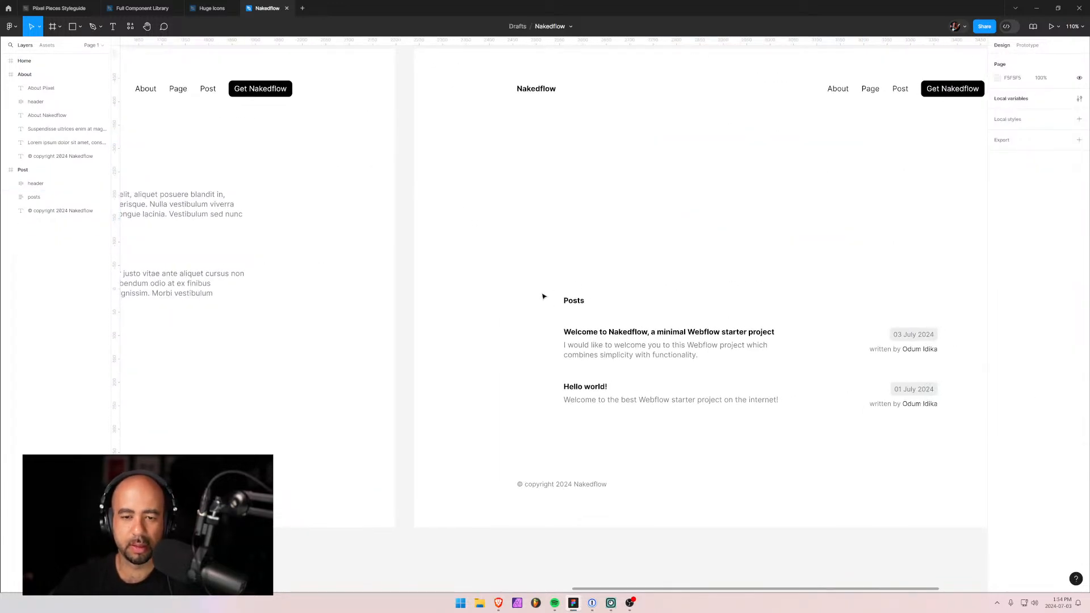
pyautogui.moveTo(357, 308); pyautogui.dragTo(698, 324)
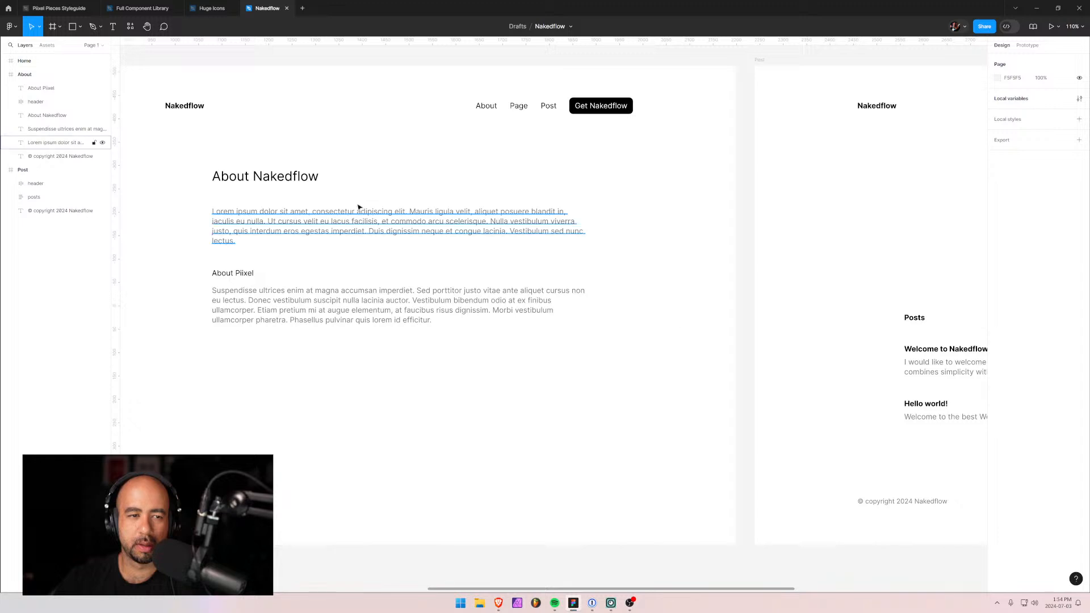
# Copy the About Nakedflow heading into the Post frame below its header, aligned with the column's left edge.
pyautogui.click(305, 175)
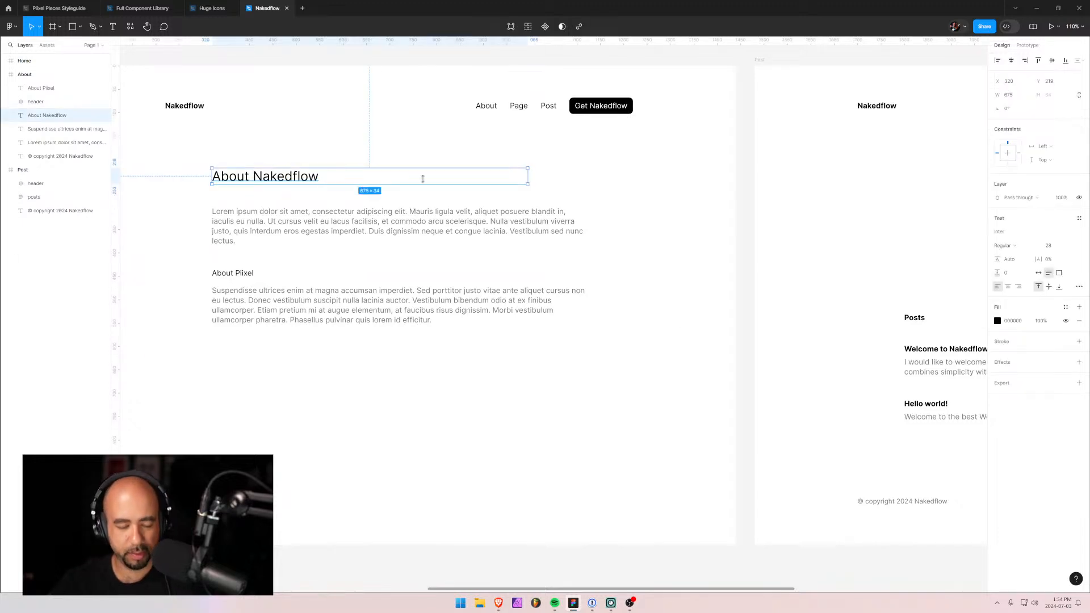
pyautogui.press('Escape')
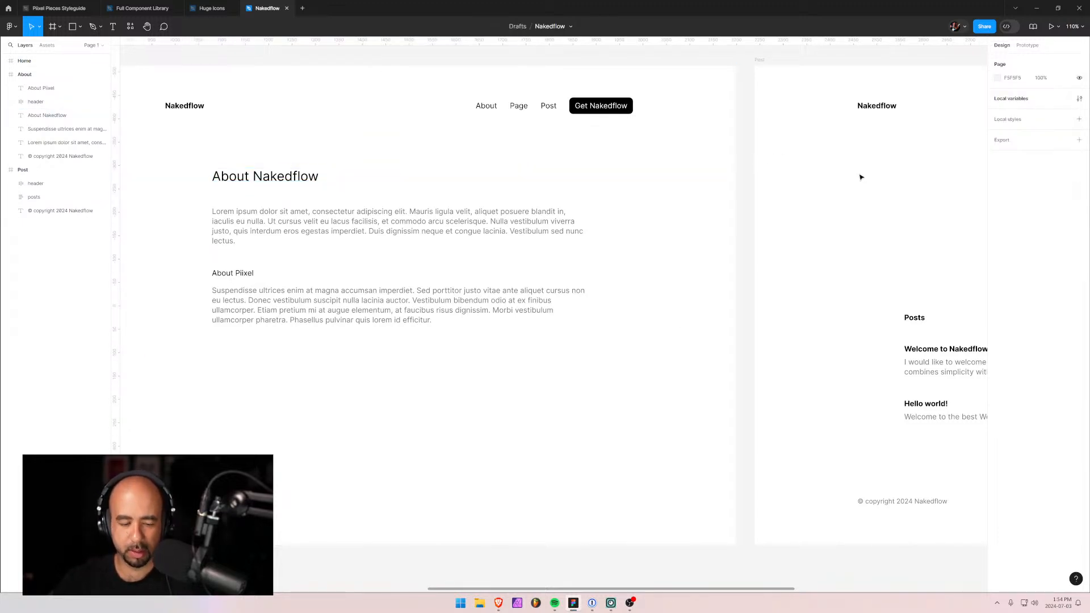
pyautogui.hotkey('ctrl', 'v')
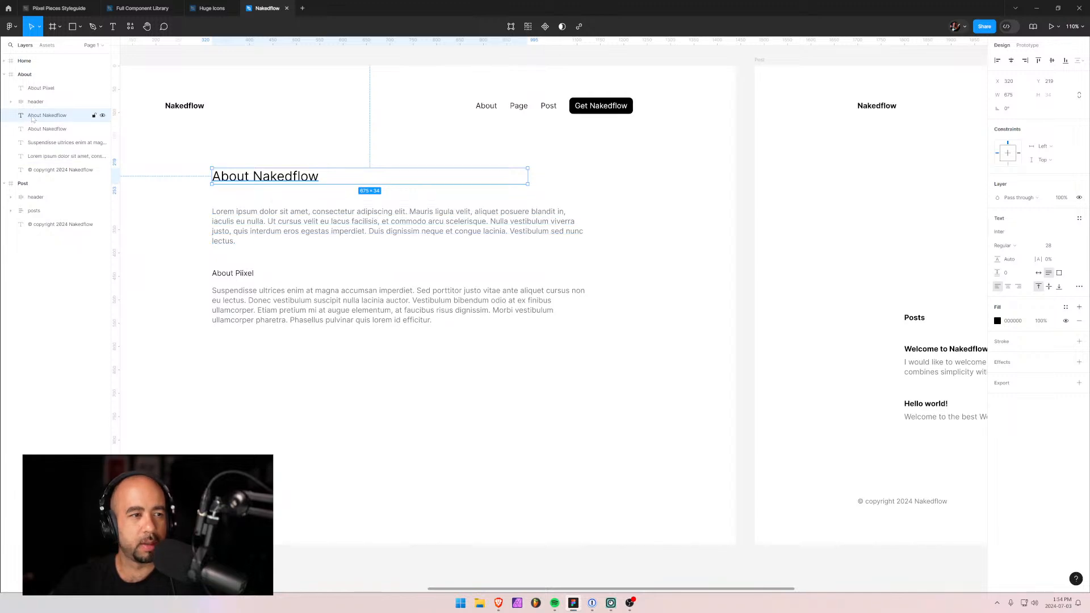
pyautogui.moveTo(32, 119); pyautogui.dragTo(32, 209)
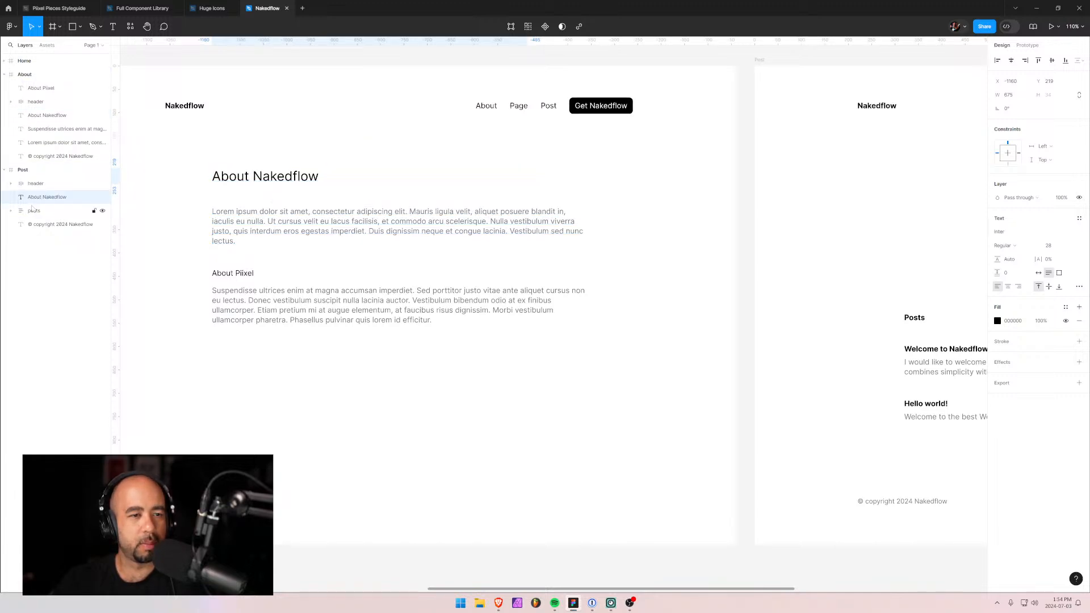
pyautogui.keyDown('shift'); pyautogui.click(226, 180); pyautogui.keyUp('shift')
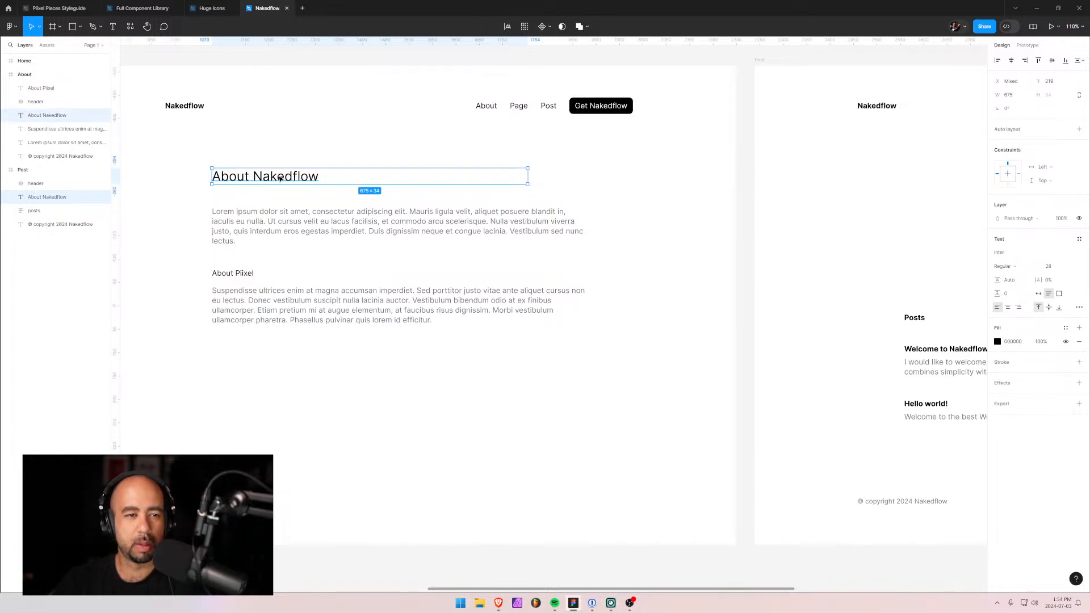
pyautogui.moveTo(280, 178); pyautogui.dragTo(906, 182)
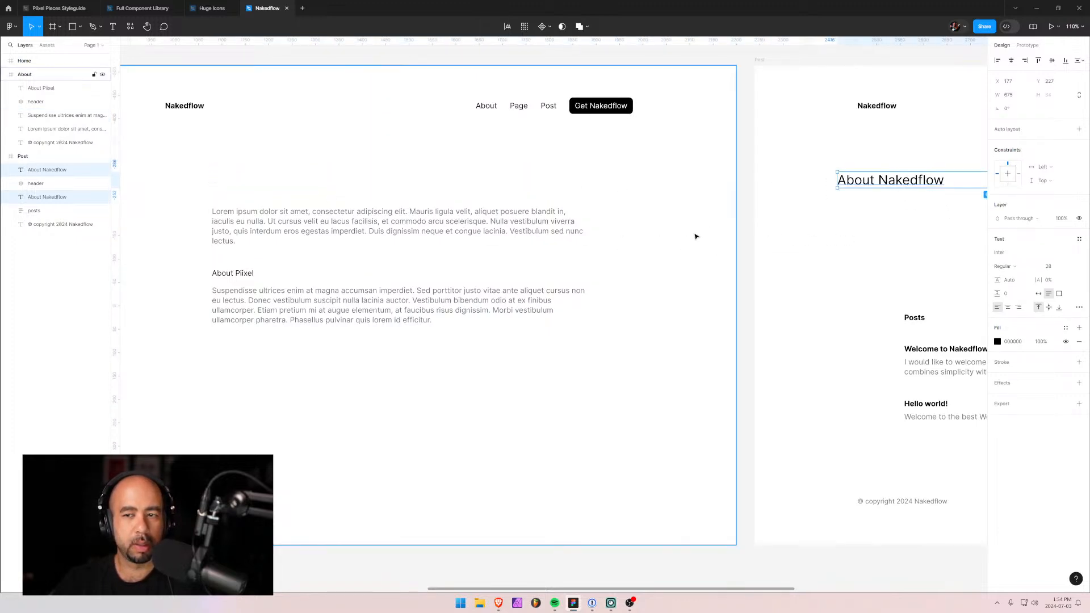
pyautogui.hotkey('ctrl', 'z')
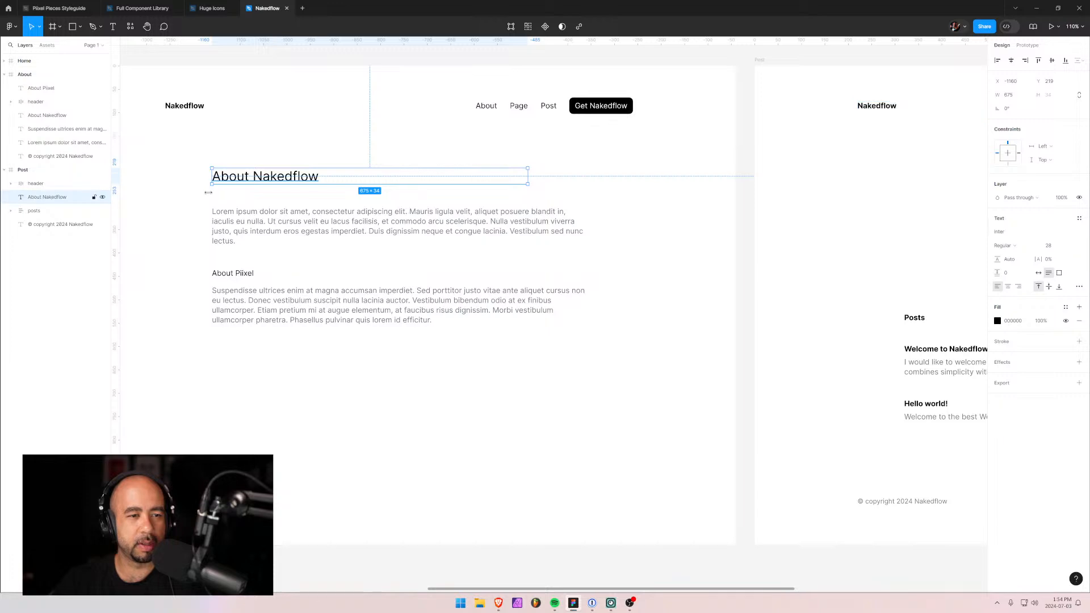
pyautogui.moveTo(272, 180); pyautogui.dragTo(909, 176)
pyautogui.moveTo(875, 267); pyautogui.dragTo(401, 284)
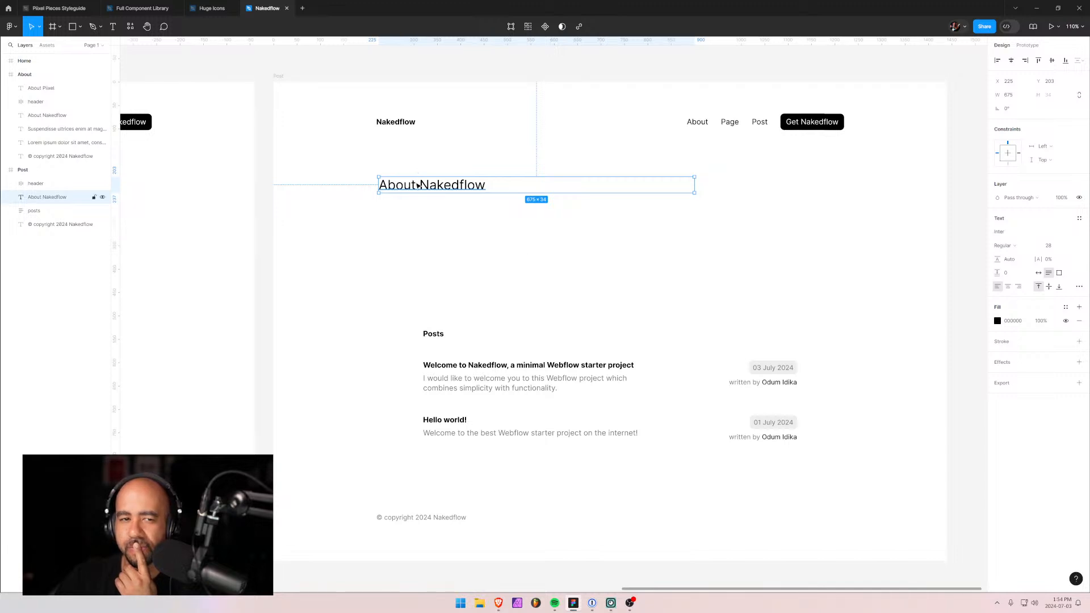
pyautogui.moveTo(419, 187); pyautogui.dragTo(417, 182)
pyautogui.press('Return')
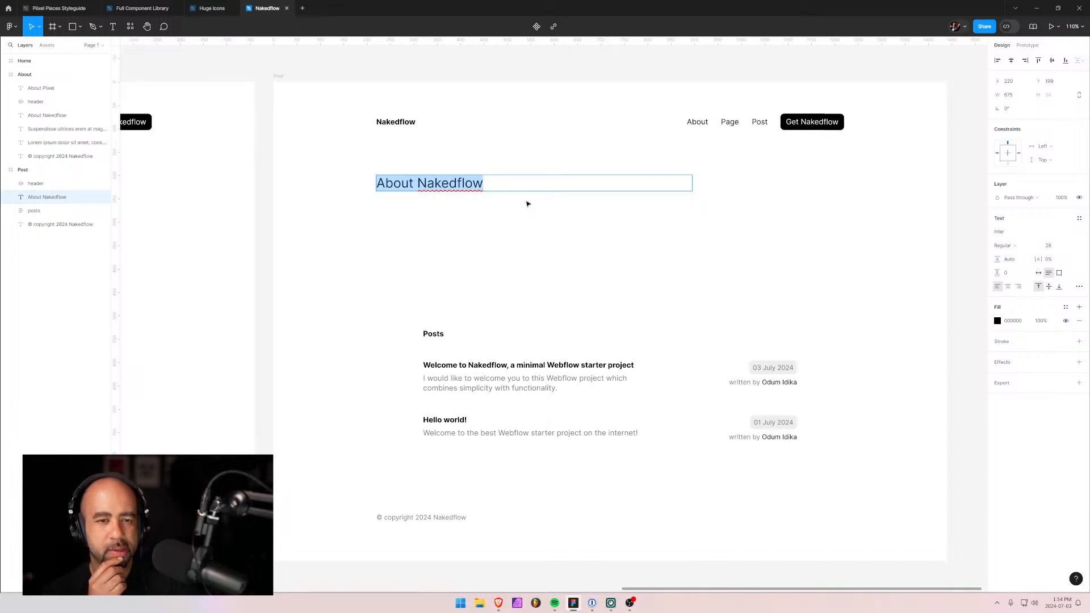
# Retype the heading as 'Welcome to Nakedflow, a minimal Webflow starter project'.
pyautogui.write('W')
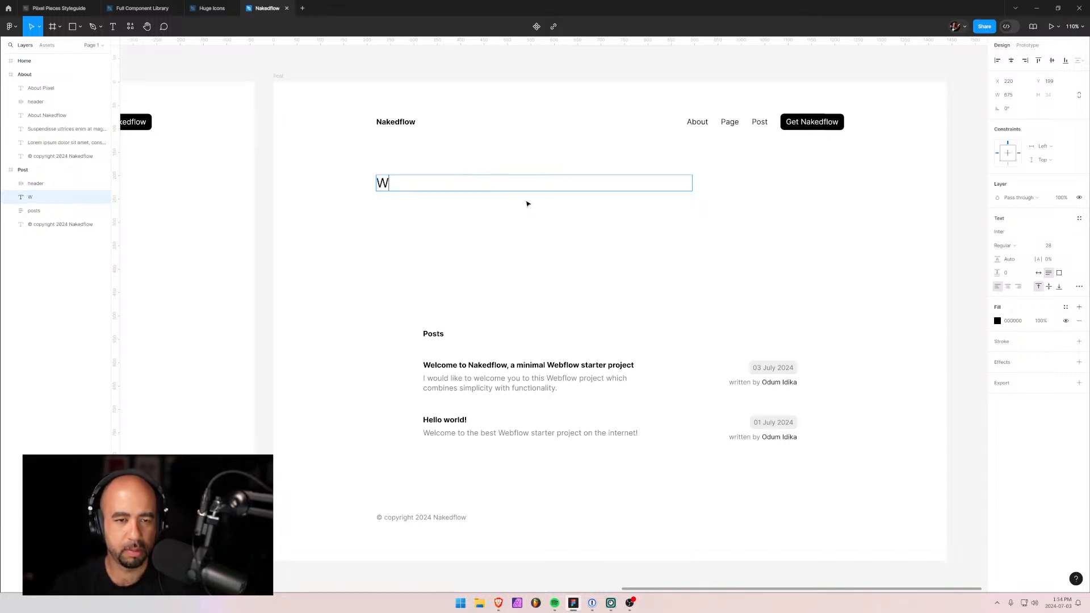
pyautogui.write('elcome to Naked F')
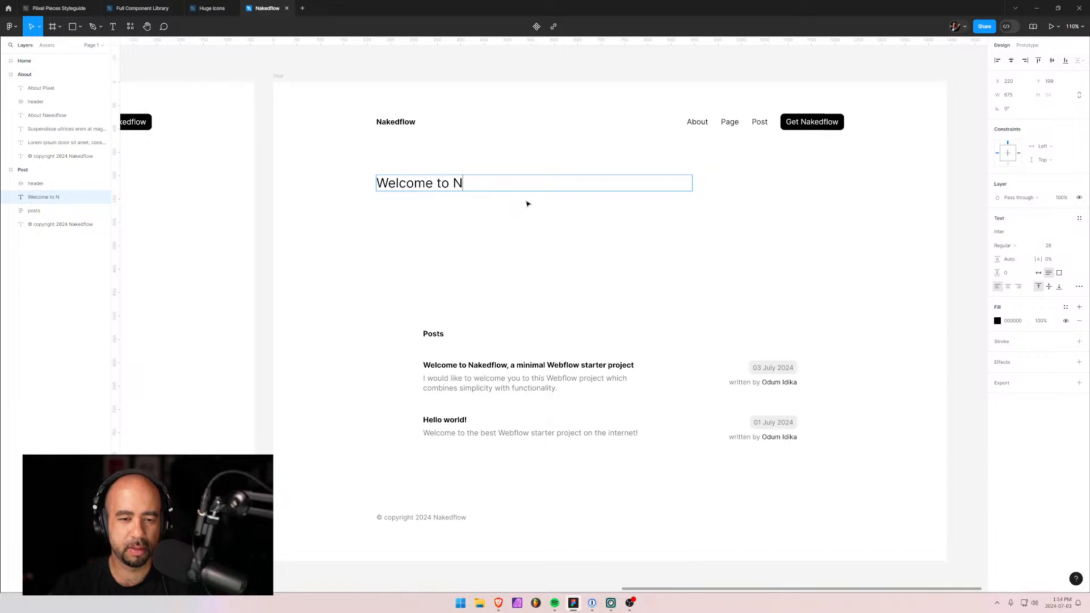
pyautogui.press('BackSpace')
pyautogui.press('BackSpace')
pyautogui.write('f')
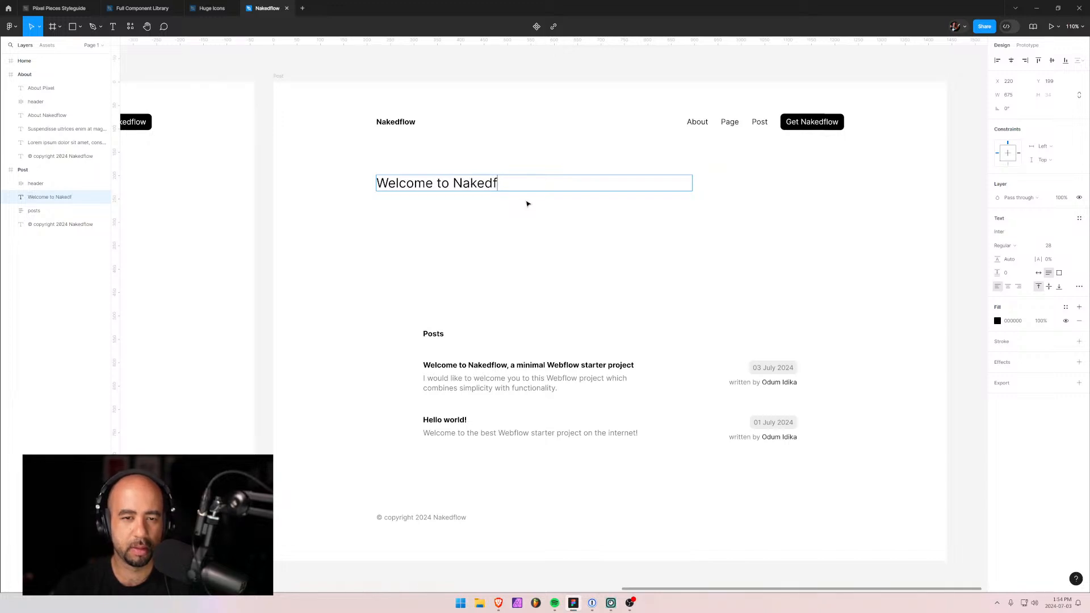
pyautogui.write('low, a minimal')
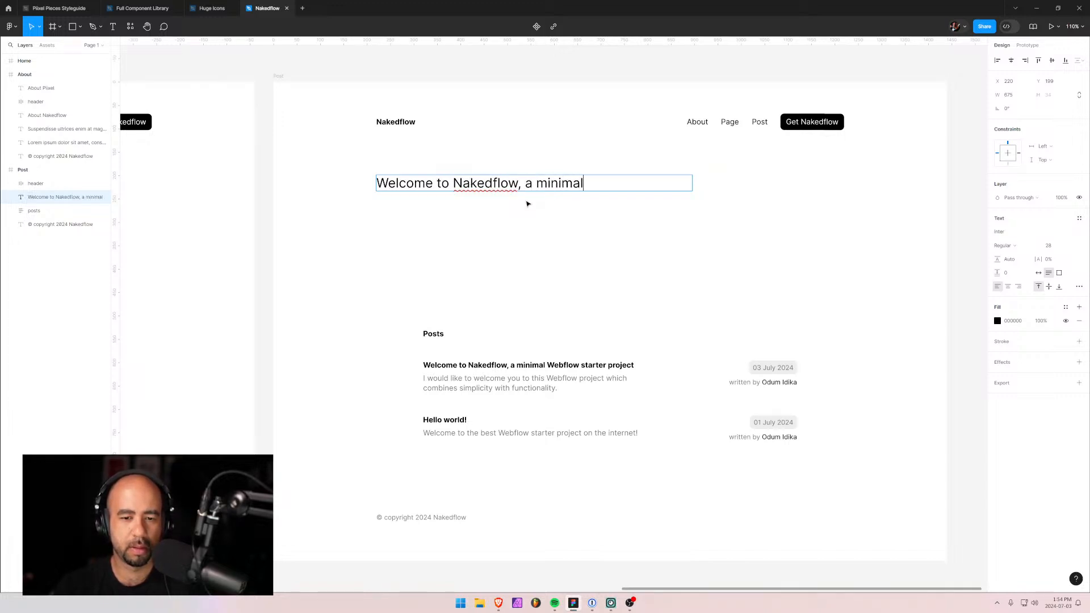
pyautogui.write(' Webflow starter project')
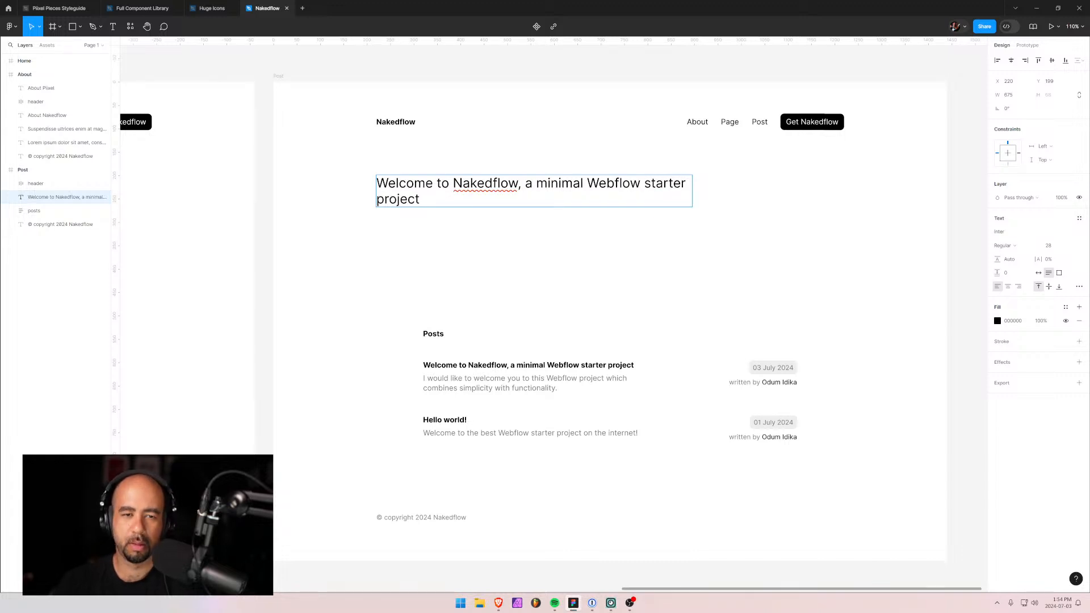
pyautogui.press('Escape')
# Shift the new two-line heading to the right, nudging it a little further.
pyautogui.click(335, 281)
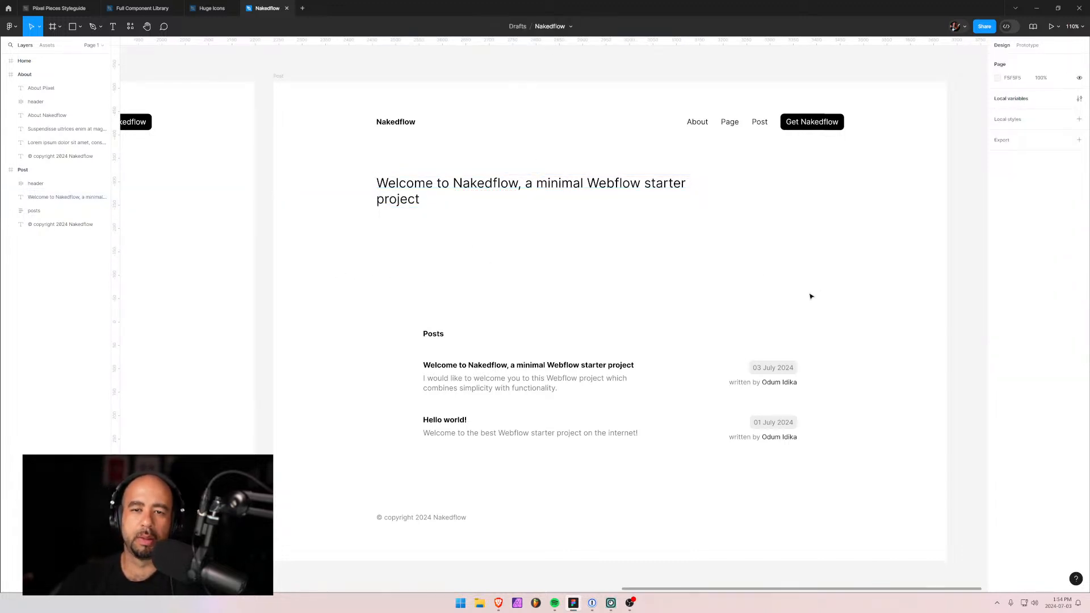
pyautogui.scroll(-1, 549, 227)
pyautogui.scroll(1, 549, 227)
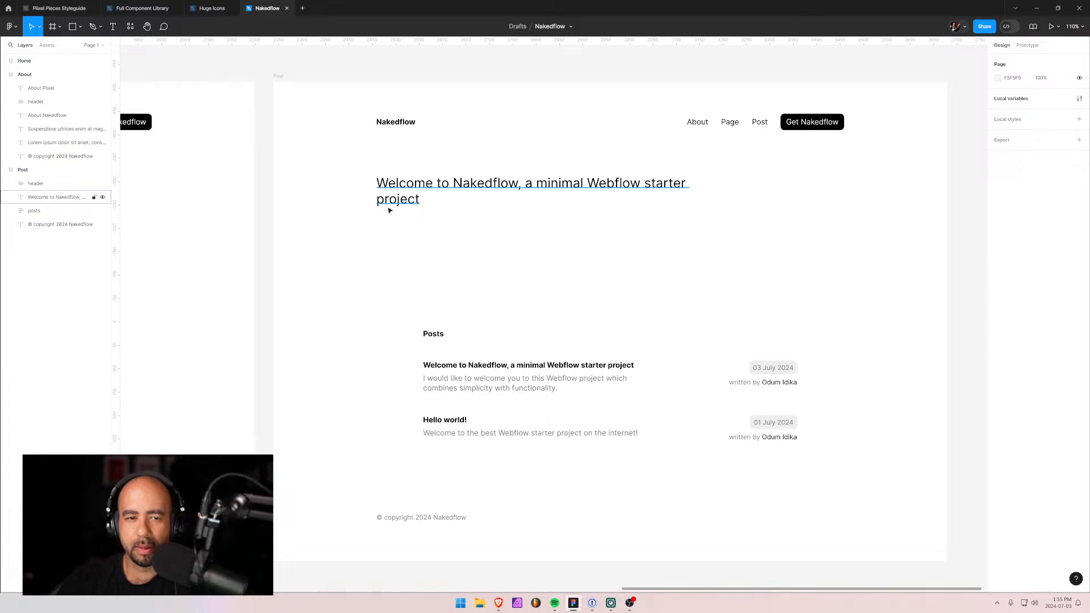
pyautogui.moveTo(396, 203); pyautogui.dragTo(467, 200)
pyautogui.hotkey('shift', 'Right')
pyautogui.click(563, 239)
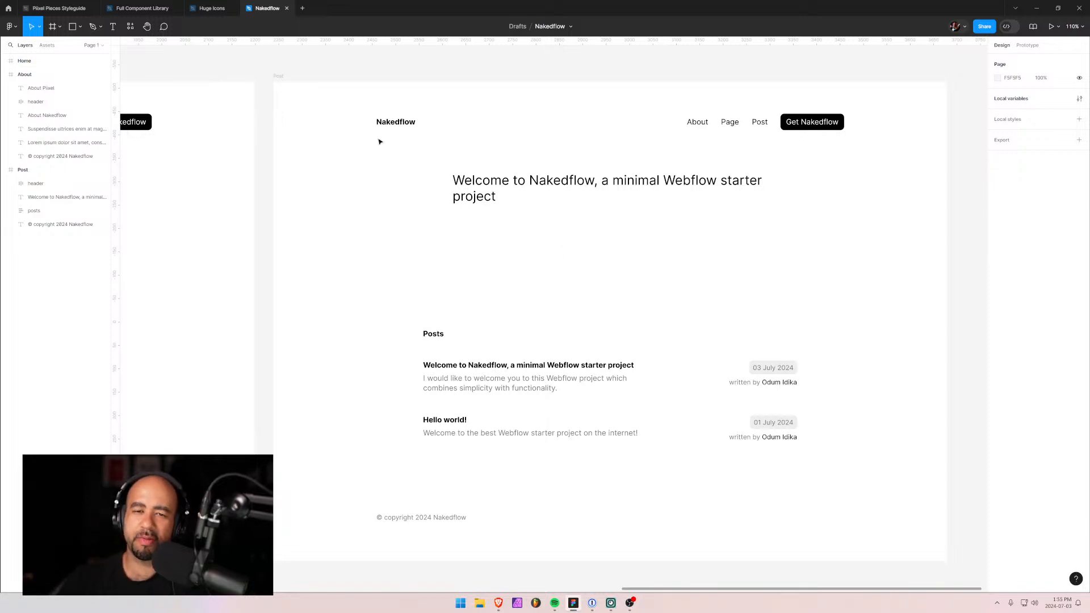
# Move the first post's date and author block under the Post heading and left-align its auto layout.
pyautogui.click(773, 392)
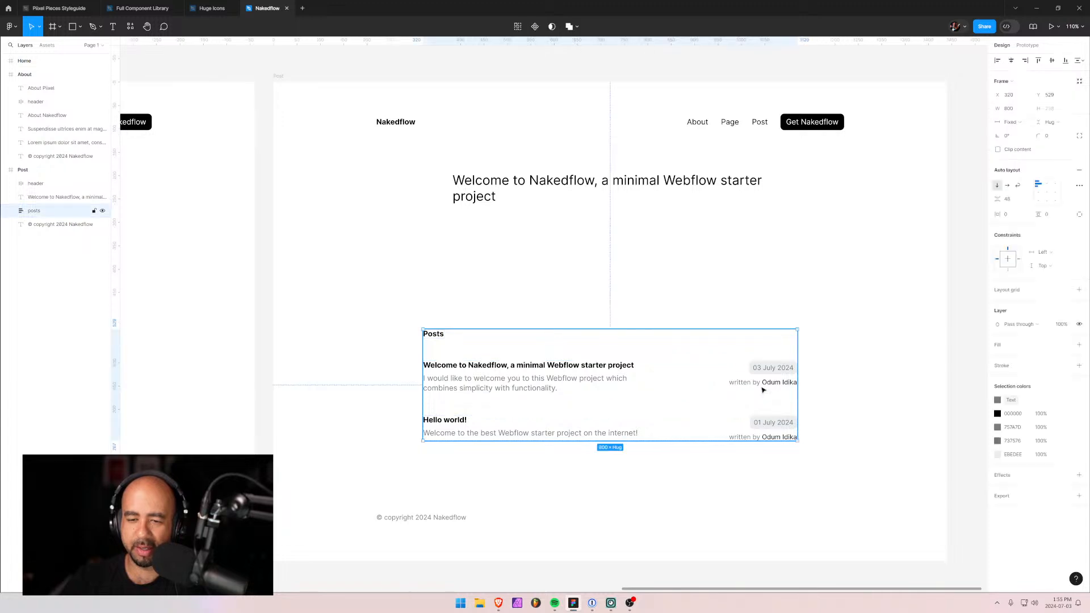
pyautogui.doubleClick(763, 386)
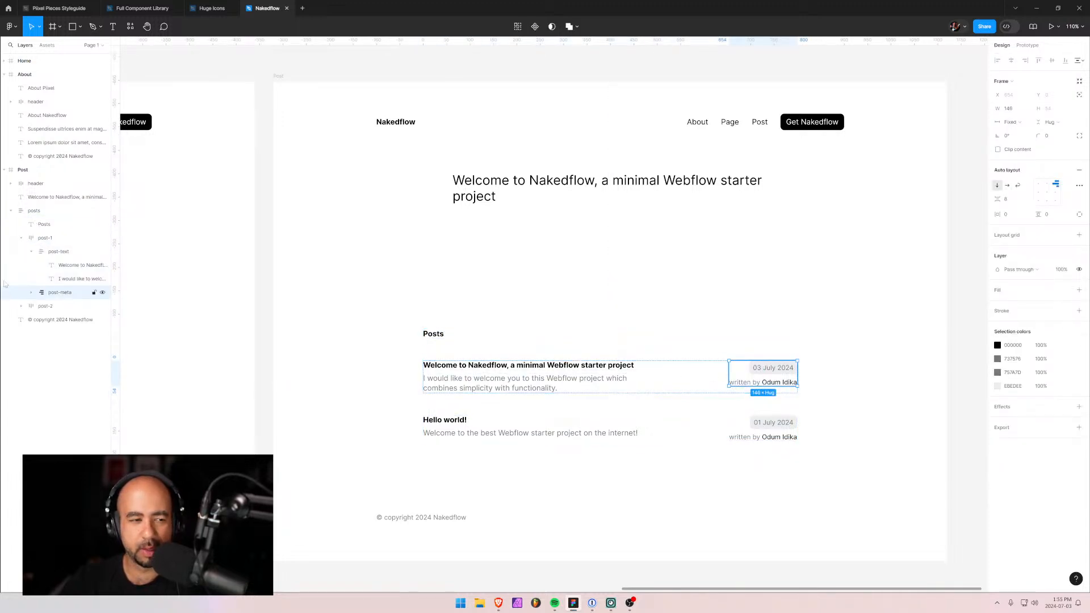
pyautogui.moveTo(44, 294)
pyautogui.mouseDown()
pyautogui.moveTo(54, 287)
pyautogui.moveTo(57, 301)
pyautogui.moveTo(62, 286)
pyautogui.mouseUp()
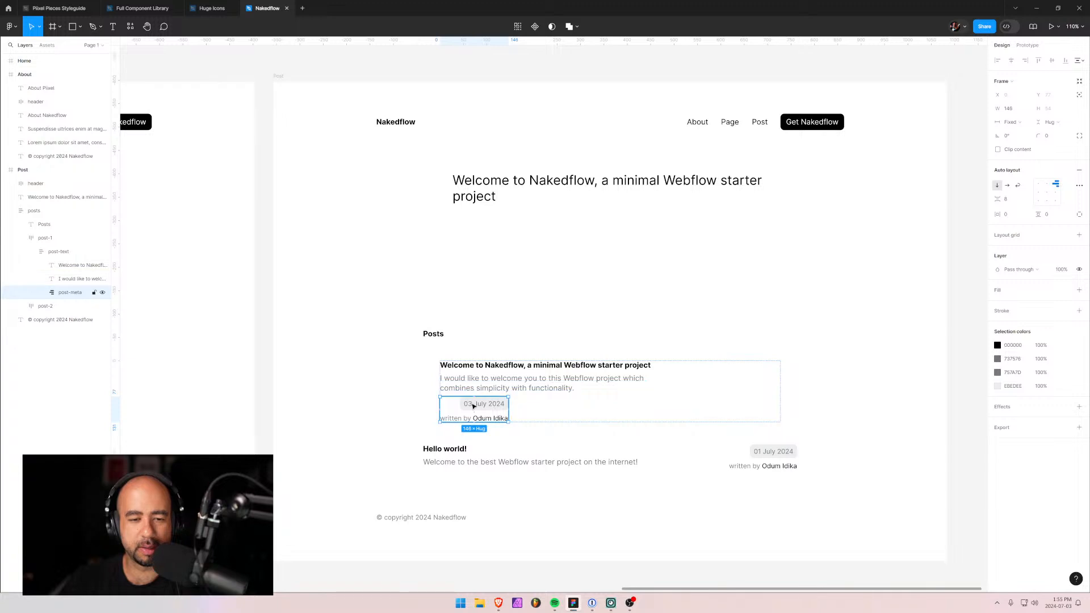
pyautogui.moveTo(482, 420); pyautogui.dragTo(495, 241)
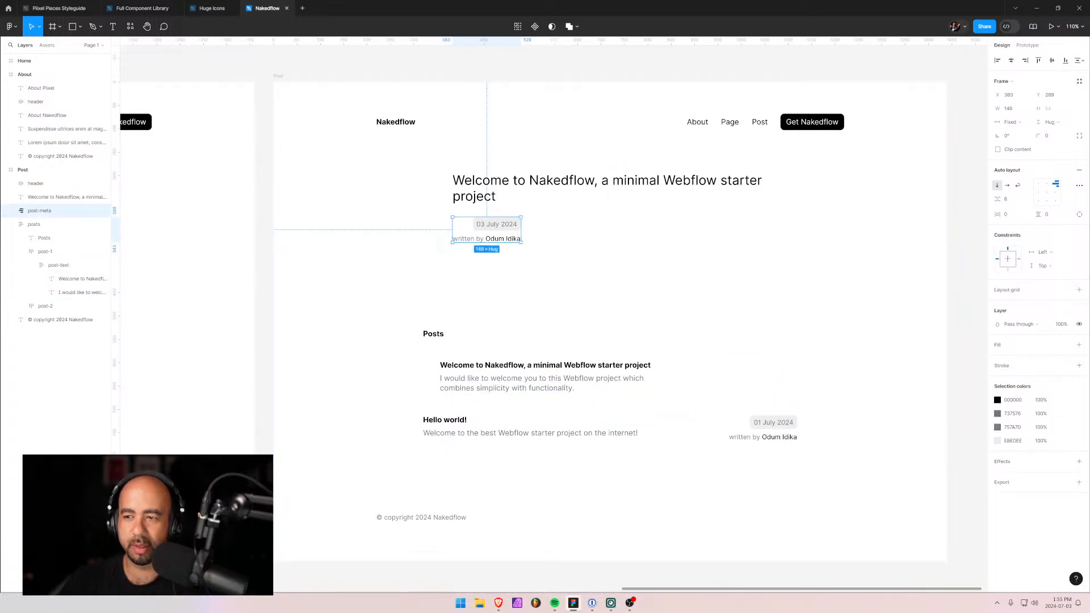
pyautogui.click(1038, 184)
pyautogui.click(654, 294)
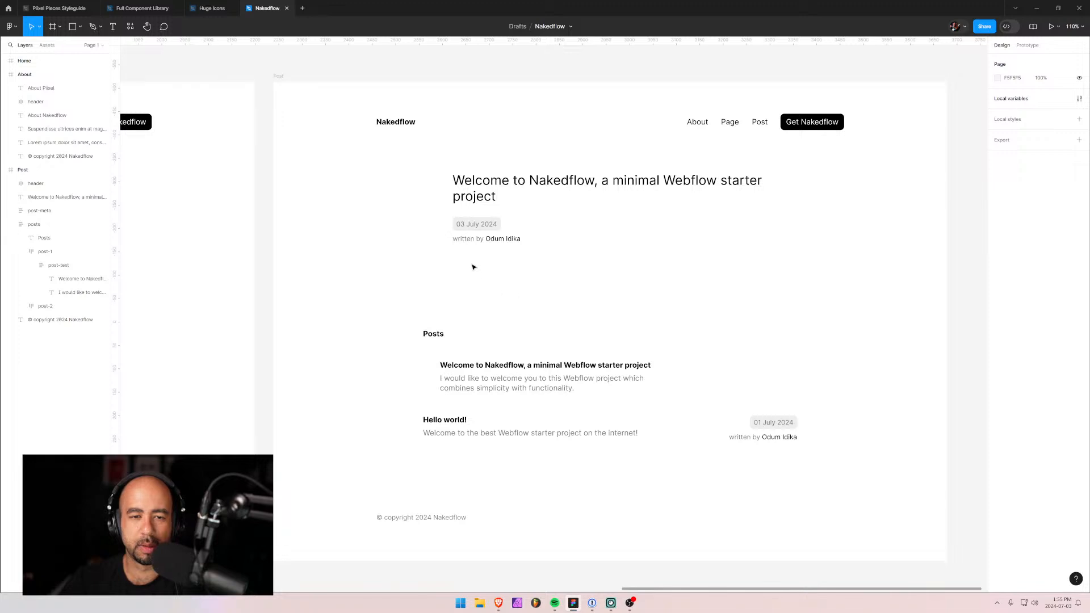
# Duplicate the '03 July 2024' date text and place the copy above the 'written by' line.
pyautogui.doubleClick(501, 224)
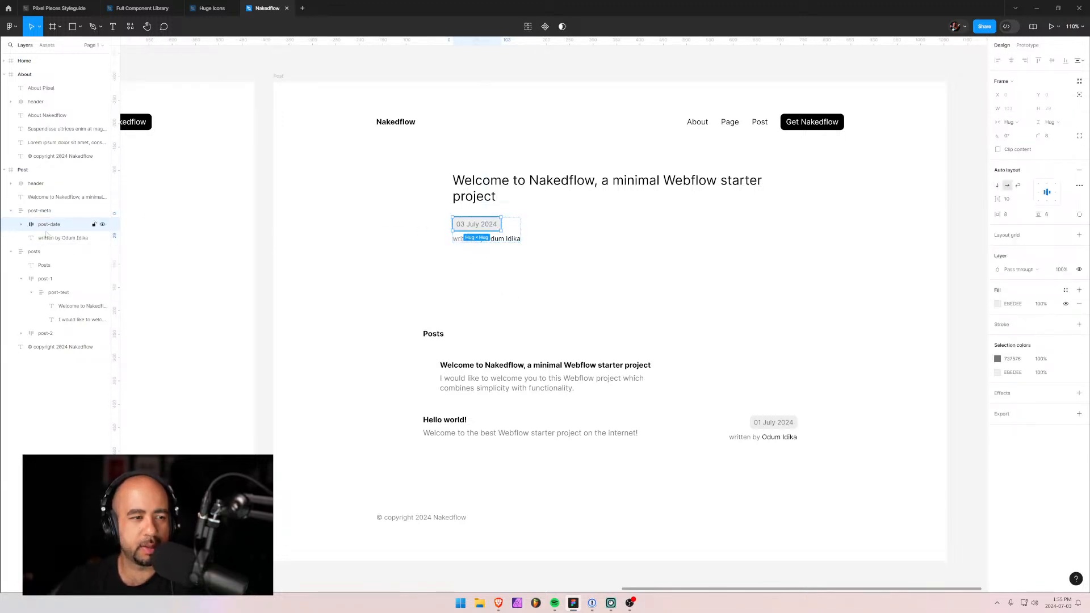
pyautogui.click(21, 224)
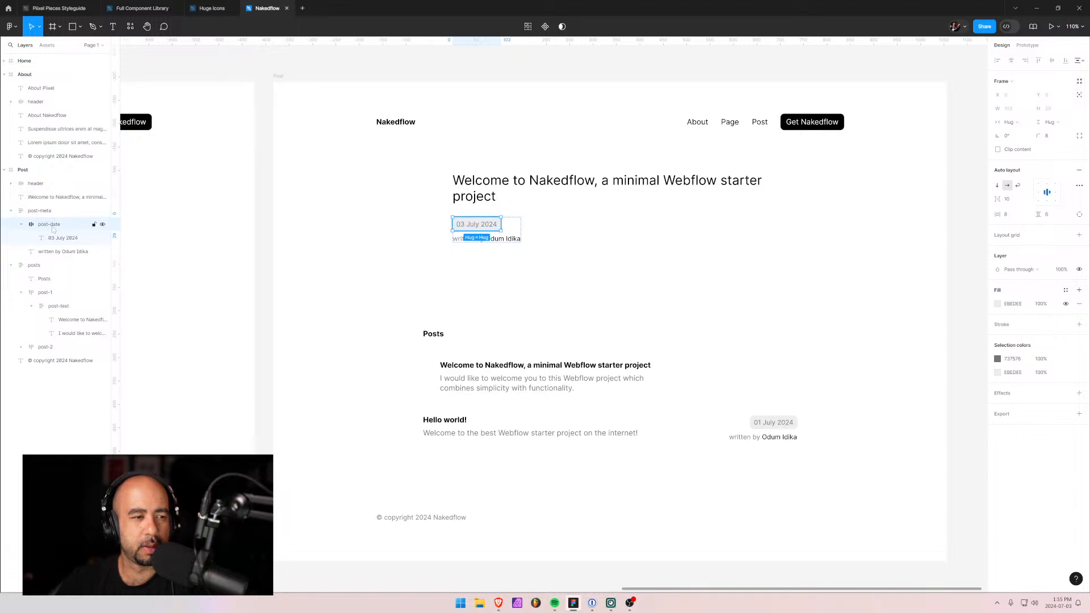
pyautogui.moveTo(53, 228); pyautogui.dragTo(53, 241)
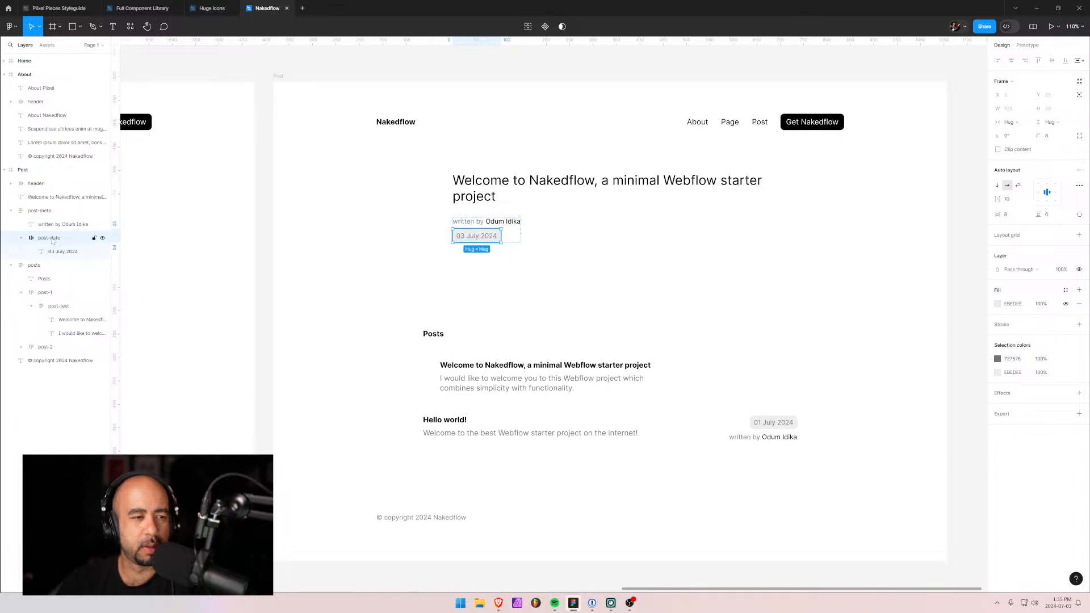
pyautogui.click(63, 253)
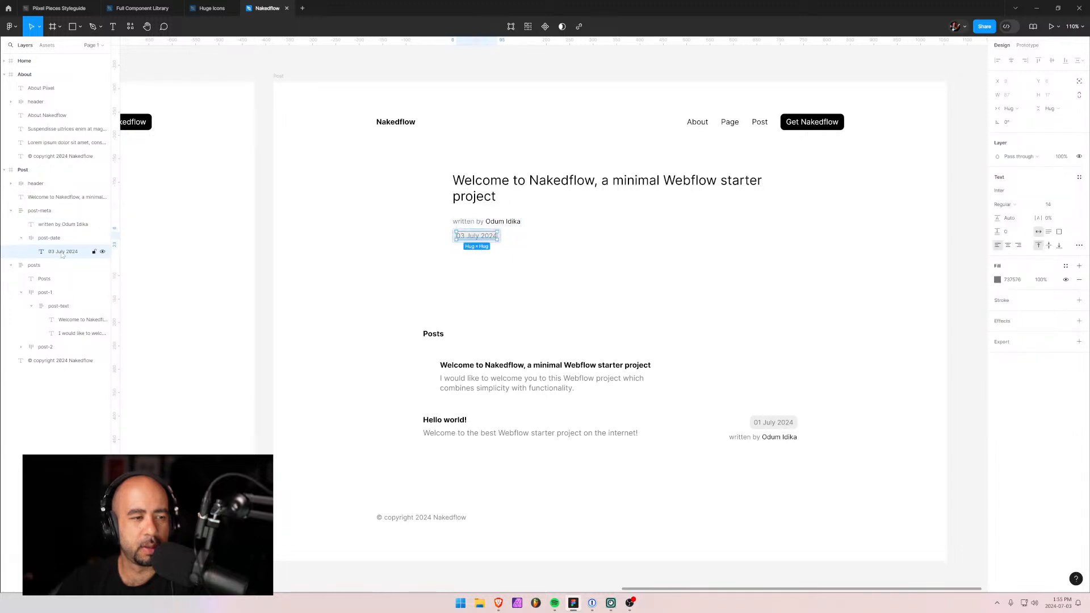
pyautogui.hotkey('ctrl', 'd')
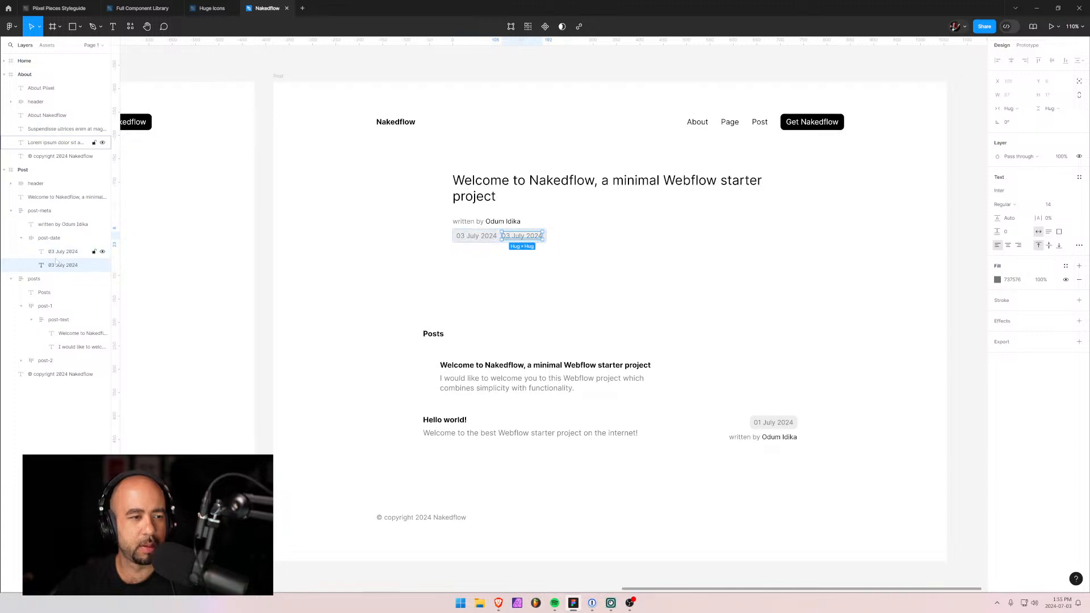
pyautogui.moveTo(55, 226); pyautogui.dragTo(55, 224)
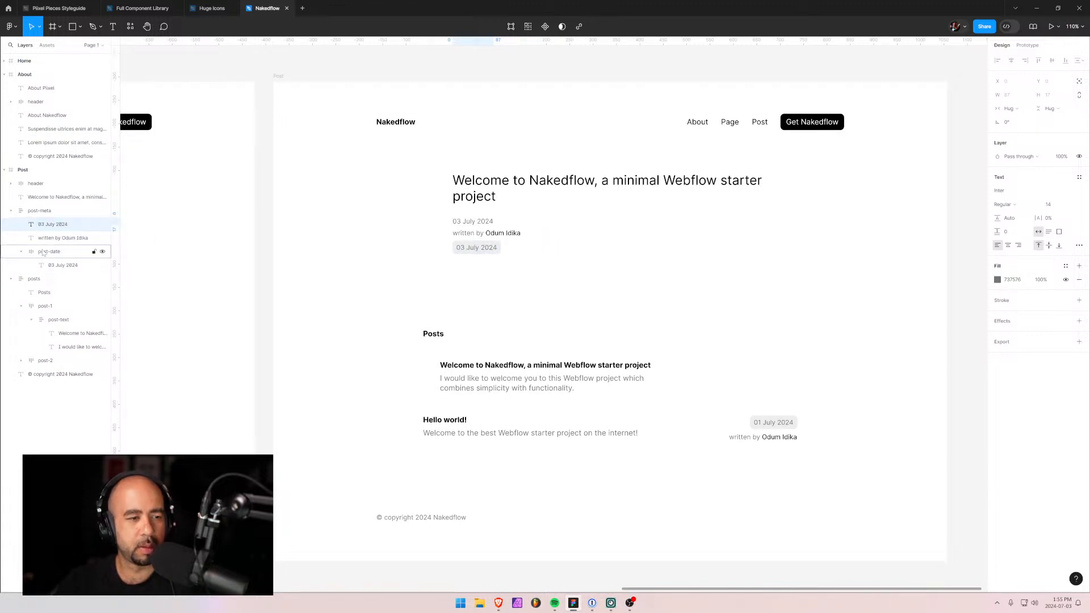
pyautogui.press('Delete')
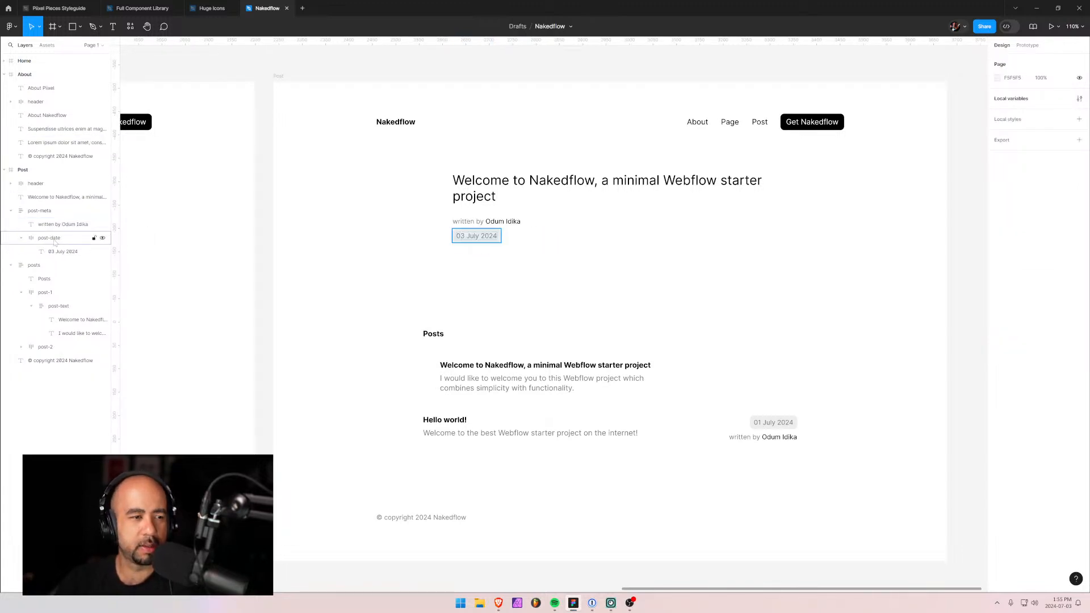
# Delete the date chip frame, leaving the plain '03 July 2024' date above the author line.
pyautogui.click(61, 253)
pyautogui.press('Escape')
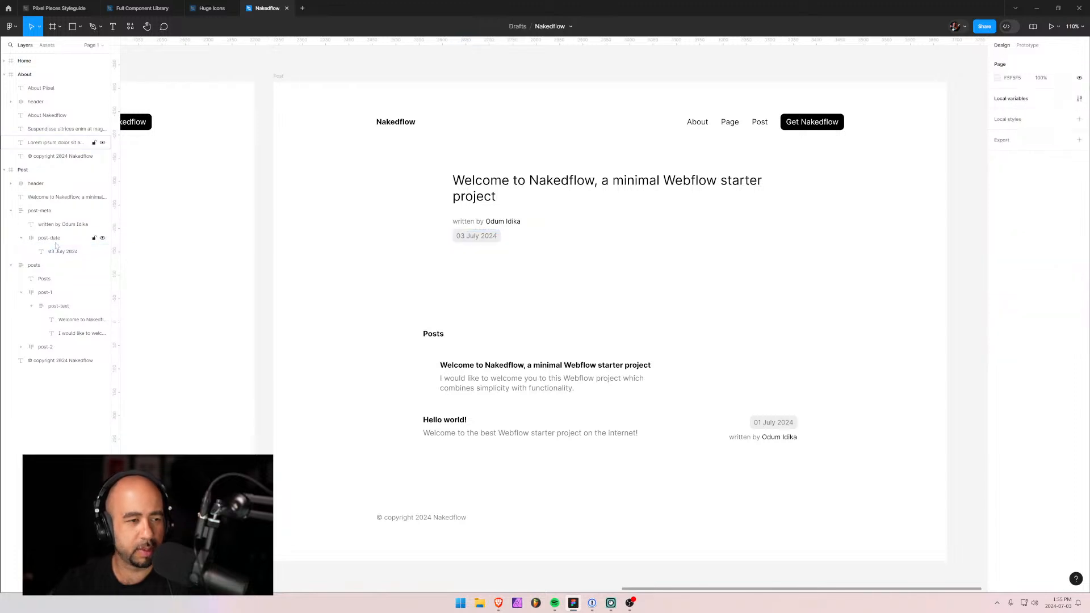
pyautogui.hotkey('ctrl', 'z')
pyautogui.click(45, 252)
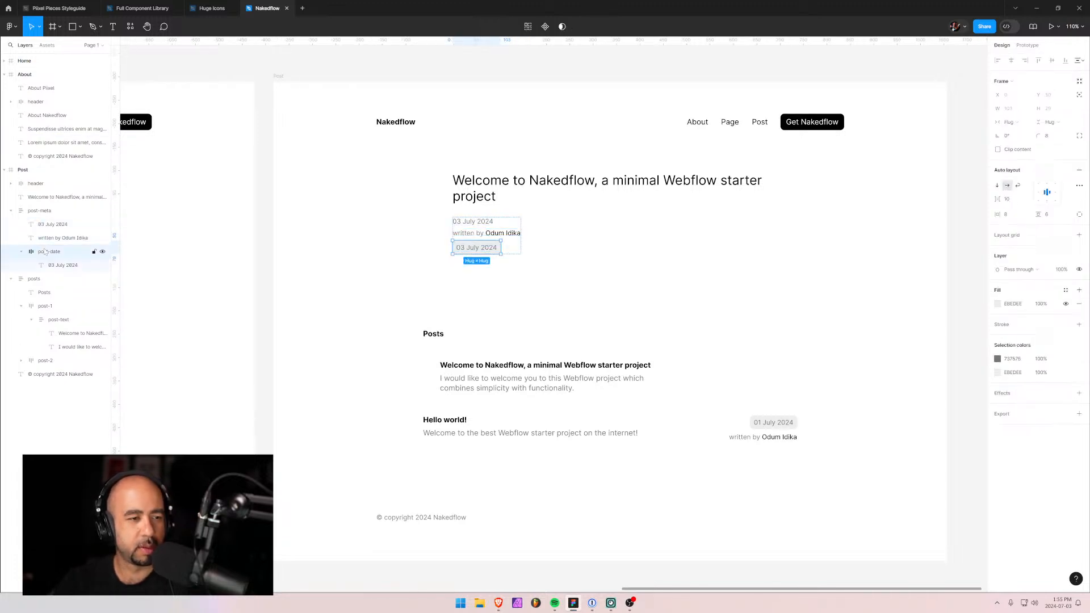
pyautogui.press('Delete')
pyautogui.click(47, 227)
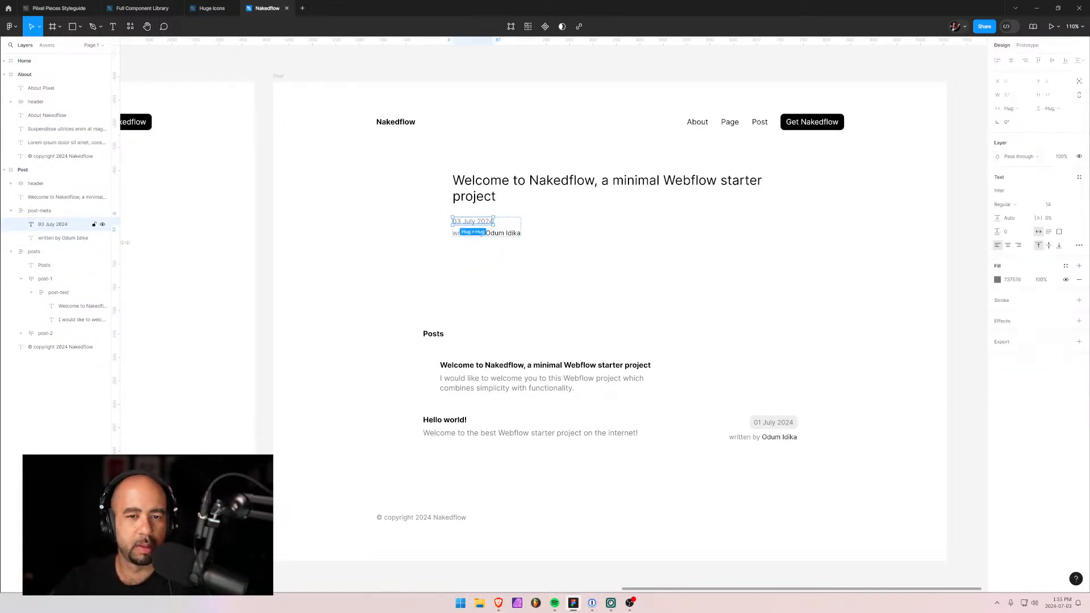
pyautogui.click(618, 265)
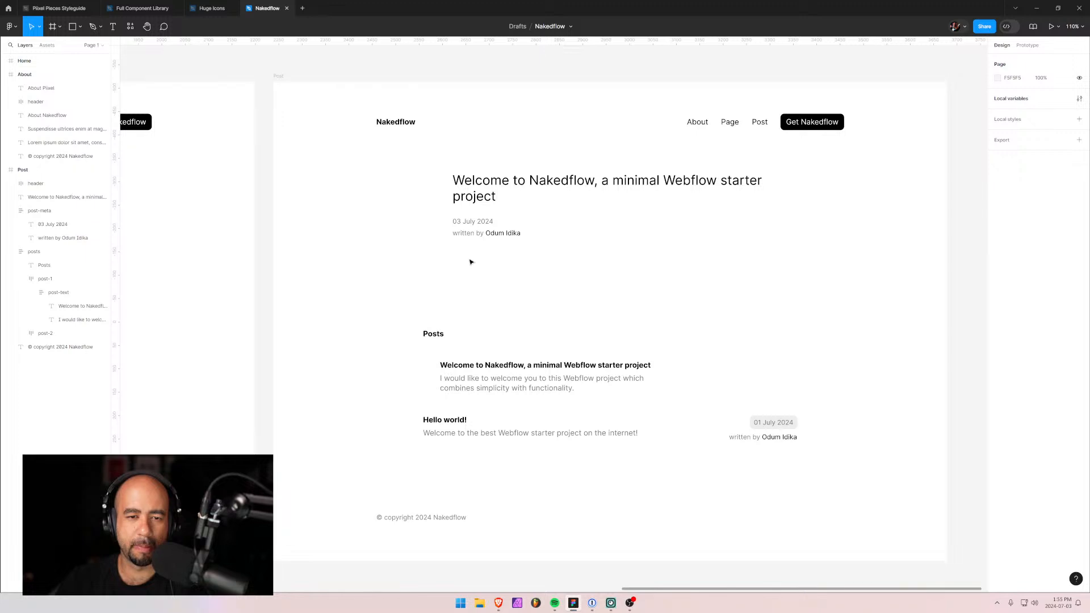
pyautogui.click(473, 227)
pyautogui.doubleClick(508, 234)
# Add 'on July 3, 2024' to the author byline and give it the Text colour style.
pyautogui.doubleClick(518, 234)
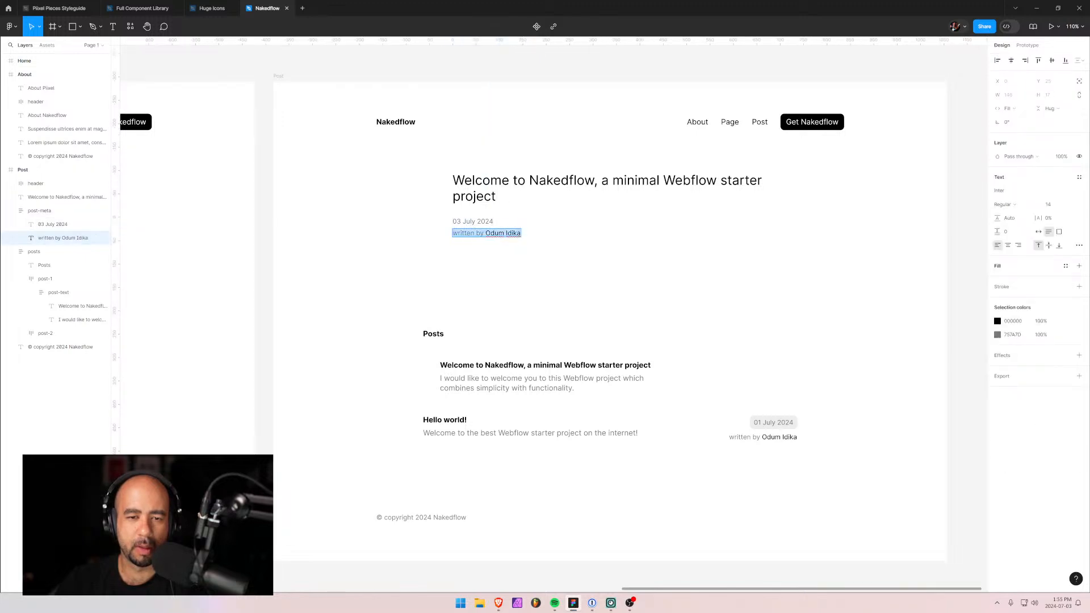
pyautogui.click(520, 233)
pyautogui.press('Return')
pyautogui.write('on July 3, 2024')
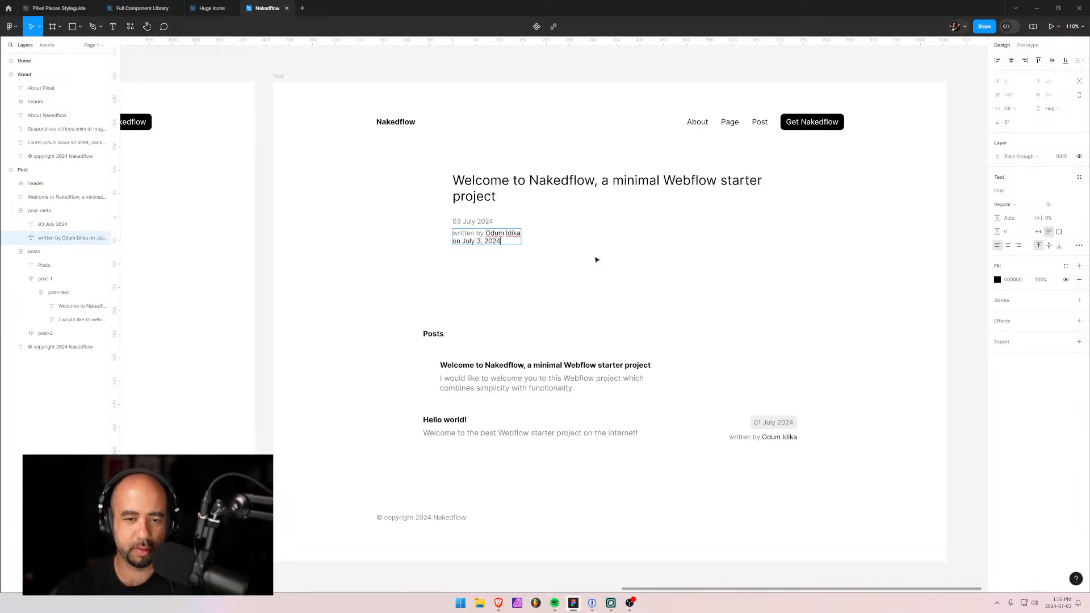
pyautogui.hotkey('shift', 'Left')
pyautogui.hotkey('shift', 'Left')
pyautogui.hotkey('shift', 'Left')
pyautogui.hotkey('shift', 'Left')
pyautogui.hotkey('shift', 'Left')
pyautogui.hotkey('shift', 'Left')
pyautogui.hotkey('shift', 'Left')
pyautogui.hotkey('shift', 'Left')
pyautogui.hotkey('shift', 'Left')
pyautogui.hotkey('shift', 'Left')
pyautogui.hotkey('shift', 'Left')
pyautogui.hotkey('shift', 'Left')
pyautogui.hotkey('shift', 'Left')
pyautogui.hotkey('shift', 'Left')
pyautogui.hotkey('shift', 'Left')
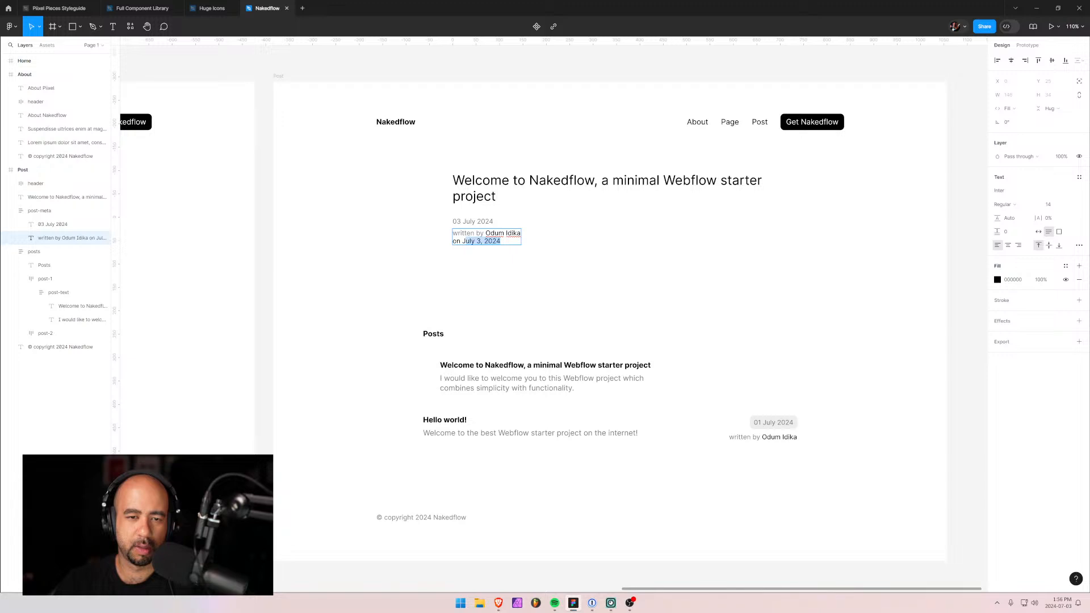
pyautogui.click(997, 280)
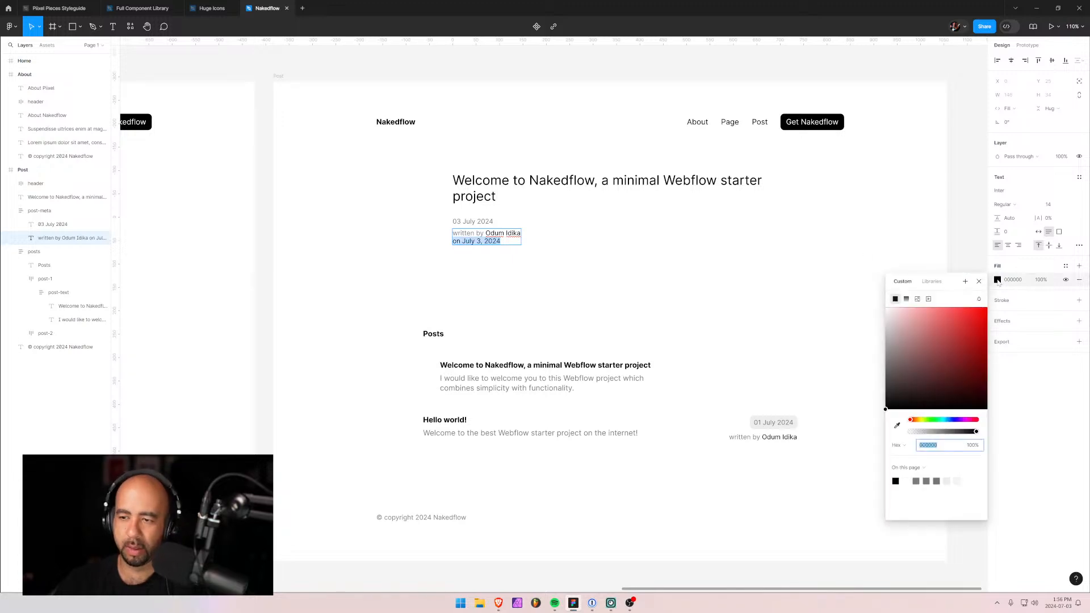
pyautogui.click(906, 300)
pyautogui.click(896, 299)
pyautogui.click(933, 283)
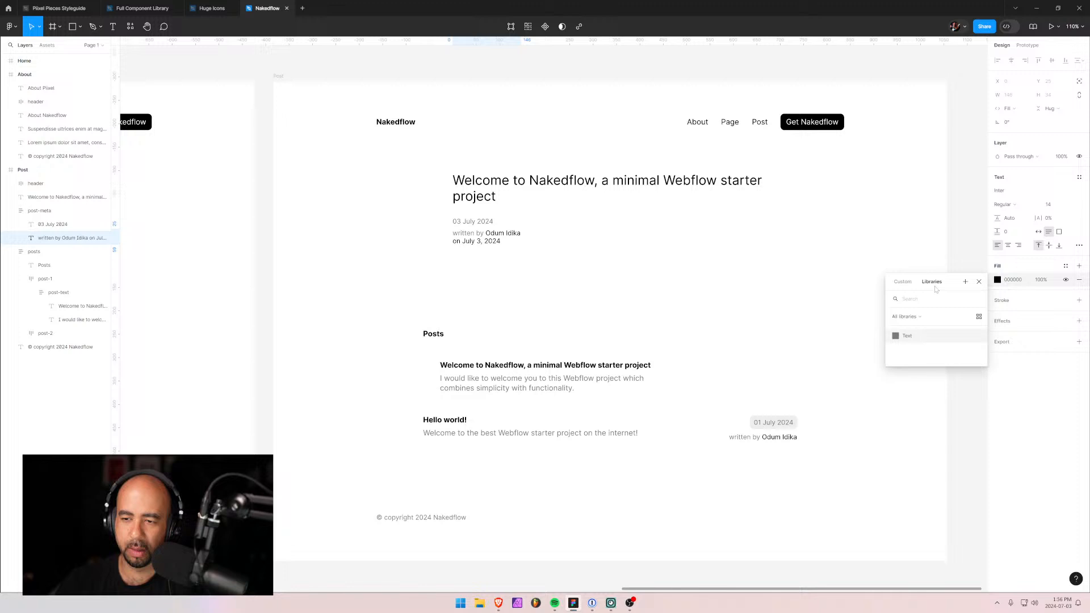
pyautogui.click(900, 339)
pyautogui.click(582, 287)
# Delete the separate date line, set the meta block to Hug width, and raise it slightly.
pyautogui.click(469, 241)
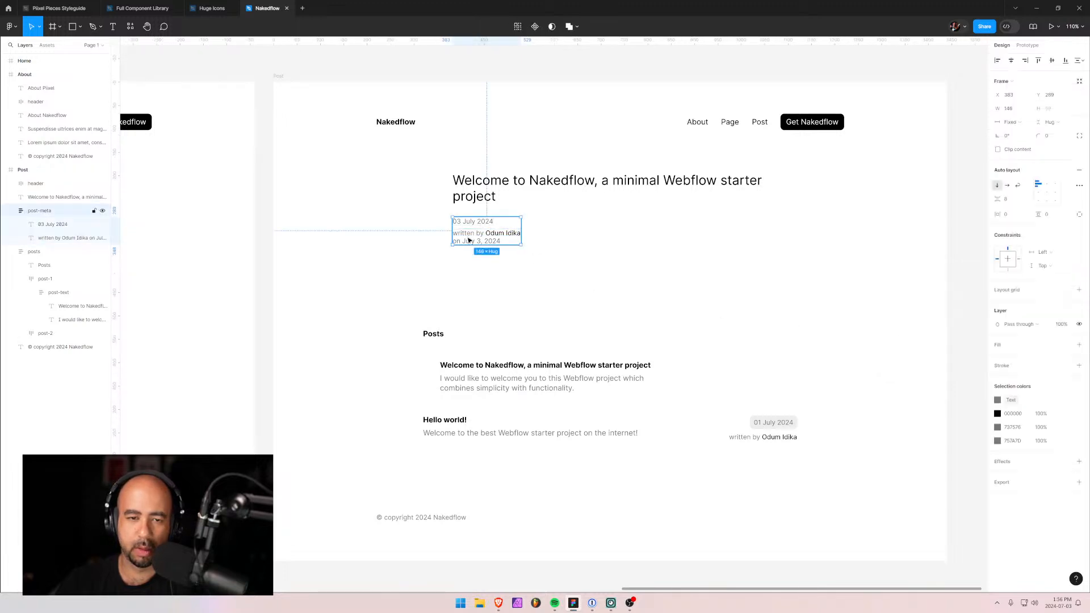
pyautogui.click(57, 225)
pyautogui.press('Delete')
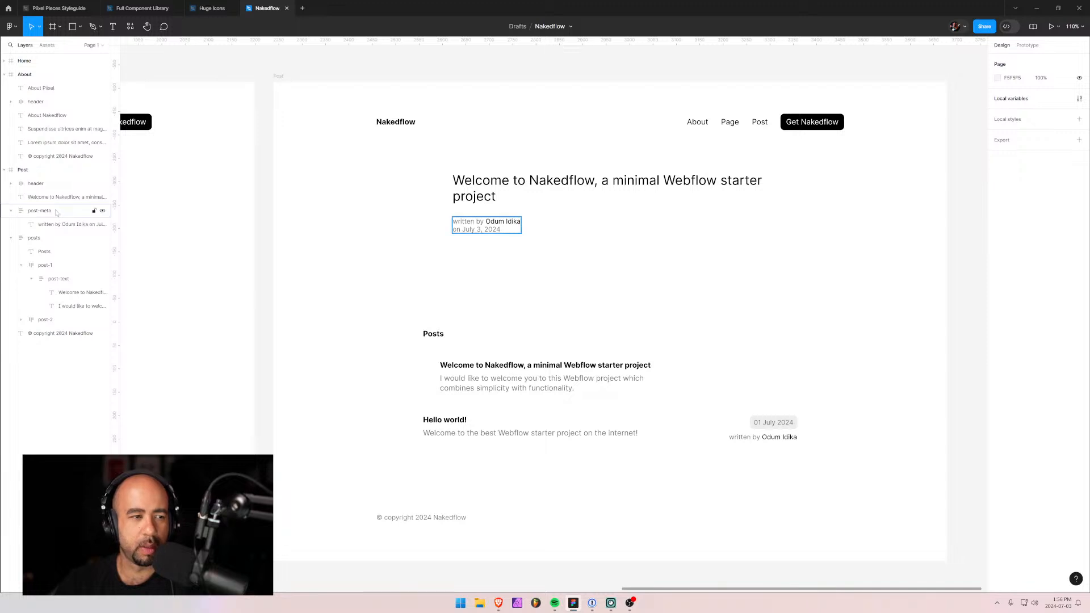
pyautogui.click(56, 212)
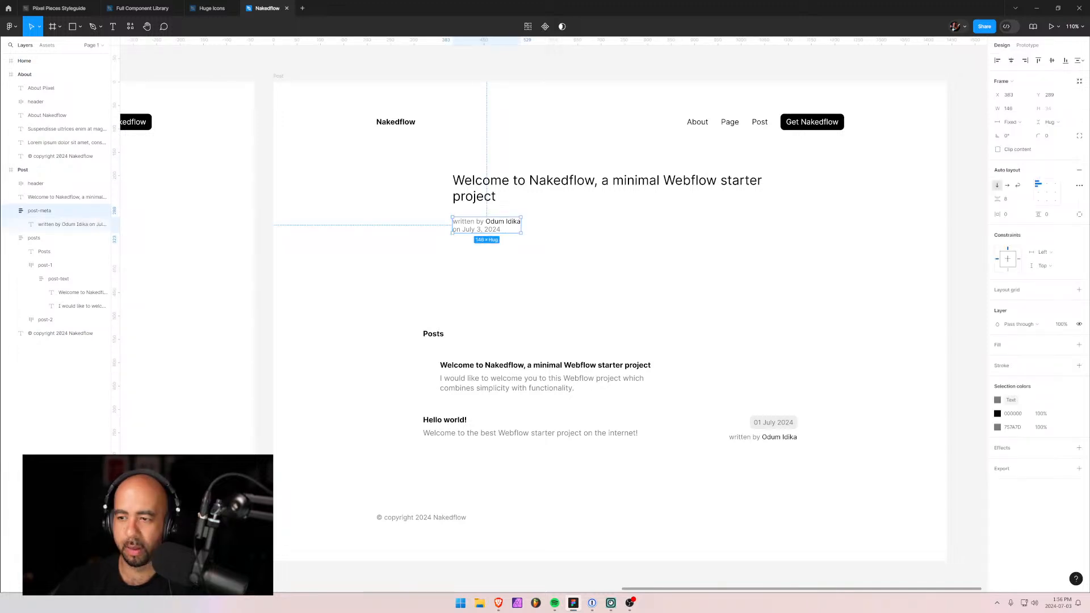
pyautogui.click(1025, 122)
pyautogui.click(1021, 137)
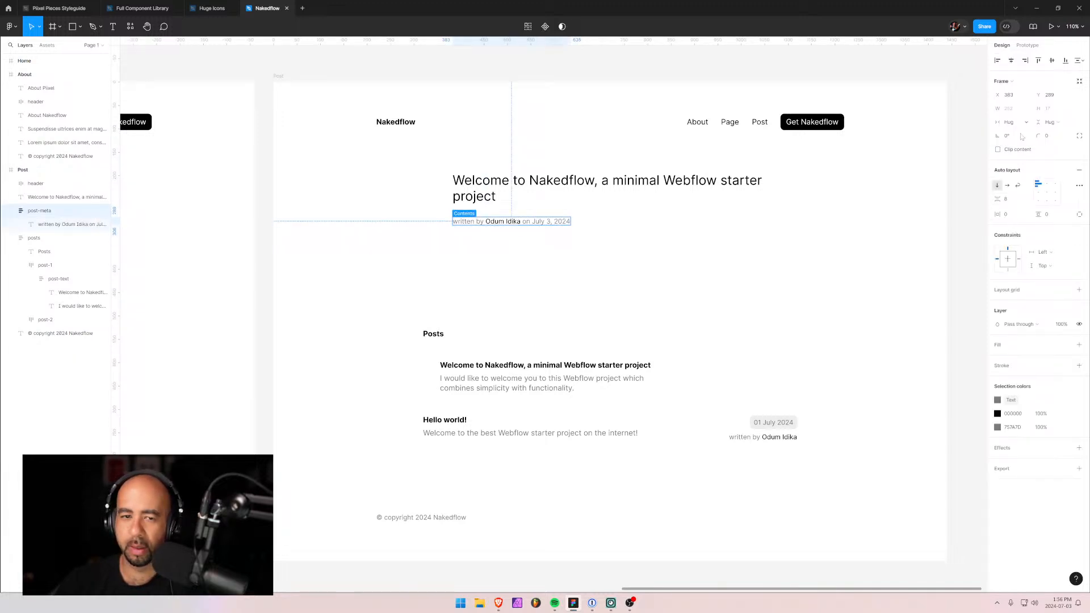
pyautogui.click(615, 271)
pyautogui.moveTo(464, 222); pyautogui.dragTo(464, 219)
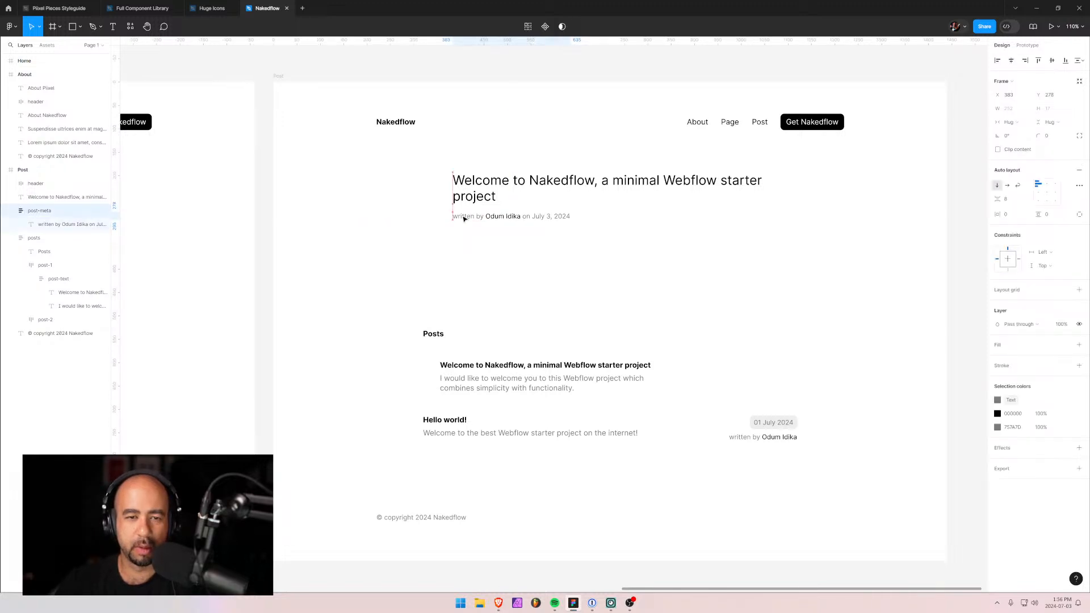
pyautogui.click(633, 275)
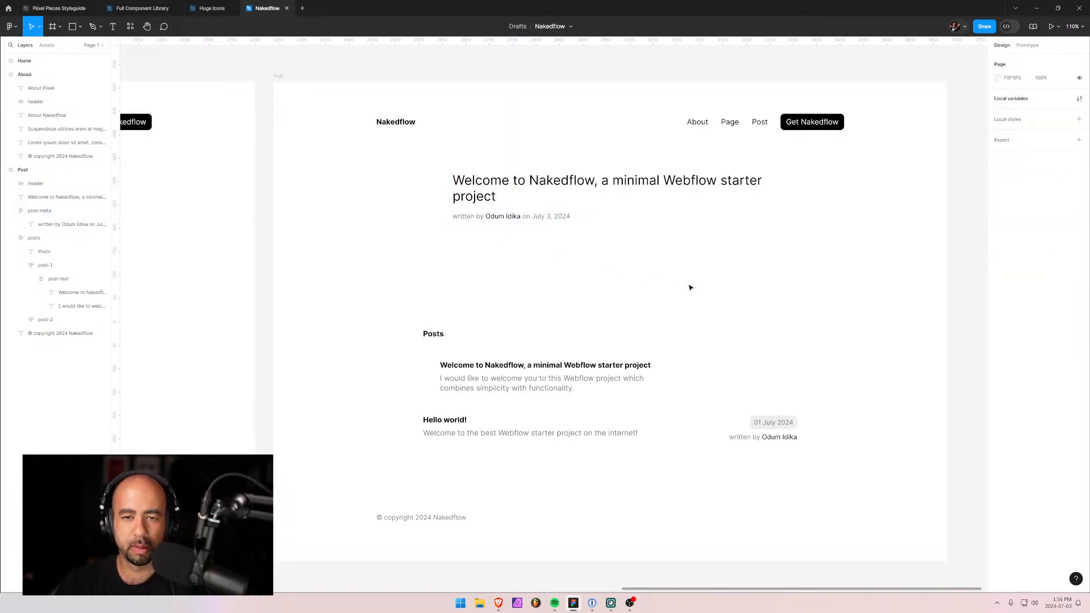
# Delete the Posts list from the Post frame and look over the Home, About and Post mockups.
pyautogui.click(527, 369)
pyautogui.press('Delete')
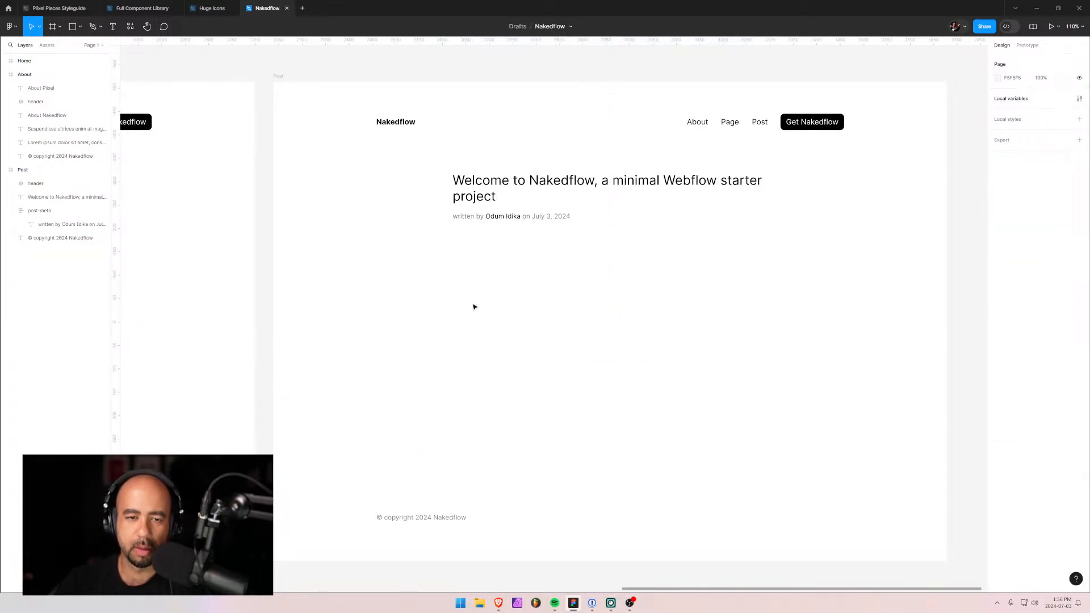
pyautogui.scroll(-1, 566, 323)
pyautogui.scroll(3, 565, 323)
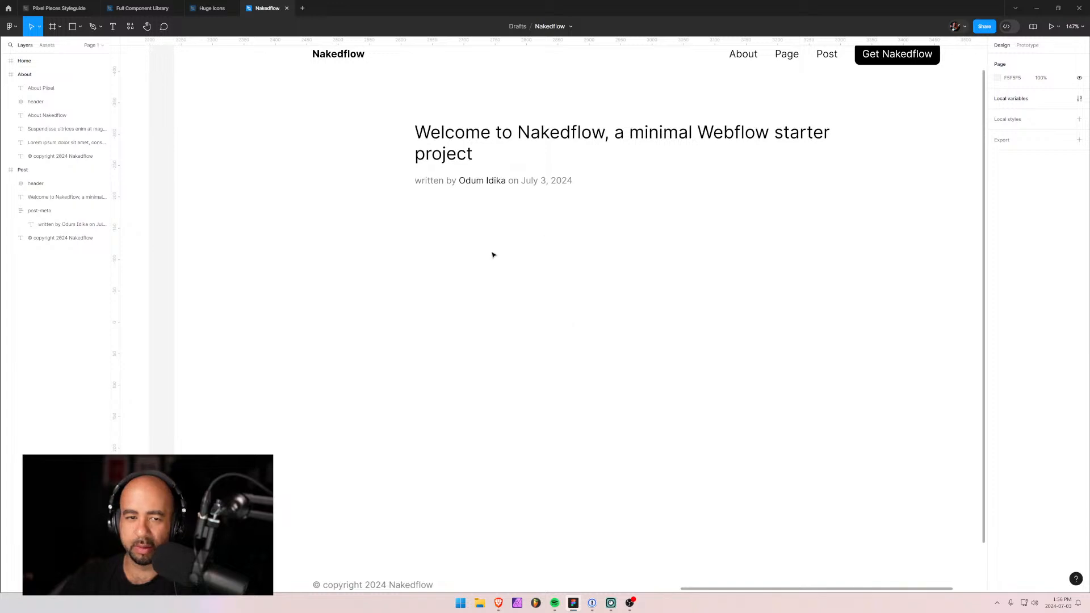
pyautogui.scroll(1, 494, 312)
pyautogui.scroll(-7, 512, 303)
pyautogui.scroll(5, 535, 302)
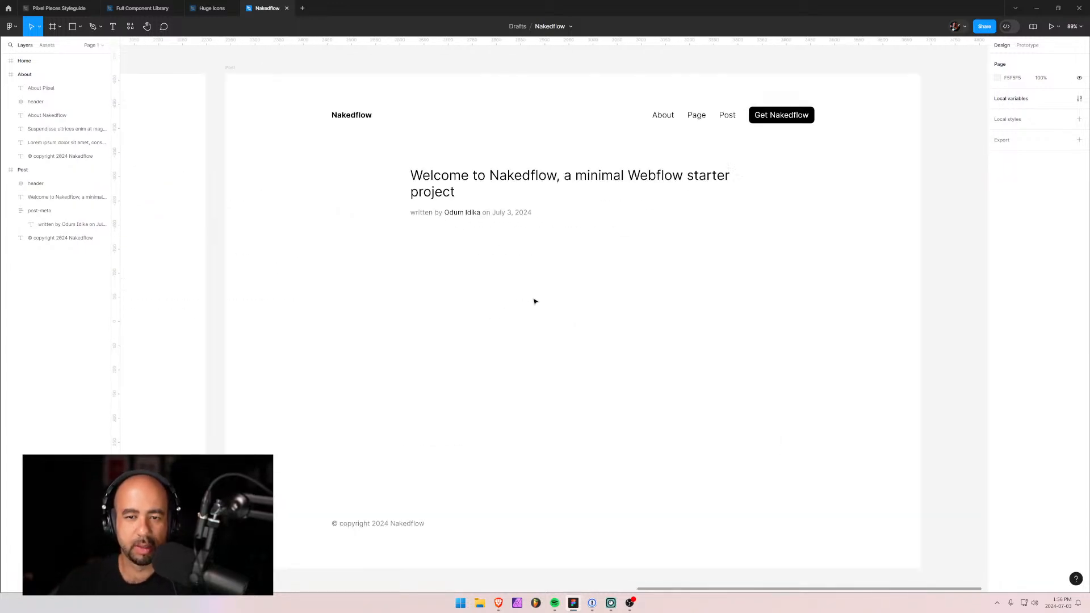
pyautogui.scroll(-1, 537, 305)
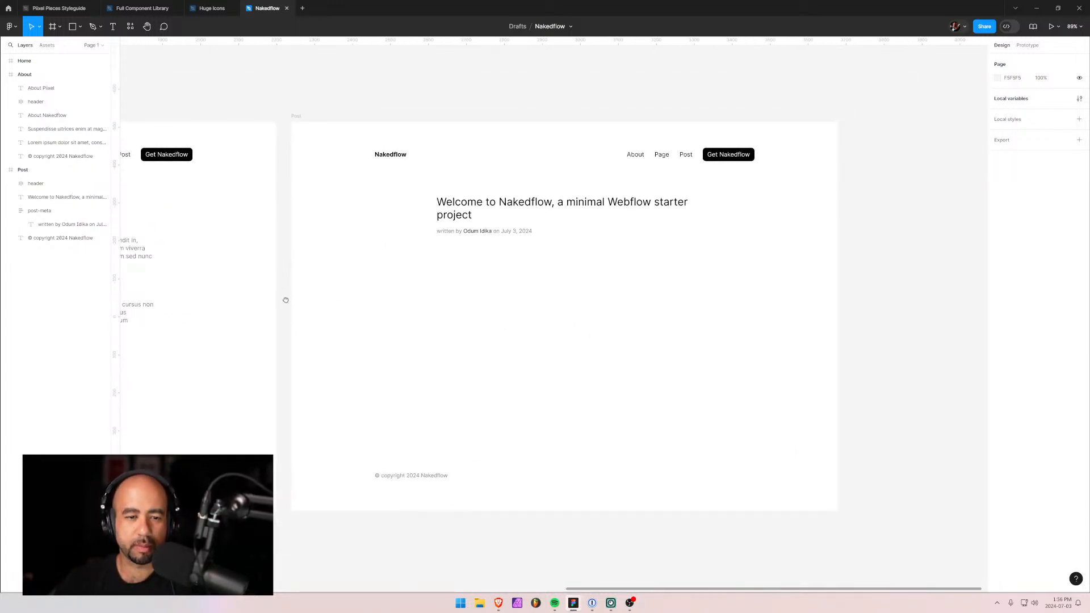
pyautogui.moveTo(286, 299); pyautogui.dragTo(471, 297)
pyautogui.moveTo(678, 299); pyautogui.dragTo(777, 234)
pyautogui.moveTo(487, 250); pyautogui.dragTo(431, 266)
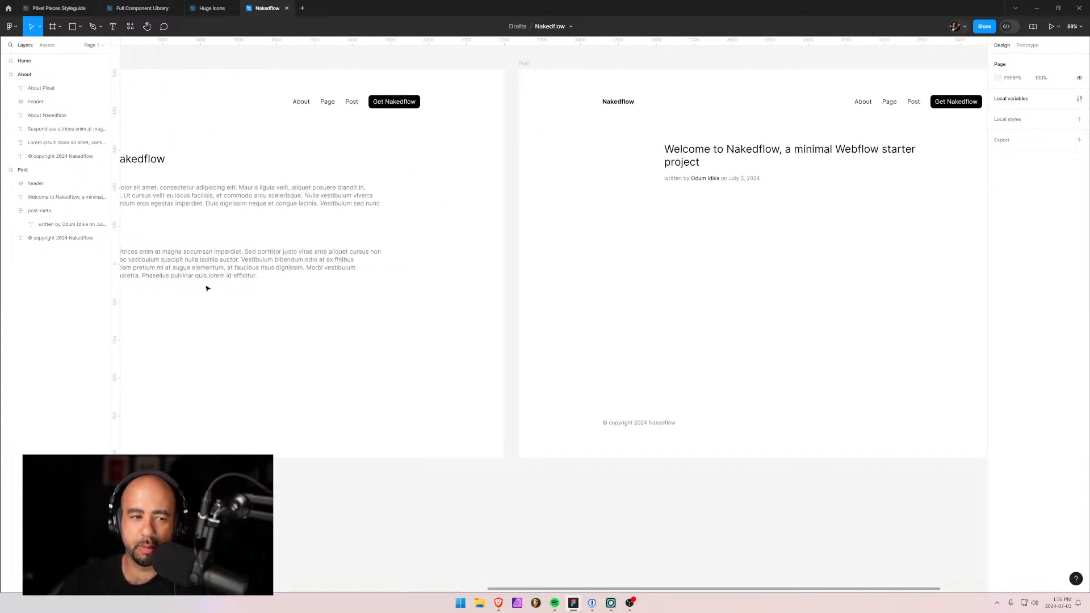
pyautogui.moveTo(249, 230); pyautogui.dragTo(332, 262)
pyautogui.moveTo(649, 266); pyautogui.dragTo(367, 271)
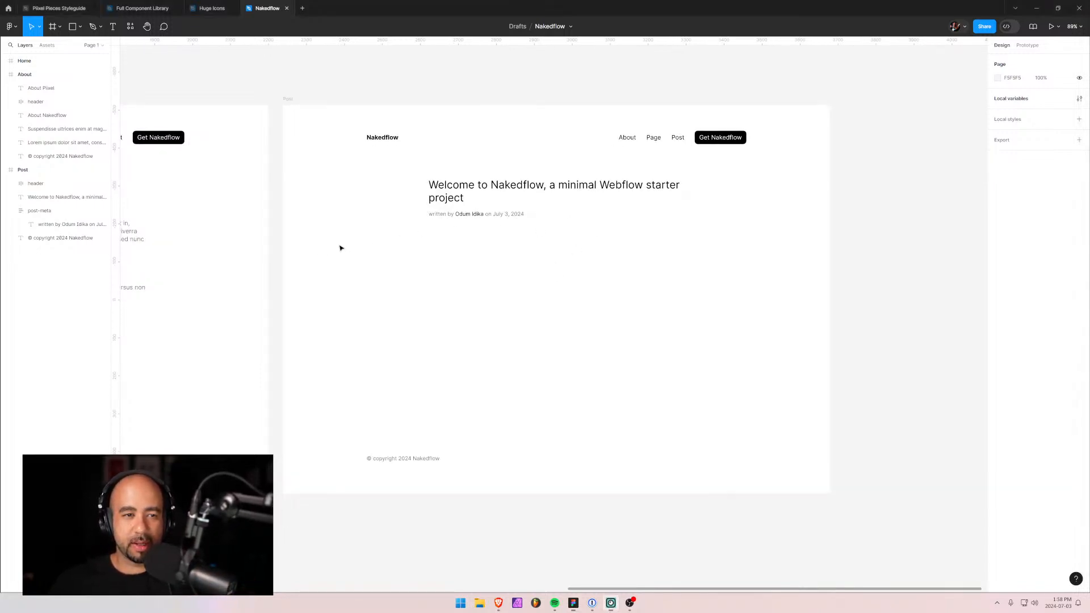
pyautogui.hscroll(-8, 445, 260)
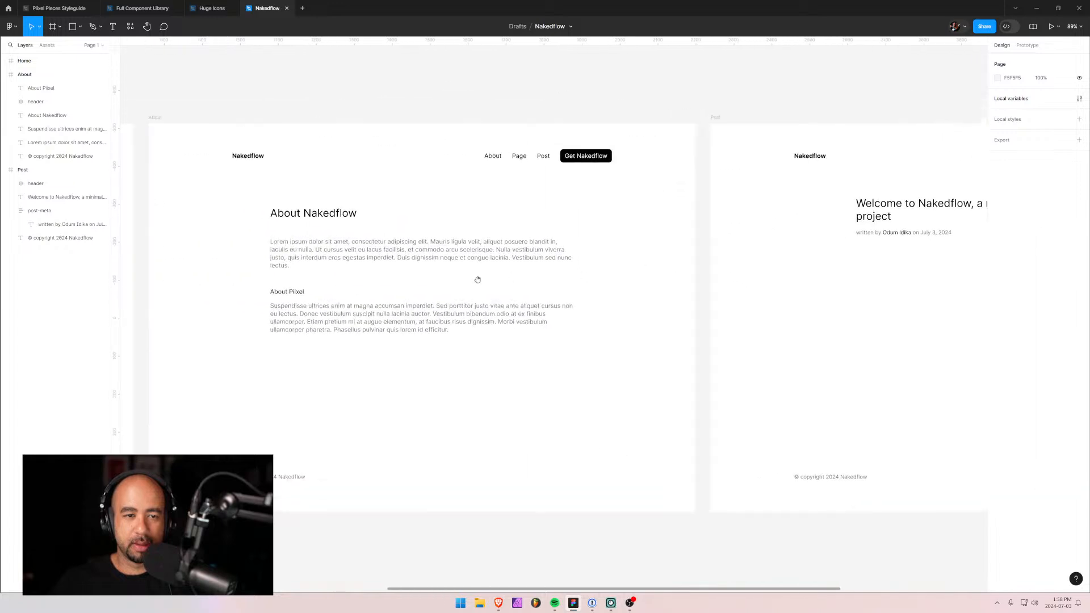
pyautogui.hscroll(-10, 810, 275)
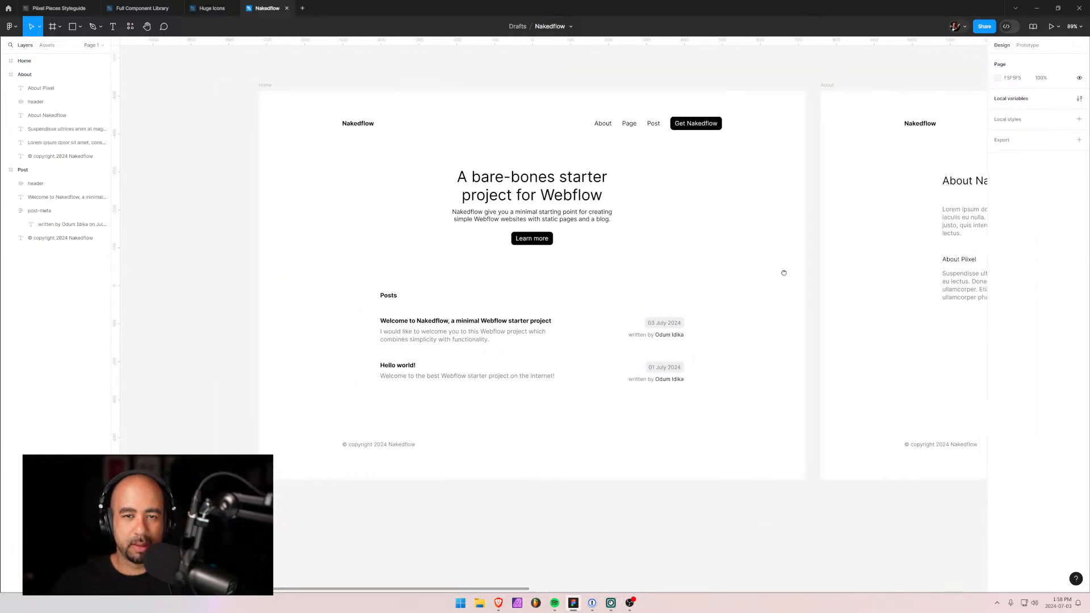
pyautogui.moveTo(784, 273); pyautogui.dragTo(708, 273)
pyautogui.moveTo(868, 292); pyautogui.dragTo(548, 280)
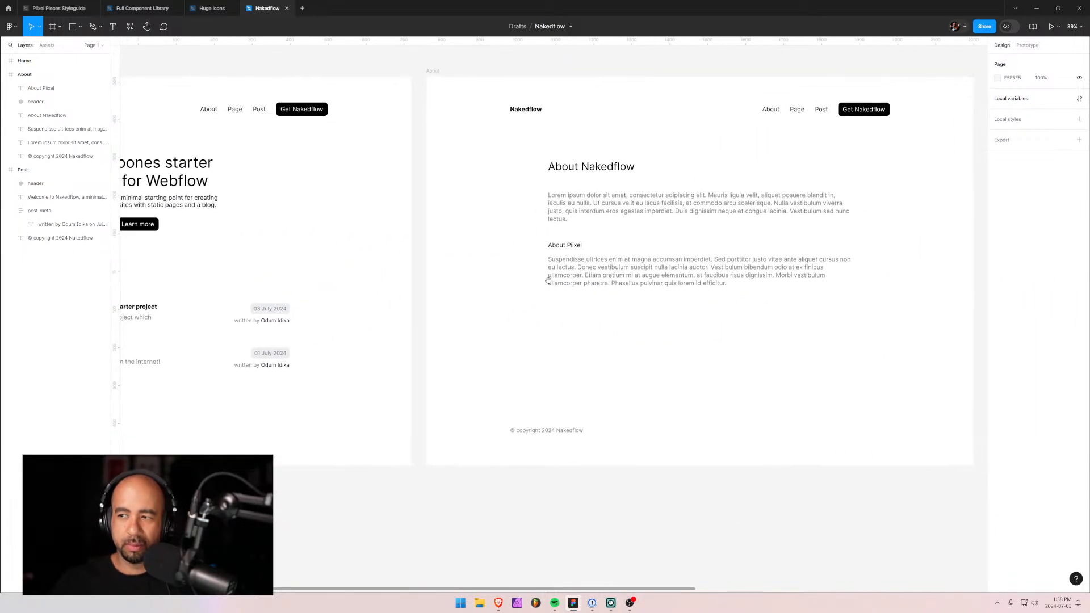
pyautogui.moveTo(763, 311); pyautogui.dragTo(635, 302)
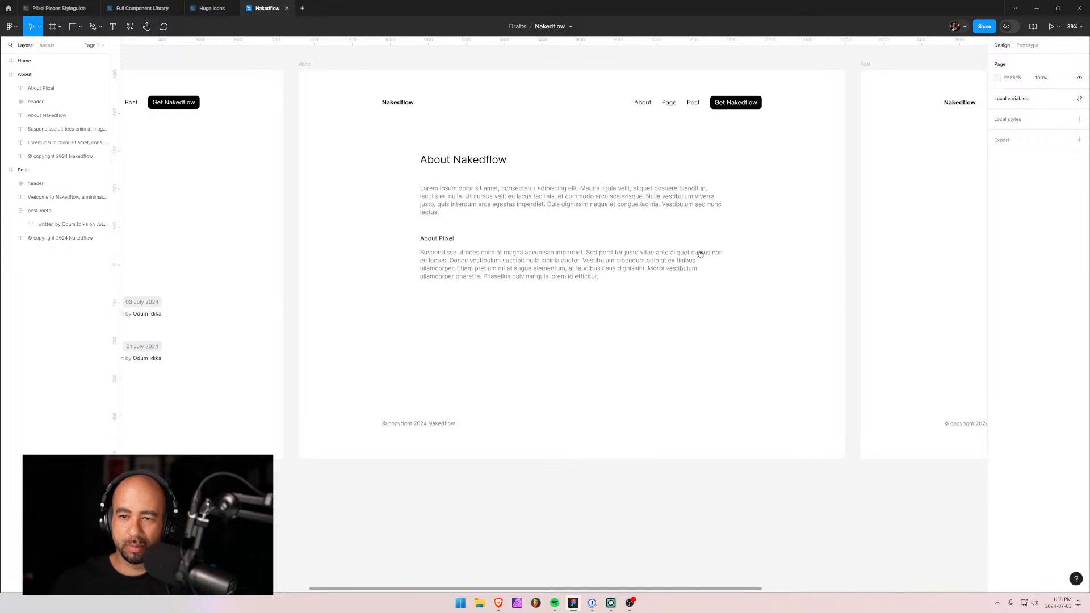
pyautogui.moveTo(701, 269); pyautogui.dragTo(587, 279)
pyautogui.moveTo(819, 275); pyautogui.dragTo(419, 281)
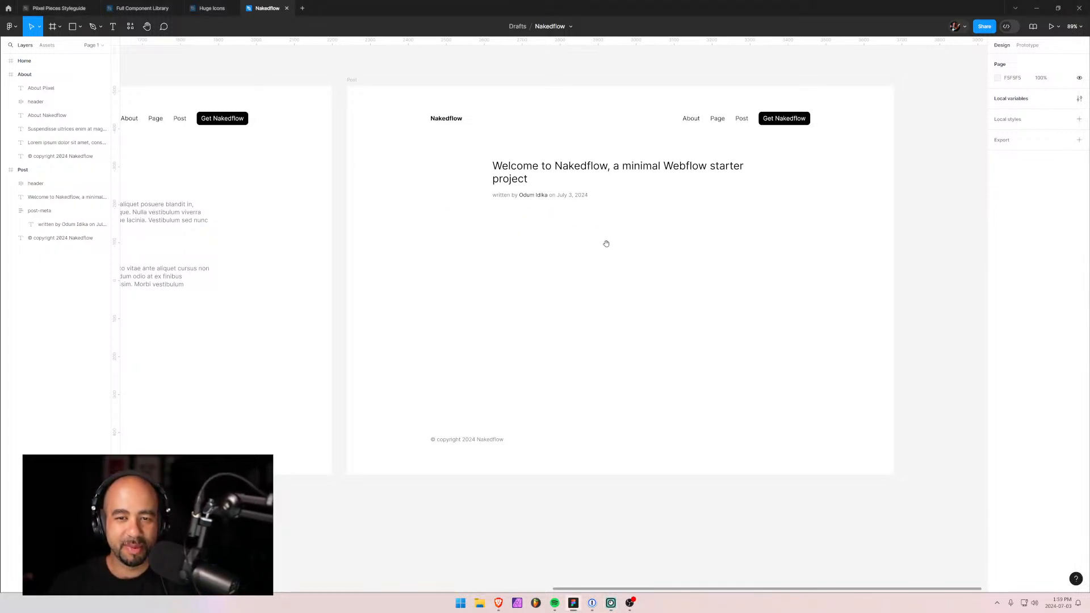
pyautogui.moveTo(553, 242); pyautogui.dragTo(552, 219)
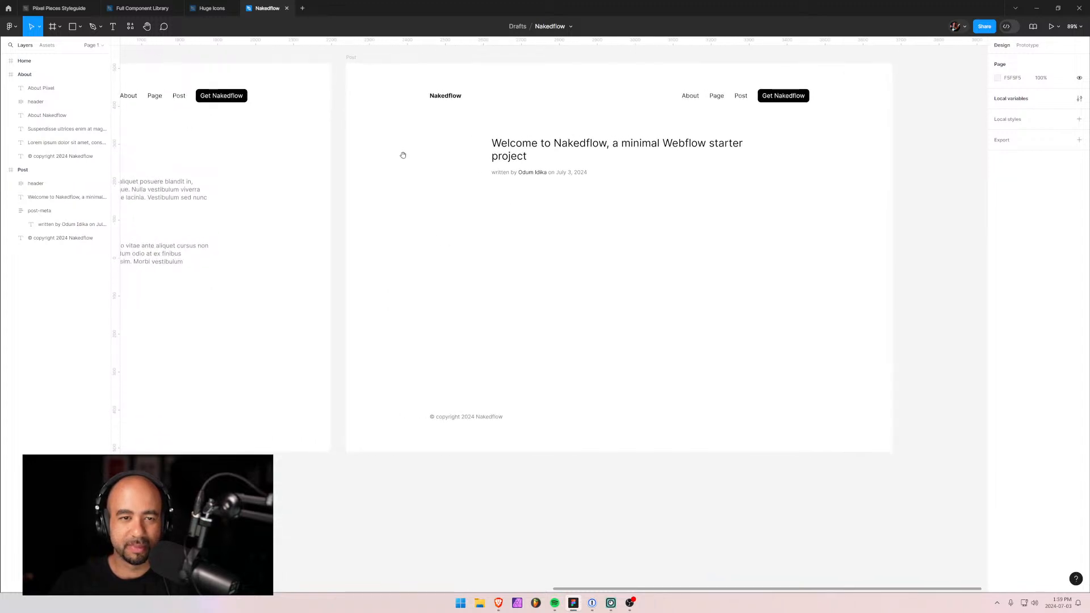
pyautogui.moveTo(401, 154); pyautogui.dragTo(494, 230)
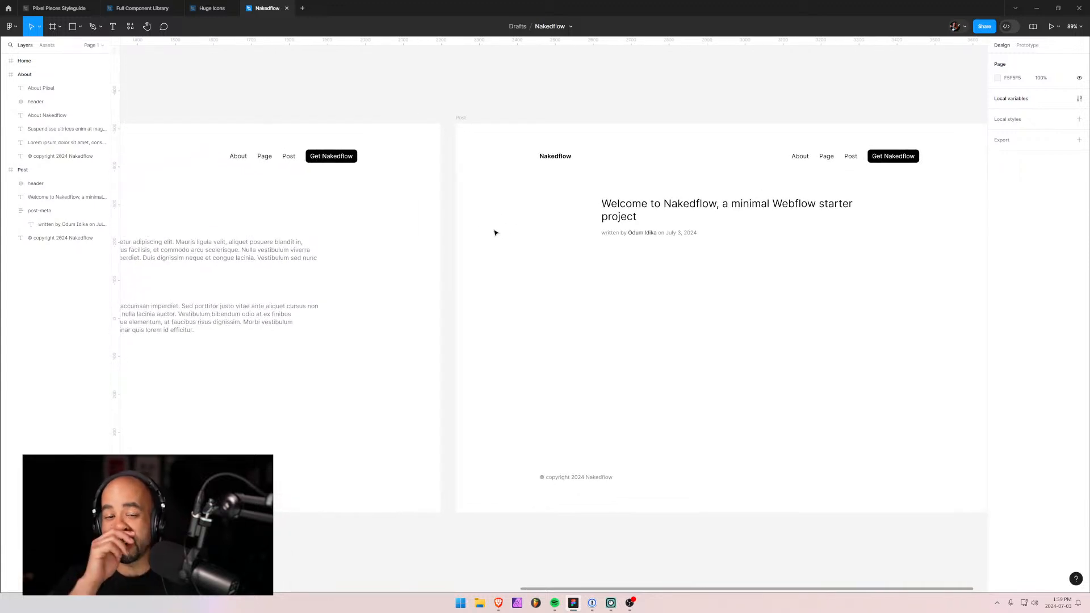
pyautogui.moveTo(316, 239); pyautogui.dragTo(688, 254)
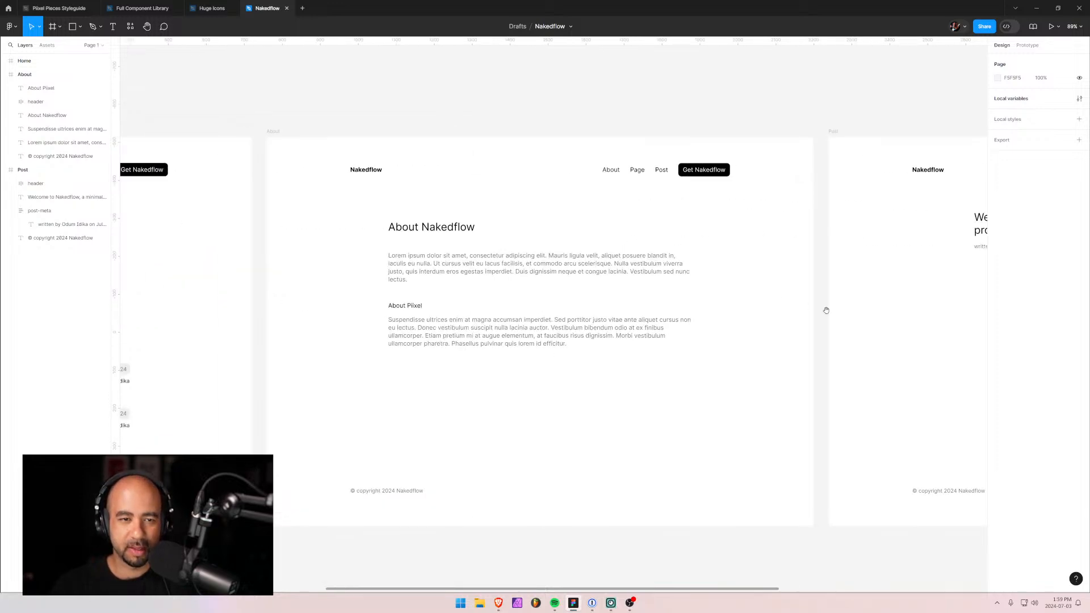
pyautogui.moveTo(827, 310); pyautogui.dragTo(497, 286)
pyautogui.moveTo(656, 302); pyautogui.dragTo(552, 290)
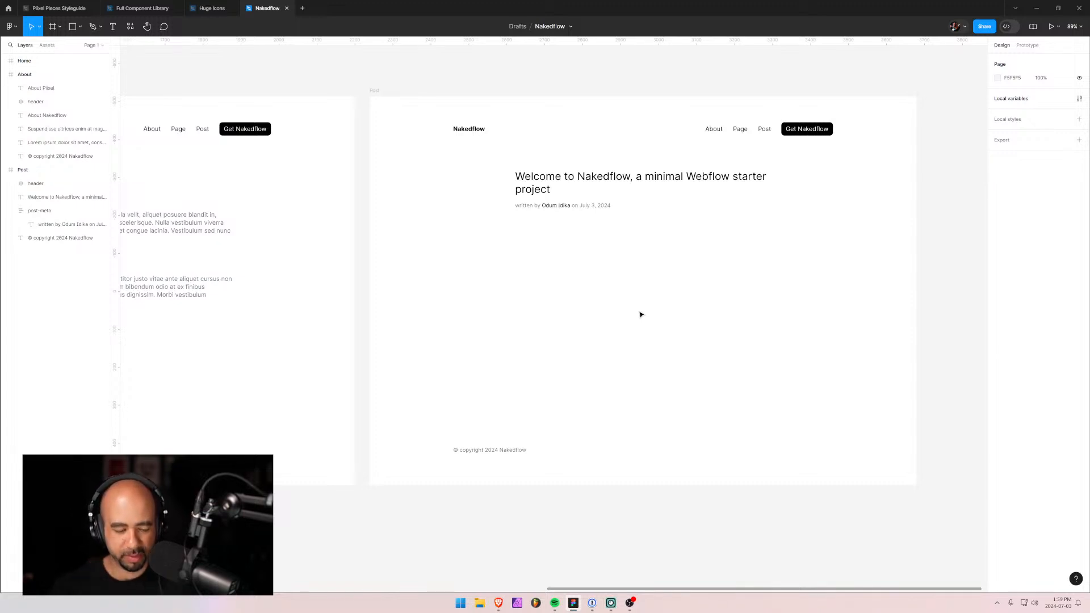
# Bring up the live style guide in the browser and look over its Rich Text section.
pyautogui.hotkey('alt', 'Tab')
pyautogui.hotkey('alt', 'Tab')
pyautogui.hotkey('alt', 'Tab')
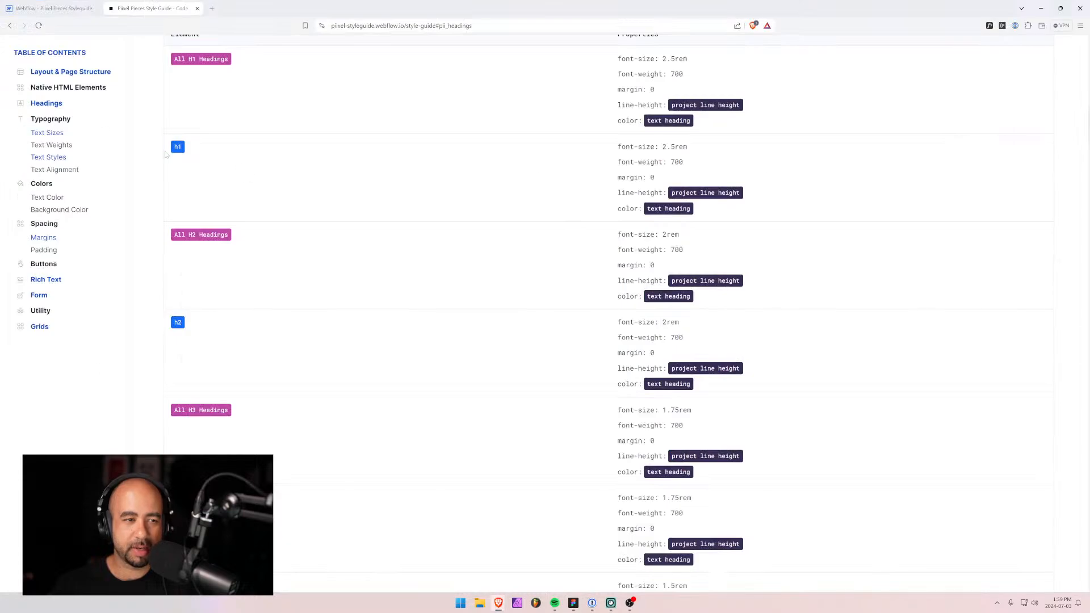
pyautogui.click(52, 281)
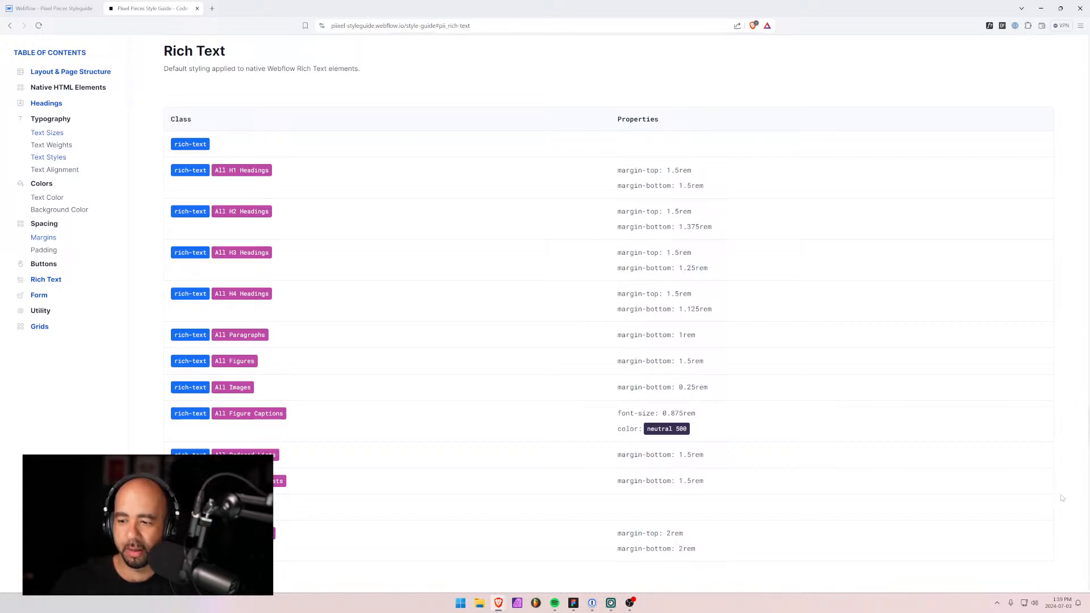
pyautogui.scroll(4, 1078, 537)
pyautogui.scroll(20, 1044, 124)
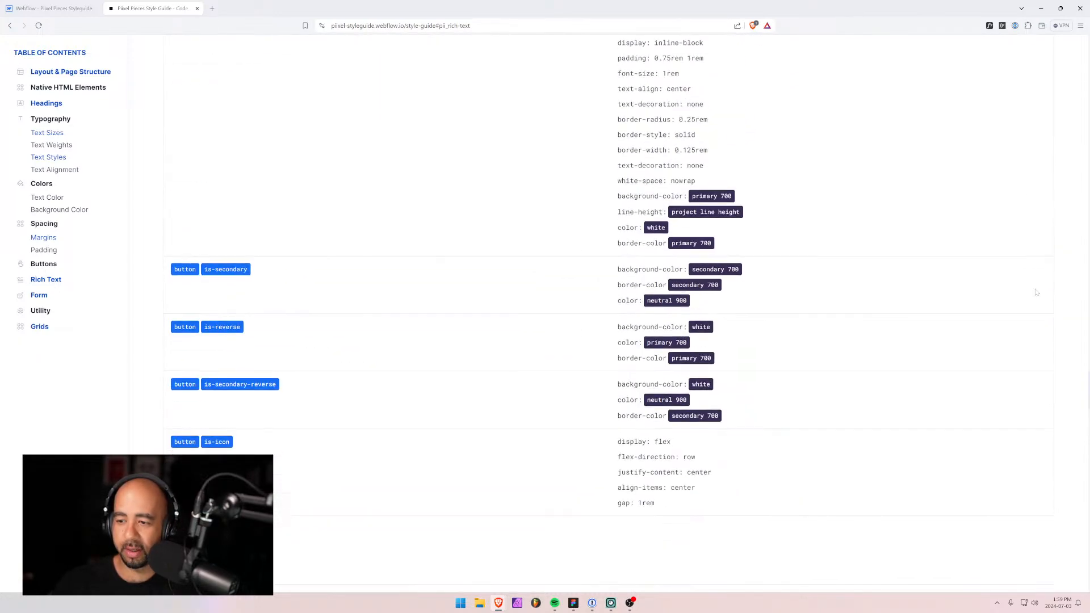
pyautogui.scroll(-15, 1004, 218)
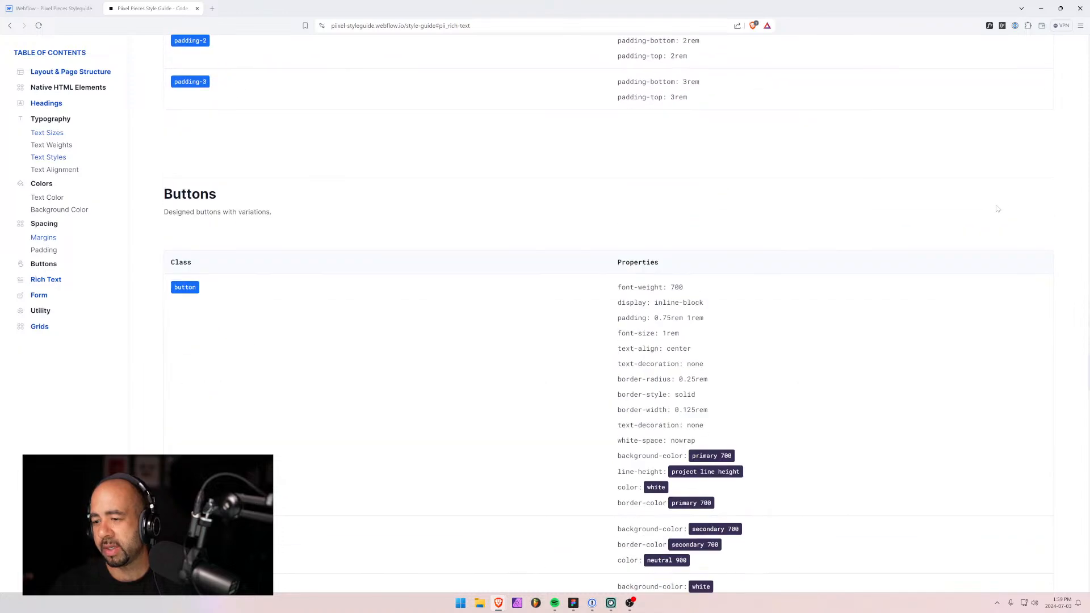
pyautogui.scroll(12, 795, 239)
pyautogui.scroll(4, 587, 207)
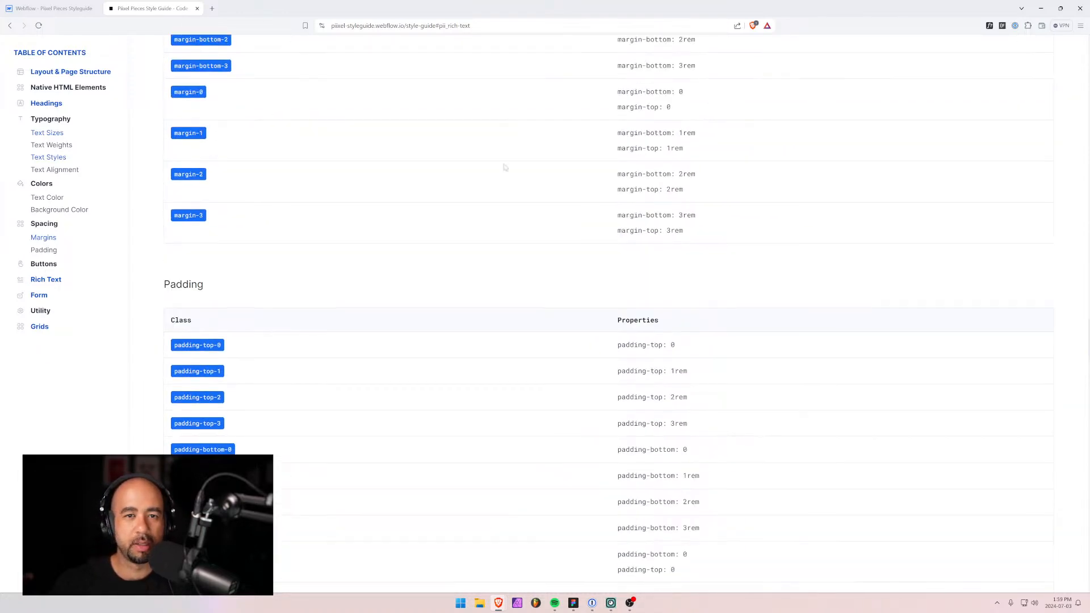
# Jump to Layout & Page Structure and switch the style guide to its Visual View.
pyautogui.click(49, 73)
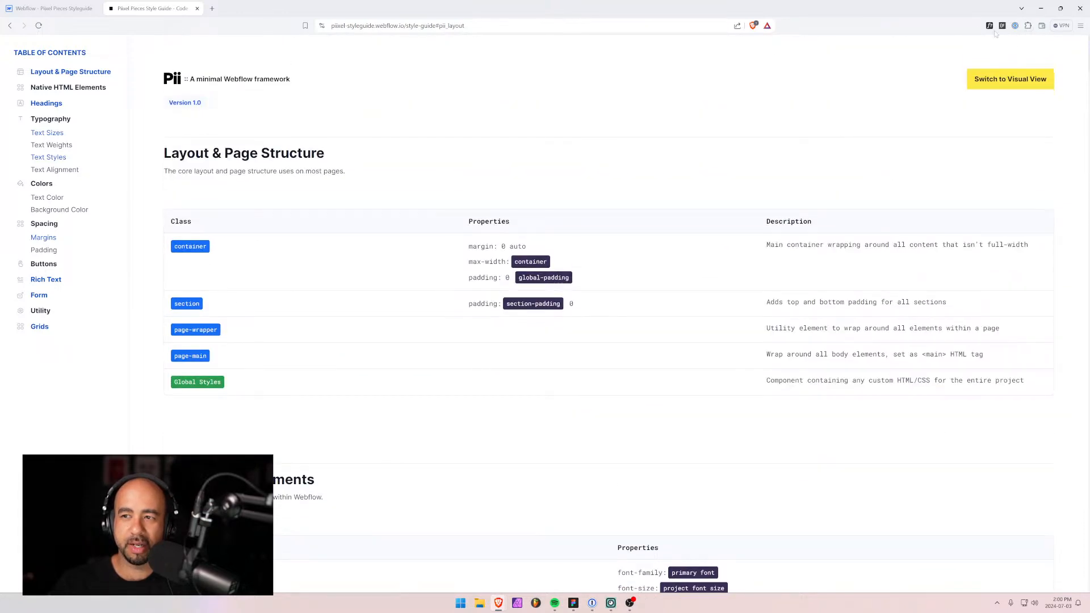
pyautogui.click(1031, 80)
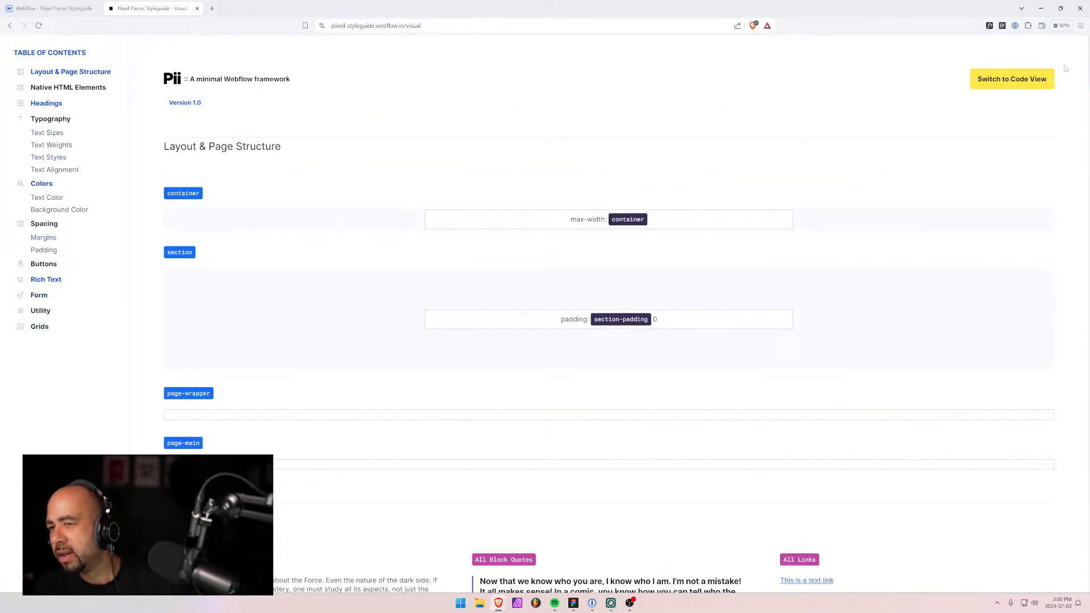
pyautogui.scroll(-7, 1005, 182)
pyautogui.scroll(-1, 1005, 182)
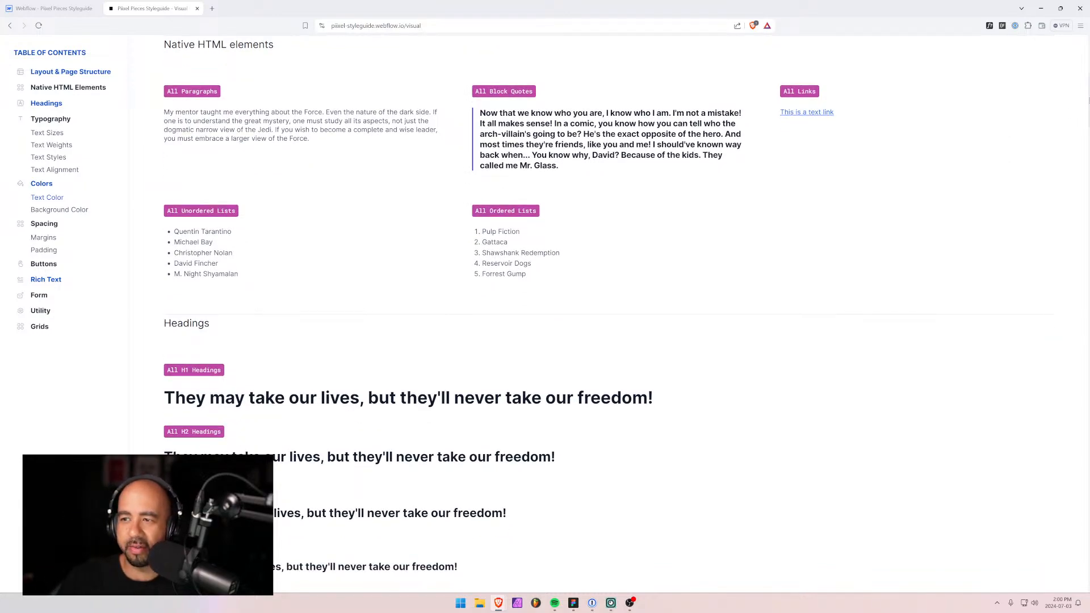
pyautogui.scroll(-20, 609, 318)
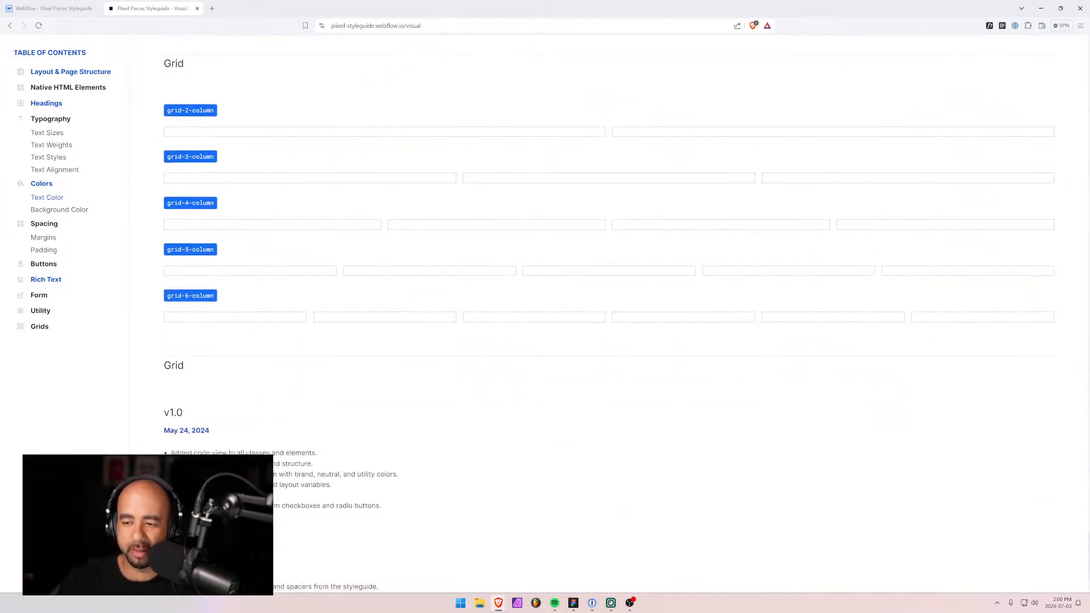
pyautogui.scroll(-2, 609, 318)
pyautogui.scroll(1, 609, 318)
pyautogui.scroll(-1, 608, 318)
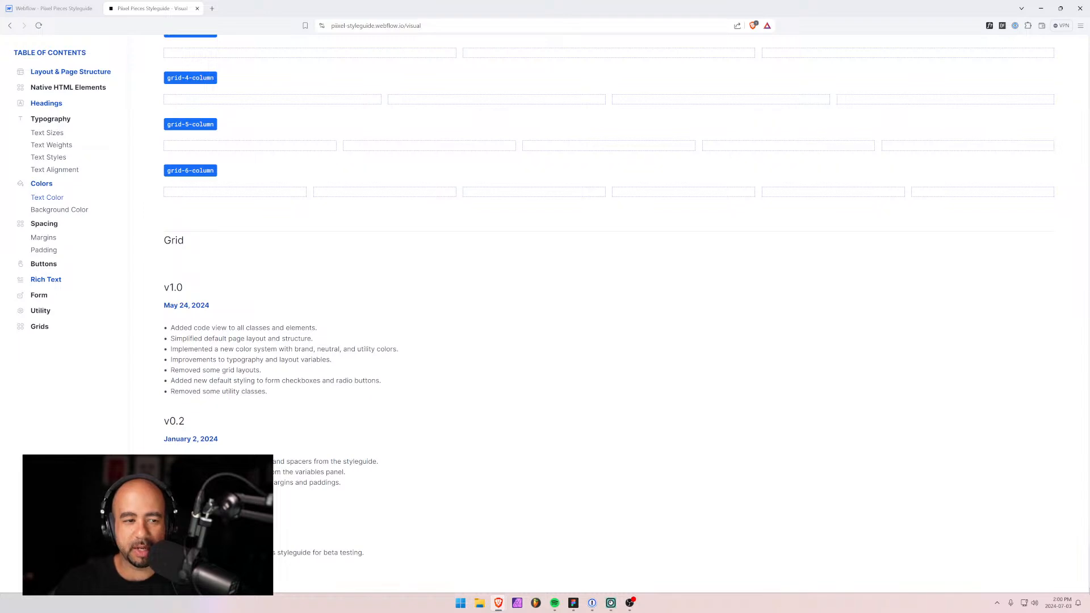
pyautogui.scroll(15, 7, 283)
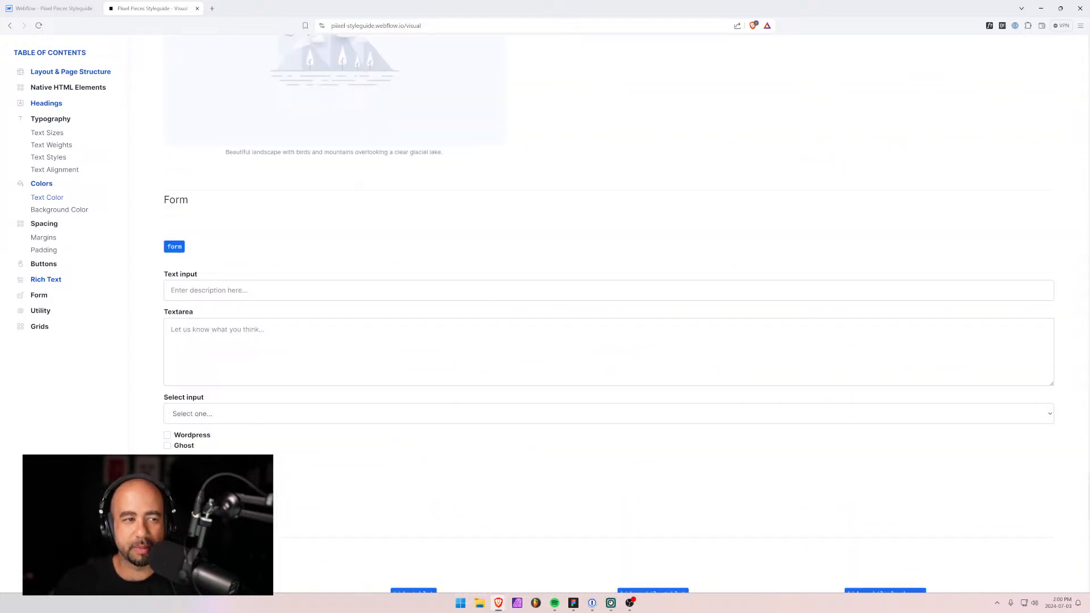
# Review the rich text examples, then move to the style guide's Webflow Designer tab.
pyautogui.click(48, 280)
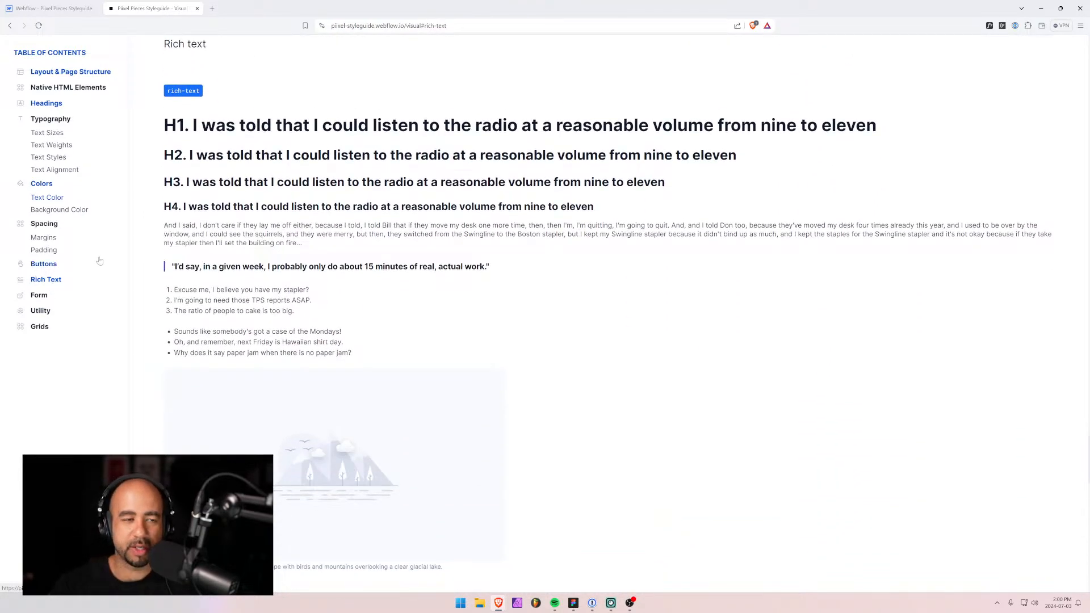
pyautogui.scroll(-3, 102, 238)
pyautogui.scroll(1, 104, 218)
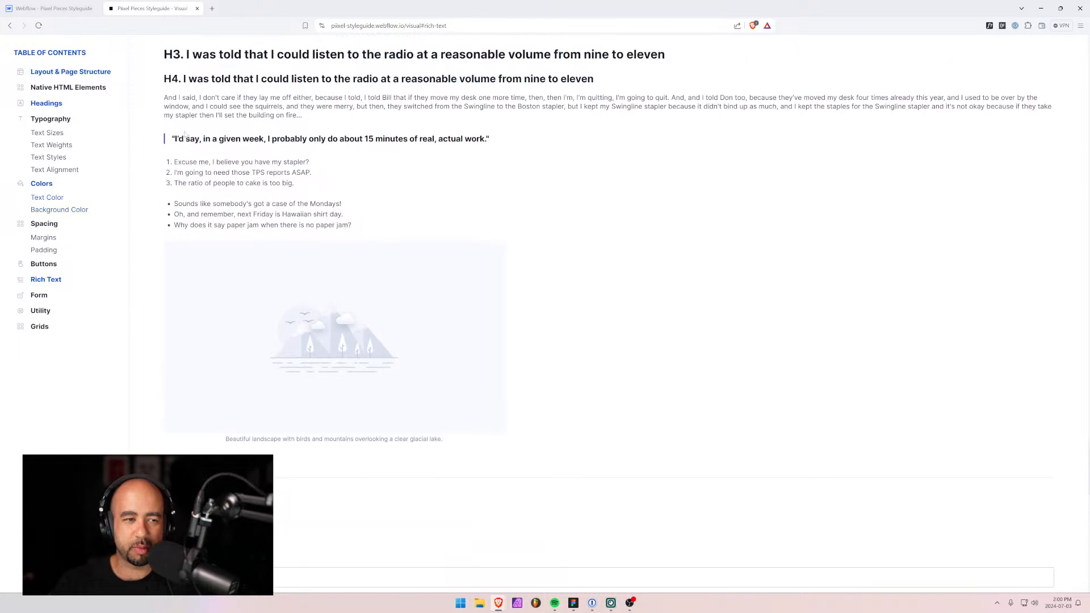
pyautogui.scroll(1, 259, 277)
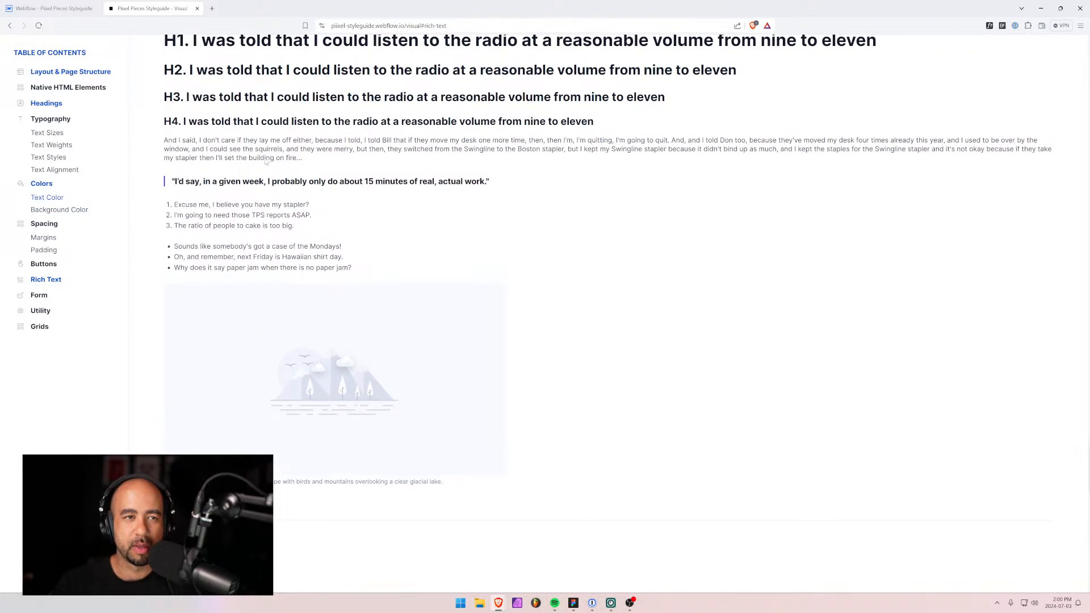
pyautogui.click(63, 8)
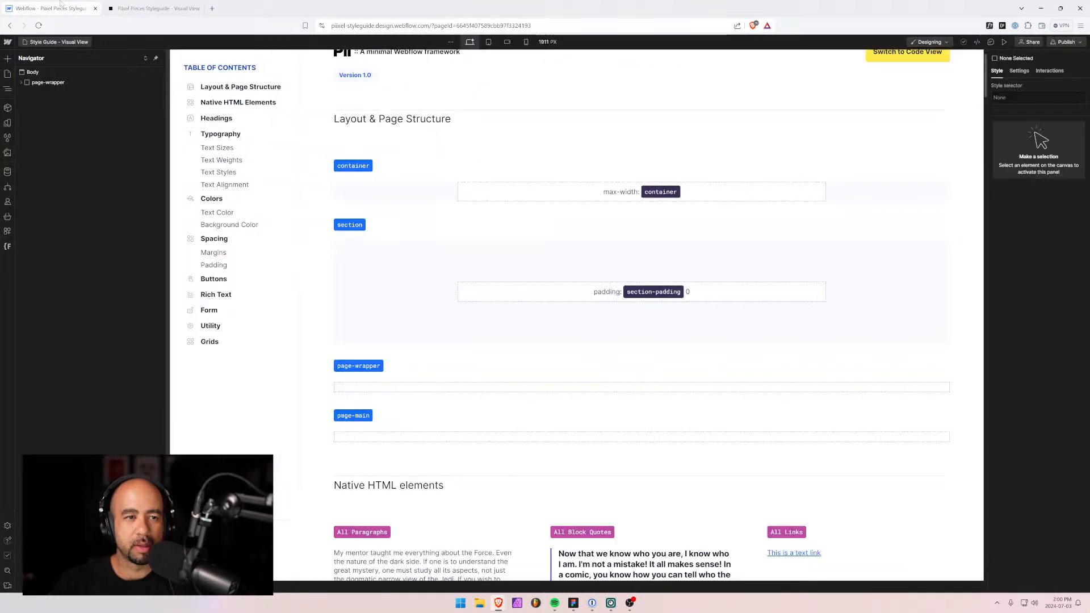
# Minimize Brave to reveal the Figma Post frame with its welcome heading, byline and copyright.
pyautogui.click(142, 9)
pyautogui.click(1041, 8)
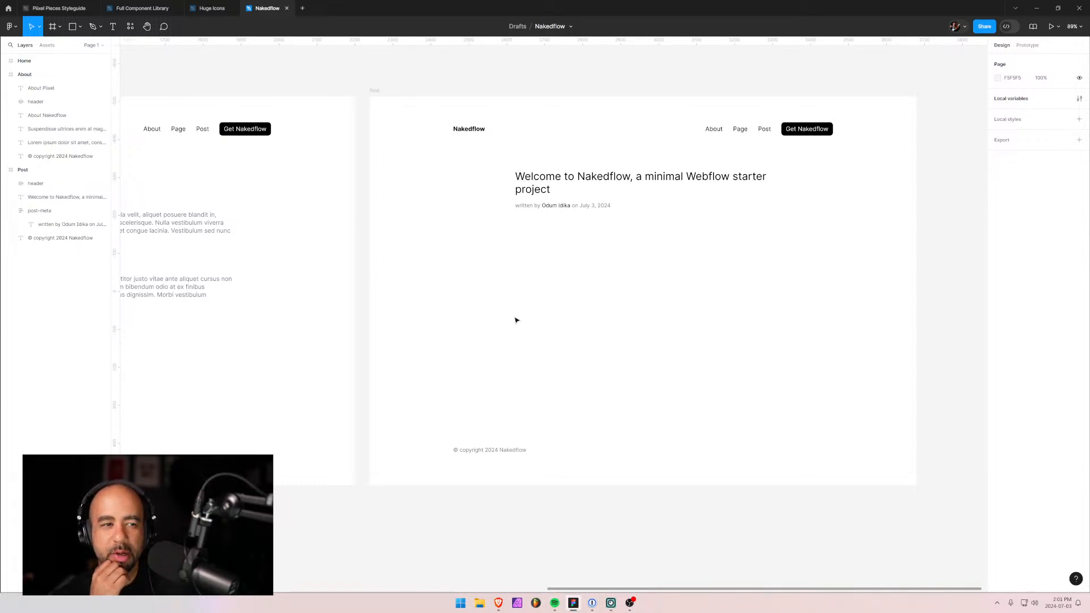
pyautogui.click(762, 136)
pyautogui.scroll(3, 775, 132)
pyautogui.scroll(3, 773, 130)
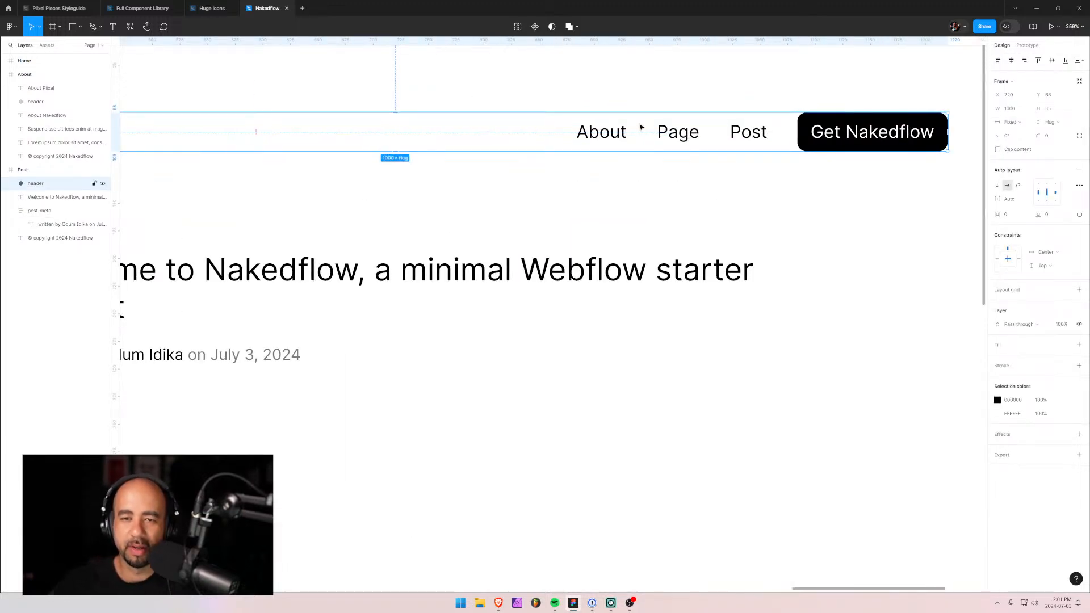
pyautogui.click(585, 176)
pyautogui.hscroll(-10, 443, 241)
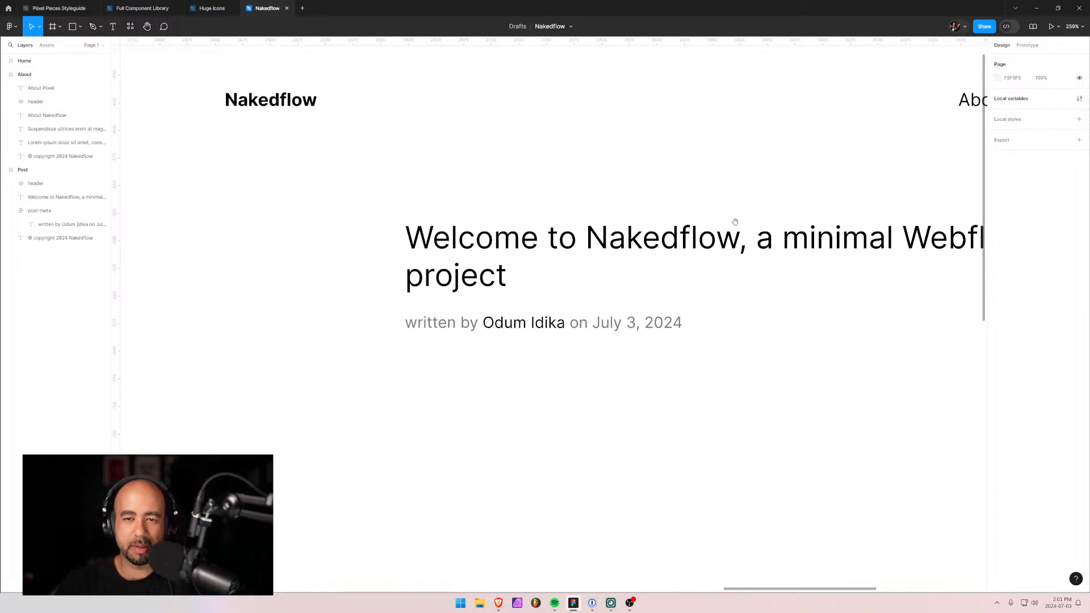
pyautogui.moveTo(417, 157); pyautogui.dragTo(828, 86)
pyautogui.moveTo(640, 163); pyautogui.dragTo(592, 175)
pyautogui.scroll(-3, 712, 162)
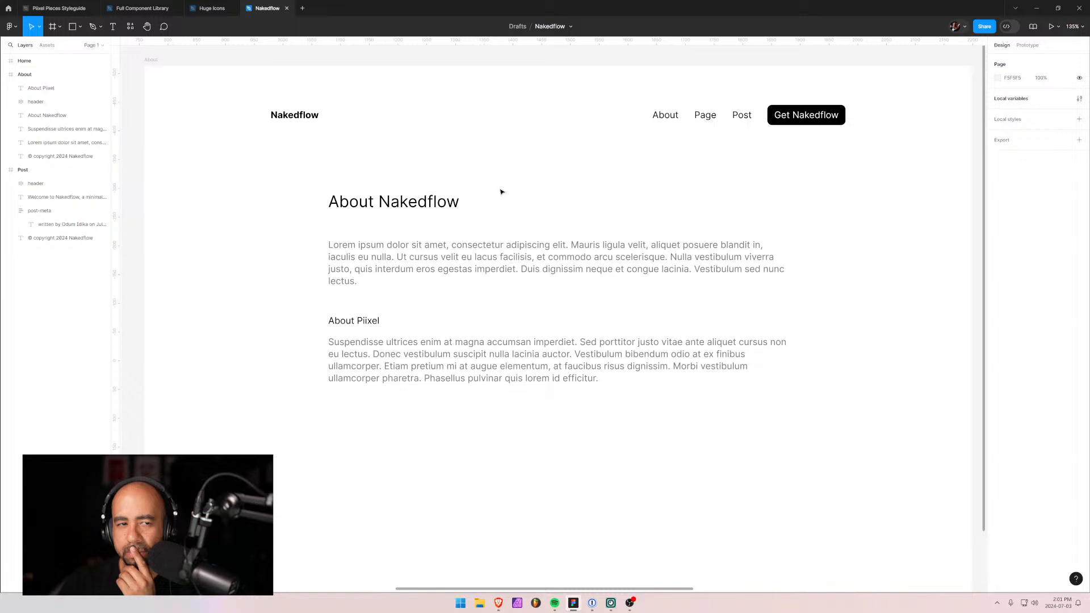
pyautogui.keyDown('ctrl'); pyautogui.scroll(-5, 502, 192); pyautogui.keyUp('ctrl')
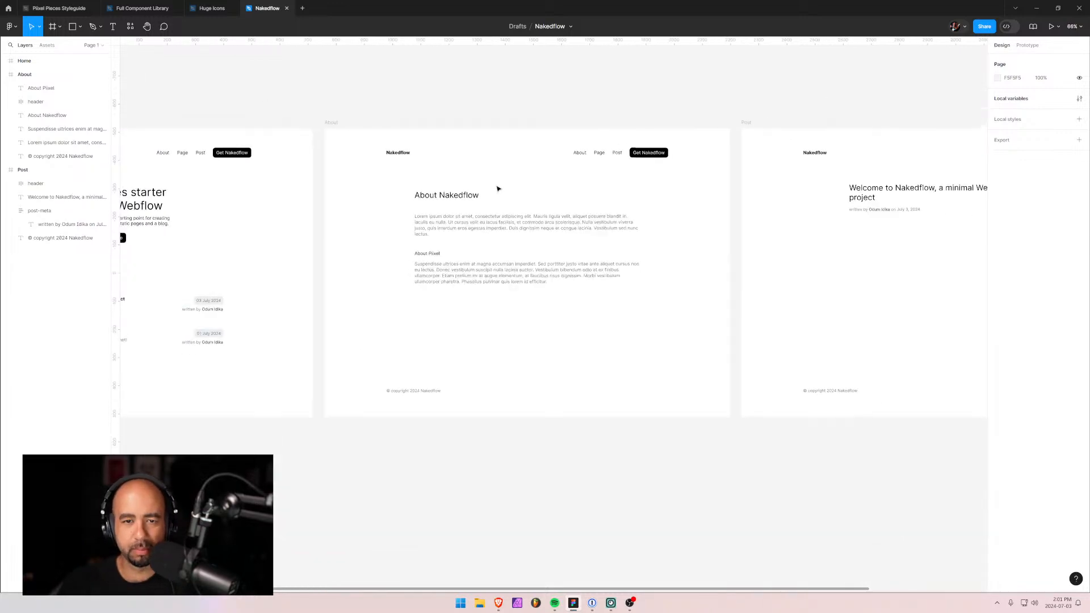
pyautogui.moveTo(763, 227); pyautogui.dragTo(407, 234)
pyautogui.keyDown('ctrl'); pyautogui.scroll(3, 448, 224); pyautogui.keyUp('ctrl')
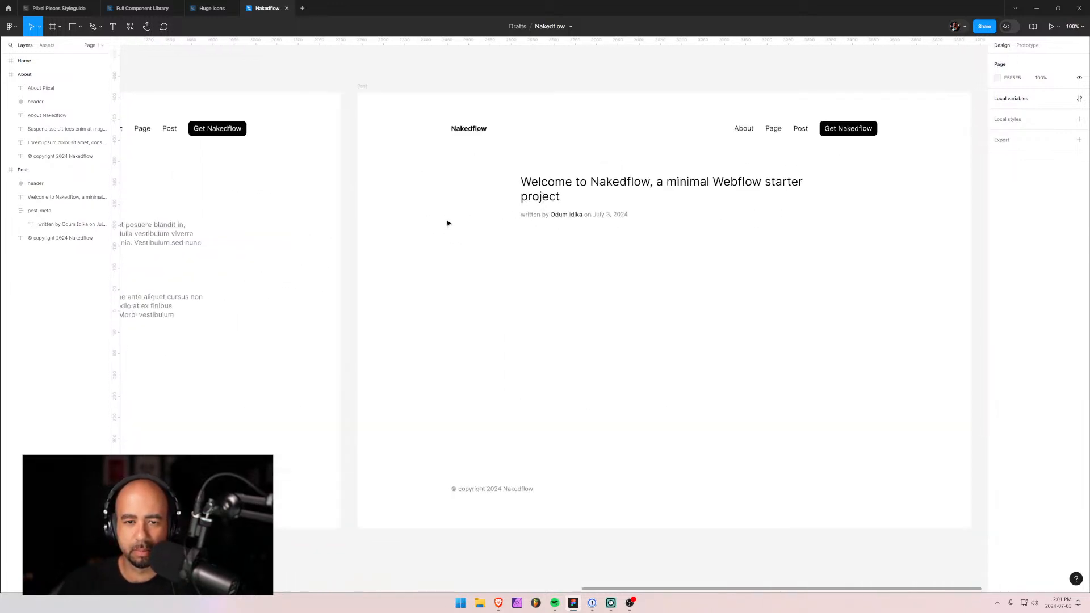
pyautogui.keyDown('ctrl'); pyautogui.scroll(-1, 448, 223); pyautogui.keyUp('ctrl')
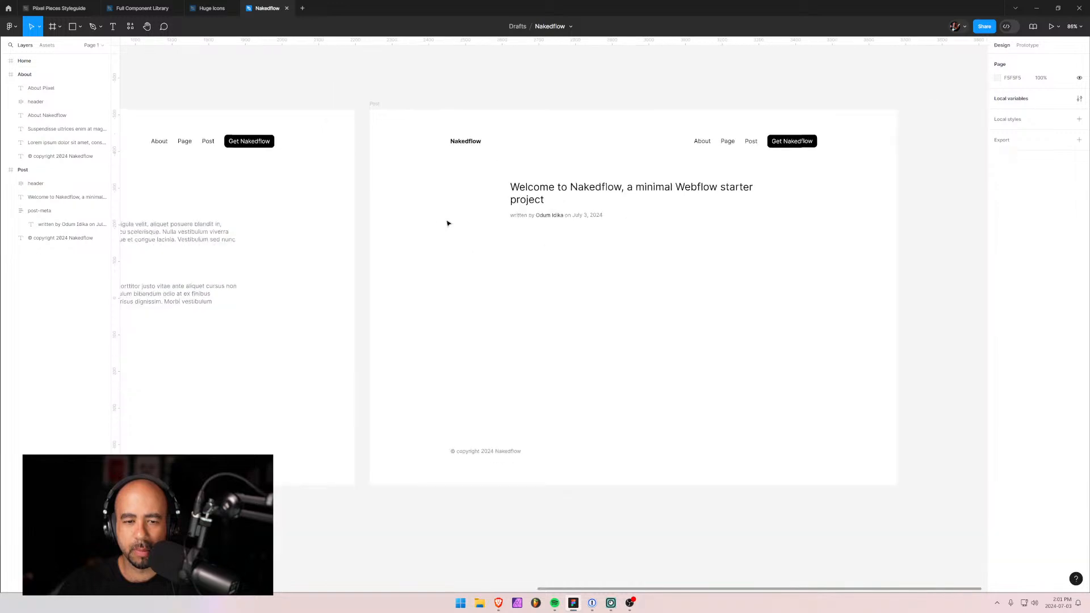
pyautogui.moveTo(219, 247); pyautogui.dragTo(721, 241)
pyautogui.moveTo(392, 230); pyautogui.dragTo(597, 218)
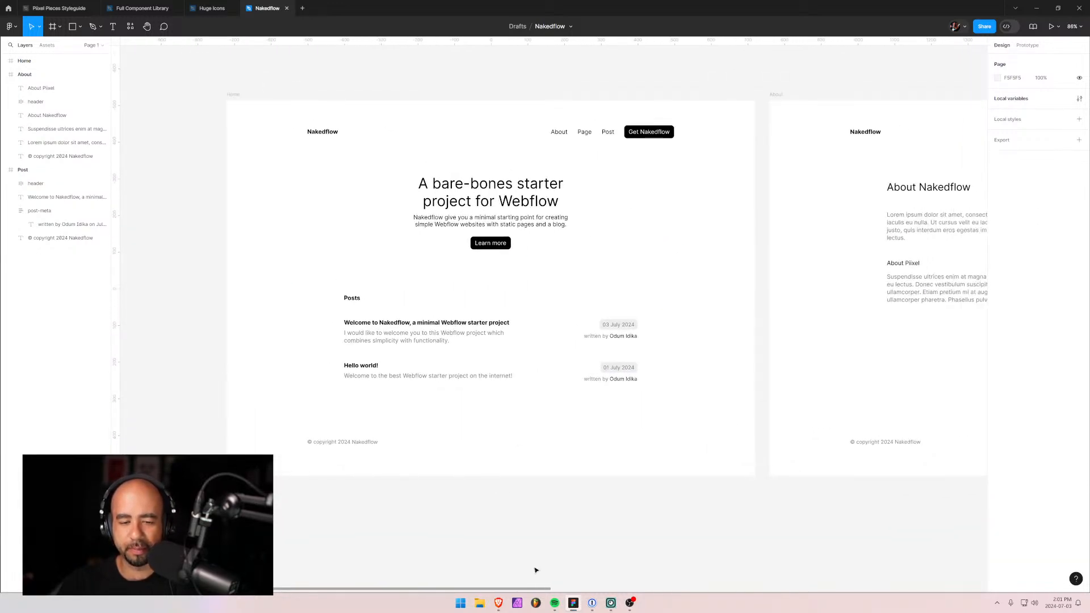
pyautogui.moveTo(499, 607)
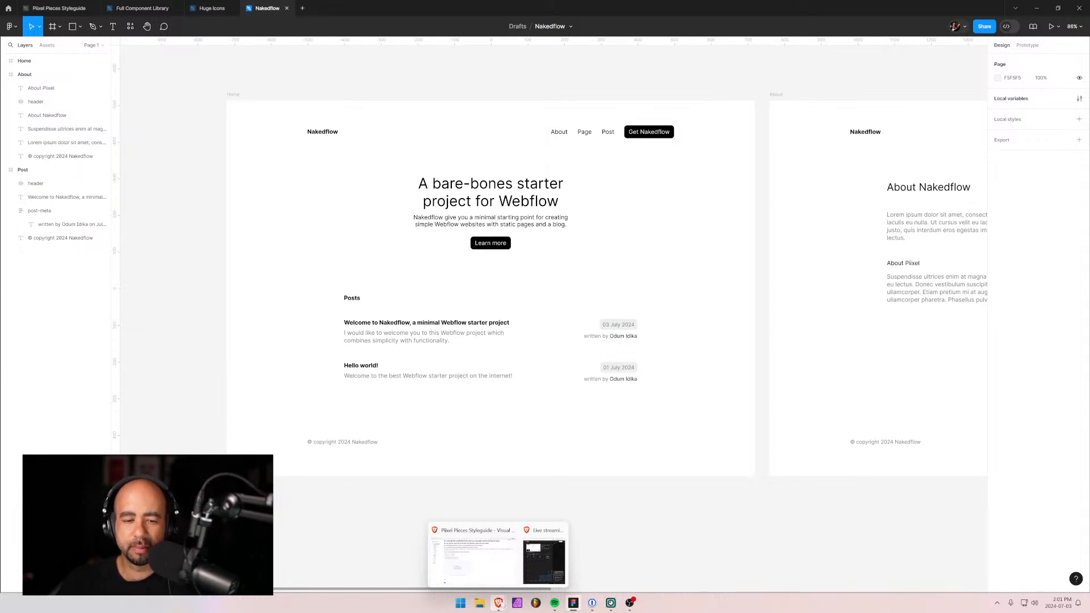
# Restore Brave and go from the Designer's Webflow menu to the Dashboard listing six folders.
pyautogui.click(489, 562)
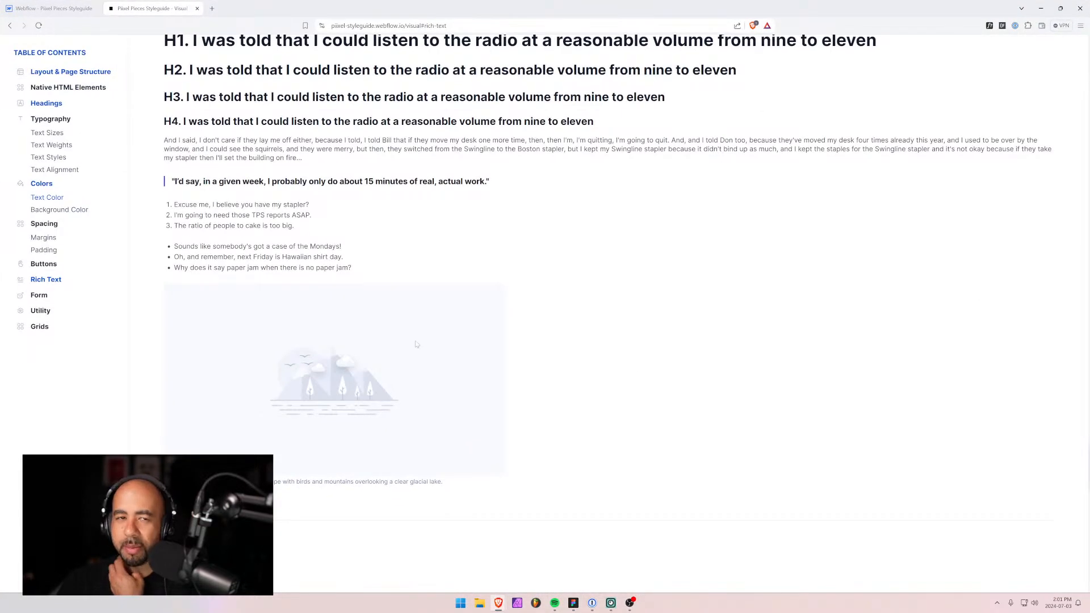
pyautogui.click(53, 8)
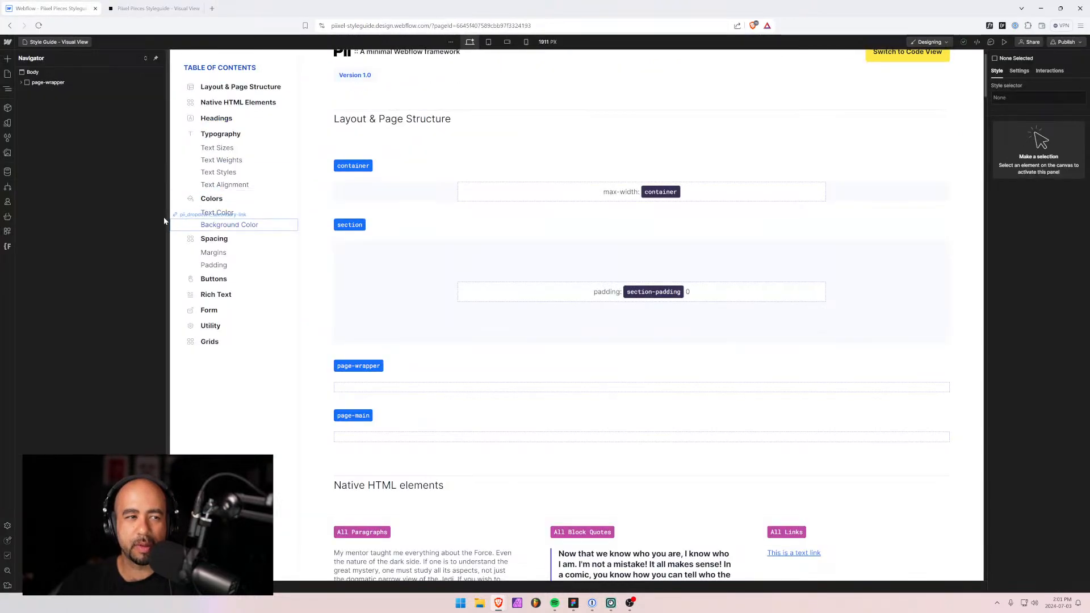
pyautogui.click(8, 42)
pyautogui.click(148, 83)
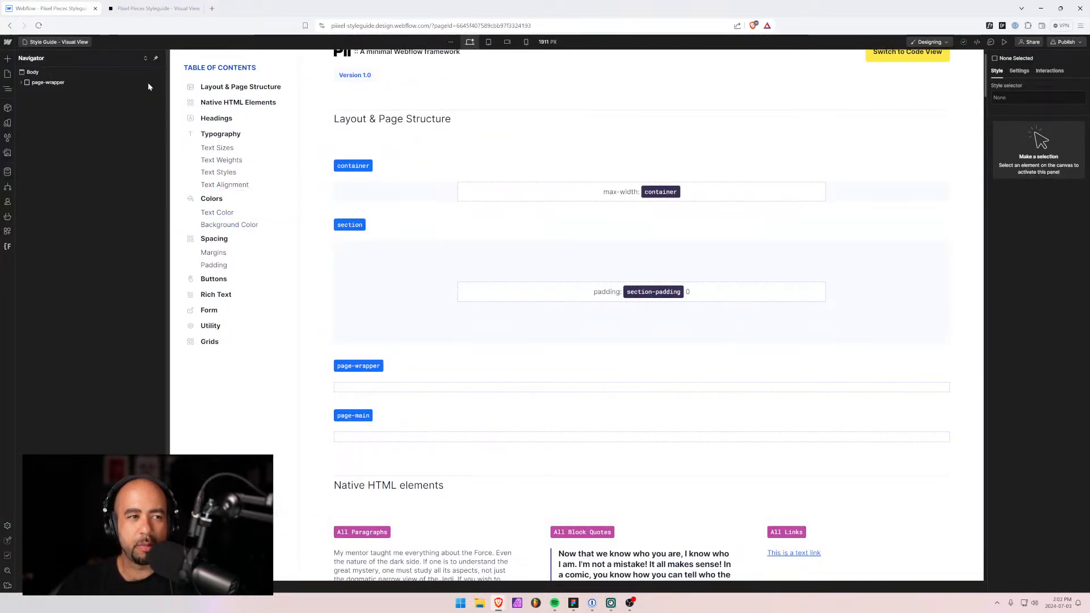
pyautogui.click(9, 42)
pyautogui.click(77, 64)
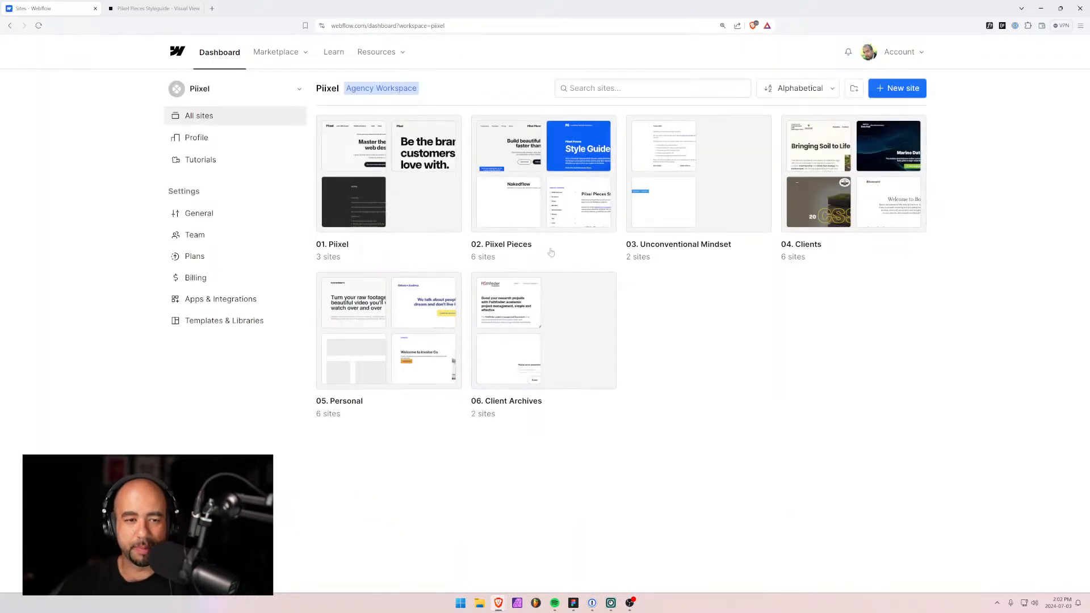
# Open the 02. Piixel Pieces folder and show the Piixel Pieces Styleguide site's actions.
pyautogui.click(558, 158)
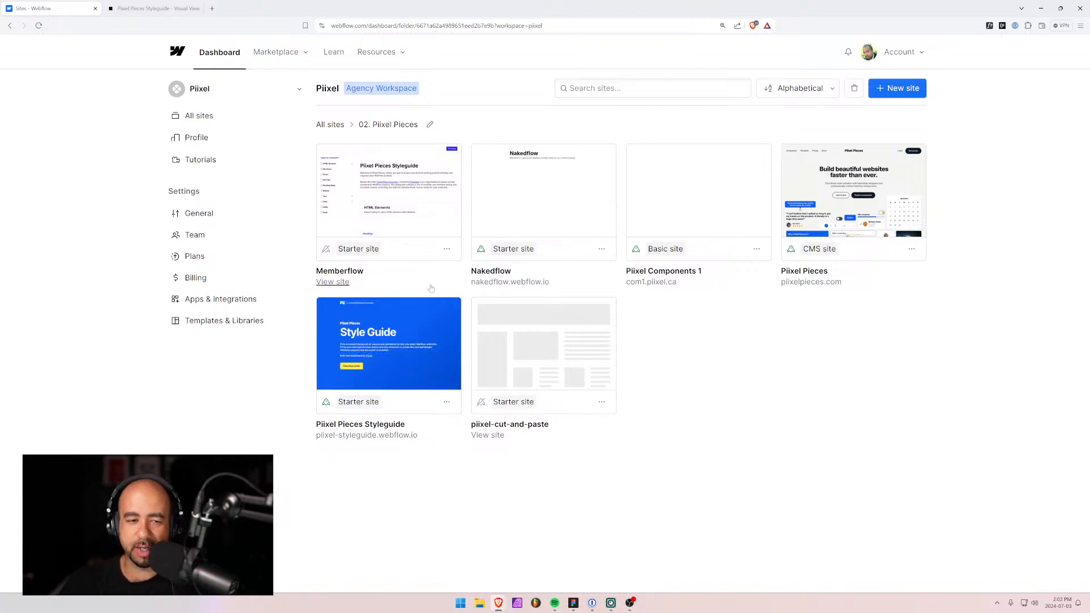
pyautogui.click(447, 403)
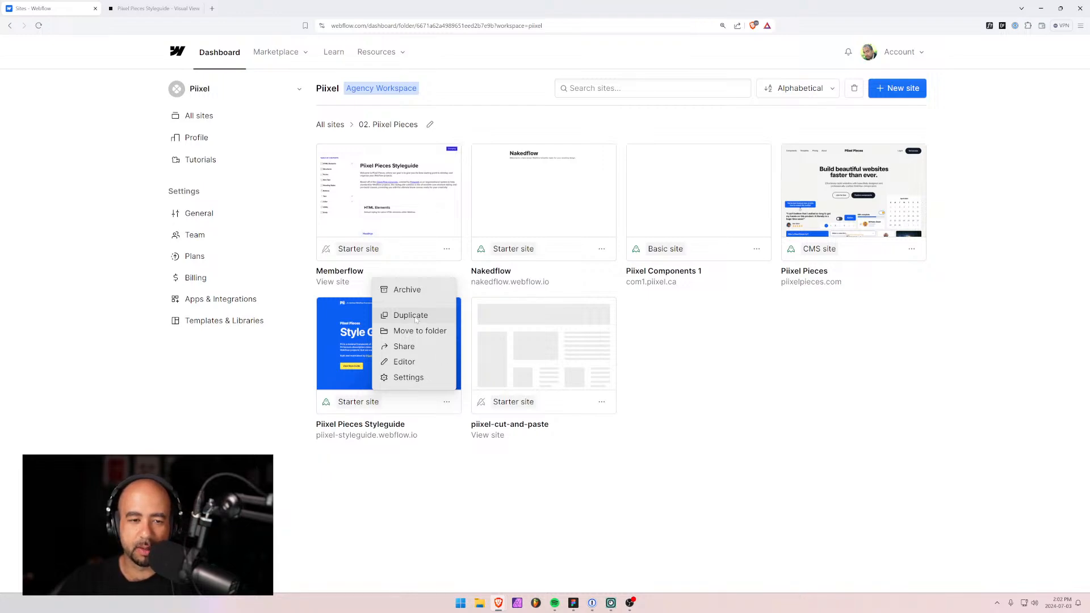
# Duplicate Piixel Pieces Styleguide with all settings and reload to show the new copy.
pyautogui.click(416, 318)
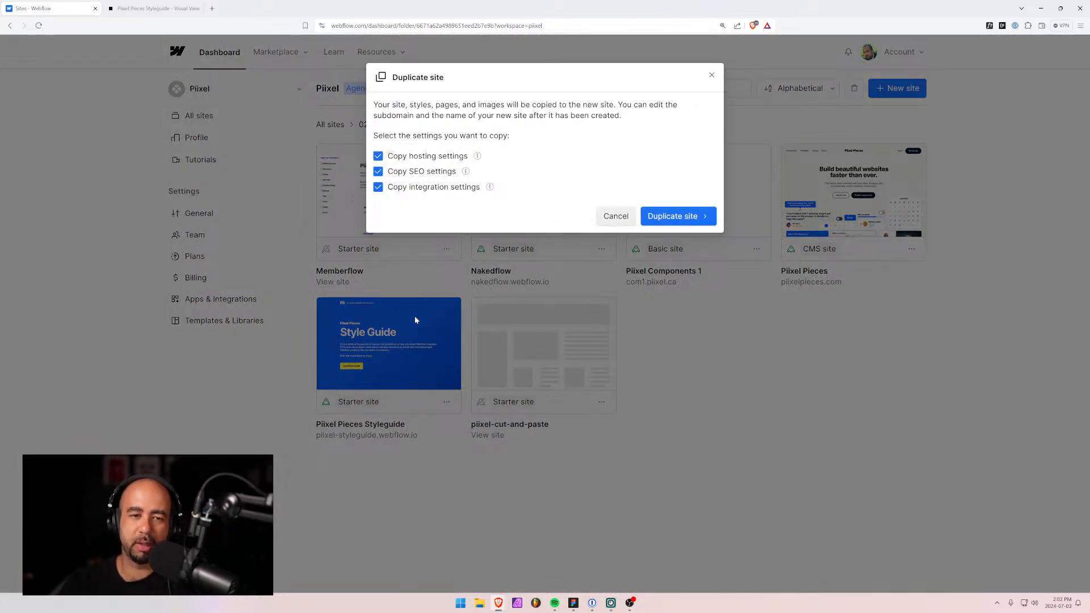
pyautogui.click(688, 219)
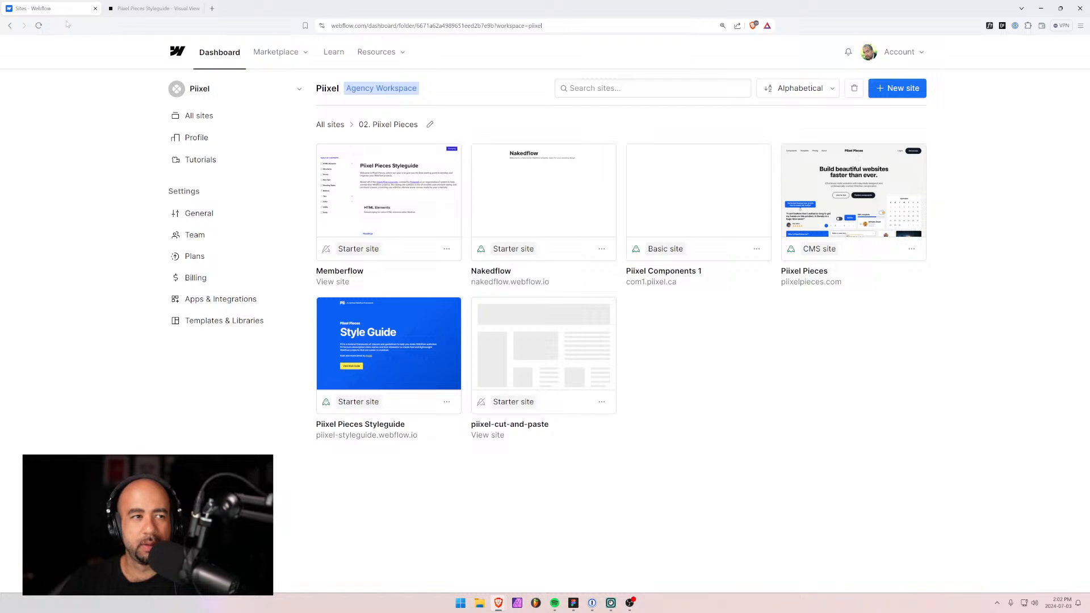
pyautogui.click(39, 25)
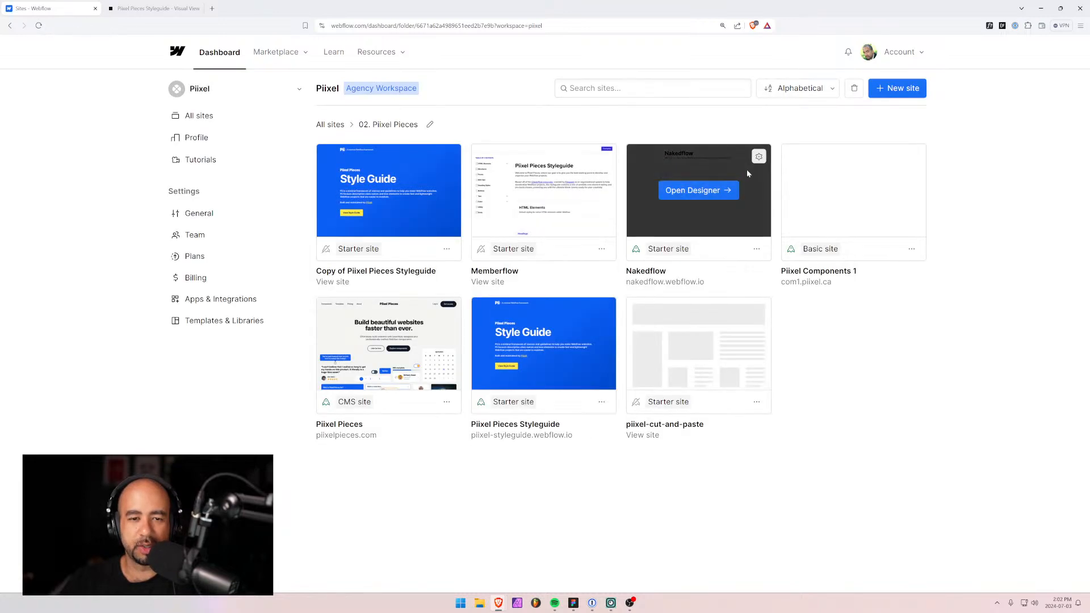
# Rename the copied styleguide site to Nakedflow in its settings.
pyautogui.click(447, 249)
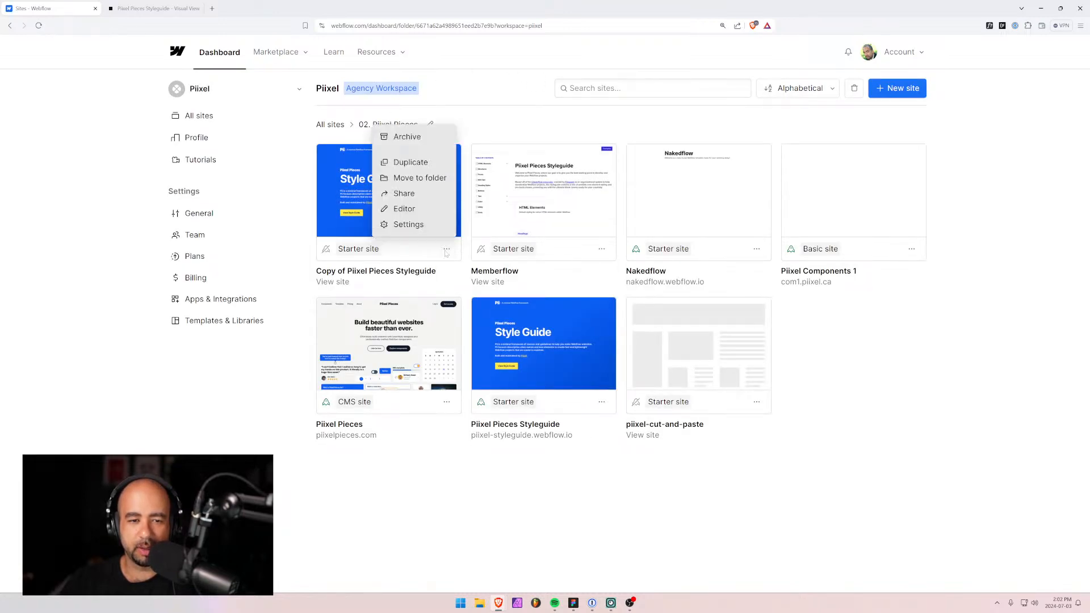
pyautogui.click(409, 225)
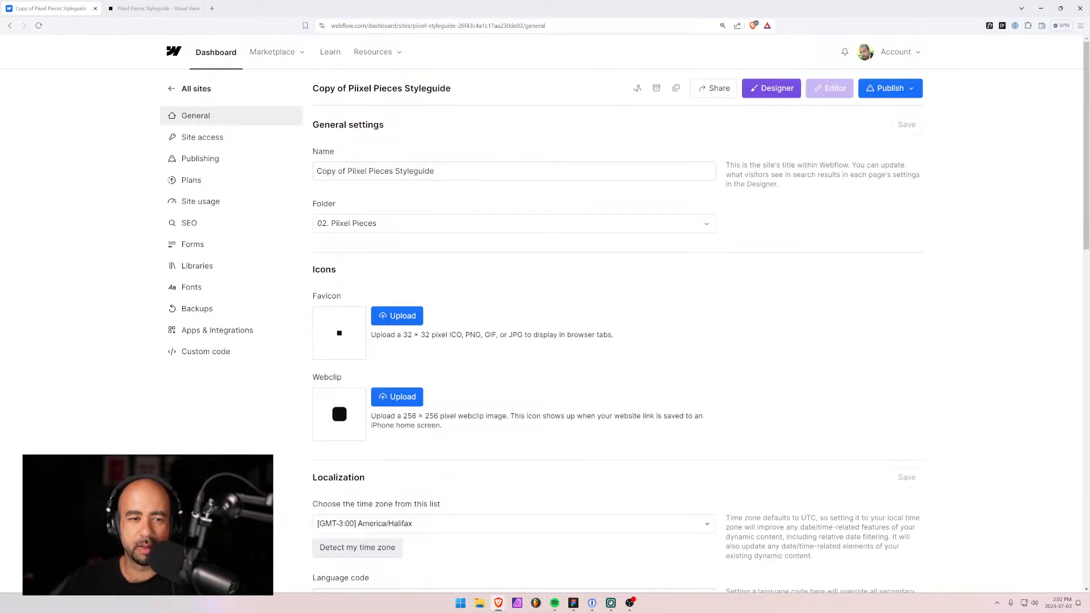
pyautogui.moveTo(454, 172); pyautogui.dragTo(291, 174)
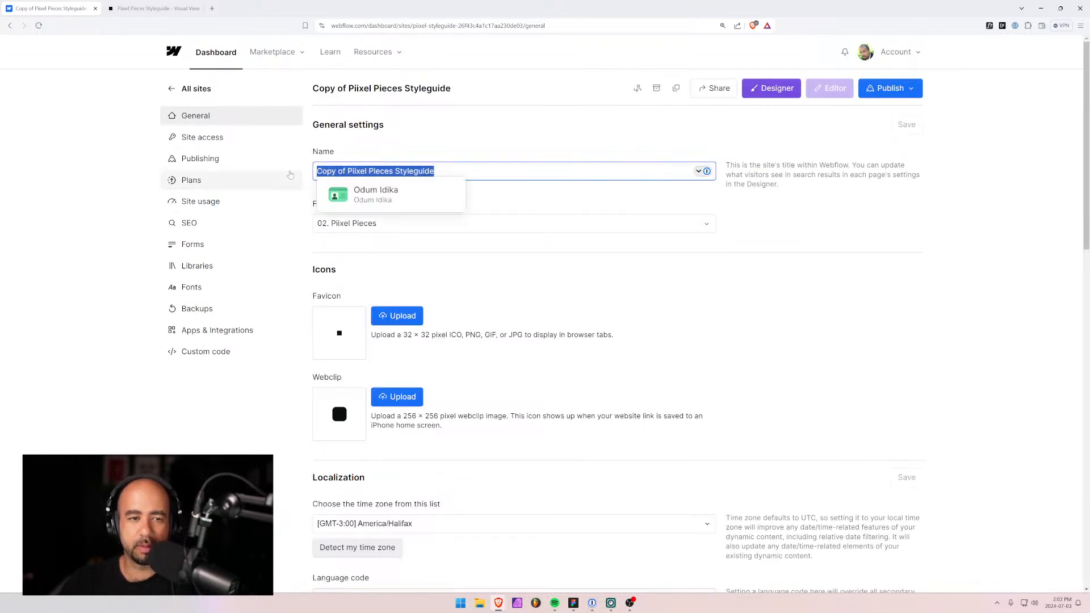
pyautogui.write('Nakedflow')
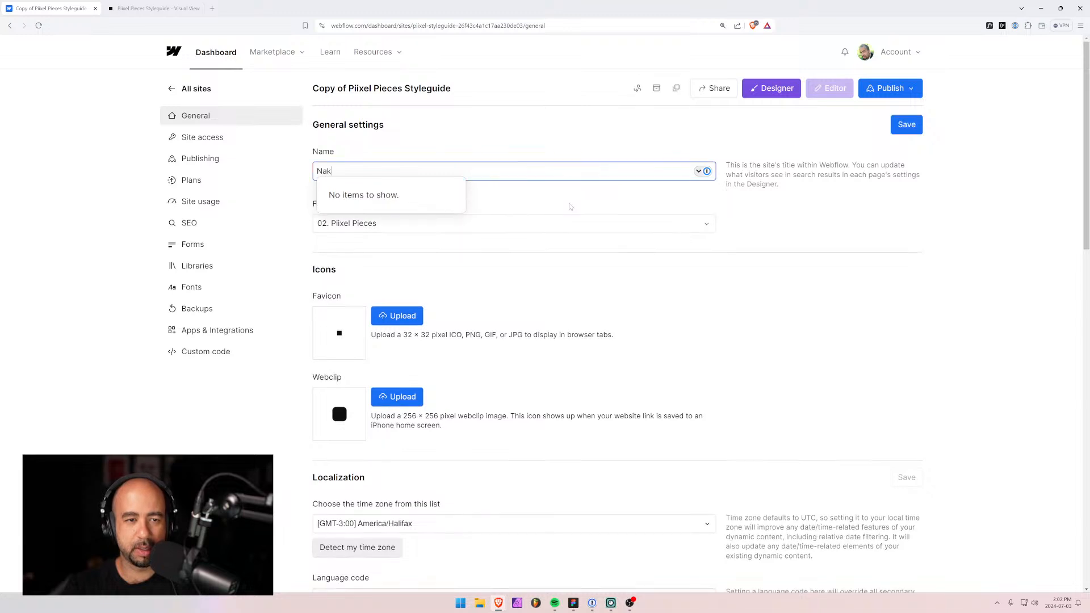
pyautogui.write('(')
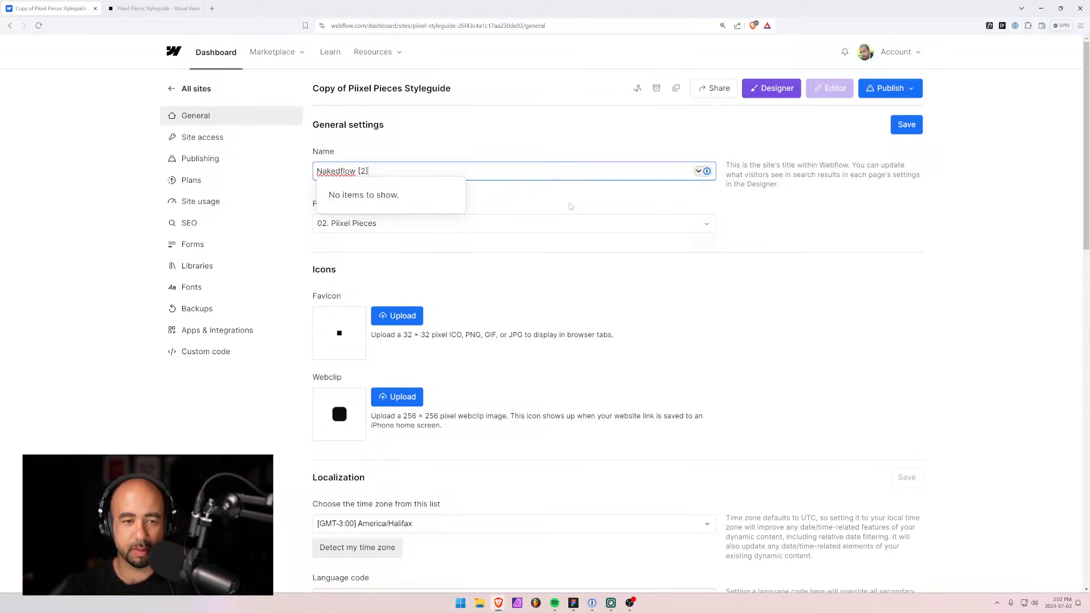
# Set the Webflow.io staging subdomain to naked-flow in Publishing and save.
pyautogui.click(200, 158)
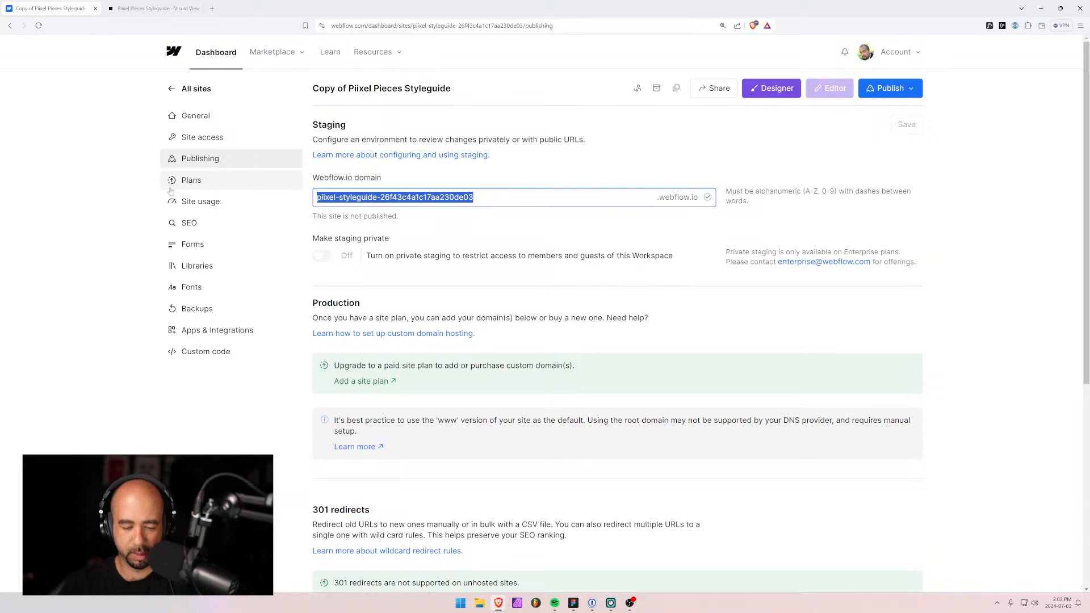
pyautogui.write('nakedflow')
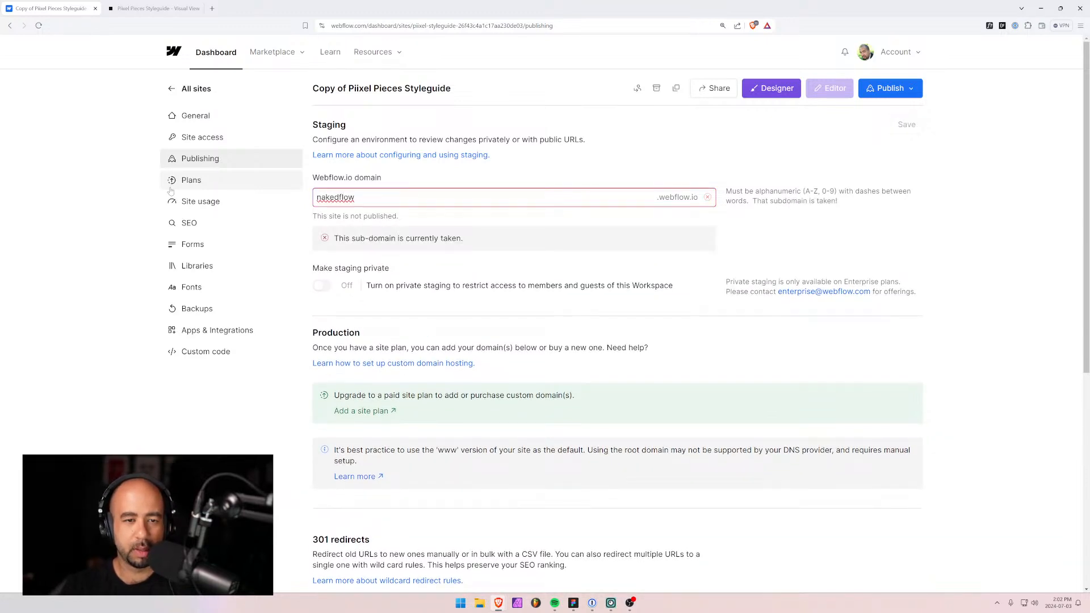
pyautogui.write('-')
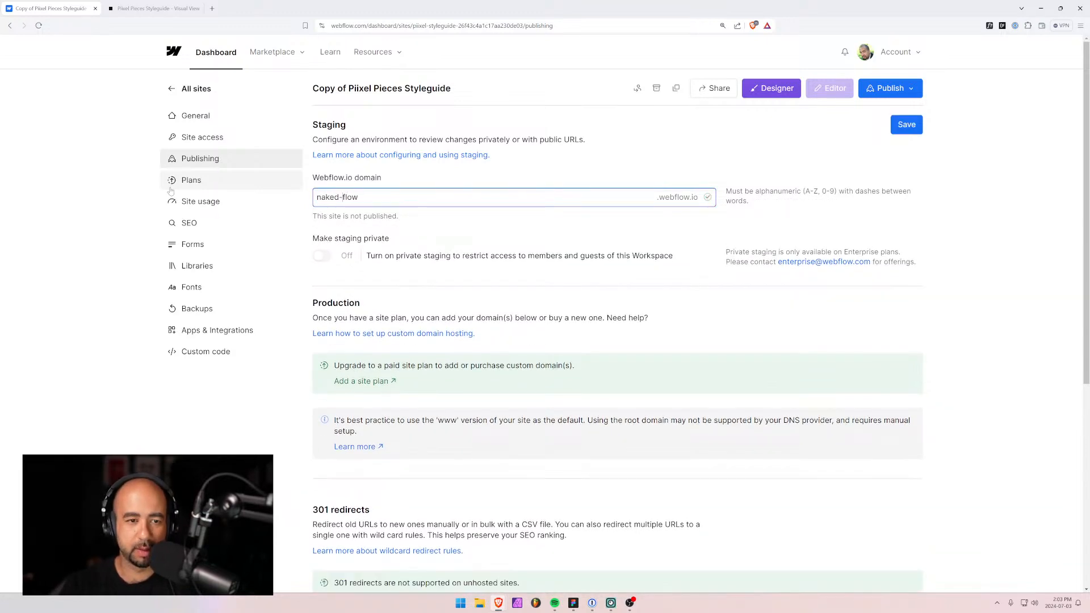
pyautogui.click(509, 238)
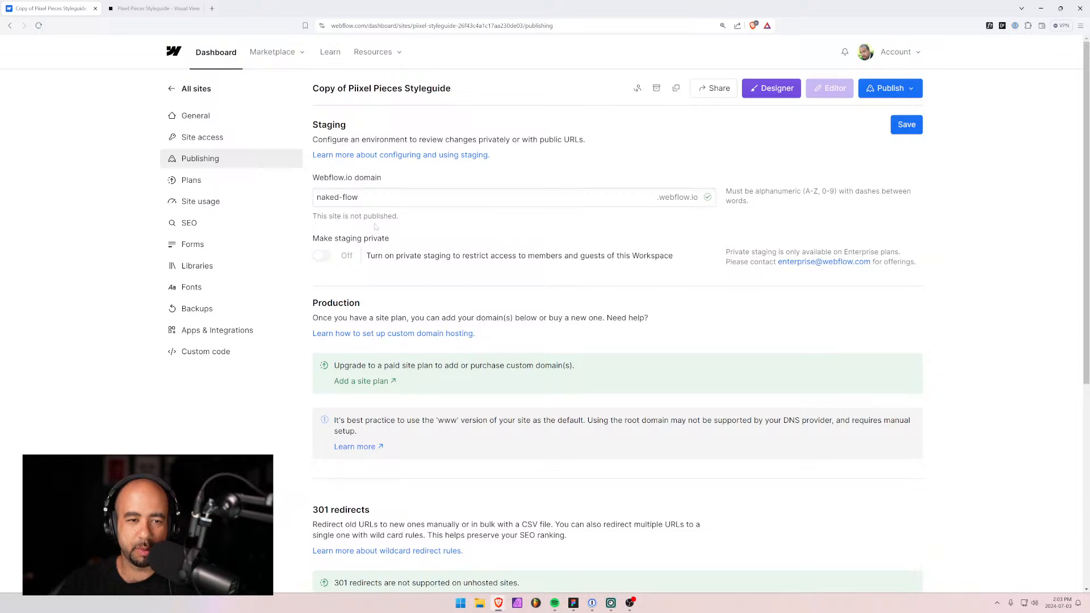
pyautogui.click(906, 125)
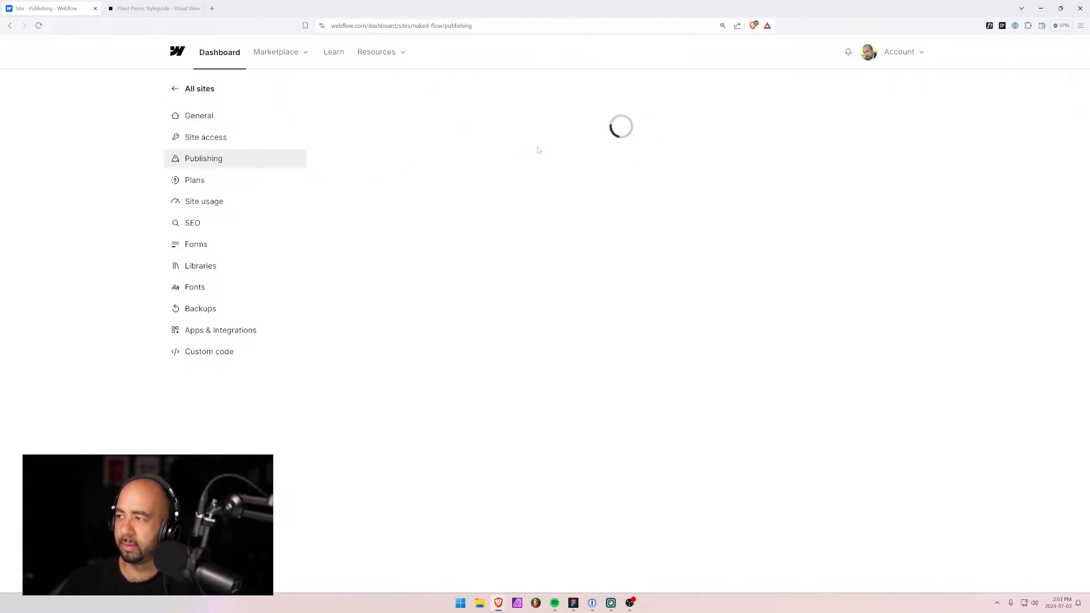
# Switch the live Pii style guide to Code View, then return to the copy's Publishing settings.
pyautogui.click(151, 7)
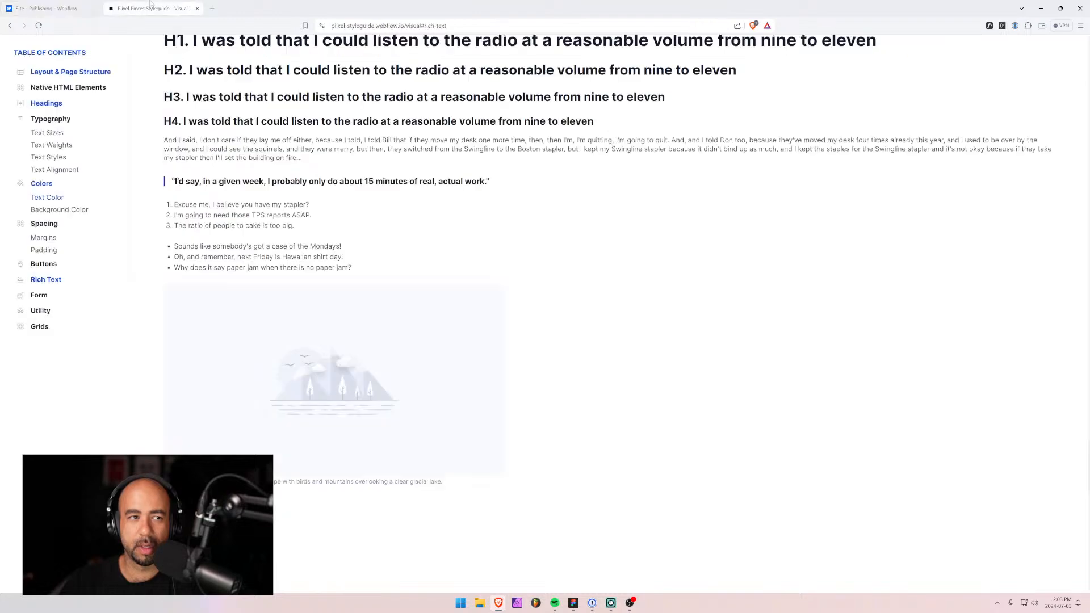
pyautogui.click(80, 89)
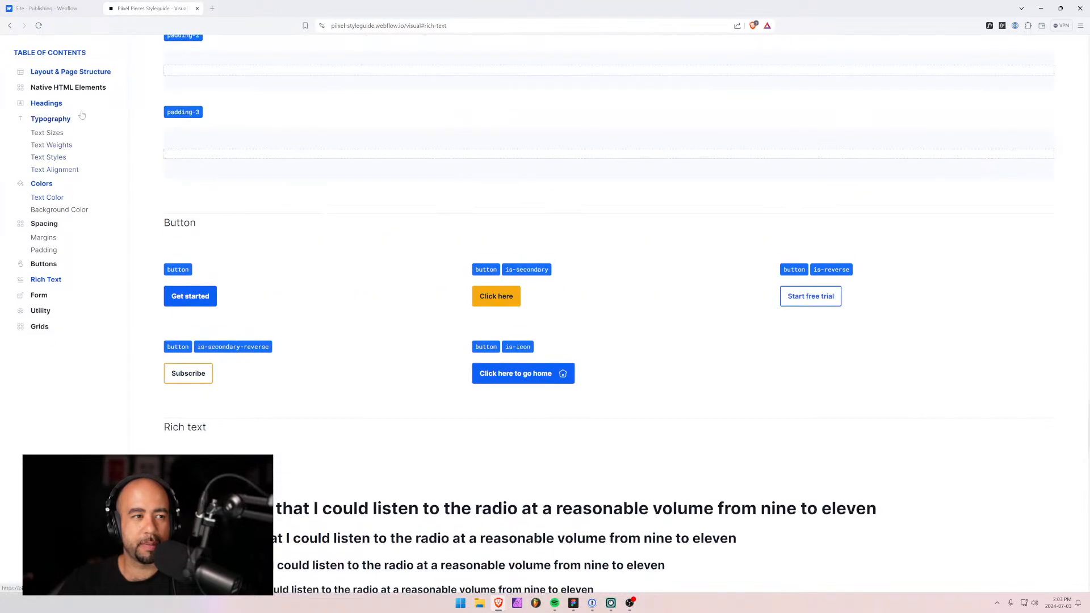
pyautogui.click(86, 73)
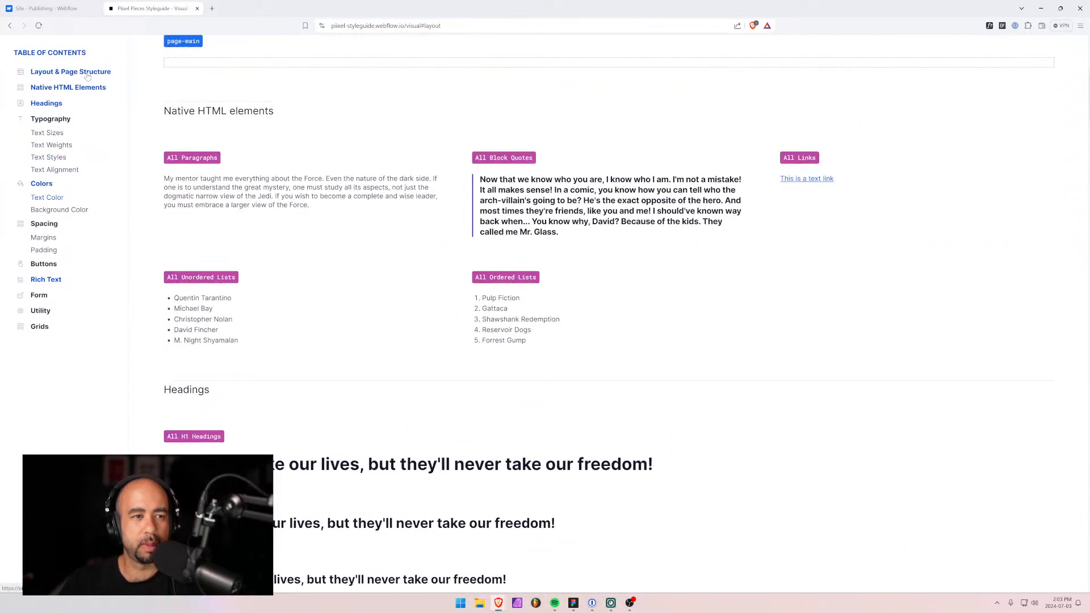
pyautogui.scroll(1, 399, 258)
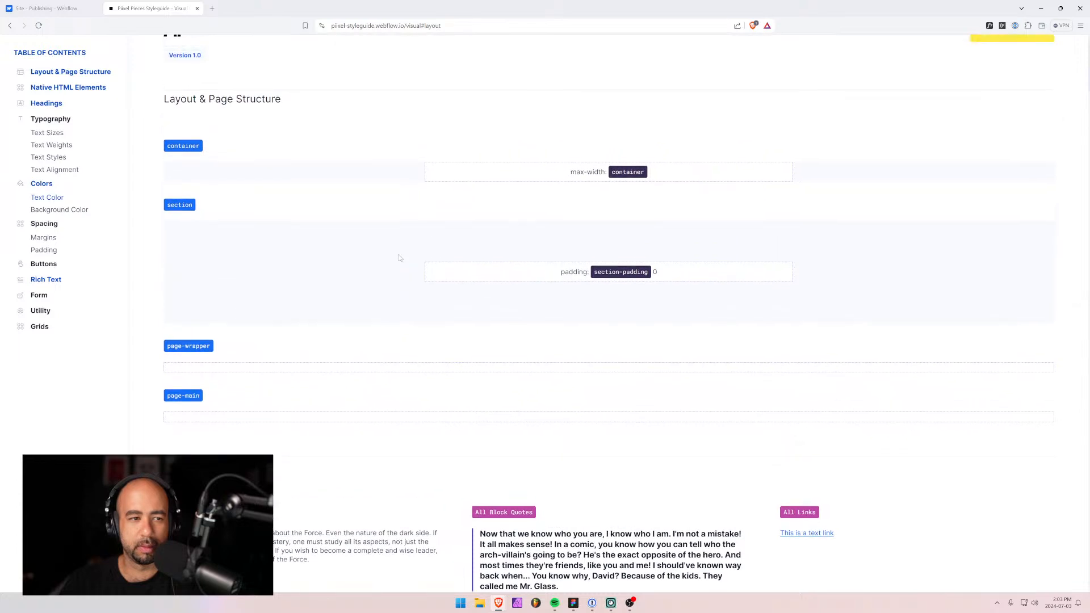
pyautogui.scroll(1, 399, 258)
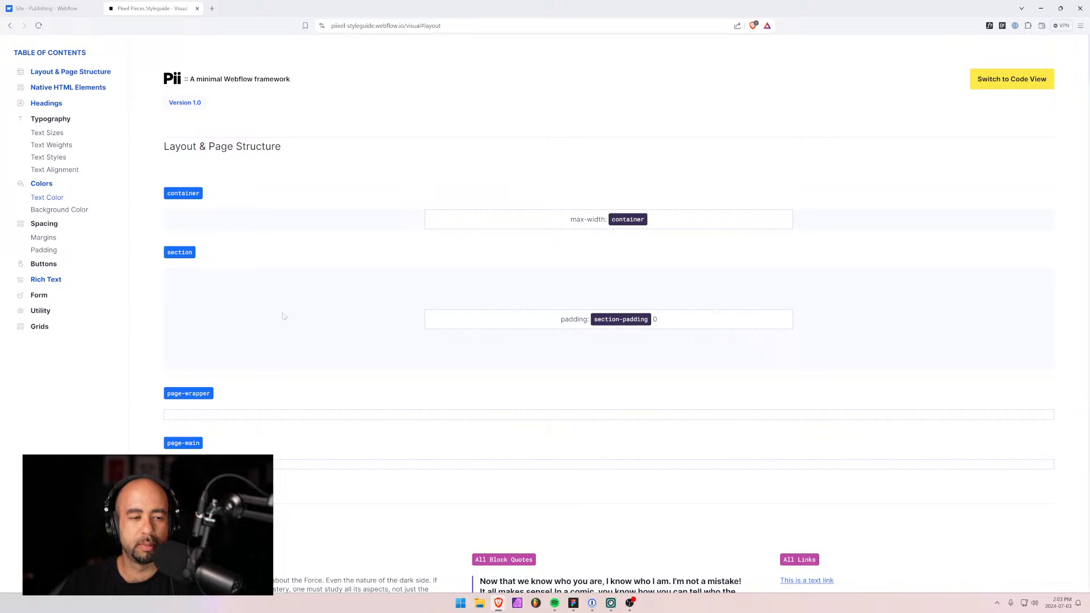
pyautogui.click(1015, 79)
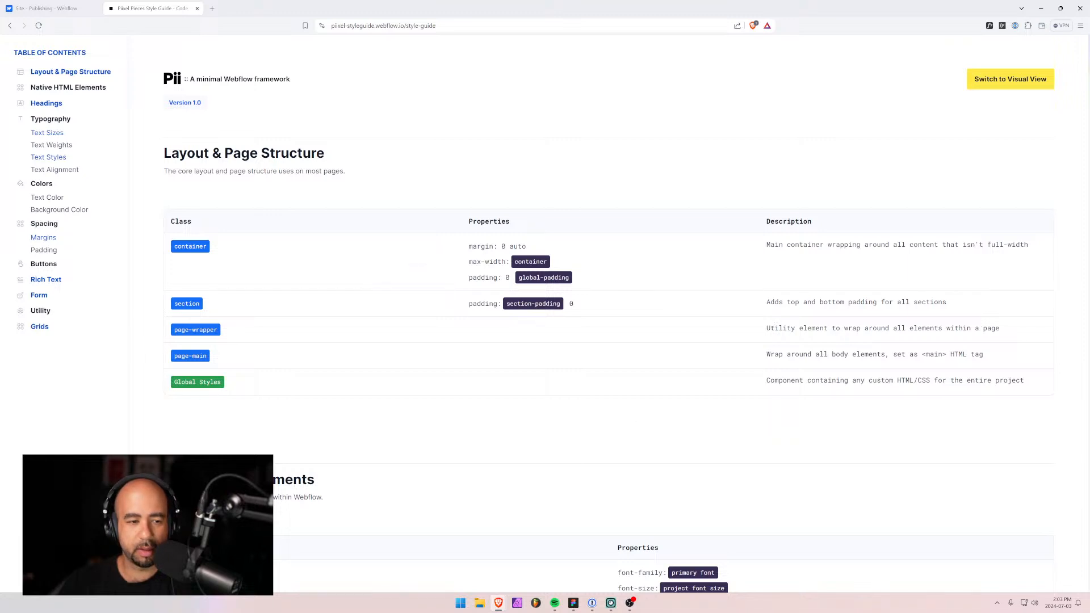
pyautogui.click(35, 9)
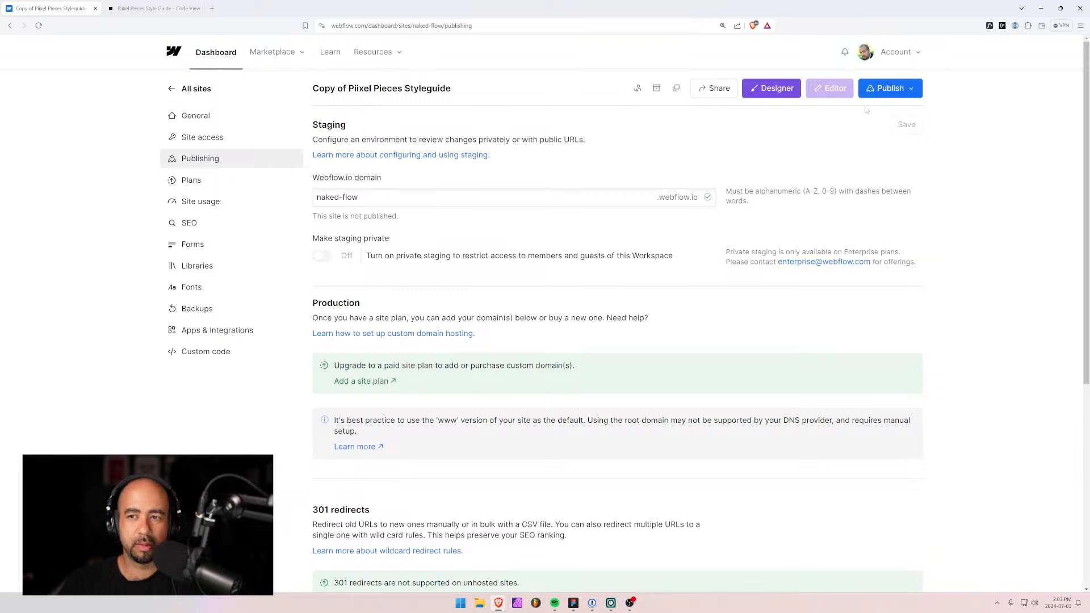
# Open the naked-flow copy in the Designer and show its Pages panel.
pyautogui.click(774, 88)
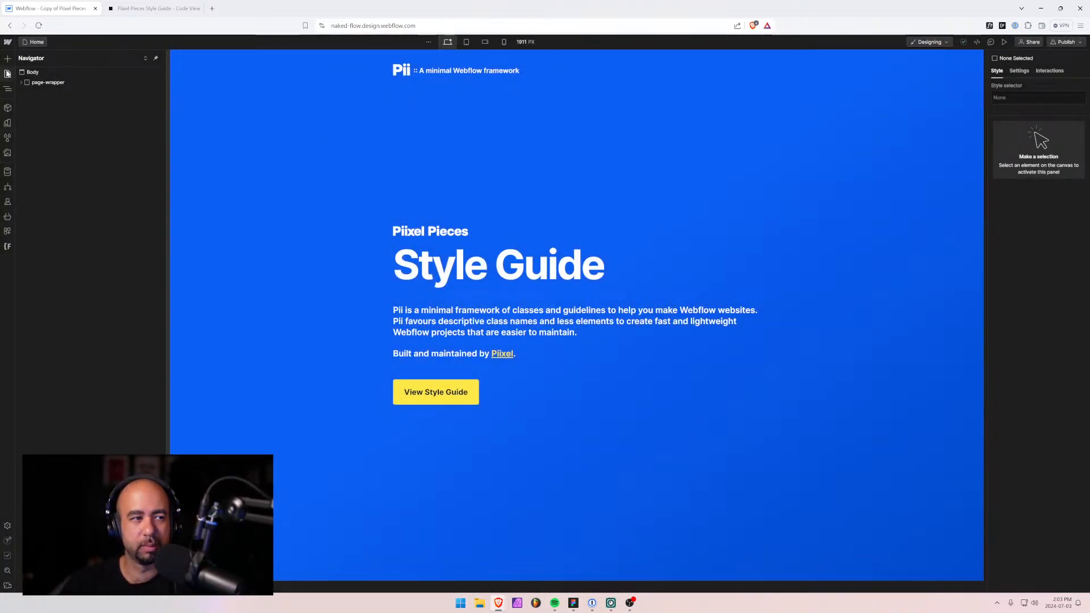
pyautogui.click(8, 73)
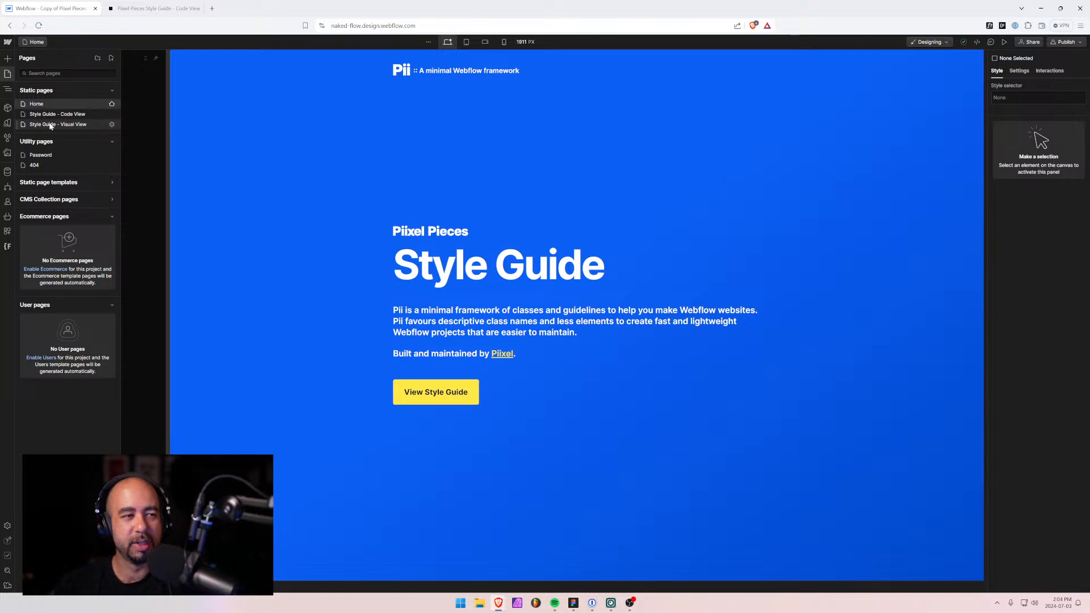
# Create a static page 'Nakedflow' with meta description 'A minimal Webflow starter project based off of the Pii style guide'.
pyautogui.click(112, 59)
pyautogui.click(137, 72)
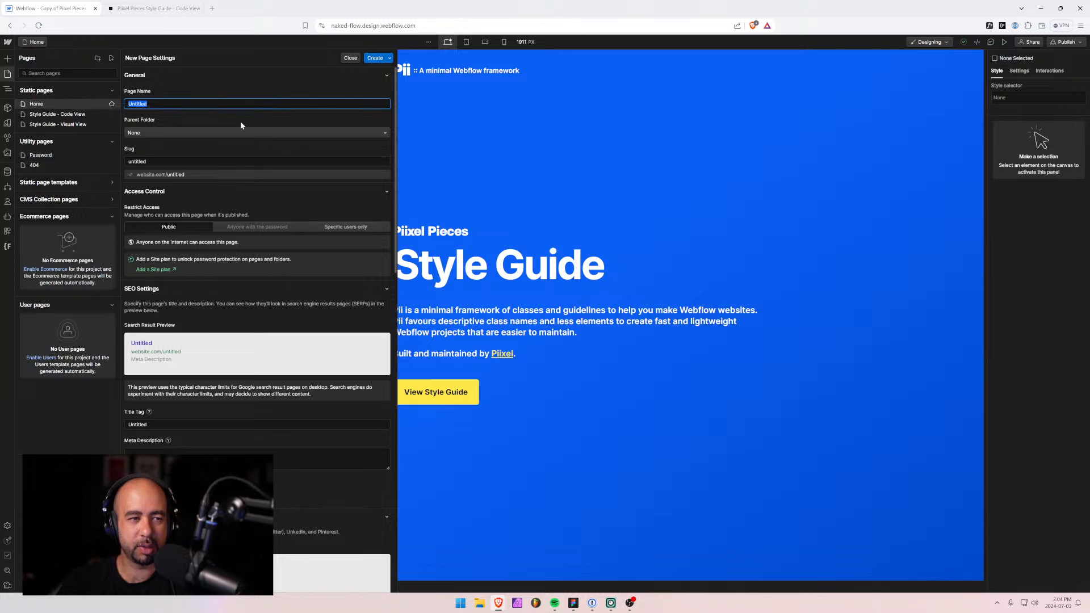
pyautogui.write('Nakedflow')
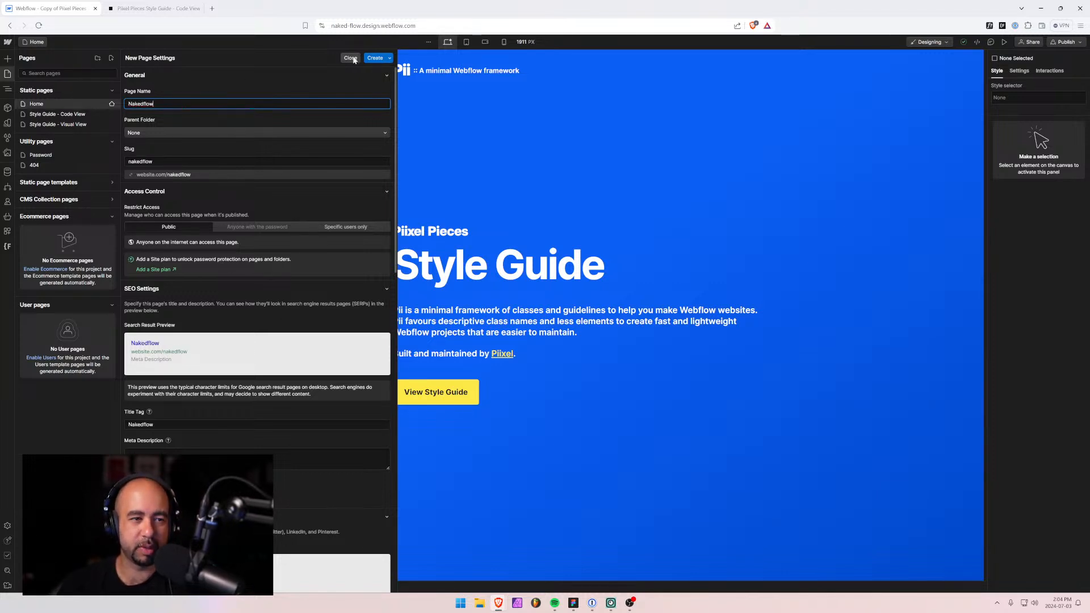
pyautogui.click(257, 459)
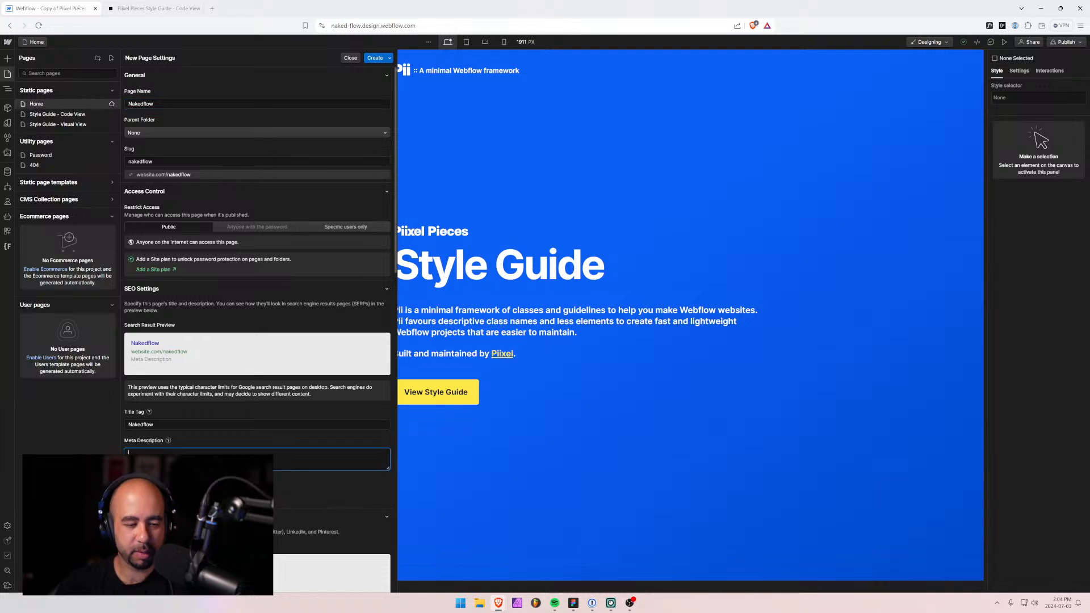
pyautogui.write('A minimal')
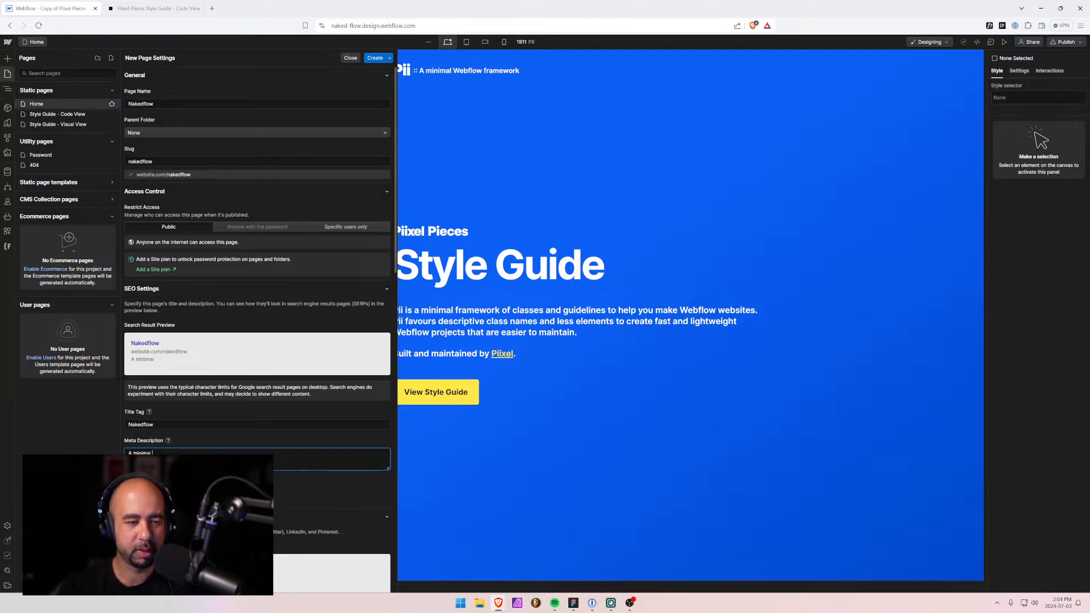
pyautogui.write(' start')
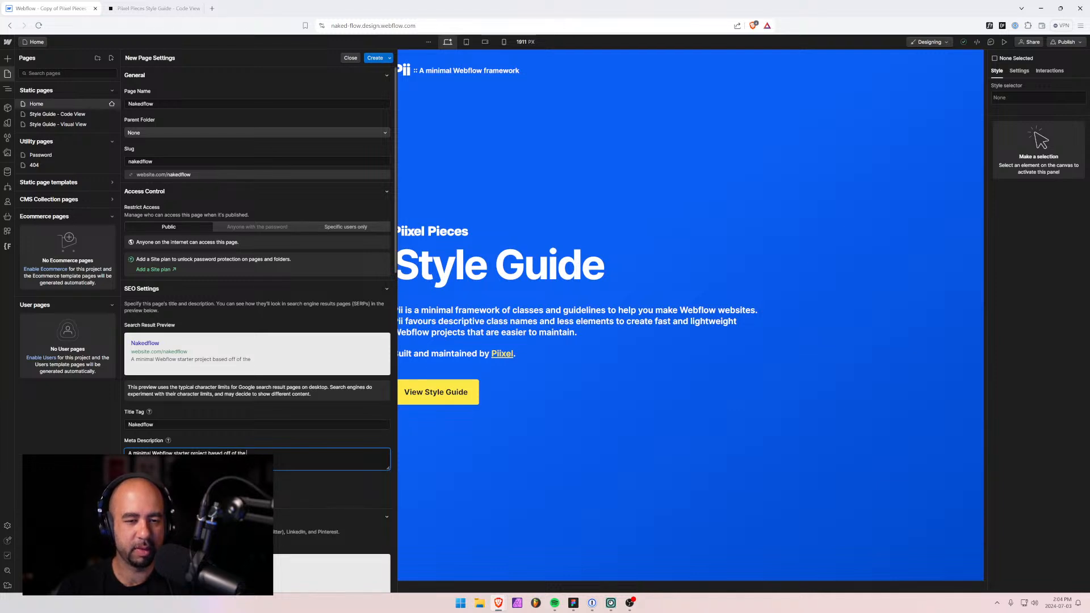
pyautogui.write('Pii')
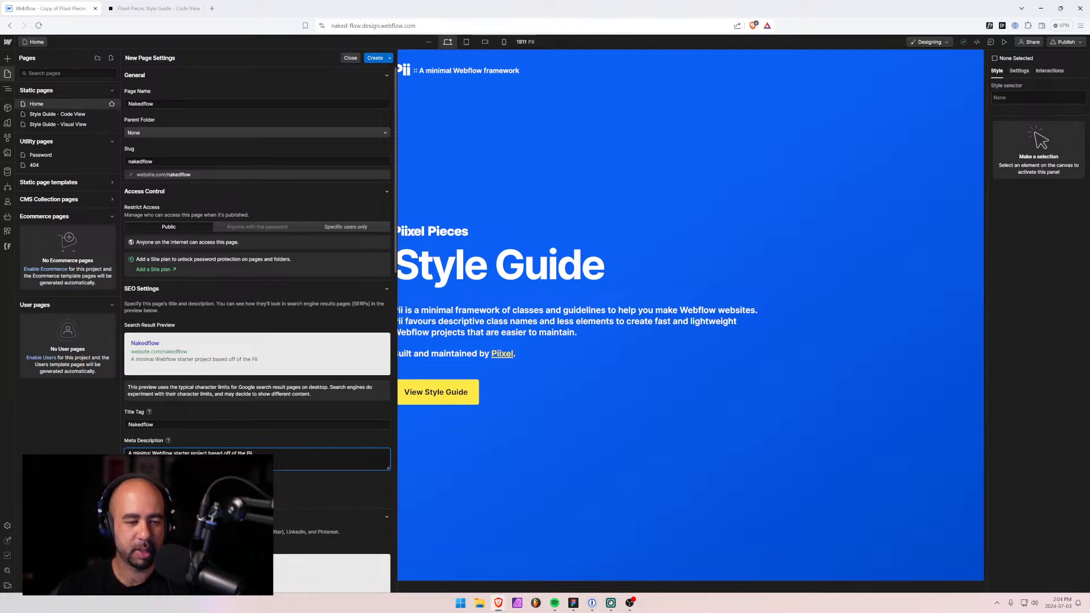
pyautogui.write(' style guide.')
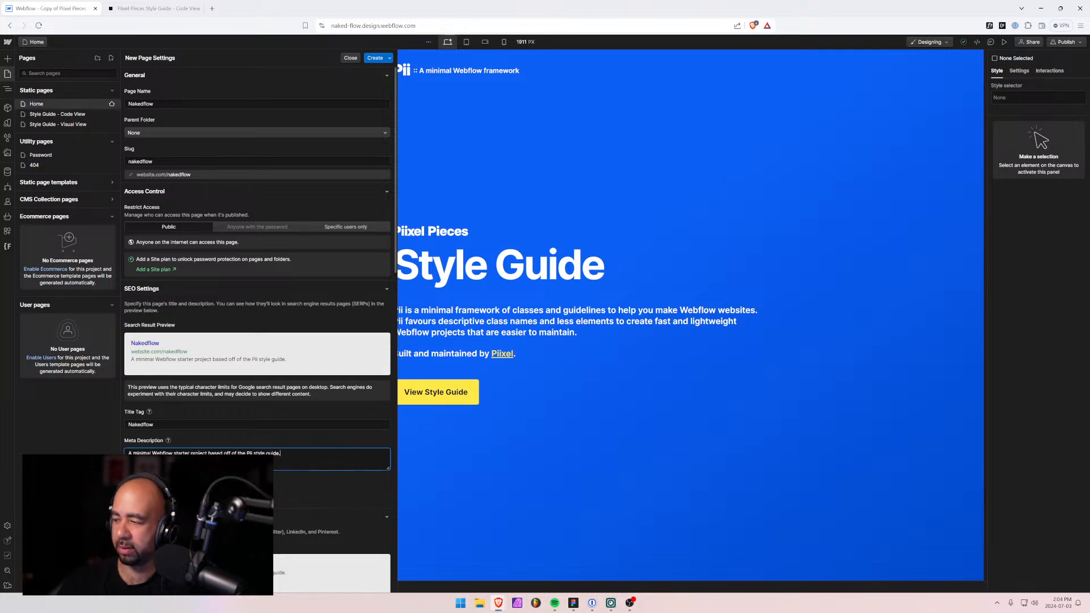
pyautogui.click(375, 58)
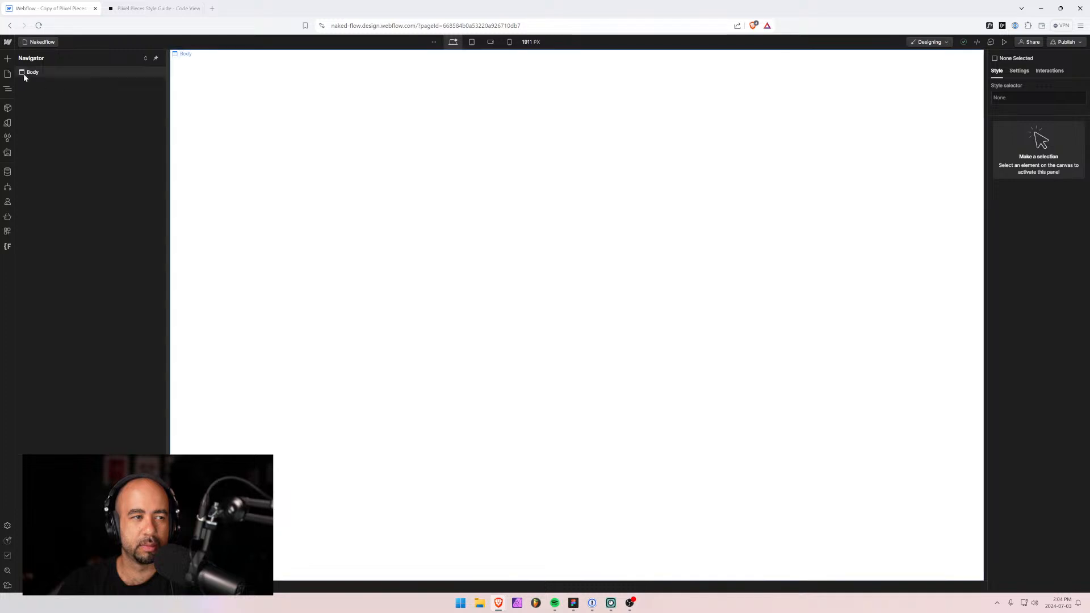
# On the Home page, select the page-wrapper holding the Global Styles component.
pyautogui.click(8, 74)
pyautogui.click(35, 104)
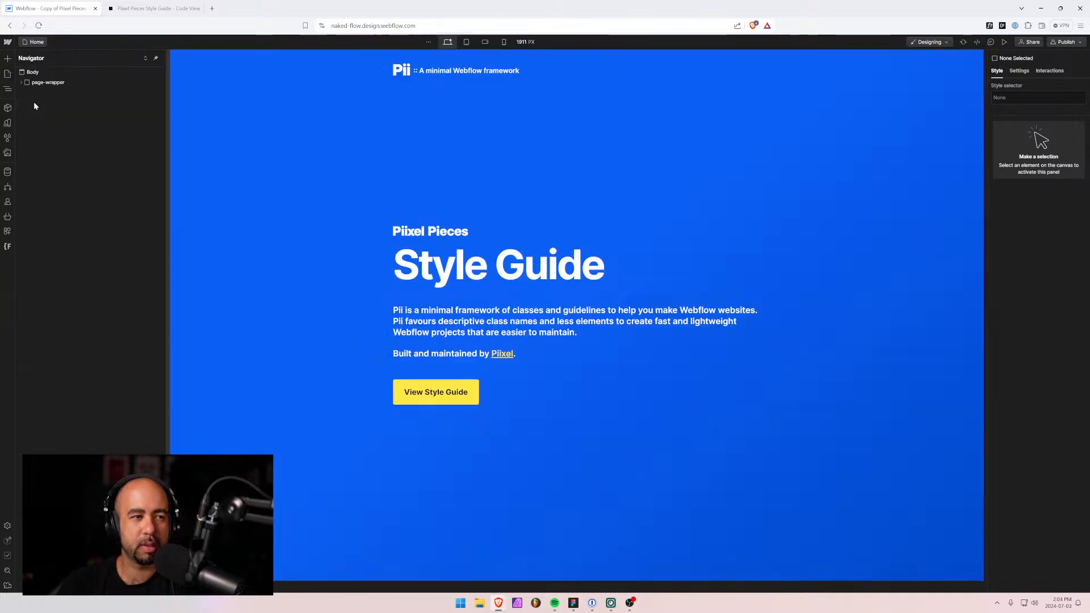
pyautogui.click(39, 92)
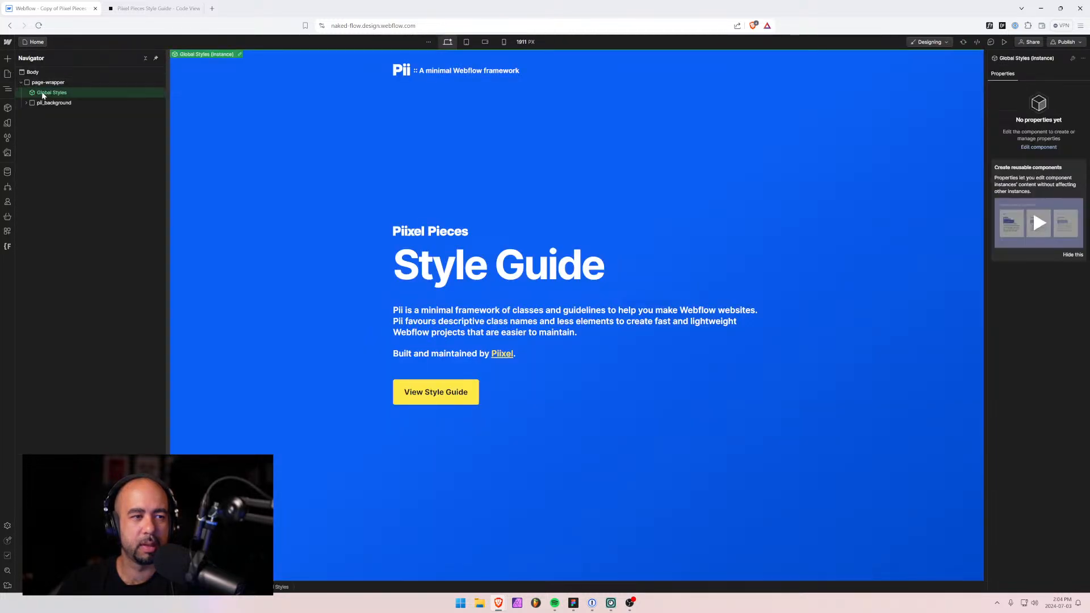
pyautogui.click(47, 83)
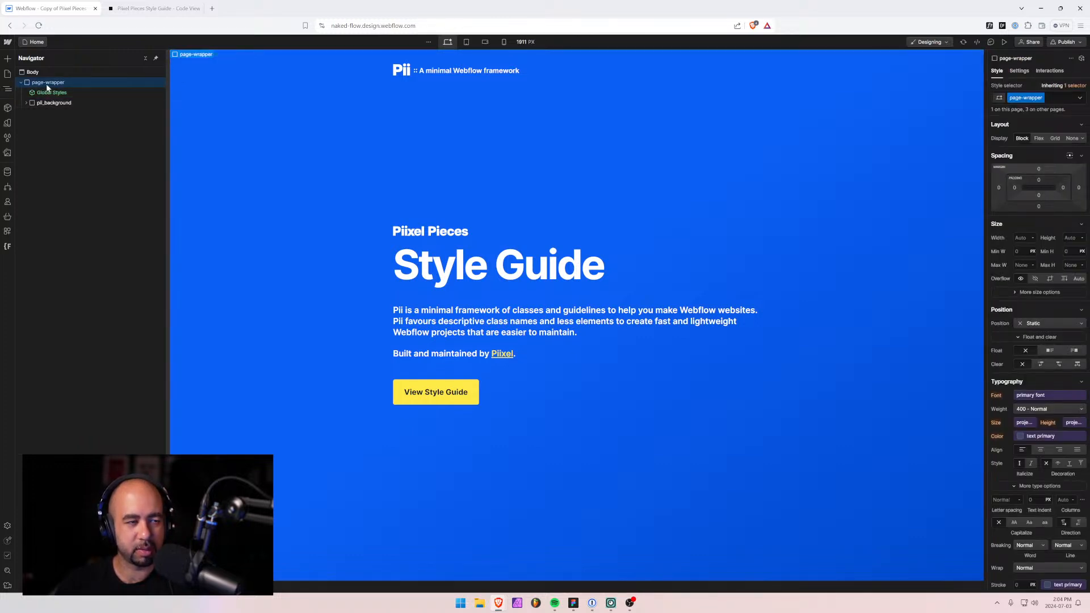
# Bring page-wrapper into the Nakedflow page's Body and delete its pii_background hero.
pyautogui.click(39, 42)
pyautogui.click(42, 134)
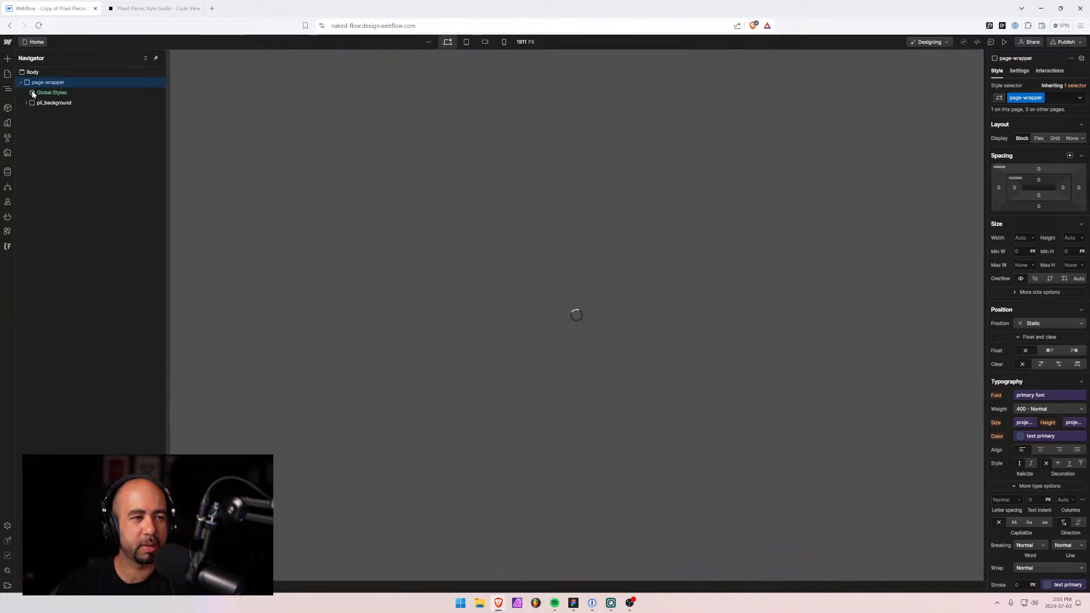
pyautogui.click(28, 76)
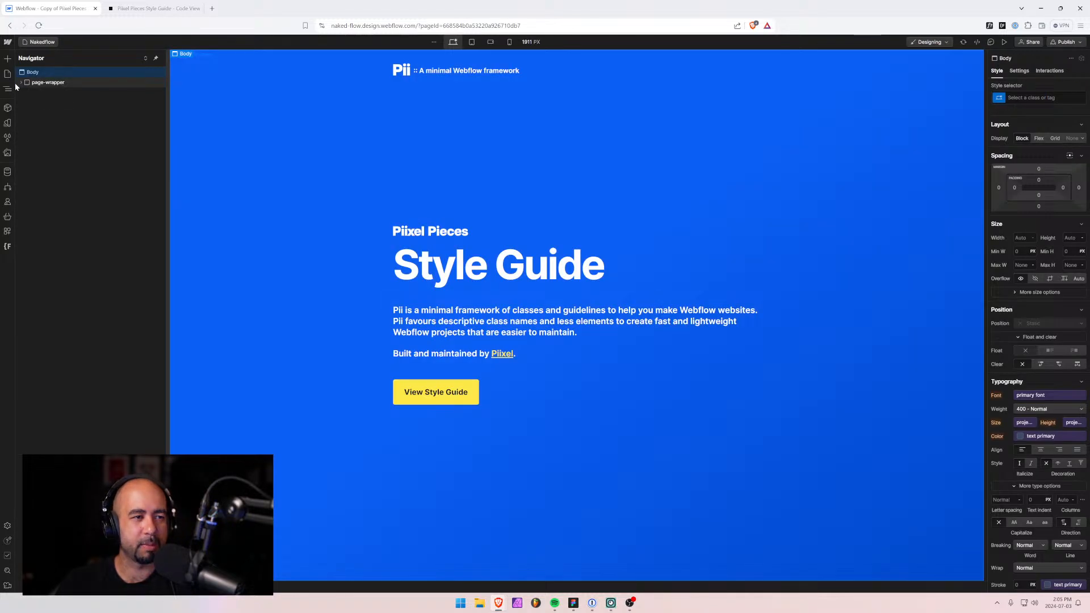
pyautogui.click(46, 102)
pyautogui.press('Delete')
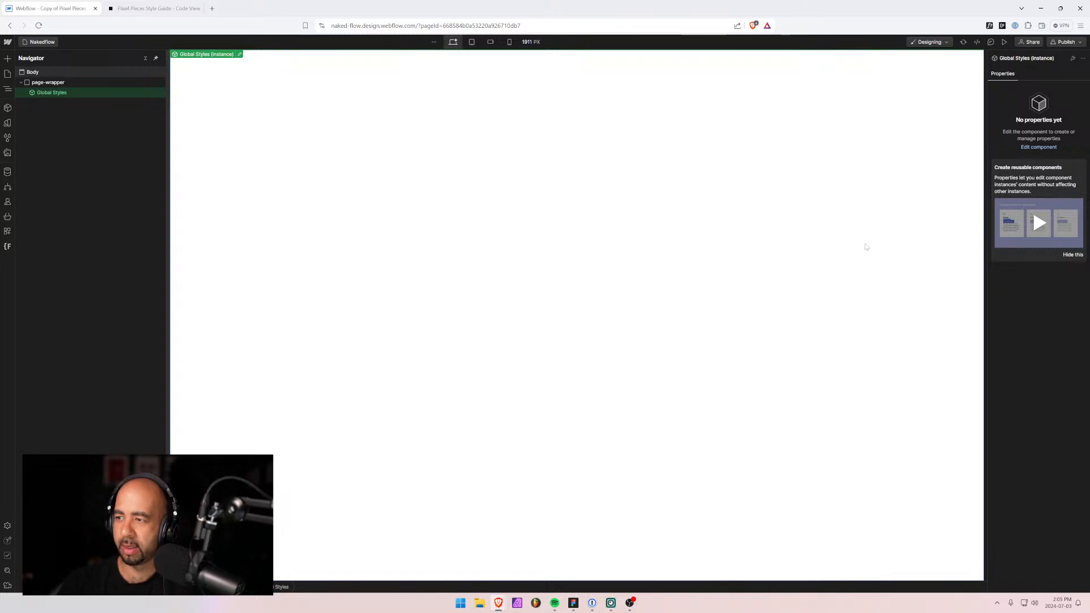
# Add an empty Div Block to the page-wrapper through Quick Find.
pyautogui.hotkey('ctrl', 'k')
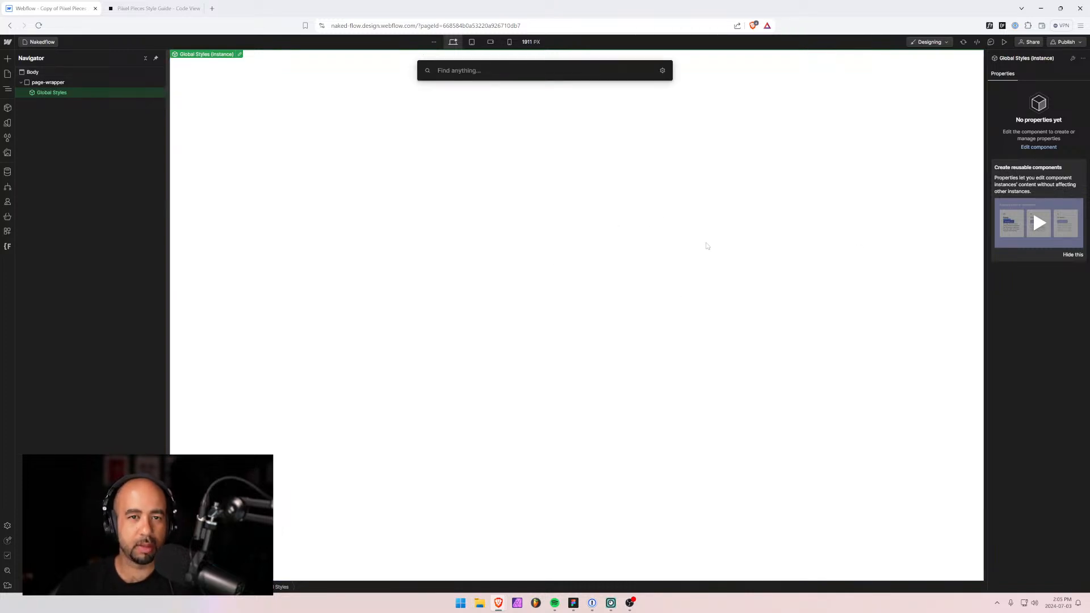
pyautogui.write('d')
pyautogui.press('Return')
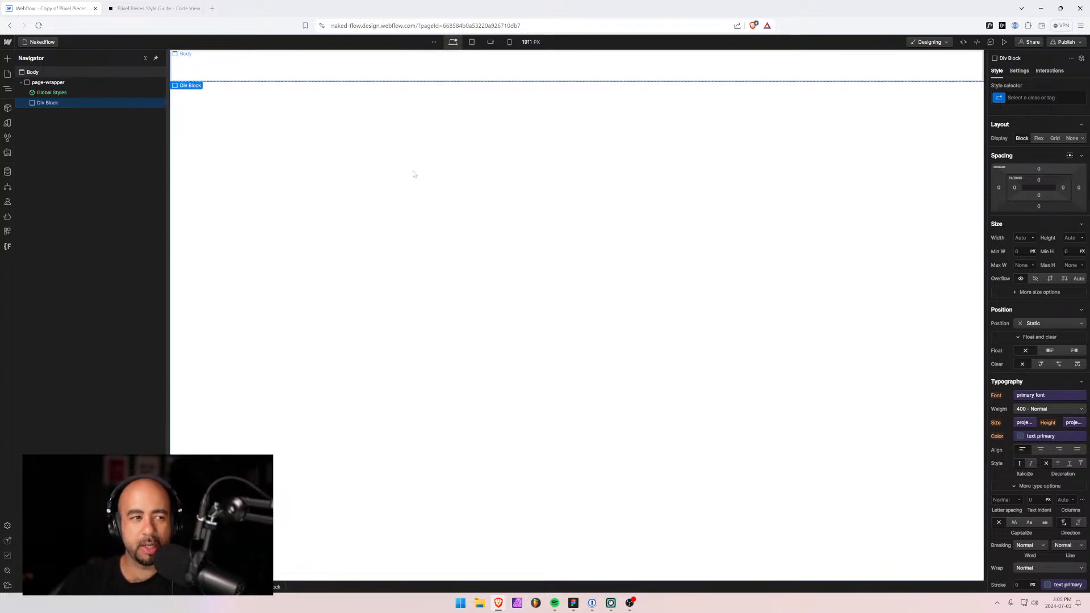
# After checking the style guide, apply the 'container' class to the new Div Block.
pyautogui.click(117, 9)
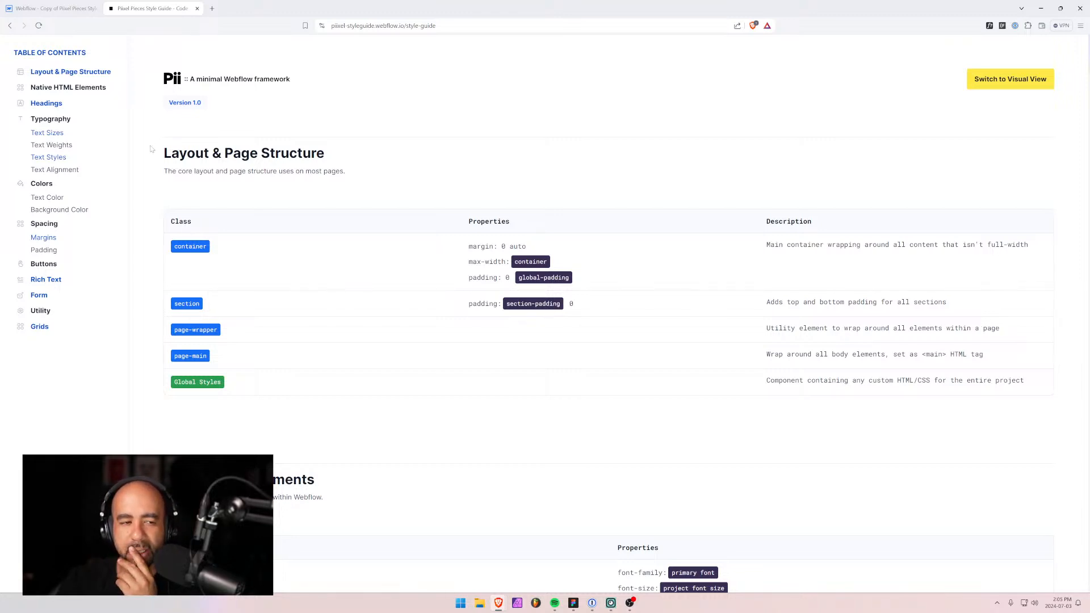
pyautogui.click(54, 8)
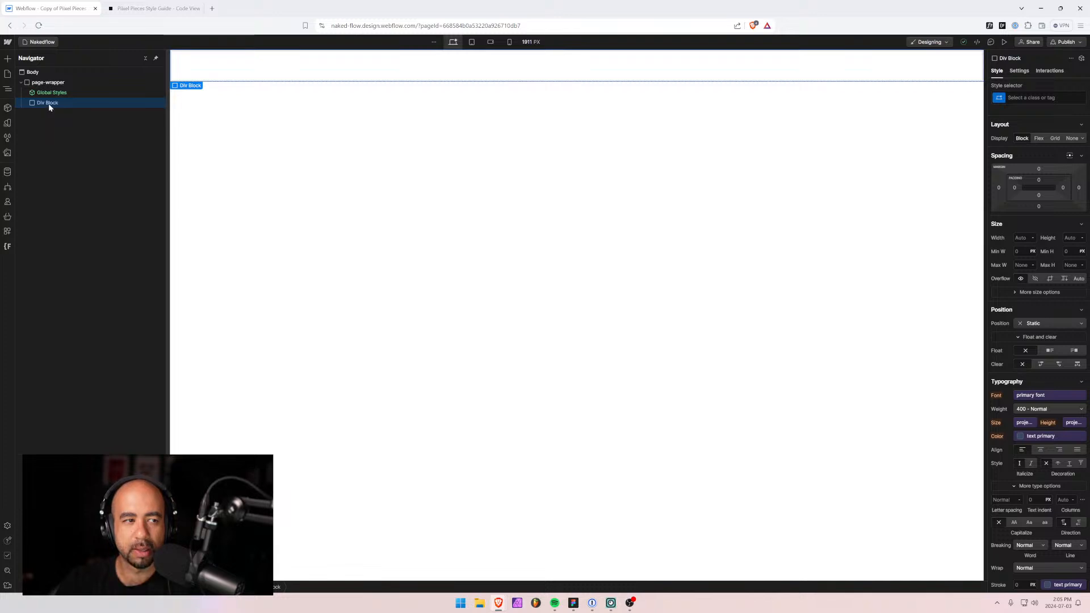
pyautogui.click(1039, 97)
pyautogui.write('c')
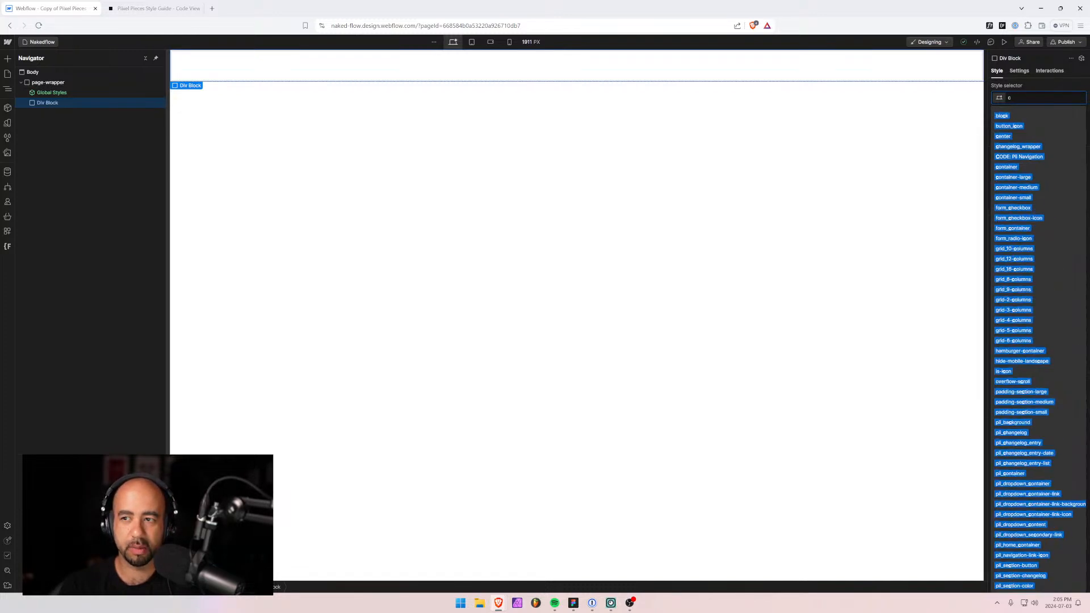
pyautogui.write('ontainer')
pyautogui.press('Return')
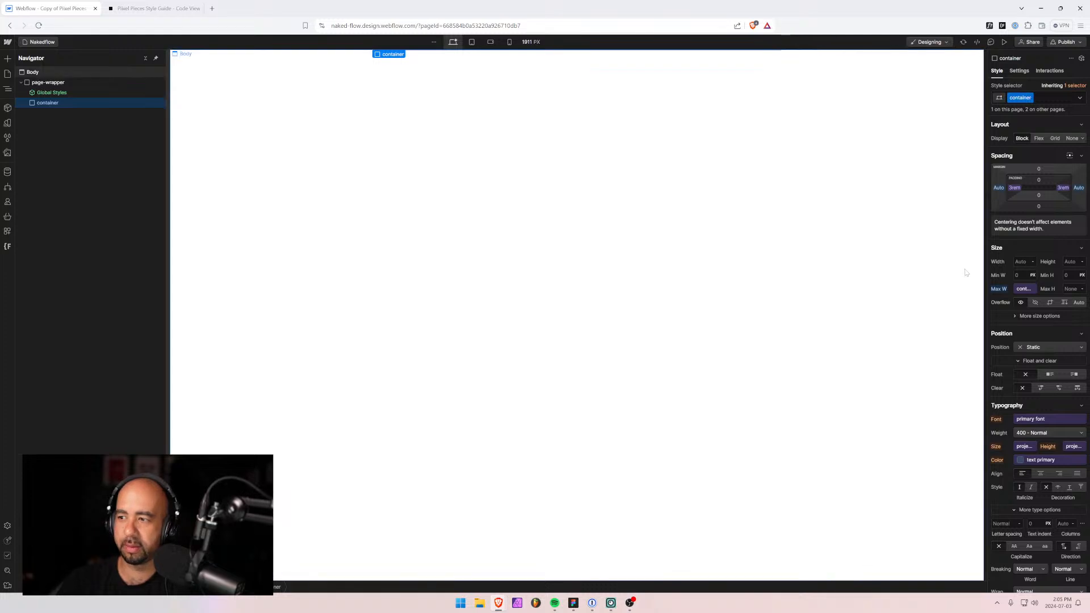
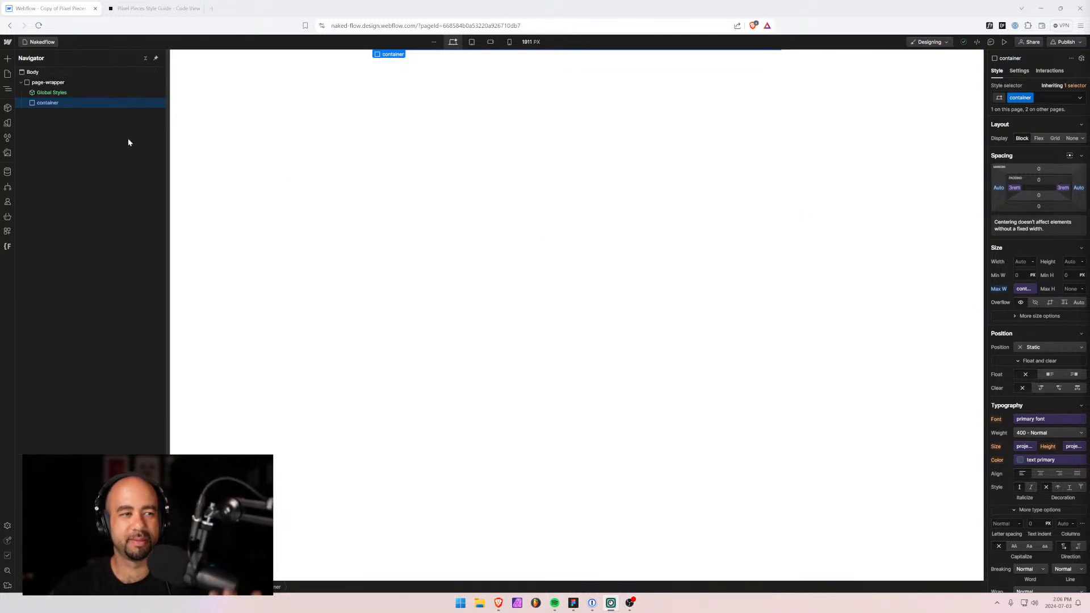
# Try inserting a Section element inside the container, then undo it.
pyautogui.click(51, 92)
pyautogui.click(43, 103)
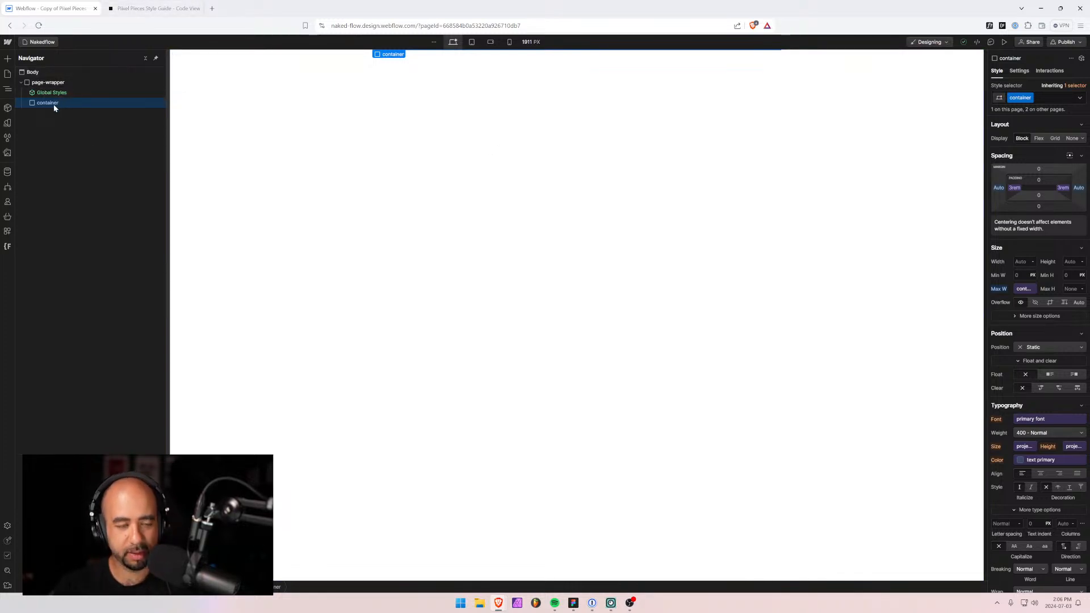
pyautogui.hotkey('ctrl', 'e')
pyautogui.write('section')
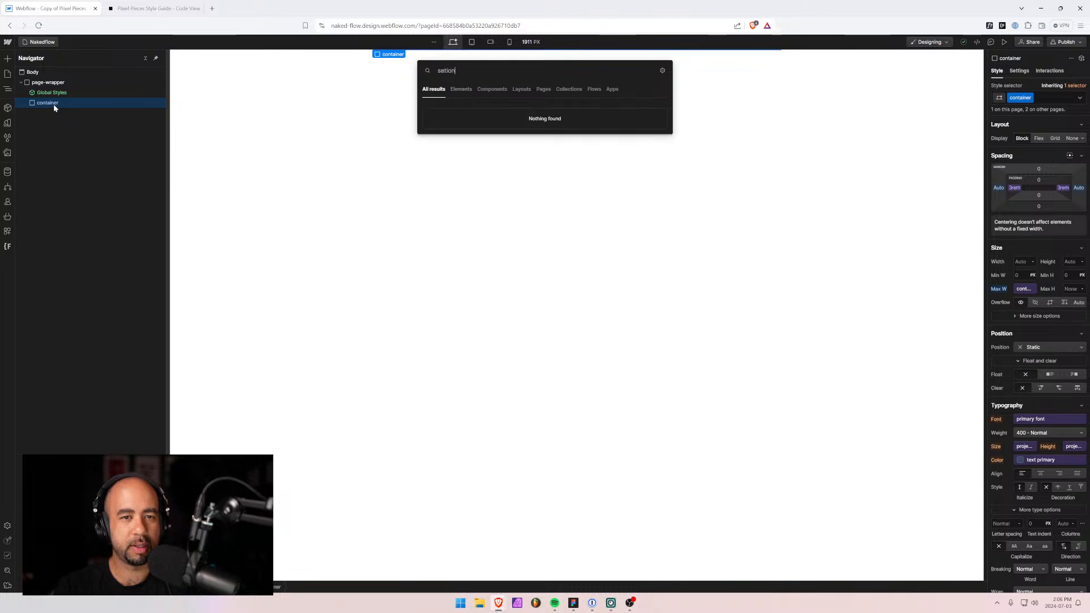
pyautogui.press('Return')
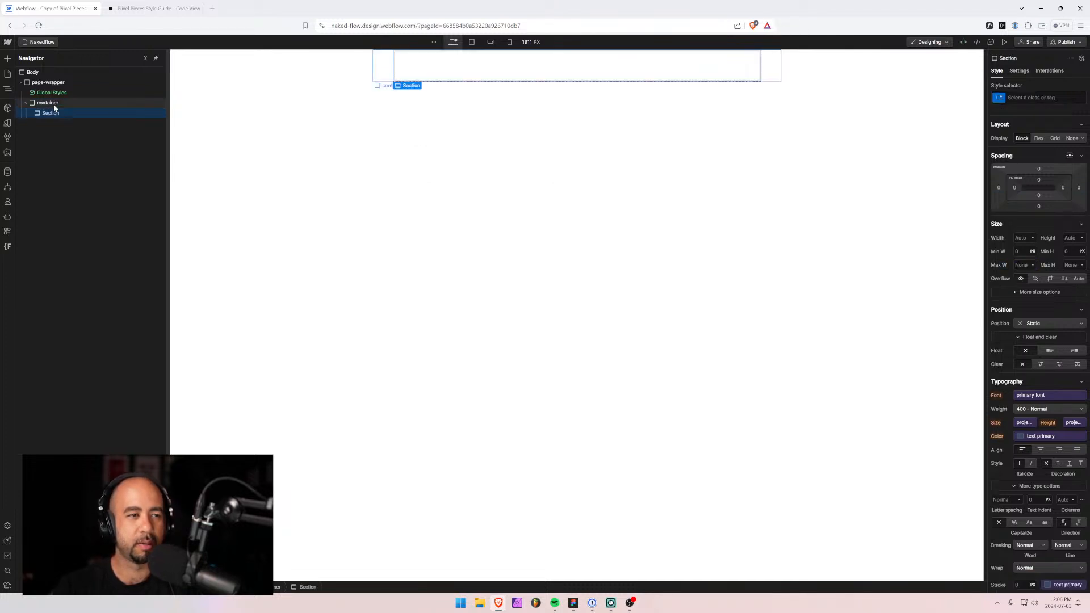
pyautogui.hotkey('ctrl', 'z')
# Add a Div Block inside the container with the existing 'section' class, viewing the page at 125%.
pyautogui.click(56, 105)
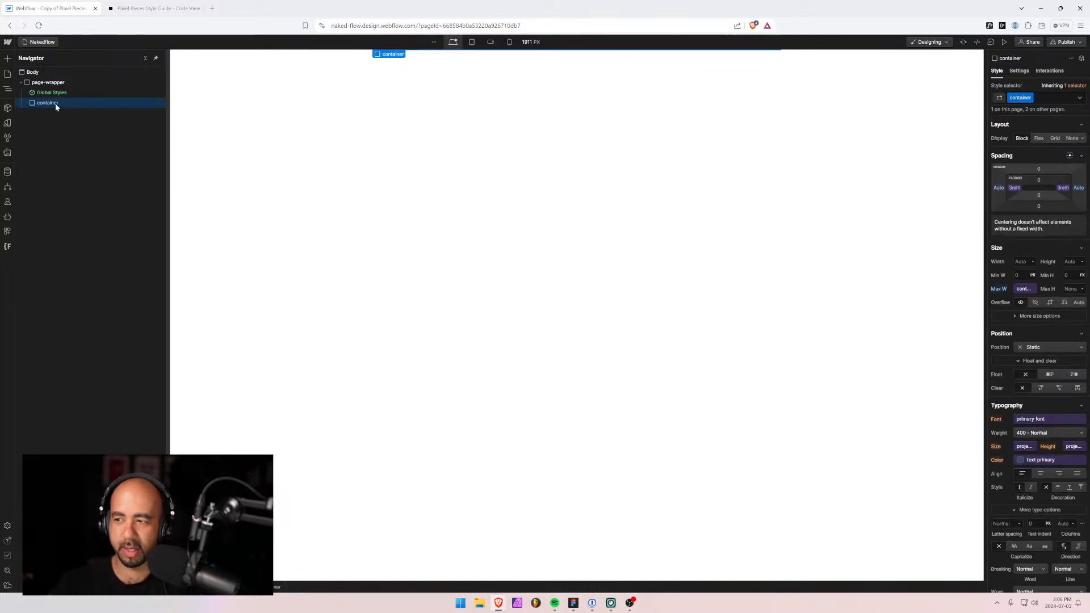
pyautogui.hotkey('ctrl', 'k')
pyautogui.write('div')
pyautogui.press('Return')
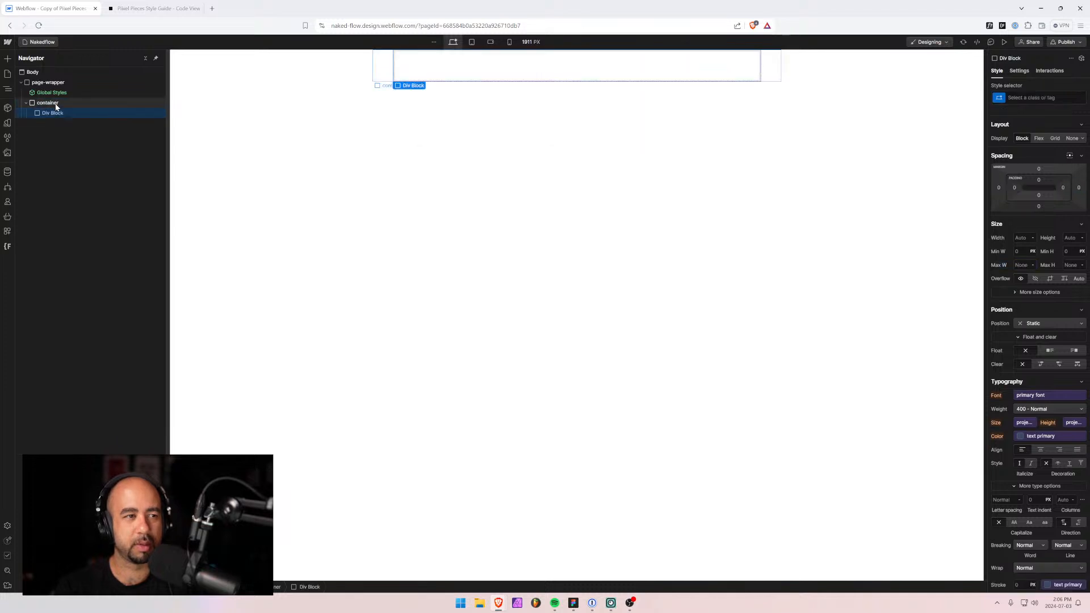
pyautogui.click(1033, 95)
pyautogui.write('section')
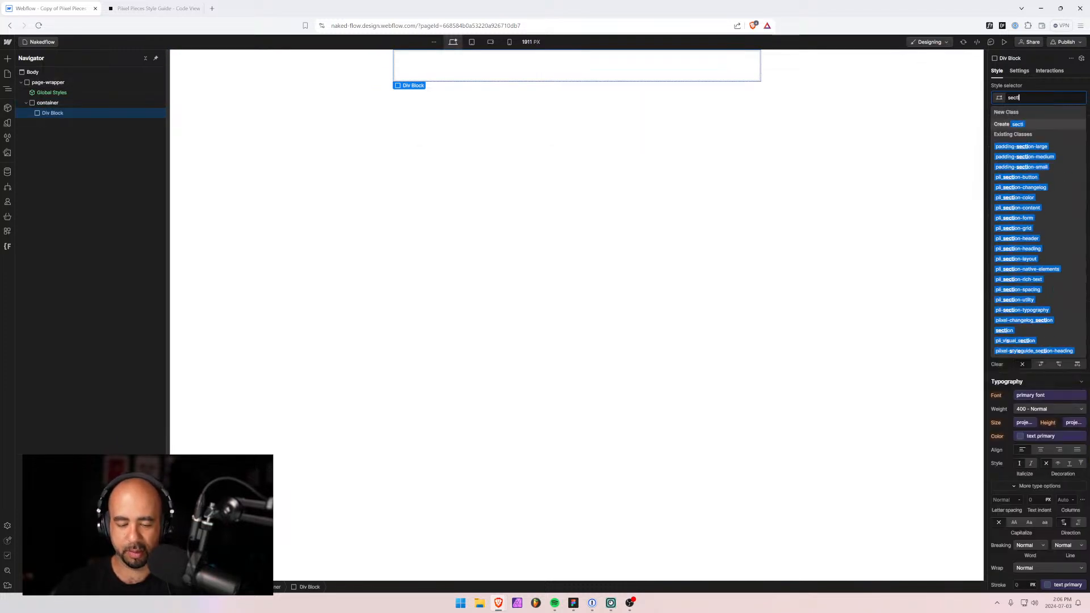
pyautogui.press('Return')
pyautogui.hotkey('ctrl', '=')
pyautogui.hotkey('ctrl', '=')
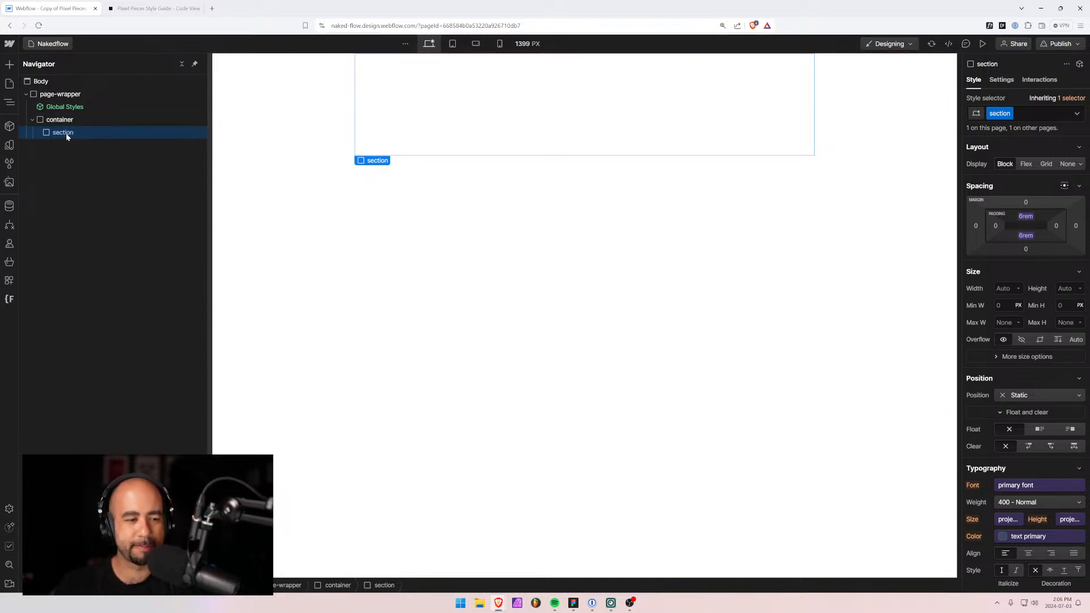
# Insert a Div Block into the section and apply the existing 'header' class to it.
pyautogui.hotkey('ctrl', 'k')
pyautogui.write('div')
pyautogui.press('Return')
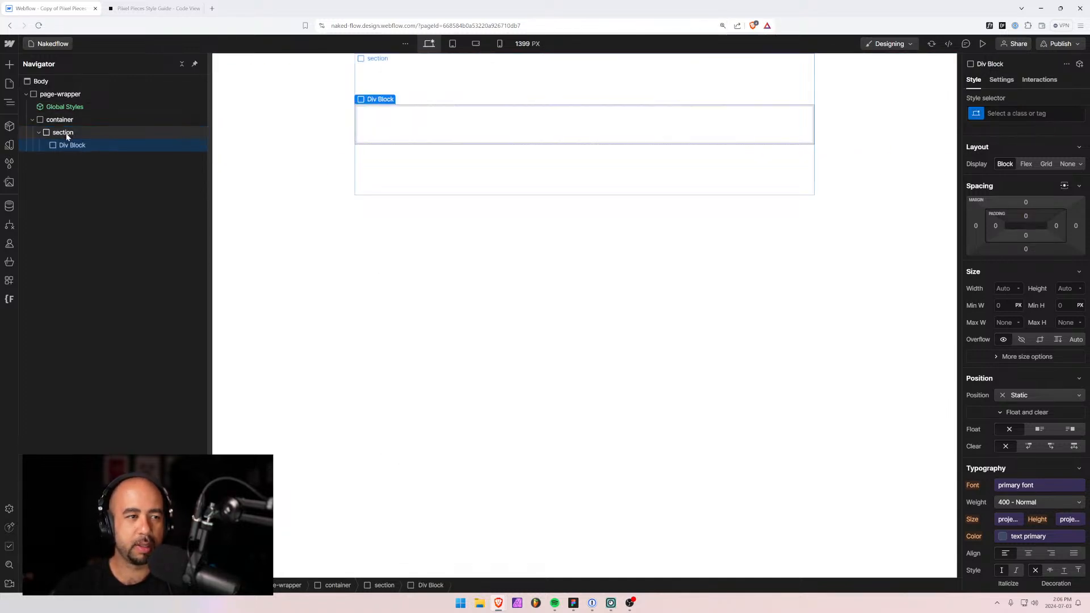
pyautogui.hotkey('ctrl', 'Return')
pyautogui.write('header')
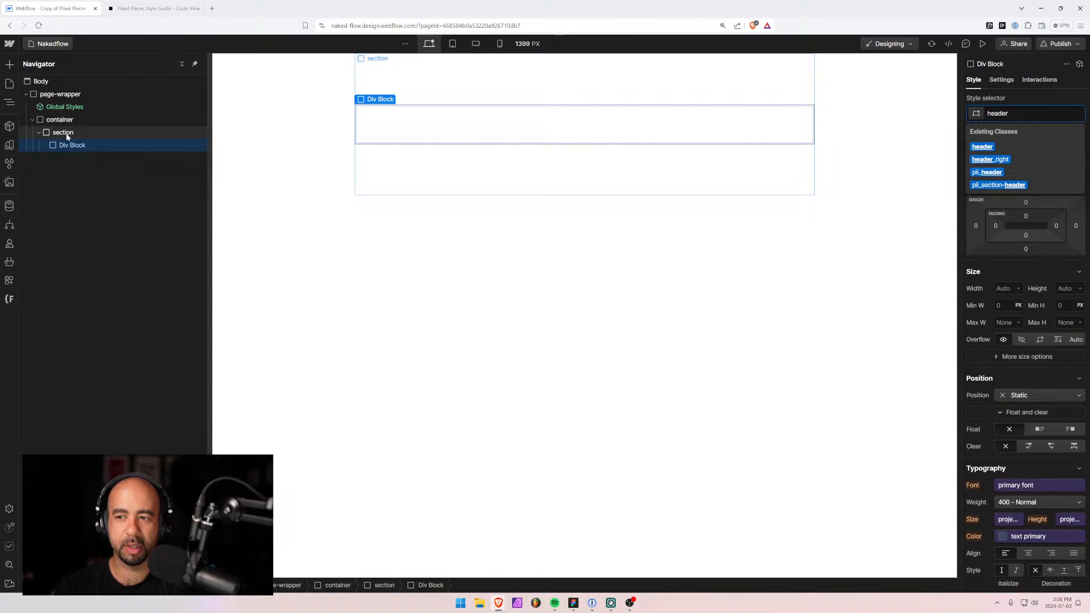
pyautogui.press('Return')
pyautogui.click(66, 134)
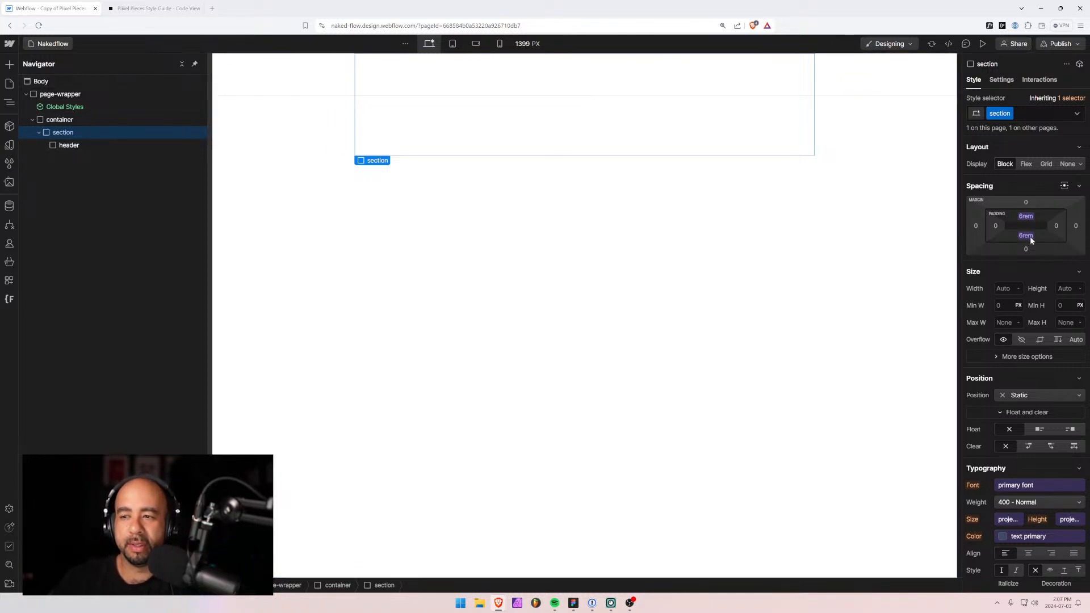
pyautogui.click(64, 146)
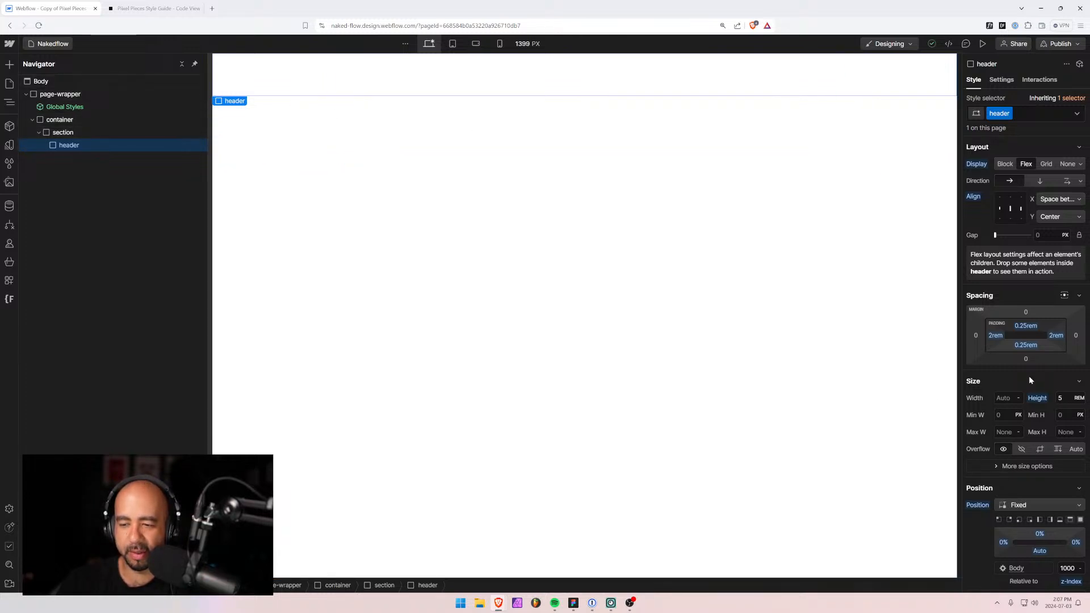
# Insert a Text Link into the header and change its text to 'Nakedflow'.
pyautogui.click(60, 133)
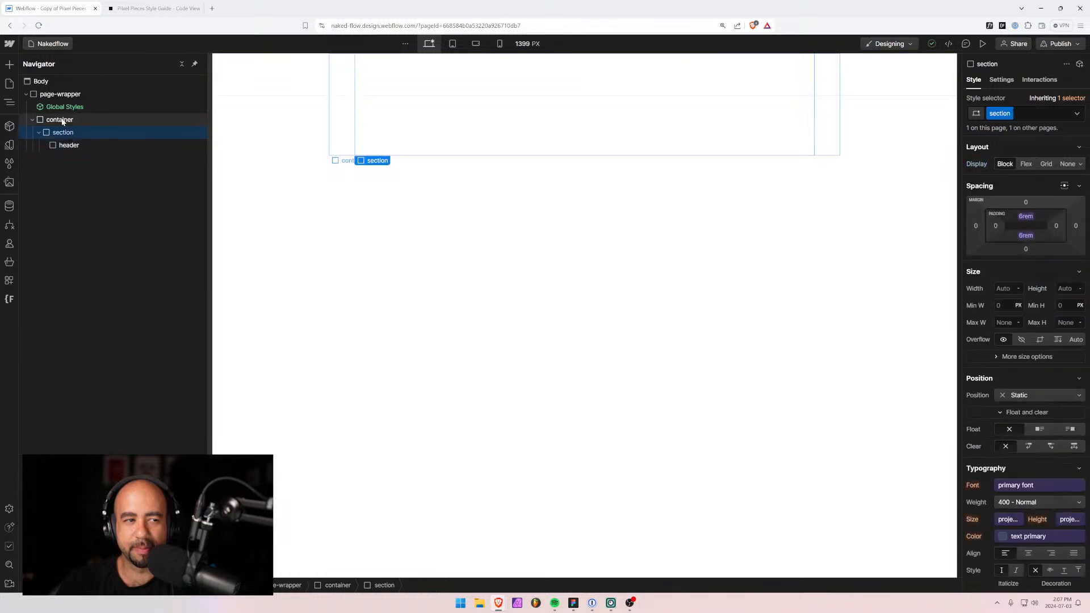
pyautogui.click(60, 146)
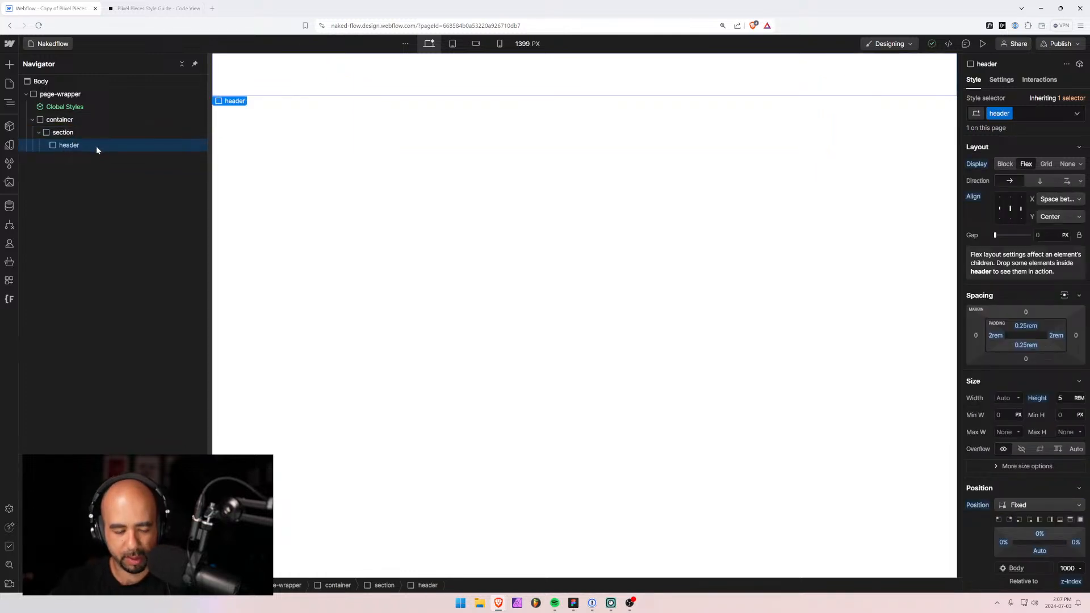
pyautogui.hotkey('ctrl', 'k')
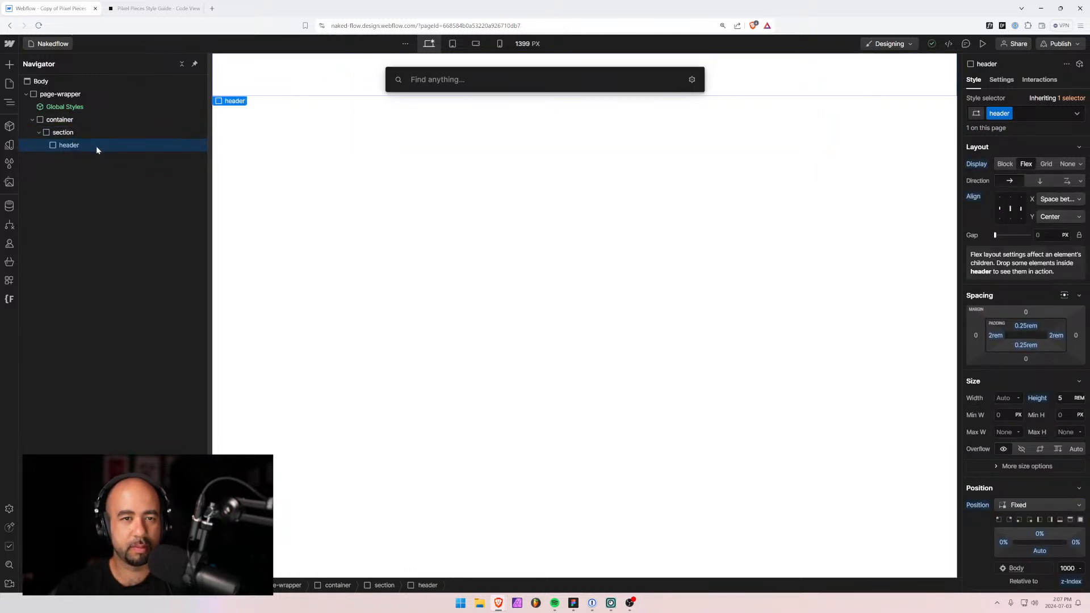
pyautogui.write('tex')
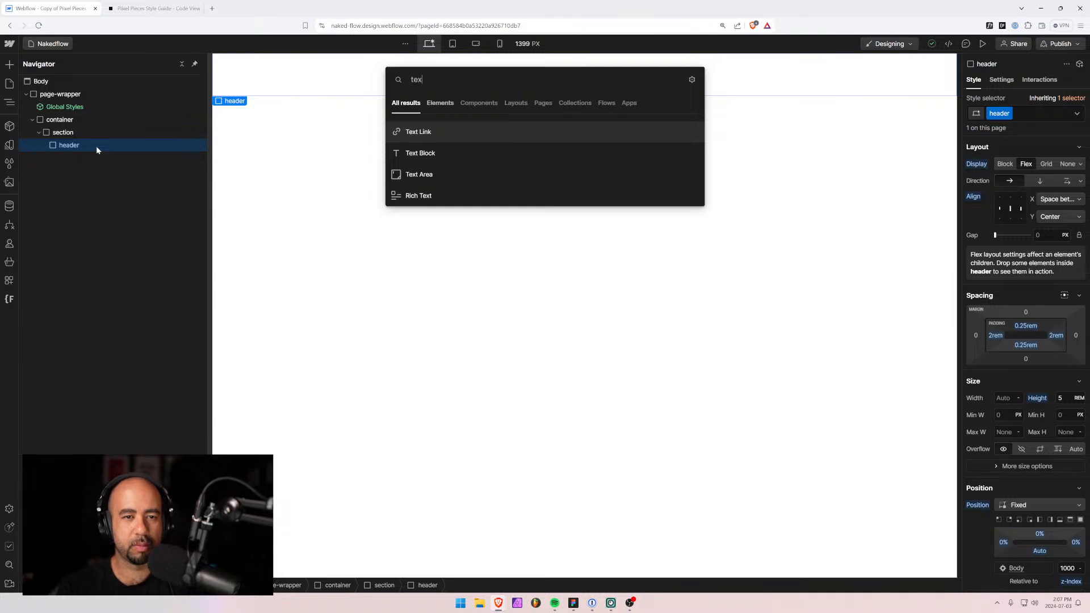
pyautogui.press('Return')
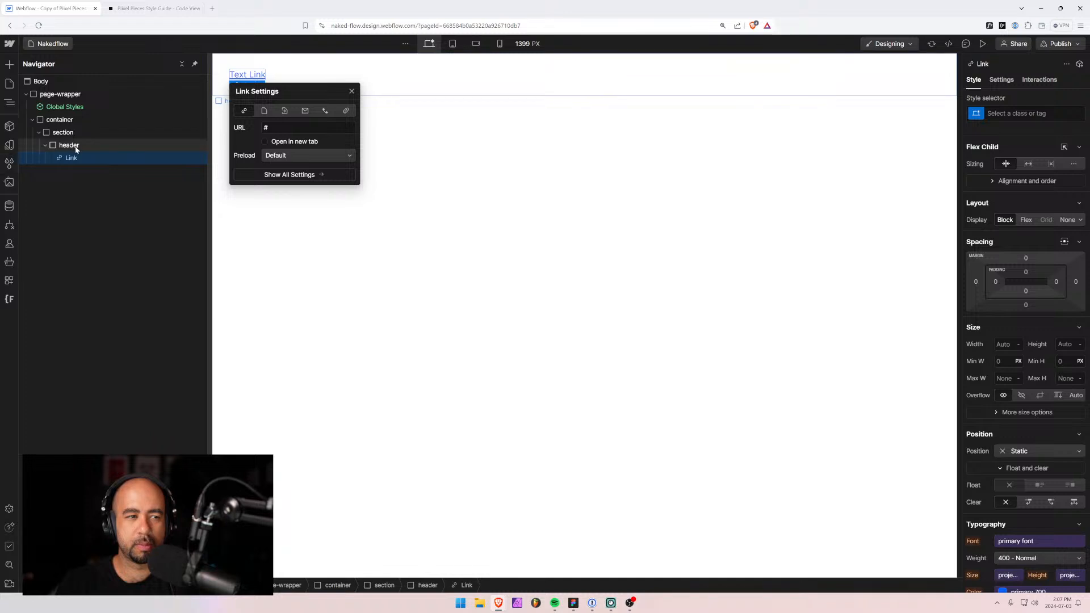
pyautogui.doubleClick(255, 75)
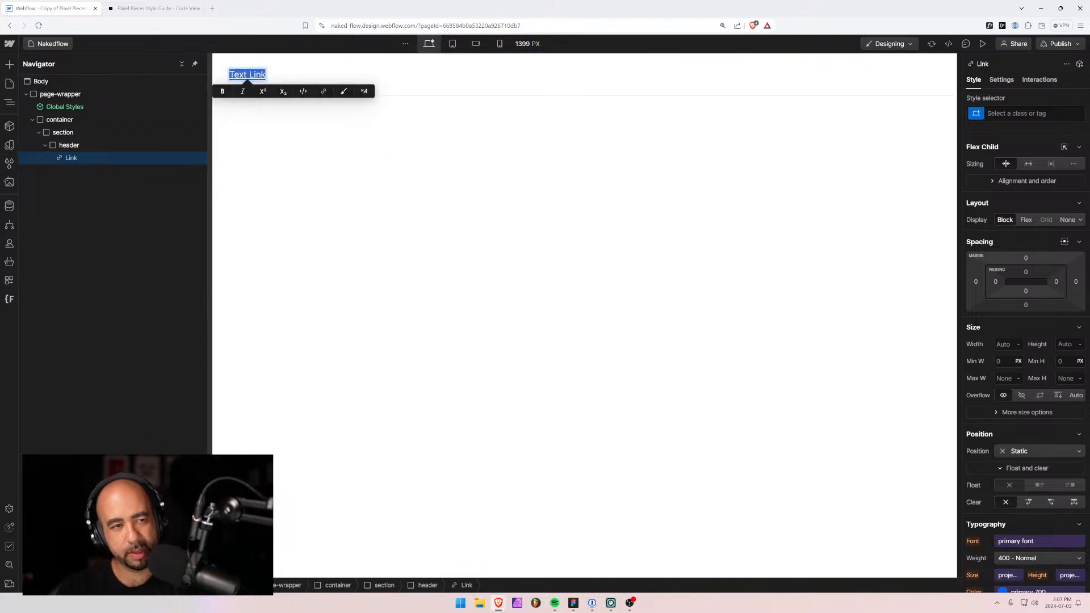
pyautogui.write('Naked')
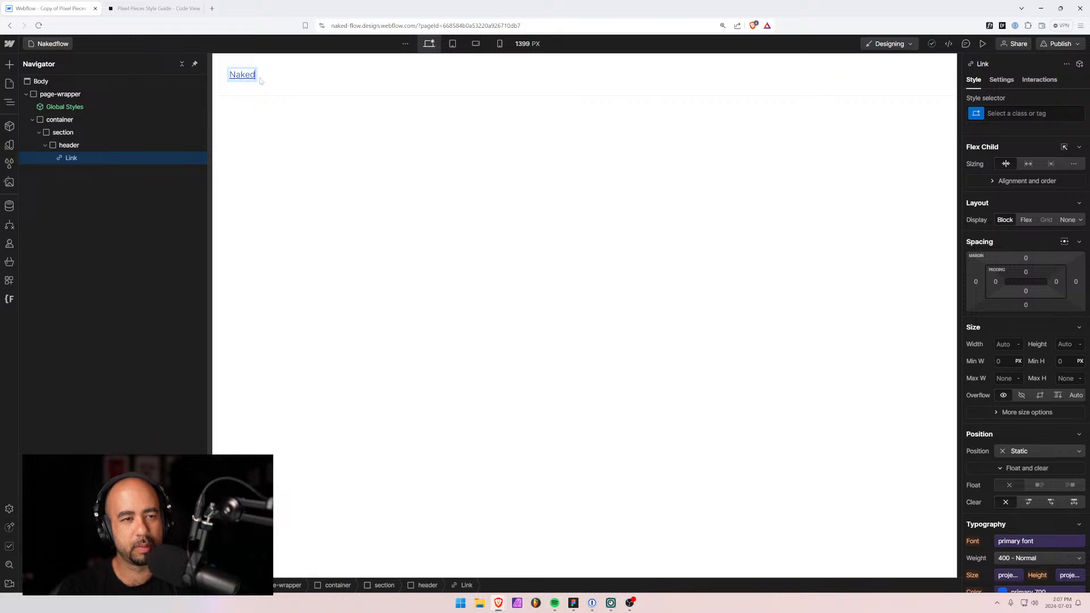
pyautogui.write('flow')
pyautogui.press('Escape')
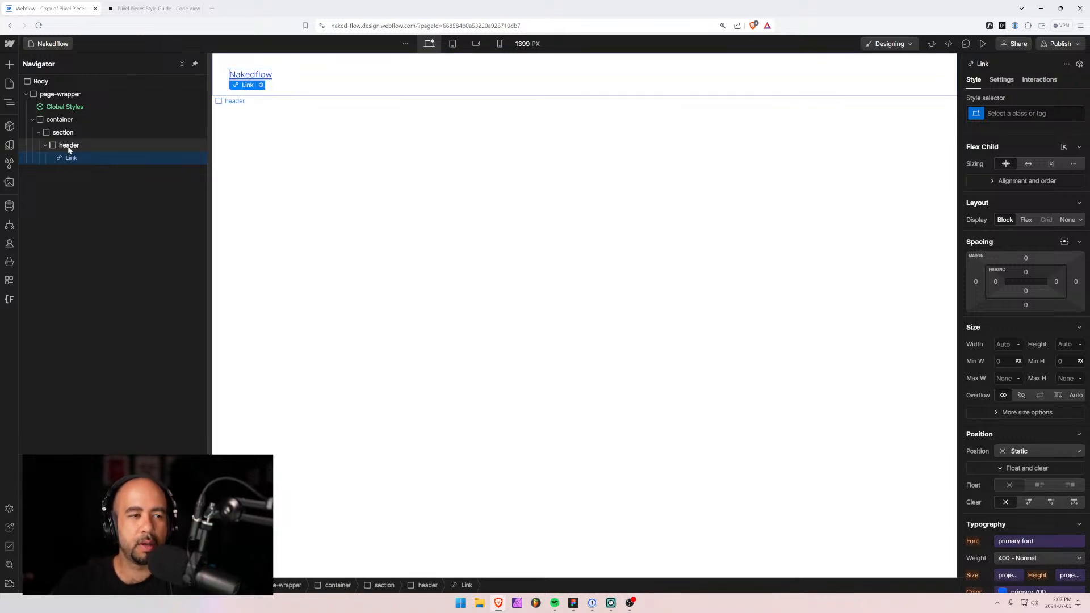
pyautogui.click(69, 146)
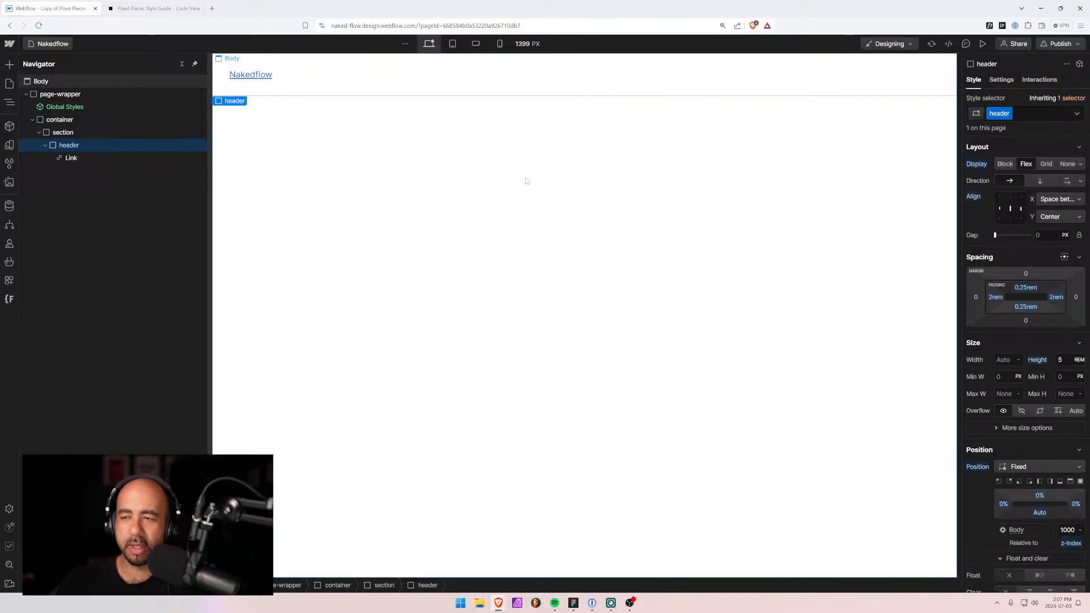
# Check the site settings' Fonts list showing Roboto Mono and Inter, then return to the Designer.
pyautogui.click(34, 45)
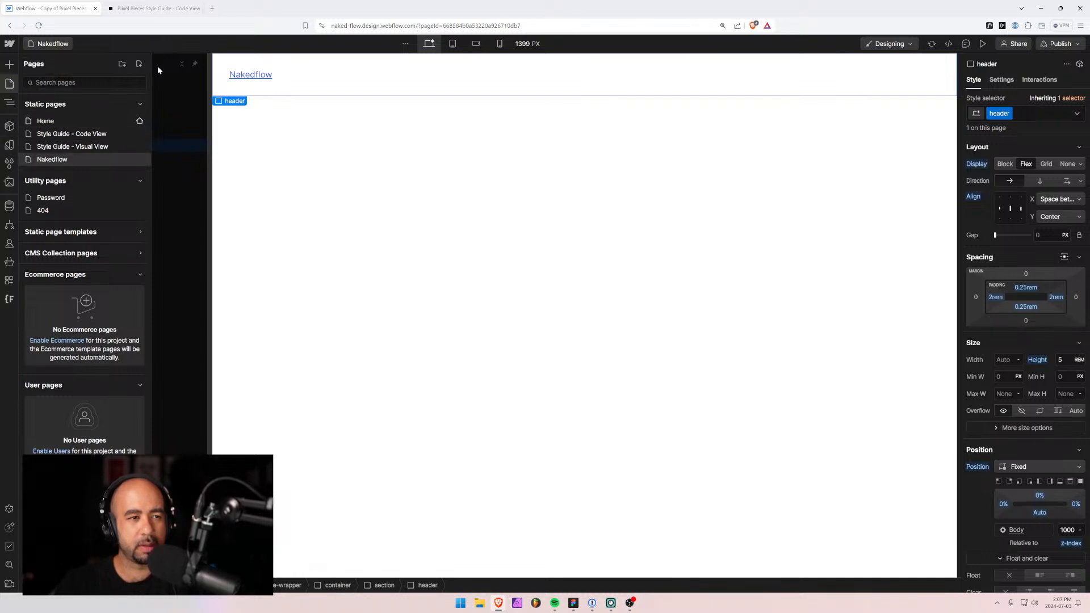
pyautogui.click(9, 44)
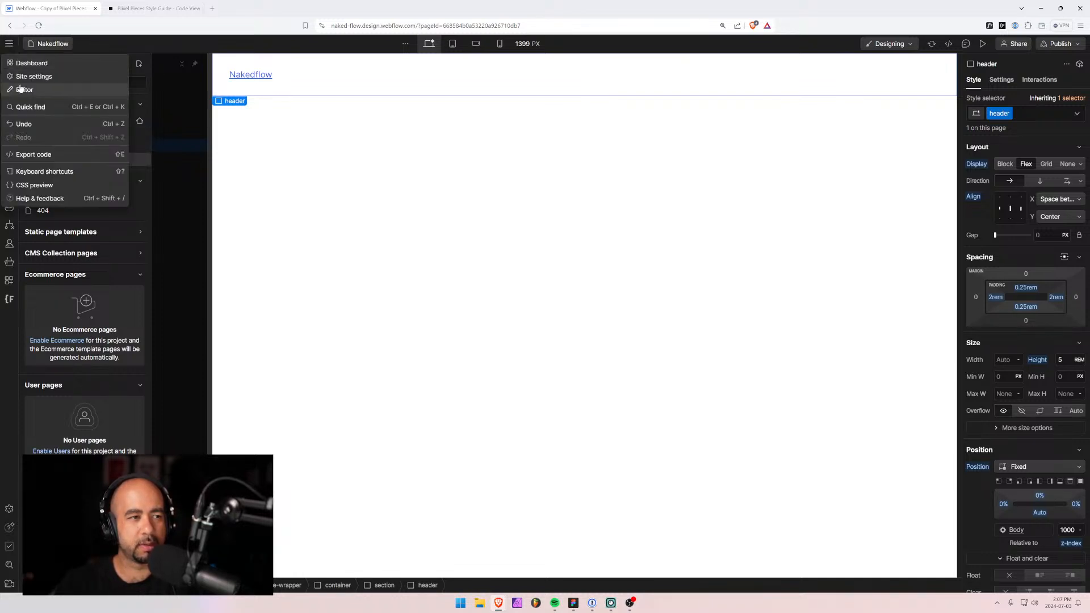
pyautogui.click(31, 77)
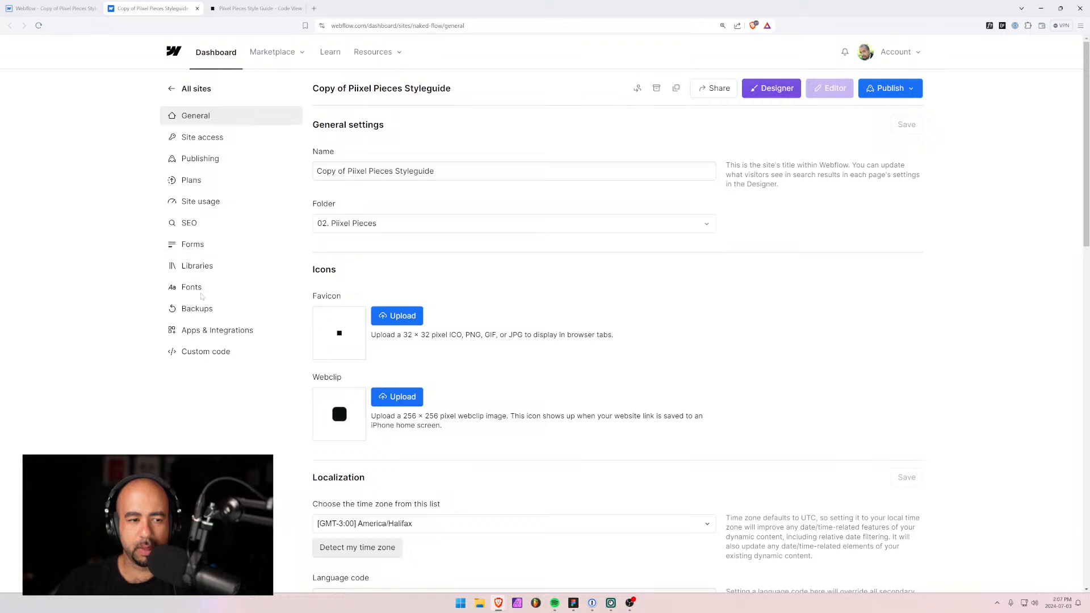
pyautogui.click(191, 287)
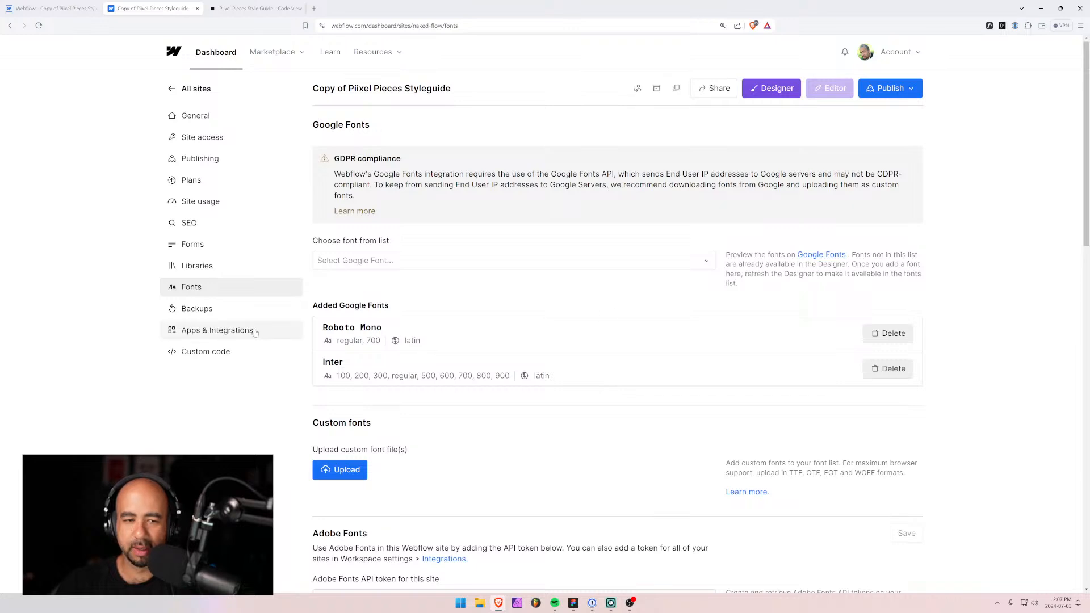
pyautogui.click(55, 7)
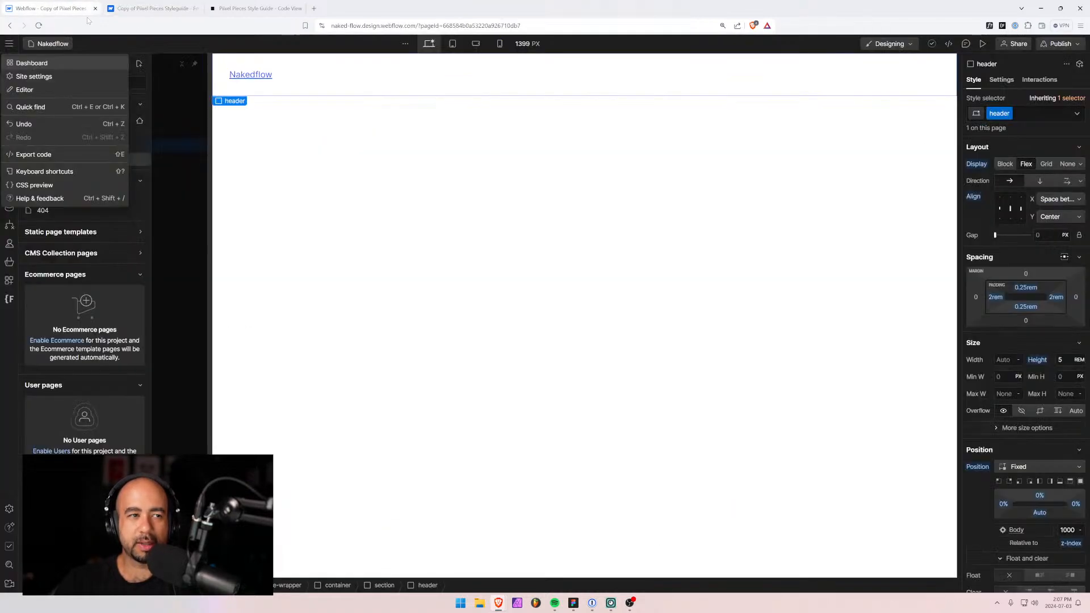
# Close the main menu, select the section on the canvas and reopen the Navigator tree.
pyautogui.click(191, 96)
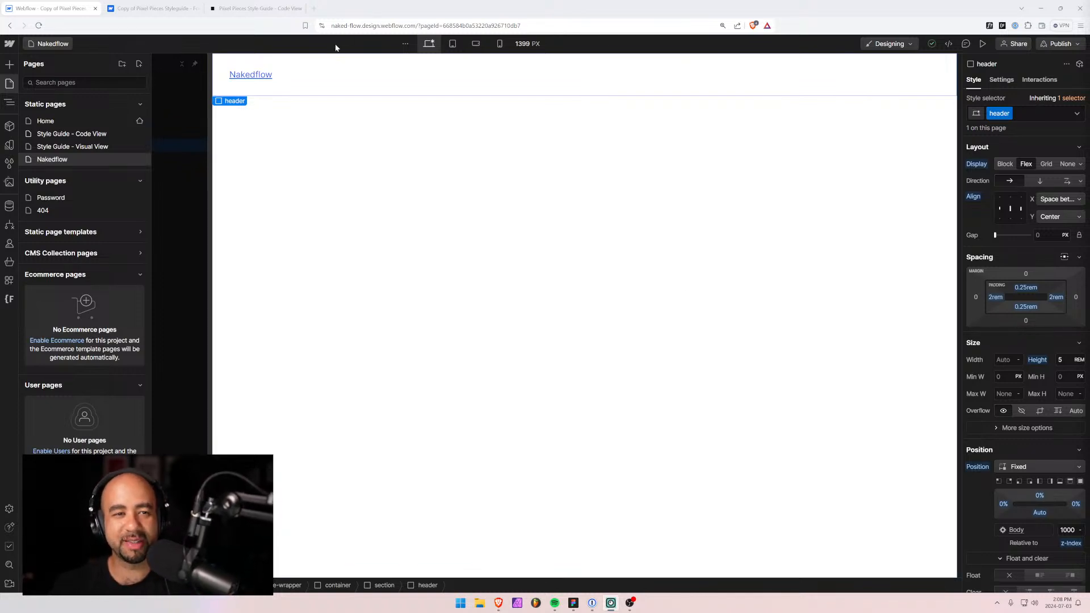
pyautogui.click(457, 102)
pyautogui.press('z')
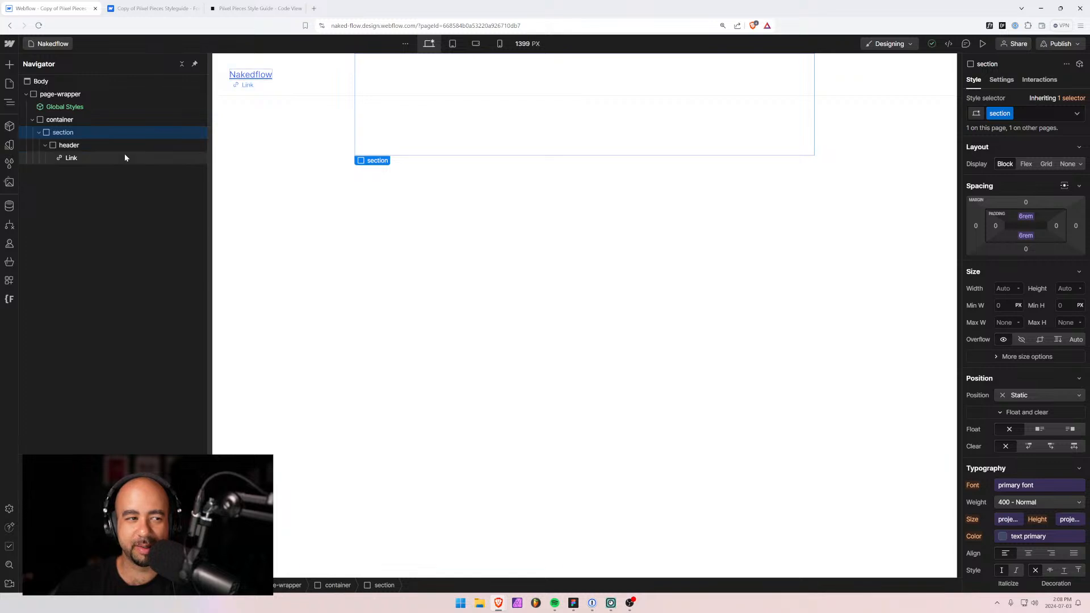
# Select the Nakedflow link, browse the site's Variables panel, then go back to the Pages list.
pyautogui.click(69, 158)
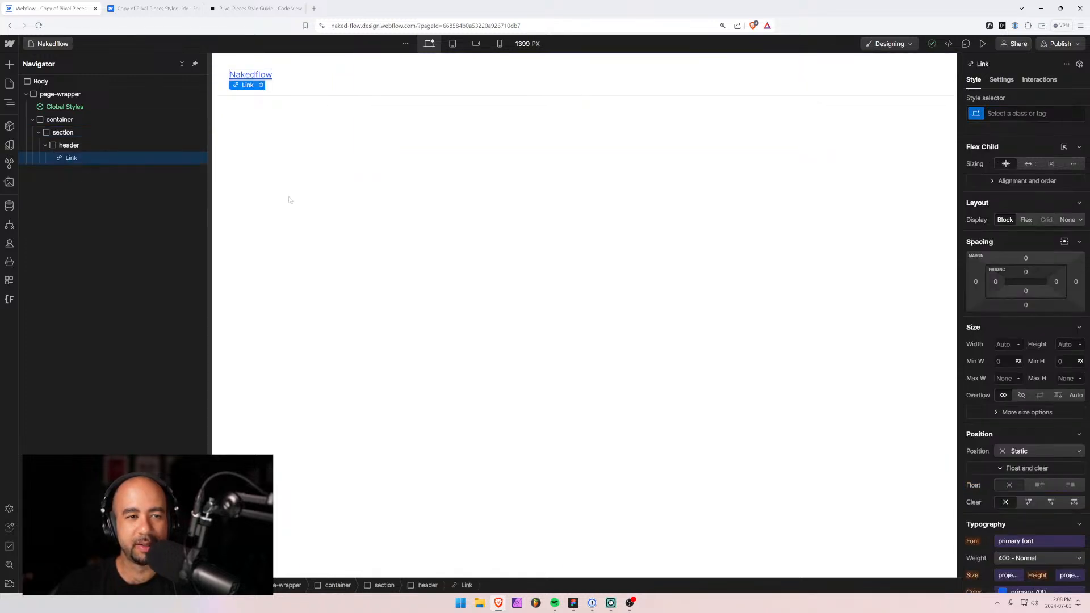
pyautogui.scroll(-2, 999, 448)
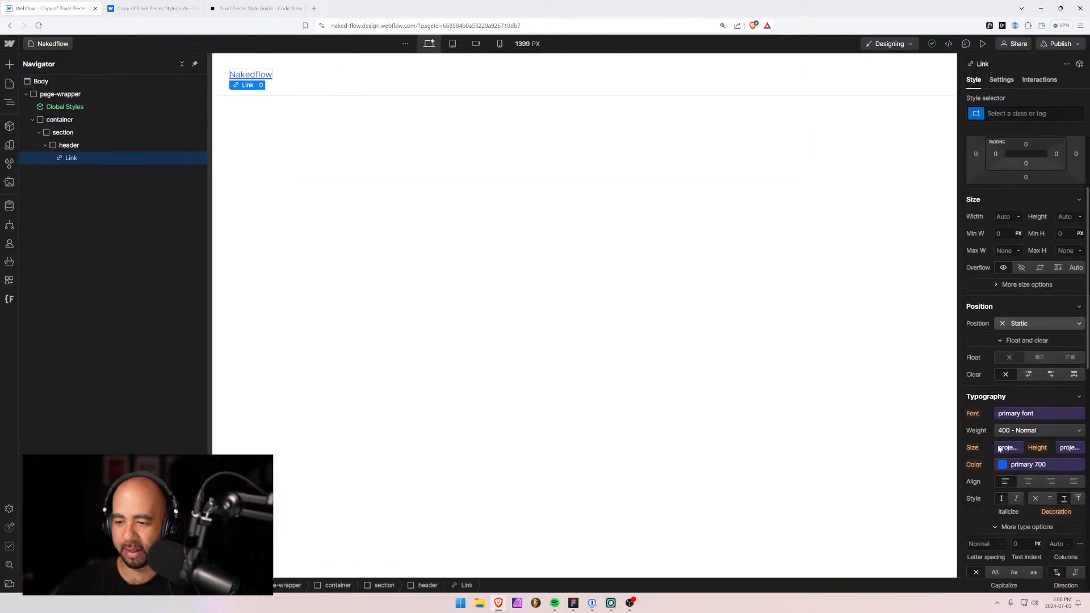
pyautogui.click(9, 146)
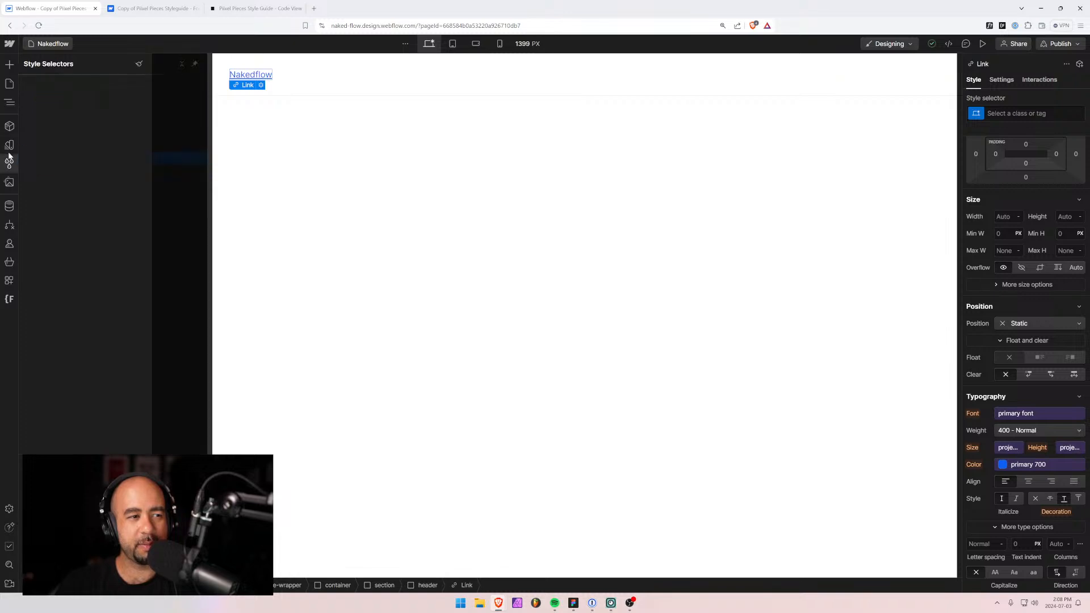
pyautogui.click(10, 148)
pyautogui.scroll(-8, 106, 277)
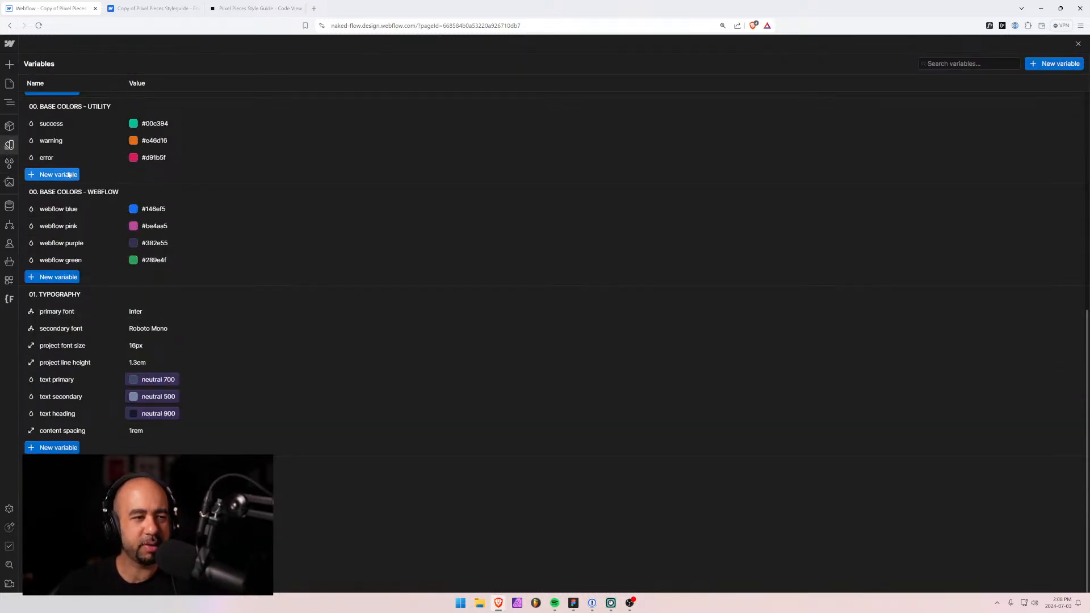
pyautogui.scroll(4, 53, 181)
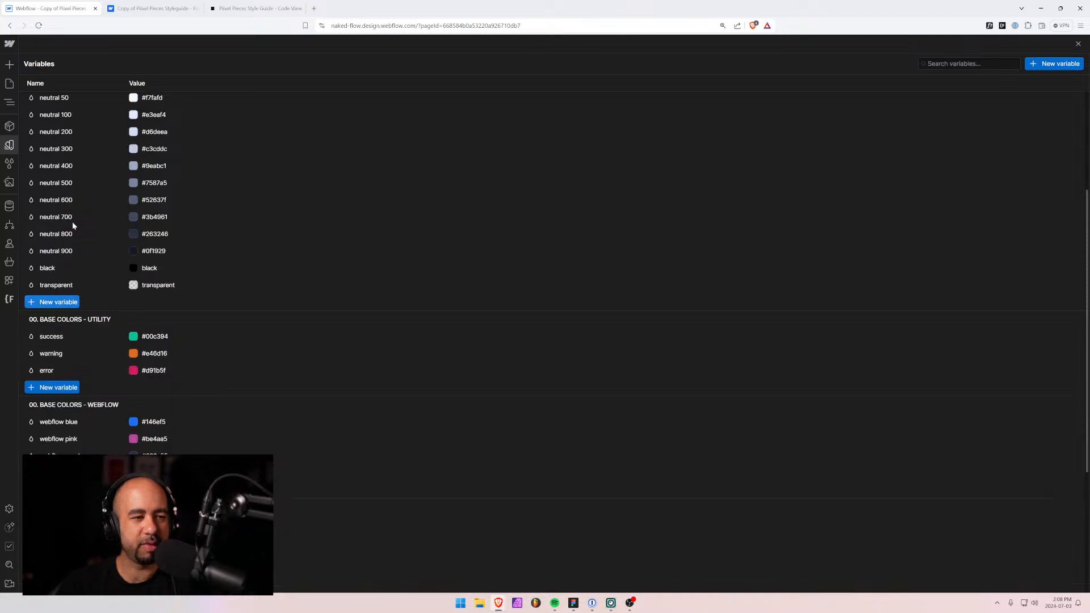
pyautogui.scroll(3, 41, 304)
pyautogui.scroll(-7, 54, 307)
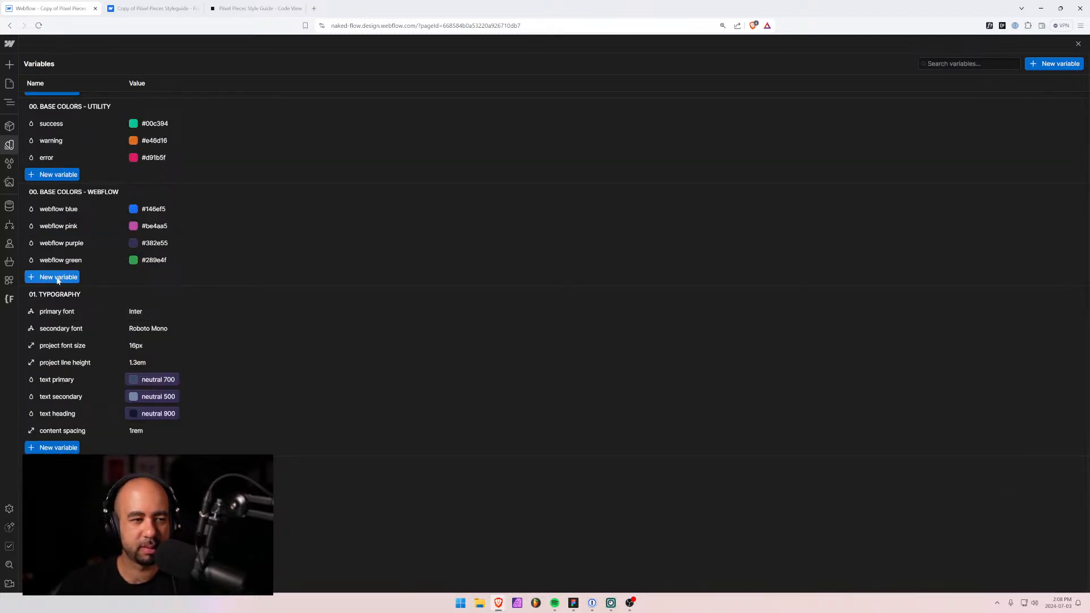
pyautogui.scroll(1, 56, 290)
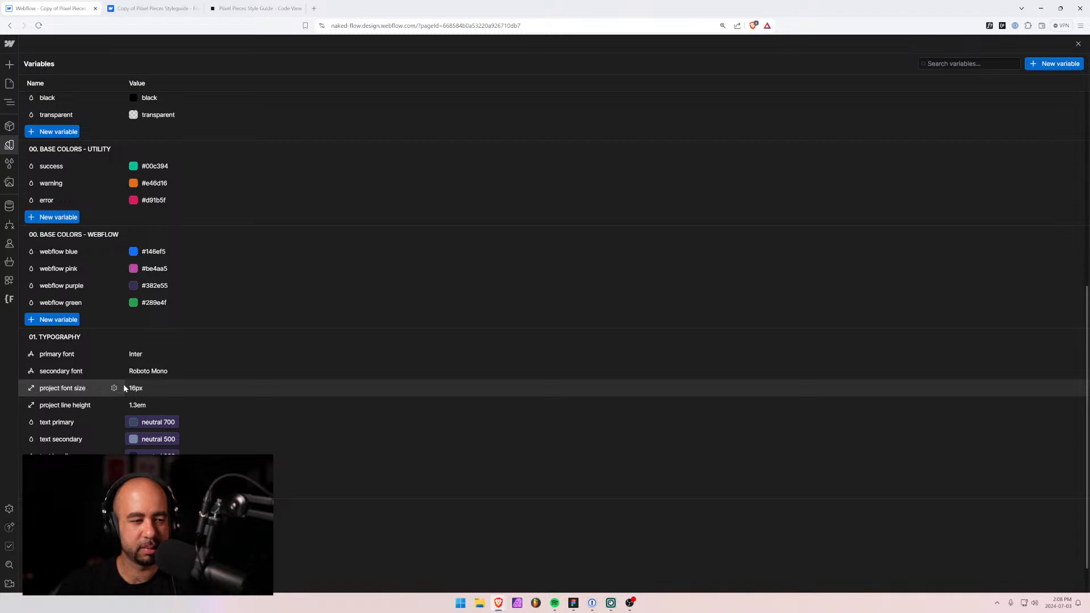
pyautogui.click(9, 84)
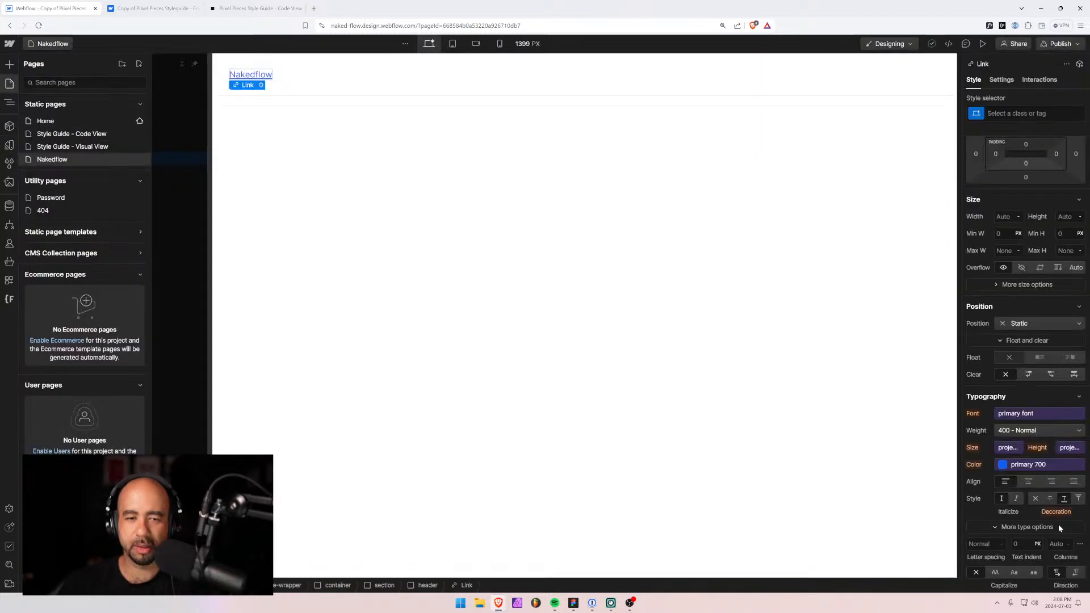
pyautogui.click(650, 97)
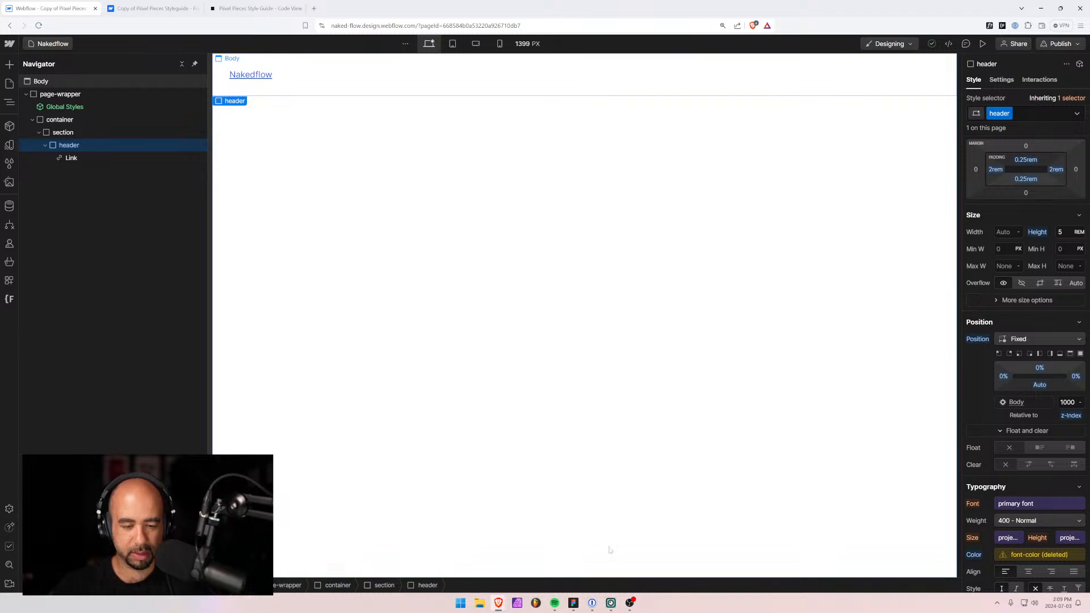
pyautogui.moveTo(629, 604)
pyautogui.click(574, 603)
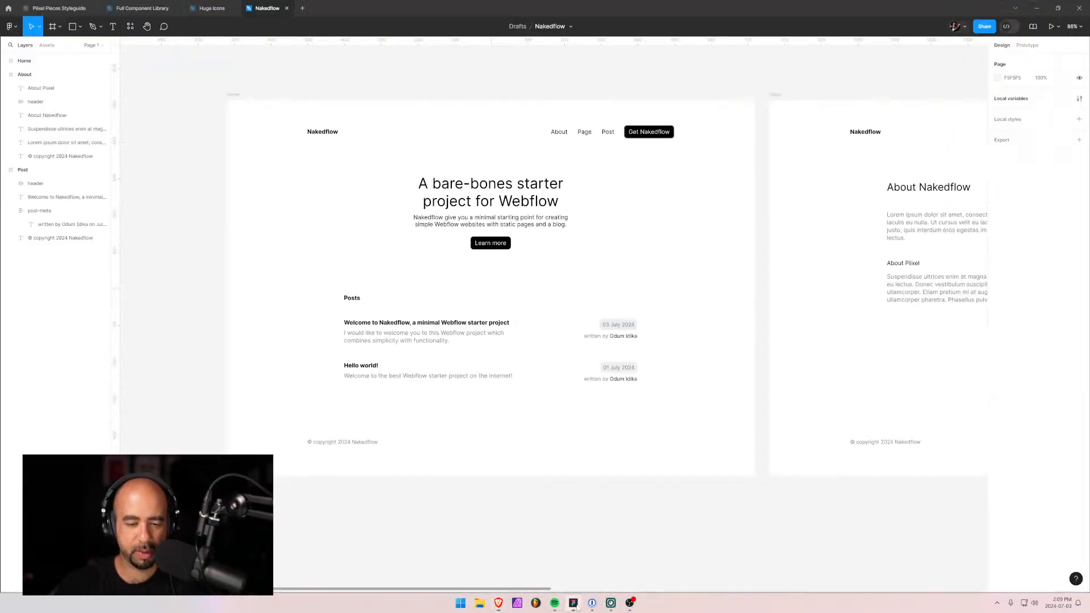
pyautogui.scroll(3, 565, 202)
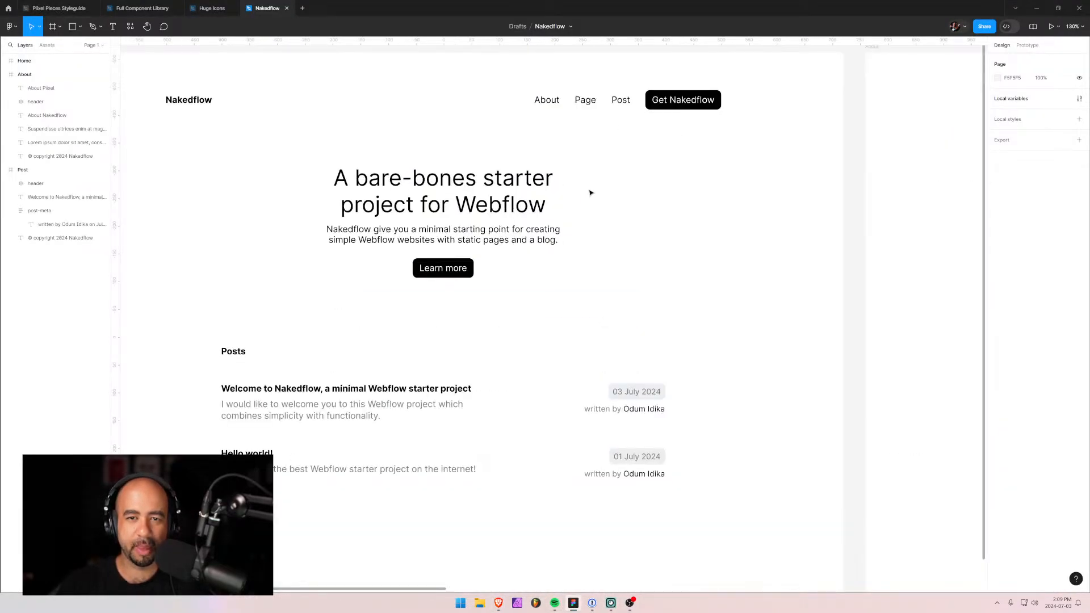
pyautogui.hotkey('alt', 'Tab')
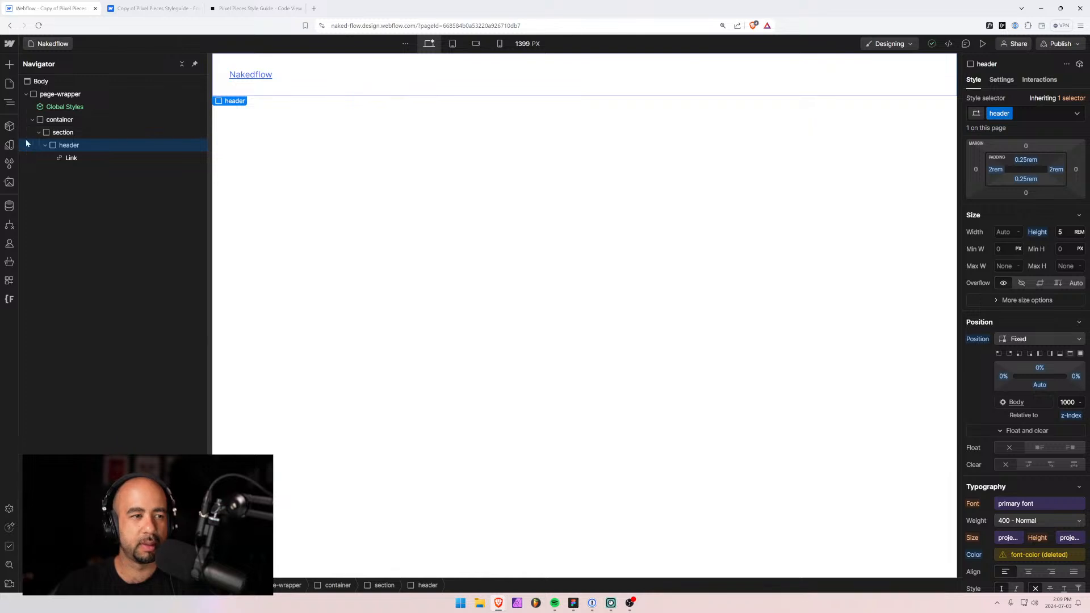
# Expand the header in the Navigator and insert a Div Block after the Nakedflow link.
pyautogui.click(47, 145)
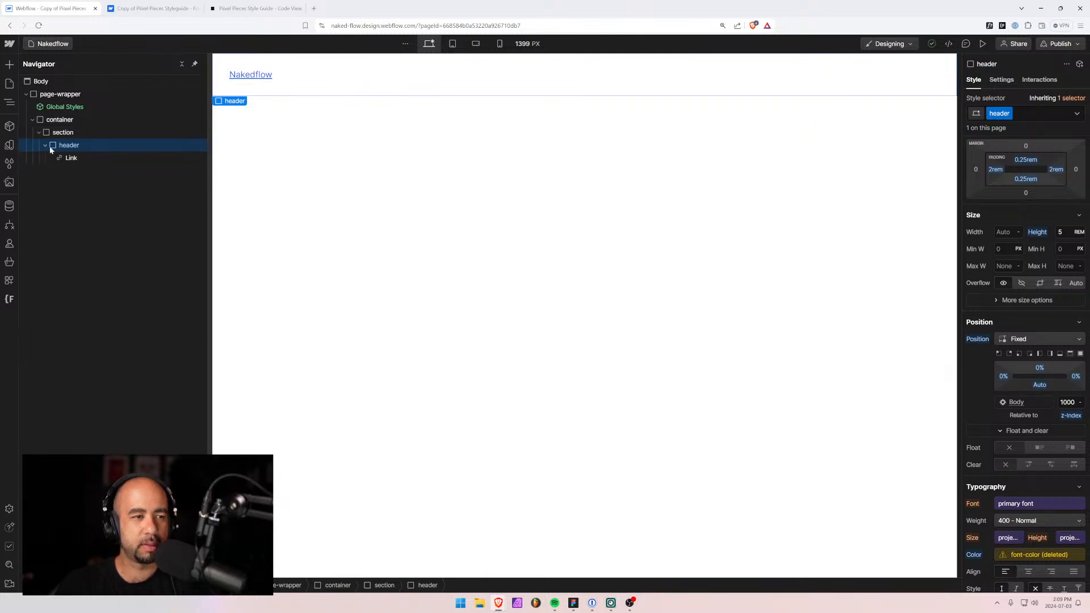
pyautogui.hotkey('ctrl', 'k')
pyautogui.write('div')
pyautogui.press('Return')
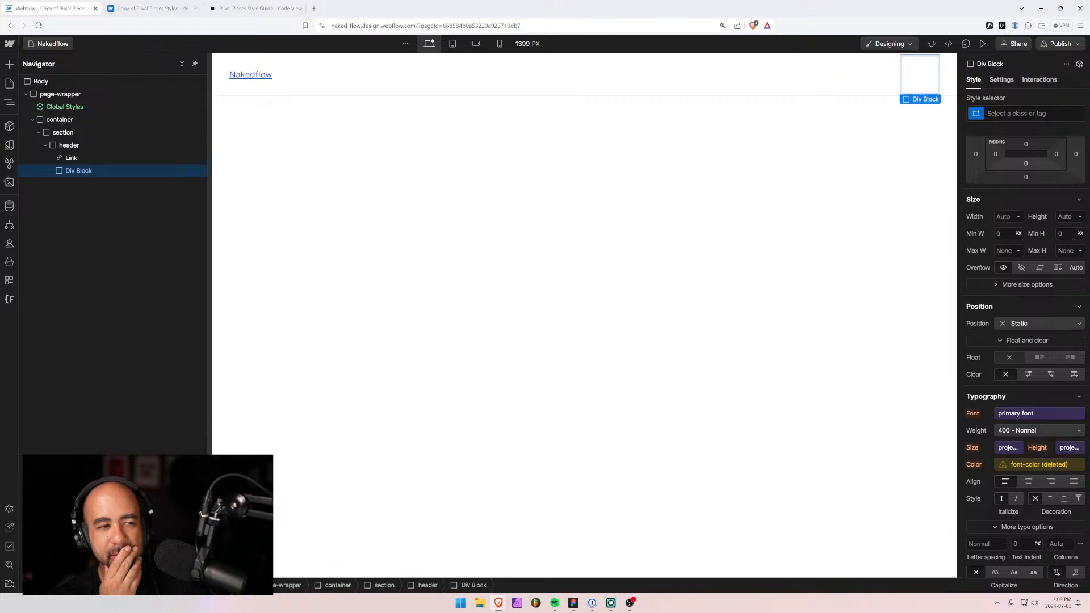
# Insert a Navbar into the header above the empty Div Block, then delete that Div Block.
pyautogui.click(80, 145)
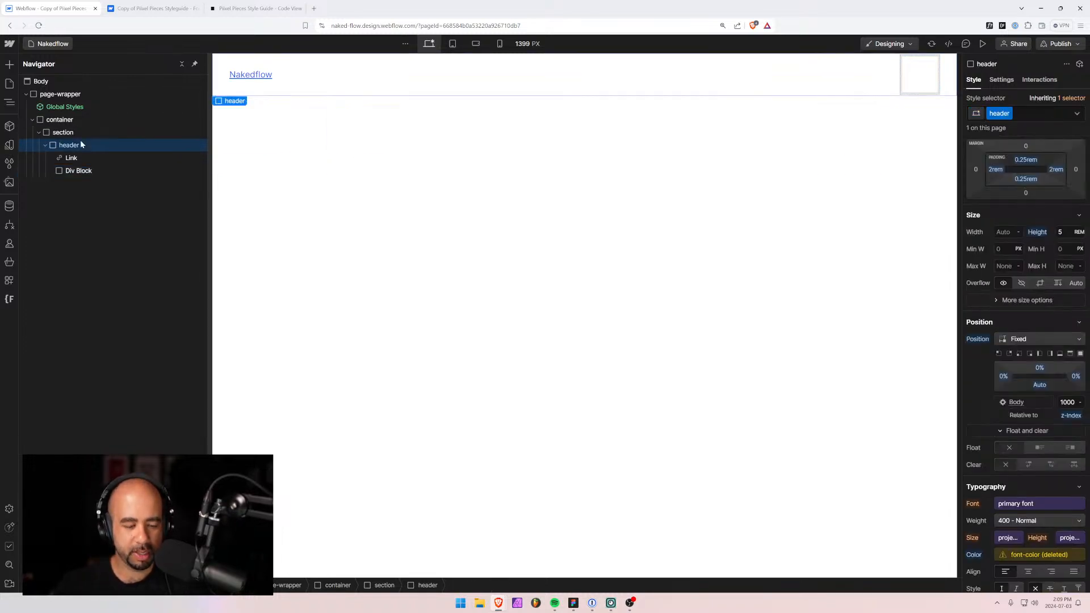
pyautogui.hotkey('ctrl', 'k')
pyautogui.write('nav')
pyautogui.press('Return')
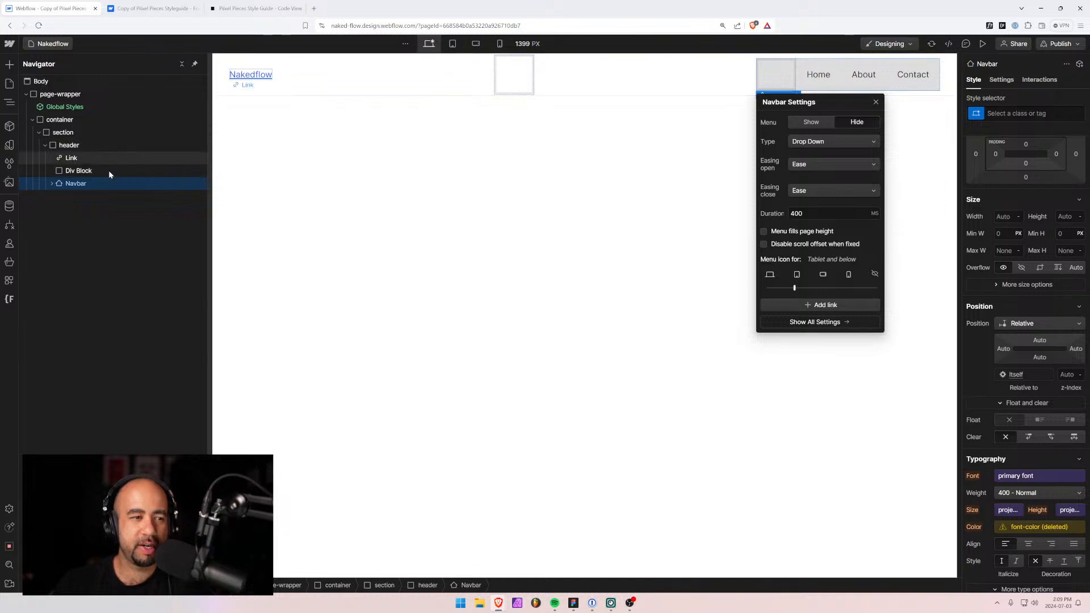
pyautogui.moveTo(61, 183); pyautogui.dragTo(63, 170)
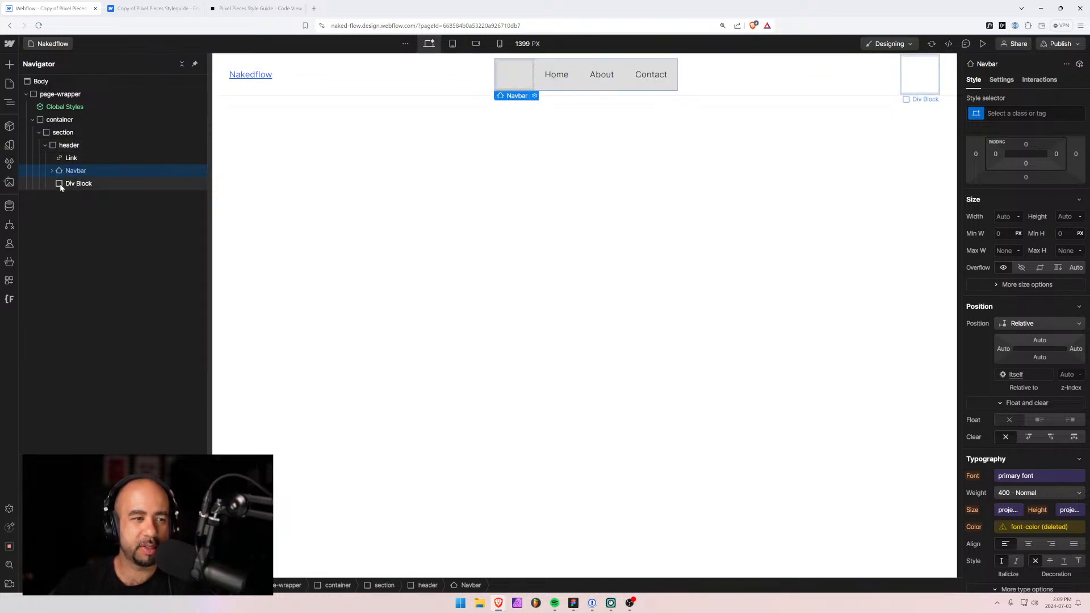
pyautogui.click(63, 183)
pyautogui.press('Delete')
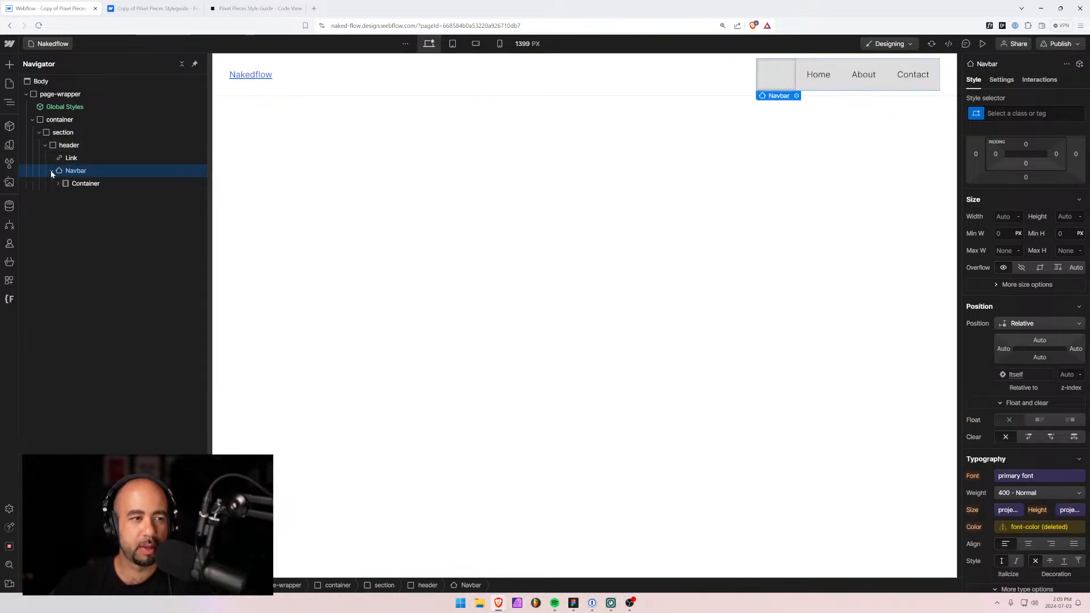
# Move the Nav Menu out of the Navbar's Container, then delete the Brand and the Container.
pyautogui.click(58, 184)
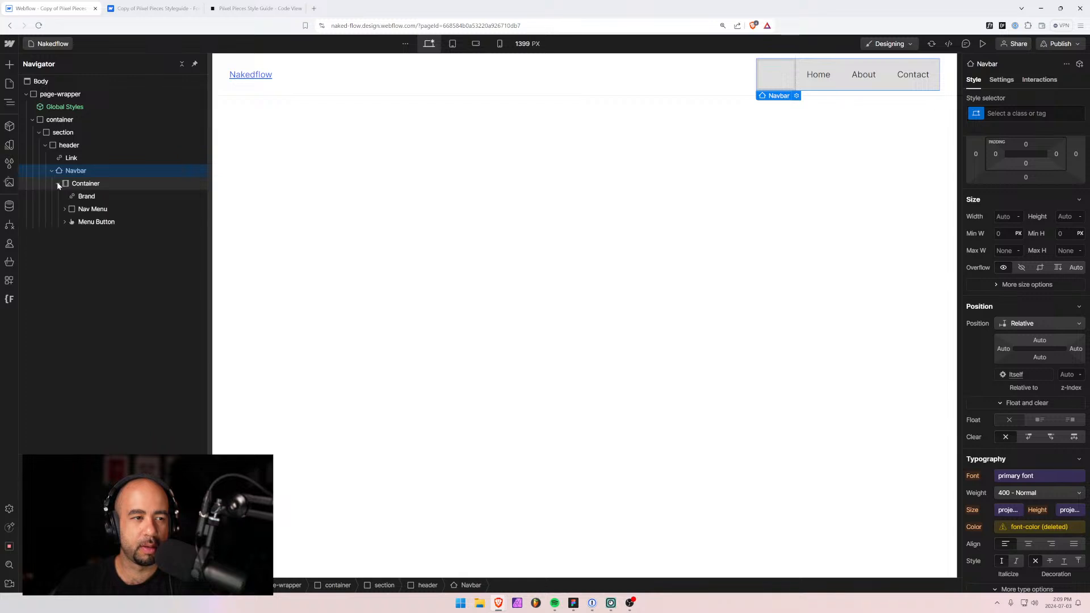
pyautogui.click(74, 210)
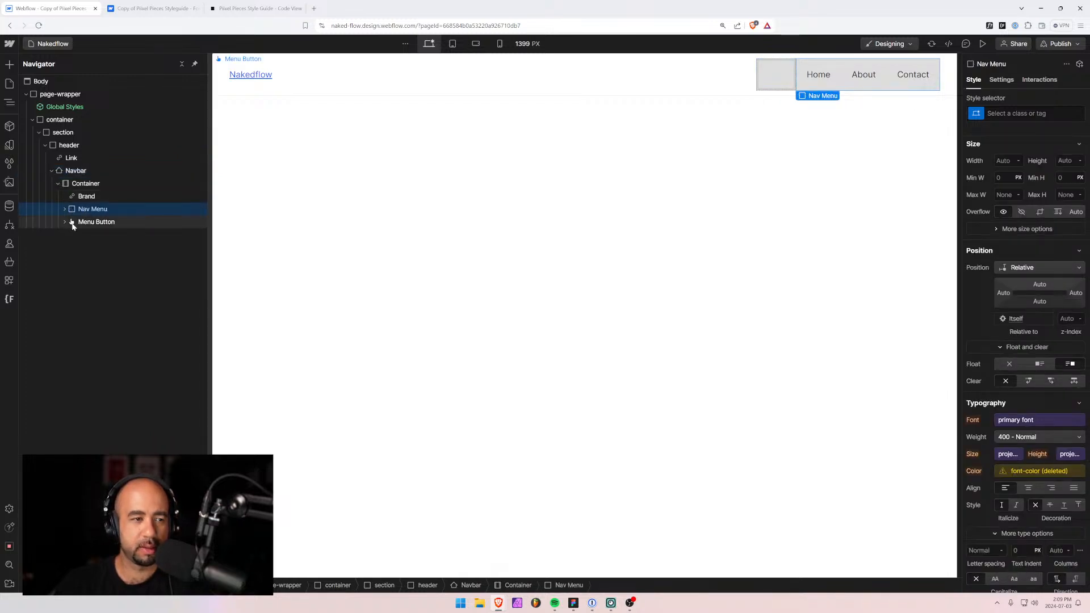
pyautogui.click(83, 197)
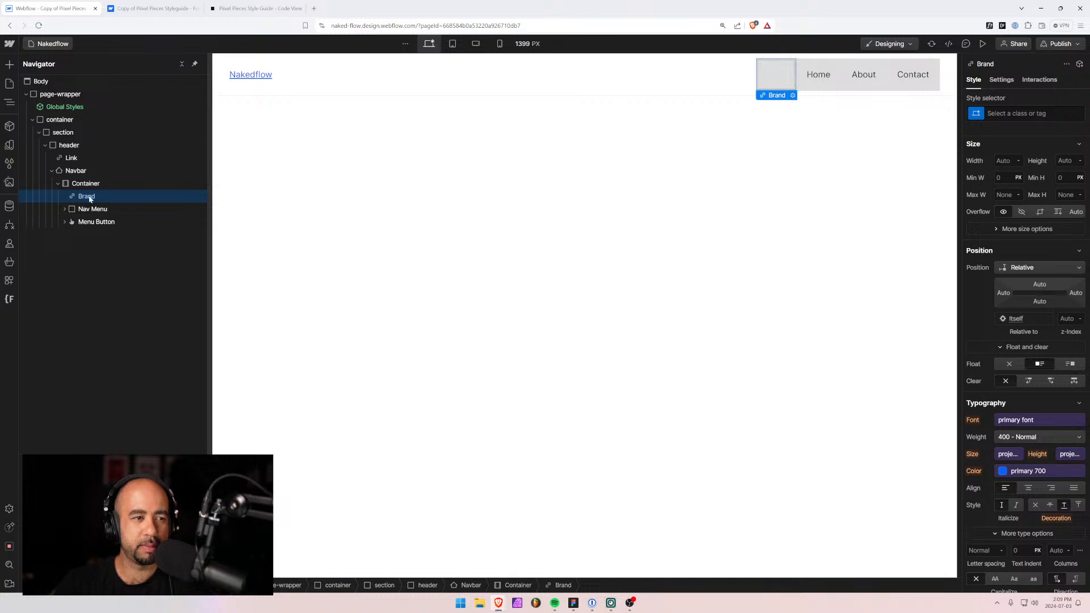
pyautogui.moveTo(74, 209)
pyautogui.mouseDown()
pyautogui.moveTo(74, 183)
pyautogui.moveTo(72, 193)
pyautogui.mouseUp()
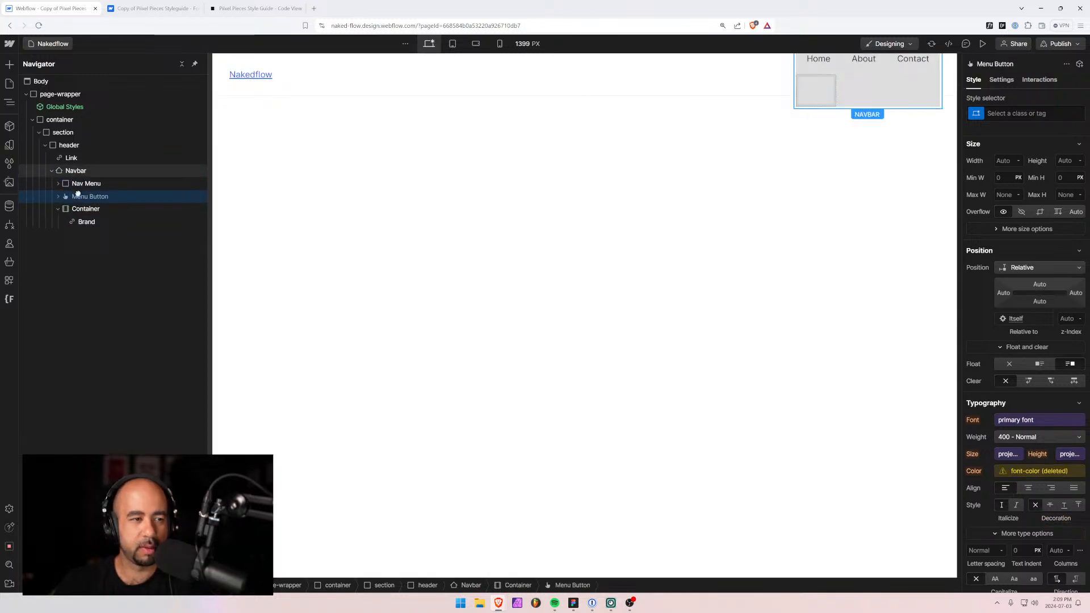
pyautogui.click(82, 221)
pyautogui.press('Delete')
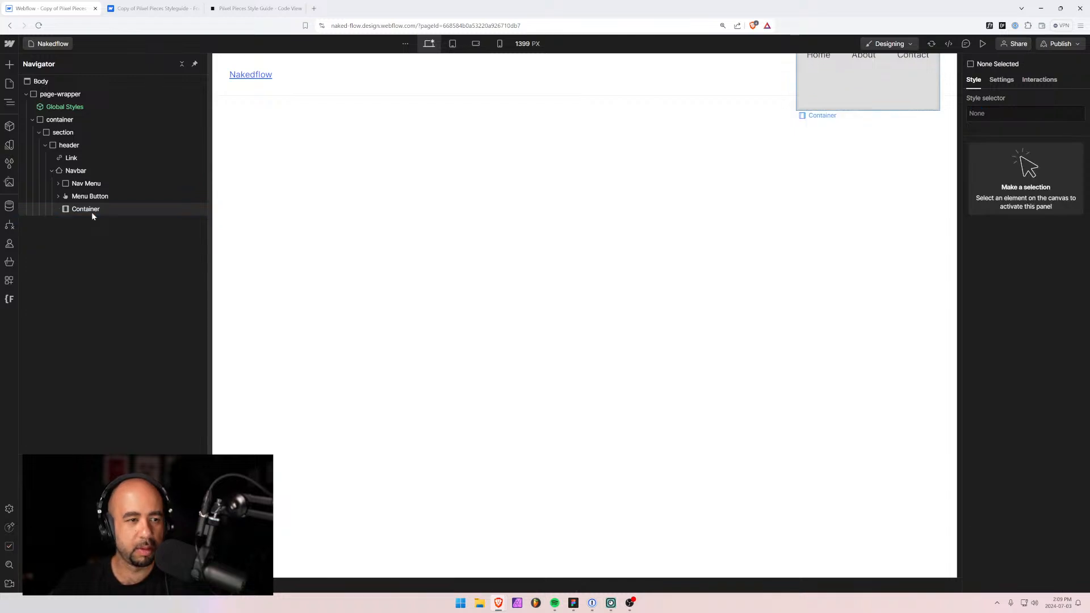
pyautogui.click(87, 210)
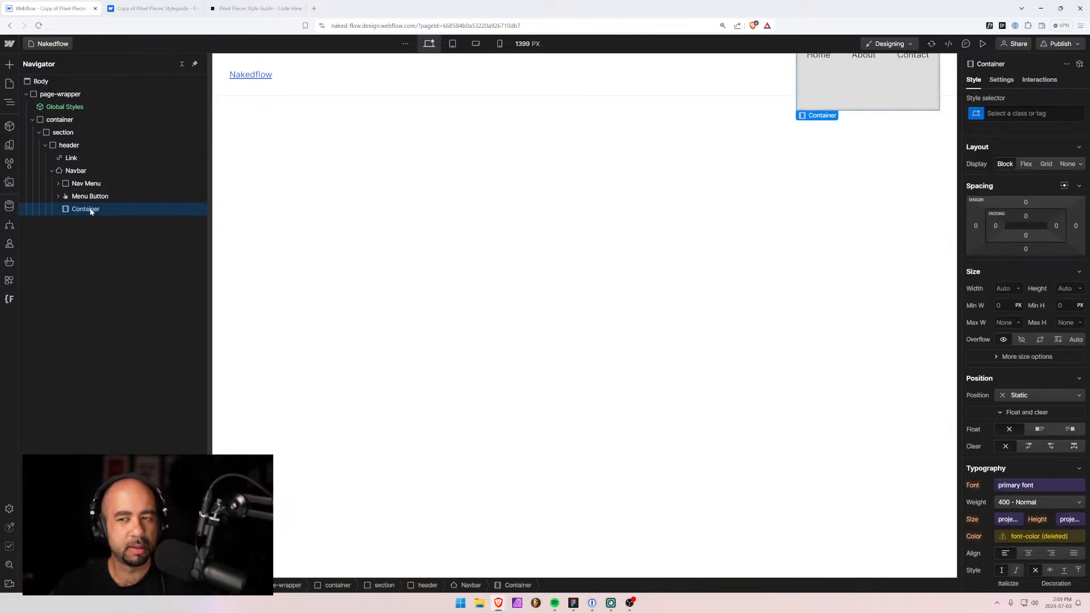
pyautogui.press('Delete')
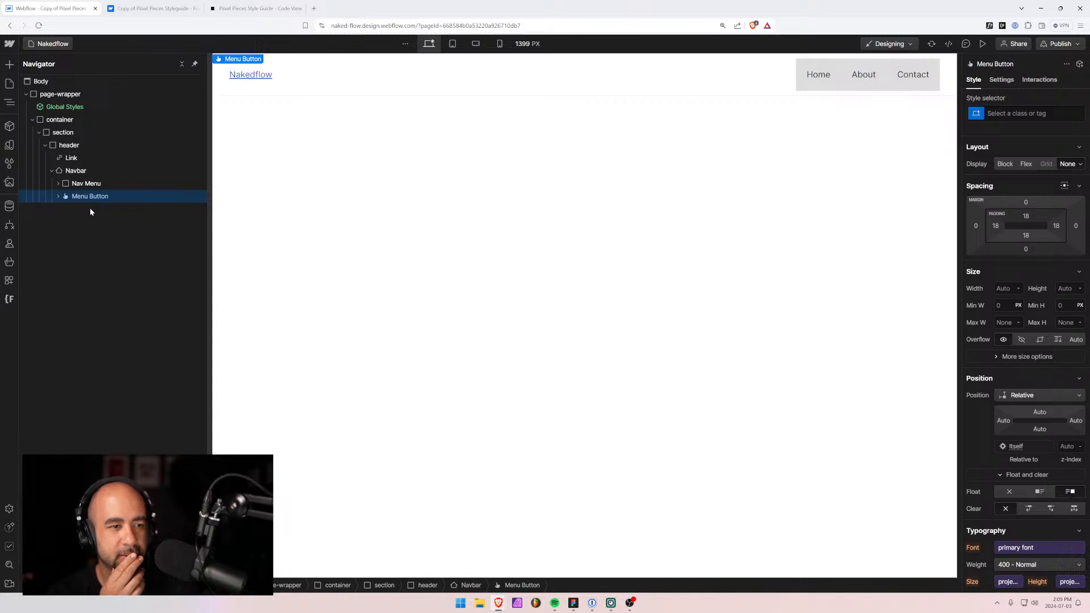
pyautogui.click(453, 43)
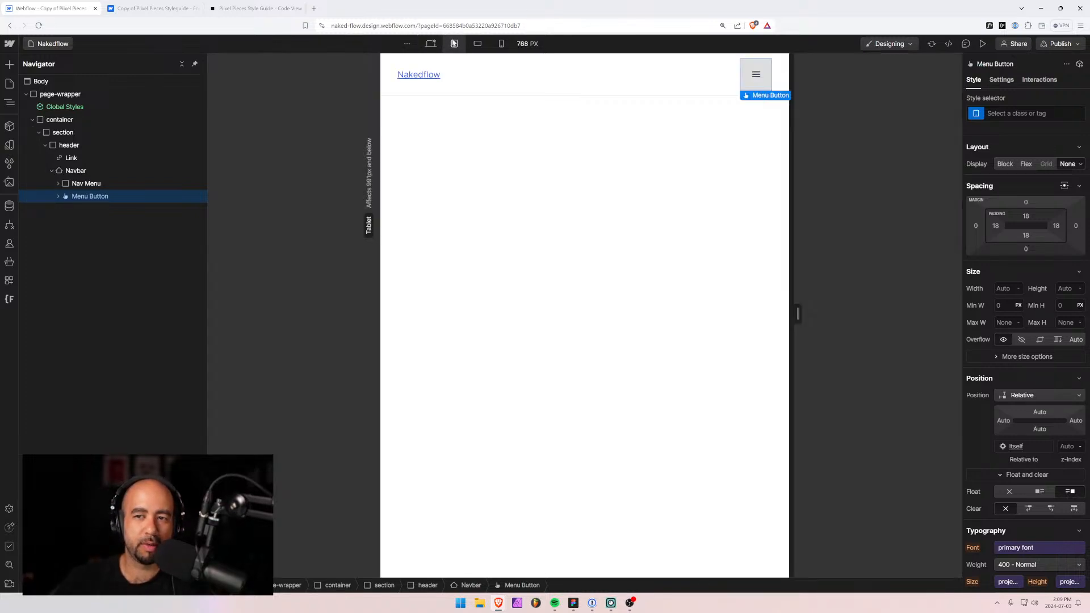
pyautogui.click(982, 44)
pyautogui.click(717, 78)
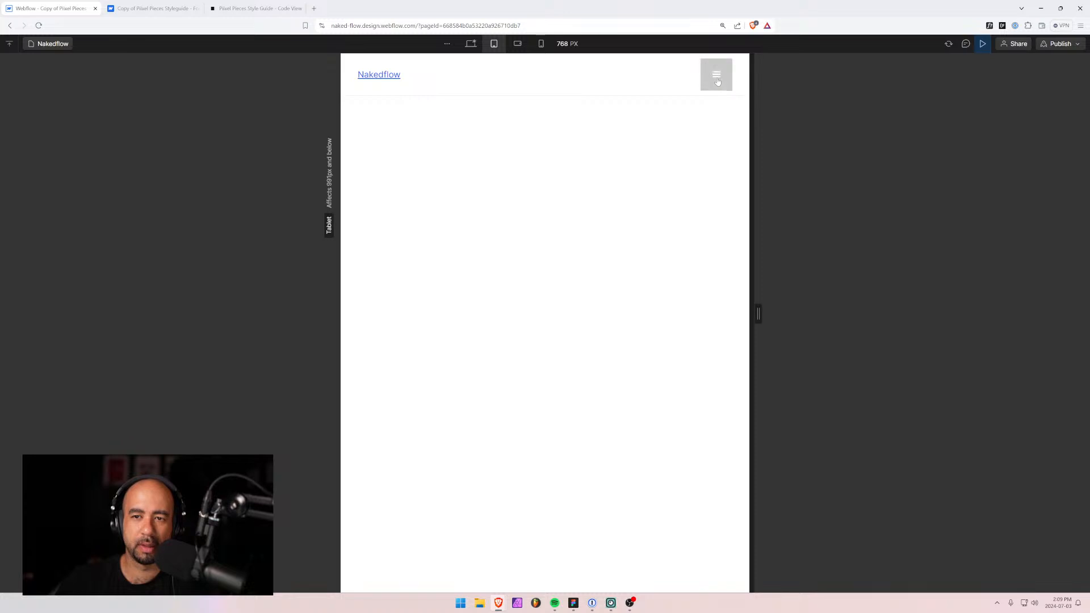
pyautogui.click(717, 79)
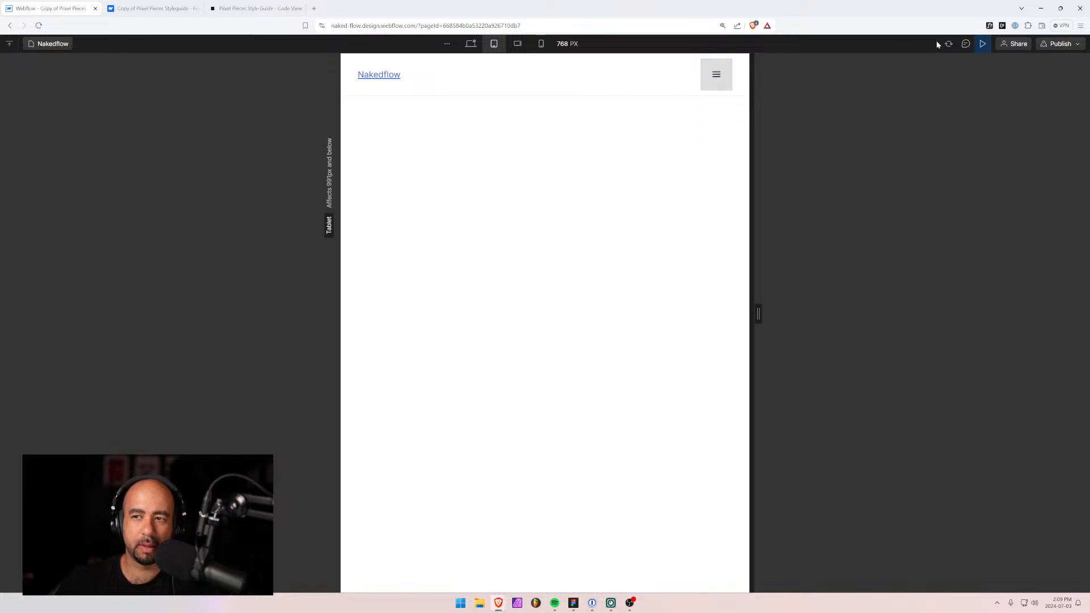
pyautogui.click(983, 43)
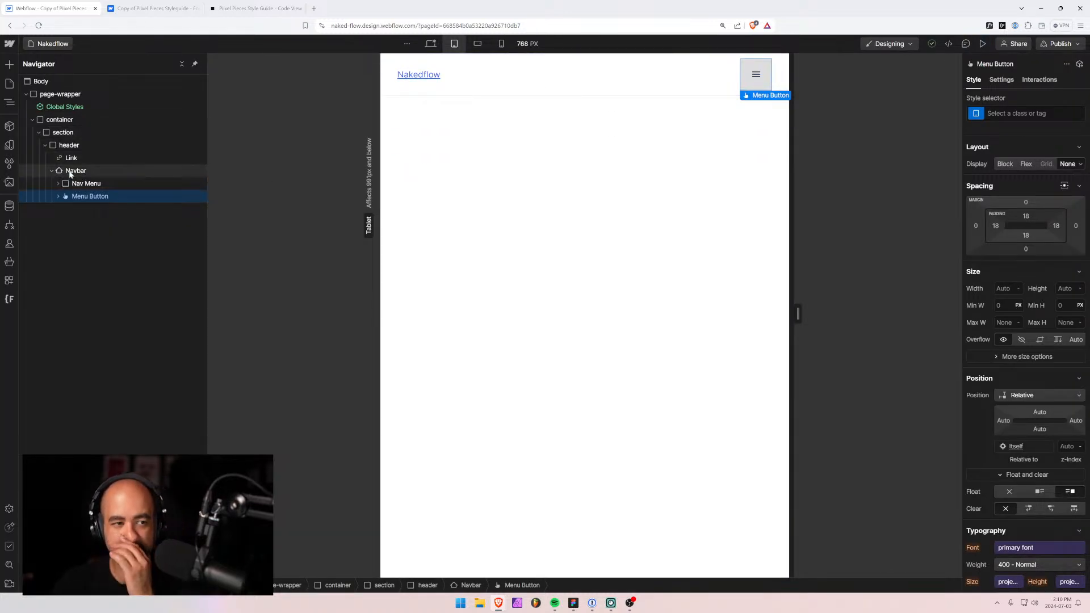
pyautogui.click(53, 172)
pyautogui.click(51, 172)
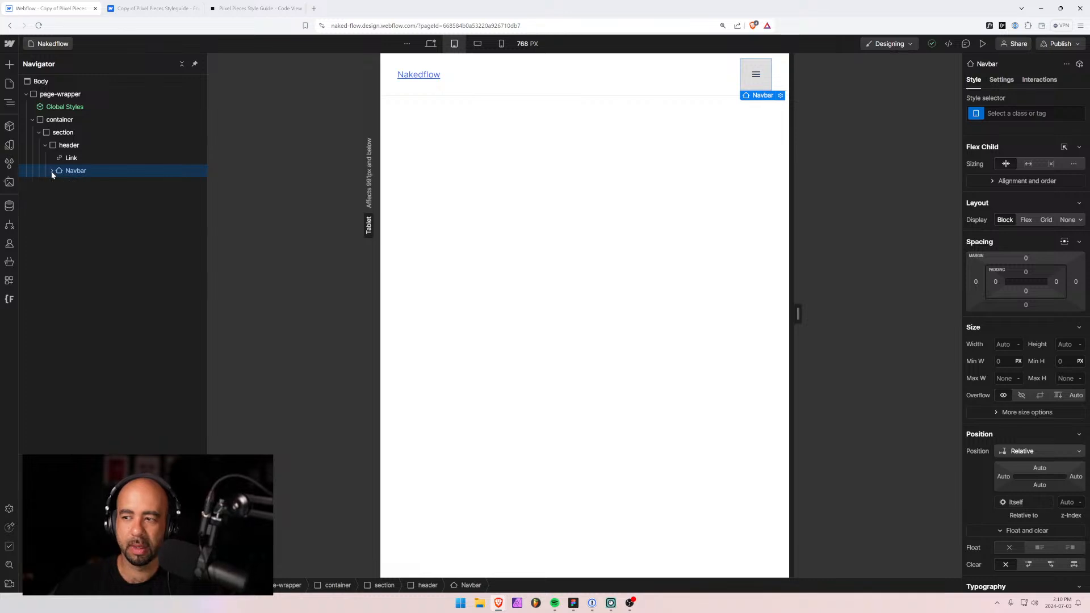
pyautogui.click(51, 173)
pyautogui.click(430, 44)
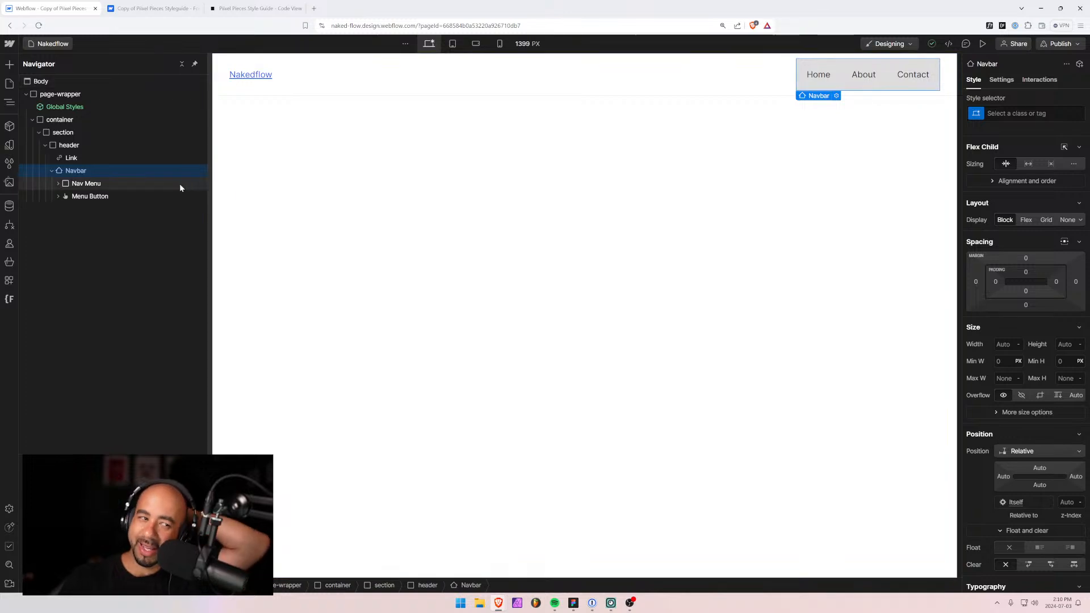
# Create a 'navbar' class on the Navbar and set its background to the transparent variable.
pyautogui.scroll(-7, 1054, 417)
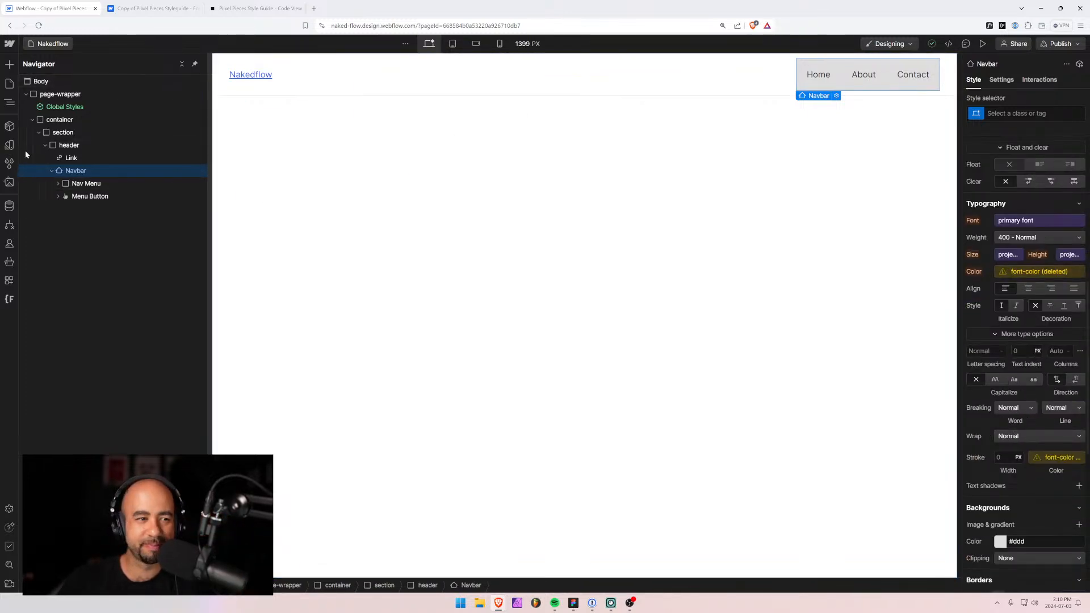
pyautogui.click(82, 185)
pyautogui.click(71, 171)
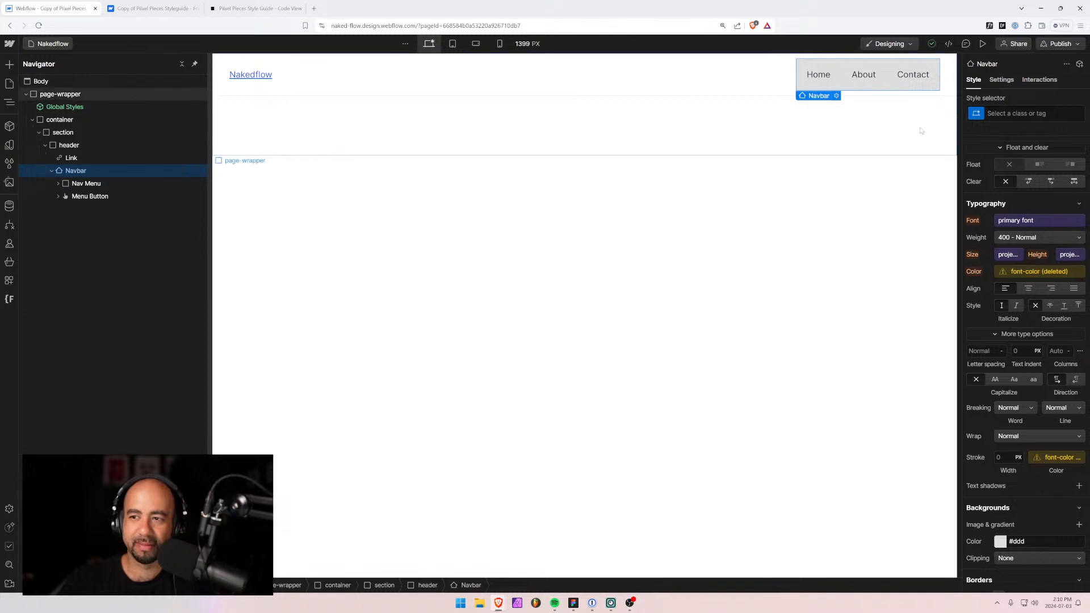
pyautogui.hotkey('ctrl', 'Return')
pyautogui.write('navbar')
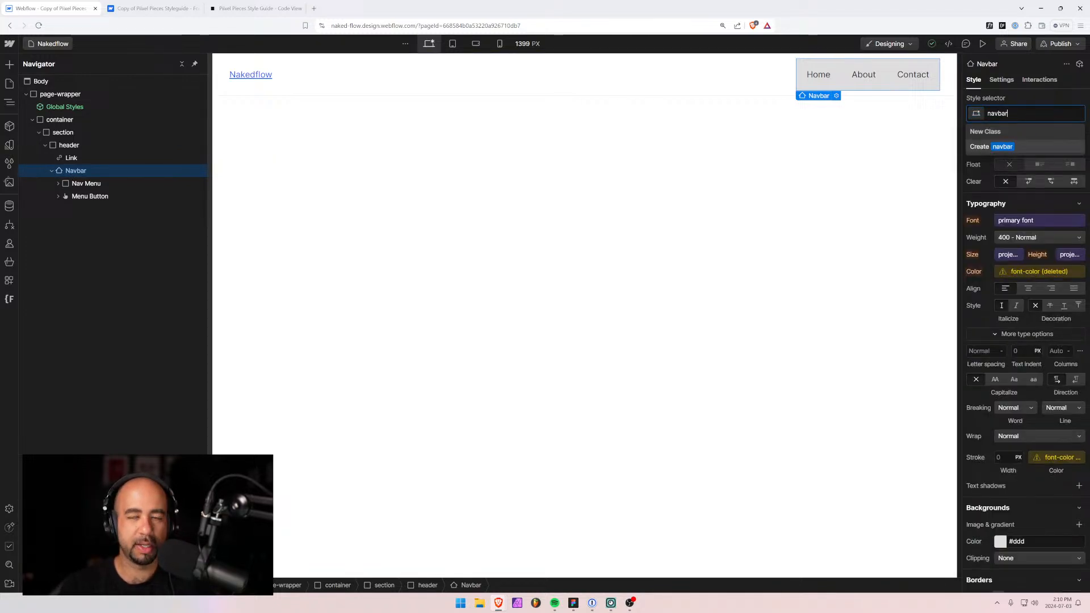
pyautogui.press('Return')
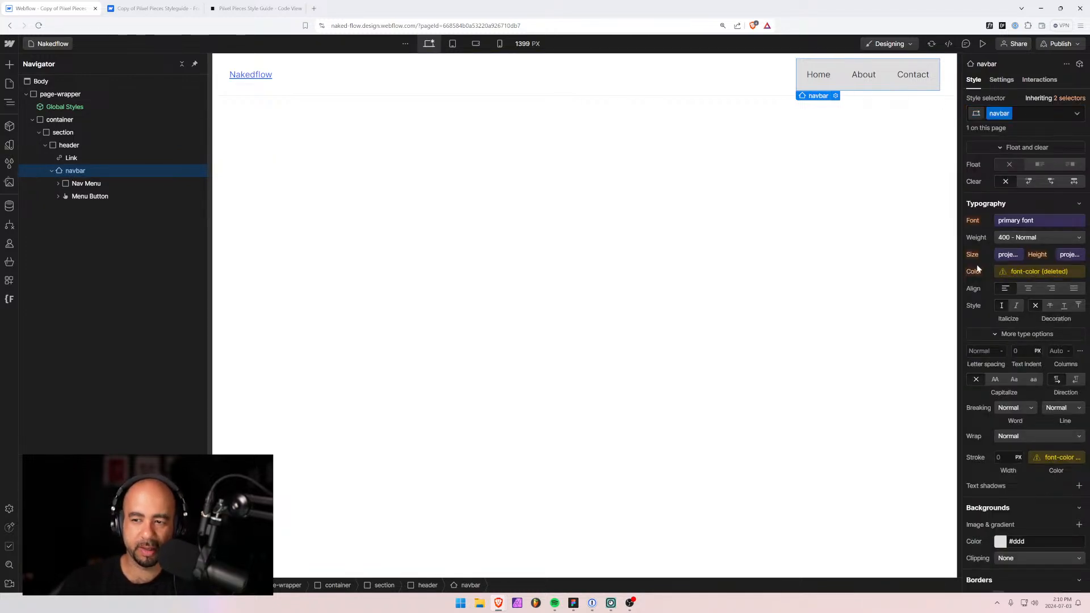
pyautogui.click(995, 537)
pyautogui.write('tra')
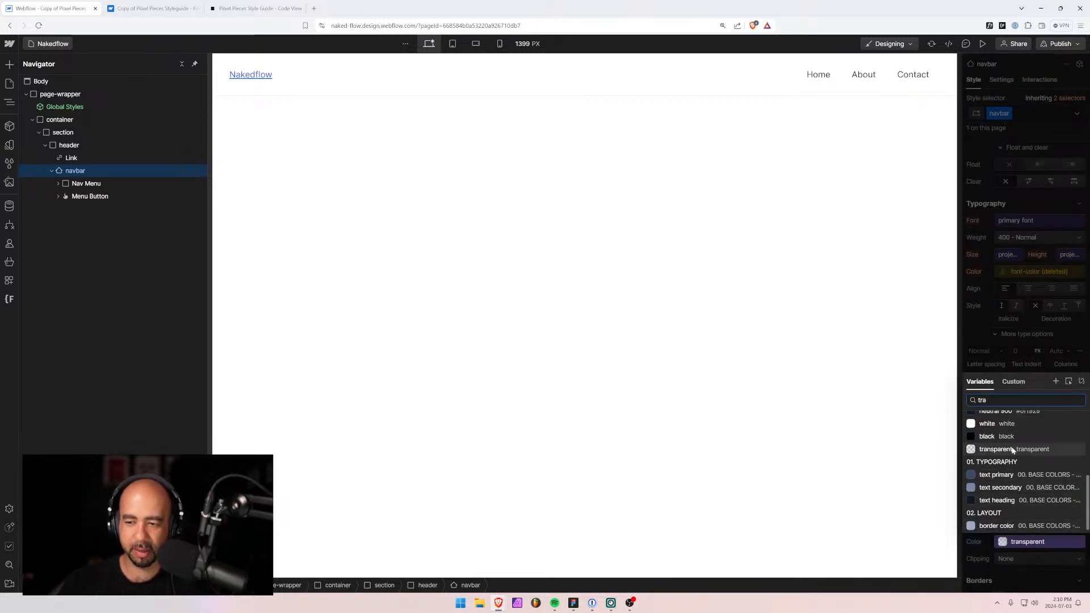
pyautogui.click(1012, 449)
# Expand the Nav Menu, select the Home link, and trial zero padding before undoing it.
pyautogui.scroll(6, 1012, 449)
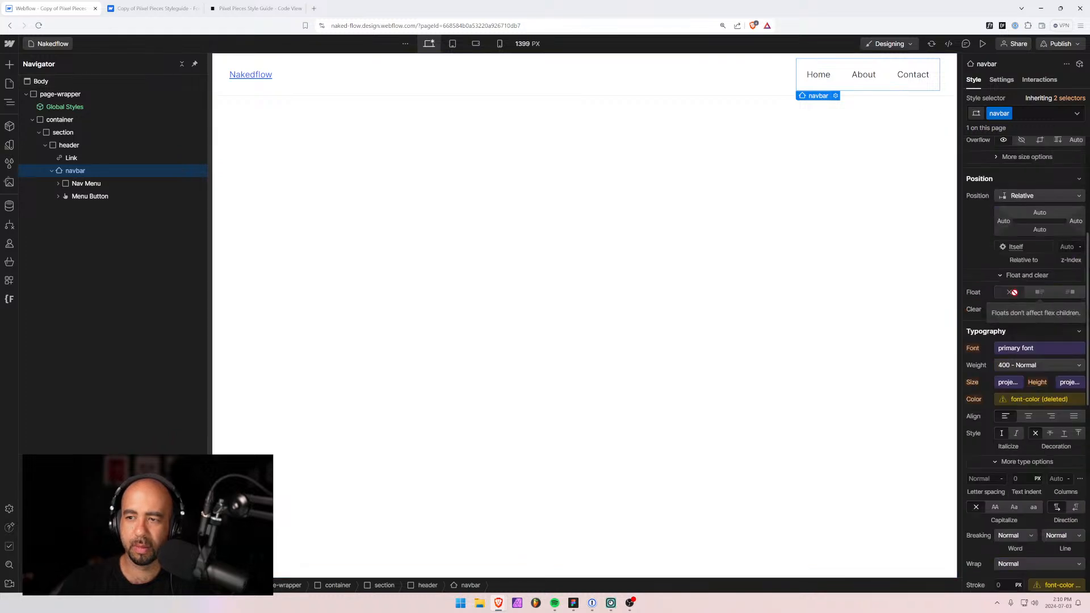
pyautogui.click(80, 186)
pyautogui.click(59, 183)
pyautogui.click(80, 196)
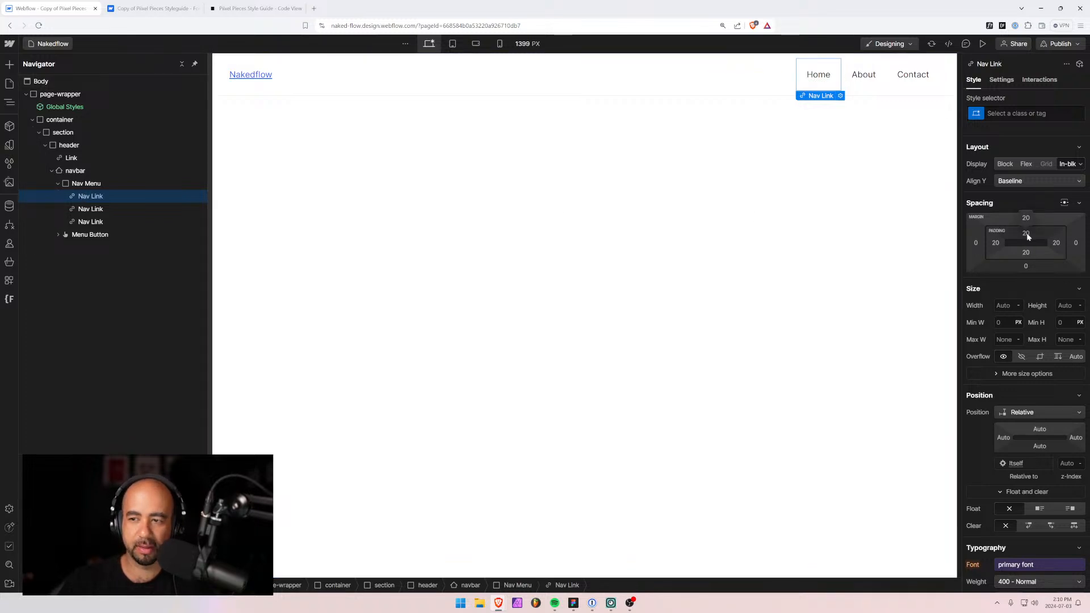
pyautogui.moveTo(1028, 234); pyautogui.dragTo(1030, 206)
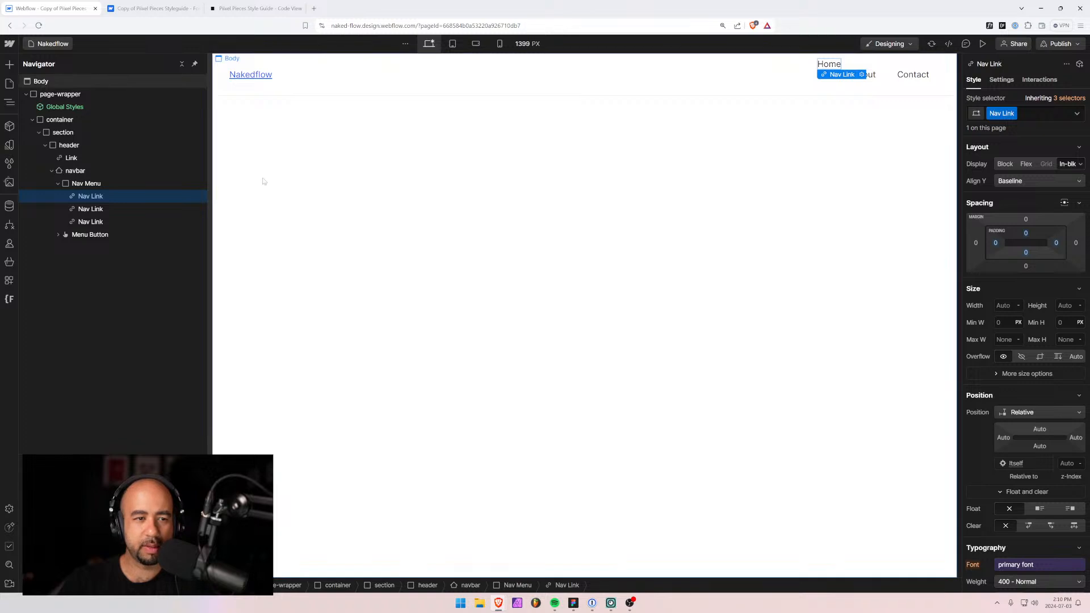
pyautogui.hotkey('ctrl', 'z')
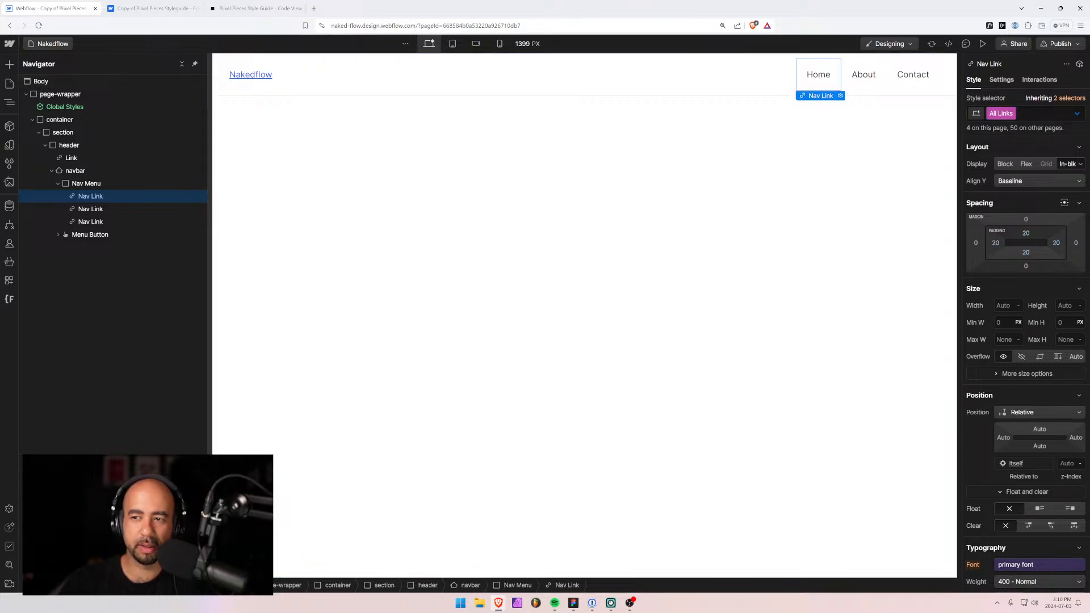
# Create a 'nav_link' class on the Home link and apply it to the About link too.
pyautogui.click(90, 210)
pyautogui.click(92, 197)
pyautogui.click(1027, 114)
pyautogui.write('n')
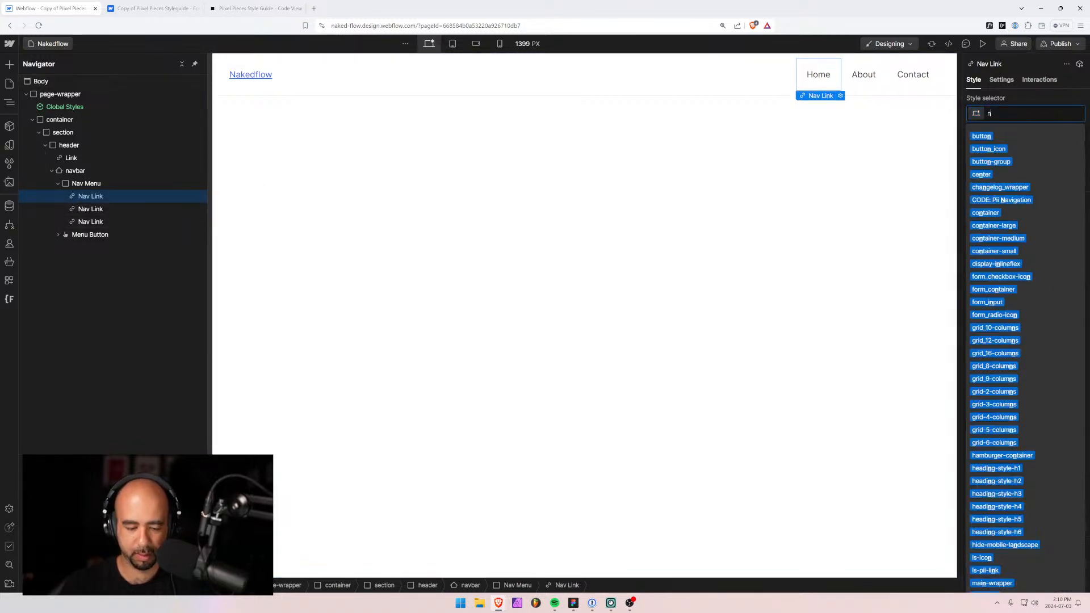
pyautogui.write('av_link')
pyautogui.press('Return')
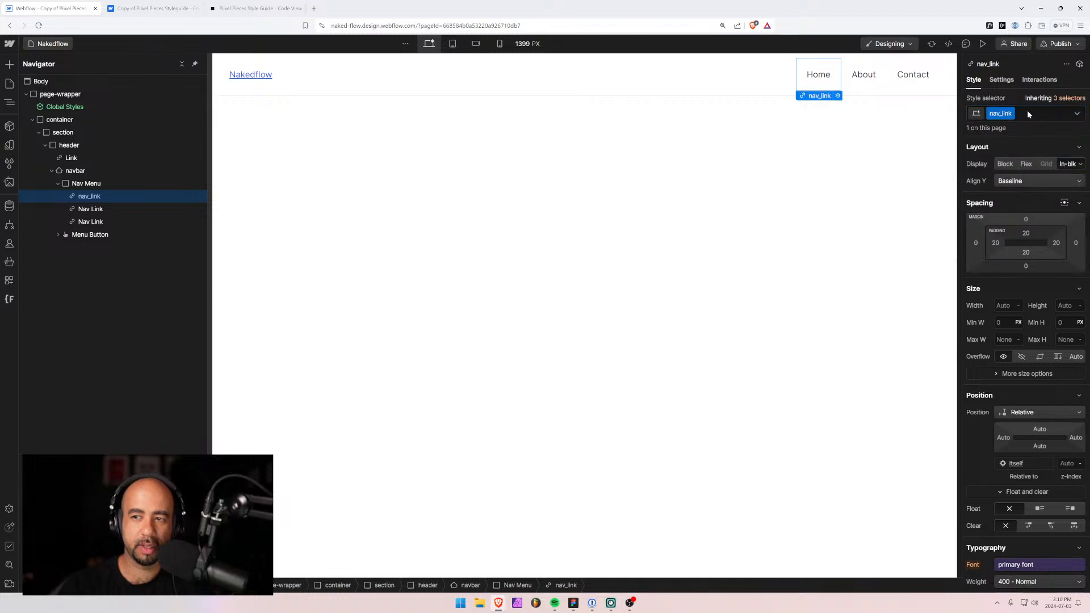
pyautogui.click(105, 209)
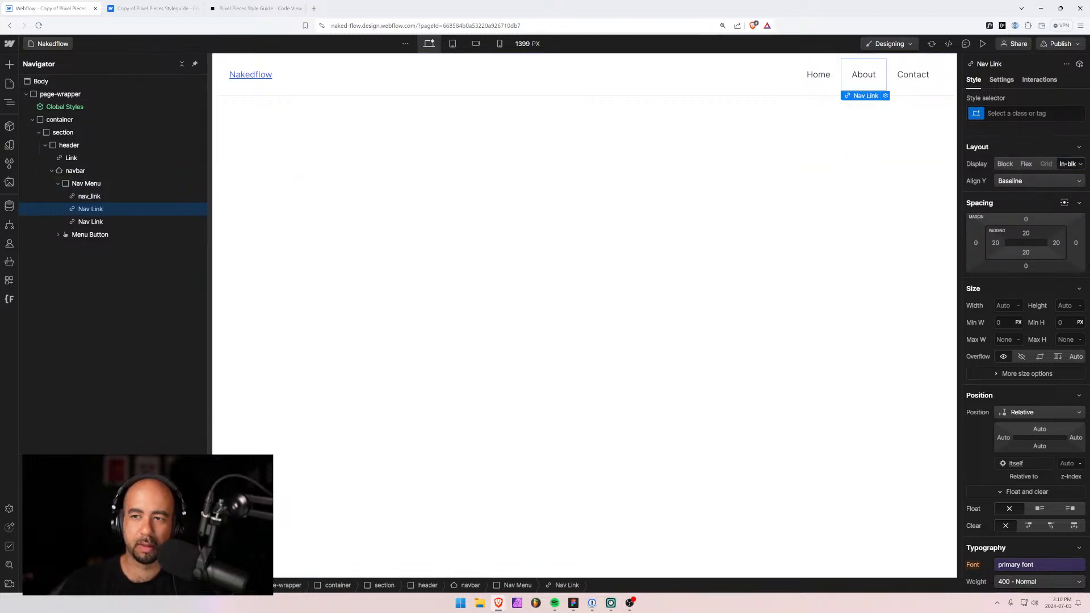
pyautogui.click(1022, 113)
pyautogui.write('nav_link')
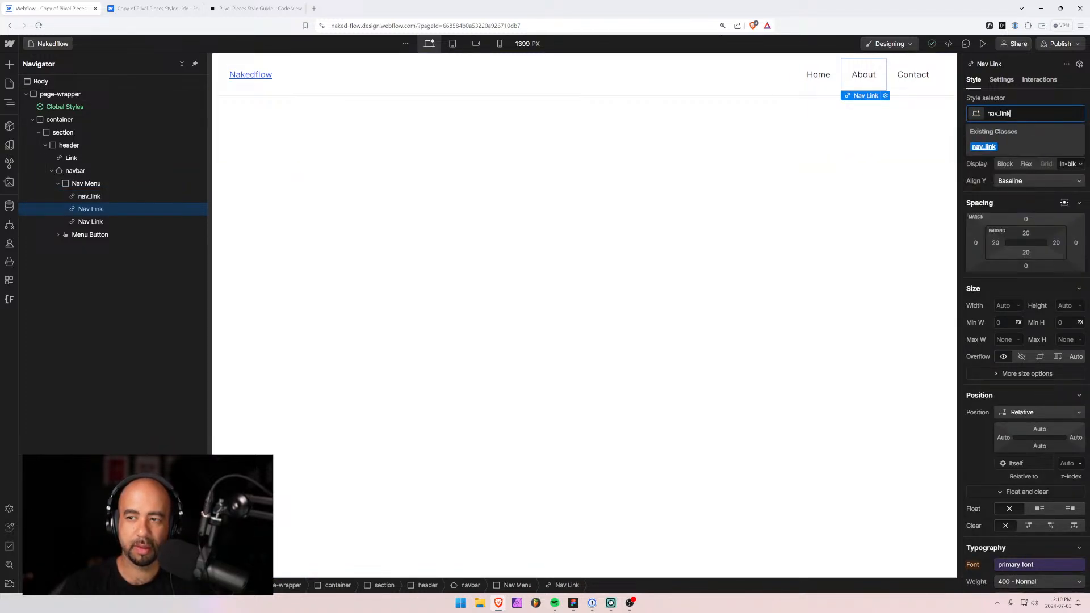
pyautogui.press('Return')
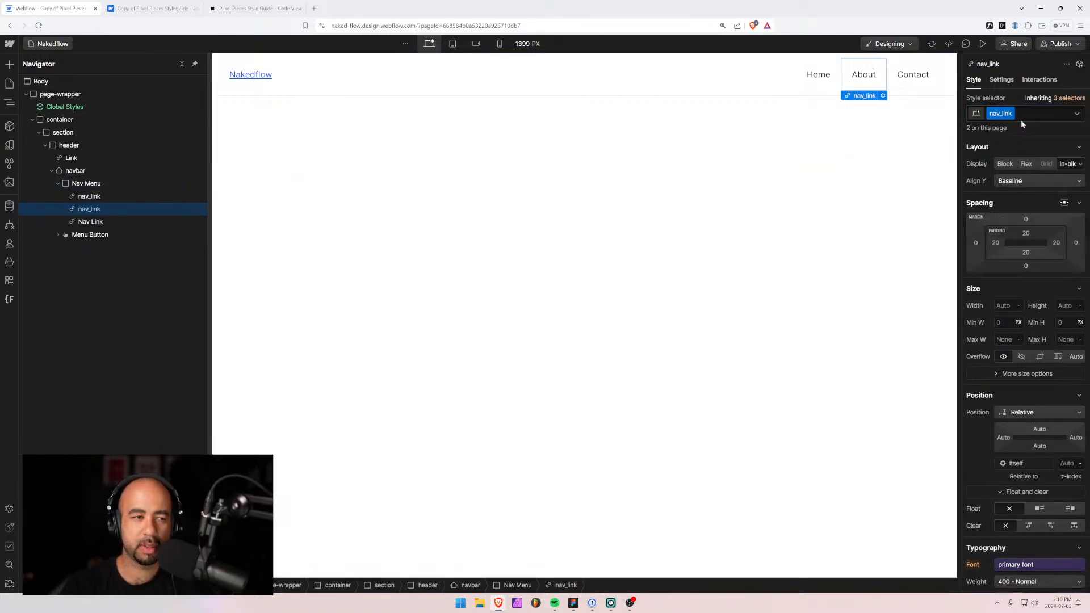
# Relabel the three nav links as About, Post and Get Nakedflow.
pyautogui.click(93, 221)
pyautogui.click(815, 79)
pyautogui.doubleClick(815, 79)
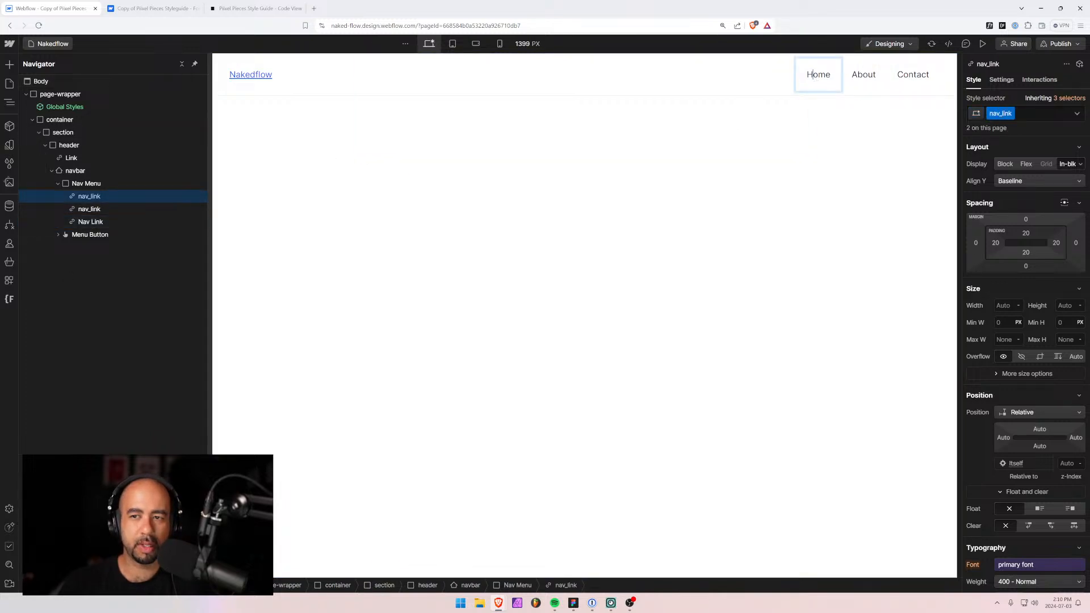
pyautogui.write('About')
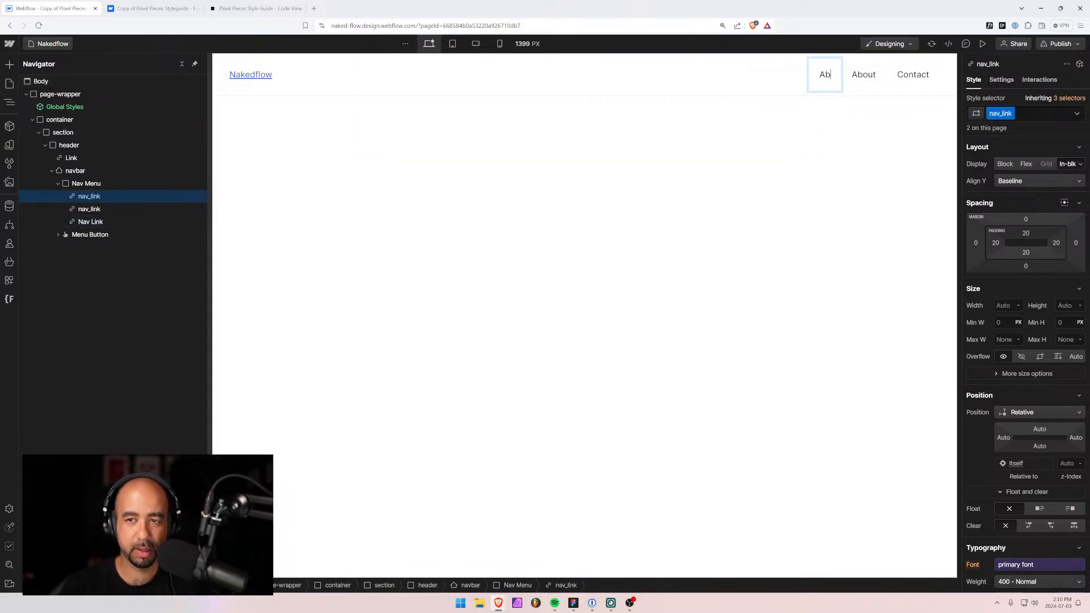
pyautogui.click(864, 76)
pyautogui.doubleClick(863, 75)
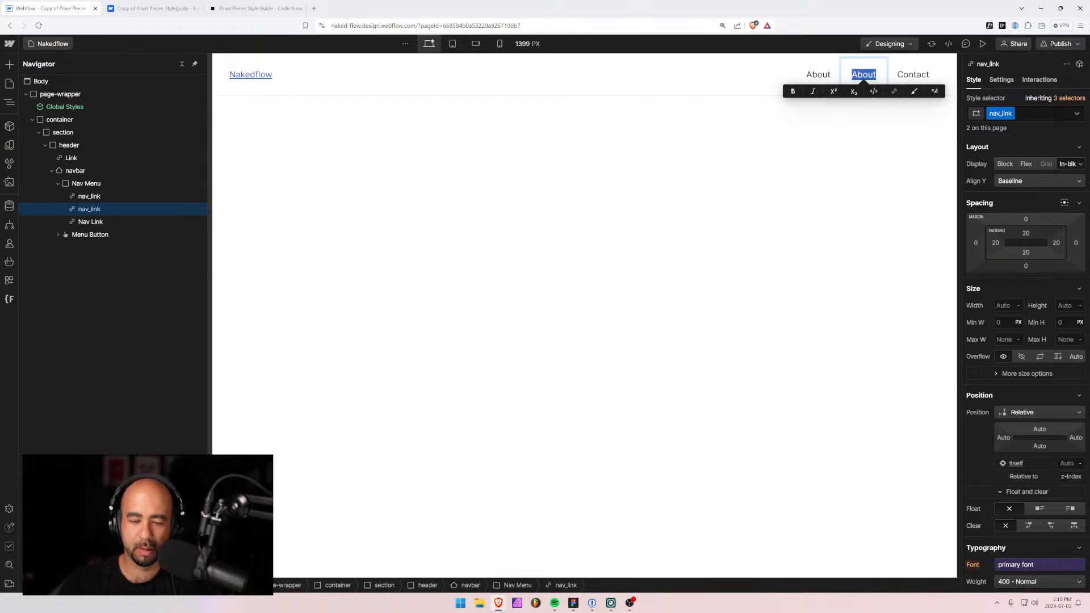
pyautogui.write('Post')
pyautogui.click(917, 74)
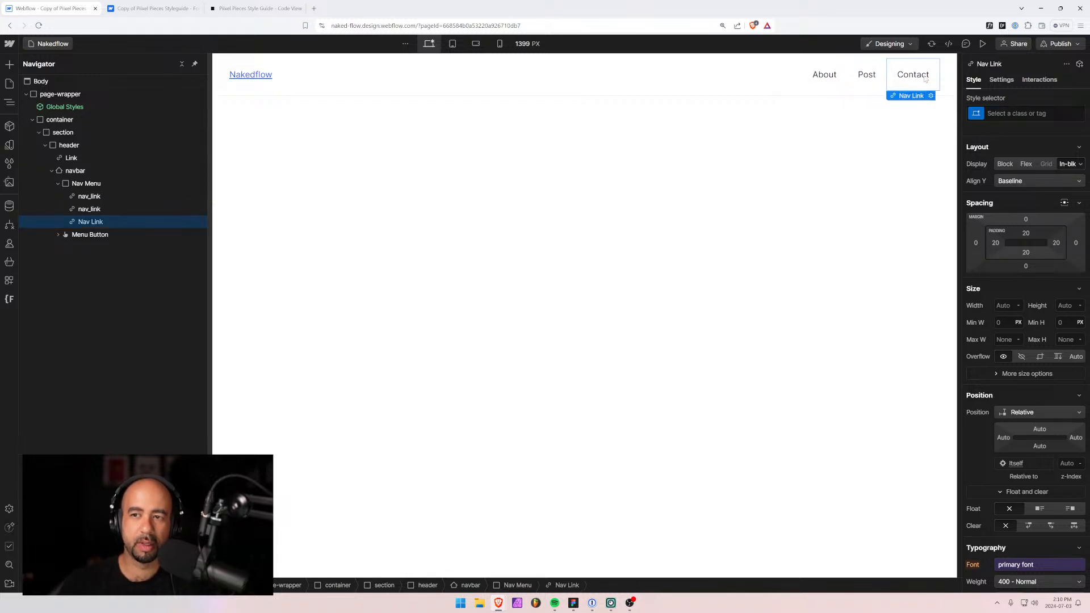
pyautogui.doubleClick(921, 74)
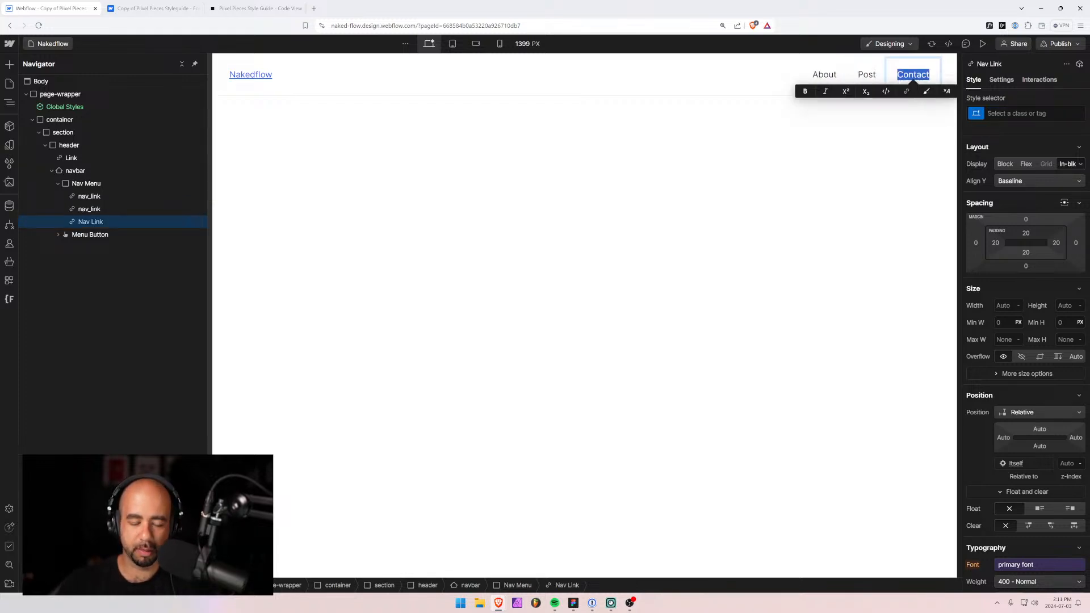
pyautogui.write('Get Nakeflow')
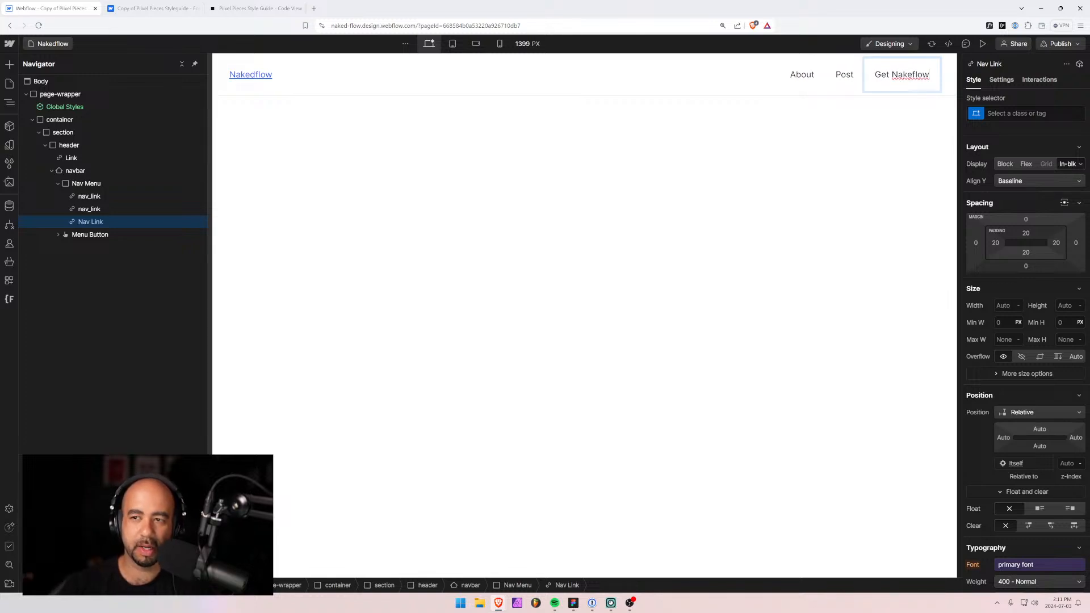
pyautogui.click(912, 75)
pyautogui.write('d')
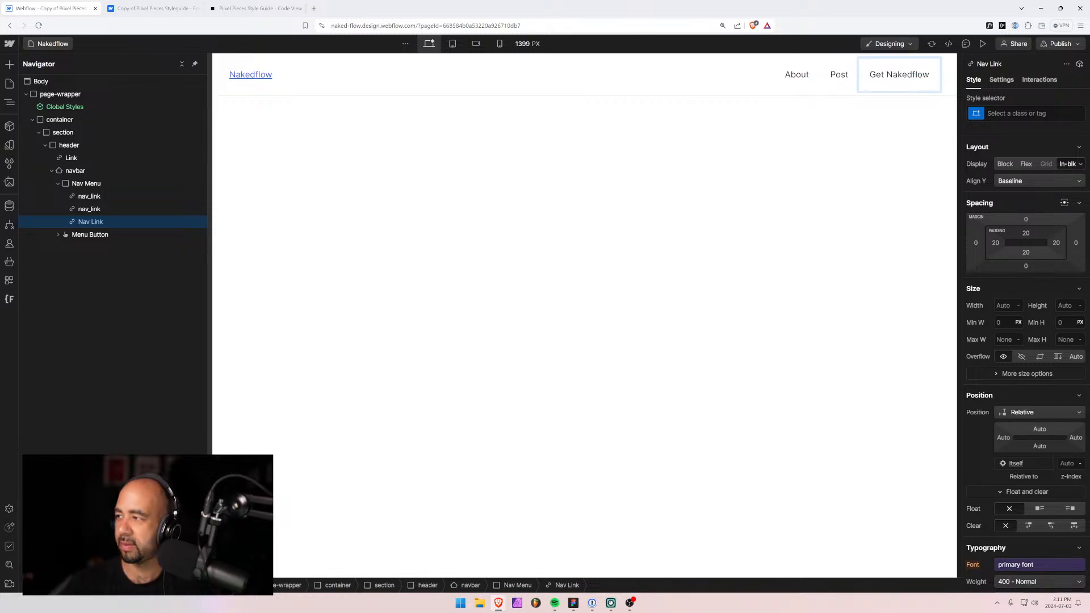
pyautogui.press('Escape')
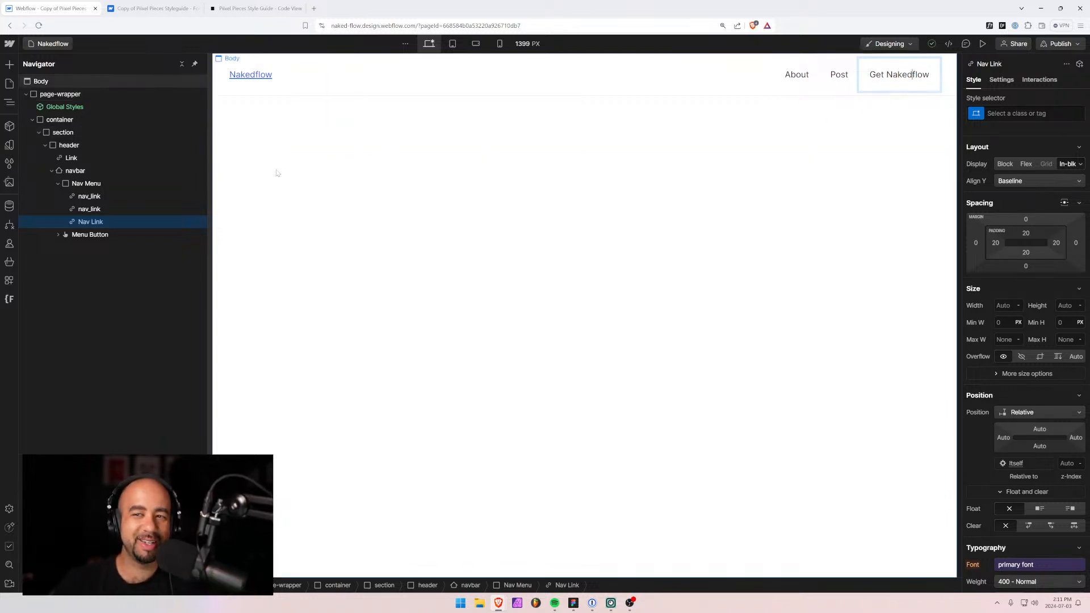
# Apply the existing 'button' class to the Get Nakedflow link.
pyautogui.click(94, 235)
pyautogui.click(91, 221)
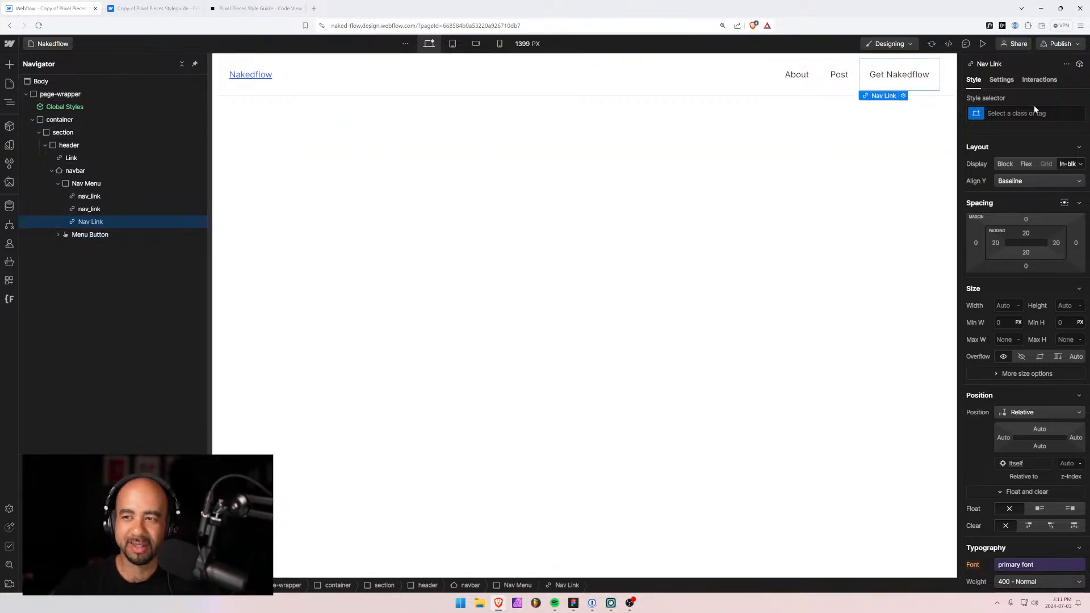
pyautogui.hotkey('ctrl', 'Return')
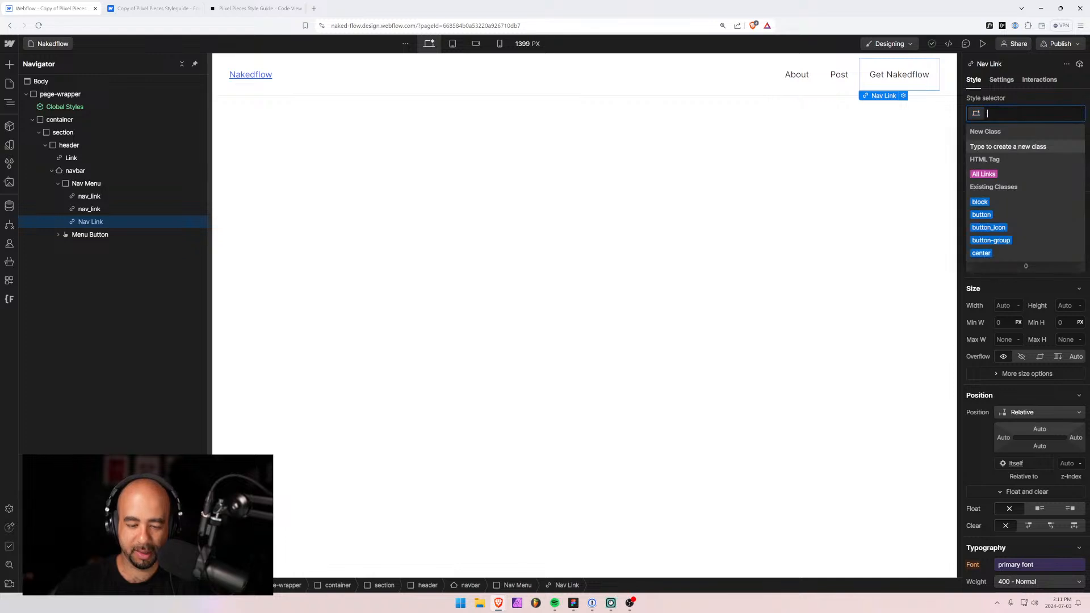
pyautogui.write('button')
pyautogui.press('Return')
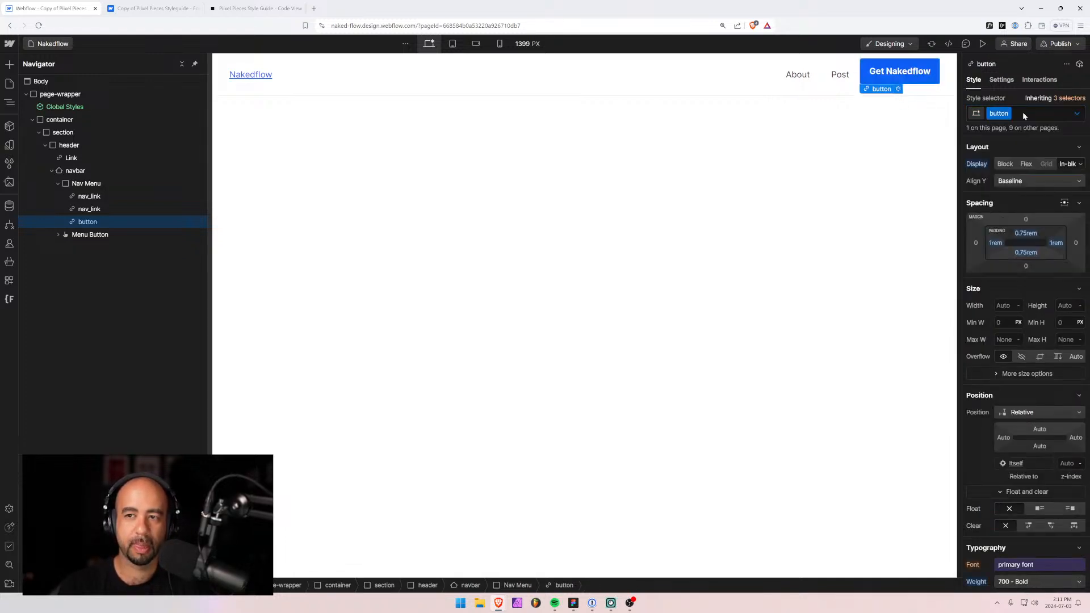
# Set the nav_link class padding to 0 on all sides.
pyautogui.click(89, 210)
pyautogui.click(89, 223)
pyautogui.click(762, 105)
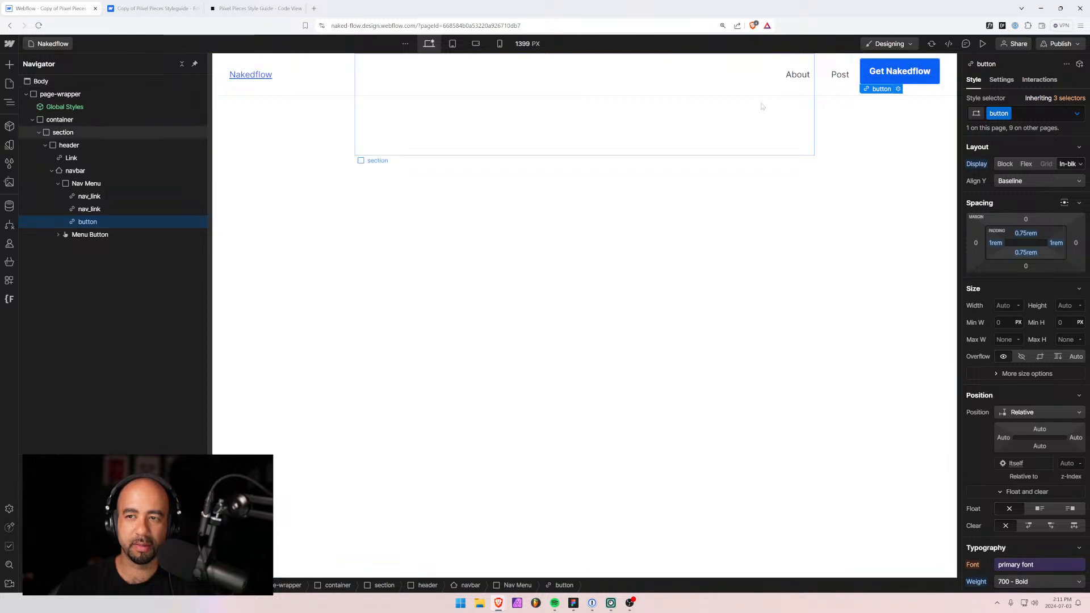
pyautogui.click(642, 211)
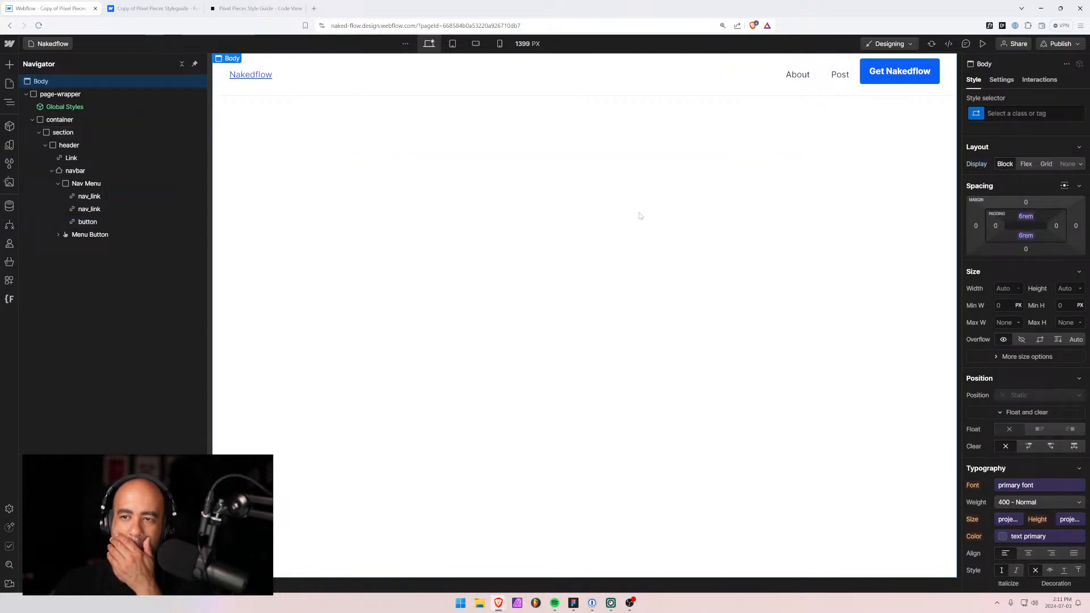
pyautogui.click(840, 74)
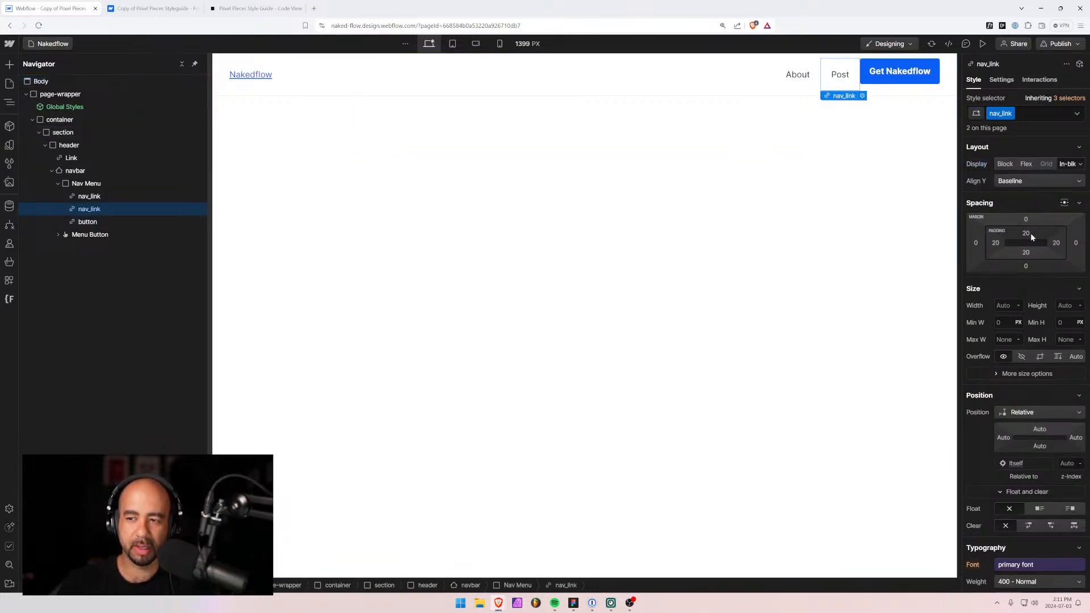
pyautogui.moveTo(1025, 238); pyautogui.dragTo(1029, 197)
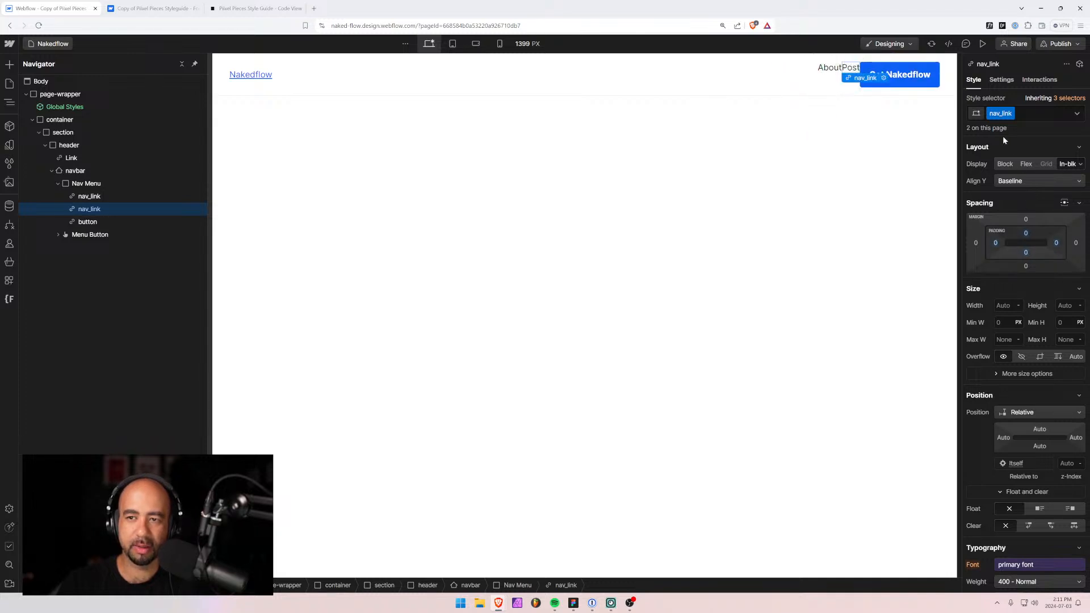
# Give Nav Menu a new nav_menu class: flex, vertically centred, with a 1rem gap between links.
pyautogui.click(86, 184)
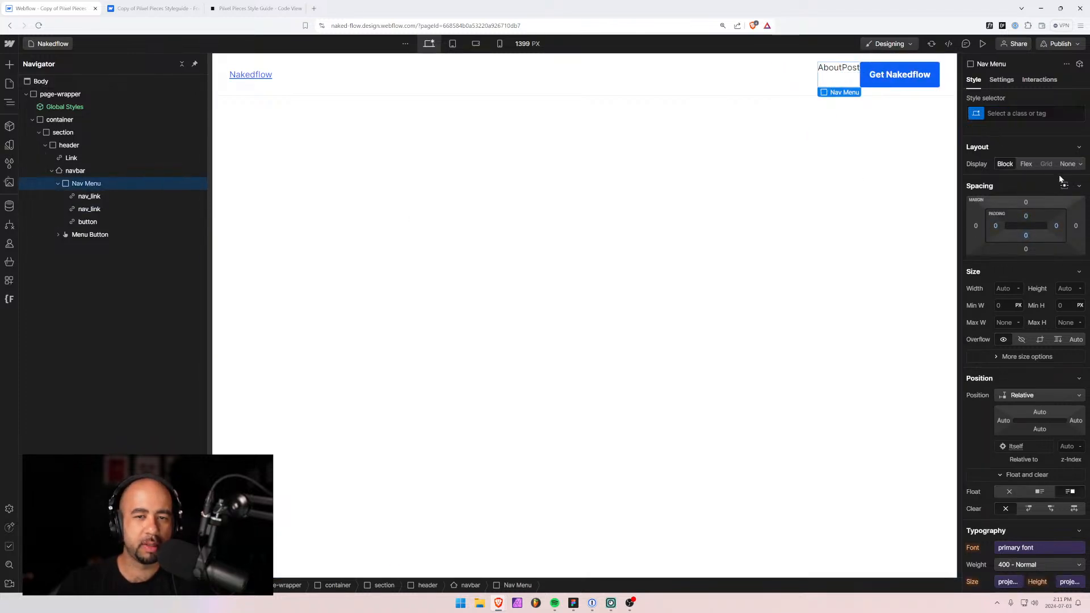
pyautogui.click(1031, 114)
pyautogui.write('nav_menu')
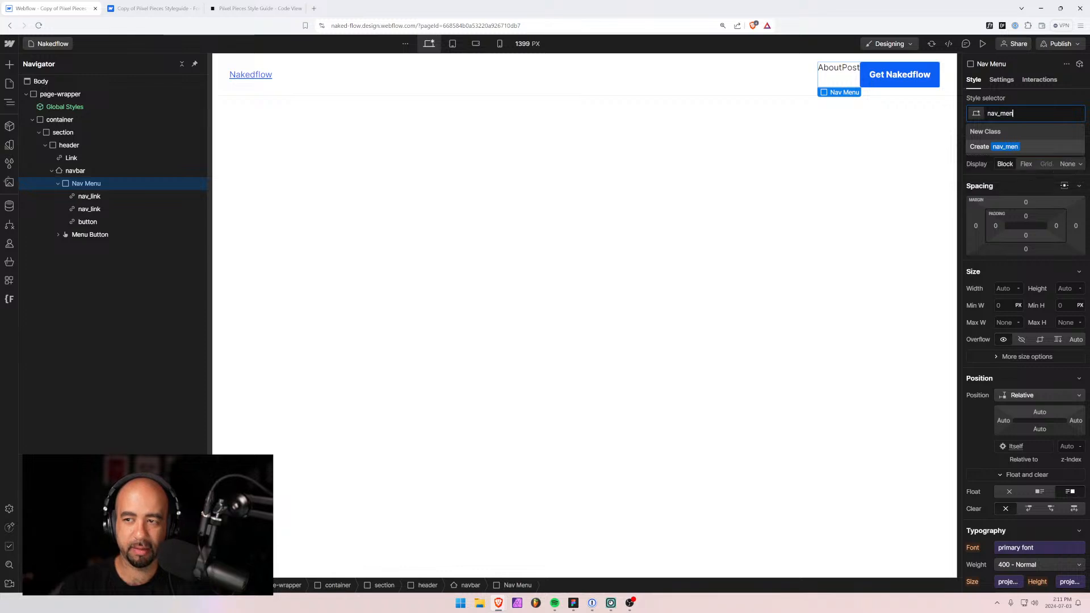
pyautogui.press('Return')
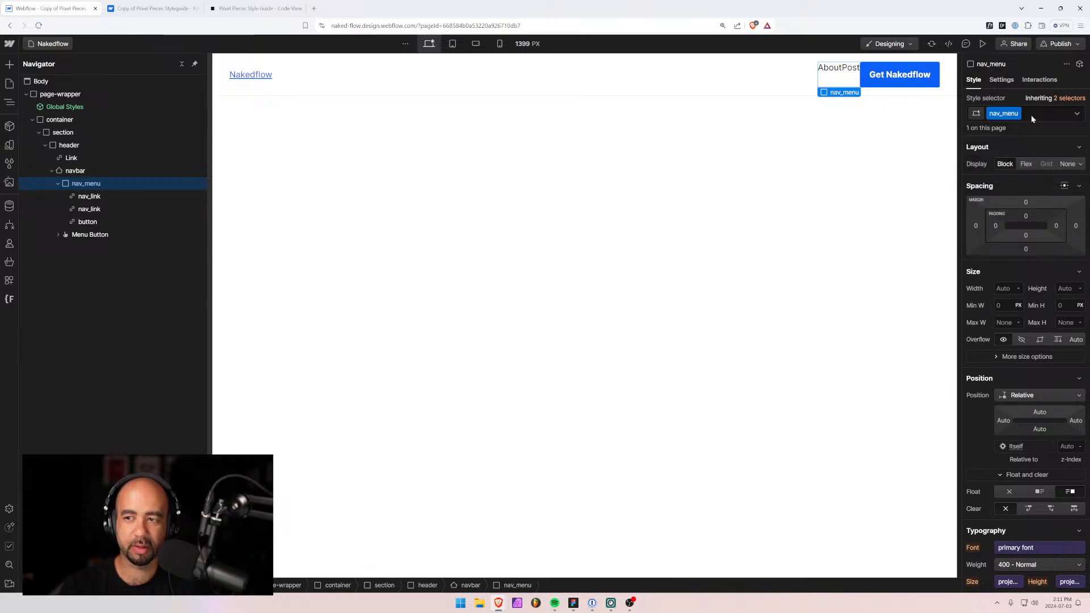
pyautogui.click(1027, 164)
pyautogui.click(1003, 206)
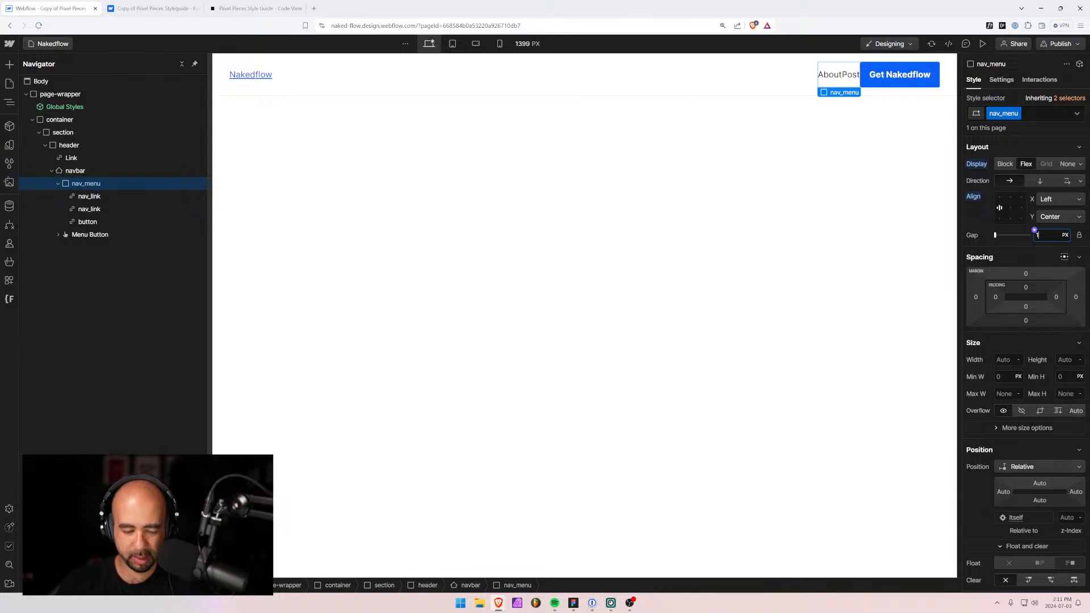
pyautogui.write('1rem')
pyautogui.press('Return')
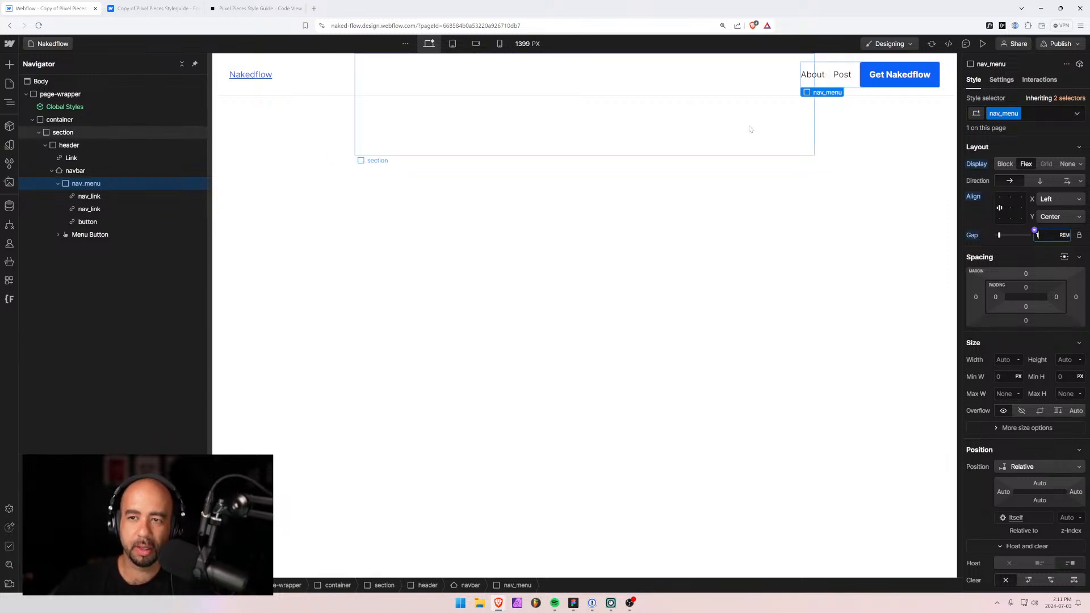
pyautogui.click(58, 184)
pyautogui.click(59, 184)
pyautogui.click(58, 184)
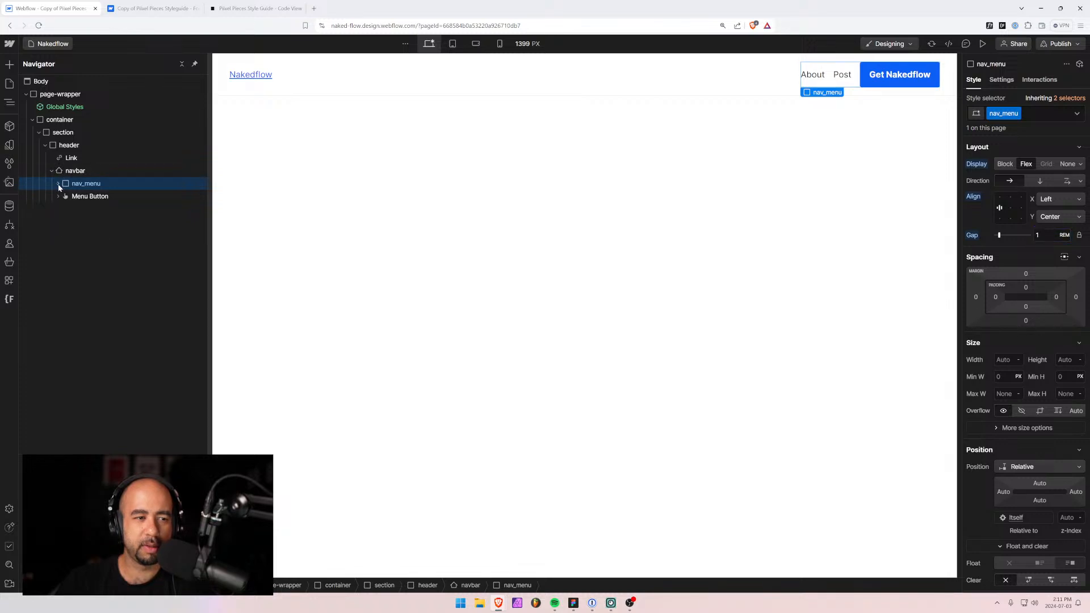
pyautogui.click(70, 196)
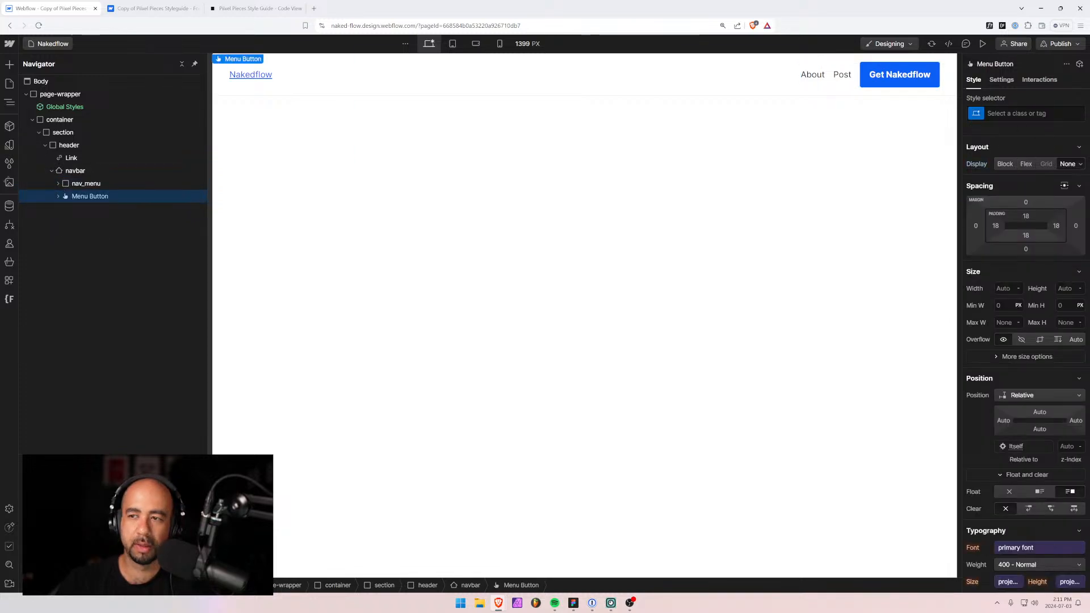
pyautogui.hotkey('ctrl', 'Return')
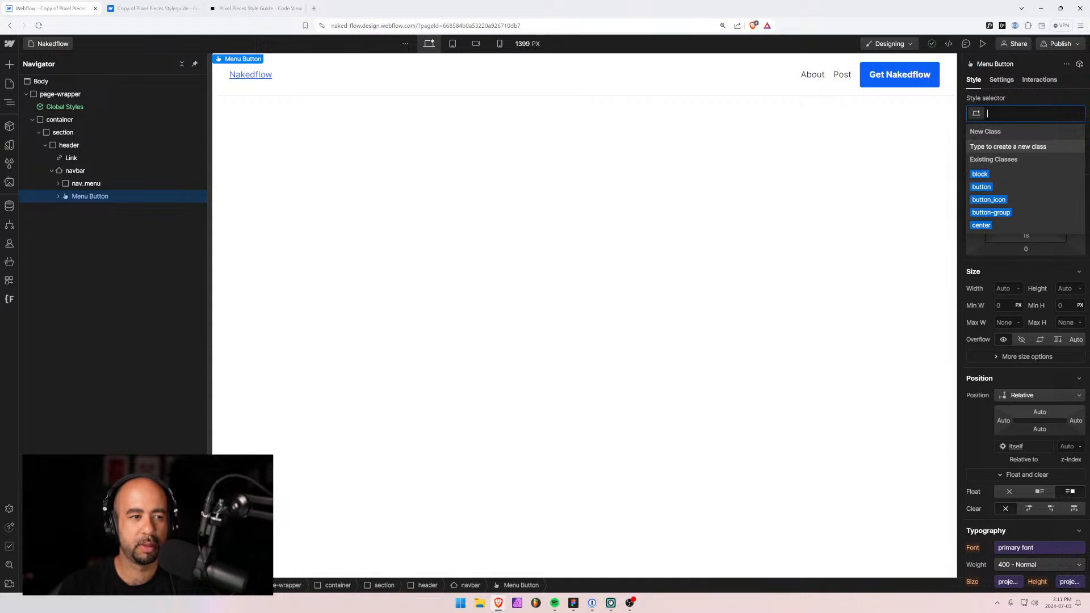
pyautogui.click(58, 196)
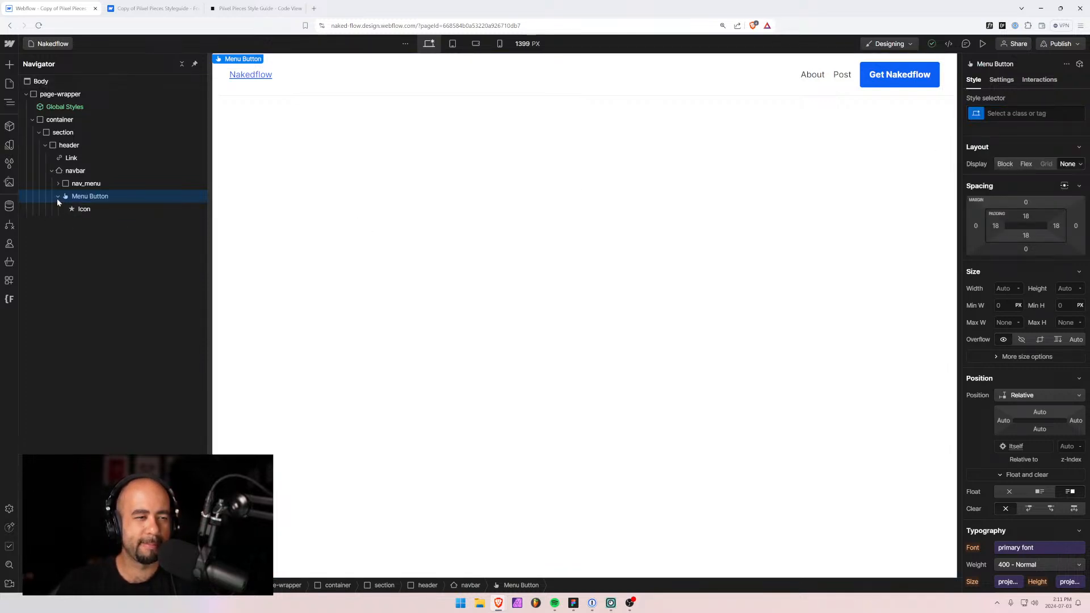
pyautogui.click(58, 197)
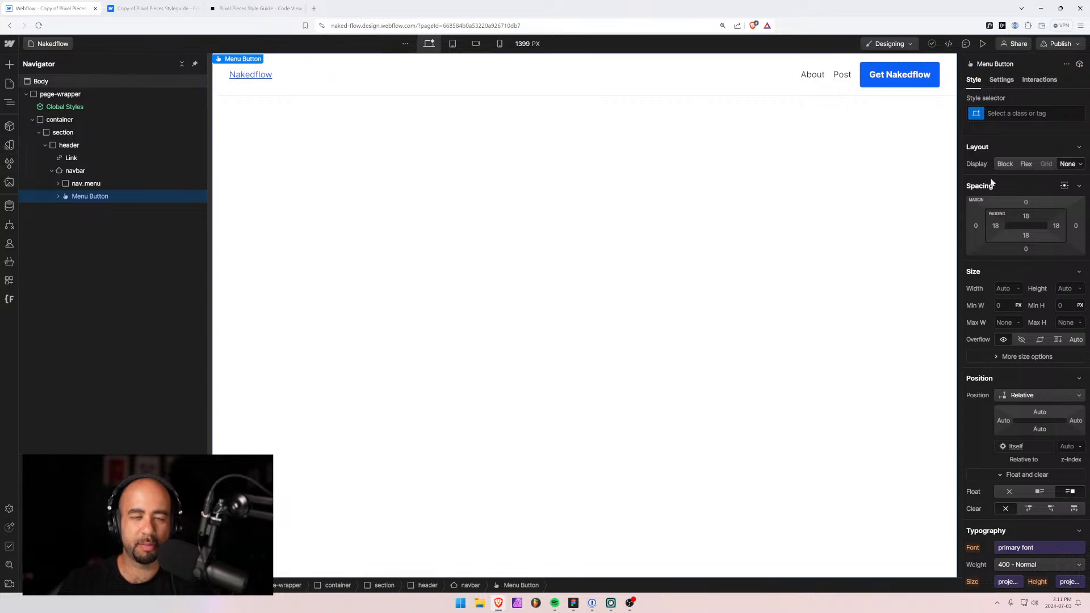
pyautogui.click(984, 44)
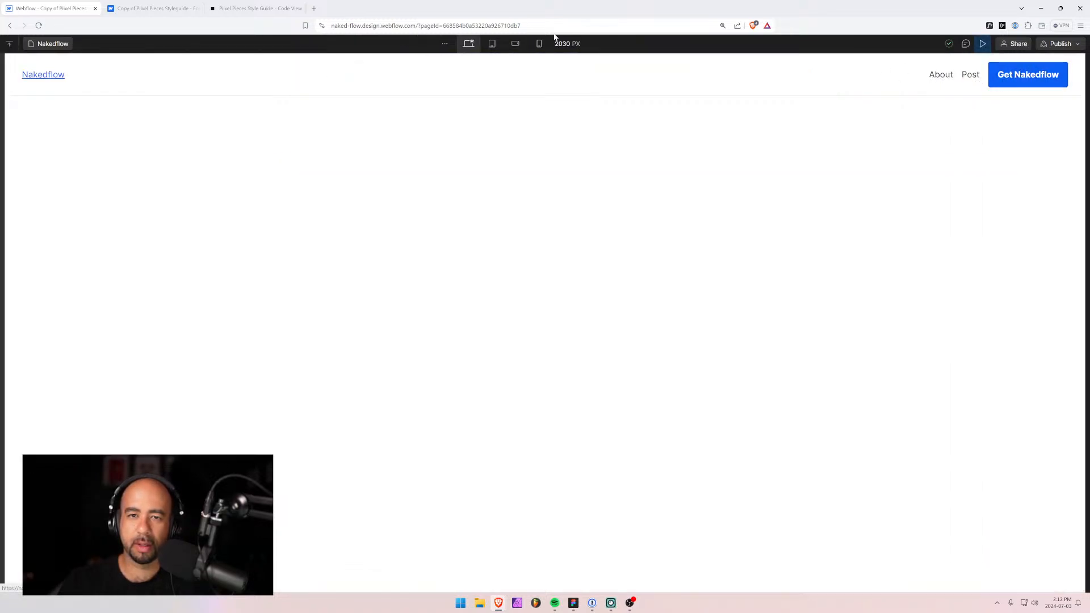
pyautogui.click(492, 44)
pyautogui.click(718, 76)
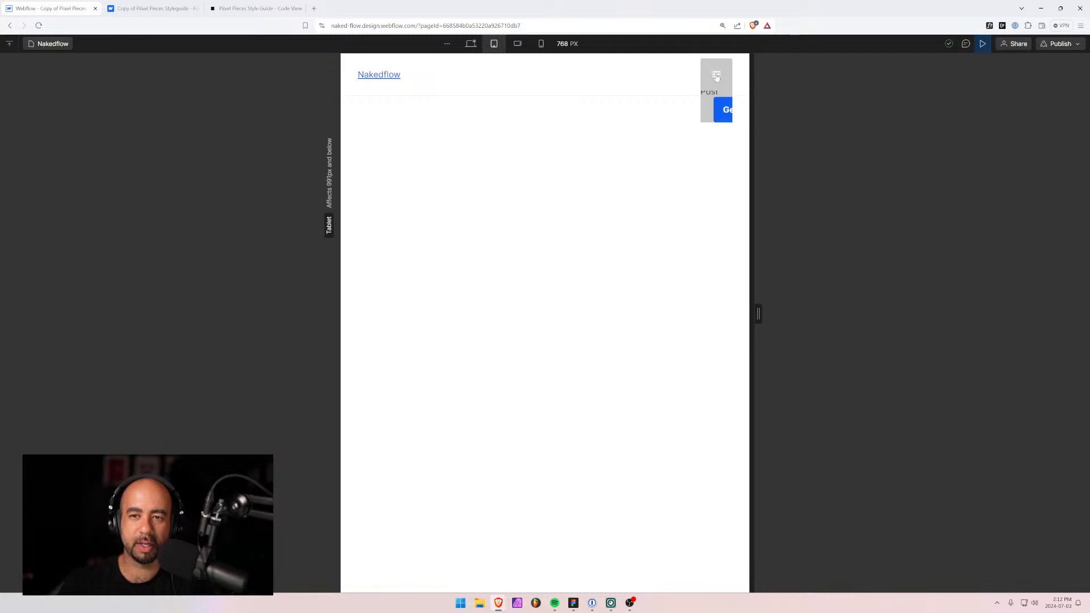
pyautogui.click(716, 77)
pyautogui.click(471, 45)
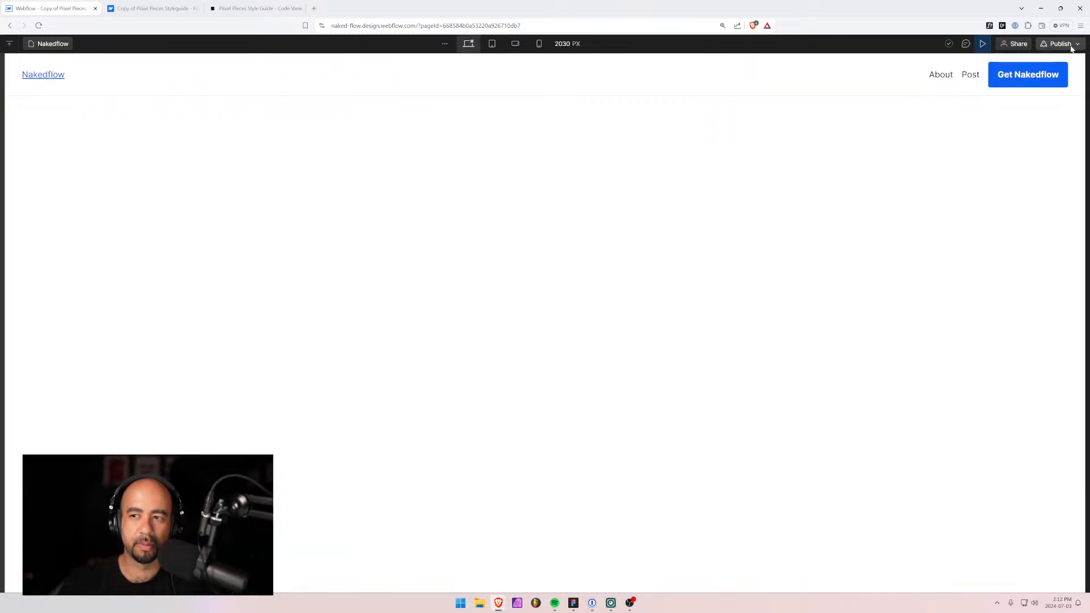
pyautogui.click(983, 44)
pyautogui.click(368, 136)
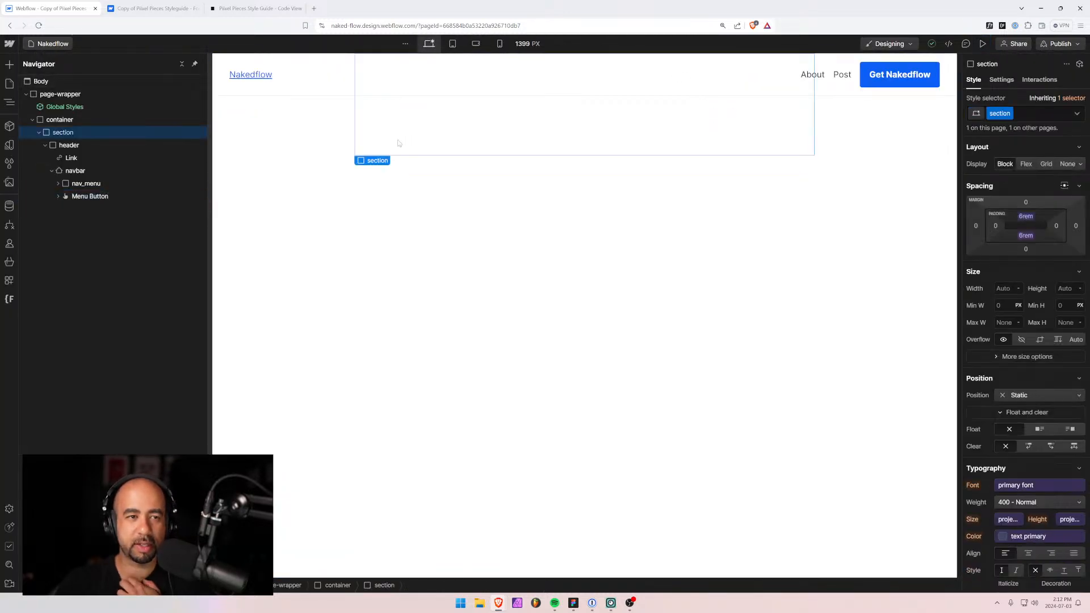
pyautogui.click(337, 74)
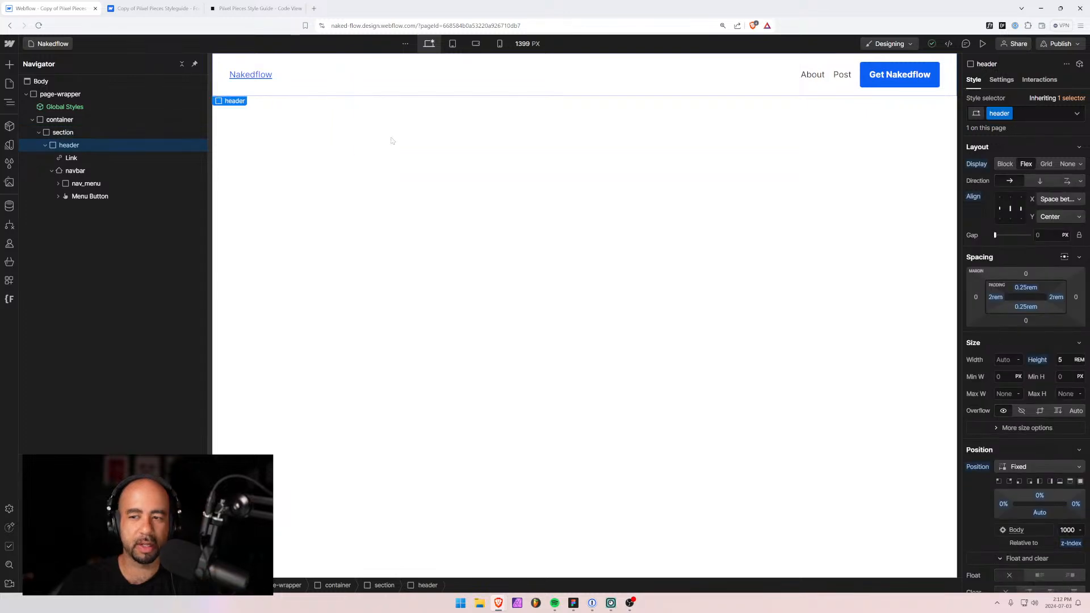
pyautogui.scroll(-2, 1012, 424)
pyautogui.scroll(-3, 1016, 420)
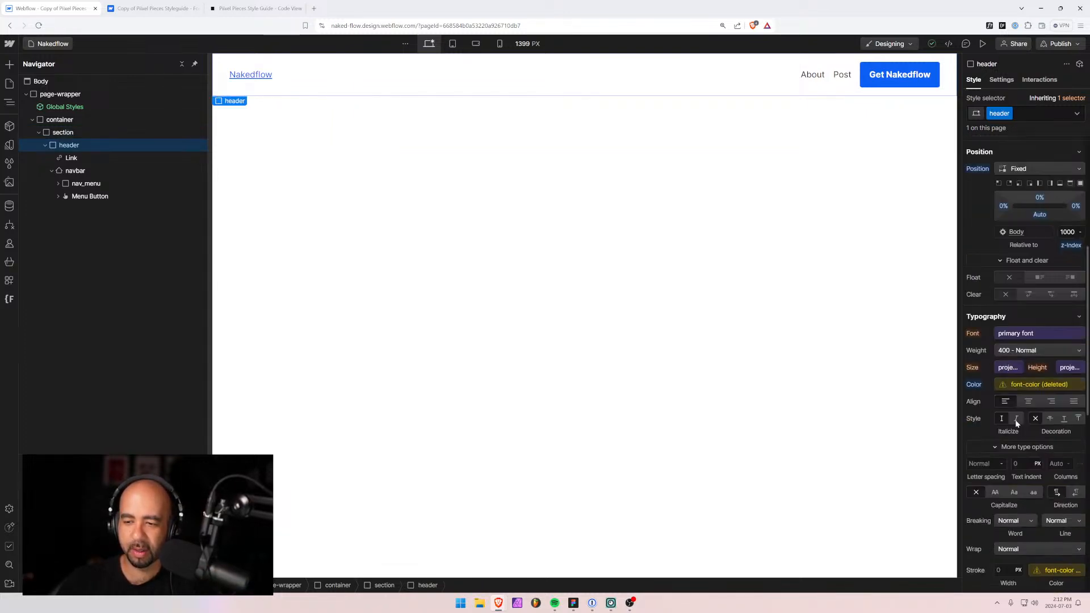
pyautogui.scroll(5, 1015, 420)
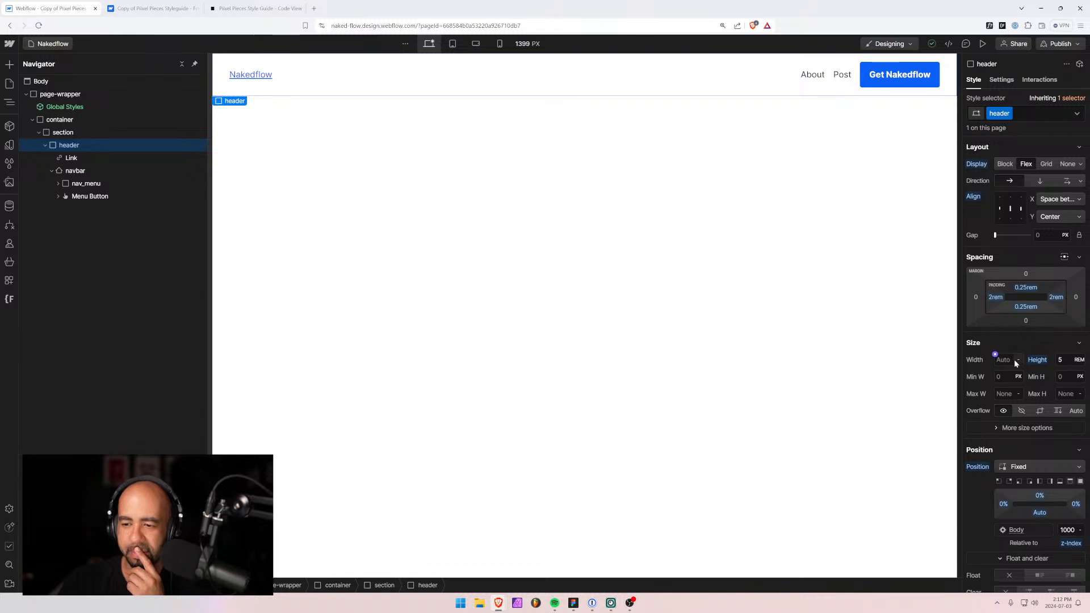
pyautogui.scroll(-3, 1024, 429)
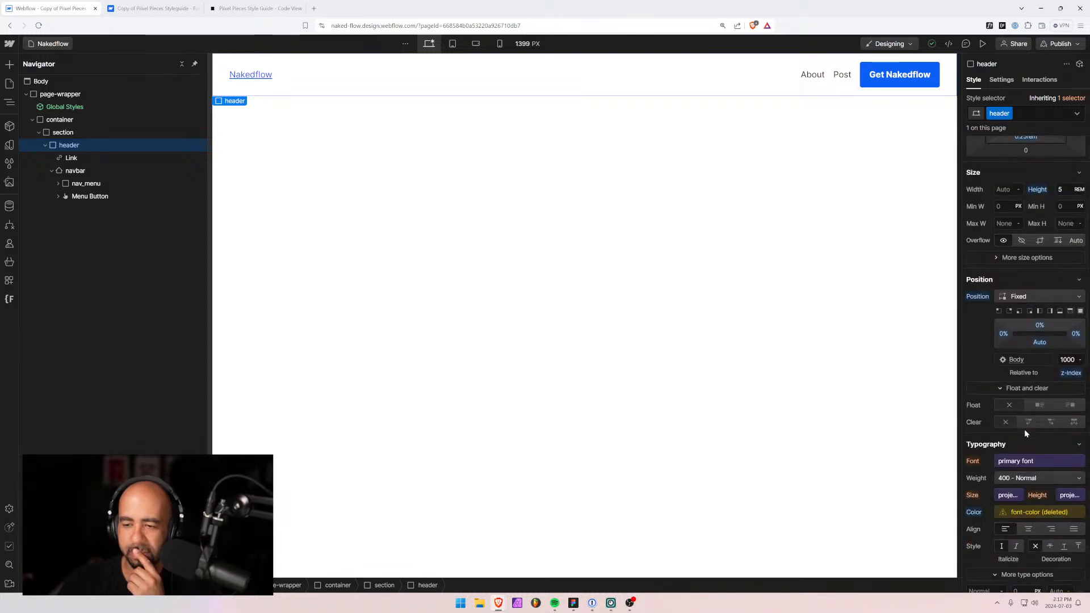
pyautogui.scroll(-6, 1024, 430)
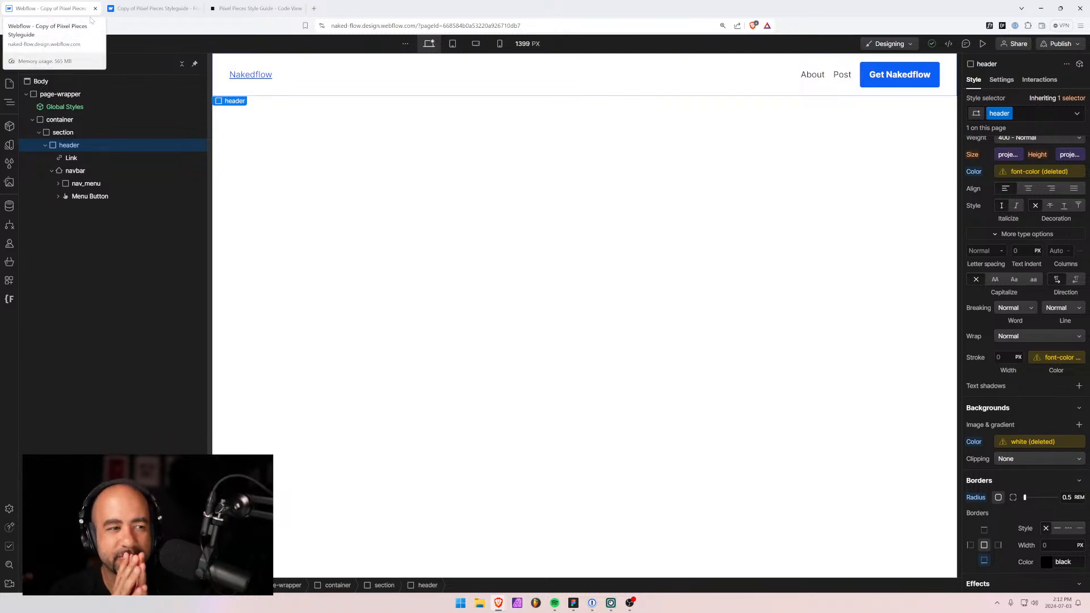
pyautogui.click(137, 7)
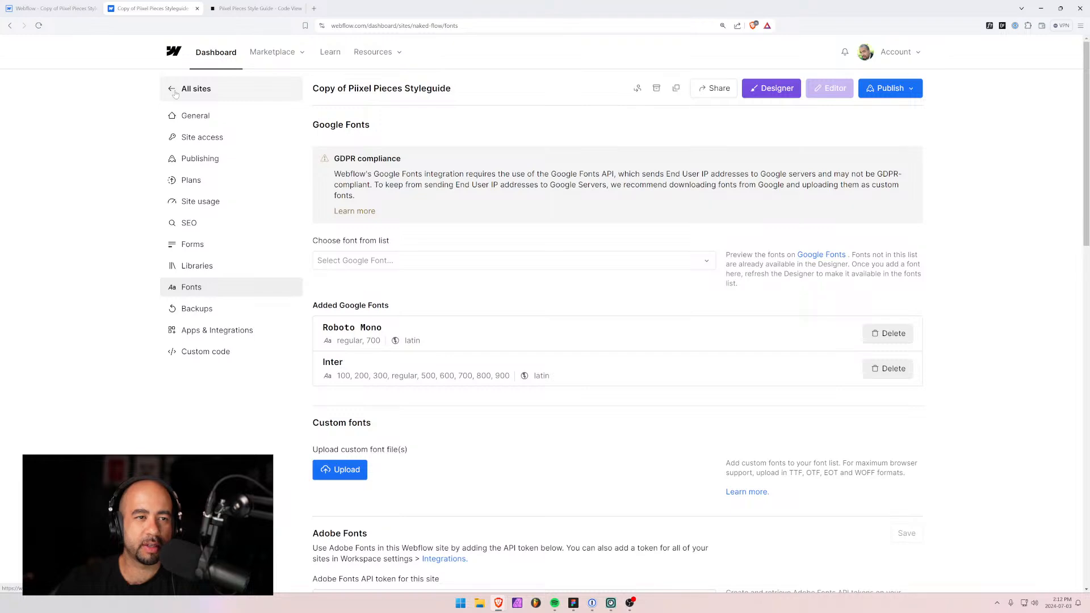
# Return the dashboard to All sites, then open the Style Guide - Code View page in the Designer.
pyautogui.click(175, 92)
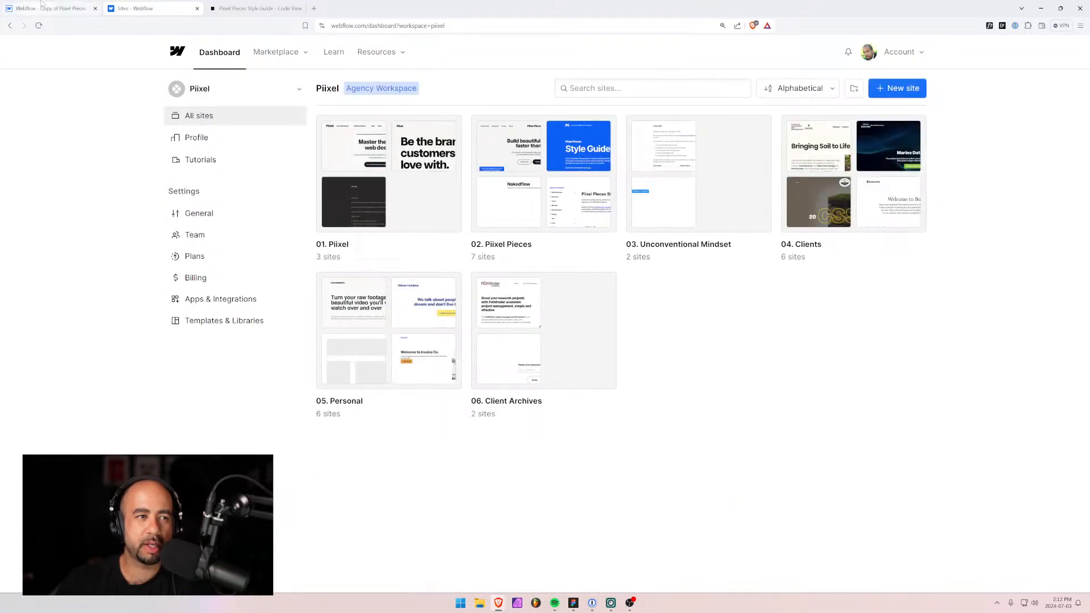
pyautogui.click(40, 4)
pyautogui.click(47, 44)
pyautogui.click(73, 138)
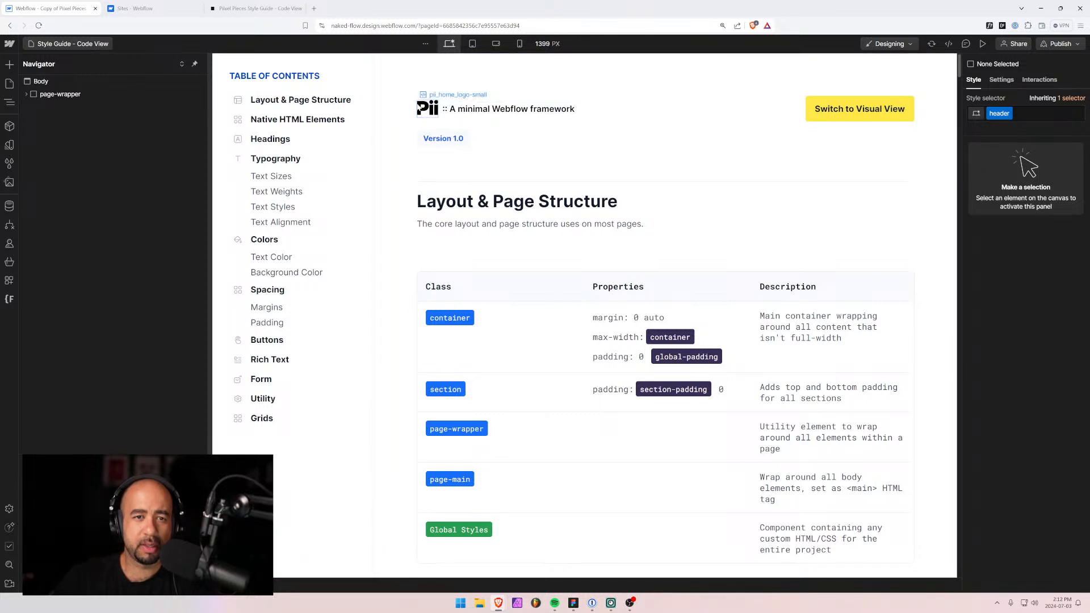
# Inspect pii_header and the pii_sidebar's pii_navigation child on the Code View page.
pyautogui.click(456, 122)
pyautogui.click(39, 146)
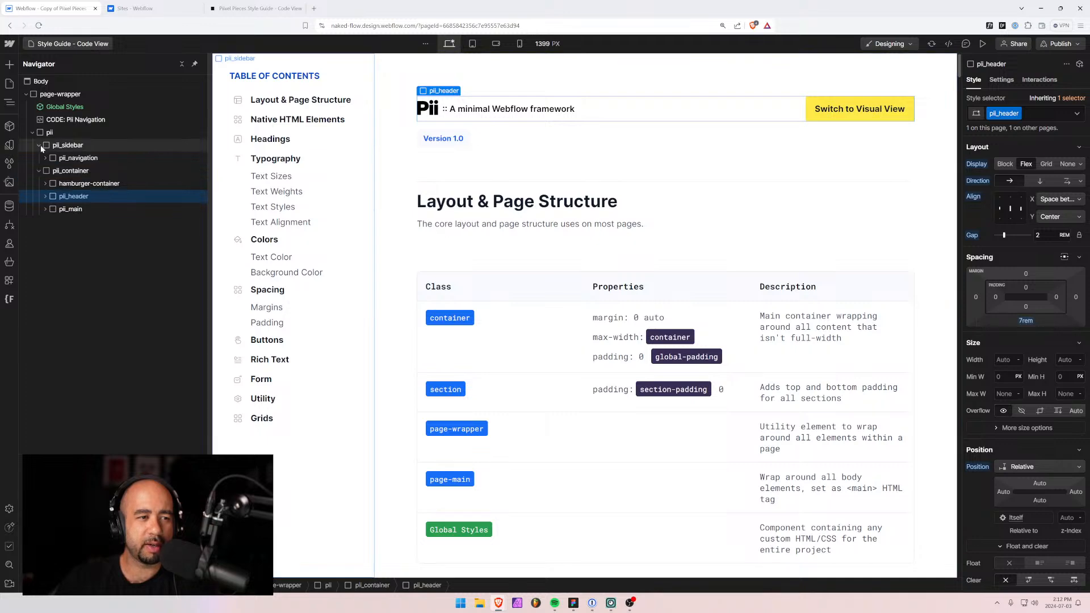
pyautogui.click(39, 146)
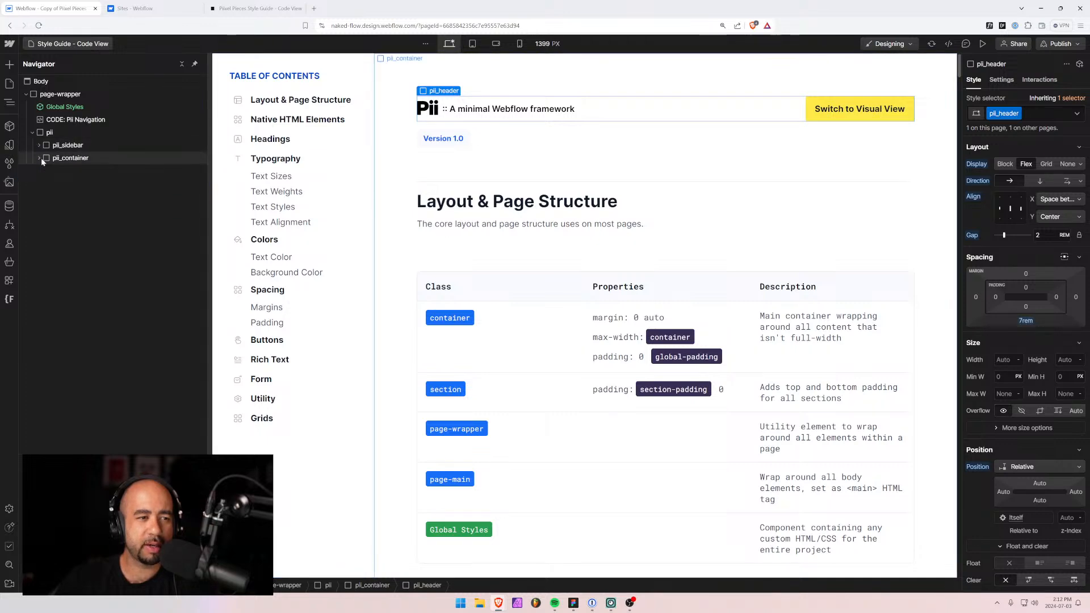
pyautogui.click(144, 10)
pyautogui.click(51, 9)
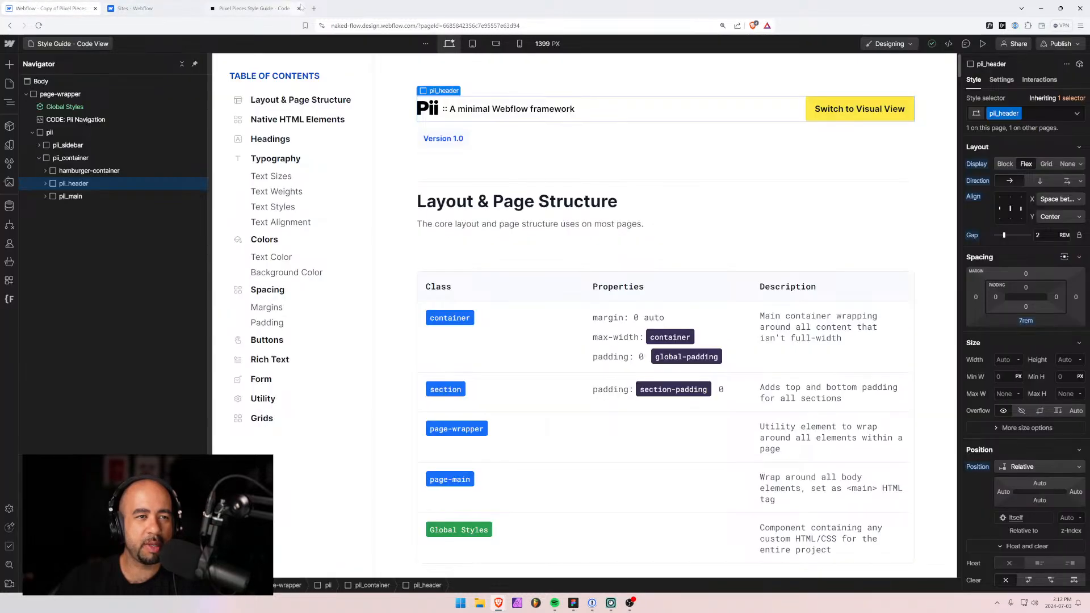
# Look over the Style Guide - Visual View and Home pages, then return to the site dashboard.
pyautogui.click(92, 45)
pyautogui.click(102, 140)
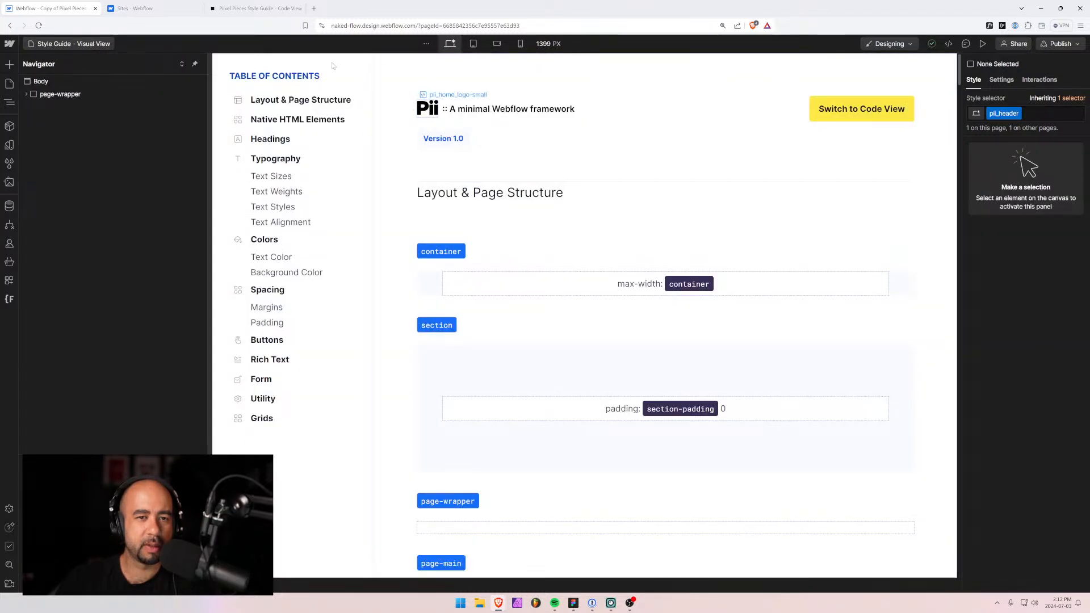
pyautogui.click(10, 83)
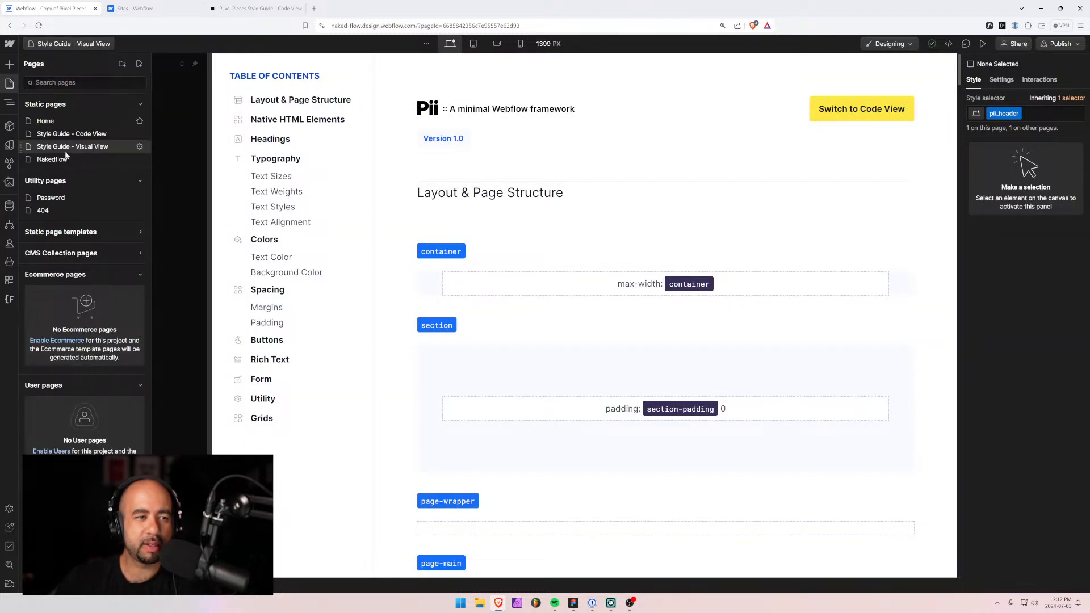
pyautogui.click(49, 120)
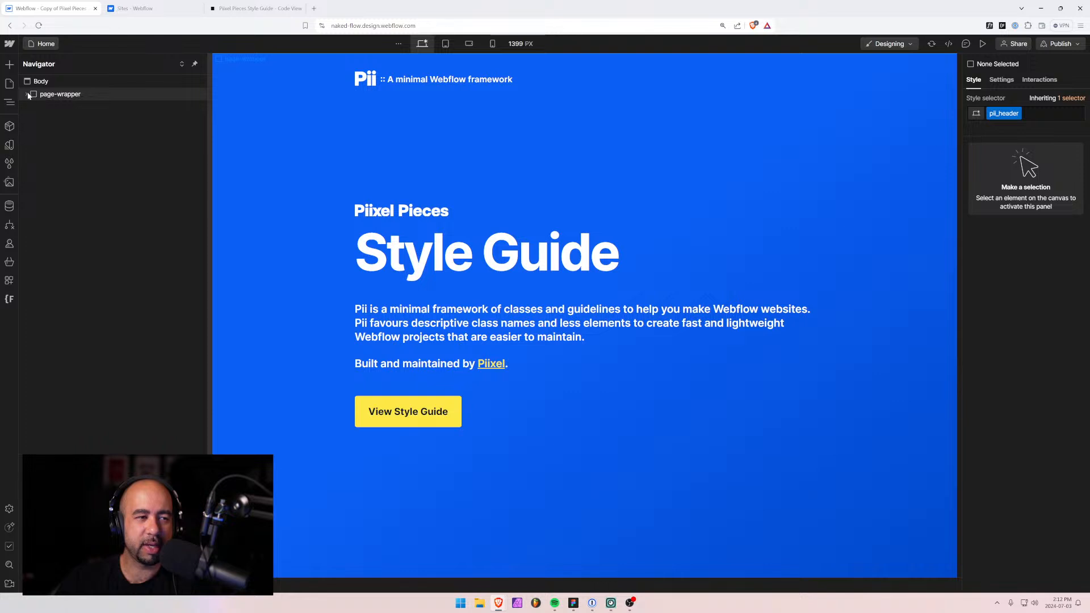
pyautogui.click(28, 95)
pyautogui.click(28, 94)
pyautogui.click(125, 7)
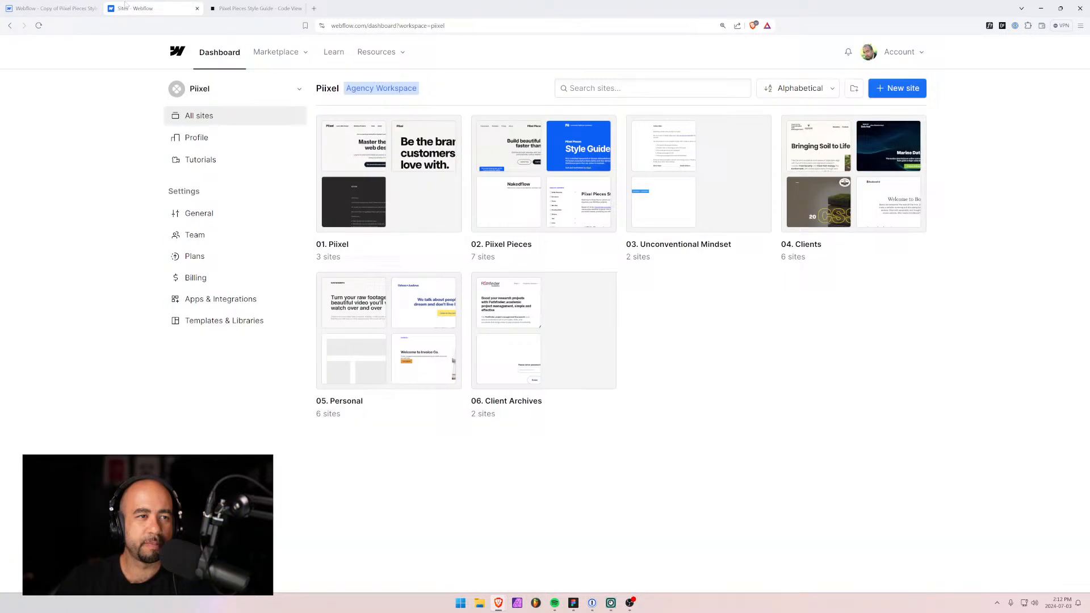
# After checking the published style guide, close the old Designer tab and open the 02. Piixel Pieces folder.
pyautogui.click(245, 8)
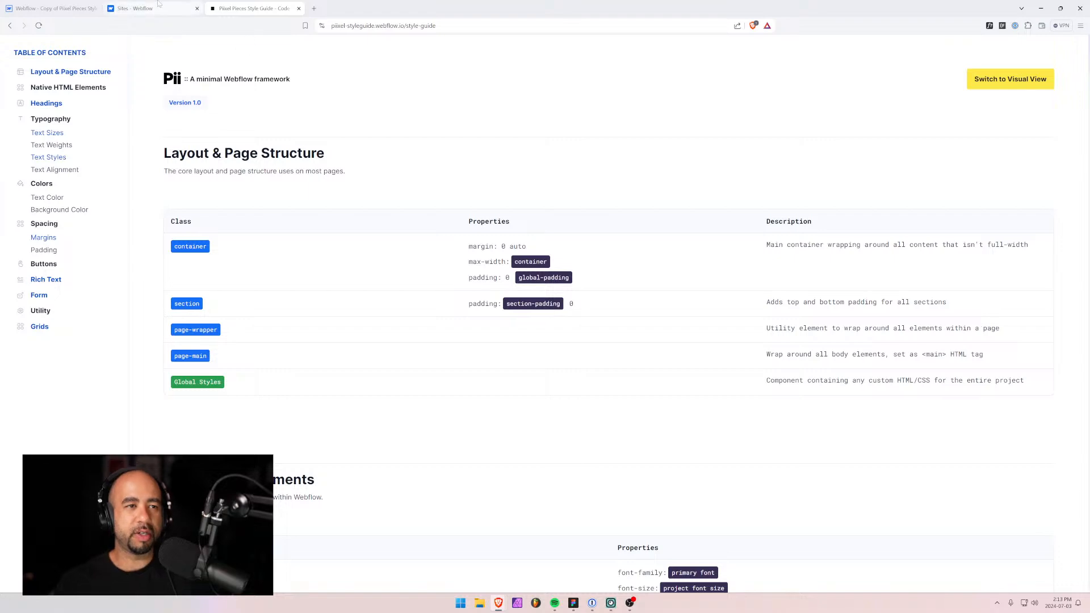
pyautogui.click(133, 8)
pyautogui.click(68, 8)
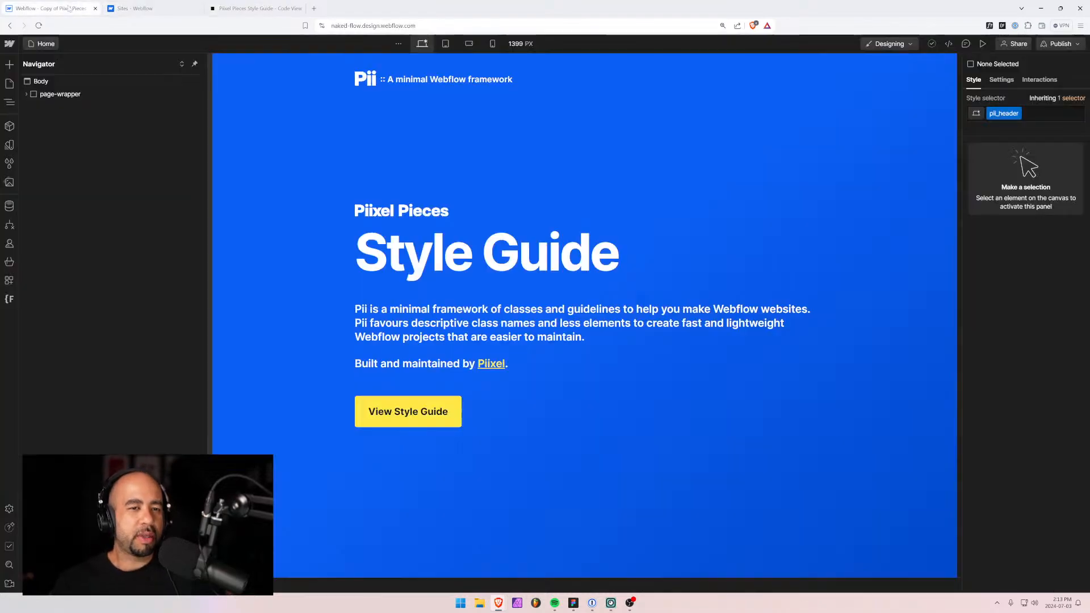
pyautogui.click(166, 6)
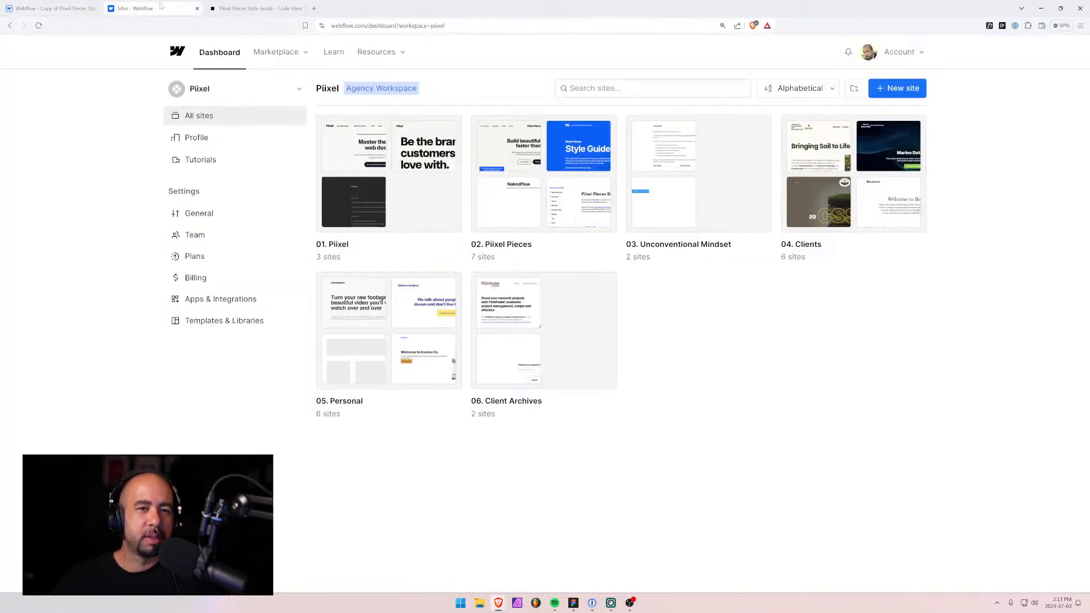
pyautogui.click(95, 8)
pyautogui.click(525, 213)
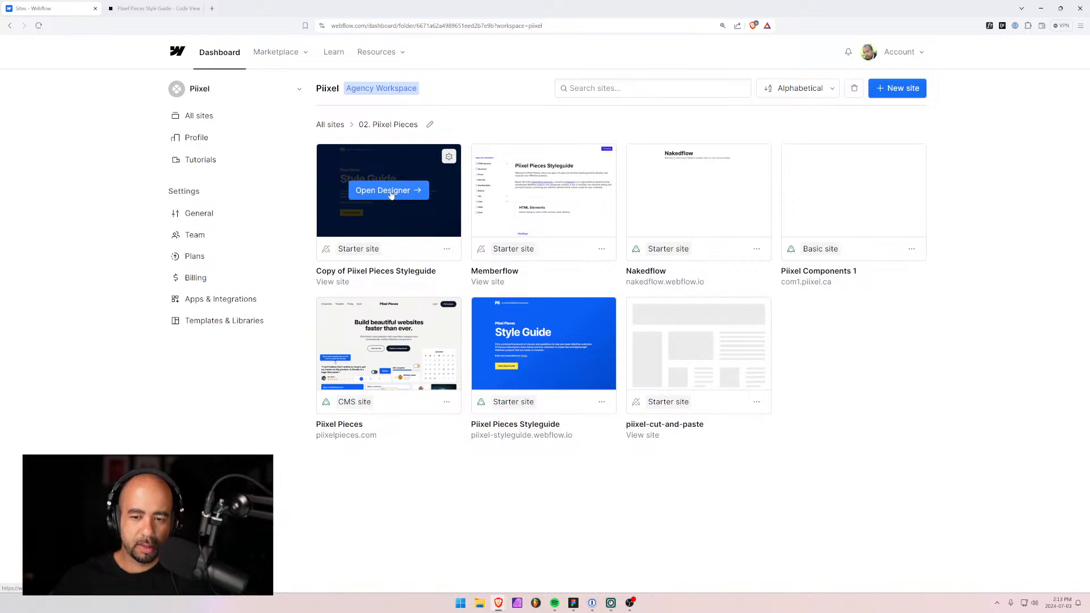
# Open Copy of Piixel Pieces Styleguide at its Style Guide - Code View page and take design control.
pyautogui.click(391, 196)
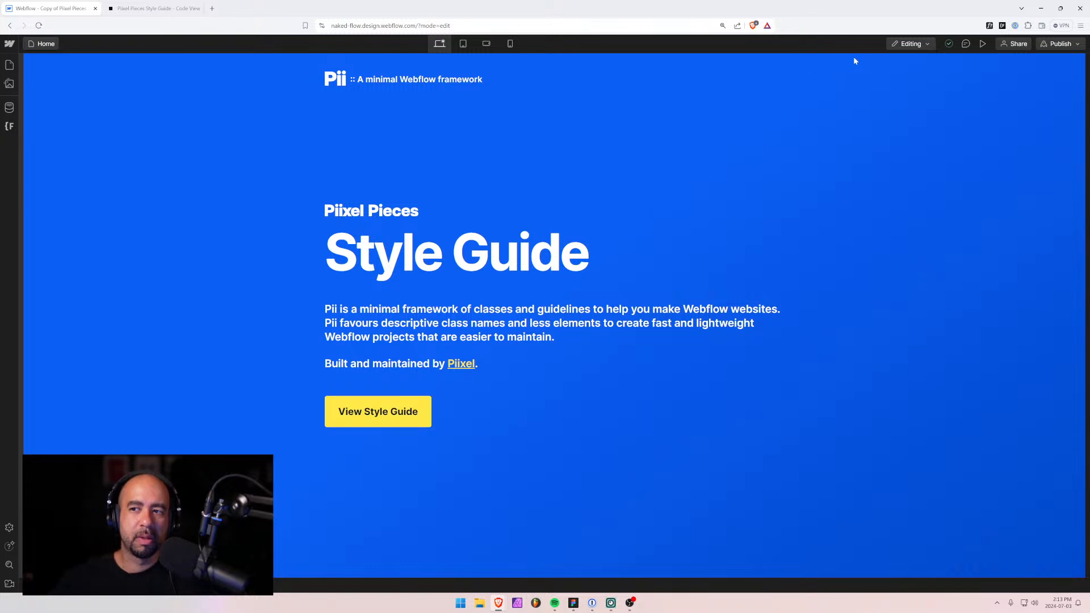
pyautogui.click(8, 65)
pyautogui.click(70, 133)
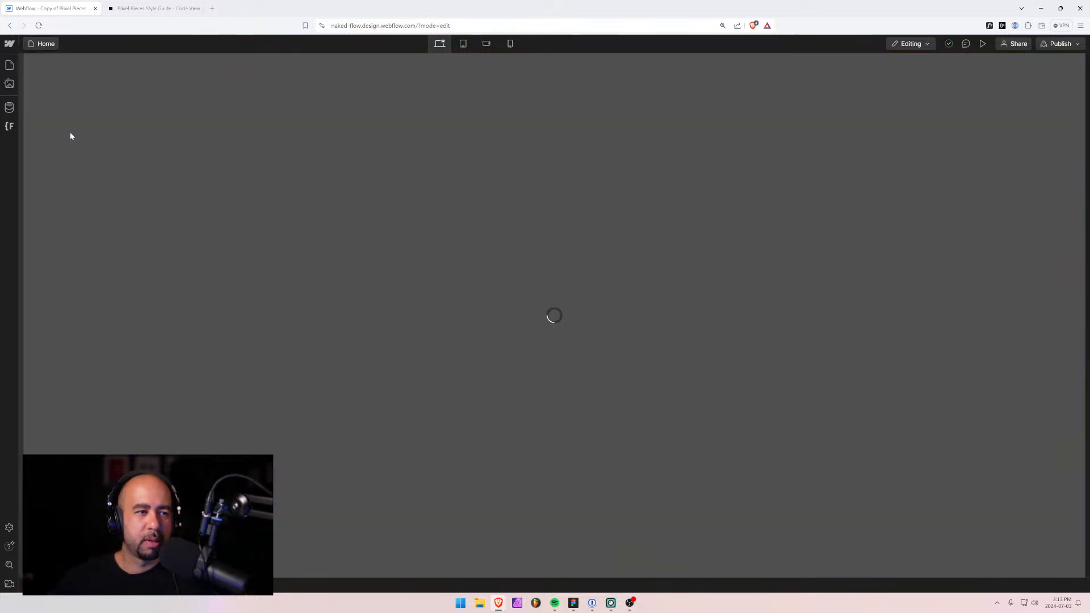
pyautogui.click(917, 45)
pyautogui.click(910, 73)
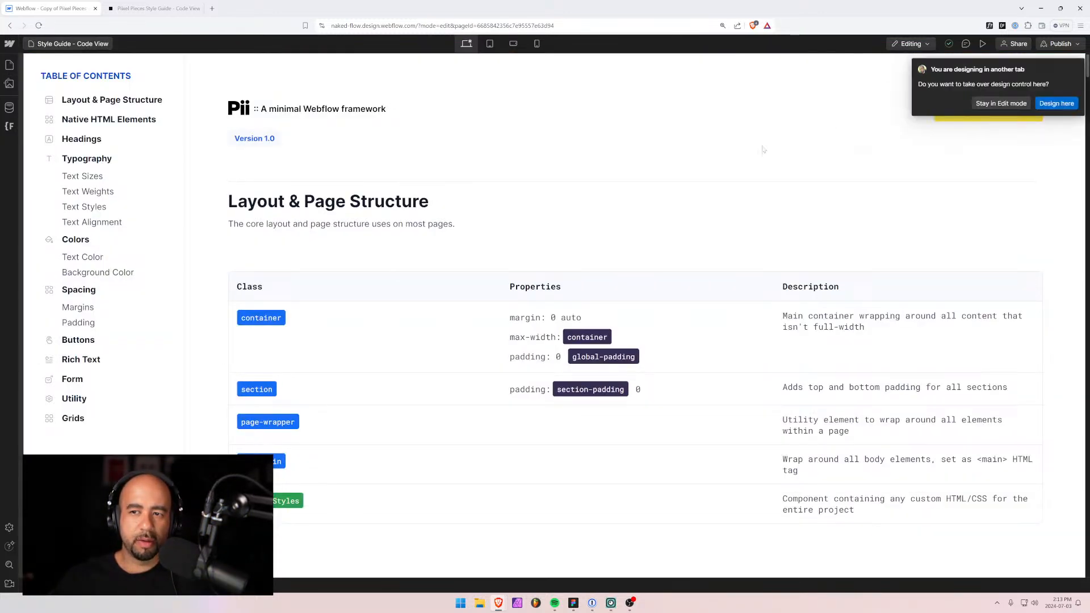
pyautogui.click(1057, 103)
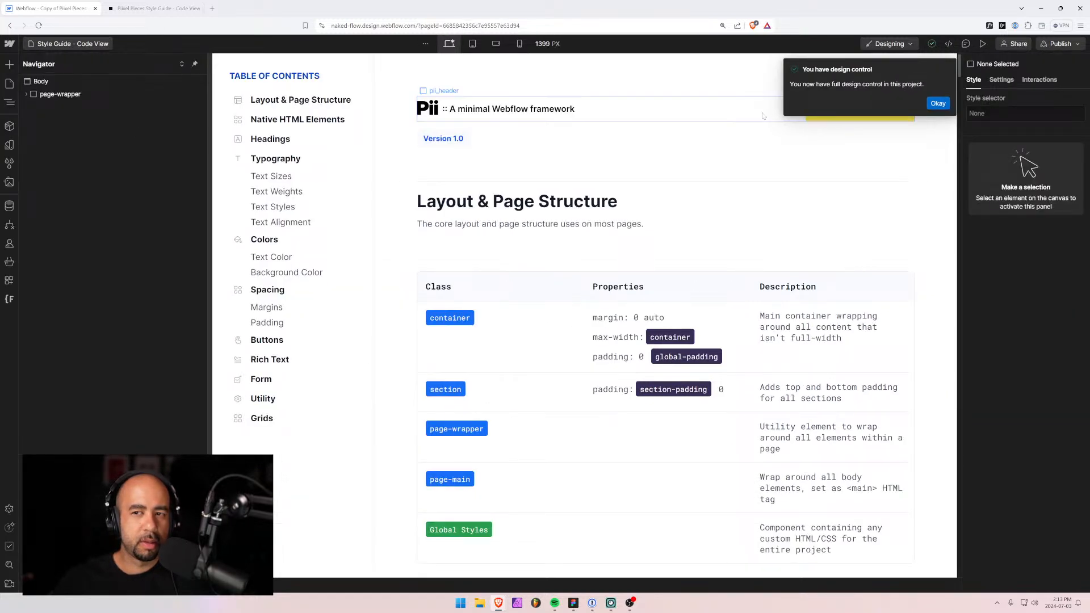
pyautogui.click(938, 103)
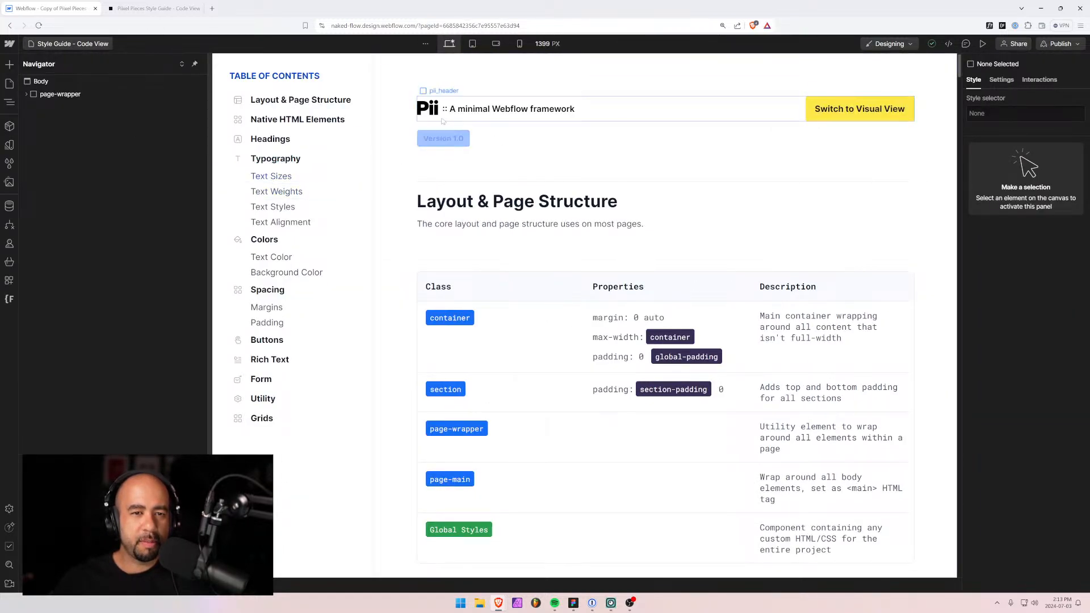
# Inspect the pii_container and Layout & Page Structure heading, then open the Nakedflow page.
pyautogui.click(471, 296)
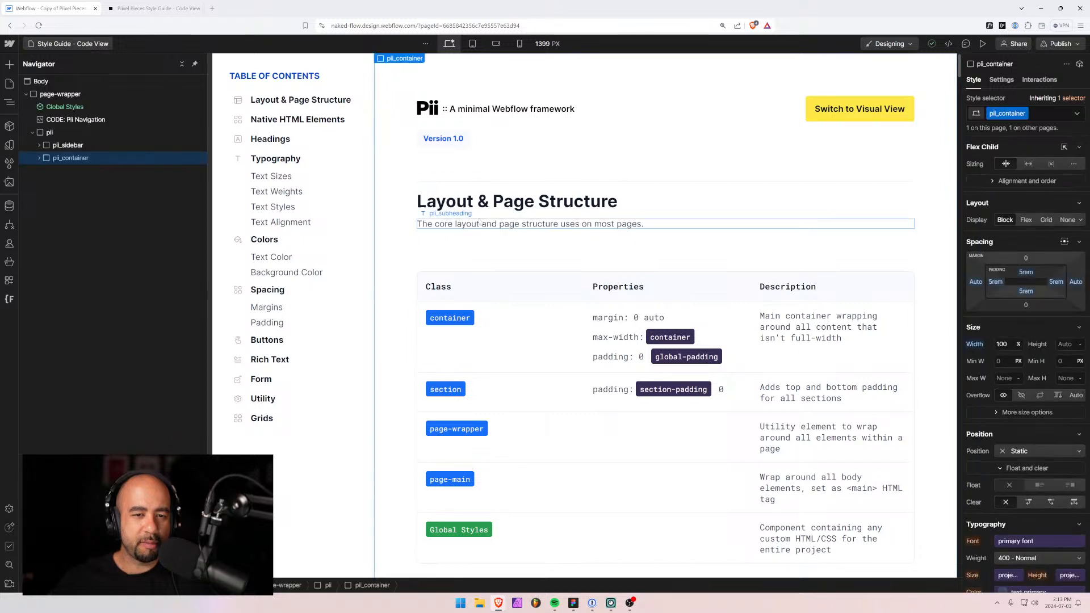
pyautogui.click(477, 207)
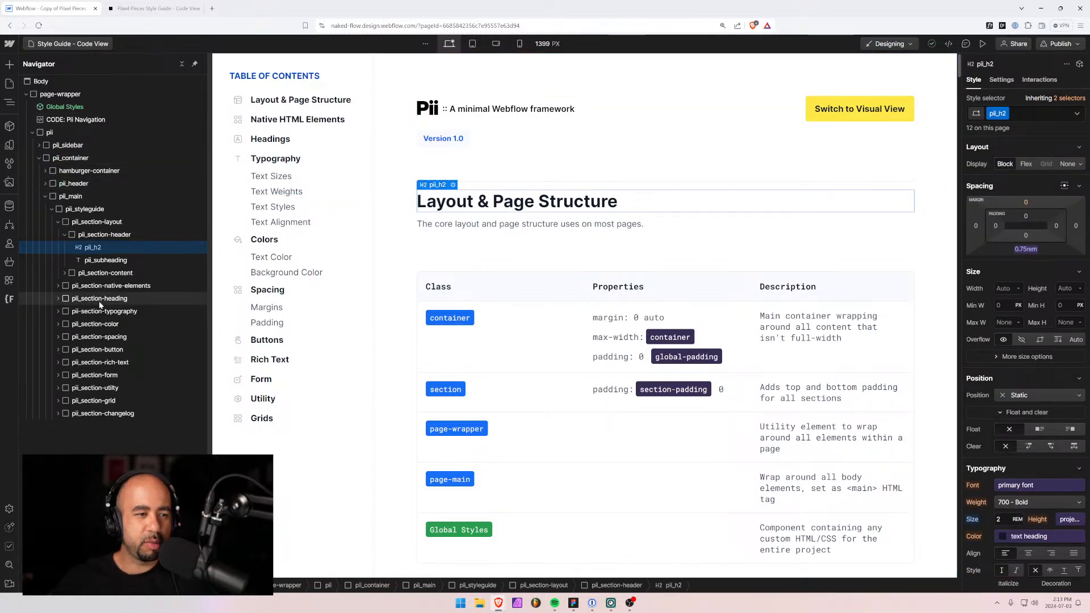
pyautogui.click(9, 84)
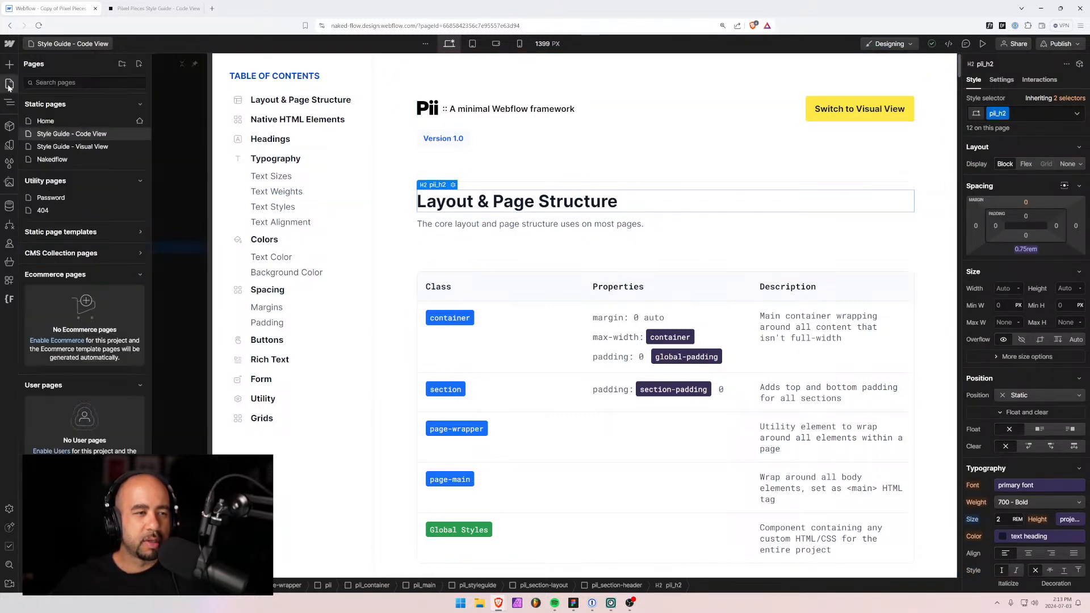
pyautogui.click(65, 160)
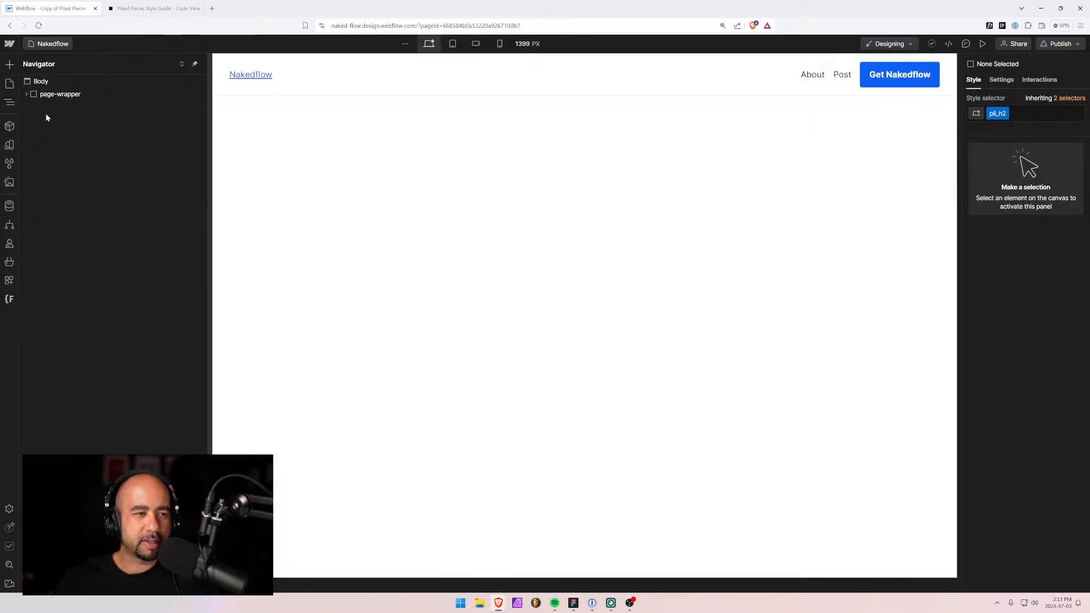
# Remove the header class from the Nakedflow page's top bar.
pyautogui.click(365, 90)
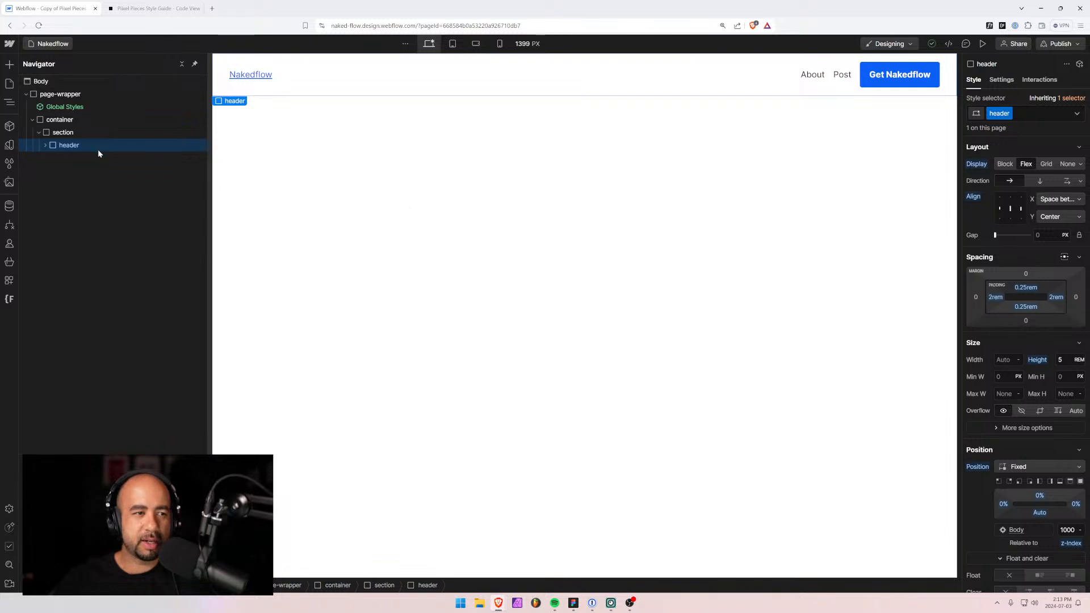
pyautogui.click(1027, 113)
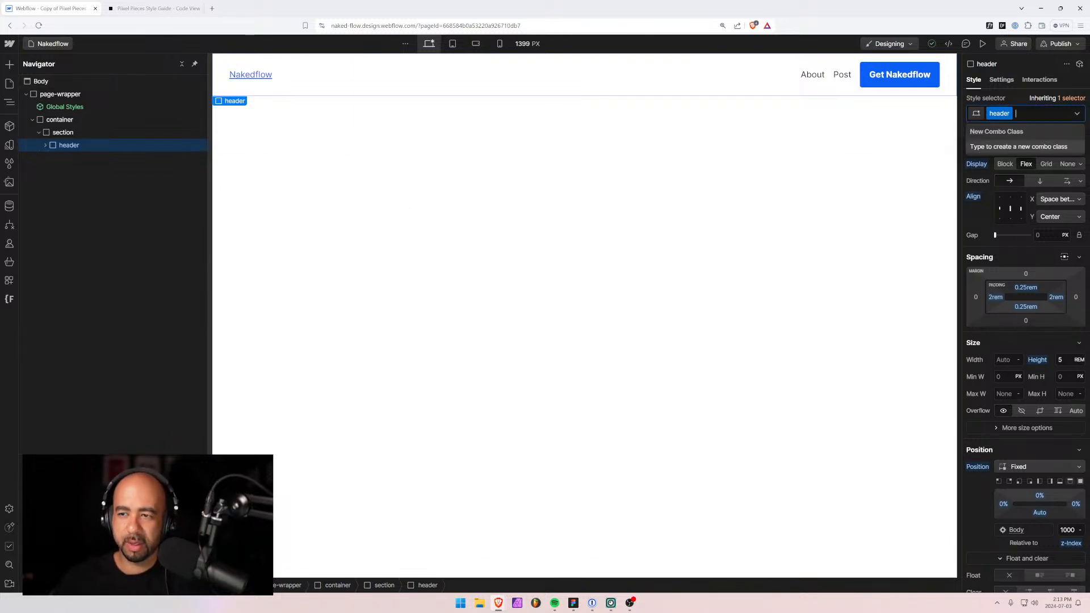
pyautogui.press('BackSpace')
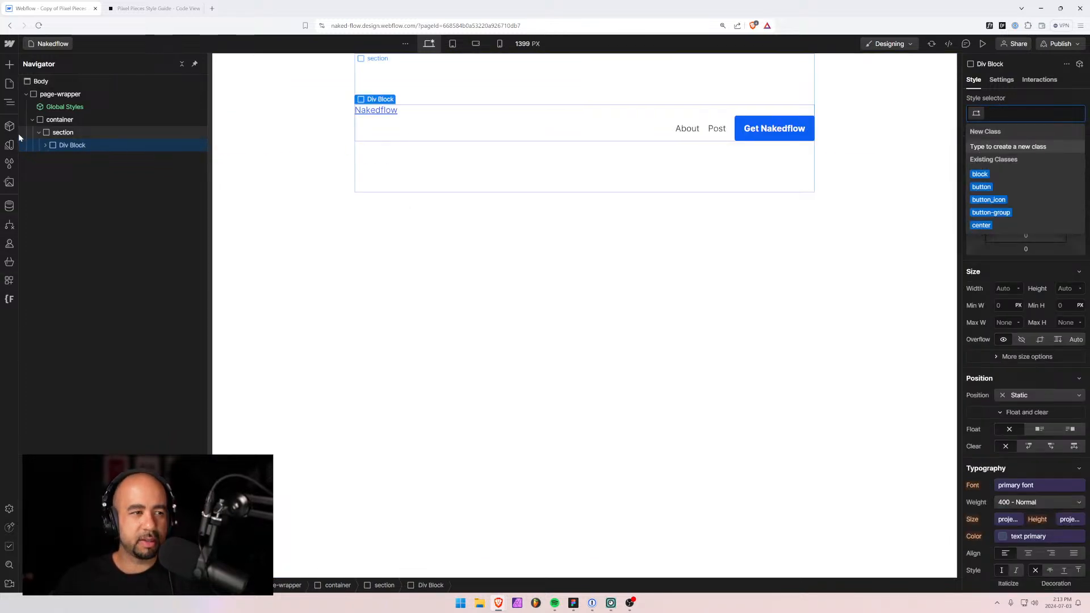
# Find the header class in Style Selectors, try deleting it, then bring up the Finsweet extension.
pyautogui.click(9, 163)
pyautogui.write('header')
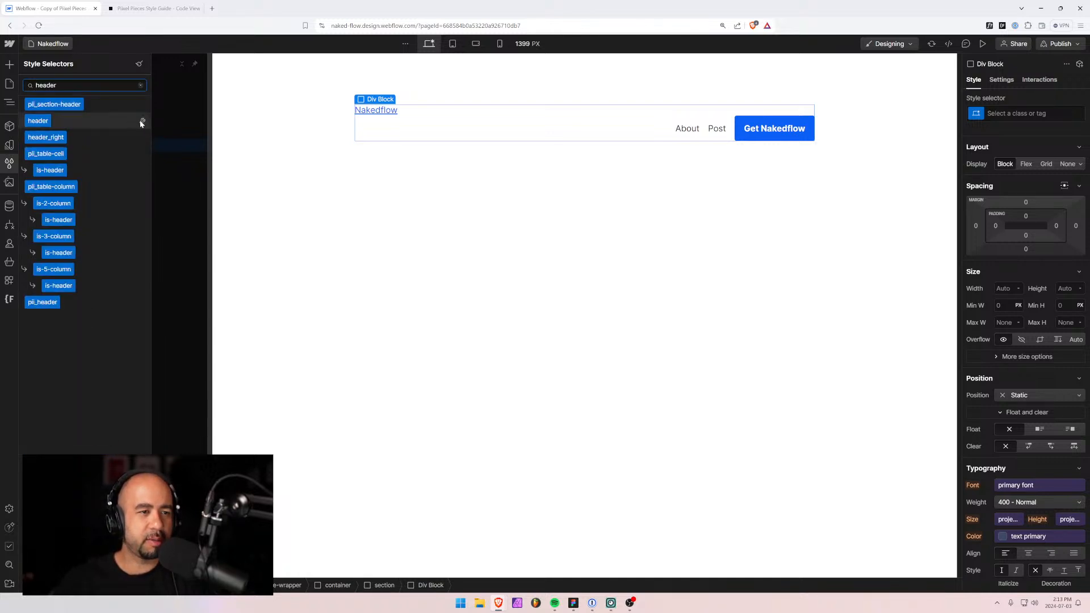
pyautogui.click(142, 121)
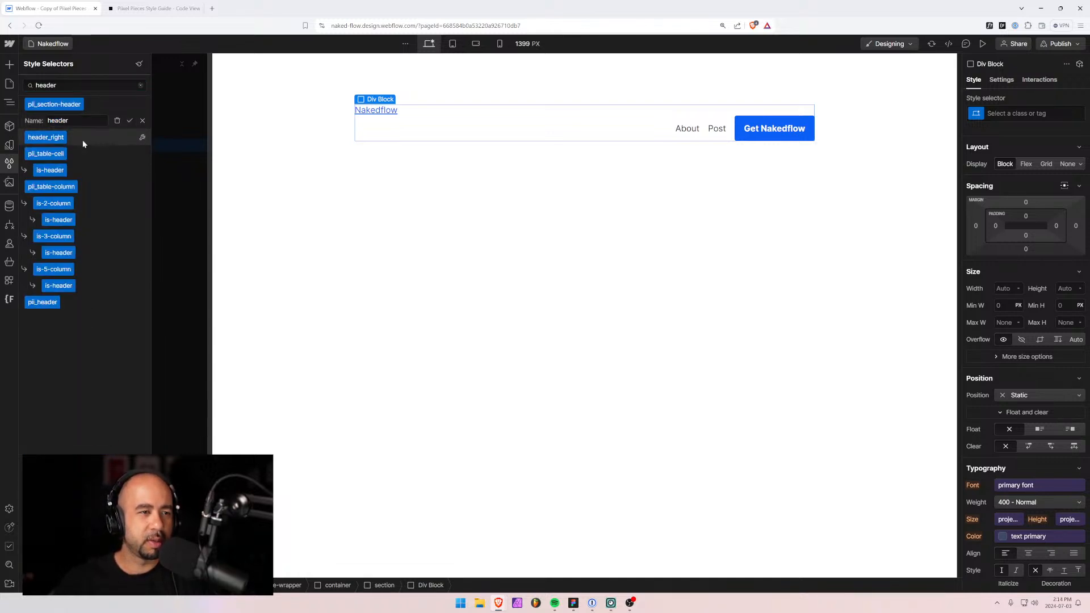
pyautogui.click(117, 120)
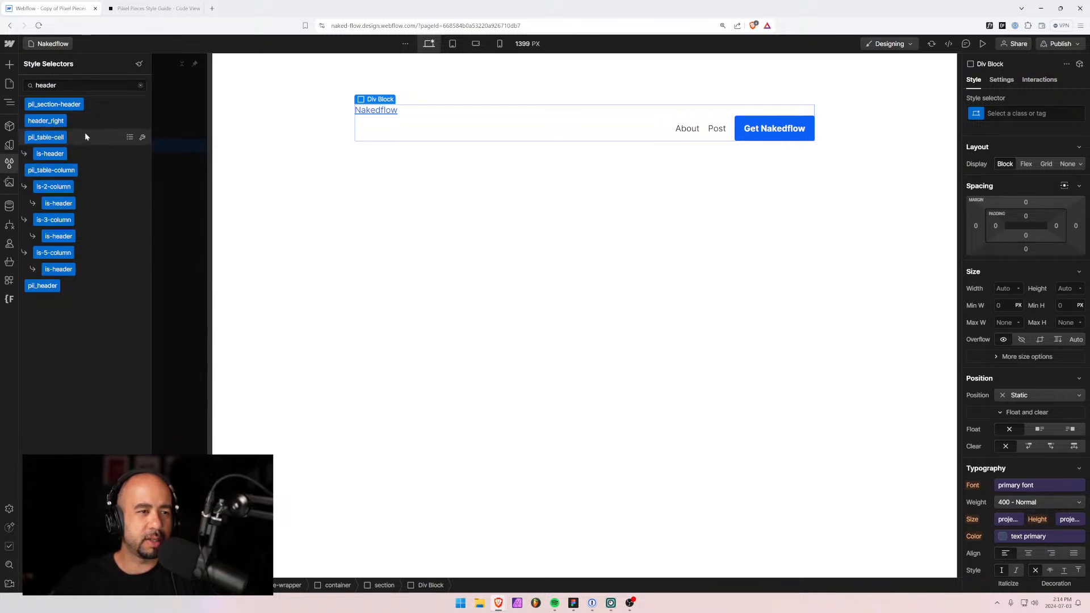
pyautogui.moveTo(45, 122)
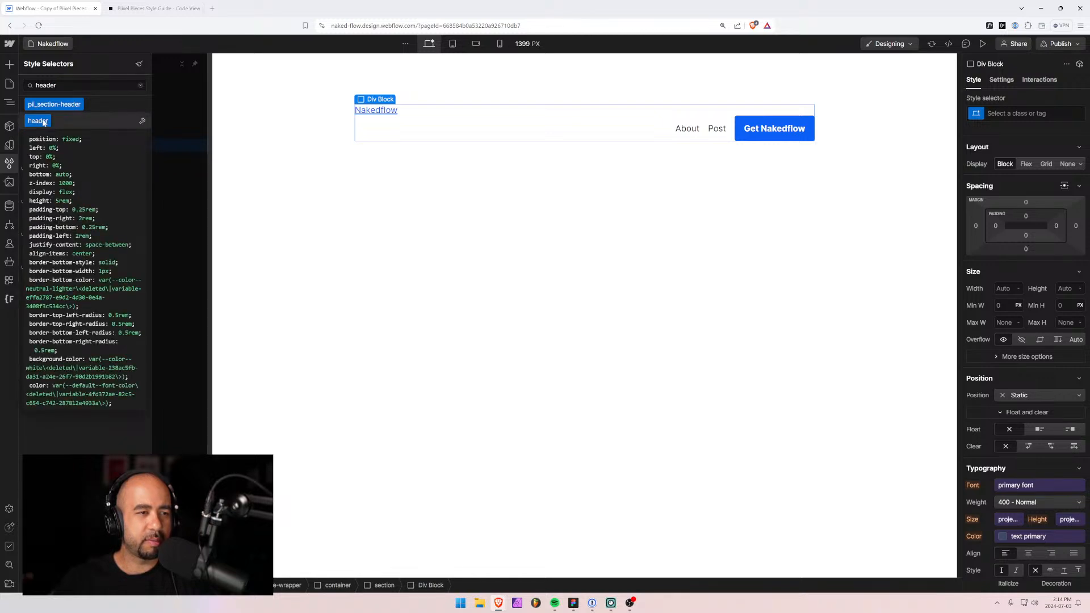
pyautogui.moveTo(56, 141)
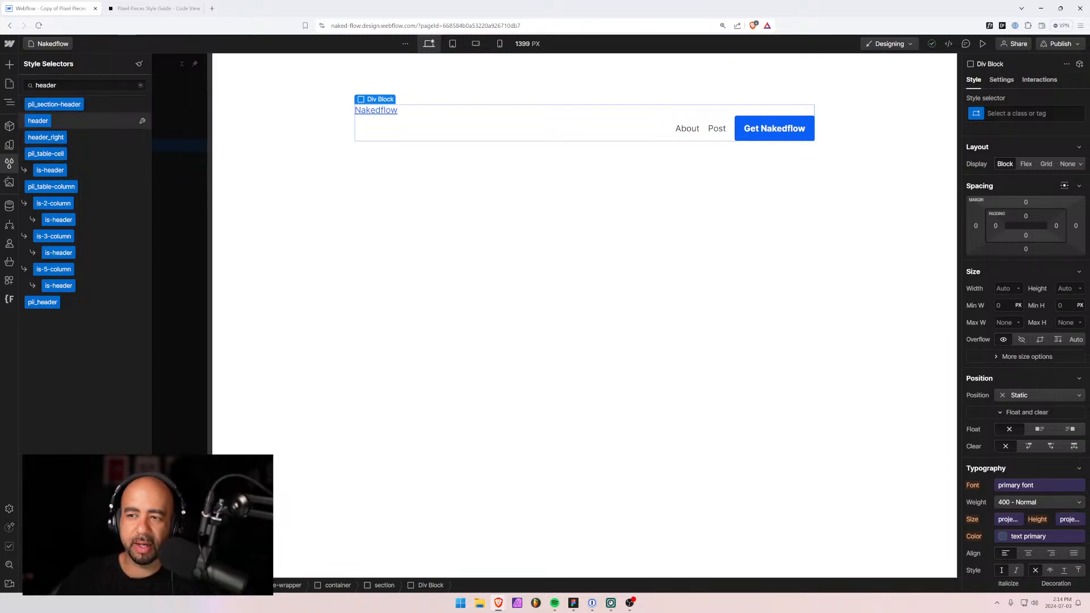
pyautogui.click(8, 299)
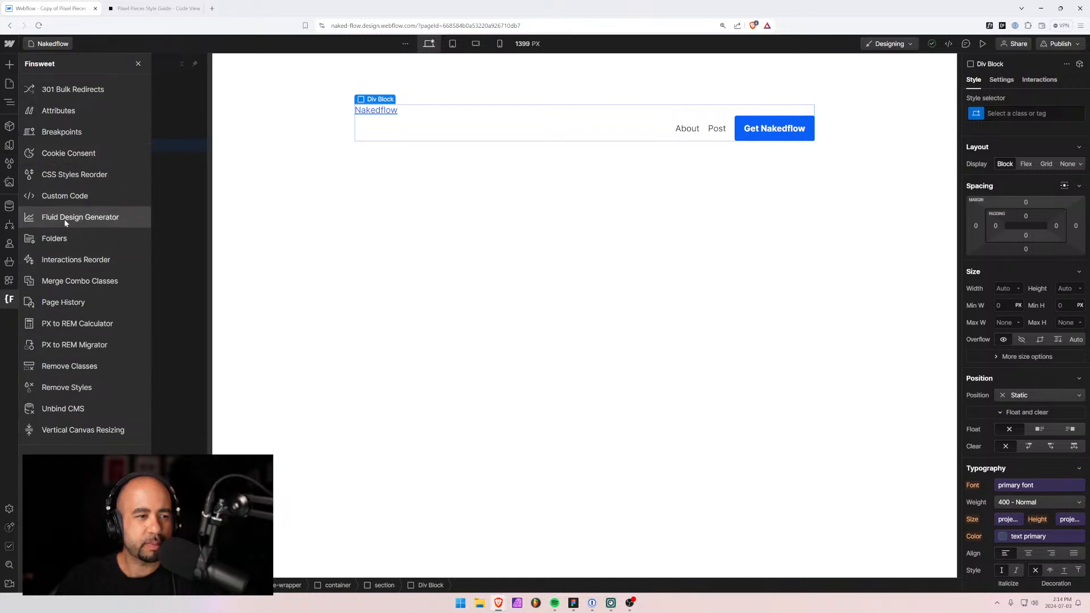
pyautogui.click(64, 239)
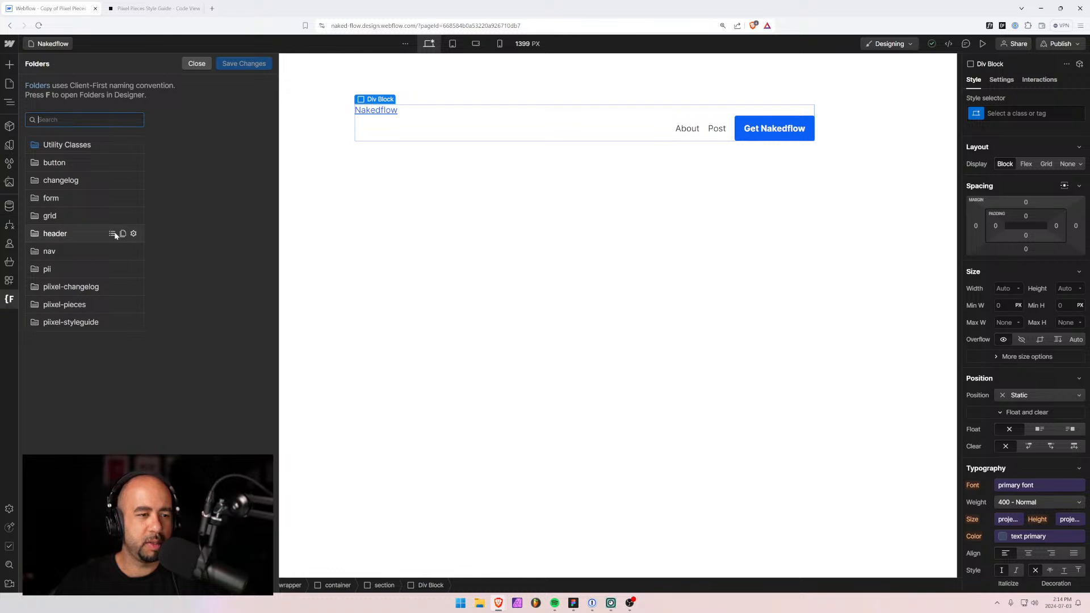
pyautogui.click(115, 233)
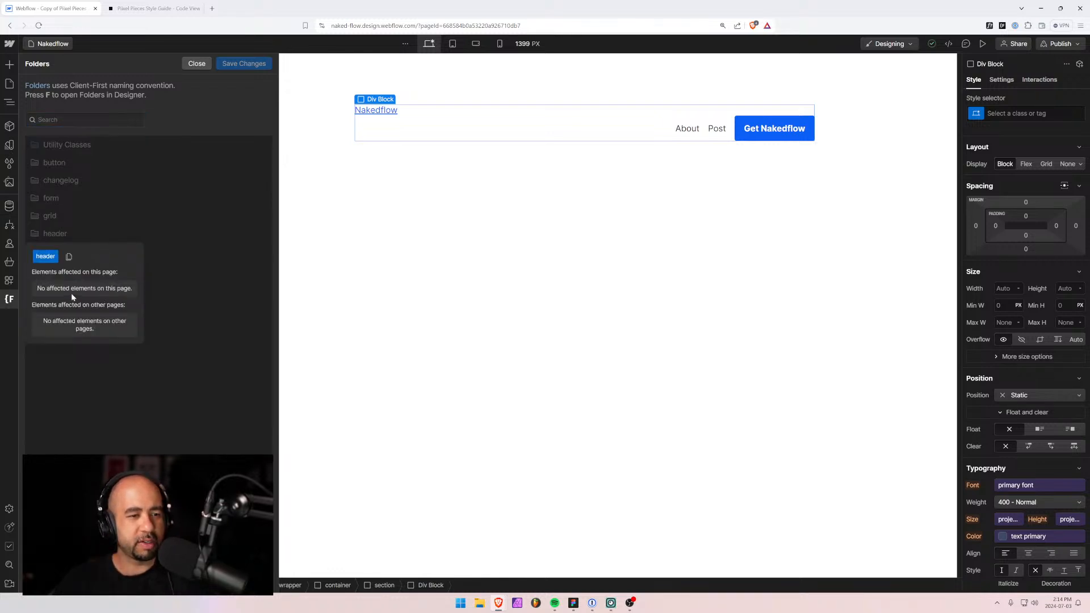
pyautogui.click(238, 277)
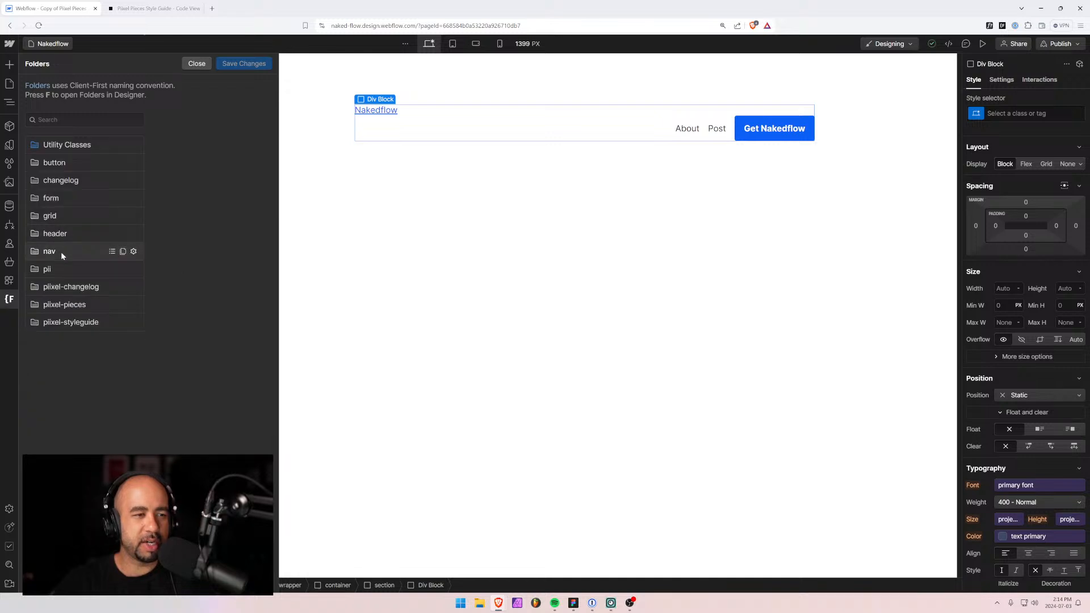
pyautogui.click(195, 64)
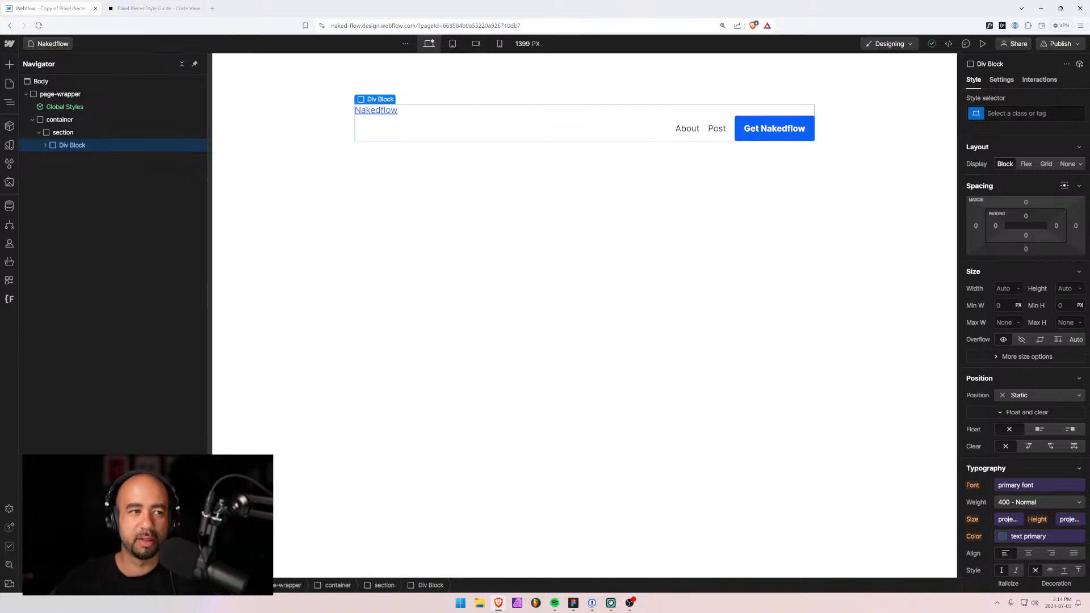
pyautogui.click(1079, 45)
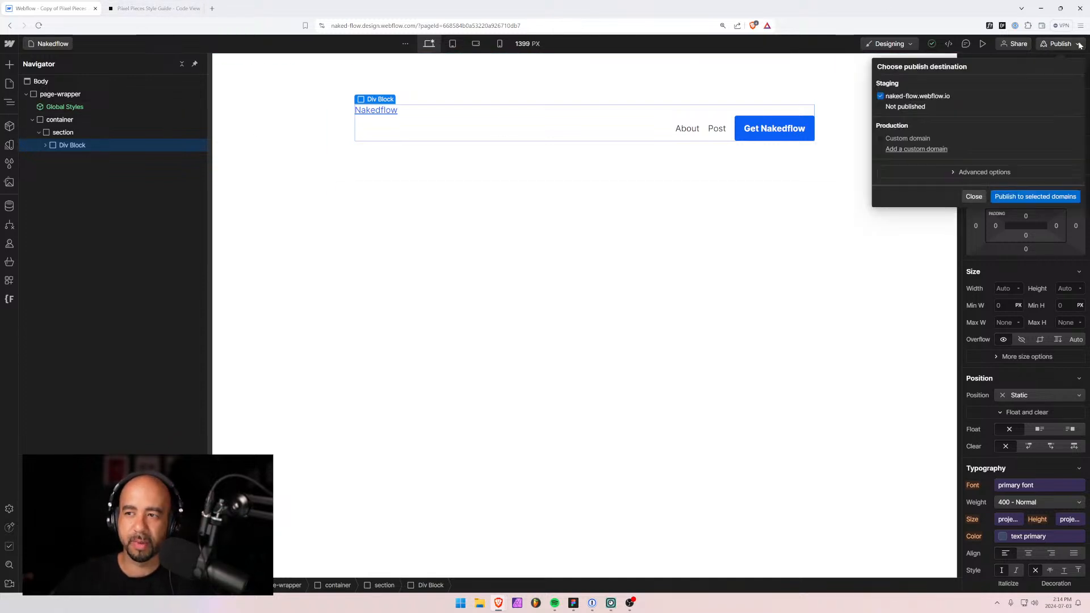
pyautogui.click(1079, 45)
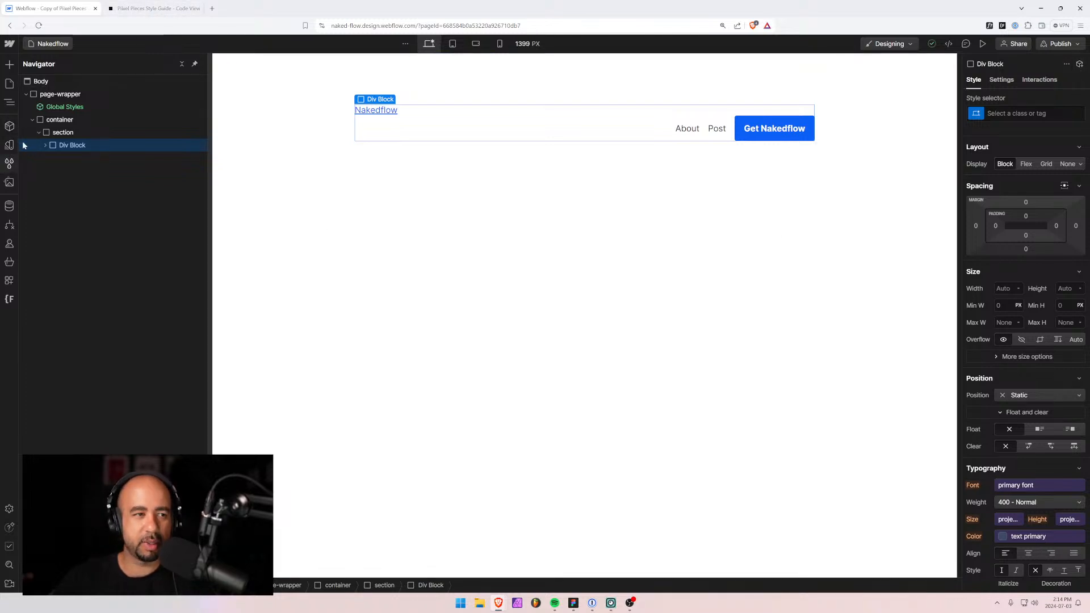
pyautogui.click(8, 164)
pyautogui.click(139, 63)
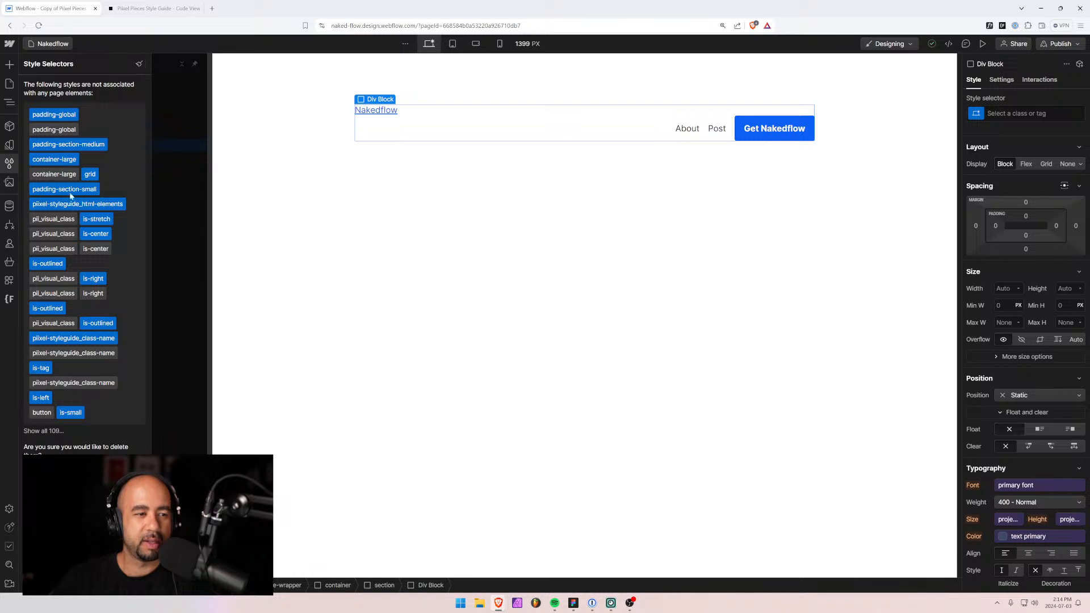
pyautogui.click(46, 431)
pyautogui.scroll(-5, 84, 410)
pyautogui.scroll(5, 84, 410)
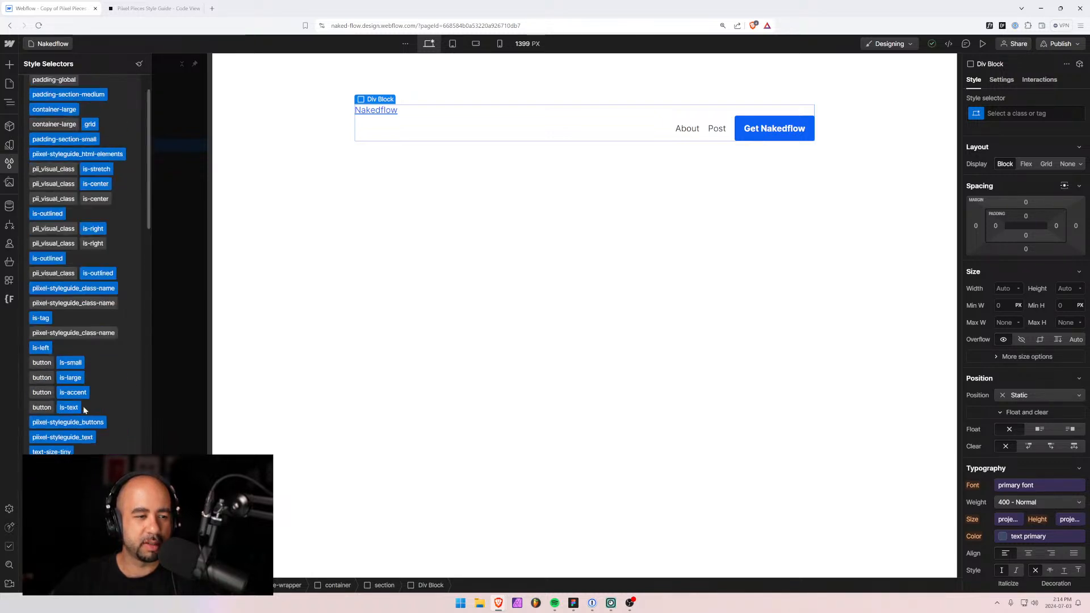
pyautogui.scroll(-10, 84, 410)
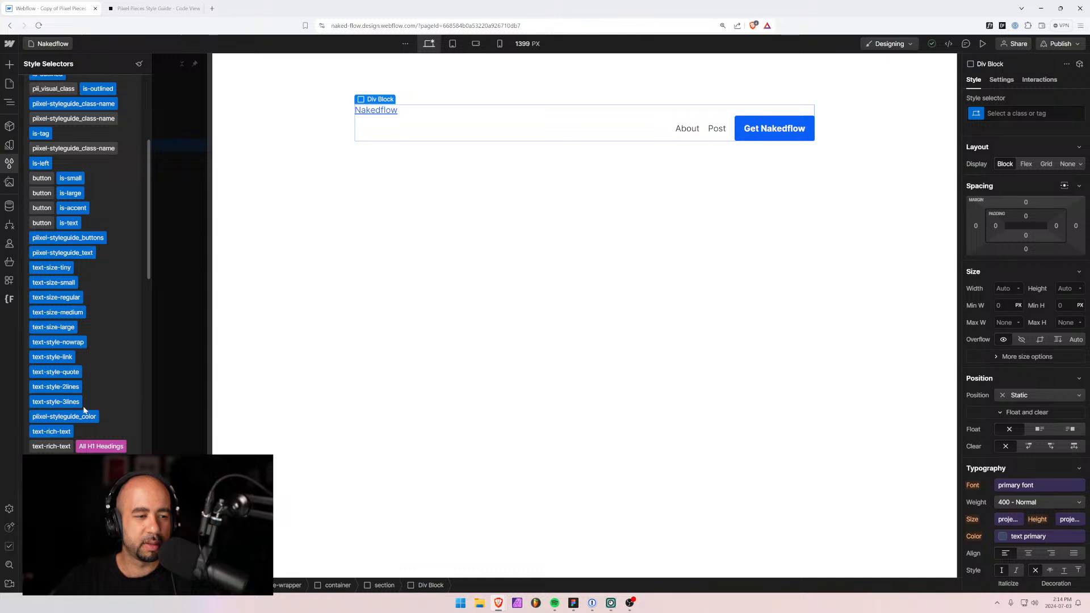
pyautogui.scroll(4, 88, 409)
pyautogui.scroll(-13, 88, 409)
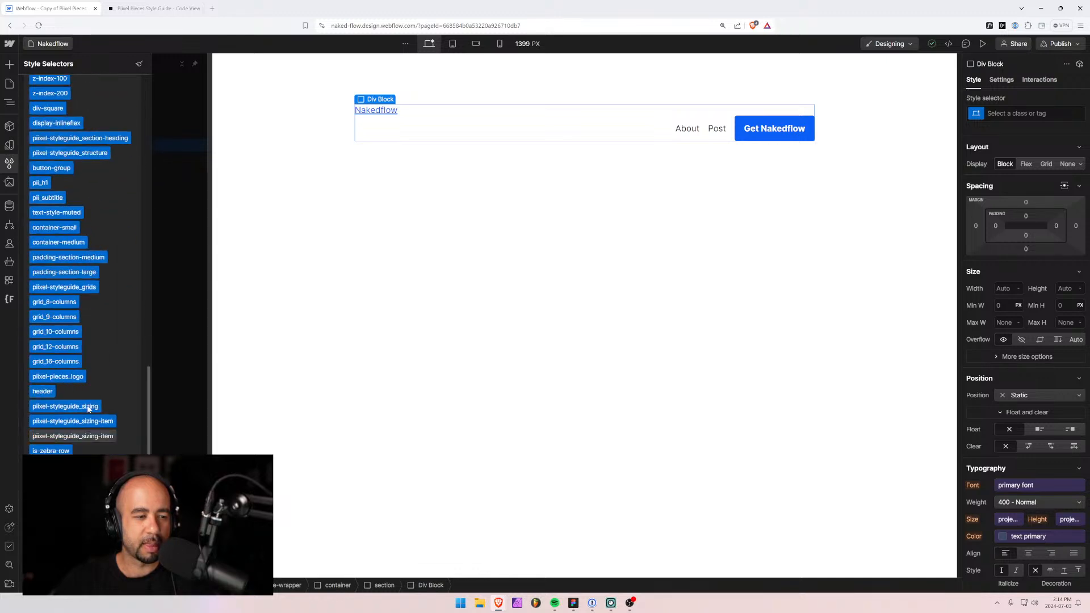
pyautogui.scroll(13, 90, 410)
pyautogui.scroll(-12, 92, 413)
pyautogui.scroll(-10, 96, 420)
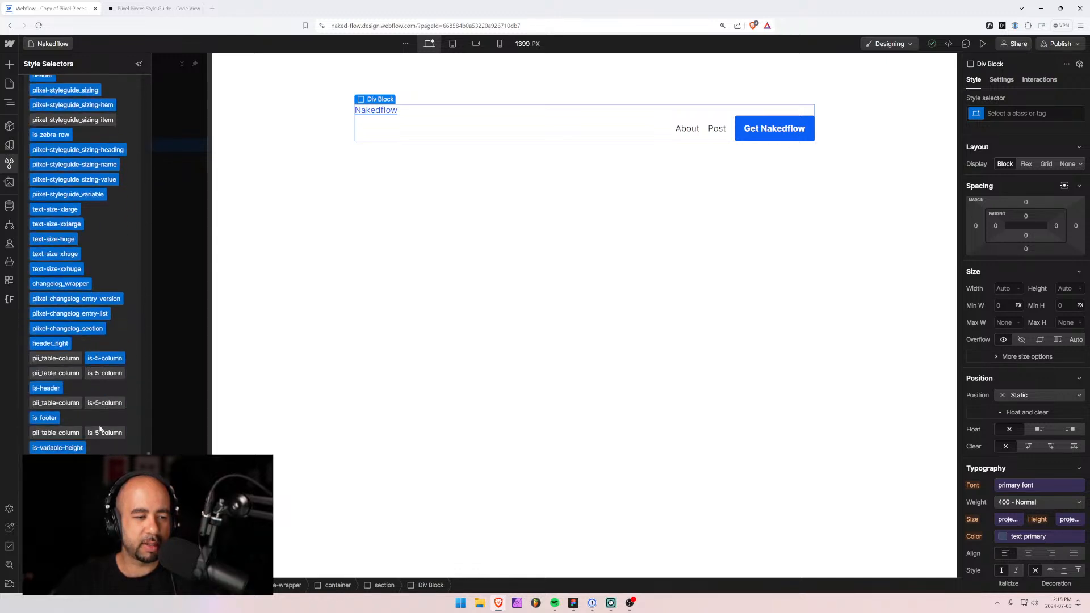
pyautogui.click(108, 575)
pyautogui.scroll(-5, 75, 407)
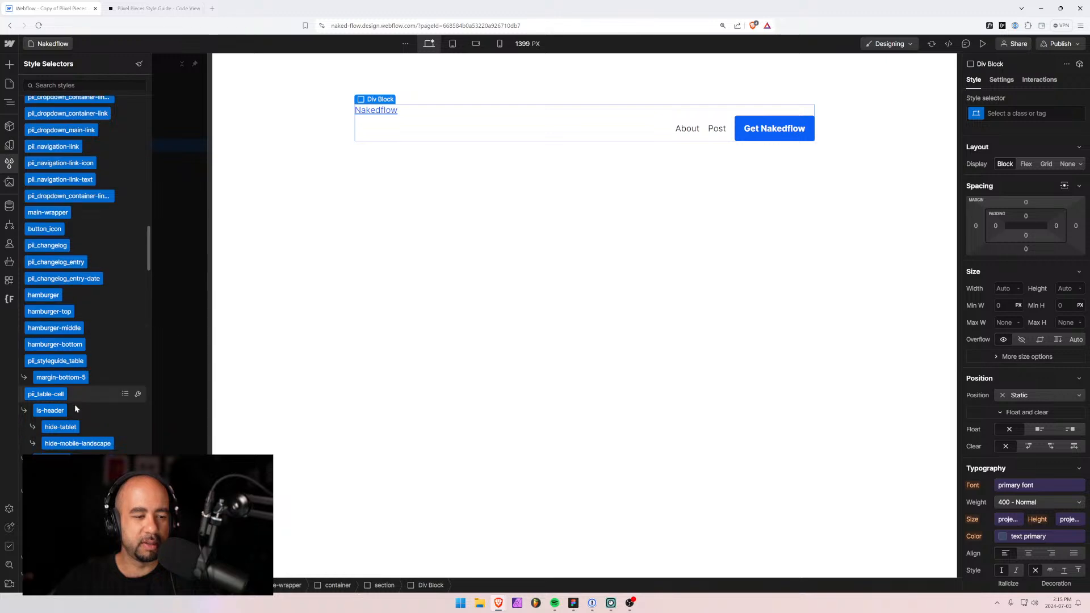
pyautogui.scroll(3, 123, 388)
pyautogui.click(271, 131)
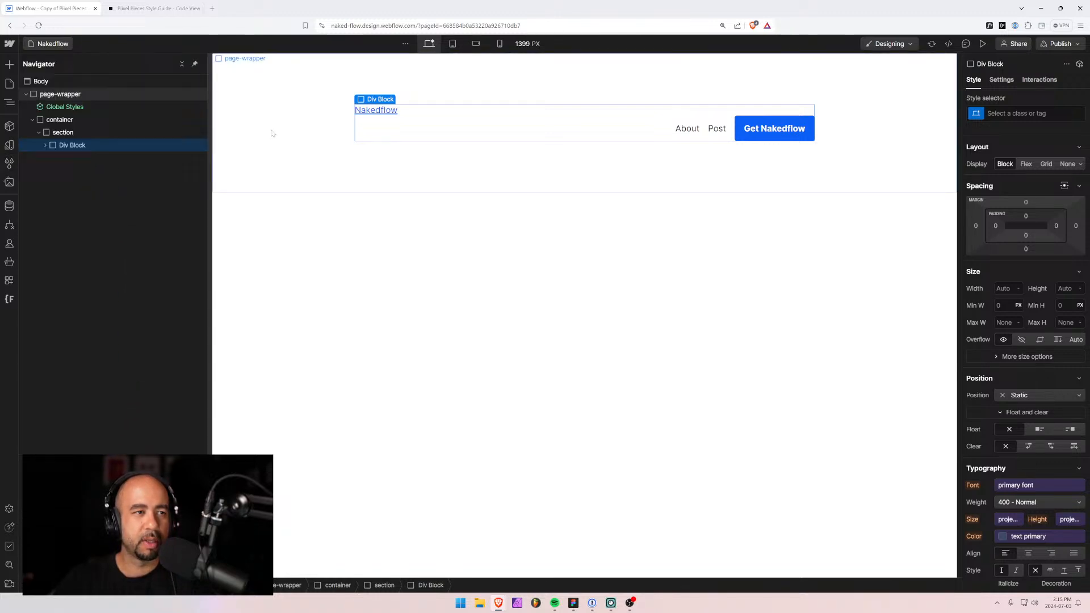
# Close the style guide tab and open Piixel Pieces Styleguide from the 02. Piixel Pieces folder in the Designer.
pyautogui.click(152, 11)
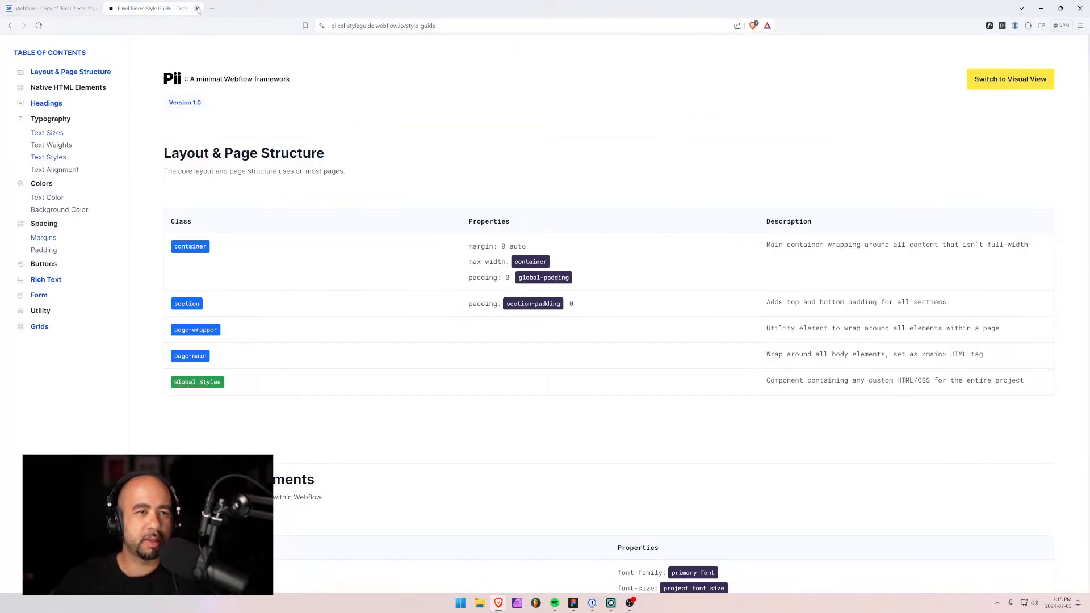
pyautogui.hotkey('ctrl', 'w')
pyautogui.hotkey('ctrl', 't')
pyautogui.write('web')
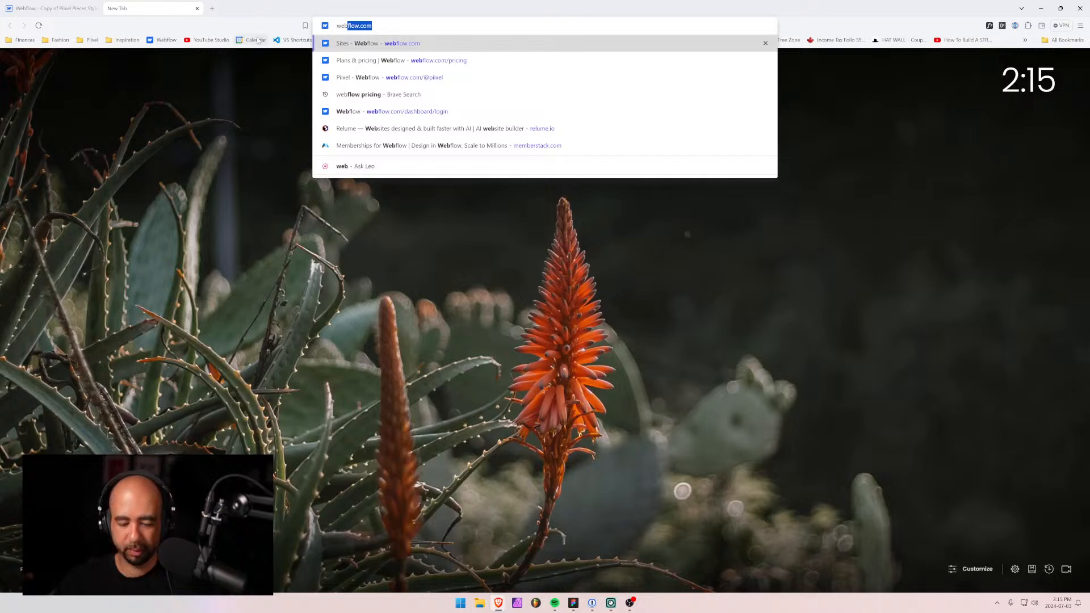
pyautogui.press('Return')
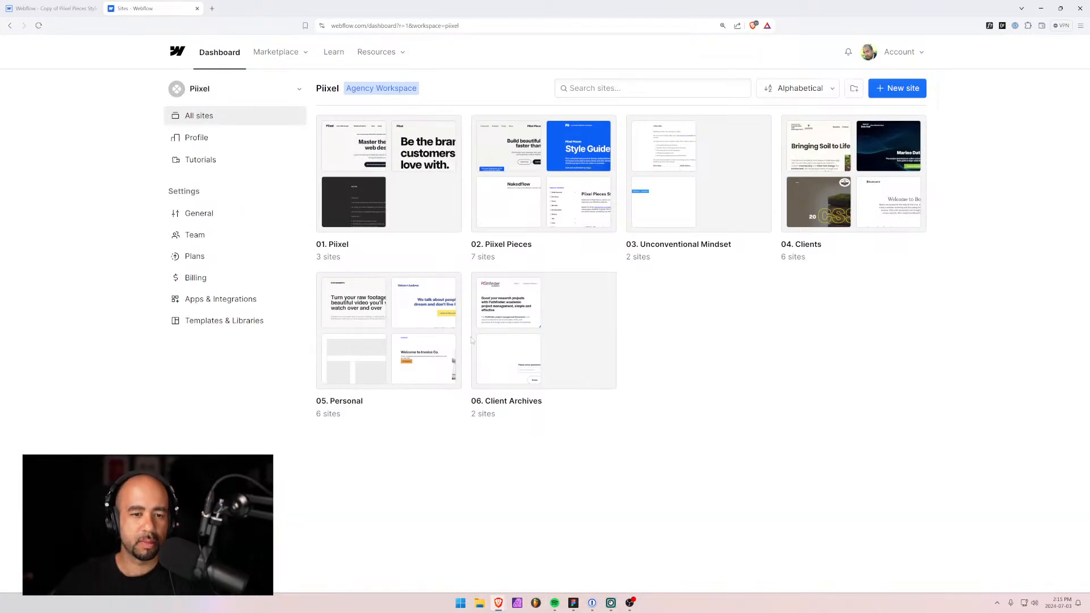
pyautogui.click(545, 189)
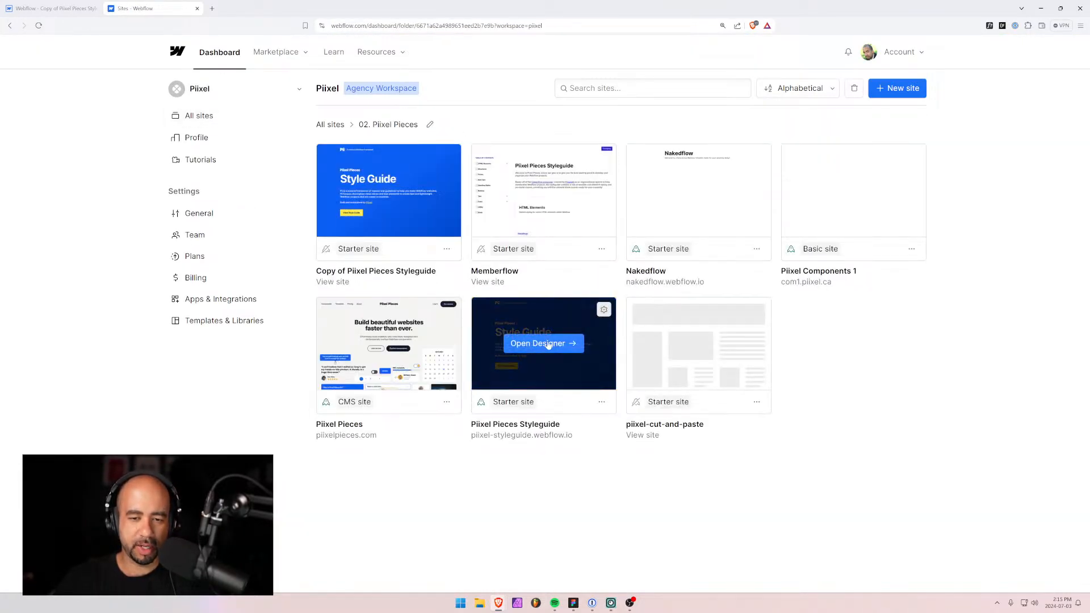
pyautogui.click(548, 344)
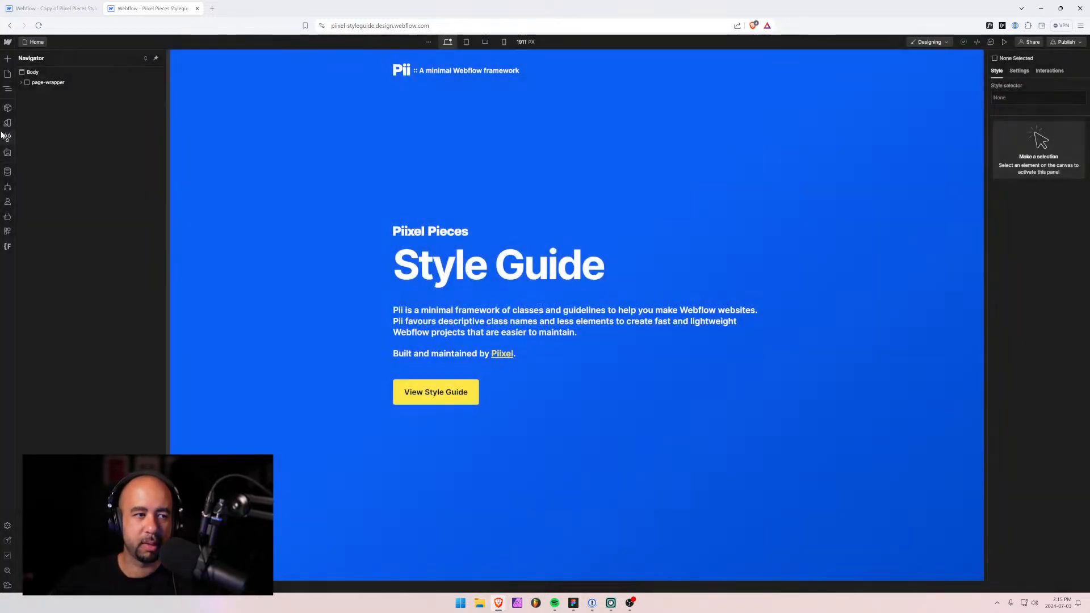
# Clean up and remove all unused style classes from the Piixel Pieces Styleguide site.
pyautogui.click(8, 138)
pyautogui.click(111, 58)
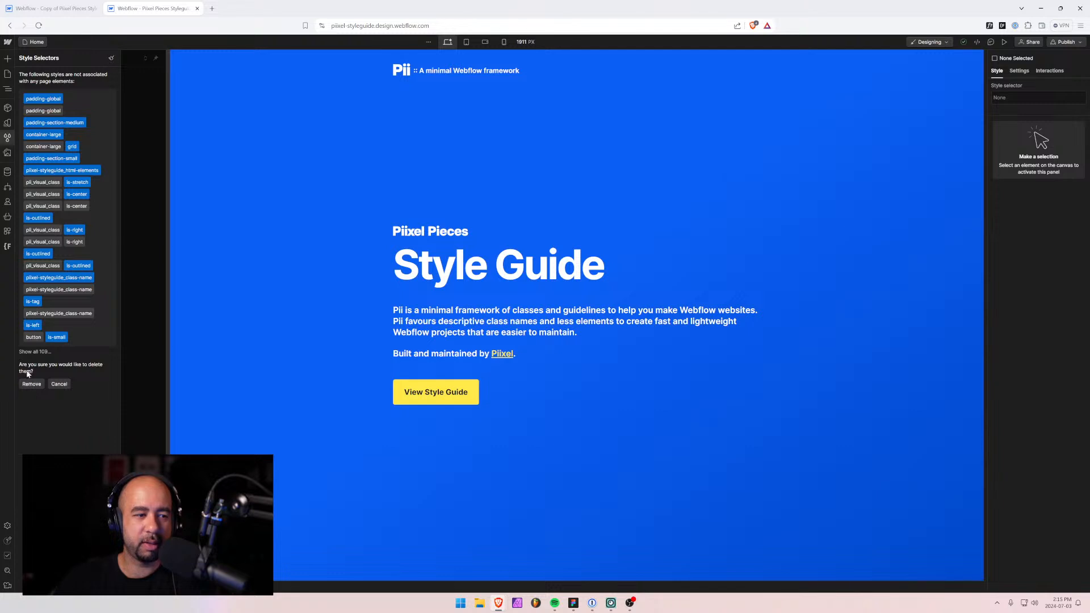
pyautogui.click(29, 386)
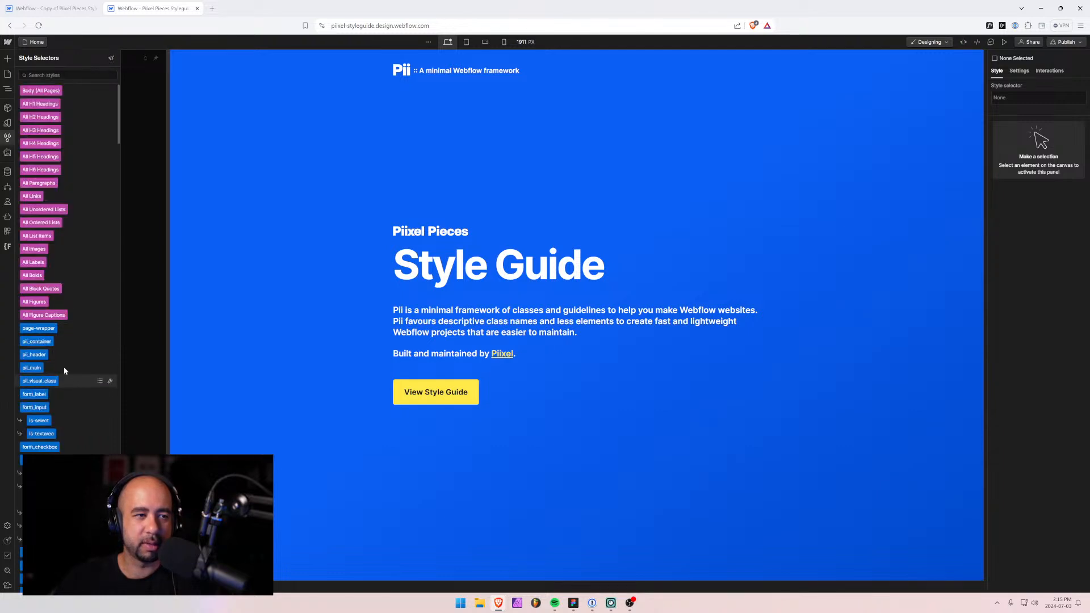
pyautogui.click(111, 59)
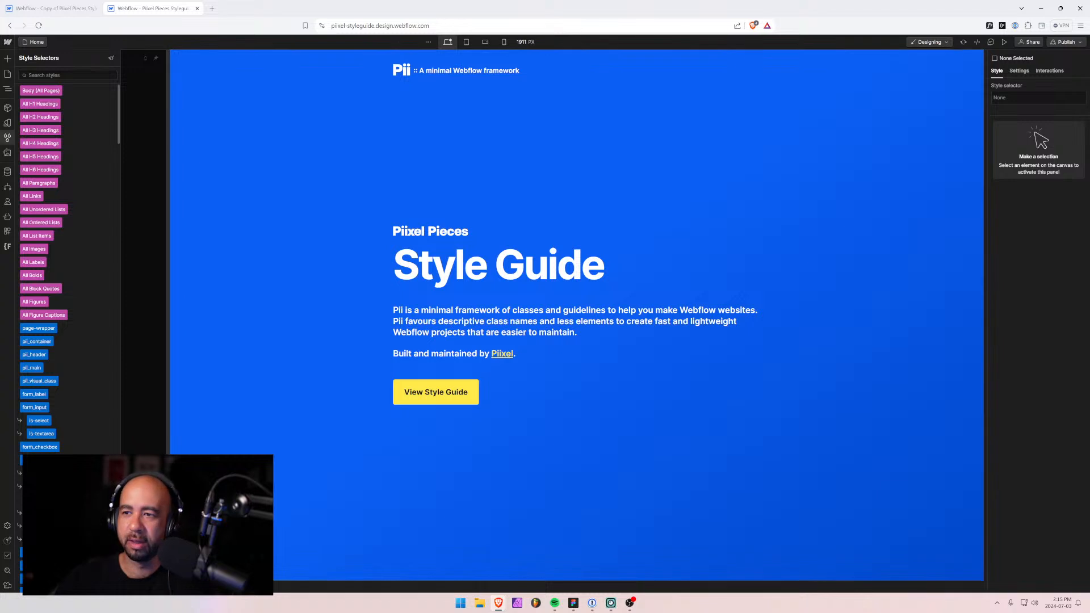
# Publish the style guide site to its staging domain and close it to return to Nakedflow.
pyautogui.click(1079, 43)
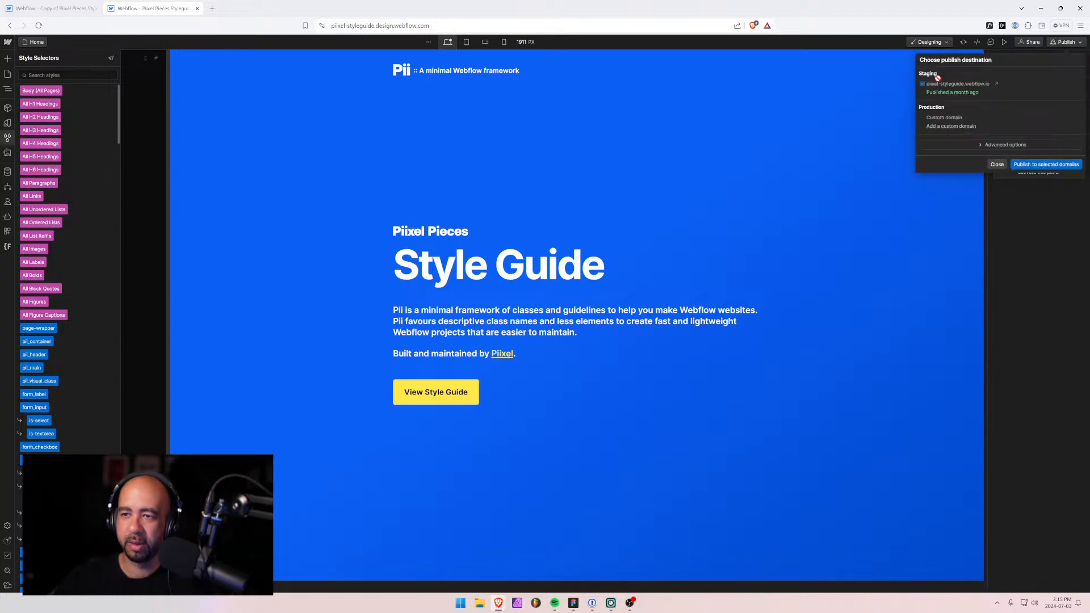
pyautogui.click(1031, 165)
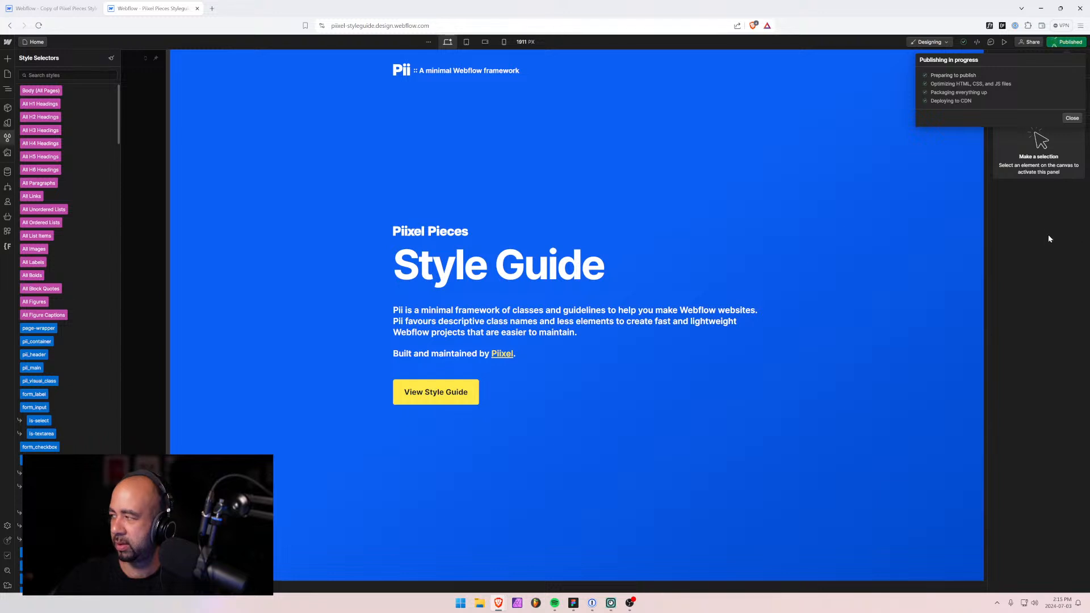
pyautogui.click(197, 8)
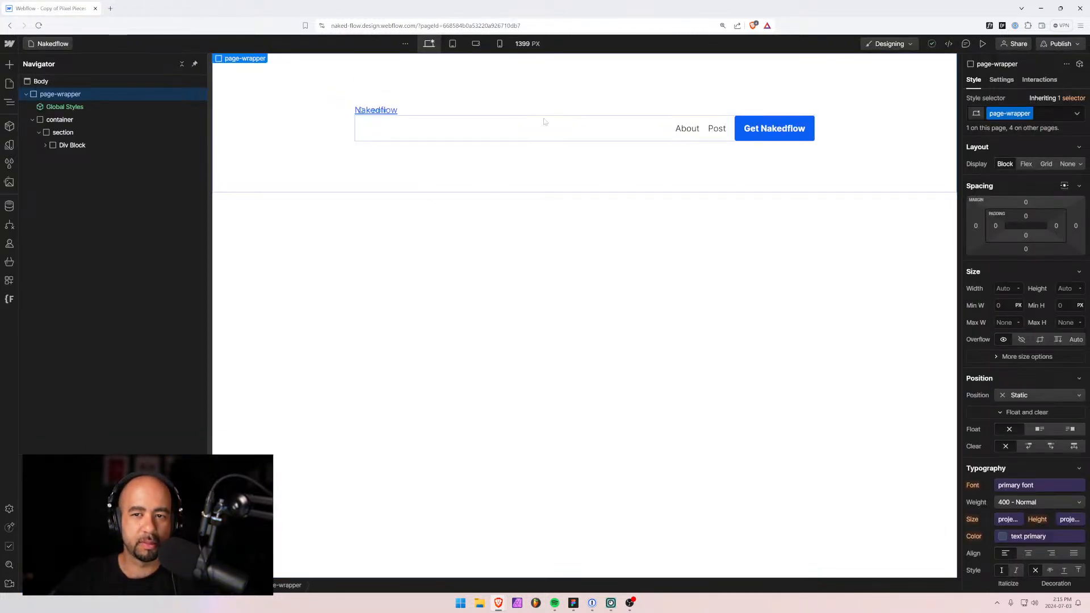
# Give the Div Block wrapping logo and navbar a header class: flex, space-between, vertically centred.
pyautogui.click(506, 122)
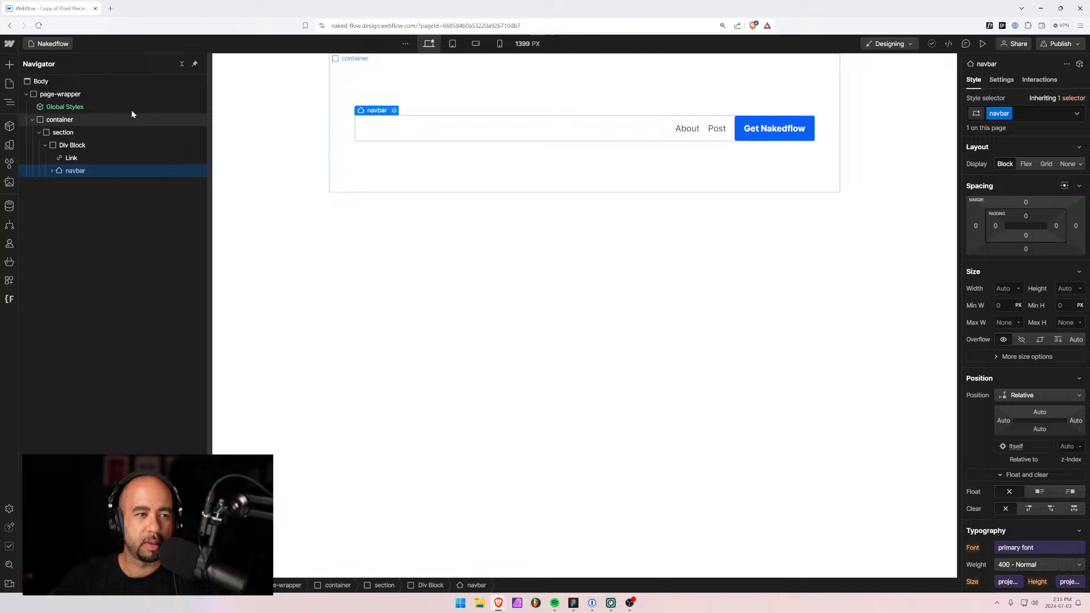
pyautogui.click(72, 145)
pyautogui.hotkey('ctrl', 'Return')
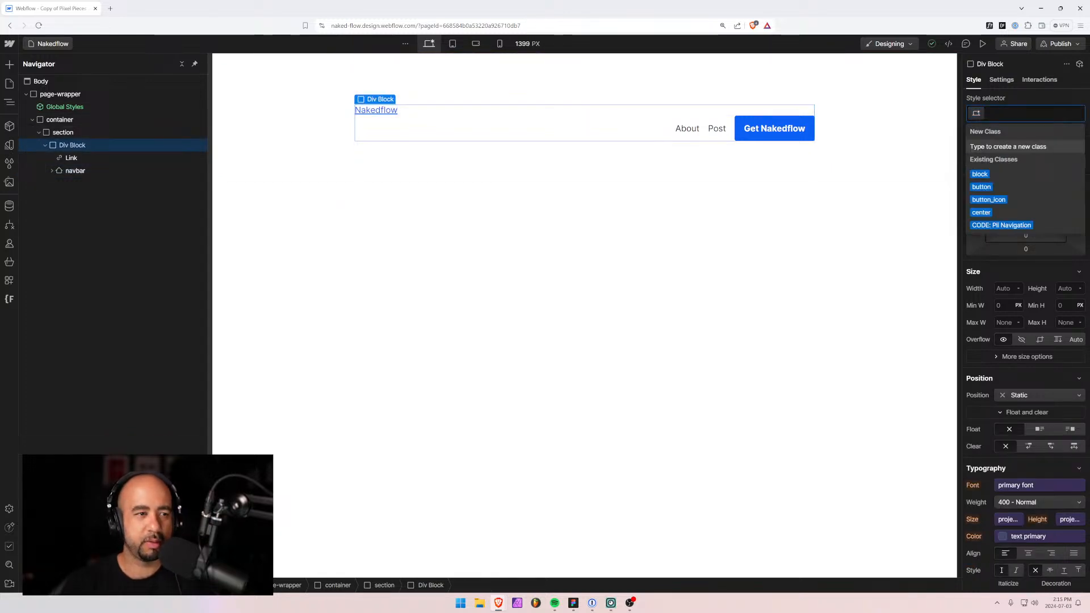
pyautogui.write('header')
pyautogui.press('Return')
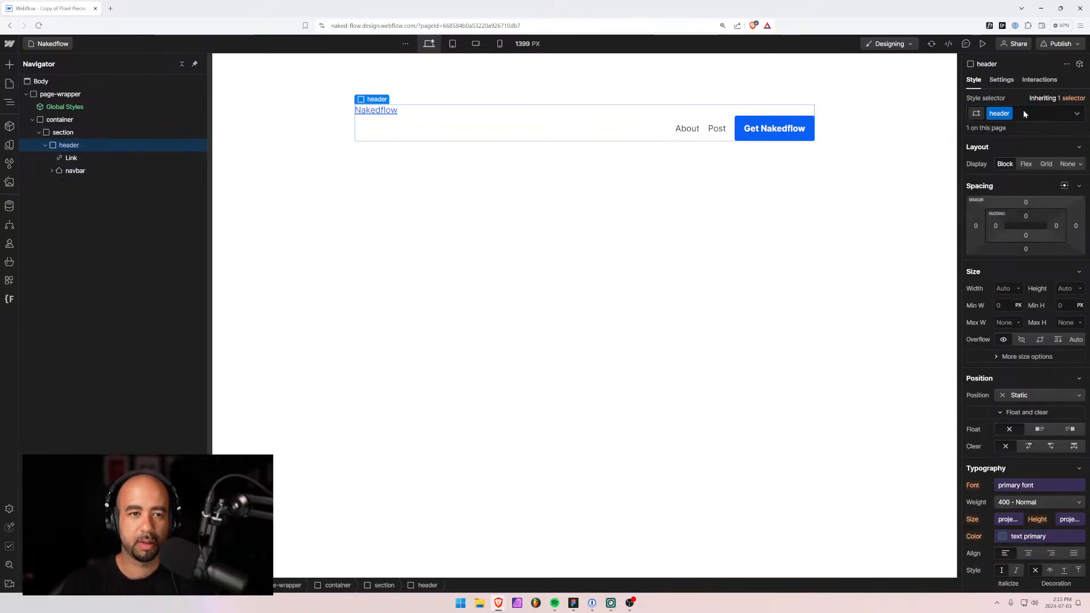
pyautogui.click(1026, 164)
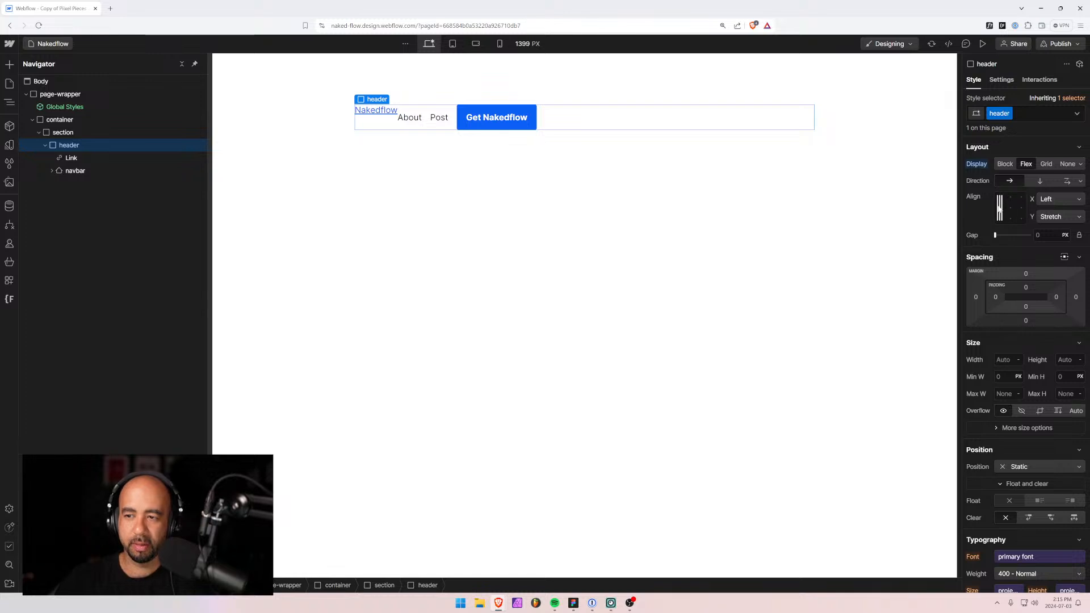
pyautogui.doubleClick(1003, 210)
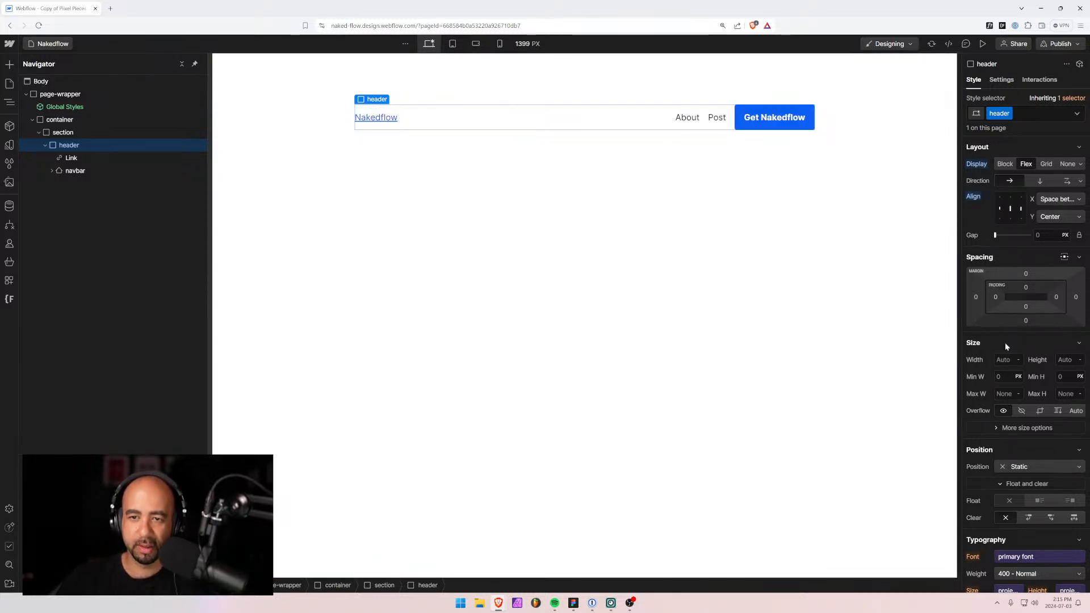
pyautogui.scroll(-3, 1017, 375)
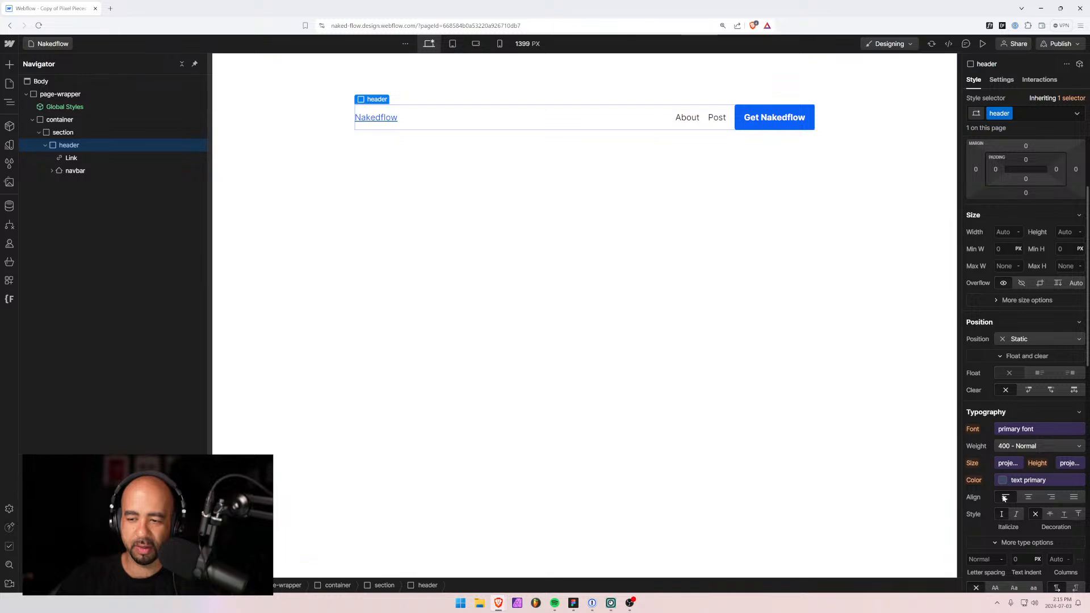
# Remove the section class from the header's parent element, leaving it a plain Div Block.
pyautogui.scroll(-7, 1003, 498)
pyautogui.click(64, 133)
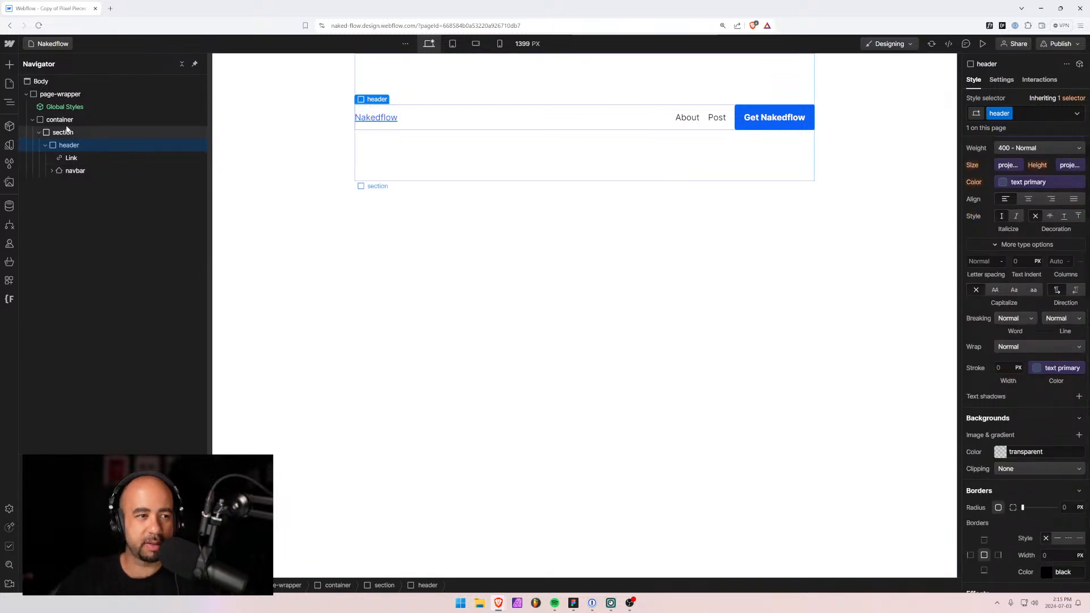
pyautogui.scroll(10, 1029, 271)
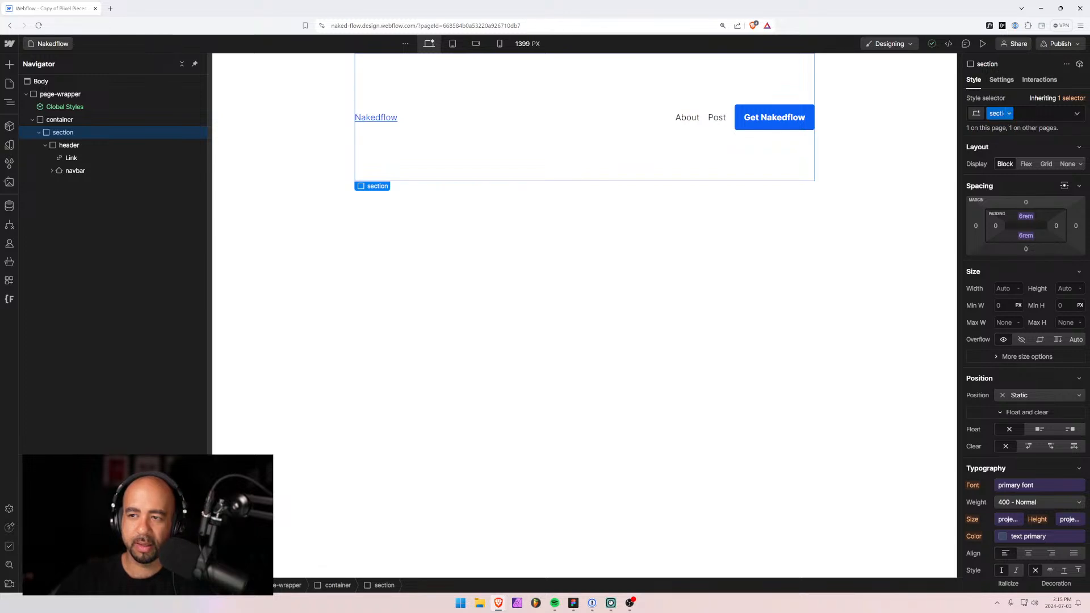
pyautogui.click(1034, 115)
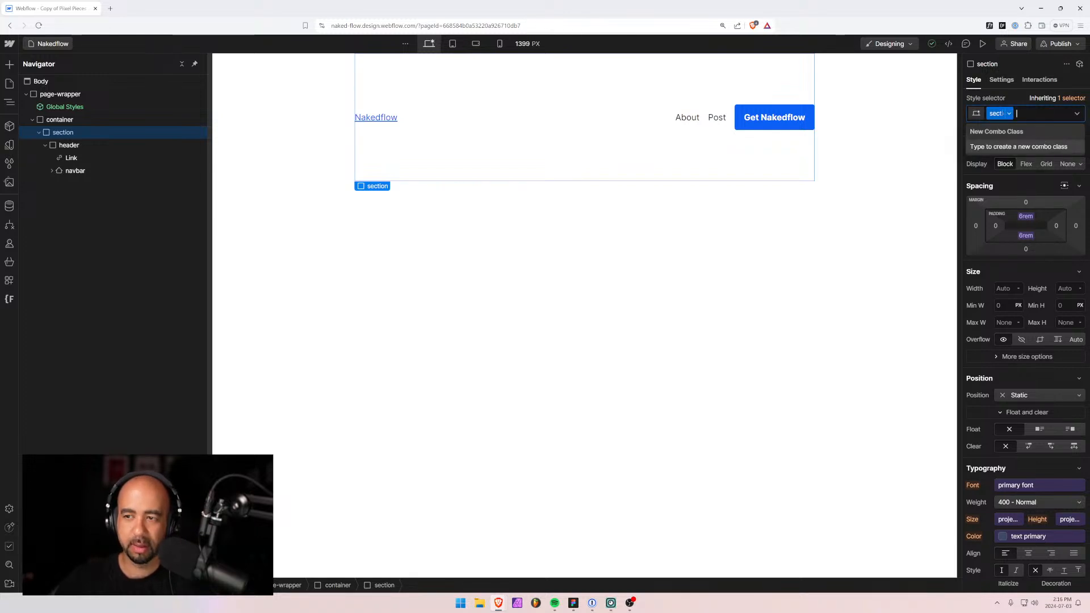
pyautogui.press('BackSpace')
pyautogui.click(525, 200)
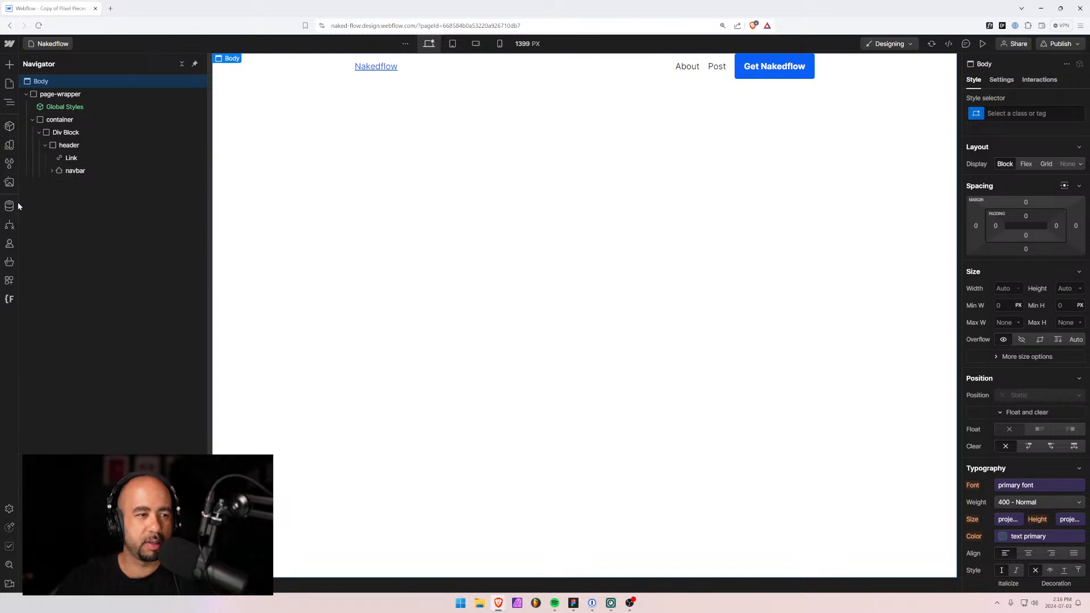
# Search 'sect' in Finsweet Folders and jump to Style Guide - Visual View, which uses the section class.
pyautogui.click(9, 299)
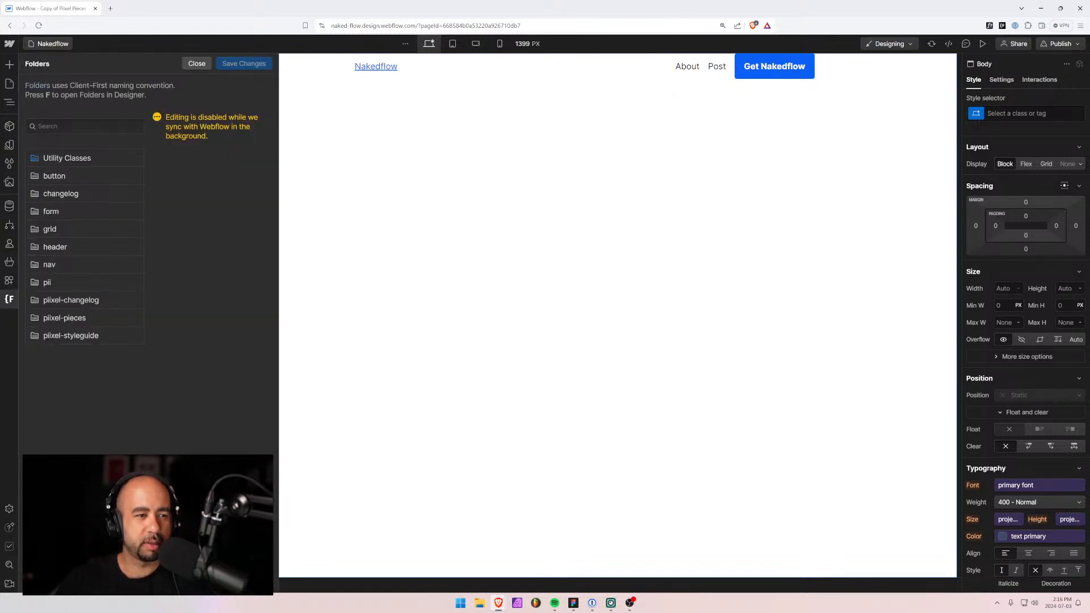
pyautogui.click(73, 125)
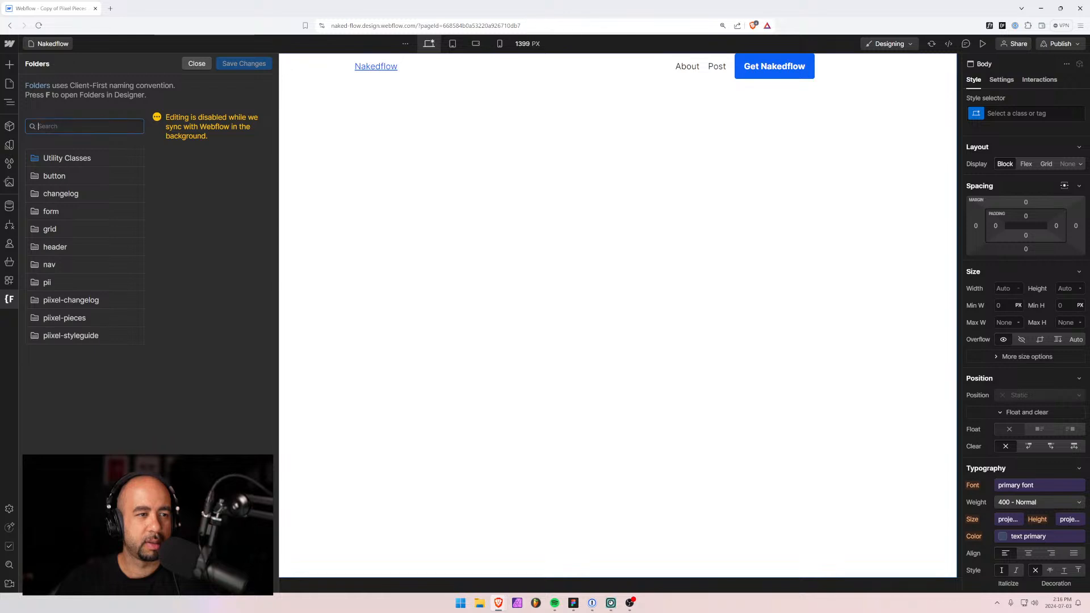
pyautogui.write('section')
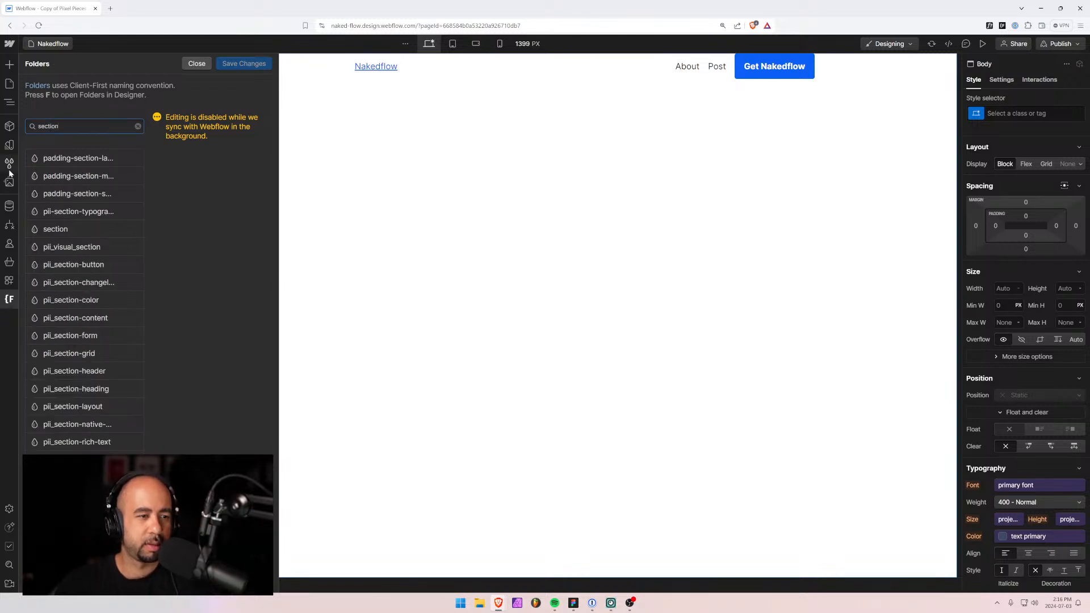
pyautogui.click(36, 215)
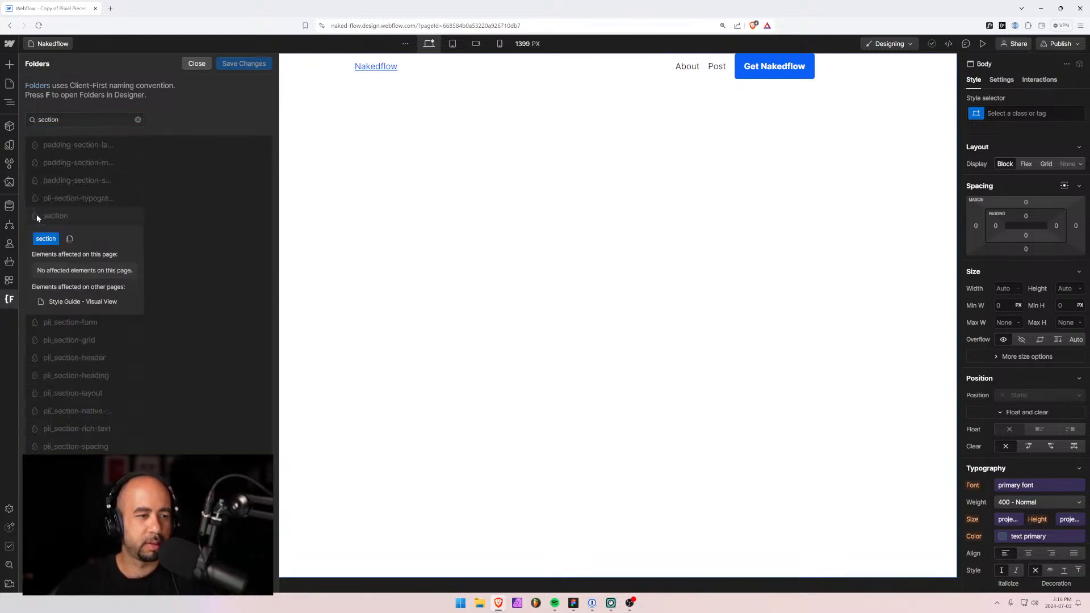
pyautogui.click(91, 302)
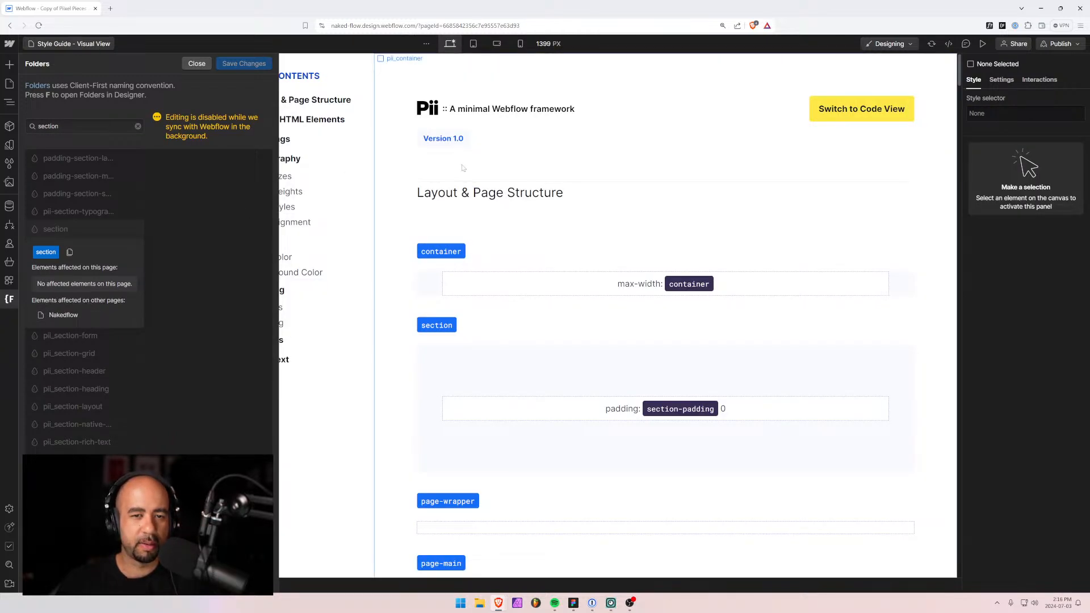
# Close the Folders panel and inspect the first pii_visual_section and its children.
pyautogui.click(437, 211)
pyautogui.click(437, 210)
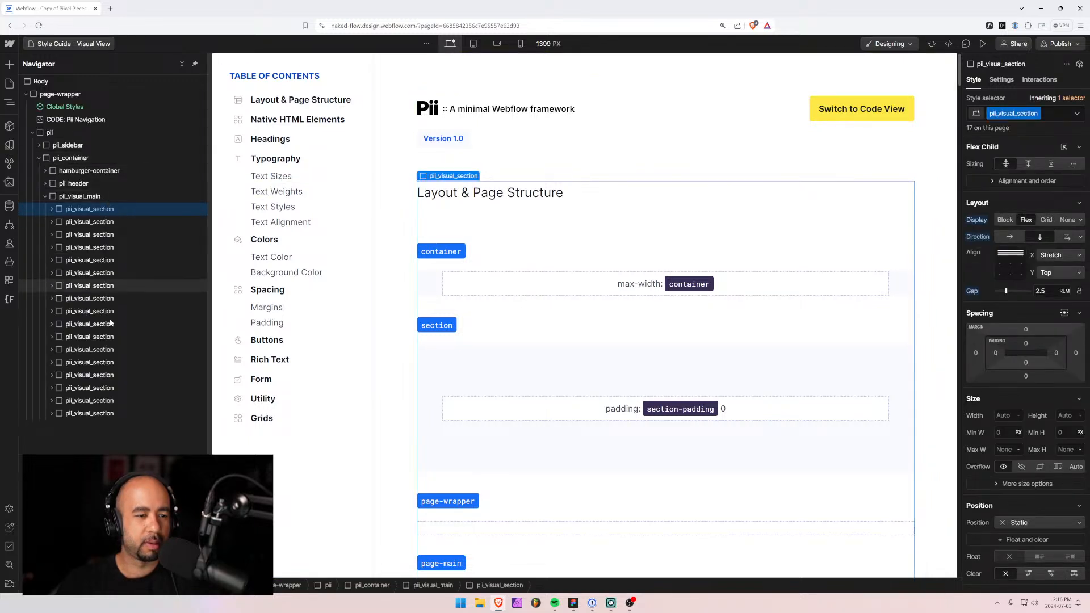
pyautogui.click(51, 209)
pyautogui.click(51, 209)
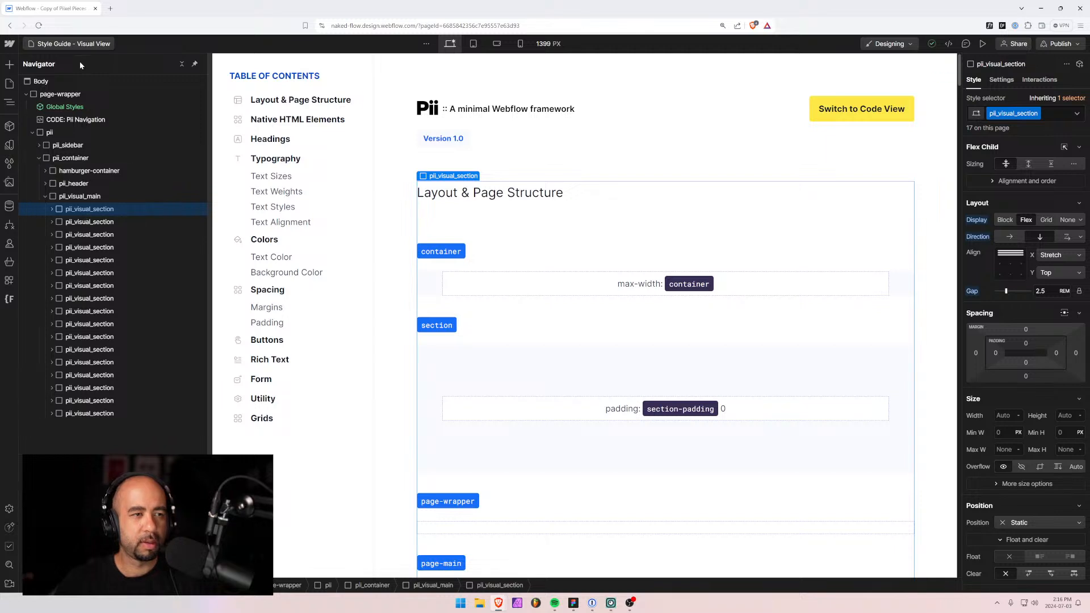
pyautogui.click(9, 164)
pyautogui.write('section')
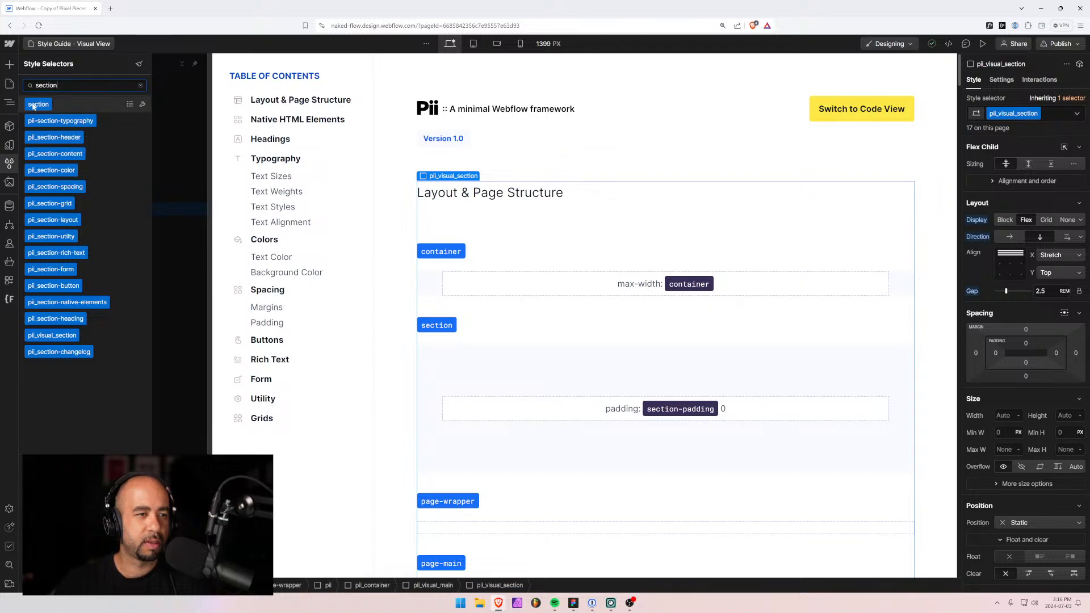
pyautogui.click(129, 104)
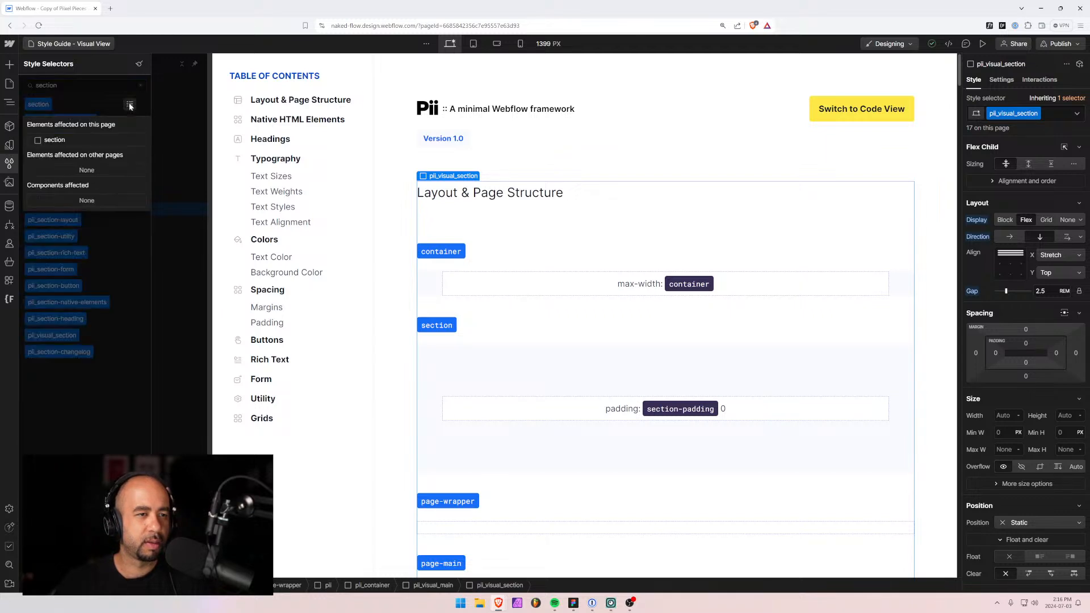
pyautogui.click(49, 142)
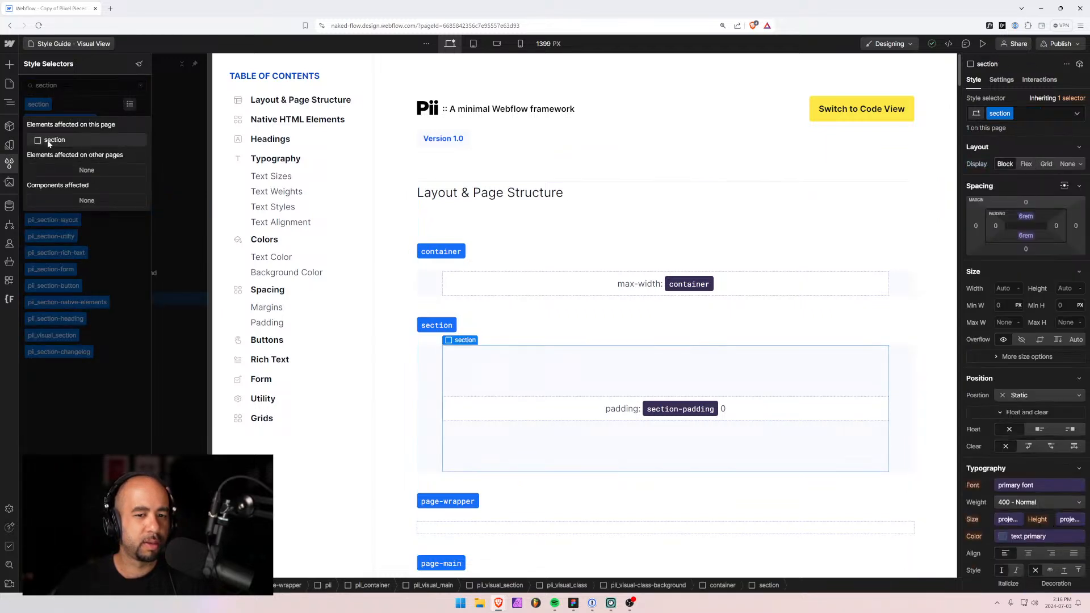
pyautogui.click(510, 378)
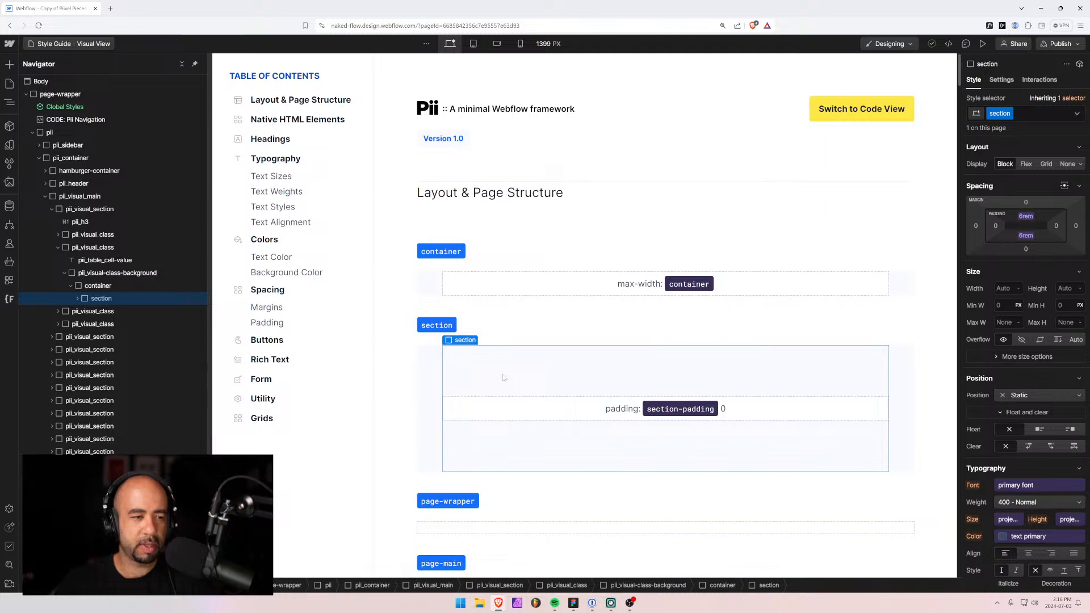
pyautogui.click(59, 311)
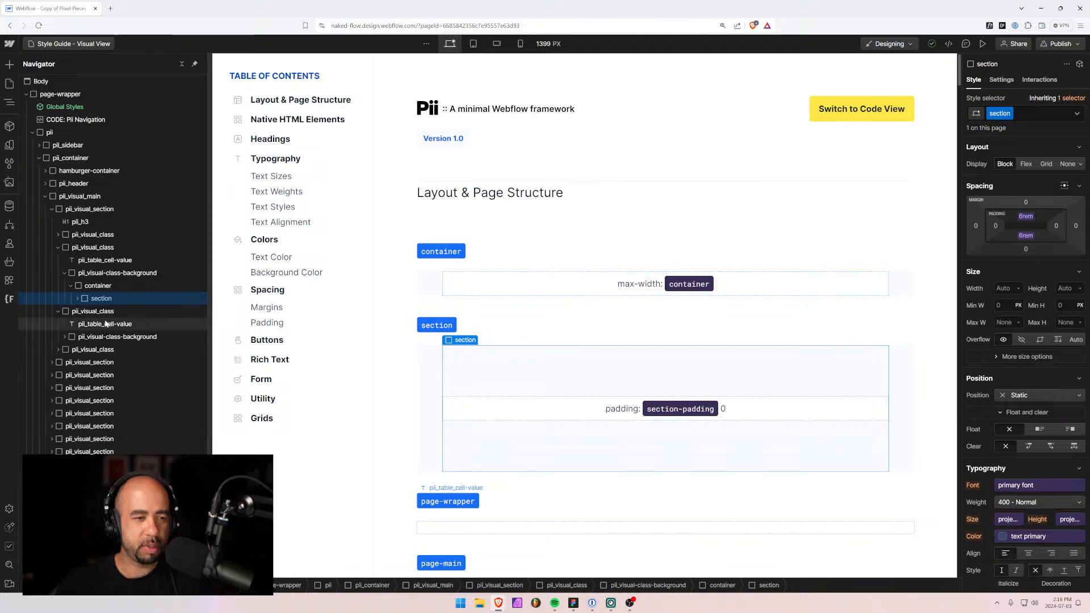
pyautogui.click(59, 236)
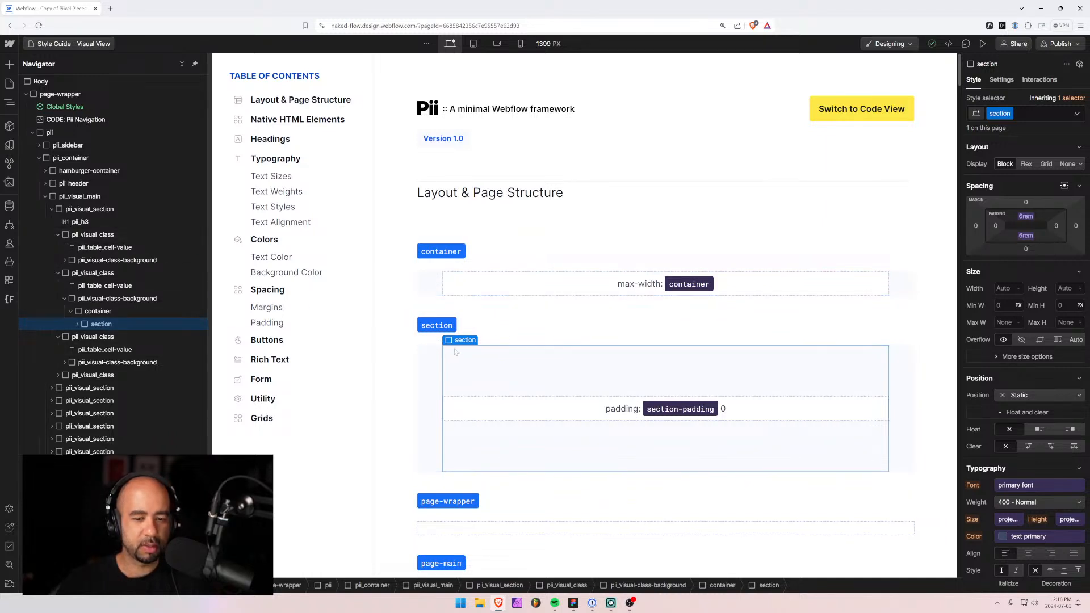
pyautogui.scroll(-2, 455, 352)
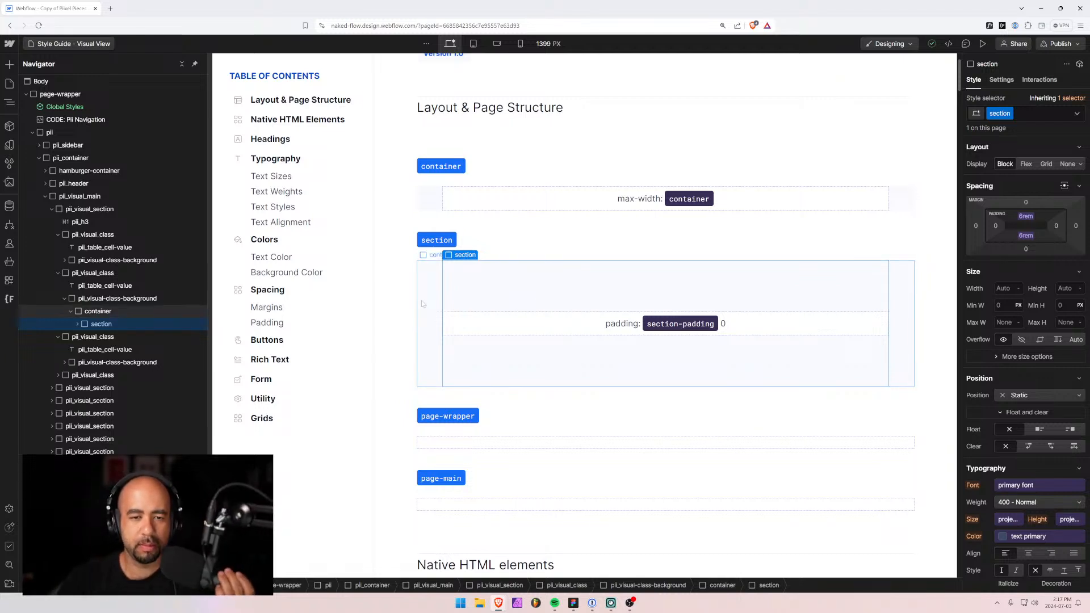
pyautogui.click(104, 312)
pyautogui.click(104, 325)
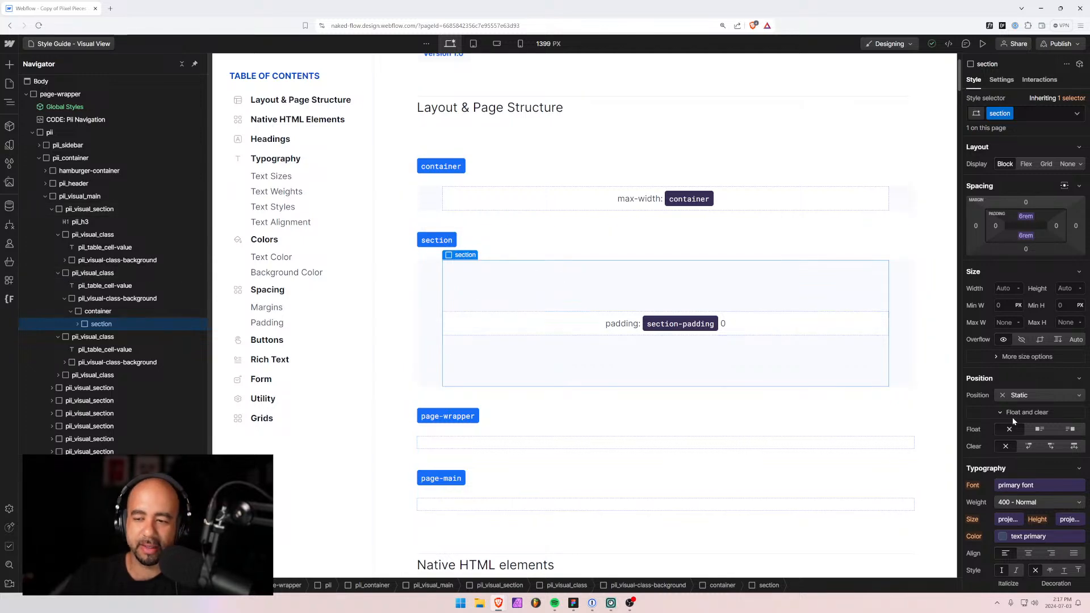
pyautogui.scroll(-6, 1013, 420)
pyautogui.scroll(5, 1006, 448)
pyautogui.scroll(-6, 988, 455)
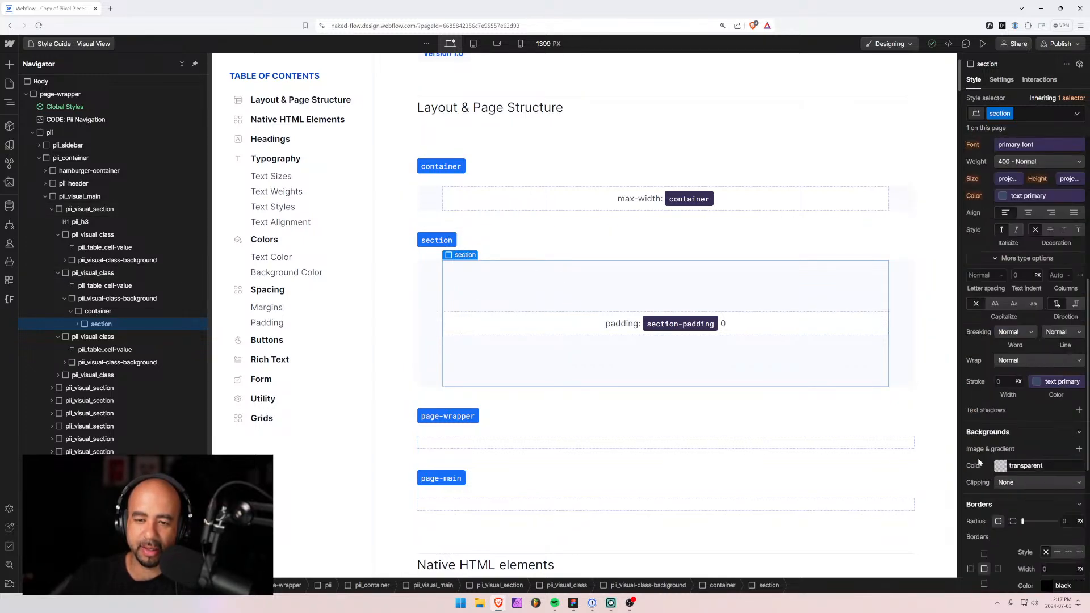
pyautogui.scroll(-3, 999, 462)
pyautogui.scroll(10, 1007, 465)
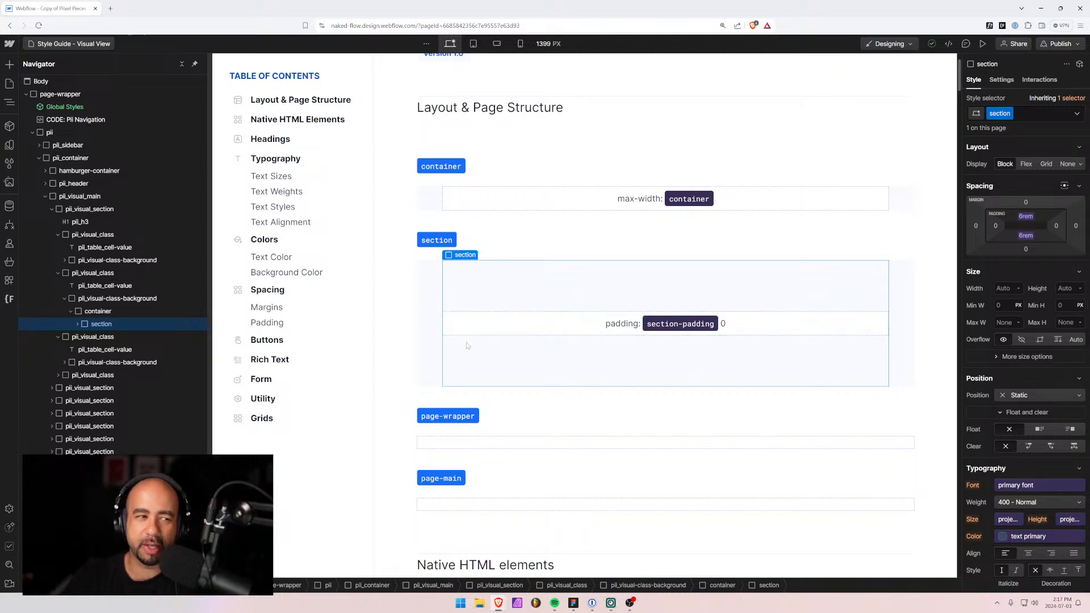
# Open the project's Variables panel, scroll through it, and close it.
pyautogui.click(9, 145)
pyautogui.scroll(-1, 90, 294)
pyautogui.scroll(-6, 90, 295)
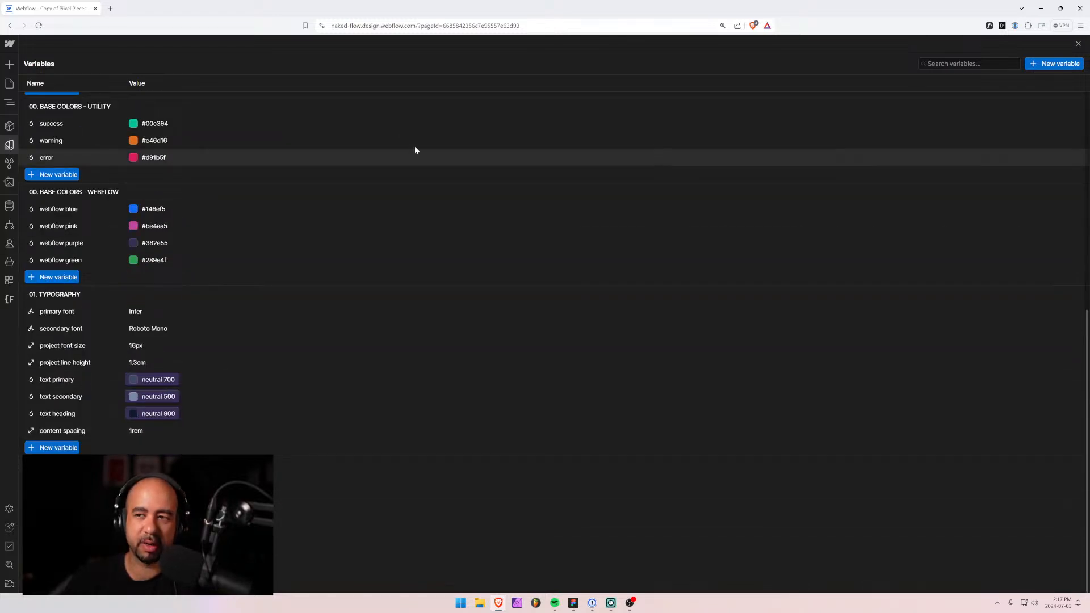
pyautogui.click(9, 84)
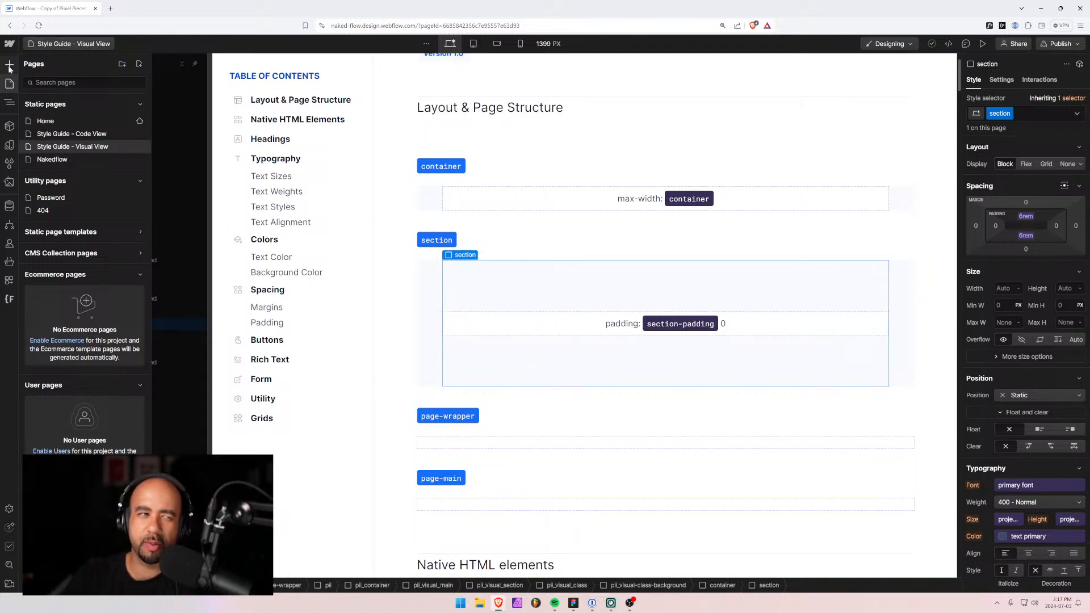
# Open the Nakedflow page from the Pages list.
pyautogui.press('z')
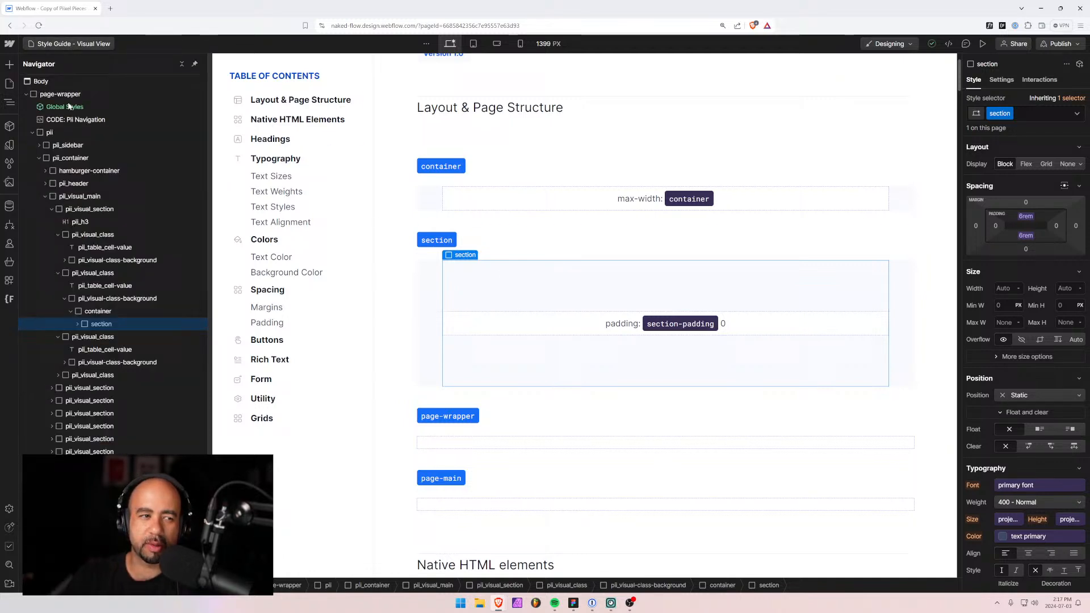
pyautogui.click(71, 49)
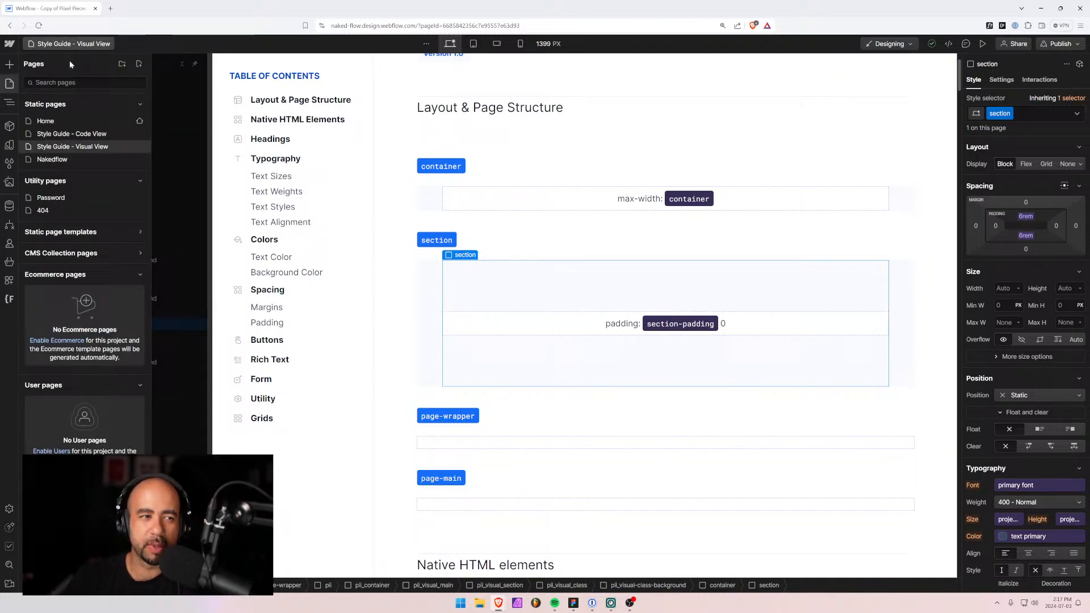
pyautogui.click(60, 160)
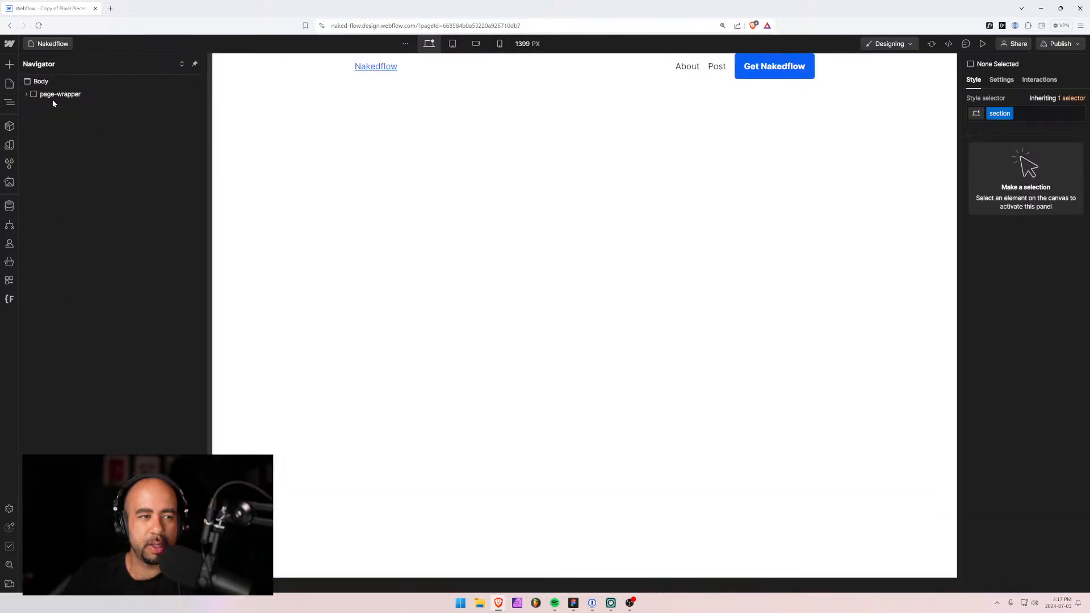
# Move the header out of the Div Block so it sits directly in the container.
pyautogui.click(348, 74)
pyautogui.click(32, 119)
pyautogui.click(57, 132)
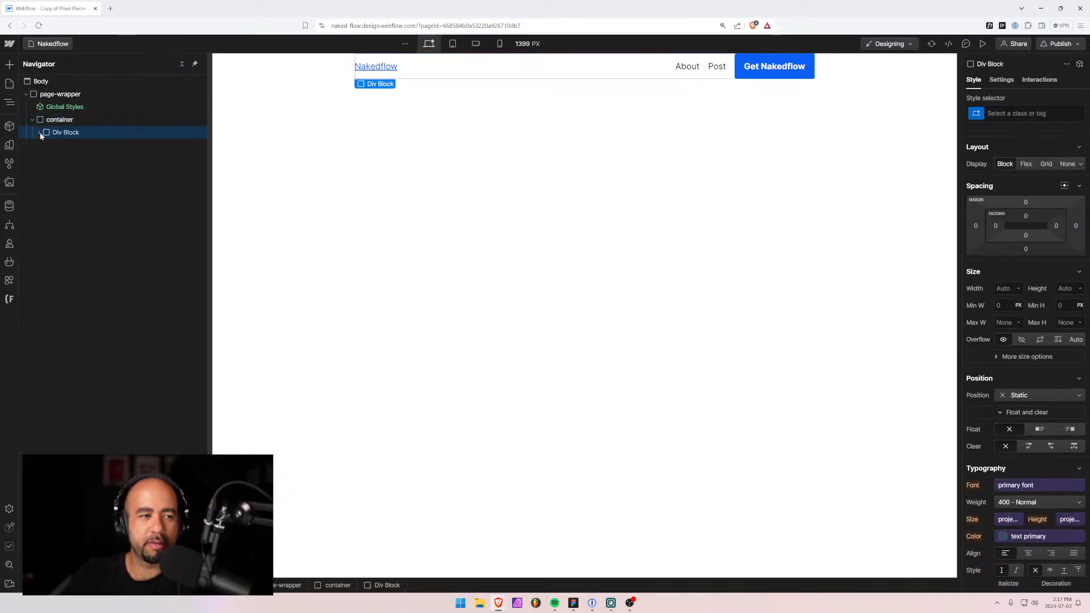
pyautogui.click(40, 133)
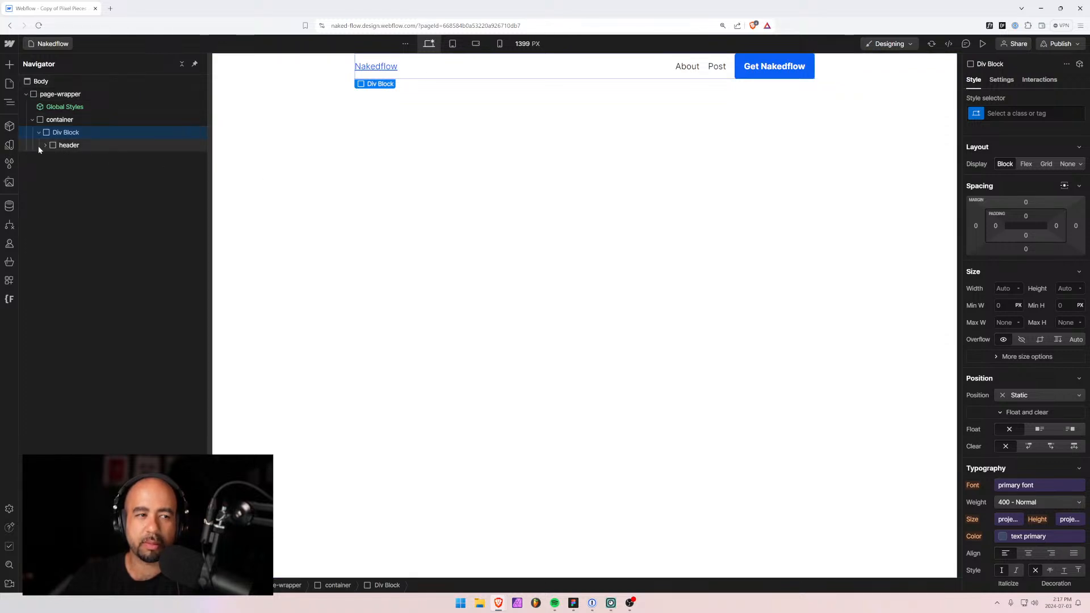
pyautogui.click(68, 146)
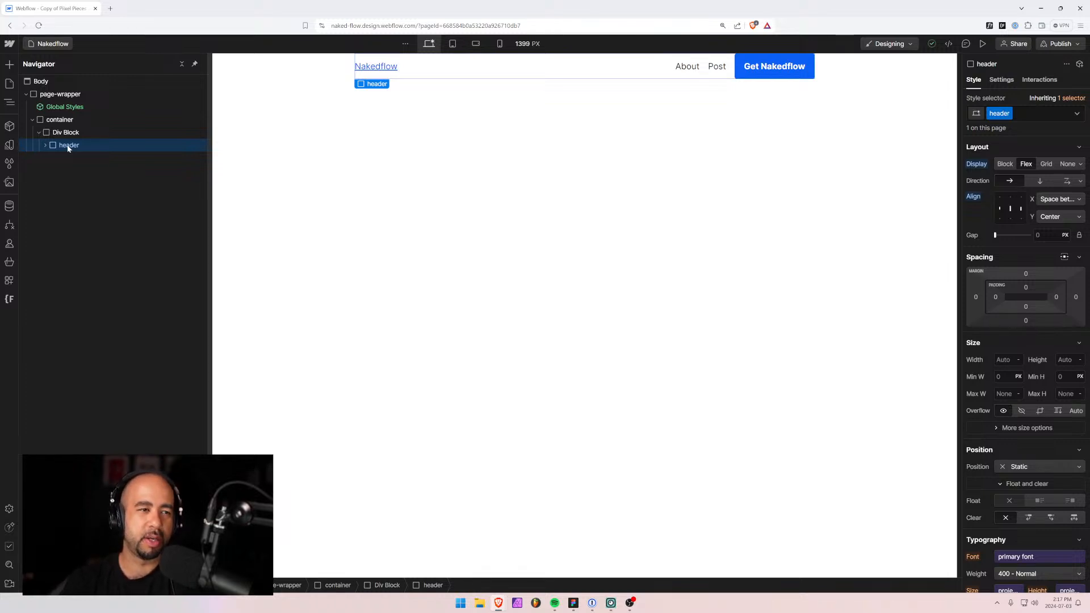
pyautogui.moveTo(68, 147); pyautogui.dragTo(60, 133)
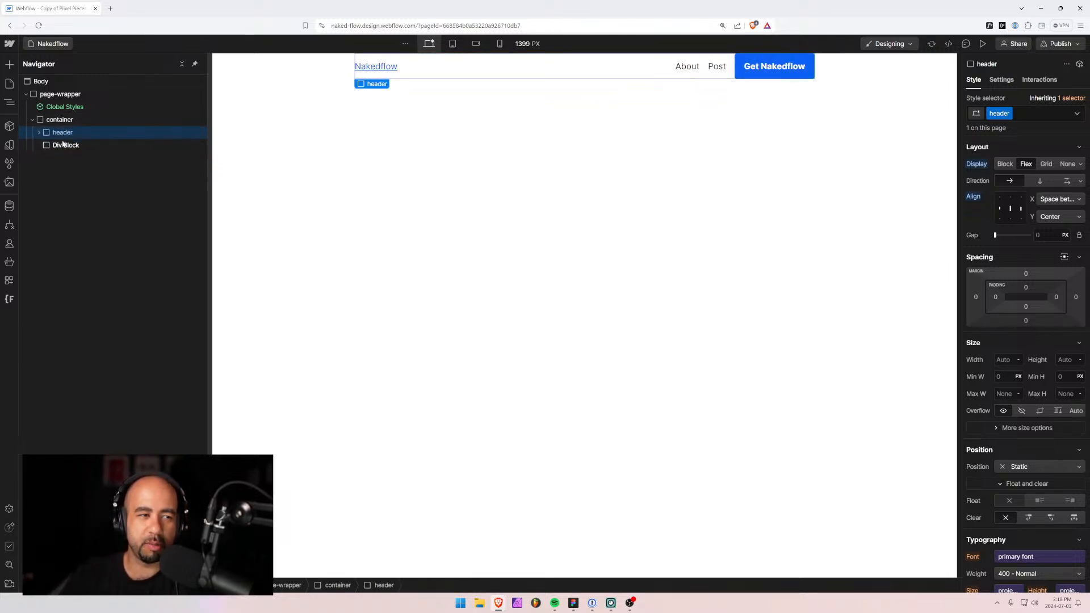
# Delete the now-empty Div Block wrapper and reselect the header.
pyautogui.click(63, 146)
pyautogui.press('Delete')
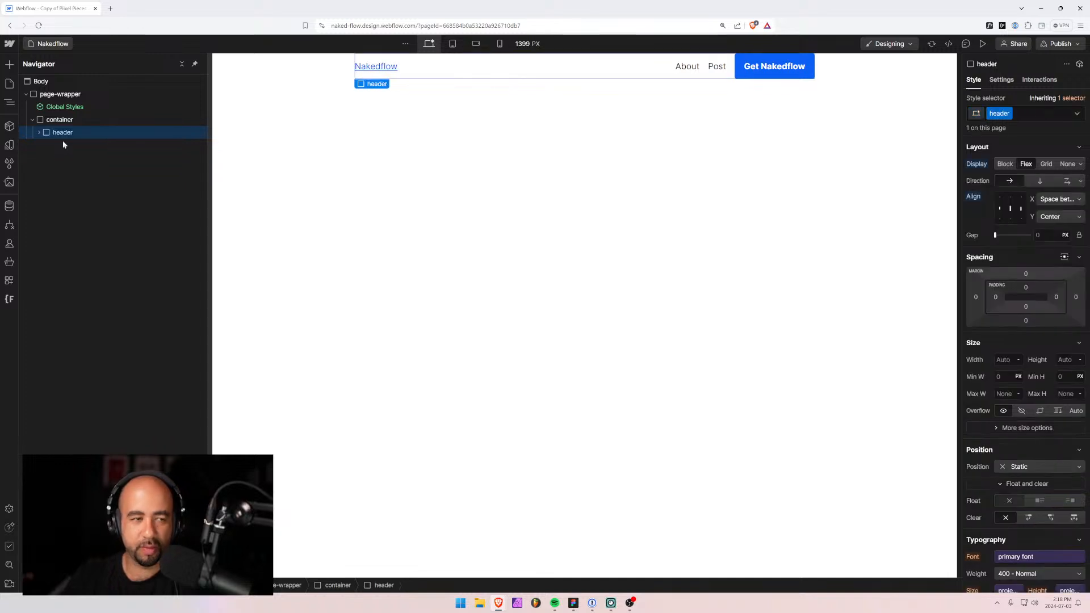
pyautogui.click(62, 132)
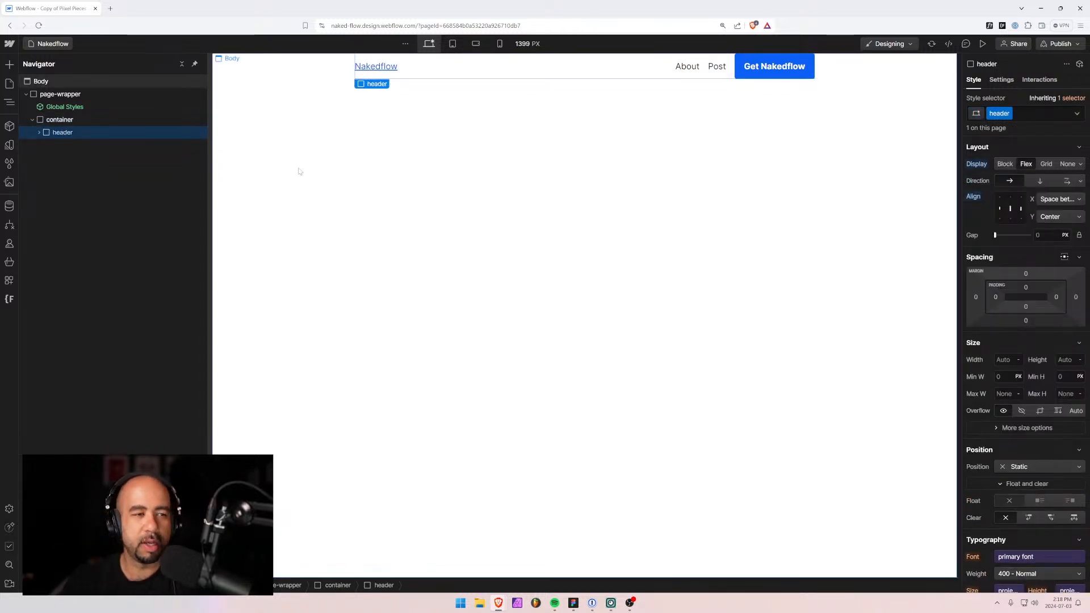
pyautogui.click(59, 122)
pyautogui.click(59, 135)
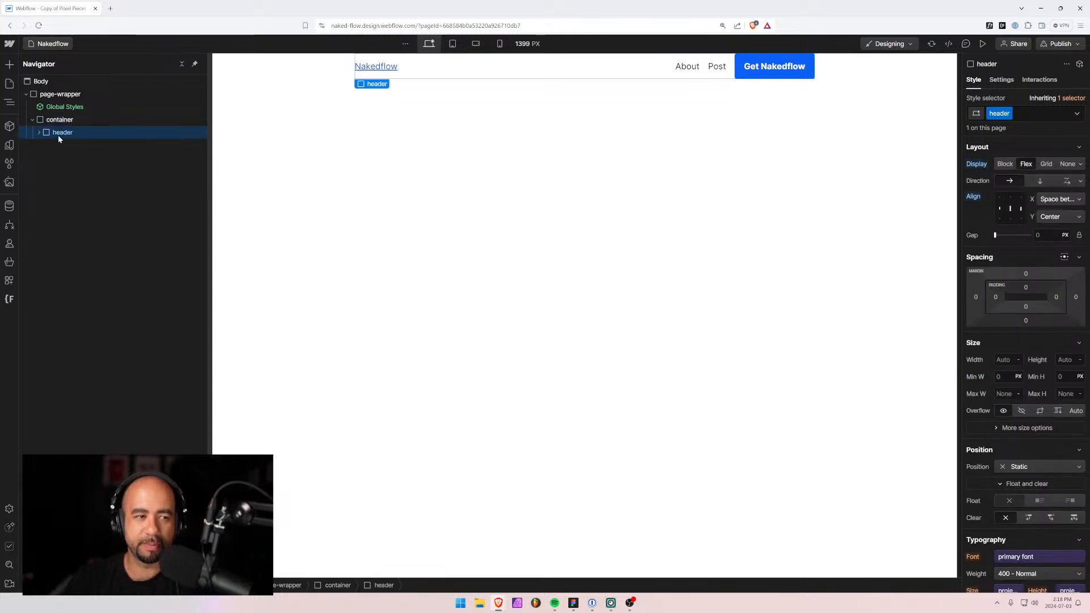
# Add a Div Block with the page-main class inside the container after the header.
pyautogui.click(59, 122)
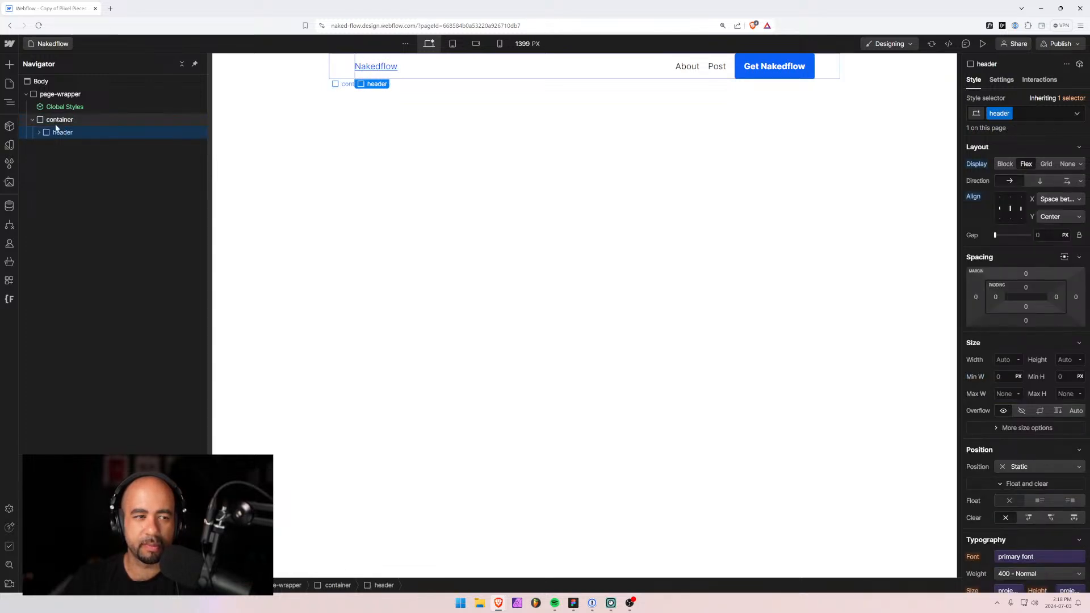
pyautogui.hotkey('ctrl', 'k')
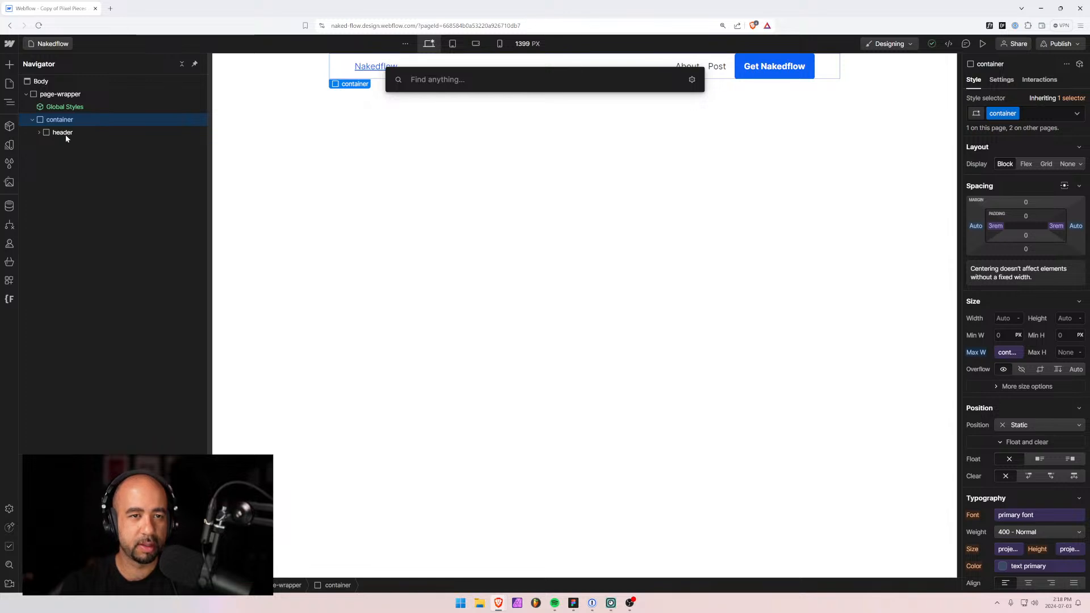
pyautogui.write('div')
pyautogui.press('Return')
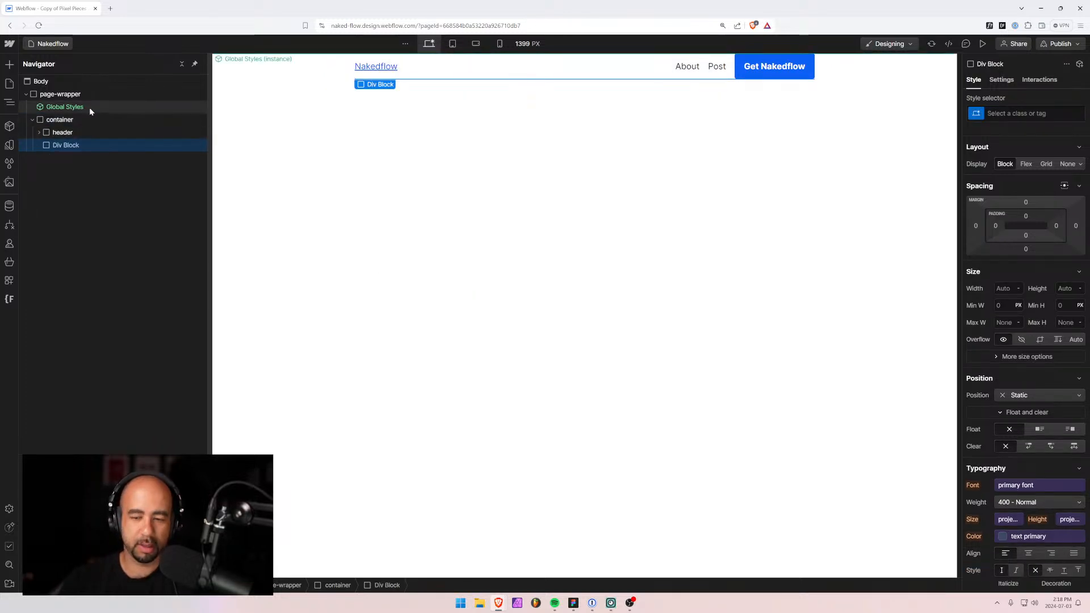
pyautogui.hotkey('ctrl', 'Return')
pyautogui.write('page-main')
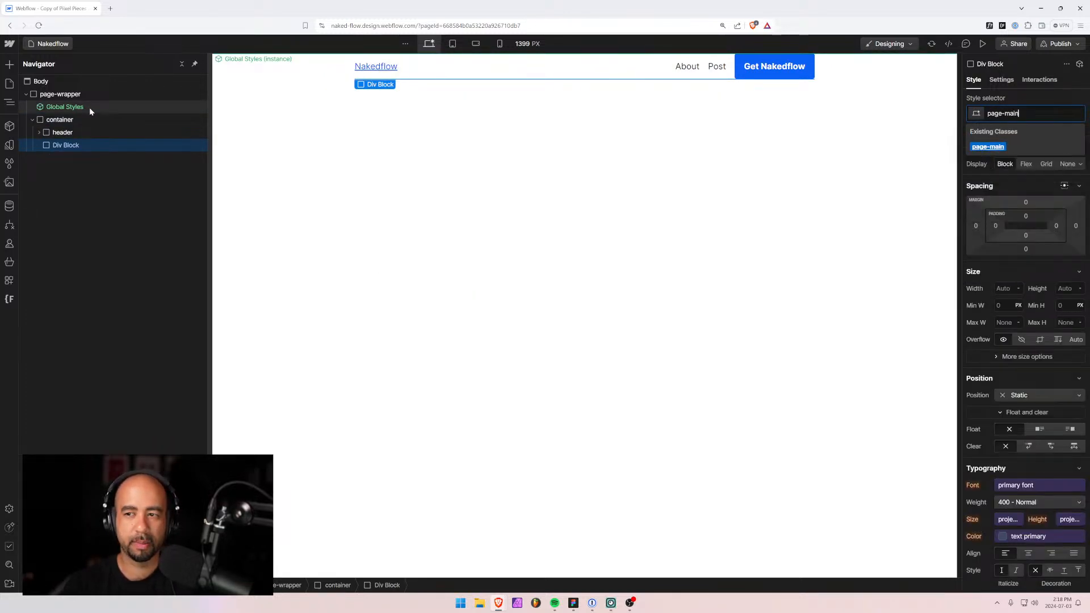
pyautogui.press('Return')
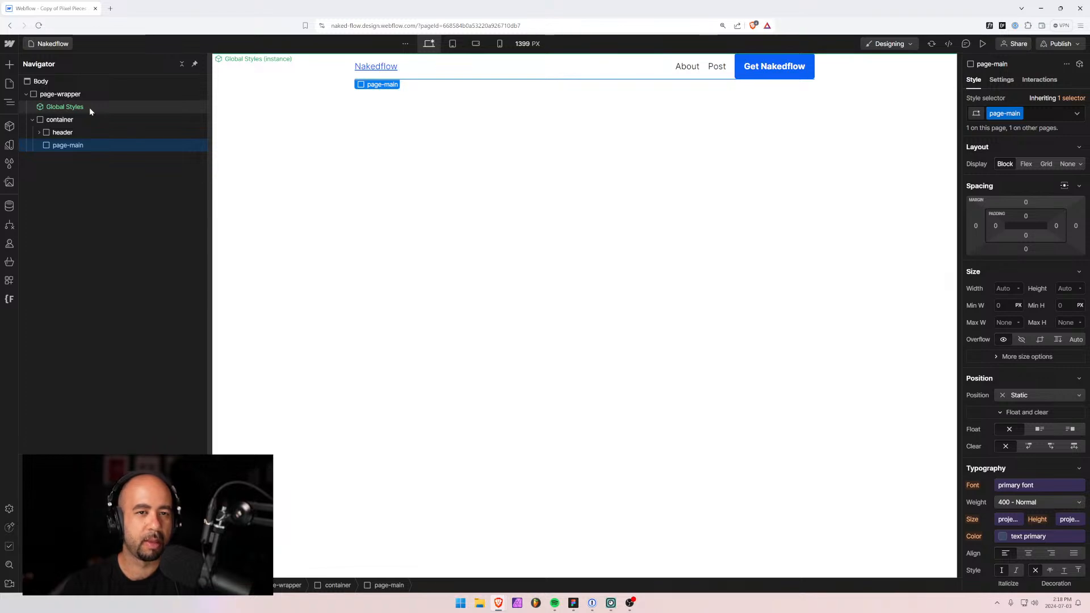
# Set page-main's HTML tag to Main in the Settings panel.
pyautogui.scroll(-10, 1025, 341)
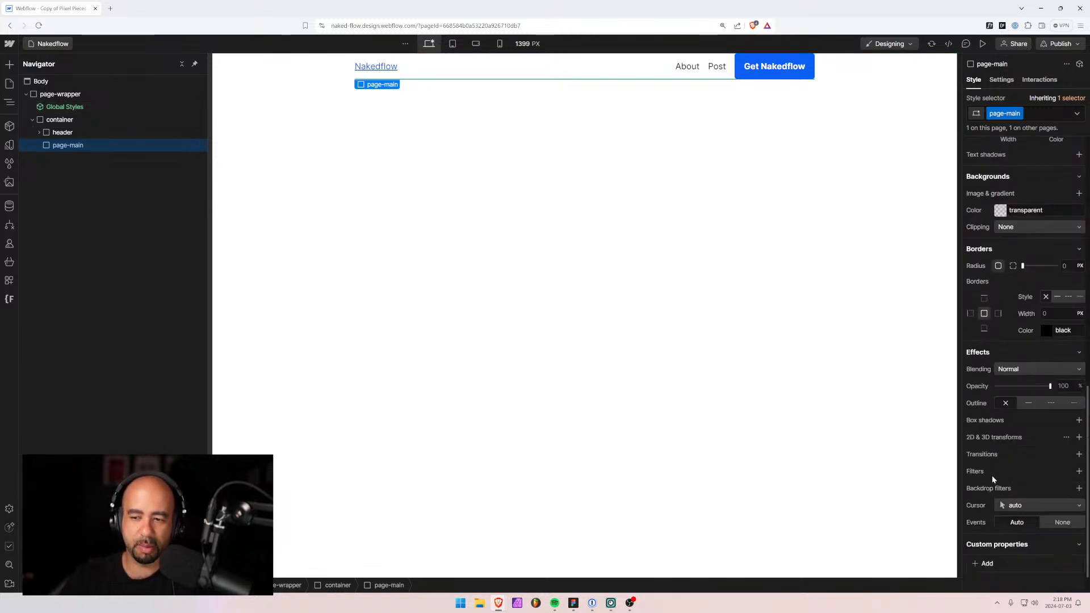
pyautogui.scroll(5, 1025, 341)
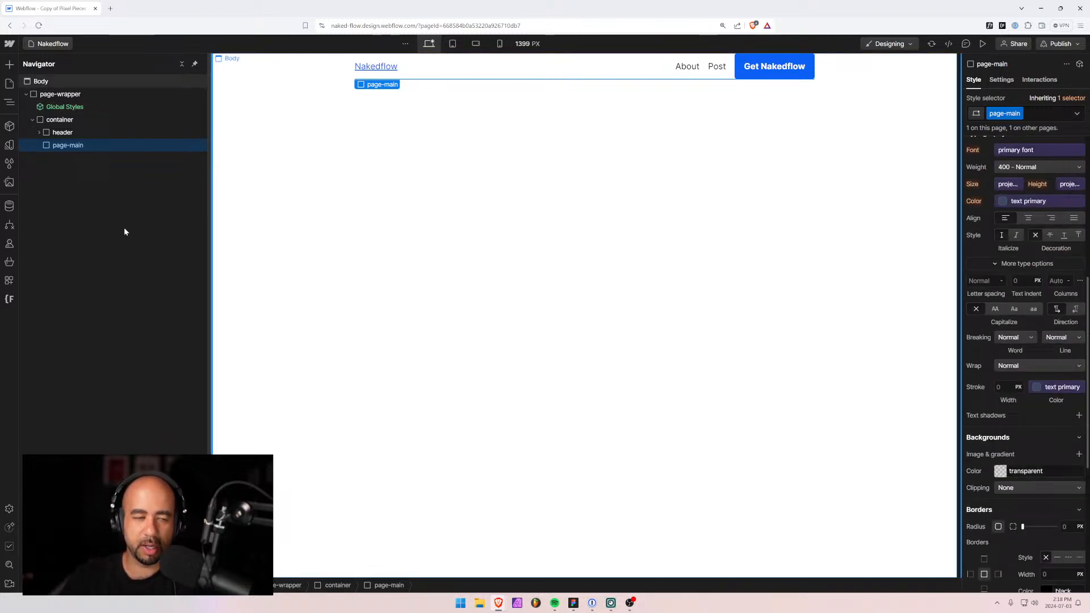
pyautogui.click(1002, 80)
pyautogui.click(1003, 120)
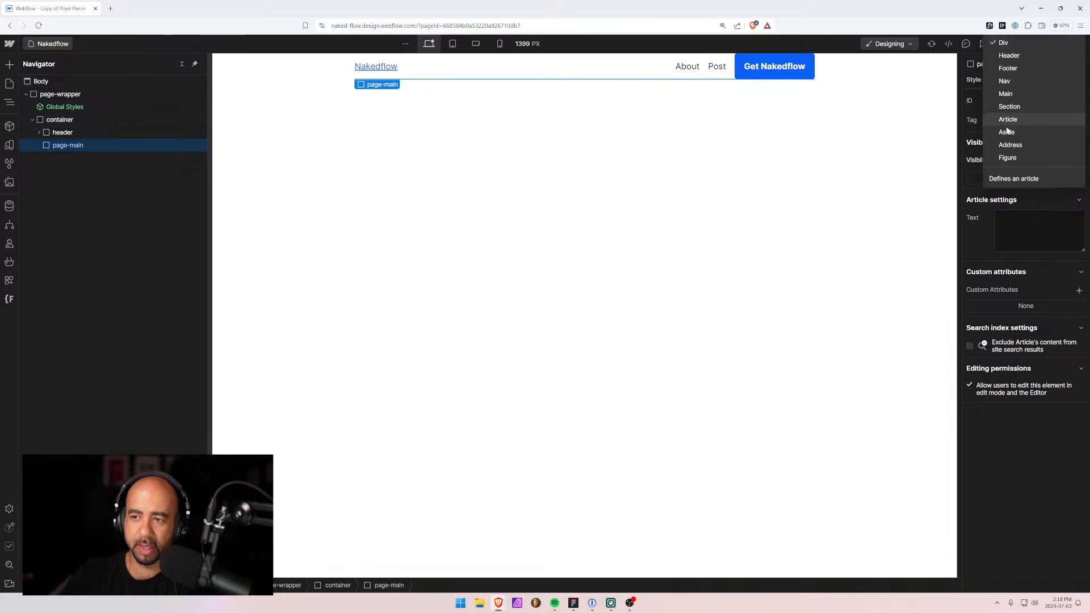
pyautogui.click(1006, 94)
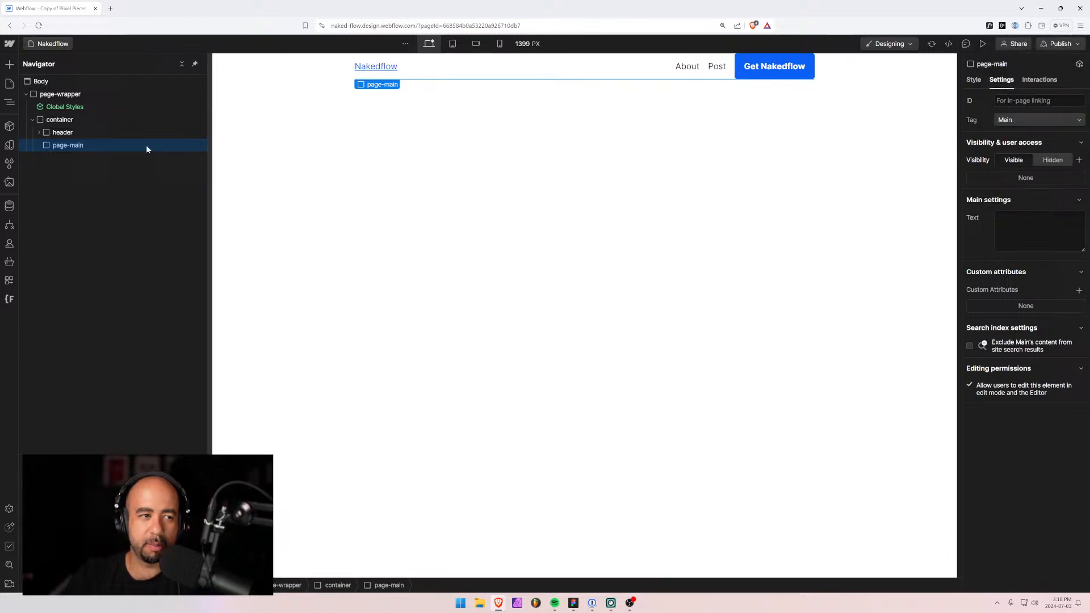
# Set the header element's HTML tag to Header.
pyautogui.click(62, 132)
pyautogui.click(1029, 120)
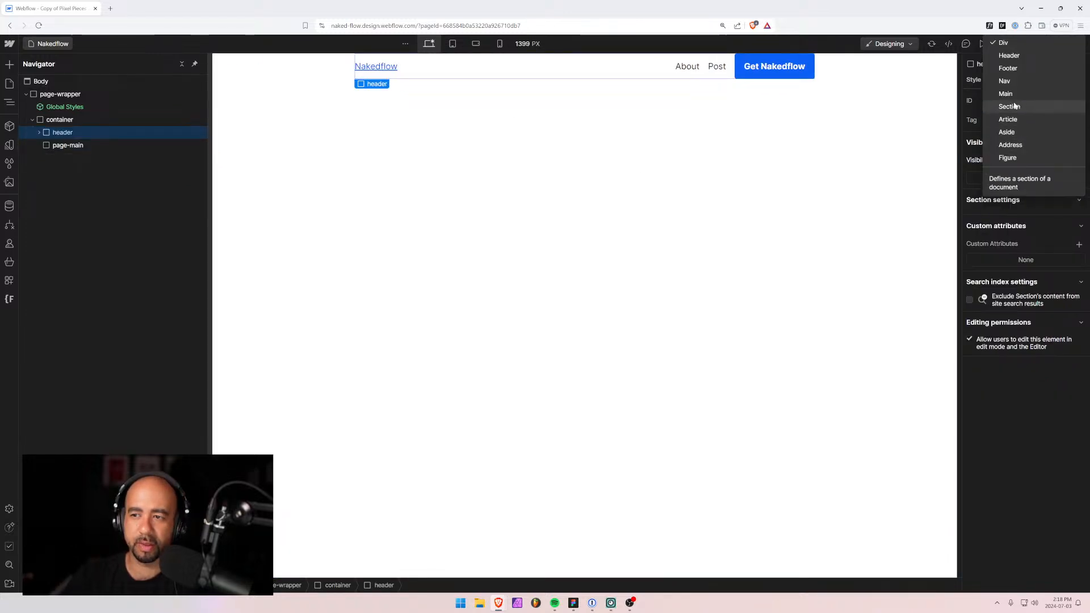
pyautogui.click(1010, 55)
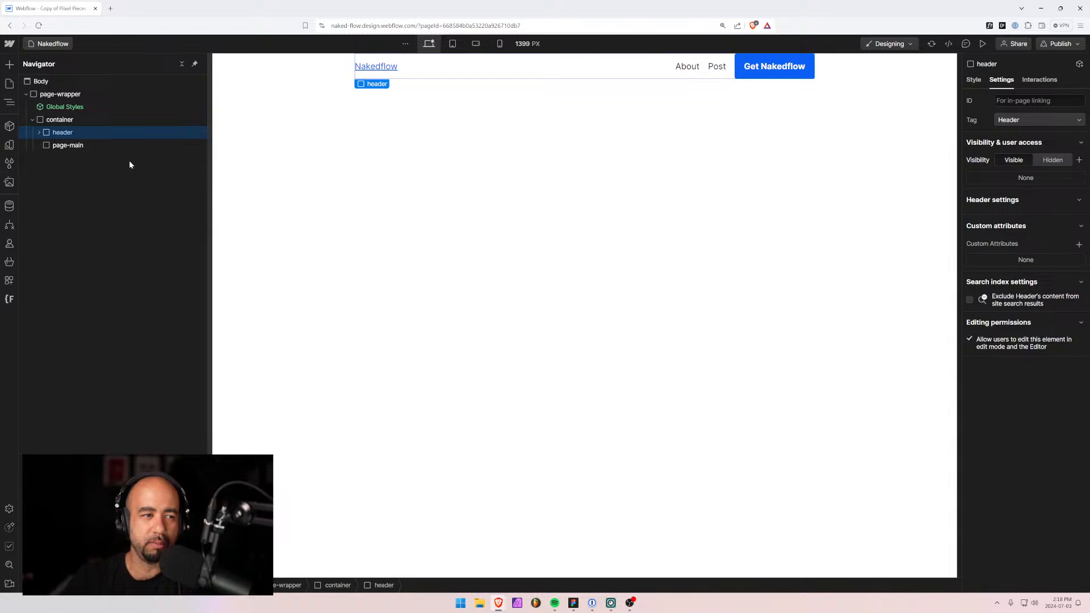
# Add a Div Block inside page-main, deleting a stray Section added by mistake.
pyautogui.click(59, 147)
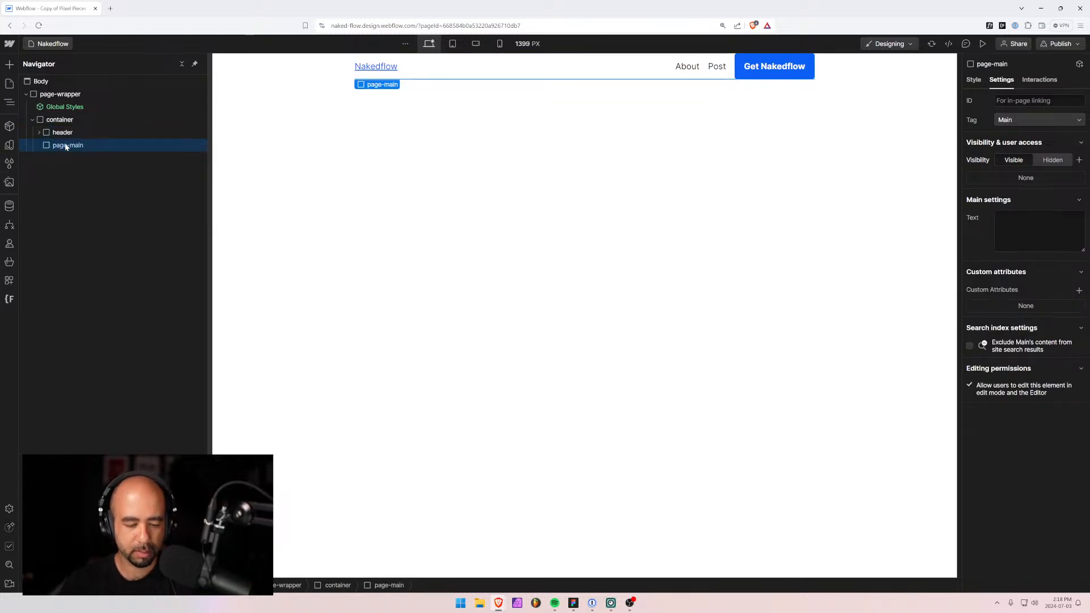
pyautogui.hotkey('ctrl', 'e')
pyautogui.press('Return')
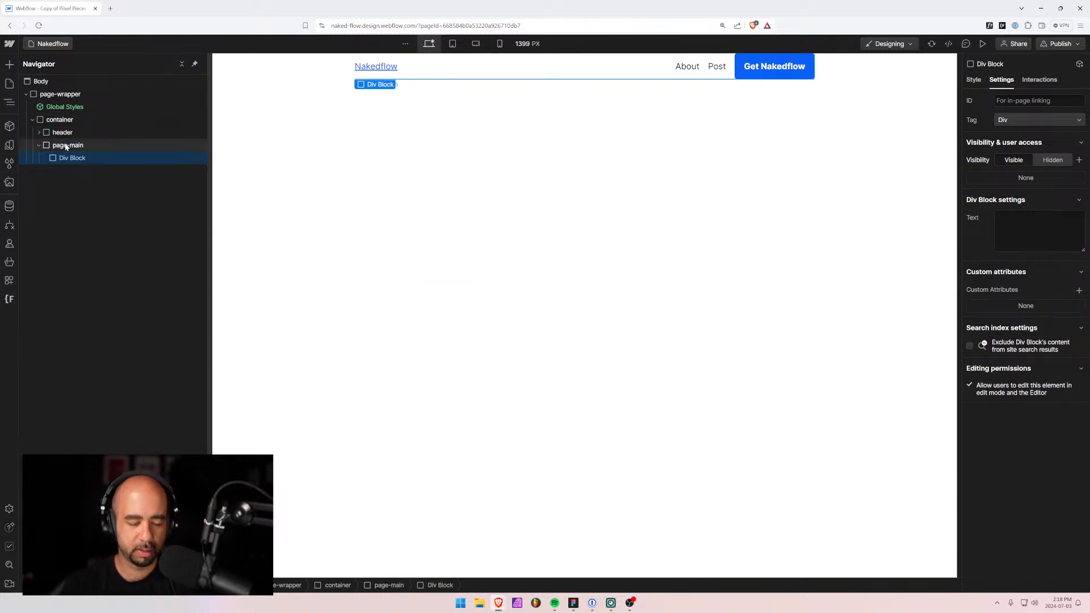
pyautogui.hotkey('ctrl', 'e')
pyautogui.write('section')
pyautogui.press('Return')
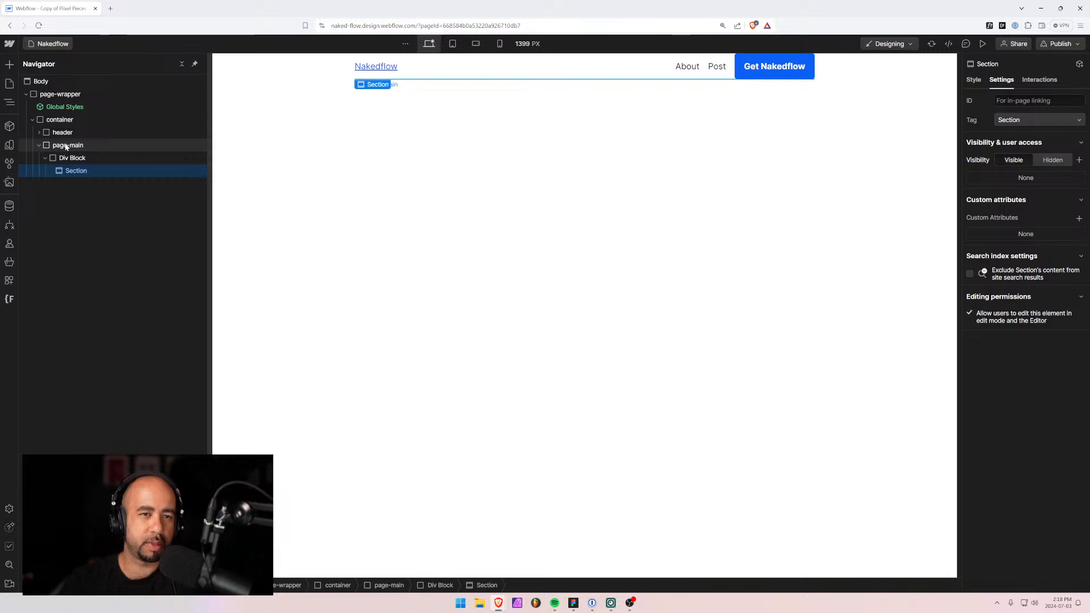
pyautogui.press('Delete')
# Give the new Div Block inside page-main the section class.
pyautogui.click(72, 159)
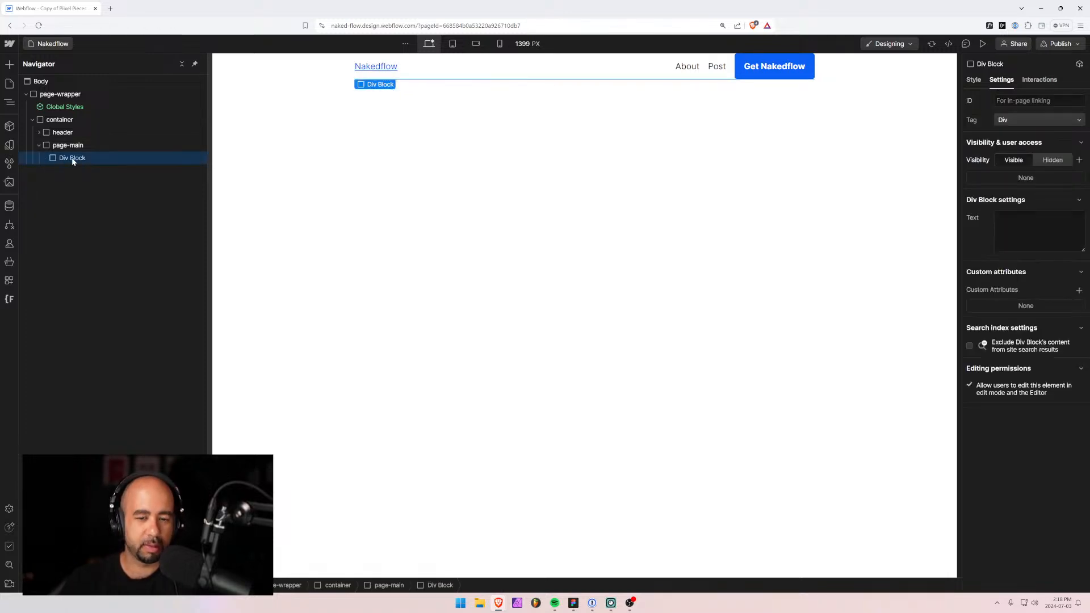
pyautogui.hotkey('ctrl', 'Return')
pyautogui.write('section')
pyautogui.press('Return')
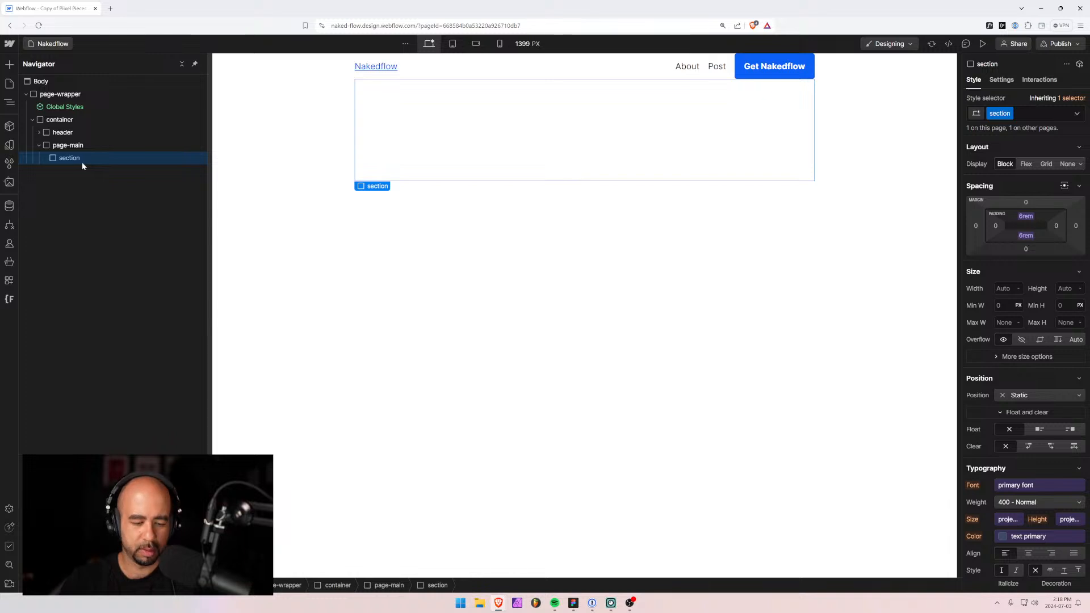
pyautogui.hotkey('ctrl', 'e')
# Insert a Heading 1 into the section via quick search.
pyautogui.write('heading')
pyautogui.press('Return')
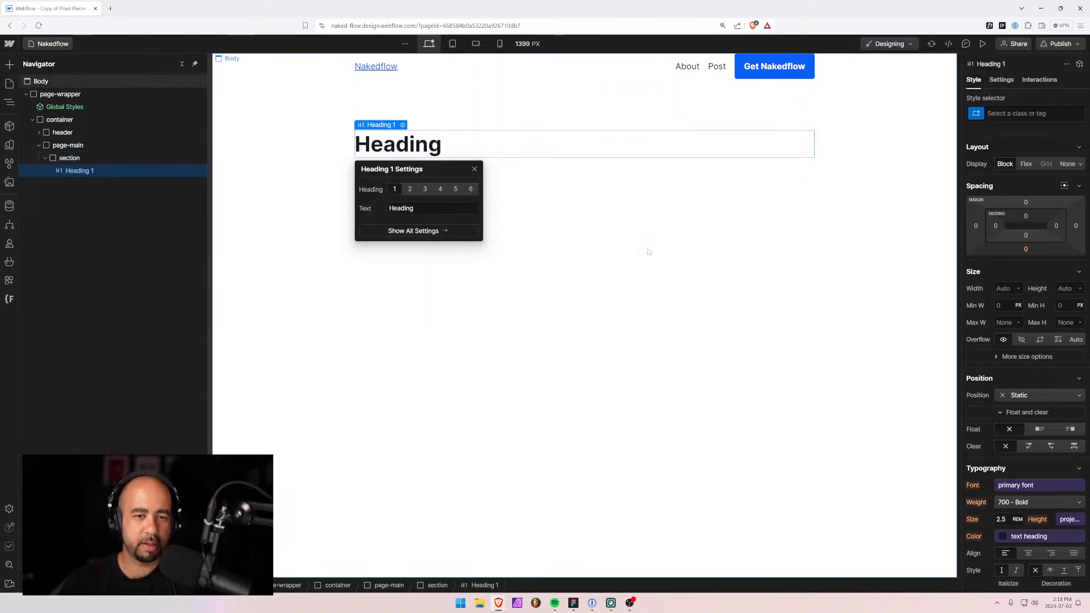
pyautogui.moveTo(494, 603)
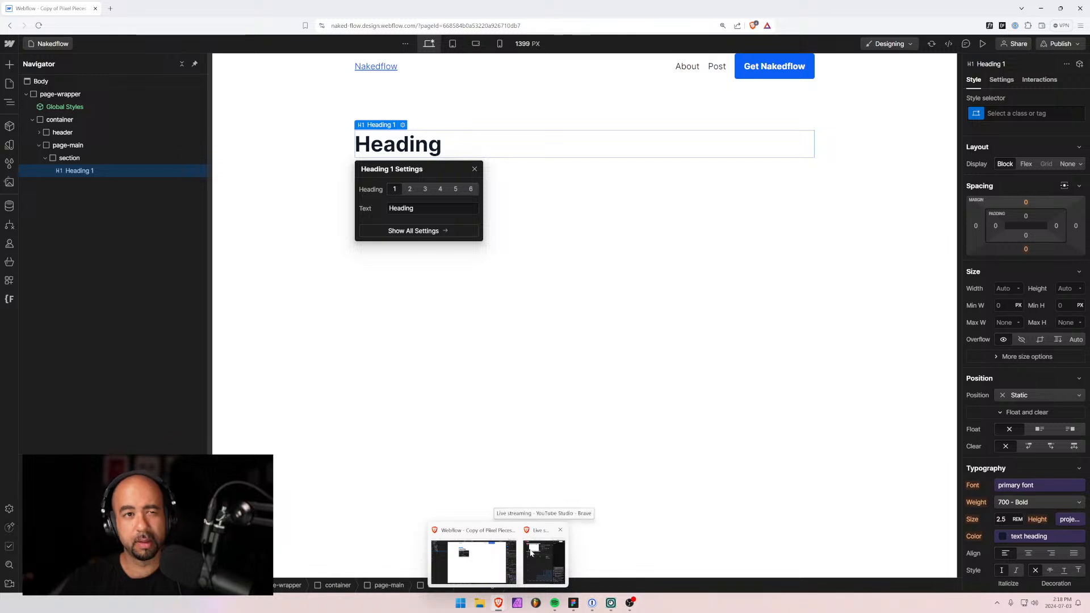
# Copy the Figma hero title and paste it as 'A bare-bones starter project for Webflow'.
pyautogui.hotkey('alt', 'Tab')
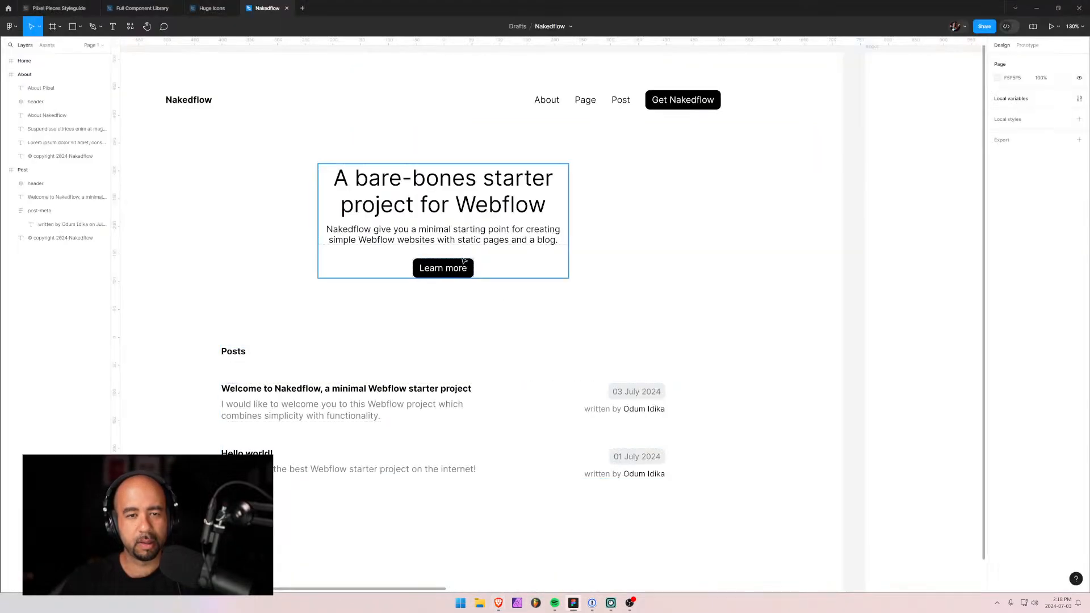
pyautogui.doubleClick(451, 179)
pyautogui.doubleClick(452, 179)
pyautogui.doubleClick(451, 179)
pyautogui.hotkey('ctrl', 'c')
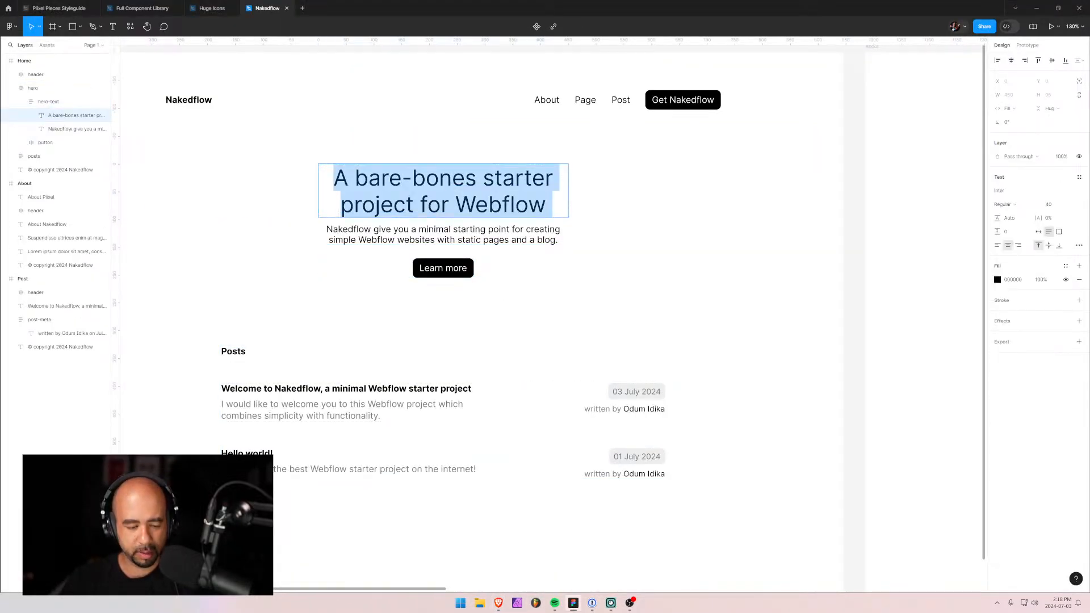
pyautogui.hotkey('alt', 'Tab')
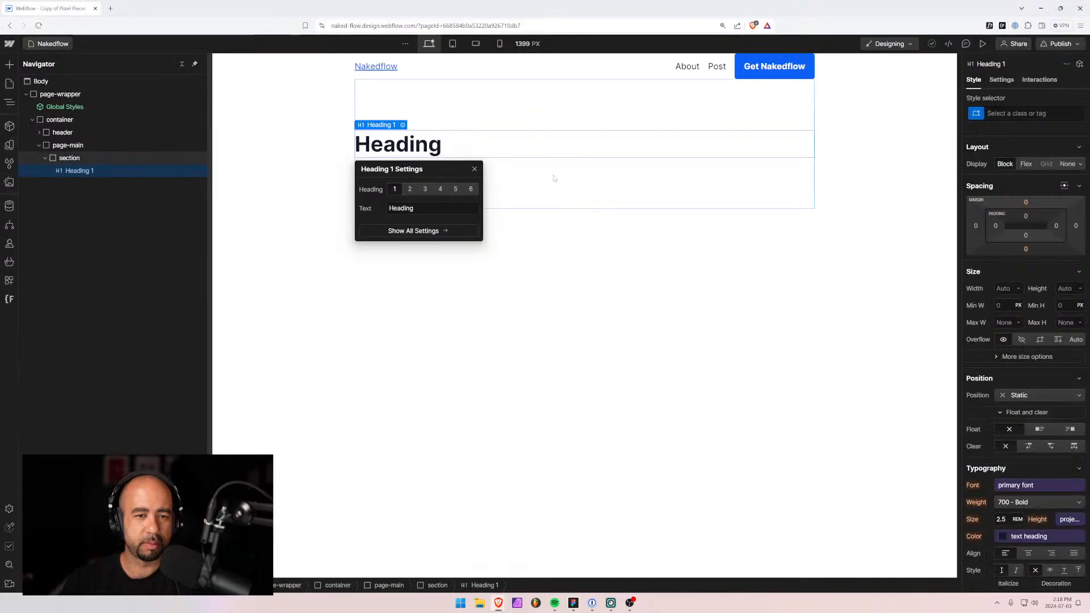
pyautogui.doubleClick(429, 144)
pyautogui.hotkey('ctrl', 'a')
pyautogui.hotkey('ctrl', 'v')
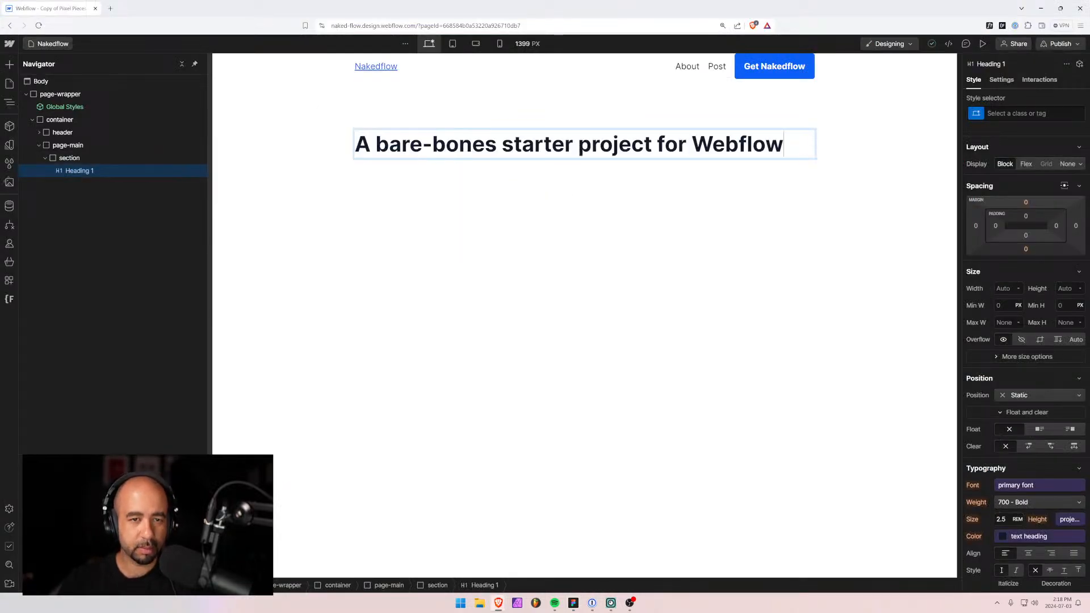
pyautogui.press('Escape')
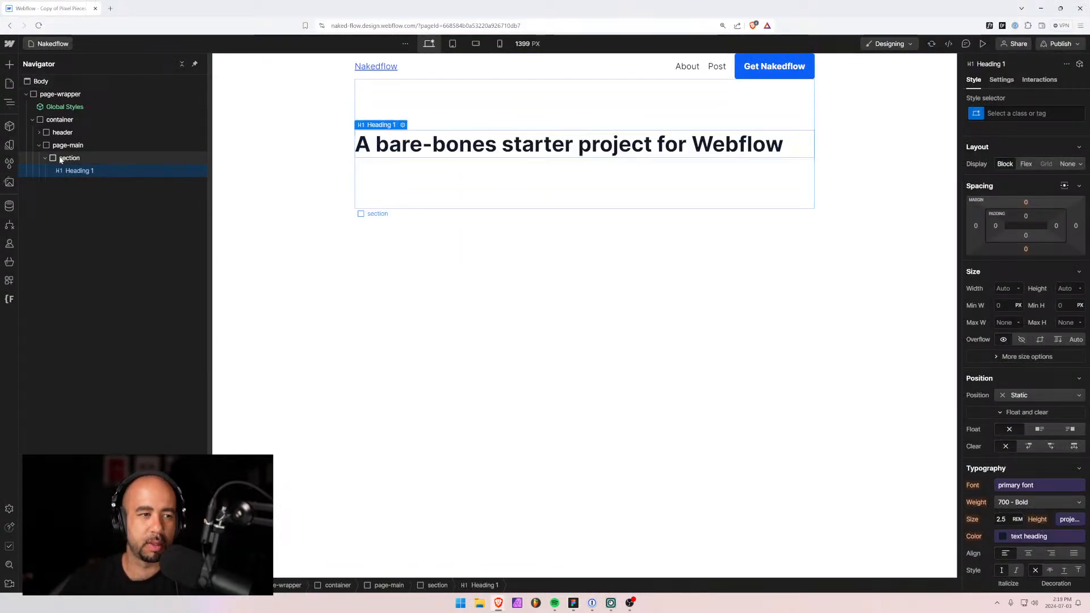
# Apply the existing h1 class to the hero heading.
pyautogui.click(1033, 113)
pyautogui.write('h1')
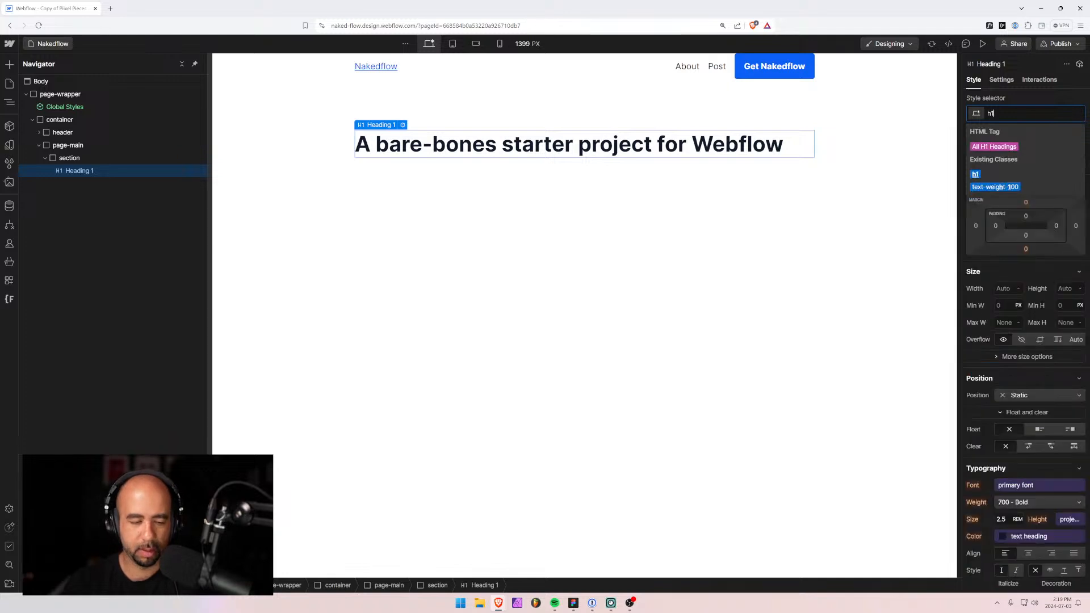
pyautogui.press('Return')
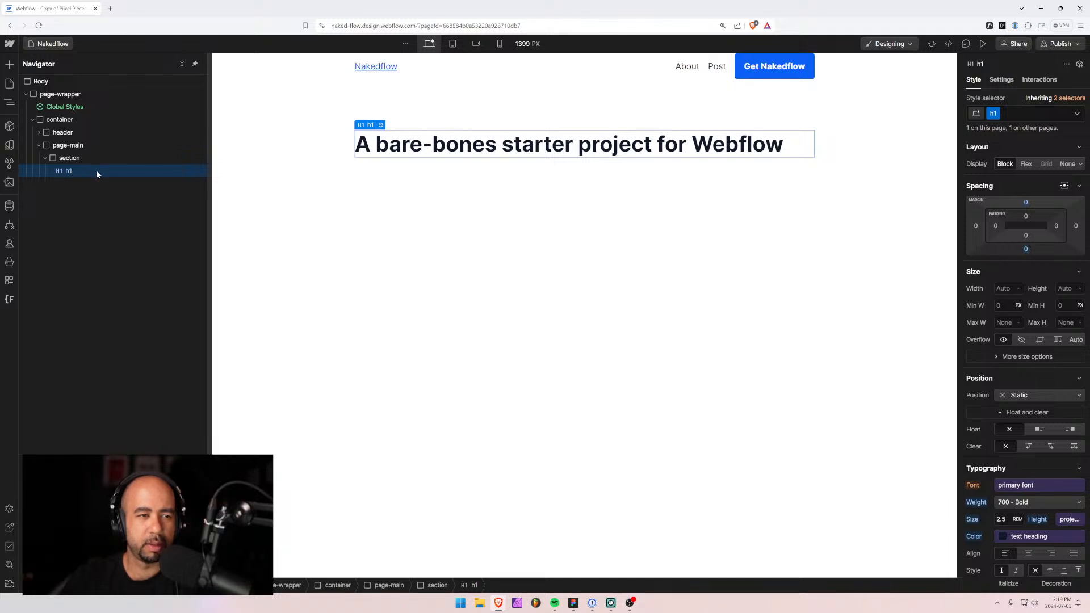
# Wrap the heading in a div with the text-align-center class and hide the Navigator.
pyautogui.hotkey('ctrl', 'alt', 'g')
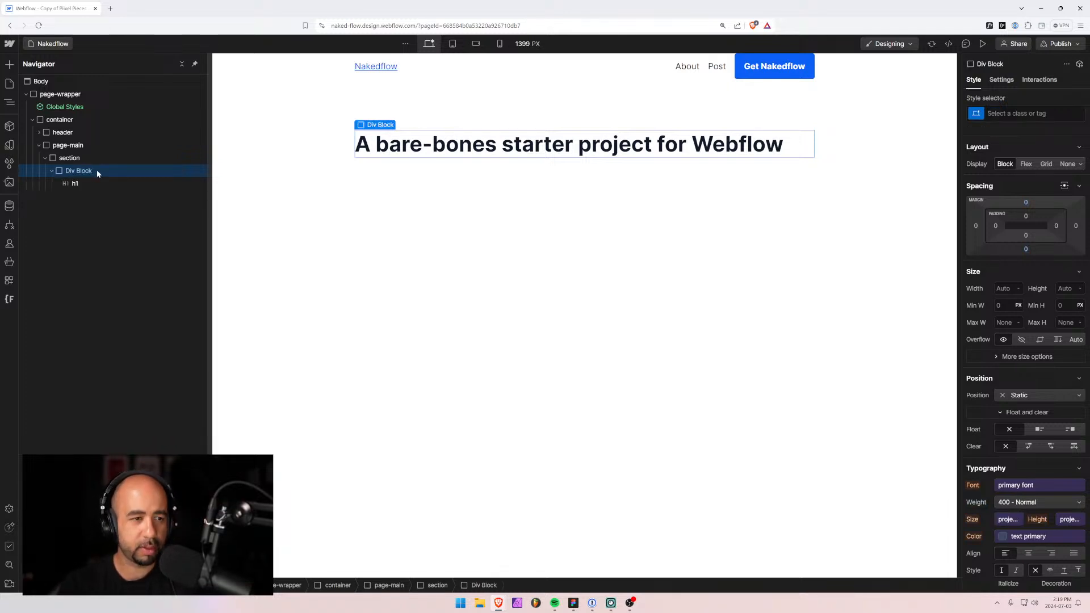
pyautogui.hotkey('ctrl', 'Return')
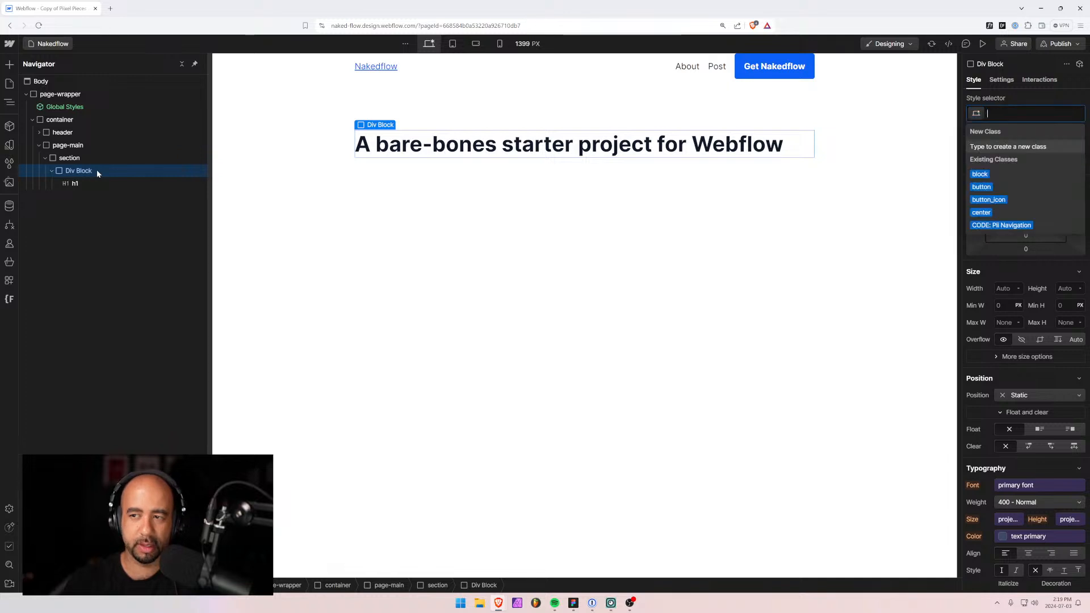
pyautogui.write('cent')
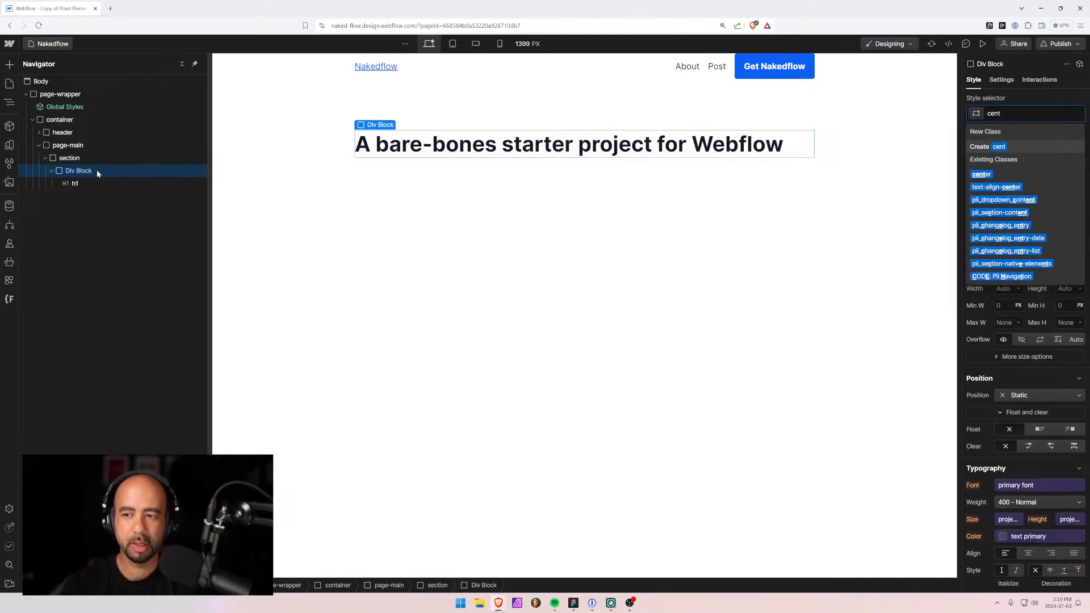
pyautogui.press('Down')
pyautogui.press('Down')
pyautogui.press('Return')
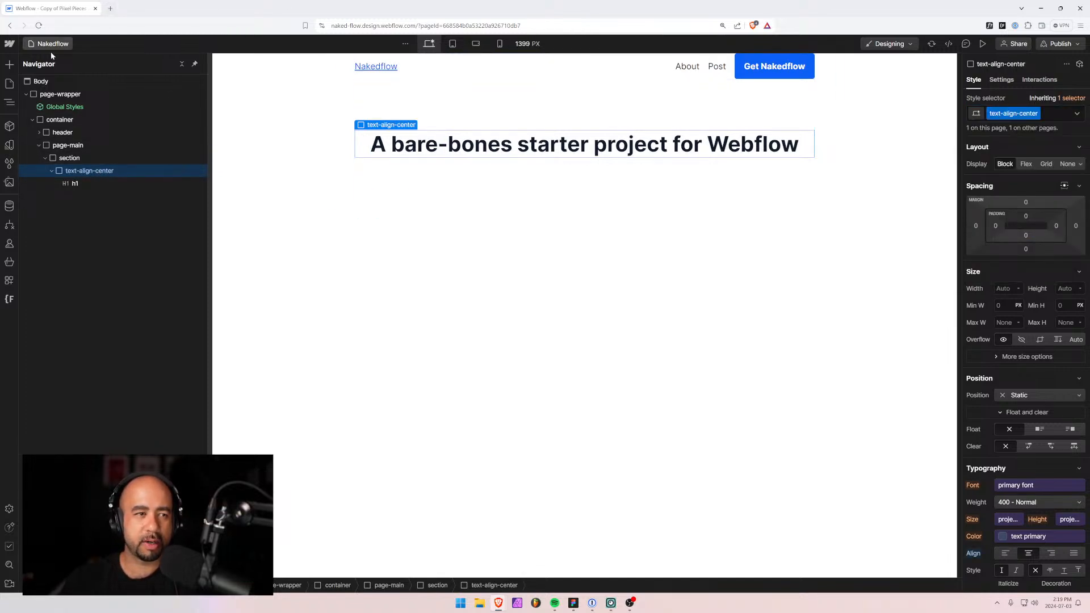
pyautogui.click(10, 99)
pyautogui.click(9, 83)
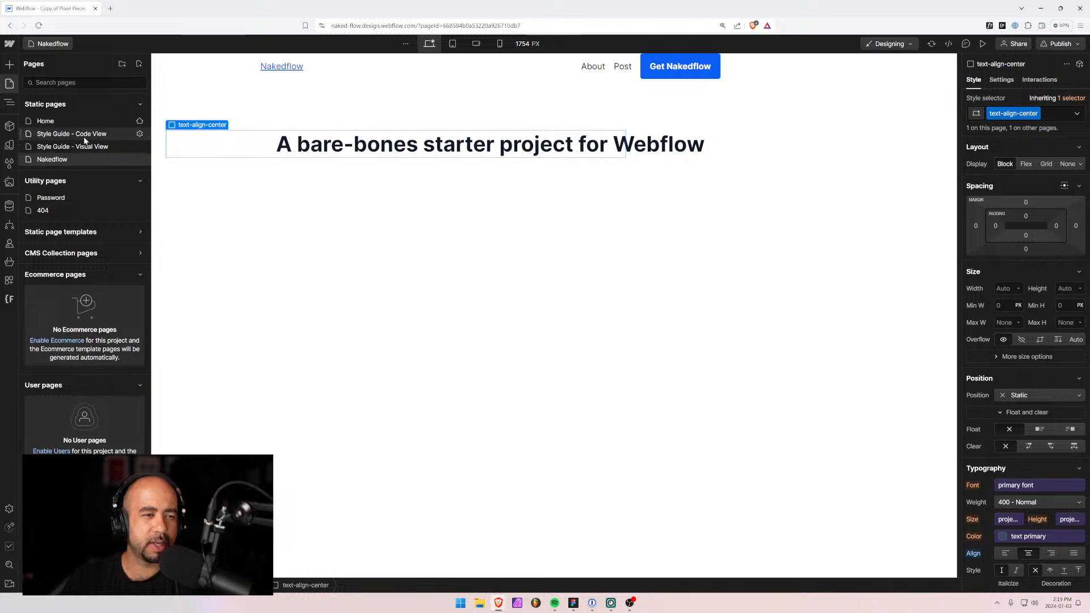
pyautogui.click(91, 146)
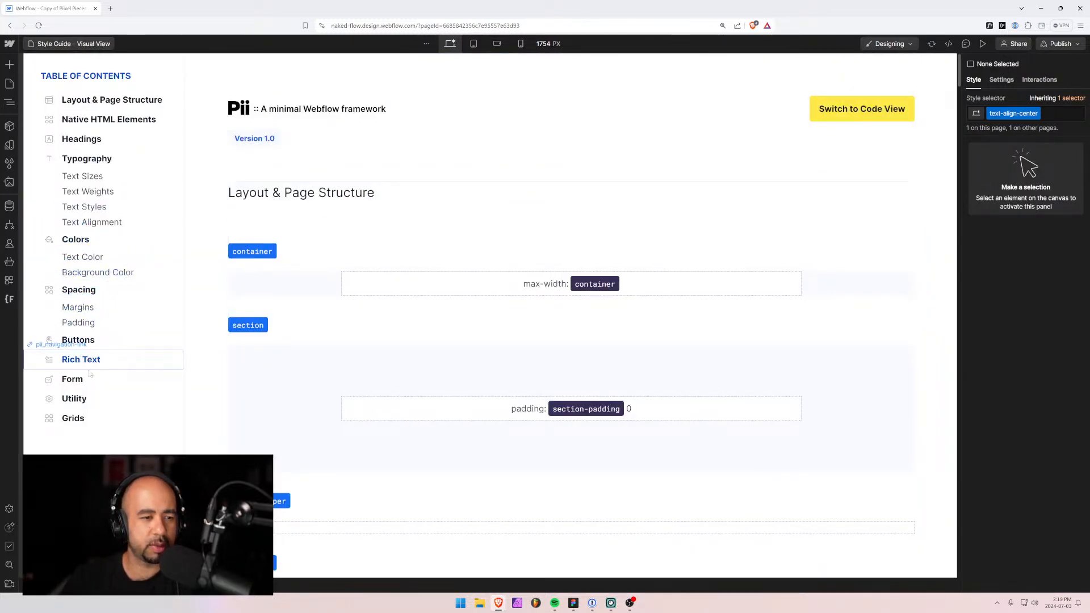
pyautogui.click(54, 398)
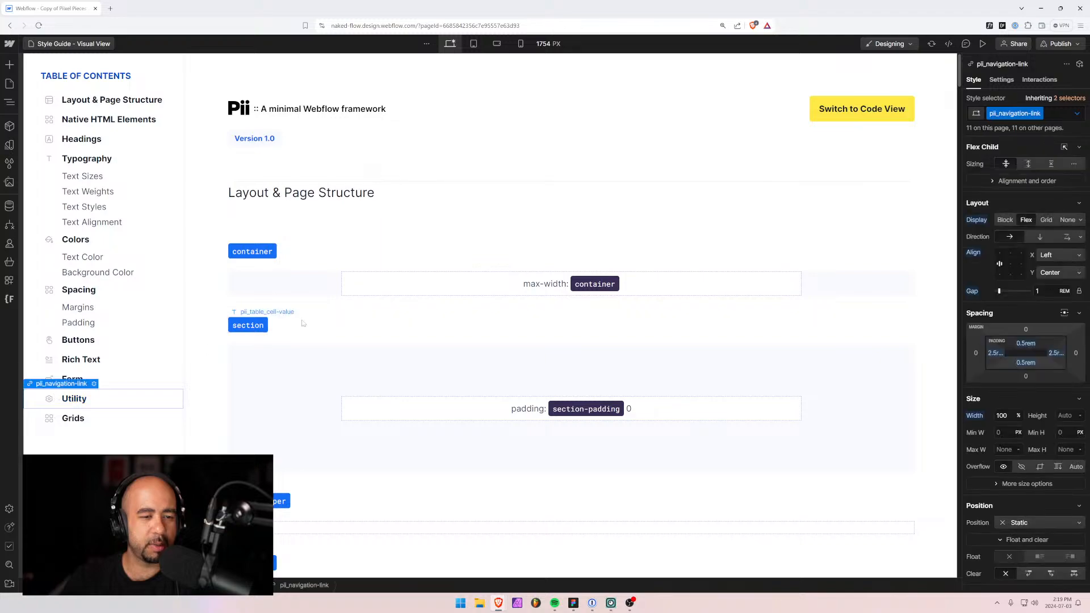
pyautogui.scroll(-10, 568, 284)
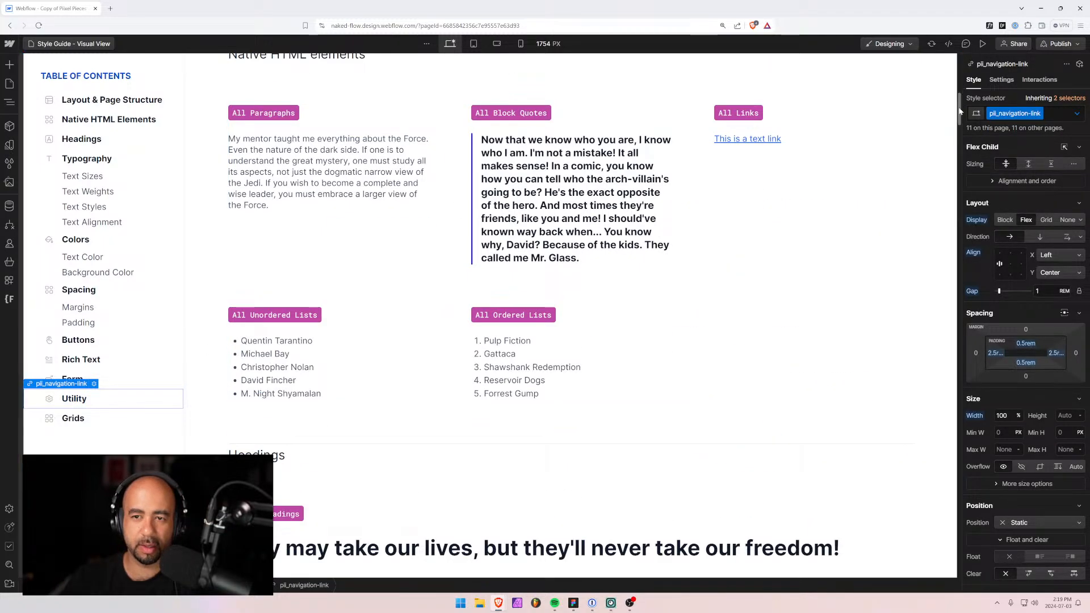
pyautogui.moveTo(959, 106); pyautogui.dragTo(974, 520)
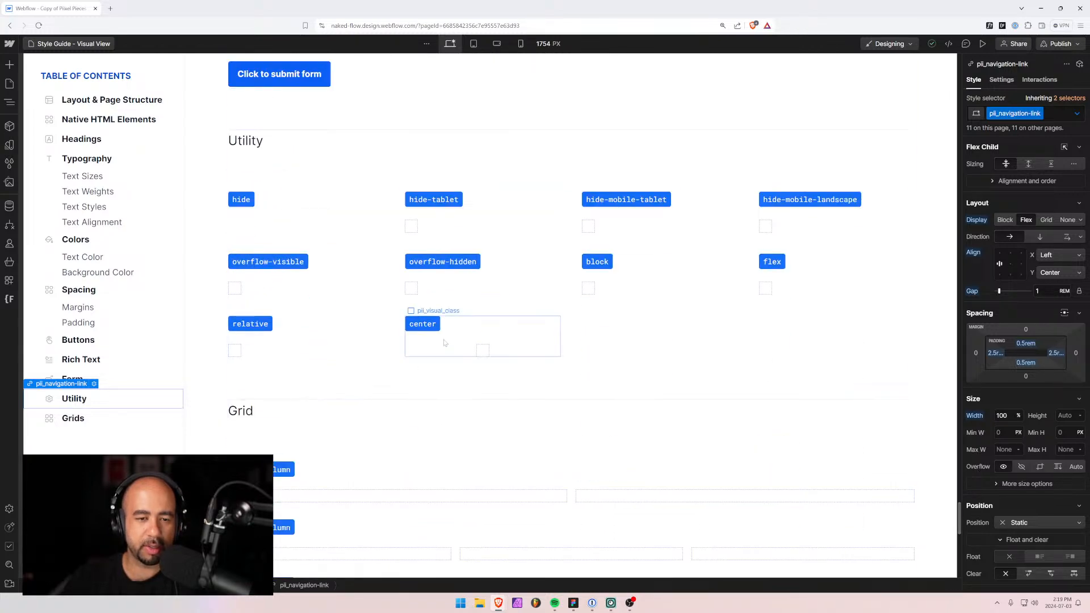
pyautogui.click(9, 83)
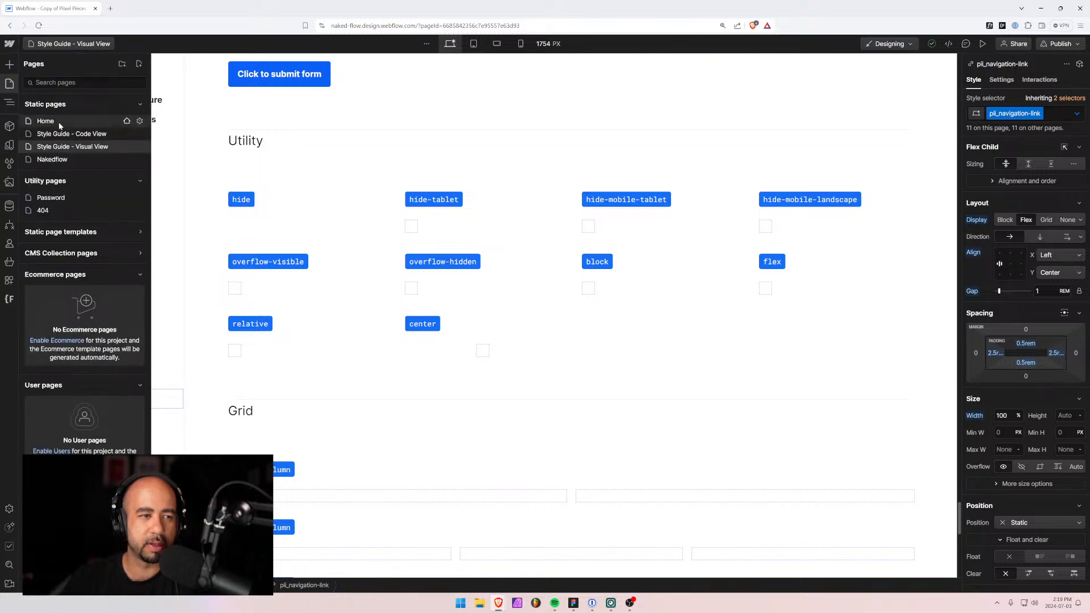
pyautogui.click(54, 159)
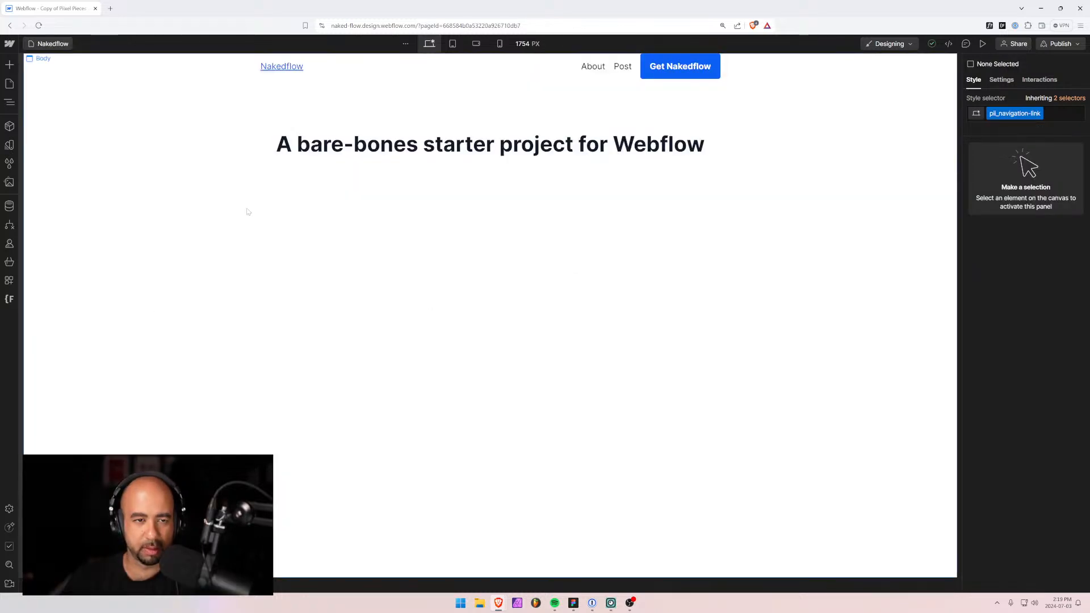
# Replace the wrapper div's text-align-center class with the center class.
pyautogui.click(317, 156)
pyautogui.click(315, 169)
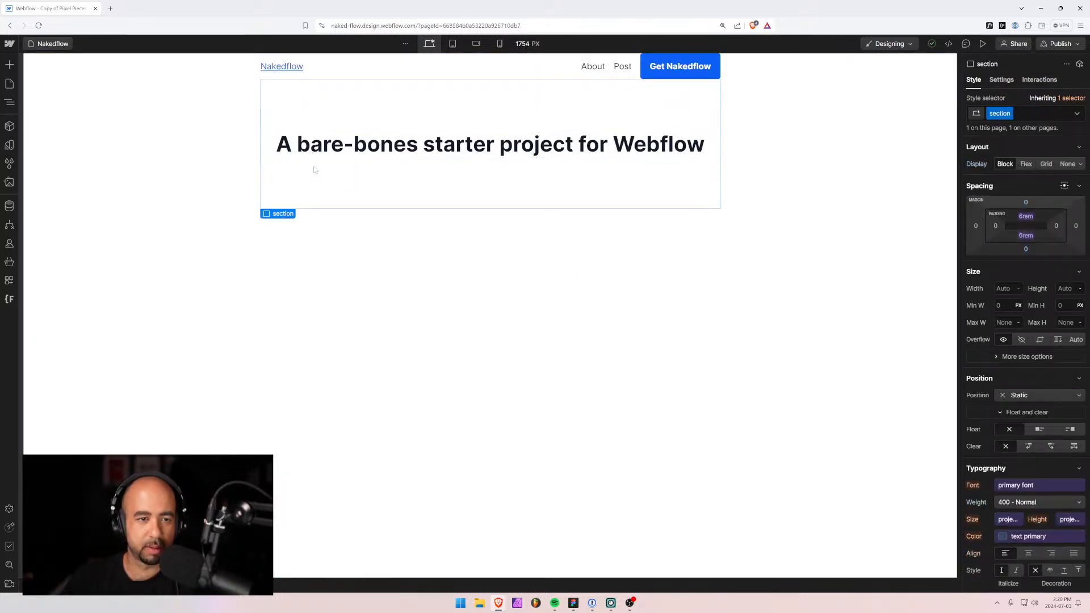
pyautogui.click(10, 104)
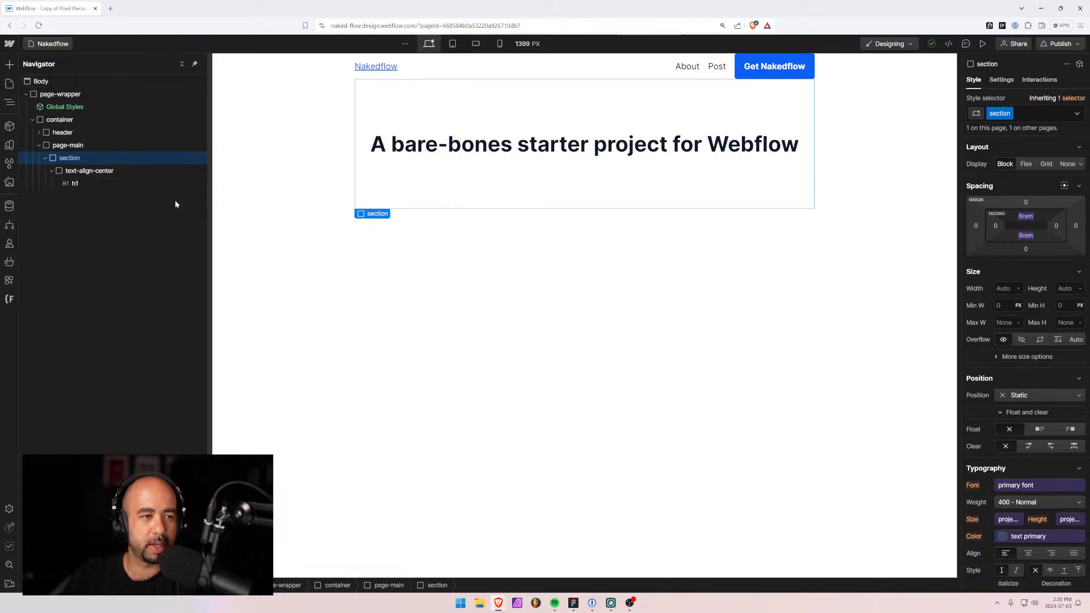
pyautogui.moveTo(180, 206); pyautogui.dragTo(104, 205)
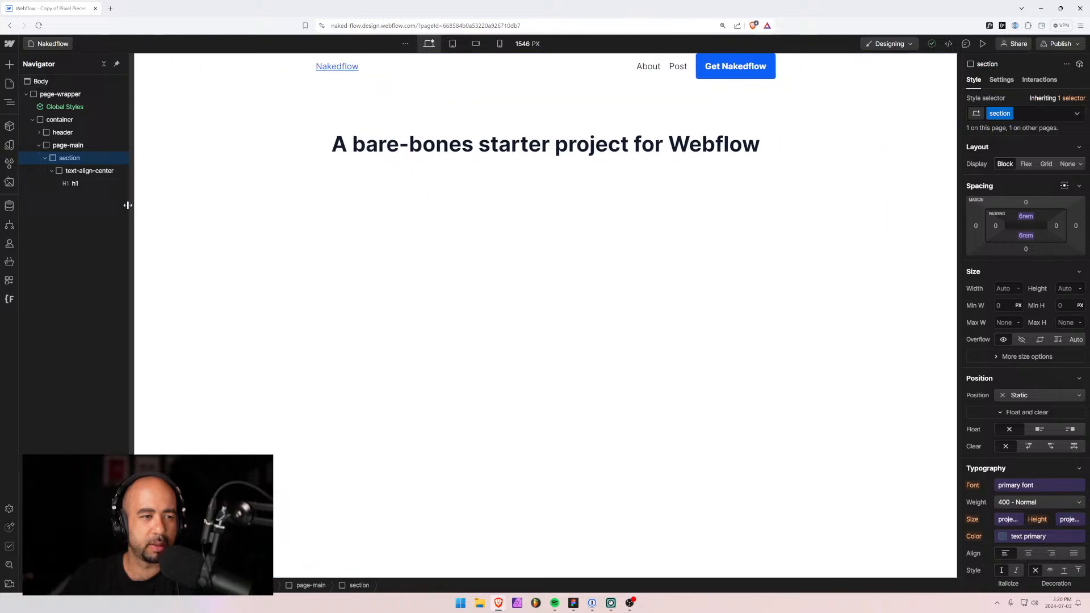
pyautogui.click(89, 170)
pyautogui.click(1055, 115)
pyautogui.press('BackSpace')
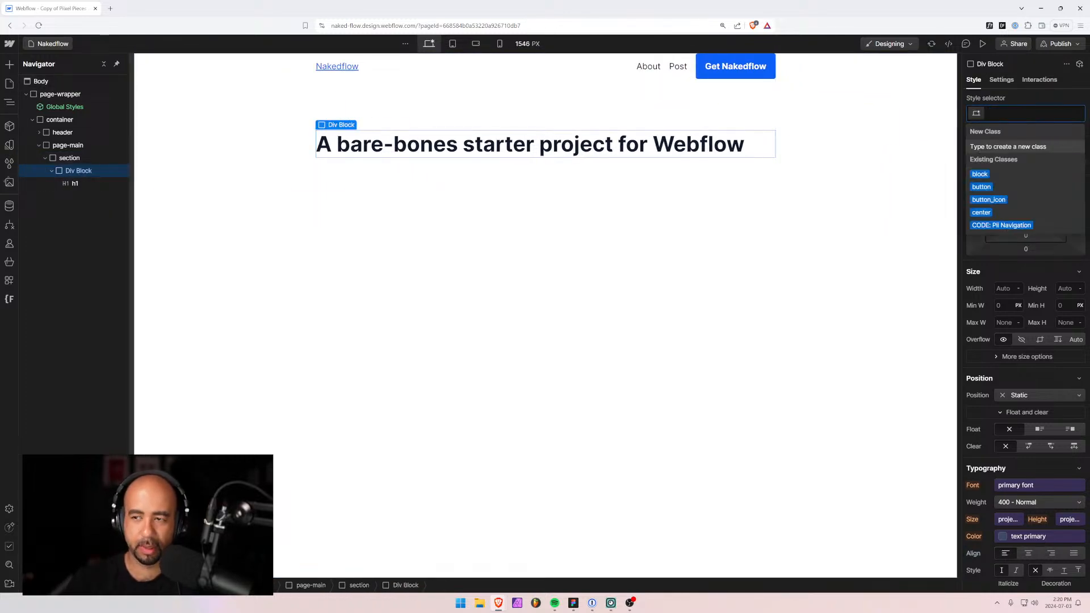
pyautogui.write('center')
pyautogui.press('Return')
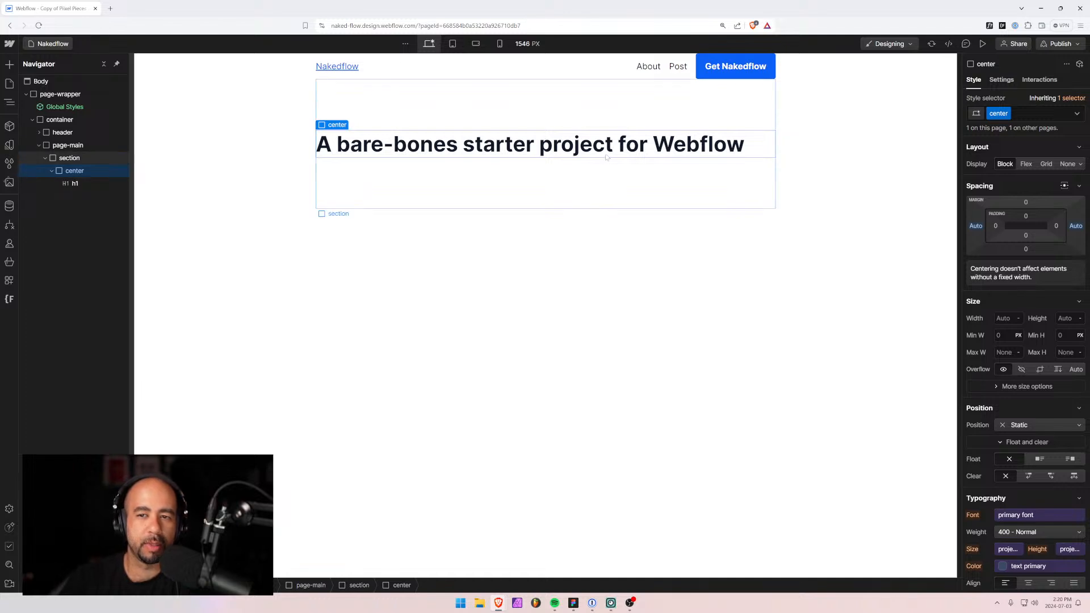
# Remove 'Webflow' from the headline text.
pyautogui.click(72, 183)
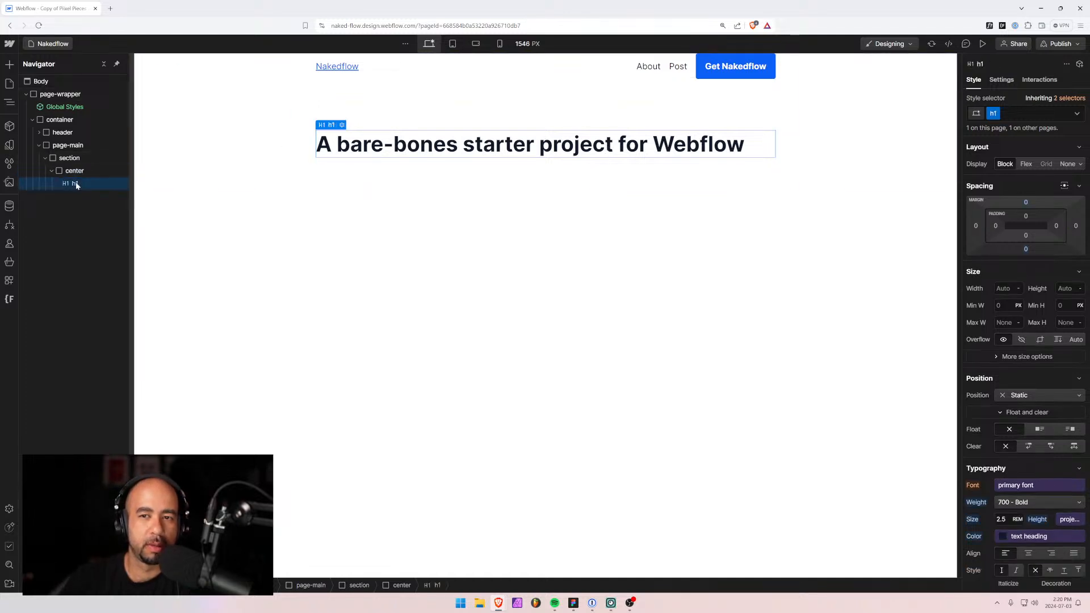
pyautogui.doubleClick(652, 144)
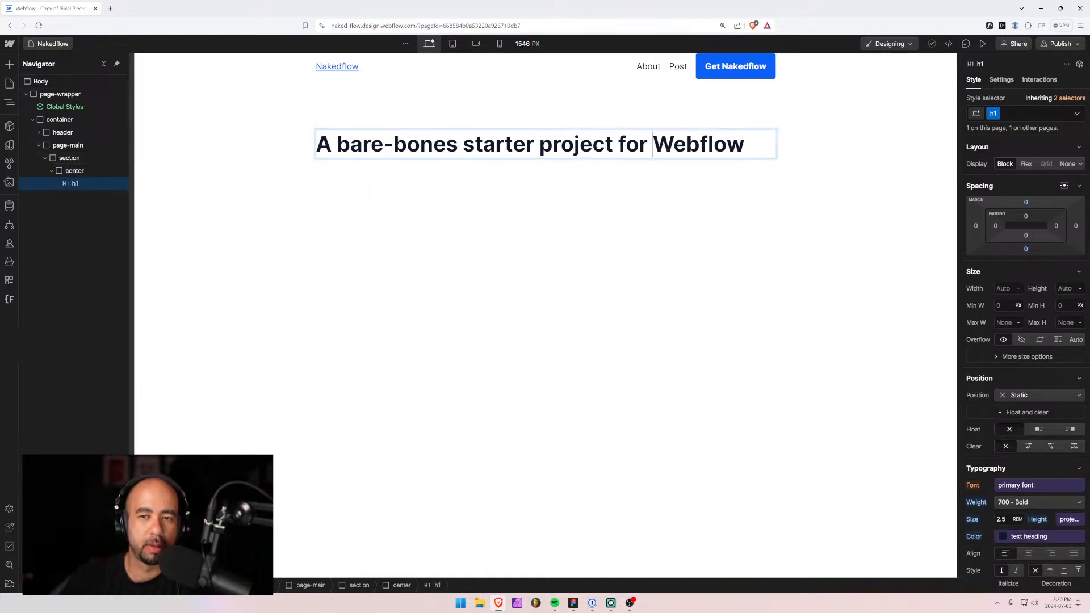
pyautogui.hotkey('shift', 'Left')
pyautogui.hotkey('shift', 'Left')
pyautogui.hotkey('shift', 'Left')
pyautogui.hotkey('shift', 'Left')
pyautogui.hotkey('shift', 'Left')
pyautogui.hotkey('shift', 'Left')
pyautogui.hotkey('shift', 'Left')
pyautogui.hotkey('shift', 'Left')
pyautogui.hotkey('shift', 'Left')
pyautogui.press('BackSpace')
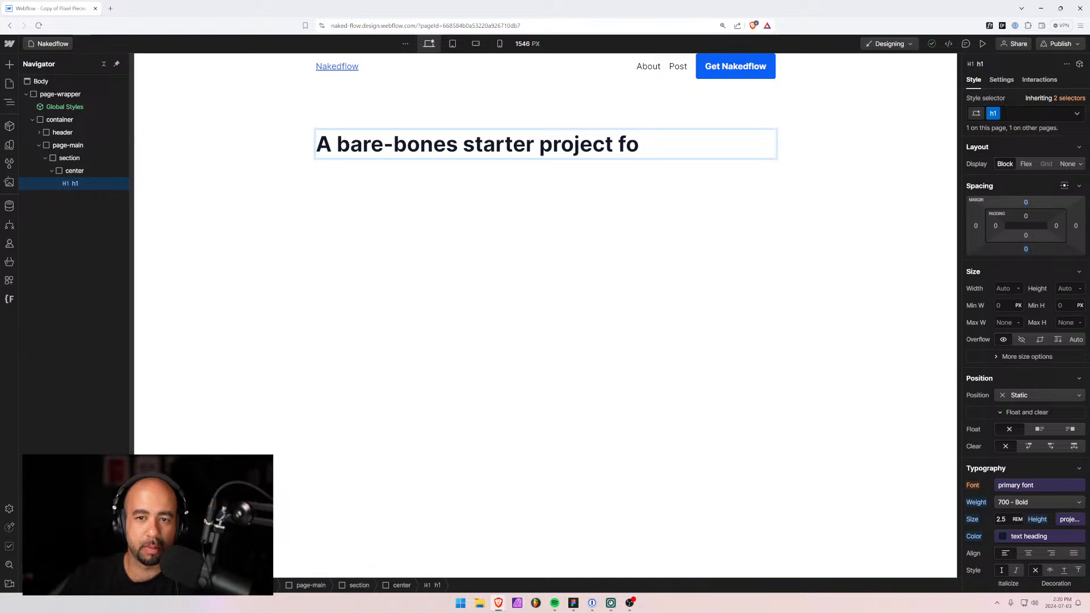
pyautogui.write('r')
pyautogui.click(601, 172)
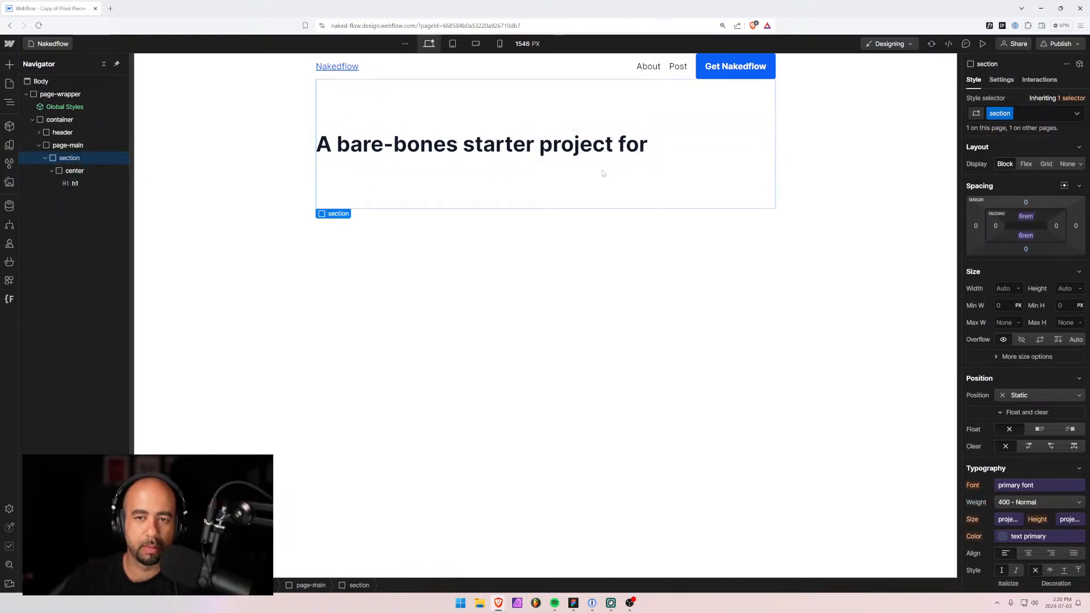
pyautogui.click(346, 139)
pyautogui.click(64, 171)
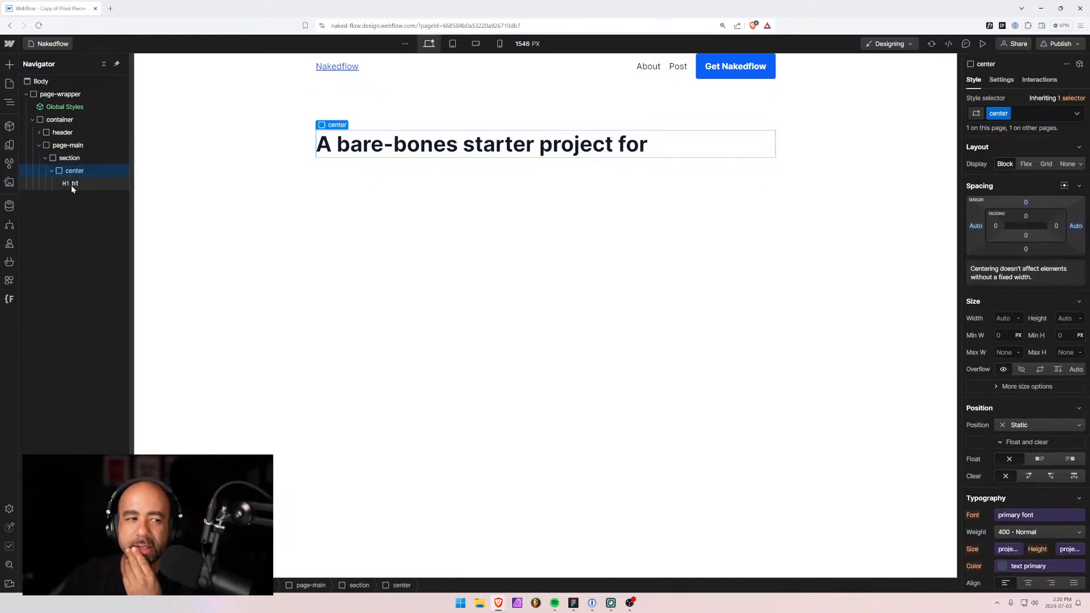
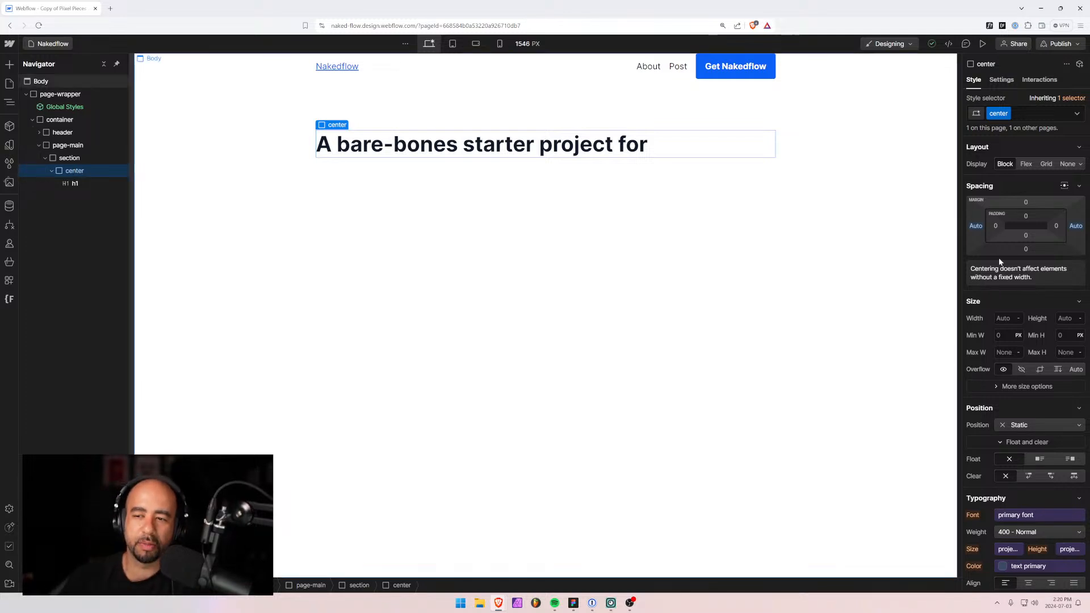
# Try a 500 px width on the heading wrapper, then undo it.
pyautogui.click(1004, 318)
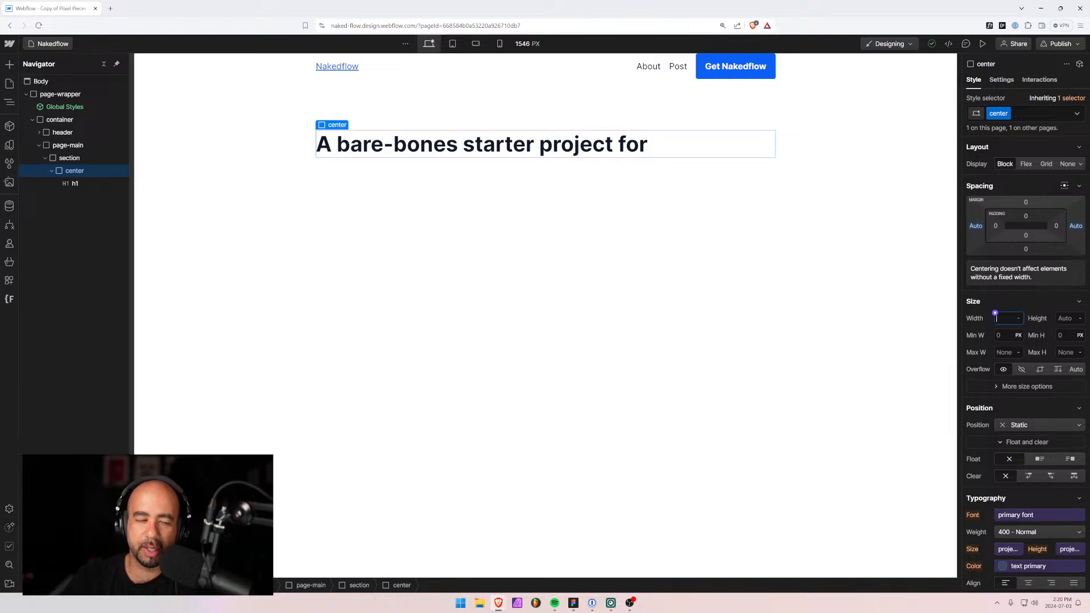
pyautogui.write('50')
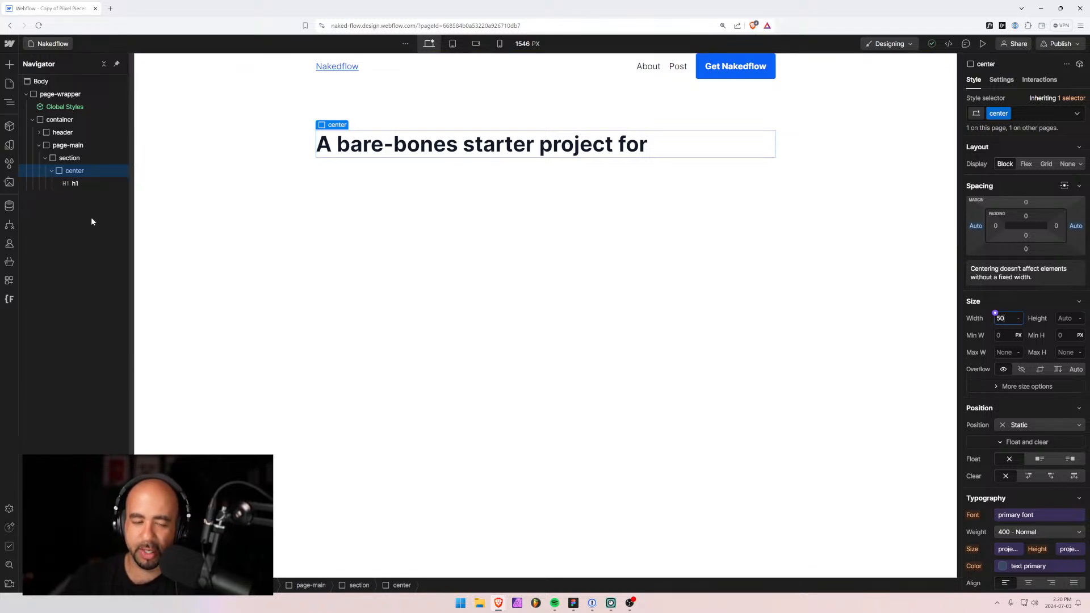
pyautogui.write('0')
pyautogui.press('Return')
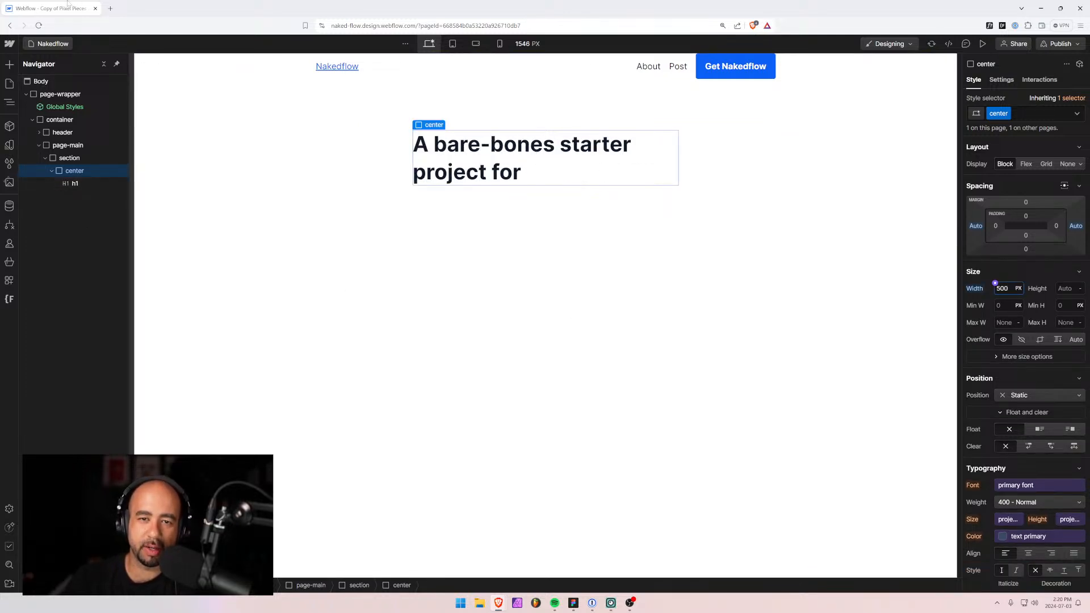
pyautogui.click(449, 115)
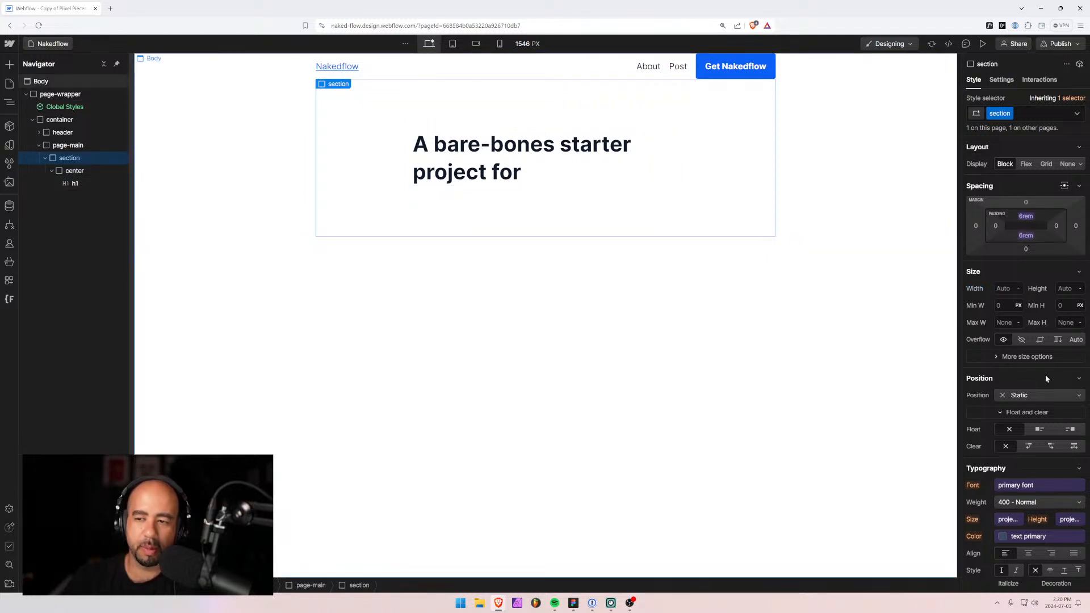
pyautogui.hotkey('ctrl', 'z')
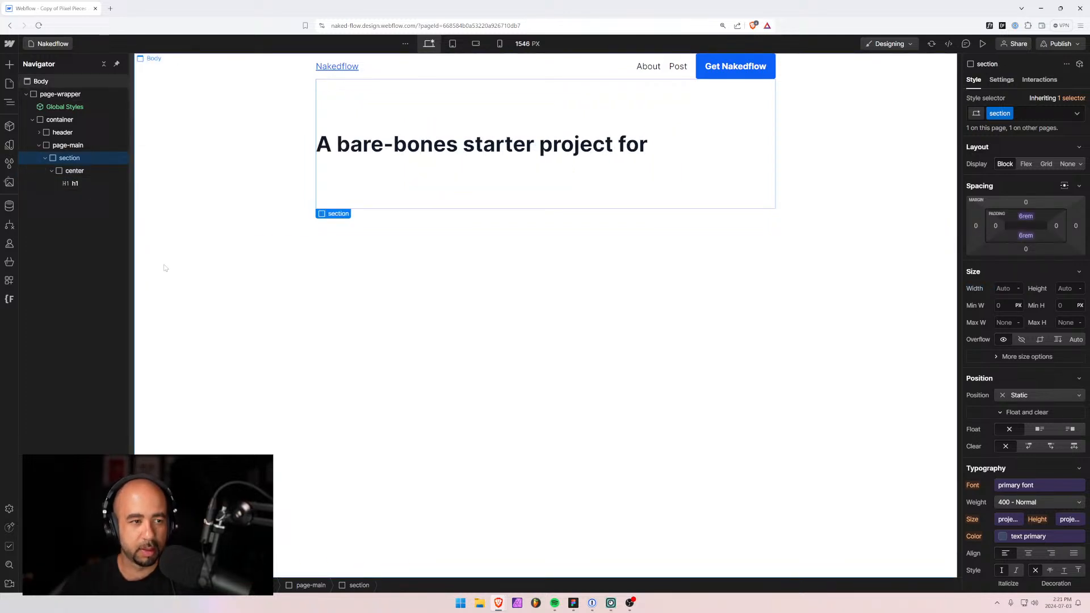
# Replace the wrapper's center class with the text-align-center class.
pyautogui.click(73, 184)
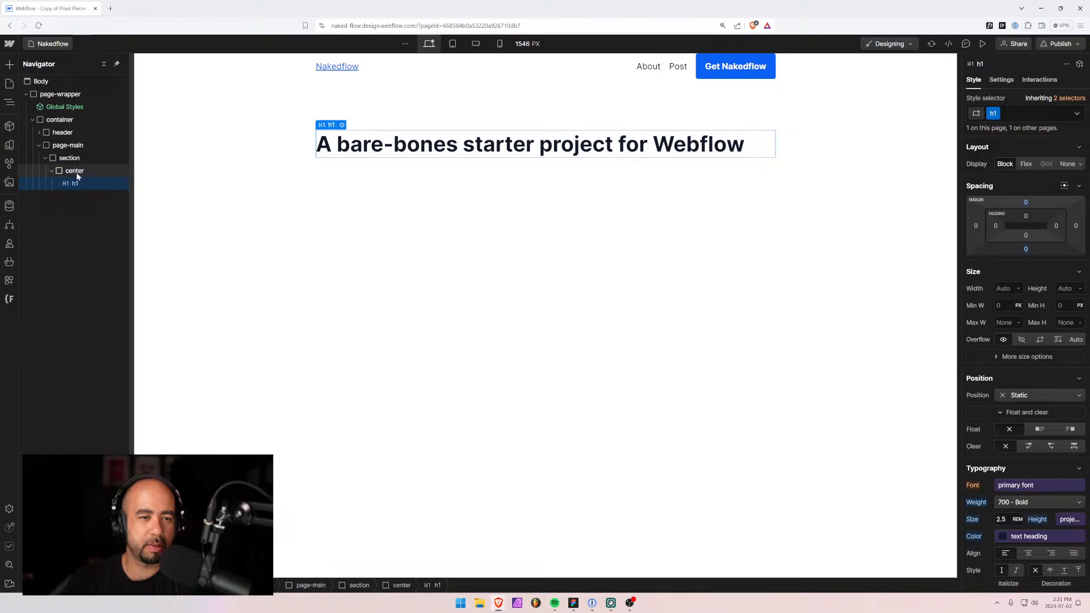
pyautogui.click(74, 171)
pyautogui.click(1031, 113)
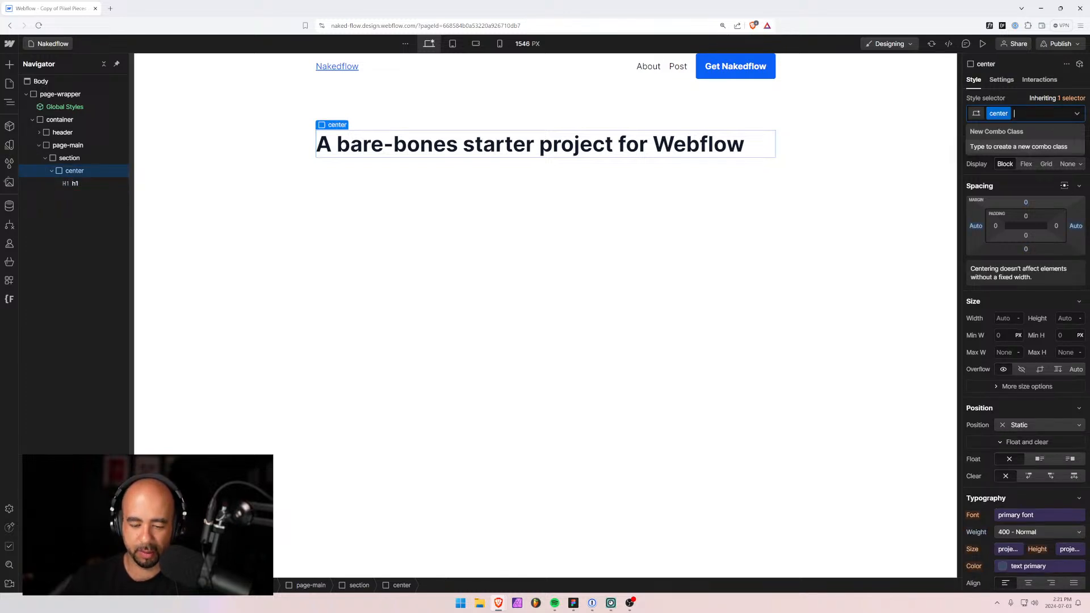
pyautogui.press('BackSpace')
pyautogui.write('text')
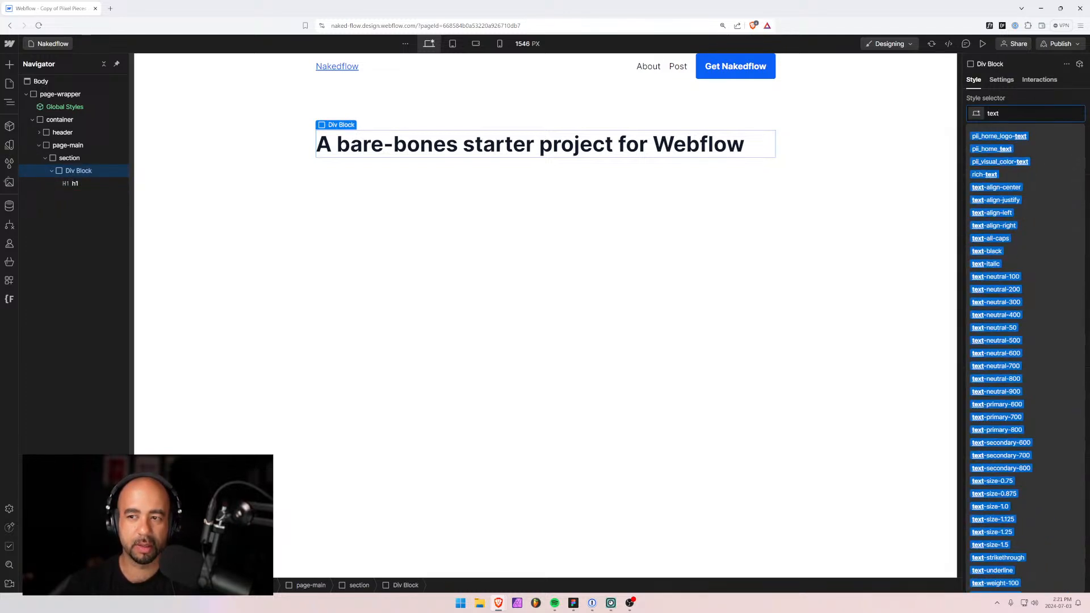
pyautogui.write('-al')
pyautogui.press('Down')
pyautogui.press('Return')
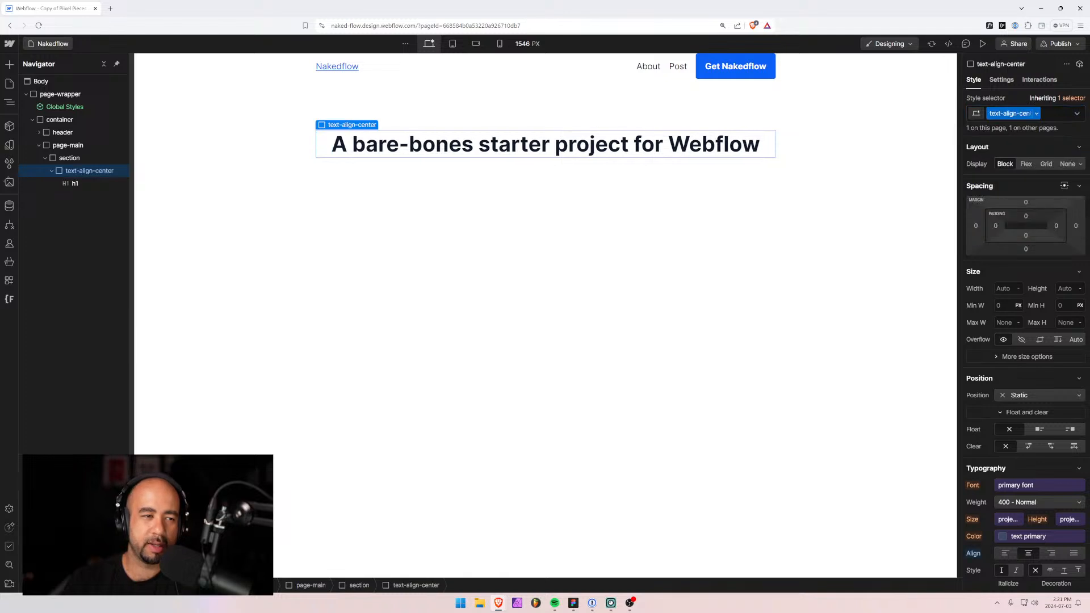
# Reselect the heading inside the text-align-center wrapper to insert an element after it.
pyautogui.click(76, 184)
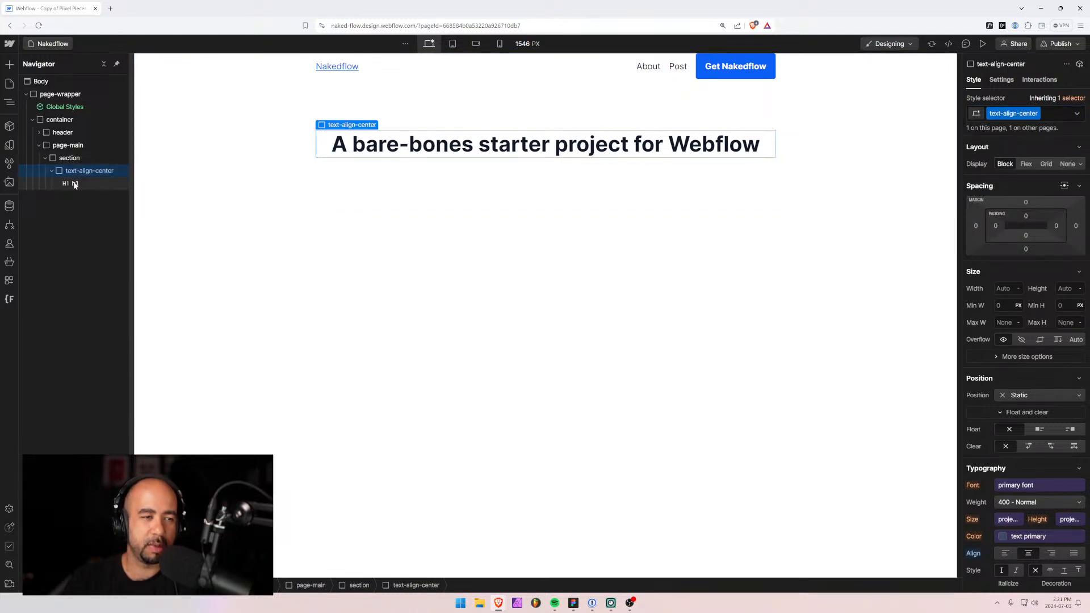
pyautogui.click(81, 172)
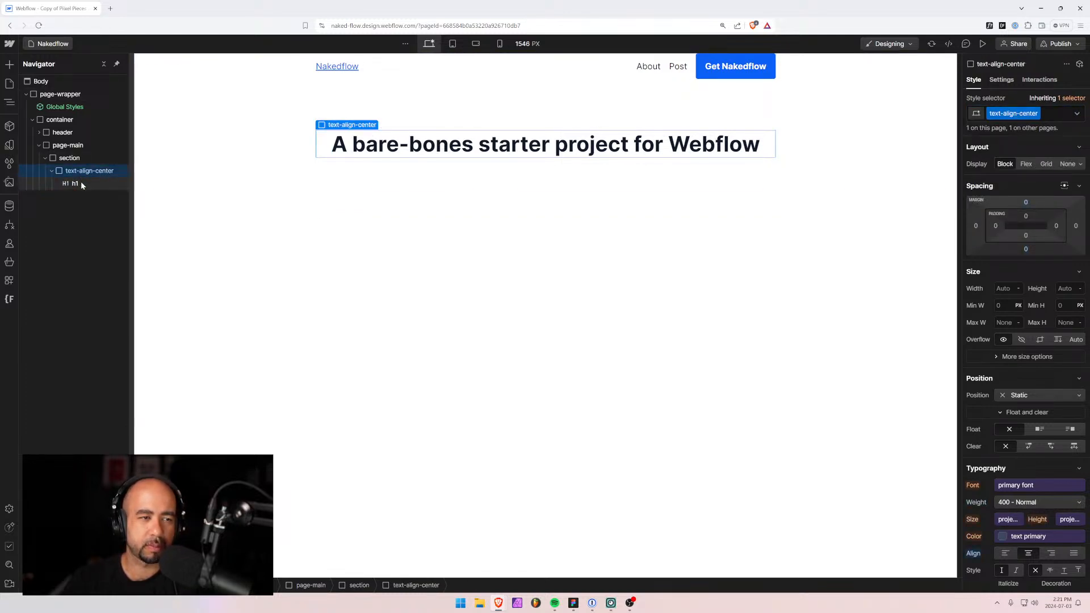
pyautogui.click(81, 184)
pyautogui.hotkey('ctrl', 'k')
# Insert a text block under the heading containing the Nakedflow paragraph copied from Figma.
pyautogui.write('t')
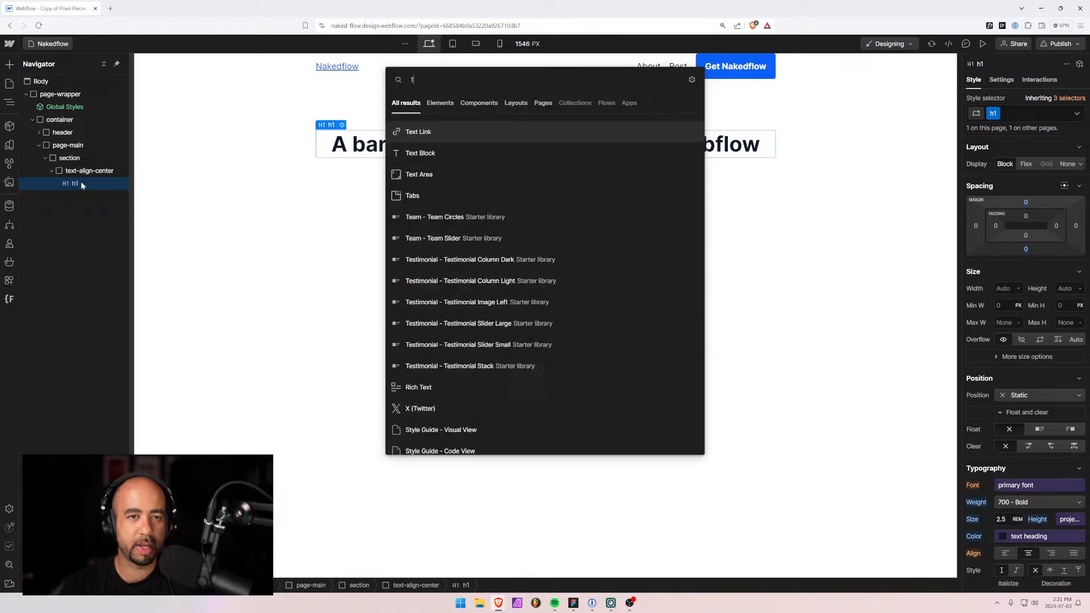
pyautogui.write('ext')
pyautogui.press('Down')
pyautogui.press('Return')
pyautogui.hotkey('alt', 'Tab')
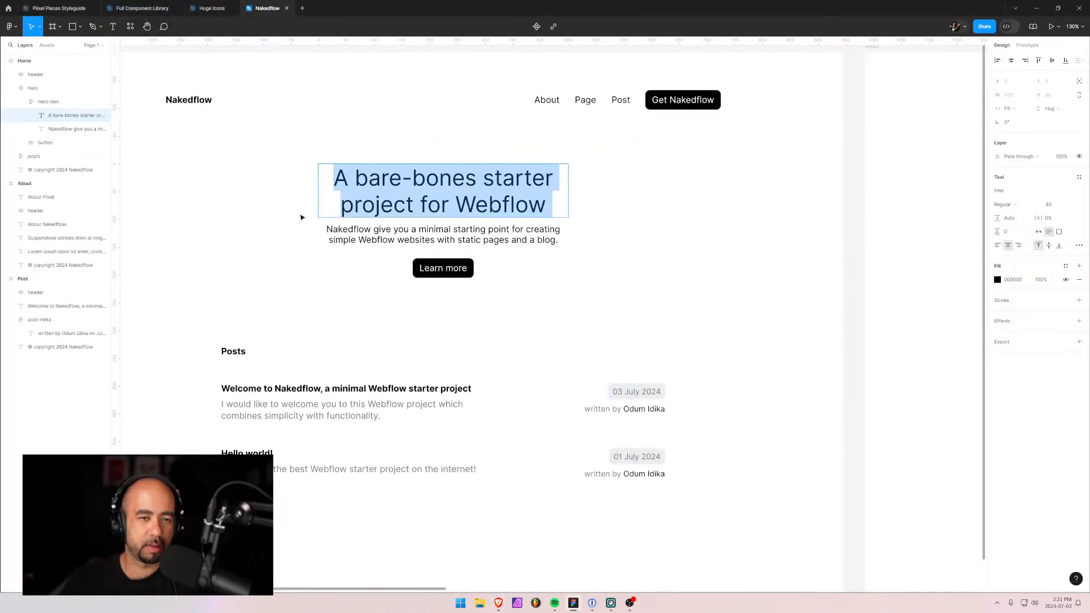
pyautogui.click(357, 239)
pyautogui.hotkey('ctrl', 'a')
pyautogui.hotkey('ctrl', 'c')
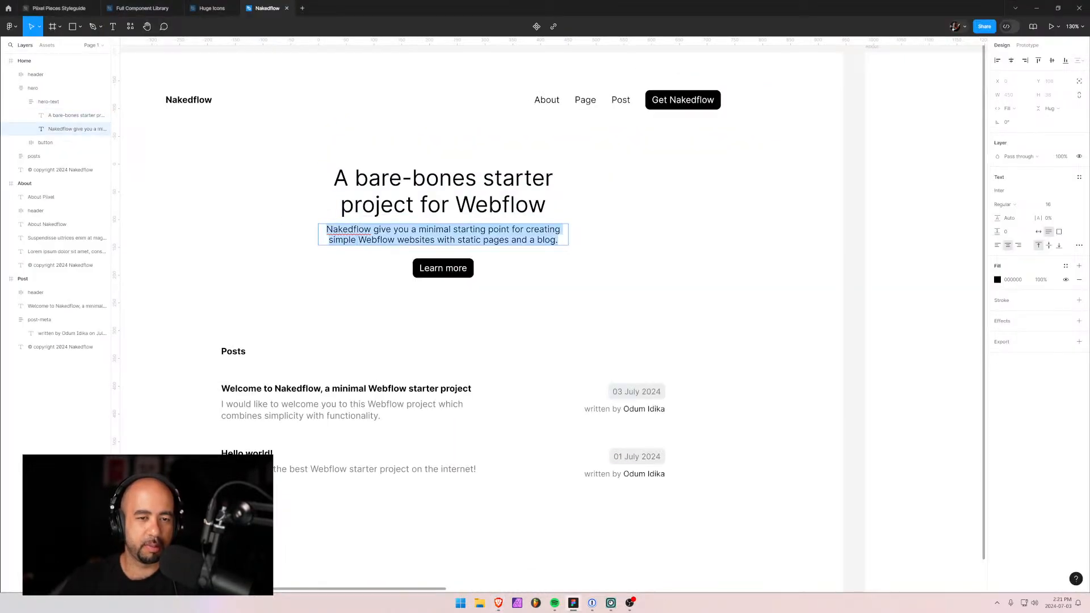
pyautogui.hotkey('alt', 'Tab')
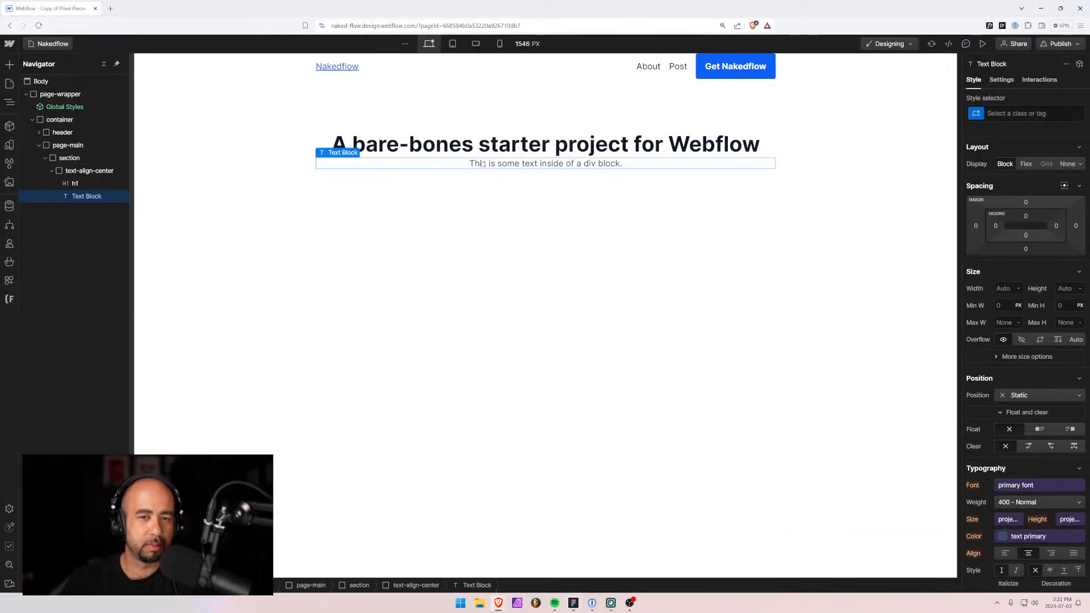
pyautogui.doubleClick(486, 163)
pyautogui.hotkey('ctrl', 'a')
pyautogui.hotkey('ctrl', 'v')
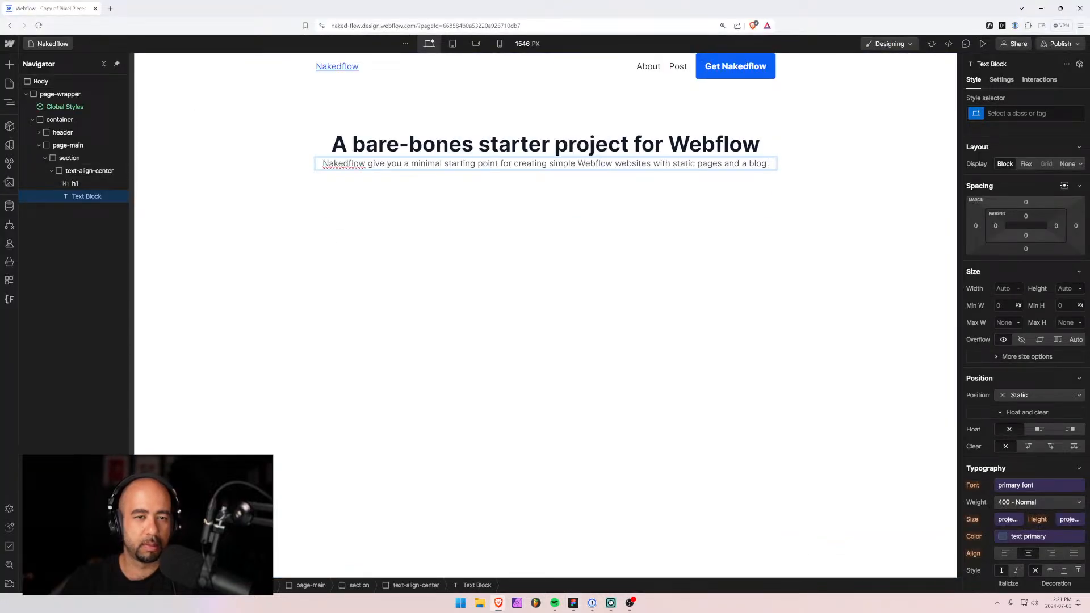
pyautogui.press('Escape')
# Create a new 'subtitle' class and apply it to the text block.
pyautogui.click(1051, 113)
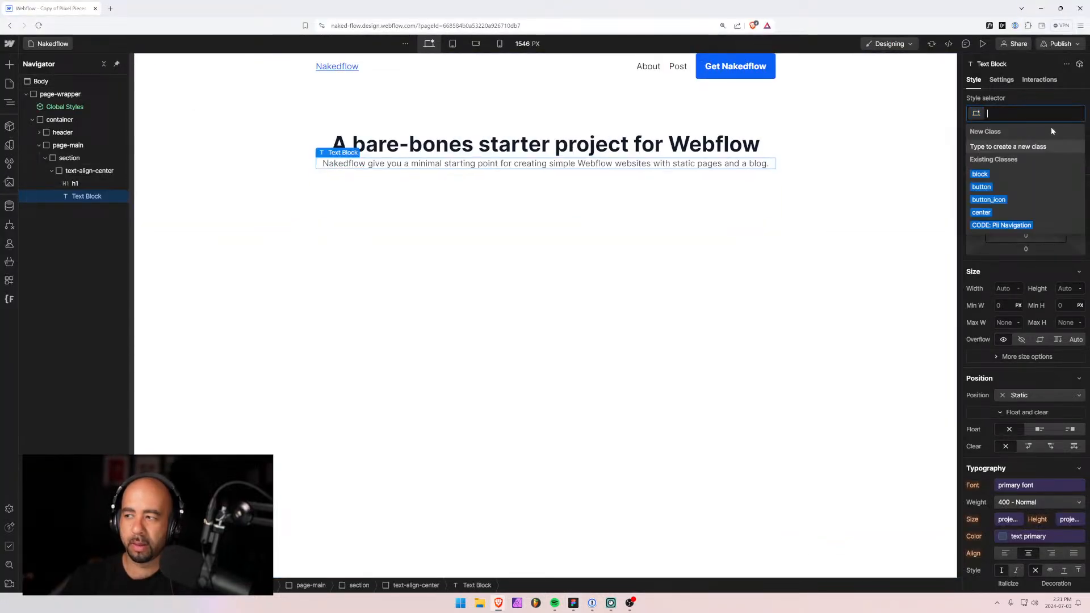
pyautogui.write('sub')
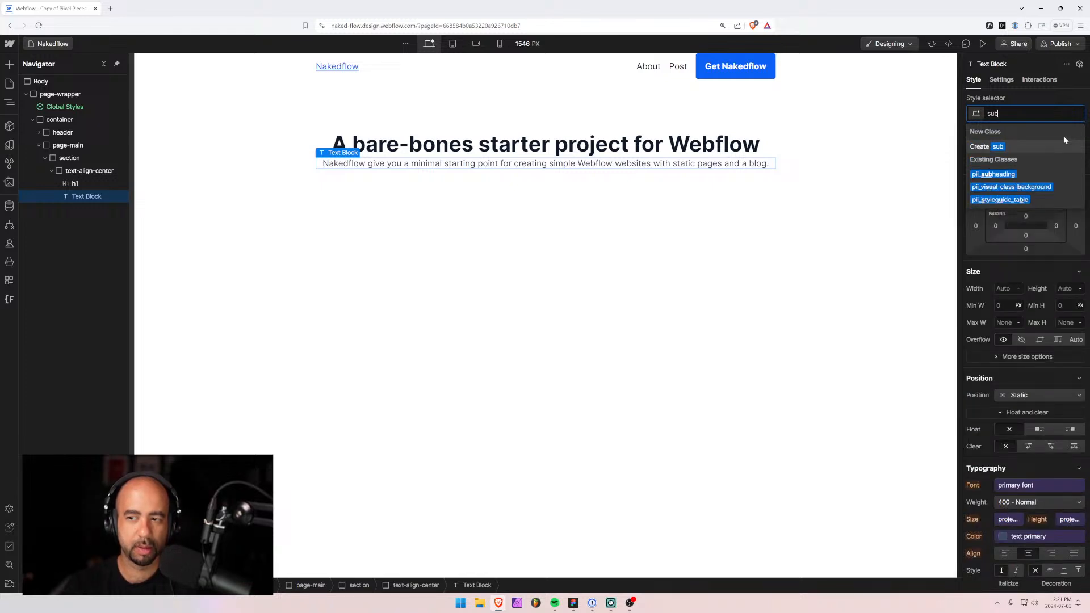
pyautogui.write('title')
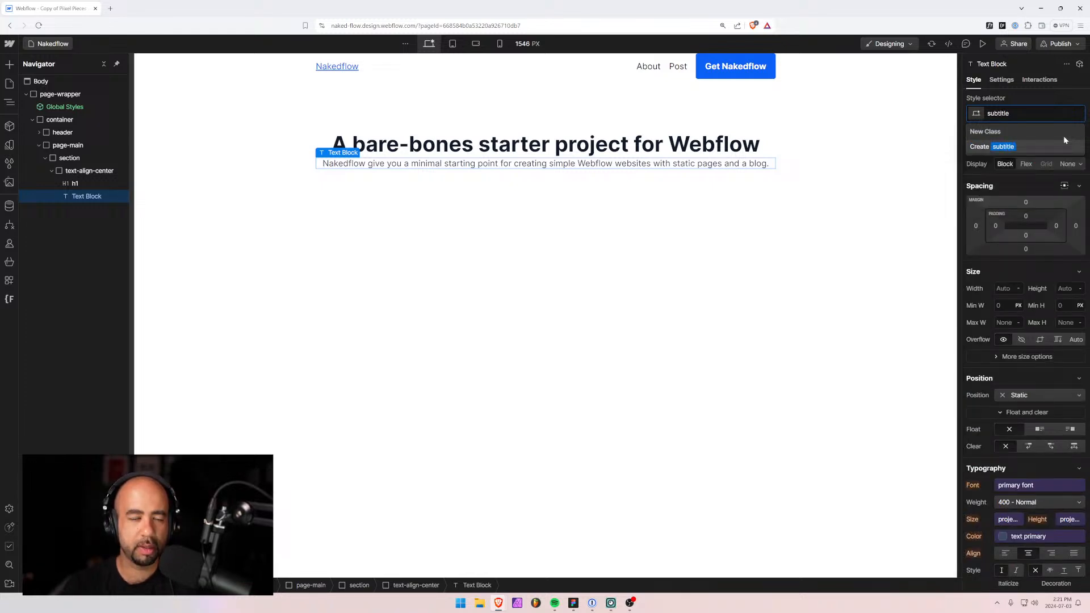
pyautogui.press('Return')
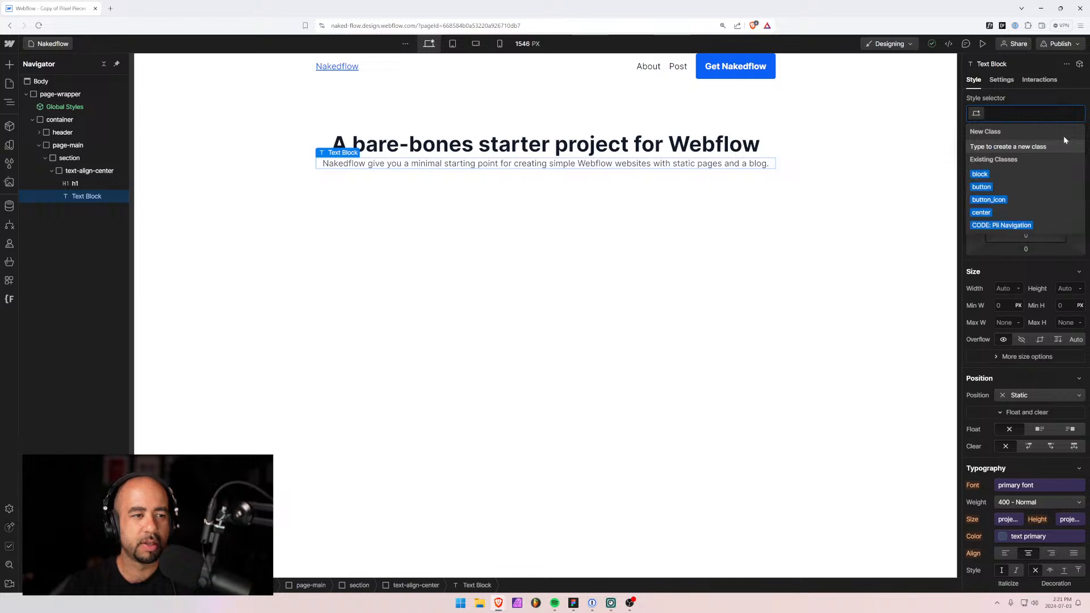
pyautogui.press('Escape')
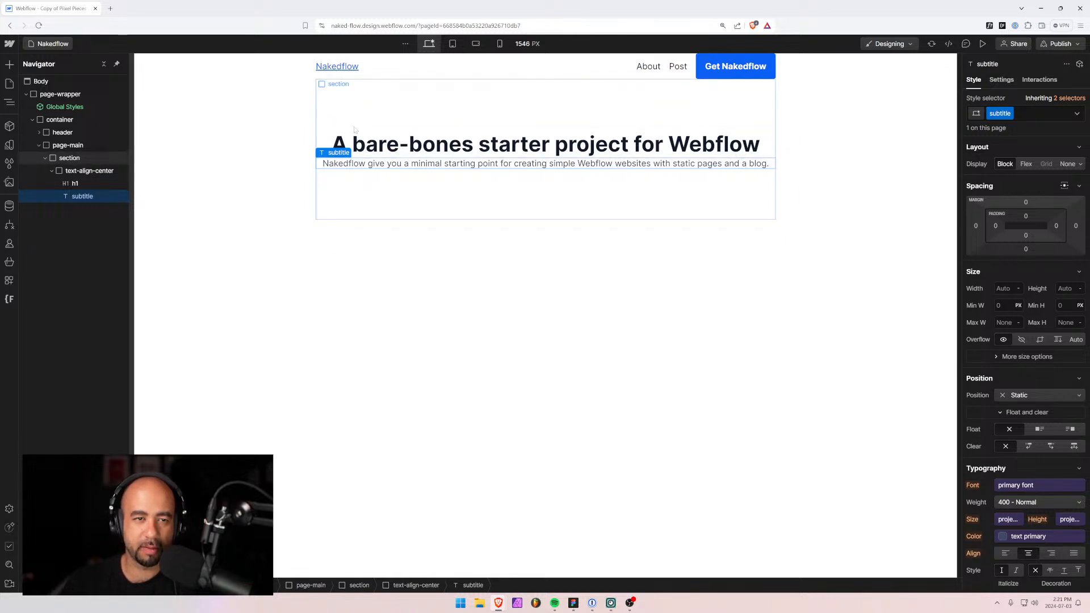
pyautogui.click(339, 181)
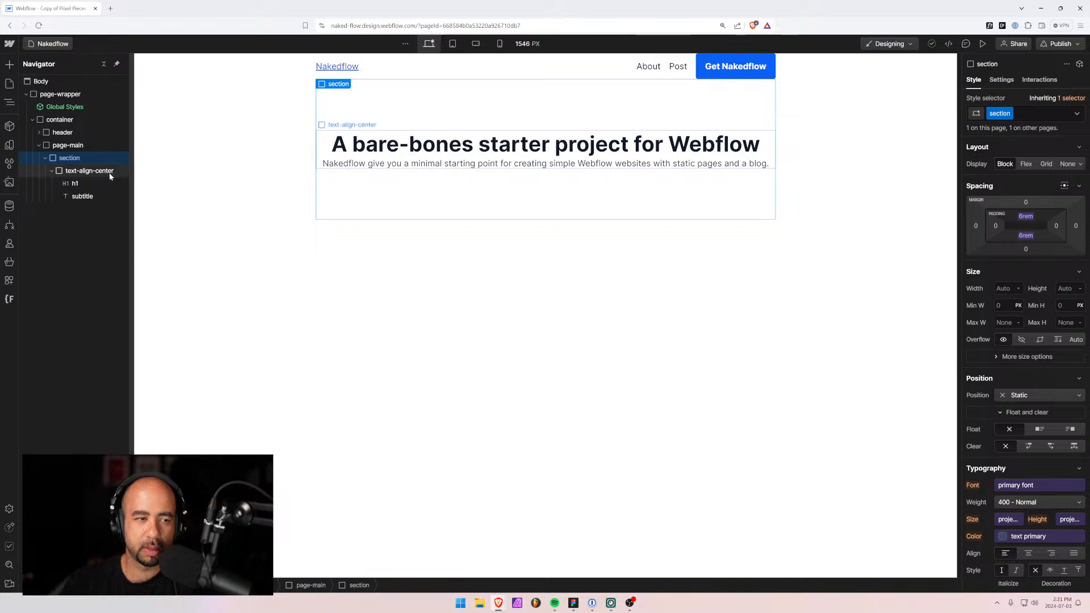
# Insert a button with the existing 'button' class into the wrapper and label it 'Learn more'.
pyautogui.click(81, 173)
pyautogui.hotkey('ctrl', 'e')
pyautogui.write('butt')
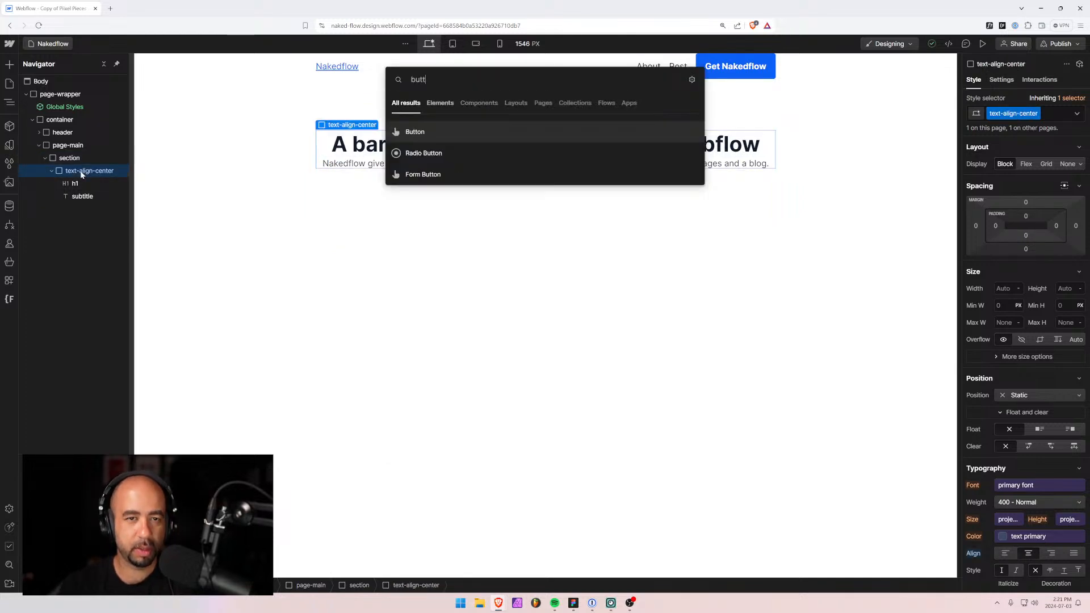
pyautogui.press('Return')
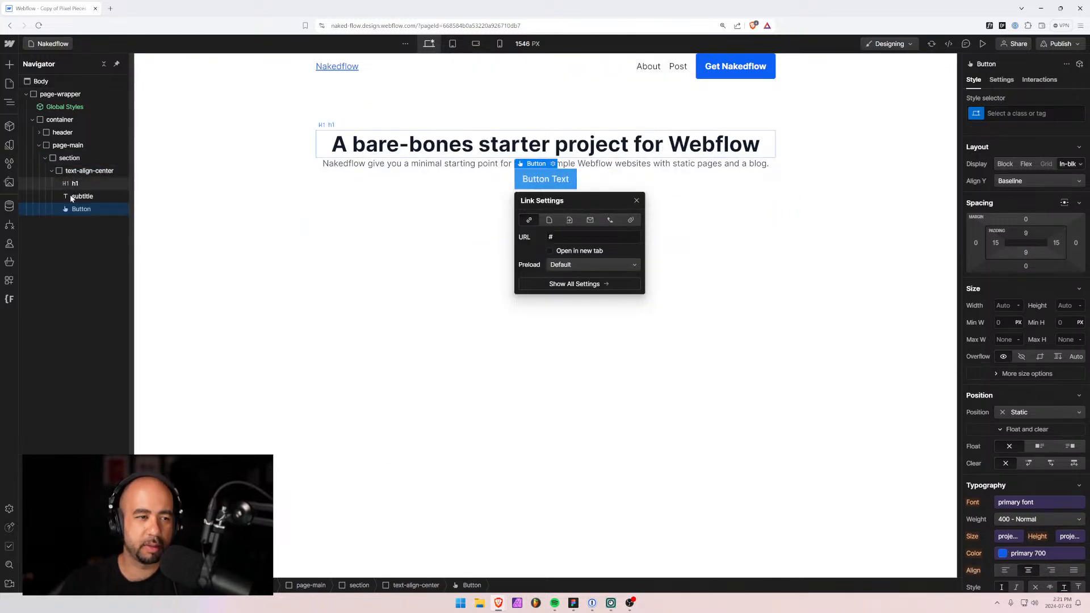
pyautogui.click(1027, 113)
pyautogui.write('button')
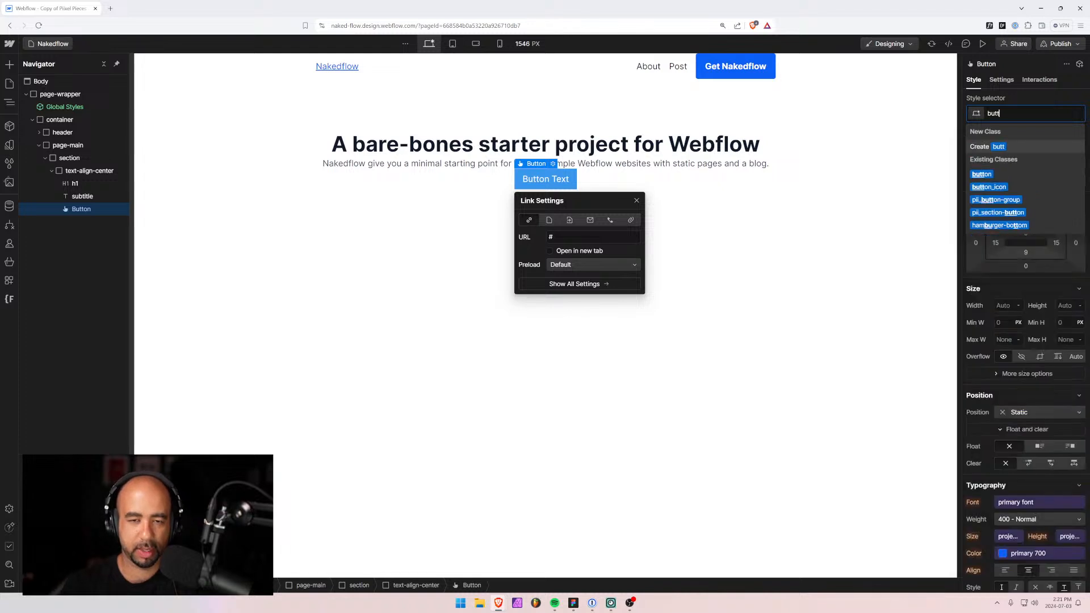
pyautogui.press('Return')
pyautogui.doubleClick(545, 181)
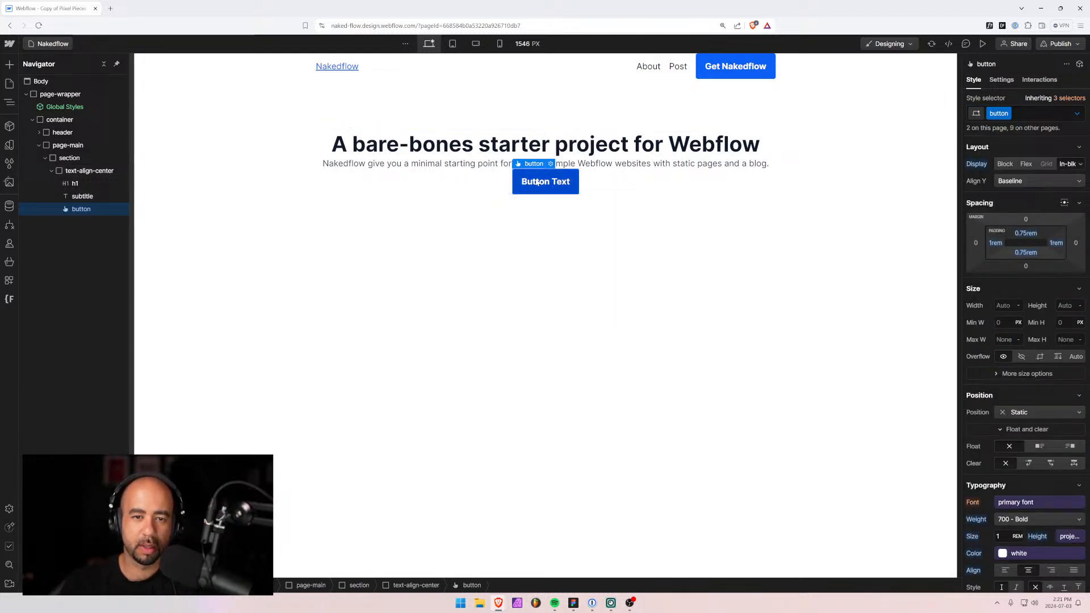
pyautogui.write('Learn more')
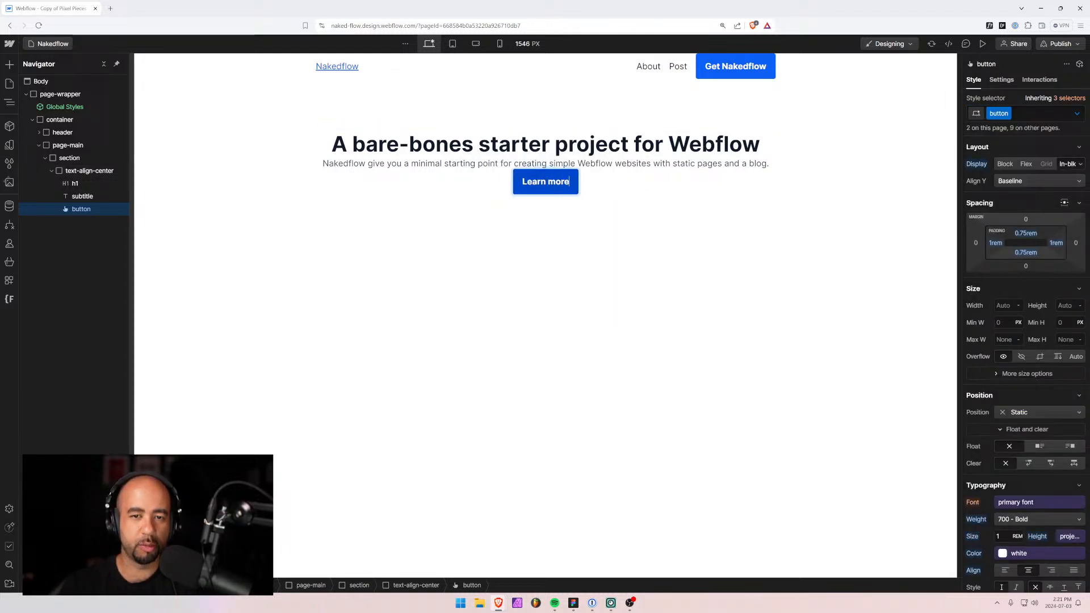
pyautogui.click(530, 224)
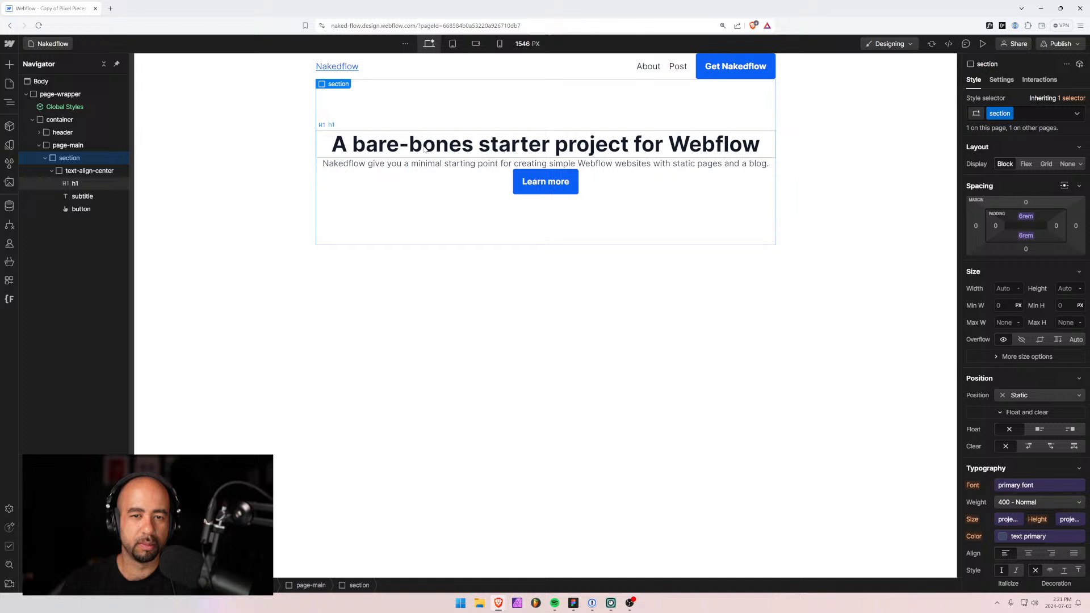
# Replace the wrapper's text-align-center class with a new 'hero' class.
pyautogui.click(64, 173)
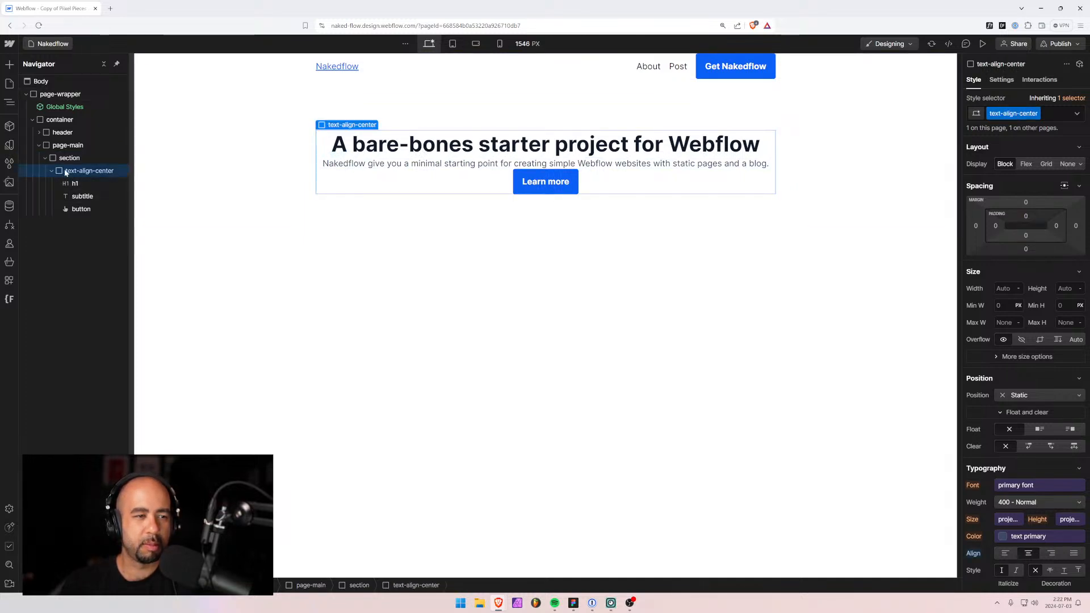
pyautogui.click(1049, 114)
pyautogui.press('BackSpace')
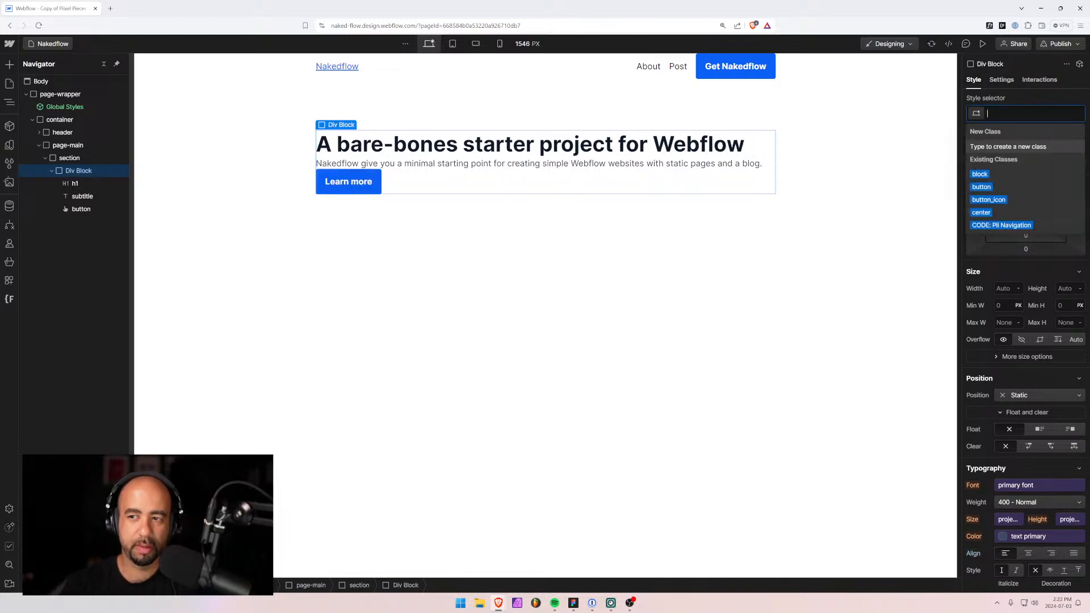
pyautogui.write('hero')
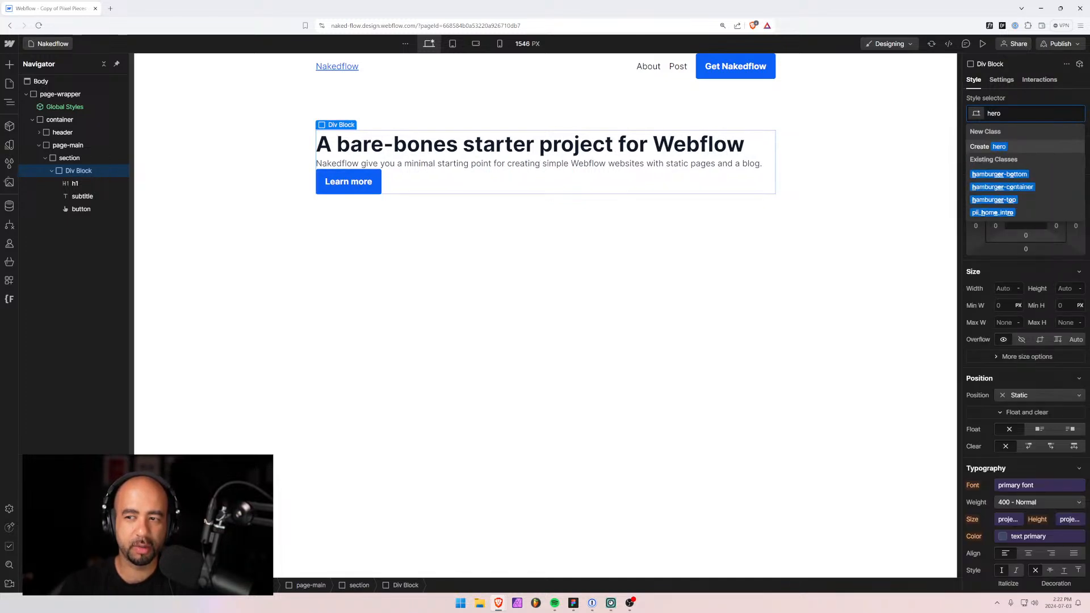
pyautogui.write('-')
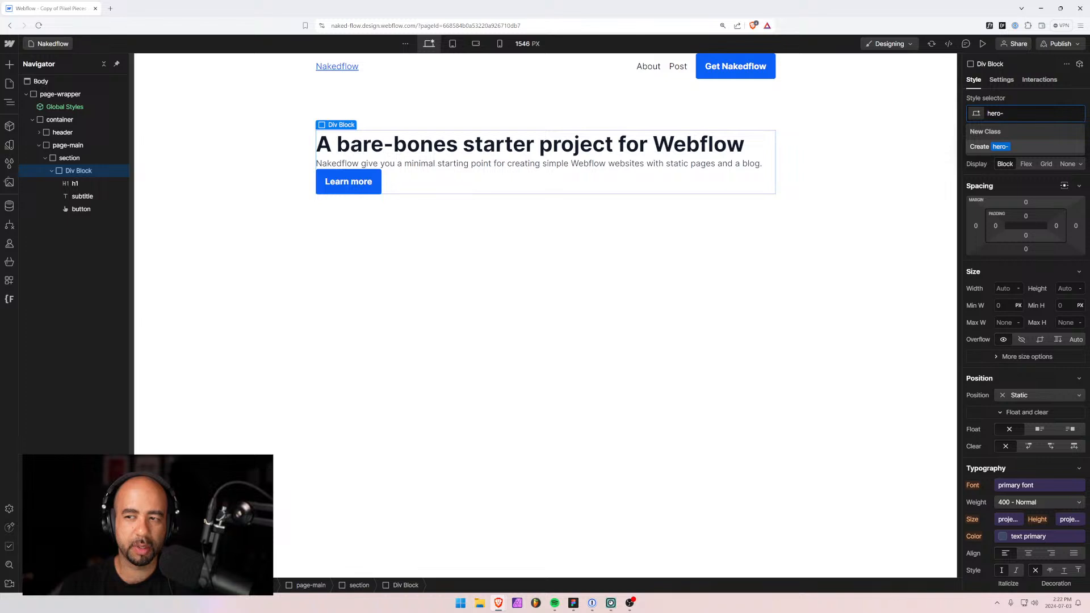
pyautogui.press('BackSpace')
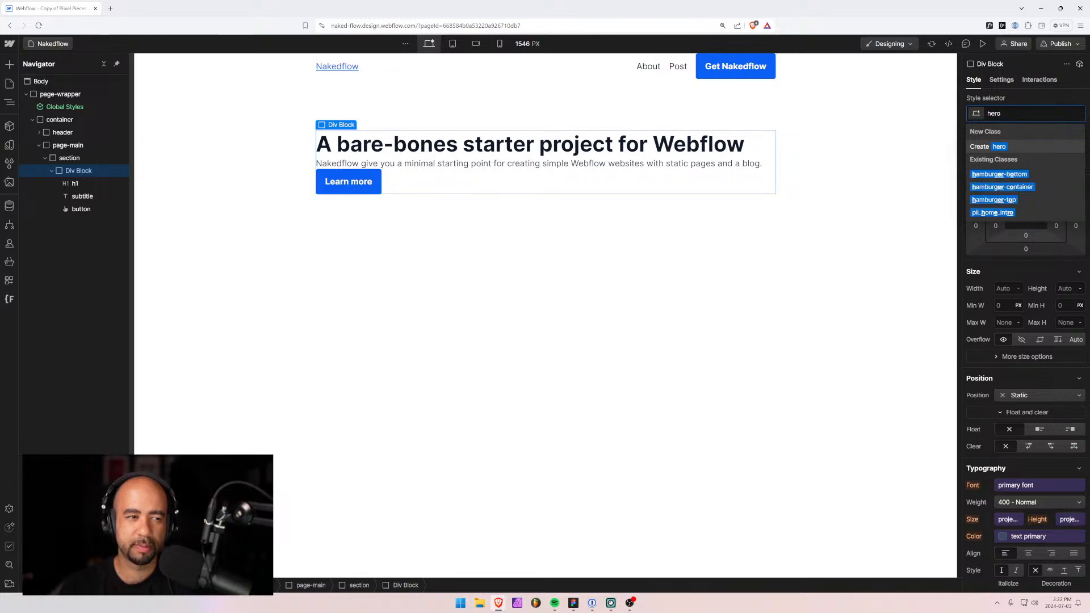
pyautogui.press('Return')
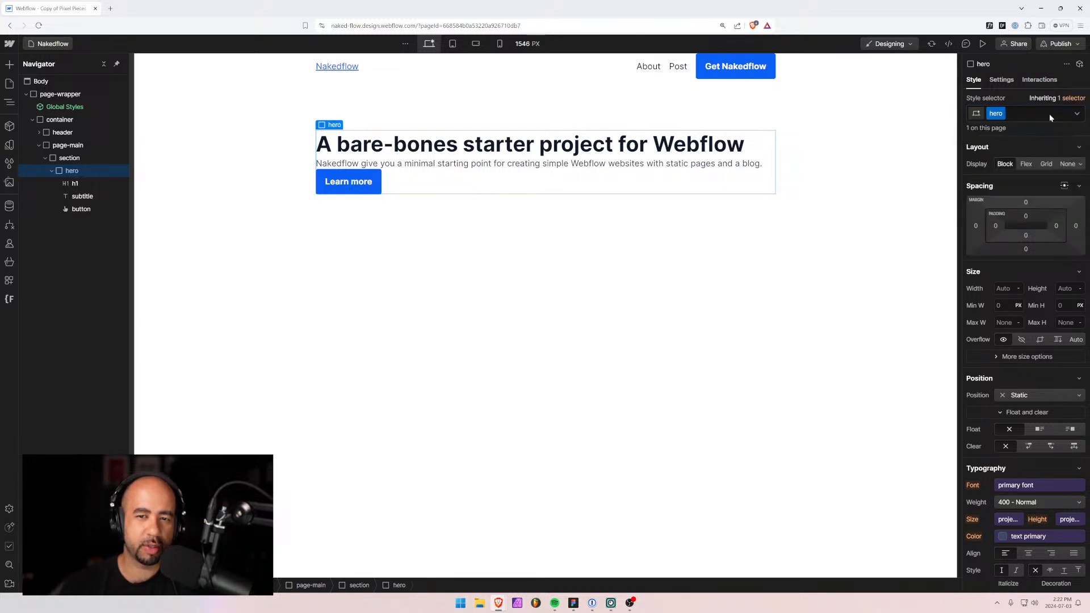
# Make hero a centred flex column with a 1rem gap.
pyautogui.click(1025, 164)
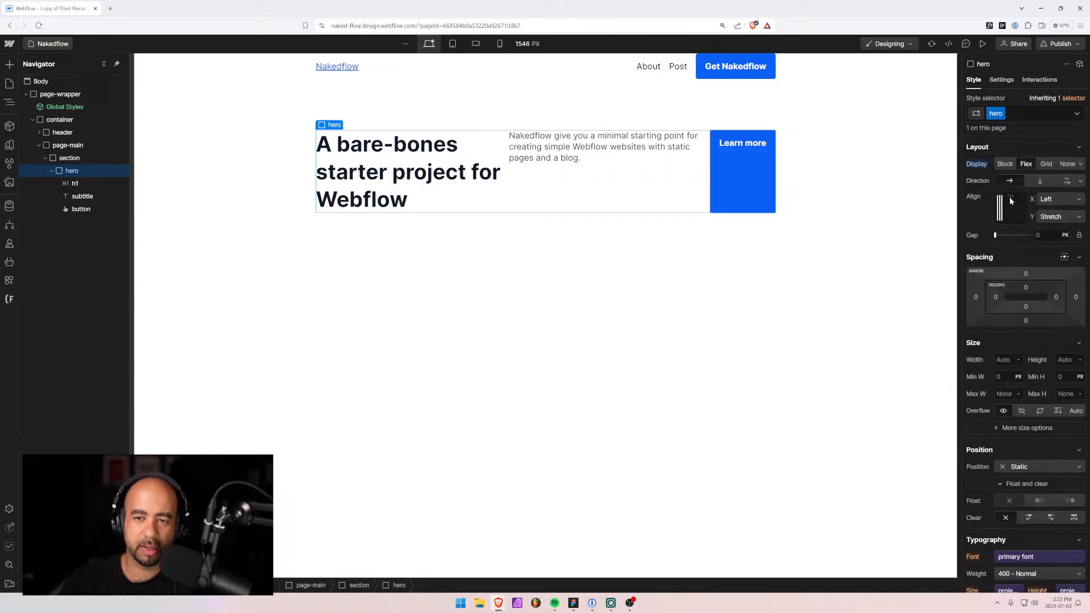
pyautogui.click(1040, 181)
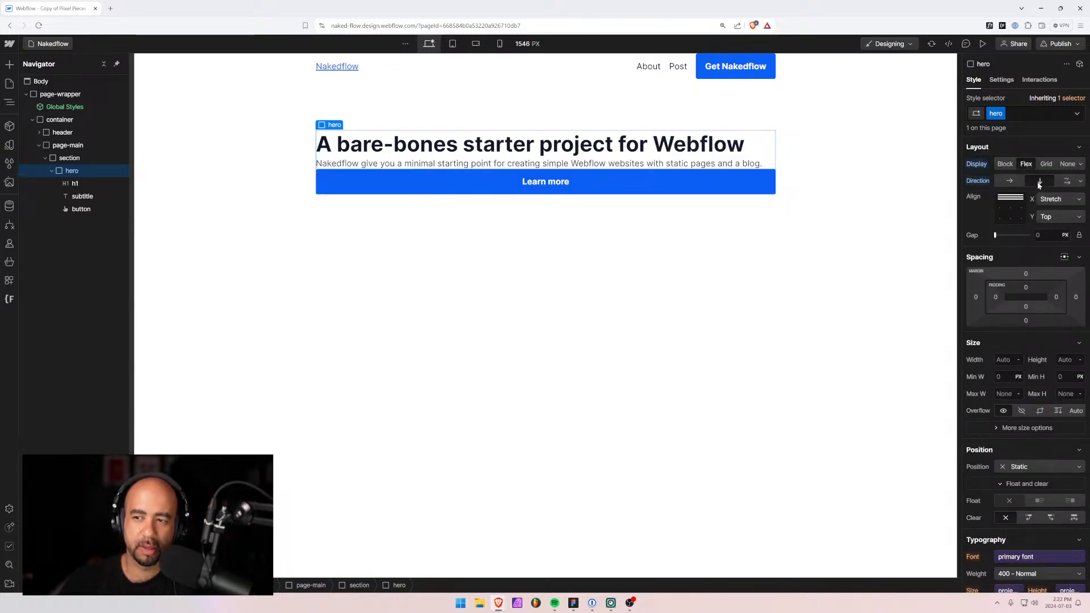
pyautogui.click(1010, 210)
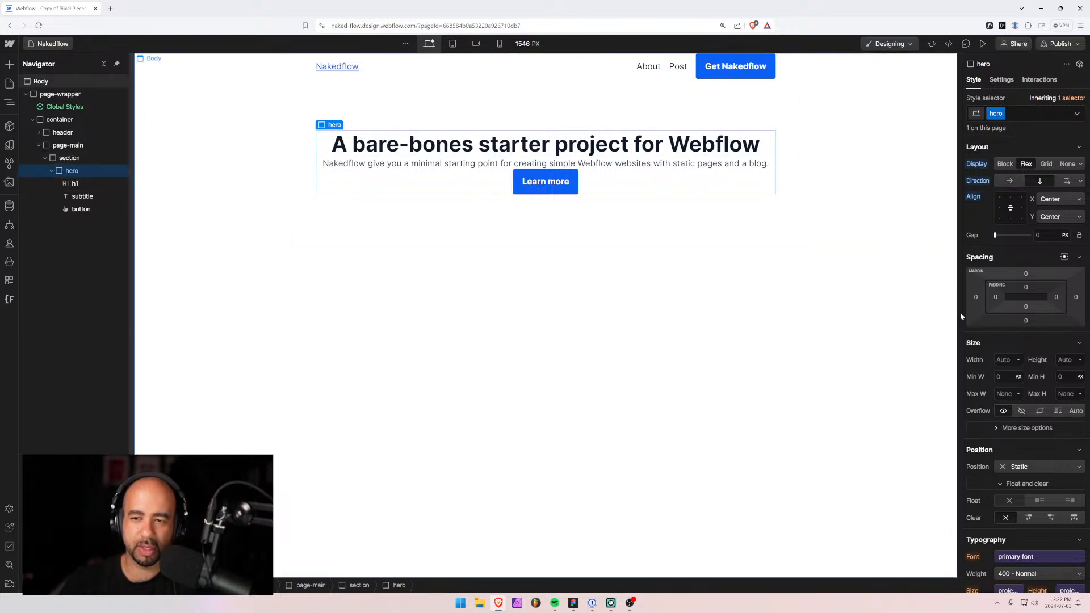
pyautogui.click(1037, 235)
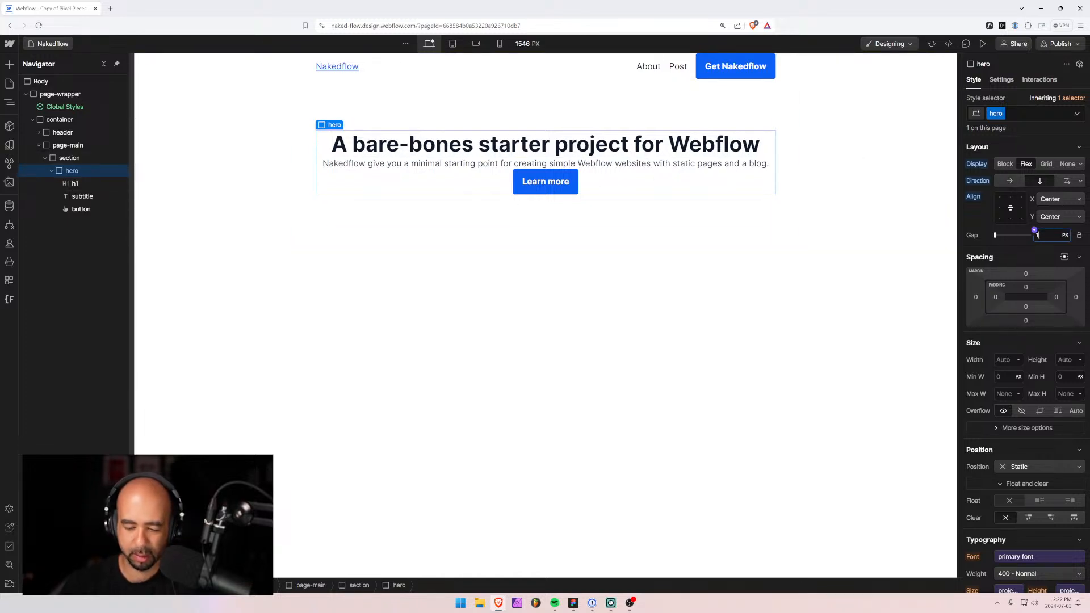
pyautogui.write('1rem')
pyautogui.press('Return')
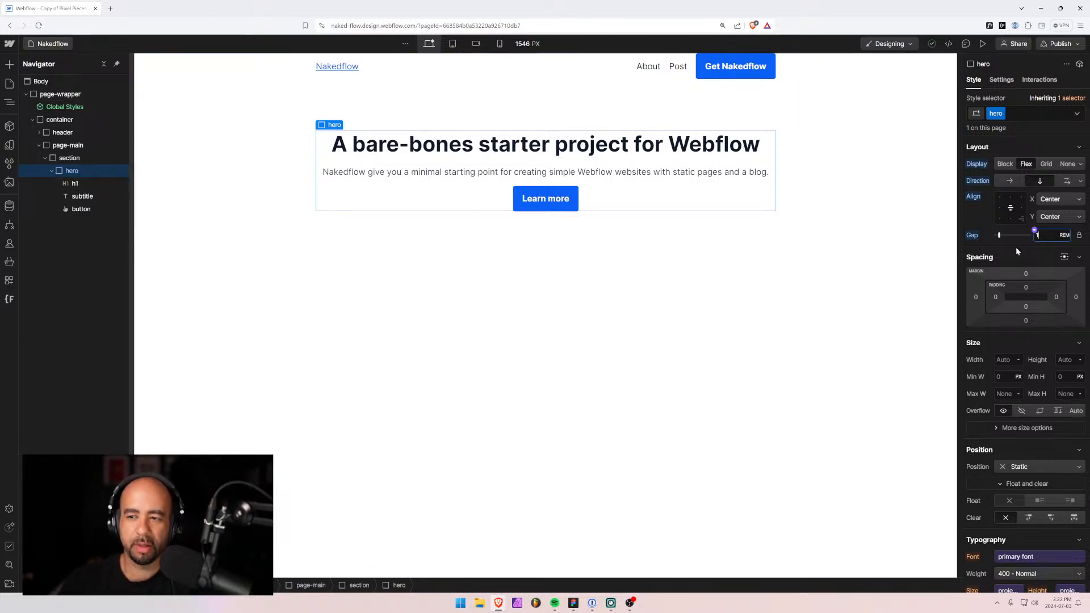
# Keep hero's width auto and cap its maximum width at 30rem.
pyautogui.moveTo(1003, 356); pyautogui.dragTo(1003, 357)
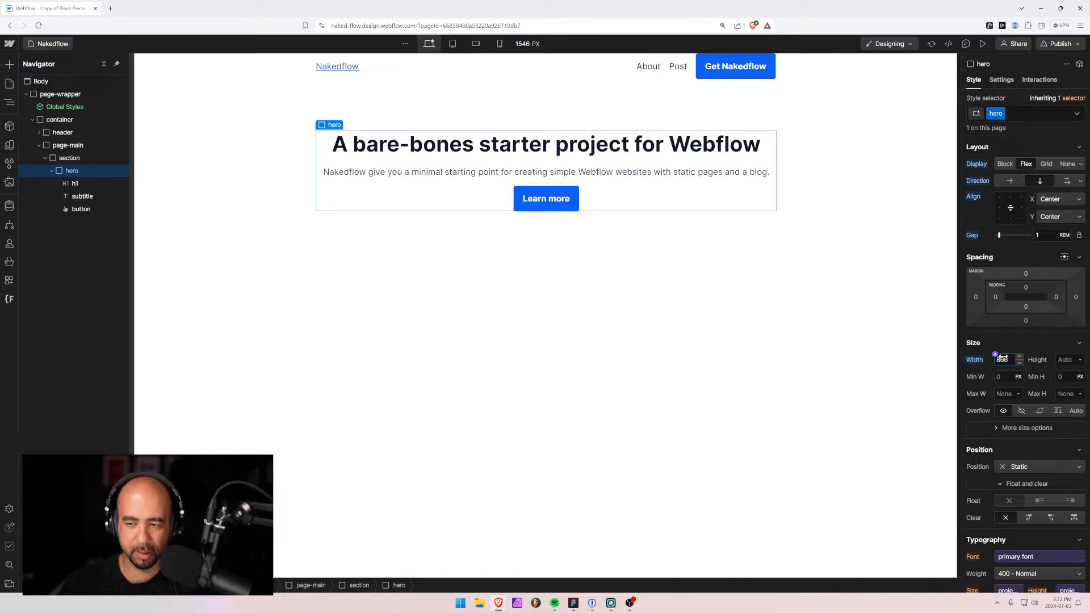
pyautogui.keyDown('alt'); pyautogui.click(973, 359); pyautogui.keyUp('alt')
pyautogui.click(1000, 393)
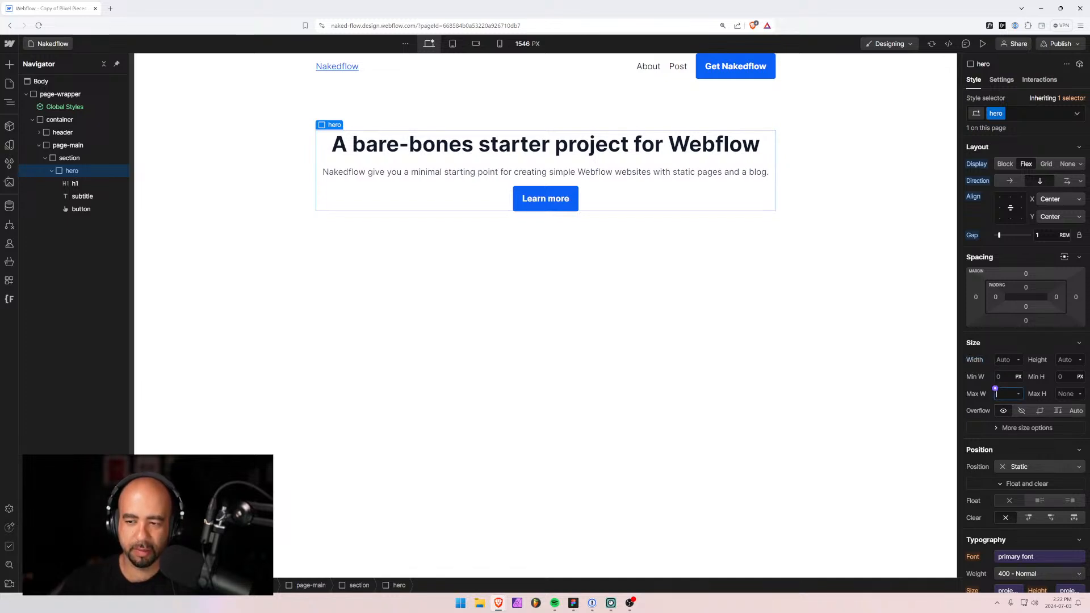
pyautogui.write('50')
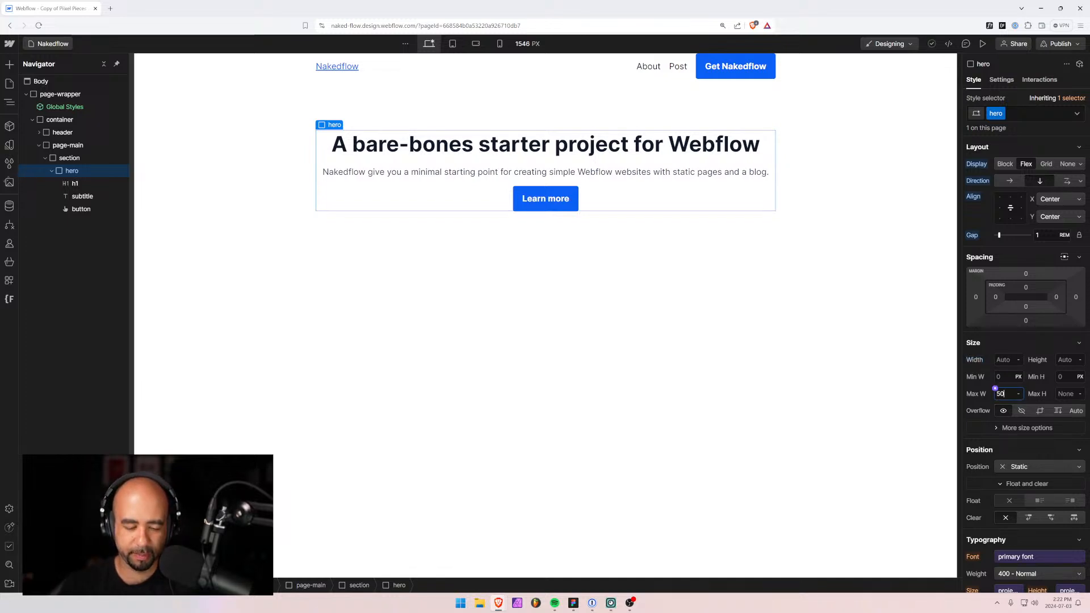
pyautogui.press('Down')
pyautogui.press('Down')
pyautogui.press('Down')
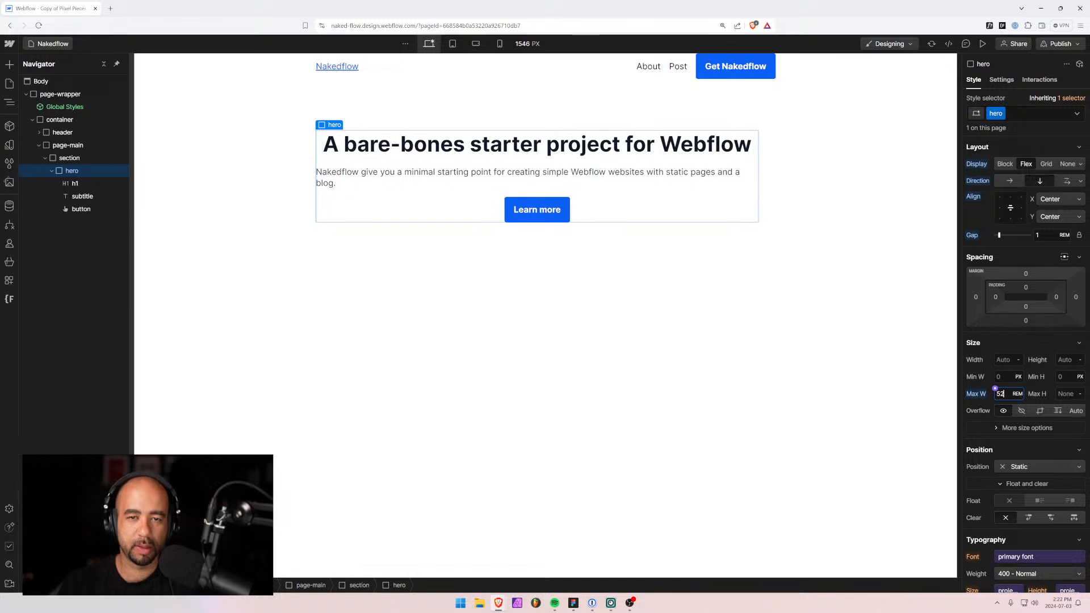
pyautogui.press('Down')
pyautogui.press('Down')
pyautogui.press('Down')
pyautogui.press('Down')
pyautogui.press('Down')
pyautogui.press('Down')
pyautogui.press('Down')
pyautogui.press('Down')
pyautogui.press('Down')
pyautogui.press('Down')
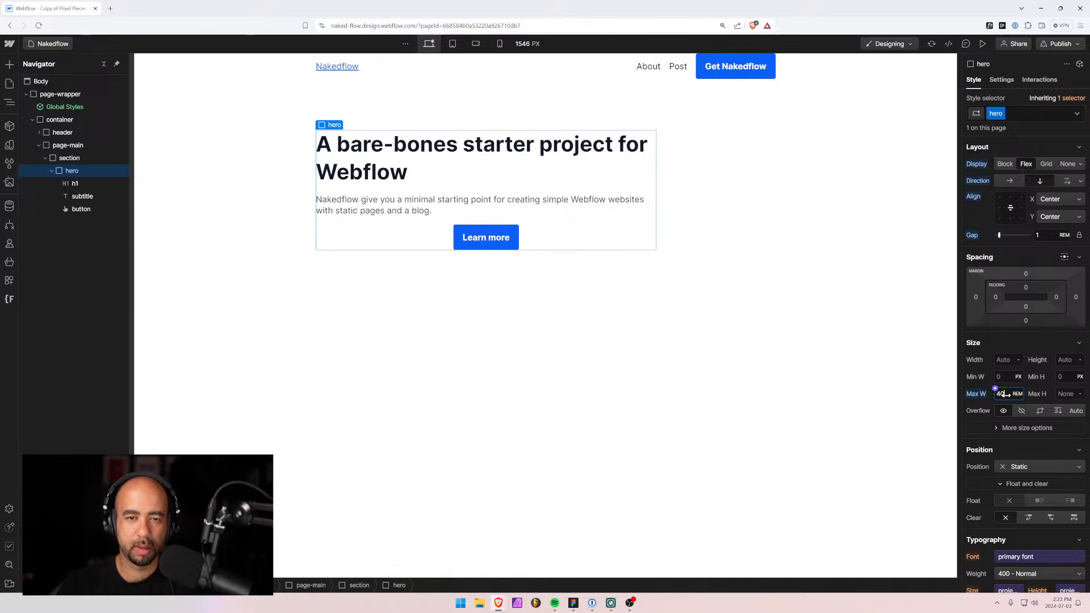
pyautogui.press('Down')
pyautogui.press('Down')
pyautogui.press('Down')
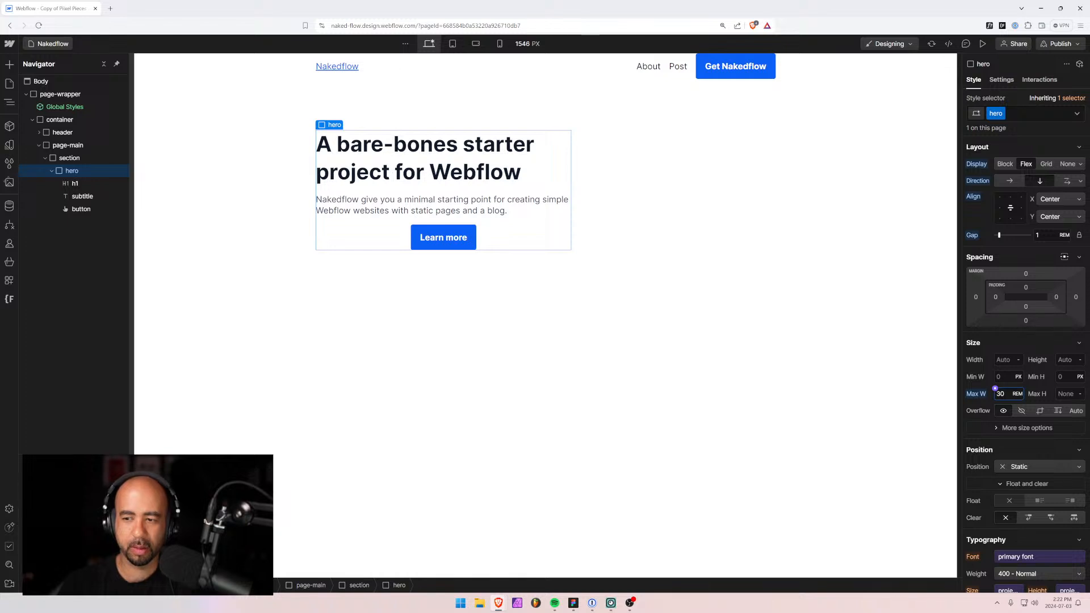
# Set hero's left and right margins to auto and centre-align its text.
pyautogui.click(976, 297)
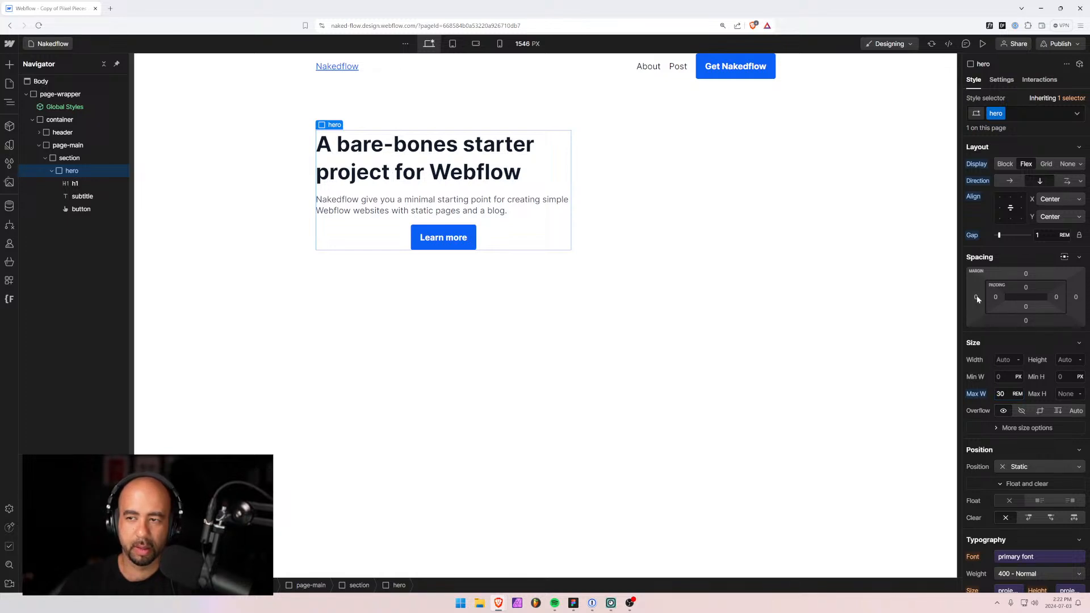
pyautogui.click(981, 342)
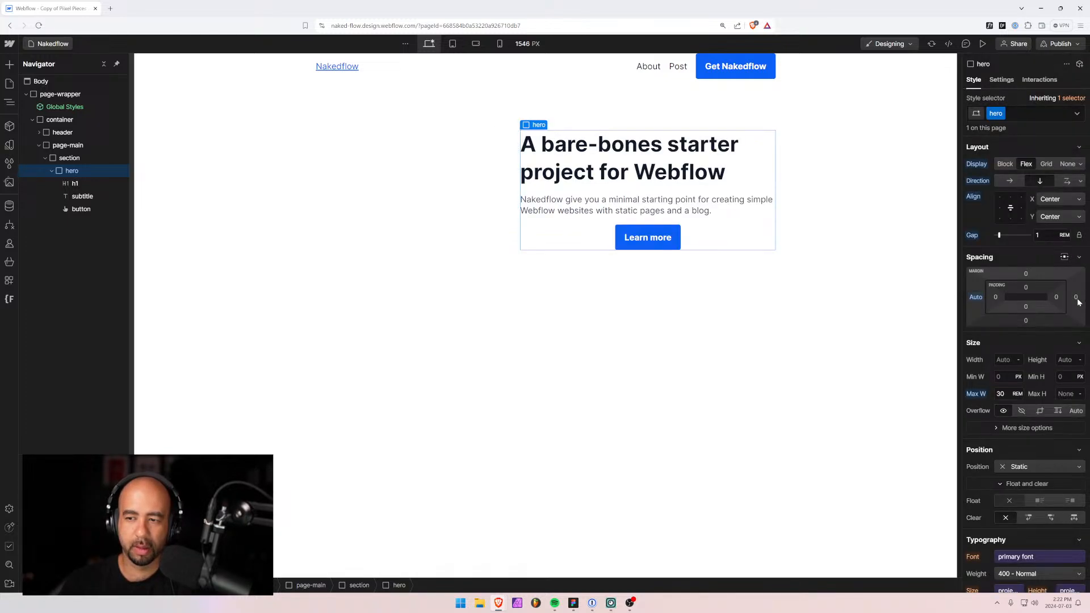
pyautogui.click(1076, 299)
pyautogui.click(983, 340)
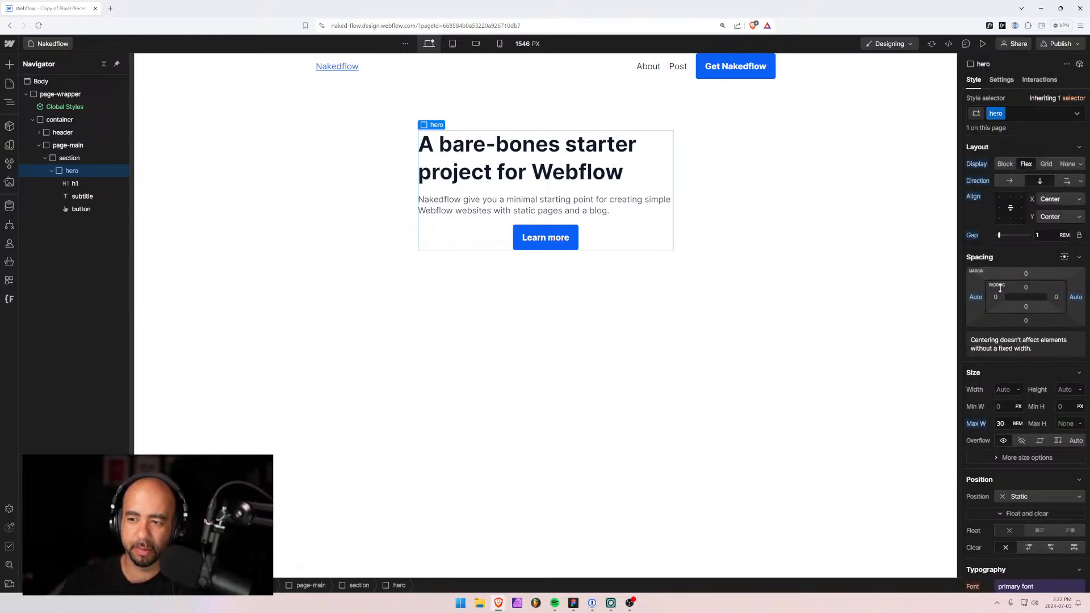
pyautogui.scroll(-3, 1010, 318)
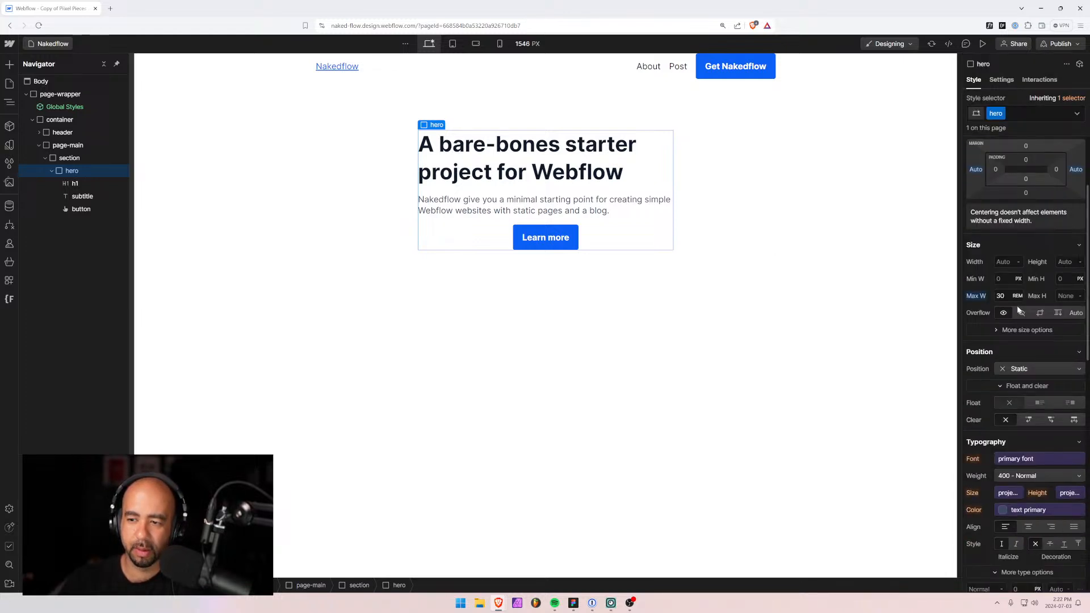
pyautogui.click(1028, 528)
pyautogui.click(759, 252)
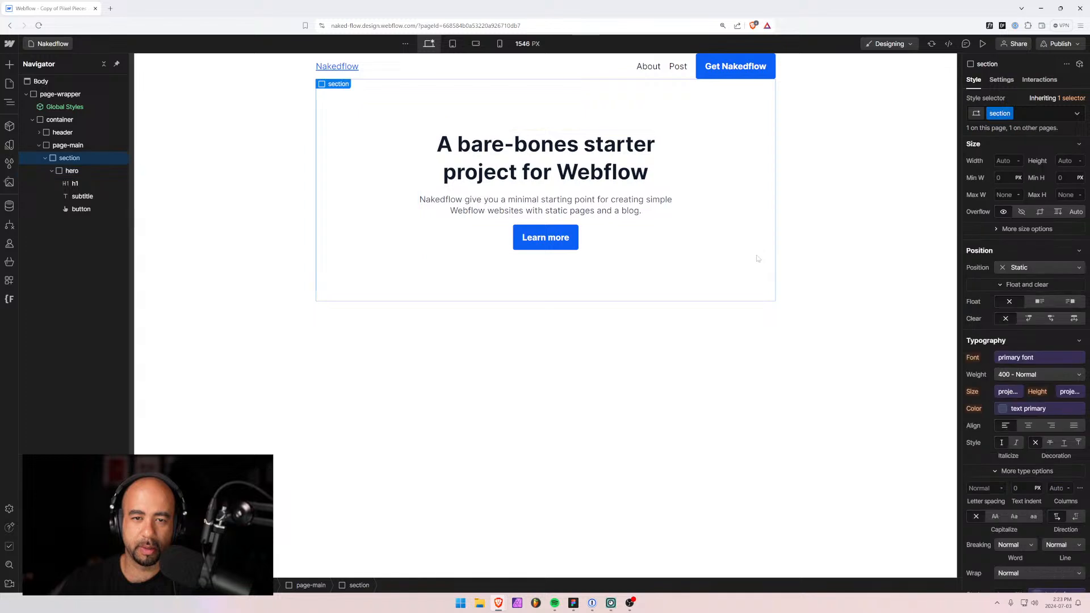
pyautogui.click(537, 149)
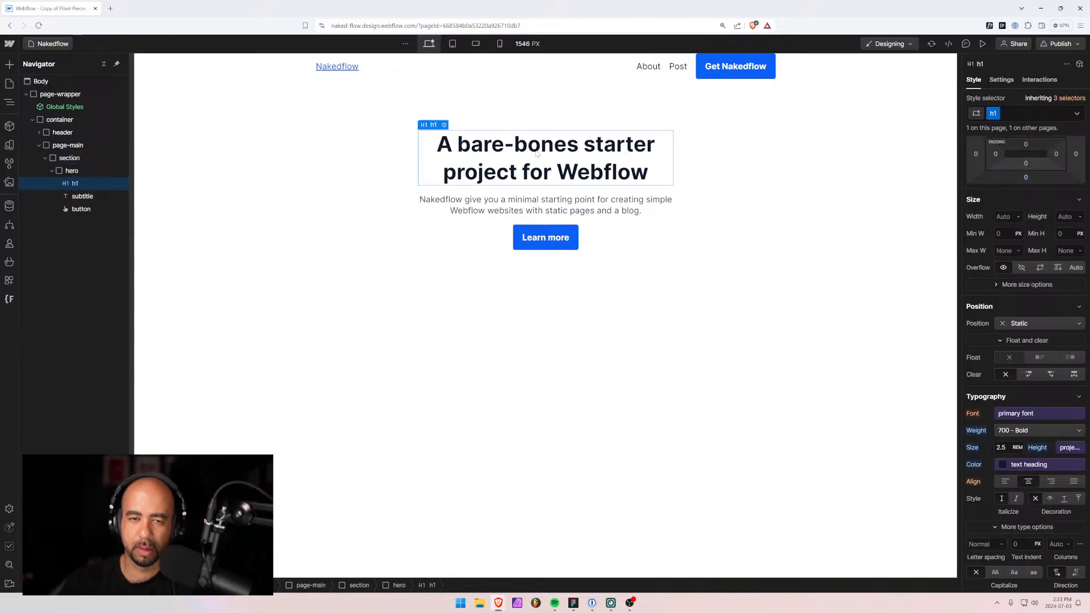
# Detach the subtitle font size from its variable and set it to 1.125rem.
pyautogui.click(509, 213)
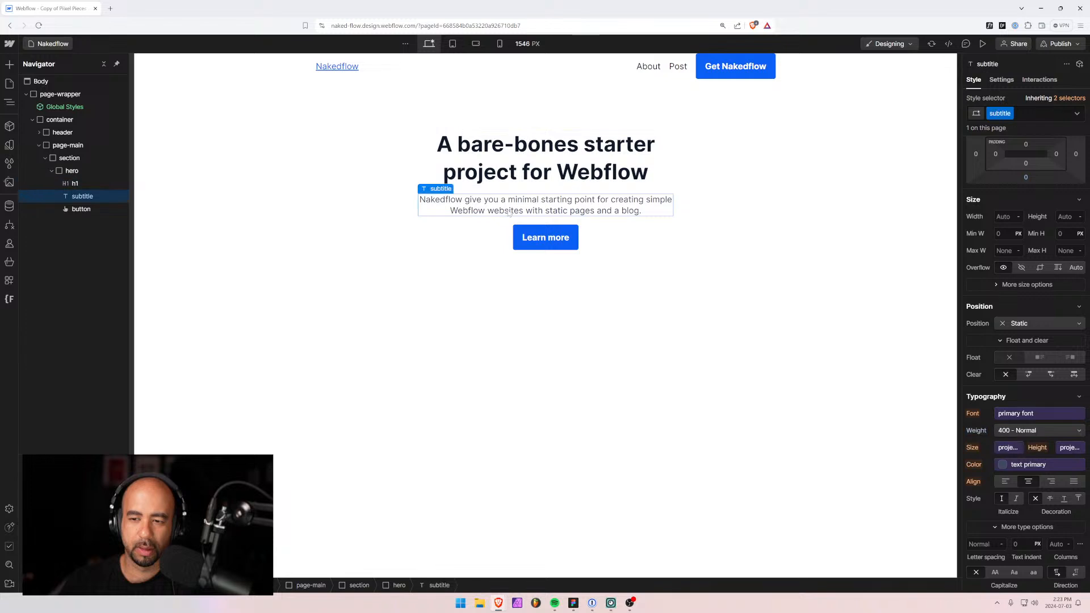
pyautogui.click(1003, 449)
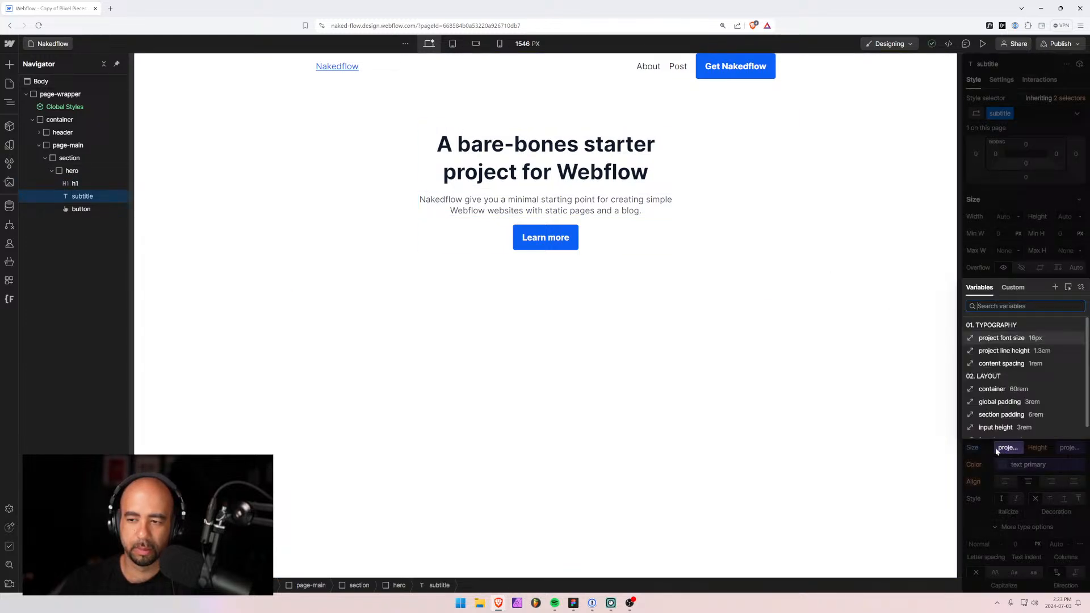
pyautogui.click(1081, 287)
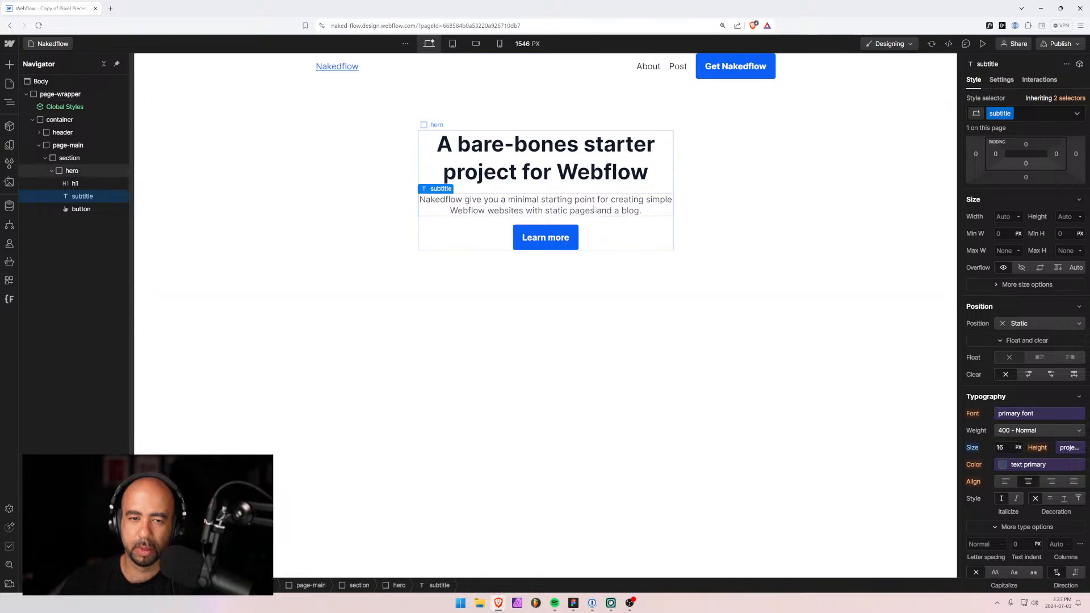
pyautogui.click(999, 446)
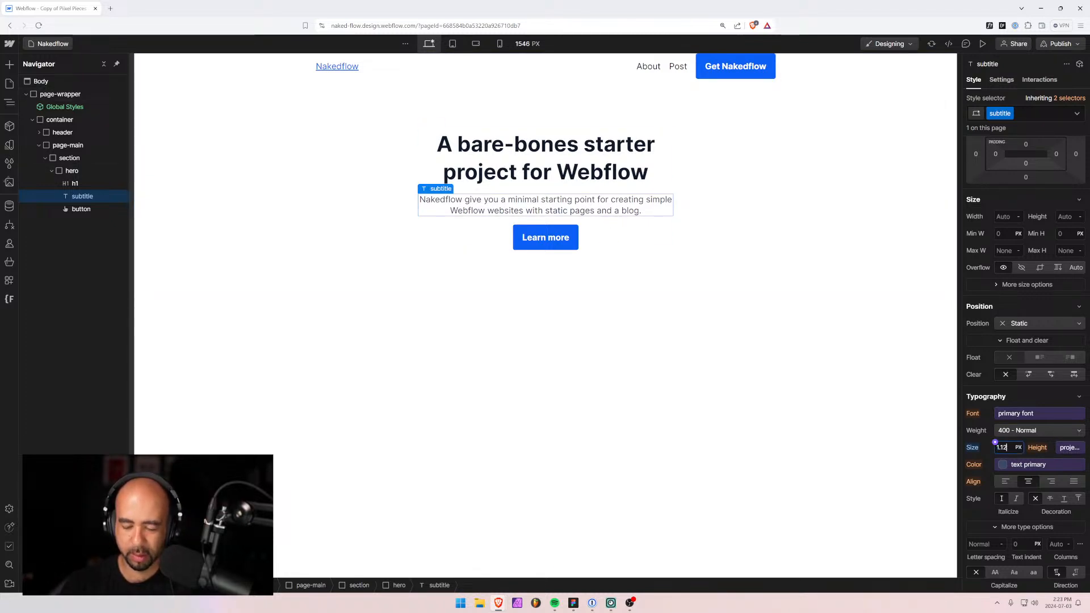
pyautogui.write('1.125rem')
pyautogui.press('Return')
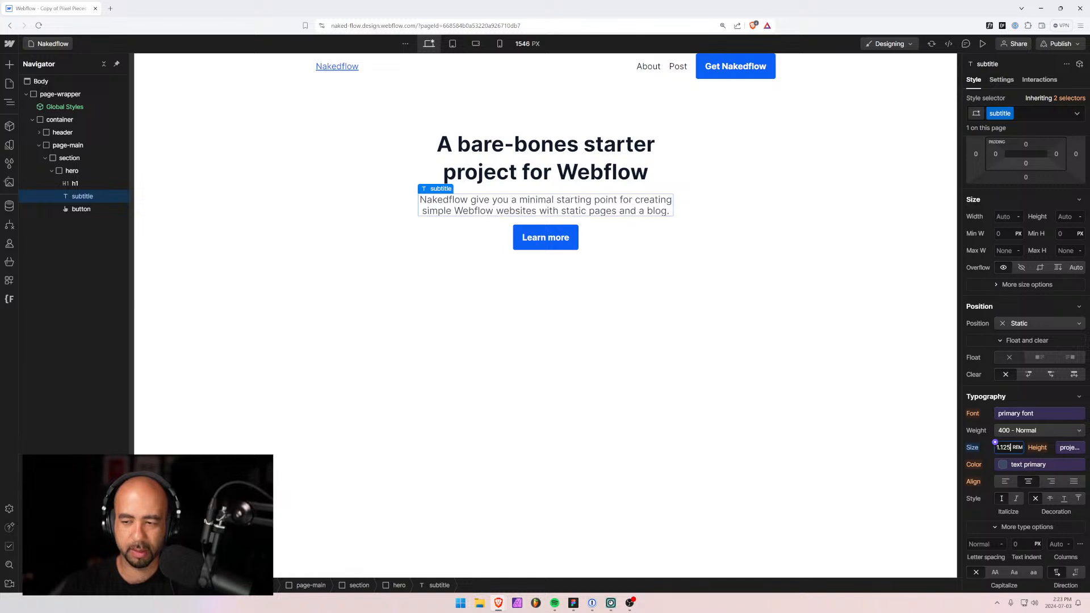
pyautogui.click(714, 324)
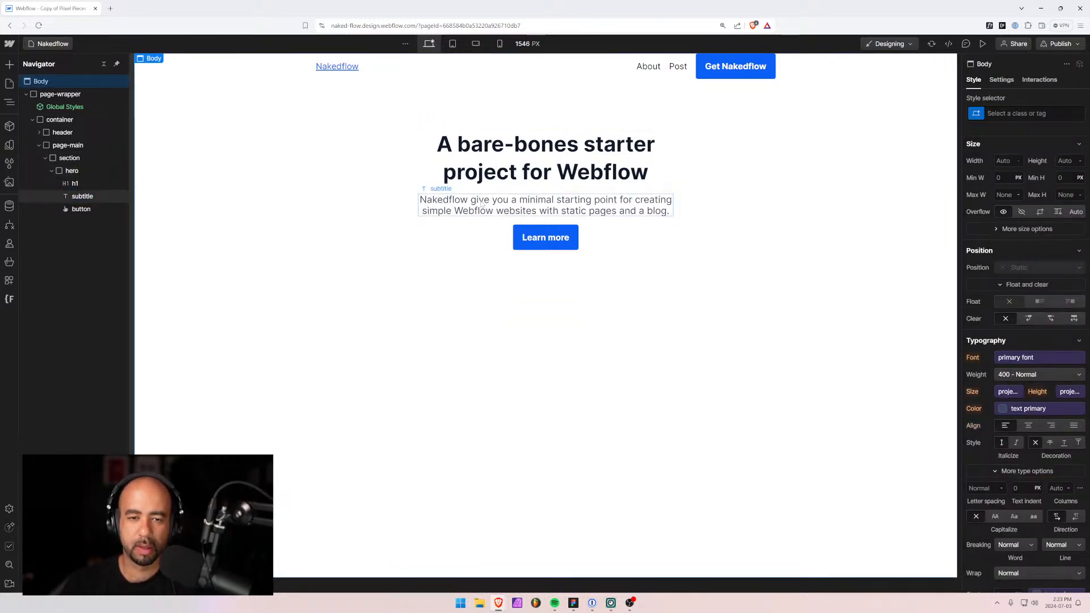
# Adjust the subtitle font size and apply the project line height variable.
pyautogui.click(432, 202)
pyautogui.click(1001, 448)
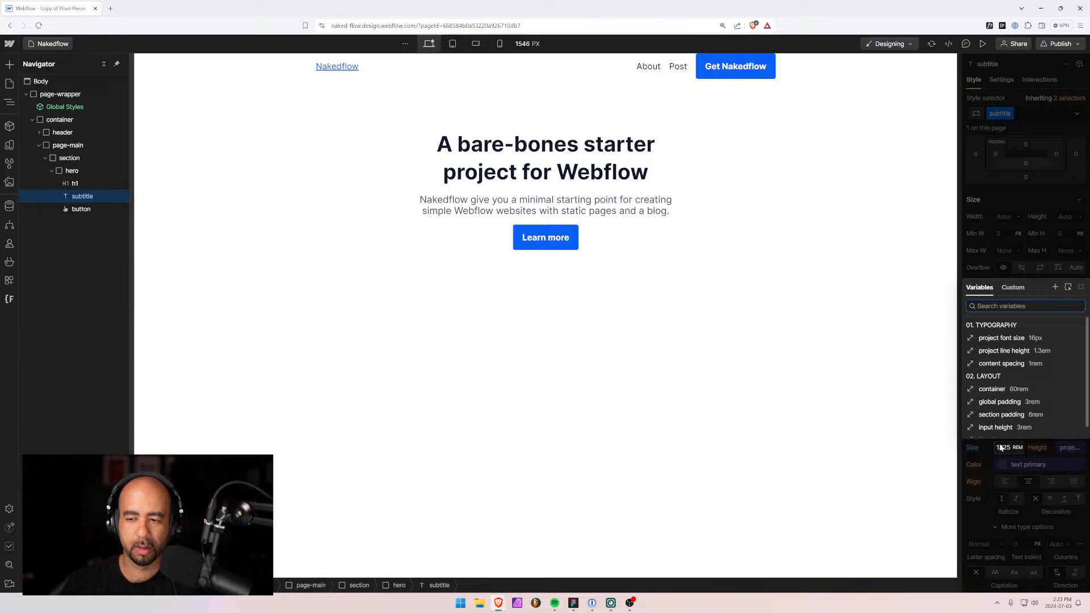
pyautogui.click(1001, 448)
pyautogui.write('1.4')
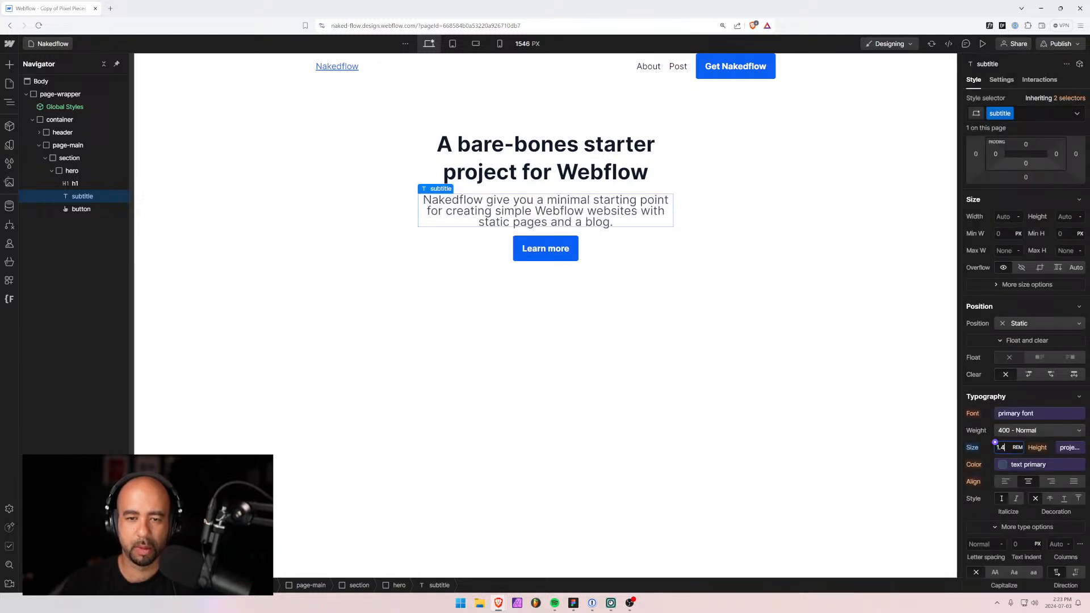
pyautogui.press('Down')
pyautogui.press('Down')
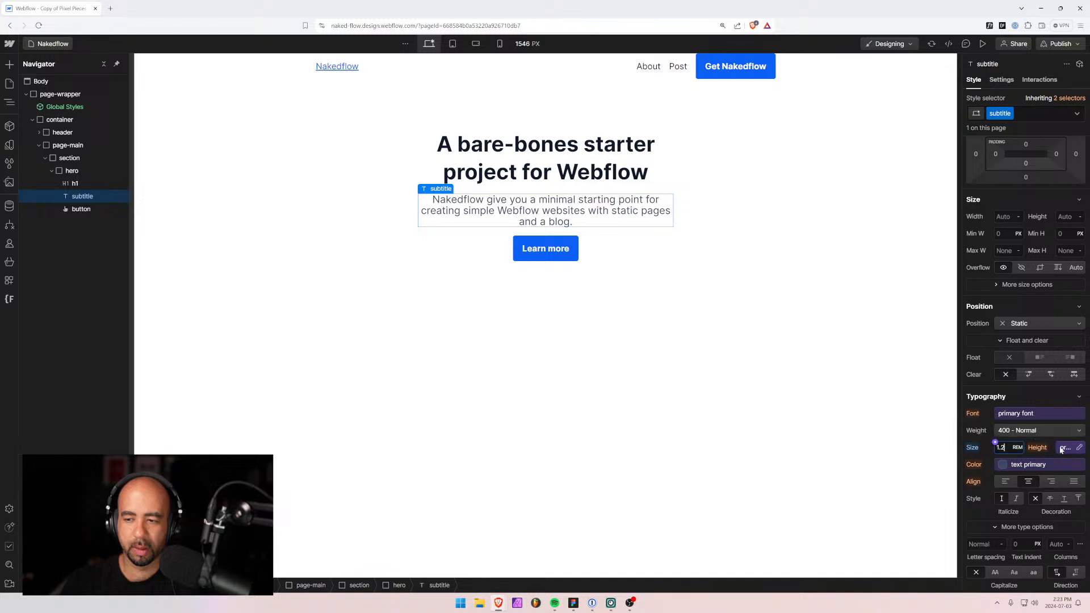
pyautogui.click(1037, 449)
pyautogui.click(1040, 350)
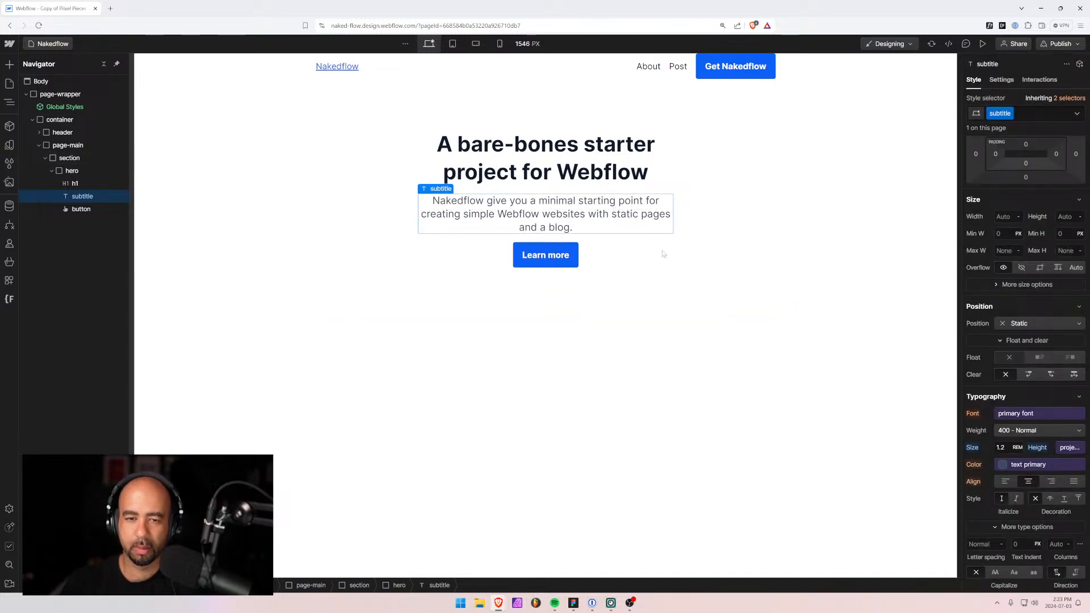
# Re-enter the subtitle size as 1.125 and check the heading, subtitle and button.
pyautogui.click(1016, 448)
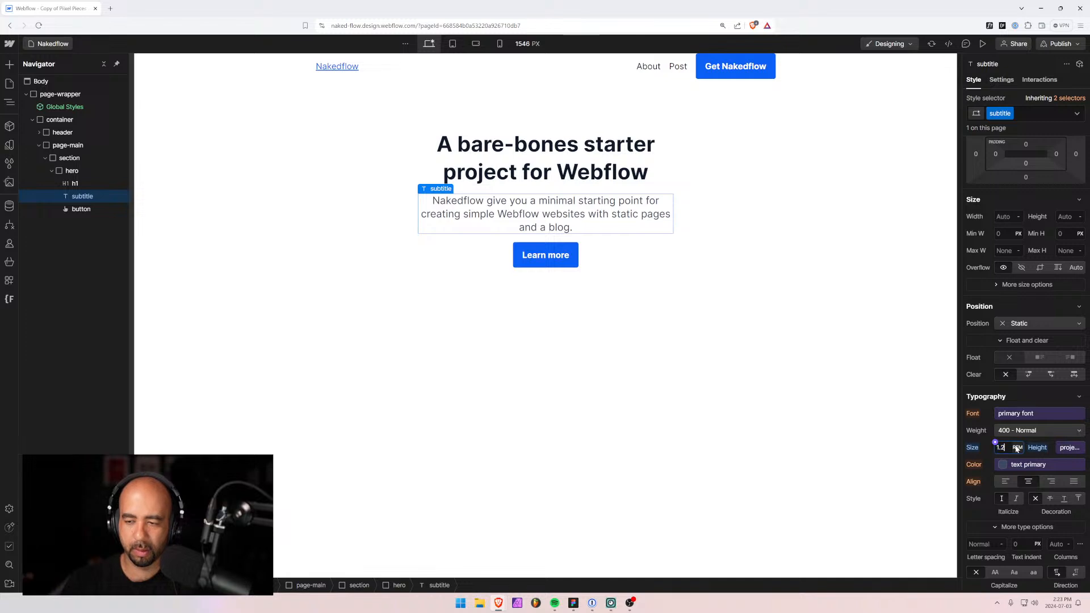
pyautogui.write('12')
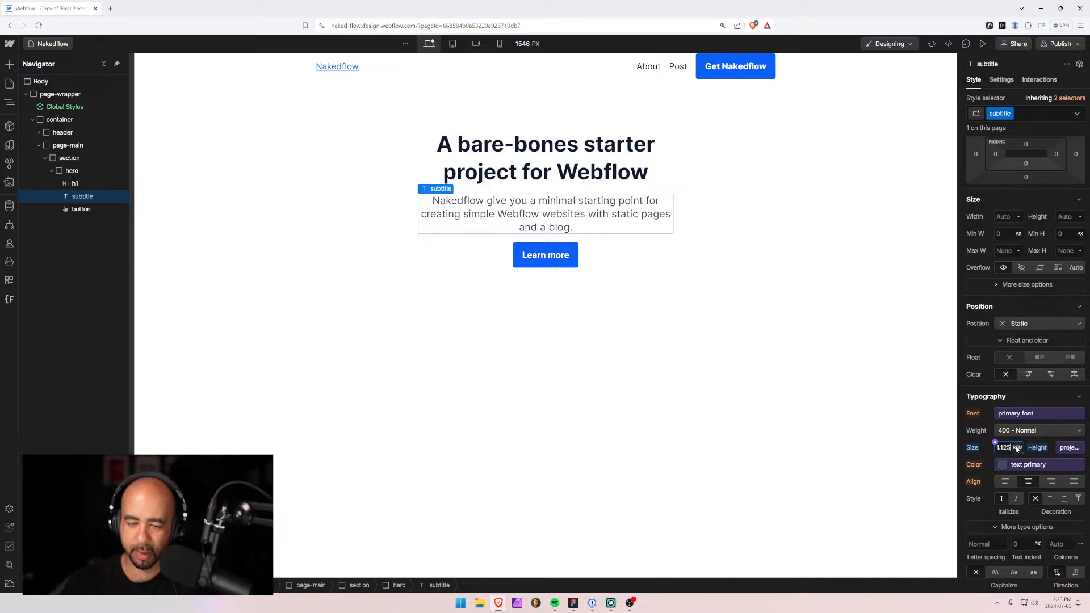
pyautogui.write('5')
pyautogui.press('Return')
pyautogui.click(675, 402)
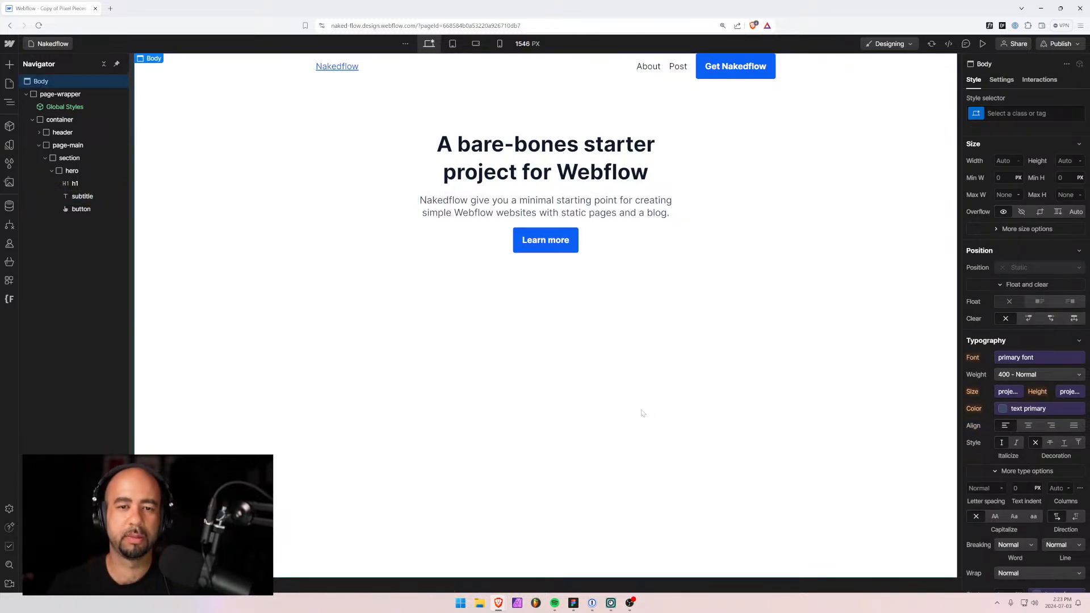
pyautogui.click(600, 164)
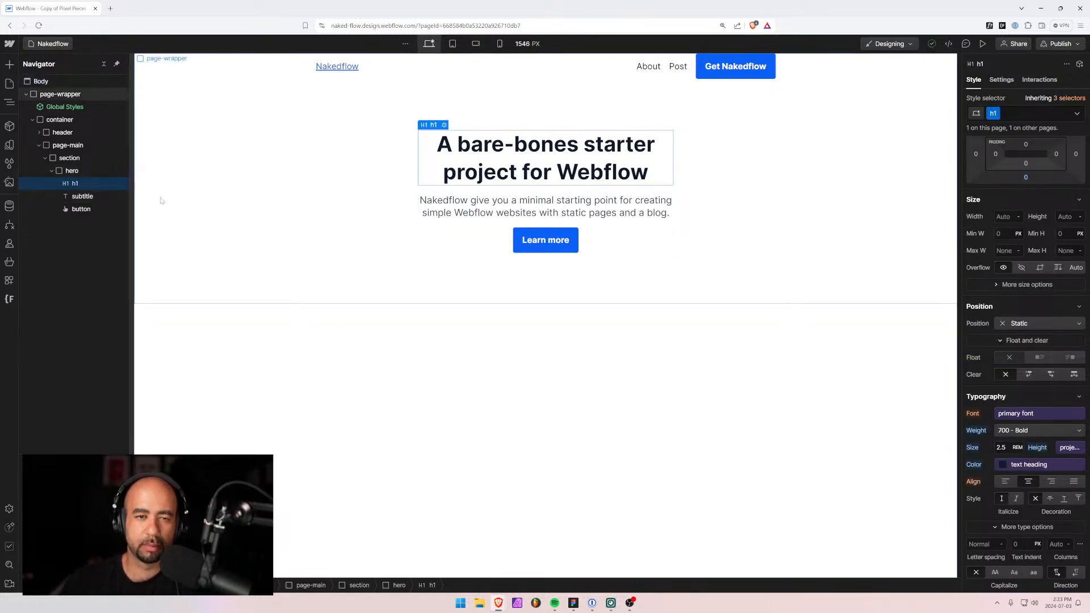
pyautogui.click(525, 211)
pyautogui.click(518, 246)
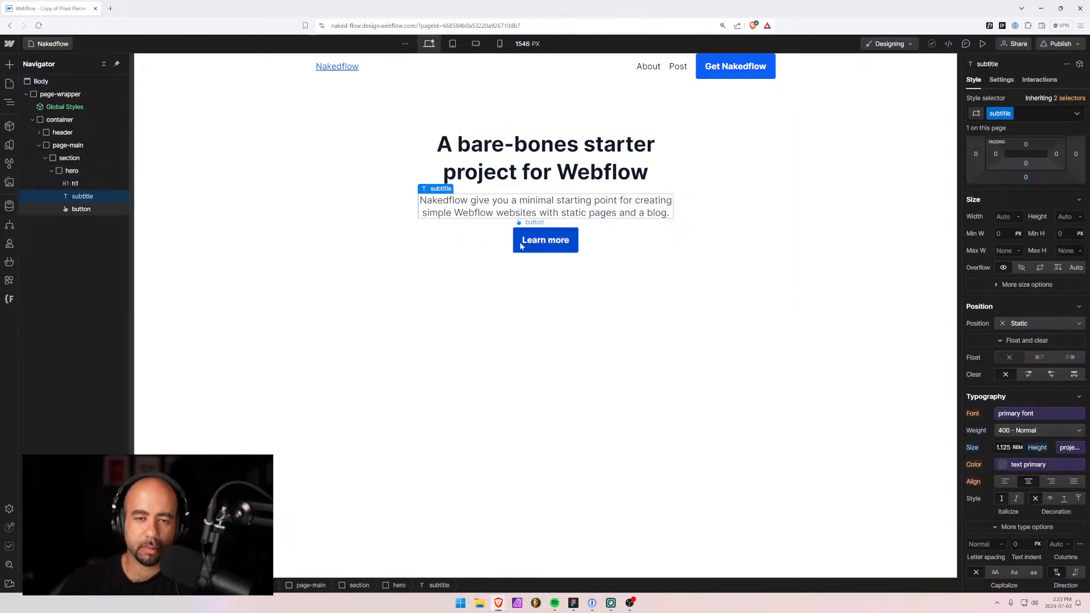
pyautogui.click(493, 246)
pyautogui.click(730, 360)
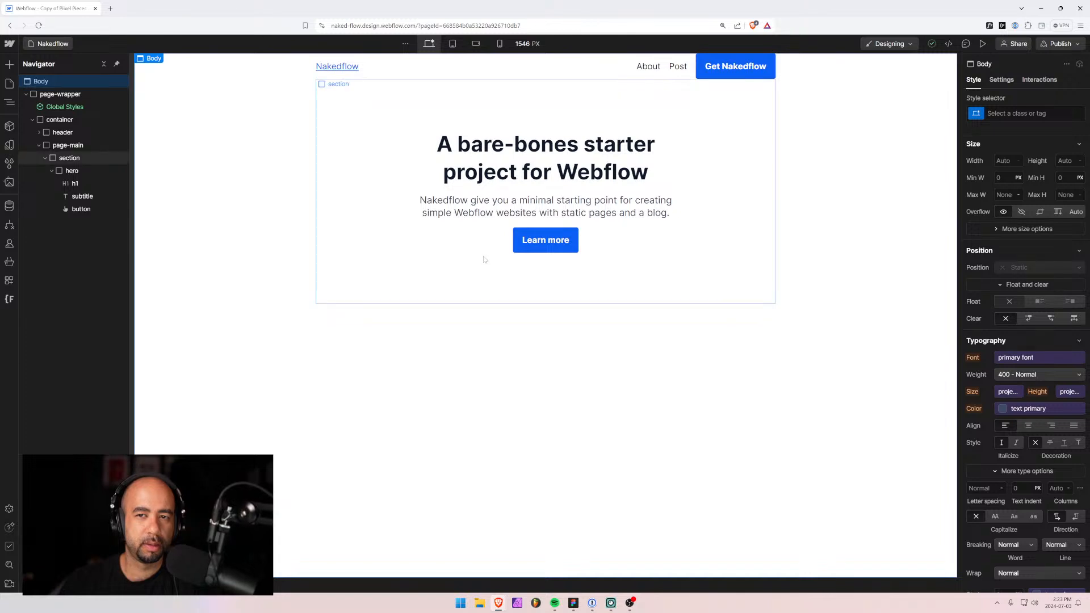
# Try 2rem top padding and then 2rem top margin on the header, reverting both.
pyautogui.click(409, 72)
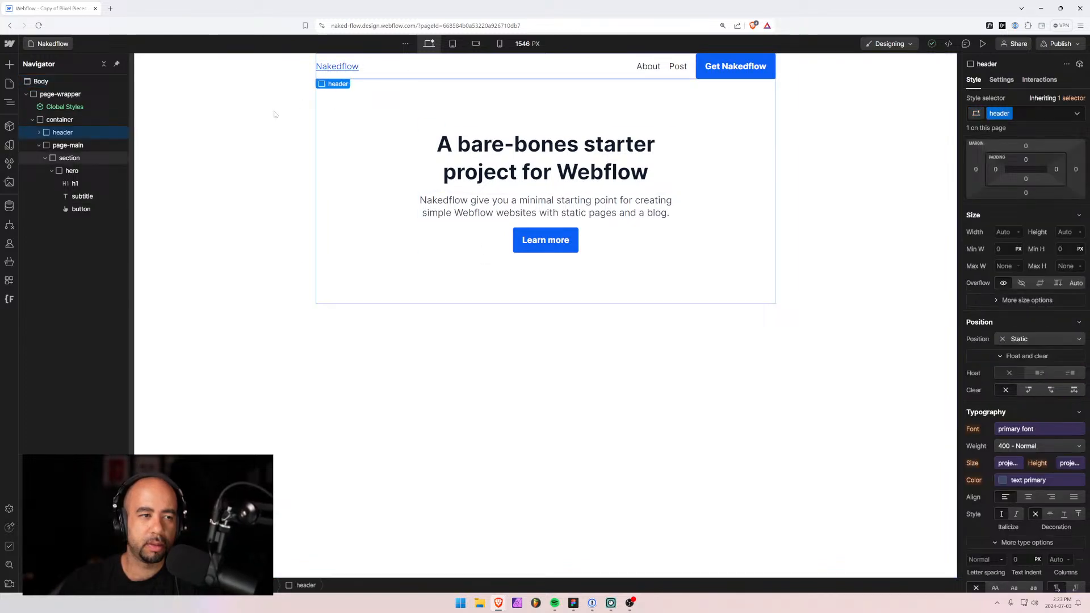
pyautogui.click(1027, 161)
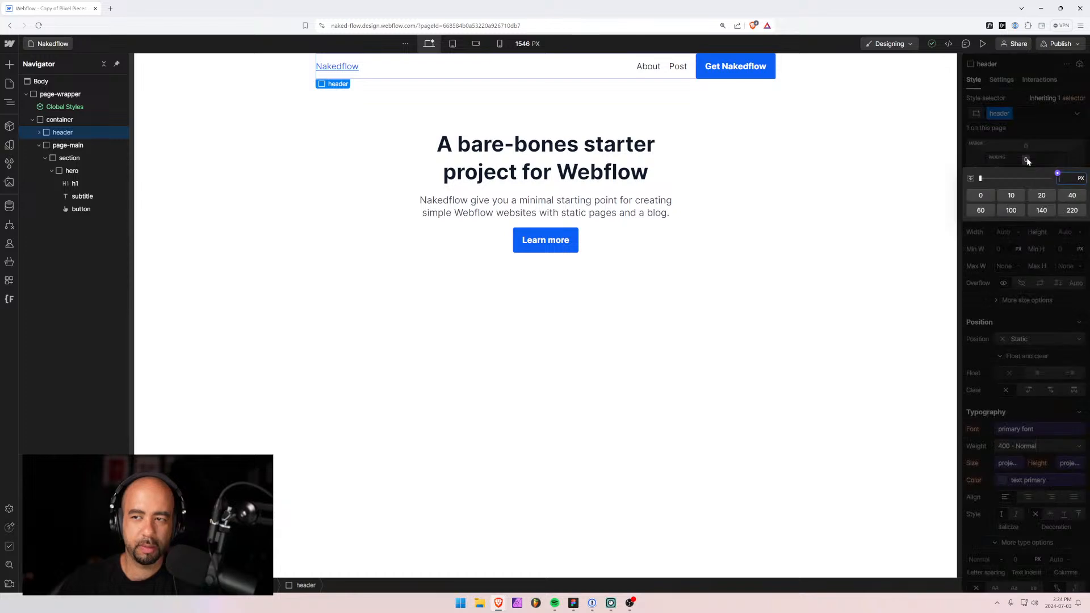
pyautogui.write('2rem')
pyautogui.press('Return')
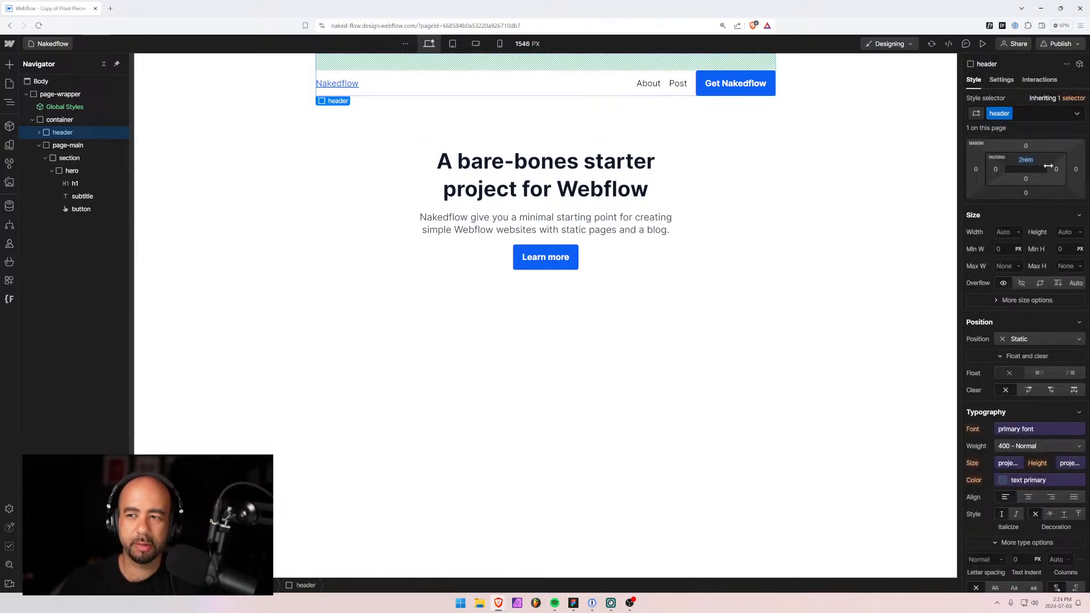
pyautogui.keyDown('alt'); pyautogui.click(1025, 160); pyautogui.keyUp('alt')
pyautogui.click(1027, 147)
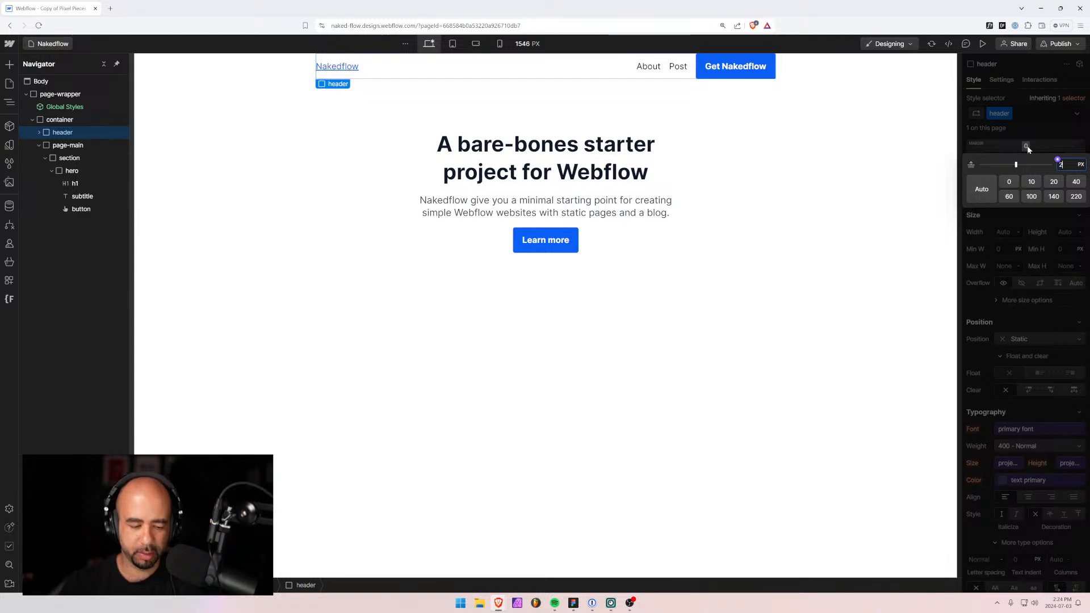
pyautogui.write('2rem')
pyautogui.press('Return')
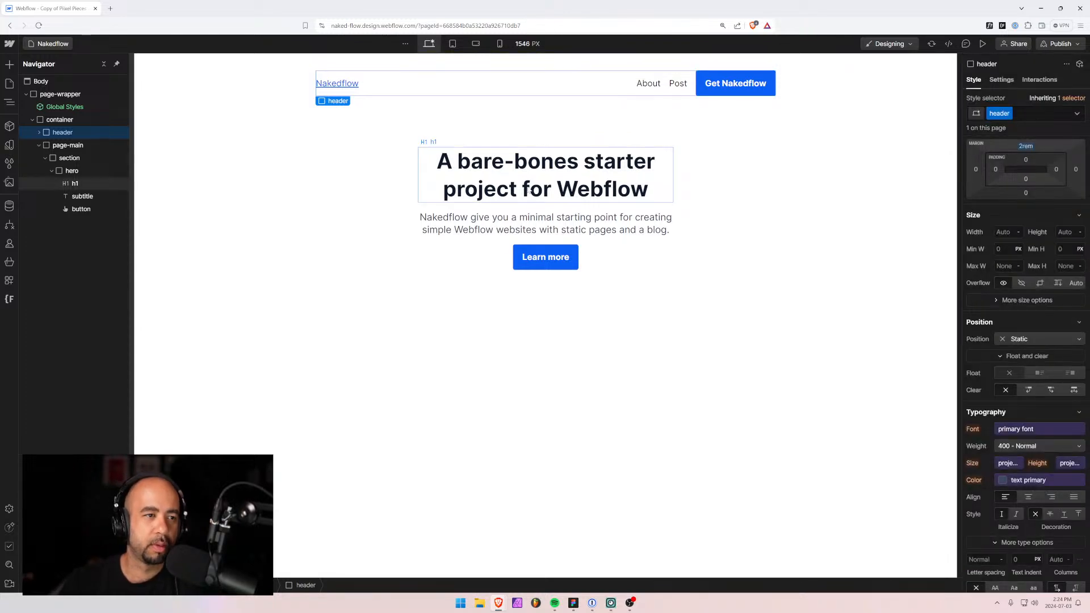
pyautogui.hotkey('ctrl', 'z')
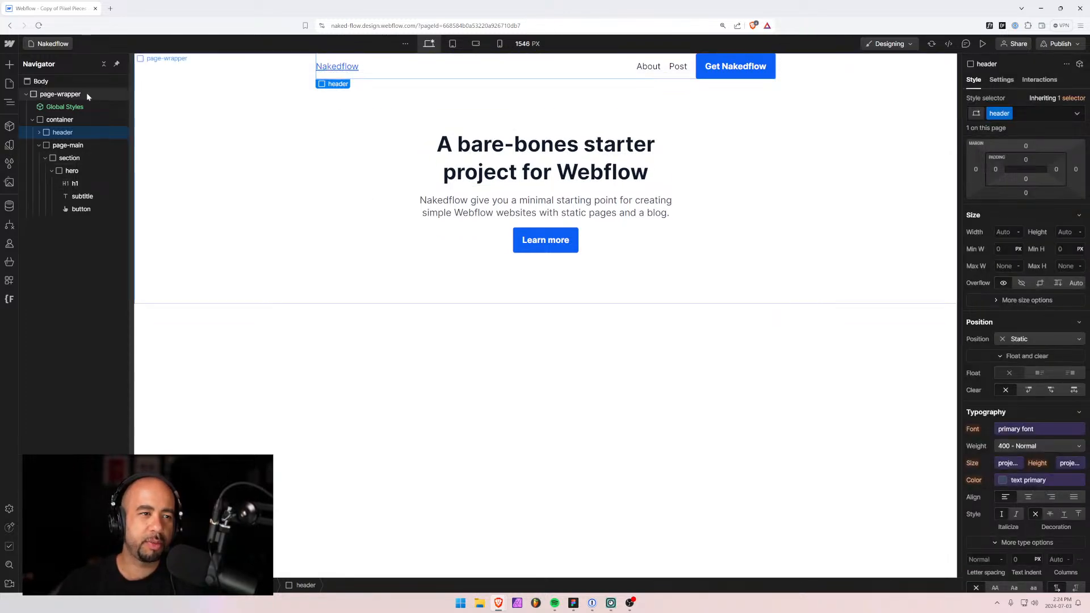
# Select the header through page-wrapper and container in the Navigator.
pyautogui.click(60, 94)
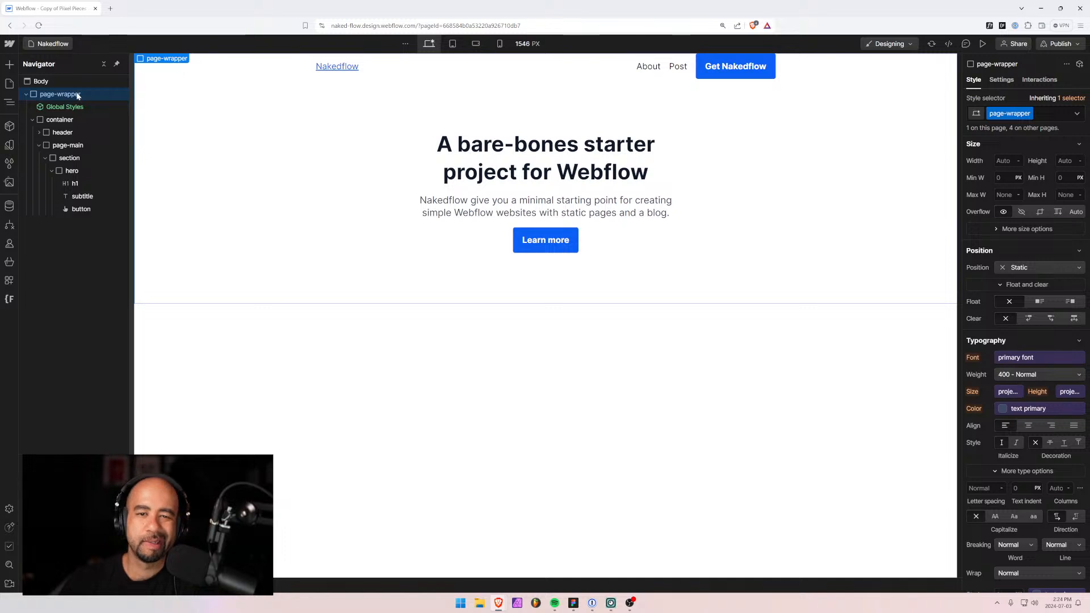
pyautogui.click(50, 121)
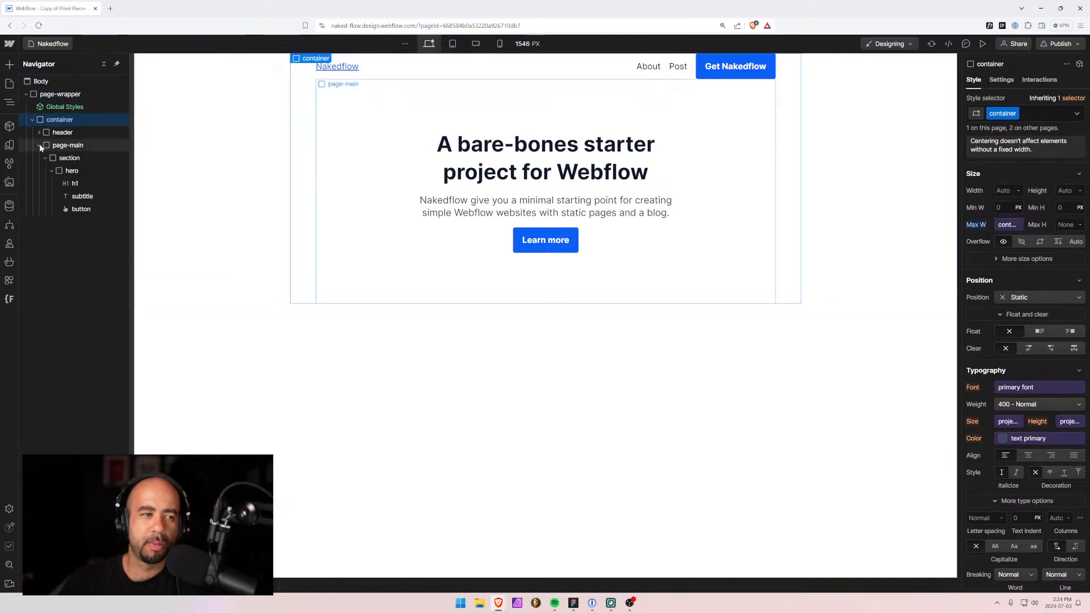
pyautogui.click(39, 146)
pyautogui.click(46, 135)
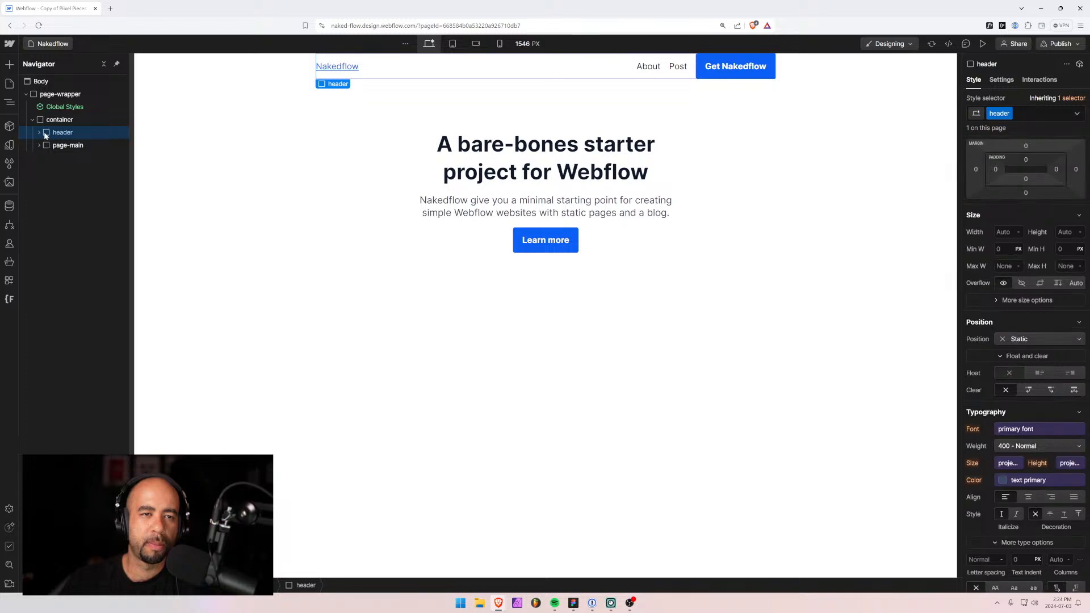
pyautogui.click(56, 97)
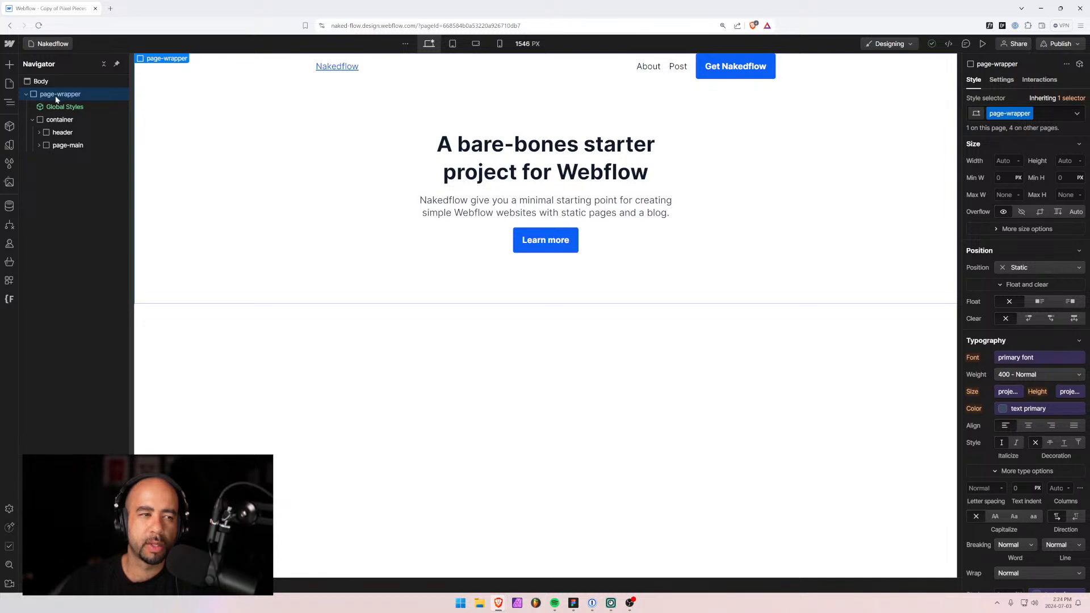
pyautogui.click(57, 120)
pyautogui.click(54, 133)
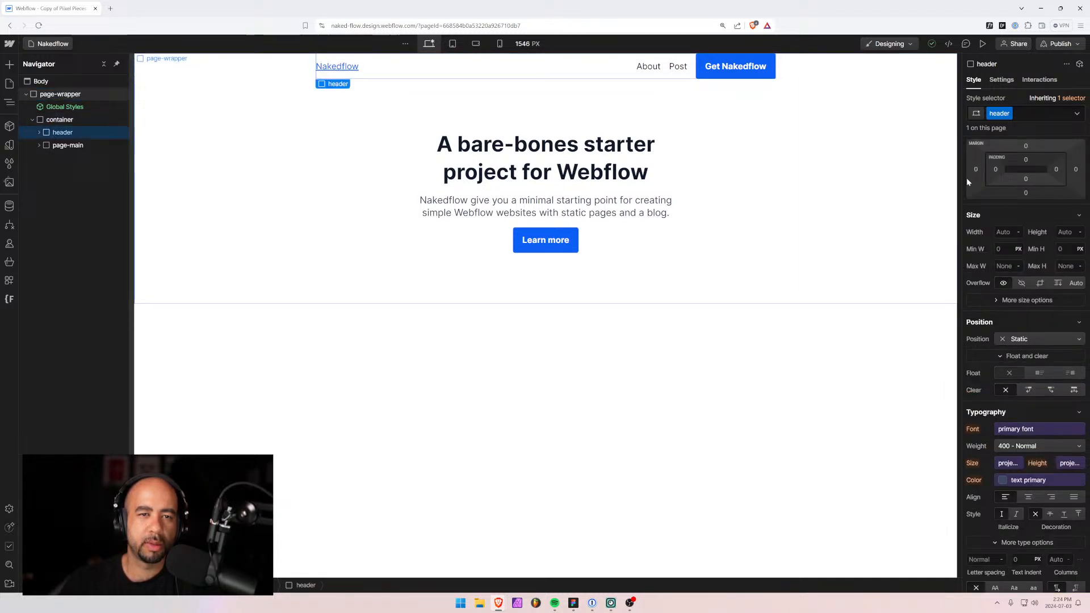
# Apply a 2rem top margin to the header and bring up the CMS collections list.
pyautogui.click(1026, 146)
pyautogui.write('2rem')
pyautogui.press('Return')
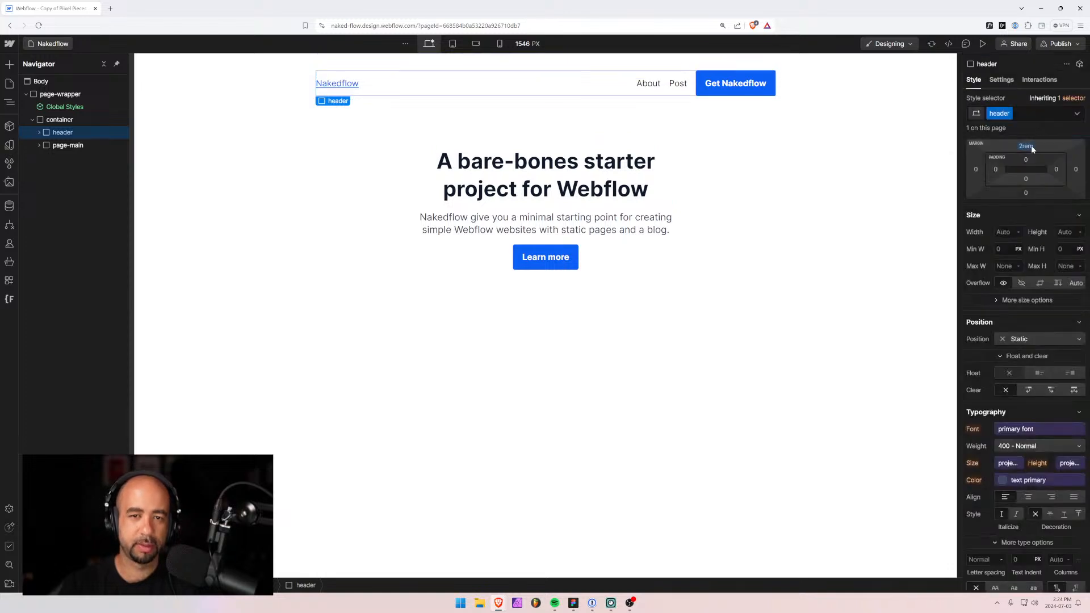
pyautogui.click(526, 425)
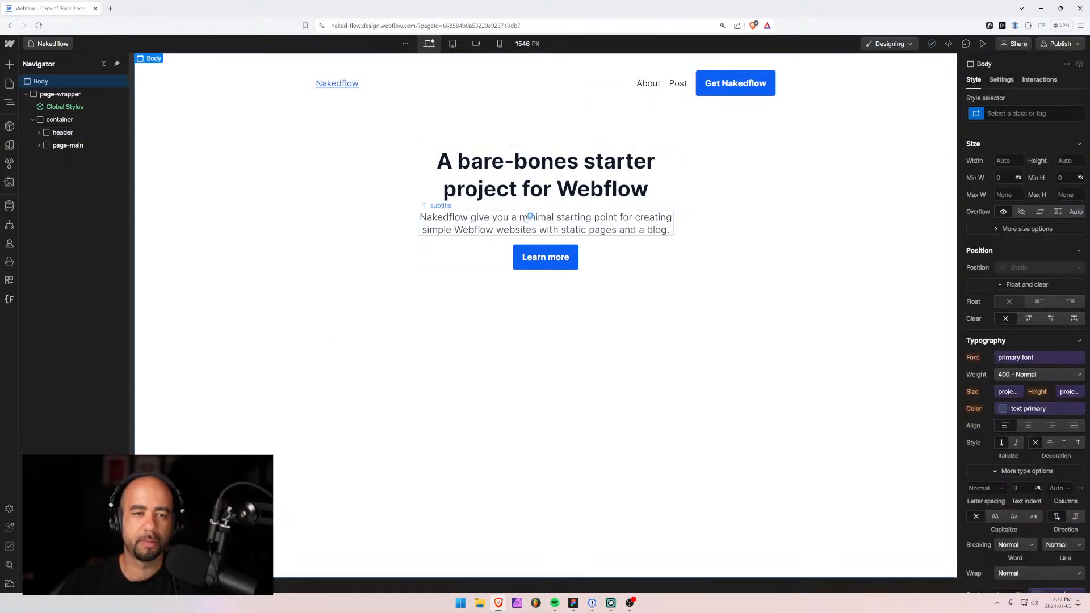
pyautogui.click(491, 203)
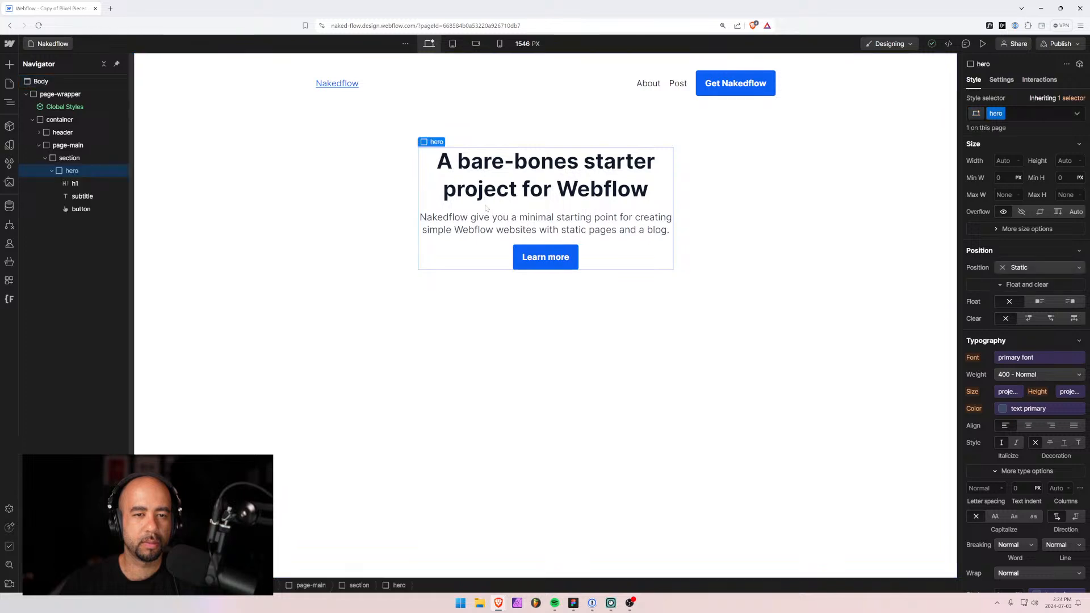
pyautogui.click(9, 208)
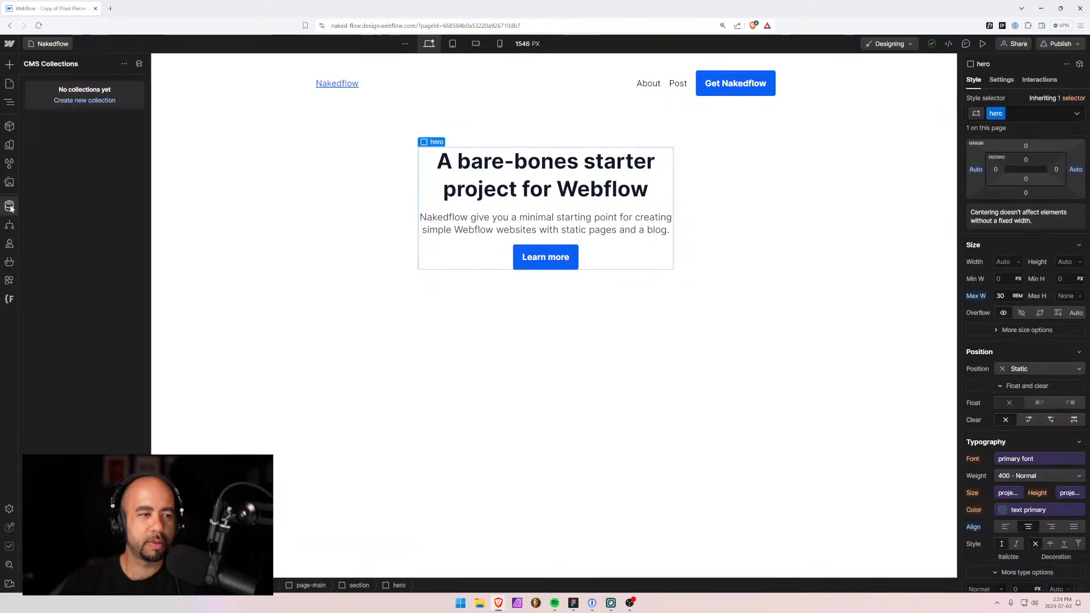
# Create a Blog Posts collection from the template and rename Post Body to Post Content.
pyautogui.click(91, 101)
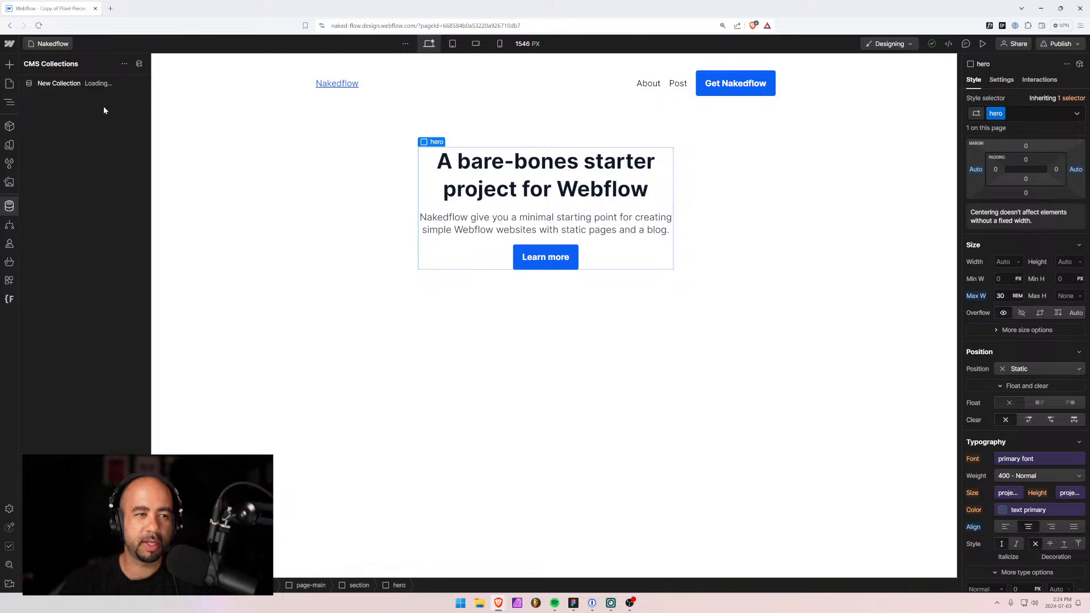
pyautogui.click(166, 107)
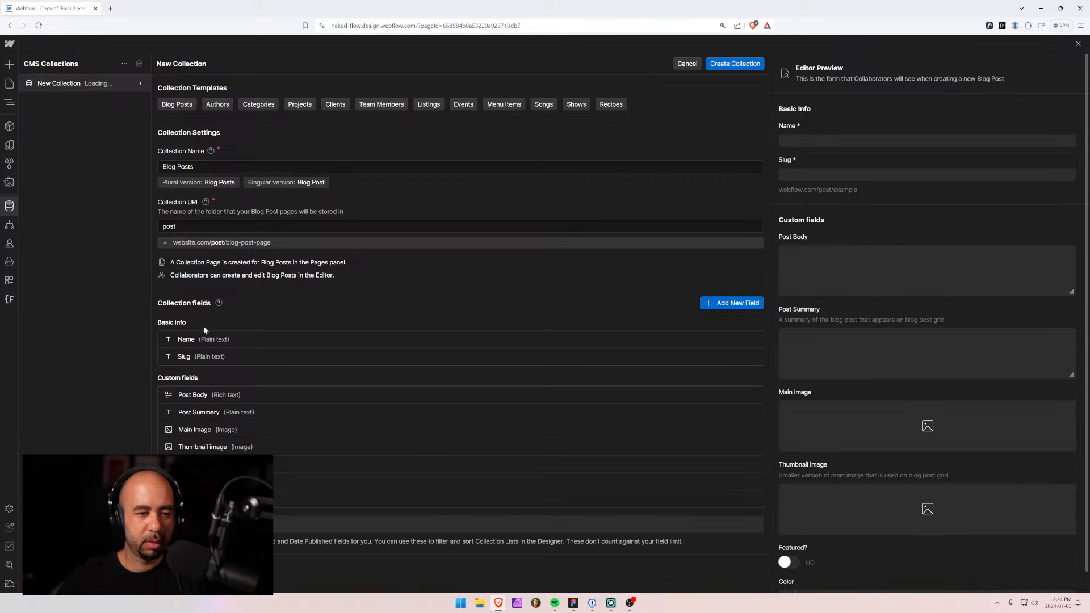
pyautogui.click(381, 400)
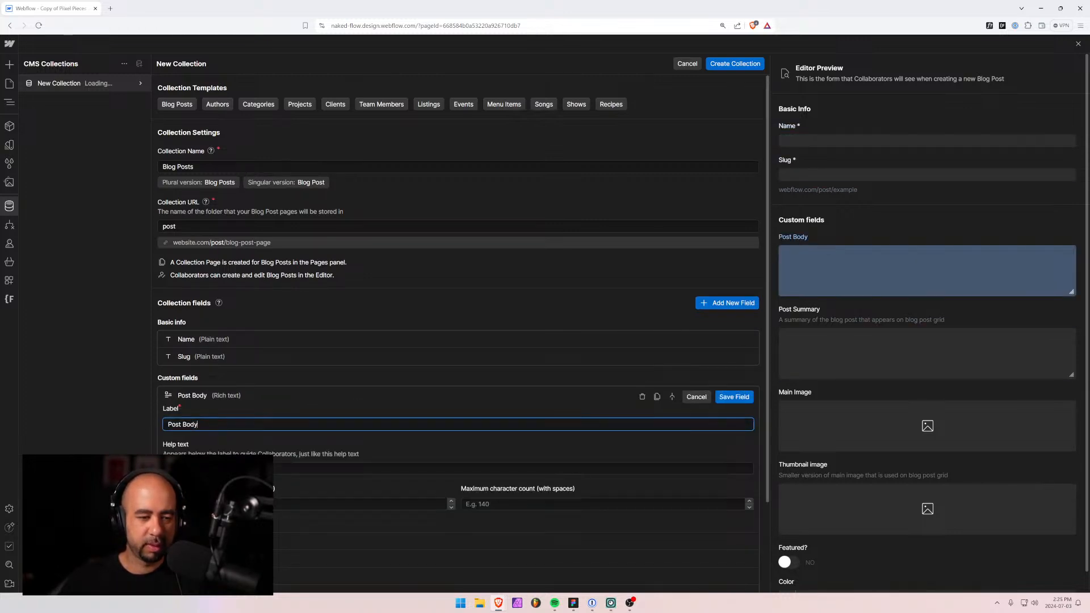
pyautogui.moveTo(206, 425); pyautogui.dragTo(136, 424)
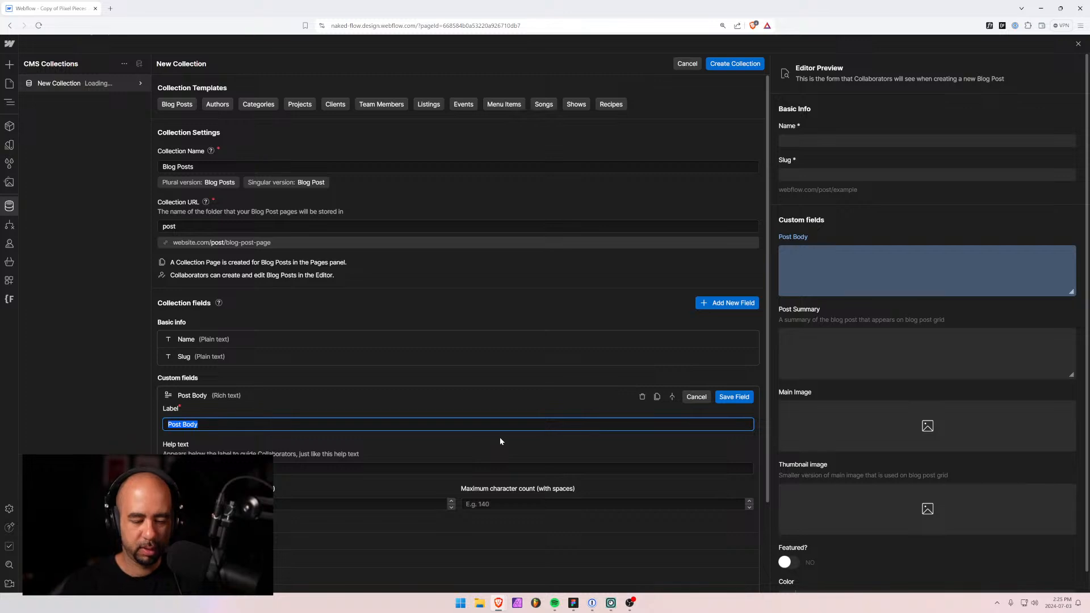
pyautogui.write('Post Conte')
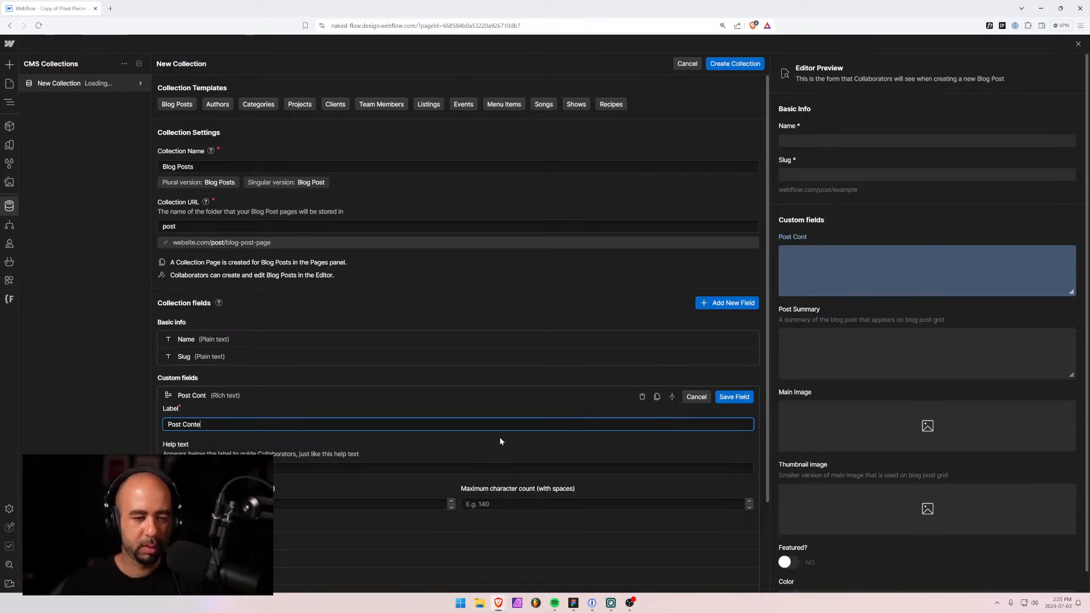
pyautogui.write('nt')
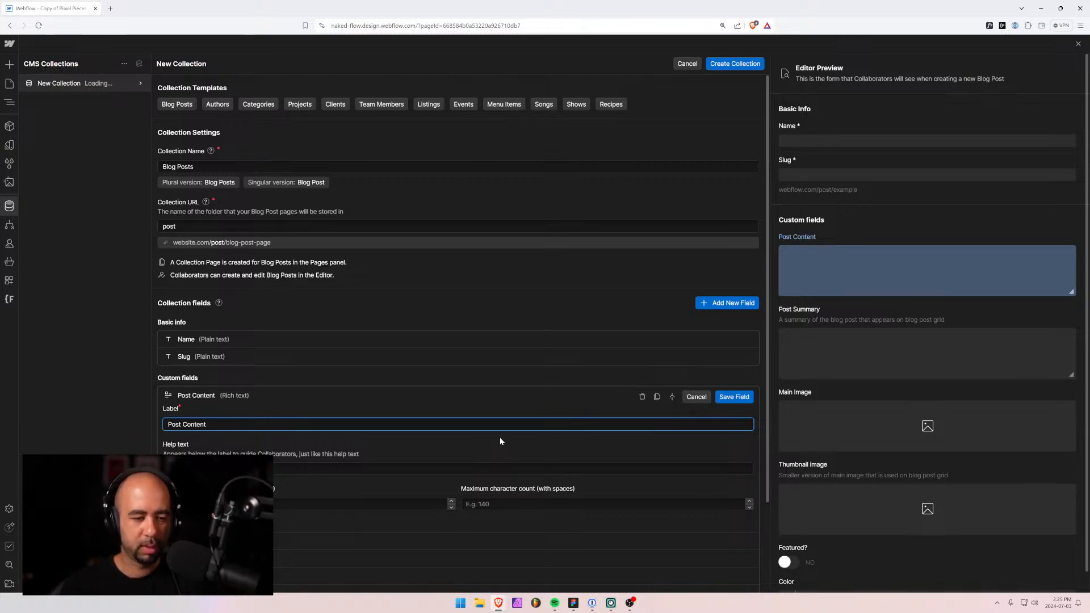
pyautogui.hotkey('ctrl', 'a')
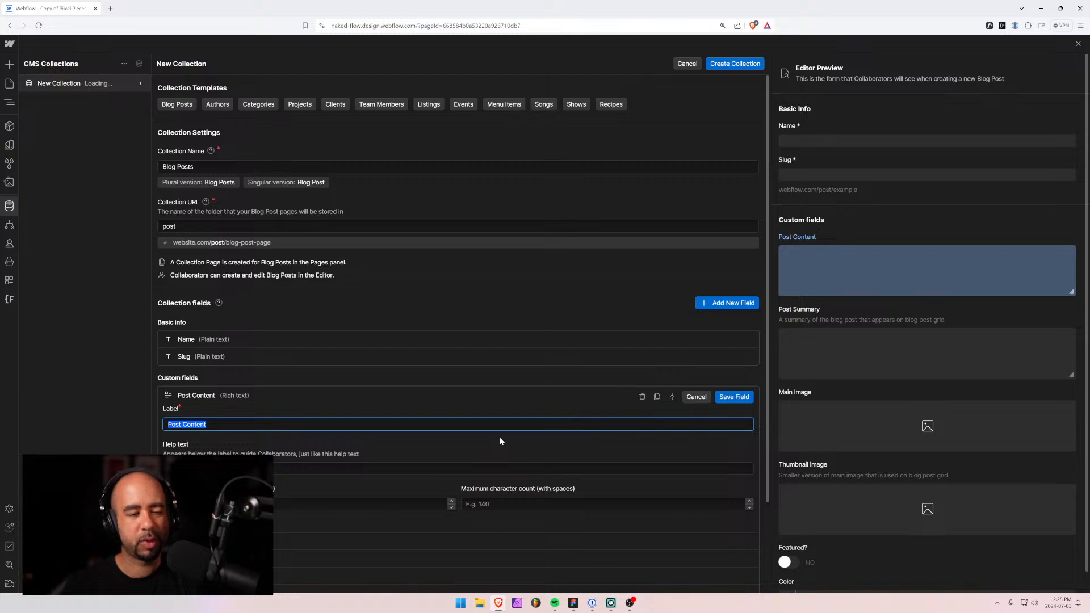
# Give Post Content the help text 'Write your blog post here.' and save the field.
pyautogui.click(420, 467)
pyautogui.write('Write your p')
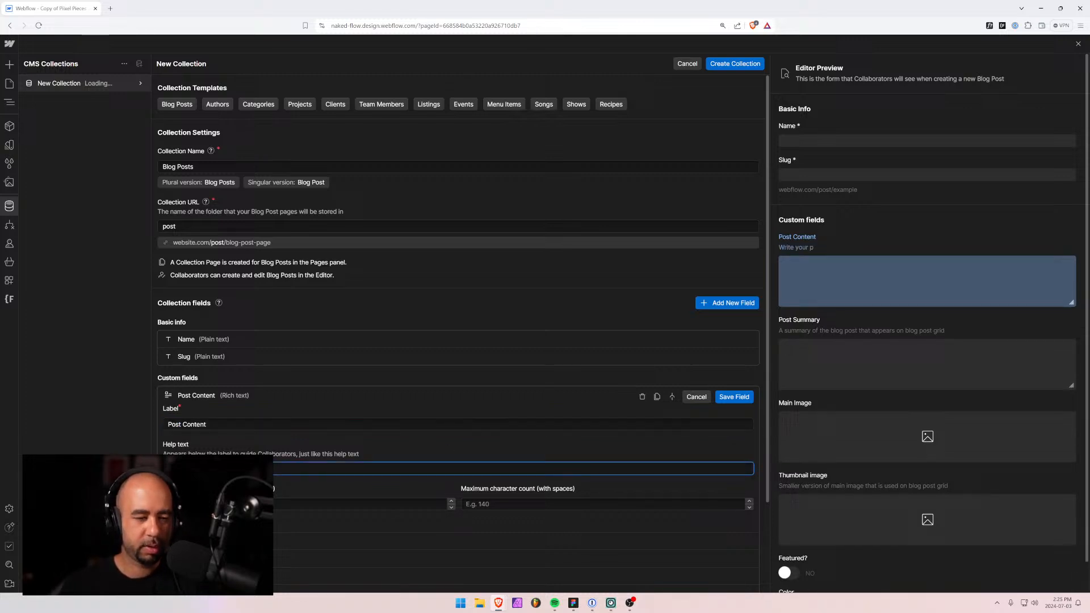
pyautogui.press('BackSpace')
pyautogui.write('blog post here.')
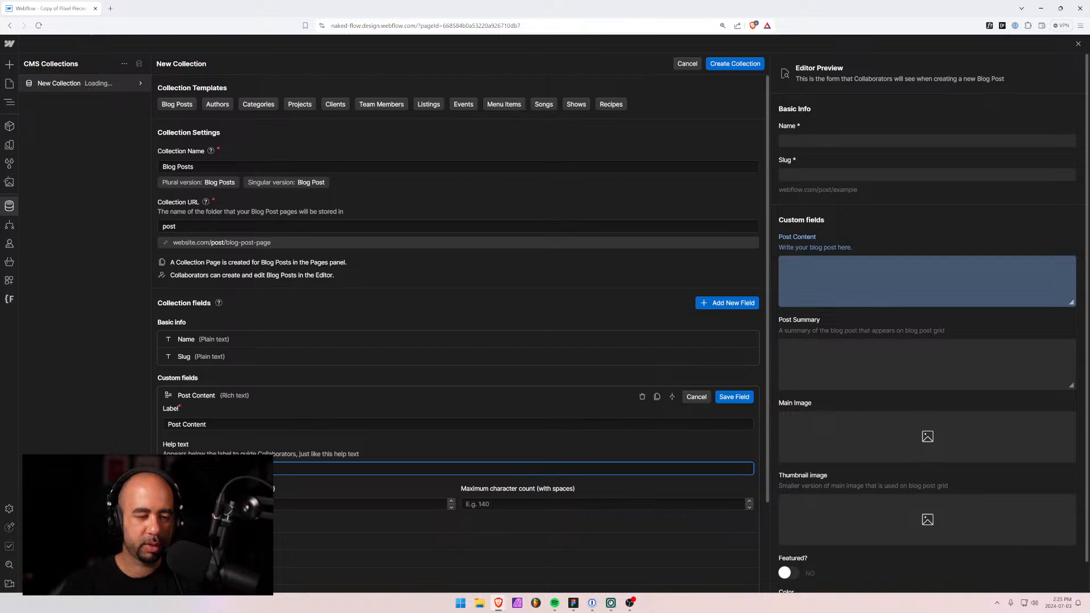
pyautogui.scroll(-3, 347, 373)
pyautogui.write('.')
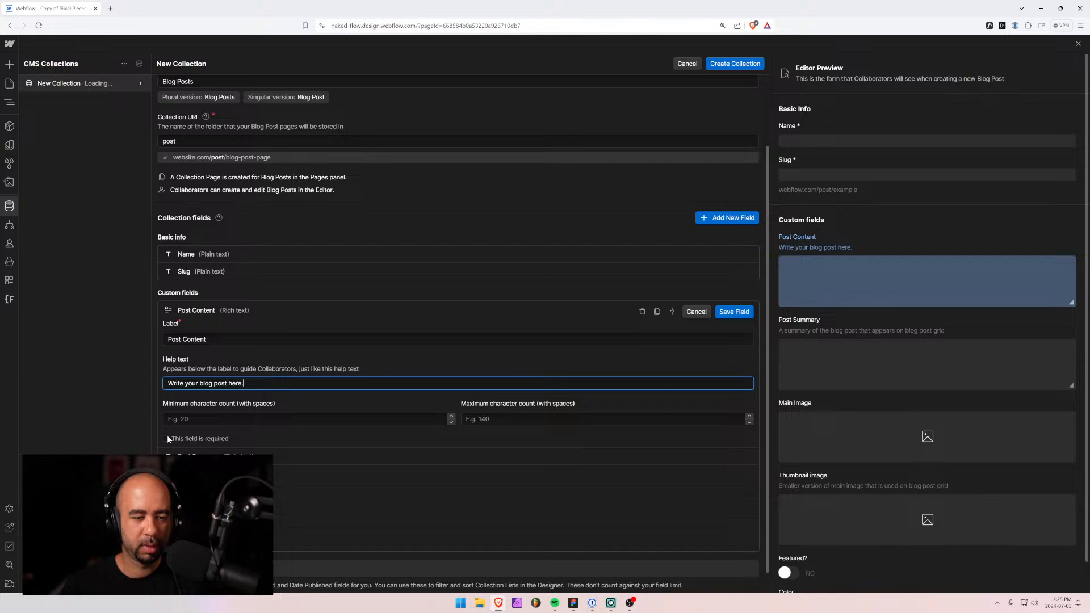
pyautogui.click(734, 312)
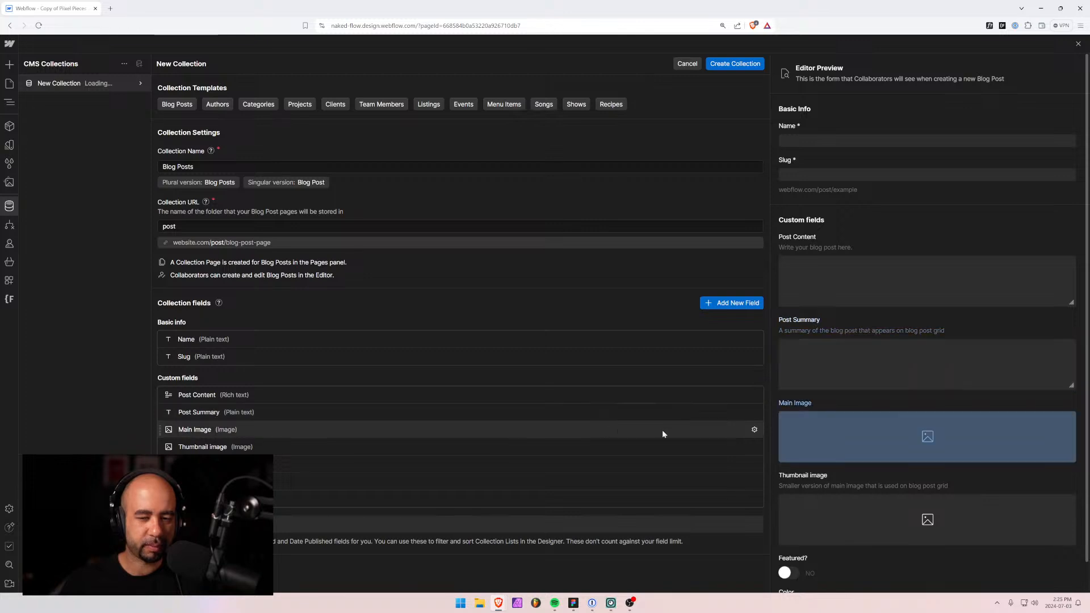
# Give Post Summary help text describing a one-line summary shown in the home page post gallery view.
pyautogui.click(754, 413)
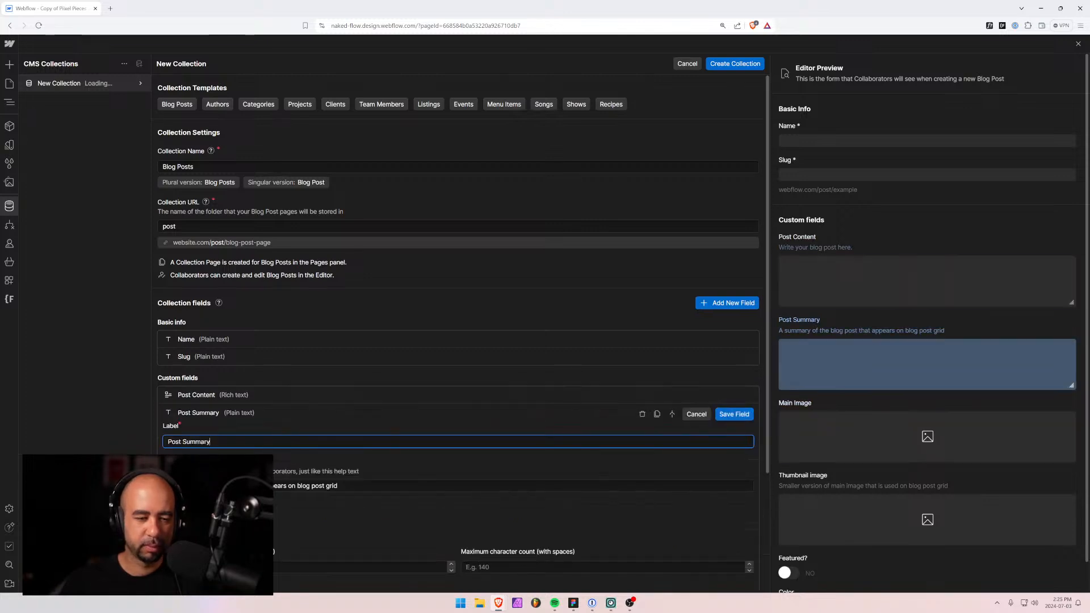
pyautogui.press('Tab')
pyautogui.write('A')
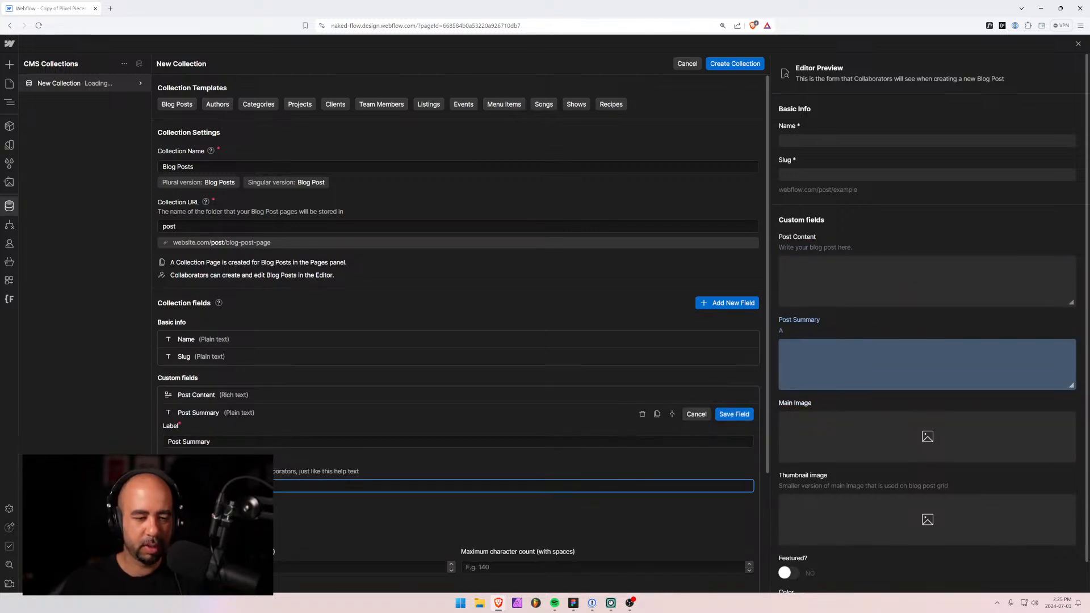
pyautogui.write(' very short summary')
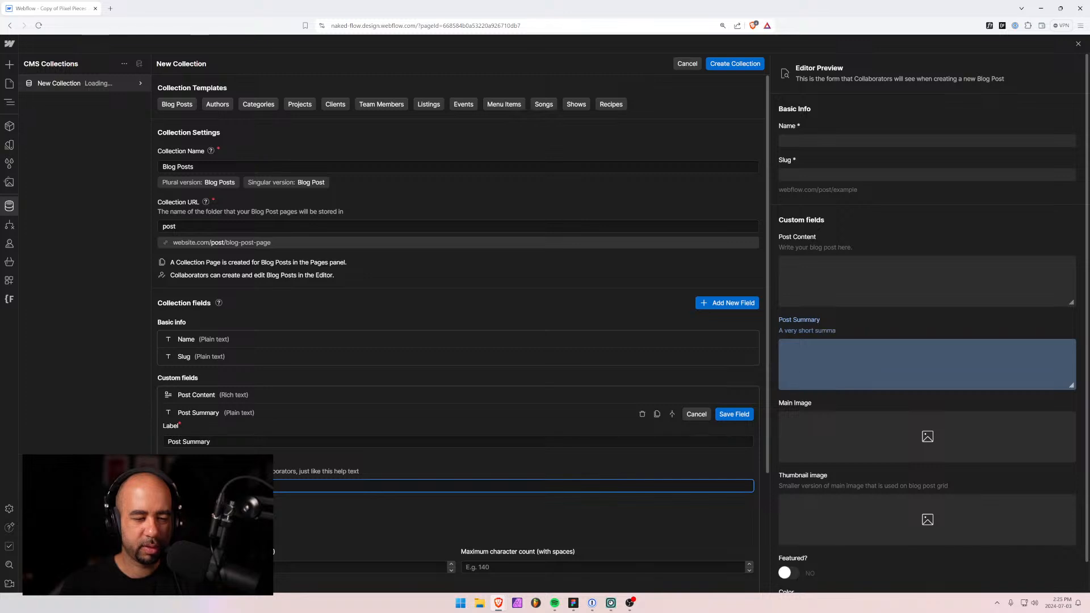
pyautogui.press('BackSpace')
pyautogui.press('BackSpace')
pyautogui.press('BackSpace')
pyautogui.press('BackSpace')
pyautogui.press('BackSpace')
pyautogui.press('BackSpace')
pyautogui.press('BackSpace')
pyautogui.press('BackSpace')
pyautogui.press('BackSpace')
pyautogui.press('BackSpace')
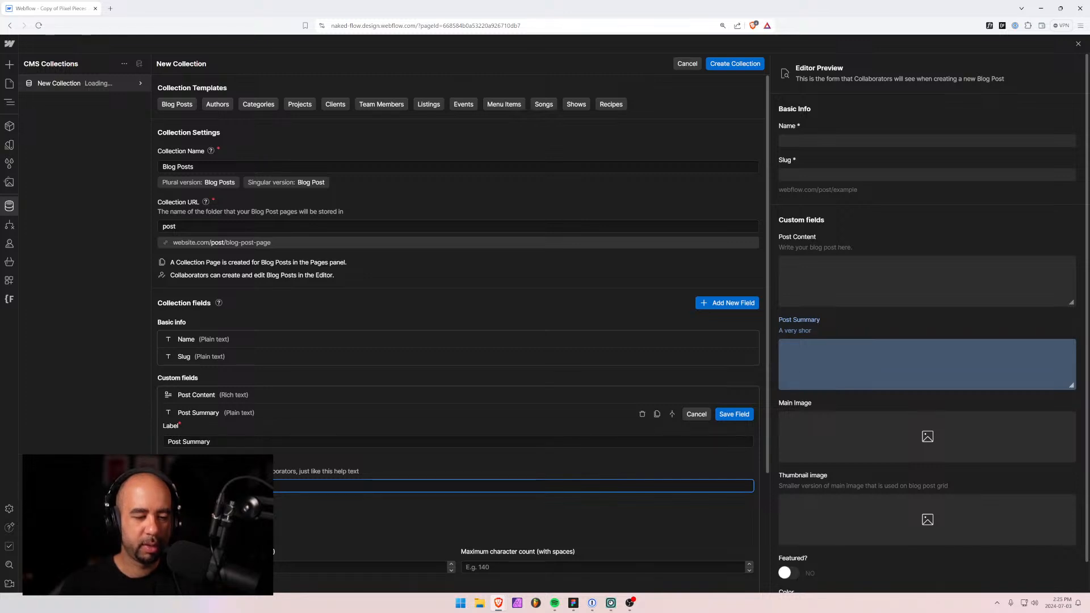
pyautogui.write('rt one')
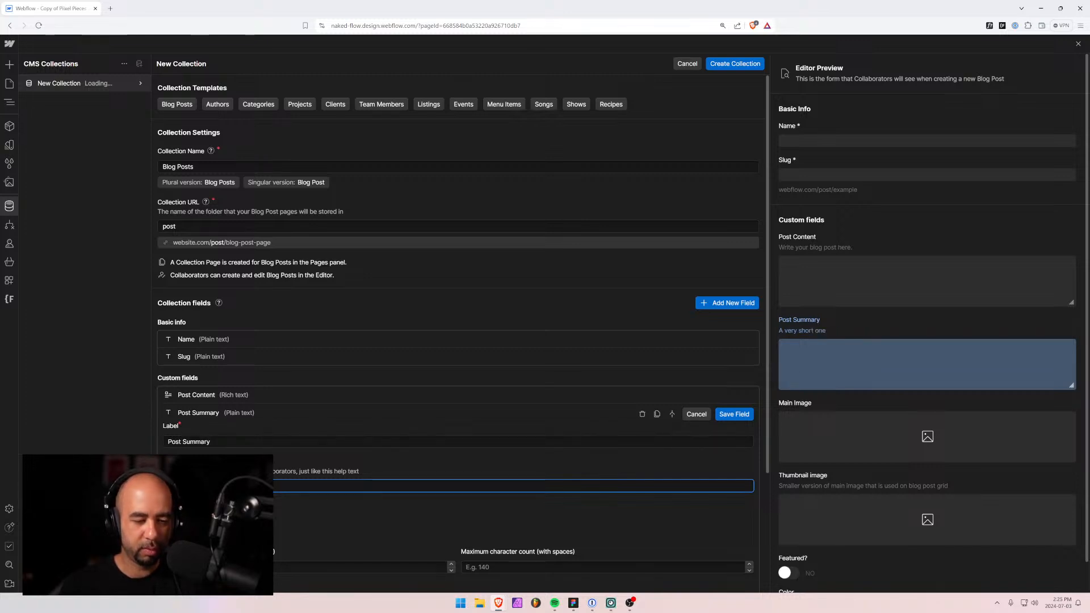
pyautogui.write(' line summary of the')
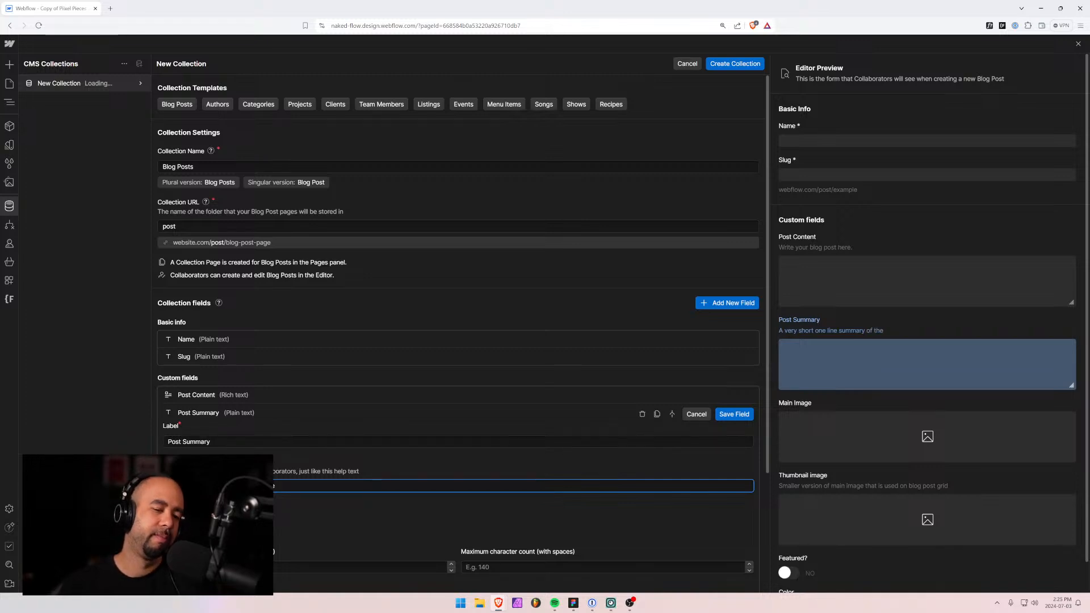
pyautogui.write(' post')
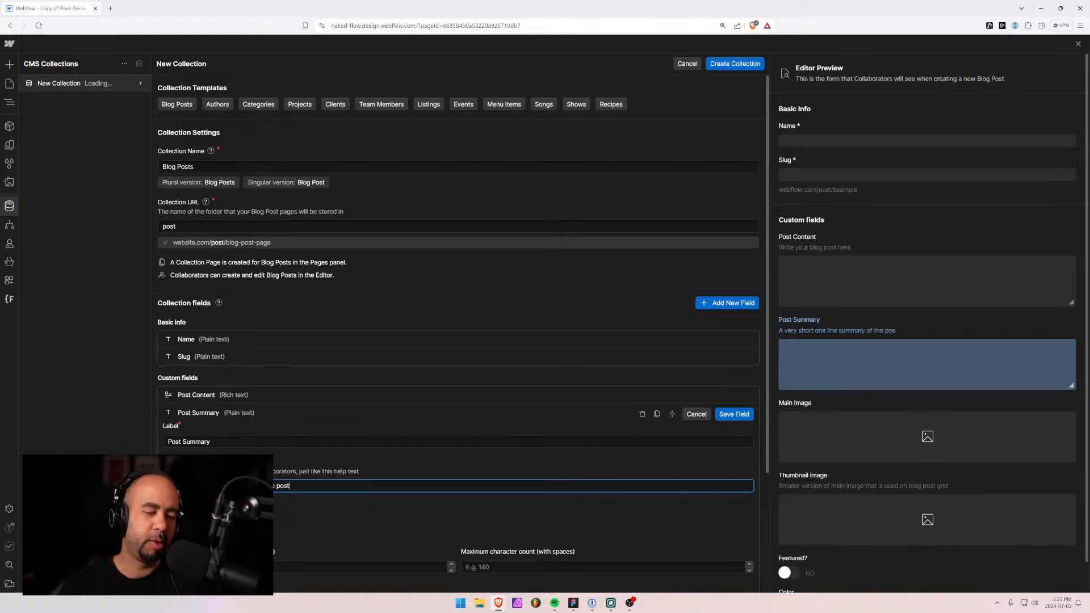
pyautogui.write(' which will')
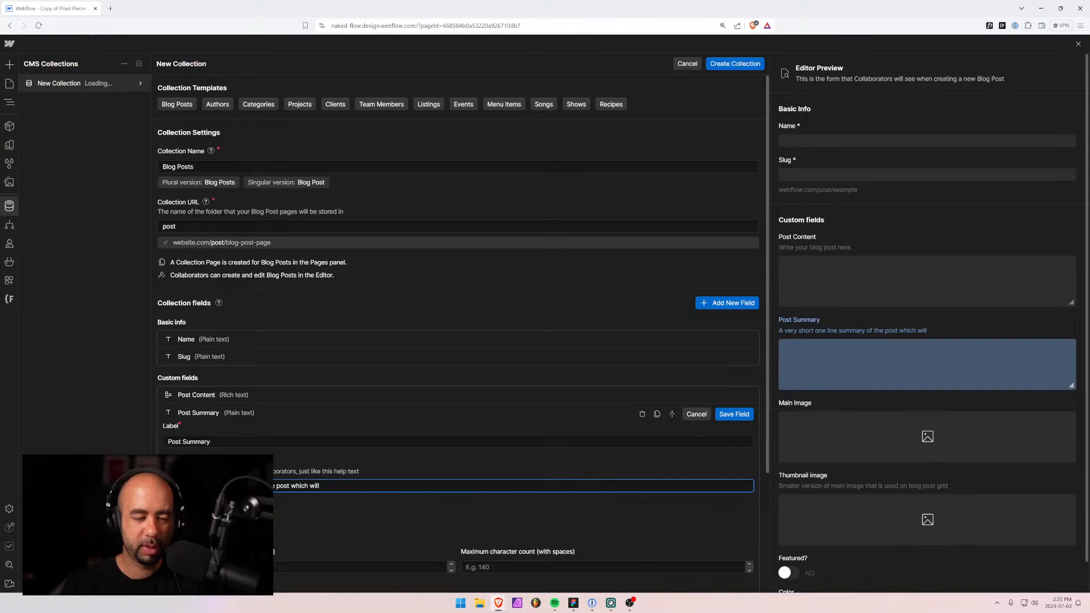
pyautogui.write(' appear on the ho')
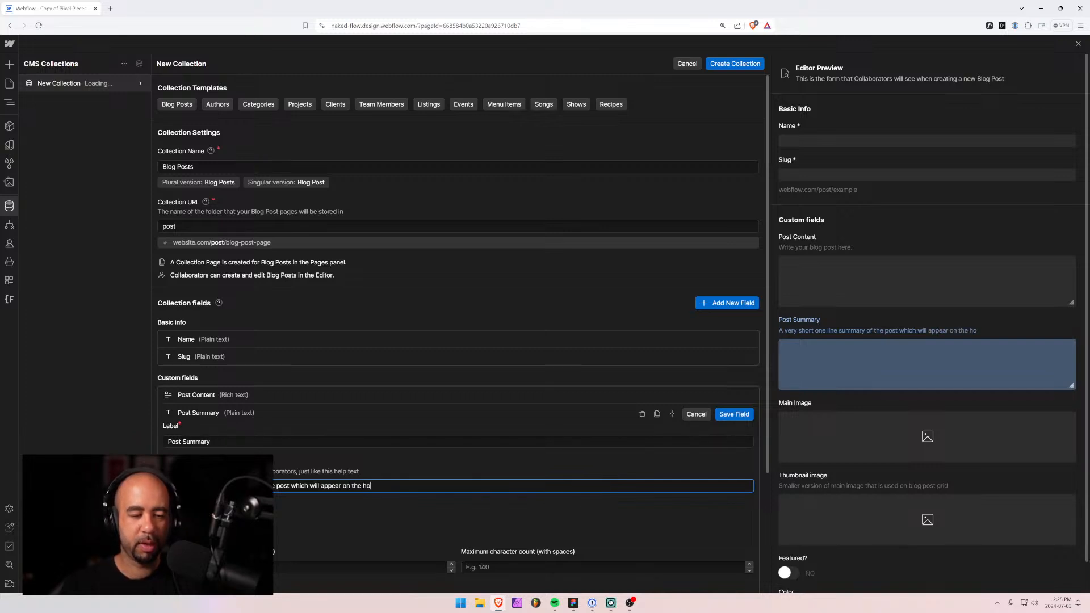
pyautogui.write('me p')
pyautogui.press('BackSpace')
pyautogui.write('me page ')
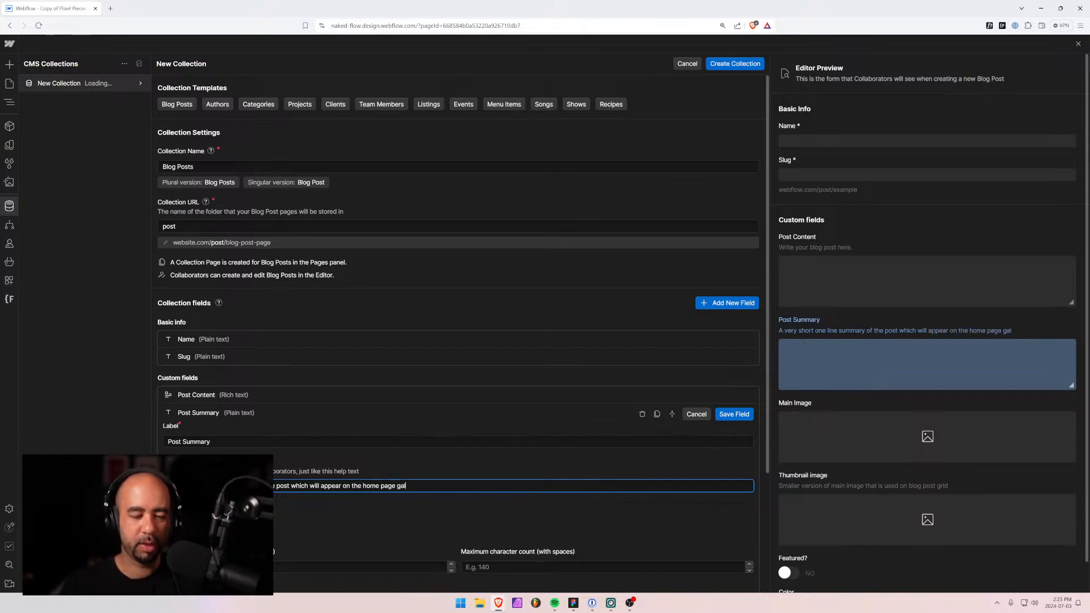
pyautogui.write('post gal')
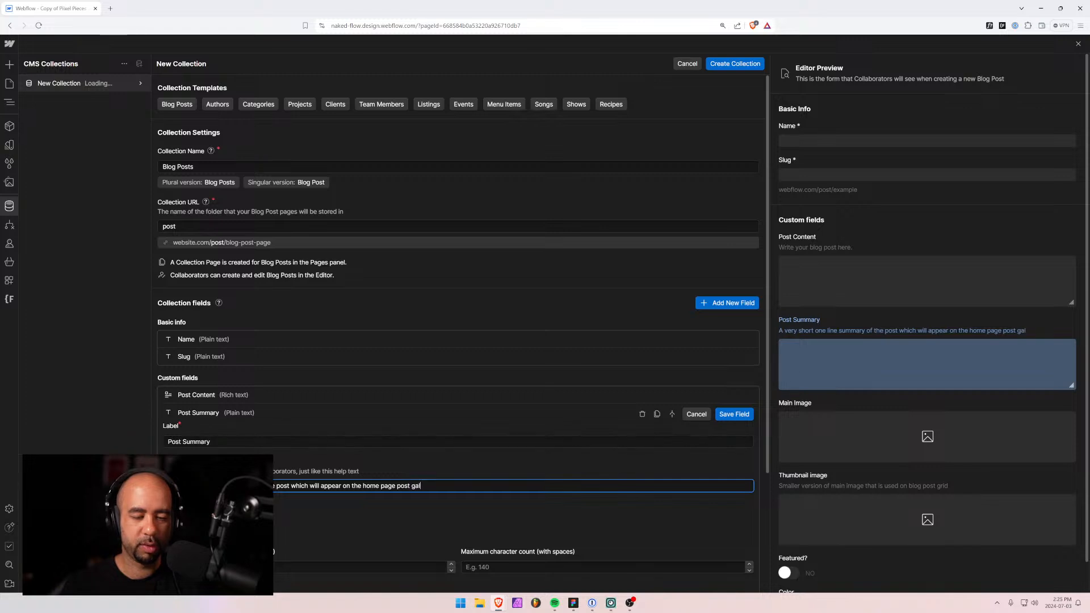
pyautogui.write('lery view.')
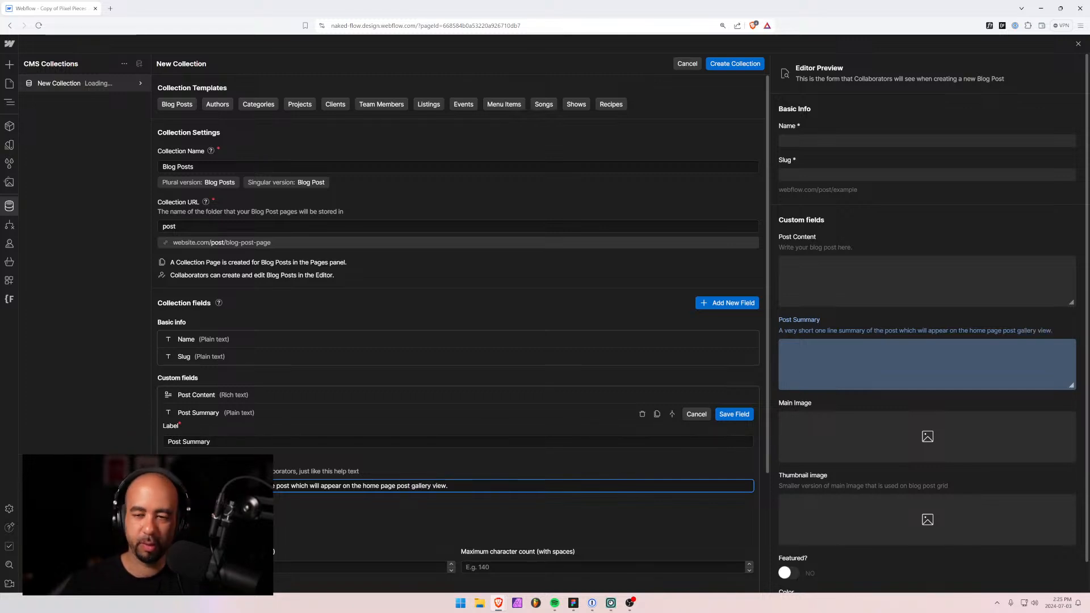
# Try editing the Post Summary maximum character count, then save it with the limit cleared.
pyautogui.scroll(-3, 653, 416)
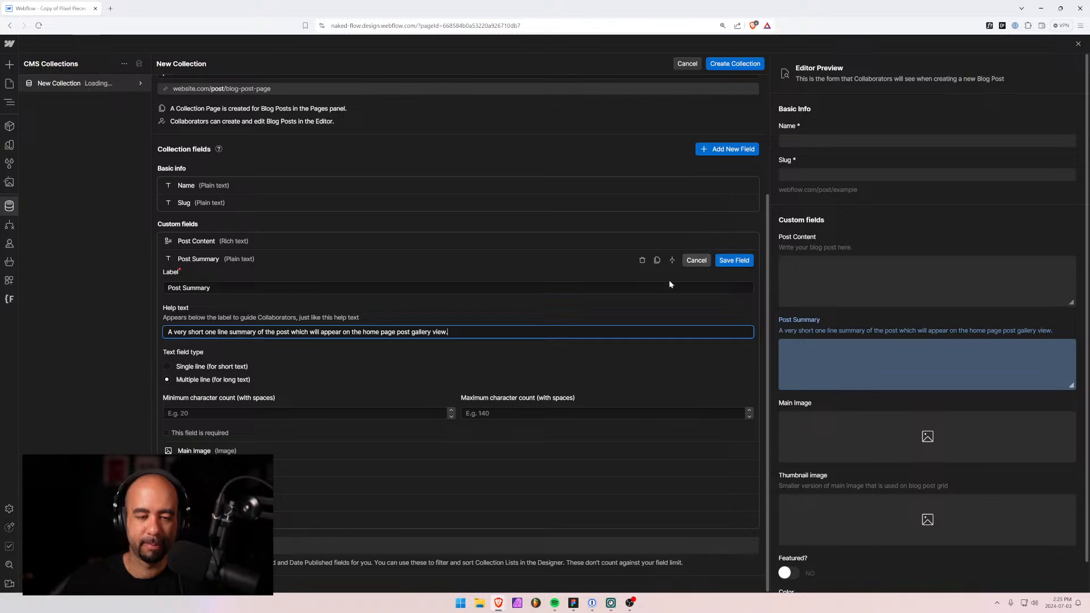
pyautogui.click(536, 414)
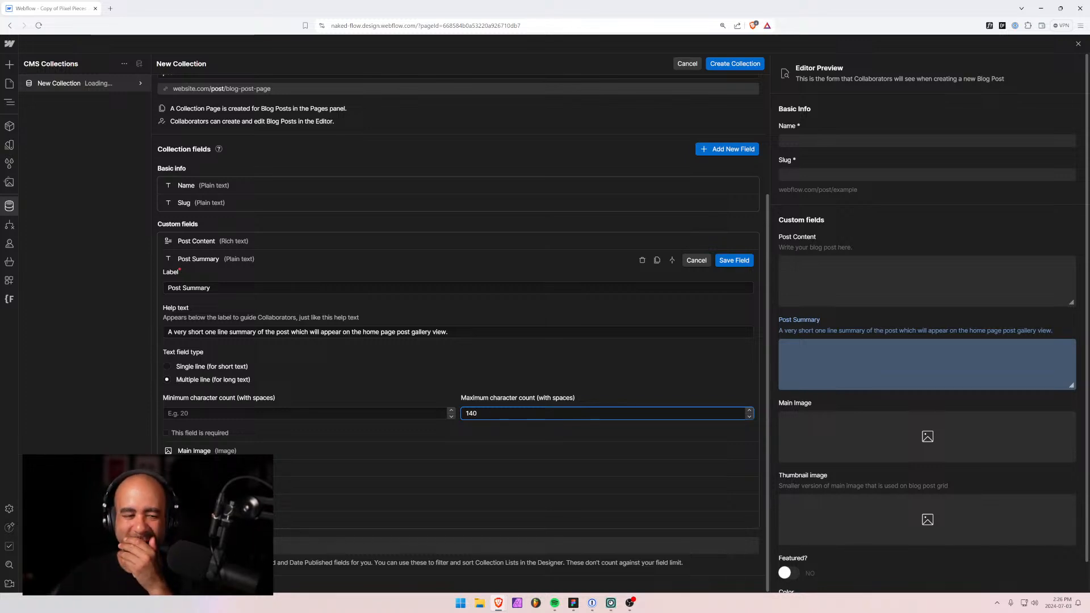
pyautogui.click(733, 260)
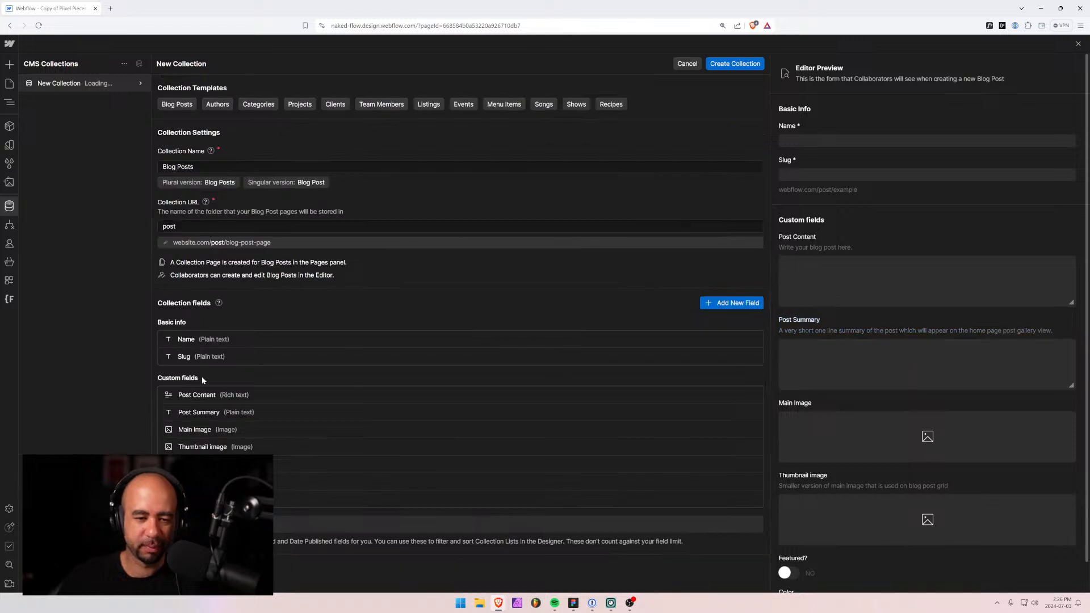
pyautogui.click(284, 411)
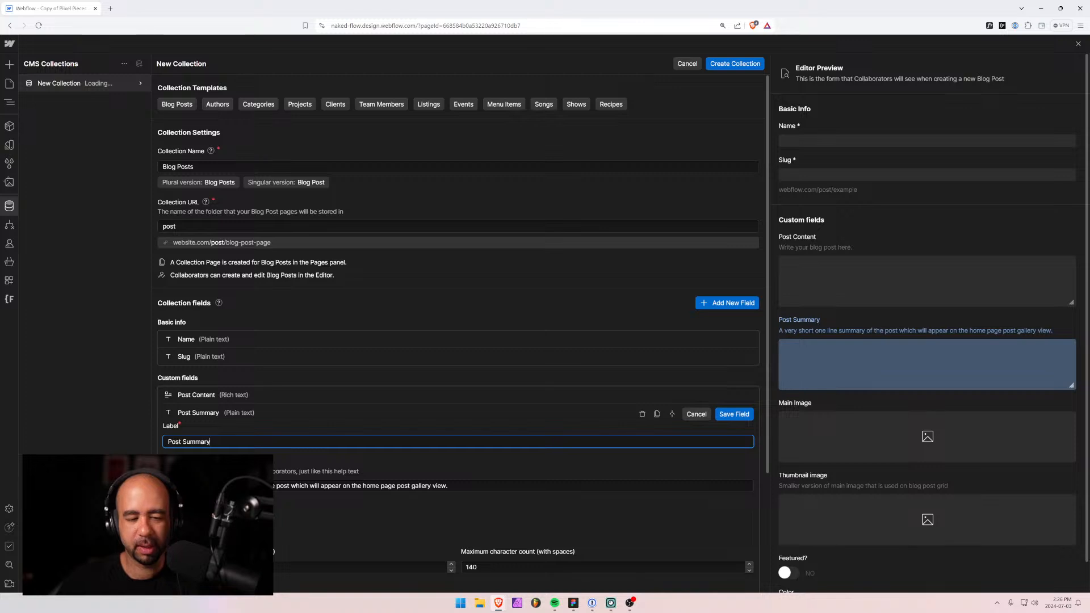
pyautogui.moveTo(486, 567); pyautogui.dragTo(409, 560)
pyautogui.press('BackSpace')
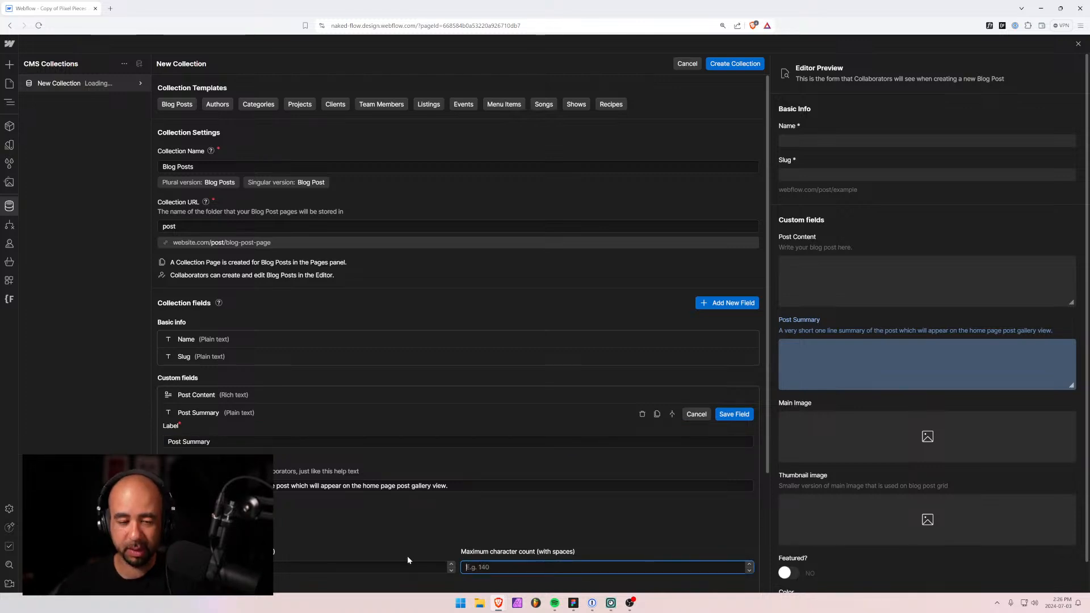
pyautogui.click(482, 520)
pyautogui.click(738, 415)
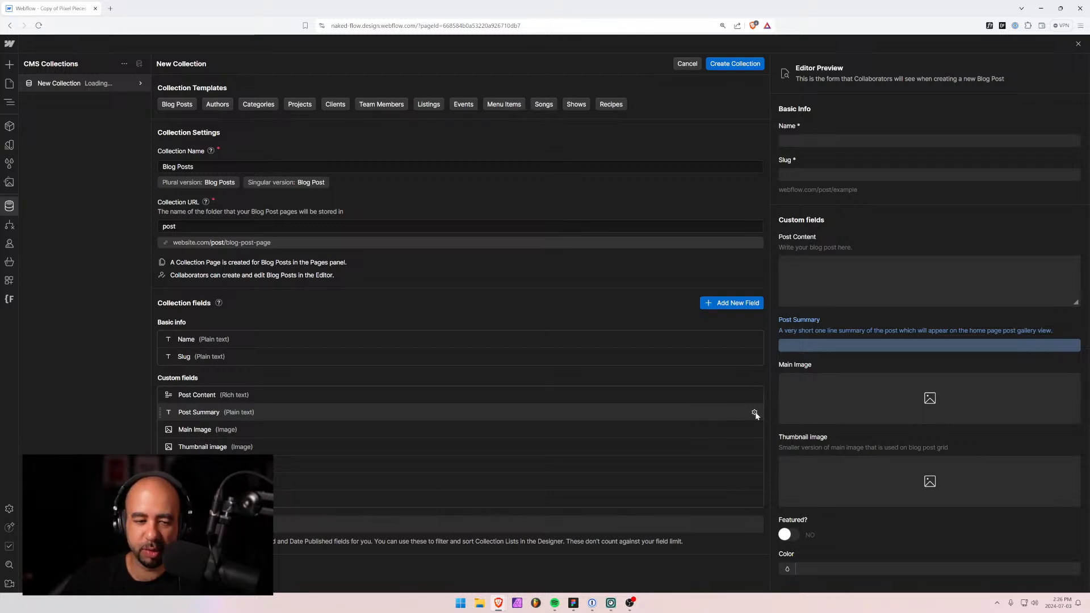
# Restore the Post Summary 140-character maximum and save the field.
pyautogui.click(722, 418)
pyautogui.scroll(-3, 511, 448)
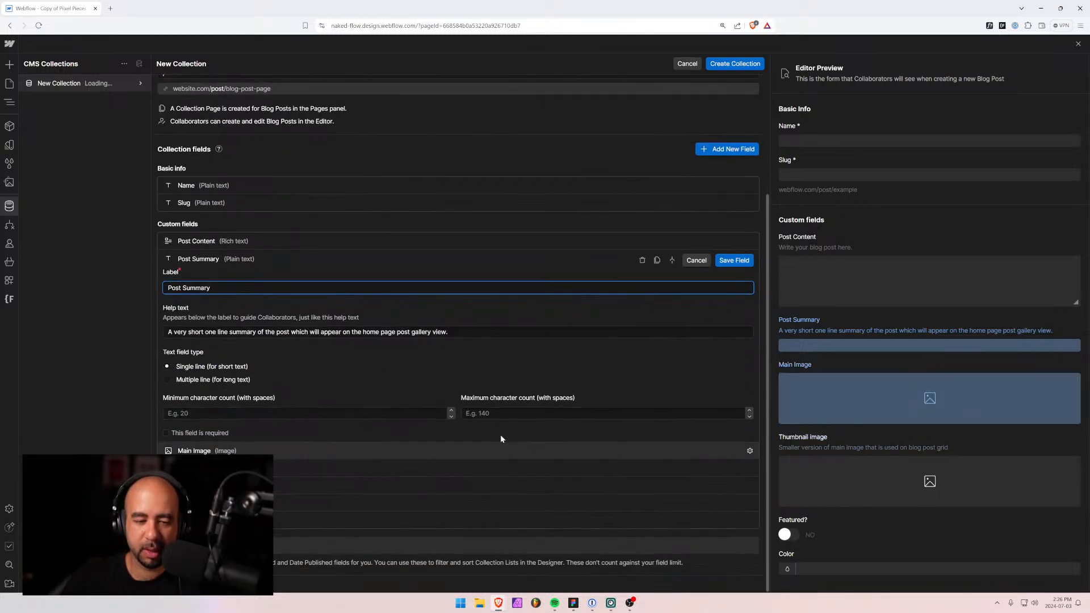
pyautogui.click(499, 413)
pyautogui.write('1000')
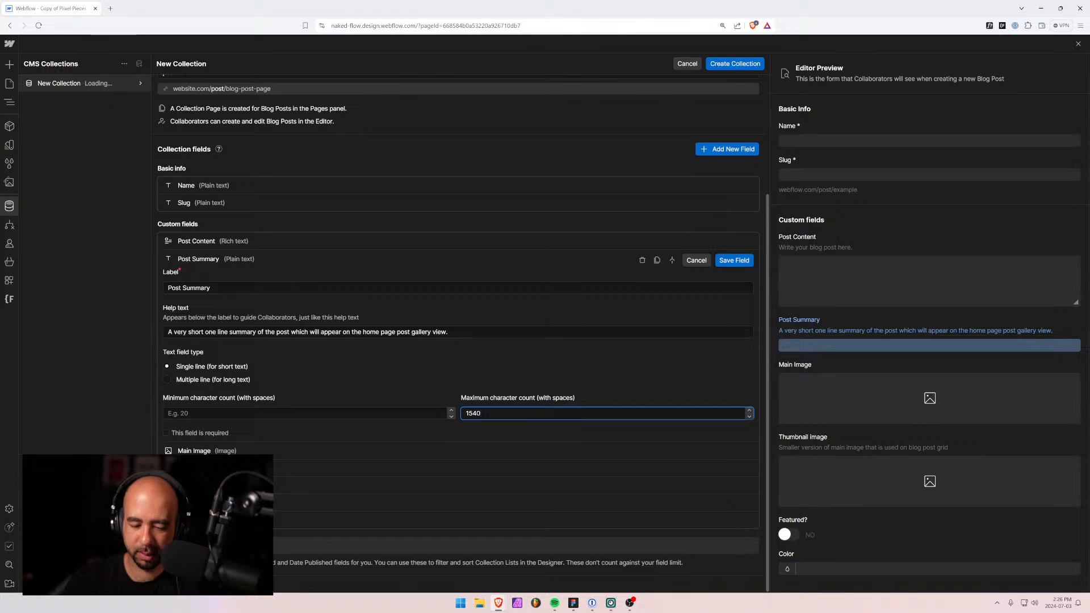
pyautogui.press('BackSpace')
pyautogui.press('BackSpace')
pyautogui.press('BackSpace')
pyautogui.click(625, 393)
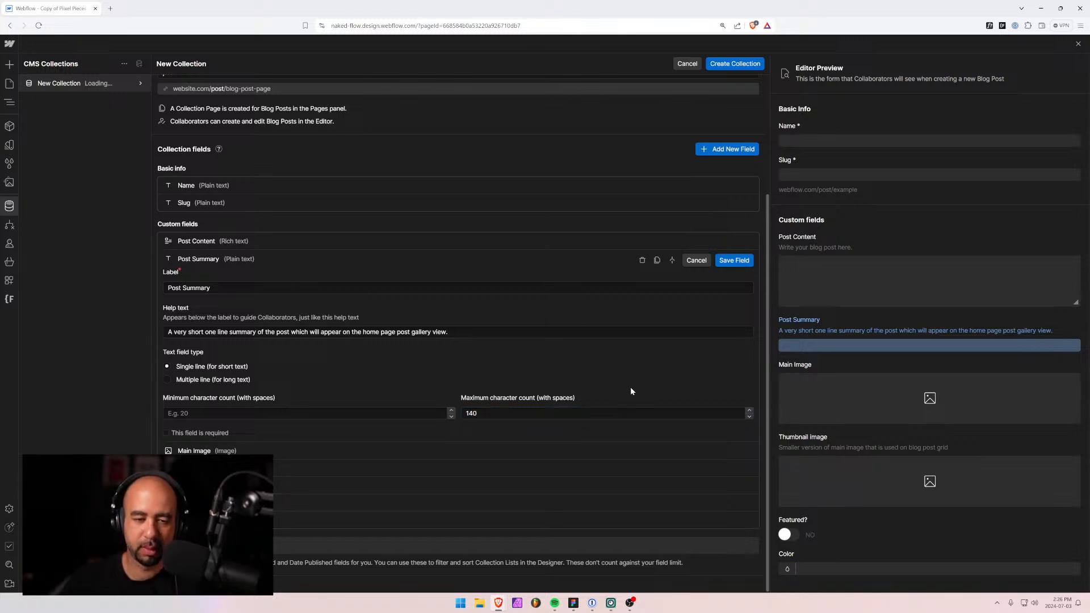
pyautogui.click(734, 261)
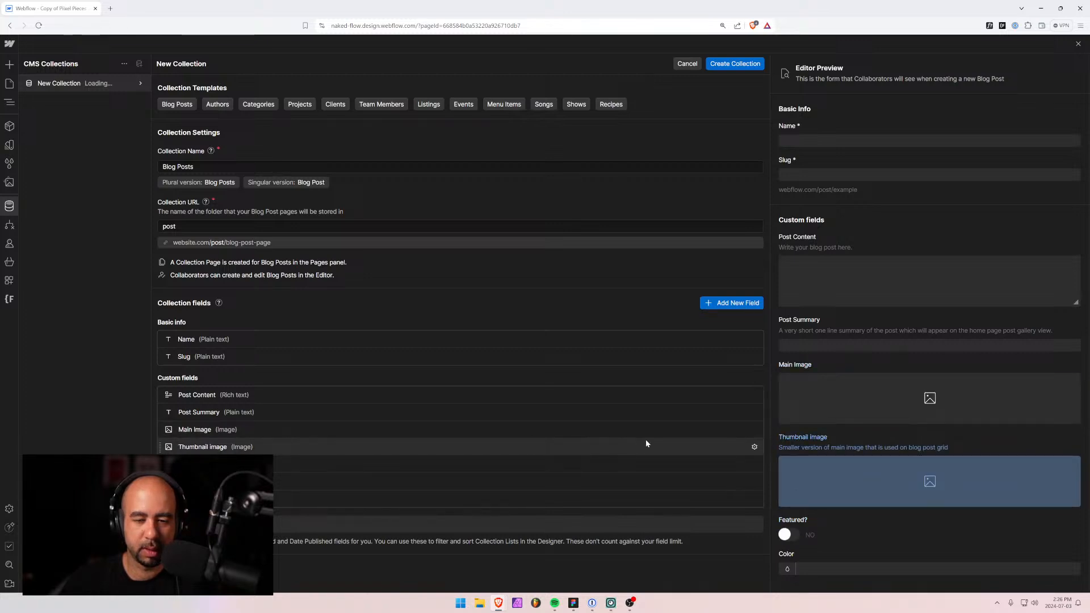
# Delete the Thumbnail image and Color fields from Blog Posts, leaving Featured? settings open.
pyautogui.click(753, 447)
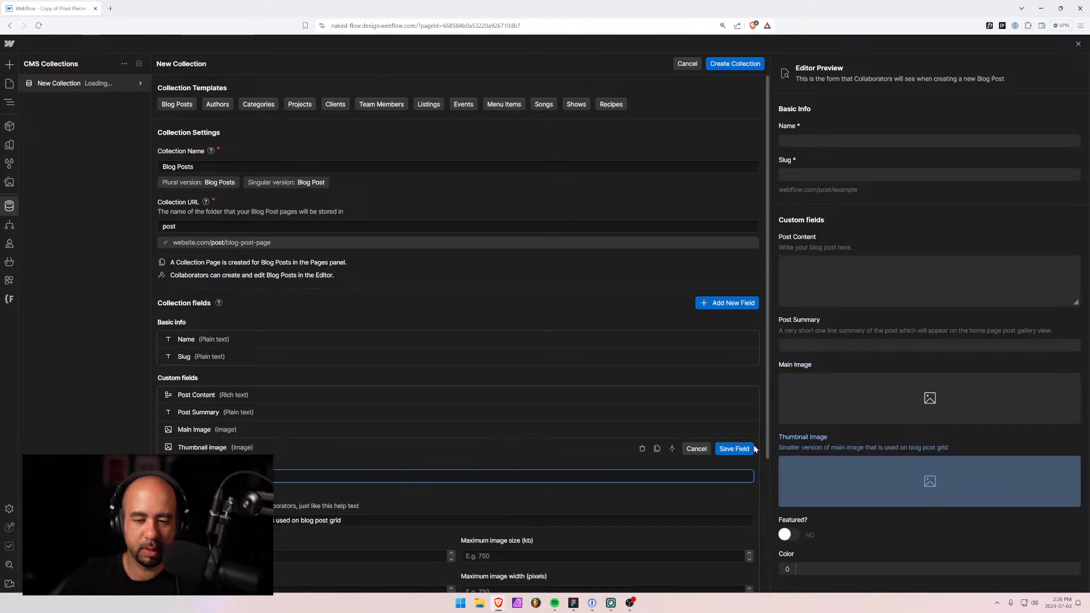
pyautogui.click(640, 449)
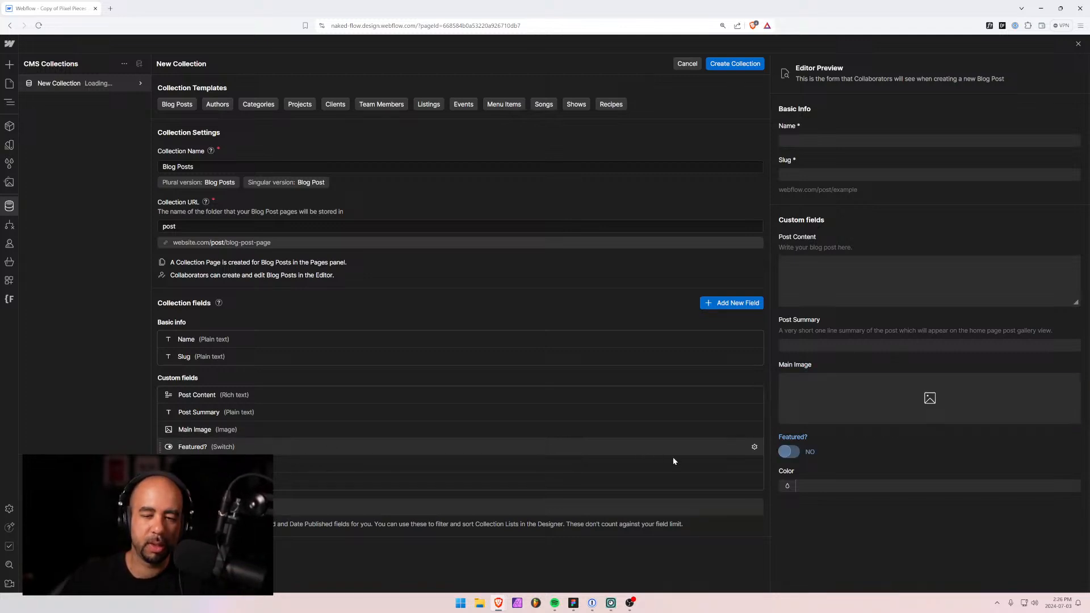
pyautogui.click(754, 465)
pyautogui.click(642, 465)
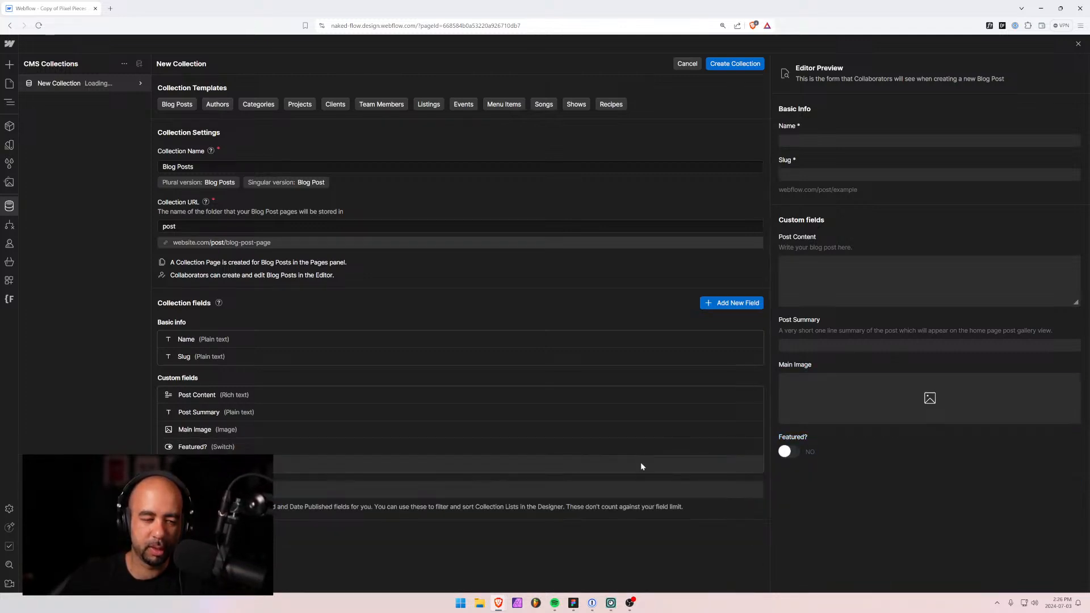
pyautogui.click(755, 447)
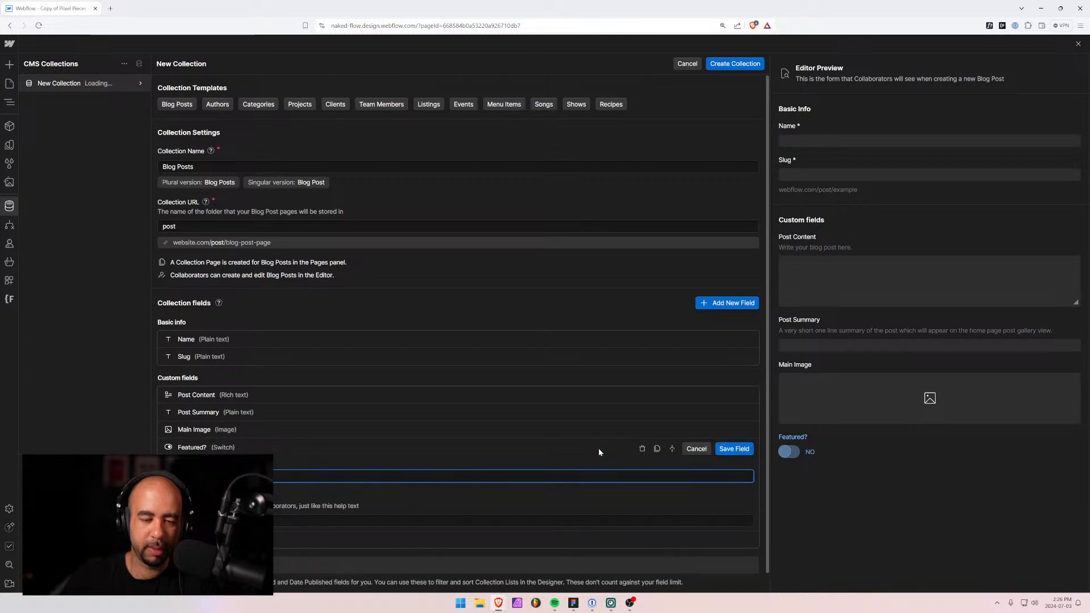
pyautogui.click(611, 455)
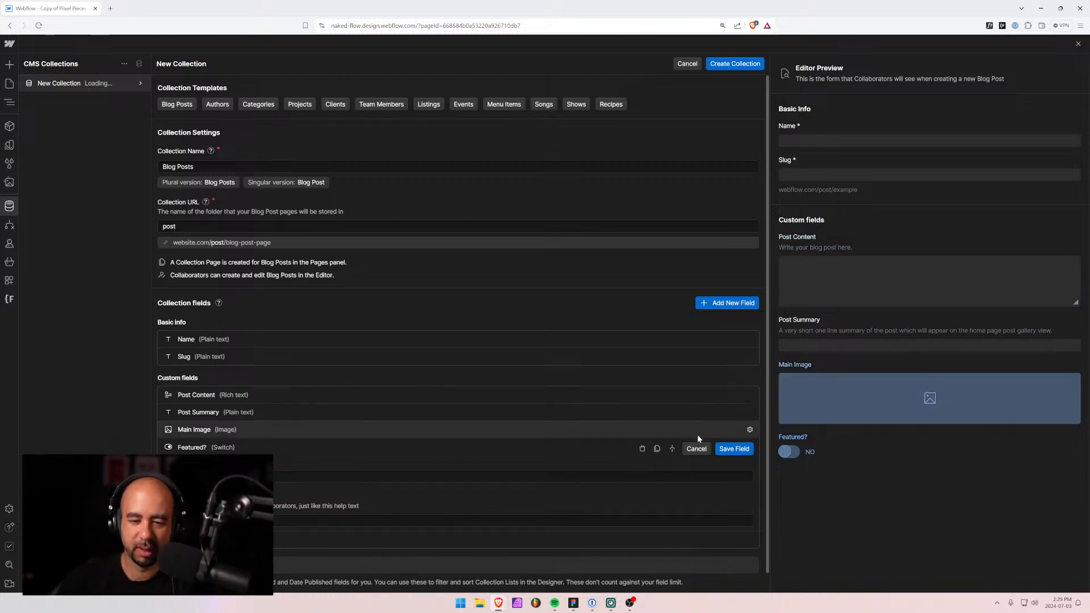
# Delete Featured? and rename Main Image to 'Post Image' with featured-picture-at-top help text.
pyautogui.click(642, 449)
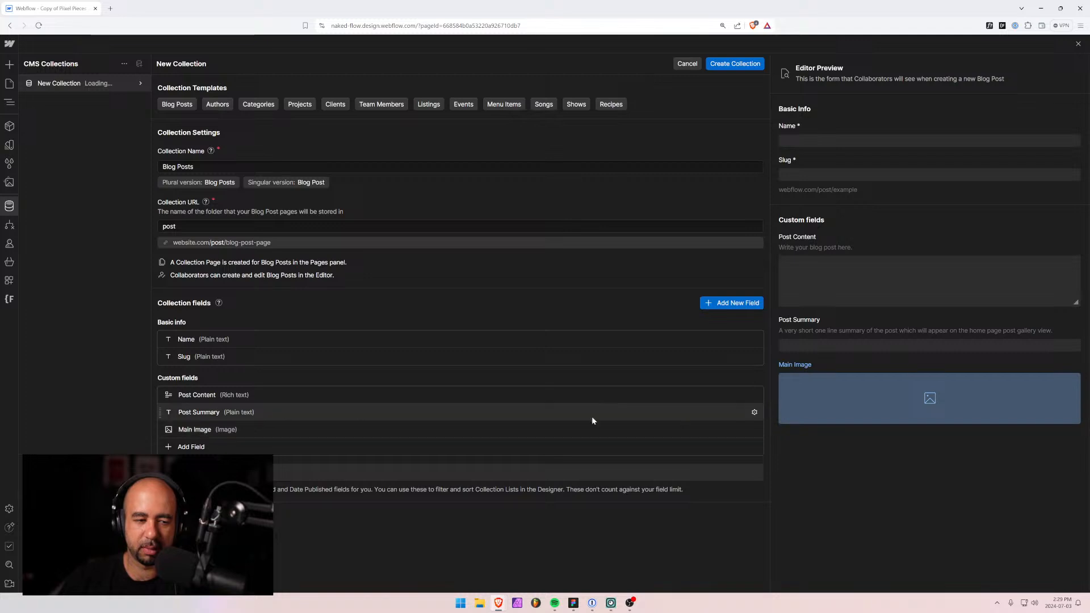
pyautogui.click(755, 431)
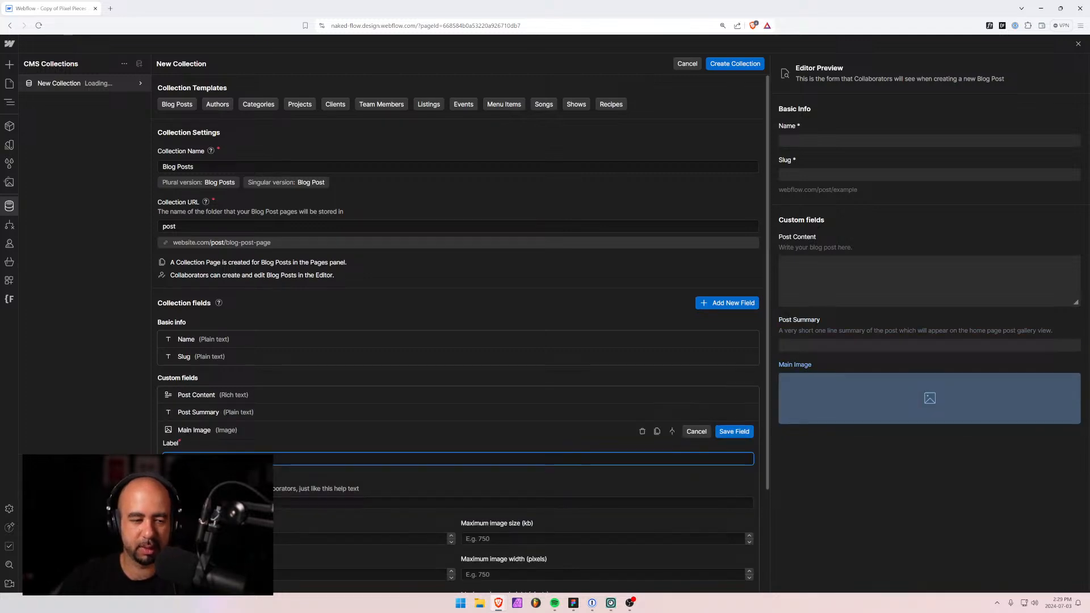
pyautogui.write('Post Image')
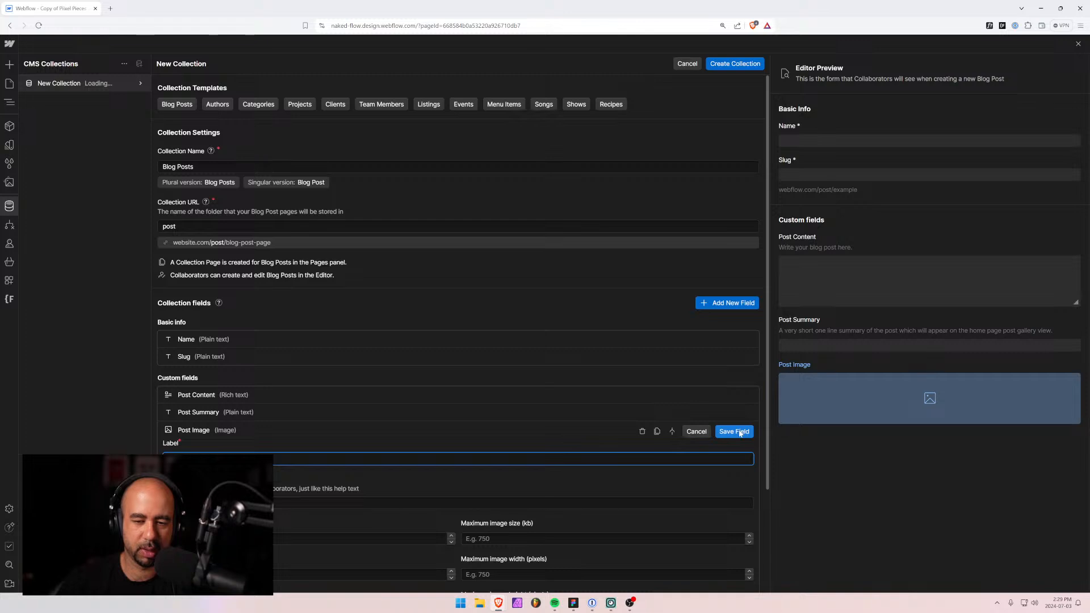
pyautogui.click(376, 504)
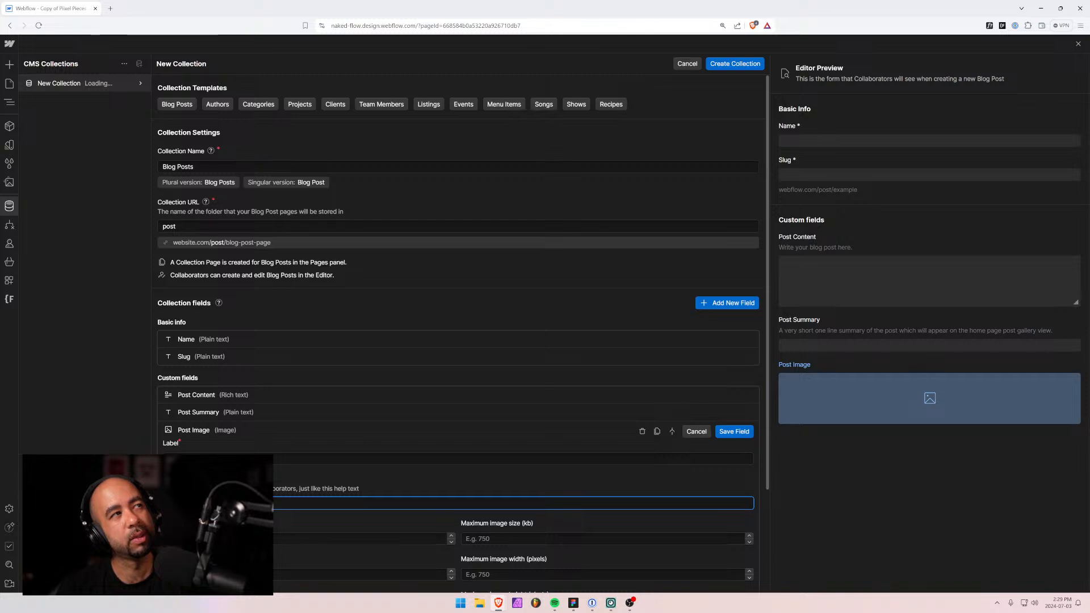
pyautogui.write('Upload')
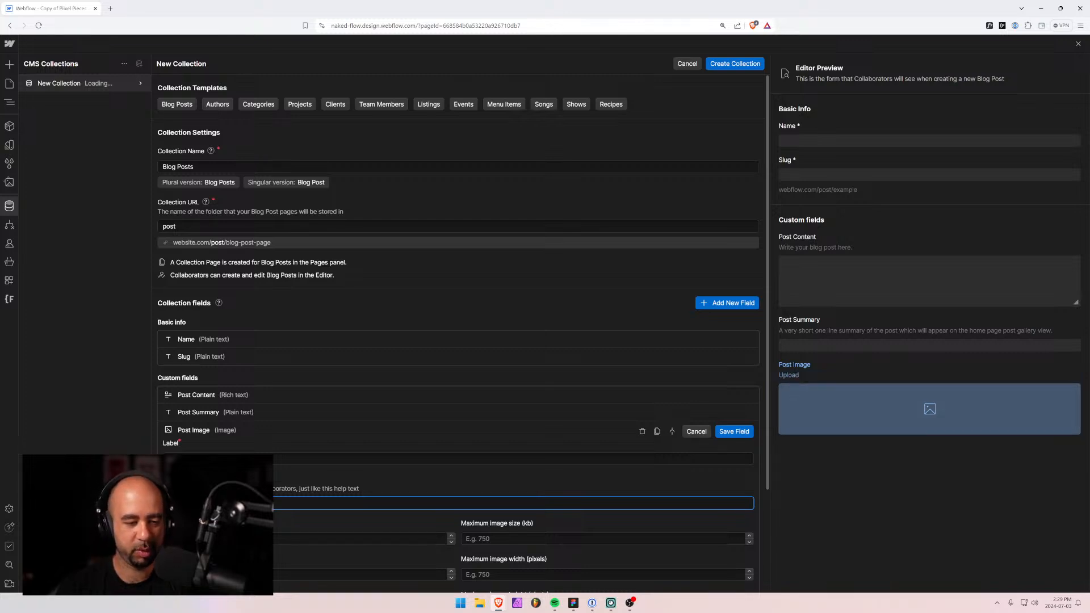
pyautogui.write(' an image to use')
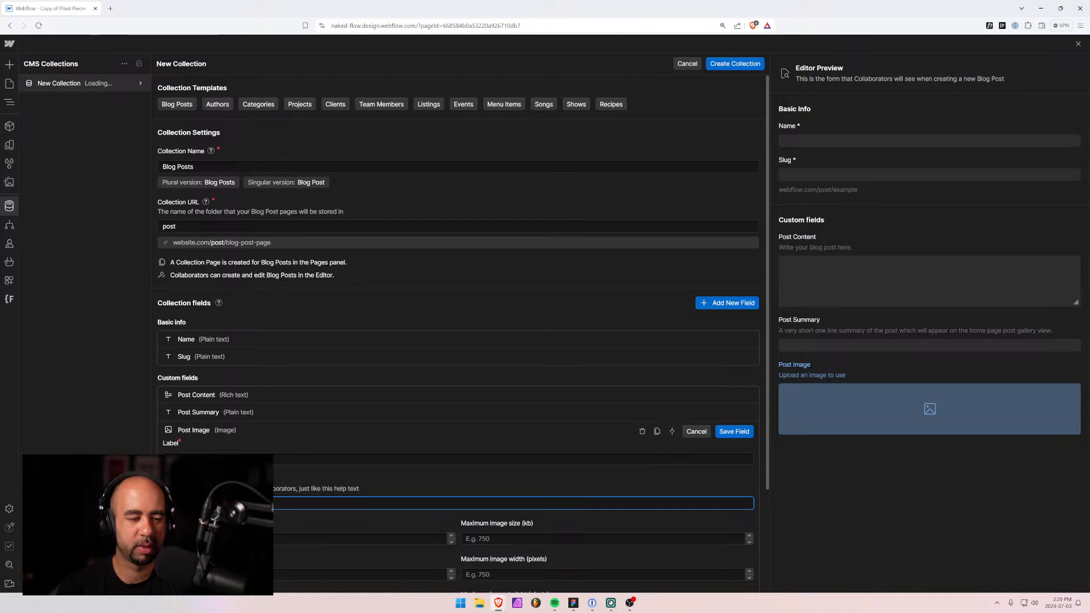
pyautogui.write(' a')
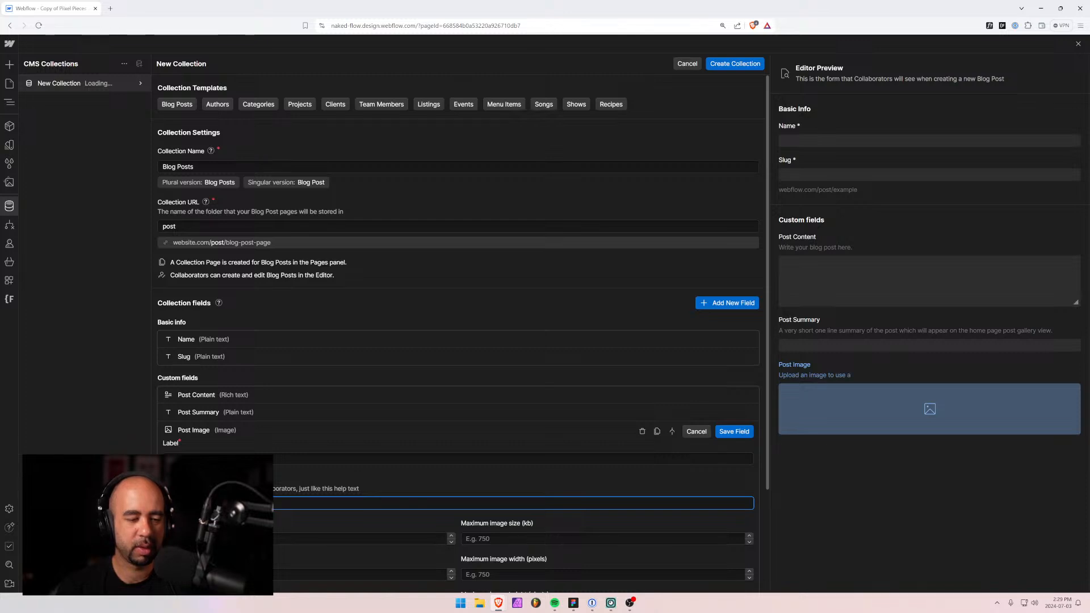
pyautogui.write('s a fe')
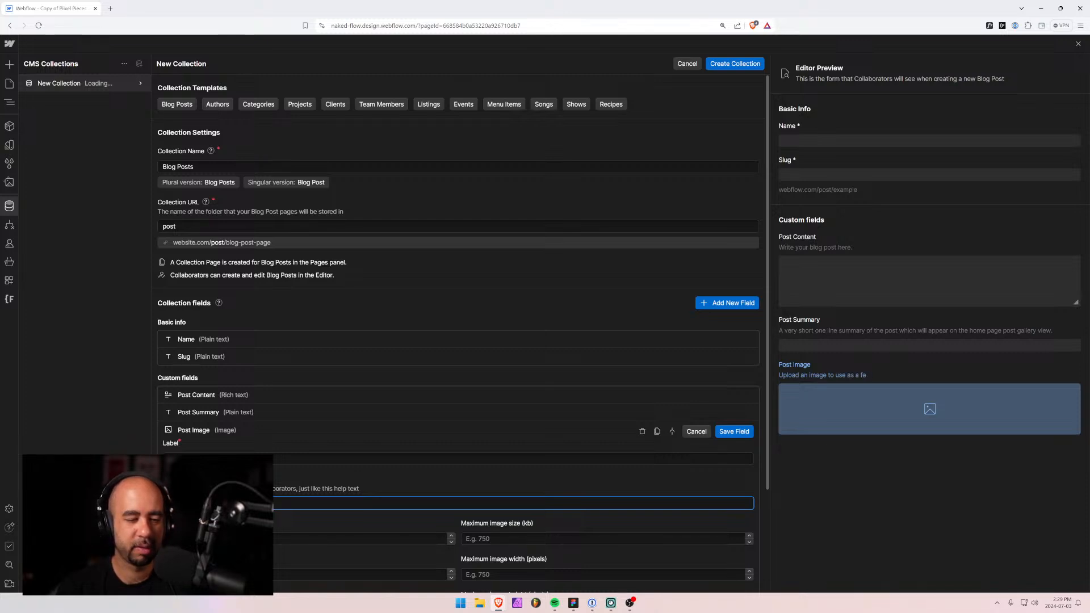
pyautogui.write('atured')
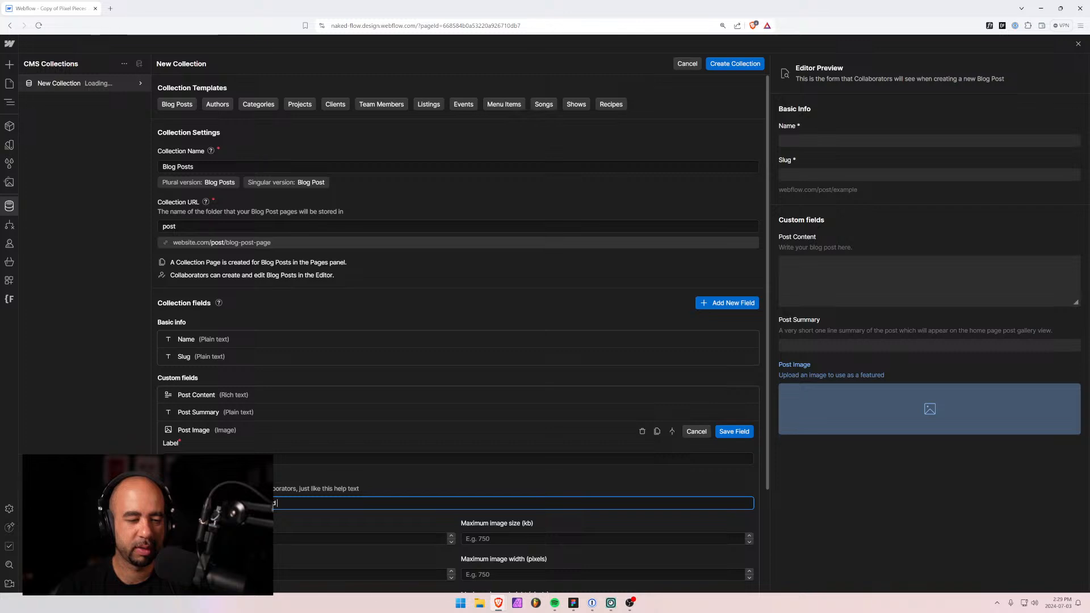
pyautogui.write(' pi')
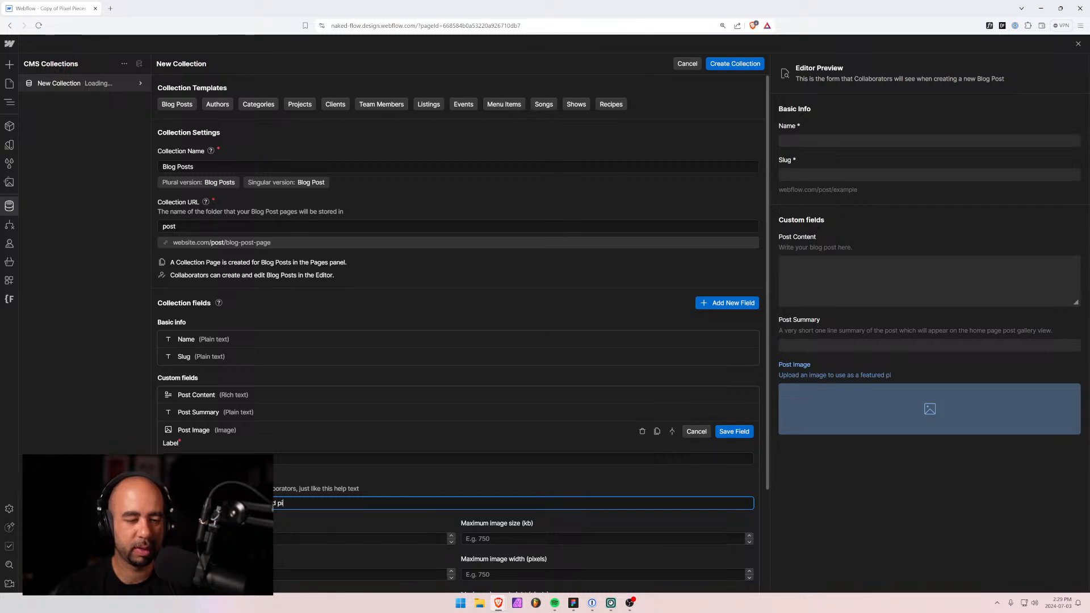
pyautogui.write('cture a')
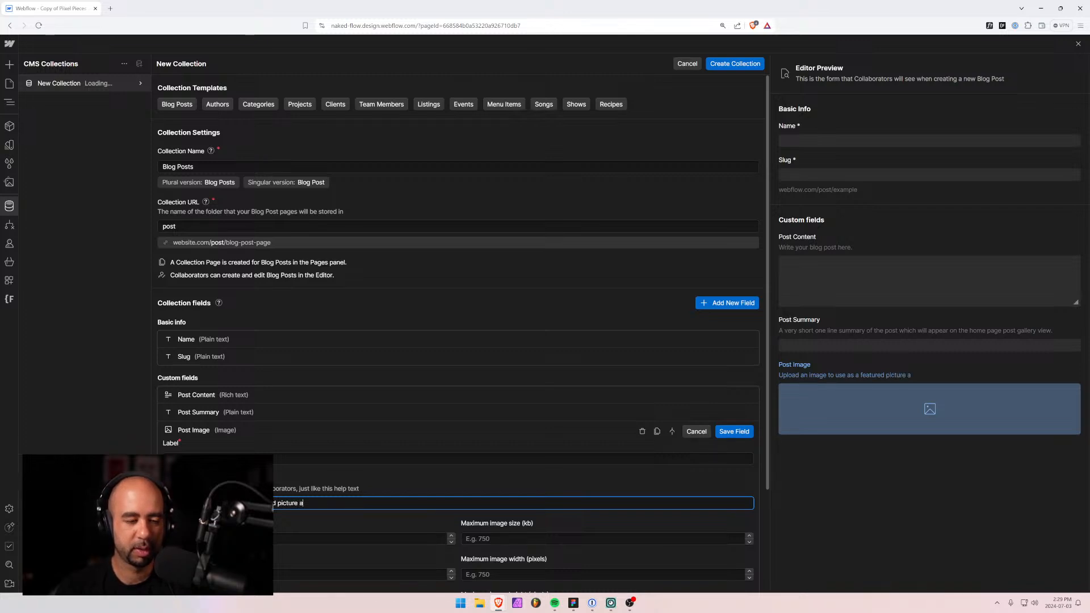
pyautogui.write('t the top of each p')
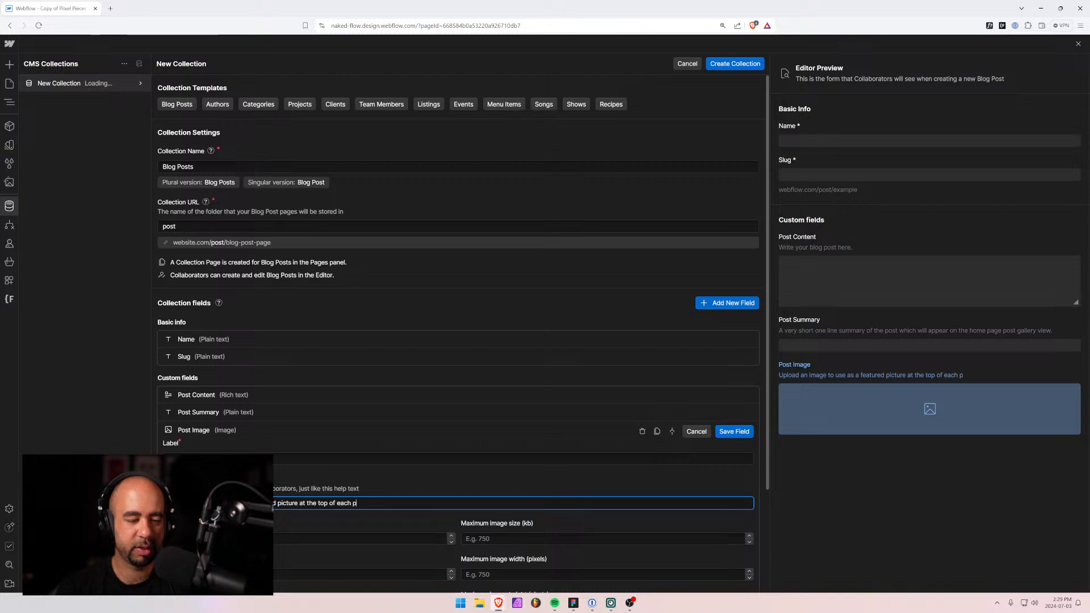
pyautogui.write('ost.')
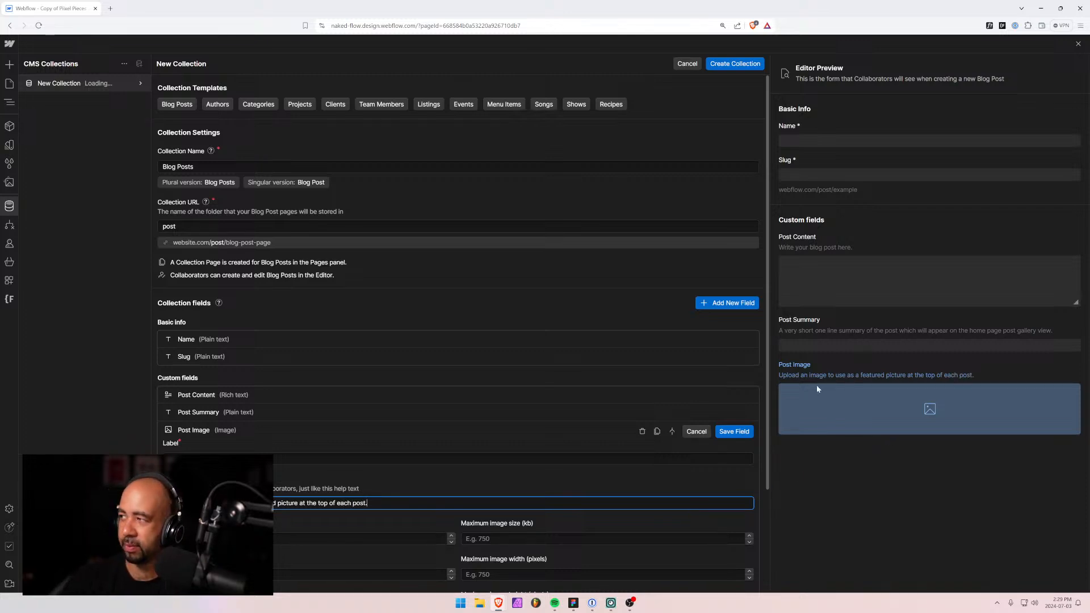
pyautogui.click(734, 432)
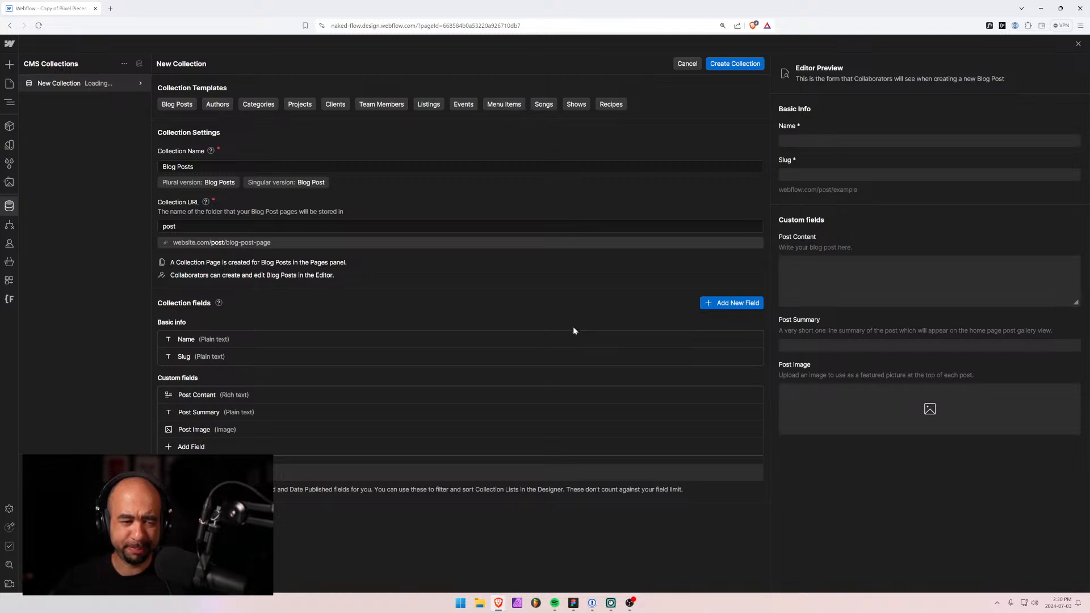
# Create the Blog Posts collection and begin a new collection from the Authors template.
pyautogui.click(730, 66)
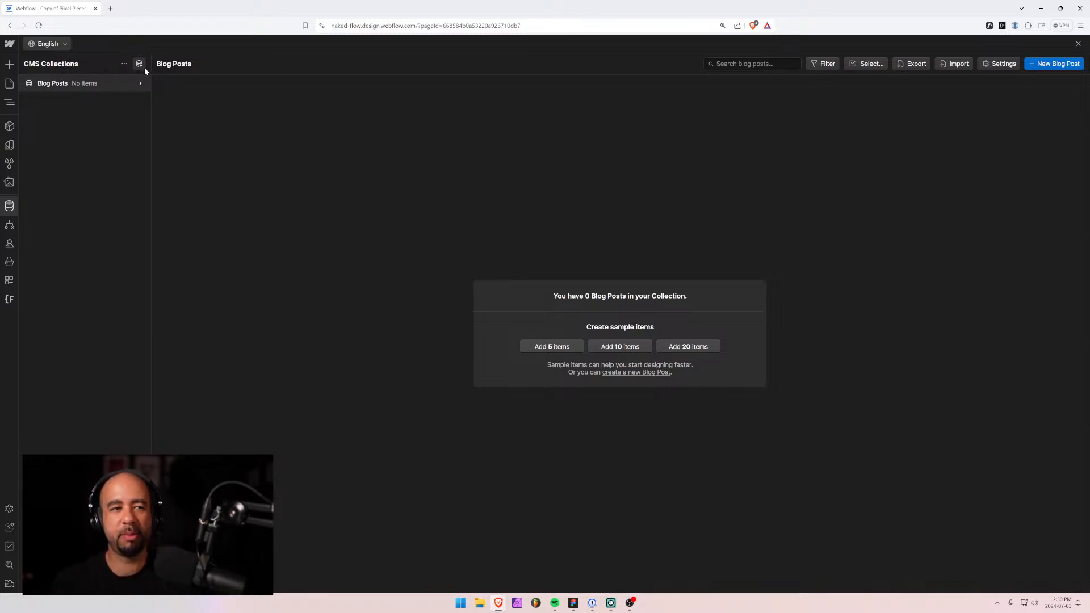
pyautogui.click(139, 66)
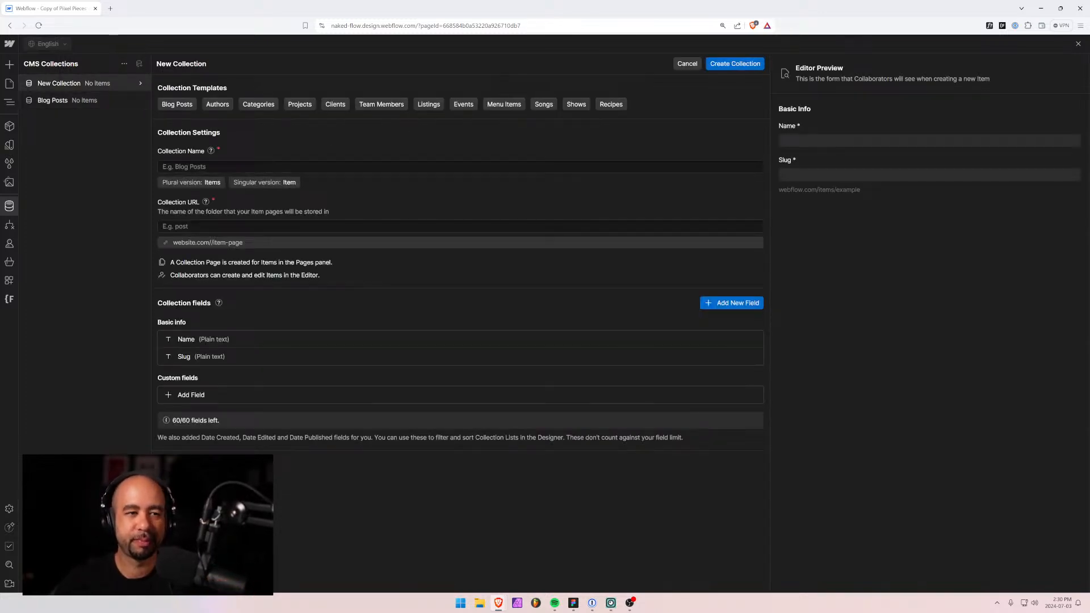
pyautogui.click(217, 104)
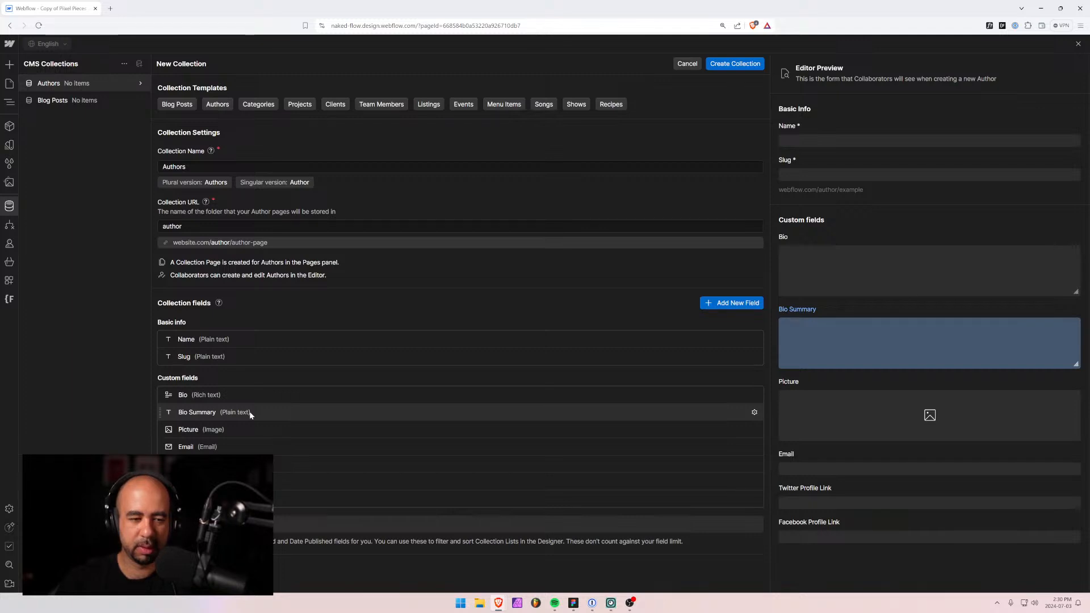
# Remove the Bio Summary, Email and Facebook Profile Link fields, then create the Authors collection.
pyautogui.click(755, 412)
pyautogui.click(647, 413)
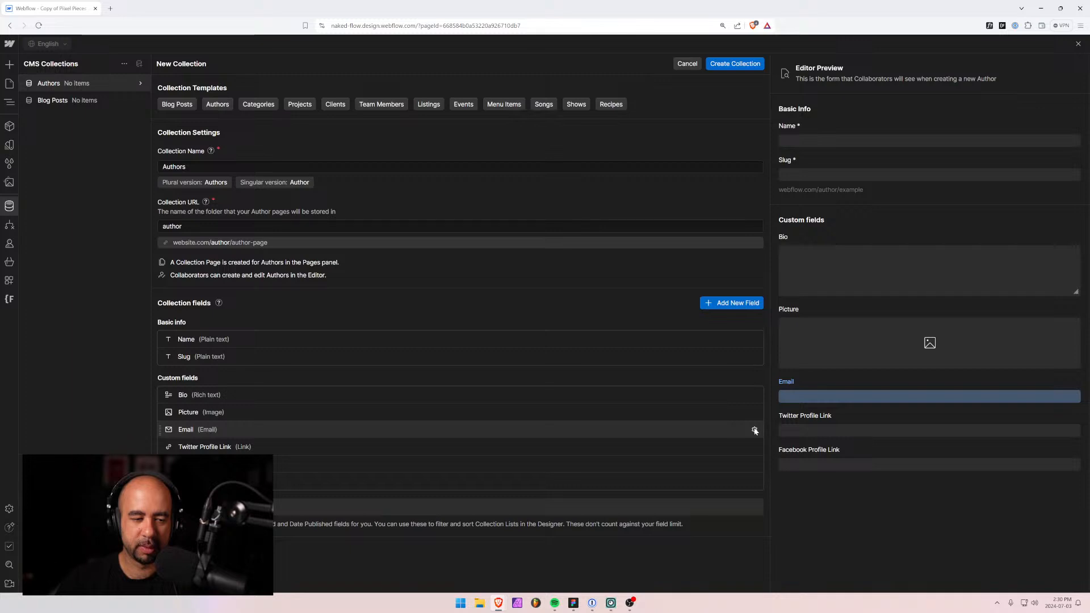
pyautogui.click(755, 430)
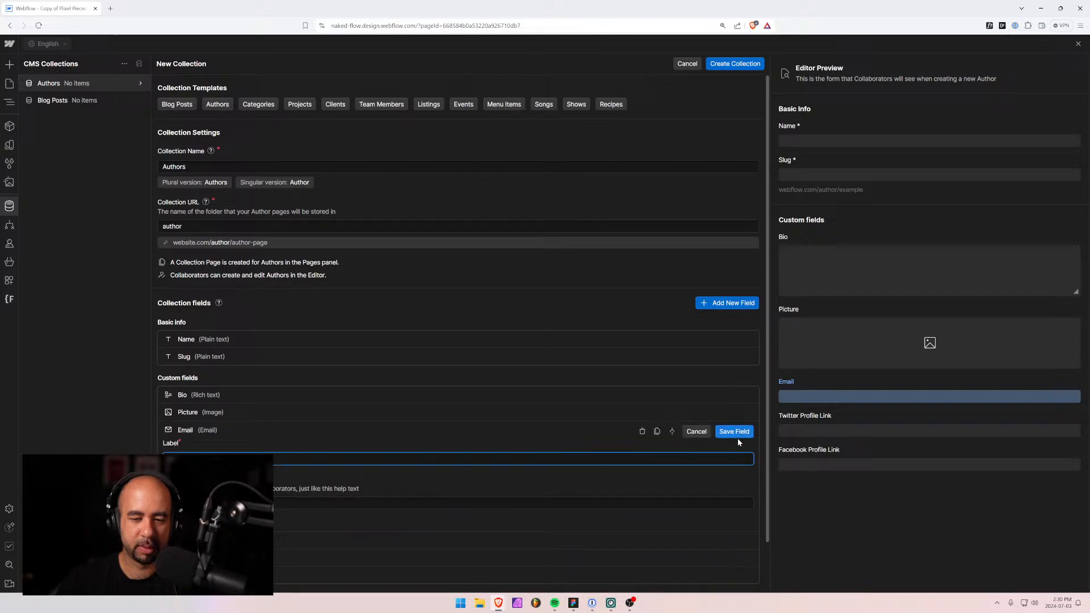
pyautogui.click(644, 434)
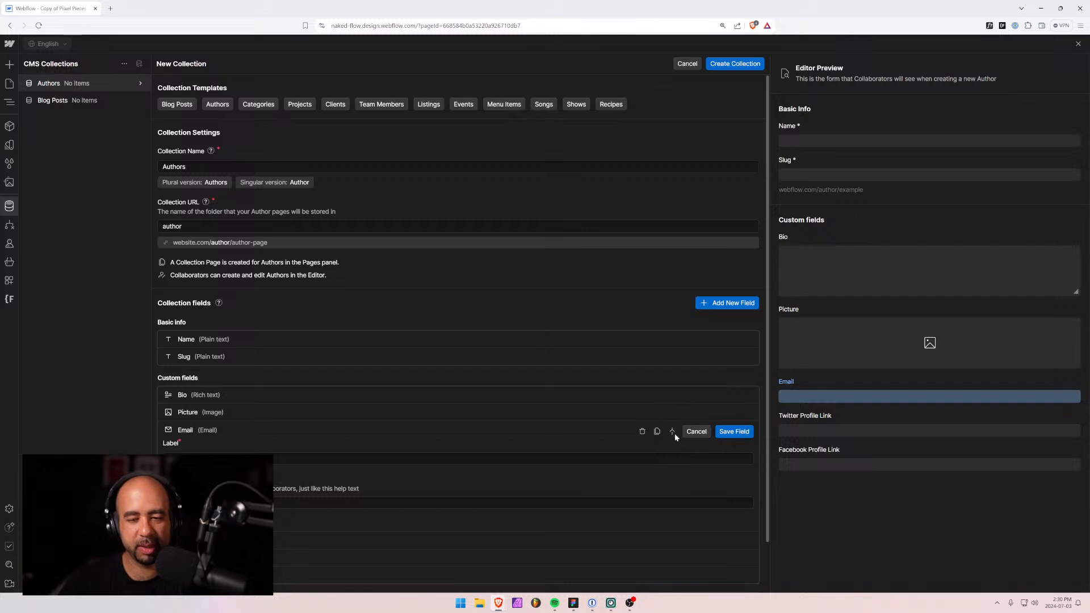
pyautogui.scroll(-1, 352, 436)
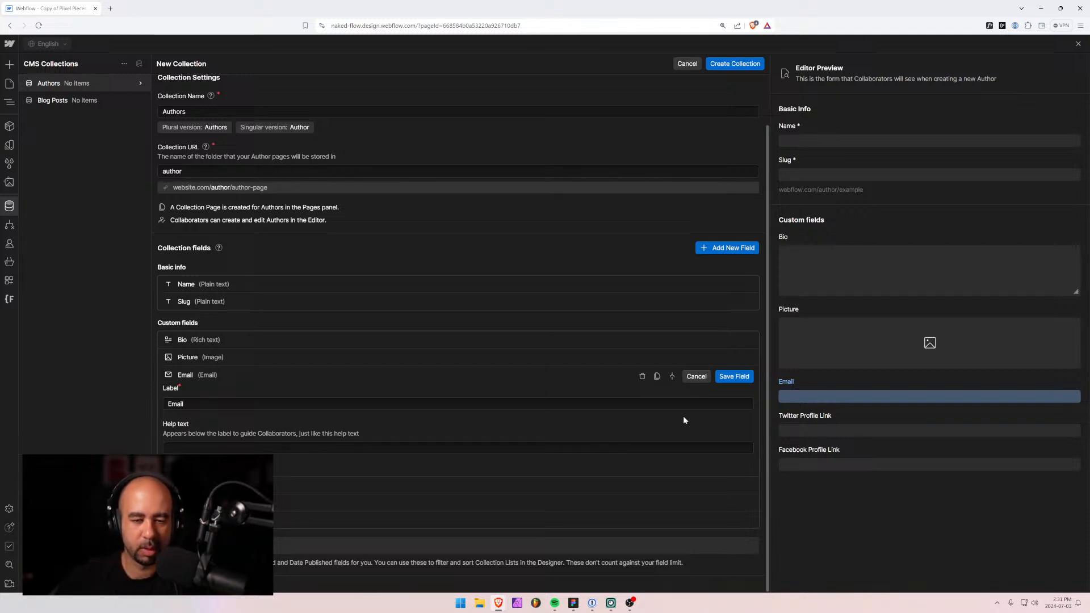
pyautogui.click(641, 377)
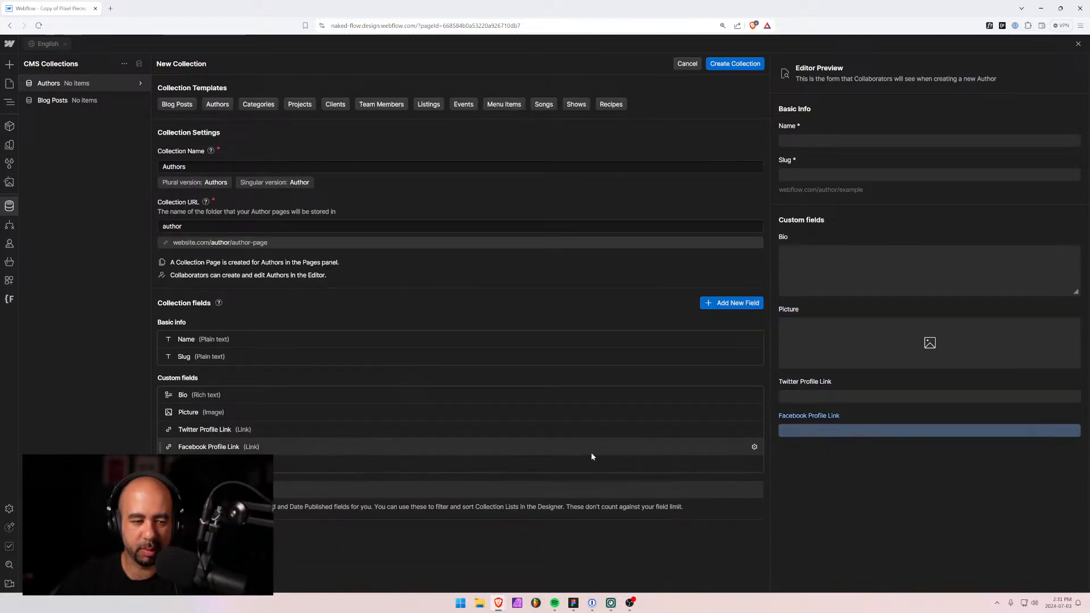
pyautogui.click(754, 448)
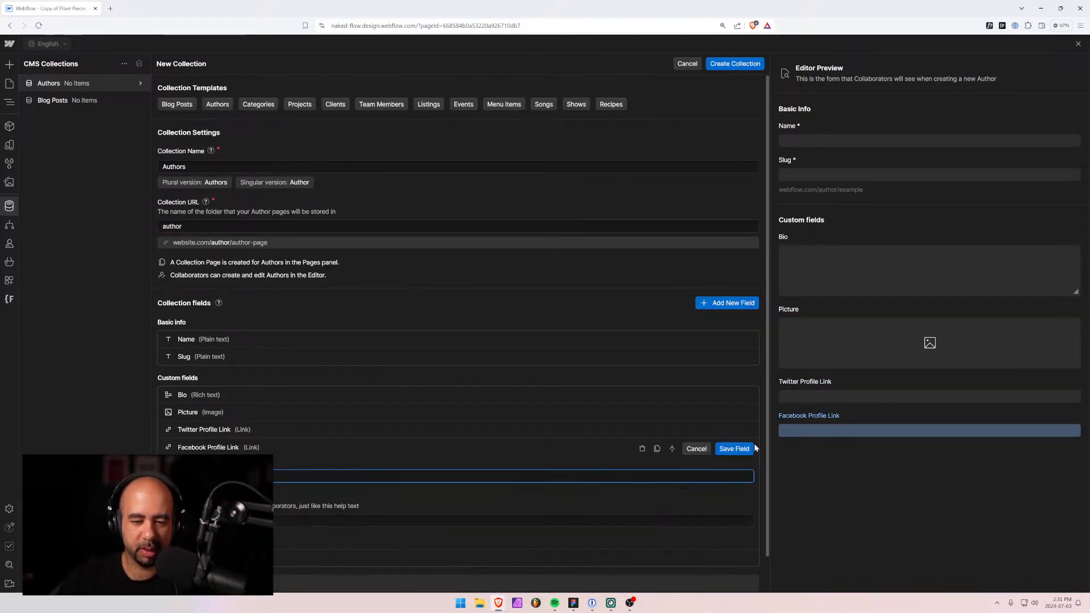
pyautogui.click(643, 448)
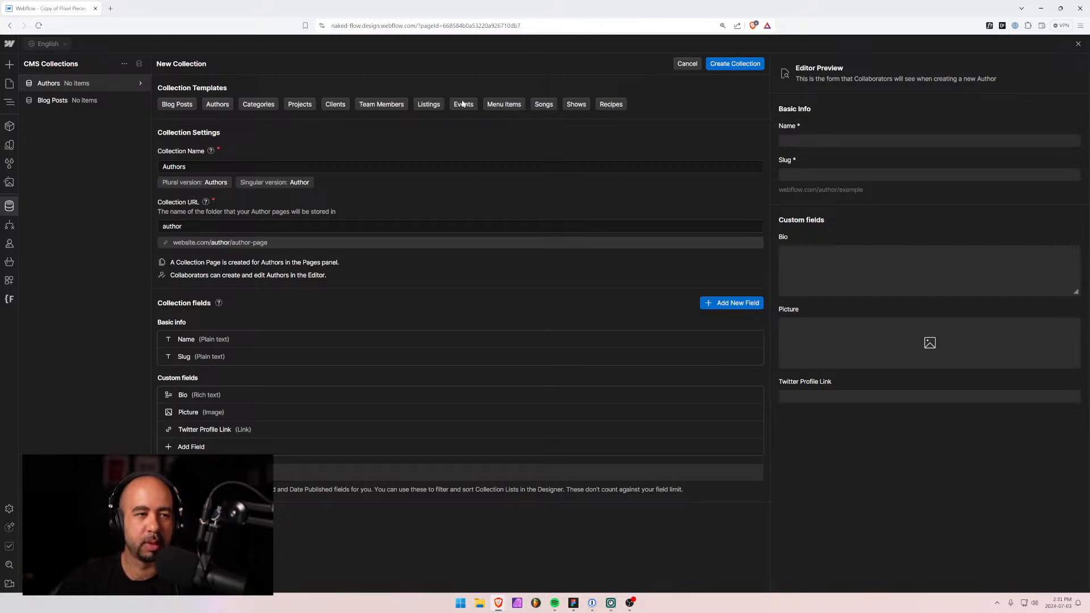
pyautogui.click(738, 64)
# Add a 'Post Author' reference field with help text 'Select the author of this post.' and save.
pyautogui.click(81, 101)
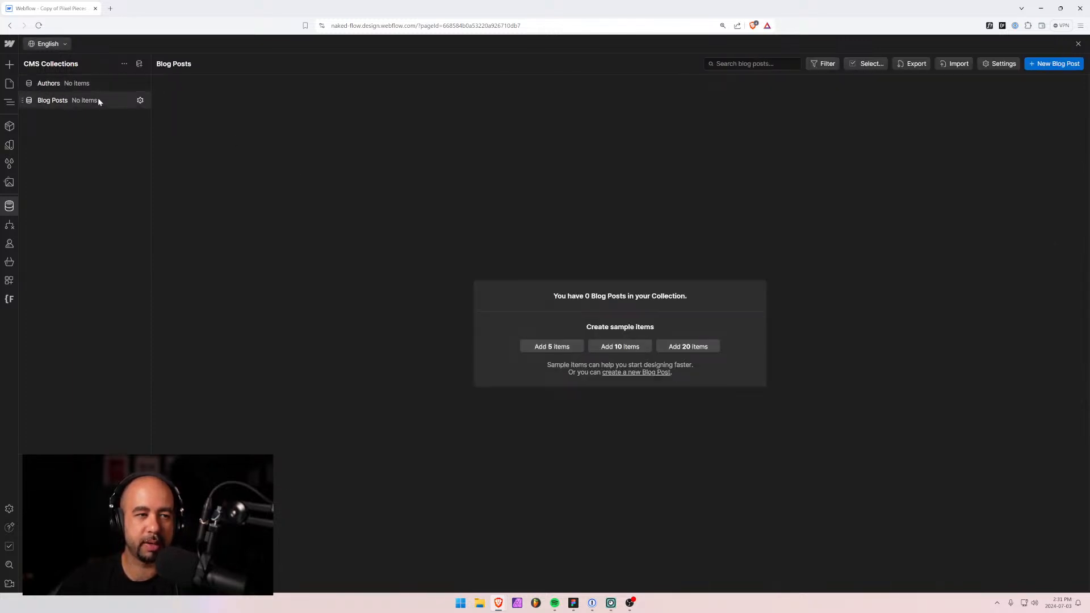
pyautogui.click(141, 100)
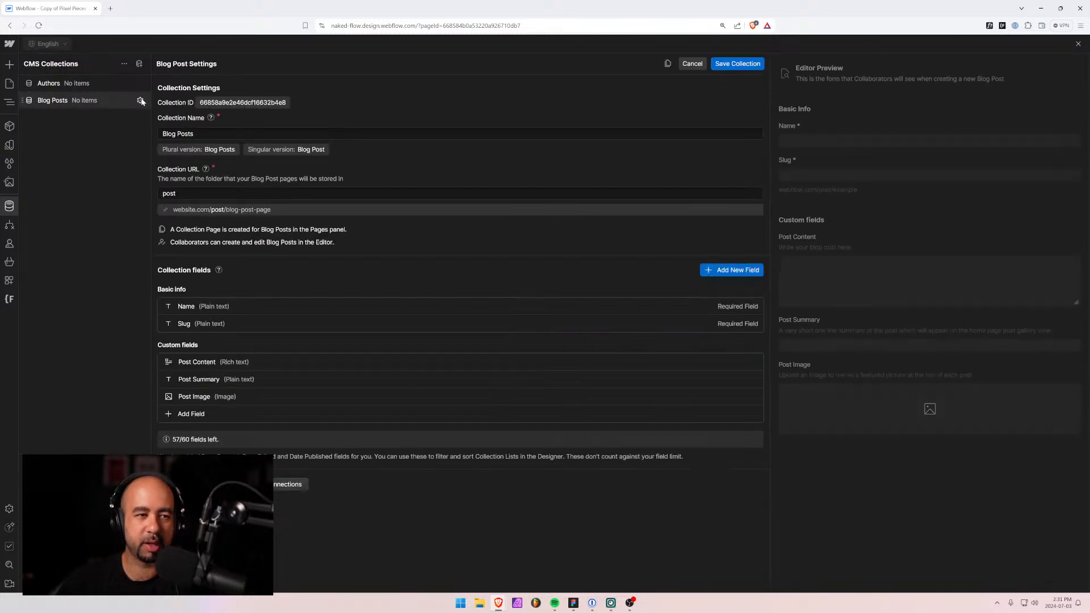
pyautogui.click(187, 414)
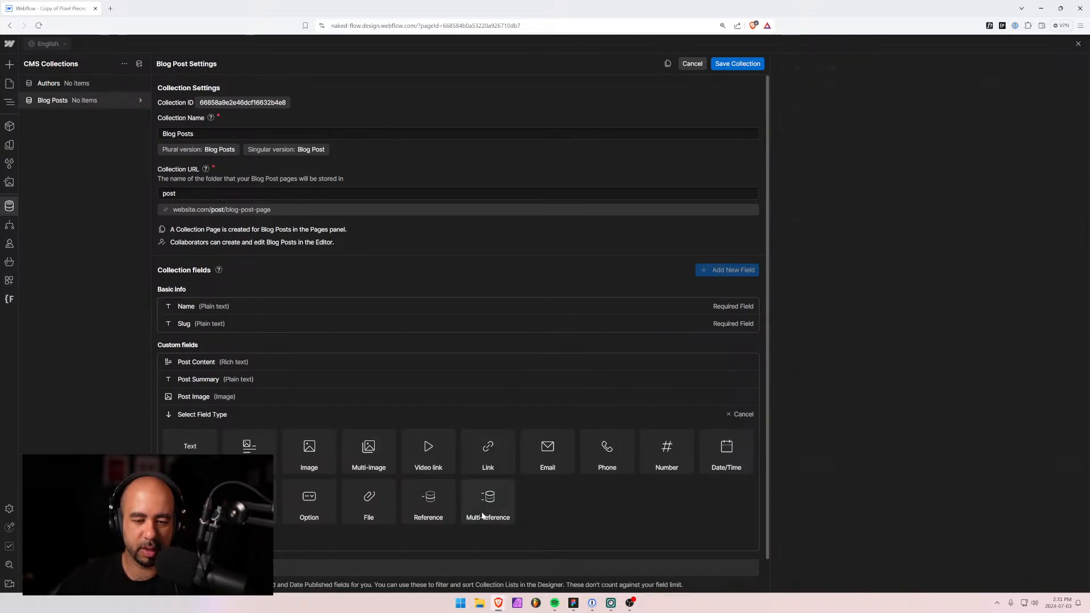
pyautogui.click(429, 503)
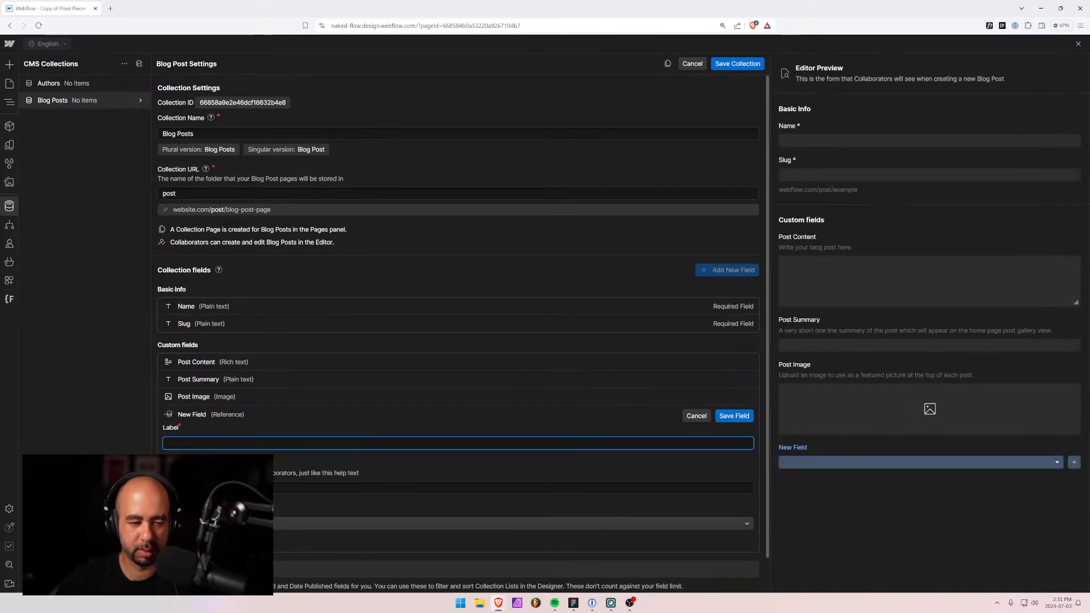
pyautogui.write('Post Author')
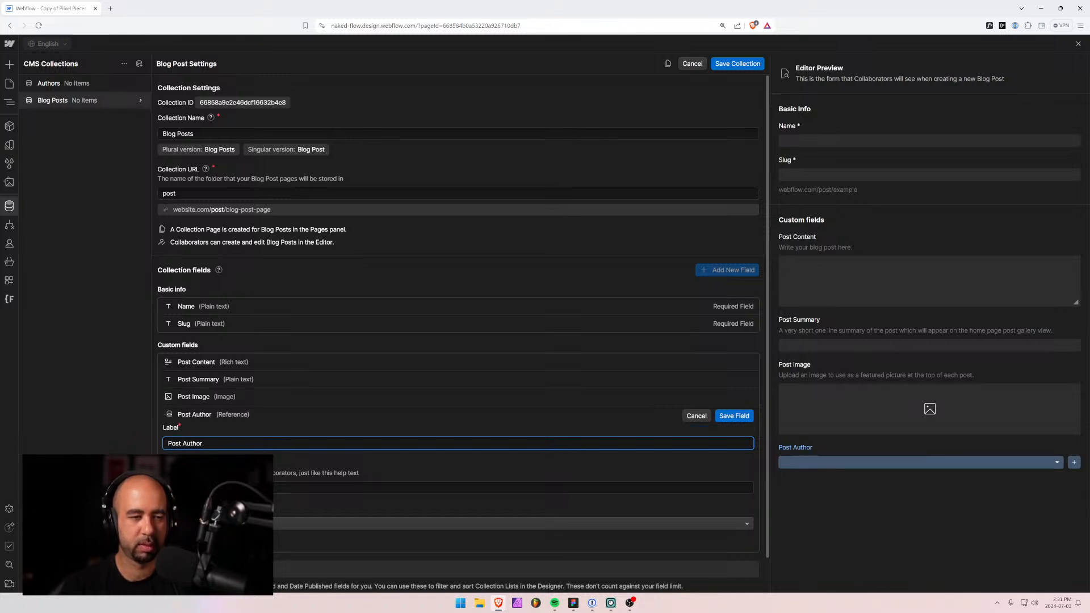
pyautogui.press('Tab')
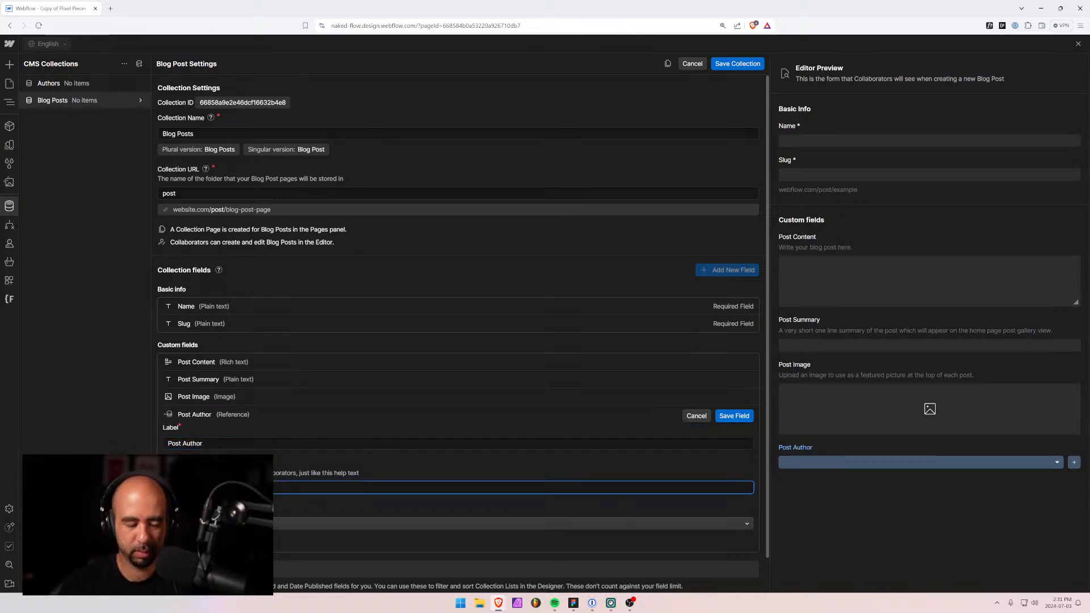
pyautogui.write('Select the author')
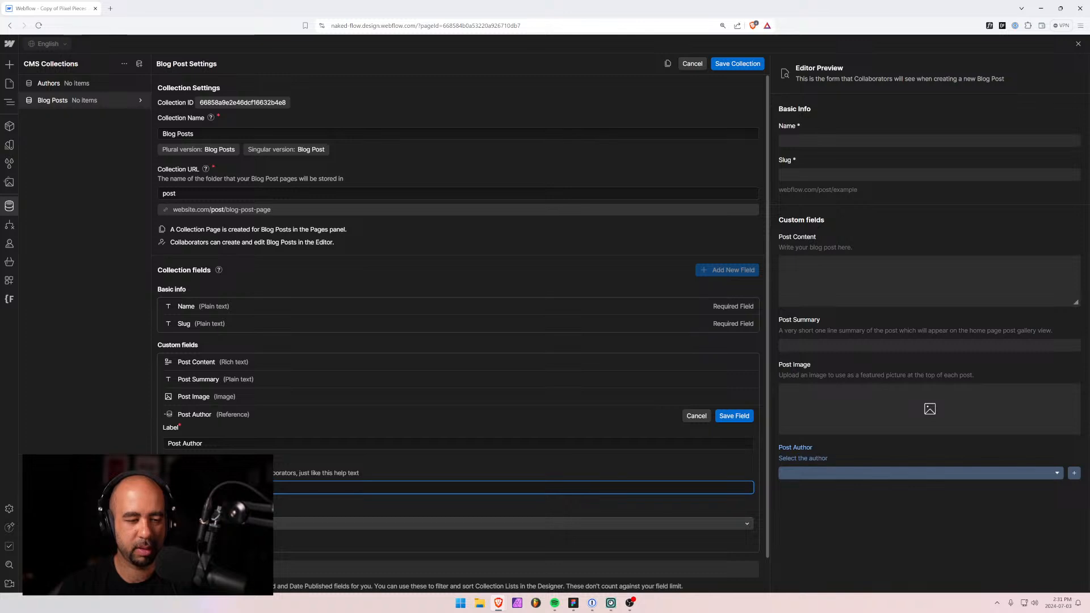
pyautogui.write(' of this post.')
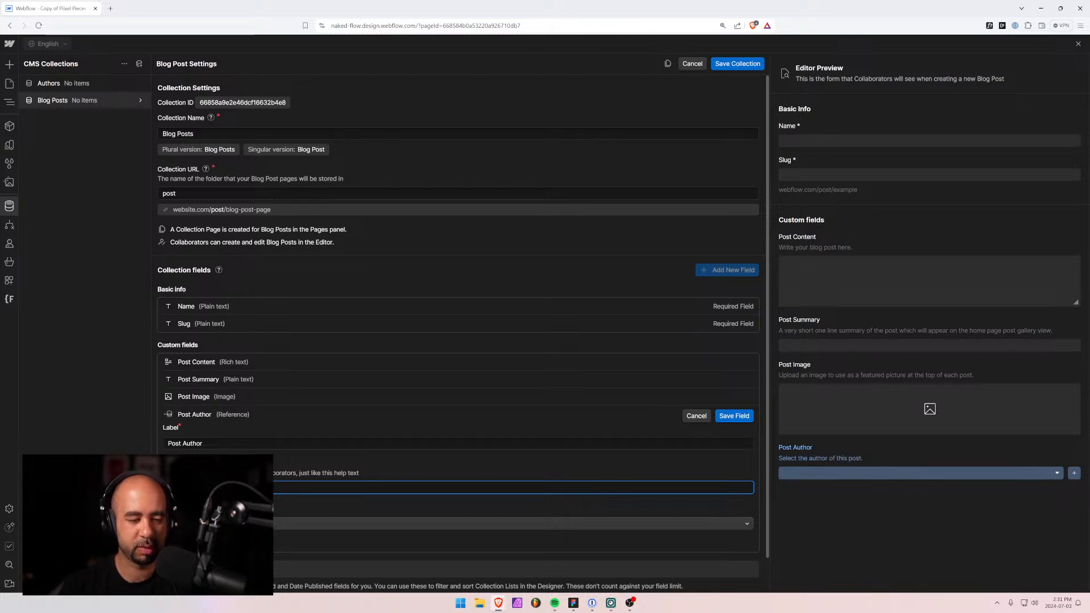
pyautogui.click(292, 526)
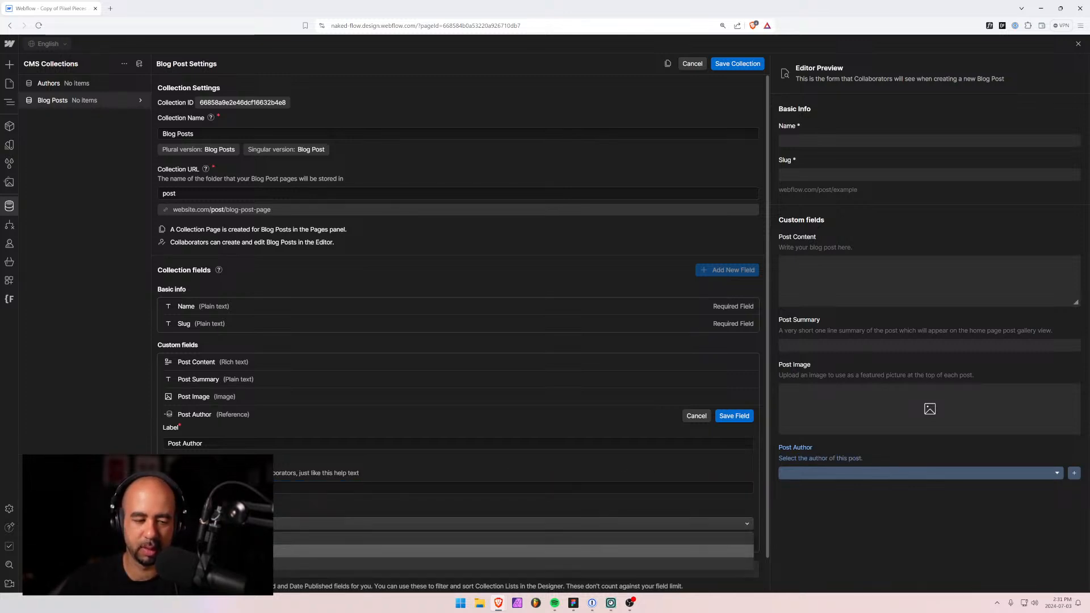
pyautogui.click(250, 552)
pyautogui.click(734, 416)
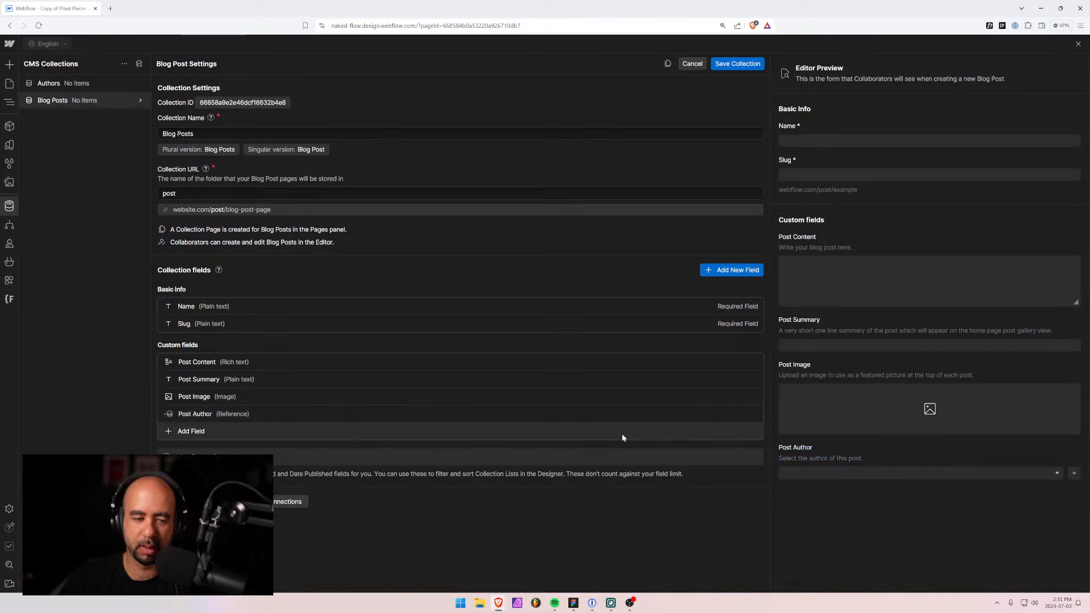
pyautogui.click(738, 64)
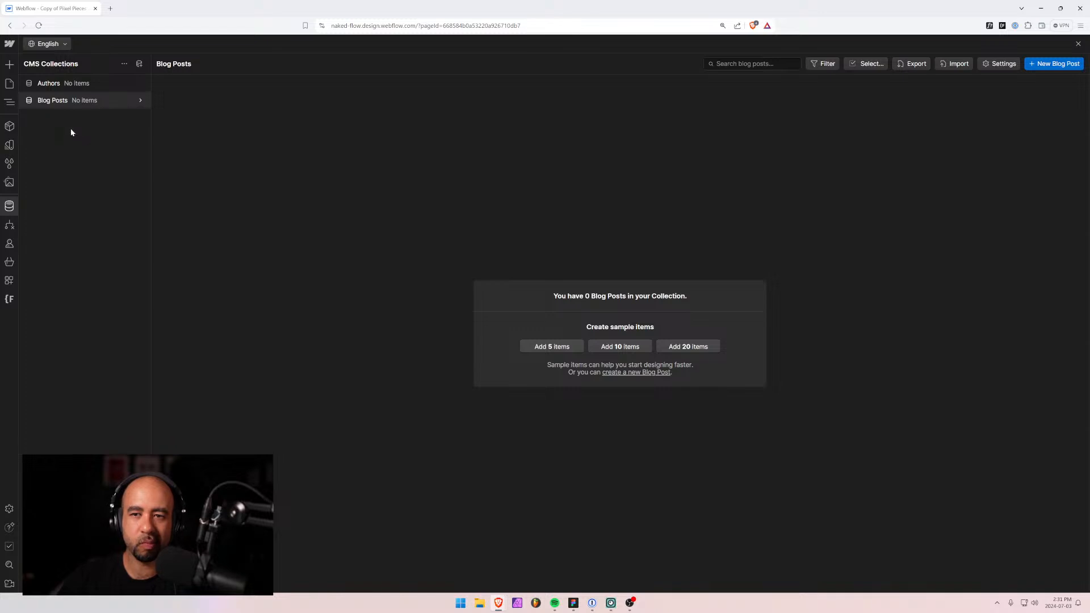
# Start a collection from the Categories template, delete its Icon field, and create it.
pyautogui.click(70, 85)
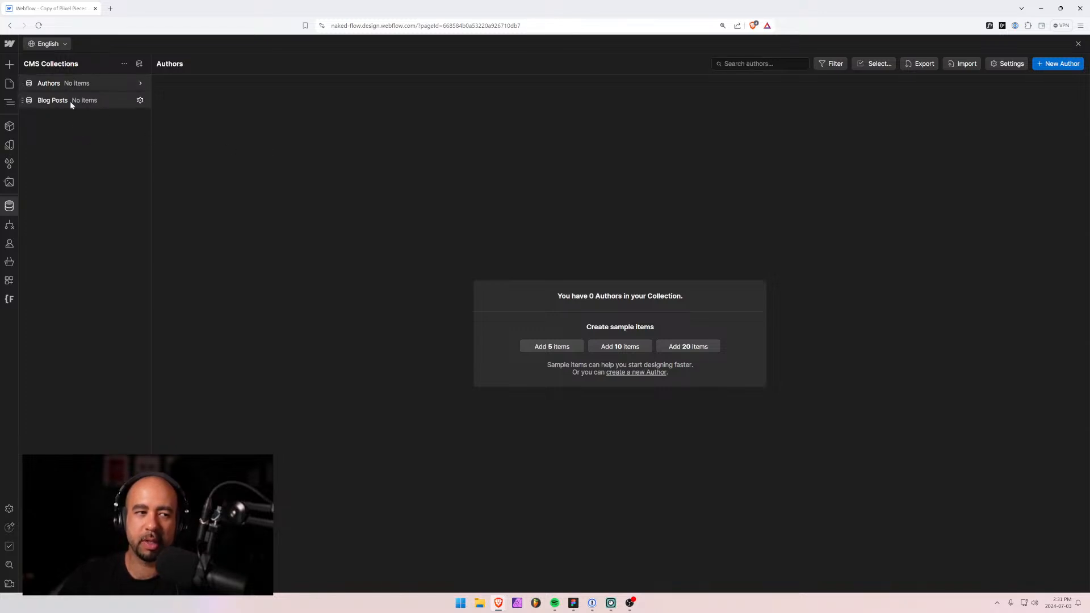
pyautogui.click(70, 101)
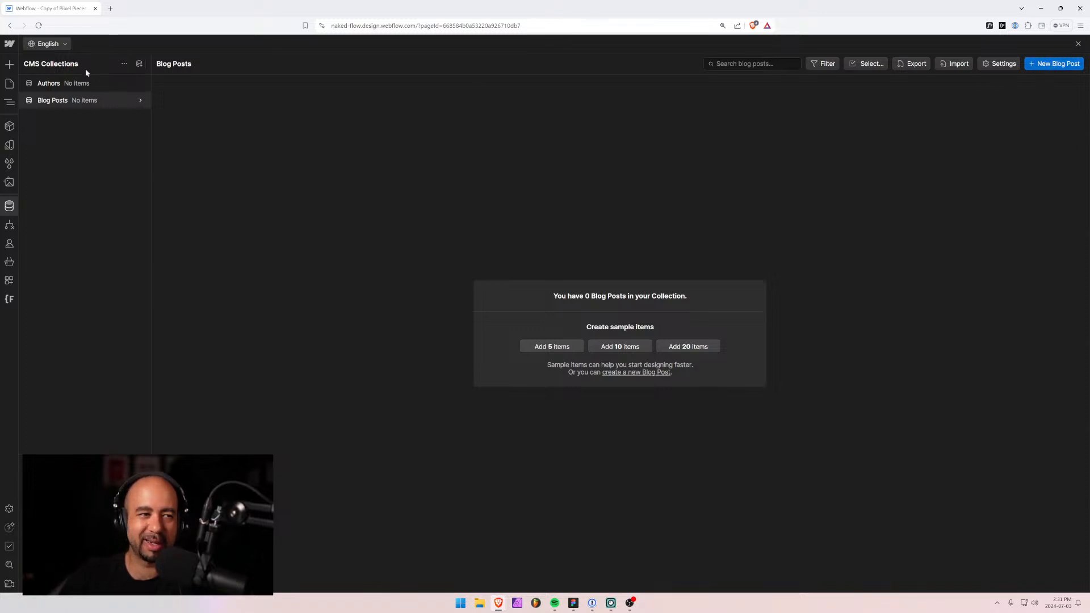
pyautogui.click(140, 66)
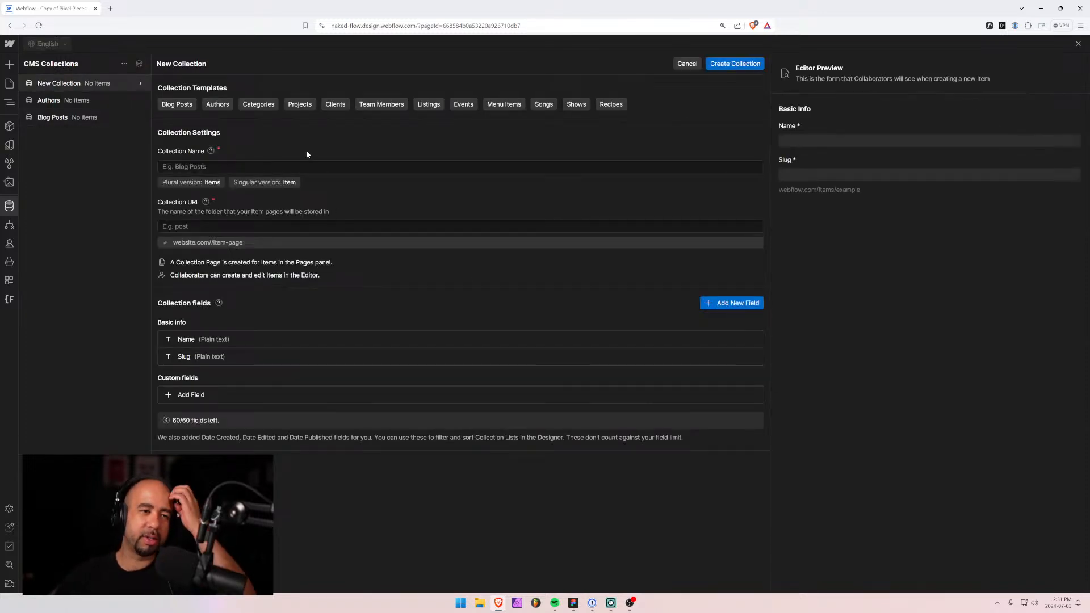
pyautogui.click(254, 107)
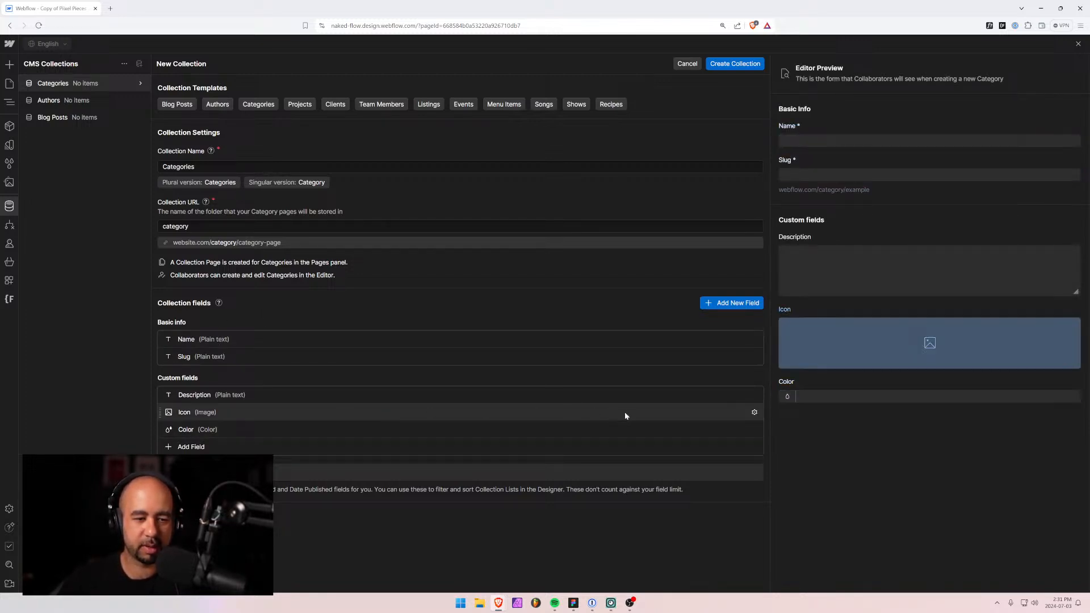
pyautogui.click(754, 413)
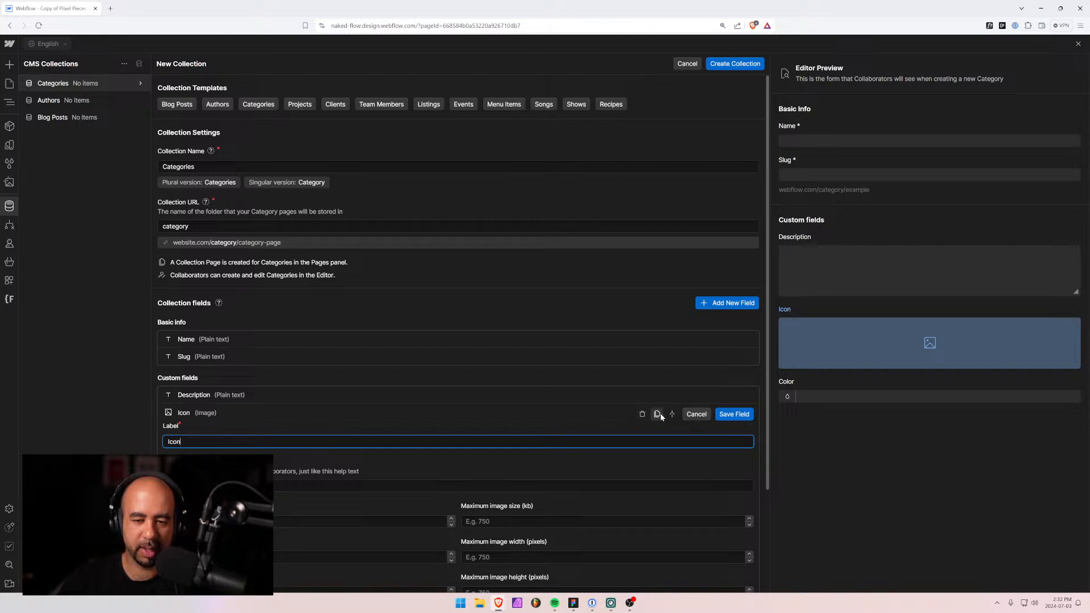
pyautogui.click(643, 413)
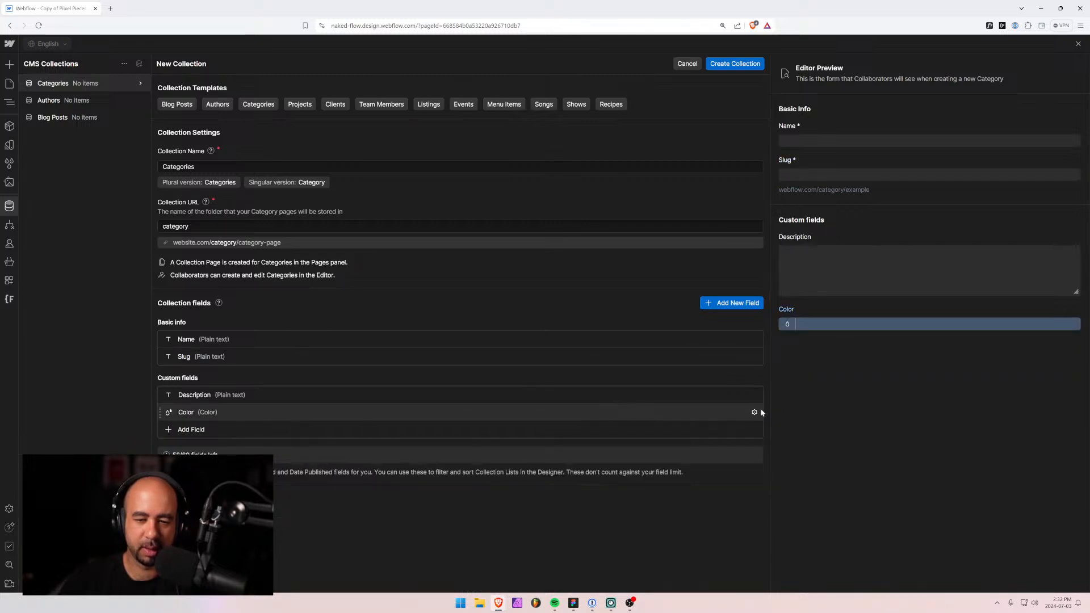
pyautogui.click(754, 413)
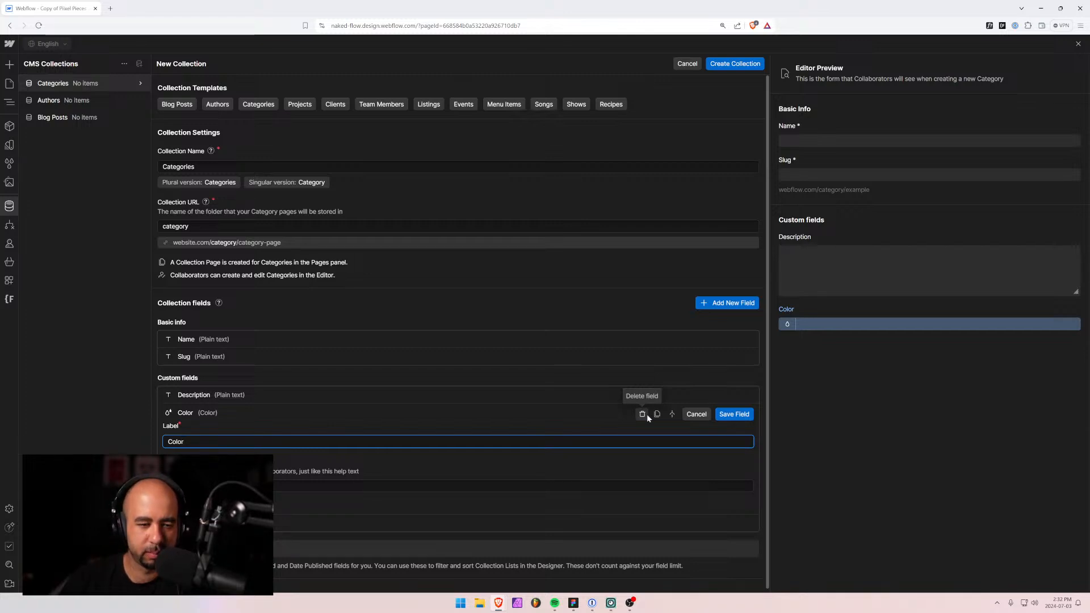
pyautogui.click(584, 429)
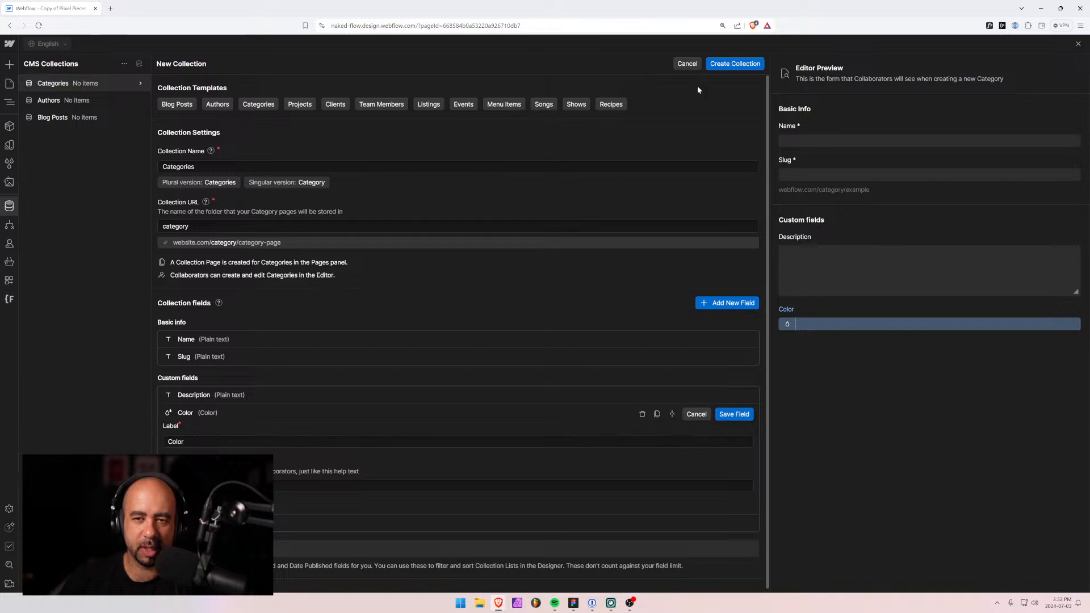
pyautogui.click(735, 64)
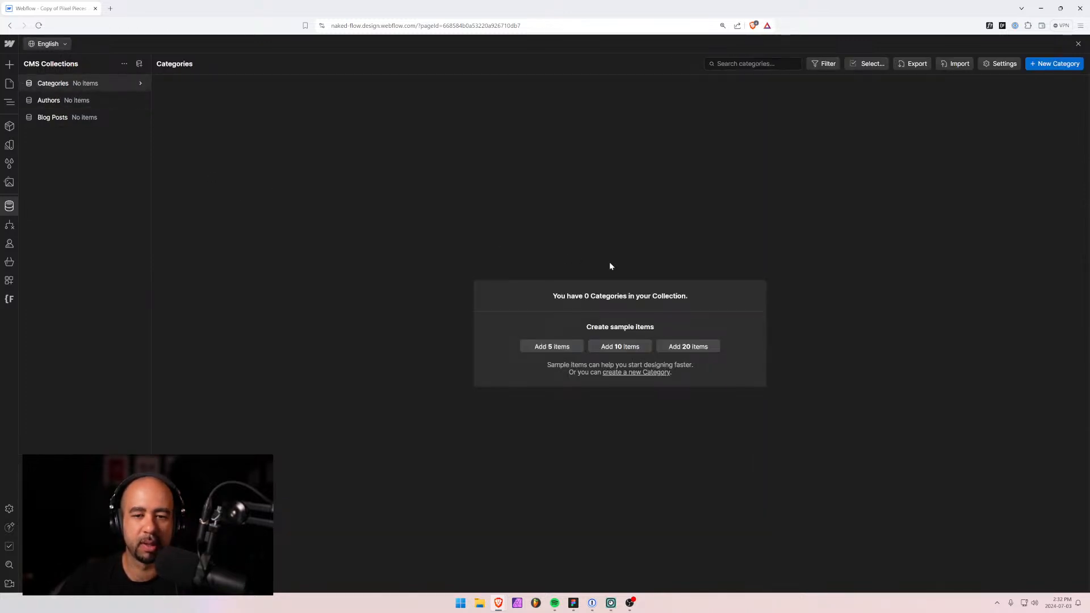
# Create a 'Webflow' category item coloured webflow blue #146ef5.
pyautogui.click(114, 83)
pyautogui.click(69, 81)
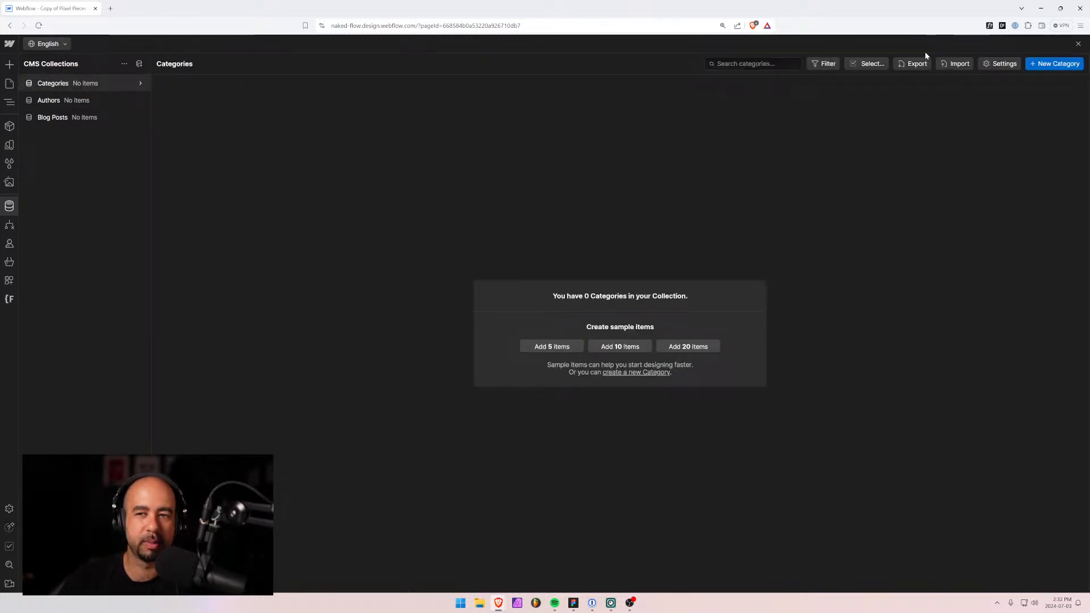
pyautogui.click(1057, 63)
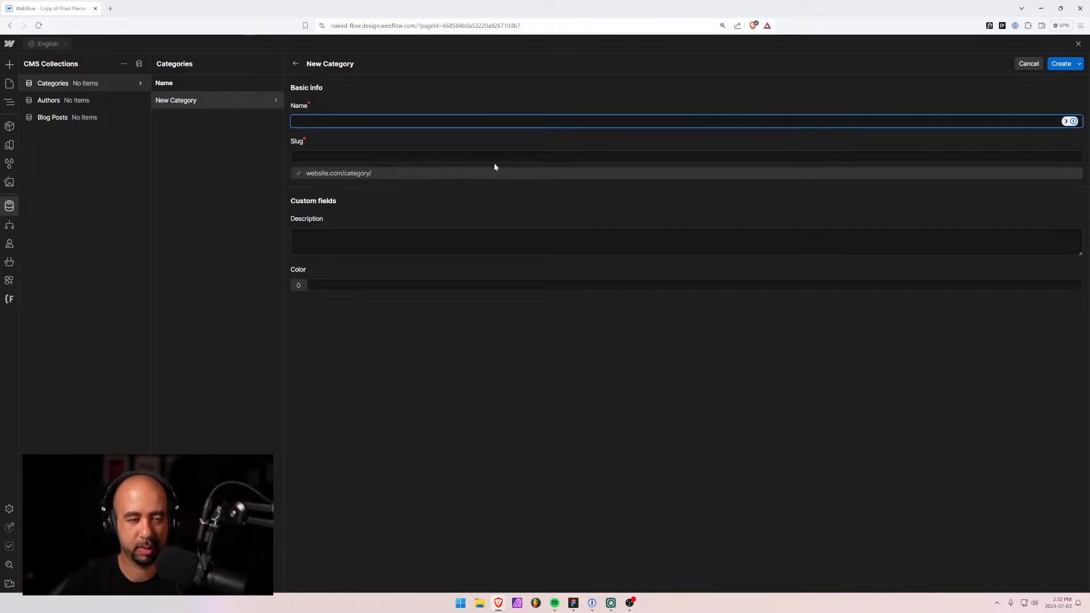
pyautogui.write('Webflow')
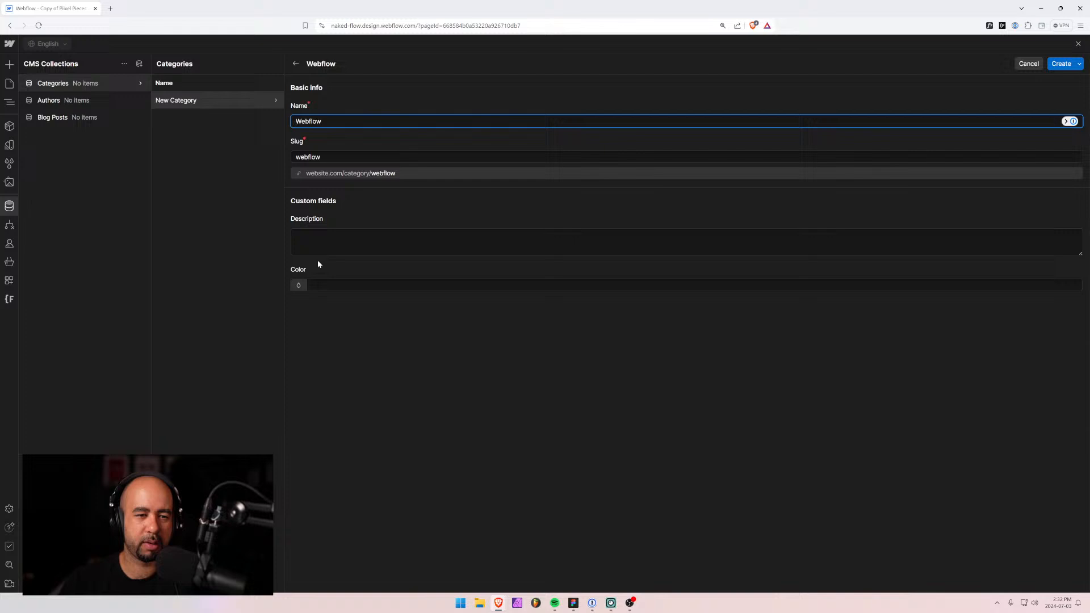
pyautogui.click(298, 285)
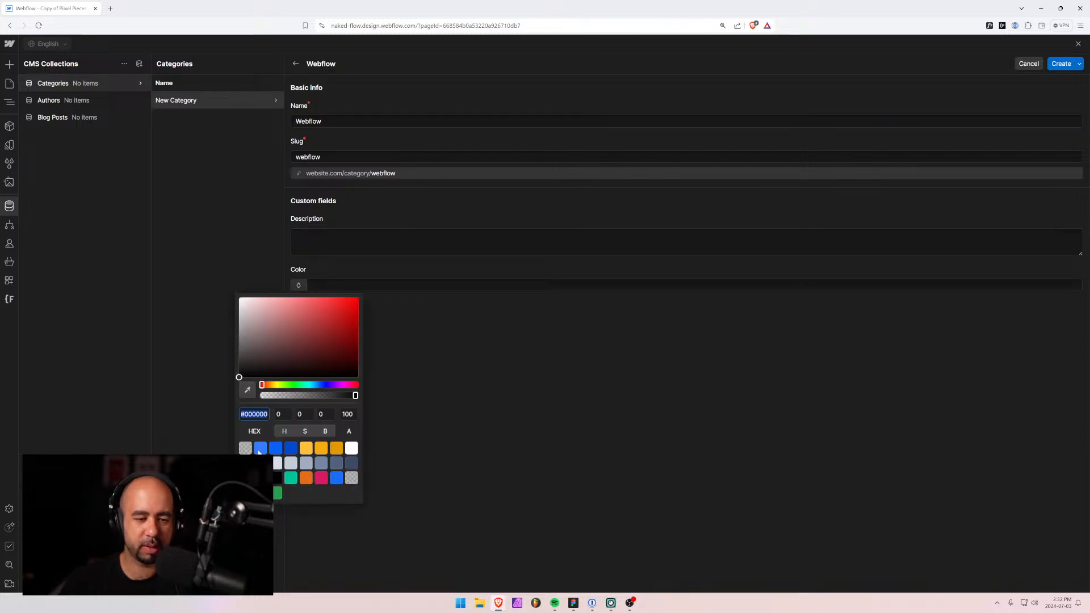
pyautogui.click(336, 480)
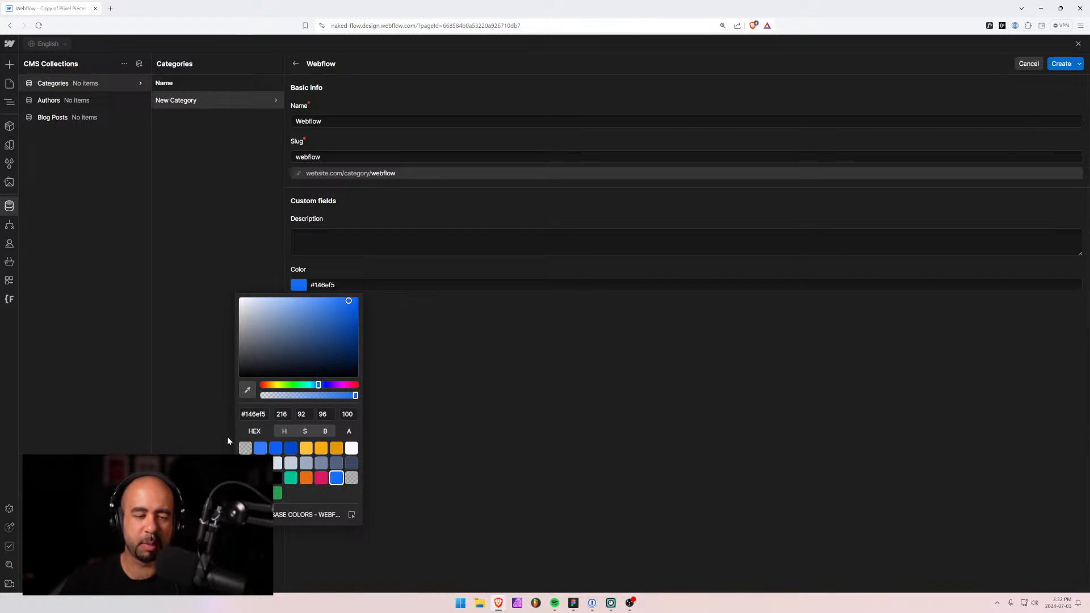
pyautogui.click(1060, 67)
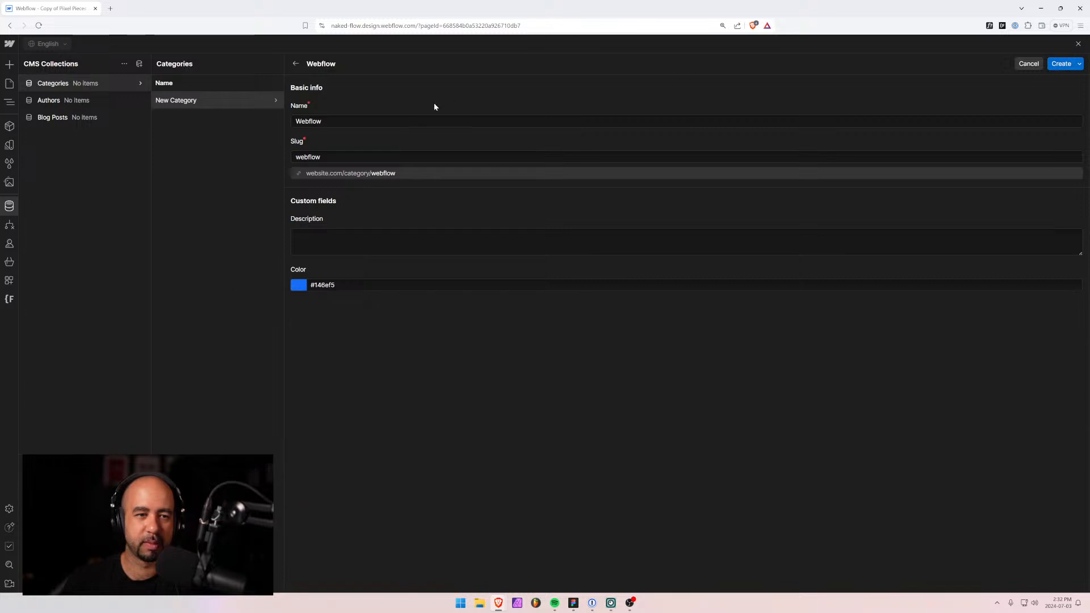
pyautogui.click(1062, 65)
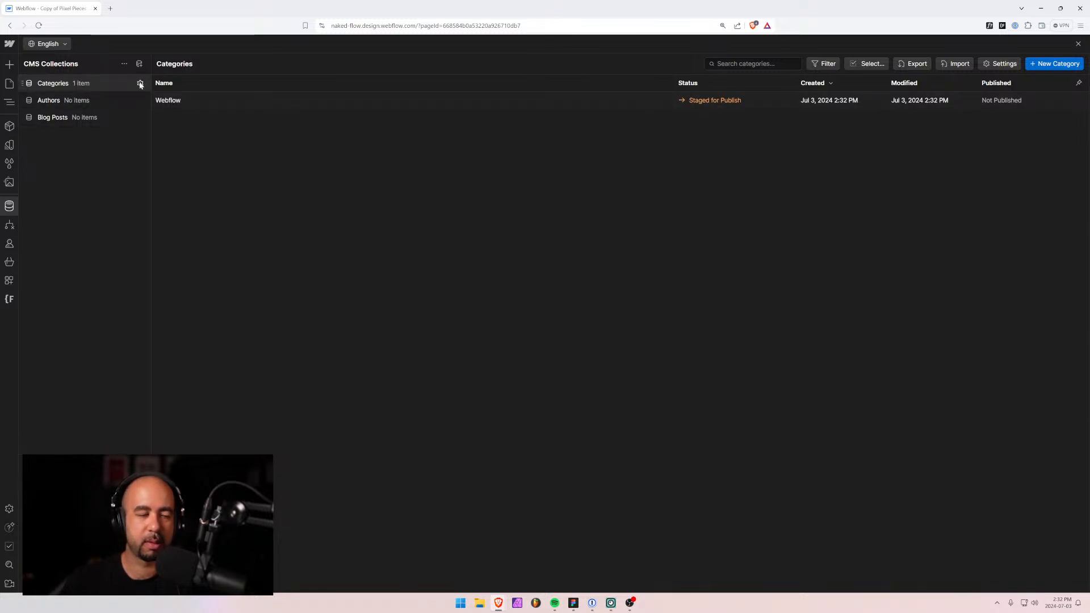
# Delete the Categories Description field and save the collection settings.
pyautogui.click(140, 83)
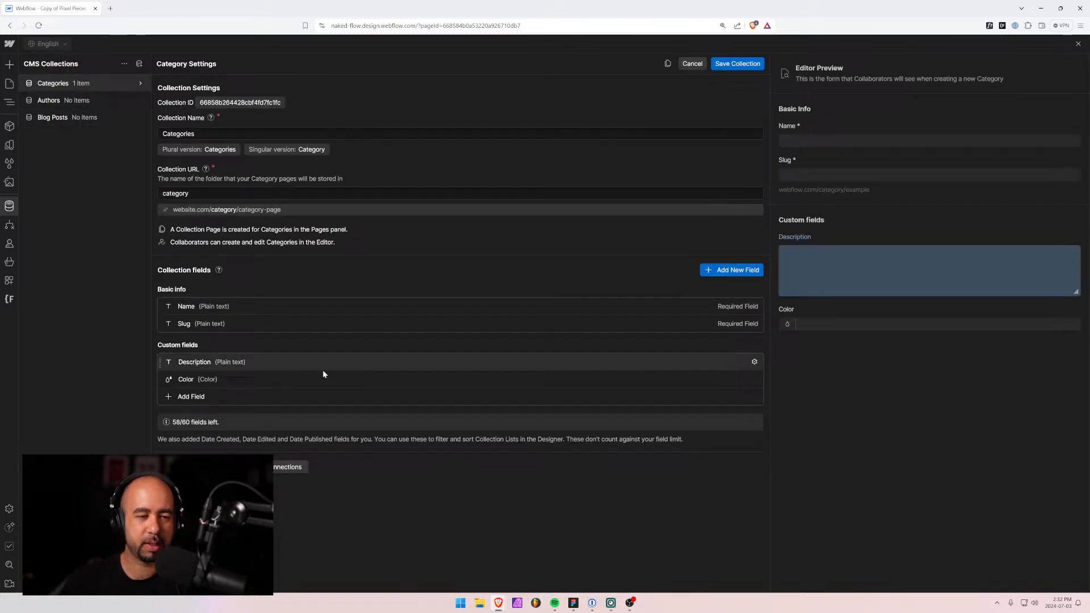
pyautogui.click(755, 363)
pyautogui.click(643, 364)
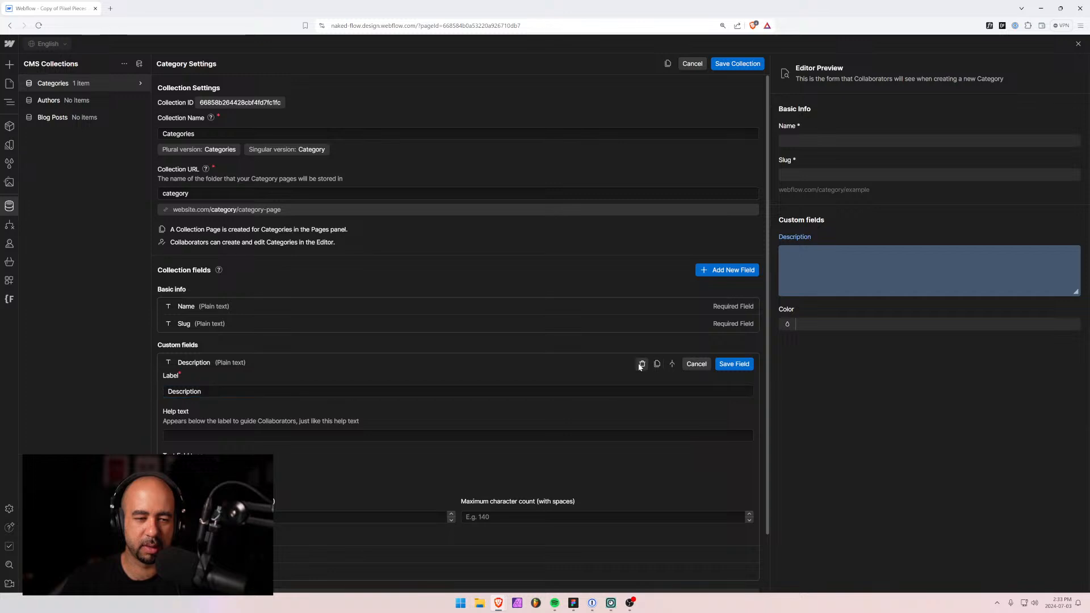
pyautogui.press('Return')
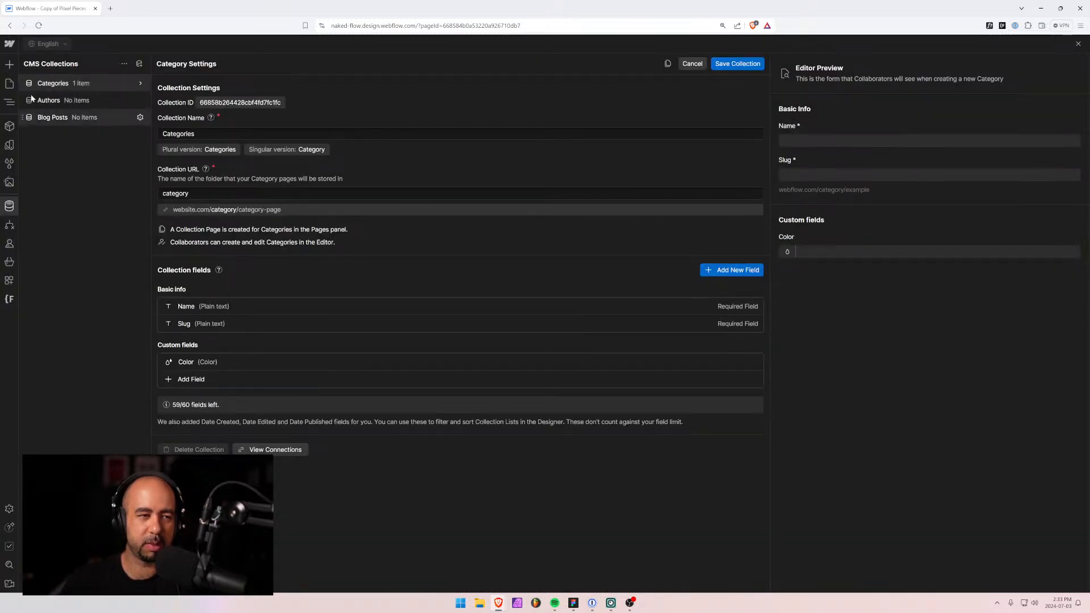
pyautogui.click(738, 64)
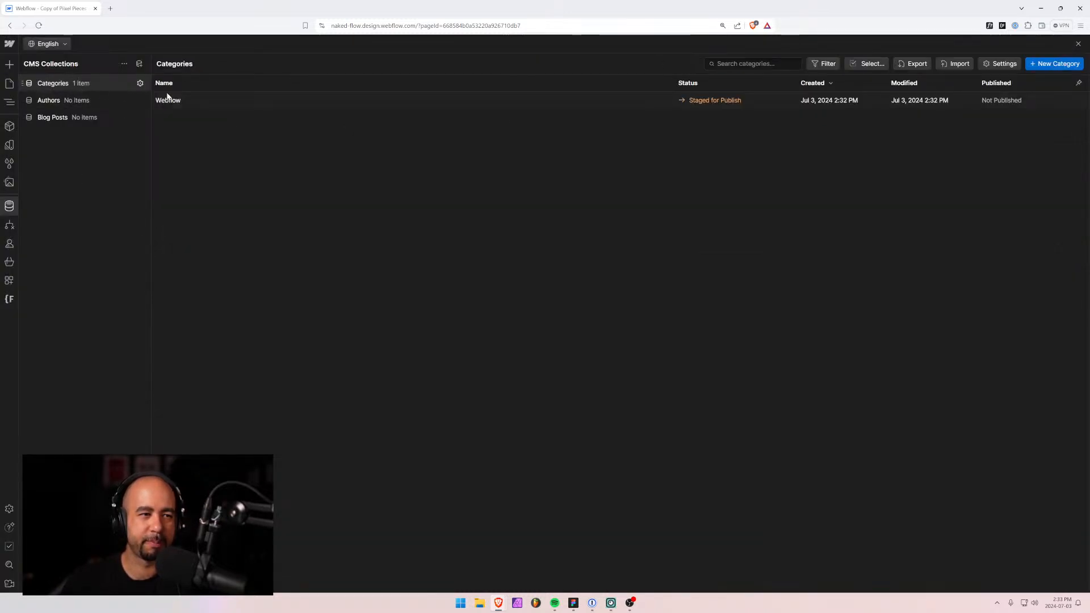
# Create a 'Minimal' category coloured #d6deea, then start a new Authors entry.
pyautogui.click(1048, 64)
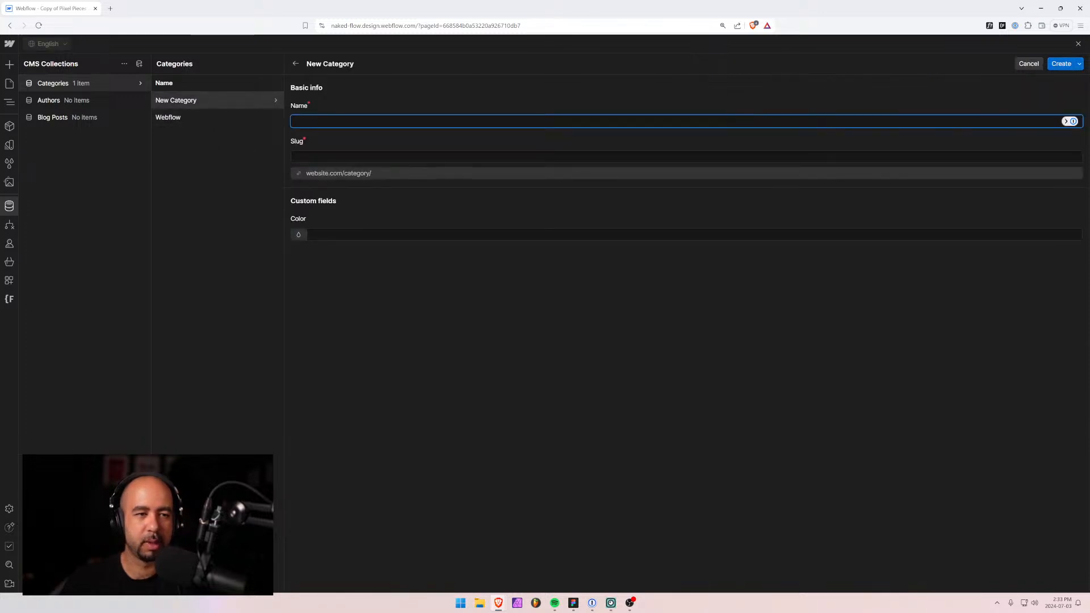
pyautogui.write('Minimal')
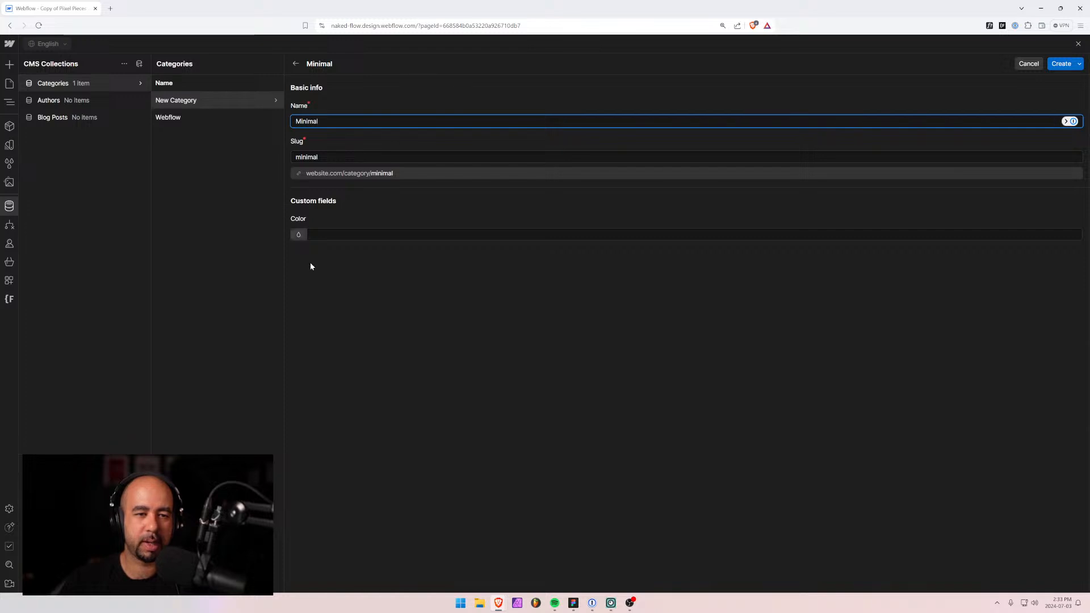
pyautogui.click(298, 234)
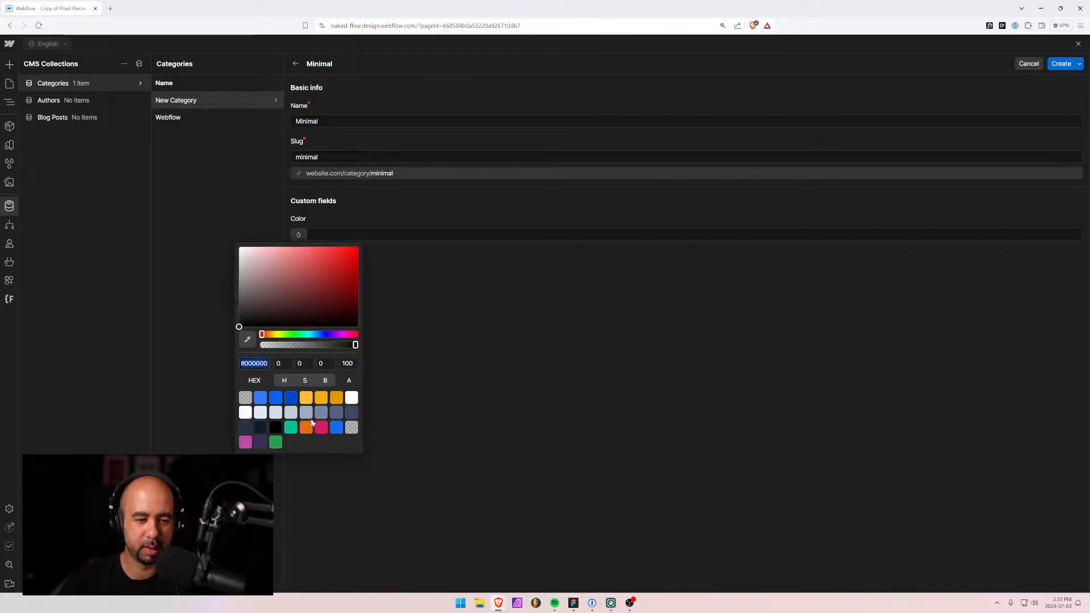
pyautogui.click(275, 414)
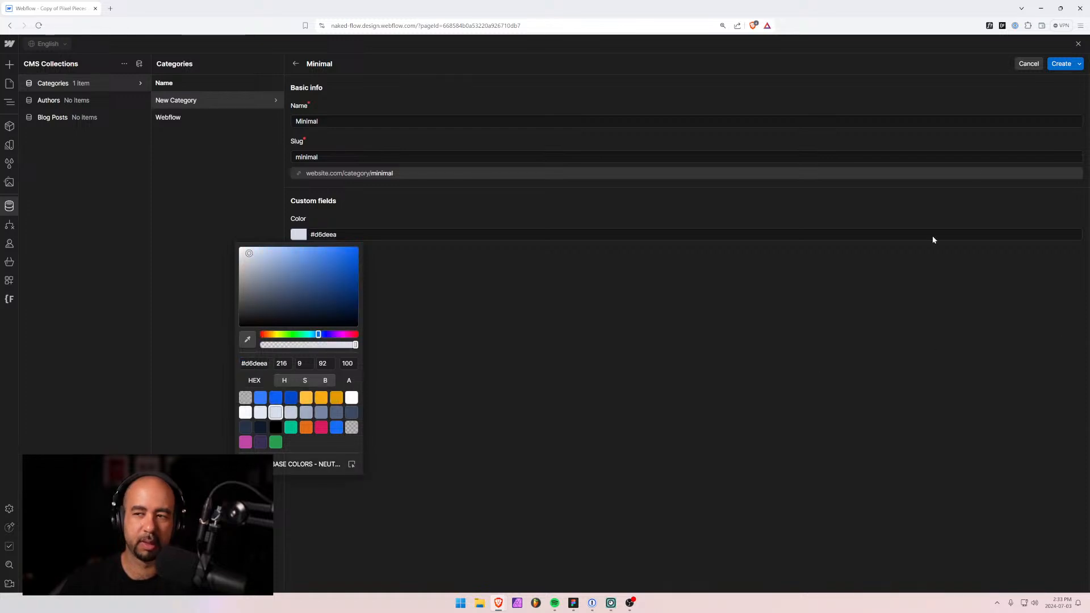
pyautogui.click(1062, 67)
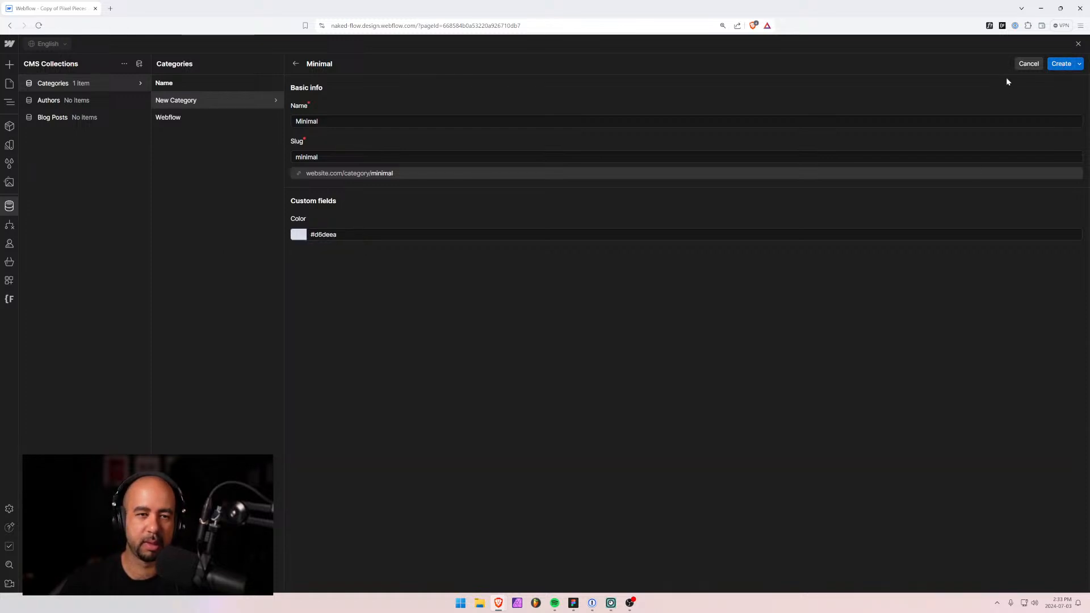
pyautogui.click(1060, 64)
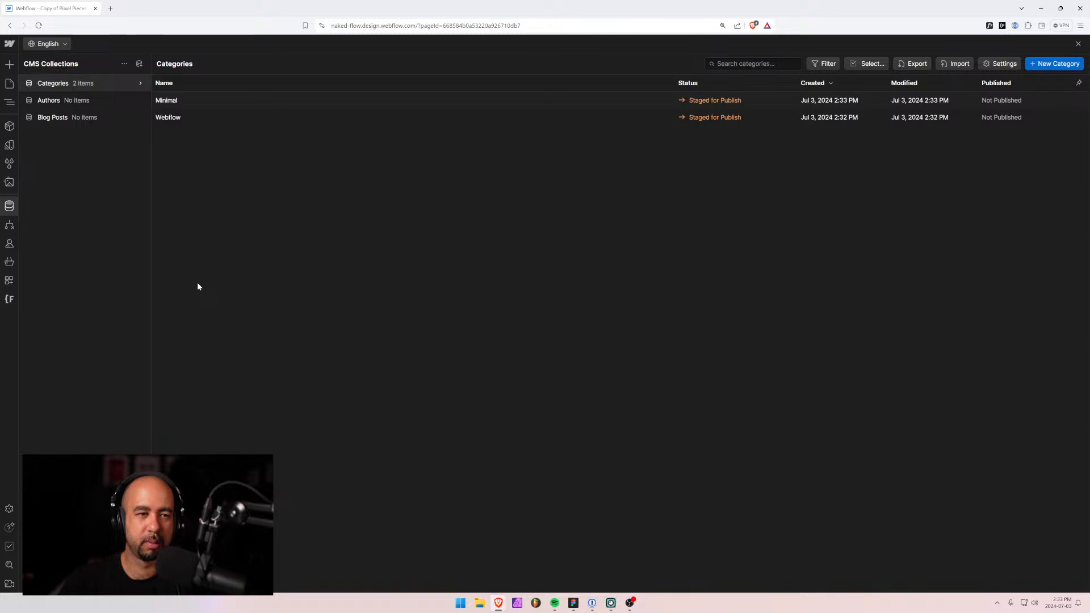
pyautogui.click(58, 102)
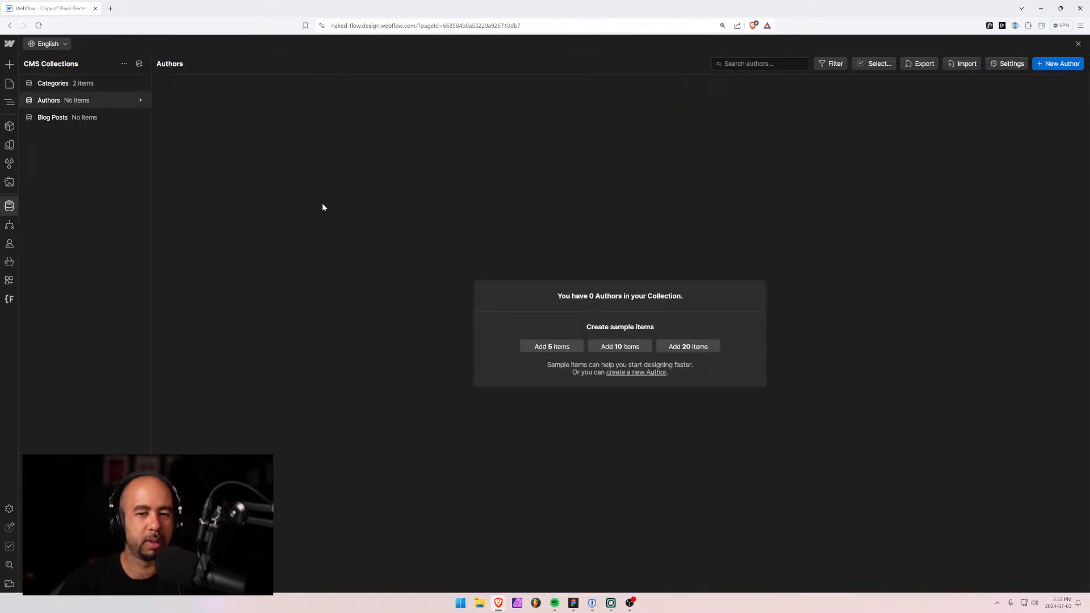
pyautogui.click(1059, 66)
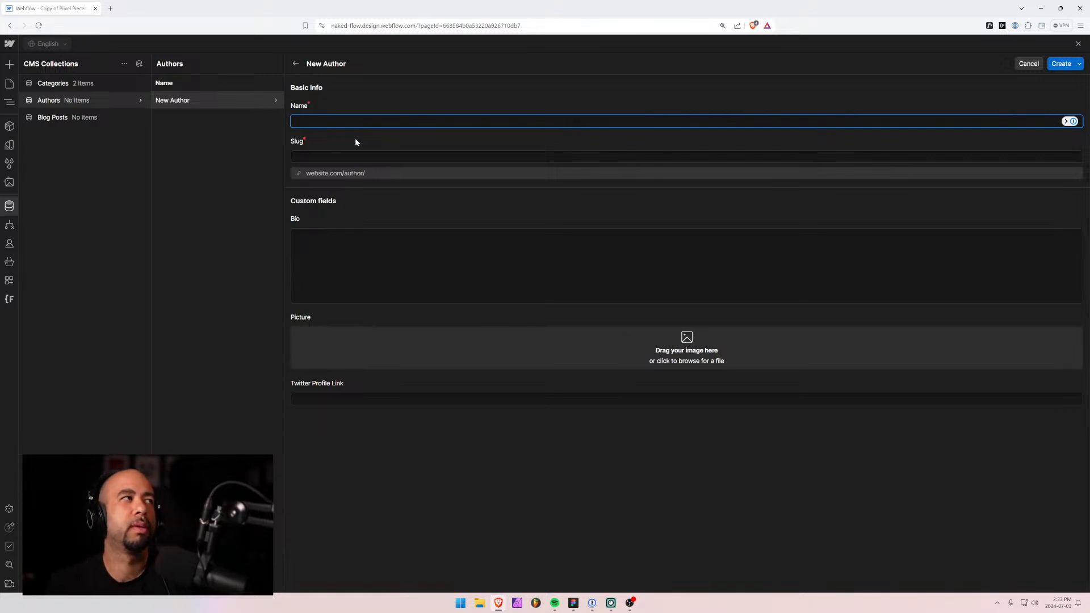
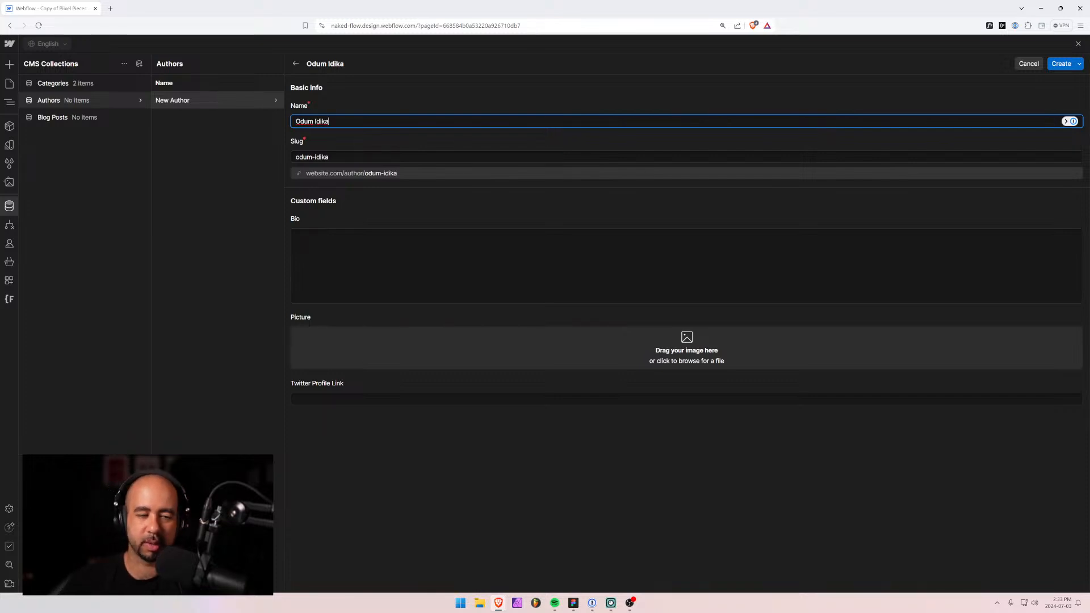
# Enter the author's full name as the Name and create the author entry.
pyautogui.click(1060, 64)
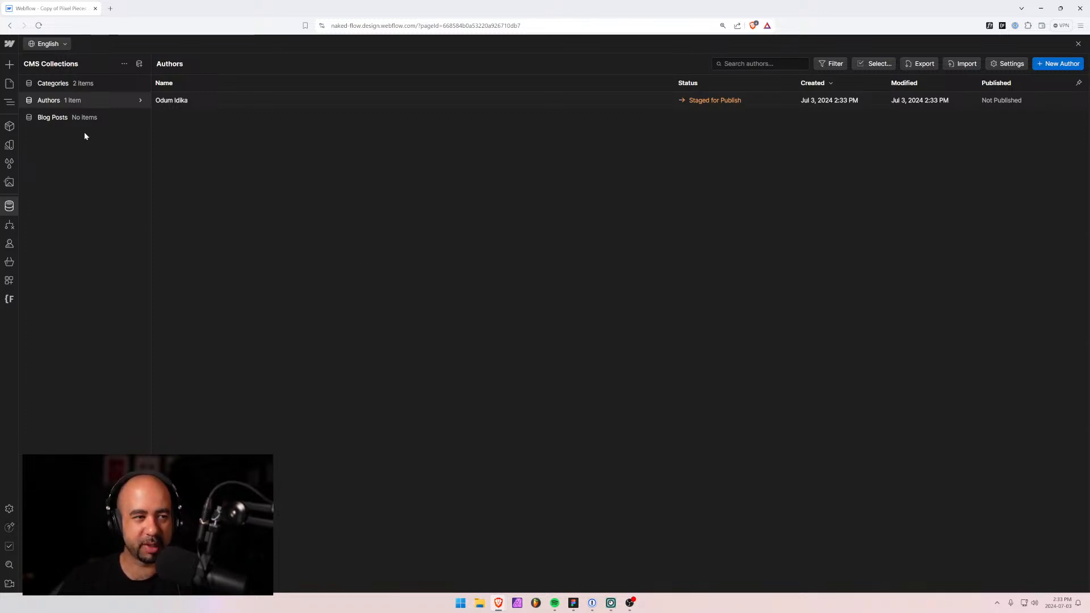
# Start a new Blog Posts item named 'Hello world'.
pyautogui.click(48, 119)
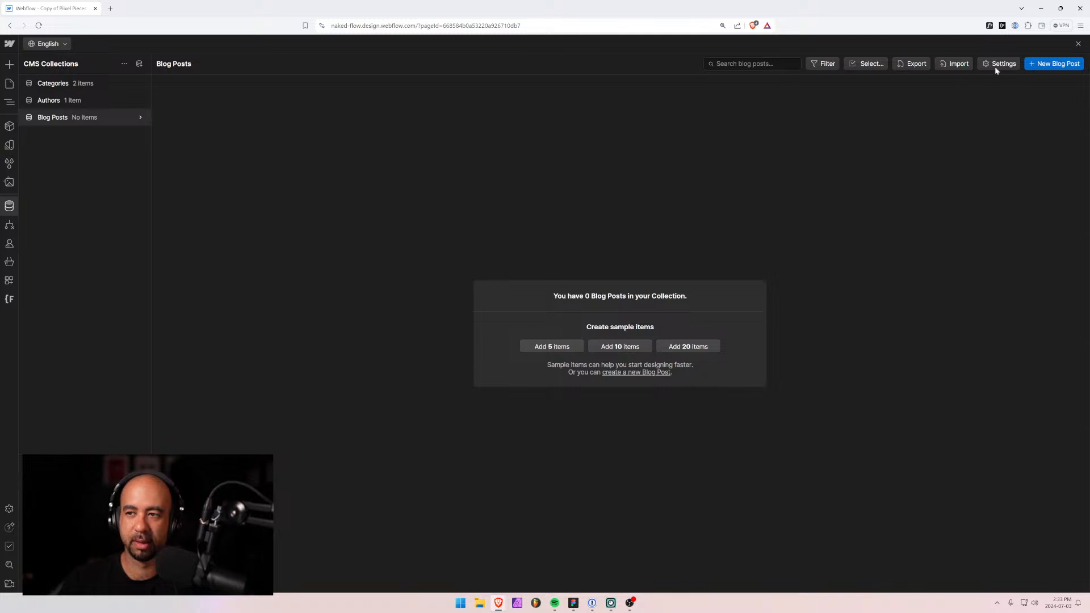
pyautogui.click(1050, 65)
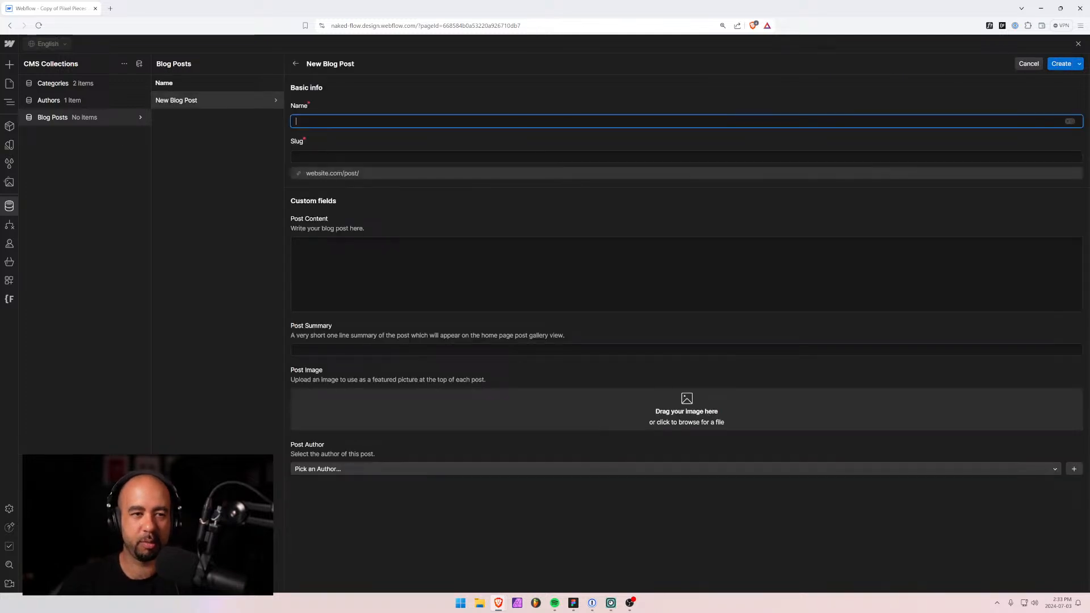
pyautogui.hotkey('alt', 'Tab')
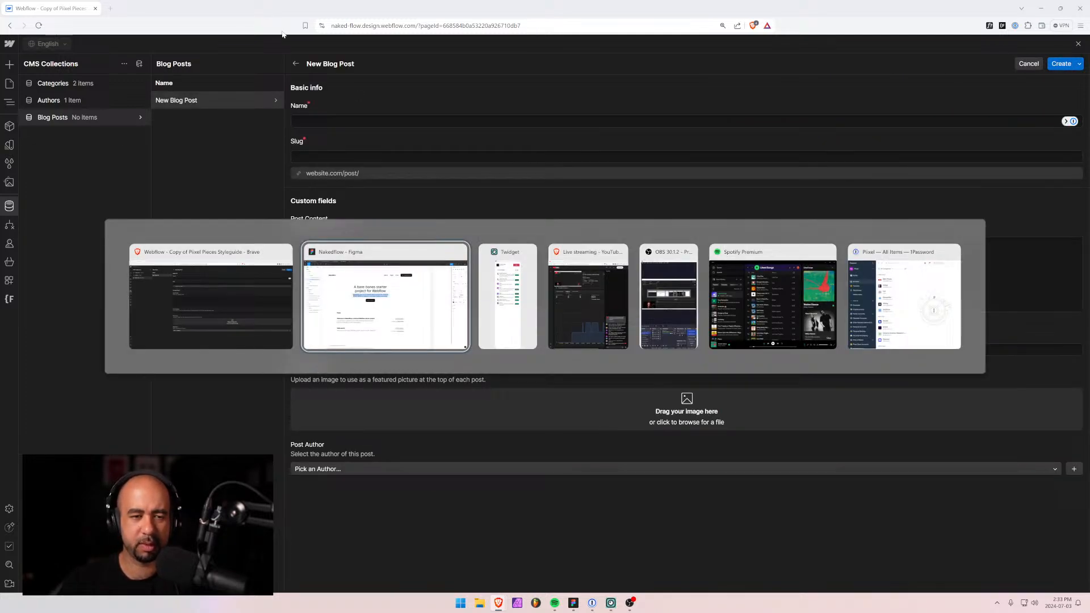
pyautogui.press('Escape')
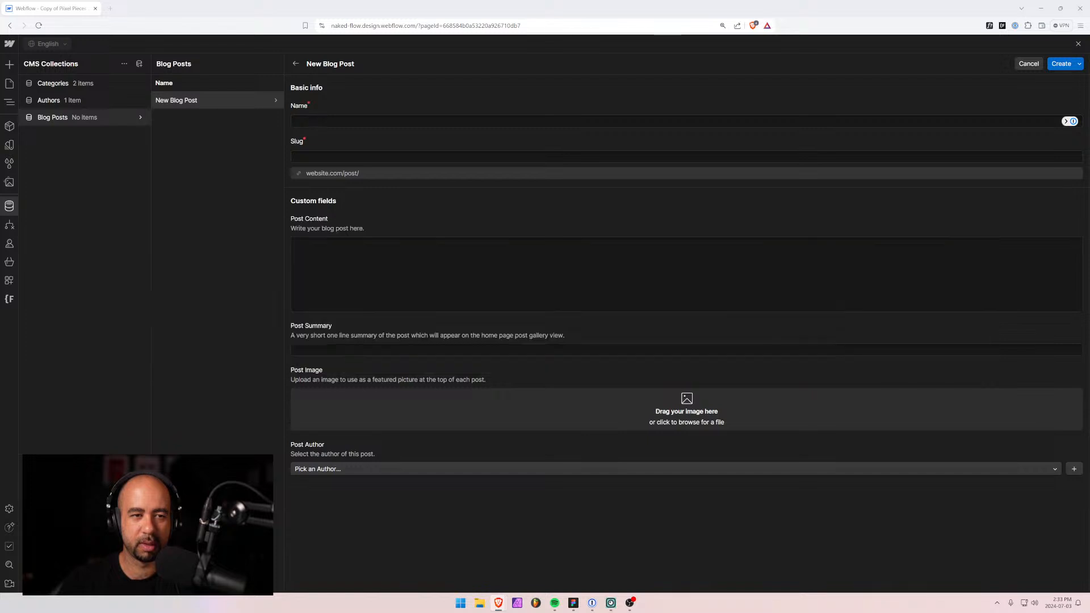
pyautogui.write('Hello world!')
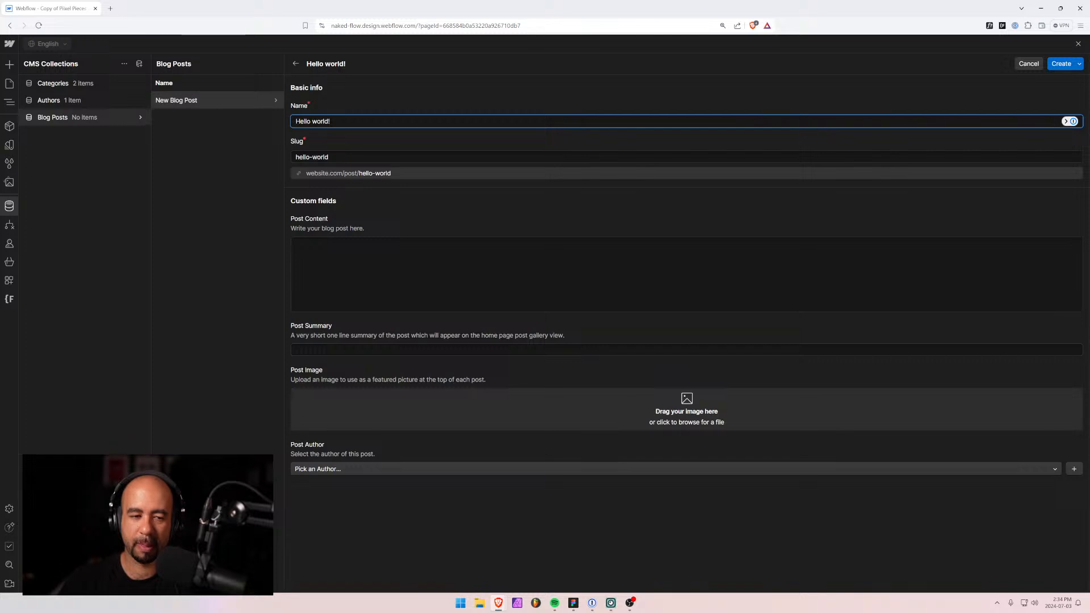
# Fill the Post Summary with 'Welcome to the first Webflow template created by Pixel.'.
pyautogui.click(533, 349)
pyautogui.write('Welcome to ')
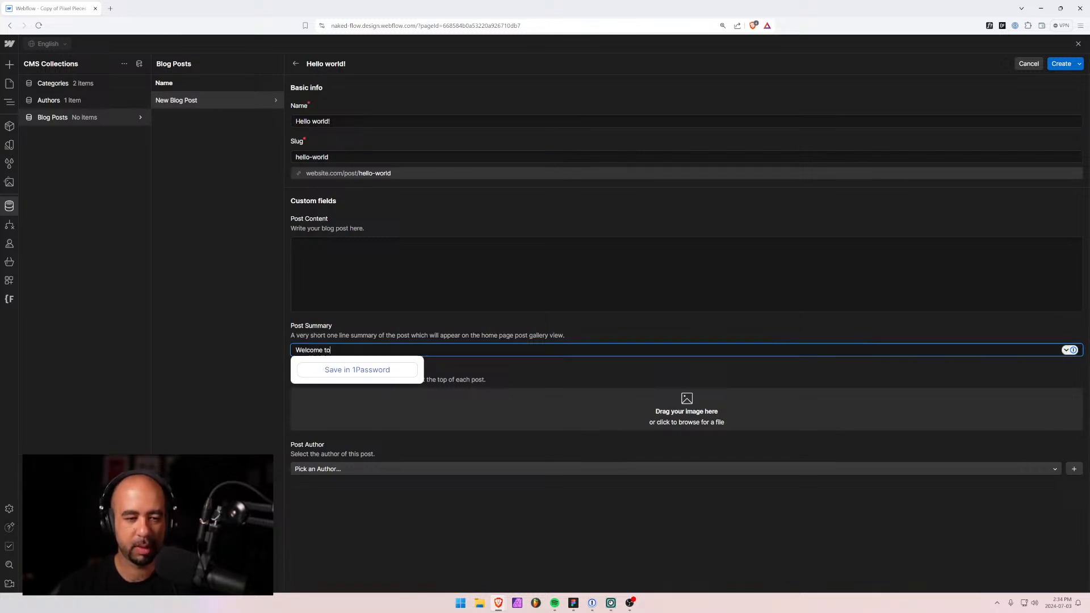
pyautogui.write('the first')
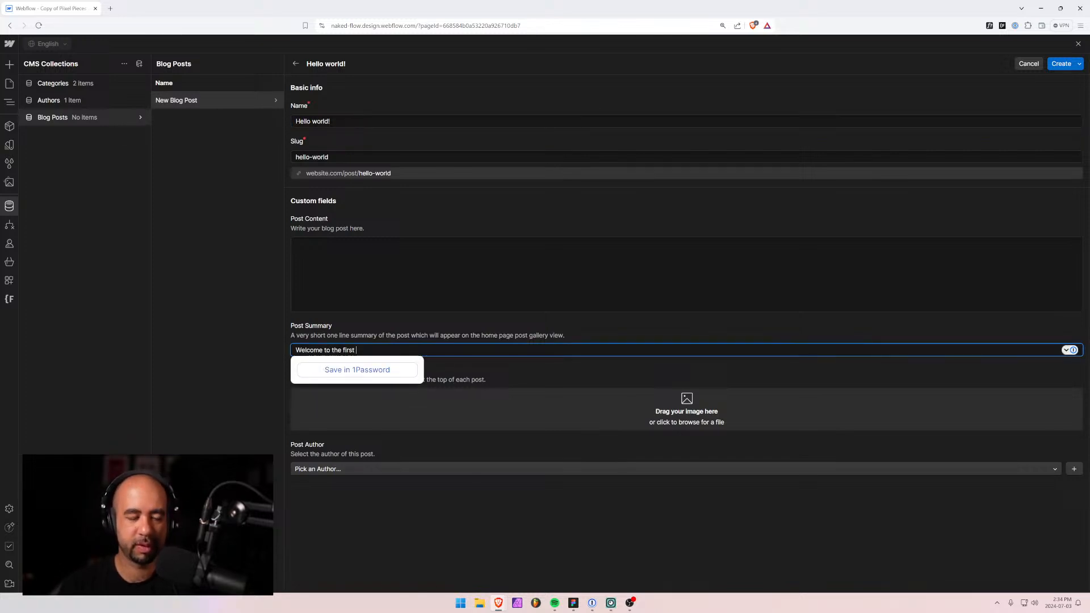
pyautogui.press('BackSpace')
pyautogui.press('BackSpace')
pyautogui.press('BackSpace')
pyautogui.press('BackSpace')
pyautogui.press('BackSpace')
pyautogui.press('BackSpace')
pyautogui.press('BackSpace')
pyautogui.press('BackSpace')
pyautogui.press('BackSpace')
pyautogui.press('BackSpace')
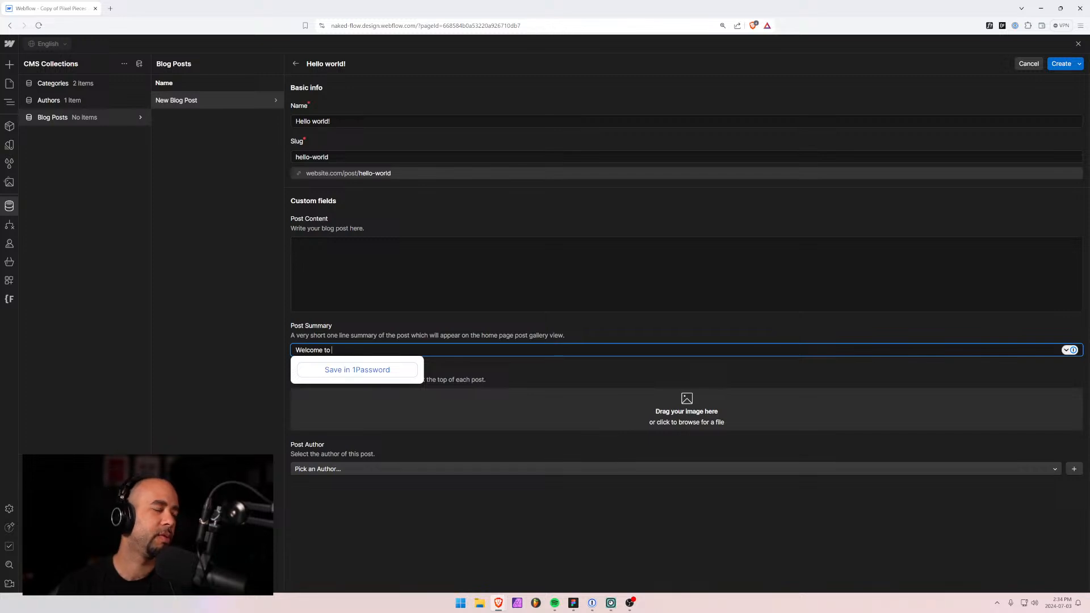
pyautogui.write('the first')
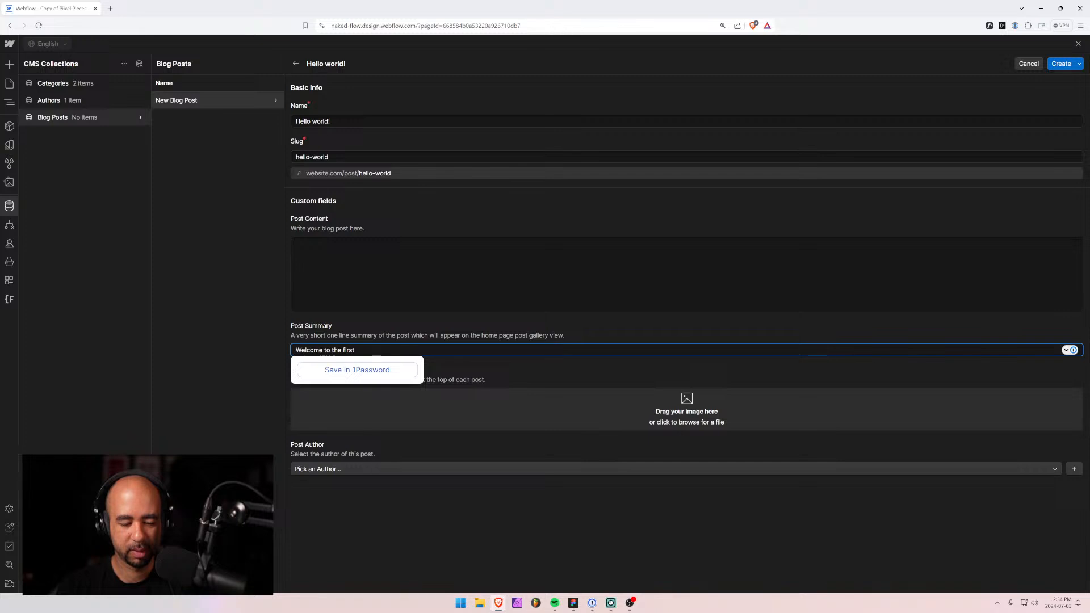
pyautogui.write(' Webfl')
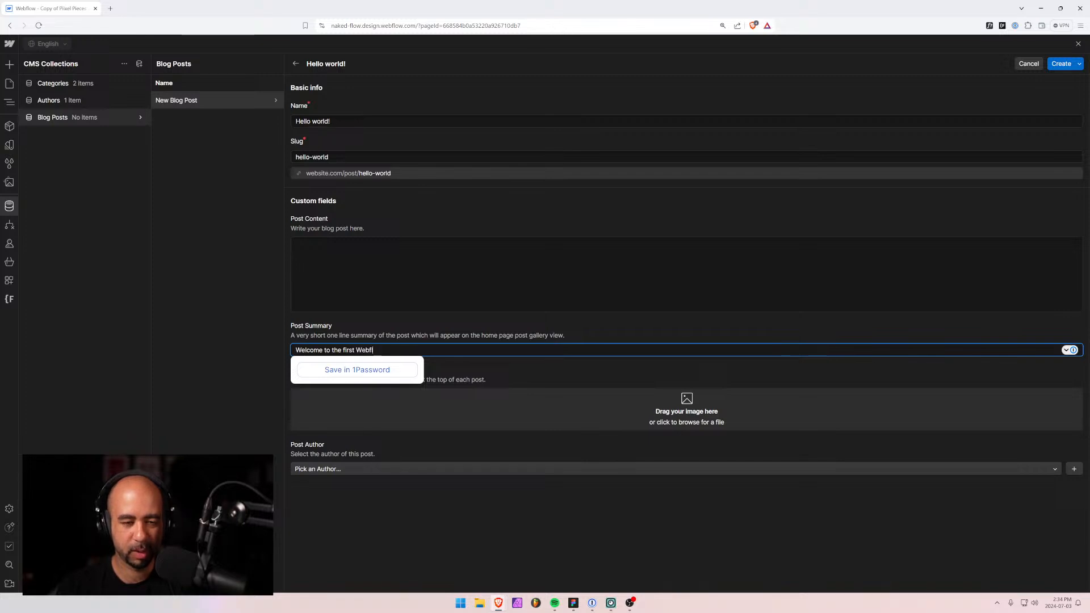
pyautogui.write('ow template created by ')
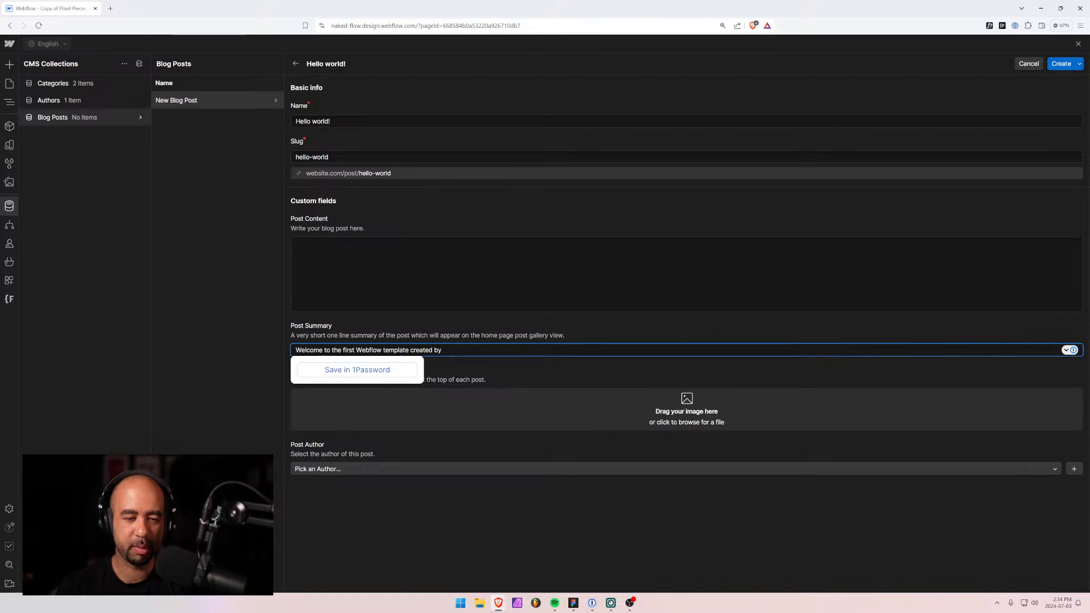
pyautogui.write('Pixel')
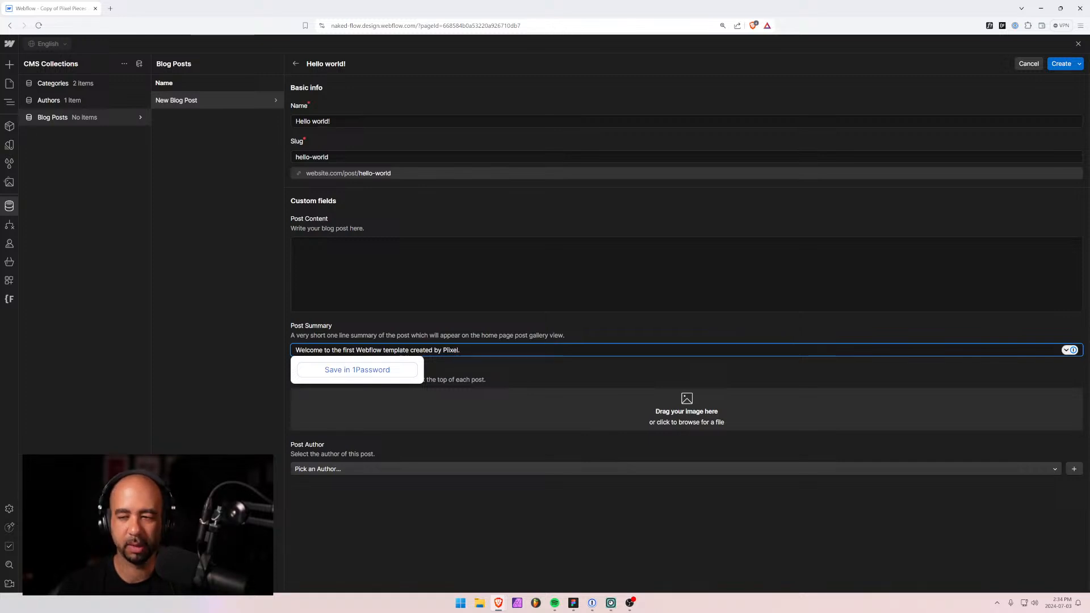
pyautogui.write('.')
pyautogui.click(543, 382)
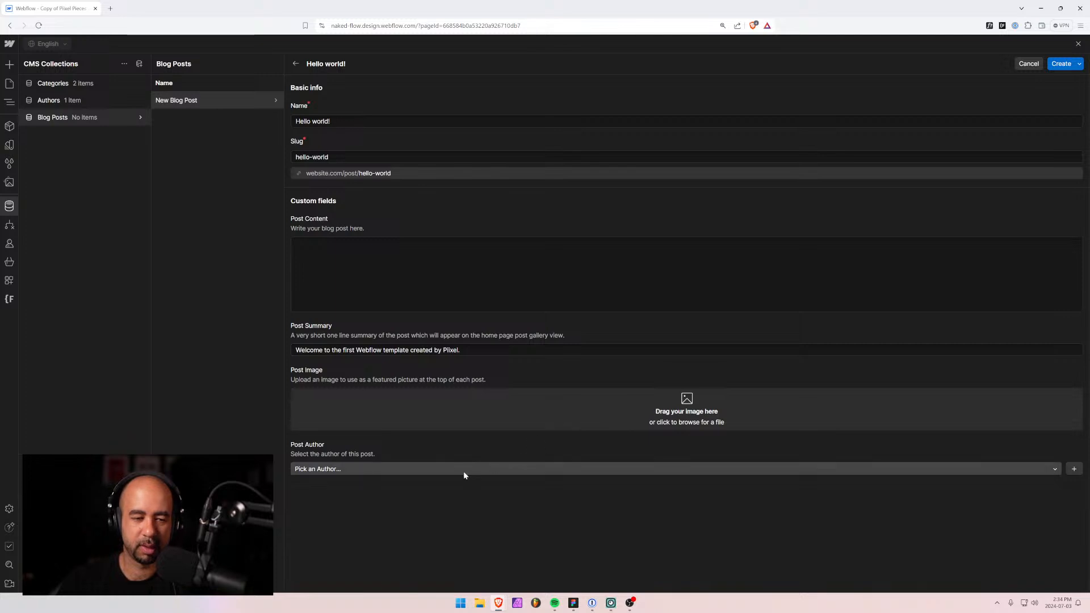
# Assign the author, paste lorem ipsum content split into three paragraphs, and save the post.
pyautogui.click(440, 468)
pyautogui.click(384, 498)
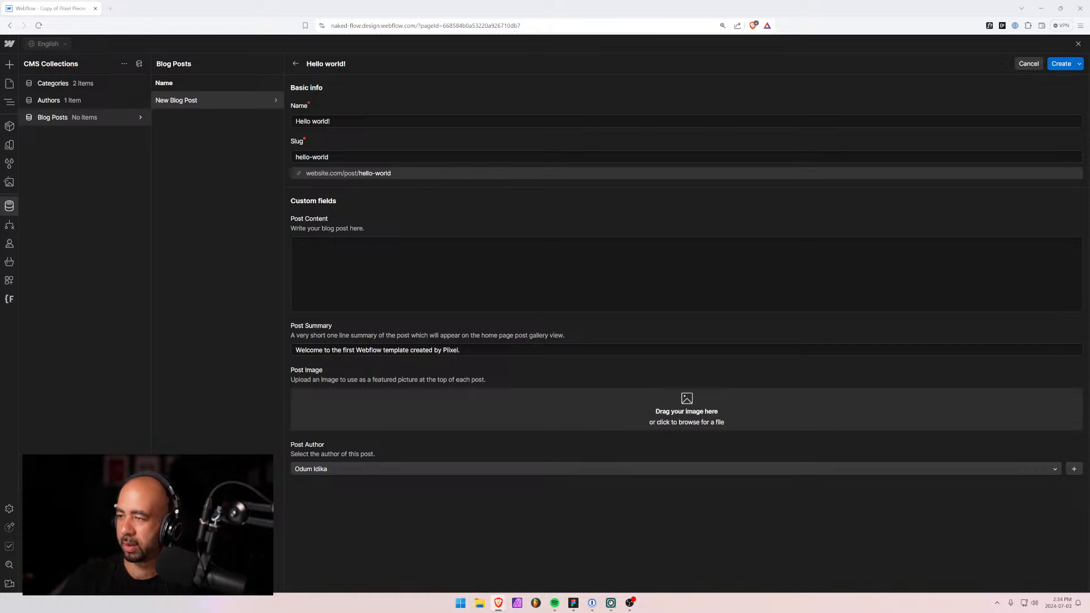
pyautogui.click(307, 250)
pyautogui.write('Lorem ipsum dolor sit amet, consectetur adipiscing elit. Vivamus at metus sed metus mollis tincidunt nec vel neque. Nulla blandit accumsan ipsum, eget aliquet lorem tristique a. Suspendisse potenti. Sed vestibulum commodo risus luctus maximus. Phasellus finibus viverra elit. Curabitur elementum sed nunc at faucibus. Maecenas tristique, tortor sed molestie malesuada, lorem nisl posuere nunc, ac mattis justo felis ac mauris. Vivamus ullamcorper convallis nisi, sed posuere tortor tincidunt sit amet.')
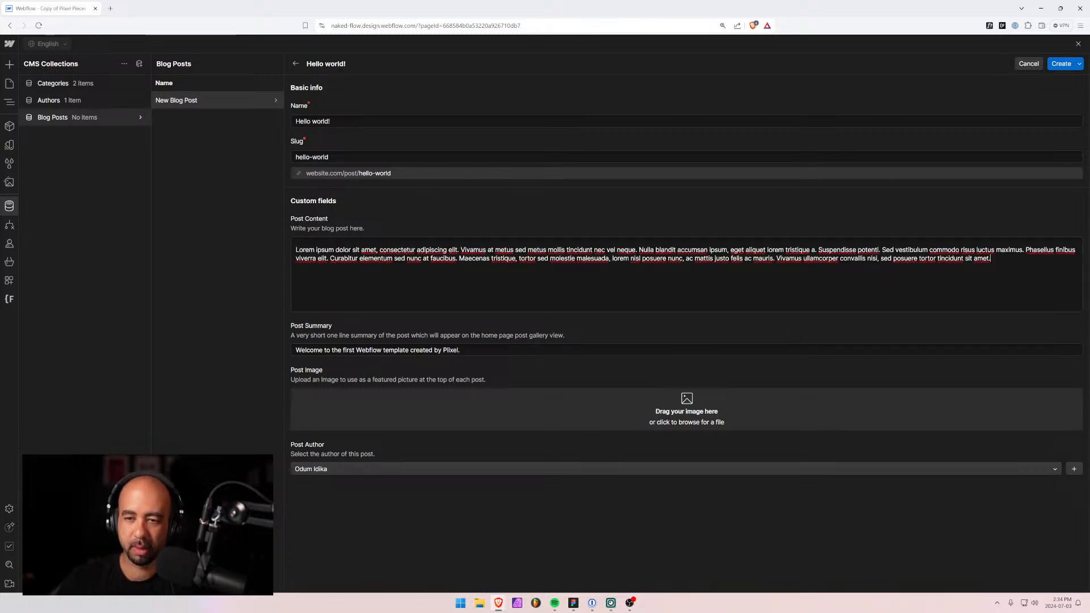
pyautogui.click(818, 250)
pyautogui.press('Return')
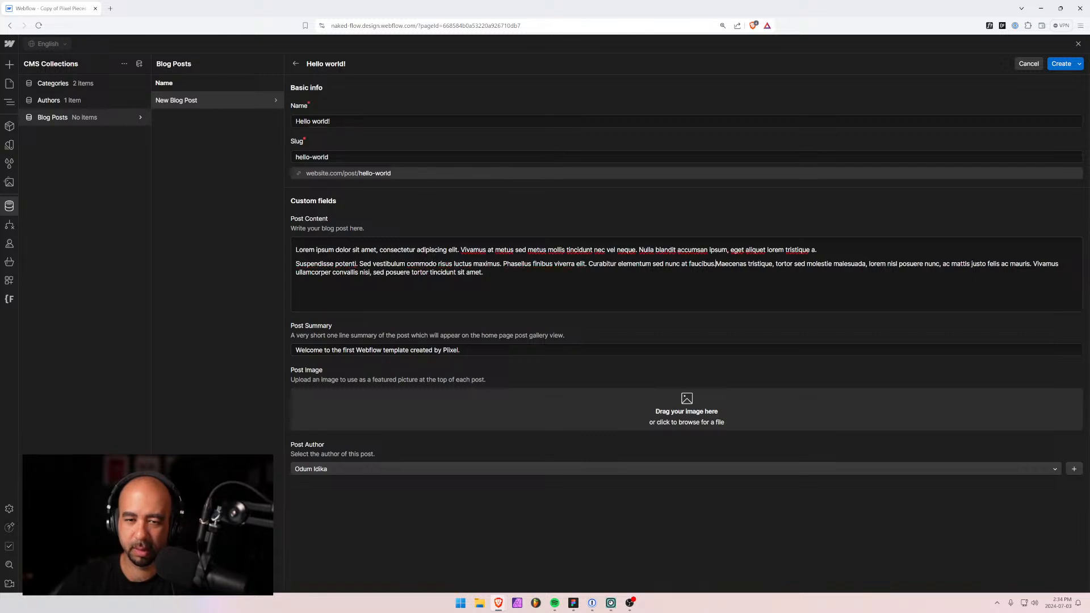
pyautogui.press('Return')
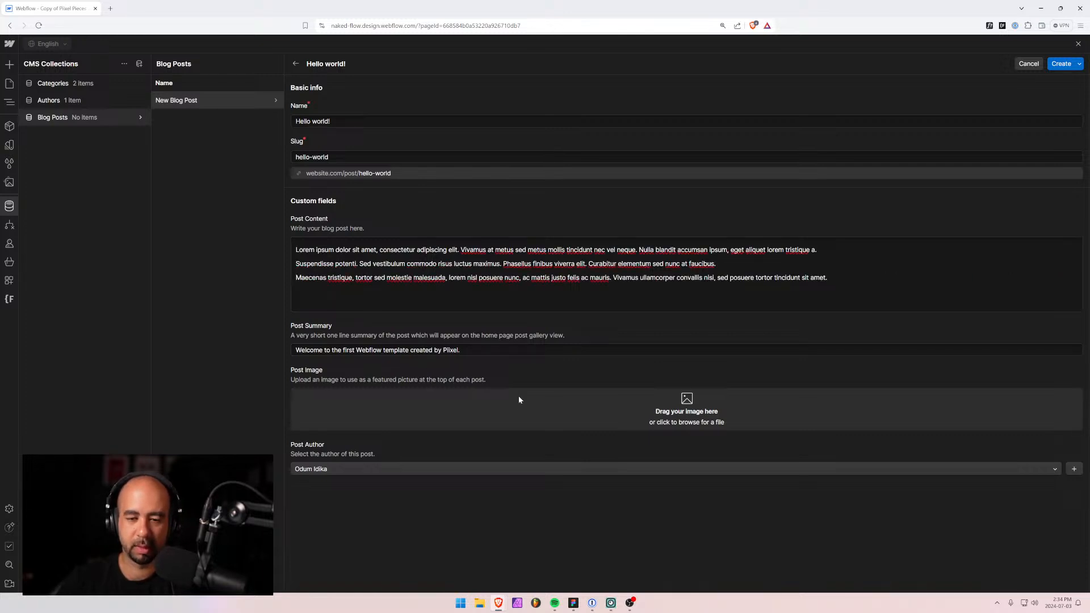
pyautogui.click(1061, 65)
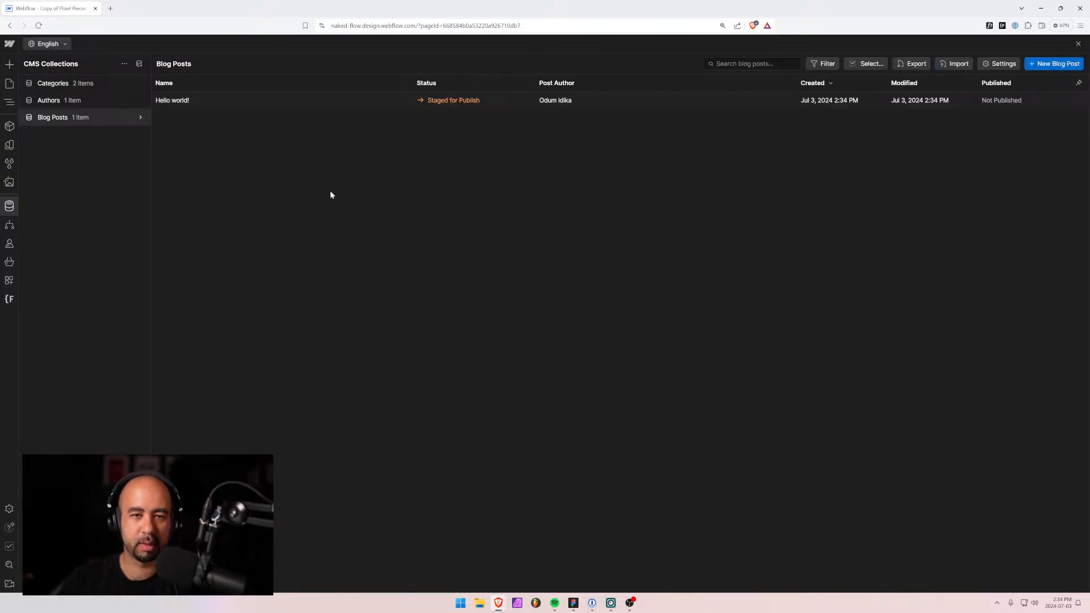
# Start another blog post and paste the lorem ipsum paragraph as its Post Content.
pyautogui.click(1050, 63)
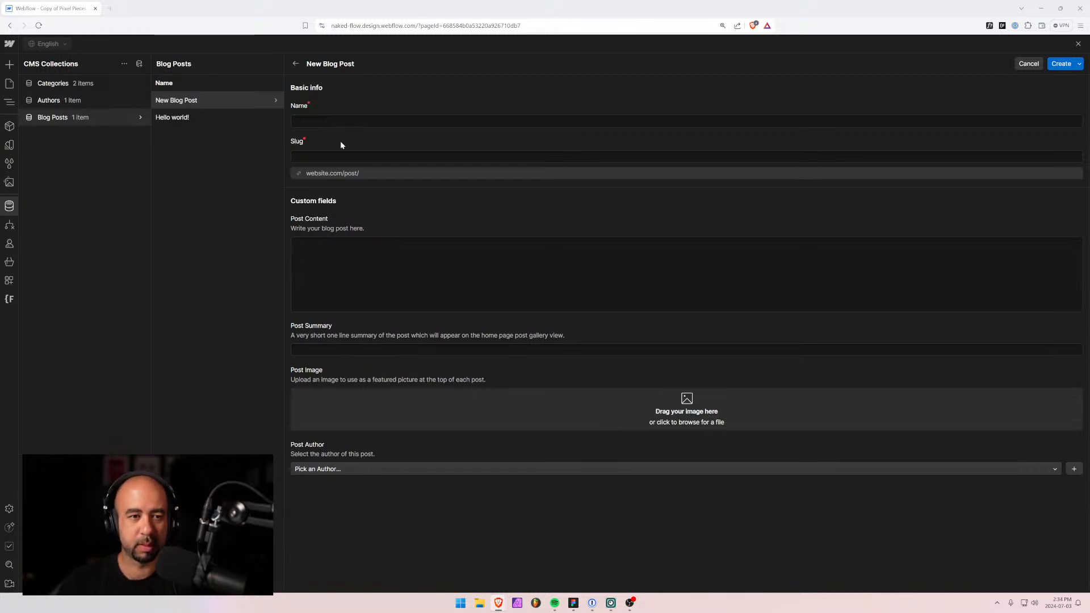
pyautogui.click(316, 123)
pyautogui.hotkey('alt', 'Tab')
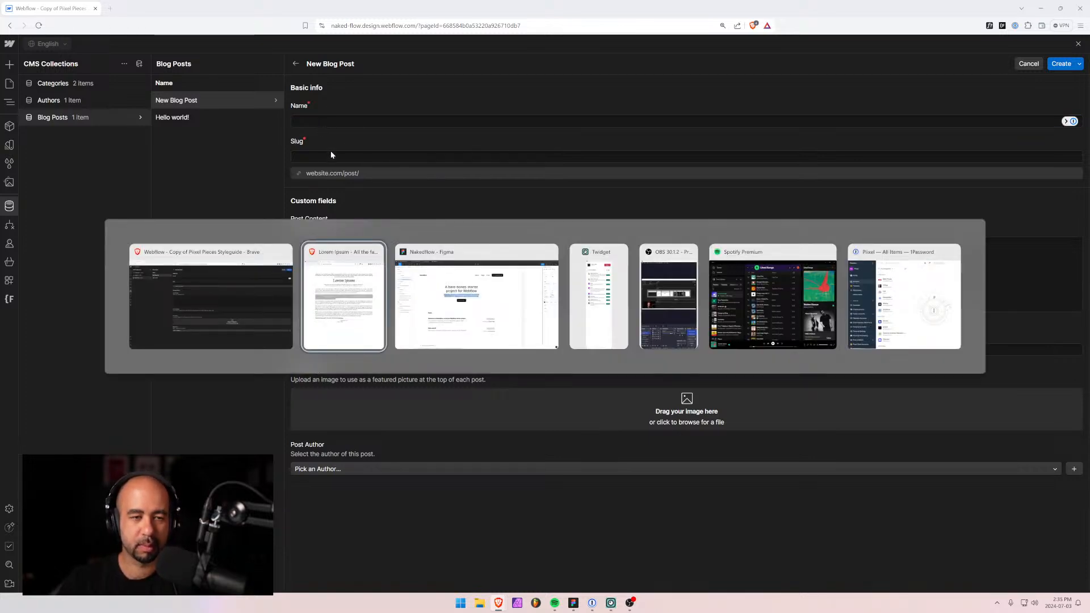
pyautogui.press('Escape')
pyautogui.click(307, 251)
pyautogui.write('Praesent id eros porta, pretium purus ac, scelerisque leo. Suspendisse vitae fermentum tellus. Etiam varius eros a ullamcorper hendrerit. Suspendisse at tellus sit amet odio cursus laoreet nec a massa. Phasellus a lacinia orci. Cras aliquet nisl ut sem placerat, at convallis augue facilisis. Etiam consequat bibendum consequat. Pellentesque interdum nisl et nibh mattis, eu imperdiet sem malesuada. Cras ut arcu at felis rhoncus posuere. Integer id tristique sapien.')
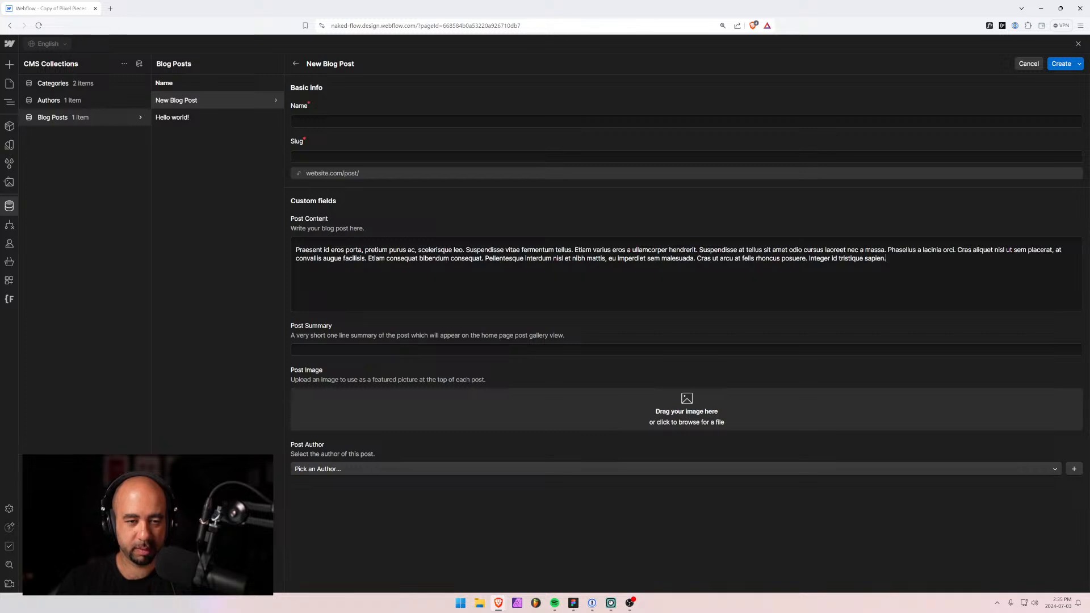
# Copy the post title from Figma and paste it as the post name 'Welcome to Nakedflow, a minimal Webflow starter project'.
pyautogui.hotkey('alt', 'Tab')
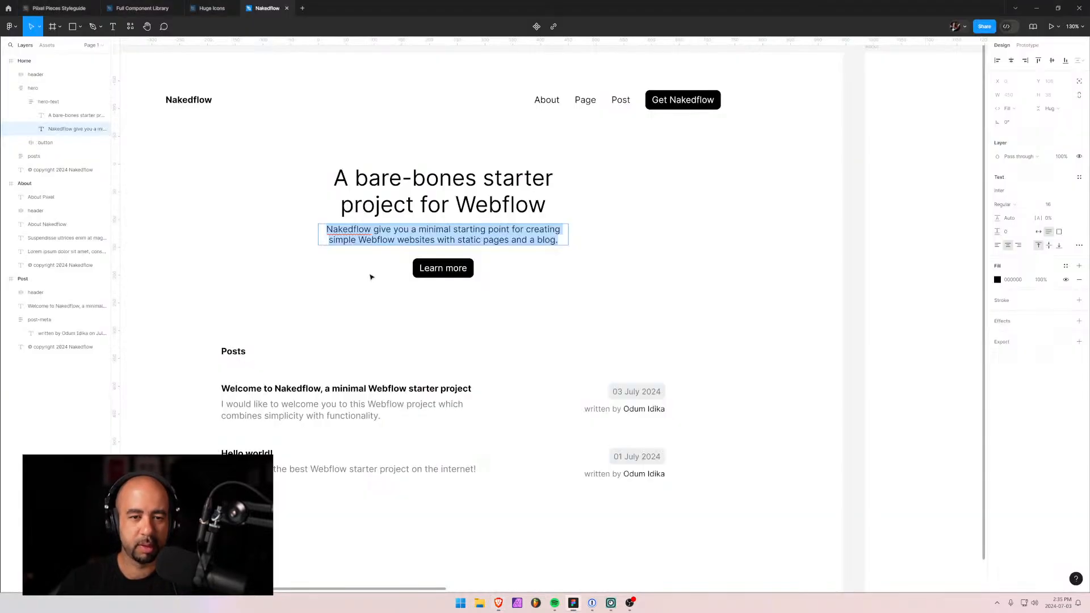
pyautogui.doubleClick(349, 389)
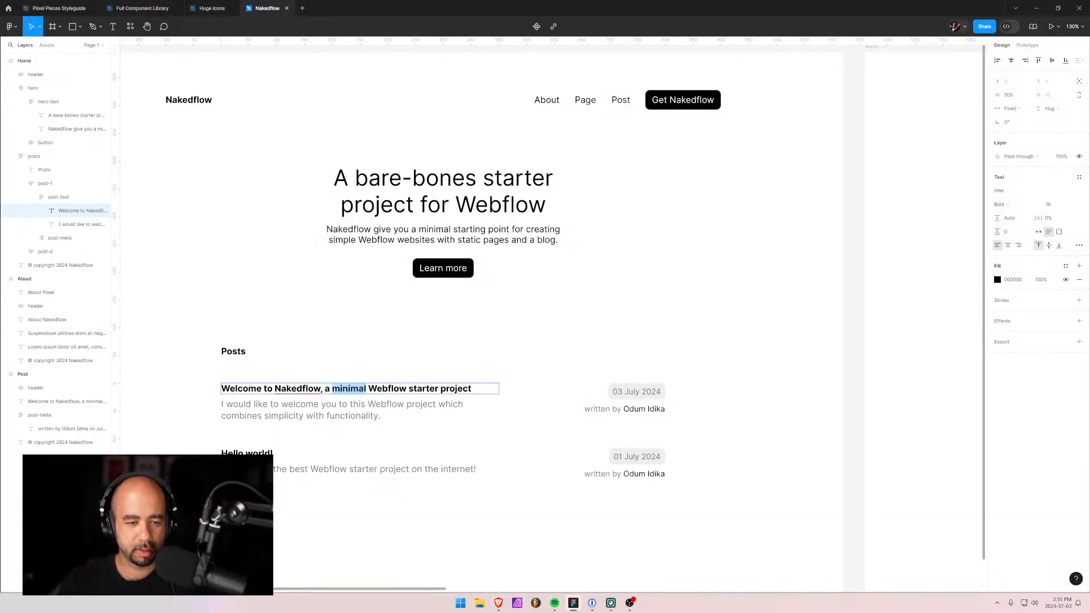
pyautogui.hotkey('ctrl', 'a')
pyautogui.hotkey('ctrl', 'c')
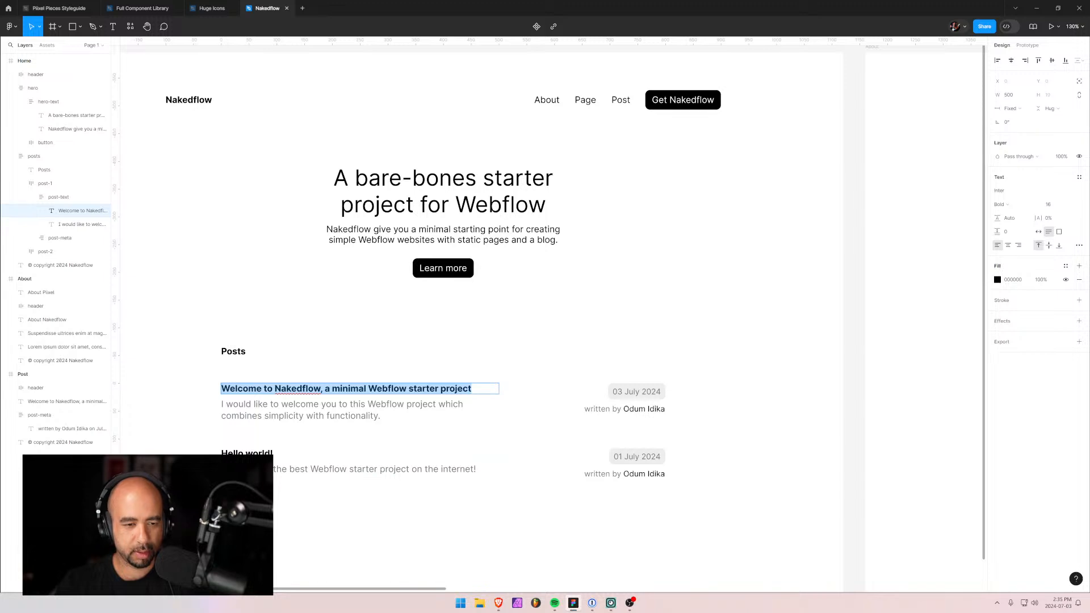
pyautogui.hotkey('alt', 'Tab')
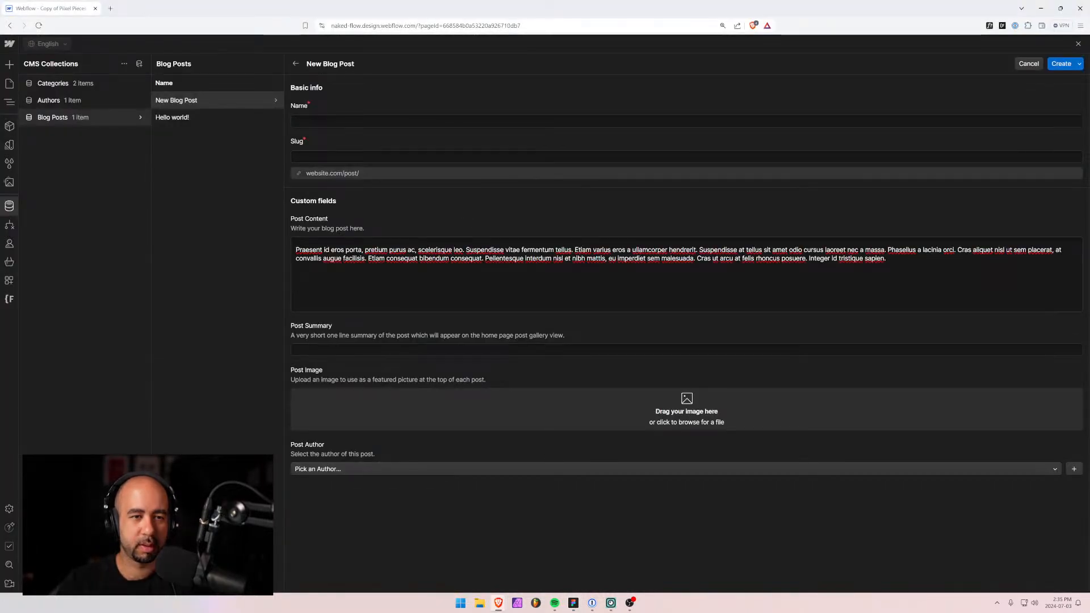
pyautogui.hotkey('ctrl', 'v')
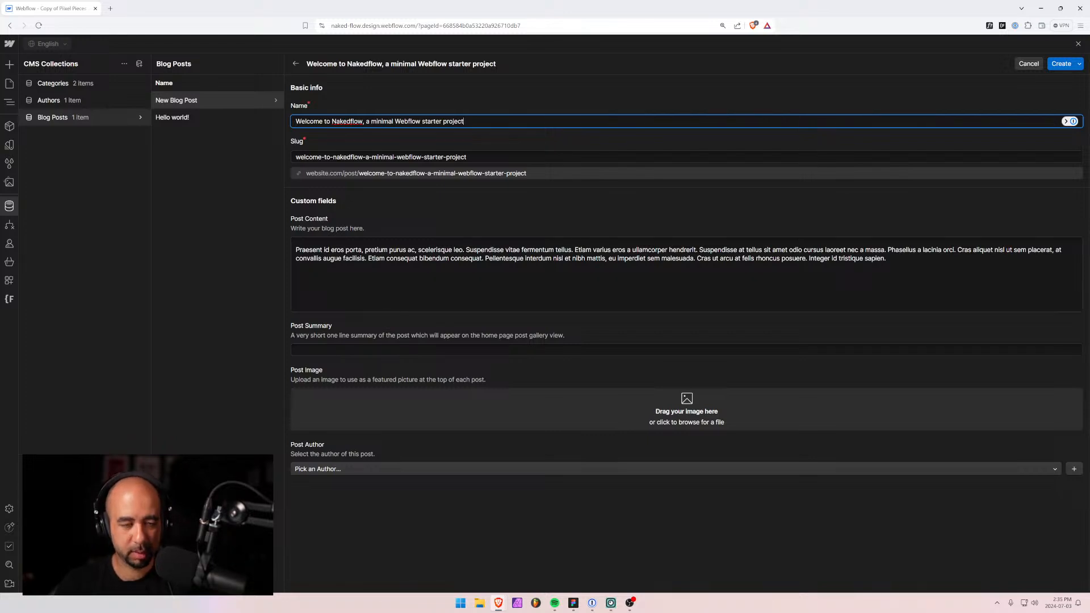
# Paste the Figma summary into Post Summary, pick the existing author, and create the post.
pyautogui.hotkey('alt', 'Tab')
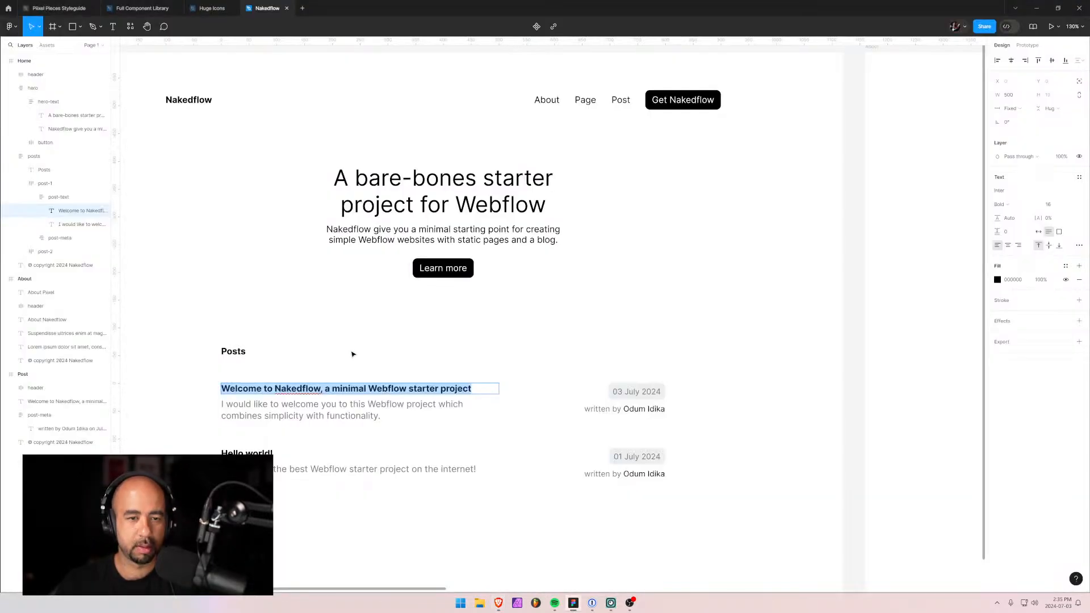
pyautogui.doubleClick(329, 405)
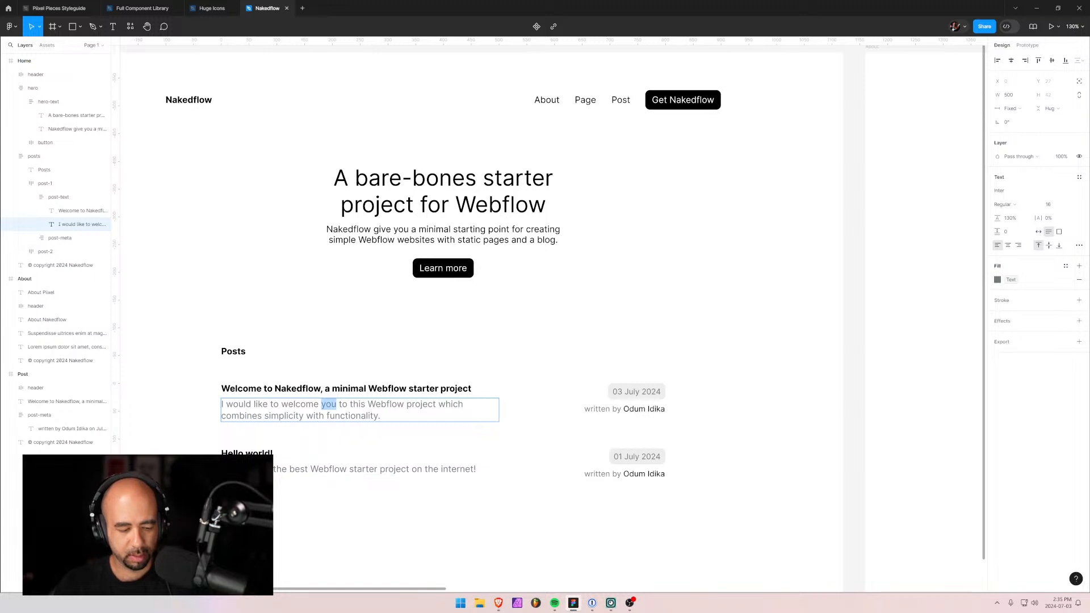
pyautogui.hotkey('ctrl', 'a')
pyautogui.hotkey('ctrl', 'c')
pyautogui.hotkey('alt', 'Tab')
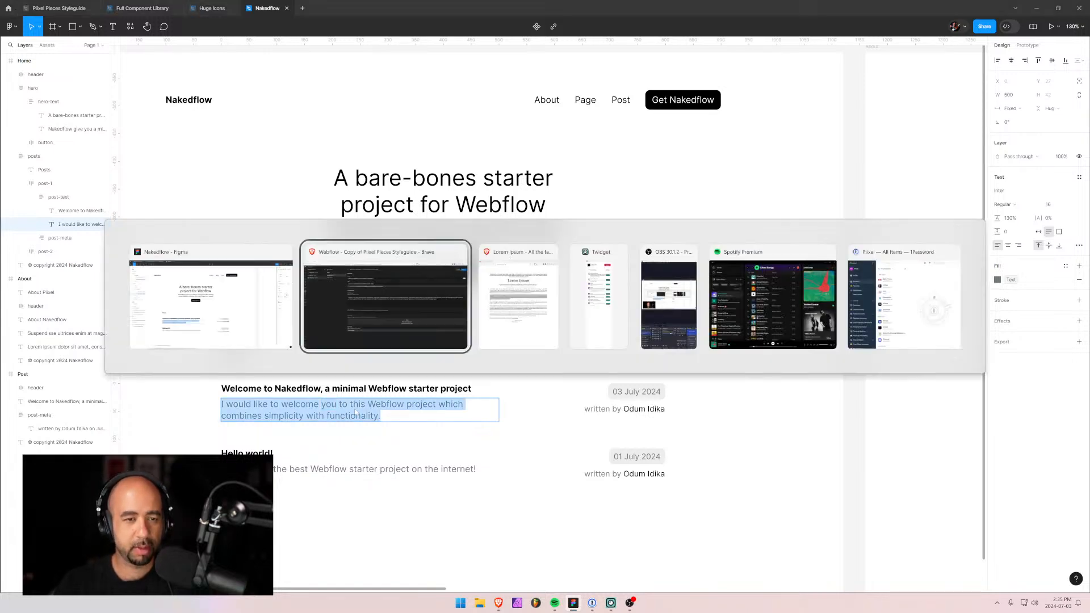
pyautogui.click(335, 350)
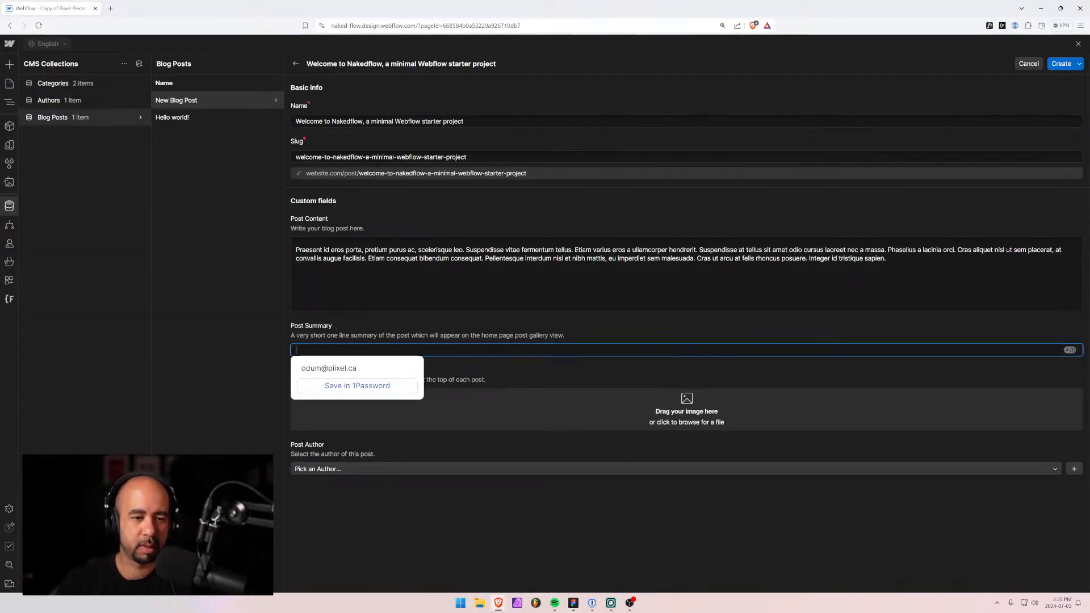
pyautogui.hotkey('ctrl', 'v')
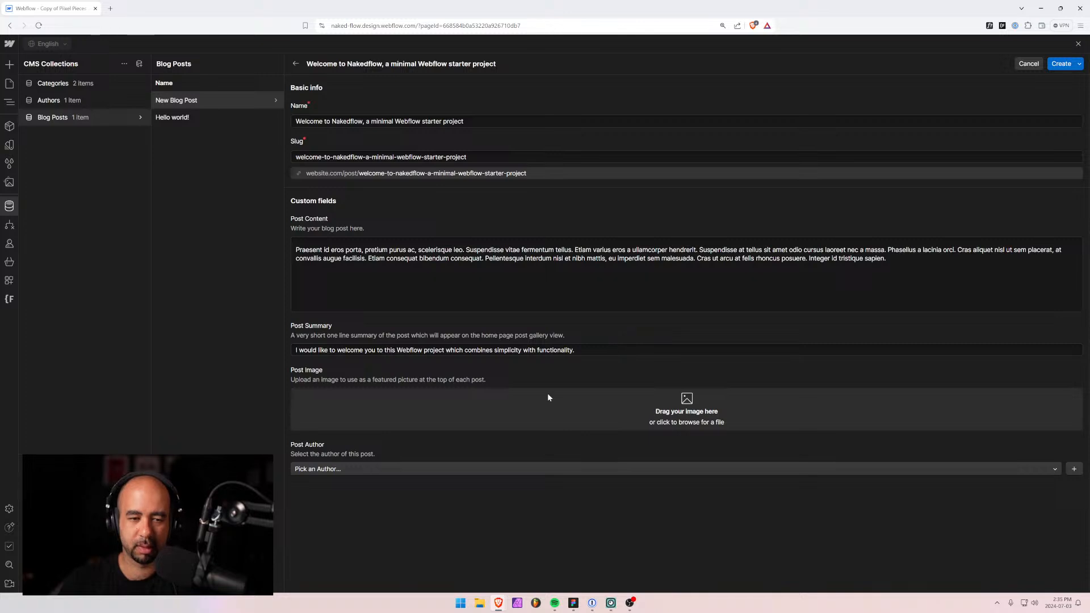
pyautogui.click(380, 469)
pyautogui.click(340, 500)
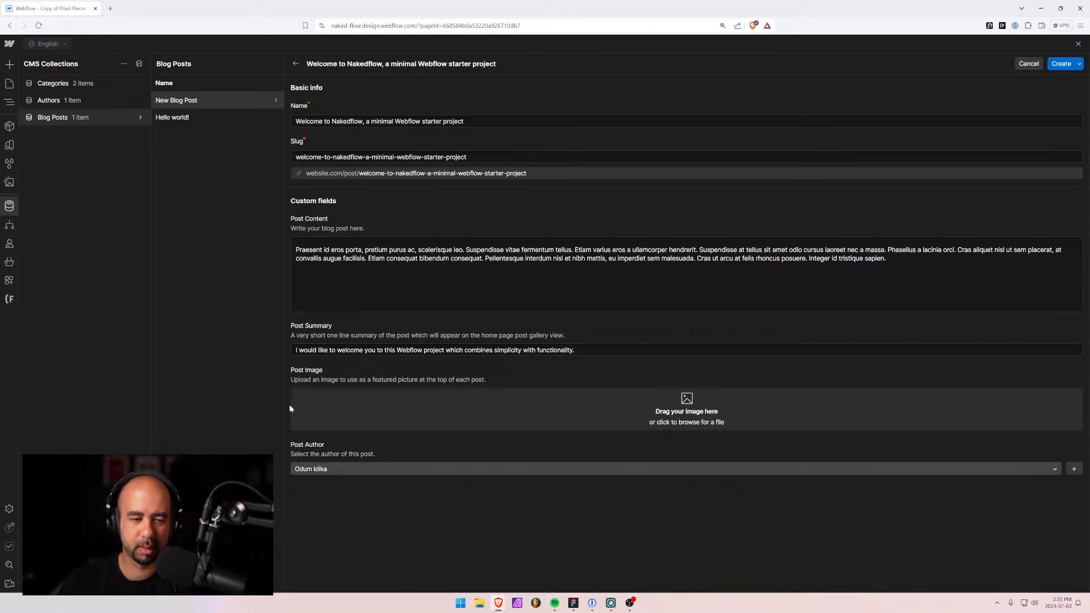
pyautogui.click(1061, 63)
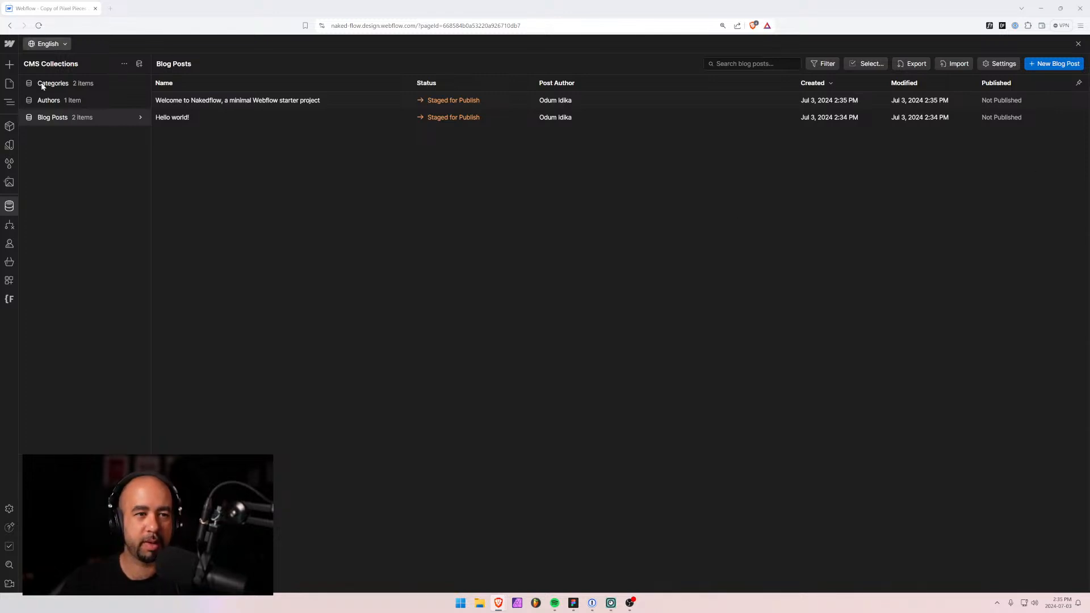
# Go to the home page in the Designer and select the page-main container in the navigator.
pyautogui.click(10, 84)
pyautogui.click(359, 311)
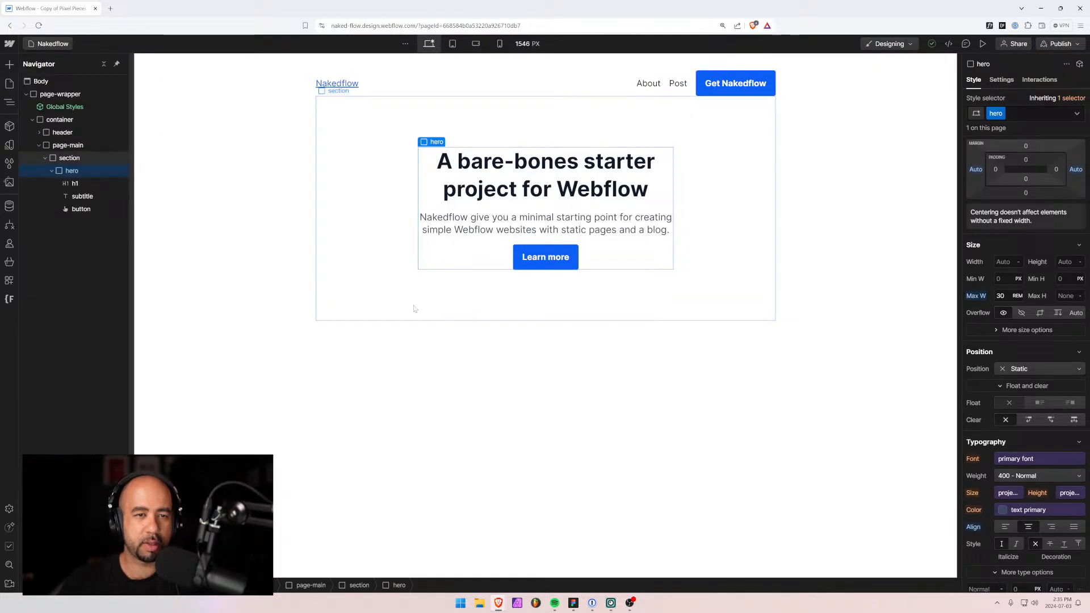
pyautogui.click(45, 158)
pyautogui.click(49, 145)
# Add a Div Block with class 'section' inside page-main.
pyautogui.hotkey('ctrl', 'k')
pyautogui.write('d')
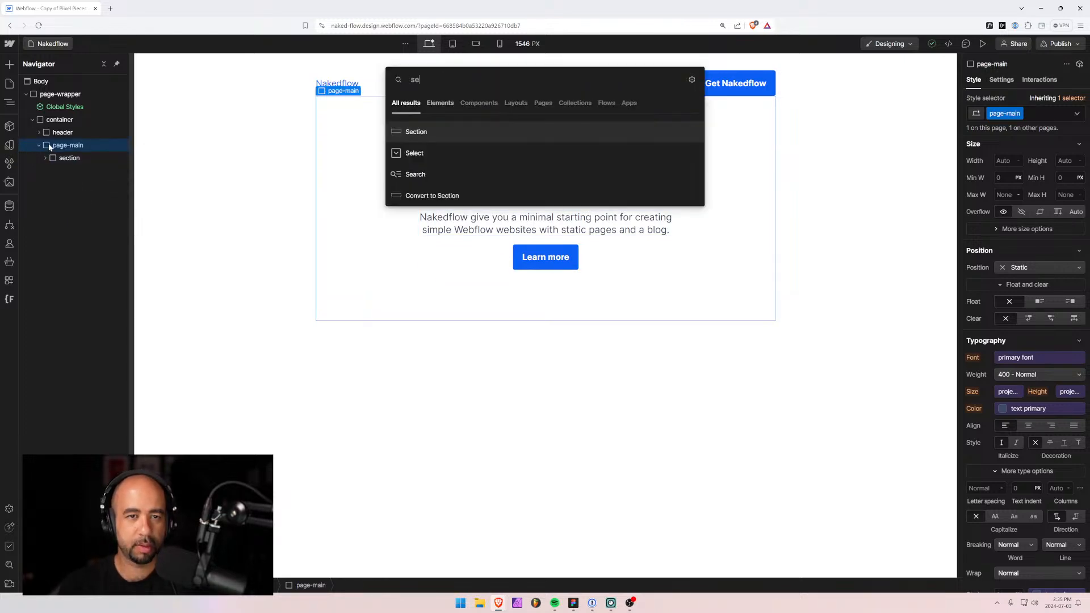
pyautogui.press('Return')
pyautogui.hotkey('ctrl', 'Return')
pyautogui.write('section')
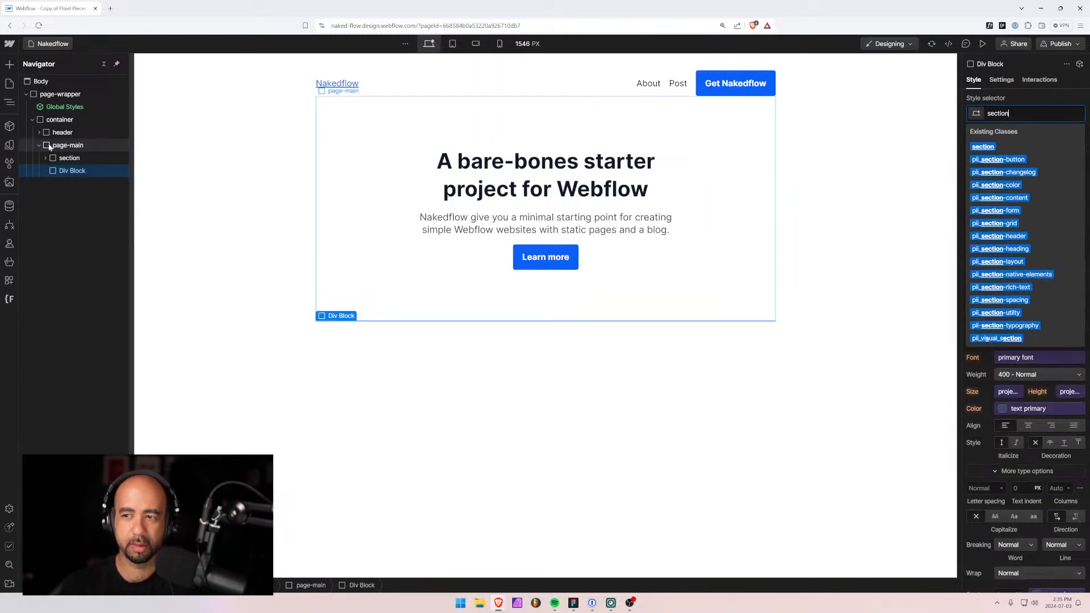
pyautogui.press('Return')
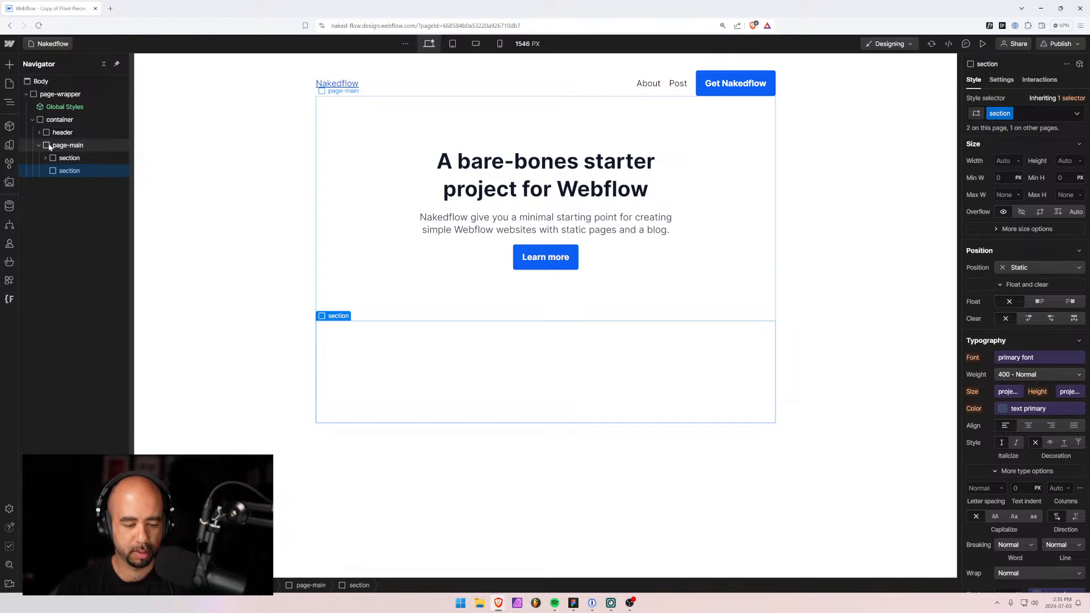
# Add an inner Div Block to the section and begin naming its class 'posts'.
pyautogui.hotkey('ctrl', 'k')
pyautogui.write('div')
pyautogui.press('Return')
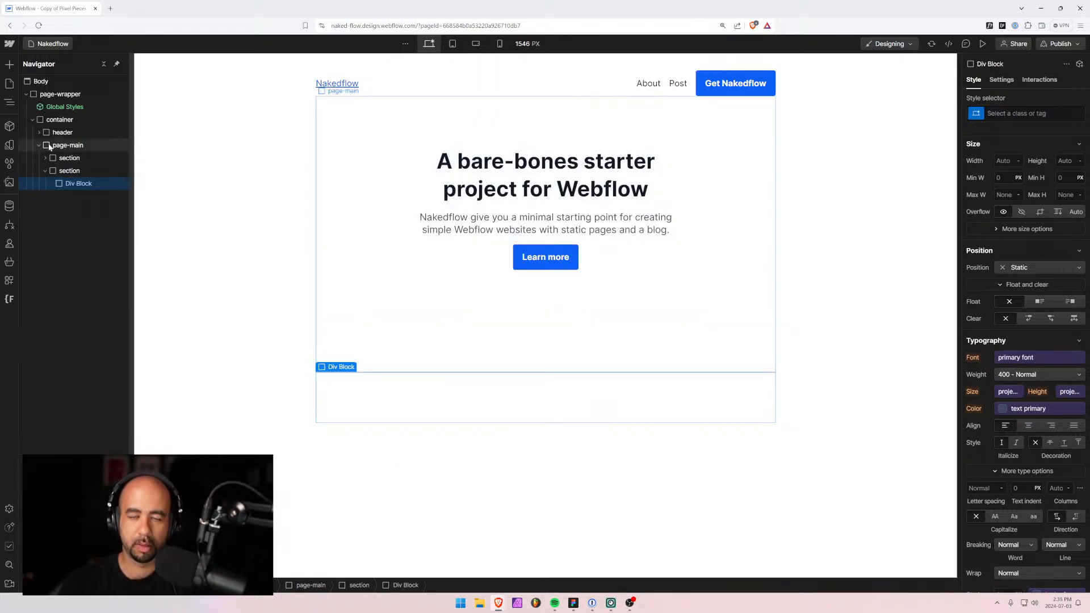
pyautogui.hotkey('ctrl', 'Return')
pyautogui.write('posts')
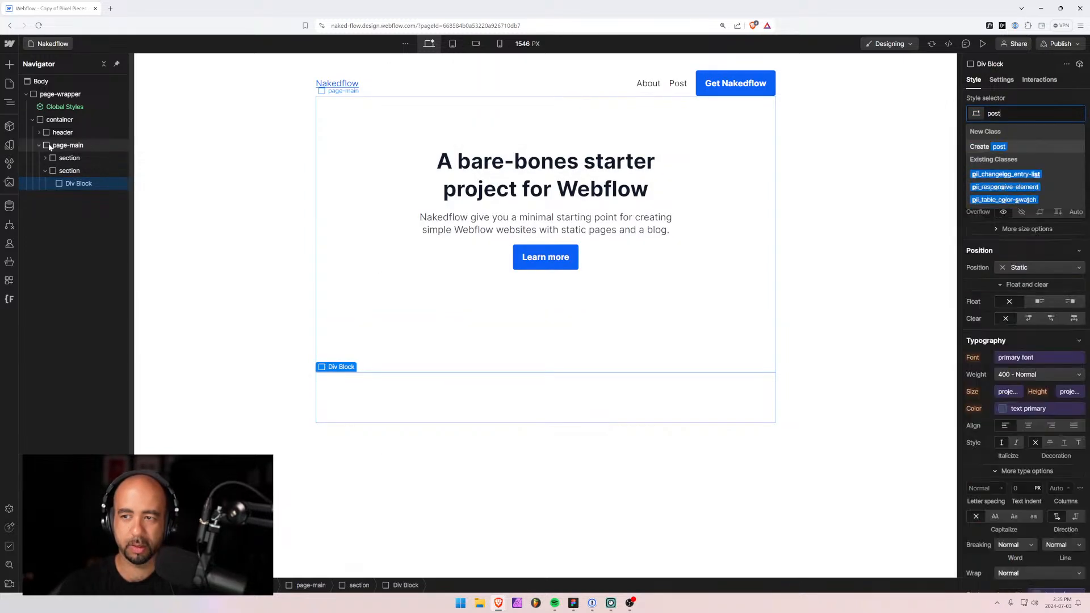
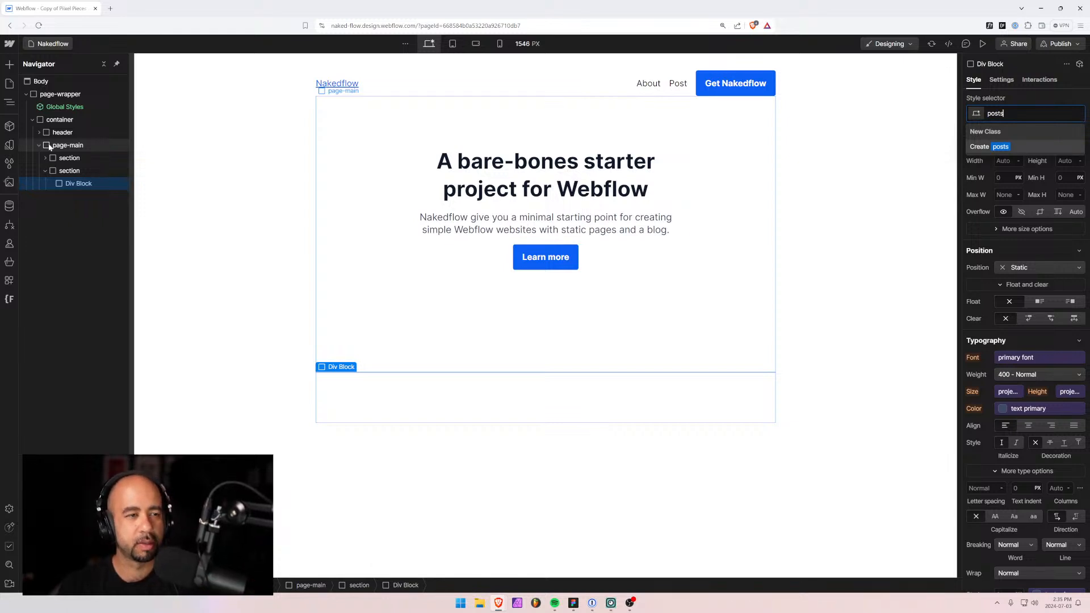
# Create the 'posts' class and insert a Div Block and a Heading inside it.
pyautogui.press('Return')
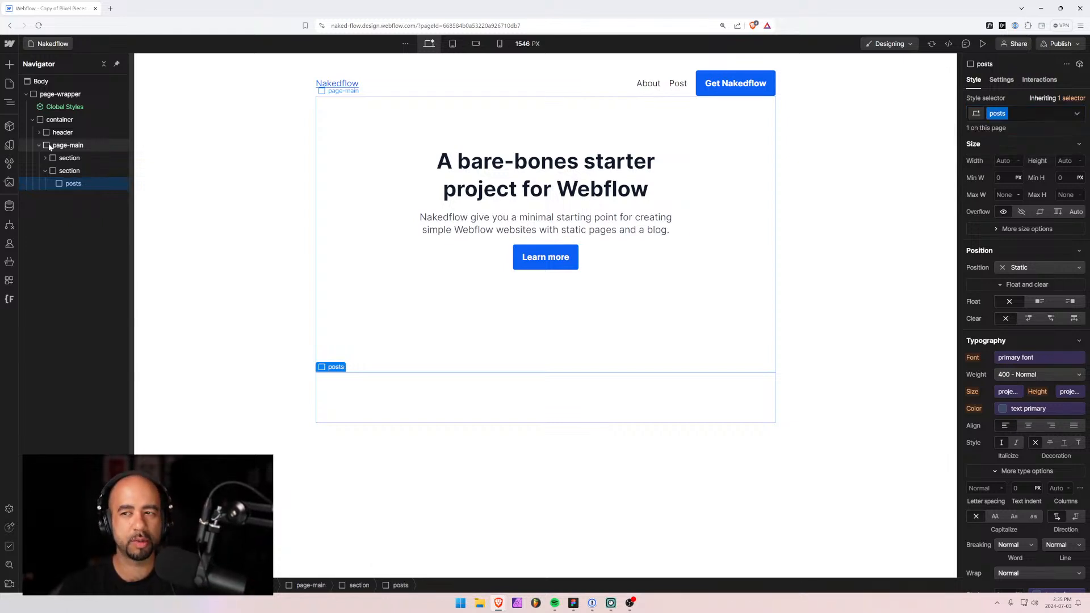
pyautogui.hotkey('ctrl', 'e')
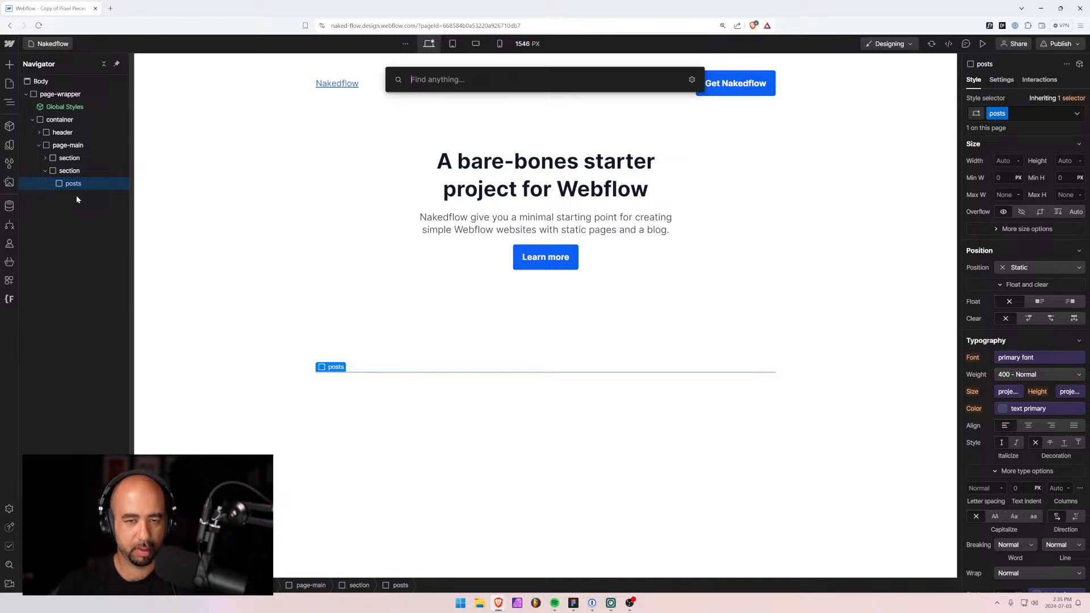
pyautogui.write('div')
pyautogui.press('Return')
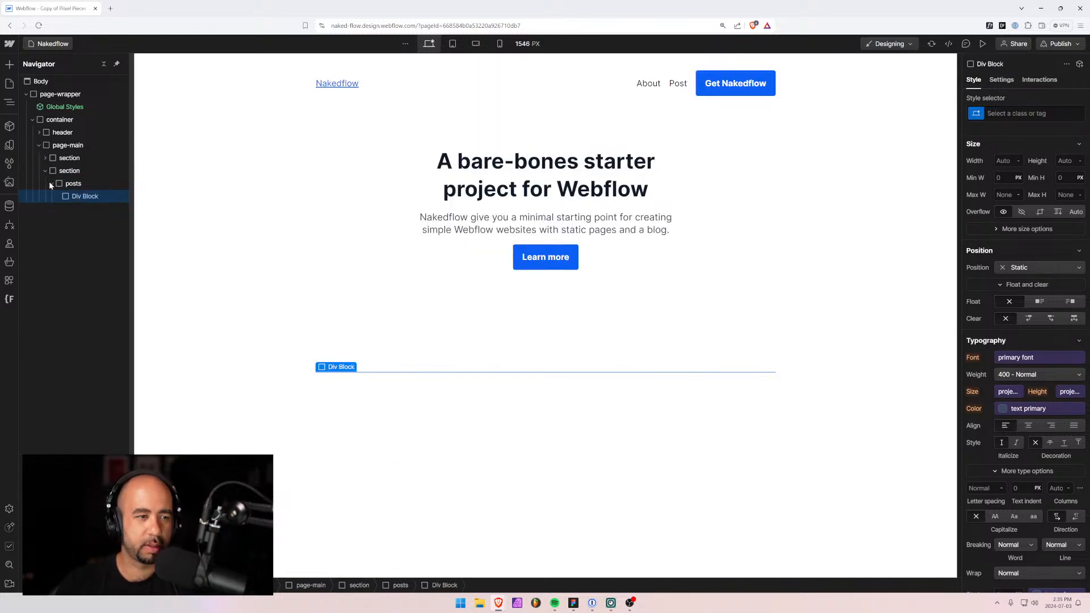
pyautogui.click(63, 184)
pyautogui.hotkey('ctrl', 'e')
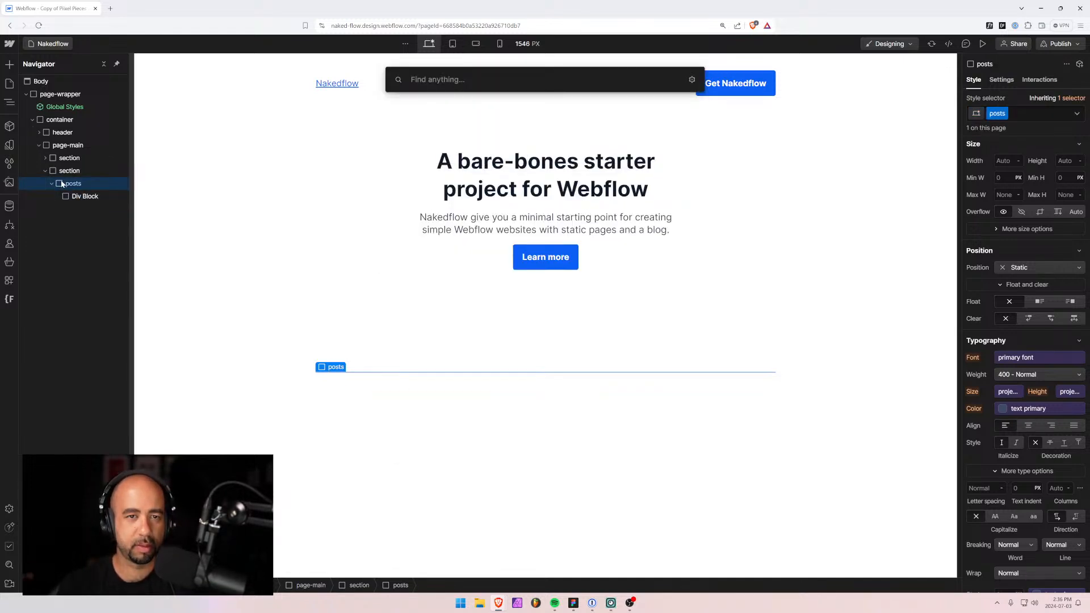
pyautogui.write('head')
pyautogui.press('Return')
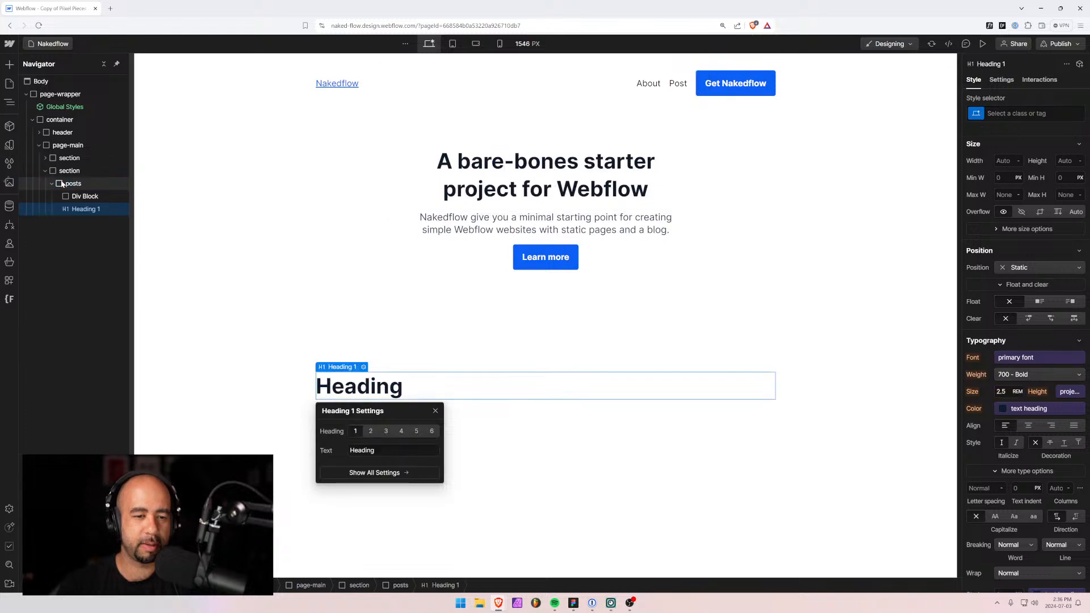
# Make the new heading an H2 reading 'Posts'.
pyautogui.click(371, 430)
pyautogui.press('Return')
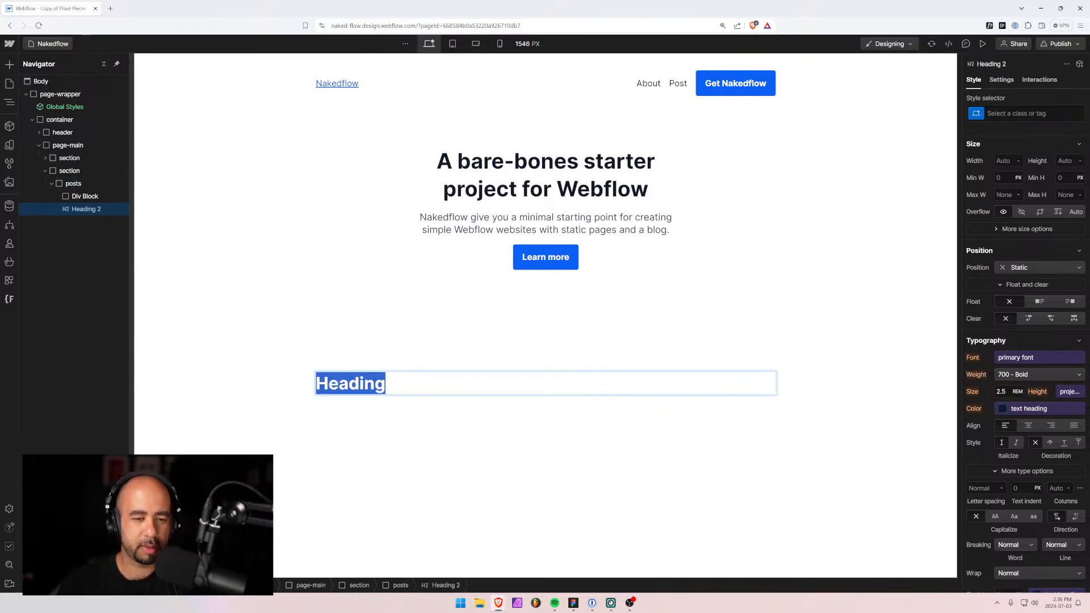
pyautogui.write('Posts')
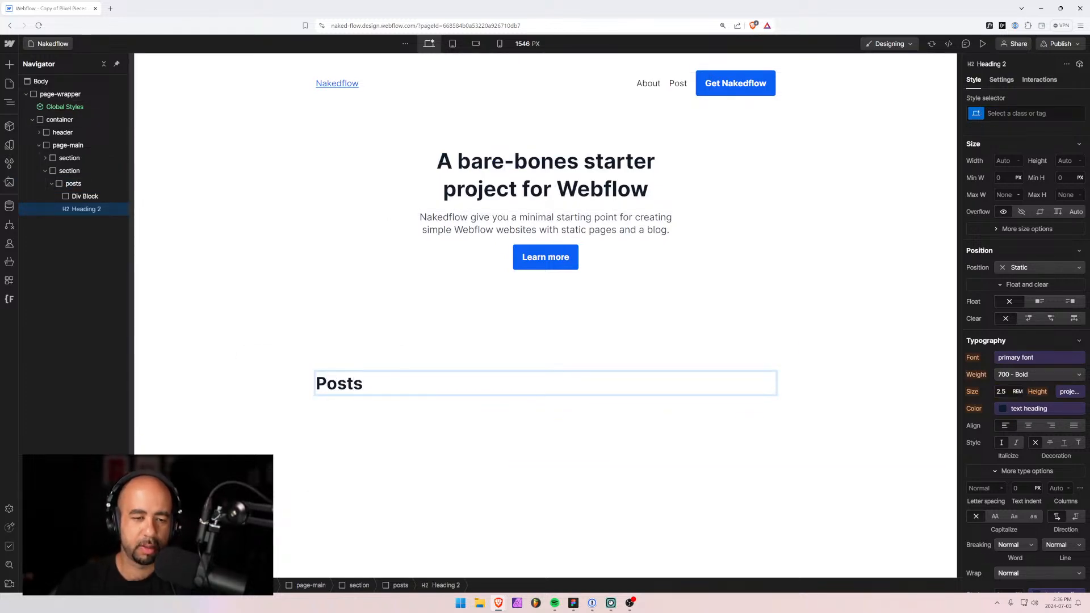
pyautogui.click(371, 400)
pyautogui.click(370, 389)
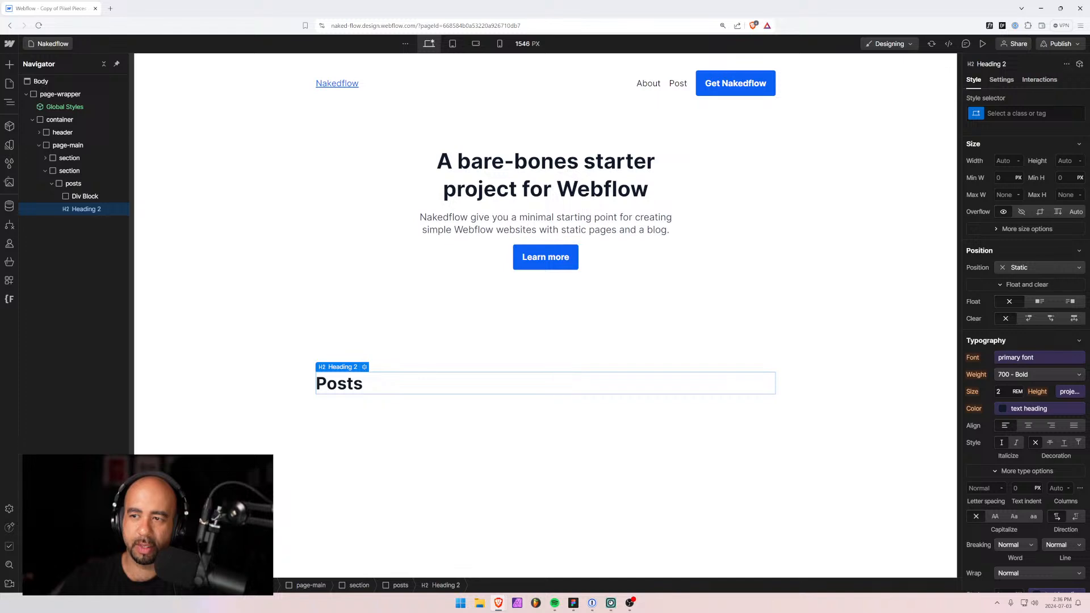
# Apply the h6 class to the Posts heading, replacing an initial h4.
pyautogui.click(1020, 114)
pyautogui.write('h4')
pyautogui.press('Return')
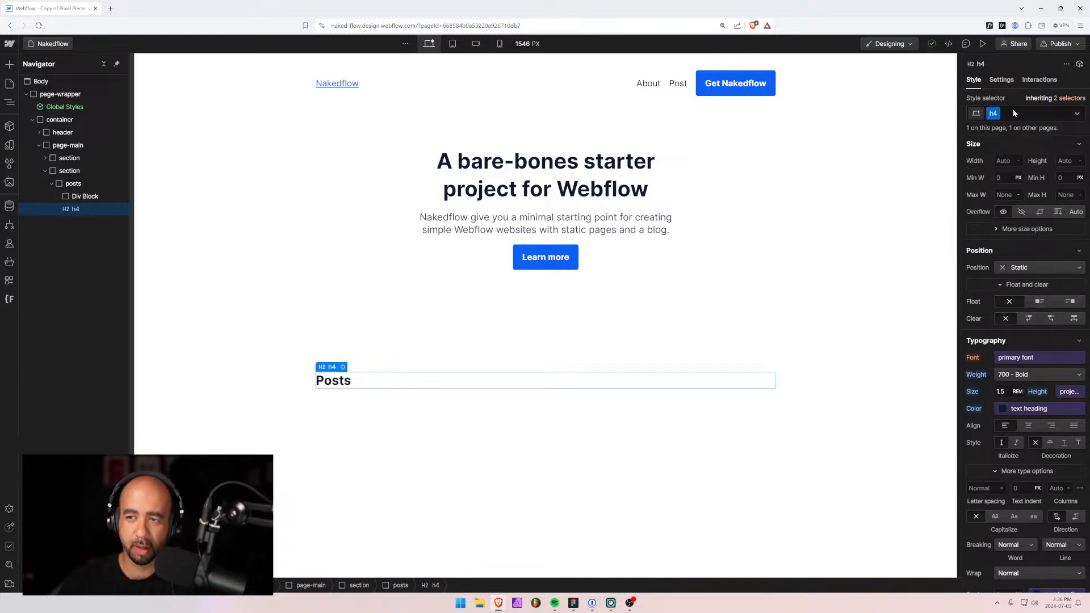
pyautogui.click(1007, 113)
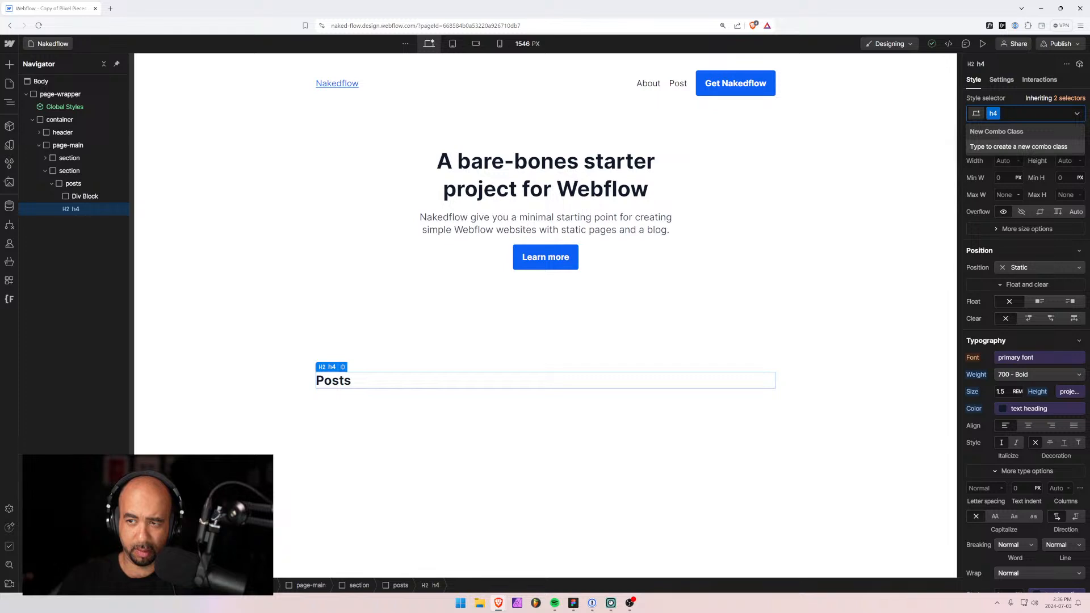
pyautogui.press('BackSpace')
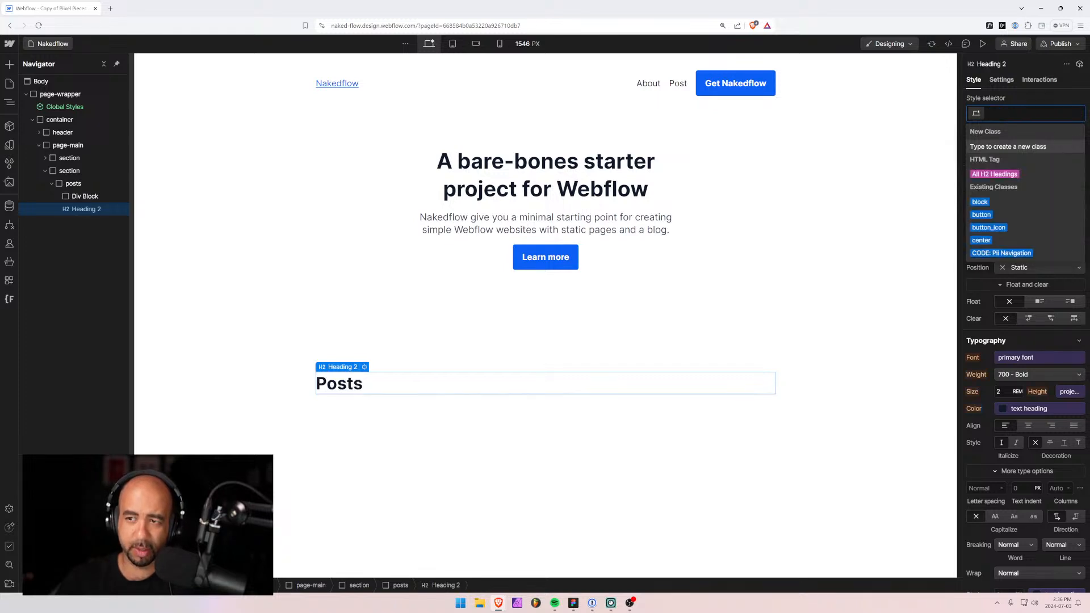
pyautogui.write('h6')
pyautogui.press('Return')
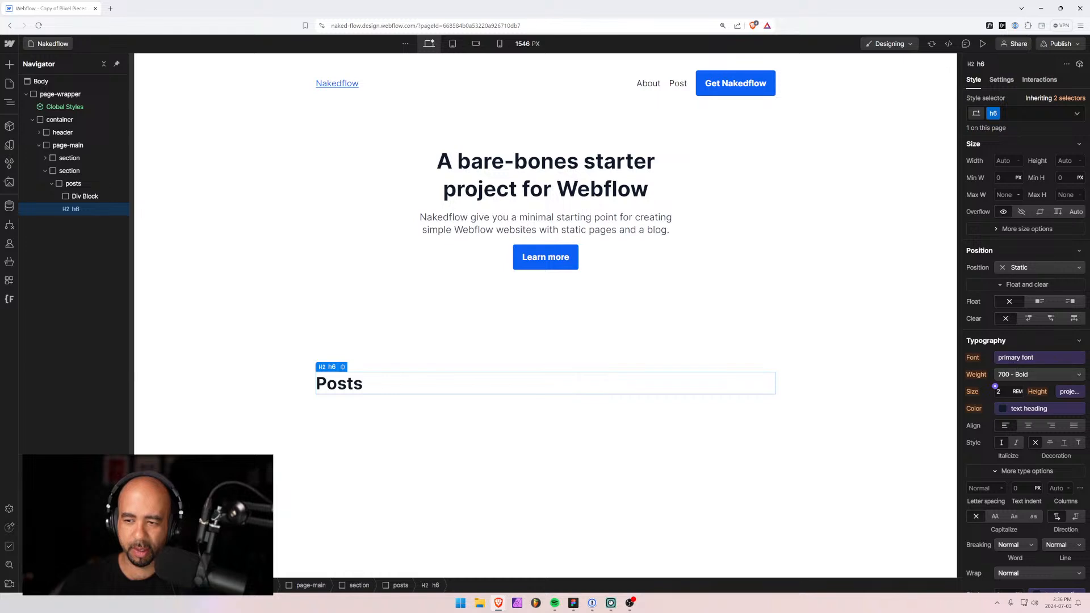
# Set the heading to 1 rem bold, with variable line height and the primary font.
pyautogui.click(998, 392)
pyautogui.write('1')
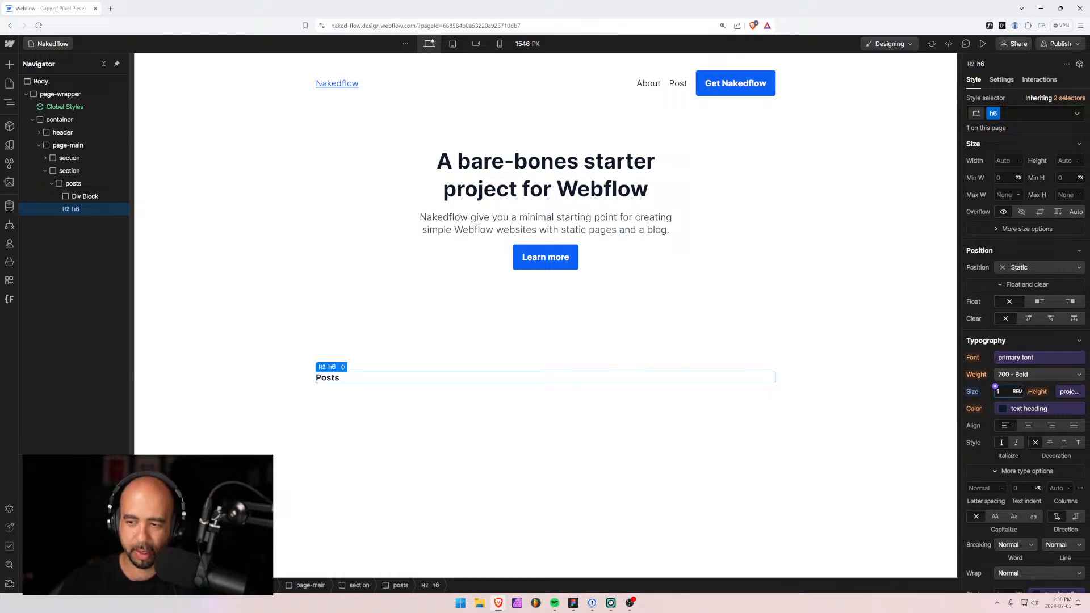
pyautogui.click(1008, 376)
pyautogui.click(1009, 377)
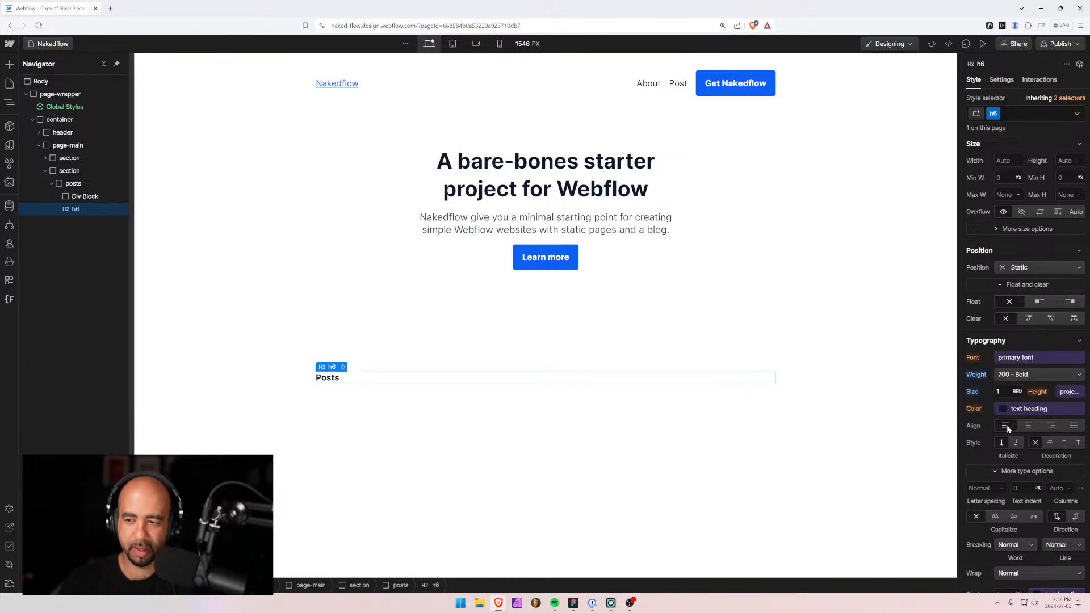
pyautogui.click(1038, 392)
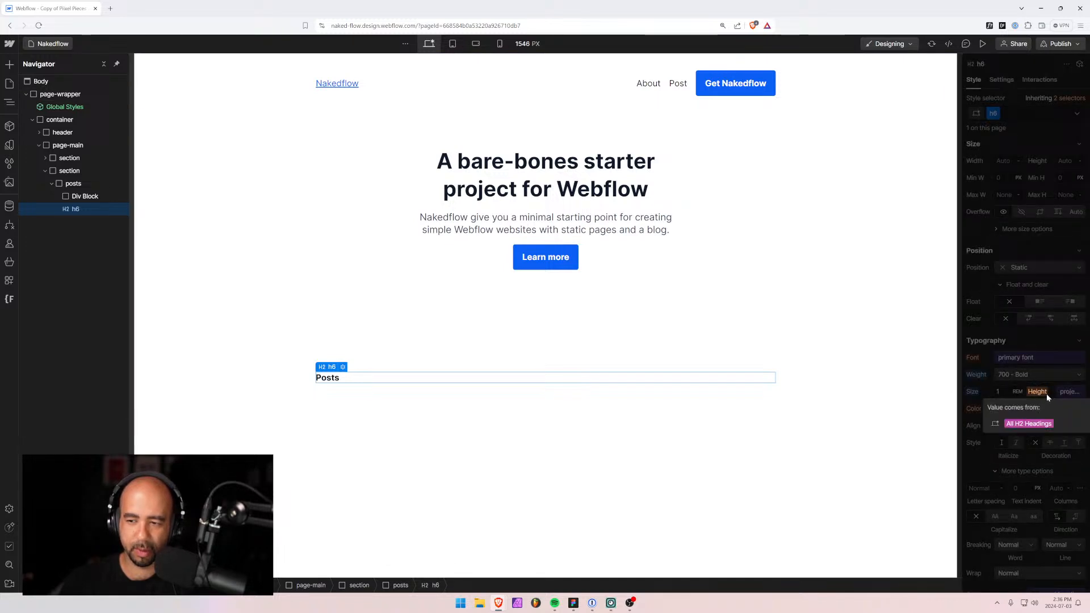
pyautogui.click(1071, 393)
pyautogui.click(1013, 473)
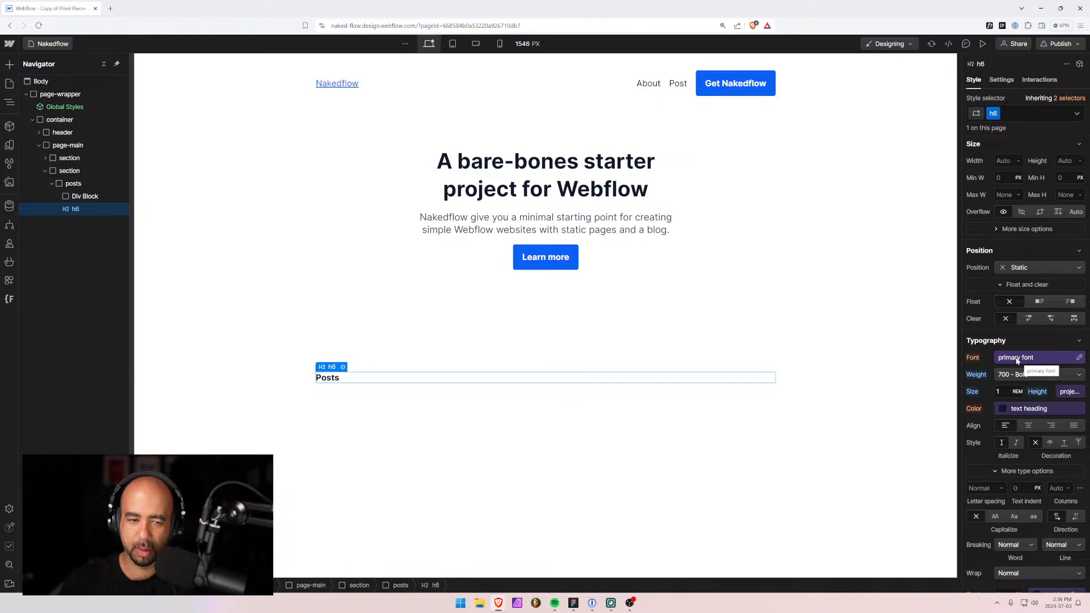
pyautogui.click(1017, 360)
pyautogui.click(989, 427)
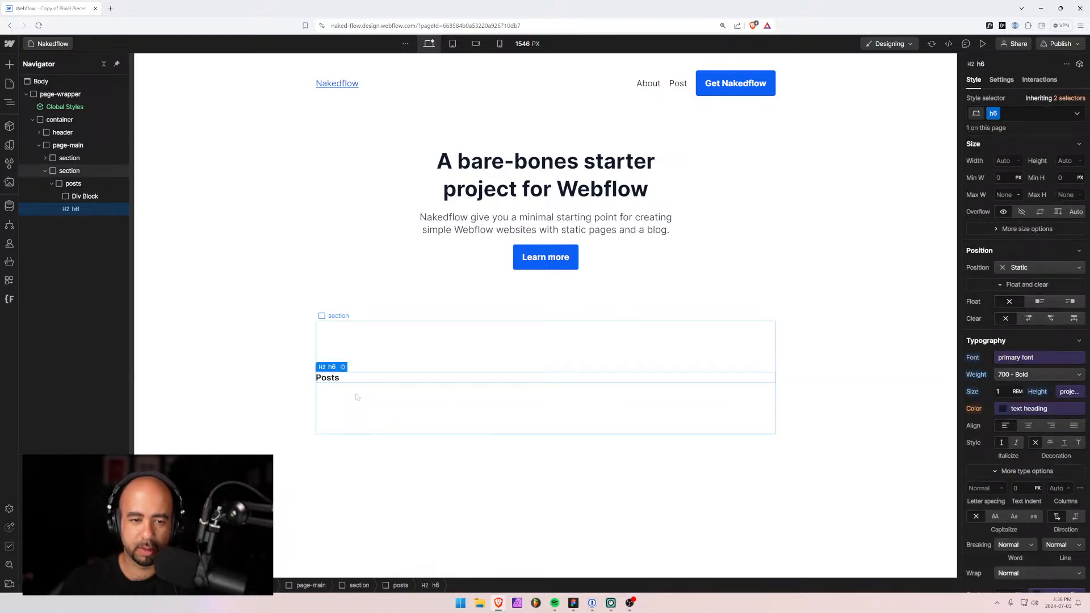
pyautogui.click(478, 183)
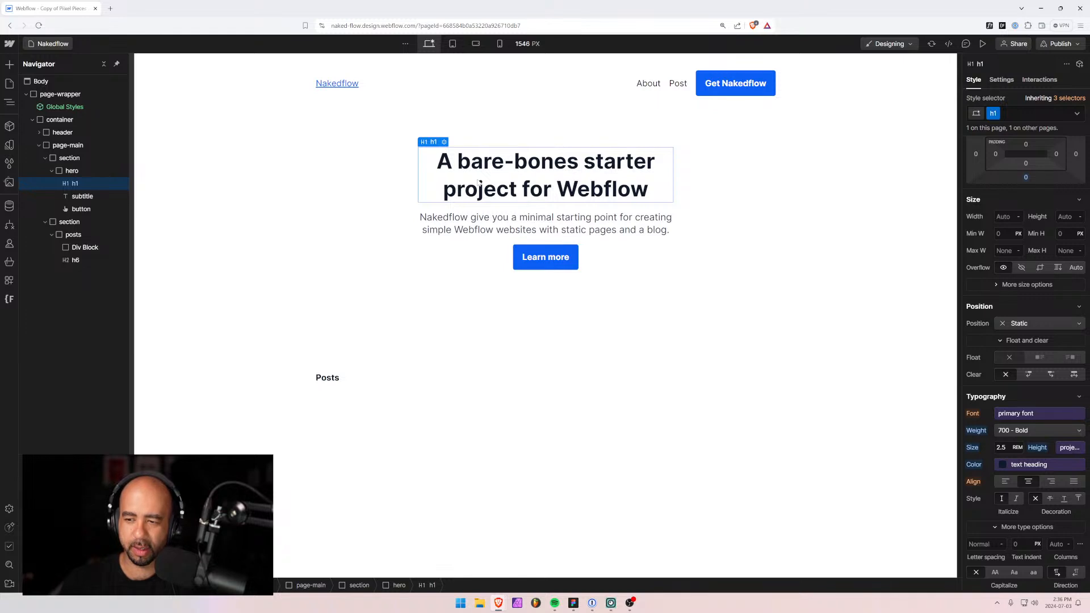
pyautogui.click(408, 377)
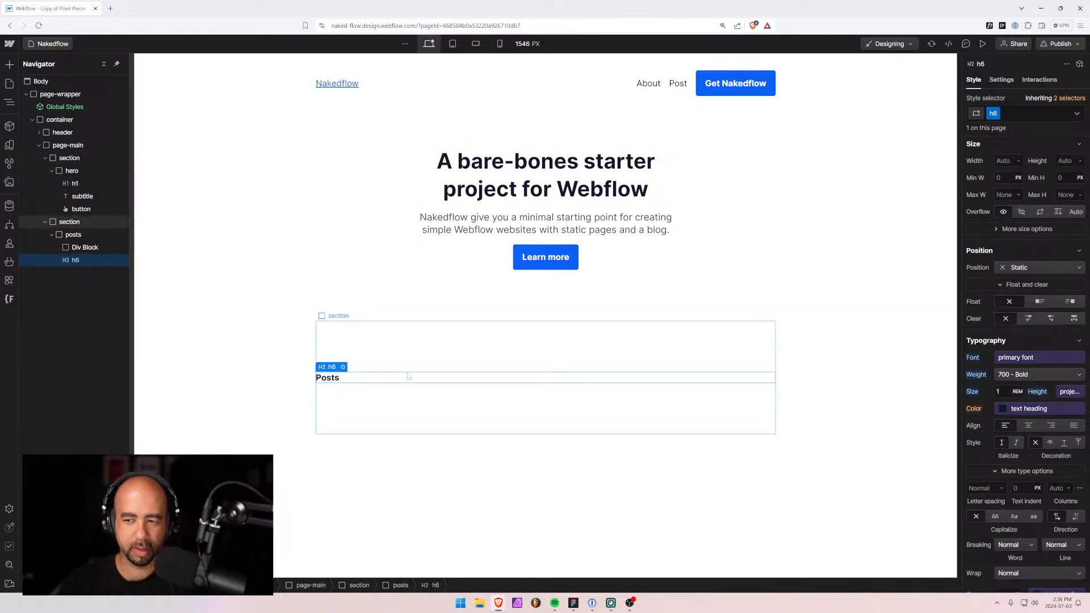
# Move the inner div below Posts and try a 'post' class, then undo and delete it.
pyautogui.click(81, 251)
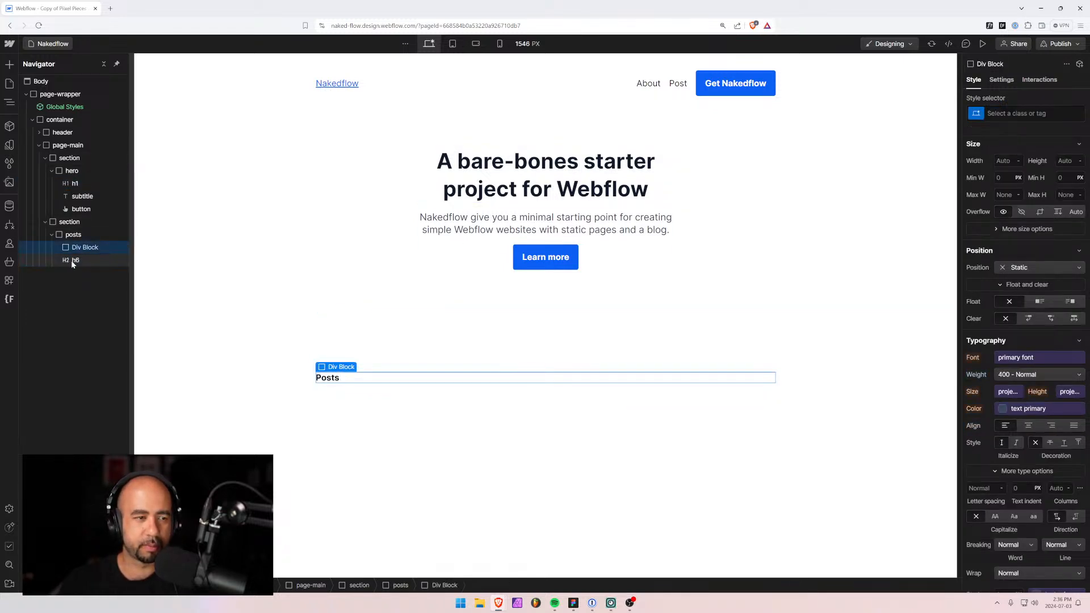
pyautogui.moveTo(80, 246)
pyautogui.mouseDown()
pyautogui.moveTo(73, 265)
pyautogui.moveTo(85, 262)
pyautogui.mouseUp()
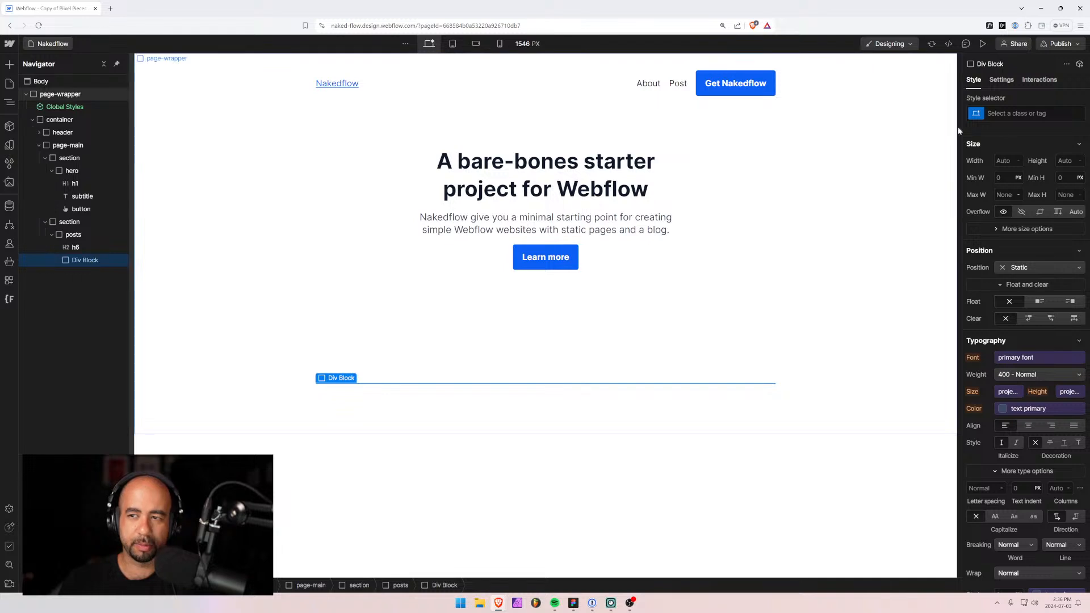
pyautogui.click(1023, 113)
pyautogui.write('post')
pyautogui.press('Return')
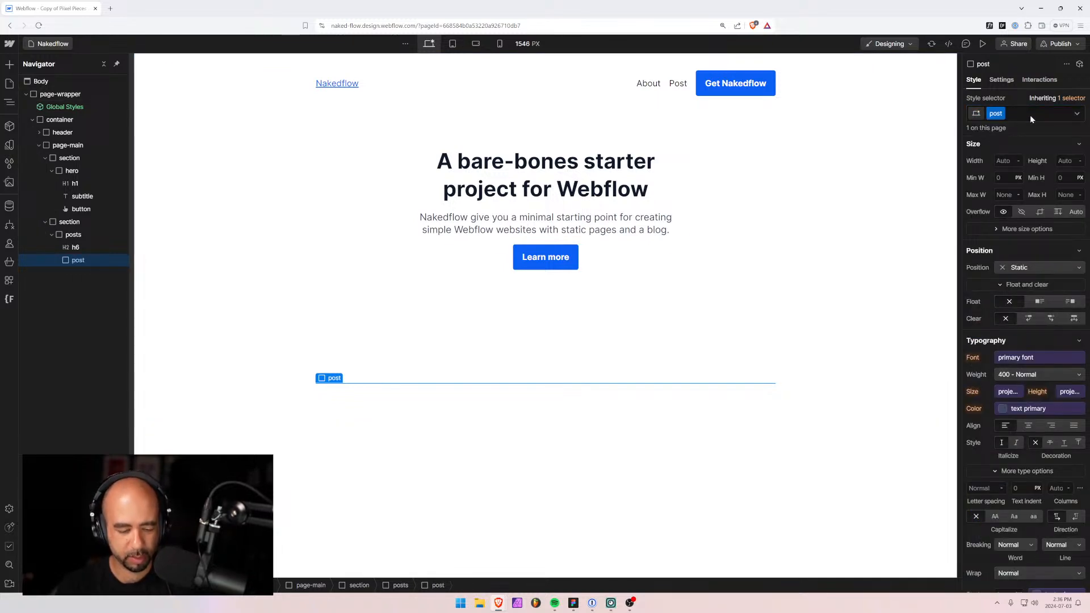
pyautogui.hotkey('ctrl', 'k')
pyautogui.write('hea')
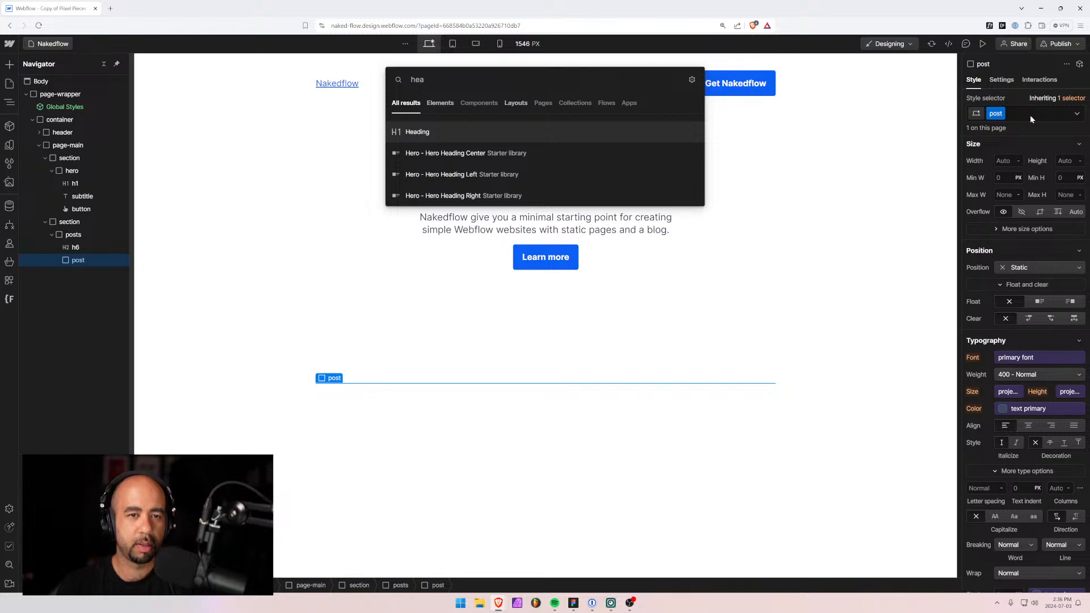
pyautogui.press('Return')
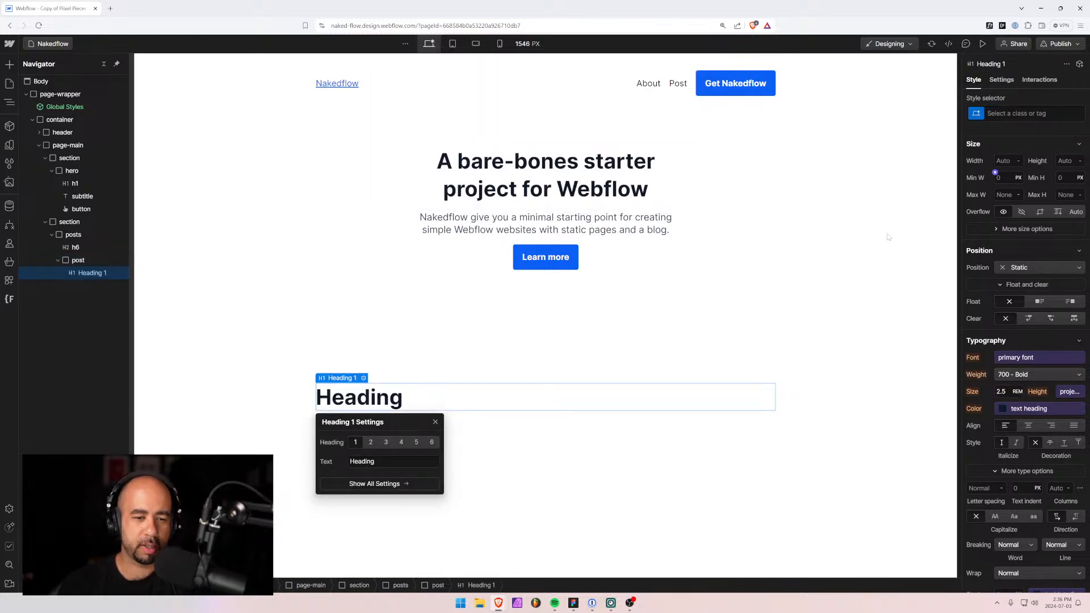
pyautogui.hotkey('ctrl', 'z')
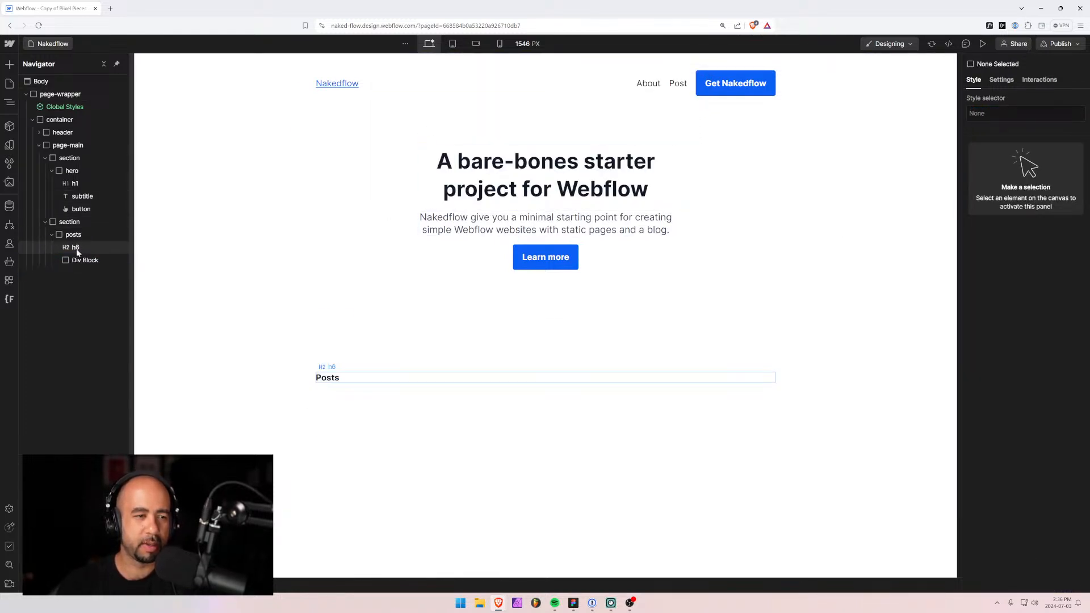
pyautogui.click(79, 260)
pyautogui.press('Delete')
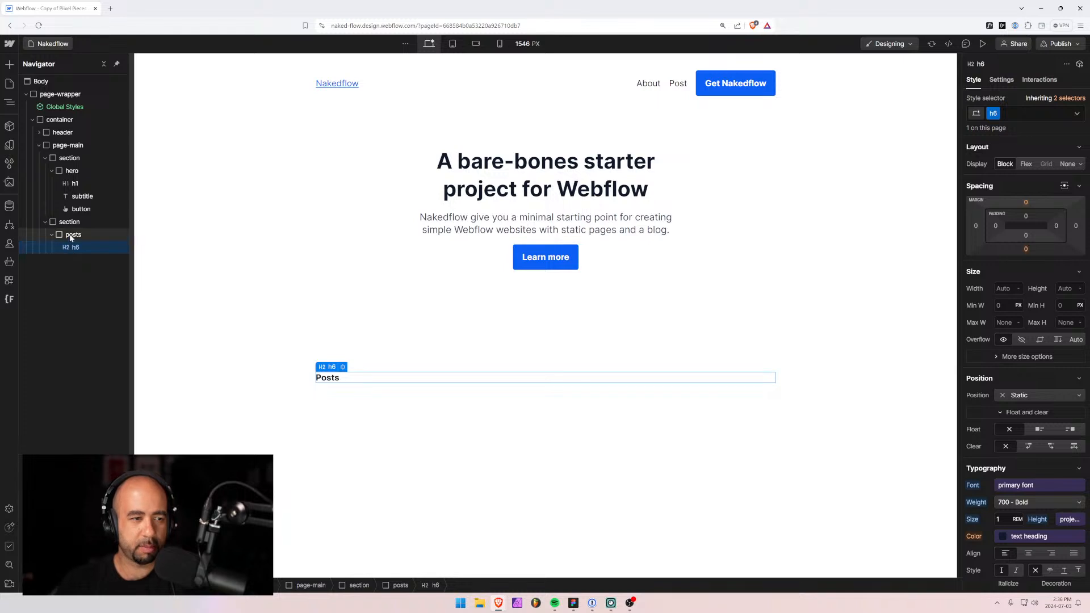
# Add a Collection List inside posts bound to Blog Posts.
pyautogui.click(71, 238)
pyautogui.hotkey('ctrl', 'e')
pyautogui.write('coll')
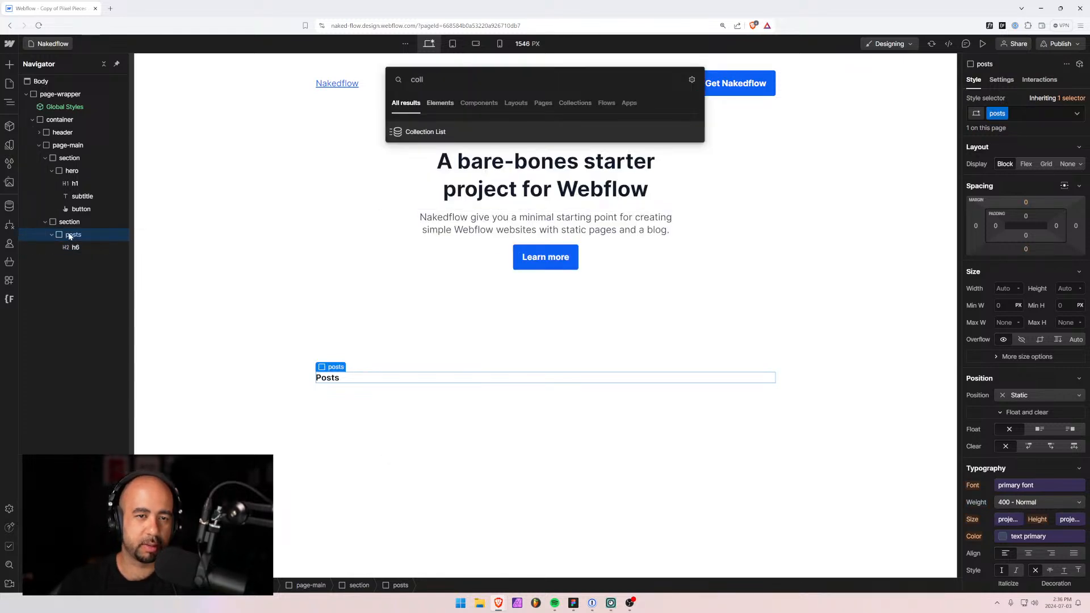
pyautogui.press('Return')
pyautogui.click(392, 414)
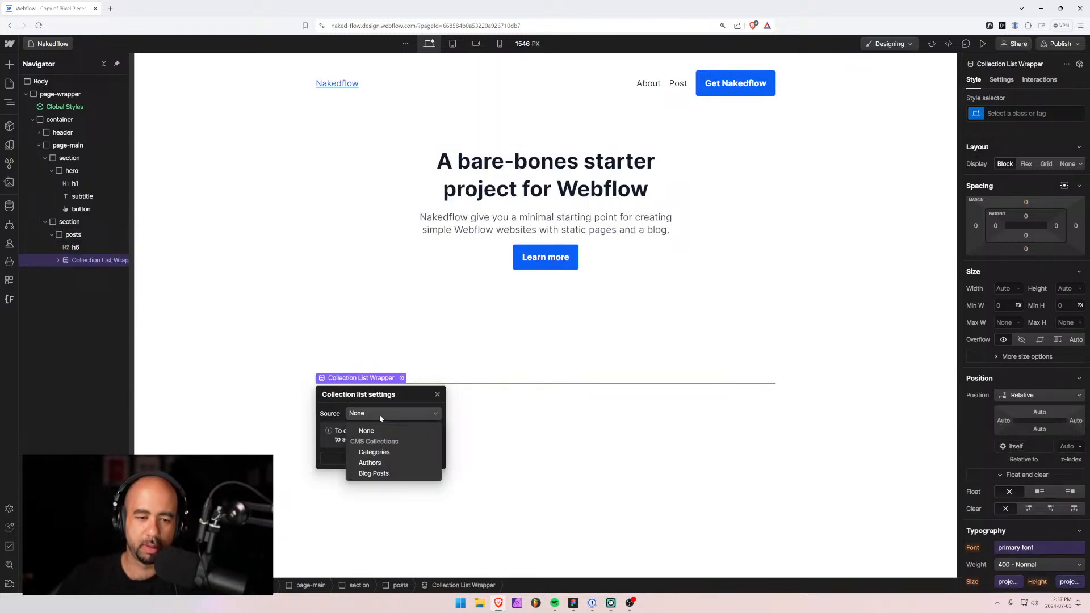
pyautogui.click(375, 473)
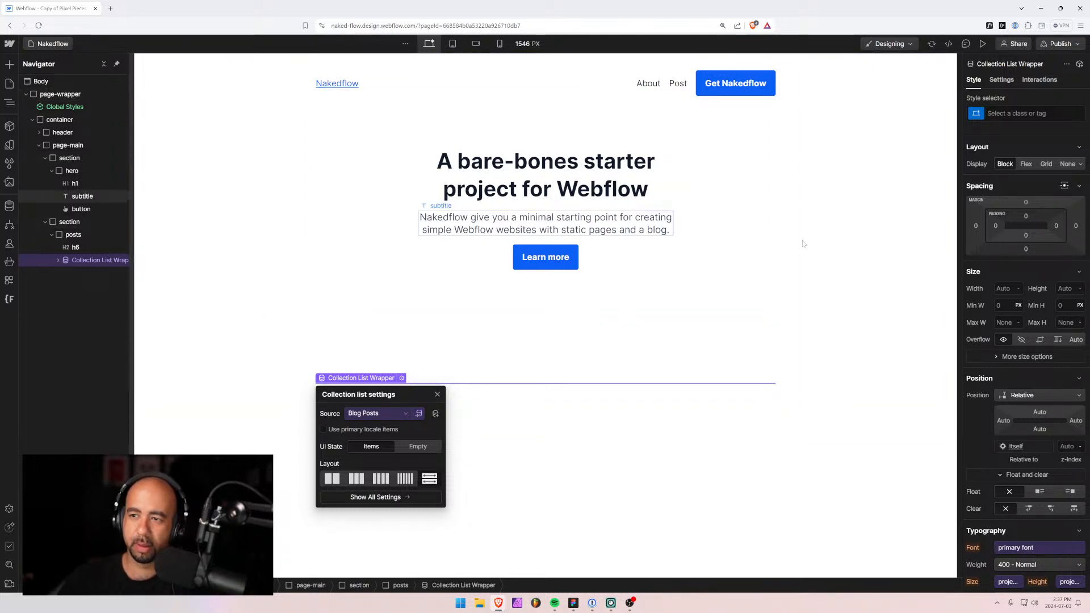
pyautogui.click(57, 262)
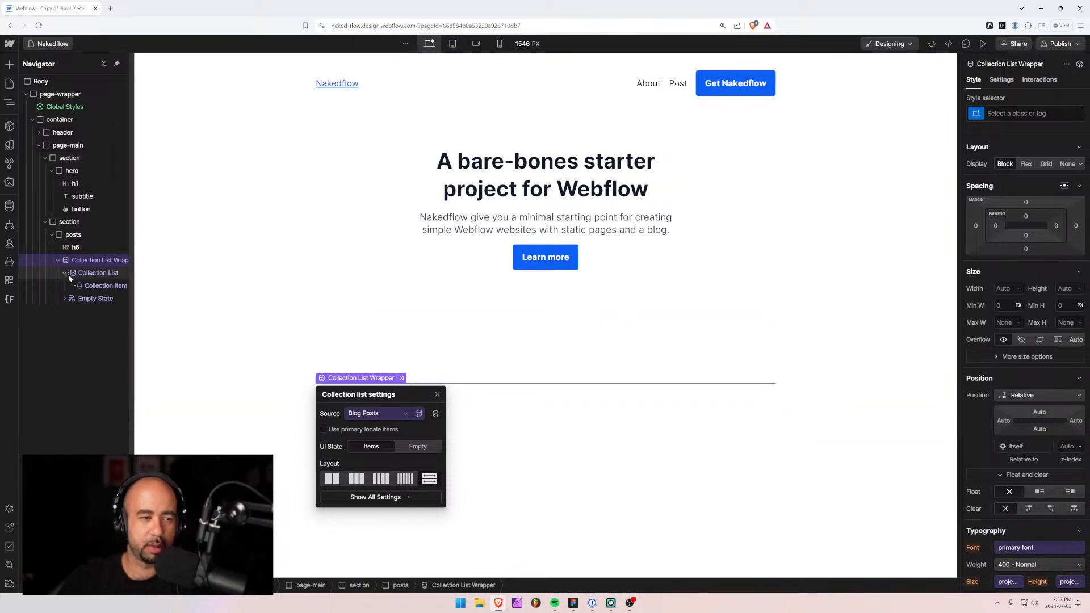
pyautogui.click(102, 285)
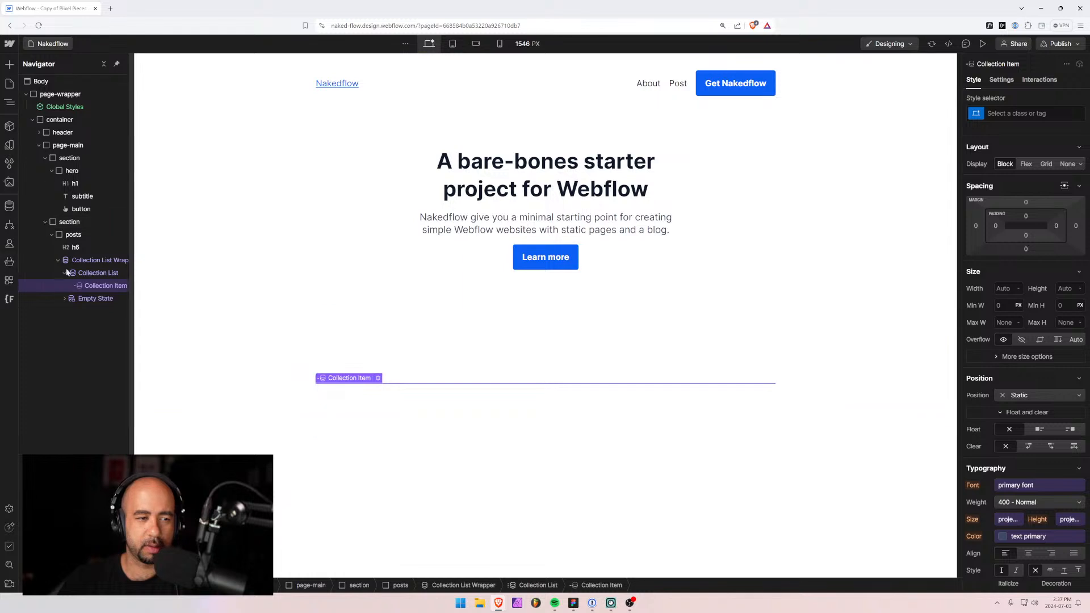
# Add a heading to the collection item bound to Name, set to level H3.
pyautogui.hotkey('ctrl', 'k')
pyautogui.write('head')
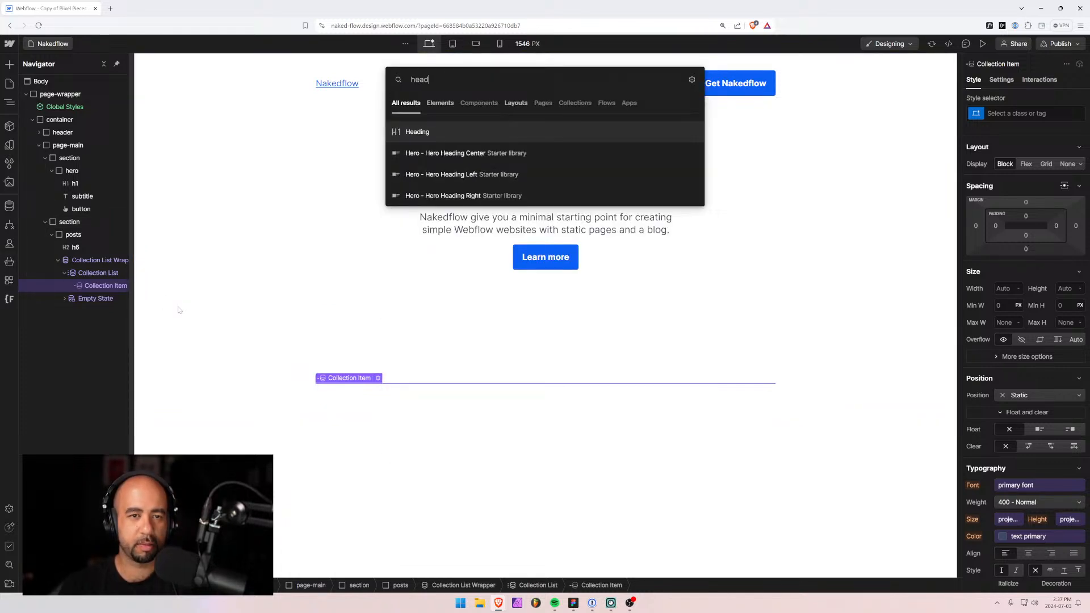
pyautogui.press('Return')
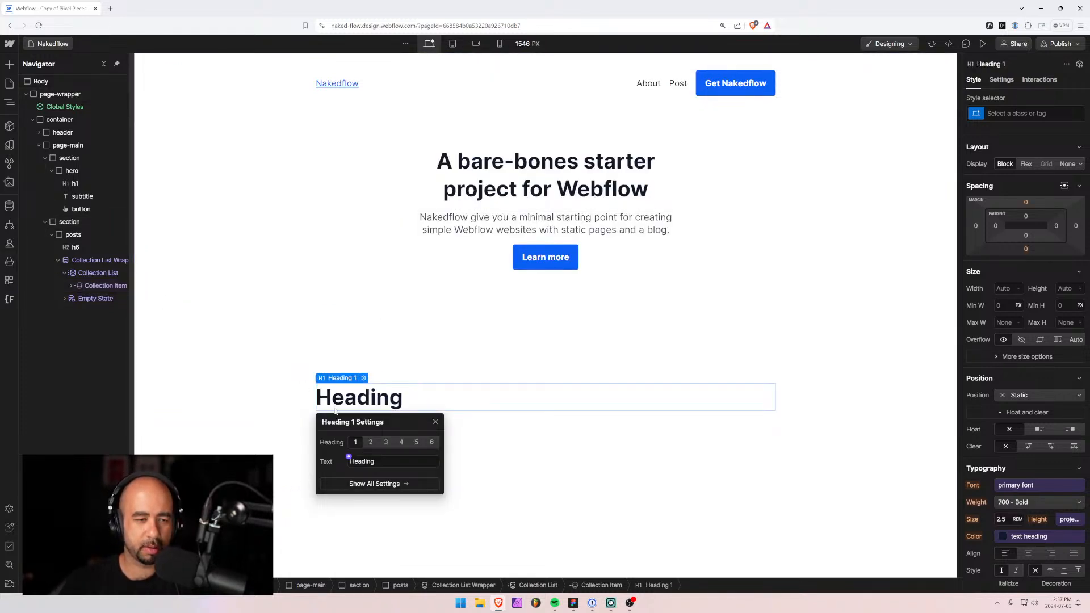
pyautogui.click(349, 457)
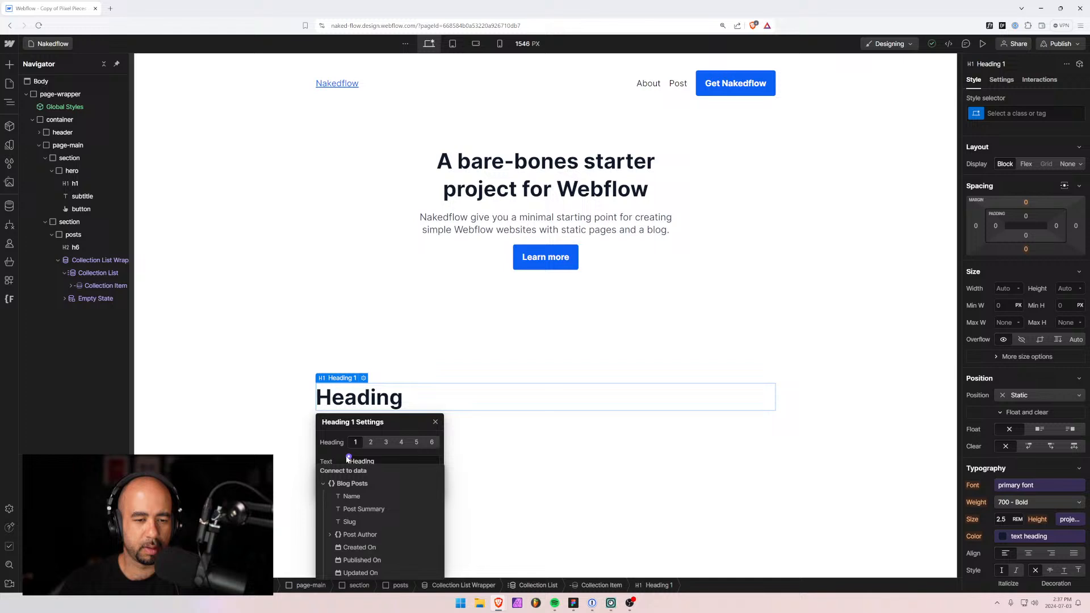
pyautogui.click(352, 486)
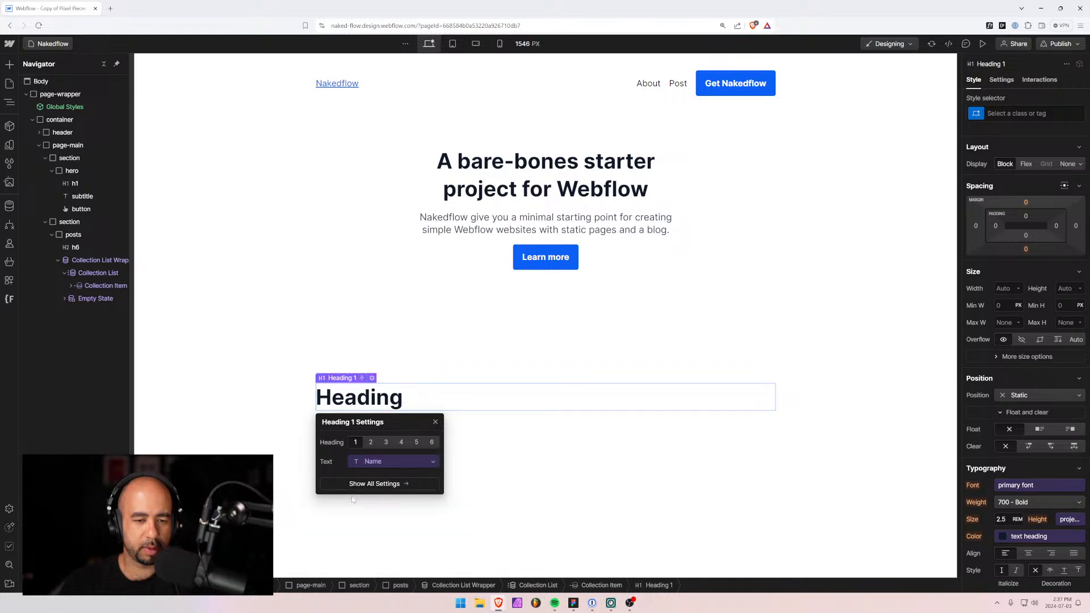
pyautogui.click(86, 261)
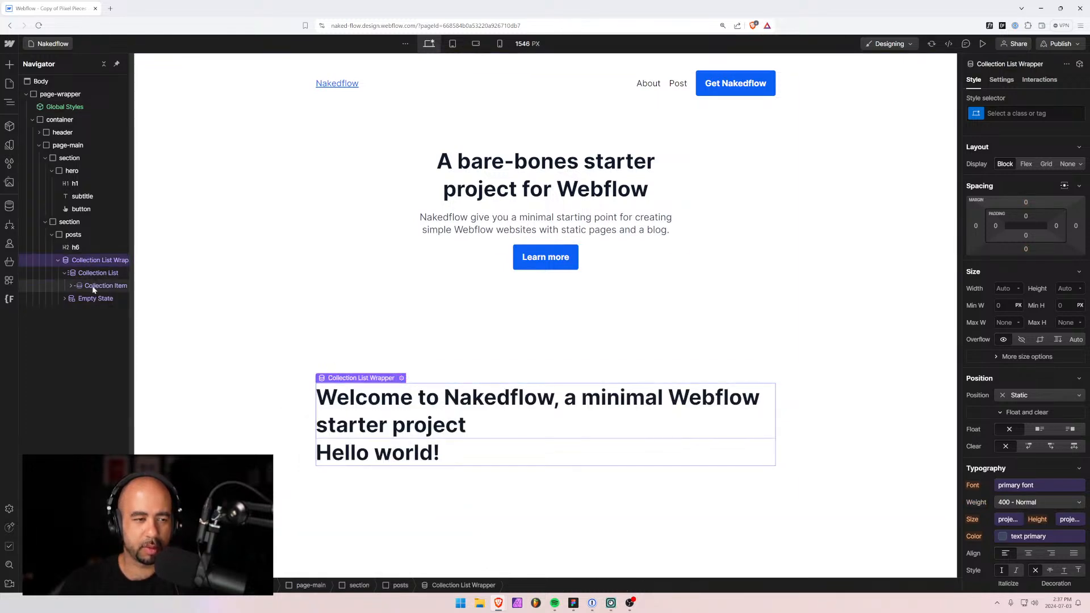
pyautogui.click(94, 288)
pyautogui.click(71, 286)
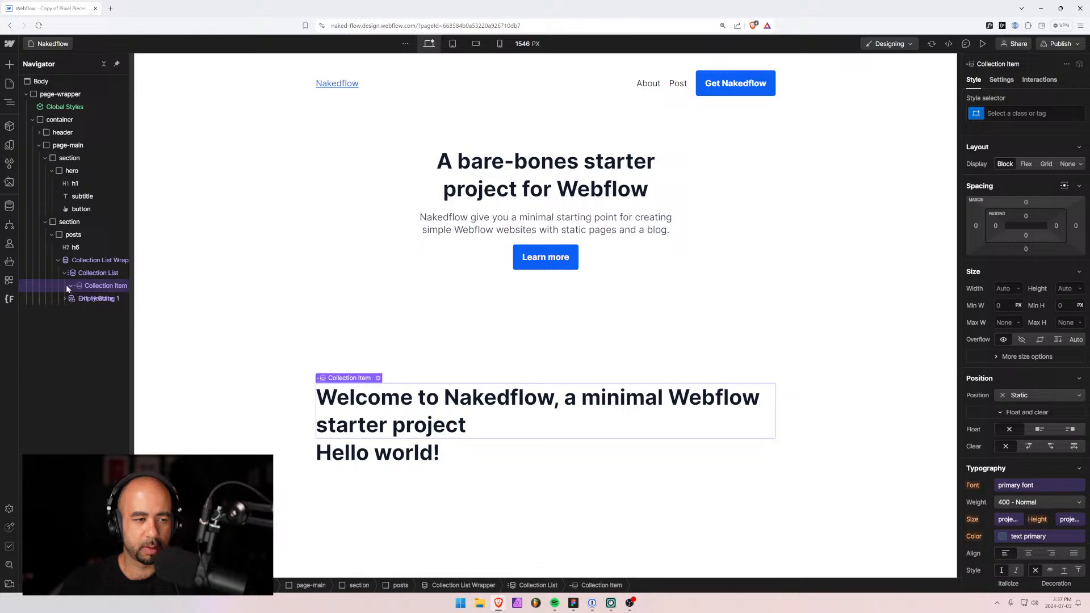
pyautogui.click(94, 298)
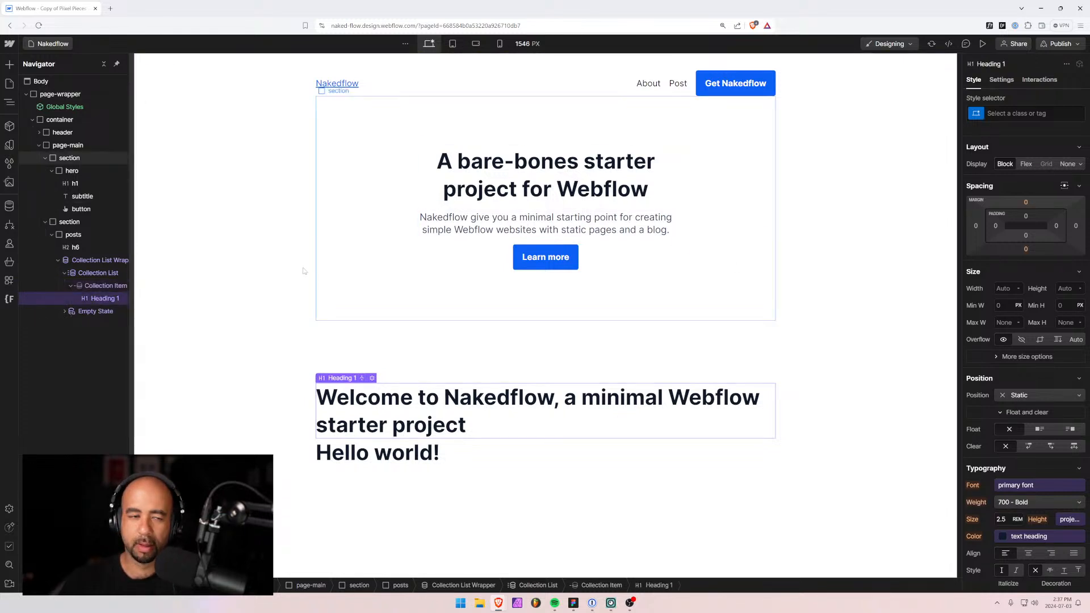
pyautogui.click(373, 378)
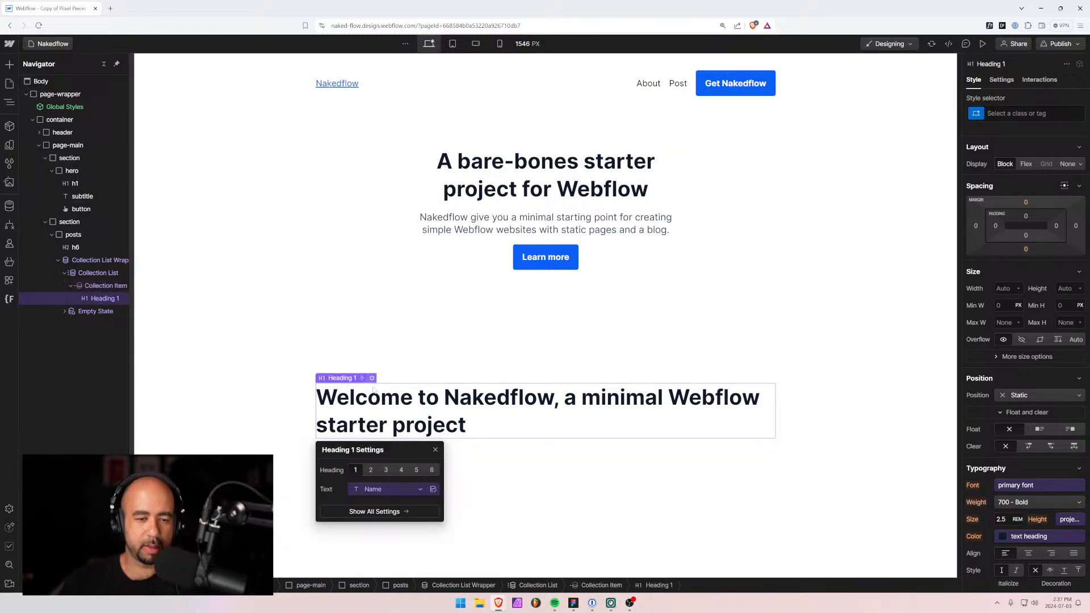
pyautogui.click(390, 463)
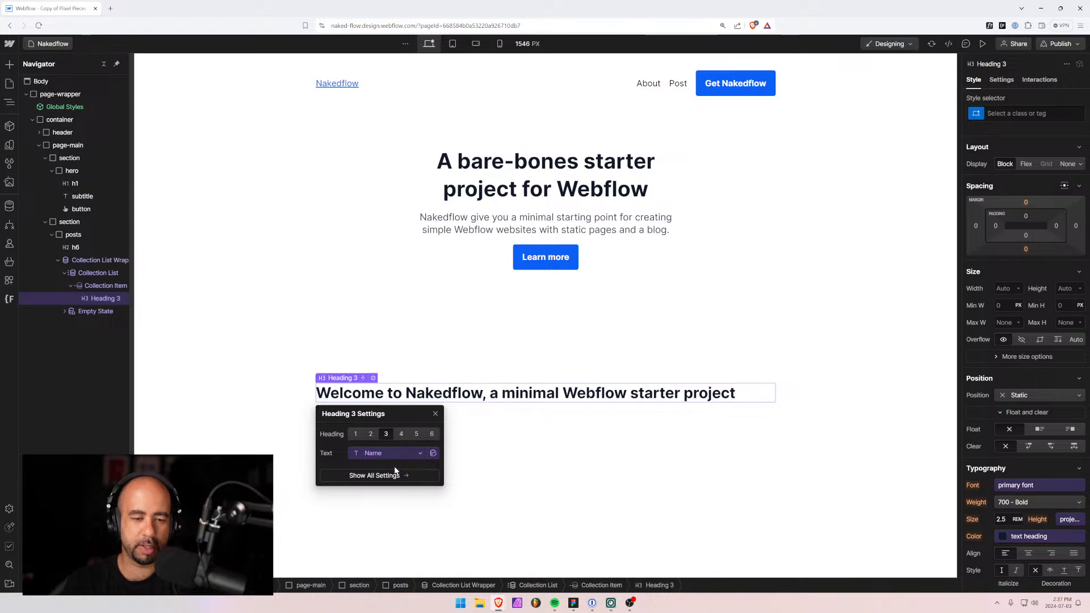
# Select the posts section and switch to the Figma design for comparison.
pyautogui.hotkey('alt', 'space')
pyautogui.click(354, 360)
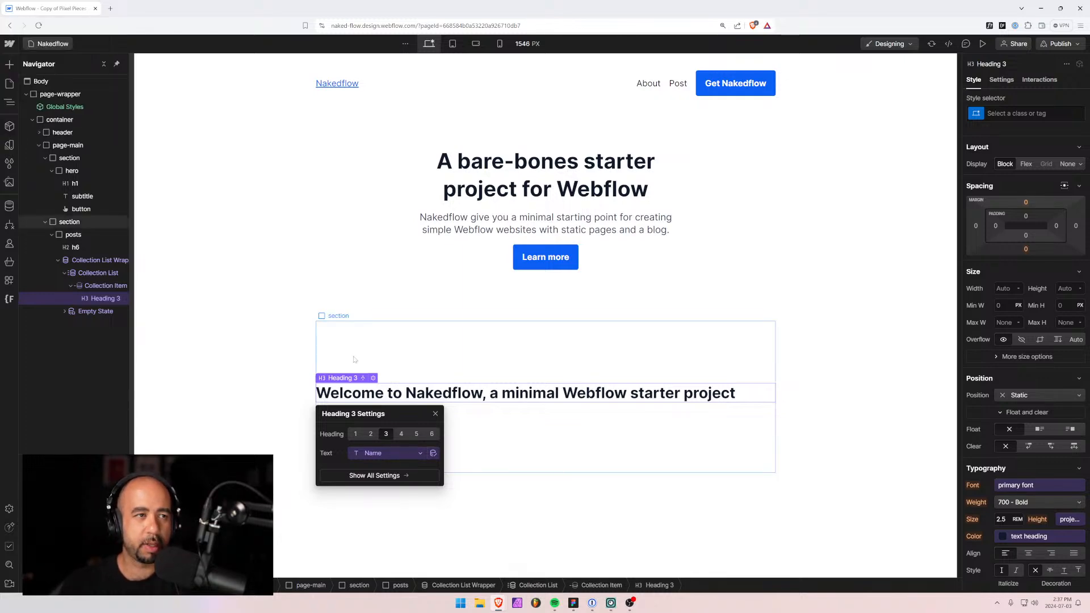
pyautogui.hotkey('alt', 'Tab')
pyautogui.hotkey('alt', 'Tab')
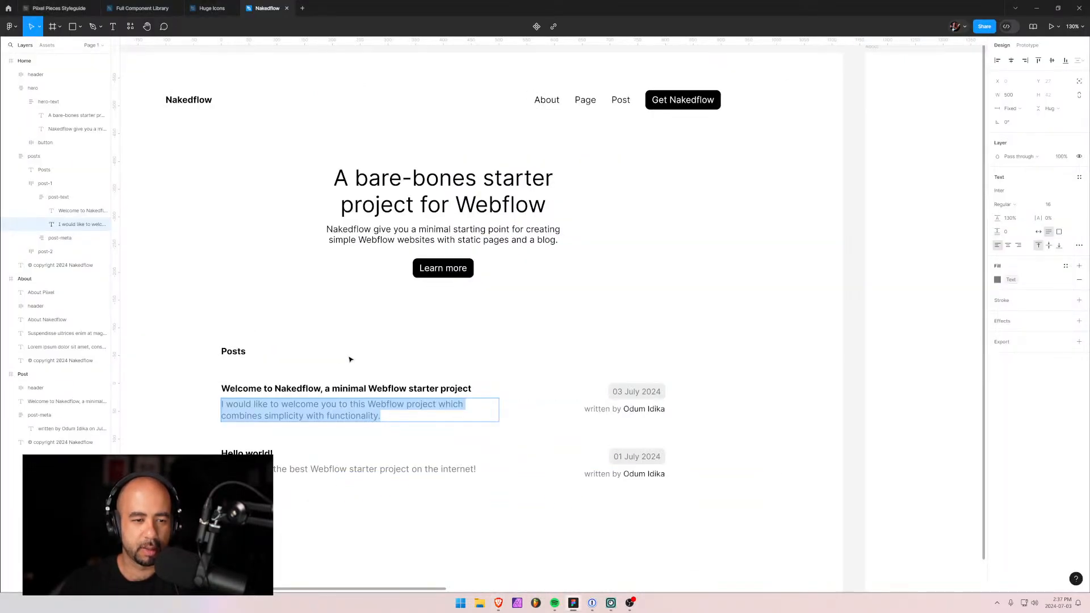
pyautogui.hotkey('alt', 'Tab')
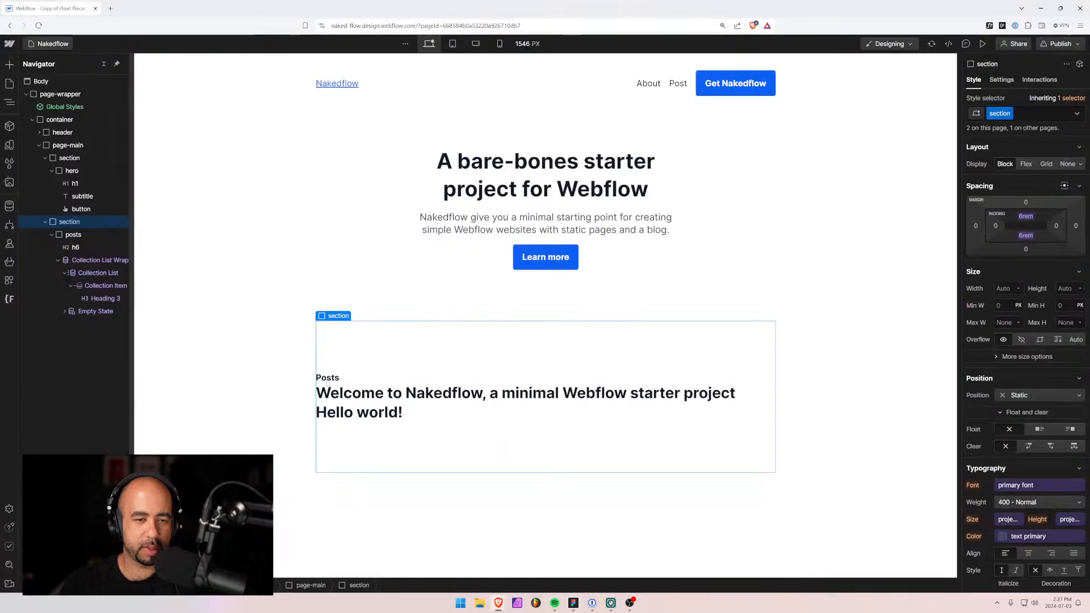
# Apply the h6 class to the post title heading.
pyautogui.click(348, 404)
pyautogui.click(1050, 116)
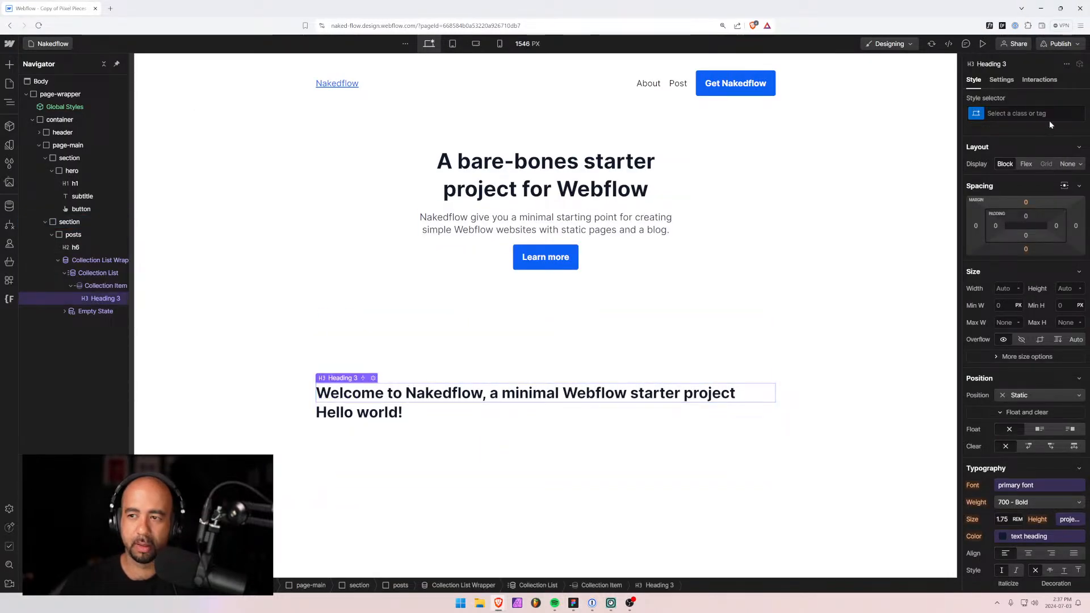
pyautogui.write('h6')
pyautogui.press('Return')
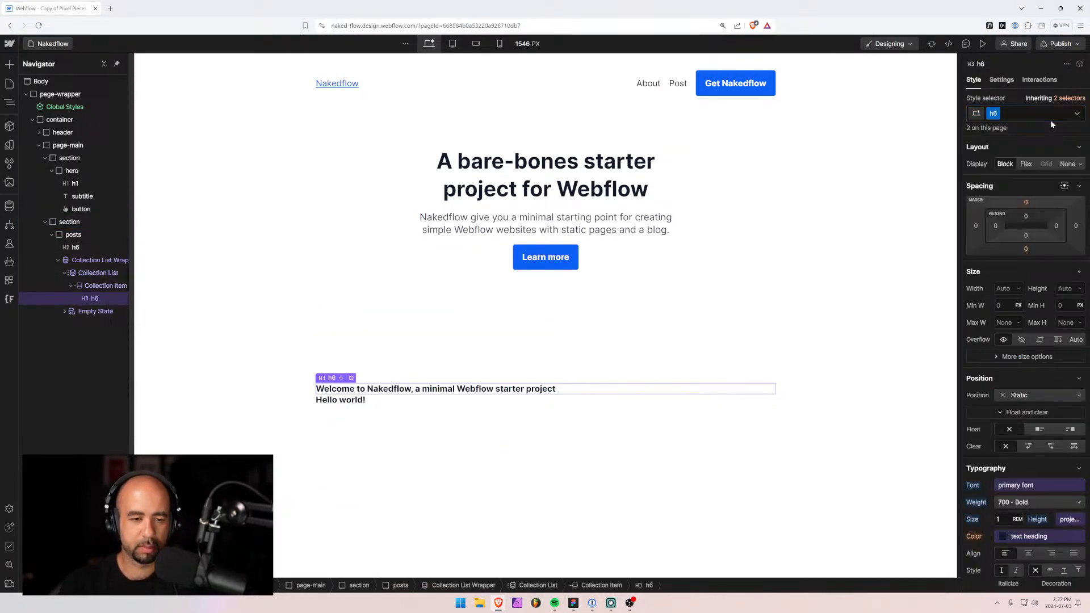
# Create and apply the 'post' class on the collection item.
pyautogui.click(91, 287)
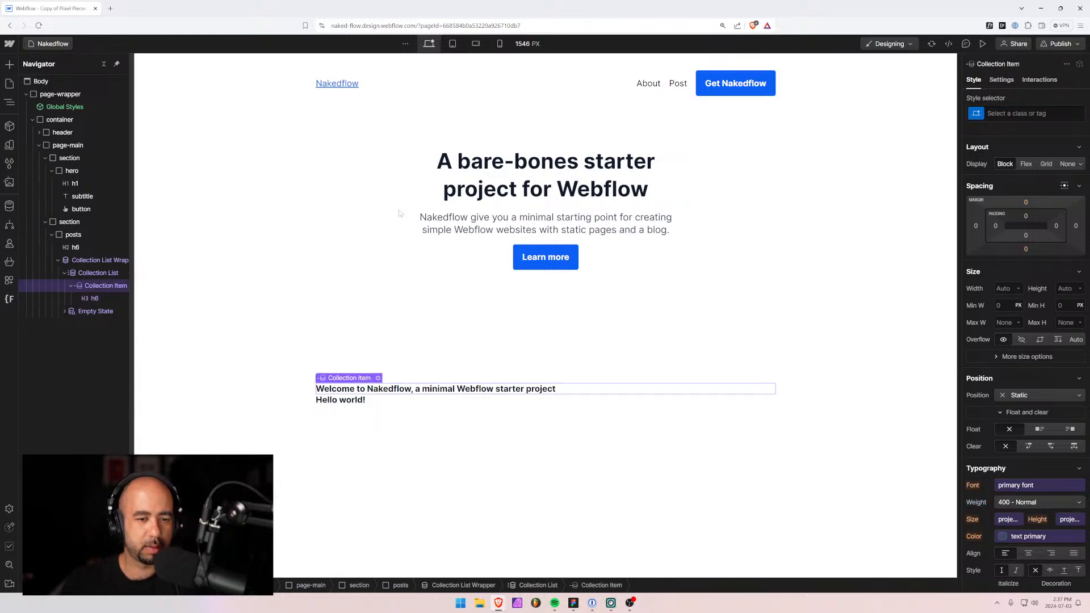
pyautogui.click(1022, 113)
pyautogui.write('po')
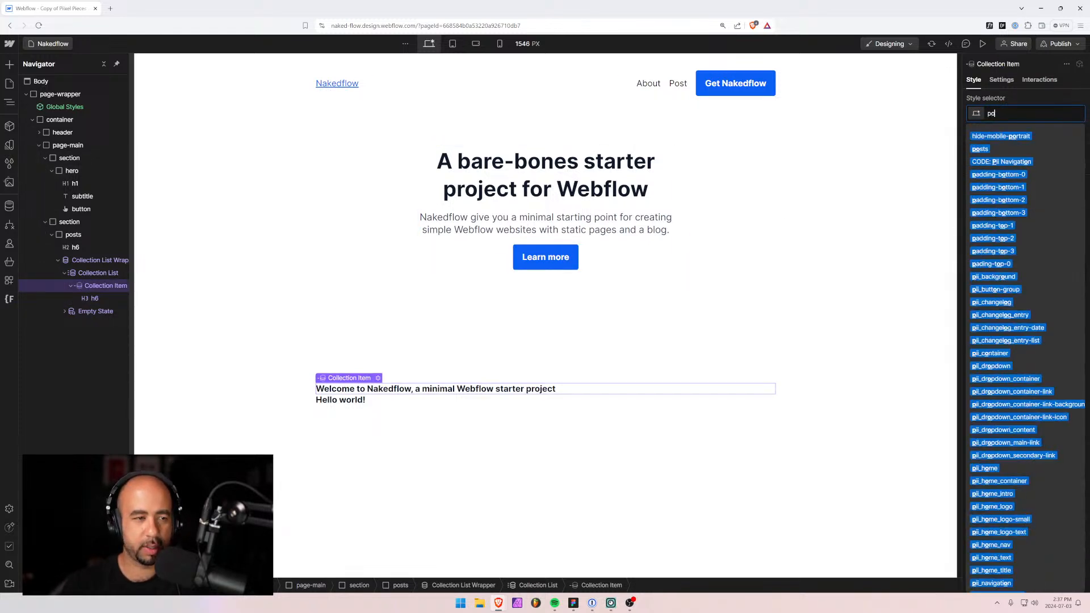
pyautogui.write('st')
pyautogui.press('Return')
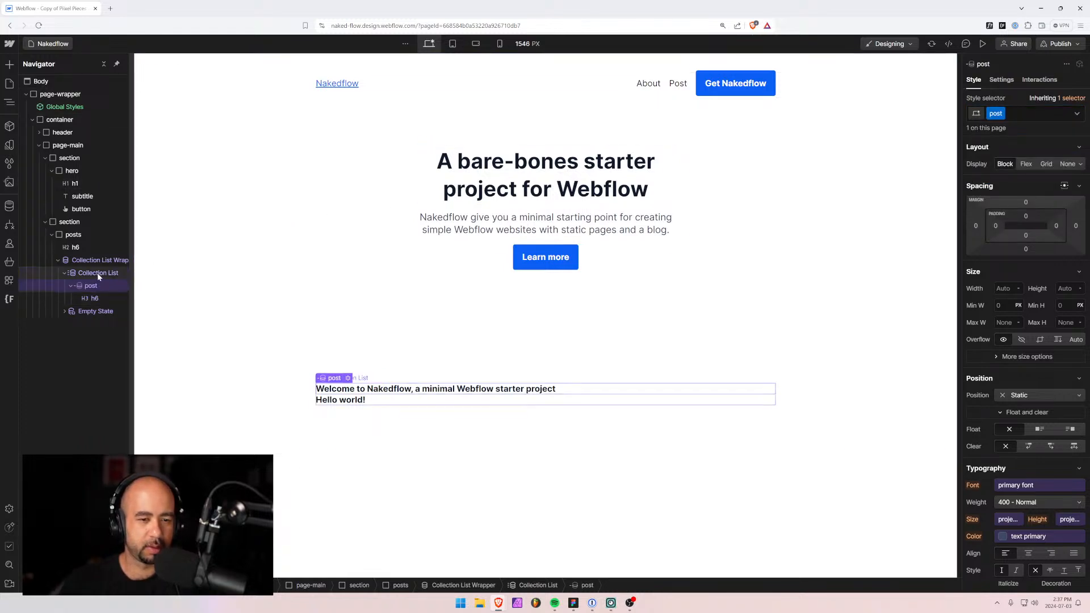
pyautogui.click(92, 298)
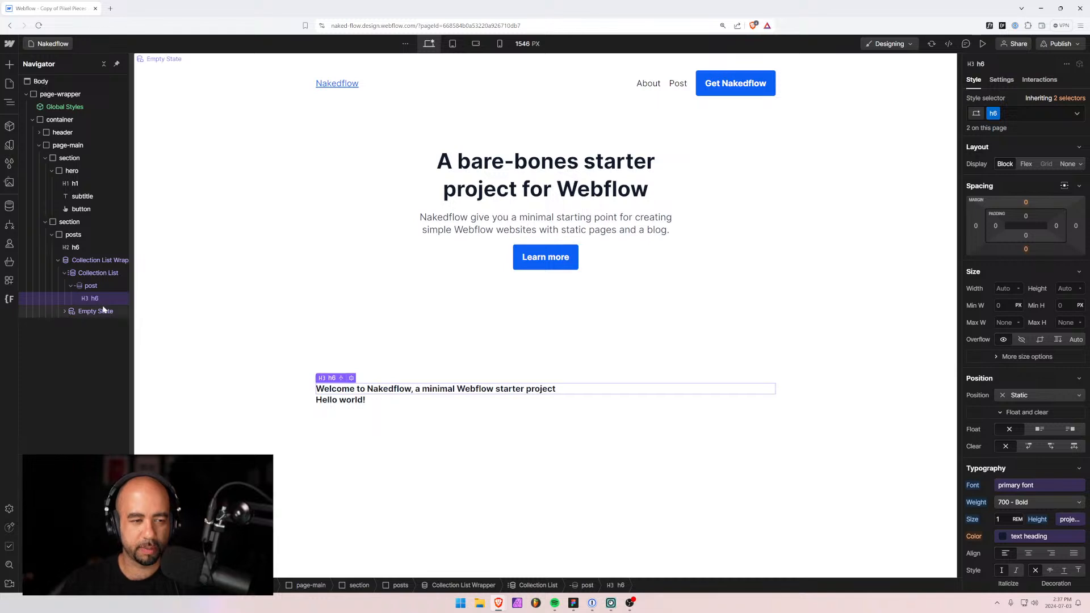
pyautogui.hotkey('ctrl', 'k')
# Insert a Text Block under the post title bound to the Post Summary field.
pyautogui.write('tex')
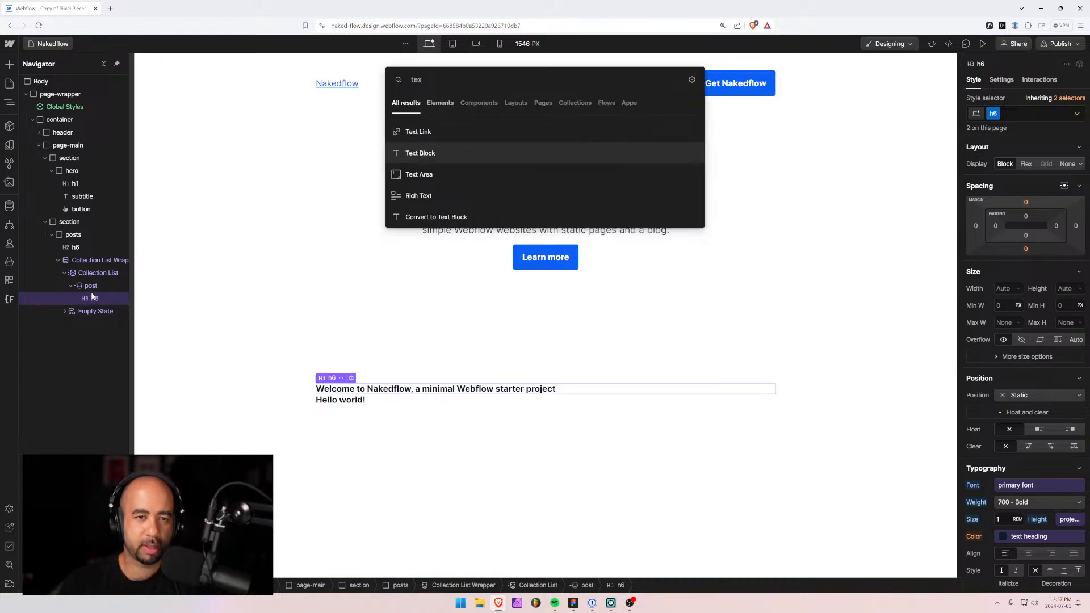
pyautogui.press('Return')
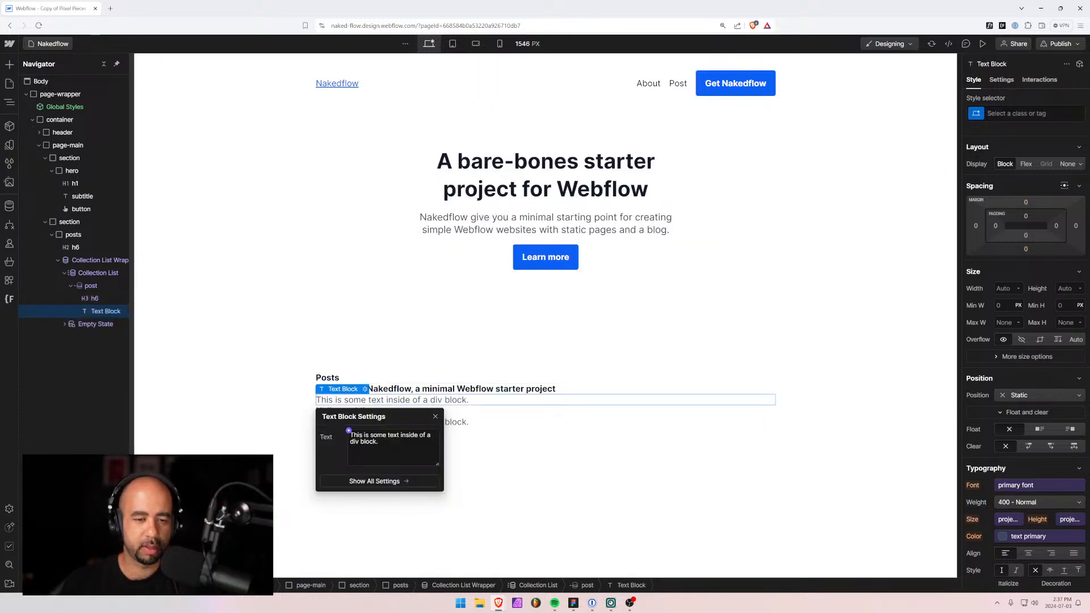
pyautogui.click(348, 432)
pyautogui.click(360, 482)
pyautogui.click(356, 486)
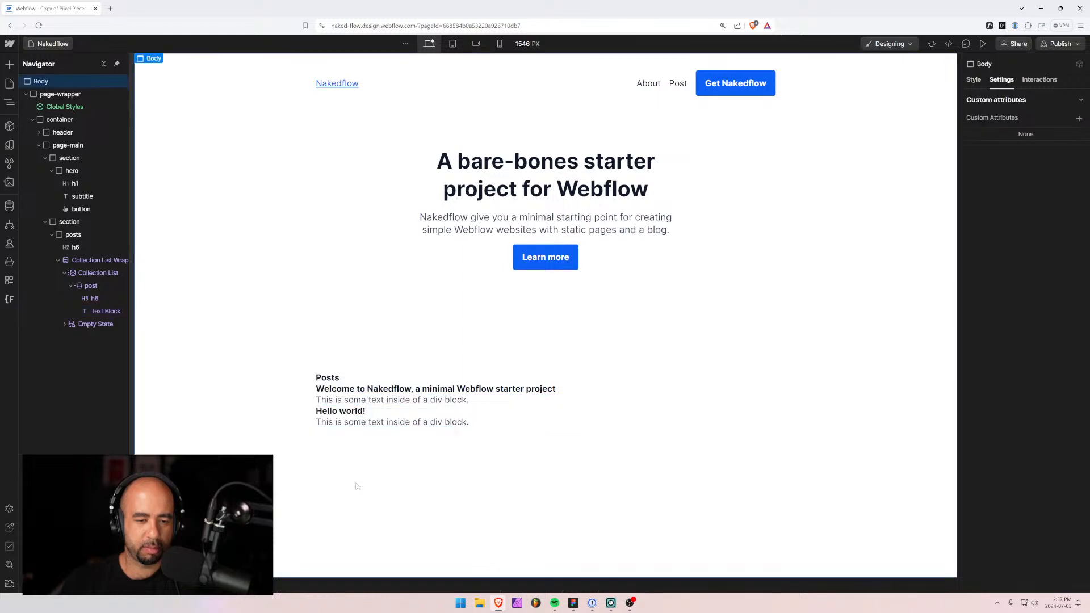
# Wrap the title and summary in a div with class post_text.
pyautogui.click(89, 299)
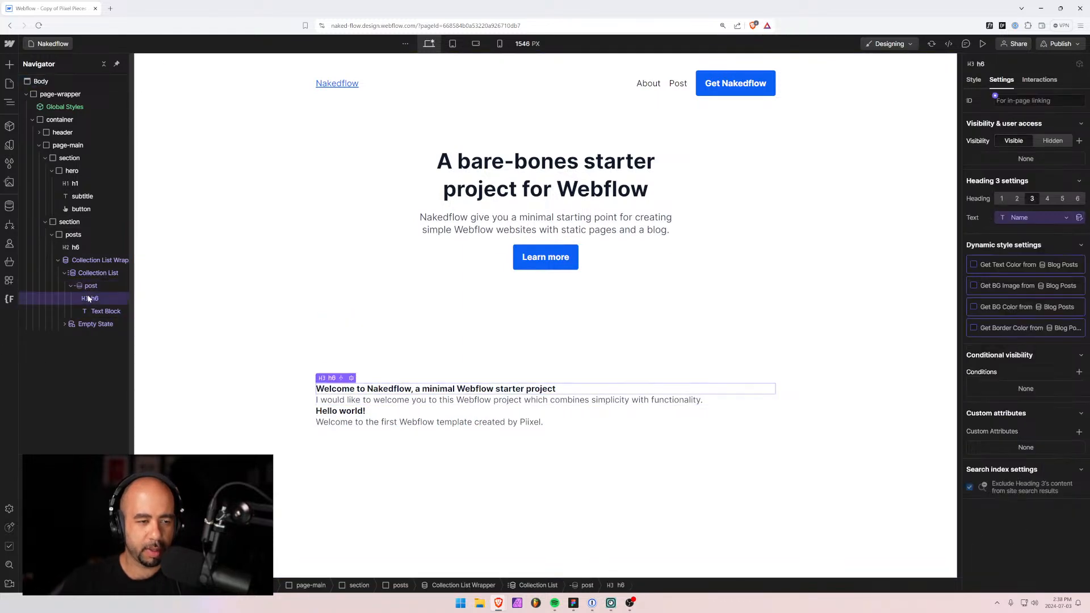
pyautogui.hotkey('ctrl', 'alt', 'g')
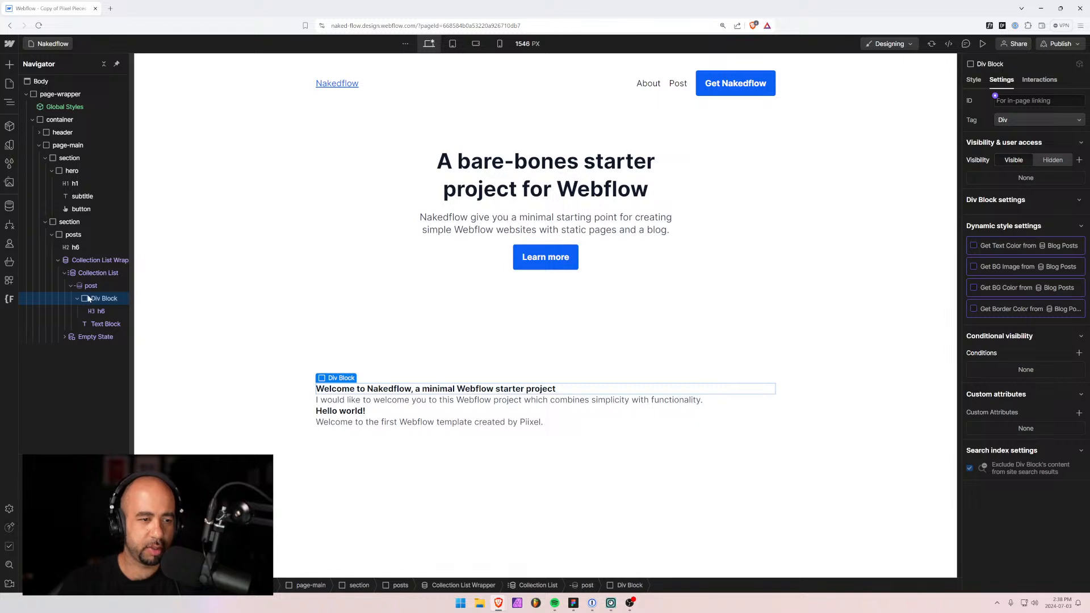
pyautogui.moveTo(95, 324)
pyautogui.mouseDown()
pyautogui.moveTo(95, 305)
pyautogui.moveTo(97, 324)
pyautogui.mouseUp()
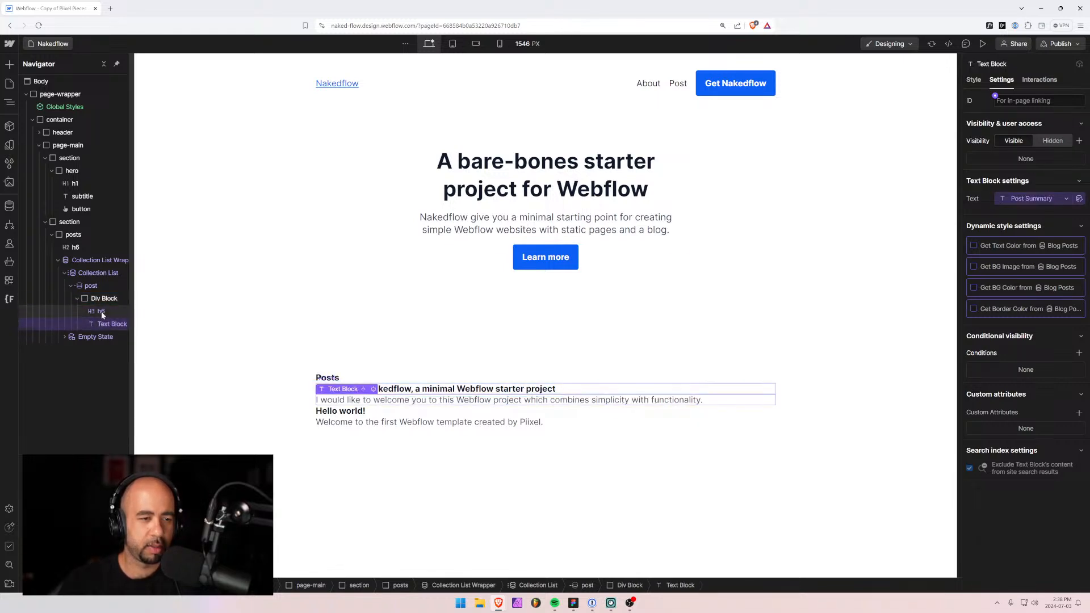
pyautogui.click(103, 301)
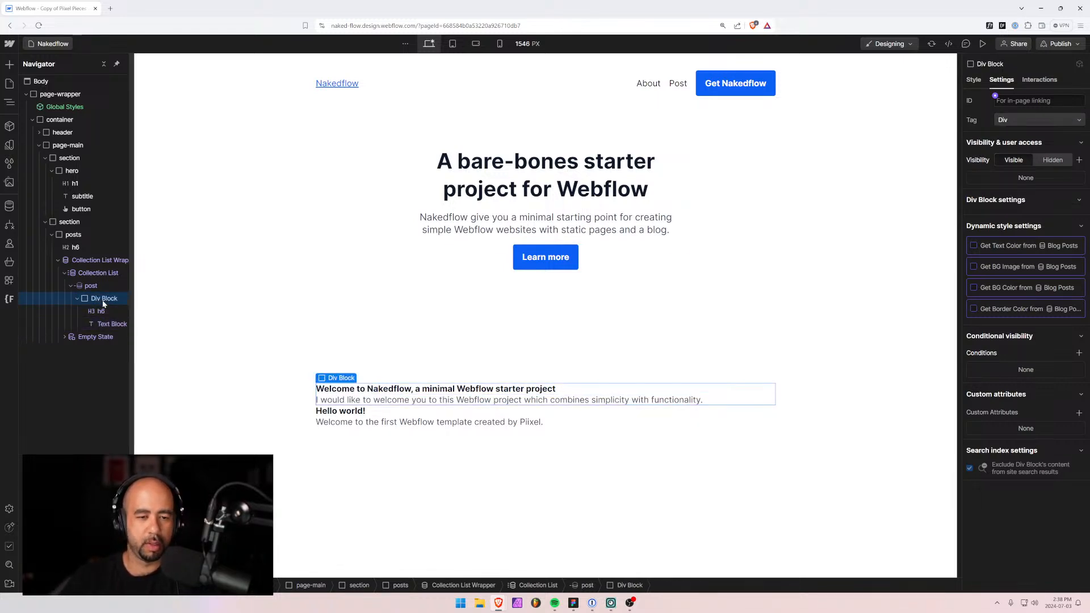
pyautogui.click(972, 79)
pyautogui.click(1012, 104)
pyautogui.write('post')
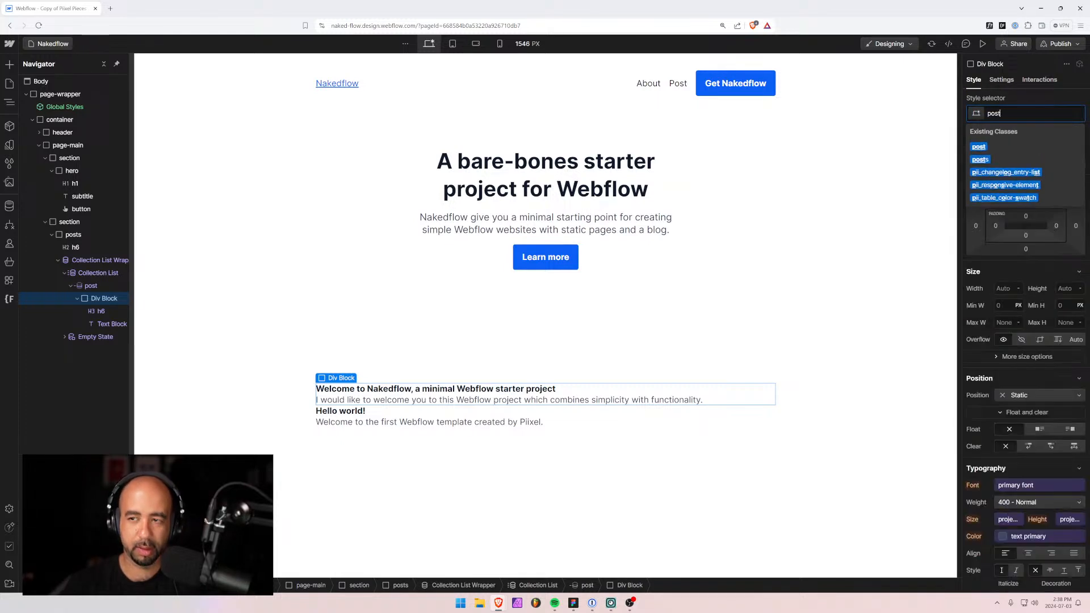
pyautogui.write('_text')
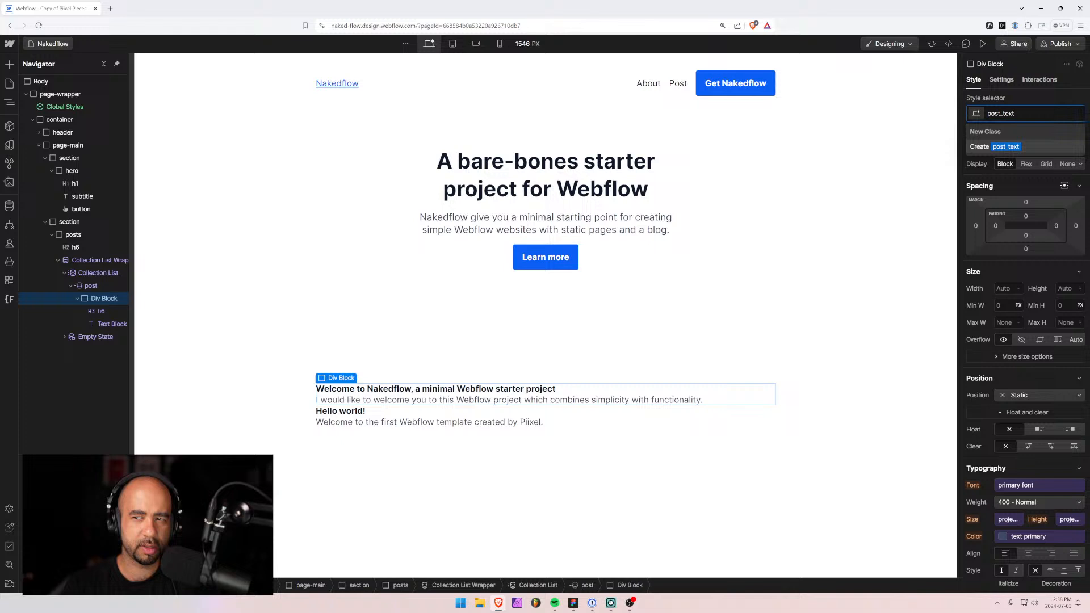
pyautogui.press('Return')
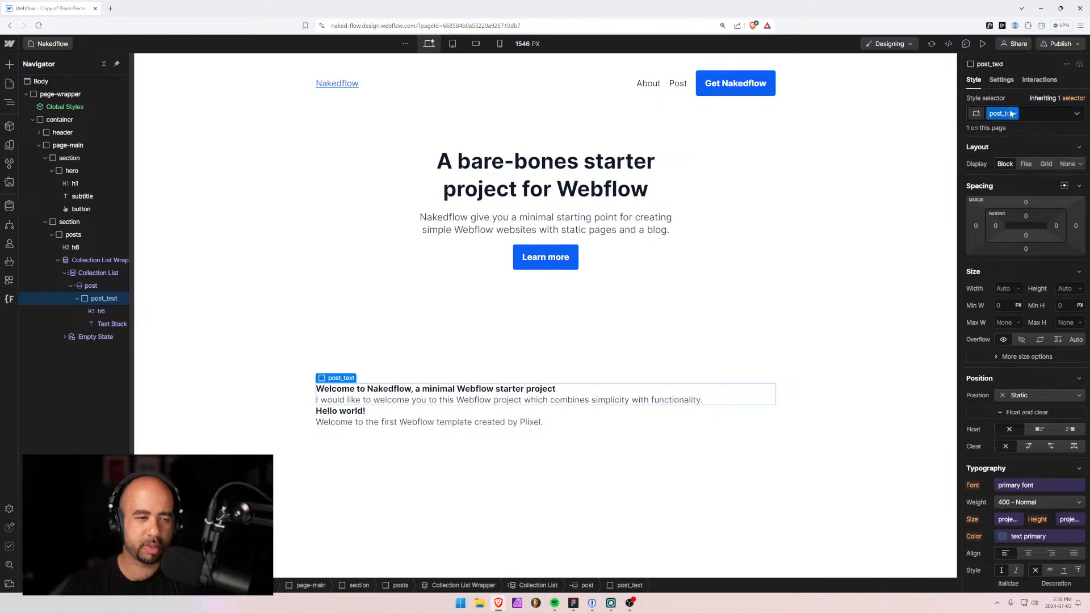
pyautogui.click(77, 298)
# Add a Div Block with class post_meta to the post item.
pyautogui.click(92, 287)
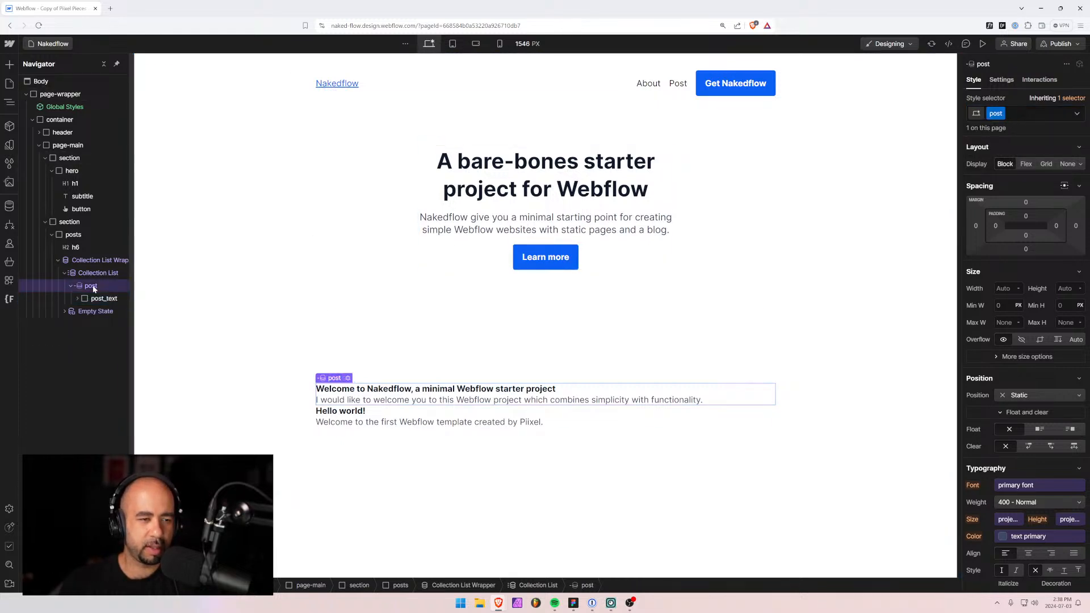
pyautogui.hotkey('ctrl', 'k')
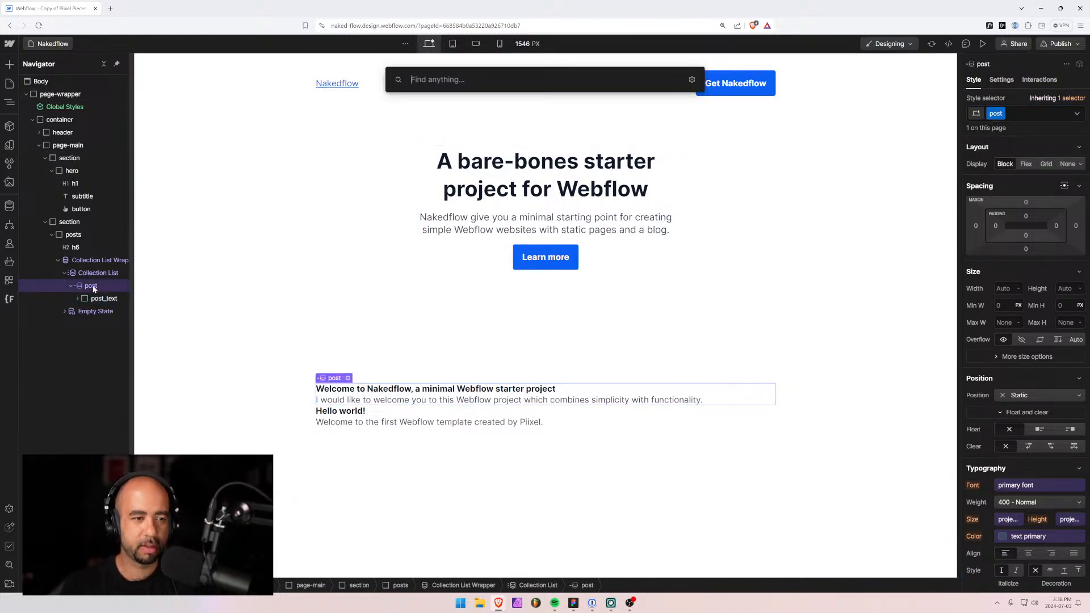
pyautogui.write('div')
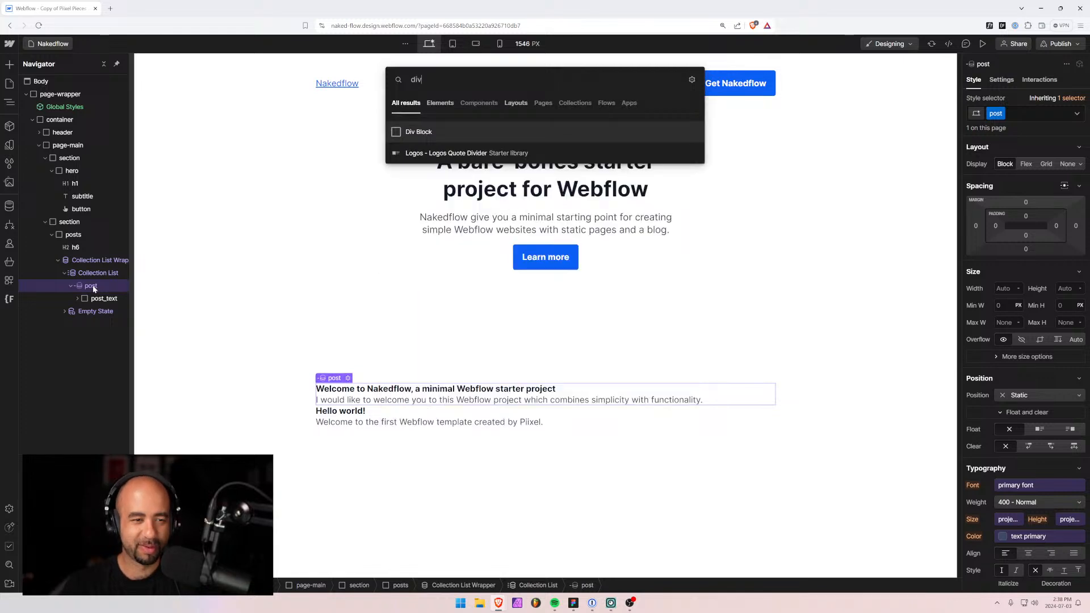
pyautogui.press('Return')
pyautogui.hotkey('ctrl', 'Return')
pyautogui.write('pos')
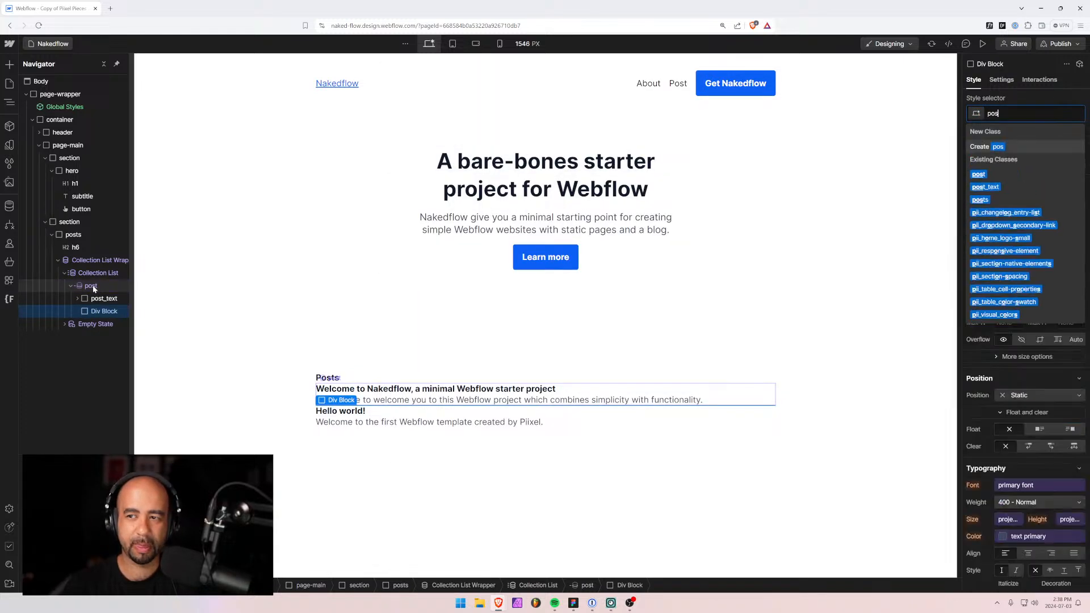
pyautogui.write('t_meta')
pyautogui.press('Return')
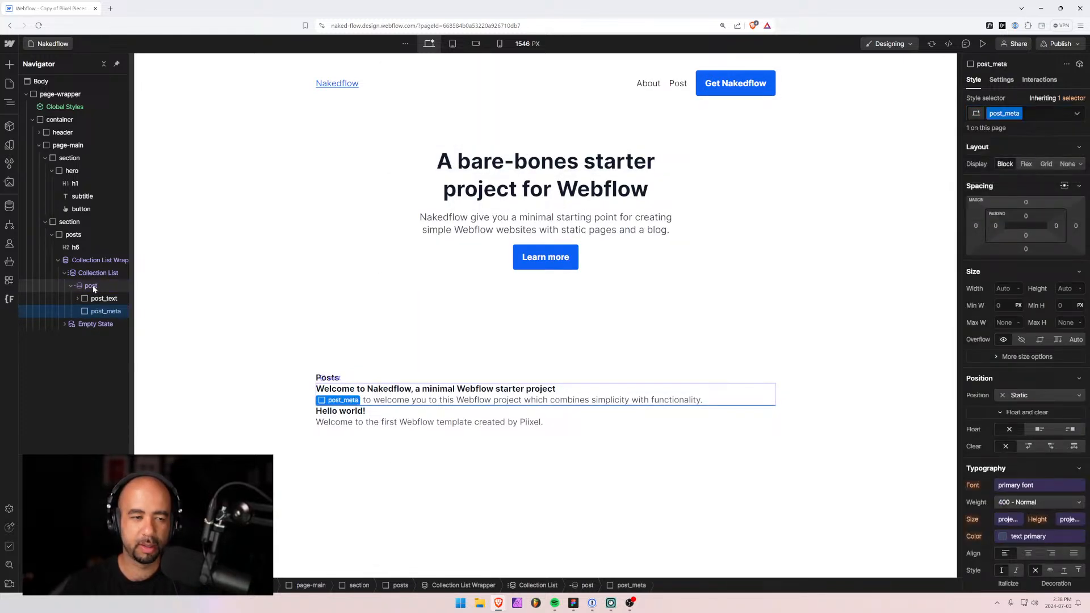
# Insert a placeholder Text Block inside post_meta, checking the Figma design.
pyautogui.hotkey('ctrl', 'k')
pyautogui.write('tex')
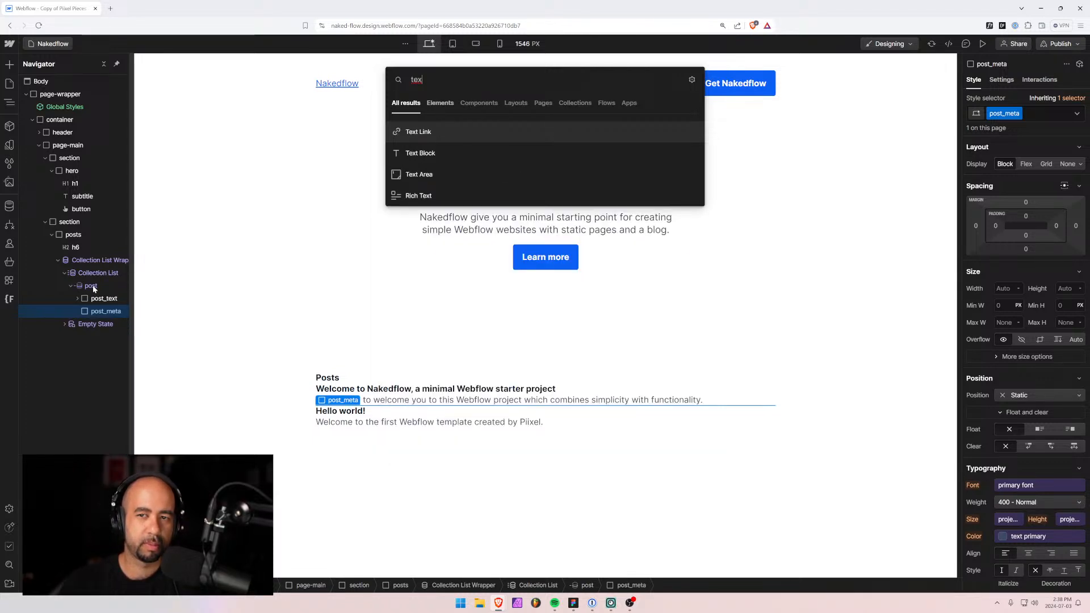
pyautogui.press('Down')
pyautogui.press('Return')
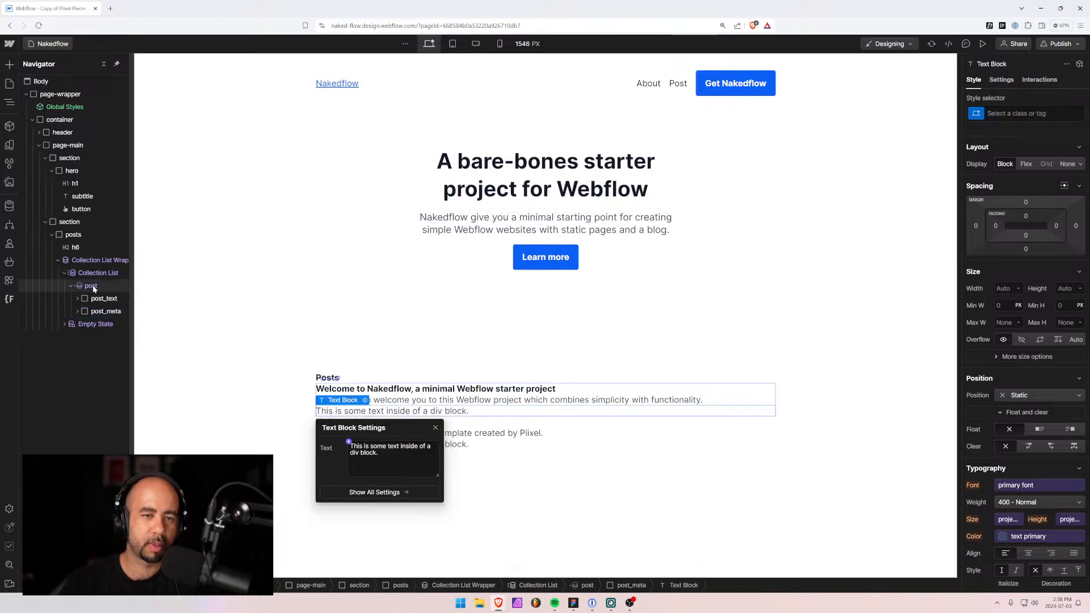
pyautogui.hotkey('alt', 'Tab')
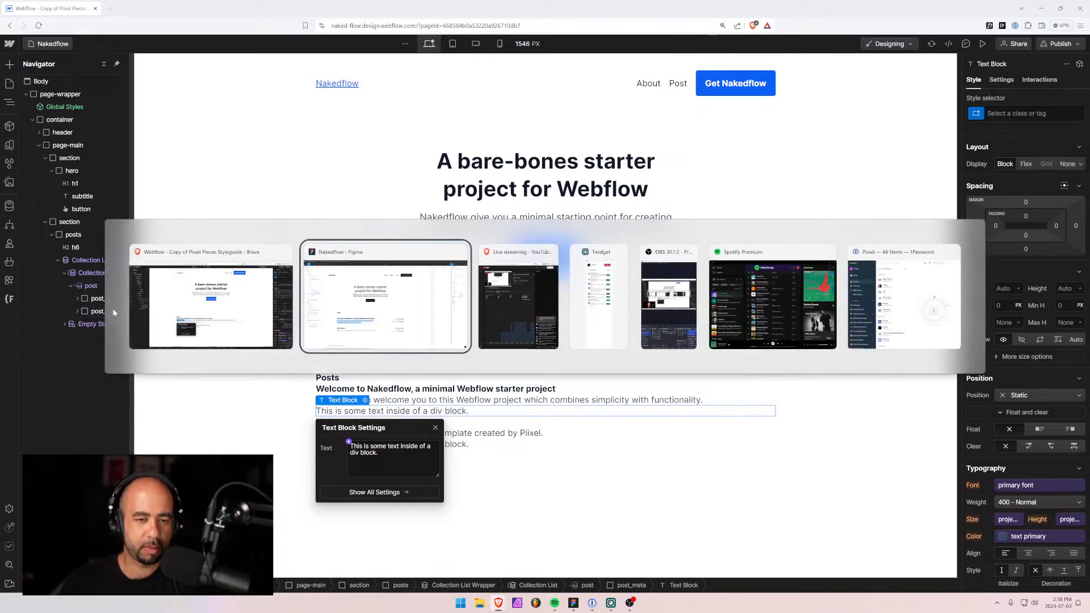
pyautogui.hotkey('alt', 'Tab')
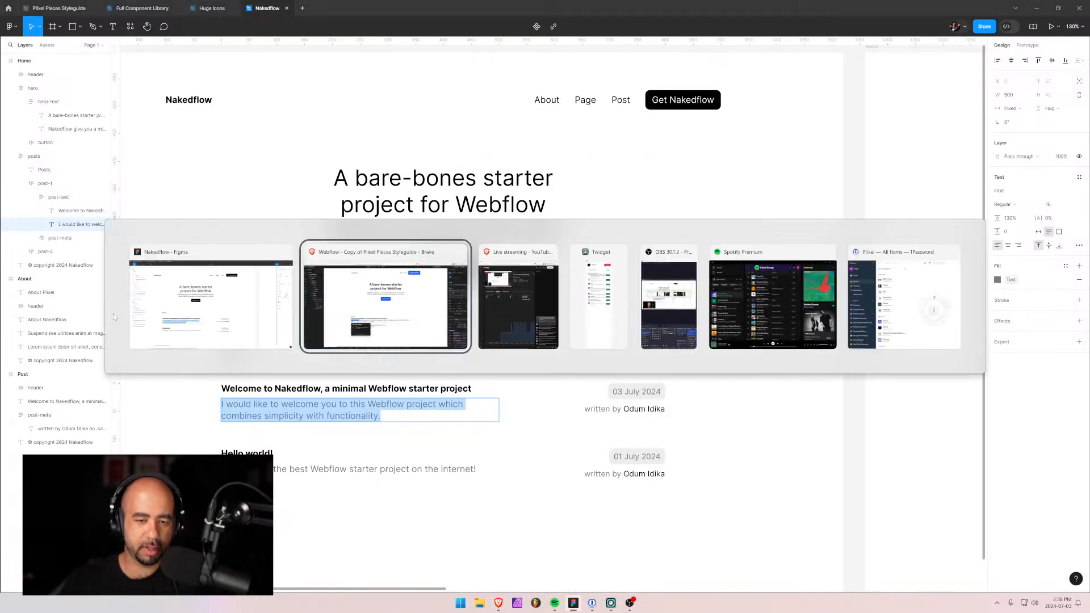
pyautogui.click(77, 312)
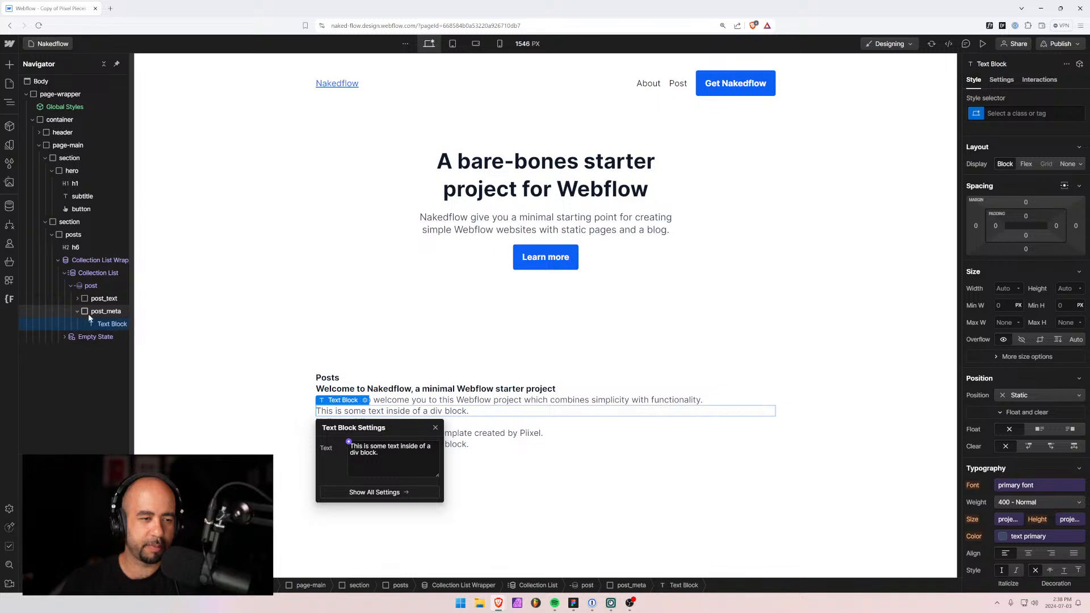
pyautogui.press('Escape')
pyautogui.hotkey('ctrl', 'Return')
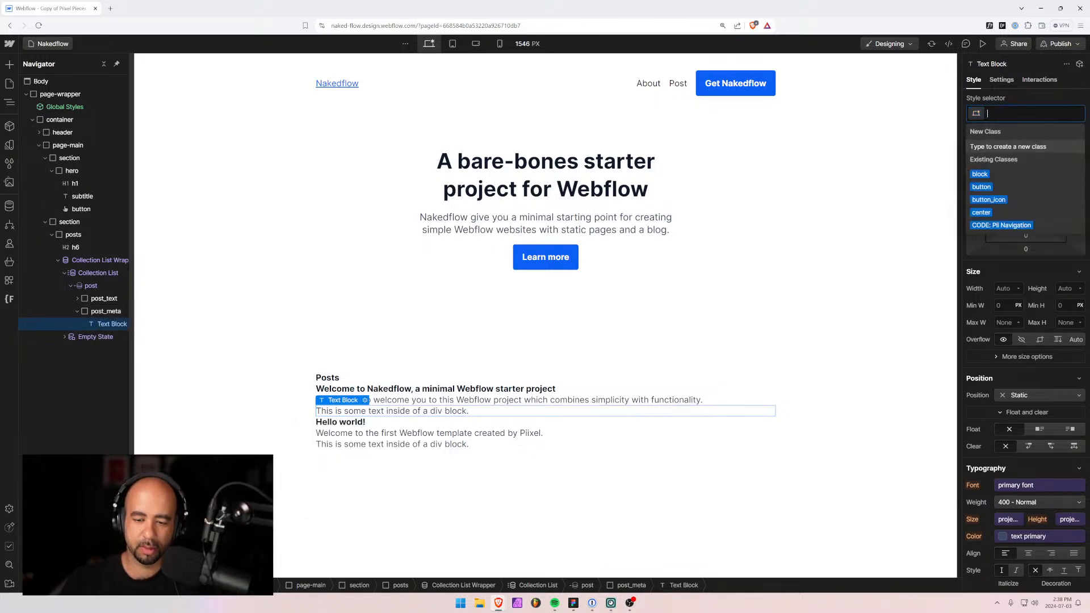
pyautogui.write('post_date')
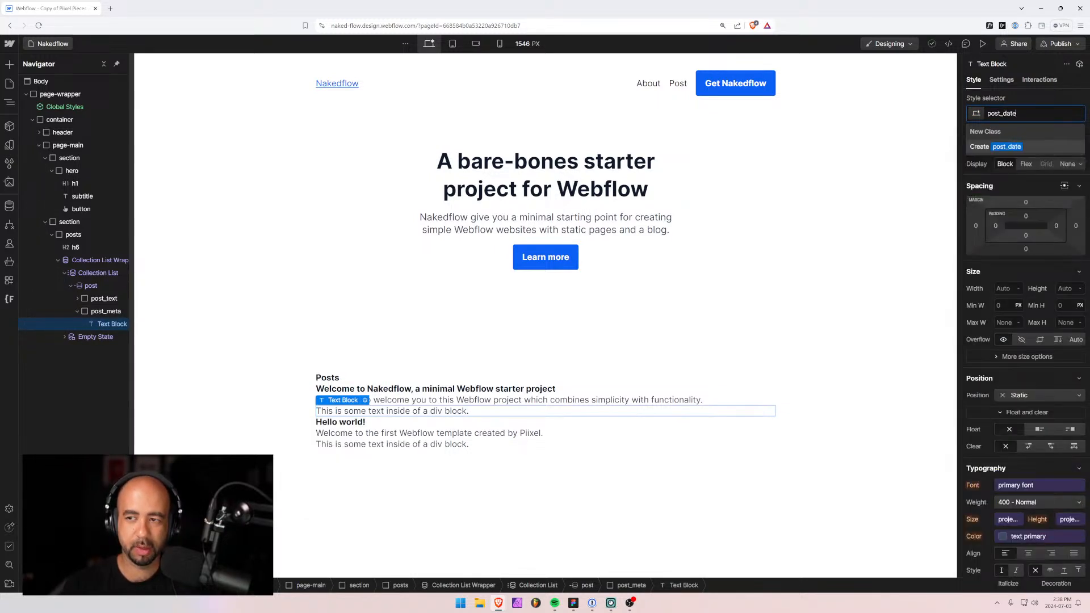
pyautogui.press('Return')
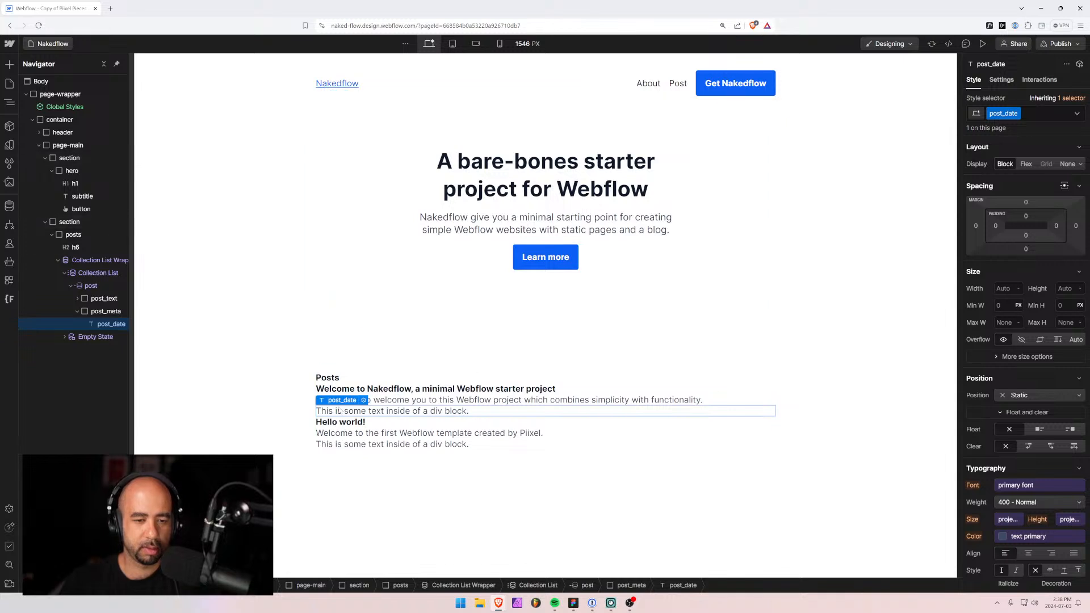
pyautogui.click(362, 401)
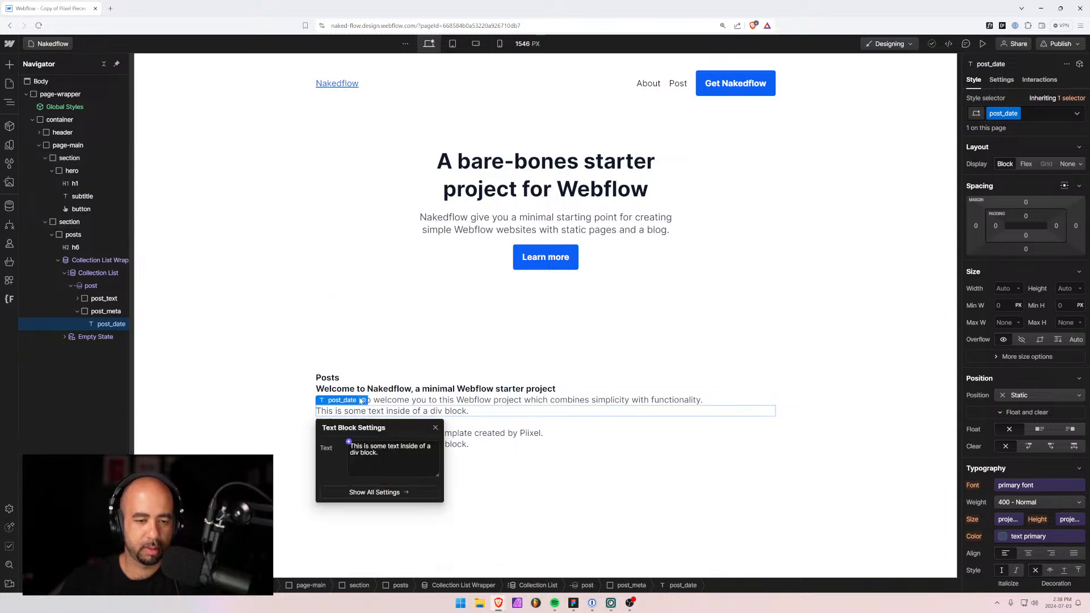
pyautogui.click(349, 442)
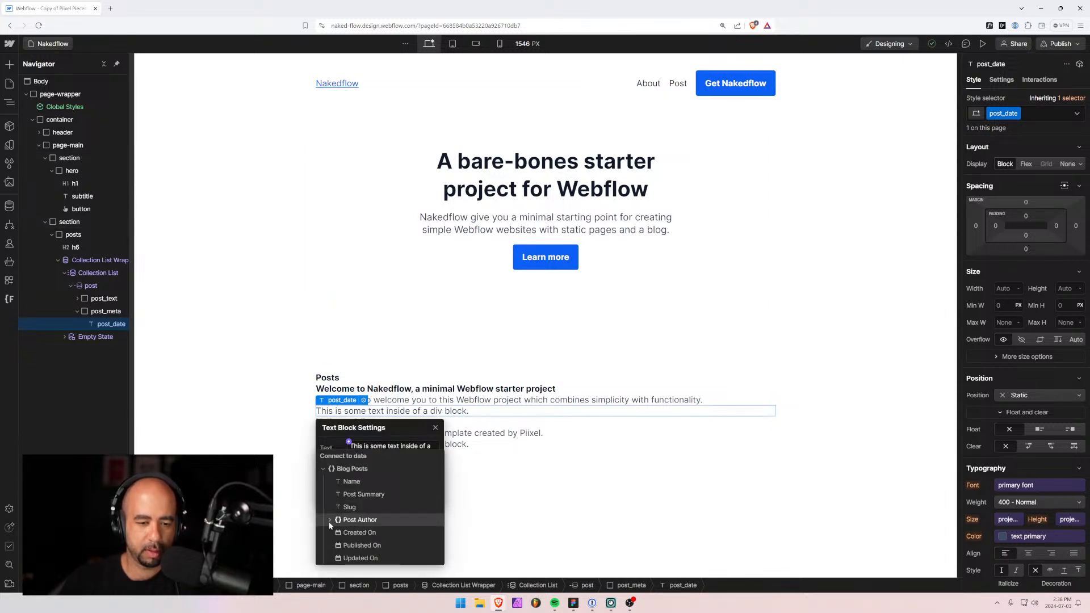
pyautogui.click(353, 545)
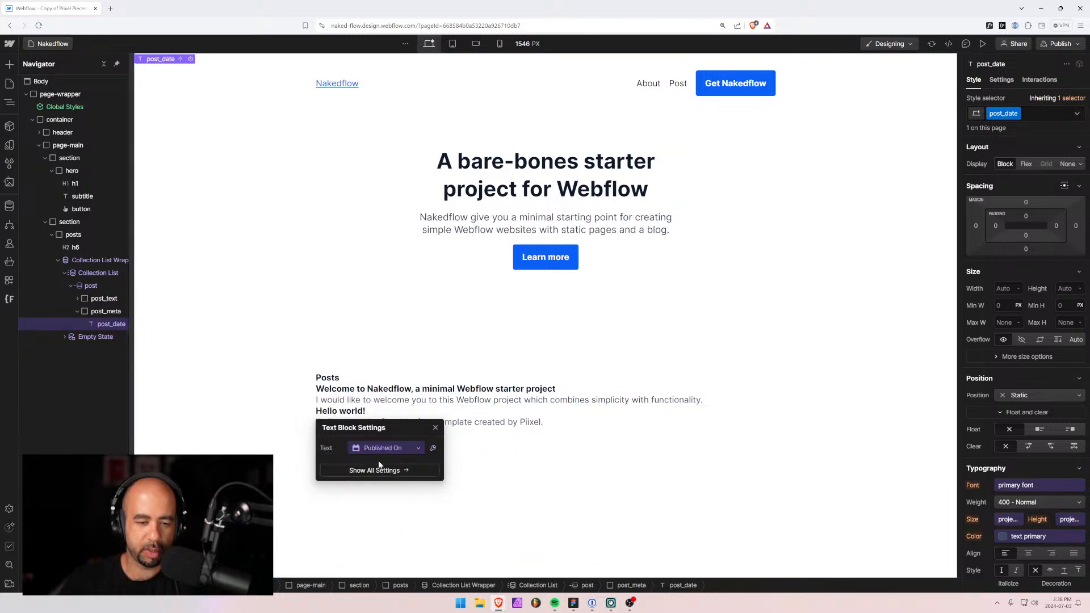
pyautogui.click(419, 449)
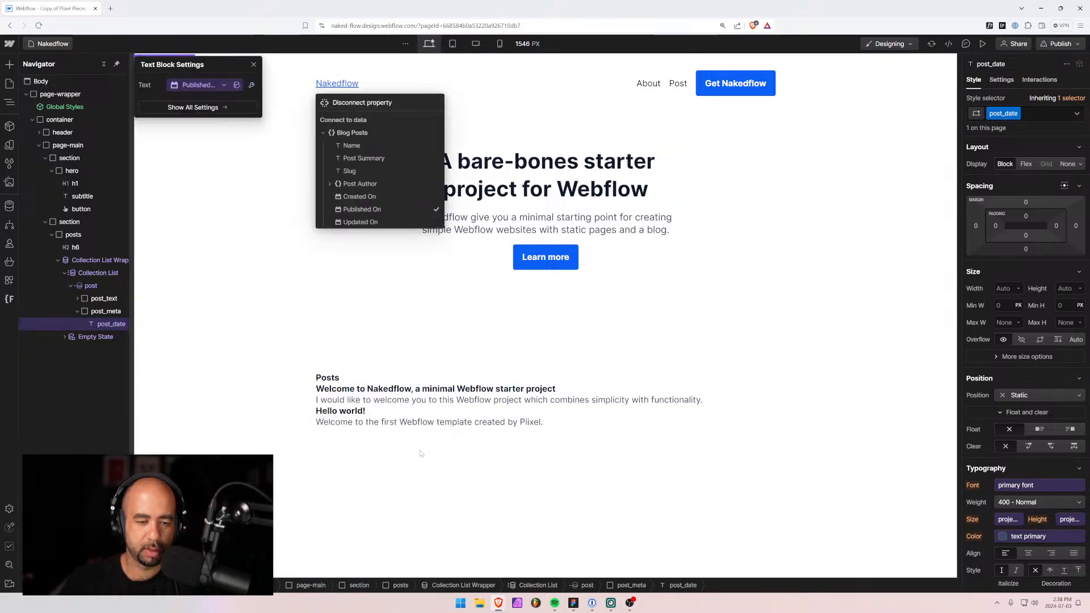
pyautogui.click(252, 85)
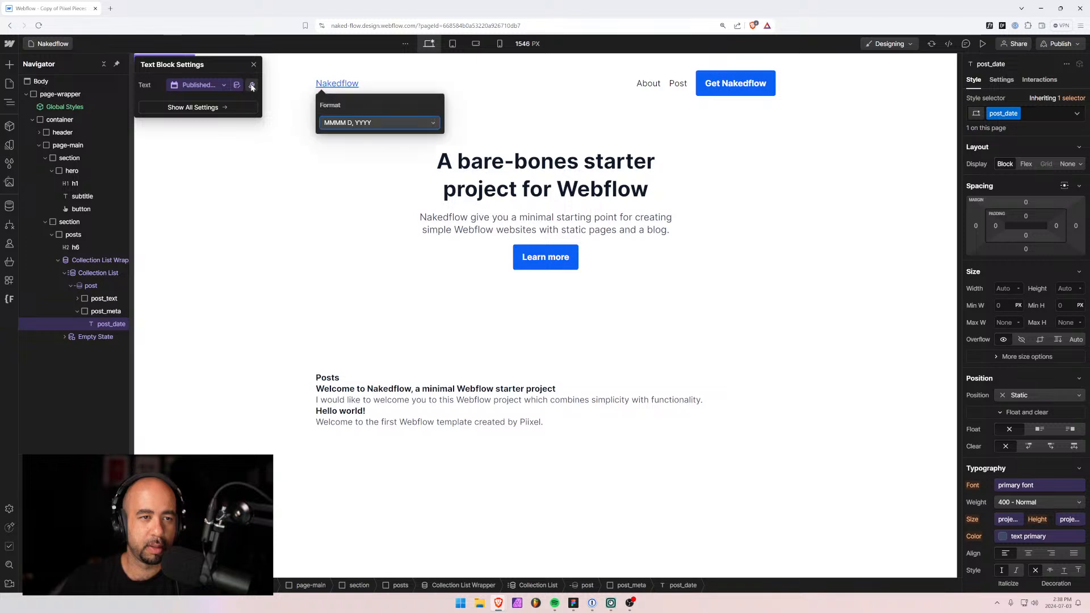
pyautogui.click(352, 123)
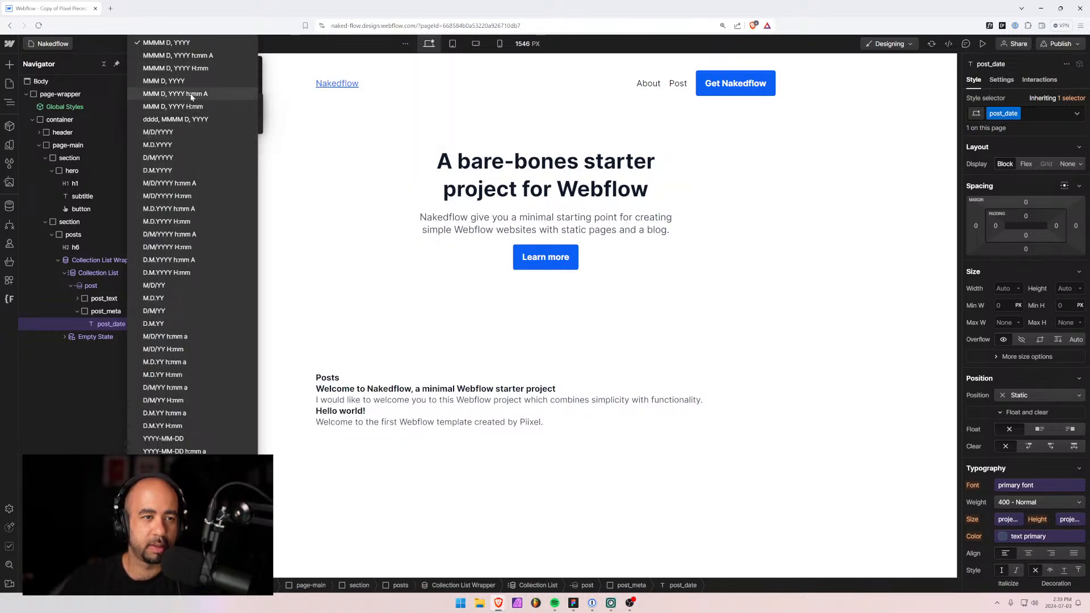
pyautogui.scroll(-2, 188, 259)
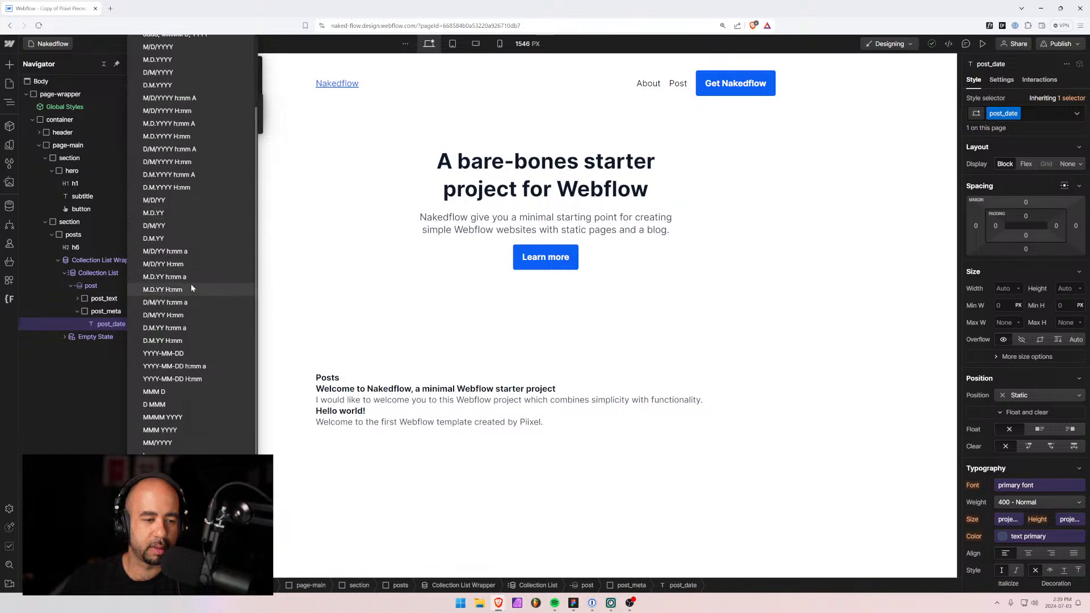
pyautogui.scroll(-1, 175, 421)
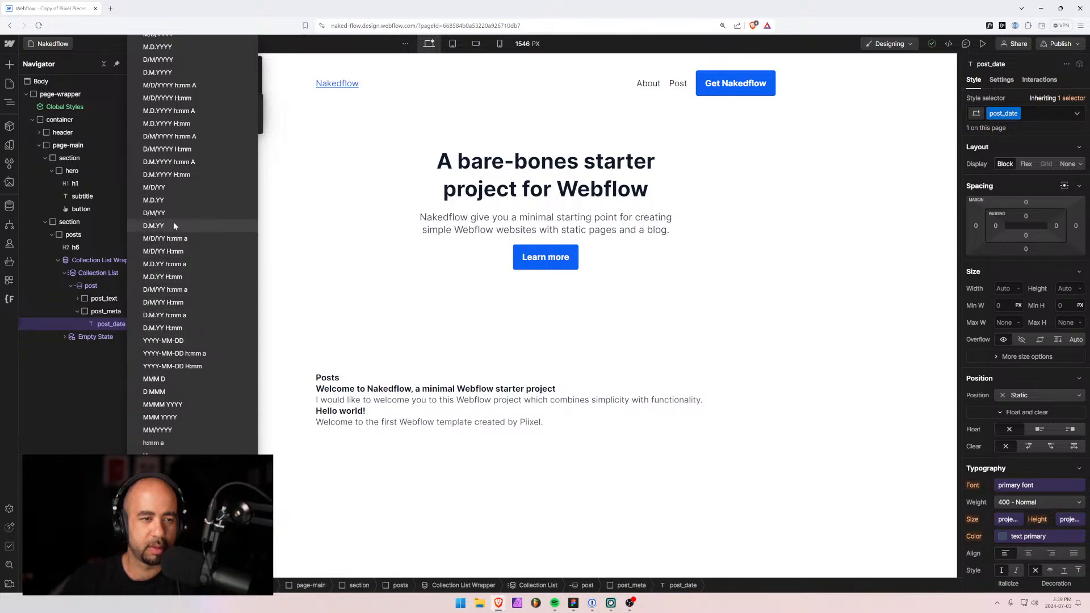
pyautogui.scroll(3, 175, 226)
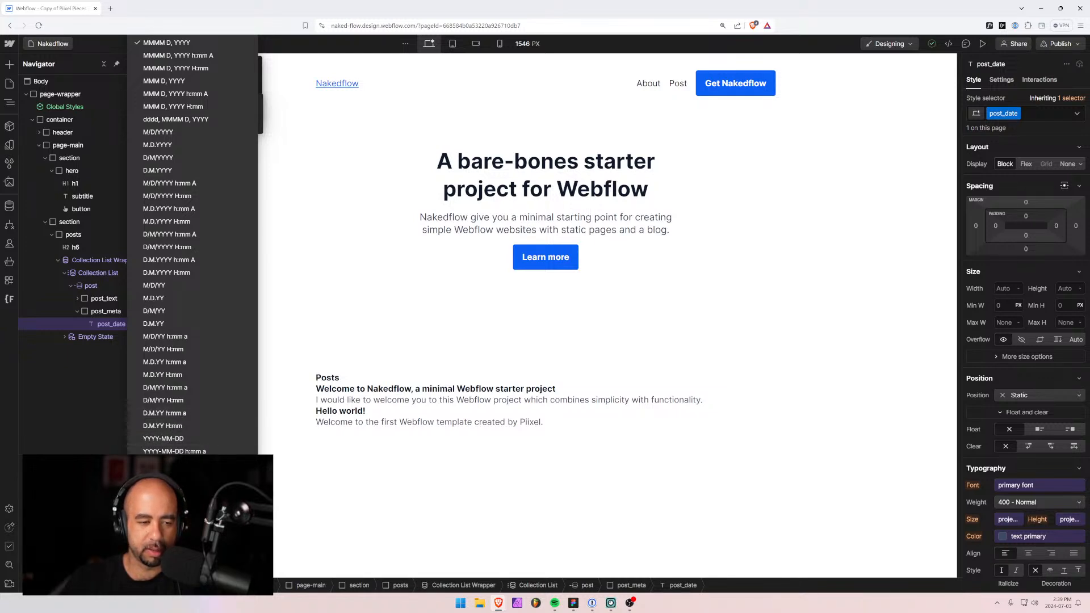
pyautogui.scroll(-2, 193, 244)
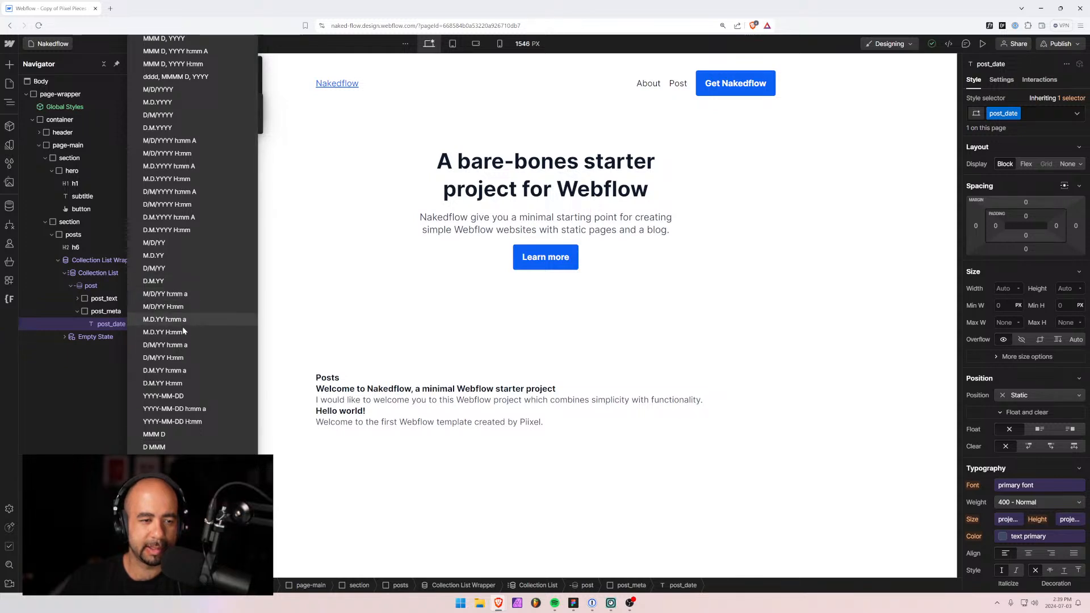
pyautogui.scroll(1, 183, 389)
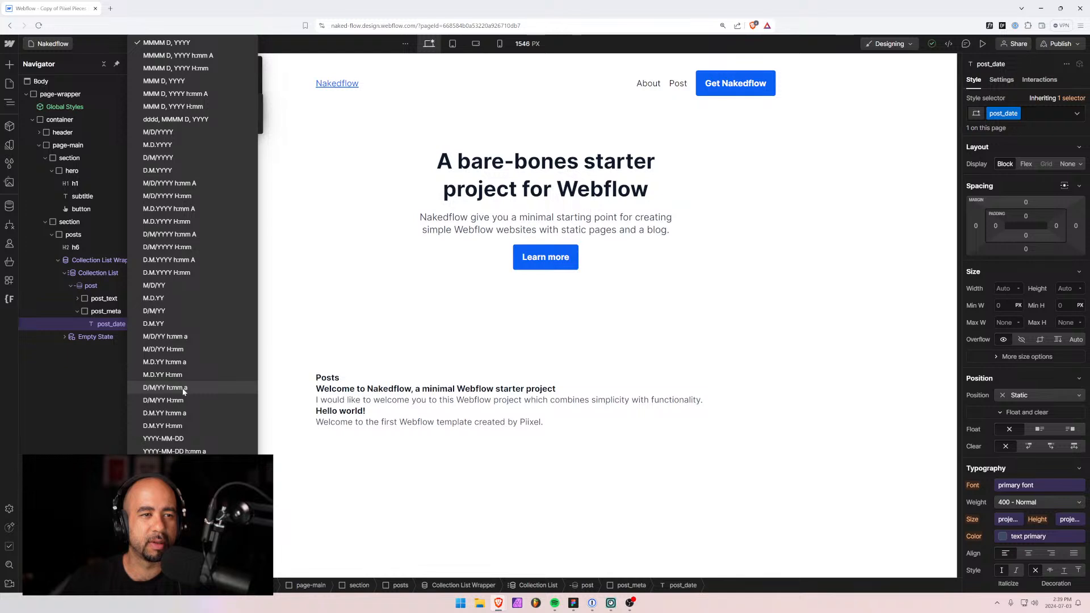
pyautogui.click(170, 81)
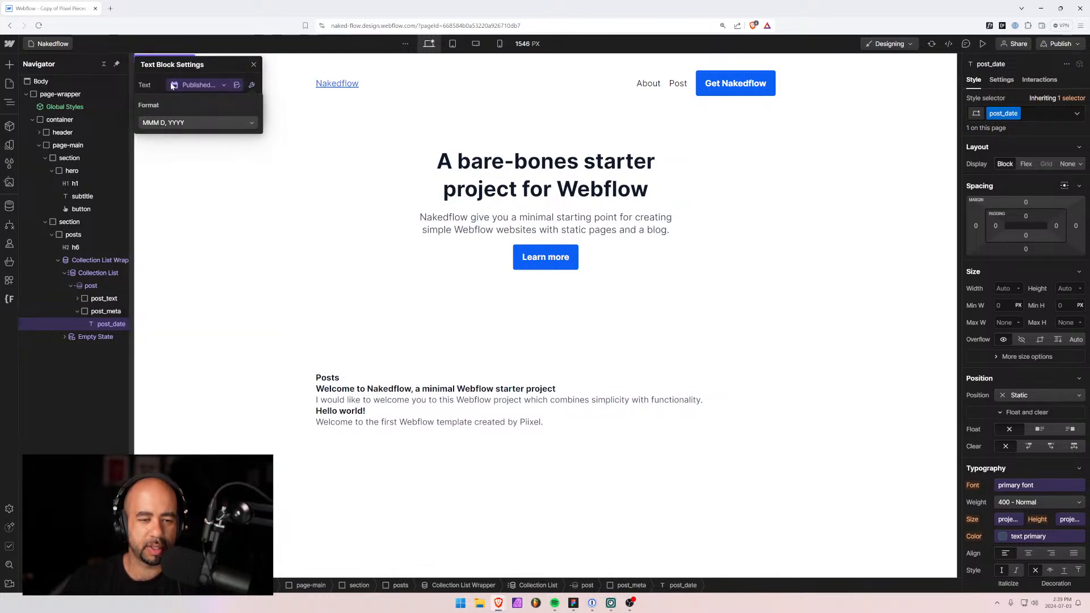
pyautogui.click(398, 388)
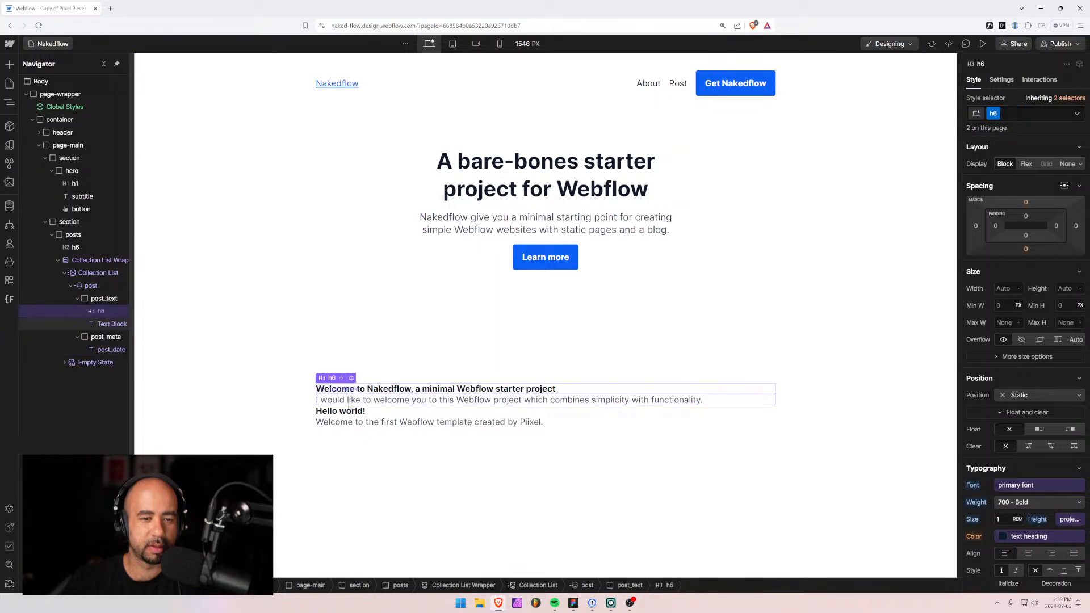
pyautogui.click(101, 323)
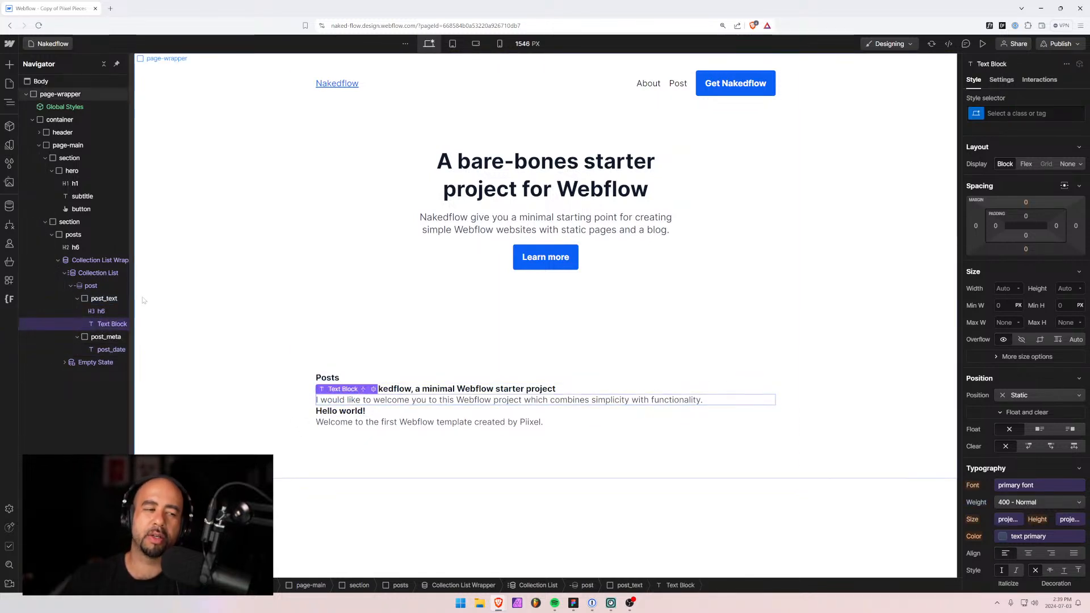
pyautogui.click(105, 350)
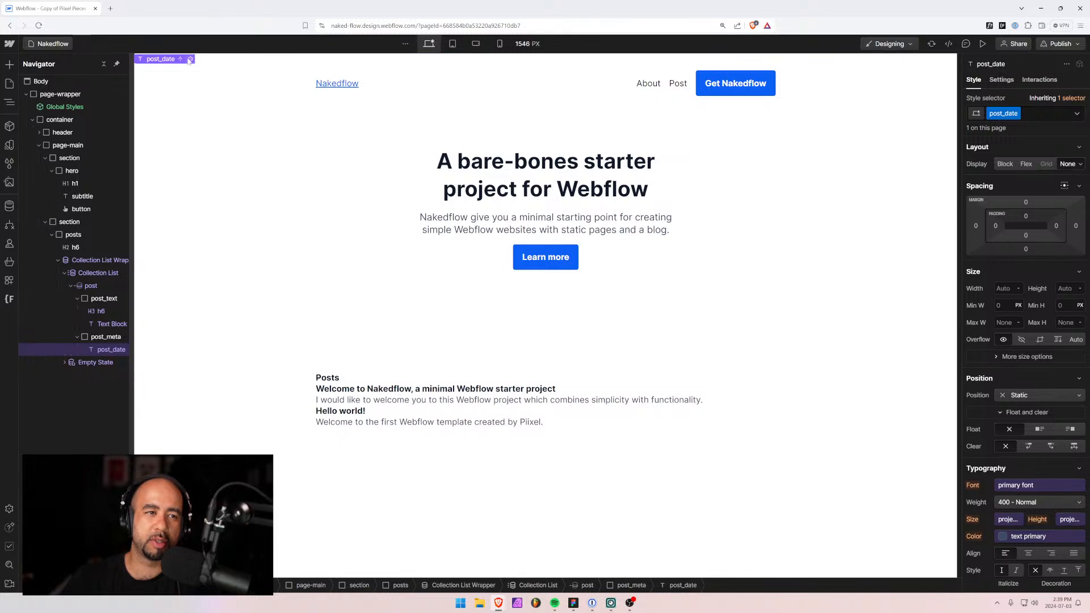
pyautogui.click(191, 59)
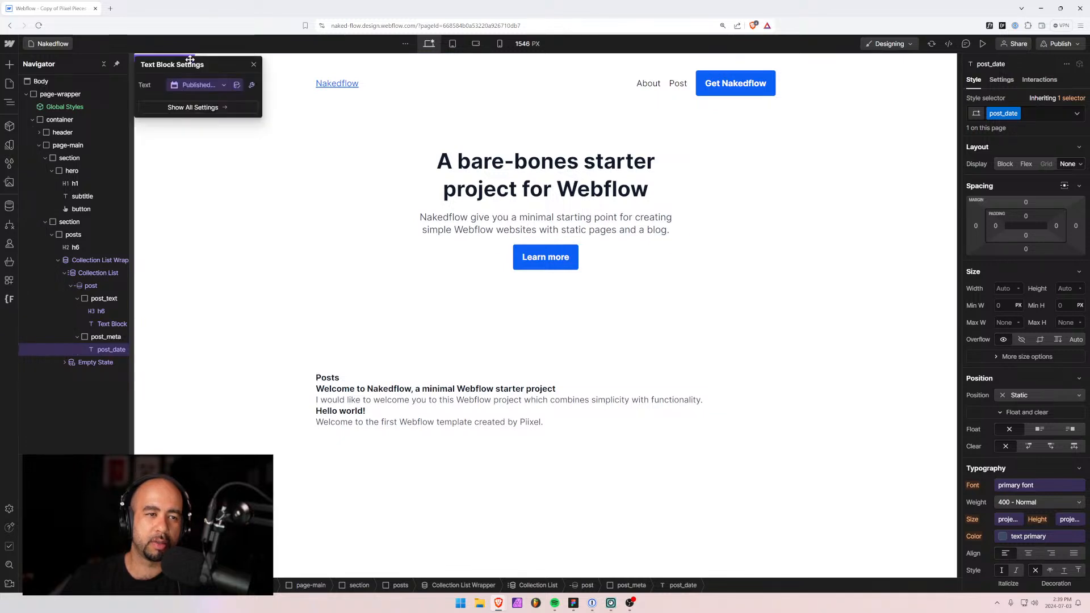
pyautogui.click(225, 88)
pyautogui.click(184, 204)
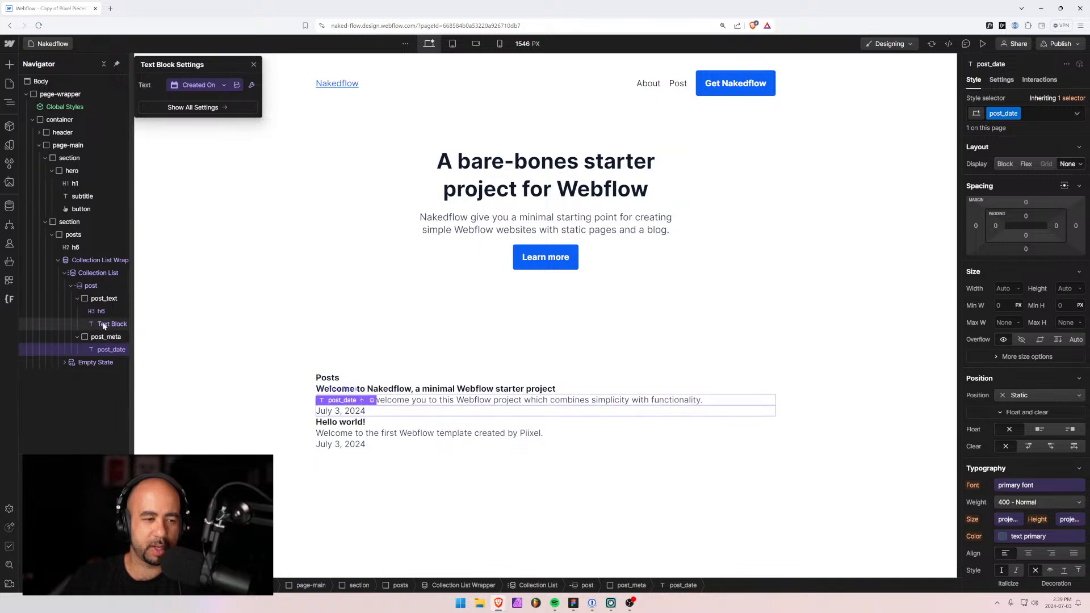
pyautogui.click(100, 349)
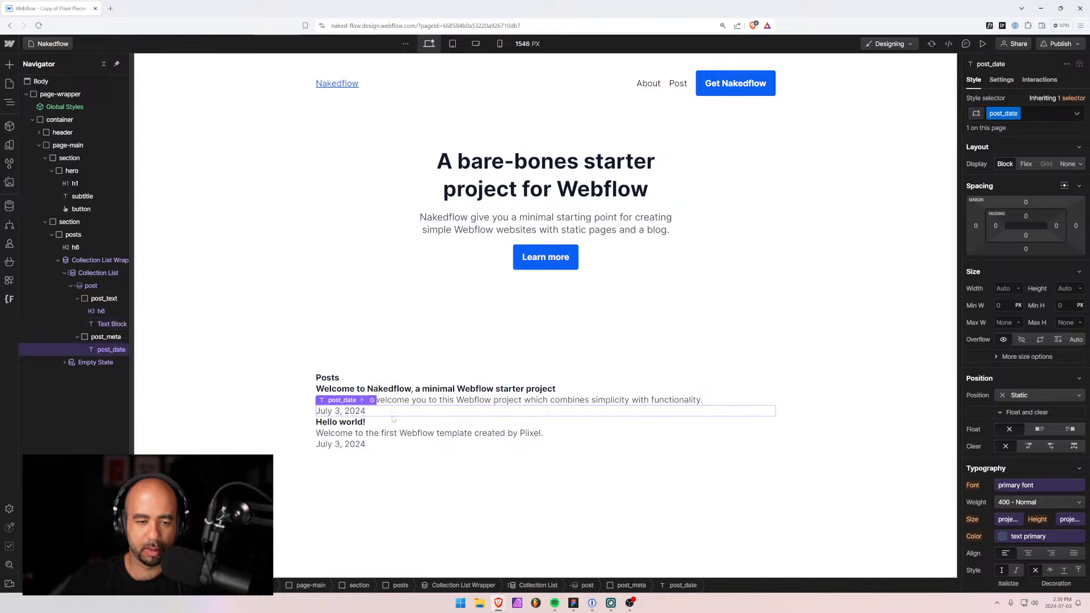
pyautogui.hotkey('alt', 'Tab')
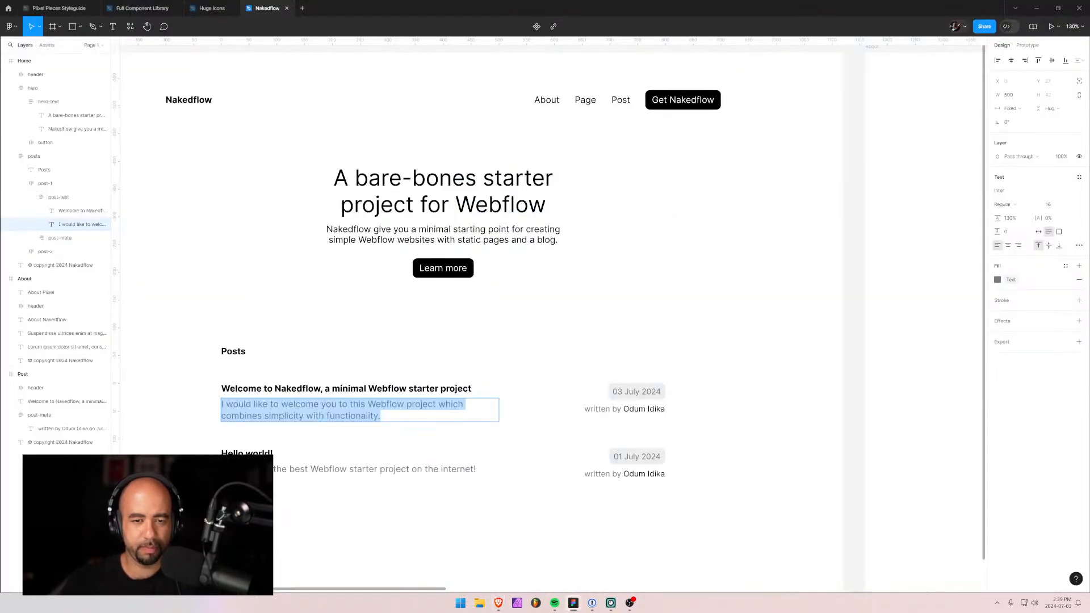
pyautogui.hotkey('alt', 'Tab')
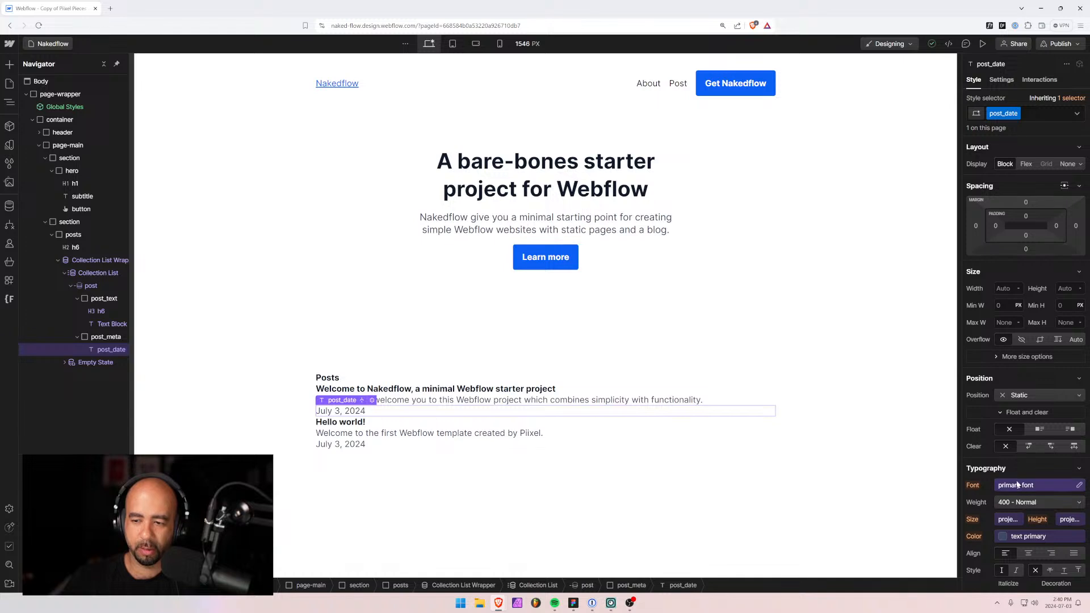
# Set the date font size to 0.8757rem with 0.25rem top and bottom padding.
pyautogui.scroll(-2, 1011, 401)
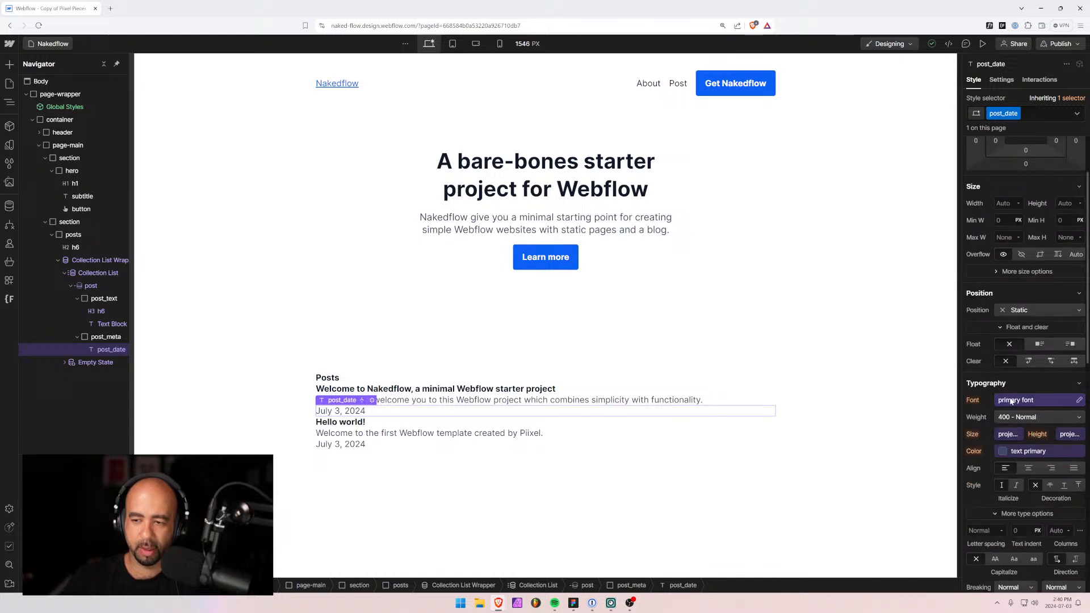
pyautogui.click(1008, 435)
pyautogui.click(1081, 451)
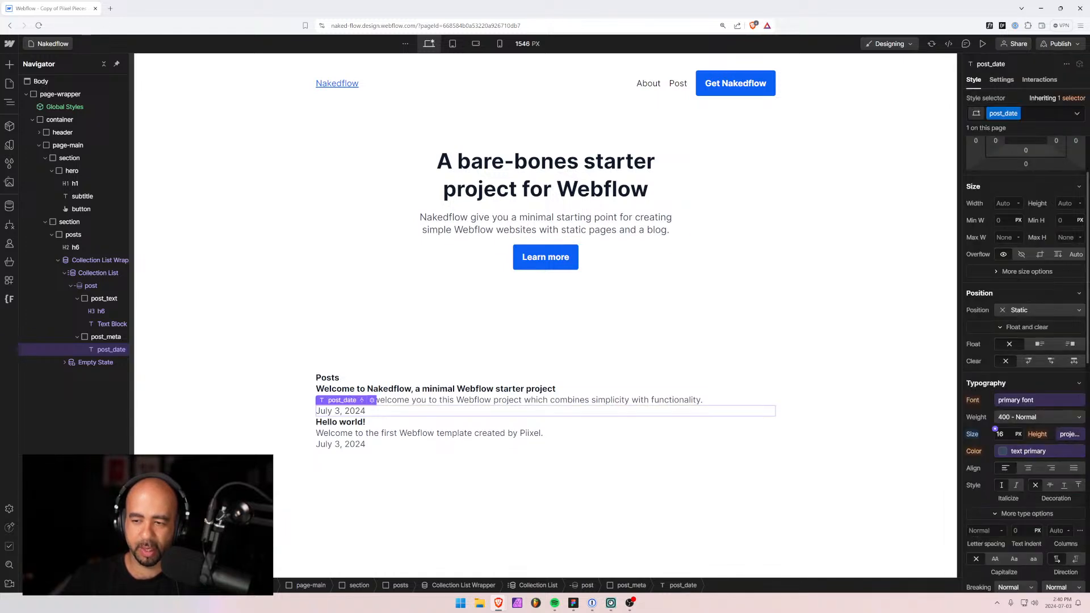
pyautogui.write('0.')
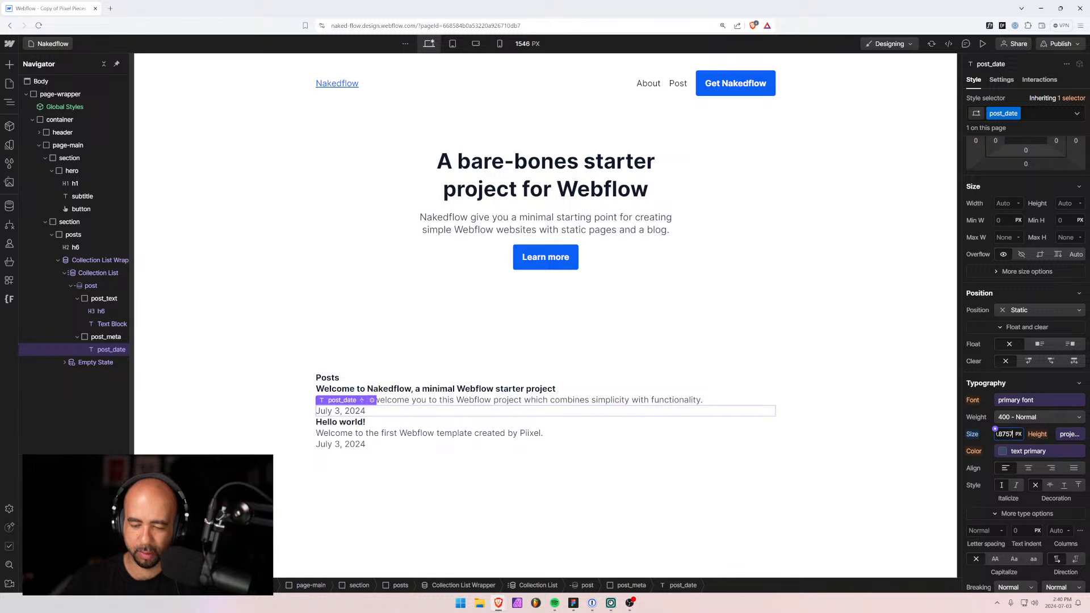
pyautogui.write('8757rem')
pyautogui.press('Return')
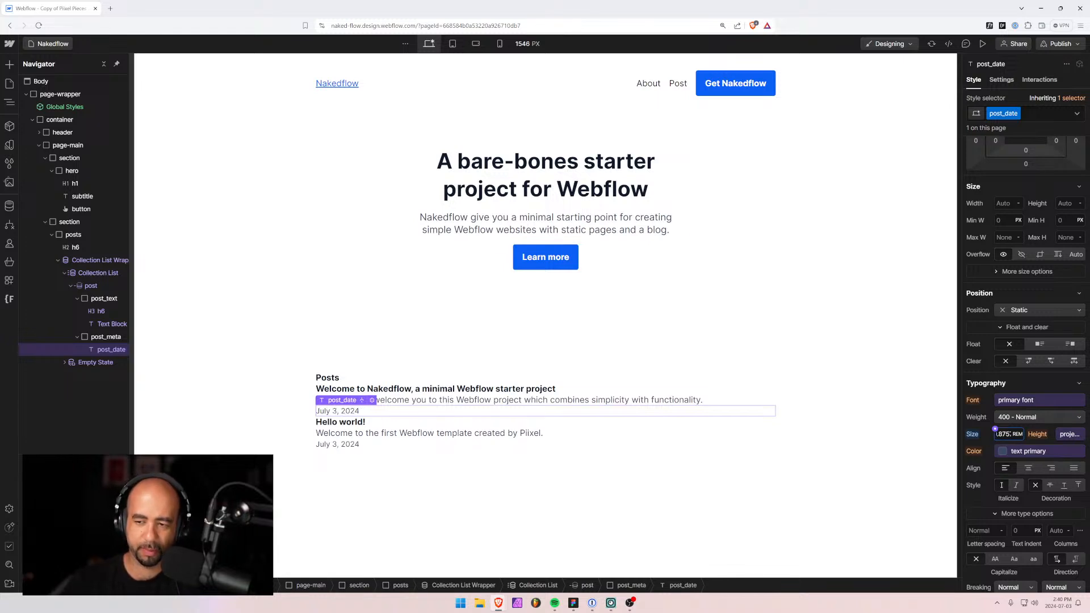
pyautogui.scroll(2, 1037, 256)
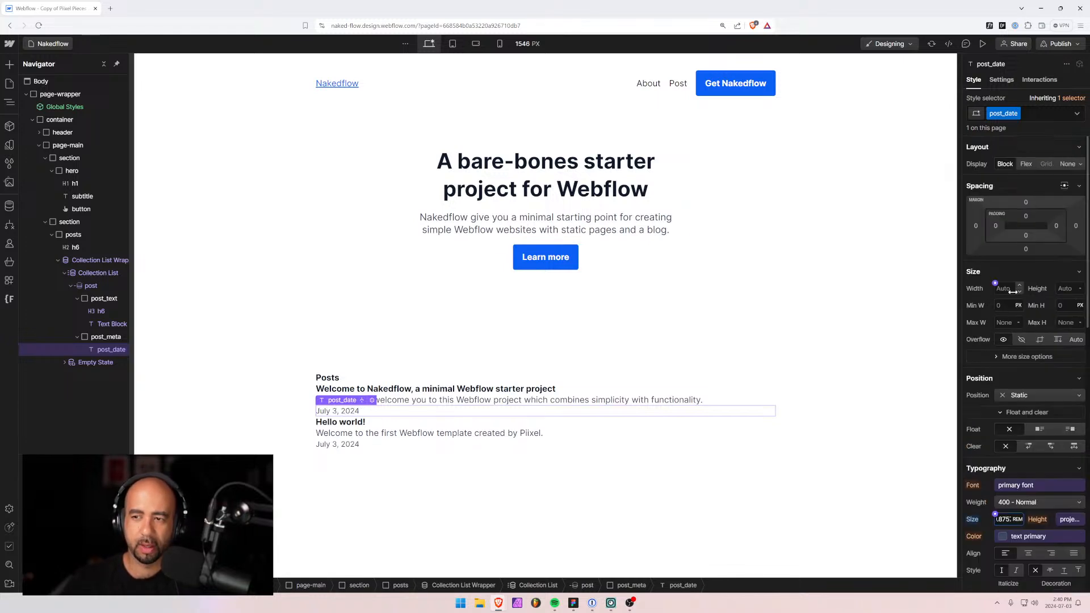
pyautogui.click(1026, 217)
pyautogui.write('.25rem')
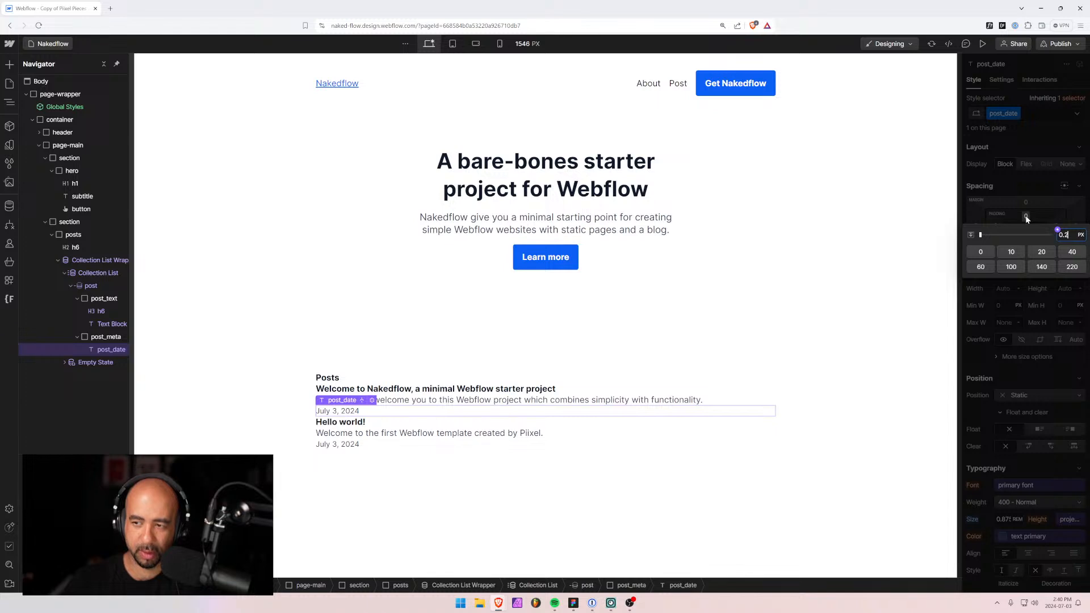
pyautogui.press('Return')
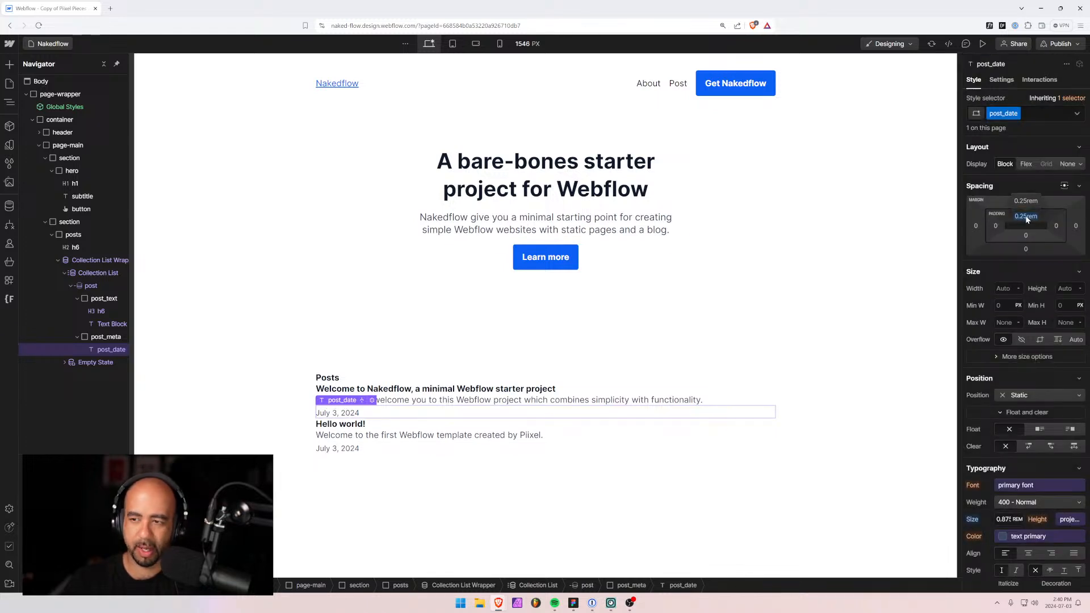
pyautogui.click(1026, 235)
pyautogui.write('.25rem')
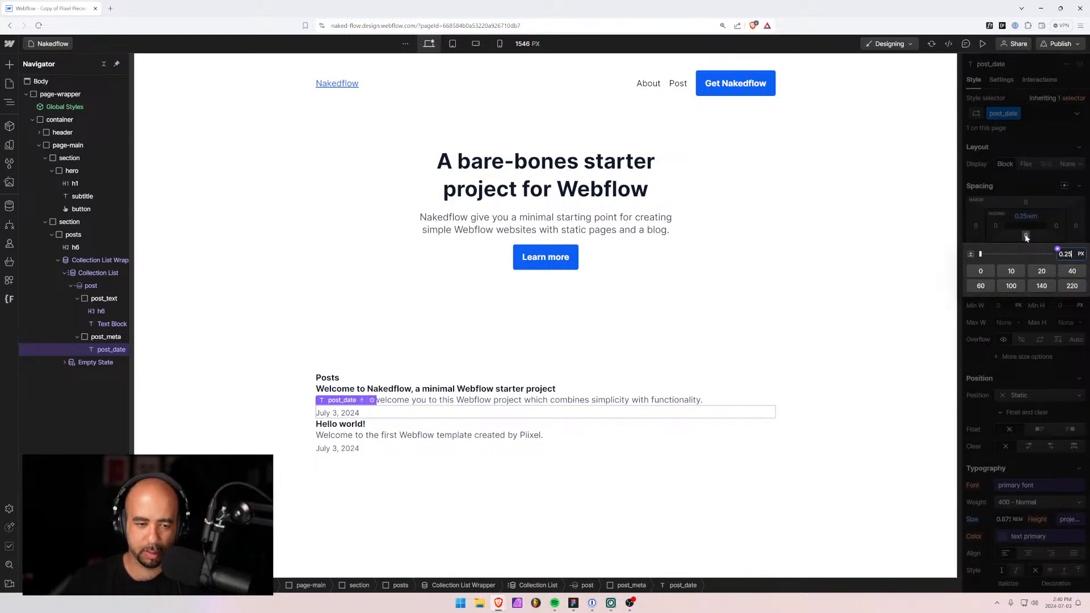
pyautogui.press('Return')
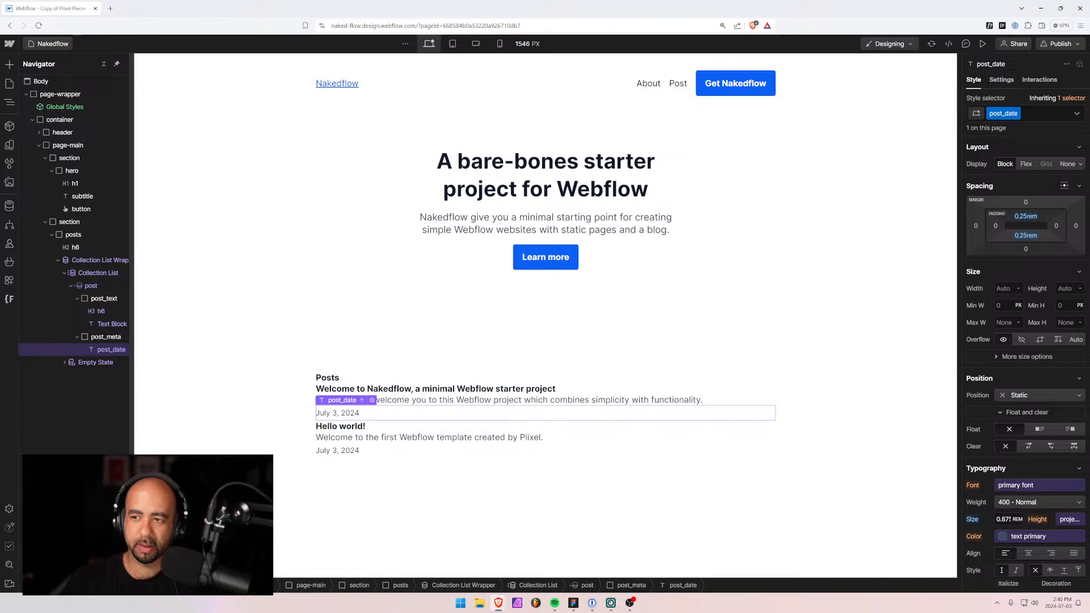
# Make the date inline-block with 0.5rem left and right padding.
pyautogui.click(1069, 165)
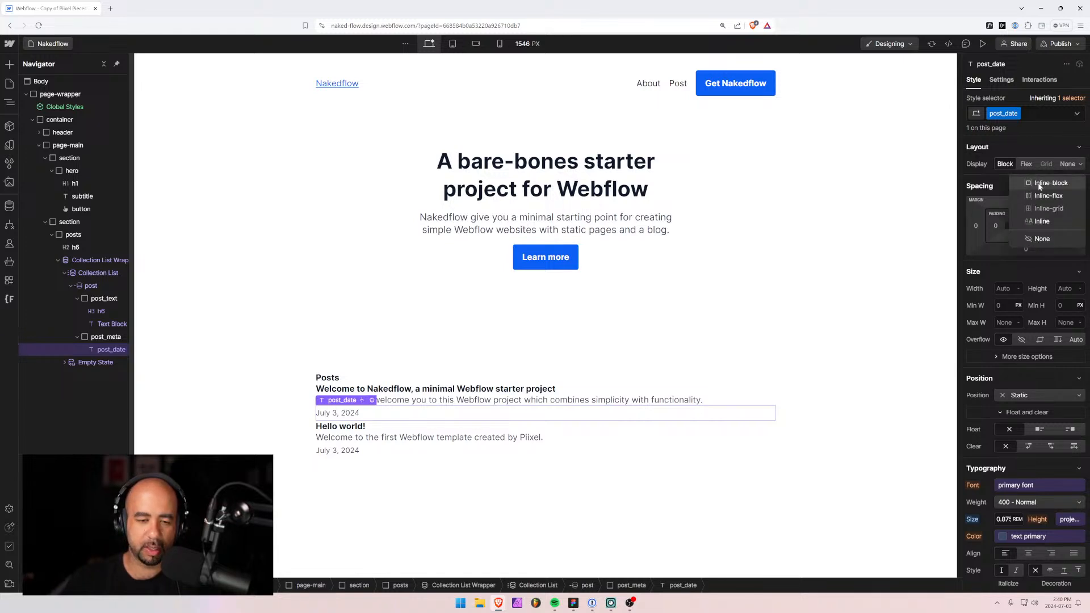
pyautogui.click(1039, 183)
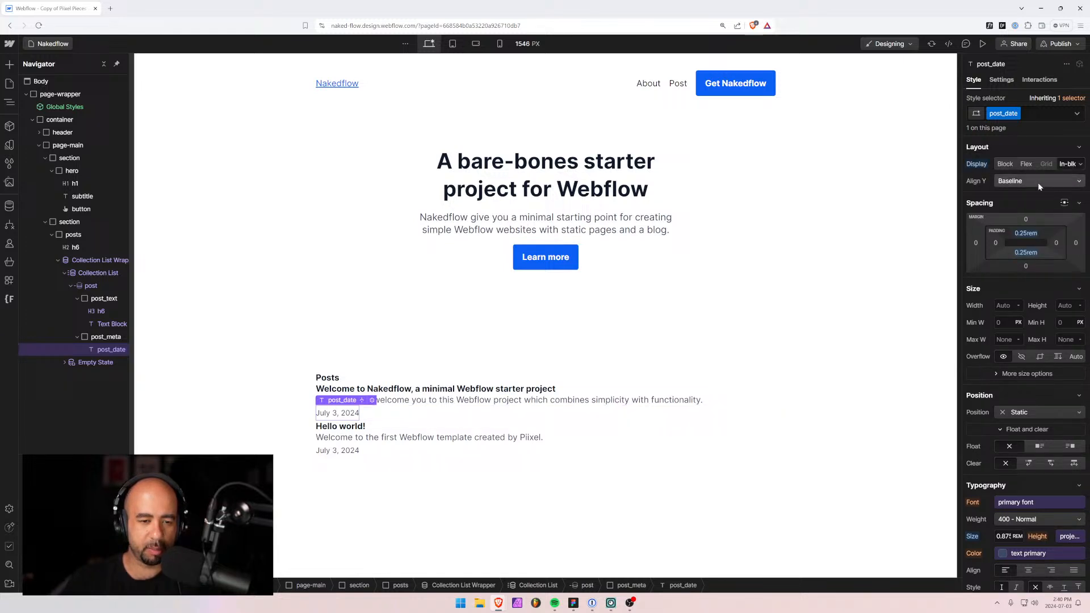
pyautogui.click(994, 244)
pyautogui.write('0.5rem')
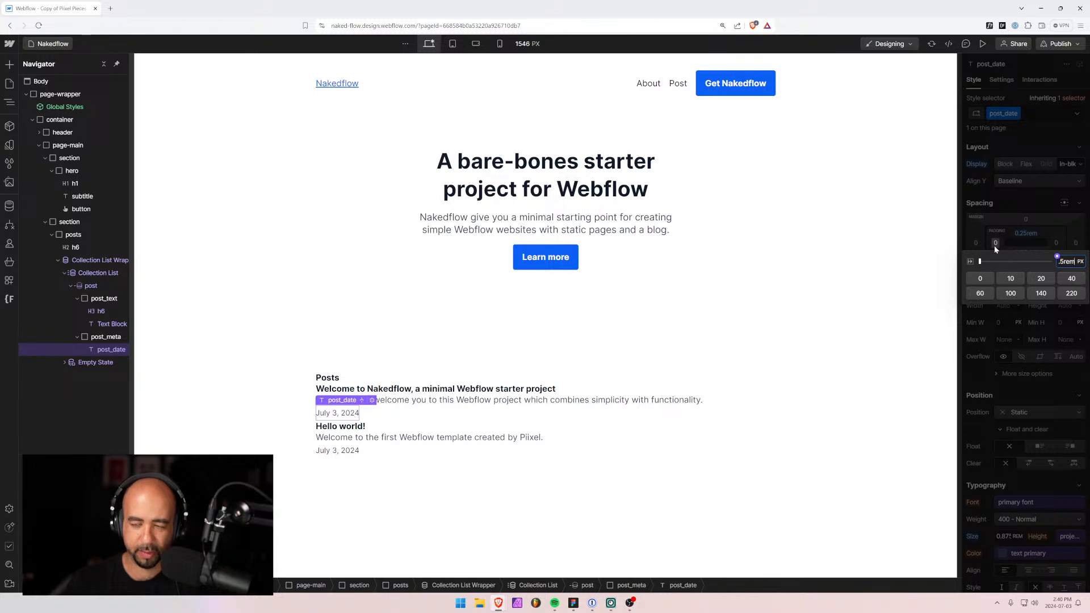
pyautogui.press('Return')
pyautogui.click(1056, 243)
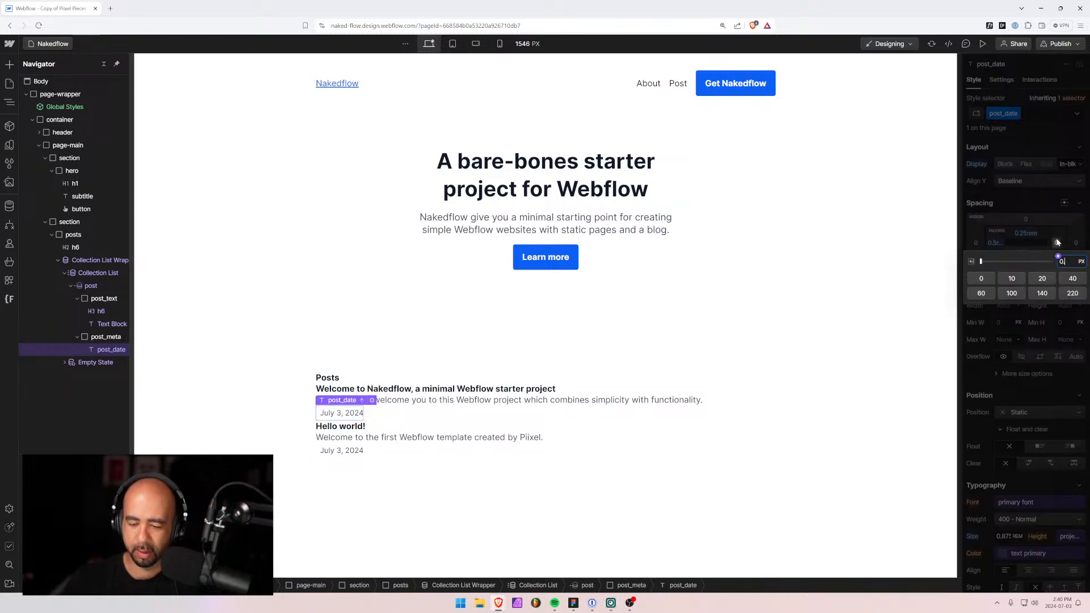
pyautogui.write('0.5rem')
pyautogui.press('Return')
# Round the post date badge corners to 0.5rem.
pyautogui.scroll(-10, 1024, 434)
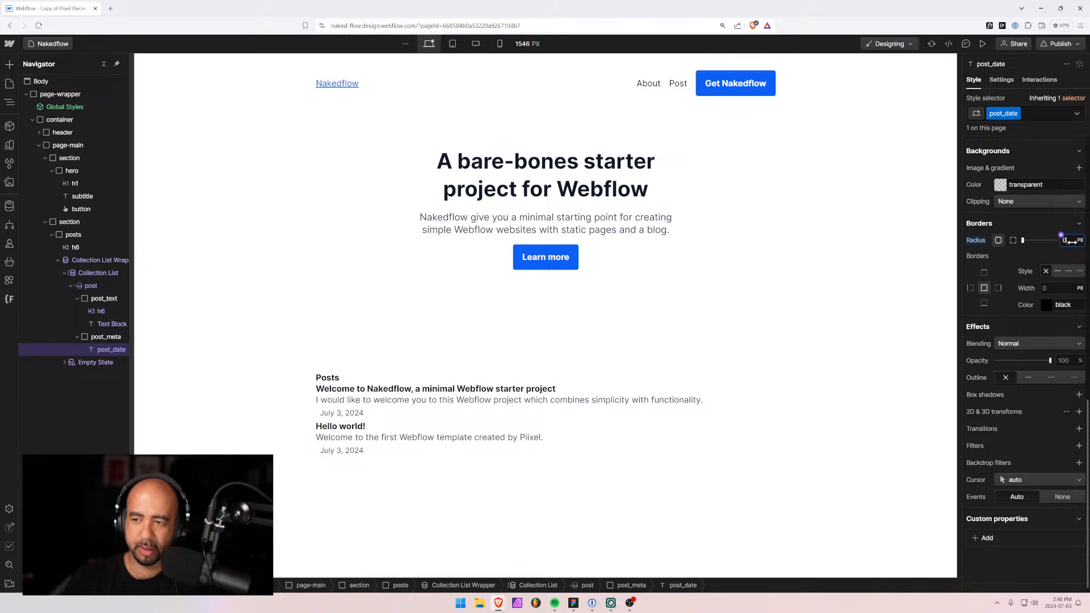
pyautogui.click(1062, 236)
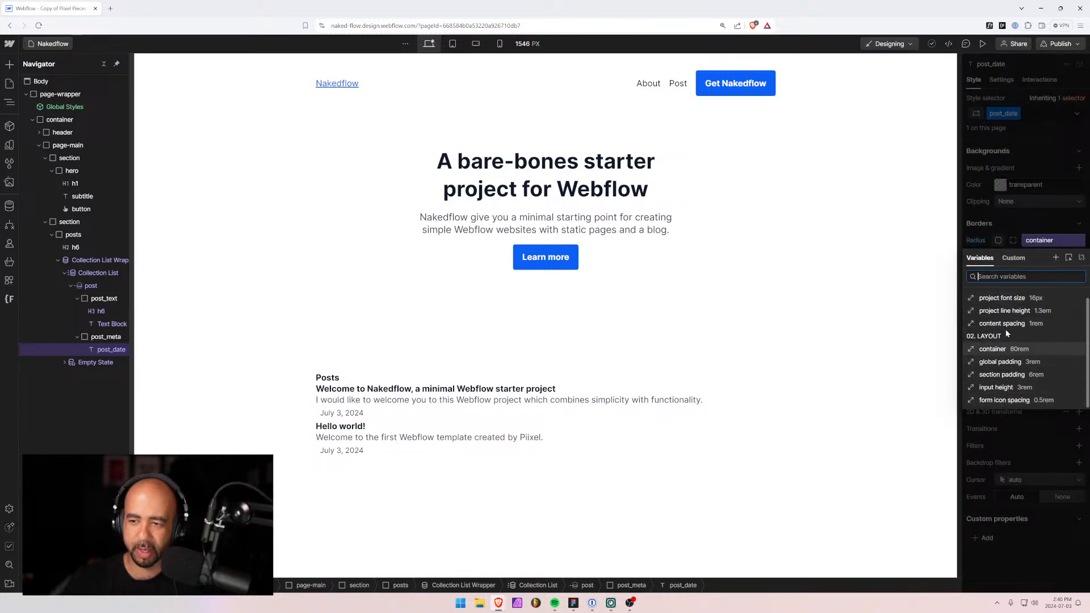
pyautogui.scroll(1, 1007, 329)
pyautogui.scroll(-1, 1006, 331)
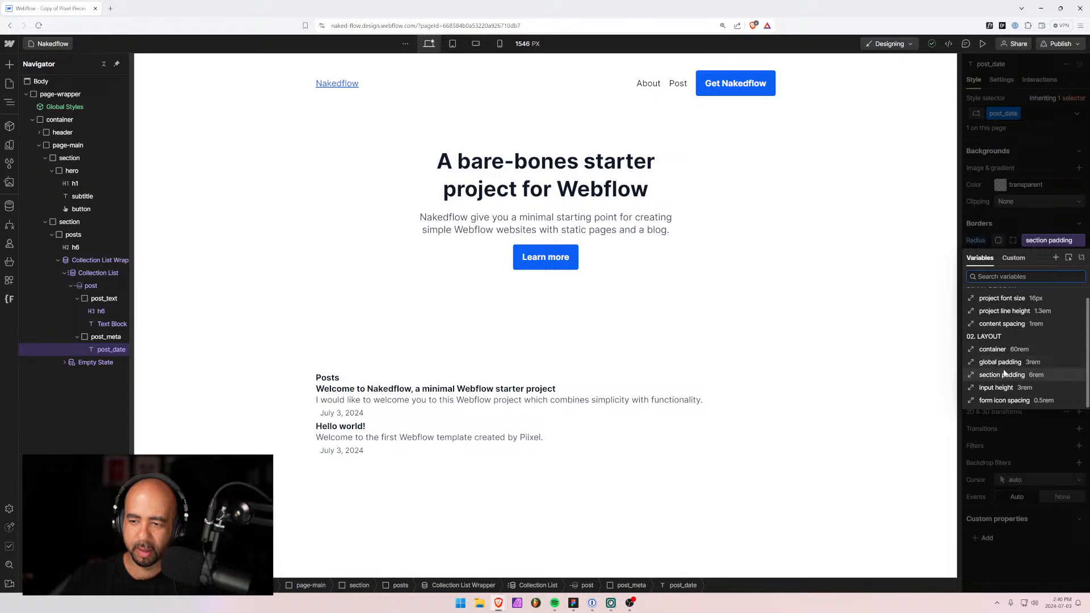
pyautogui.scroll(1, 1005, 374)
pyautogui.click(1040, 214)
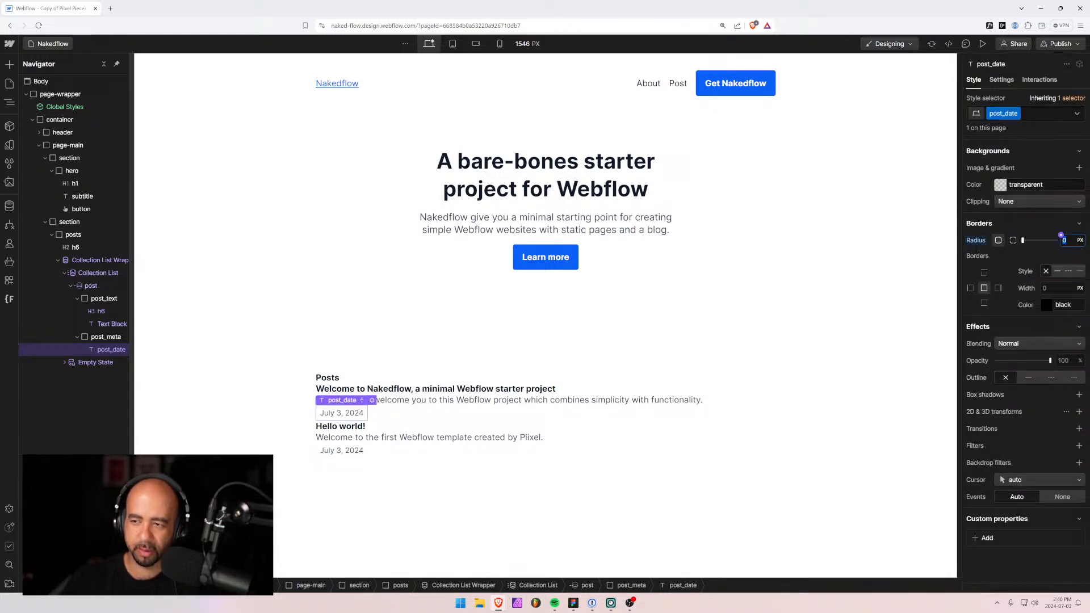
pyautogui.write('0.5rem')
pyautogui.press('Return')
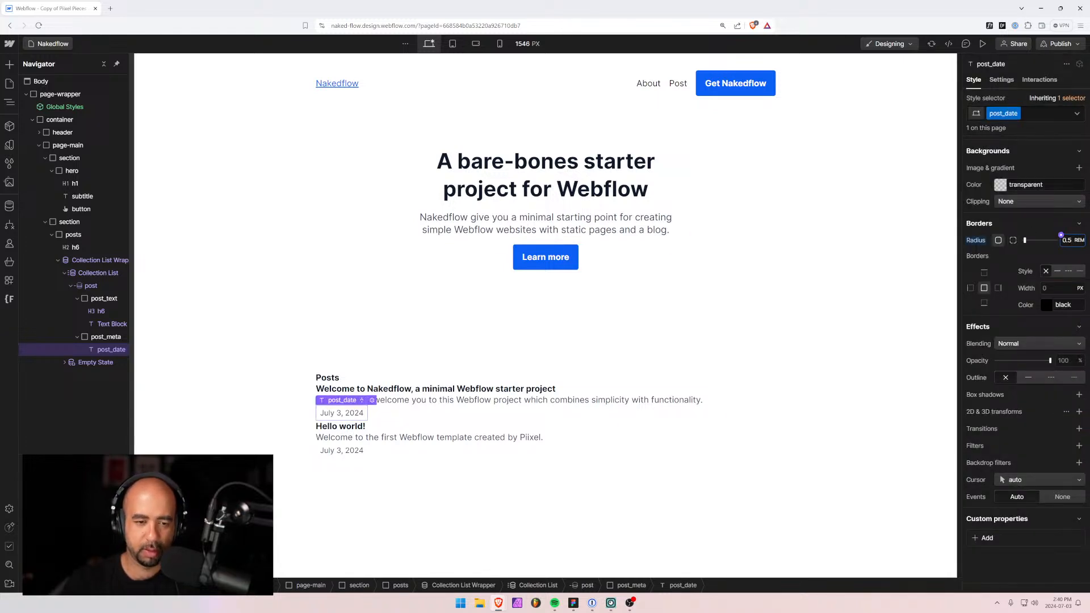
# Set the date text colour to the text secondary grey variable.
pyautogui.scroll(5, 986, 260)
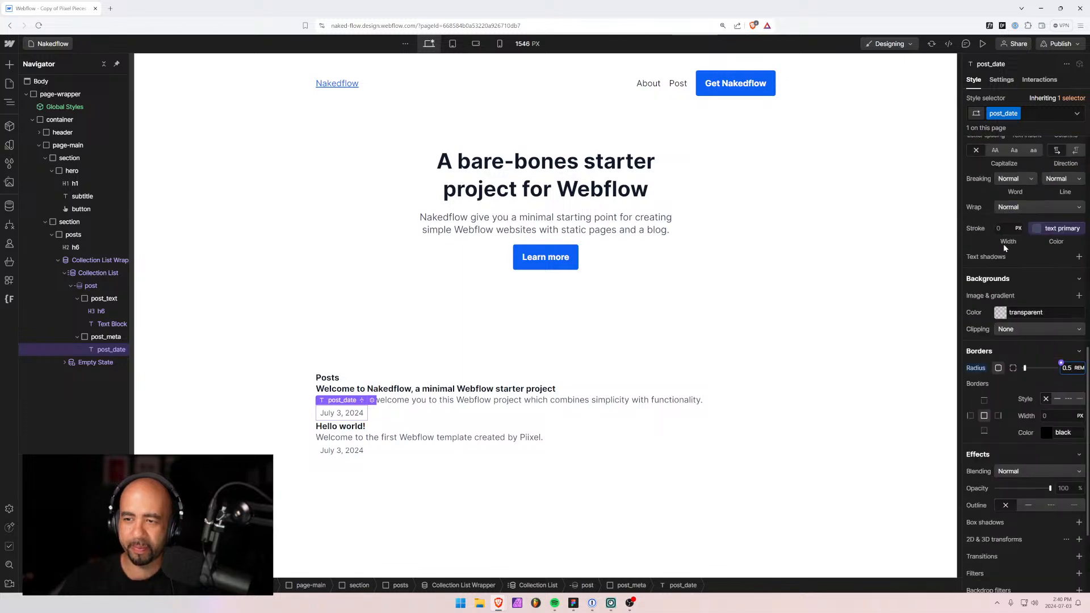
pyautogui.scroll(3, 1003, 244)
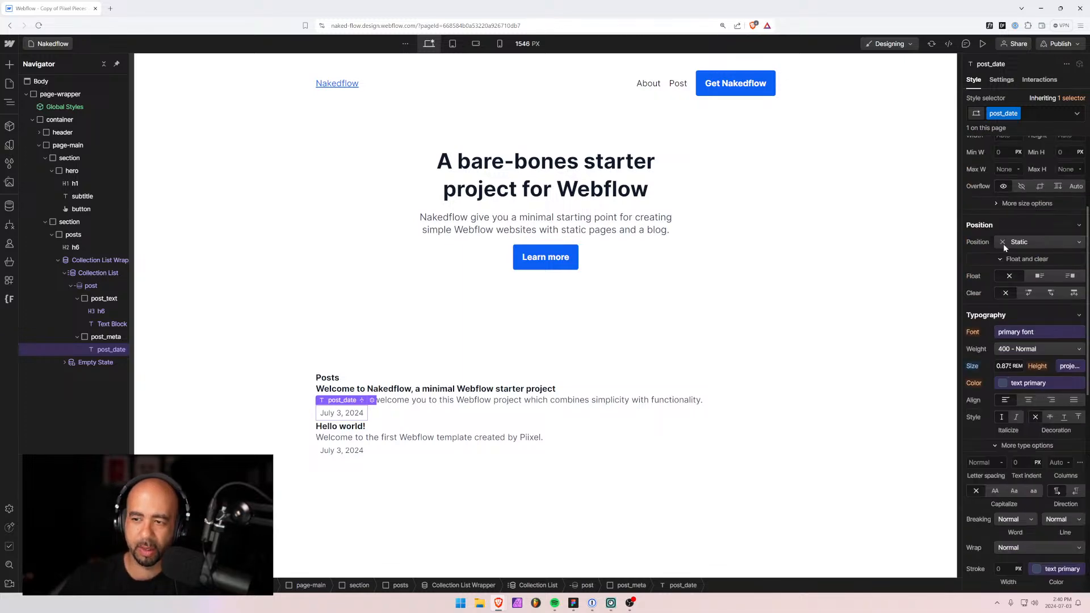
pyautogui.click(1002, 384)
pyautogui.scroll(2, 1016, 482)
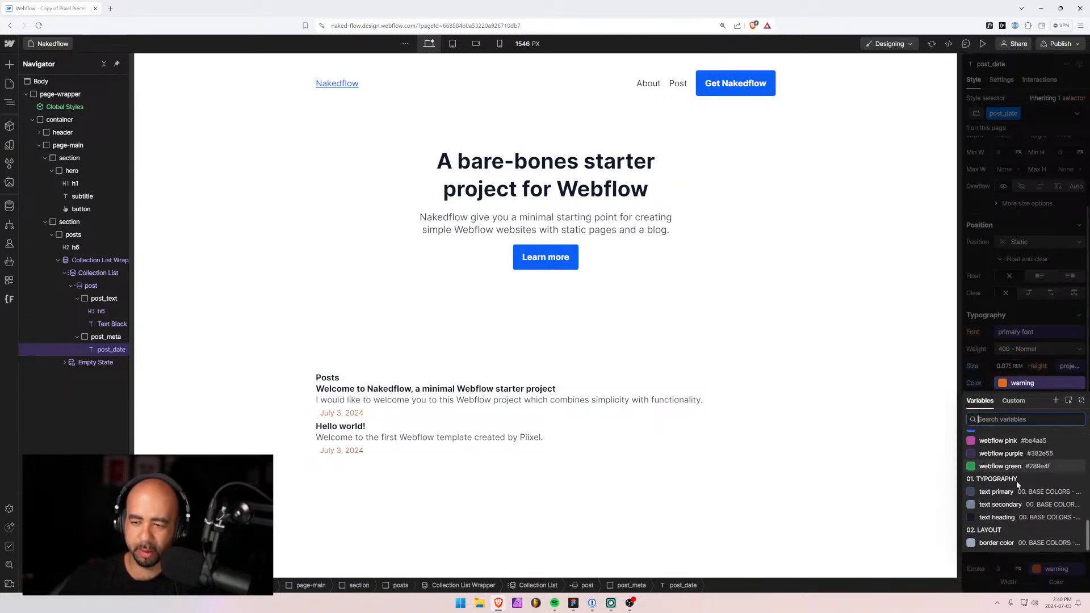
pyautogui.click(1001, 466)
pyautogui.click(1020, 505)
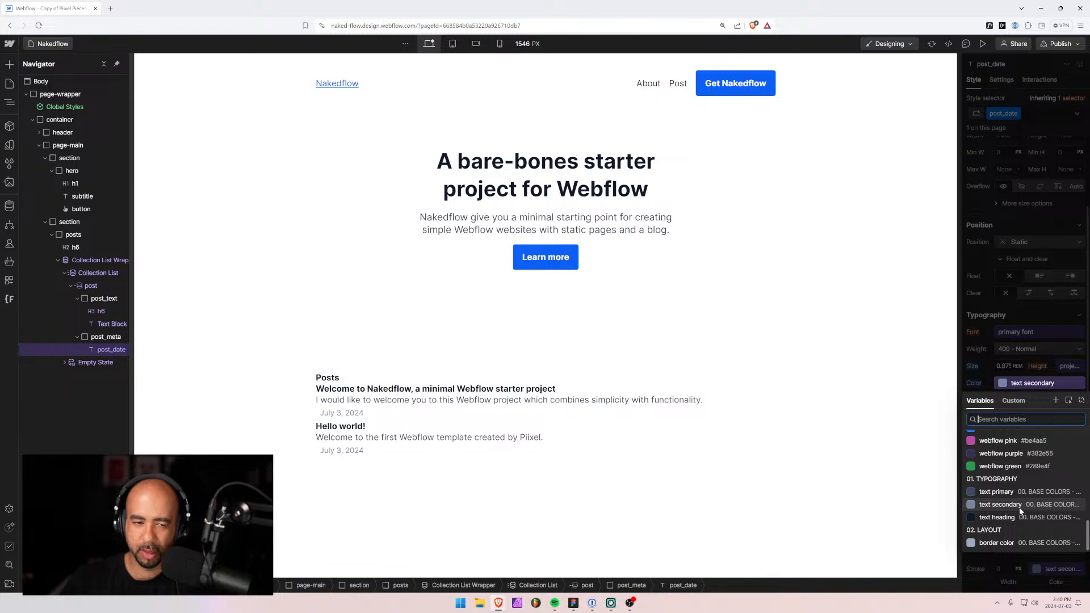
pyautogui.click(977, 386)
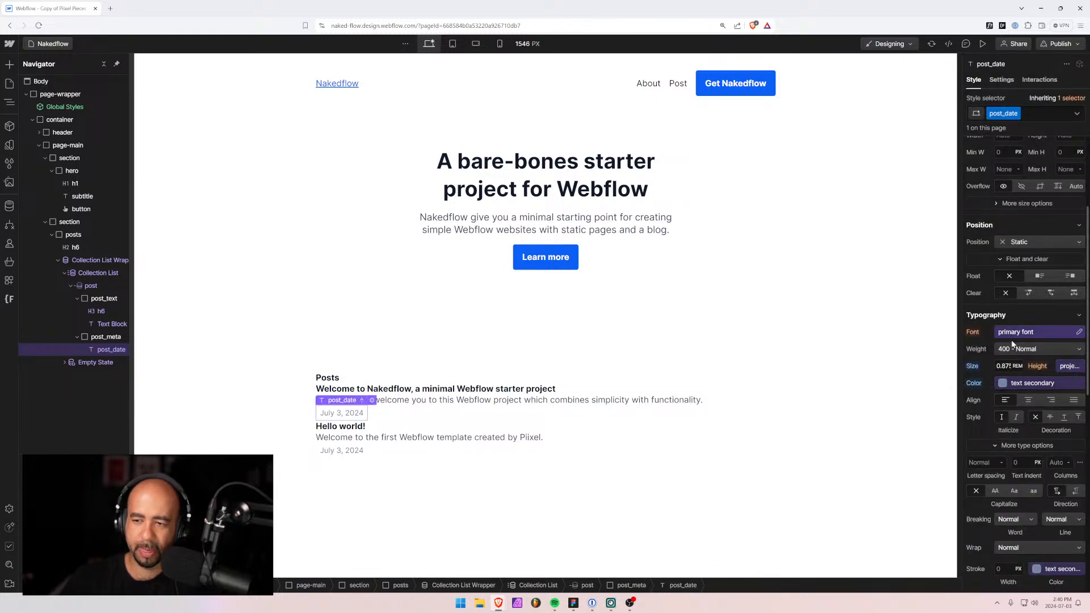
# Give the date badges a neutral 100 background colour, after briefly trying neutral 50.
pyautogui.scroll(-1, 999, 464)
pyautogui.scroll(-1, 999, 465)
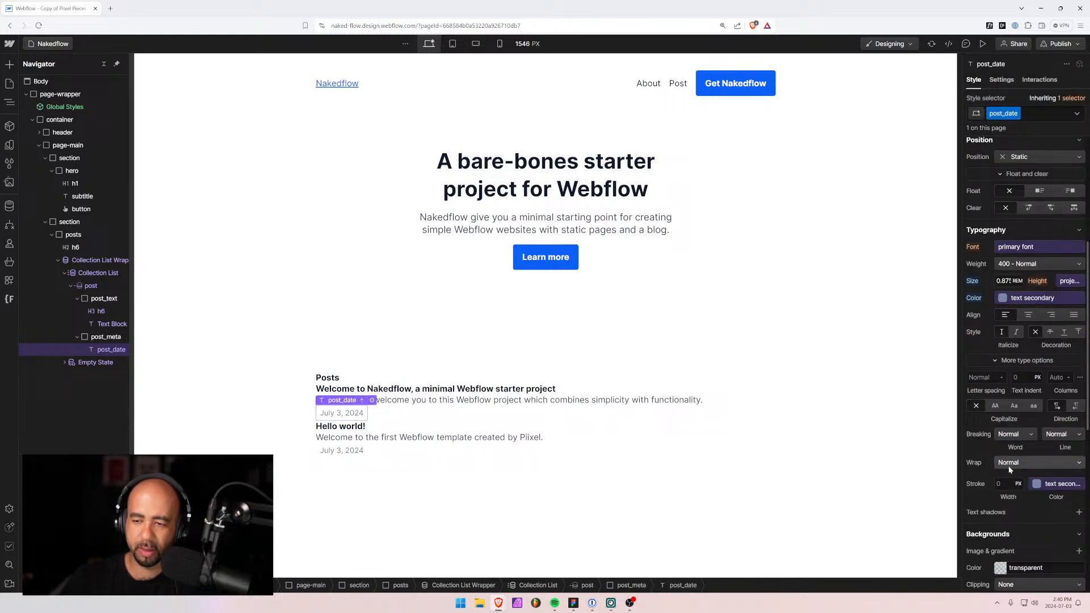
pyautogui.click(1000, 568)
pyautogui.scroll(-3, 999, 528)
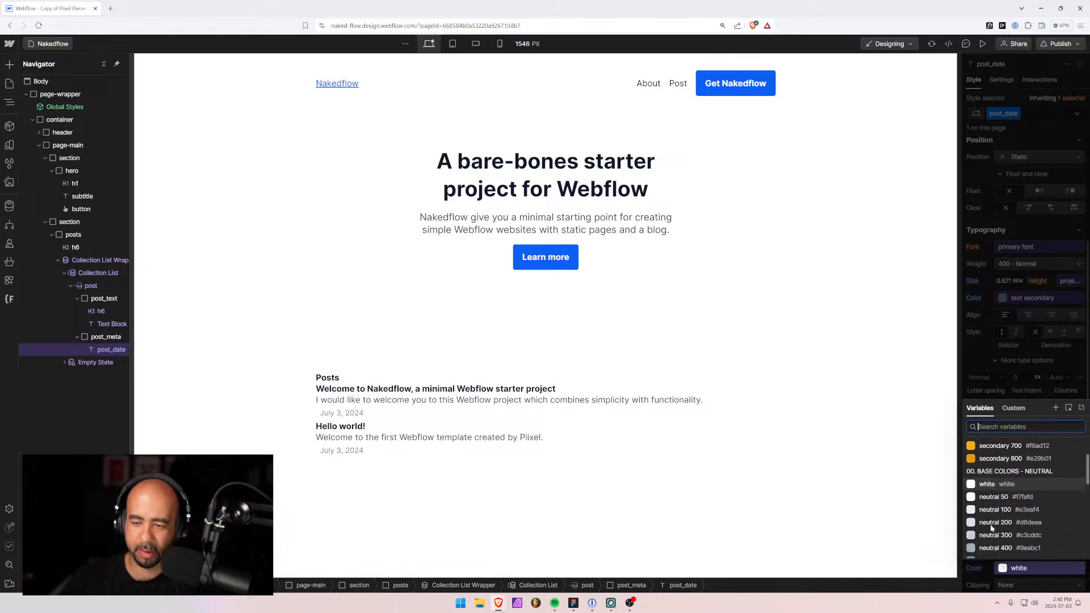
pyautogui.click(1002, 481)
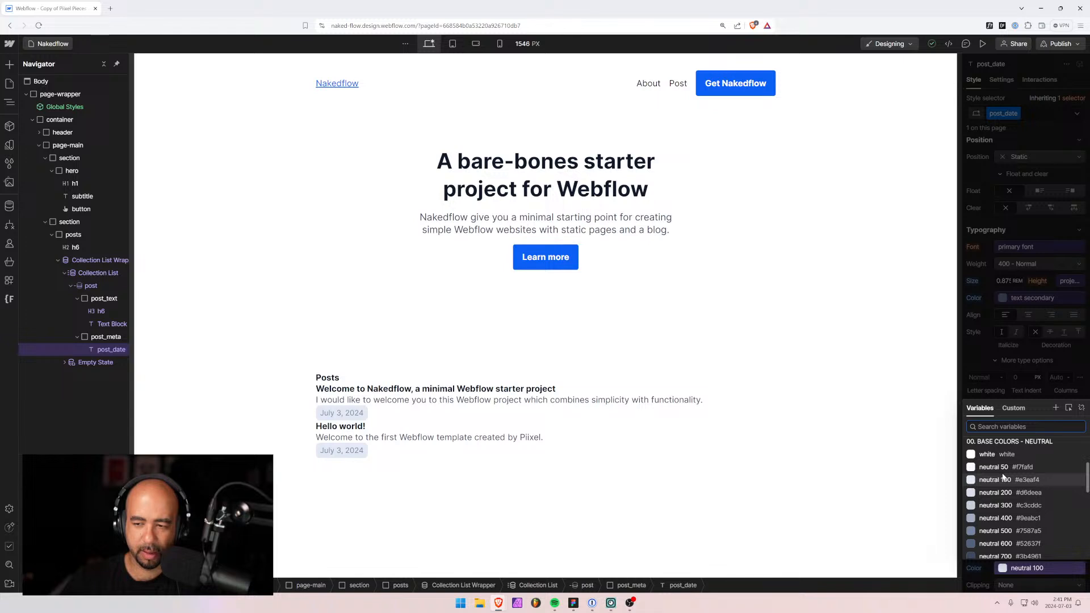
pyautogui.click(1004, 468)
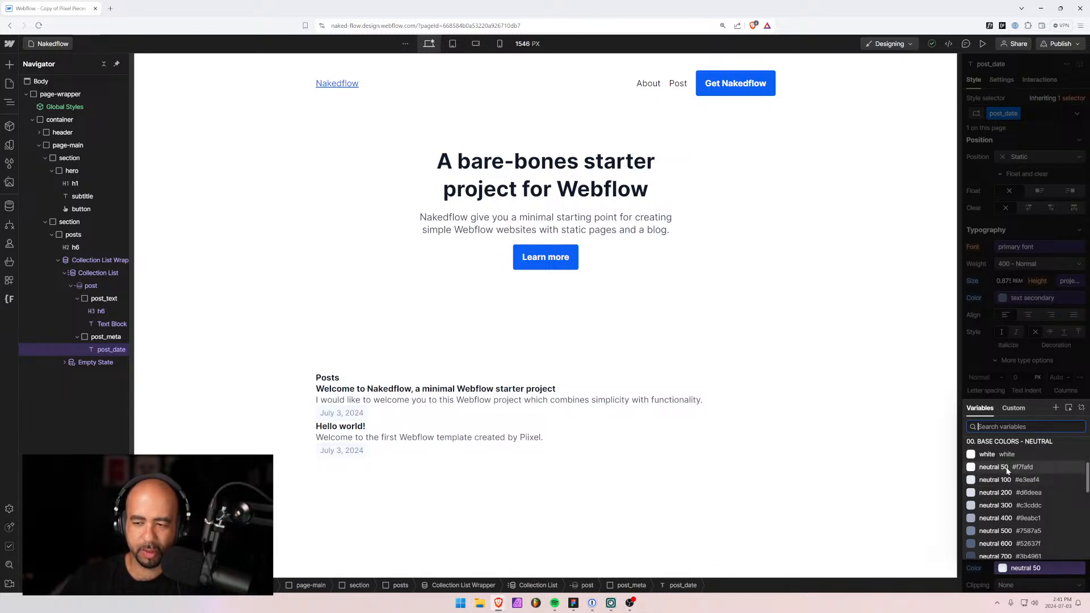
pyautogui.click(1008, 480)
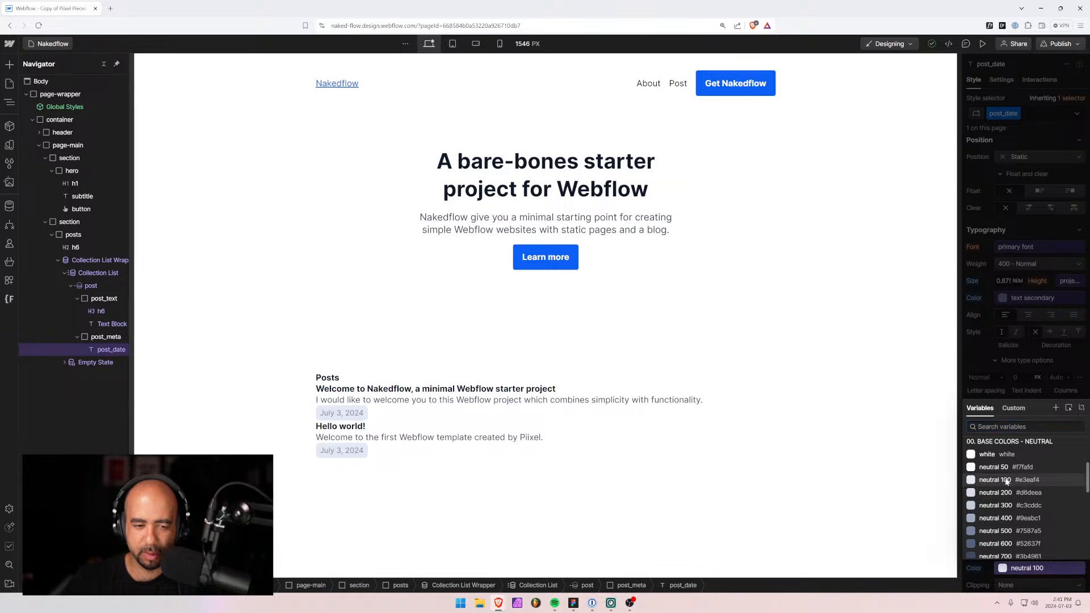
pyautogui.press('Escape')
# Insert a Div Block inside post meta with a Text Block inside it.
pyautogui.click(470, 401)
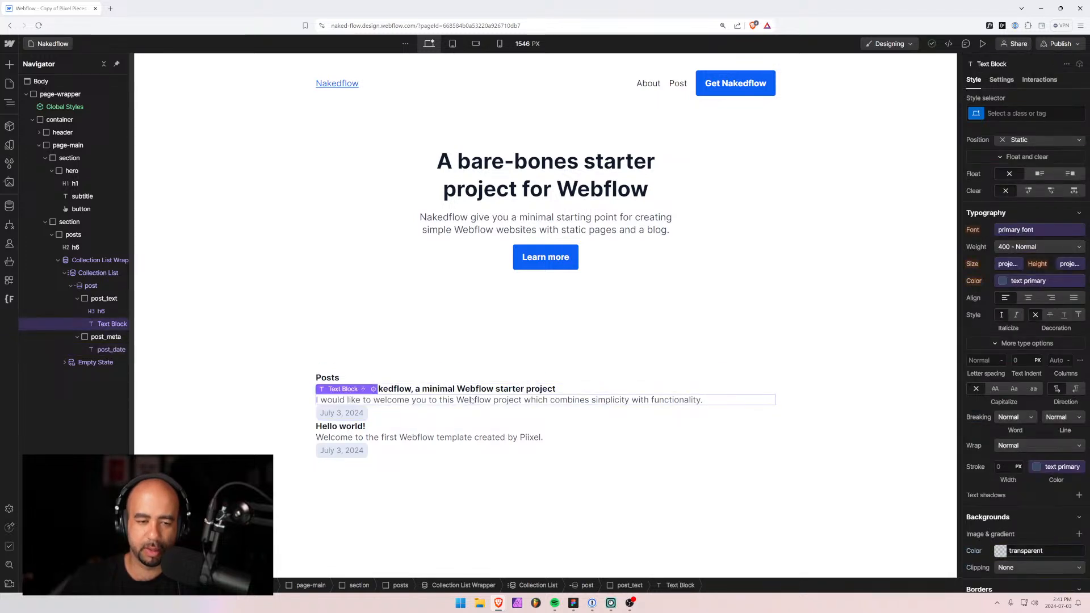
pyautogui.click(435, 414)
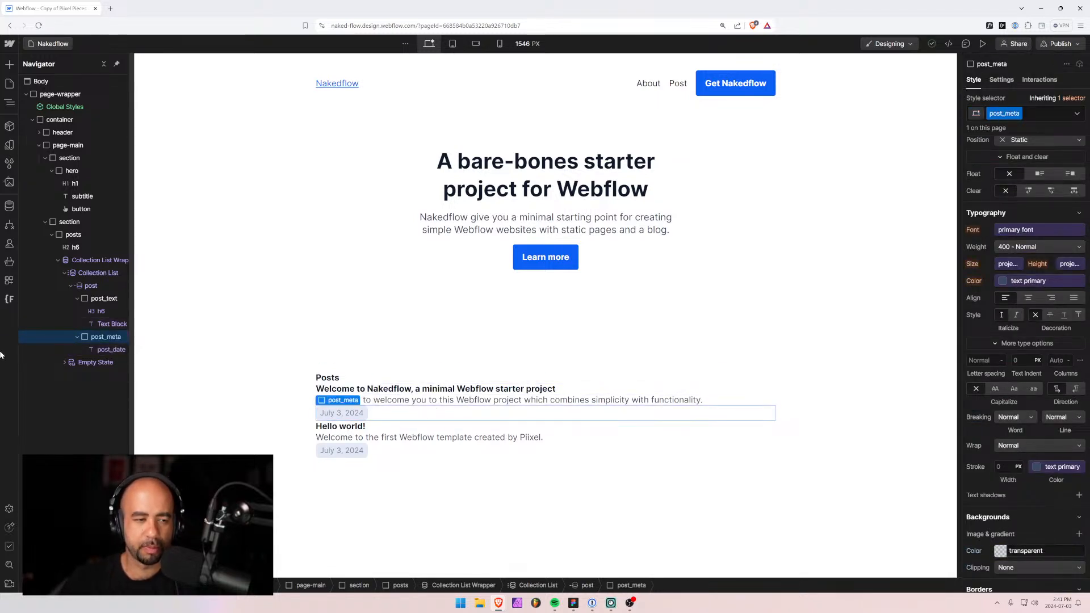
pyautogui.hotkey('ctrl', 'k')
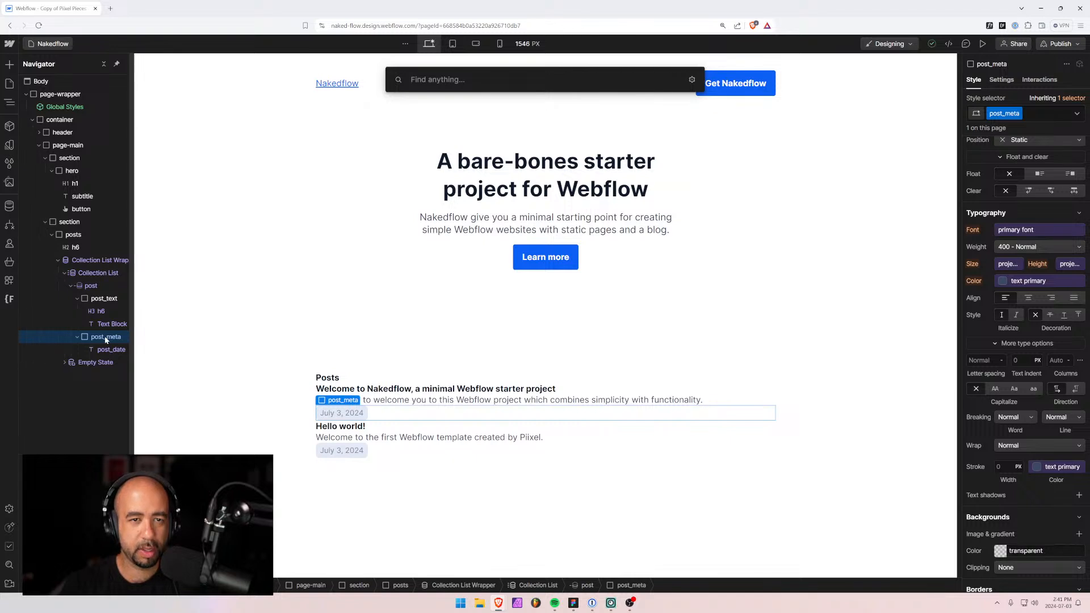
pyautogui.write('div')
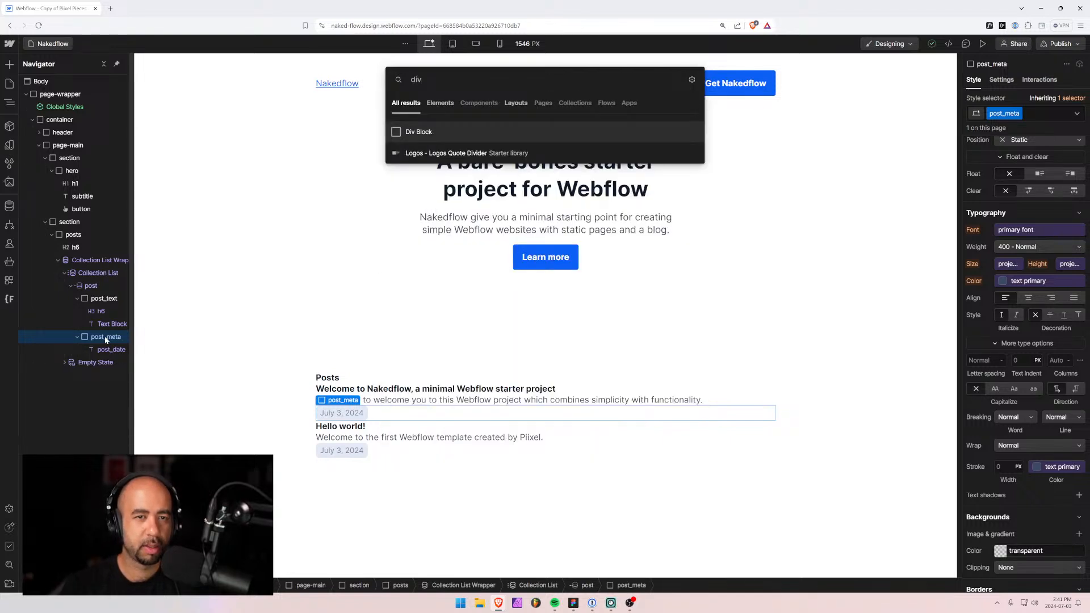
pyautogui.press('Return')
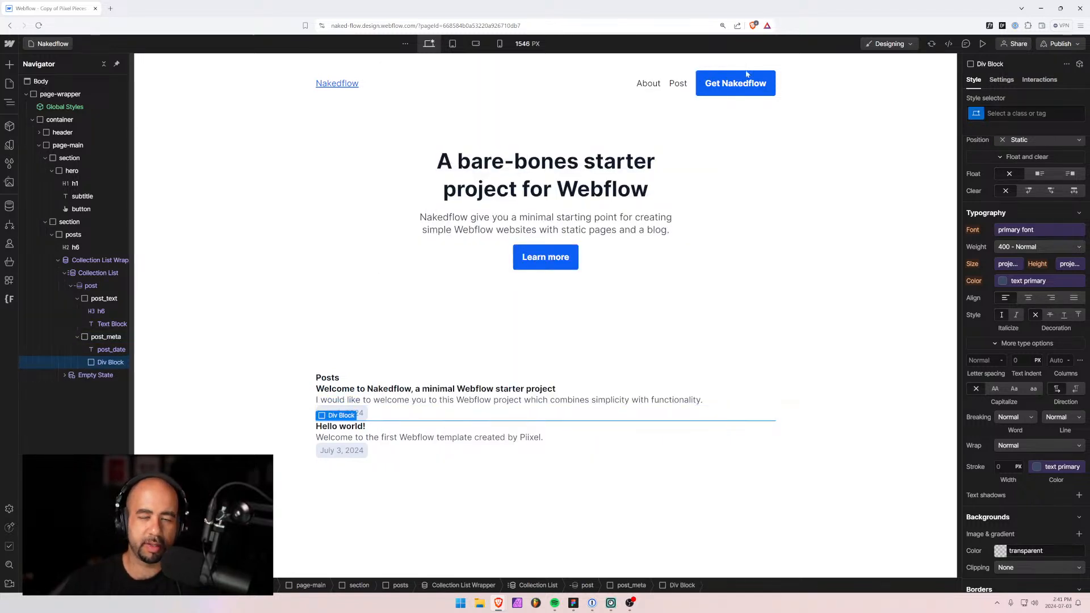
pyautogui.hotkey('ctrl', 'k')
pyautogui.write('texx')
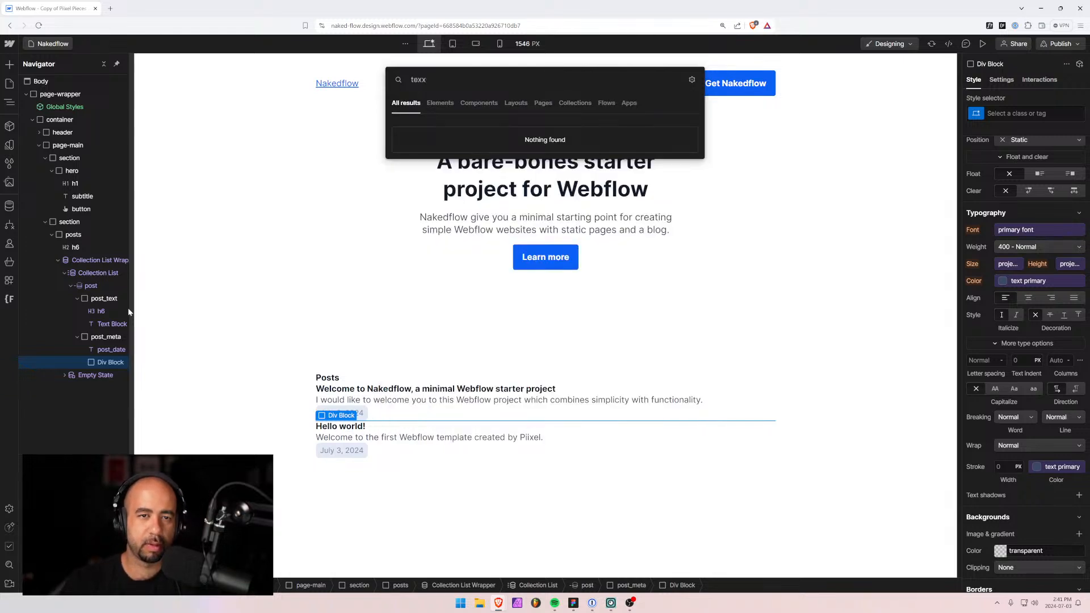
pyautogui.press('BackSpace')
pyautogui.write('t')
pyautogui.press('Down')
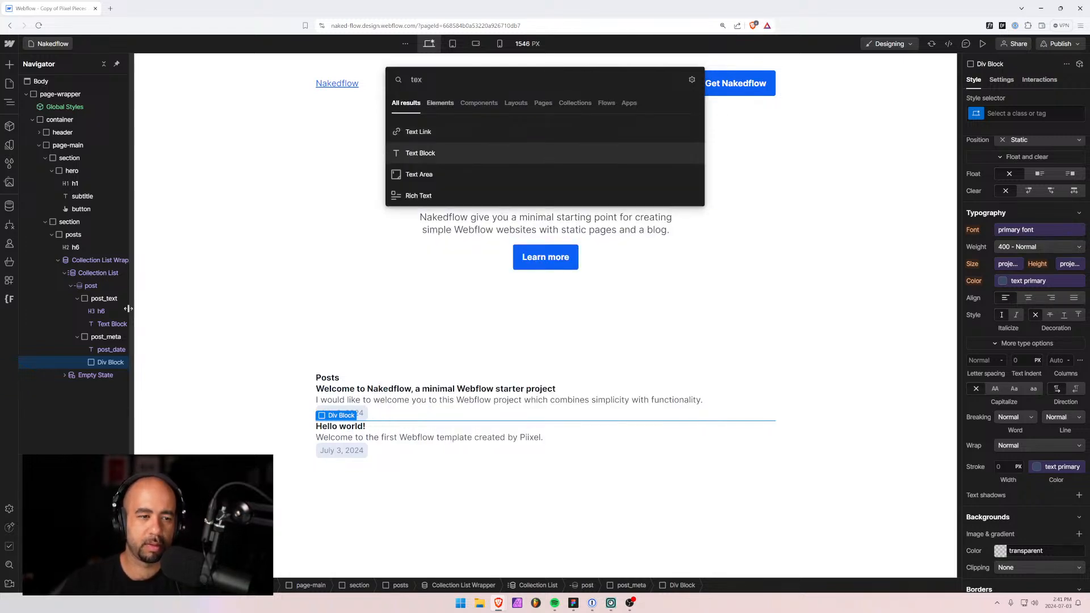
pyautogui.press('Return')
# Replace the new text block's placeholder with 'writter by'.
pyautogui.click(84, 362)
pyautogui.click(107, 375)
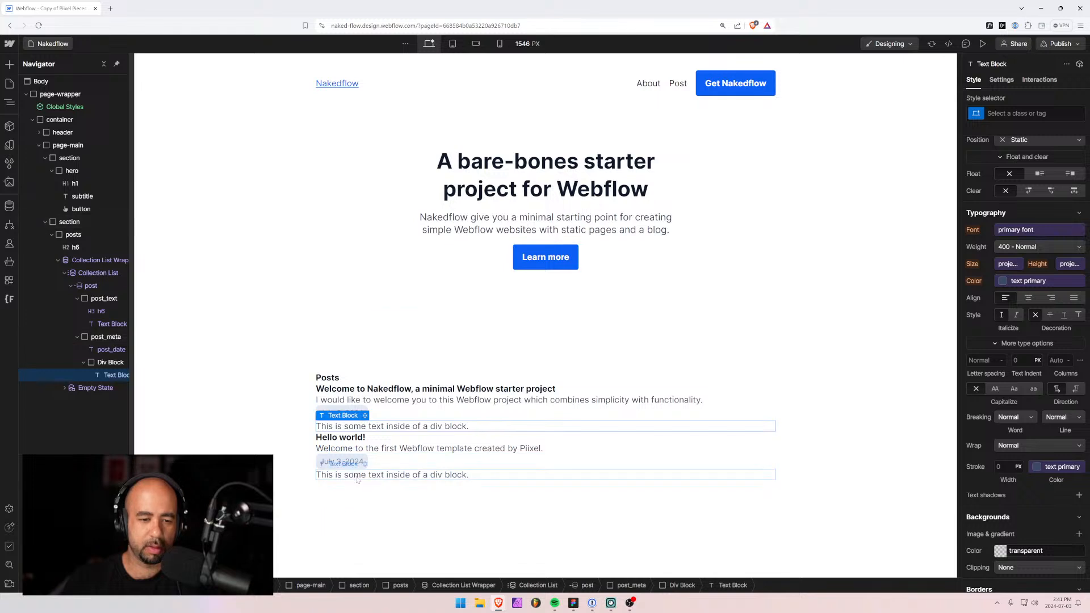
pyautogui.doubleClick(398, 476)
pyautogui.hotkey('ctrl', 'a')
pyautogui.write('writter')
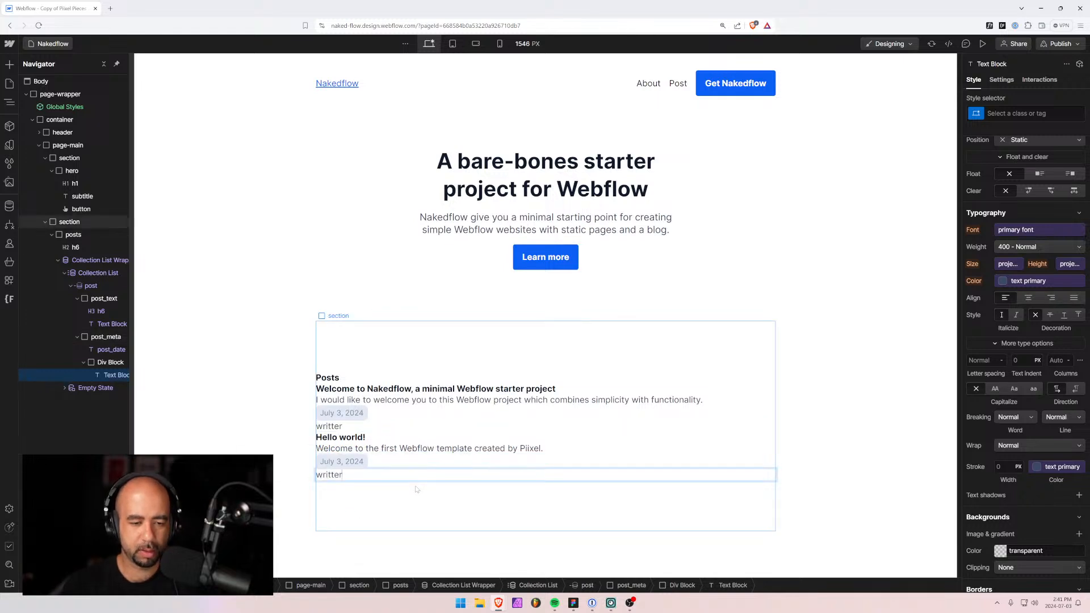
pyautogui.press('BackSpace')
pyautogui.write('n by')
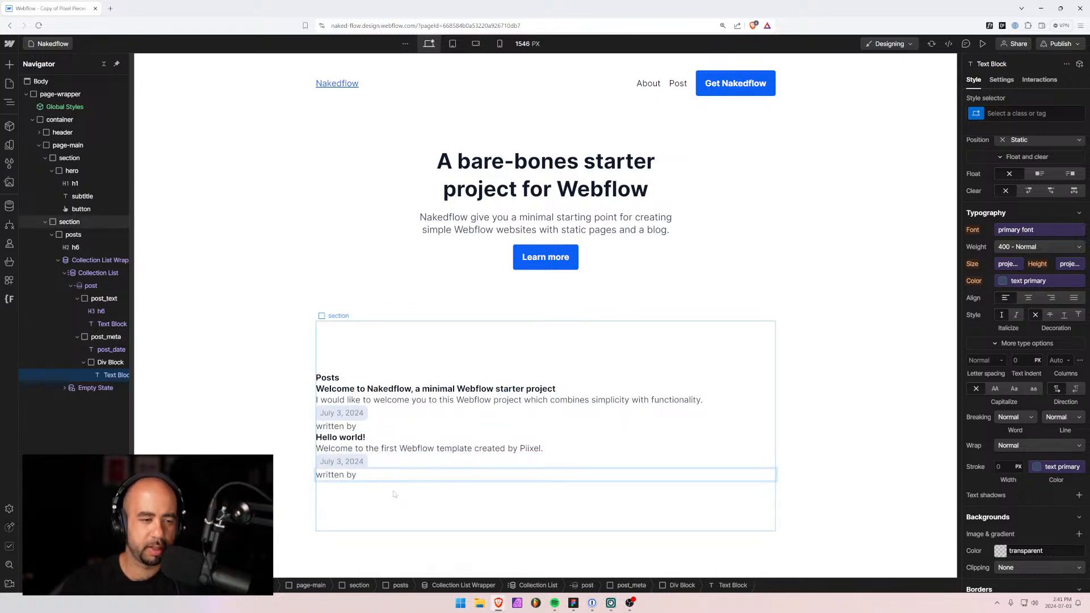
# Add a second Text Block in the div bound to Post Author > Name.
pyautogui.click(106, 363)
pyautogui.hotkey('ctrl', 'k')
pyautogui.write('text')
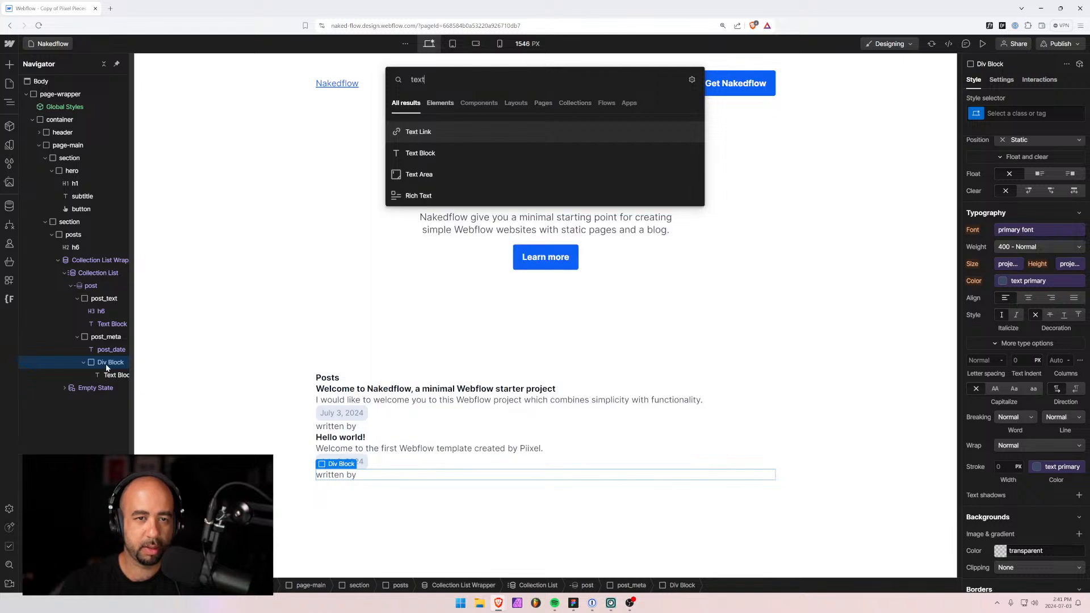
pyautogui.press('Down')
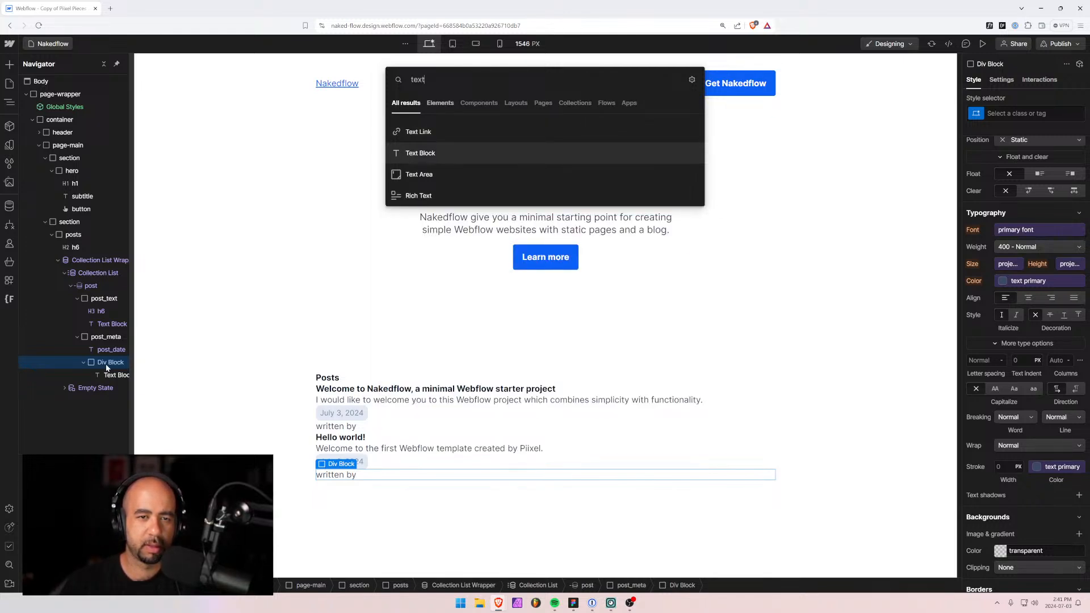
pyautogui.press('Return')
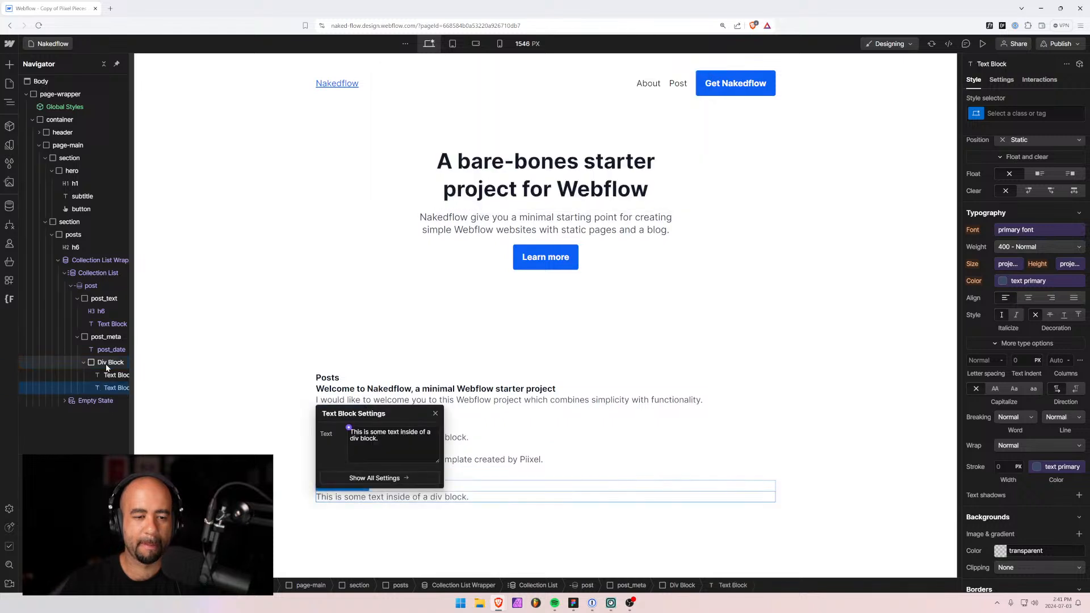
pyautogui.click(348, 429)
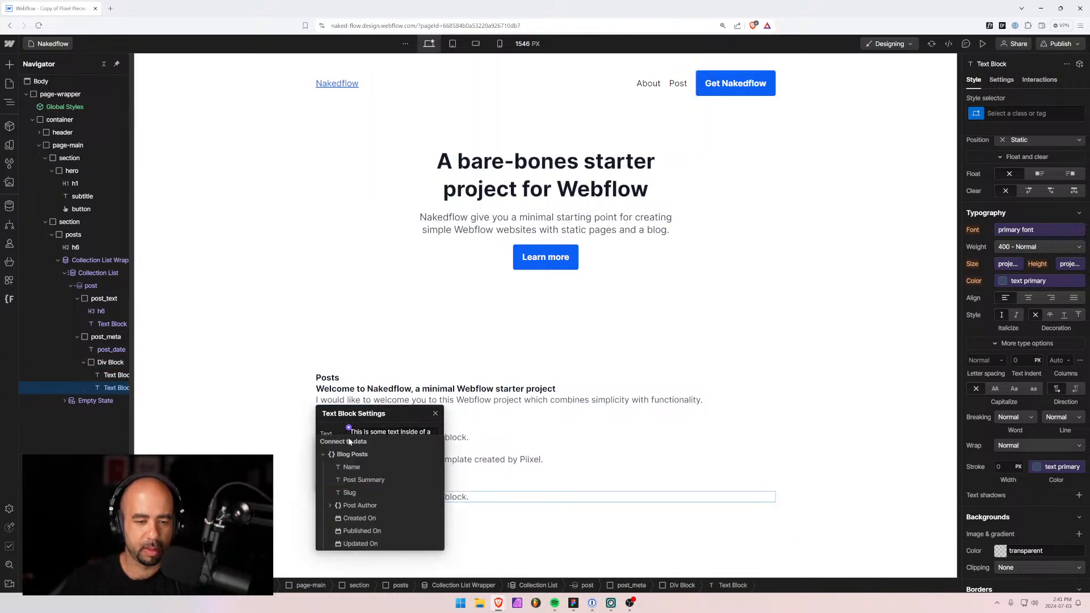
pyautogui.click(329, 505)
pyautogui.click(358, 517)
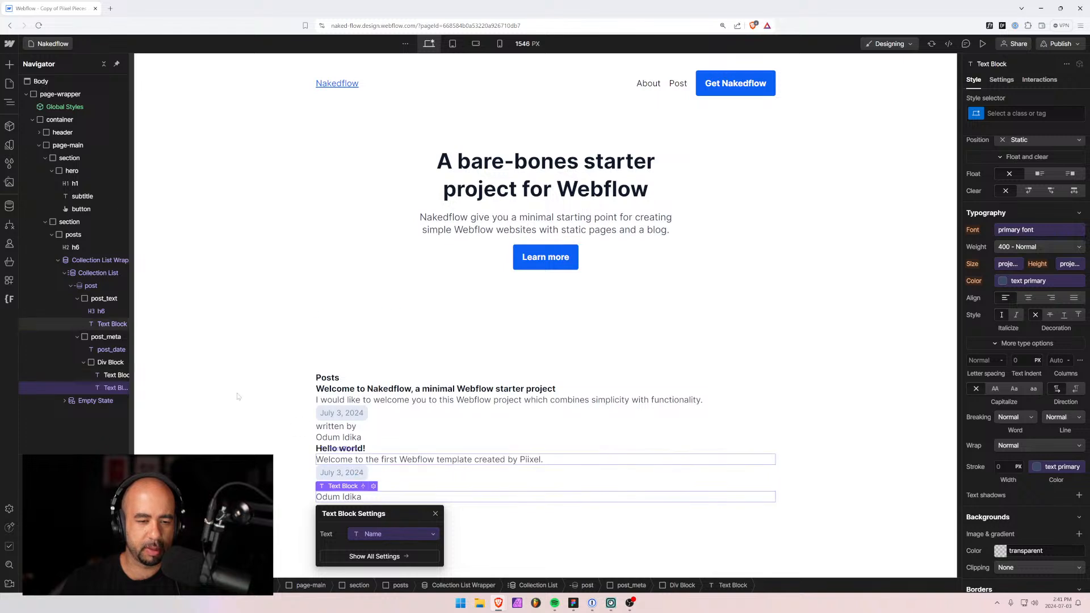
# Give the 'written by' label a post_written-by class coloured text secondary.
pyautogui.click(115, 377)
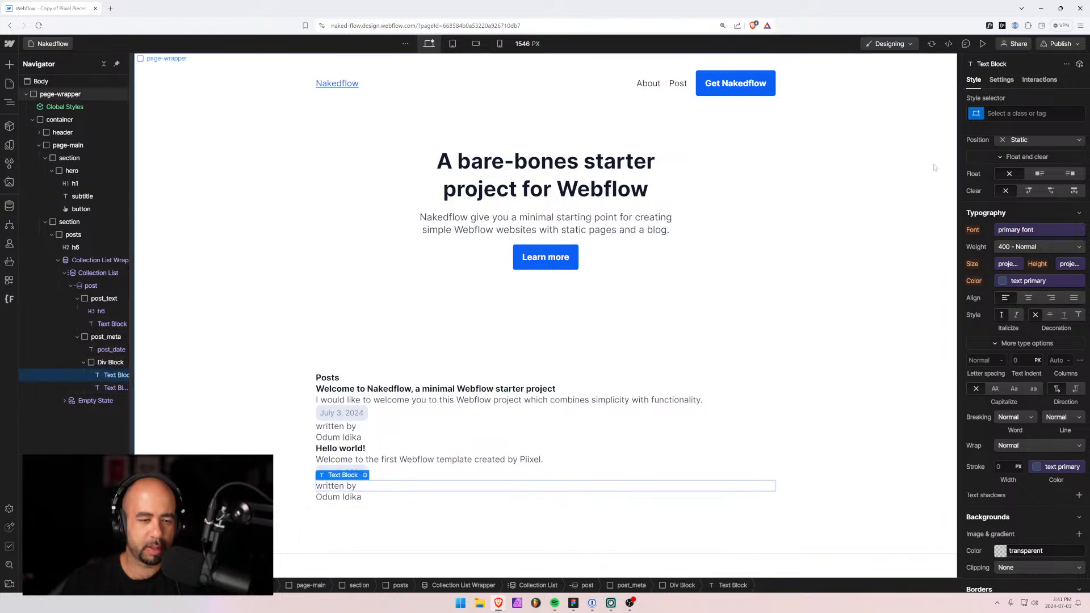
pyautogui.click(986, 117)
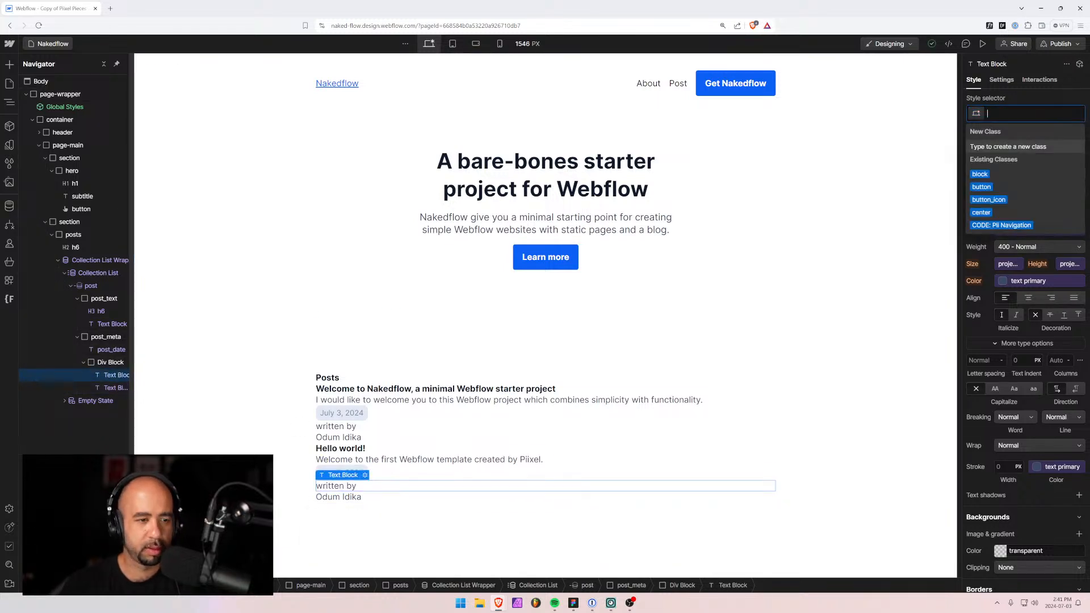
pyautogui.write('post_written-b')
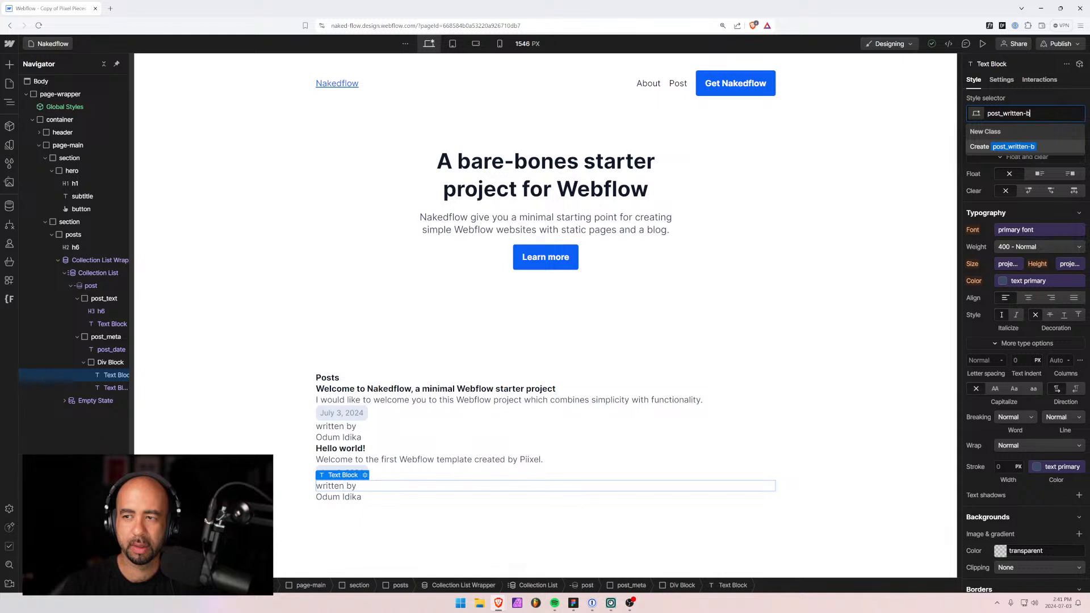
pyautogui.write('y')
pyautogui.press('Return')
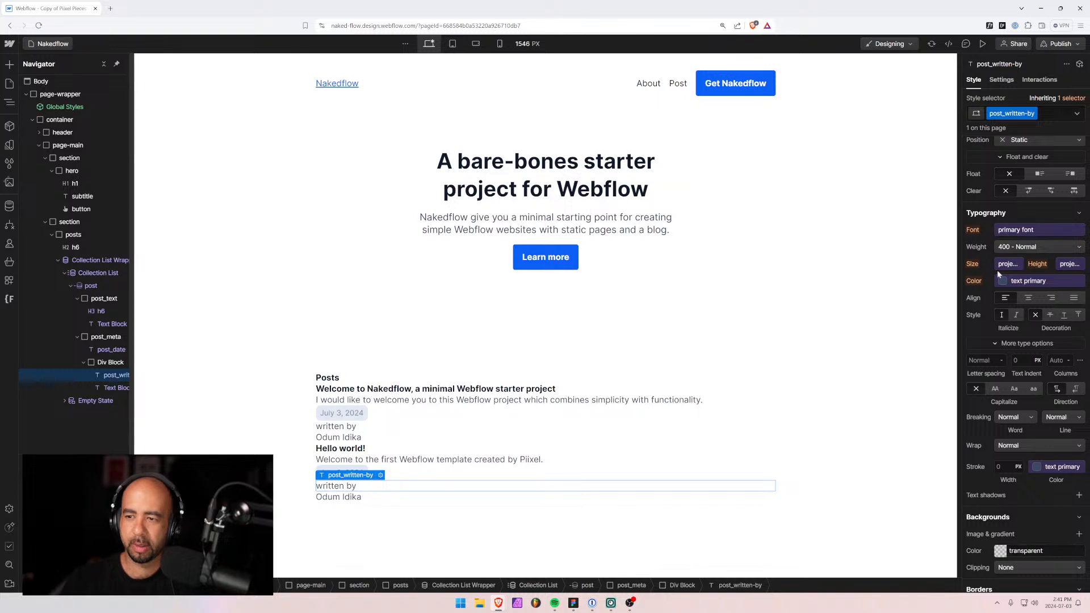
pyautogui.scroll(2, 1014, 312)
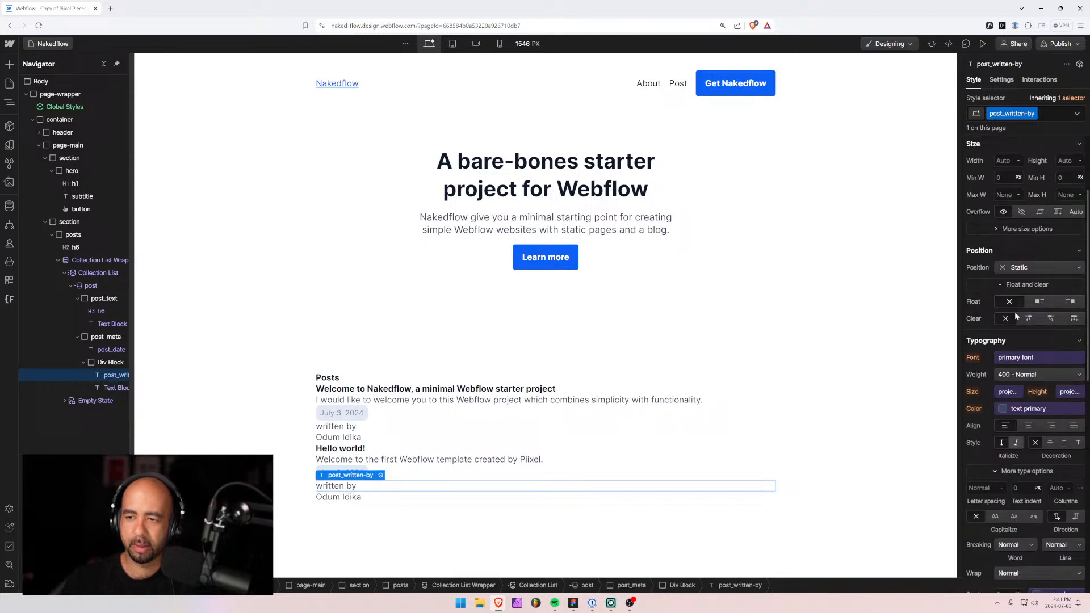
pyautogui.click(1003, 409)
pyautogui.scroll(-3, 1022, 511)
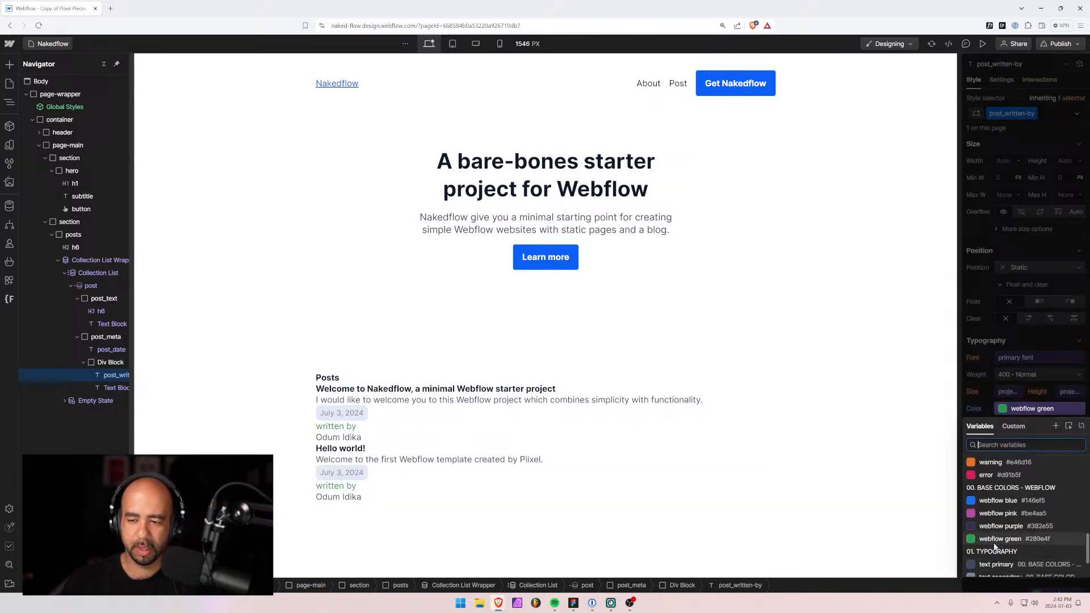
pyautogui.click(999, 540)
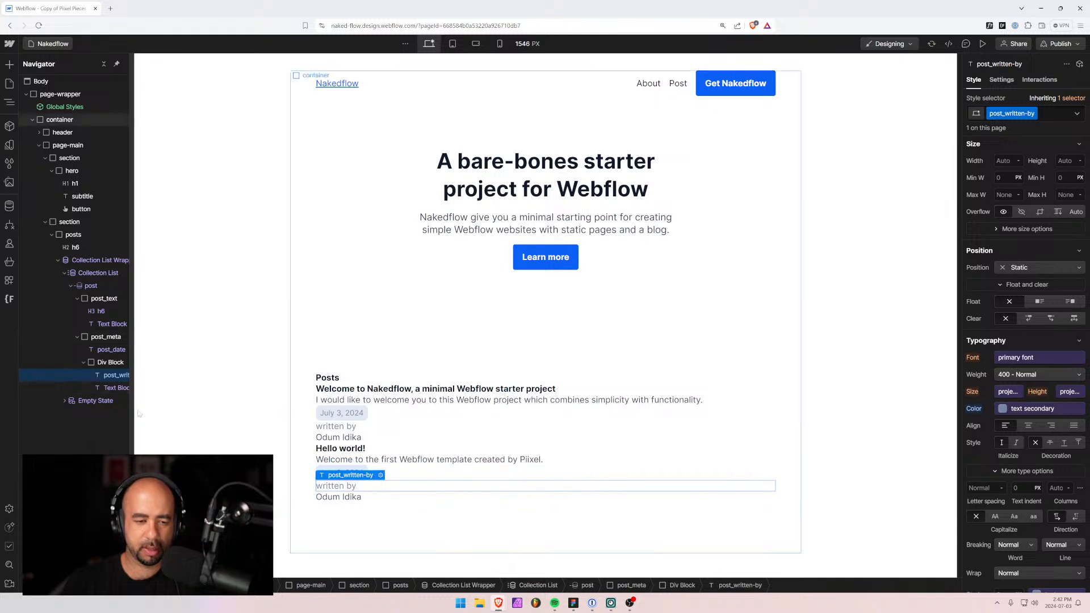
# Give the author name text block a new post_author class.
pyautogui.click(111, 389)
pyautogui.hotkey('ctrl', 'Return')
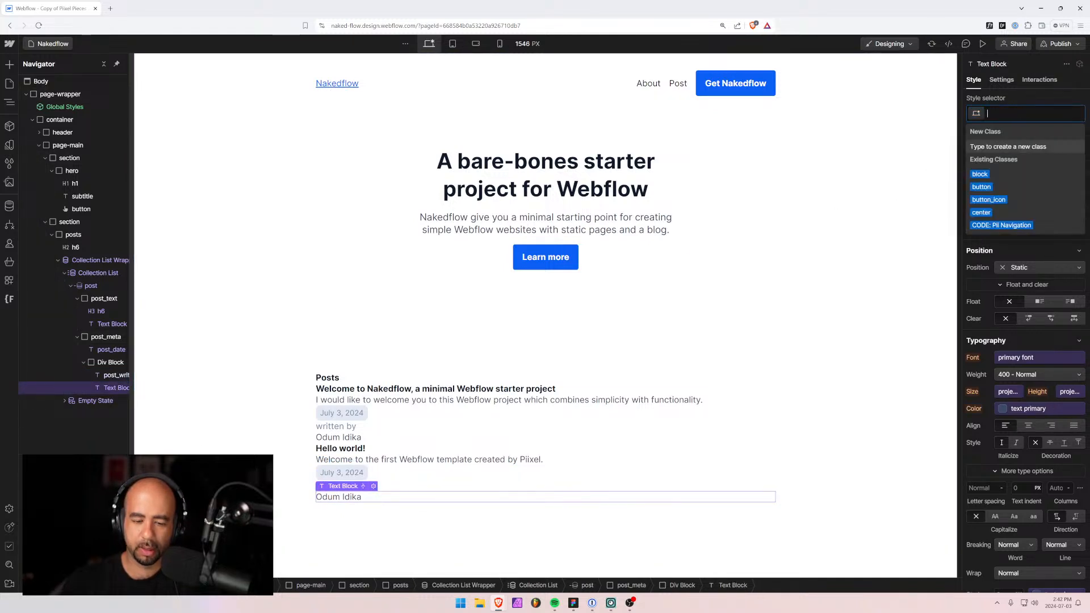
pyautogui.write('post_author')
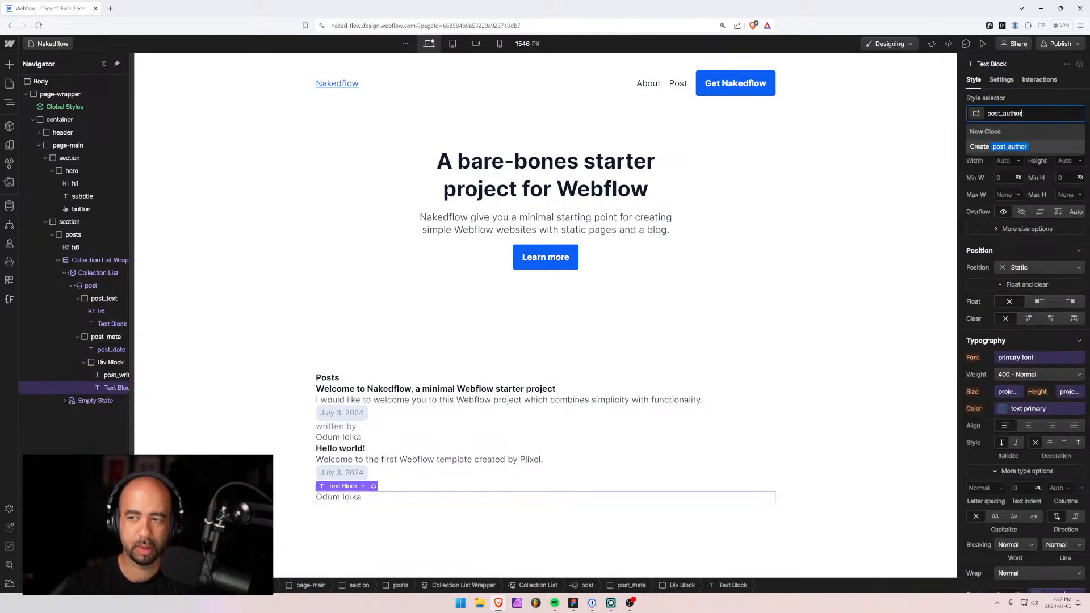
pyautogui.press('Return')
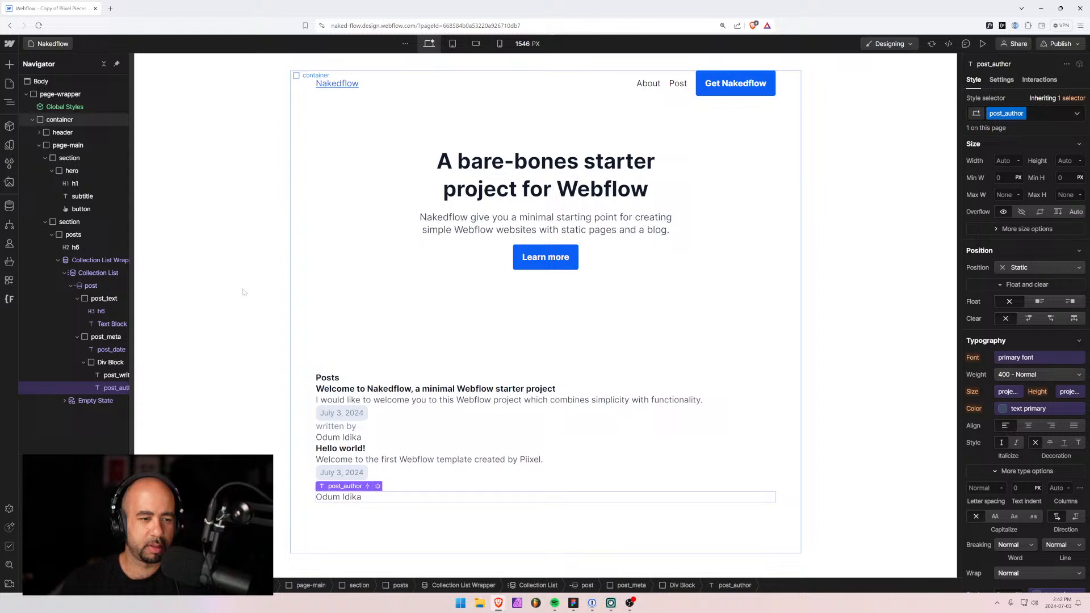
pyautogui.click(105, 363)
pyautogui.click(84, 362)
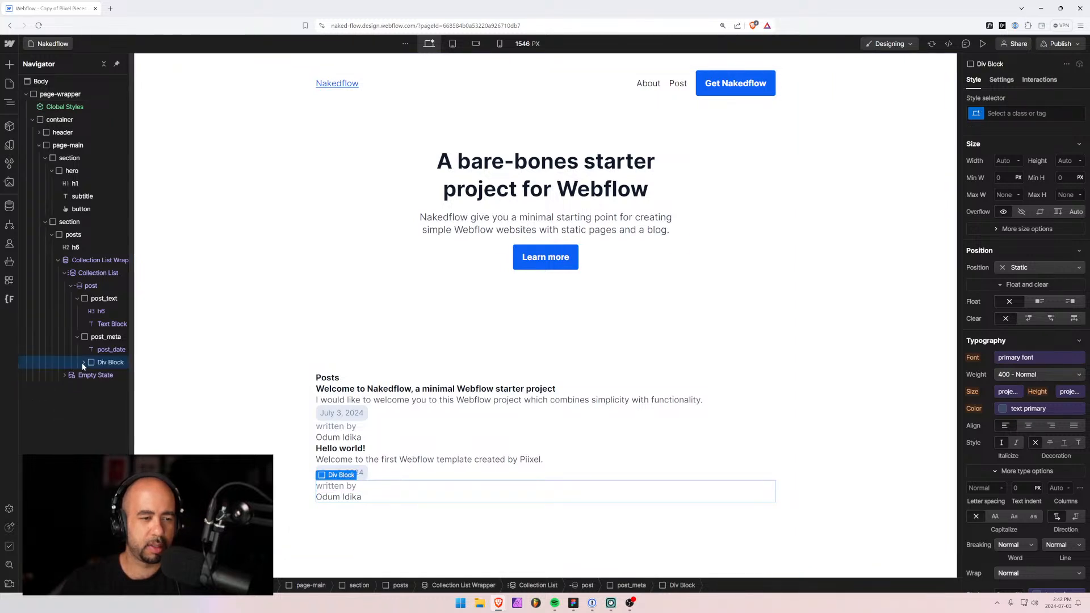
# Apply a new class 'post_authroor' to the author line div.
pyautogui.click(84, 362)
pyautogui.hotkey('ctrl', 'Return')
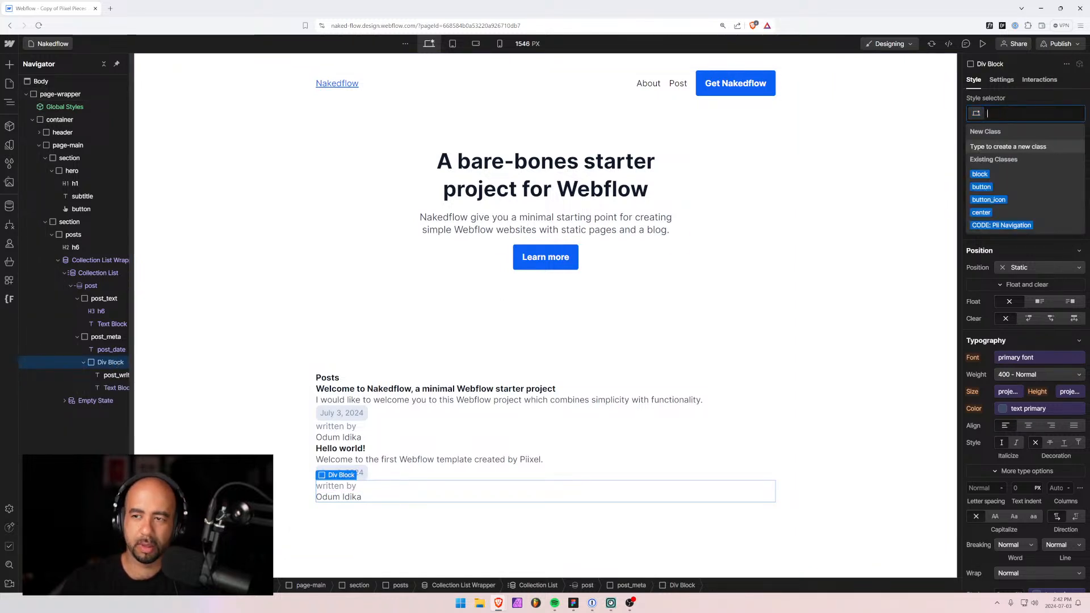
pyautogui.write('post_aut')
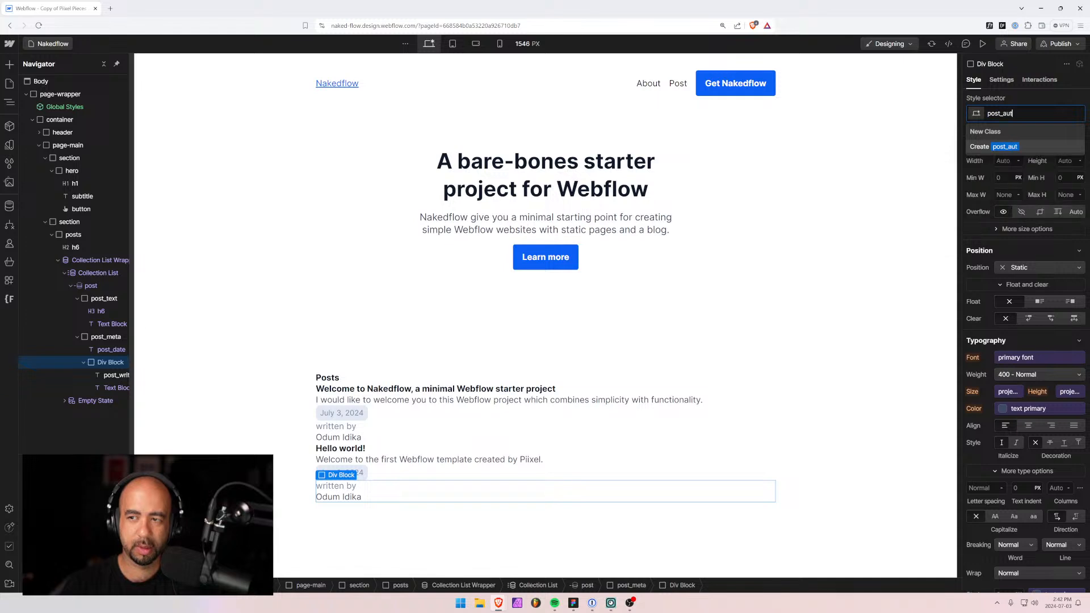
pyautogui.write('hroor')
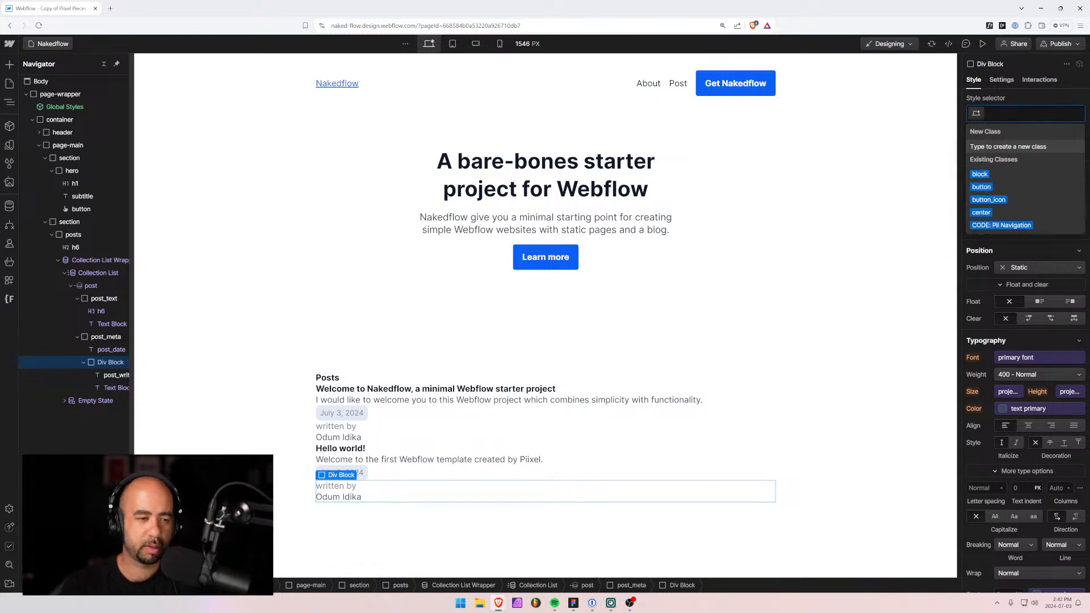
pyautogui.press('Return')
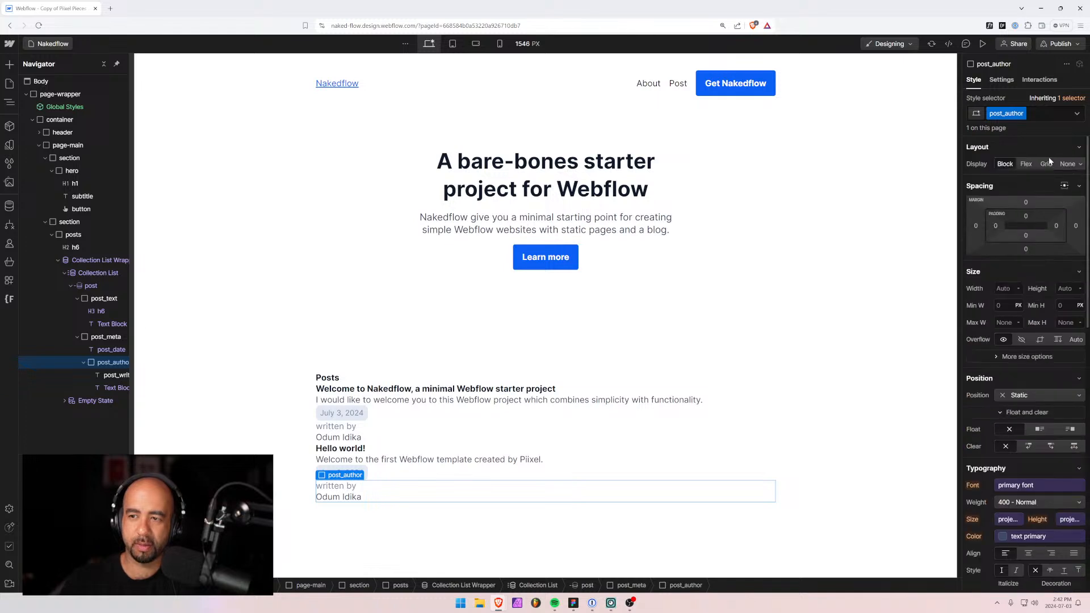
# Make the author line a flex row with a 0.25rem gap.
pyautogui.click(1026, 164)
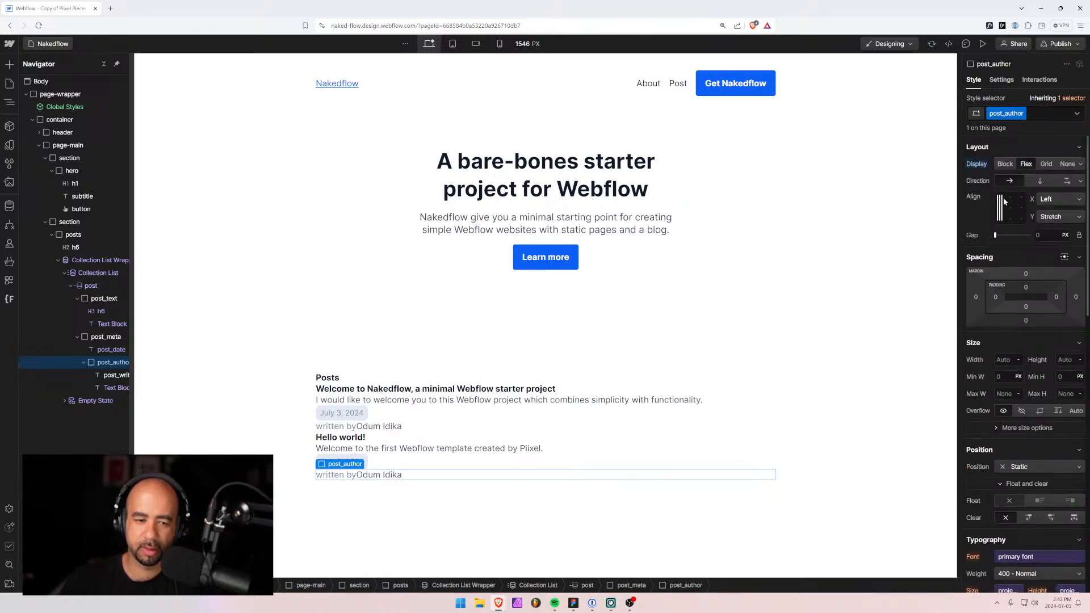
pyautogui.click(1045, 235)
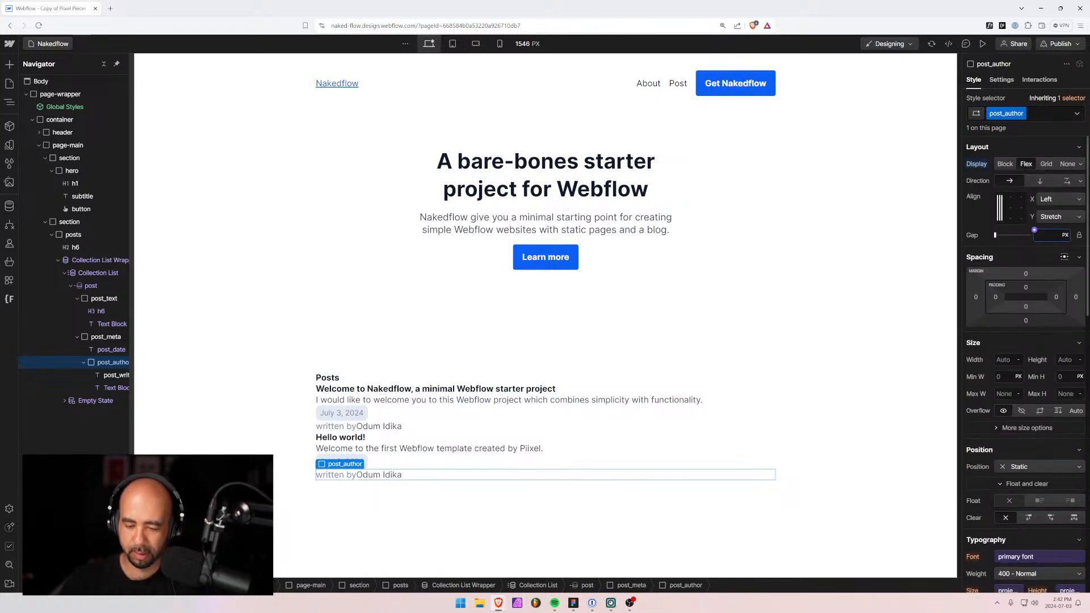
pyautogui.write('0.25')
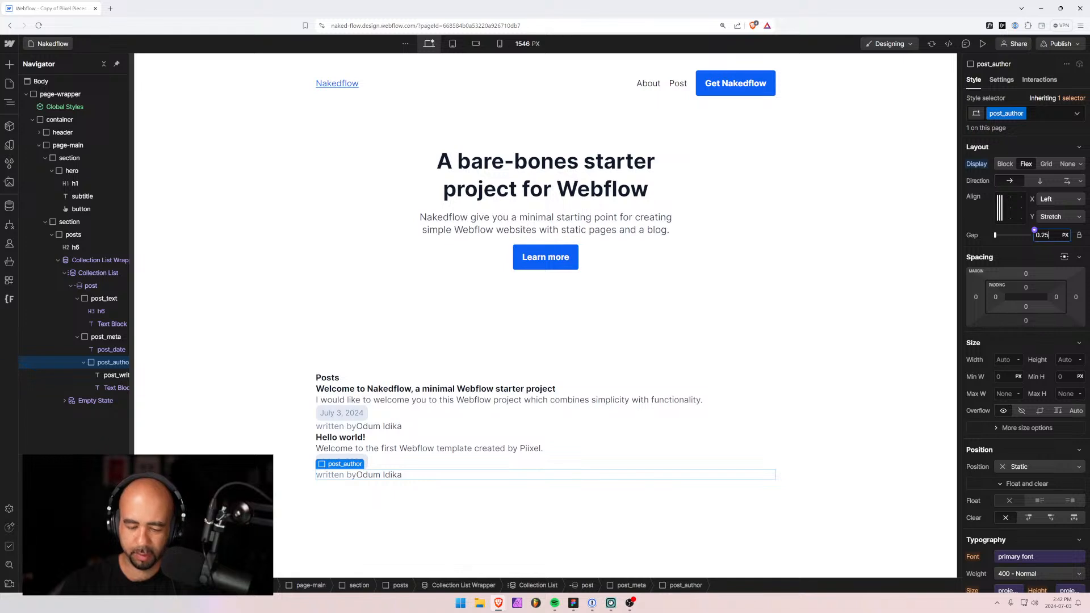
pyautogui.write('rem')
pyautogui.press('Return')
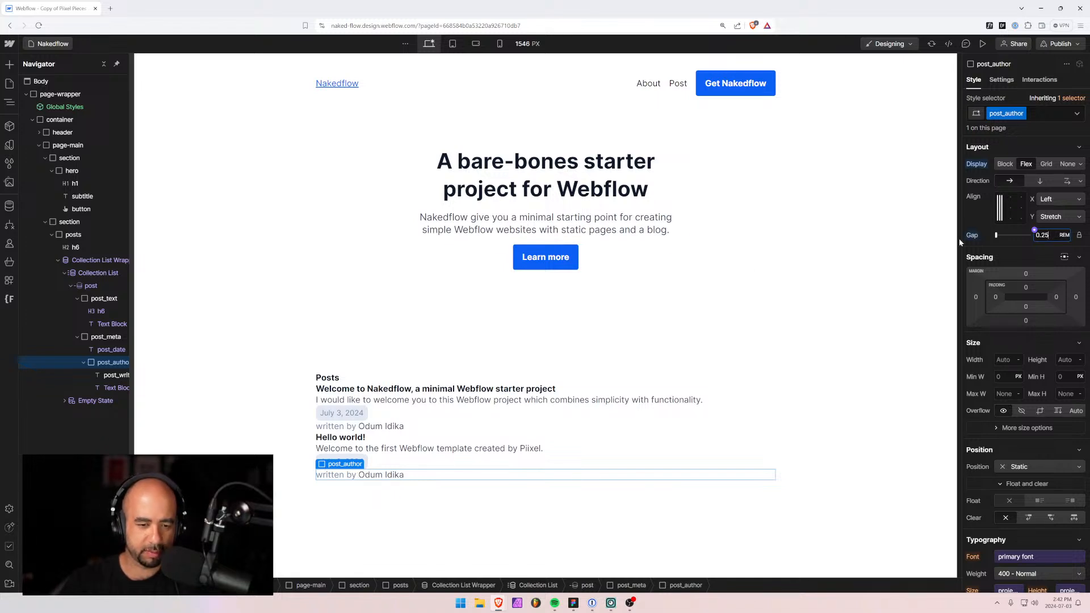
pyautogui.click(83, 363)
pyautogui.click(77, 337)
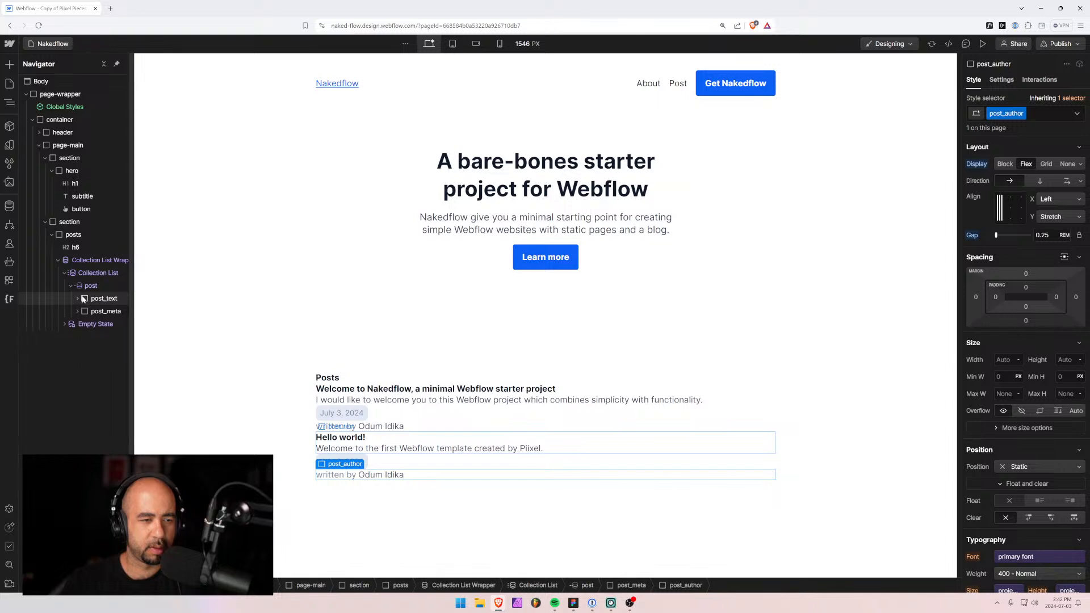
# Make the post item a flex row, top-aligned with space-between and a 3rem gap.
pyautogui.click(77, 299)
pyautogui.click(91, 285)
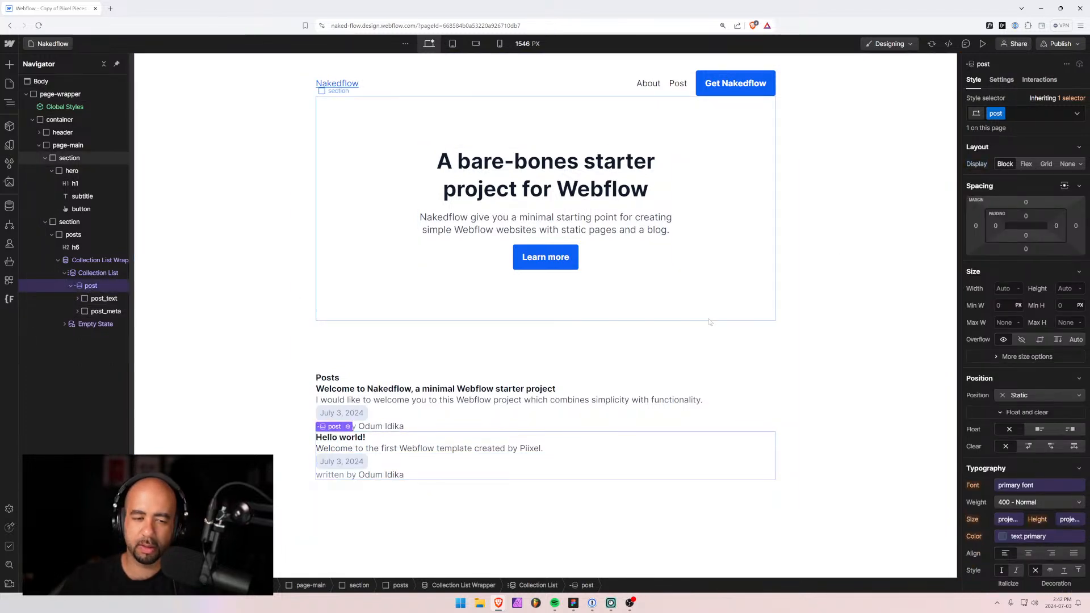
pyautogui.click(1028, 166)
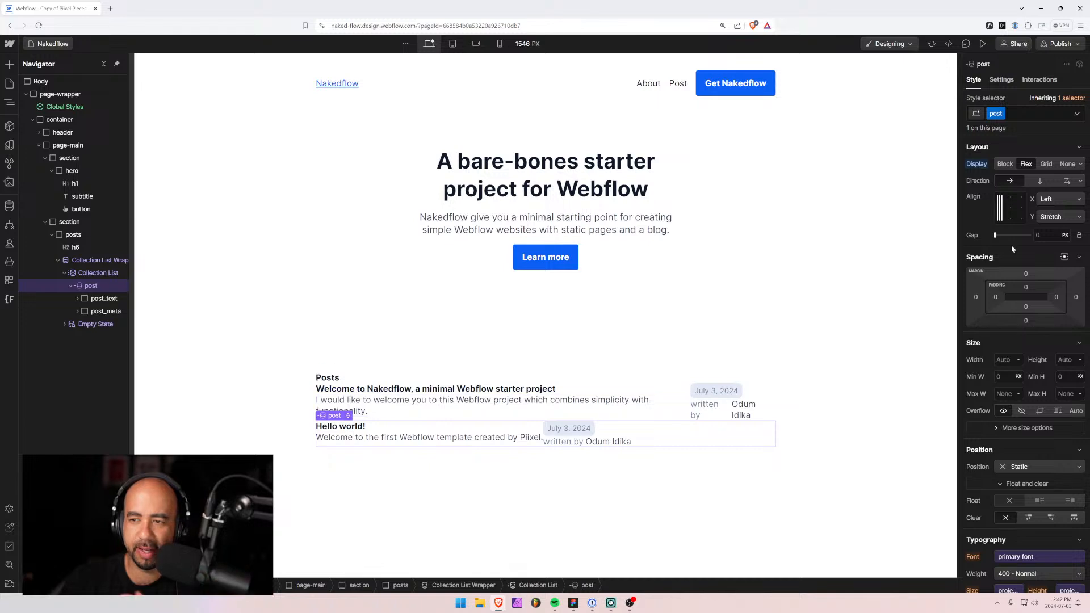
pyautogui.click(1011, 198)
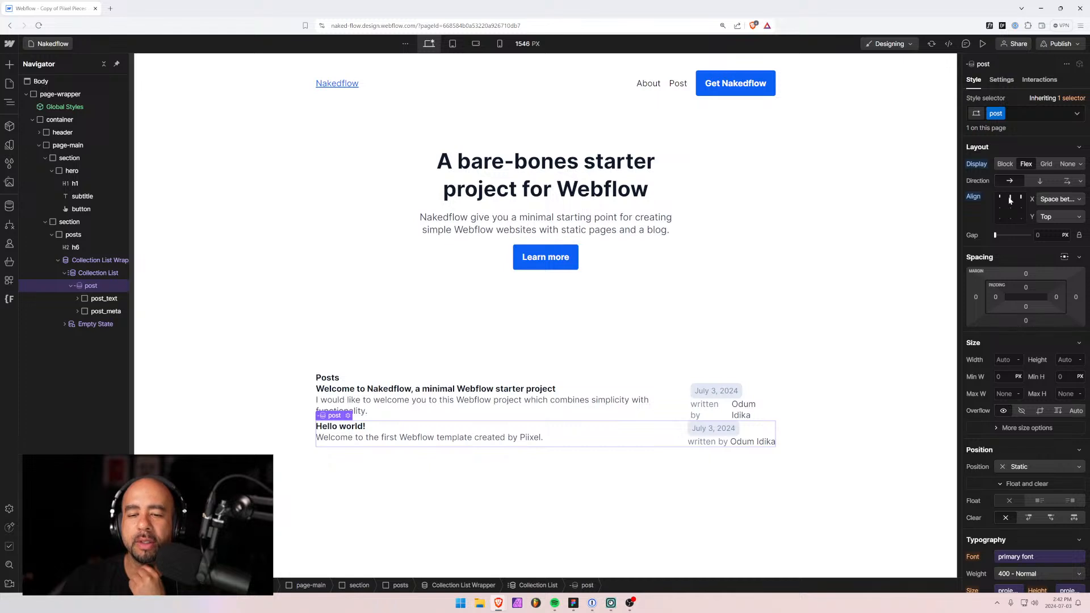
pyautogui.click(1039, 235)
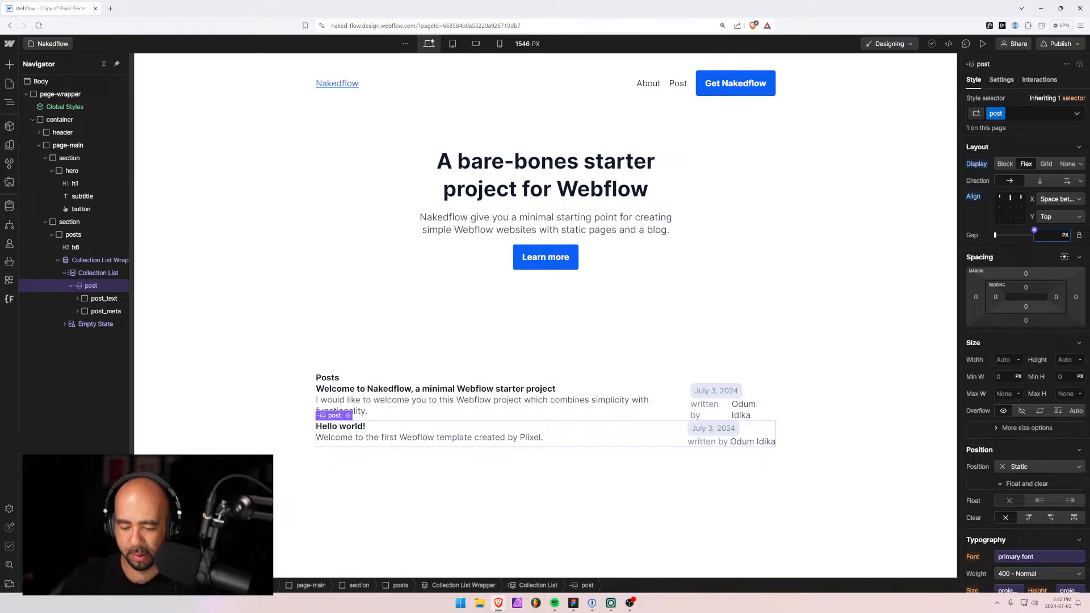
pyautogui.write('3rem')
pyautogui.press('Return')
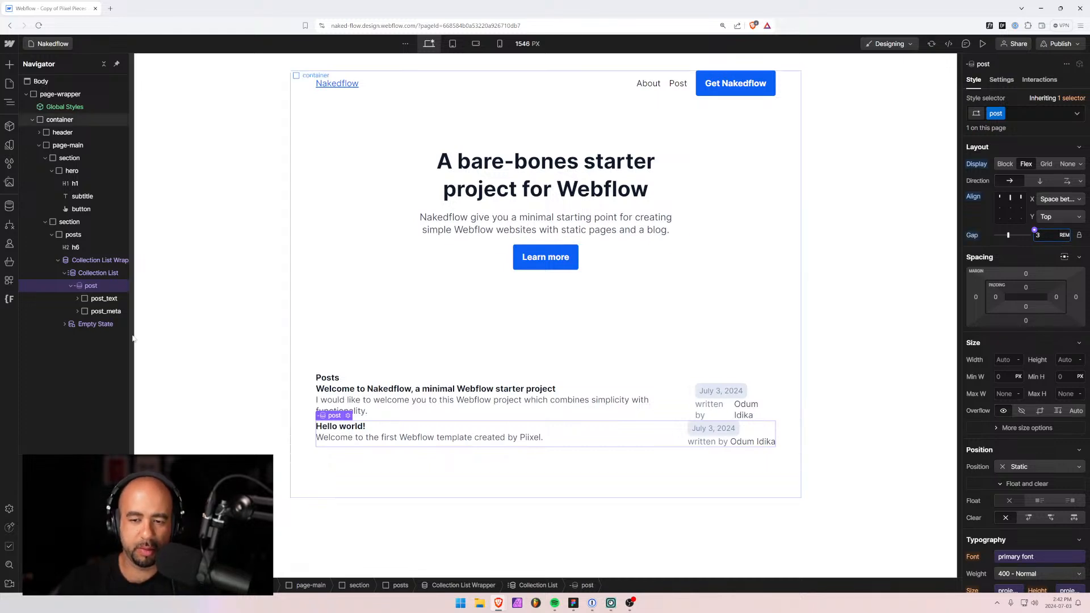
# Right-align the text in the post's date and author block.
pyautogui.click(91, 311)
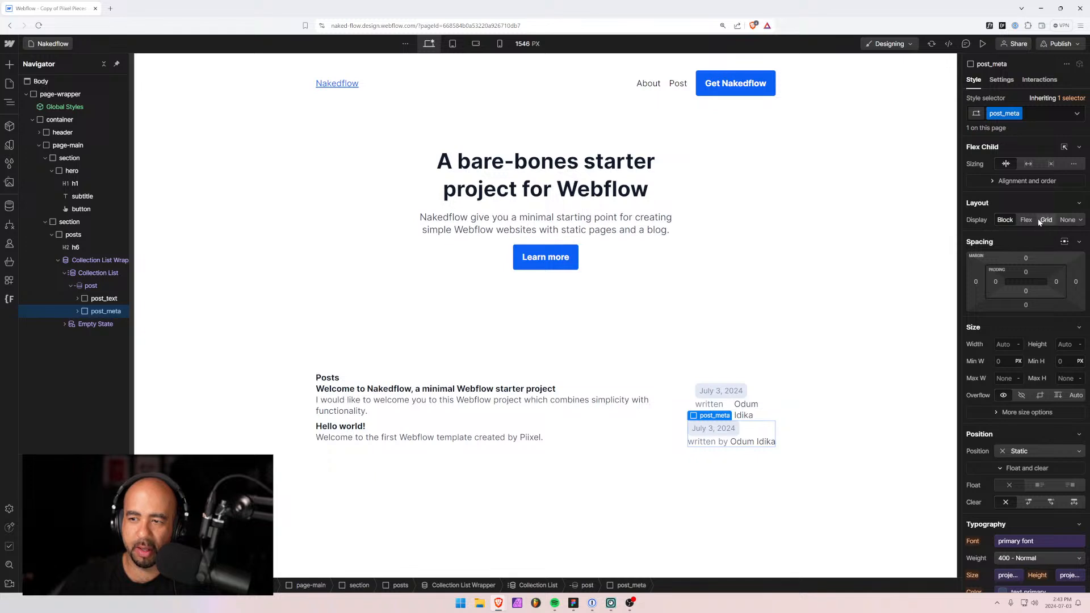
pyautogui.scroll(-3, 1017, 420)
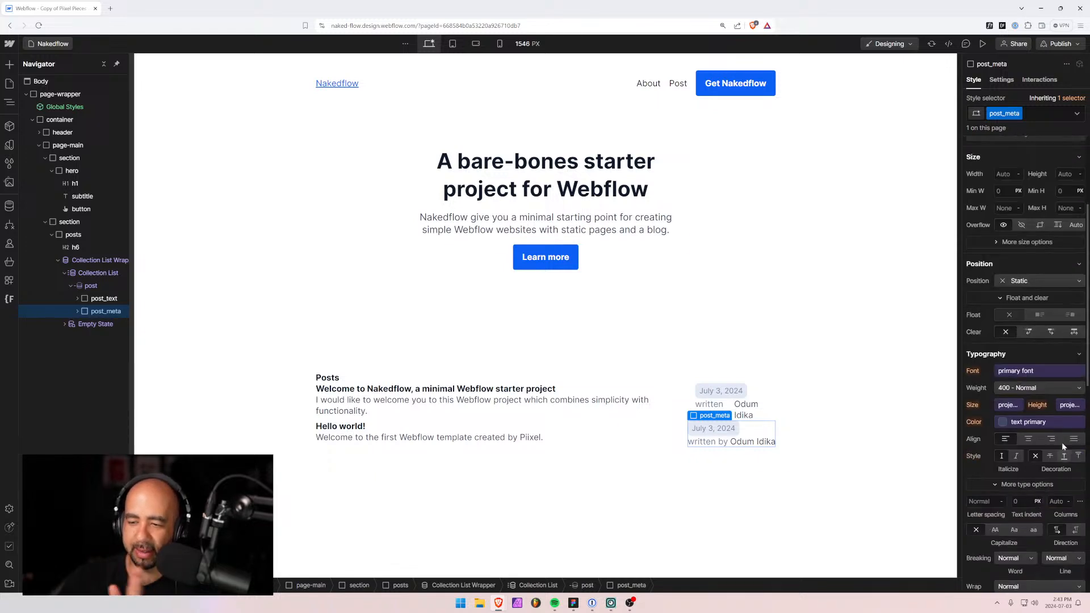
pyautogui.click(1051, 439)
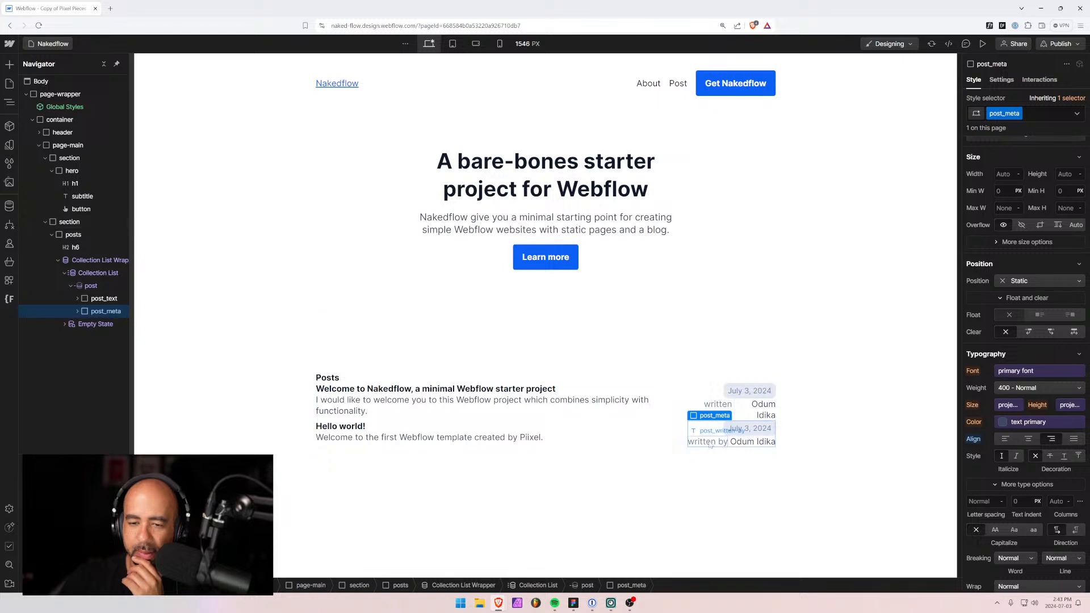
# Try wrapping on the author line, then turn wrapping back off.
pyautogui.click(725, 405)
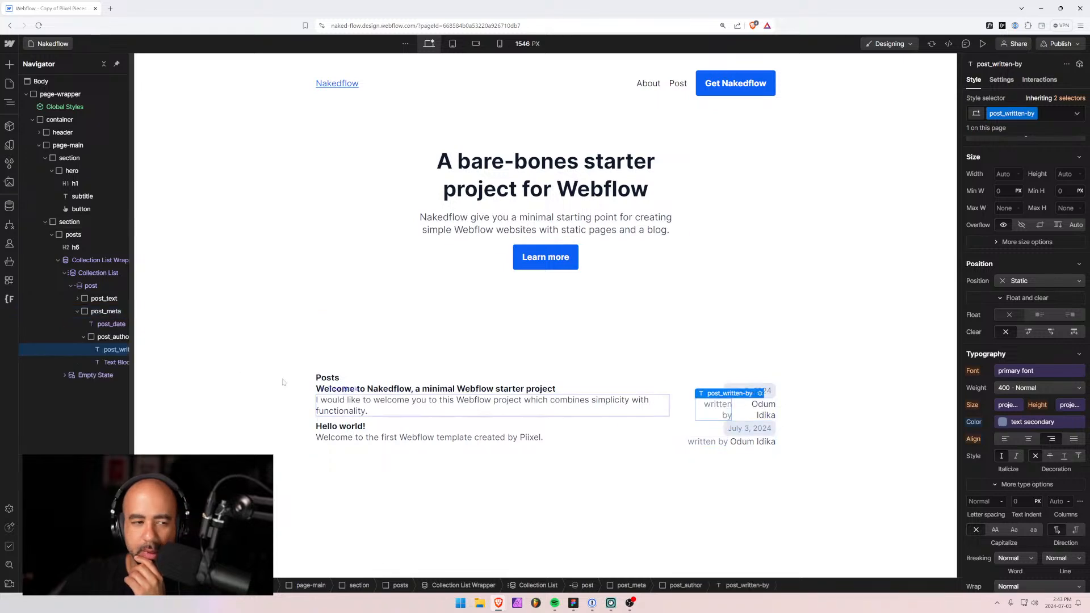
pyautogui.click(93, 340)
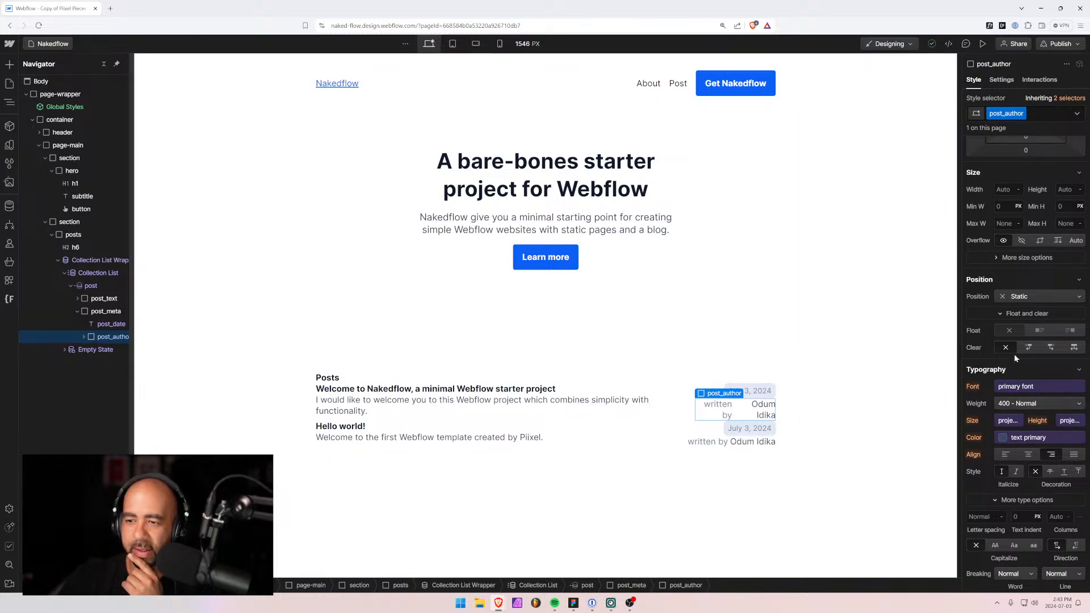
pyautogui.scroll(3, 1014, 353)
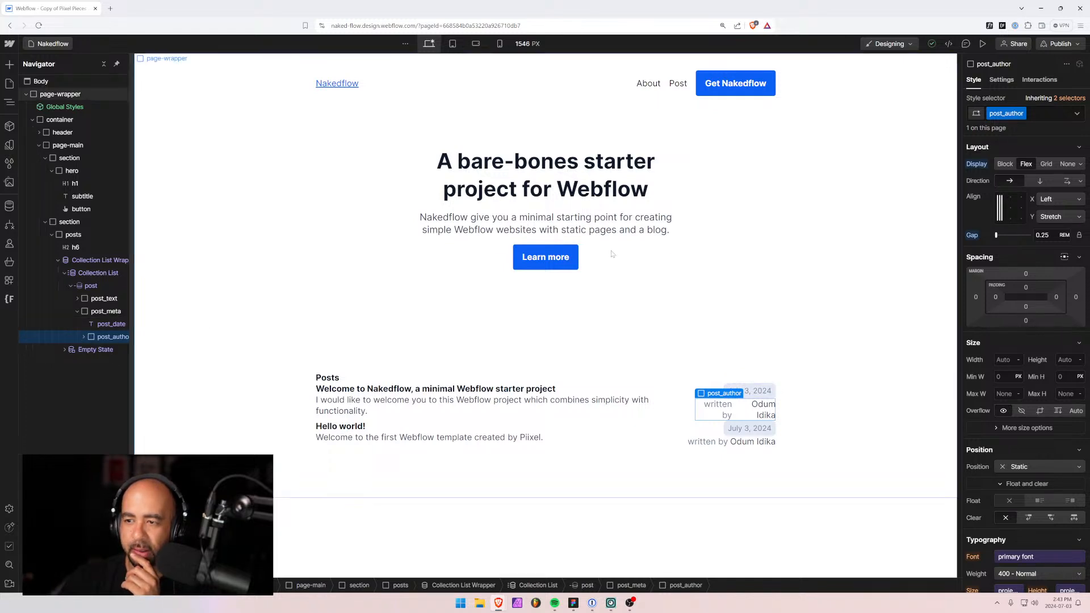
pyautogui.click(1083, 182)
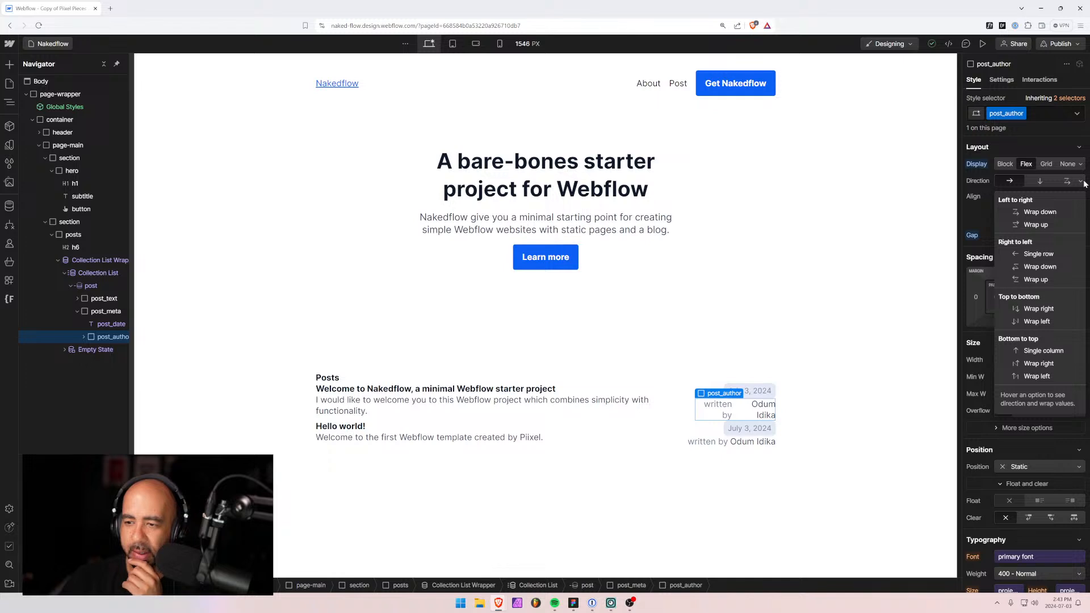
pyautogui.click(1083, 182)
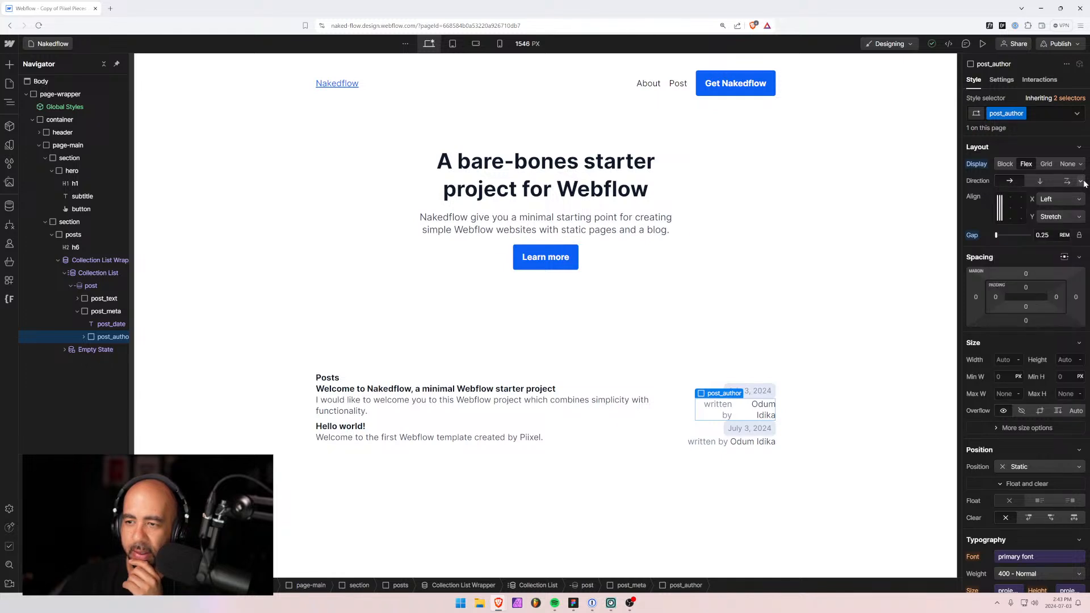
pyautogui.click(1067, 180)
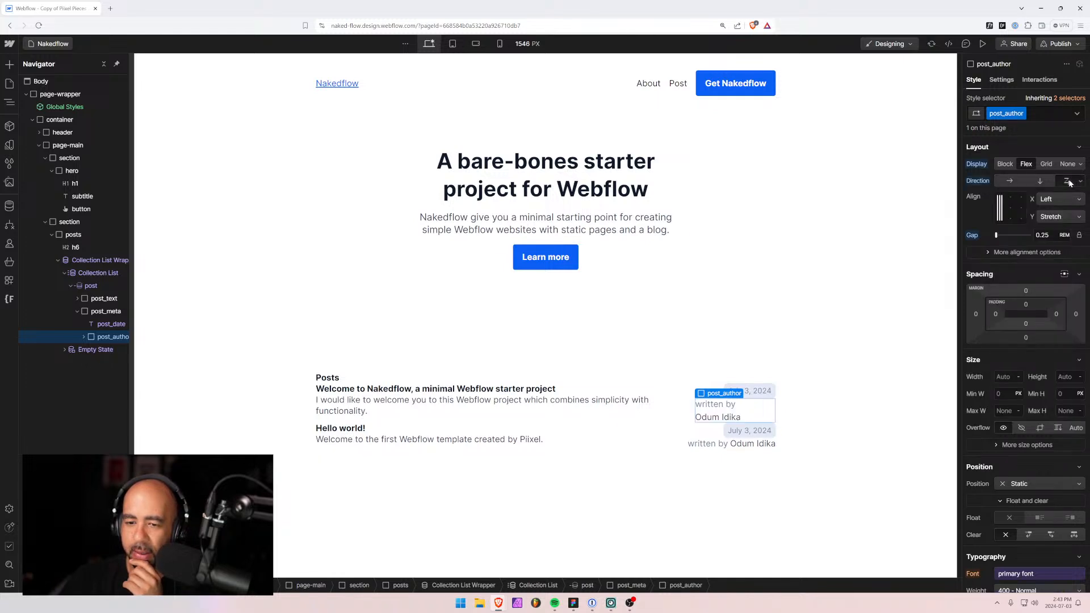
pyautogui.click(1010, 182)
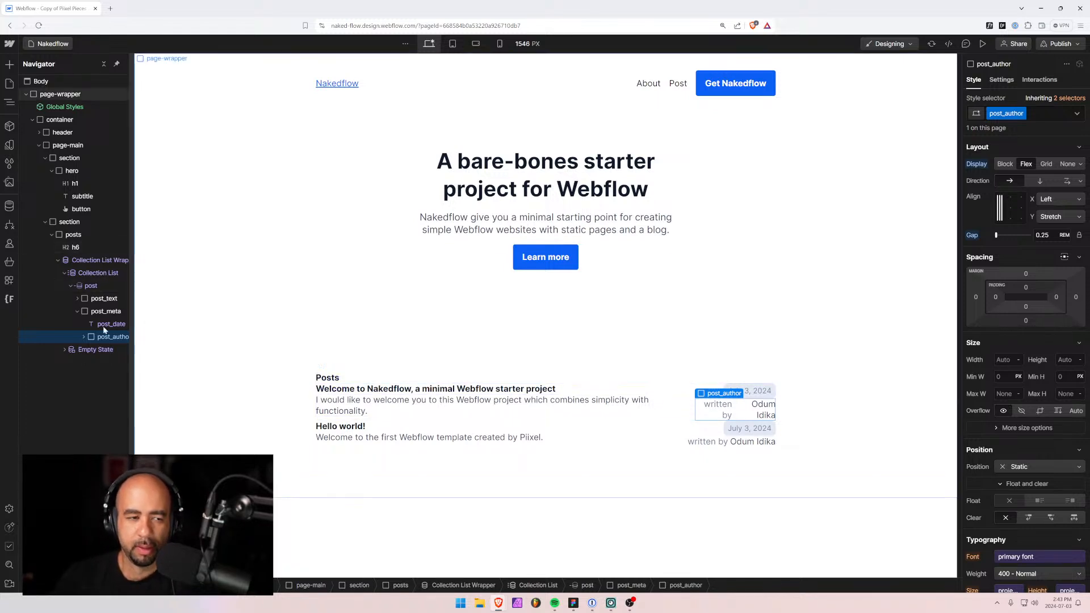
# Try Block and Inline-block display on the author line before returning it to Flex.
pyautogui.click(73, 235)
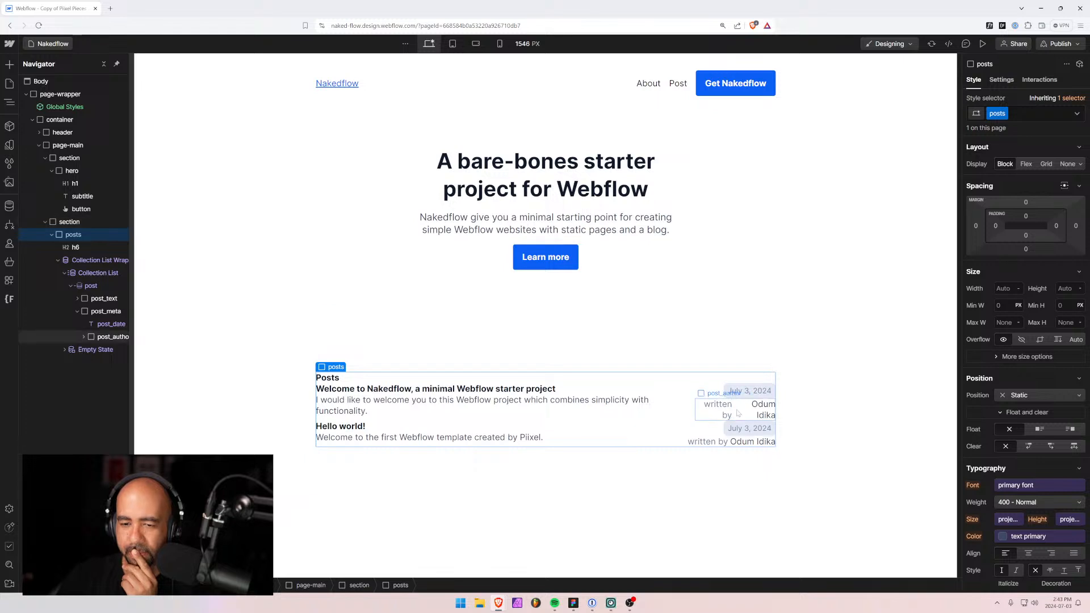
pyautogui.click(731, 442)
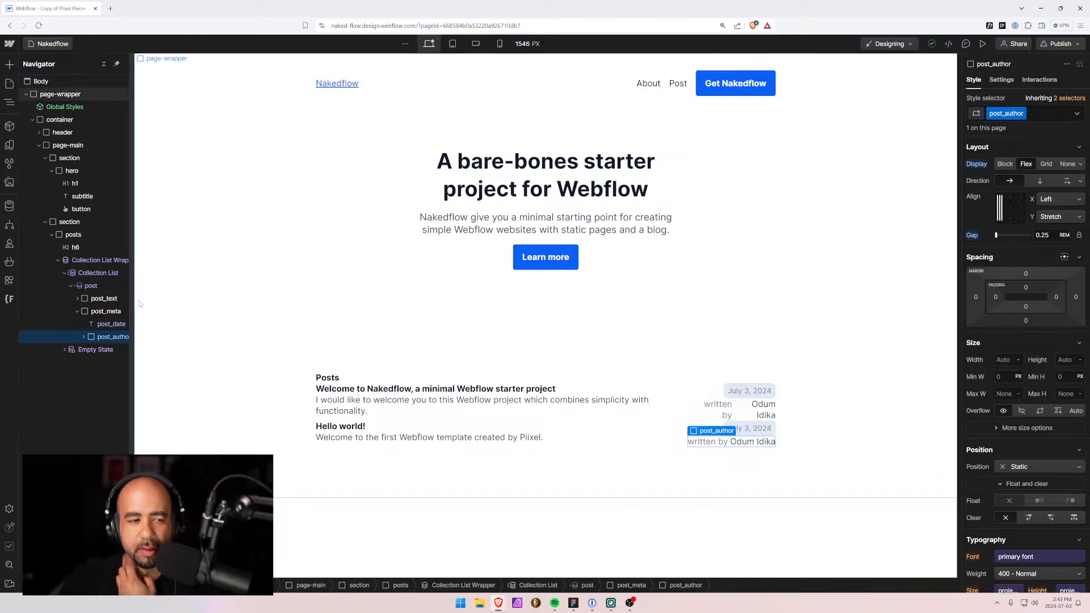
pyautogui.keyDown('alt'); pyautogui.click(977, 165); pyautogui.keyUp('alt')
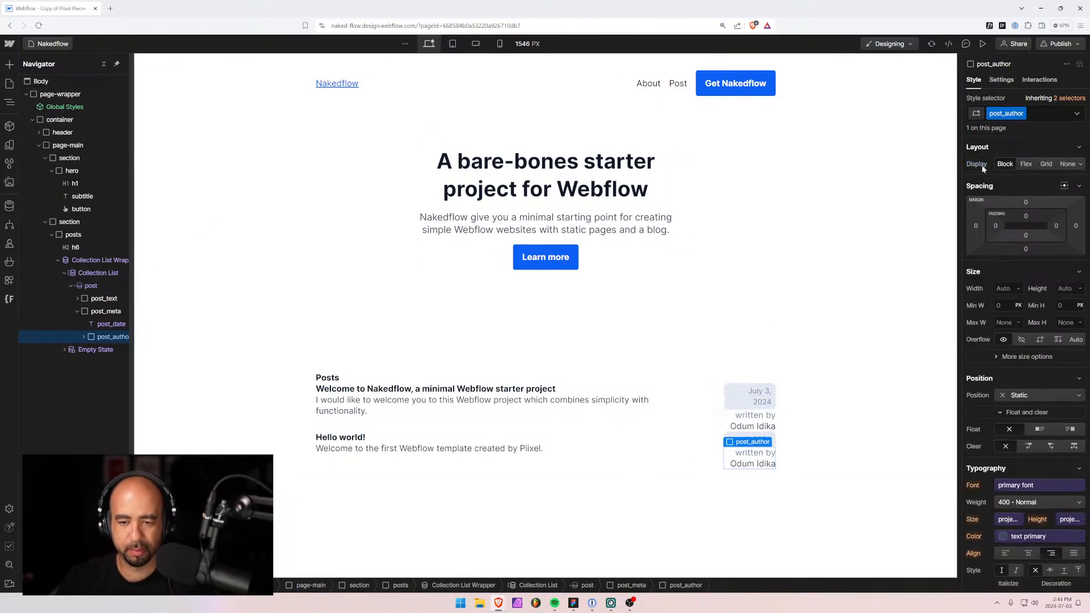
pyautogui.click(1082, 166)
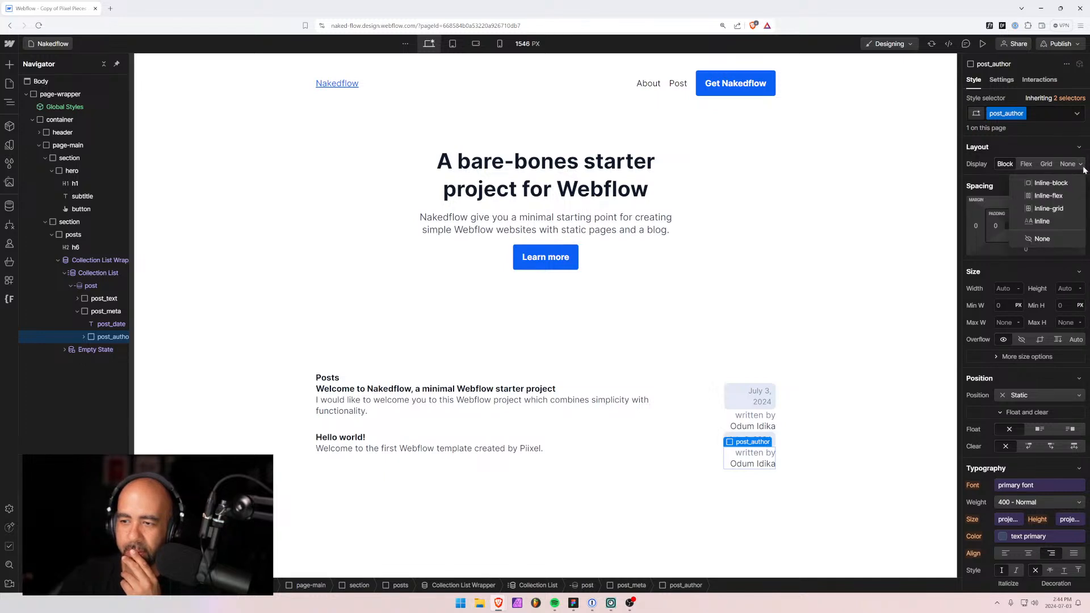
pyautogui.click(1049, 185)
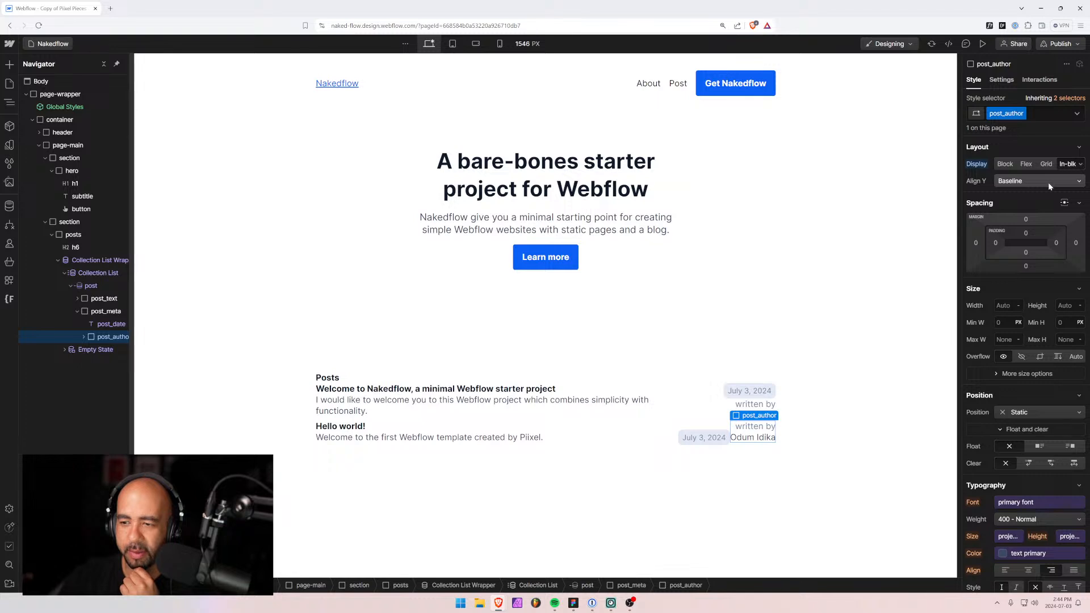
pyautogui.click(1061, 180)
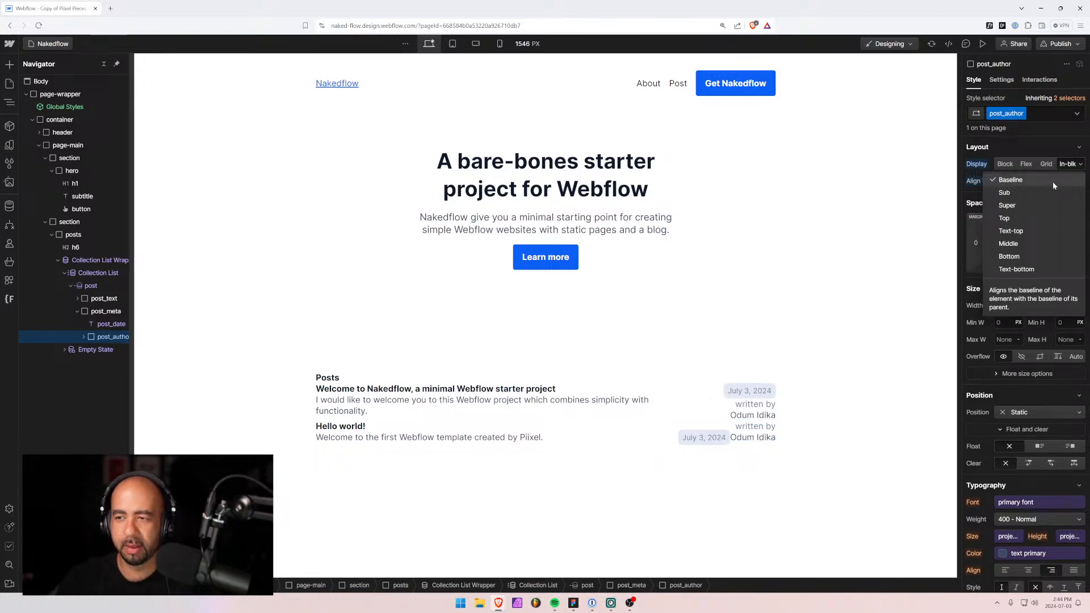
pyautogui.click(1007, 137)
pyautogui.click(1005, 164)
pyautogui.click(1026, 163)
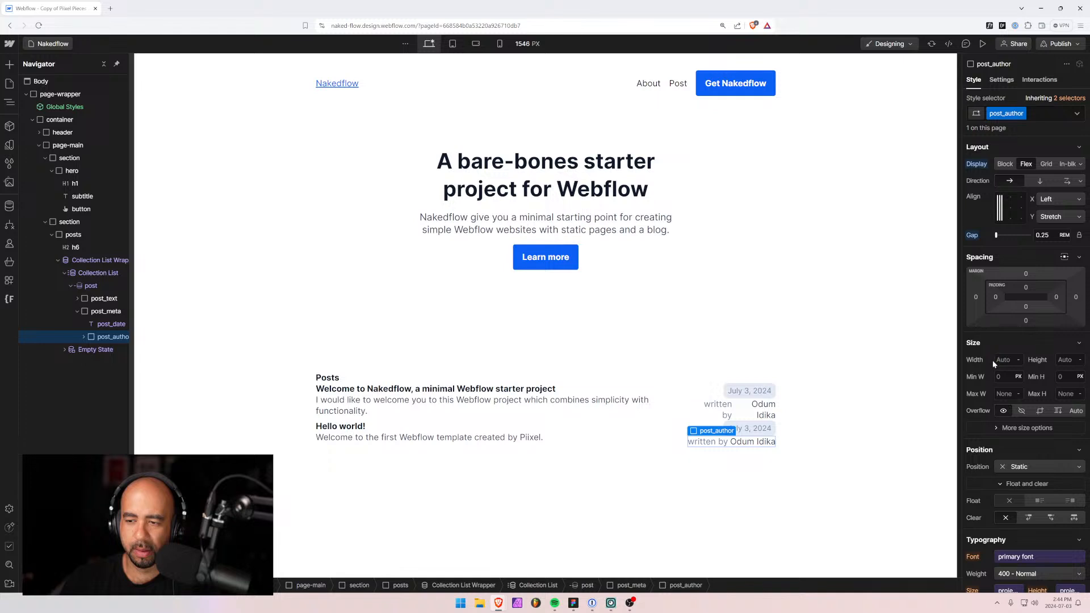
# Set the author line's Breaking > Line option to No wrap.
pyautogui.scroll(-3, 993, 360)
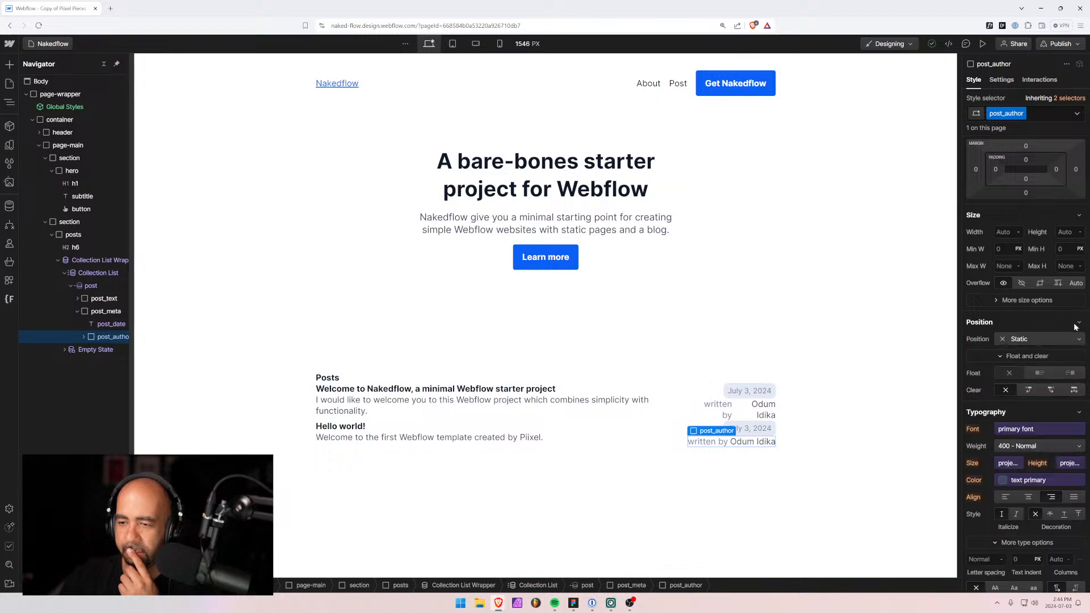
pyautogui.scroll(-5, 970, 377)
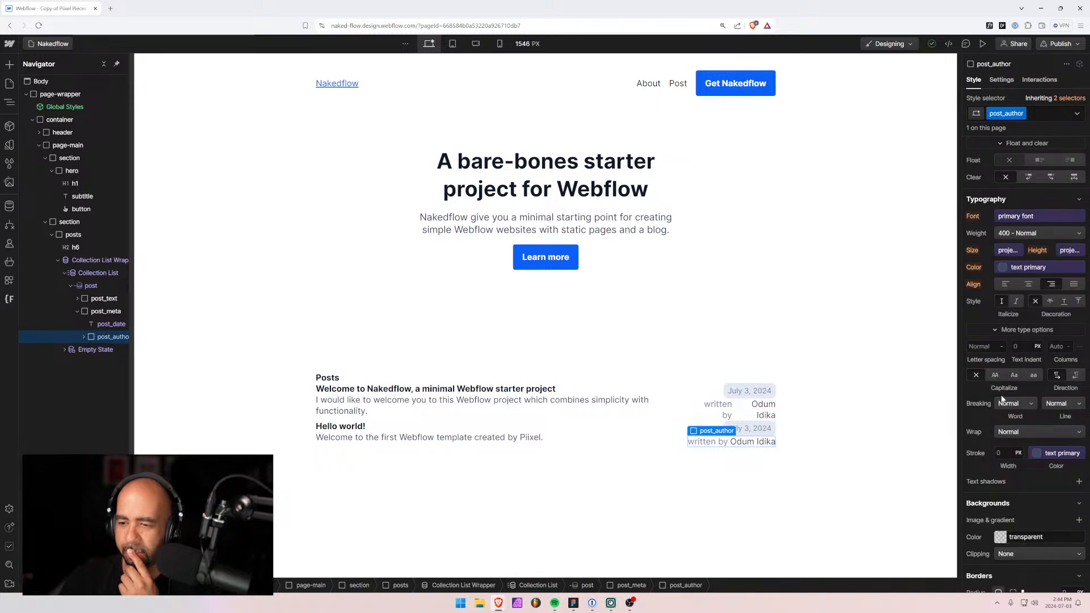
pyautogui.click(1030, 403)
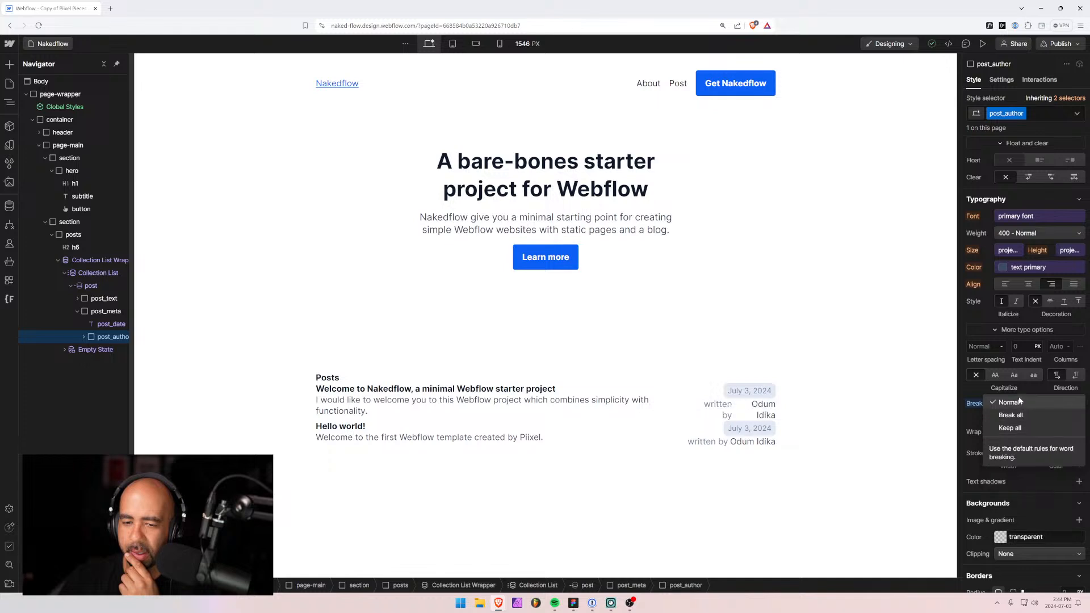
pyautogui.click(1011, 402)
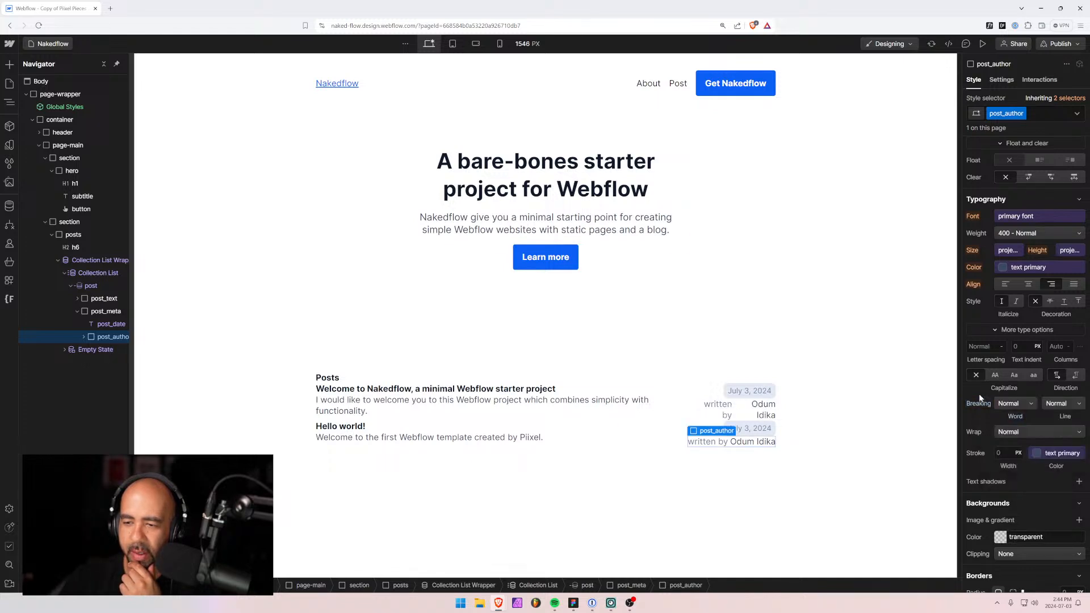
pyautogui.click(1068, 406)
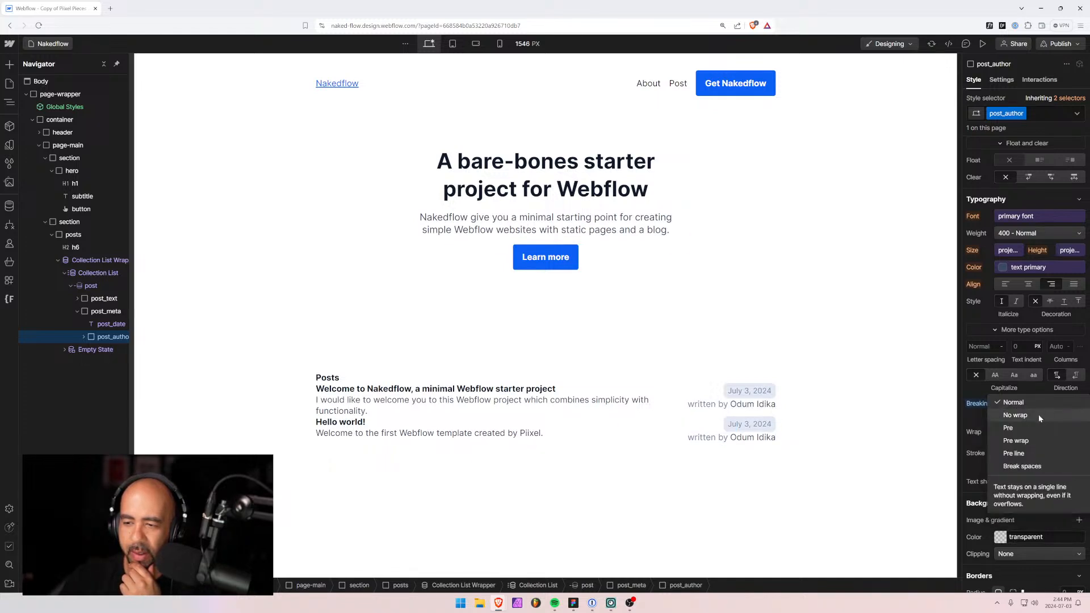
pyautogui.press('Escape')
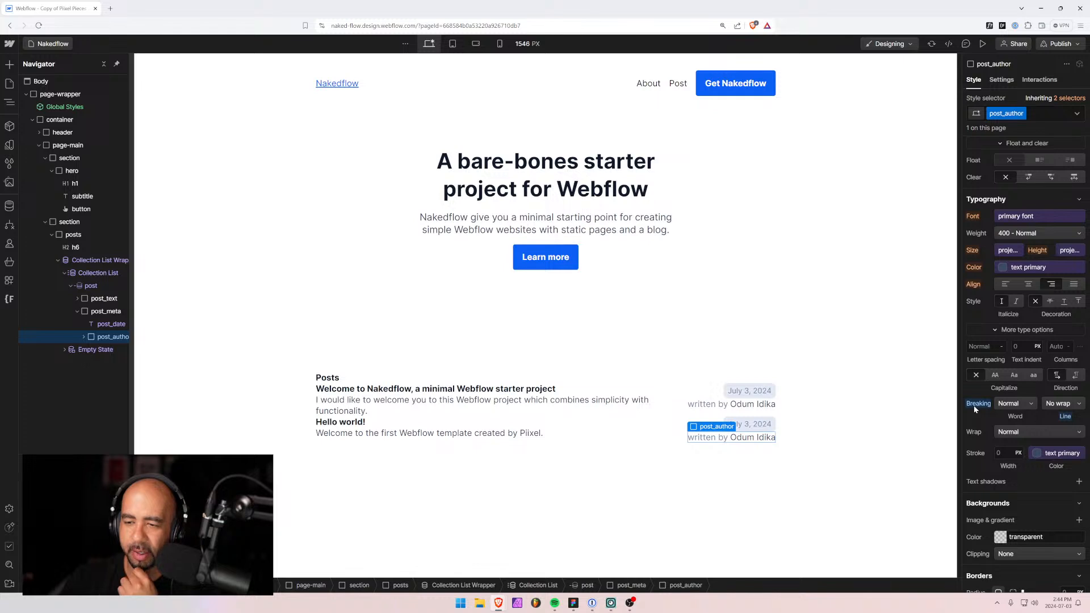
pyautogui.click(1063, 403)
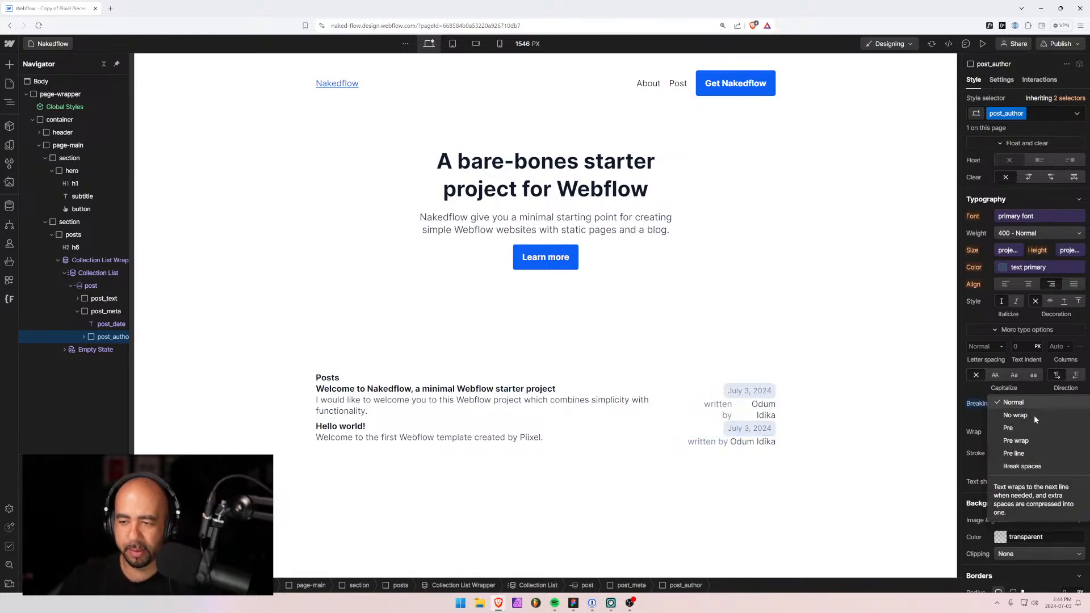
pyautogui.click(1027, 417)
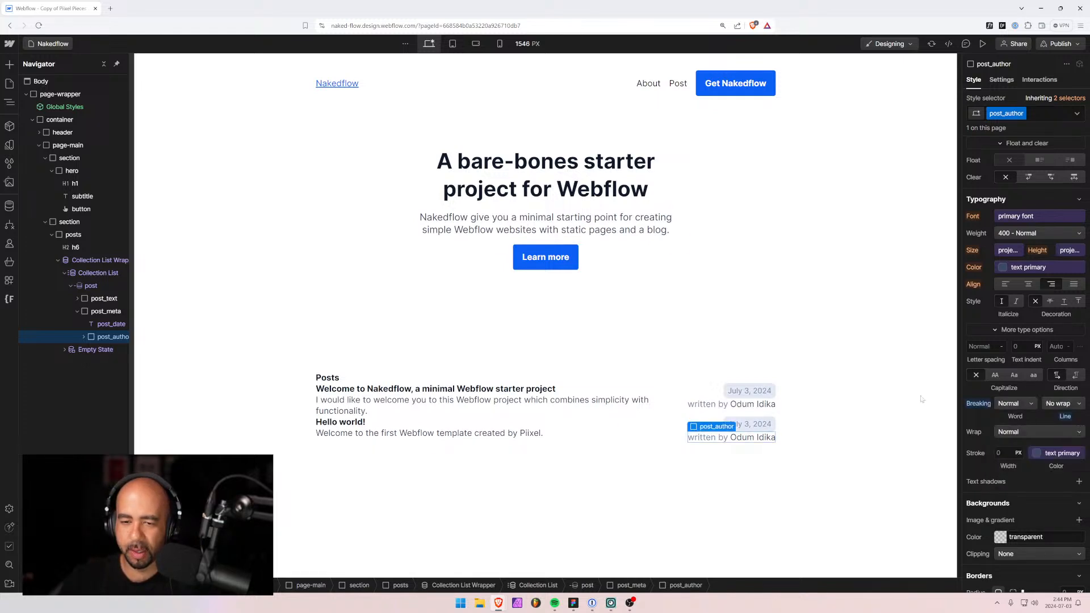
pyautogui.click(715, 396)
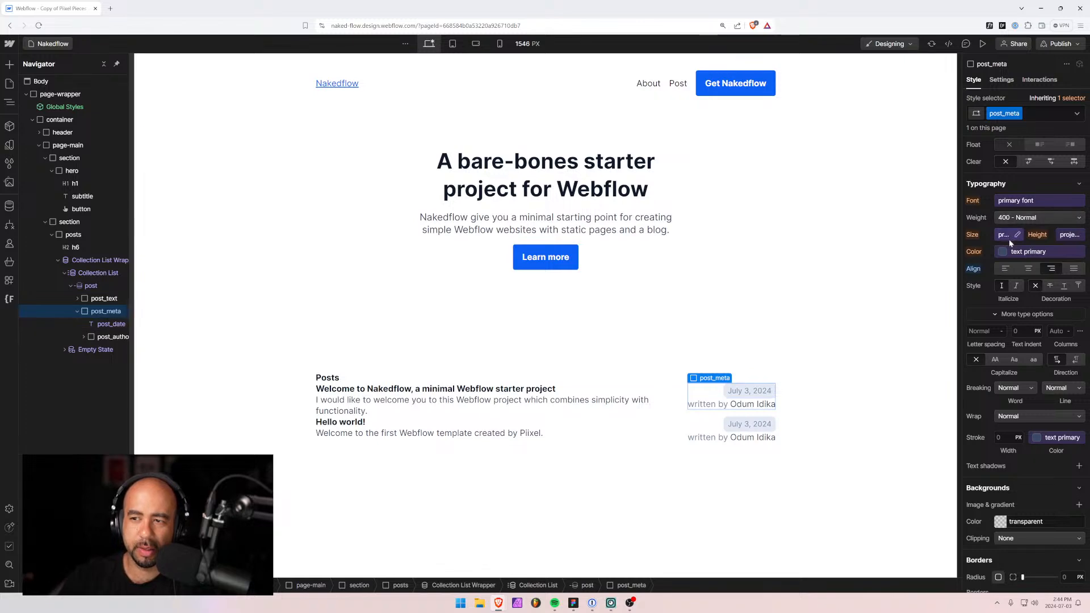
# Make post_meta a vertical flex column aligned right with a 0.5rem gap.
pyautogui.scroll(5, 1009, 240)
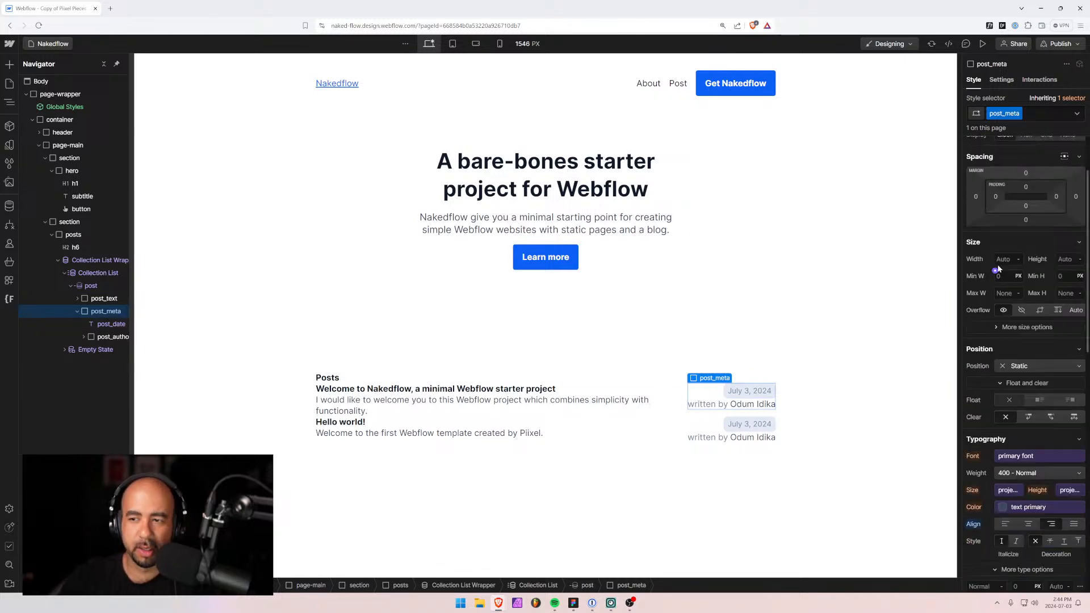
pyautogui.click(1026, 221)
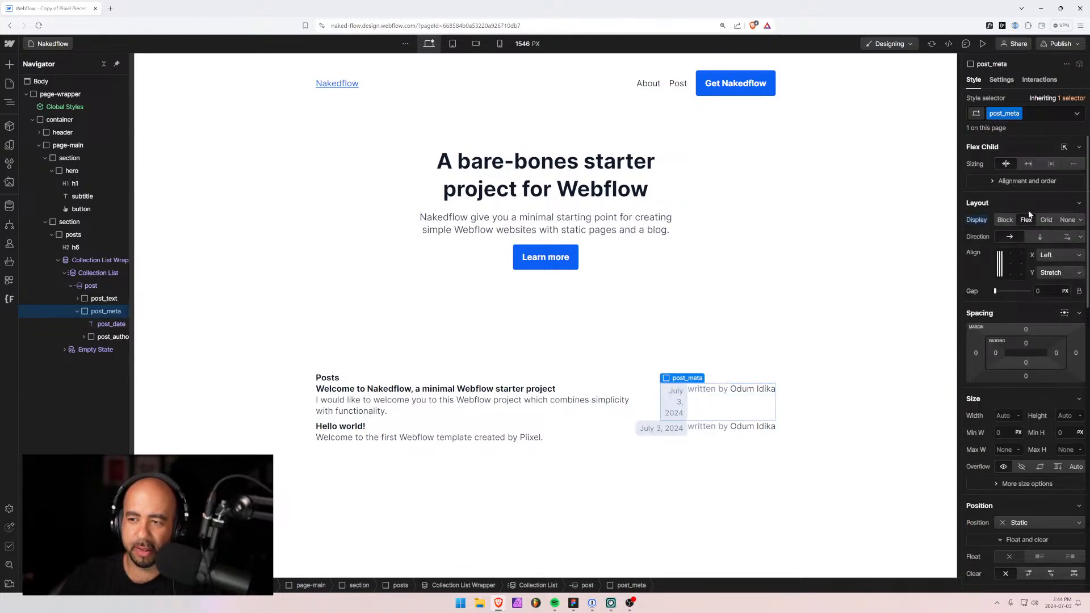
pyautogui.click(1041, 237)
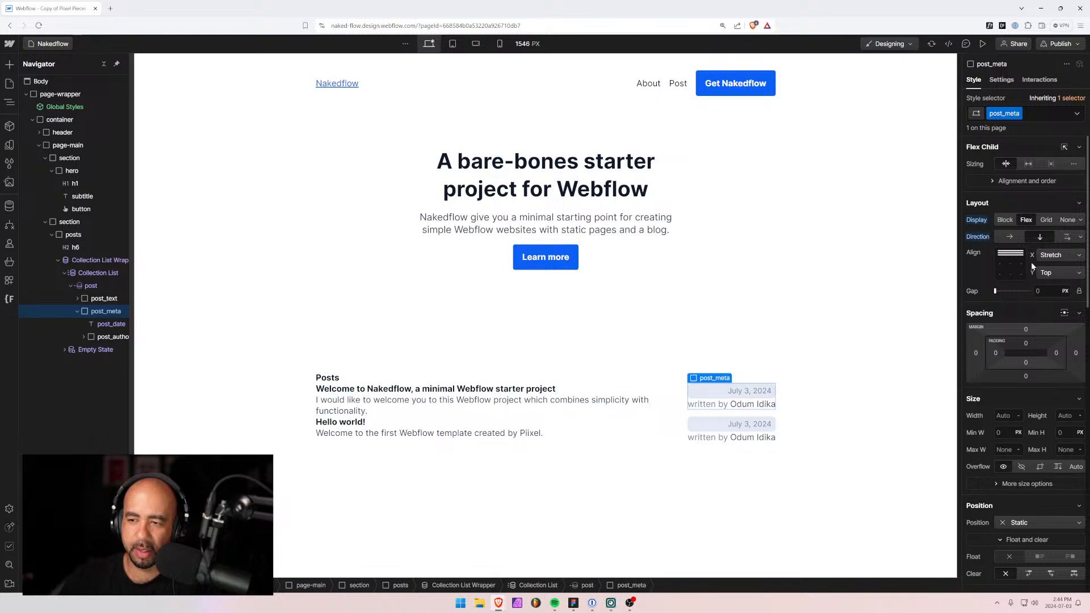
pyautogui.click(1021, 254)
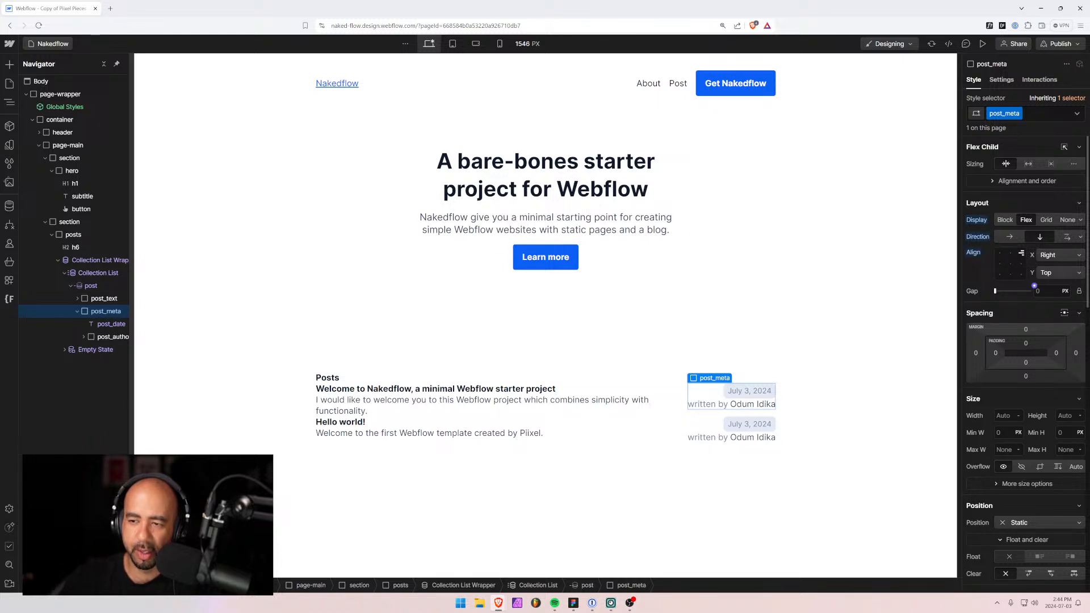
pyautogui.click(1036, 290)
pyautogui.write('1rem')
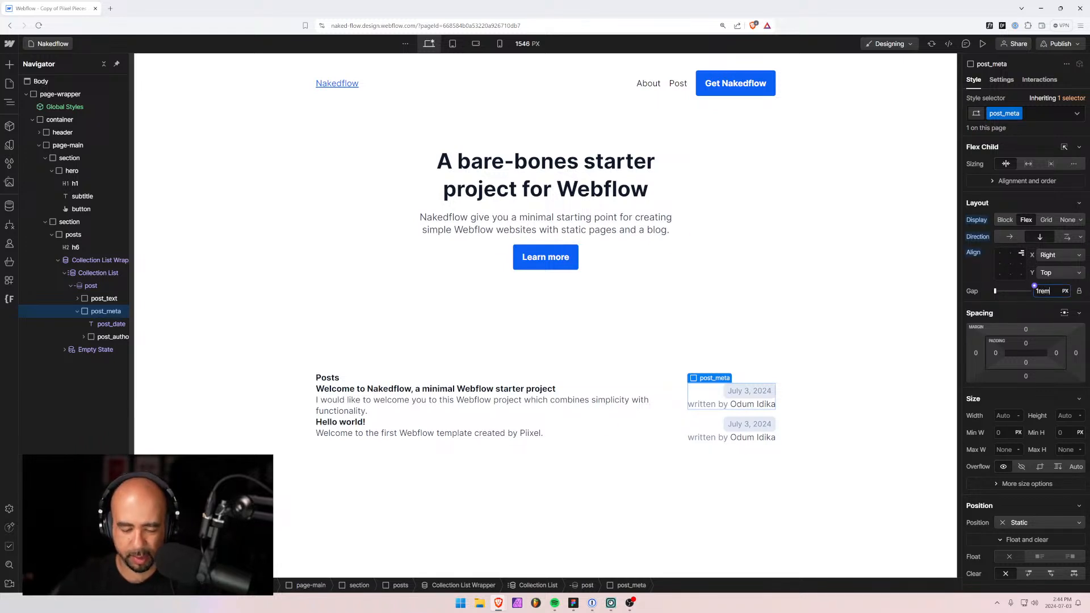
pyautogui.press('Return')
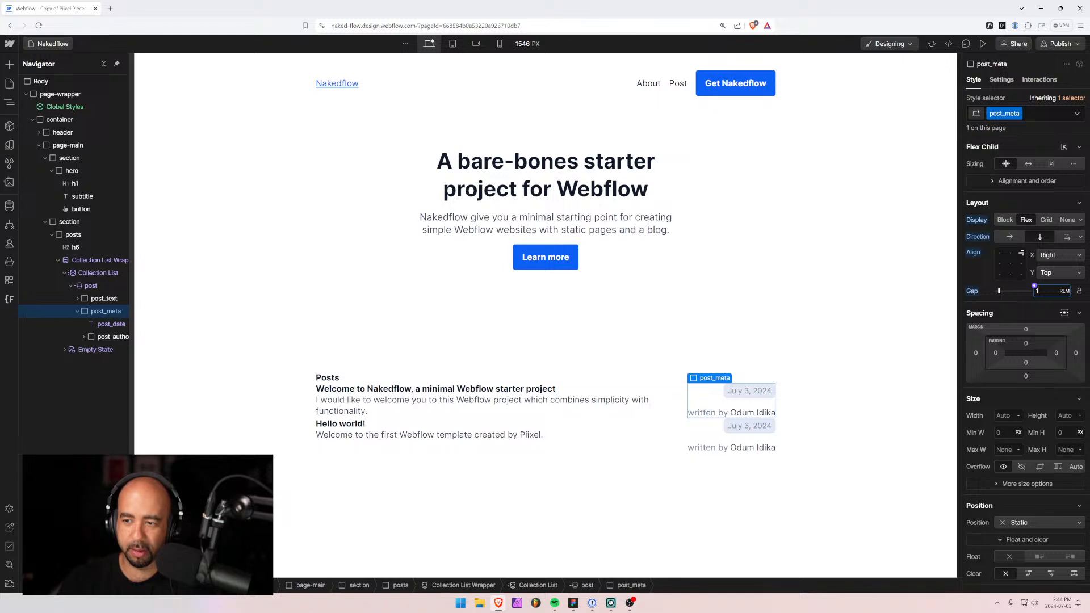
pyautogui.write('1.5')
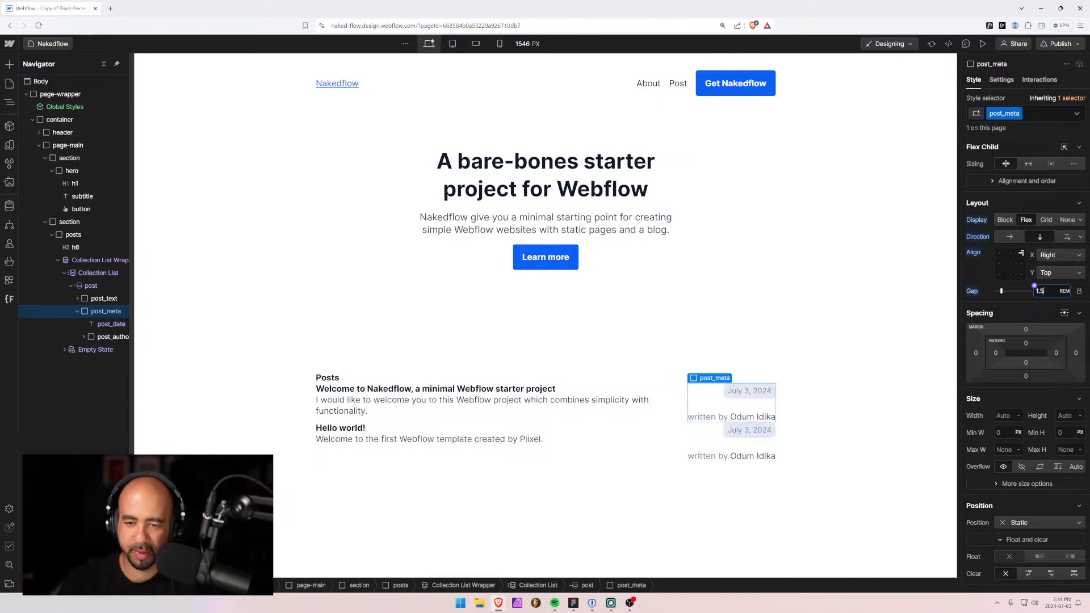
pyautogui.press('Return')
pyautogui.write('0.5')
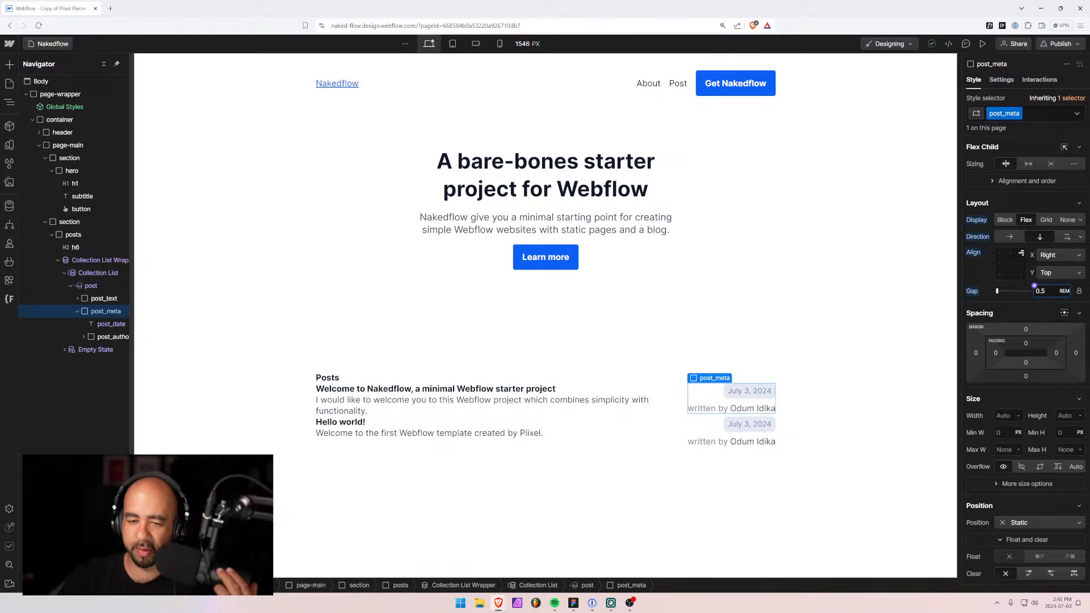
pyautogui.click(77, 311)
pyautogui.click(71, 286)
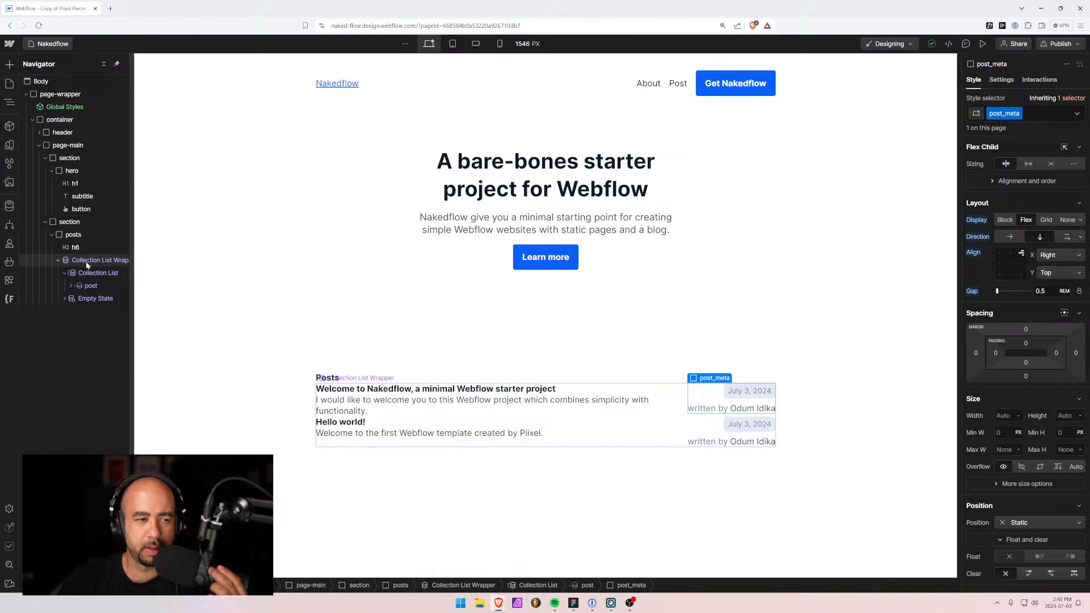
# Add the class posts_container to the Collection List.
pyautogui.click(88, 262)
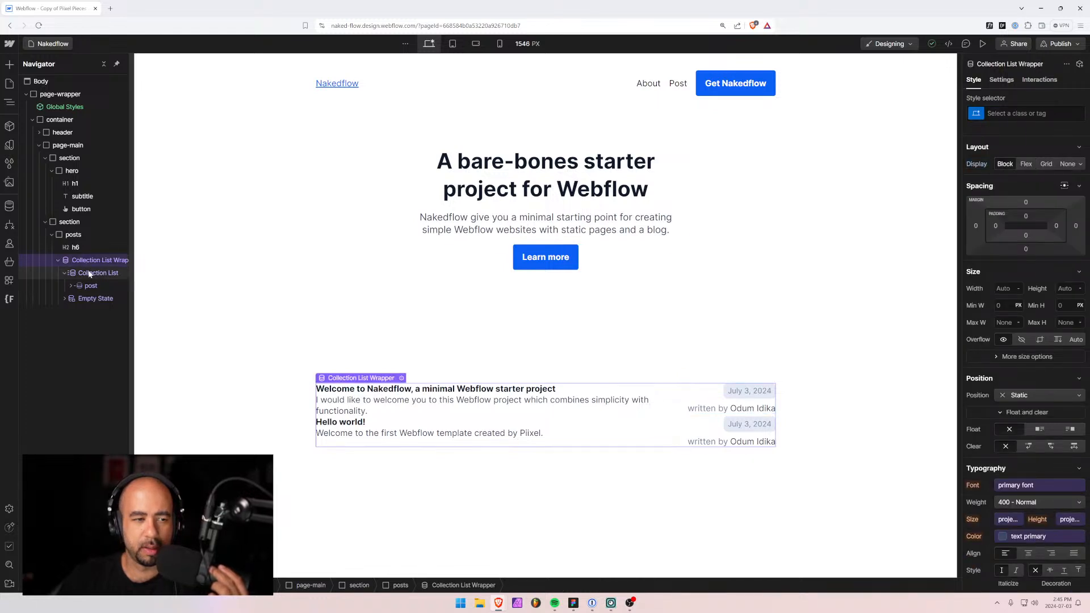
pyautogui.click(90, 273)
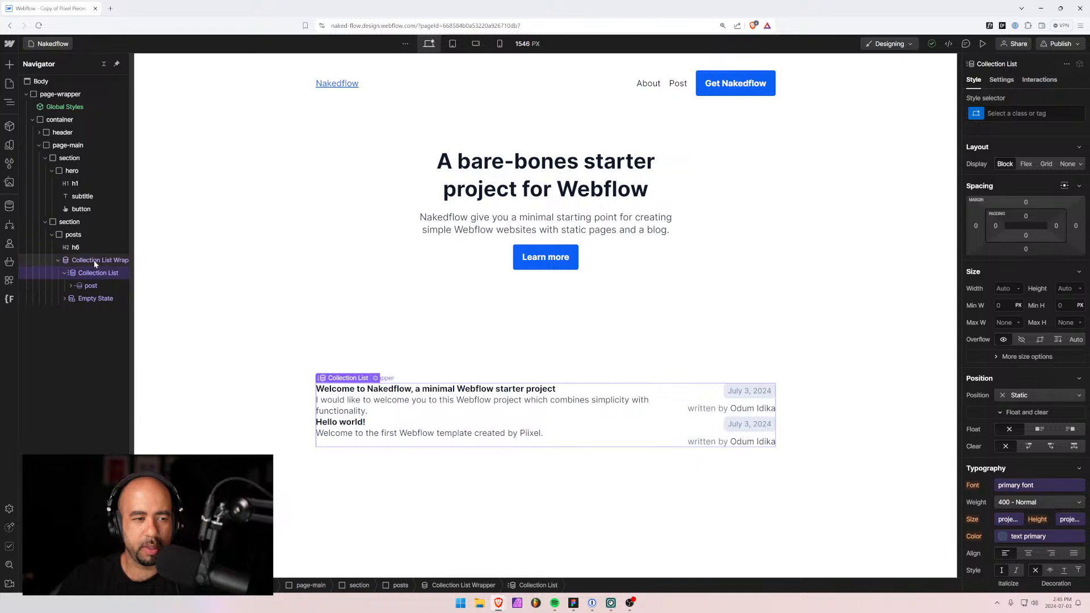
pyautogui.hotkey('ctrl', 'Return')
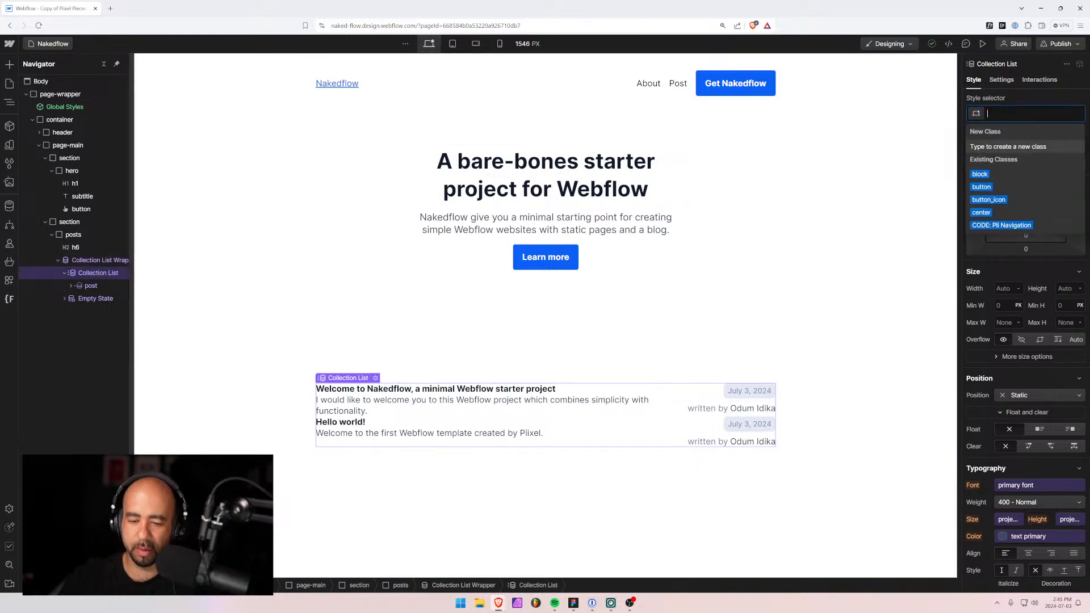
pyautogui.write('posts_containe')
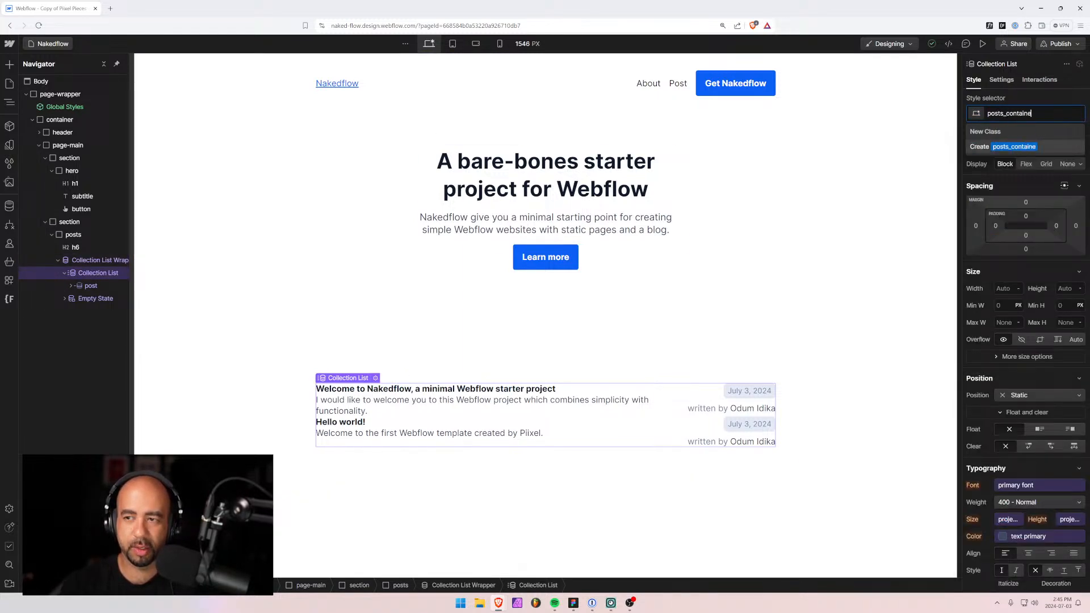
pyautogui.write('r')
pyautogui.press('Return')
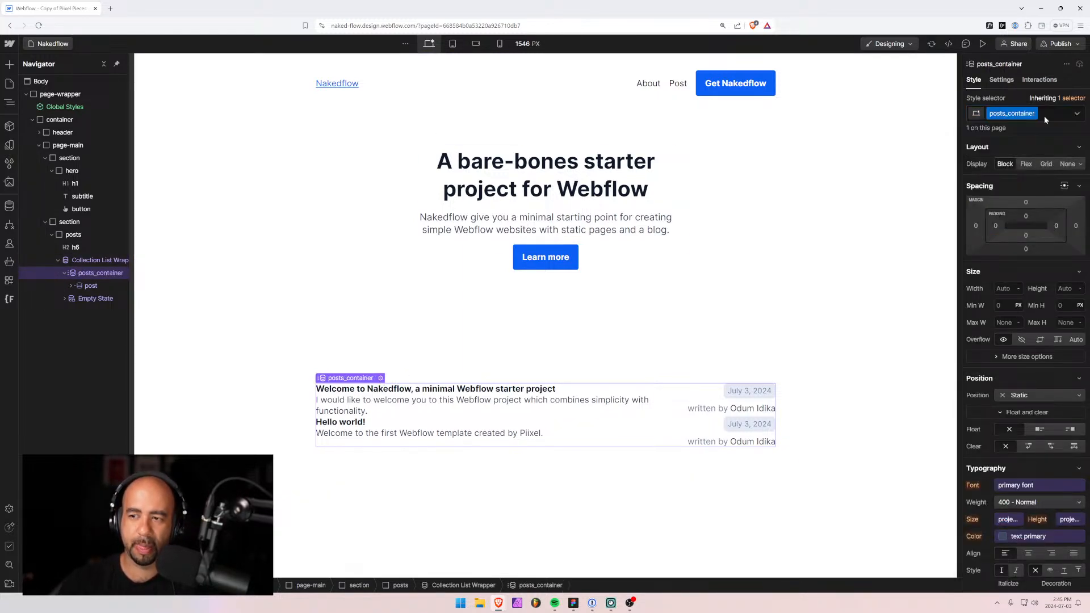
# Make posts_container a vertical flex column with a 3rem gap.
pyautogui.click(1026, 164)
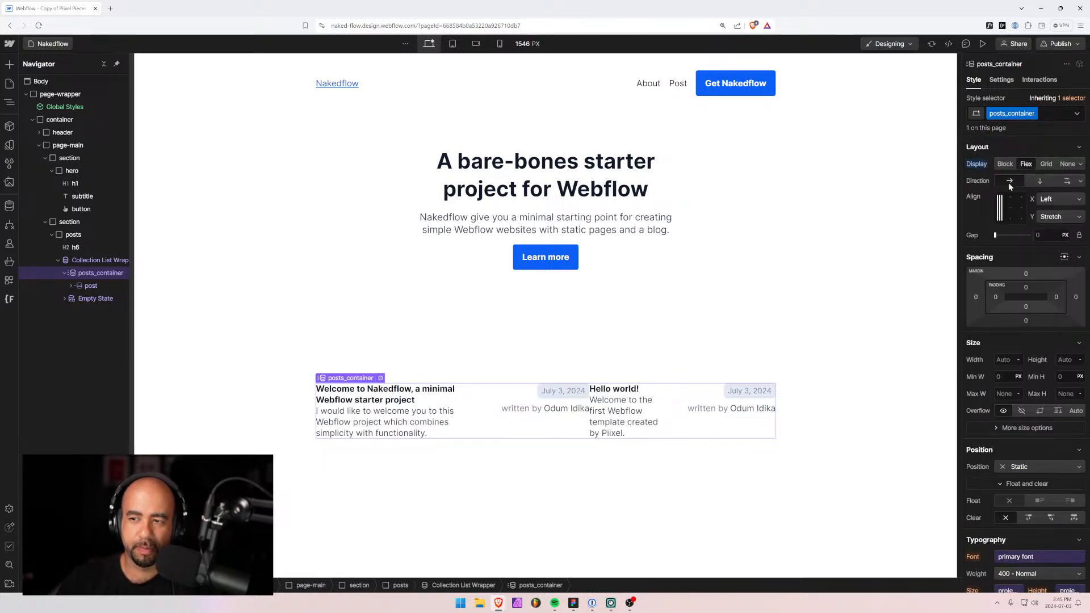
pyautogui.click(1040, 181)
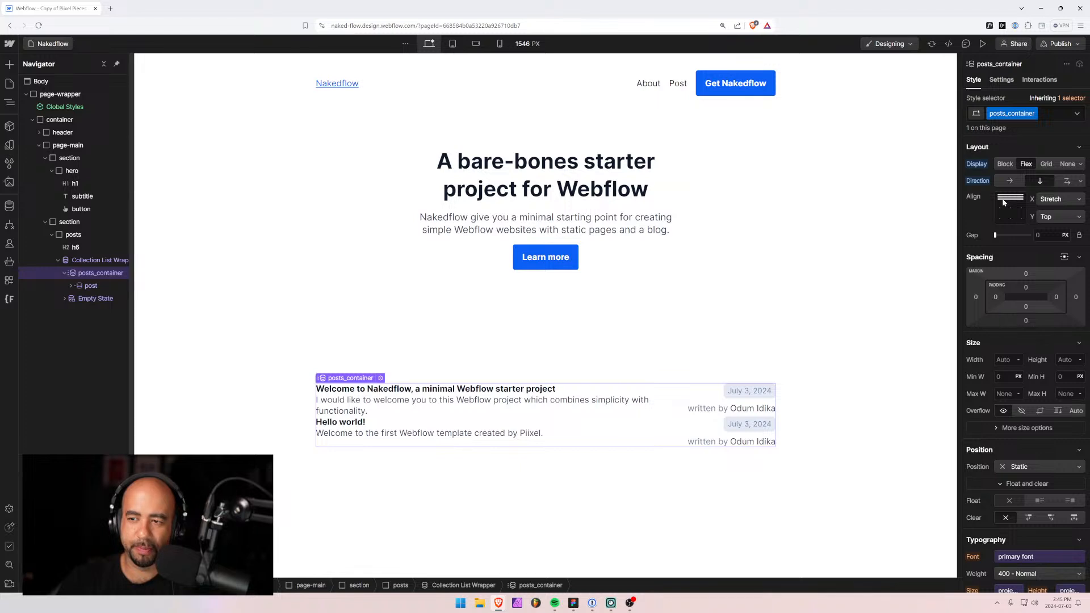
pyautogui.click(1035, 235)
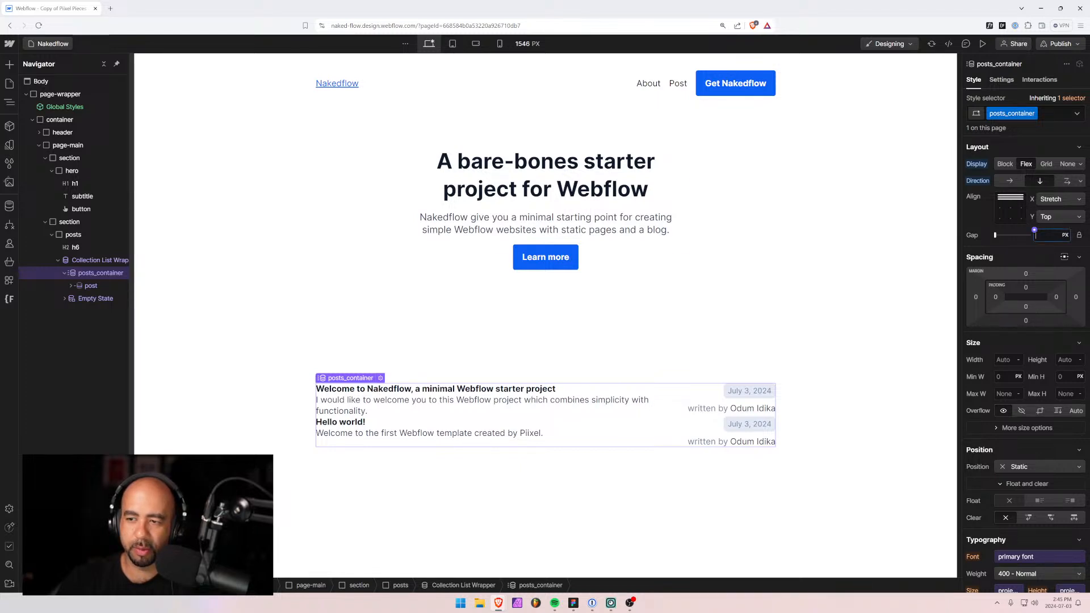
pyautogui.write('3rem')
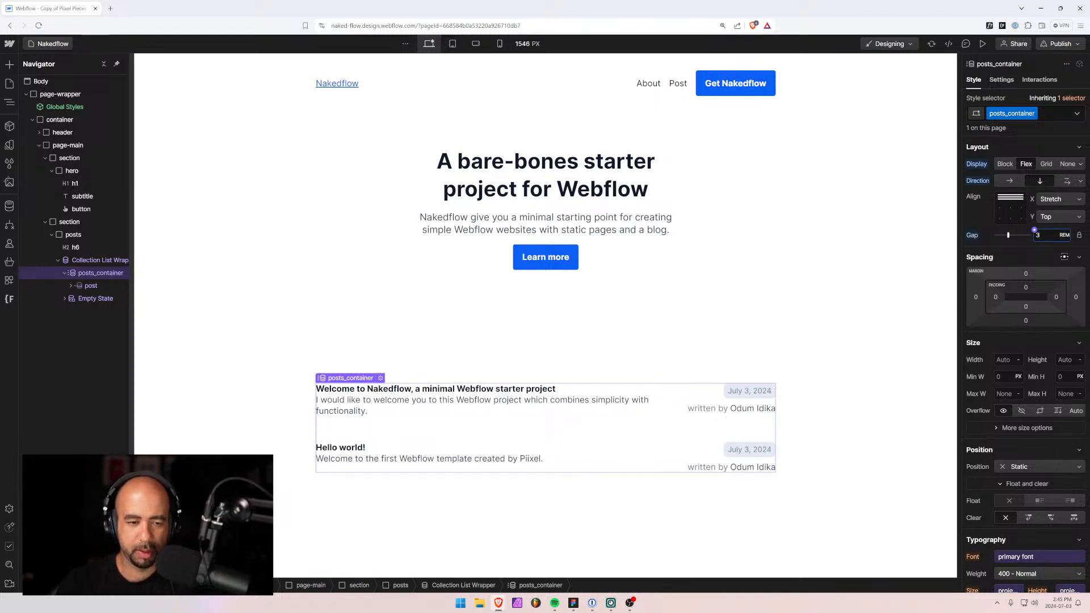
pyautogui.hotkey('alt', 'Tab')
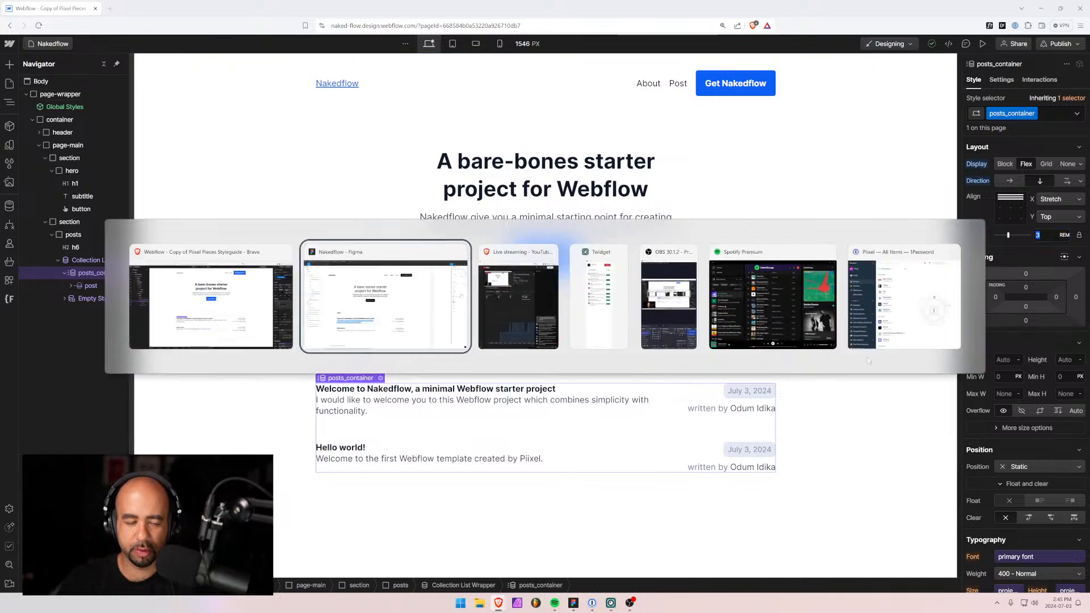
pyautogui.press('Escape')
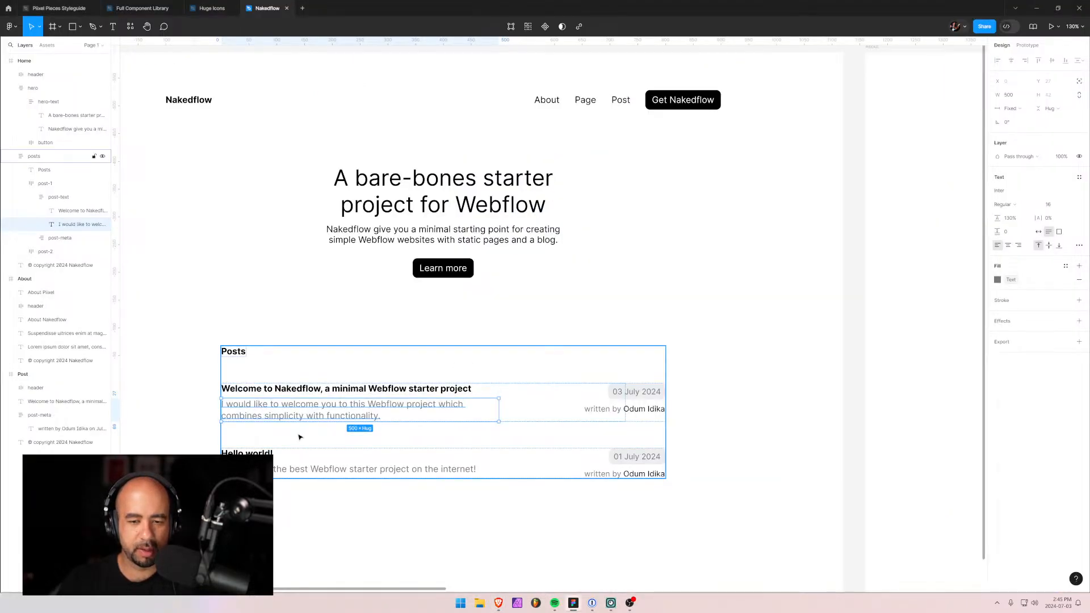
pyautogui.click(301, 434)
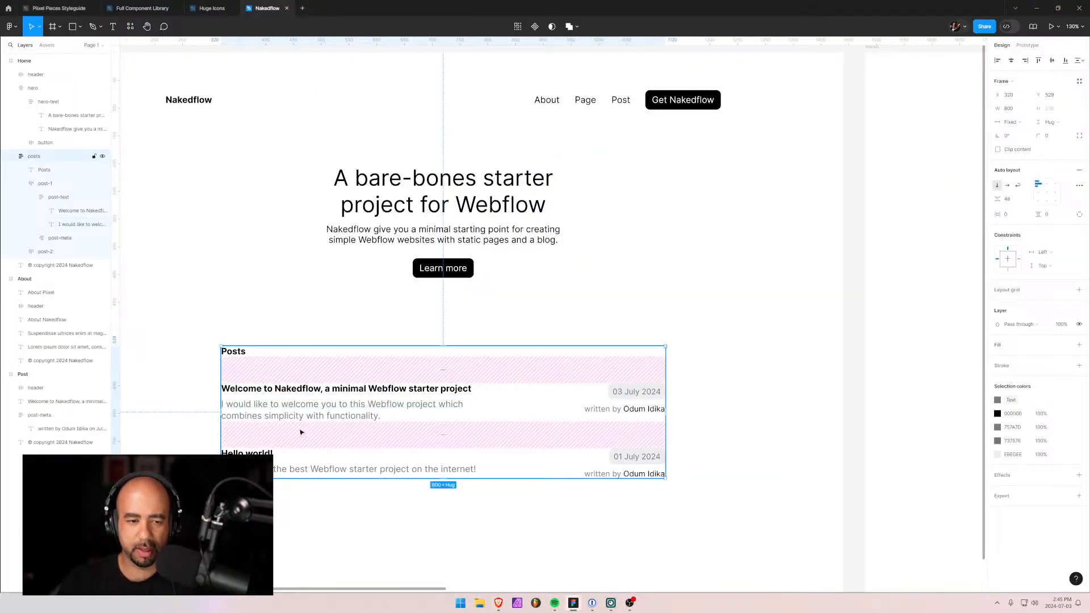
pyautogui.click(270, 440)
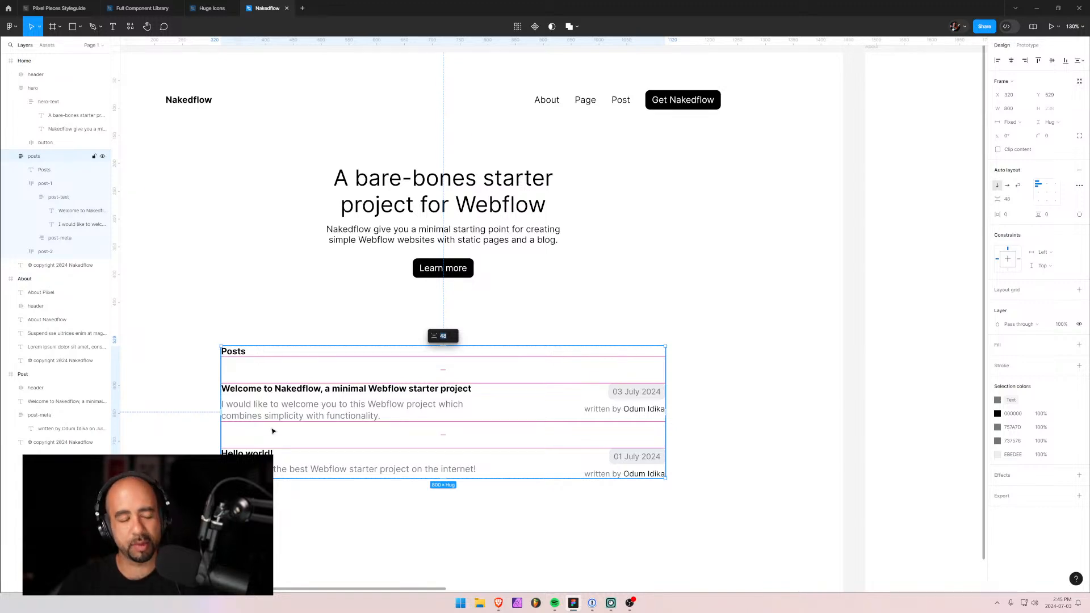
pyautogui.hotkey('alt', 'Tab')
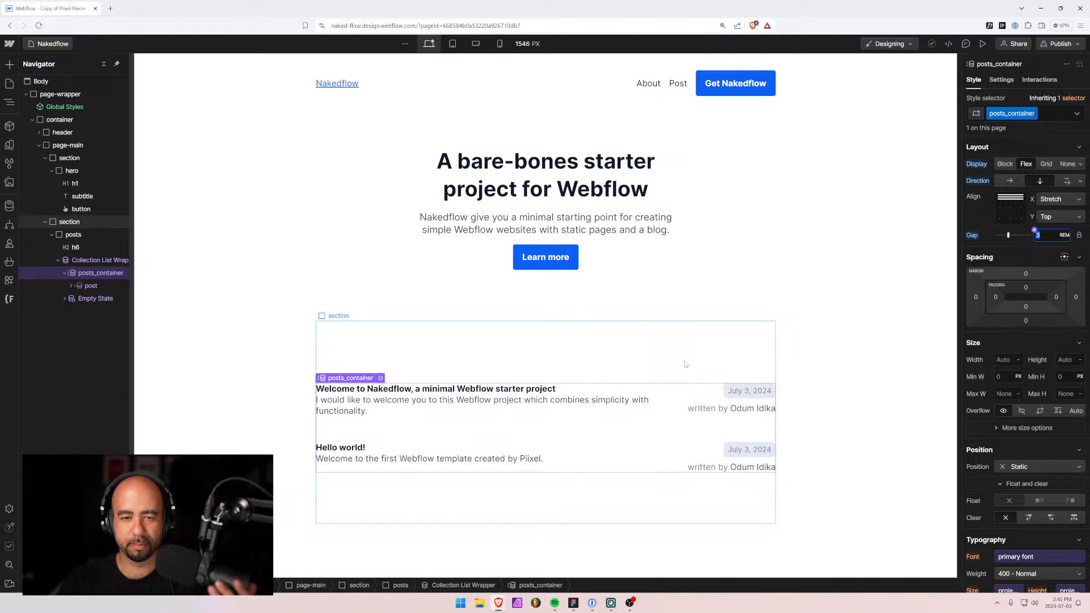
# Inspect the page wrapper, sections and a post item, then collapse the posts wrapper and hero section.
pyautogui.click(271, 384)
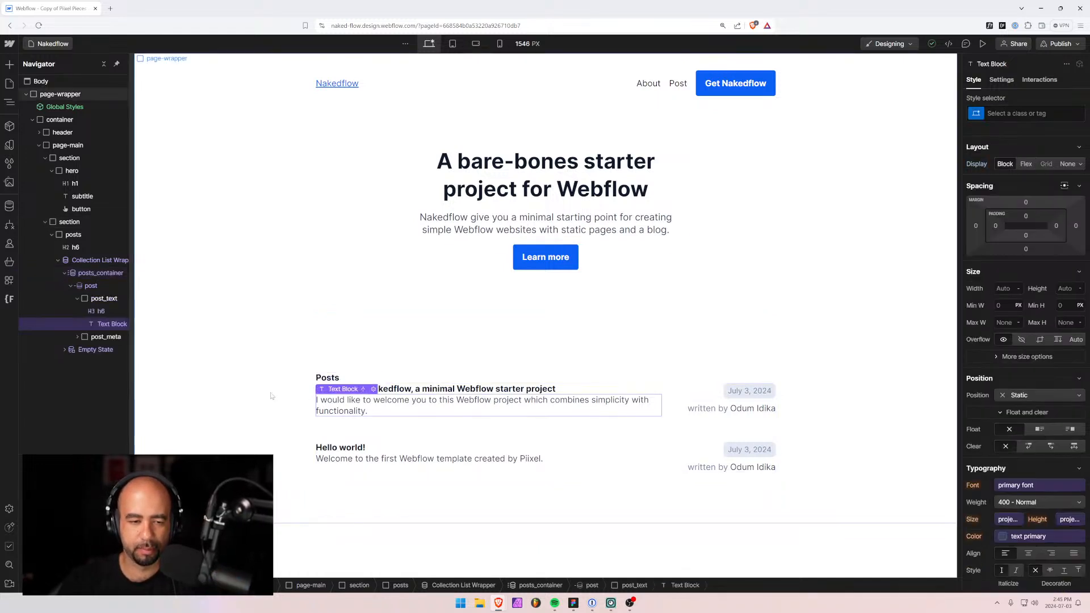
pyautogui.click(326, 386)
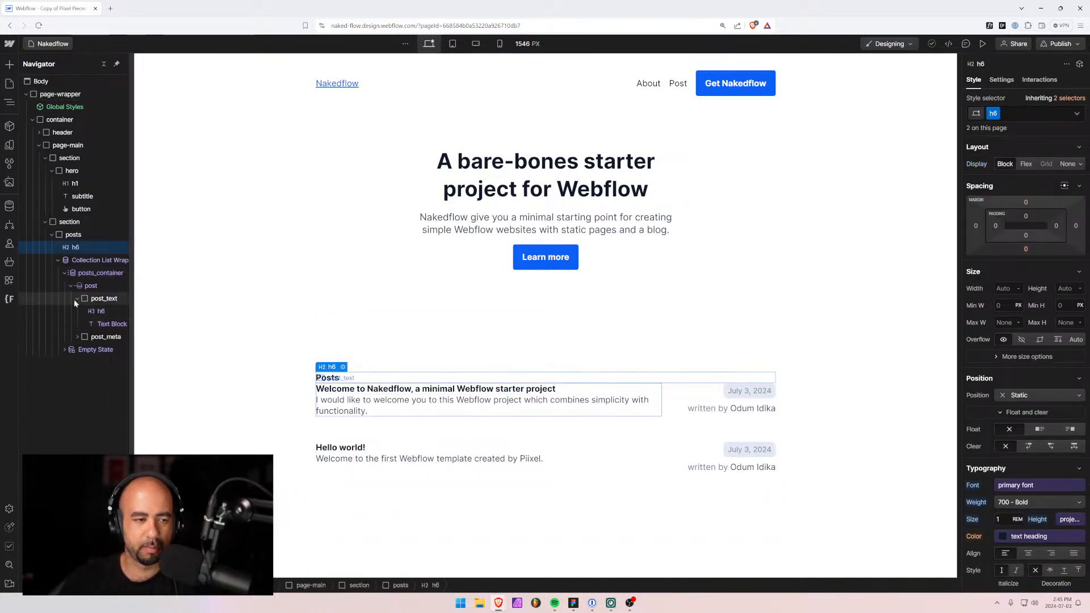
pyautogui.click(66, 273)
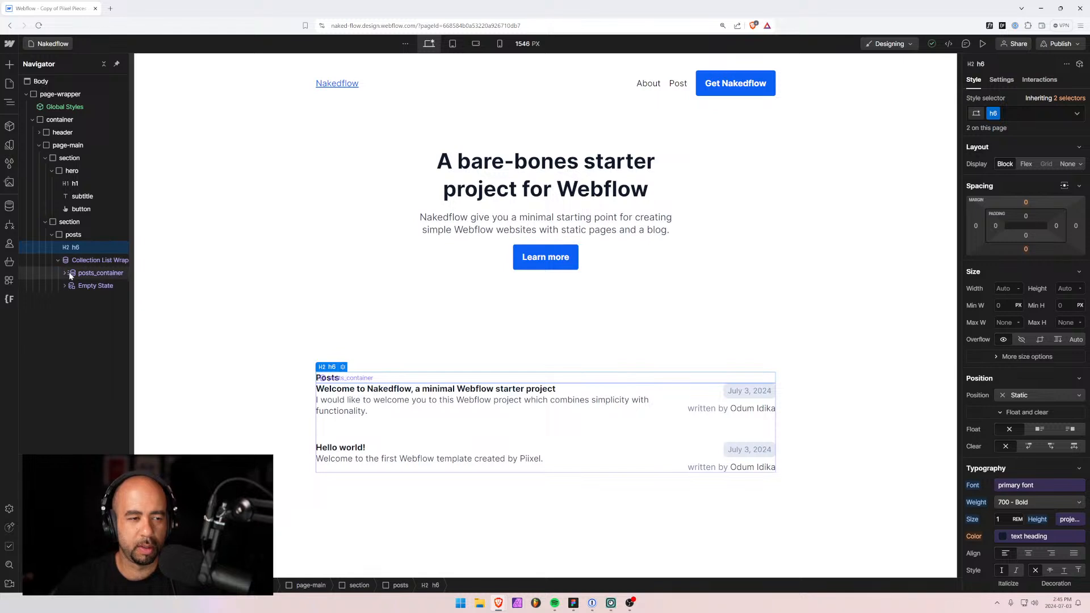
pyautogui.click(77, 277)
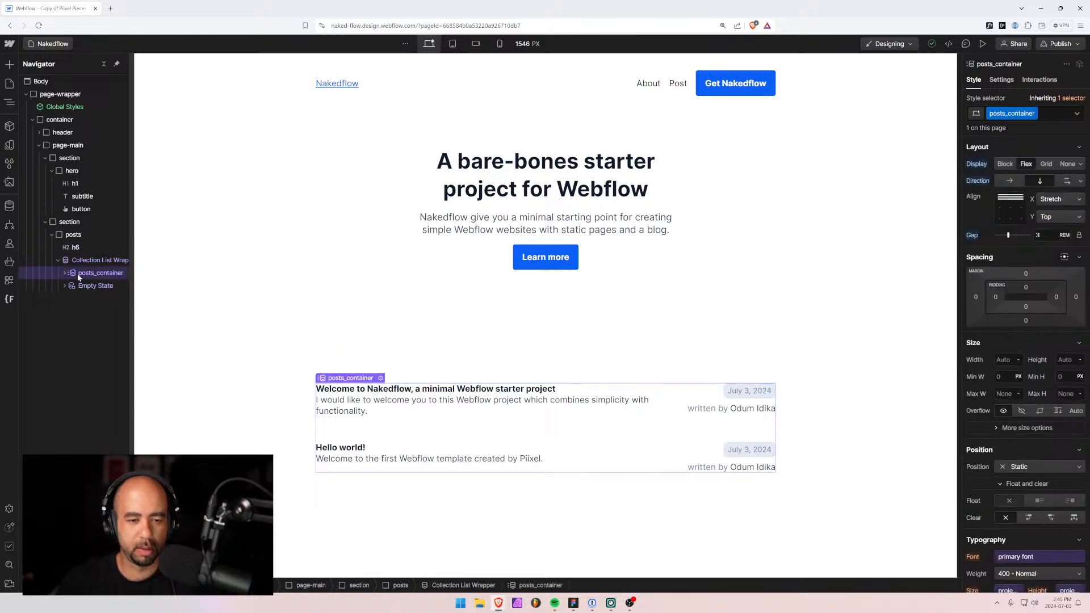
pyautogui.click(364, 481)
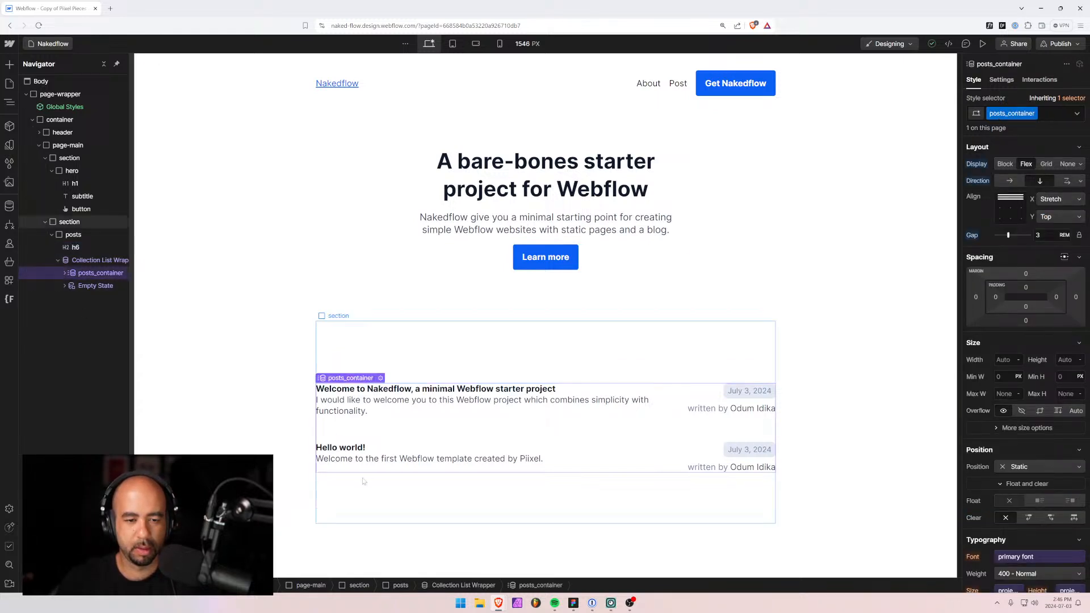
pyautogui.click(271, 482)
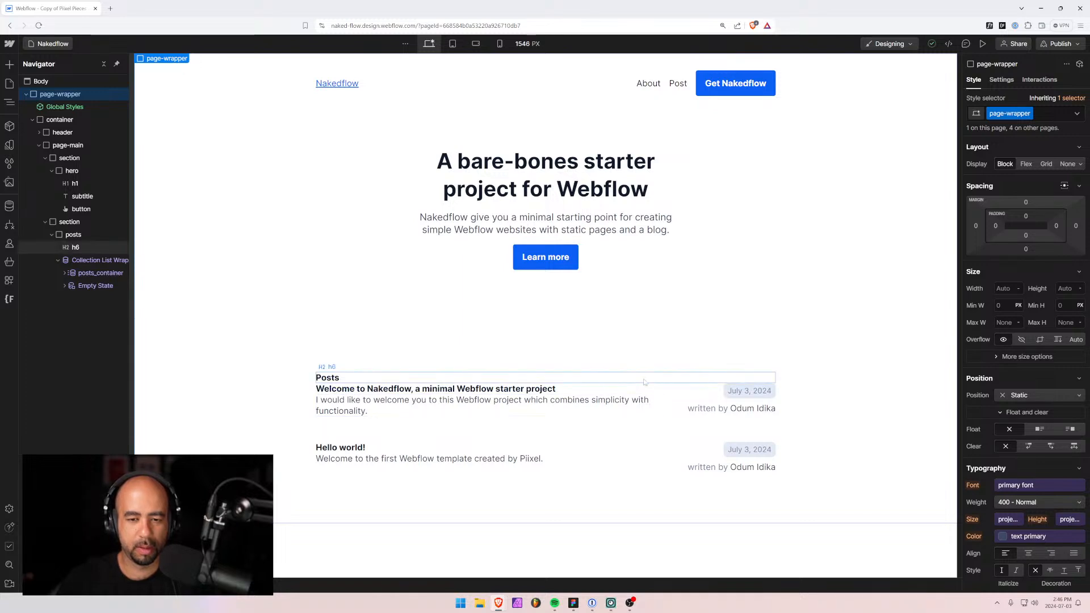
pyautogui.click(645, 426)
pyautogui.click(605, 307)
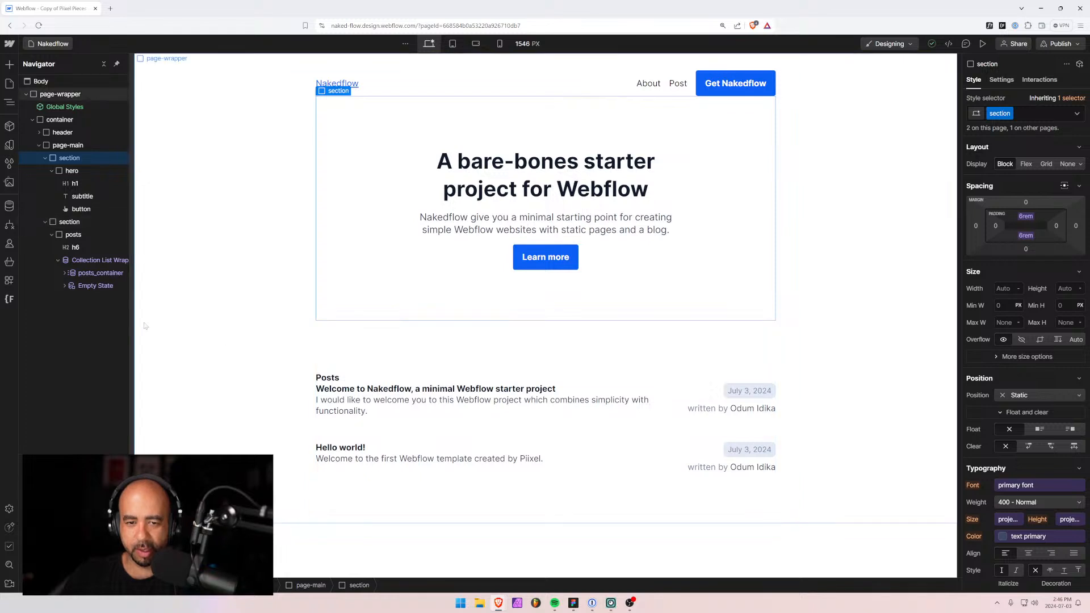
pyautogui.click(261, 345)
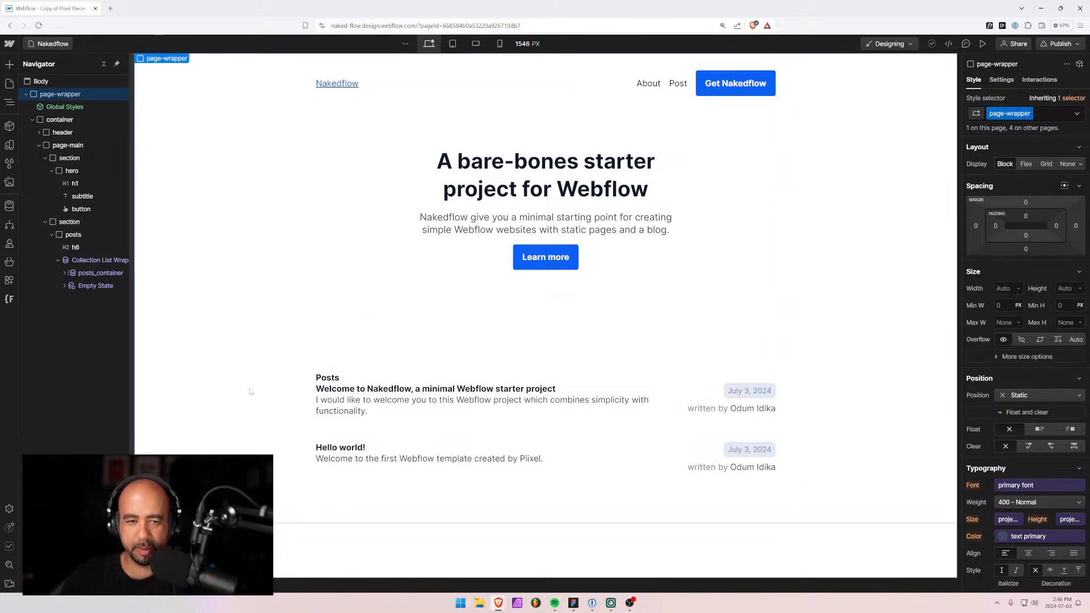
pyautogui.click(368, 336)
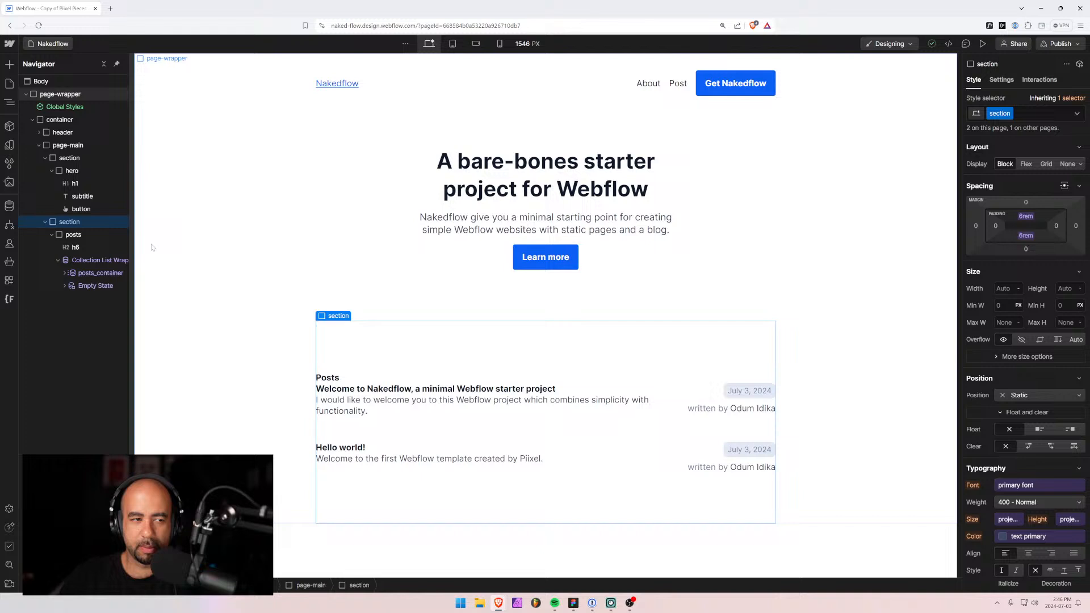
pyautogui.click(52, 234)
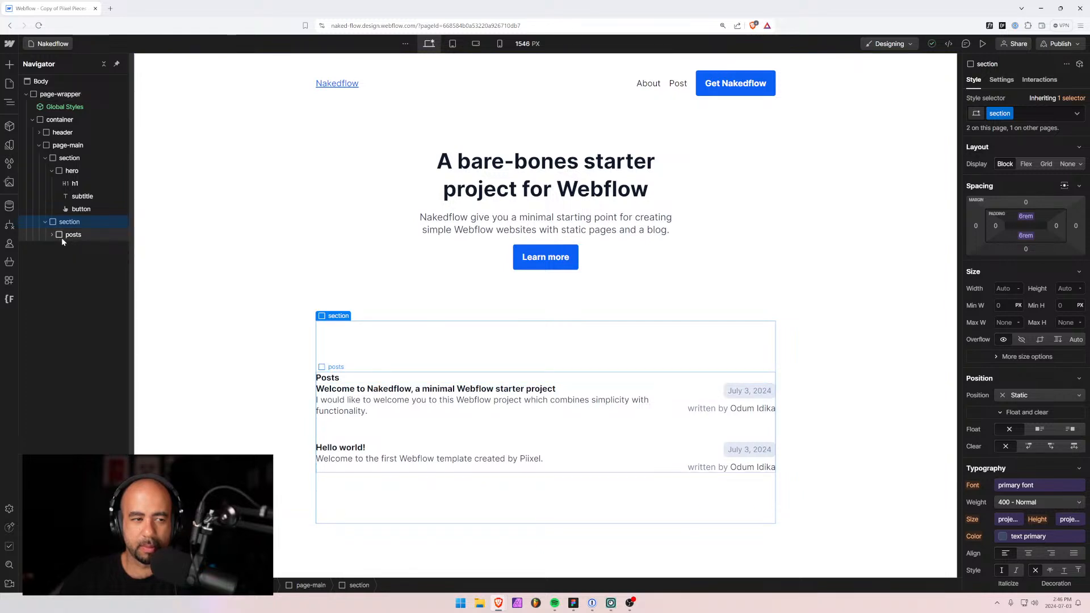
pyautogui.click(45, 158)
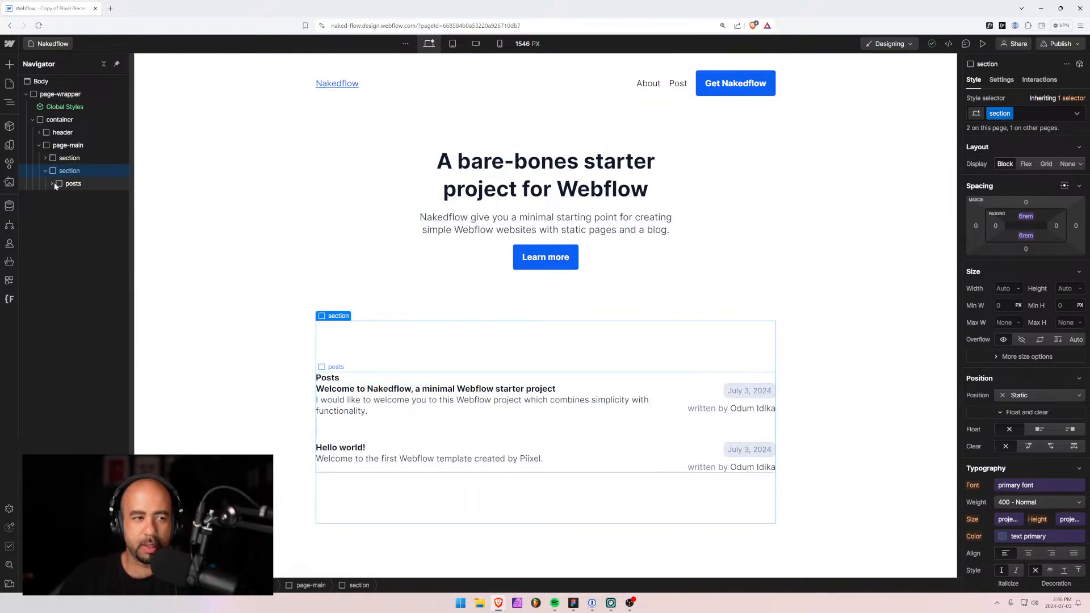
# Duplicate the posts wrapper, delete the copy, select the hero section, and show the Style Selectors list.
pyautogui.moveTo(59, 184); pyautogui.dragTo(50, 174)
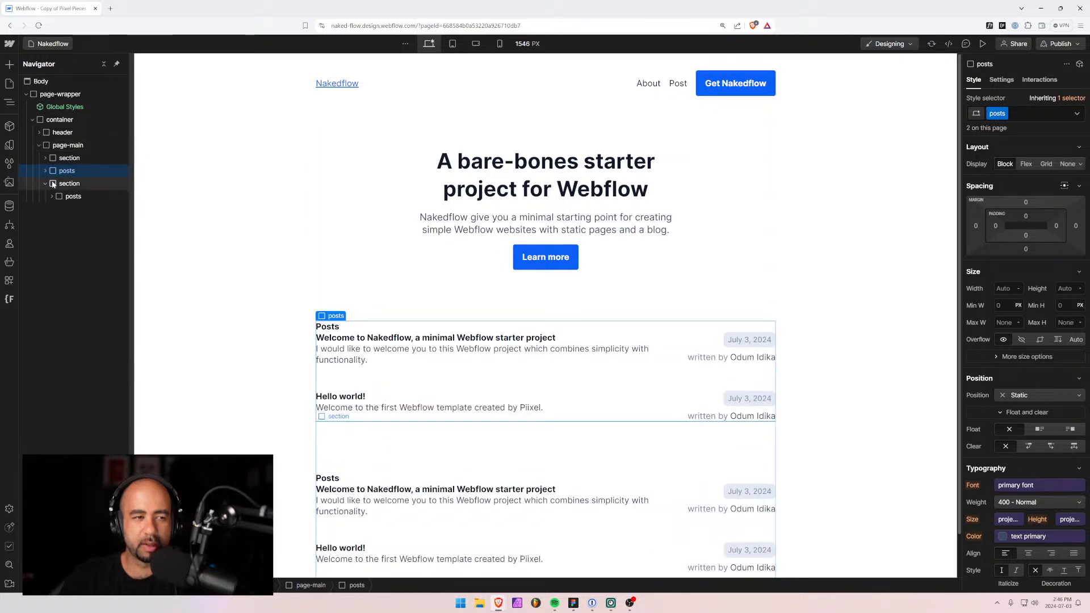
pyautogui.press('Delete')
pyautogui.click(68, 159)
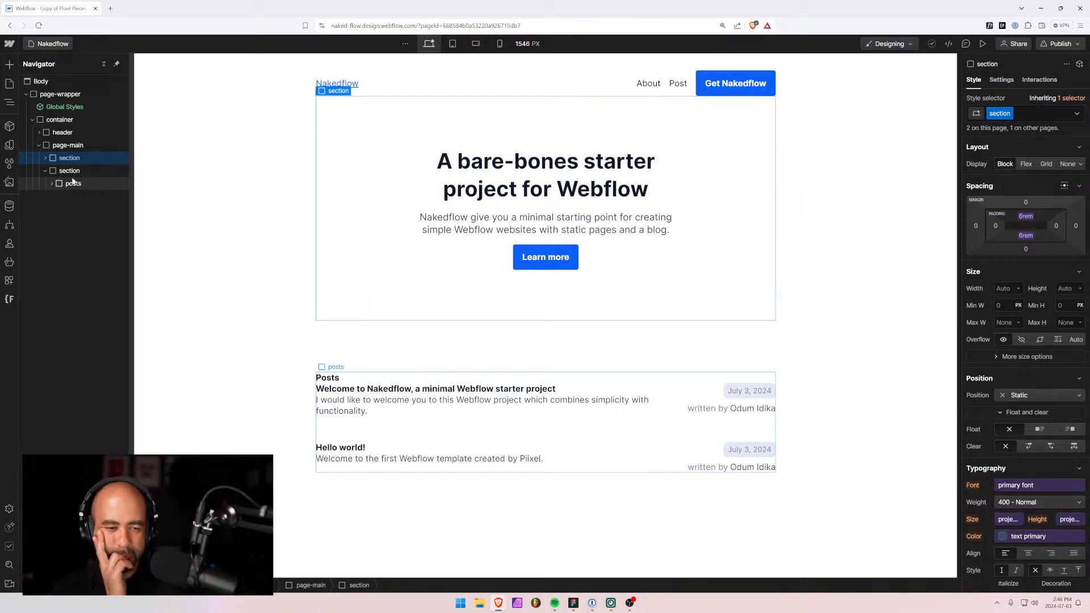
pyautogui.click(9, 164)
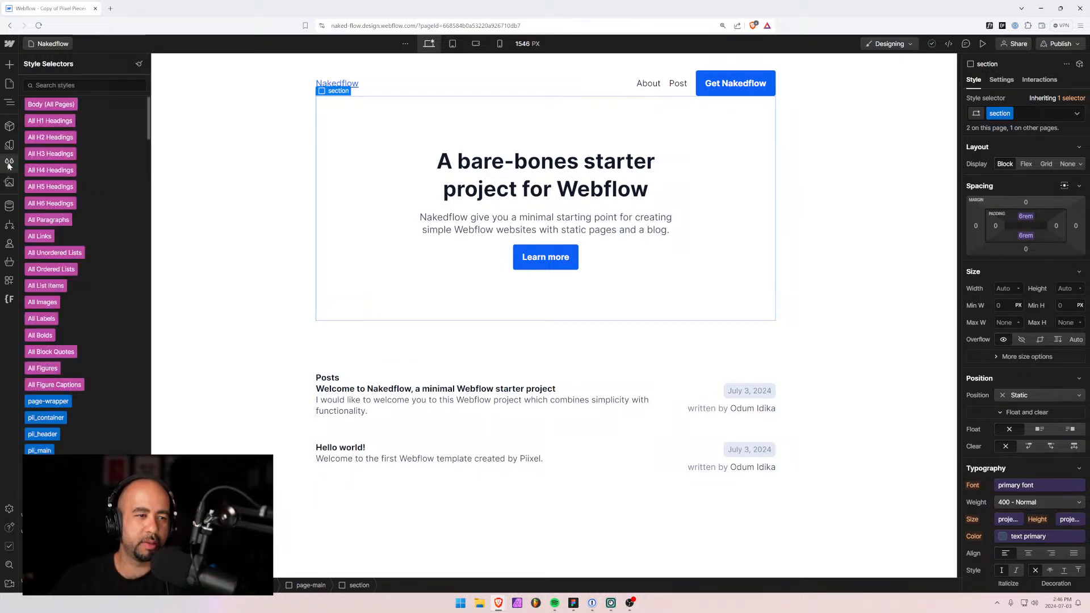
# Browse the colour and typography variable groups, then close them and select the page wrapper.
pyautogui.click(442, 364)
pyautogui.click(9, 144)
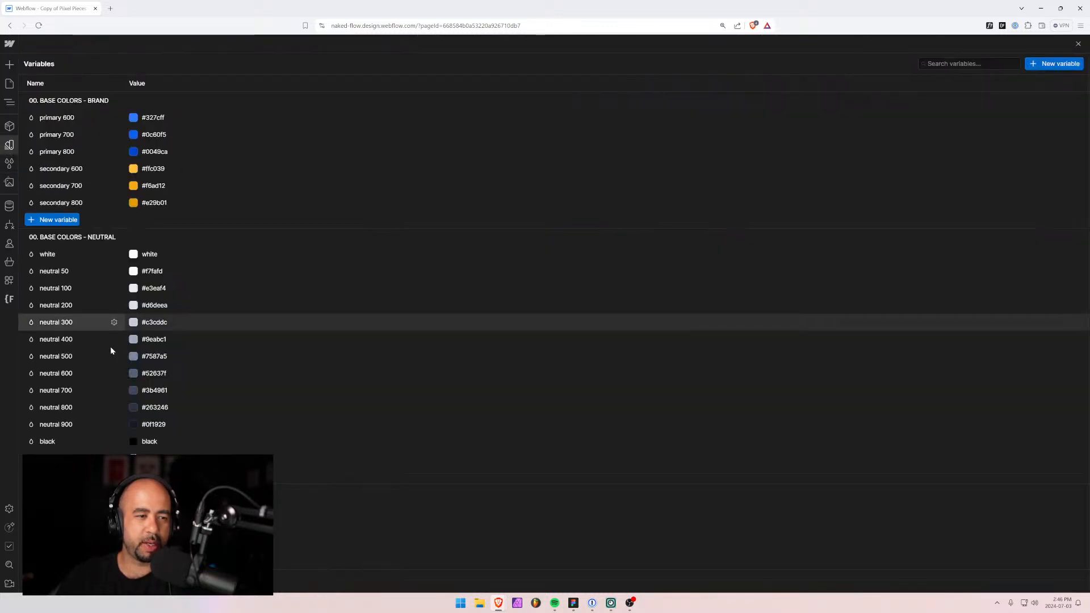
pyautogui.scroll(-7, 129, 453)
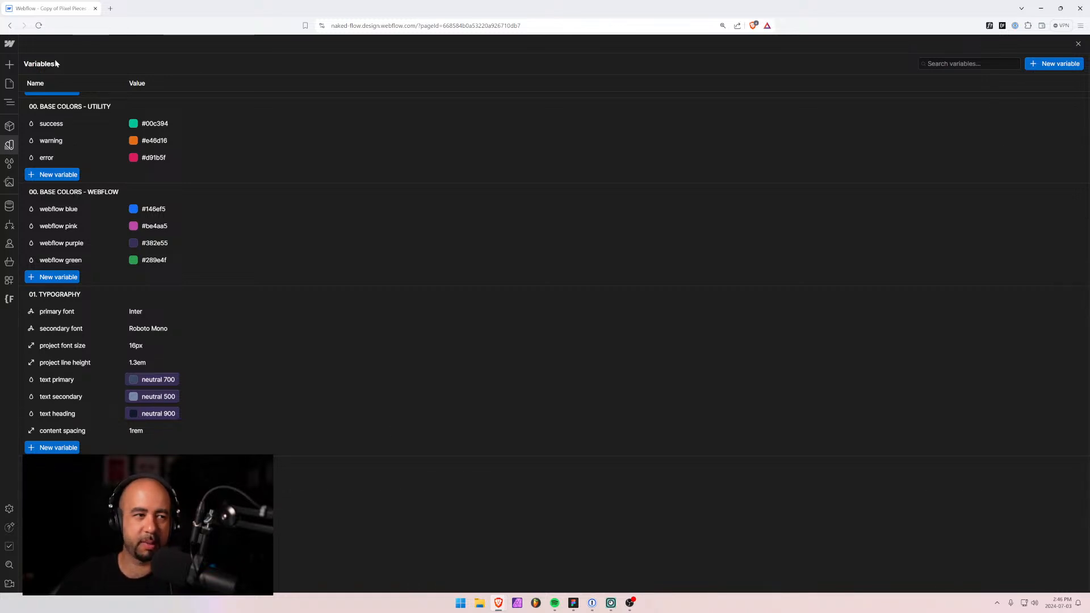
pyautogui.click(12, 84)
pyautogui.click(246, 339)
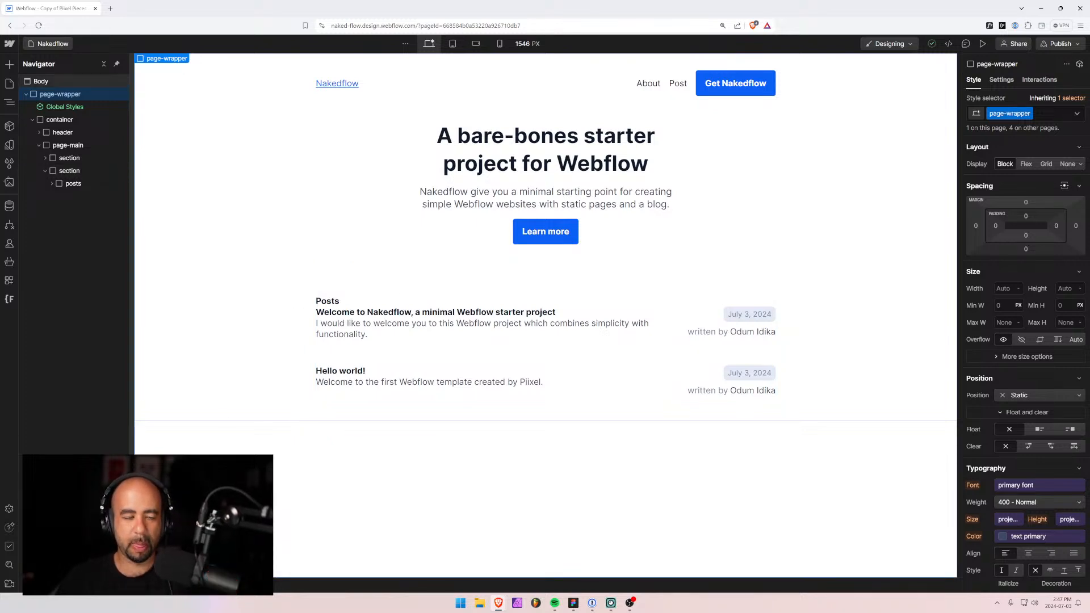
# Add the margin-bottom-3 combo class to the Posts h6 heading.
pyautogui.click(325, 301)
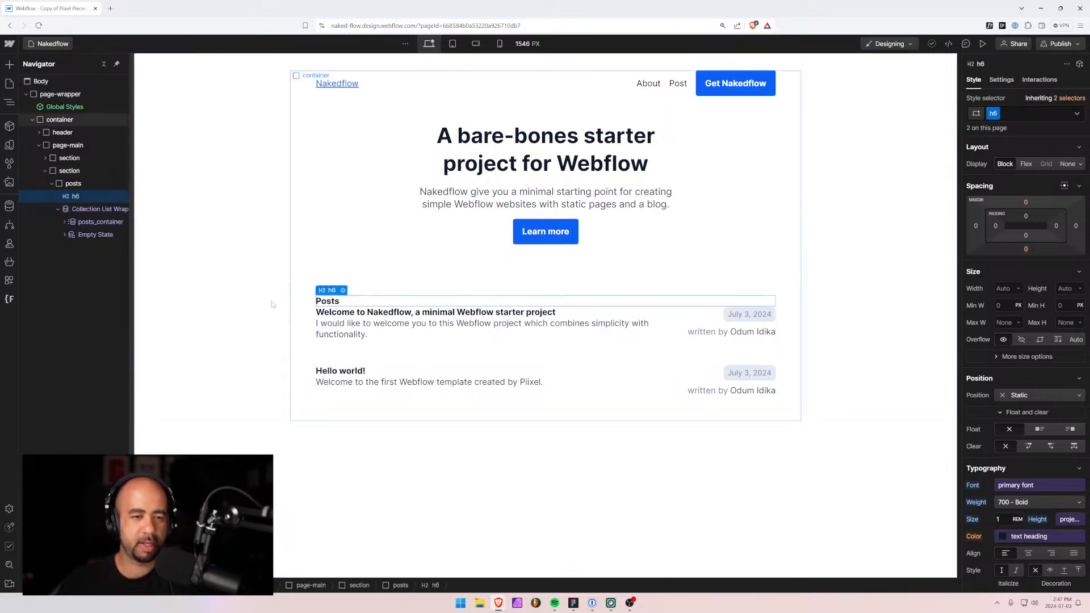
pyautogui.click(1022, 113)
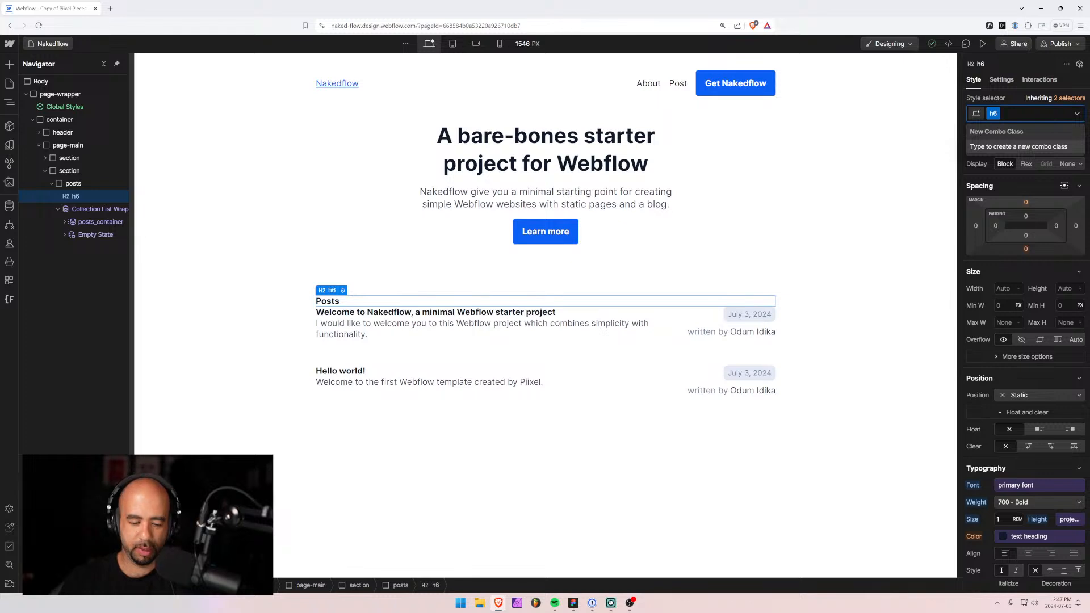
pyautogui.write('margin-bottom')
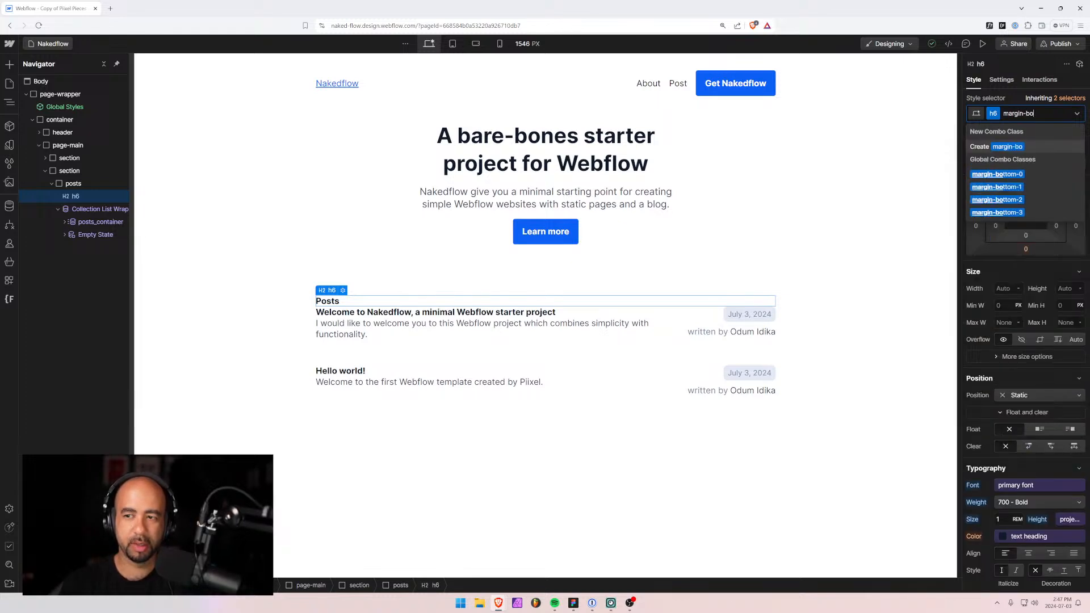
pyautogui.press('Down')
pyautogui.press('Down')
pyautogui.press('Return')
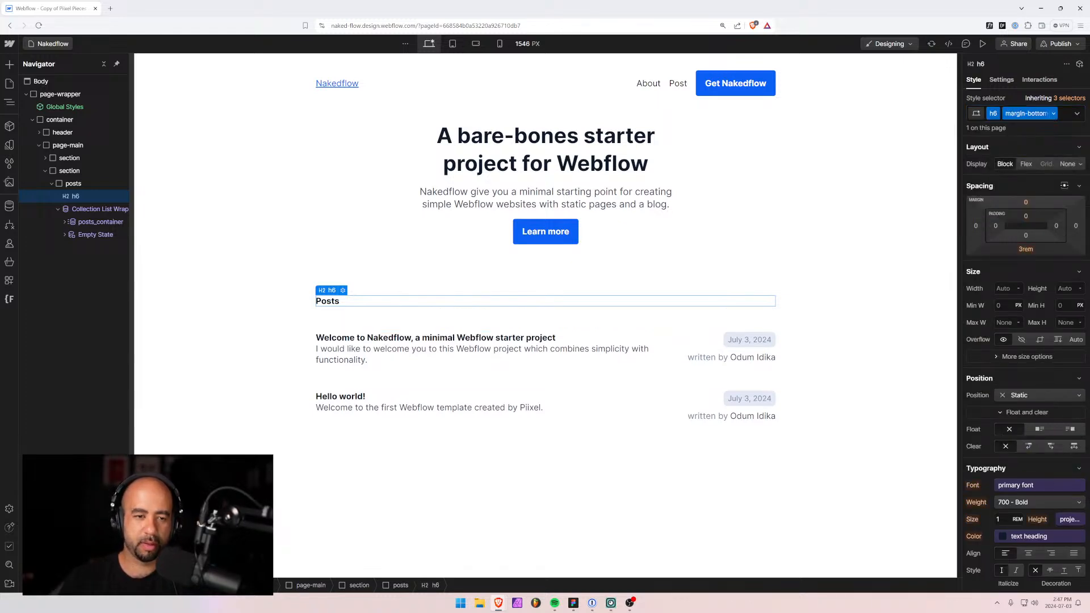
pyautogui.click(246, 364)
pyautogui.click(254, 451)
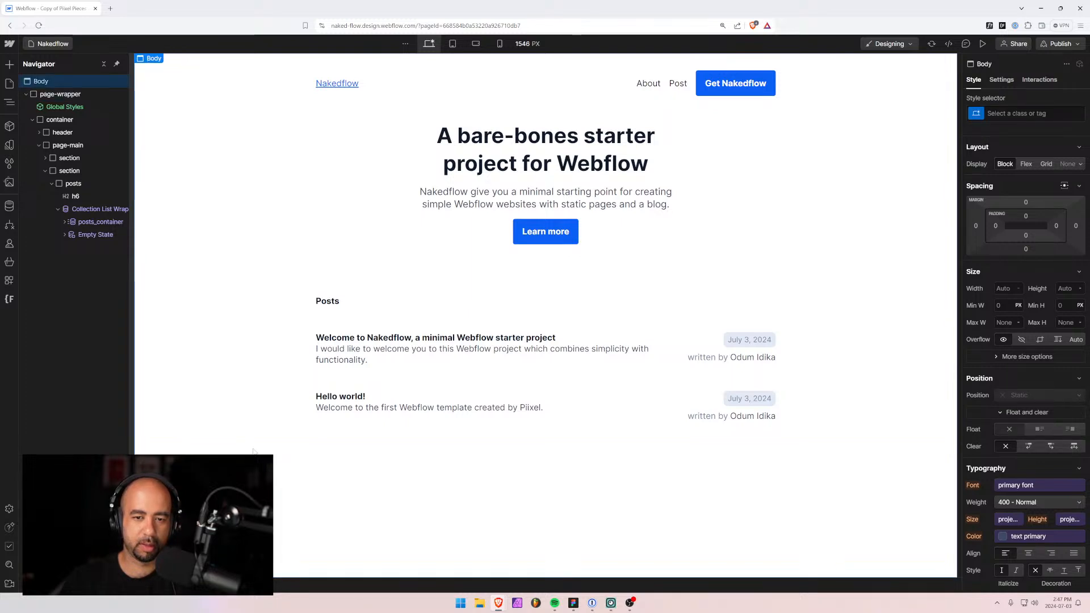
# Create and apply a post_excerpt class on the first post's excerpt text.
pyautogui.click(424, 355)
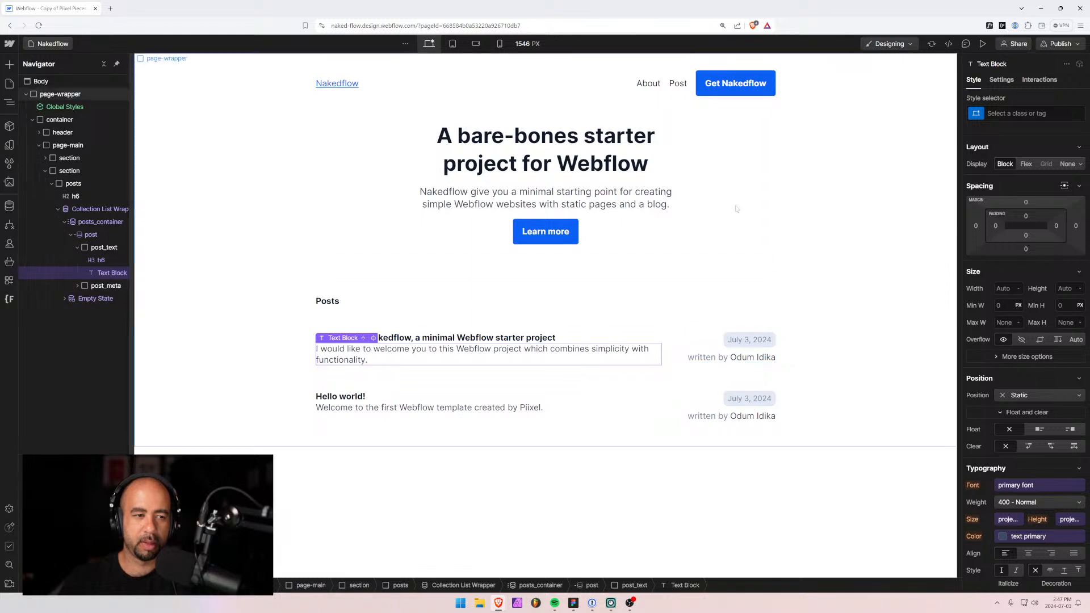
pyautogui.click(1000, 112)
pyautogui.write('post_')
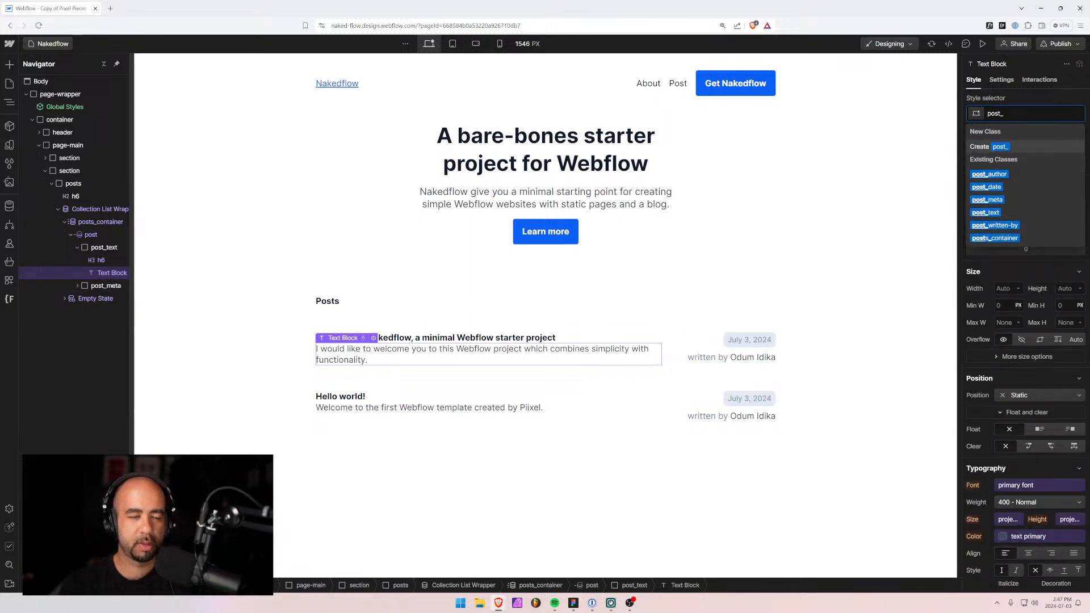
pyautogui.write('des')
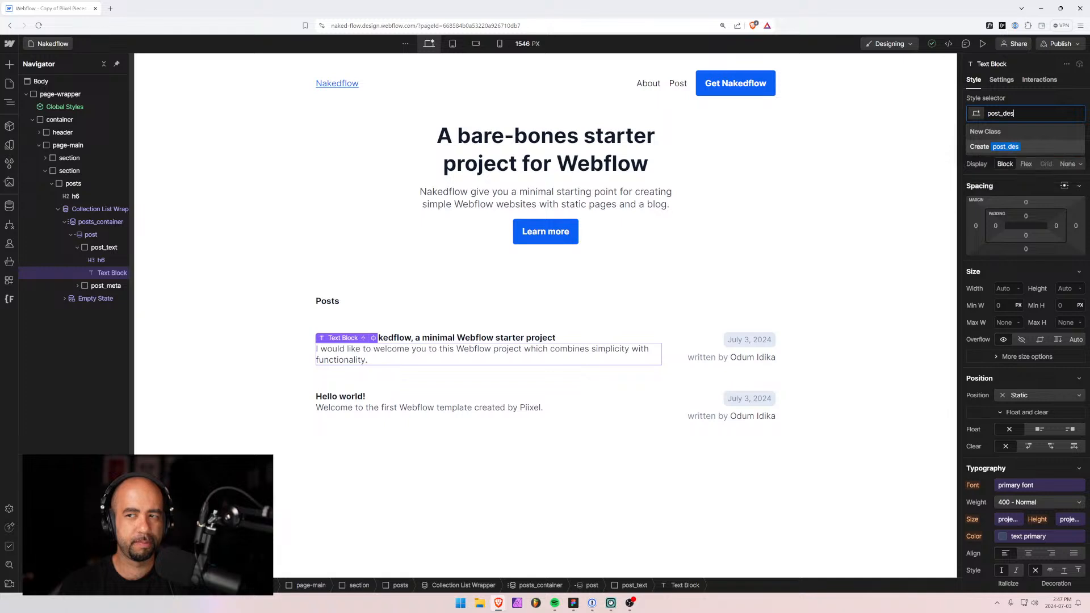
pyautogui.press('BackSpace')
pyautogui.press('BackSpace')
pyautogui.press('BackSpace')
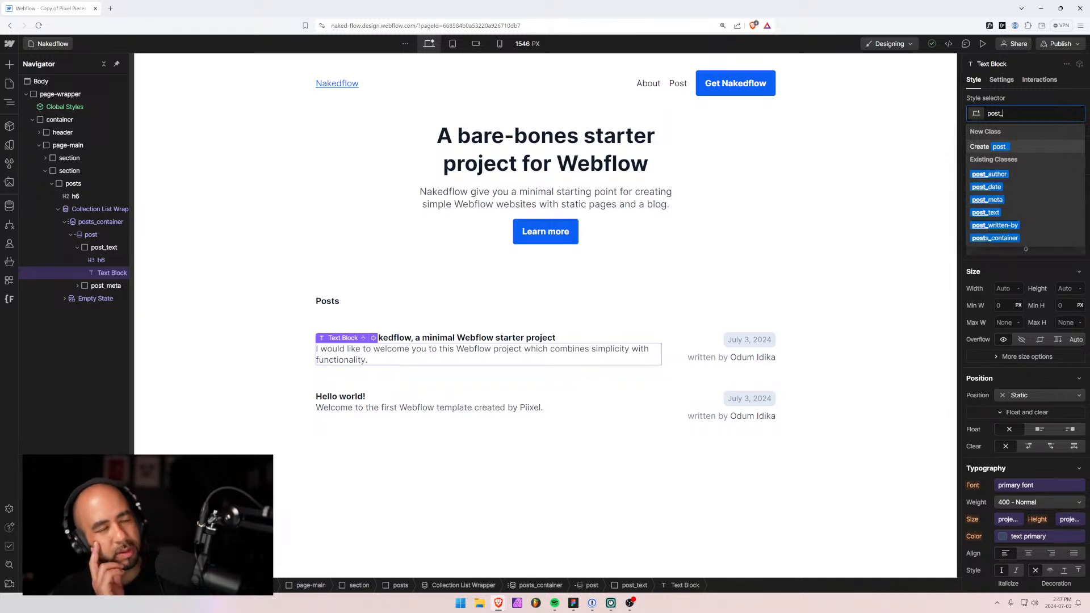
pyautogui.write('exceor')
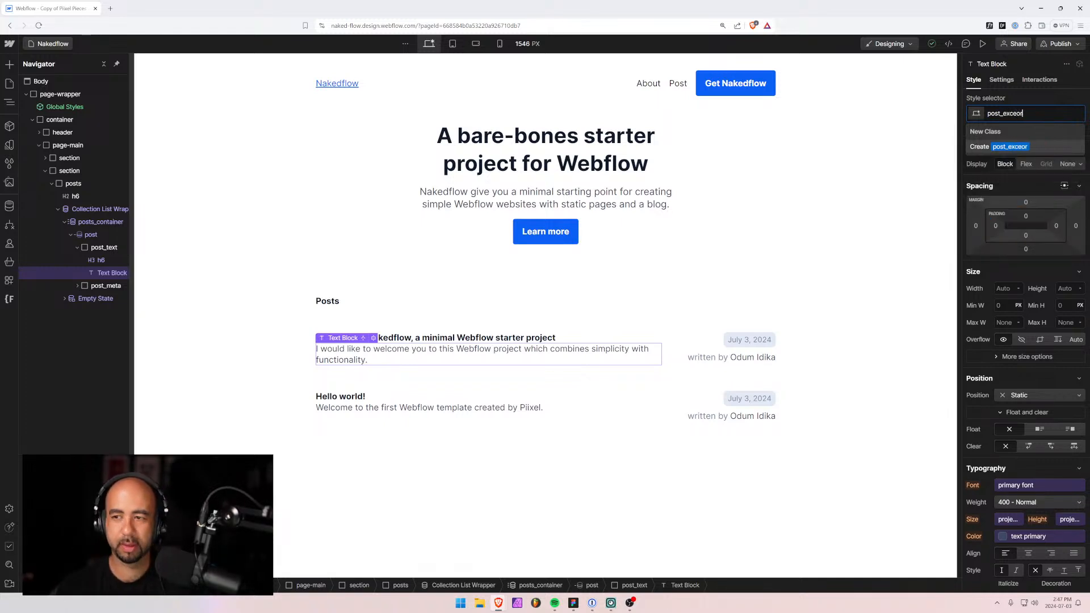
pyautogui.press('BackSpace')
pyautogui.press('BackSpace')
pyautogui.write('pt')
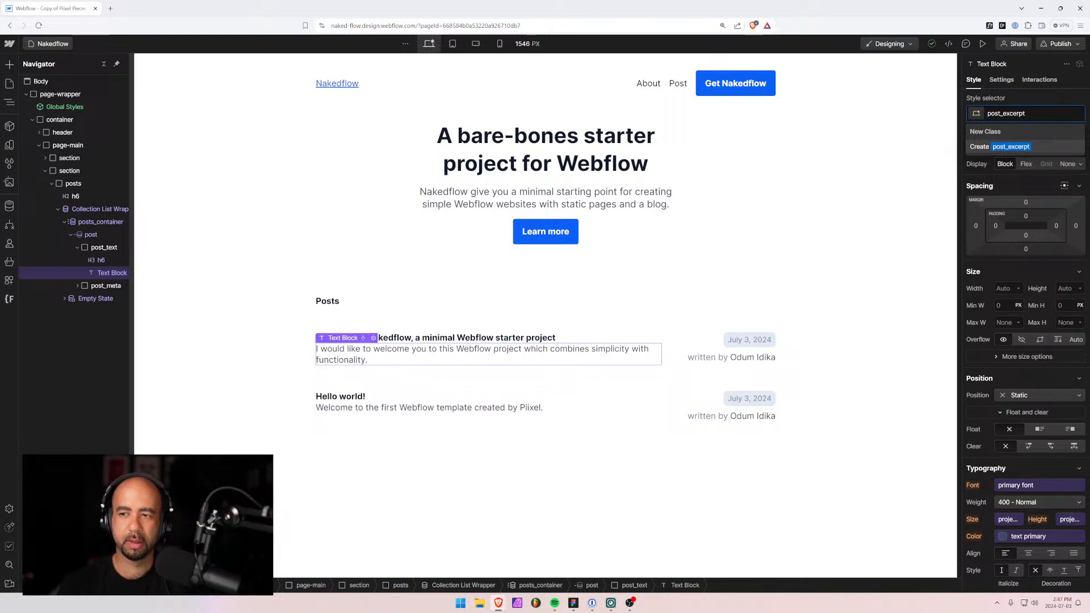
pyautogui.press('Return')
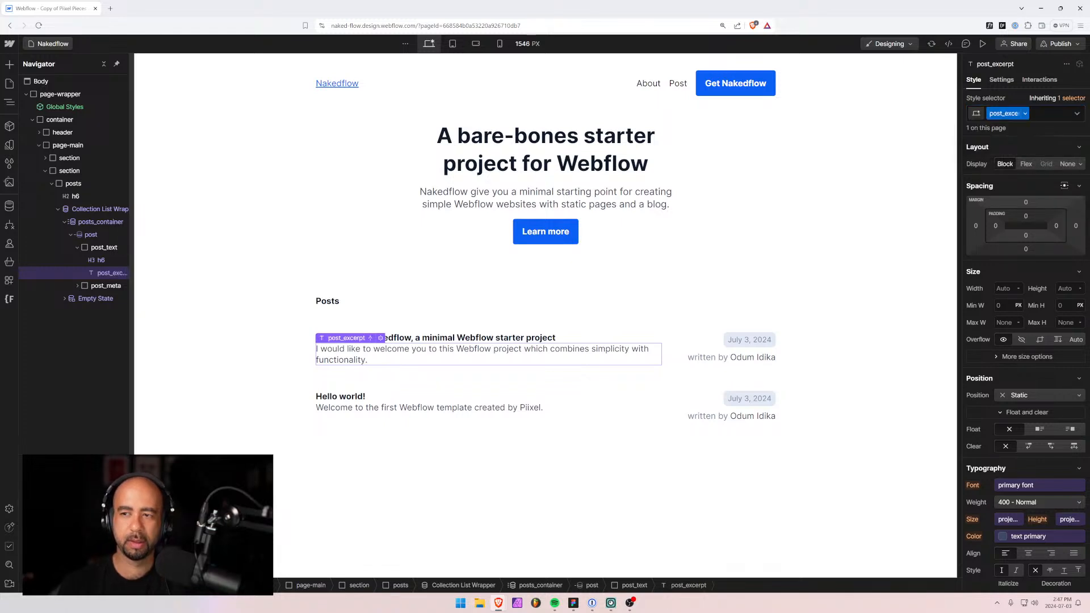
# Expand post_meta and post_author in the Navigator and bring up the site's Pages list.
pyautogui.click(77, 287)
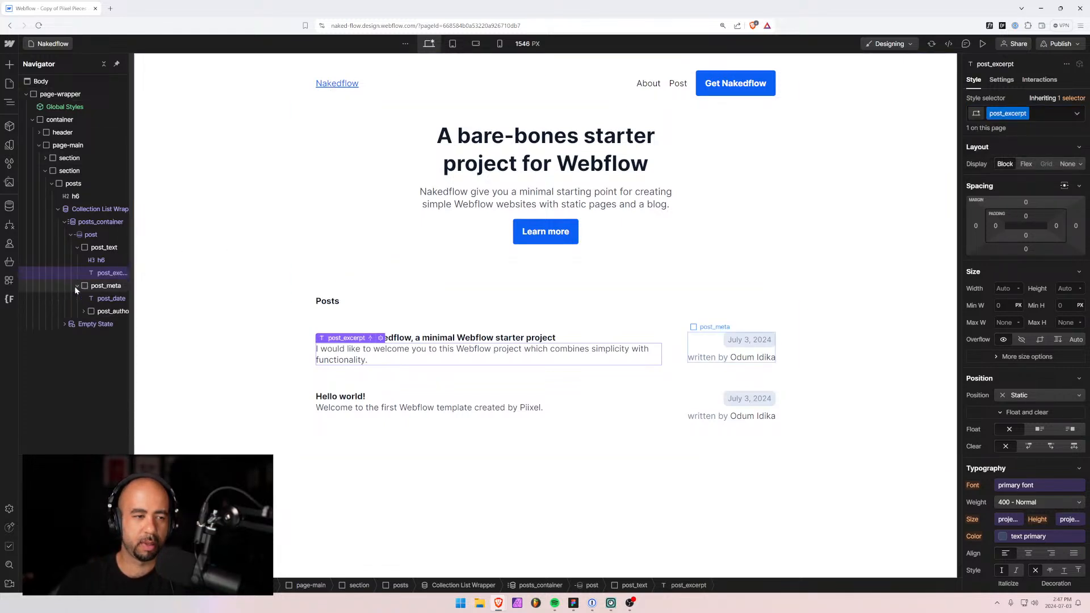
pyautogui.click(83, 312)
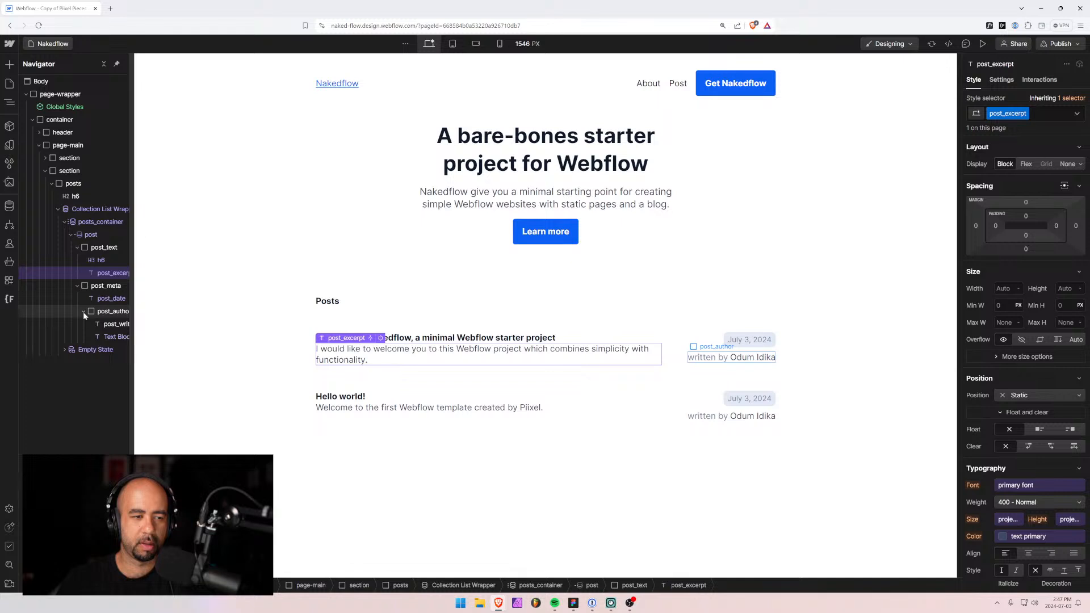
pyautogui.click(1043, 113)
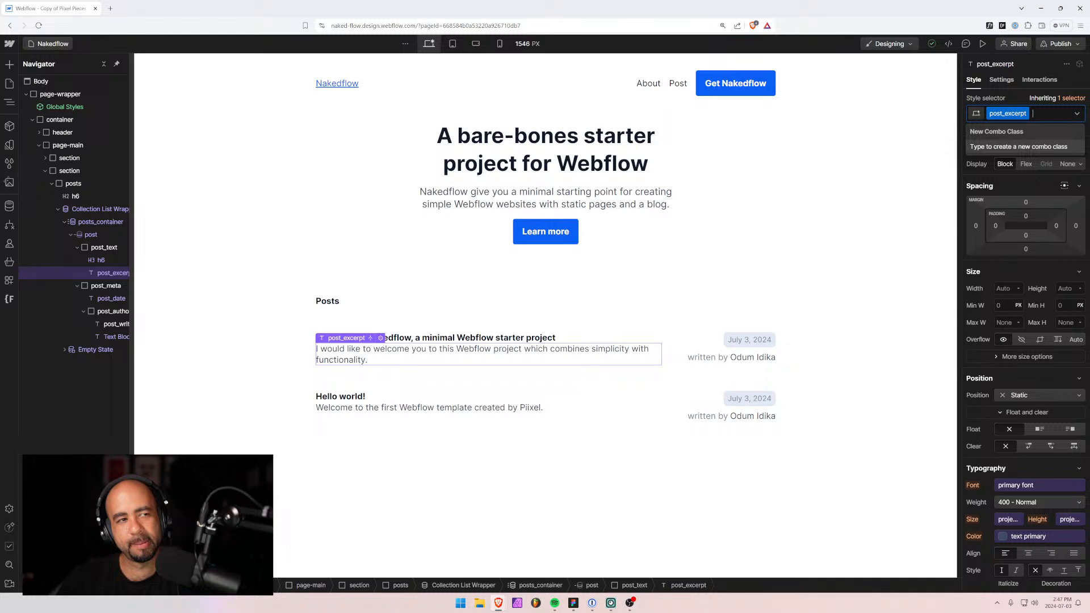
pyautogui.click(9, 83)
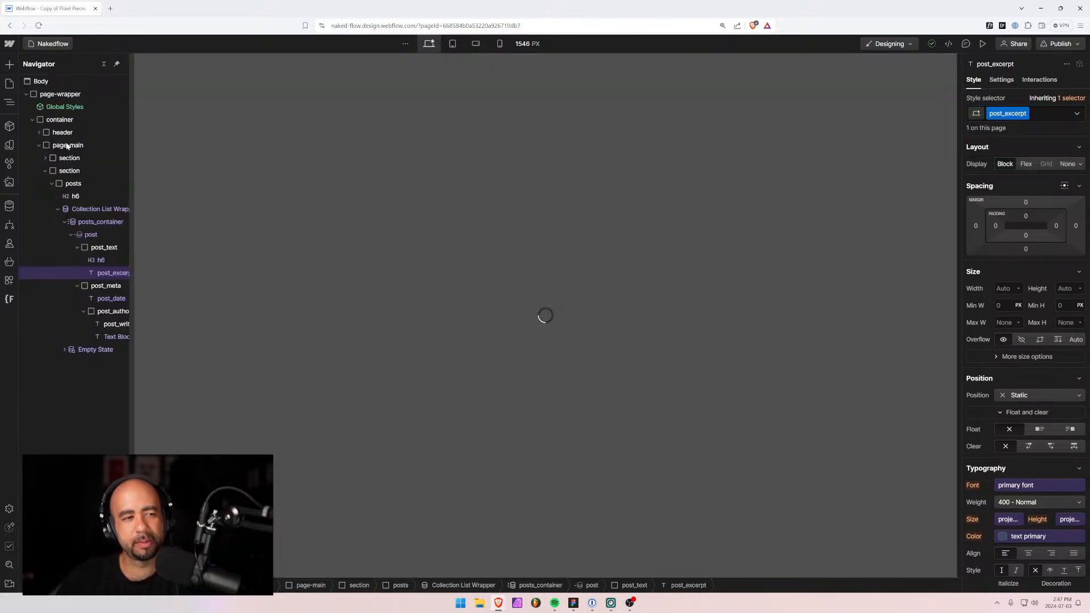
# Open the Style Guide's Text Color section and select the text-neutral-700 and text-neutral-500 labels.
pyautogui.click(66, 149)
pyautogui.click(210, 257)
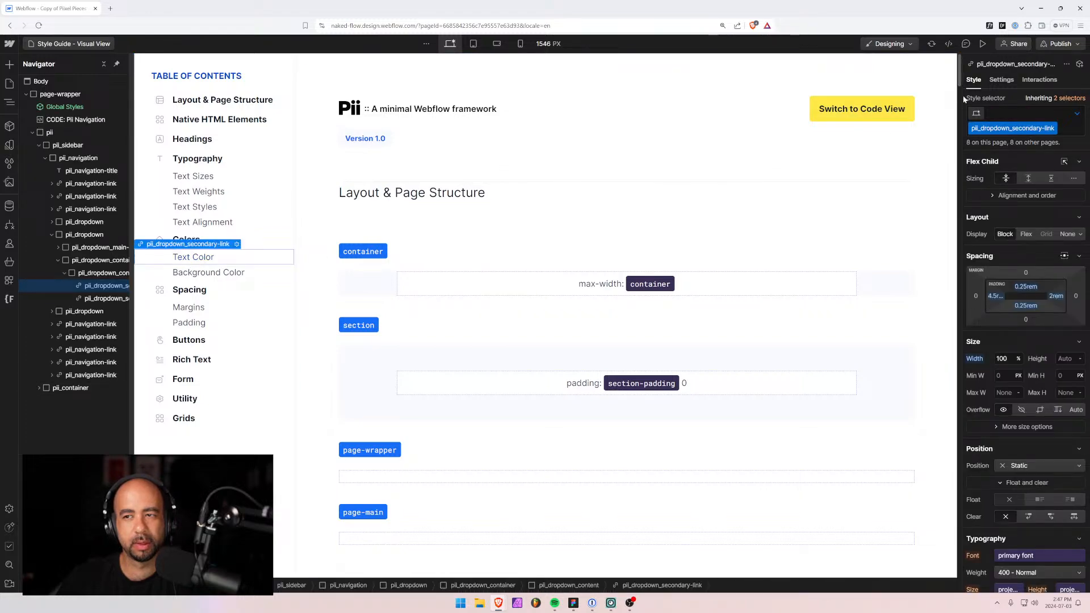
pyautogui.moveTo(959, 85); pyautogui.dragTo(938, 251)
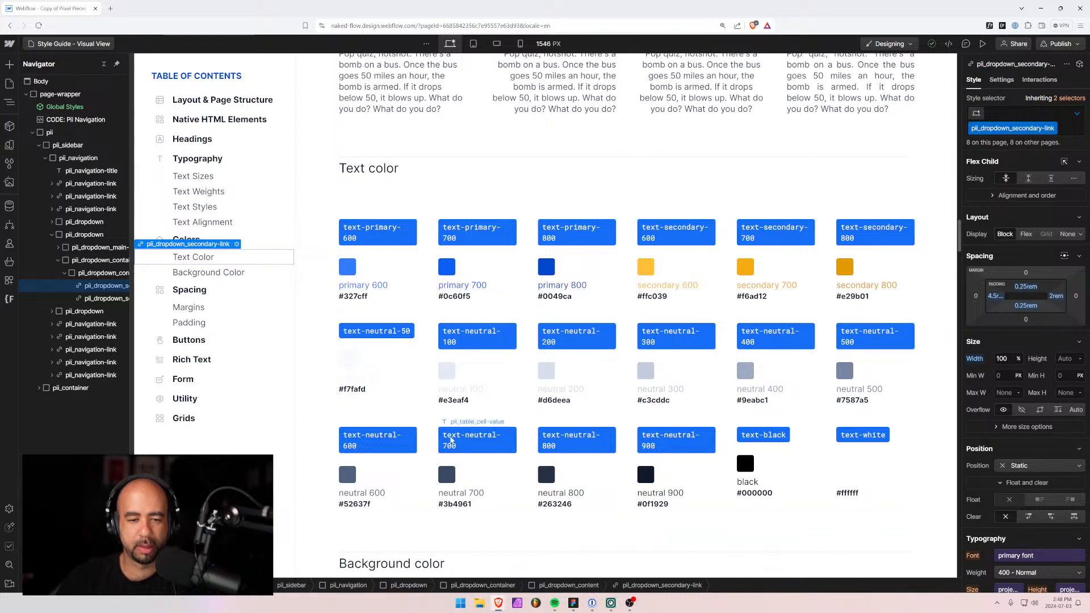
pyautogui.click(472, 440)
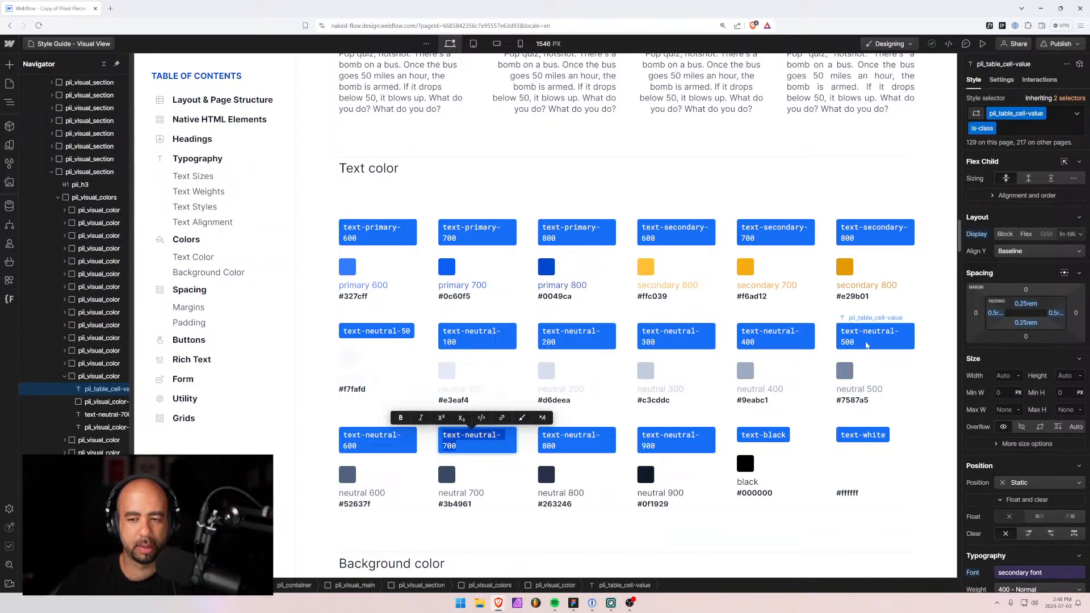
pyautogui.doubleClick(867, 343)
pyautogui.hotkey('ctrl', 'c')
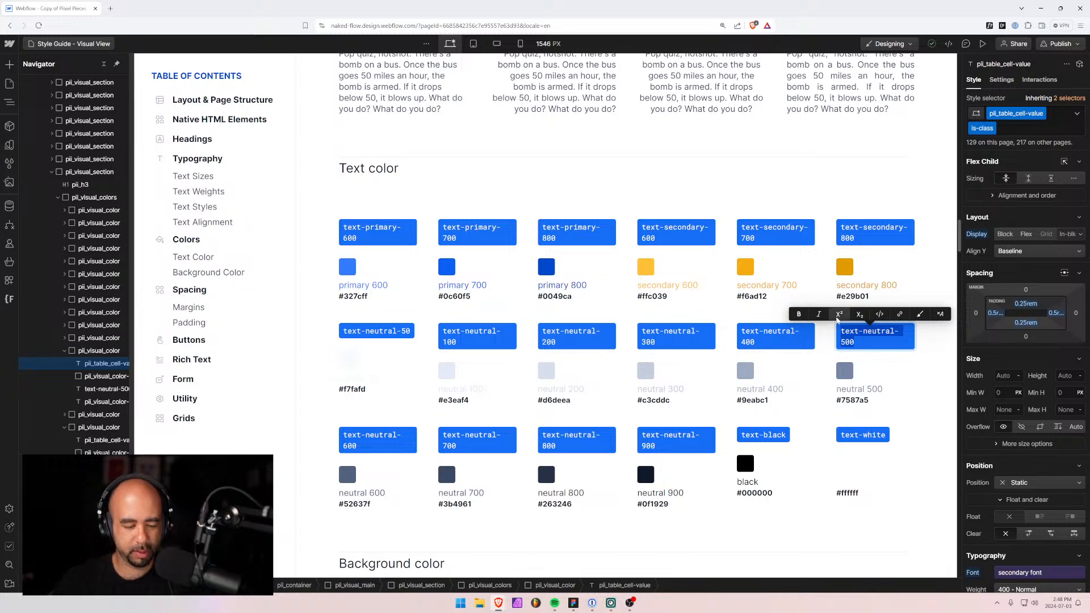
# Compare with the Figma design, then return to the Nakedflow home page.
pyautogui.hotkey('alt', 'Tab')
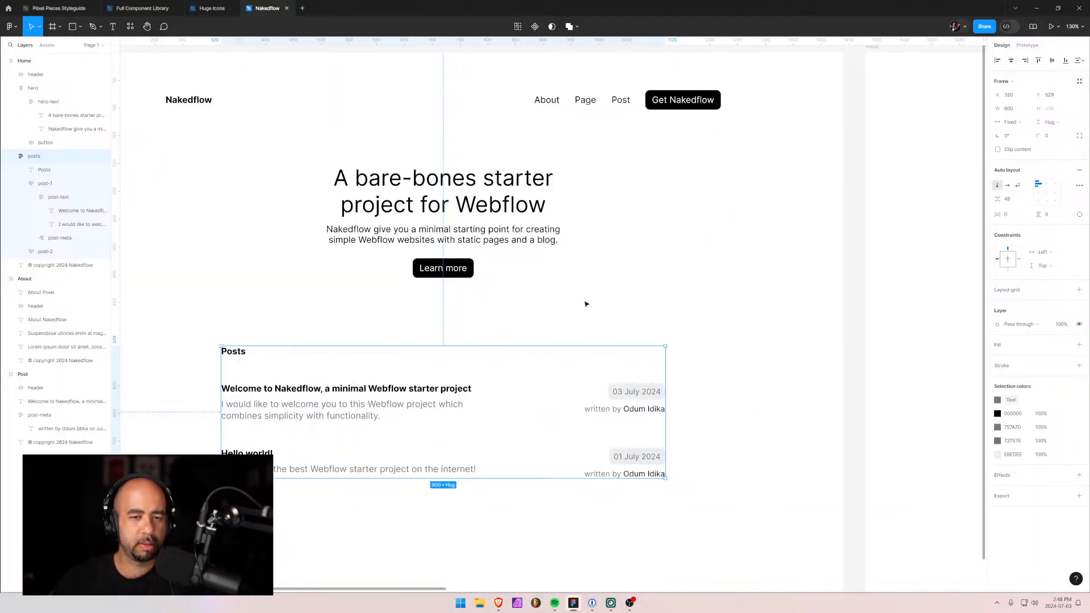
pyautogui.hotkey('alt', 'Tab')
pyautogui.click(74, 43)
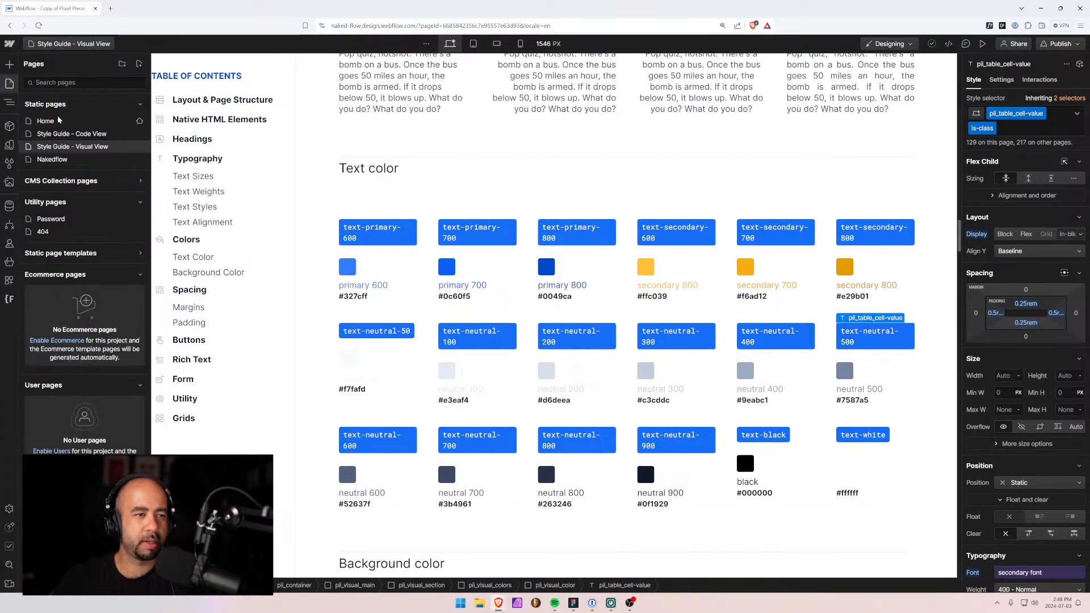
pyautogui.click(57, 155)
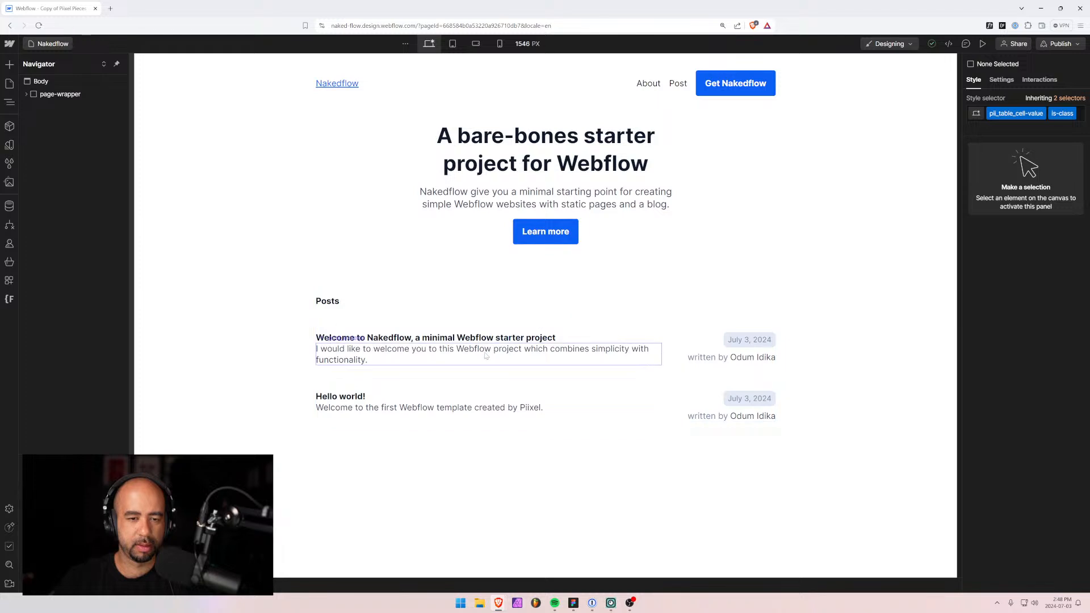
# Replace the excerpt's post_excerpt class with text-neutral-500 and preview the grey text.
pyautogui.click(485, 356)
pyautogui.click(1035, 116)
pyautogui.press('BackSpace')
pyautogui.write('text-neutral-500')
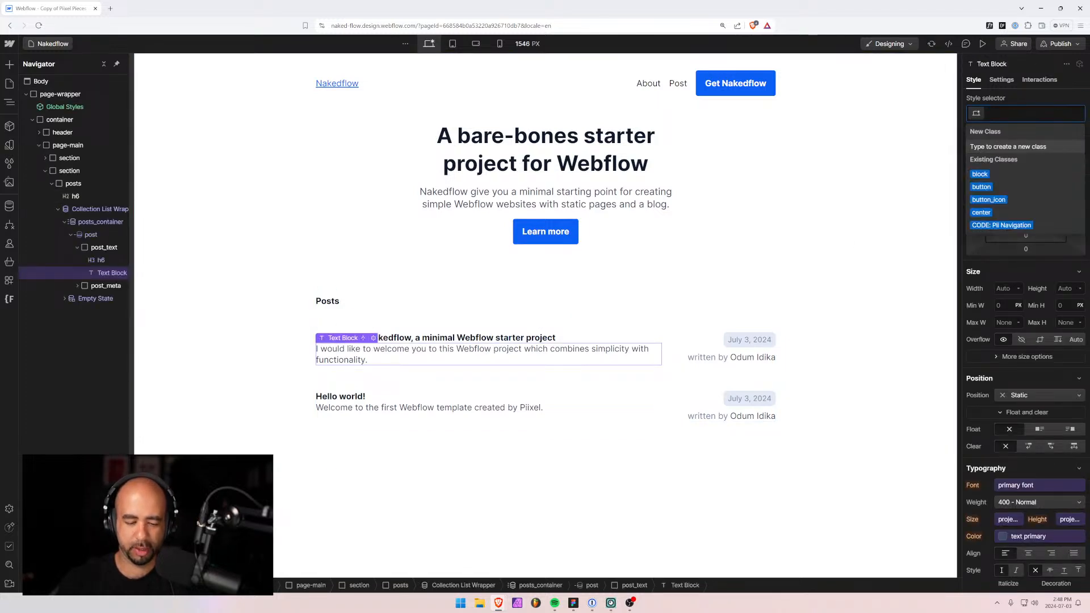
pyautogui.press('Return')
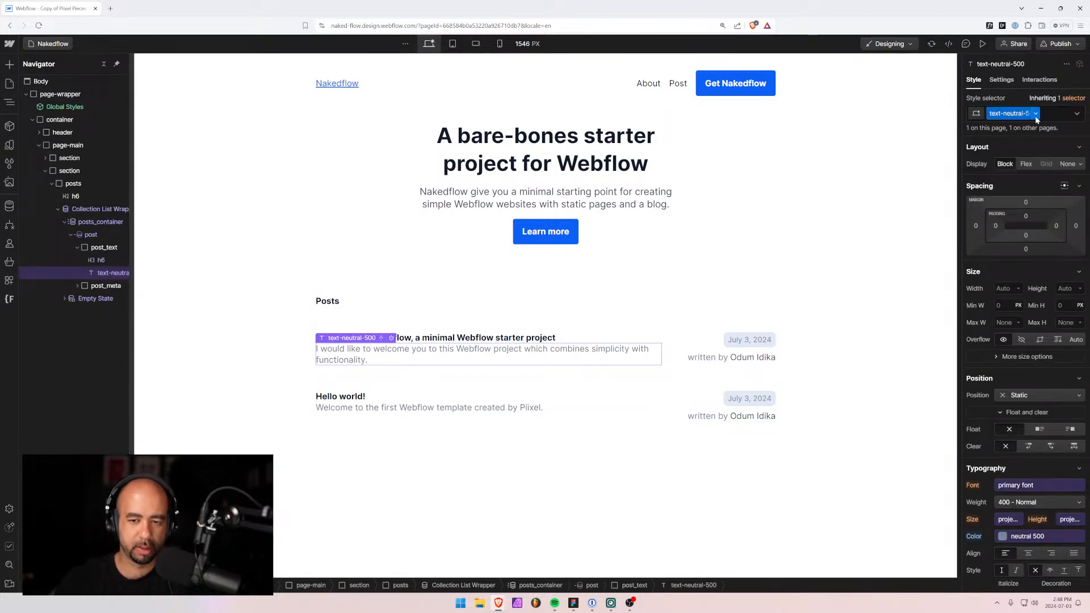
pyautogui.click(732, 416)
pyautogui.click(513, 454)
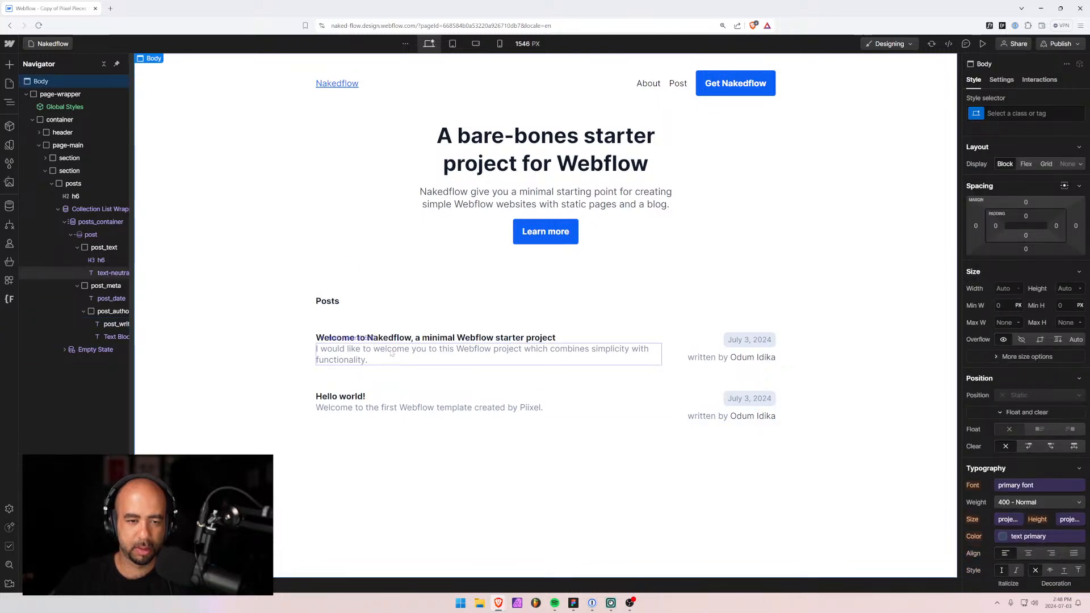
# Change the excerpt's class to text-neutral-600, then select the written-by line.
pyautogui.click(390, 353)
pyautogui.click(1056, 115)
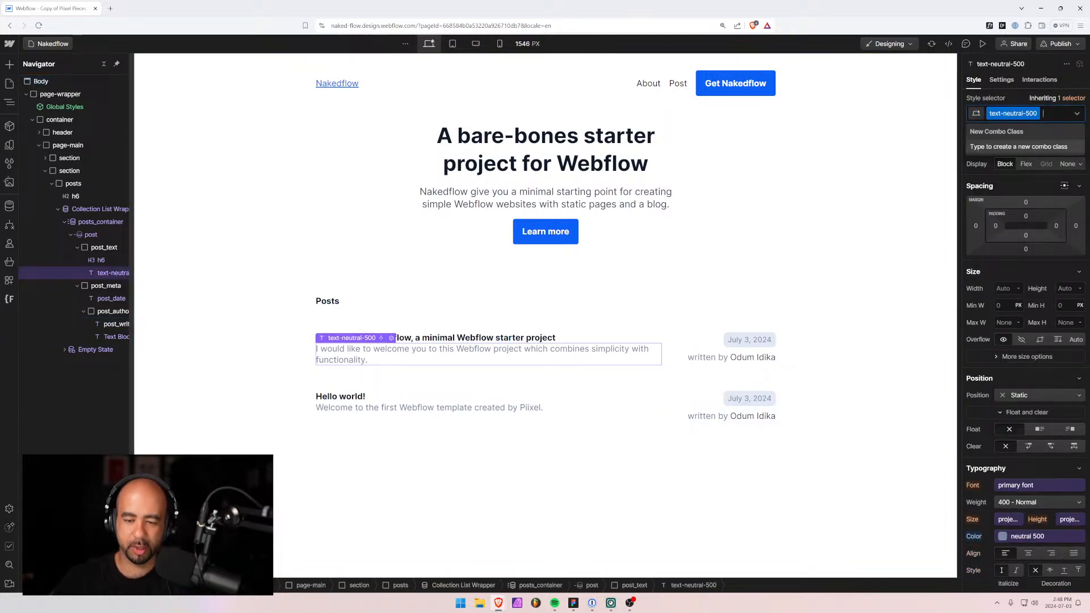
pyautogui.press('BackSpace')
pyautogui.hotkey('ctrl', 'v')
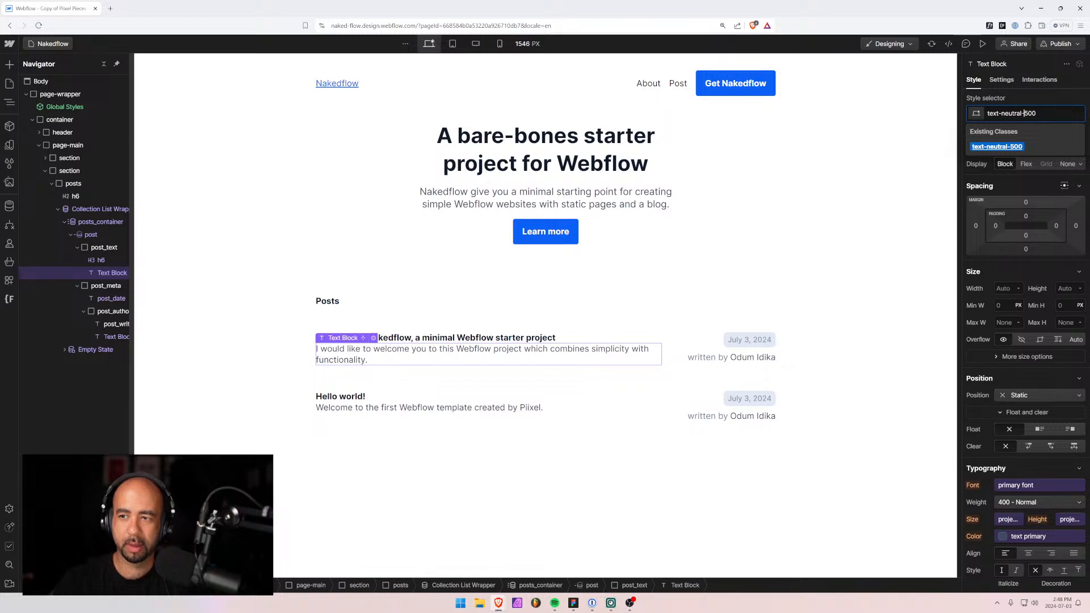
pyautogui.press('Return')
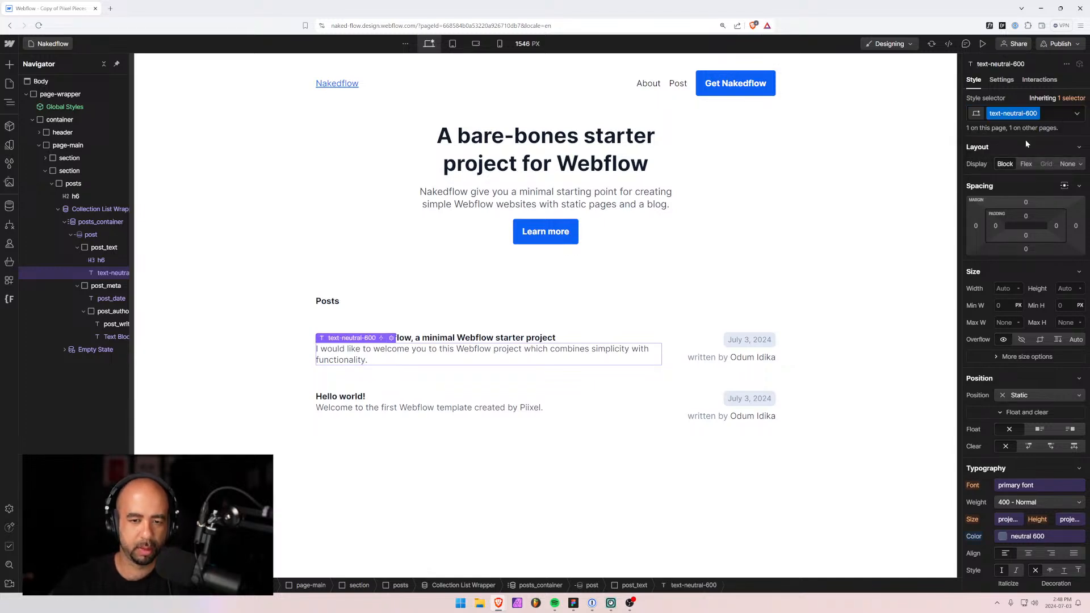
pyautogui.click(495, 470)
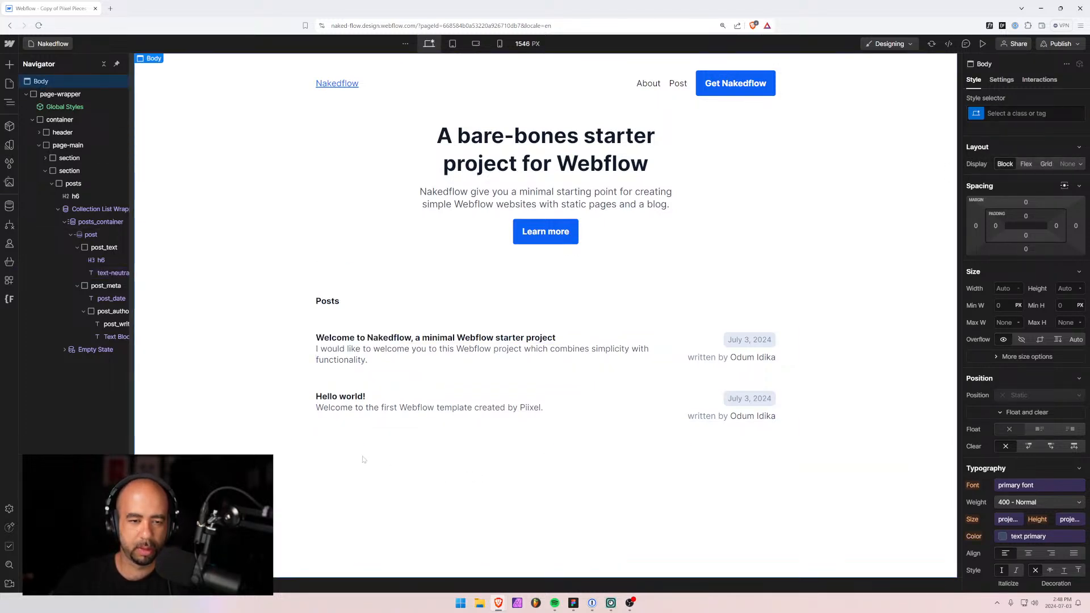
pyautogui.click(695, 360)
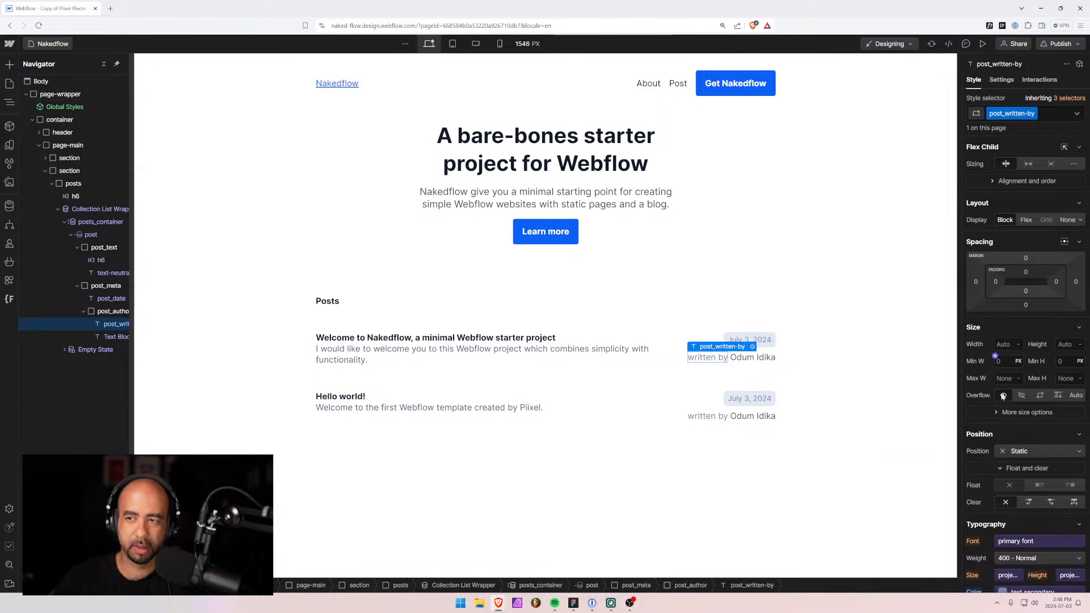
pyautogui.scroll(-2, 1012, 440)
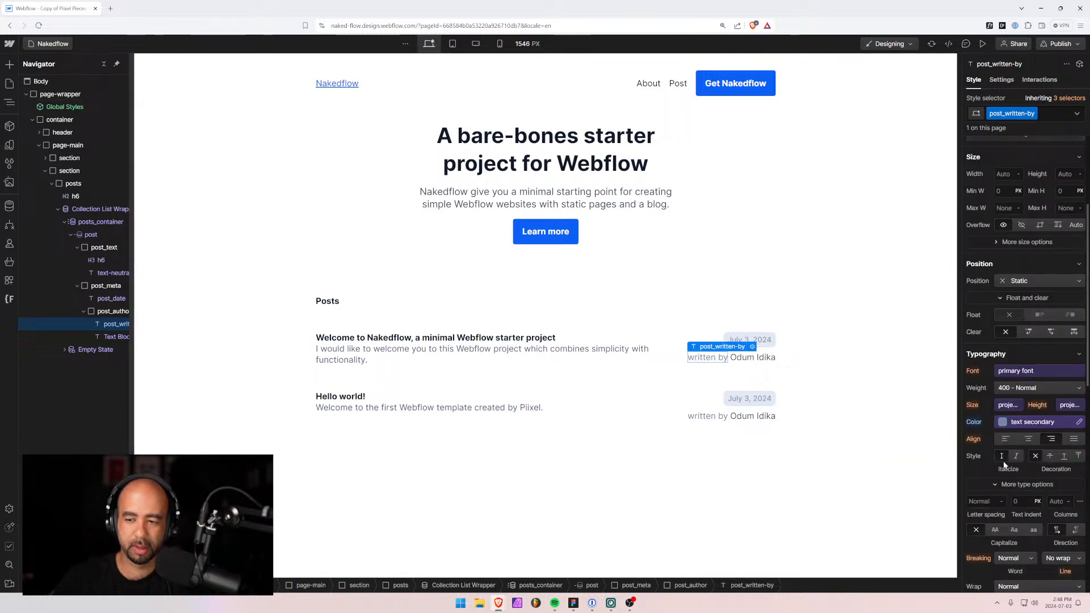
# Set the written-by text's Typography colour to the neutral 600 variable.
pyautogui.click(1024, 423)
pyautogui.write('tex')
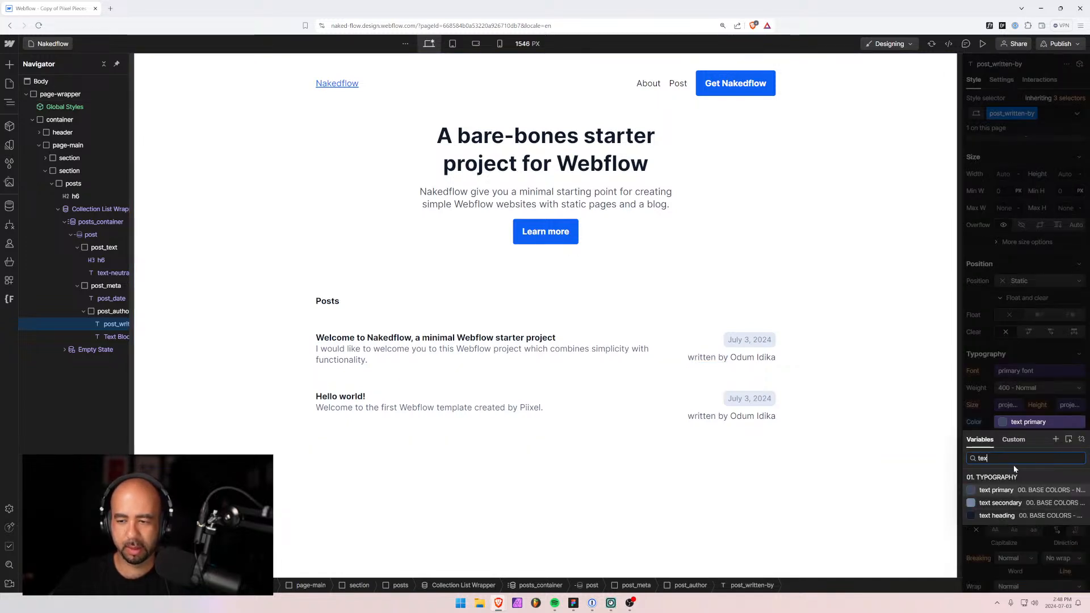
pyautogui.click(999, 490)
pyautogui.write('t-co')
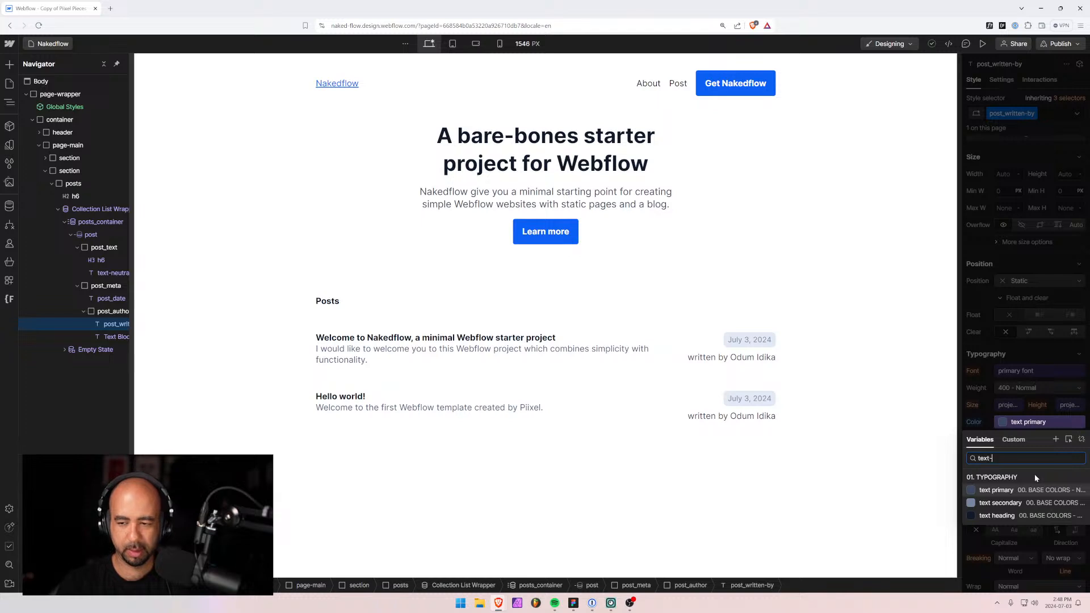
pyautogui.press('BackSpace')
pyautogui.press('BackSpace')
pyautogui.press('BackSpace')
pyautogui.press('BackSpace')
pyautogui.press('BackSpace')
pyautogui.press('BackSpace')
pyautogui.press('BackSpace')
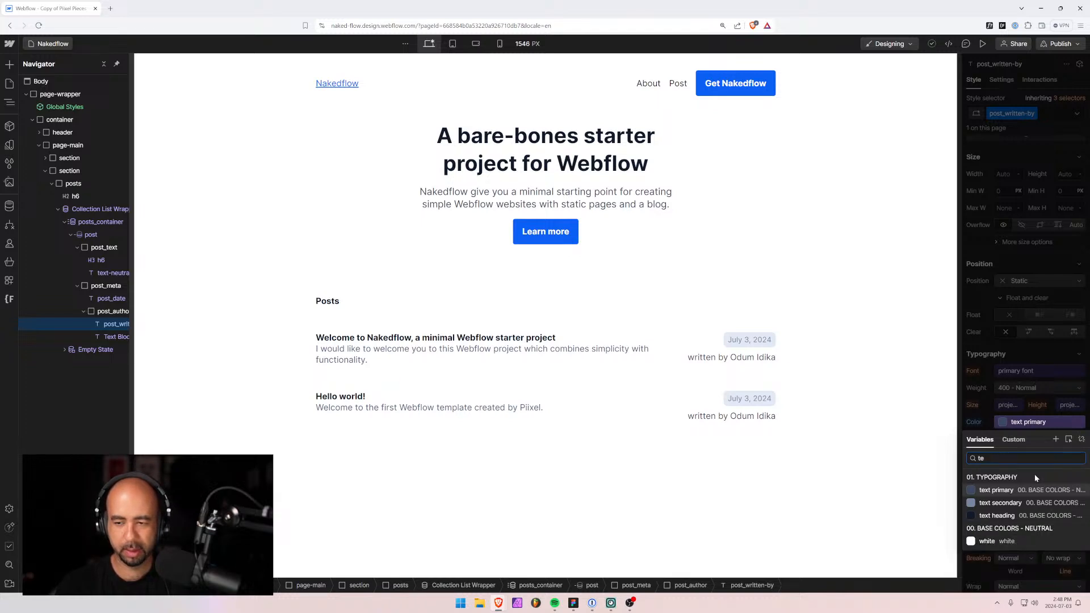
pyautogui.write('600')
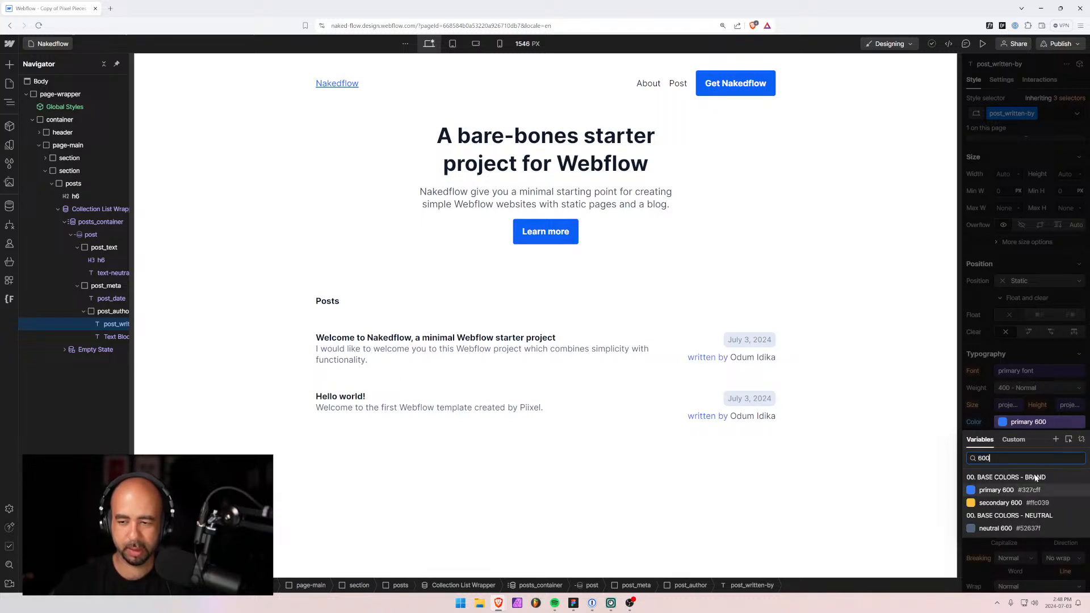
pyautogui.click(990, 529)
pyautogui.click(840, 504)
pyautogui.click(841, 504)
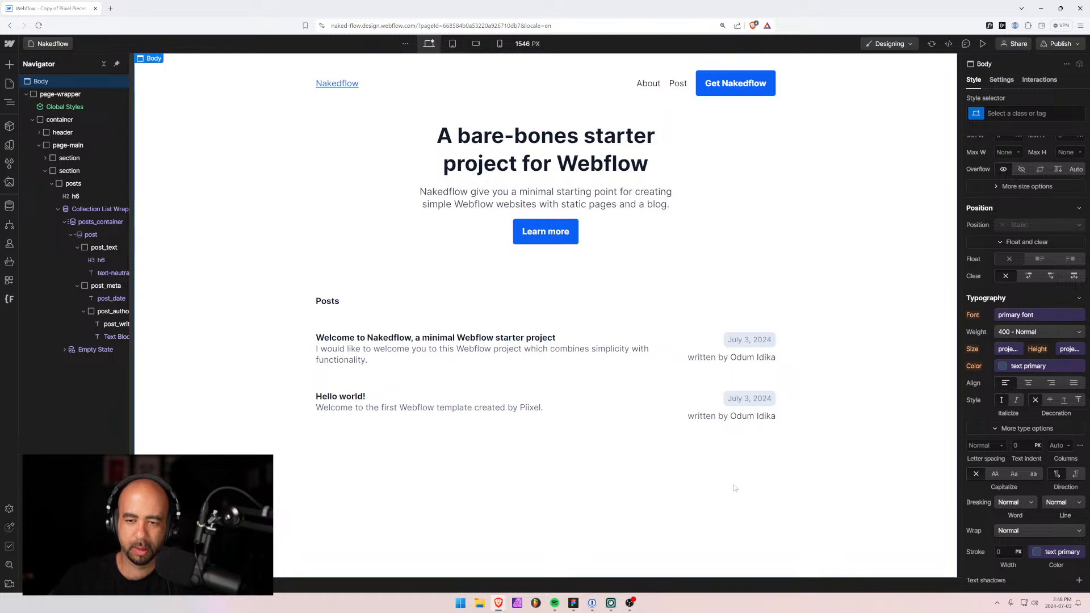
pyautogui.click(705, 418)
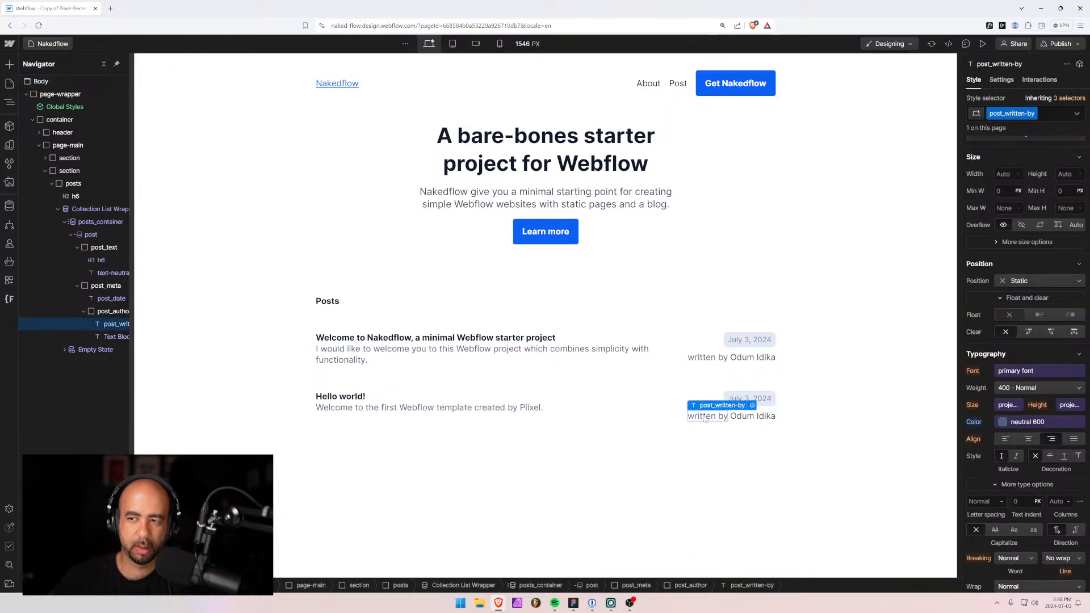
pyautogui.scroll(3, 1051, 170)
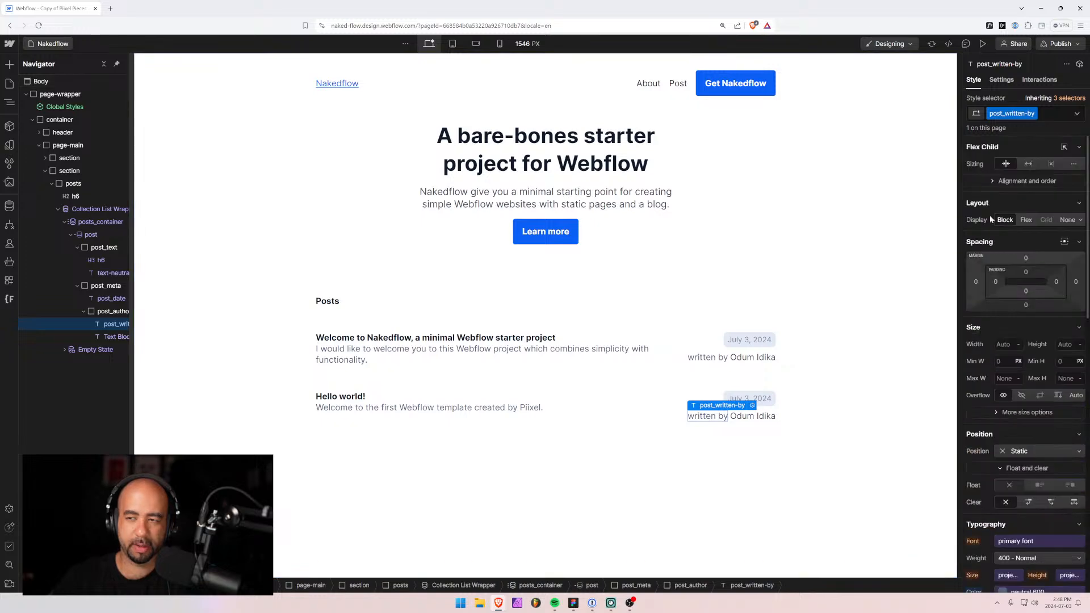
# Replace the author line's post_written-by class with text-neutral-600.
pyautogui.click(1055, 114)
pyautogui.press('BackSpace')
pyautogui.write('te')
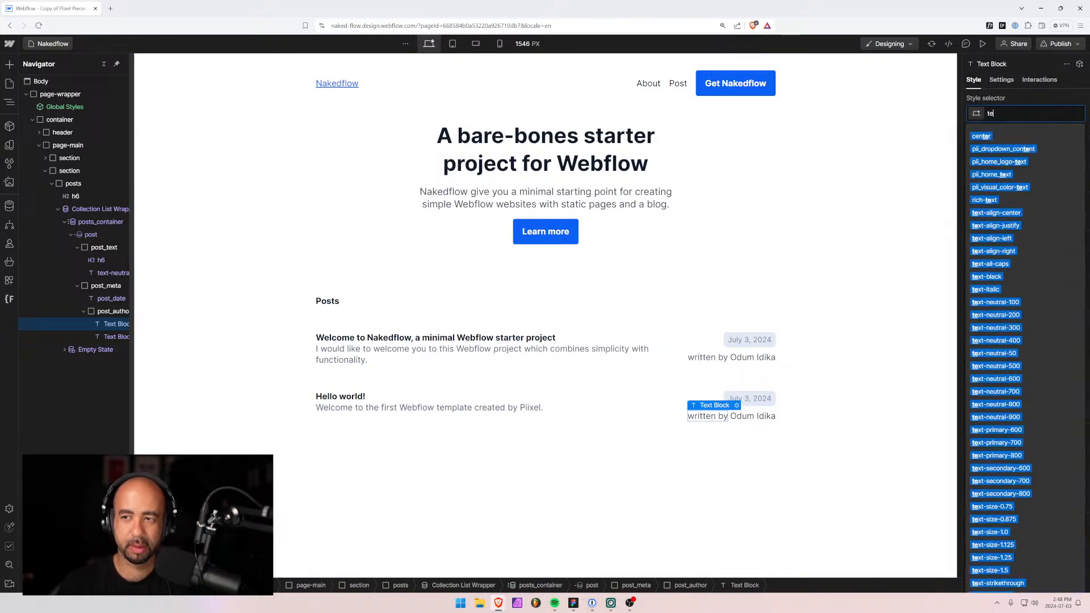
pyautogui.write('xt-s')
pyautogui.press('BackSpace')
pyautogui.press('BackSpace')
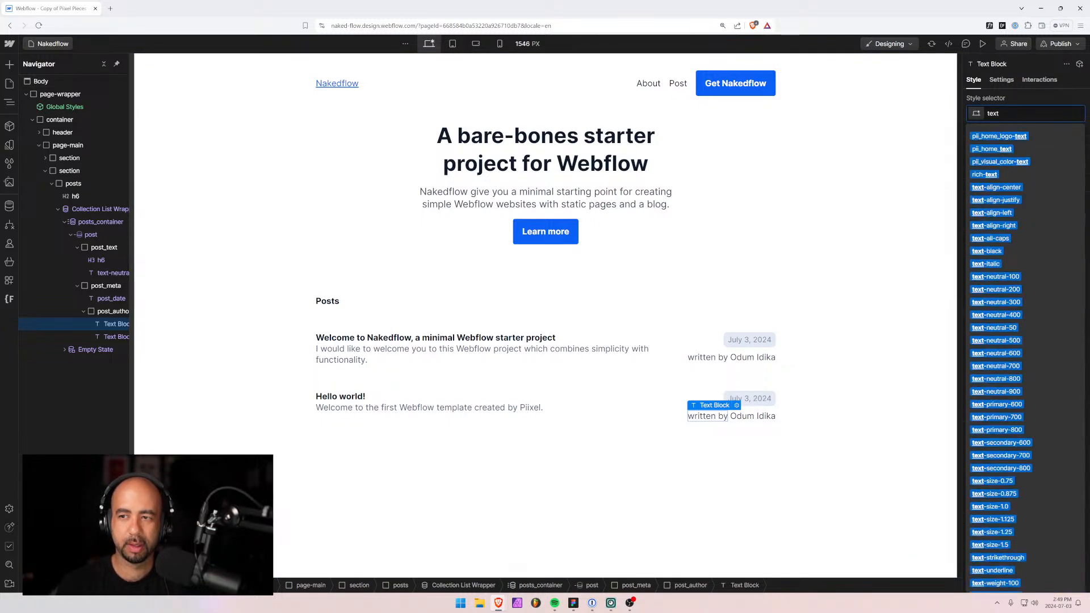
pyautogui.write('-colo')
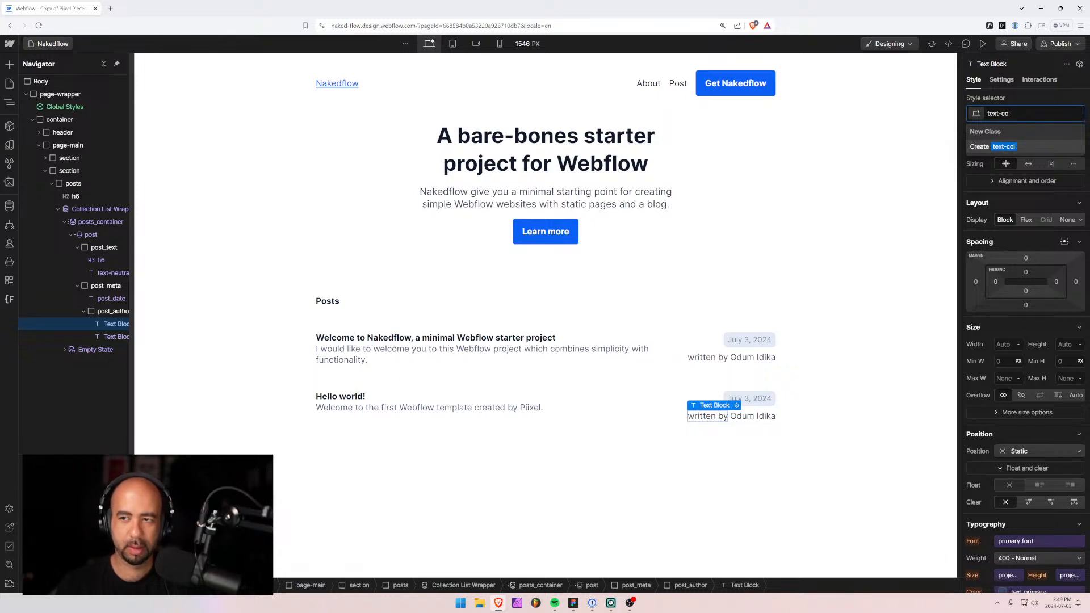
pyautogui.press('BackSpace')
pyautogui.press('BackSpace')
pyautogui.press('BackSpace')
pyautogui.press('BackSpace')
pyautogui.press('BackSpace')
pyautogui.press('BackSpace')
pyautogui.press('BackSpace')
pyautogui.press('BackSpace')
pyautogui.hotkey('ctrl', 'v')
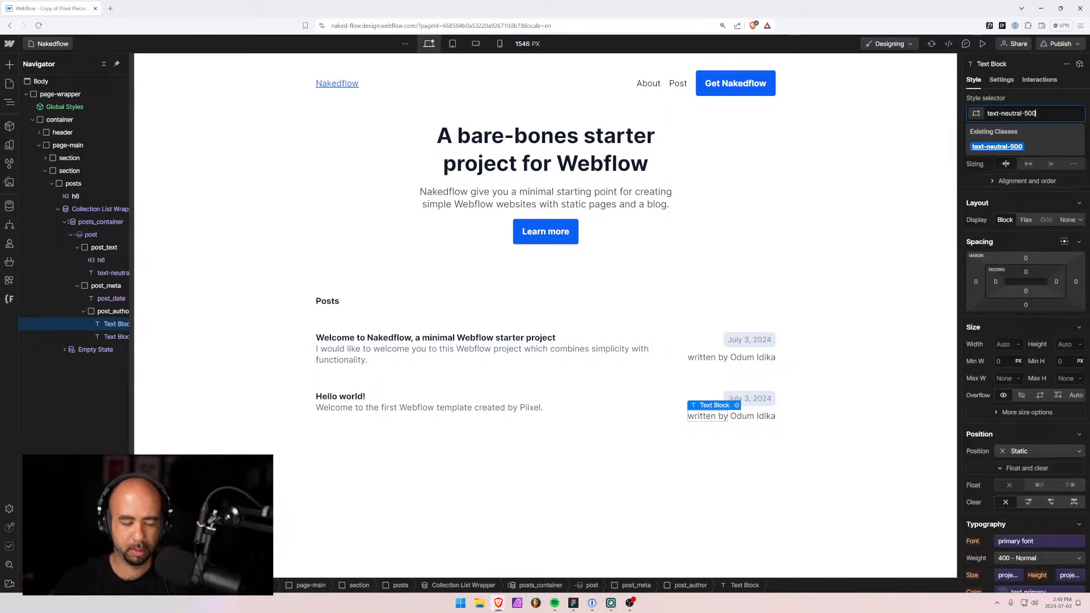
pyautogui.write('6')
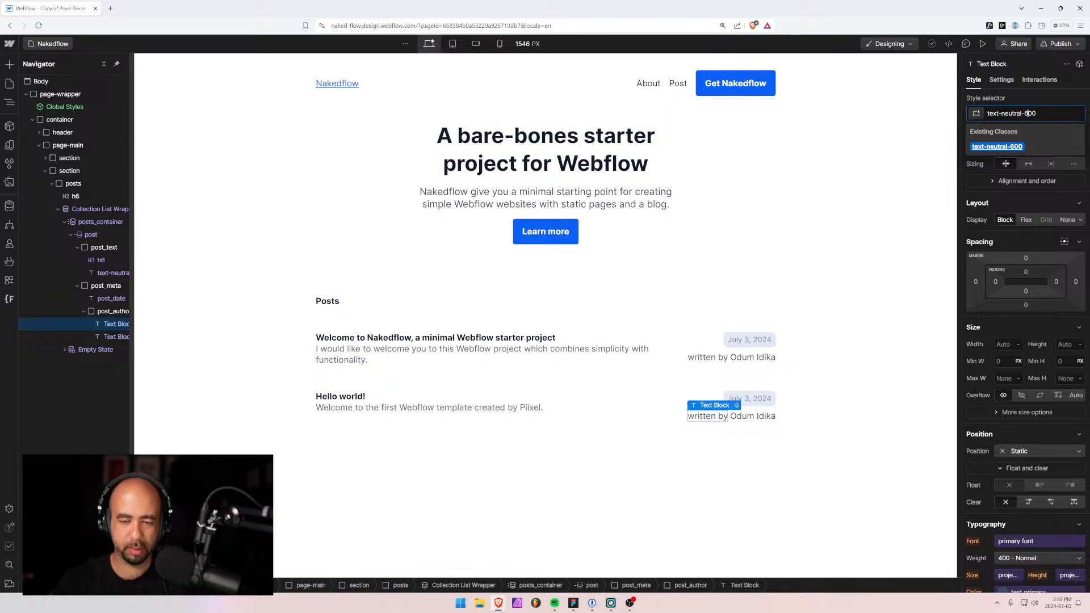
pyautogui.press('Return')
# Select the date badge and try webflow blue and neutral 900 as its text colour.
pyautogui.click(740, 341)
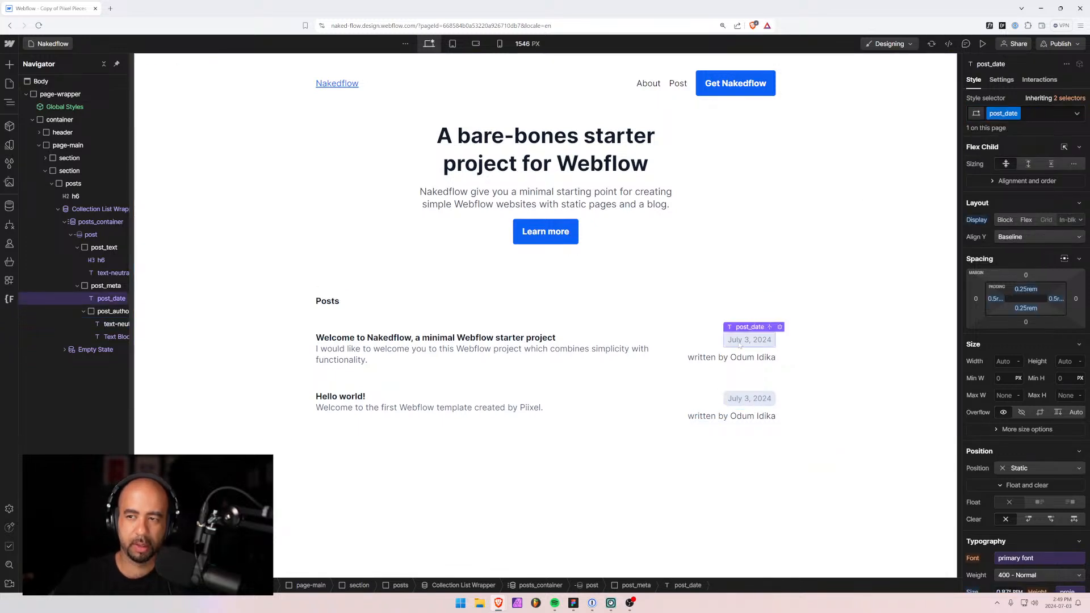
pyautogui.click(460, 377)
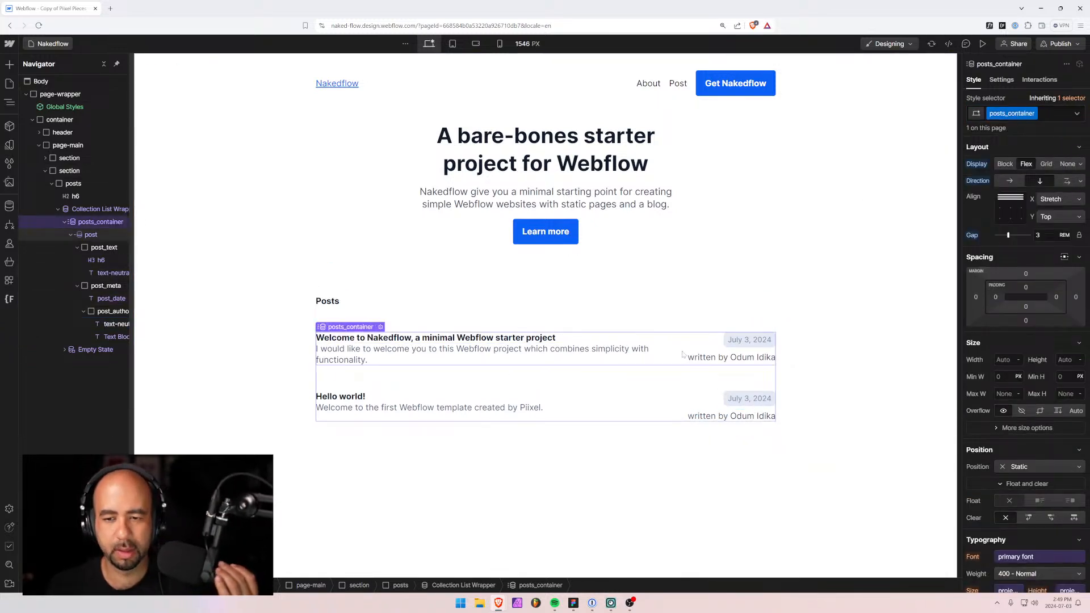
pyautogui.click(748, 340)
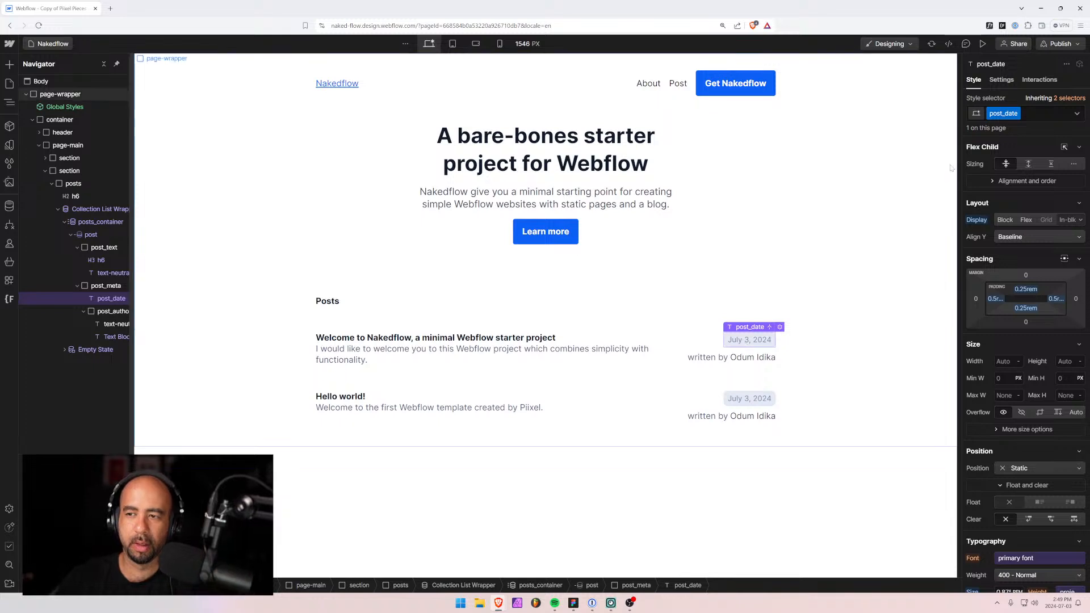
pyautogui.scroll(-3, 1003, 483)
pyautogui.click(1002, 483)
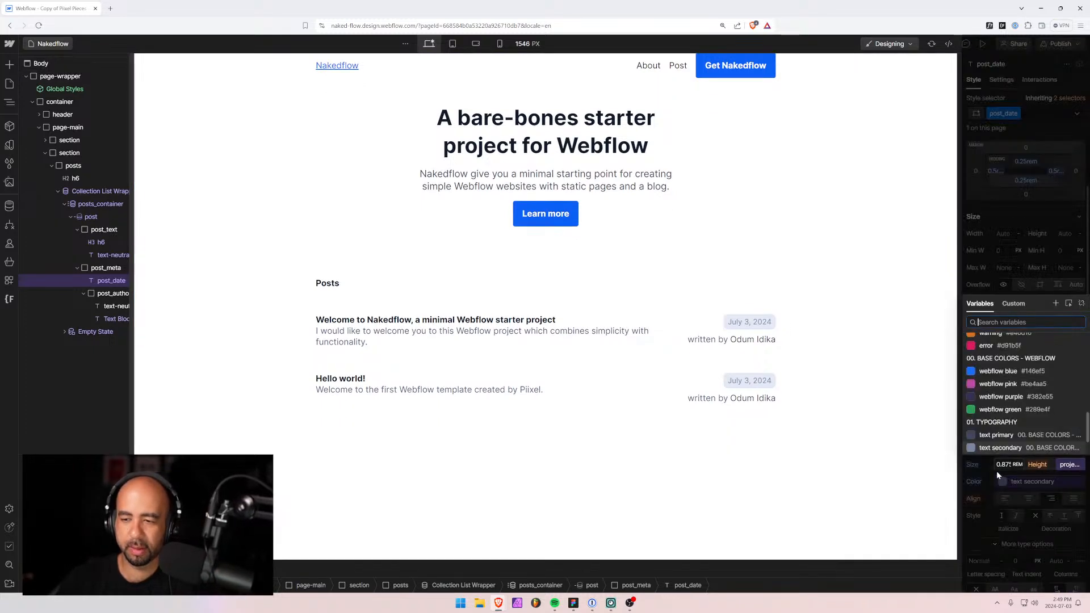
pyautogui.click(999, 434)
pyautogui.scroll(2, 1001, 380)
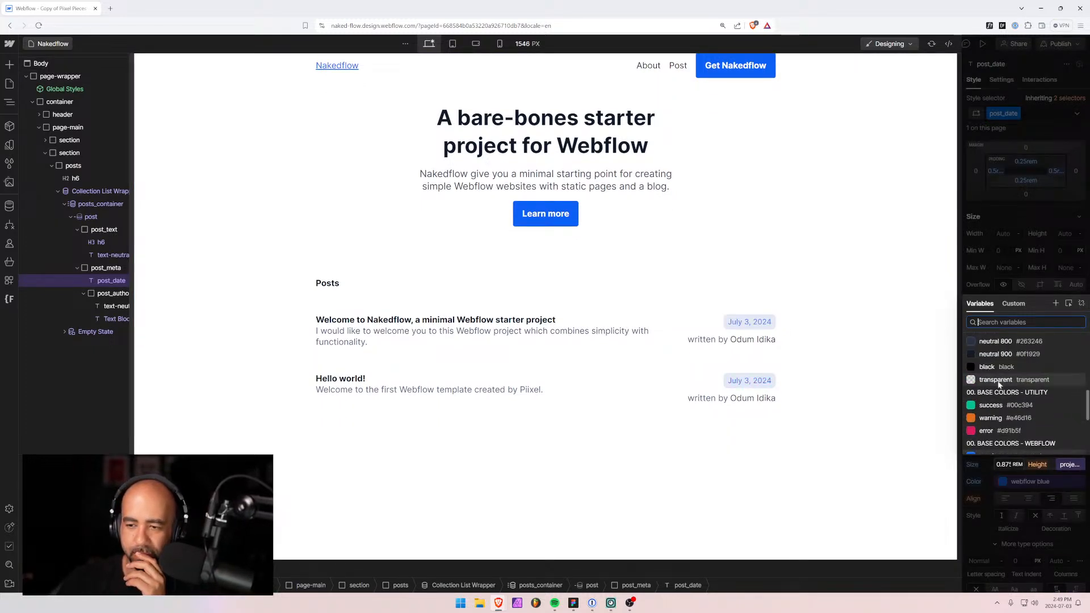
pyautogui.click(999, 384)
# Try neutral 50 and primary 800, then settle on neutral 600 for the date text.
pyautogui.scroll(1, 990, 361)
pyautogui.scroll(2, 990, 360)
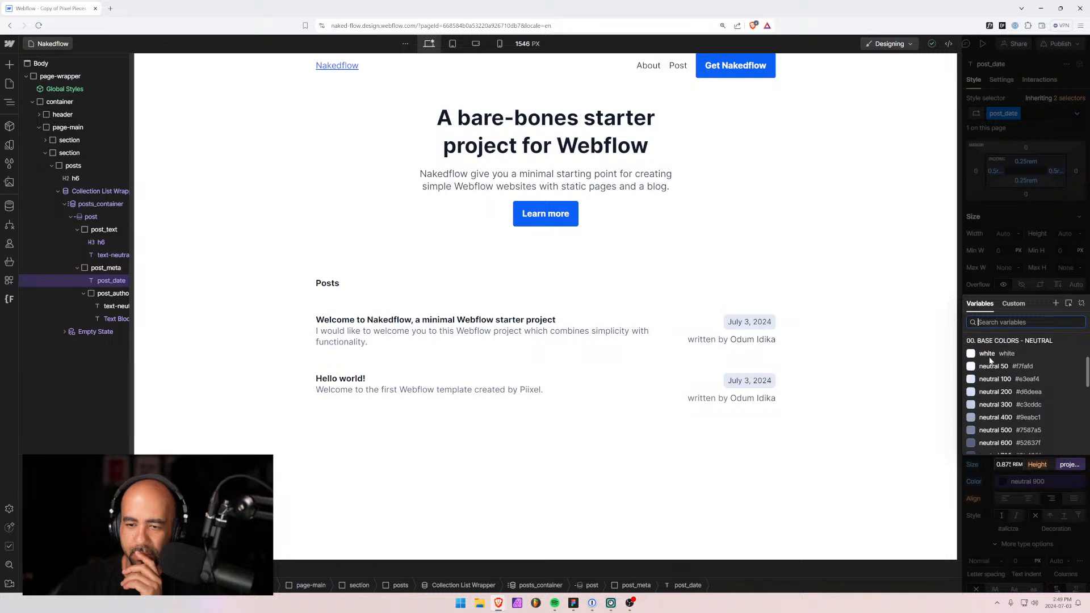
pyautogui.click(986, 368)
pyautogui.scroll(3, 986, 368)
pyautogui.click(988, 376)
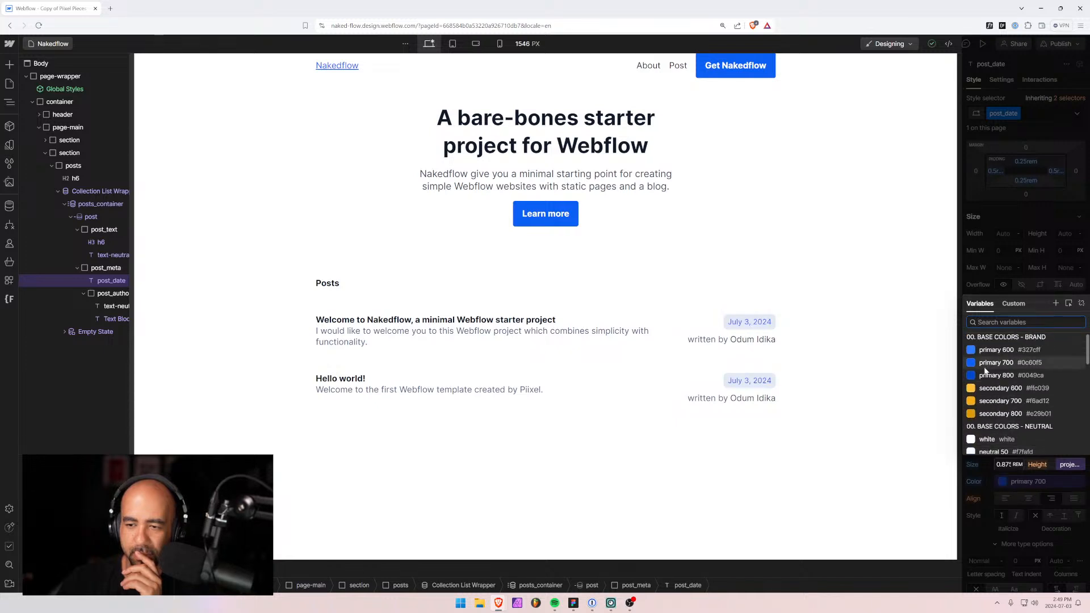
pyautogui.scroll(-2, 987, 366)
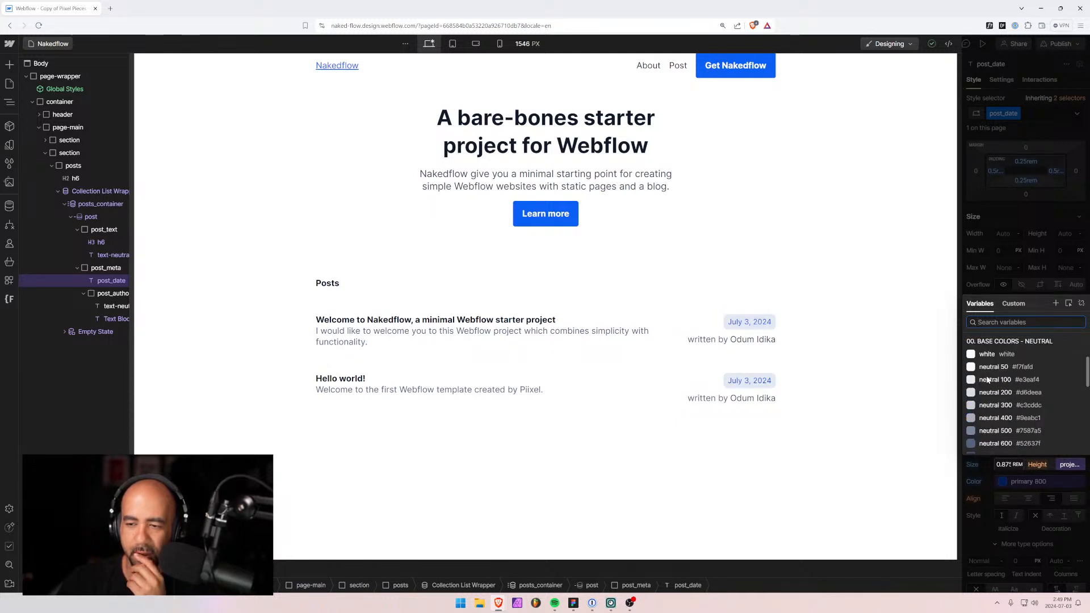
pyautogui.scroll(3, 987, 368)
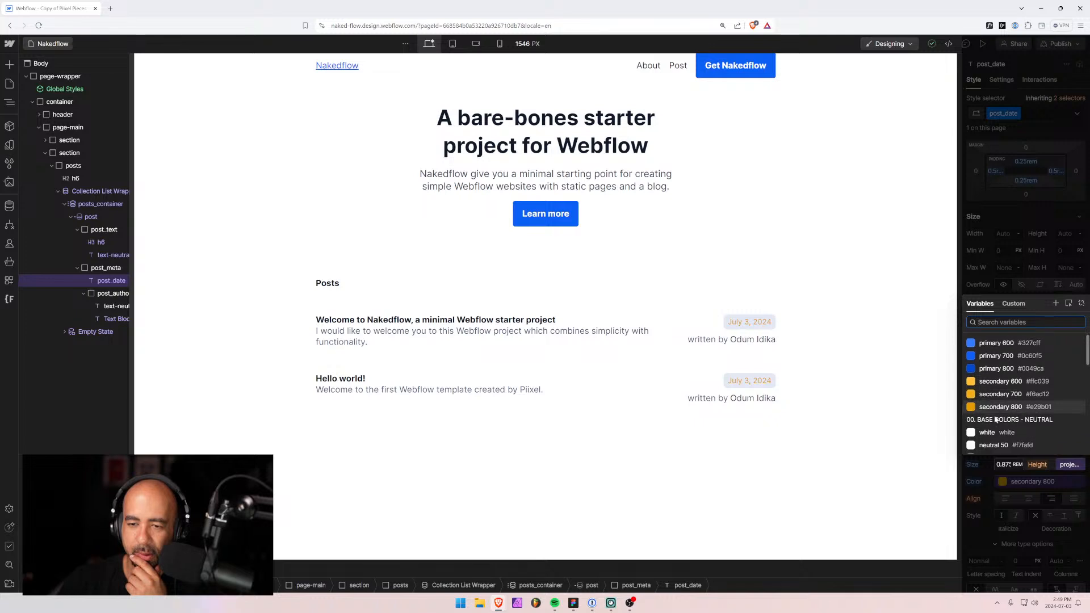
pyautogui.scroll(-5, 994, 409)
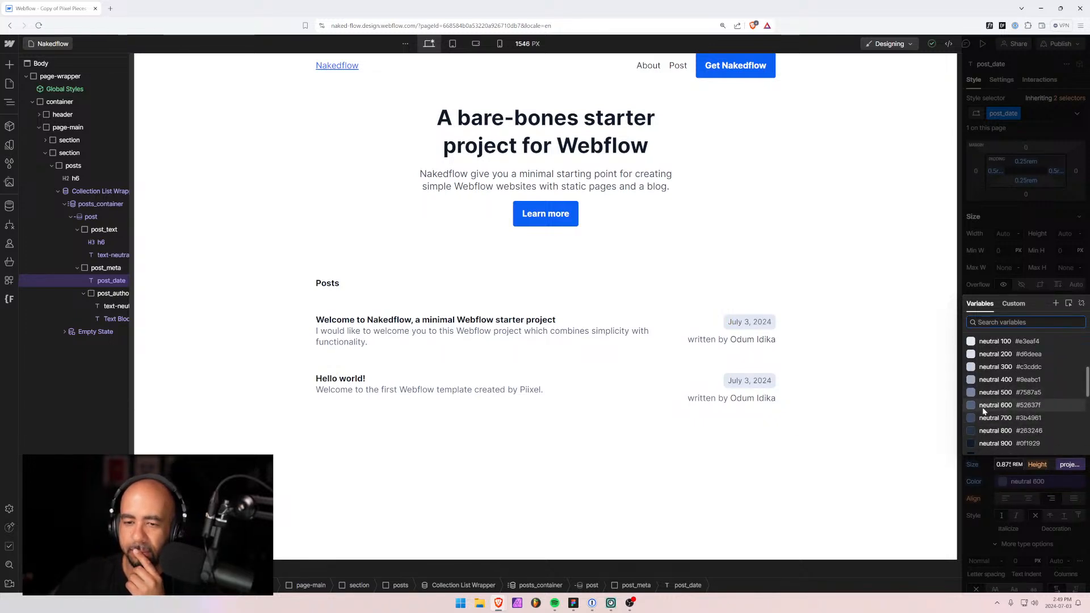
pyautogui.click(983, 406)
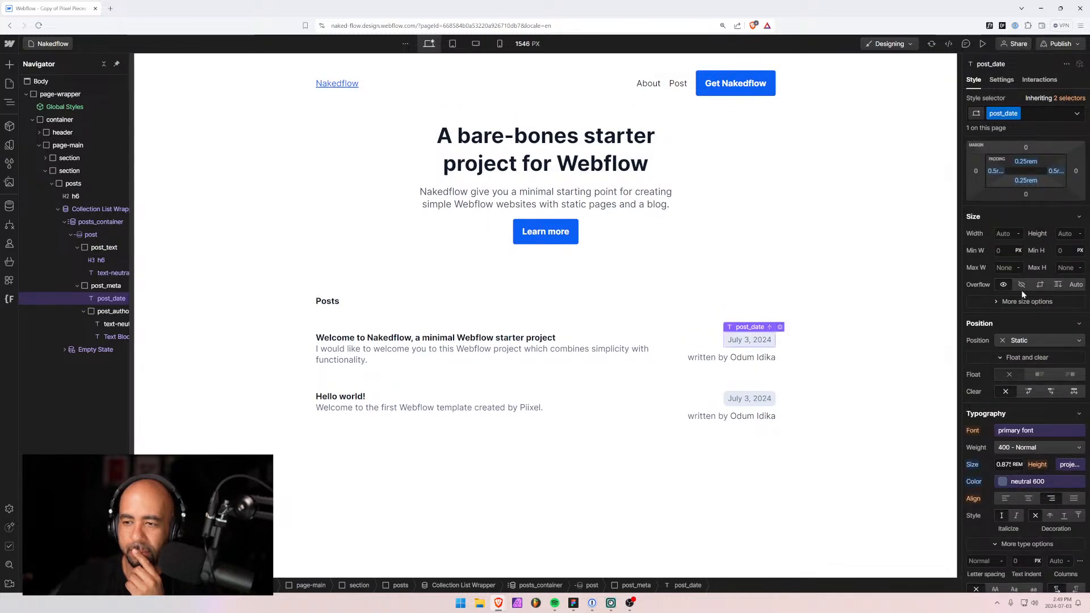
# Make the date text 600 Semi Bold at 0.75 rem.
pyautogui.click(1024, 448)
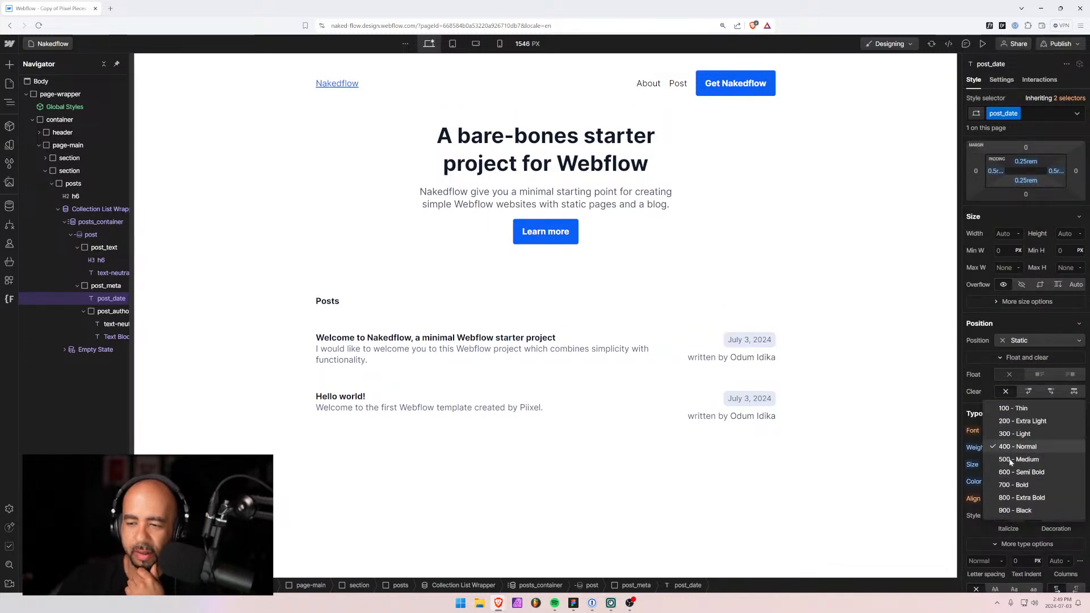
pyautogui.click(1009, 475)
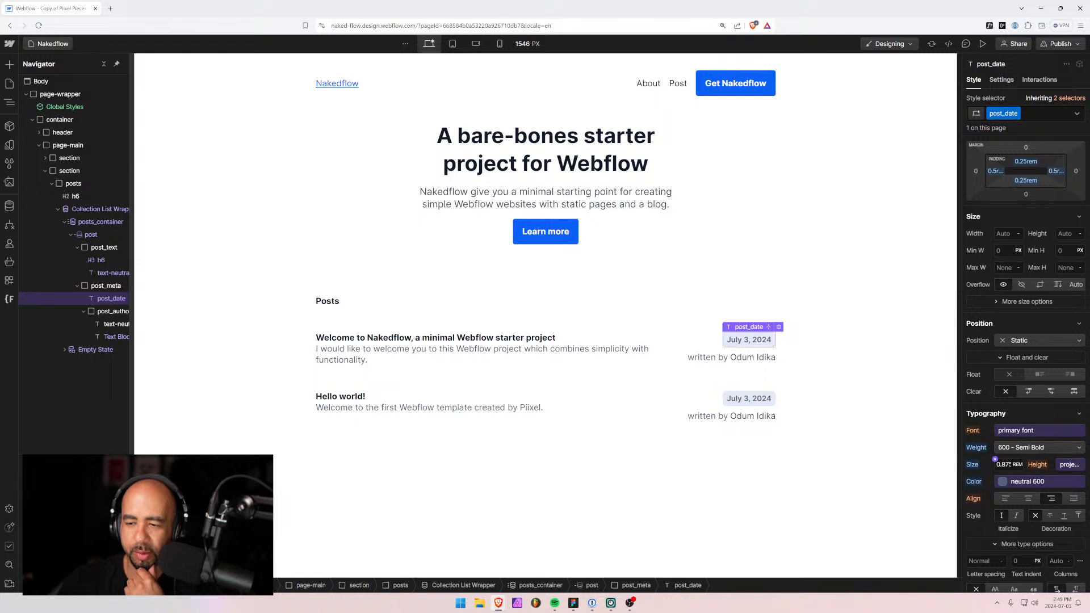
pyautogui.click(1005, 464)
pyautogui.write('0.75')
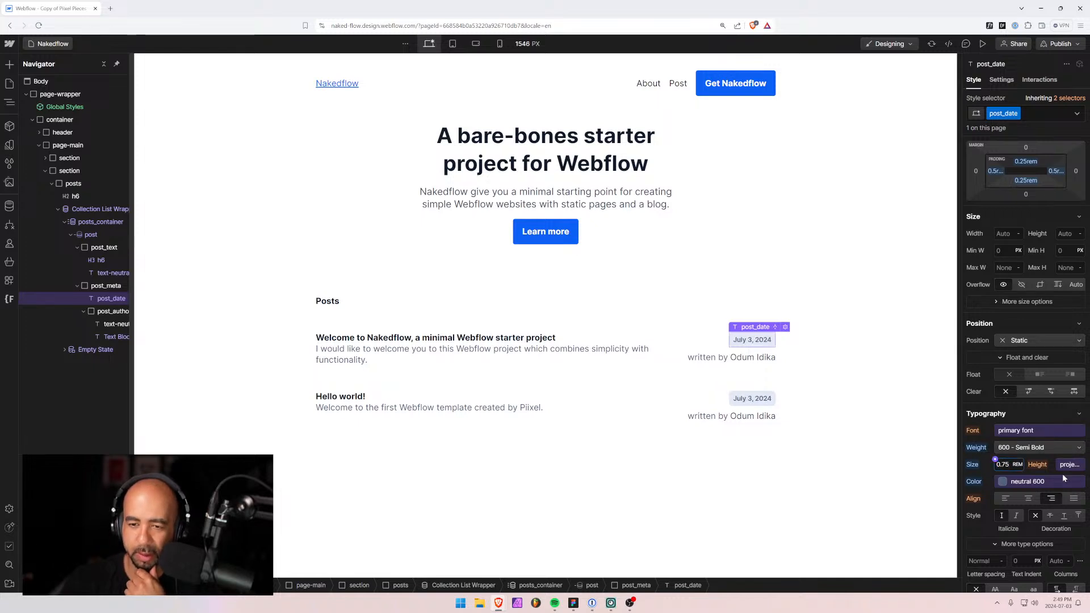
# Set the date badge's top and bottom padding to 0.125 rem.
pyautogui.scroll(3, 1011, 284)
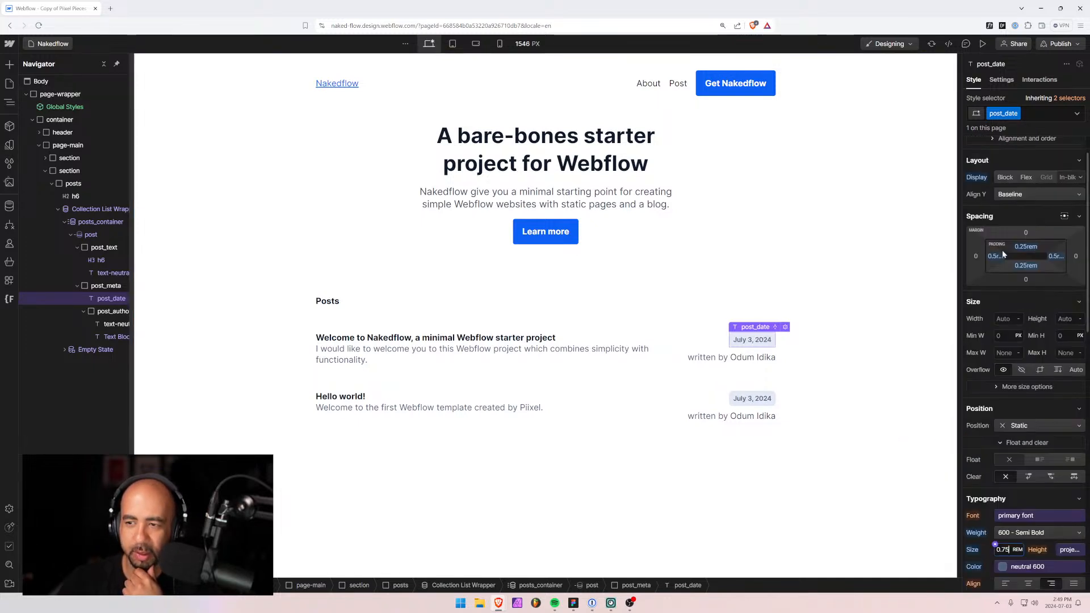
pyautogui.click(1024, 247)
pyautogui.write('0.125')
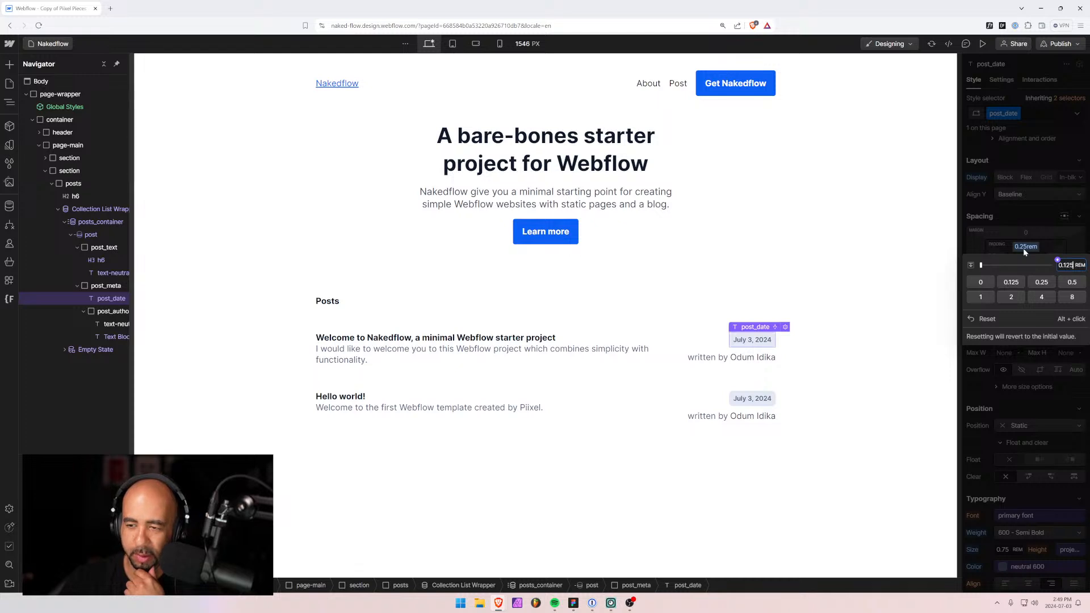
pyautogui.press('Return')
pyautogui.click(1024, 266)
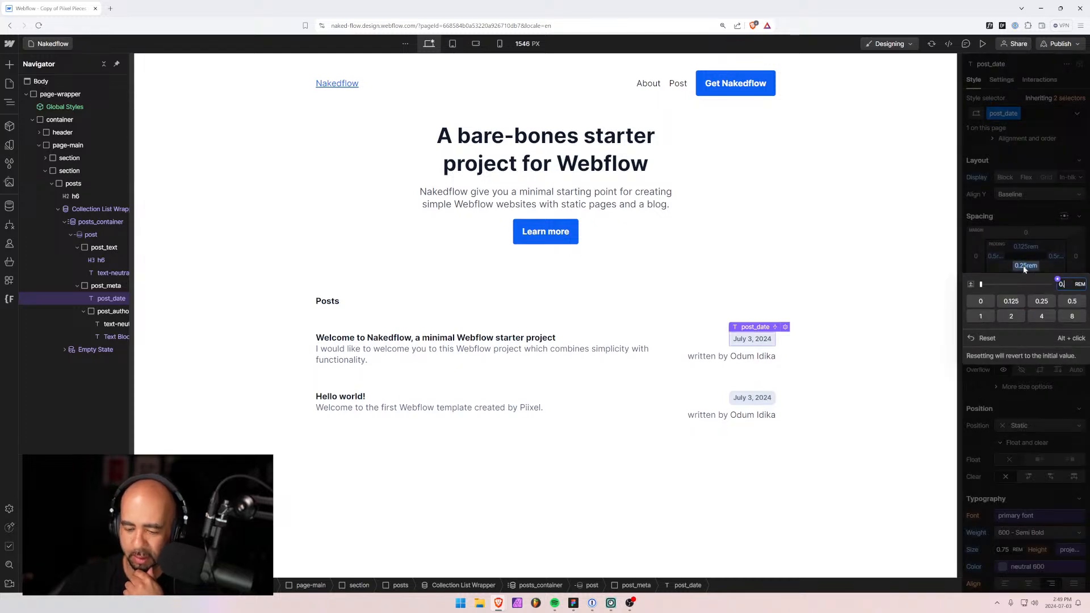
pyautogui.write('0.125')
pyautogui.press('Return')
pyautogui.click(761, 458)
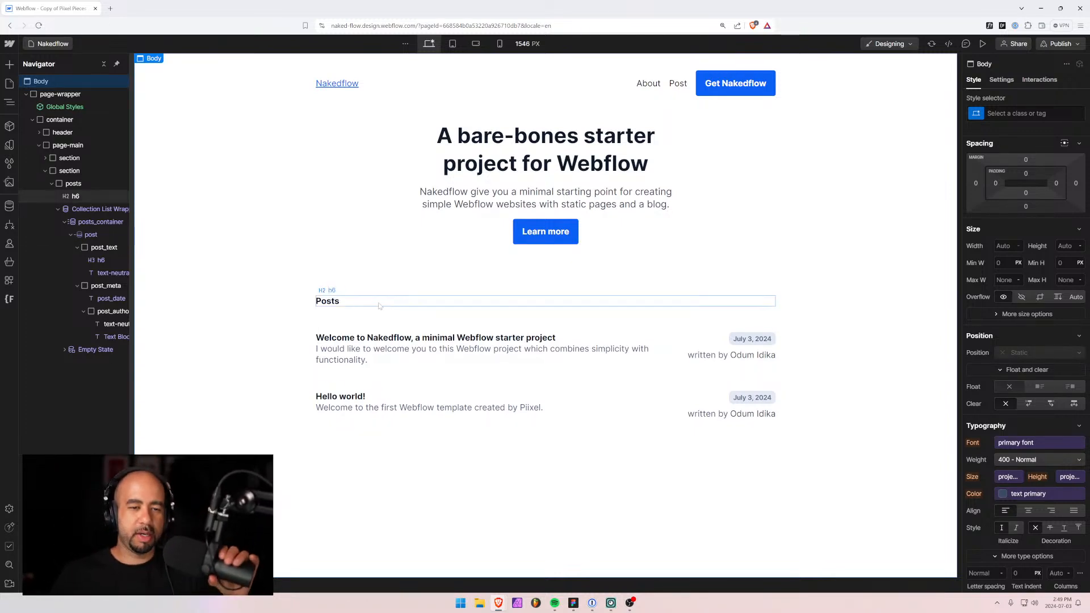
# Make the post_text wrapper a vertical flex column with a 0.5rem gap between title and excerpt.
pyautogui.click(405, 337)
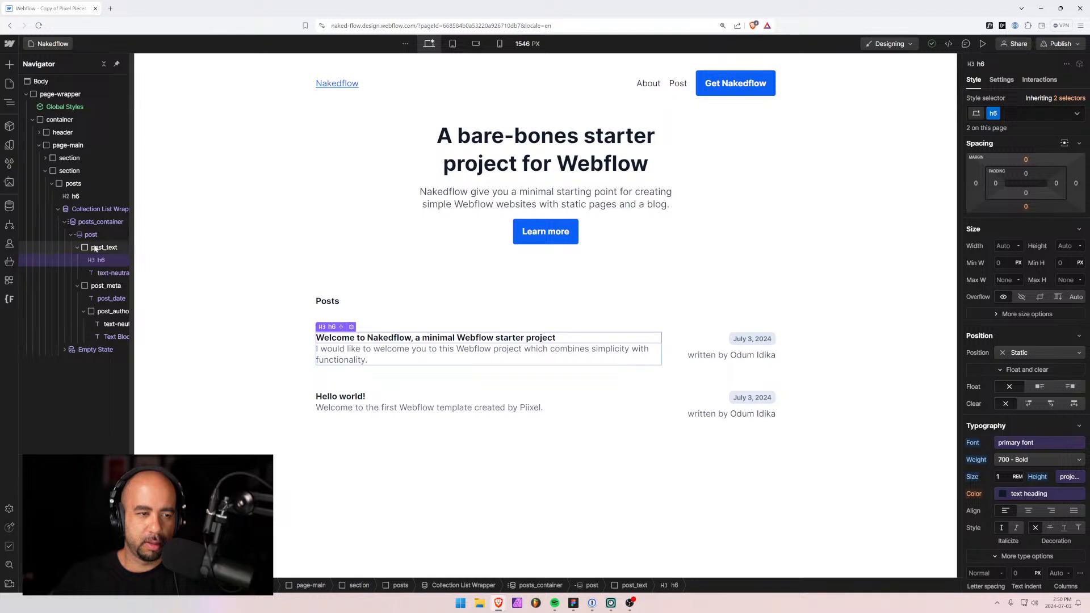
pyautogui.click(117, 248)
pyautogui.scroll(1, 1047, 199)
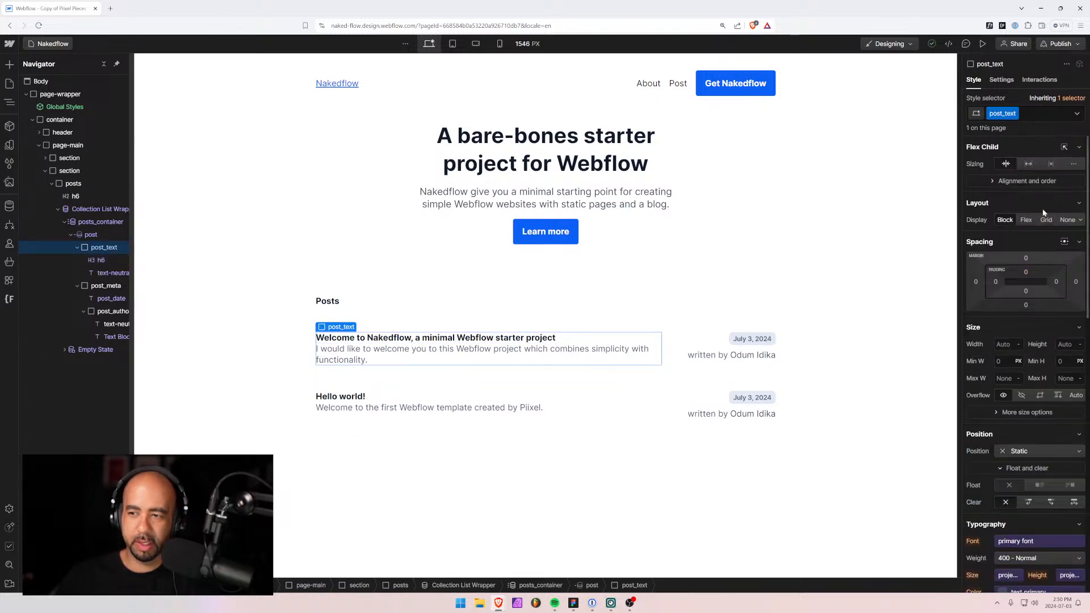
pyautogui.click(1026, 219)
pyautogui.click(1026, 238)
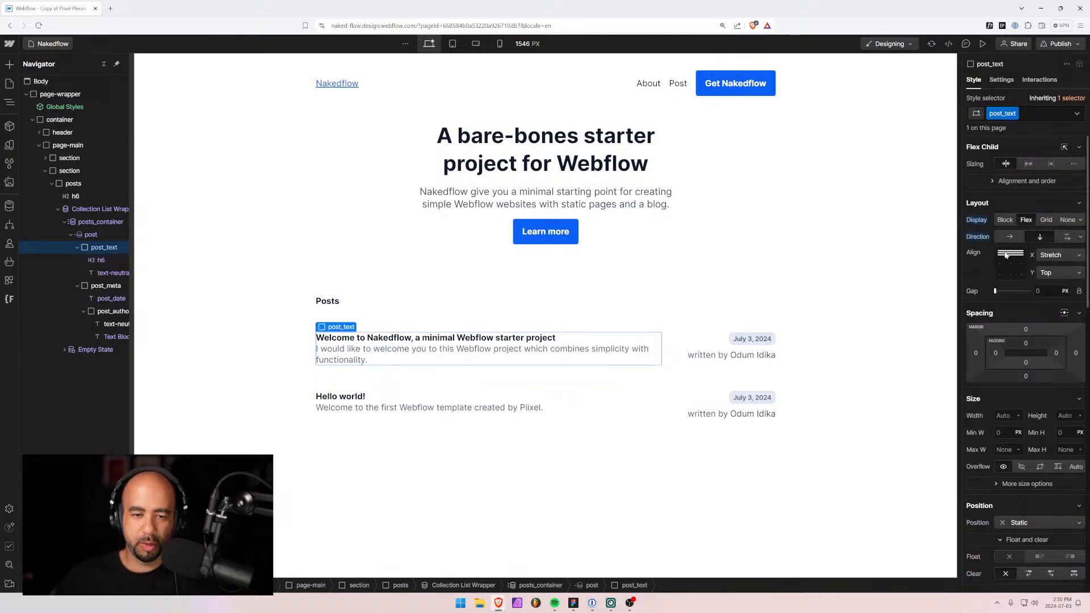
pyautogui.write('0.5rem')
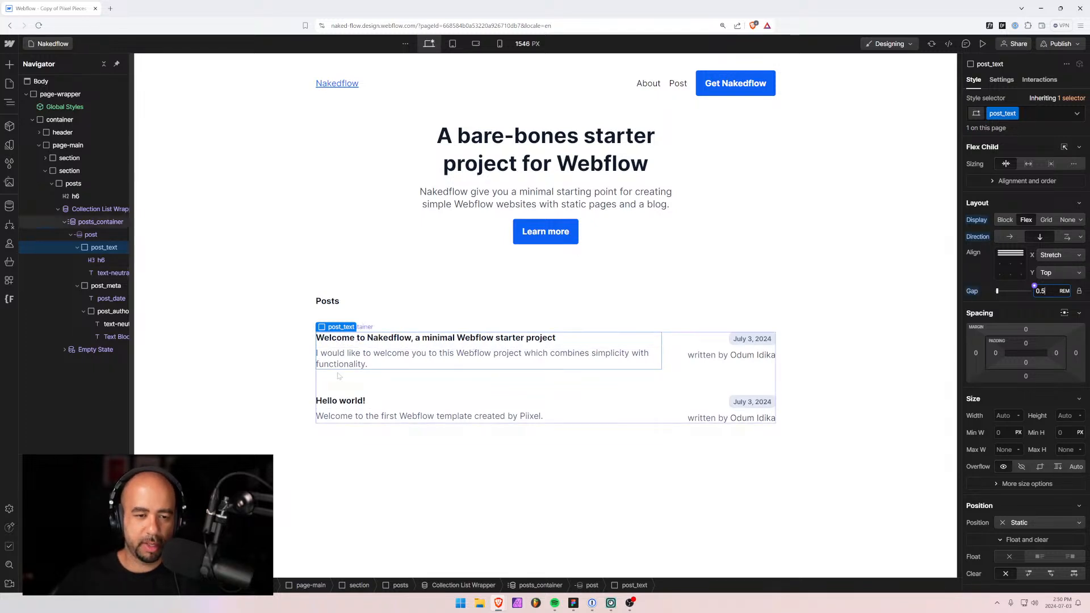
pyautogui.click(220, 370)
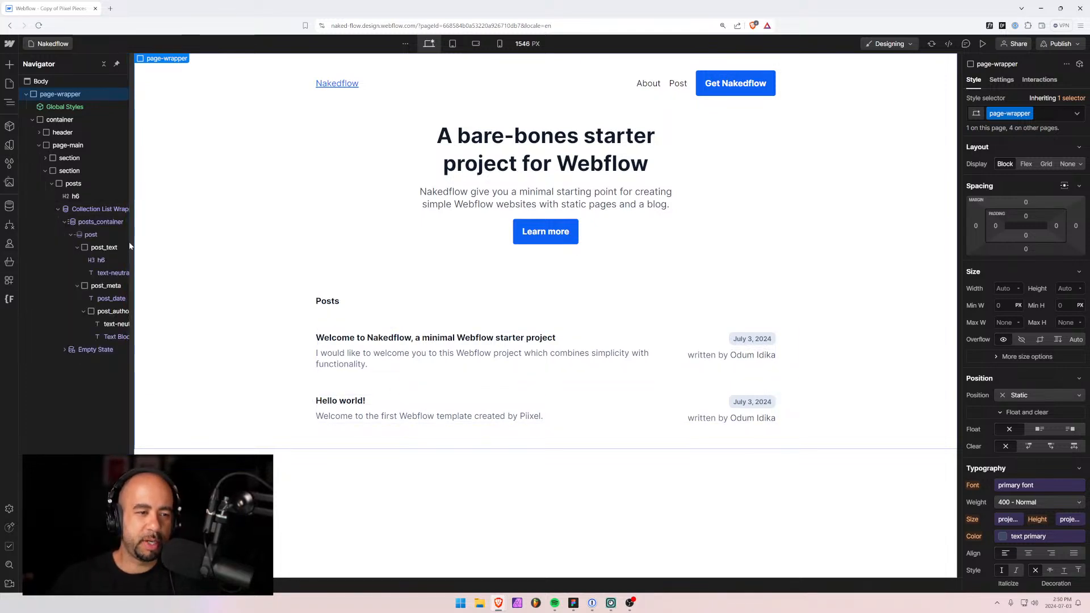
# Widen the Navigator panel so full names like text-neutral-600 are readable.
pyautogui.moveTo(133, 245); pyautogui.dragTo(178, 245)
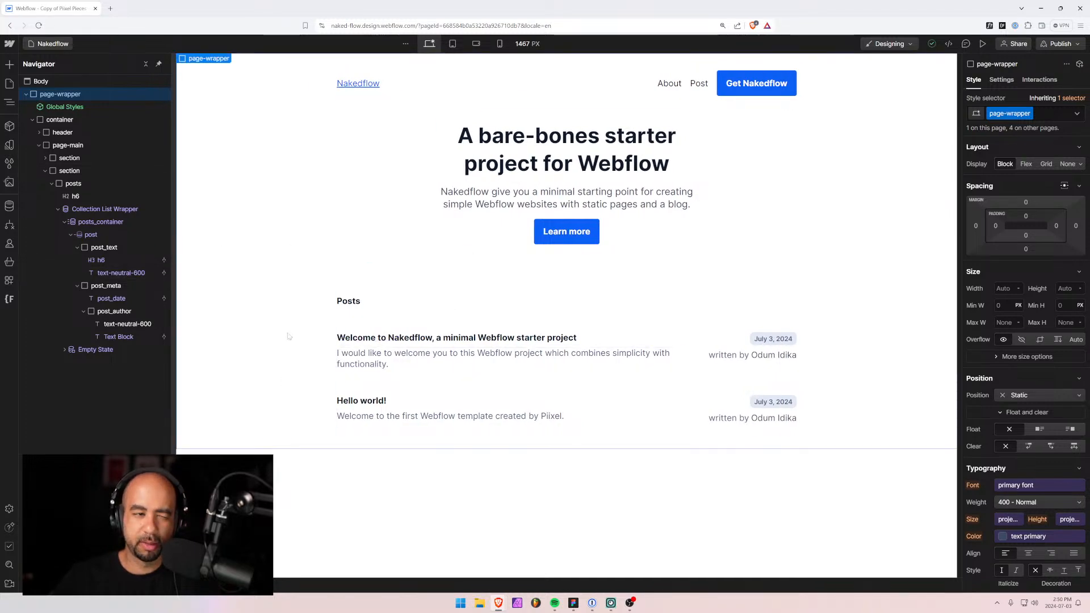
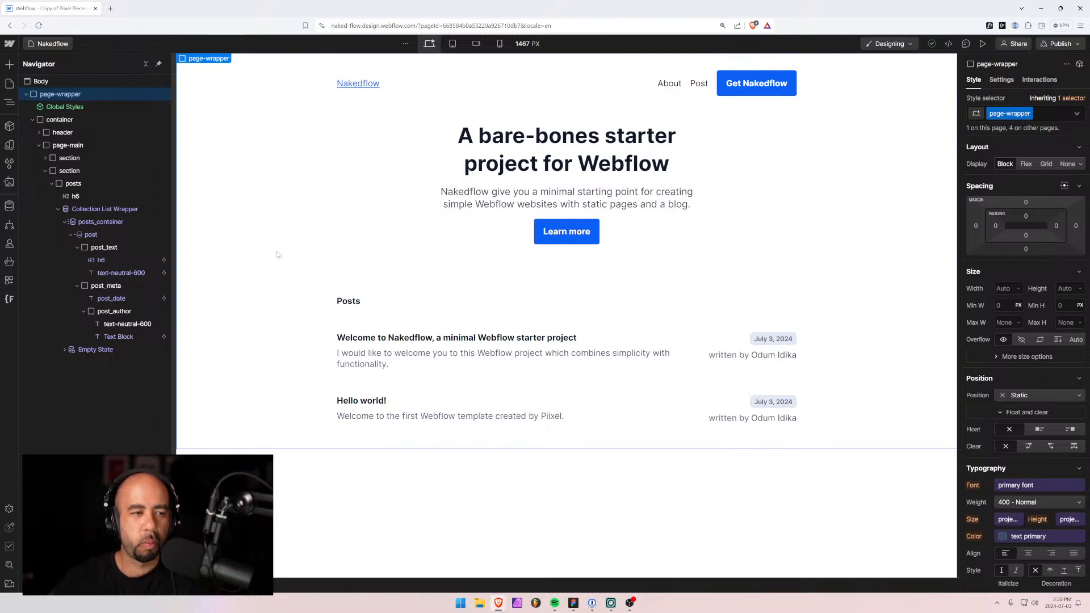
# Add a Div Block with class footer inside the page container.
pyautogui.click(104, 210)
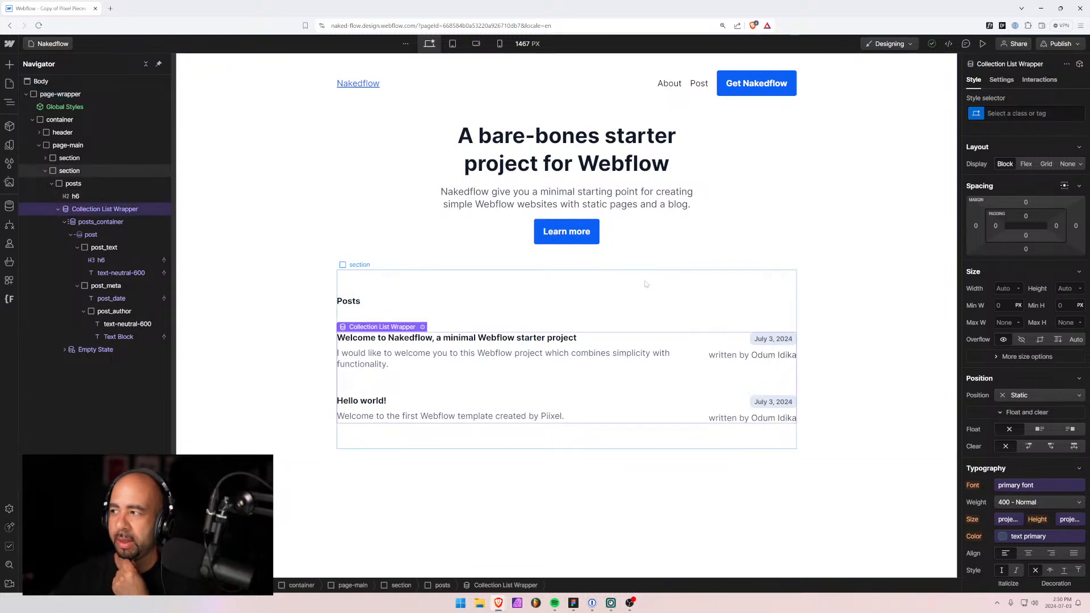
pyautogui.click(287, 206)
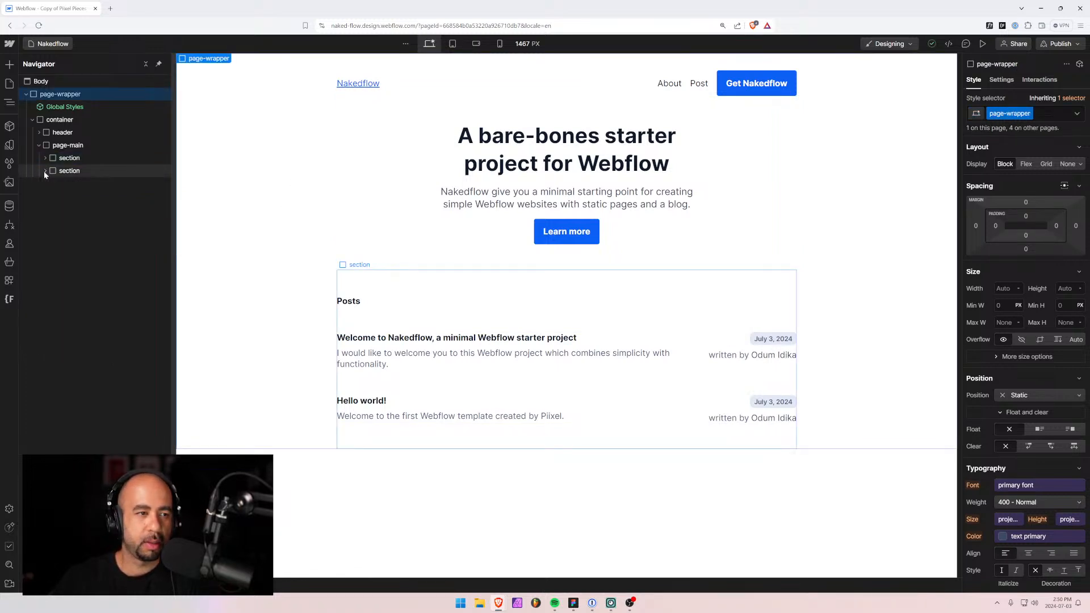
pyautogui.click(52, 184)
pyautogui.click(45, 171)
pyautogui.click(39, 145)
pyautogui.click(44, 120)
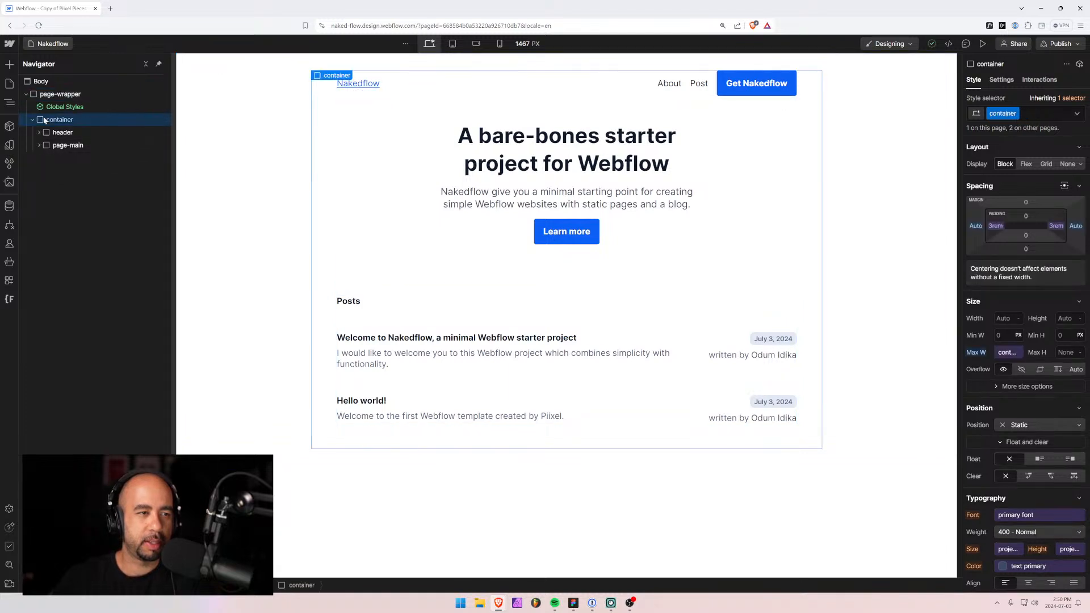
pyautogui.hotkey('ctrl', 'e')
pyautogui.write('div')
pyautogui.press('Return')
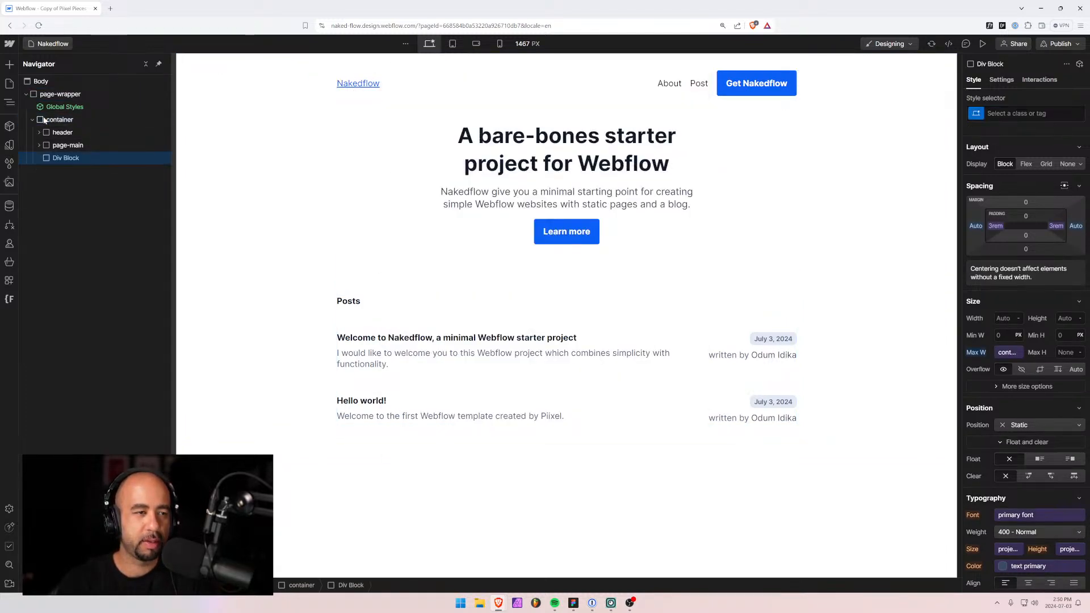
pyautogui.click(1022, 113)
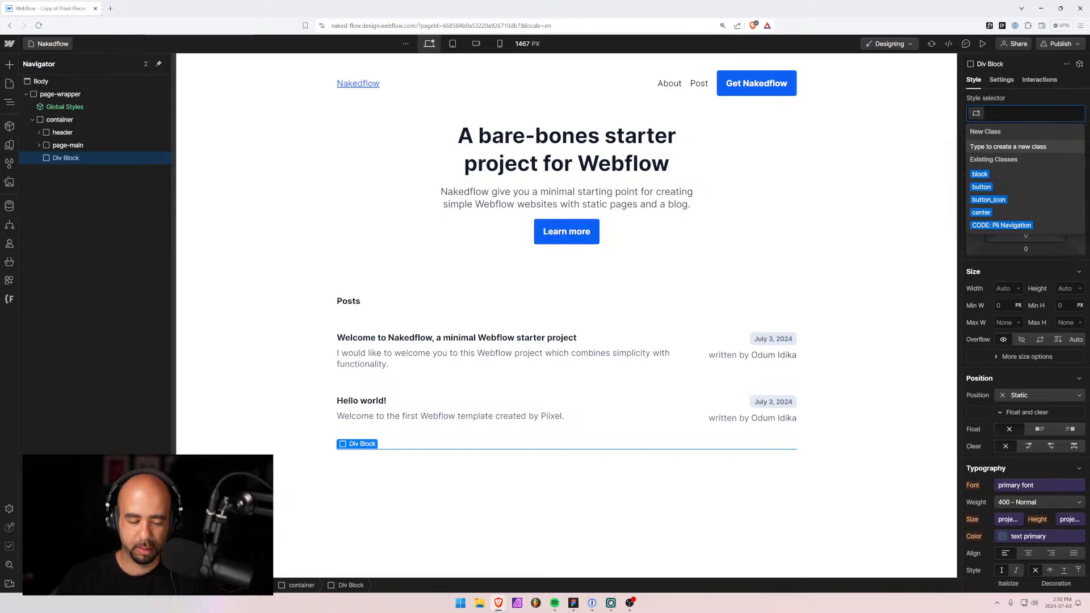
pyautogui.write('footer')
pyautogui.press('Return')
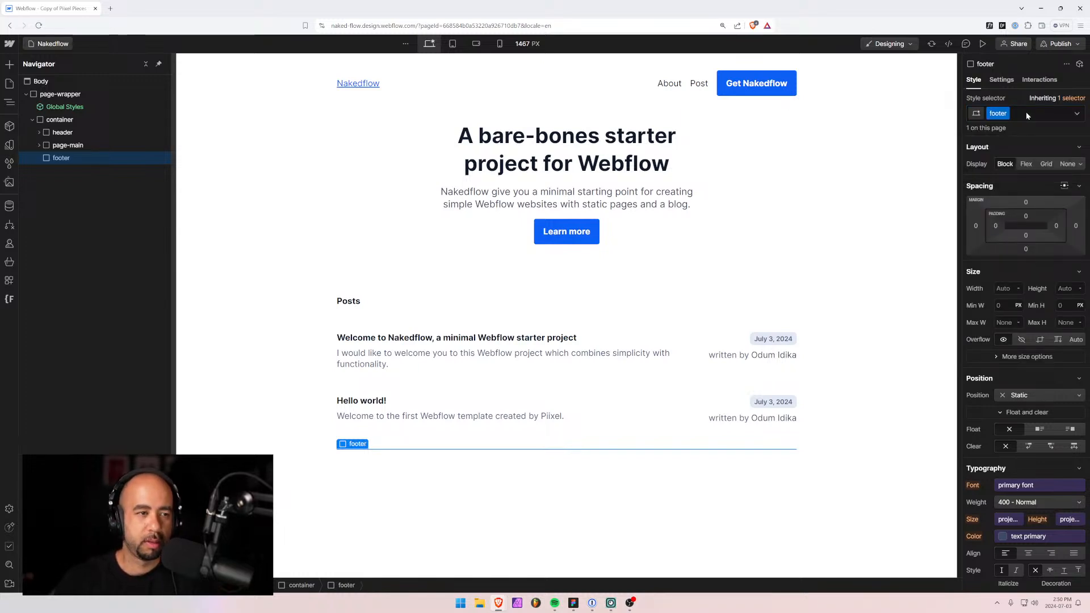
# Insert a Text Block in the footer reading '© copyright 2024 Nakedflow'.
pyautogui.hotkey('ctrl', 'e')
pyautogui.write('text')
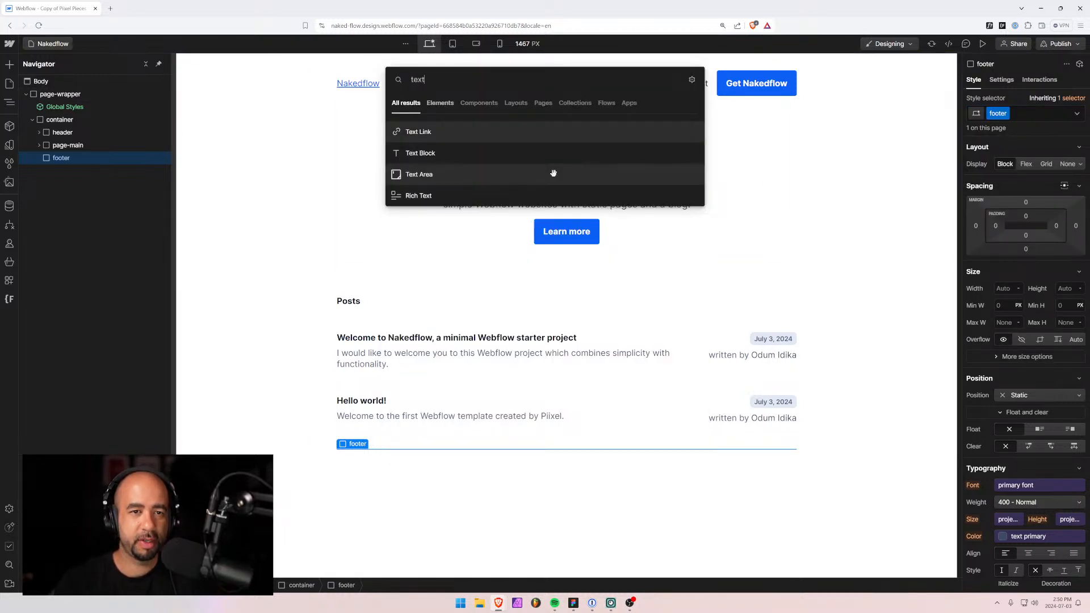
pyautogui.press('Down')
pyautogui.press('Return')
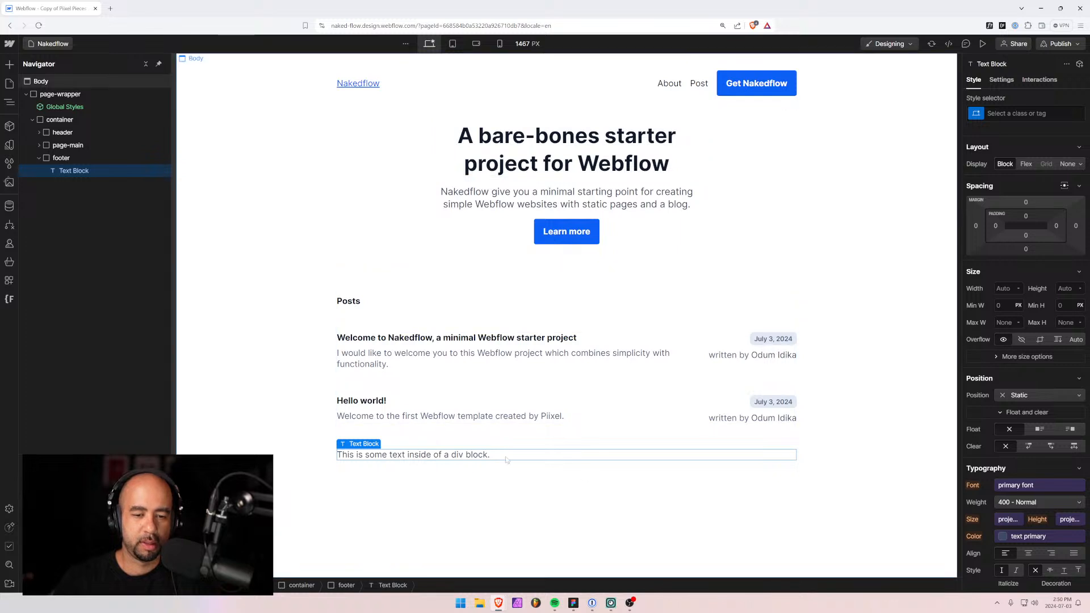
pyautogui.press('Return')
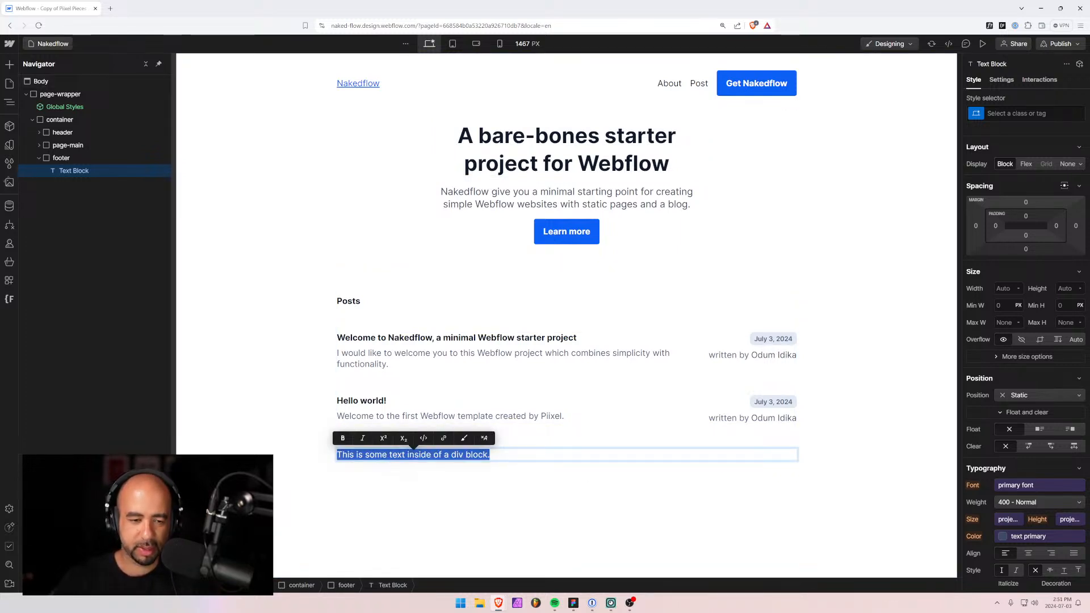
pyautogui.write('© copyri')
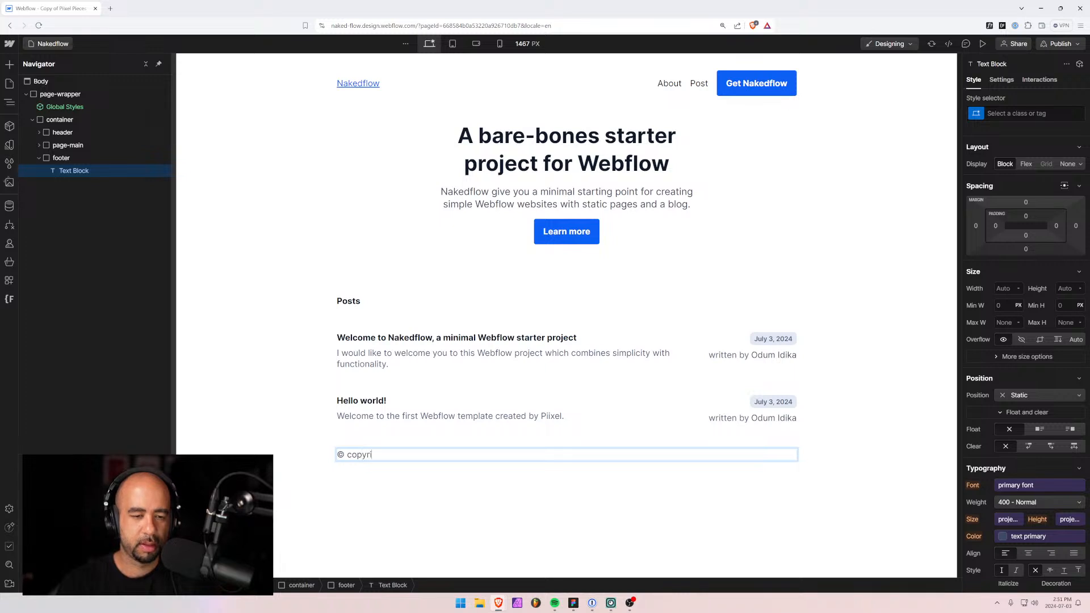
pyautogui.write('ght 2024 Nakedflow')
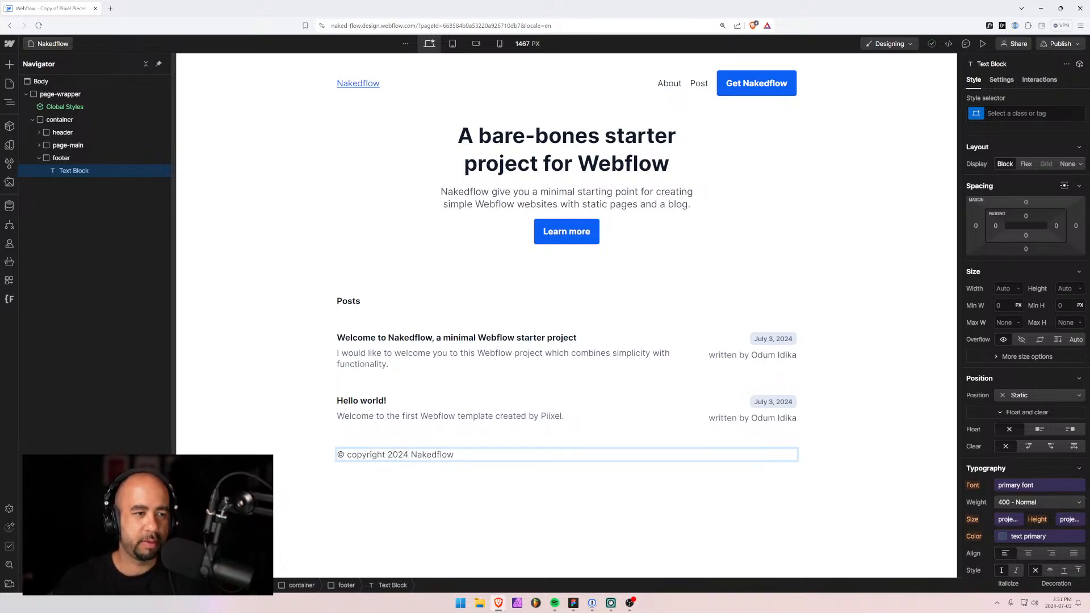
pyautogui.click(67, 171)
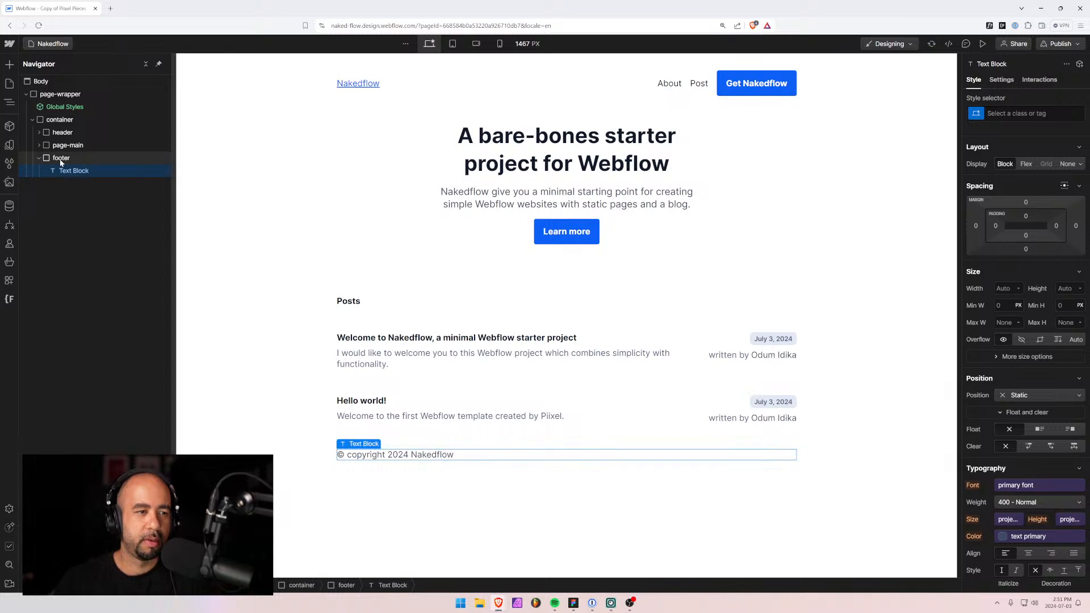
# Give the text a copyright class with an unlinked 0.875rem font size.
pyautogui.click(1011, 116)
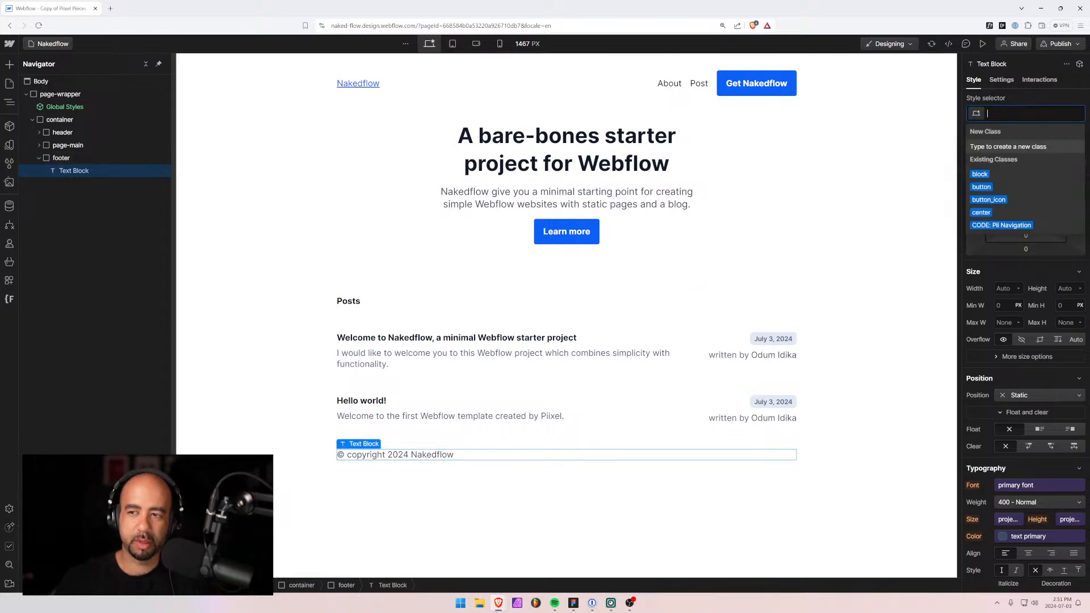
pyautogui.write('copyright')
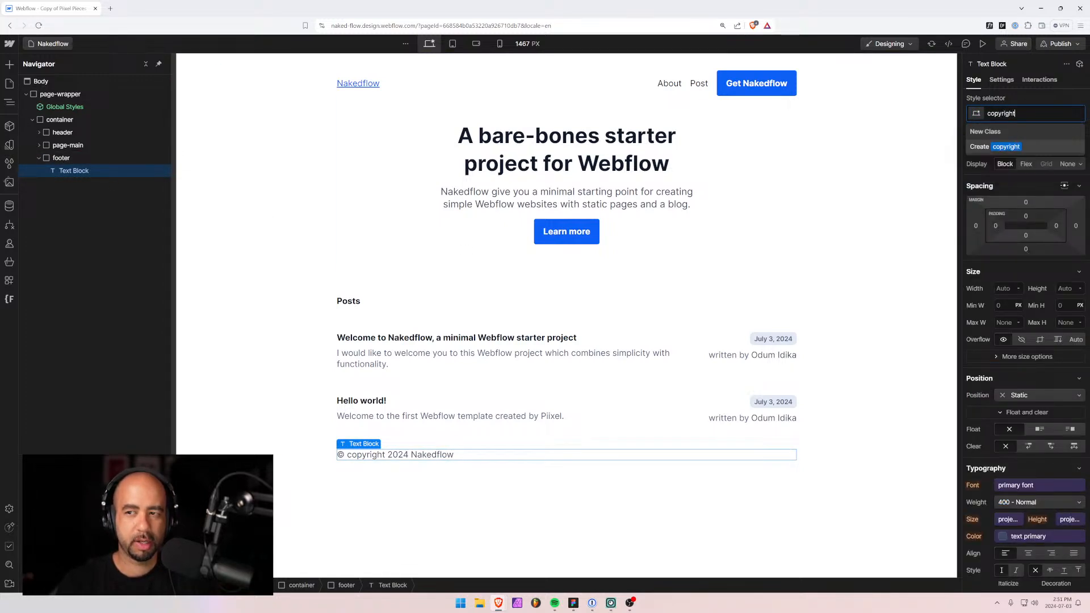
pyautogui.press('Return')
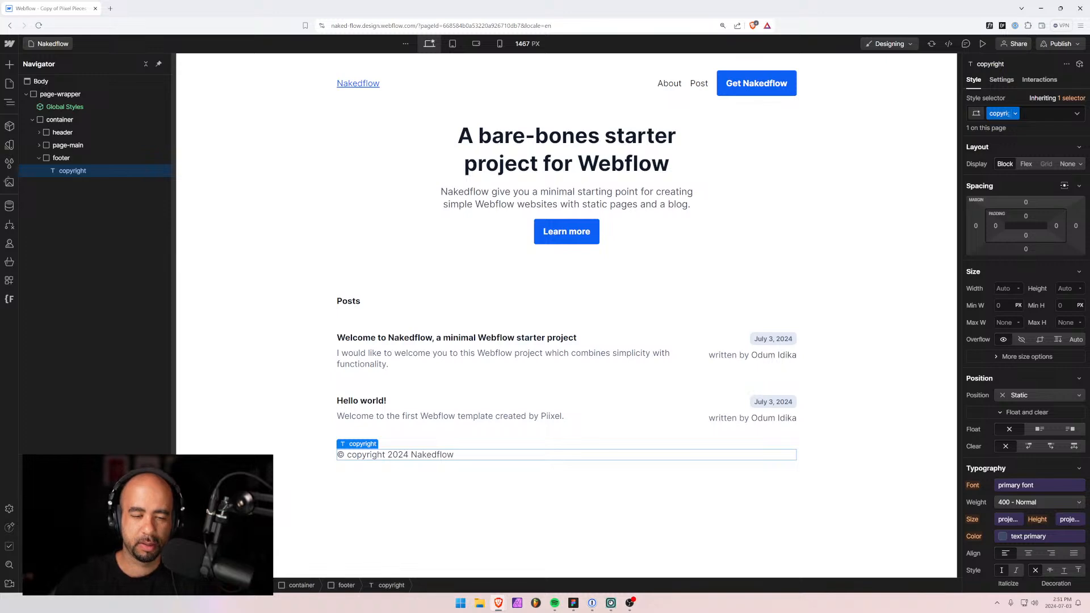
pyautogui.scroll(-3, 1020, 381)
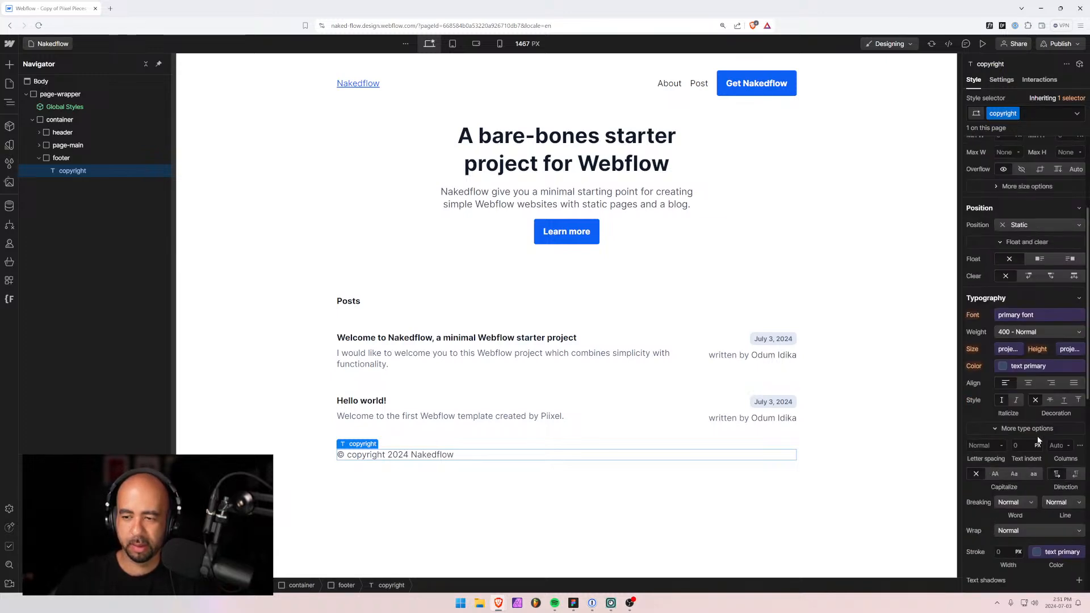
pyautogui.scroll(3, 1028, 426)
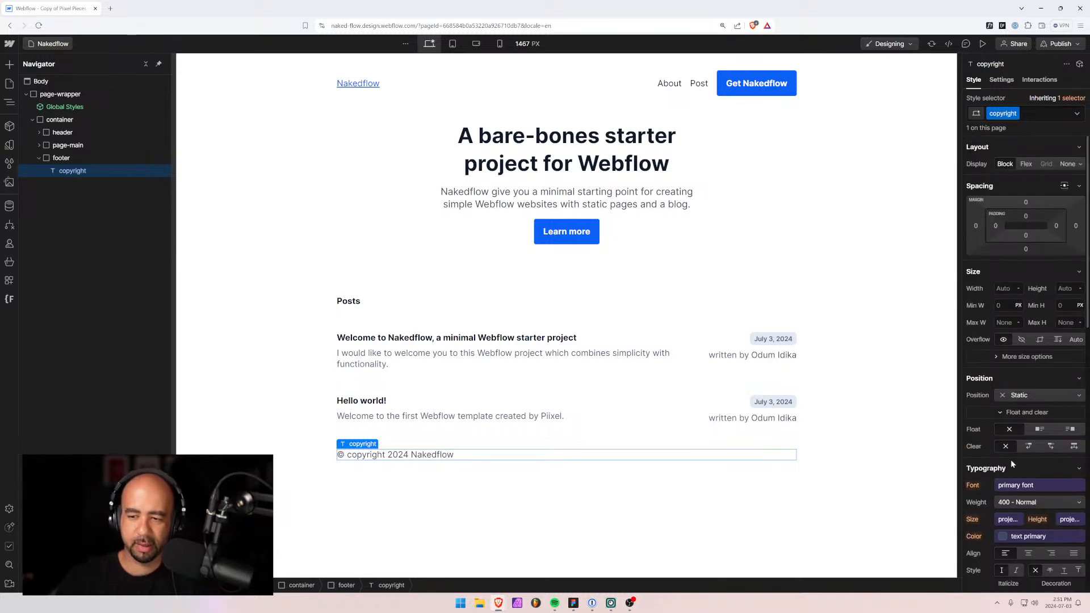
pyautogui.scroll(-2, 1020, 396)
pyautogui.click(1018, 392)
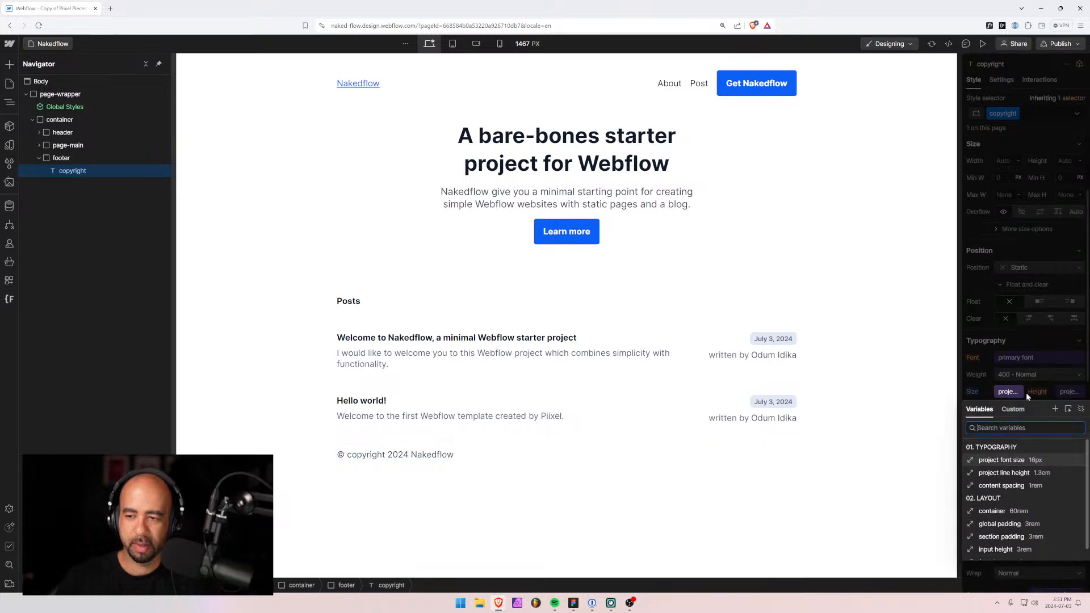
pyautogui.click(1080, 409)
pyautogui.click(999, 391)
pyautogui.write('0')
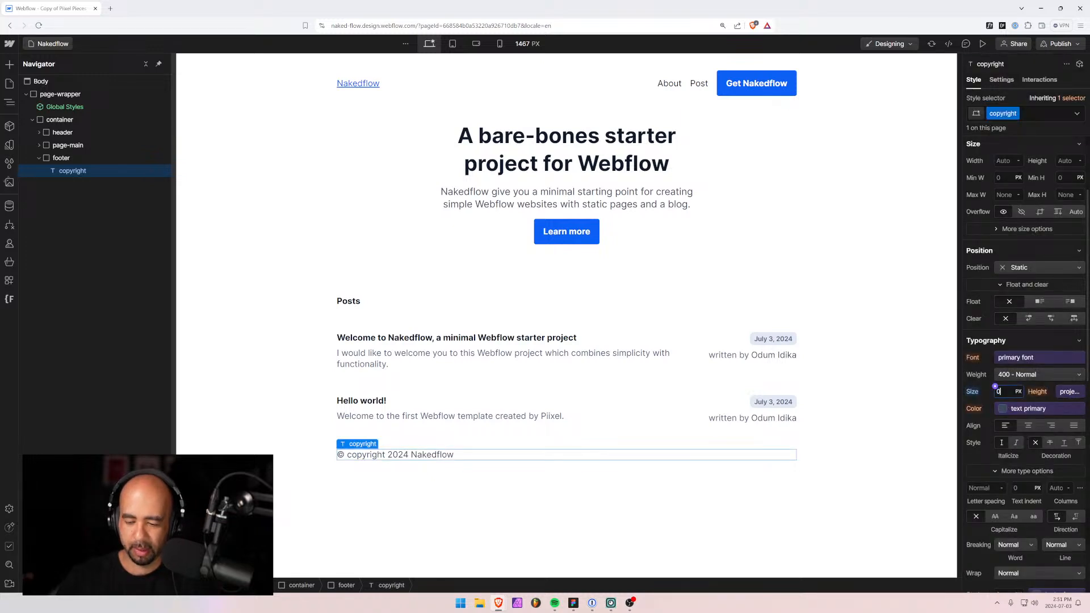
pyautogui.write('.875')
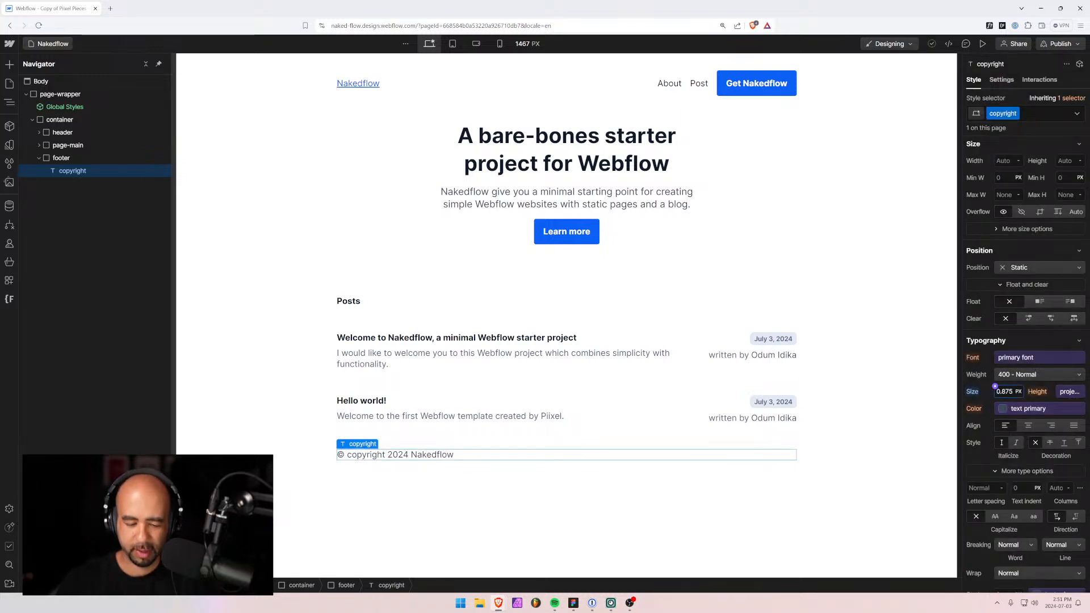
pyautogui.write('rem')
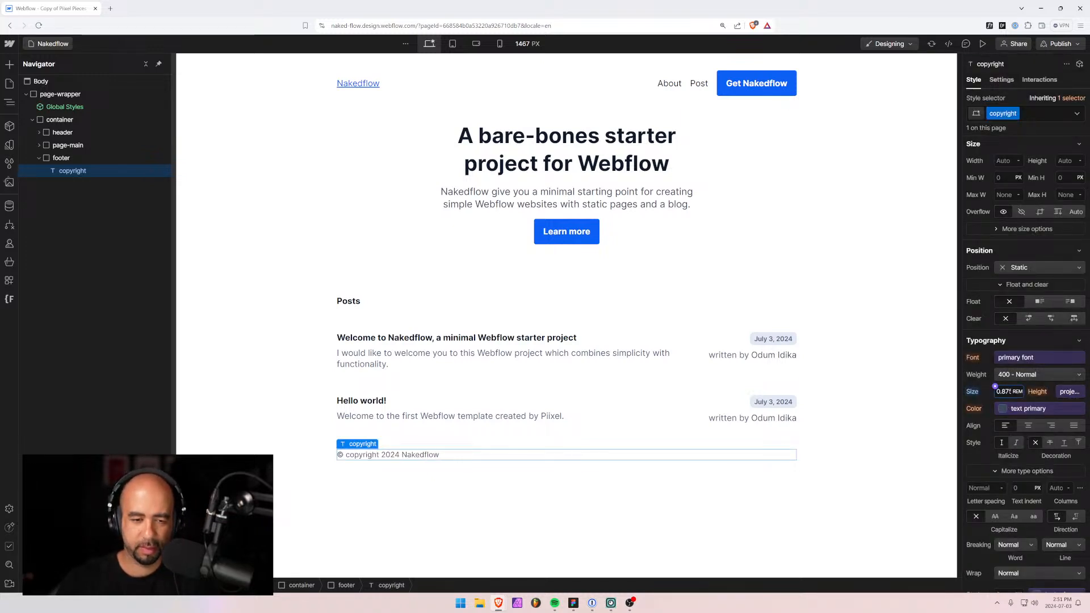
# Set the copyright colour to text secondary and line height to the project line height.
pyautogui.click(1009, 410)
pyautogui.scroll(-1, 1018, 476)
pyautogui.scroll(-2, 1018, 475)
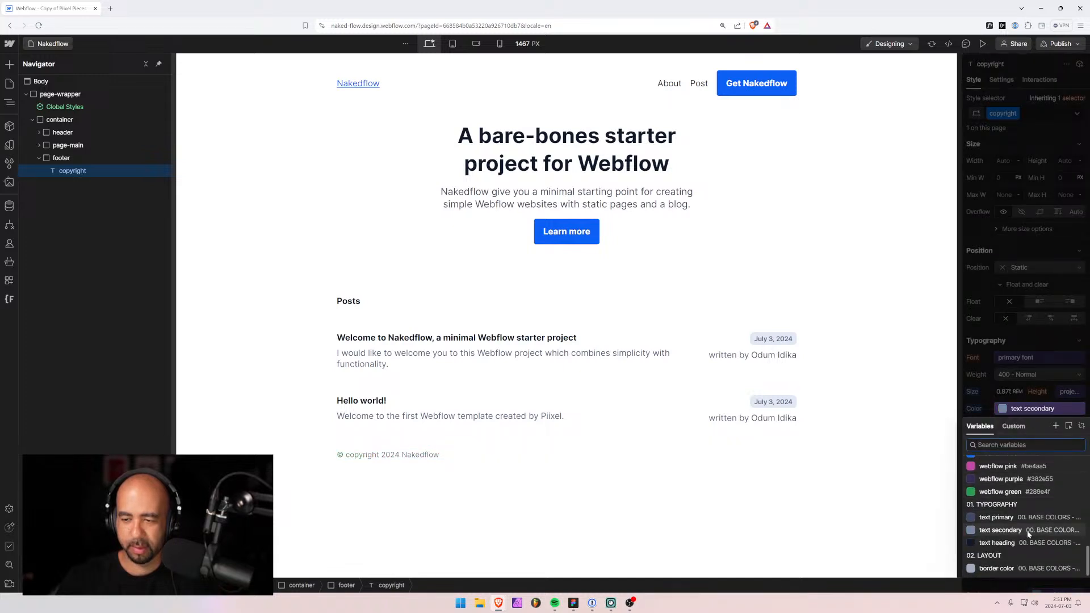
pyautogui.click(1006, 479)
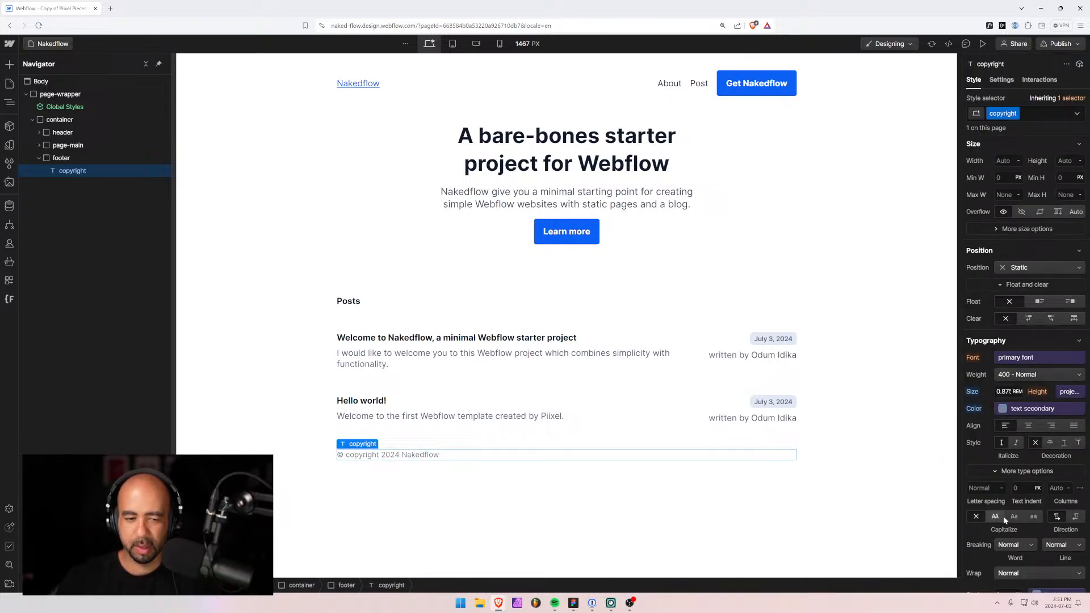
pyautogui.click(1065, 393)
pyautogui.click(1020, 473)
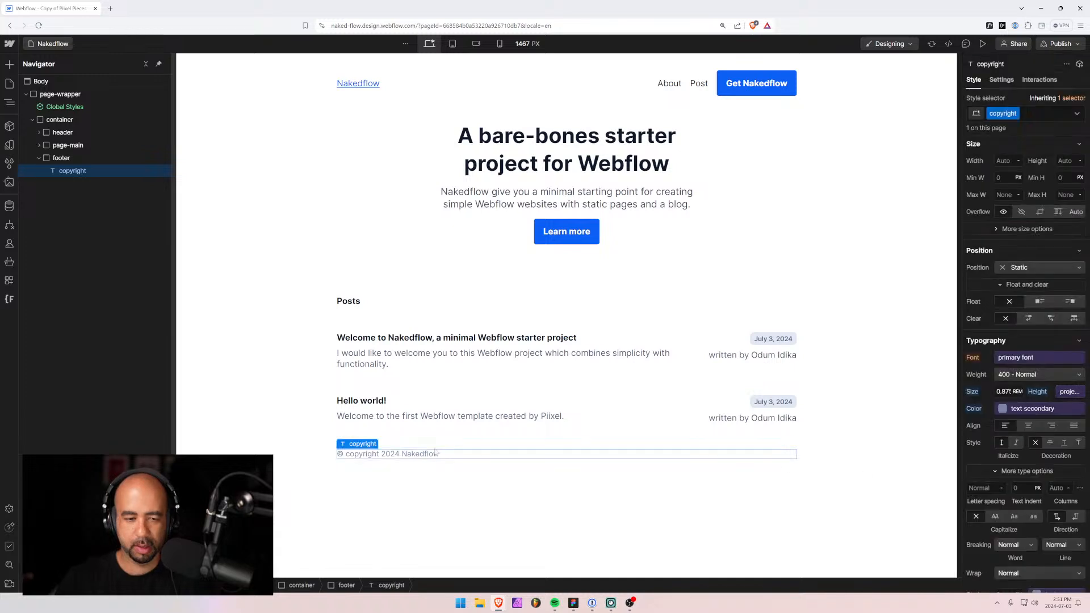
pyautogui.click(443, 472)
pyautogui.click(39, 158)
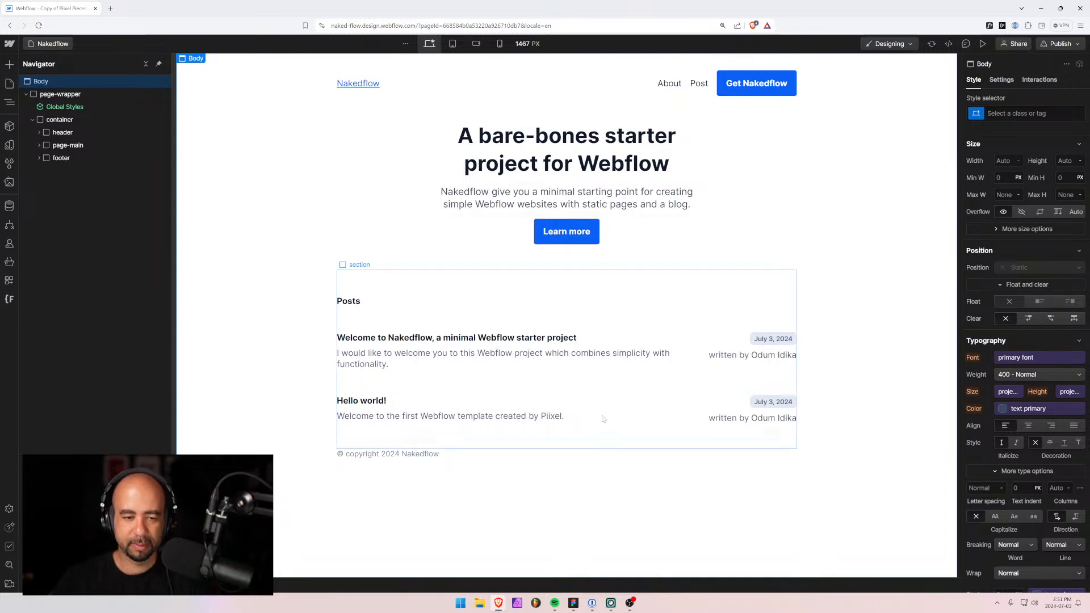
# Set the footer's top margin to 3rem, then check the posts section's spacing.
pyautogui.click(40, 158)
pyautogui.click(39, 158)
pyautogui.click(50, 158)
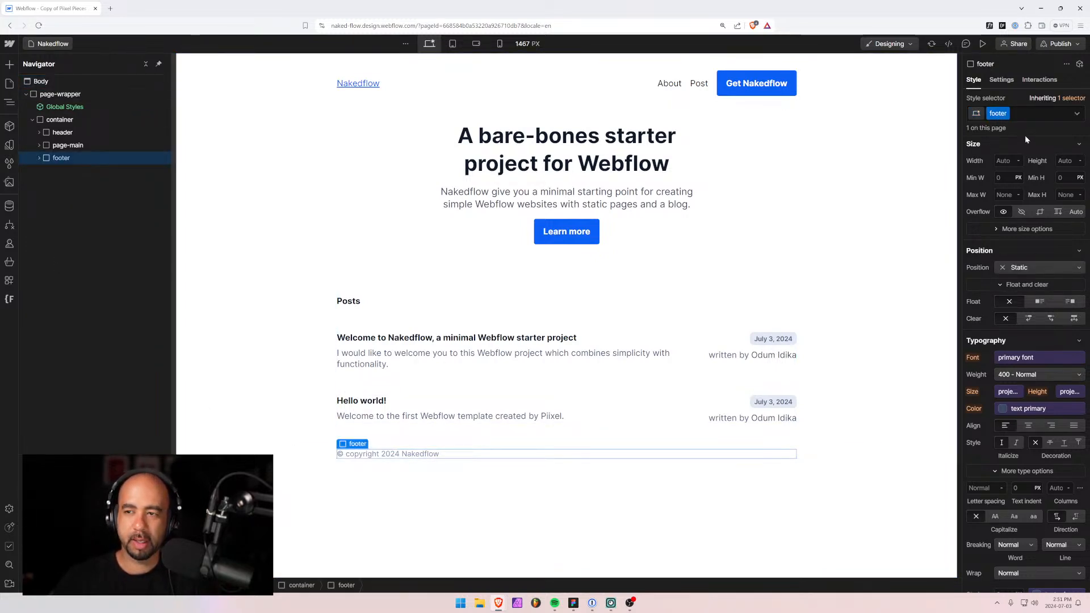
pyautogui.click(1028, 202)
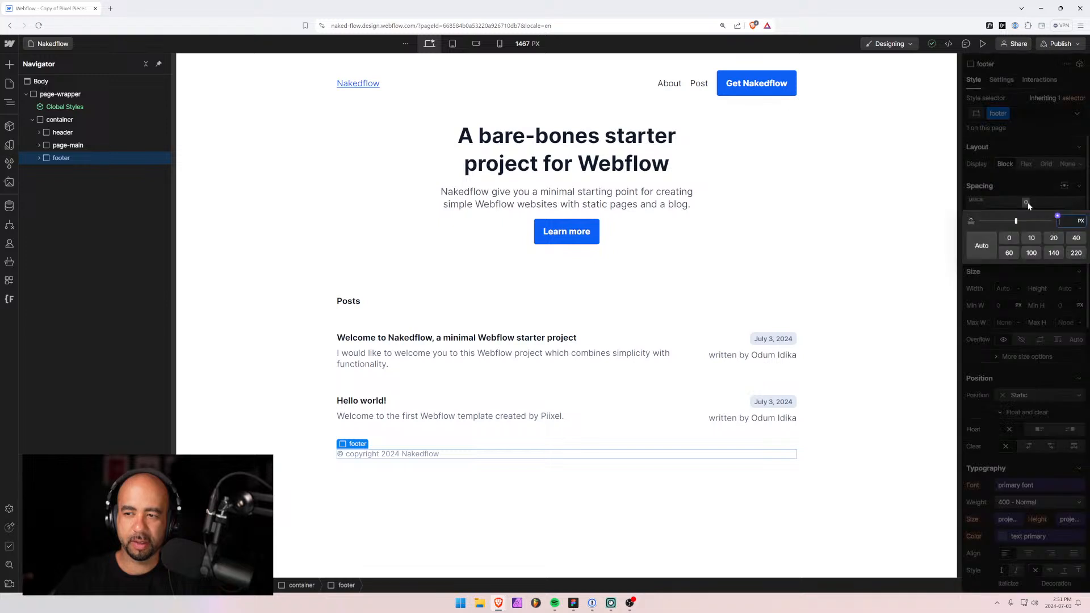
pyautogui.write('3rem')
pyautogui.press('Return')
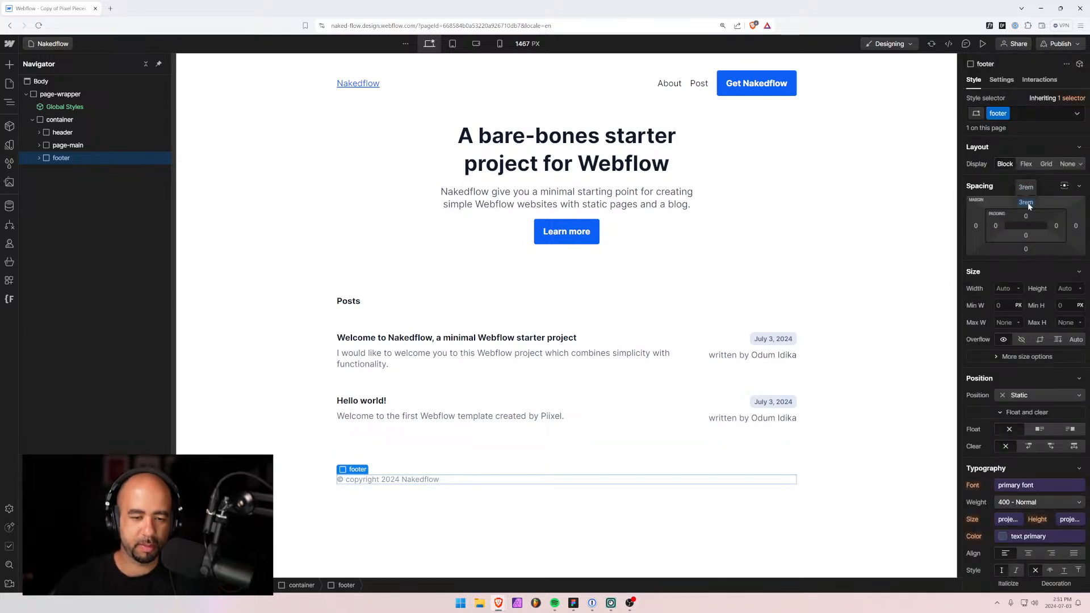
pyautogui.click(406, 498)
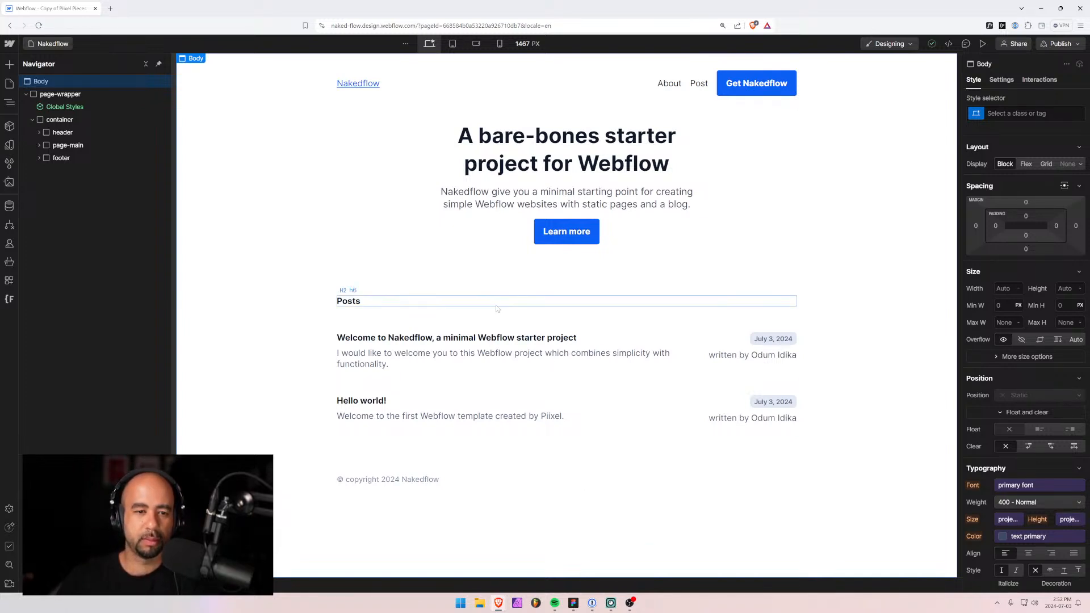
pyautogui.click(496, 328)
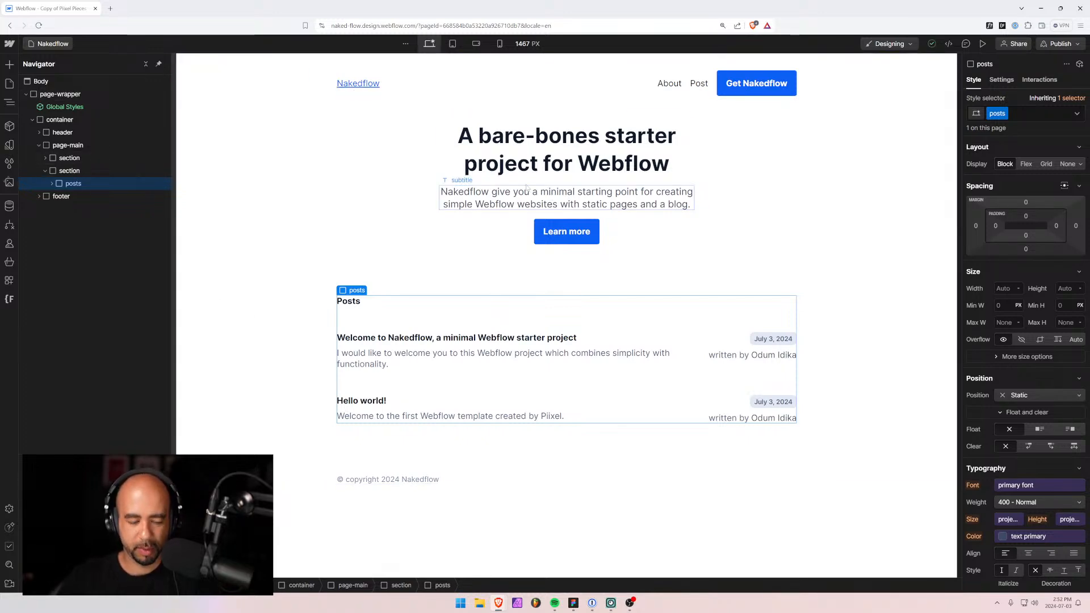
# Glance at the Figma design, then select the Webflow container to check its max width.
pyautogui.hotkey('alt', 'Tab')
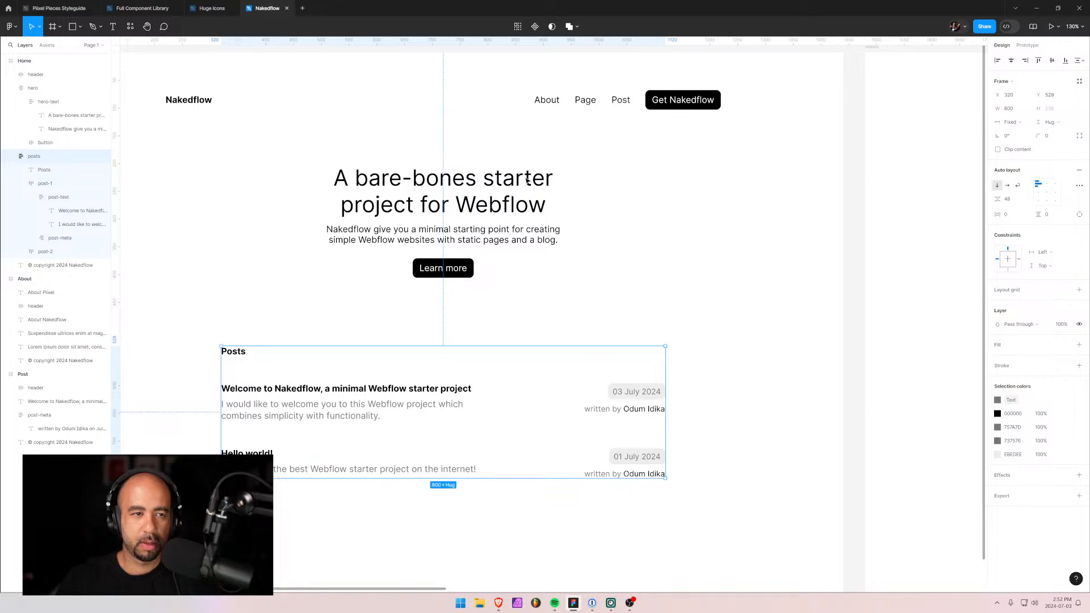
pyautogui.hotkey('alt', 'Tab')
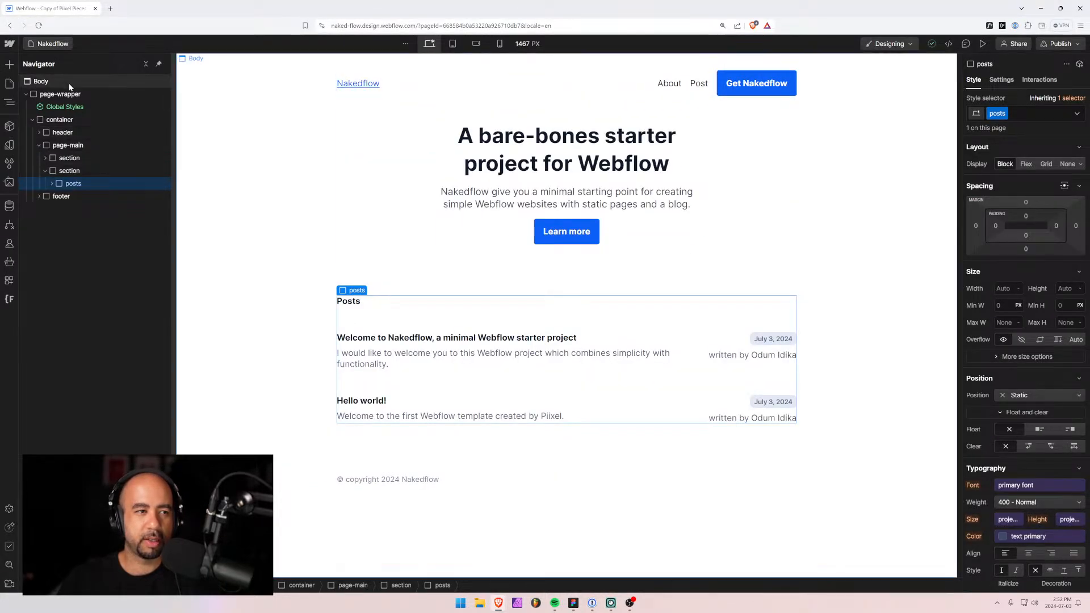
pyautogui.click(62, 120)
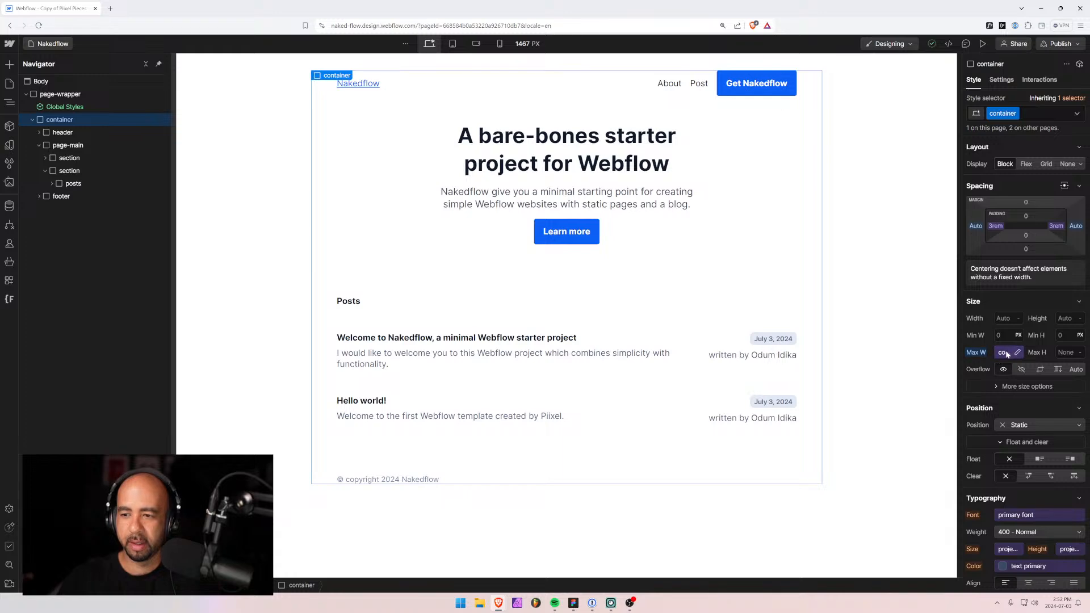
pyautogui.hotkey('alt', 'Tab')
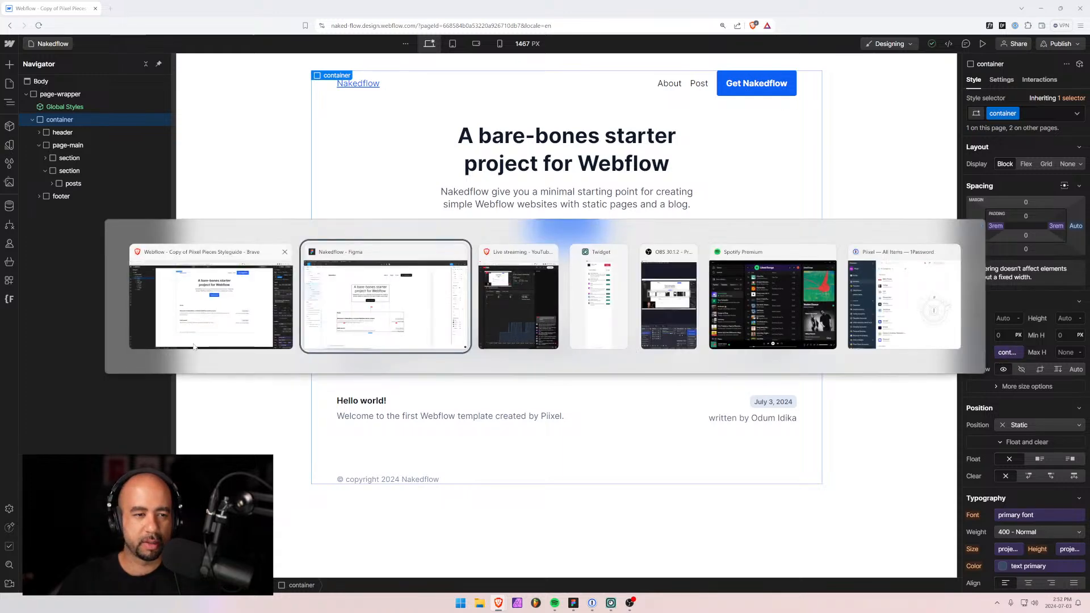
pyautogui.click(168, 295)
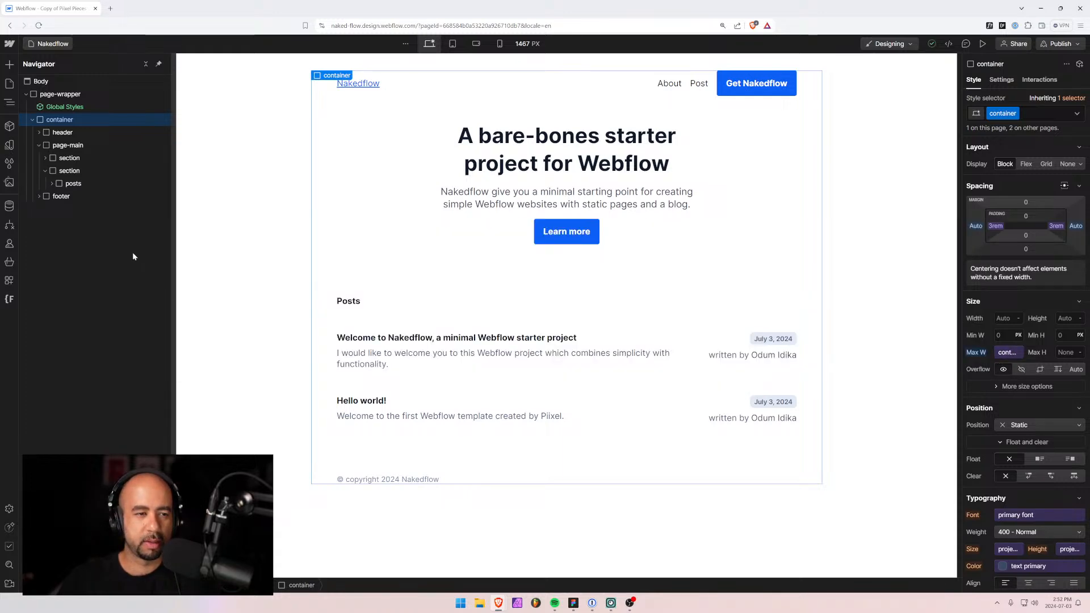
pyautogui.click(9, 144)
# Find the 16px project font size and compute 60 × 16 in Calculator.
pyautogui.scroll(-3, 73, 302)
pyautogui.scroll(-4, 73, 302)
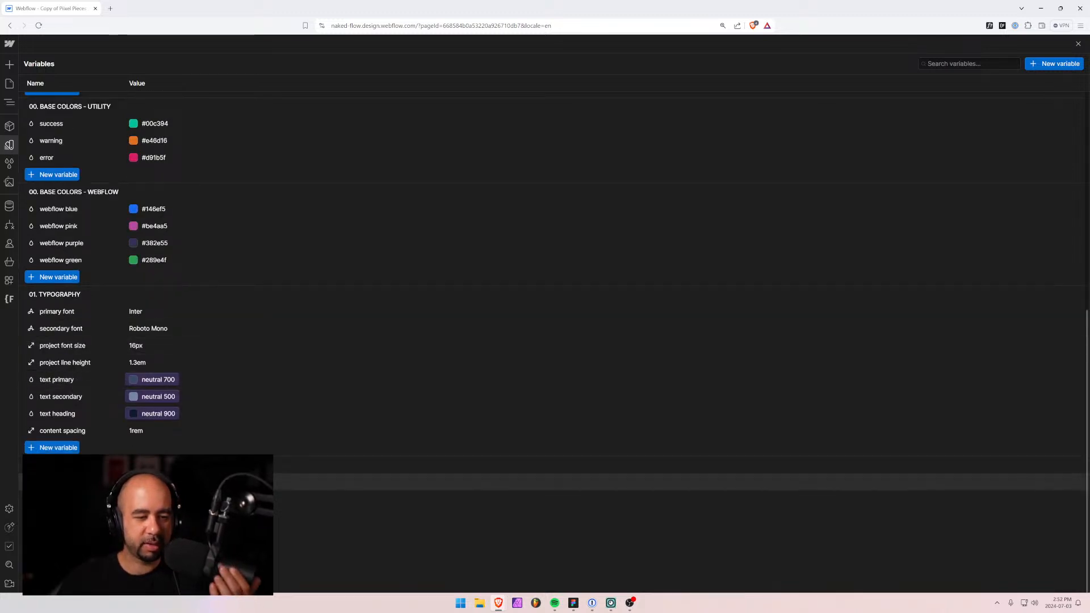
pyautogui.press('super')
pyautogui.write('cal')
pyautogui.press('Return')
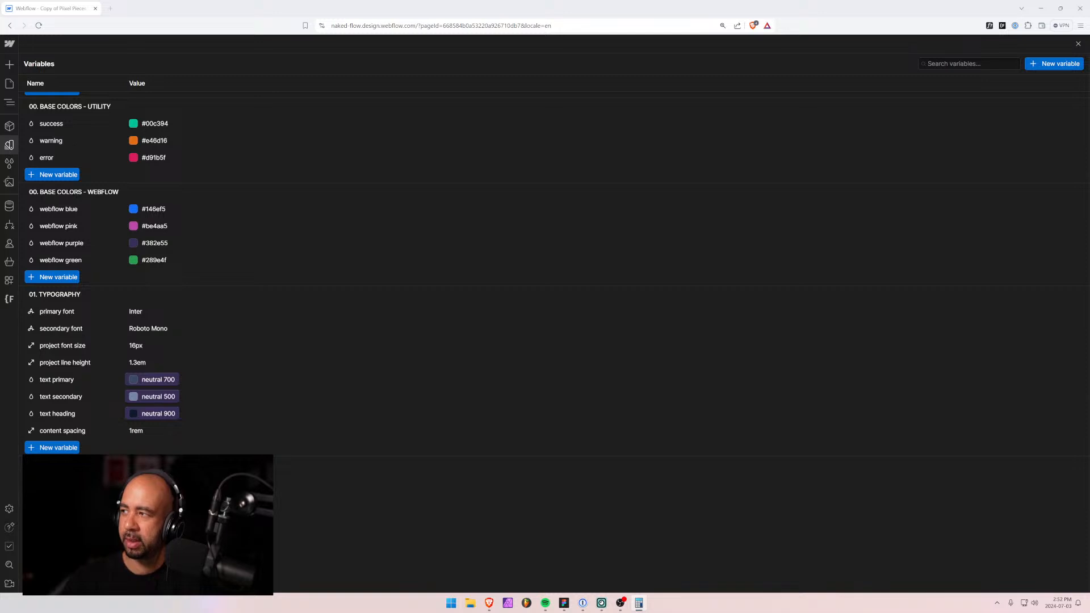
pyautogui.write('60 × ')
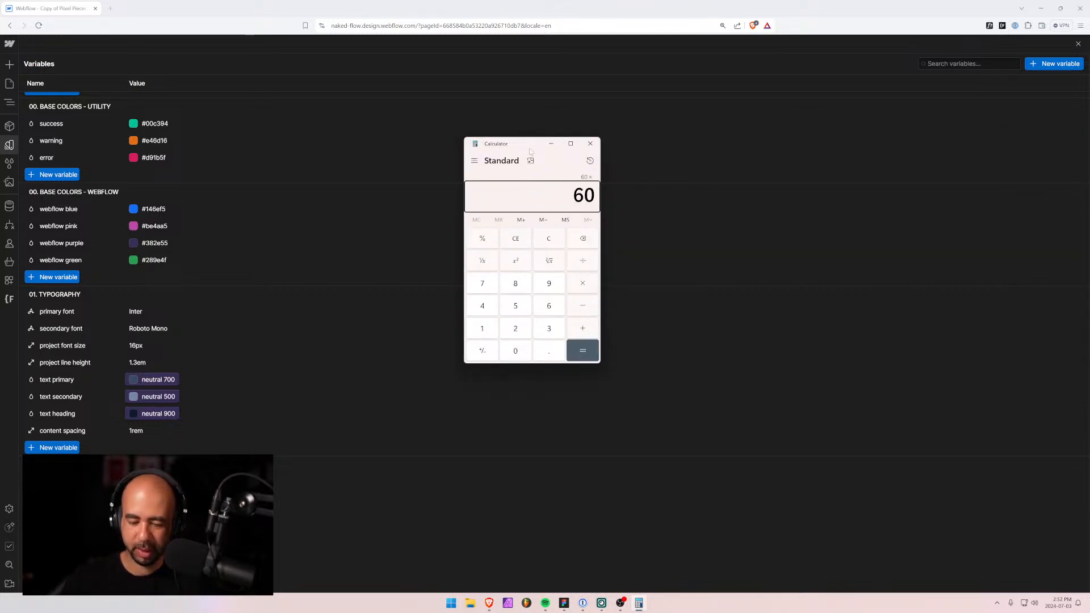
pyautogui.write('16')
pyautogui.press('Return')
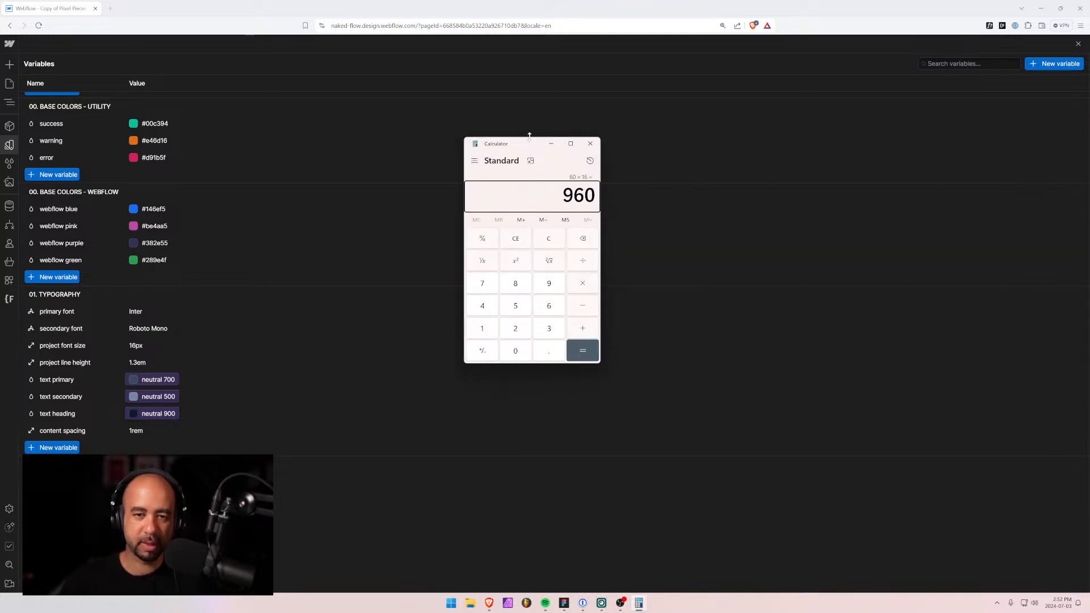
# Compute 1000 ÷ 16 (62.5 rem) and return to Webflow.
pyautogui.write('1000')
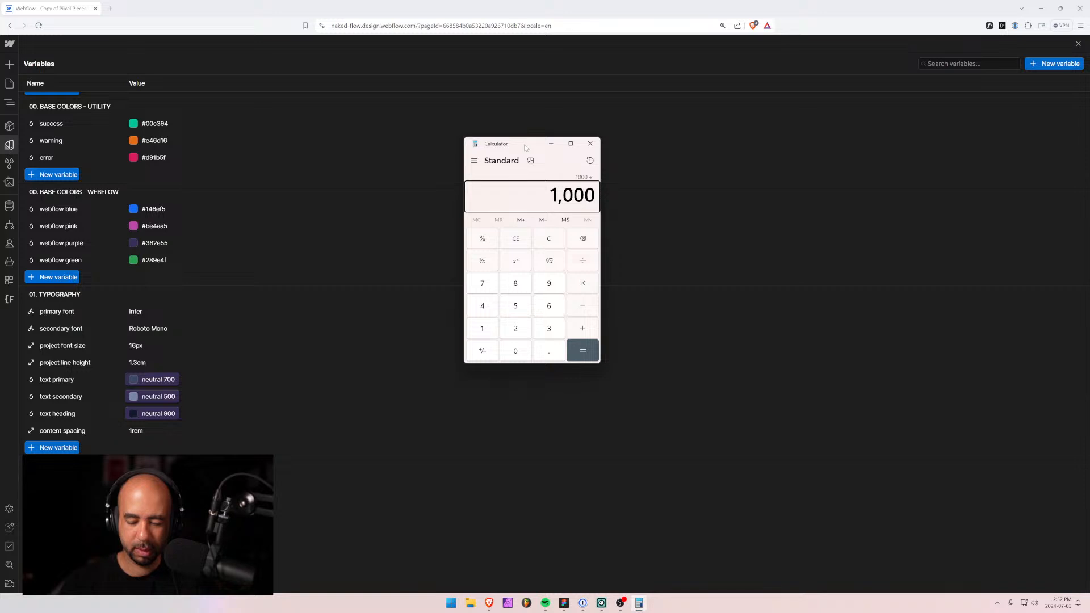
pyautogui.write('16')
pyautogui.press('Return')
pyautogui.click(591, 144)
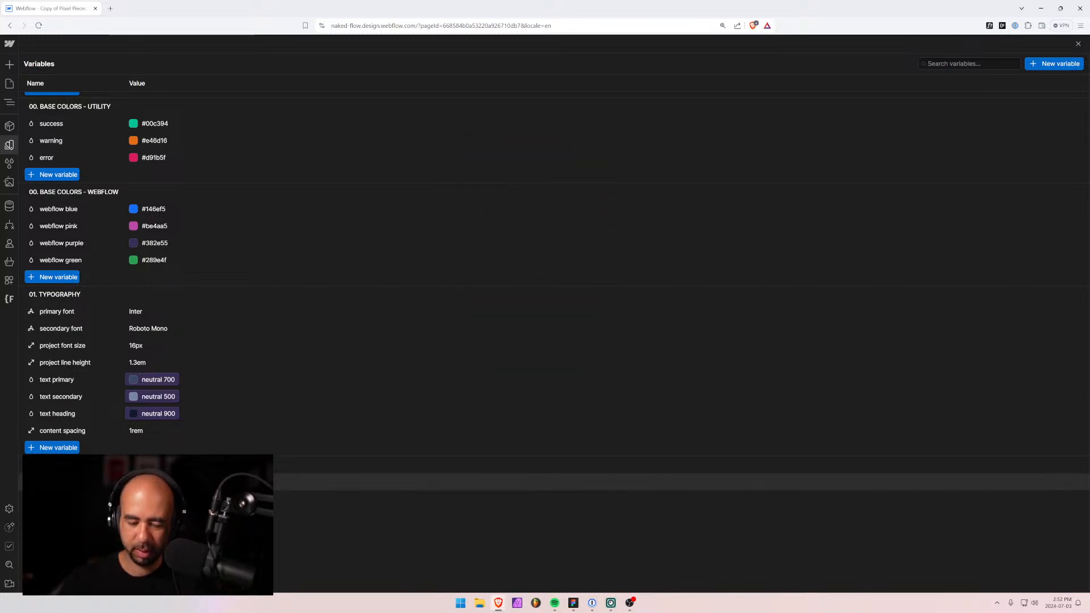
pyautogui.hotkey('alt', 'Tab')
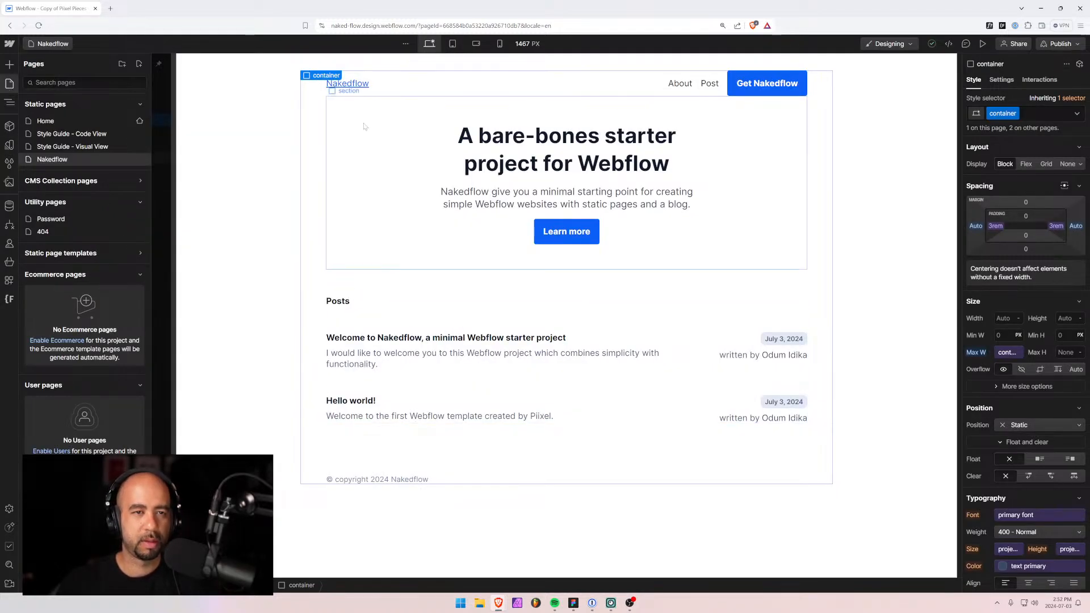
pyautogui.click(402, 103)
pyautogui.click(56, 95)
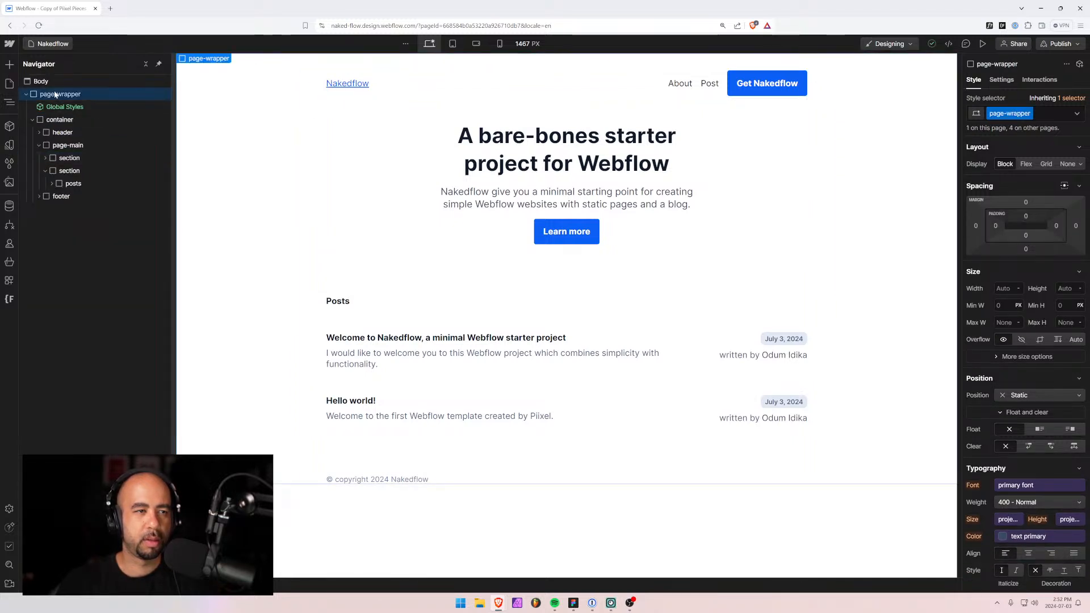
pyautogui.click(60, 120)
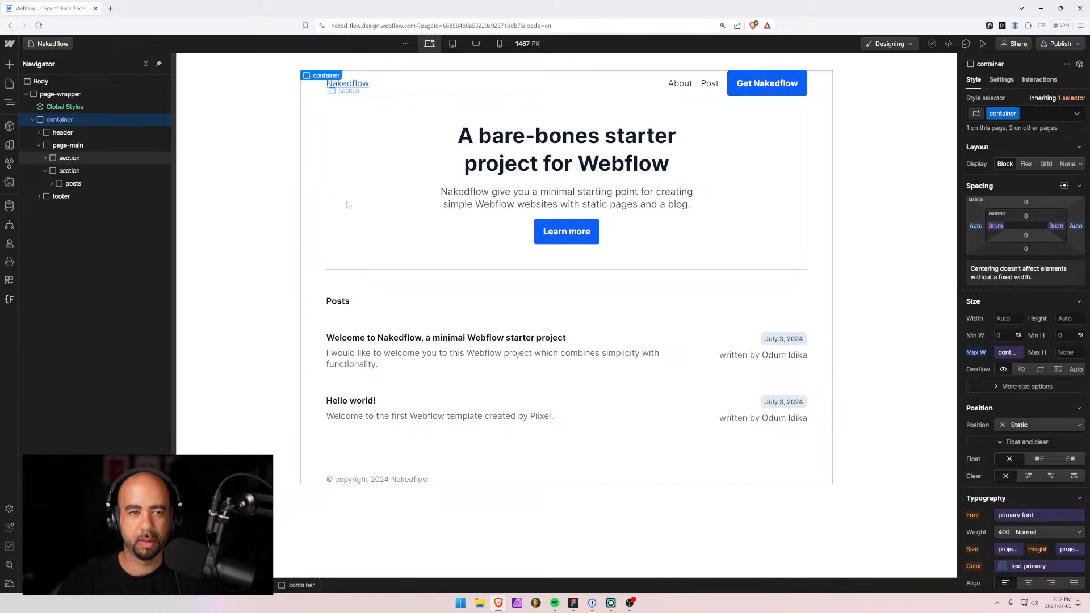
pyautogui.click(50, 133)
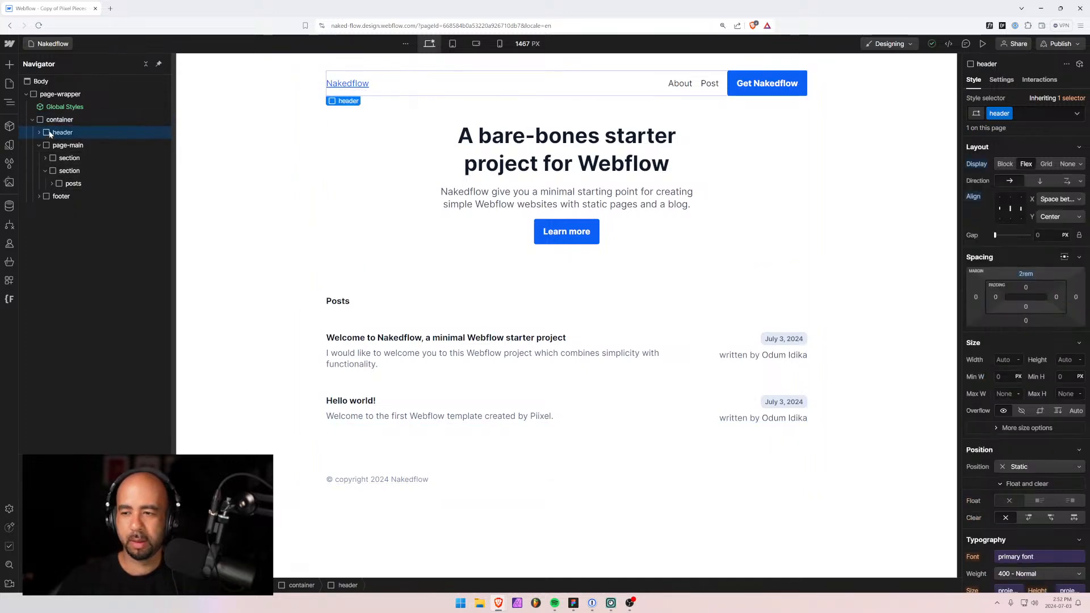
pyautogui.click(55, 121)
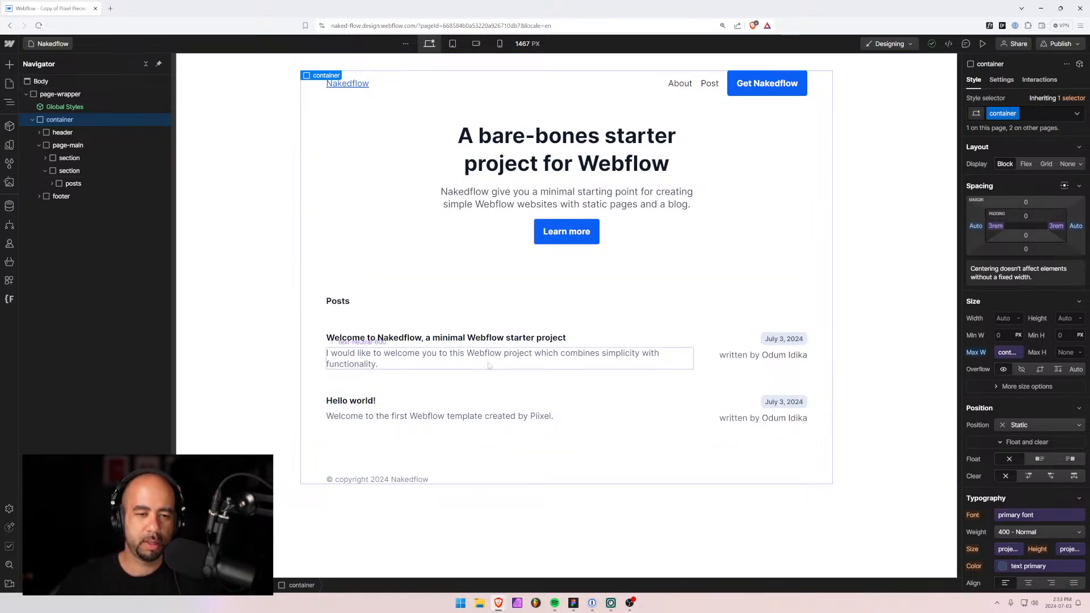
pyautogui.click(462, 328)
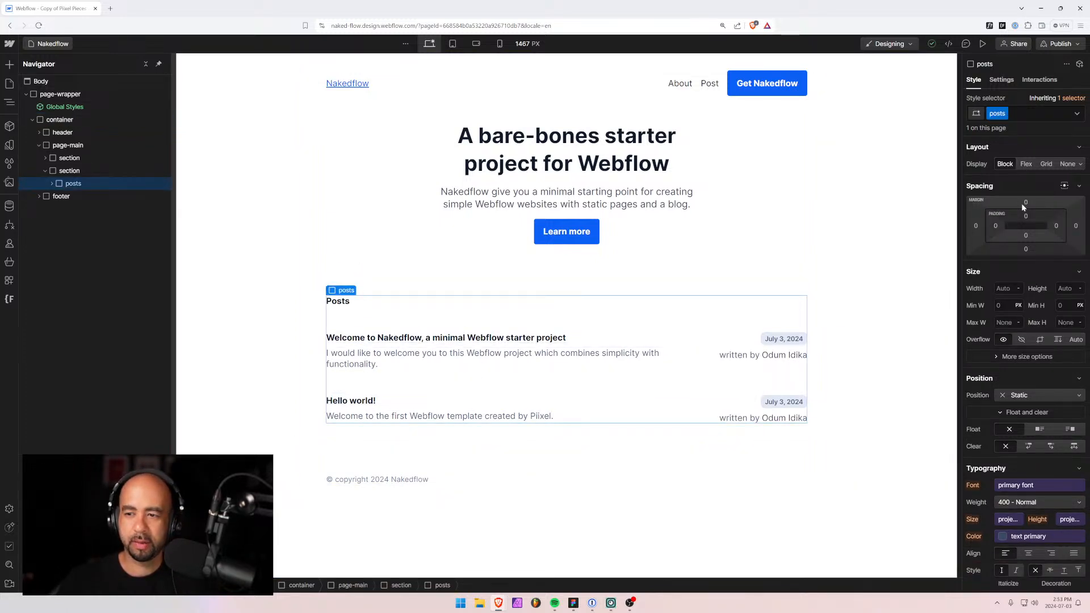
# Set the posts block's left and right margins to auto.
pyautogui.click(976, 226)
pyautogui.click(981, 269)
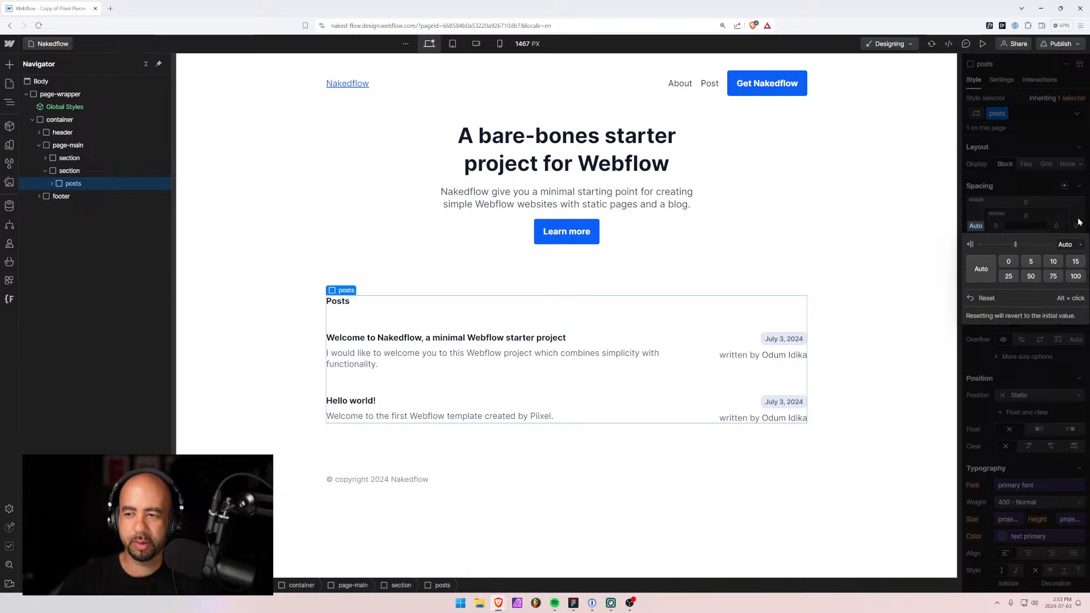
pyautogui.click(1075, 226)
pyautogui.click(982, 268)
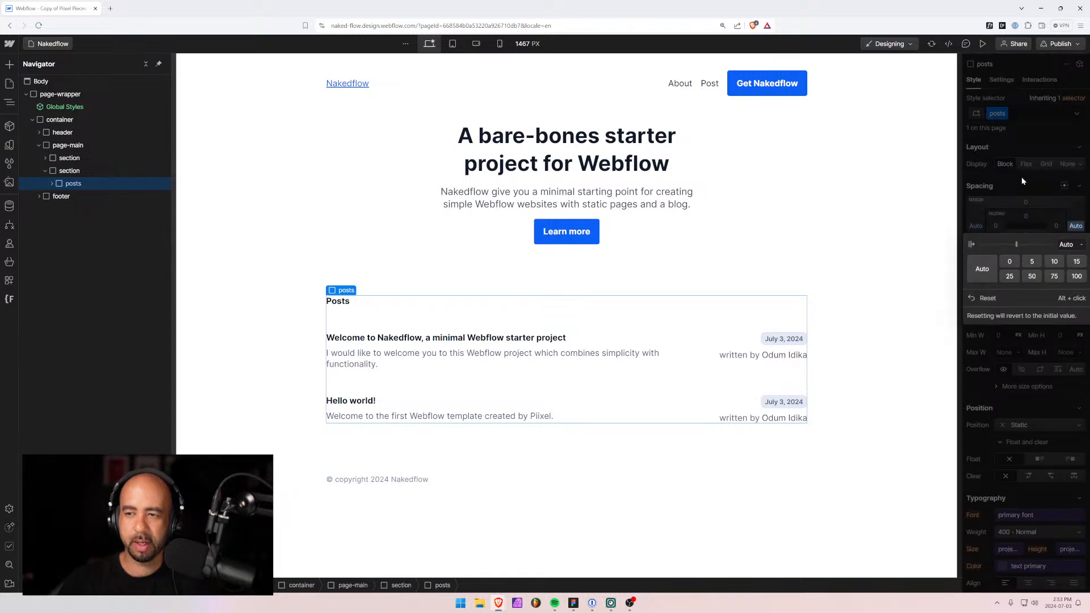
pyautogui.click(1024, 181)
# Try posts block widths from 60rem down to 40rem, settling on 52.5rem.
pyautogui.click(995, 314)
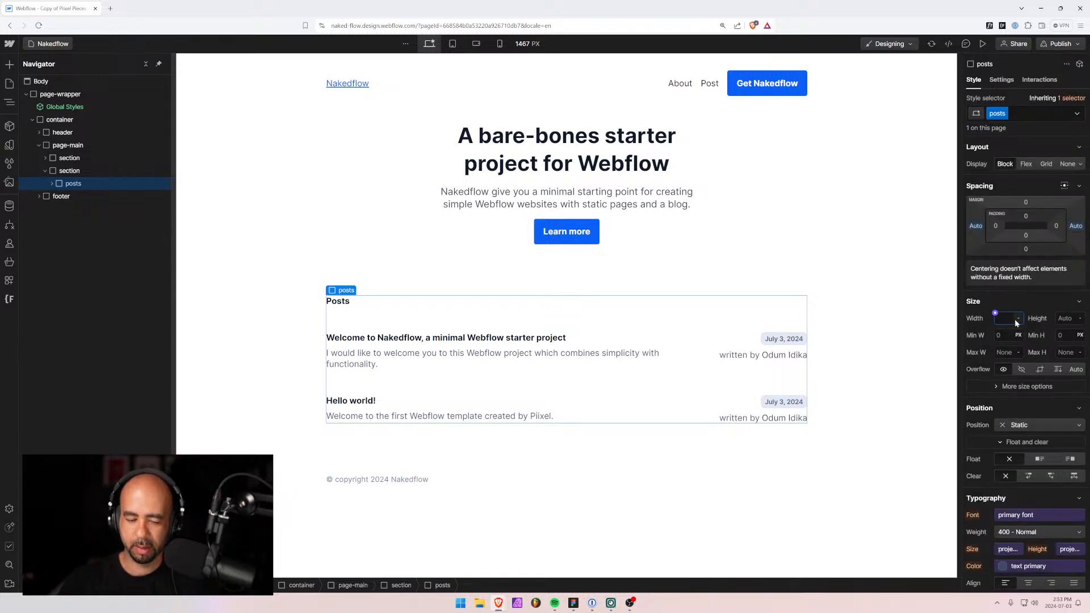
pyautogui.write('60rem')
pyautogui.press('Return')
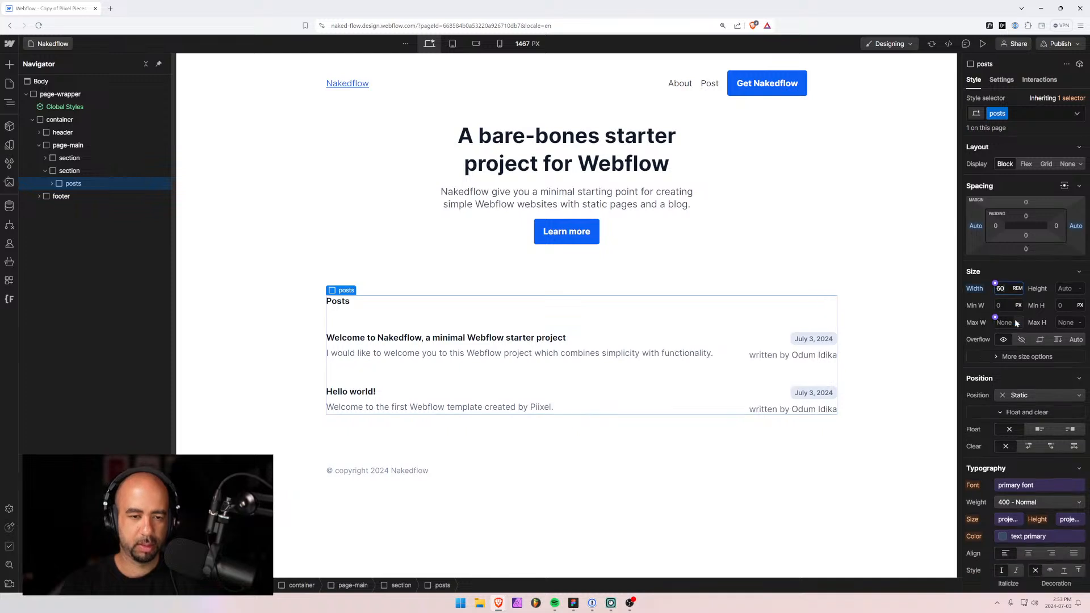
pyautogui.press('Down')
pyautogui.press('Down')
pyautogui.press('Down')
pyautogui.press('Down')
pyautogui.press('Down')
pyautogui.press('Down')
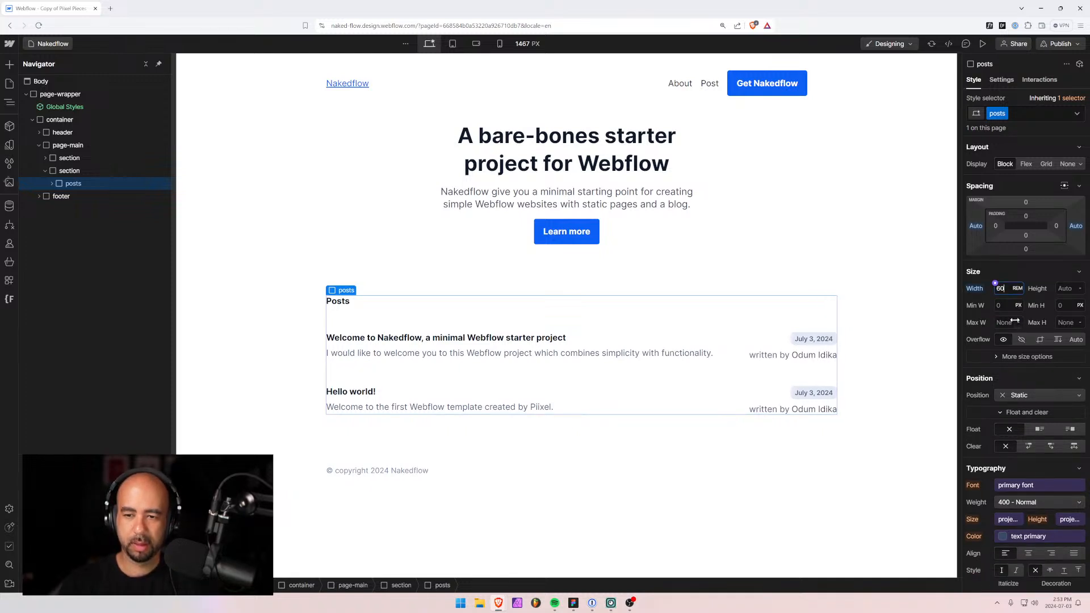
pyautogui.press('Down')
pyautogui.press('Down')
pyautogui.press('Down')
pyautogui.press('Down')
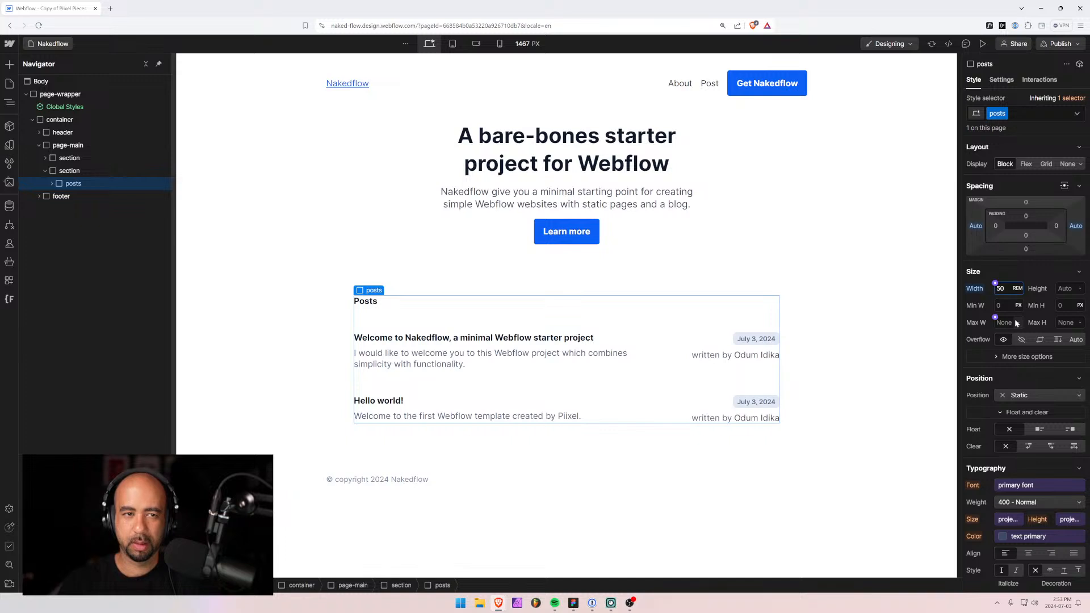
pyautogui.press('Down')
pyautogui.press('Down')
pyautogui.press('Down')
pyautogui.press('Down')
pyautogui.press('Down')
pyautogui.press('Down')
pyautogui.press('Down')
pyautogui.press('Down')
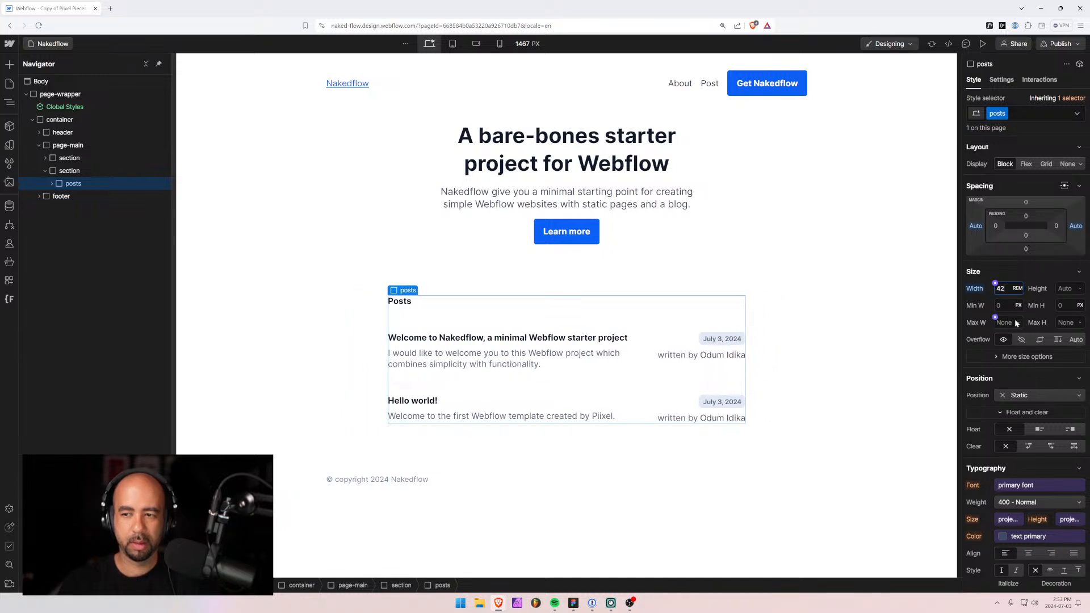
pyautogui.press('Down')
pyautogui.press('Down')
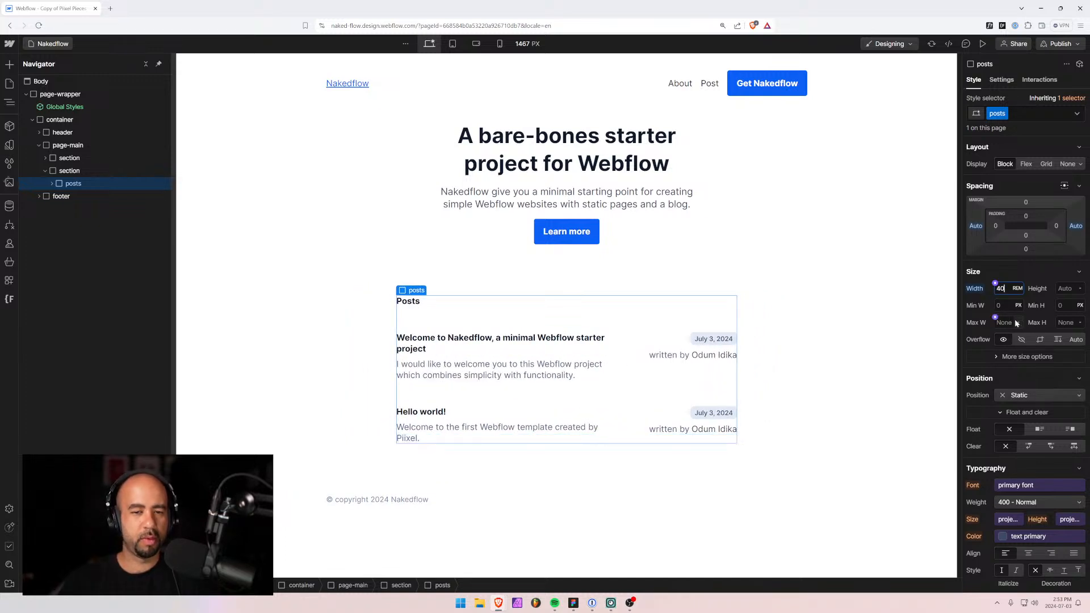
pyautogui.press('Up')
pyautogui.press('Up')
pyautogui.press('Up')
pyautogui.press('Up')
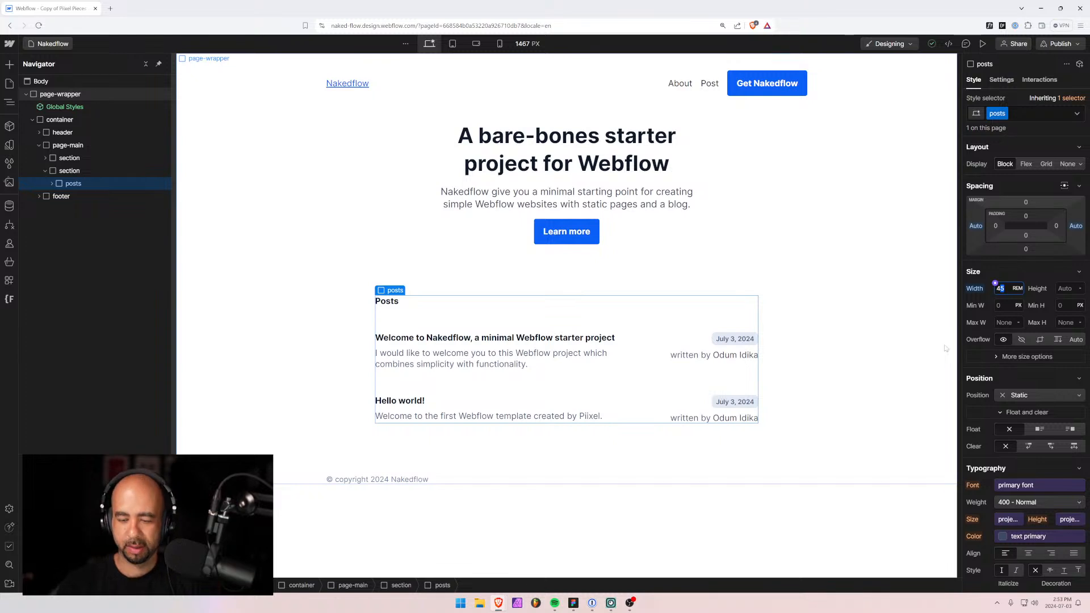
pyautogui.write('152.5')
pyautogui.press('Return')
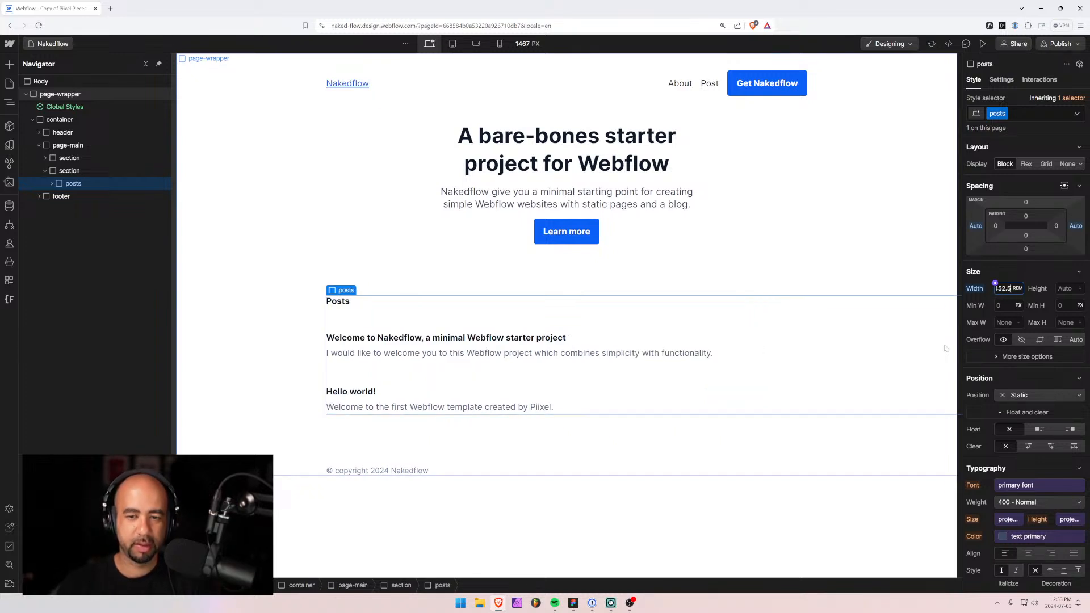
pyautogui.hotkey('ctrl', 'a')
pyautogui.write('52')
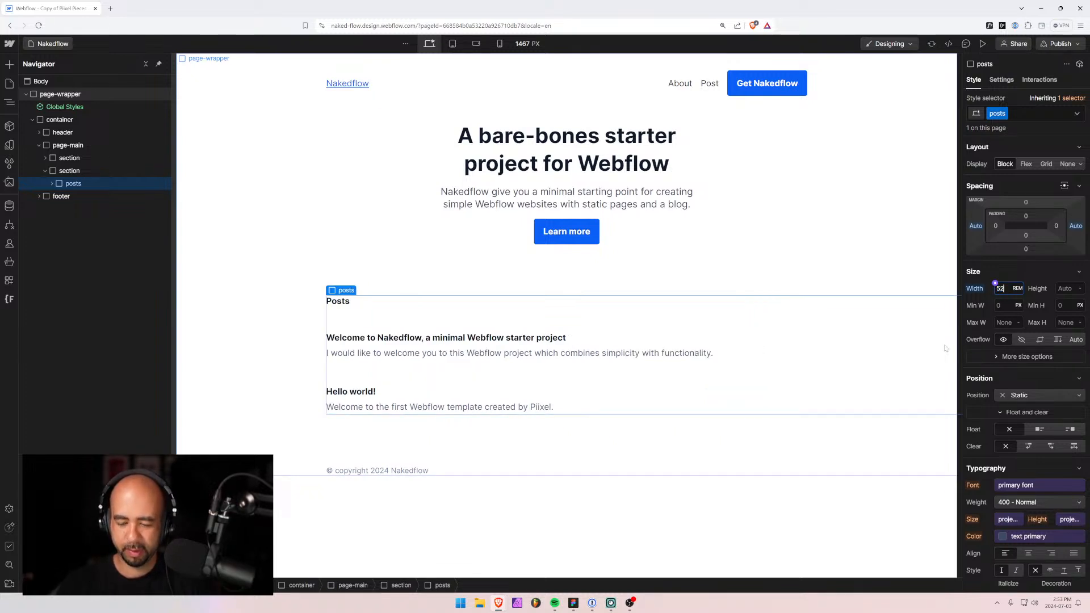
pyautogui.write('.5')
pyautogui.press('Return')
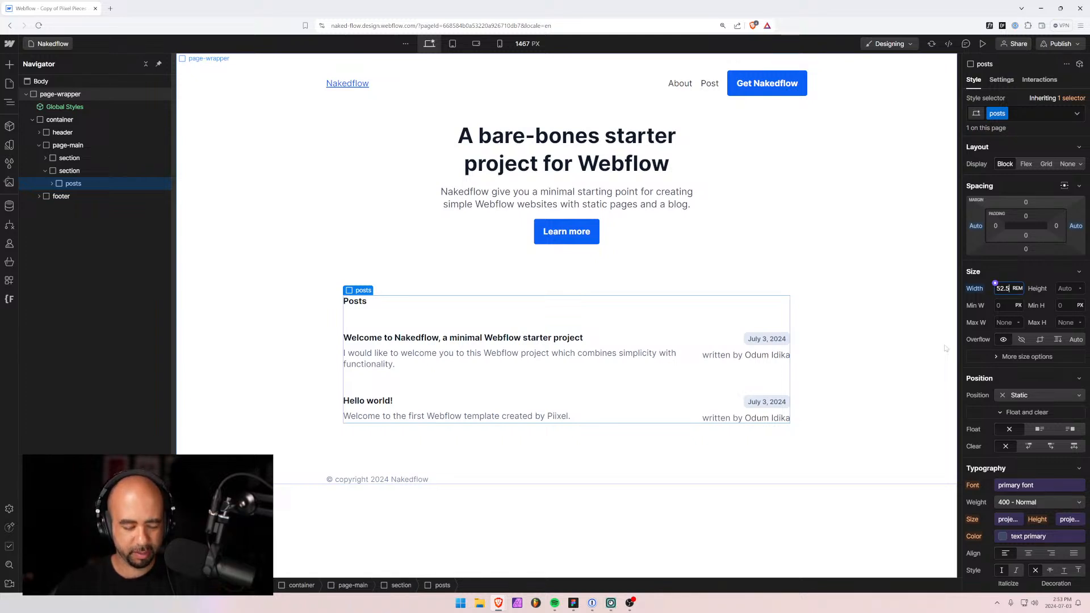
# Compute 62.5 − 15 in Calculator and apply a 47.5rem posts width.
pyautogui.press('super')
pyautogui.write('calc')
pyautogui.press('Return')
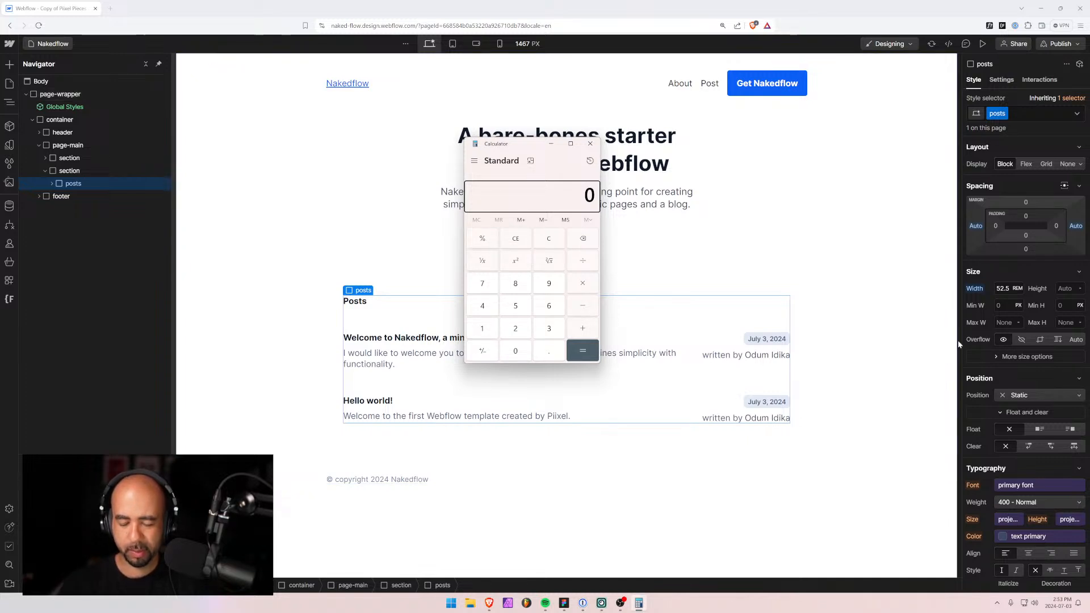
pyautogui.write('62.5 ')
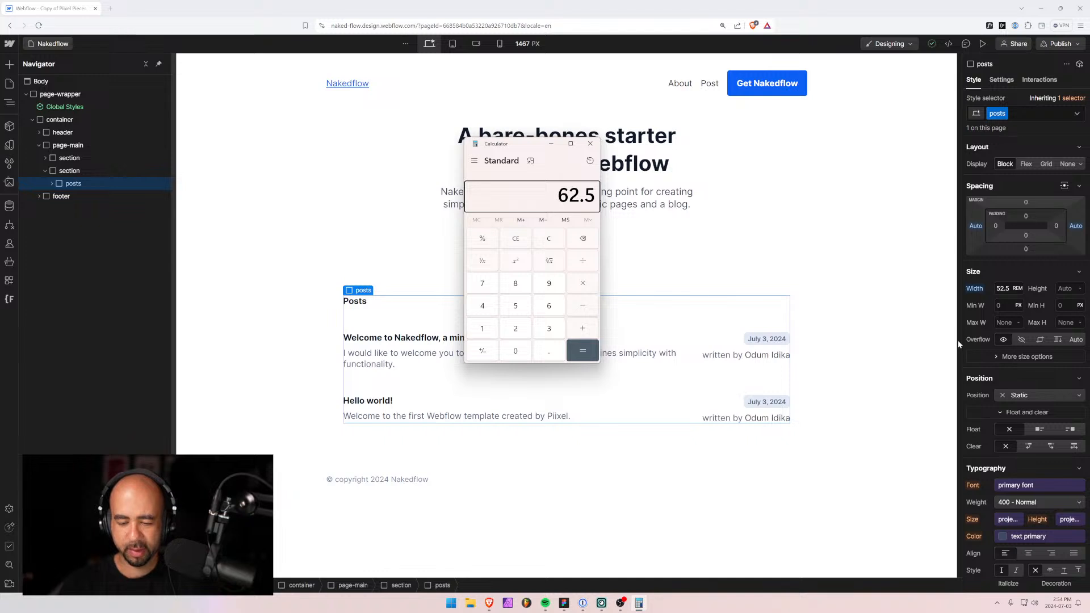
pyautogui.write('- 15')
pyautogui.press('Return')
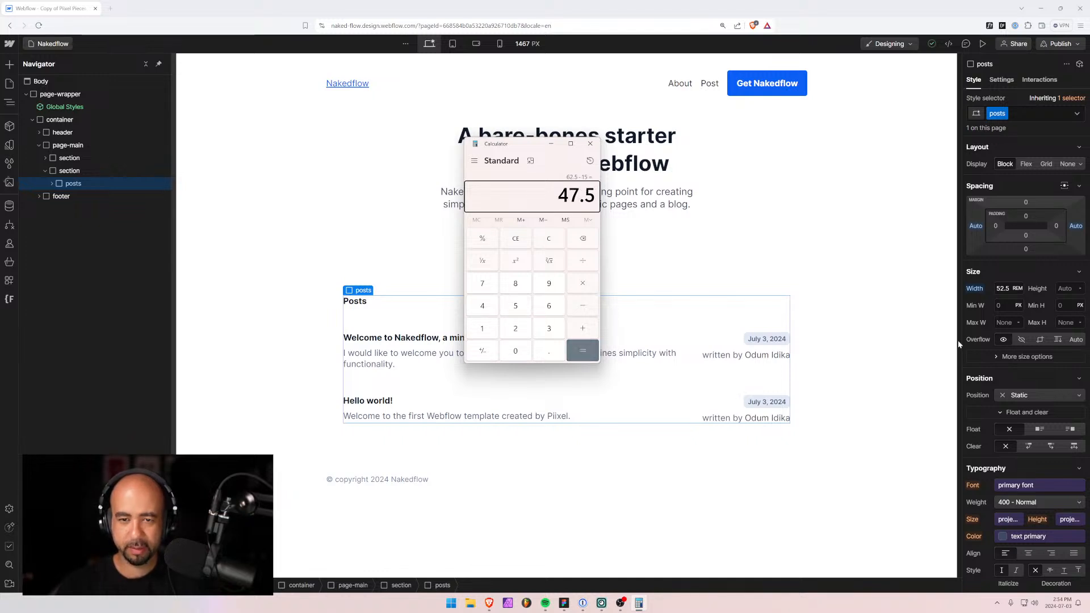
pyautogui.click(590, 144)
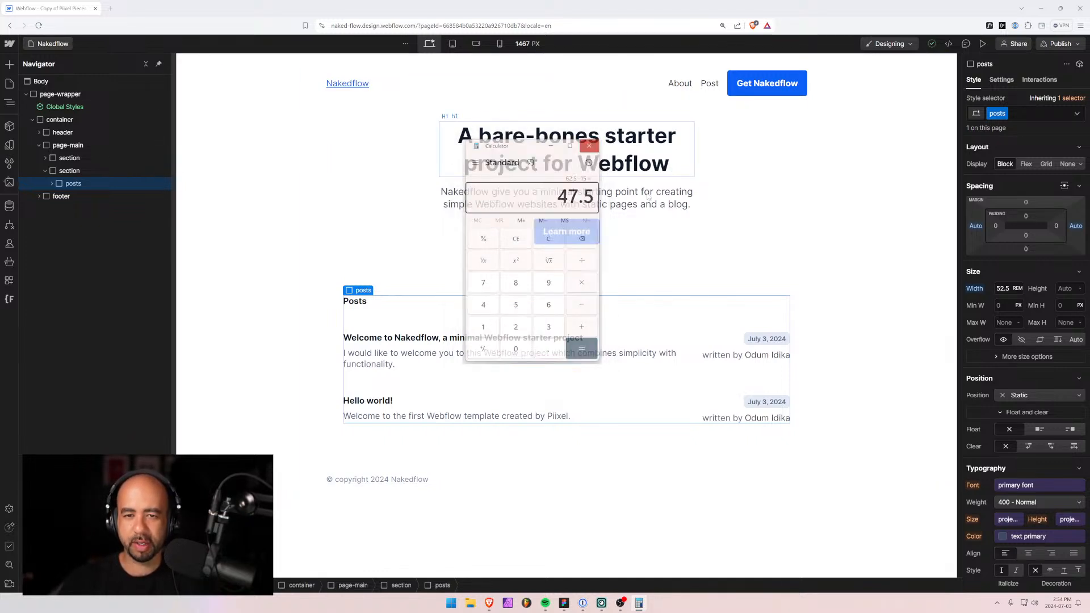
pyautogui.click(1003, 288)
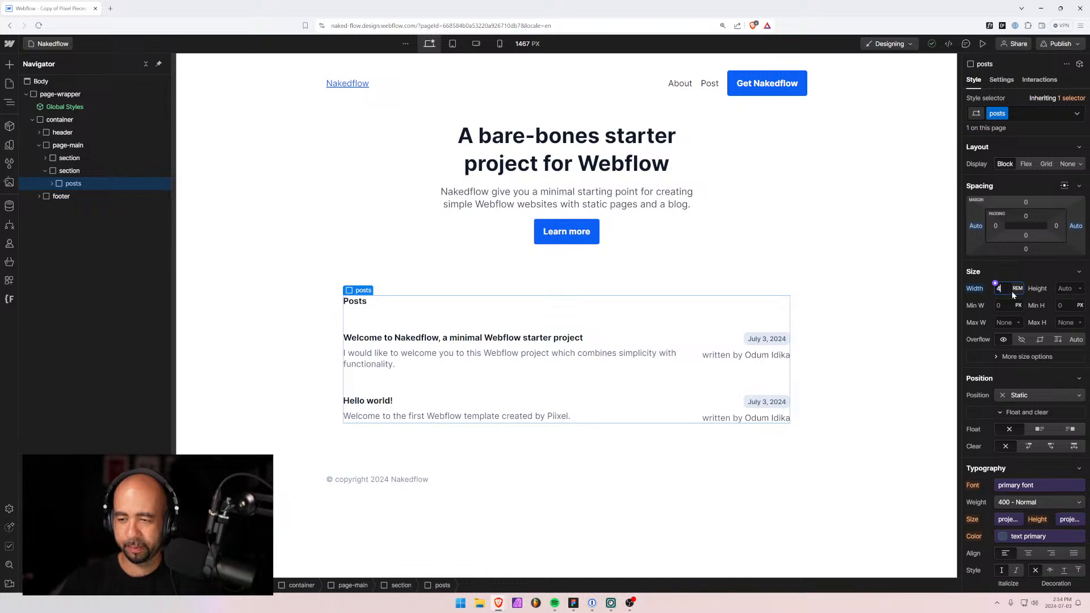
pyautogui.press('Return')
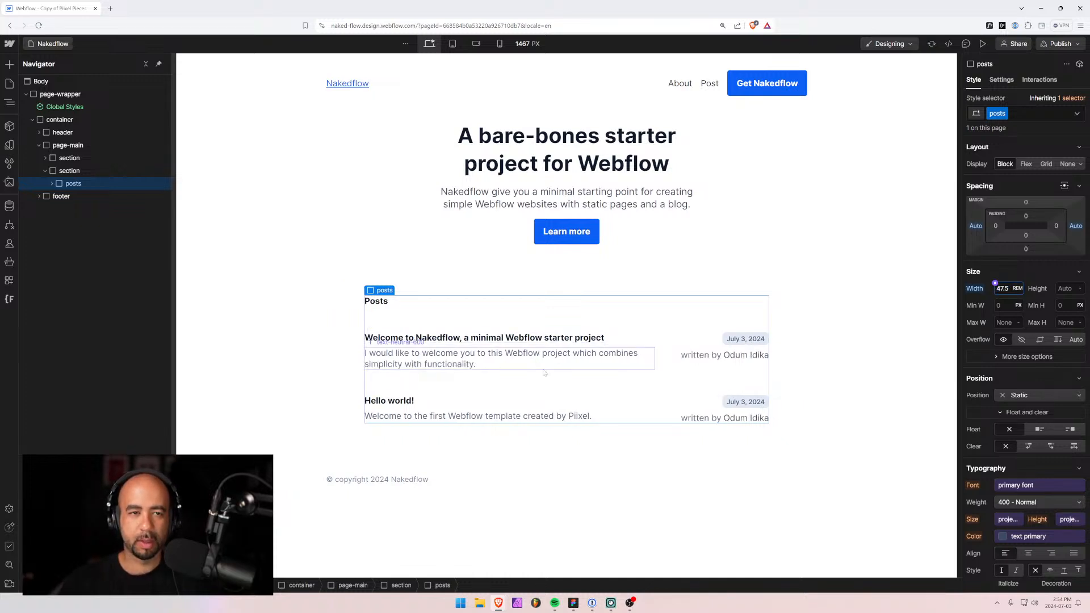
pyautogui.click(813, 292)
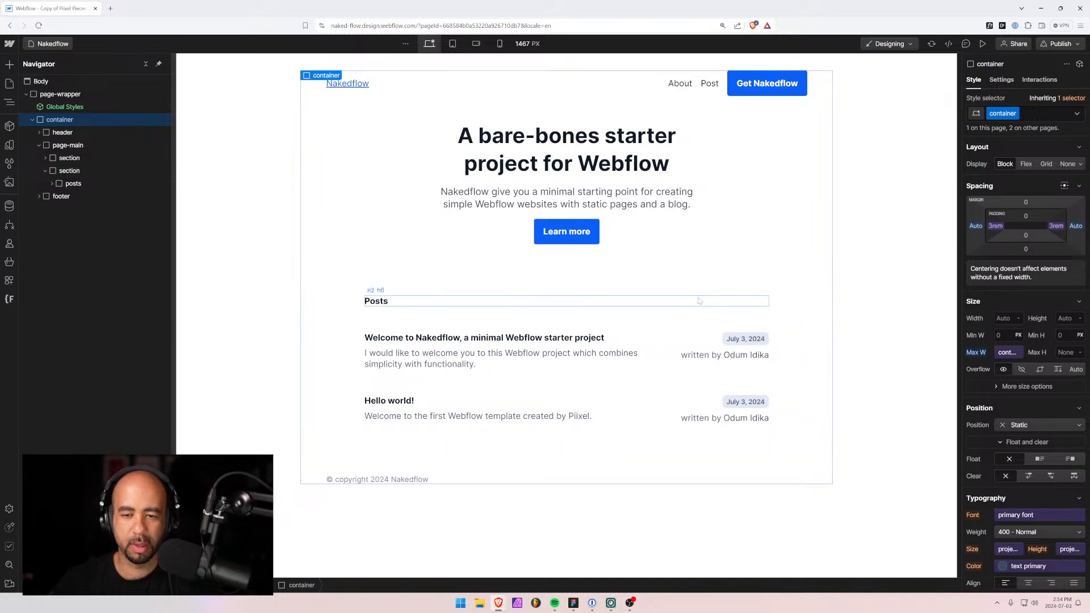
pyautogui.click(672, 340)
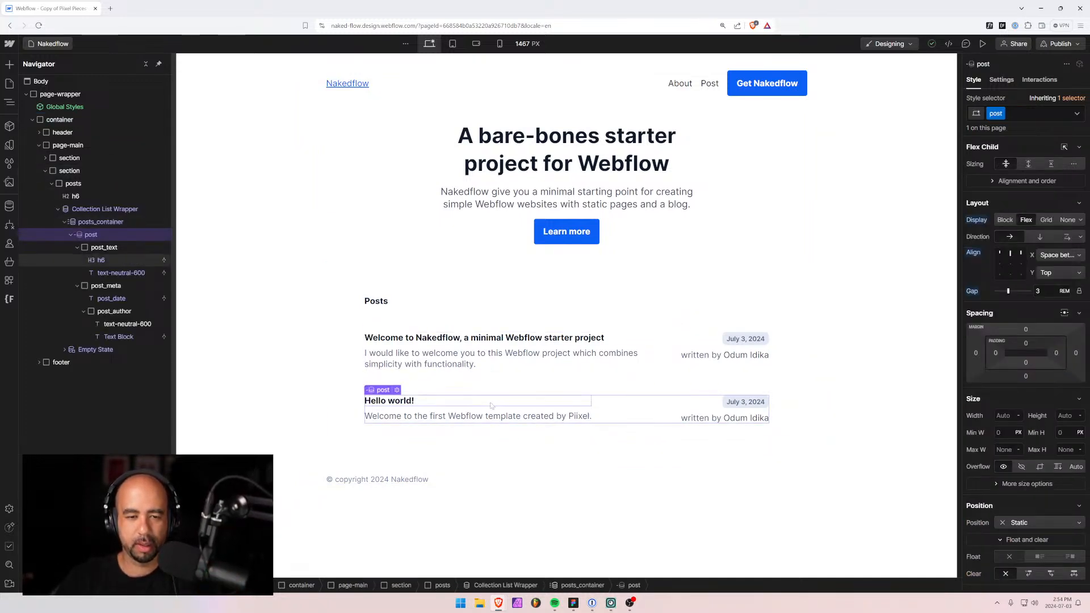
pyautogui.click(488, 367)
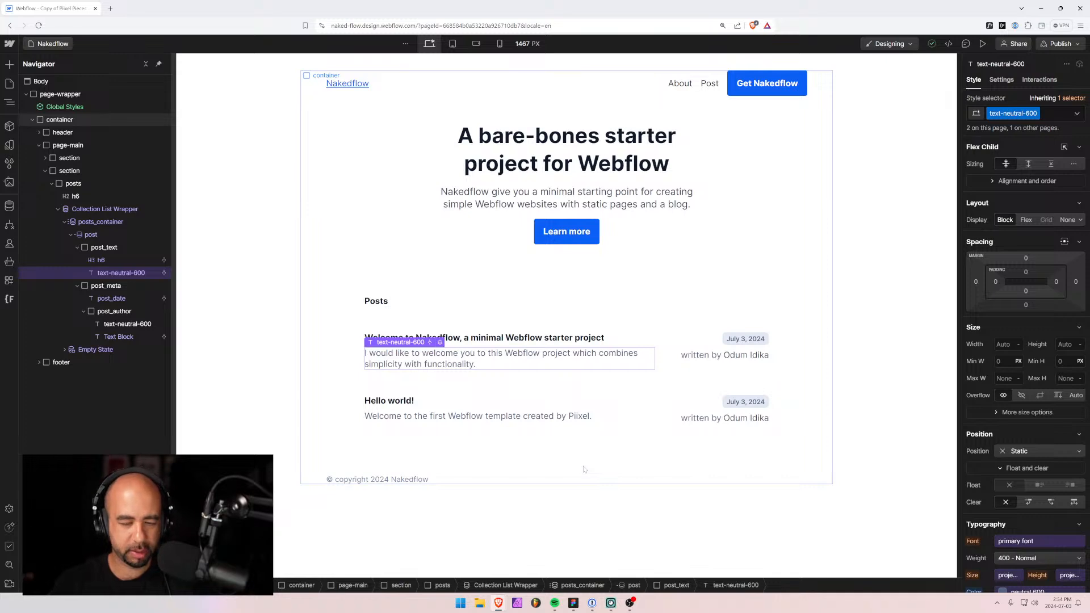
pyautogui.hotkey('alt', 'Tab')
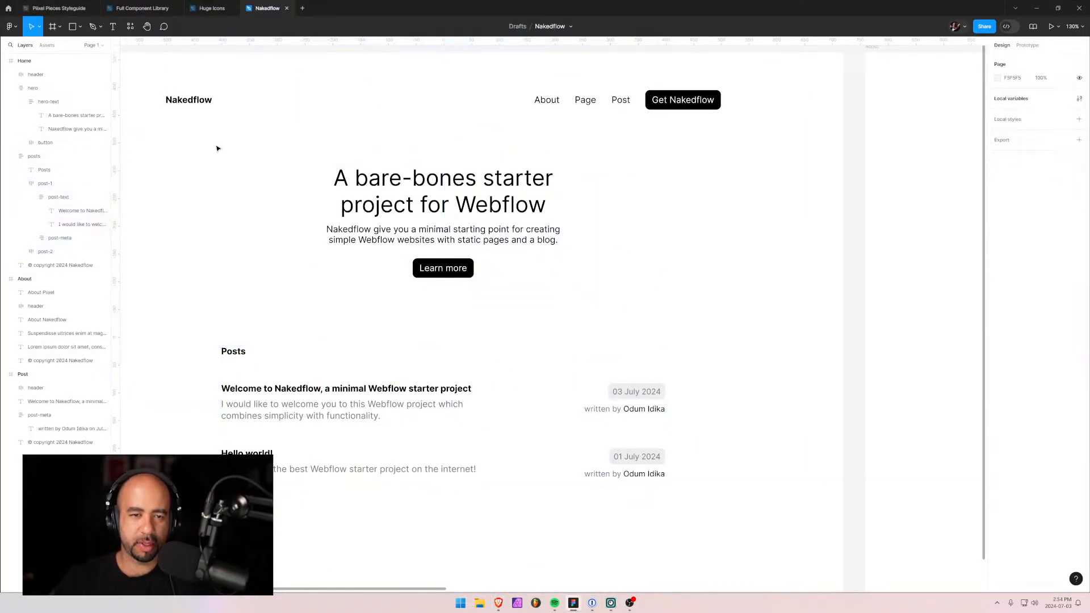
pyautogui.moveTo(264, 231); pyautogui.dragTo(408, 240)
pyautogui.hotkey('alt', 'Tab')
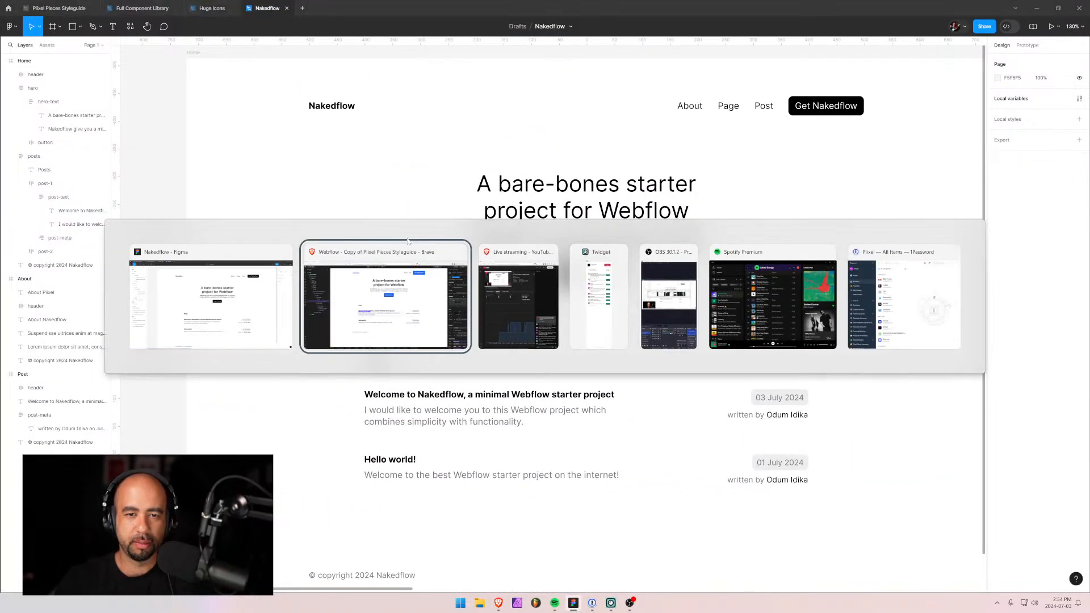
pyautogui.hotkey('alt', 'Tab')
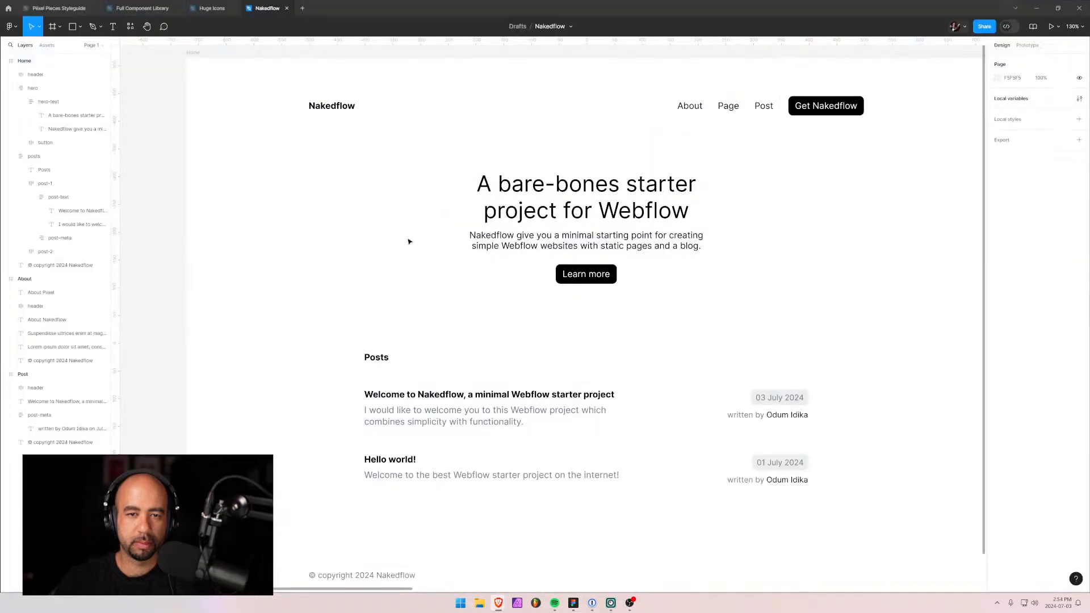
# Try the text secondary colour variable on the hero subtitle.
pyautogui.hotkey('alt', 'Tab')
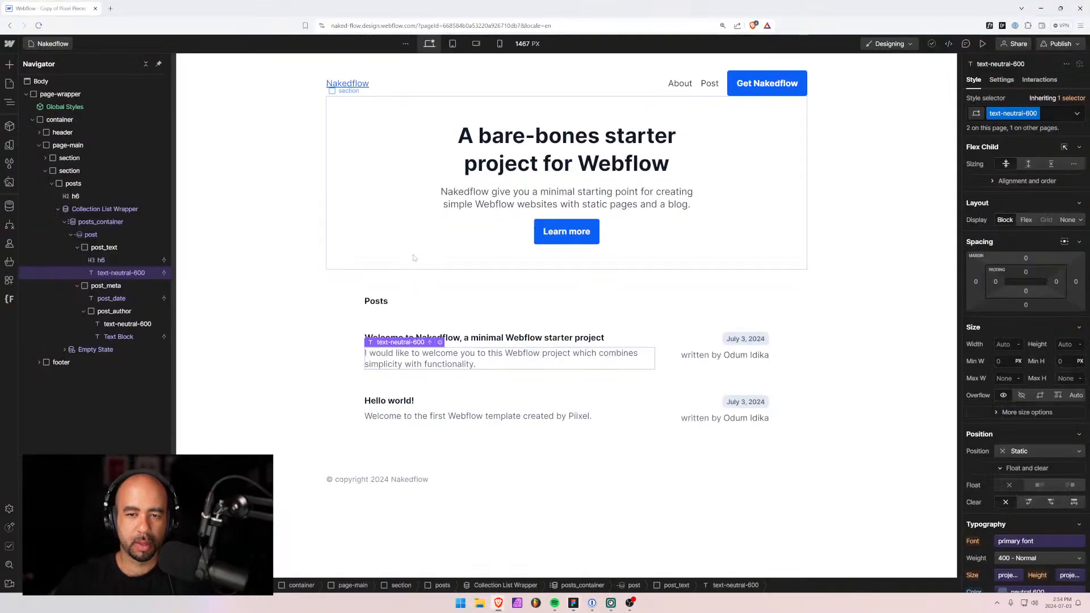
pyautogui.click(460, 197)
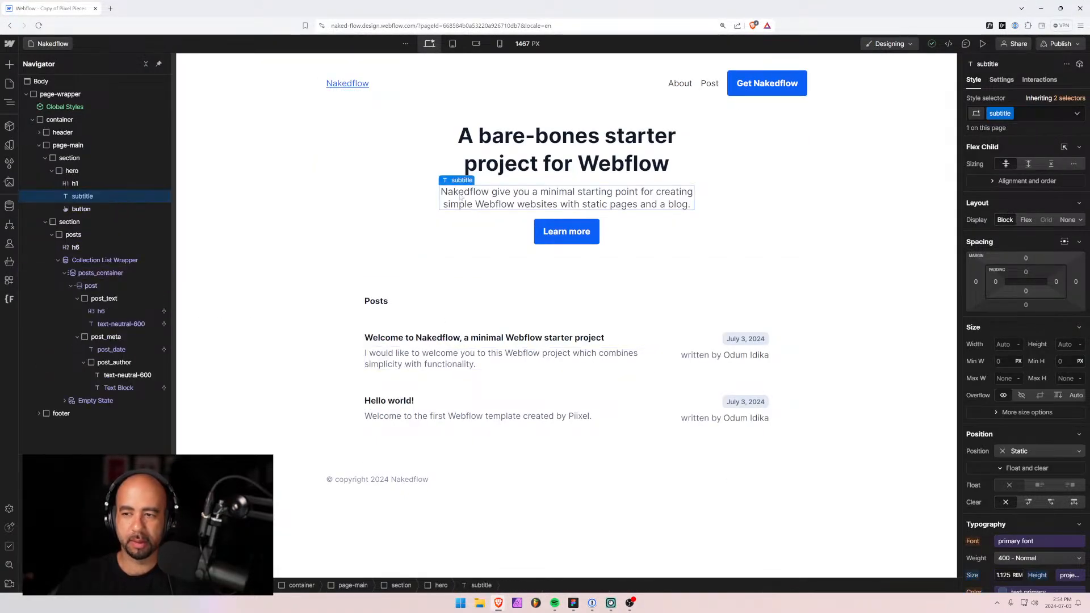
pyautogui.scroll(-3, 988, 490)
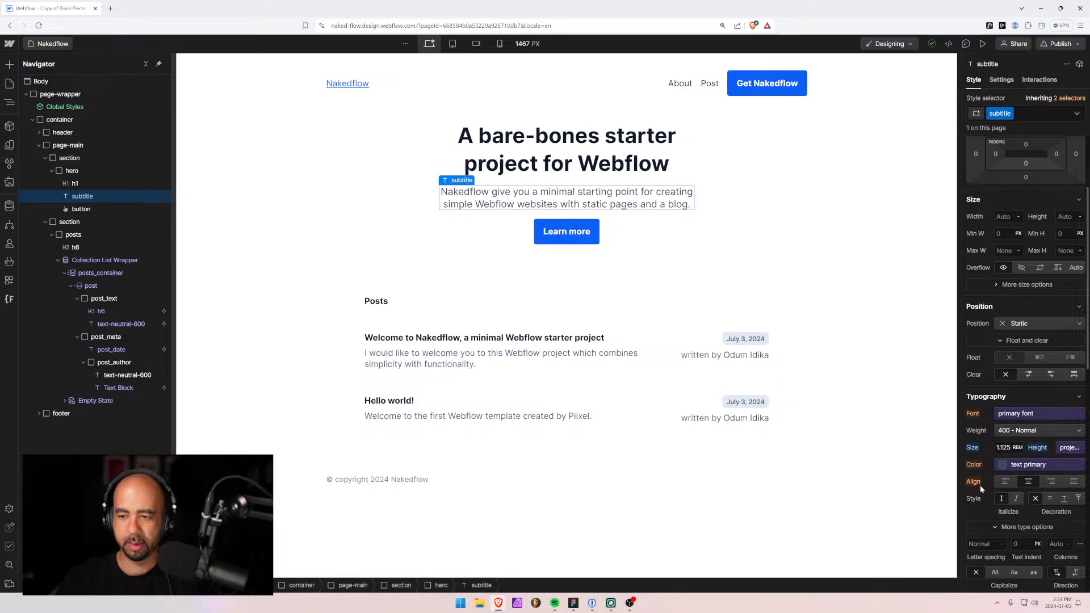
pyautogui.click(1002, 466)
pyautogui.scroll(-2, 997, 415)
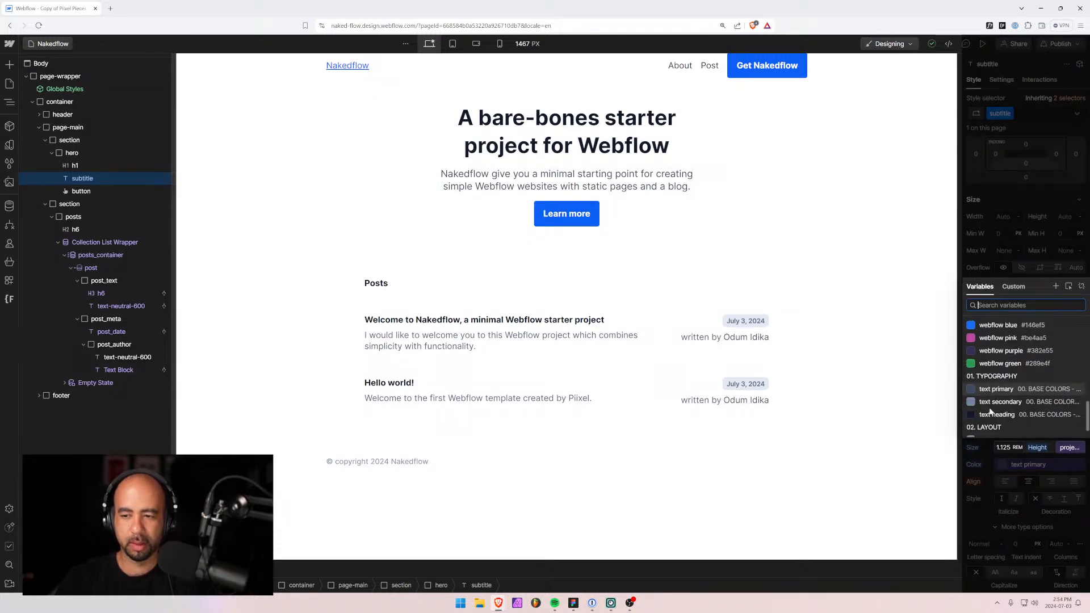
pyautogui.click(992, 390)
pyautogui.press('Escape')
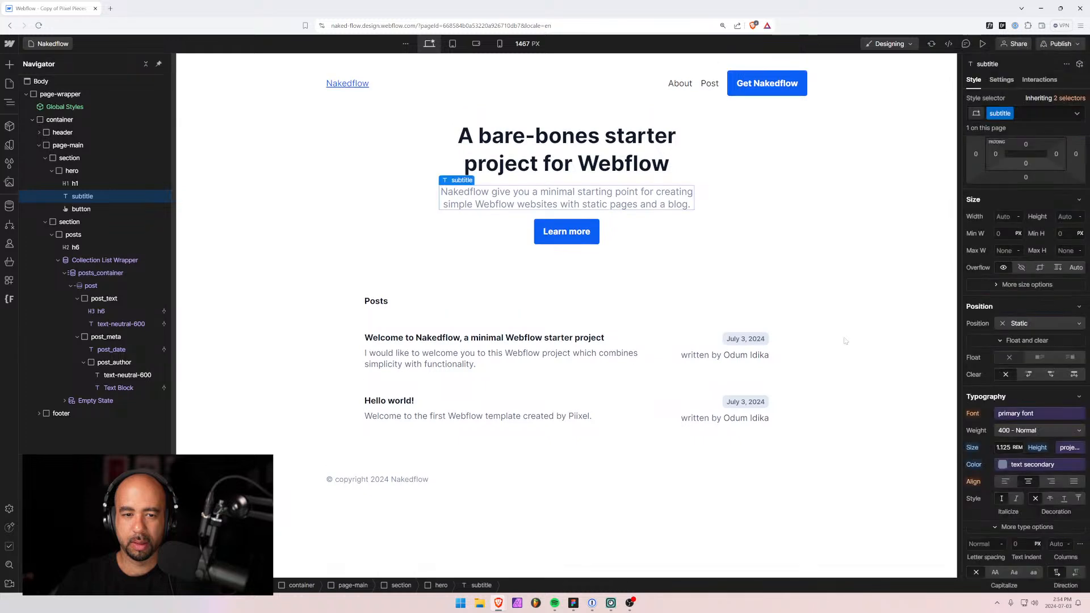
pyautogui.click(354, 198)
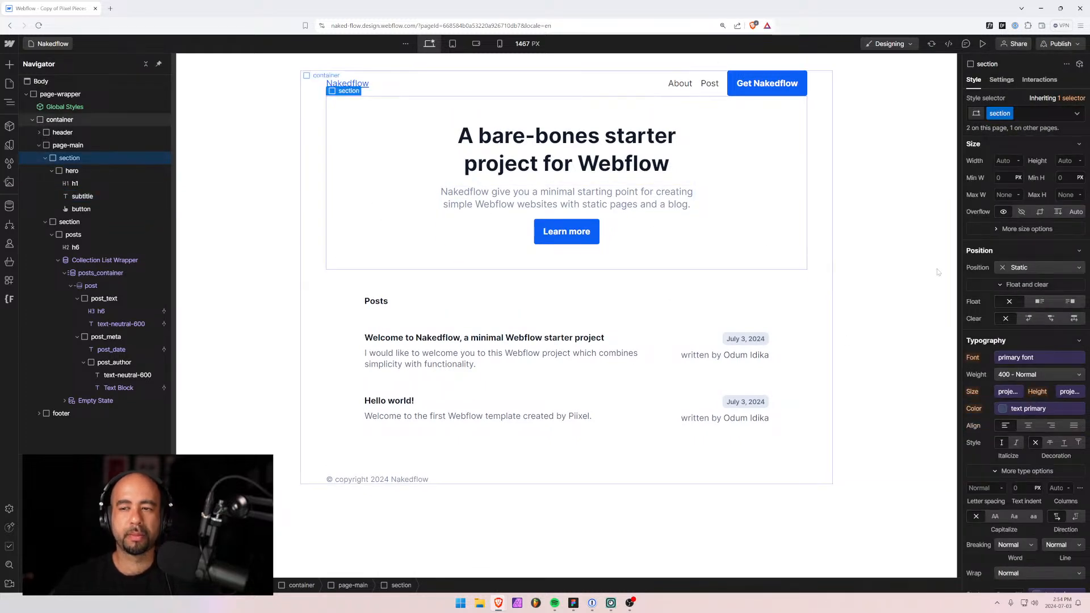
# Switch the hero subtitle colour to the neutral 600 variable.
pyautogui.click(658, 199)
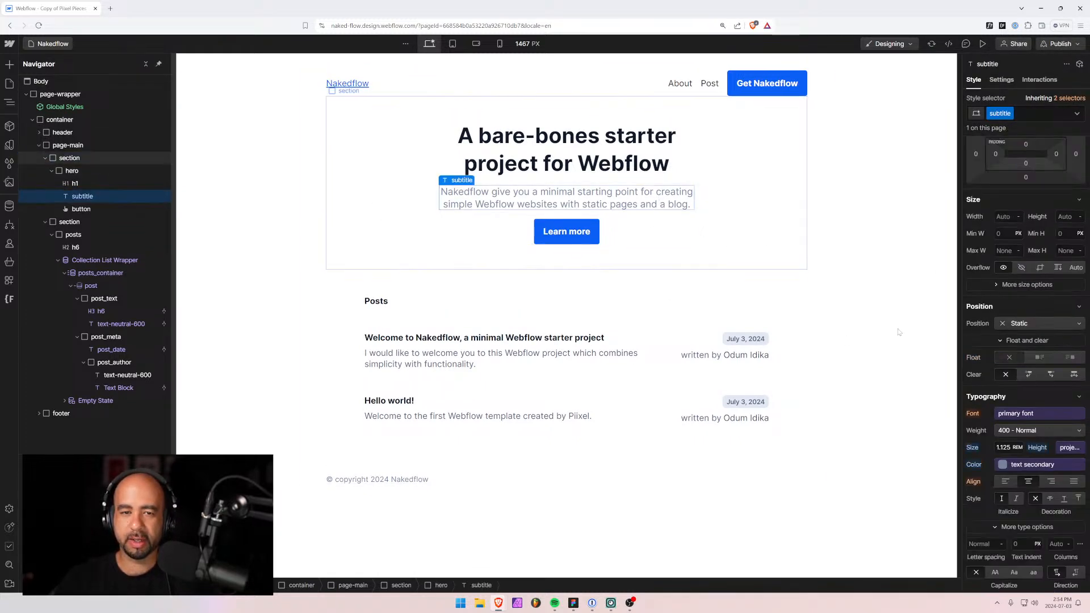
pyautogui.click(1002, 465)
pyautogui.scroll(-2, 1006, 389)
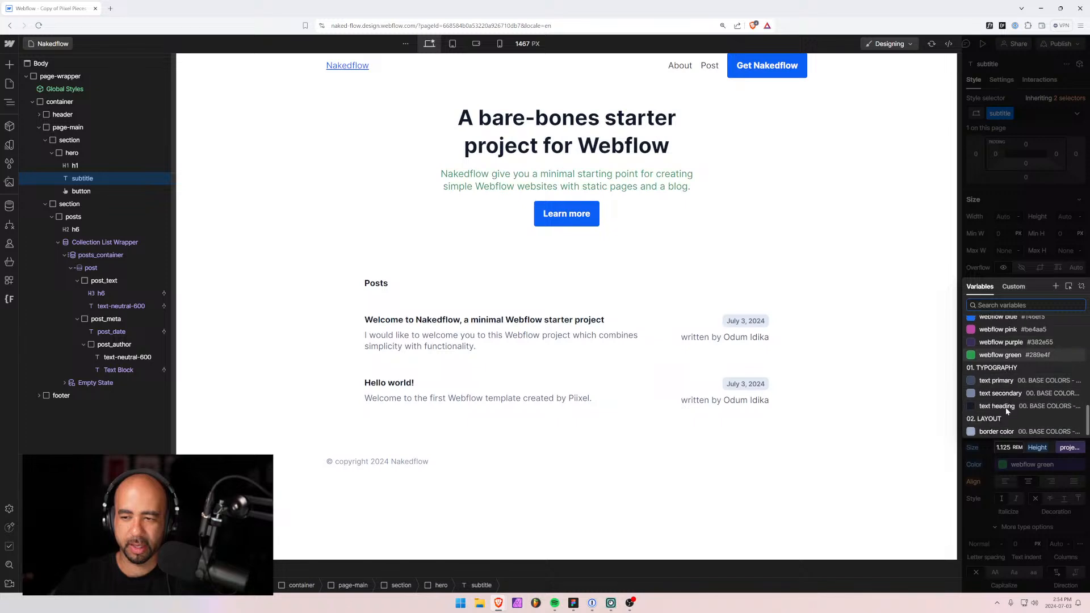
pyautogui.scroll(5, 1006, 420)
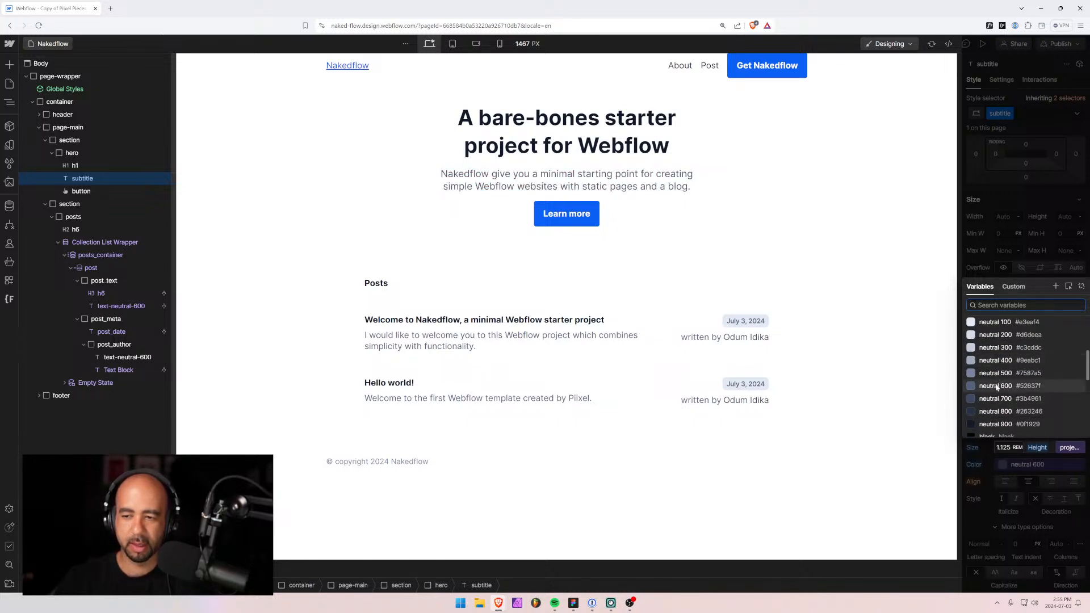
pyautogui.click(996, 405)
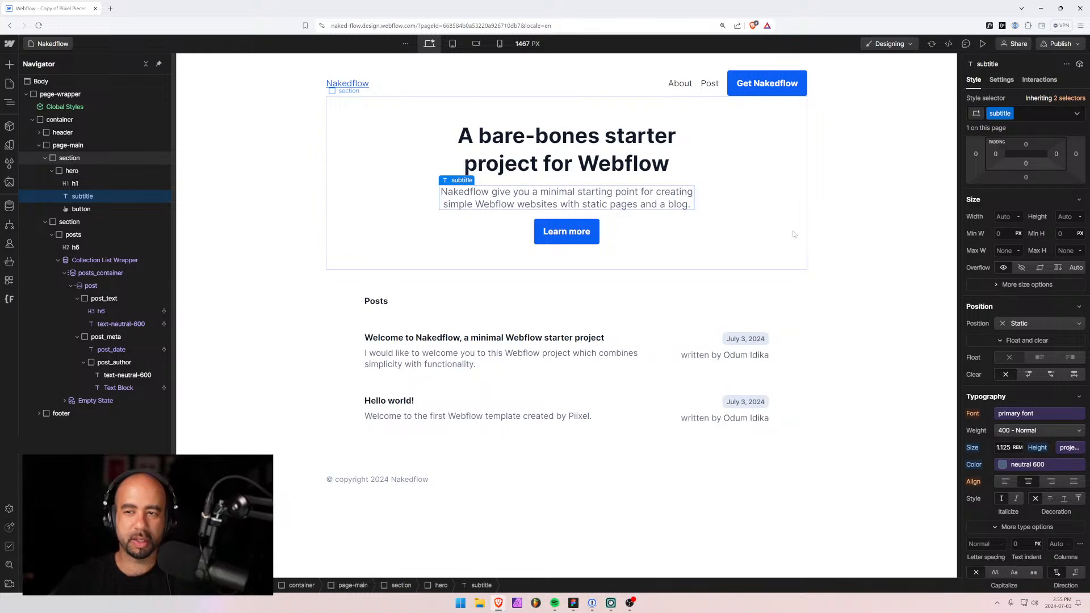
pyautogui.click(793, 234)
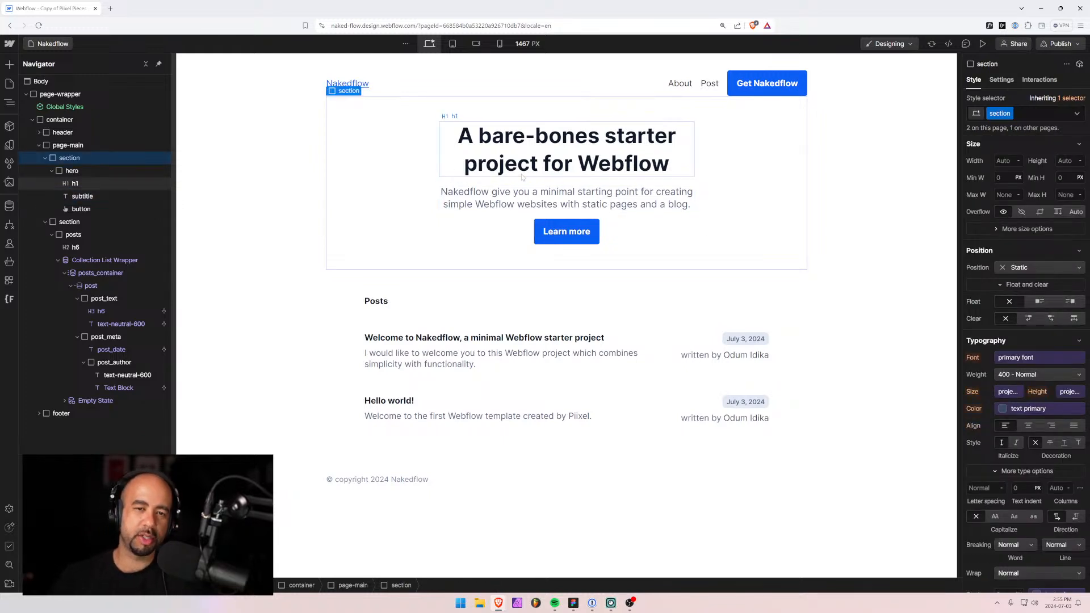
pyautogui.click(514, 196)
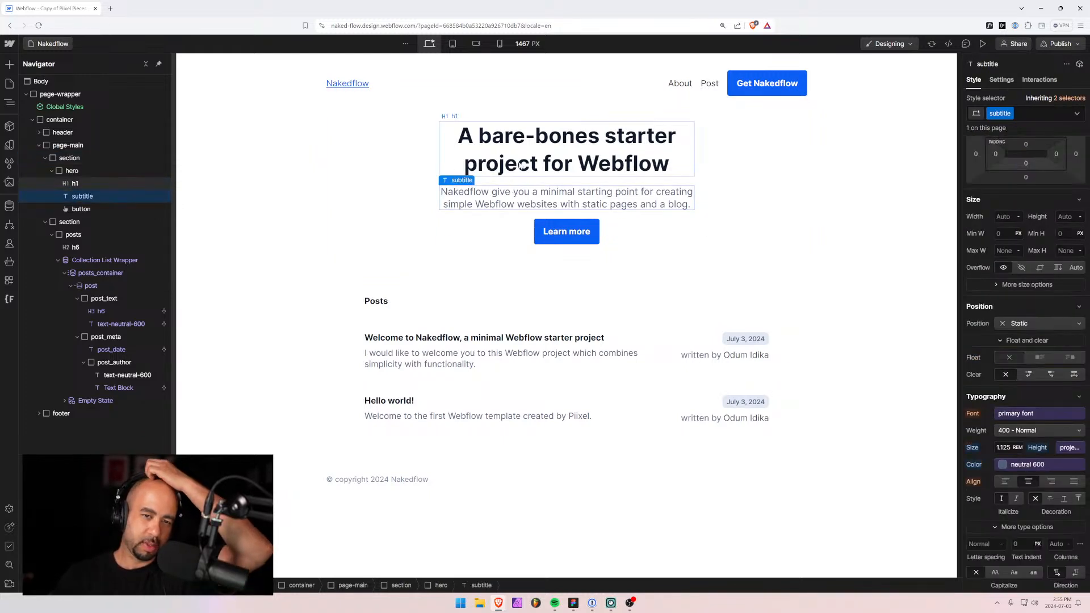
pyautogui.click(507, 185)
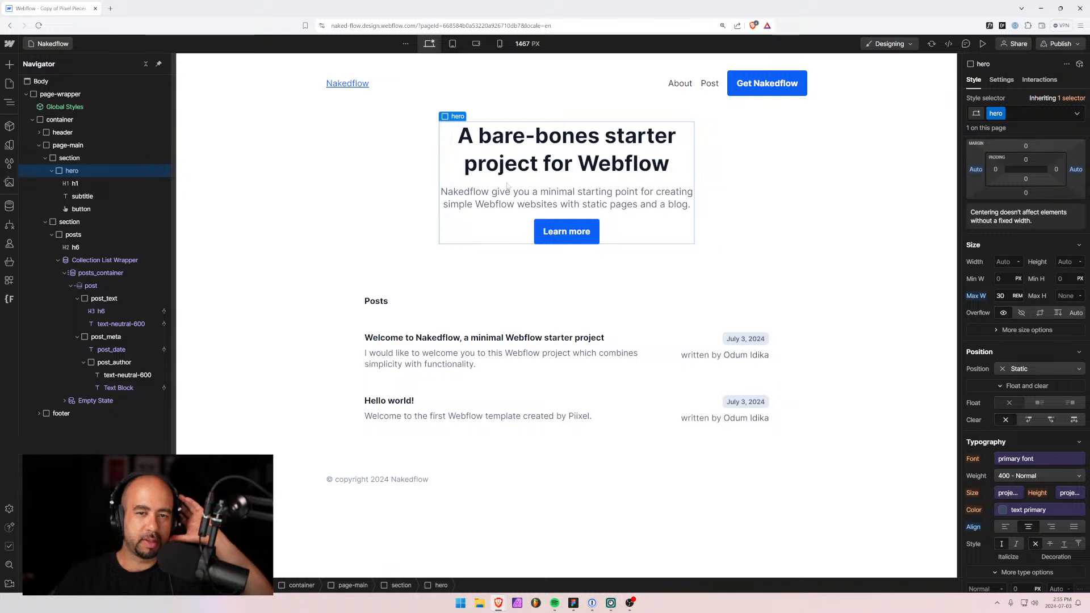
pyautogui.click(518, 173)
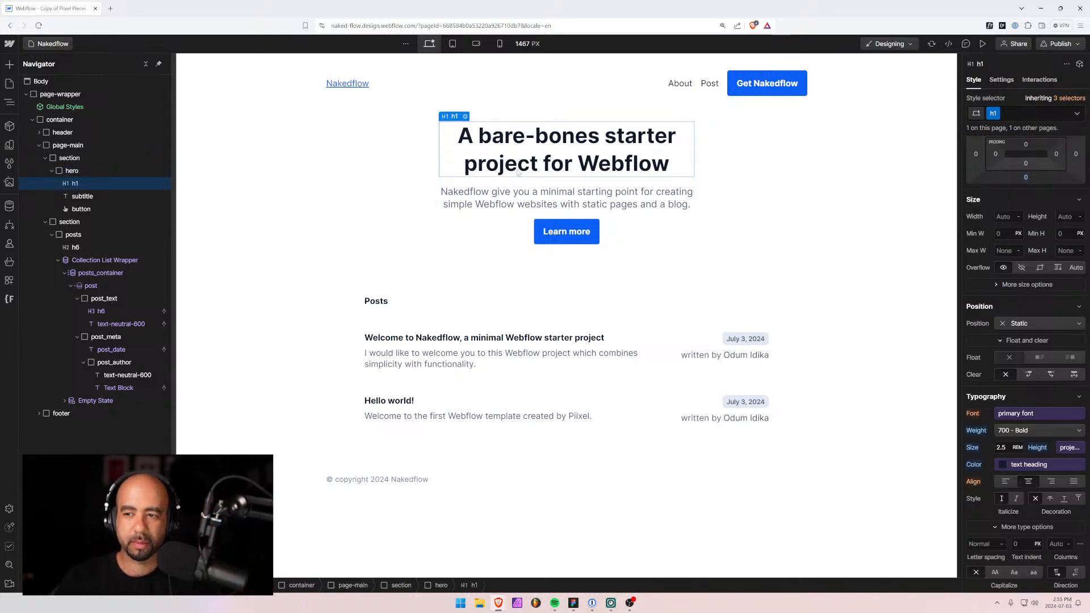
pyautogui.scroll(2, 1036, 241)
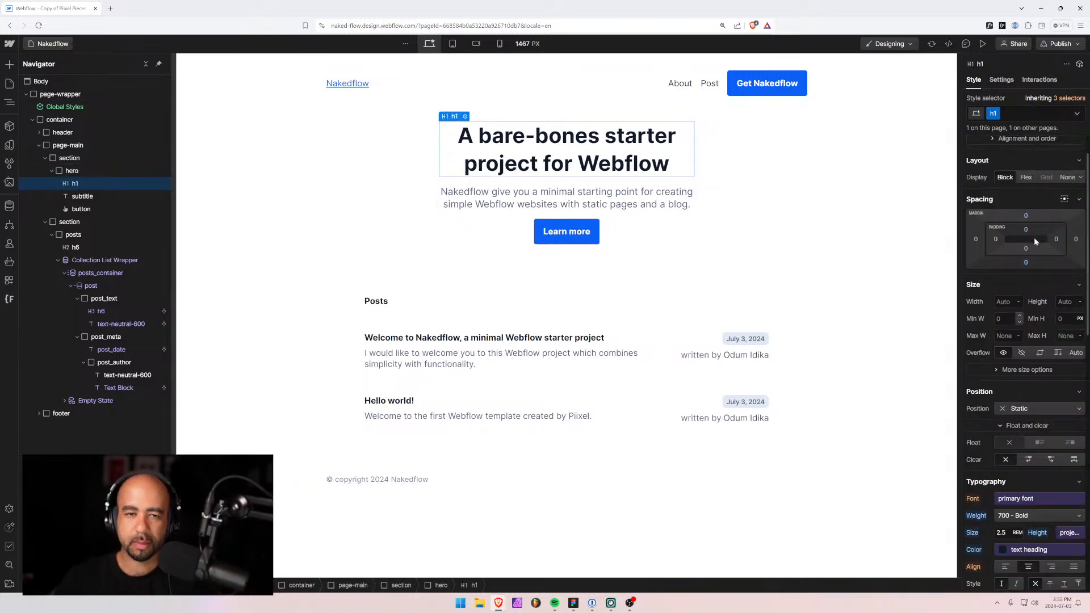
pyautogui.click(508, 202)
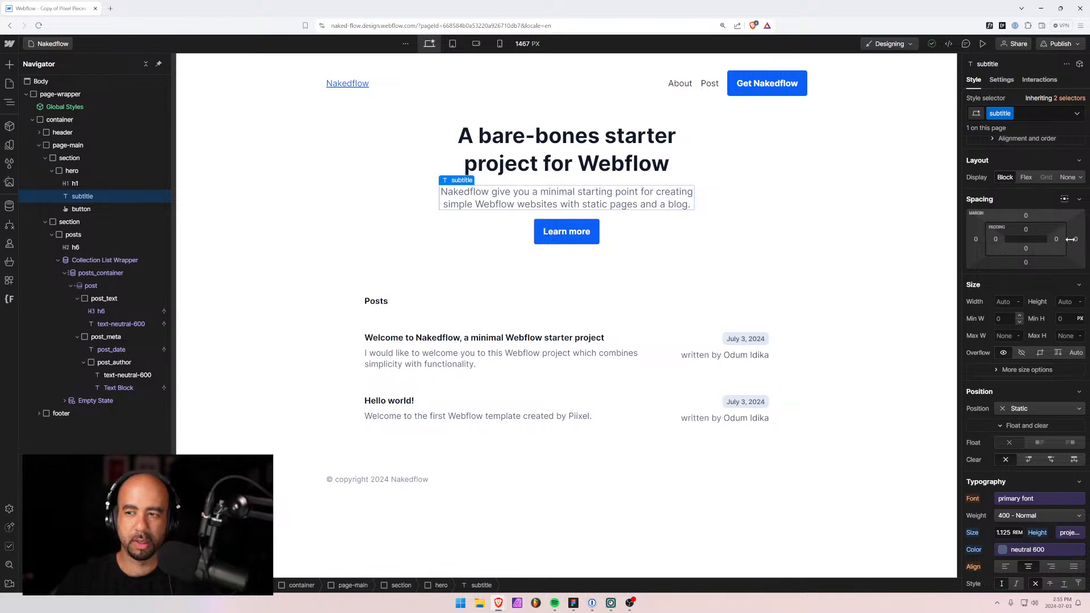
pyautogui.click(1028, 263)
pyautogui.write('1rem')
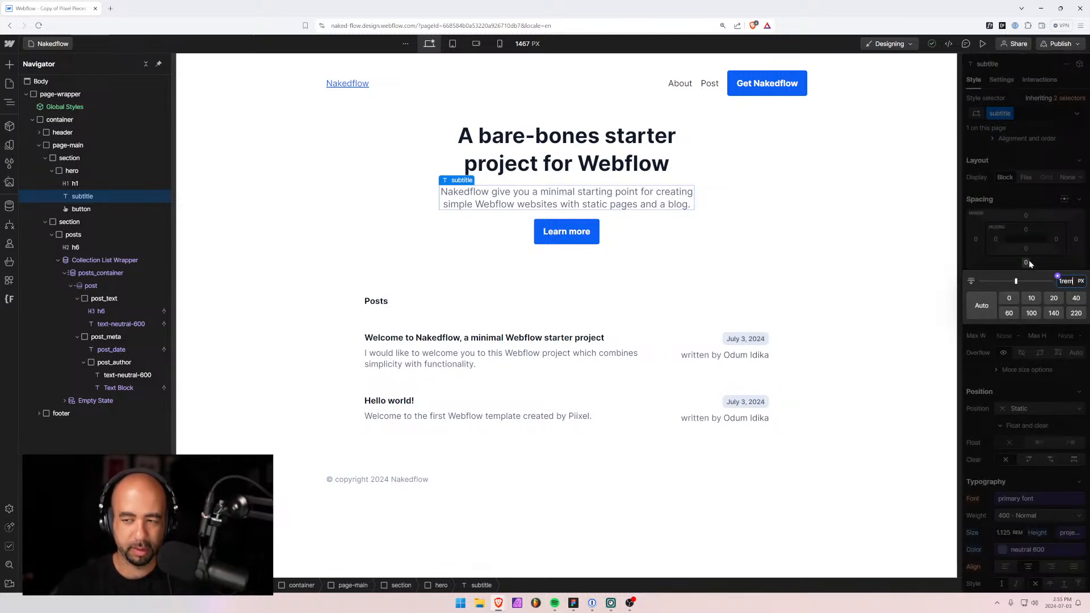
pyautogui.press('Return')
pyautogui.click(786, 238)
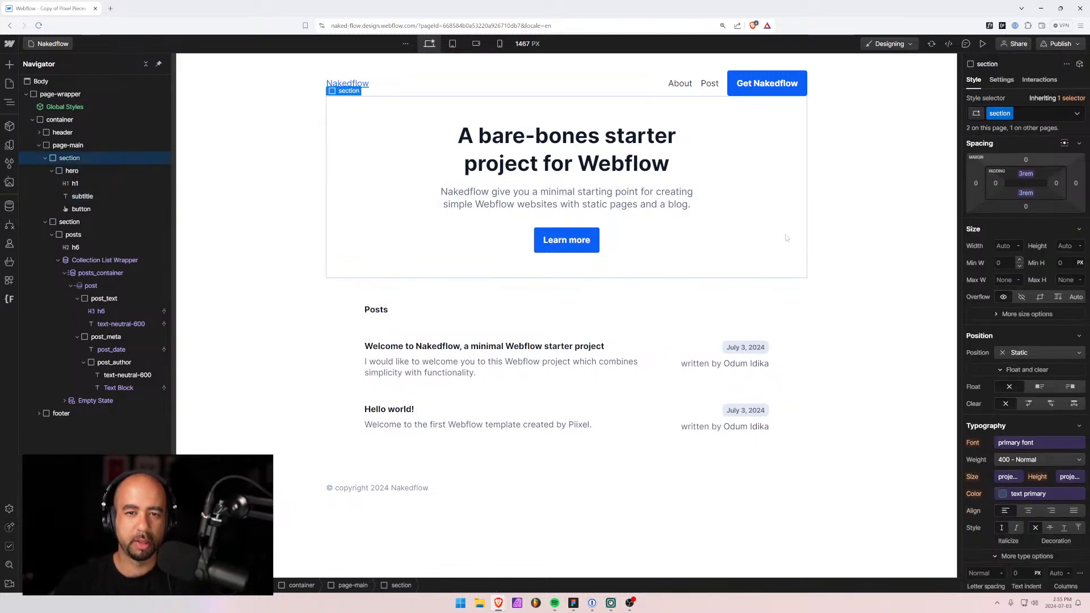
pyautogui.click(313, 245)
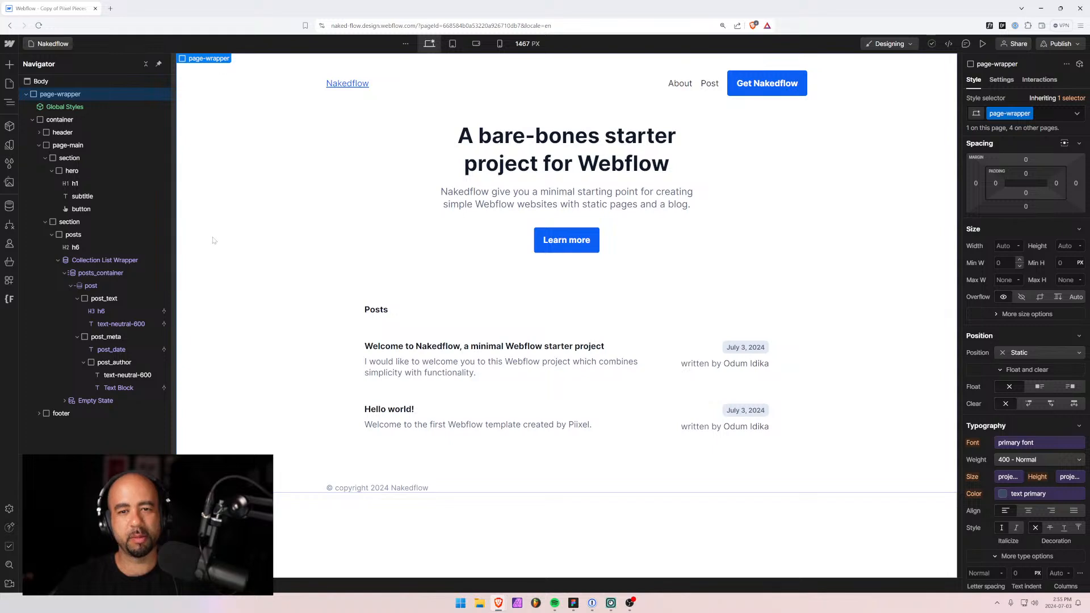
pyautogui.click(450, 199)
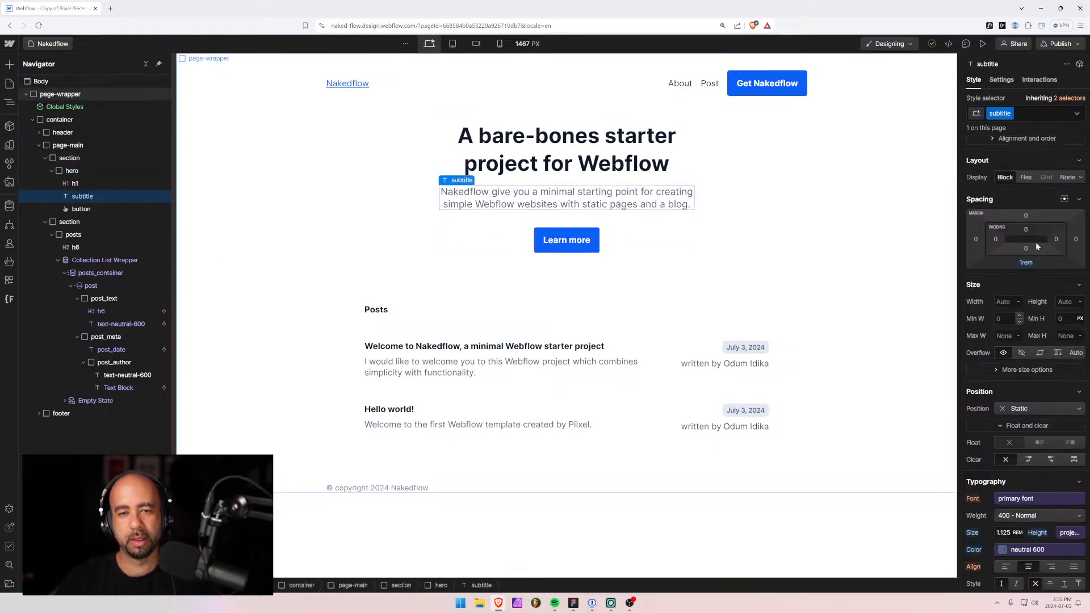
pyautogui.click(1032, 267)
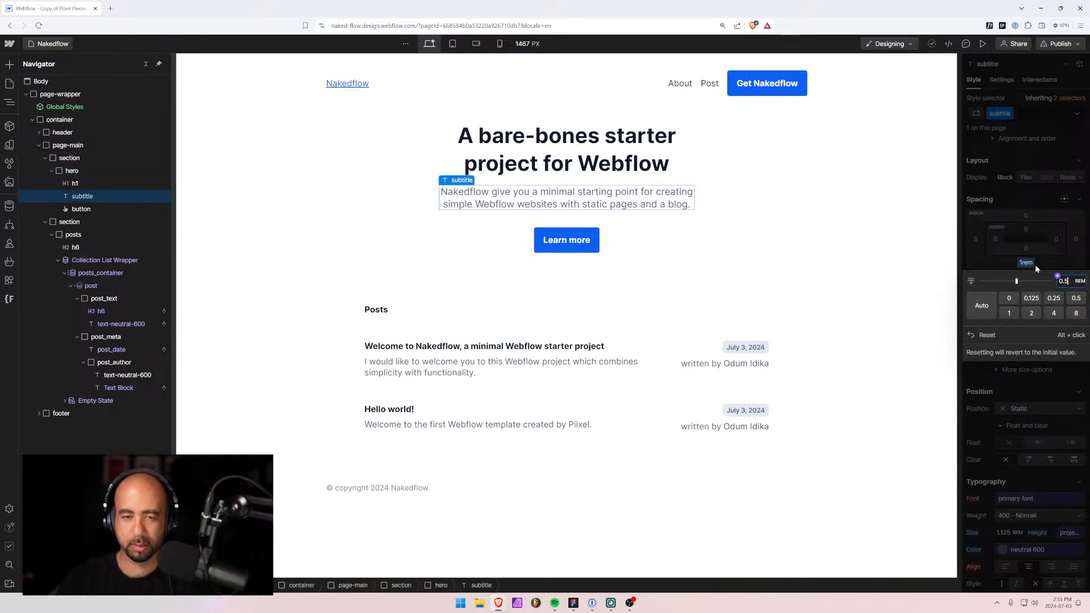
pyautogui.press('Return')
pyautogui.click(280, 381)
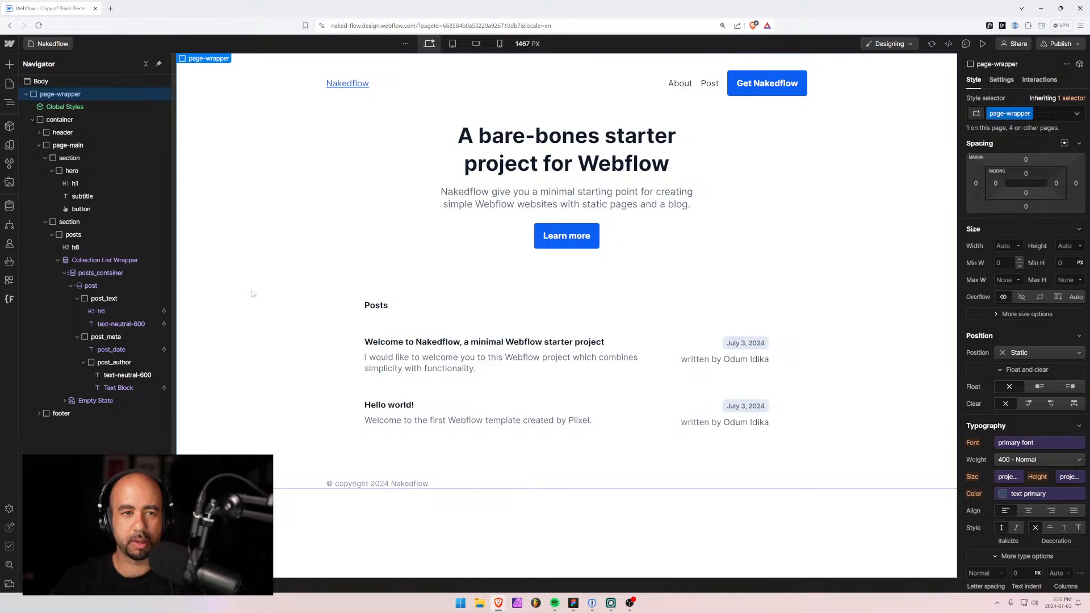
# Give the Nakedflow logo link a new class named 'logo'.
pyautogui.click(351, 84)
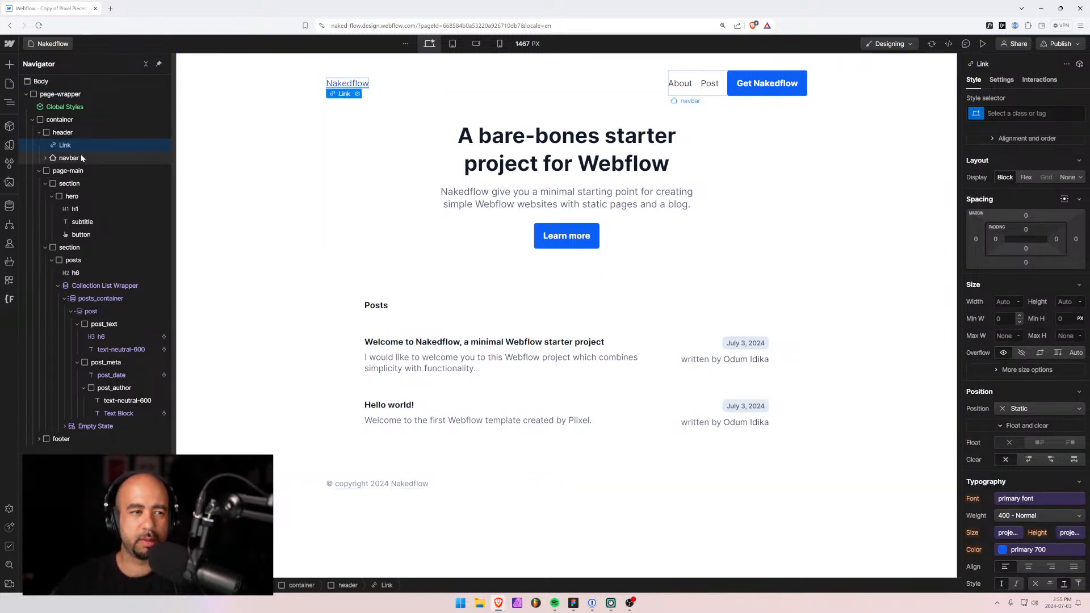
pyautogui.click(1013, 113)
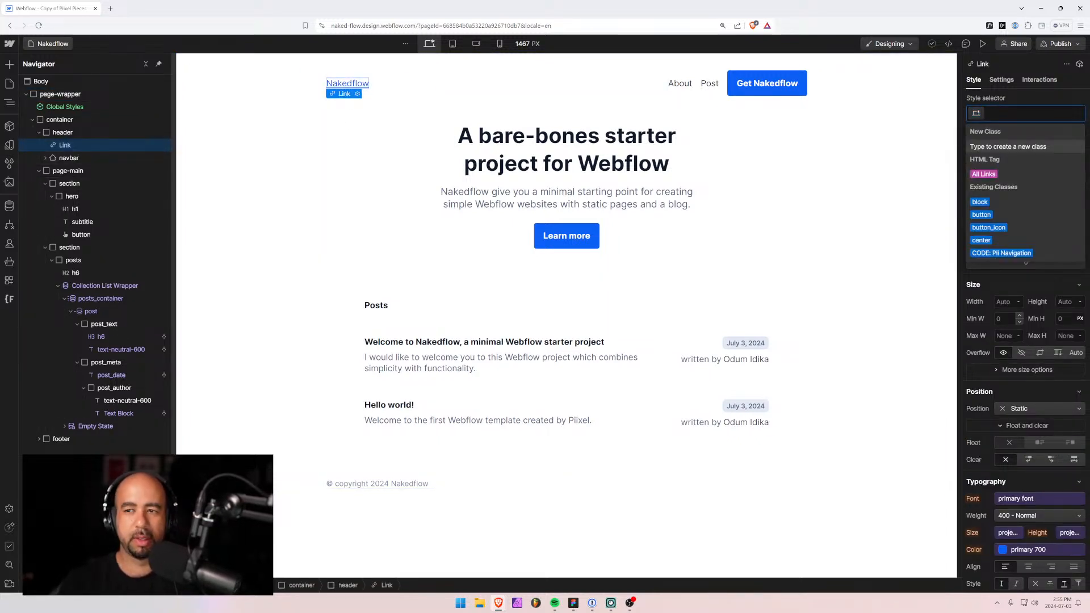
pyautogui.write('logo')
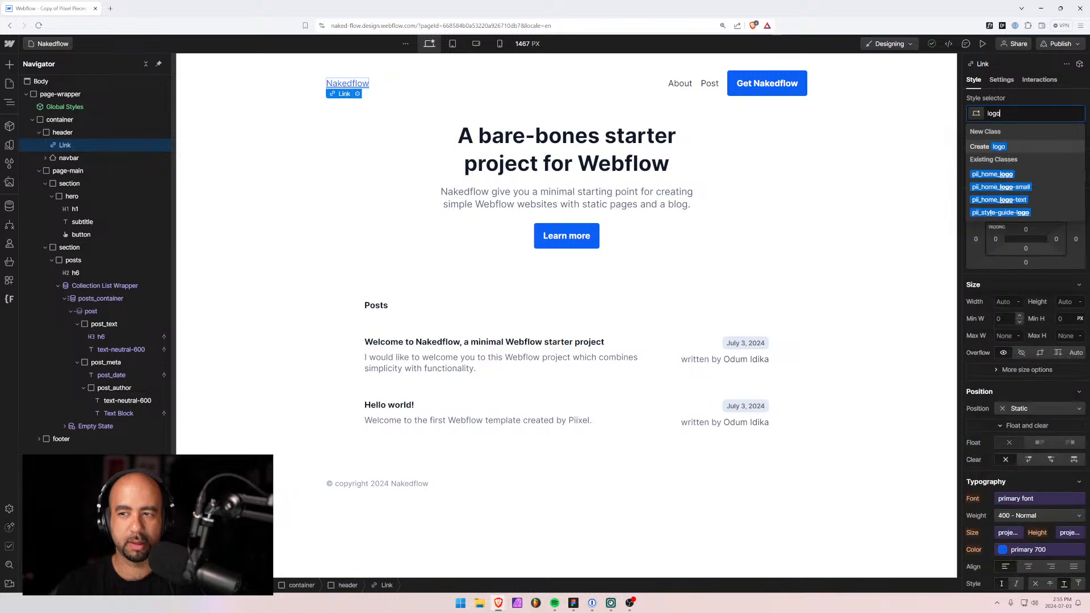
pyautogui.press('Return')
# Make the logo text 700 Bold and black.
pyautogui.scroll(-2, 1011, 397)
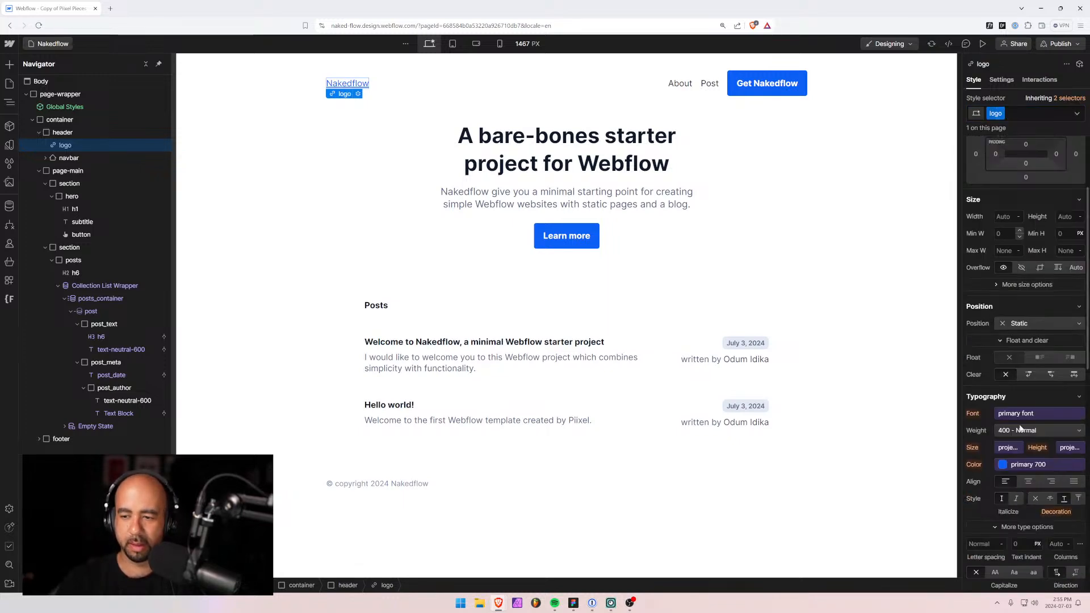
pyautogui.click(1022, 430)
pyautogui.click(1013, 468)
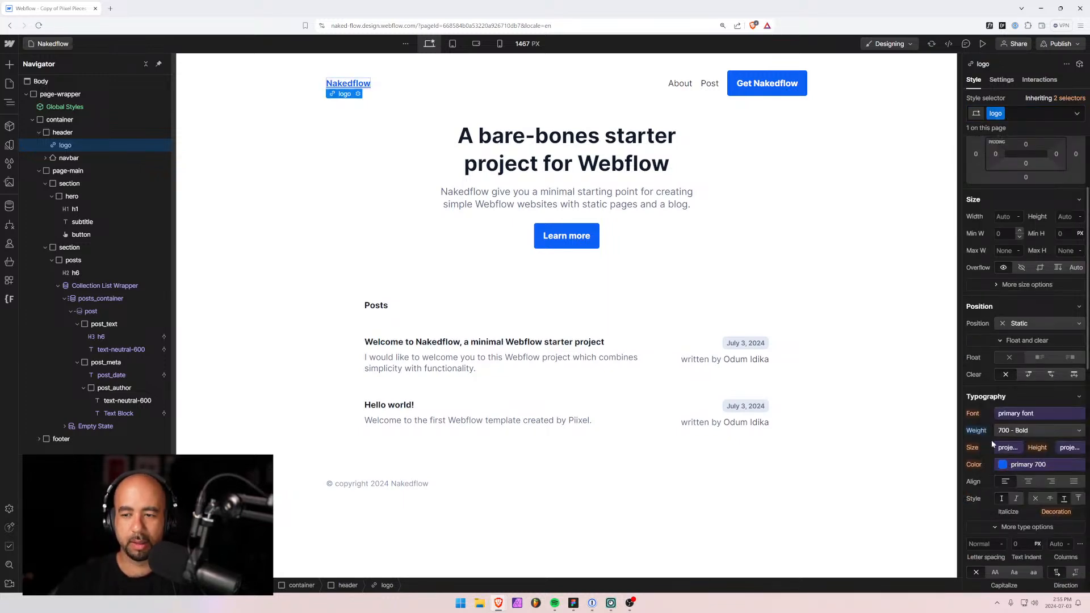
pyautogui.click(1039, 465)
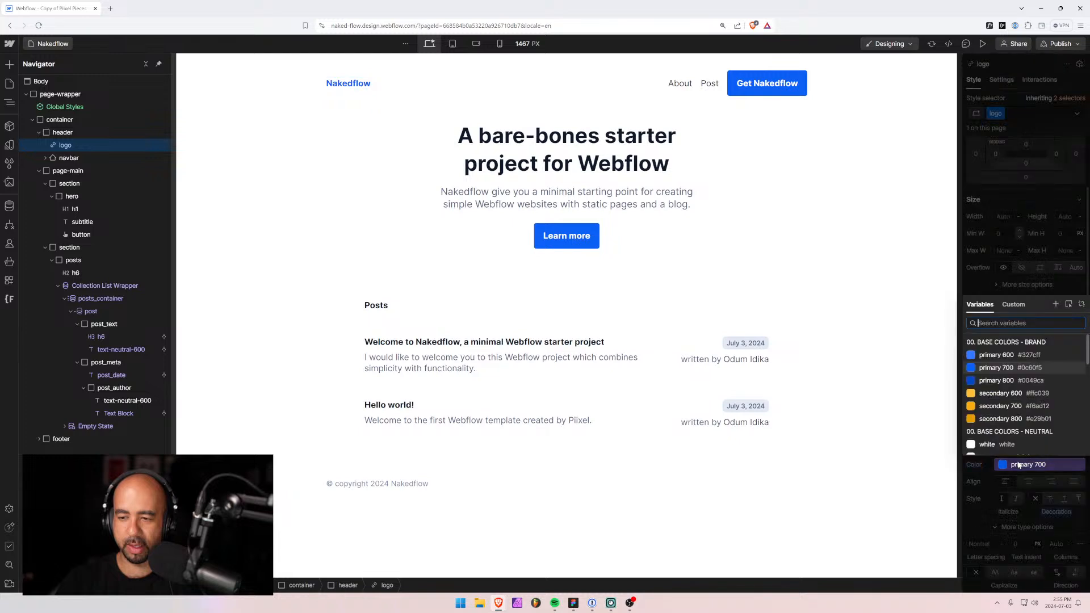
pyautogui.click(985, 405)
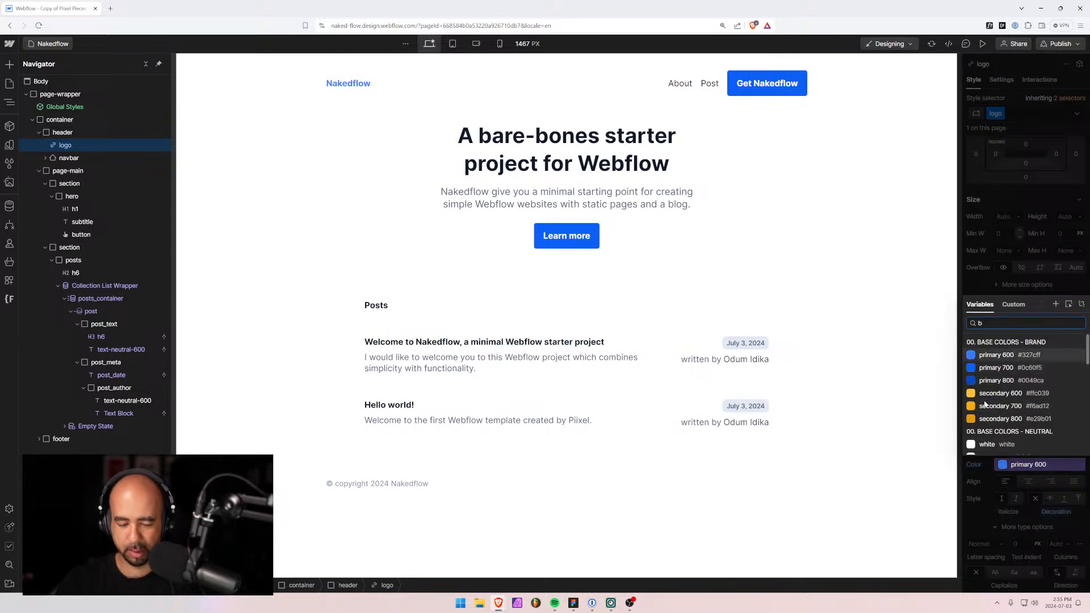
pyautogui.write('bl')
pyautogui.click(996, 423)
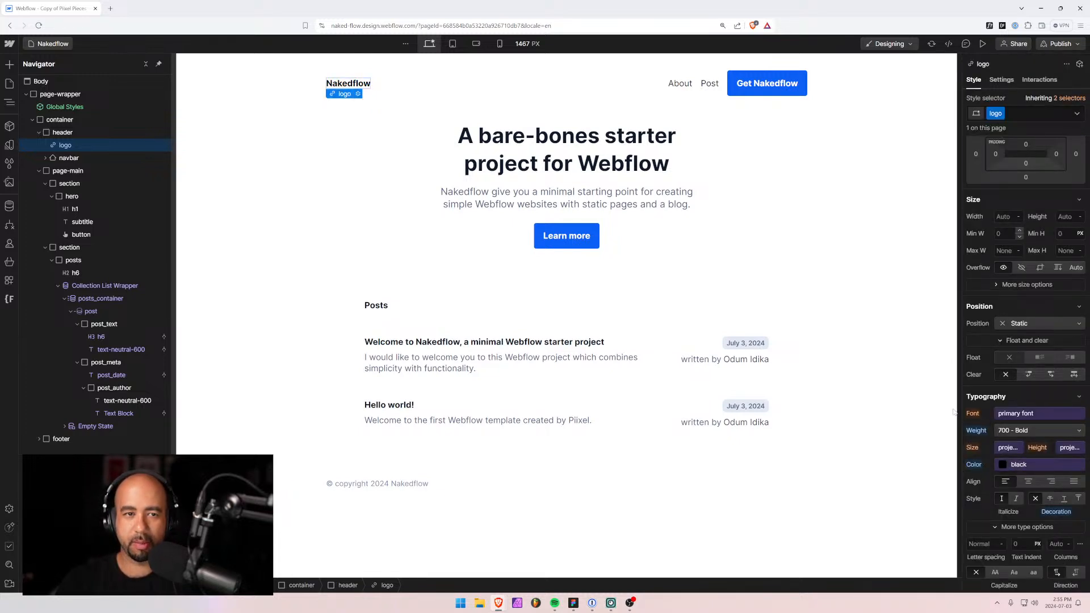
pyautogui.click(1022, 397)
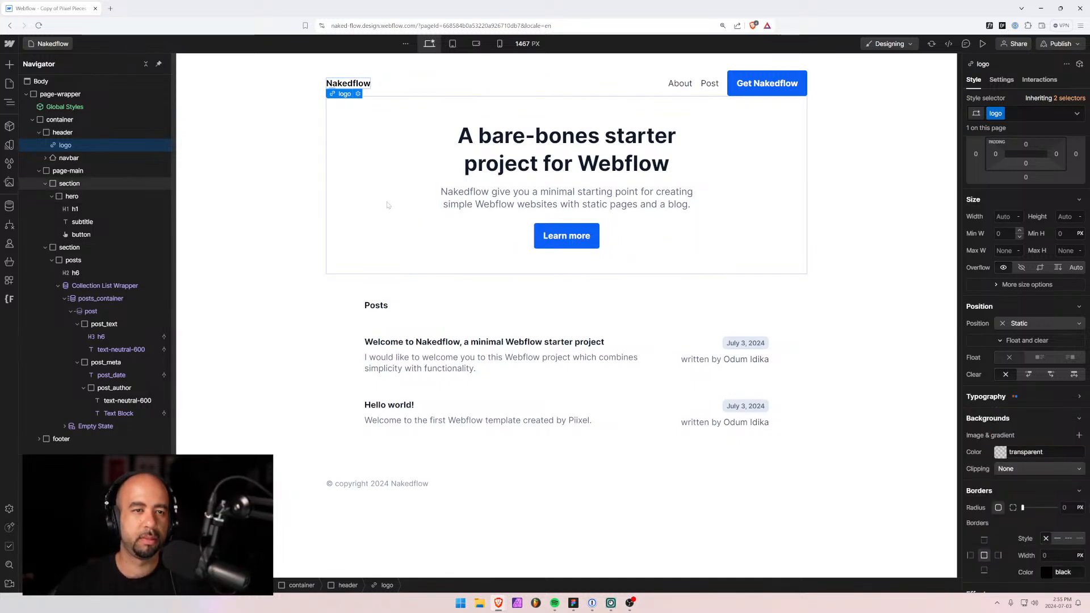
# Review the hero, container, page-wrapper and h1 heading typography before going to Figma.
pyautogui.click(388, 205)
pyautogui.click(319, 248)
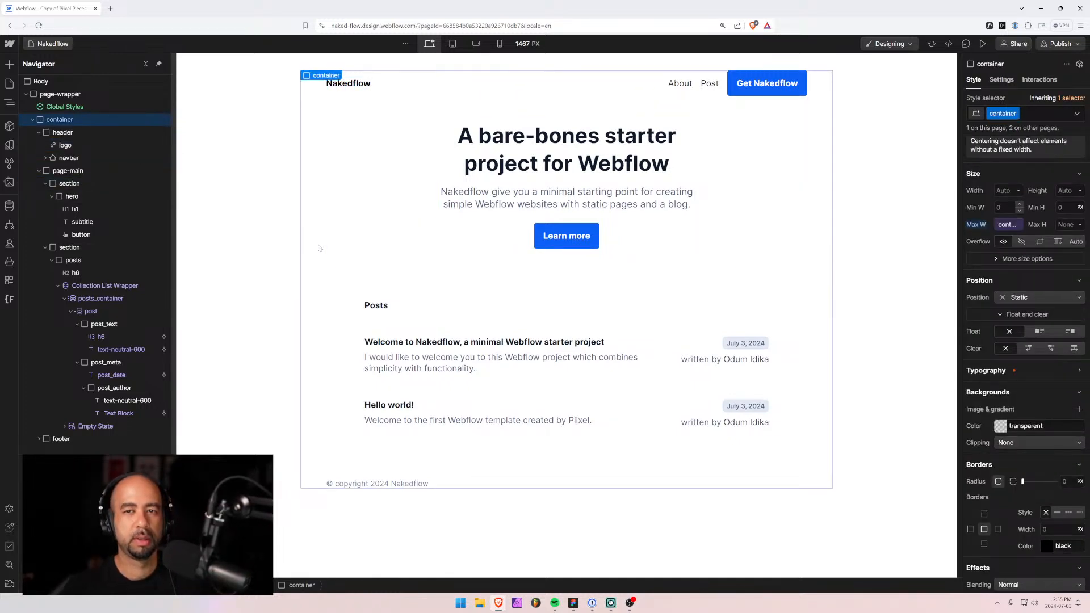
pyautogui.click(252, 267)
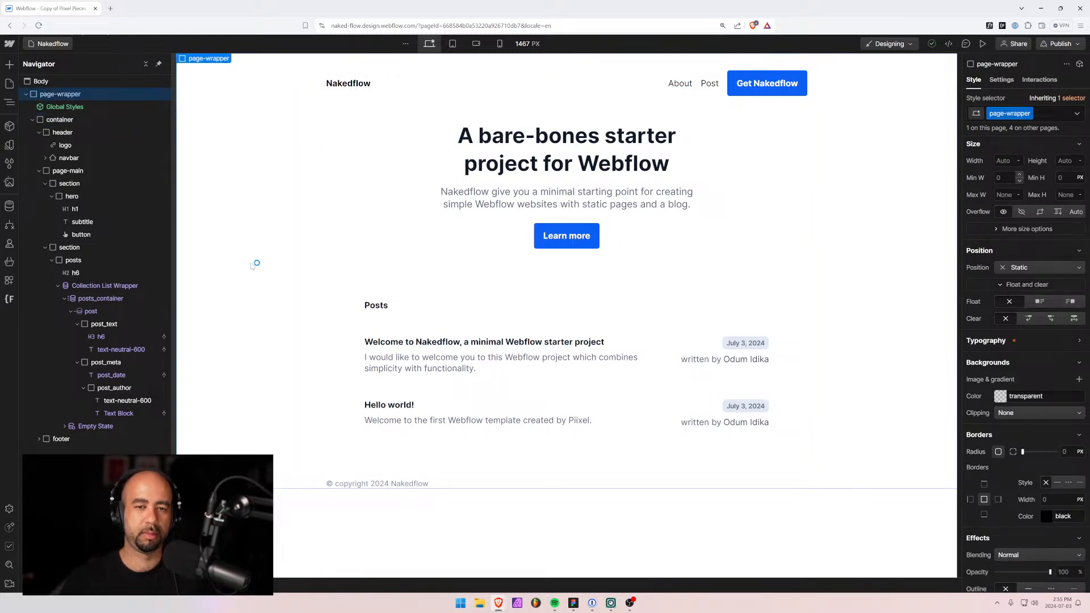
pyautogui.click(566, 165)
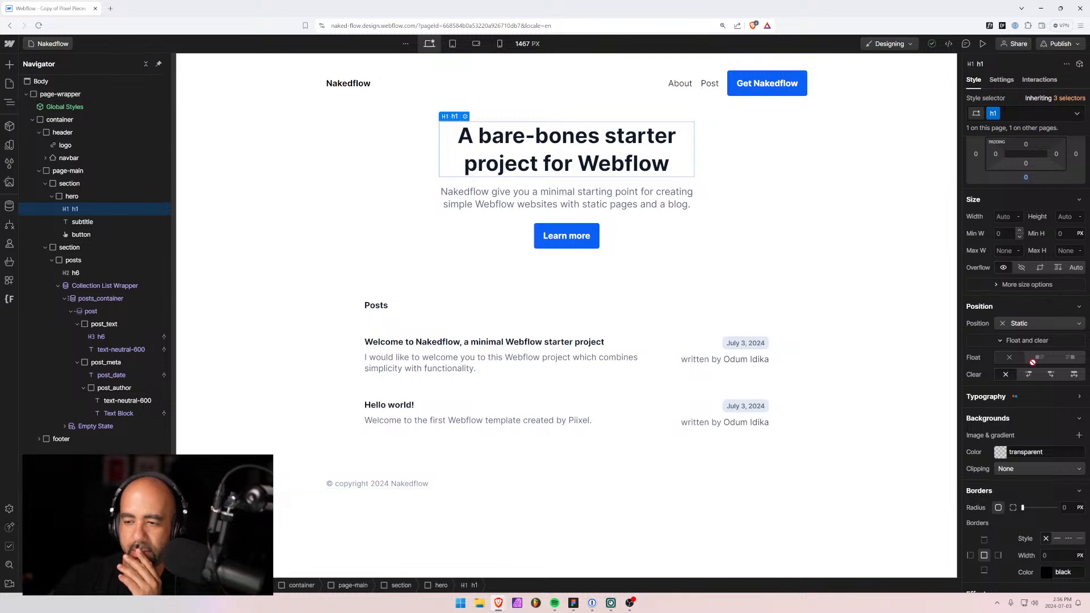
pyautogui.click(1040, 396)
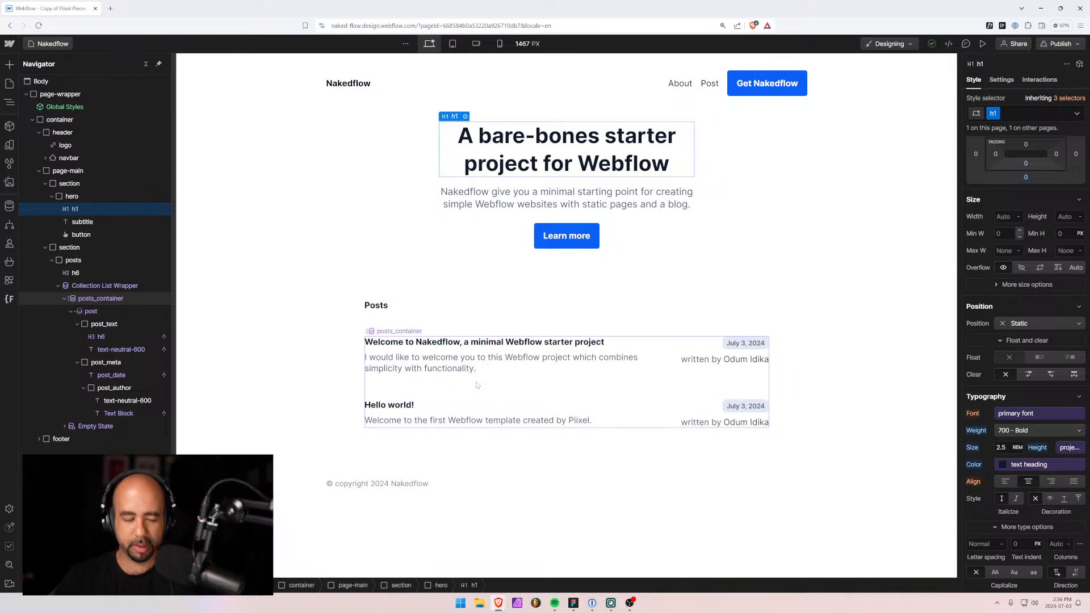
pyautogui.hotkey('alt', 'Tab')
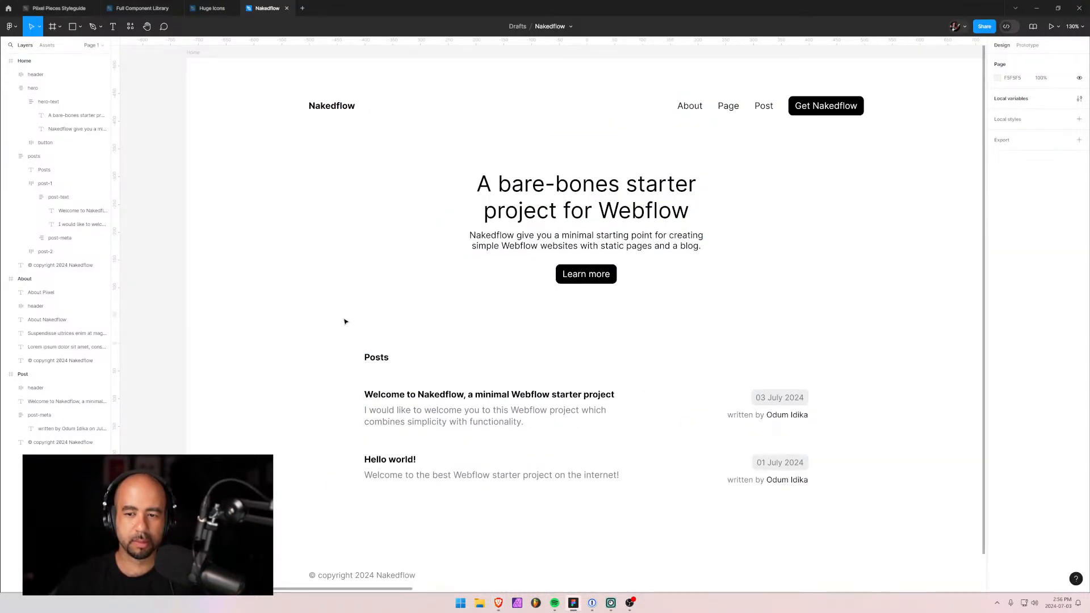
# Pan the Figma canvas past the Post frame and centre the About frame.
pyautogui.click(644, 197)
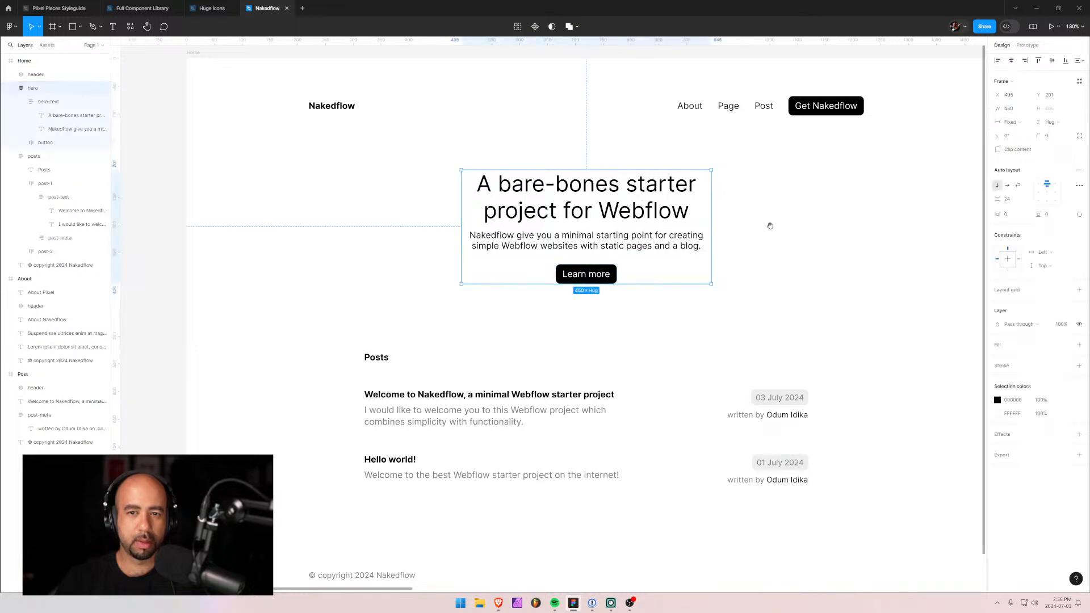
pyautogui.moveTo(808, 247); pyautogui.dragTo(291, 283)
pyautogui.moveTo(539, 251); pyautogui.dragTo(231, 239)
pyautogui.moveTo(683, 237); pyautogui.dragTo(299, 235)
pyautogui.moveTo(467, 236); pyautogui.dragTo(302, 251)
pyautogui.moveTo(528, 247); pyautogui.dragTo(284, 239)
pyautogui.moveTo(365, 243); pyautogui.dragTo(897, 213)
pyautogui.moveTo(325, 193); pyautogui.dragTo(600, 212)
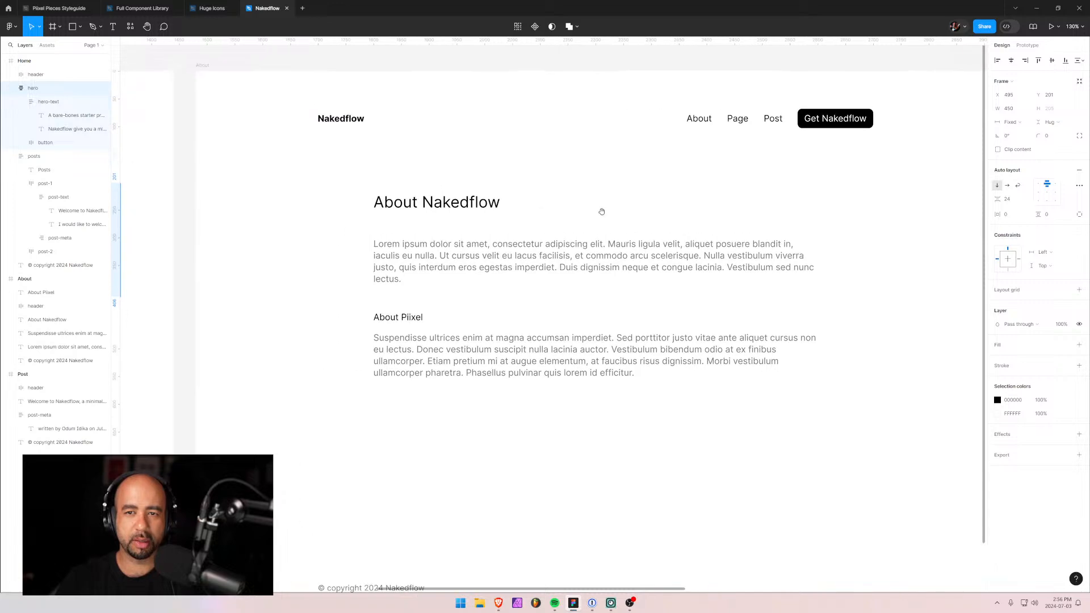
pyautogui.hotkey('alt', 'Tab')
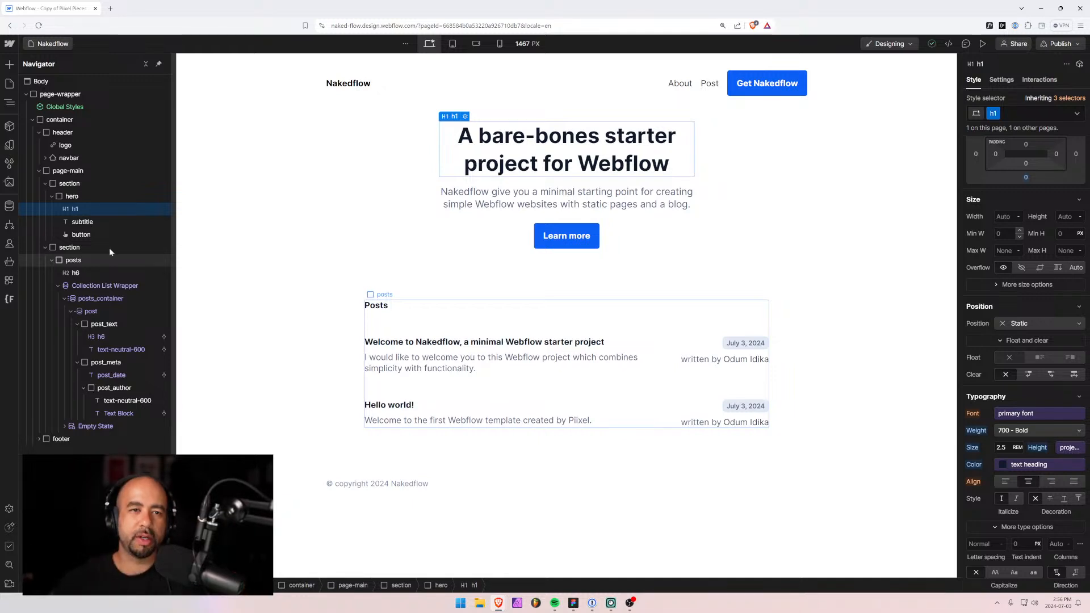
# Create a component named 'Header' from the site header element.
pyautogui.click(76, 132)
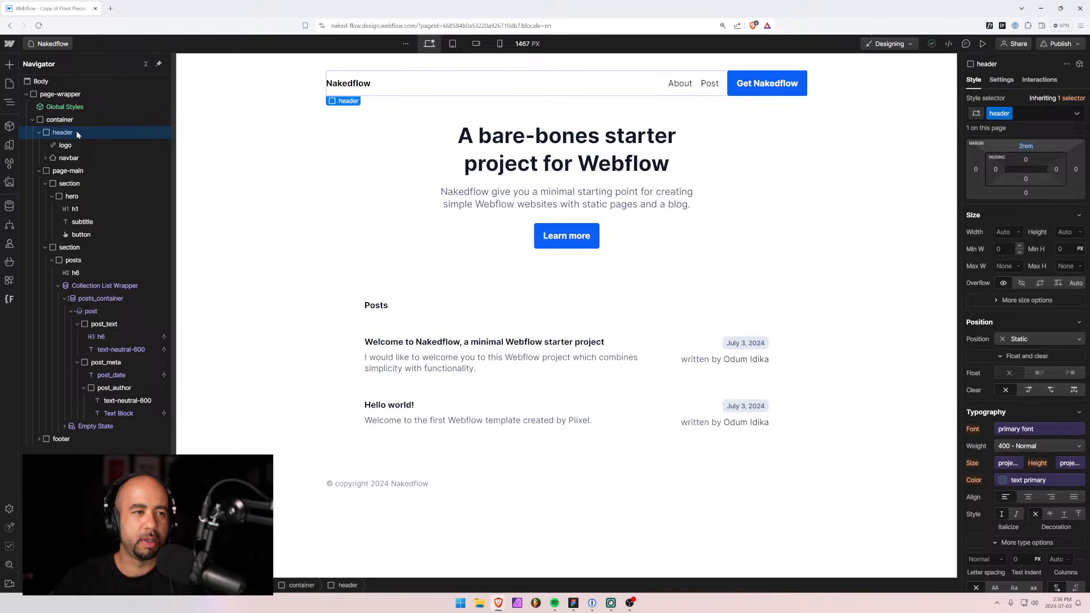
pyautogui.click(39, 132)
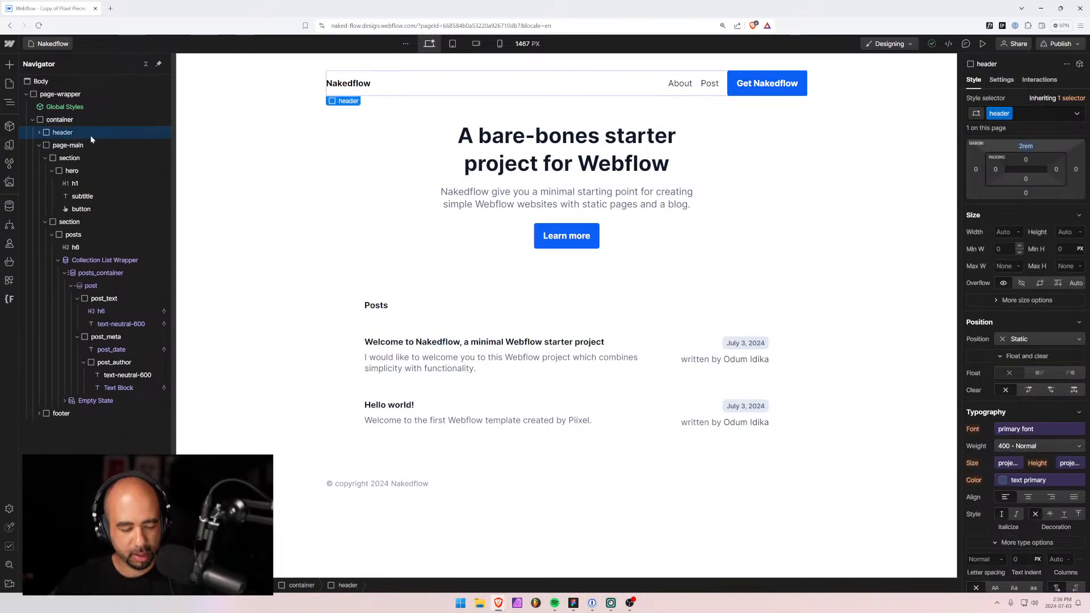
pyautogui.click(10, 126)
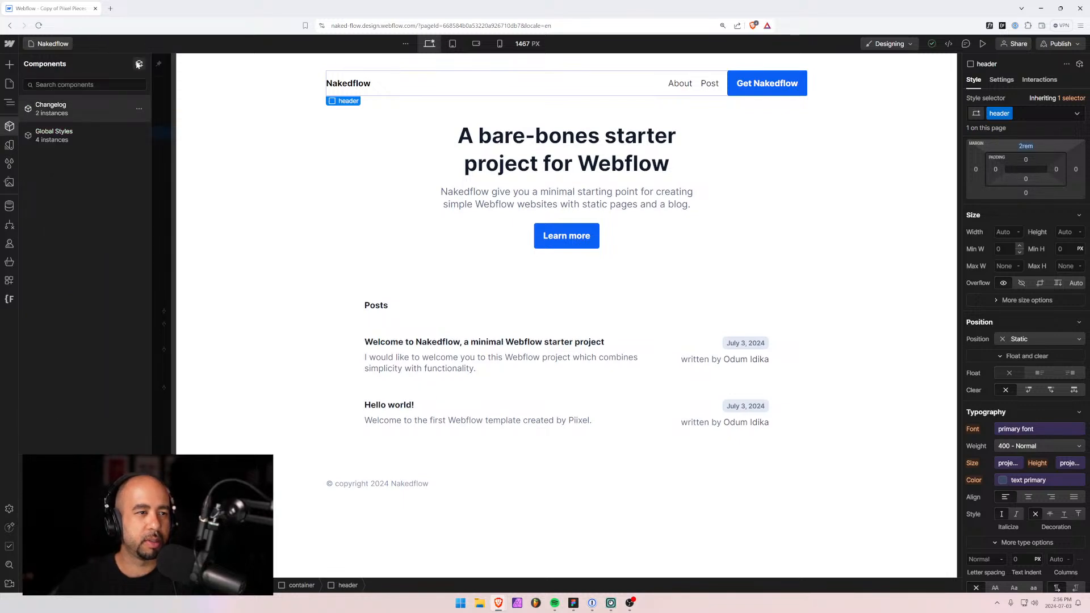
pyautogui.click(139, 64)
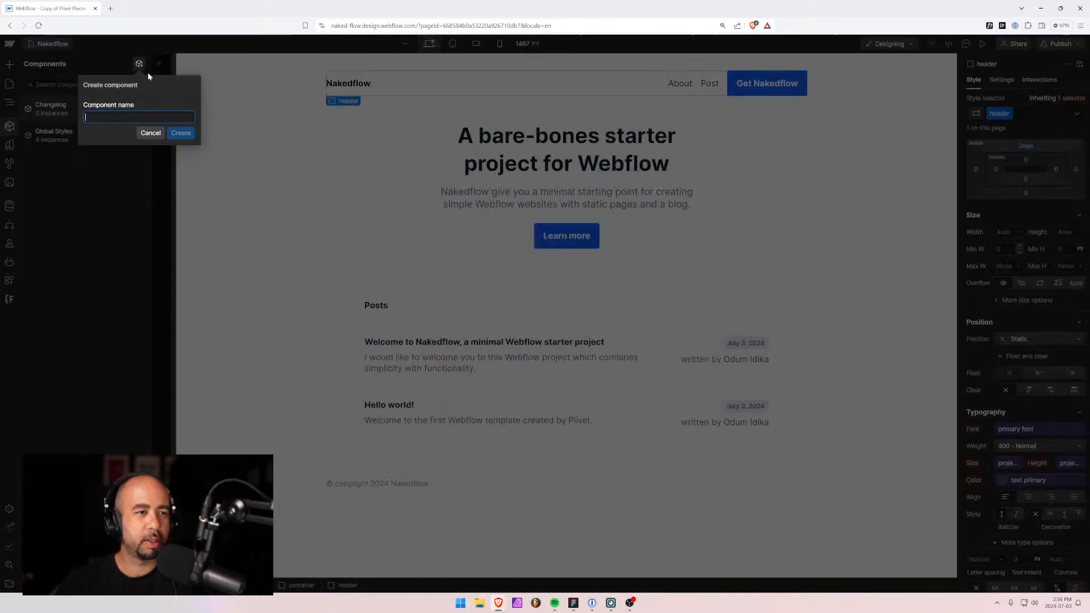
pyautogui.write('Header')
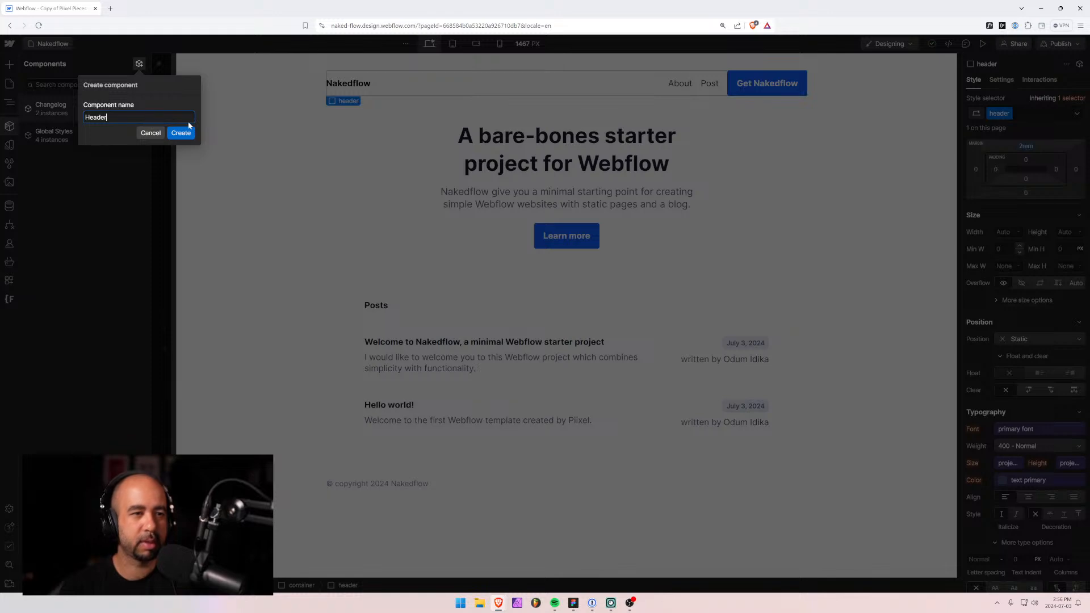
pyautogui.press('Return')
pyautogui.click(28, 44)
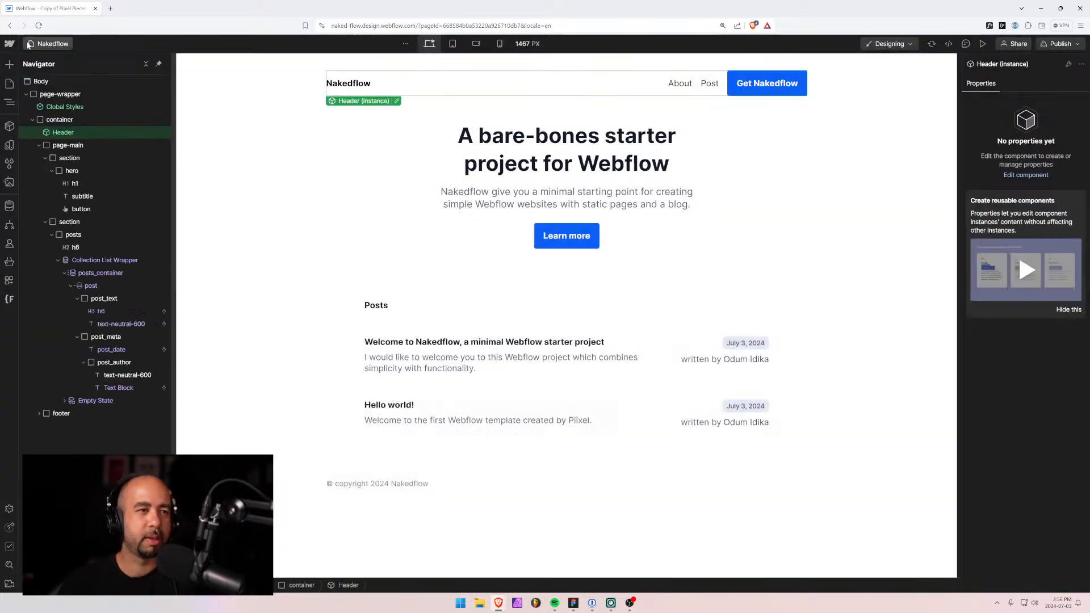
pyautogui.click(59, 414)
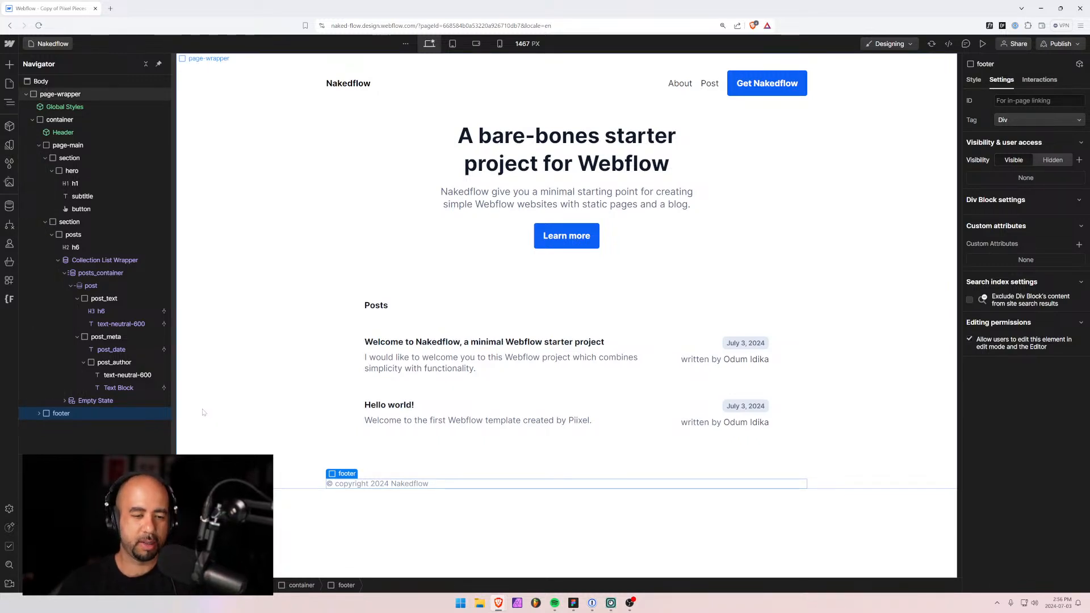
# Find the footer in the Navigator and save it as a component named 'Footer'.
pyautogui.click(31, 118)
pyautogui.click(31, 118)
pyautogui.click(38, 146)
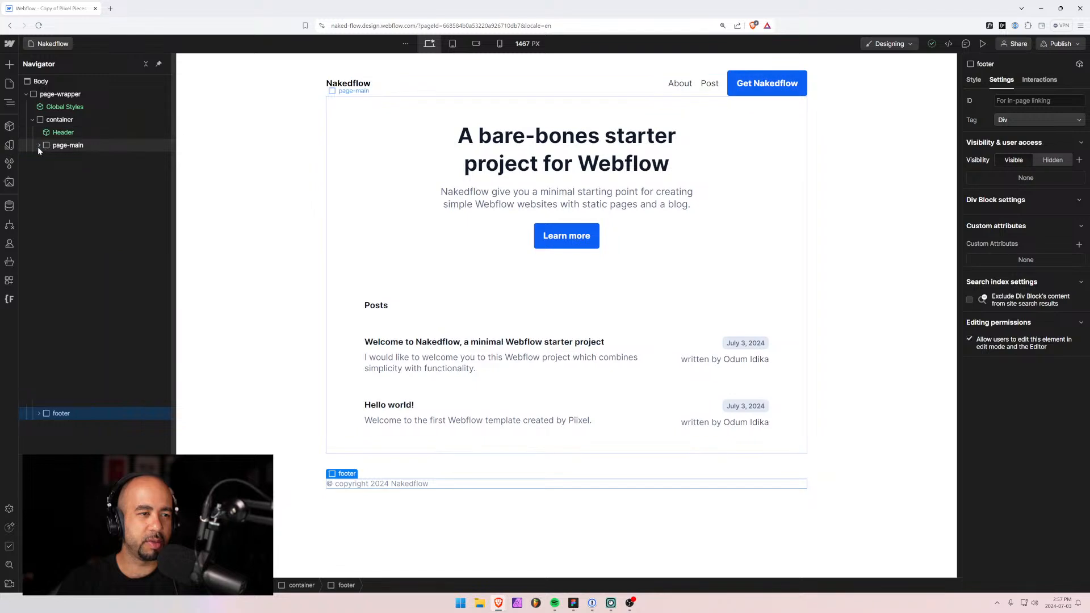
pyautogui.click(39, 158)
pyautogui.click(39, 158)
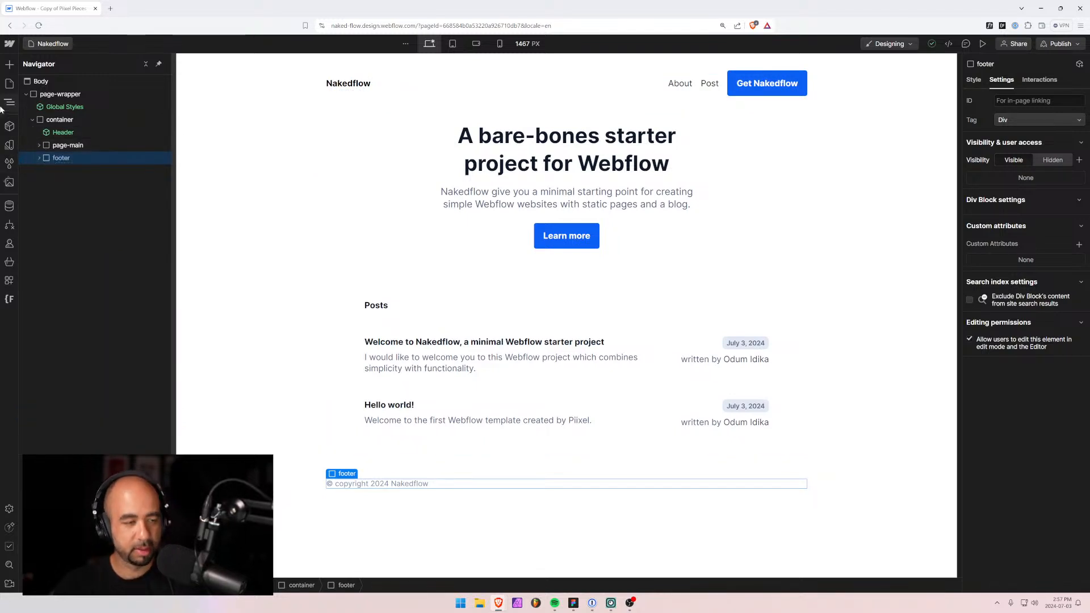
pyautogui.click(9, 126)
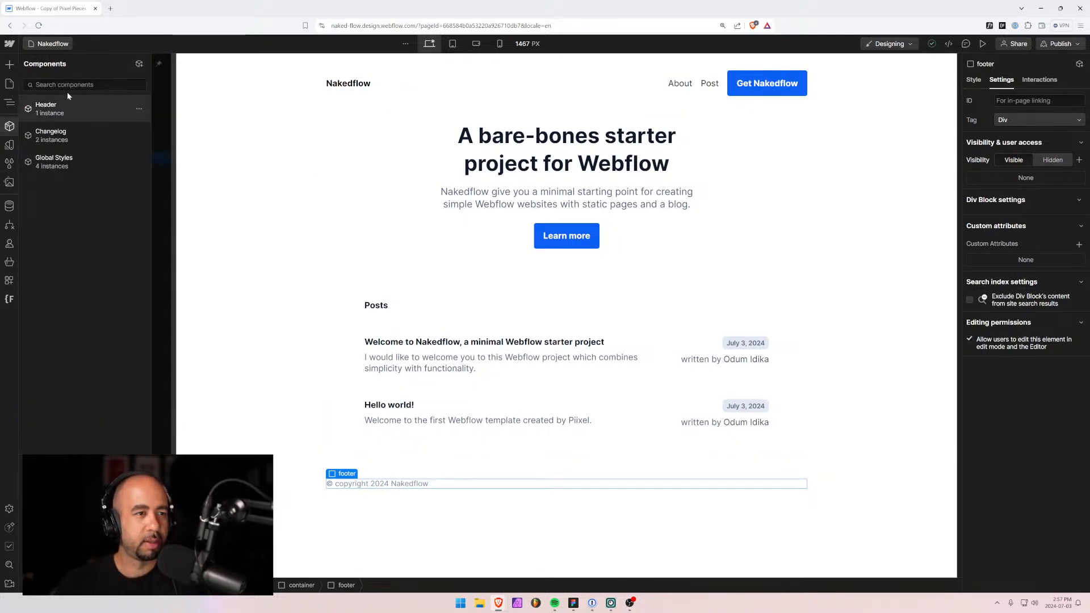
pyautogui.click(139, 64)
pyautogui.write('Footer')
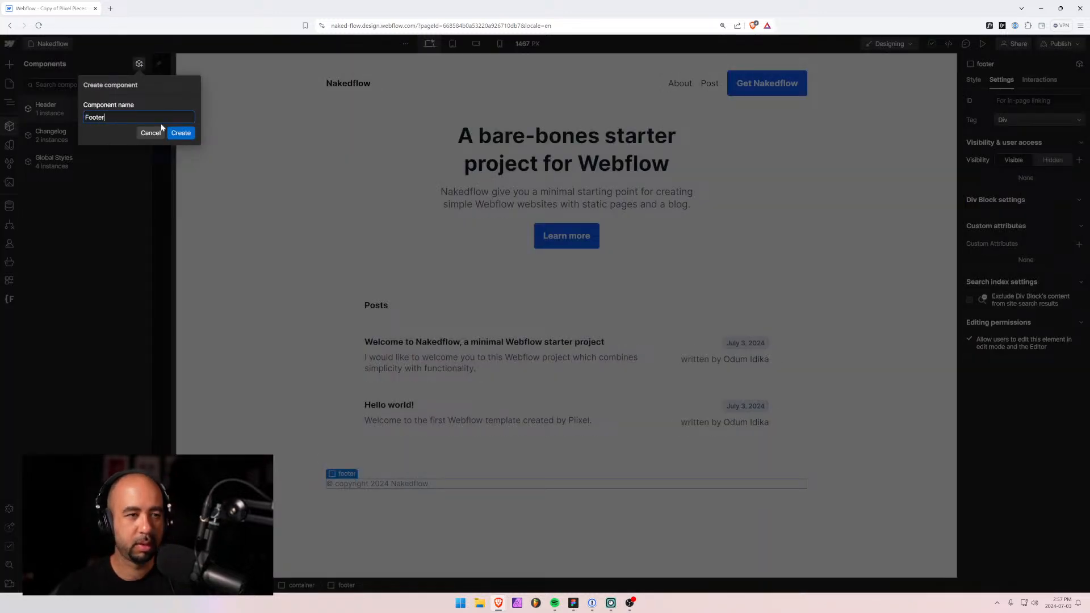
pyautogui.press('Return')
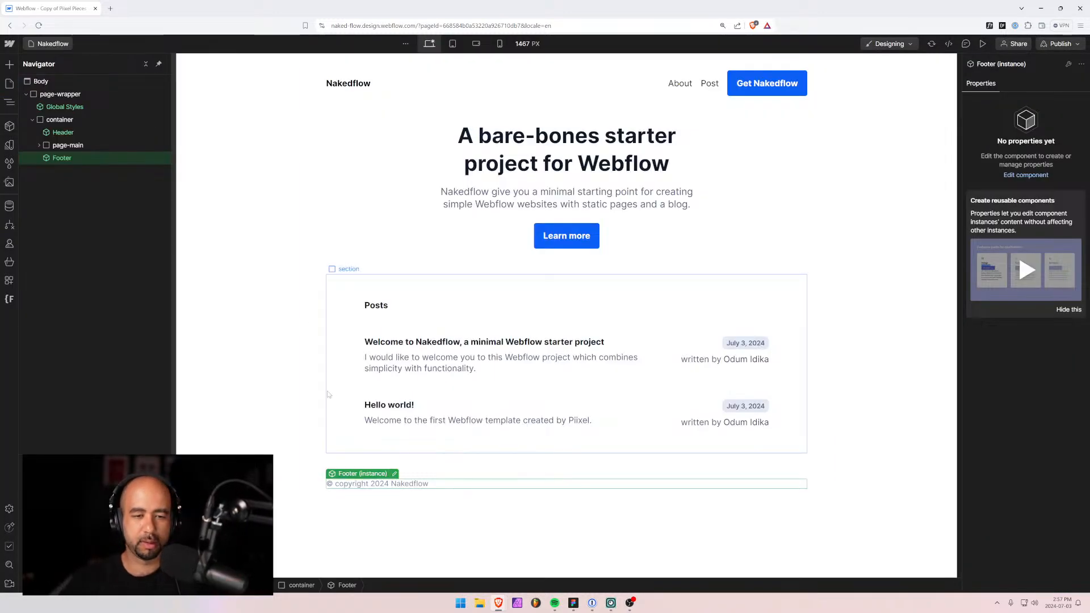
pyautogui.click(341, 398)
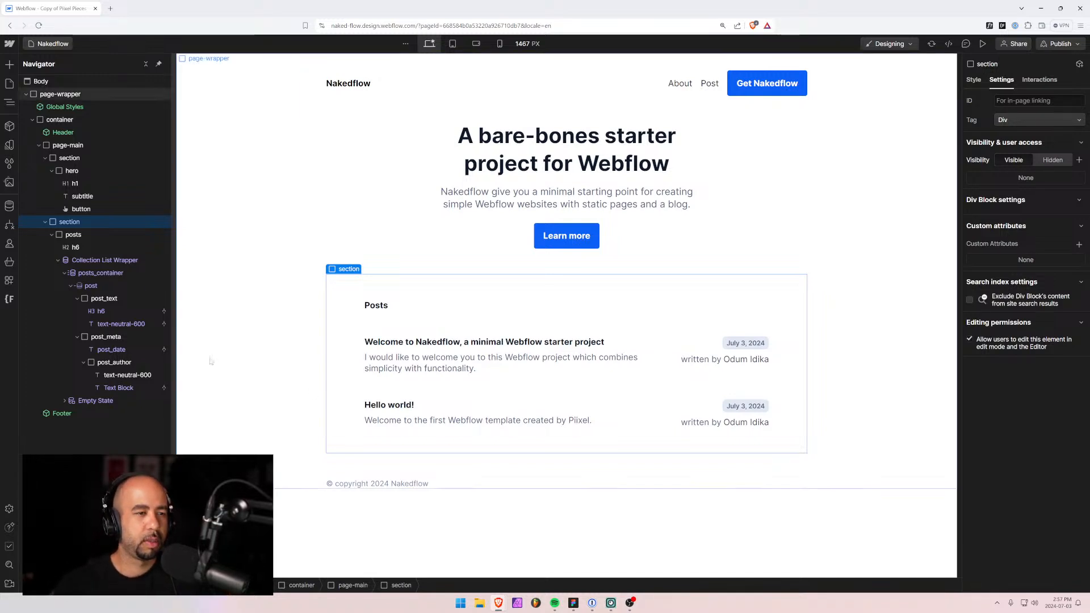
# Collapse the hero, posts and page-wrapper branches and show the site's Pages list.
pyautogui.click(53, 171)
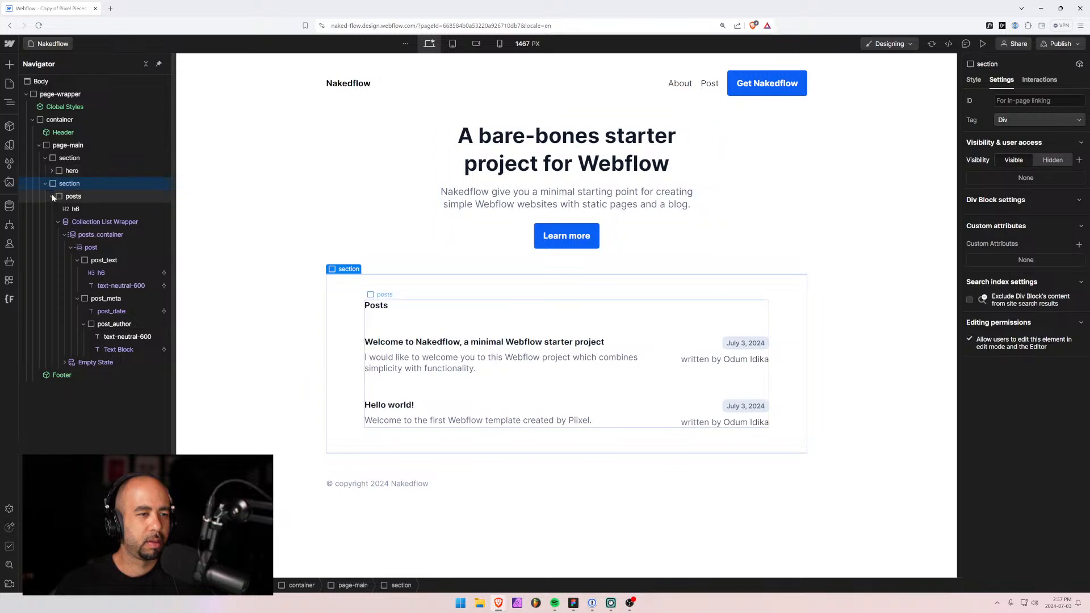
pyautogui.click(52, 196)
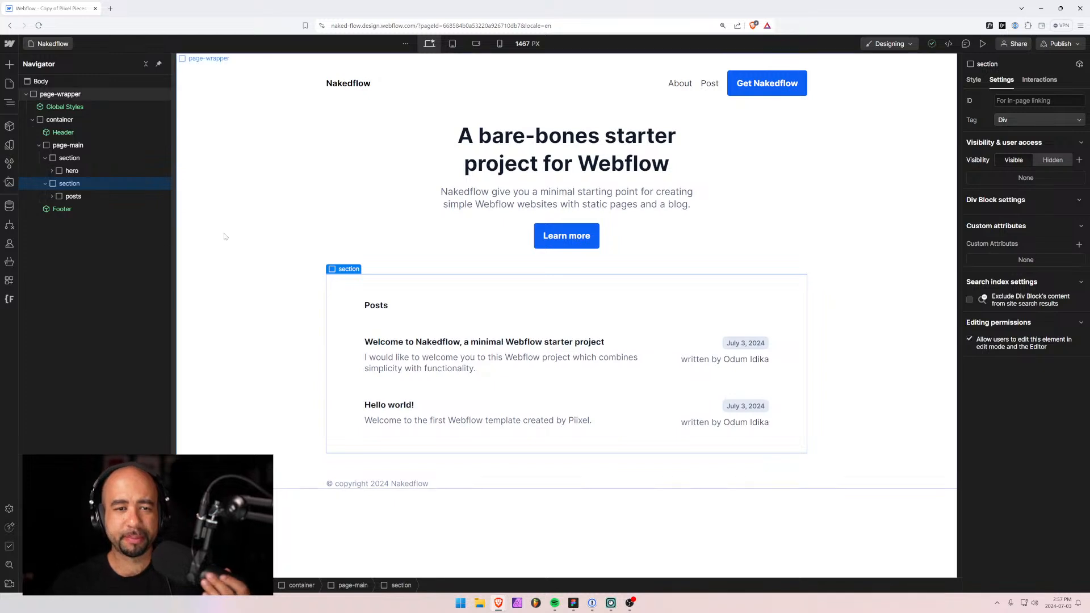
pyautogui.click(60, 94)
pyautogui.click(26, 94)
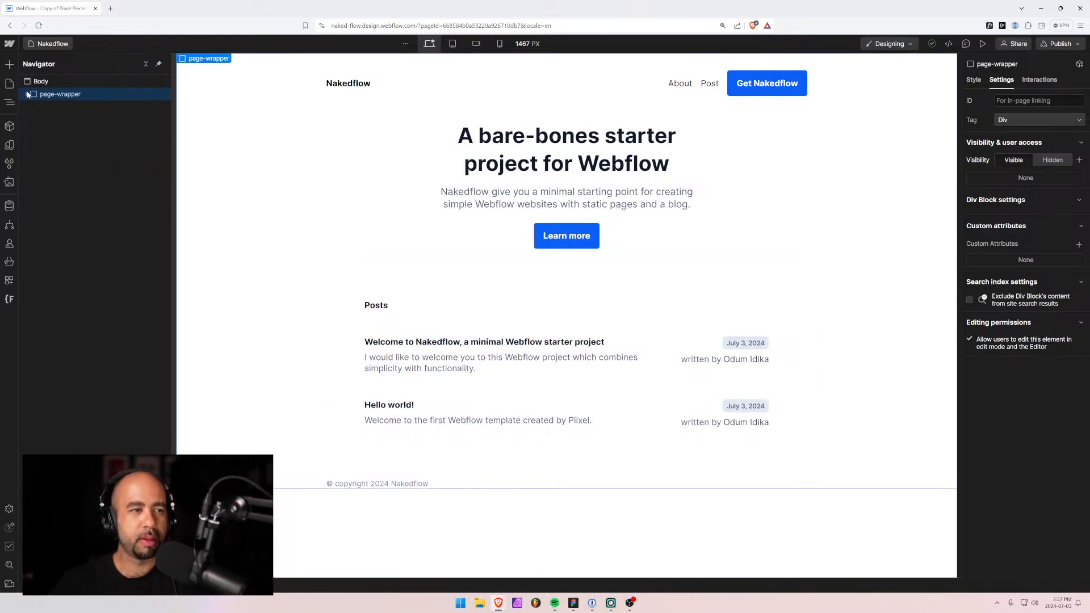
pyautogui.click(49, 44)
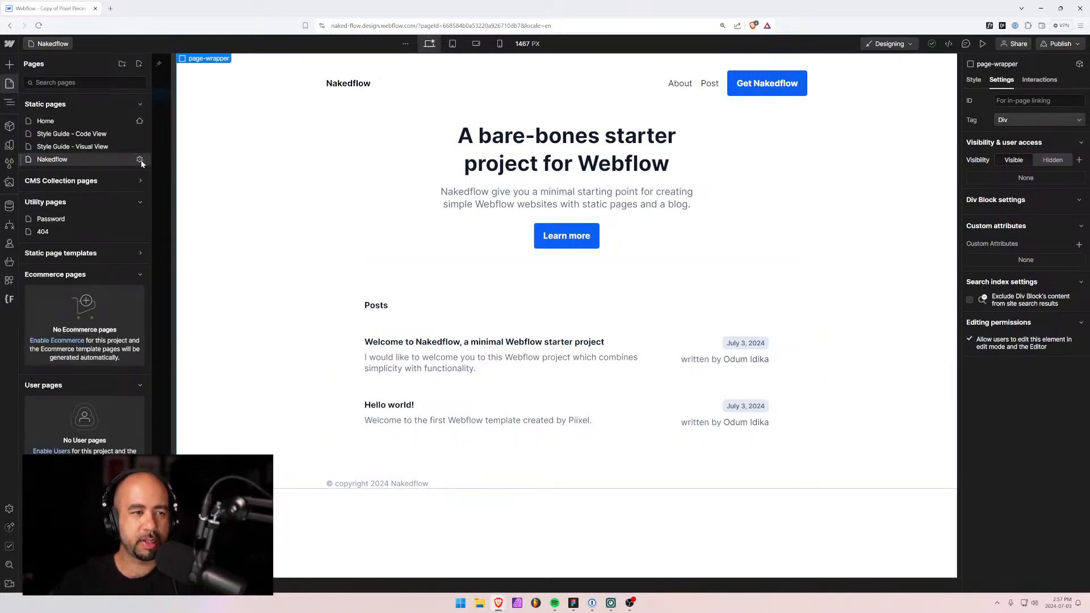
# Duplicate the Nakedflow page as 'About' with meta description 'About the Nakedflow', checking the Figma design.
pyautogui.click(140, 161)
pyautogui.click(406, 64)
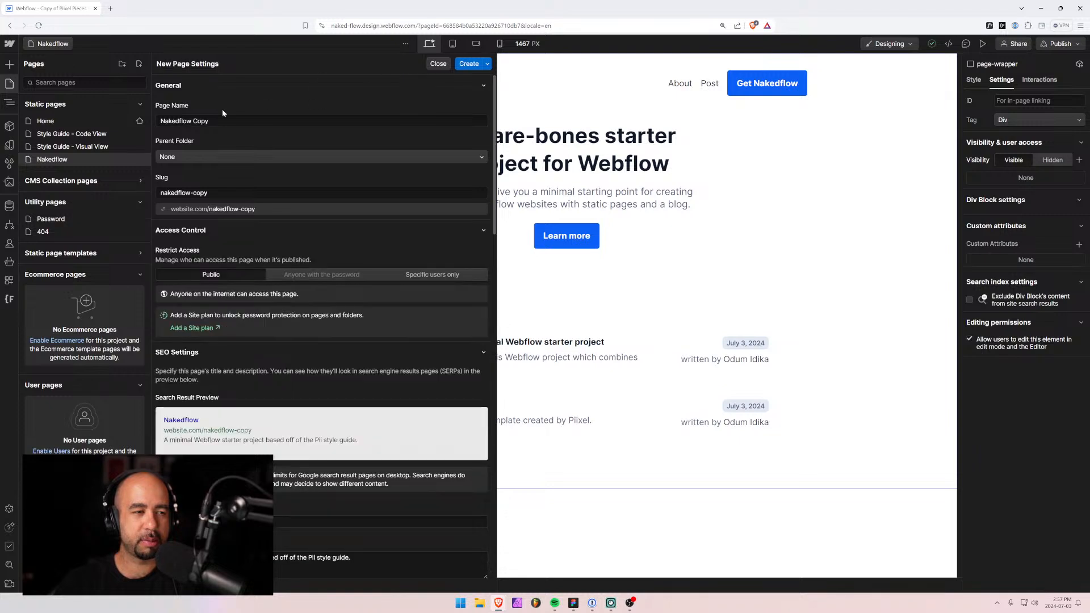
pyautogui.moveTo(218, 121); pyautogui.dragTo(134, 122)
pyautogui.write('Abpit')
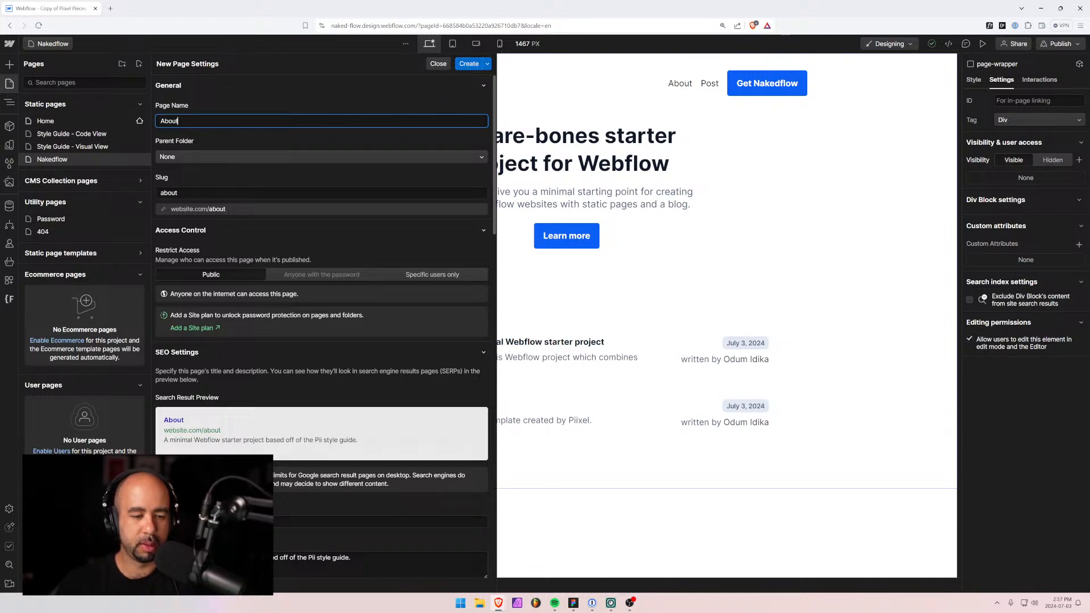
pyautogui.tripleClick(227, 558)
pyautogui.write('About the Naked')
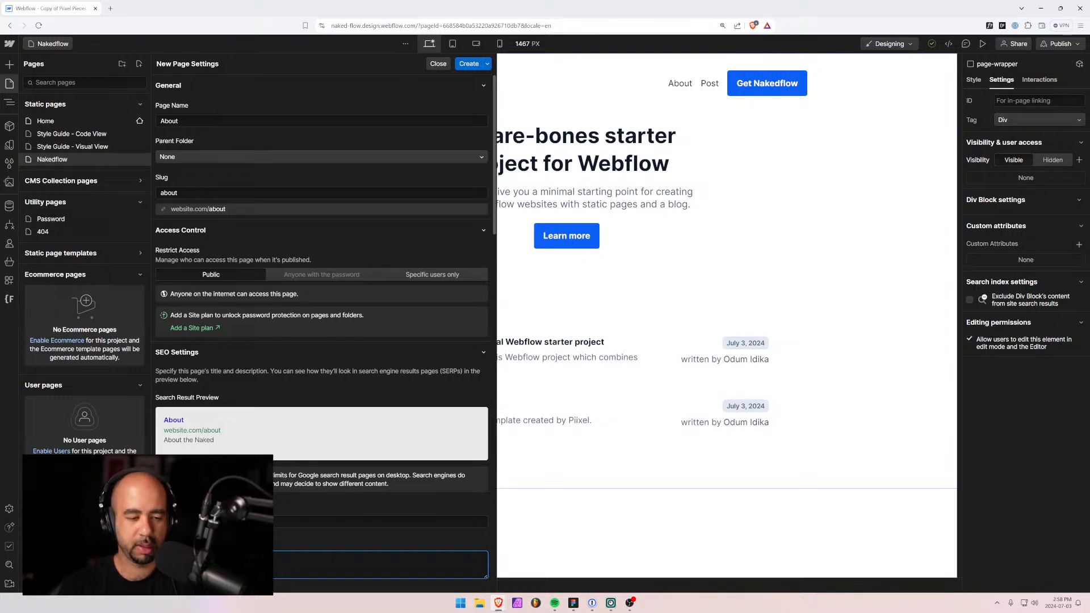
pyautogui.write('flow starter project for Webflow.')
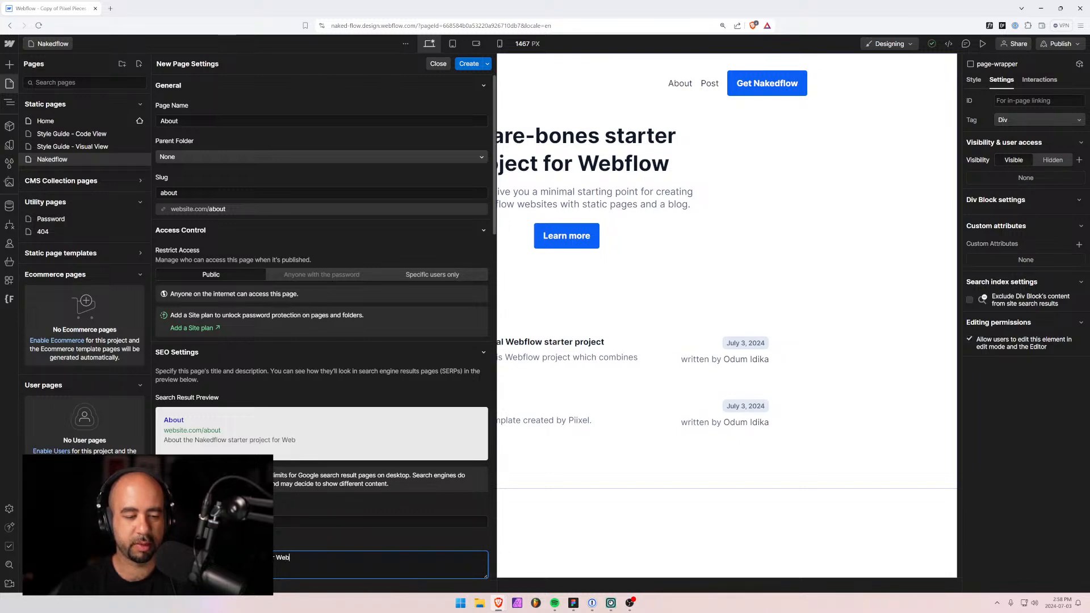
pyautogui.click(469, 63)
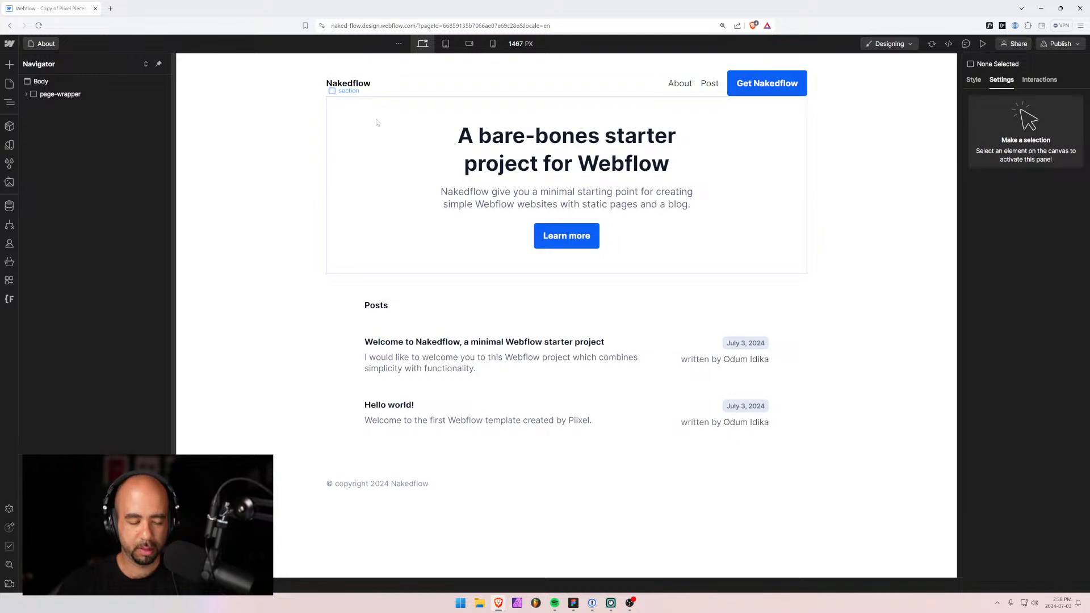
pyautogui.hotkey('alt', 'Tab')
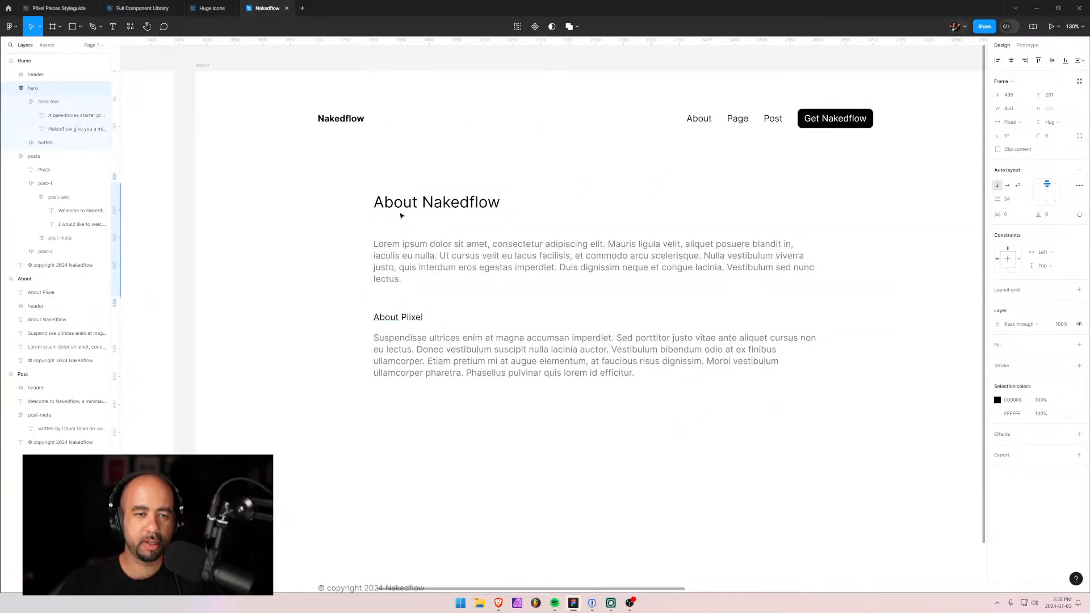
pyautogui.hotkey('alt', 'Tab')
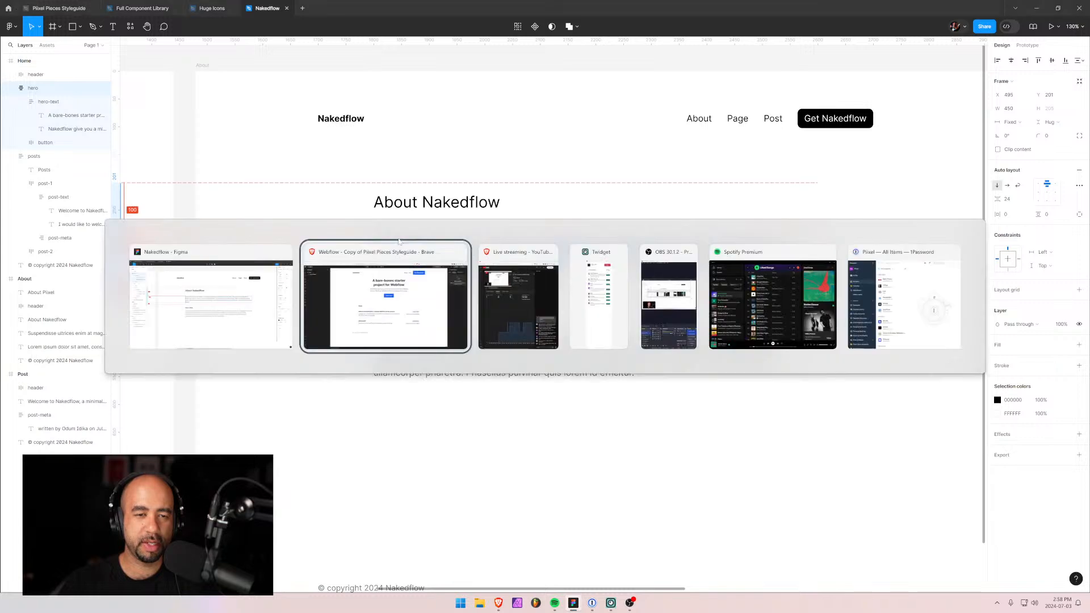
# Add a Div Block with Quick Find and move it to the top of page-main.
pyautogui.click(26, 94)
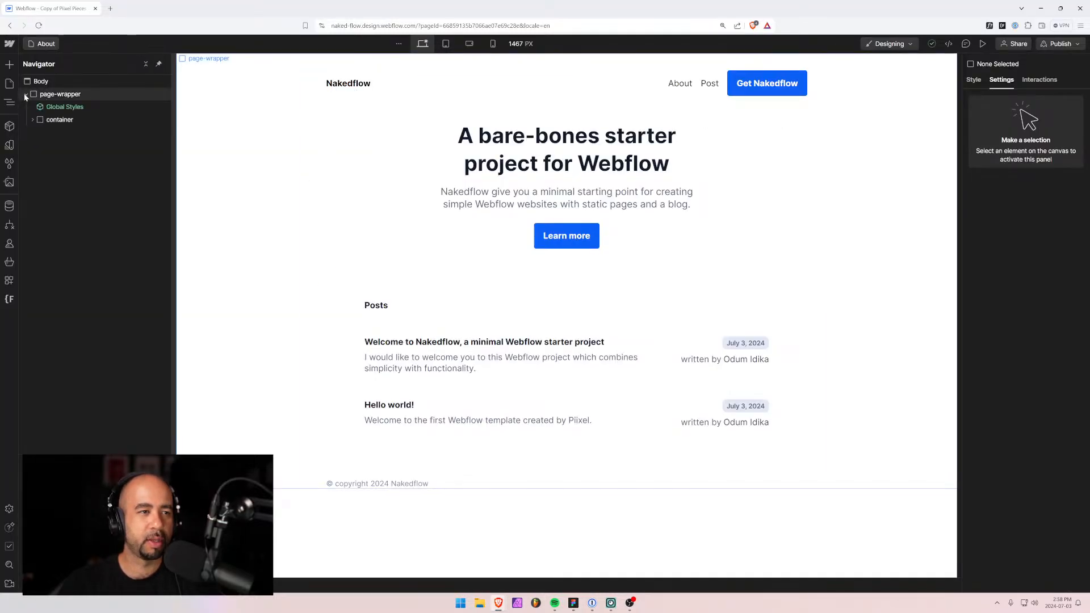
pyautogui.click(32, 120)
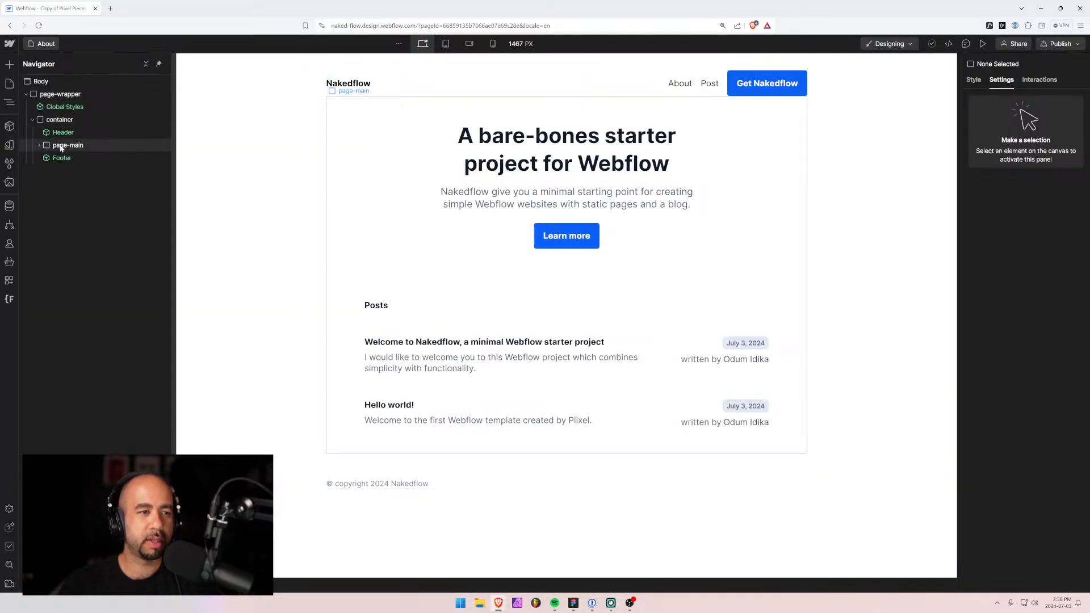
pyautogui.click(44, 147)
pyautogui.click(39, 146)
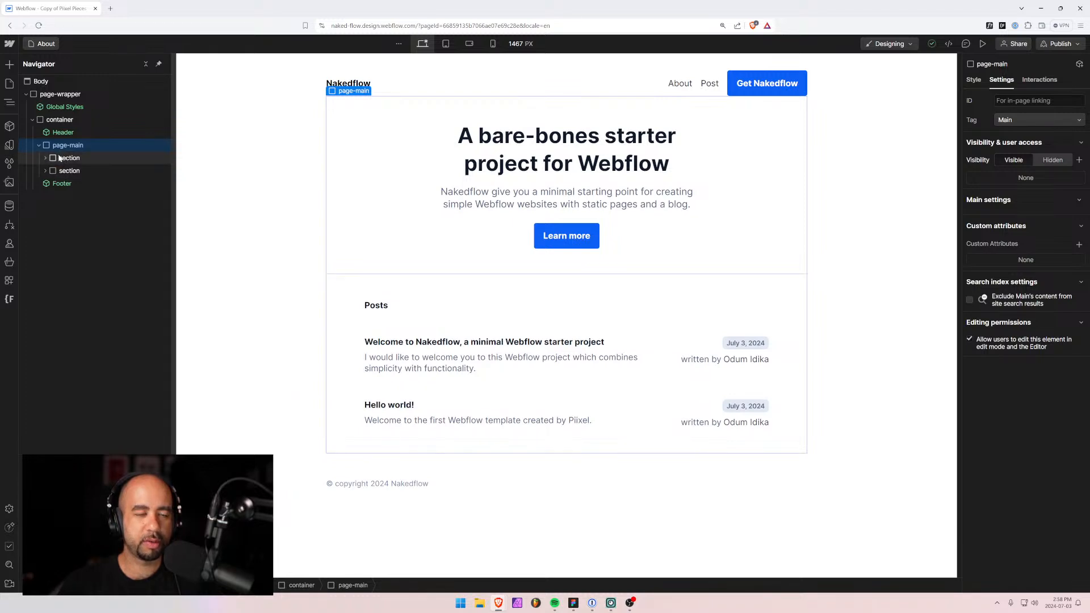
pyautogui.hotkey('ctrl', 'e')
pyautogui.write('div')
pyautogui.press('Return')
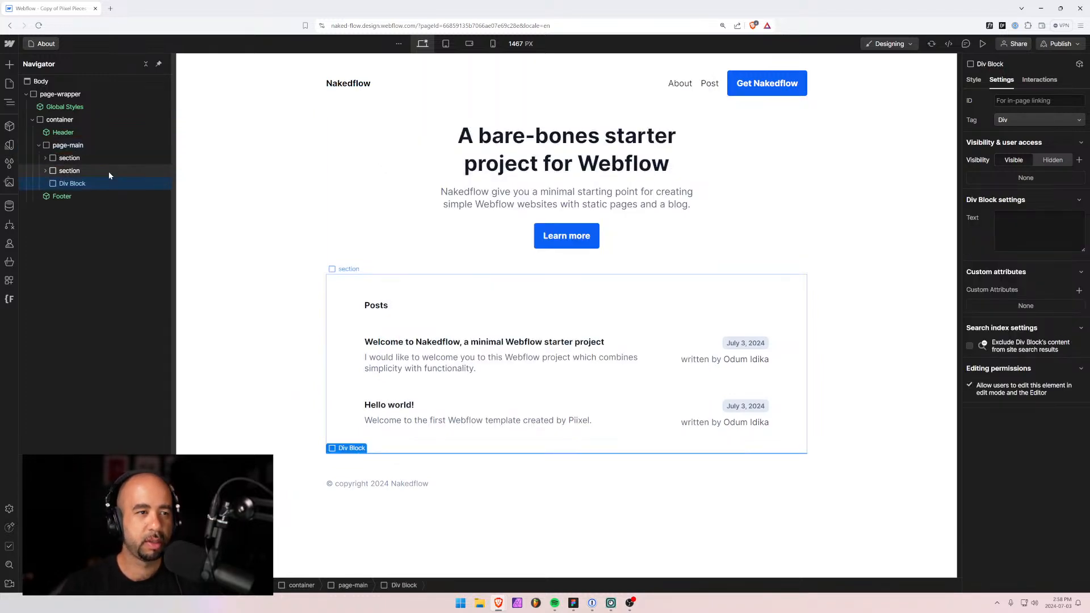
pyautogui.moveTo(89, 183); pyautogui.dragTo(82, 152)
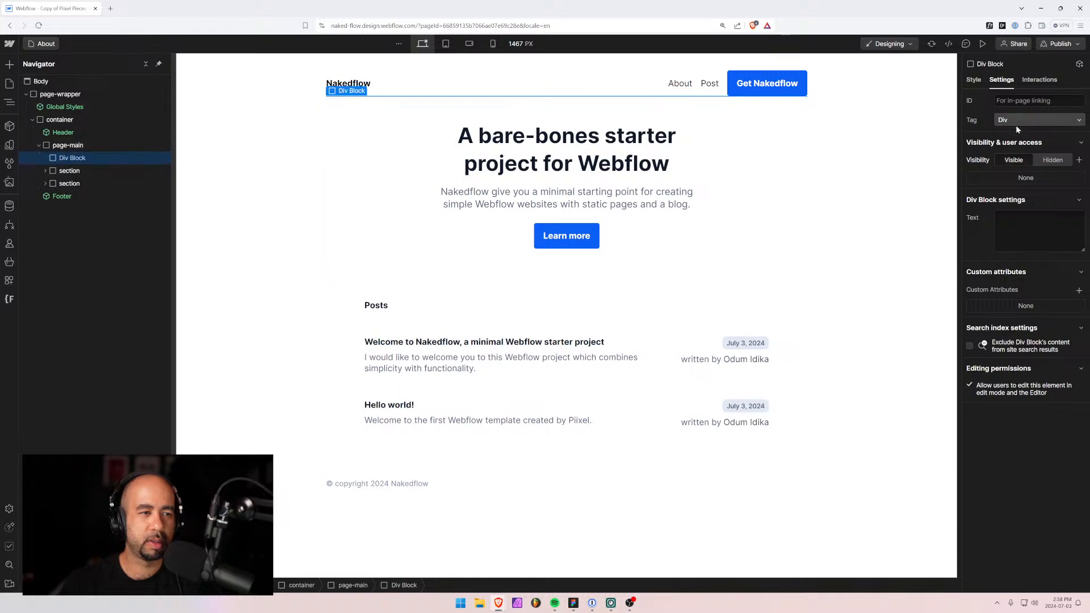
# Give the new block a new class named page-container.
pyautogui.click(972, 80)
pyautogui.click(1022, 114)
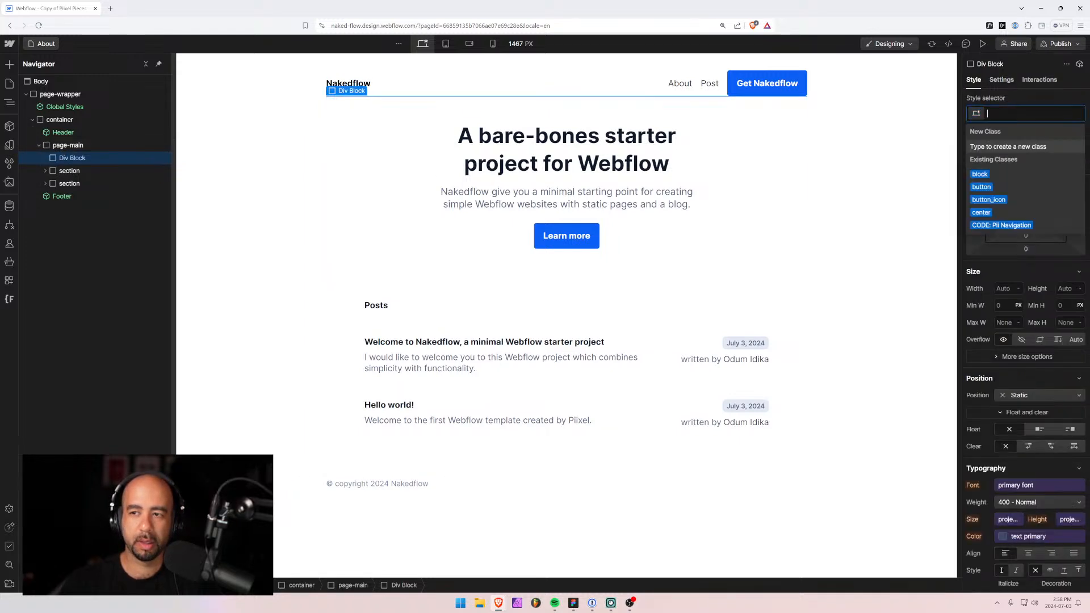
pyautogui.write('page-contgainer')
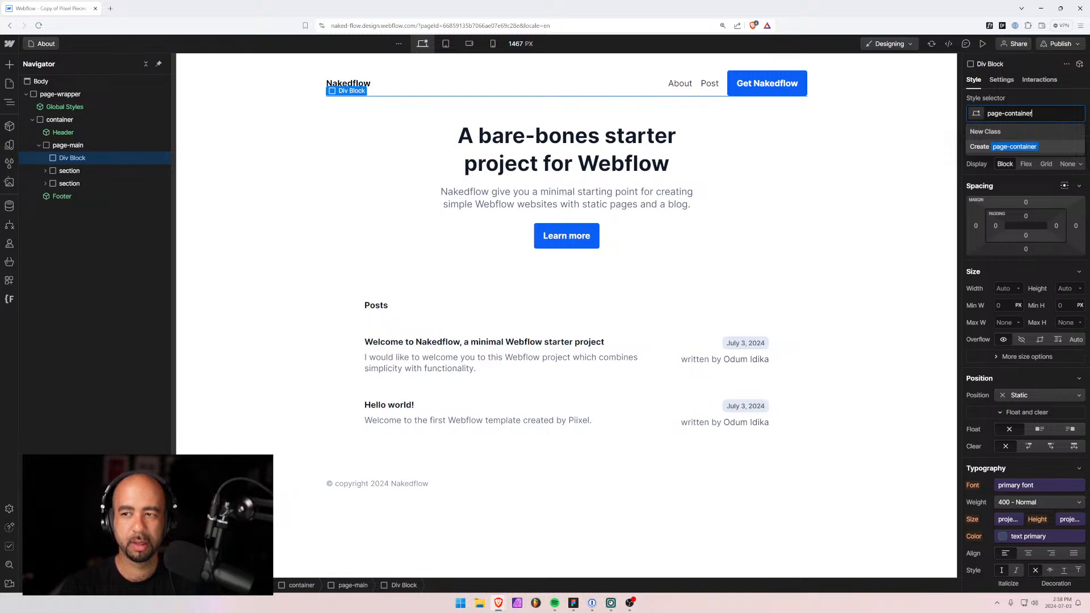
pyautogui.press('Return')
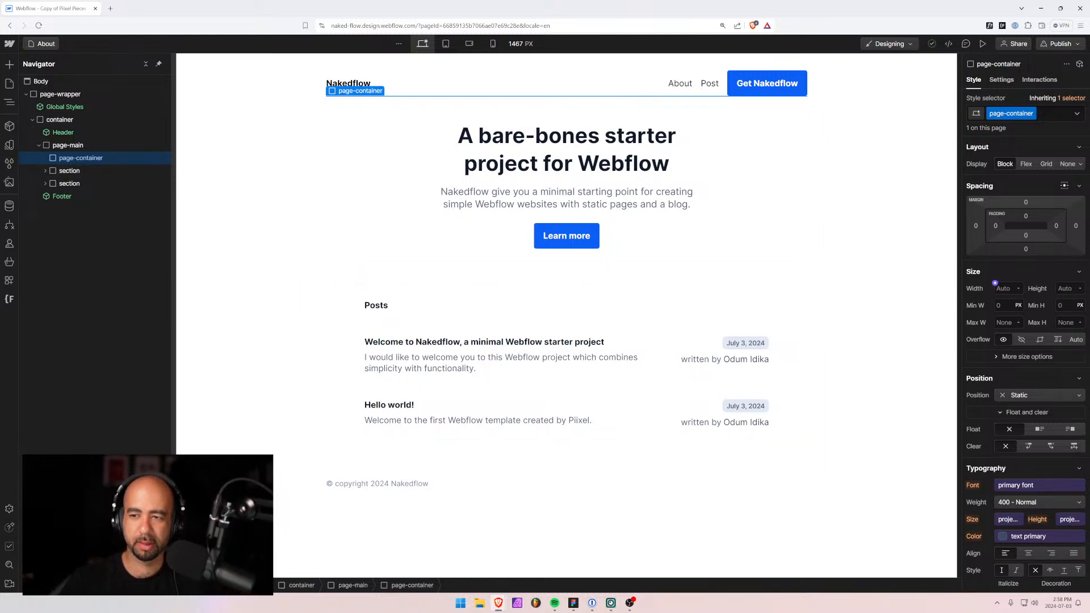
pyautogui.click(998, 322)
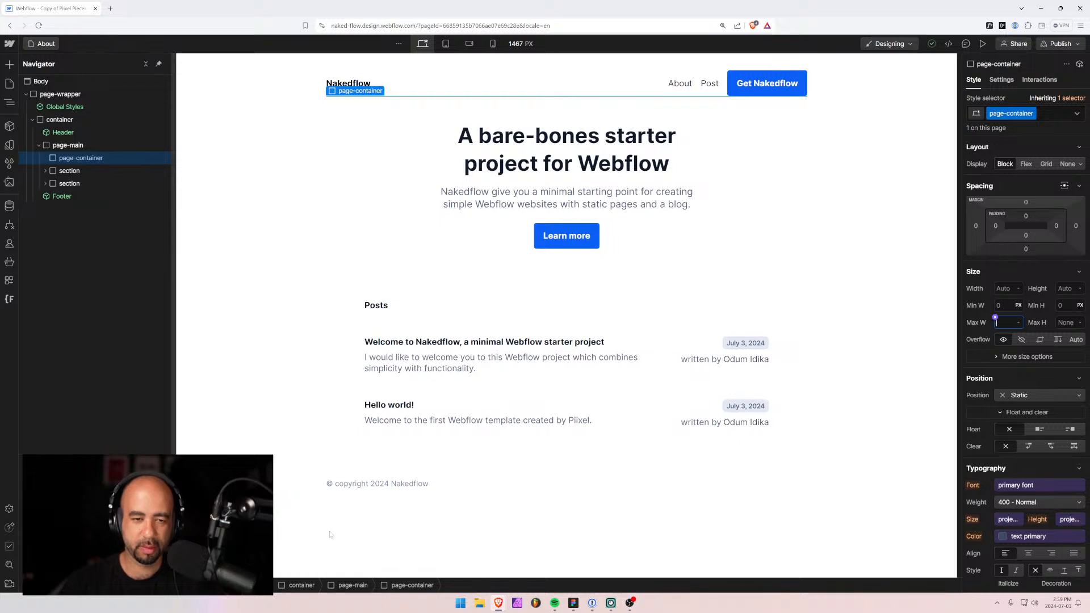
pyautogui.click(581, 334)
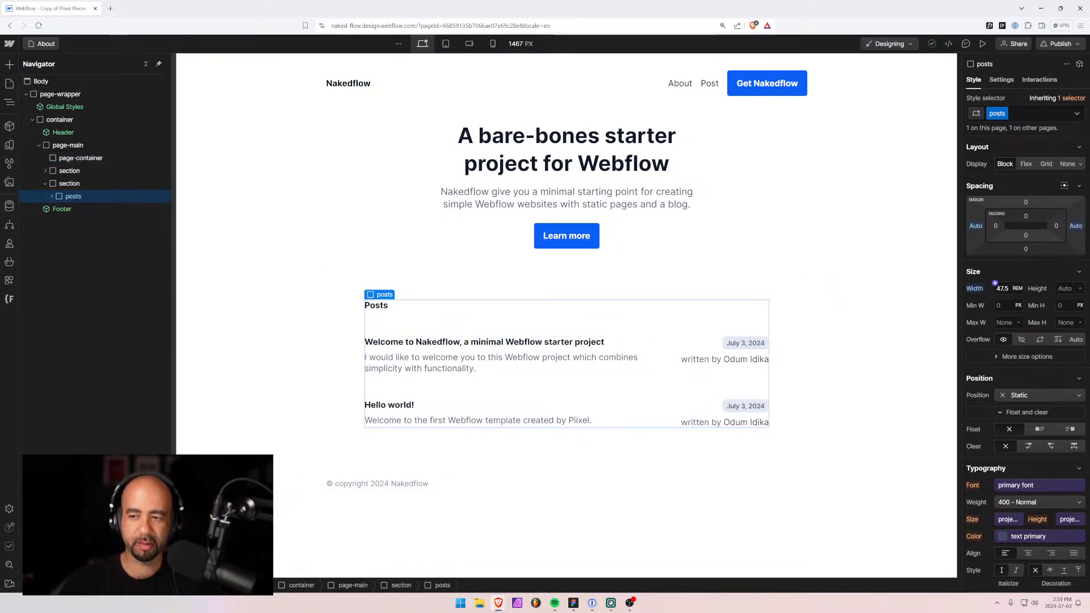
pyautogui.click(995, 283)
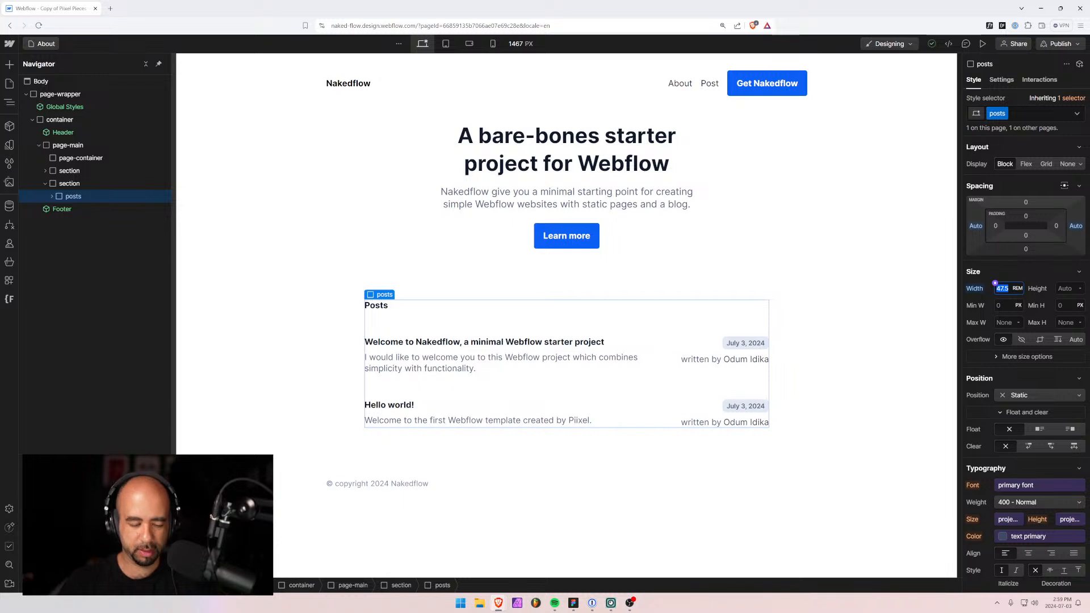
pyautogui.click(44, 44)
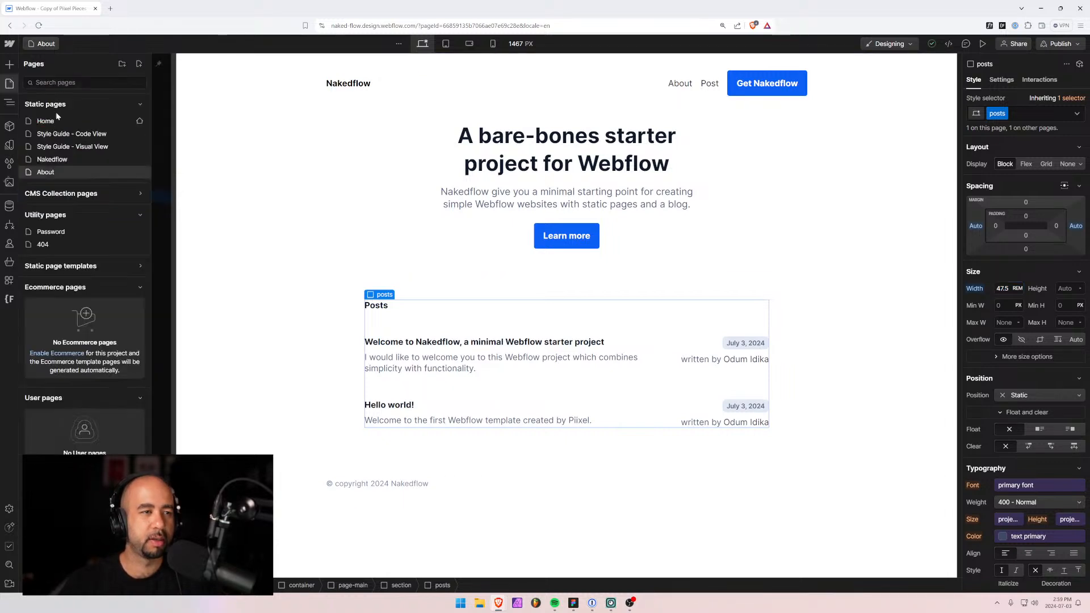
pyautogui.click(49, 120)
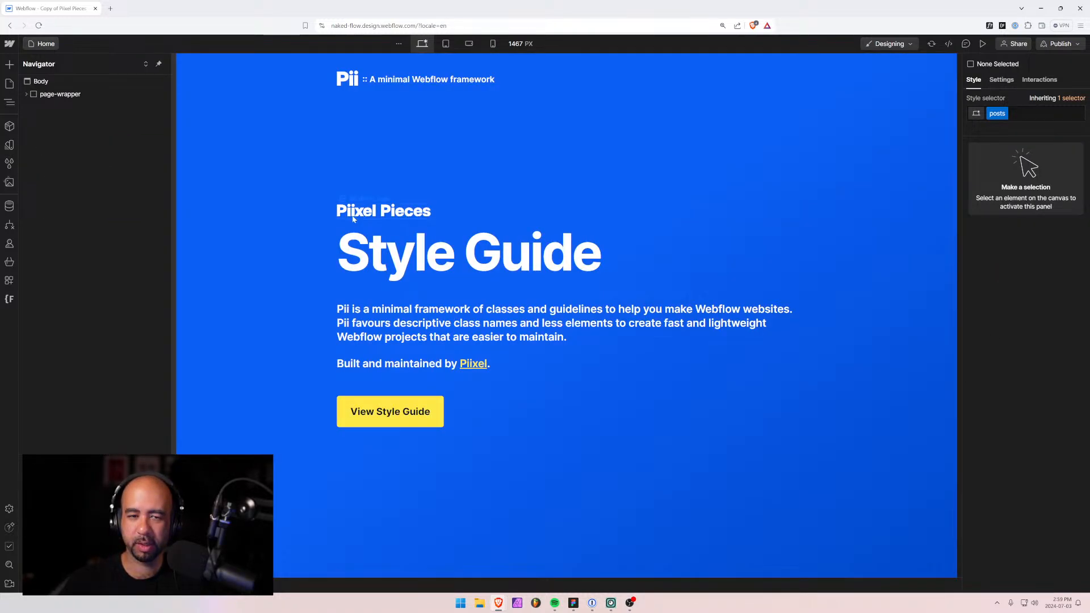
pyautogui.click(42, 44)
pyautogui.click(45, 159)
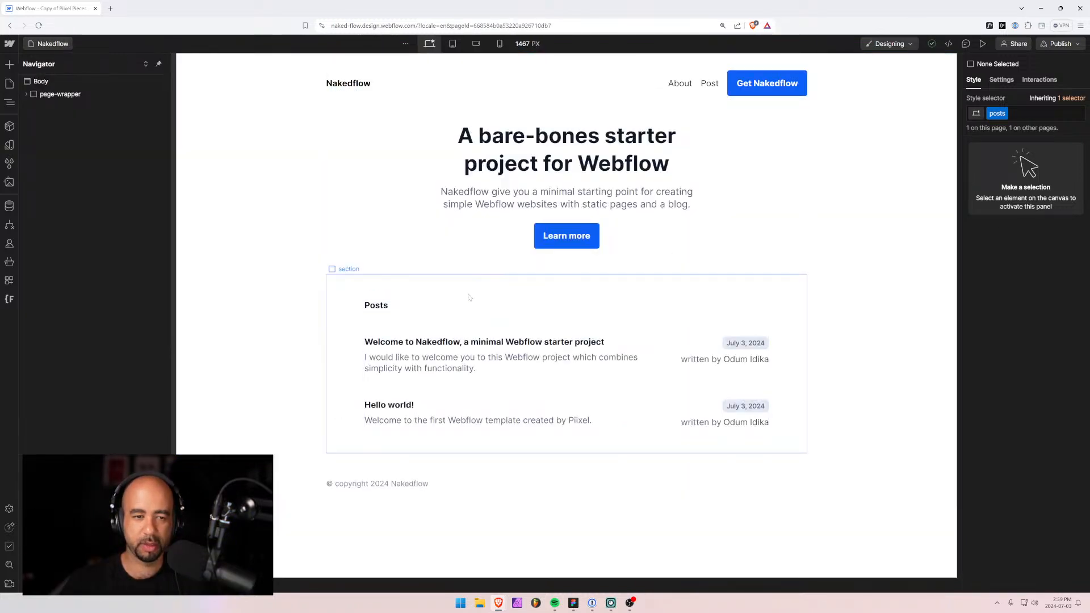
pyautogui.click(434, 323)
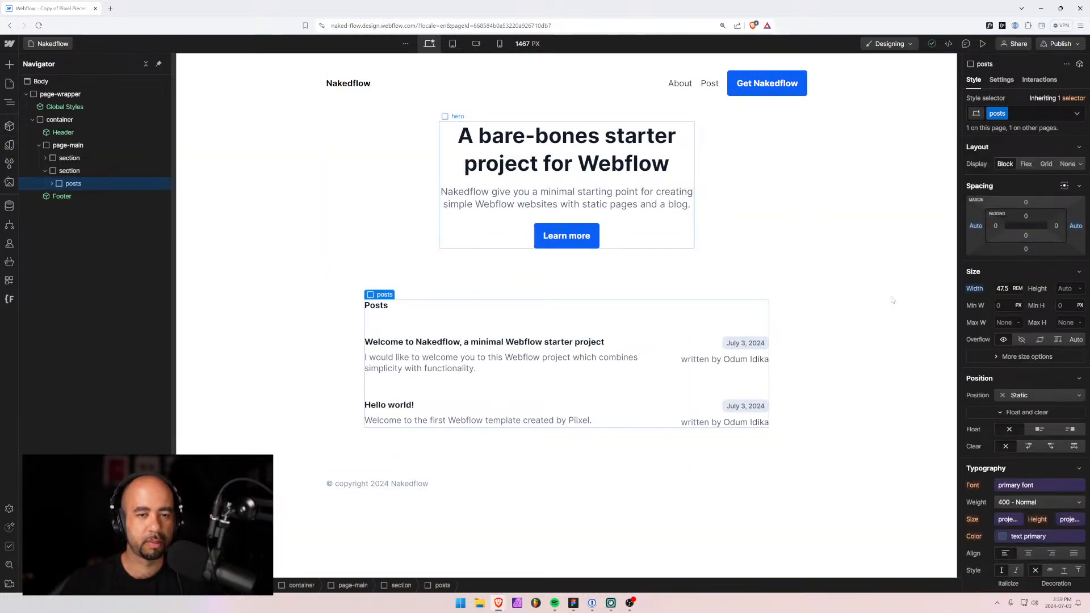
pyautogui.click(1003, 322)
pyautogui.write('47.5')
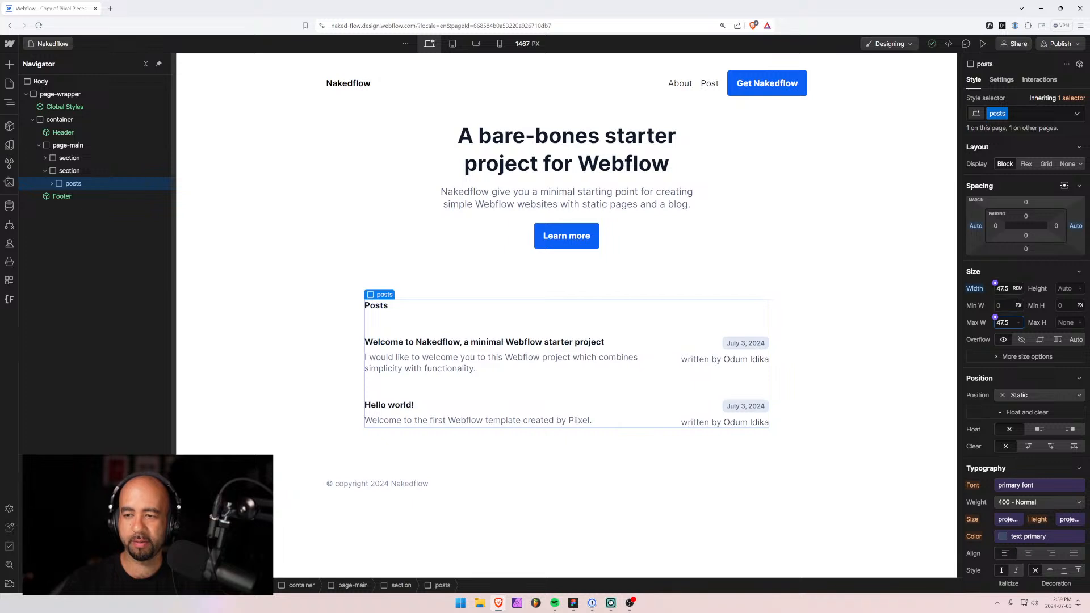
pyautogui.press('Return')
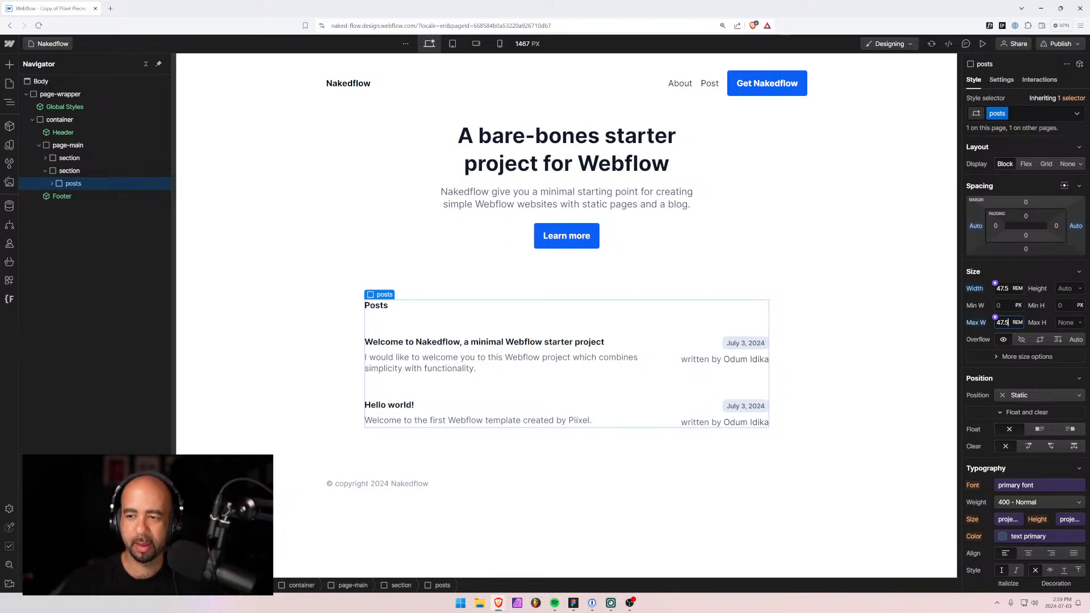
pyautogui.click(1002, 289)
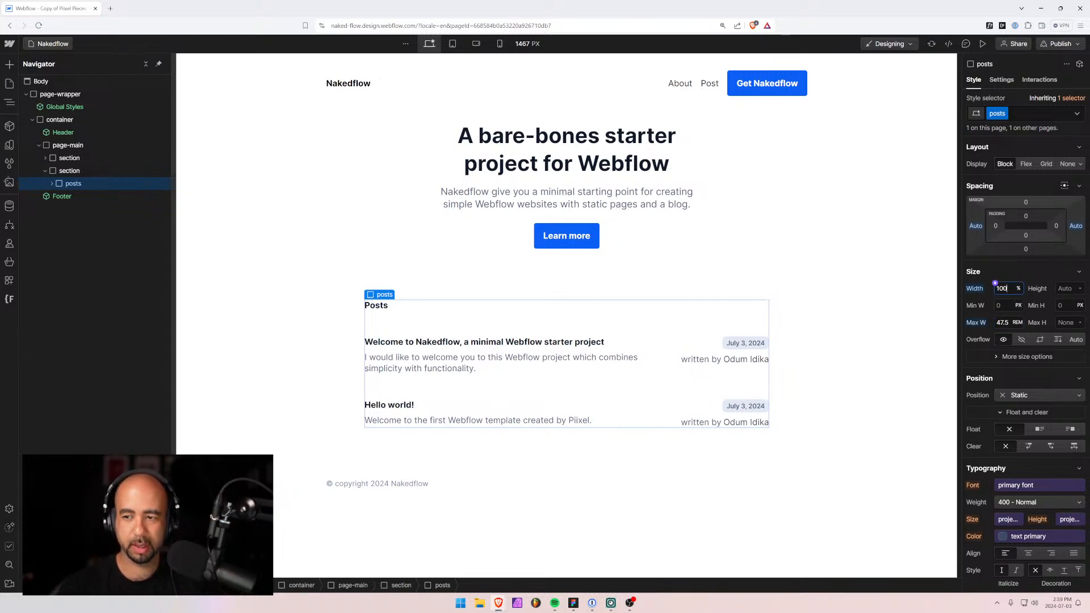
pyautogui.click(1010, 273)
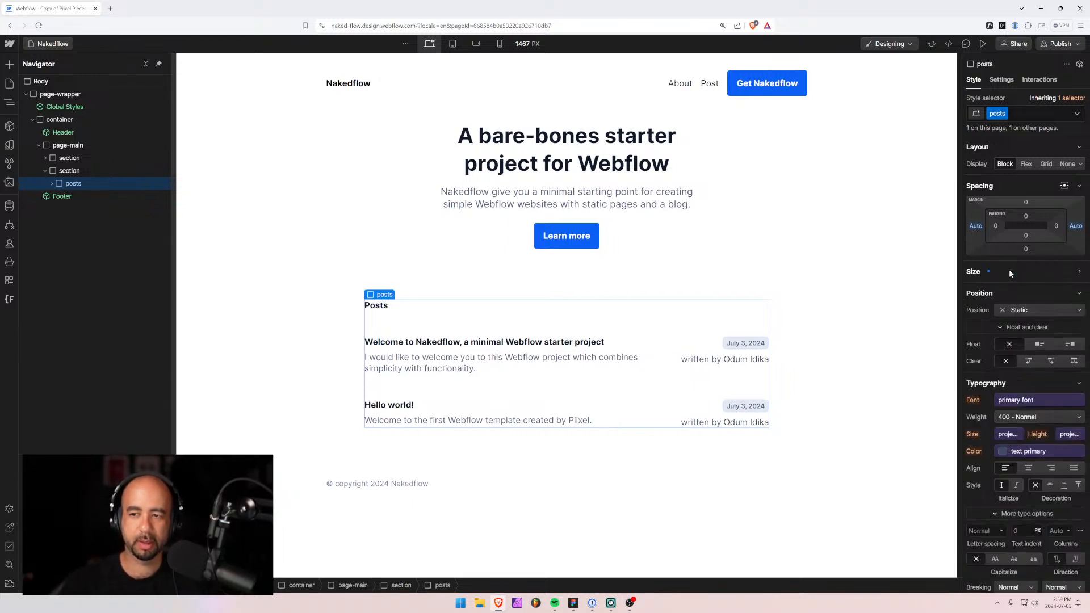
pyautogui.click(42, 44)
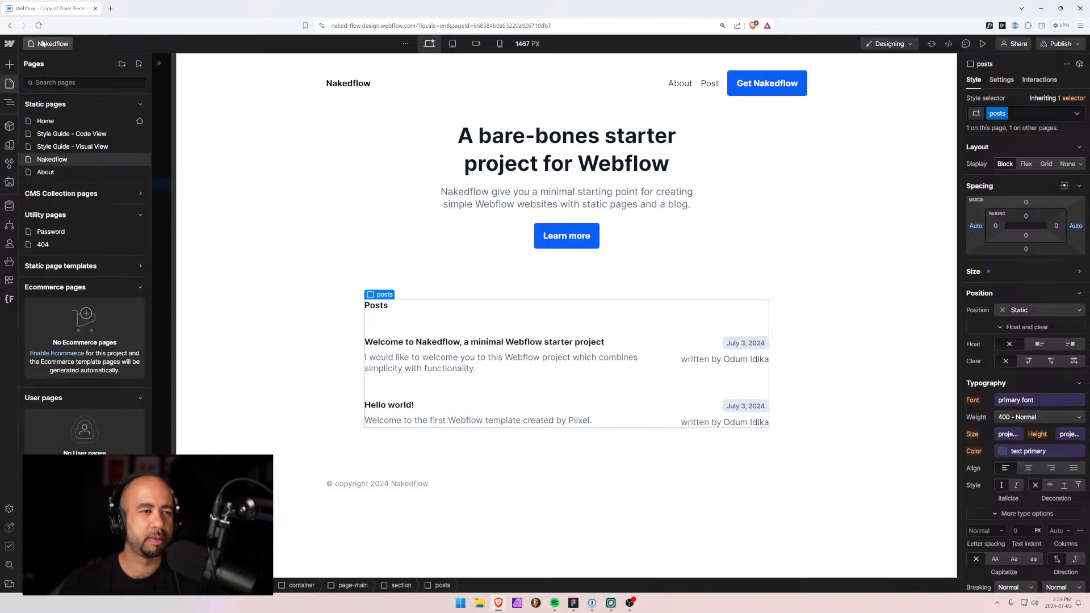
pyautogui.click(63, 169)
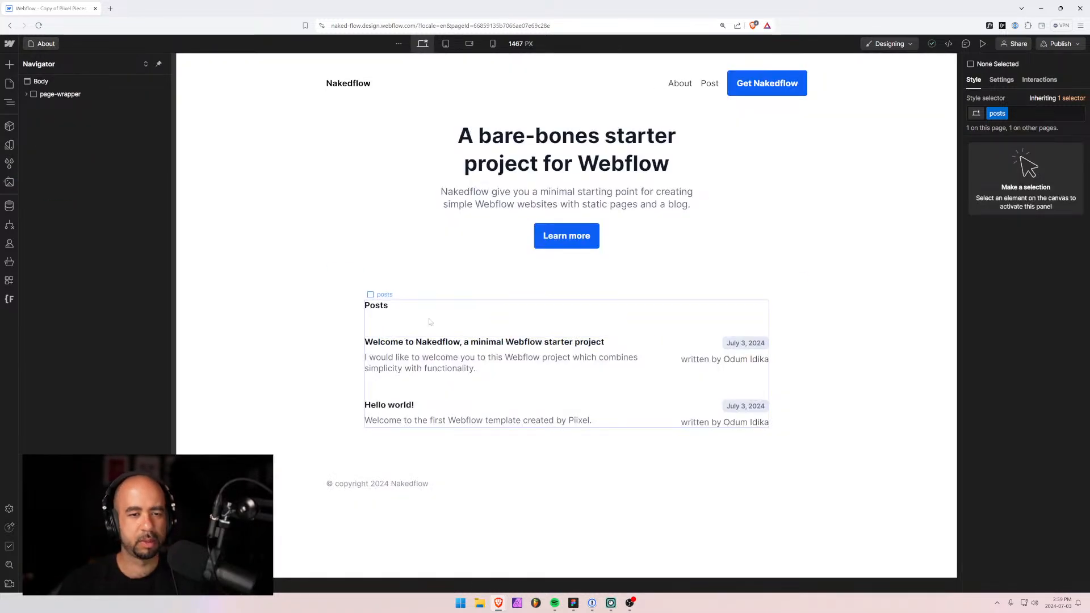
# Give page-container a 47.5rem max width and 100% width.
pyautogui.click(364, 203)
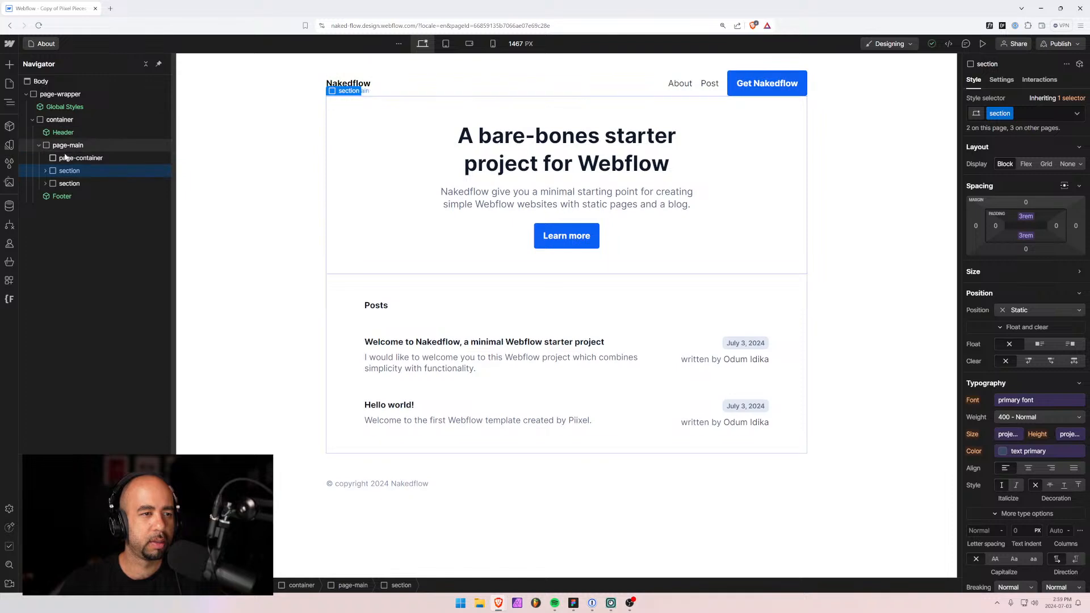
pyautogui.click(92, 159)
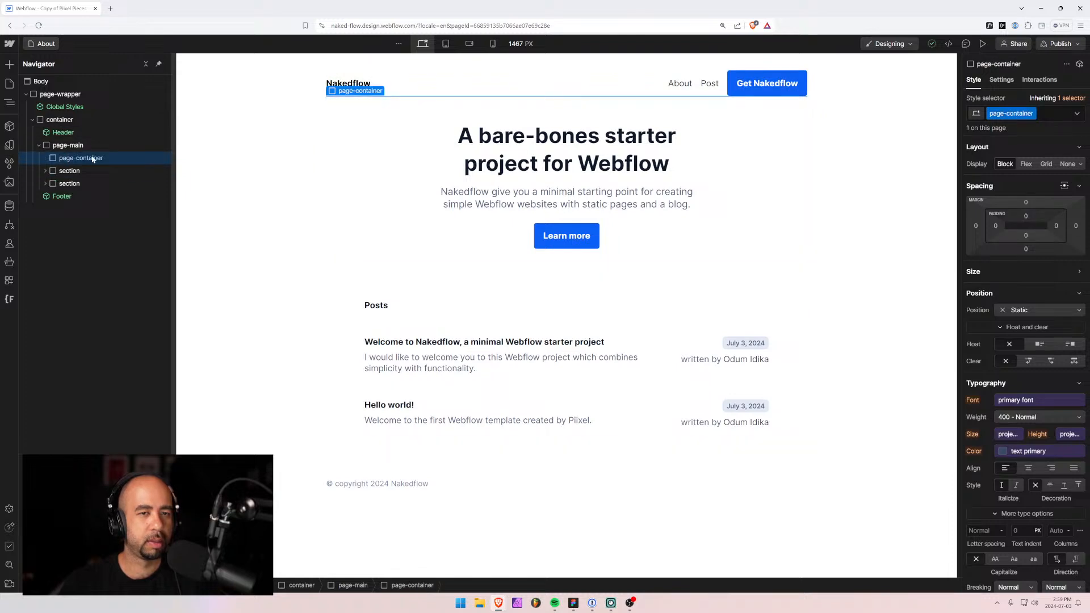
pyautogui.click(983, 272)
pyautogui.click(996, 321)
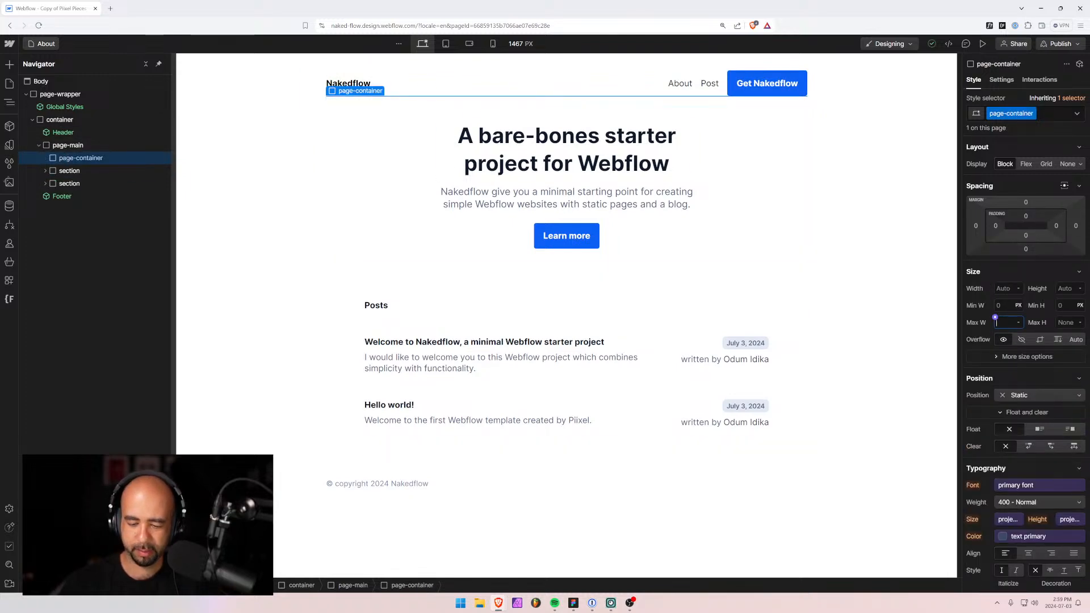
pyautogui.write('47.5re')
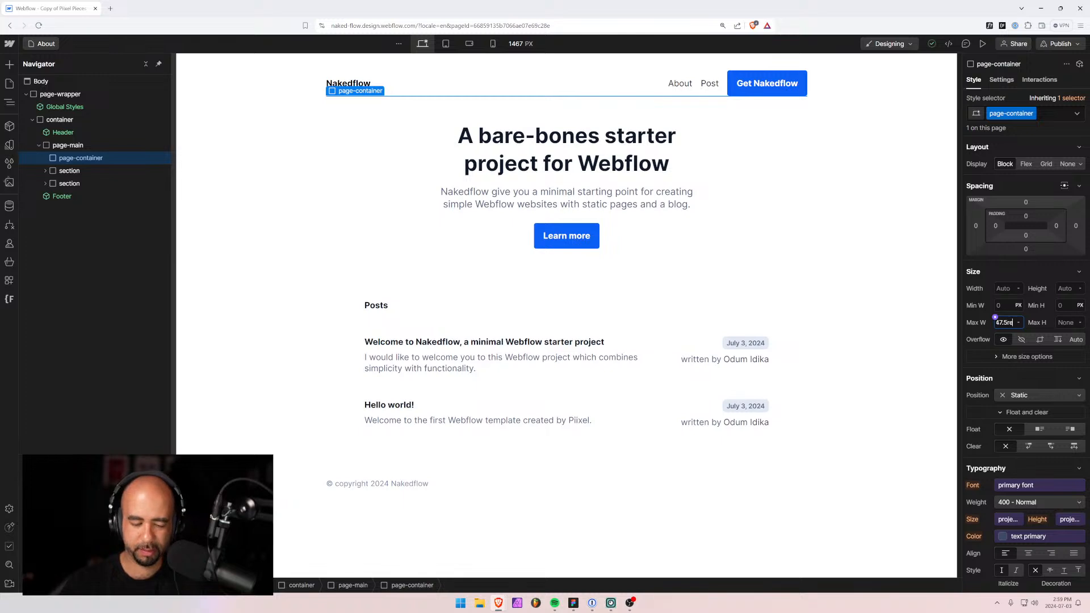
pyautogui.write('m')
pyautogui.press('Return')
pyautogui.click(1003, 290)
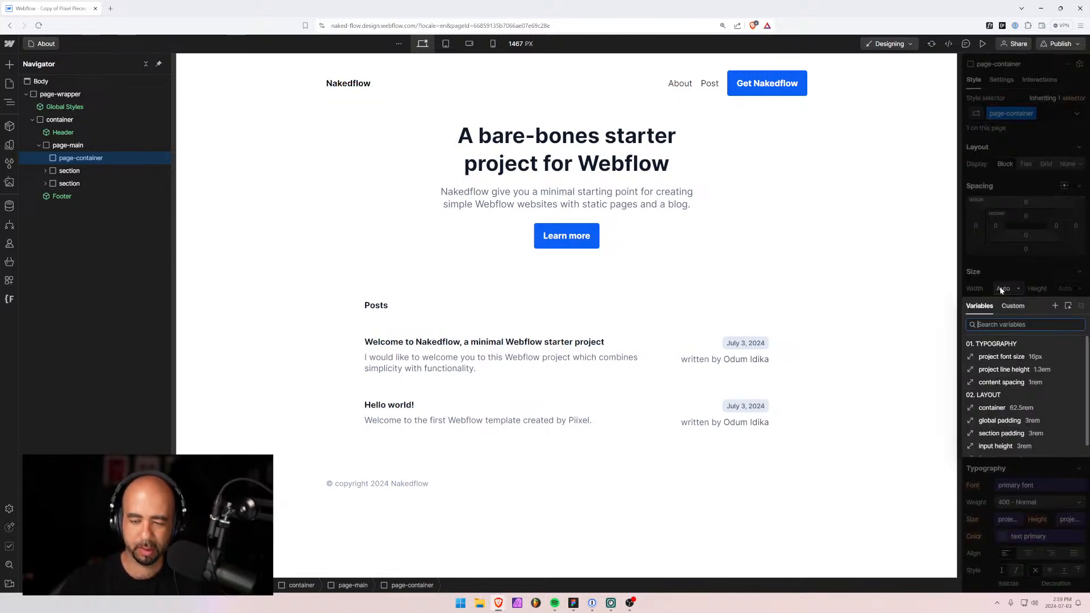
pyautogui.click(1003, 290)
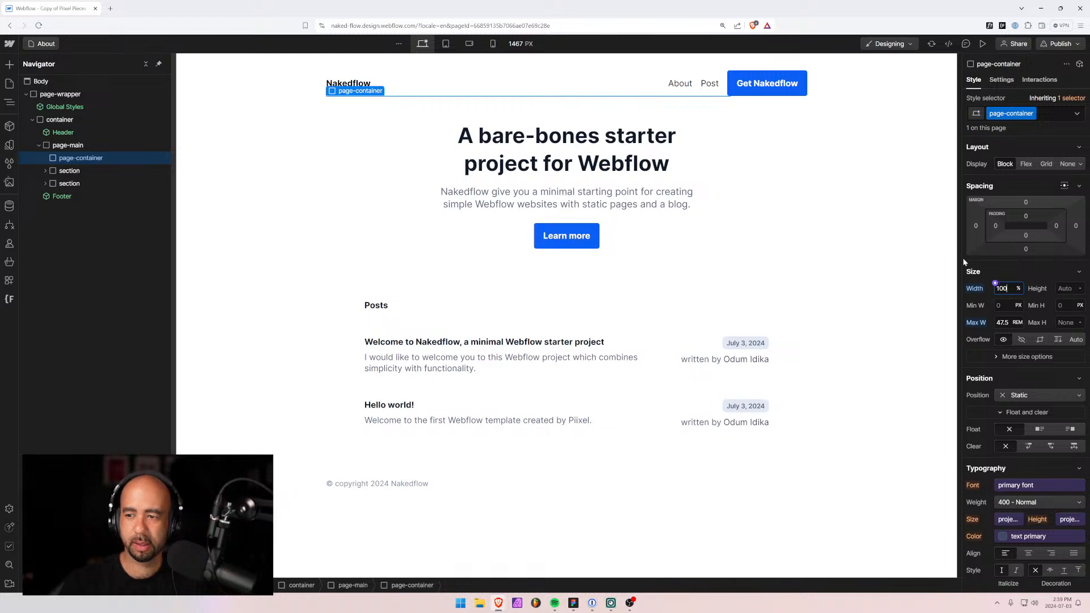
# Set page-container's left and right margins to auto to centre it.
pyautogui.click(978, 227)
pyautogui.click(982, 268)
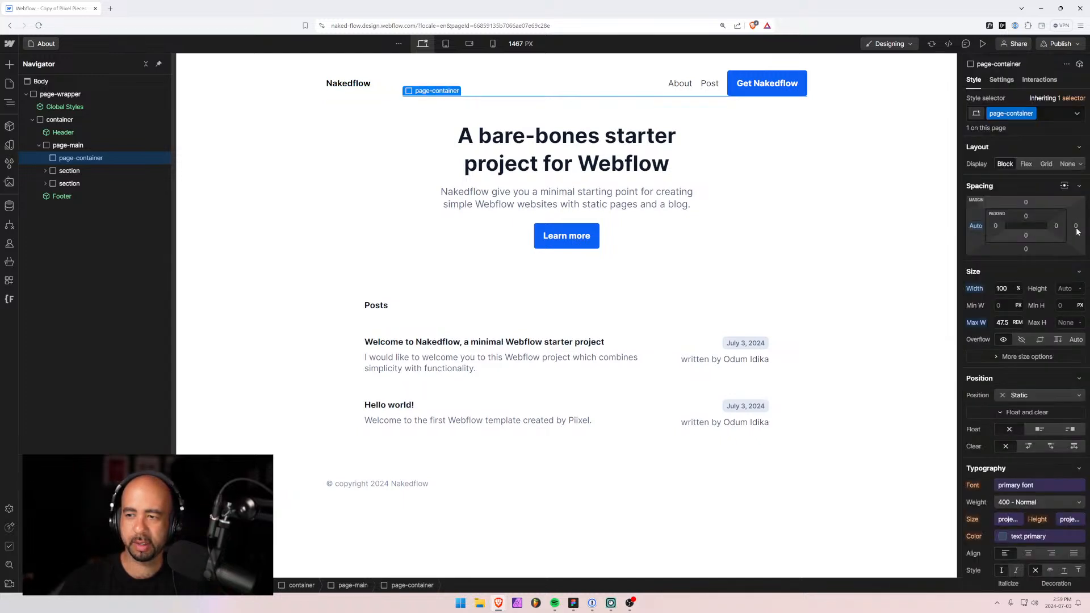
pyautogui.click(1076, 226)
pyautogui.click(982, 269)
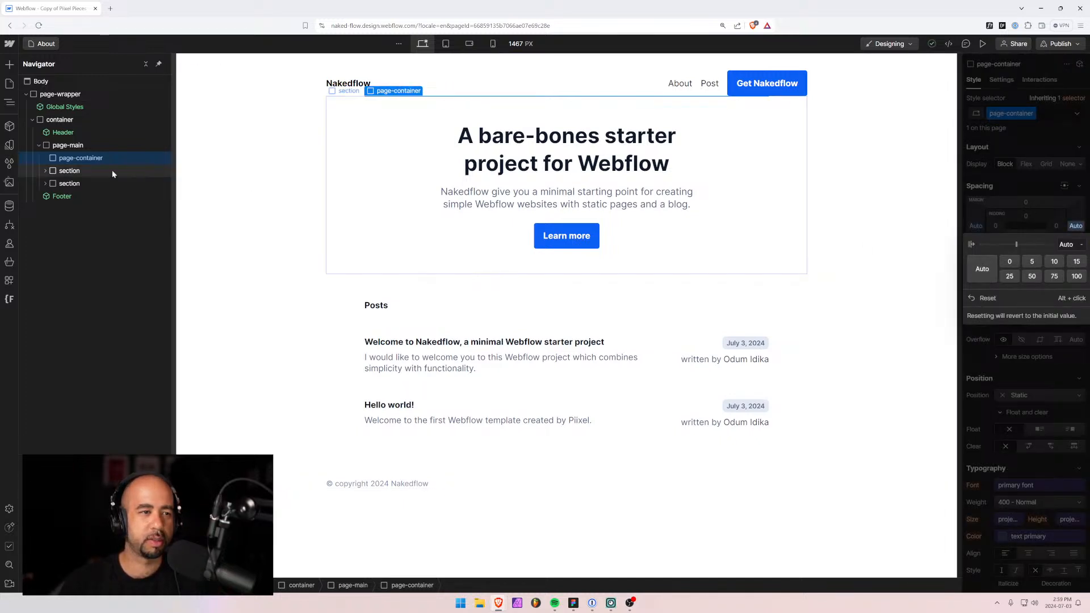
pyautogui.hotkey('ctrl', 'k')
# Insert a Div Block with class 'section' inside page-container.
pyautogui.write('sect')
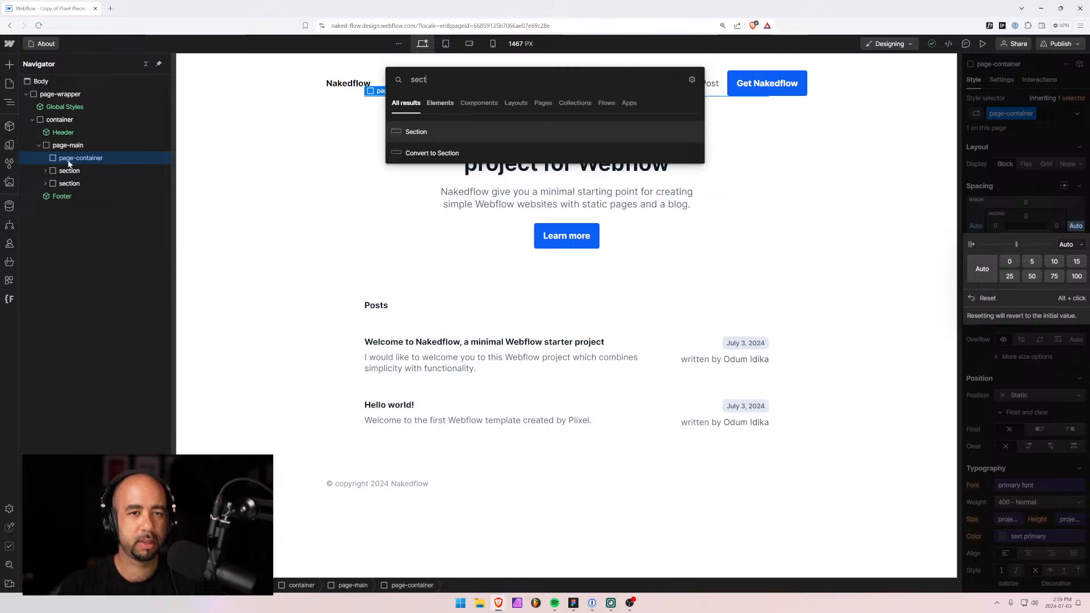
pyautogui.press('Escape')
pyautogui.press('Escape')
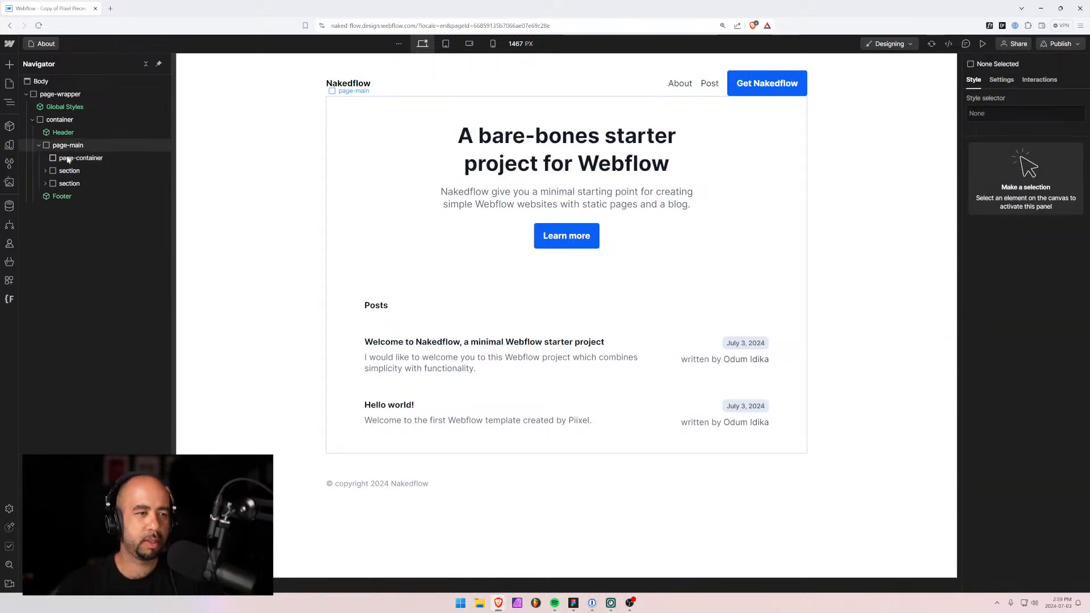
pyautogui.click(88, 158)
pyautogui.hotkey('ctrl', 'k')
pyautogui.write('div')
pyautogui.press('Return')
pyautogui.hotkey('ctrl', 'Return')
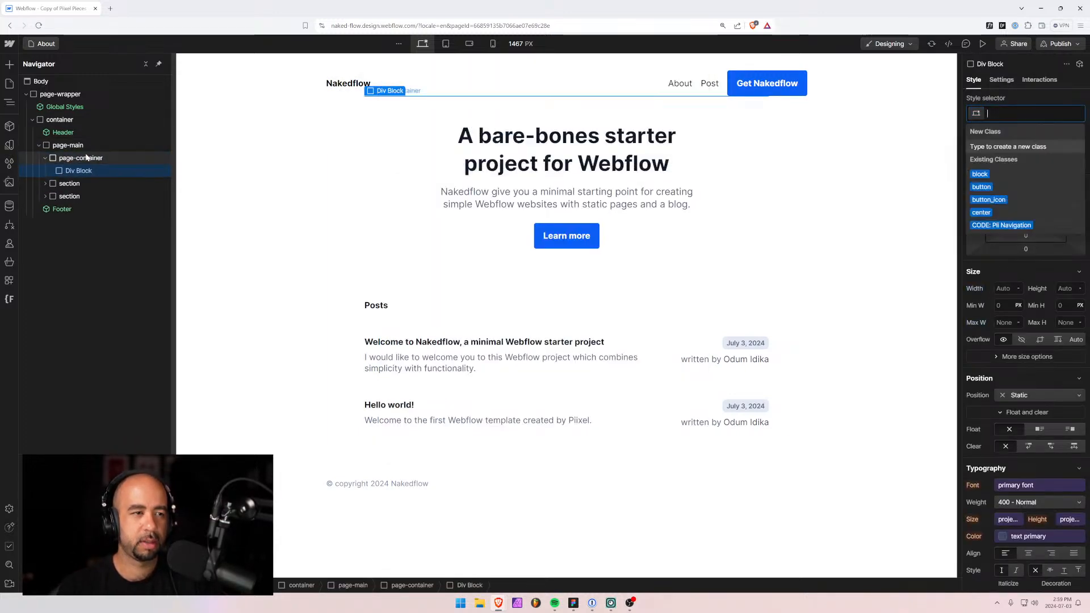
pyautogui.write('section')
pyautogui.press('Return')
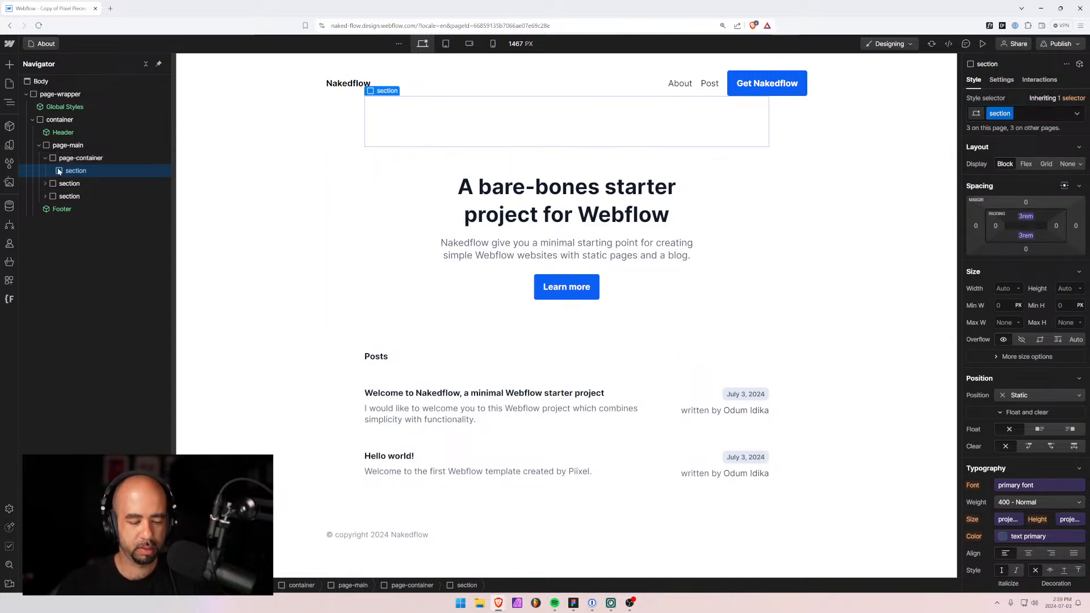
# Add a heading to the section reading 'About Nakedflow'.
pyautogui.hotkey('ctrl', 'k')
pyautogui.write('head')
pyautogui.press('Return')
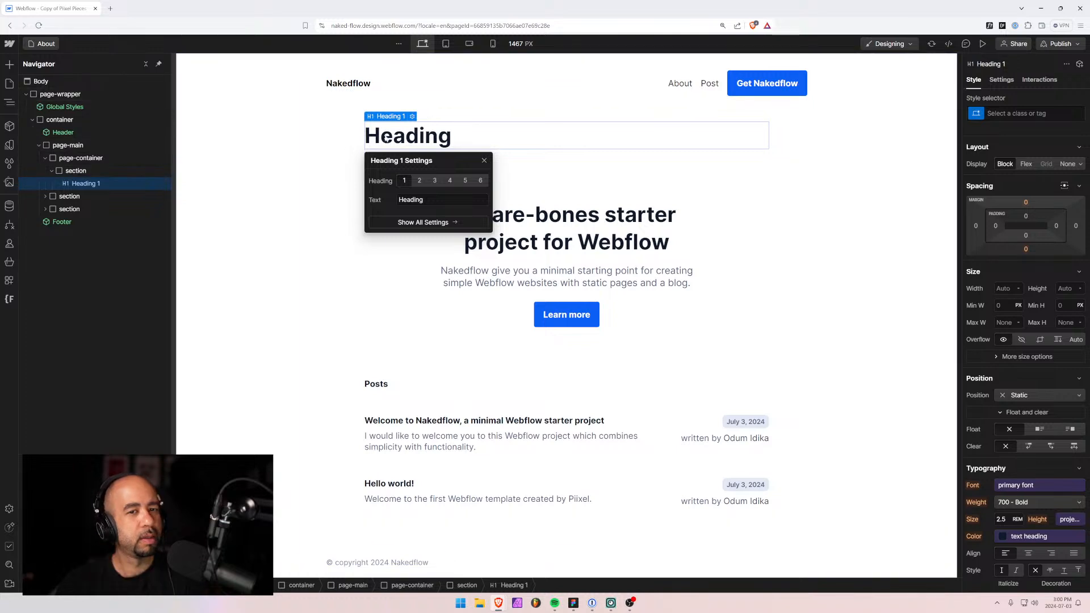
pyautogui.doubleClick(405, 137)
pyautogui.hotkey('ctrl', 'a')
pyautogui.write('About Na')
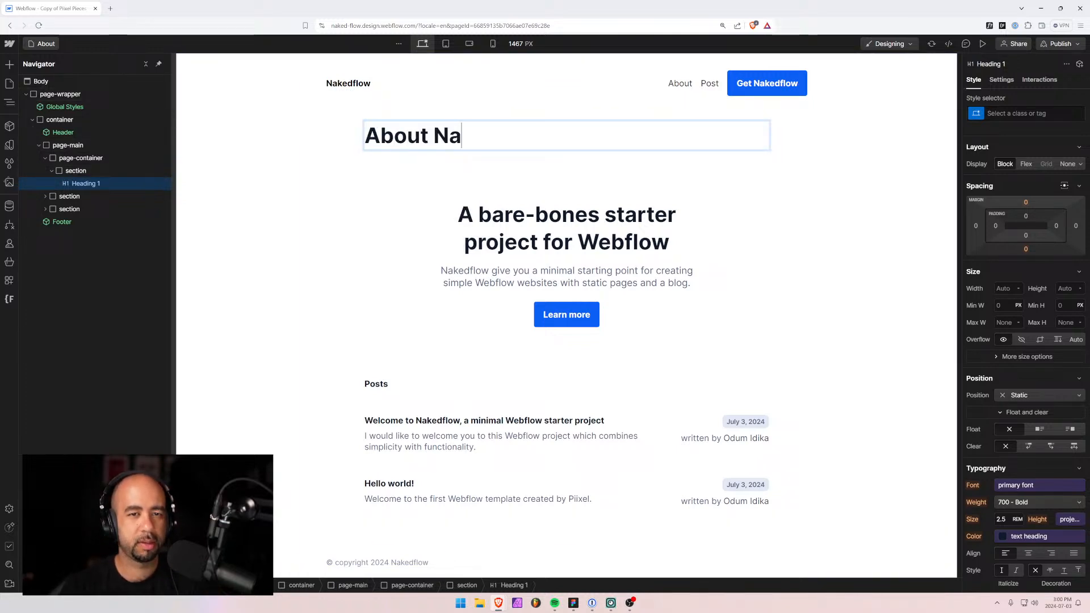
pyautogui.press('BackSpace')
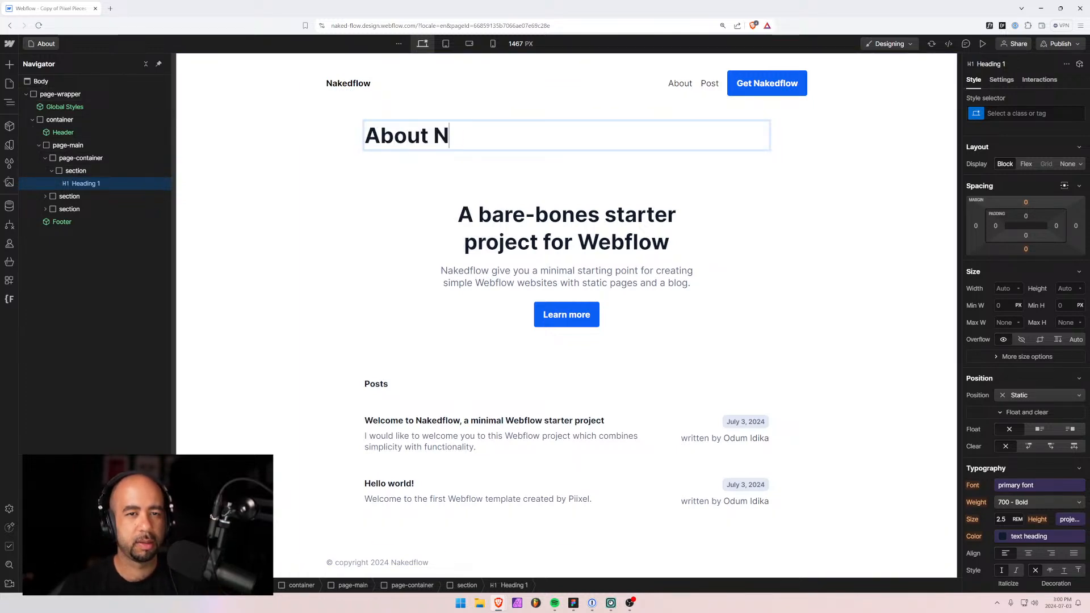
pyautogui.write('akedflow')
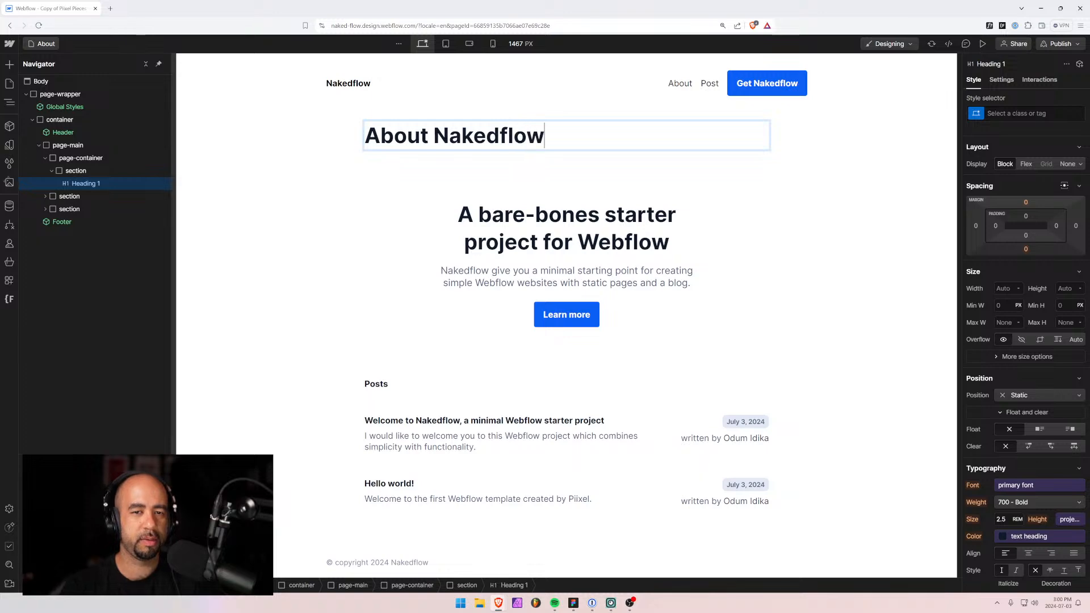
pyautogui.click(37, 193)
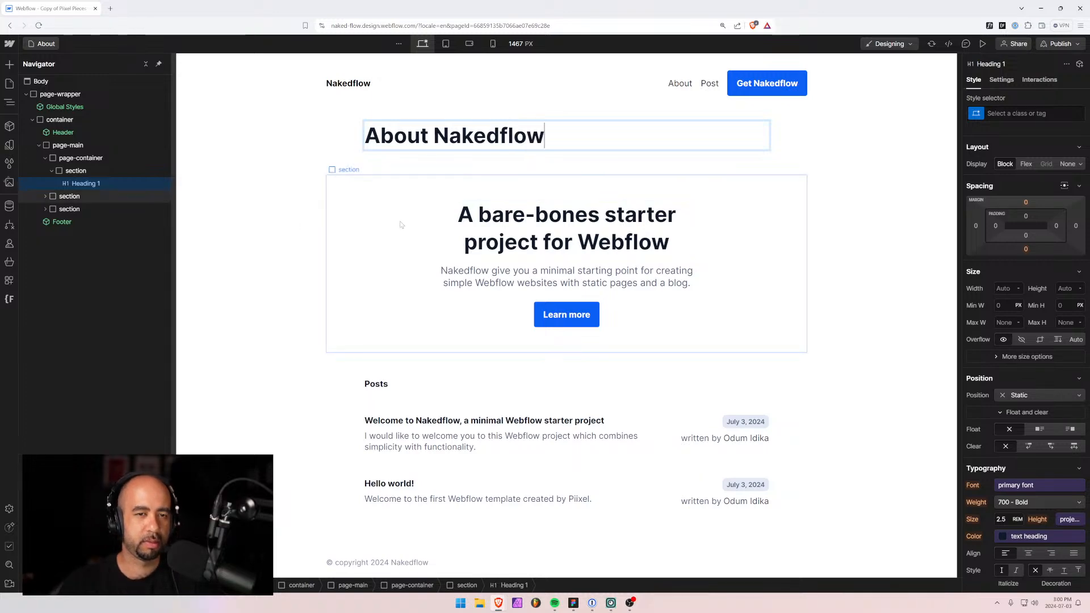
# Apply the h3 class to the About Nakedflow heading after comparing with Figma.
pyautogui.click(71, 184)
pyautogui.hotkey('alt', 'Tab')
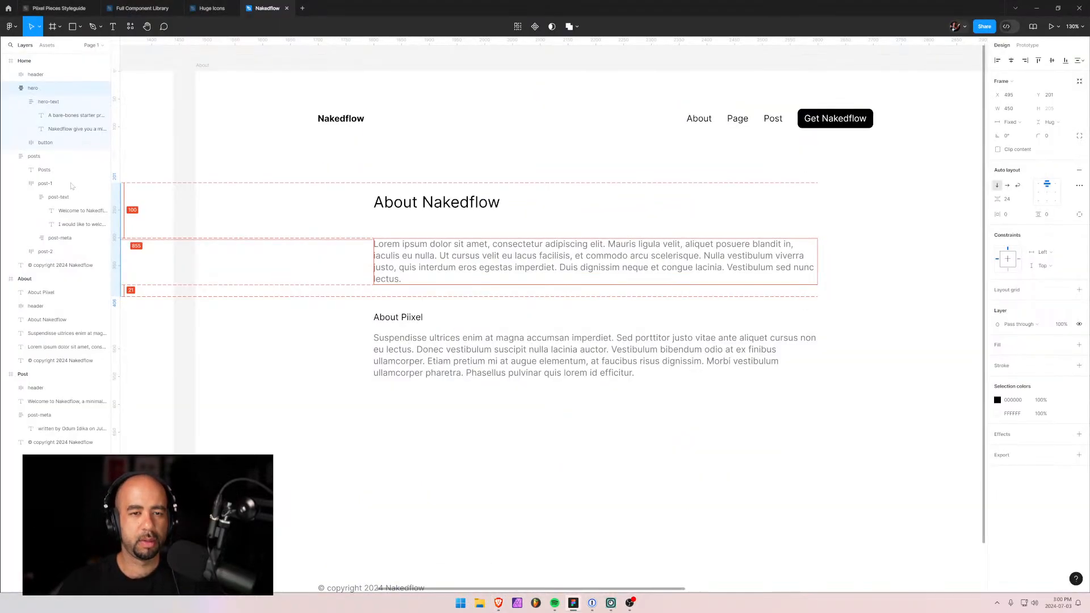
pyautogui.hotkey('alt', 'Tab')
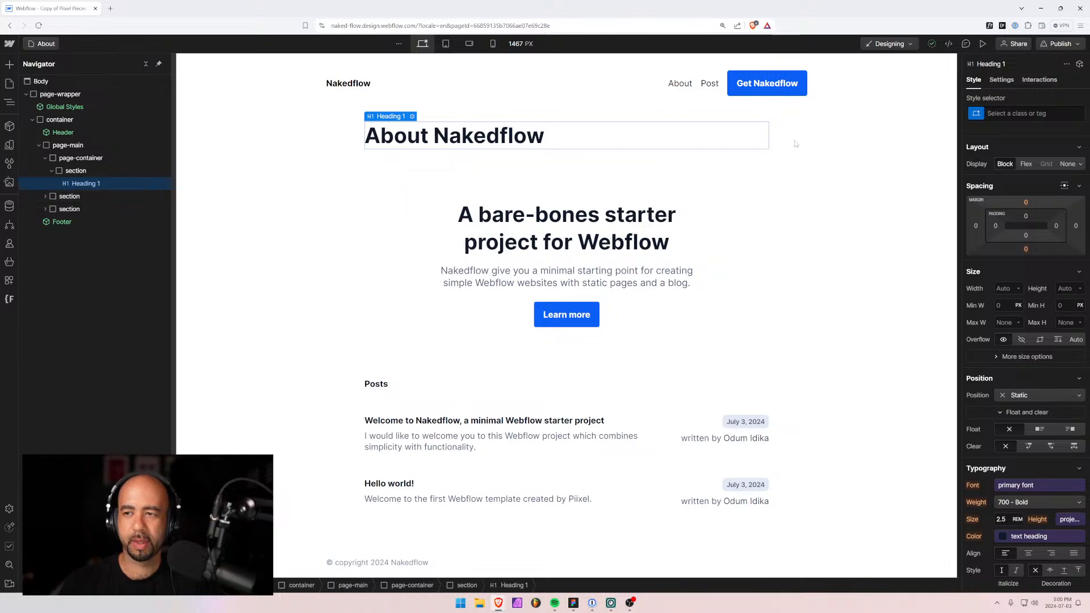
pyautogui.hotkey('ctrl', 'Return')
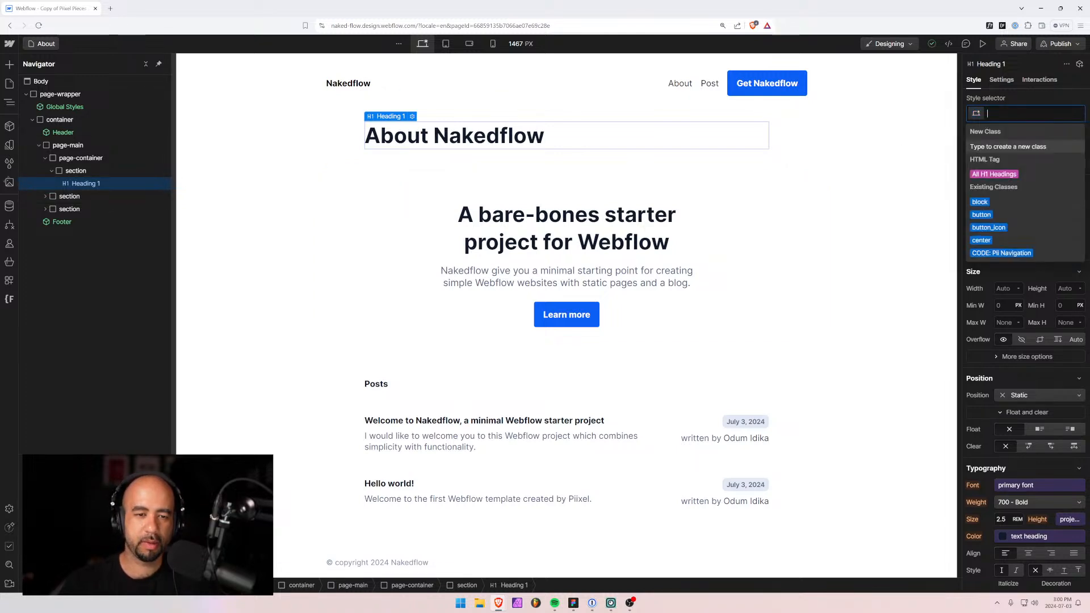
pyautogui.write('h3')
pyautogui.press('Return')
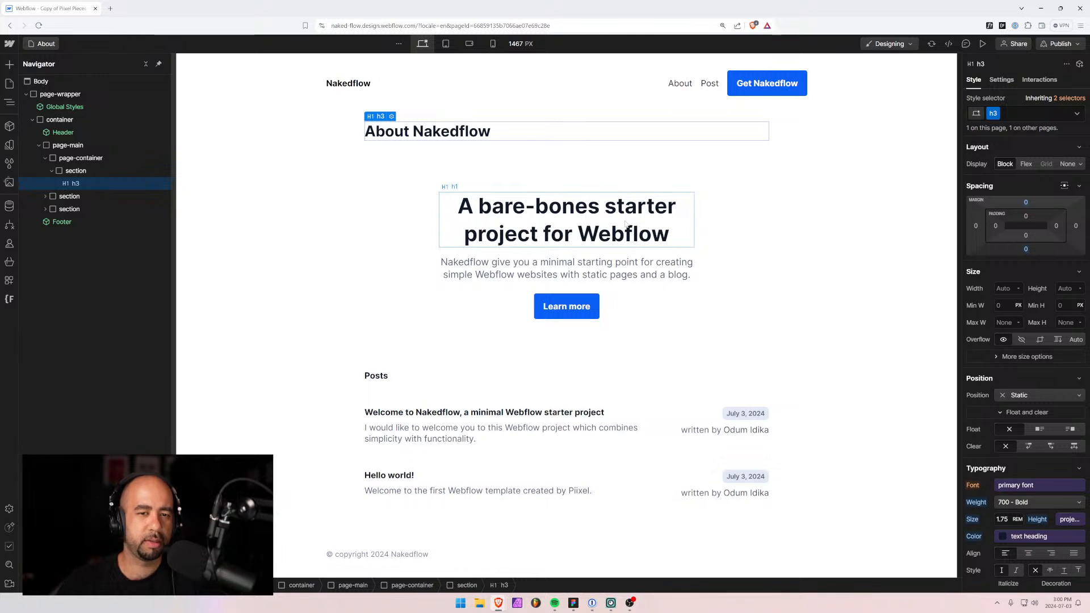
# Delete the copied hero section, leaving the new heading section in place.
pyautogui.click(500, 259)
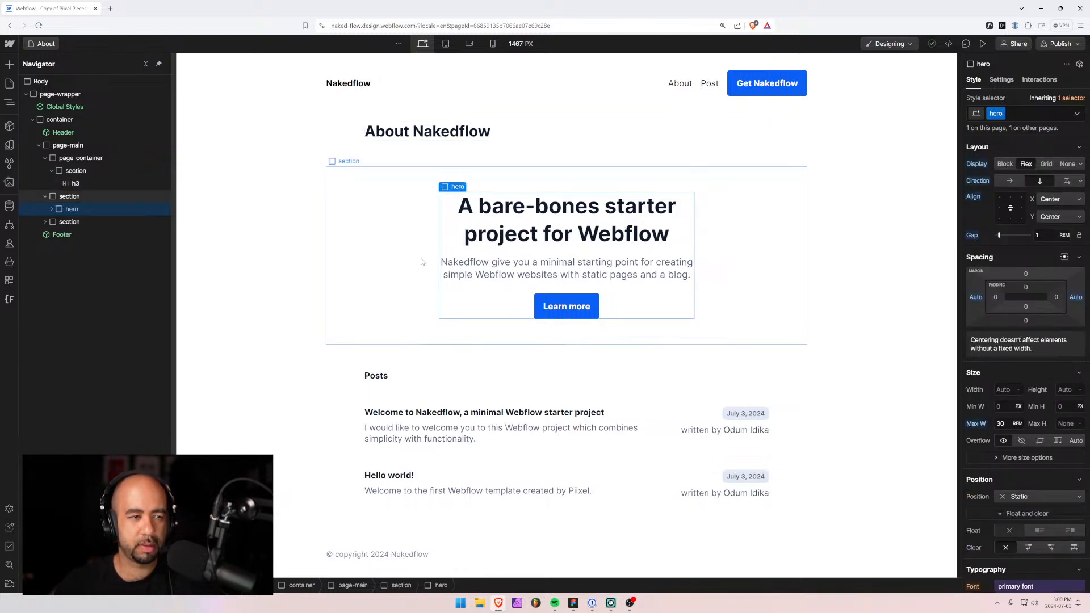
pyautogui.click(75, 199)
pyautogui.press('Delete')
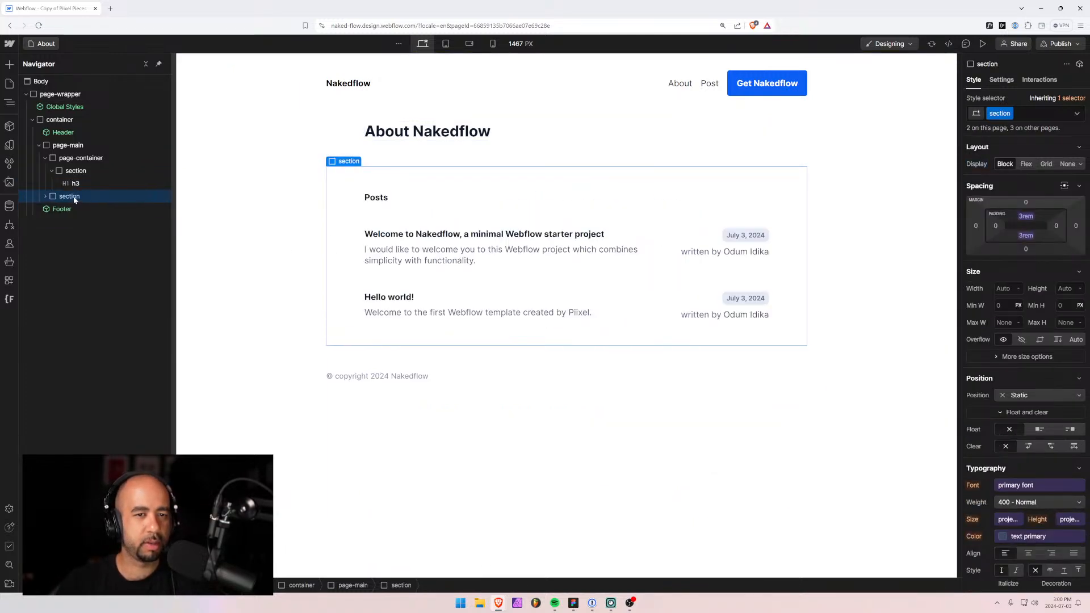
pyautogui.click(79, 173)
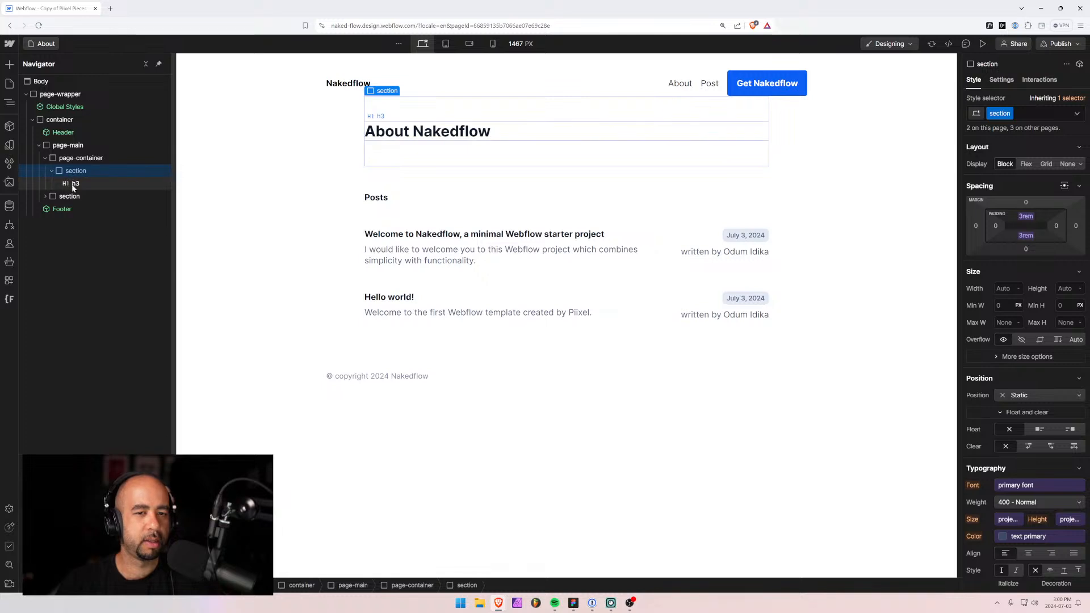
pyautogui.click(77, 181)
pyautogui.click(80, 172)
# Insert a Rich Text block into the section and give it the rich-text class.
pyautogui.hotkey('ctrl', 'k')
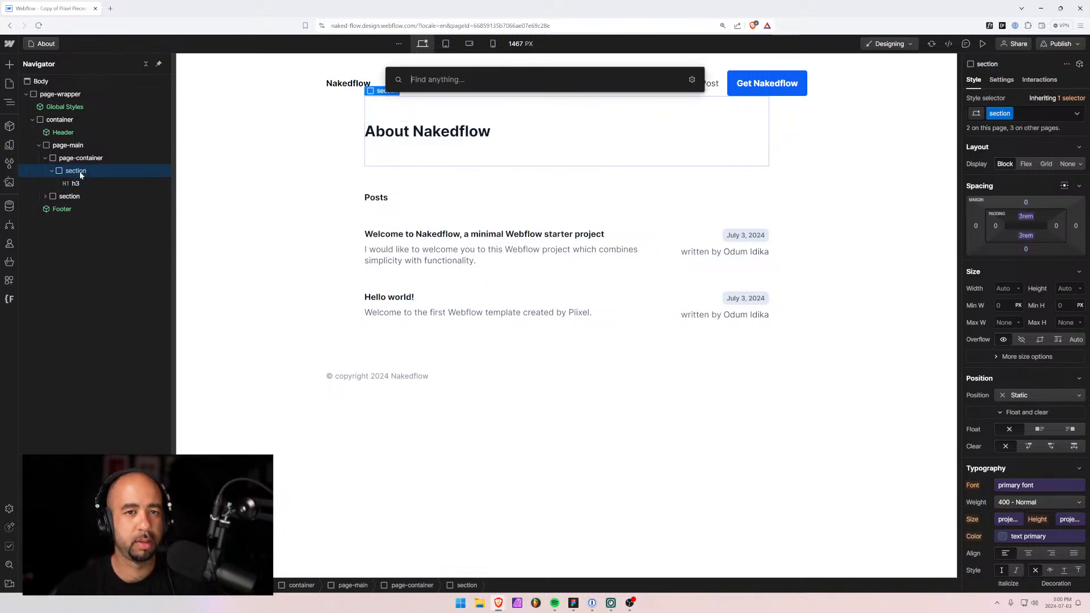
pyautogui.write('rich')
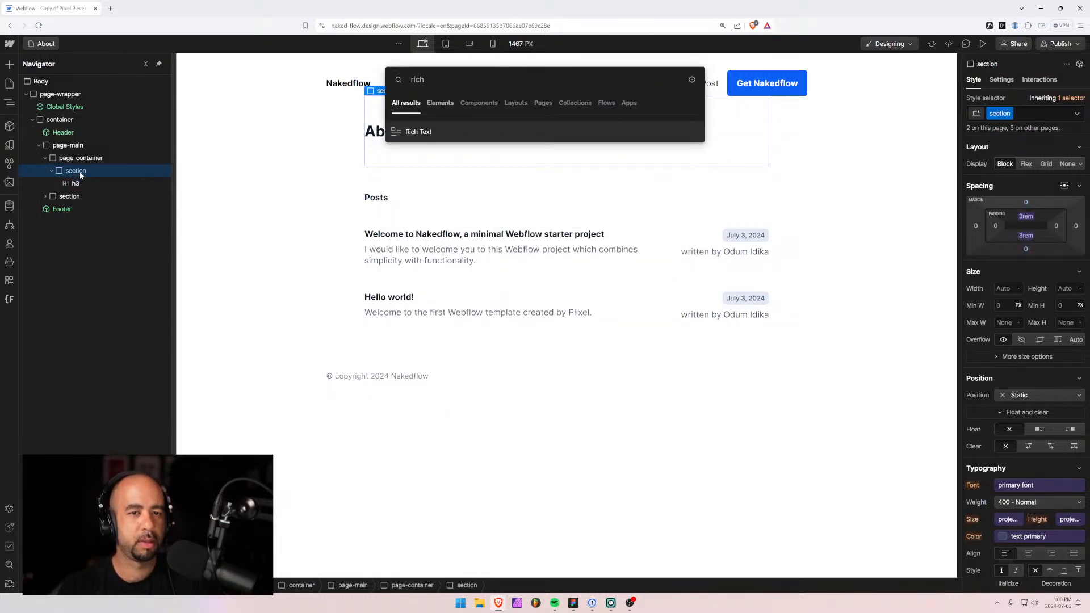
pyautogui.press('Return')
pyautogui.moveTo(52, 193); pyautogui.dragTo(53, 179)
pyautogui.hotkey('ctrl', 'Return')
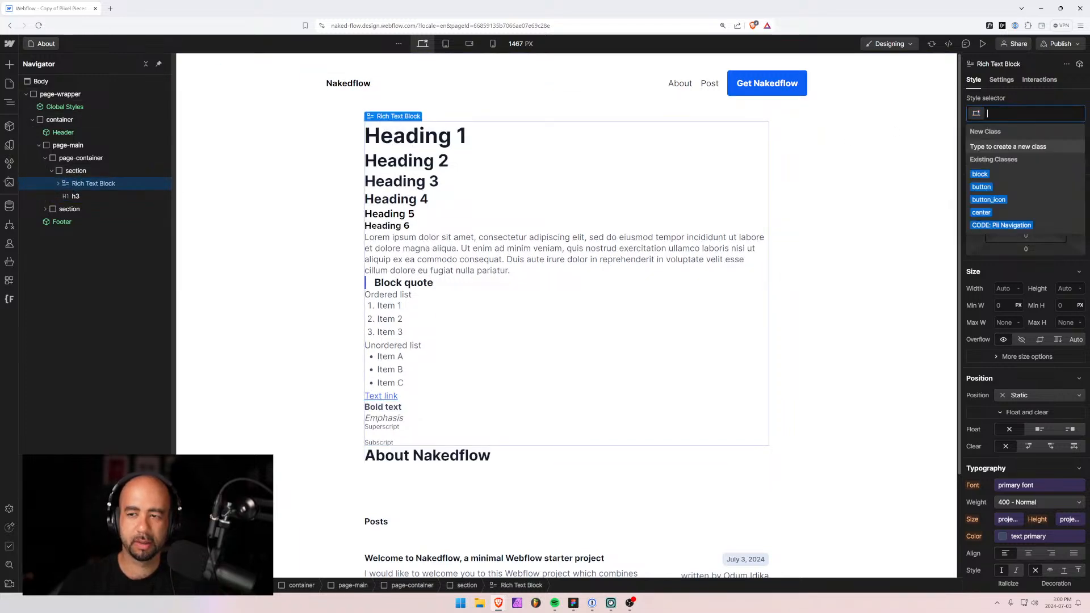
pyautogui.write('rich')
pyautogui.press('Down')
pyautogui.press('Down')
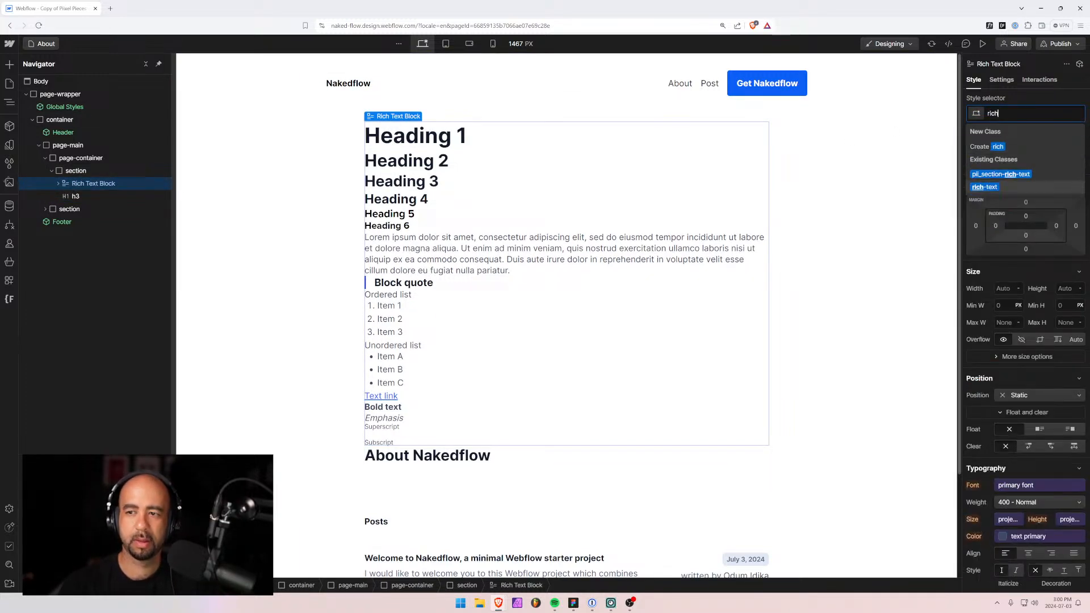
pyautogui.press('Return')
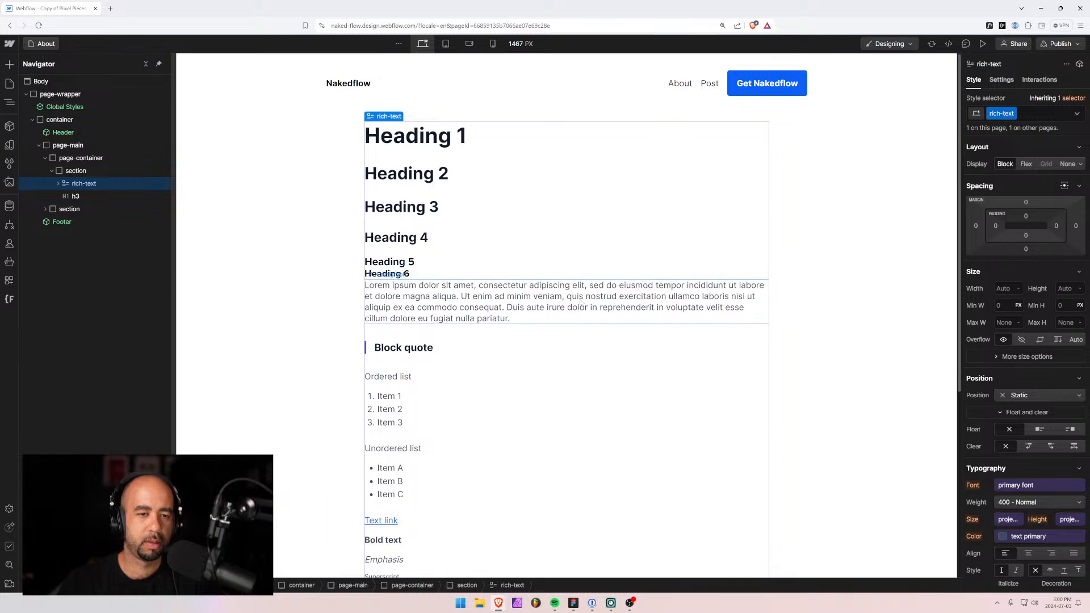
# Delete the Heading 5 and Heading 6 lines and move the rich text below the h3.
pyautogui.scroll(-3, 582, 303)
pyautogui.scroll(3, 435, 279)
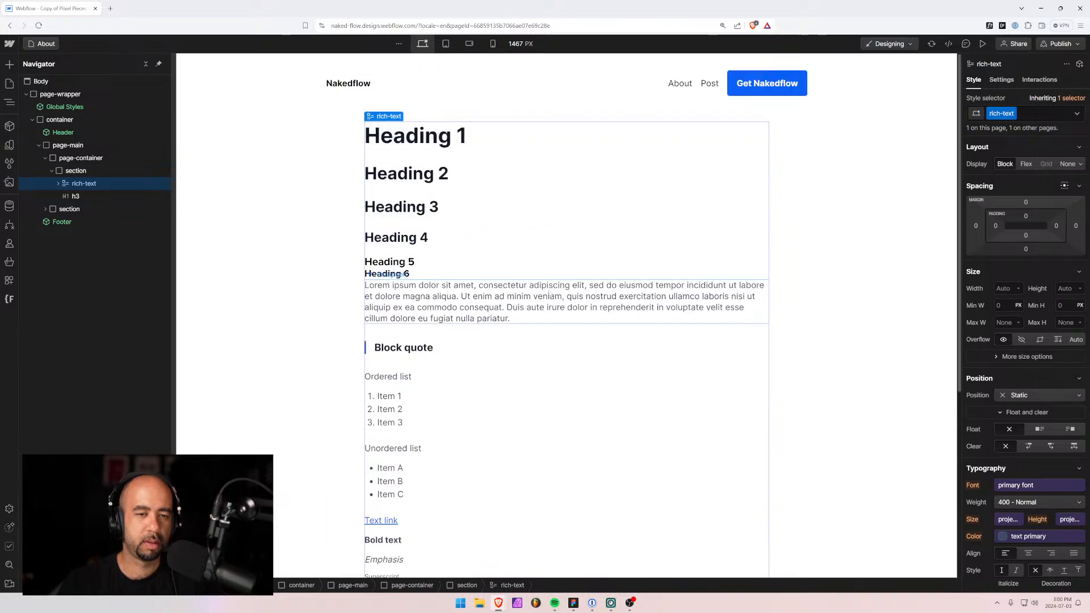
pyautogui.click(435, 274)
pyautogui.doubleClick(435, 274)
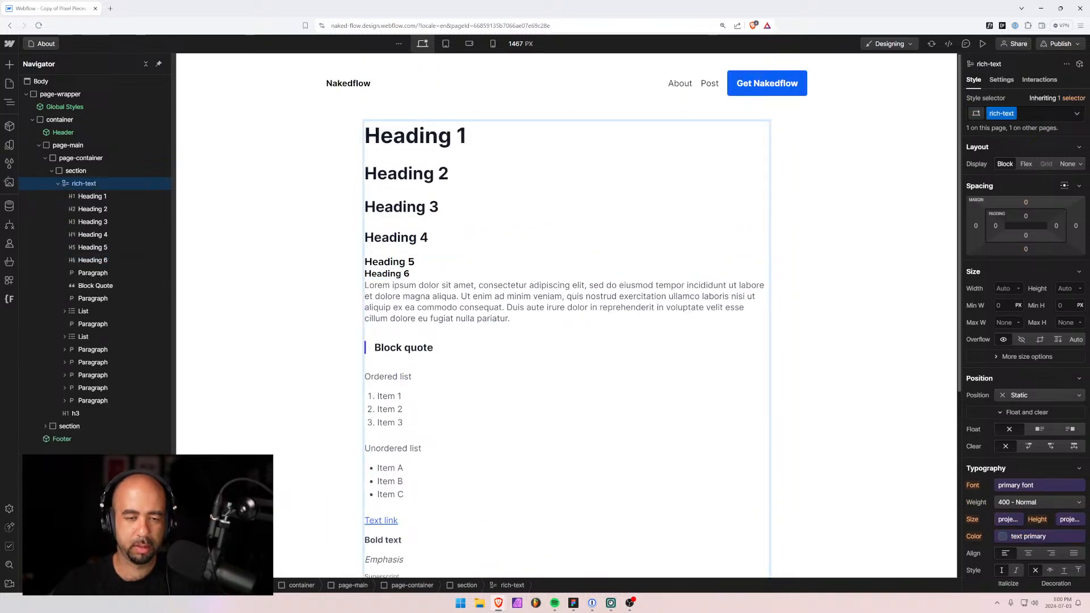
pyautogui.moveTo(434, 274); pyautogui.dragTo(349, 254)
pyautogui.press('BackSpace')
pyautogui.press('BackSpace')
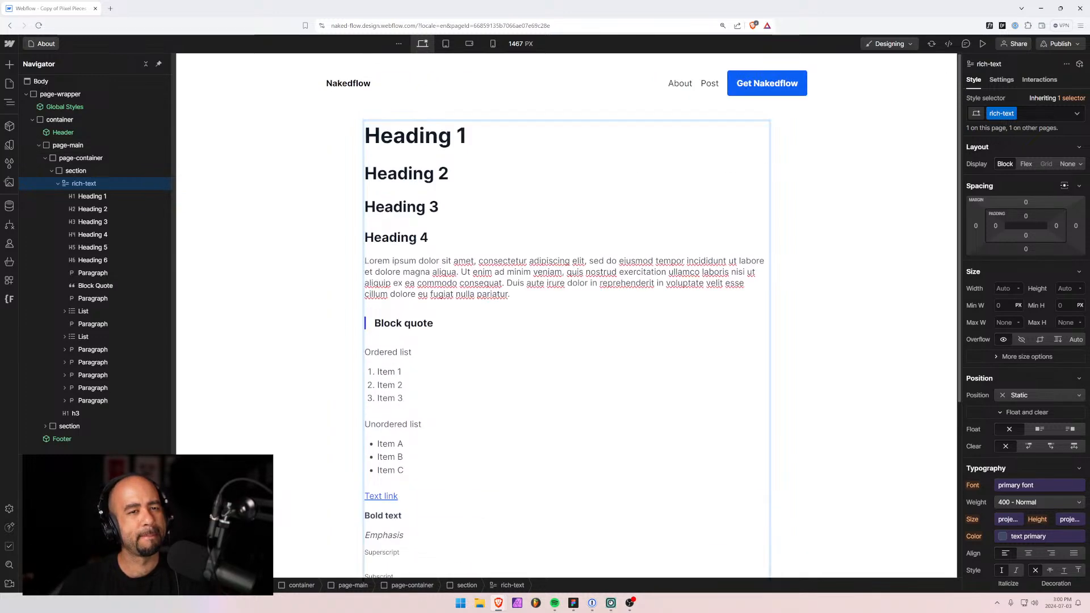
pyautogui.click(58, 183)
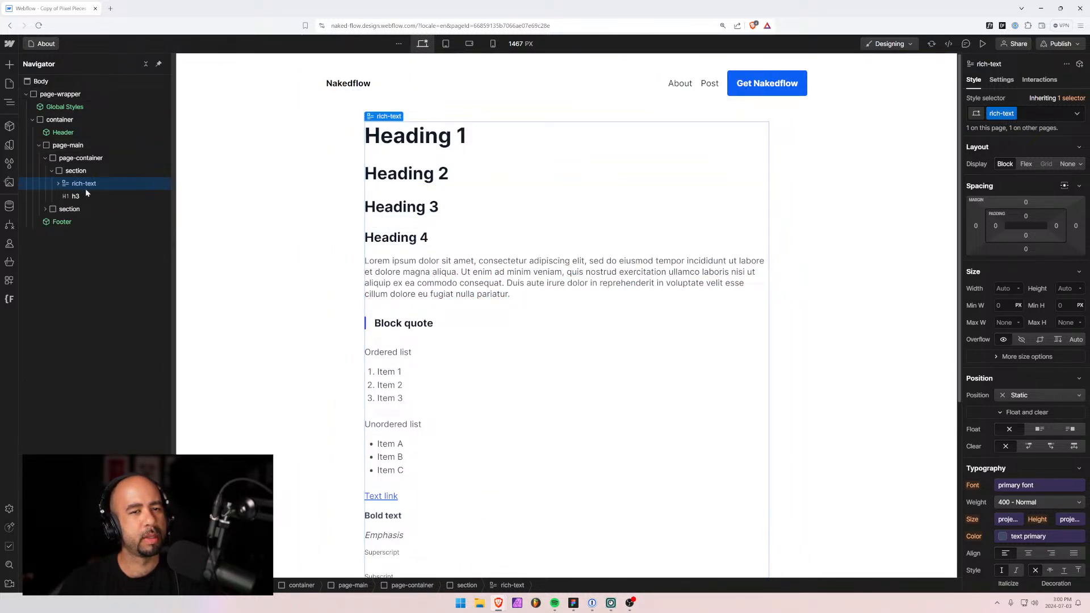
pyautogui.click(297, 220)
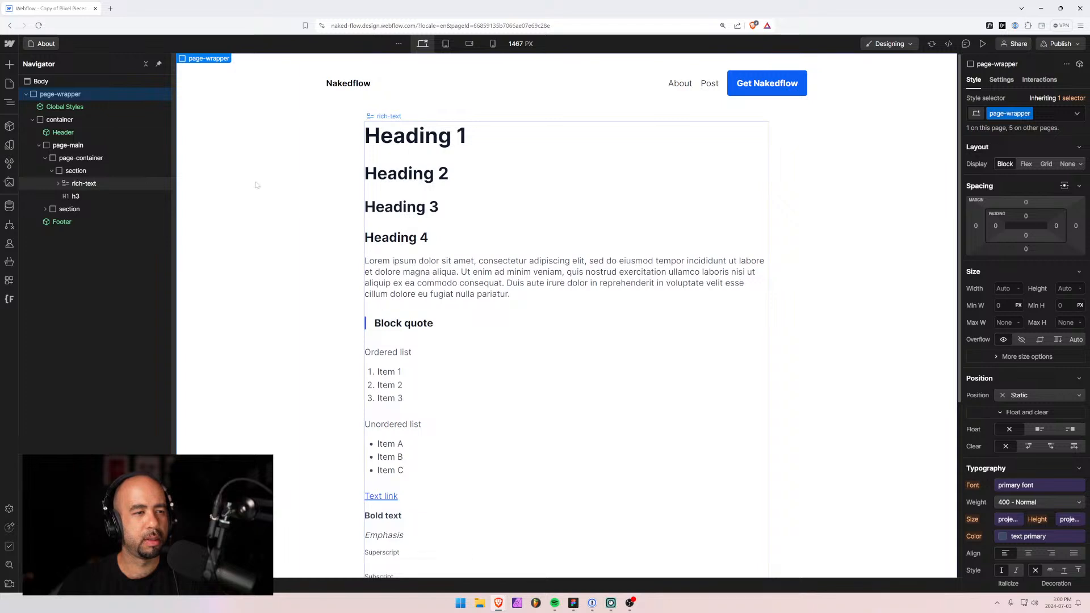
pyautogui.moveTo(84, 183); pyautogui.dragTo(83, 199)
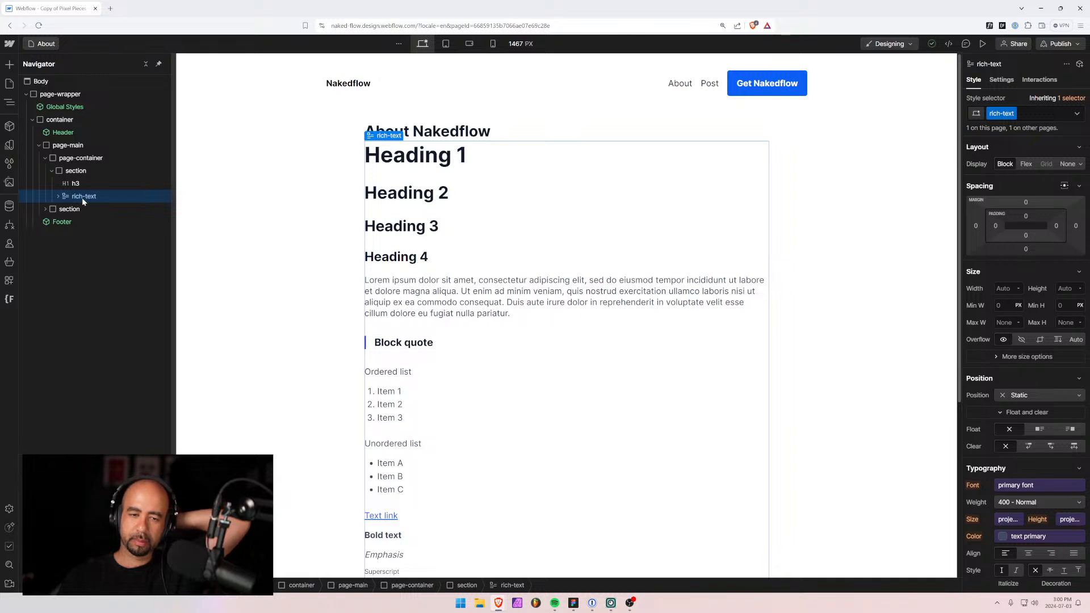
# Delete the copied Posts section from the About page.
pyautogui.click(81, 183)
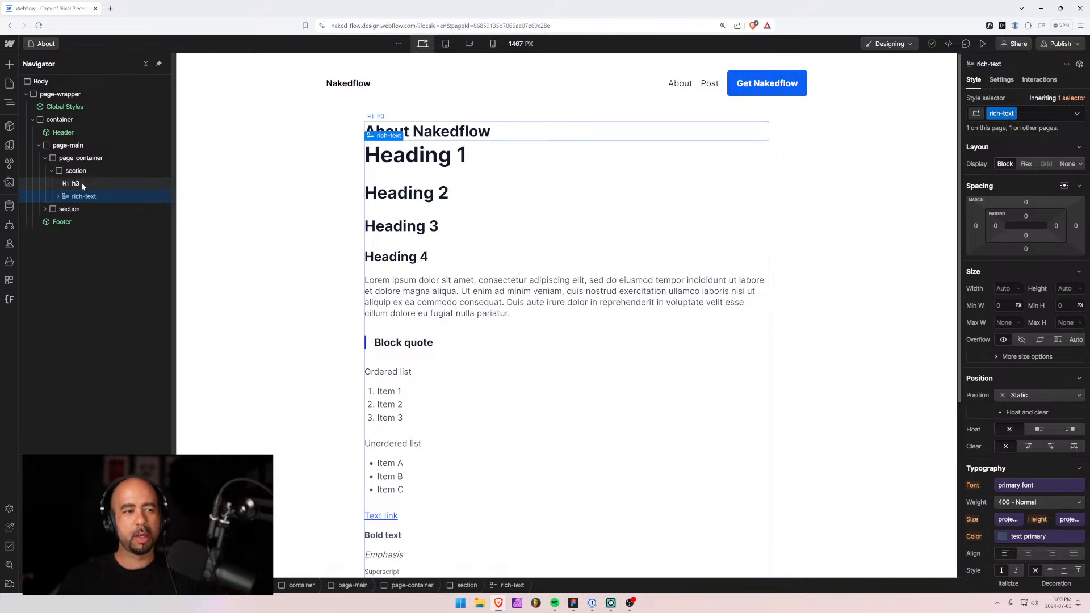
pyautogui.click(73, 196)
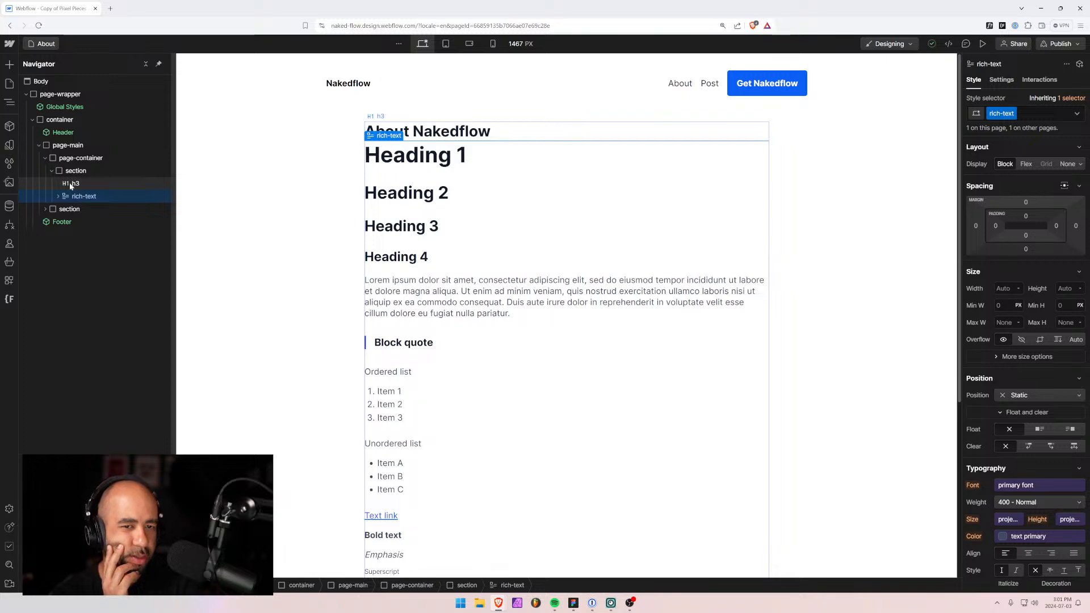
pyautogui.scroll(-4, 326, 301)
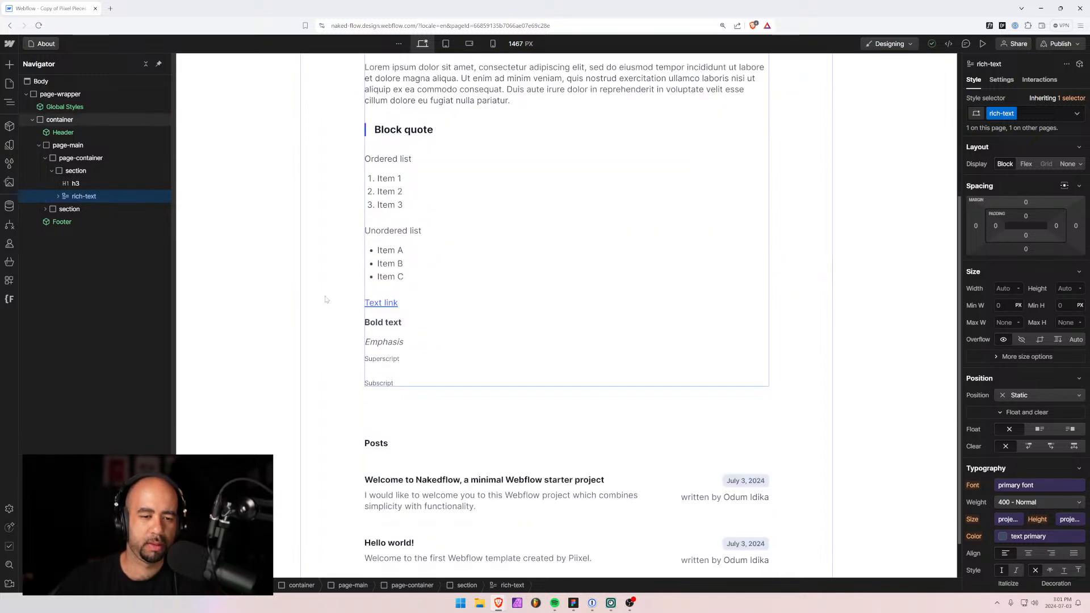
pyautogui.click(343, 459)
pyautogui.press('Delete')
pyautogui.scroll(4, 345, 276)
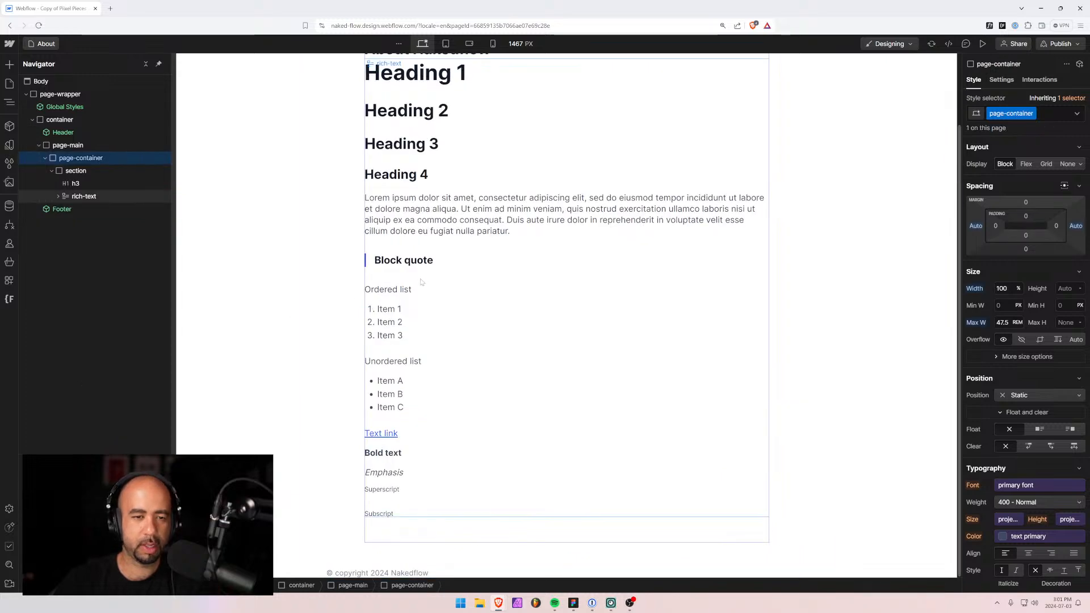
# Trim the rich text, removing Headings 1–4 and everything from Block quote to Subscript.
pyautogui.doubleClick(396, 296)
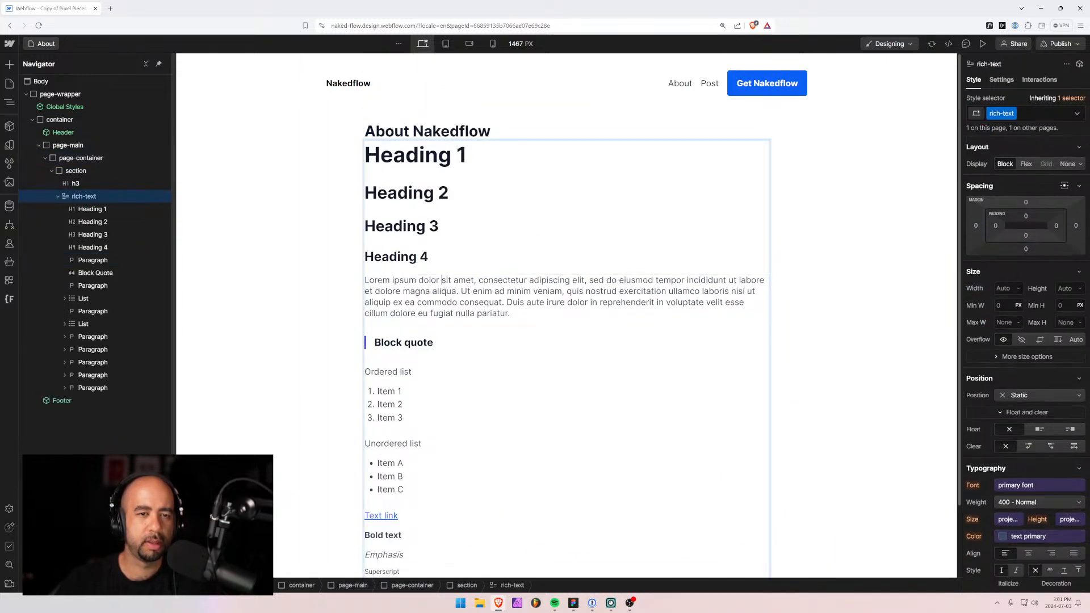
pyautogui.hotkey('ctrl', 'a')
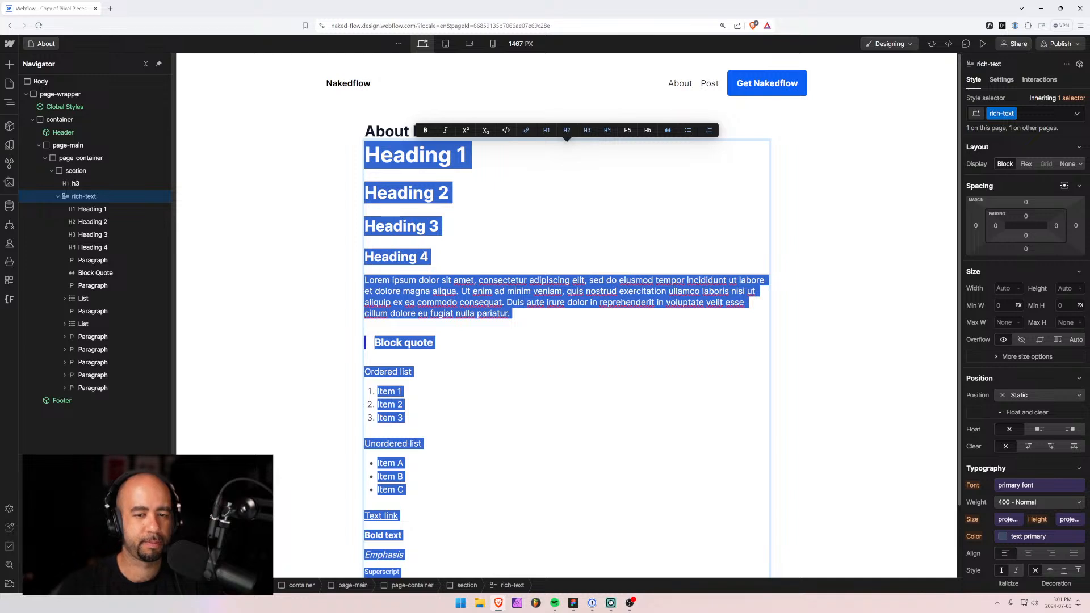
pyautogui.click(434, 342)
pyautogui.click(347, 282)
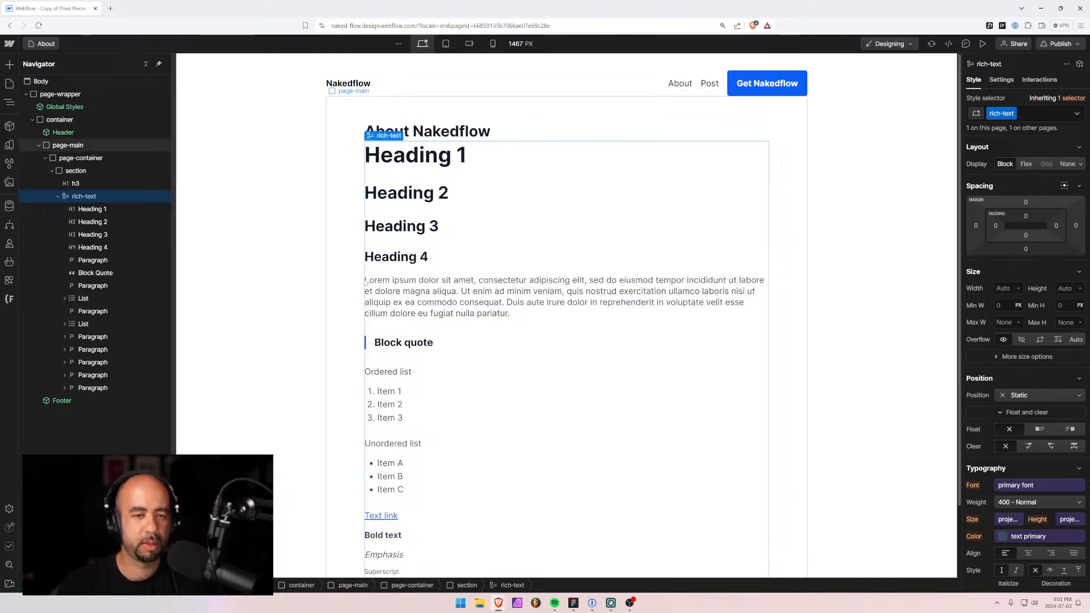
pyautogui.doubleClick(365, 281)
pyautogui.hotkey('shift', 'Up')
pyautogui.hotkey('shift', 'Up')
pyautogui.hotkey('shift', 'Up')
pyautogui.hotkey('shift', 'Up')
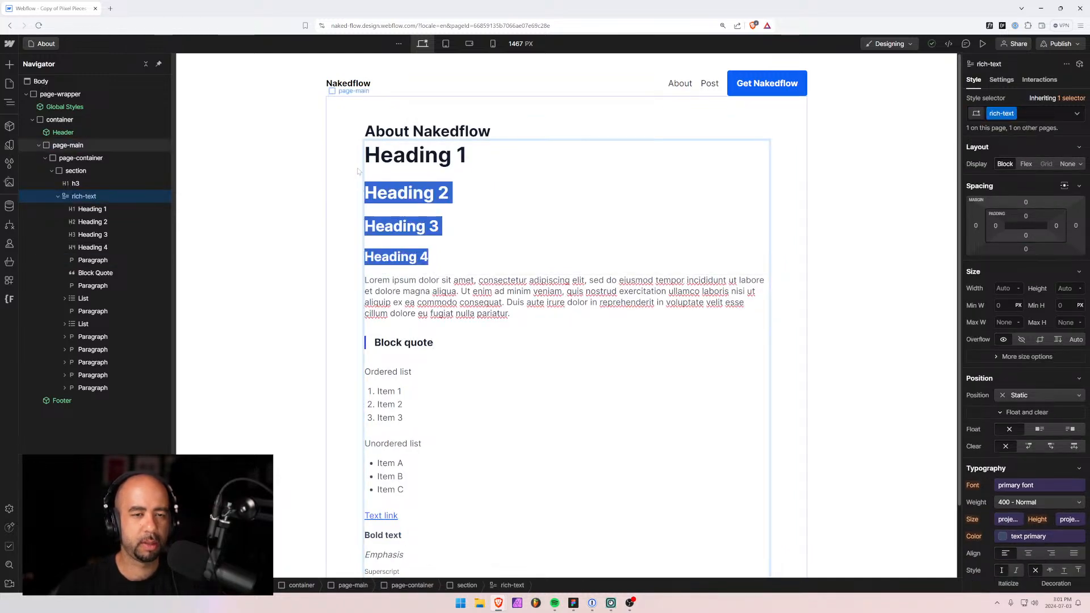
pyautogui.press('BackSpace')
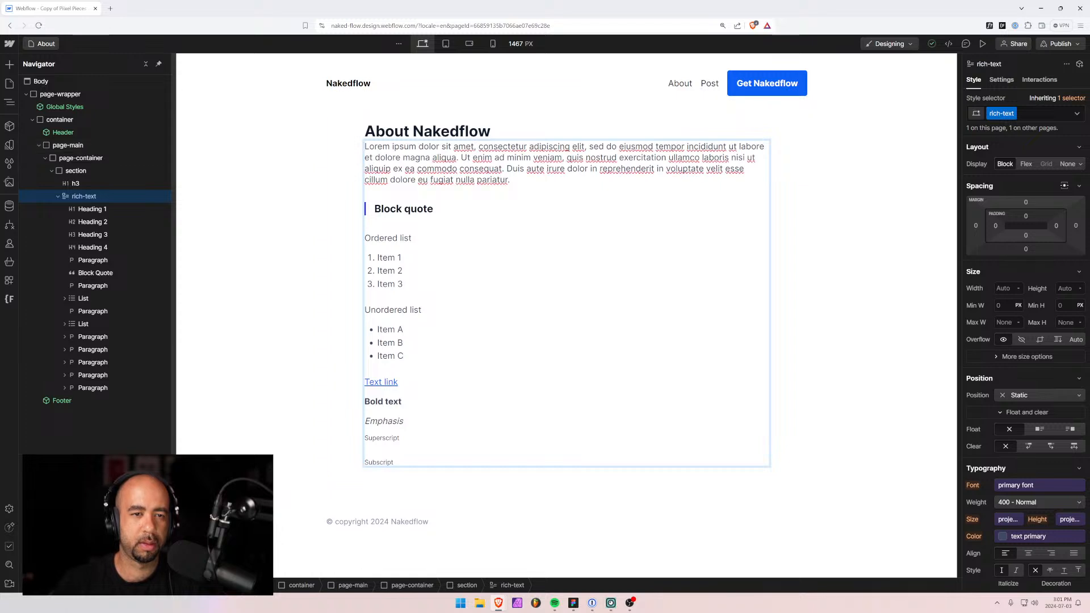
pyautogui.moveTo(366, 208); pyautogui.dragTo(469, 480)
pyautogui.press('BackSpace')
# Collapse the rich text in the Navigator and select the About Nakedflow heading for a new element.
pyautogui.click(486, 312)
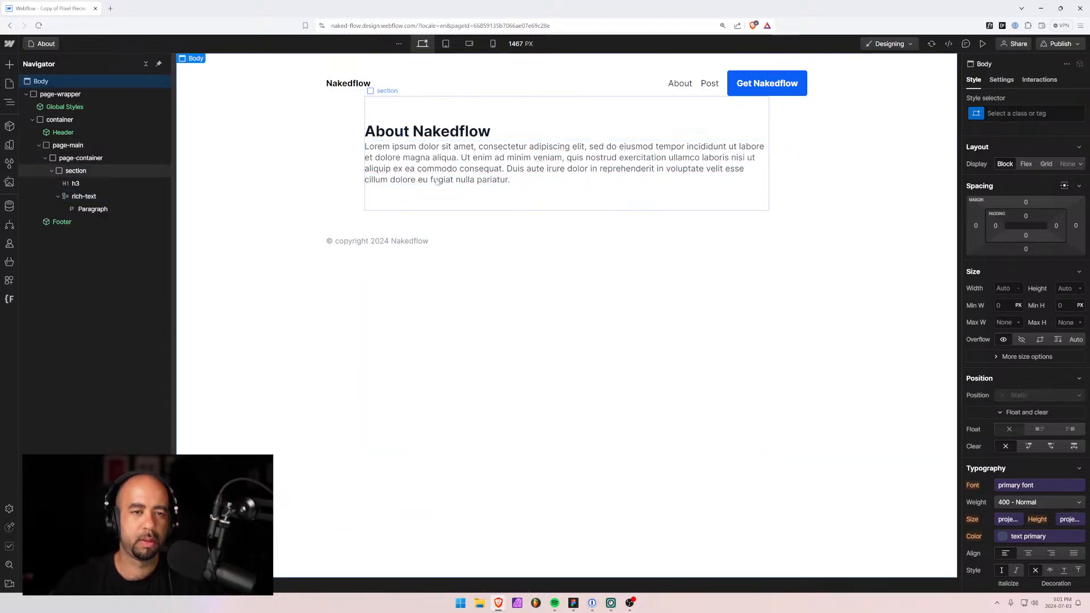
pyautogui.click(428, 175)
pyautogui.click(75, 196)
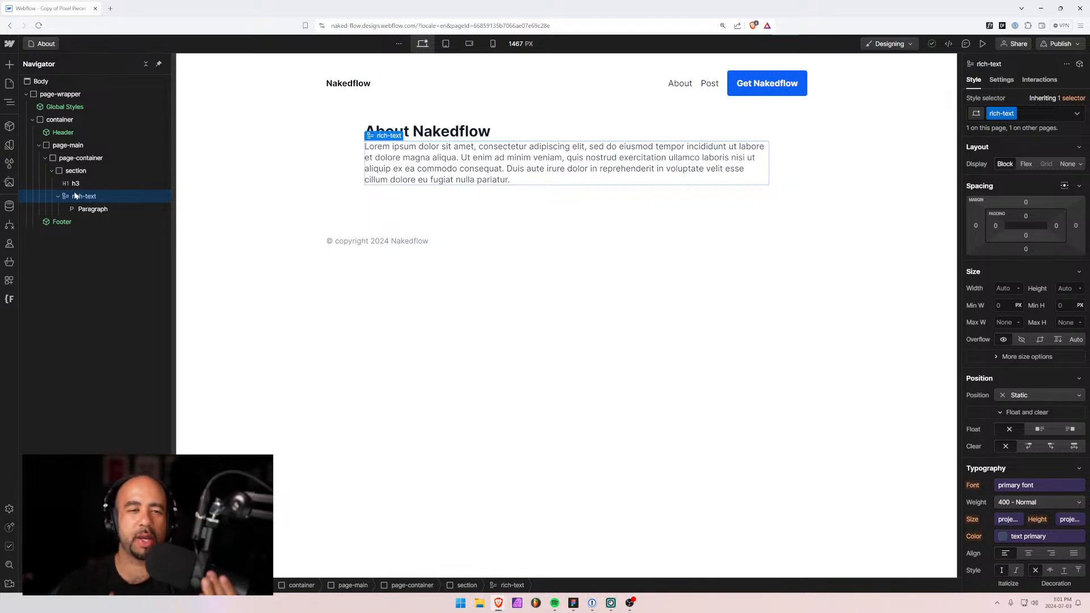
pyautogui.click(58, 196)
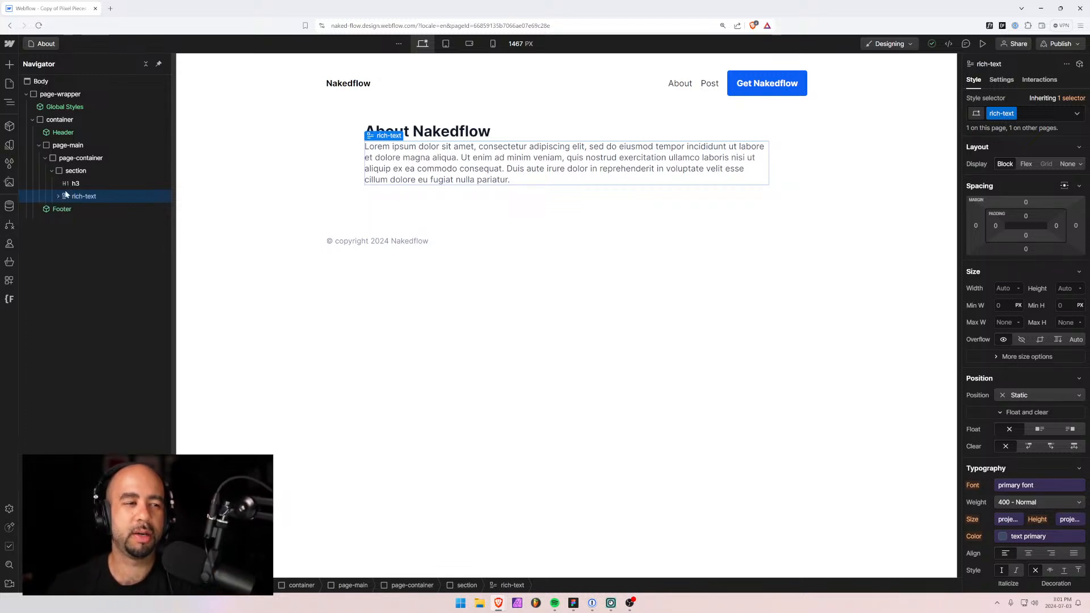
pyautogui.doubleClick(518, 181)
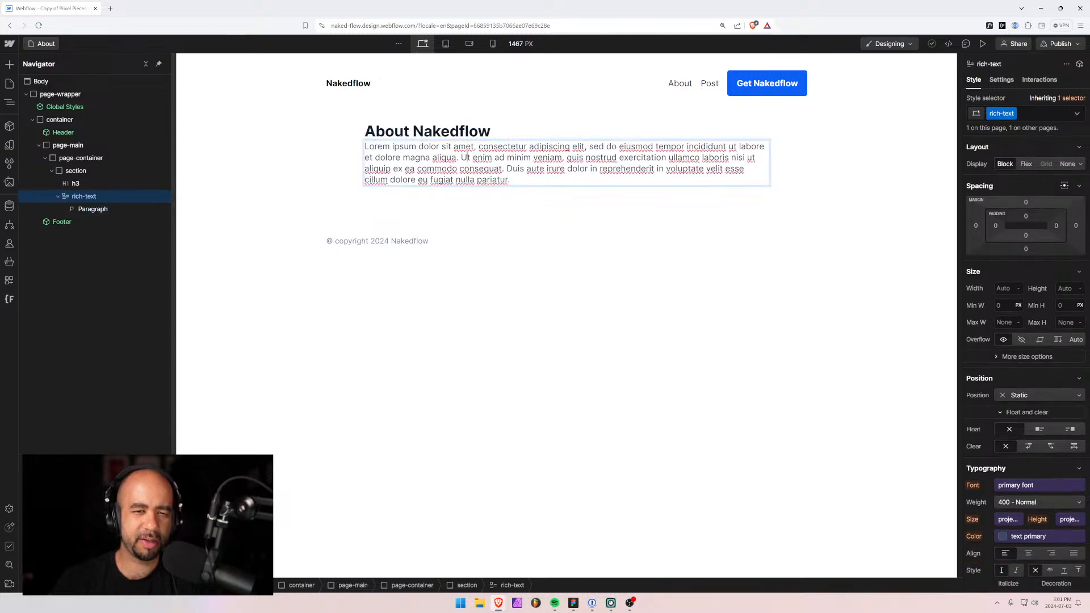
pyautogui.moveTo(518, 180); pyautogui.dragTo(346, 152)
pyautogui.hotkey('ctrl', 'c')
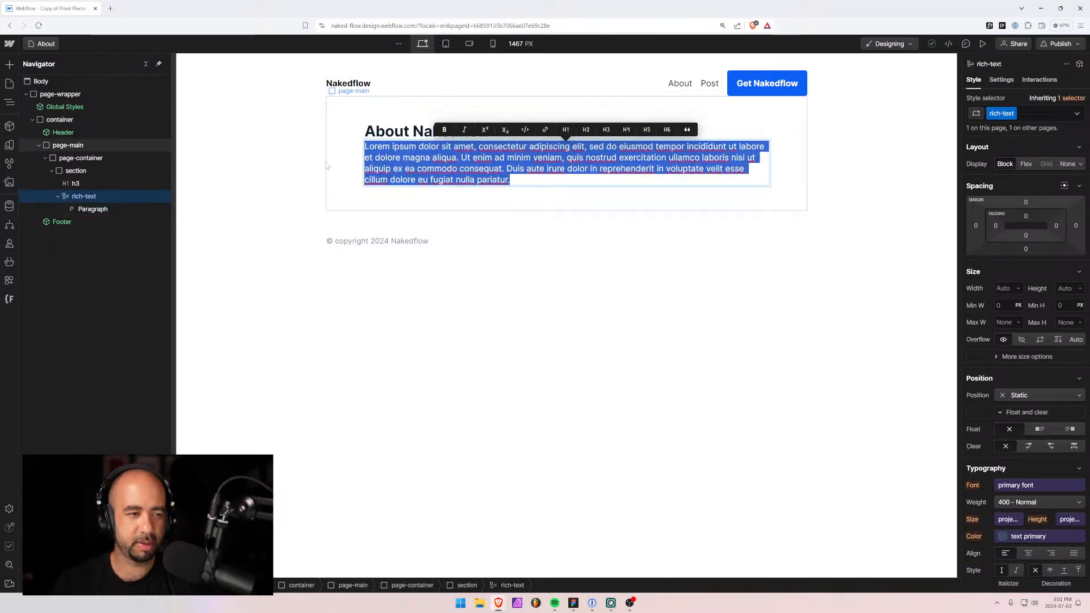
pyautogui.click(67, 183)
pyautogui.hotkey('ctrl', 'e')
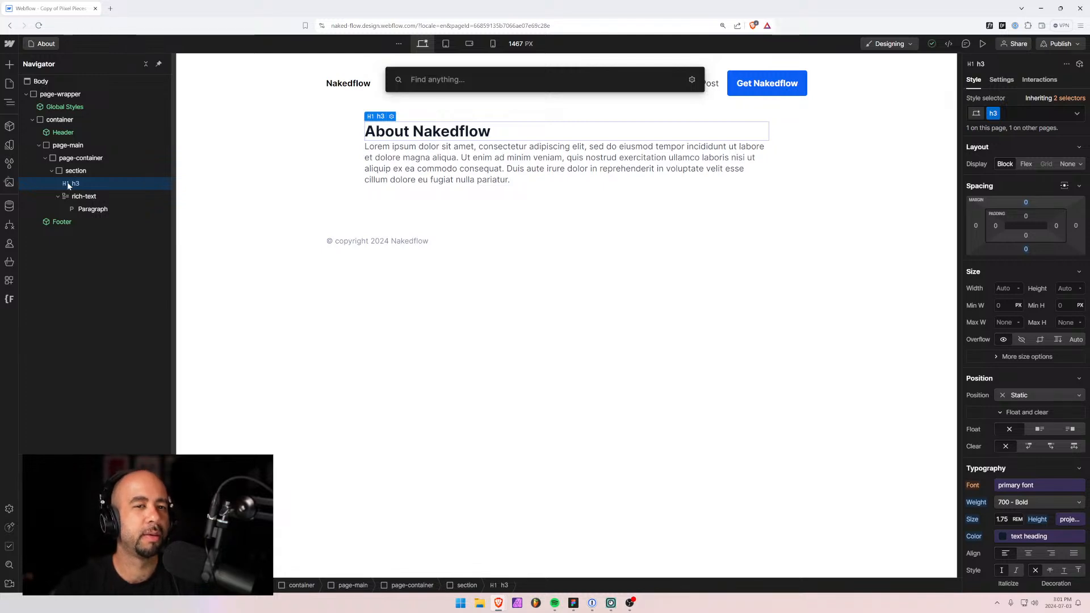
# Insert a paragraph under the About Nakedflow heading, followed by a new H2 heading.
pyautogui.write('para')
pyautogui.press('Return')
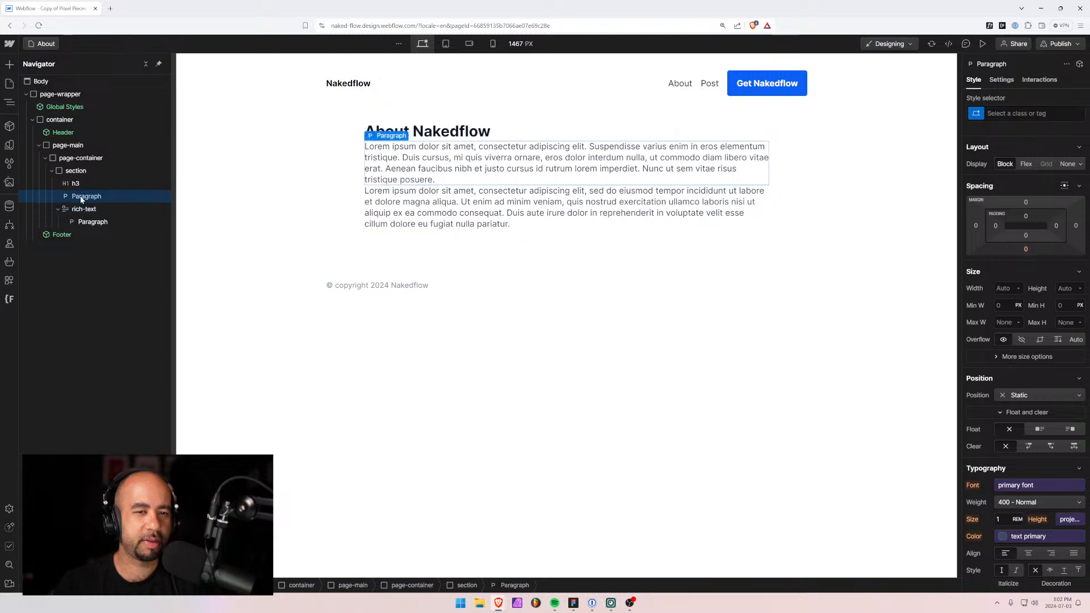
pyautogui.hotkey('ctrl', 'e')
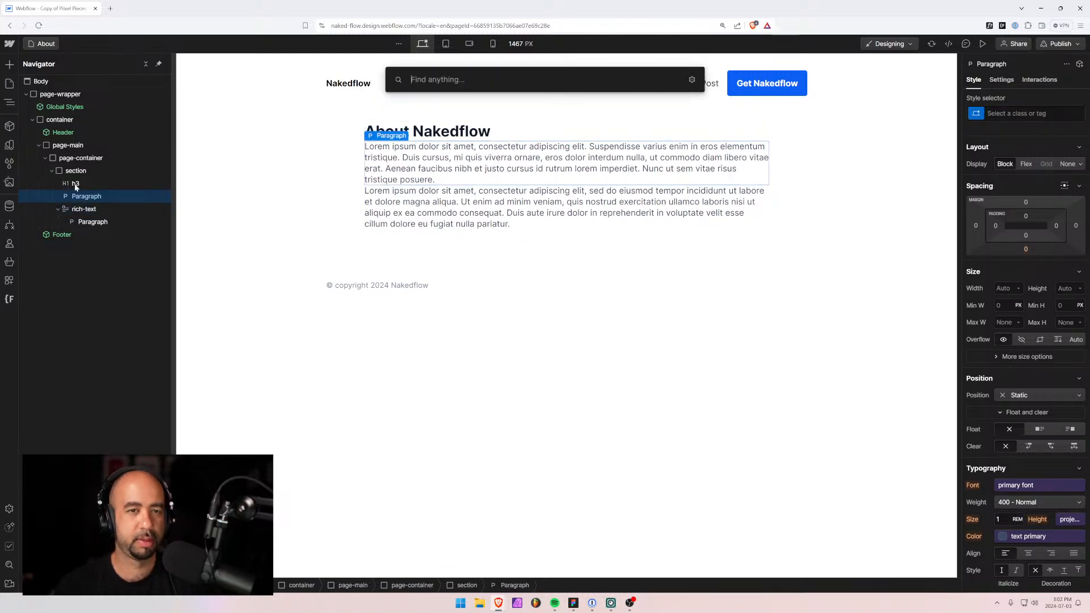
pyautogui.write('head')
pyautogui.press('Return')
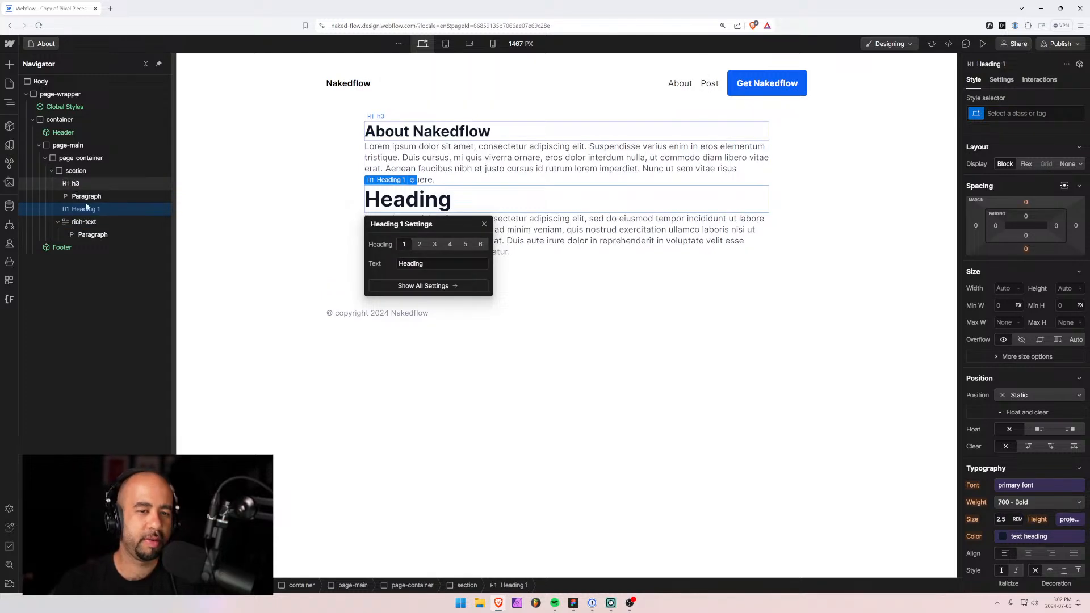
pyautogui.click(419, 244)
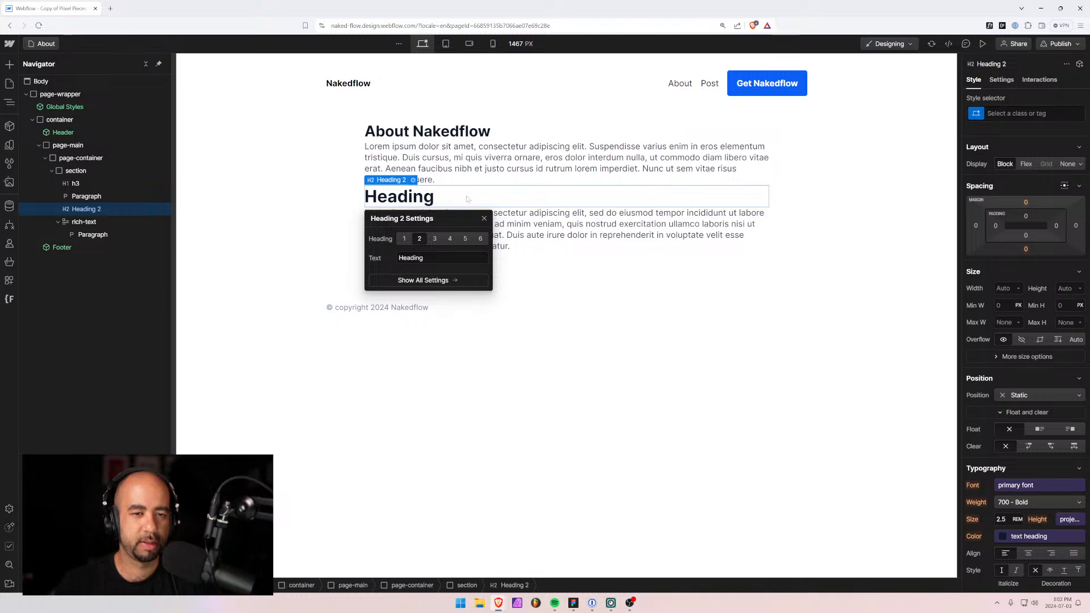
pyautogui.click(429, 134)
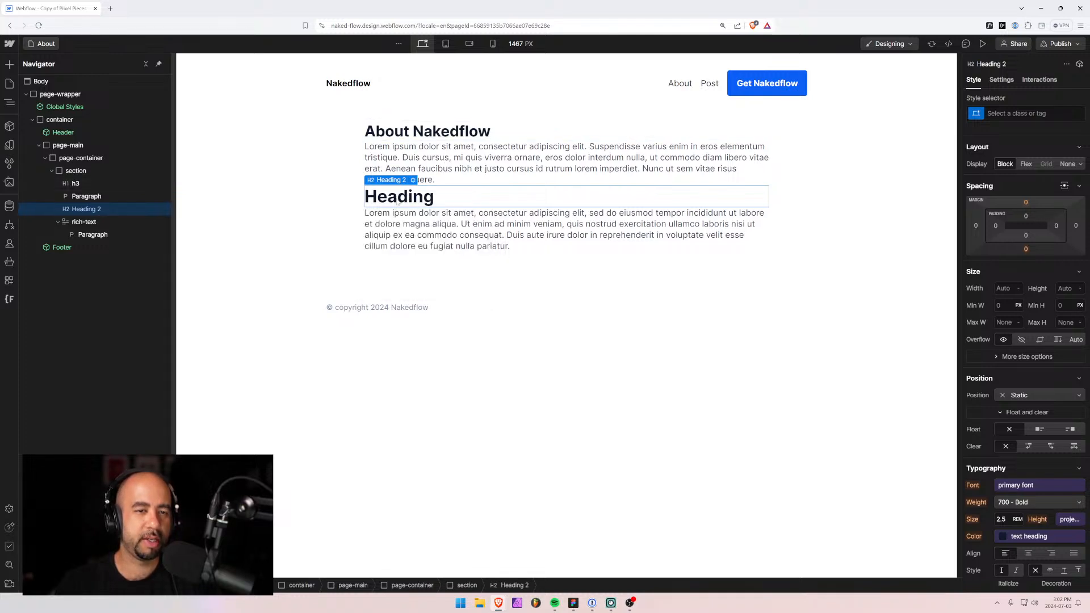
# Add a paragraph after the H2 heading and paste the lorem text into it.
pyautogui.hotkey('ctrl', 'e')
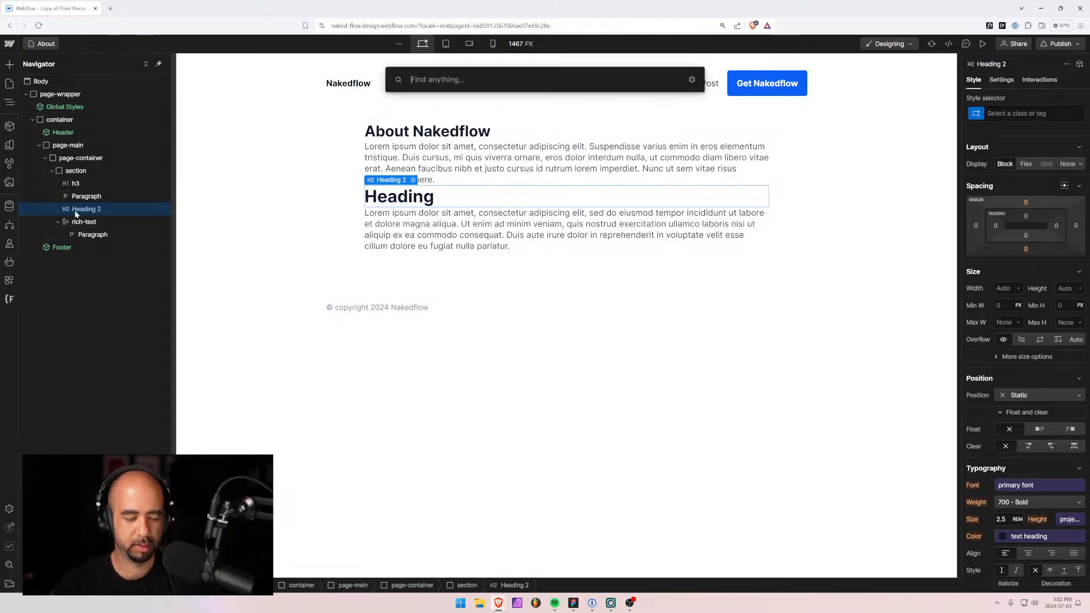
pyautogui.write('para')
pyautogui.press('Return')
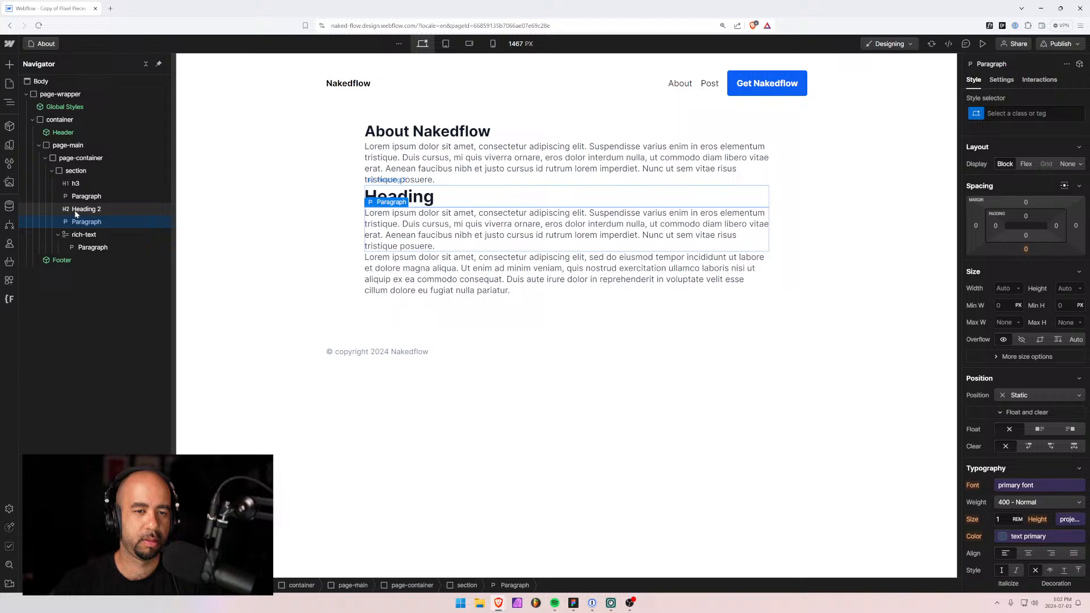
pyautogui.hotkey('ctrl', 'a')
pyautogui.doubleClick(397, 231)
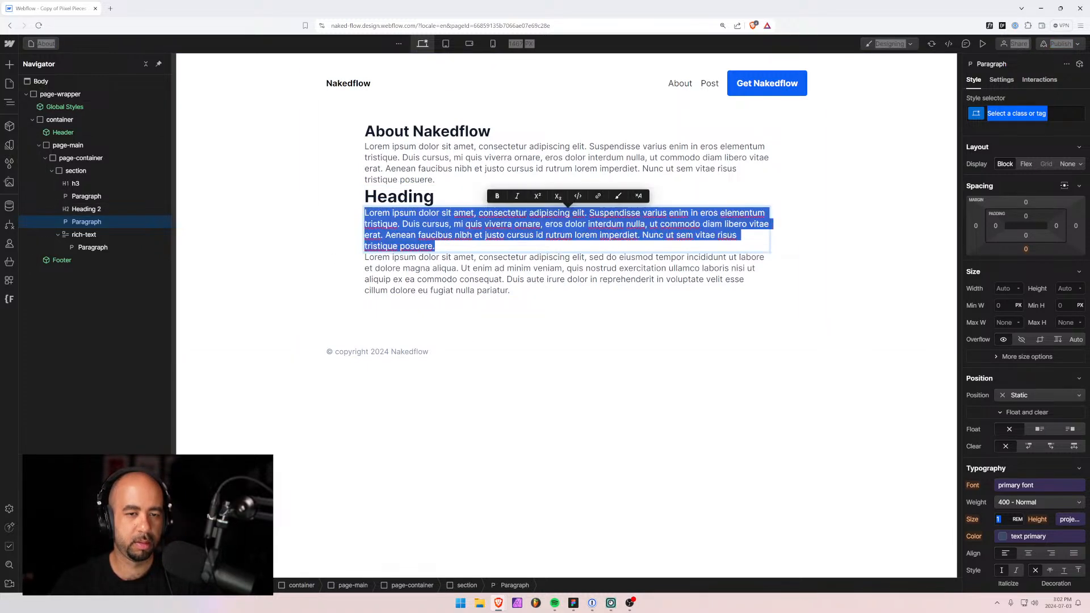
pyautogui.hotkey('ctrl', 'v')
# Delete the old rich-text block and begin editing the H2 heading's text.
pyautogui.click(449, 267)
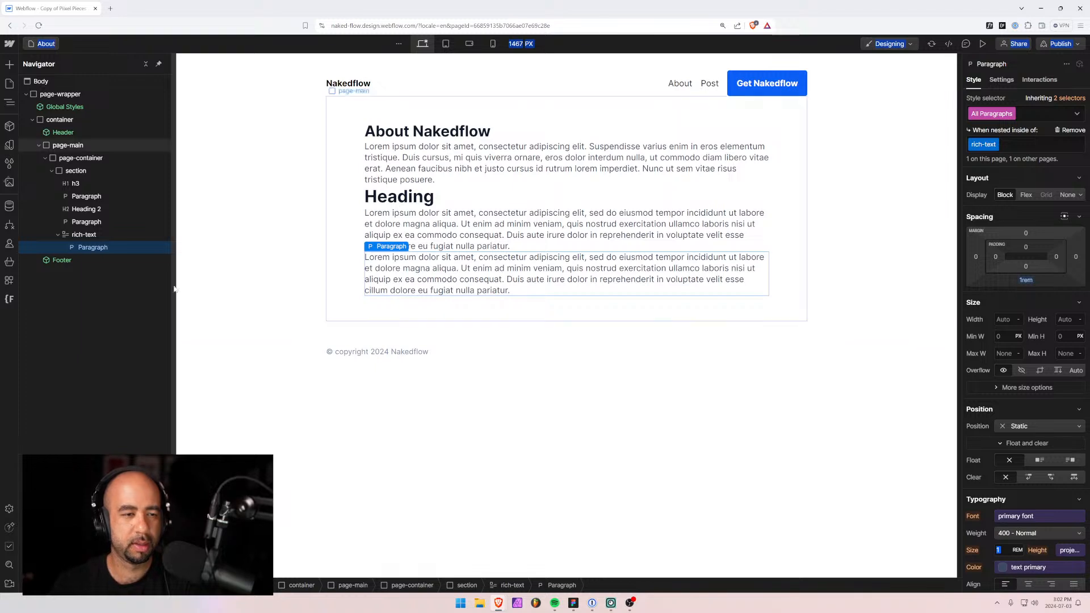
pyautogui.click(82, 237)
pyautogui.press('Delete')
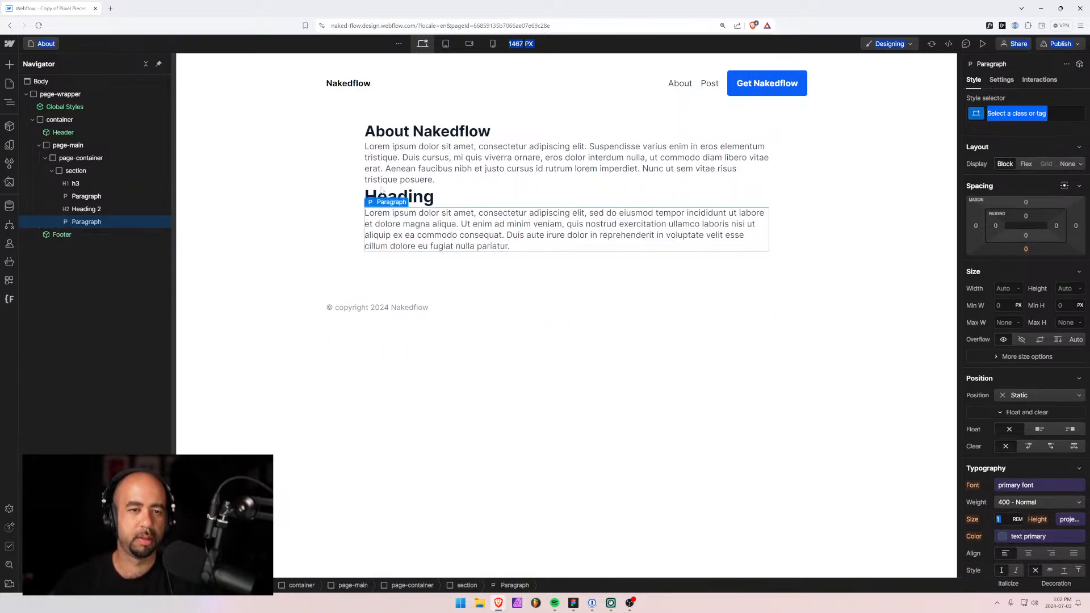
pyautogui.press('Return')
# Retype the subheading as 'About Piixel Pieces' and apply the h4 class.
pyautogui.write('A')
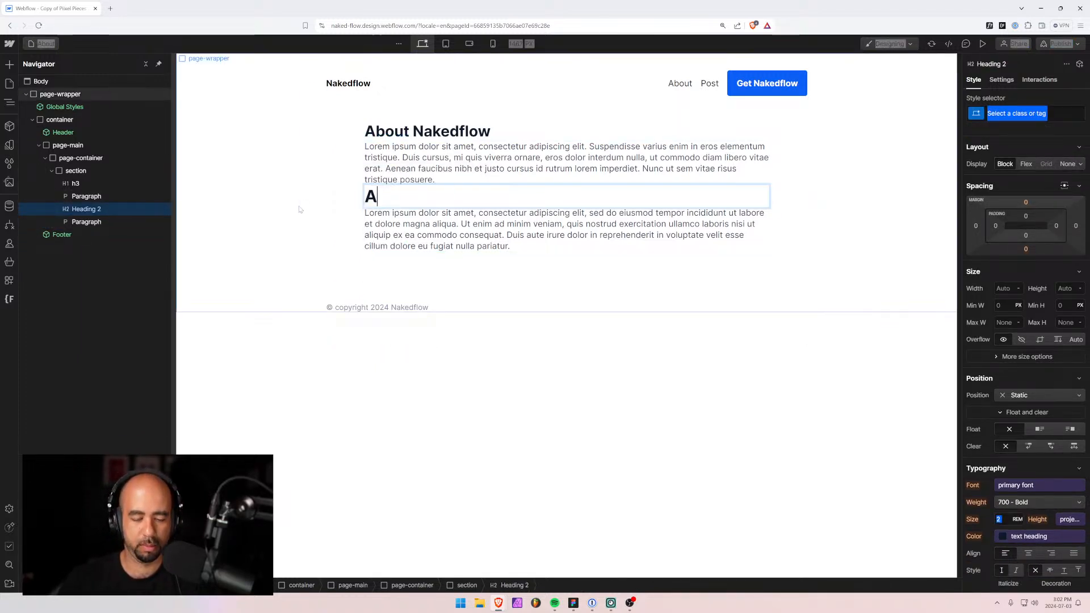
pyautogui.write('bout Piixel Pieces')
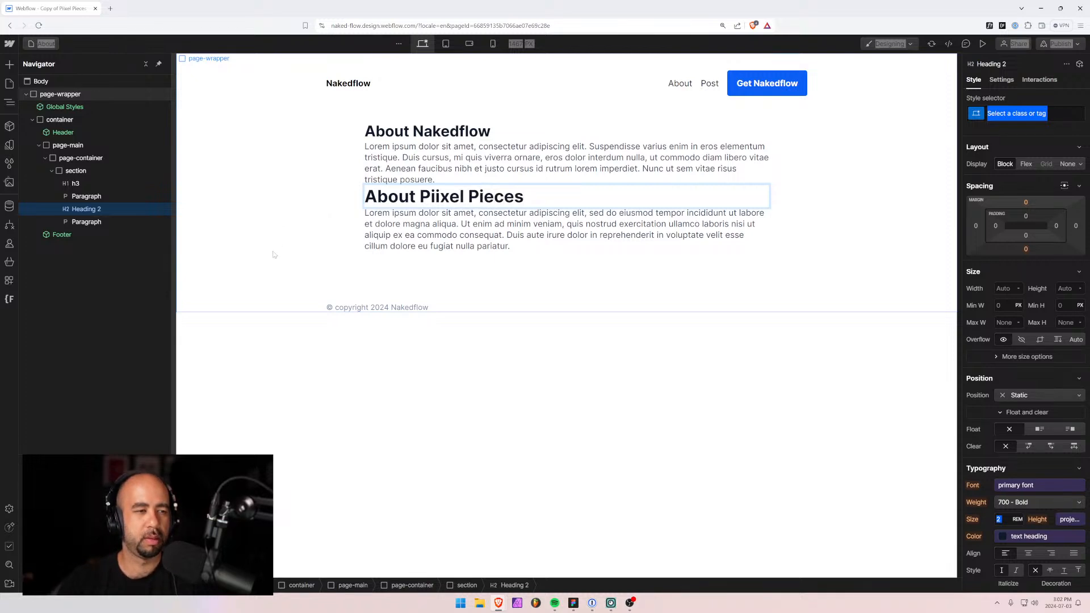
pyautogui.press('Escape')
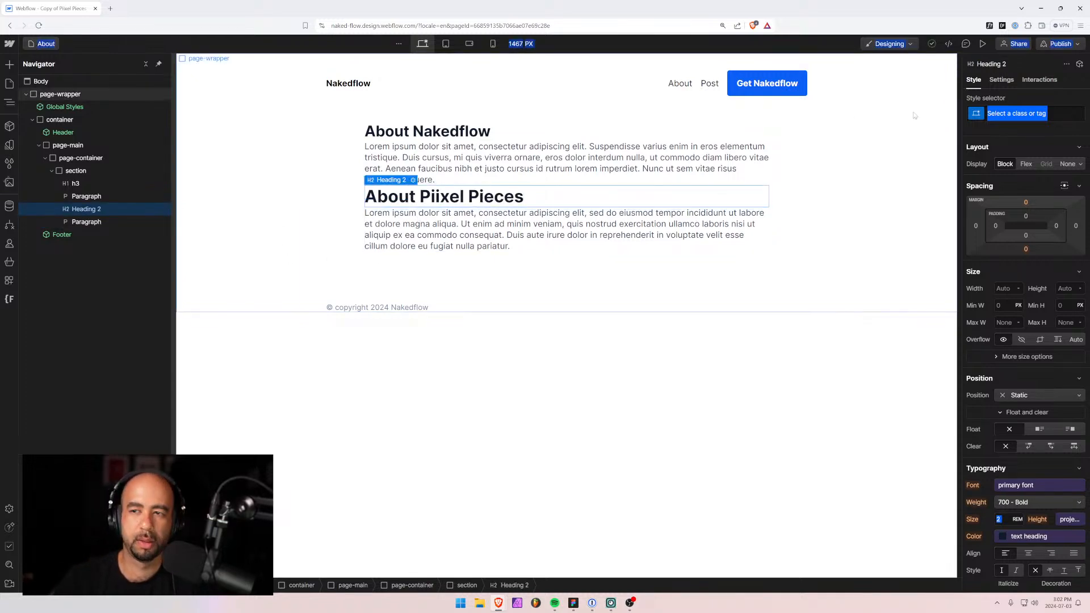
pyautogui.hotkey('ctrl', 'Return')
pyautogui.write('h')
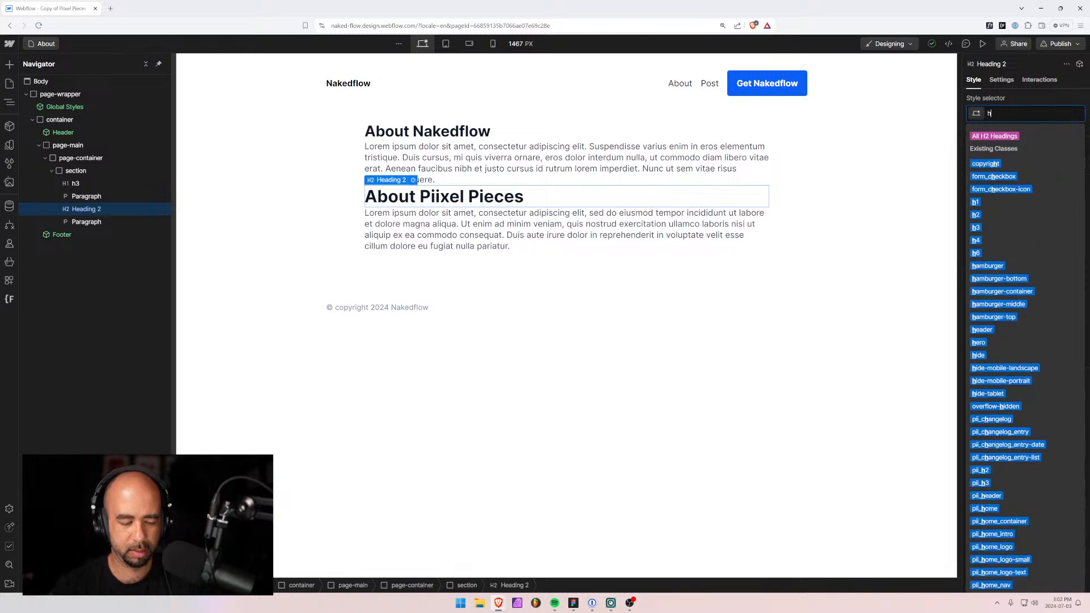
pyautogui.write('4')
pyautogui.press('Return')
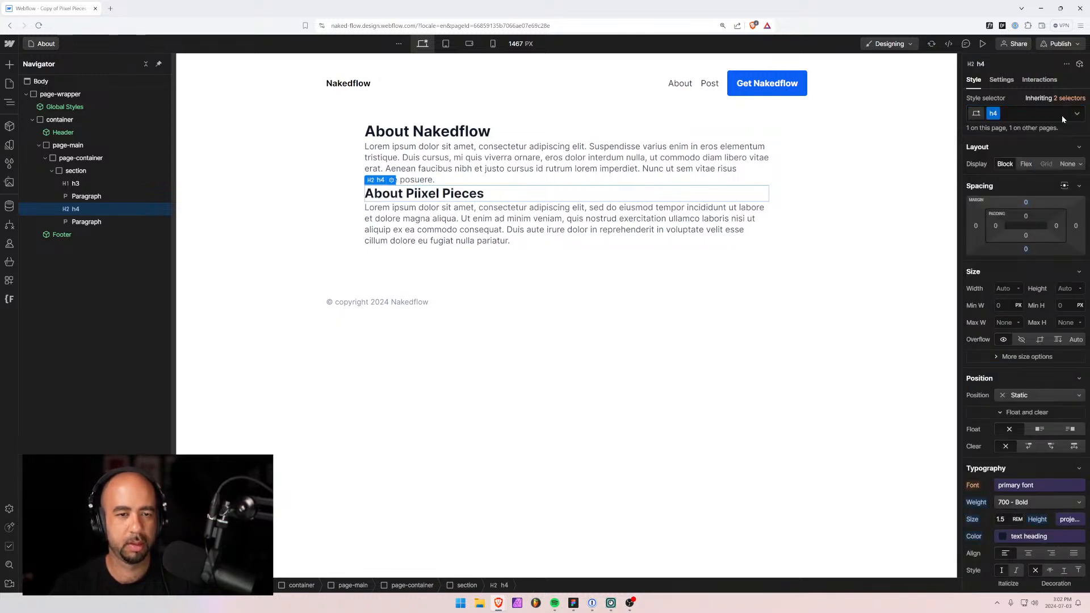
# Replace the subheading's h4 class with h6.
pyautogui.click(1026, 113)
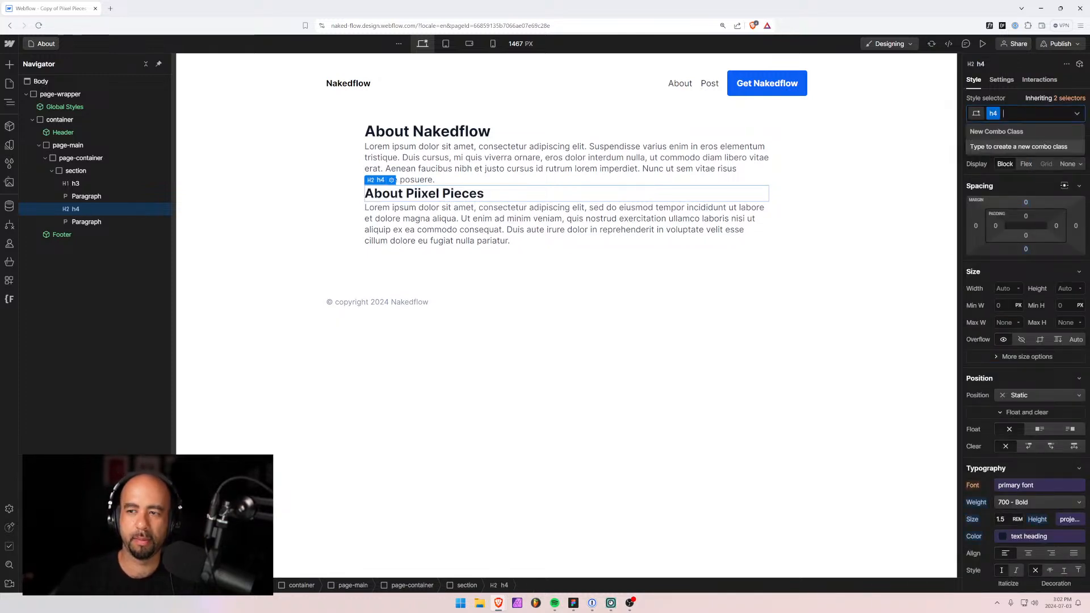
pyautogui.press('BackSpace')
pyautogui.write('h6')
pyautogui.press('Return')
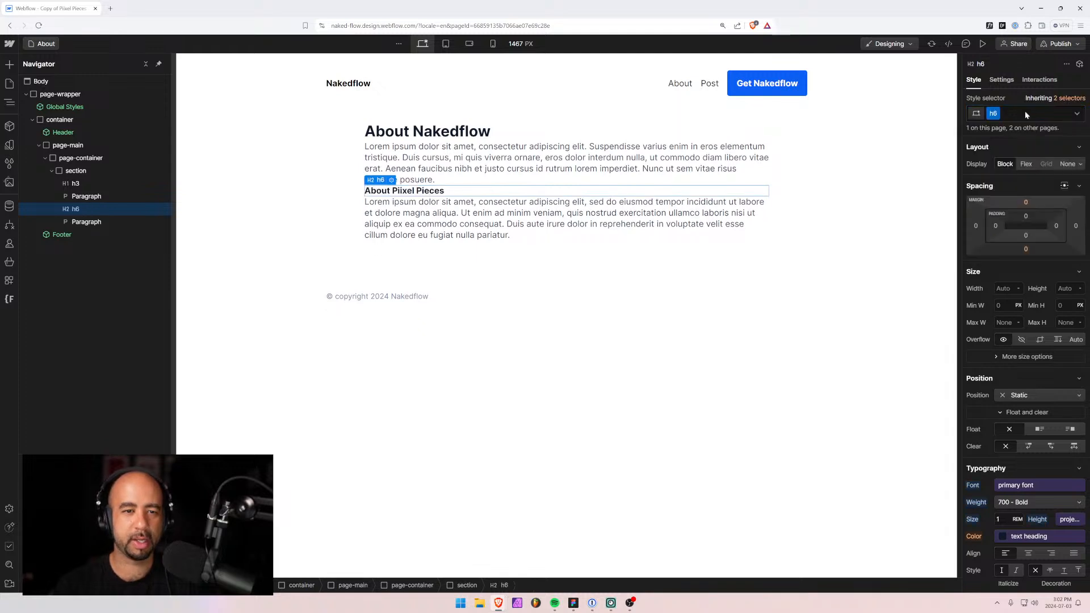
pyautogui.click(427, 131)
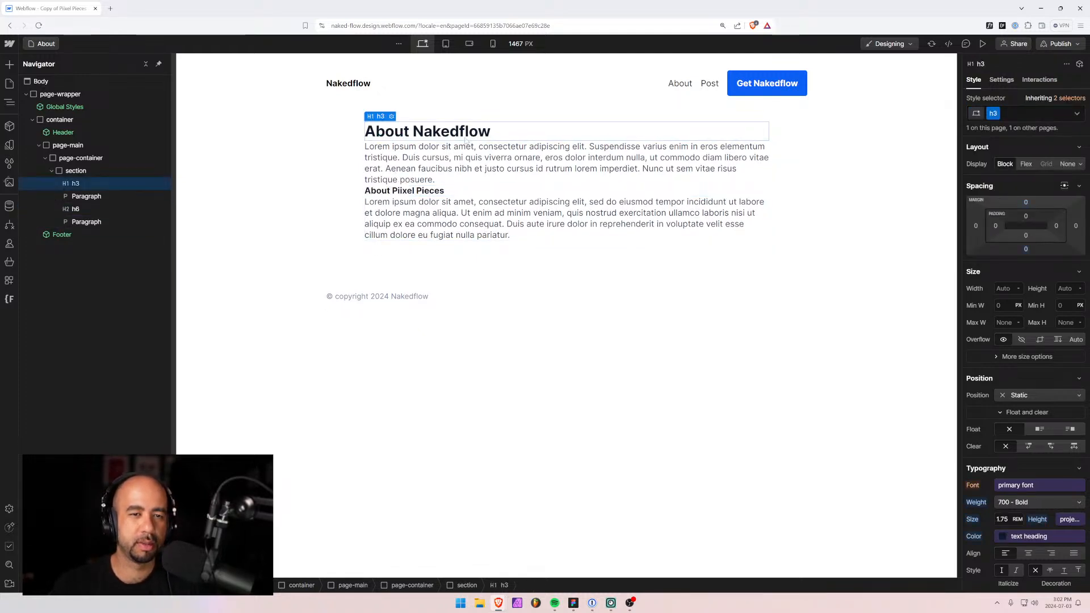
pyautogui.press('Down')
pyautogui.press('Down')
pyautogui.press('Down')
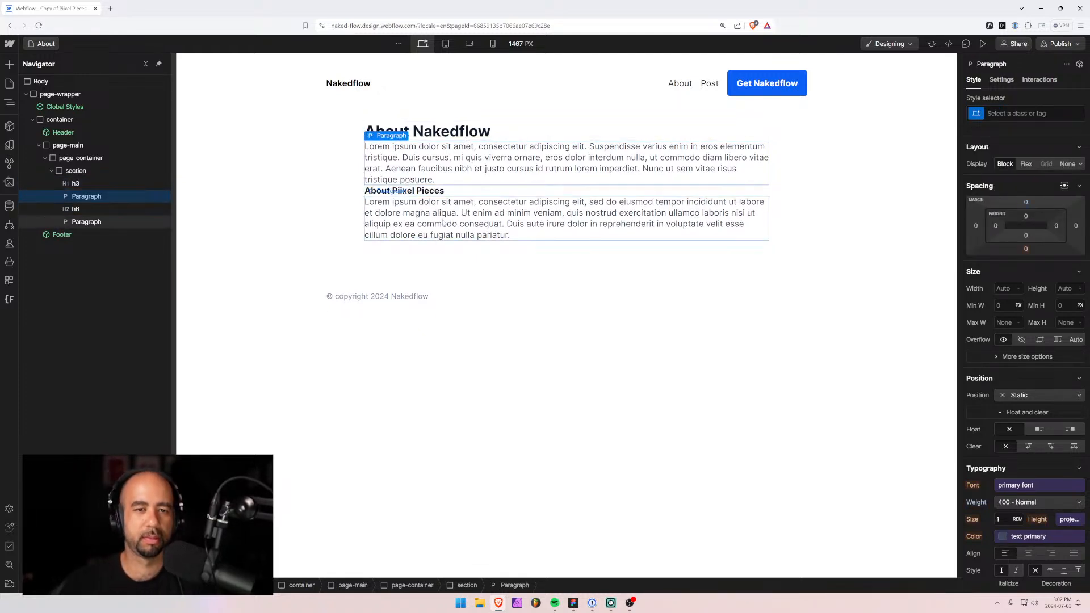
pyautogui.click(448, 166)
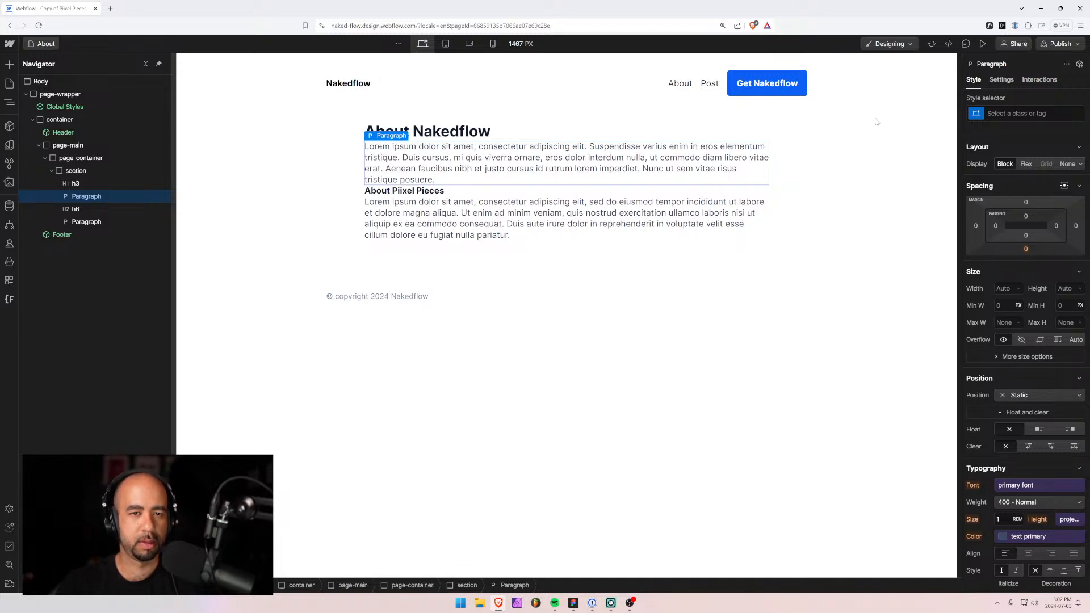
pyautogui.click(982, 114)
pyautogui.click(999, 174)
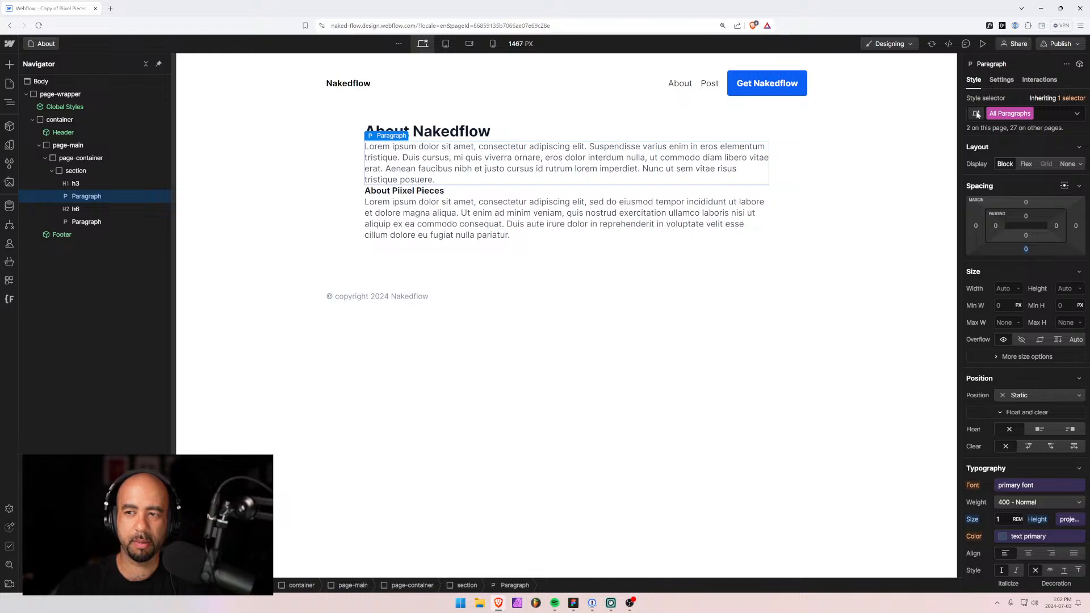
pyautogui.click(449, 169)
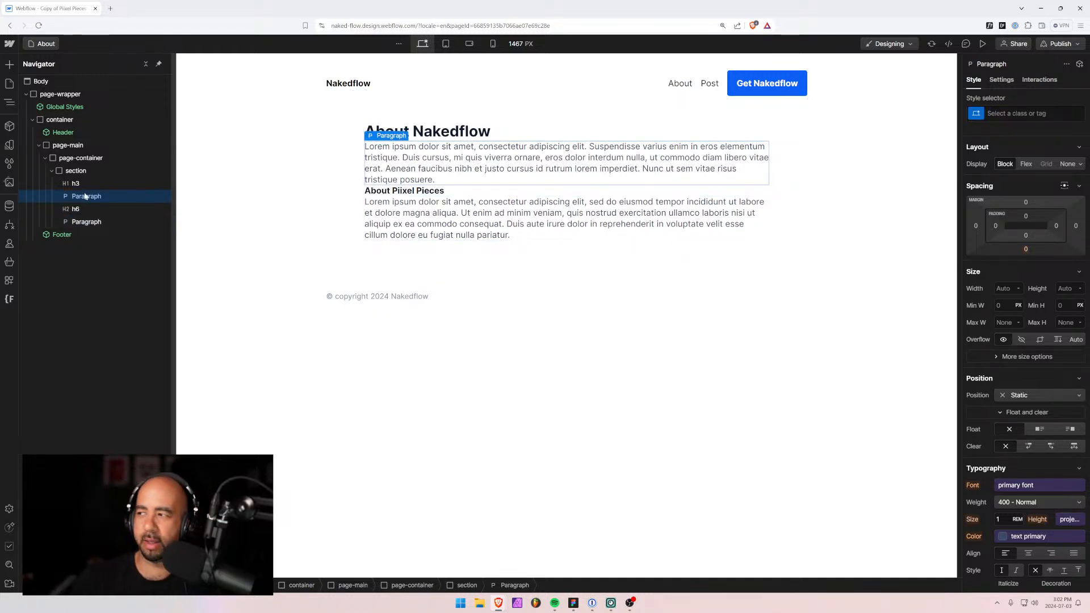
pyautogui.click(973, 118)
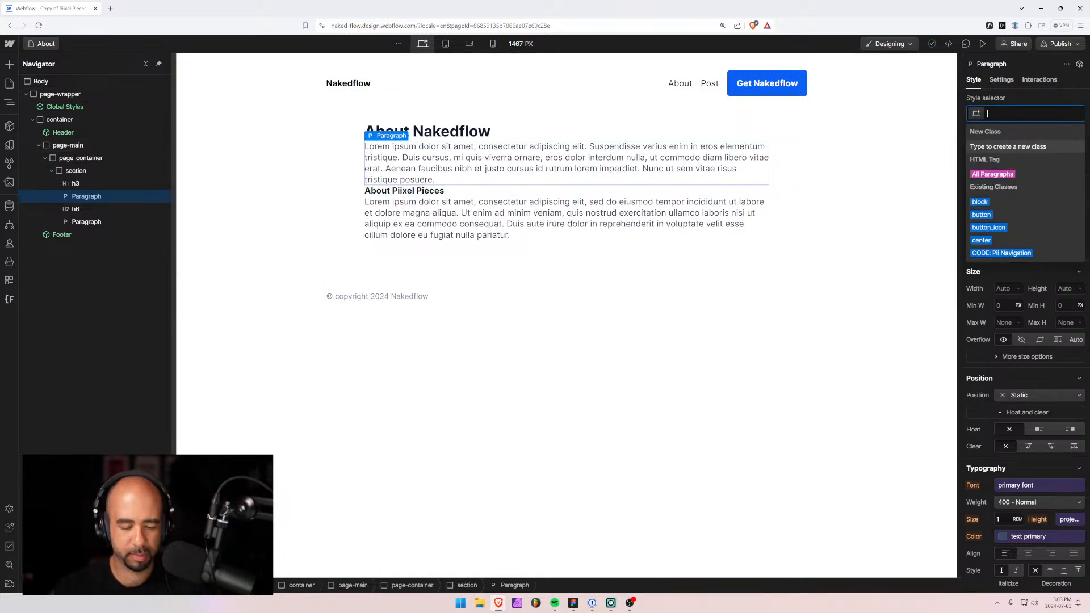
pyautogui.write('page')
pyautogui.press('BackSpace')
pyautogui.press('BackSpace')
pyautogui.press('BackSpace')
pyautogui.press('BackSpace')
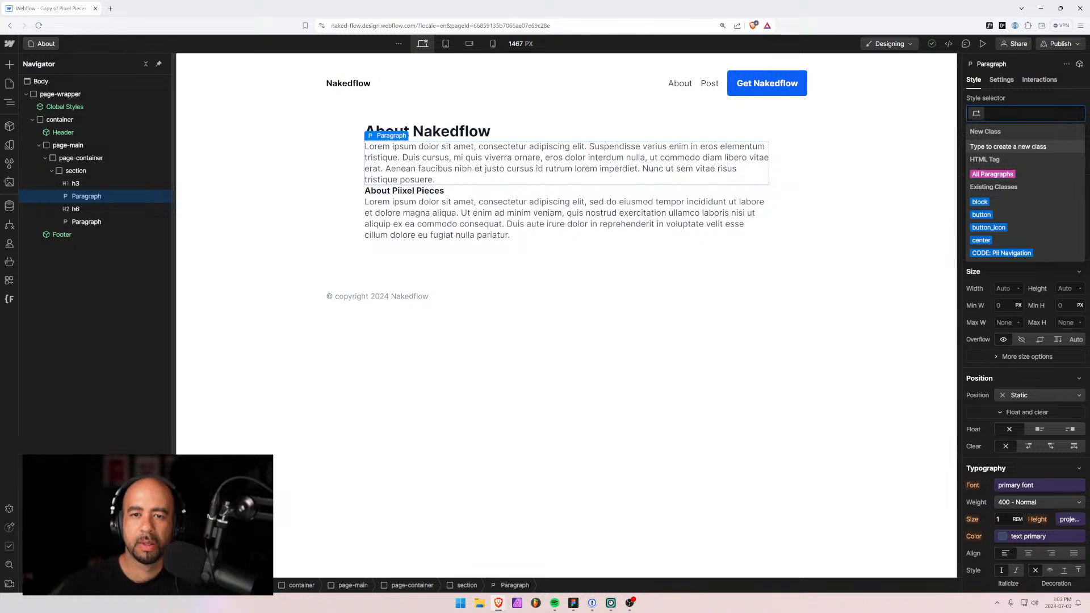
pyautogui.click(638, 287)
pyautogui.click(467, 209)
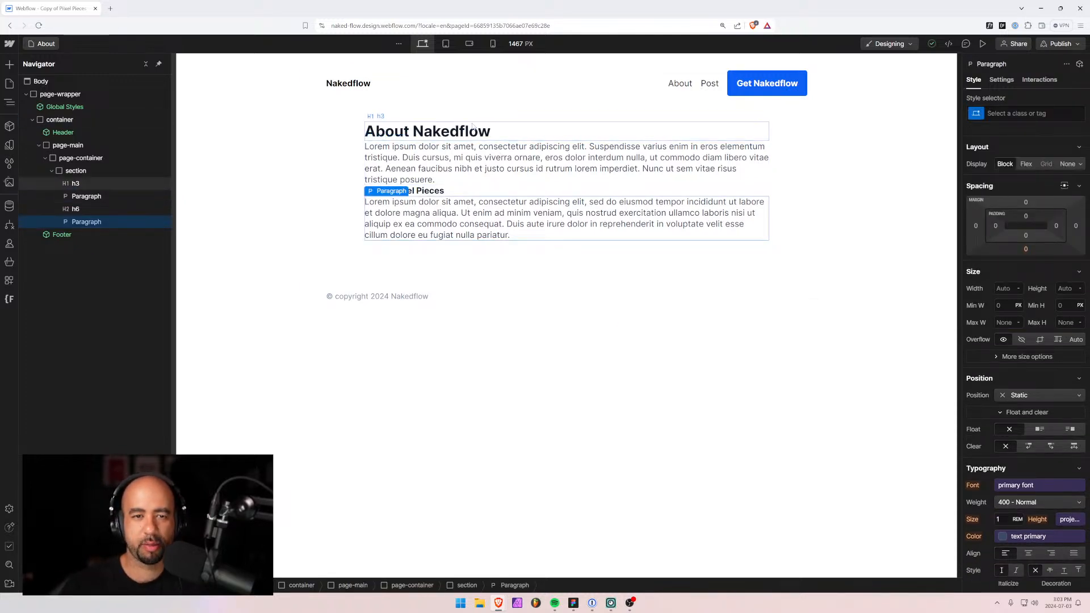
pyautogui.click(439, 192)
pyautogui.click(435, 172)
pyautogui.click(430, 192)
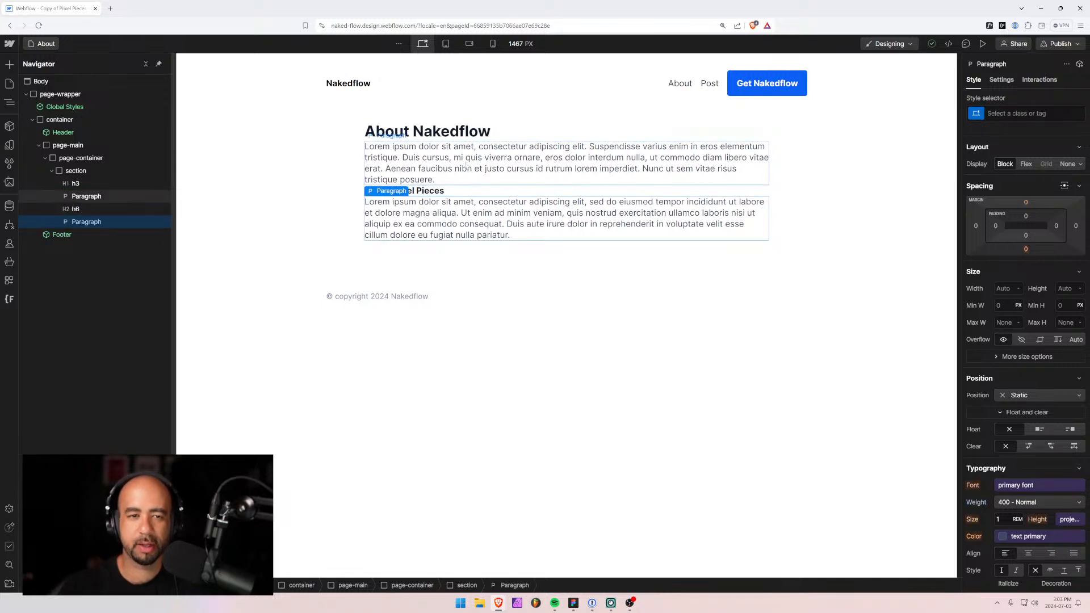
pyautogui.click(426, 215)
pyautogui.click(424, 192)
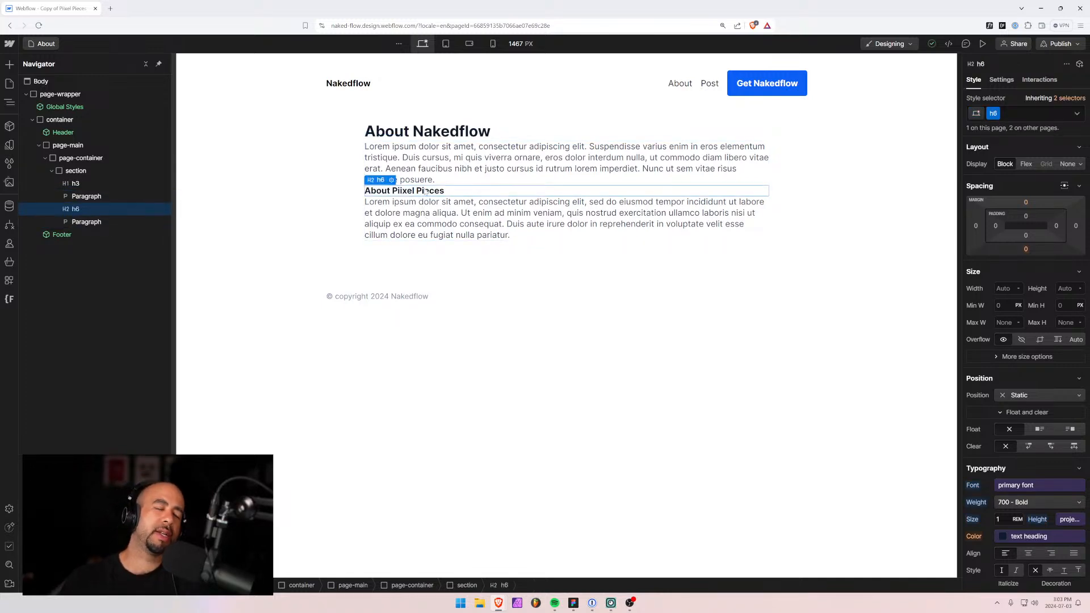
pyautogui.click(436, 227)
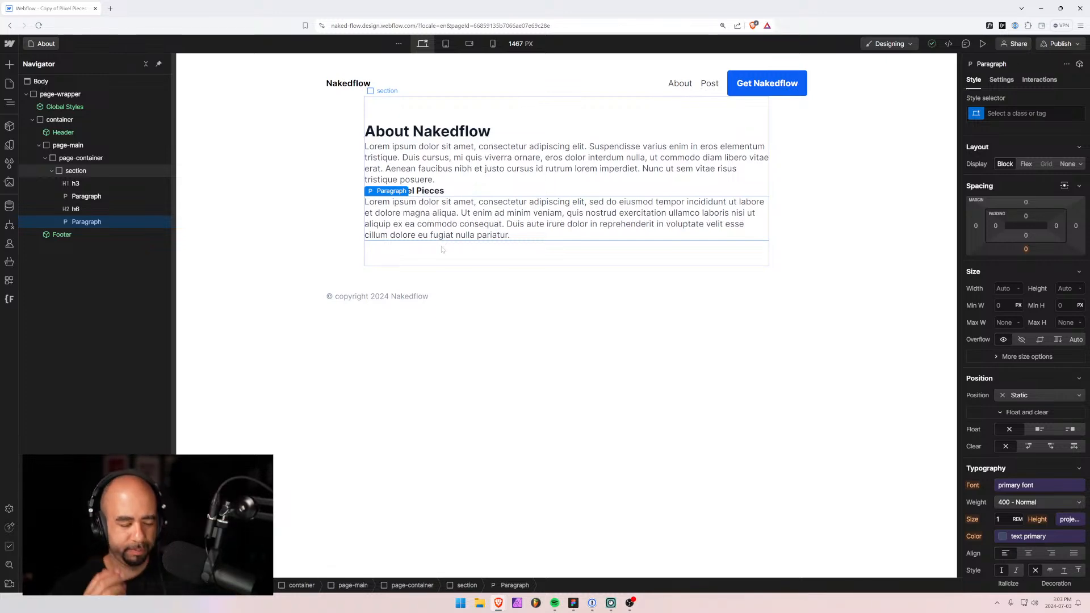
pyautogui.hotkey('alt', 'Tab')
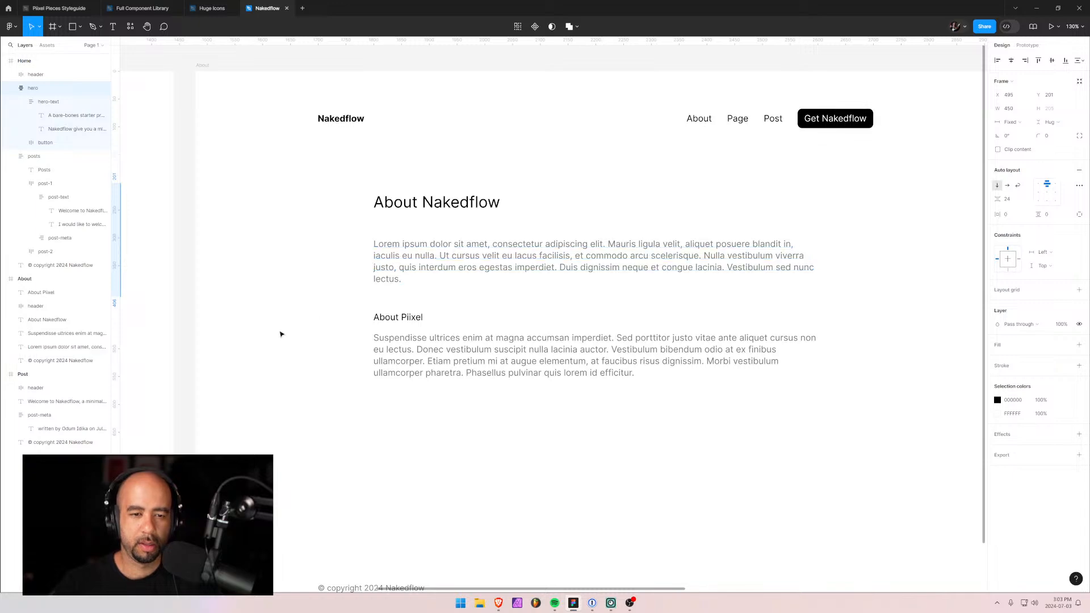
pyautogui.scroll(-1, 363, 336)
pyautogui.hotkey('alt', 'Tab')
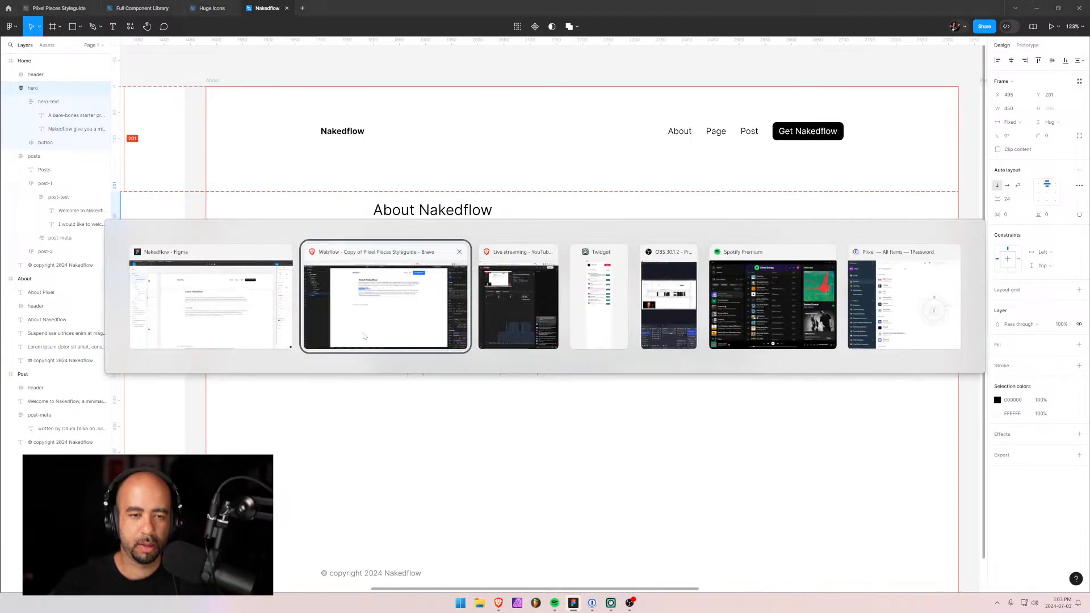
pyautogui.click(420, 132)
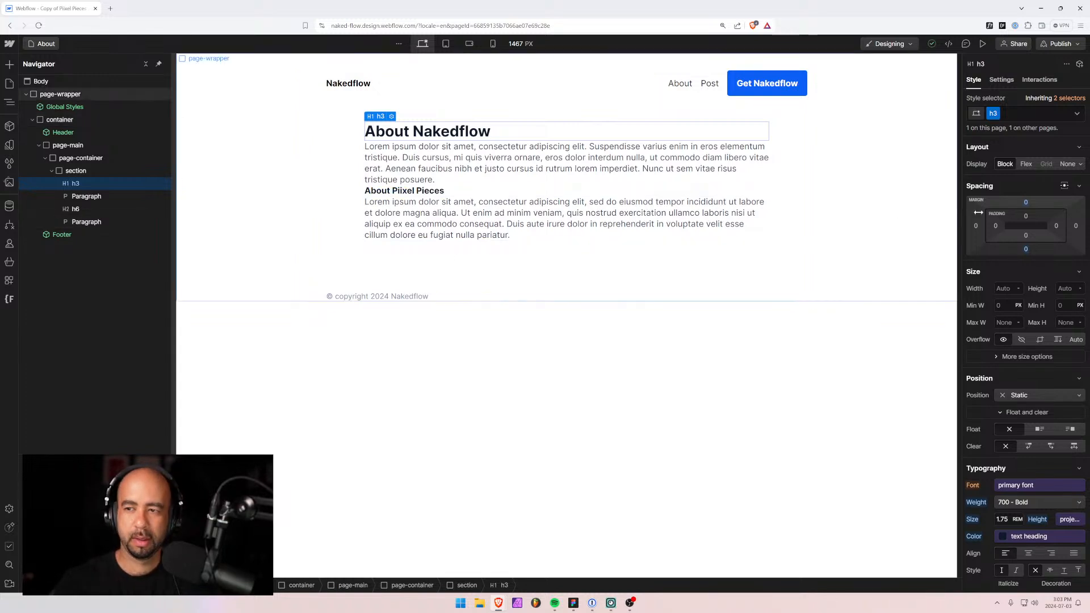
# Add the margin-bottom-3 combo class to the About Nakedflow heading for 3rem spacing.
pyautogui.click(1019, 116)
pyautogui.write('mar')
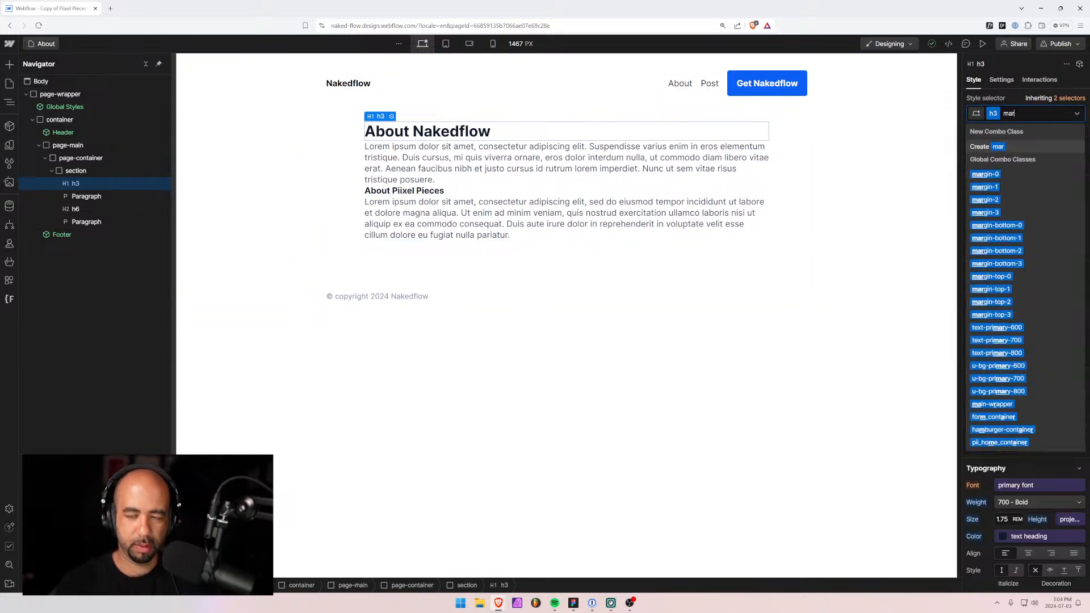
pyautogui.write('gin-bottom')
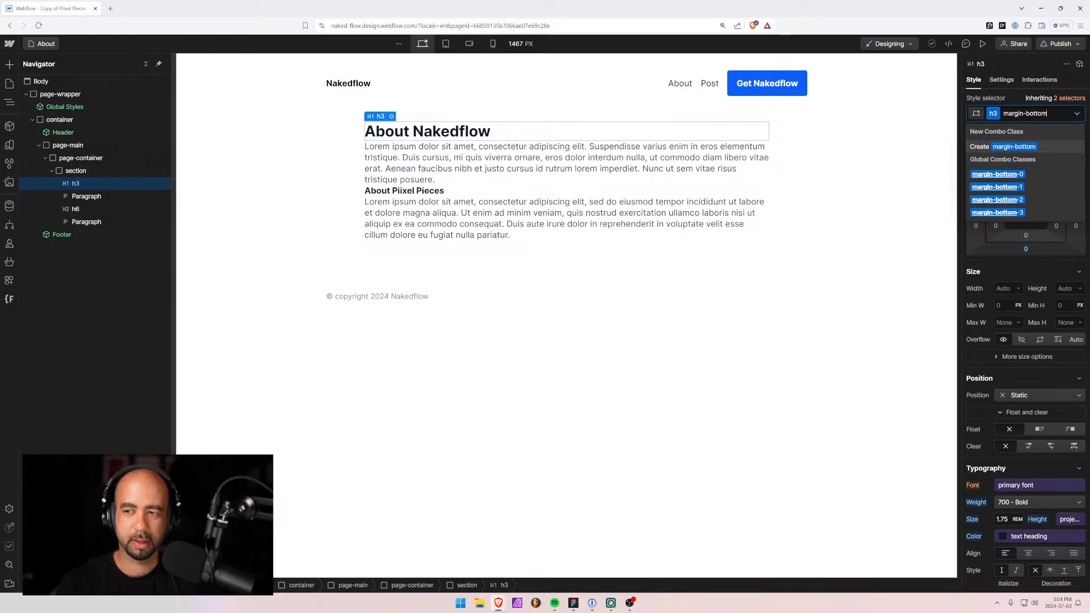
pyautogui.press('Return')
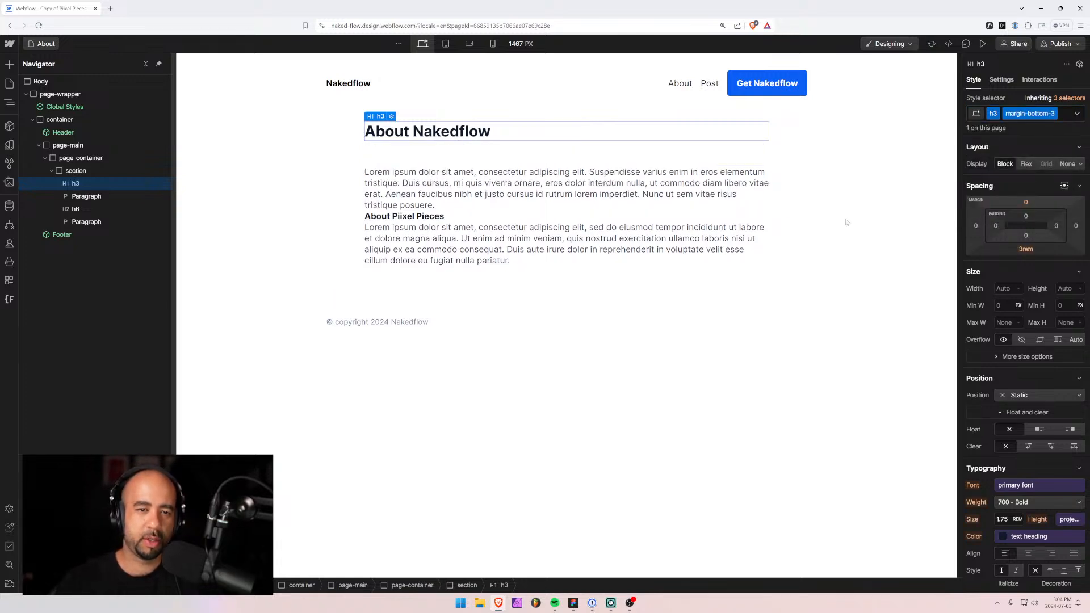
pyautogui.click(453, 179)
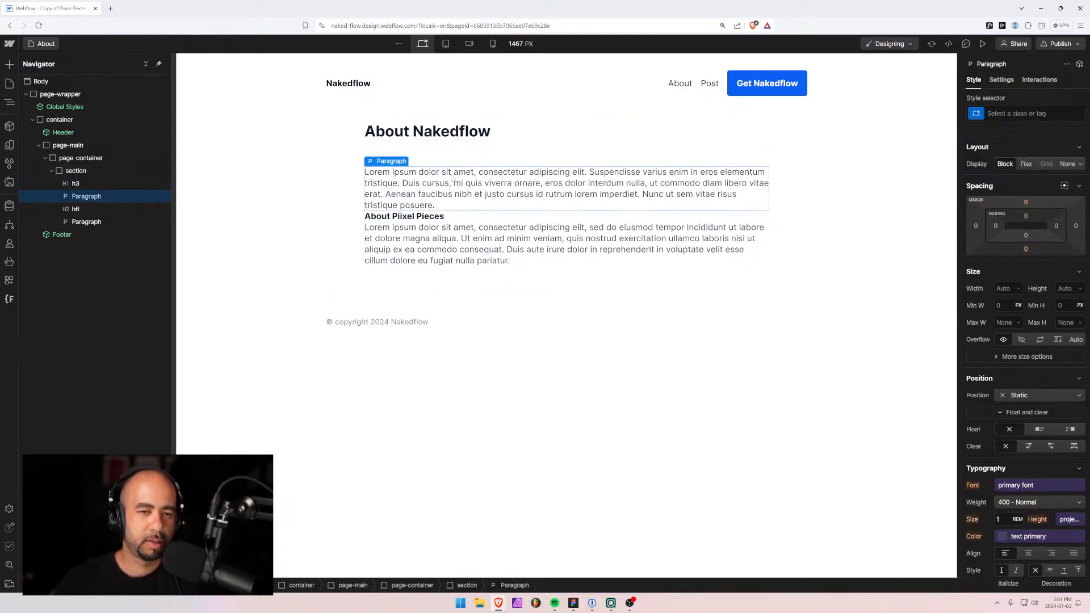
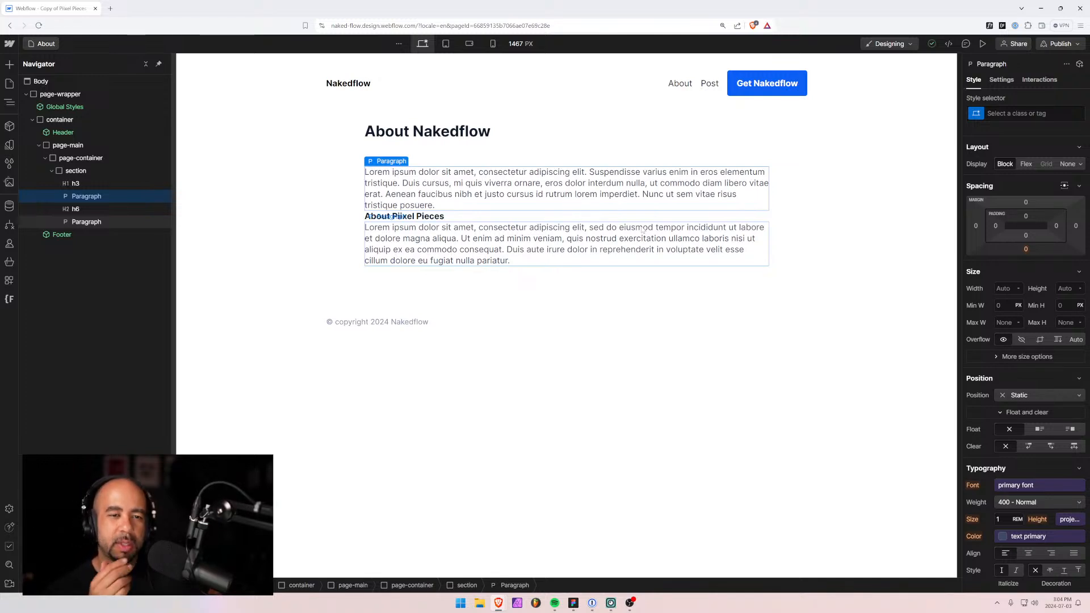
# Give the first About paragraph the margin-bottom-3 class.
pyautogui.hotkey('ctrl', 'Return')
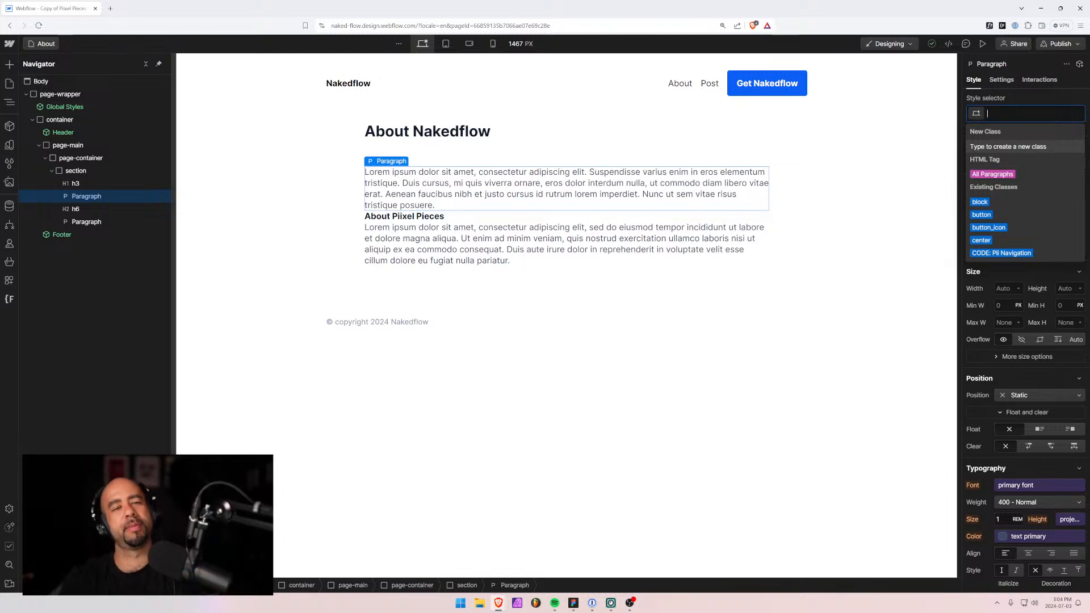
pyautogui.write('margin')
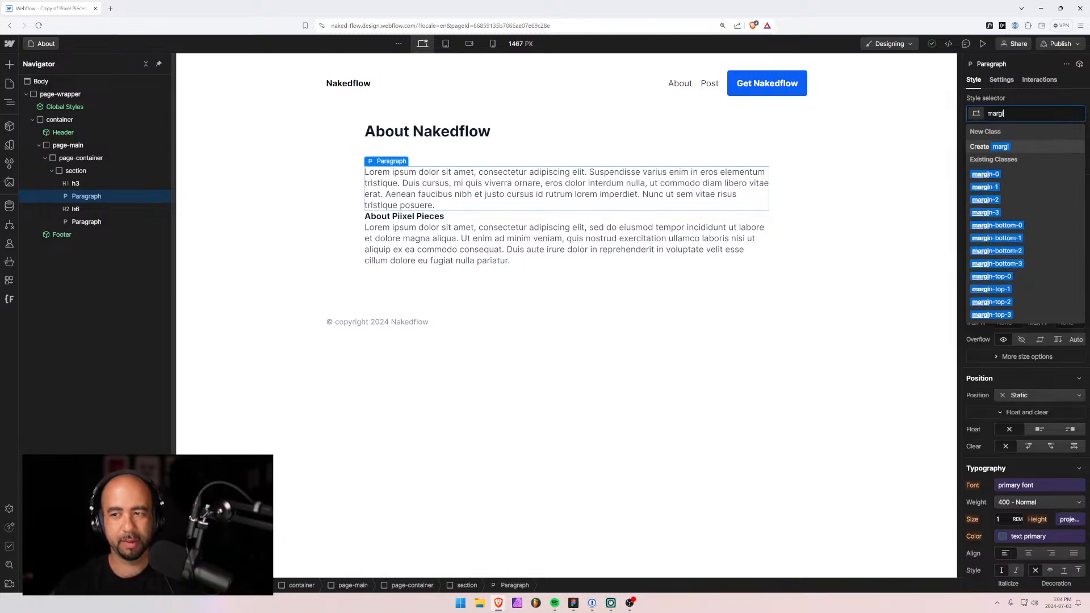
pyautogui.press('Down')
pyautogui.press('Down')
pyautogui.press('Down')
pyautogui.press('Down')
pyautogui.press('Down')
pyautogui.press('Down')
pyautogui.press('Down')
pyautogui.press('Down')
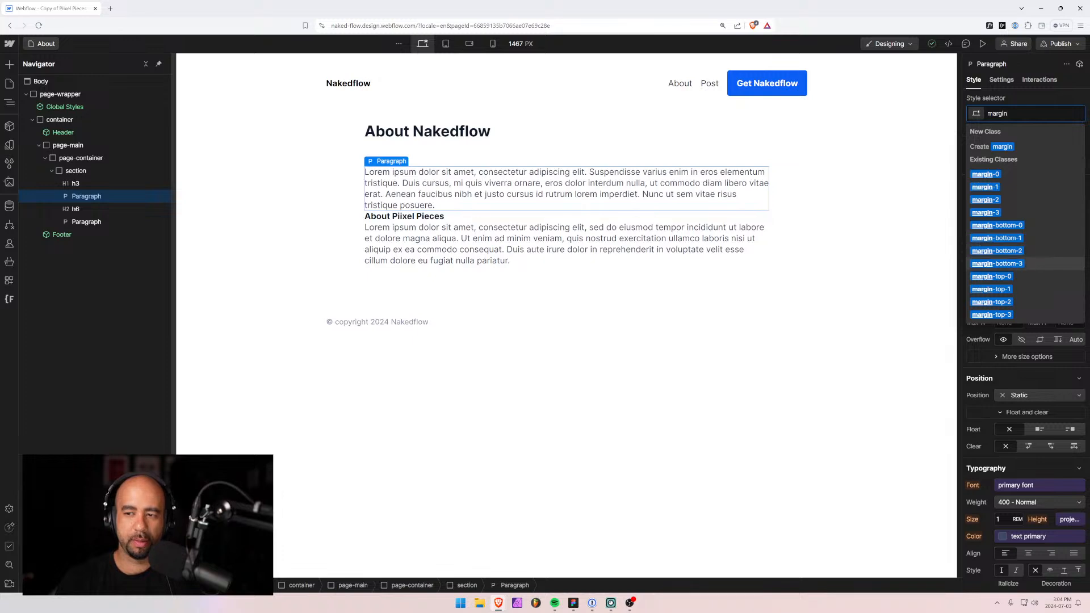
pyautogui.press('Return')
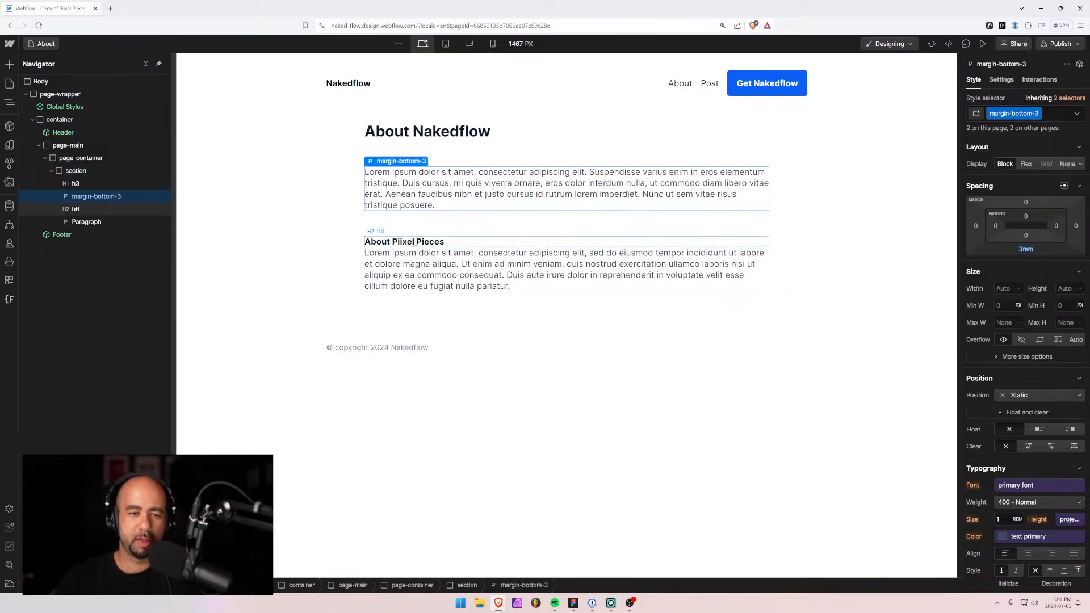
# Add the margin-bottom-1 combo class to the About Piixel Pieces h6 heading.
pyautogui.click(582, 241)
pyautogui.click(1044, 113)
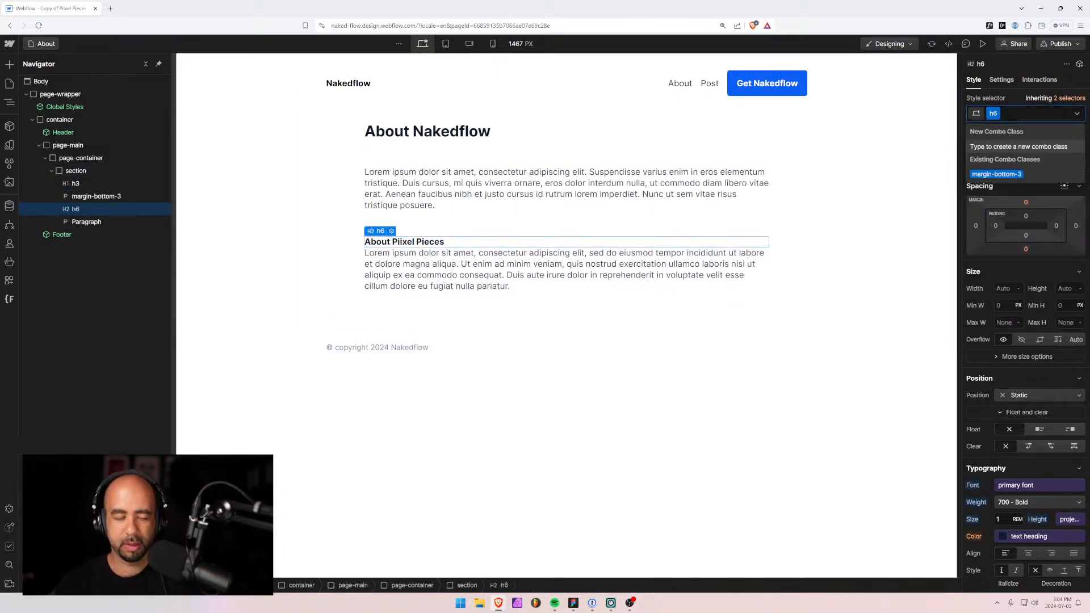
pyautogui.write('margin')
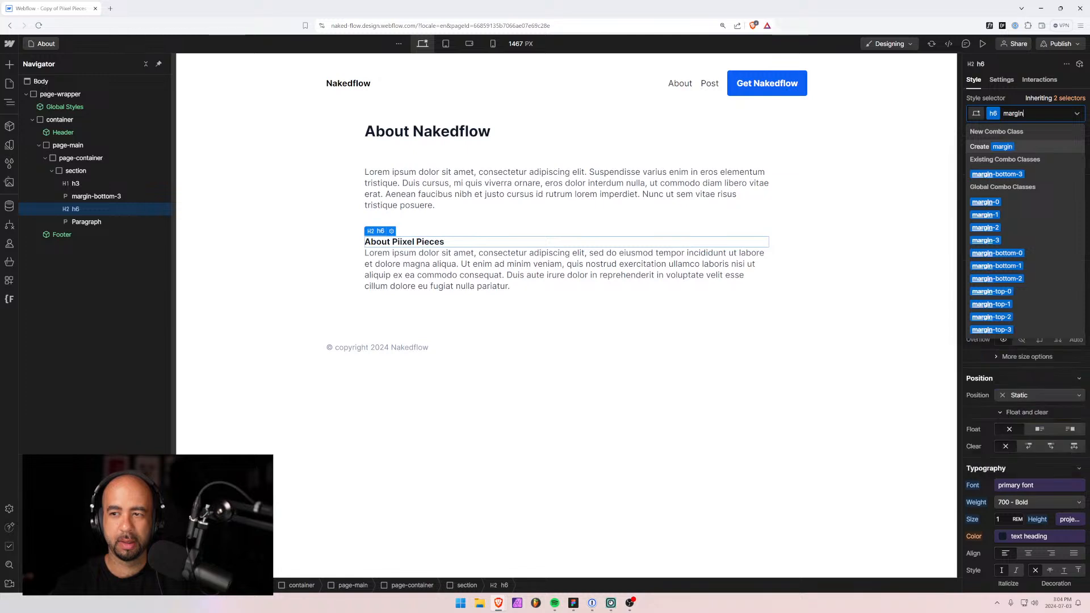
pyautogui.write('-b')
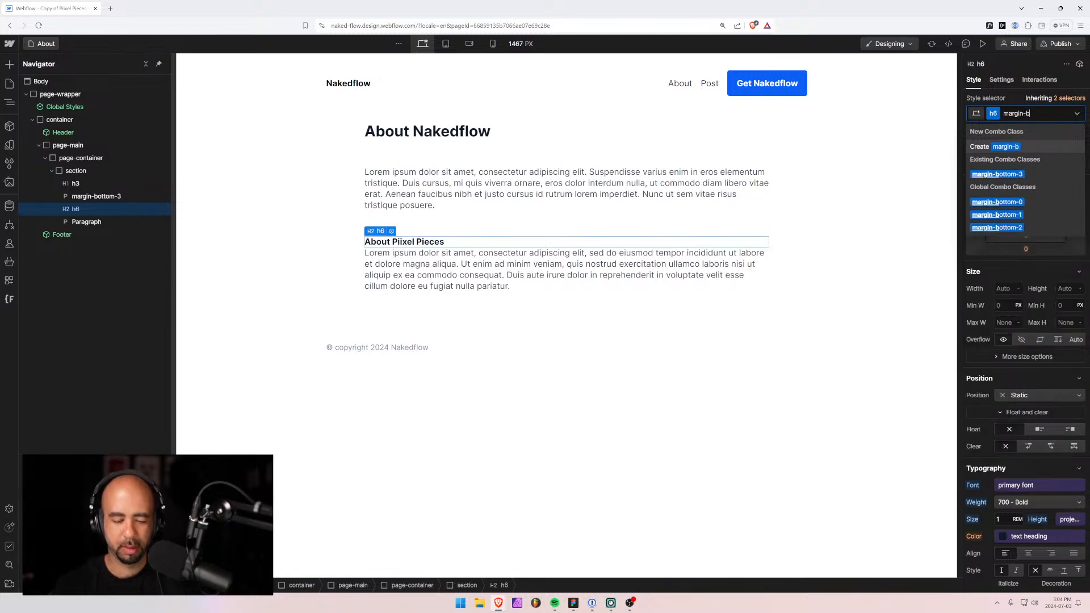
pyautogui.write('ottom')
pyautogui.press('Down')
pyautogui.press('Down')
pyautogui.press('Down')
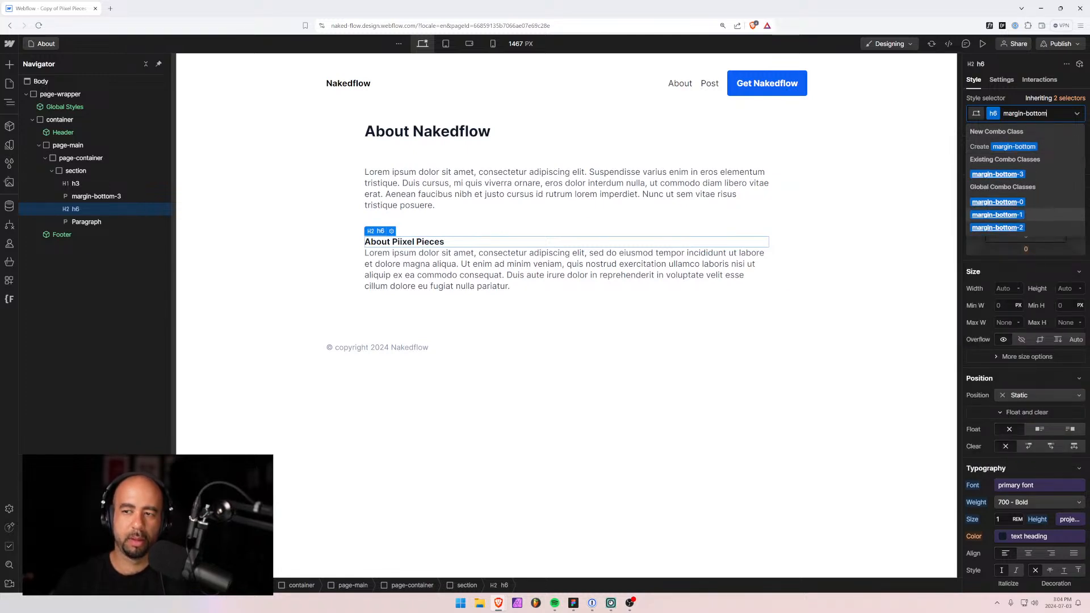
pyautogui.press('Return')
pyautogui.click(693, 320)
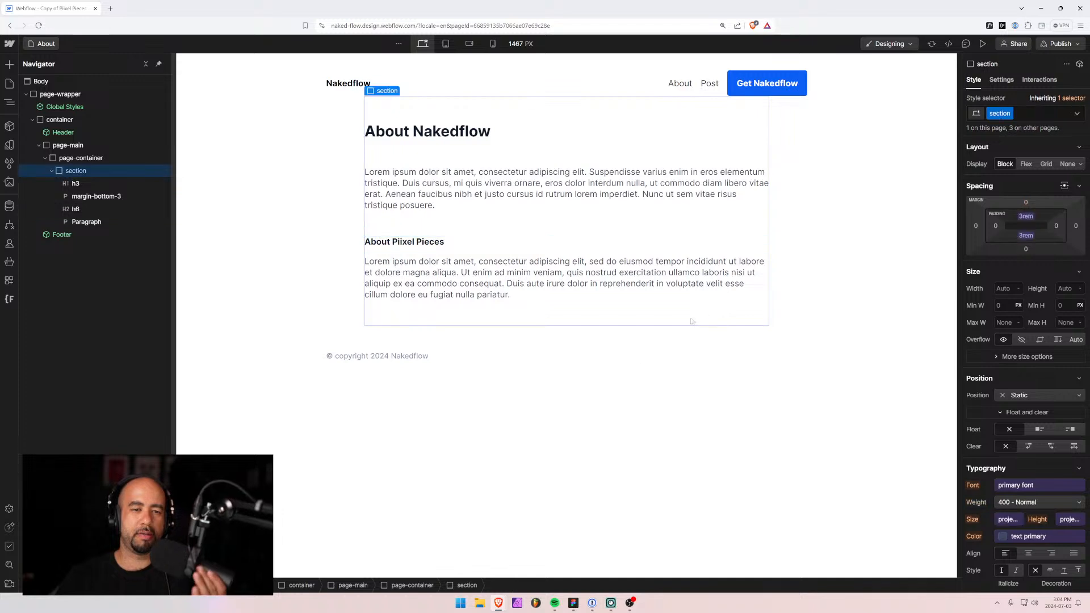
pyautogui.click(540, 418)
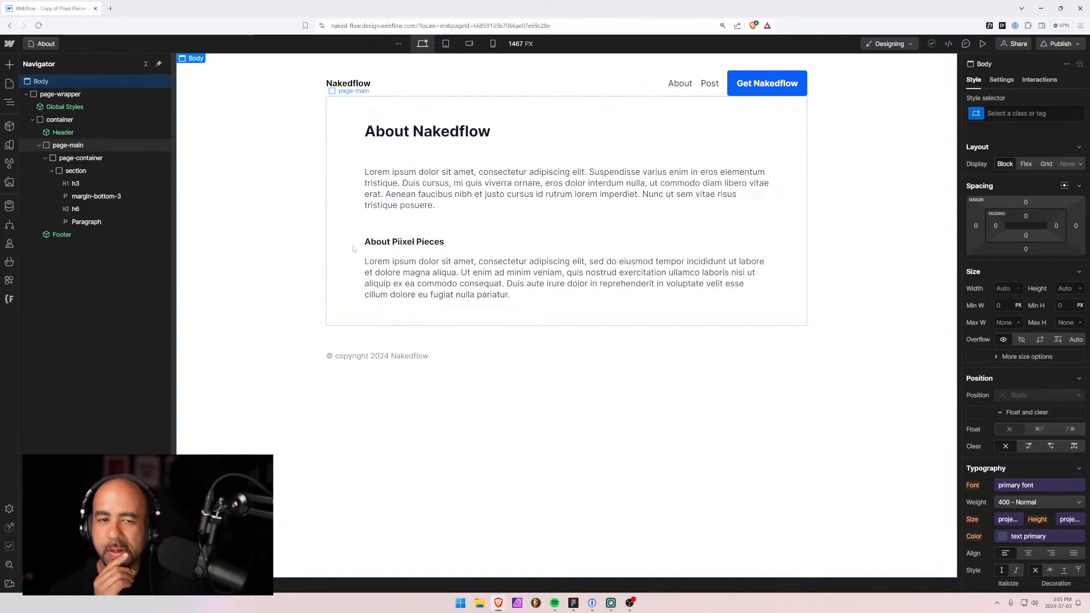
pyautogui.click(574, 609)
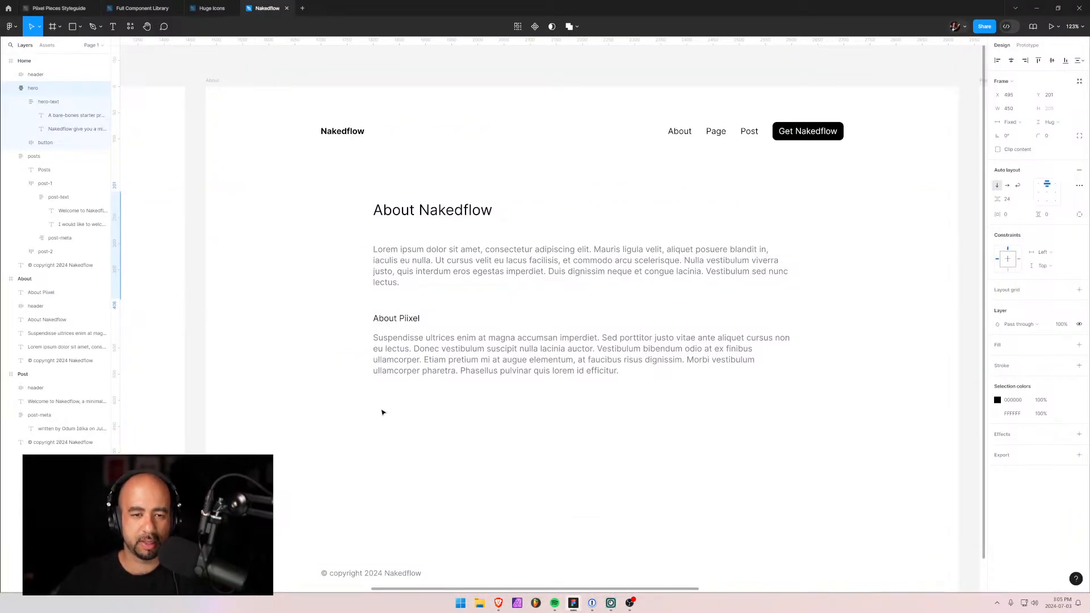
# Check the Figma Post frame's title and written-by date line, then return to Webflow.
pyautogui.hotkey('alt', 'Tab')
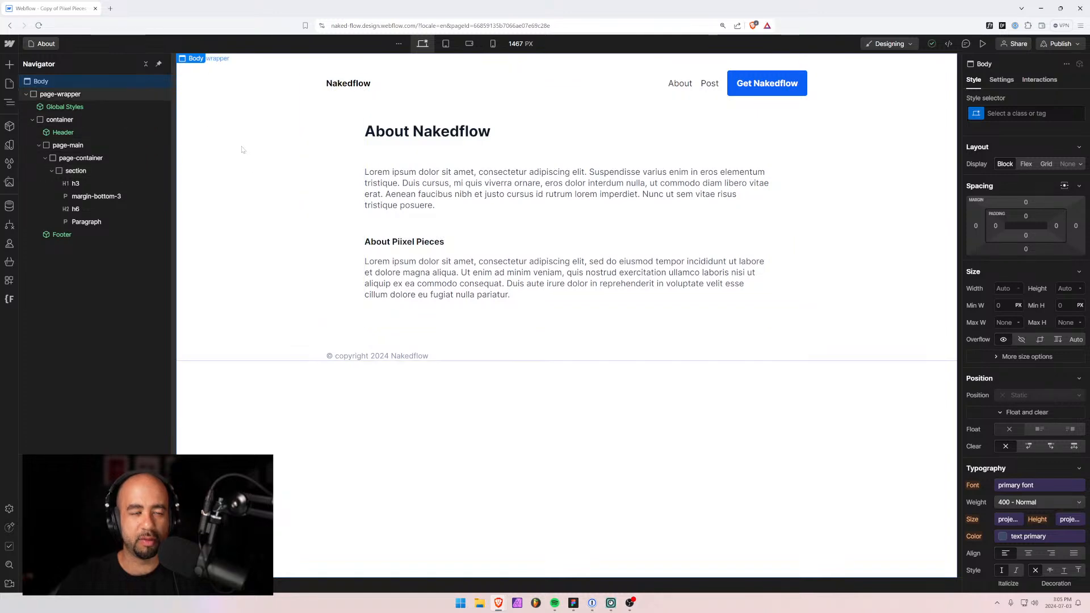
pyautogui.hotkey('alt', 'Tab')
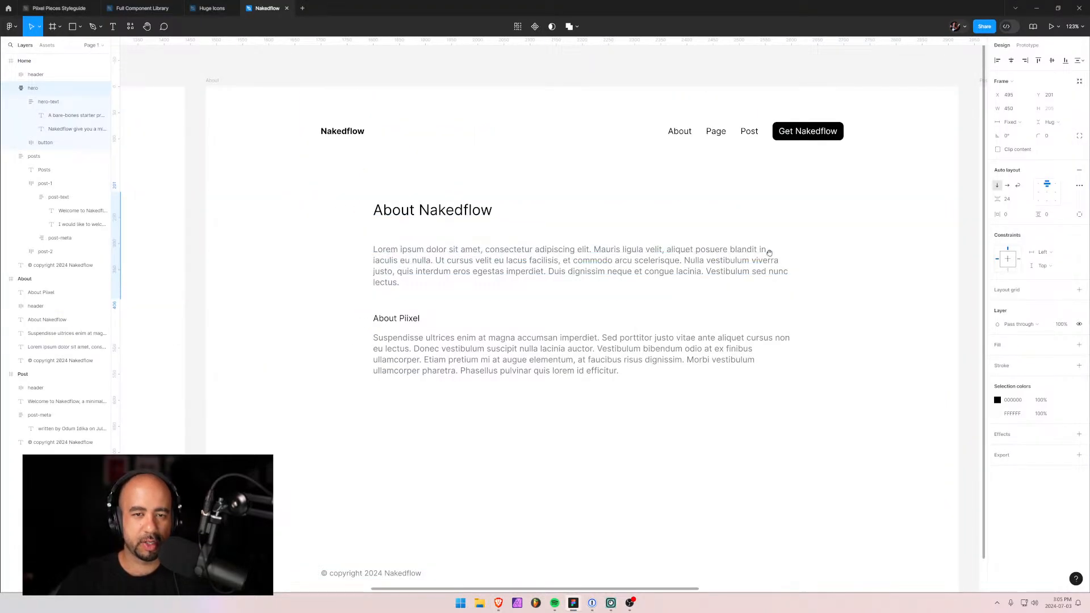
pyautogui.hscroll(10, 770, 252)
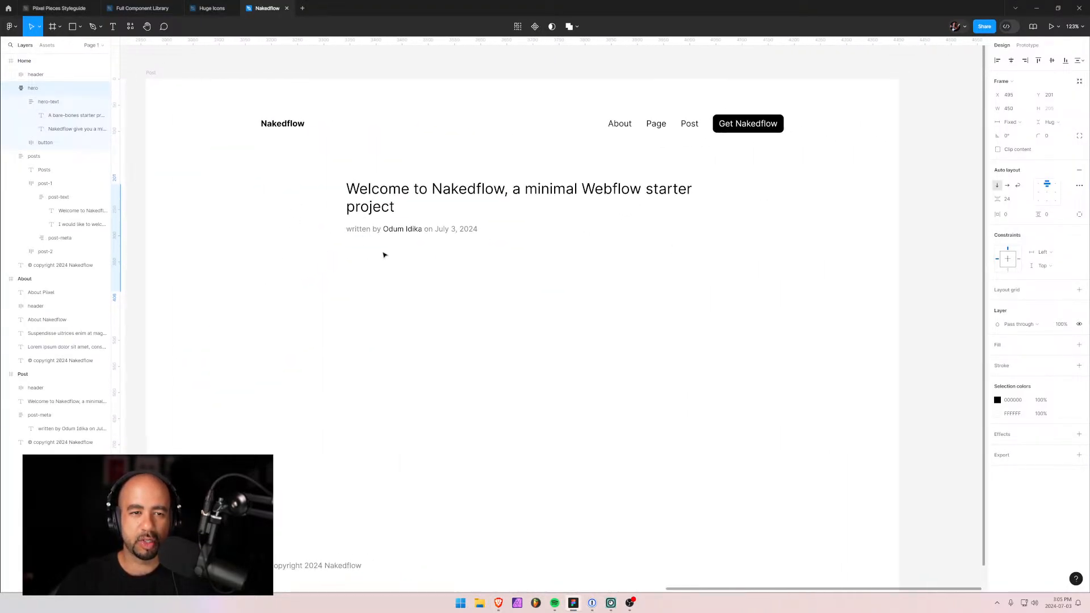
pyautogui.scroll(-3, 383, 255)
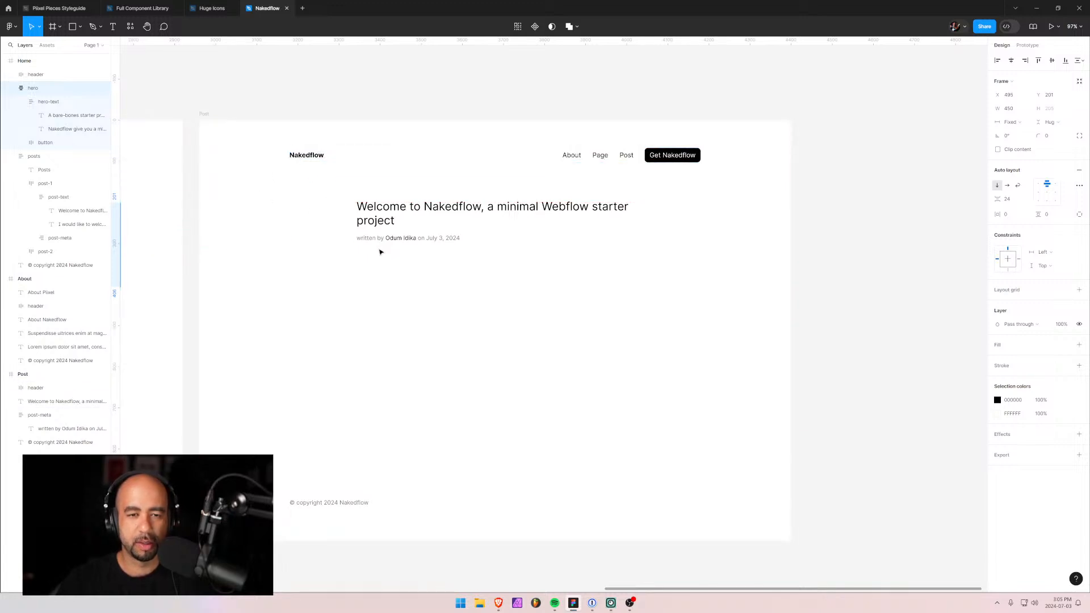
pyautogui.press('alt')
pyautogui.hotkey('alt', 'Tab')
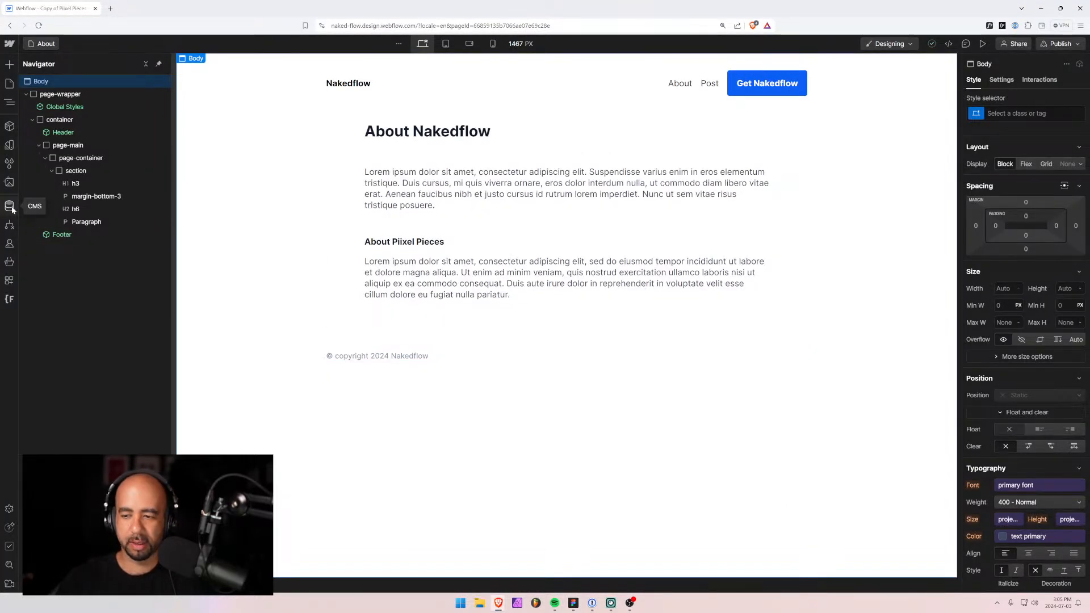
# Open the Blog Posts Template page from the CMS Collection pages.
pyautogui.click(11, 208)
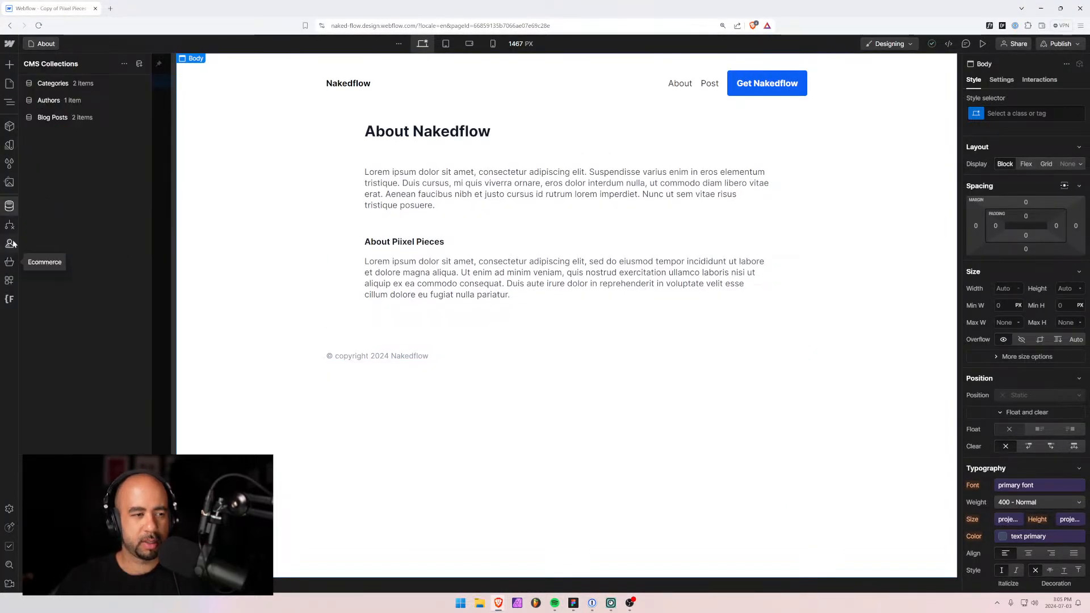
pyautogui.click(292, 90)
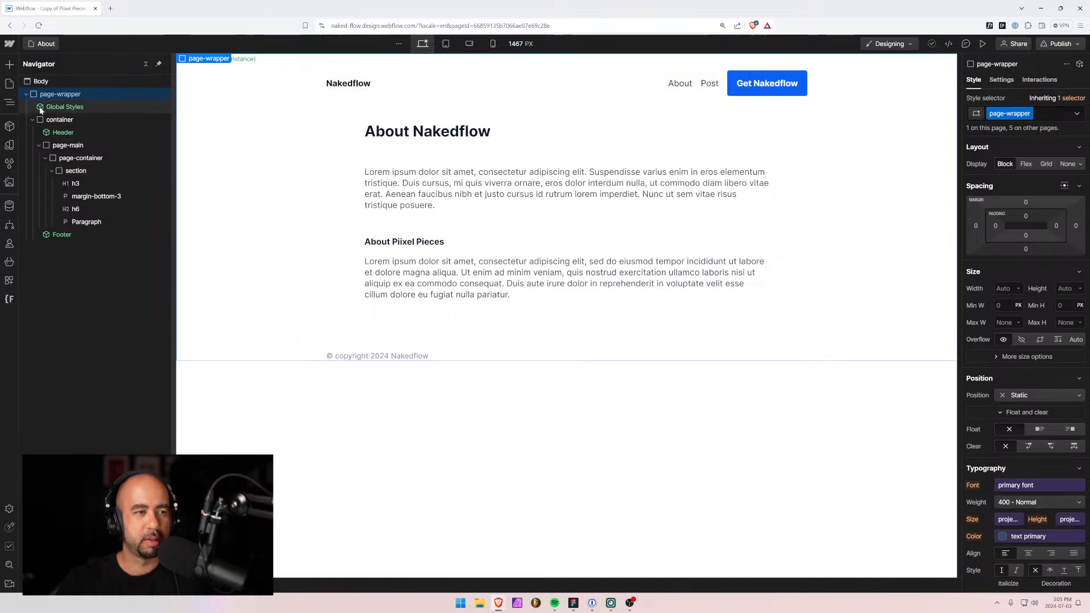
pyautogui.click(27, 94)
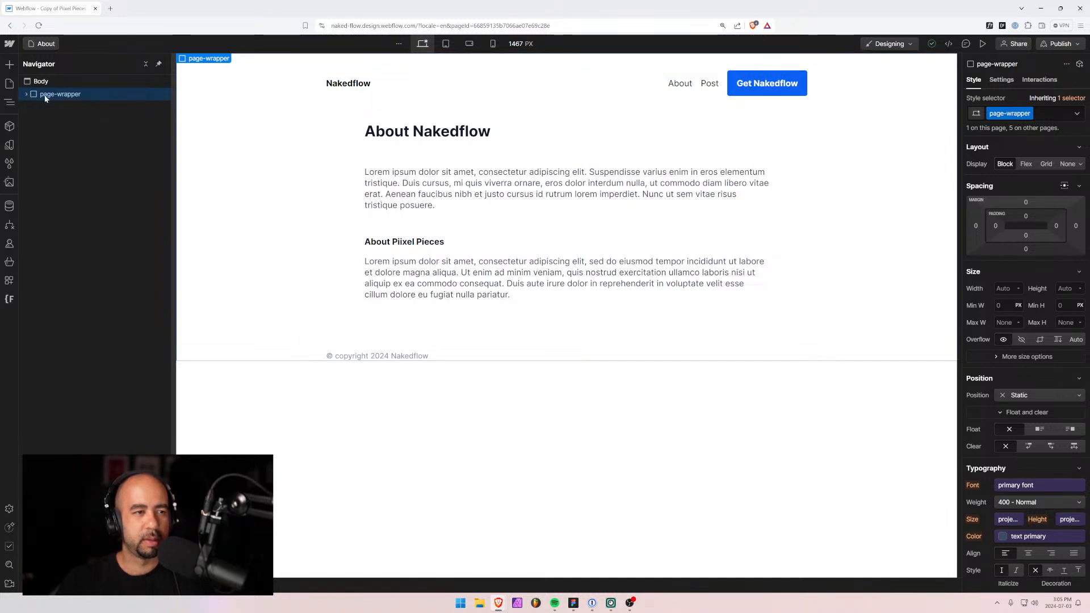
pyautogui.click(43, 44)
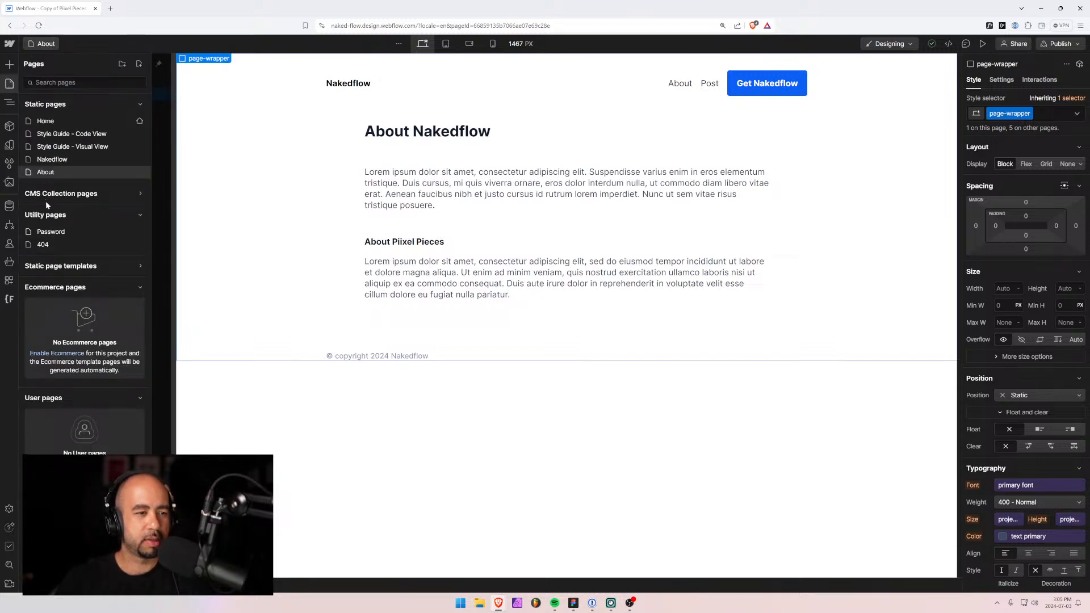
pyautogui.click(61, 195)
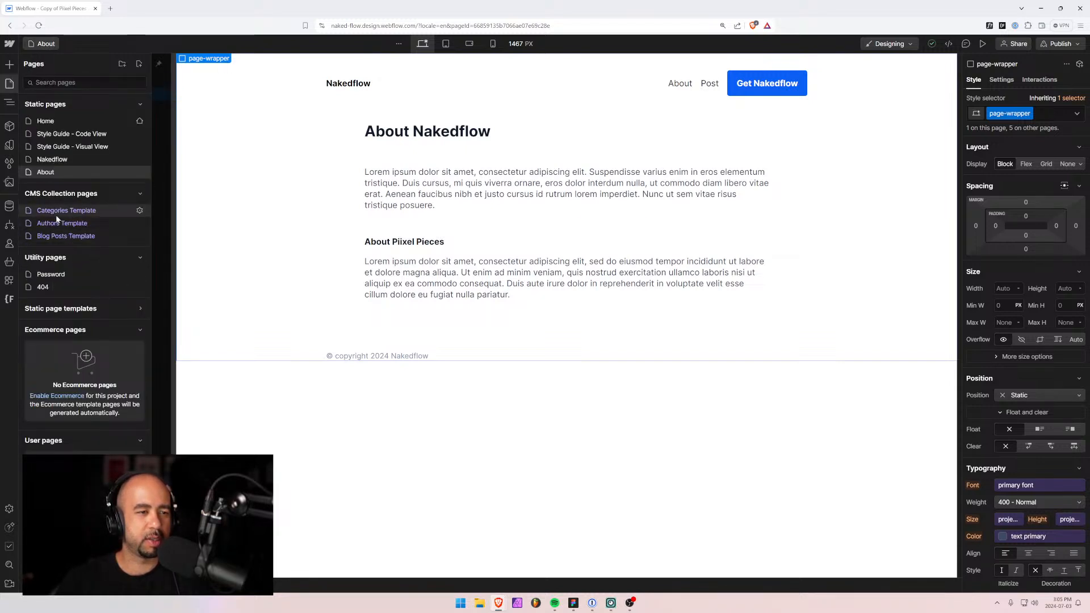
pyautogui.click(65, 236)
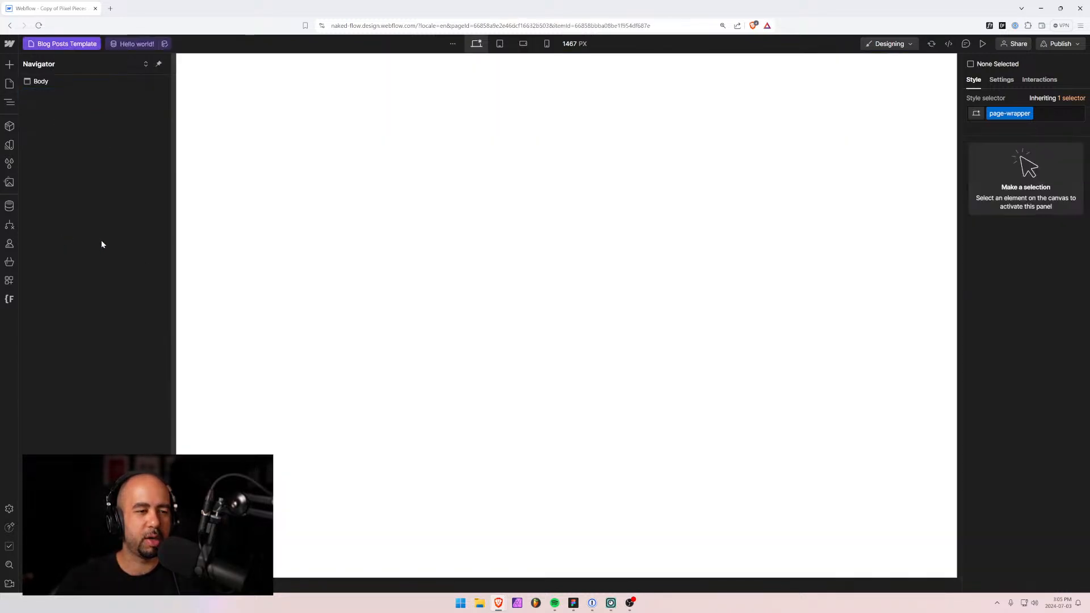
# Expand page-wrapper, container, page-main, page-container and section in the Navigator.
pyautogui.click(39, 83)
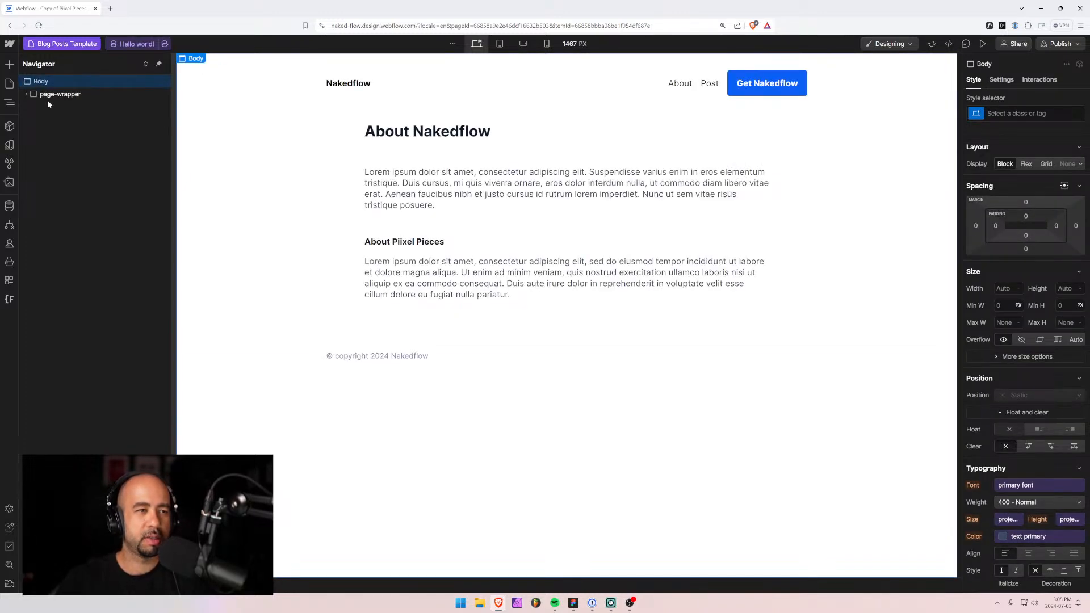
pyautogui.click(26, 95)
pyautogui.click(32, 119)
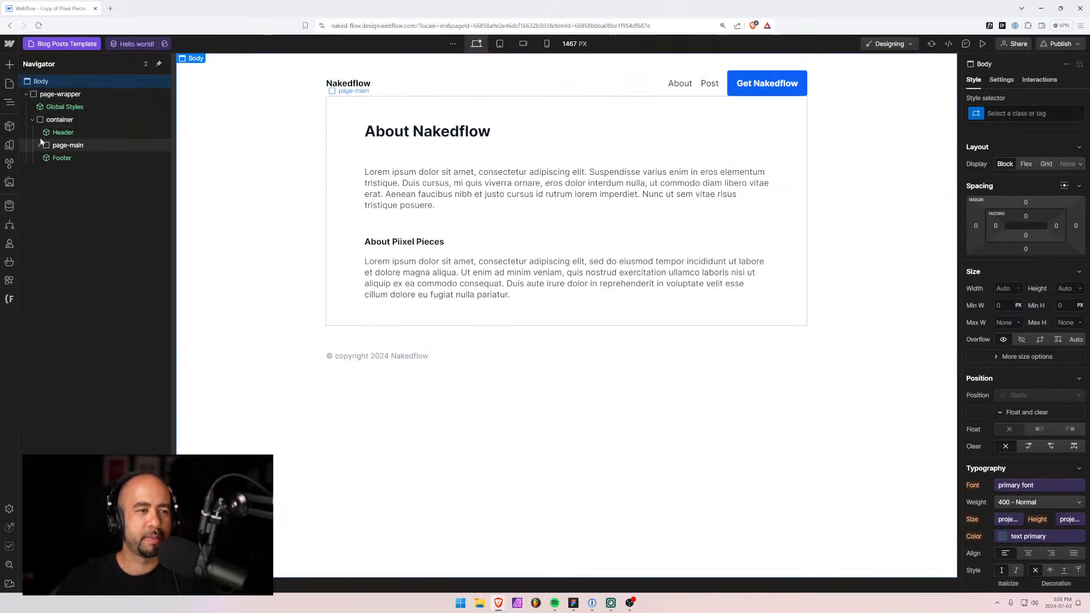
pyautogui.click(38, 145)
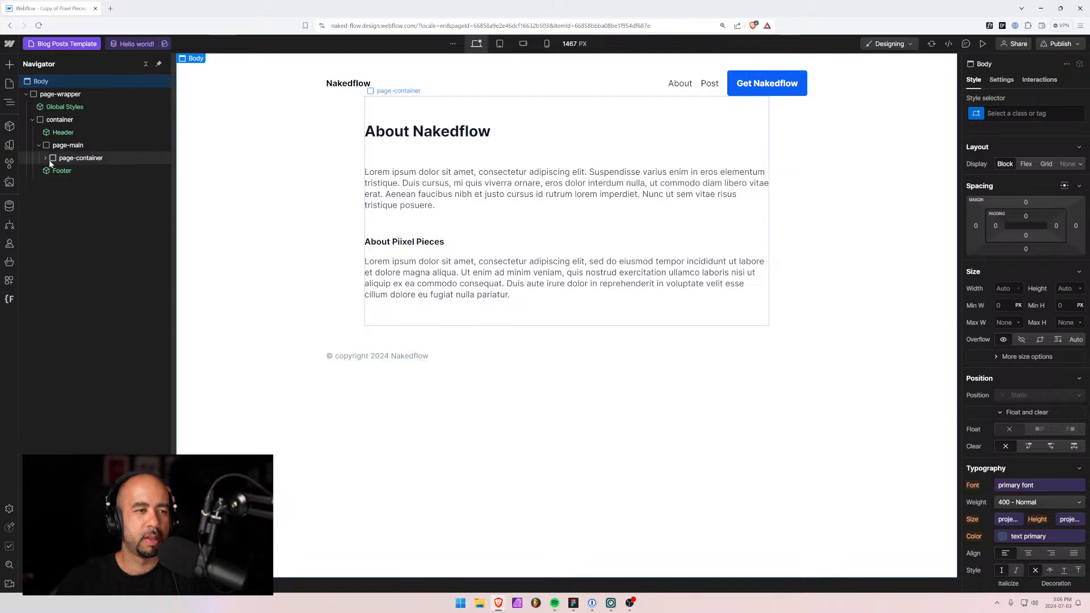
pyautogui.click(46, 159)
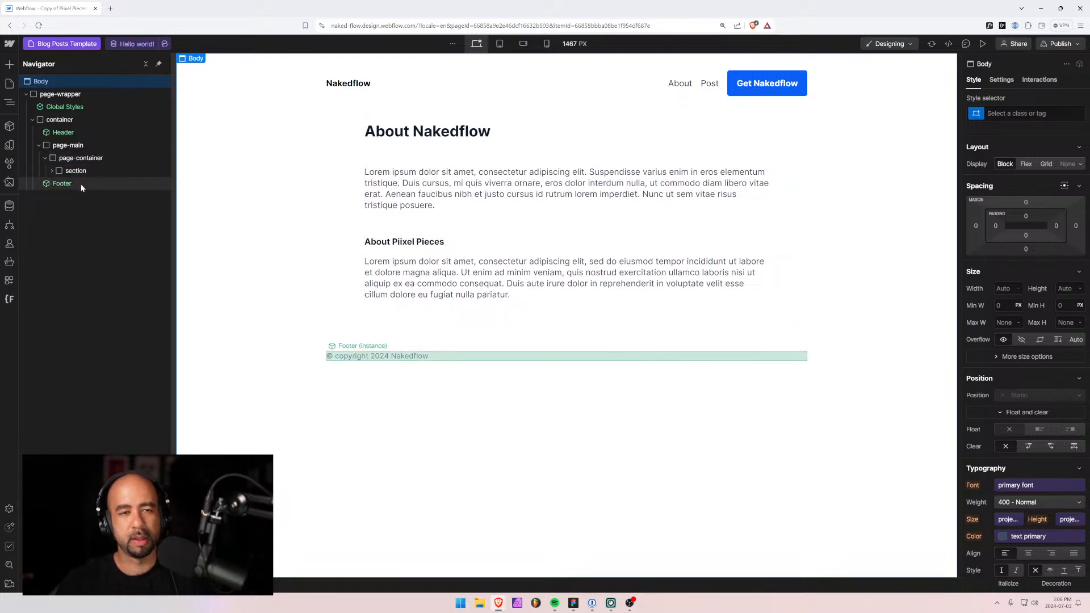
pyautogui.hotkey('alt', 'Tab')
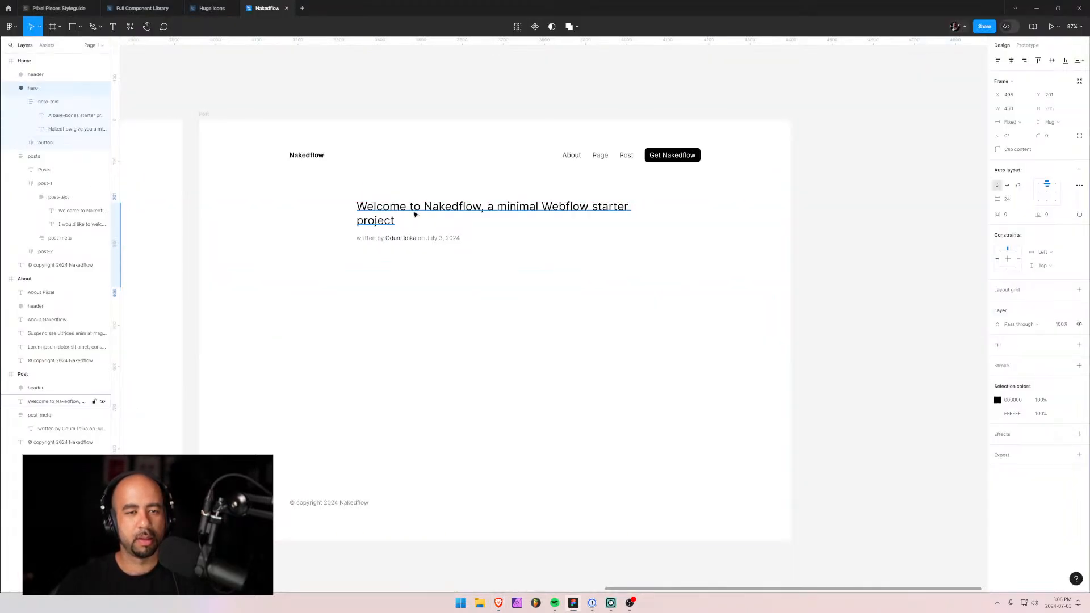
pyautogui.hotkey('alt', 'Tab')
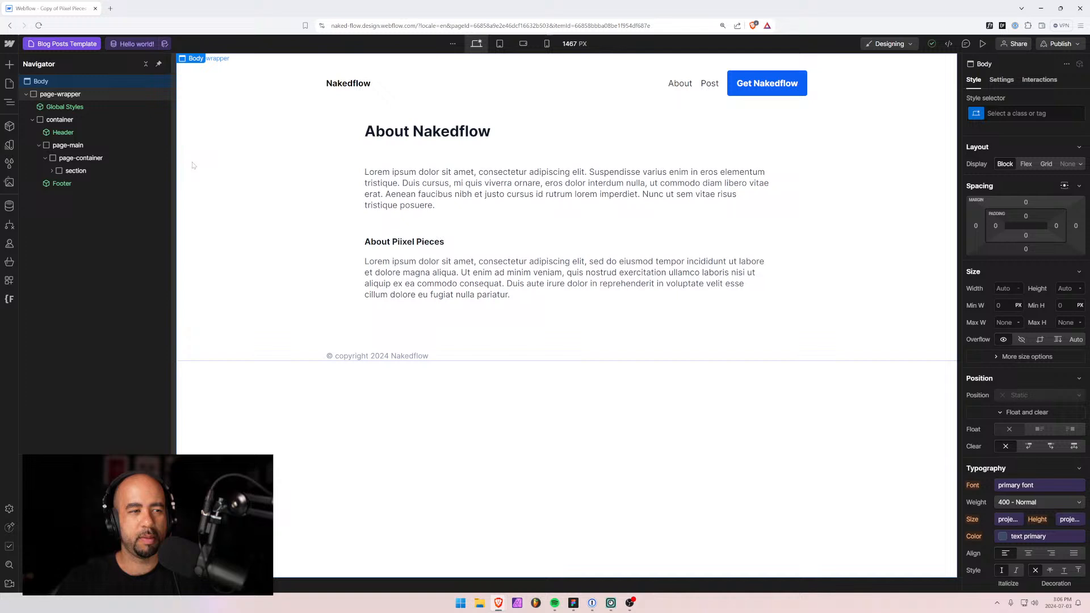
pyautogui.click(81, 157)
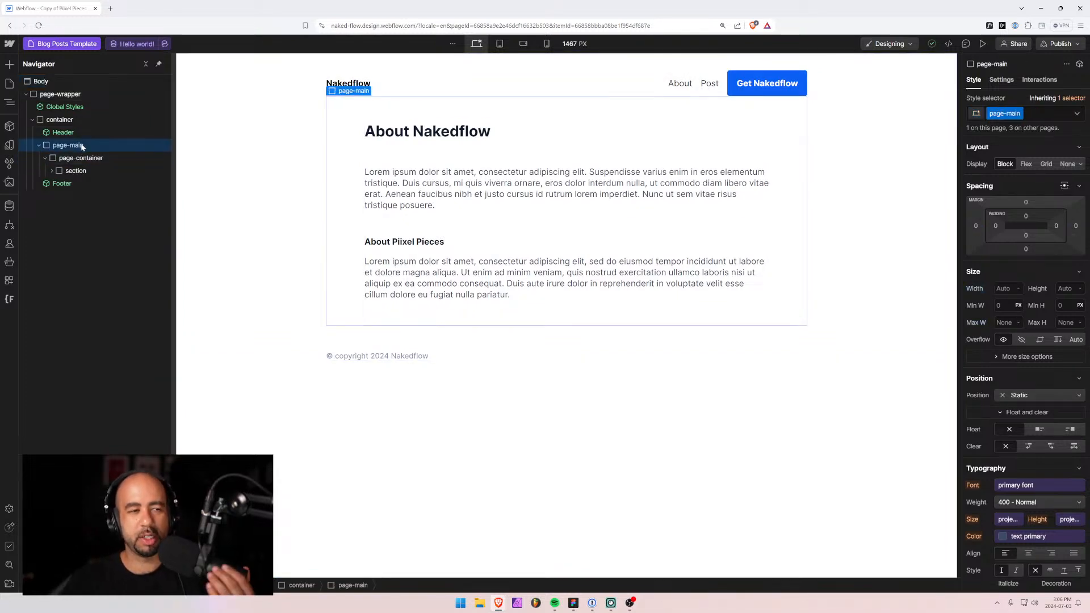
pyautogui.click(52, 170)
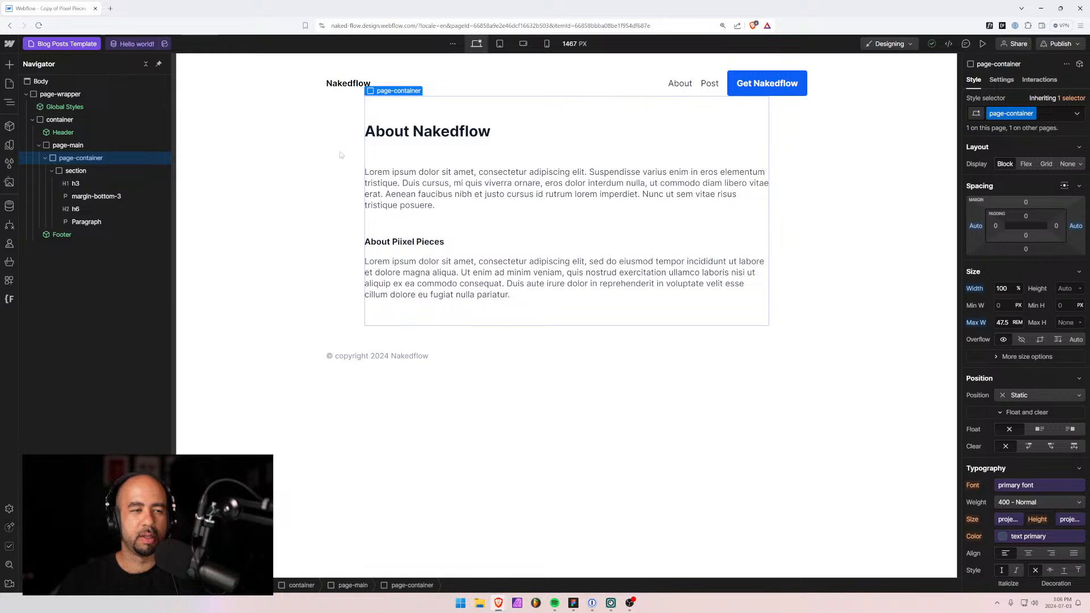
pyautogui.click(1040, 111)
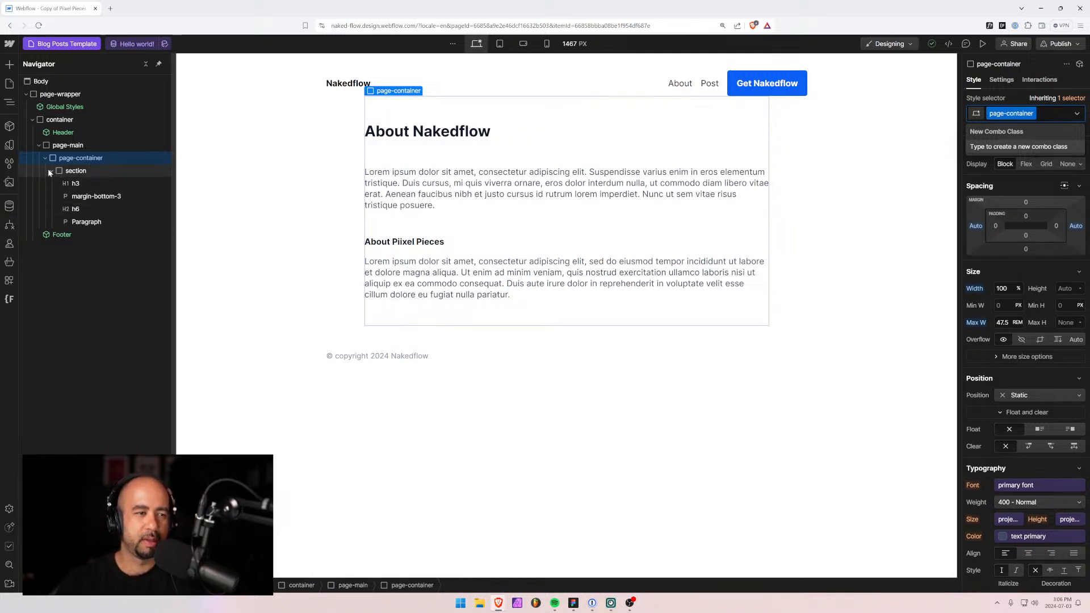
# Bind the main heading to the post Name and preview the Welcome to Nakedflow post.
pyautogui.click(73, 184)
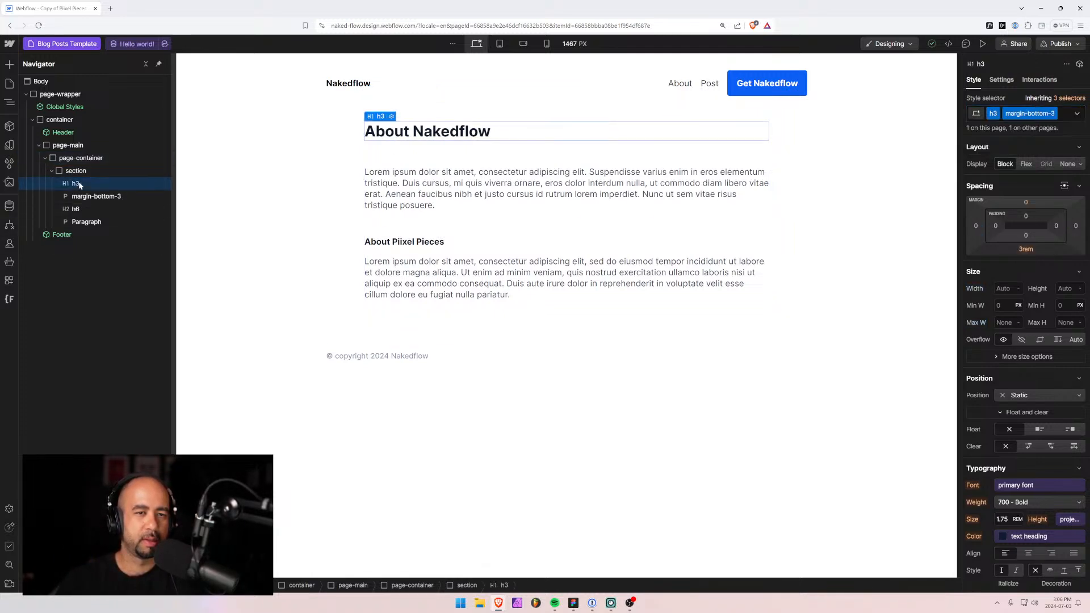
pyautogui.click(391, 116)
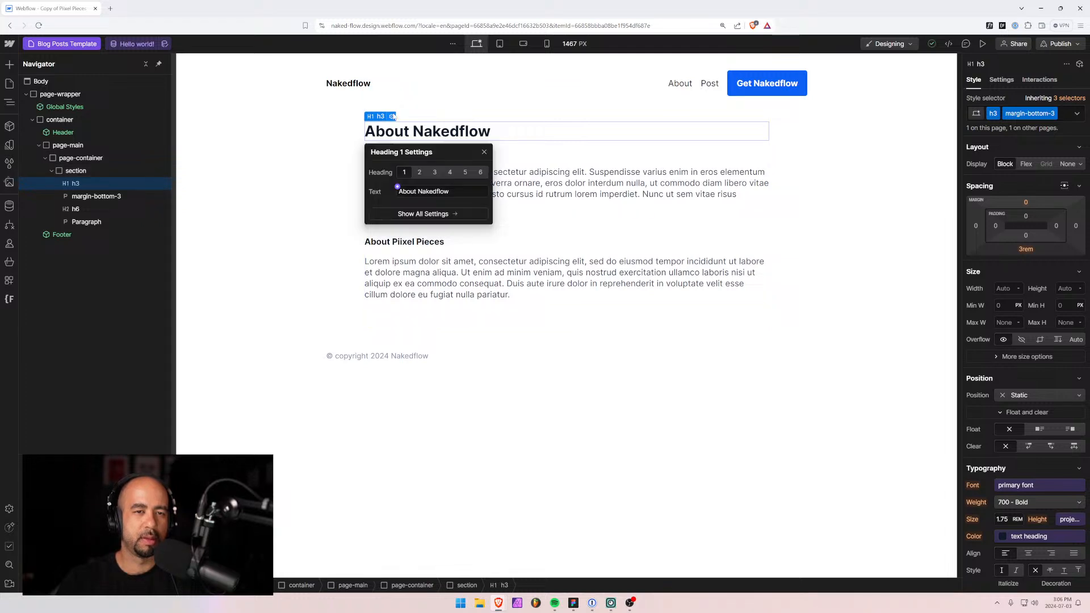
pyautogui.click(399, 189)
pyautogui.click(401, 226)
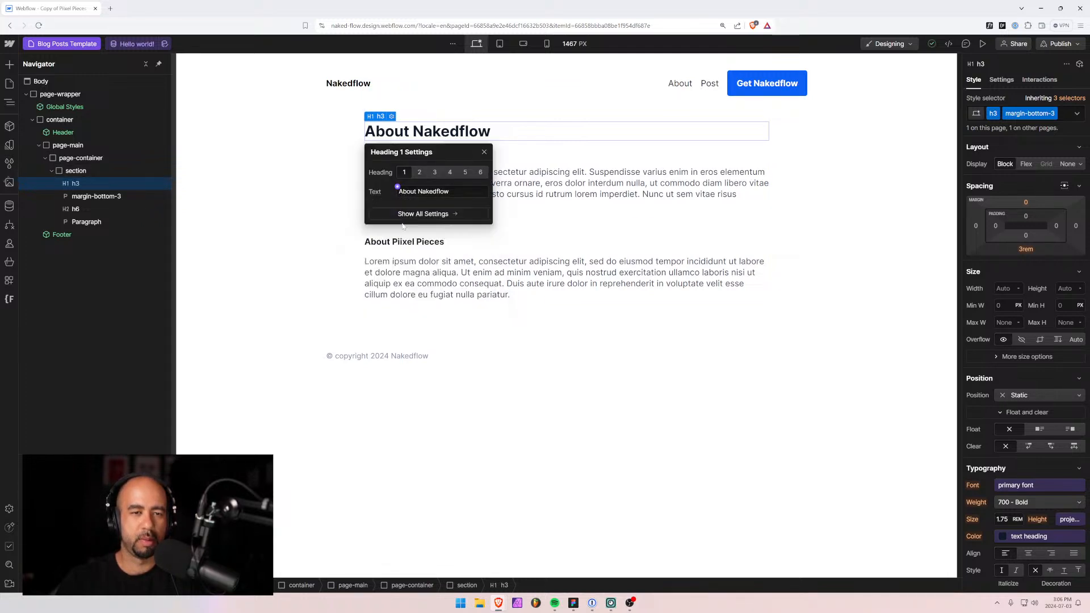
pyautogui.click(96, 196)
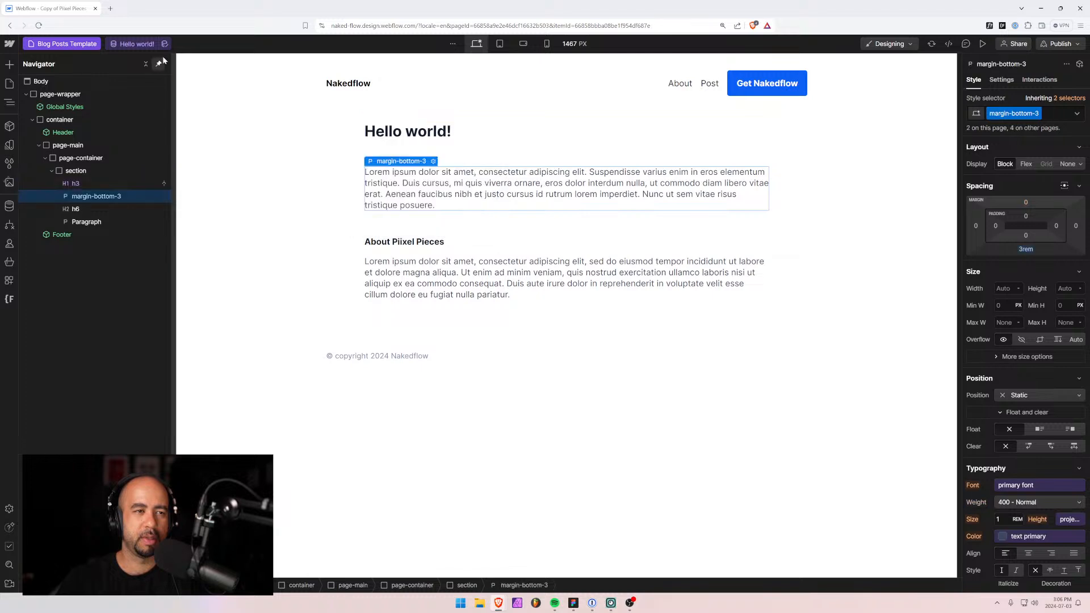
pyautogui.click(146, 42)
pyautogui.click(140, 101)
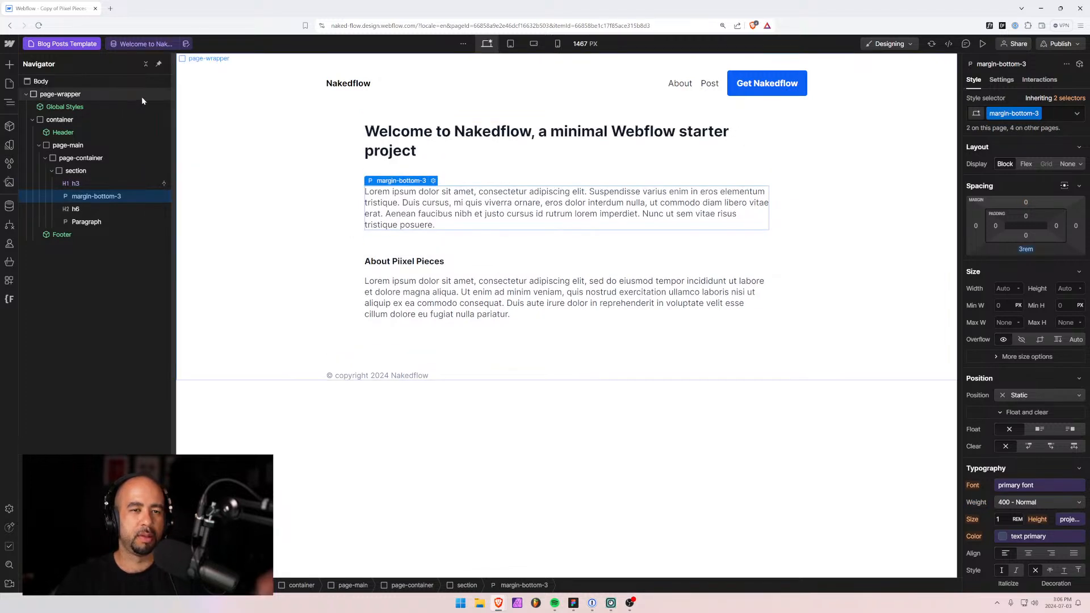
# Add a Div Block below the heading with the new class blog-post_meta.
pyautogui.click(77, 173)
pyautogui.hotkey('ctrl', 'k')
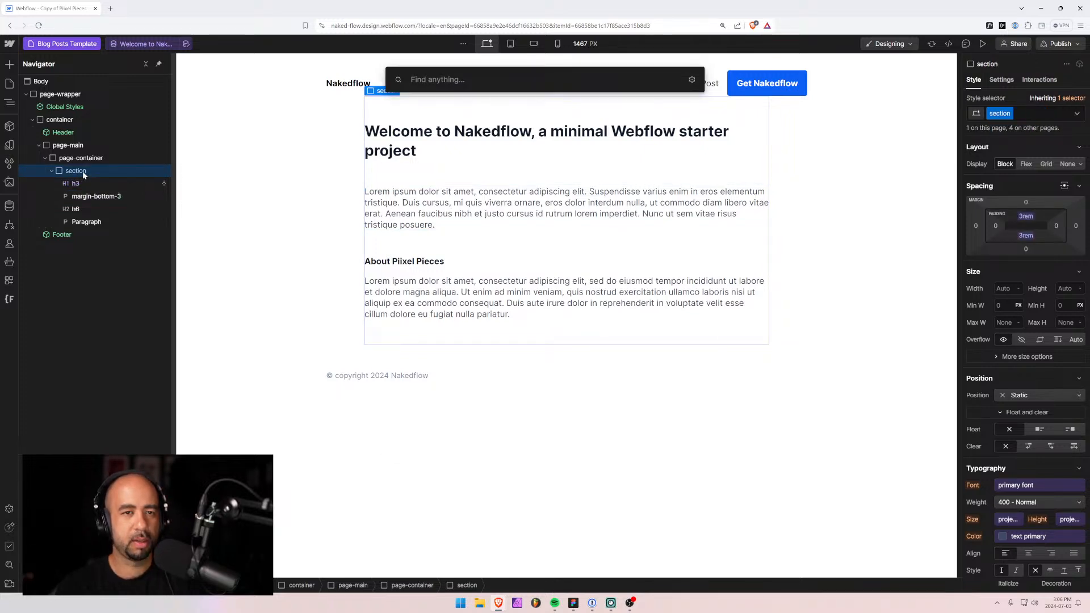
pyautogui.write('div')
pyautogui.press('Return')
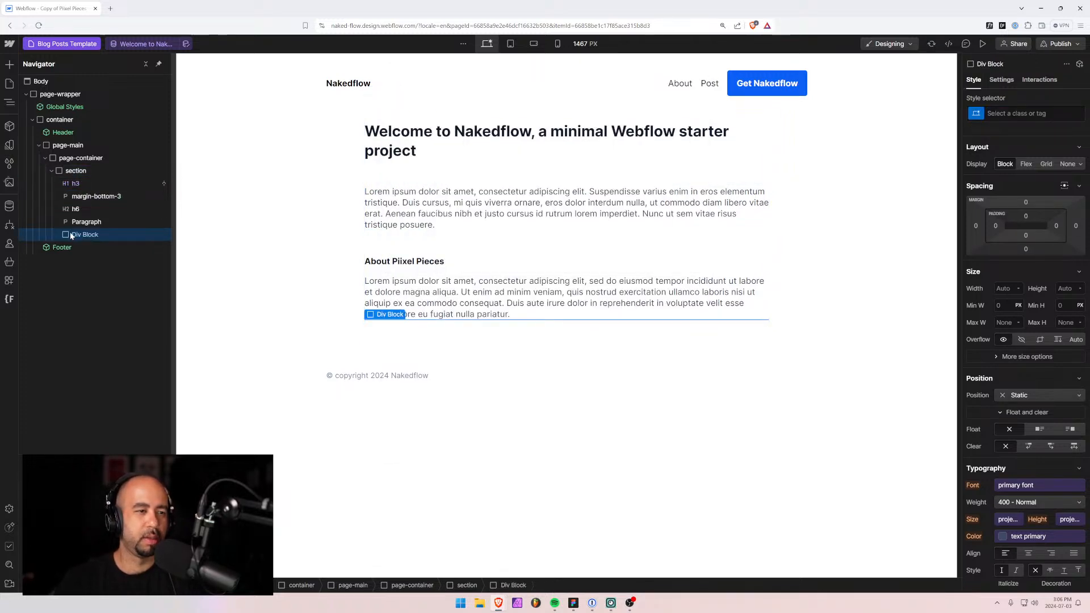
pyautogui.moveTo(85, 235); pyautogui.dragTo(108, 191)
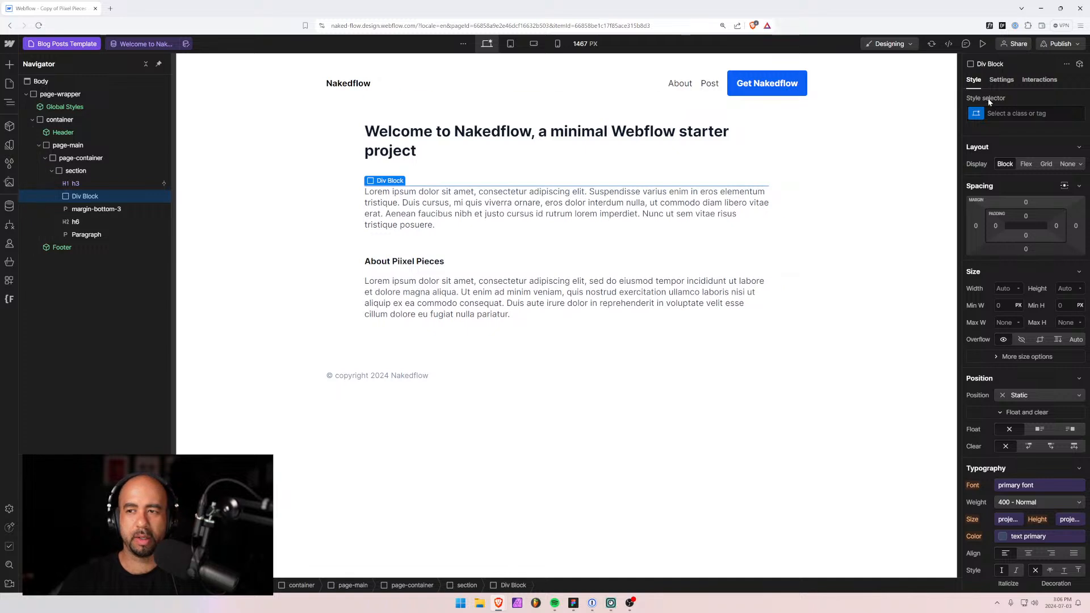
pyautogui.hotkey('ctrl', 'Return')
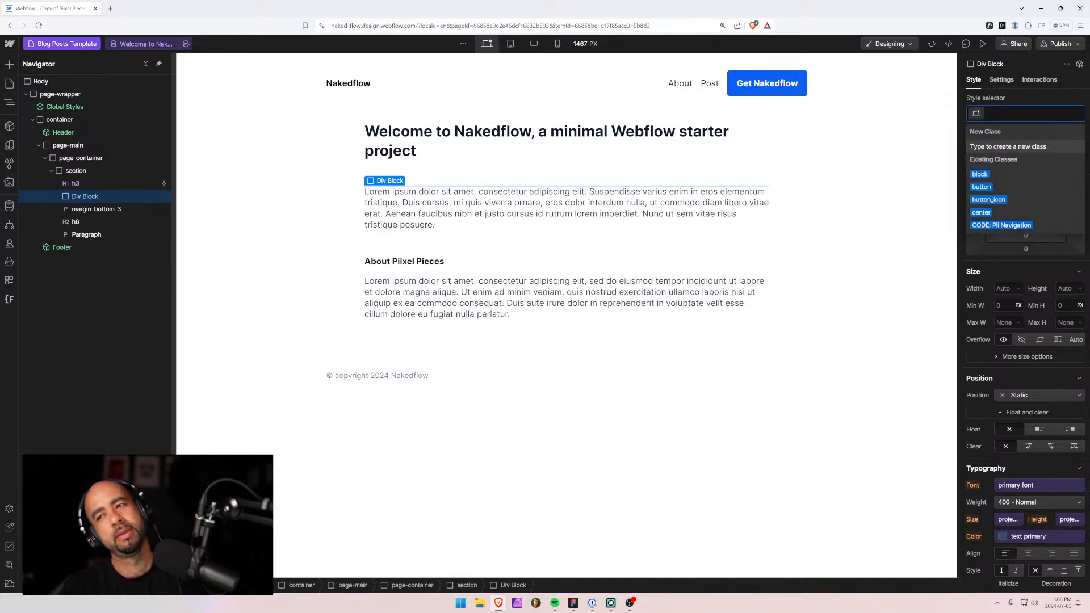
pyautogui.write('post')
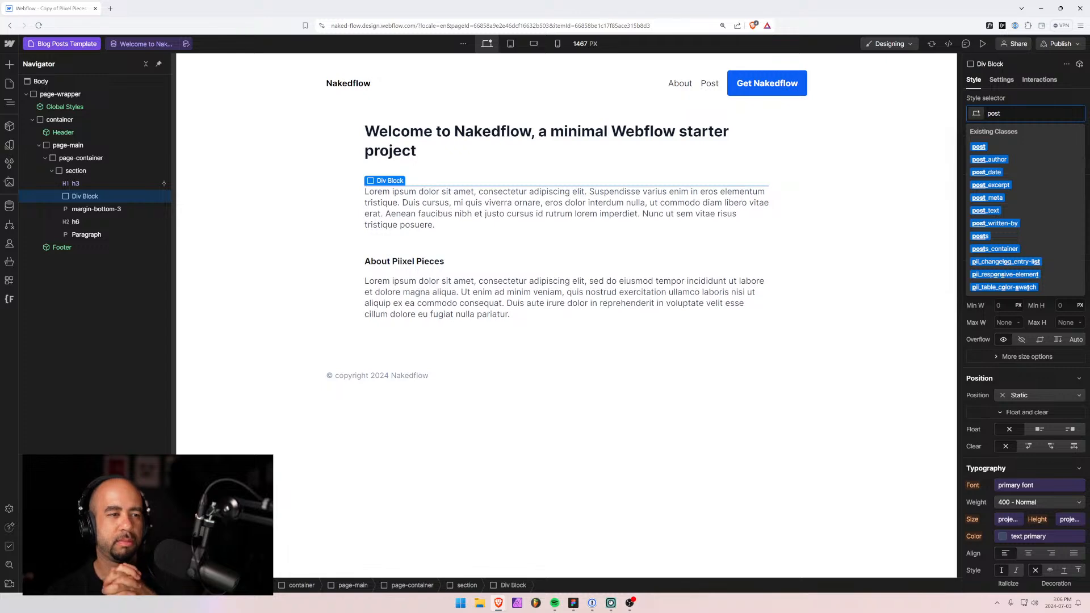
pyautogui.write('blog-po')
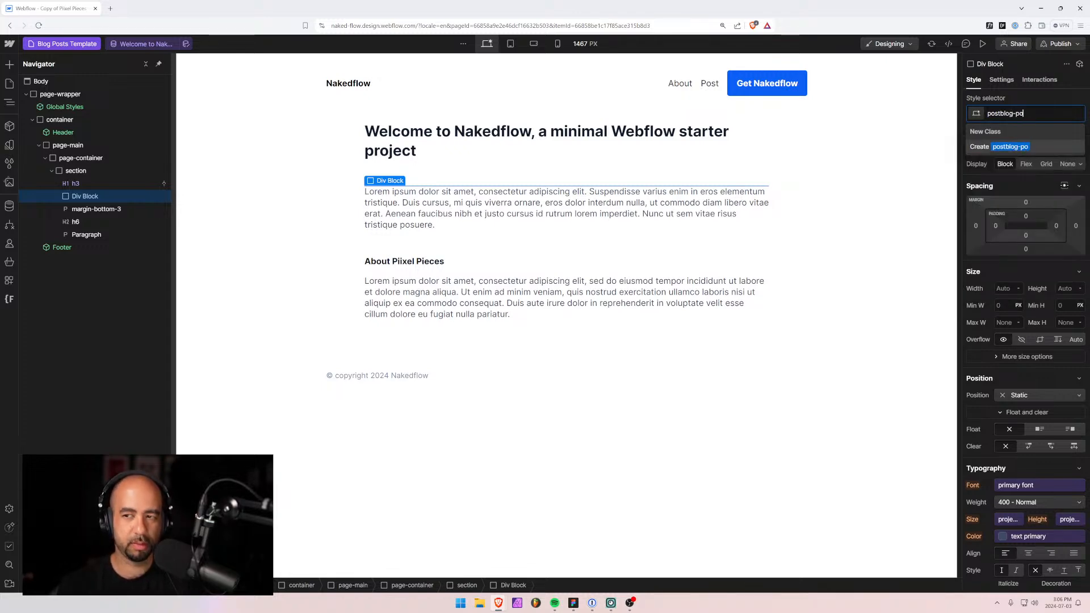
pyautogui.press('BackSpace')
pyautogui.press('BackSpace')
pyautogui.press('BackSpace')
pyautogui.press('BackSpace')
pyautogui.press('BackSpace')
pyautogui.press('BackSpace')
pyautogui.press('BackSpace')
pyautogui.press('BackSpace')
pyautogui.press('BackSpace')
pyautogui.press('BackSpace')
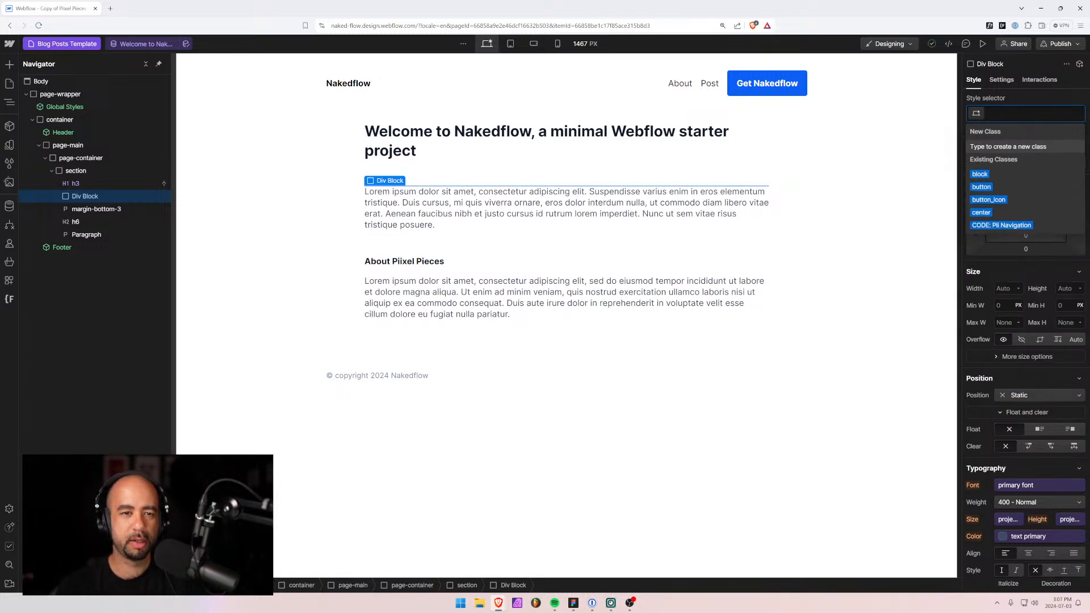
pyautogui.write('blog-post_')
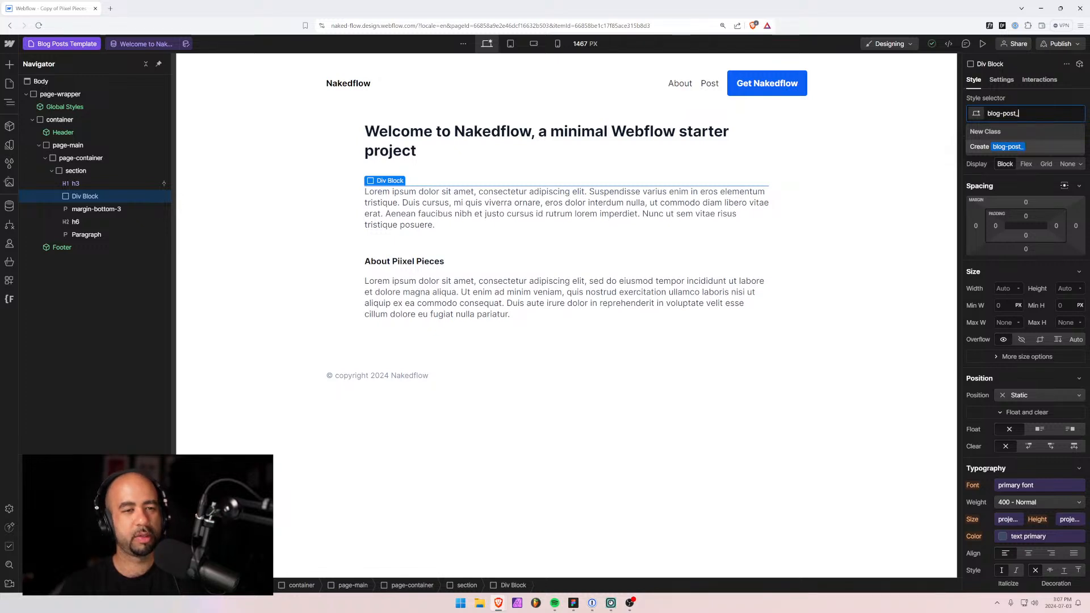
pyautogui.write('meta')
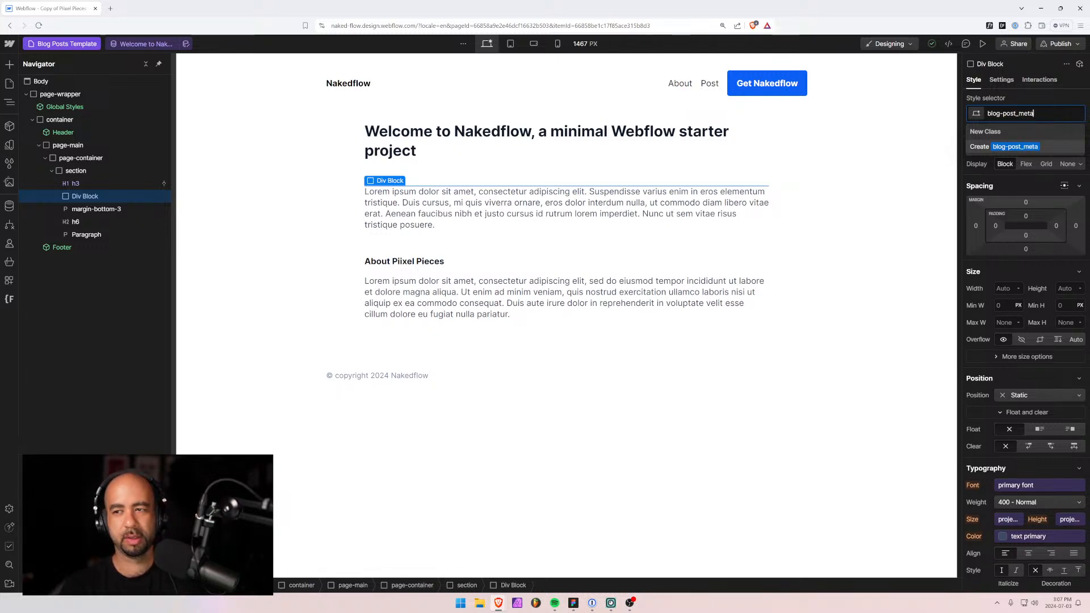
pyautogui.press('Return')
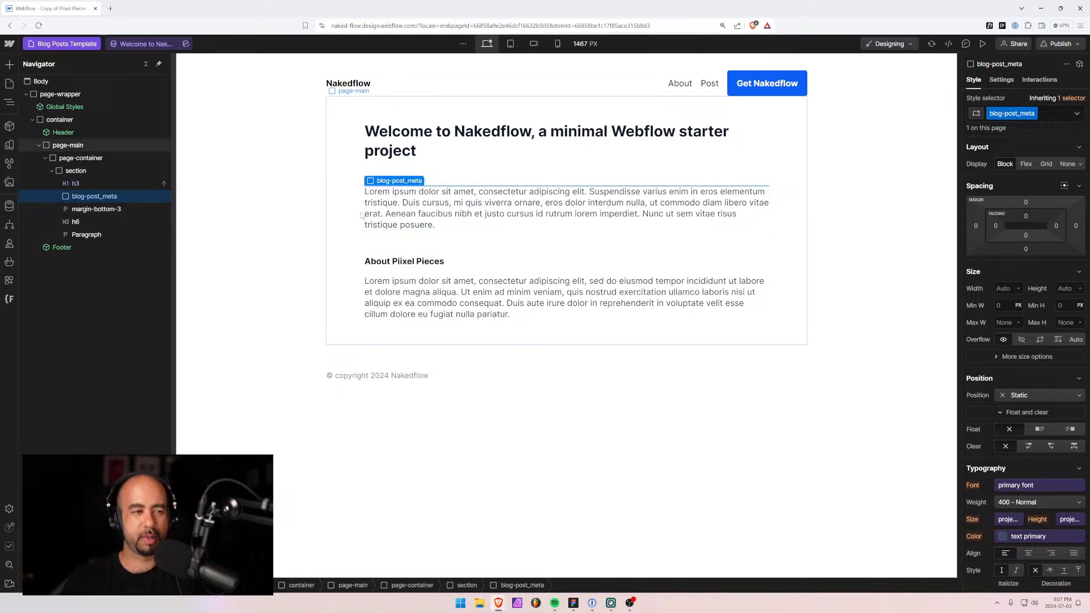
# Add a 'written by' Text Block inside blog-post_meta.
pyautogui.hotkey('ctrl', 'e')
pyautogui.write('text link')
pyautogui.press('Return')
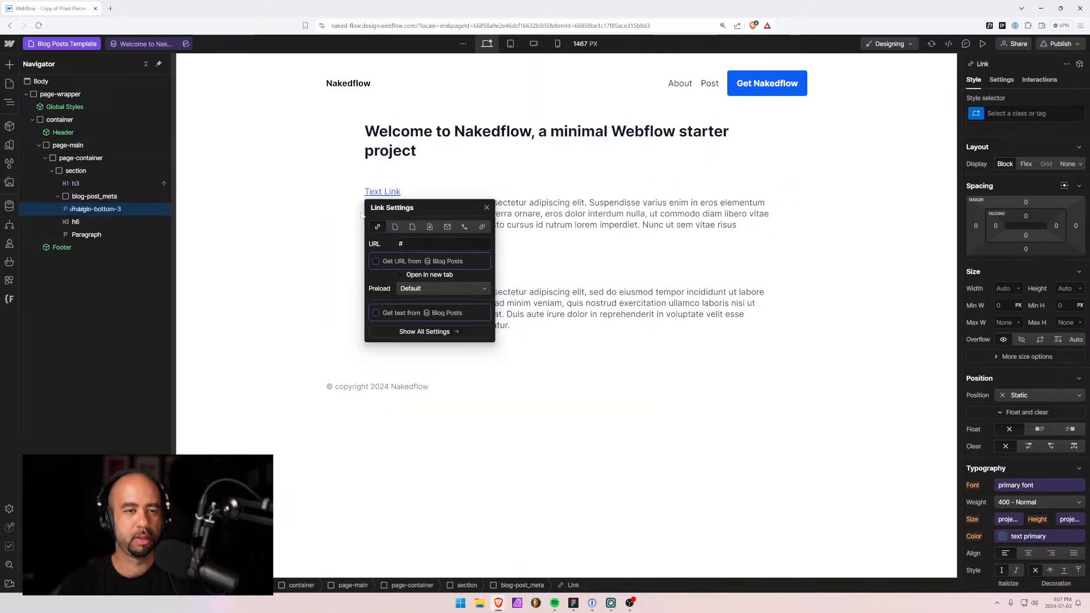
pyautogui.hotkey('ctrl', 'z')
pyautogui.click(95, 196)
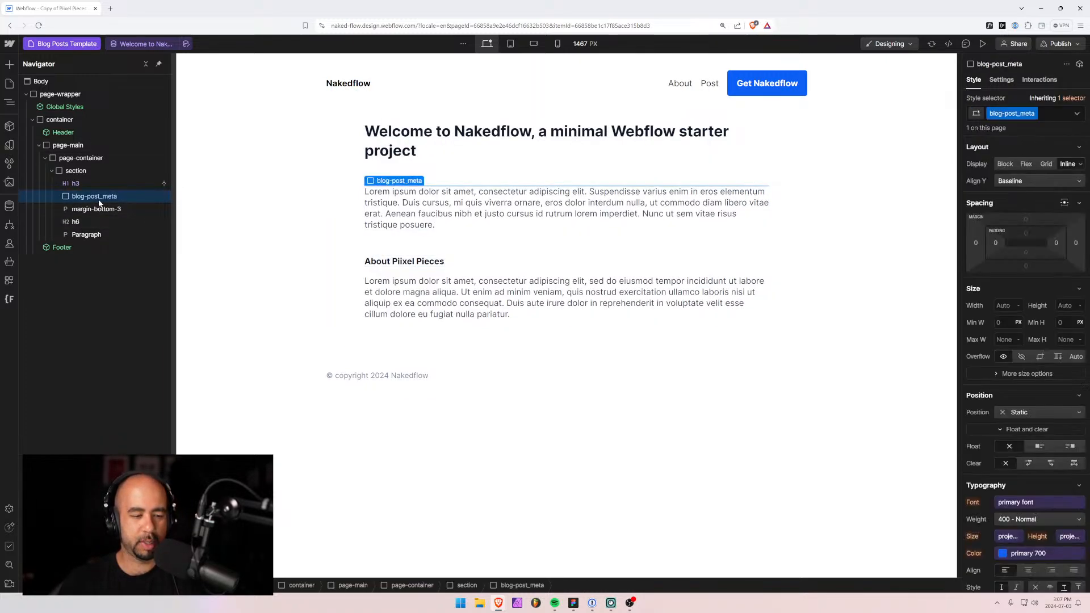
pyautogui.hotkey('ctrl', 'e')
pyautogui.write('text')
pyautogui.press('Down')
pyautogui.press('Return')
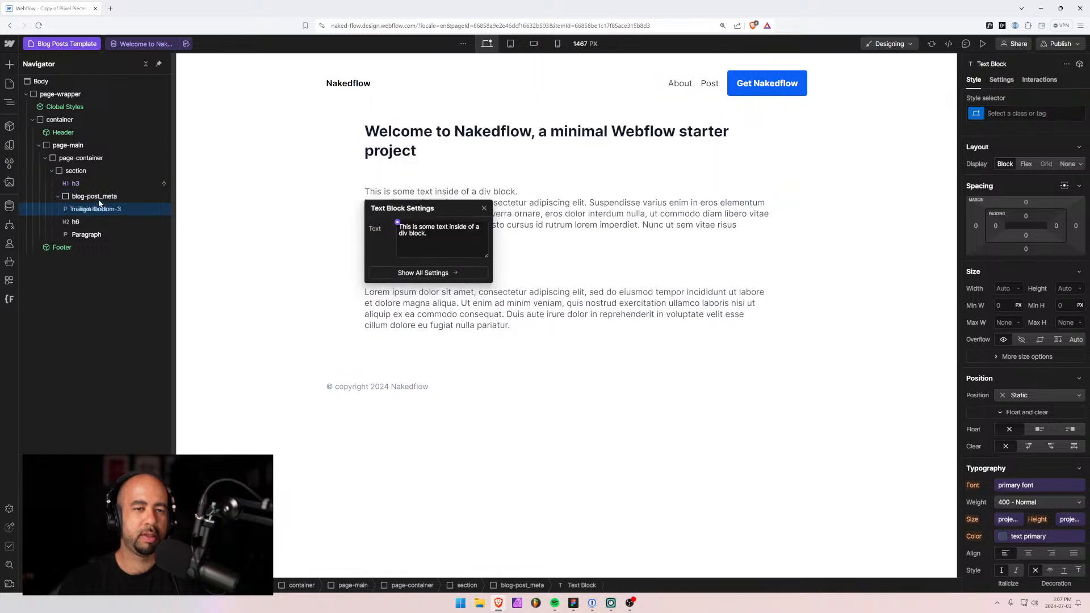
pyautogui.press('Return')
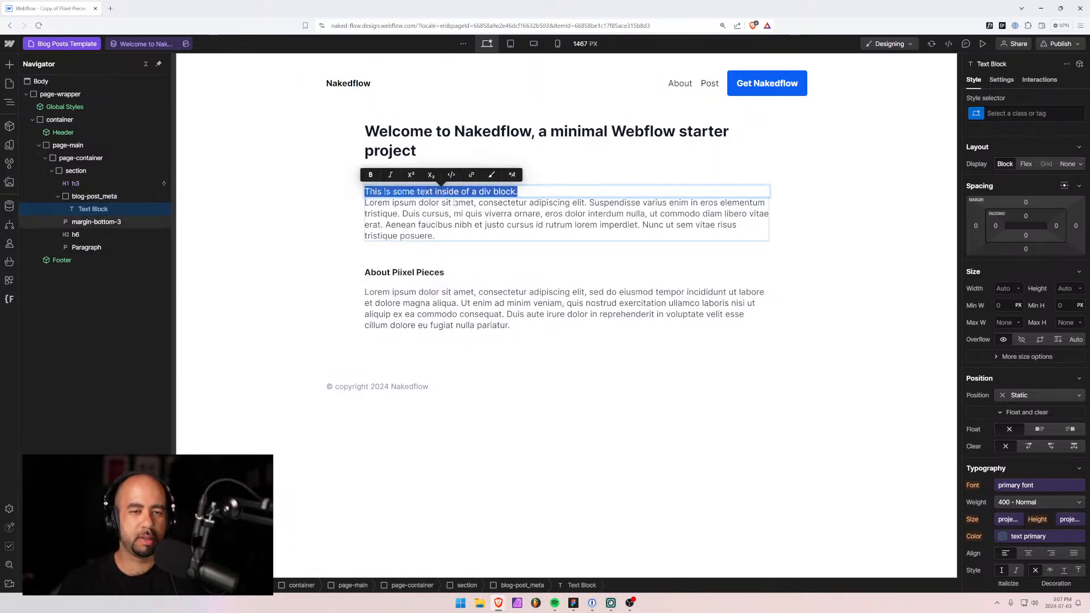
pyautogui.write('written by')
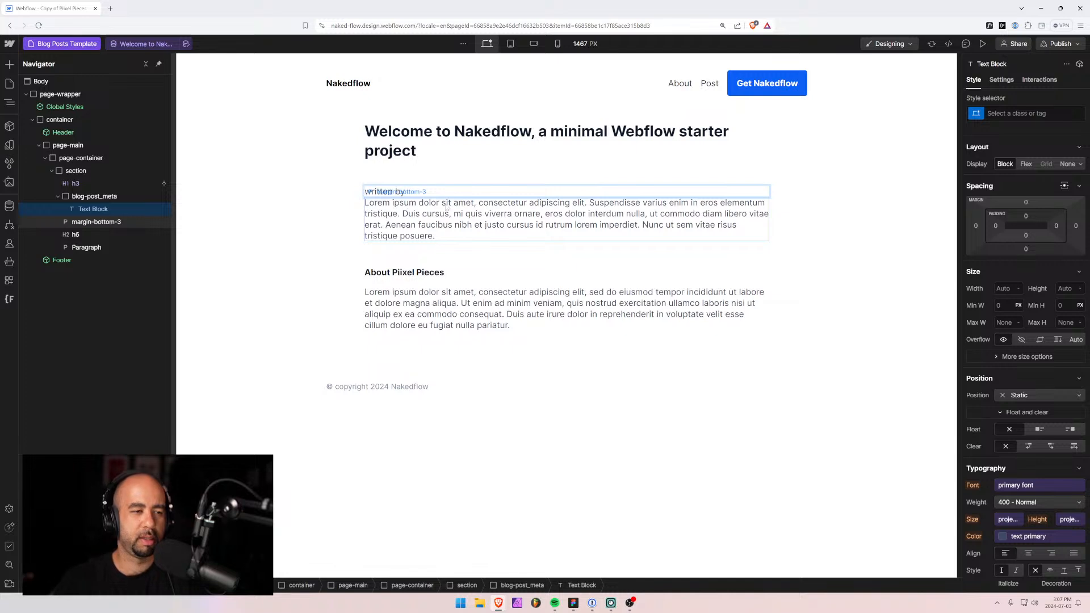
# Add a Text Block to the meta row bound to the Post Author's Name.
pyautogui.click(65, 199)
pyautogui.hotkey('ctrl', 'k')
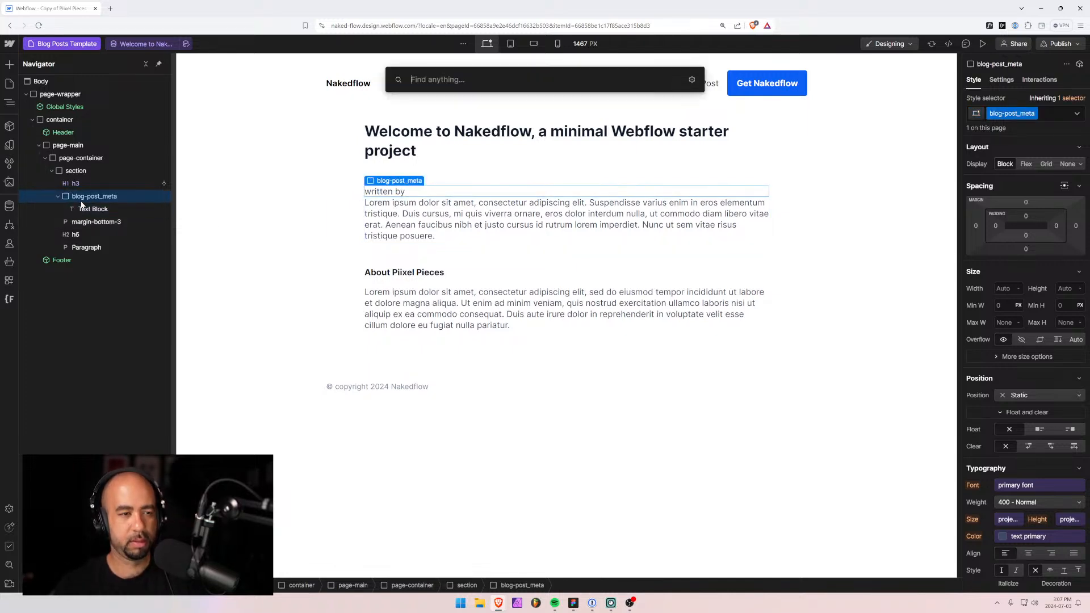
pyautogui.write('link')
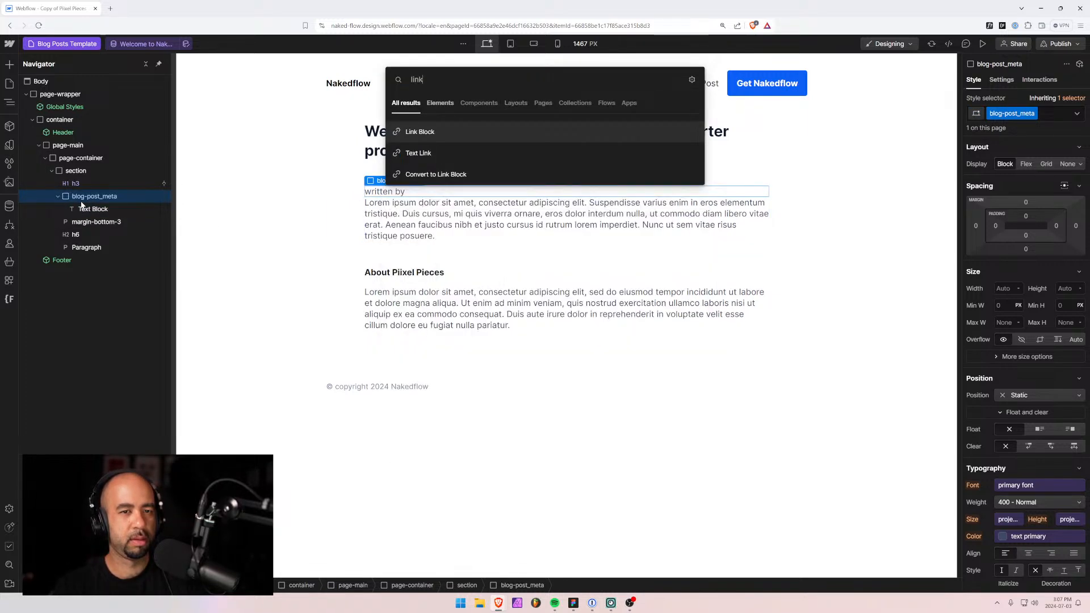
pyautogui.press('Down')
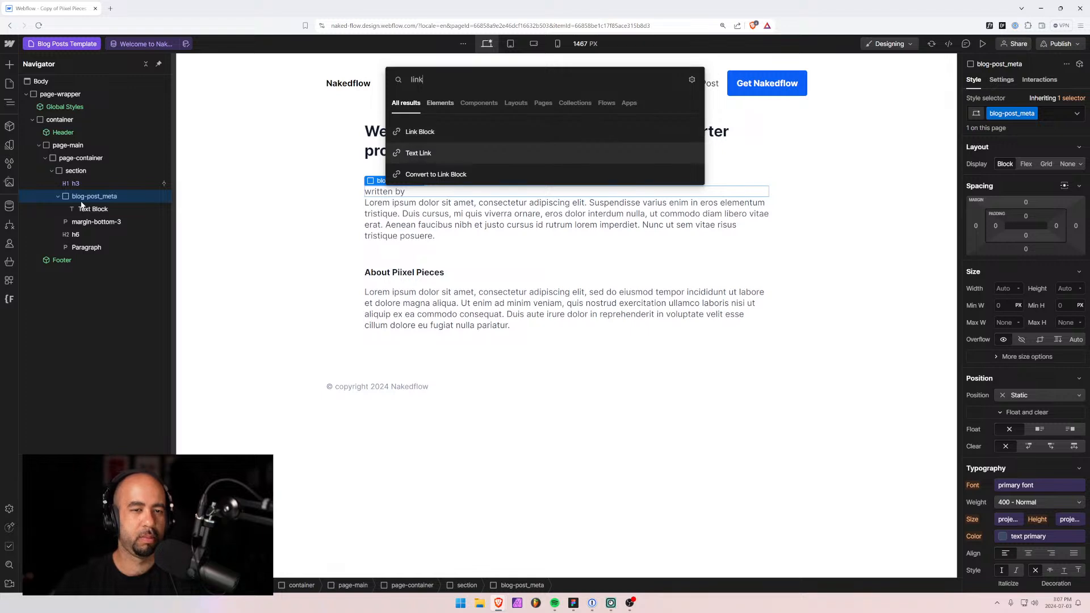
pyautogui.press('Return')
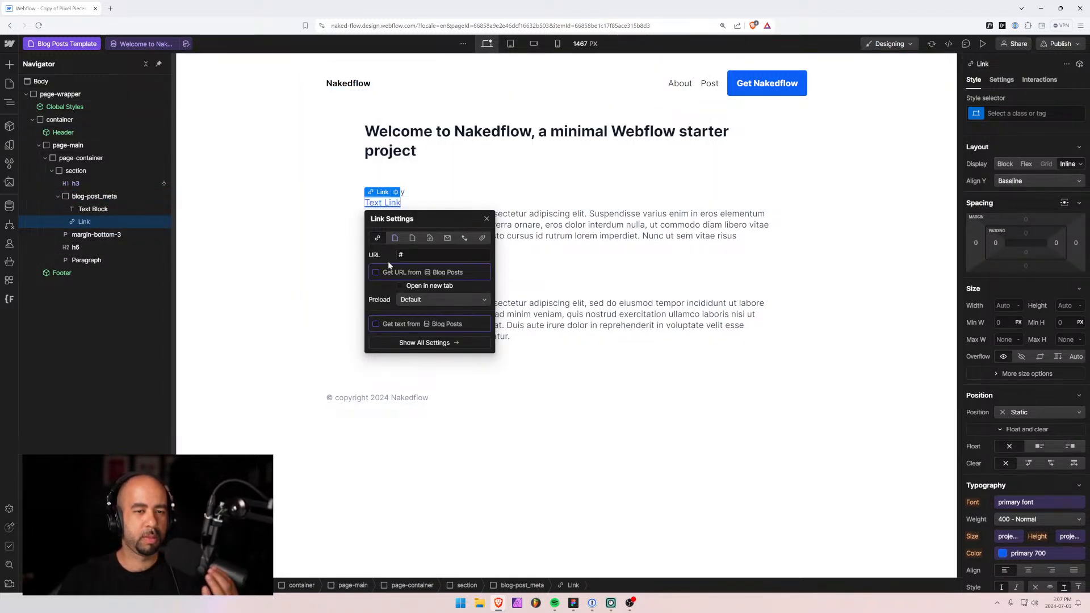
pyautogui.press('Delete')
pyautogui.click(84, 197)
pyautogui.hotkey('ctrl', 'e')
pyautogui.write('text')
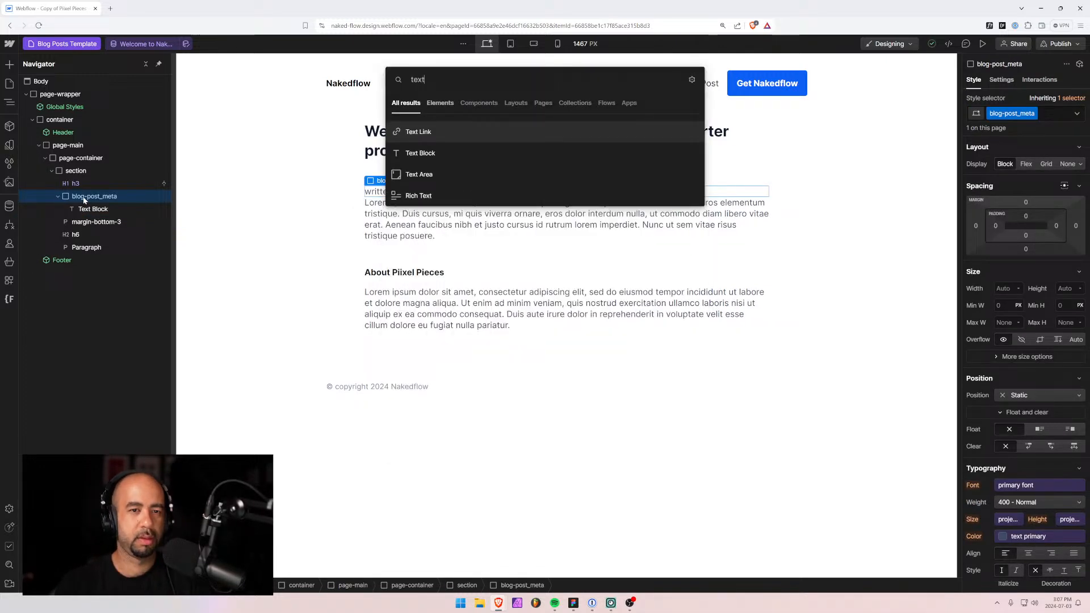
pyautogui.press('Down')
pyautogui.press('Return')
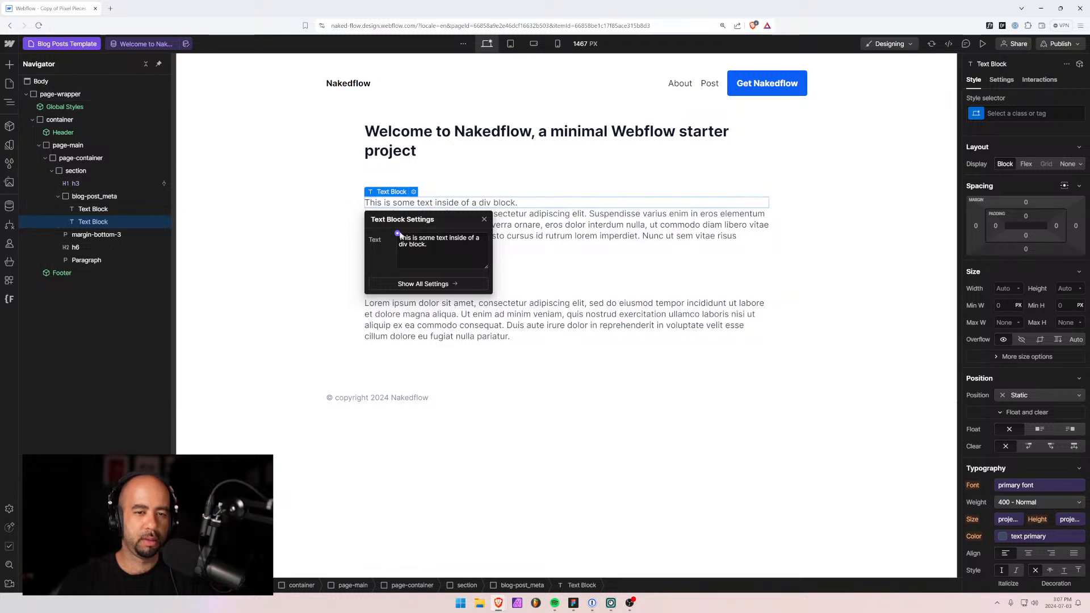
pyautogui.click(398, 233)
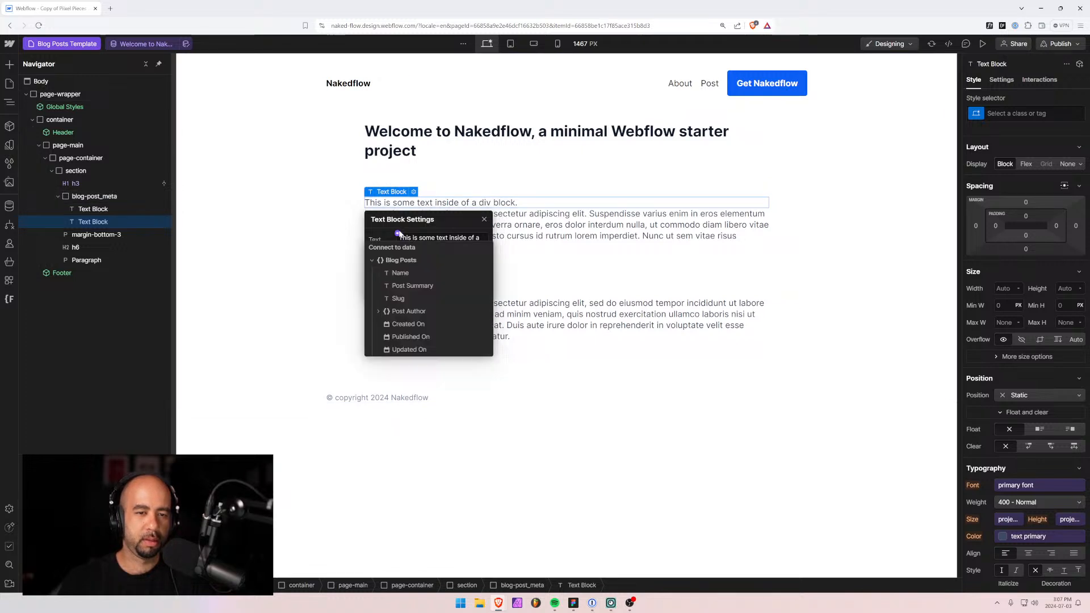
pyautogui.click(392, 312)
pyautogui.click(398, 324)
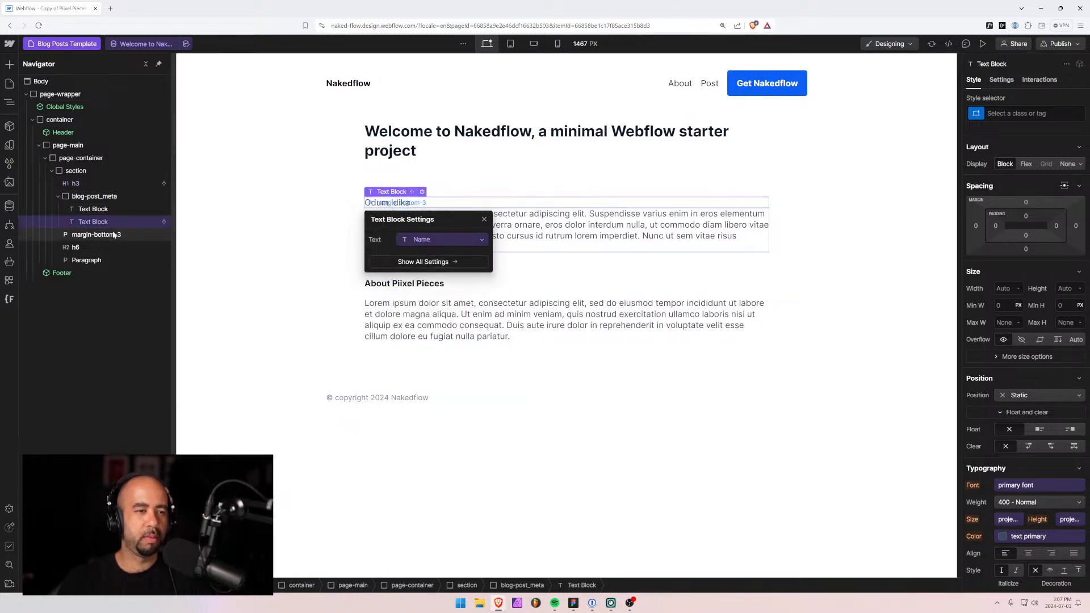
# Add an 'on' Text Block after the author name in the meta row.
pyautogui.click(96, 196)
pyautogui.hotkey('ctrl', 'e')
pyautogui.write('text')
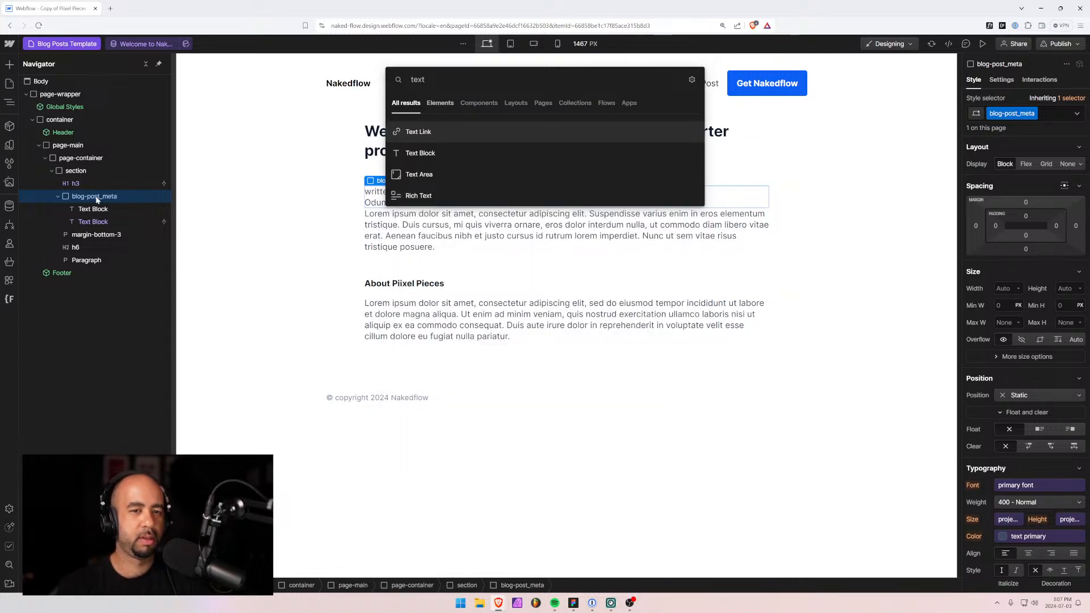
pyautogui.press('Down')
pyautogui.press('Return')
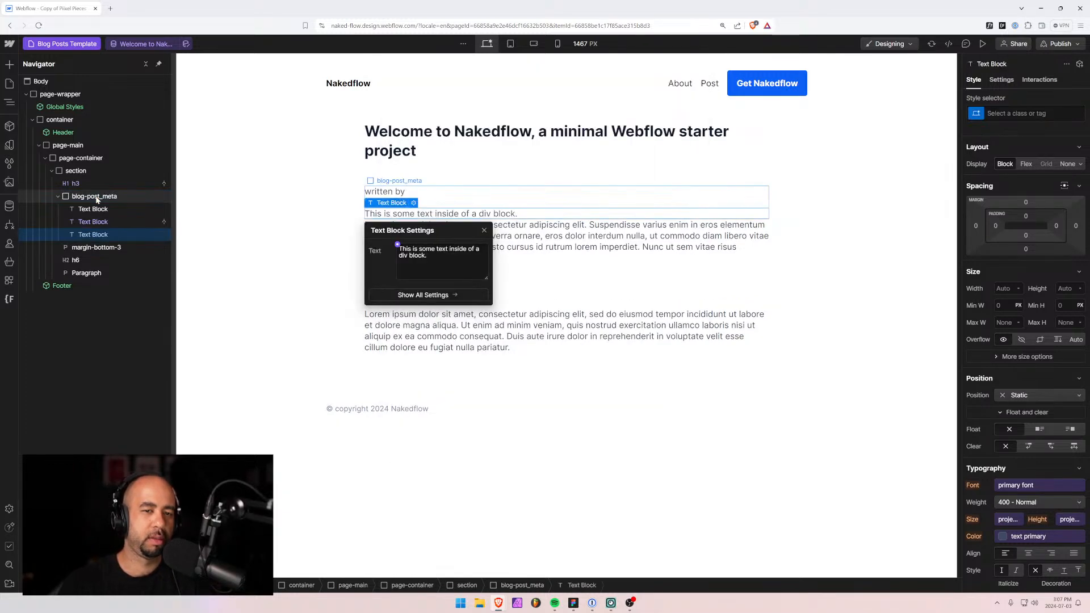
pyautogui.write('on')
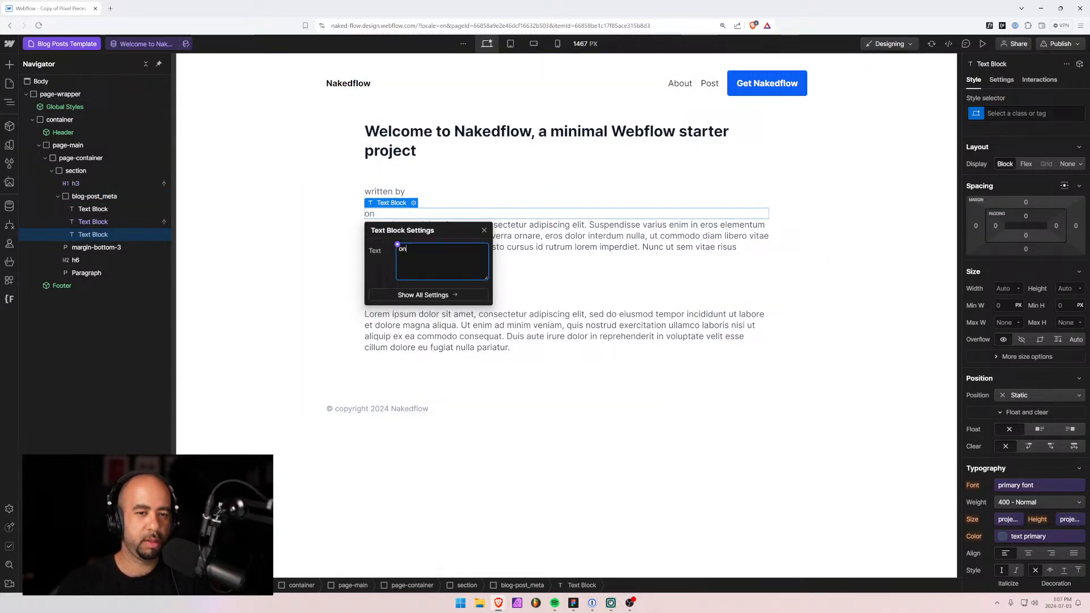
pyautogui.click(158, 282)
# Add a final Text Block bound to the post's Created On date.
pyautogui.click(94, 197)
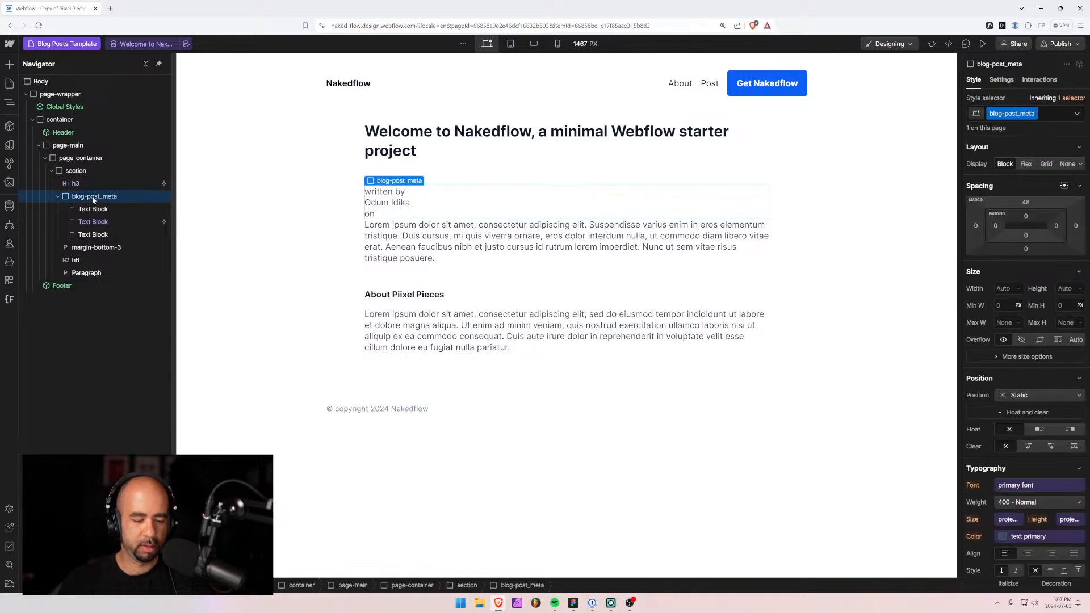
pyautogui.hotkey('ctrl', 'k')
pyautogui.write('text')
pyautogui.press('Down')
pyautogui.press('Return')
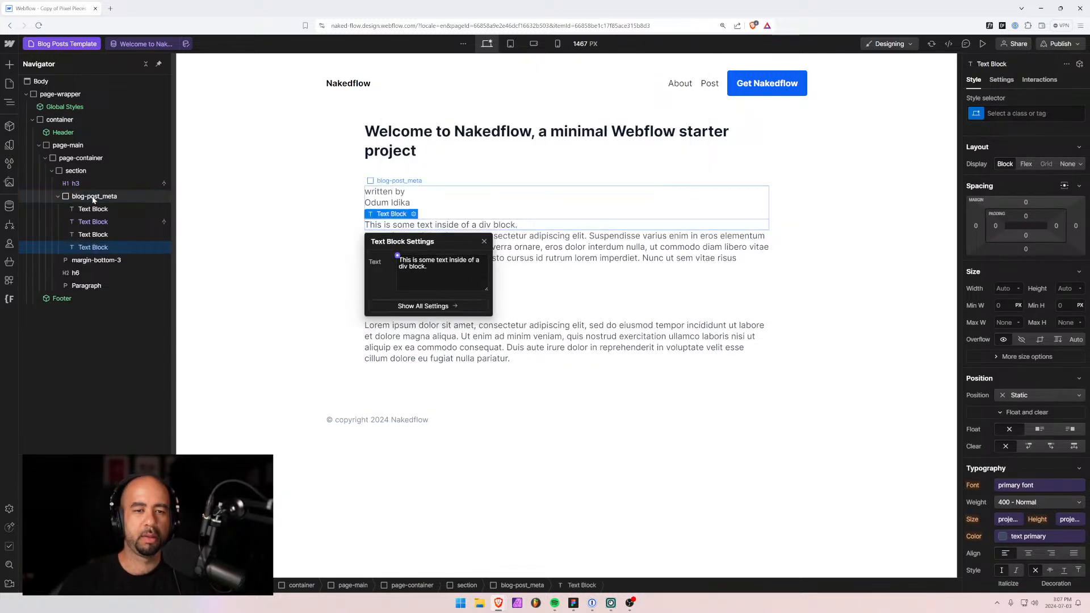
pyautogui.click(398, 255)
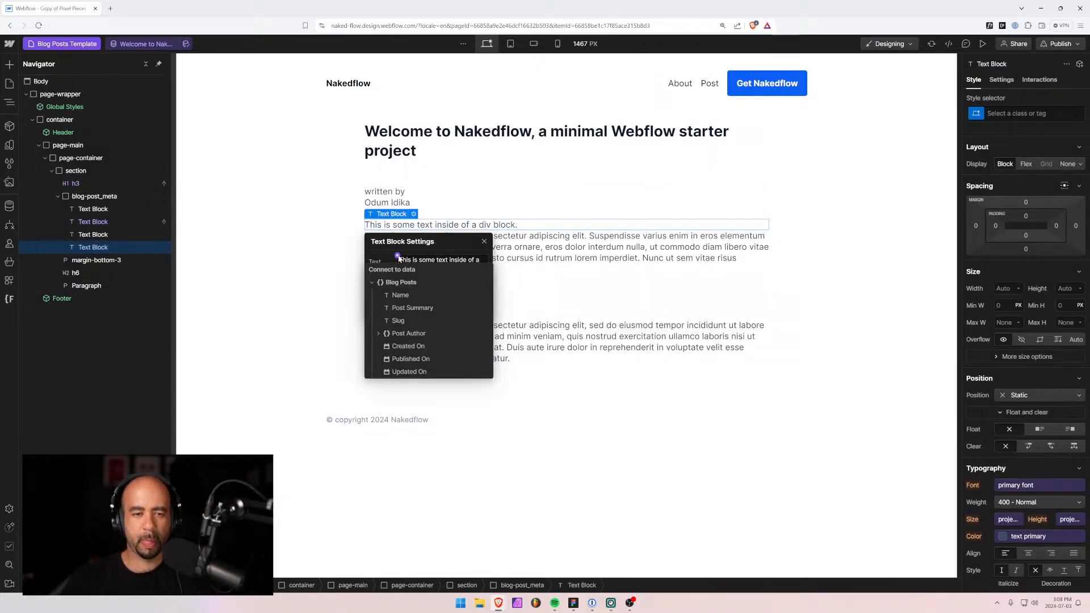
pyautogui.click(397, 346)
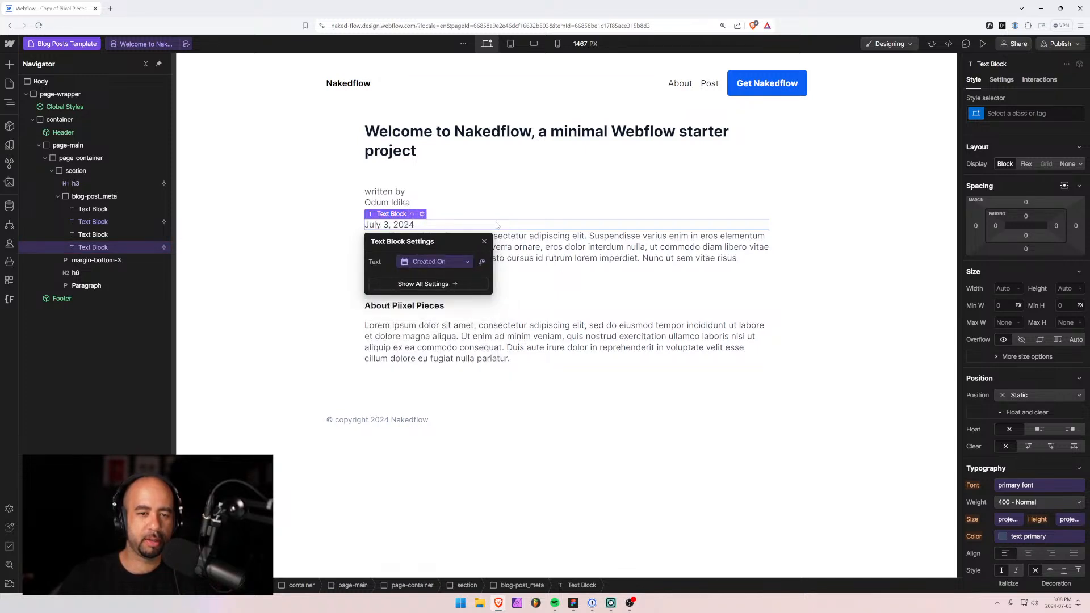
pyautogui.click(422, 215)
pyautogui.click(94, 196)
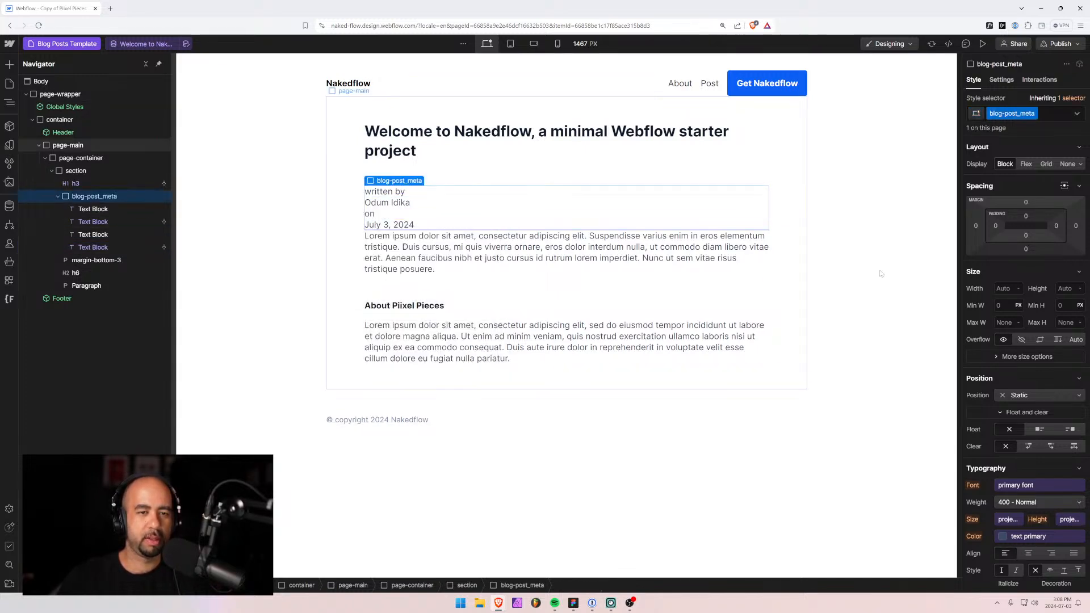
# Make blog-post_meta a flex row, vertically centred, with a 0.25rem gap.
pyautogui.click(1025, 166)
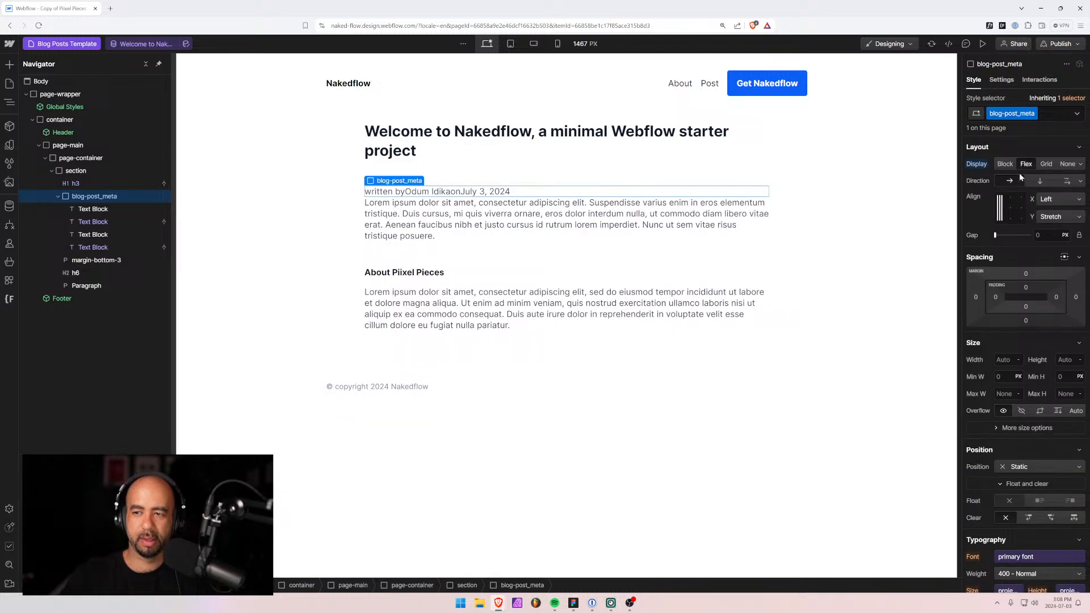
pyautogui.click(1000, 199)
pyautogui.click(1001, 208)
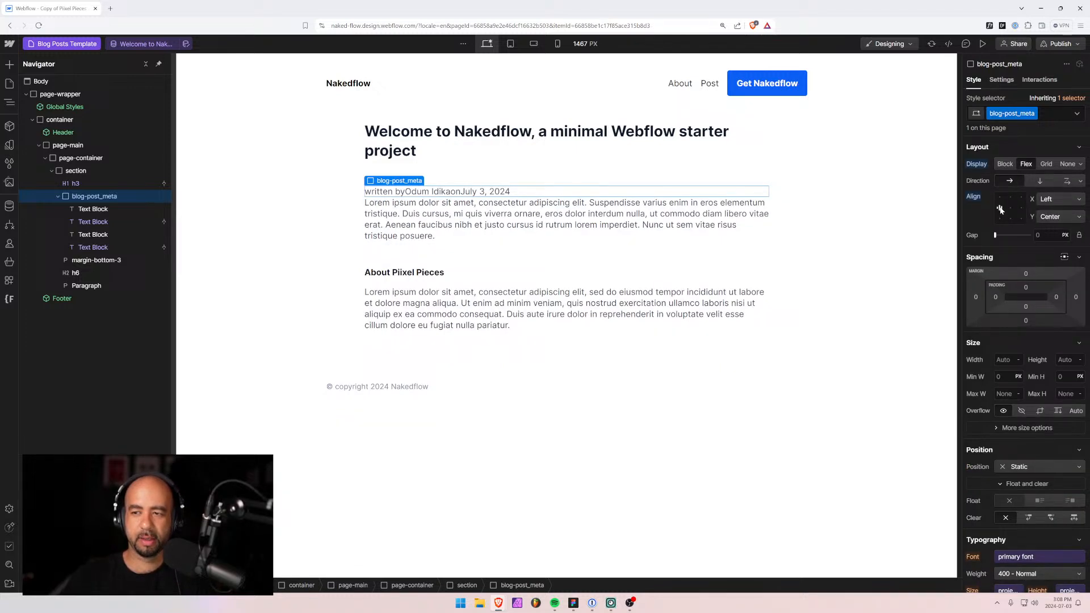
pyautogui.click(1036, 235)
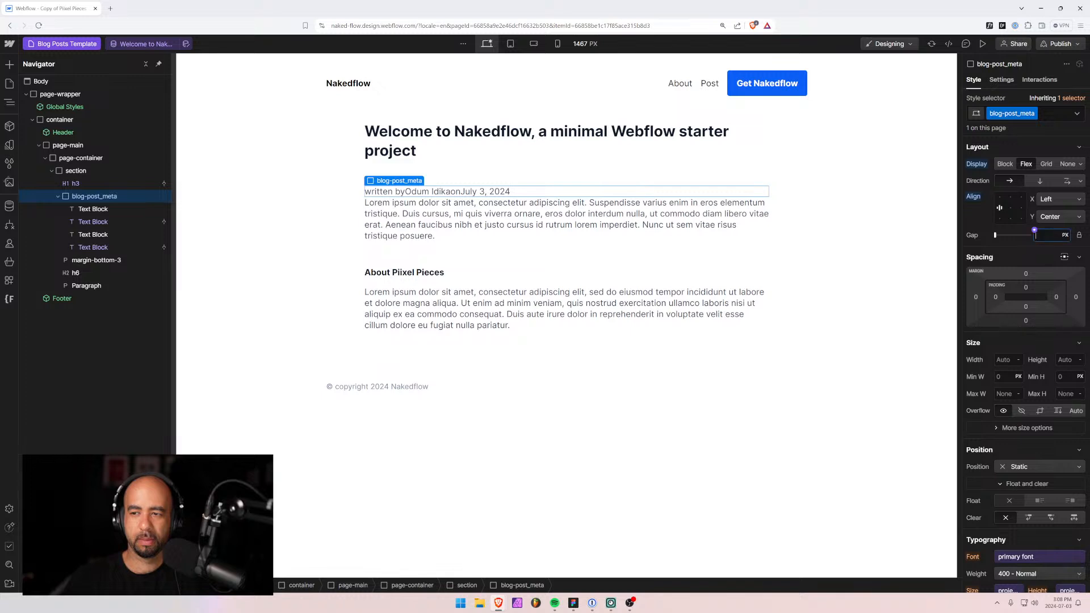
pyautogui.write('0.25rem')
pyautogui.press('Return')
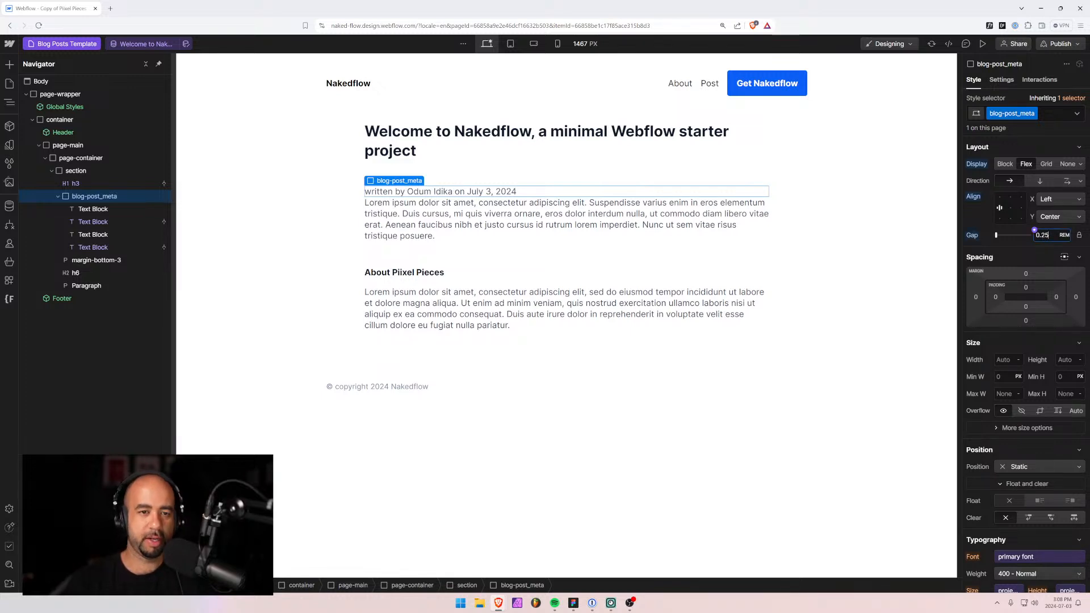
# Delete the extra paragraph and remove margin-bottom-3 from the post title.
pyautogui.click(373, 236)
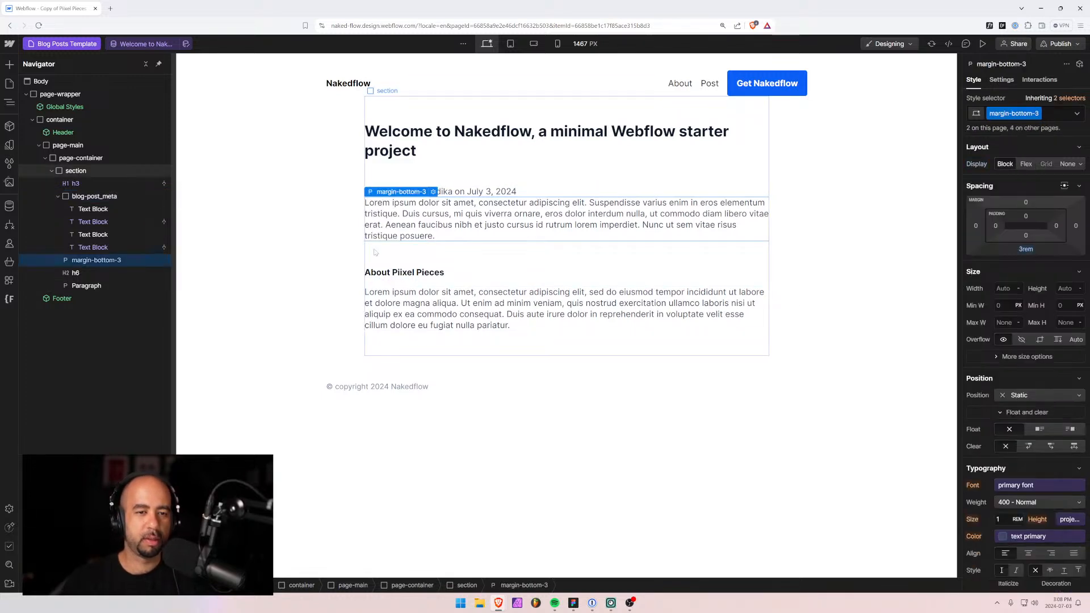
pyautogui.press('Delete')
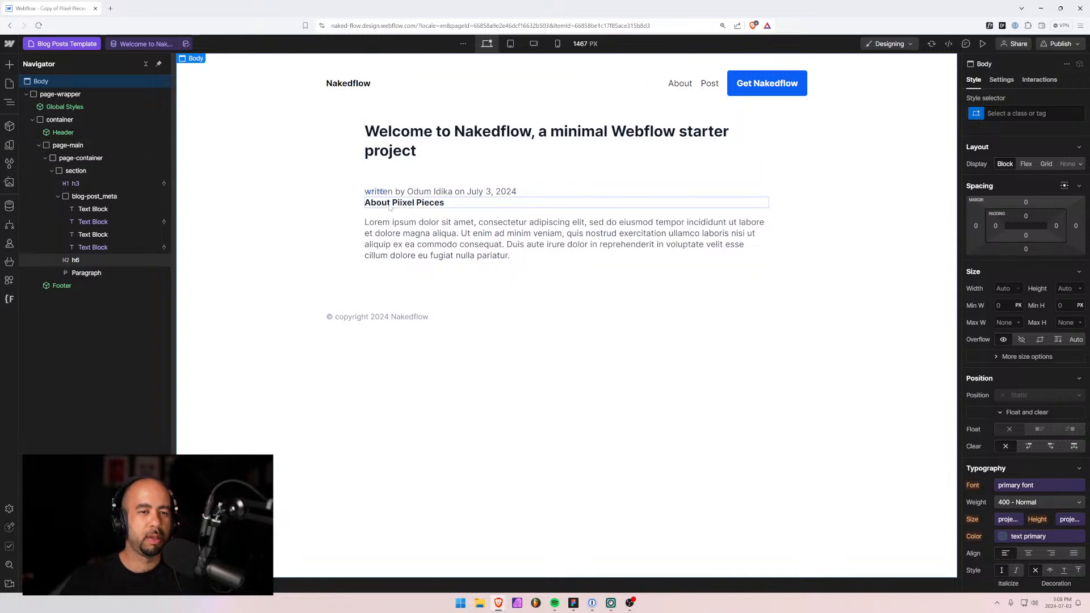
pyautogui.click(398, 149)
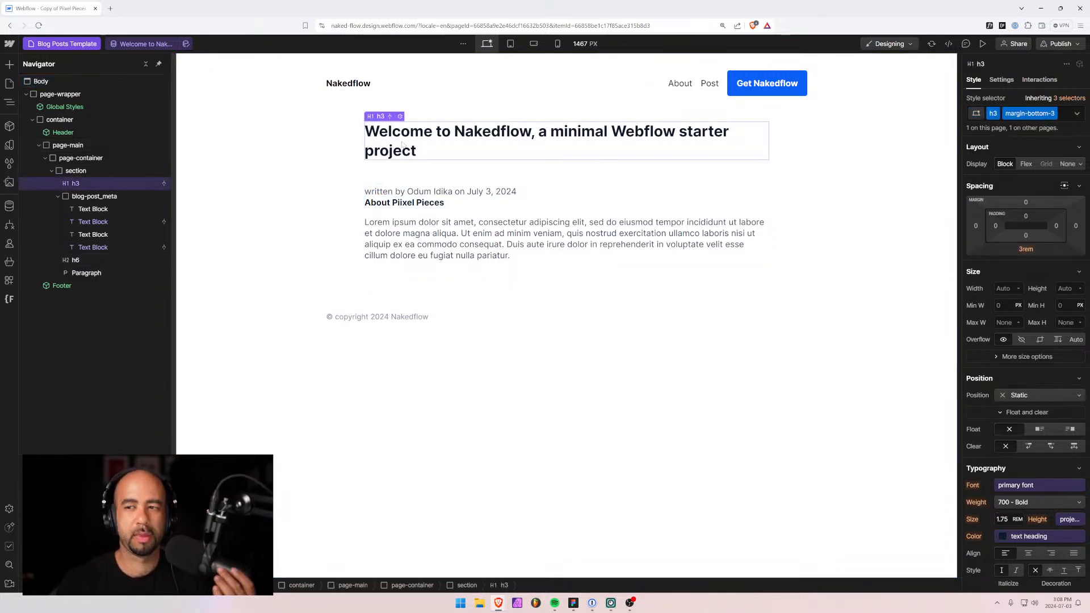
pyautogui.click(1065, 113)
pyautogui.press('BackSpace')
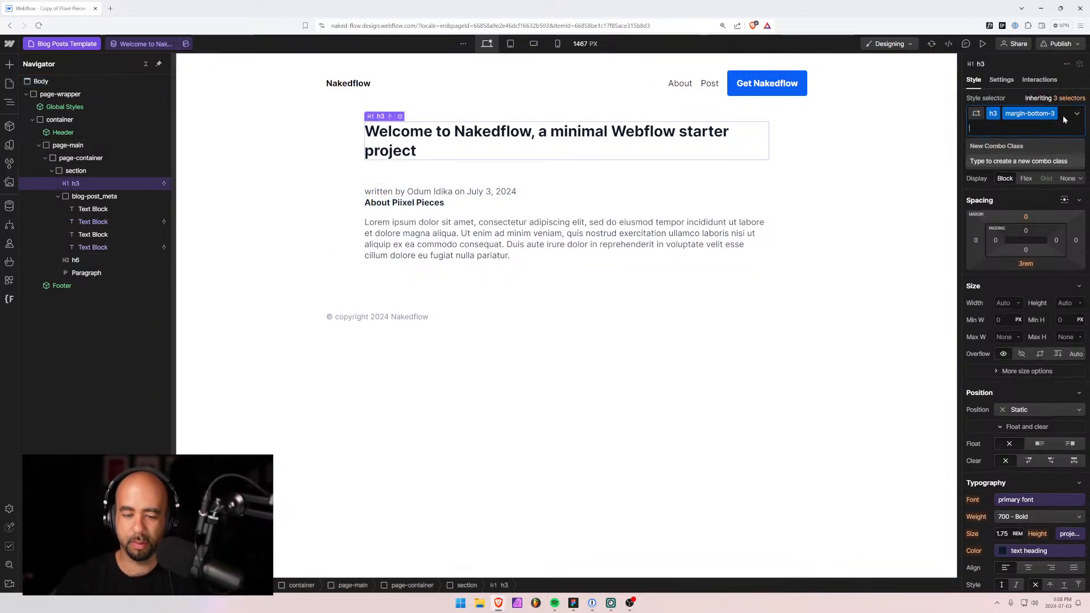
pyautogui.click(344, 177)
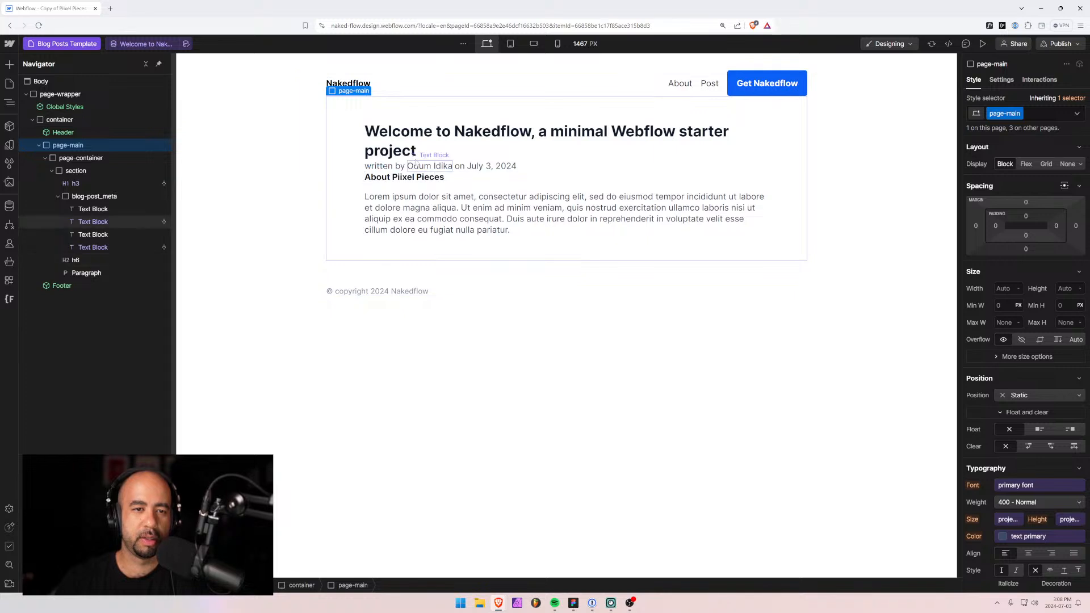
pyautogui.click(419, 152)
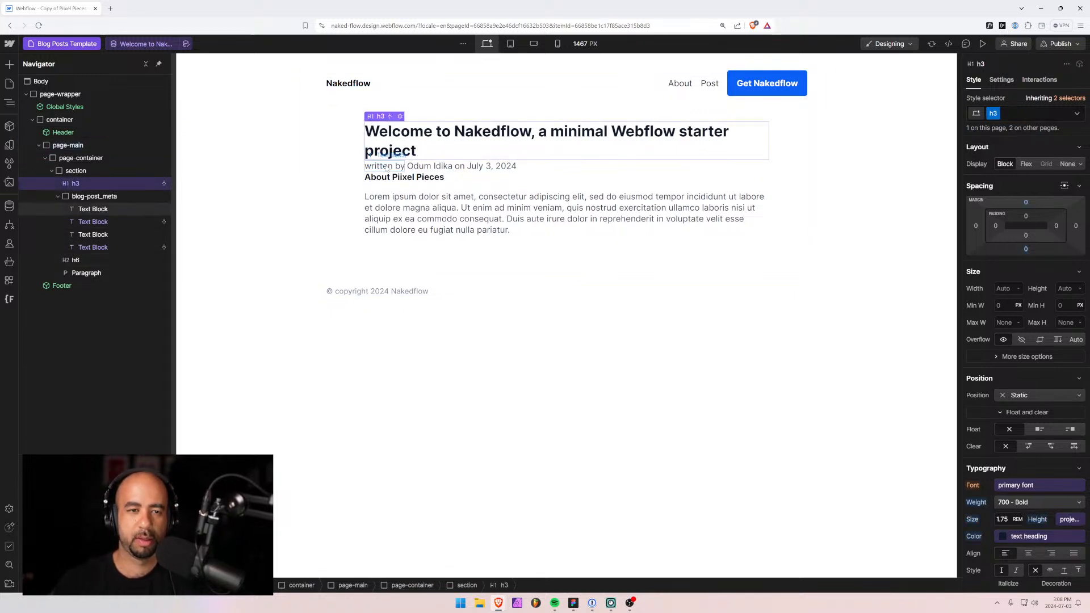
# Give the blog-post_meta row a 3rem bottom margin.
pyautogui.click(94, 196)
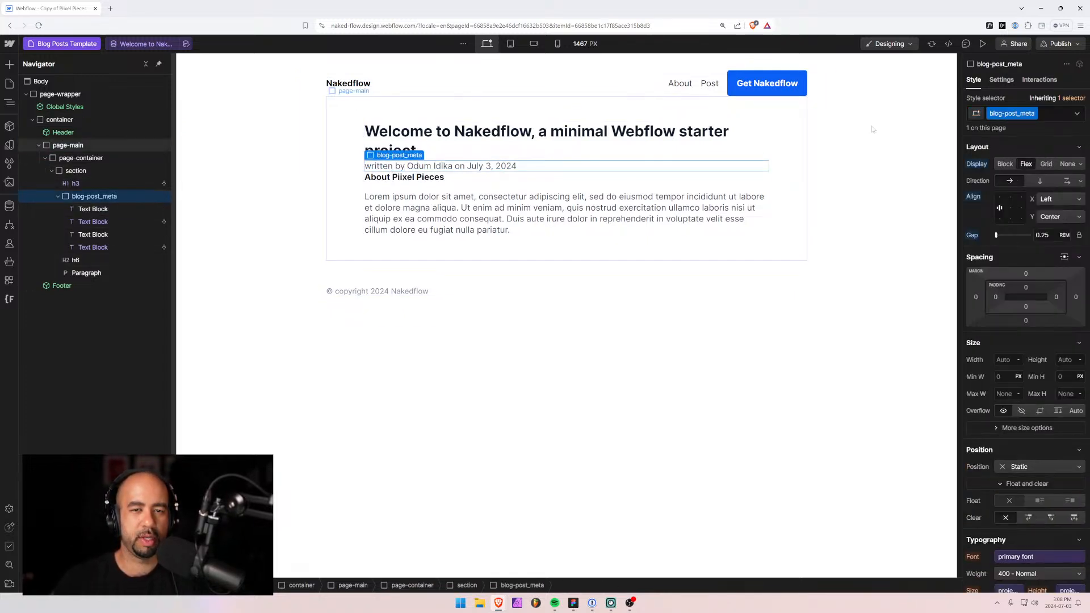
pyautogui.click(1033, 113)
pyautogui.write('mar')
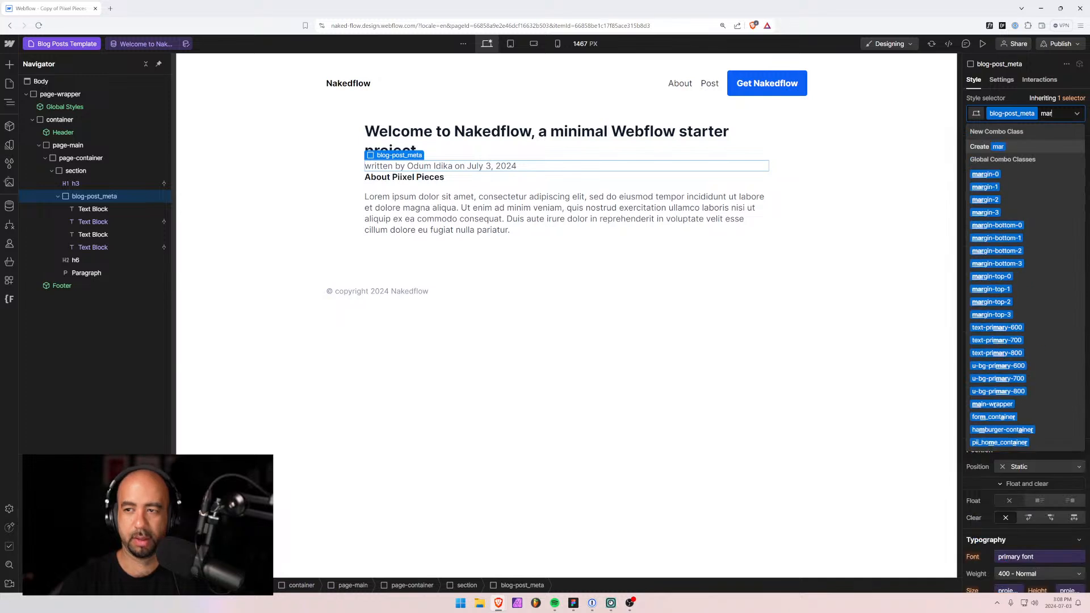
pyautogui.press('BackSpace')
pyautogui.press('BackSpace')
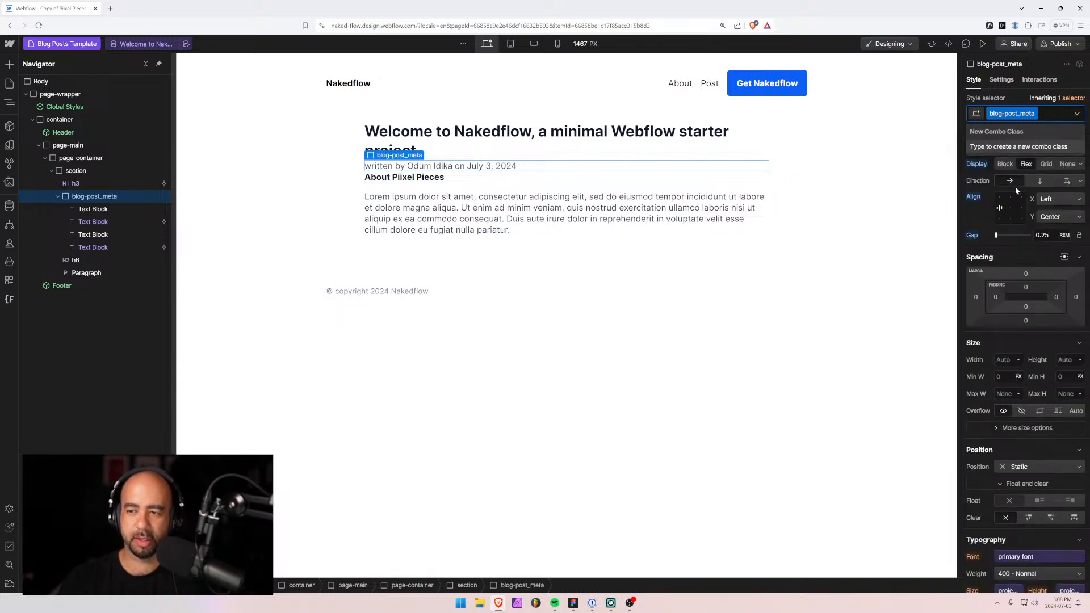
pyautogui.click(1027, 321)
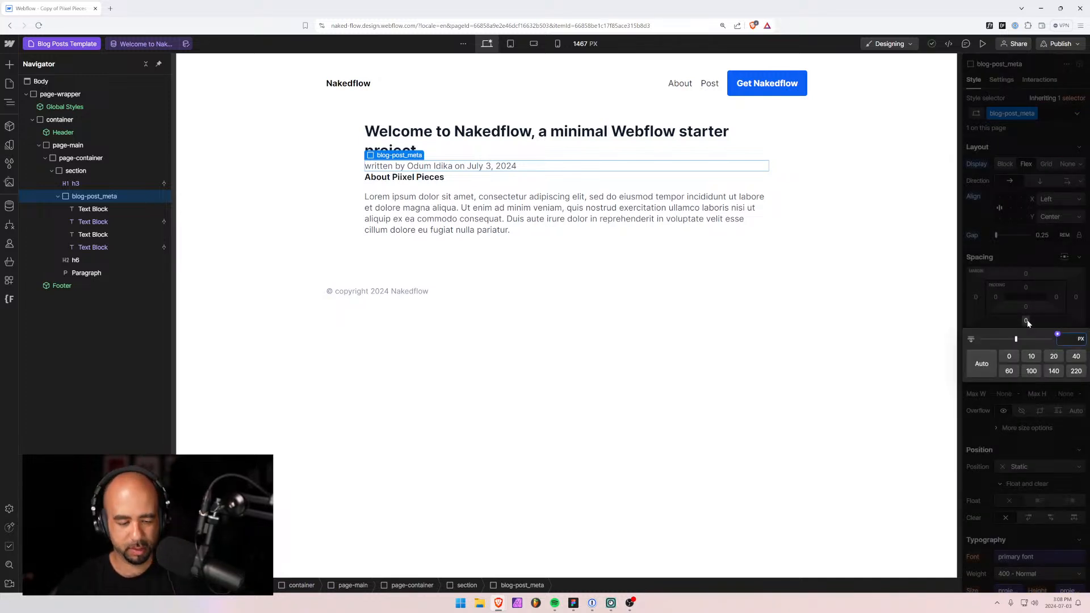
pyautogui.press('Return')
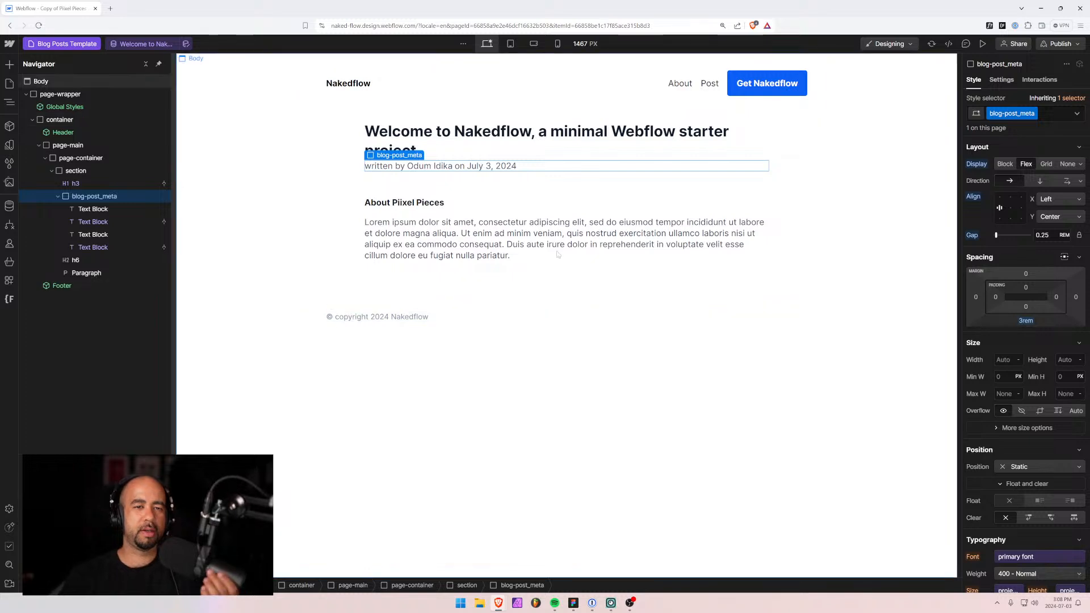
pyautogui.click(491, 228)
pyautogui.click(411, 187)
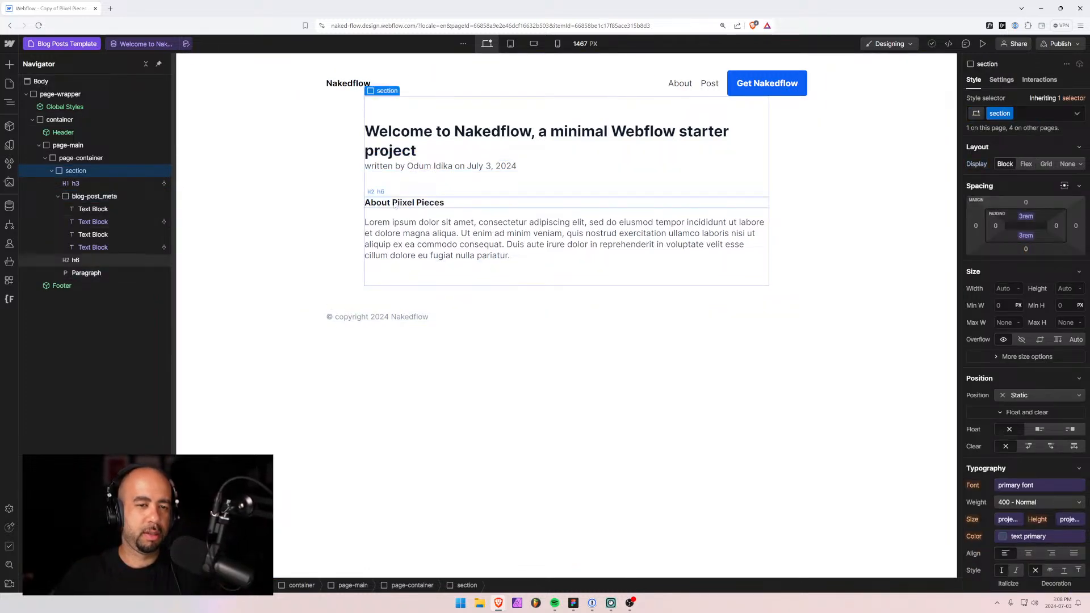
pyautogui.click(392, 238)
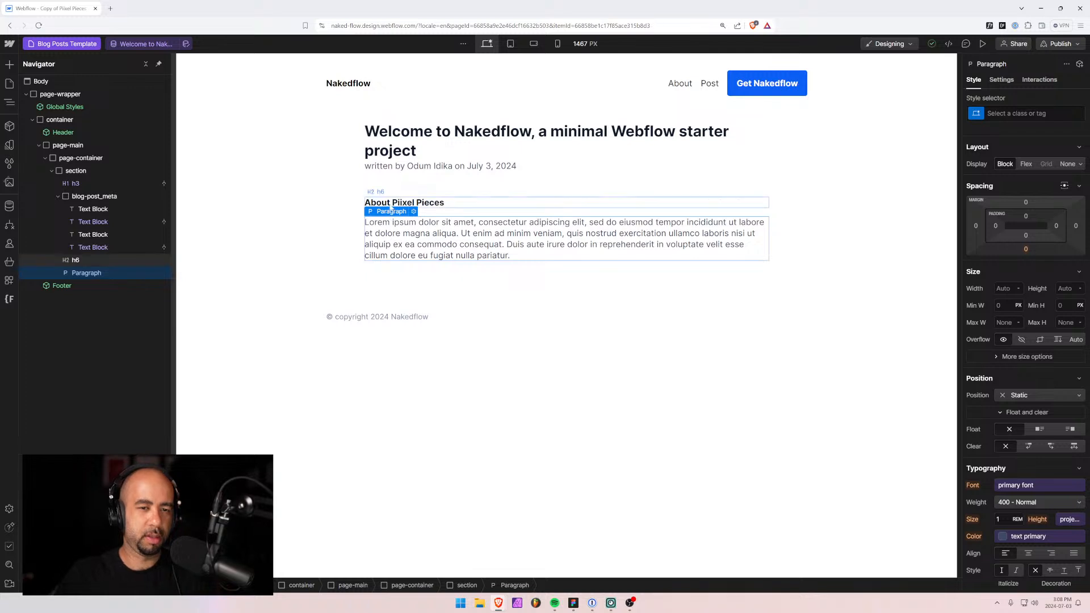
# Insert a Rich Text Block in the section bound to the Post Content field.
pyautogui.click(58, 196)
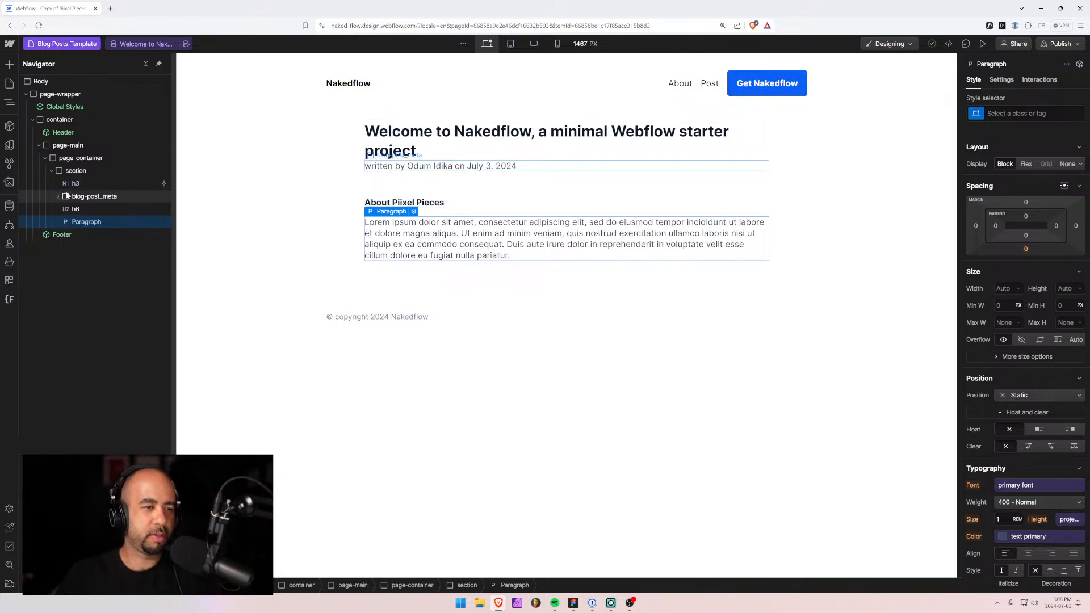
pyautogui.click(64, 172)
pyautogui.hotkey('ctrl', 'k')
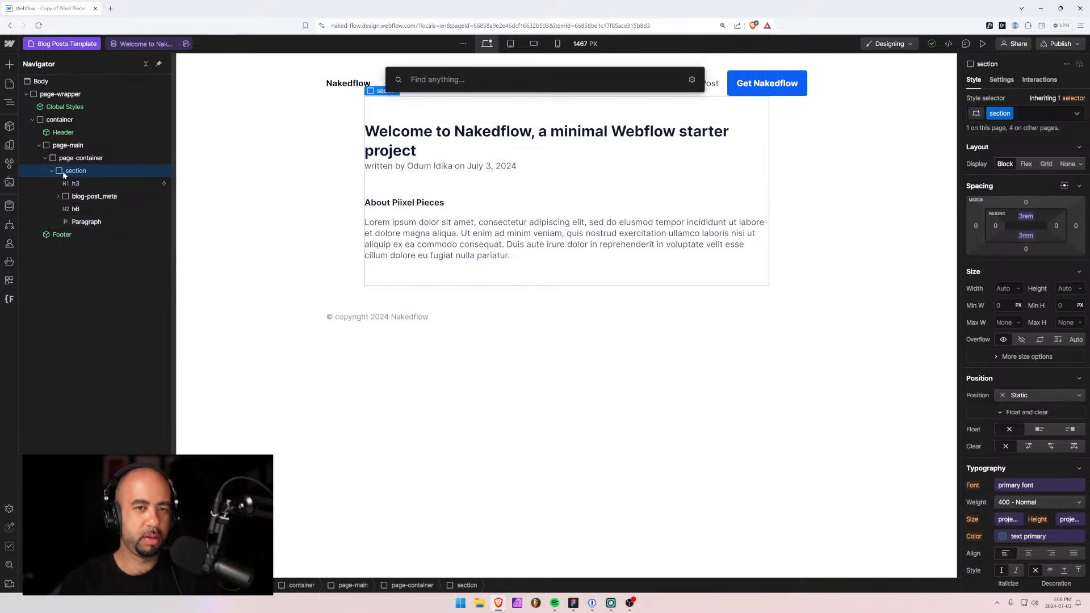
pyautogui.write('rich')
pyautogui.press('Return')
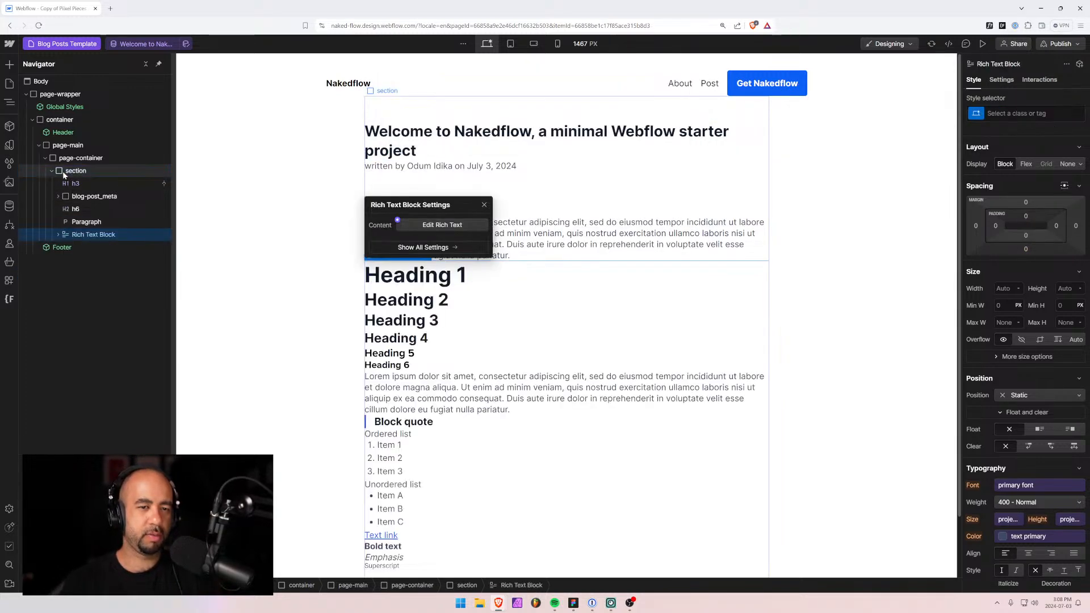
pyautogui.click(399, 220)
pyautogui.click(402, 256)
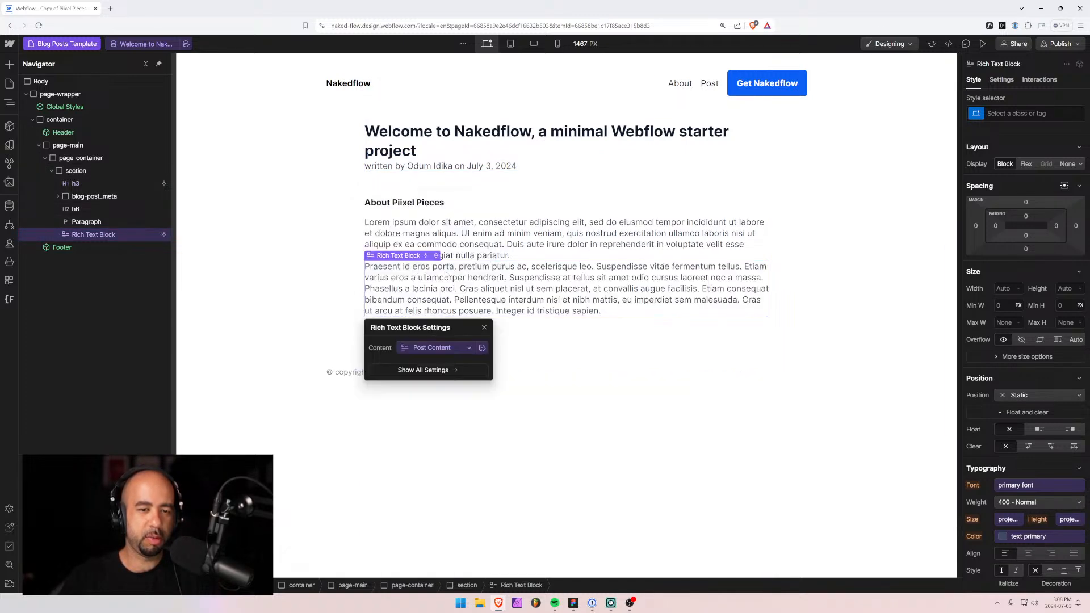
# Apply the existing rich-text class to the Rich Text Block.
pyautogui.click(1023, 114)
pyautogui.write('rel')
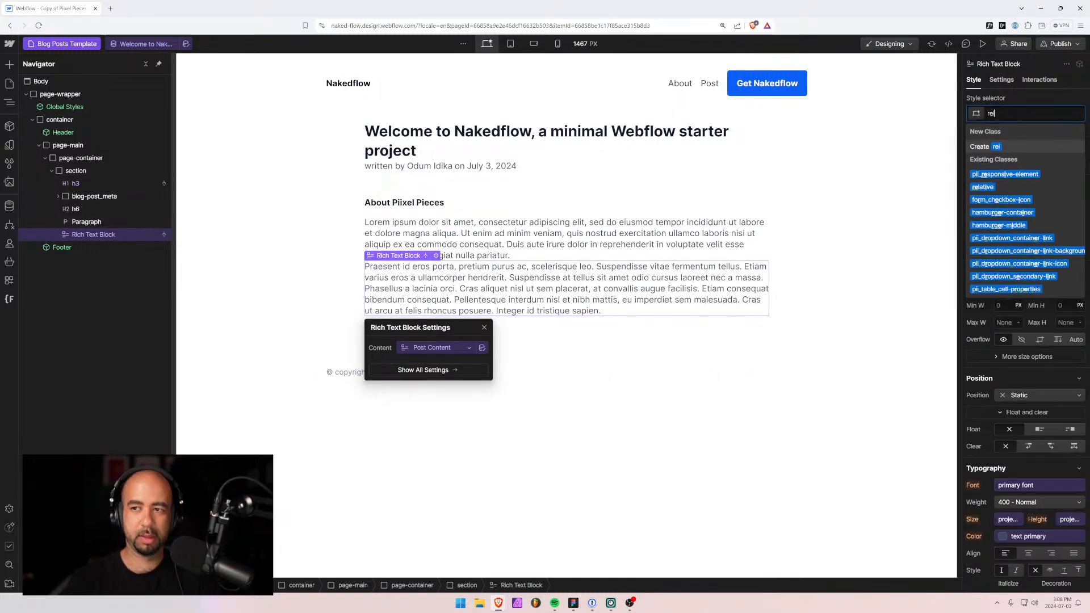
pyautogui.press('BackSpace')
pyautogui.press('BackSpace')
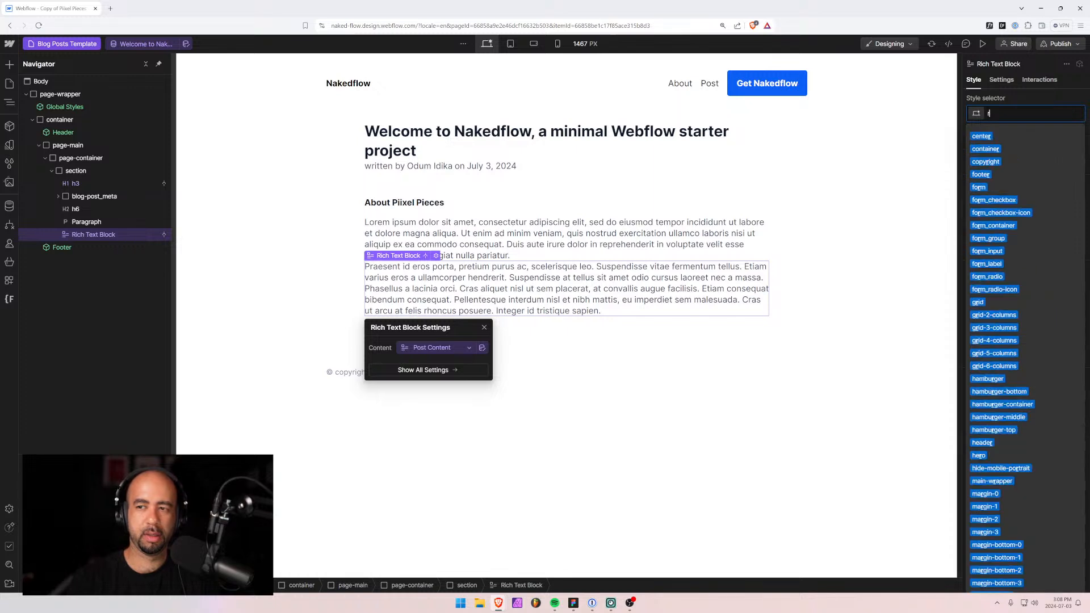
pyautogui.write('ich-')
pyautogui.press('Down')
pyautogui.press('Down')
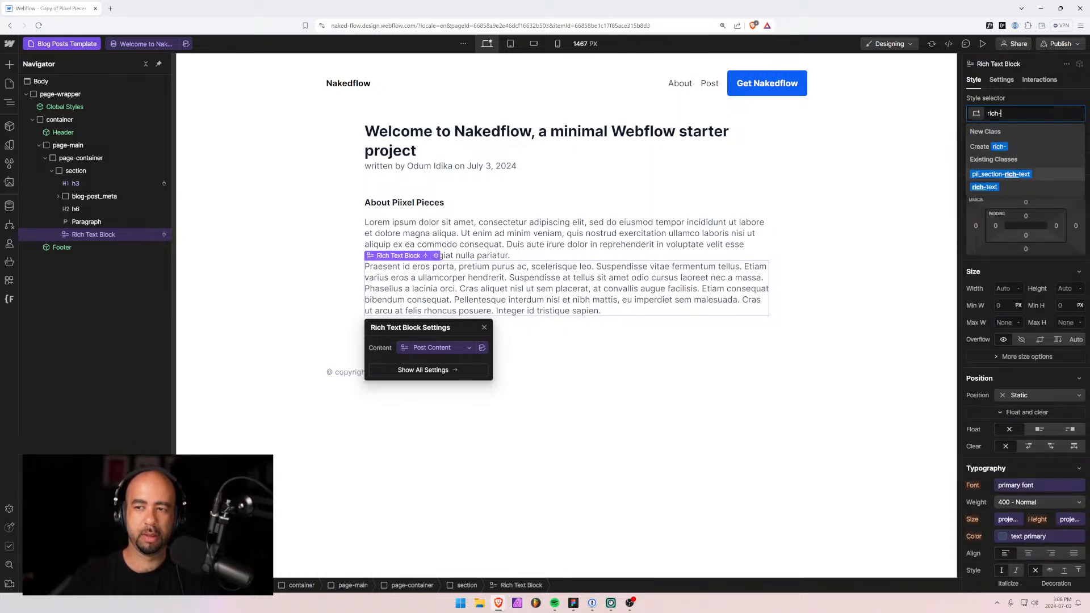
pyautogui.press('Return')
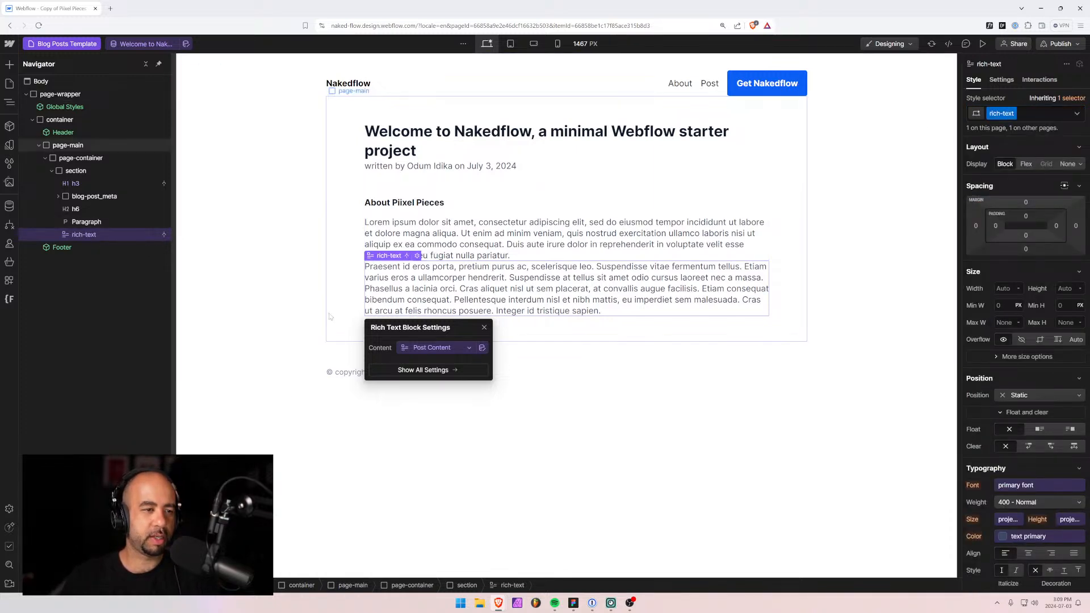
# Delete the placeholder paragraph and the About Piixel Pieces heading.
pyautogui.moveTo(86, 216); pyautogui.dragTo(85, 235)
pyautogui.press('Delete')
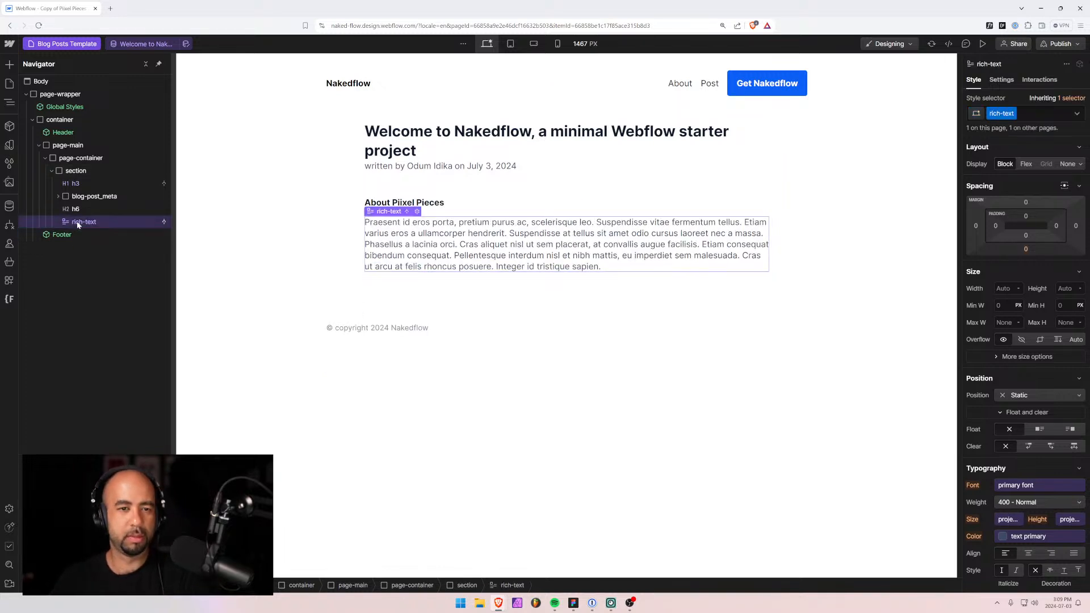
pyautogui.click(79, 209)
pyautogui.press('Delete')
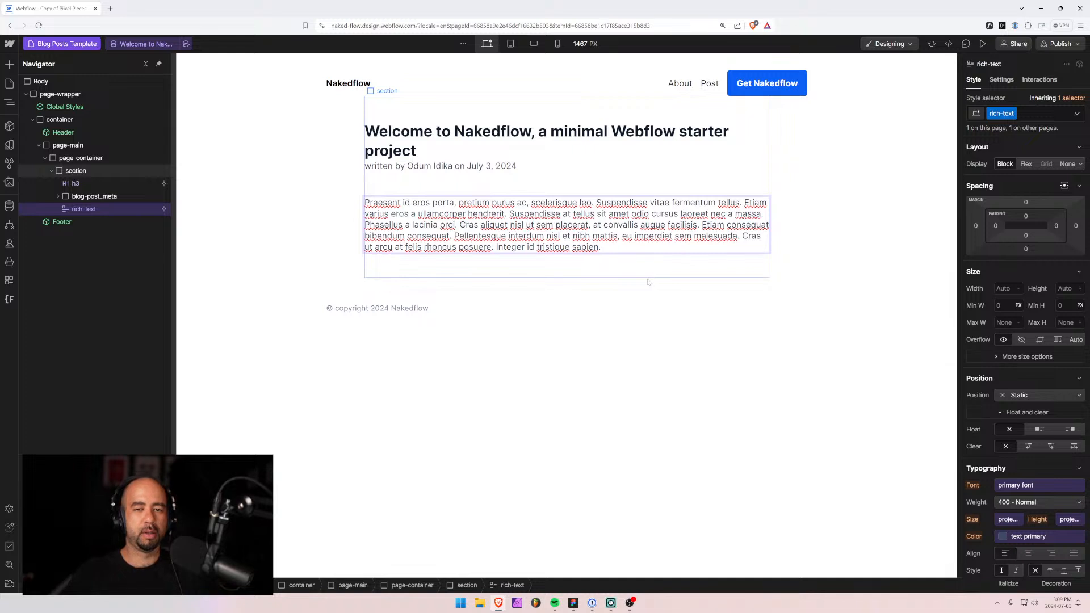
pyautogui.click(546, 329)
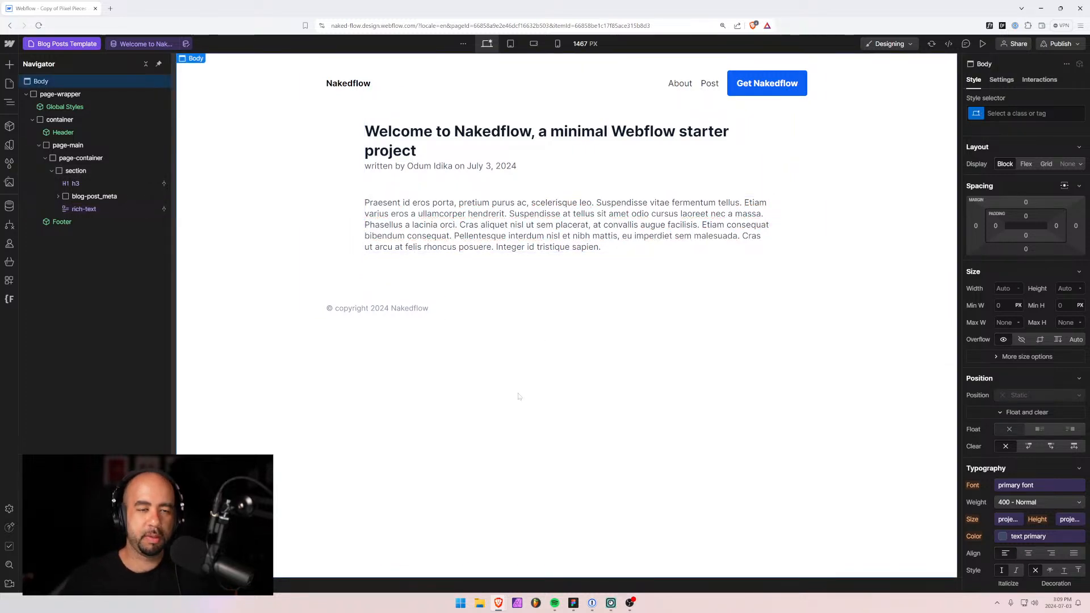